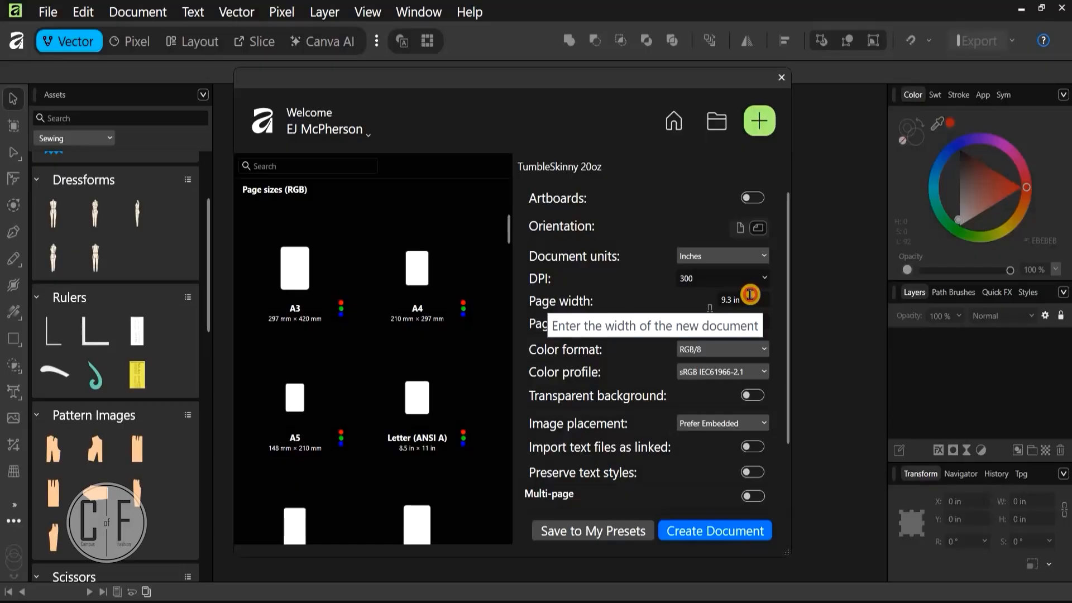
# Create a new document with a page width of 36 in and a page height of 25 in
pyautogui.click(750, 295)
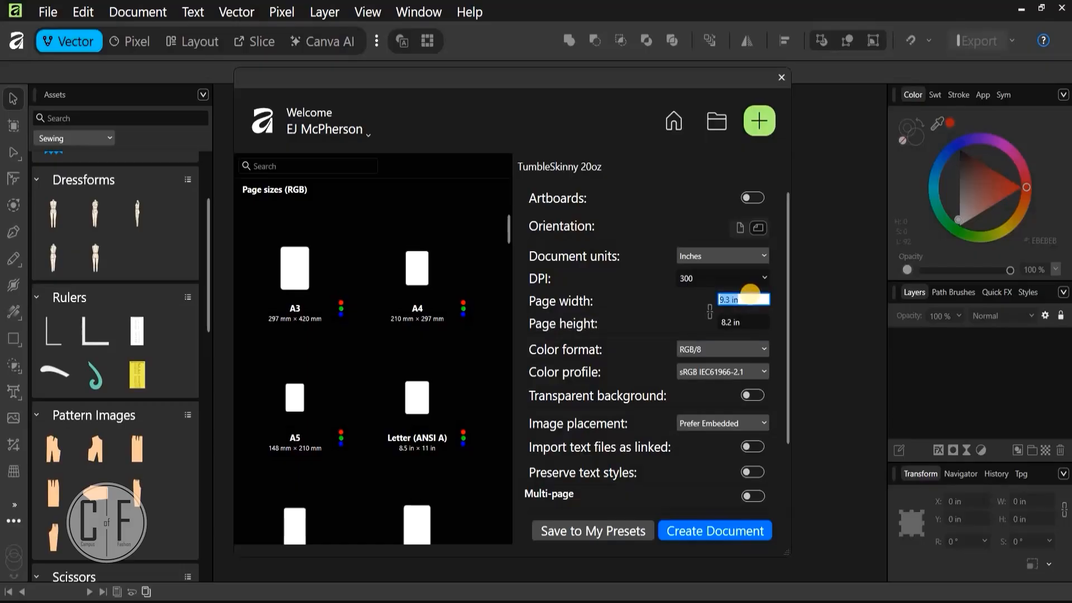
pyautogui.write('36')
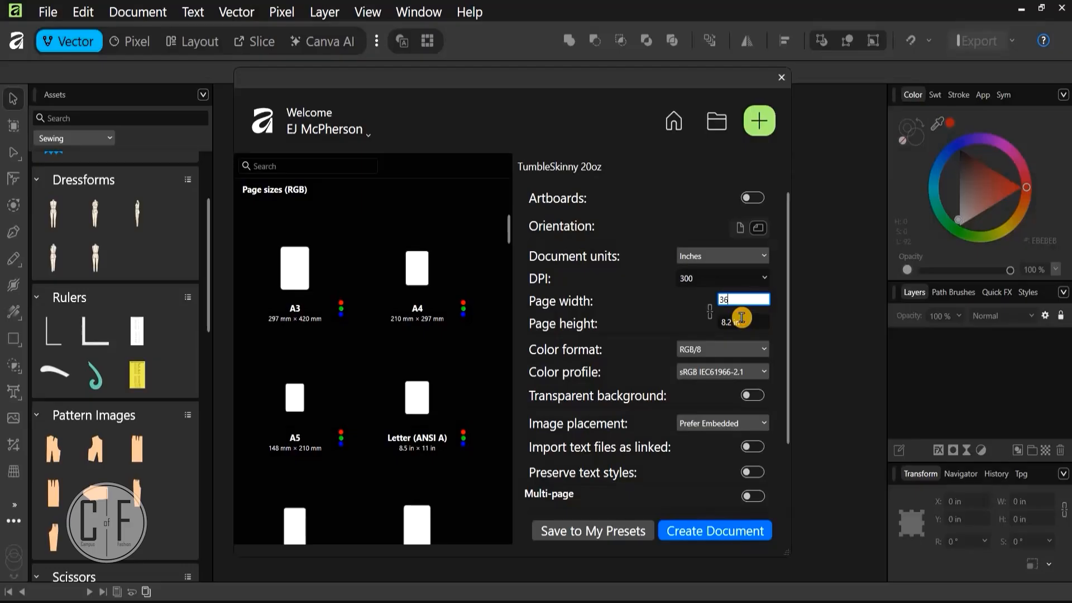
pyautogui.click(742, 318)
pyautogui.write('25')
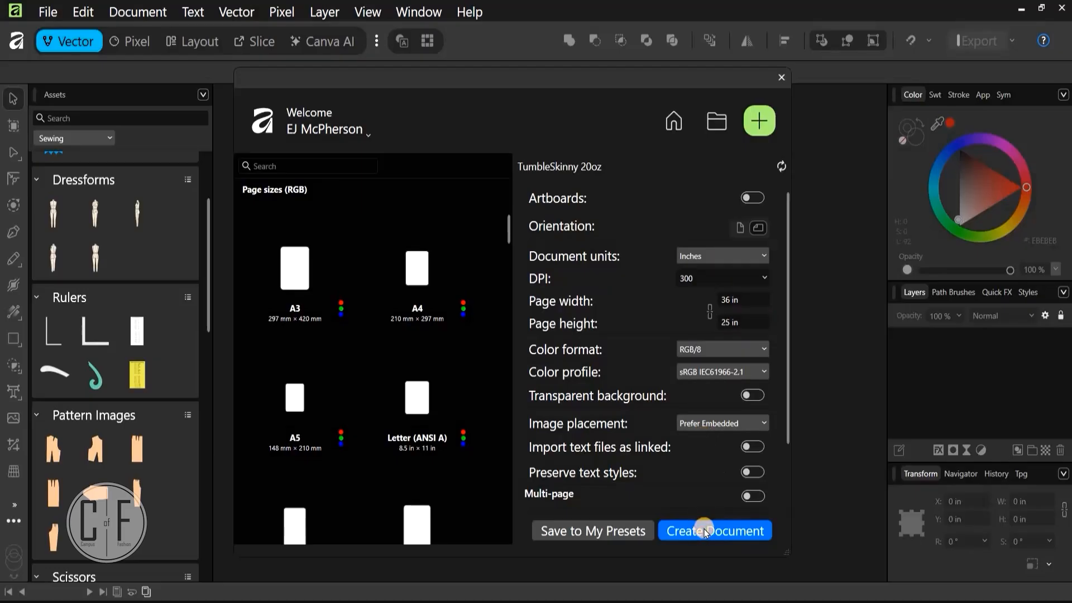
pyautogui.click(705, 528)
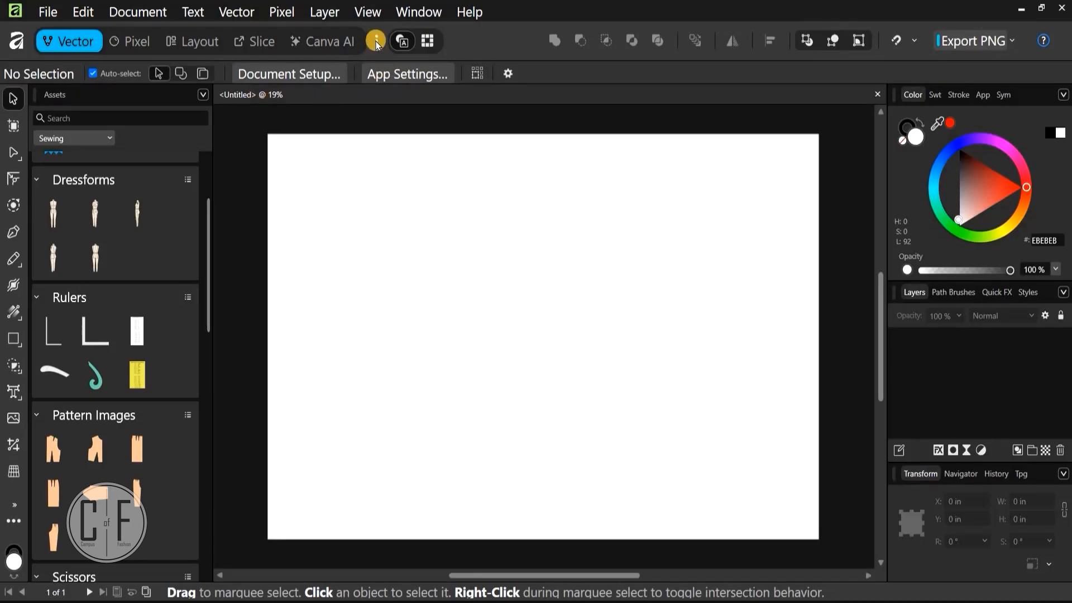
# Show the rulers around the canvas and check their measurement unit, leaving inches selected
pyautogui.click(369, 12)
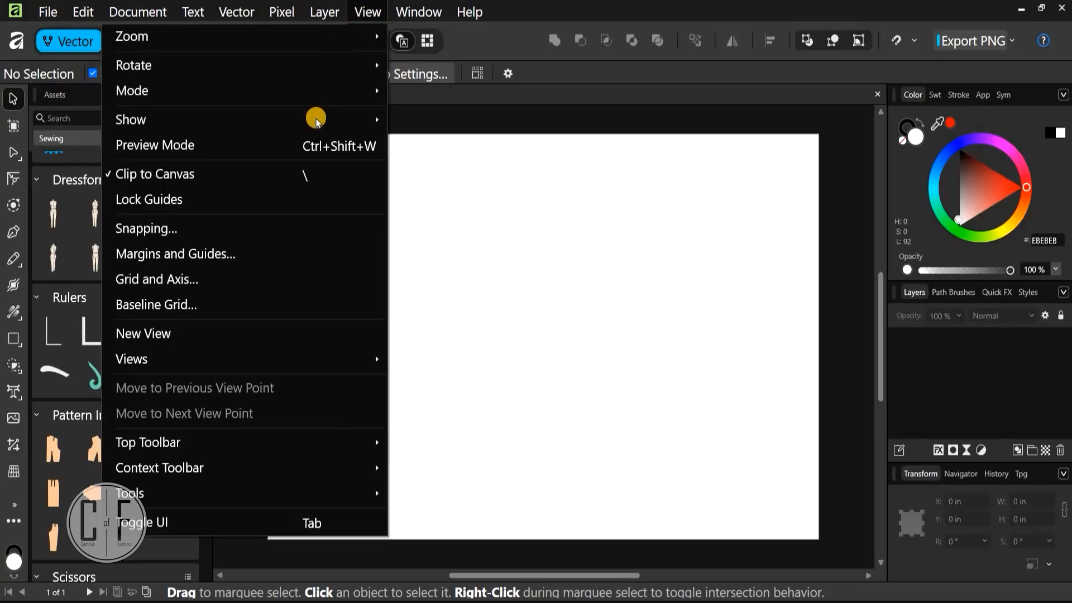
pyautogui.moveTo(316, 119)
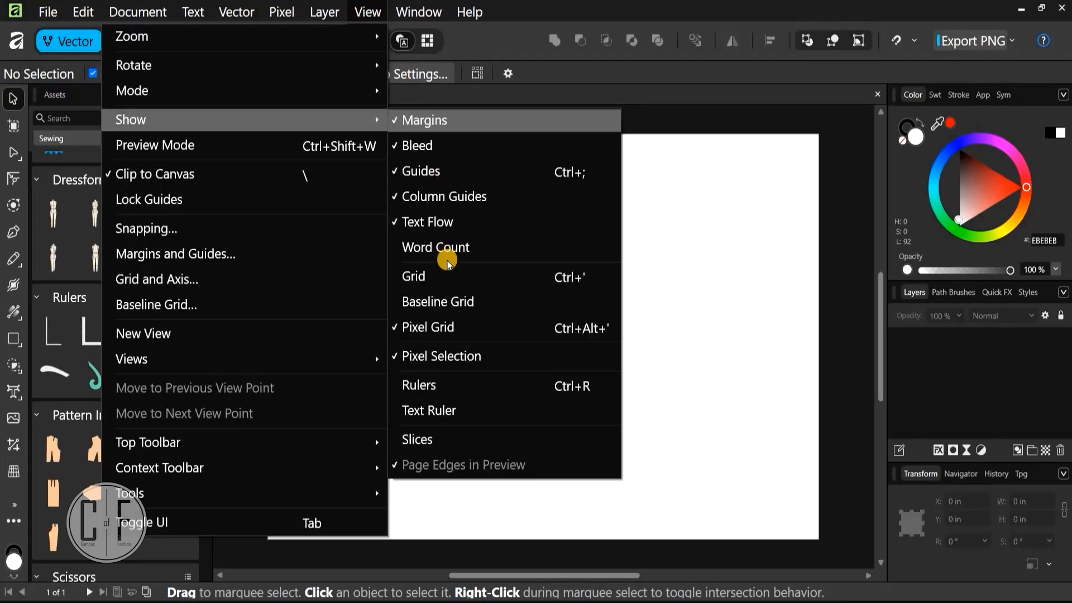
pyautogui.click(434, 386)
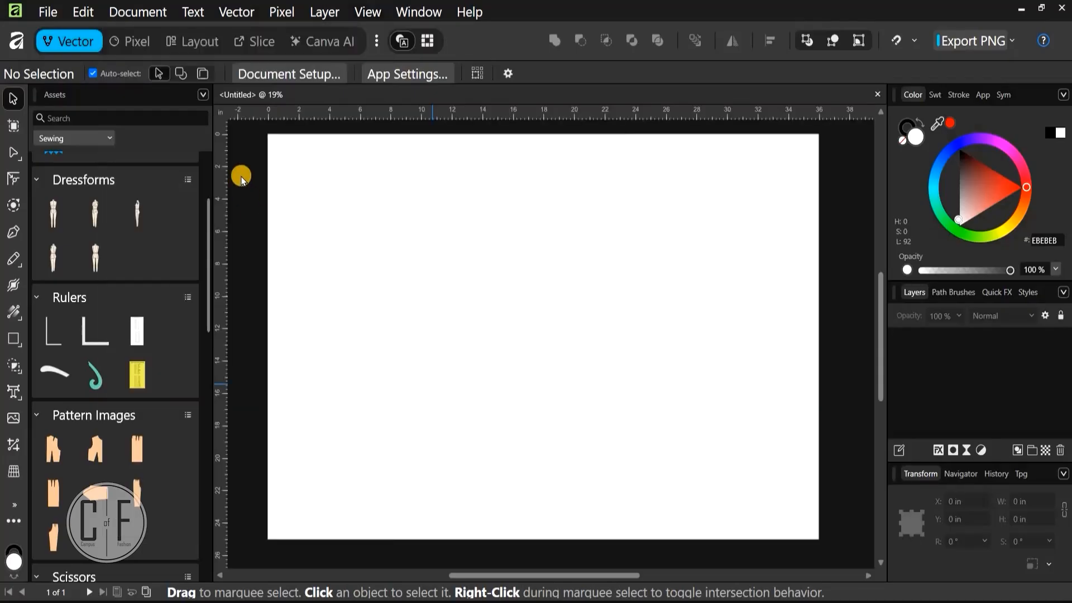
pyautogui.rightClick(219, 112)
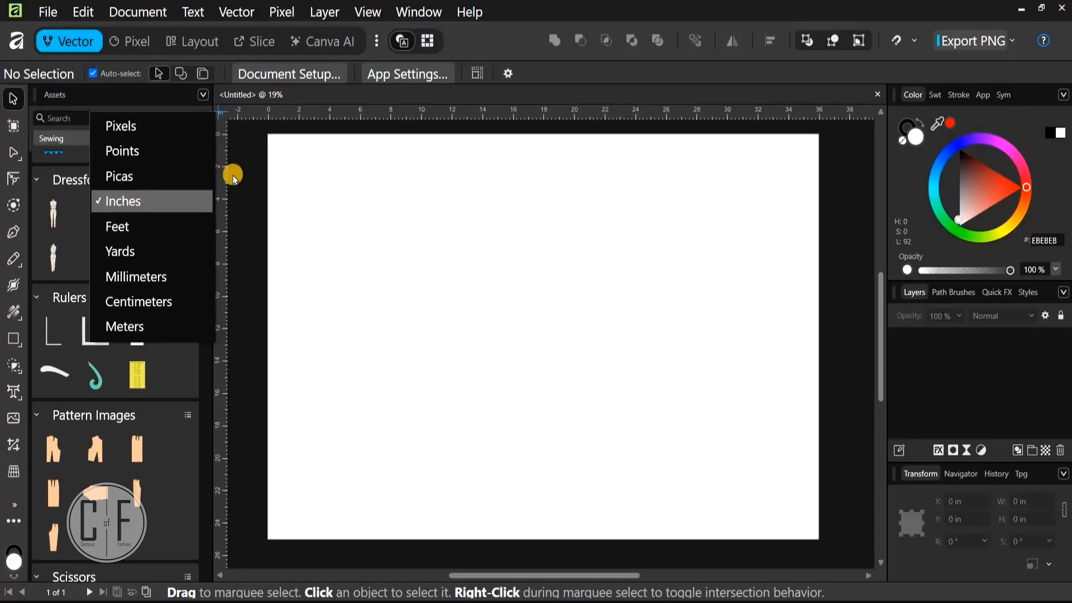
pyautogui.click(331, 191)
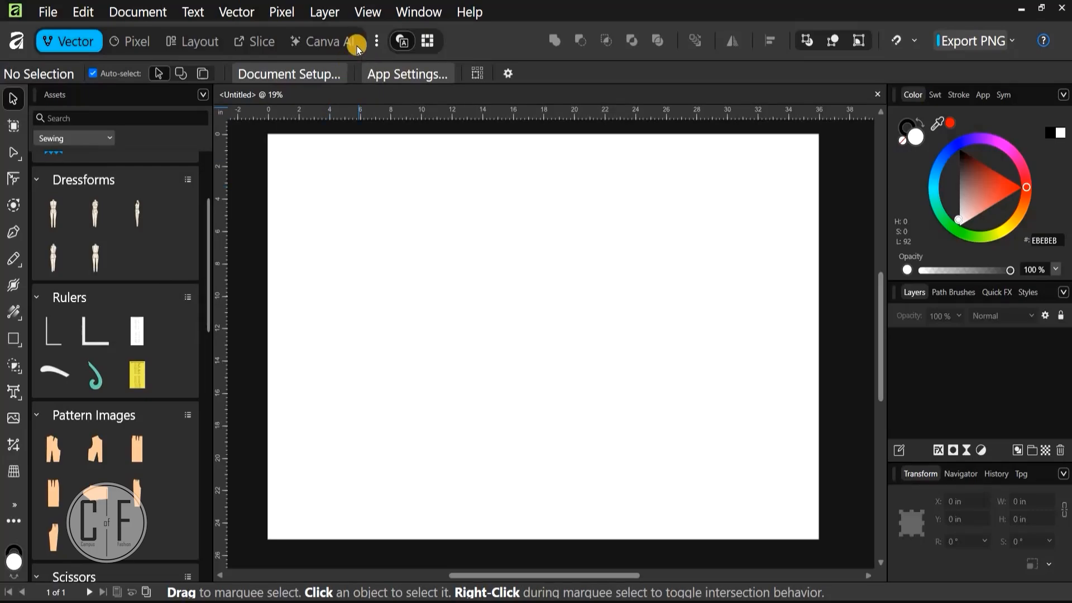
# Show the grid on the page
pyautogui.click(364, 11)
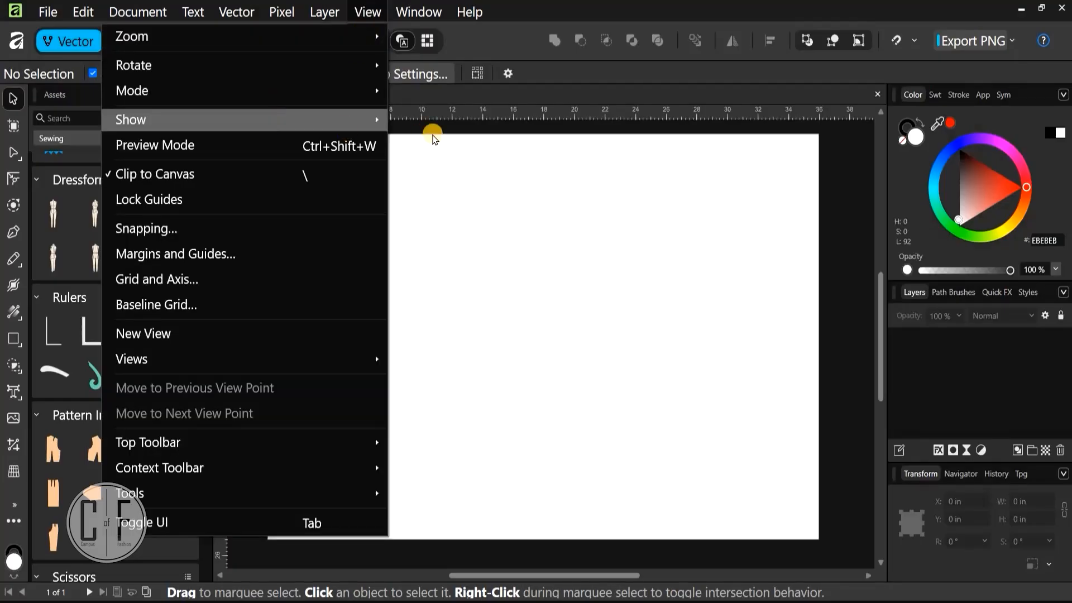
pyautogui.moveTo(435, 139)
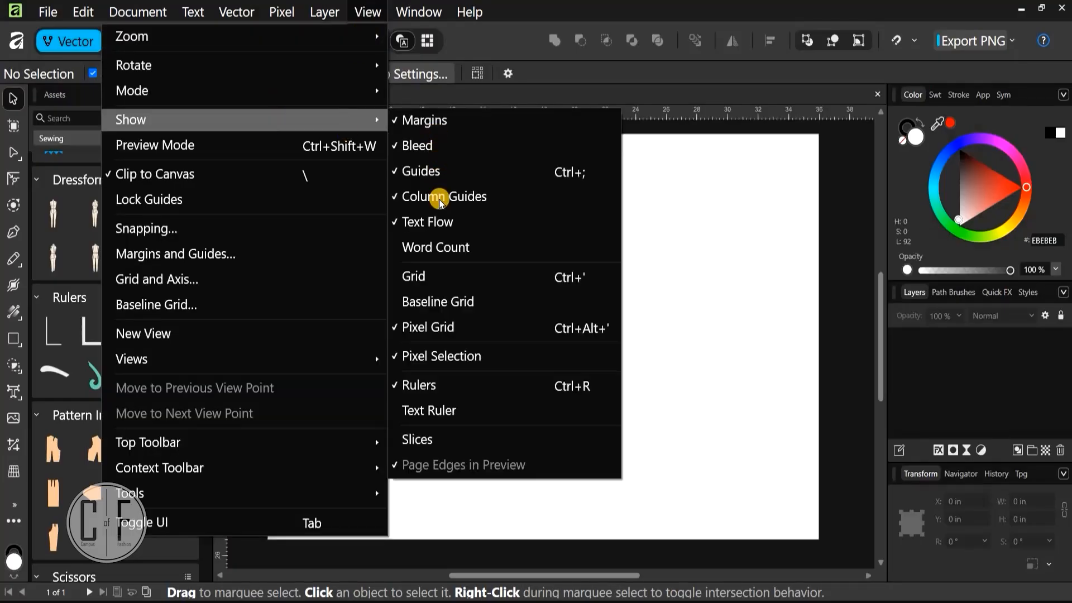
pyautogui.click(428, 278)
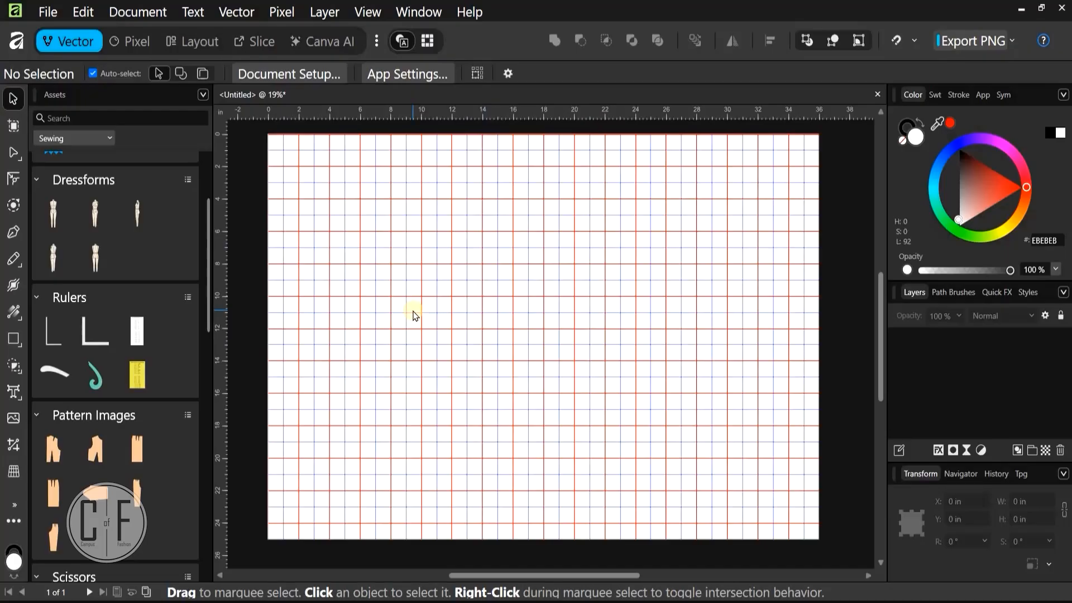
# Open the grid and axis settings, link the grid colours, and keep the grid lines red
pyautogui.click(369, 12)
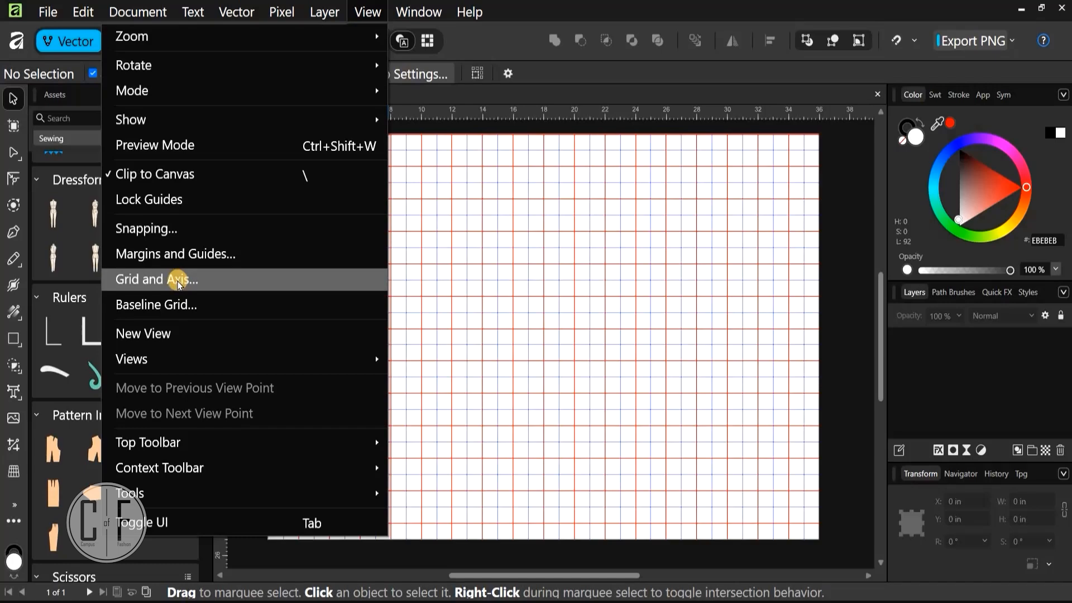
pyautogui.click(179, 280)
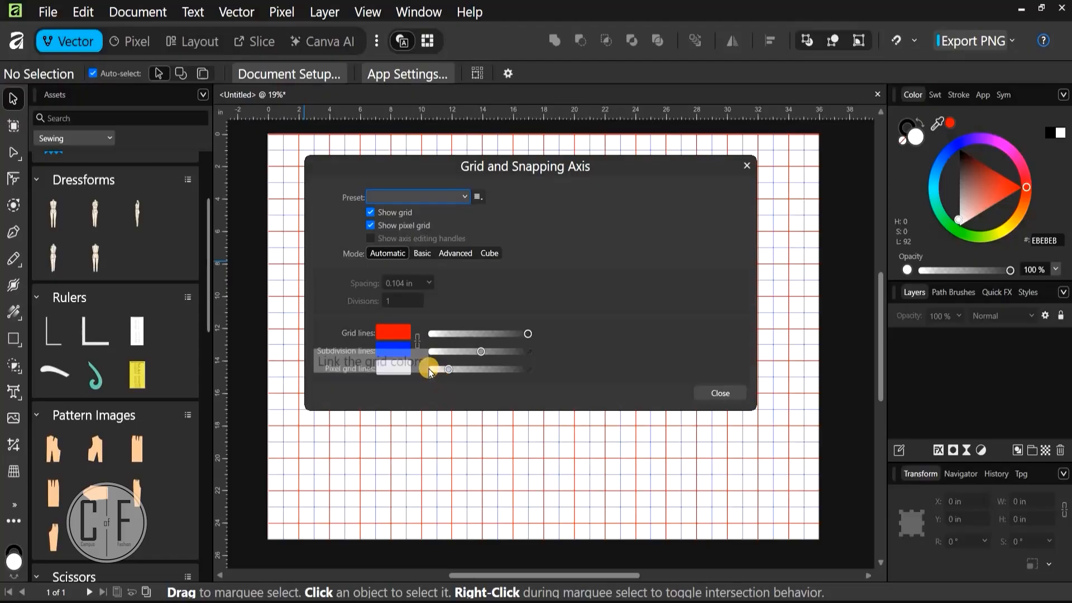
pyautogui.click(417, 342)
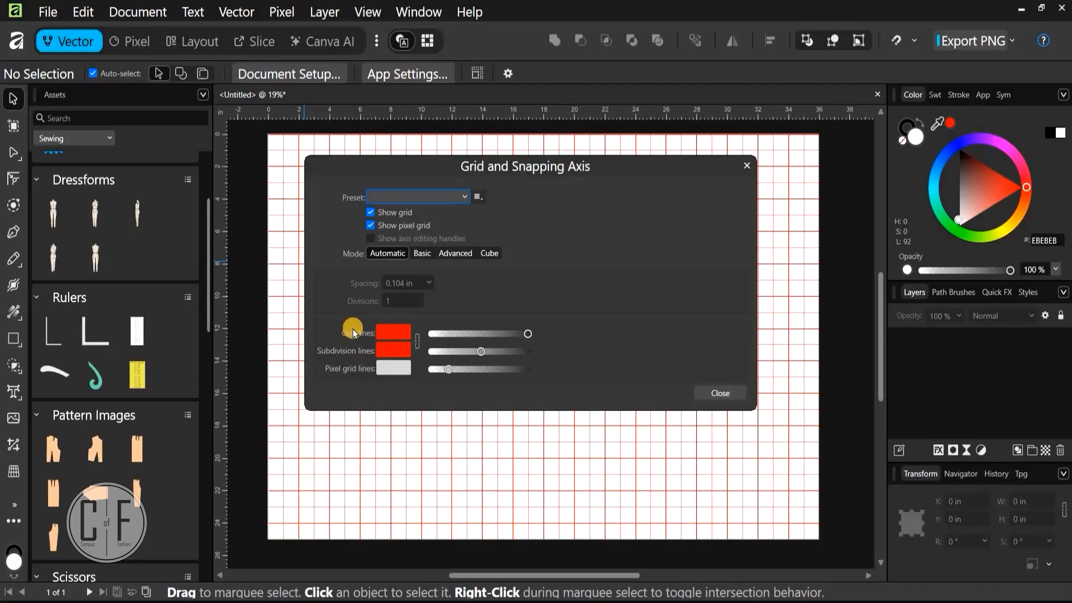
pyautogui.click(398, 334)
pyautogui.click(468, 351)
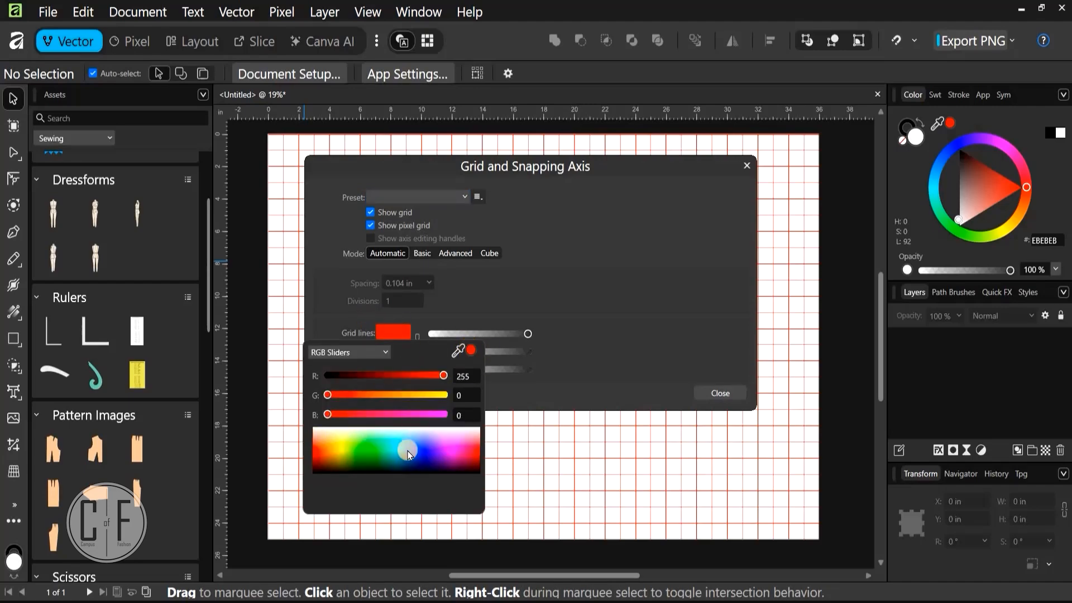
pyautogui.moveTo(381, 443); pyautogui.dragTo(460, 433)
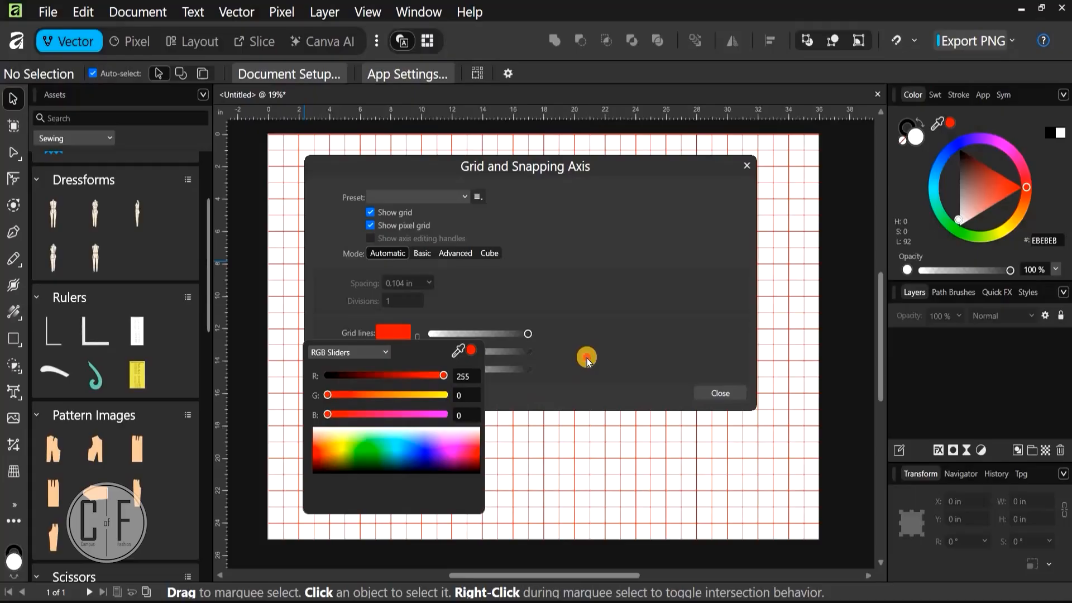
pyautogui.click(539, 400)
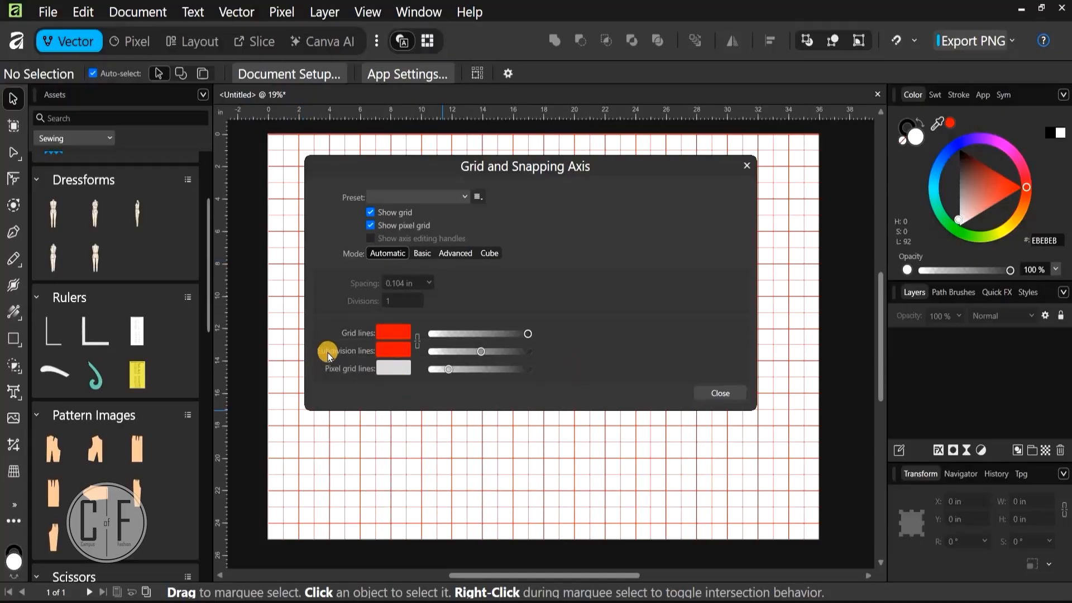
# Set the subdivision lines' colour to blue with RGB values 8, 0, 246
pyautogui.click(391, 348)
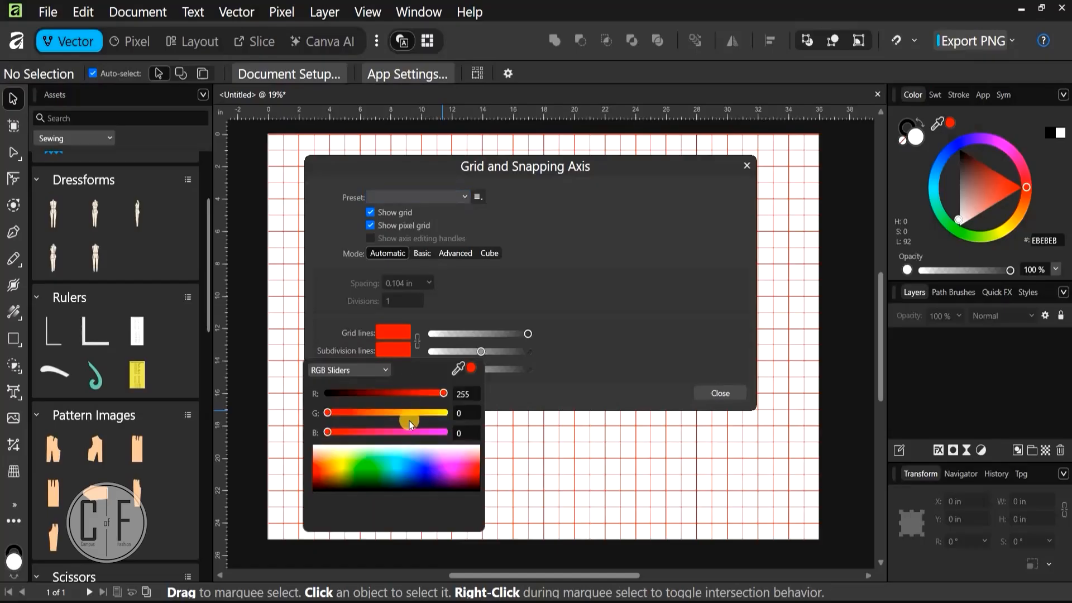
pyautogui.moveTo(424, 474); pyautogui.dragTo(427, 468)
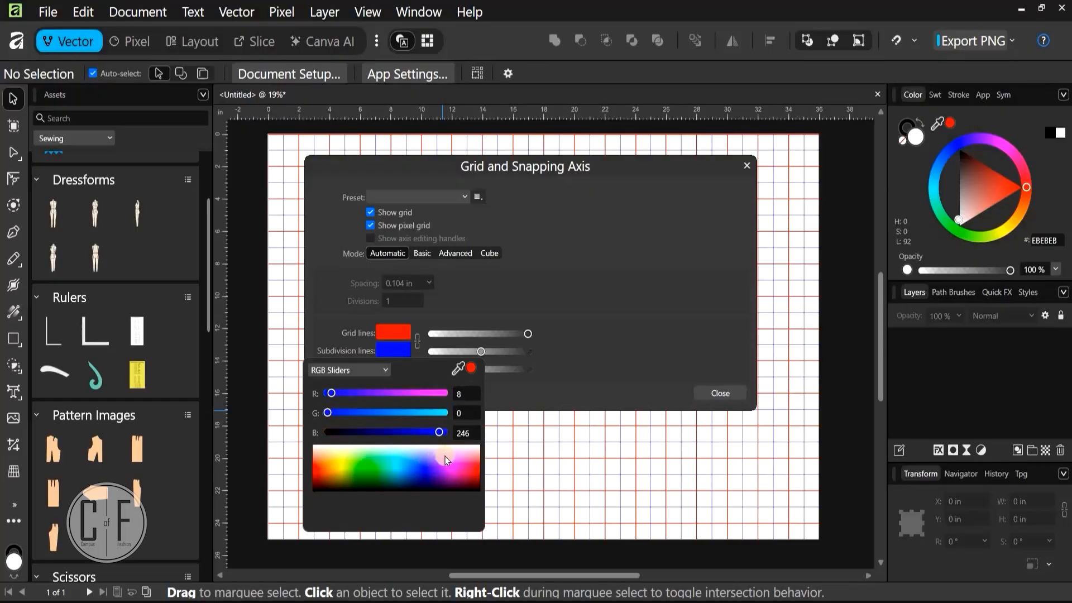
pyautogui.click(582, 353)
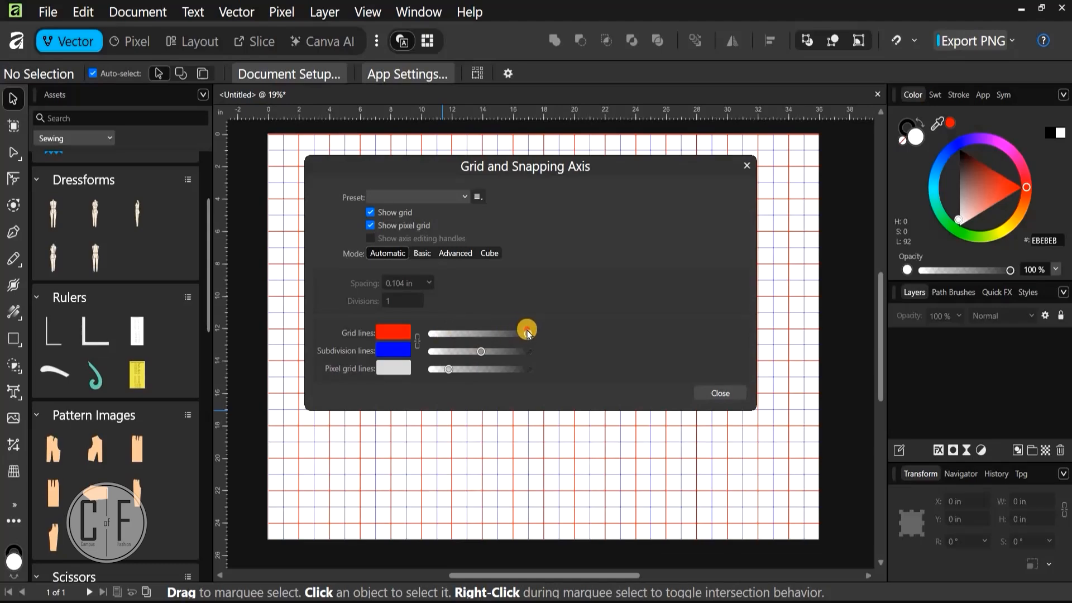
# Adjust the opacity of the grid lines and subdivision lines, and close the grid settings
pyautogui.moveTo(529, 333)
pyautogui.mouseDown()
pyautogui.moveTo(468, 338)
pyautogui.moveTo(529, 322)
pyautogui.moveTo(535, 335)
pyautogui.mouseUp()
pyautogui.click(500, 333)
pyautogui.moveTo(481, 349)
pyautogui.mouseDown()
pyautogui.moveTo(446, 356)
pyautogui.moveTo(482, 355)
pyautogui.mouseUp()
pyautogui.click(718, 393)
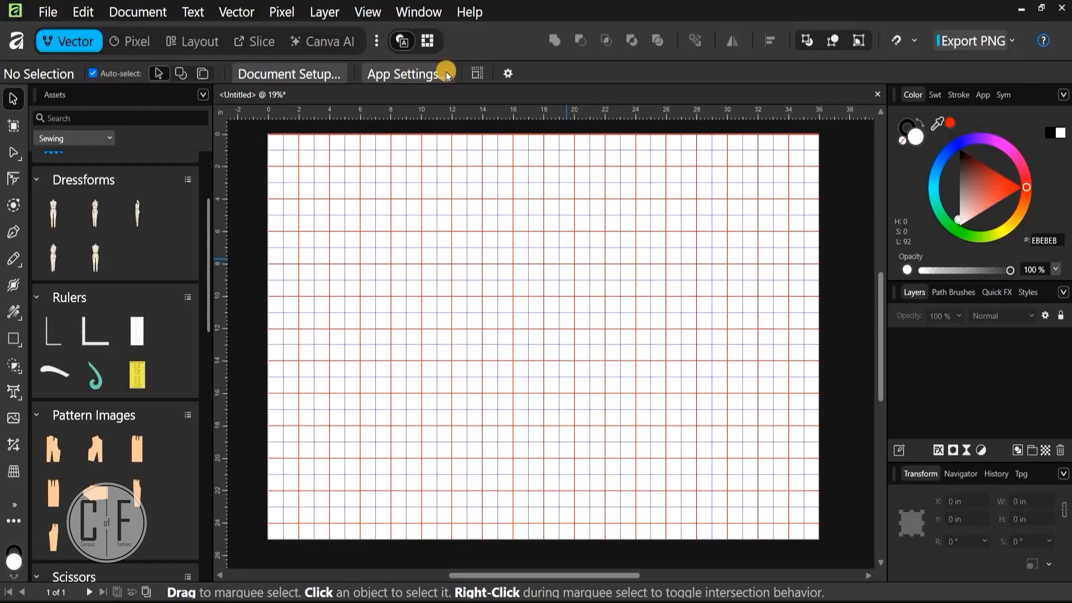
pyautogui.click(368, 13)
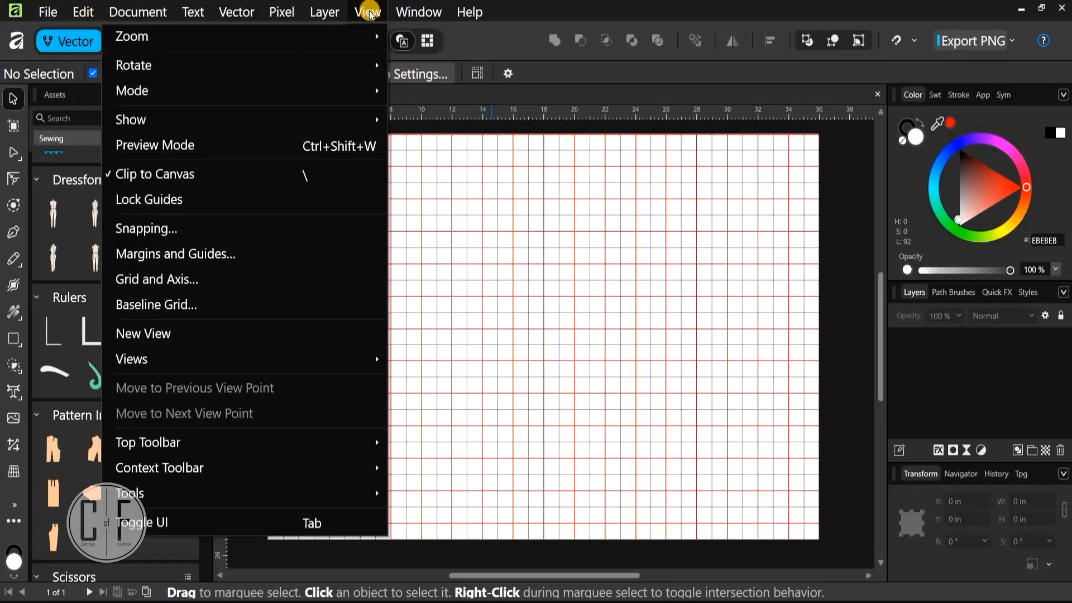
pyautogui.click(167, 230)
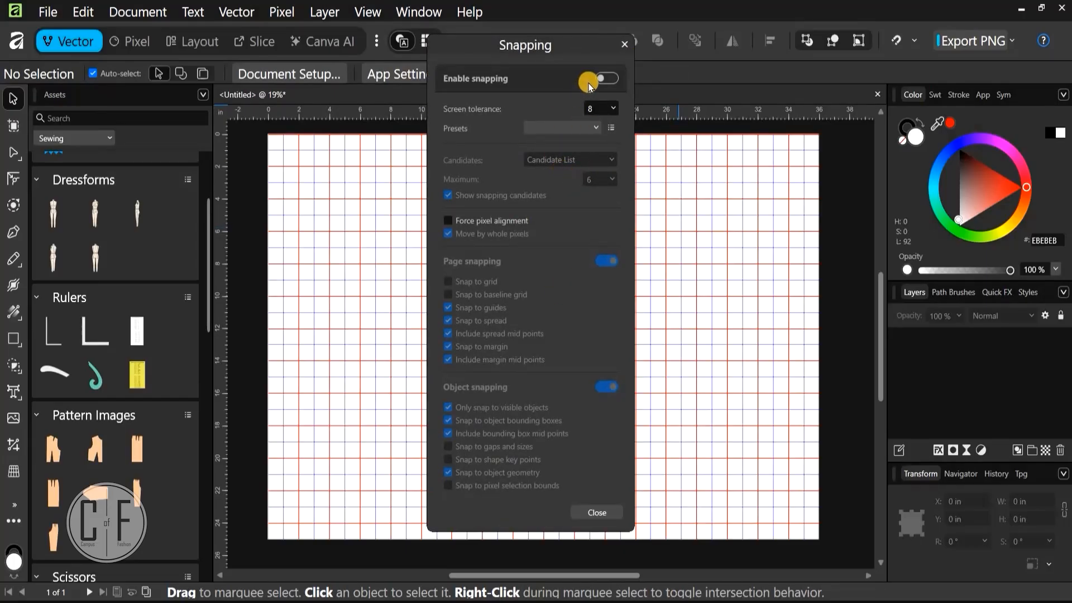
pyautogui.click(626, 76)
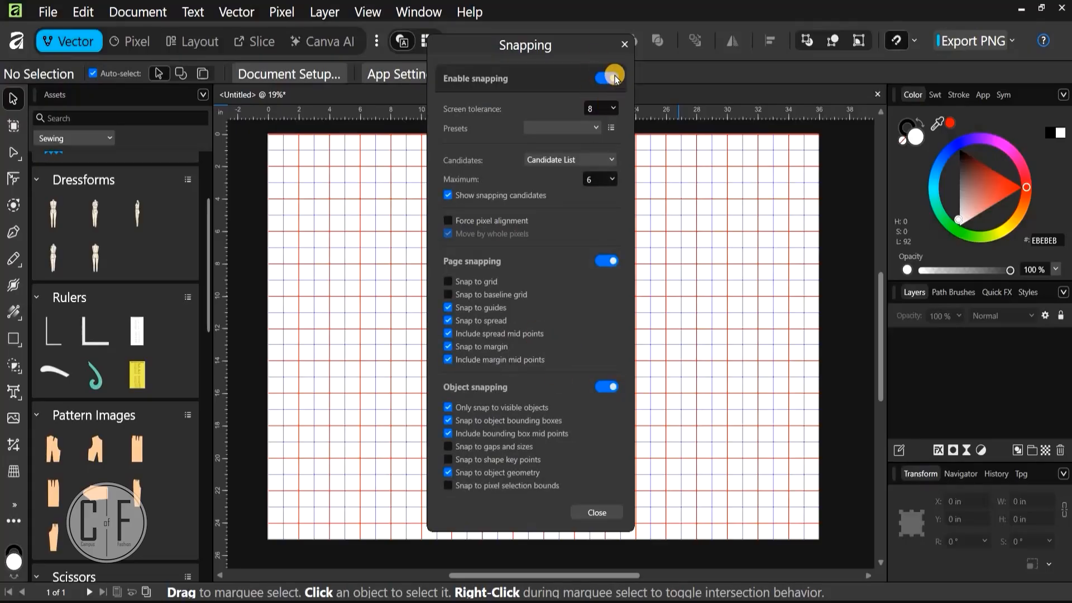
pyautogui.click(613, 79)
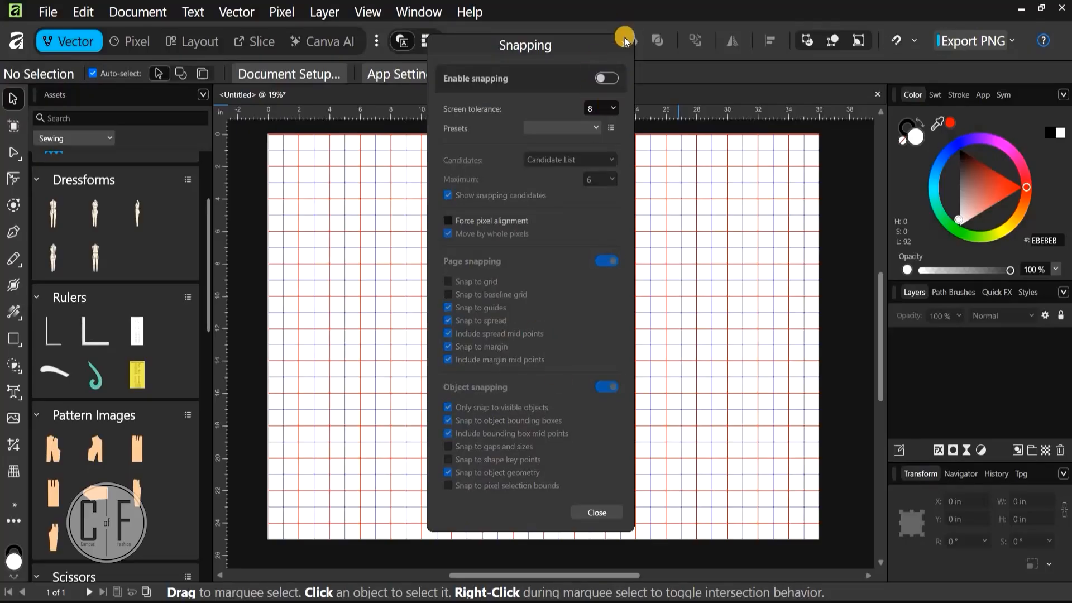
pyautogui.click(624, 45)
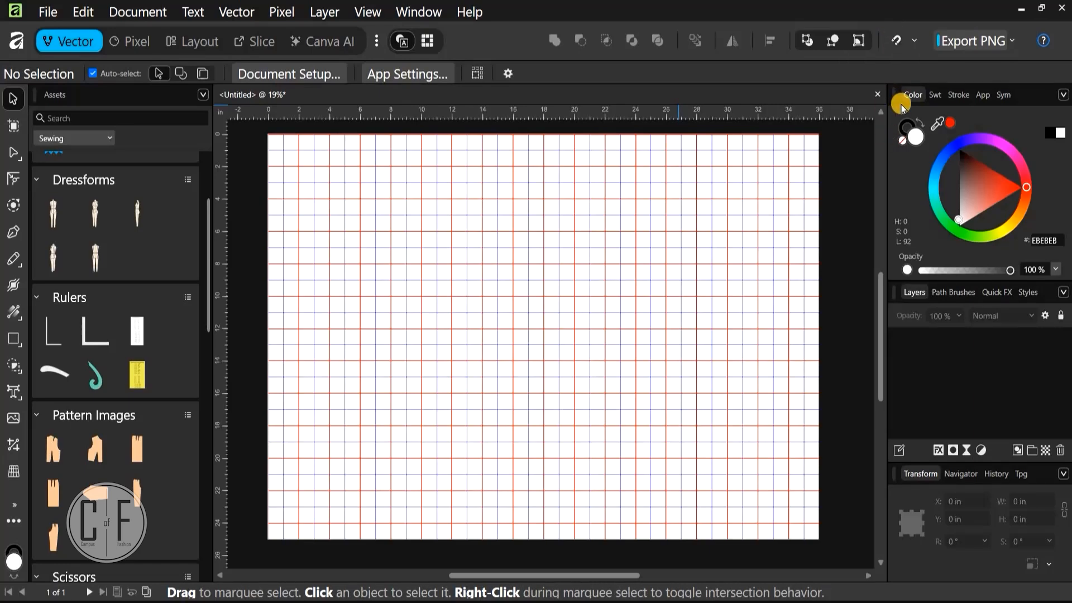
# Enable snapping and turn on Snap to grid under page snapping
pyautogui.click(913, 42)
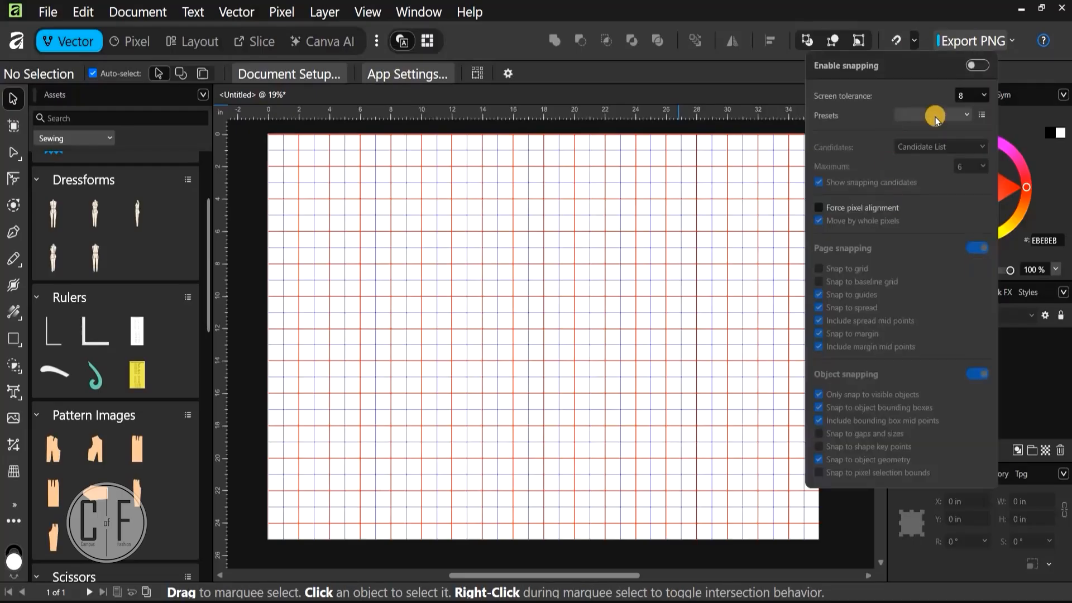
pyautogui.click(972, 66)
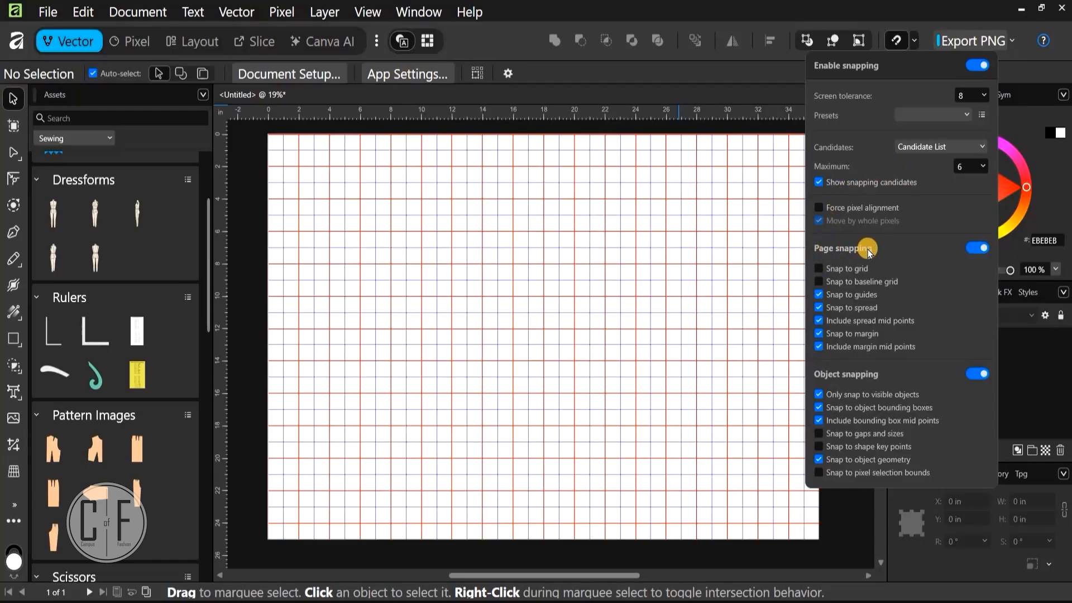
pyautogui.click(819, 269)
pyautogui.click(646, 240)
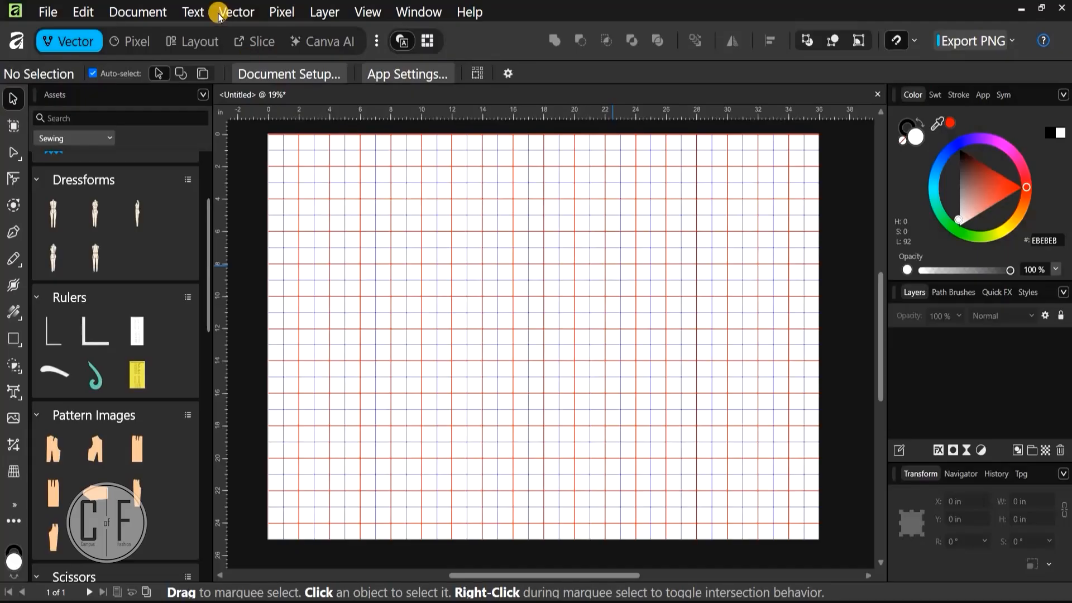
# Set the nudge distance to 0.25 in in the application's tool settings and close the settings
pyautogui.click(82, 10)
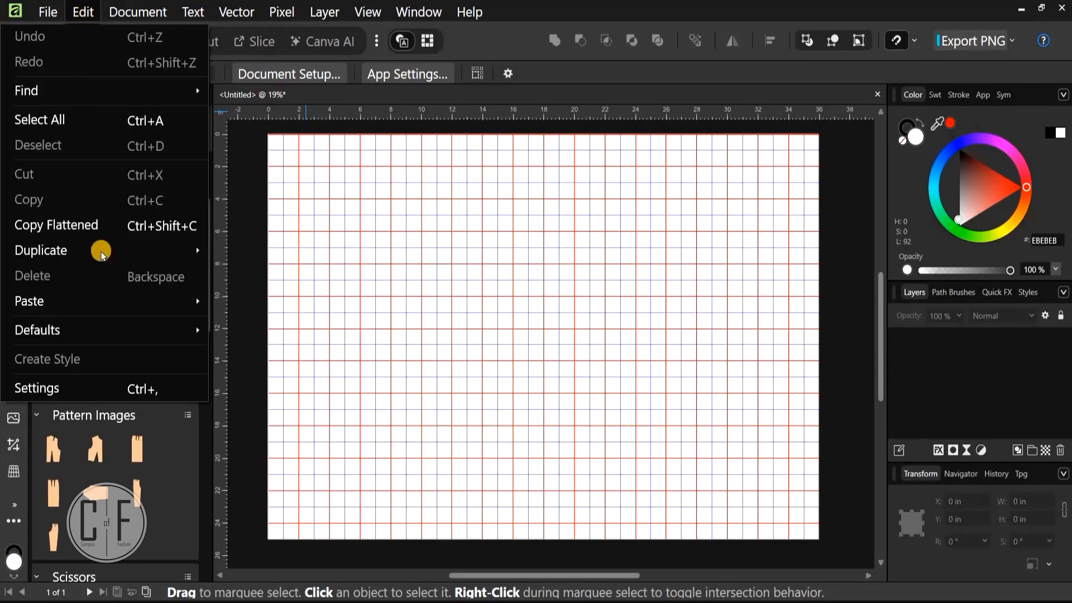
pyautogui.click(56, 385)
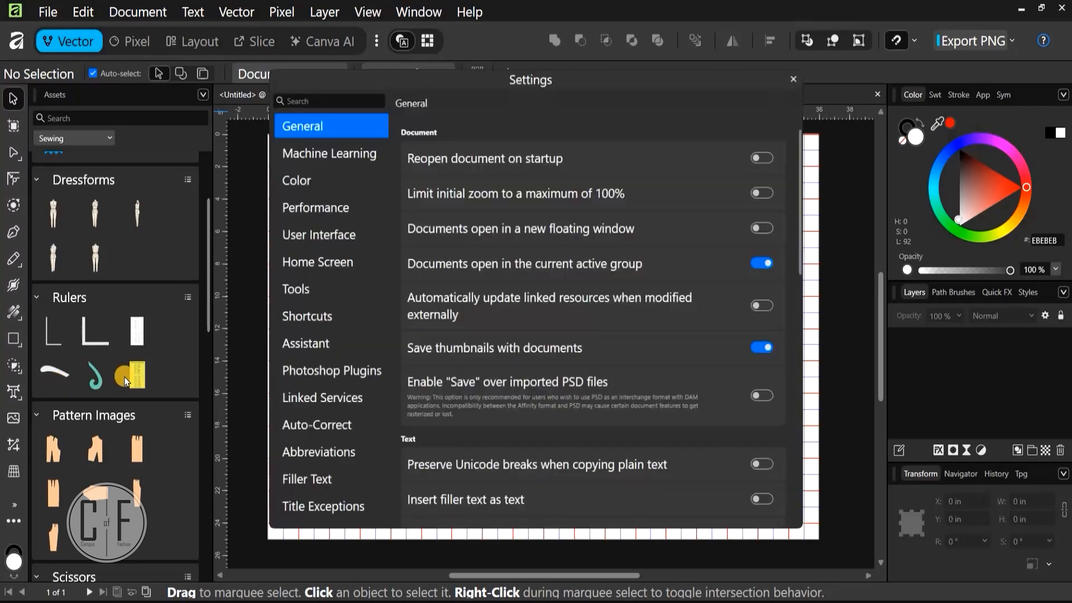
pyautogui.click(289, 288)
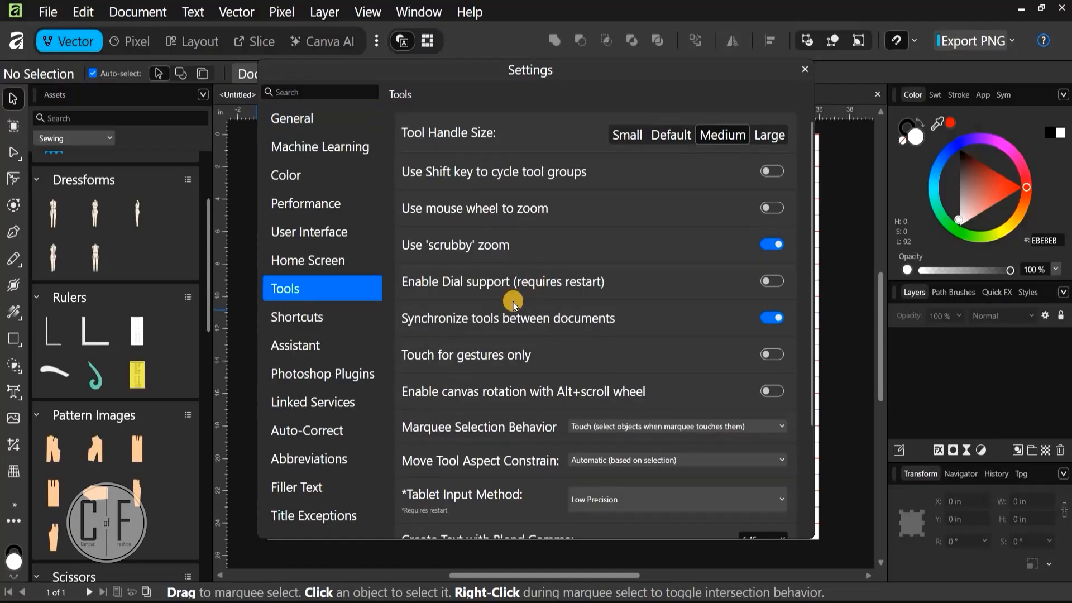
pyautogui.scroll(-4, 511, 301)
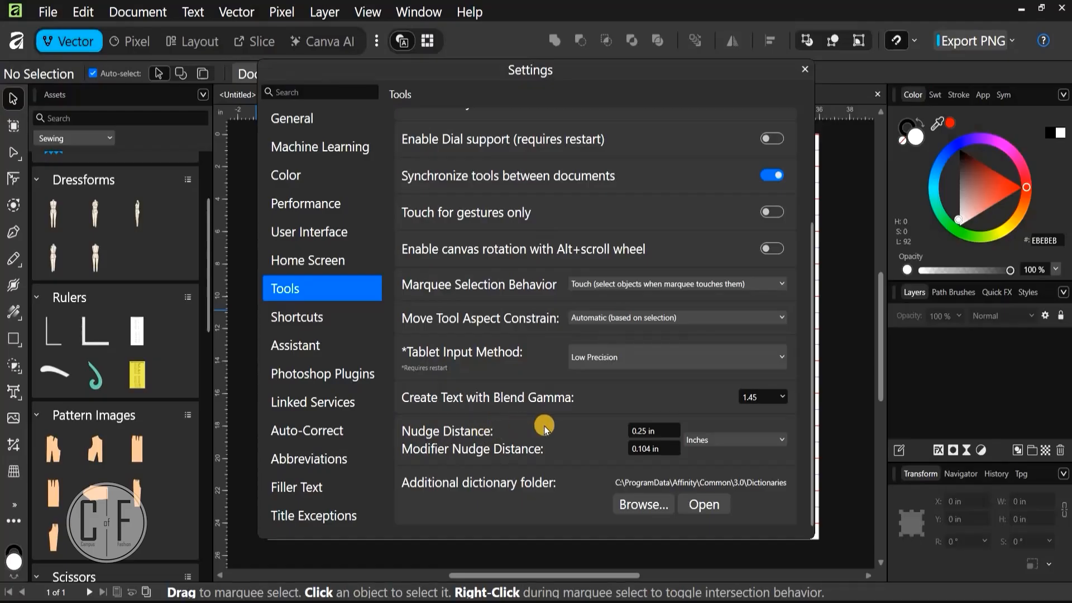
pyautogui.click(645, 434)
pyautogui.write('0')
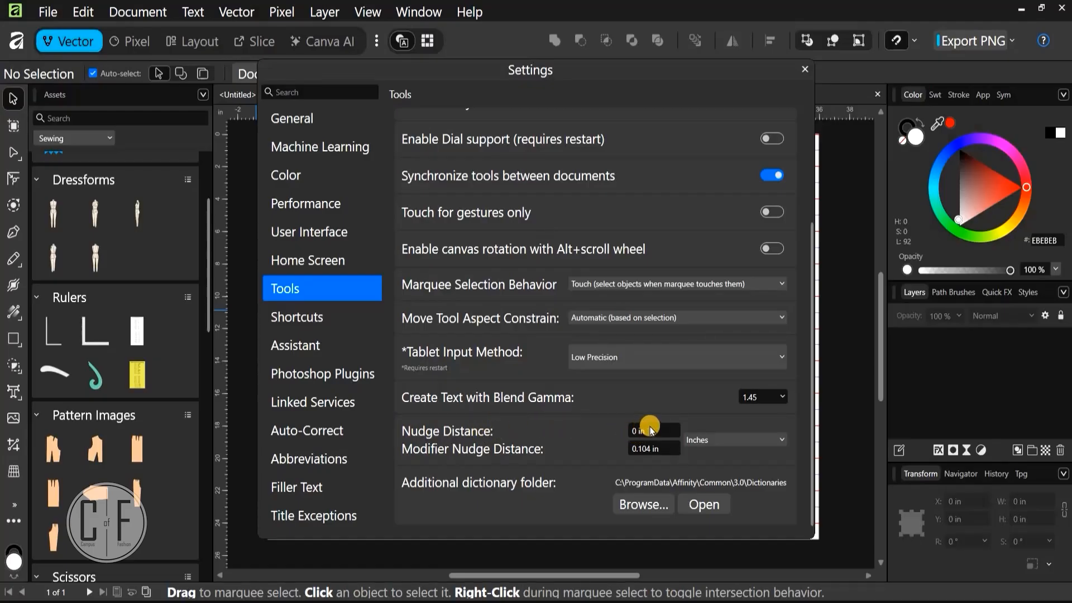
pyautogui.click(655, 425)
pyautogui.press('BackSpace')
pyautogui.write('.25')
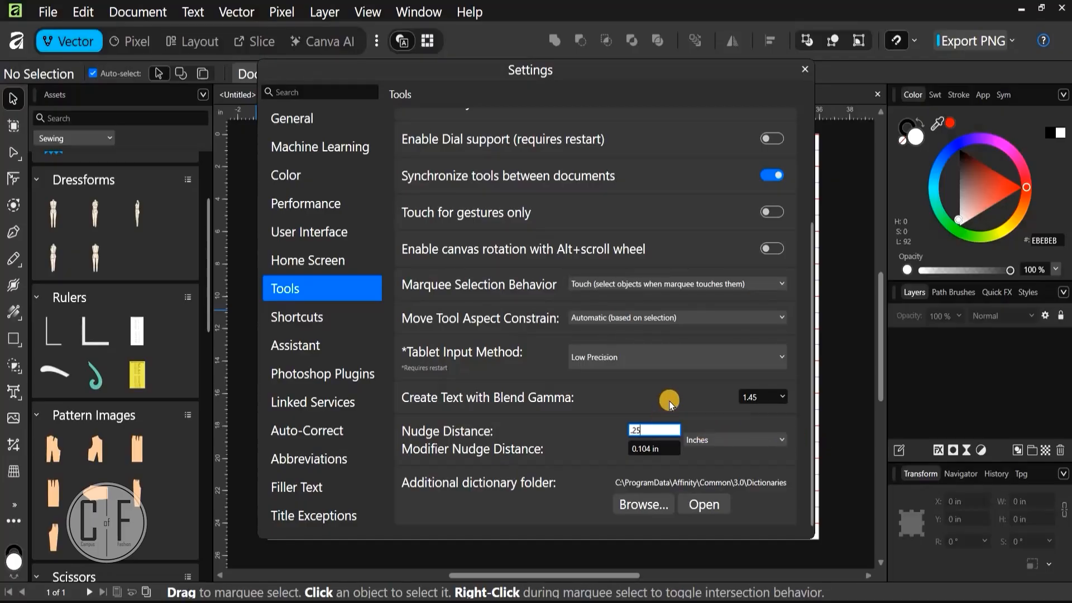
pyautogui.press('Return')
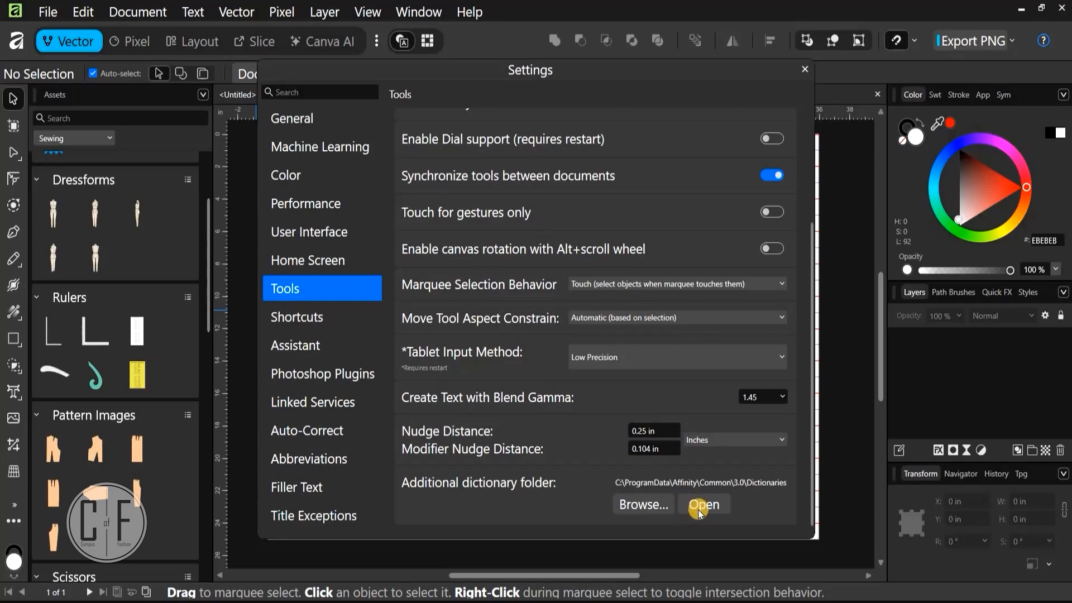
pyautogui.click(805, 67)
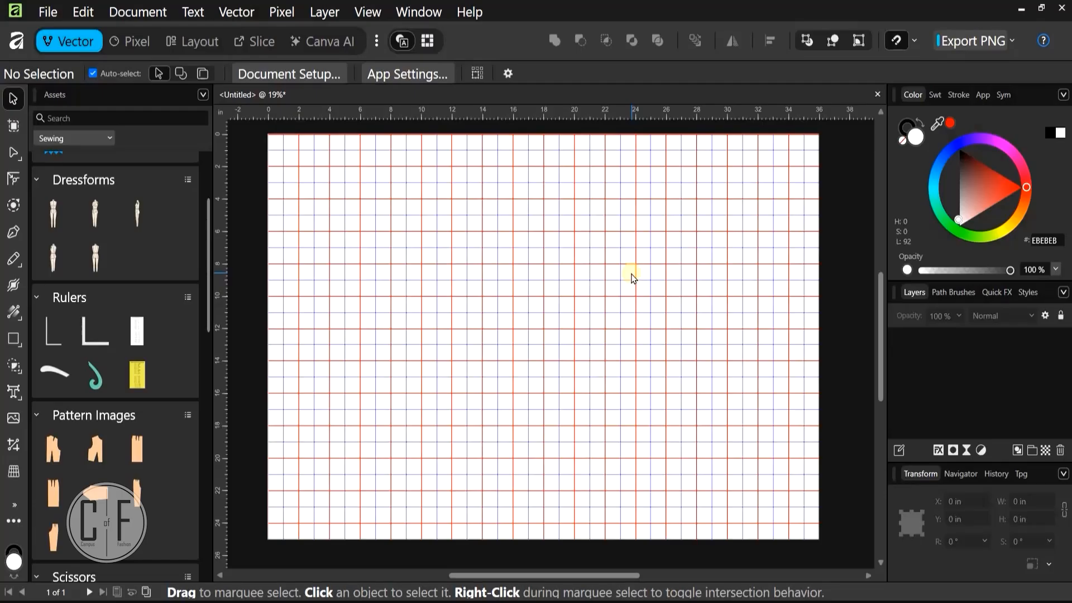
# Set up the Pen tool with no fill and a black stroke 3.6 pt wide
pyautogui.scroll(1, 472, 477)
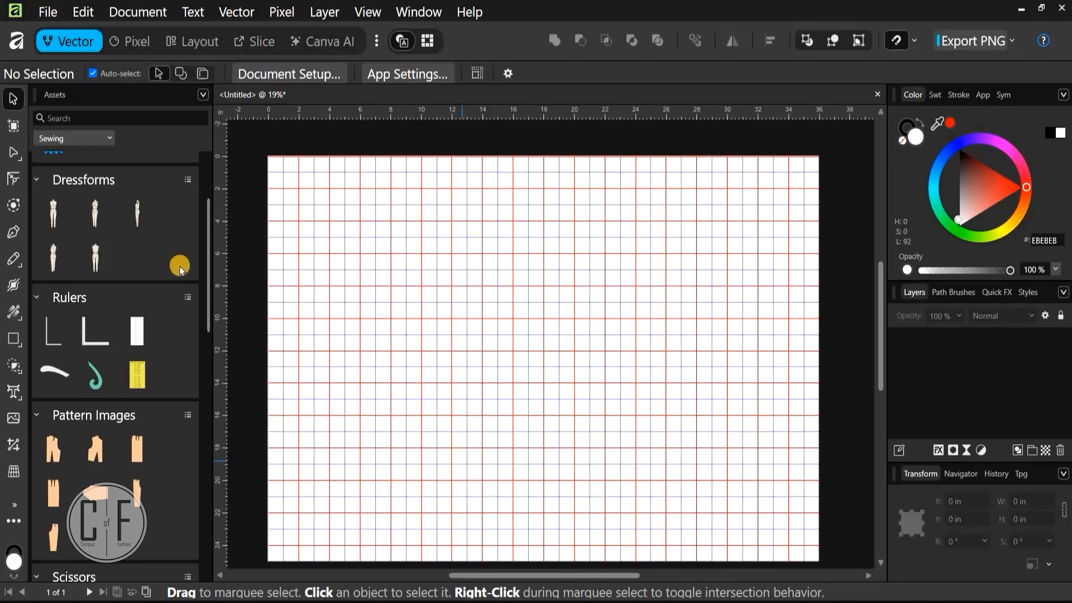
pyautogui.click(12, 231)
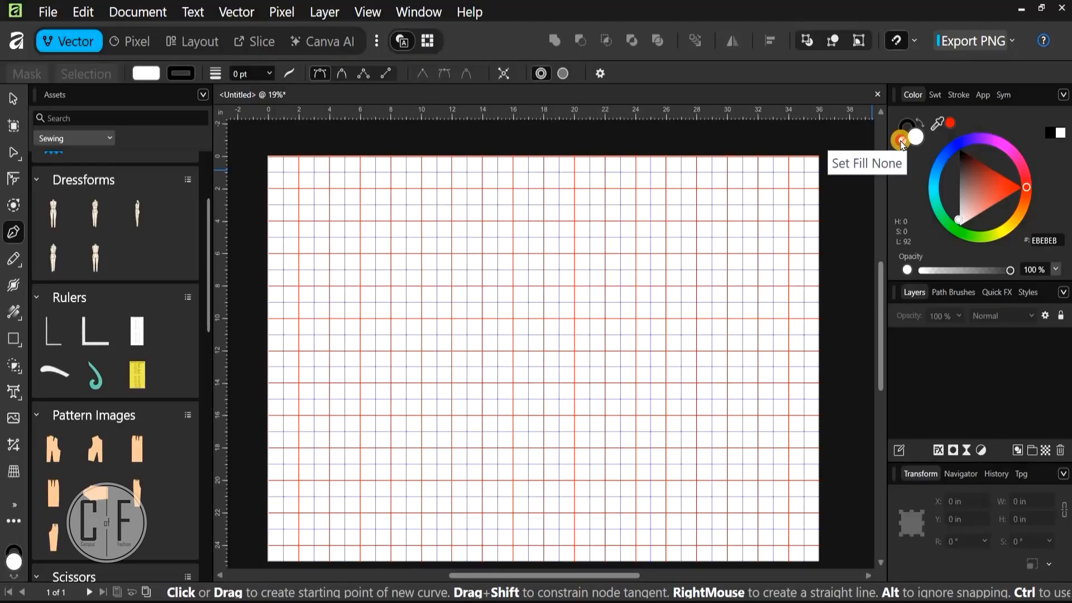
pyautogui.click(902, 142)
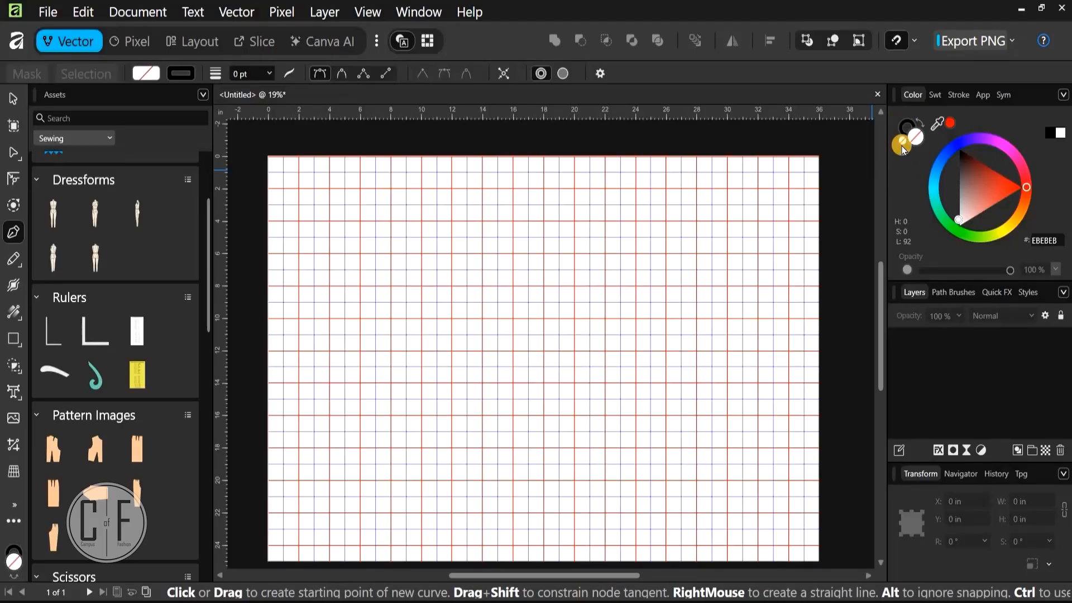
pyautogui.click(905, 143)
pyautogui.click(920, 124)
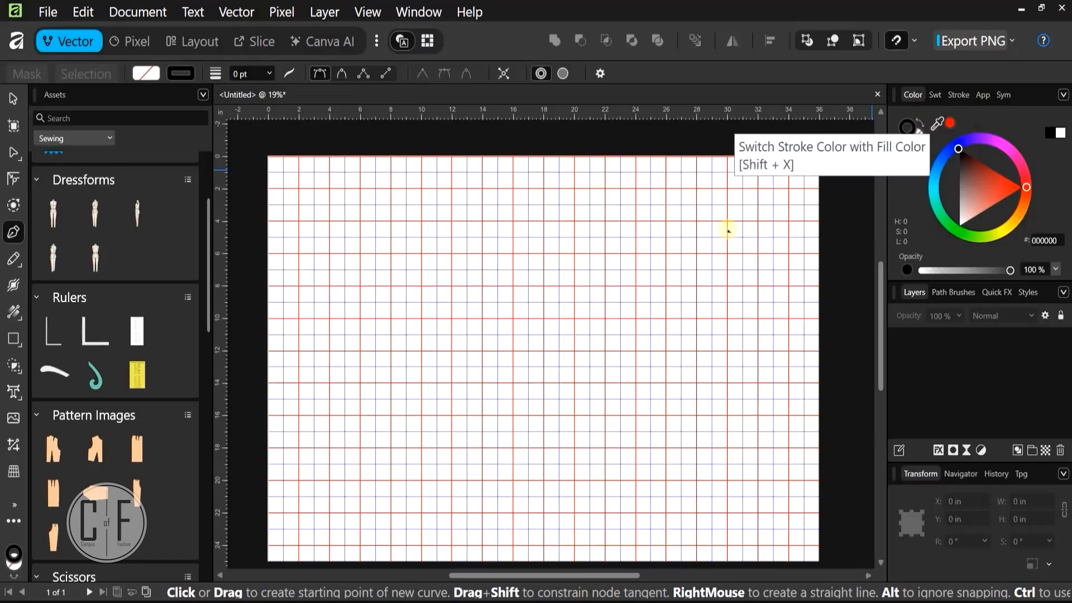
pyautogui.click(957, 96)
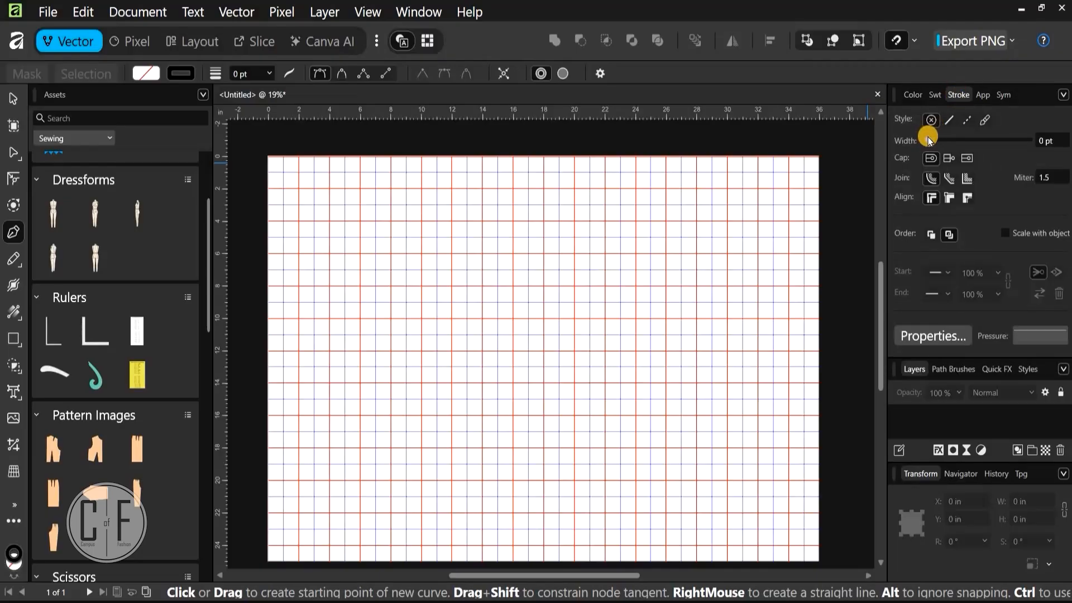
pyautogui.moveTo(928, 136); pyautogui.dragTo(957, 139)
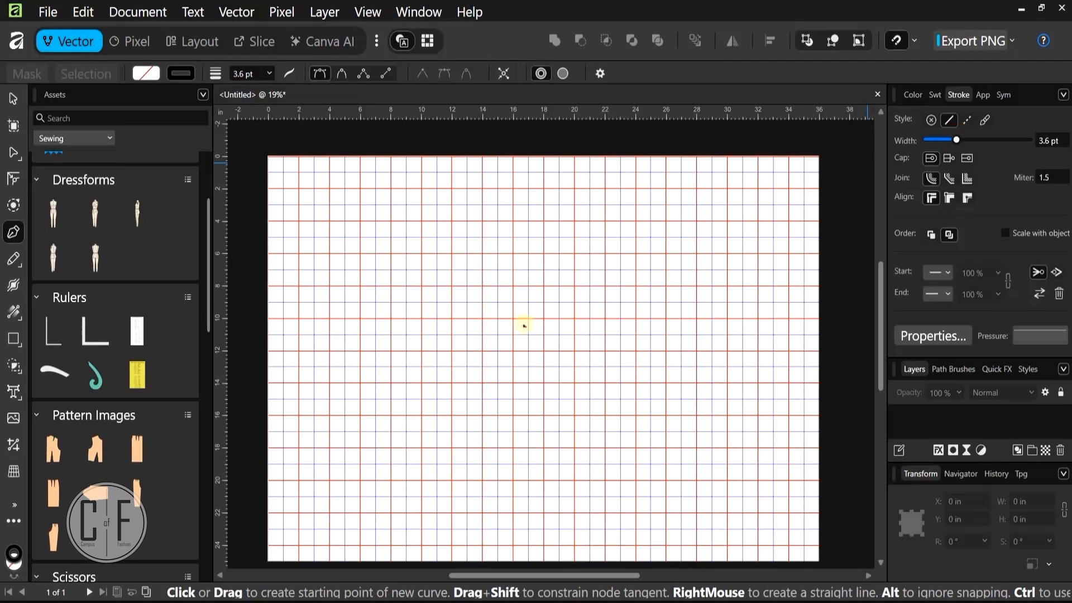
# Try a horizontal Pen line from 14 to 22 in across at 8 in down the page, and undo it
pyautogui.click(482, 287)
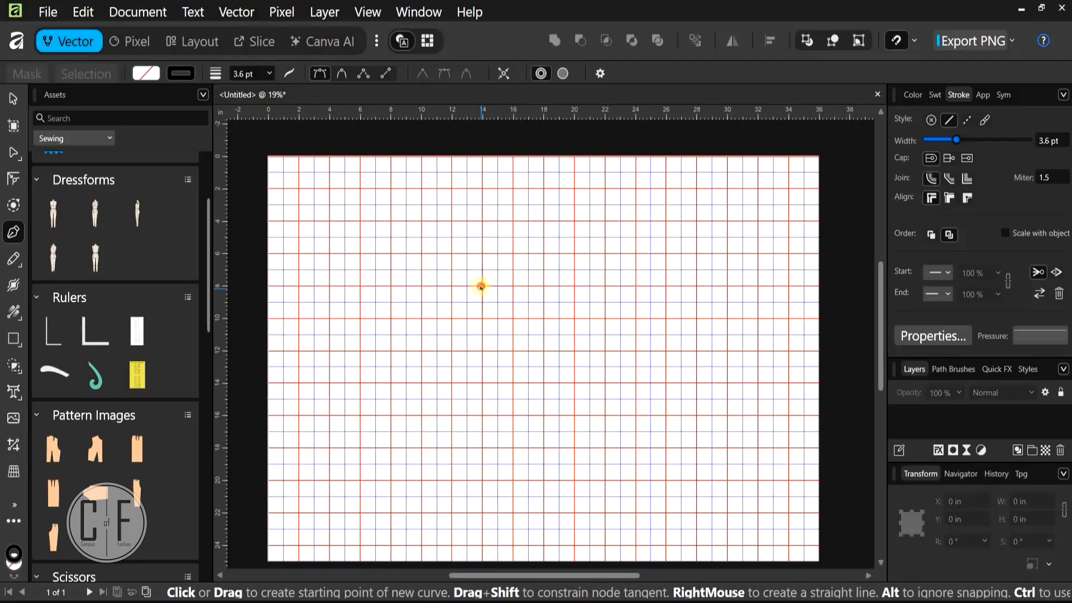
pyautogui.click(605, 286)
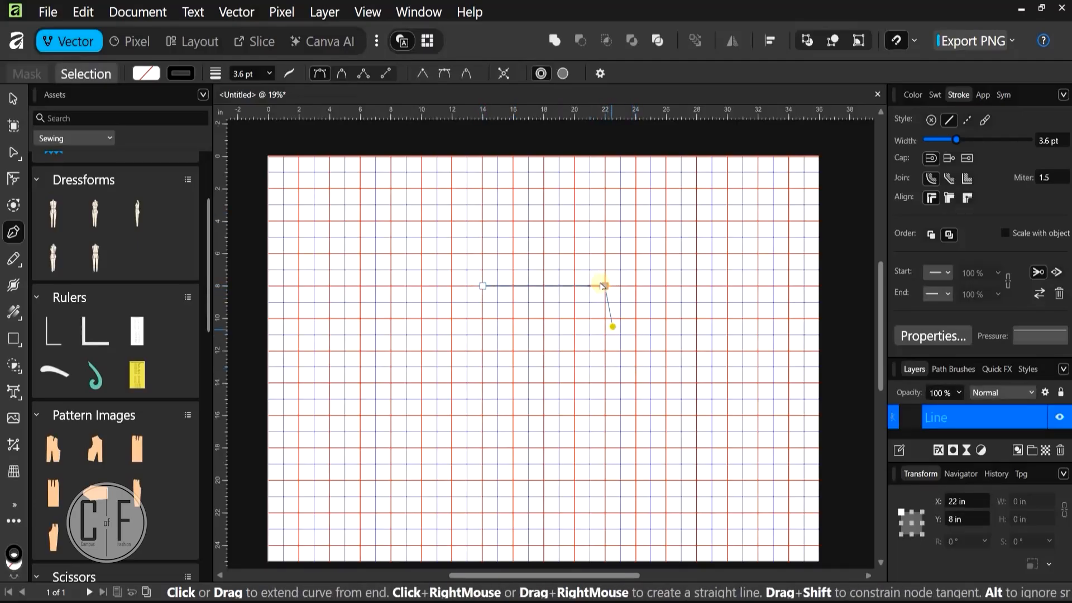
pyautogui.scroll(8, 603, 286)
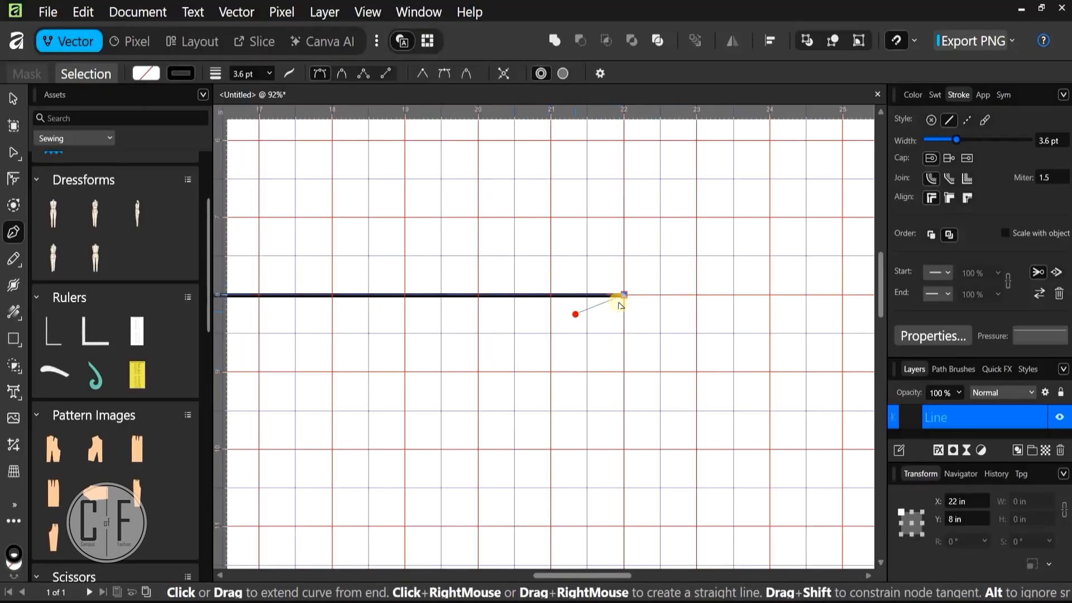
pyautogui.scroll(-4, 620, 305)
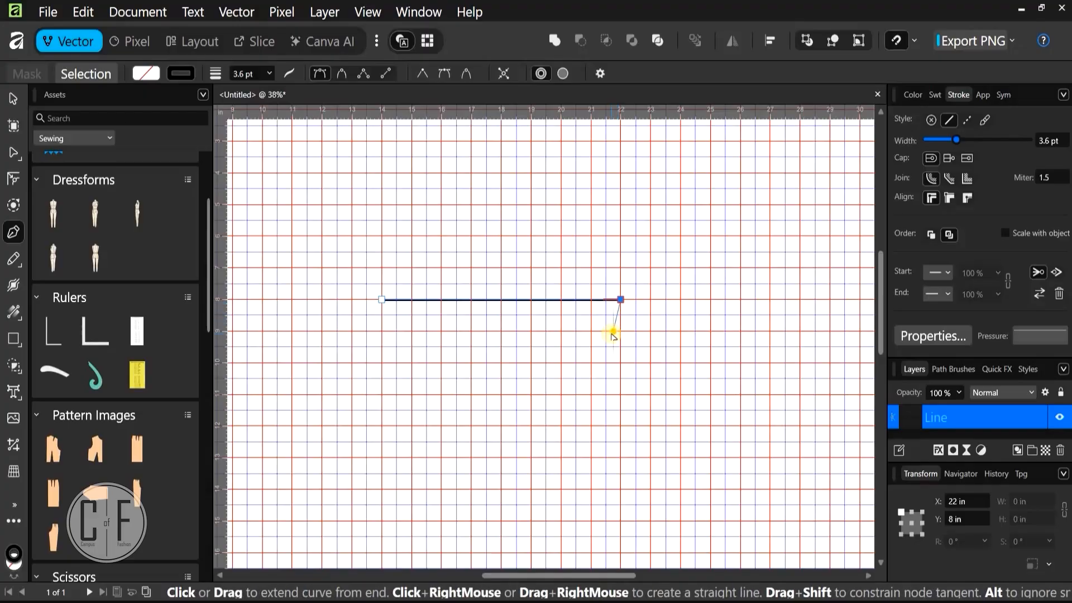
pyautogui.hotkey('ctrl', 'z')
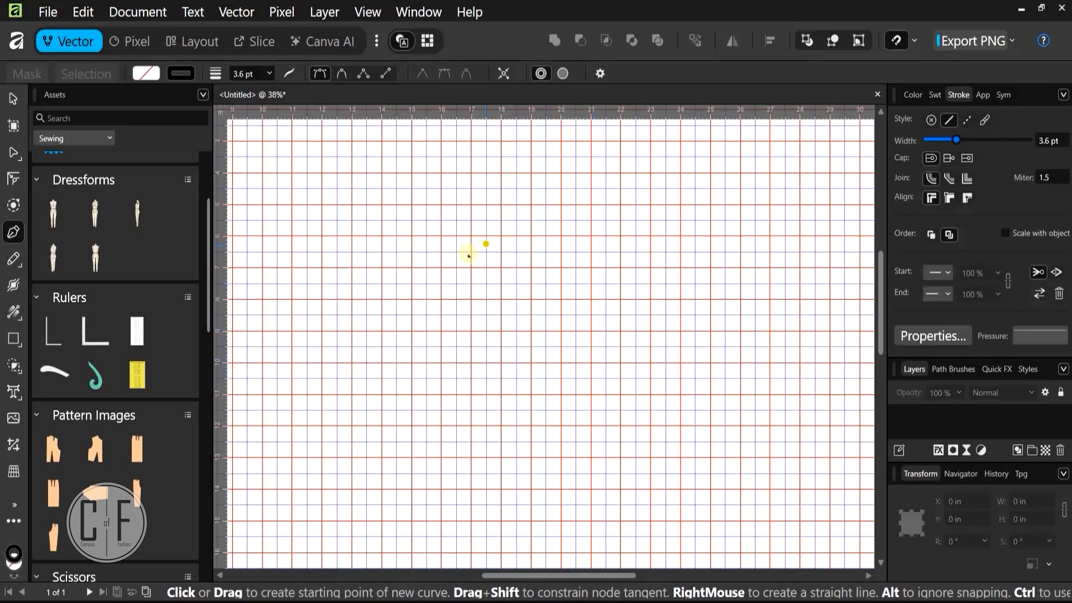
# Draw a vertical 2 in line at 16 in across, from 6 to 8 in down the page, and end the path
pyautogui.press('ctrl')
pyautogui.scroll(4, 452, 266)
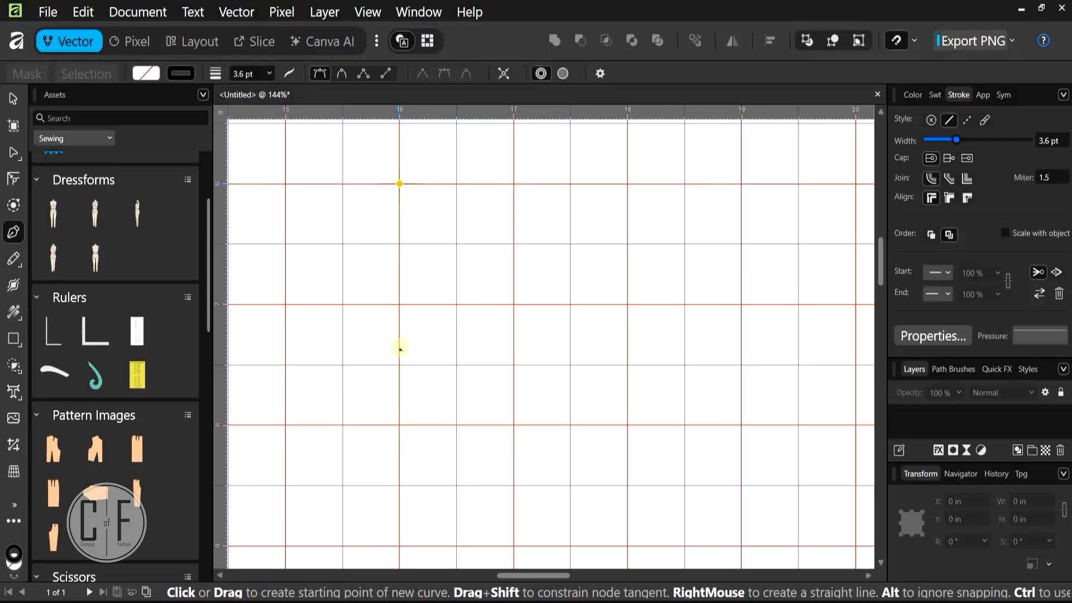
pyautogui.click(400, 382)
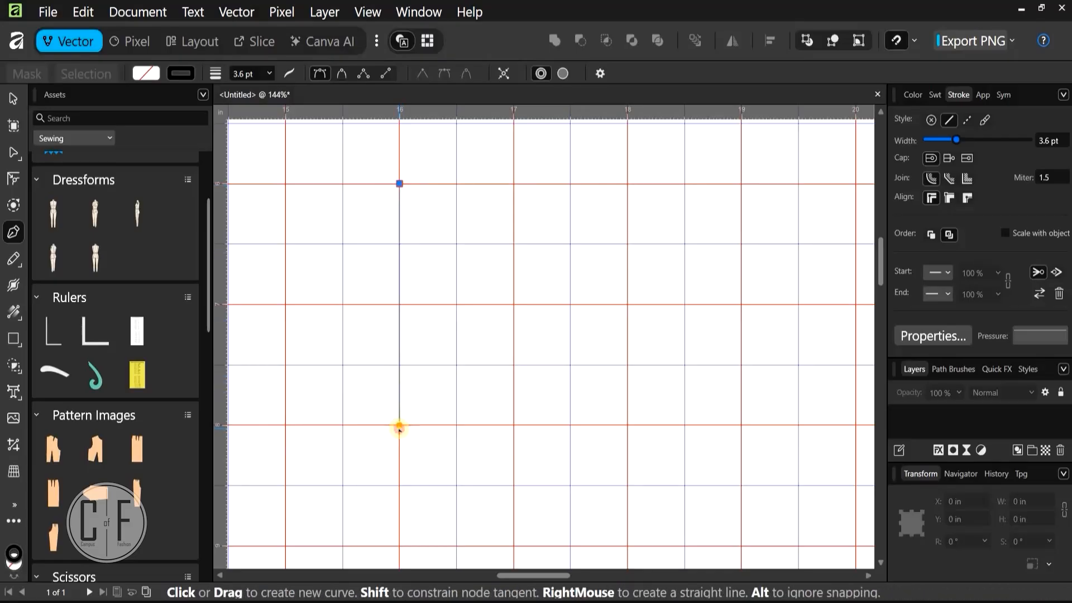
pyautogui.click(399, 425)
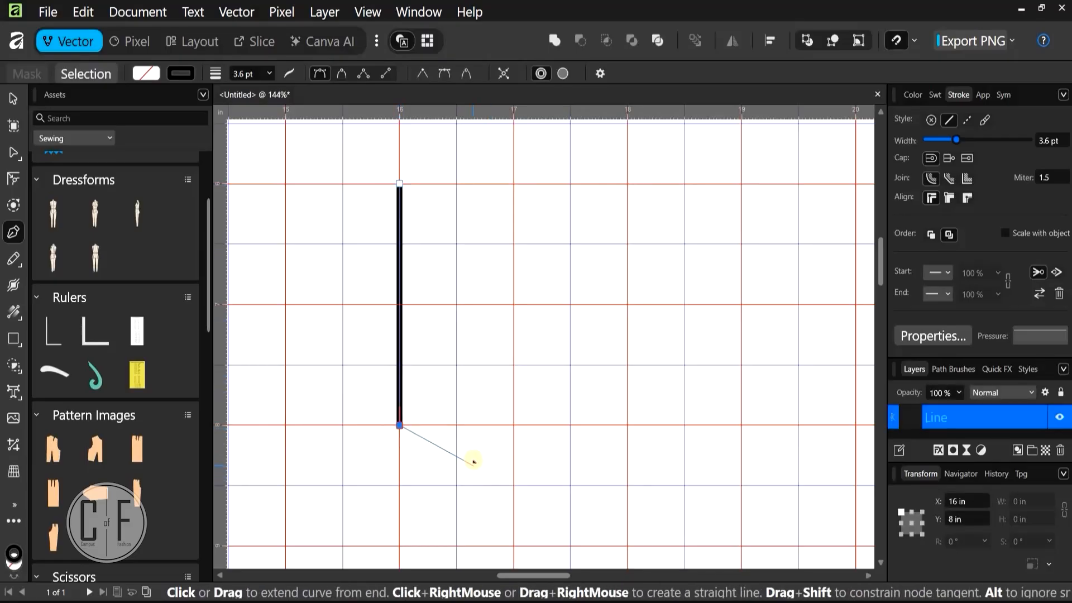
pyautogui.press('Escape')
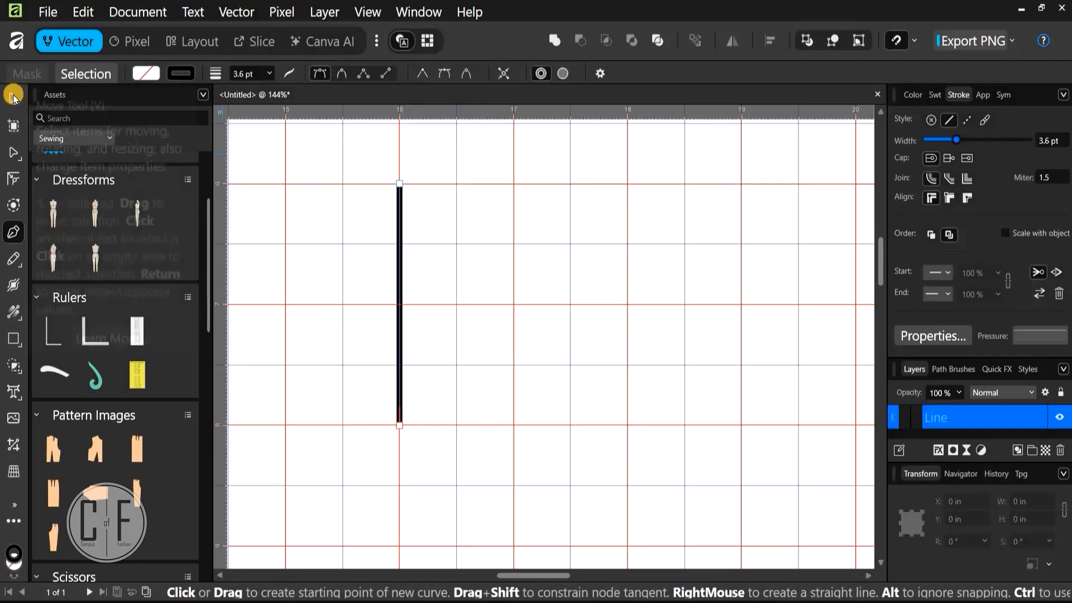
# Switch to the Move tool, deselect the vertical line, and reselect it with a marquee
pyautogui.click(14, 96)
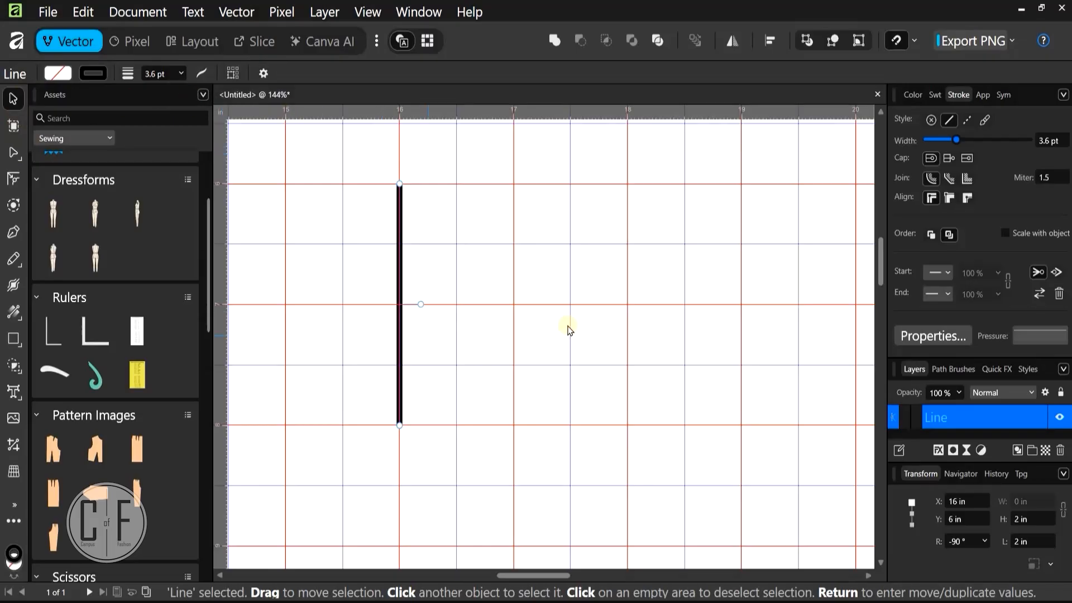
pyautogui.click(525, 398)
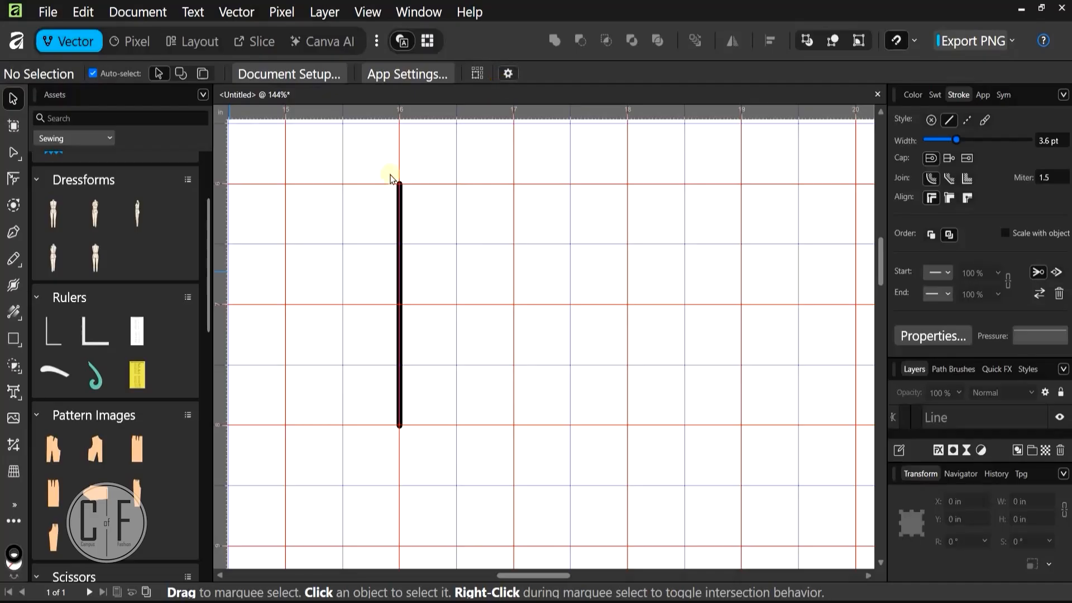
pyautogui.moveTo(367, 153); pyautogui.dragTo(454, 397)
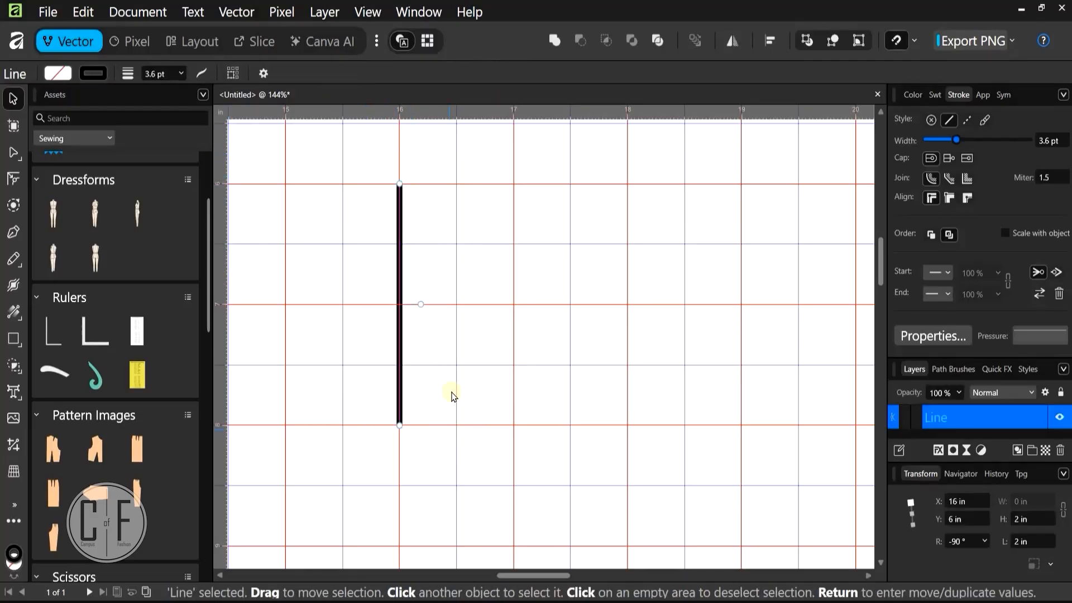
# Enable the transform origin for the selected vertical line in the object handling options
pyautogui.click(262, 73)
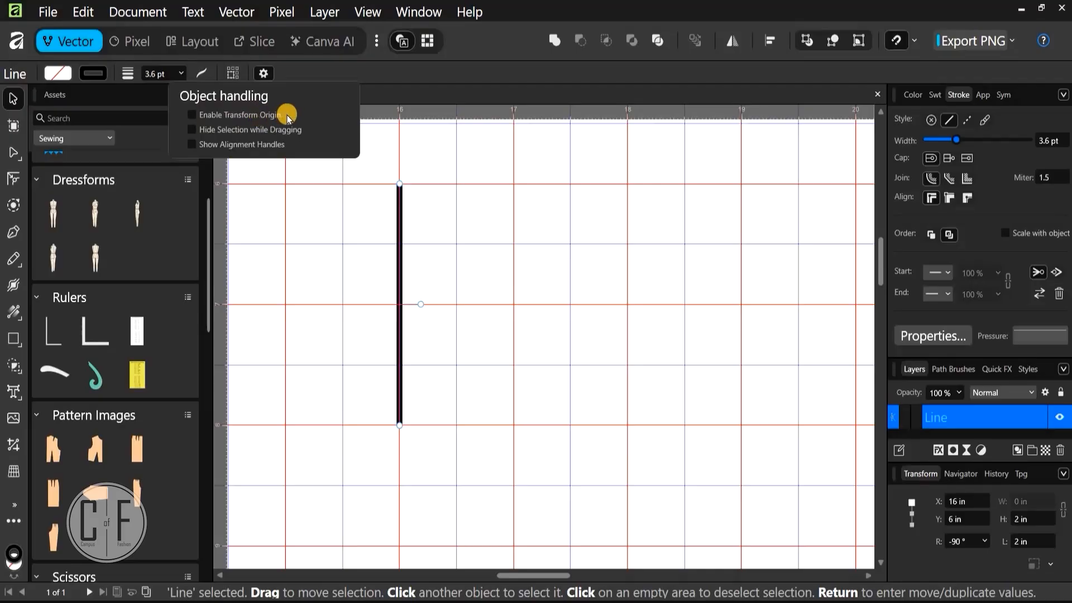
pyautogui.click(192, 115)
pyautogui.click(193, 115)
pyautogui.click(193, 115)
pyautogui.click(394, 312)
pyautogui.scroll(6, 394, 311)
pyautogui.scroll(5, 398, 311)
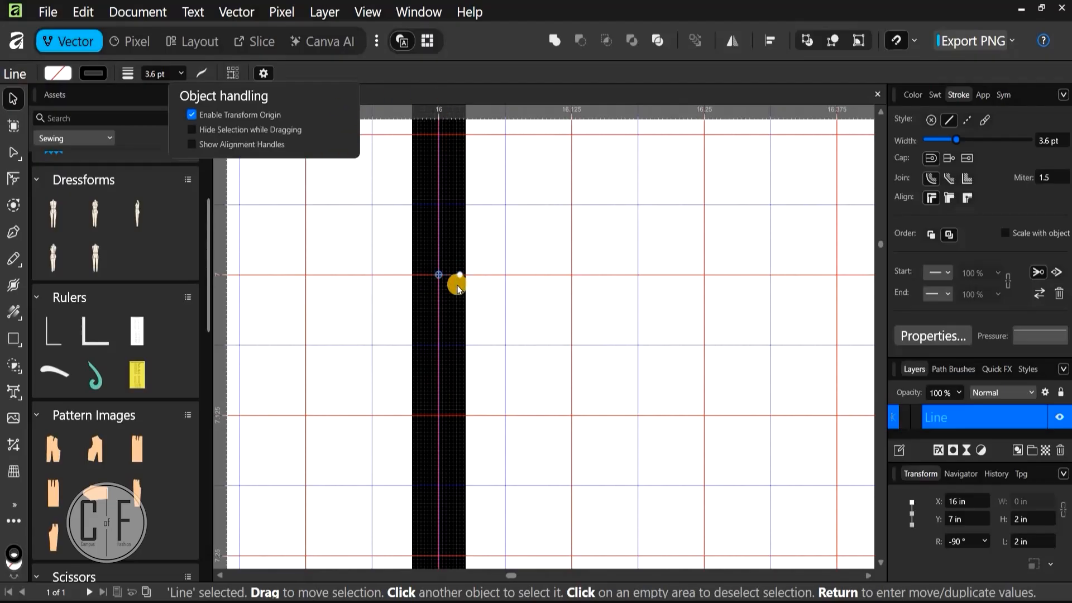
# Move the vertical line's transform origin from its centre to its lower end at Y 8 in
pyautogui.scroll(-2, 457, 287)
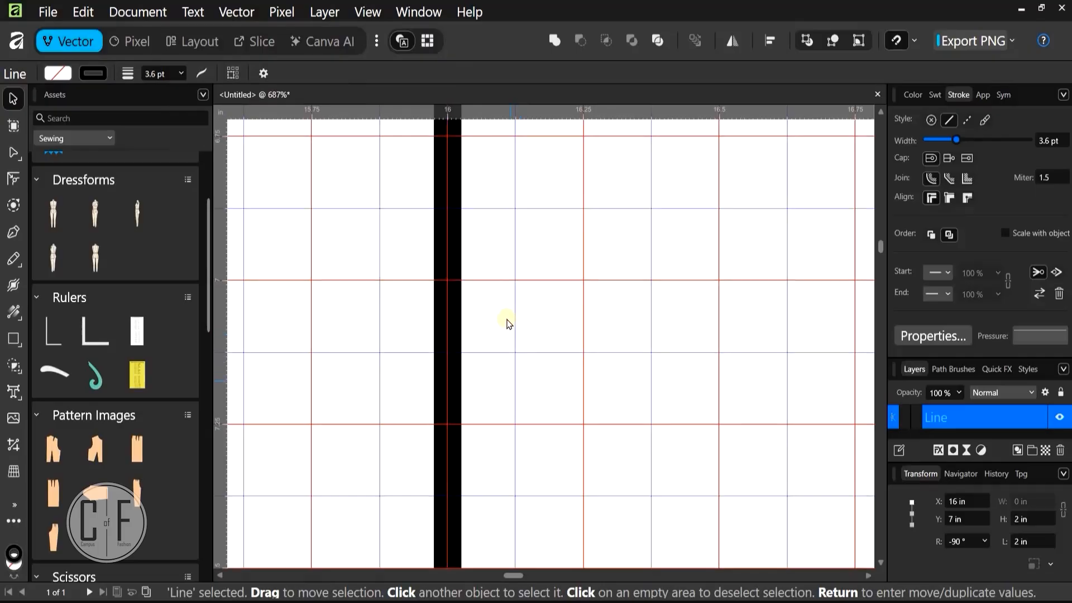
pyautogui.scroll(-2, 443, 264)
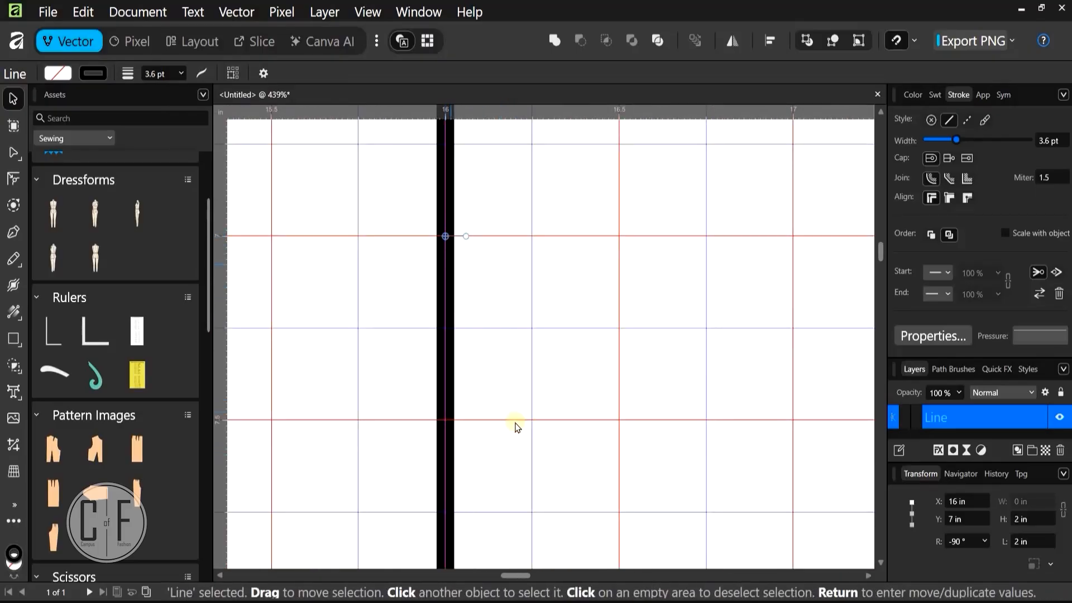
pyautogui.scroll(-1, 416, 365)
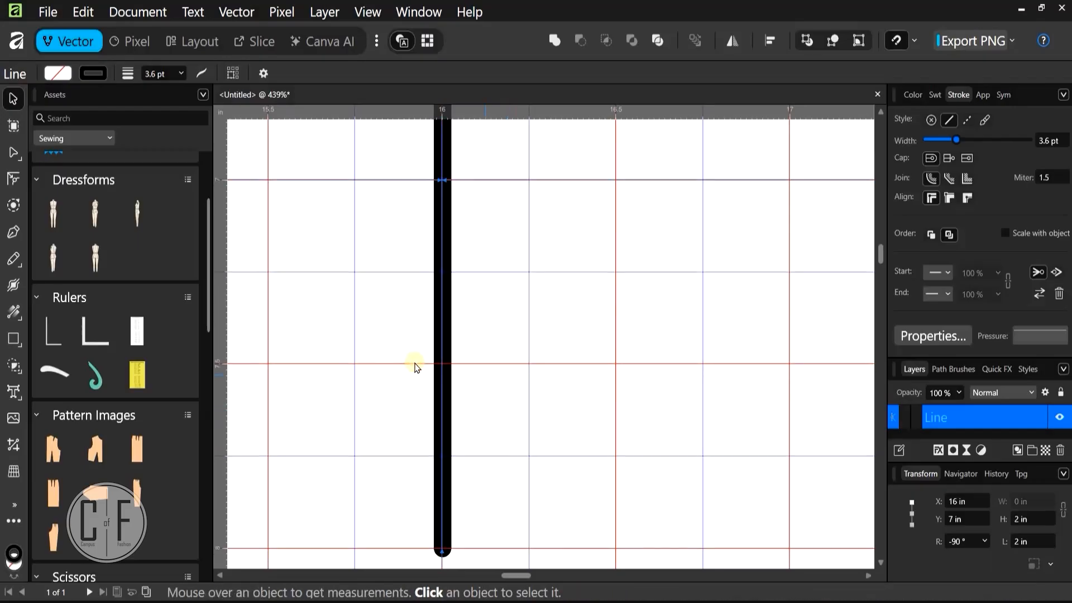
pyautogui.scroll(-1, 416, 365)
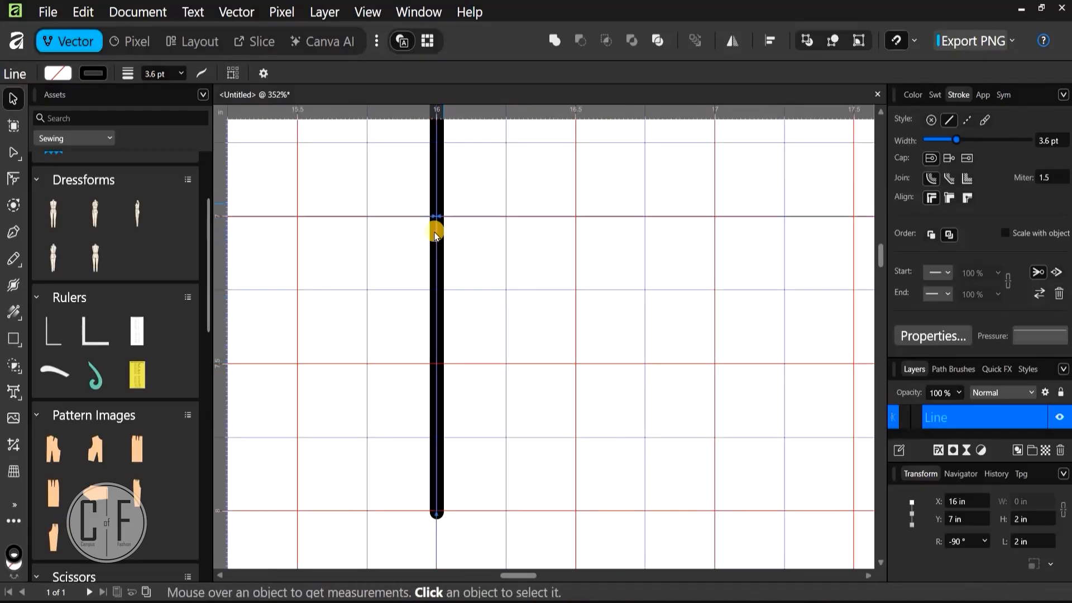
pyautogui.scroll(3, 430, 232)
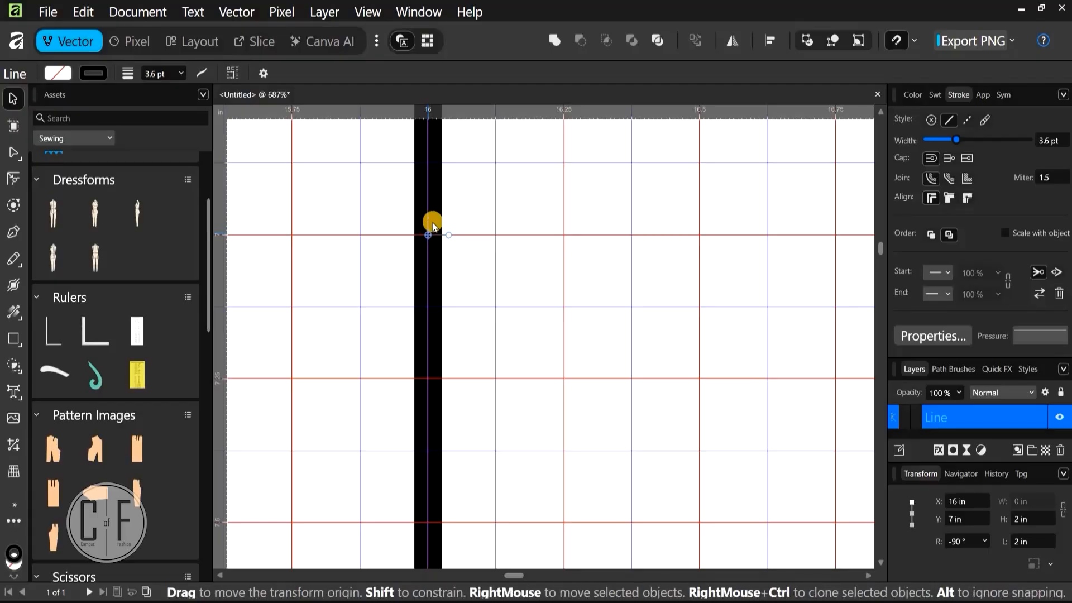
pyautogui.scroll(-1, 431, 227)
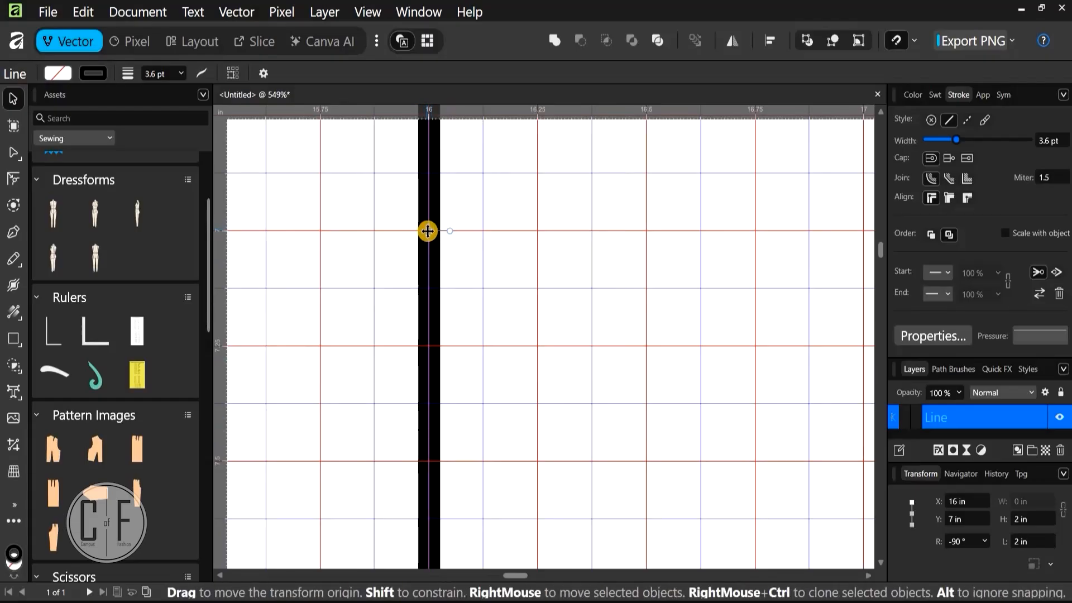
pyautogui.moveTo(428, 228)
pyautogui.mouseDown()
pyautogui.moveTo(424, 584)
pyautogui.moveTo(432, 375)
pyautogui.mouseUp()
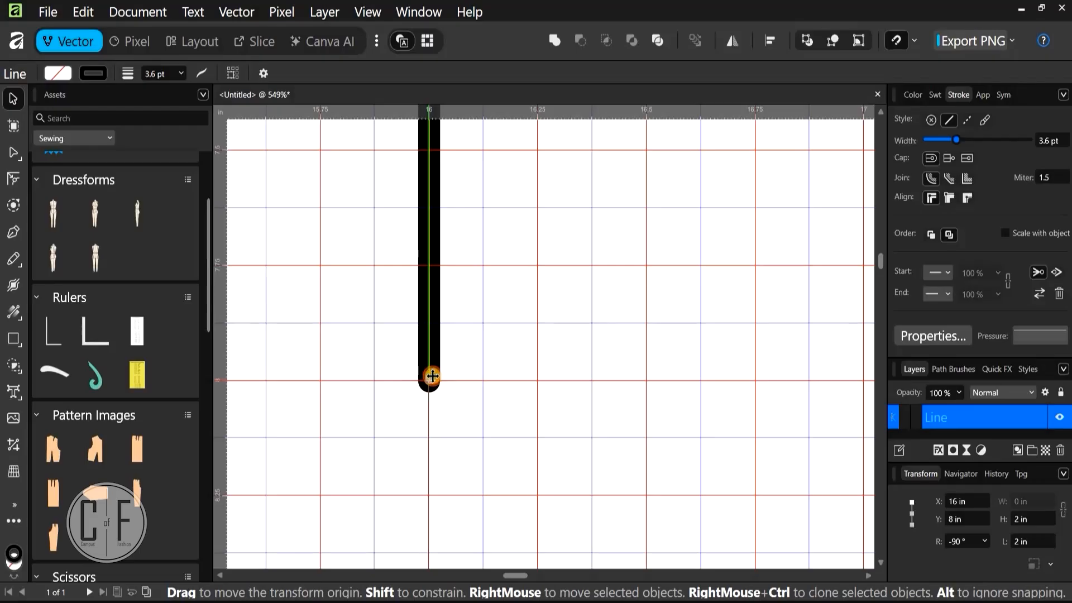
# Examine the transform origin's alignment with the vertical line's lower end at X 16 in, Y 8 in
pyautogui.moveTo(432, 376)
pyautogui.mouseDown()
pyautogui.moveTo(411, 378)
pyautogui.moveTo(431, 376)
pyautogui.mouseUp()
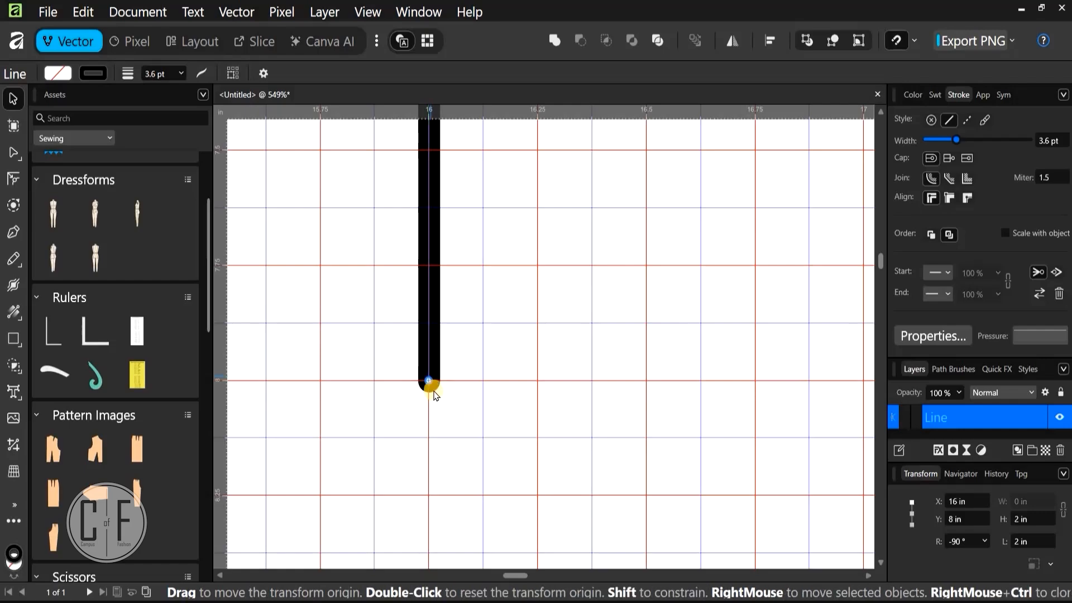
pyautogui.scroll(5, 431, 391)
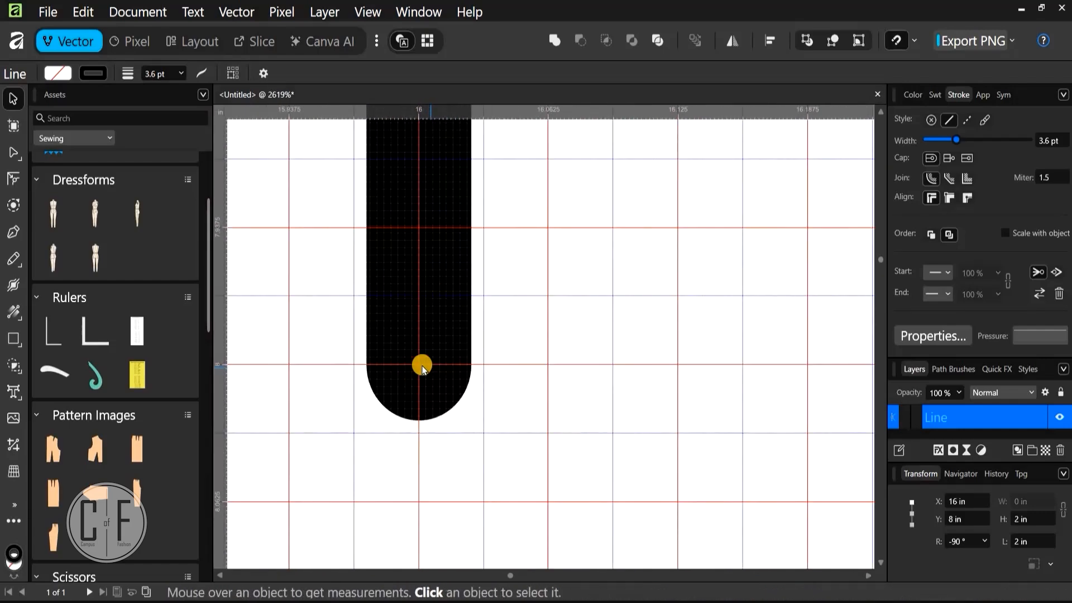
pyautogui.scroll(2, 423, 368)
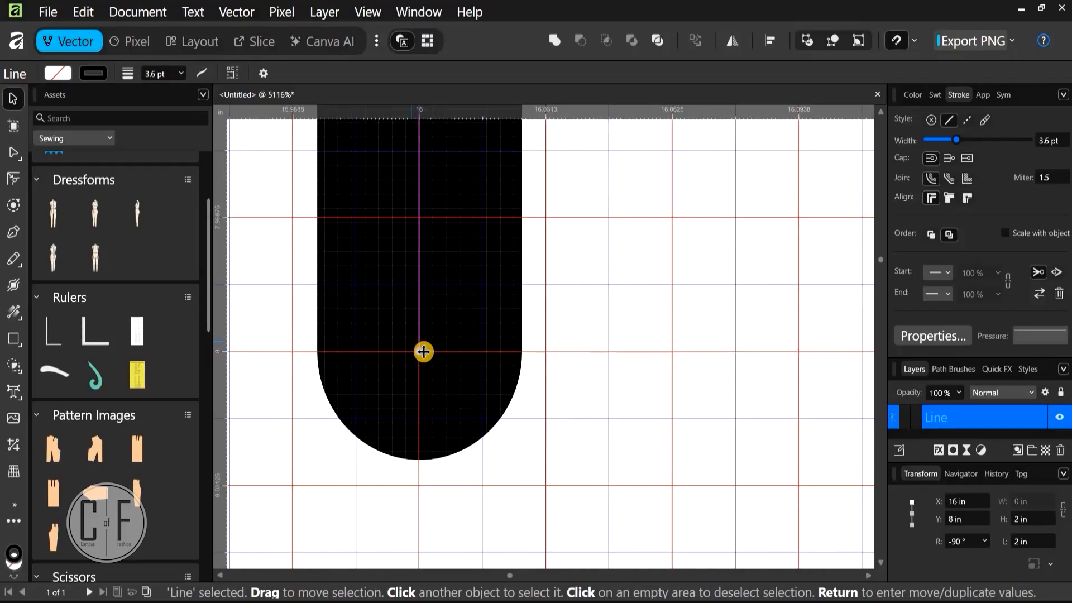
pyautogui.scroll(-3, 395, 426)
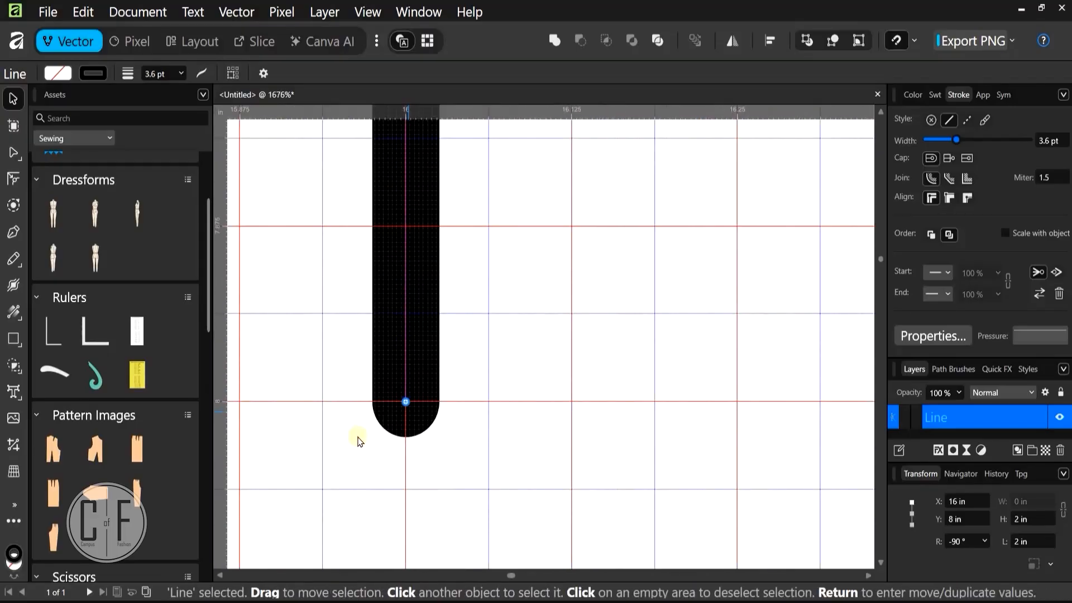
pyautogui.scroll(-3, 358, 442)
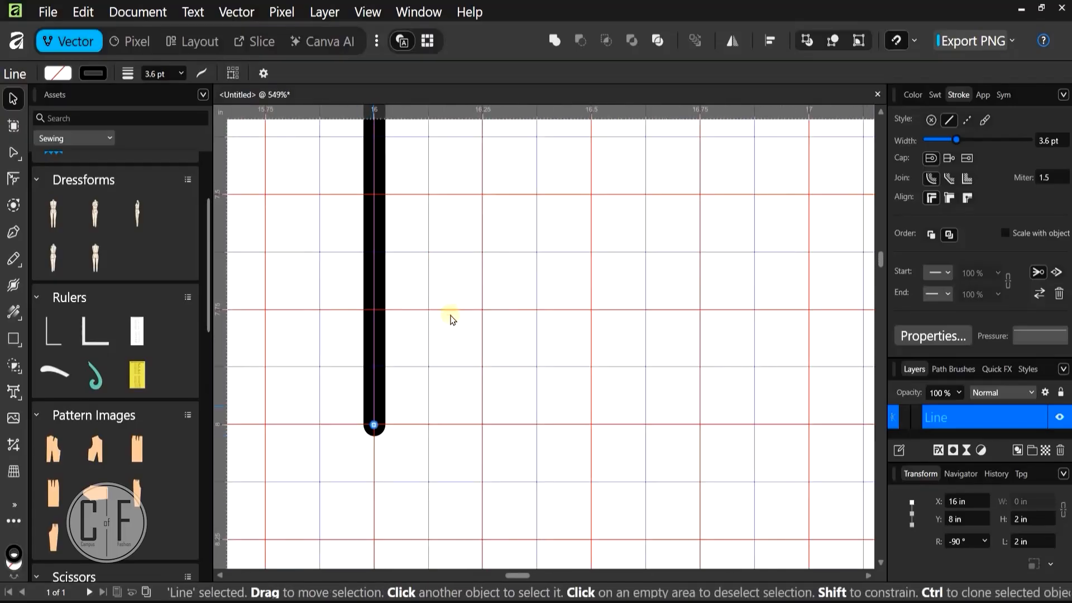
pyautogui.moveTo(449, 327); pyautogui.dragTo(479, 395)
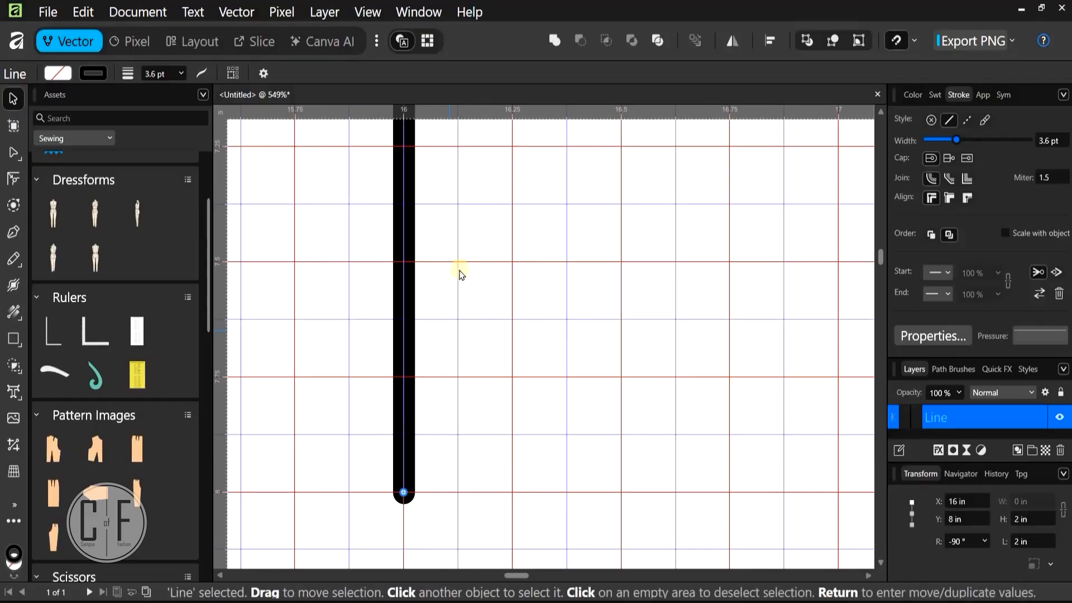
pyautogui.scroll(-1, 455, 306)
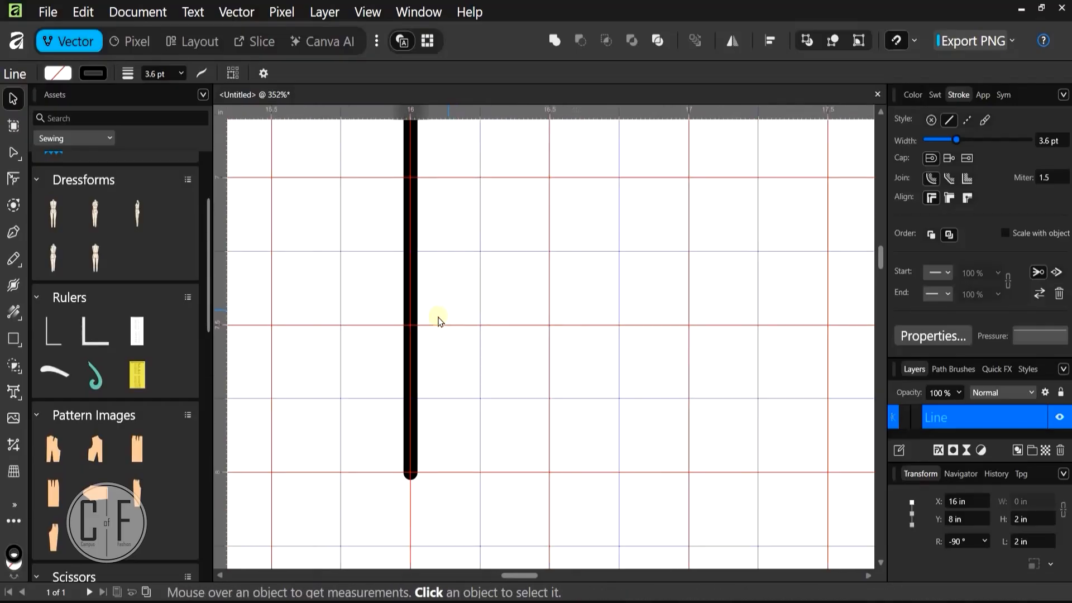
pyautogui.scroll(-1, 438, 316)
pyautogui.scroll(-1, 458, 296)
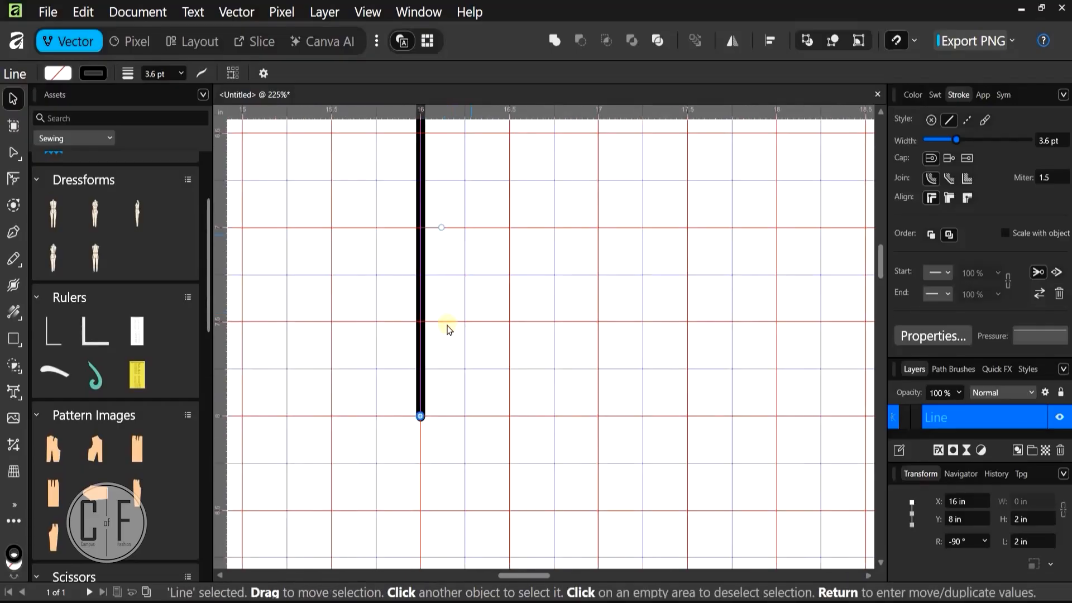
# Rotate the vertical line about its lower end to about -115.2° and -119.6°, and return it to -90°
pyautogui.scroll(3, 447, 332)
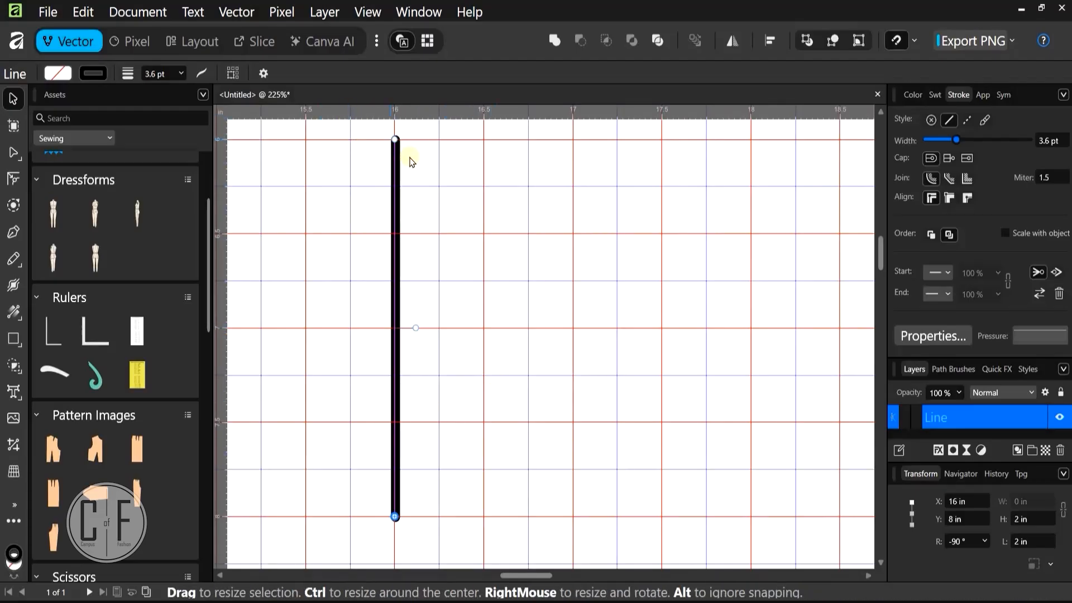
pyautogui.scroll(3, 412, 173)
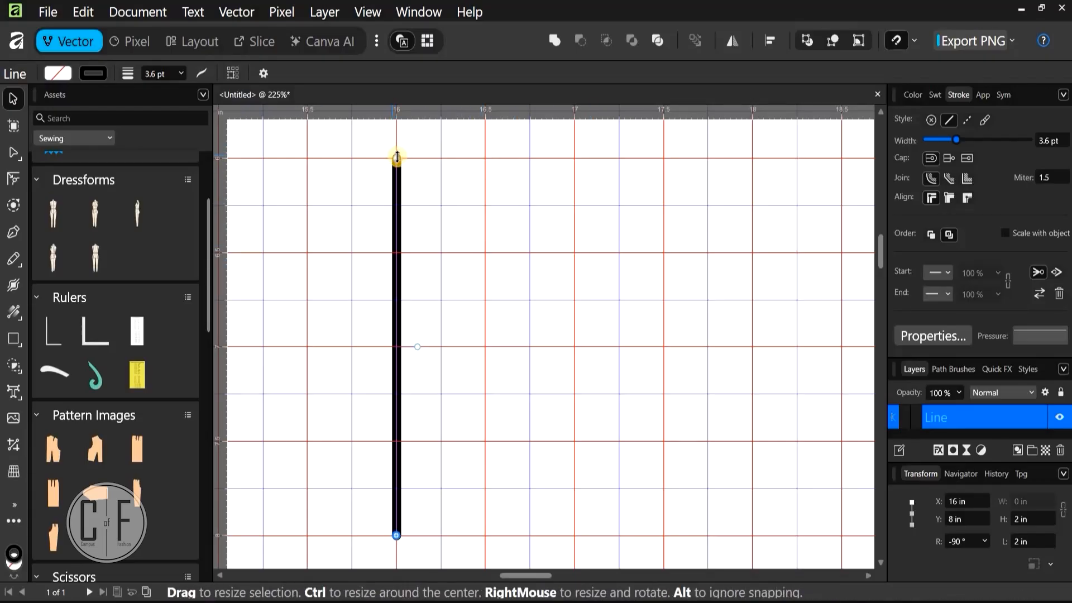
pyautogui.moveTo(395, 151); pyautogui.dragTo(551, 179)
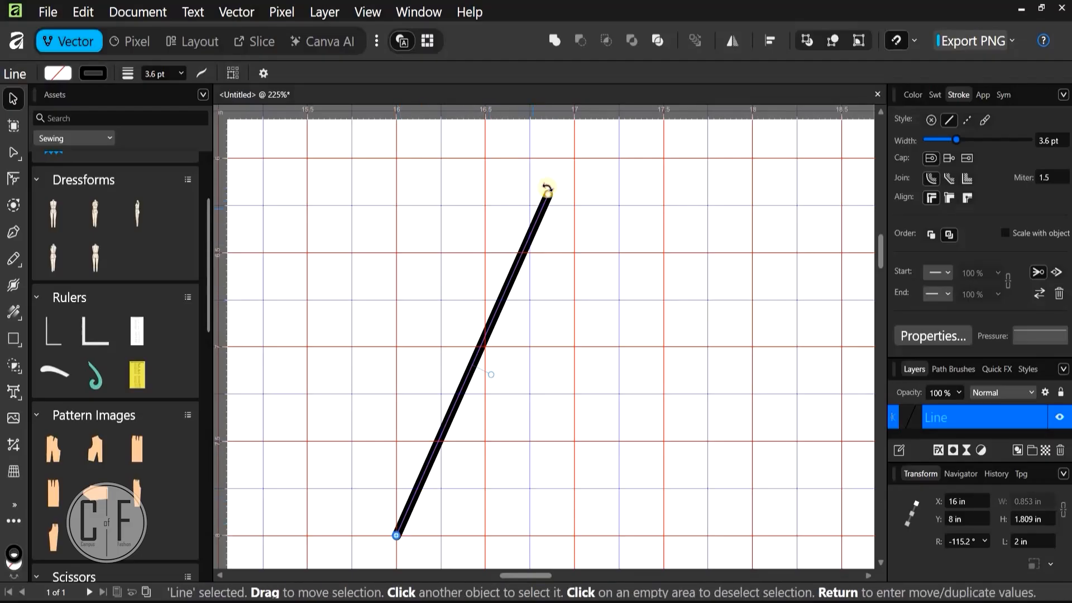
pyautogui.moveTo(547, 189); pyautogui.dragTo(581, 185)
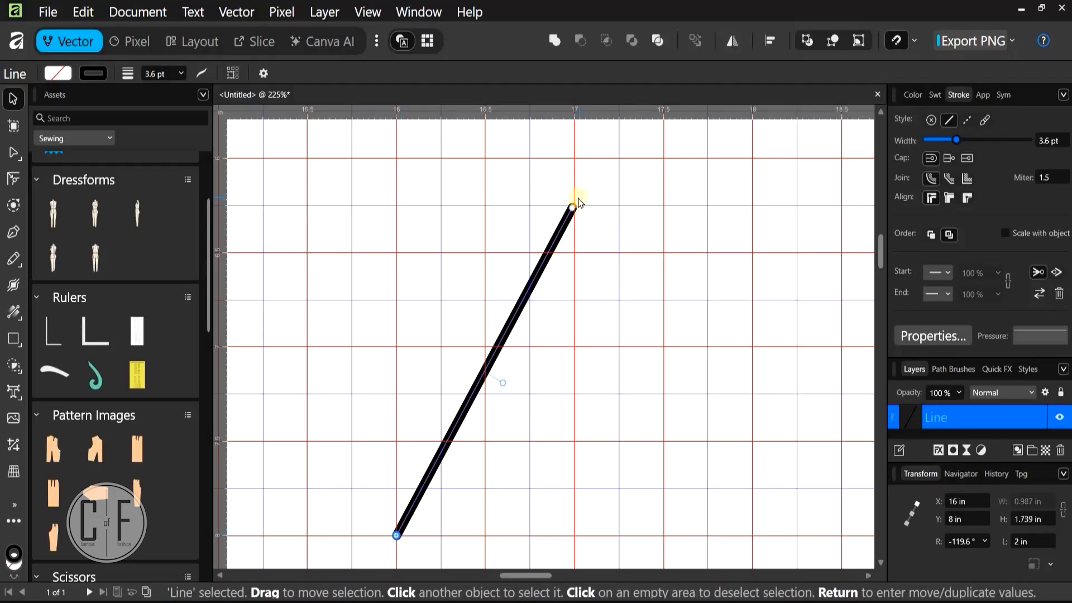
pyautogui.moveTo(575, 199); pyautogui.dragTo(445, 240)
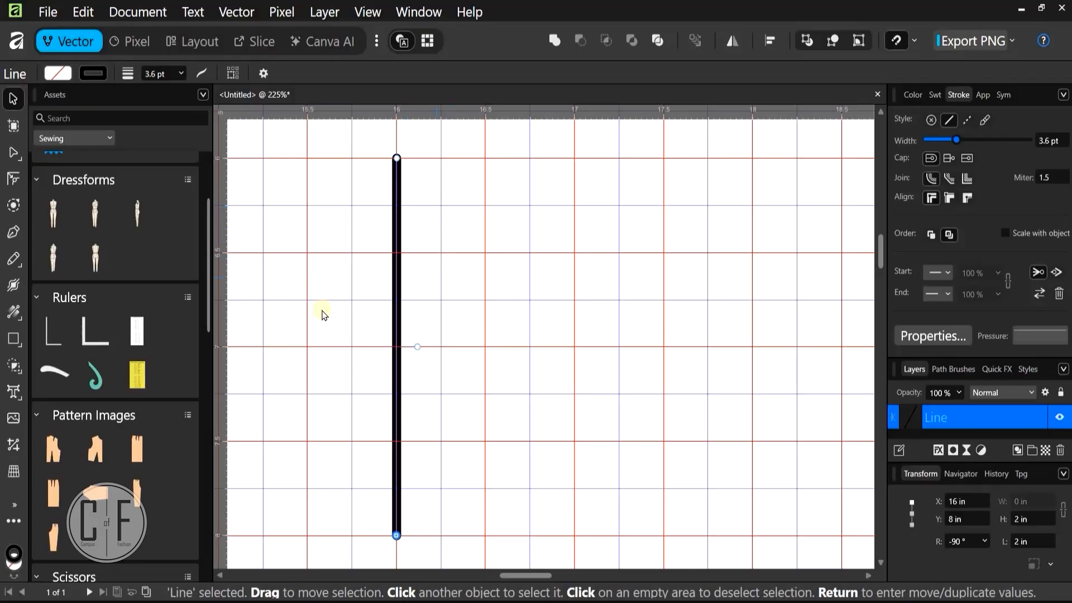
# Draw an L-shaped line with the Pen tool from X 17, Y 6 in down to Y 8 in and across to X 18.5 in, and end the path
pyautogui.scroll(-3, 438, 378)
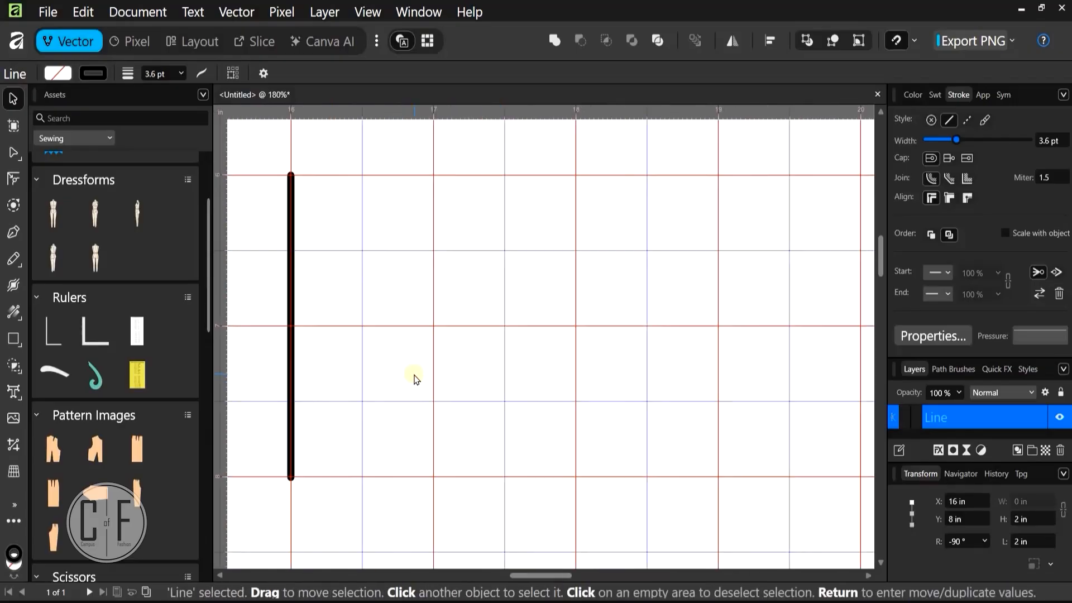
pyautogui.click(12, 229)
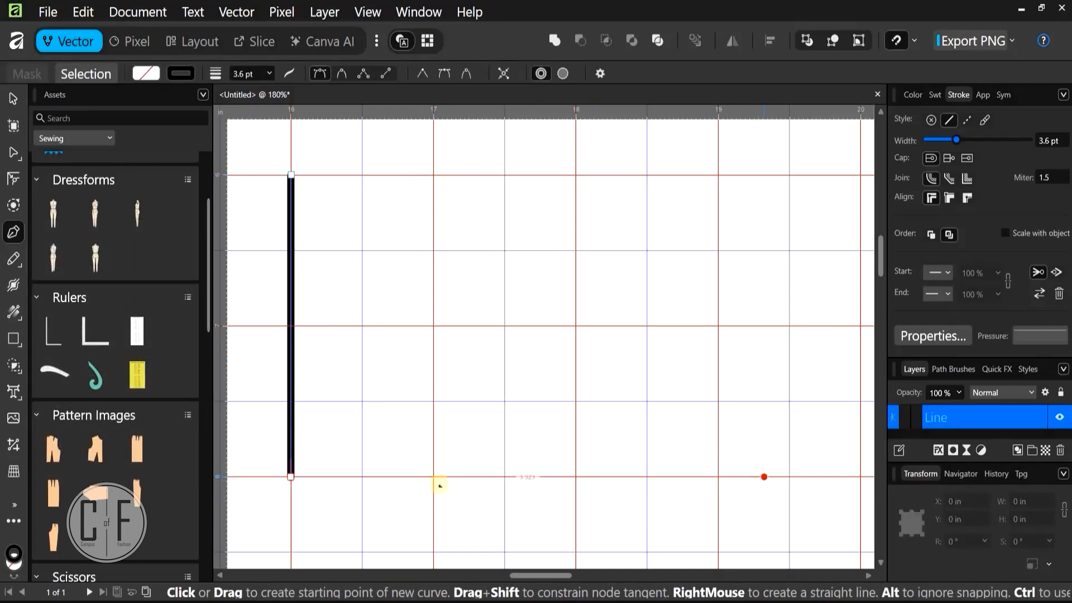
pyautogui.click(433, 175)
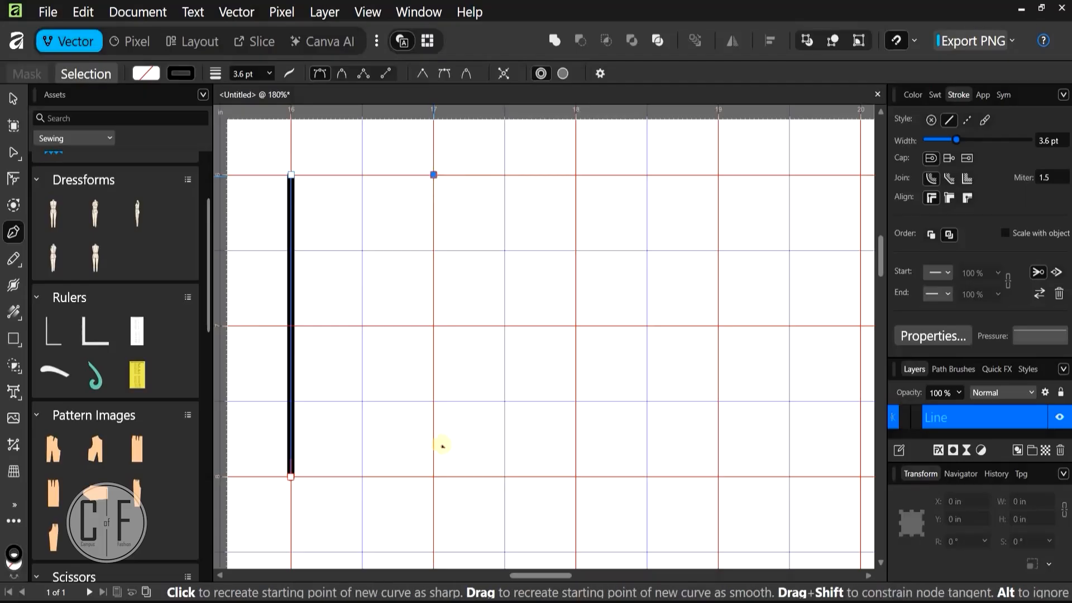
pyautogui.click(433, 476)
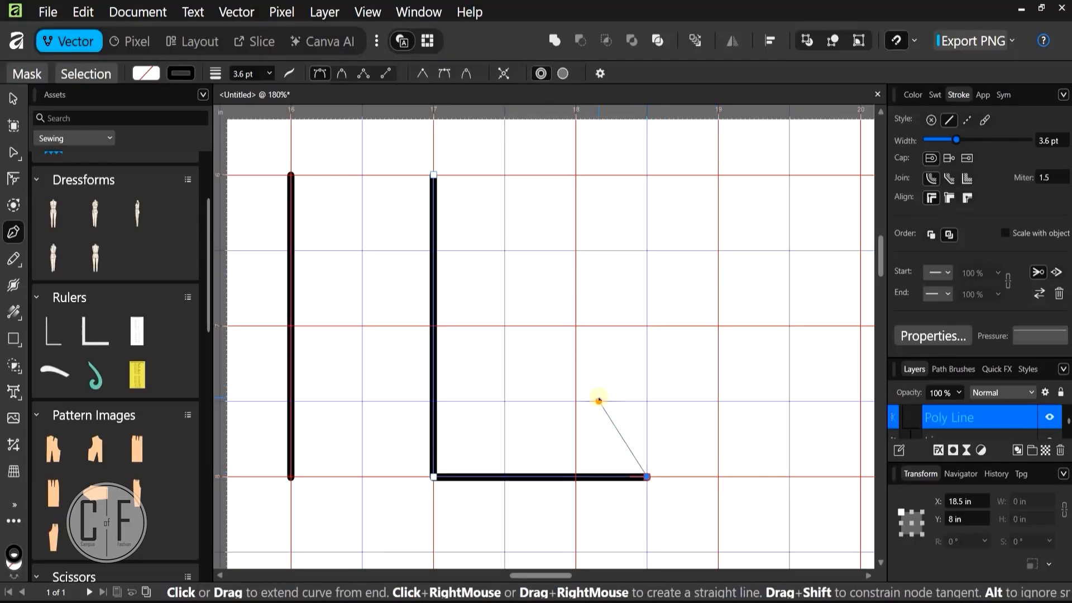
pyautogui.press('Escape')
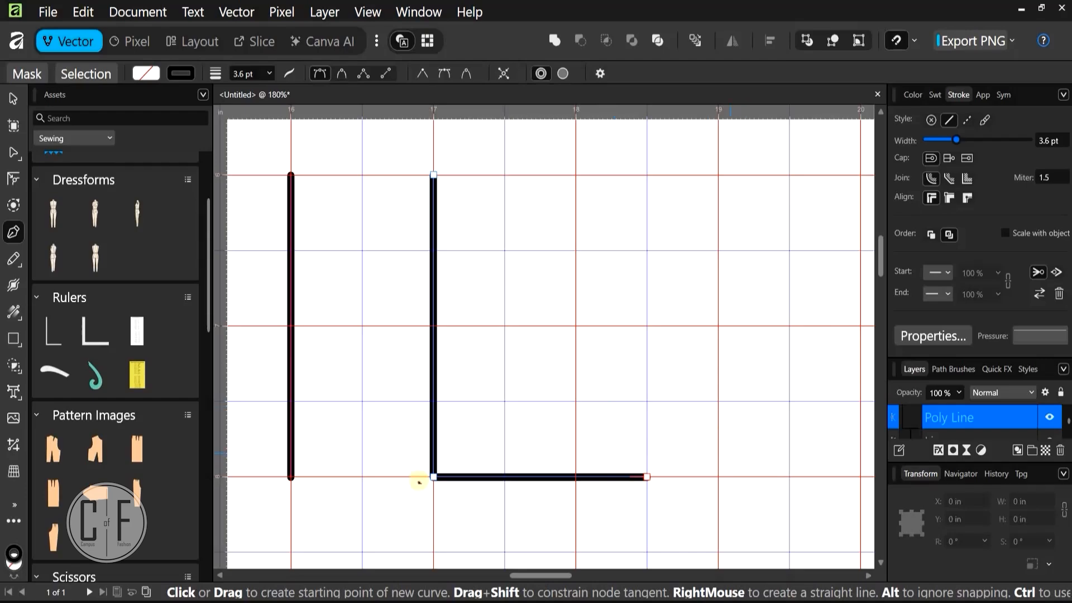
pyautogui.click(420, 478)
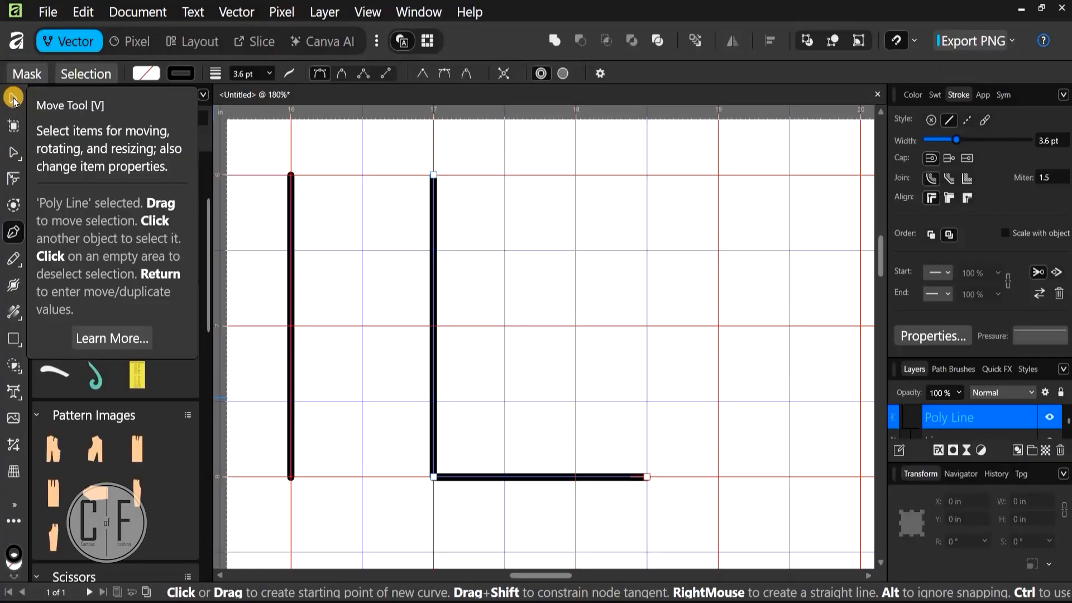
# Switch to the Move tool, check the transform origin option in object handling, and reselect the L-shaped line
pyautogui.click(14, 99)
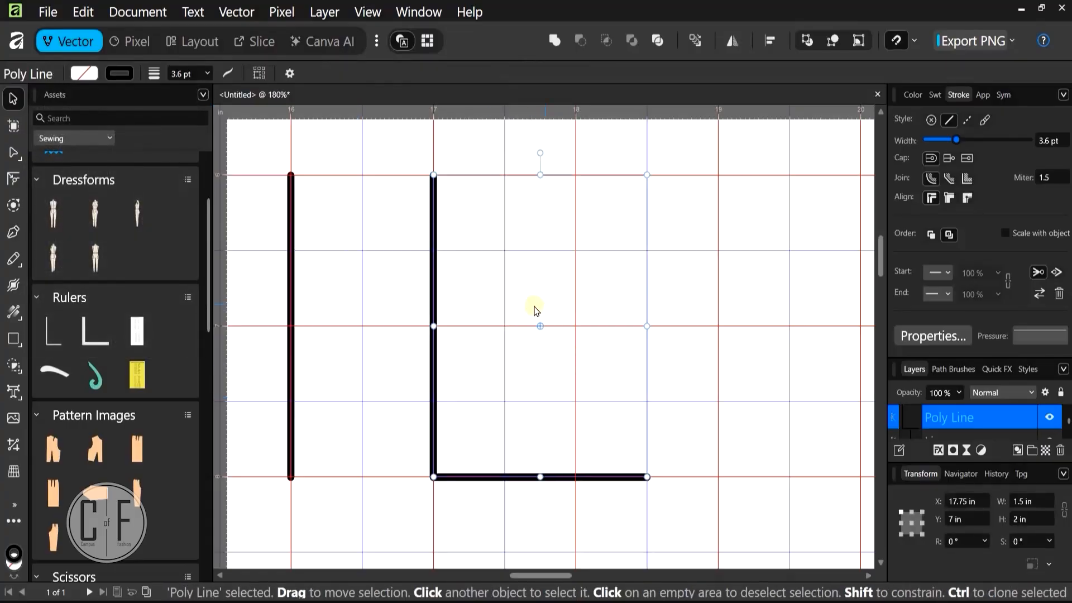
pyautogui.click(287, 73)
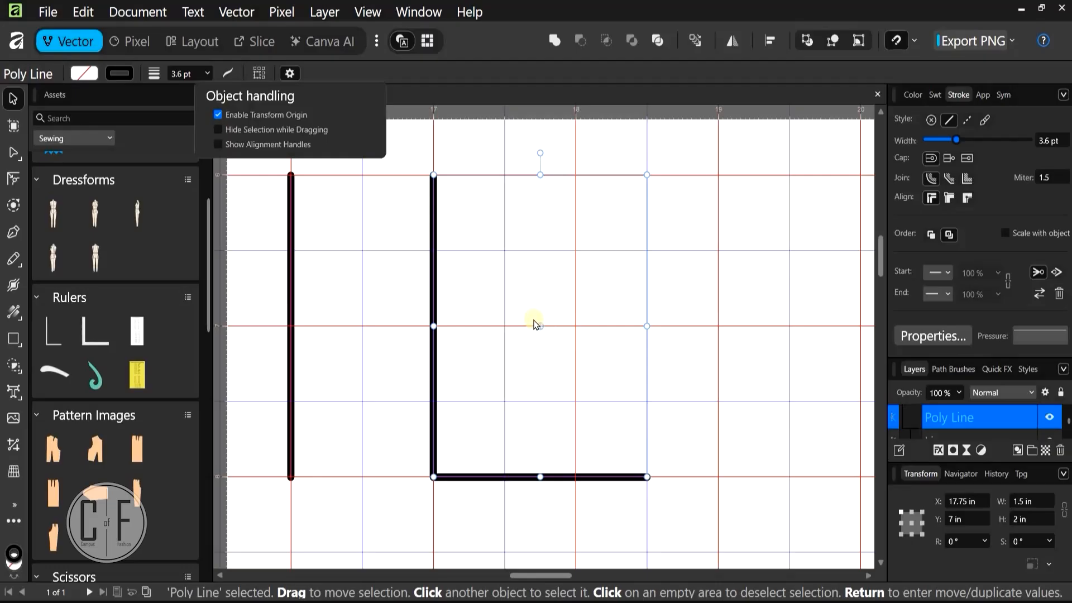
pyautogui.click(502, 344)
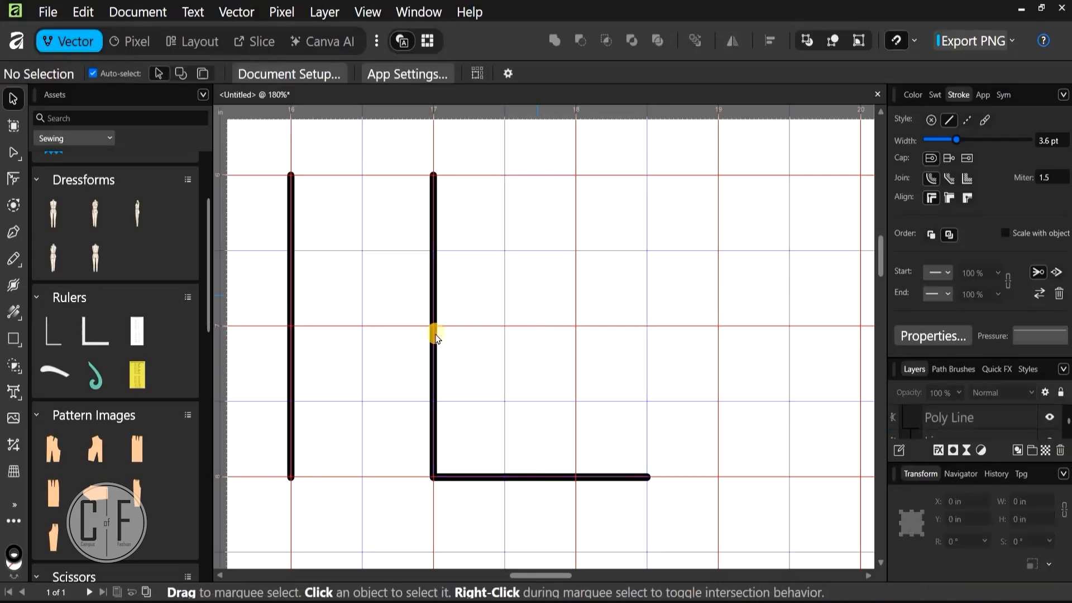
pyautogui.click(431, 332)
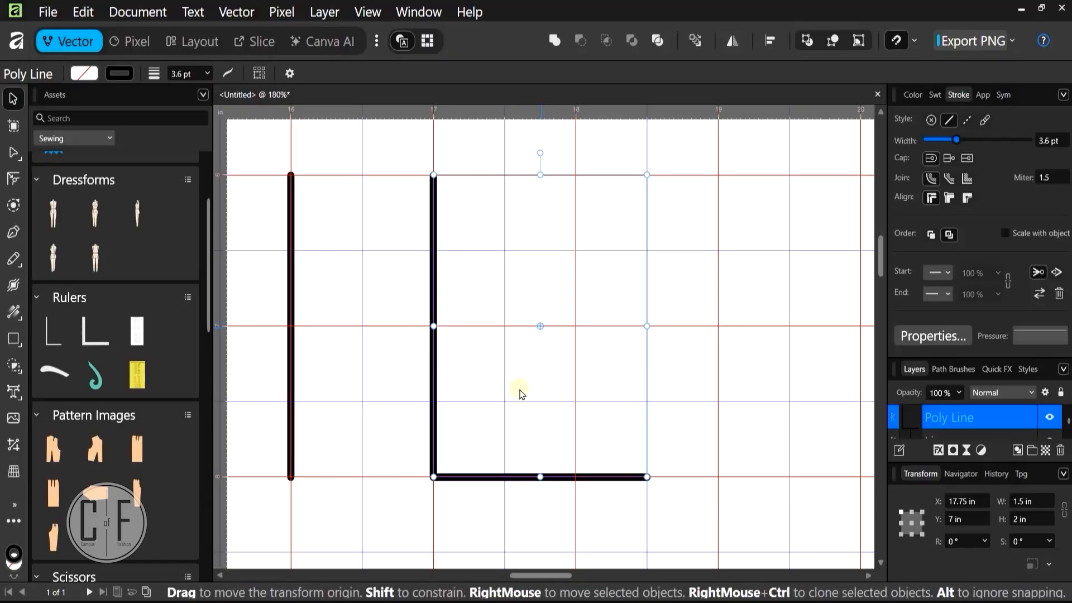
# Move the L-shaped line's transform origin from its centre to its corner at X 17 in, Y 8 in
pyautogui.scroll(3, 521, 419)
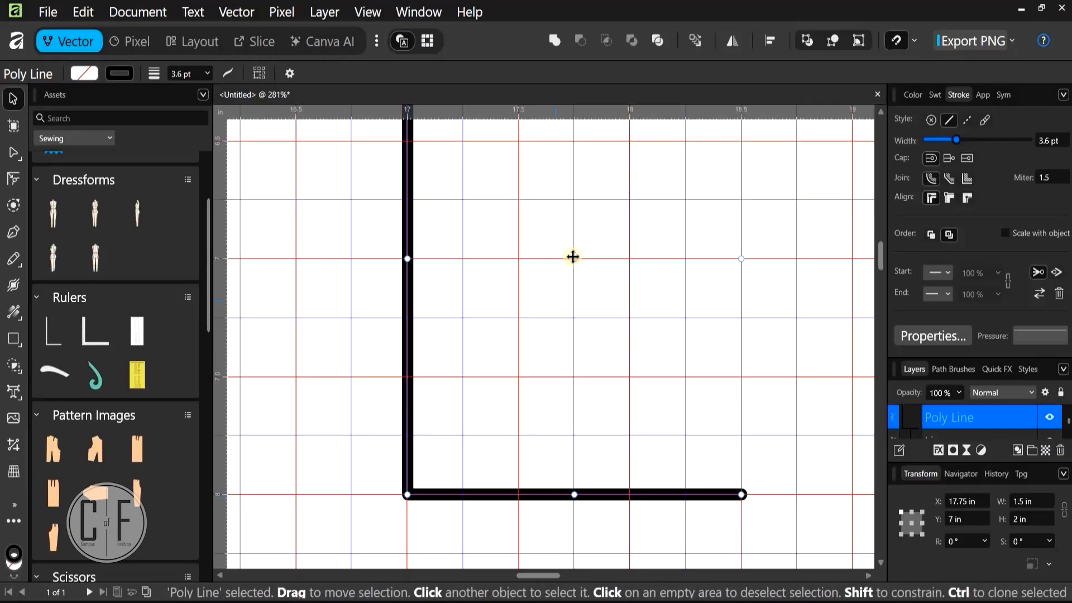
pyautogui.moveTo(537, 313); pyautogui.dragTo(410, 495)
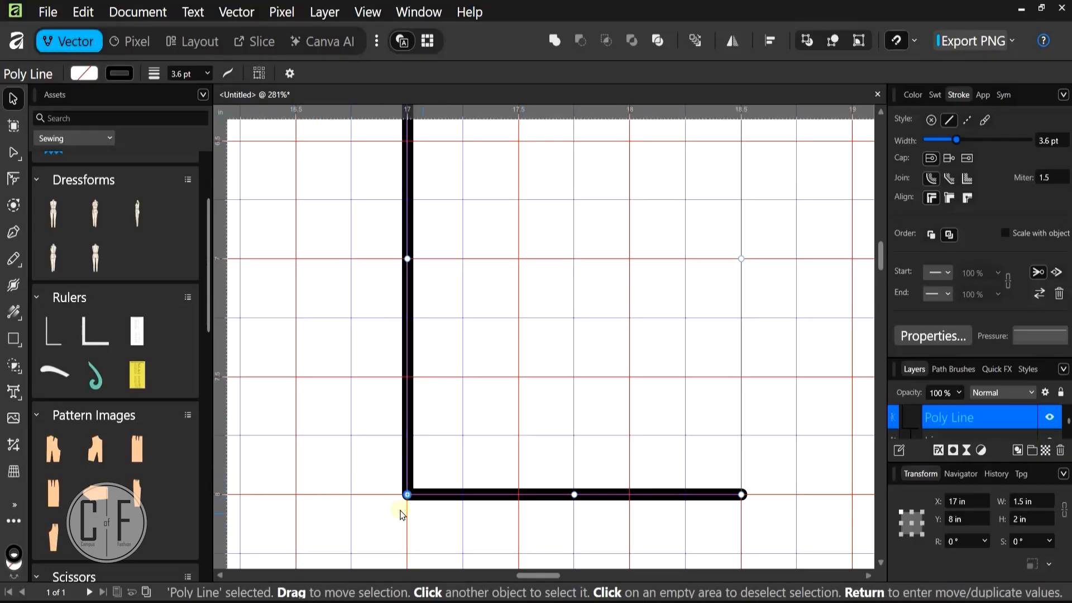
pyautogui.scroll(5, 411, 496)
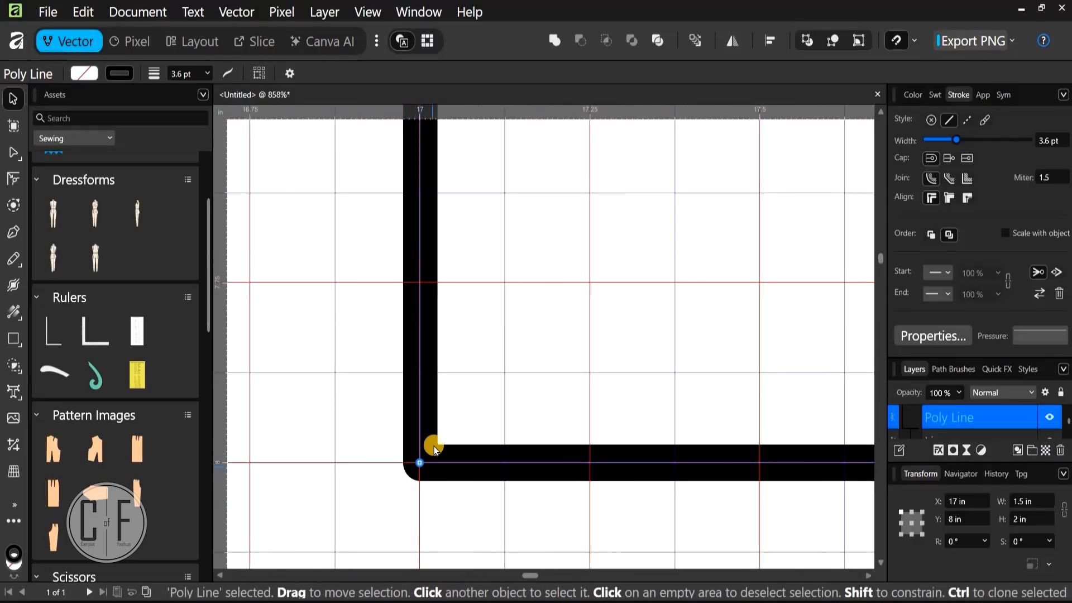
pyautogui.scroll(-4, 407, 443)
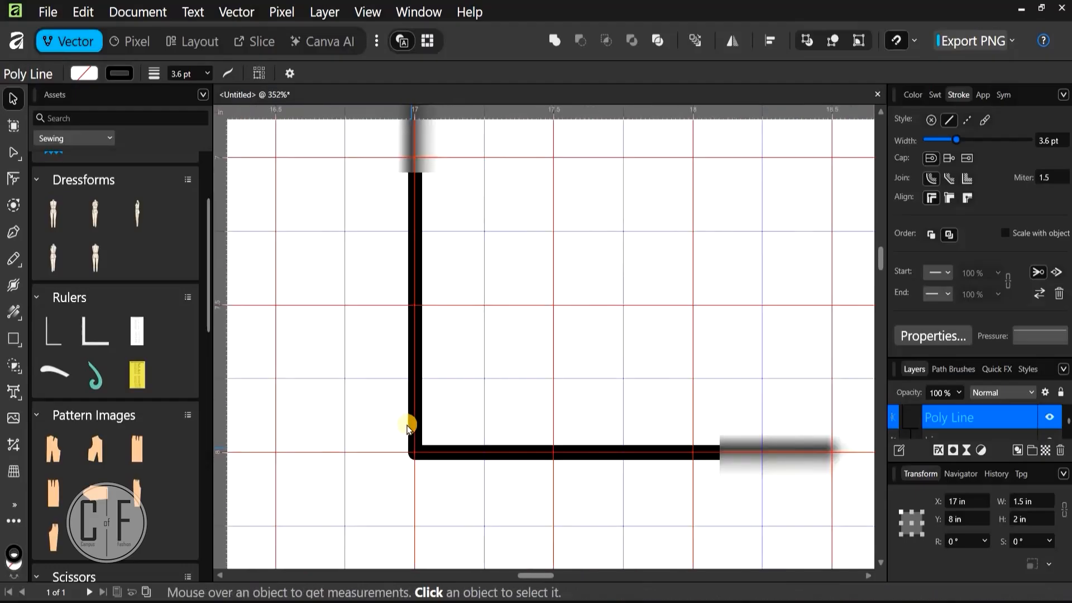
pyautogui.click(407, 427)
pyautogui.scroll(-1, 407, 447)
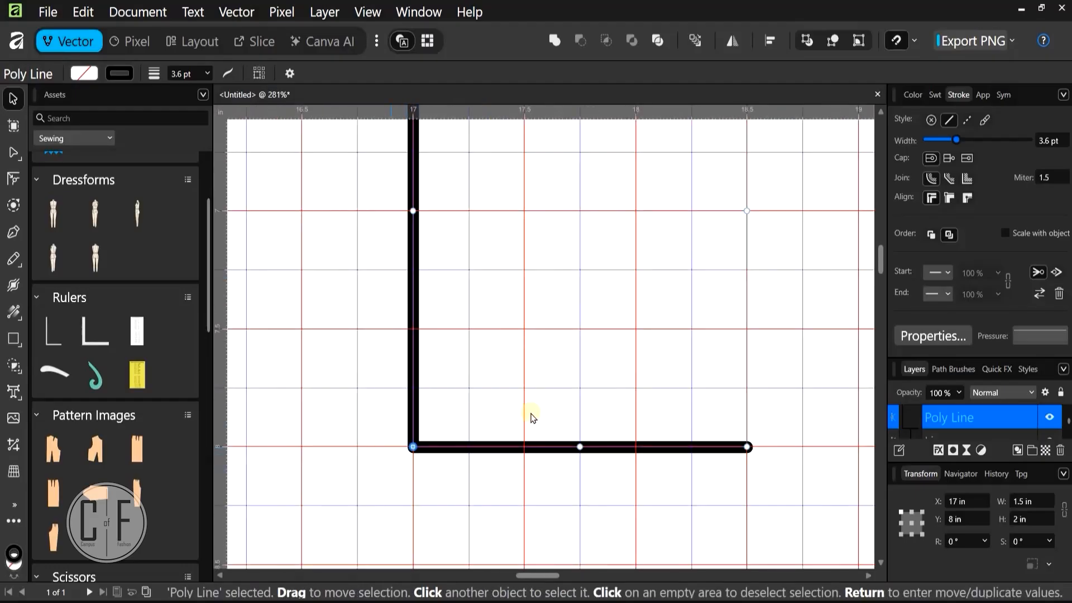
# Rotate the L-shaped line clockwise about its corner to about -61.1°
pyautogui.scroll(-2, 409, 433)
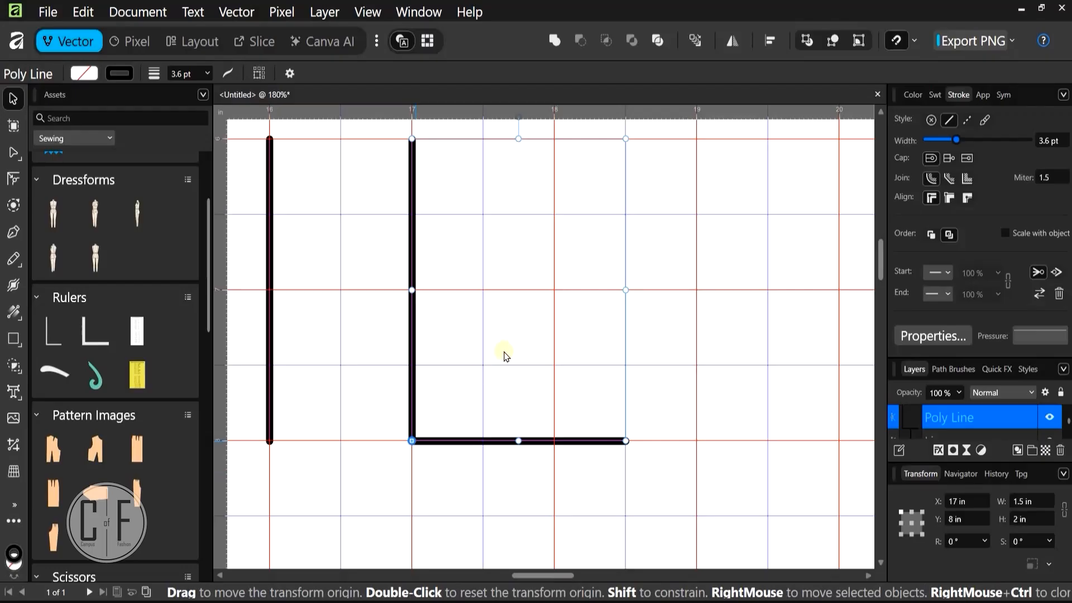
pyautogui.scroll(1, 628, 475)
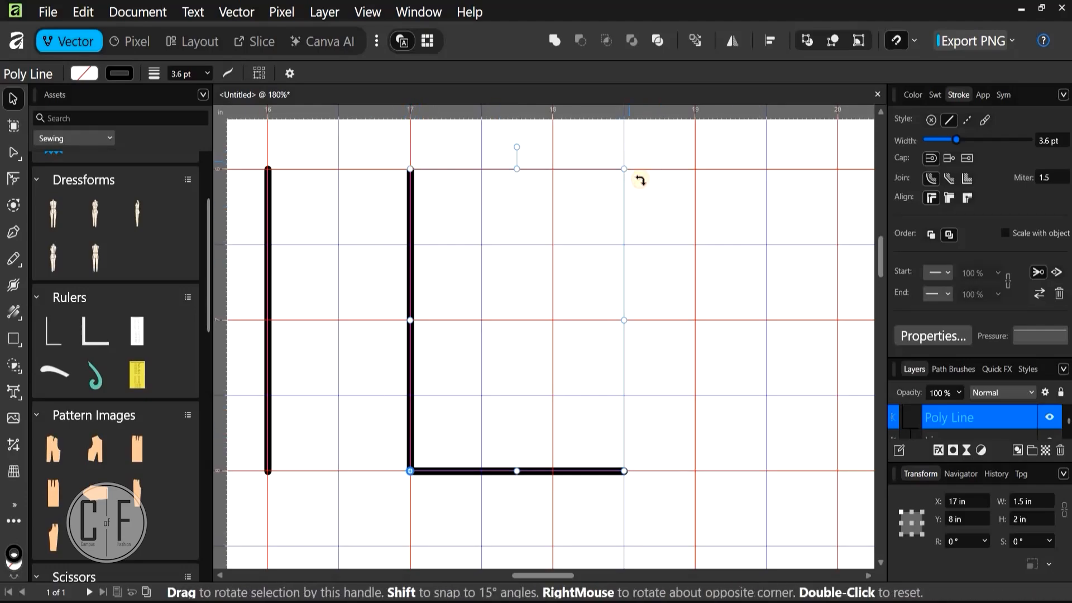
pyautogui.moveTo(677, 230); pyautogui.dragTo(763, 522)
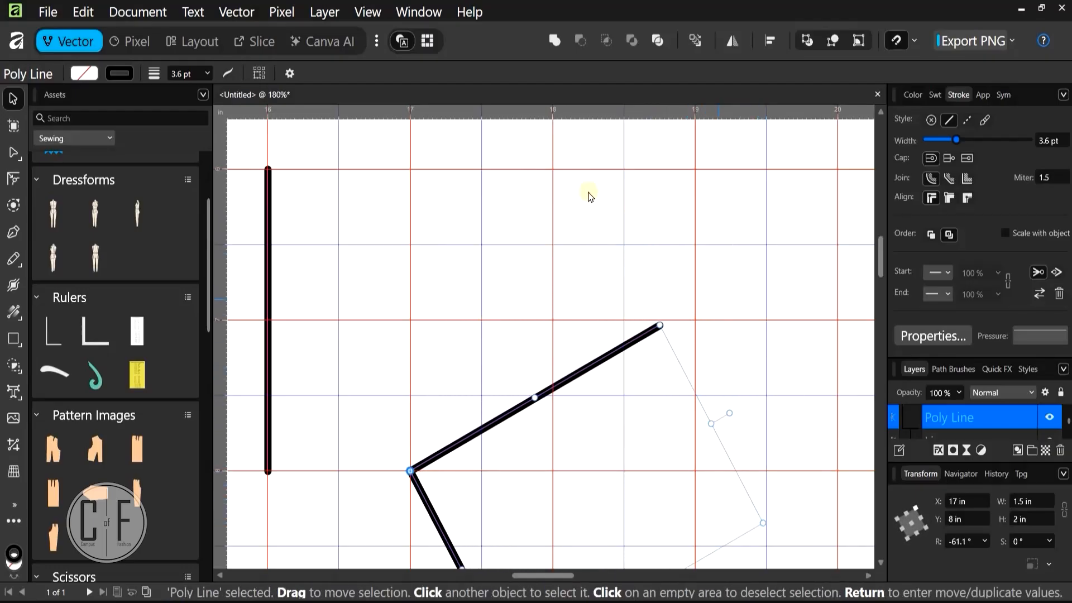
pyautogui.scroll(-3, 550, 194)
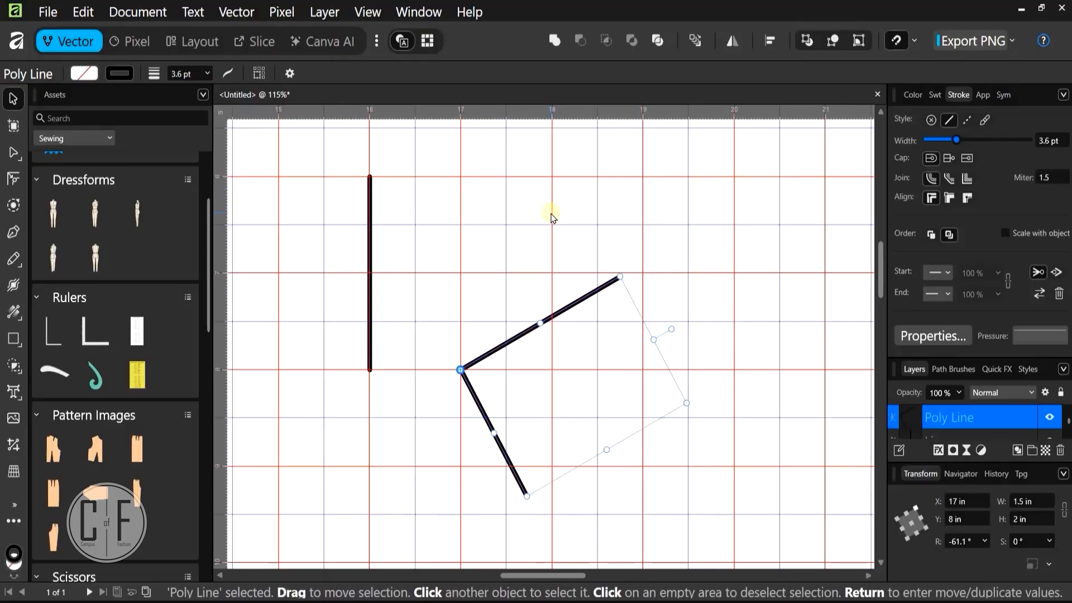
pyautogui.scroll(-3, 551, 218)
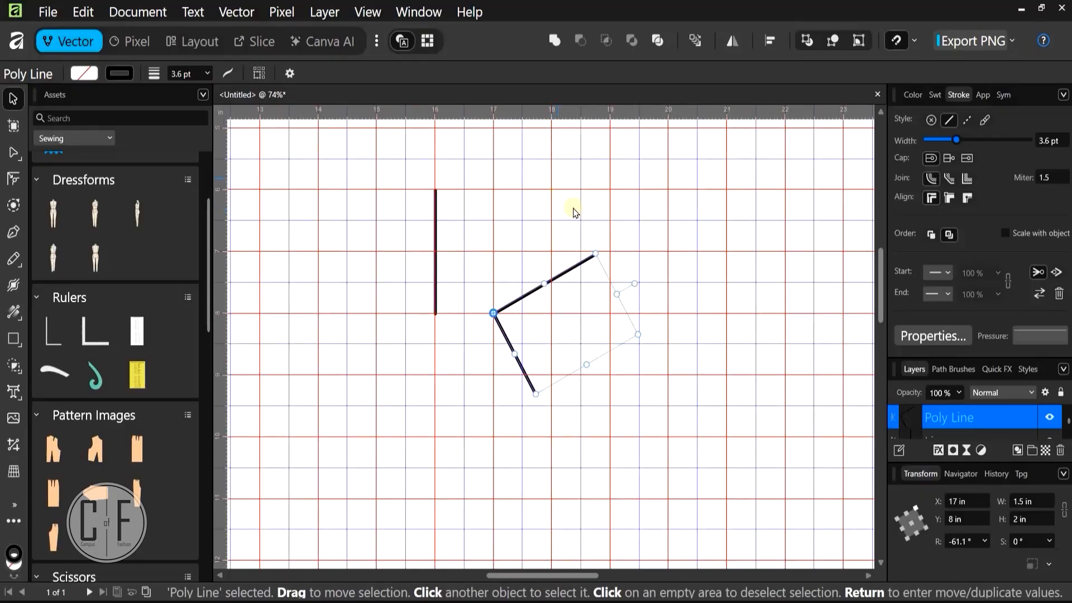
pyautogui.scroll(-1, 503, 278)
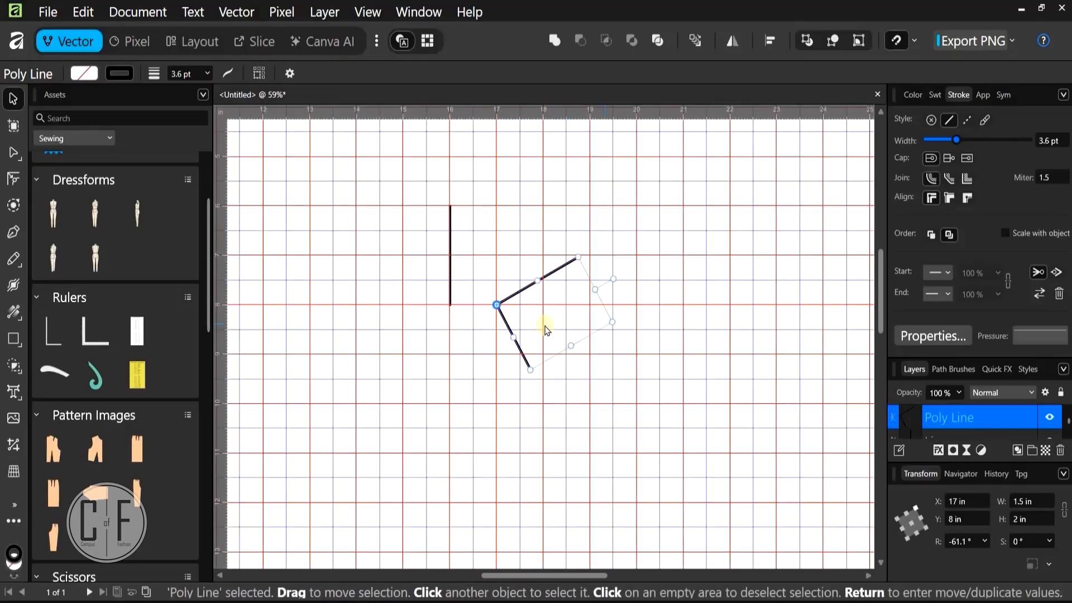
pyautogui.moveTo(662, 341); pyautogui.dragTo(547, 327)
pyautogui.scroll(-1, 565, 280)
pyautogui.scroll(-2, 467, 283)
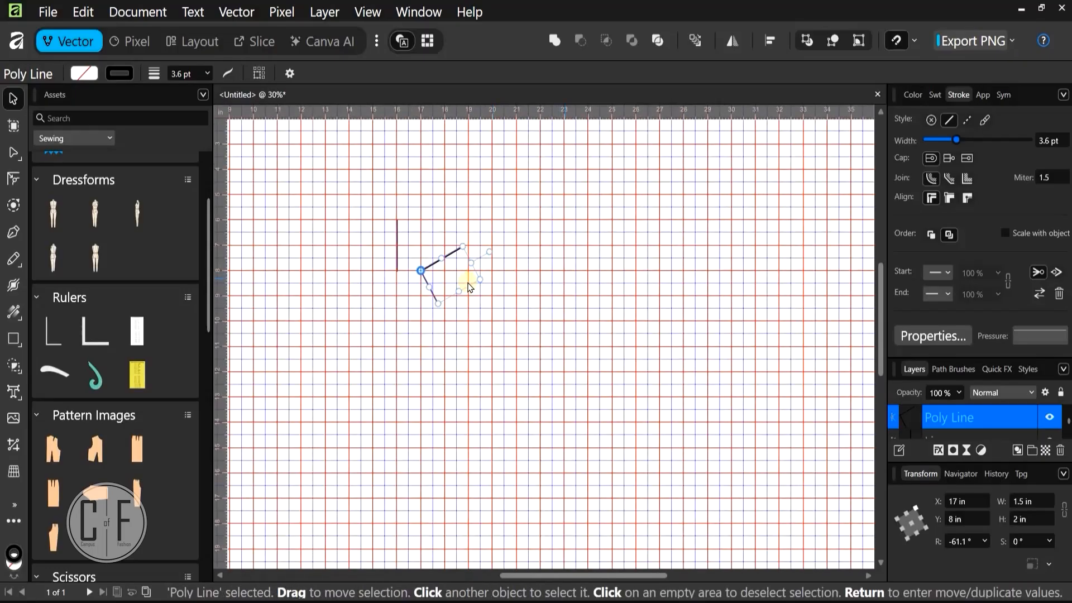
# Place the decimal conversion chart from the Rulers assets beside the practice lines and enlarge it to 9 × 15 in
pyautogui.moveTo(138, 384); pyautogui.dragTo(551, 311)
pyautogui.moveTo(614, 412); pyautogui.dragTo(704, 534)
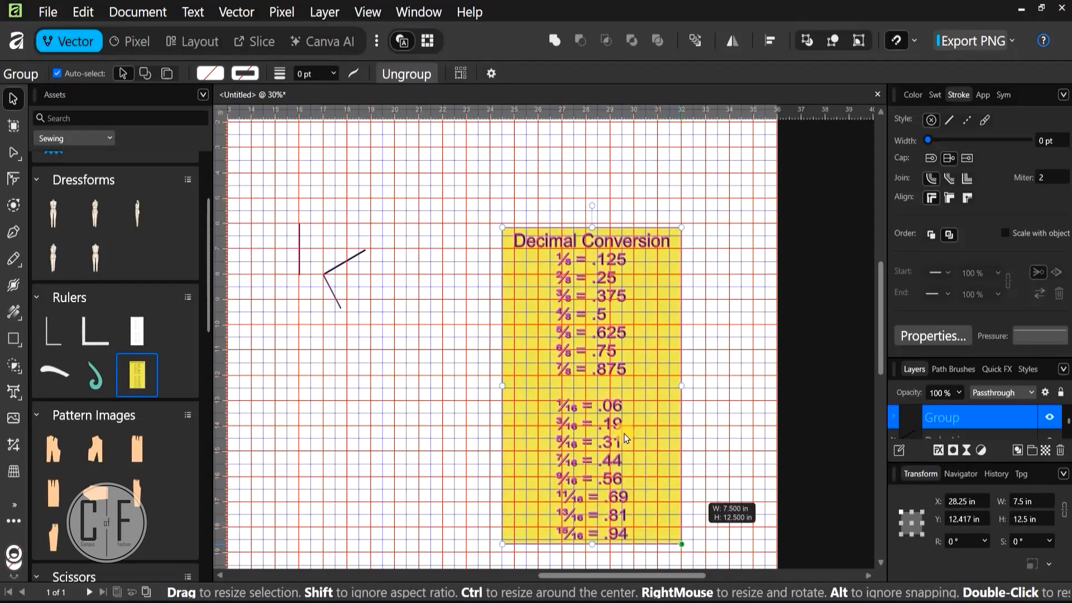
pyautogui.moveTo(605, 383); pyautogui.dragTo(583, 286)
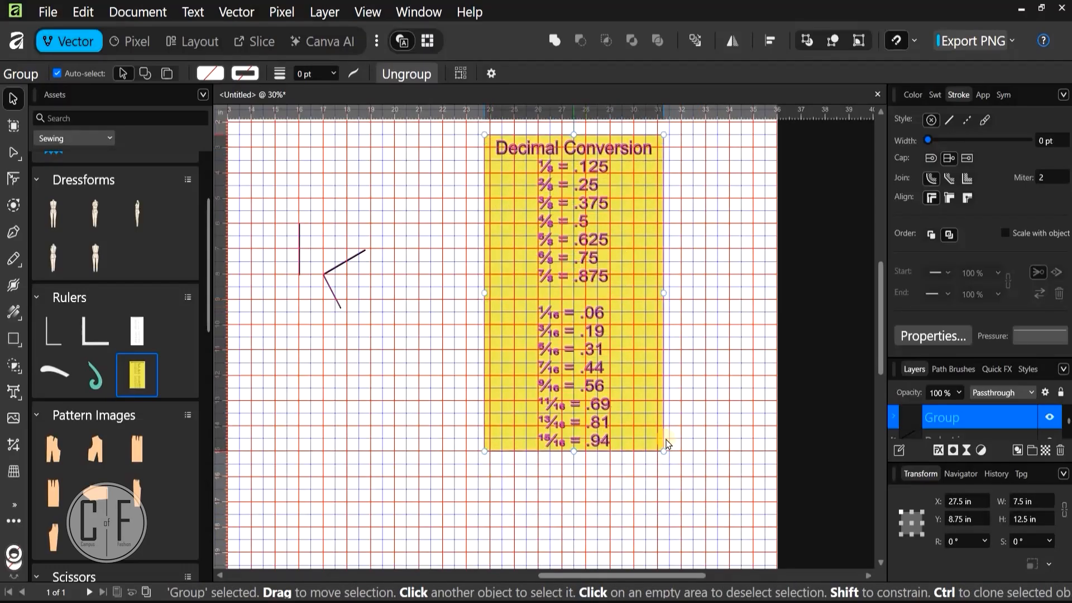
pyautogui.moveTo(666, 453); pyautogui.dragTo(688, 527)
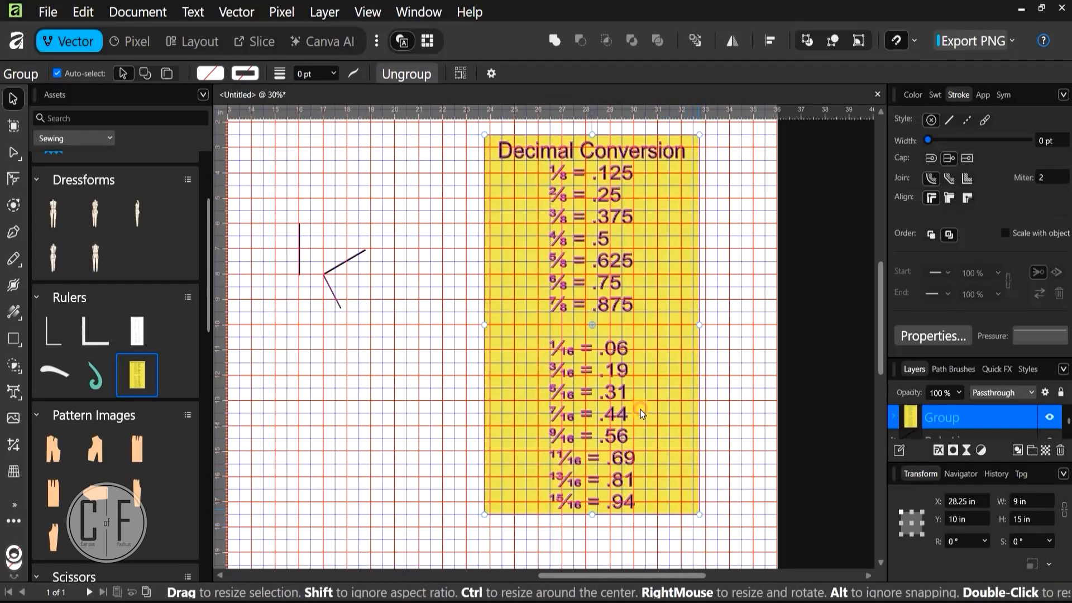
pyautogui.moveTo(638, 411); pyautogui.dragTo(655, 417)
pyautogui.click(479, 260)
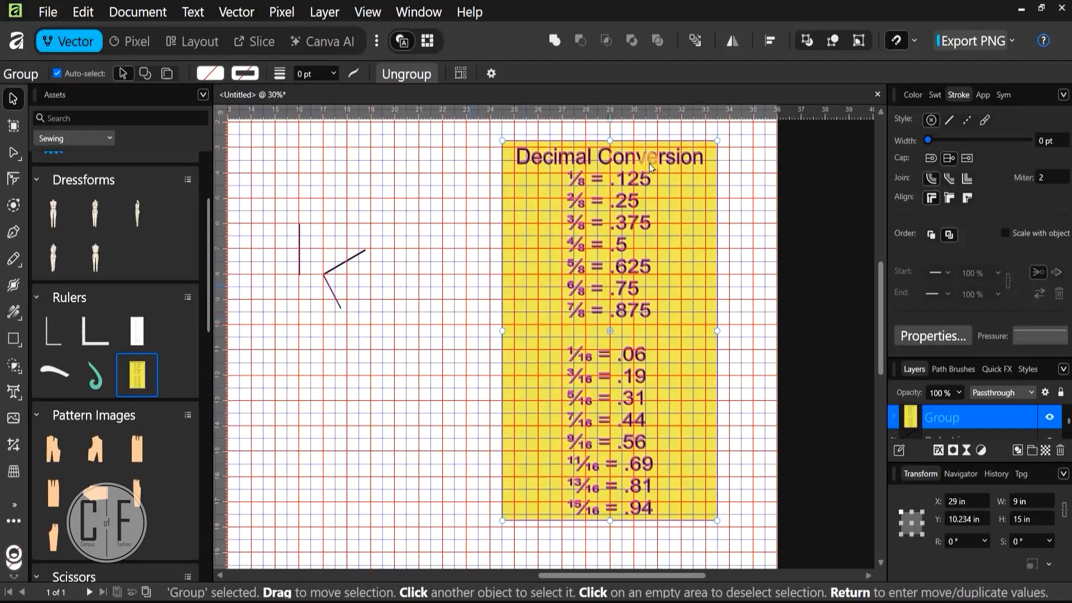
# Inspect the decimal conversion chart and enlarge it to about 12.16 × 20.27 in
pyautogui.scroll(3, 657, 169)
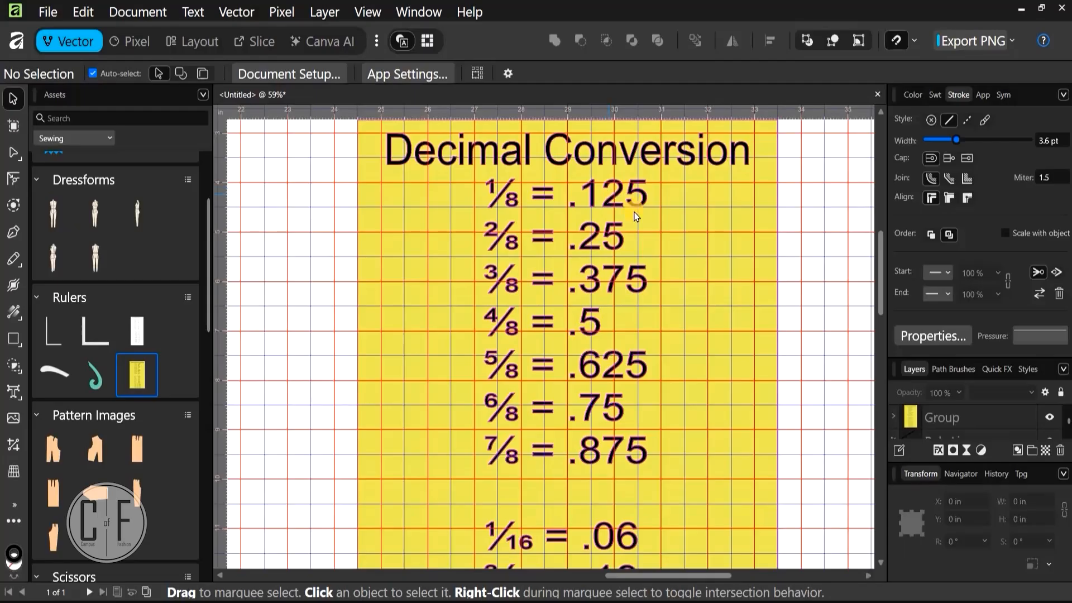
pyautogui.scroll(-2, 640, 247)
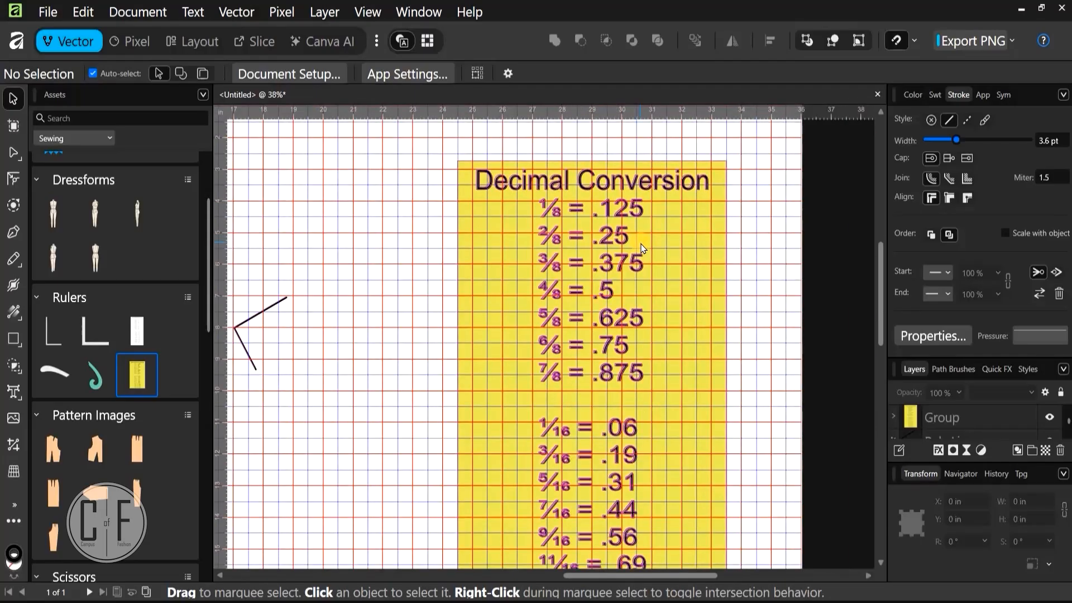
pyautogui.scroll(-2, 642, 249)
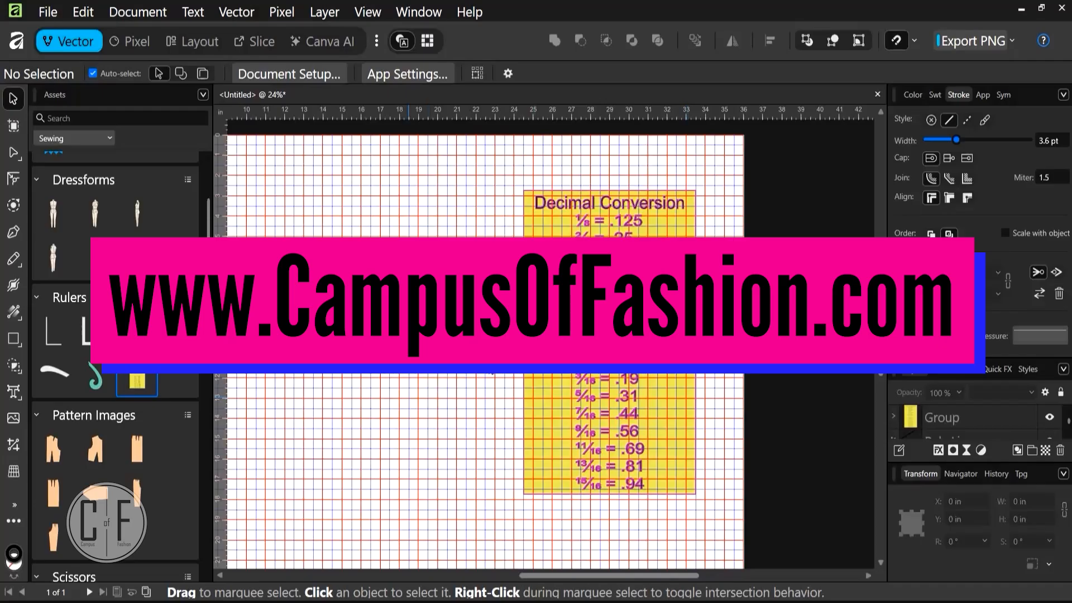
pyautogui.scroll(-1, 600, 489)
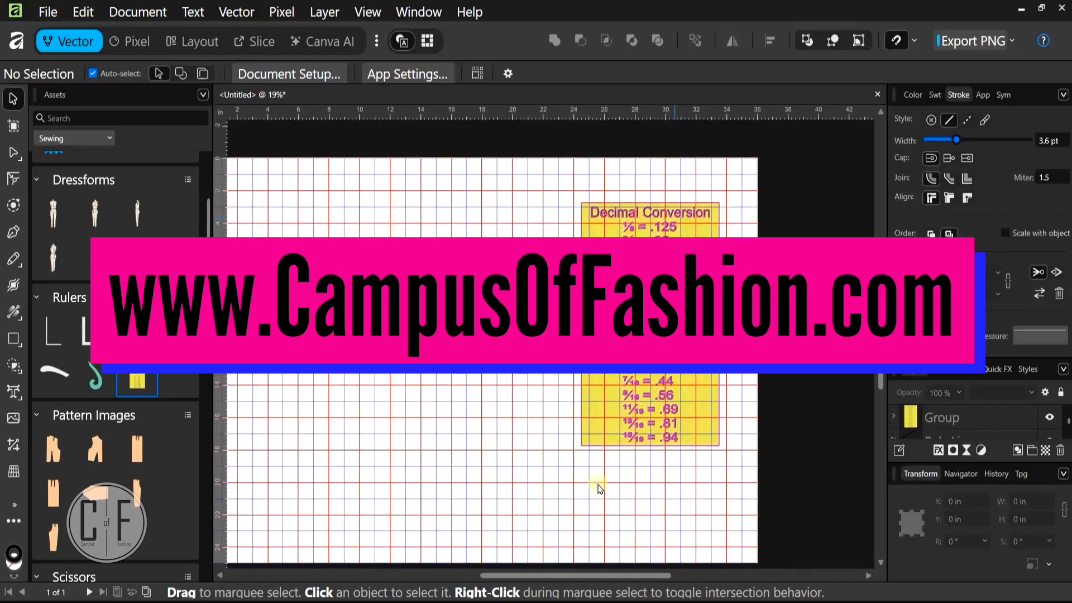
pyautogui.click(584, 442)
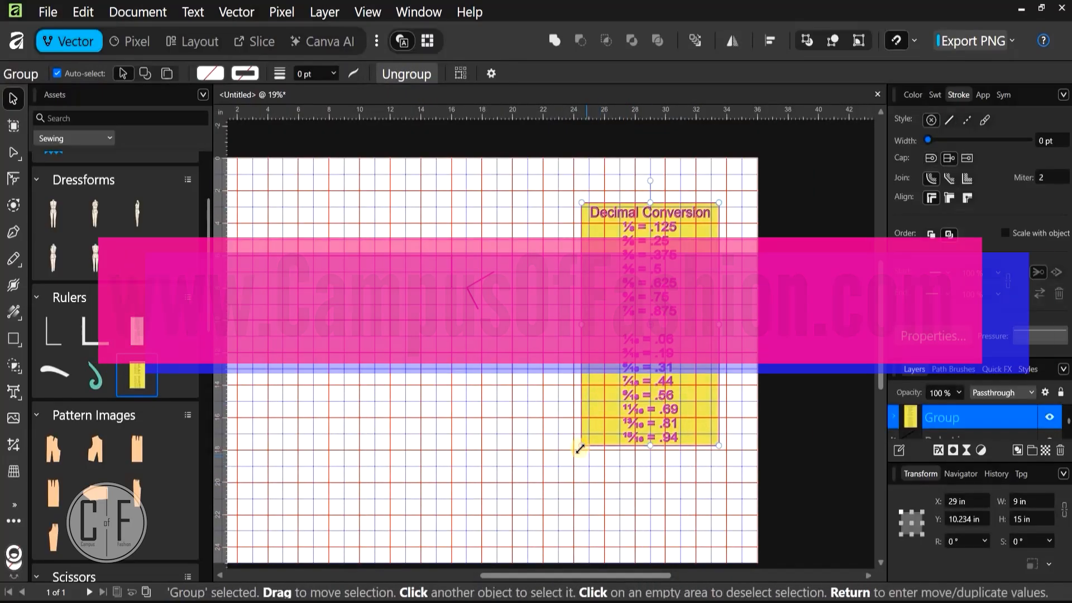
pyautogui.moveTo(570, 462); pyautogui.dragTo(515, 528)
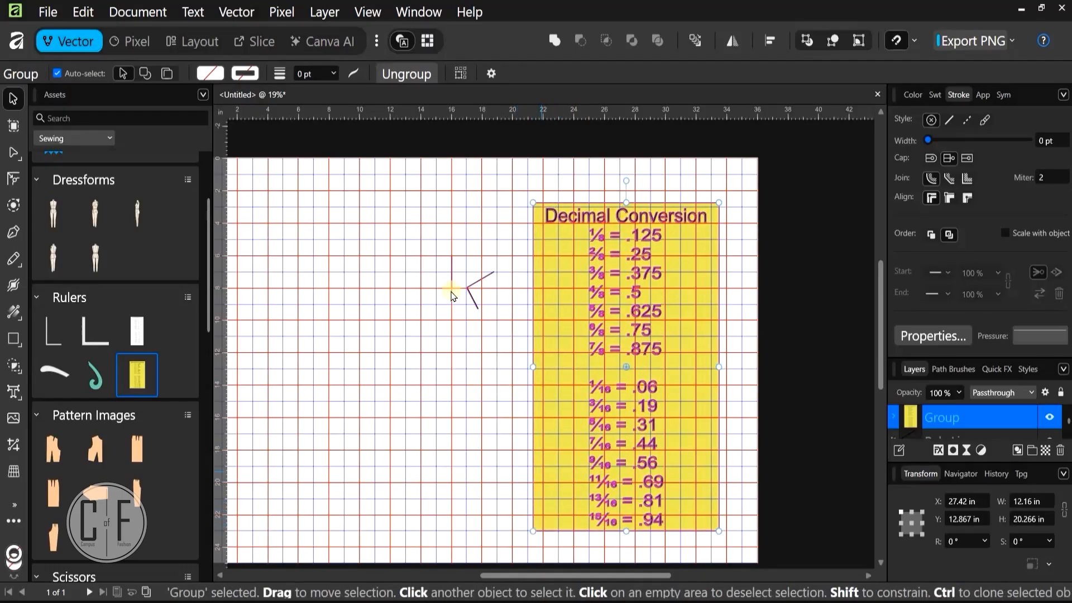
# Delete the vertical line and the rotated L-shaped line, and clear the selection
pyautogui.moveTo(419, 223); pyautogui.dragTo(502, 347)
pyautogui.press('Delete')
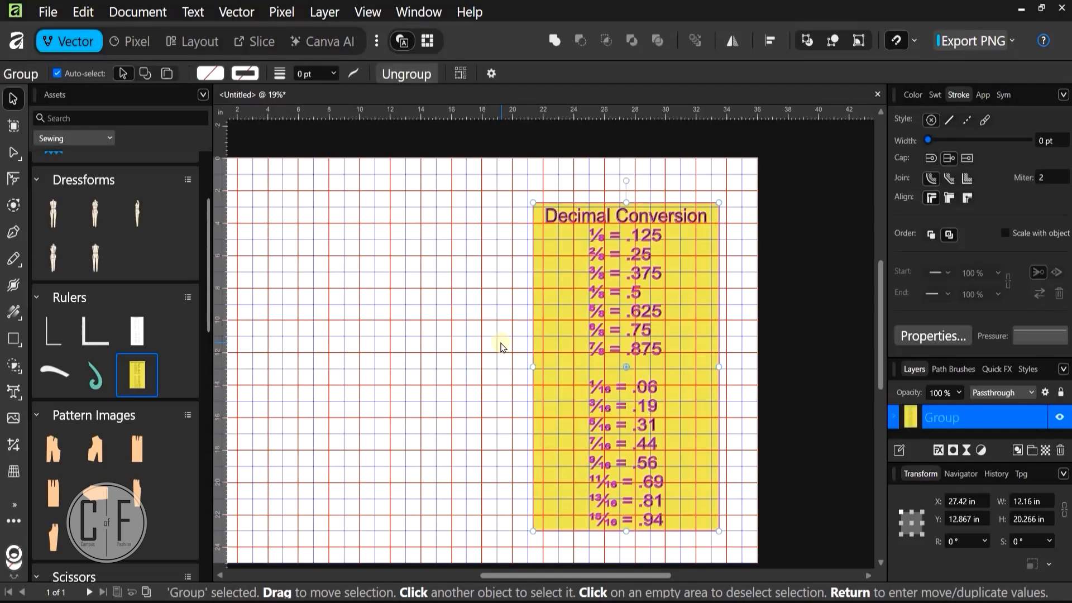
pyautogui.click(502, 347)
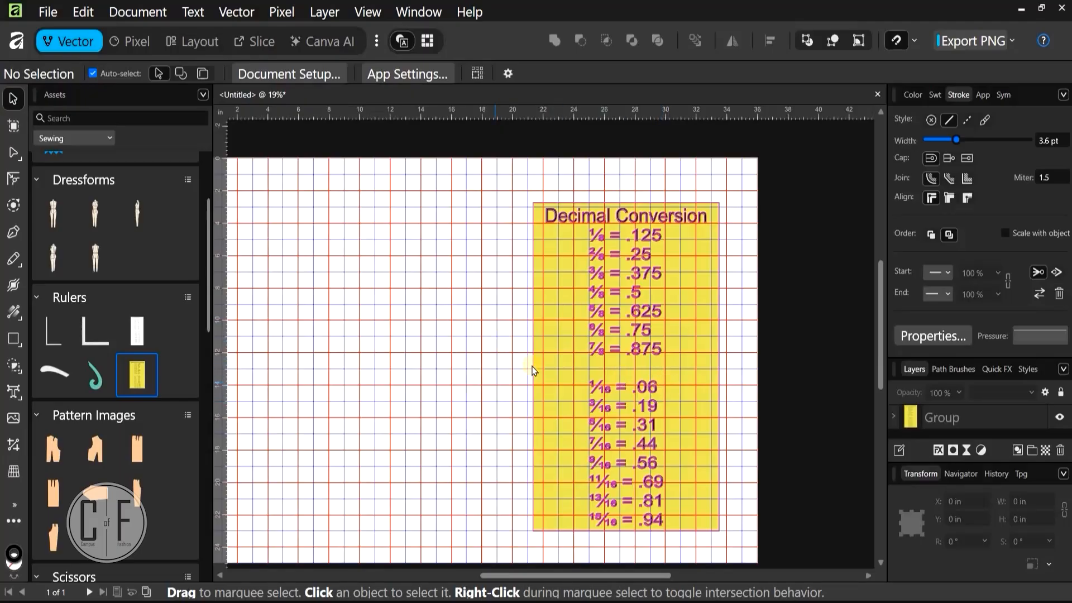
# Move the decimal conversion chart so its centre is at about X 26.08, Y 12.13 in, and deselect it
pyautogui.moveTo(459, 385); pyautogui.dragTo(515, 367)
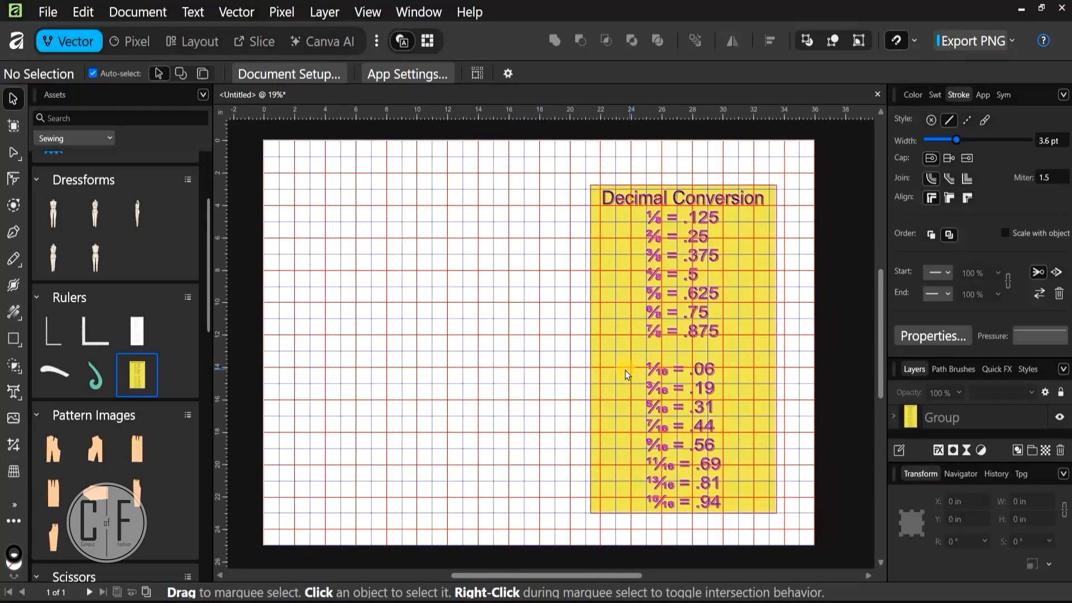
pyautogui.moveTo(606, 359); pyautogui.dragTo(586, 347)
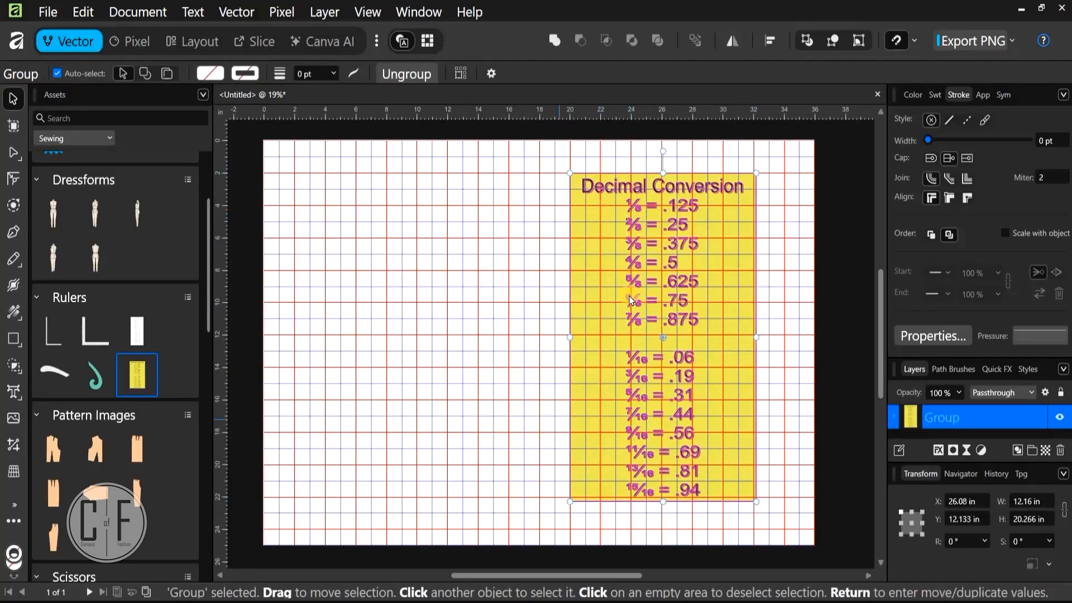
pyautogui.press('Escape')
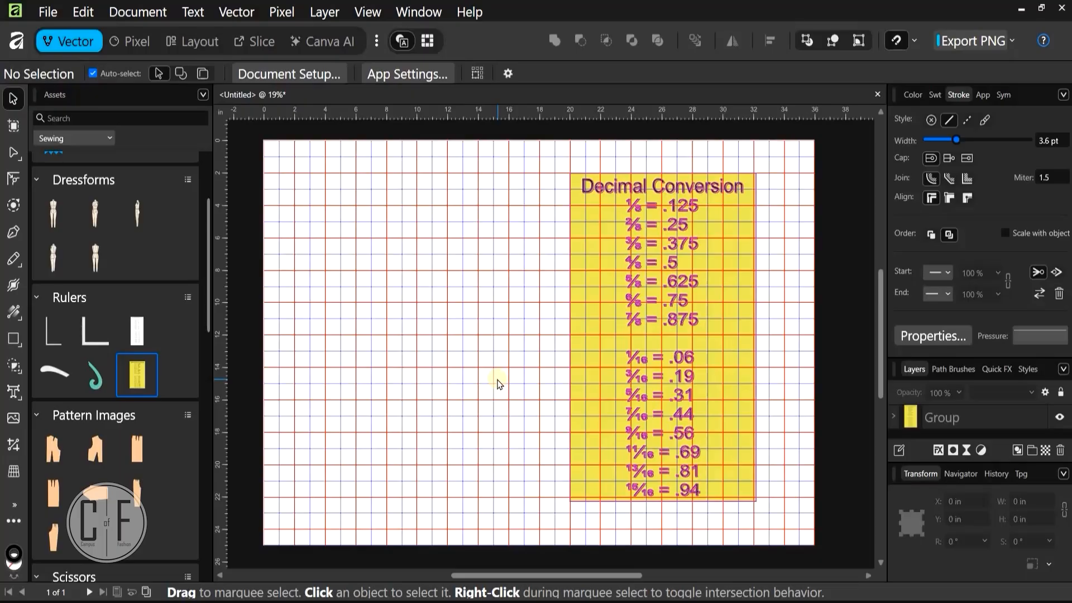
# Activate the Pen tool and review its node snapping and rubber band mode settings
pyautogui.press('p')
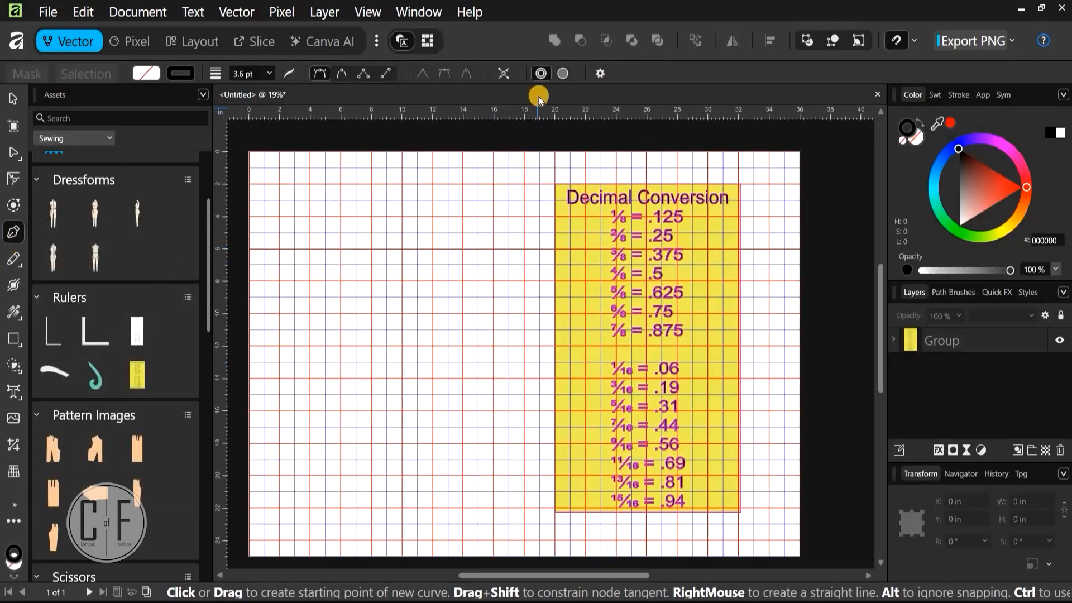
pyautogui.click(600, 73)
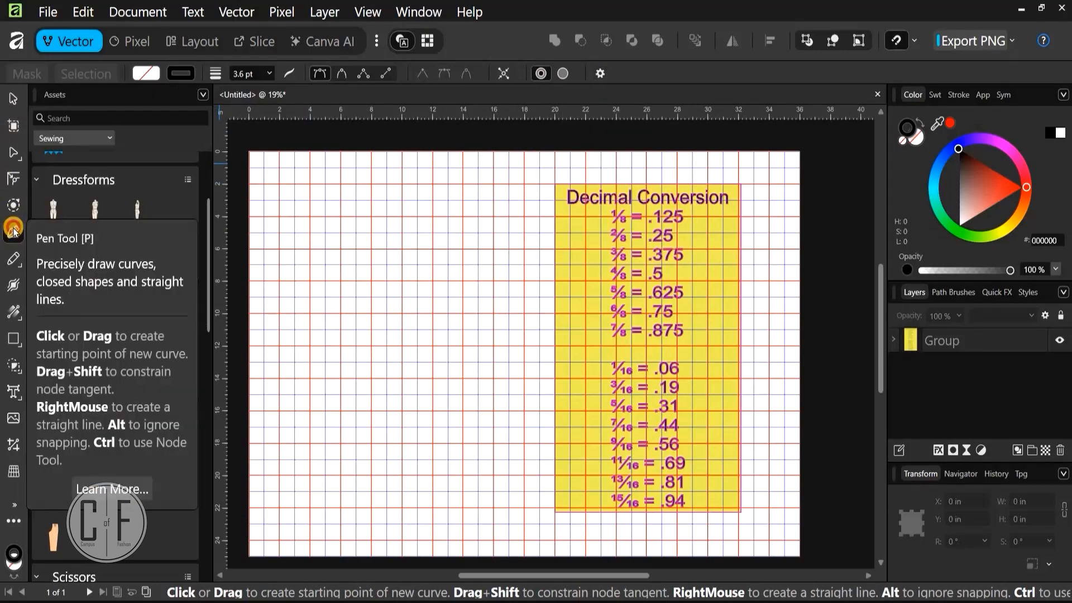
pyautogui.click(600, 74)
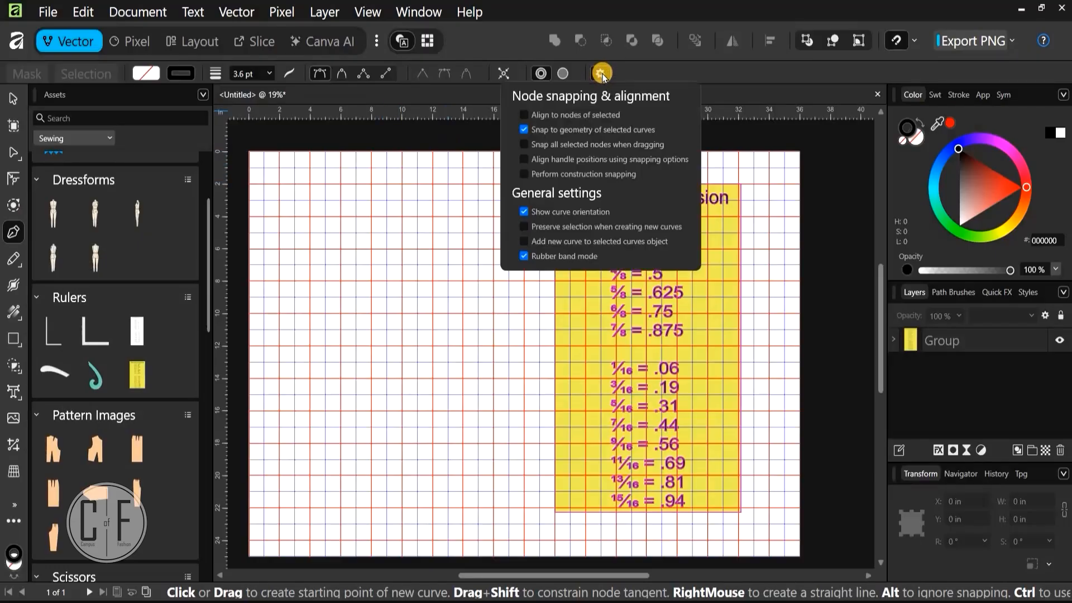
# Draw a vertical practice line about 4.35 in long at X 11.5 in with the Pen tool, and end the path
pyautogui.click(424, 205)
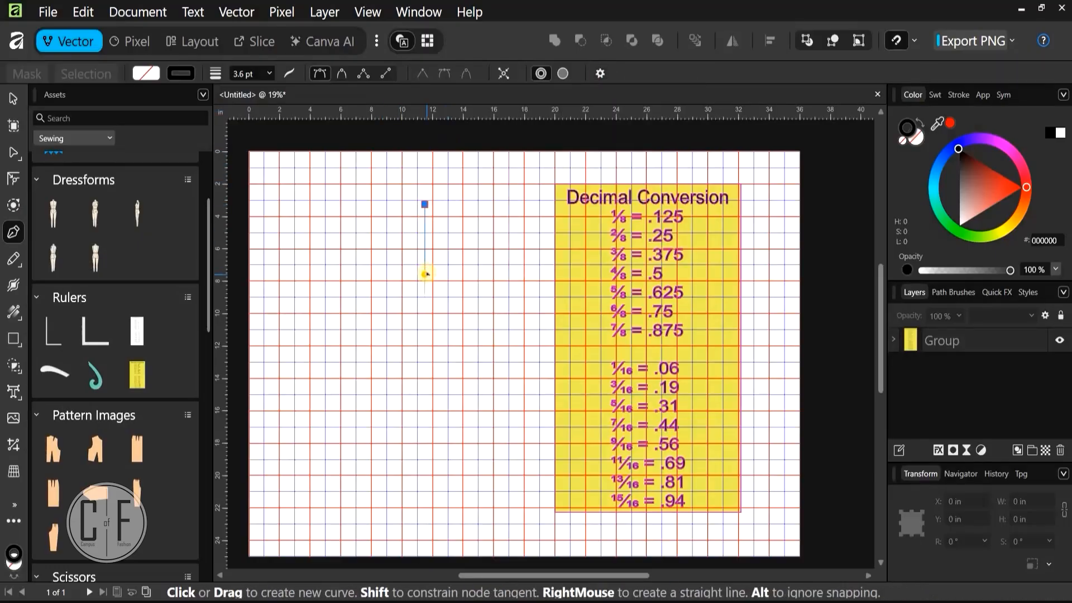
pyautogui.click(425, 273)
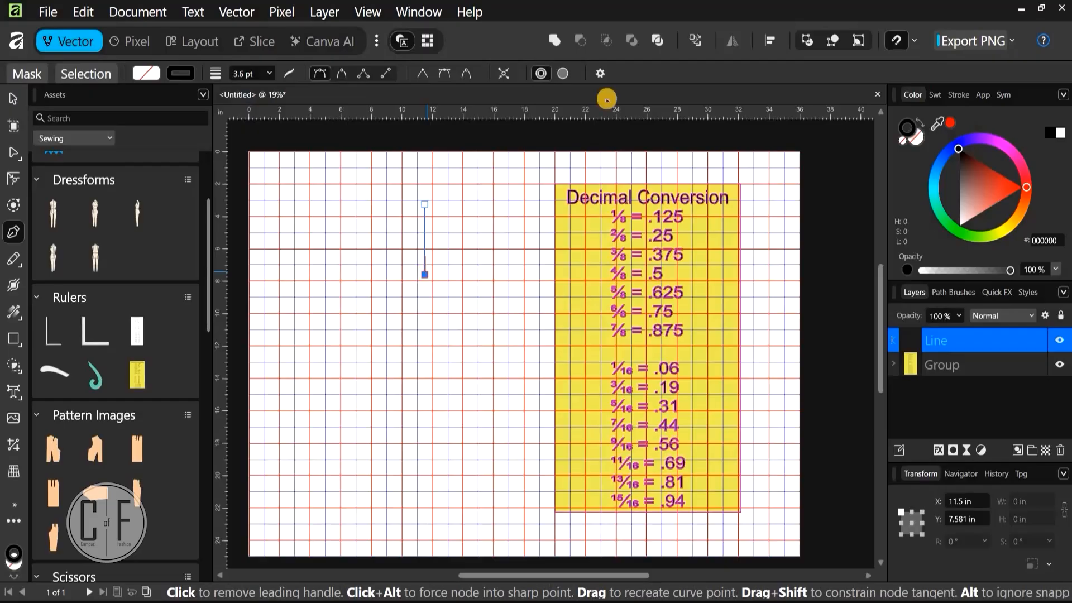
pyautogui.click(600, 73)
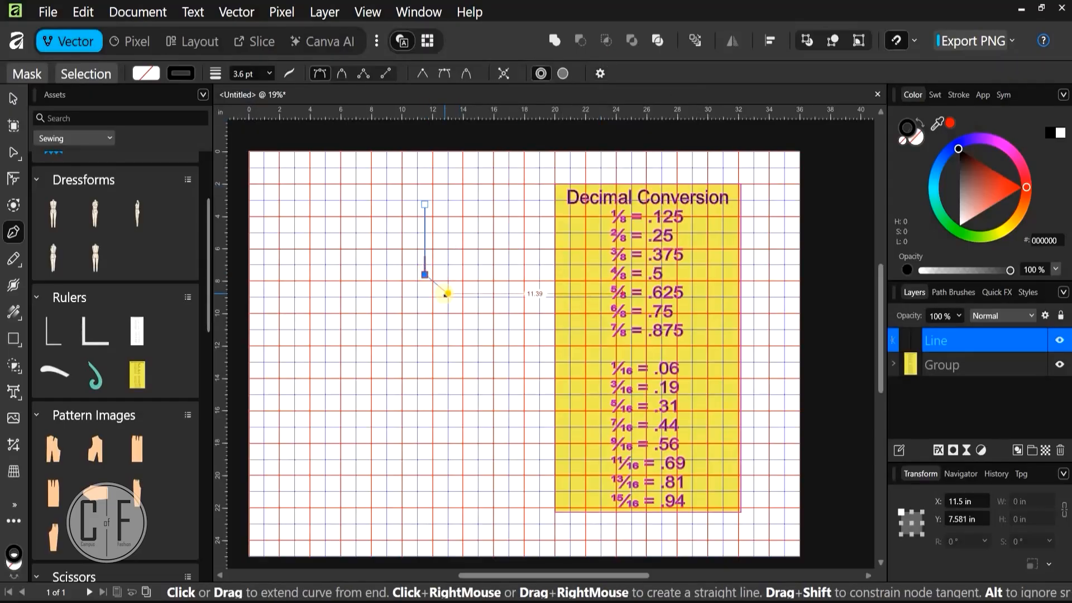
pyautogui.press('Escape')
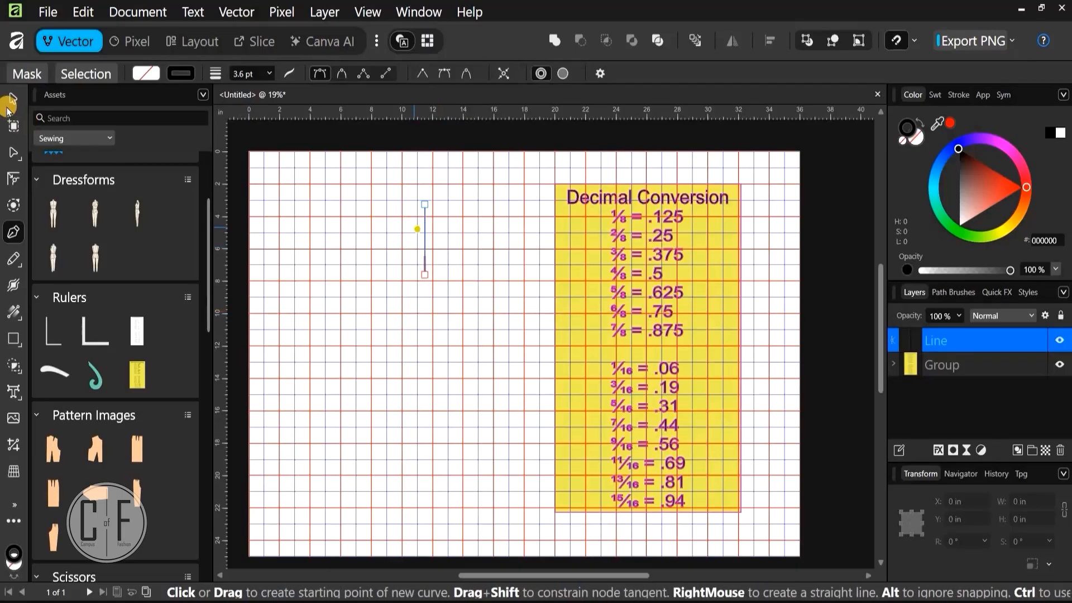
# Switch to the Move tool and review the Enable Transform Origin option in the object handling settings
pyautogui.press('v')
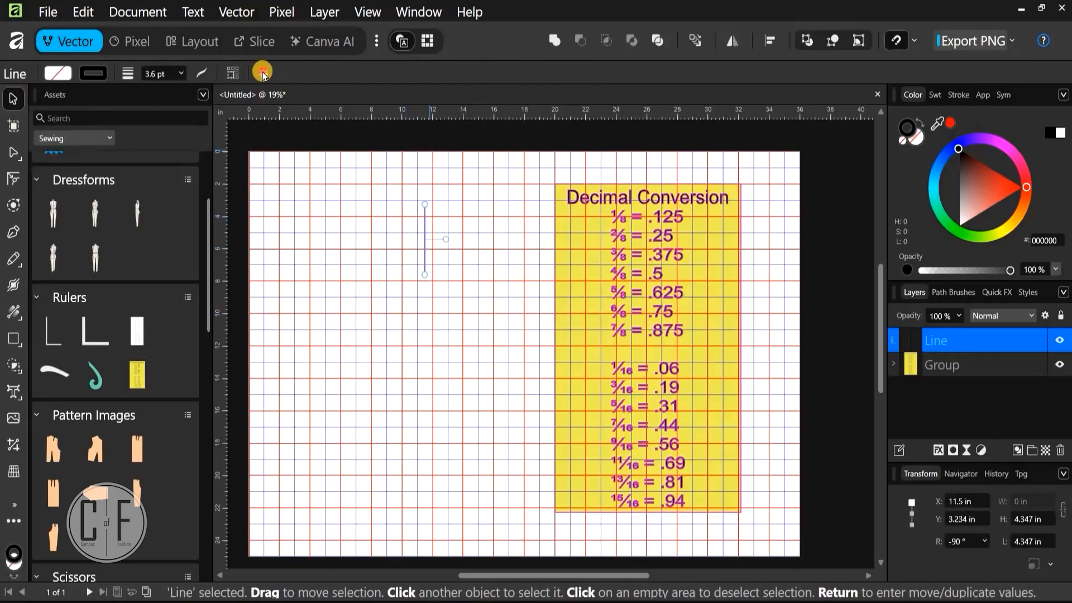
pyautogui.click(263, 73)
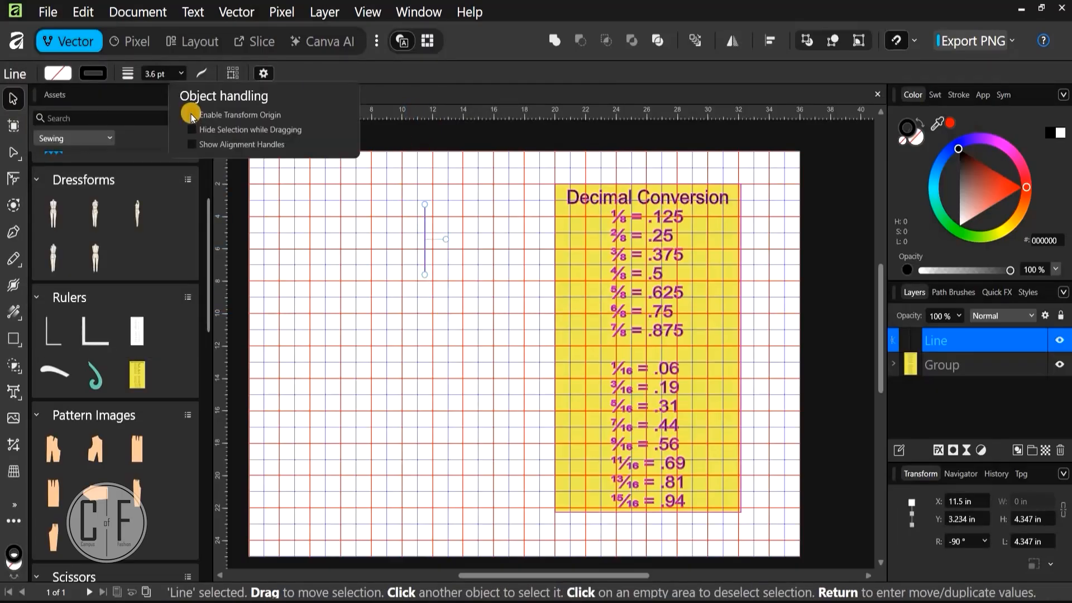
pyautogui.click(192, 115)
pyautogui.click(192, 115)
# Delete the vertical practice line at X 11.5 in and clear the selection
pyautogui.moveTo(395, 177); pyautogui.dragTo(469, 300)
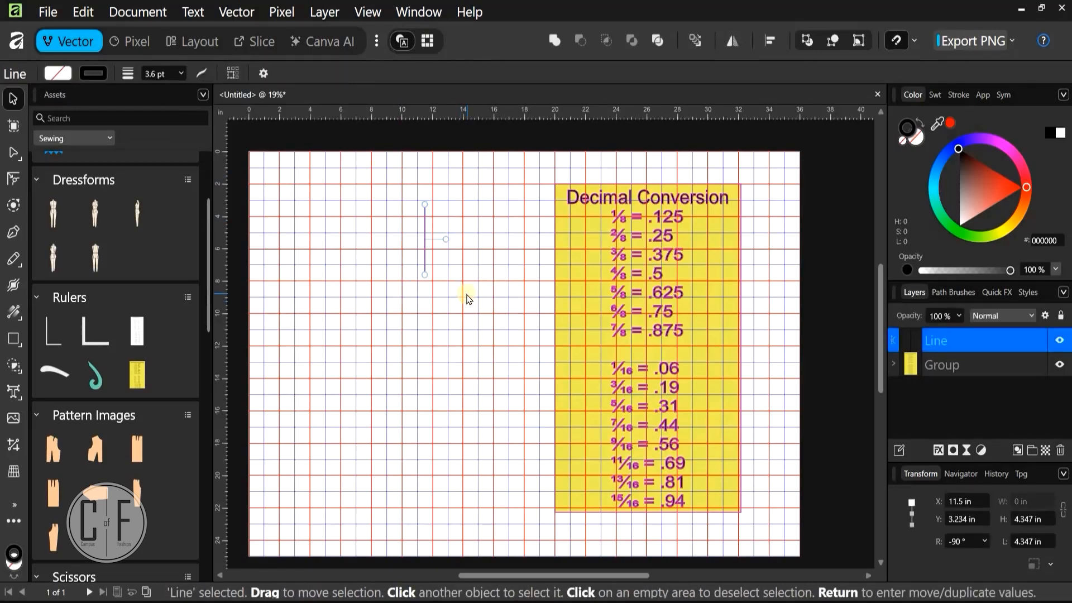
pyautogui.press('Delete')
pyautogui.click(470, 297)
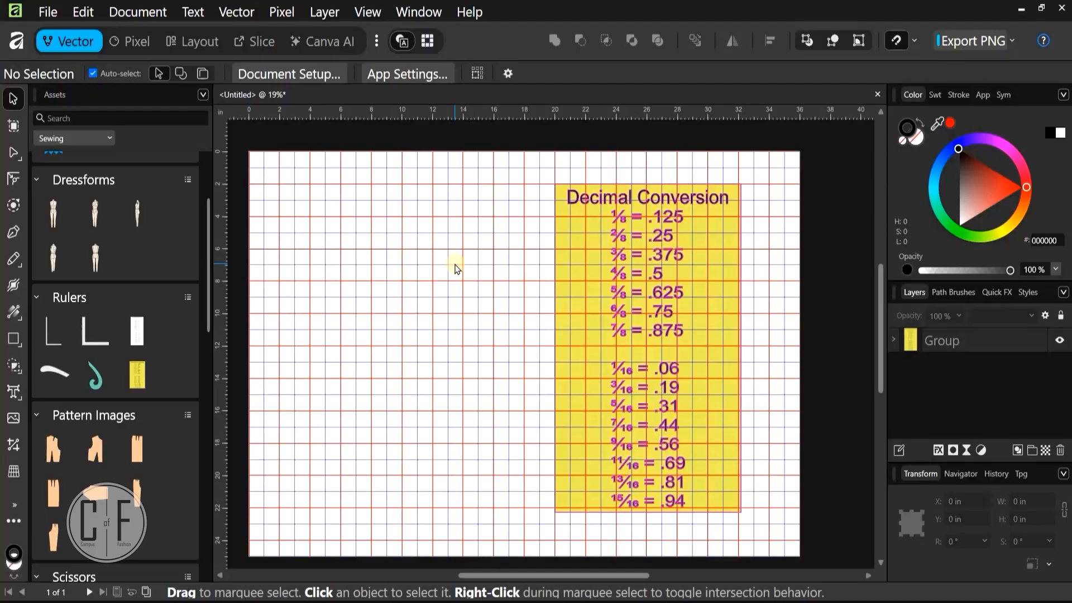
# Draw a vertical line about 1.98 in long with the Pen tool, starting at X 16, Y 3 in, and end the path
pyautogui.click(14, 233)
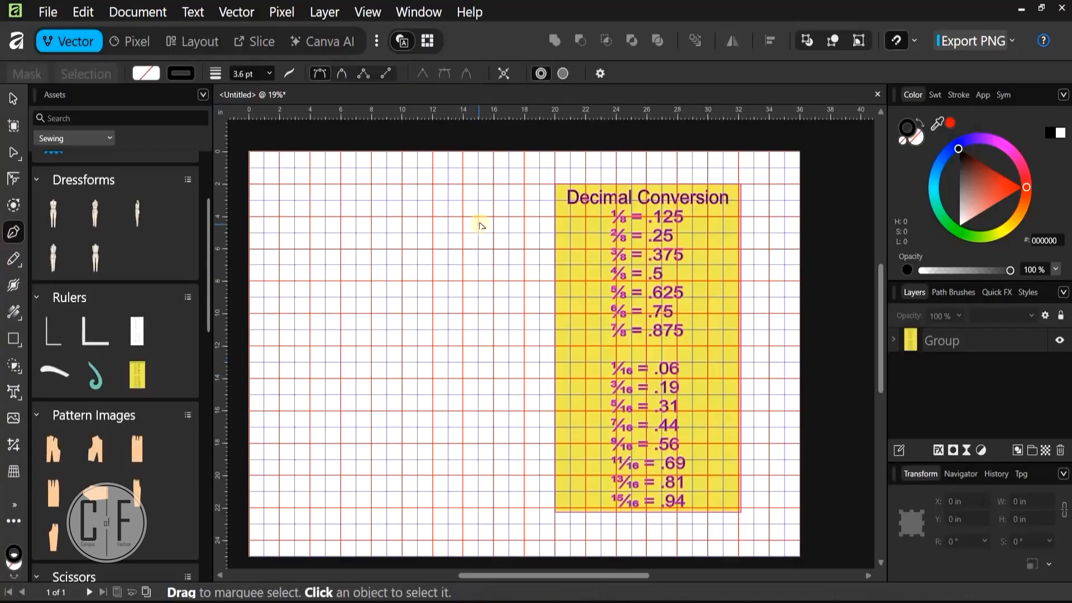
pyautogui.scroll(5, 479, 223)
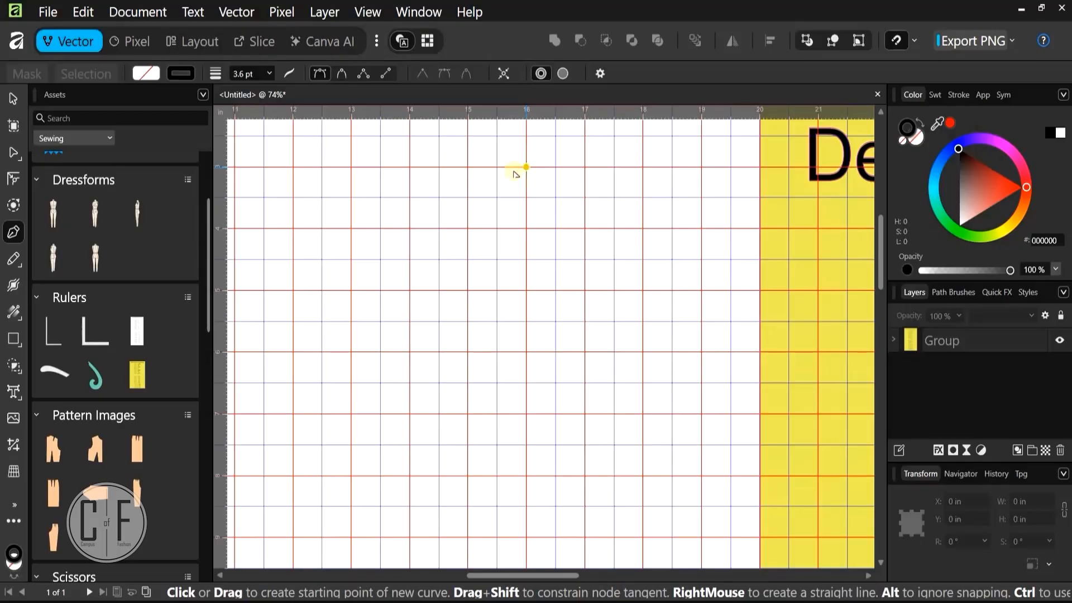
pyautogui.scroll(-2, 531, 184)
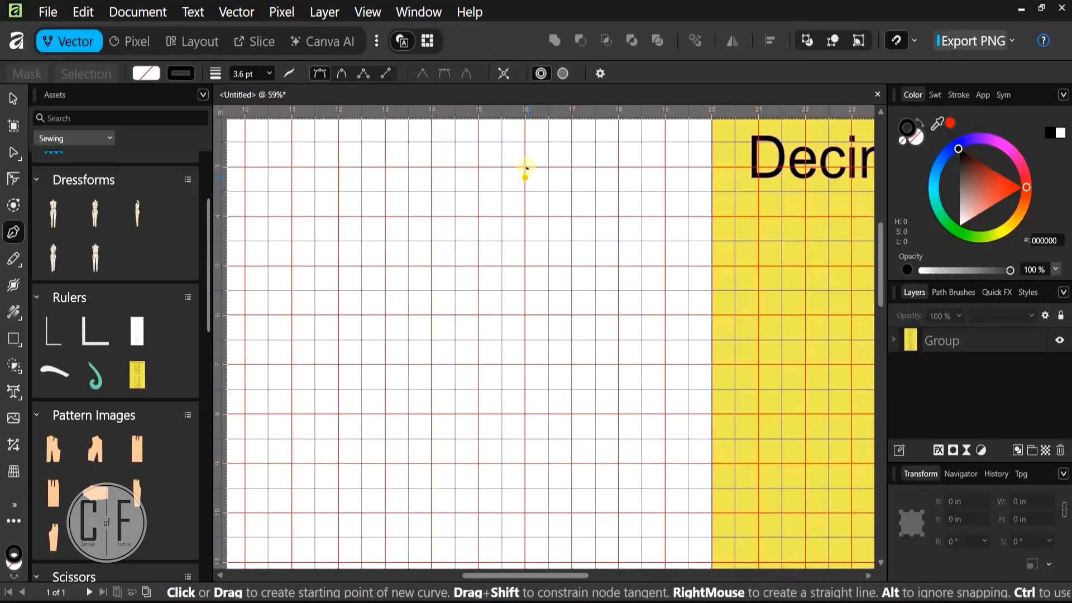
pyautogui.moveTo(526, 167); pyautogui.dragTo(524, 266)
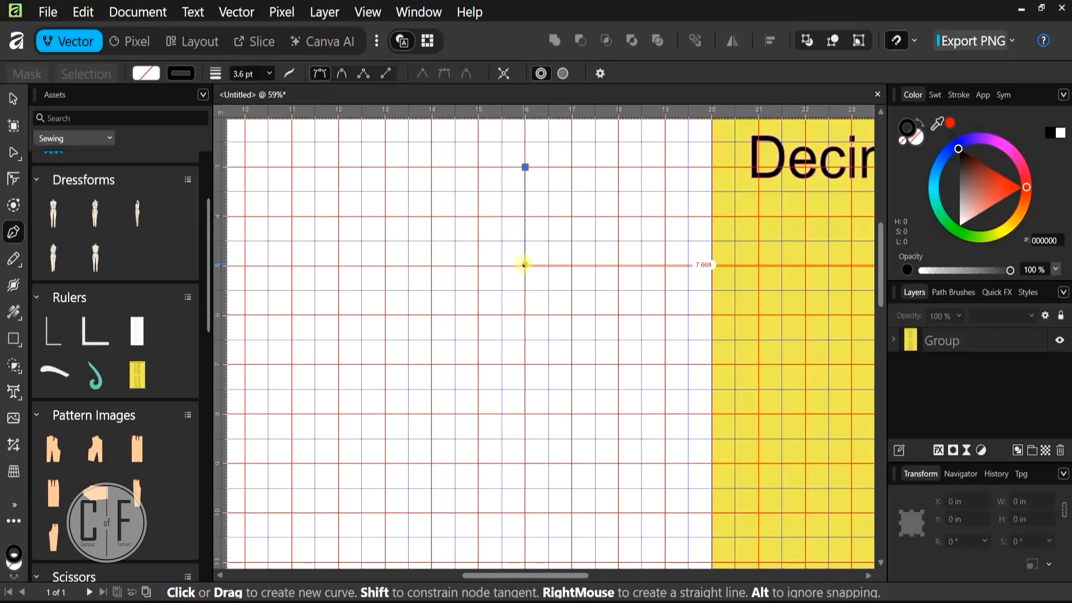
pyautogui.moveTo(524, 265); pyautogui.dragTo(525, 265)
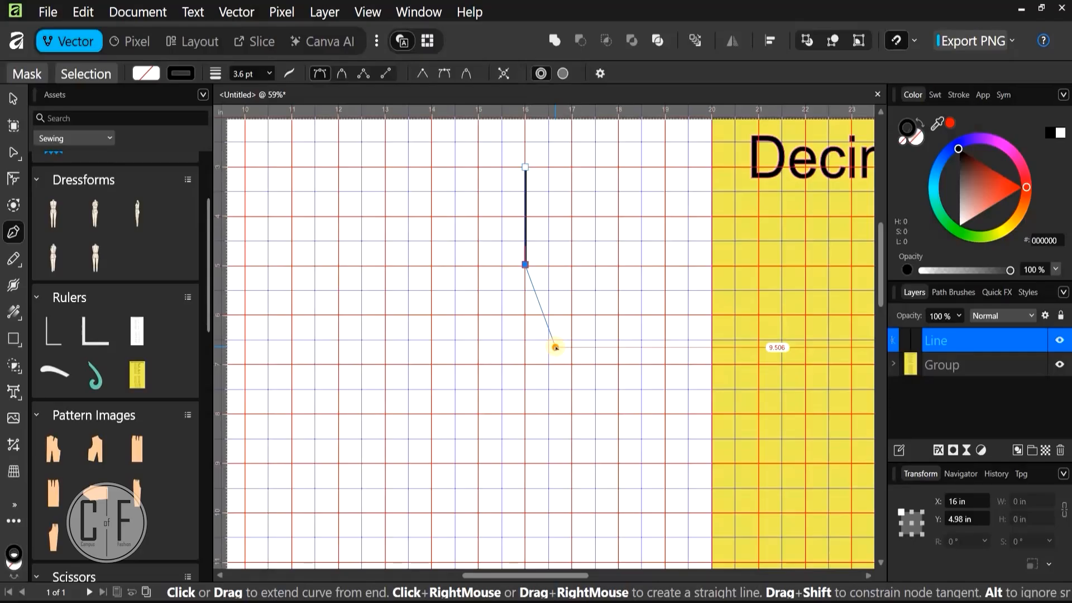
pyautogui.press('Escape')
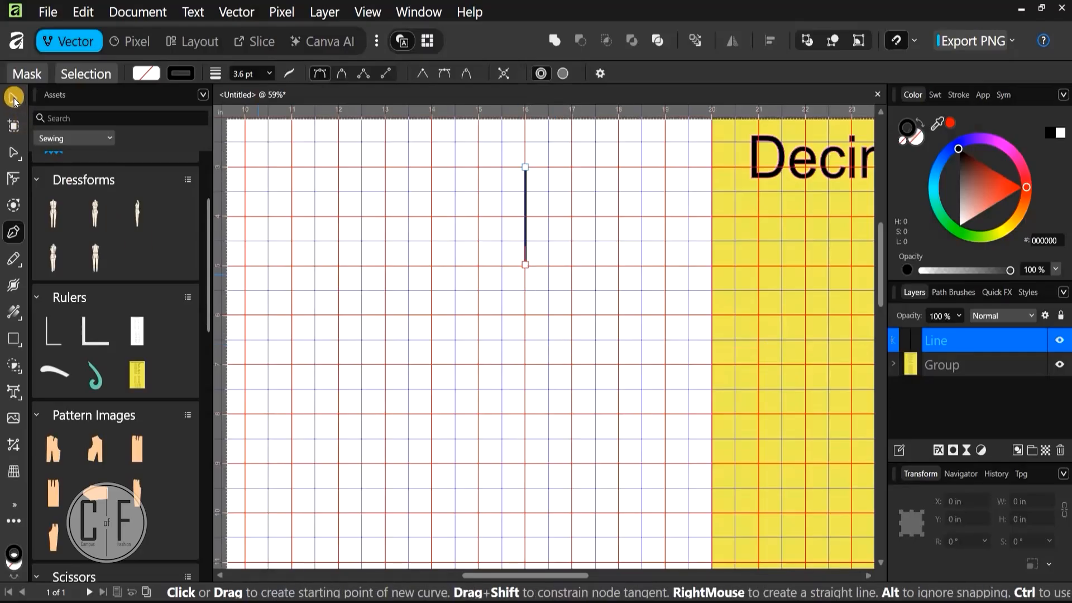
# Switch to the Move tool and set the vertical line's height to 17 in
pyautogui.click(14, 100)
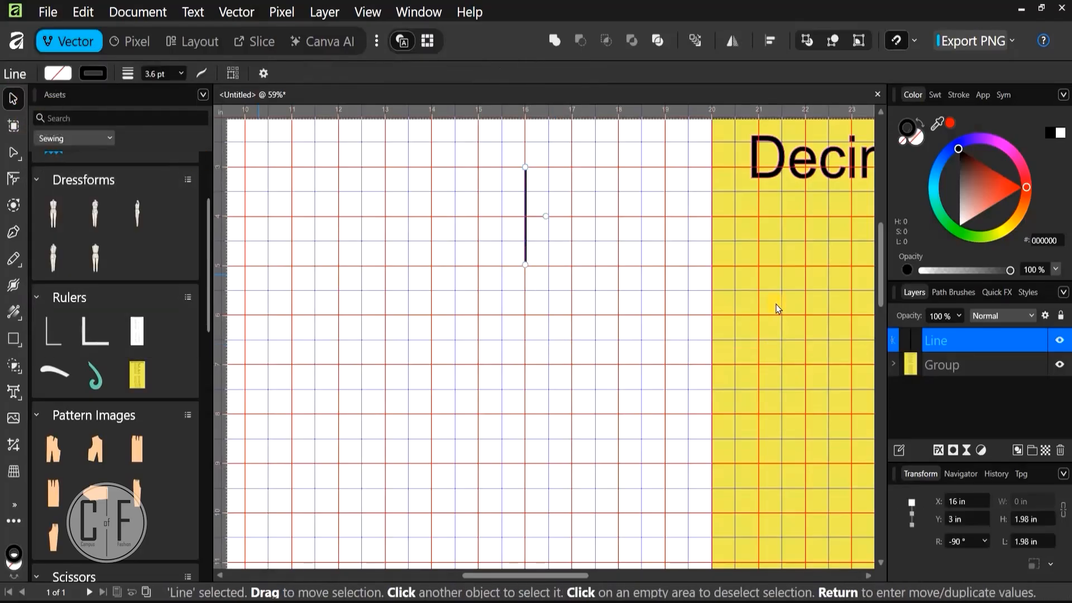
pyautogui.click(1034, 521)
pyautogui.write('17')
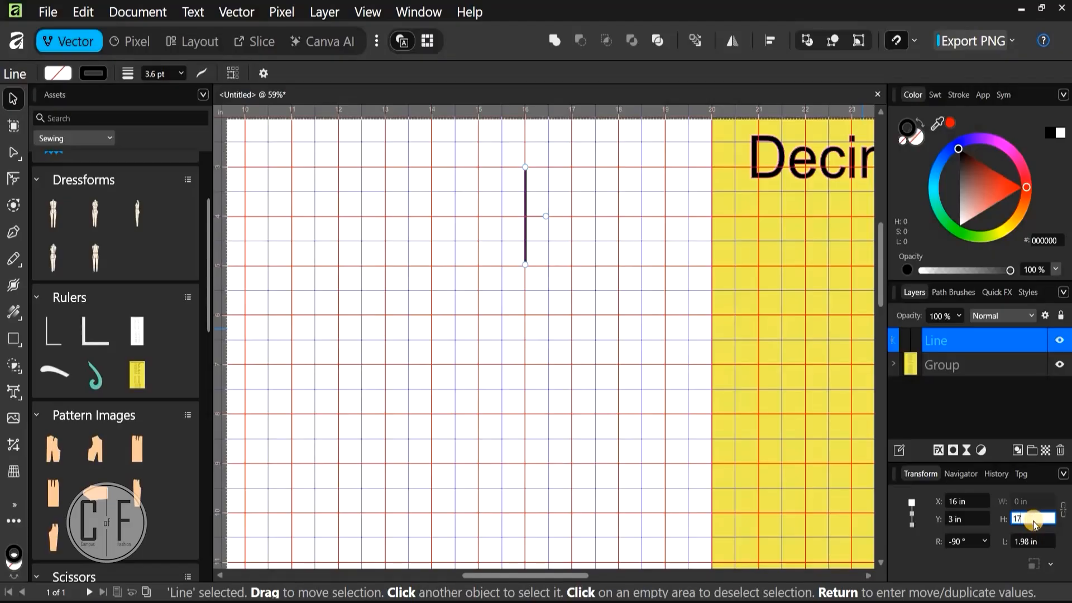
pyautogui.press('Return')
pyautogui.scroll(-3, 624, 346)
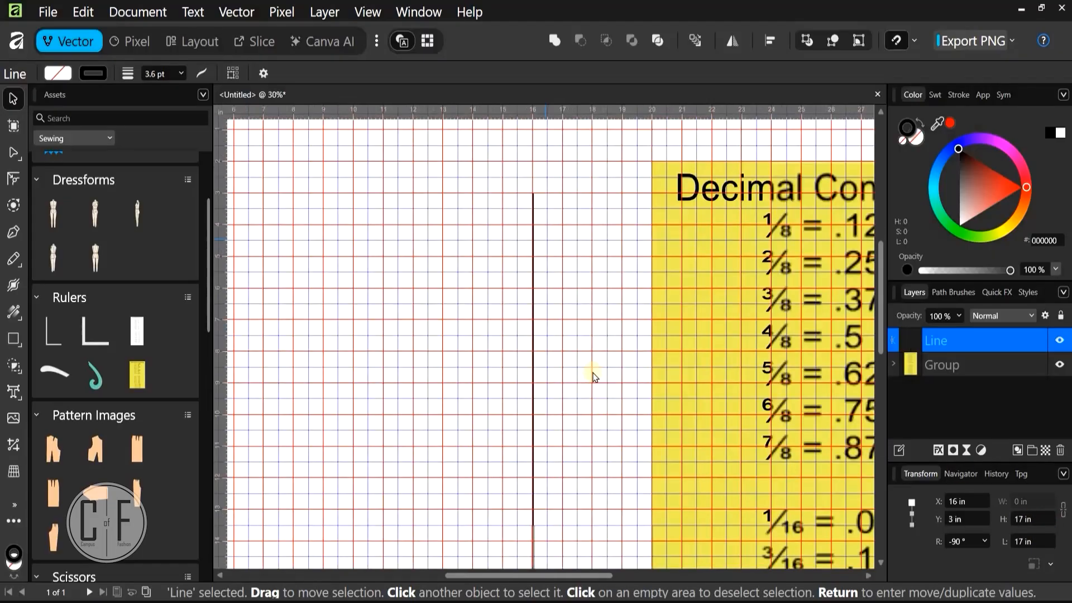
# Examine both ends of the 17 in vertical line against the grid
pyautogui.scroll(-5, 582, 288)
pyautogui.scroll(1, 522, 517)
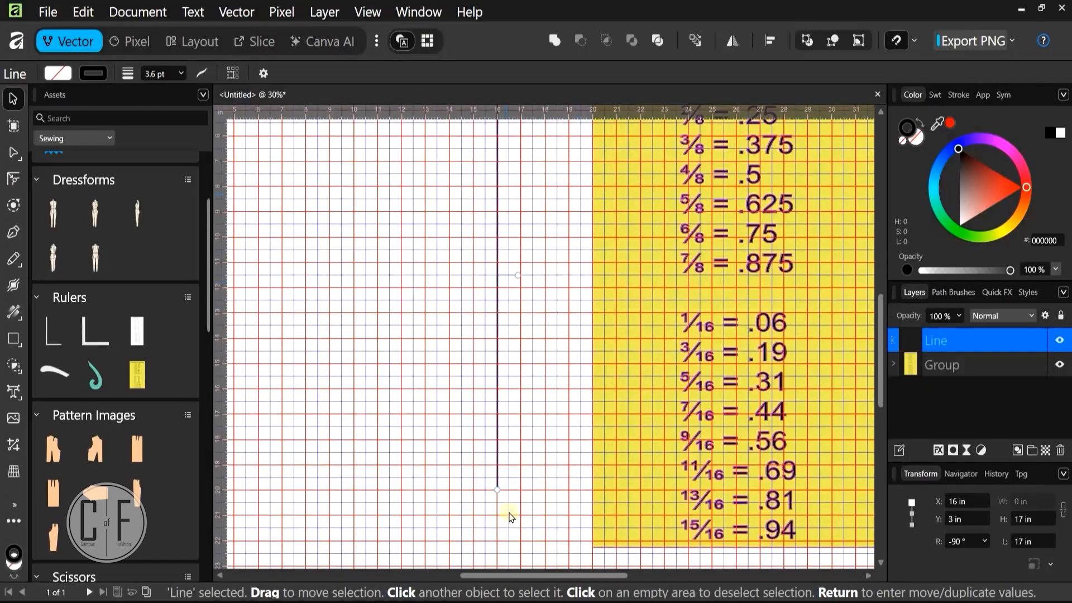
pyautogui.scroll(5, 481, 481)
pyautogui.scroll(3, 494, 487)
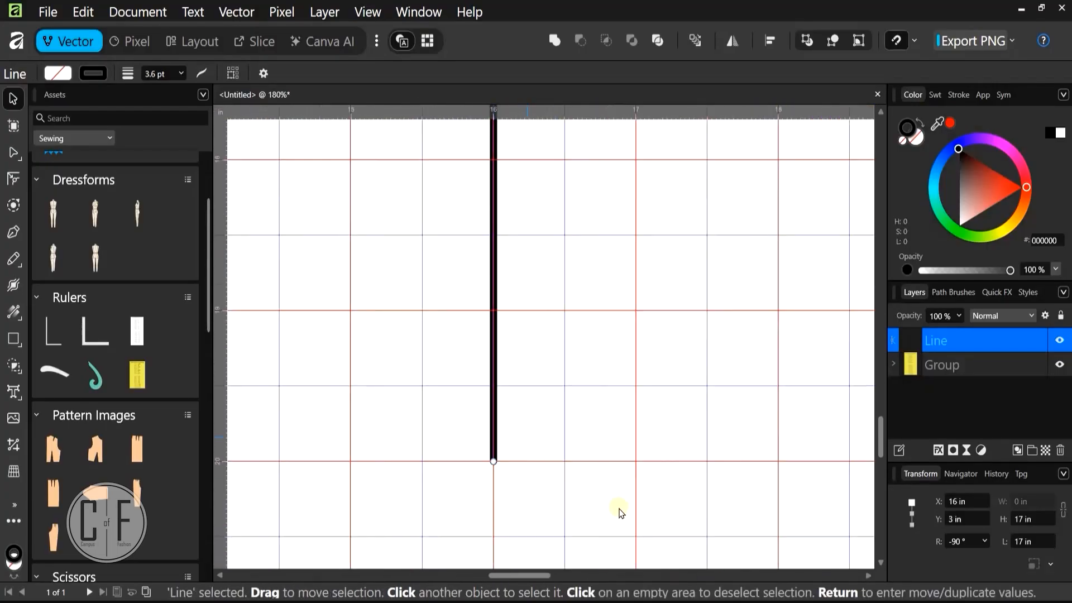
pyautogui.scroll(-6, 544, 450)
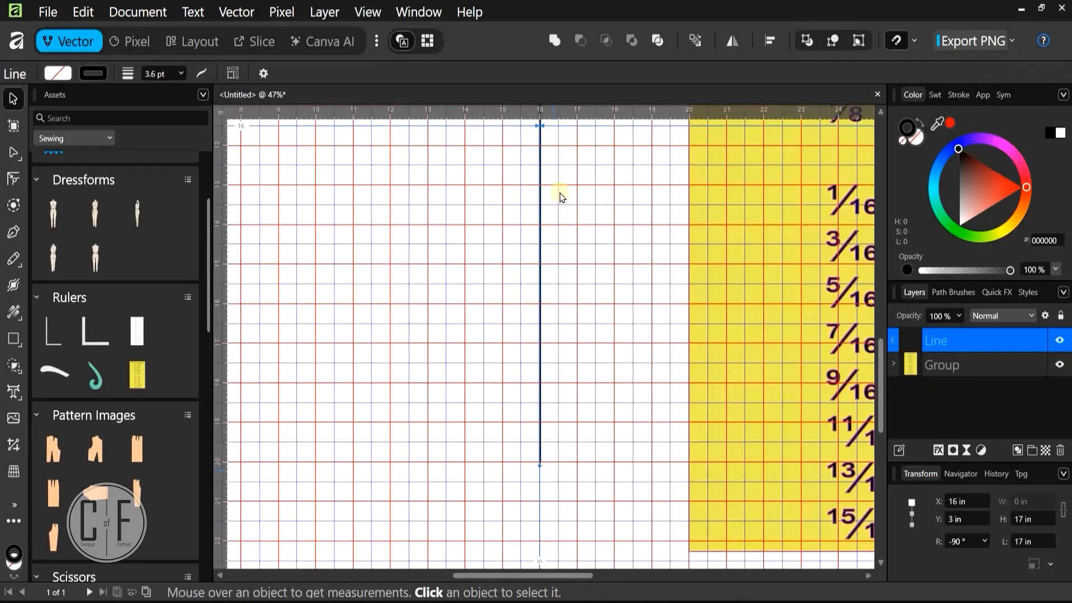
pyautogui.scroll(-2, 547, 290)
pyautogui.scroll(5, 527, 226)
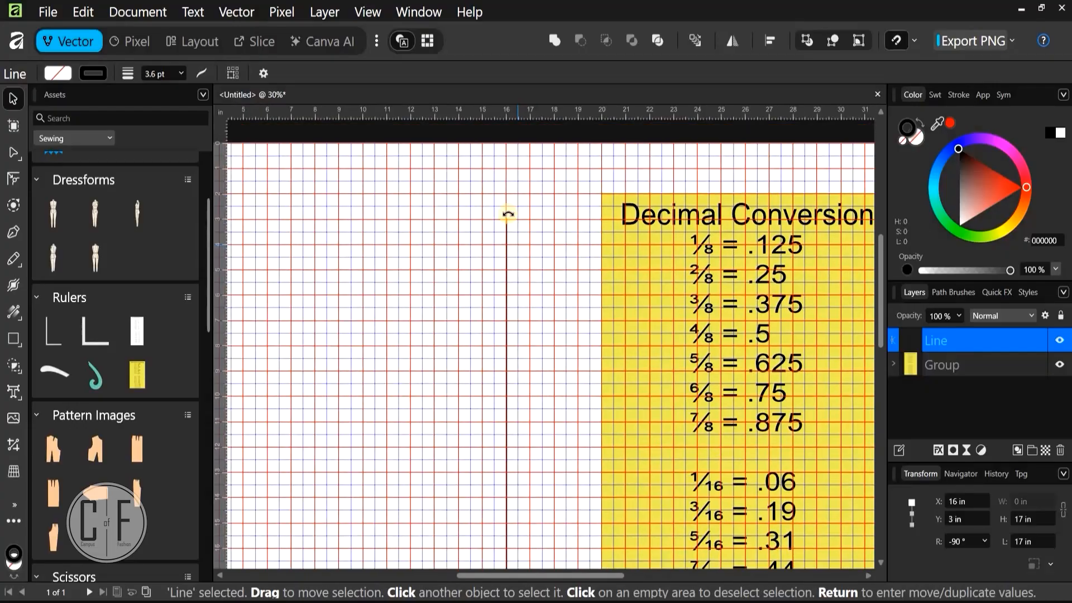
# Label the vertical line's upper end with the letter A as artistic text, at about 66.6 pt
pyautogui.scroll(7, 506, 217)
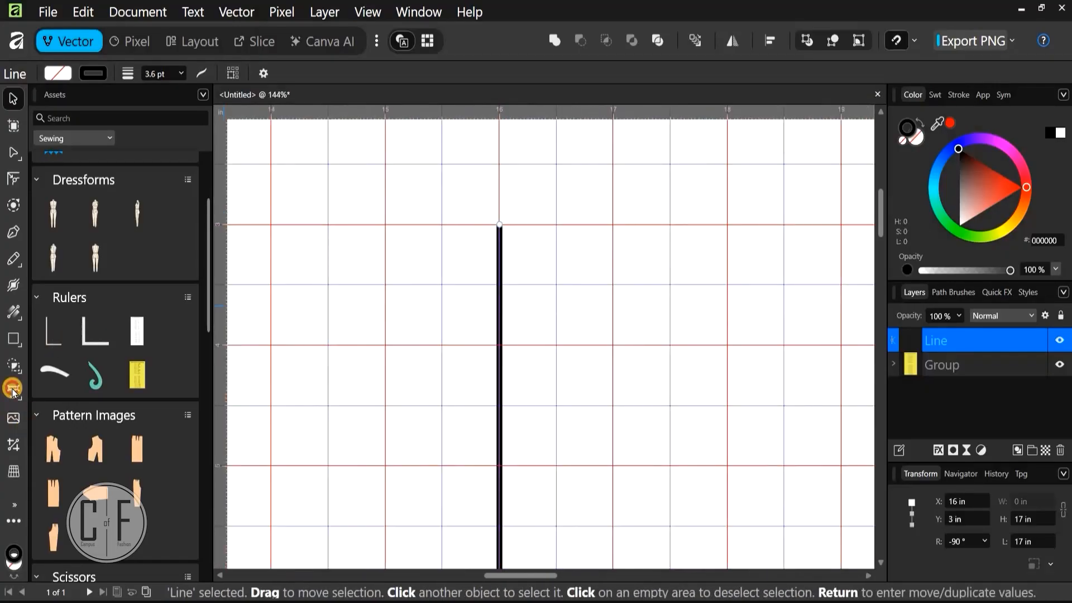
pyautogui.click(13, 391)
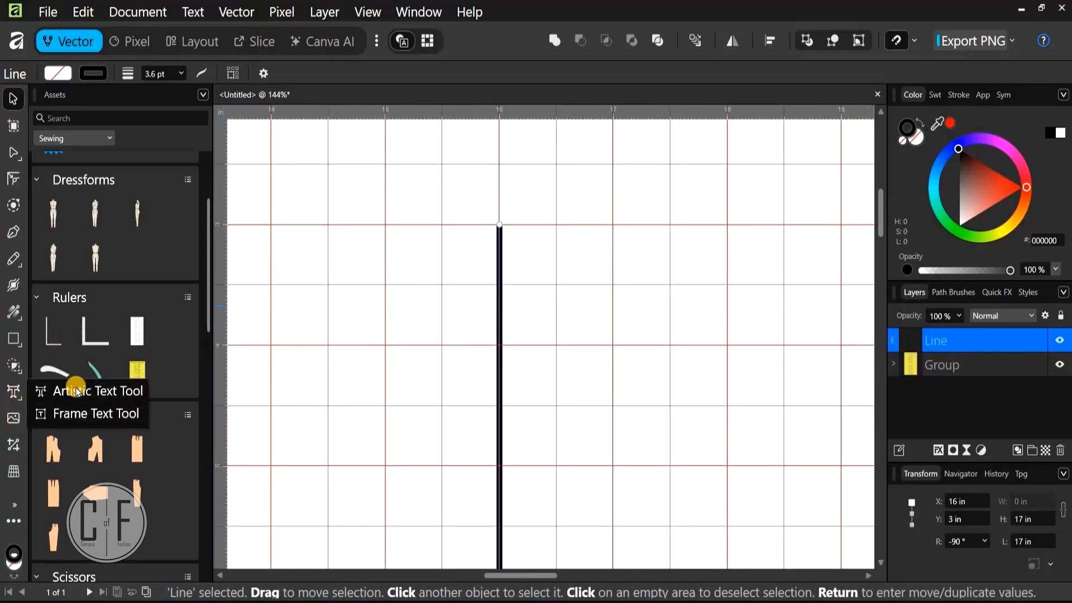
pyautogui.click(77, 392)
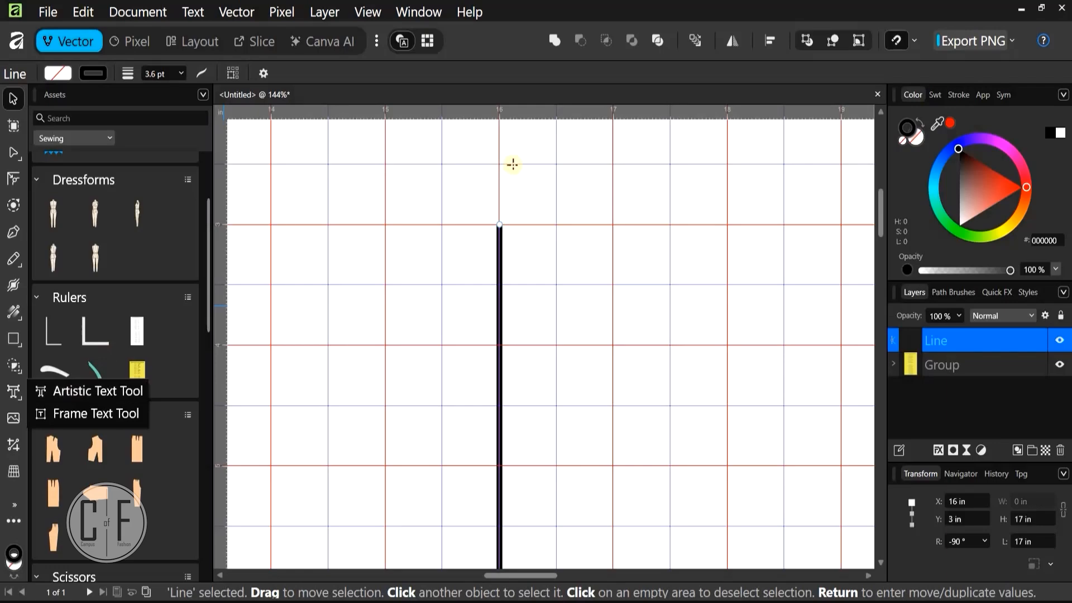
pyautogui.moveTo(535, 200); pyautogui.dragTo(567, 245)
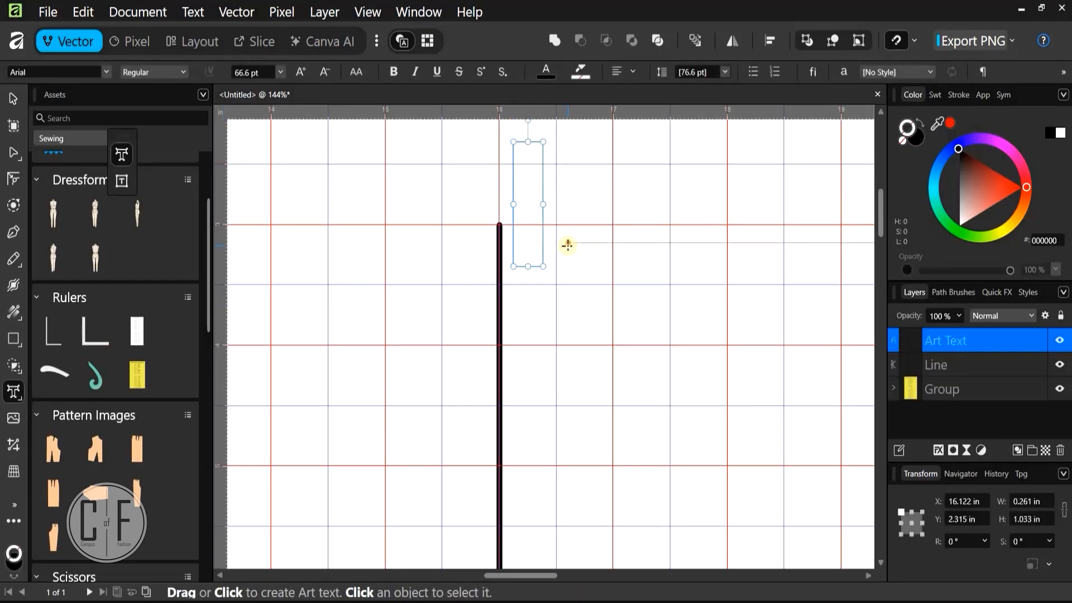
pyautogui.write('A')
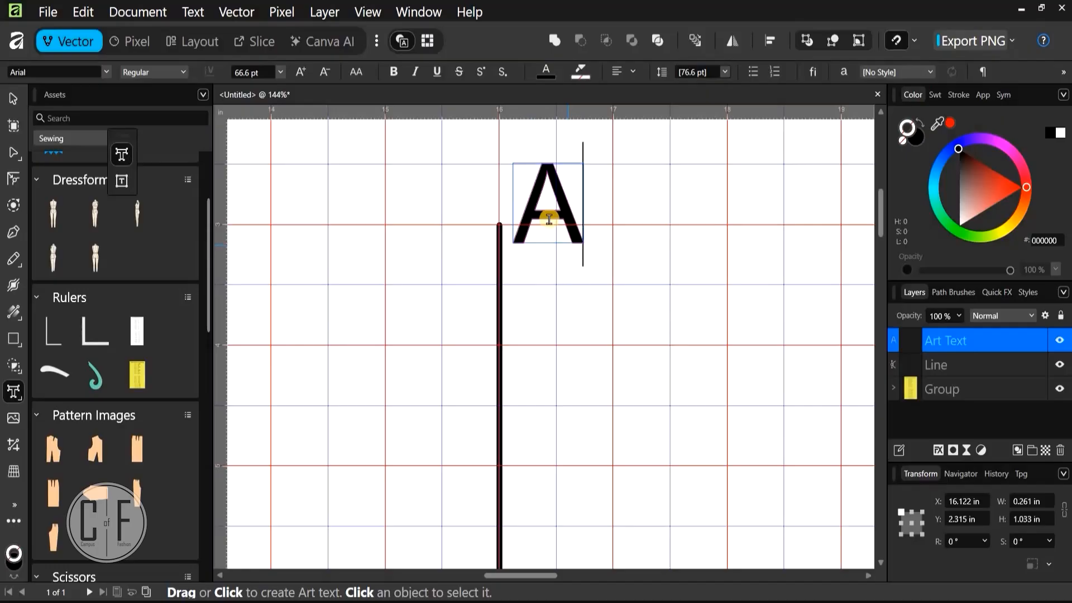
# Label the vertical line's lower end with the letter B as artistic text, at about 61.5 pt
pyautogui.scroll(-3, 547, 223)
pyautogui.scroll(-3, 551, 287)
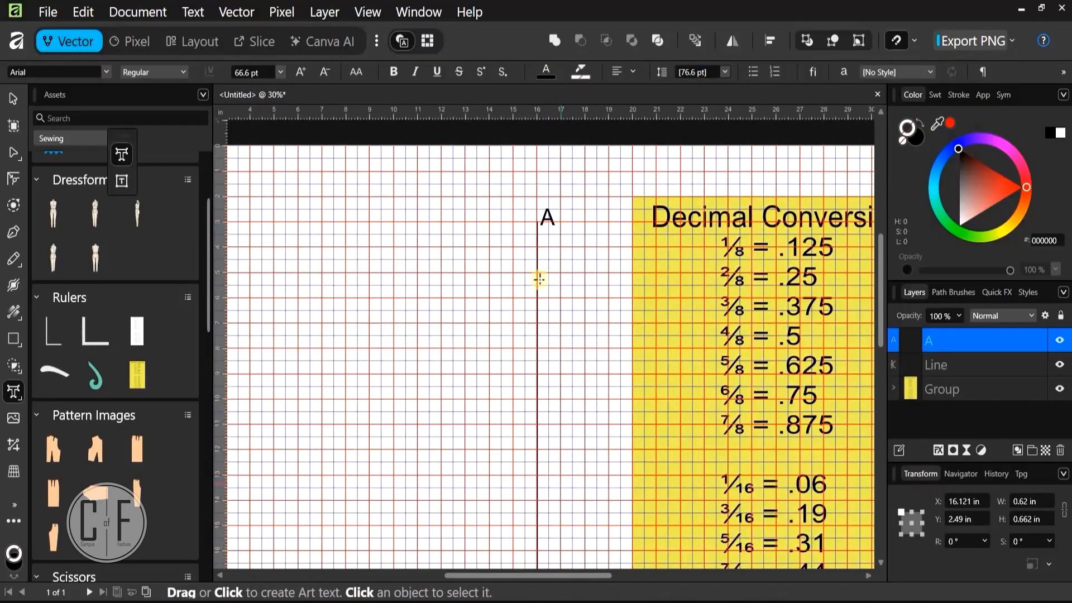
pyautogui.scroll(-3, 531, 352)
pyautogui.scroll(6, 540, 352)
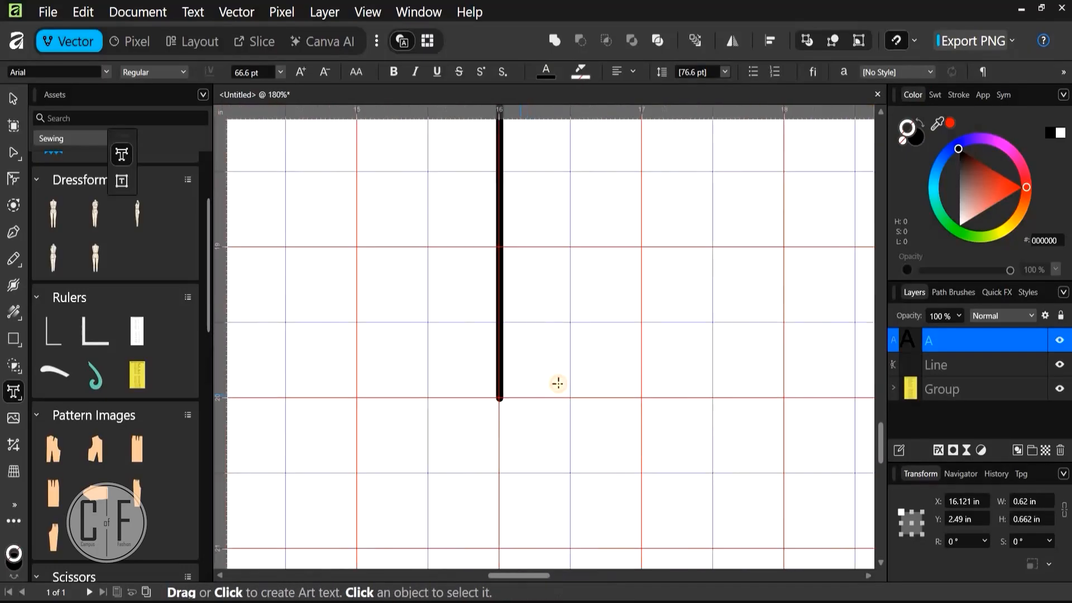
pyautogui.moveTo(571, 398); pyautogui.dragTo(571, 395)
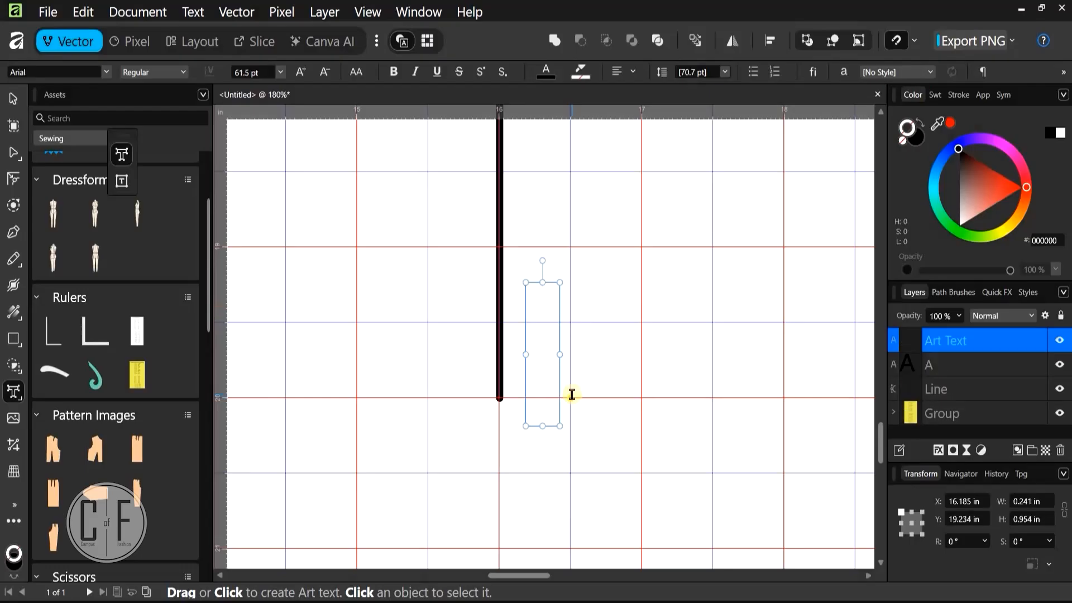
pyautogui.write('B')
# Draw a 3 in horizontal line with the Pen tool from point A leftward to X 13, Y 3 in, and end the path
pyautogui.scroll(-4, 568, 367)
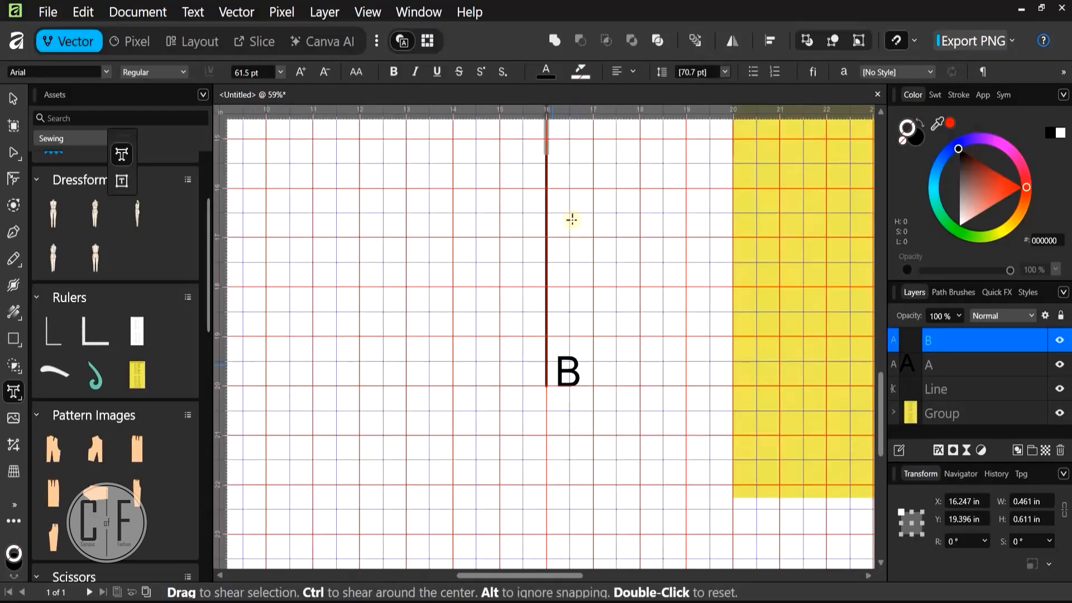
pyautogui.scroll(10, 565, 191)
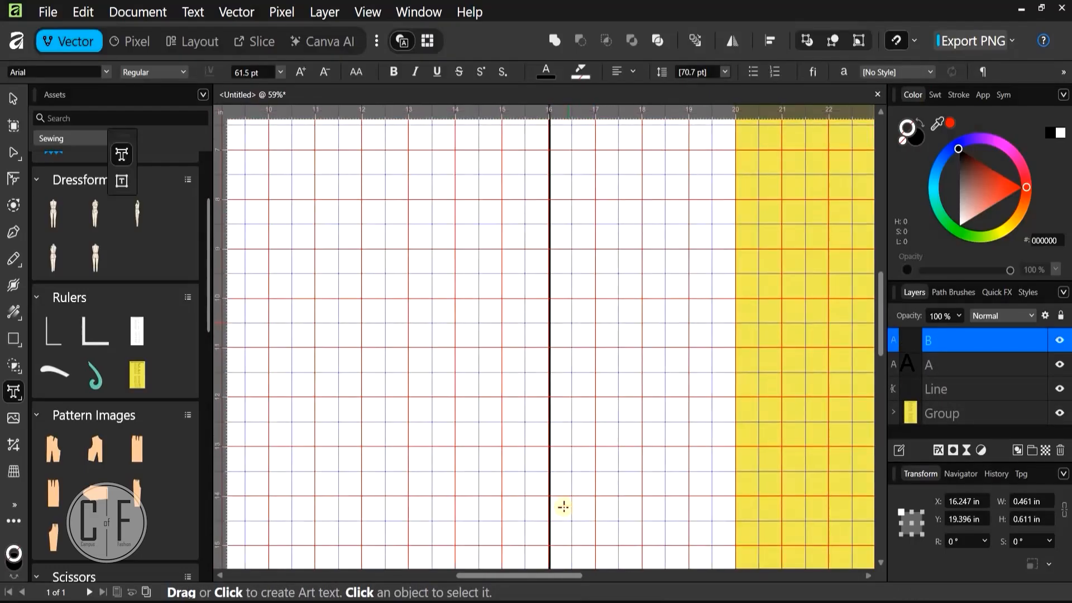
pyautogui.scroll(2, 559, 184)
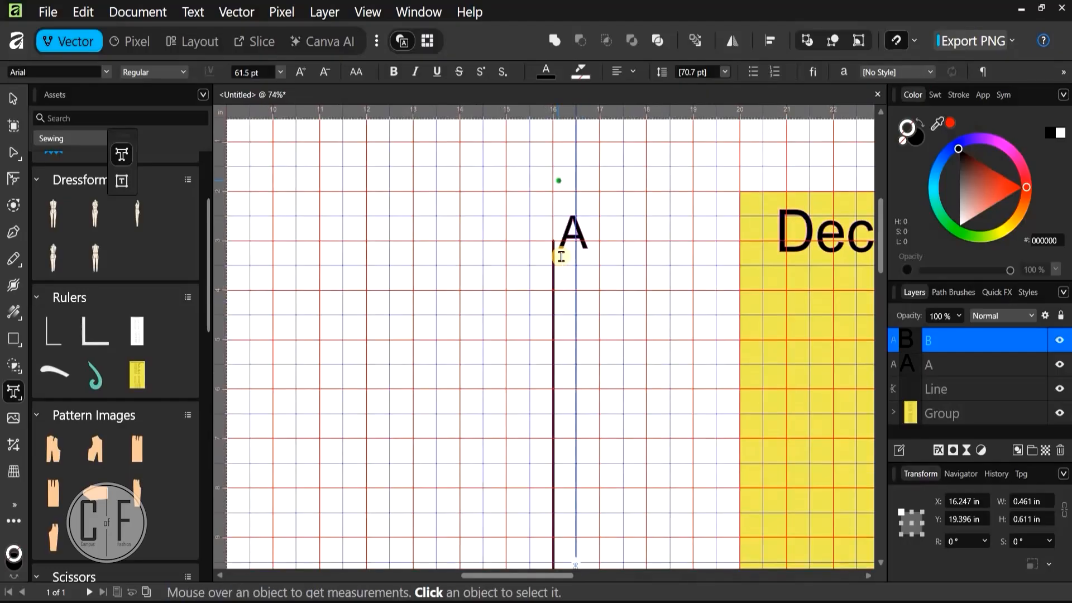
pyautogui.scroll(5, 560, 246)
pyautogui.click(13, 229)
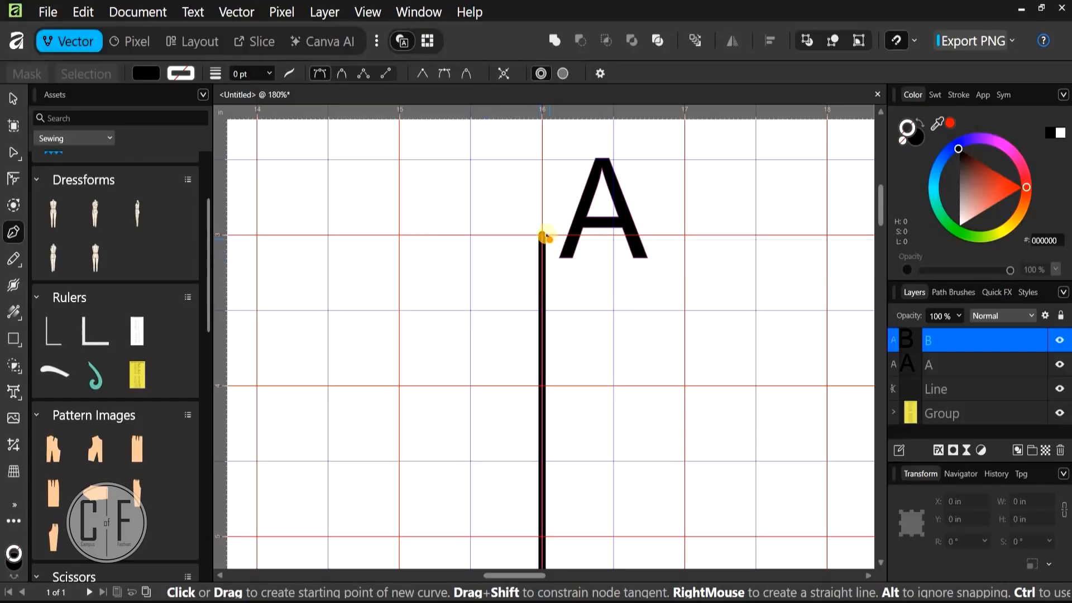
pyautogui.click(543, 238)
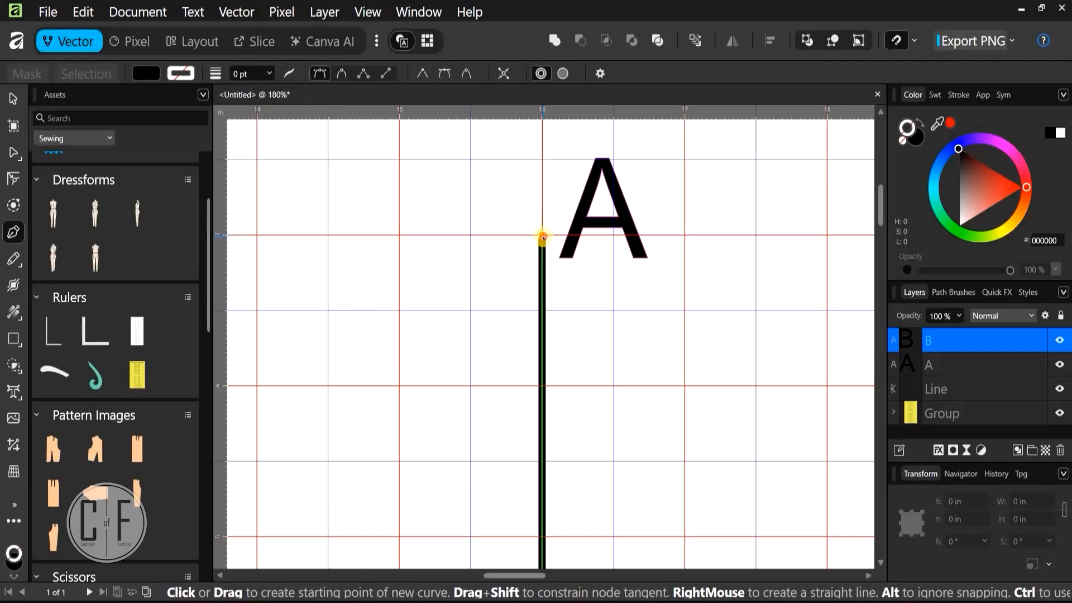
pyautogui.click(543, 237)
pyautogui.click(293, 258)
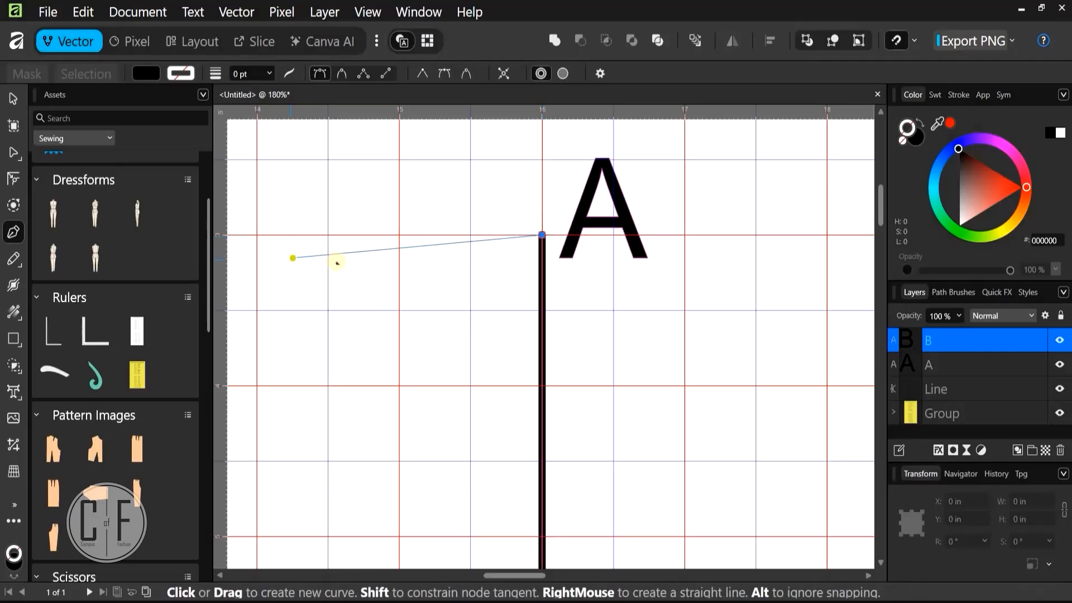
pyautogui.hotkey('ctrl', 'z')
pyautogui.hscroll(-5, 500, 263)
pyautogui.scroll(-1, 501, 263)
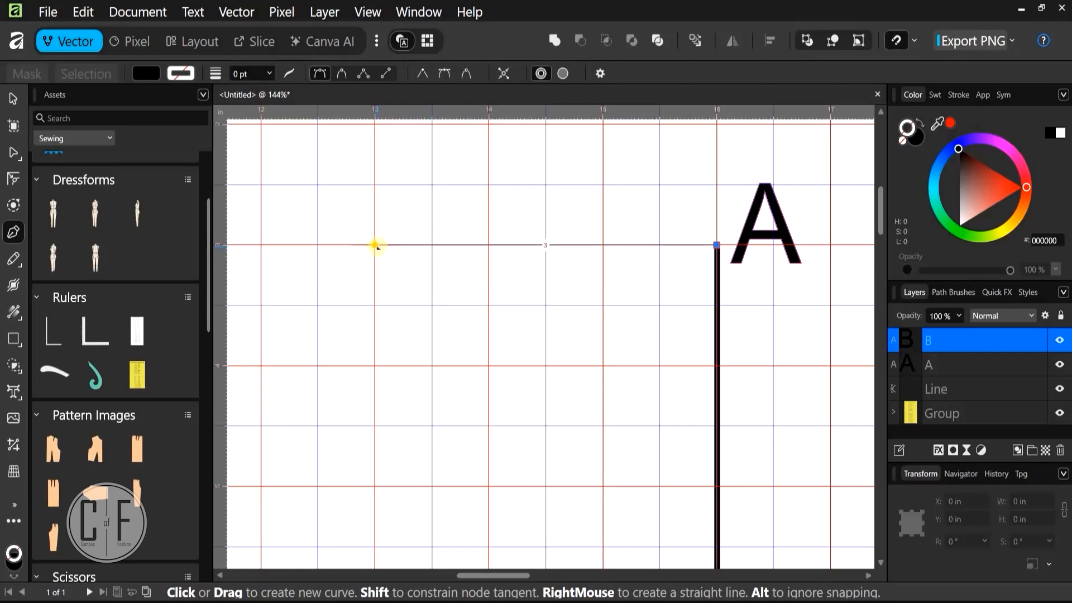
pyautogui.click(375, 246)
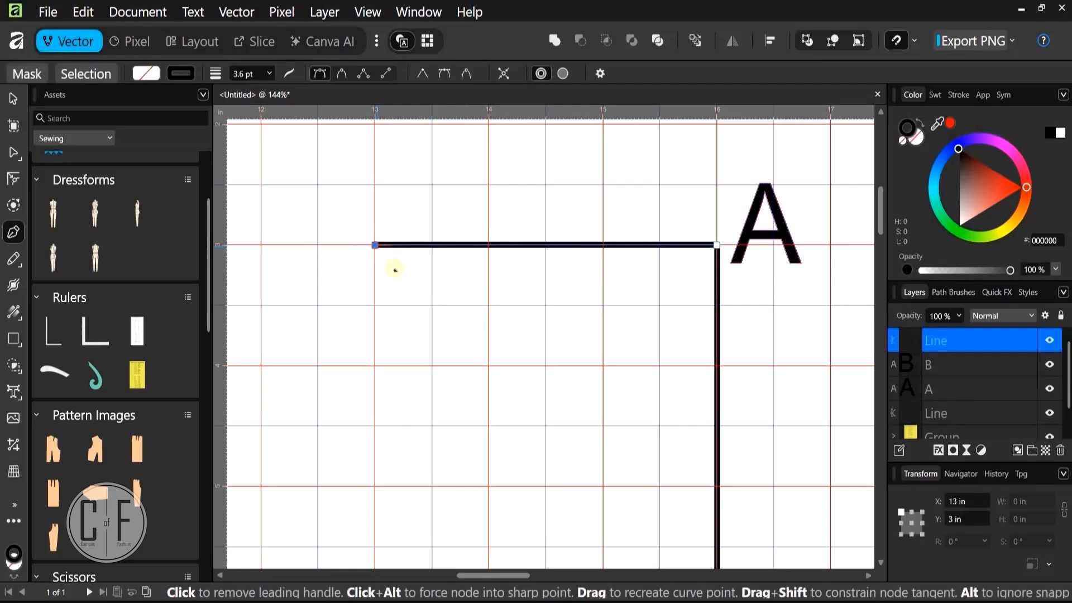
pyautogui.press('Escape')
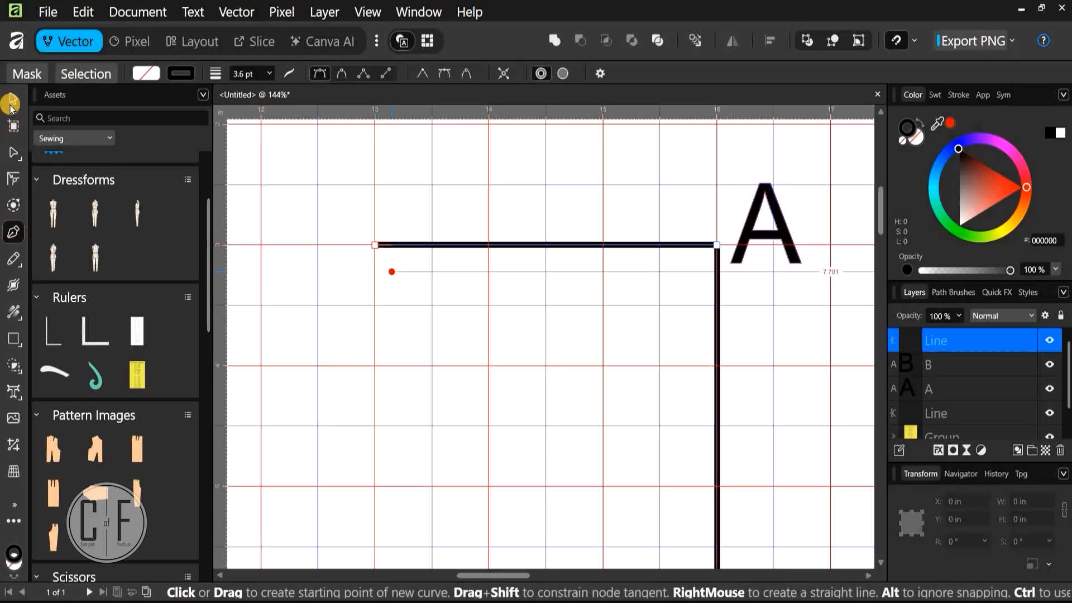
# Switch to the Move tool, set the horizontal line's width to 7.375 in, and clear the selection
pyautogui.click(10, 97)
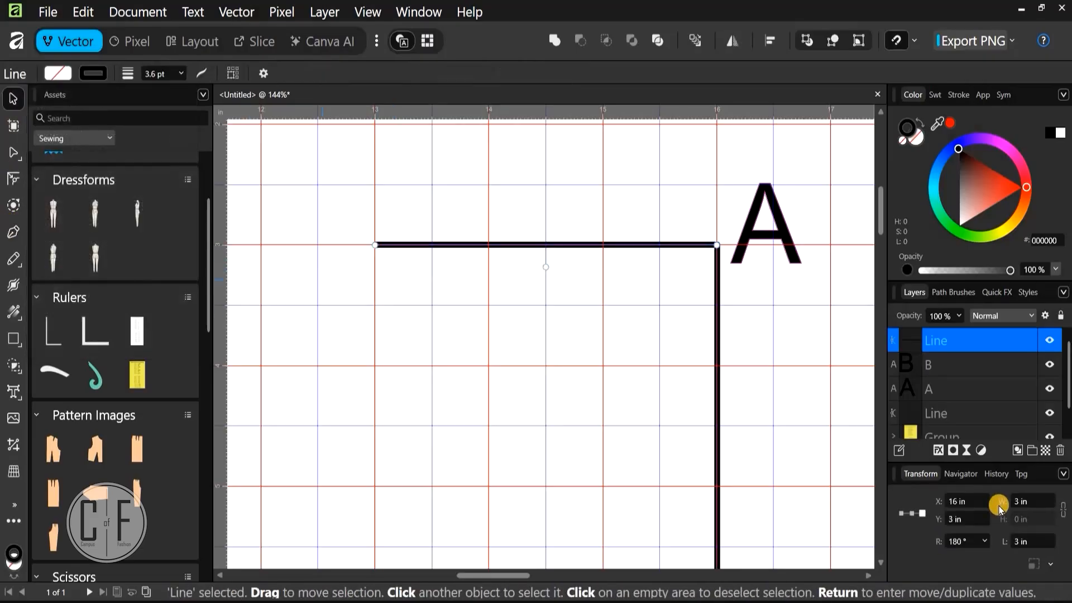
pyautogui.click(1033, 503)
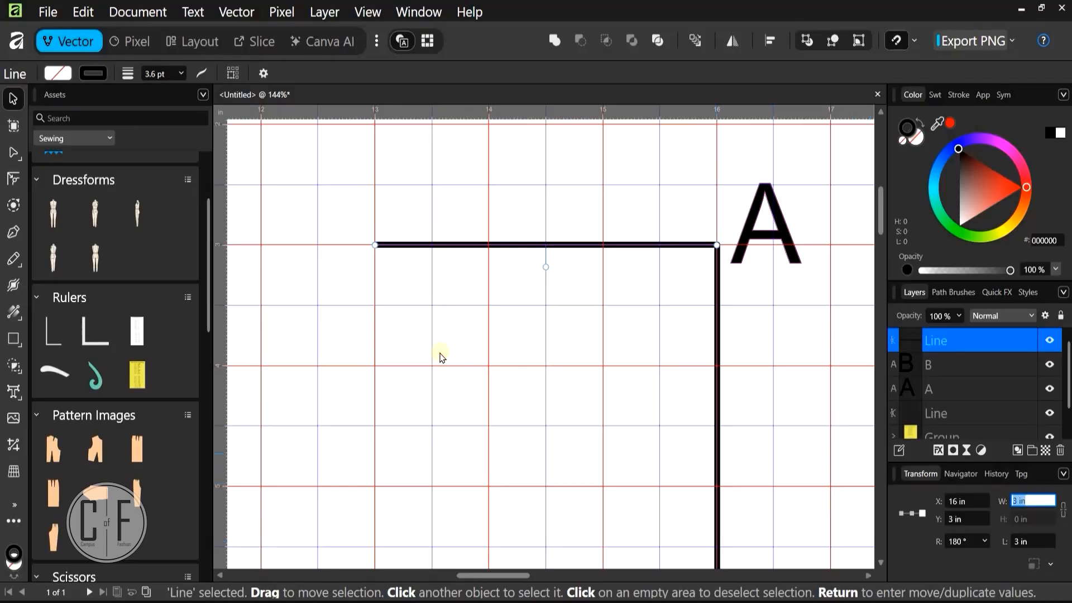
pyautogui.scroll(-4, 654, 428)
pyautogui.hscroll(5, 350, 299)
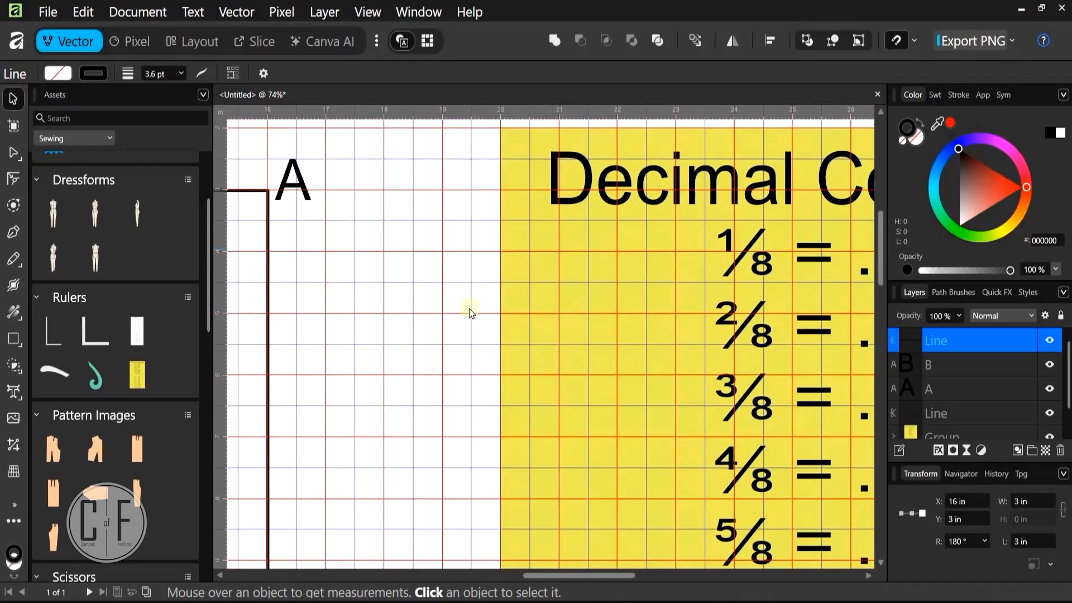
pyautogui.scroll(-1, 863, 394)
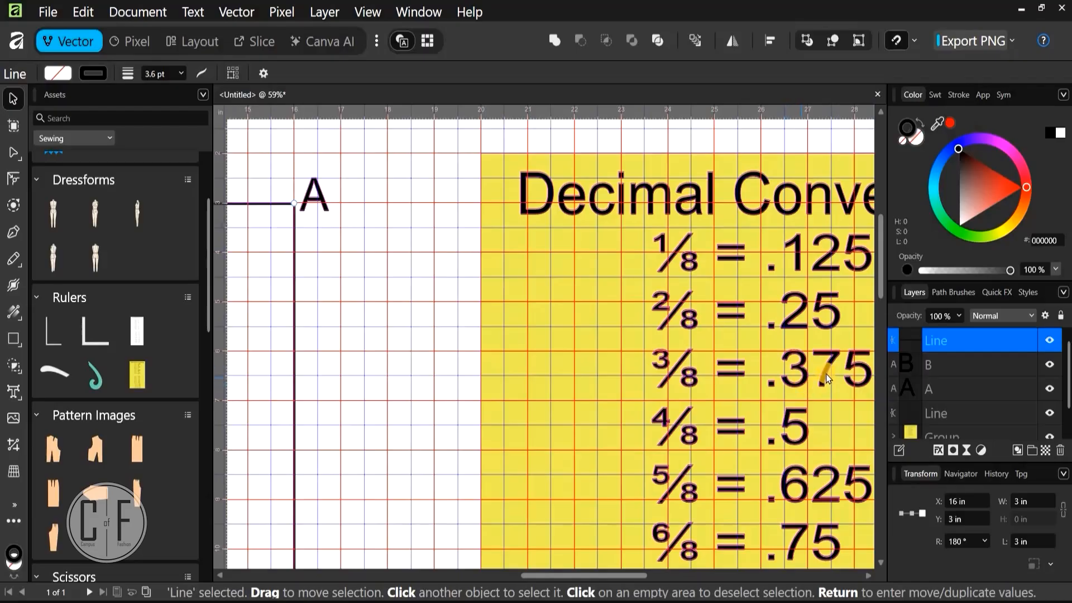
pyautogui.click(1024, 501)
pyautogui.write('7.3')
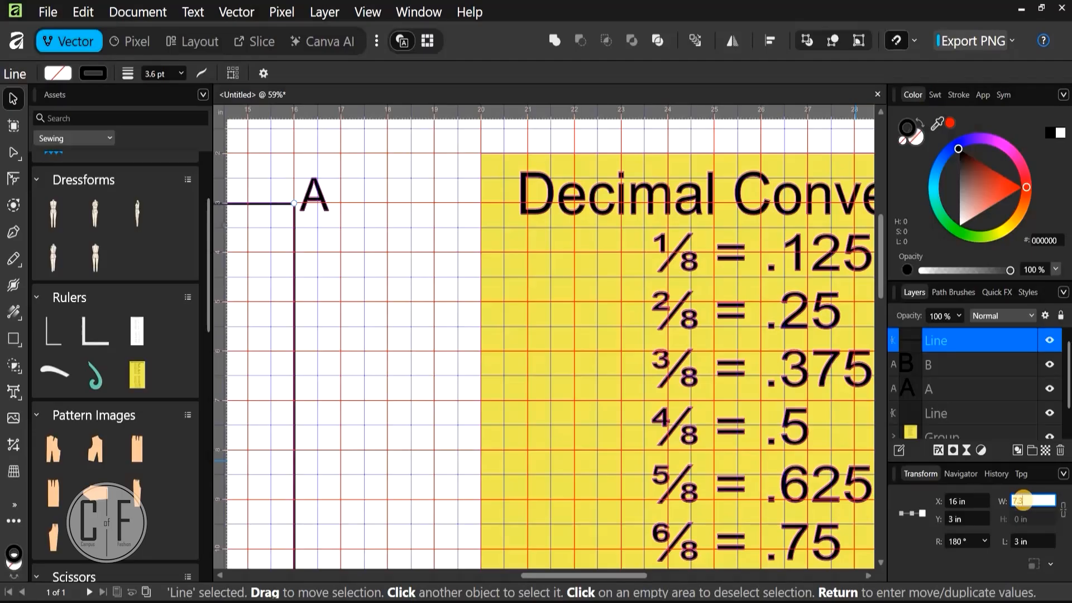
pyautogui.write('75')
pyautogui.press('Return')
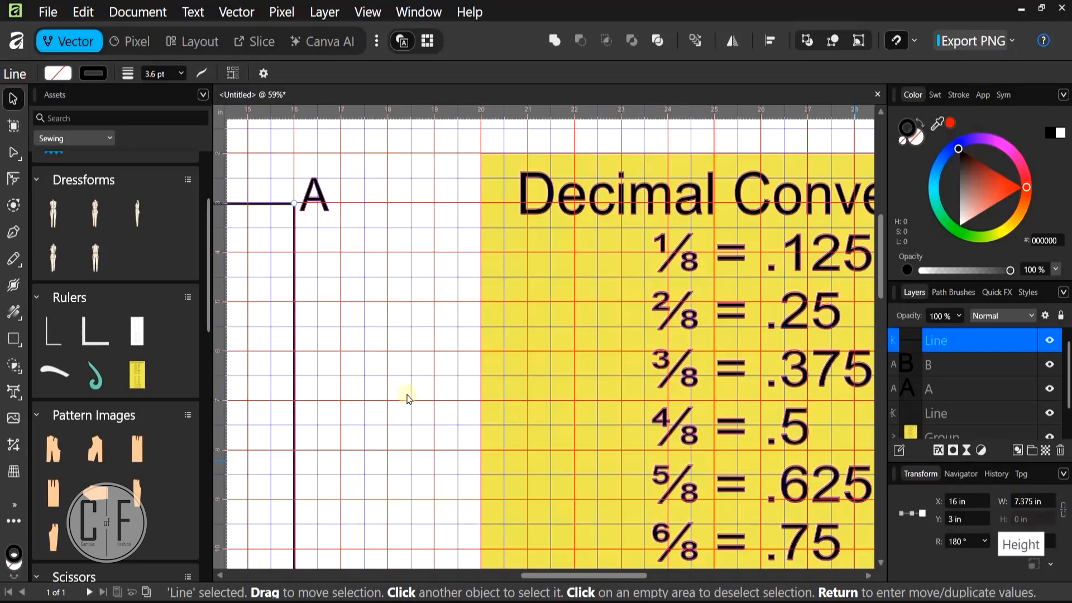
pyautogui.hscroll(-6, 797, 388)
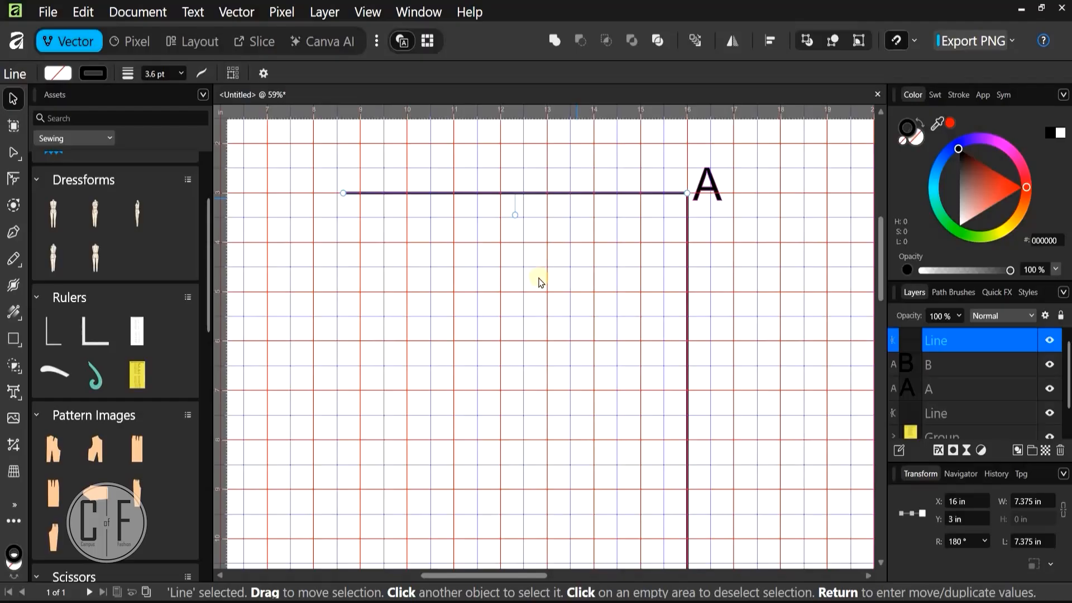
pyautogui.click(339, 218)
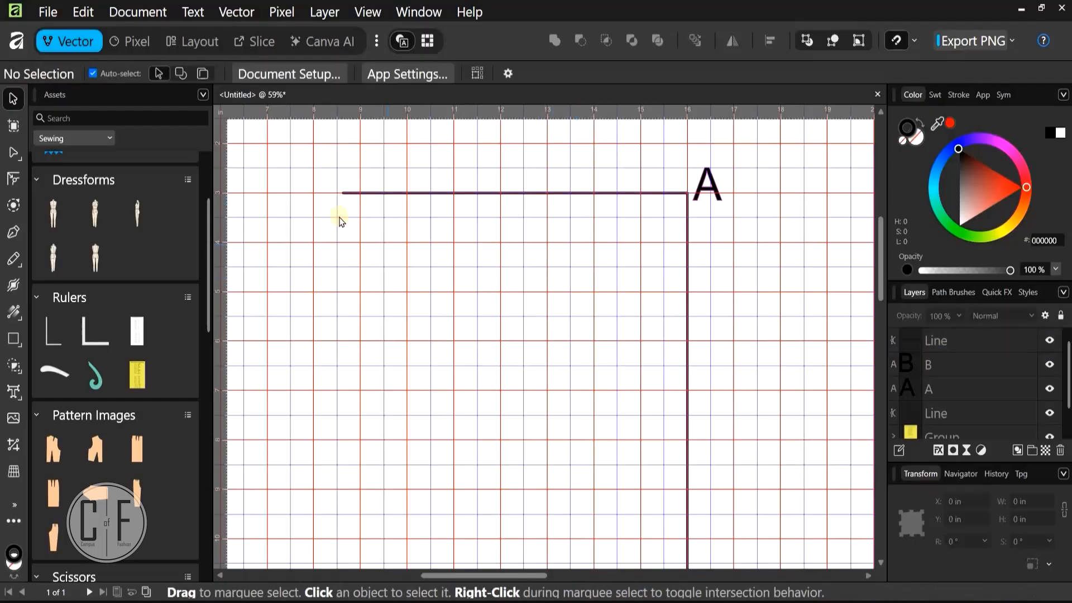
# Label the horizontal line's left end with the letter C as artistic text, at about 103.7 pt, and clear the selection
pyautogui.moveTo(390, 250); pyautogui.dragTo(456, 296)
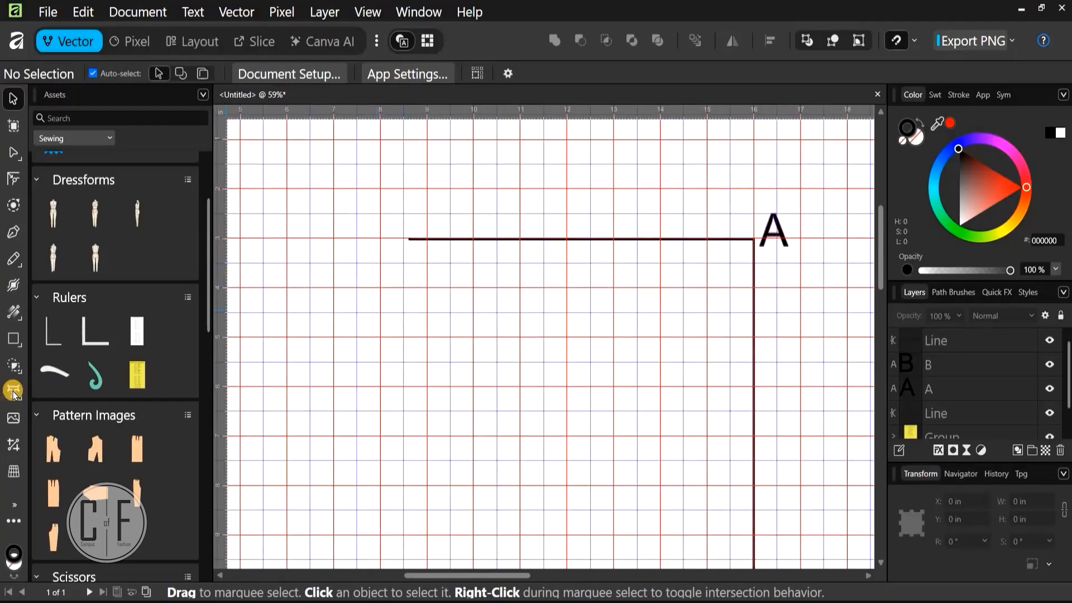
pyautogui.press('t')
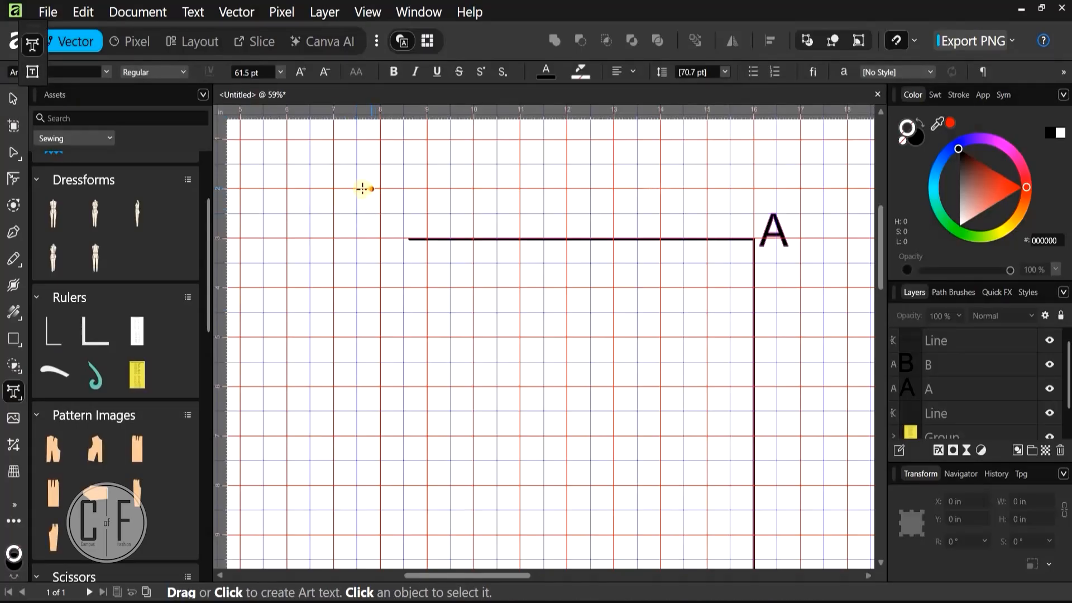
pyautogui.moveTo(363, 189); pyautogui.dragTo(399, 295)
pyautogui.write('C')
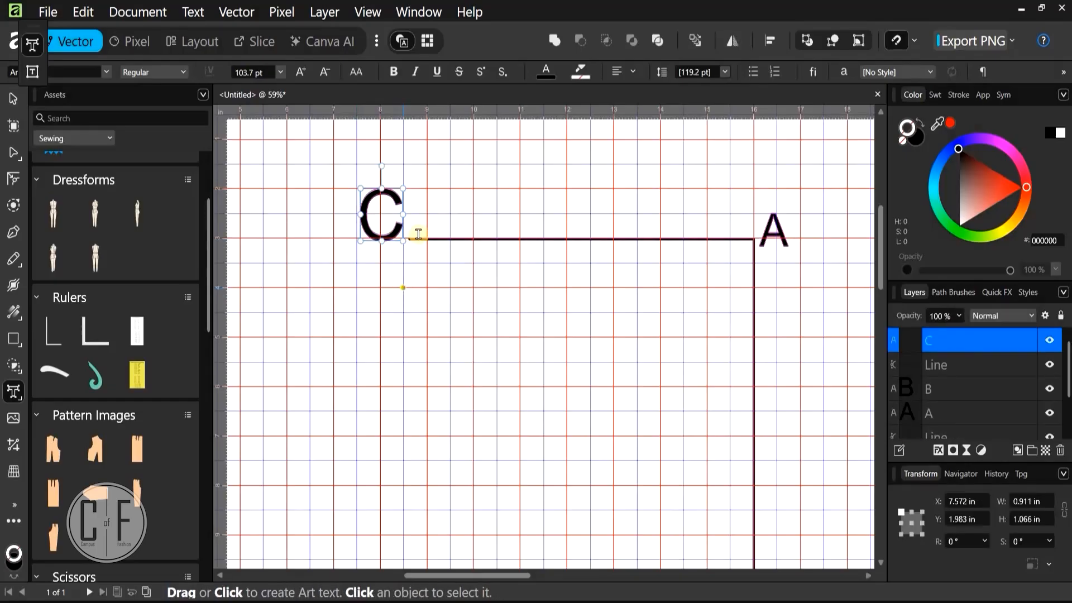
pyautogui.scroll(3, 418, 235)
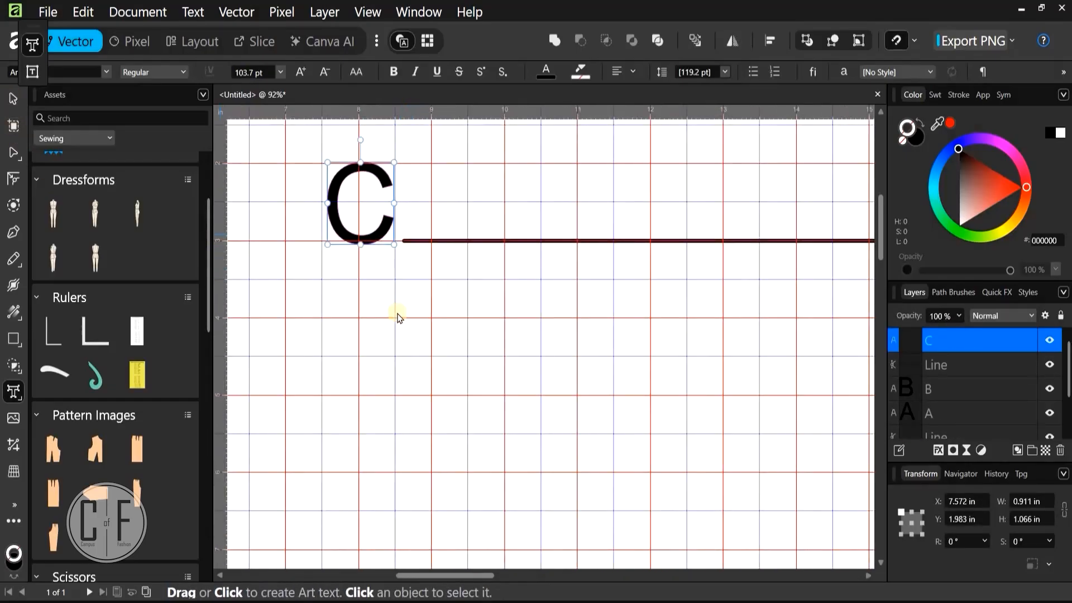
pyautogui.press('Escape')
pyautogui.press('Escape')
pyautogui.scroll(-3, 535, 474)
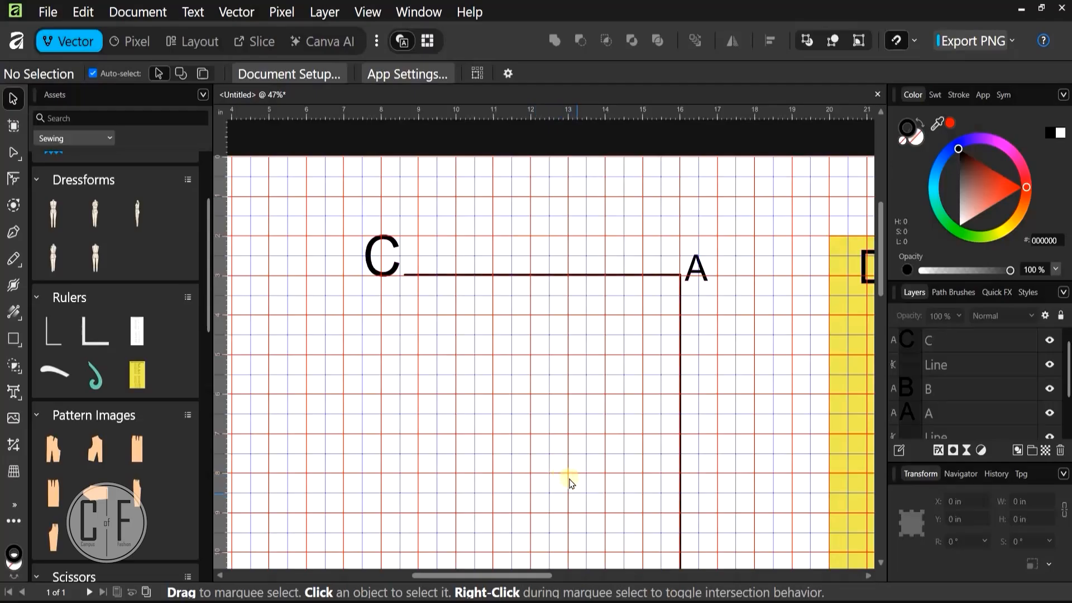
pyautogui.moveTo(585, 498); pyautogui.dragTo(569, 479)
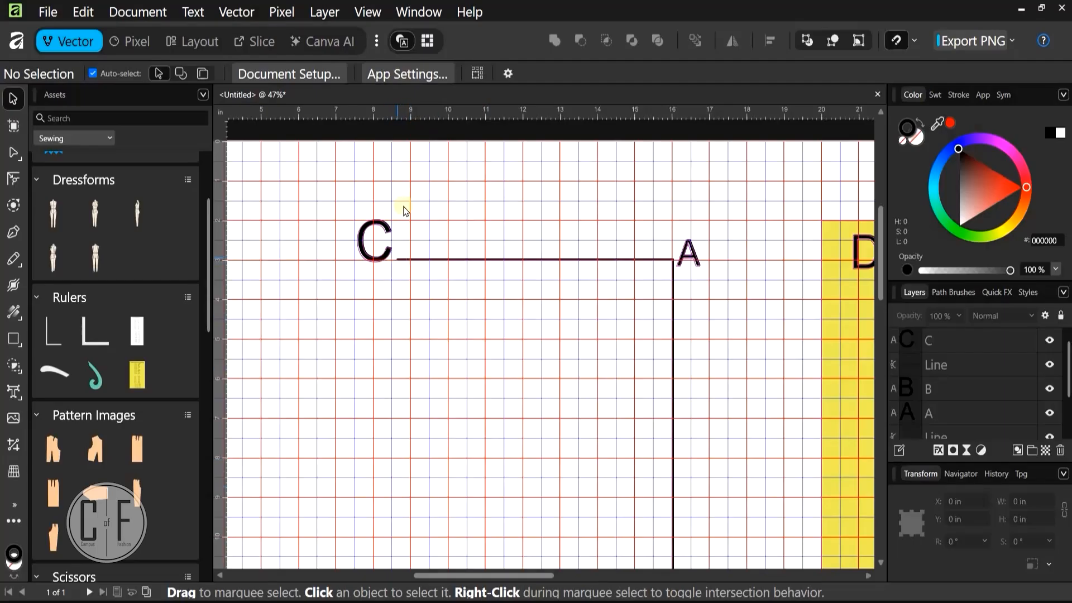
pyautogui.scroll(3, 404, 272)
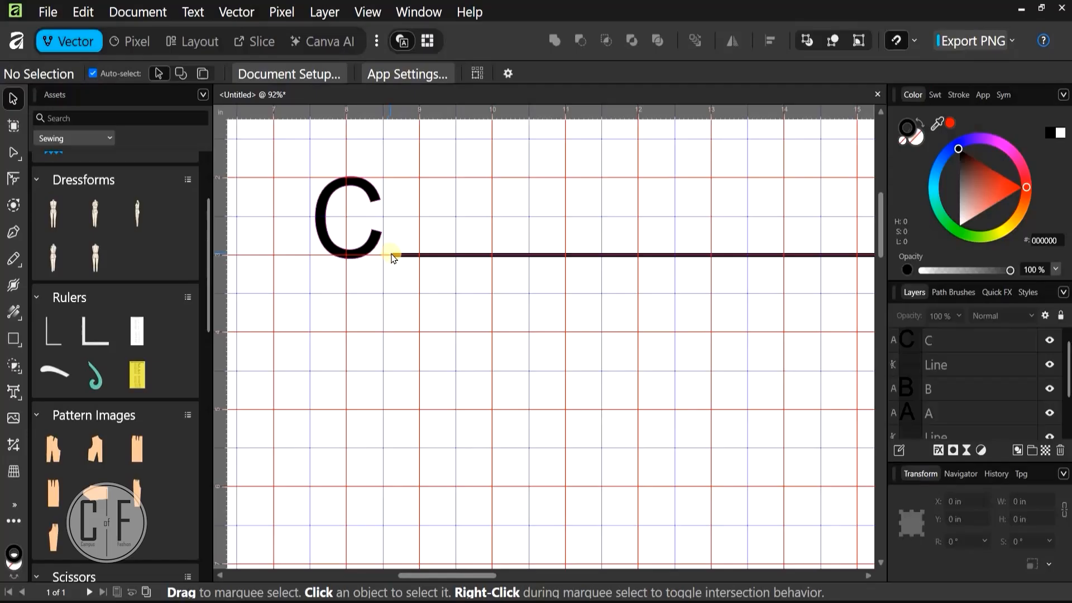
pyautogui.click(392, 256)
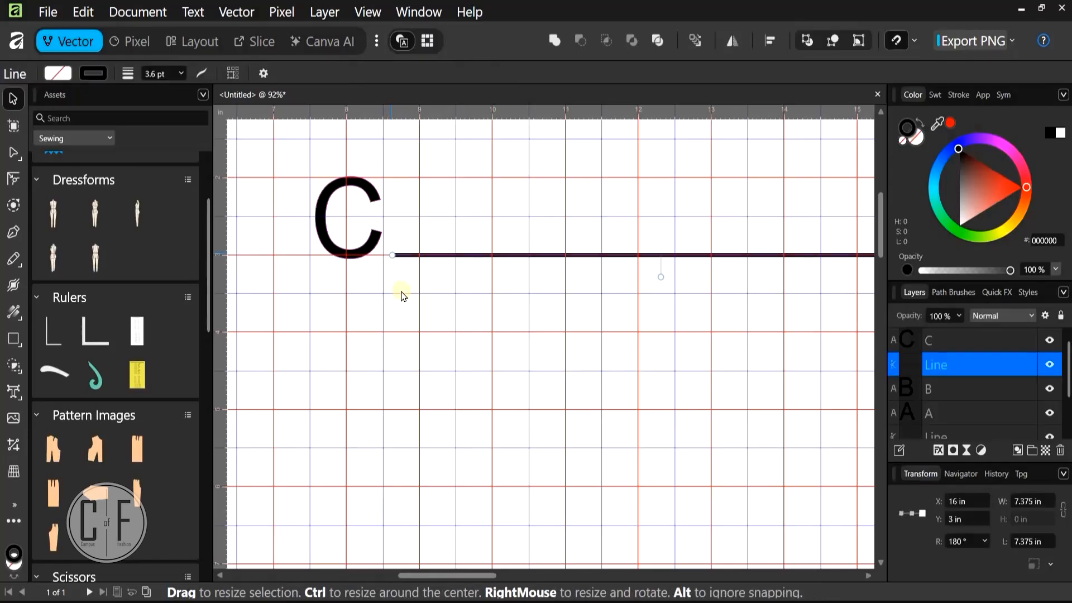
pyautogui.click(403, 295)
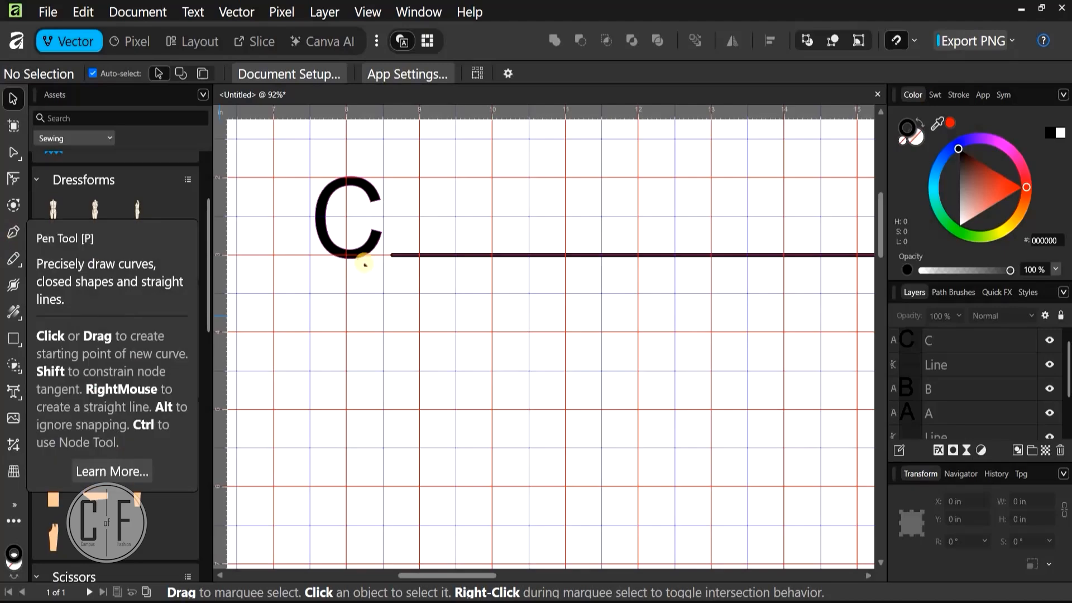
pyautogui.press('p')
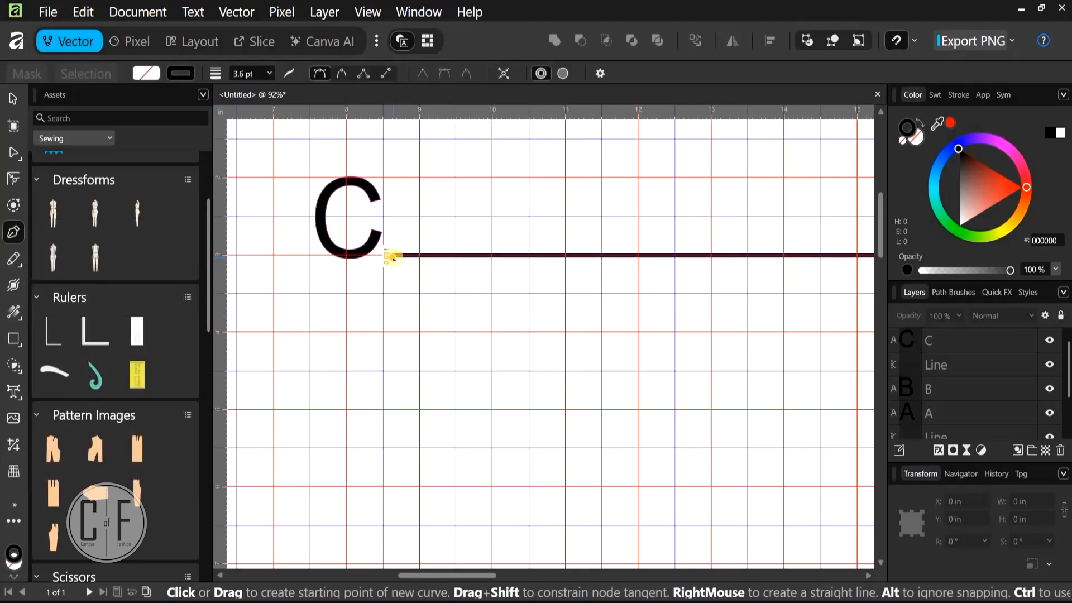
pyautogui.click(392, 257)
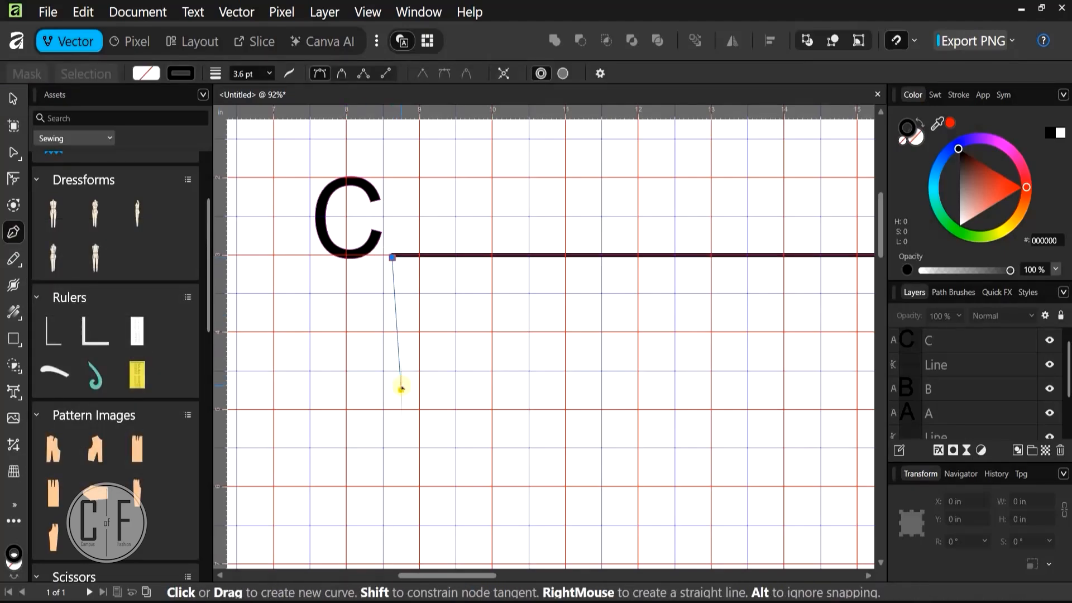
pyautogui.scroll(5, 393, 258)
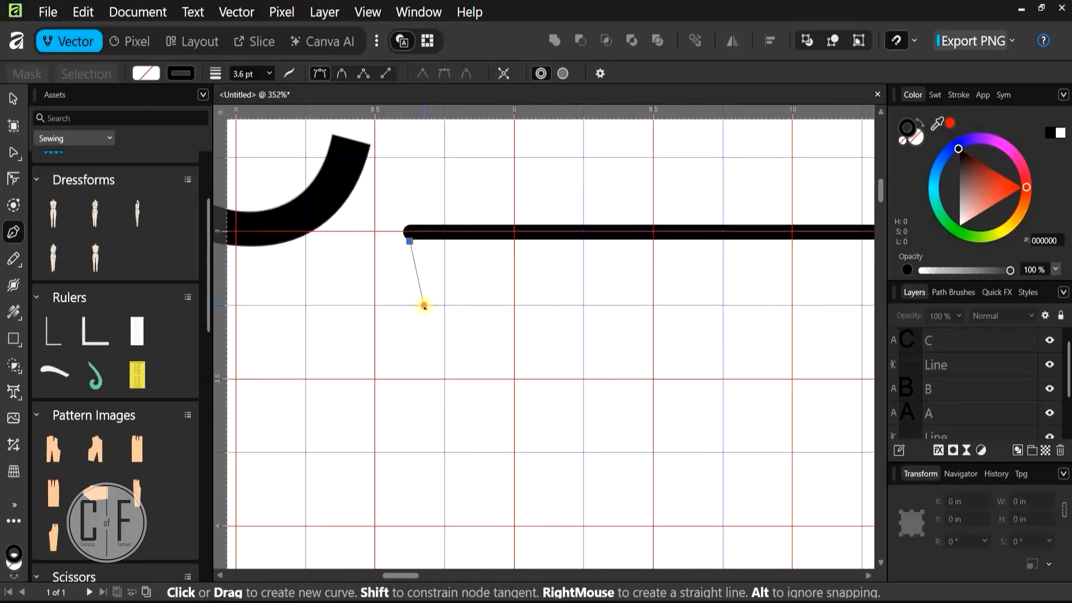
pyautogui.press('Escape')
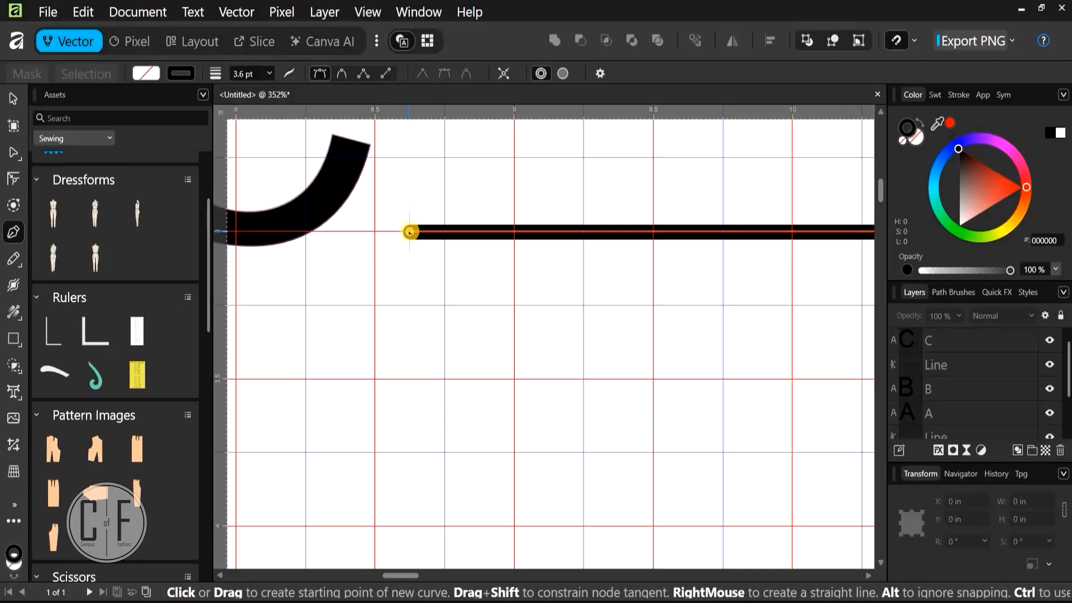
# Draw a 0.5 in vertical line with the Pen tool from point C down to Y 3.5 in, and end the path
pyautogui.click(409, 232)
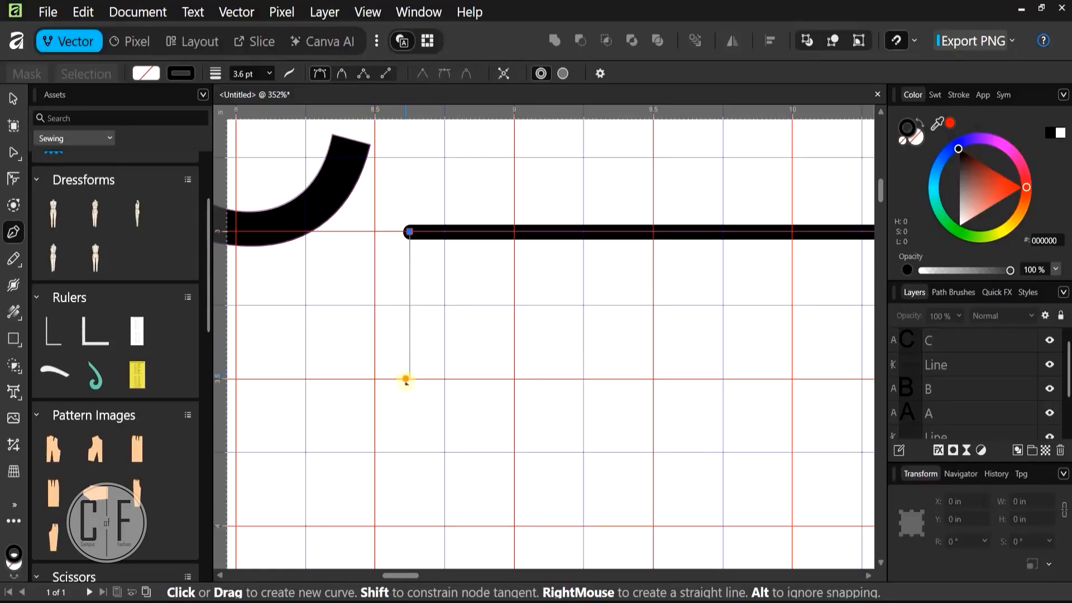
pyautogui.click(406, 380)
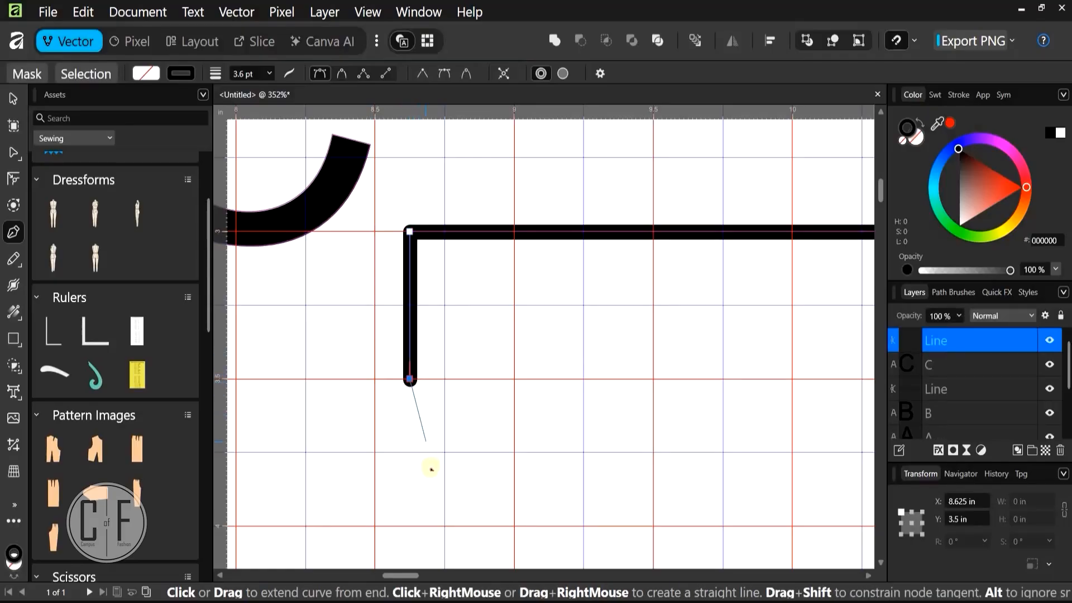
pyautogui.press('Escape')
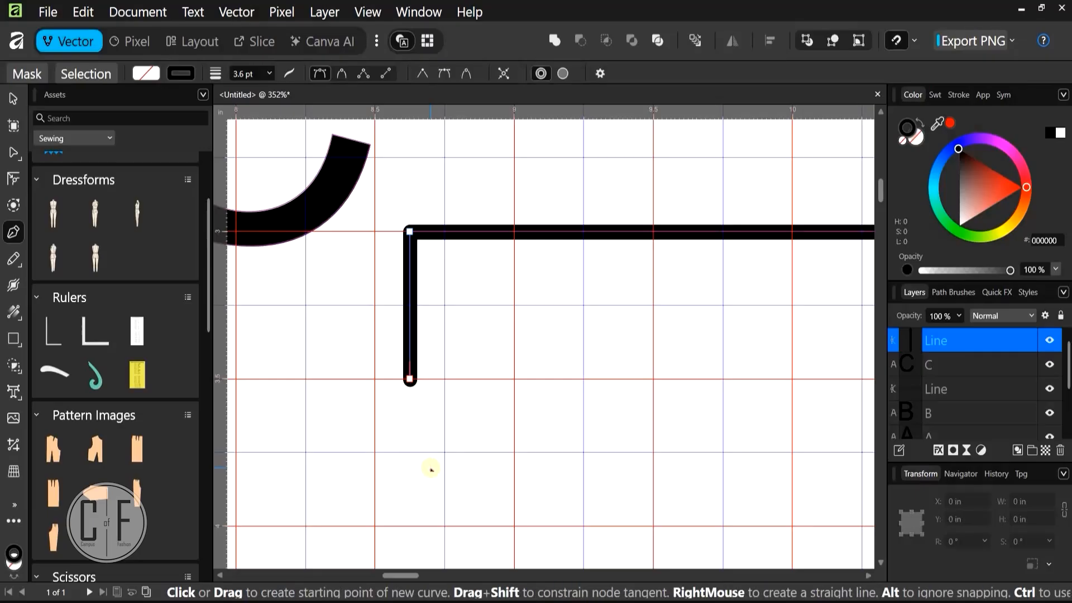
# Switch to the Move tool and set the height of the vertical line below point C to 3 in
pyautogui.click(12, 98)
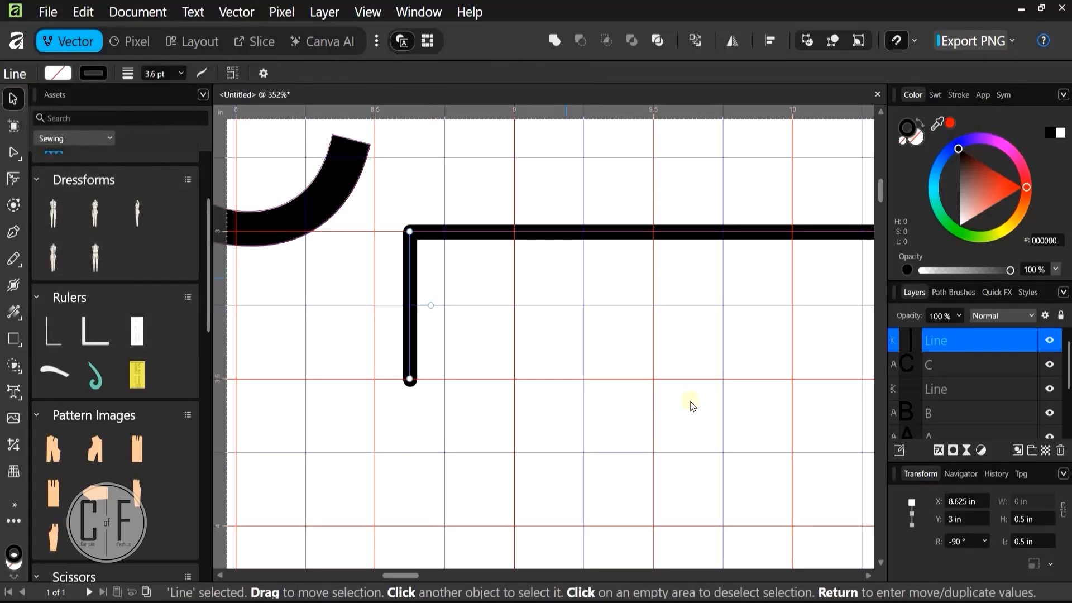
pyautogui.click(1031, 519)
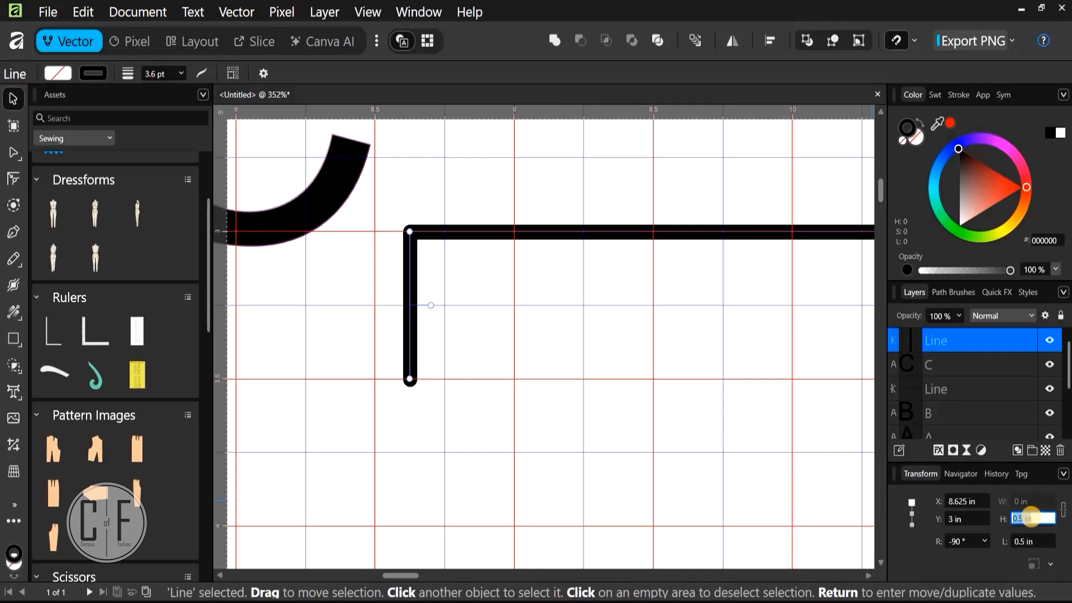
pyautogui.write('3')
pyautogui.press('Return')
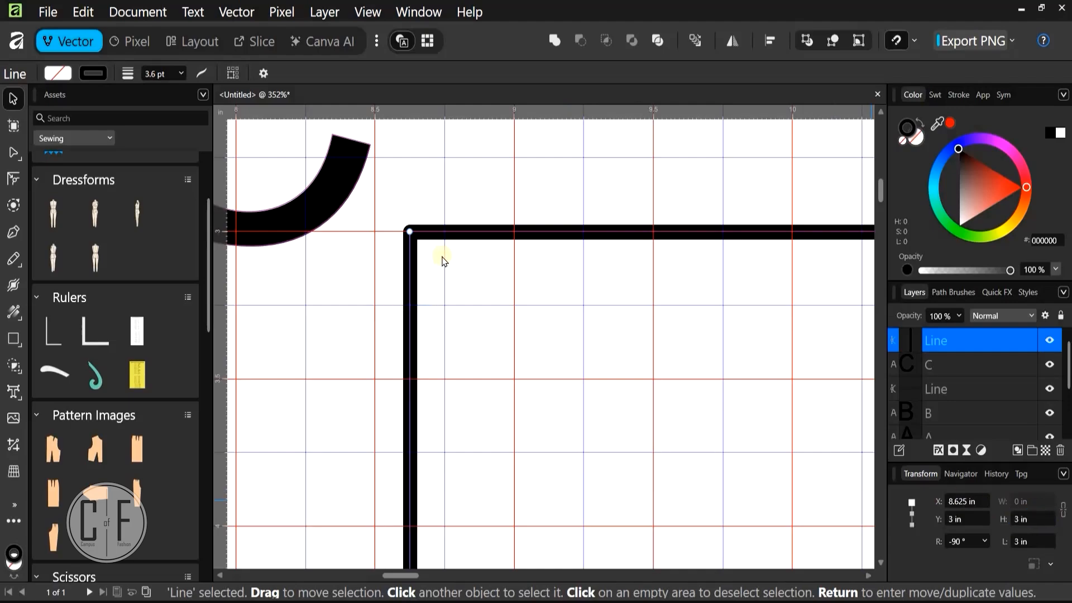
# Draw a vertical line about 1 in long with the Pen tool at X 15 in, upward from the level of point B, and end the path
pyautogui.scroll(-7, 447, 268)
pyautogui.moveTo(504, 439); pyautogui.dragTo(417, 320)
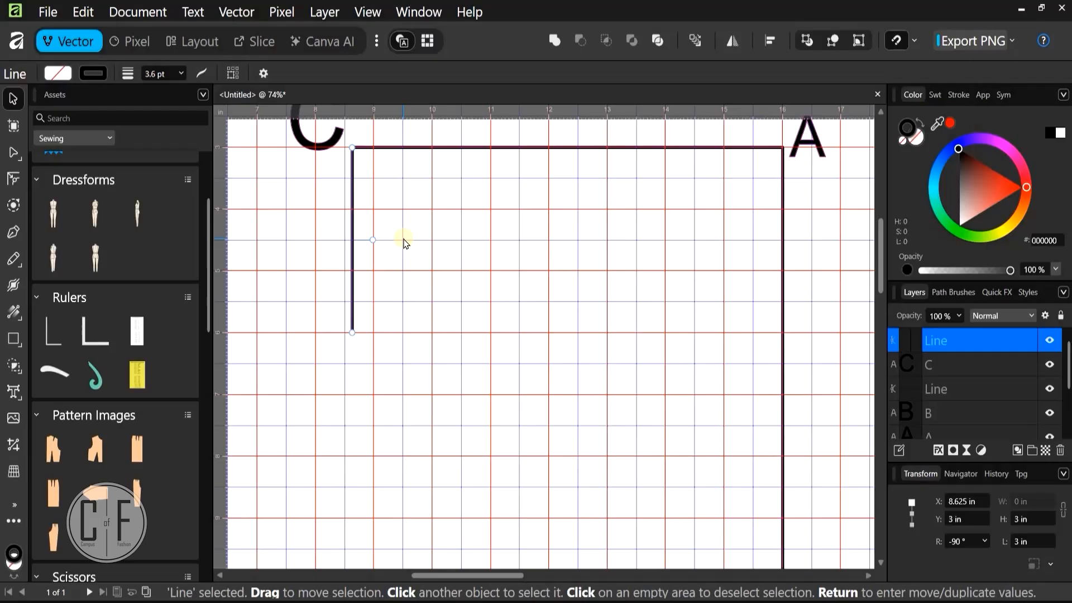
pyautogui.scroll(-5, 366, 238)
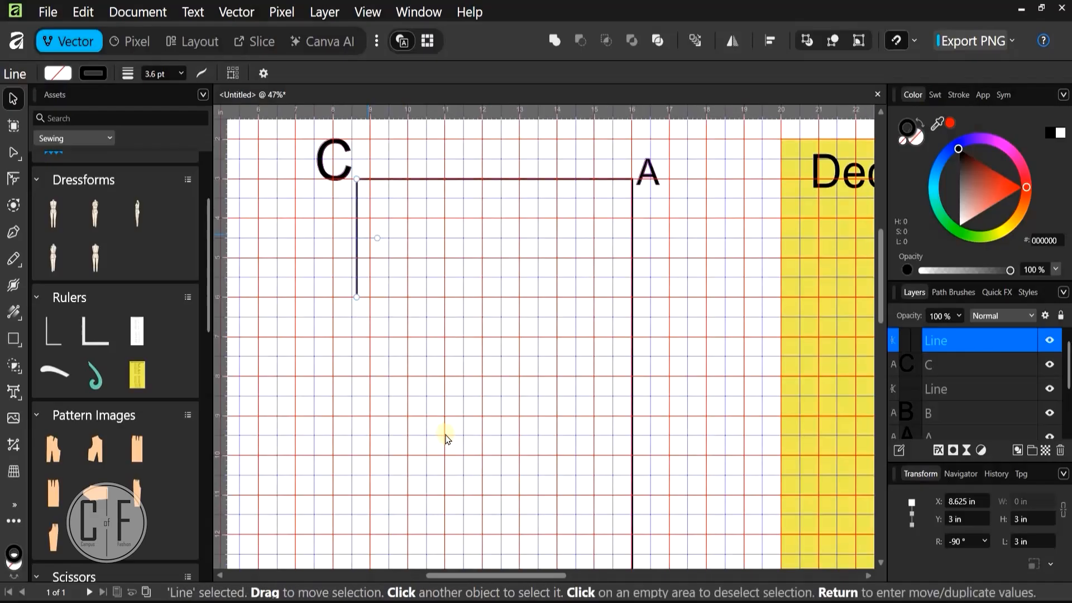
pyautogui.scroll(-4, 503, 436)
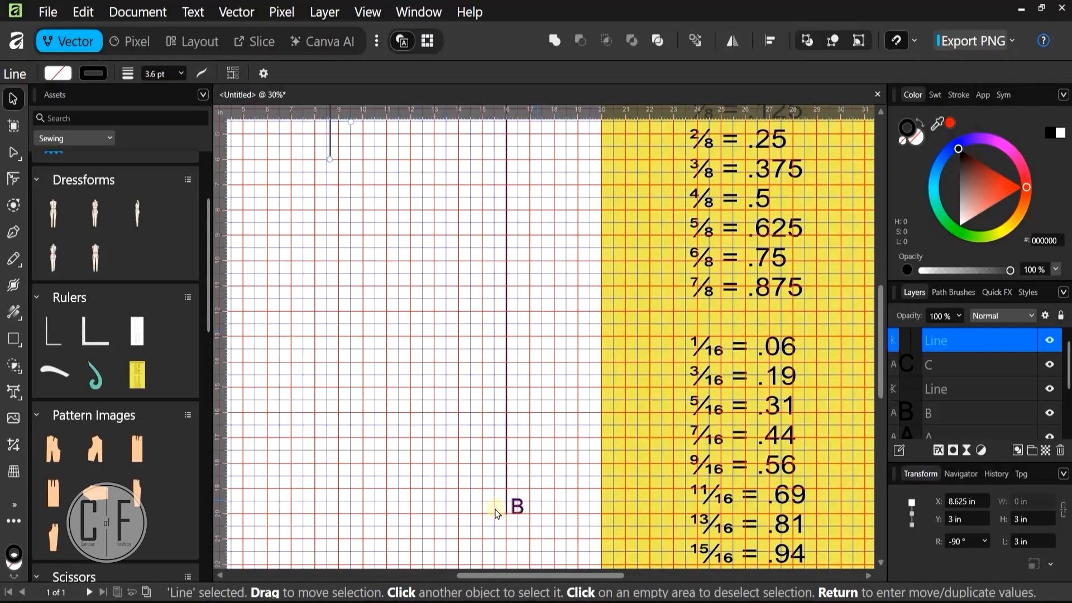
pyautogui.scroll(2, 501, 458)
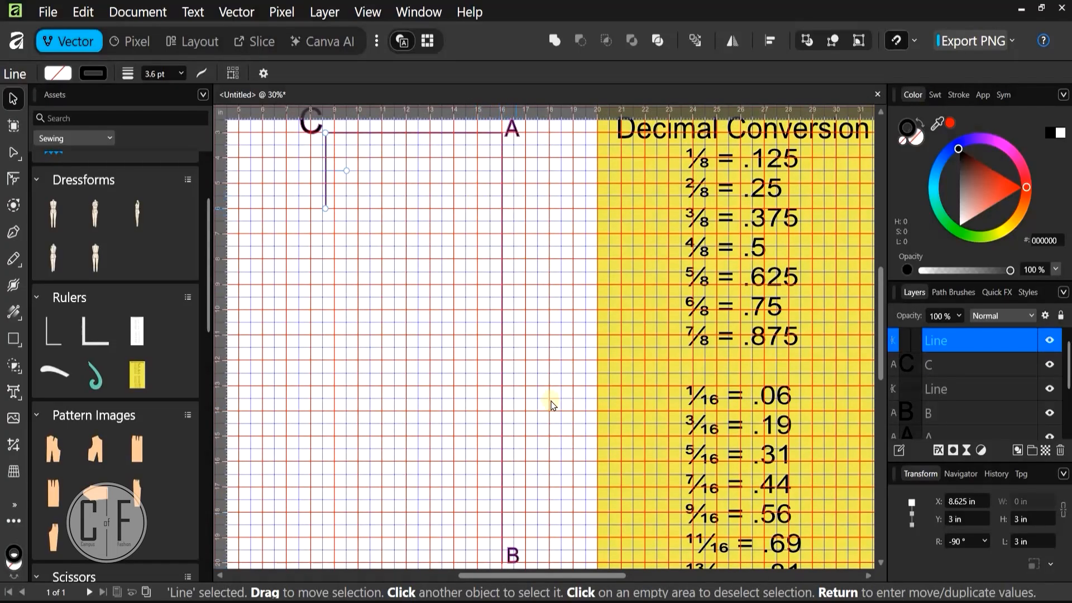
pyautogui.hscroll(1, 475, 198)
pyautogui.hscroll(1, 476, 198)
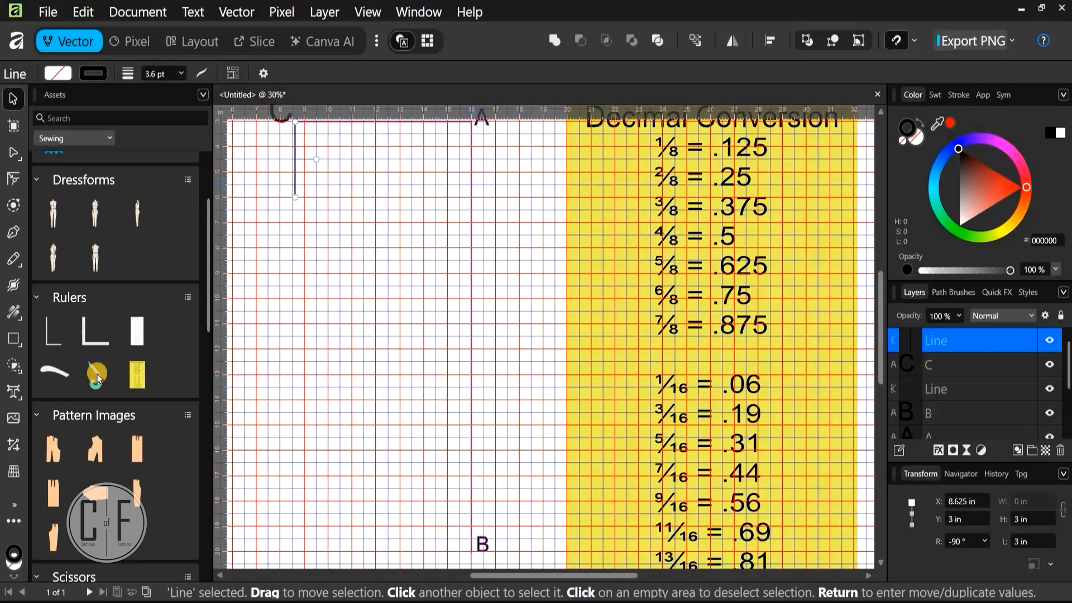
pyautogui.click(10, 234)
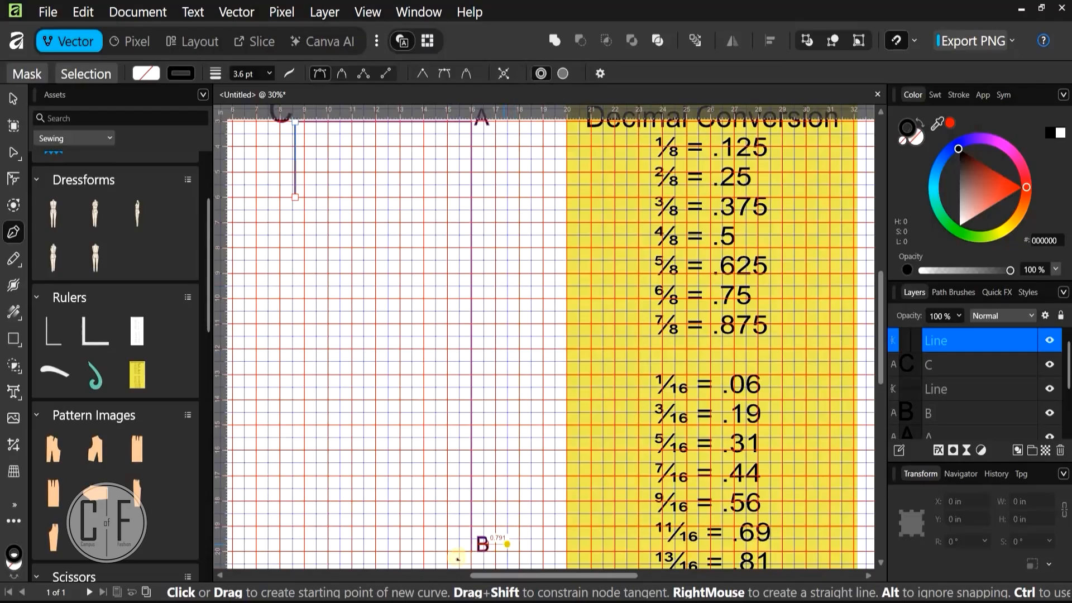
pyautogui.scroll(4, 457, 549)
pyautogui.scroll(4, 457, 548)
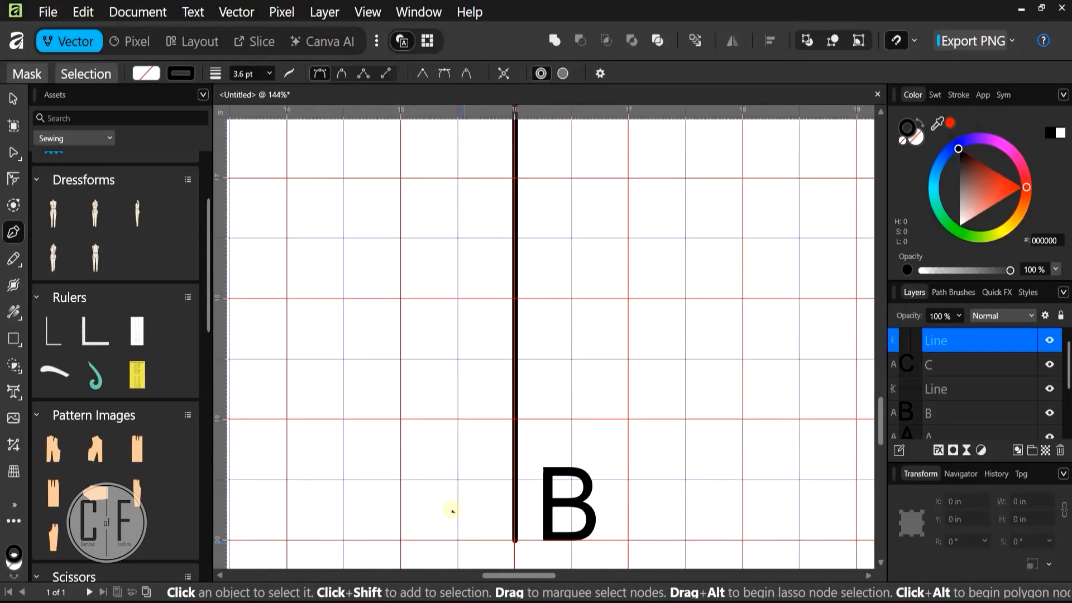
pyautogui.scroll(3, 417, 502)
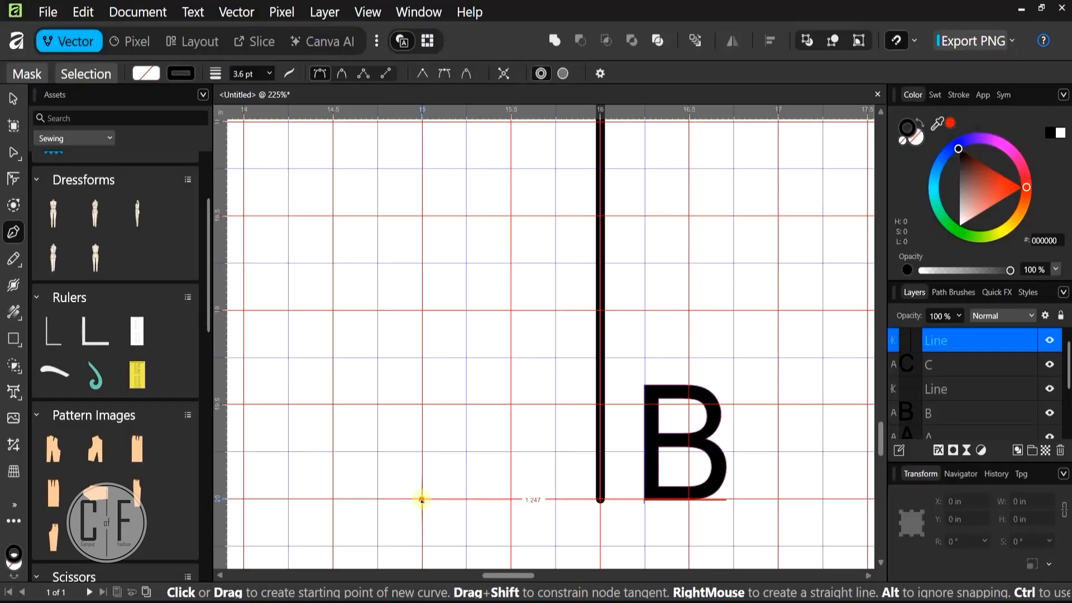
pyautogui.click(422, 498)
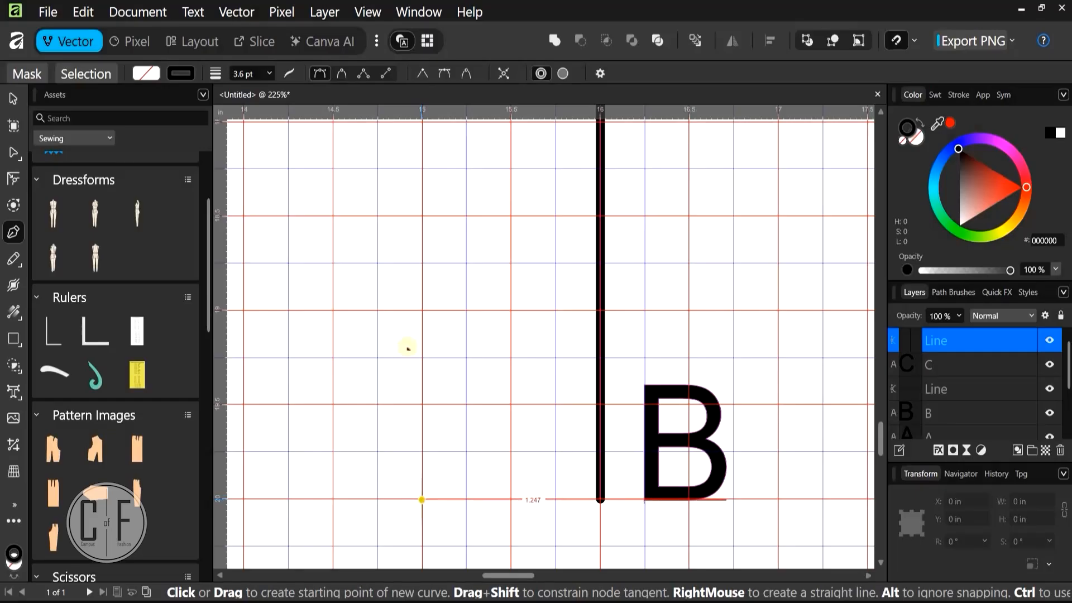
pyautogui.click(422, 310)
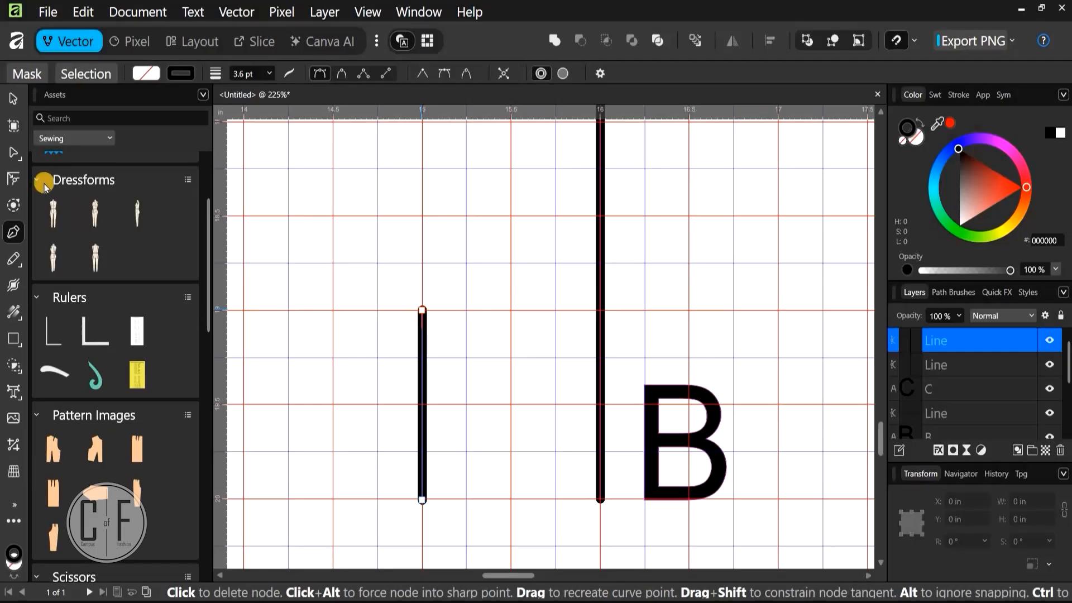
pyautogui.press('Escape')
# Switch to the Move tool and set the height of the short vertical line beside point B to 14 in
pyautogui.click(10, 99)
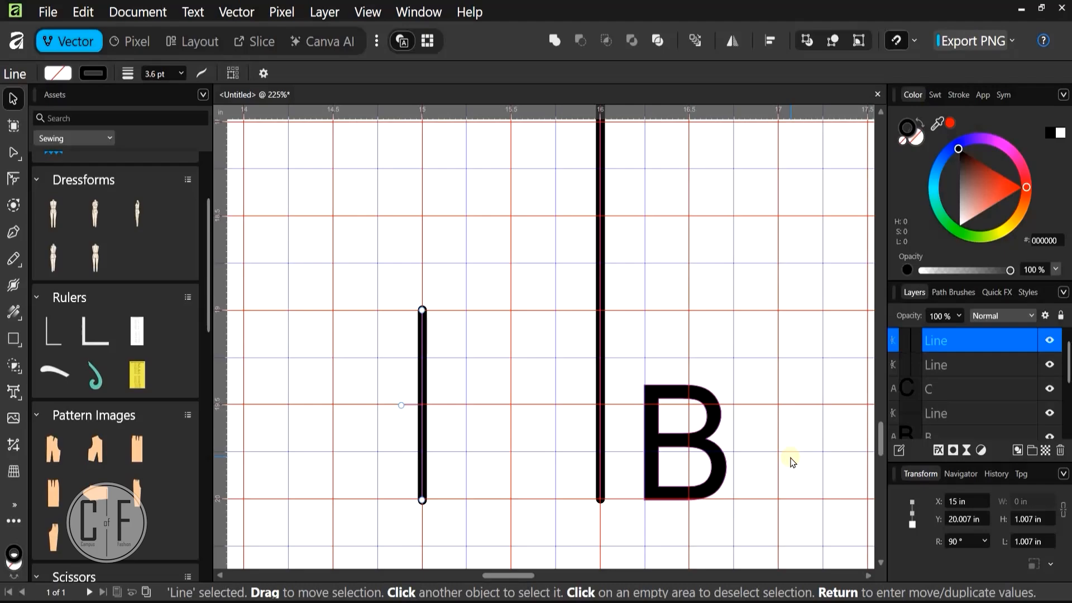
pyautogui.click(1029, 518)
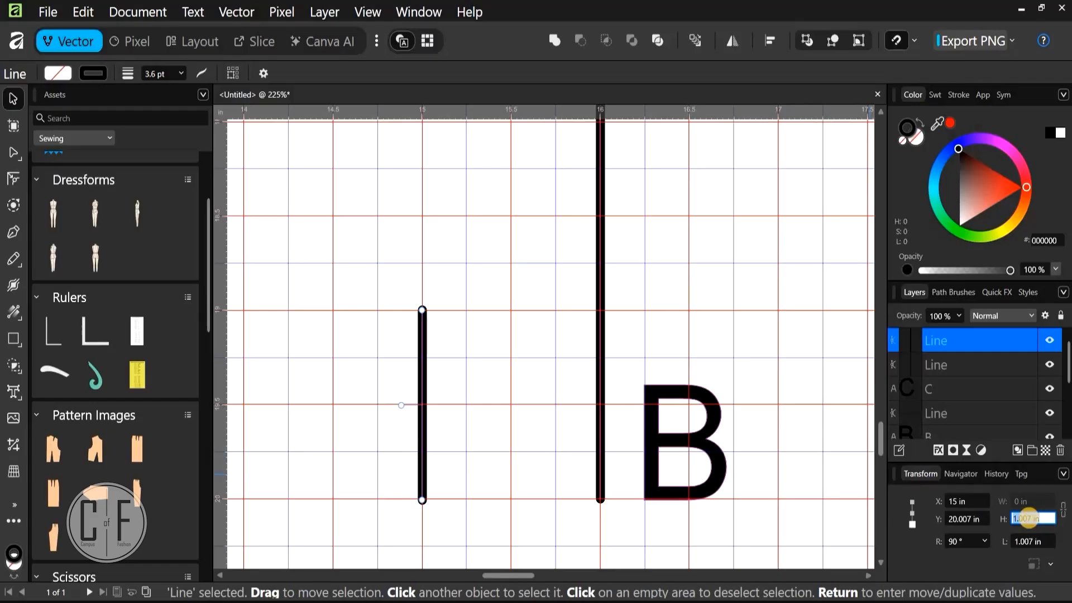
pyautogui.write('14.')
pyautogui.press('Return')
pyautogui.scroll(-2, 687, 327)
pyautogui.moveTo(670, 335); pyautogui.dragTo(413, 458)
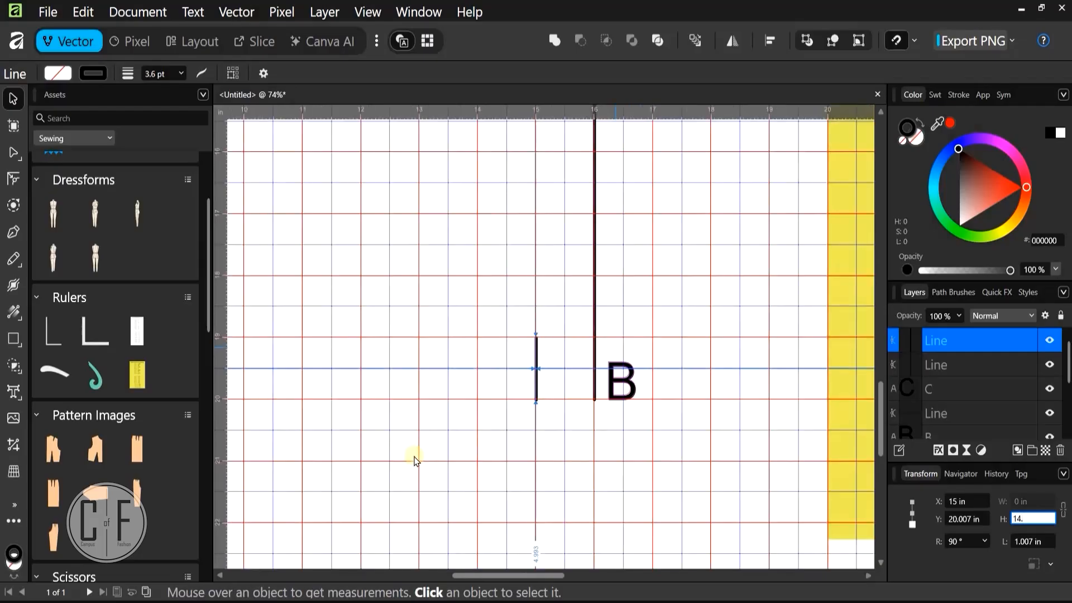
# Set the height of the vertical line at X 15 in to 14.125 in, using the decimal conversion chart, and check its upper end
pyautogui.scroll(-3, 568, 356)
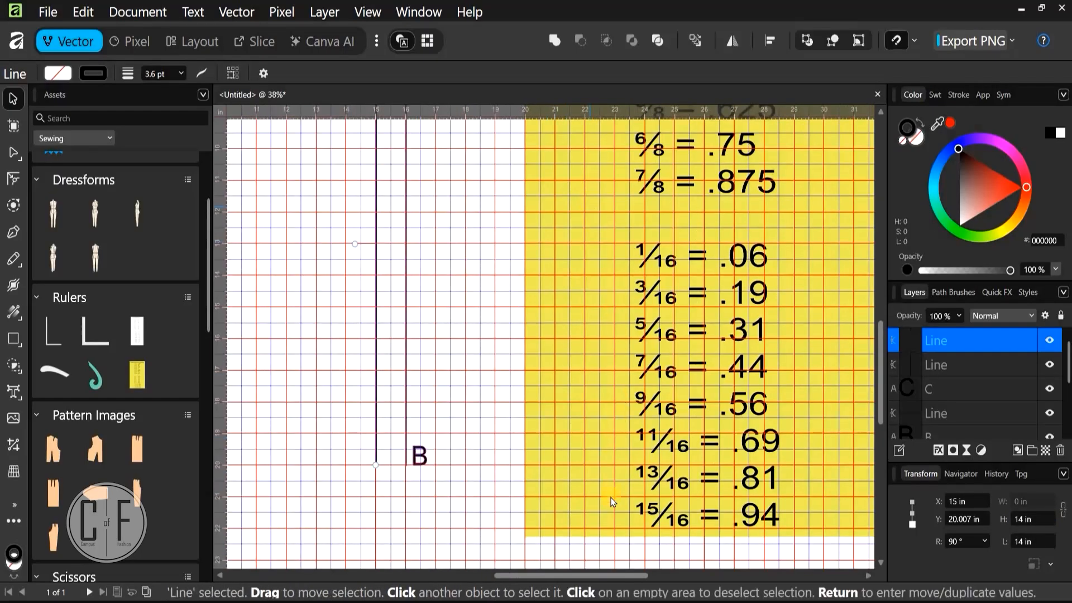
pyautogui.scroll(5, 611, 498)
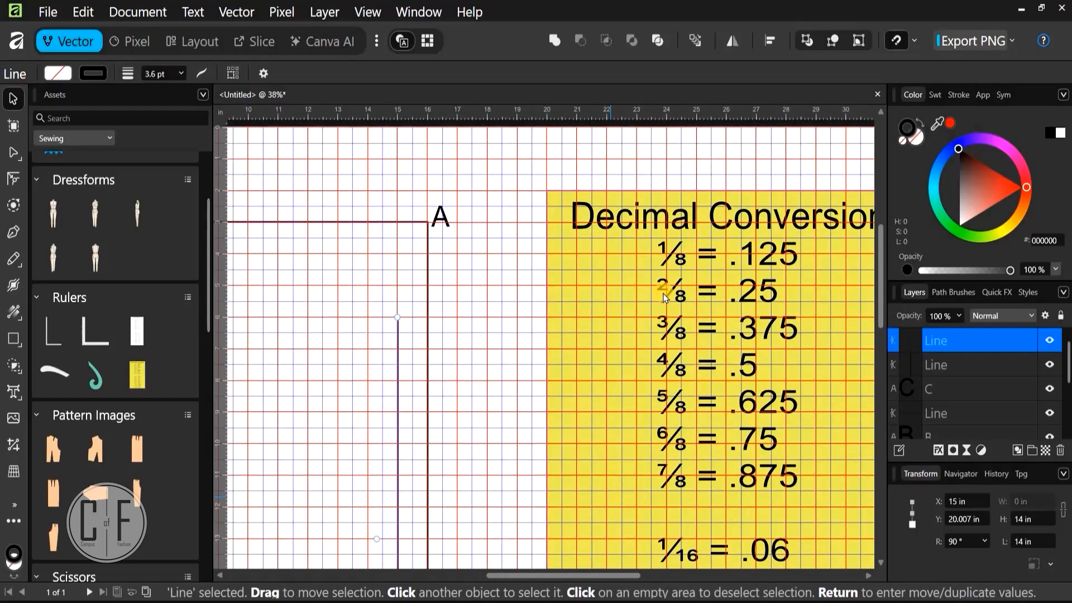
pyautogui.moveTo(529, 479); pyautogui.dragTo(586, 275)
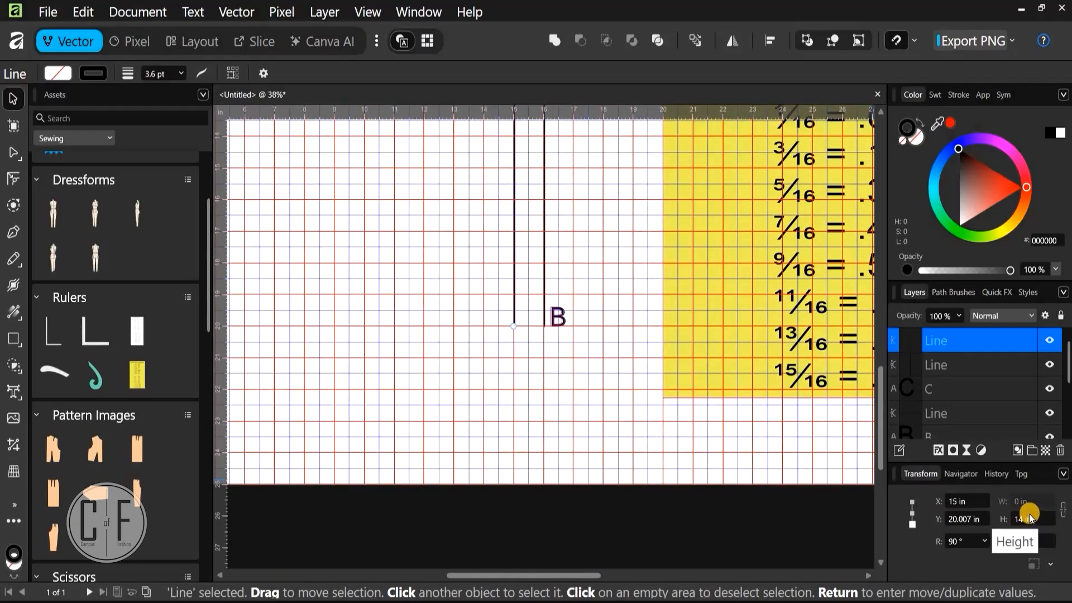
pyautogui.click(1030, 517)
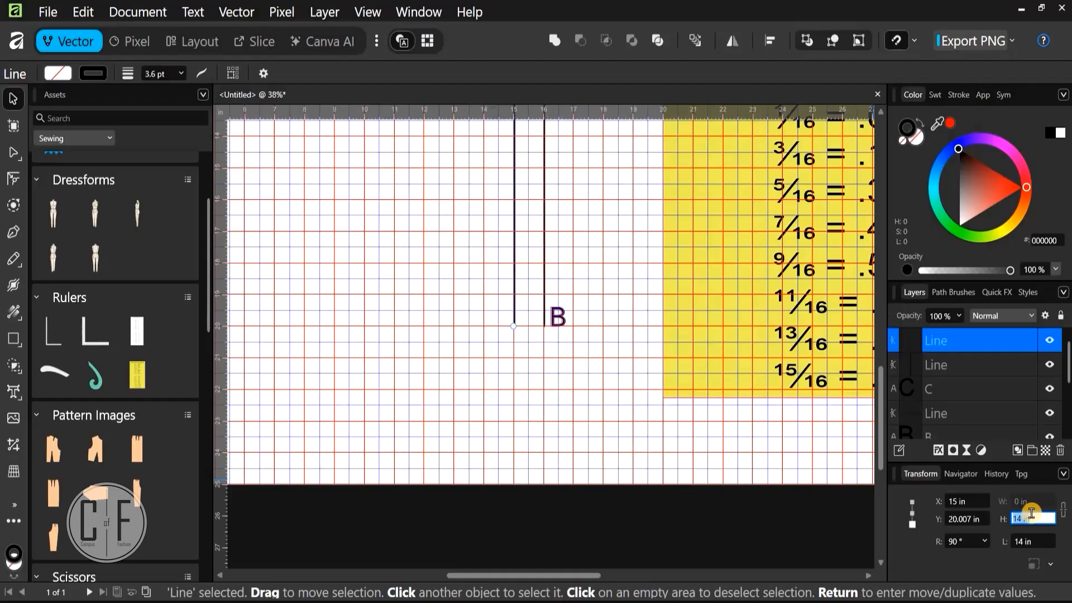
pyautogui.write('14.12')
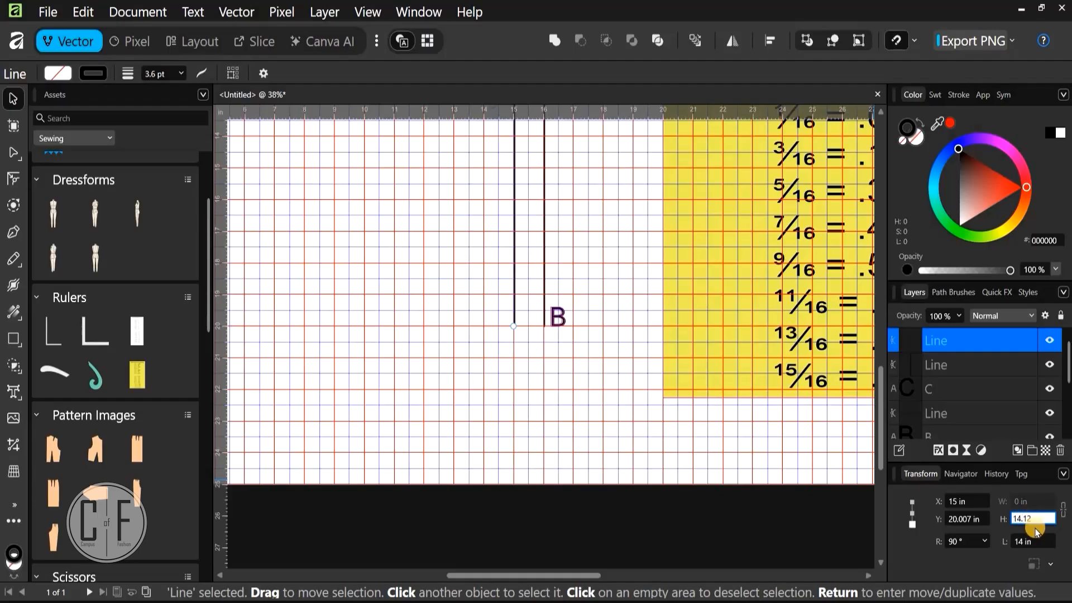
pyautogui.write('5')
pyautogui.press('Return')
pyautogui.scroll(-4, 462, 419)
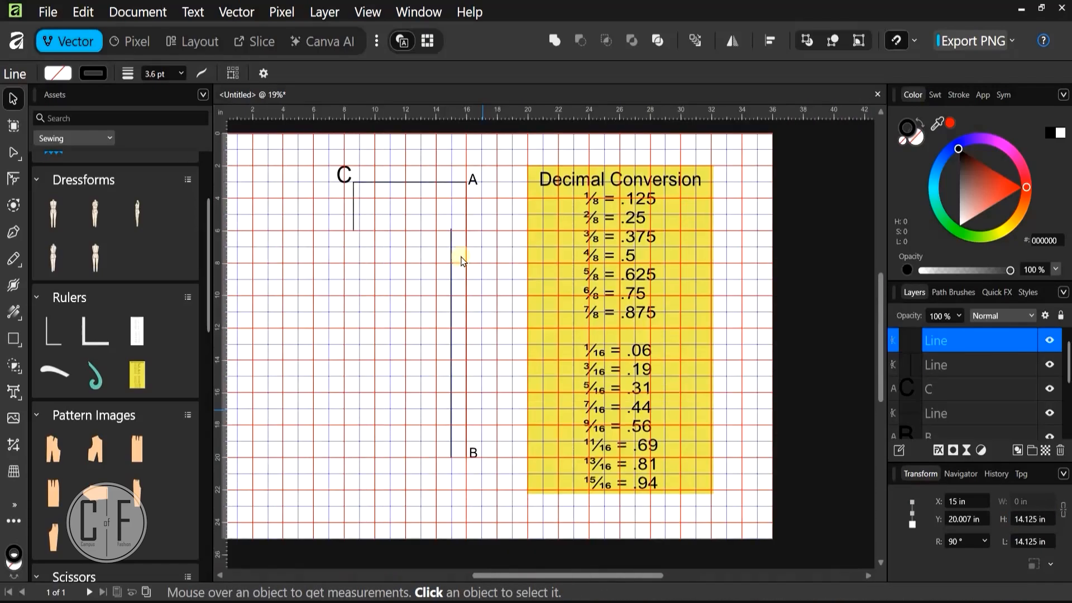
pyautogui.click(463, 246)
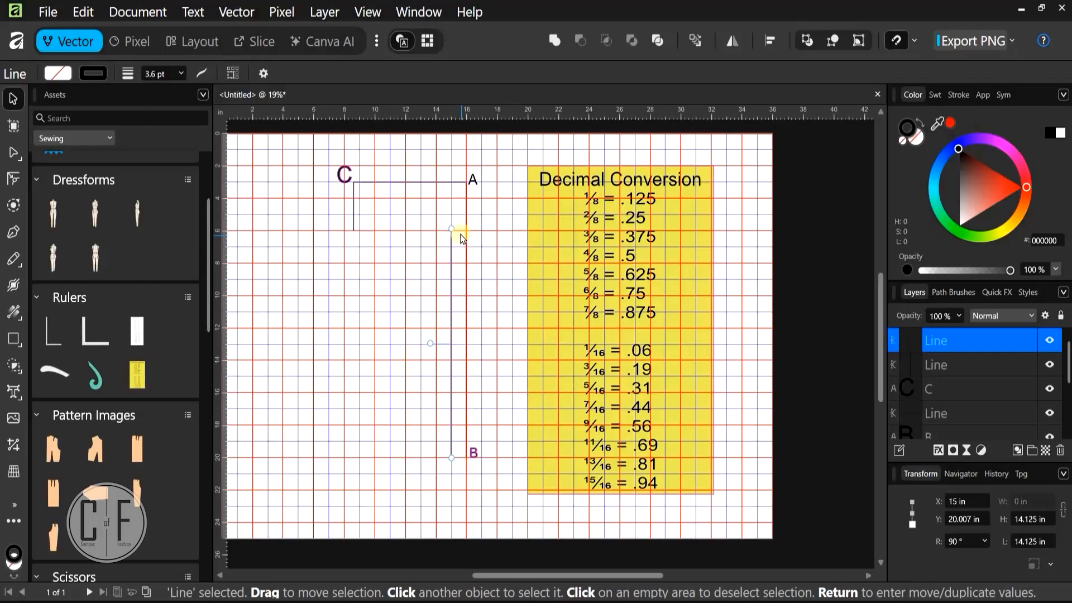
pyautogui.scroll(6, 459, 235)
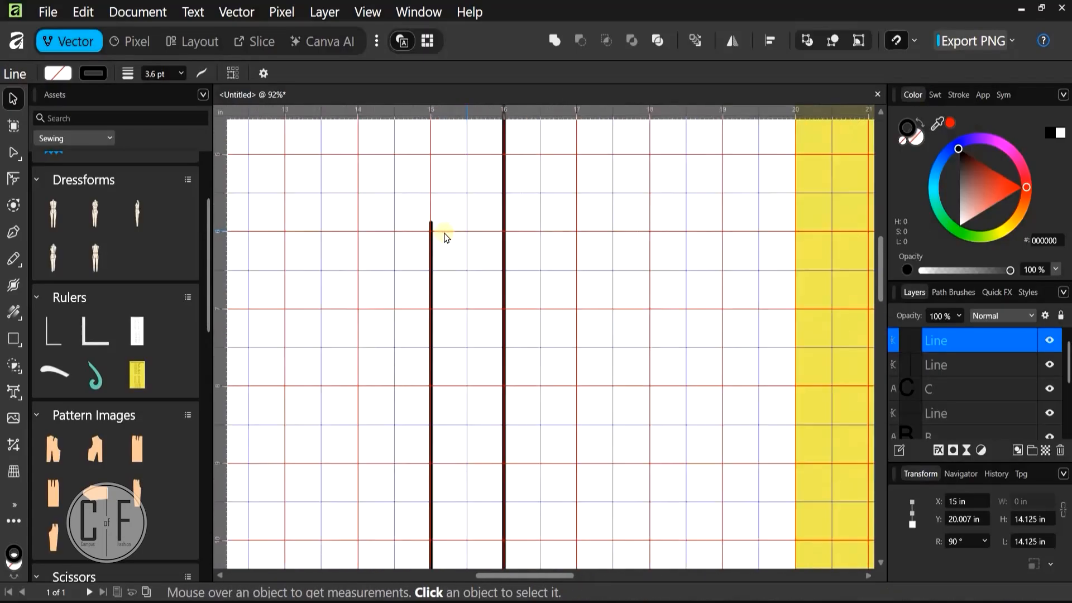
pyautogui.scroll(3, 442, 233)
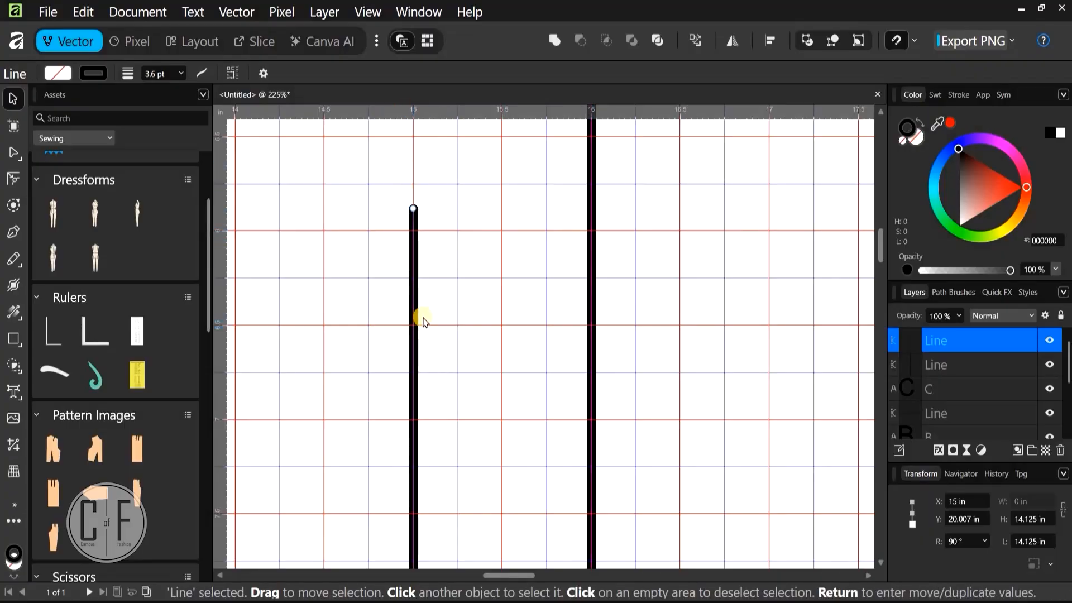
# Recolour the selected line at X 15 in to magenta FF00F4 and move it onto the black line at X 16 in
pyautogui.click(1007, 144)
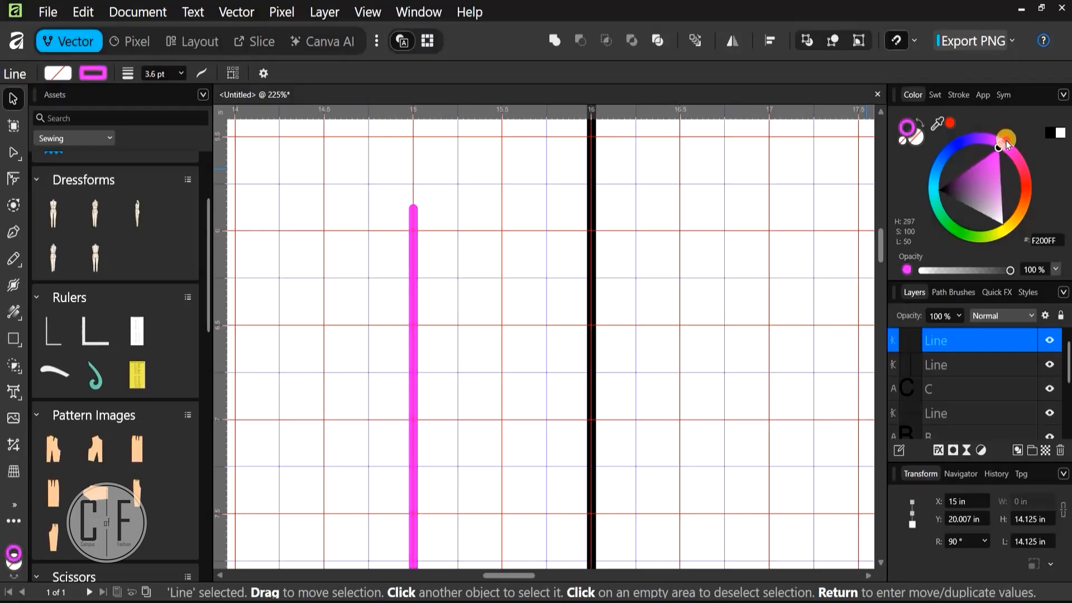
pyautogui.moveTo(1007, 140); pyautogui.dragTo(1008, 142)
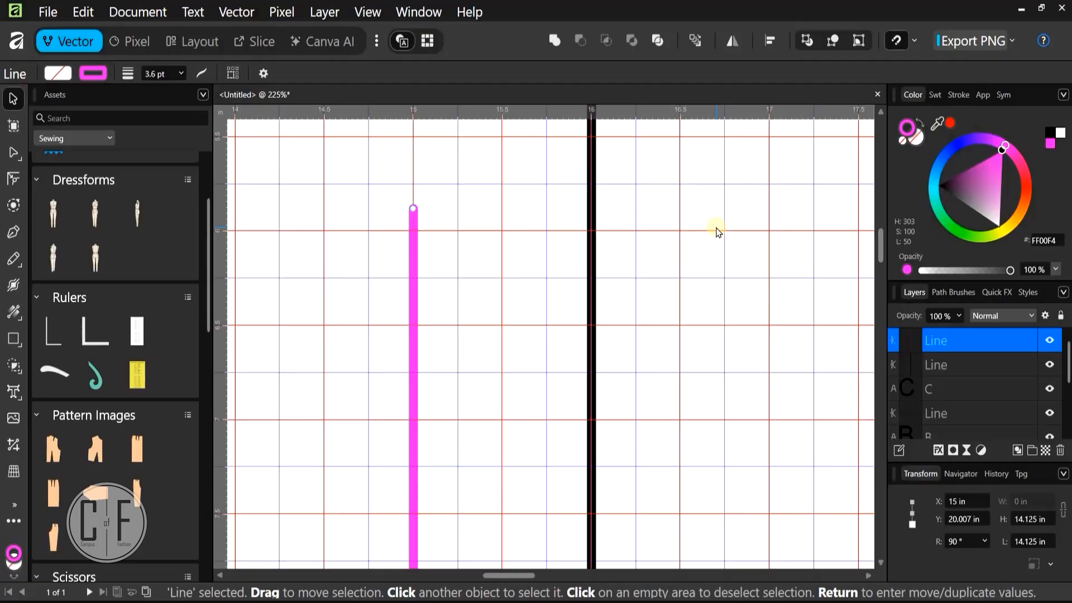
pyautogui.press('Right')
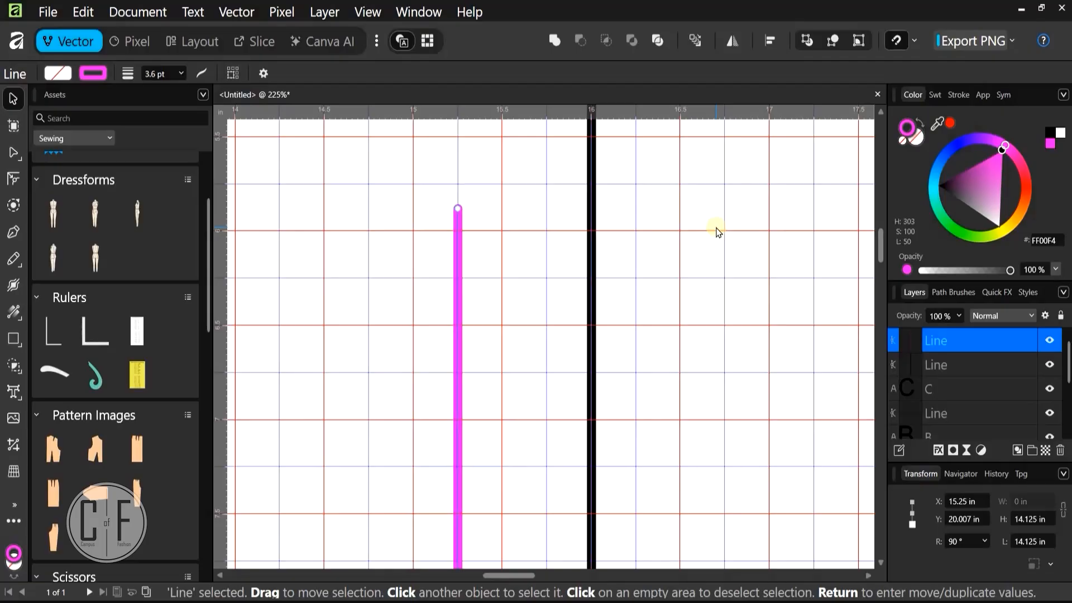
pyautogui.press('Right')
pyautogui.press('Right')
pyautogui.press('Right')
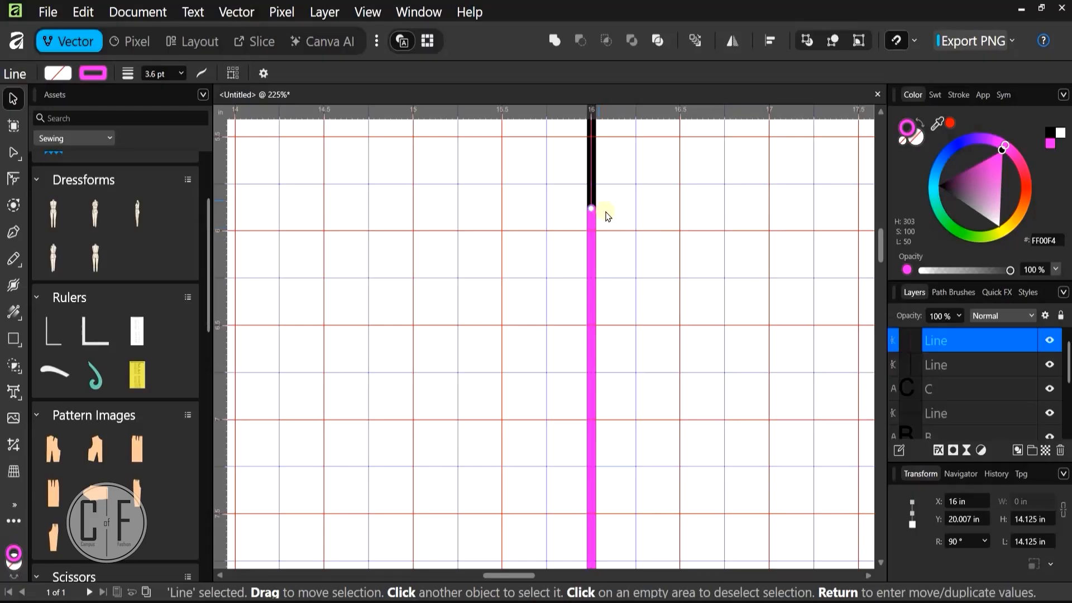
pyautogui.click(582, 215)
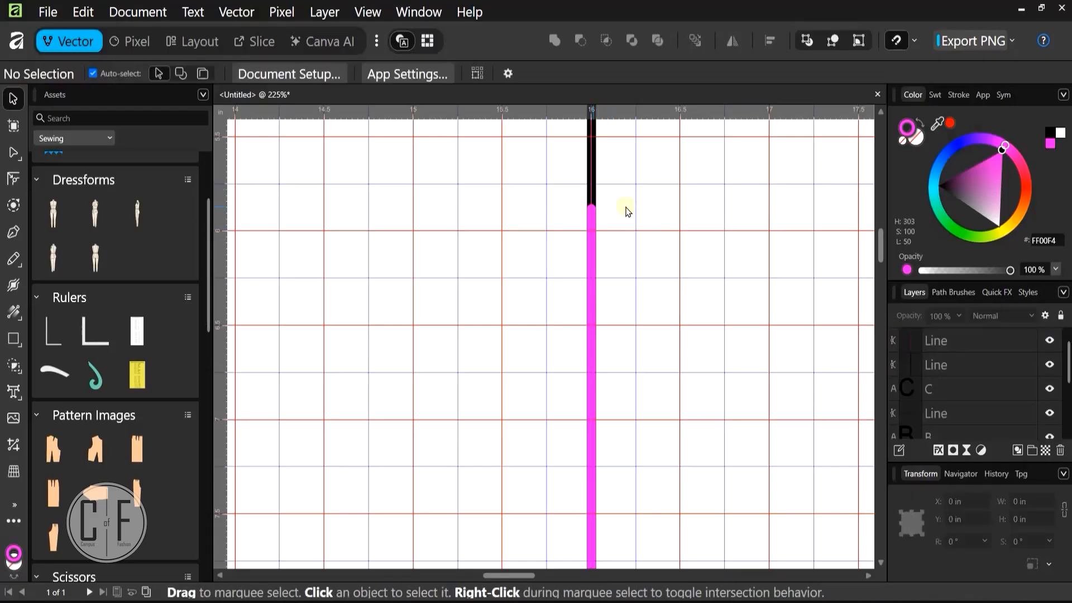
pyautogui.moveTo(616, 209); pyautogui.dragTo(603, 225)
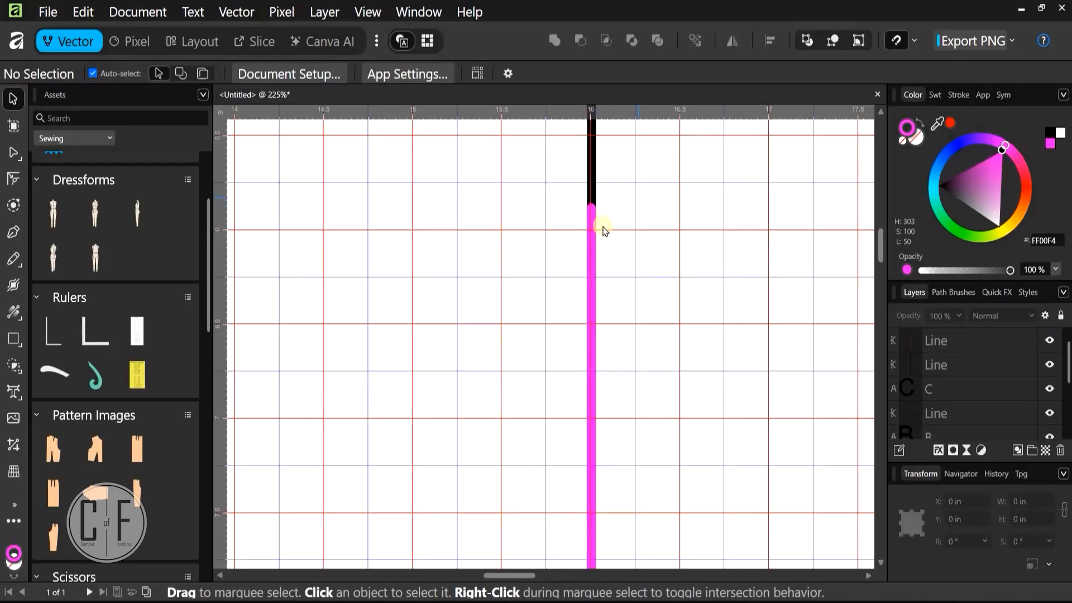
pyautogui.scroll(3, 540, 187)
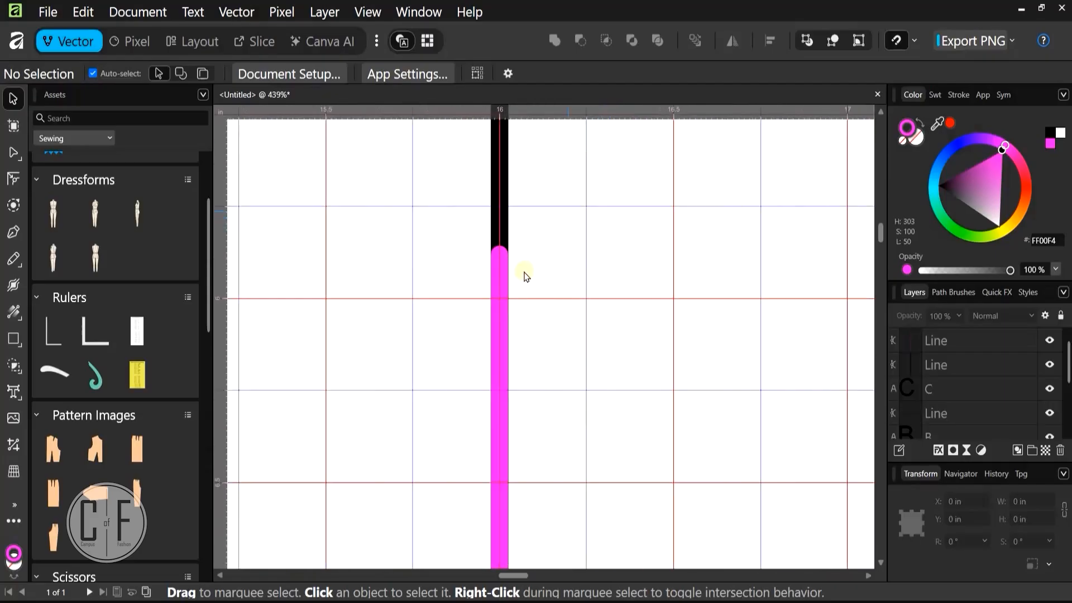
pyautogui.scroll(-2, 540, 192)
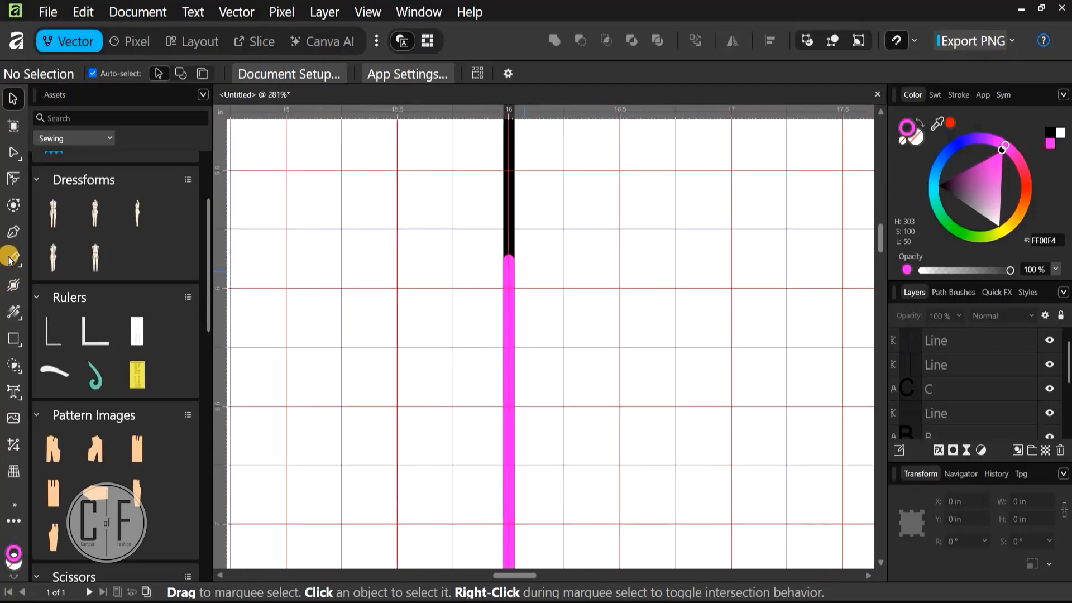
# Label the magenta line's upper end with the letter D as artistic text about 0.48 in tall, and switch to the Pen tool
pyautogui.click(12, 391)
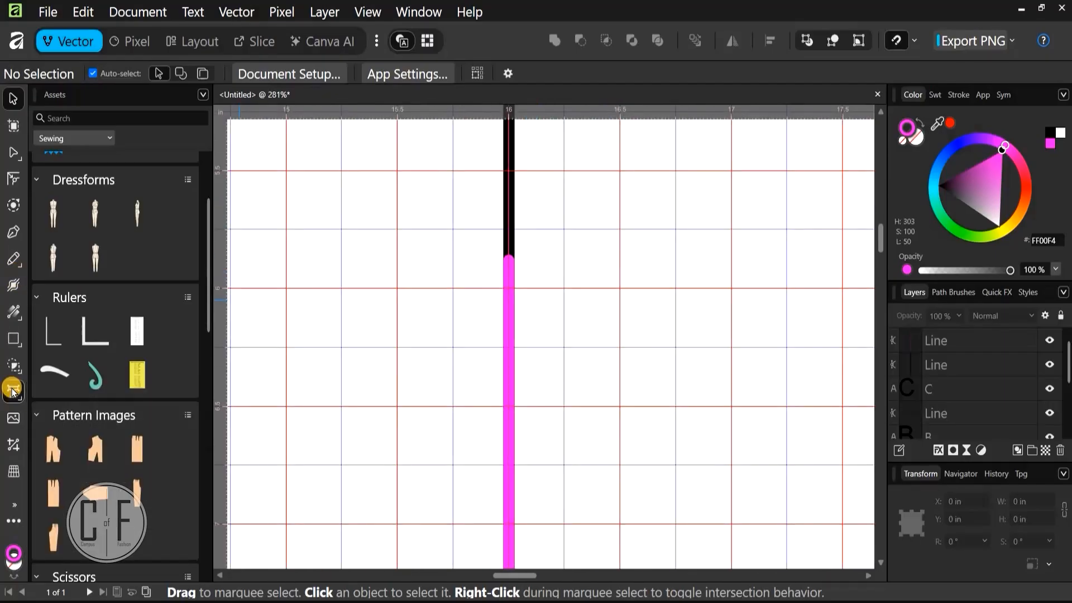
pyautogui.moveTo(543, 218); pyautogui.dragTo(617, 316)
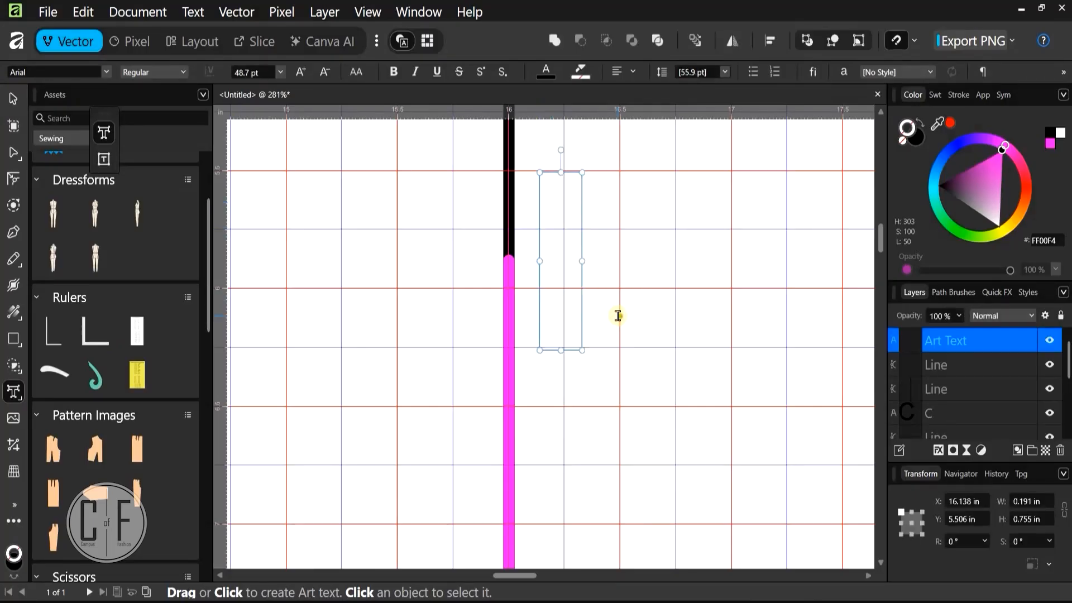
pyautogui.write('D')
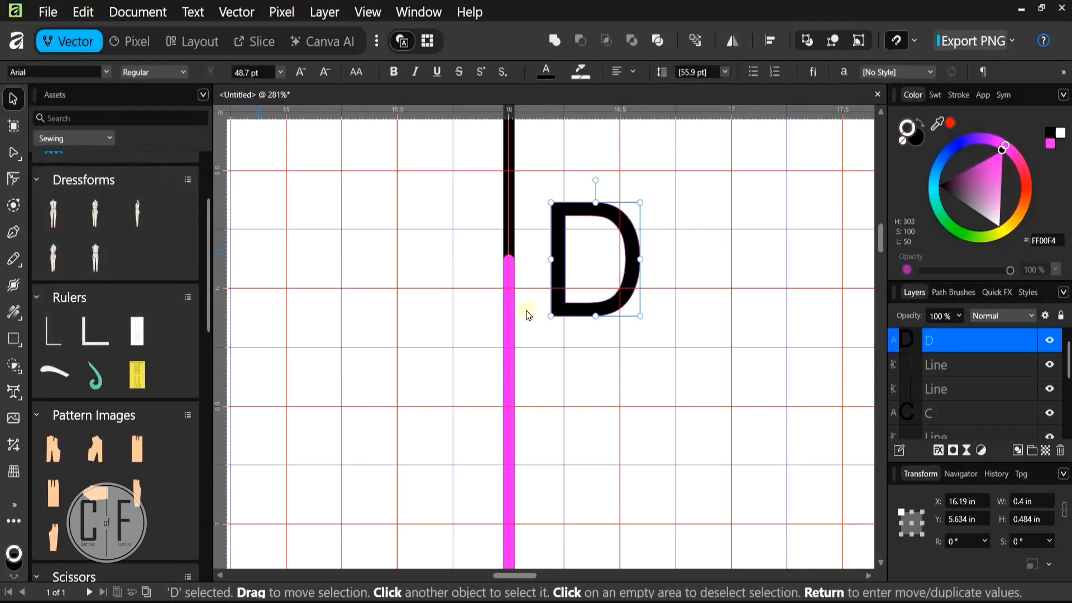
pyautogui.click(615, 330)
pyautogui.scroll(-3, 616, 334)
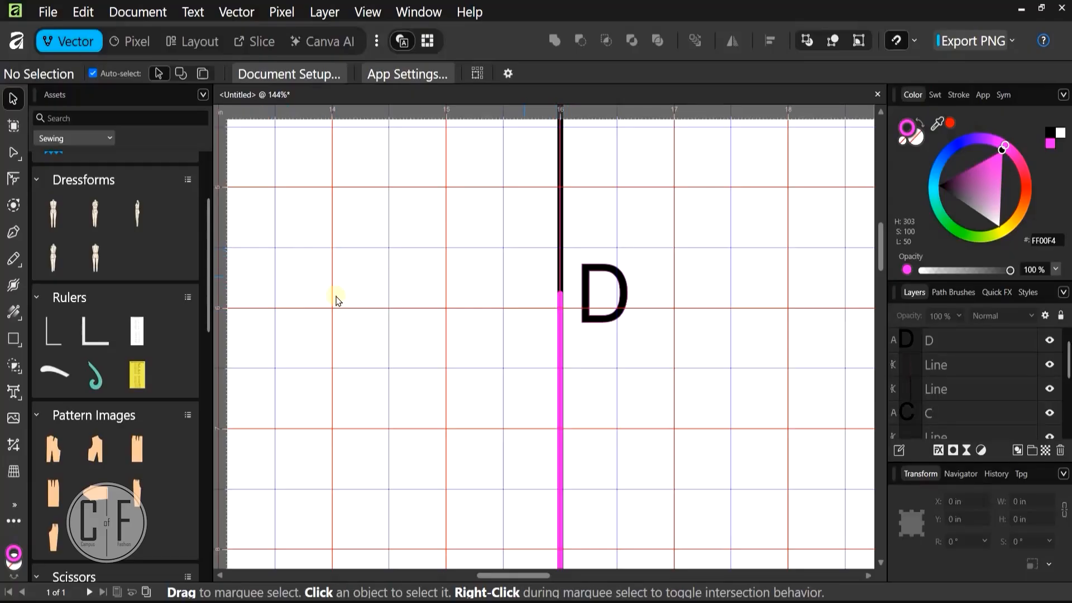
pyautogui.moveTo(453, 307); pyautogui.dragTo(535, 331)
pyautogui.click(14, 230)
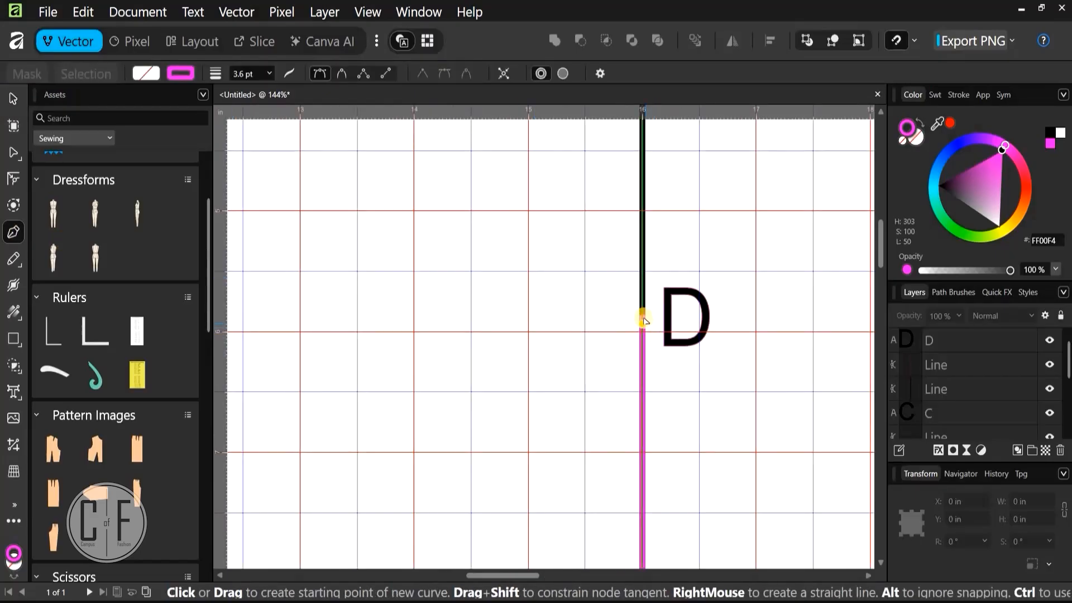
pyautogui.scroll(3, 643, 320)
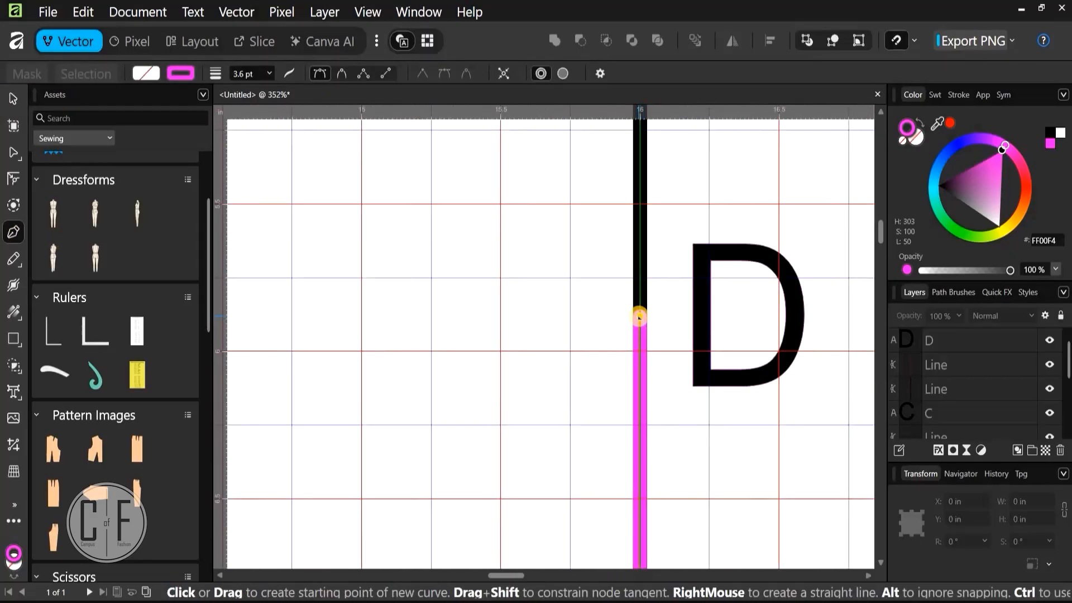
pyautogui.click(640, 317)
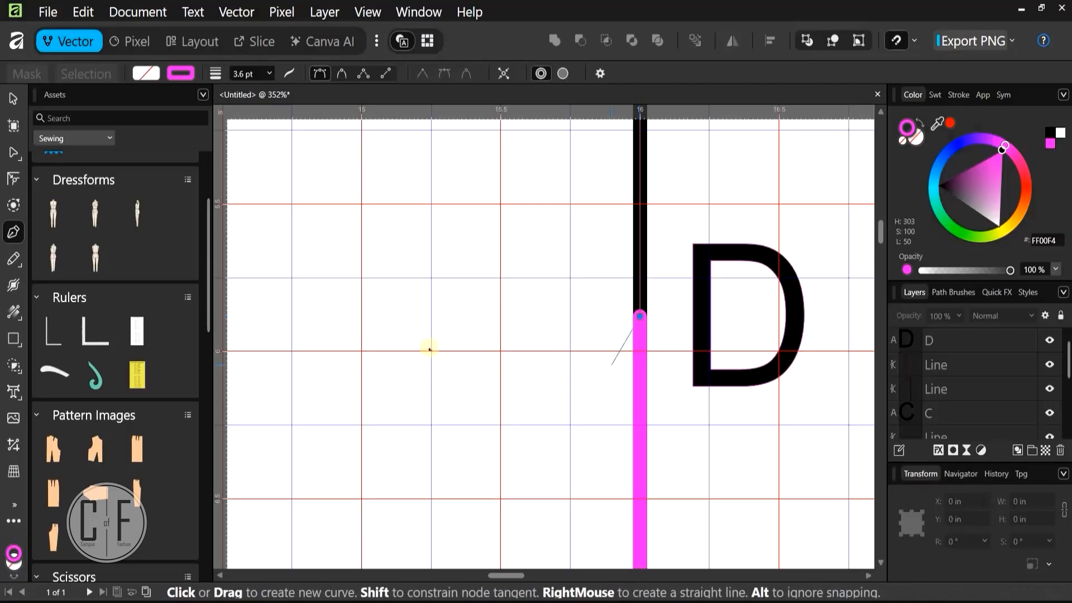
pyautogui.scroll(3, 649, 314)
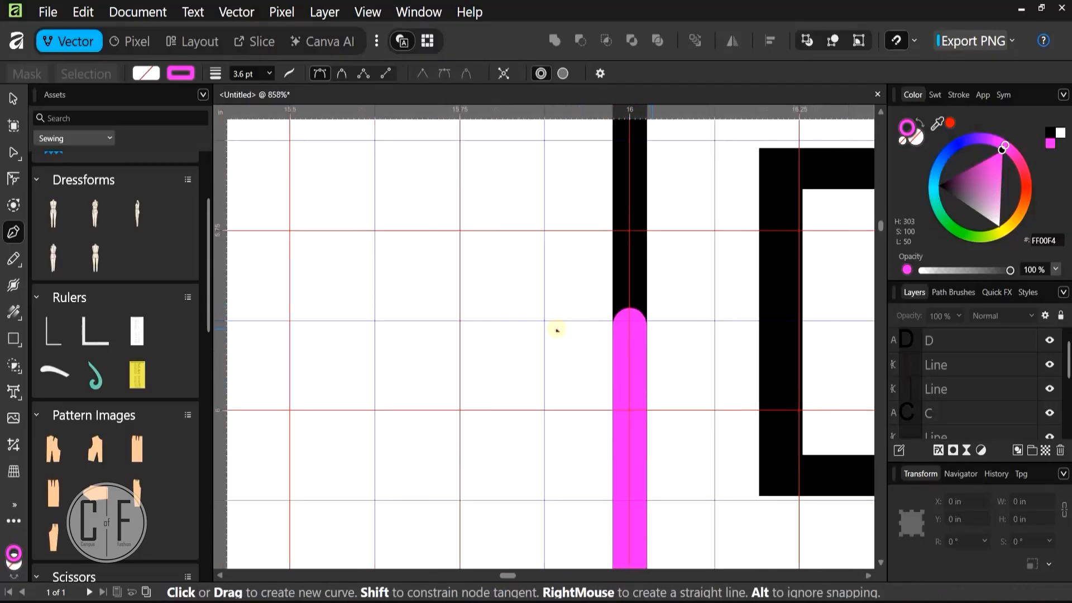
pyautogui.press('Escape')
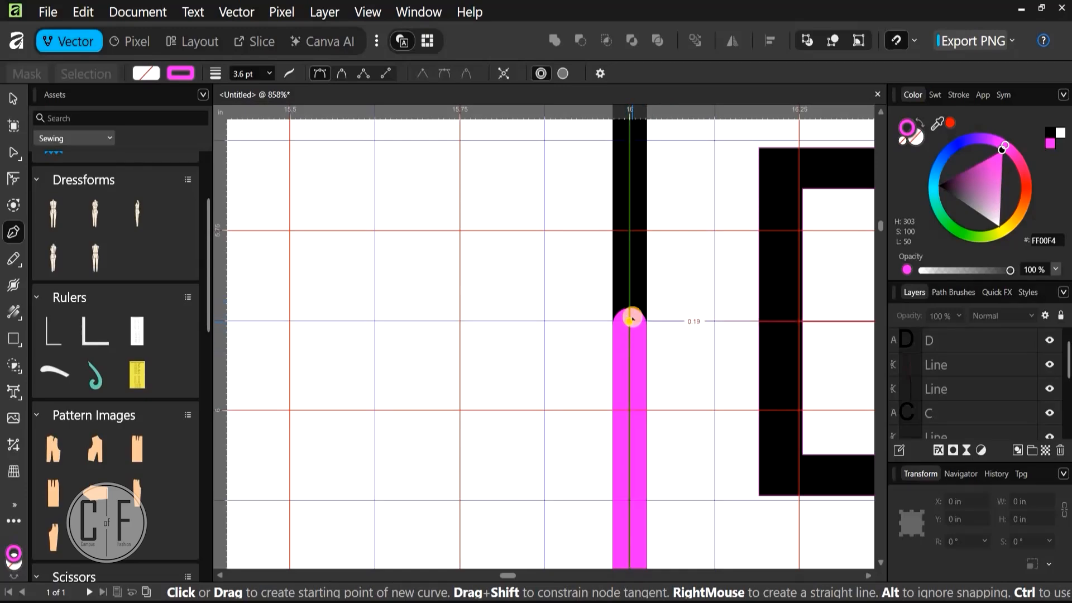
# Extend the magenta line from its upper end at point D with a horizontal segment about 1.9 in long to the left, and end the path
pyautogui.keyDown('ctrl'); pyautogui.click(630, 343); pyautogui.keyUp('ctrl')
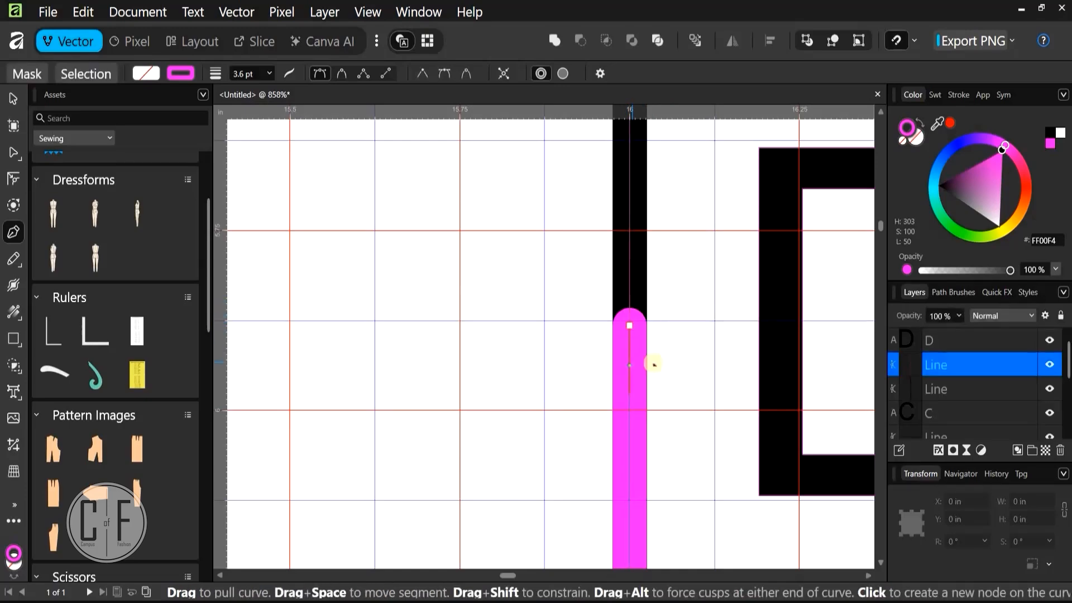
pyautogui.click(629, 326)
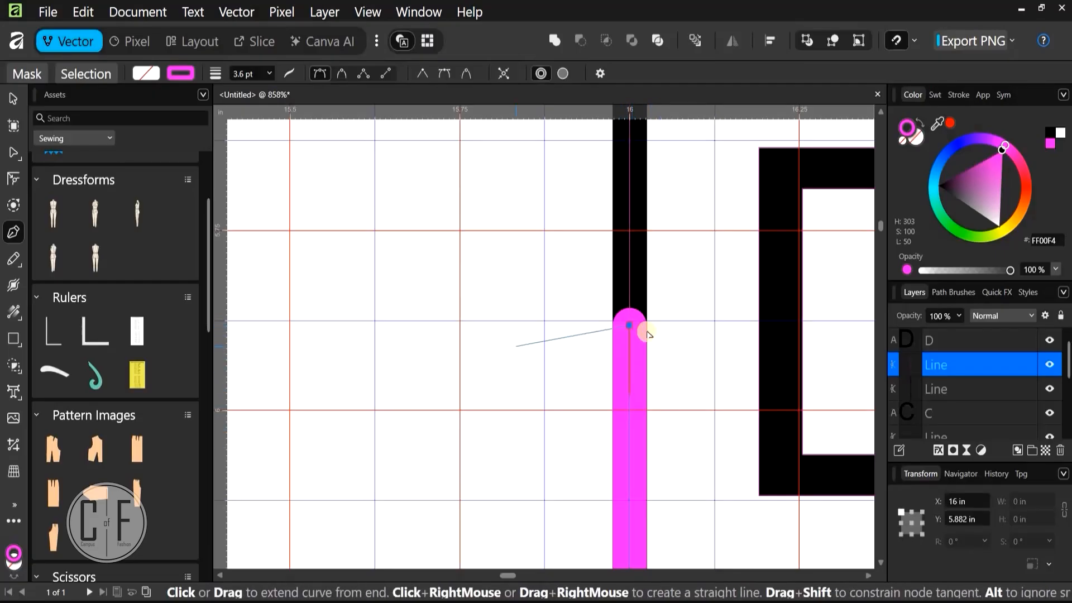
pyautogui.scroll(3, 642, 325)
pyautogui.scroll(-5, 642, 335)
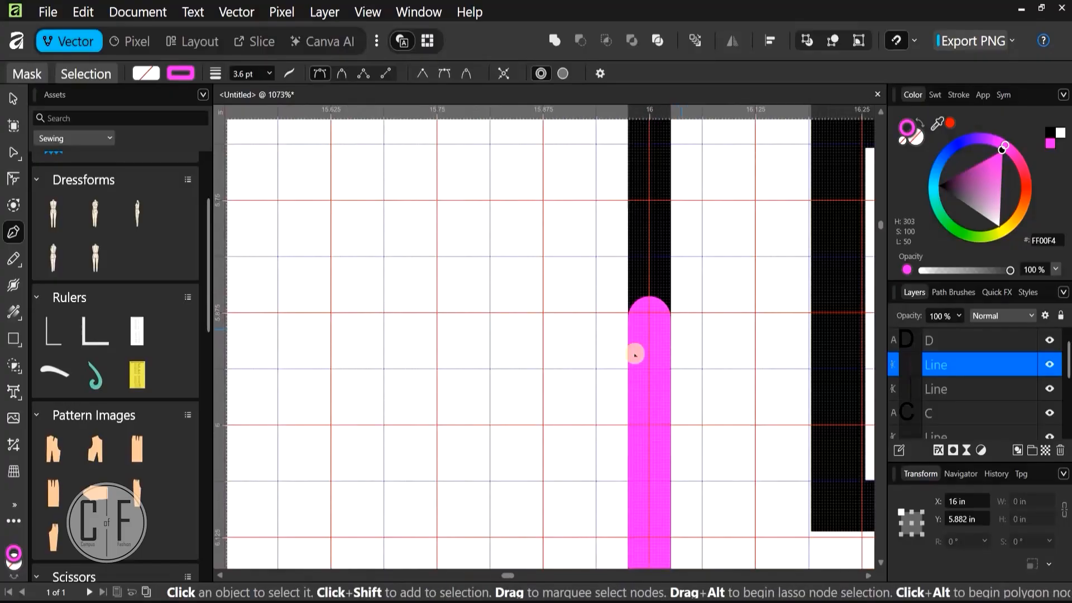
pyautogui.scroll(-3, 629, 320)
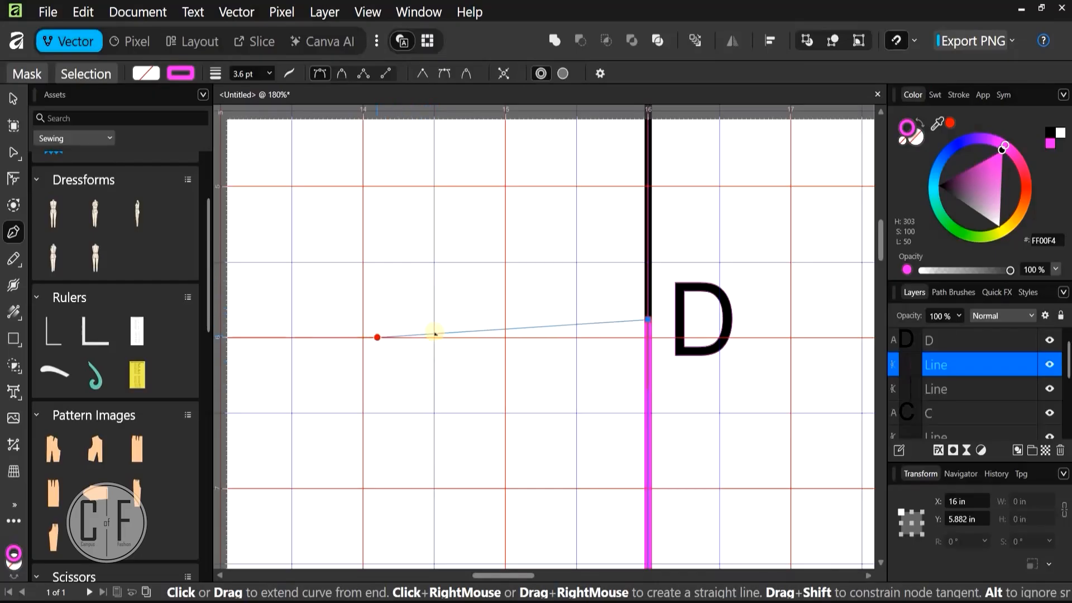
pyautogui.click(379, 320)
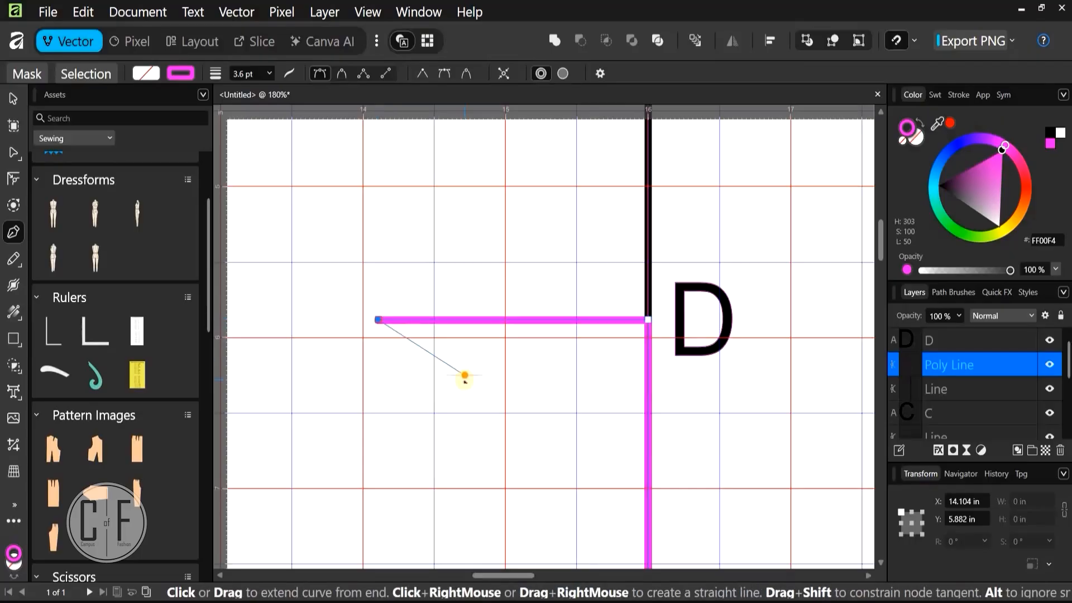
pyautogui.press('Escape')
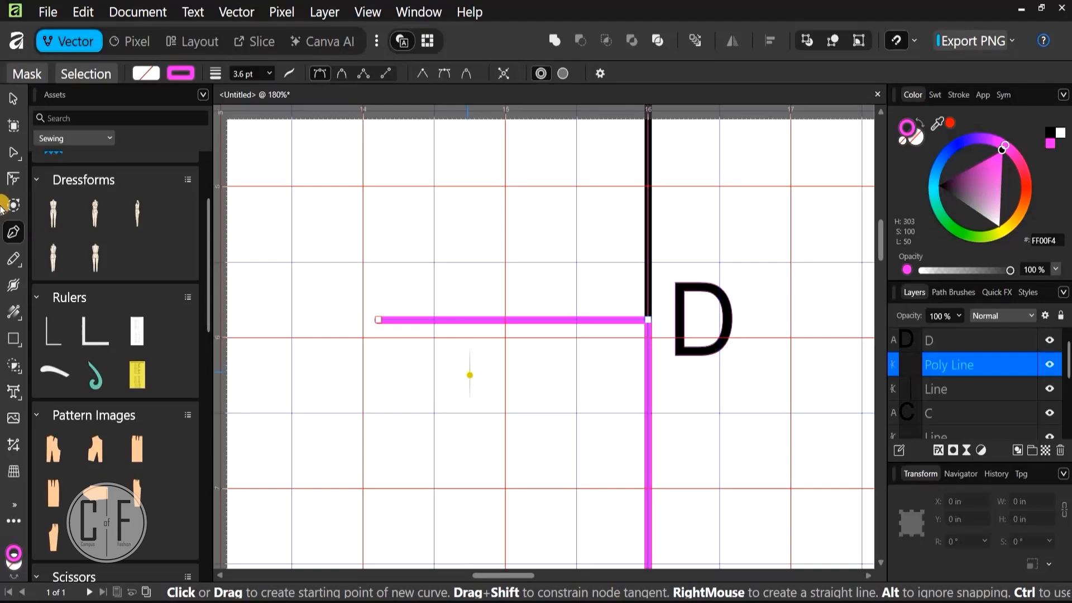
# Try setting the magenta polyline's width to 4 in with the Move tool, and undo the change
pyautogui.click(12, 96)
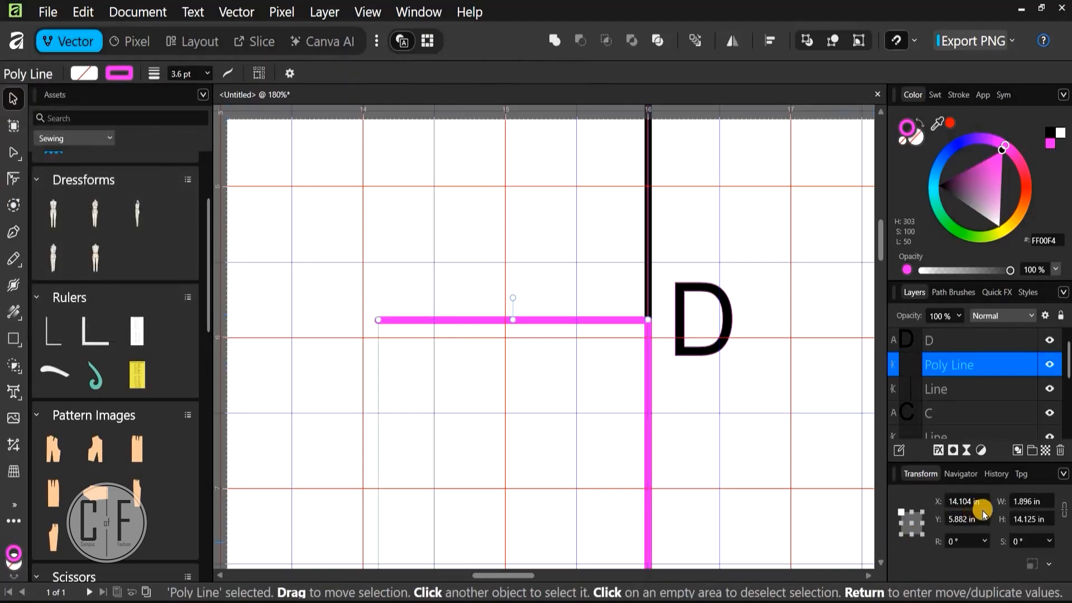
pyautogui.click(1029, 500)
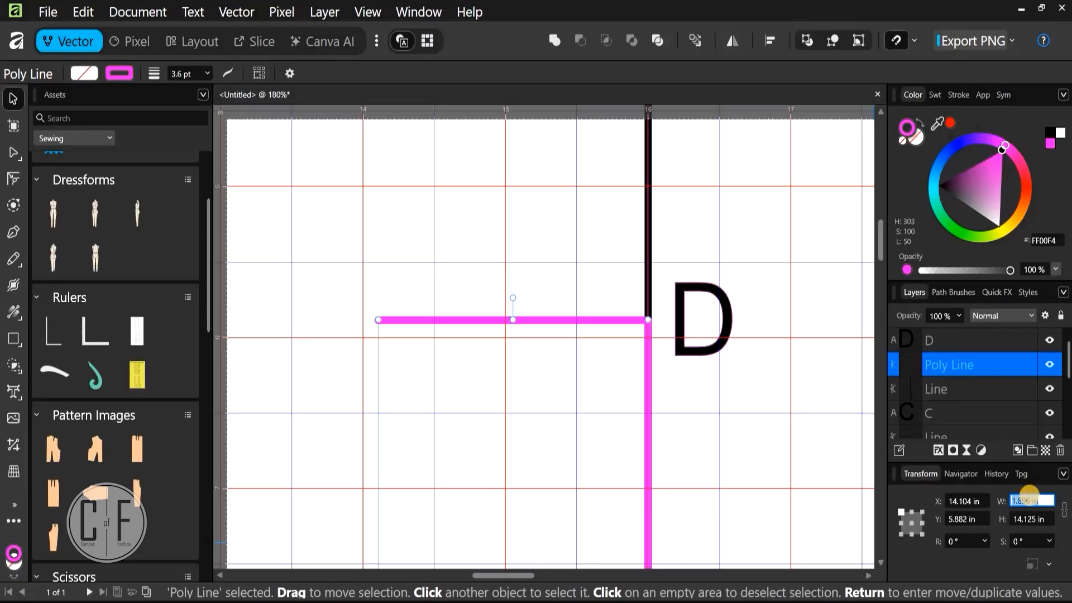
pyautogui.write('4')
pyautogui.press('Return')
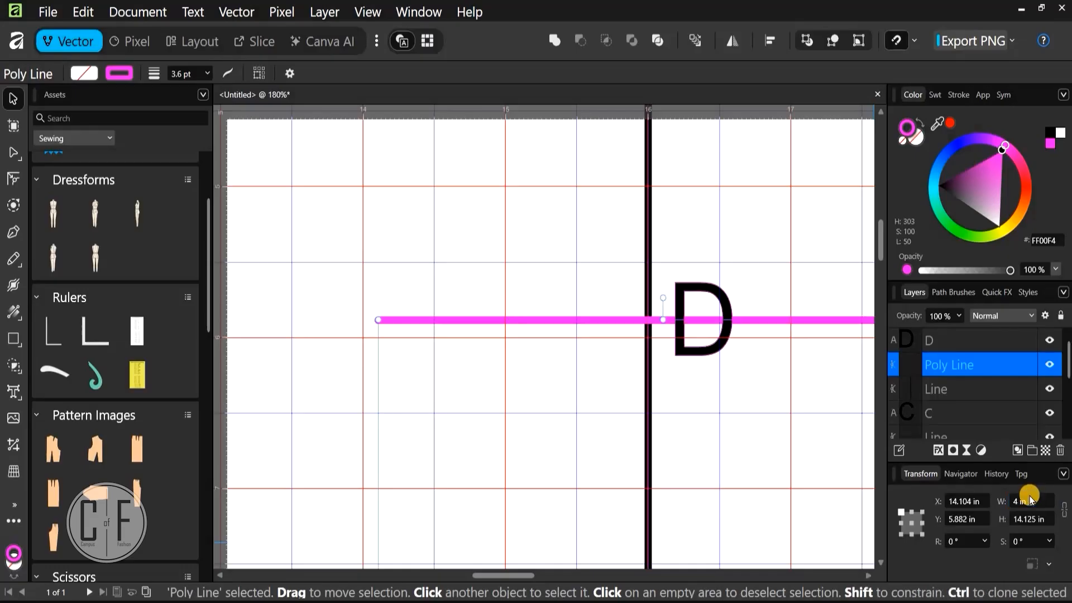
pyautogui.hotkey('ctrl', 'z')
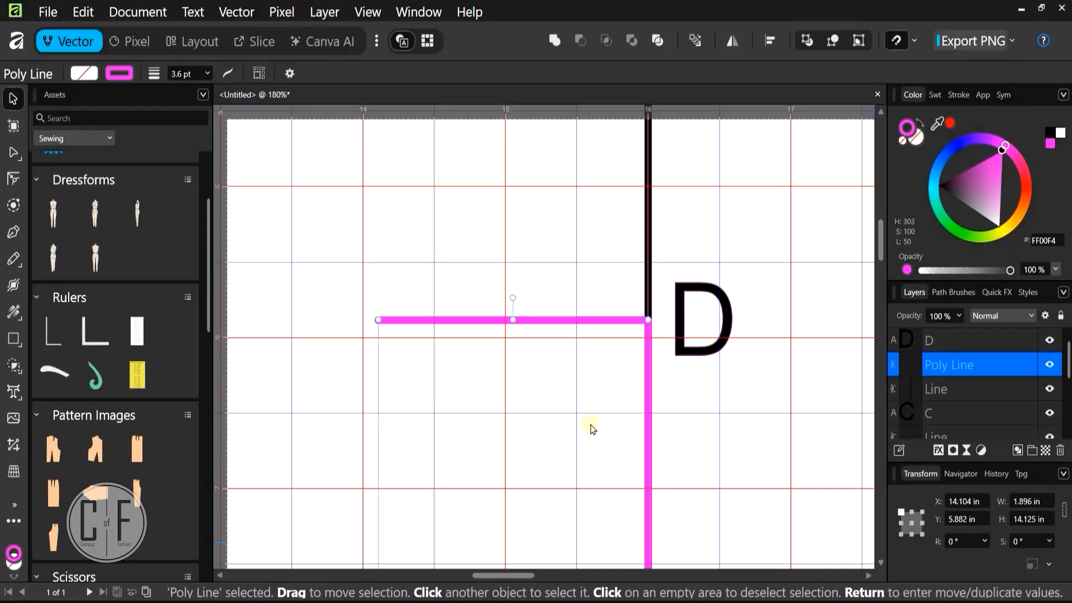
# Select around the horizontal magenta segment with the Node tool, try a width of 4 in for the selection, and undo the resize
pyautogui.click(9, 155)
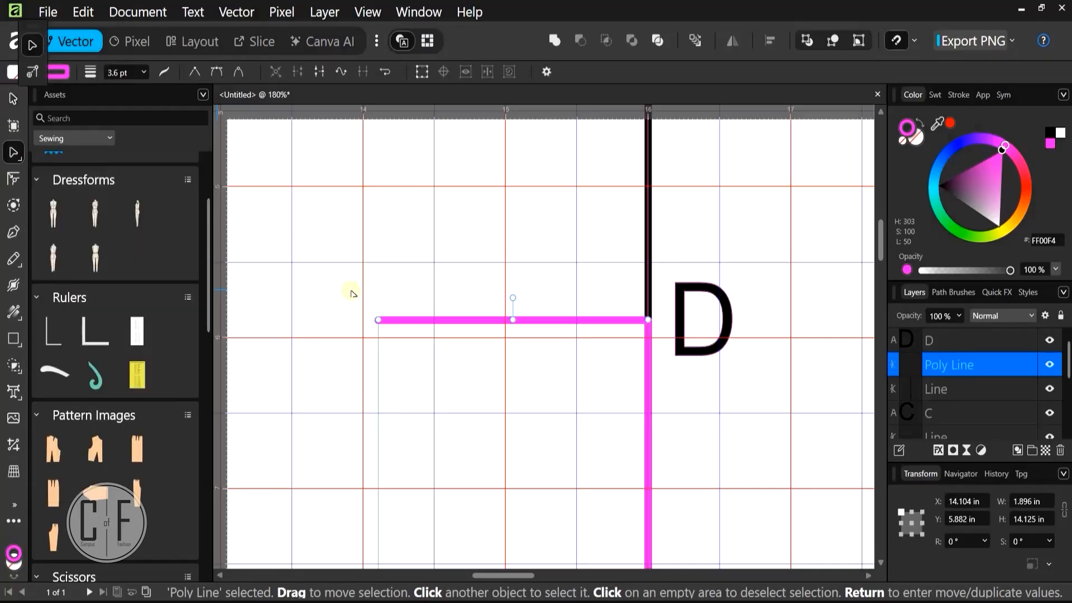
pyautogui.moveTo(350, 291); pyautogui.dragTo(708, 338)
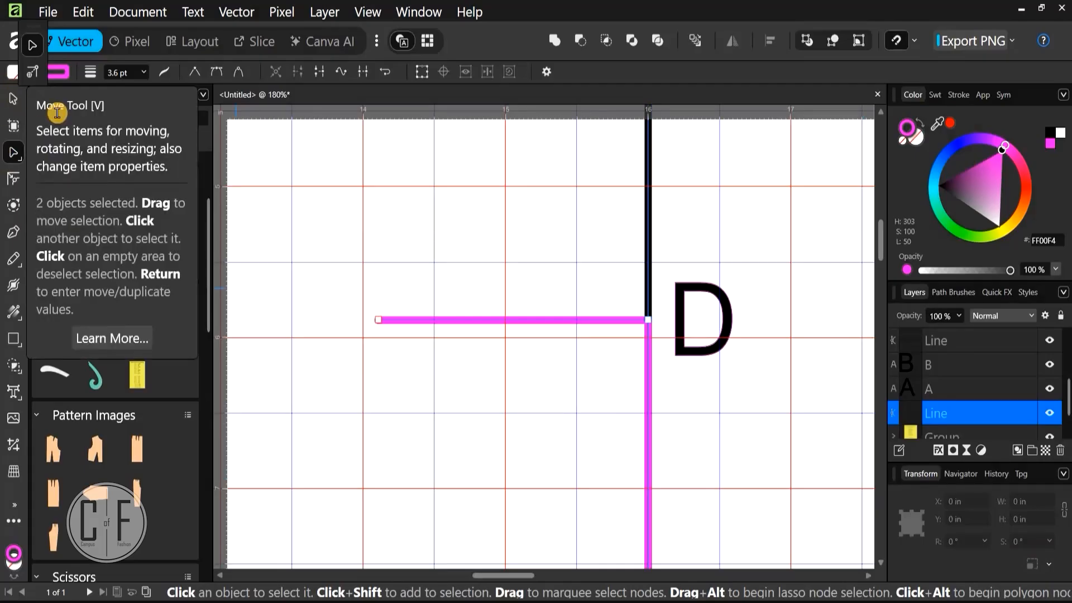
pyautogui.click(11, 98)
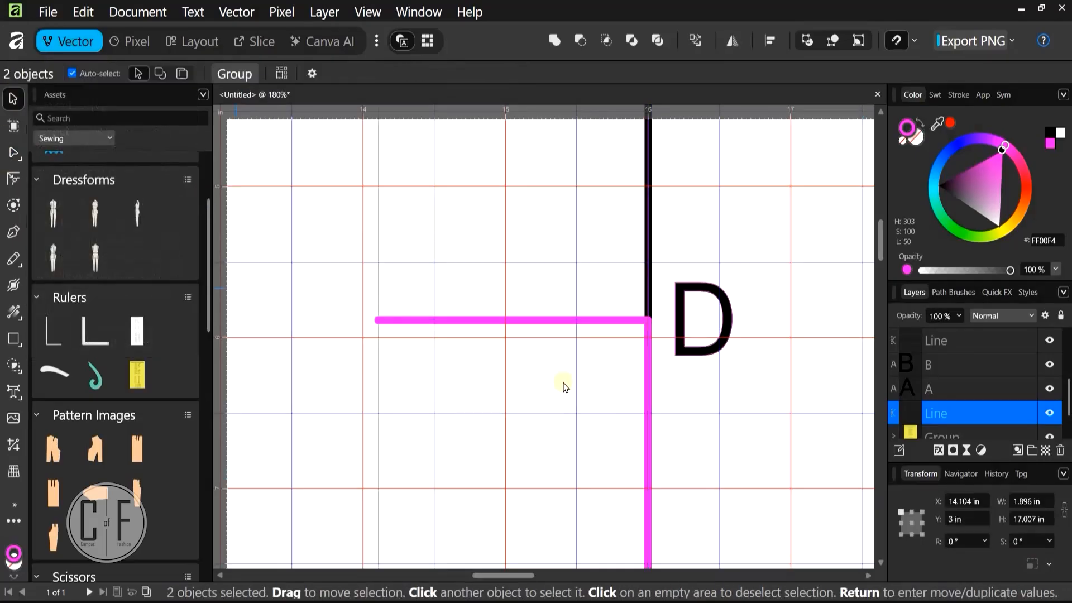
pyautogui.click(1028, 497)
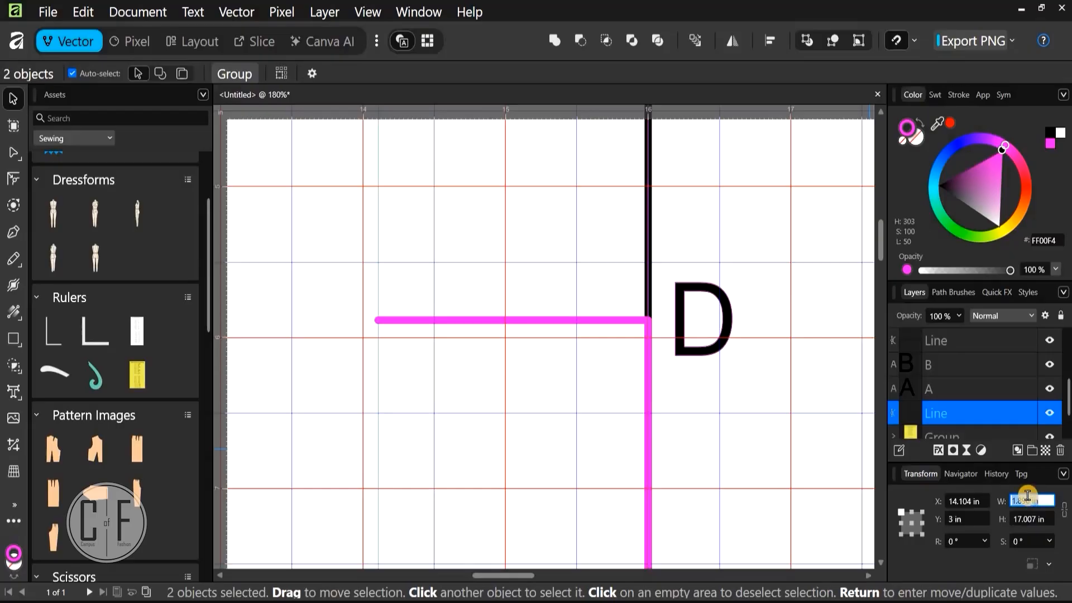
pyautogui.press('Return')
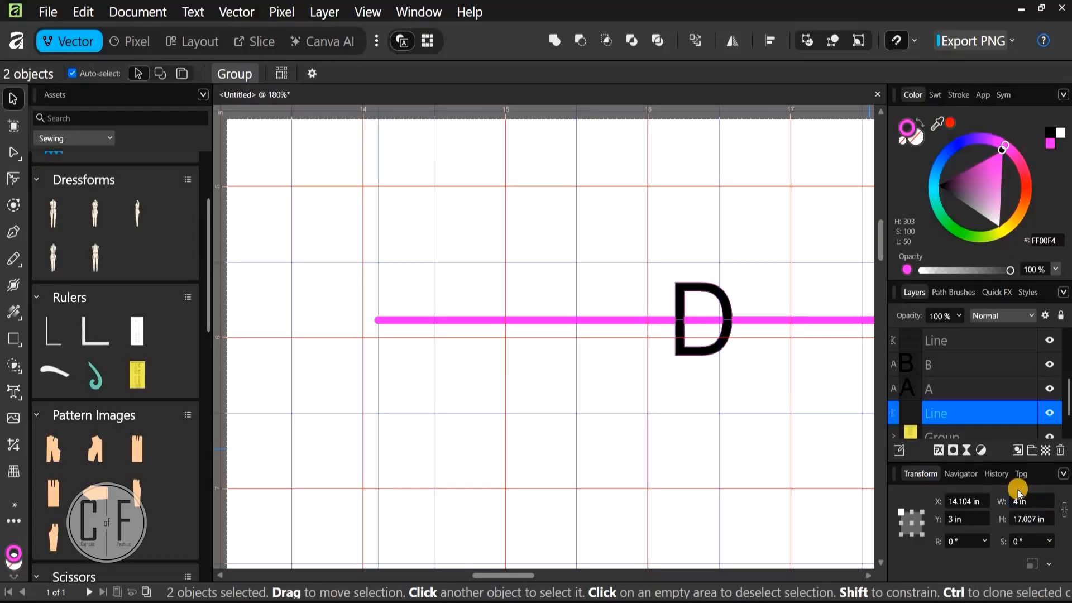
pyautogui.hotkey('ctrl', 'z')
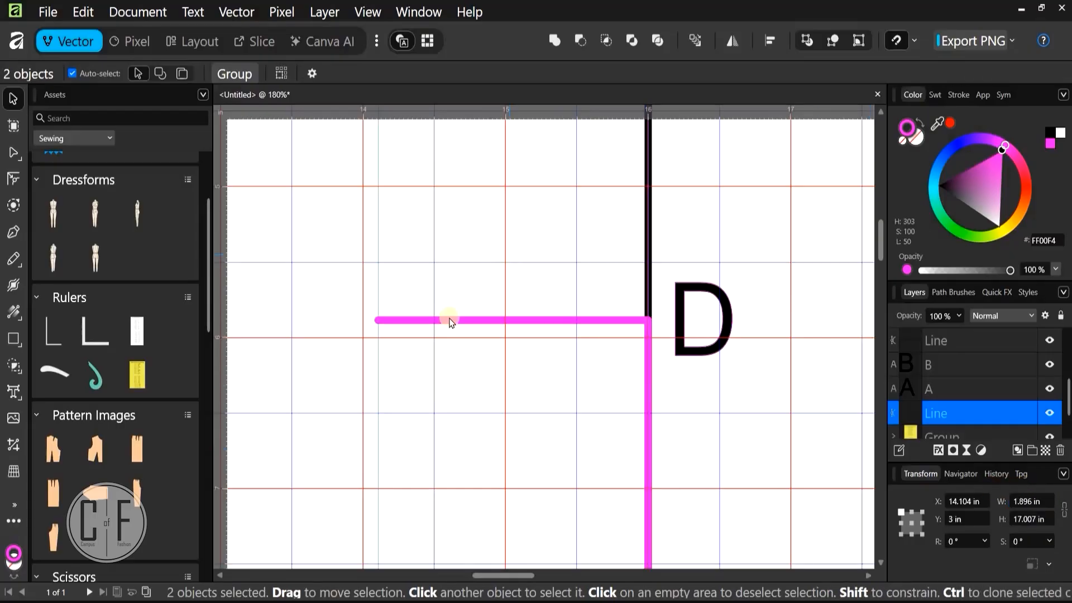
# Select both end nodes of the horizontal magenta segment at point D, set their width to 4 in, and deselect the polyline
pyautogui.click(509, 254)
pyautogui.click(449, 319)
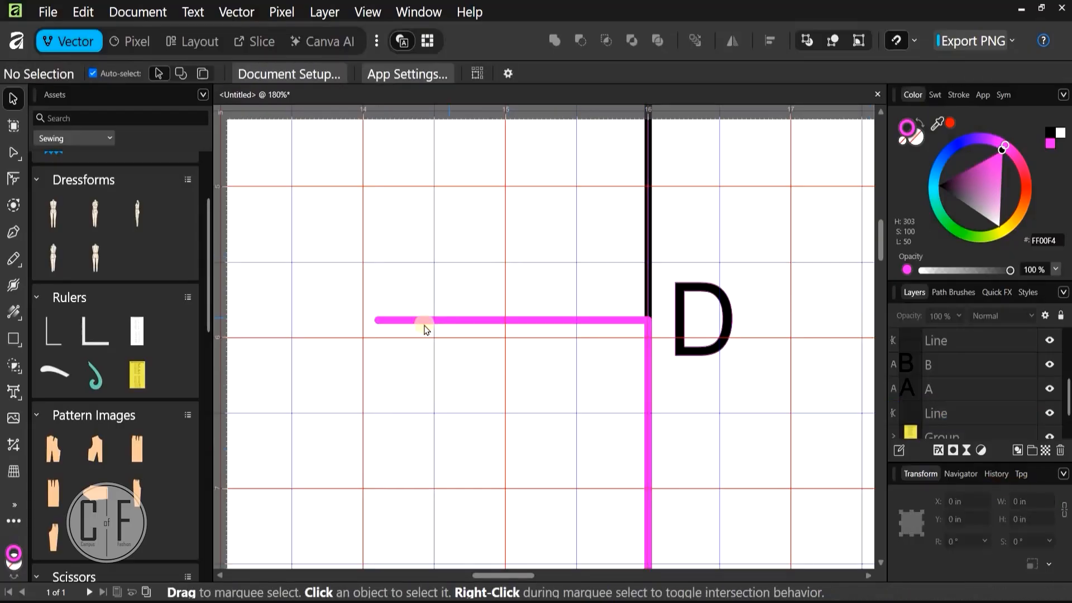
pyautogui.click(379, 322)
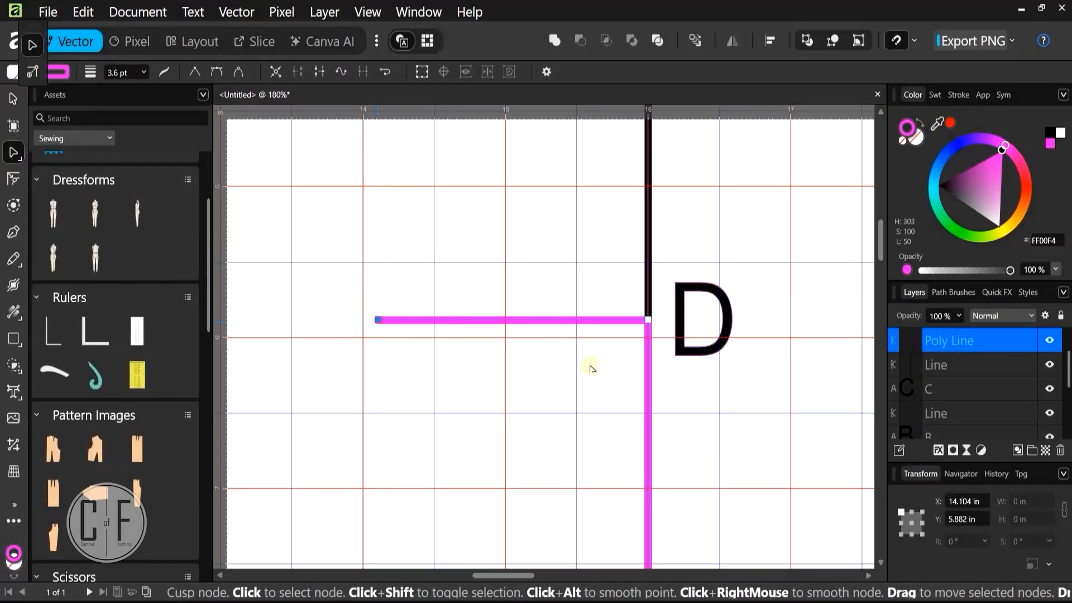
pyautogui.keyDown('shift'); pyautogui.click(648, 321); pyautogui.keyUp('shift')
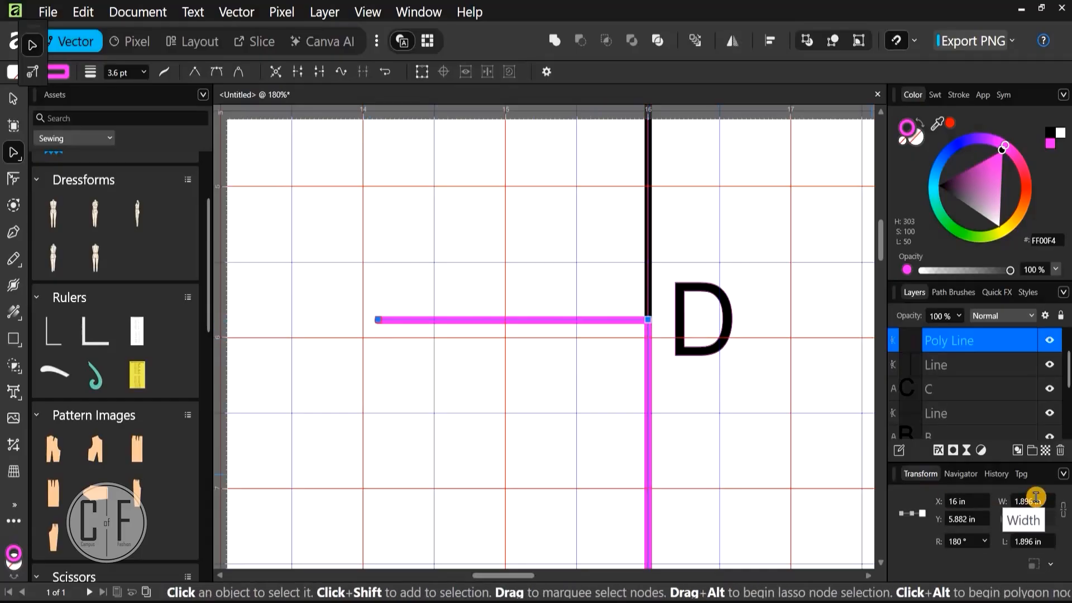
pyautogui.click(1037, 500)
pyautogui.write('4')
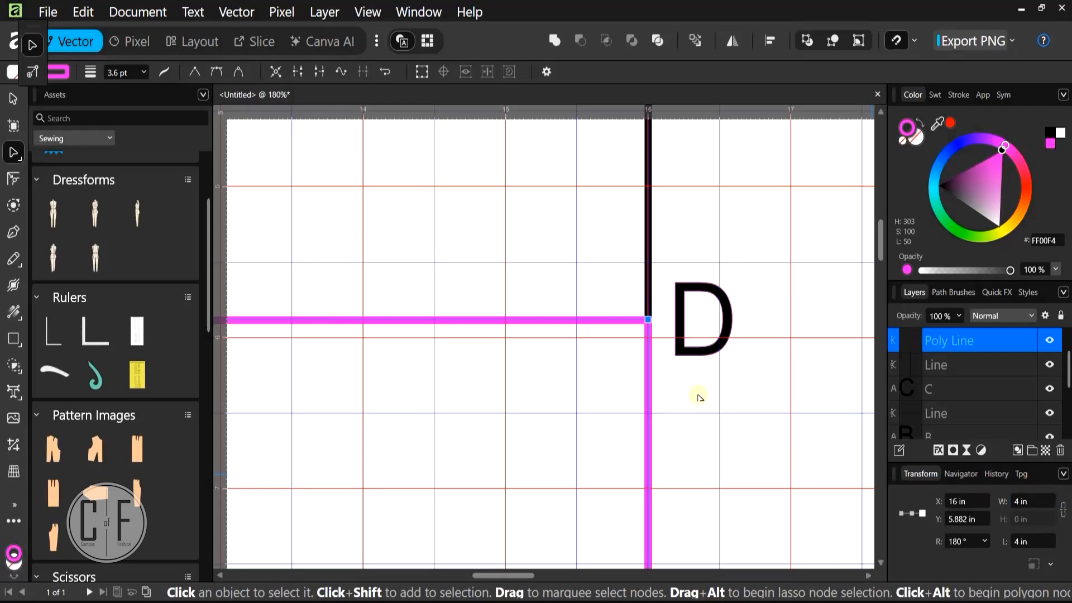
pyautogui.scroll(-3, 699, 396)
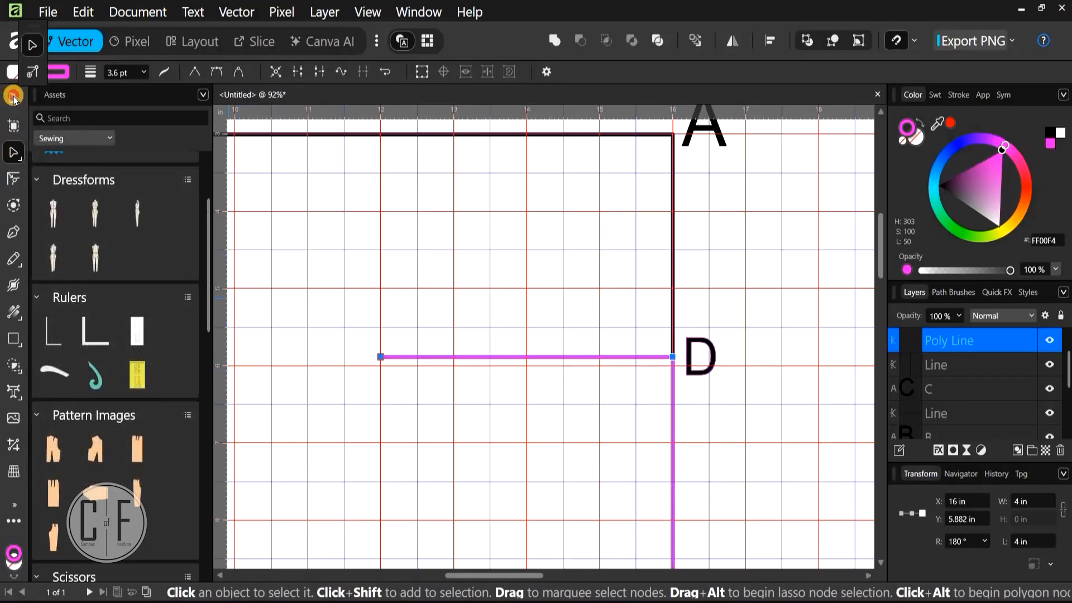
pyautogui.press('v')
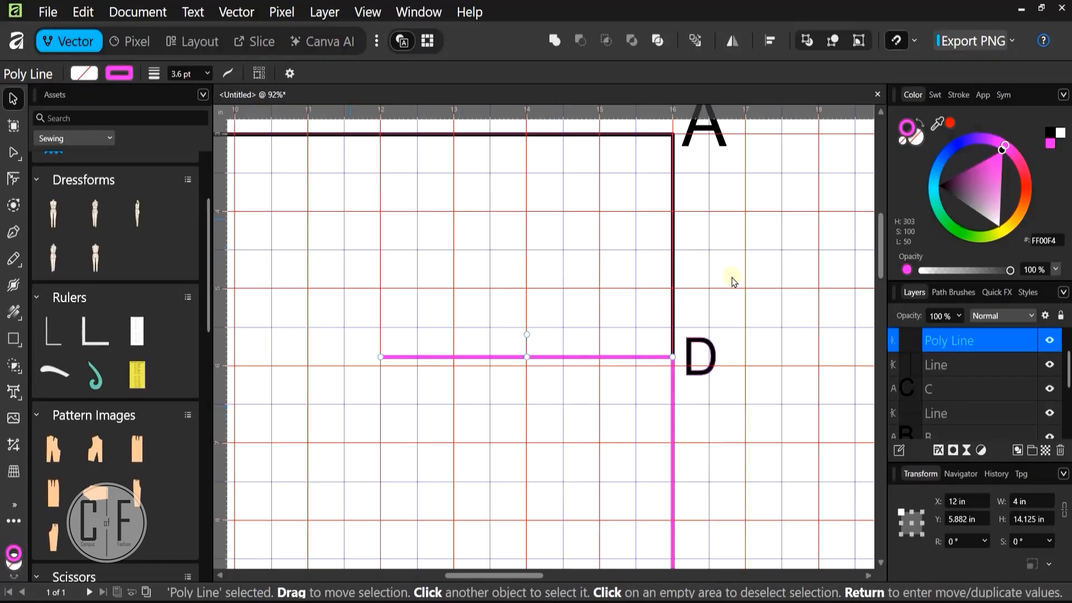
pyautogui.click(700, 376)
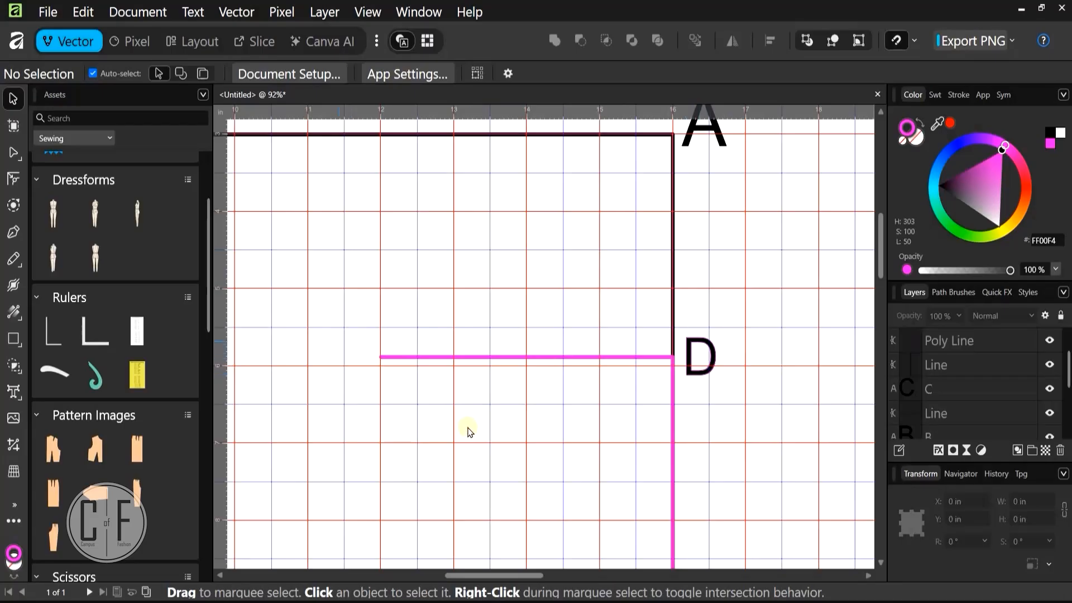
# Draw a straight horizontal magenta line 1 in long from point B to the left with the Pen tool, and end the path
pyautogui.scroll(-2, 563, 396)
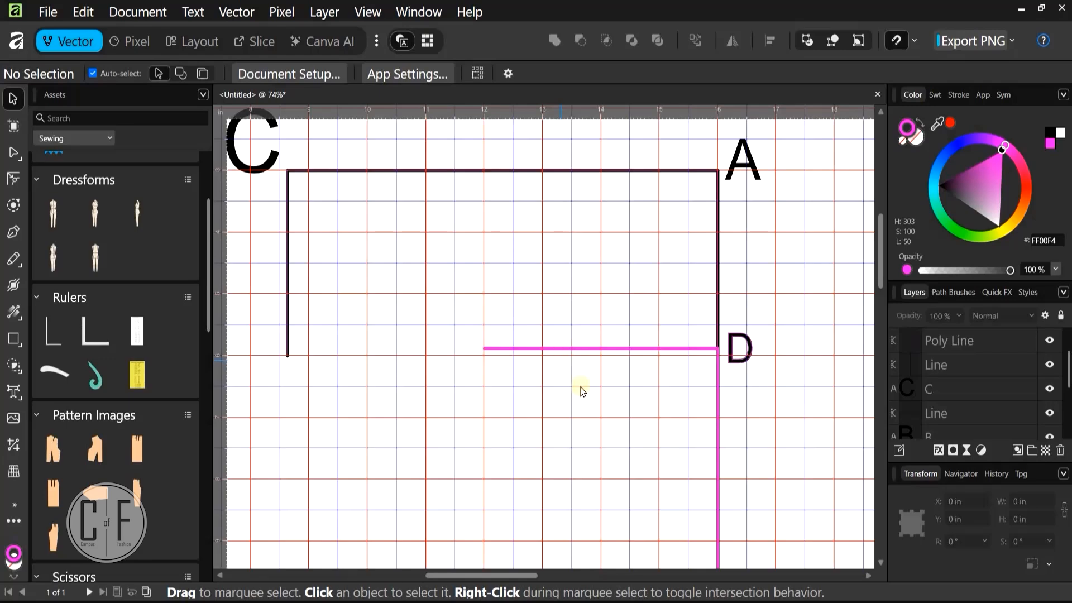
pyautogui.keyDown('ctrl'); pyautogui.scroll(-3, 579, 387); pyautogui.keyUp('ctrl')
pyautogui.scroll(-3, 659, 363)
pyautogui.scroll(-3, 704, 513)
pyautogui.hscroll(-2, 642, 525)
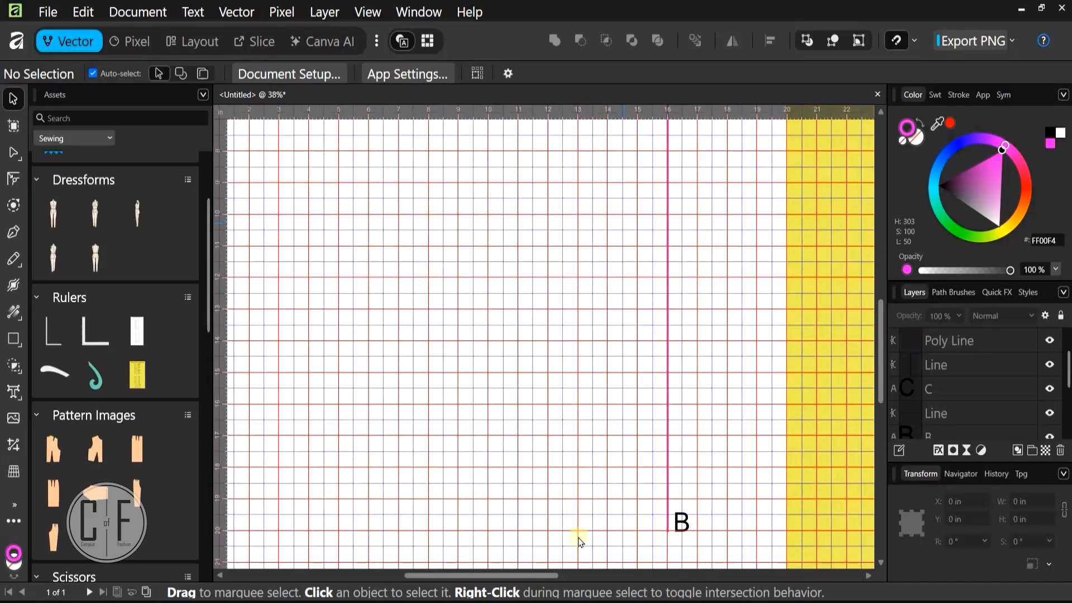
pyautogui.scroll(-2, 564, 476)
pyautogui.hscroll(1, 566, 474)
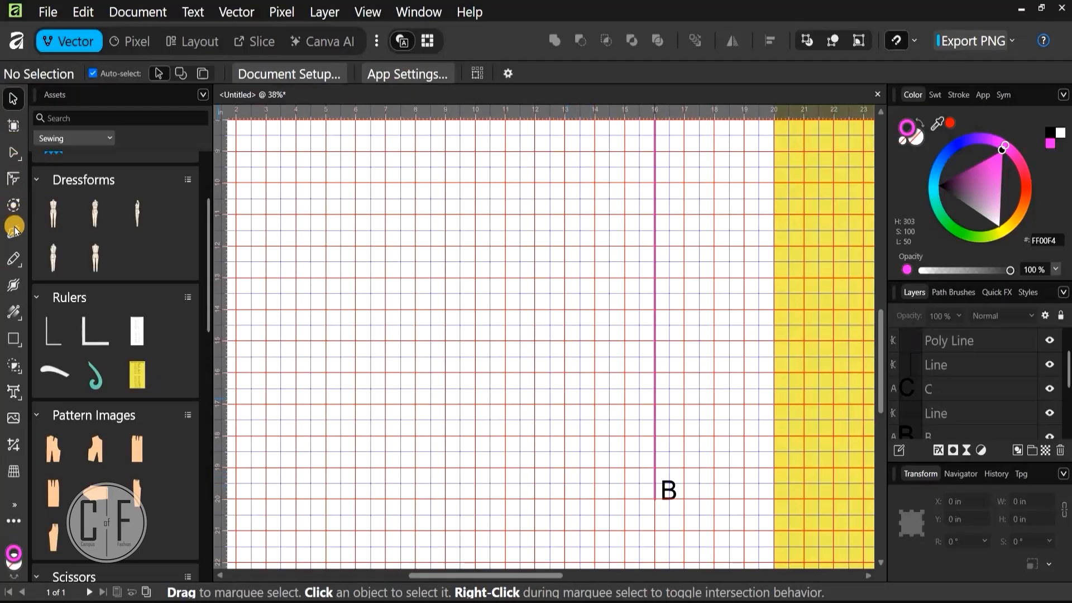
pyautogui.press('p')
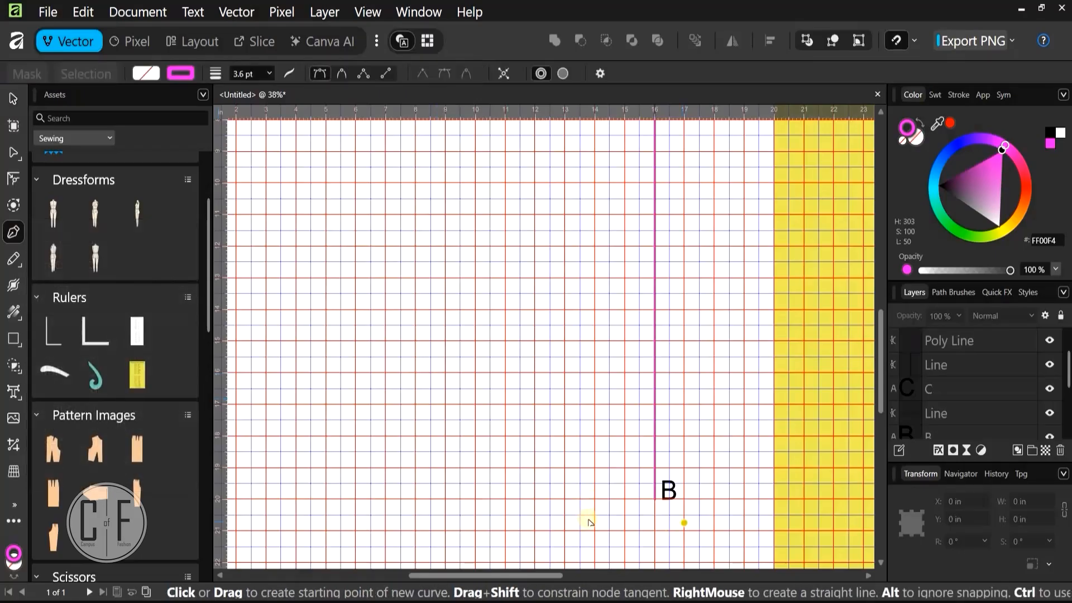
pyautogui.scroll(6, 759, 490)
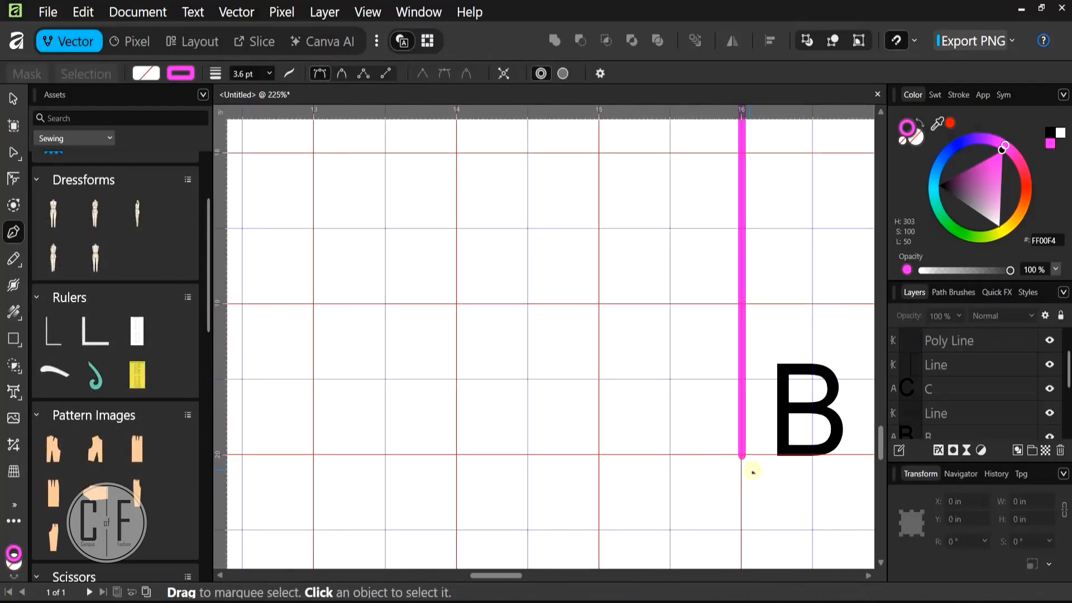
pyautogui.scroll(5, 750, 469)
pyautogui.click(718, 419)
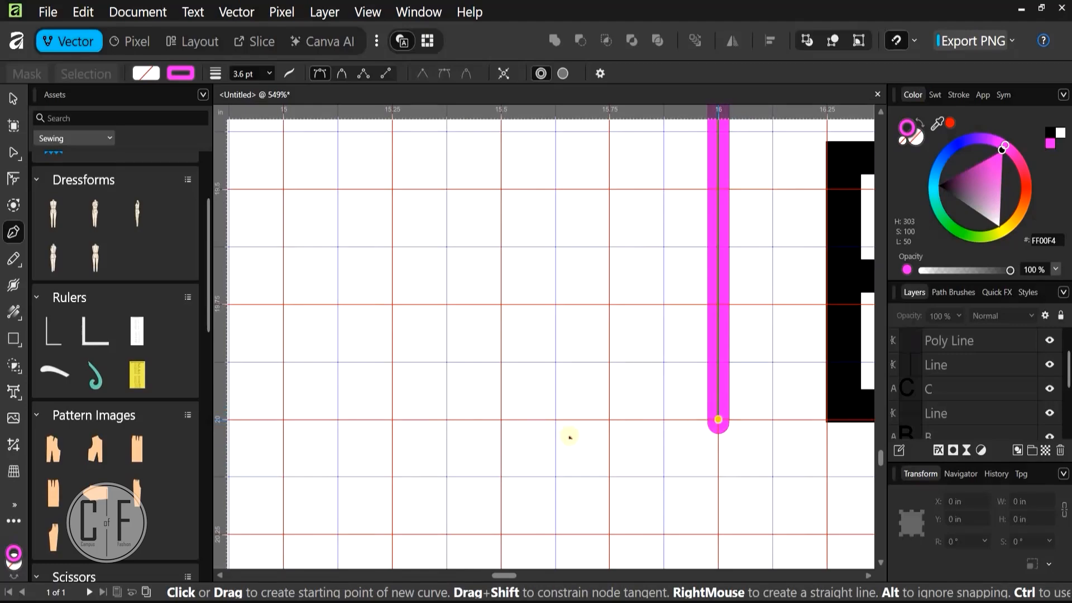
pyautogui.scroll(-2, 466, 418)
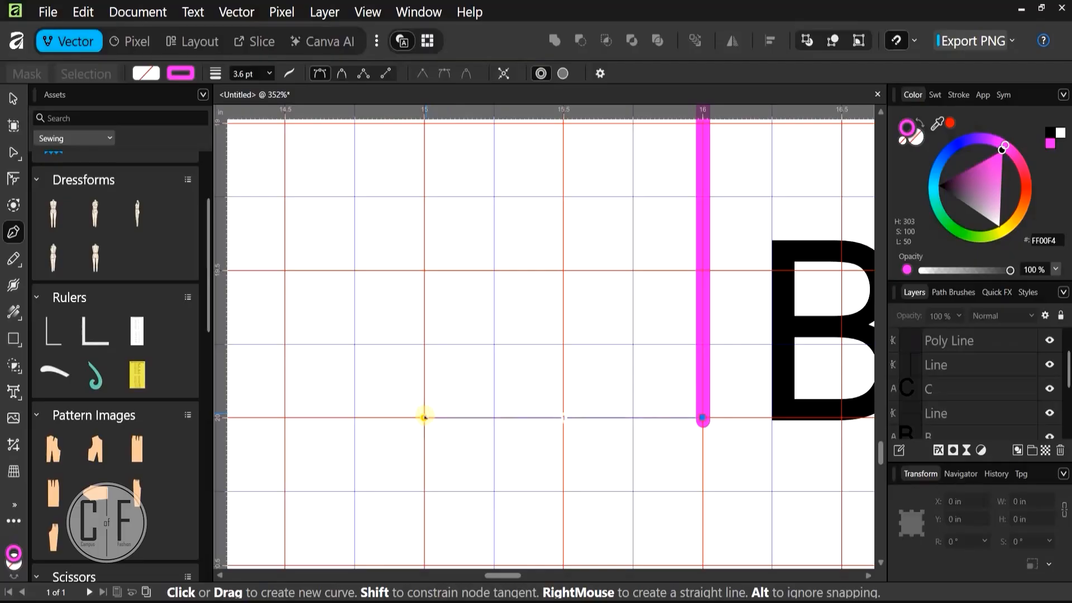
pyautogui.click(425, 417)
pyautogui.click(424, 418)
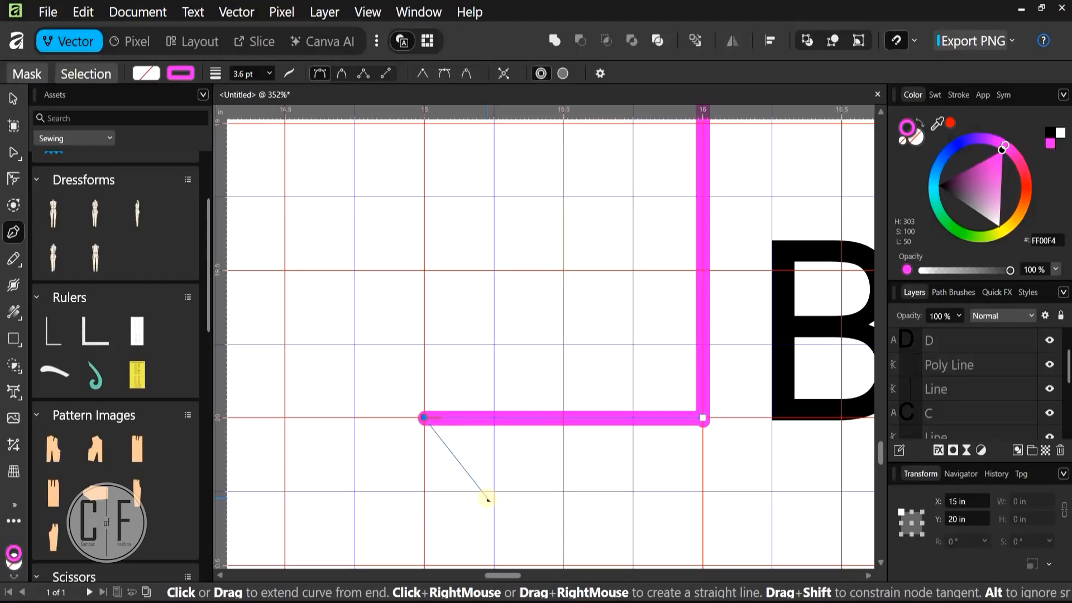
pyautogui.press('Escape')
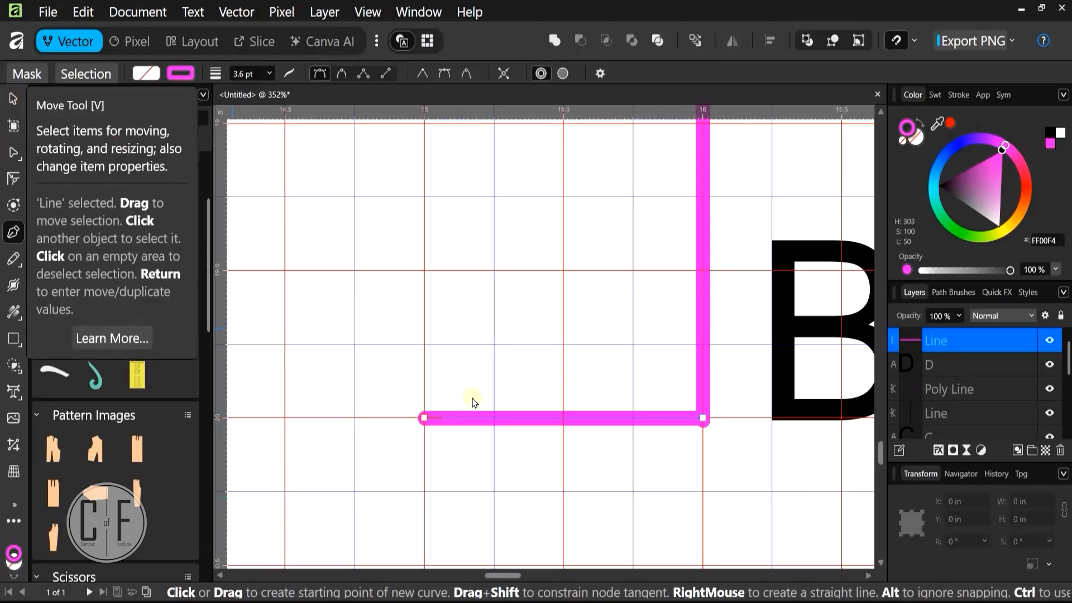
# Set the width of the horizontal line at point B to 9.75 in with the Move tool
pyautogui.press('v')
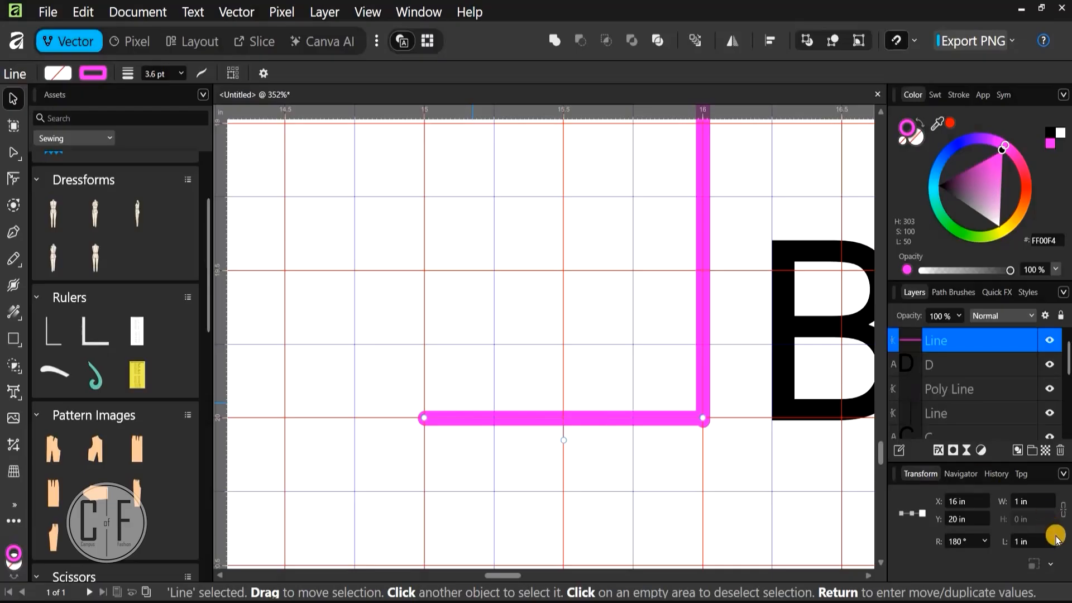
pyautogui.click(1035, 499)
pyautogui.doubleClick(1027, 500)
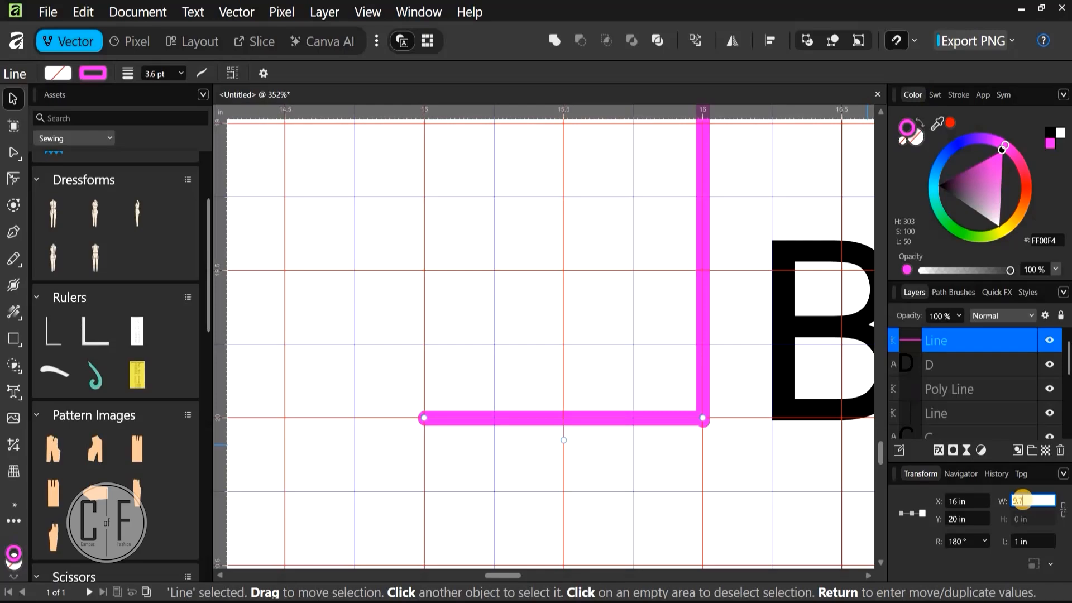
pyautogui.write('9.75')
pyautogui.press('Return')
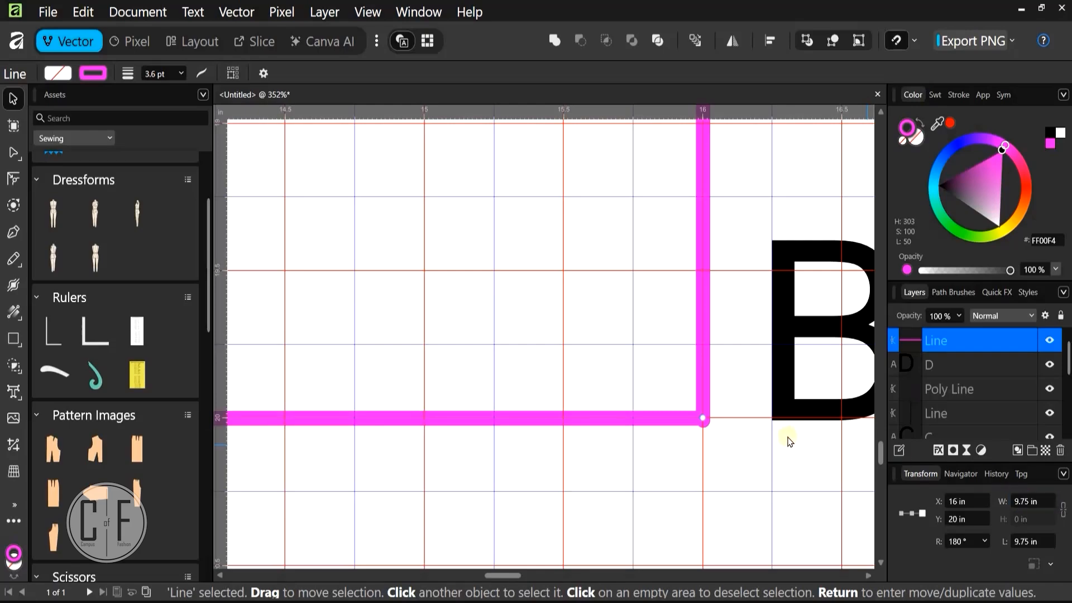
pyautogui.scroll(-8, 745, 451)
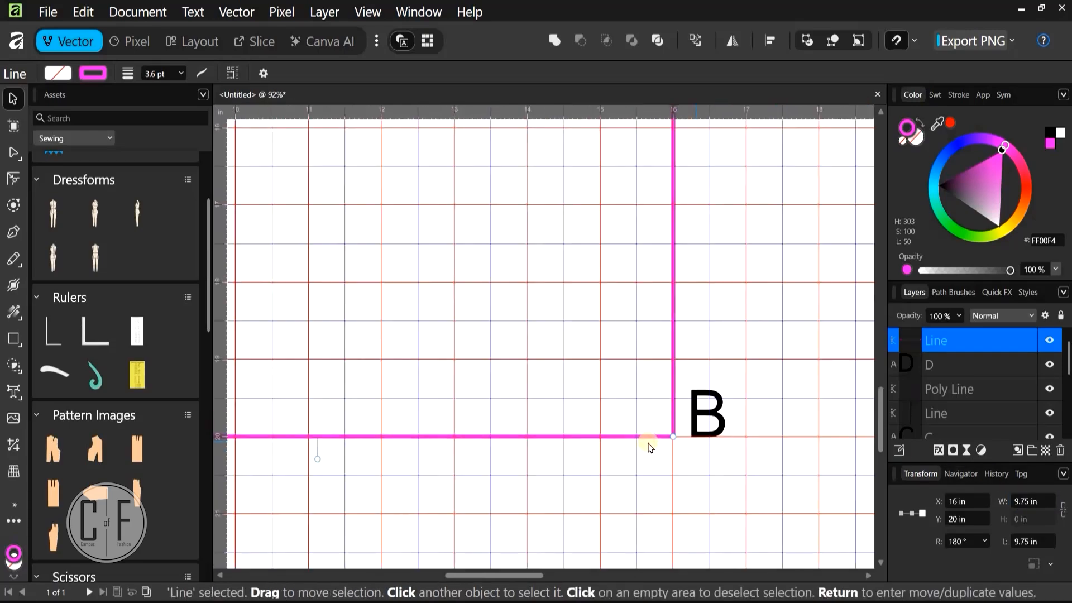
# Move the magenta polyline up to Y 5.875 in so its lower end meets the horizontal line's endpoint at point B
pyautogui.scroll(15, 726, 439)
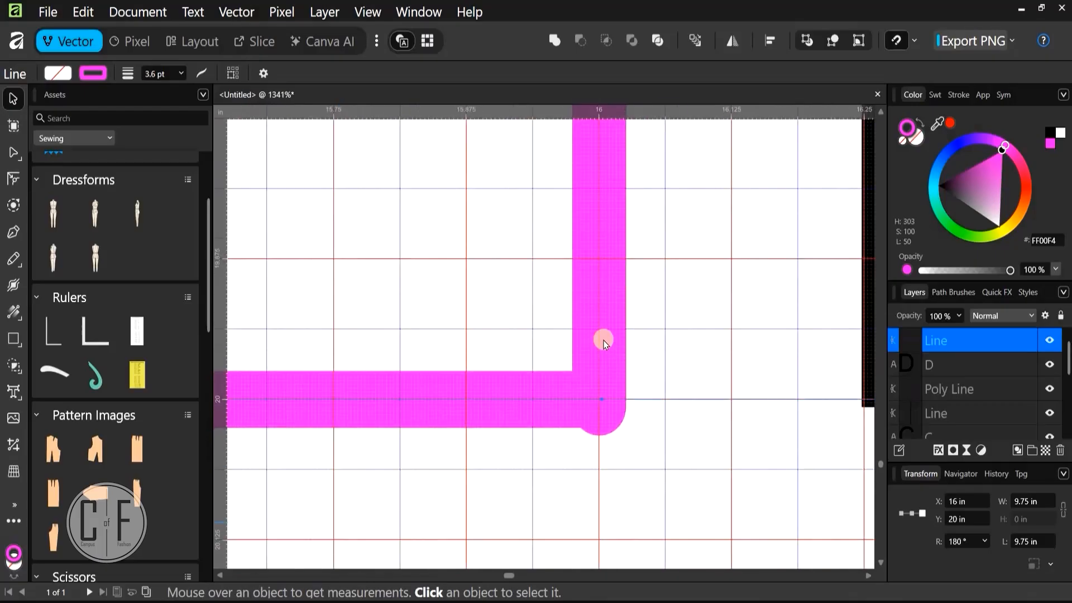
pyautogui.click(605, 341)
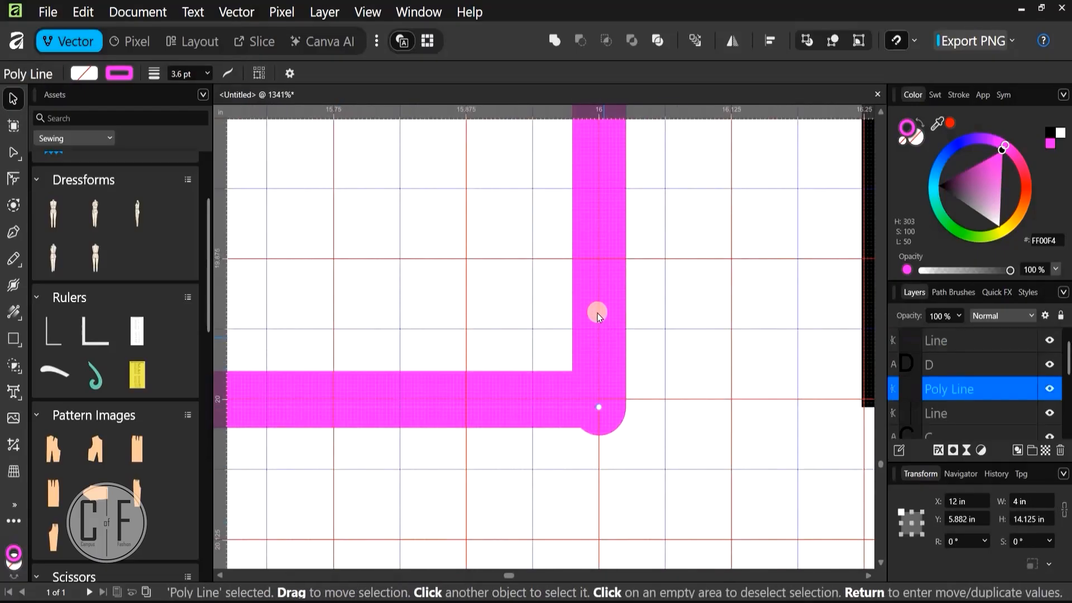
pyautogui.click(616, 360)
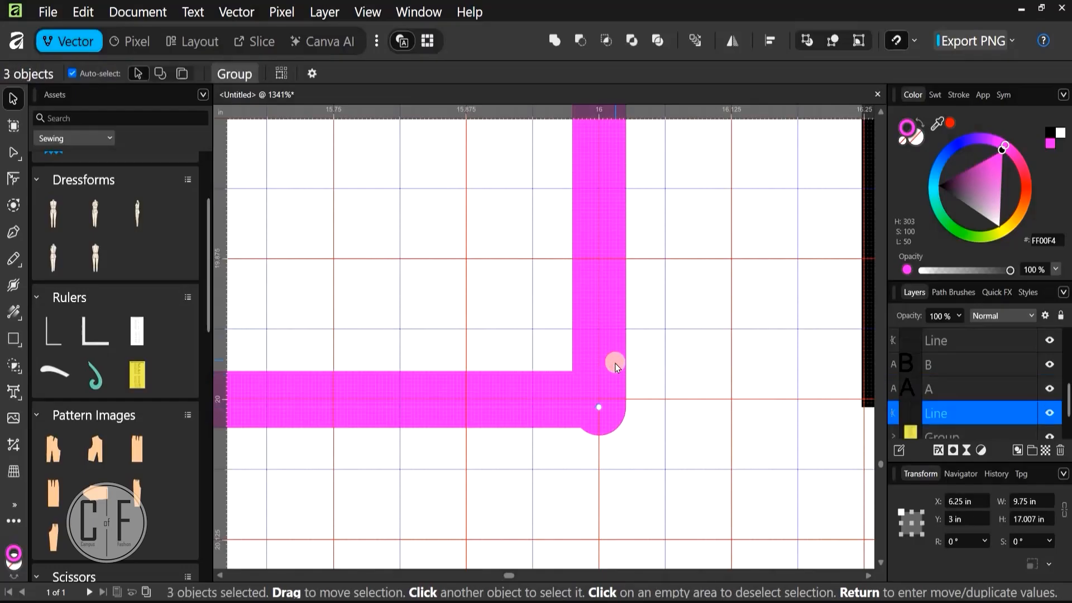
pyautogui.click(600, 405)
pyautogui.moveTo(477, 400); pyautogui.dragTo(452, 448)
pyautogui.moveTo(591, 343)
pyautogui.mouseDown()
pyautogui.moveTo(577, 351)
pyautogui.moveTo(582, 365)
pyautogui.moveTo(599, 387)
pyautogui.moveTo(610, 378)
pyautogui.mouseUp()
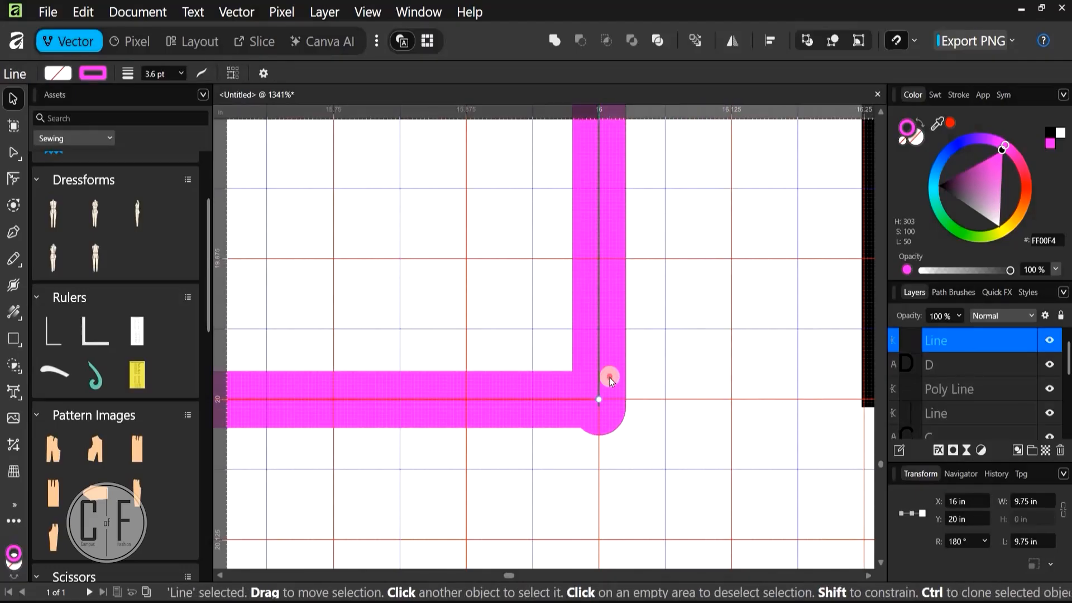
pyautogui.click(602, 279)
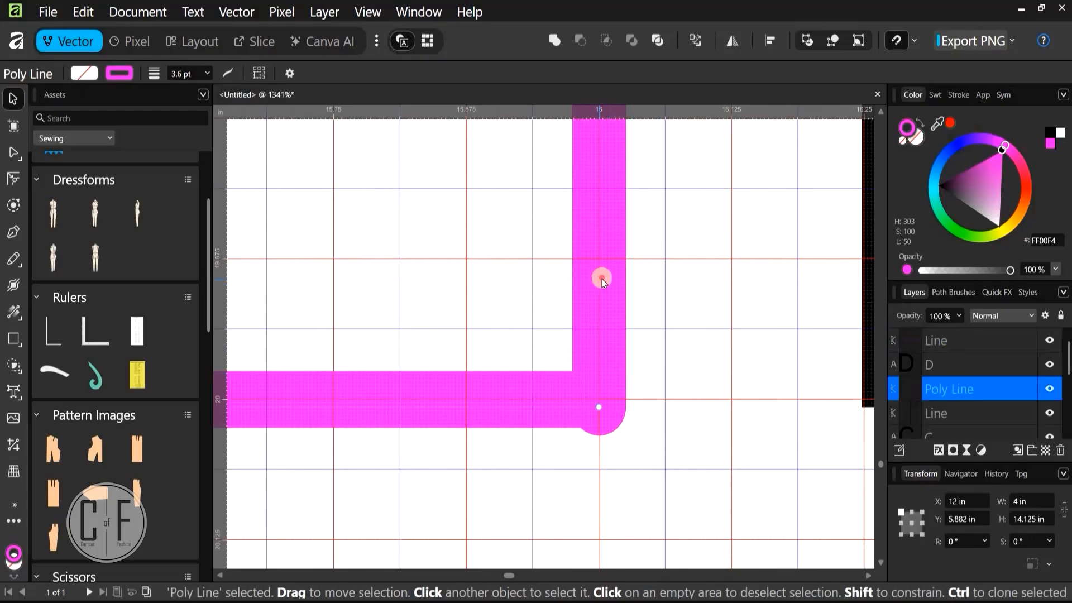
pyautogui.moveTo(602, 276)
pyautogui.mouseDown()
pyautogui.moveTo(606, 260)
pyautogui.moveTo(604, 273)
pyautogui.mouseUp()
pyautogui.scroll(-5, 628, 438)
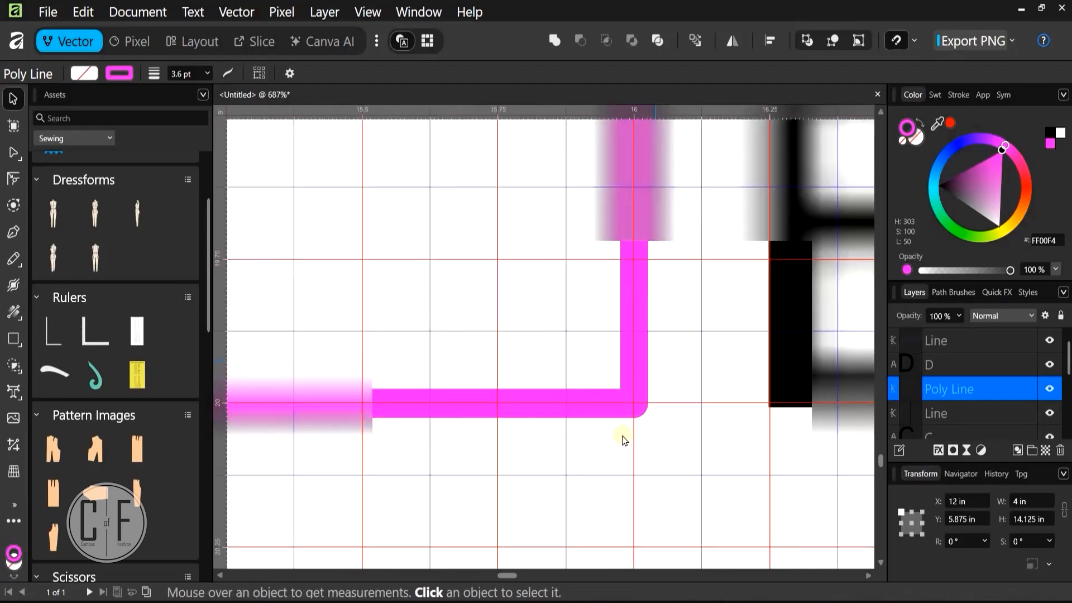
# Follow the magenta polyline up from point B and examine how its corner meets the black line at point D
pyautogui.scroll(-3, 598, 329)
pyautogui.moveTo(584, 216); pyautogui.dragTo(574, 505)
pyautogui.moveTo(573, 197); pyautogui.dragTo(584, 475)
pyautogui.moveTo(609, 210); pyautogui.dragTo(613, 477)
pyautogui.moveTo(603, 252); pyautogui.dragTo(643, 494)
pyautogui.moveTo(596, 197); pyautogui.dragTo(589, 218)
pyautogui.moveTo(615, 162); pyautogui.dragTo(632, 479)
pyautogui.moveTo(623, 205); pyautogui.dragTo(665, 474)
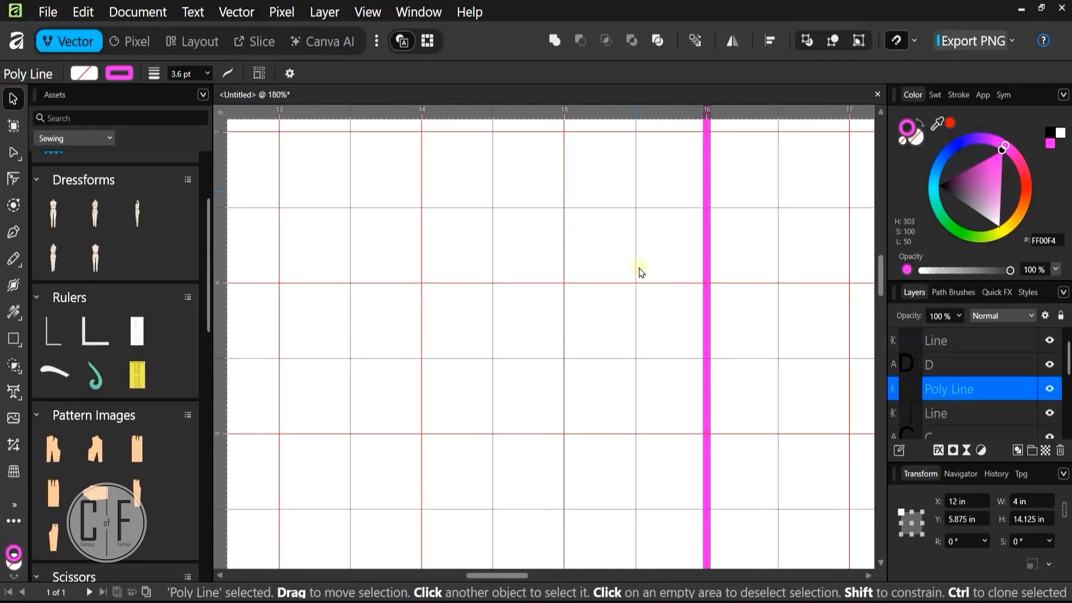
pyautogui.moveTo(635, 182); pyautogui.dragTo(639, 502)
pyautogui.scroll(3, 678, 405)
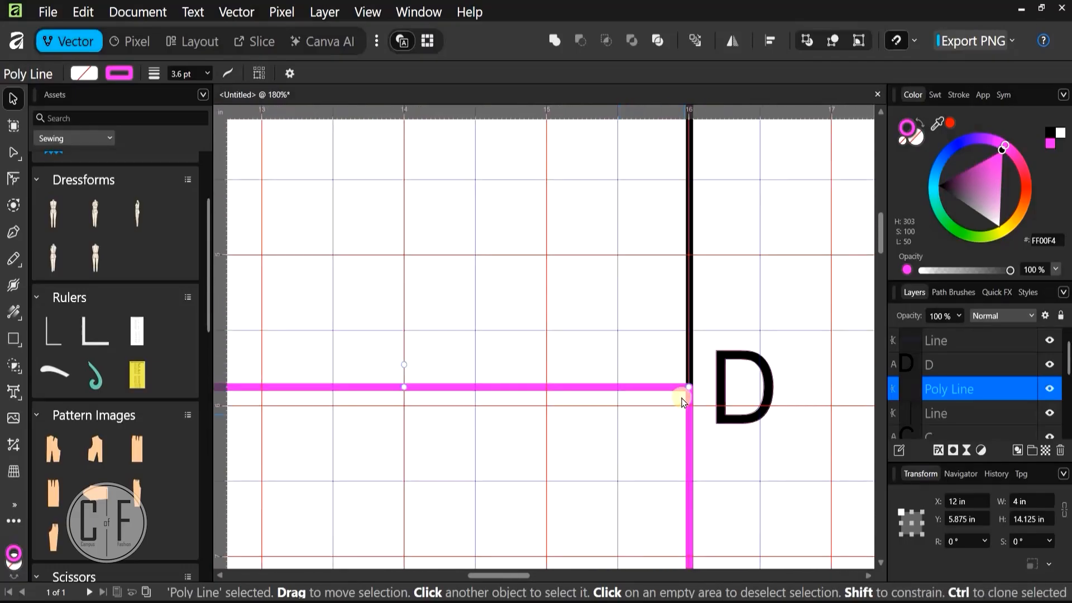
pyautogui.scroll(3, 682, 397)
pyautogui.scroll(3, 683, 396)
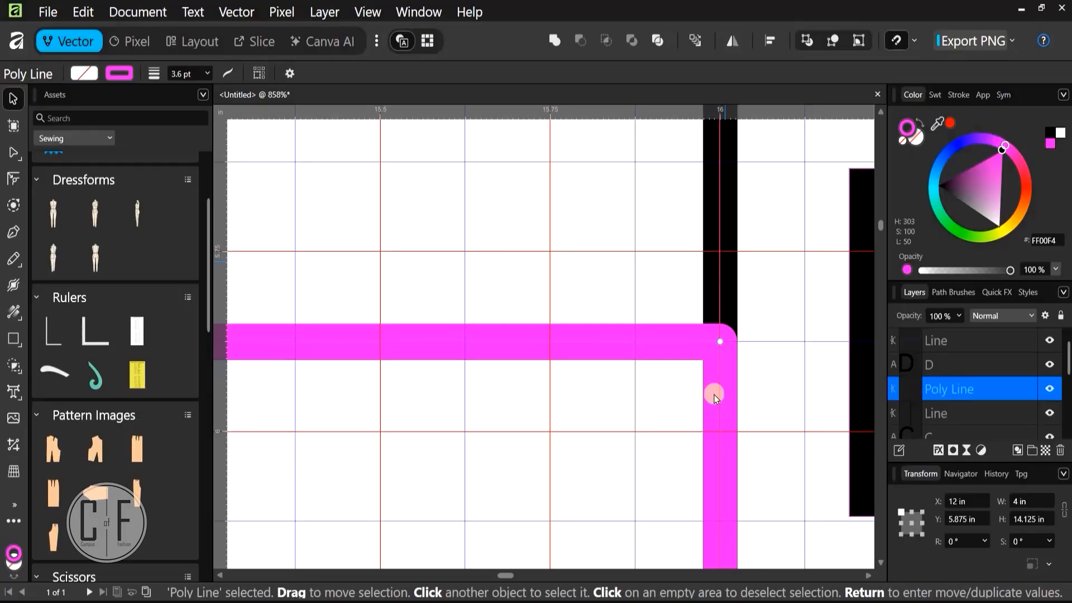
# Check the vertical magenta line below point D, return to the corner, and deselect the polyline
pyautogui.scroll(-6, 649, 364)
pyautogui.scroll(-4, 651, 370)
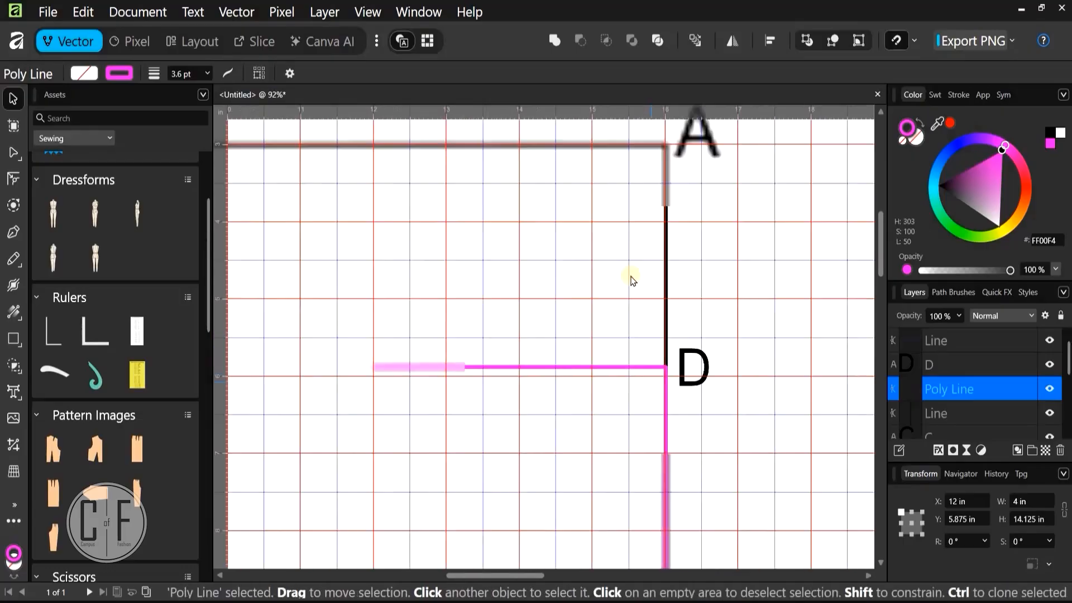
pyautogui.moveTo(638, 489); pyautogui.dragTo(619, 253)
pyautogui.scroll(-10, 654, 180)
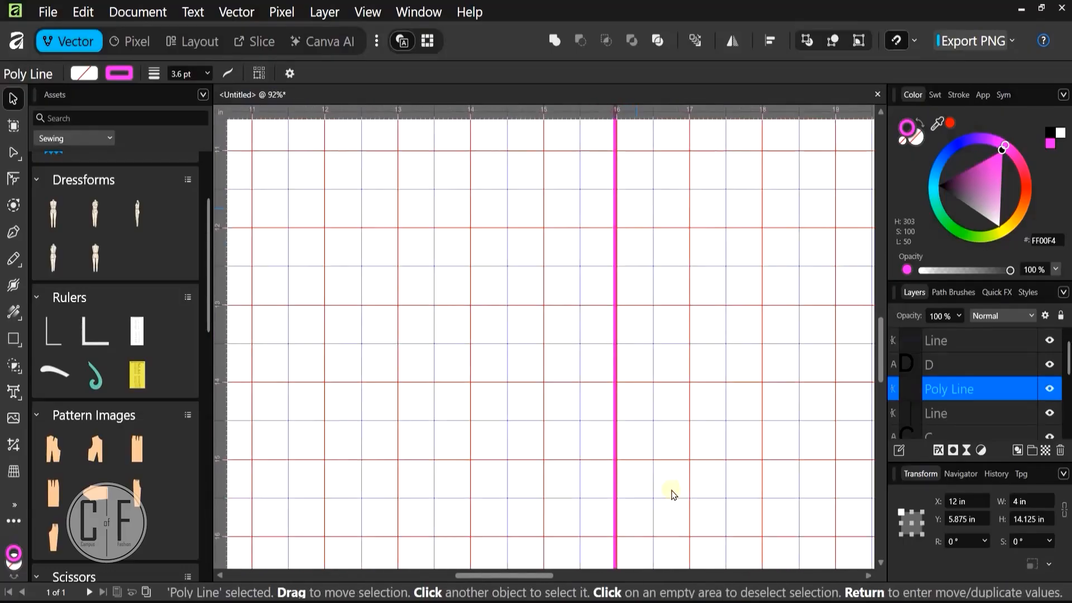
pyautogui.scroll(15, 722, 257)
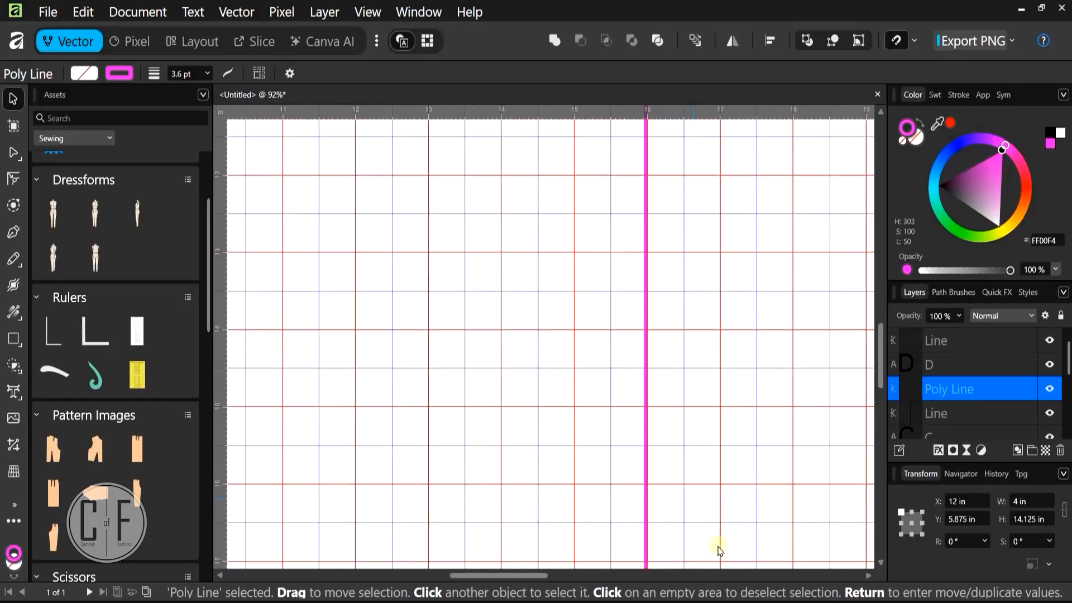
pyautogui.scroll(1, 648, 503)
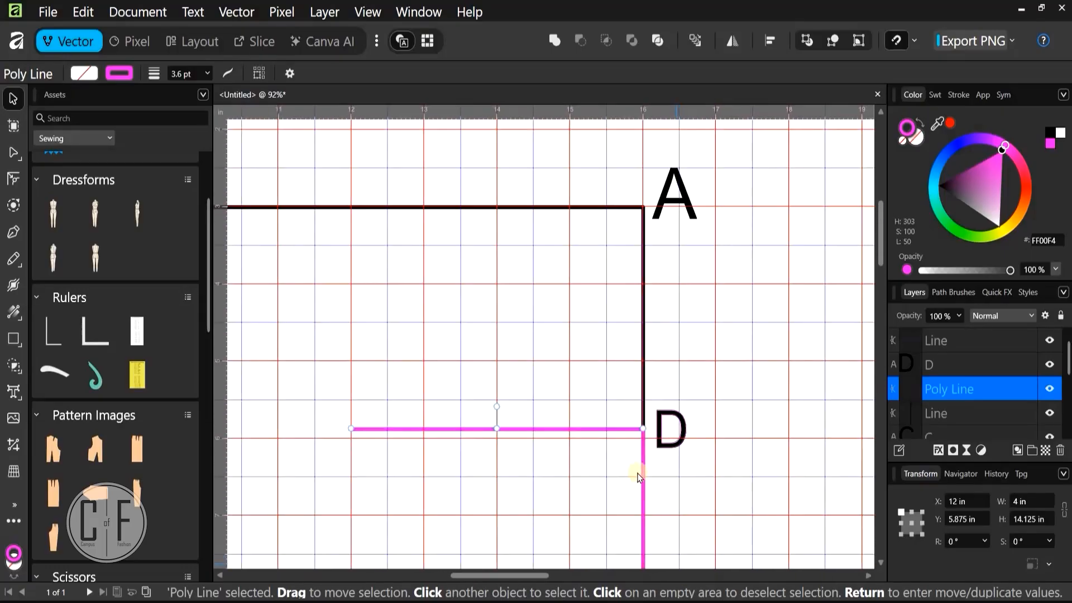
pyautogui.scroll(4, 637, 474)
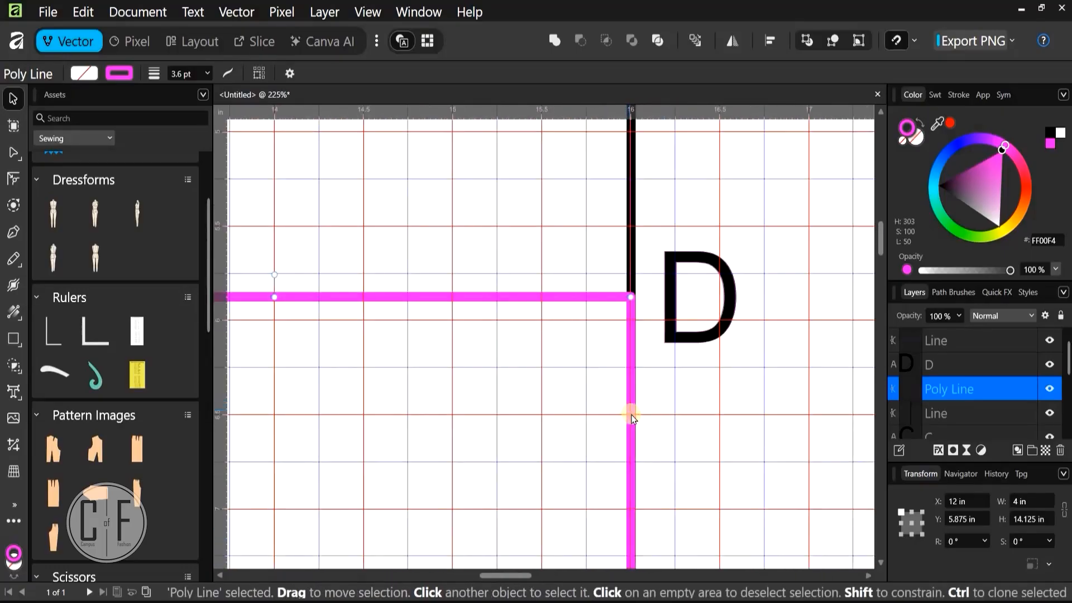
pyautogui.hotkey('ctrl', 'd')
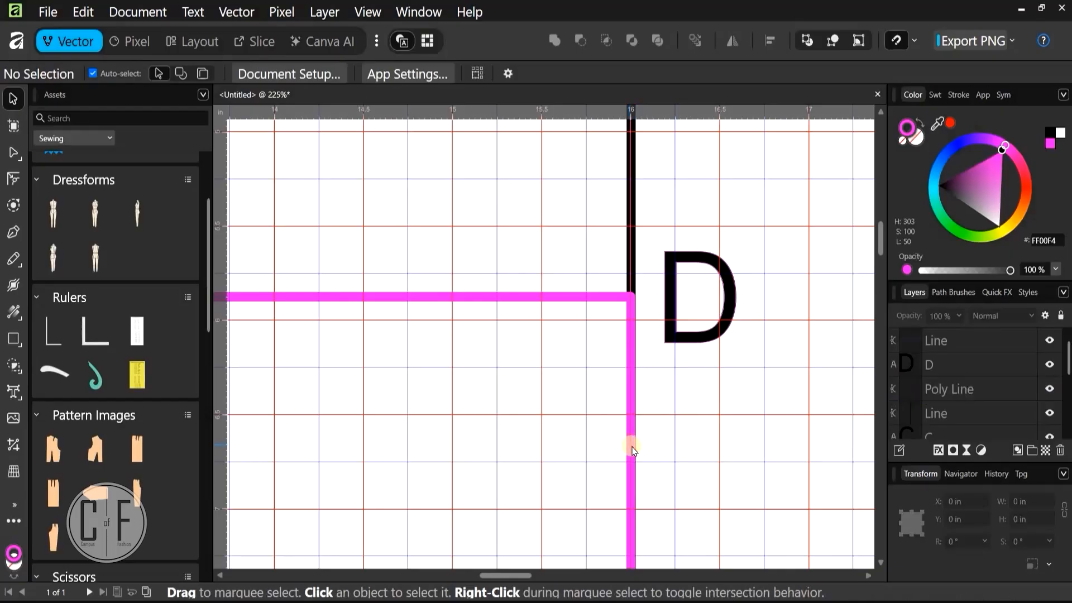
# Select the magenta polyline at point D, then the black vertical line below point A, to compare how the two lie
pyautogui.click(630, 448)
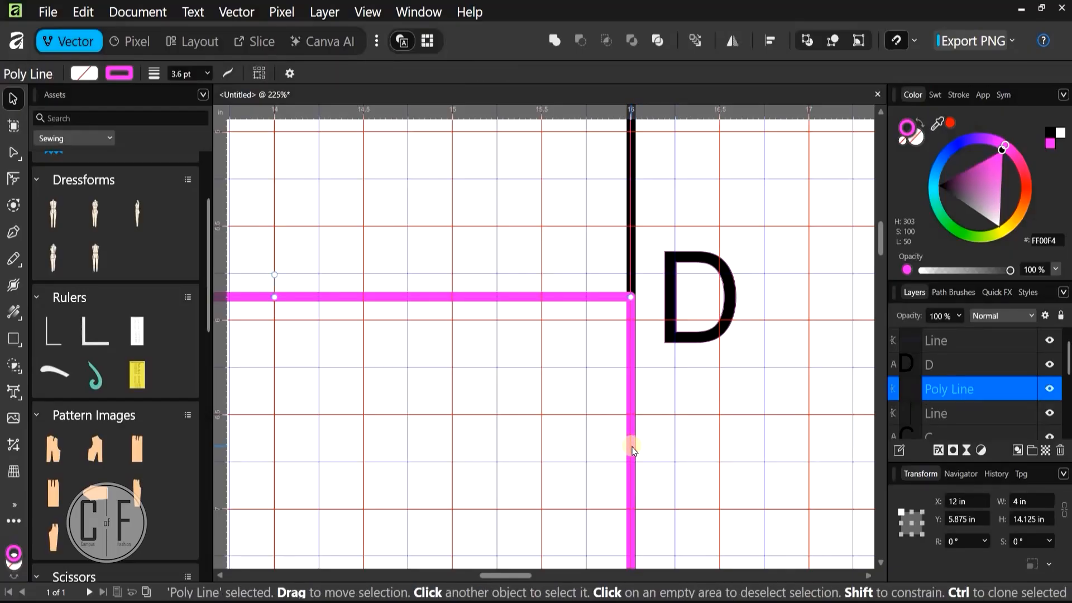
pyautogui.moveTo(453, 423); pyautogui.dragTo(714, 438)
pyautogui.scroll(-3, 436, 357)
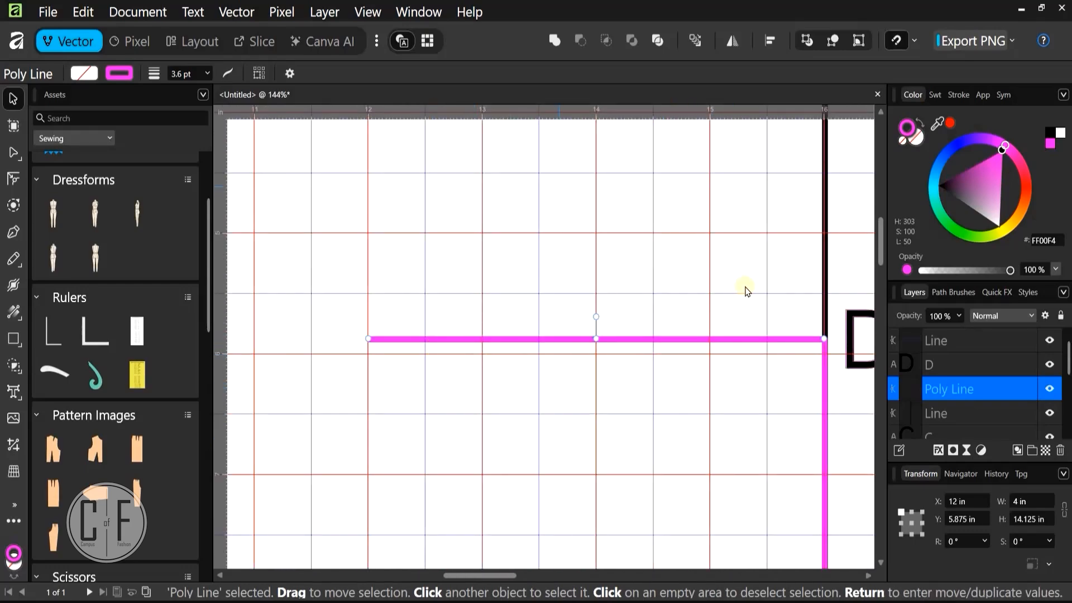
pyautogui.scroll(5, 747, 292)
pyautogui.hscroll(2, 747, 291)
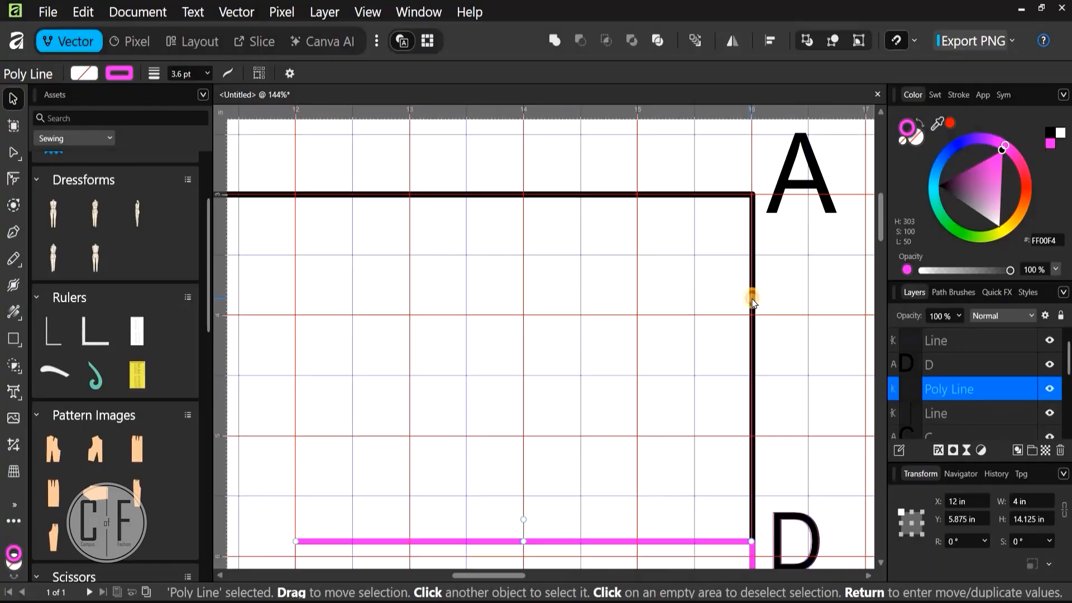
pyautogui.click(753, 302)
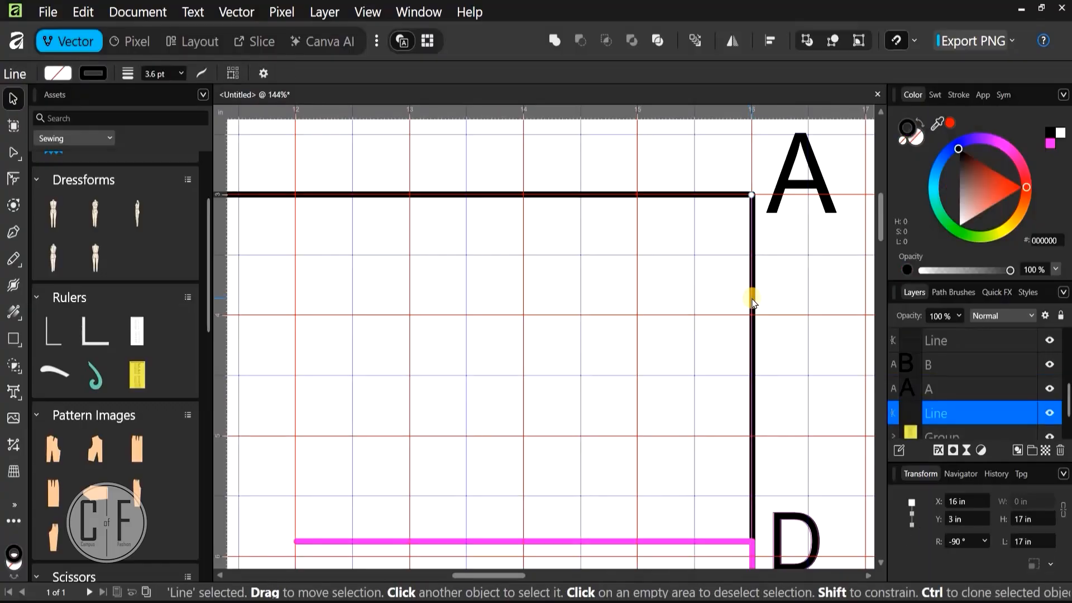
pyautogui.scroll(-4, 729, 394)
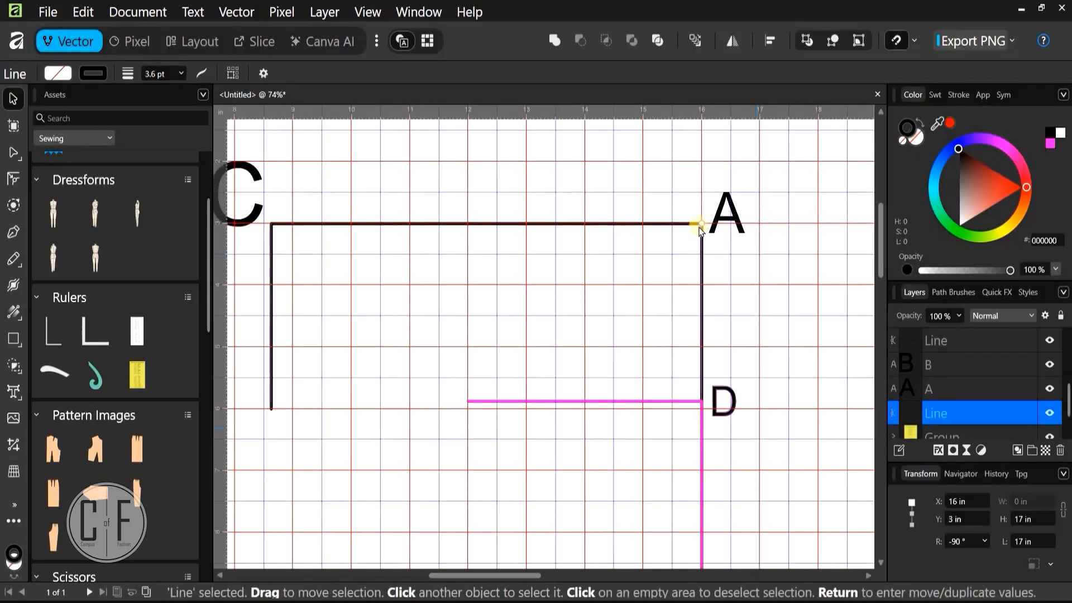
# Follow the vertical line down to point B and examine its corner with the horizontal magenta line
pyautogui.scroll(-5, 732, 447)
pyautogui.scroll(-9, 736, 343)
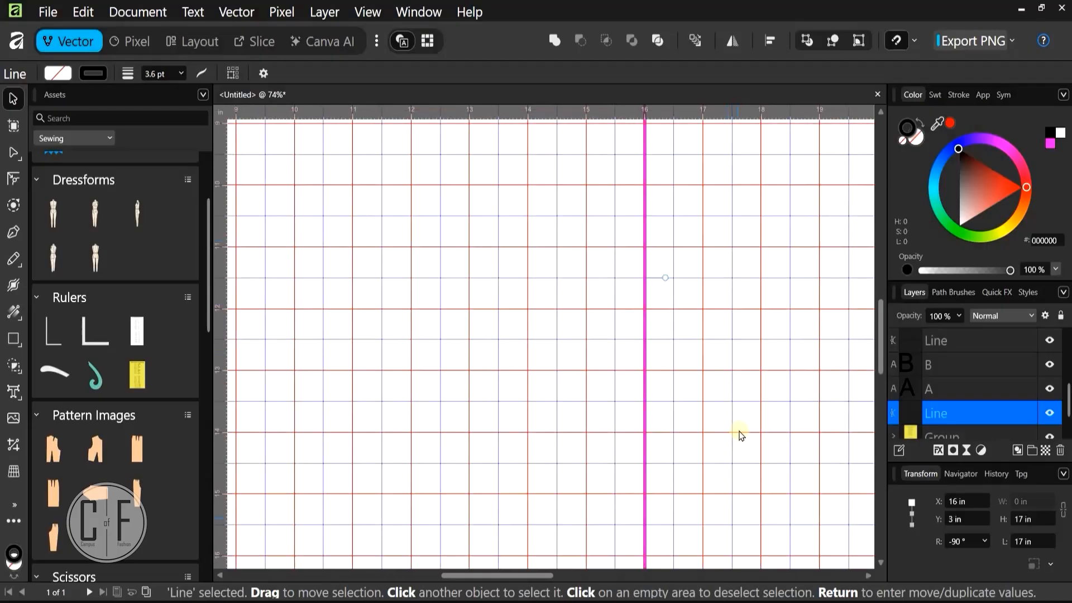
pyautogui.scroll(8, 662, 352)
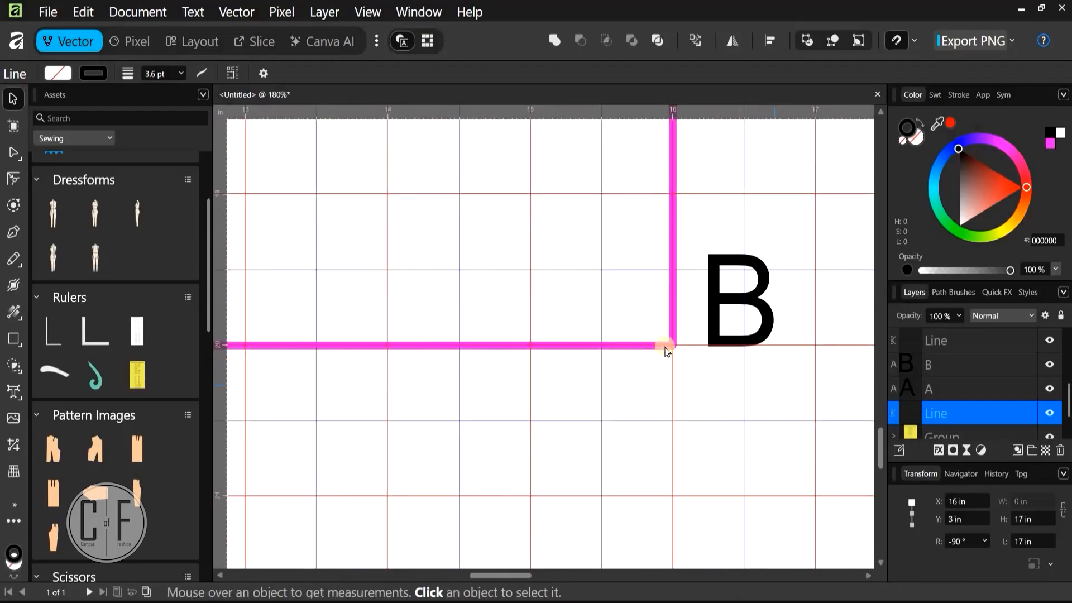
pyautogui.hscroll(-4, 677, 424)
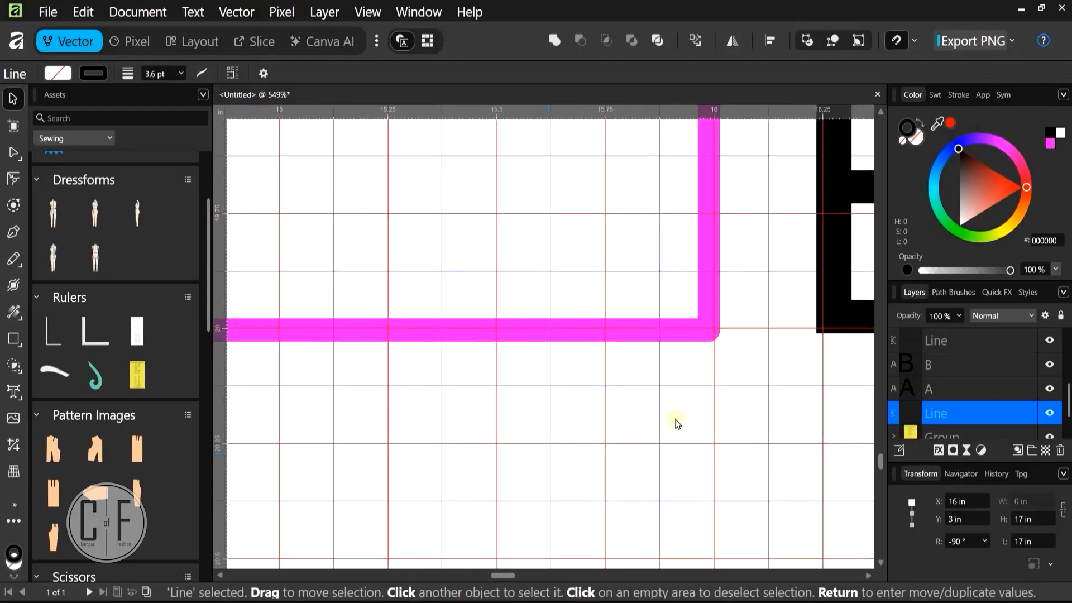
pyautogui.scroll(-3, 676, 422)
pyautogui.scroll(-3, 627, 440)
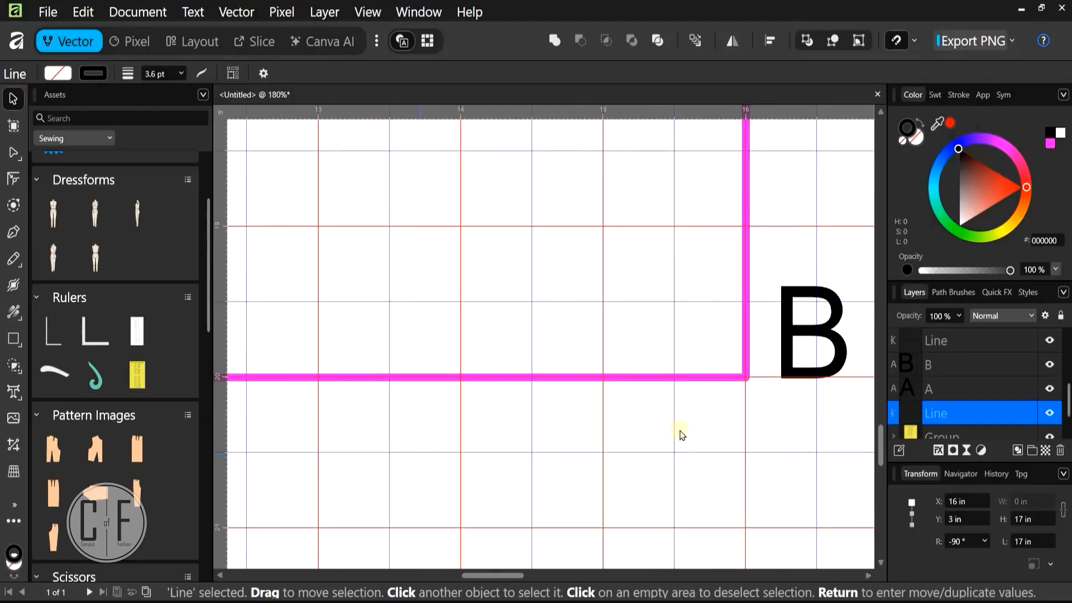
pyautogui.hscroll(-5, 615, 427)
pyautogui.scroll(-1, 542, 381)
# Select the horizontal magenta line at point B, follow it to its far end, and deselect it
pyautogui.click(541, 379)
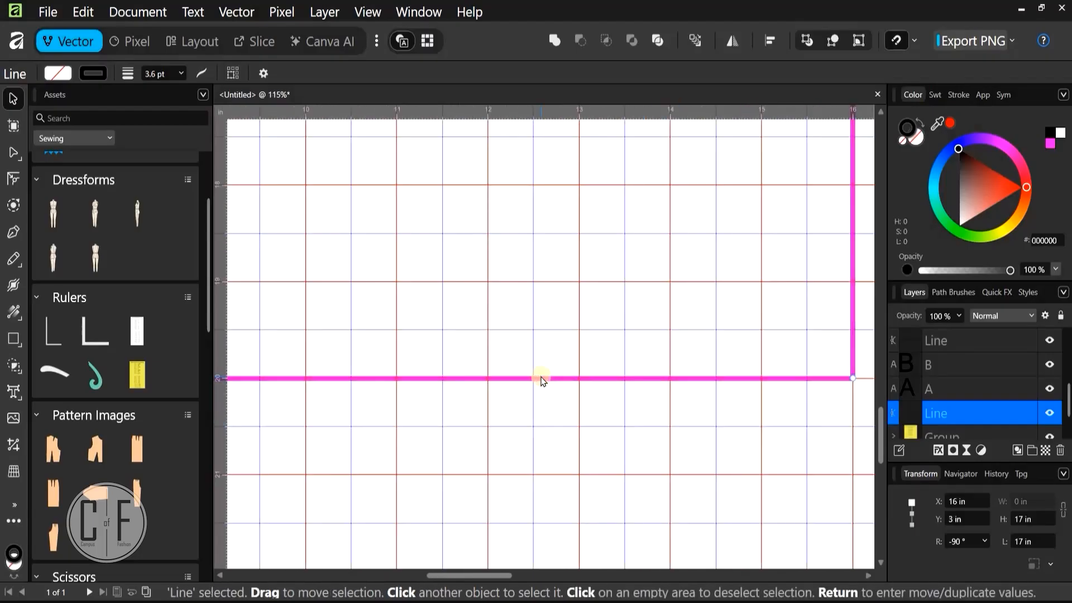
pyautogui.click(541, 378)
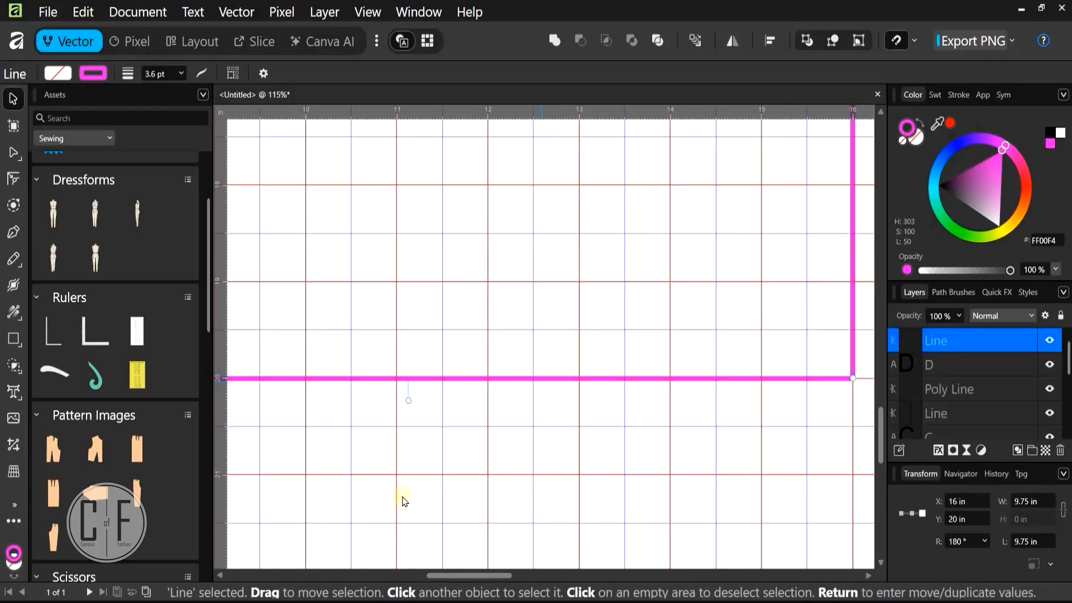
pyautogui.scroll(-2, 610, 467)
pyautogui.hscroll(-5, 504, 398)
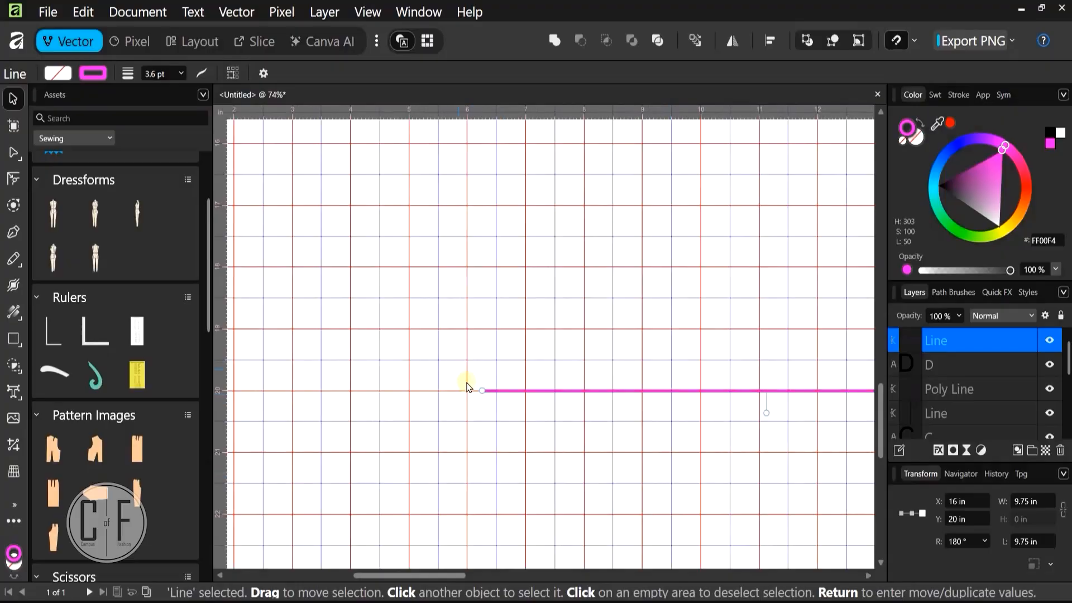
pyautogui.click(475, 366)
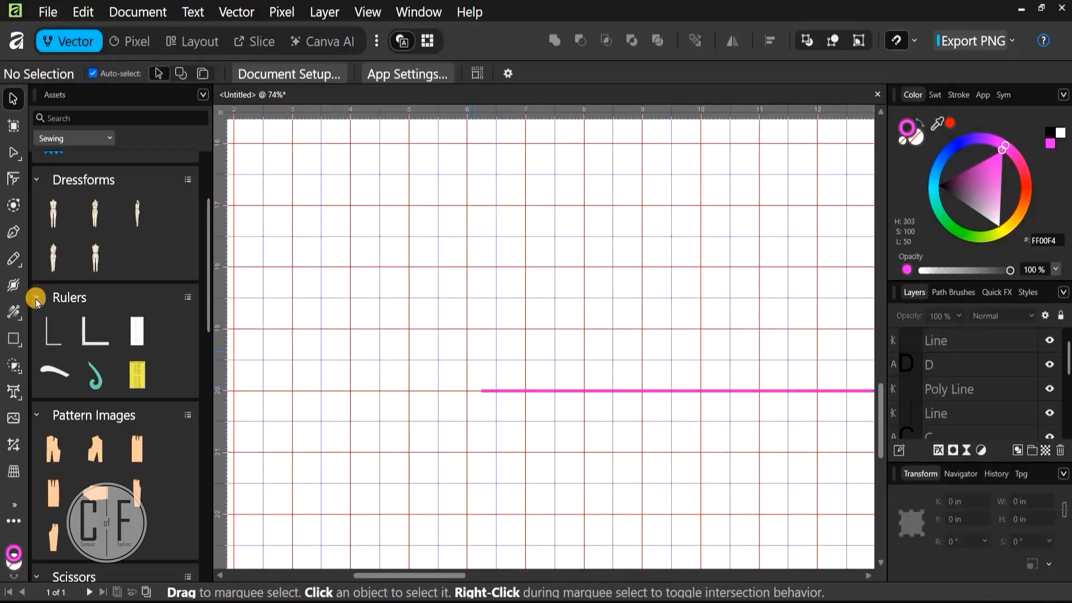
# Add the art text letter E, about 0.9 in high, just beyond the free end of the horizontal magenta line
pyautogui.click(11, 393)
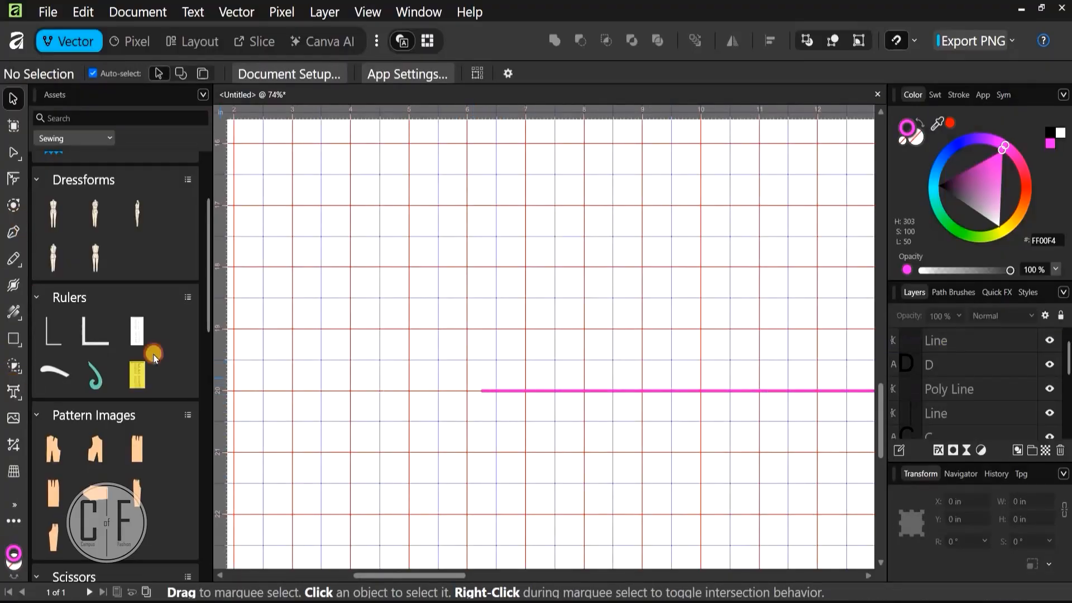
pyautogui.moveTo(433, 336); pyautogui.dragTo(470, 399)
pyautogui.write('E')
pyautogui.press('Escape')
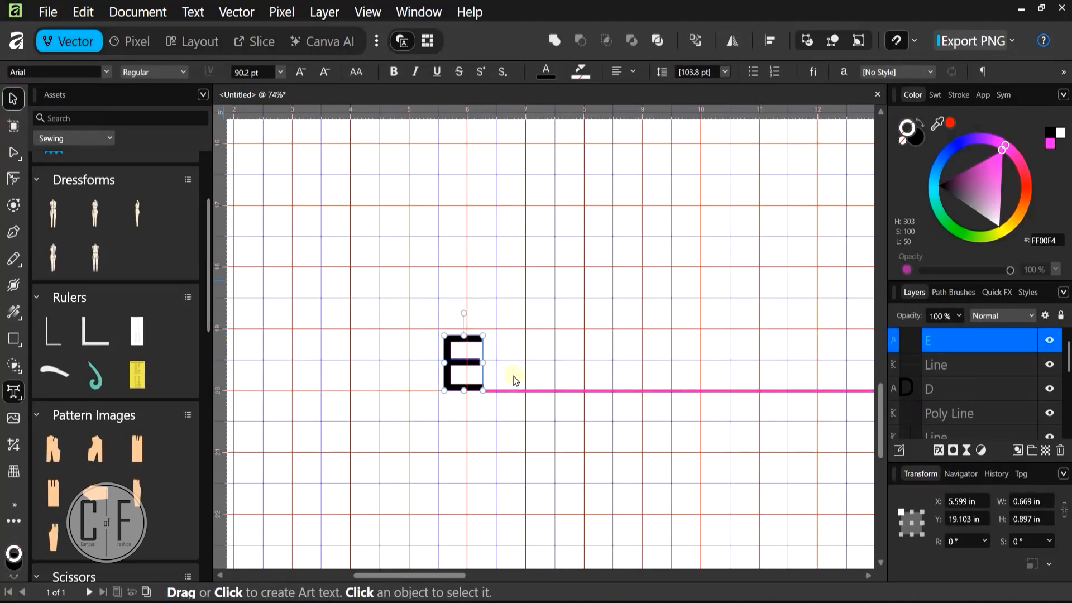
pyautogui.scroll(5, 503, 385)
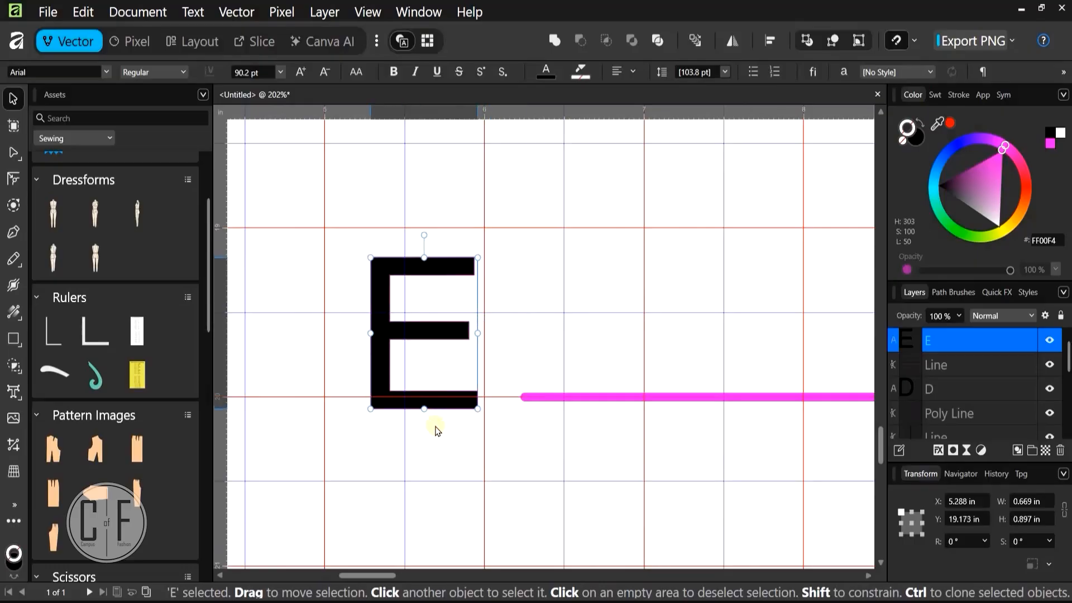
# Draw a vertical line about 0.75 in long with the Pen tool, upward from the horizontal line's endpoint at point E
pyautogui.scroll(-10, 438, 431)
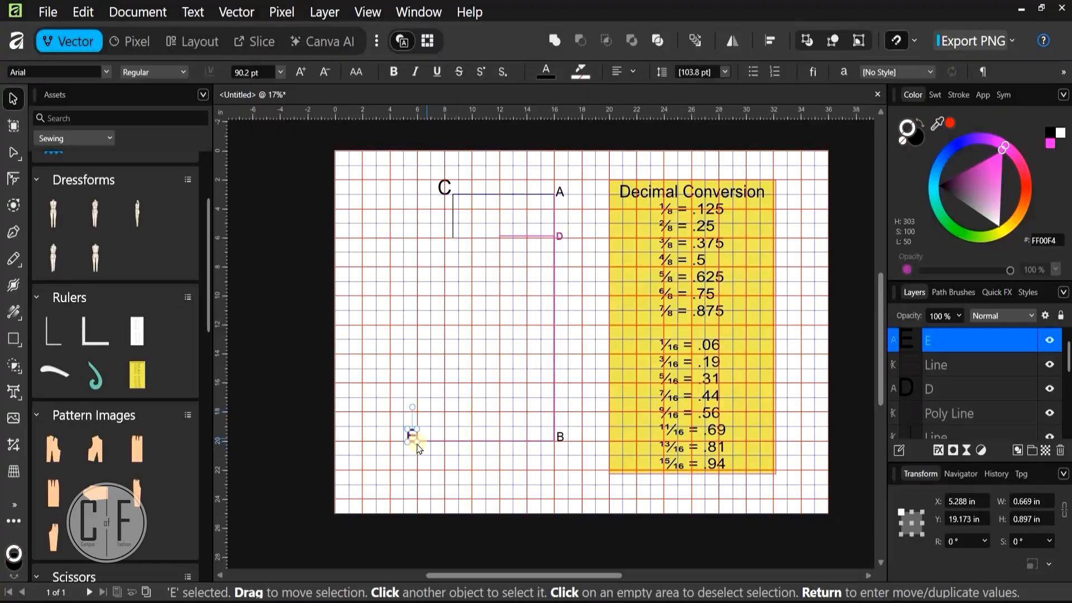
pyautogui.scroll(2, 425, 439)
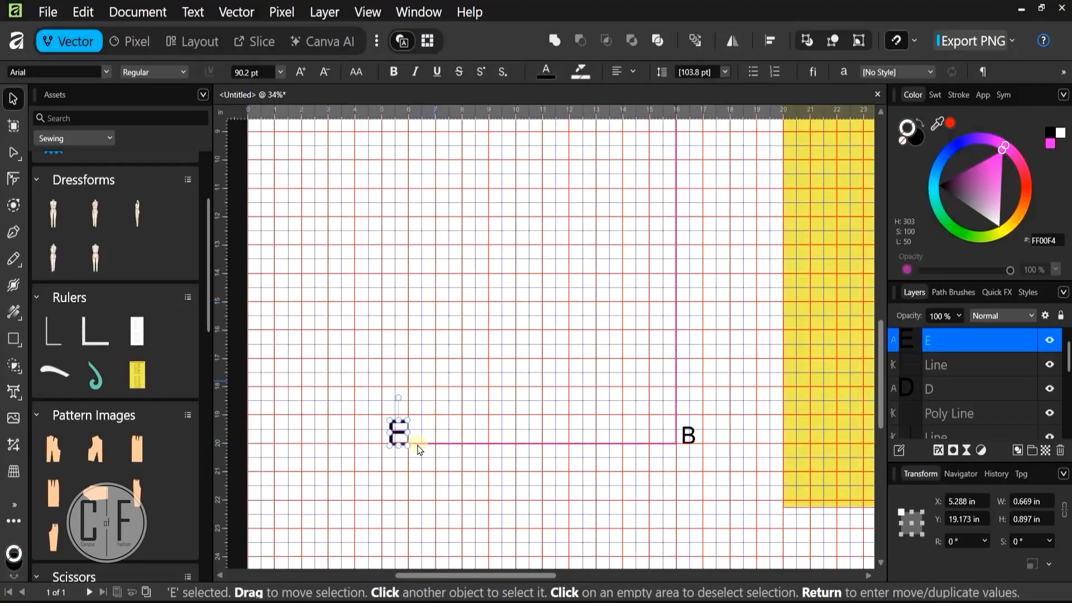
pyautogui.scroll(3, 411, 444)
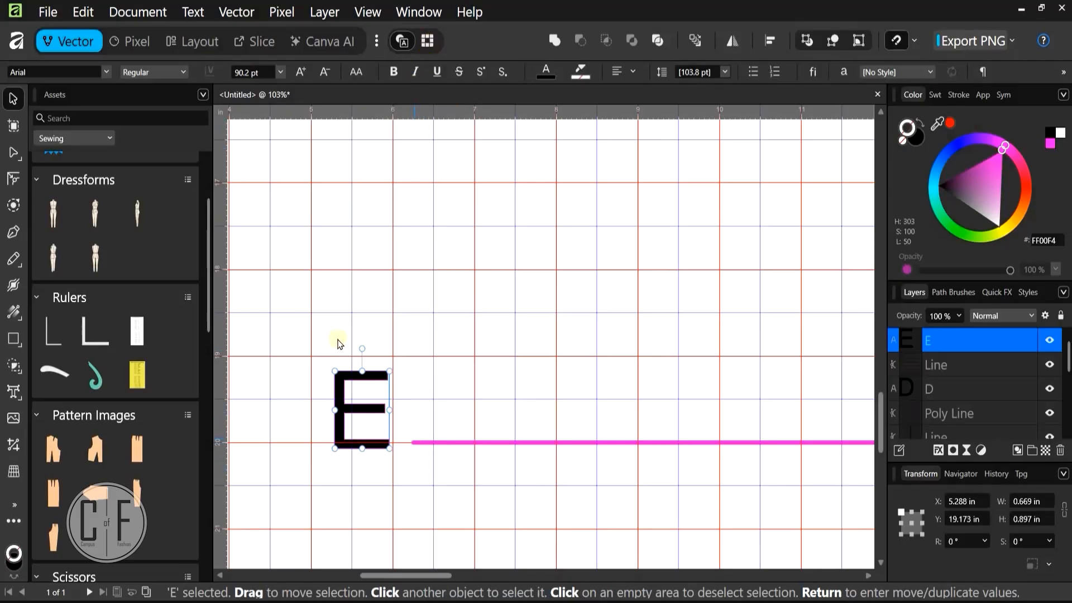
pyautogui.click(14, 232)
pyautogui.keyDown('ctrl'); pyautogui.scroll(5, 439, 473); pyautogui.keyUp('ctrl')
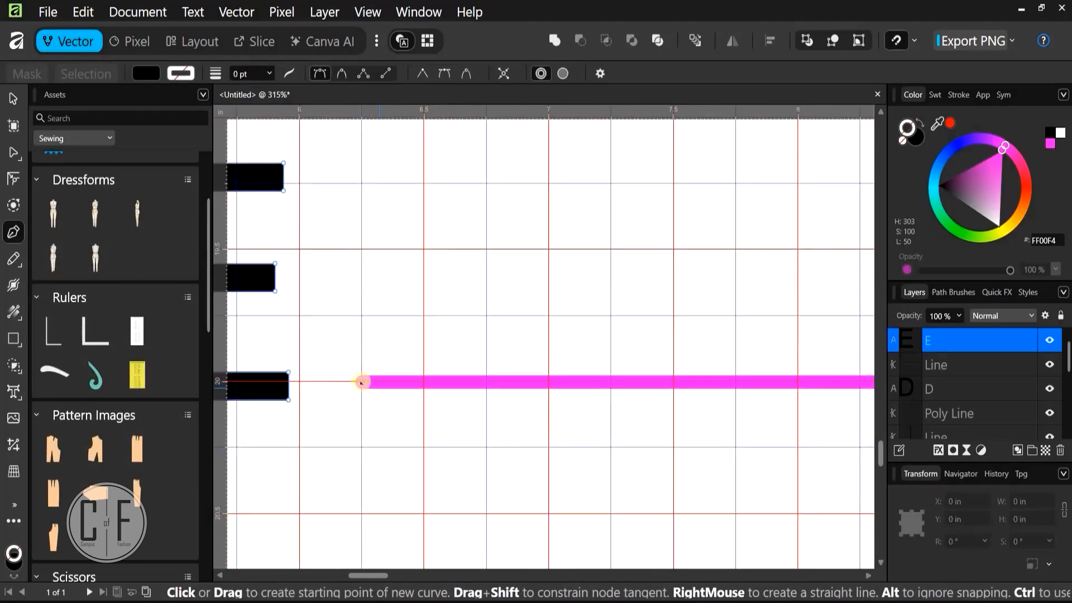
pyautogui.moveTo(362, 382); pyautogui.dragTo(371, 292)
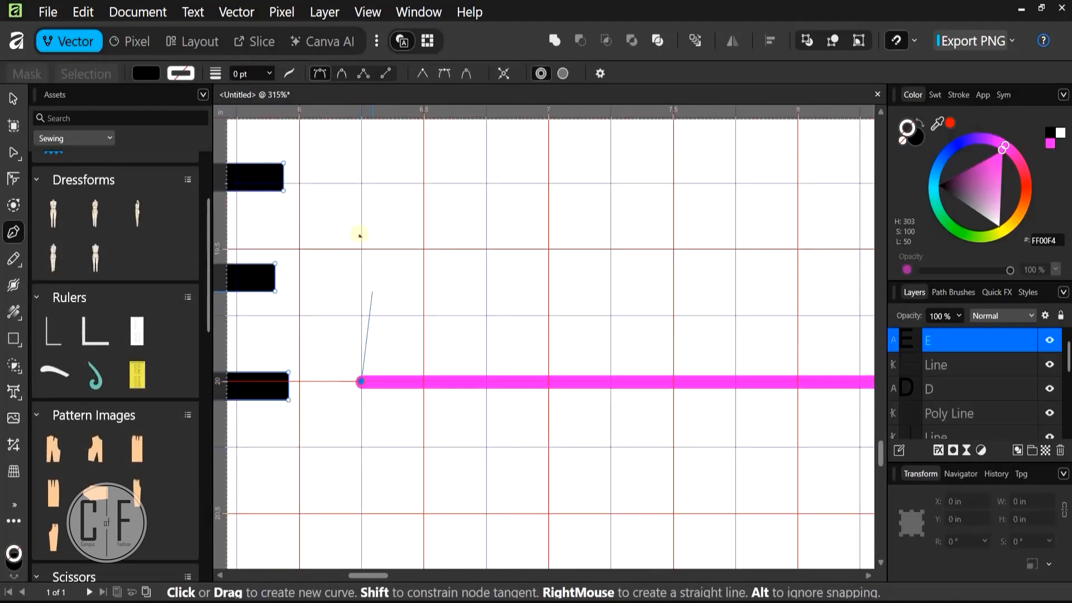
pyautogui.click(362, 185)
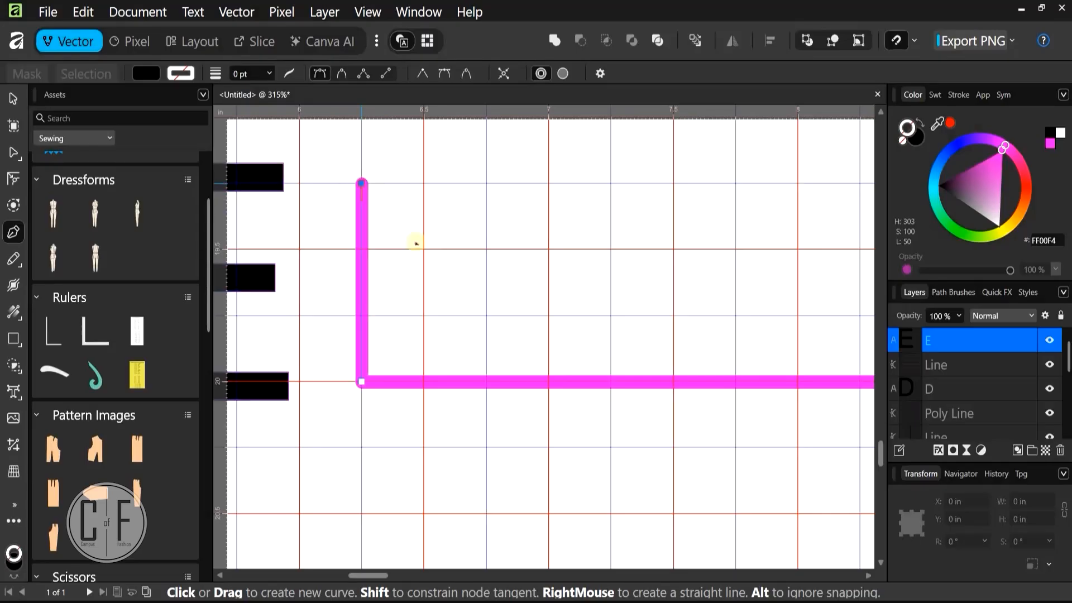
pyautogui.click(12, 97)
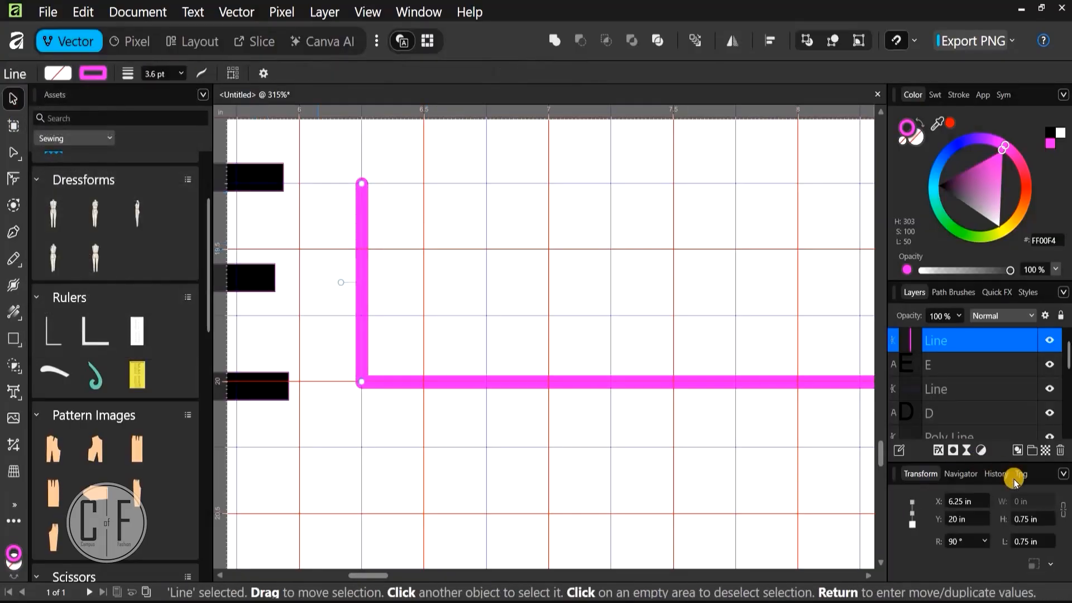
# Set the height of the vertical line at point E to 11 in
pyautogui.click(1036, 520)
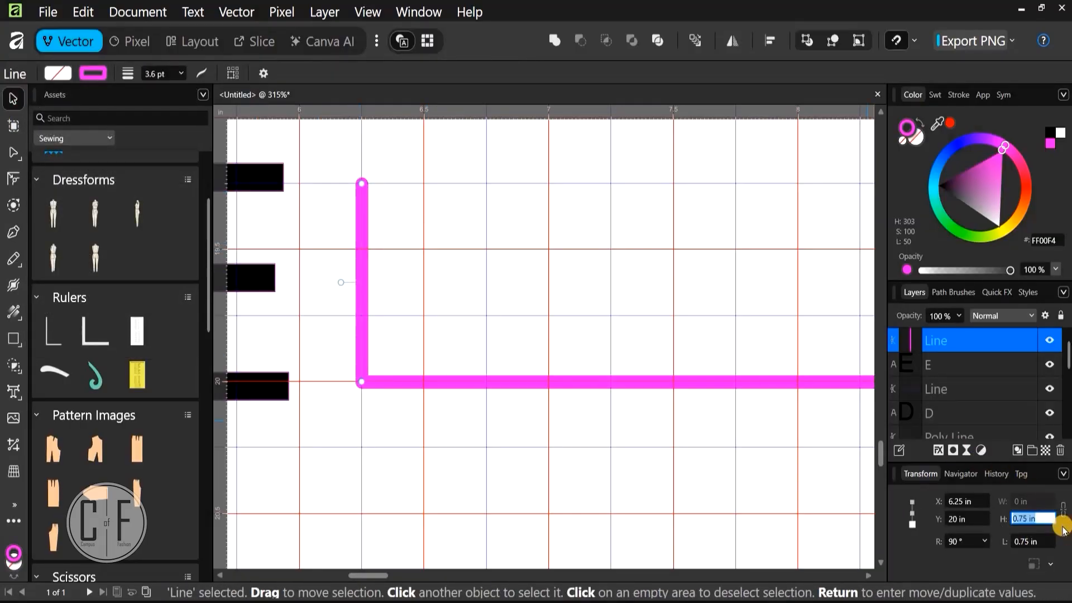
pyautogui.write('11')
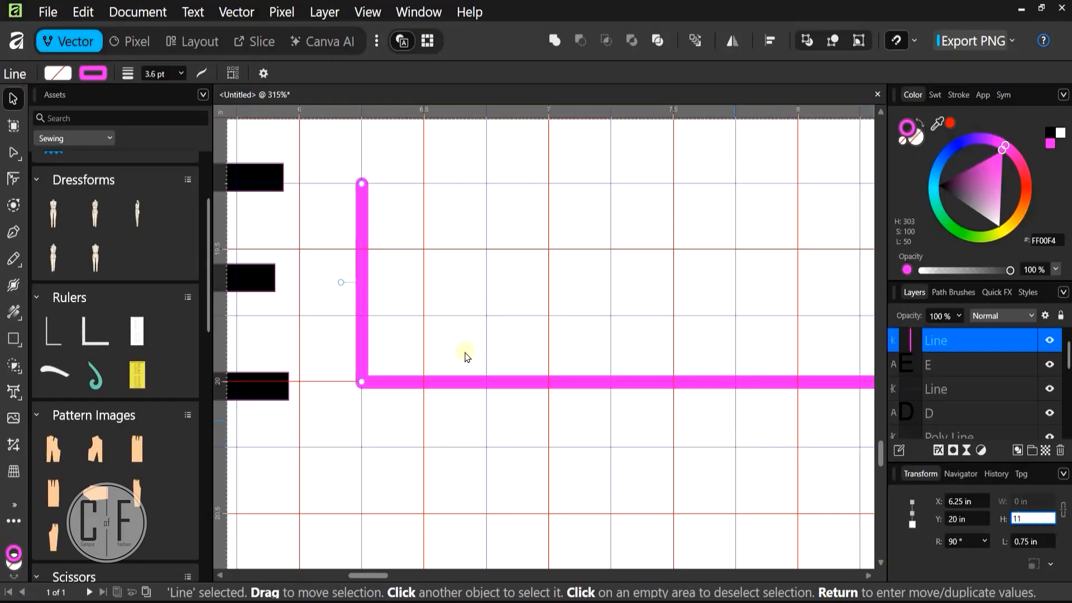
pyautogui.press('Return')
pyautogui.scroll(-8, 302, 383)
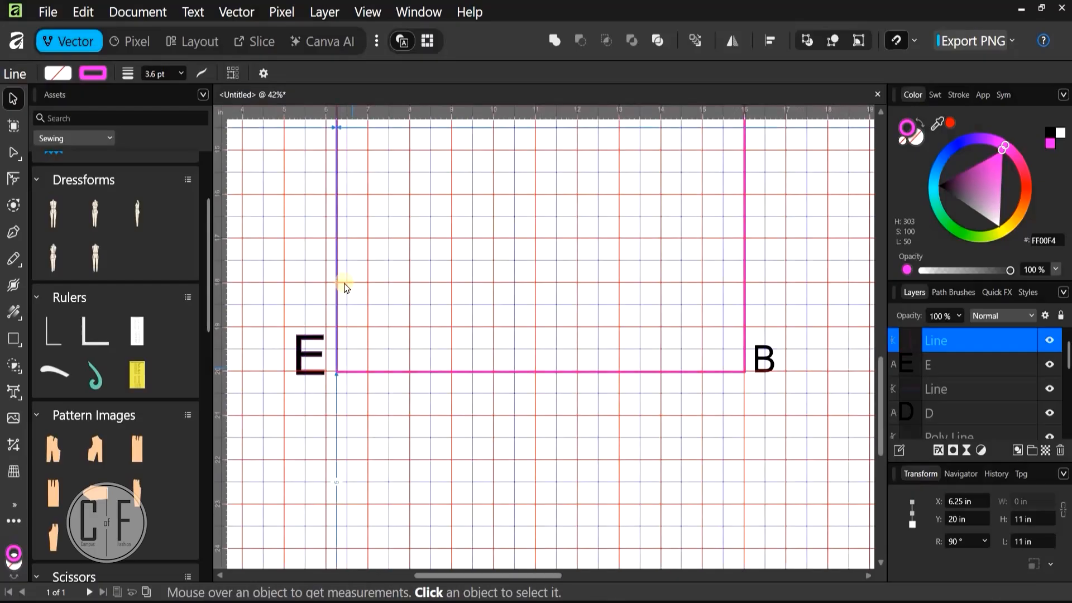
pyautogui.scroll(-2, 346, 287)
pyautogui.moveTo(340, 266); pyautogui.dragTo(424, 377)
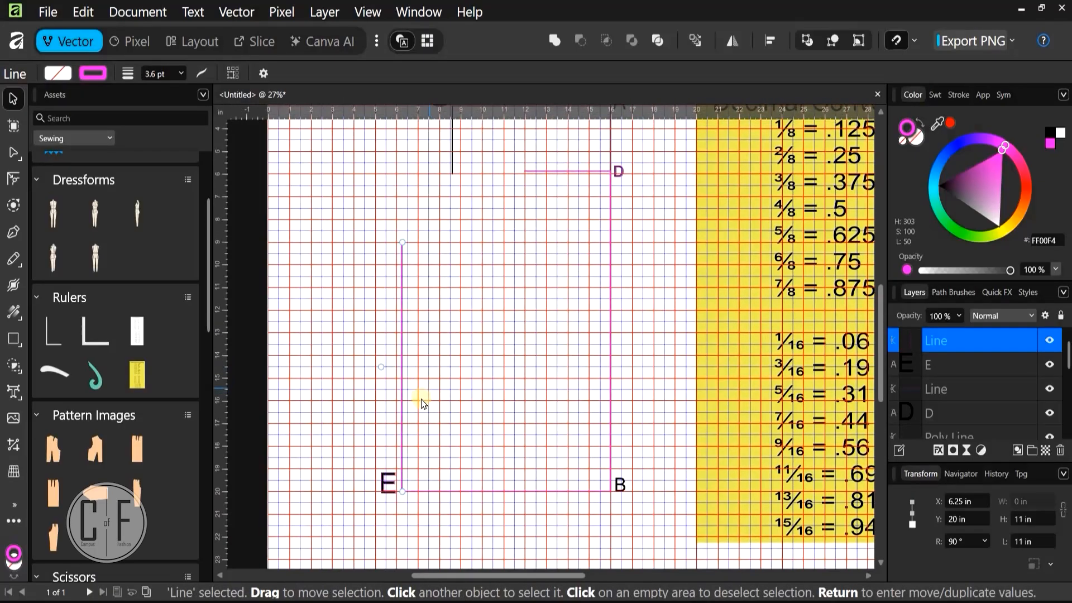
# Change the stroke of the vertical line at point E and the horizontal line between E and B to black
pyautogui.scroll(2, 422, 406)
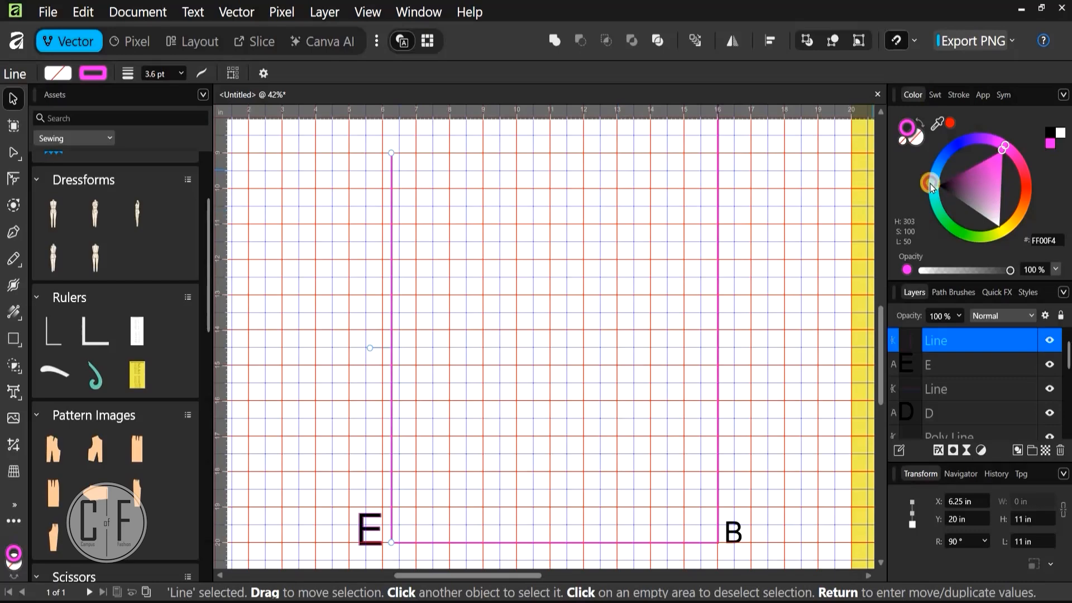
pyautogui.moveTo(954, 183); pyautogui.dragTo(938, 185)
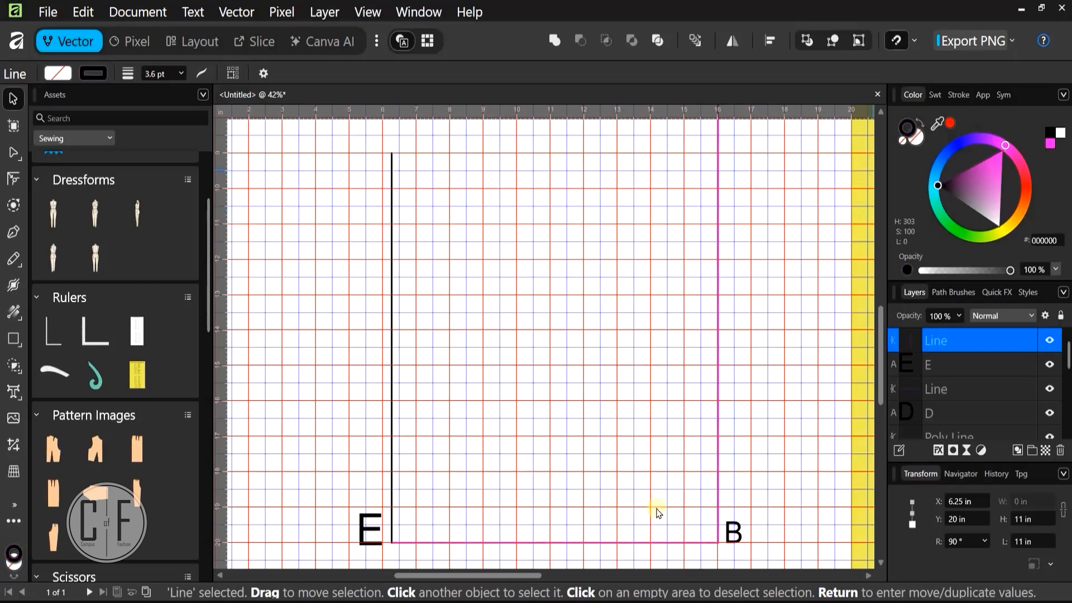
pyautogui.click(651, 541)
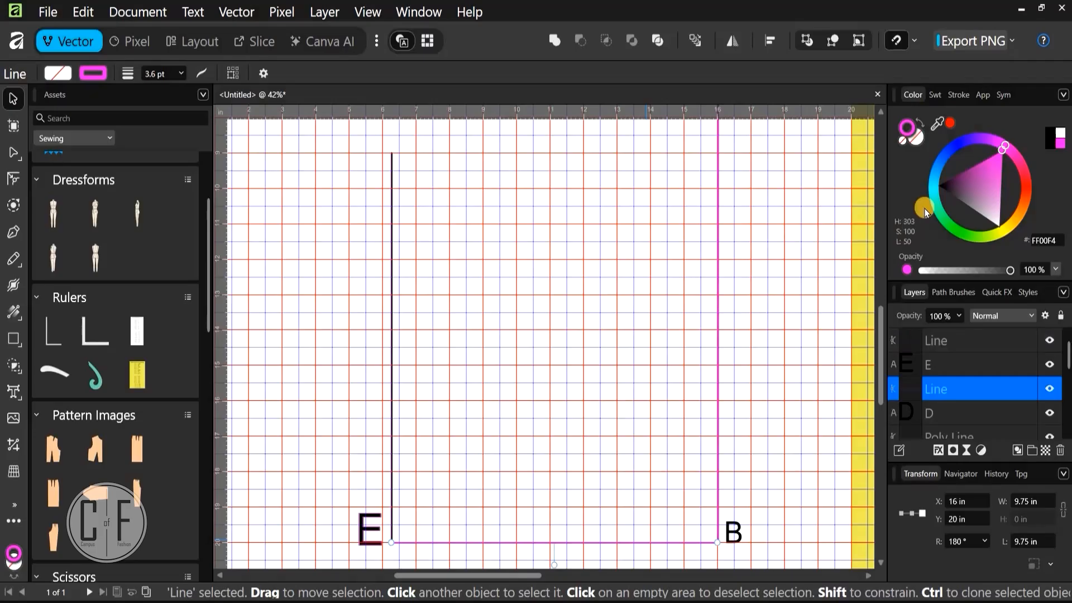
pyautogui.click(947, 185)
pyautogui.moveTo(632, 245); pyautogui.dragTo(655, 399)
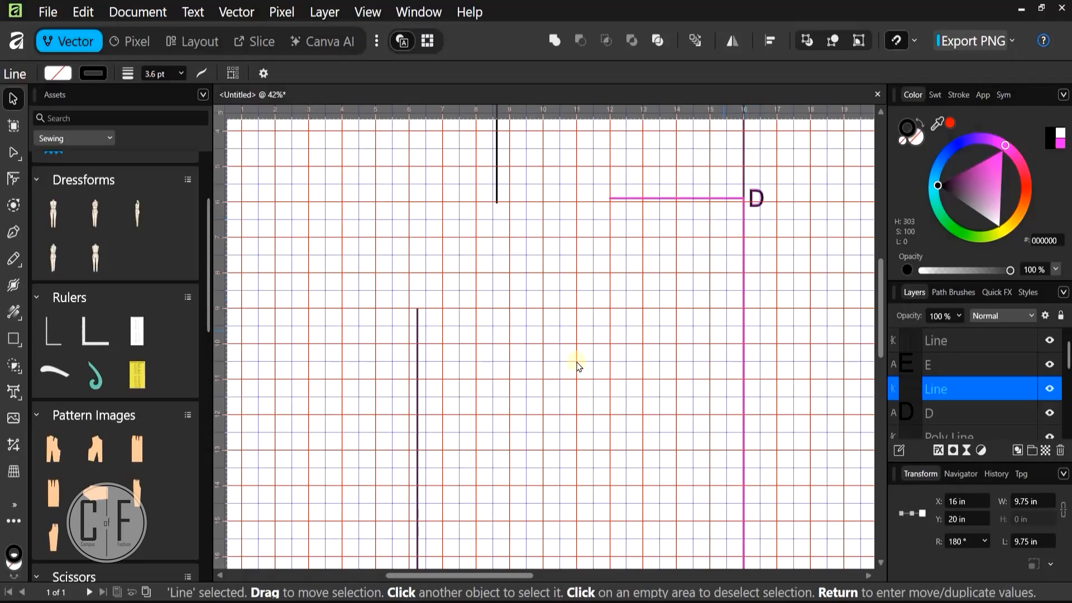
pyautogui.scroll(-1, 523, 334)
pyautogui.scroll(-2, 522, 334)
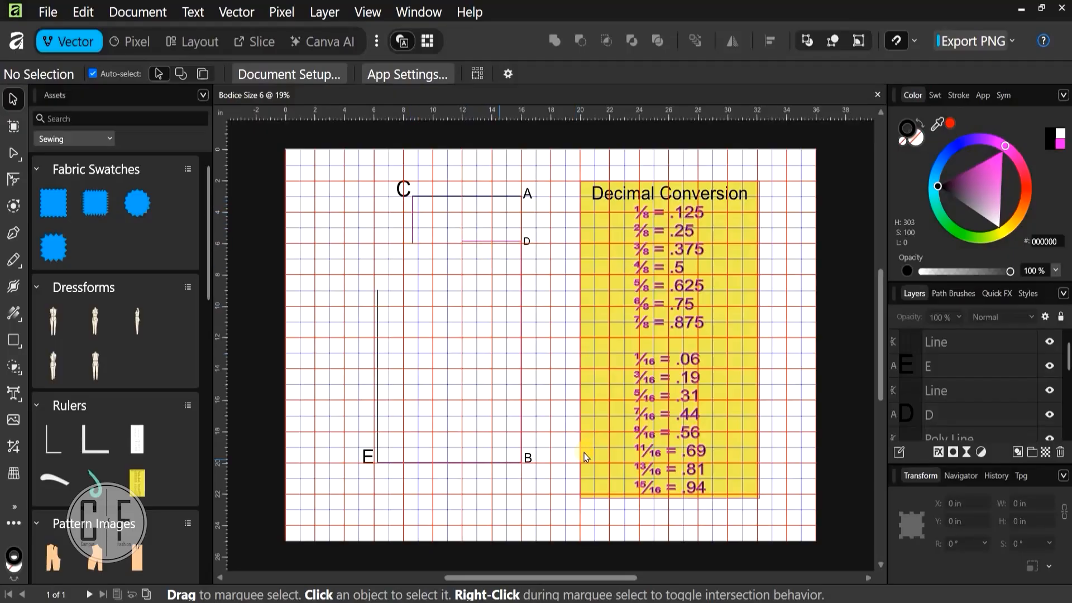
# Draw a vertical line about 1.5 in long with the Pen tool, upward from the baseline 2 in to the right of point B
pyautogui.scroll(5, 553, 475)
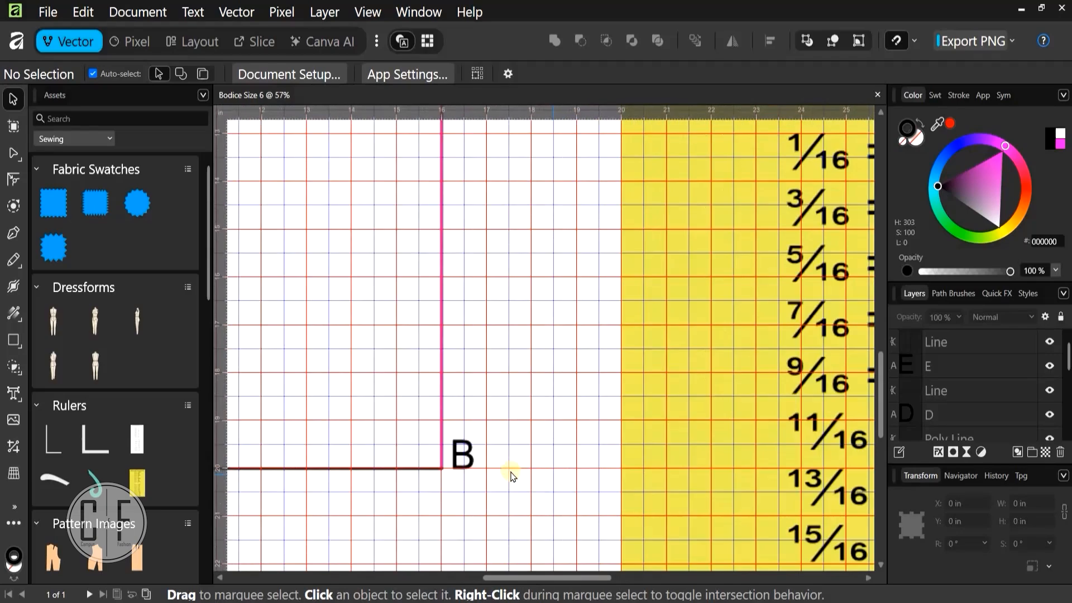
pyautogui.scroll(5, 513, 475)
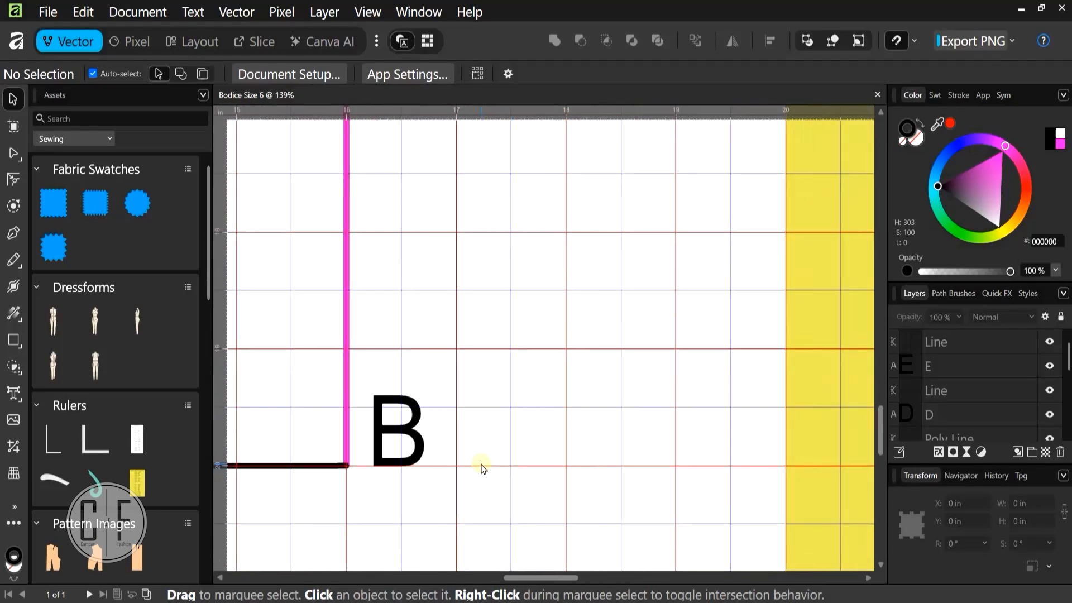
pyautogui.scroll(2, 483, 469)
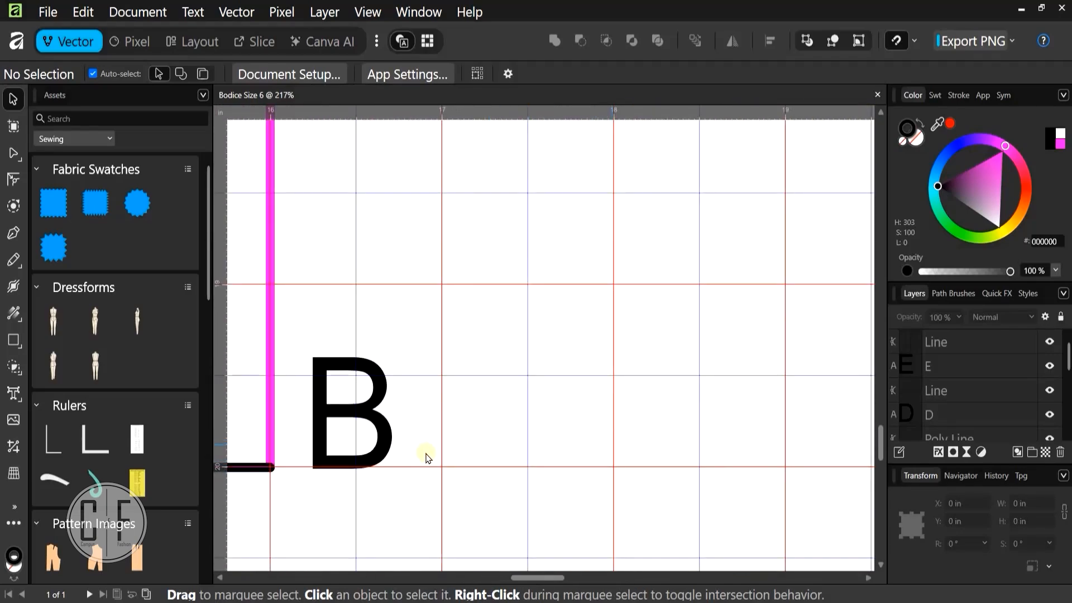
pyautogui.scroll(-1, 426, 458)
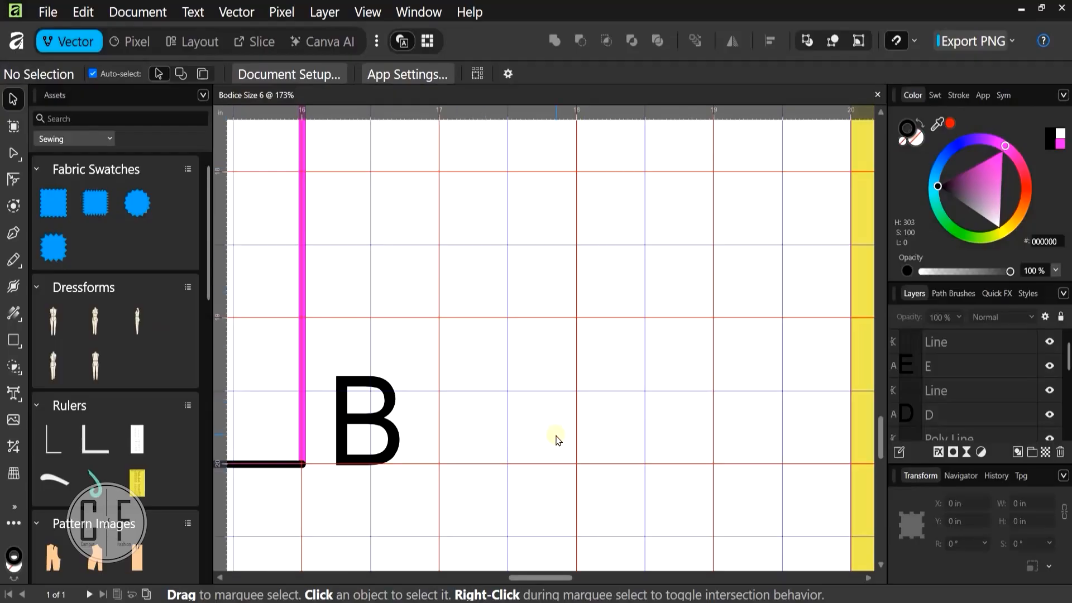
pyautogui.click(12, 230)
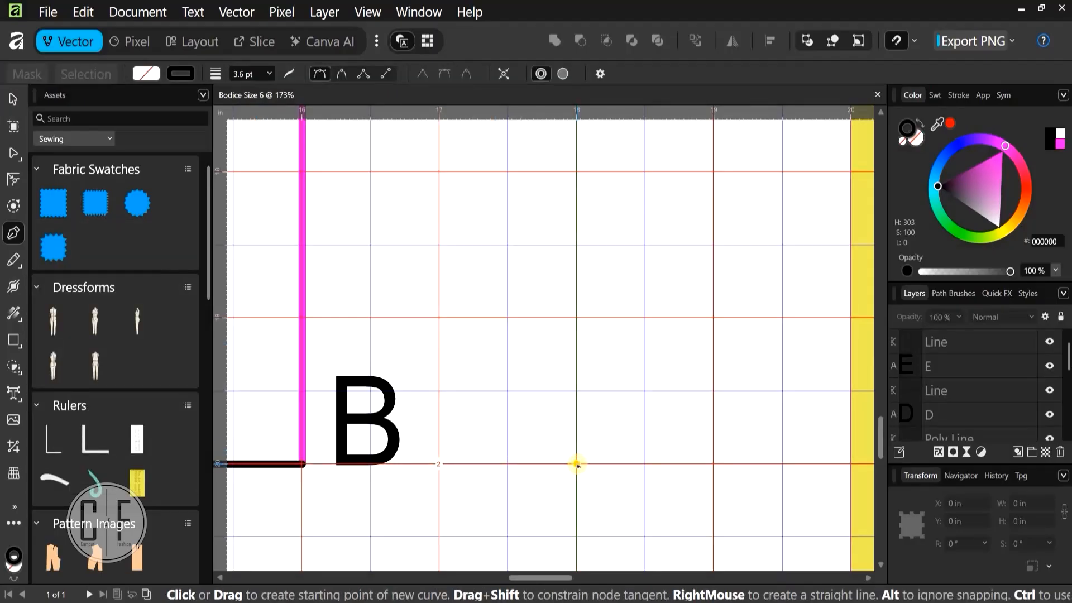
pyautogui.click(576, 464)
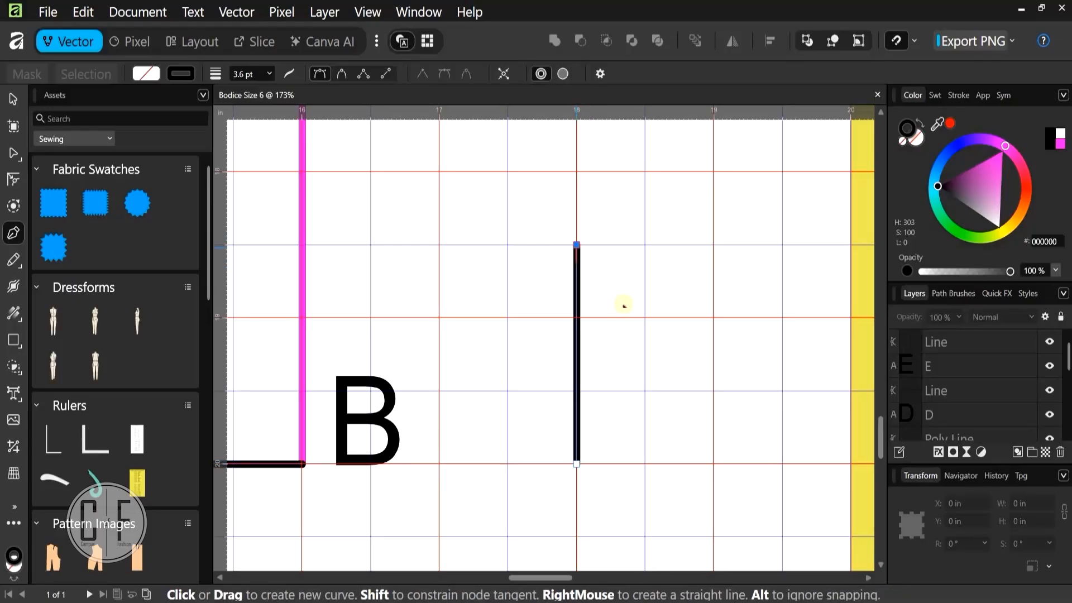
pyautogui.press('Escape')
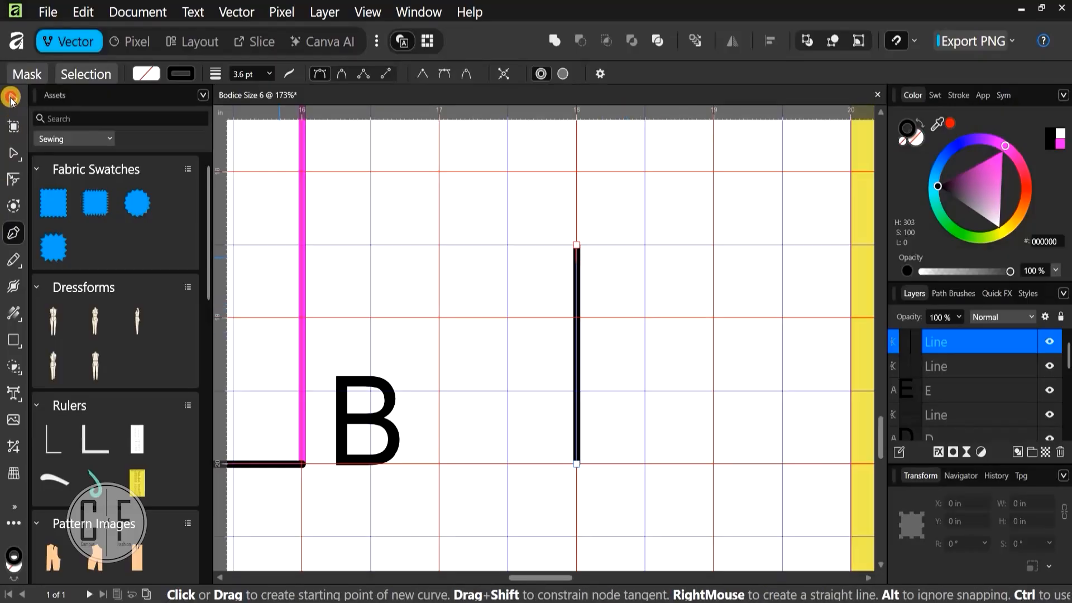
# Set the height of the new vertical line beside point B to 17.19 in
pyautogui.click(11, 98)
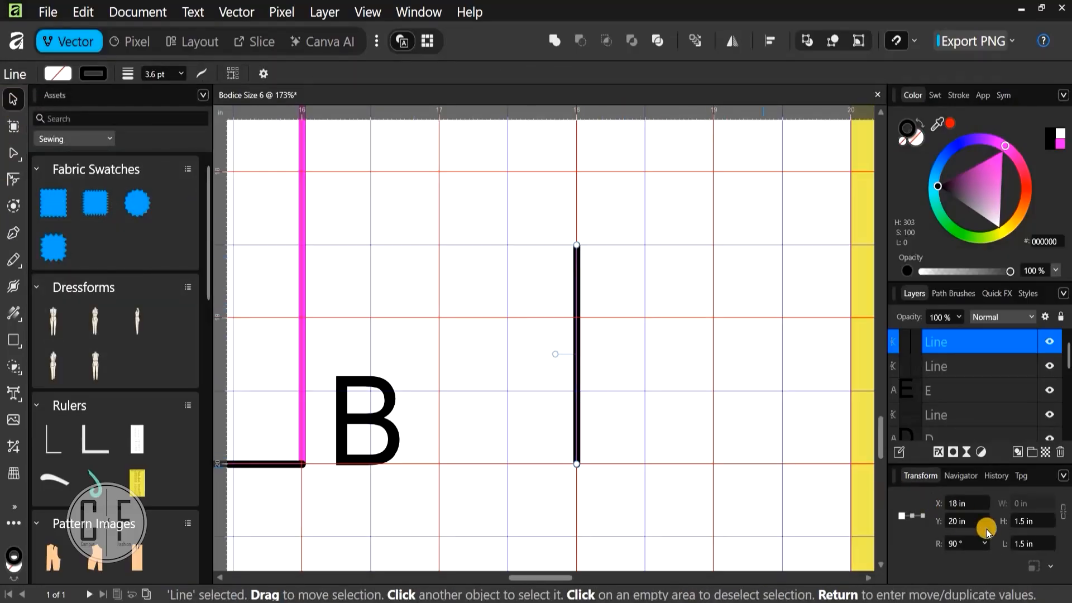
pyautogui.click(1030, 521)
pyautogui.write('17.1')
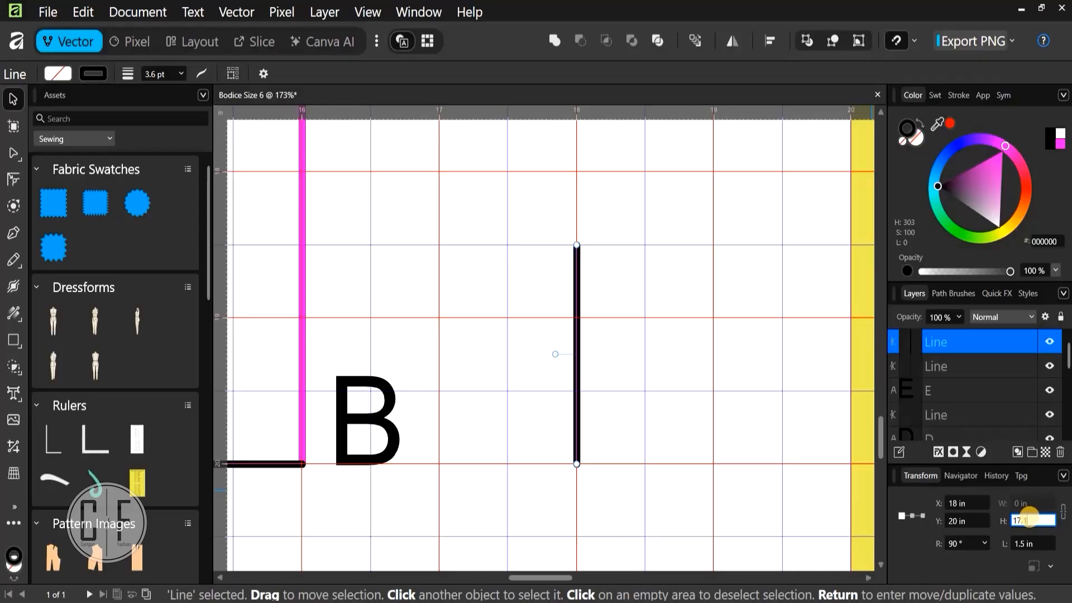
pyautogui.write('9')
pyautogui.press('Return')
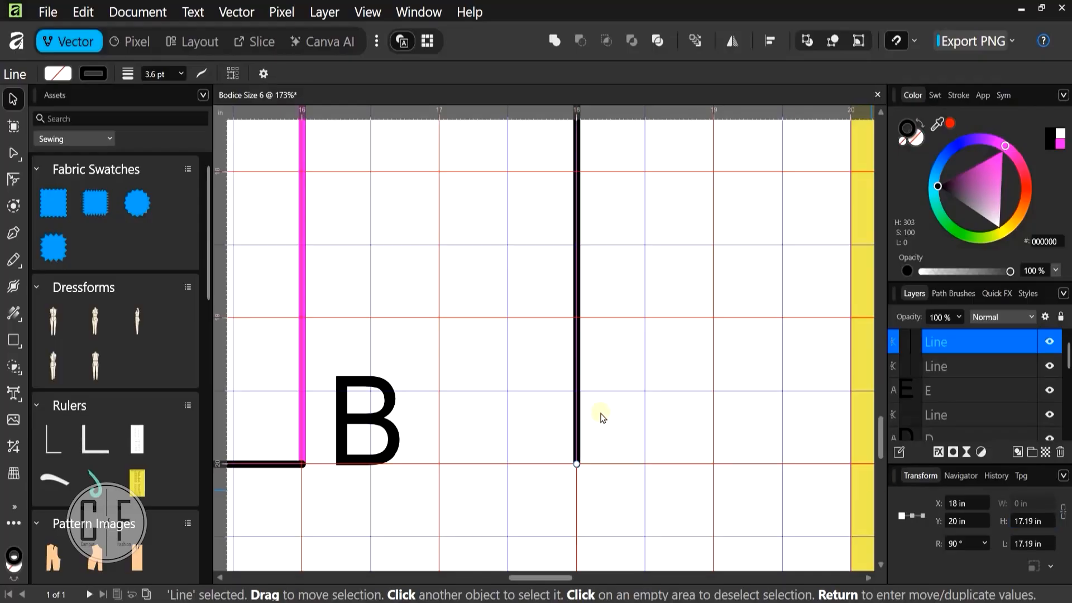
# Nudge the 17.19 in vertical line horizontally to X 16 in so its lower end sits at point B
pyautogui.scroll(-3, 575, 420)
pyautogui.scroll(-5, 576, 420)
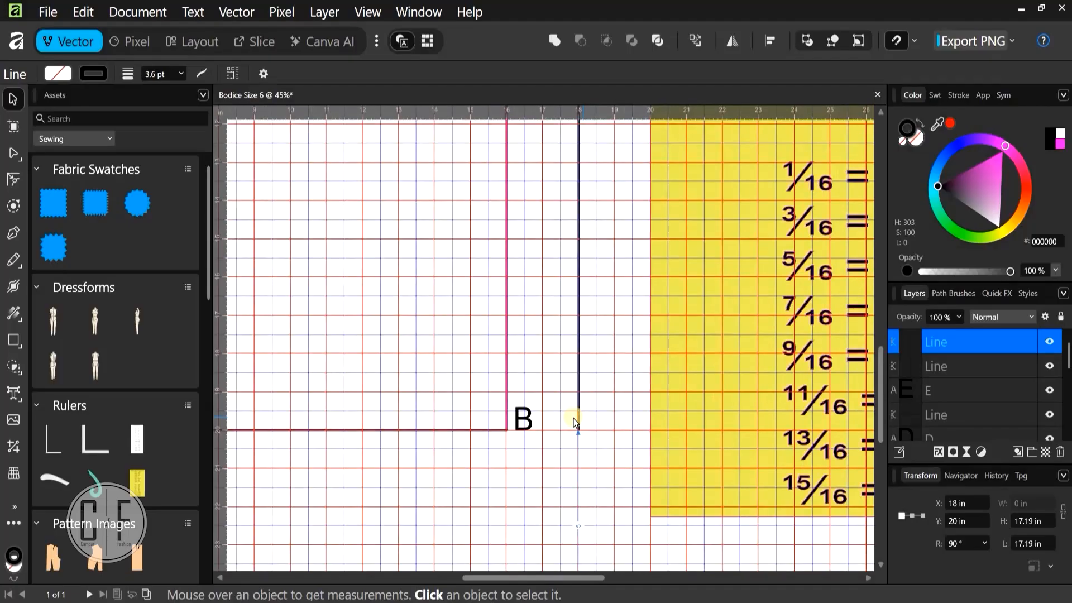
pyautogui.scroll(-1, 560, 323)
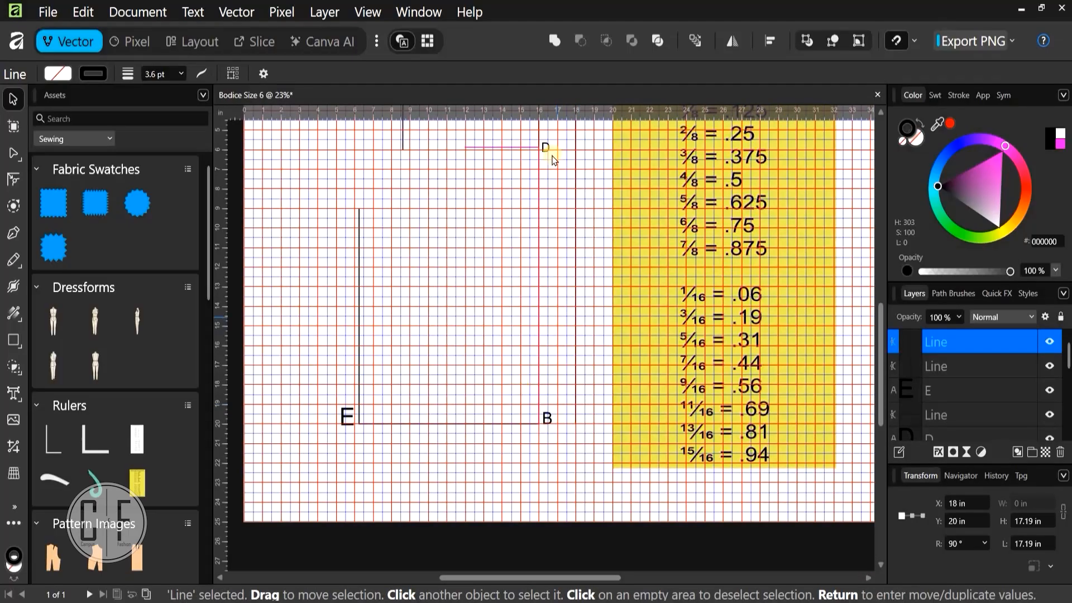
pyautogui.scroll(2, 547, 148)
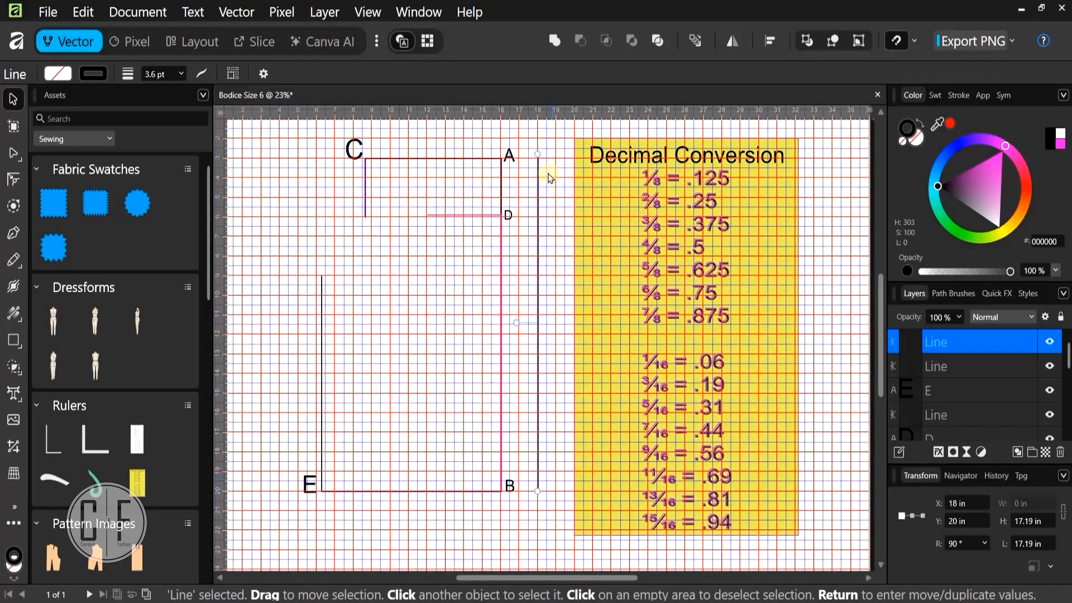
pyautogui.scroll(6, 508, 509)
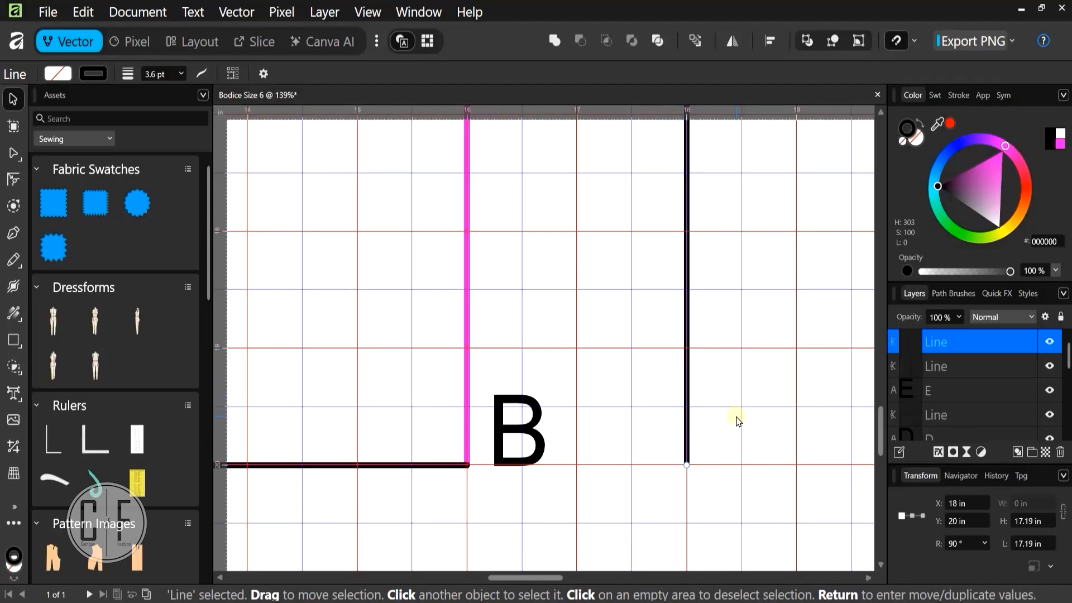
pyautogui.press('Left')
pyautogui.press('Left')
pyautogui.press('Left')
pyautogui.press('Left')
pyautogui.press('Left')
pyautogui.press('Left')
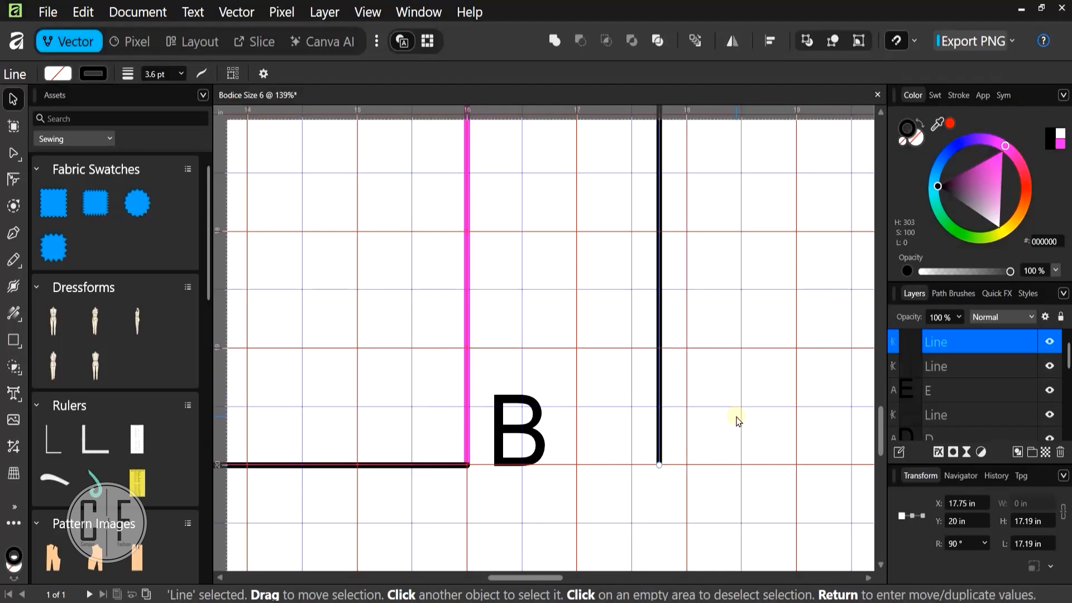
pyautogui.press('Left')
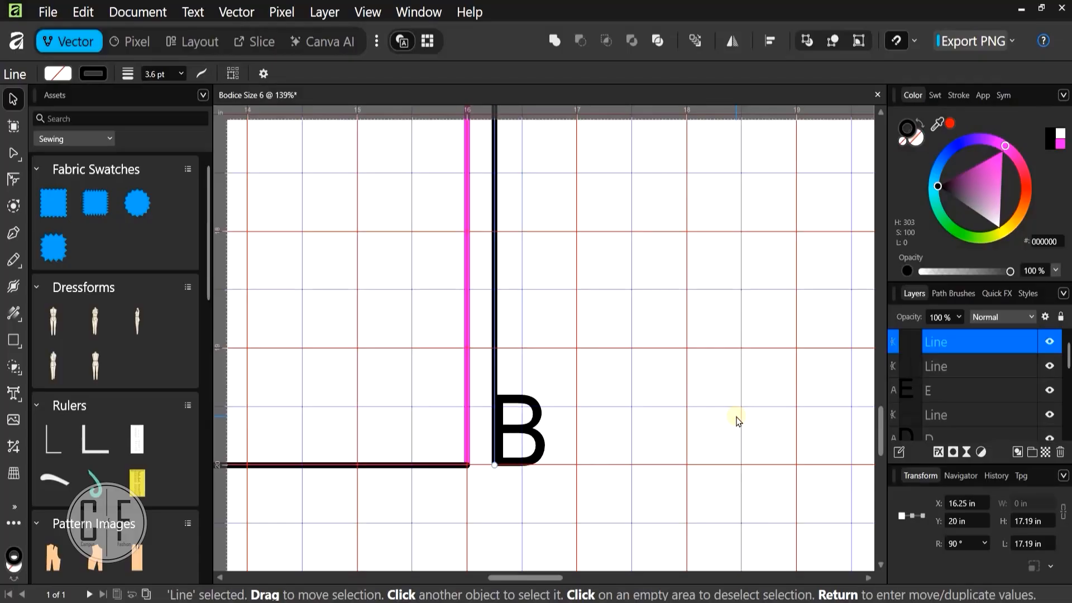
pyautogui.press('Left')
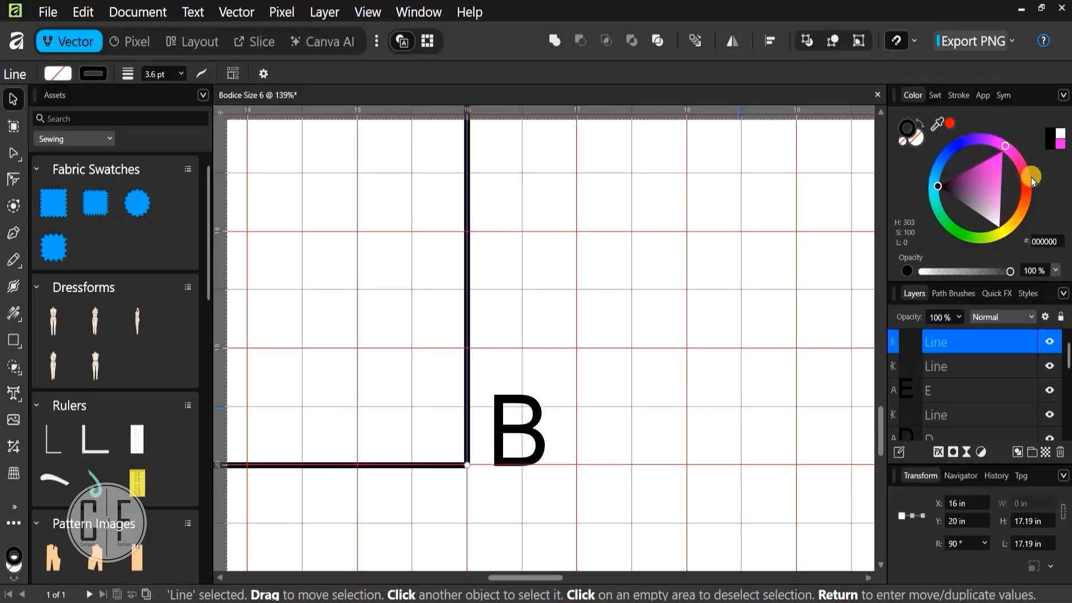
# Change the 17.19 in line's stroke to blue (1100FF) and check its ends against points A and B
pyautogui.click(959, 145)
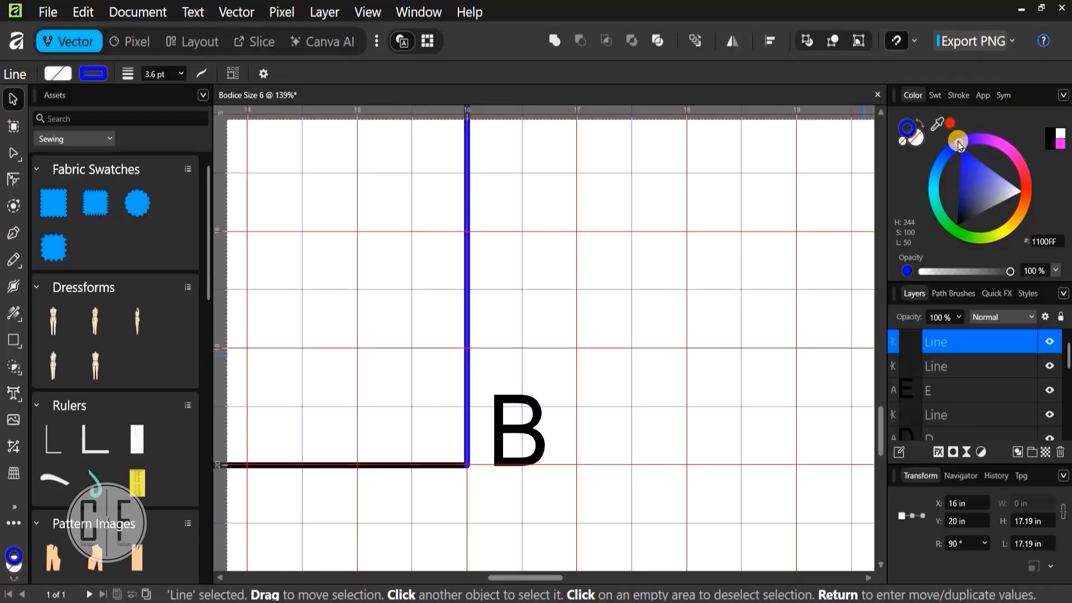
pyautogui.scroll(-5, 623, 383)
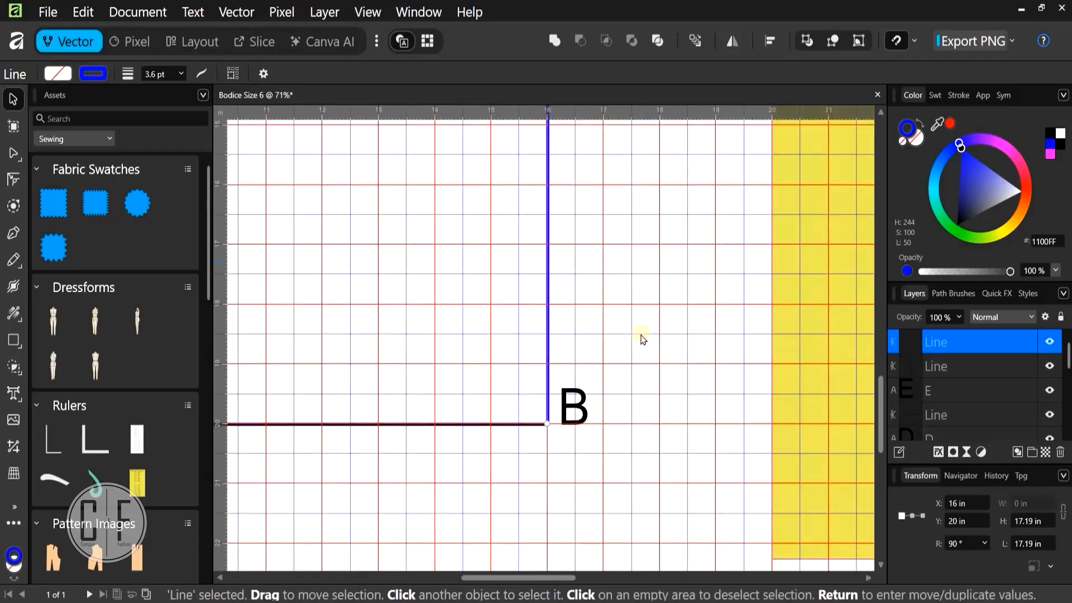
pyautogui.scroll(10, 652, 391)
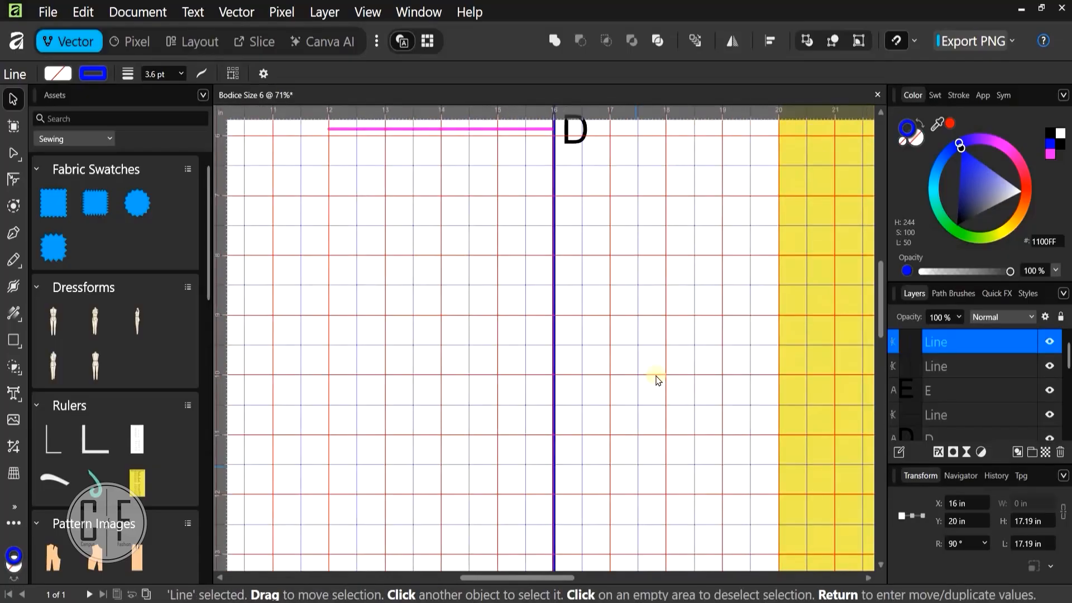
pyautogui.scroll(4, 657, 430)
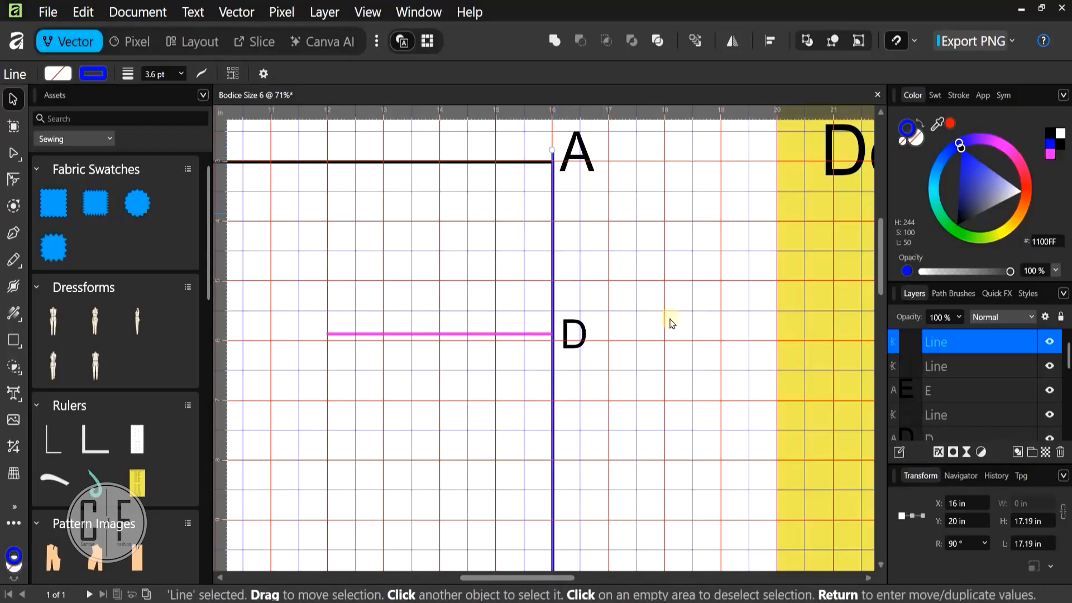
pyautogui.scroll(-6, 670, 196)
pyautogui.scroll(-10, 622, 503)
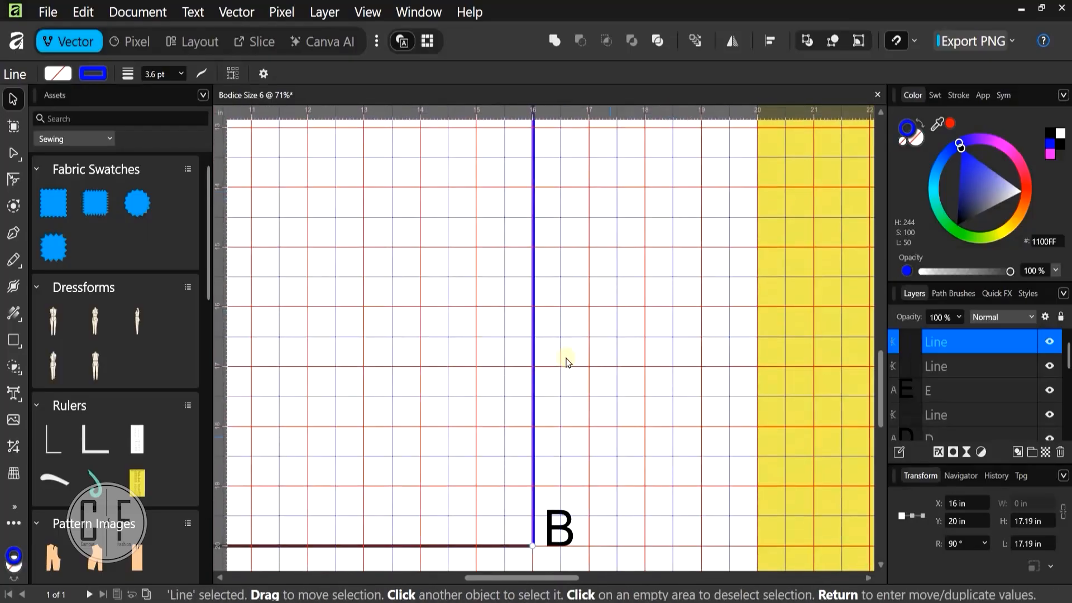
pyautogui.scroll(12, 555, 336)
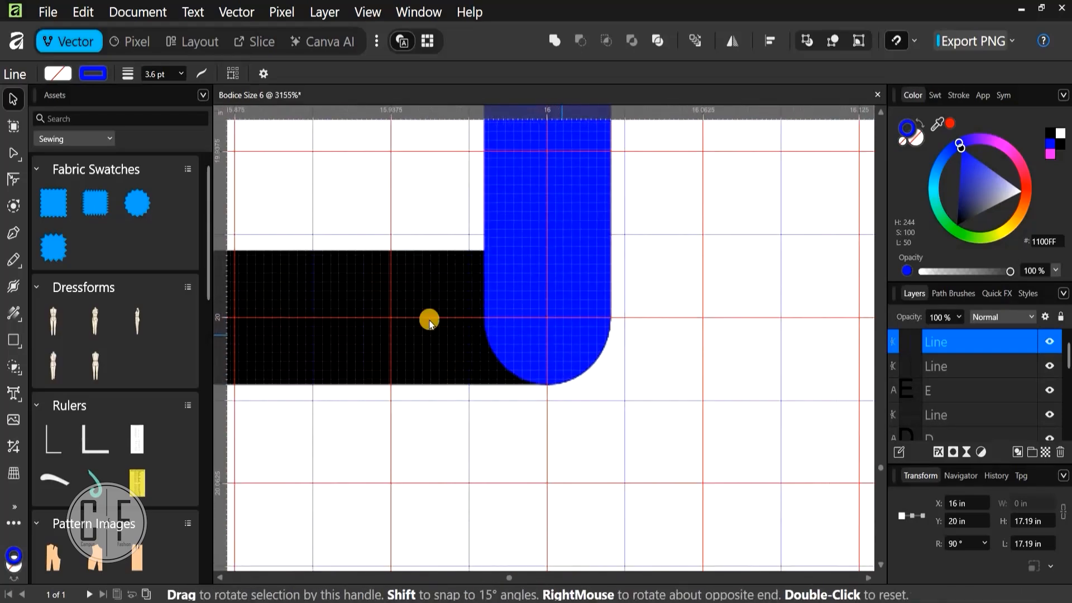
pyautogui.scroll(4, 559, 332)
pyautogui.scroll(-9, 624, 439)
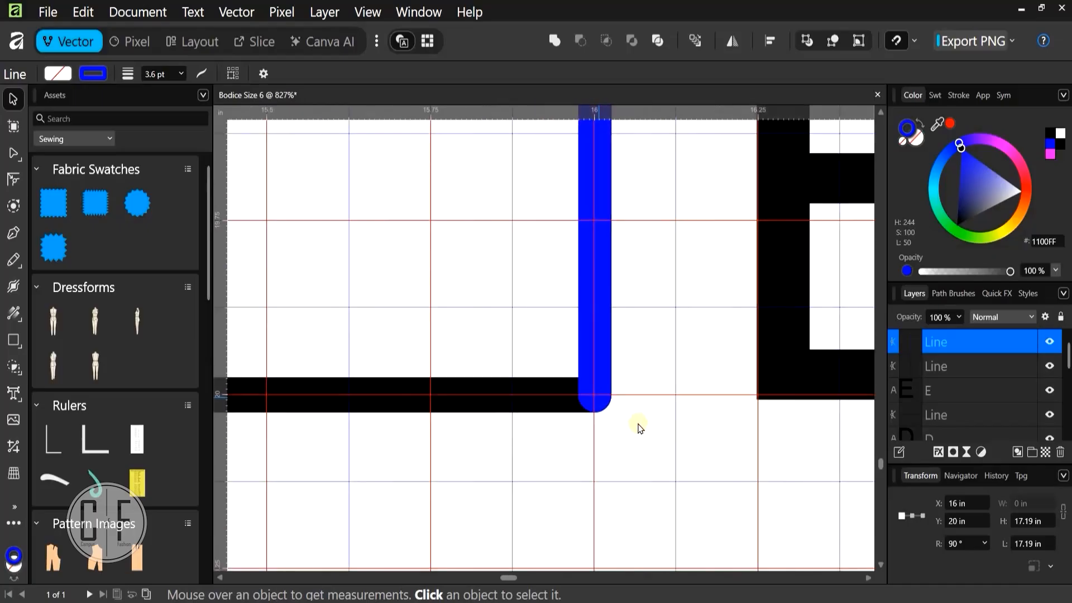
pyautogui.scroll(-2, 631, 391)
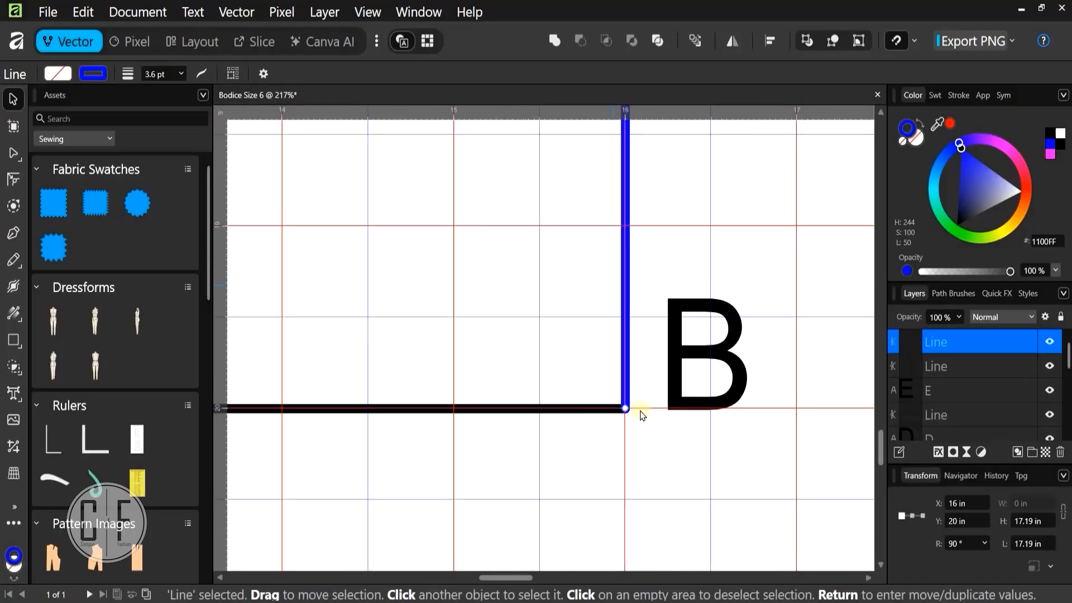
pyautogui.hscroll(3, 545, 425)
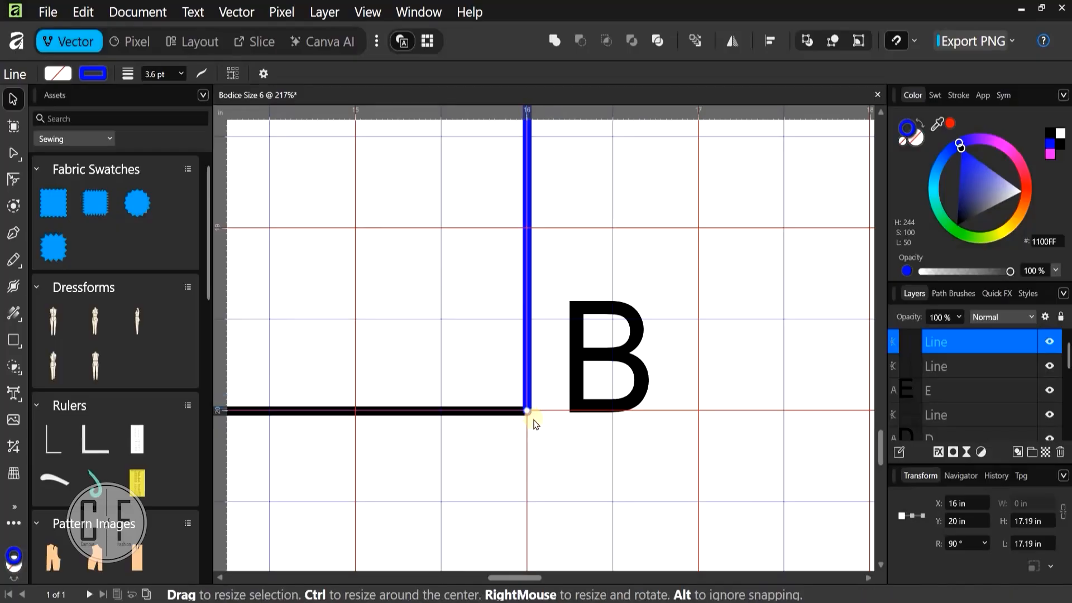
# Enable the transform origin for the 17.19 in line and change the line's stroke to pinkish red (FF005B)
pyautogui.click(263, 73)
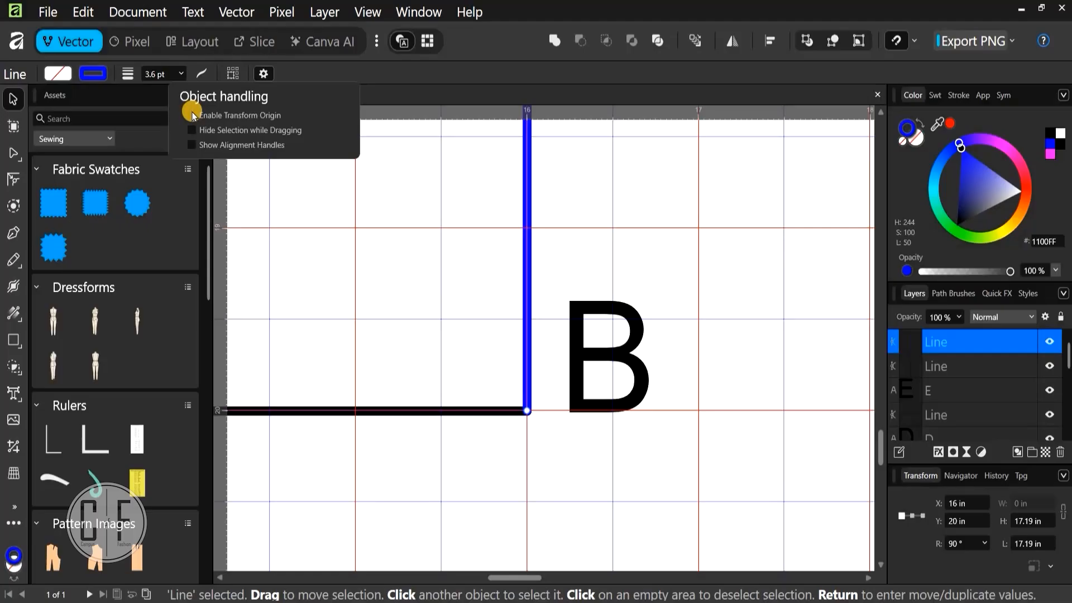
pyautogui.click(193, 115)
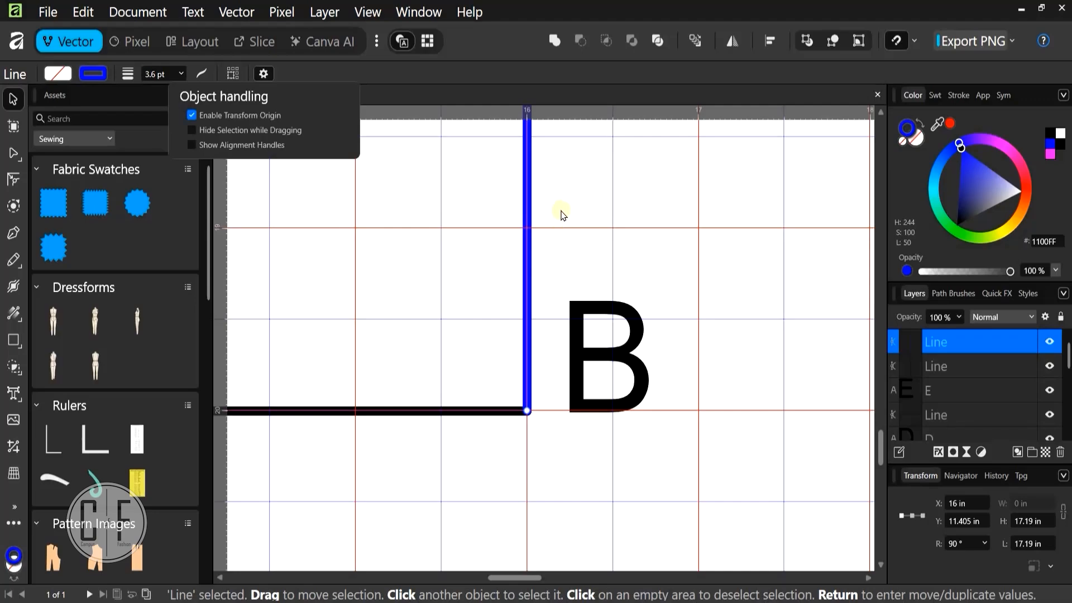
pyautogui.scroll(10, 581, 230)
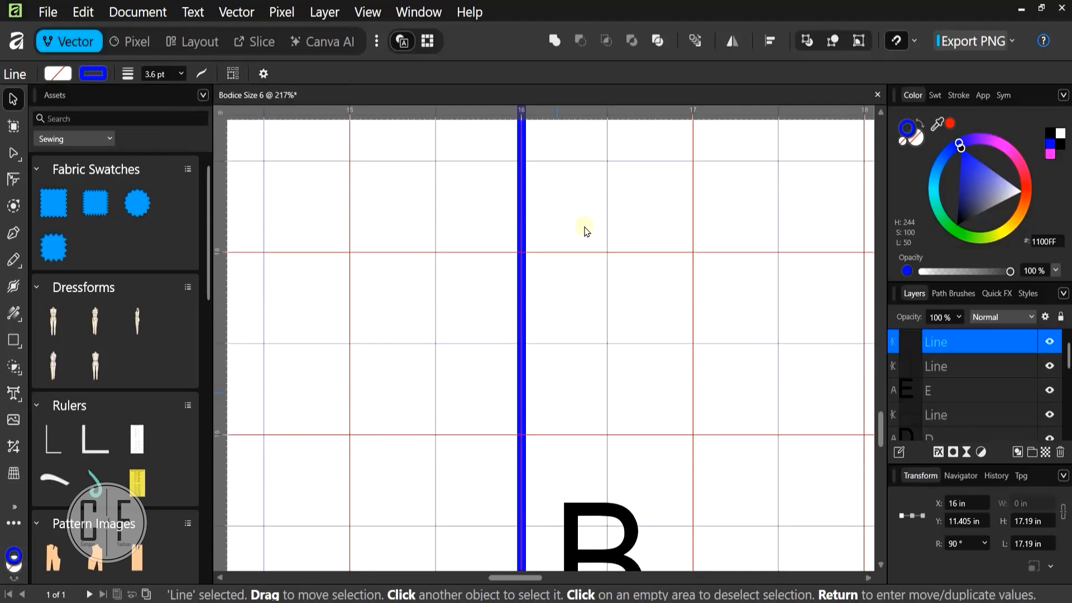
pyautogui.scroll(12, 573, 208)
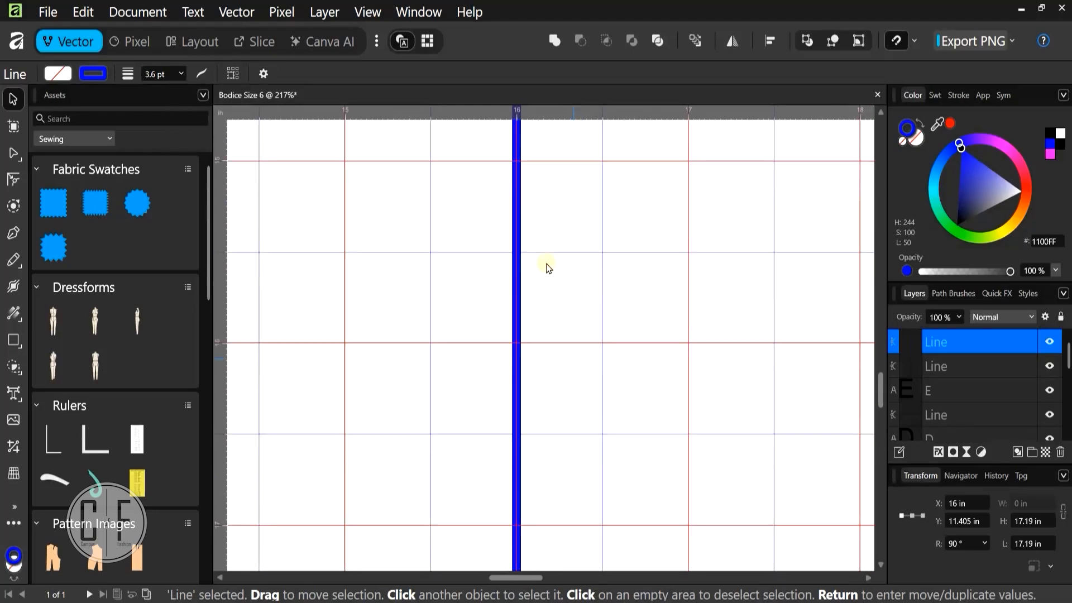
pyautogui.scroll(-5, 584, 167)
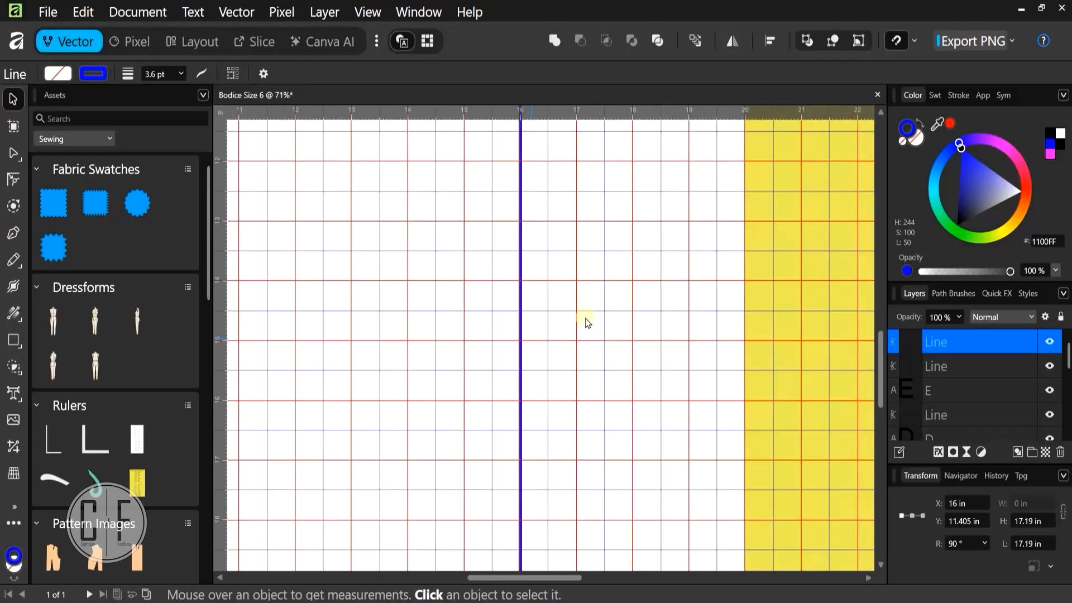
pyautogui.scroll(1, 524, 270)
pyautogui.scroll(10, 523, 266)
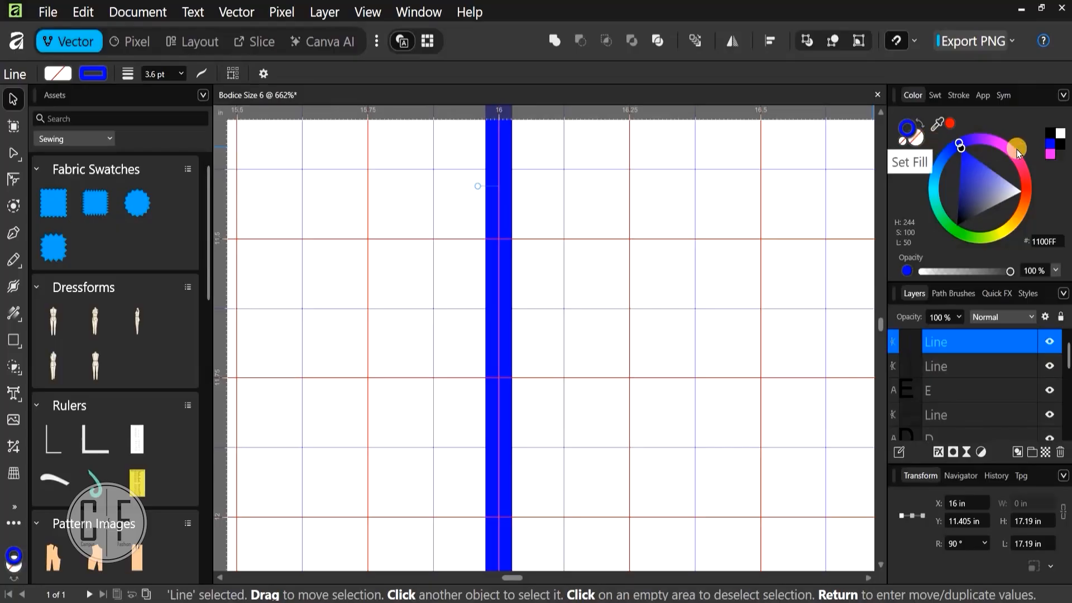
pyautogui.click(1022, 174)
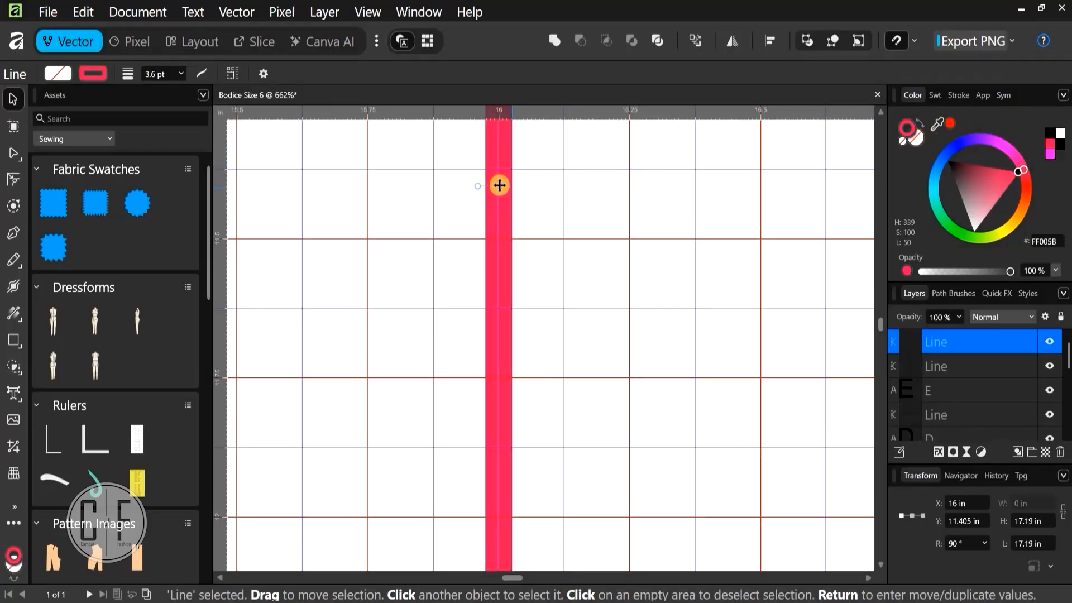
# Undo the last stroke colour change on the 17.19 in vertical line
pyautogui.scroll(3, 499, 185)
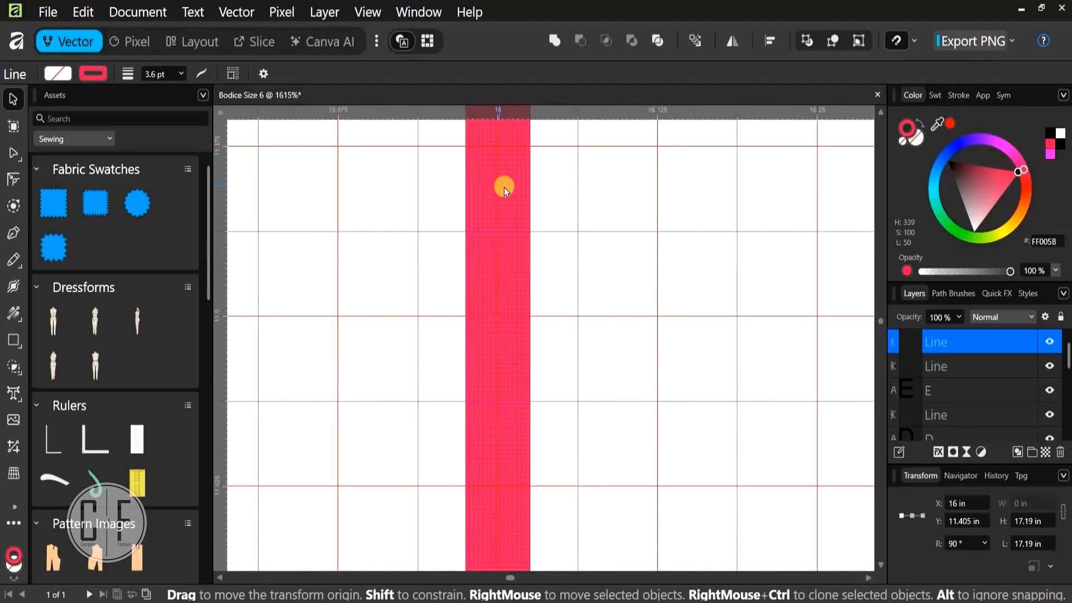
pyautogui.moveTo(496, 188)
pyautogui.mouseDown()
pyautogui.moveTo(558, 211)
pyautogui.moveTo(497, 184)
pyautogui.mouseUp()
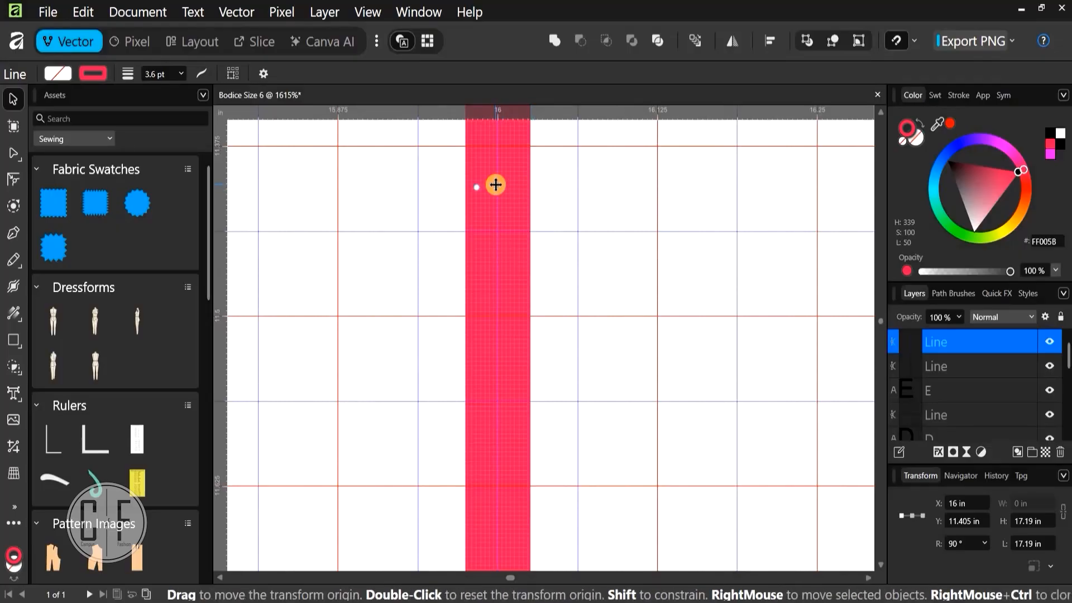
pyautogui.click(572, 222)
pyautogui.hotkey('ctrl', 'z')
pyautogui.hotkey('ctrl', 'z')
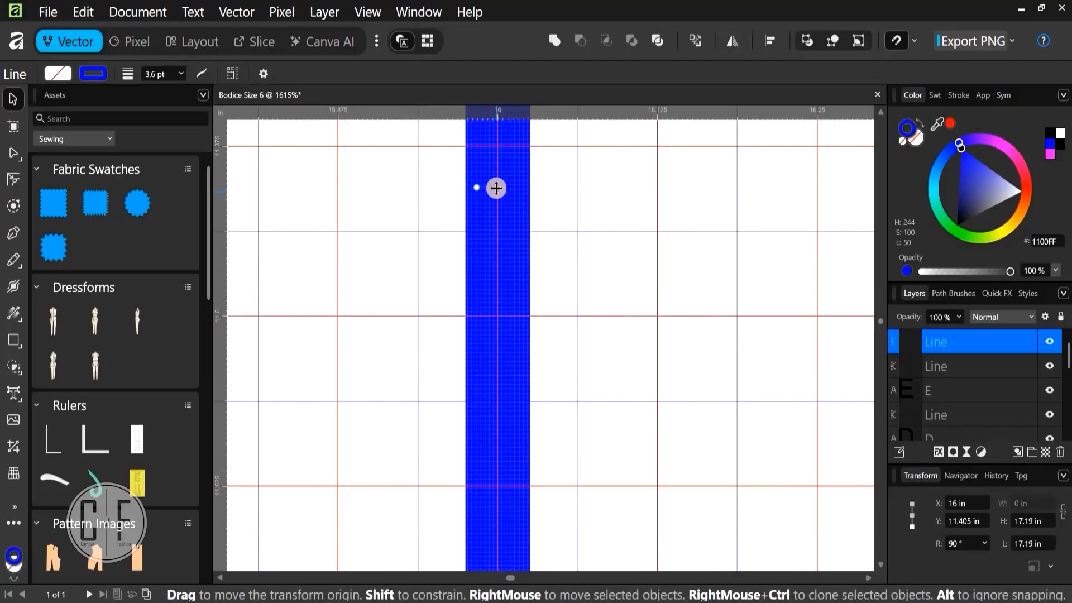
# Move the 17.19 in line's transform origin to its lower end at point B, at X 16 in and Y 20 in
pyautogui.moveTo(496, 189); pyautogui.dragTo(526, 334)
pyautogui.moveTo(500, 115); pyautogui.dragTo(502, 118)
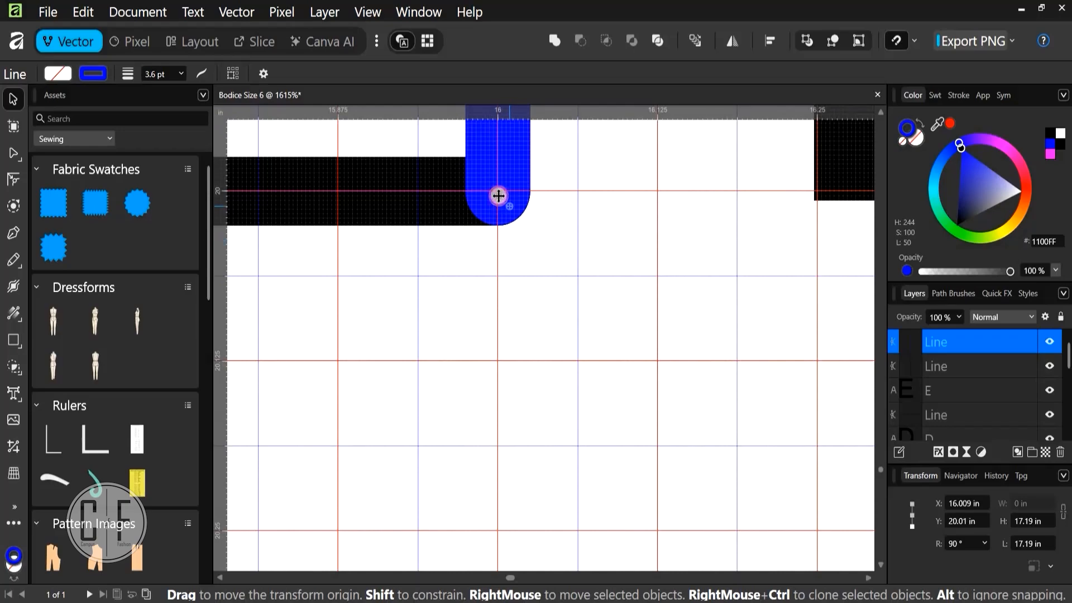
pyautogui.moveTo(499, 196); pyautogui.dragTo(498, 196)
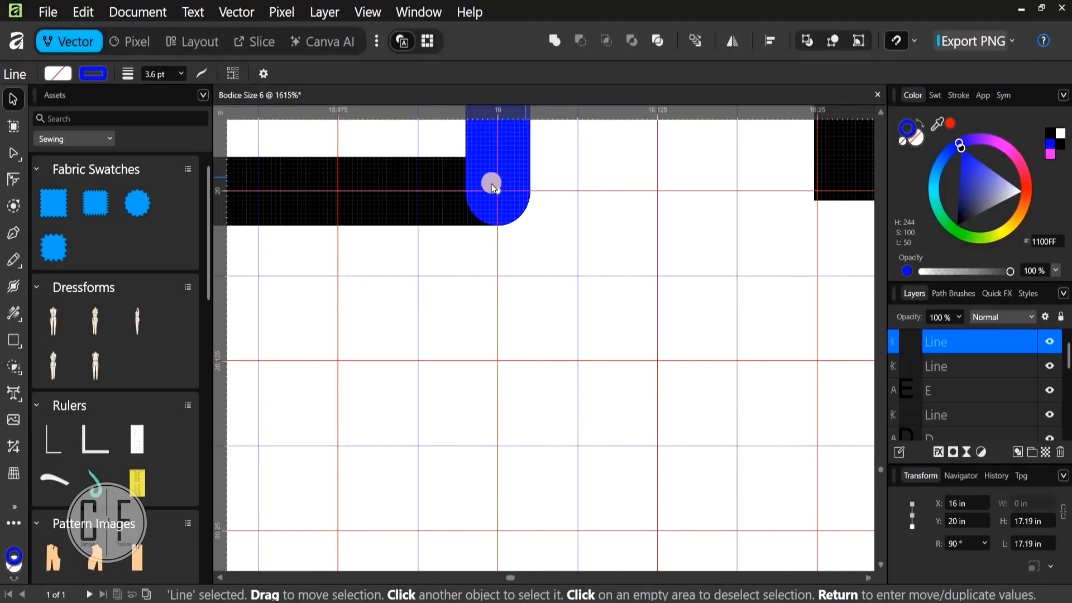
# Examine the blue line's lower end at point B and its run up through the lines around points D, A and C
pyautogui.scroll(2, 504, 187)
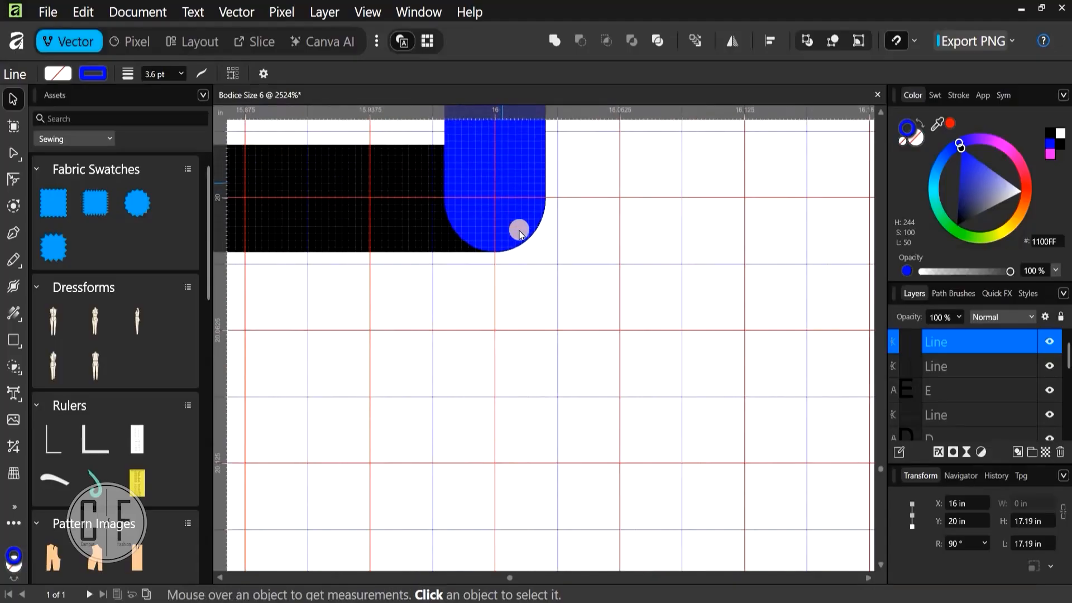
pyautogui.scroll(-2, 525, 277)
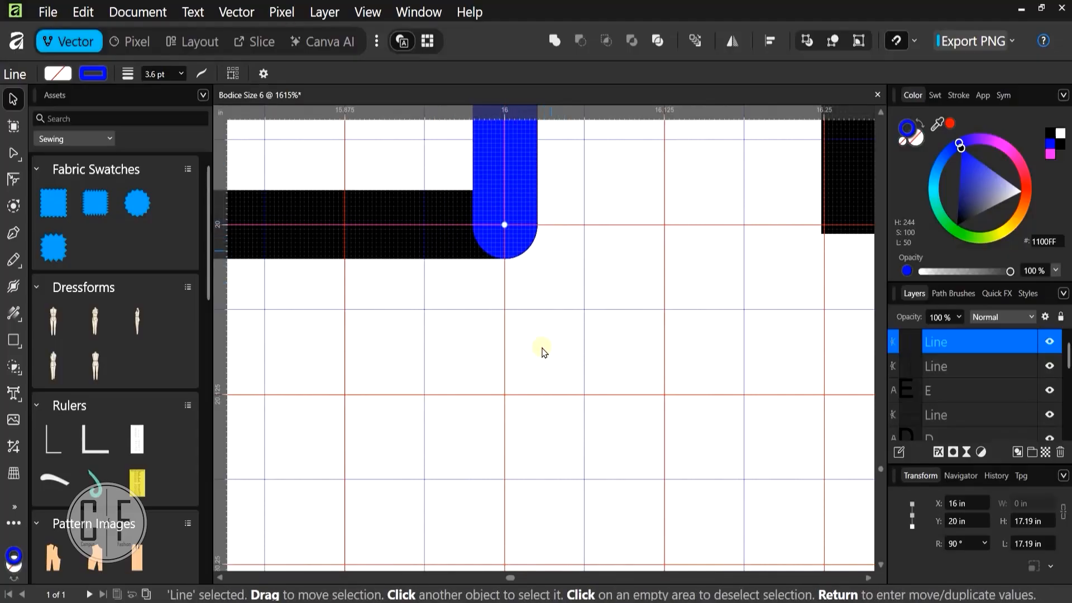
pyautogui.scroll(-12, 545, 352)
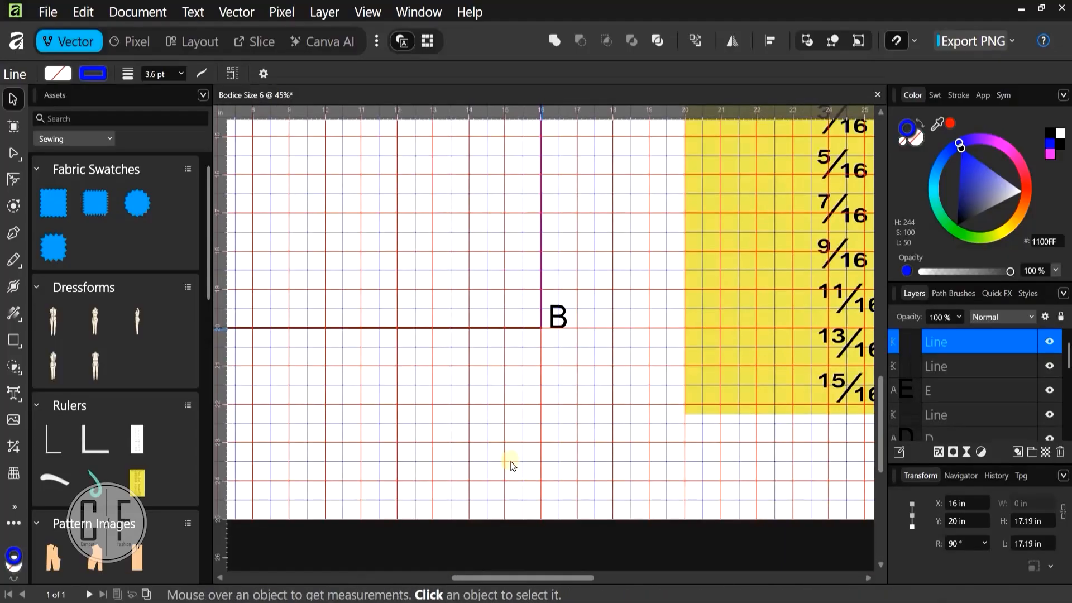
pyautogui.scroll(6, 513, 466)
pyautogui.hscroll(-4, 512, 466)
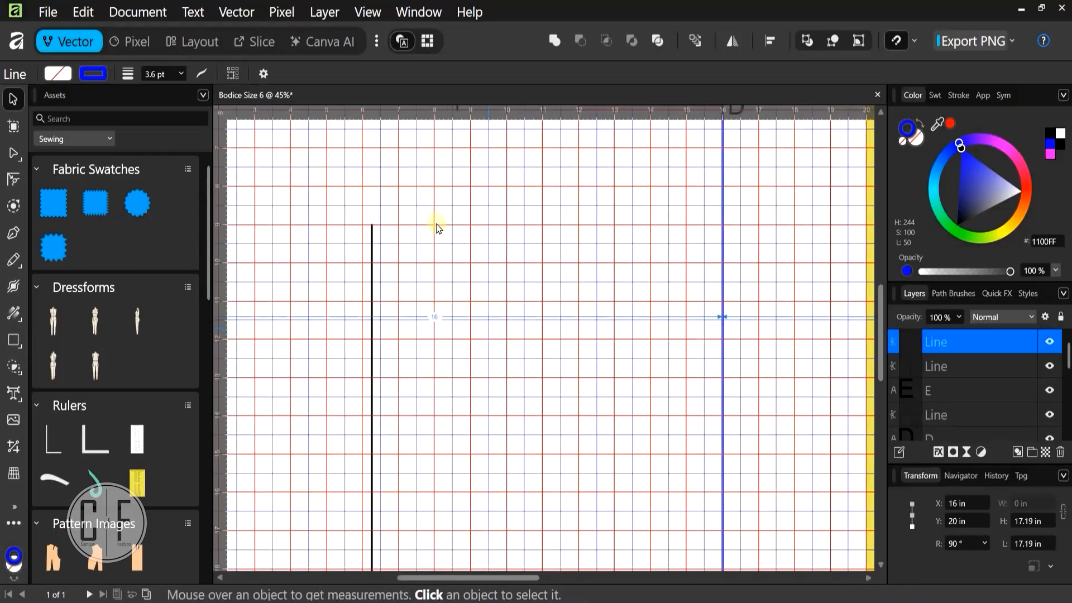
pyautogui.scroll(-2, 437, 228)
pyautogui.scroll(3, 419, 233)
pyautogui.hscroll(1, 418, 232)
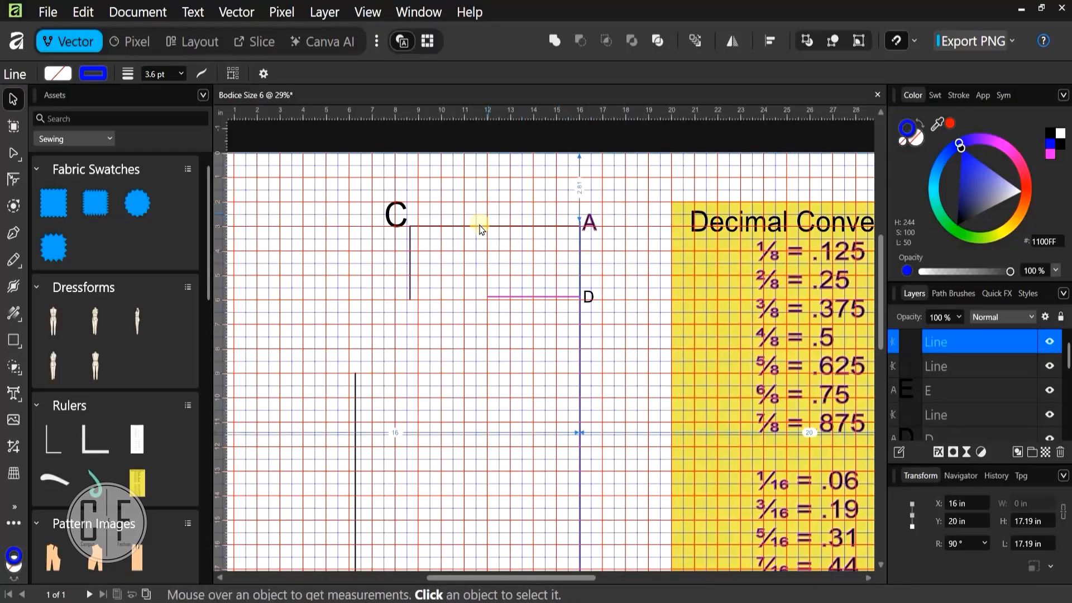
# Rotate the 17.19 in blue line about its lower end until its upper end reaches the short vertical line below C
pyautogui.keyDown('ctrl'); pyautogui.scroll(5, 479, 224); pyautogui.keyUp('ctrl')
pyautogui.keyDown('ctrl'); pyautogui.scroll(4, 726, 223); pyautogui.keyUp('ctrl')
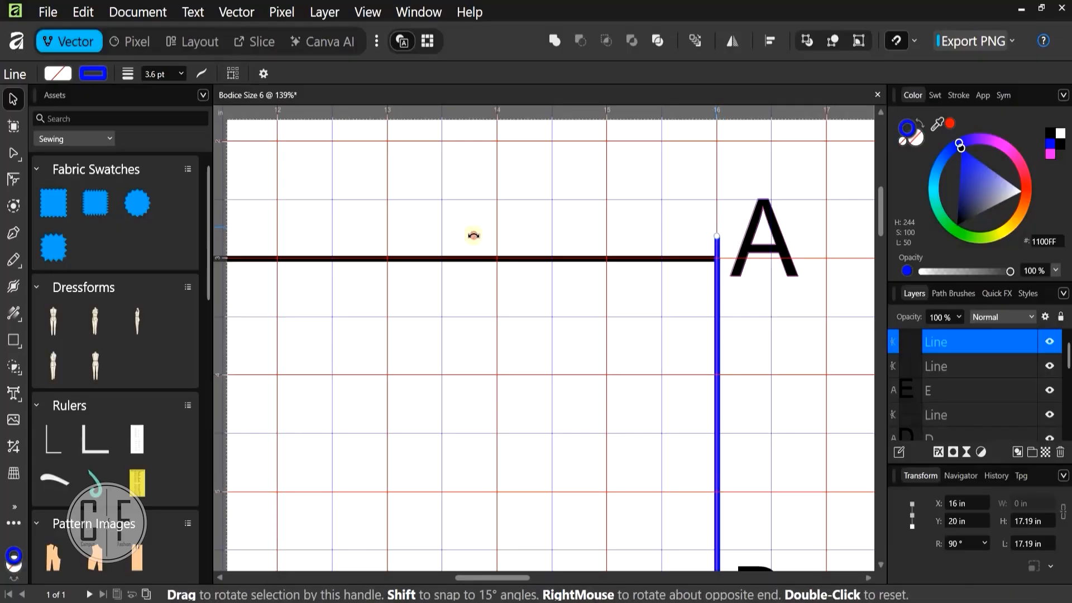
pyautogui.moveTo(473, 235); pyautogui.dragTo(343, 297)
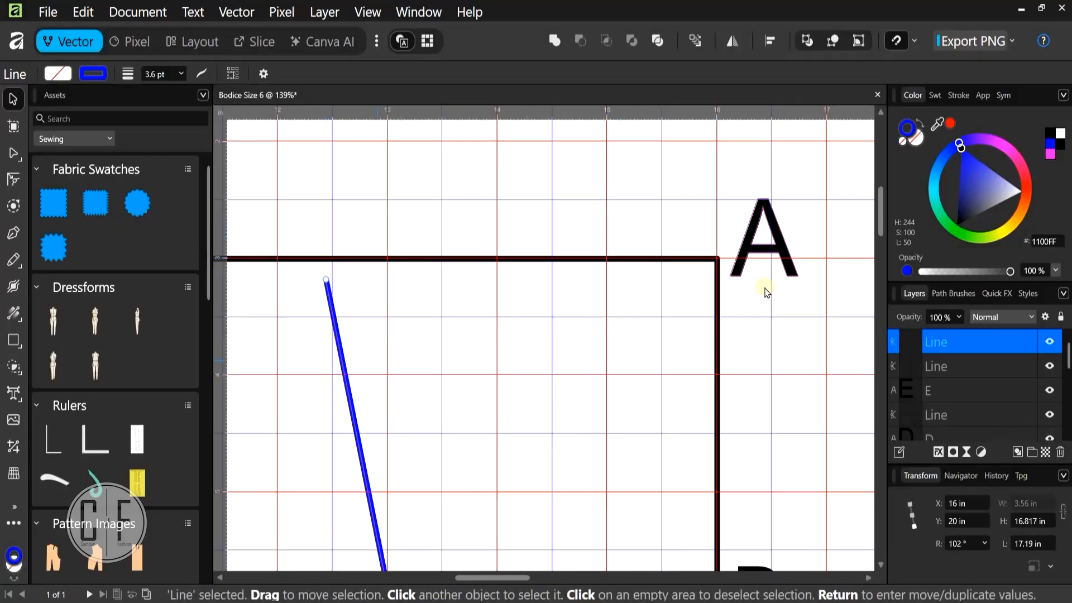
pyautogui.moveTo(376, 361); pyautogui.dragTo(744, 295)
pyautogui.moveTo(695, 206); pyautogui.dragTo(585, 282)
pyautogui.scroll(4, 514, 269)
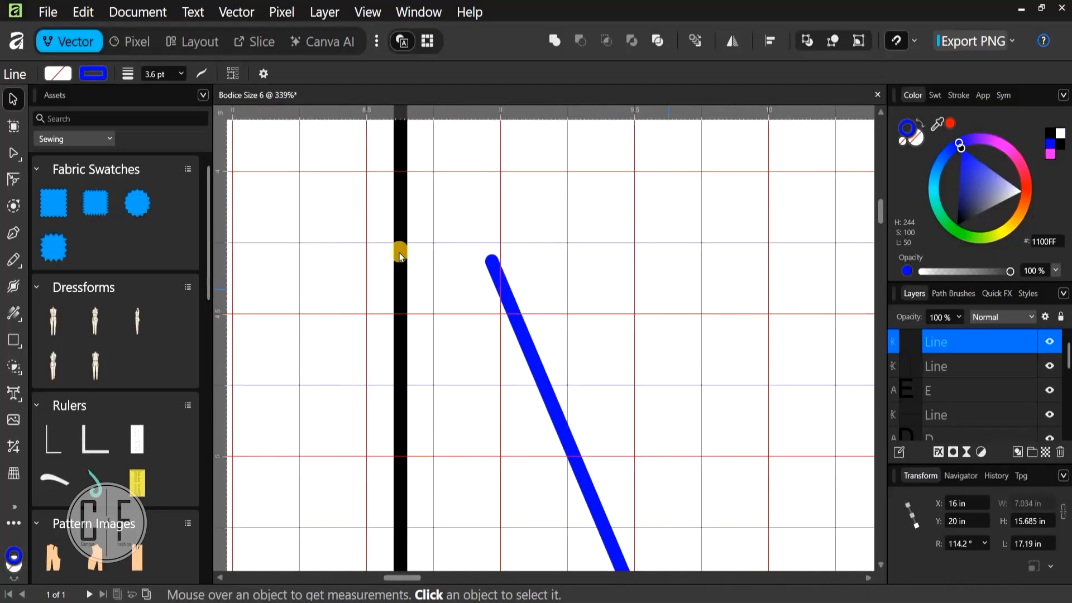
pyautogui.scroll(3, 575, 262)
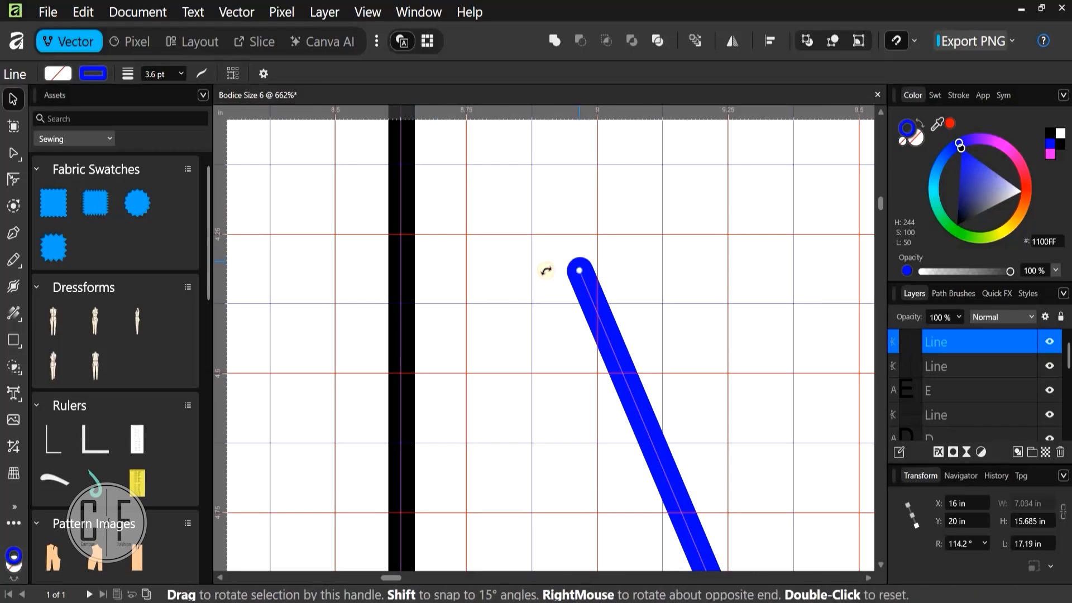
pyautogui.moveTo(485, 301); pyautogui.dragTo(419, 349)
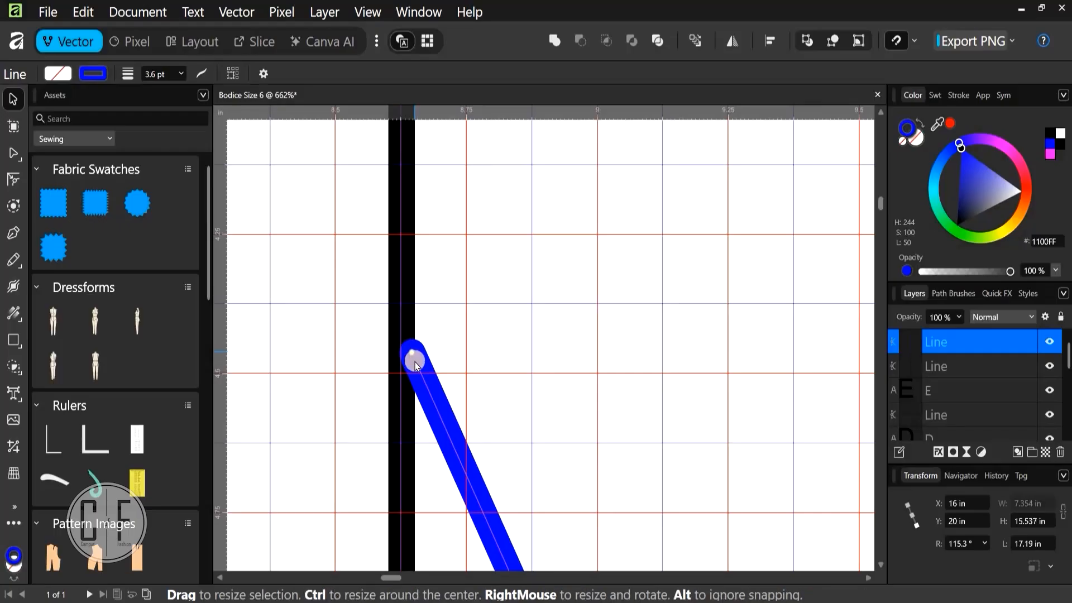
# Fine-tune the blue line's rotation to about 115.4° so its upper endpoint lies on the centre of the vertical line below C
pyautogui.scroll(3, 420, 349)
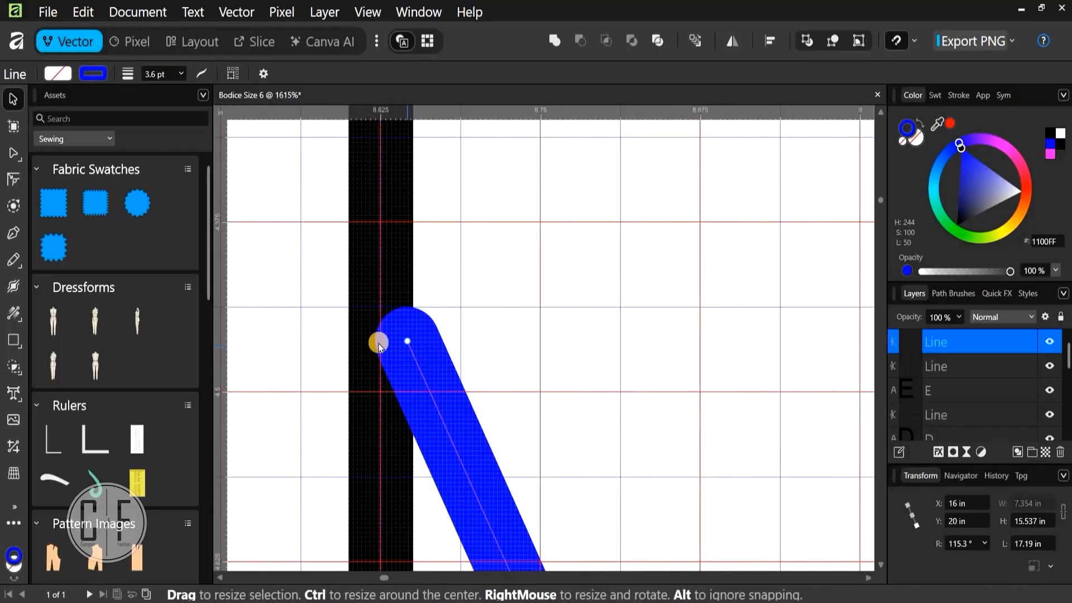
pyautogui.scroll(2, 395, 344)
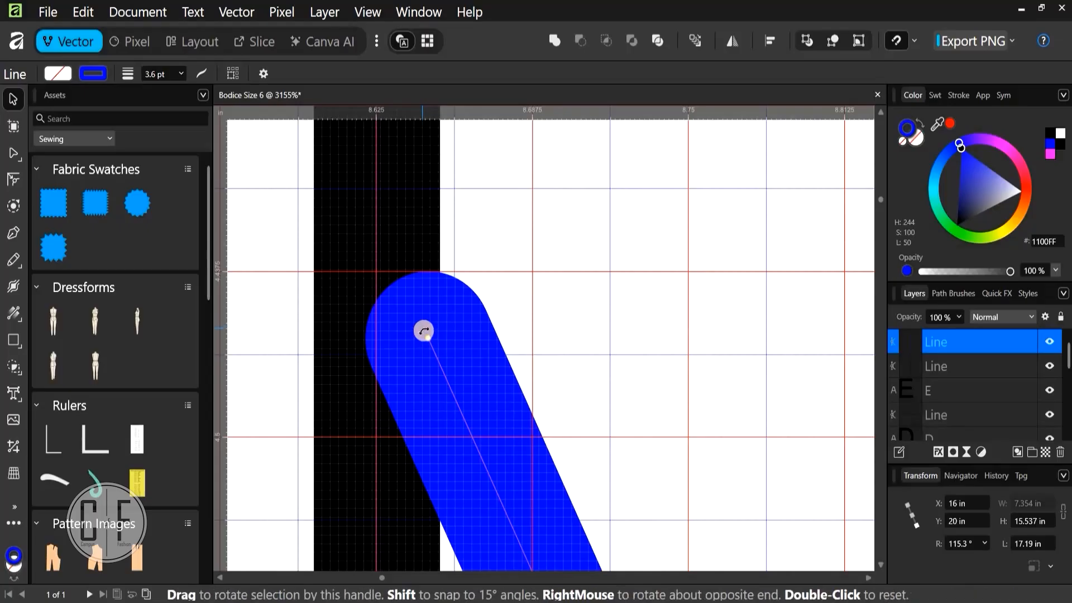
pyautogui.moveTo(401, 334); pyautogui.dragTo(393, 332)
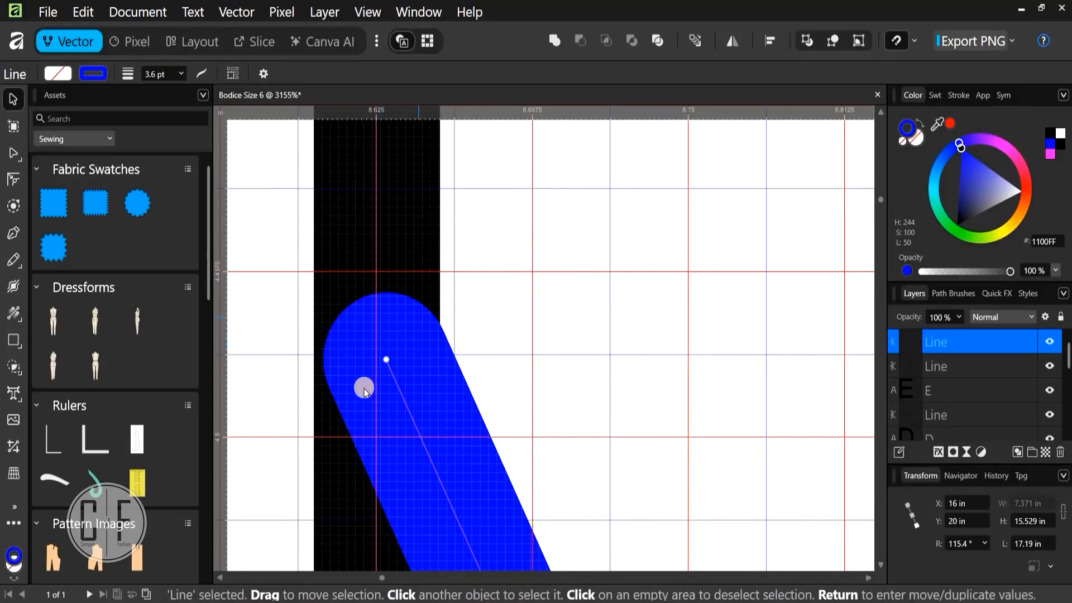
pyautogui.scroll(1, 363, 391)
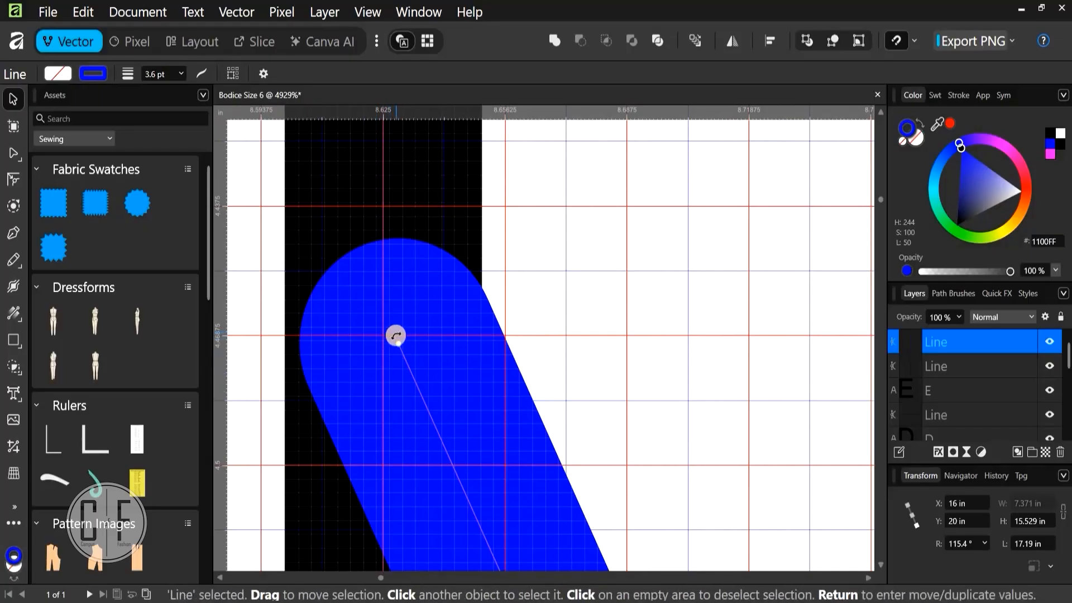
pyautogui.moveTo(387, 338); pyautogui.dragTo(380, 344)
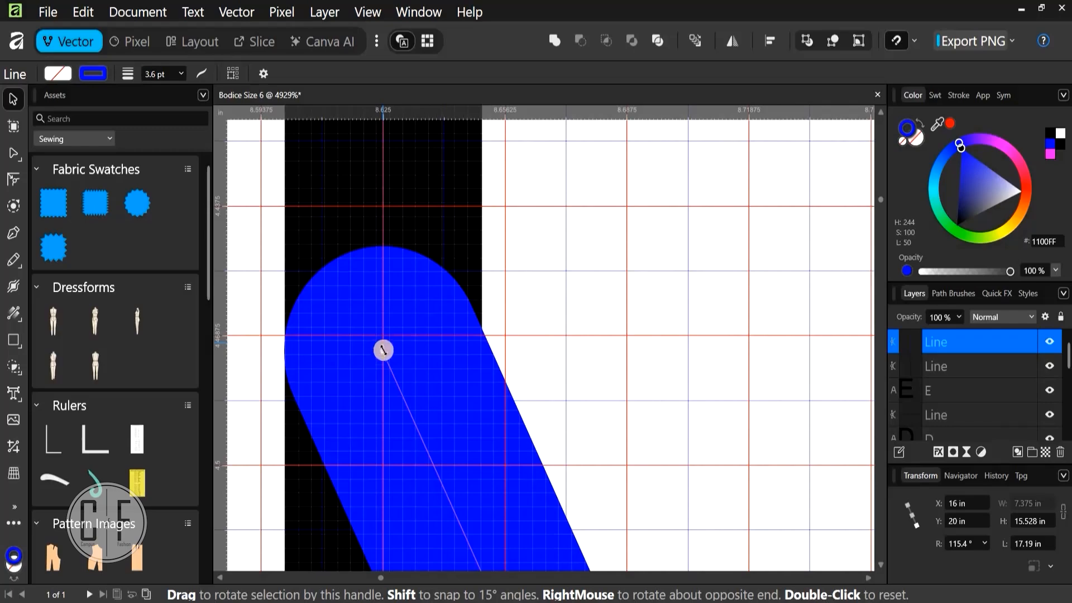
pyautogui.scroll(2, 386, 343)
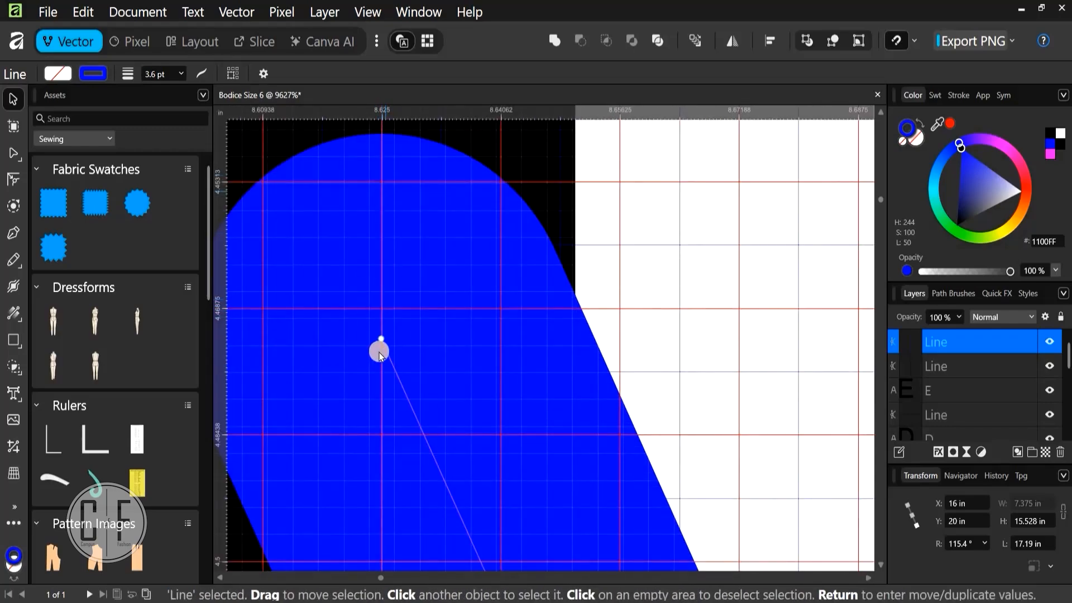
# Add the art text label "G" beside the point where the diagonal blue line meets the vertical line below C
pyautogui.scroll(-4, 371, 261)
pyautogui.scroll(-6, 367, 270)
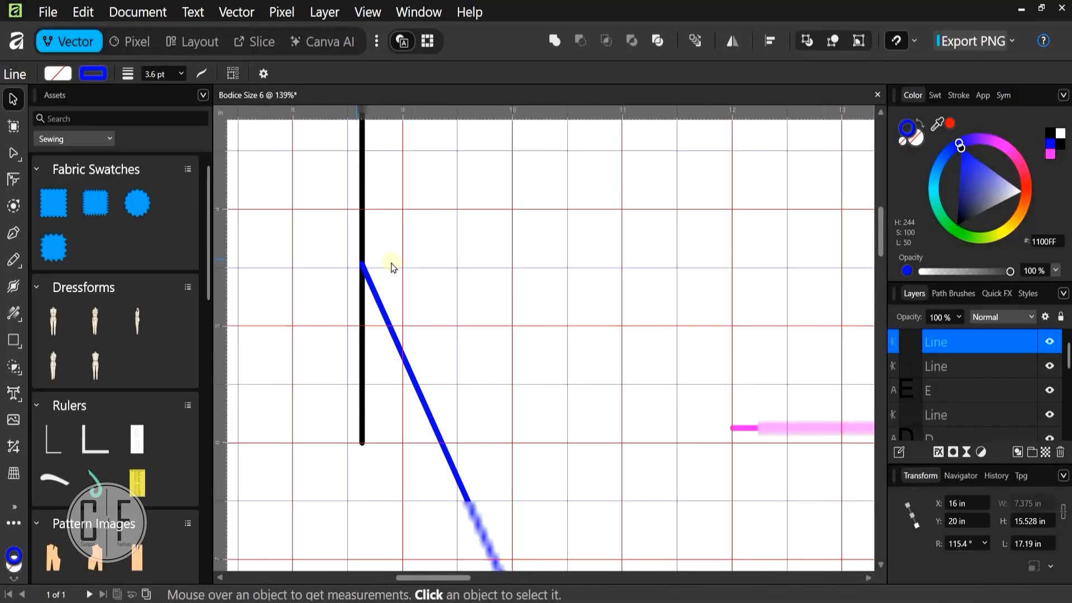
pyautogui.scroll(-2, 522, 299)
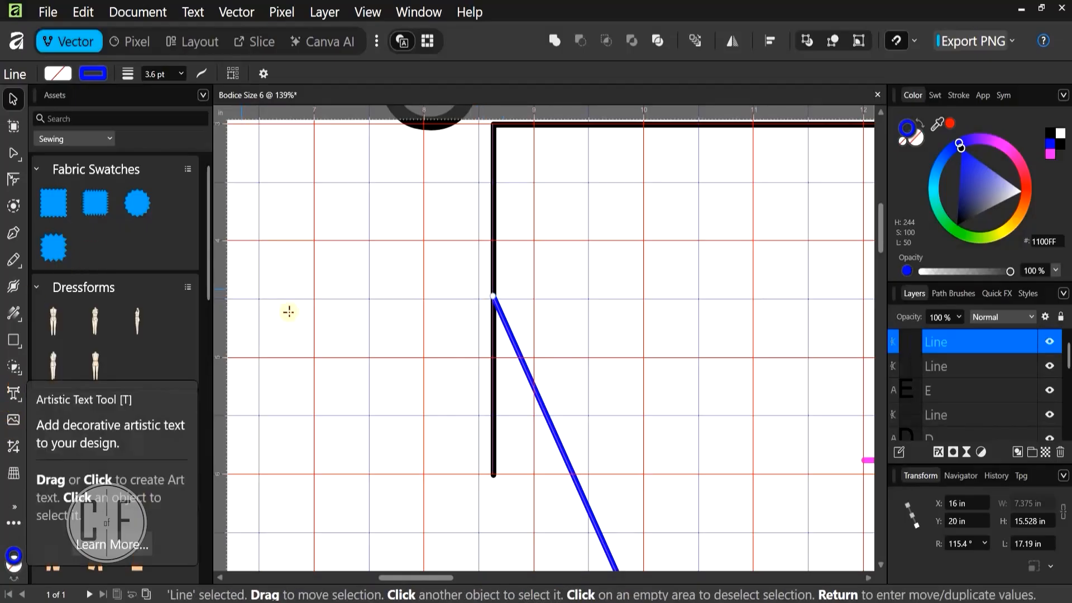
pyautogui.press('t')
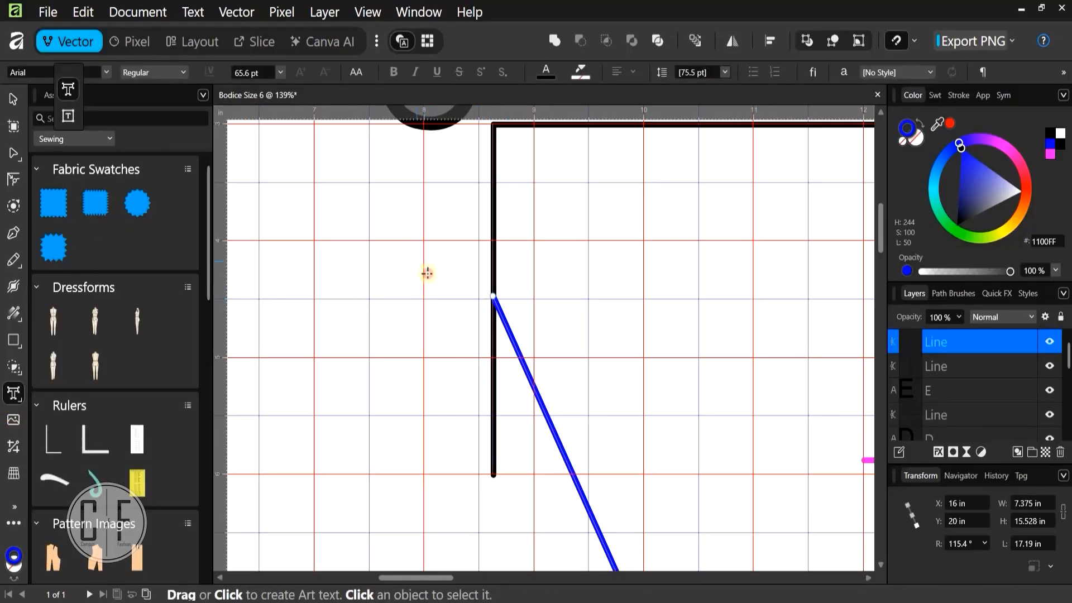
pyautogui.moveTo(453, 313); pyautogui.dragTo(463, 347)
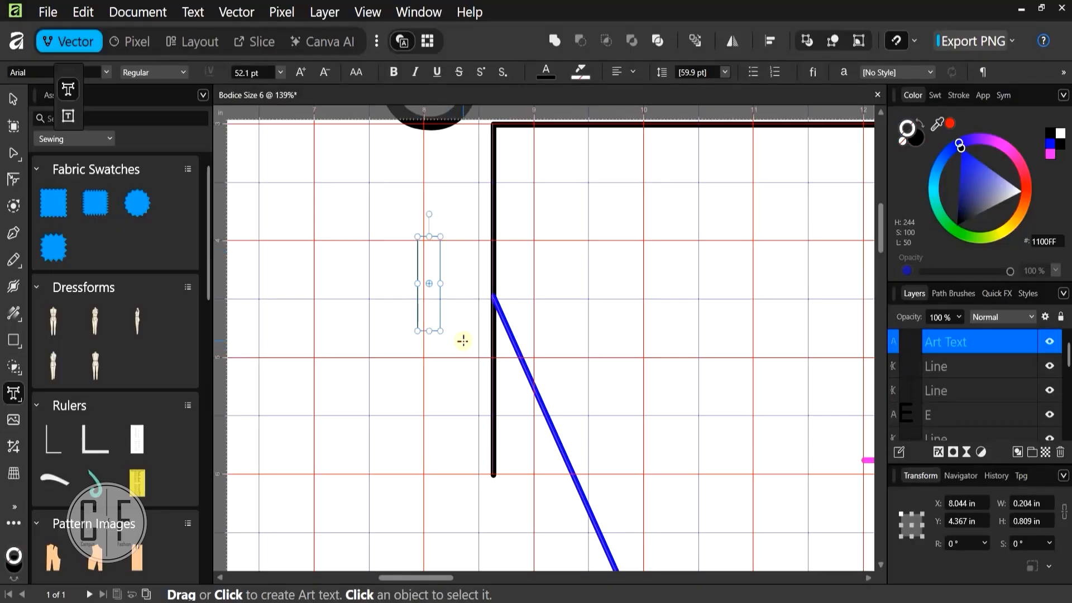
pyautogui.write('G')
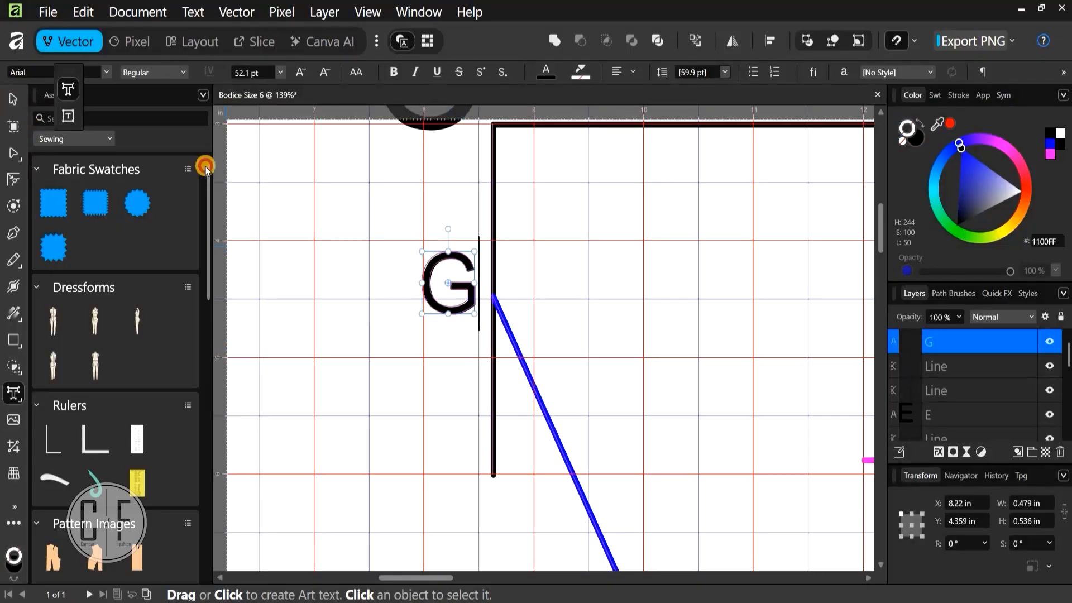
pyautogui.press('Escape')
pyautogui.click(368, 278)
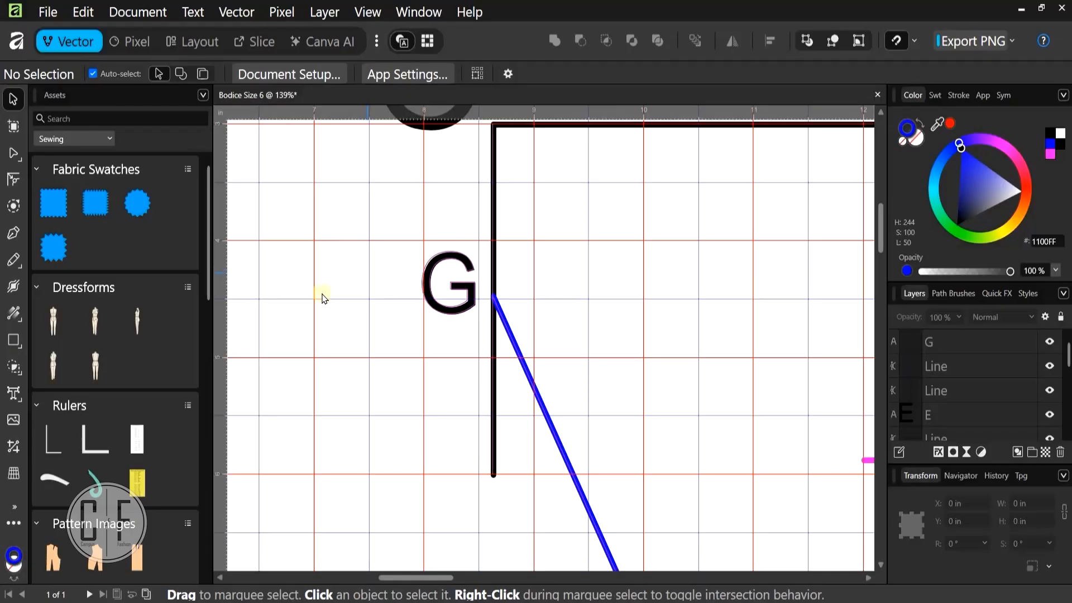
# Draw a 1 in vertical line with the Pen tool at X 18 in, from Y 12 in up to Y 11 in
pyautogui.scroll(-3, 313, 300)
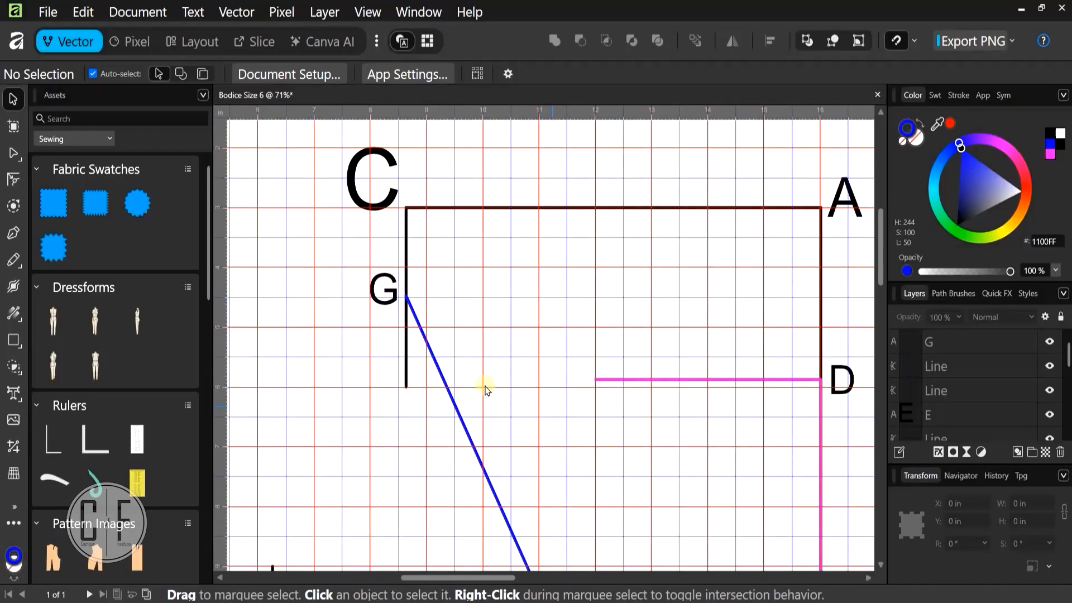
pyautogui.hscroll(2, 486, 390)
pyautogui.scroll(-1, 486, 389)
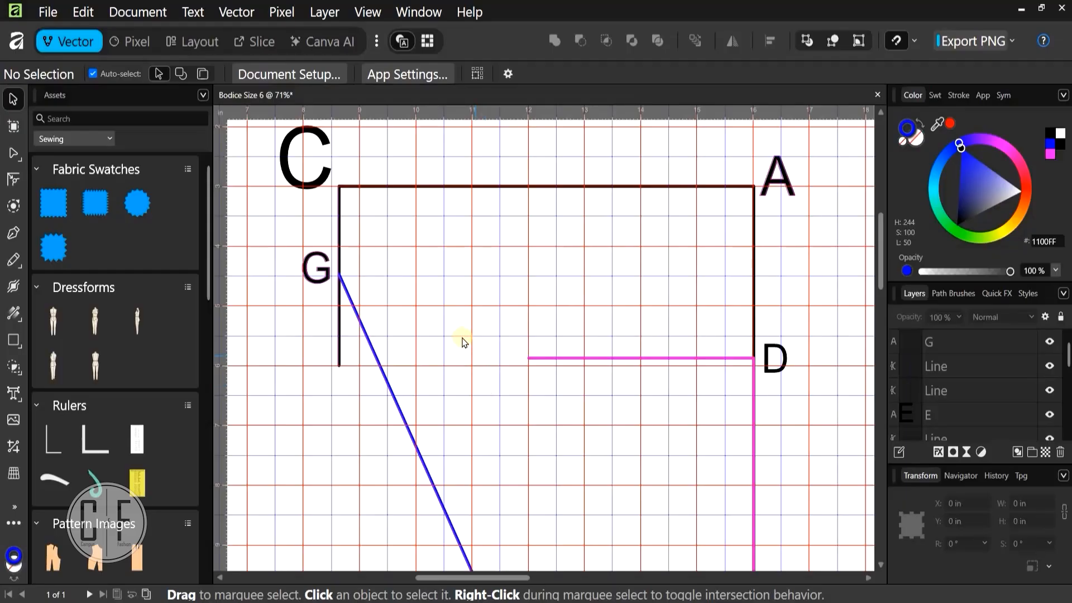
pyautogui.scroll(-2, 505, 392)
pyautogui.scroll(-3, 337, 174)
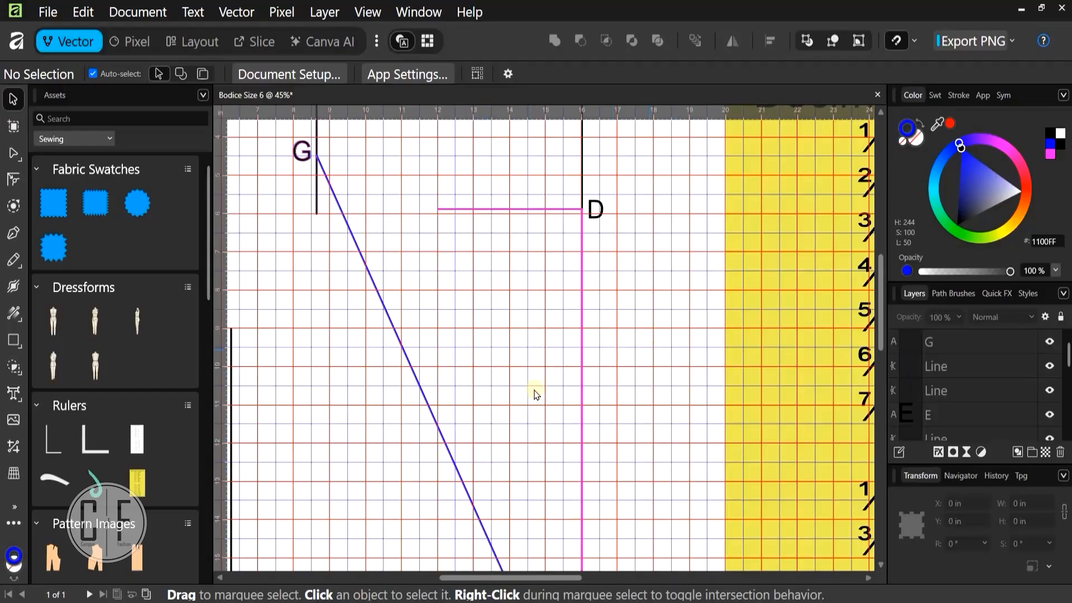
pyautogui.hscroll(3, 535, 394)
pyautogui.scroll(2, 525, 313)
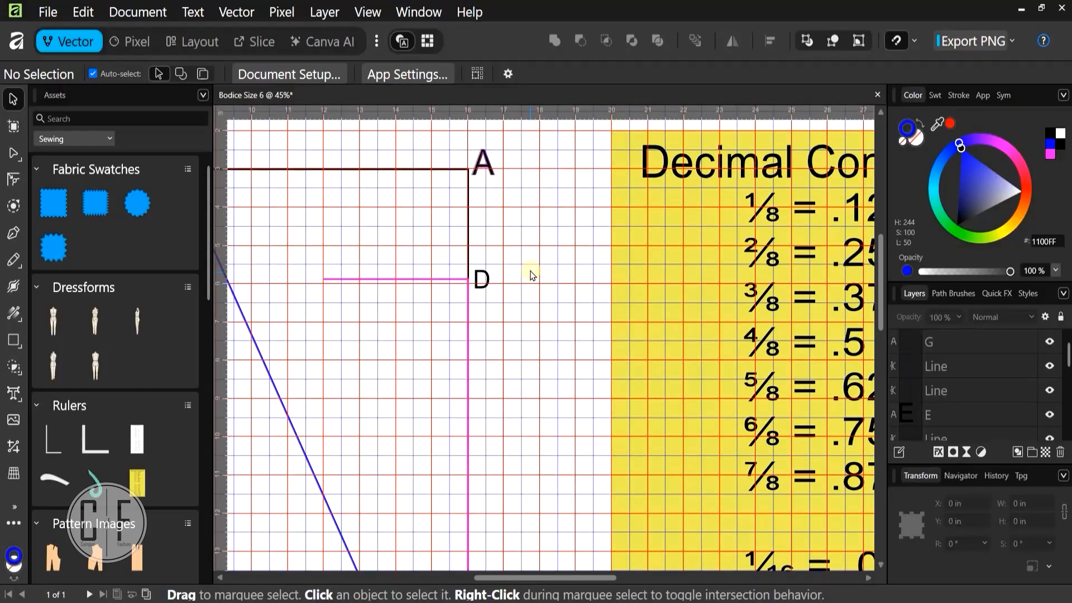
pyautogui.scroll(2, 509, 234)
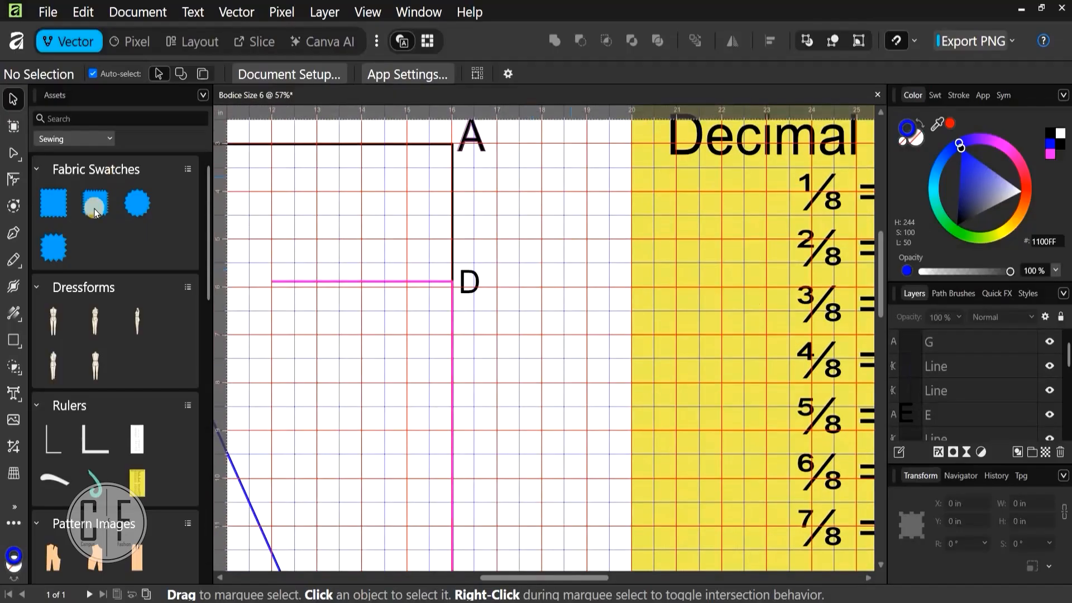
pyautogui.click(11, 232)
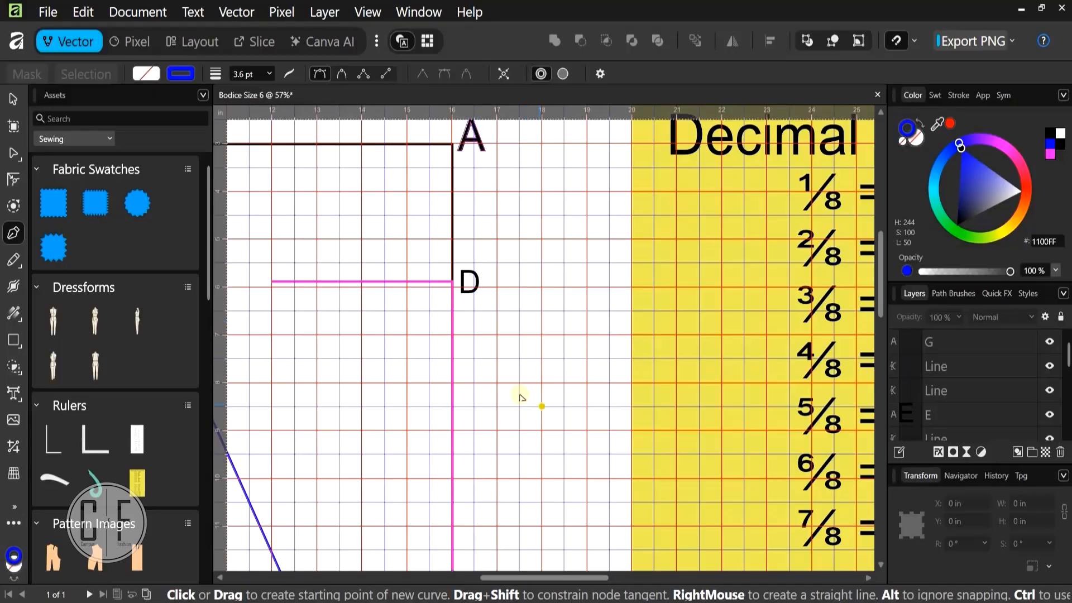
pyautogui.press('ctrl')
pyautogui.scroll(-2, 553, 525)
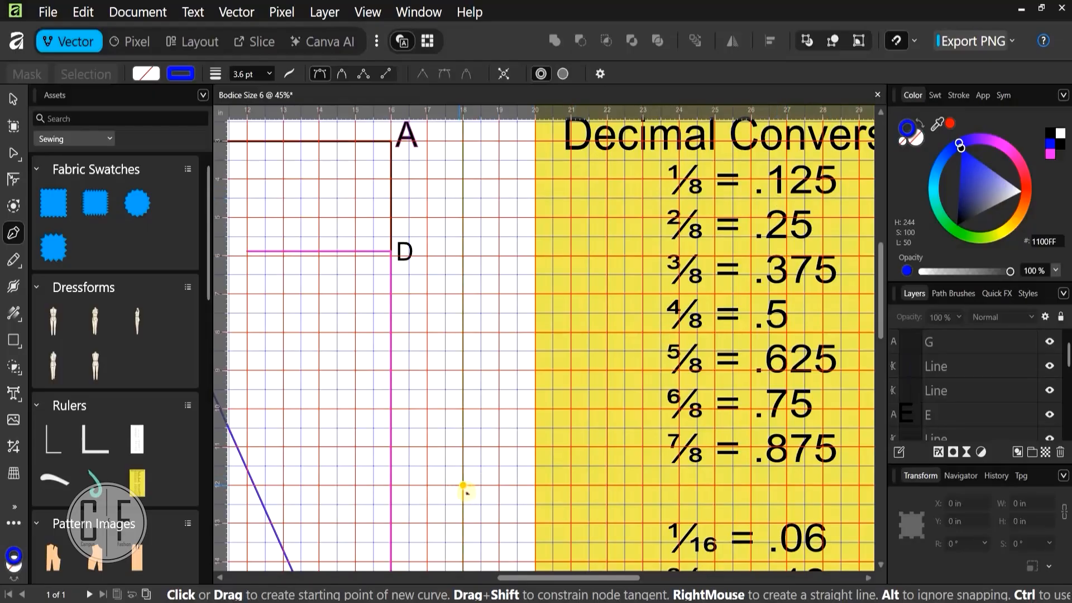
pyautogui.scroll(5, 464, 489)
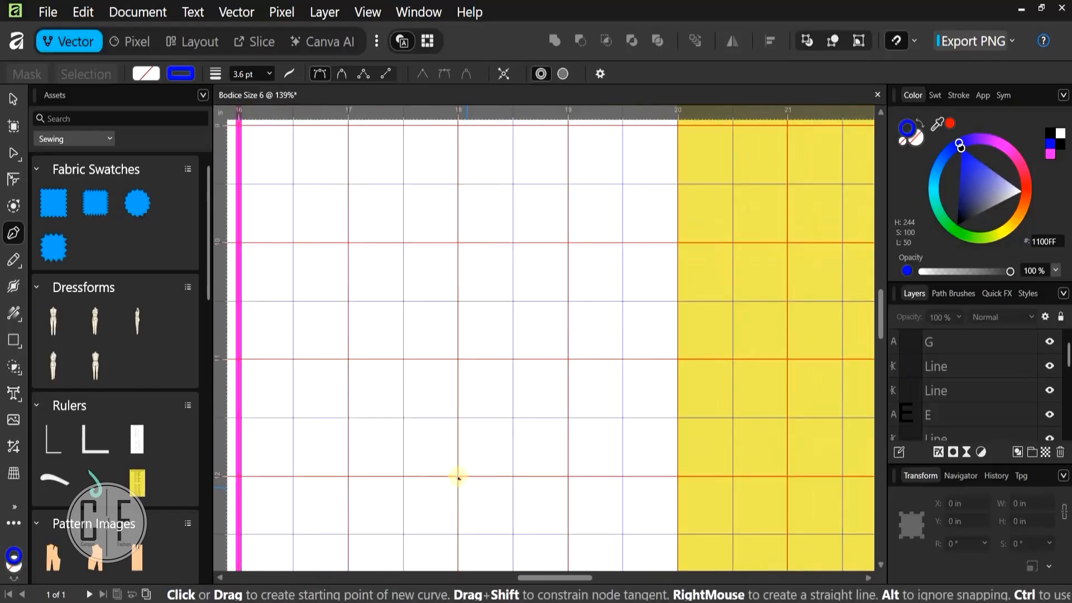
pyautogui.click(458, 477)
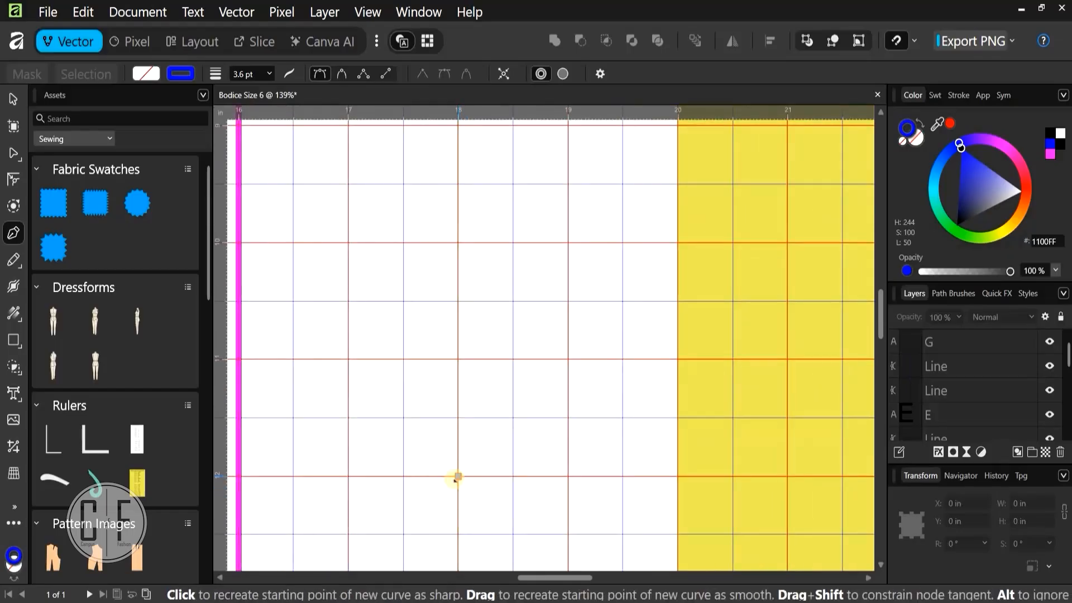
pyautogui.click(454, 381)
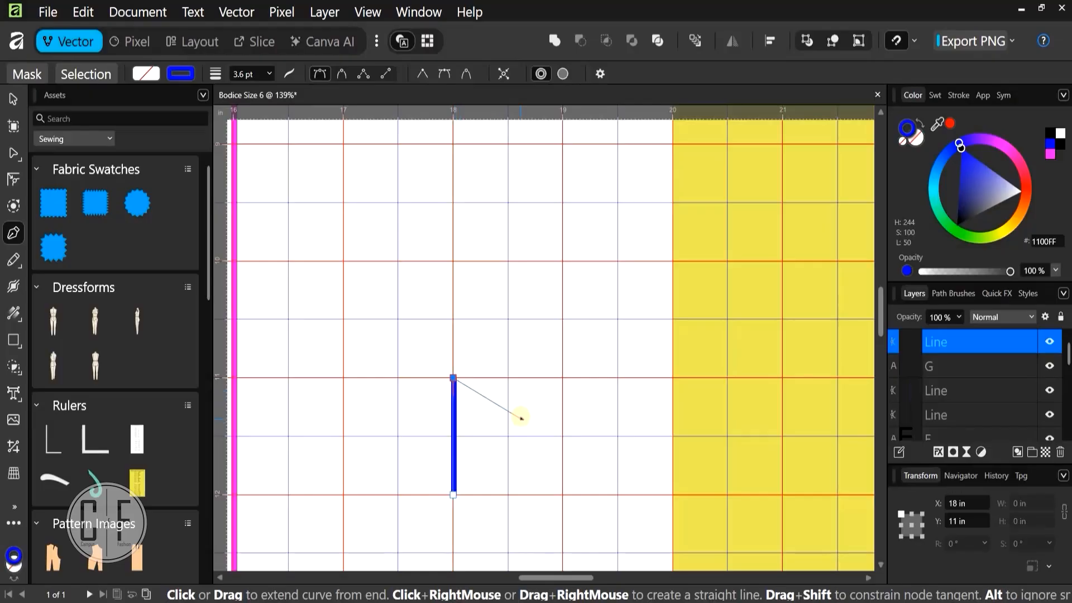
pyautogui.press('Escape')
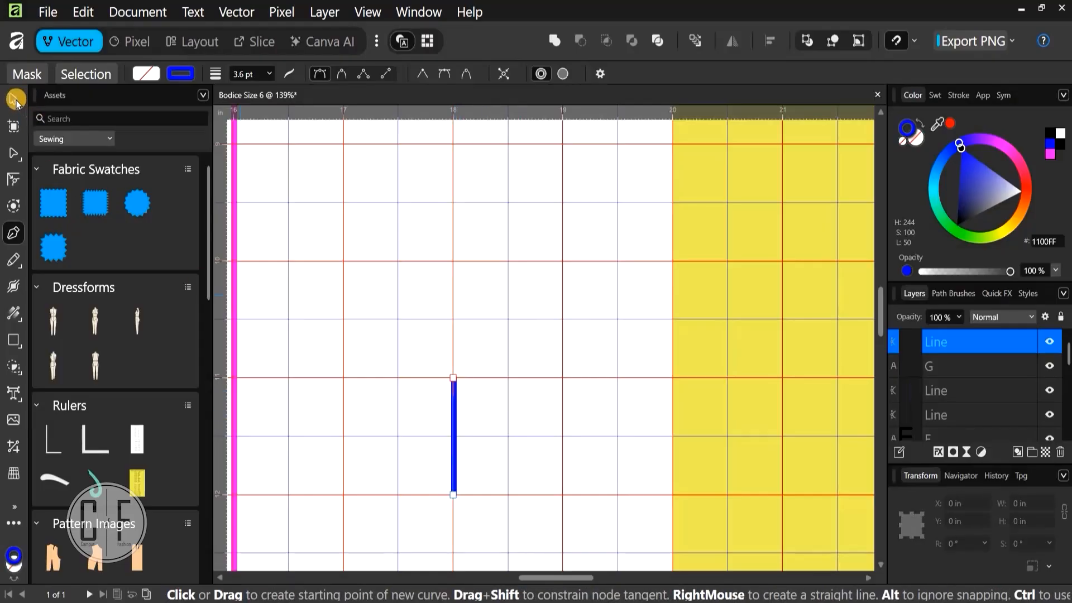
# Set the new vertical line's height to 9.125 in
pyautogui.click(12, 97)
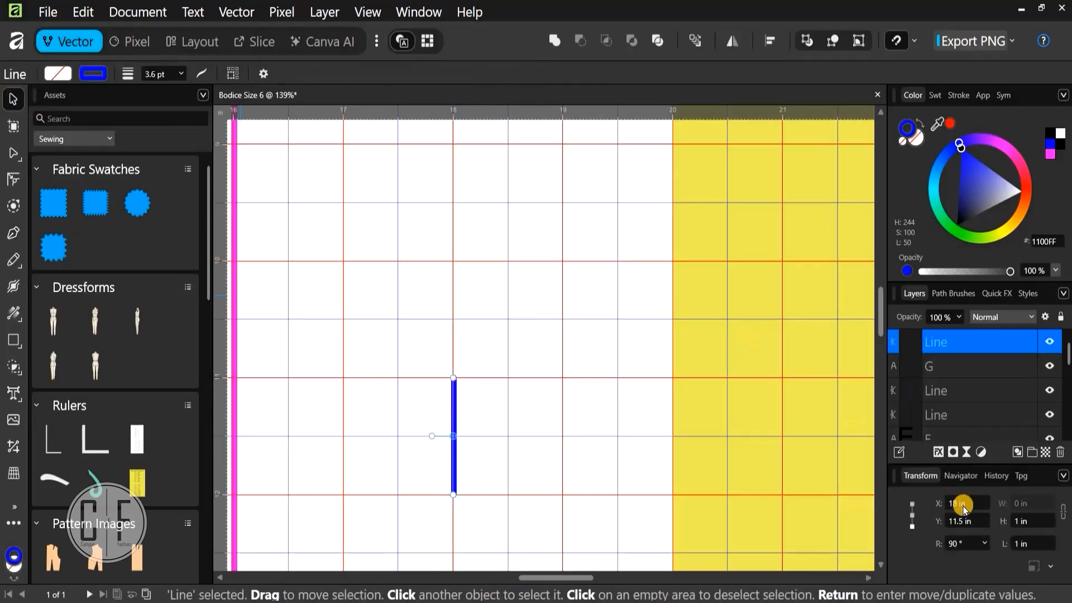
pyautogui.click(1027, 521)
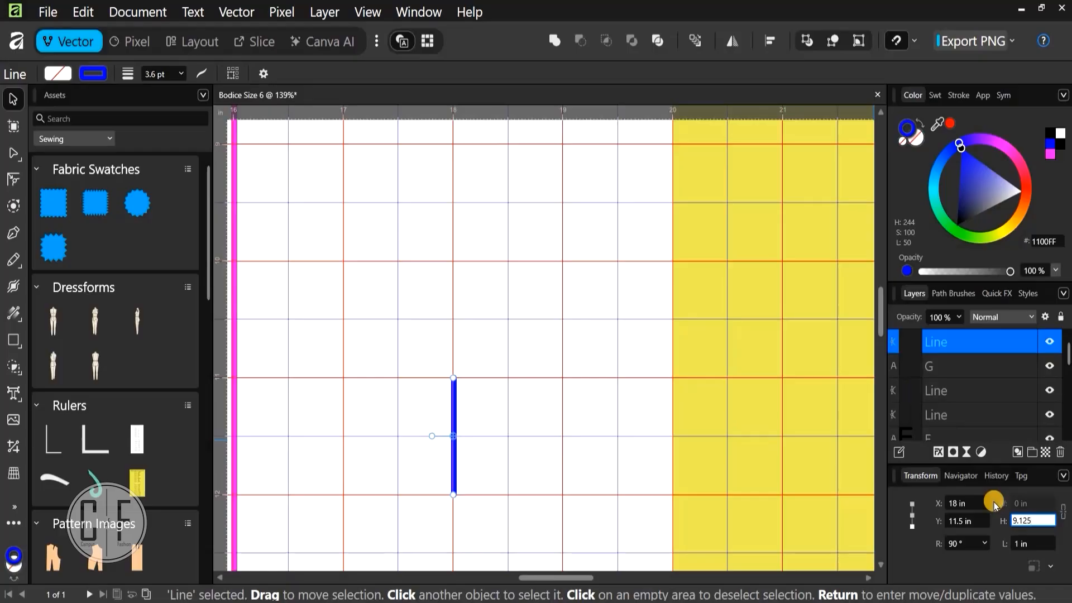
pyautogui.press('Return')
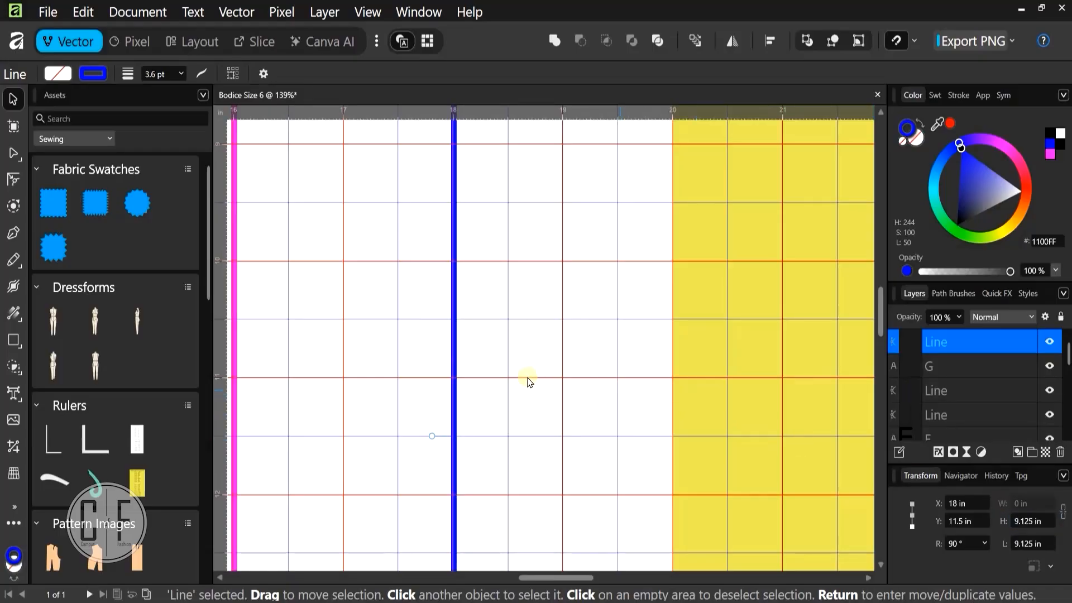
# Change the stroke colour of the long diagonal line running down from G to black
pyautogui.scroll(-5, 529, 382)
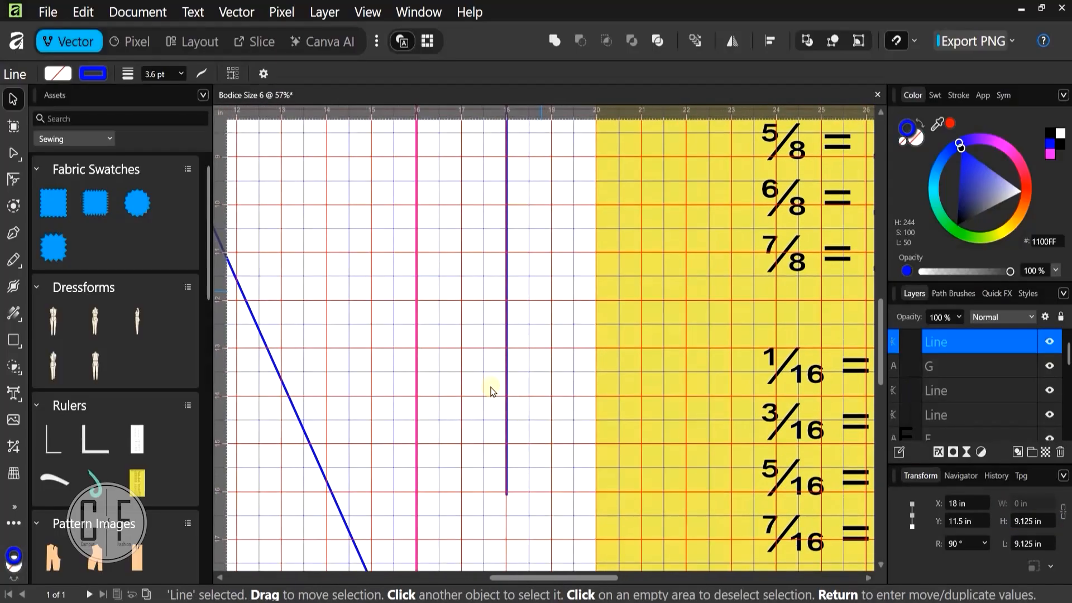
pyautogui.scroll(3, 592, 397)
pyautogui.hscroll(-3, 592, 396)
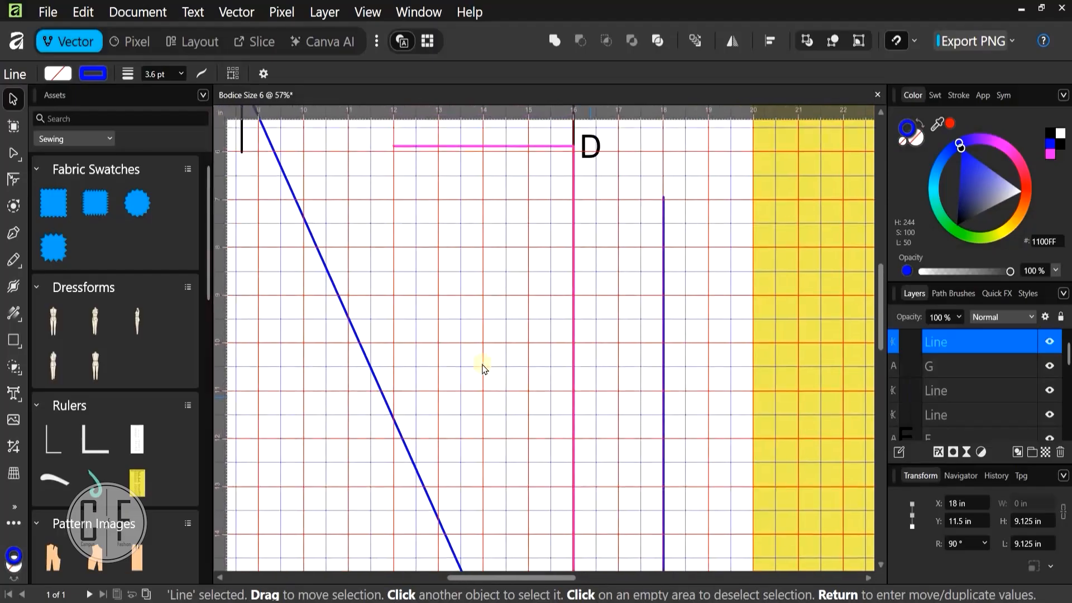
pyautogui.scroll(-2, 363, 224)
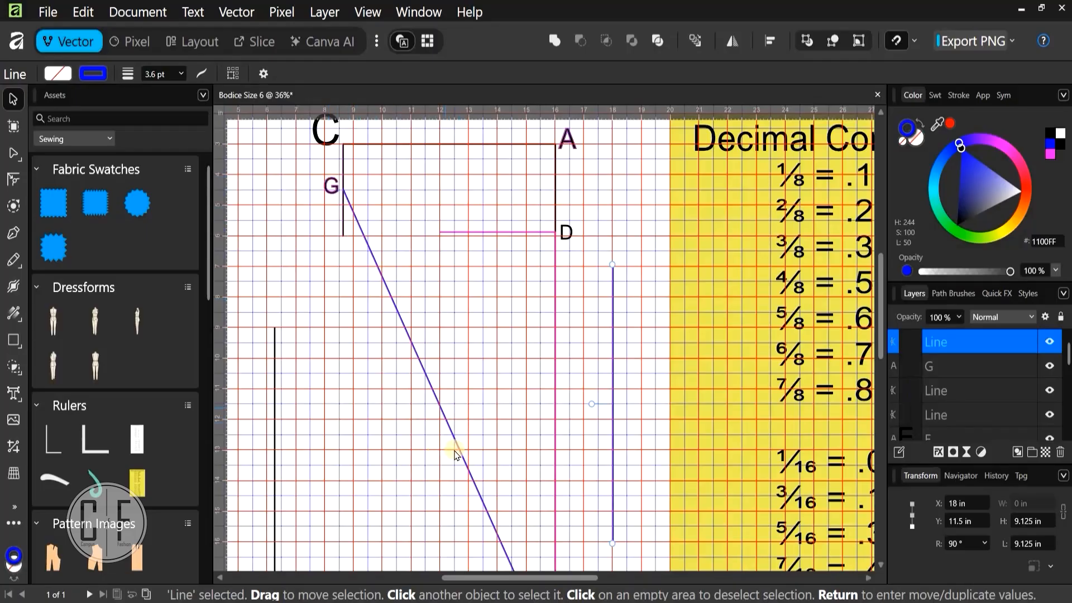
pyautogui.click(422, 372)
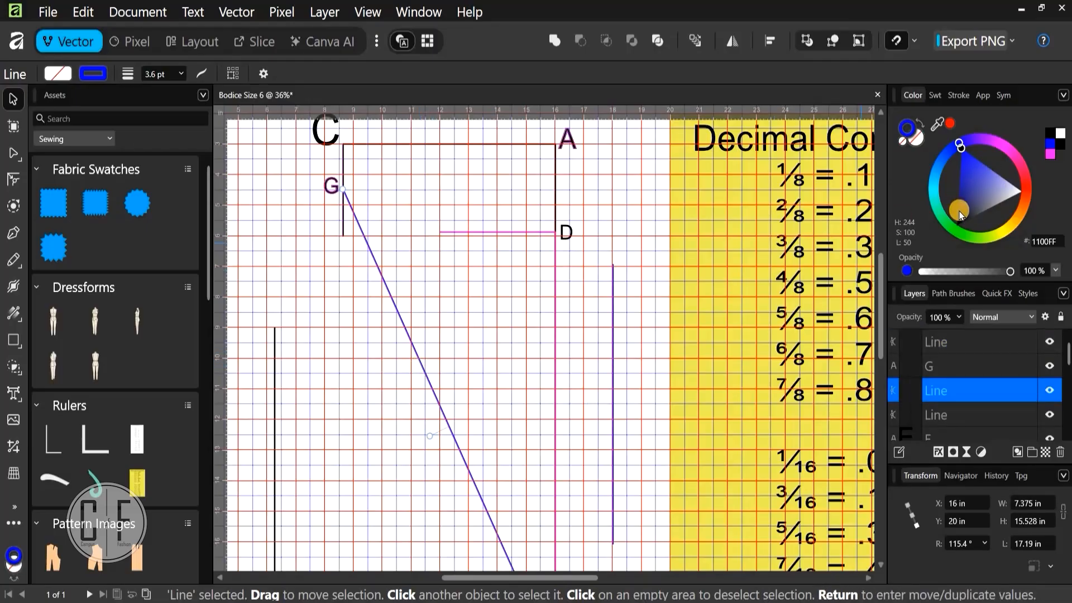
pyautogui.moveTo(959, 211); pyautogui.dragTo(956, 224)
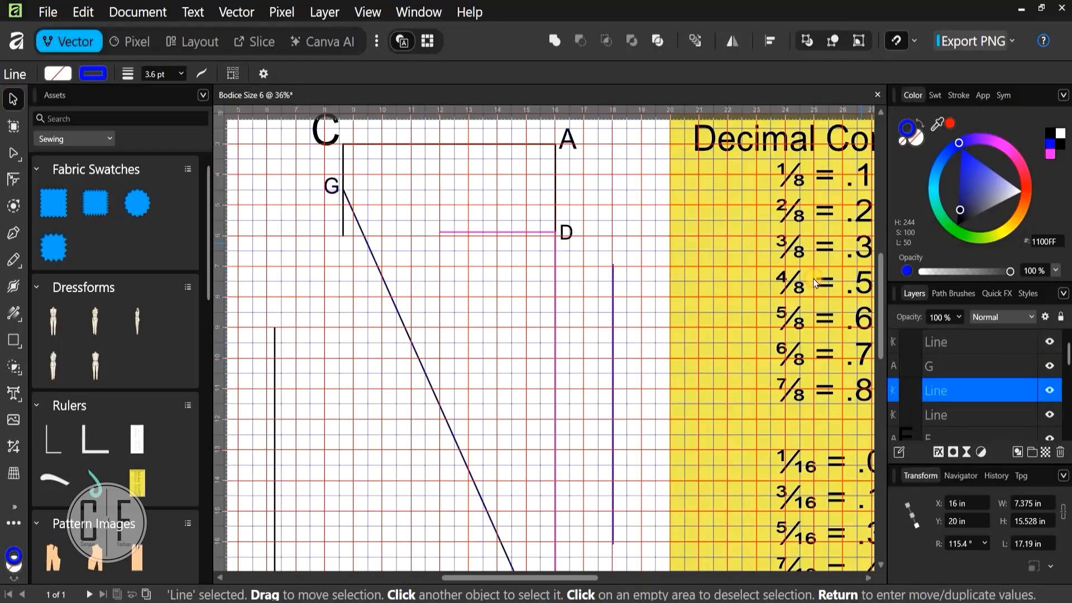
# Move the 9.125 in vertical blue line next to point G, to X 9 in and Y 9 in
pyautogui.click(613, 382)
pyautogui.moveTo(457, 346); pyautogui.dragTo(358, 238)
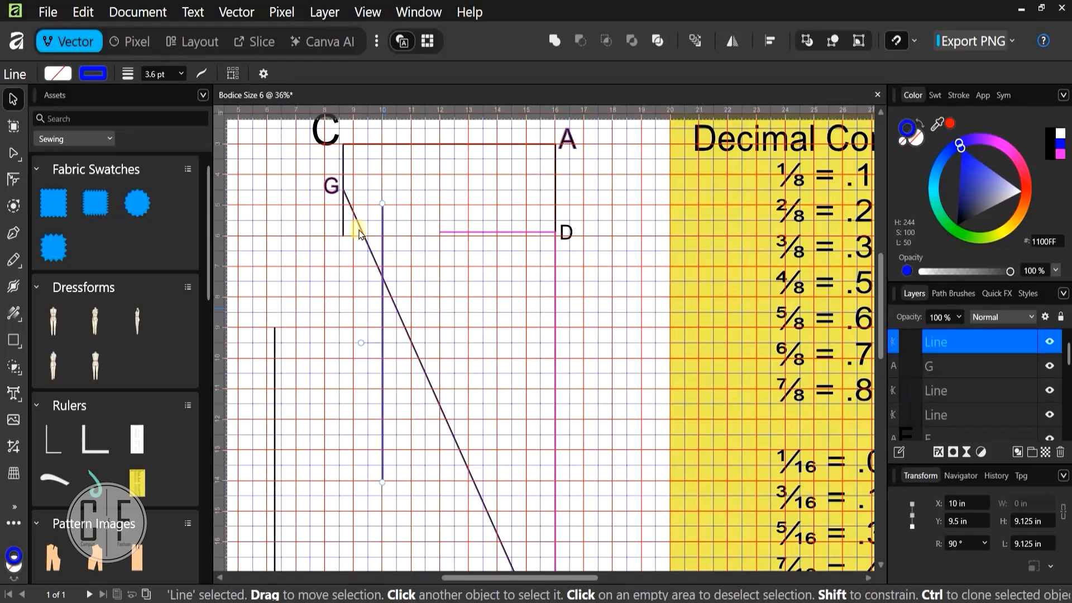
pyautogui.scroll(5, 357, 238)
pyautogui.scroll(3, 581, 374)
pyautogui.hscroll(-2, 559, 282)
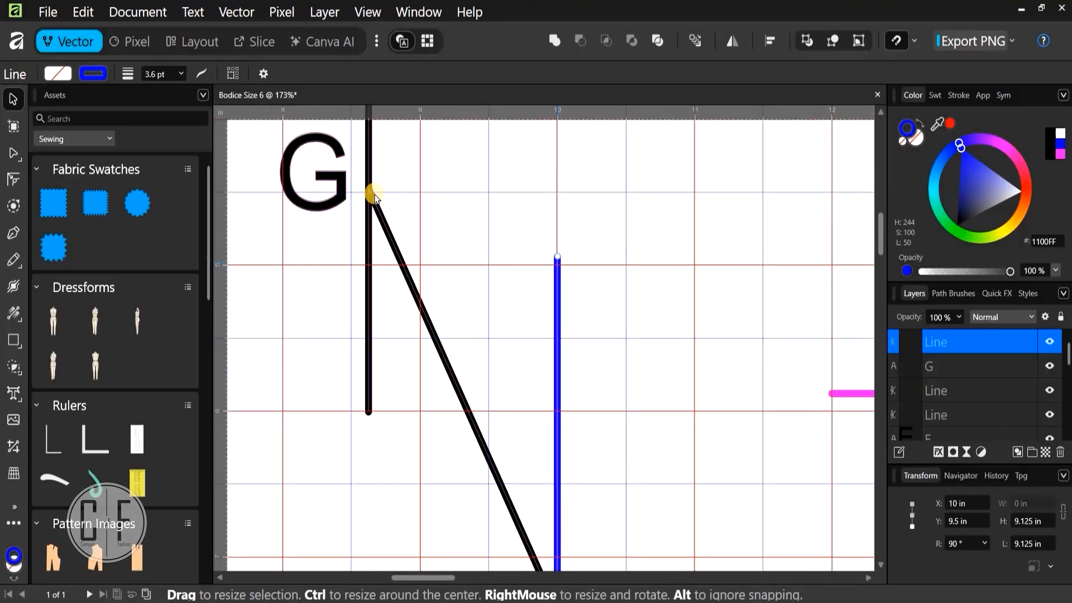
pyautogui.moveTo(558, 374); pyautogui.dragTo(420, 300)
pyautogui.scroll(5, 445, 315)
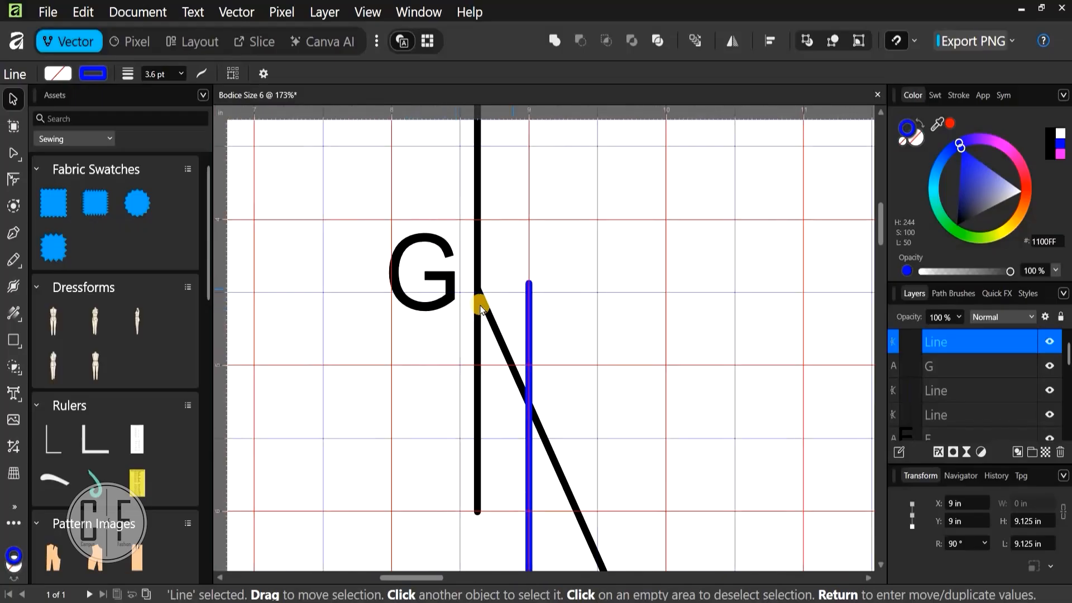
pyautogui.scroll(2, 582, 299)
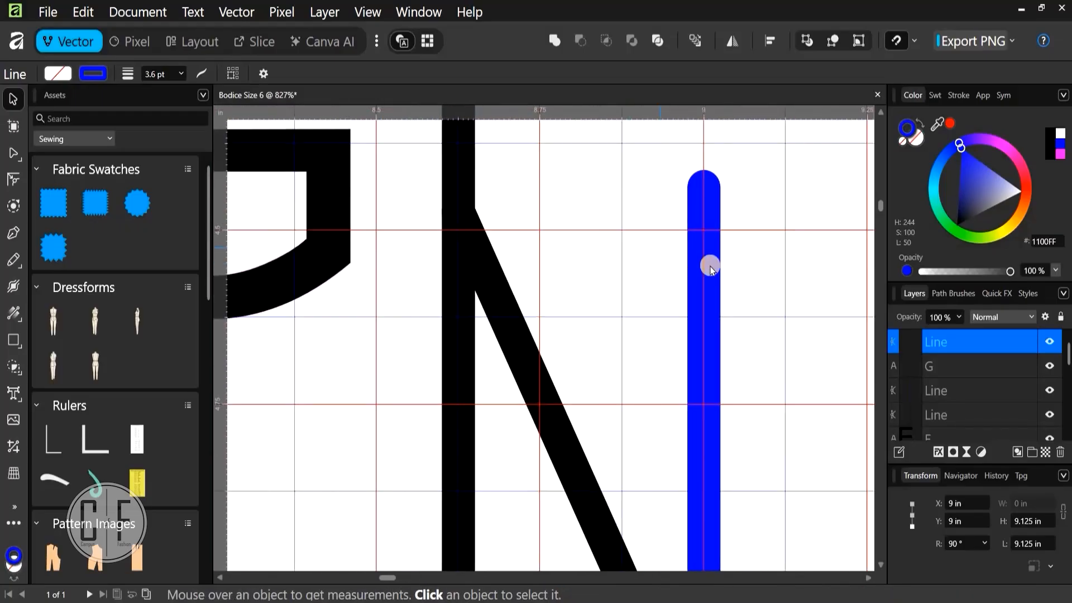
pyautogui.scroll(3, 711, 263)
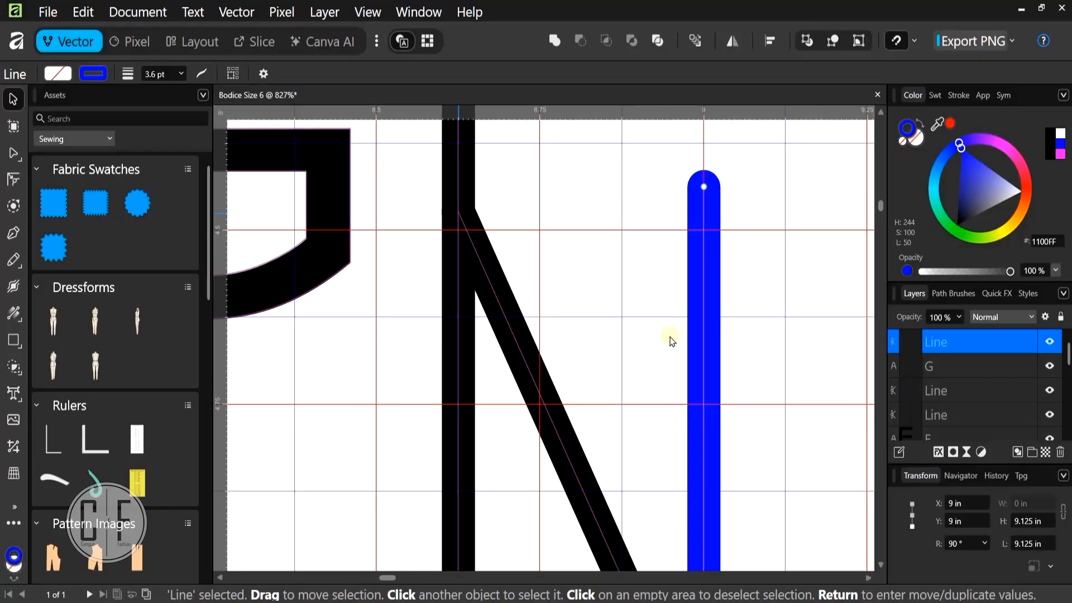
# Try to place the vertical blue line's upper end on the diagonal line's endpoint at G, and undo the moves
pyautogui.moveTo(539, 375); pyautogui.dragTo(497, 304)
pyautogui.scroll(4, 461, 208)
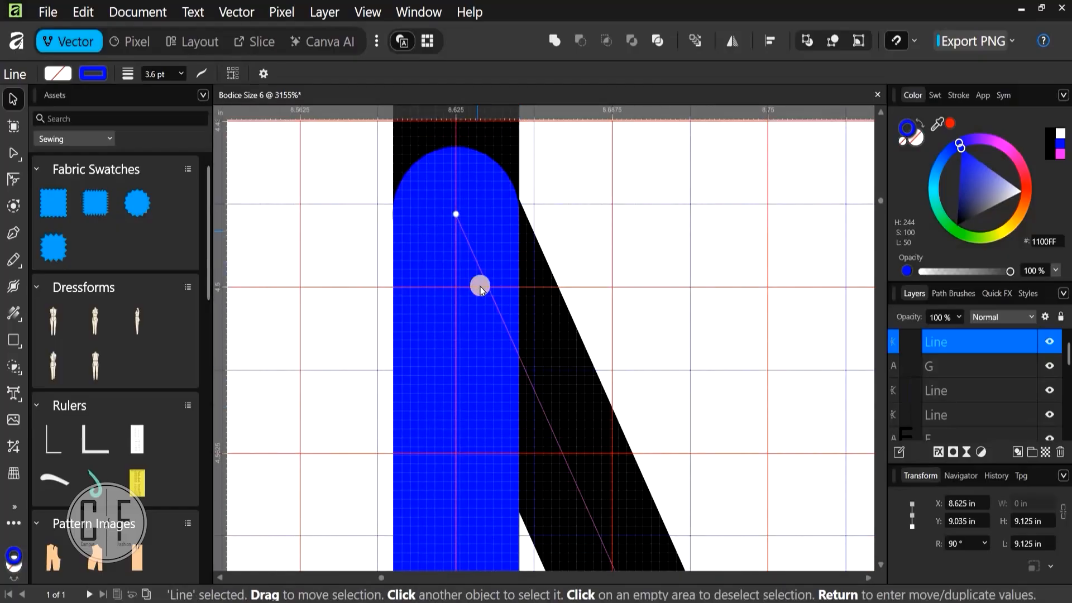
pyautogui.moveTo(455, 360); pyautogui.dragTo(584, 322)
pyautogui.hotkey('ctrl', 'z')
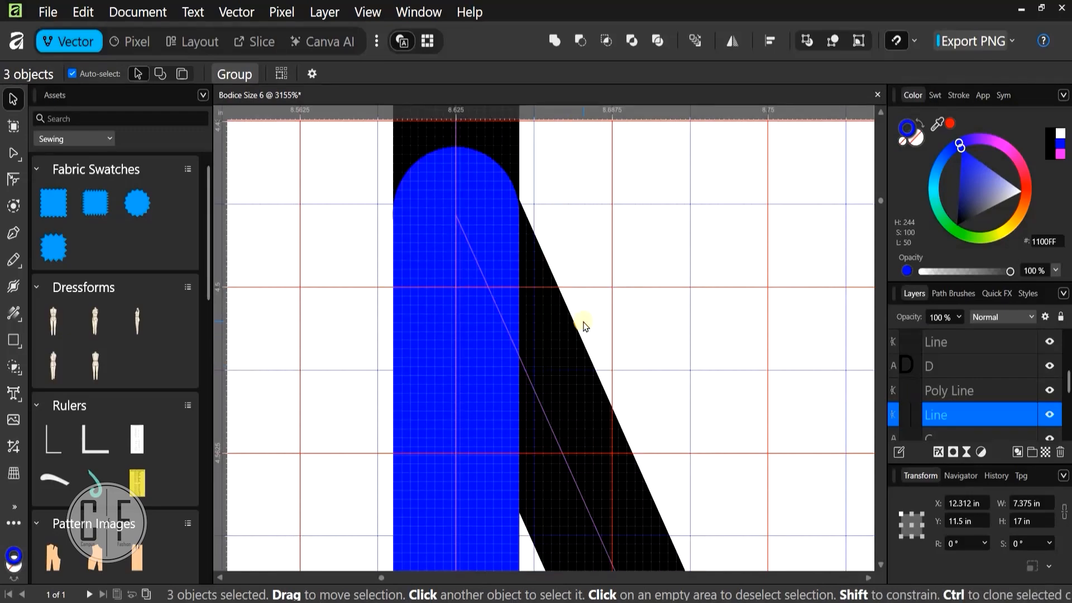
pyautogui.hotkey('ctrl', 'z')
pyautogui.hotkey('ctrl', 'z')
# Move the vertical blue line close beside the junction at G, to about X 8.708 in and Y 9.047 in
pyautogui.scroll(-5, 522, 296)
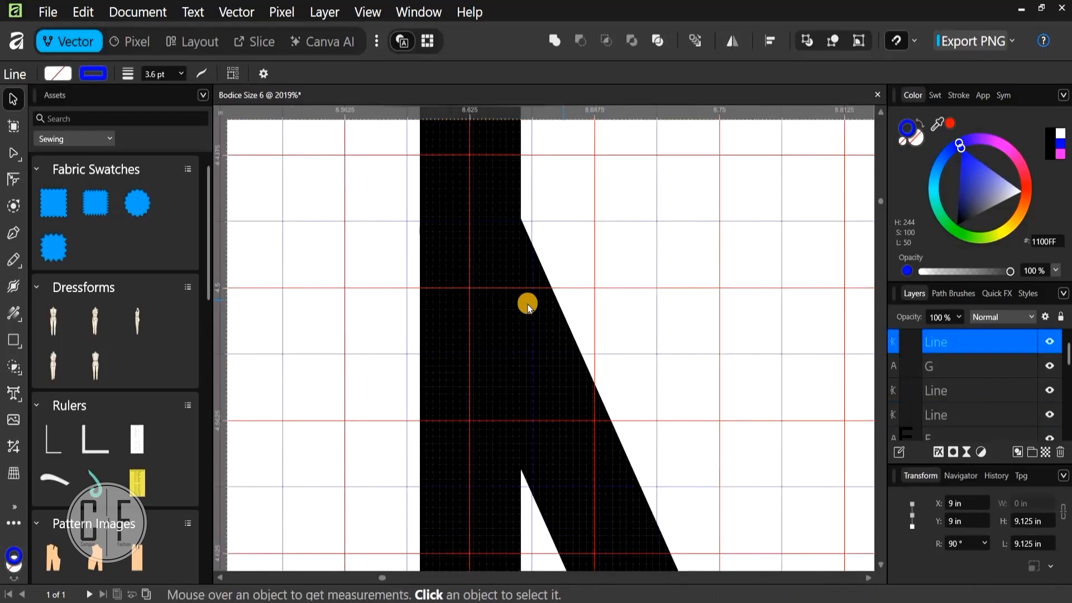
pyautogui.moveTo(806, 326)
pyautogui.mouseDown()
pyautogui.moveTo(579, 316)
pyautogui.moveTo(558, 278)
pyautogui.mouseUp()
pyautogui.scroll(5, 557, 278)
pyautogui.moveTo(648, 257); pyautogui.dragTo(663, 373)
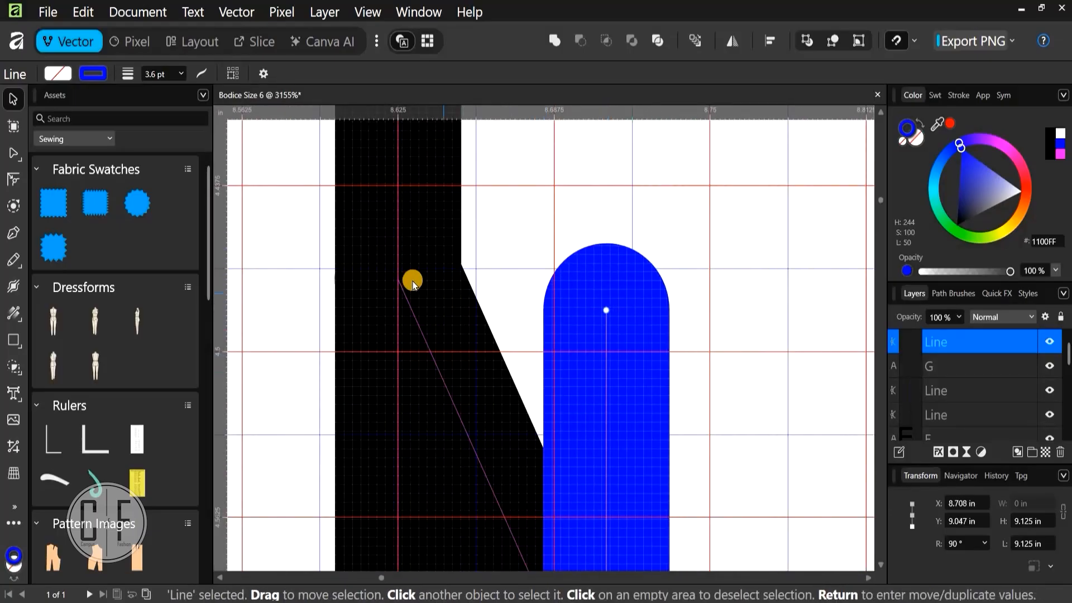
# Change the stroke colour of the diagonal line at G to red, FF0051
pyautogui.click(397, 279)
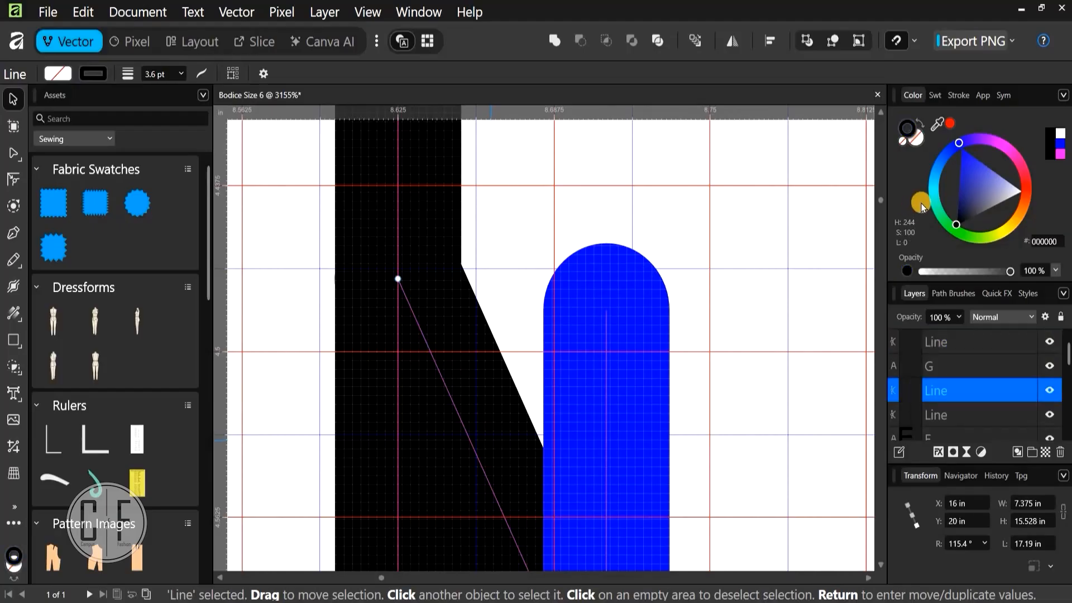
pyautogui.click(1027, 174)
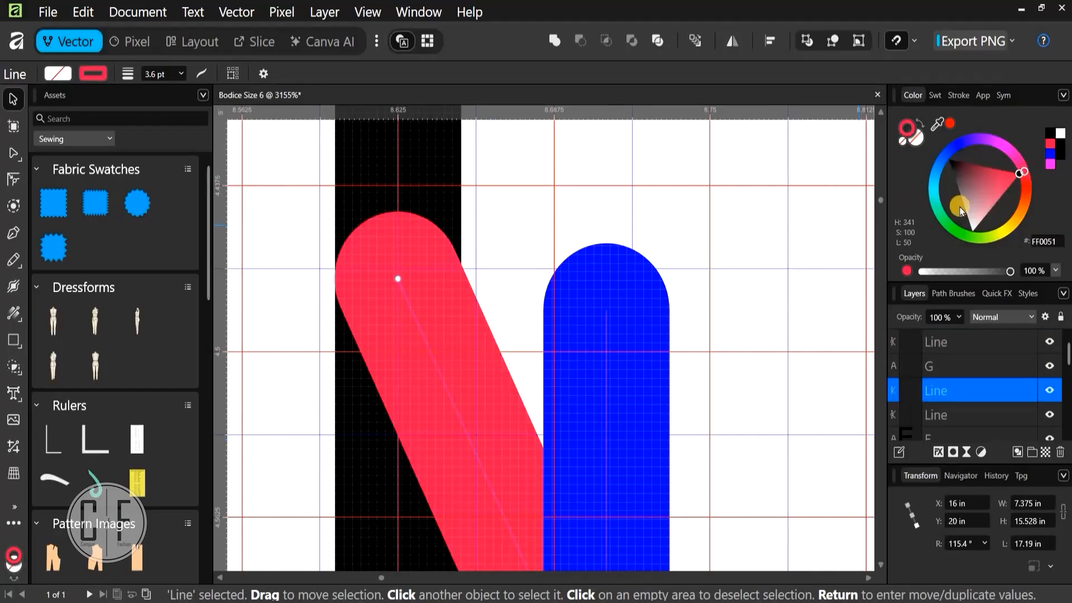
pyautogui.click(634, 404)
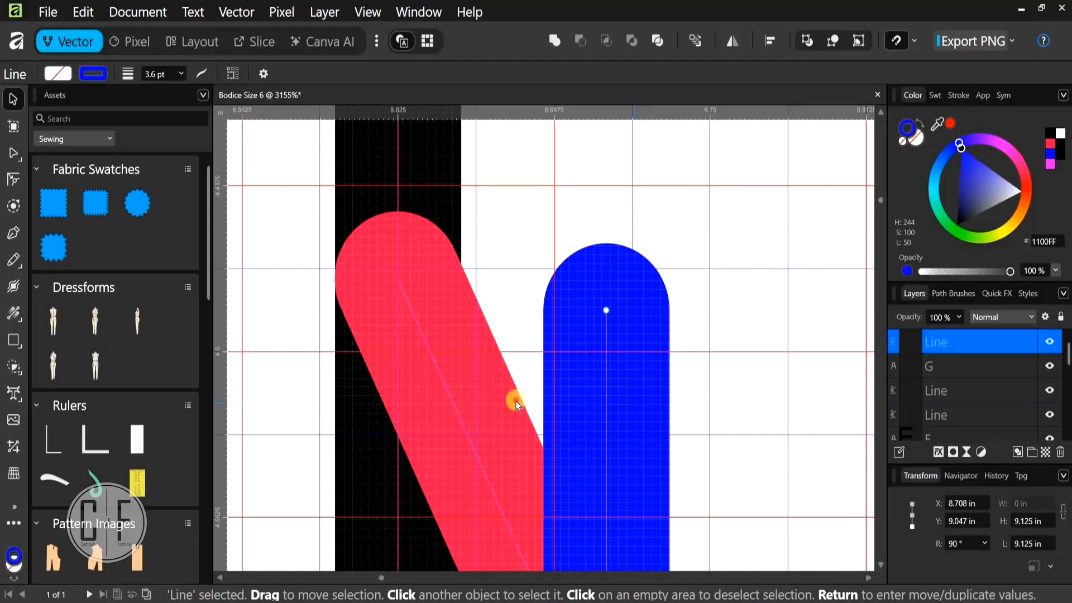
pyautogui.keyDown('shift'); pyautogui.click(479, 407); pyautogui.keyUp('shift')
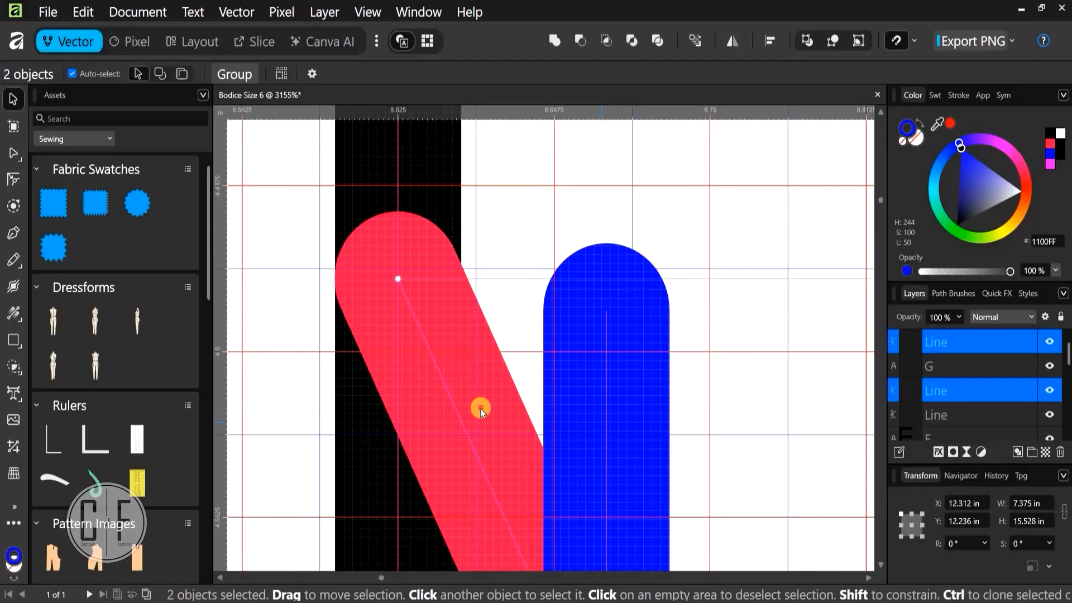
pyautogui.moveTo(479, 408); pyautogui.dragTo(517, 405)
pyautogui.hotkey('ctrl', 'z')
pyautogui.click(682, 411)
pyautogui.click(764, 220)
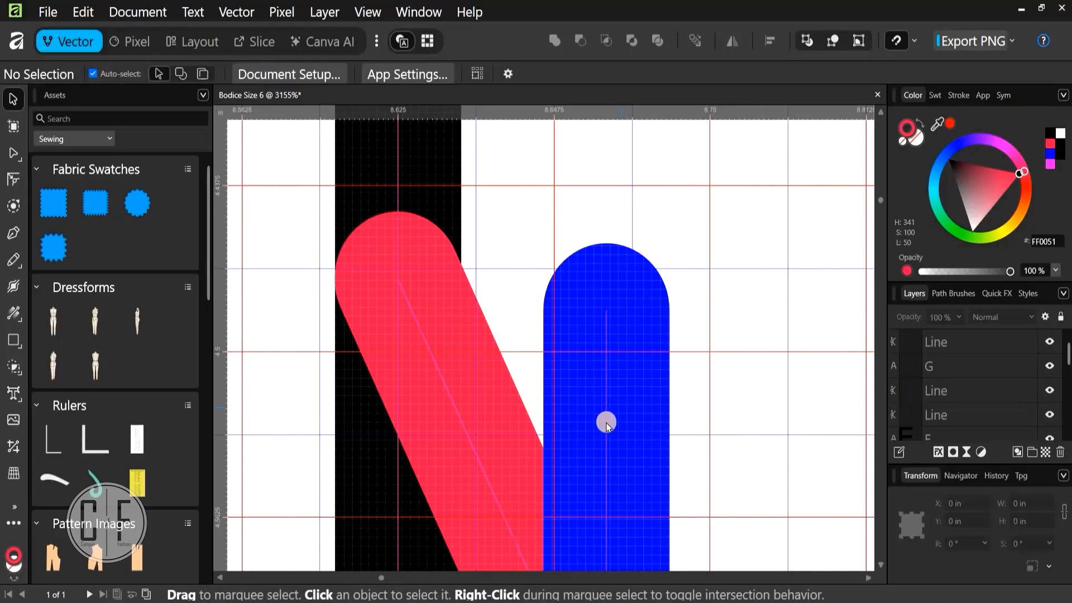
# Snap the blue line's upper endpoint onto the diagonal's endpoint at G, centring the line at X 8.625 in and Y 9.035 in
pyautogui.moveTo(607, 422); pyautogui.dragTo(397, 391)
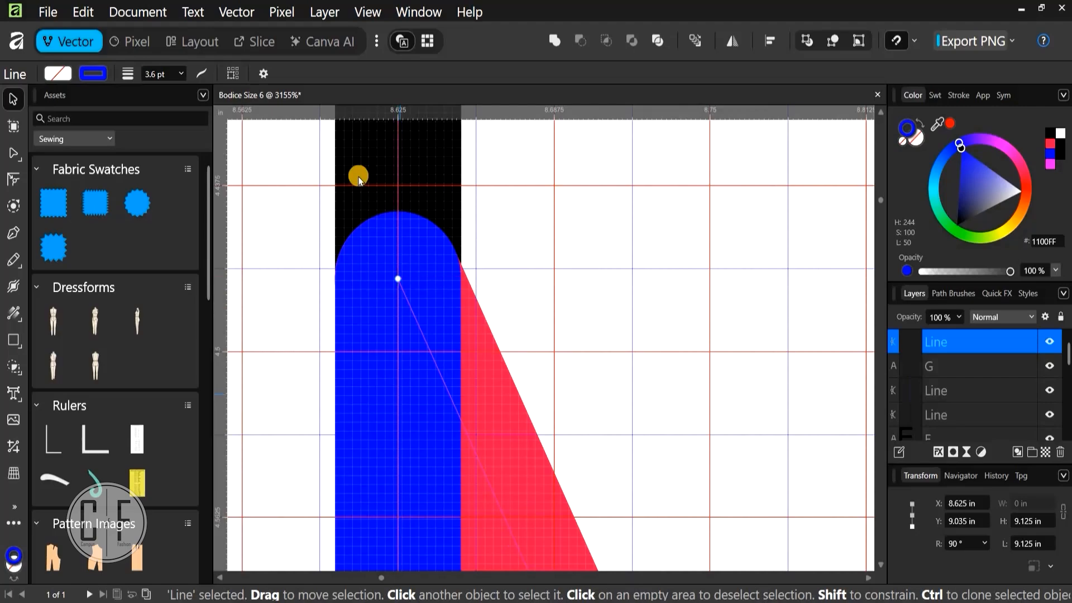
pyautogui.scroll(-6, 351, 193)
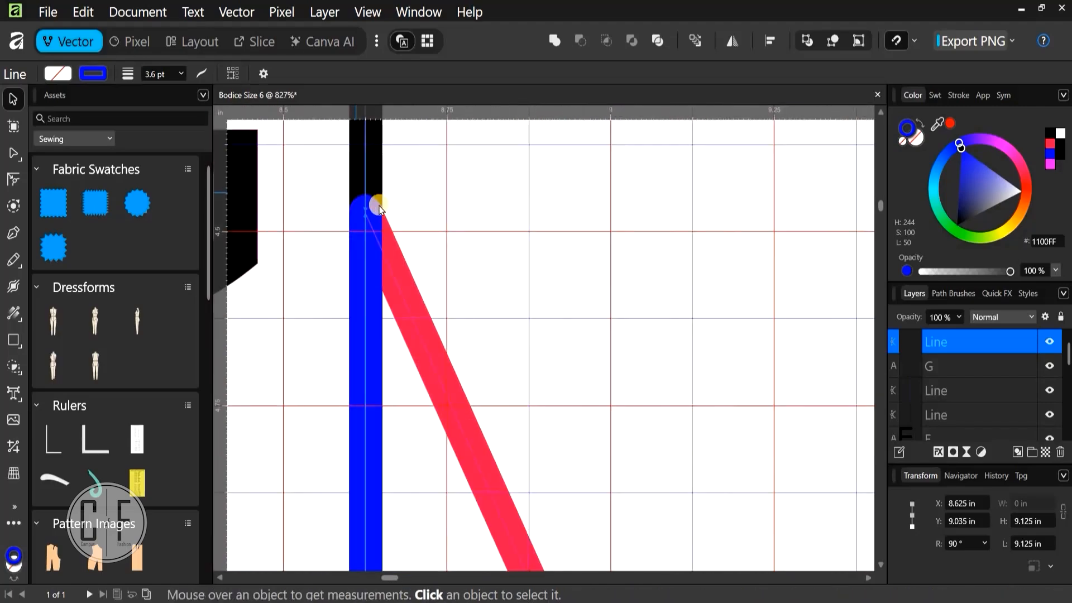
pyautogui.scroll(-2, 378, 209)
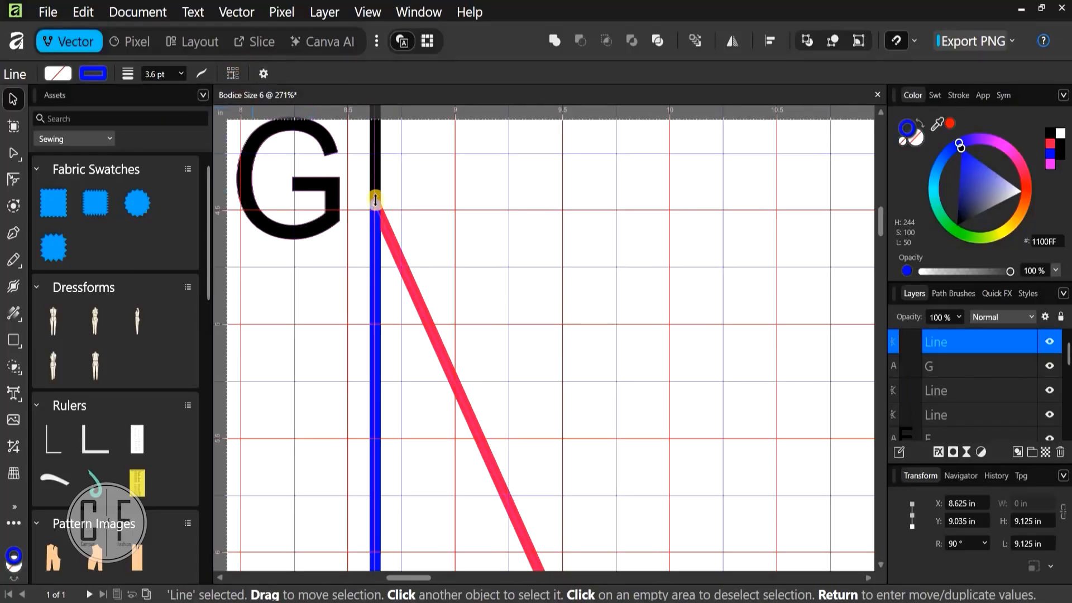
# Check the Enable Transform Origin option for the blue line and examine the line from G down to its lower end
pyautogui.click(263, 74)
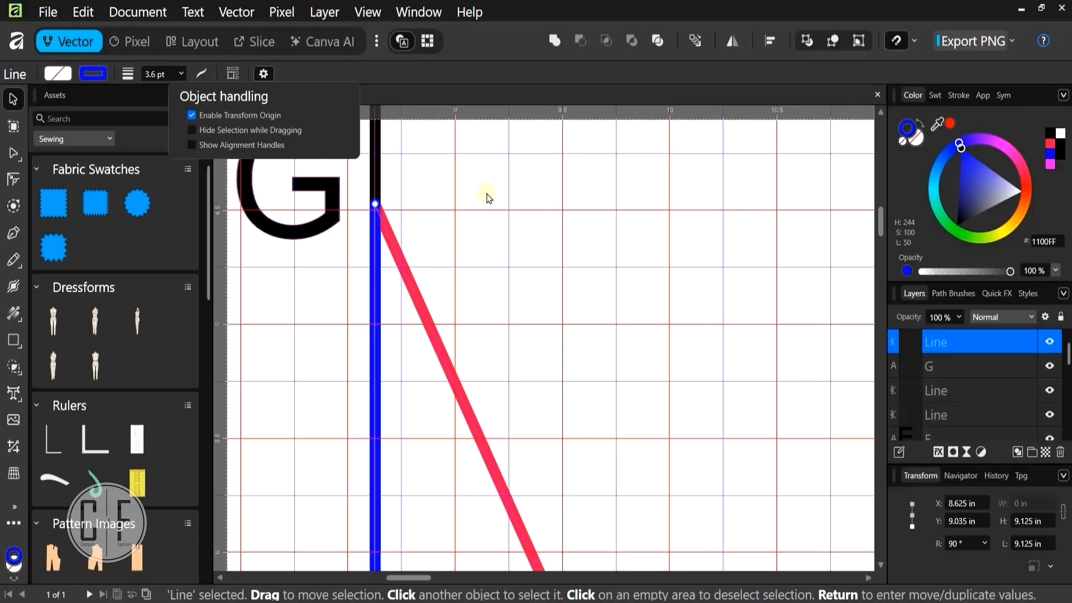
pyautogui.scroll(-6, 507, 313)
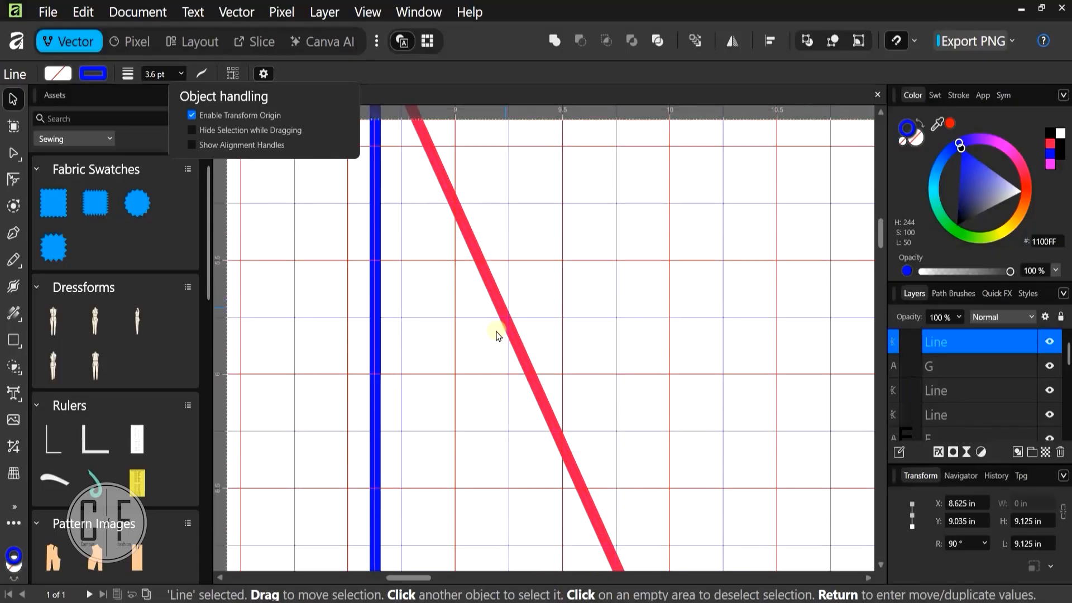
pyautogui.scroll(-1, 467, 373)
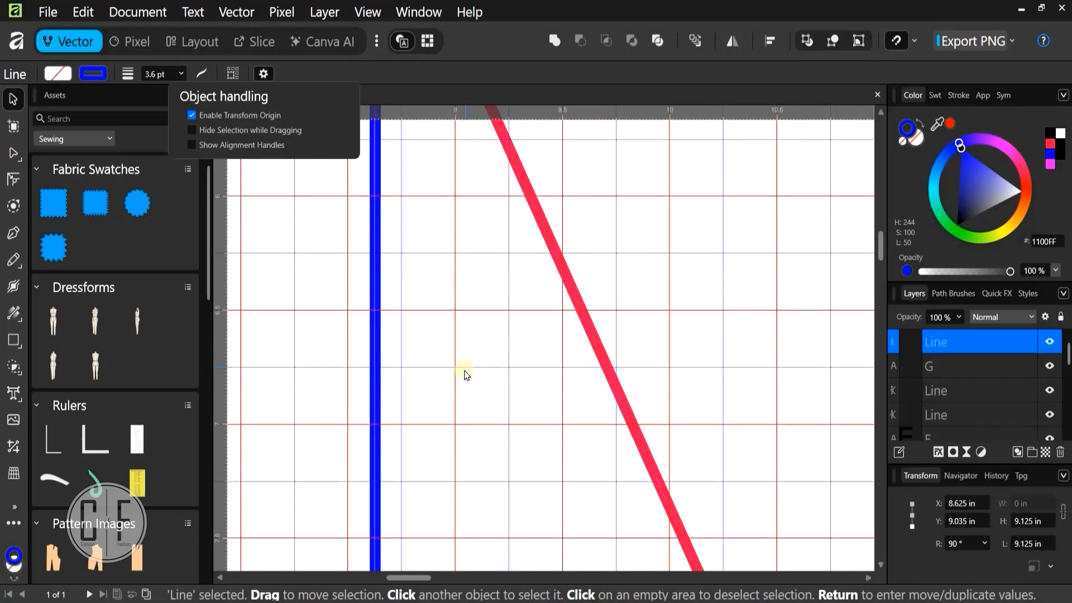
pyautogui.click(499, 337)
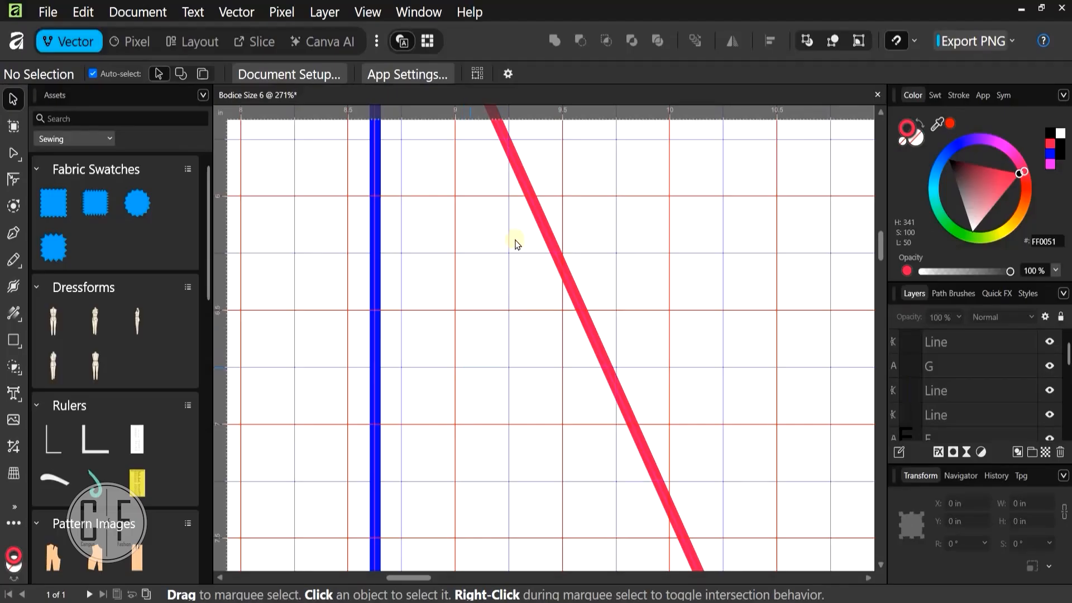
pyautogui.scroll(-3, 514, 240)
pyautogui.hscroll(-1, 514, 239)
pyautogui.scroll(-2, 503, 296)
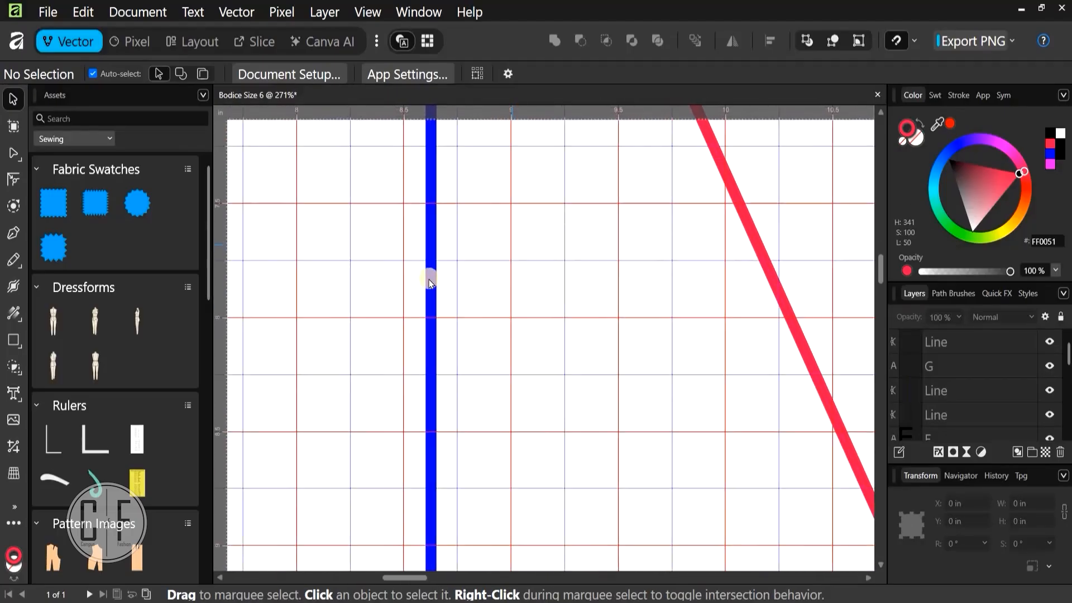
pyautogui.scroll(-5, 455, 376)
pyautogui.scroll(-3, 448, 501)
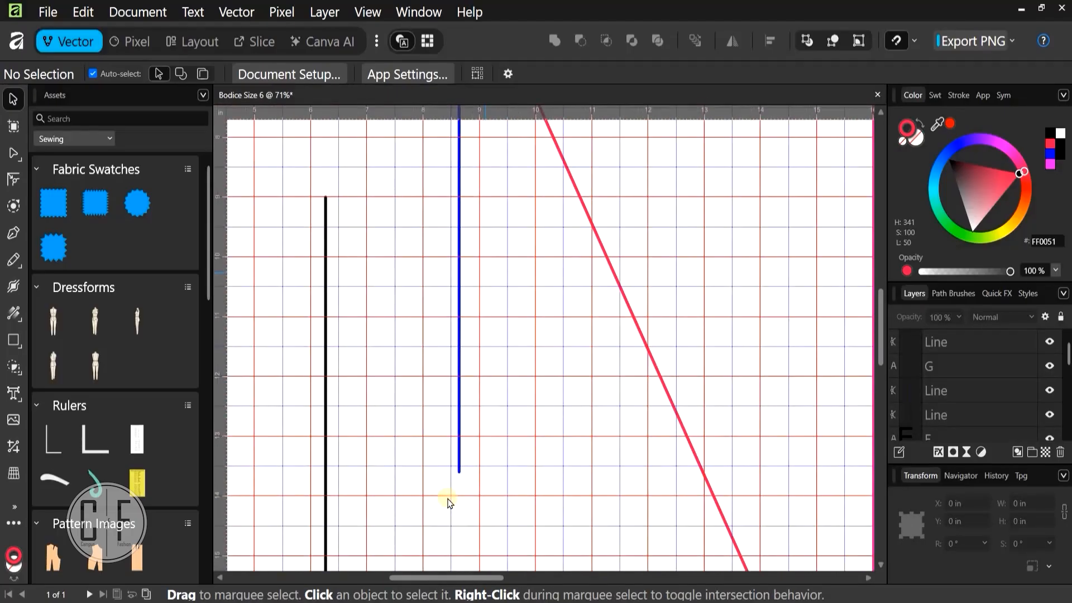
pyautogui.scroll(4, 418, 400)
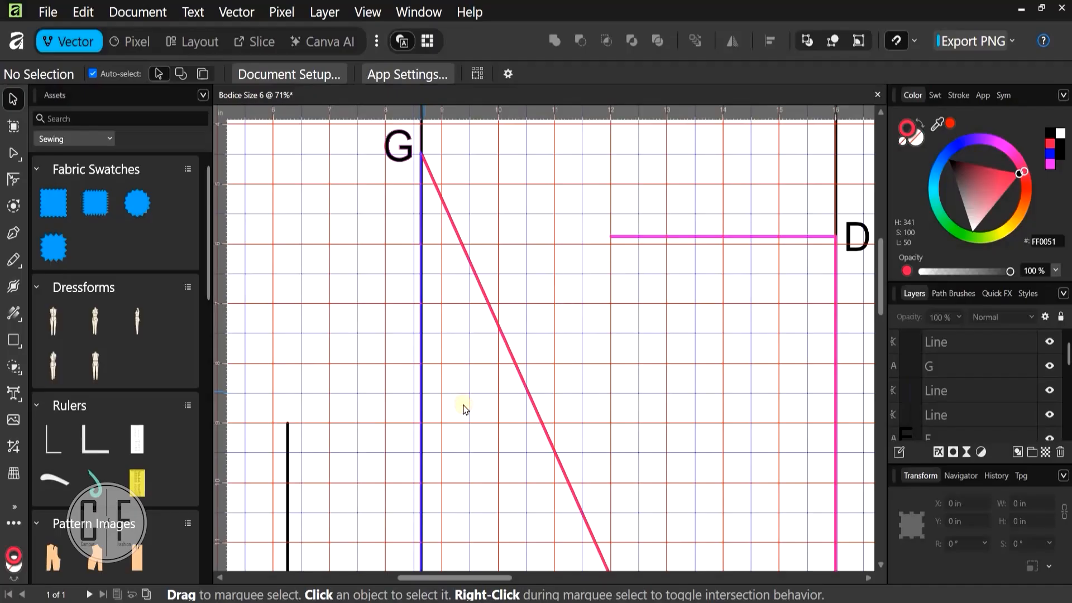
# Move the blue line's transform origin from its centre to its upper endpoint at G, at X 8.625 in and Y 4.472 in
pyautogui.click(422, 423)
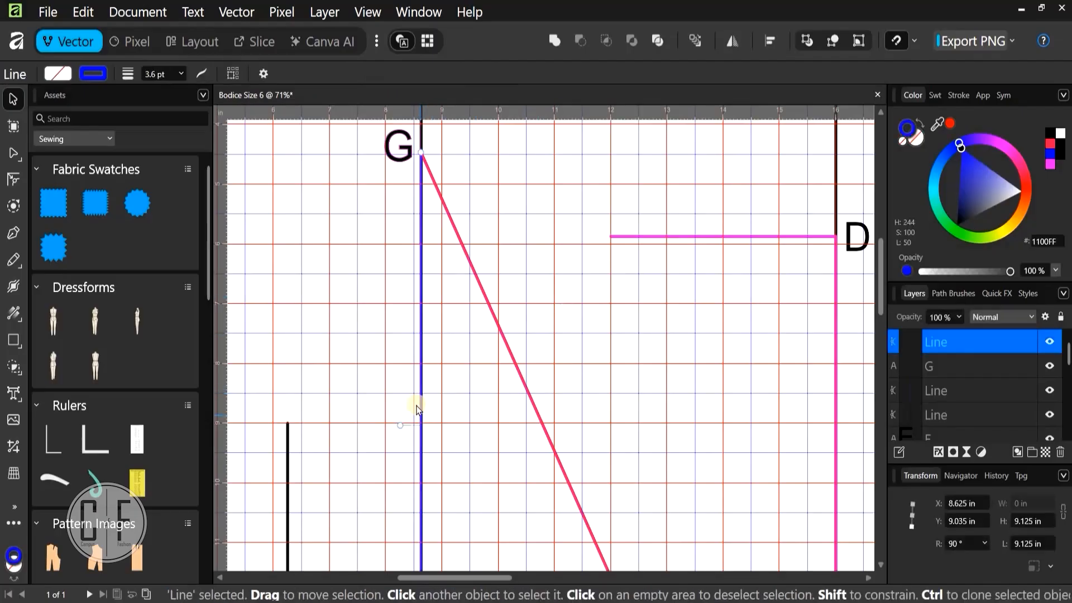
pyautogui.scroll(3, 426, 412)
pyautogui.scroll(5, 427, 405)
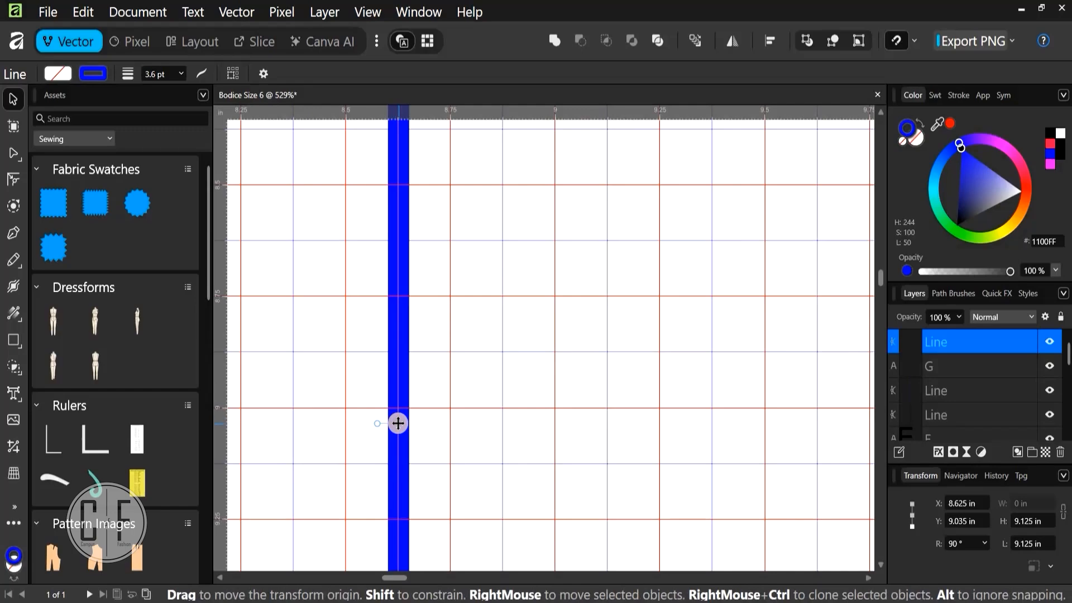
pyautogui.moveTo(397, 423)
pyautogui.mouseDown()
pyautogui.moveTo(397, 112)
pyautogui.moveTo(395, 276)
pyautogui.moveTo(409, 421)
pyautogui.moveTo(426, 434)
pyautogui.moveTo(426, 422)
pyautogui.moveTo(414, 438)
pyautogui.moveTo(408, 431)
pyautogui.mouseUp()
pyautogui.scroll(4, 408, 433)
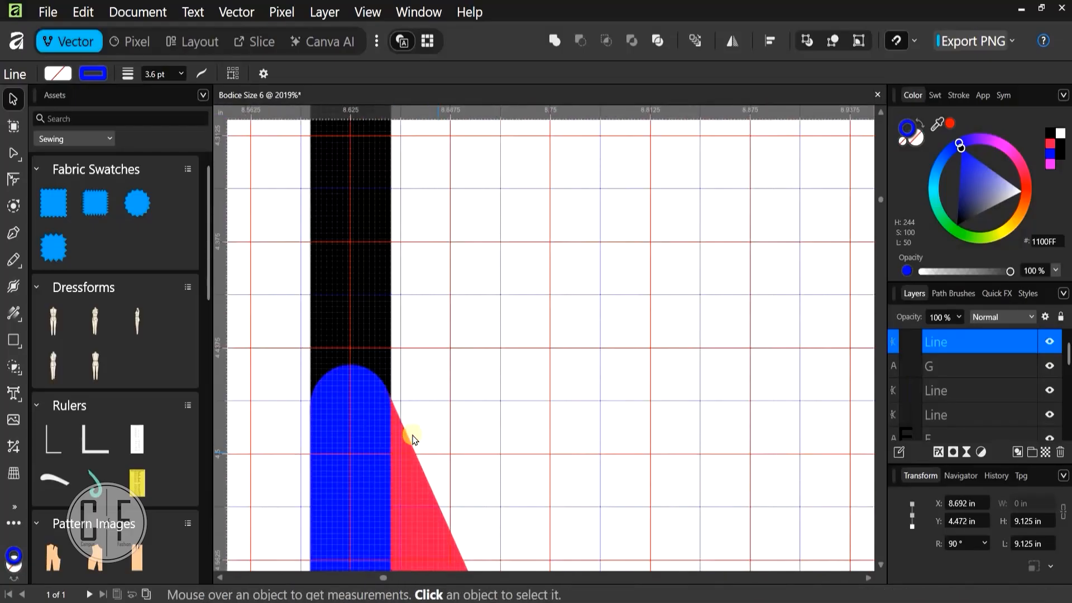
pyautogui.scroll(2, 518, 378)
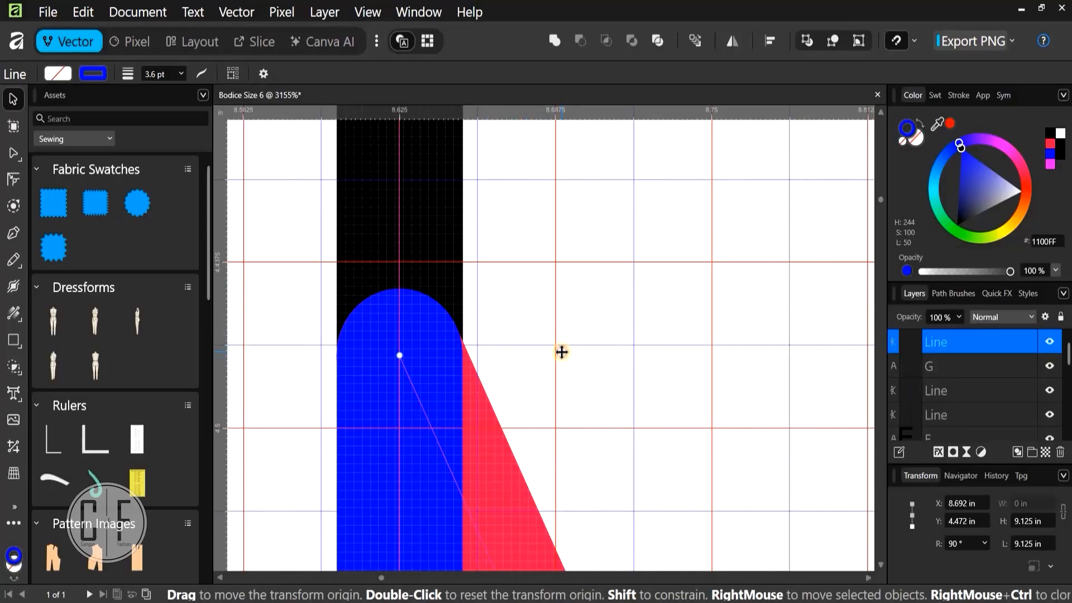
pyautogui.moveTo(493, 366)
pyautogui.mouseDown()
pyautogui.moveTo(498, 337)
pyautogui.moveTo(403, 358)
pyautogui.moveTo(396, 349)
pyautogui.mouseUp()
pyautogui.scroll(-8, 381, 287)
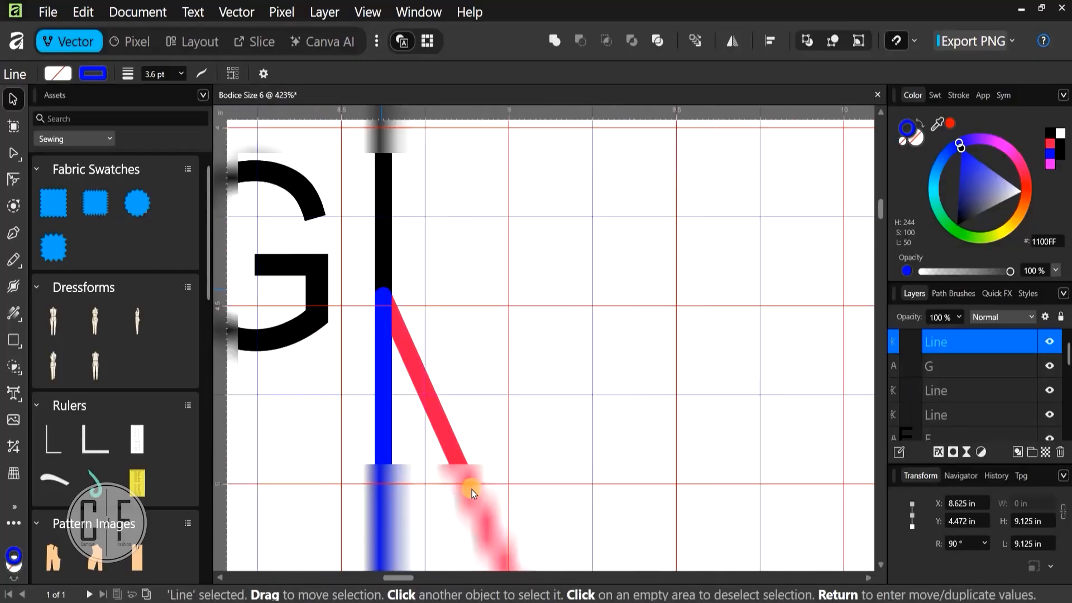
pyautogui.scroll(-3, 424, 204)
pyautogui.scroll(-4, 423, 203)
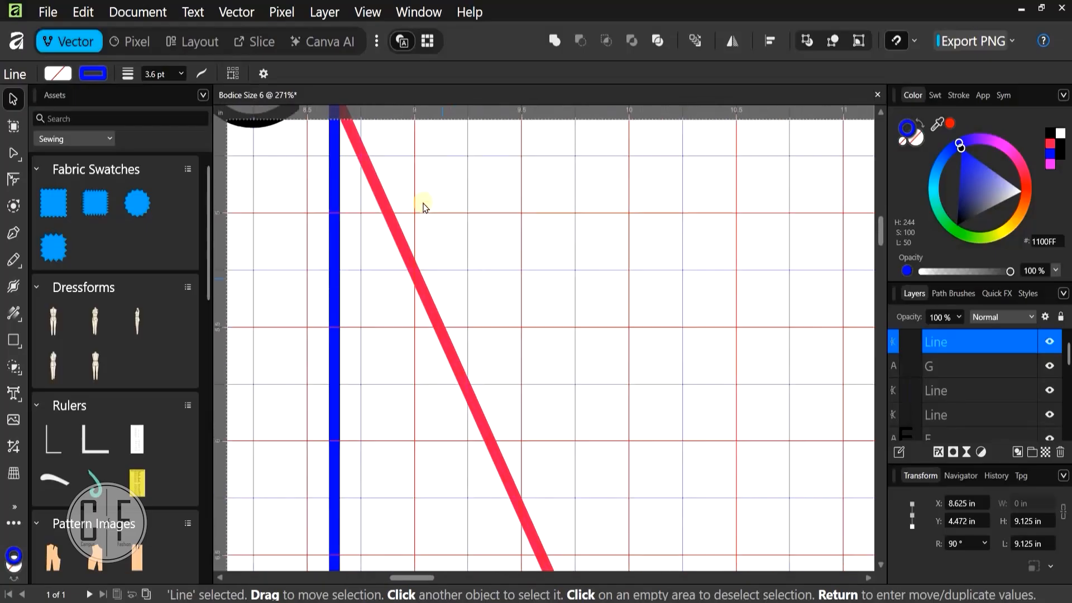
# Rotate the blue line about its origin at G towards the red diagonal, to about 114°
pyautogui.scroll(-1, 424, 213)
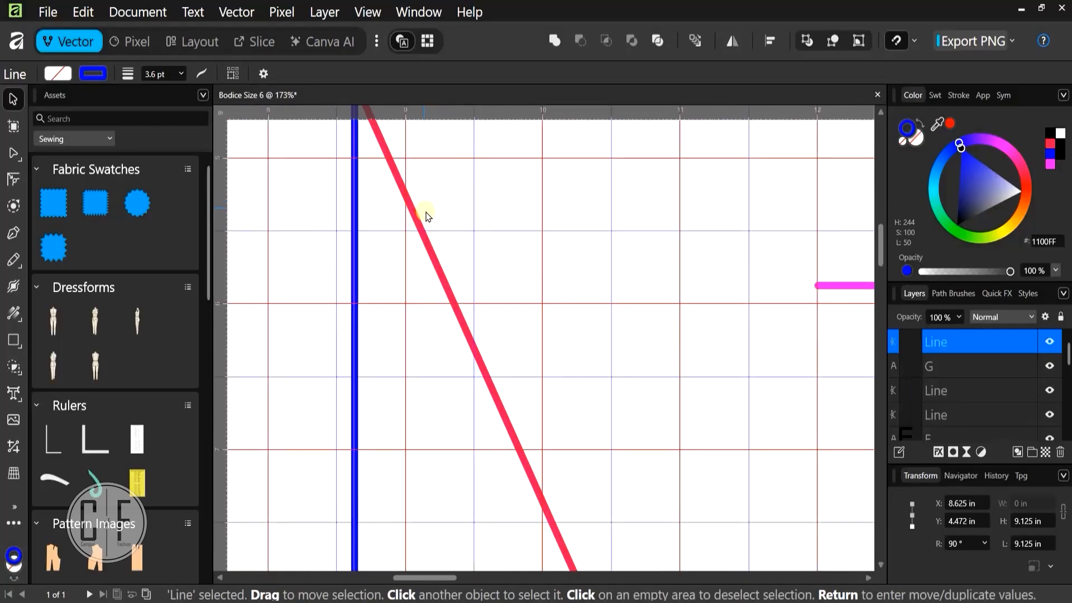
pyautogui.scroll(-2, 516, 452)
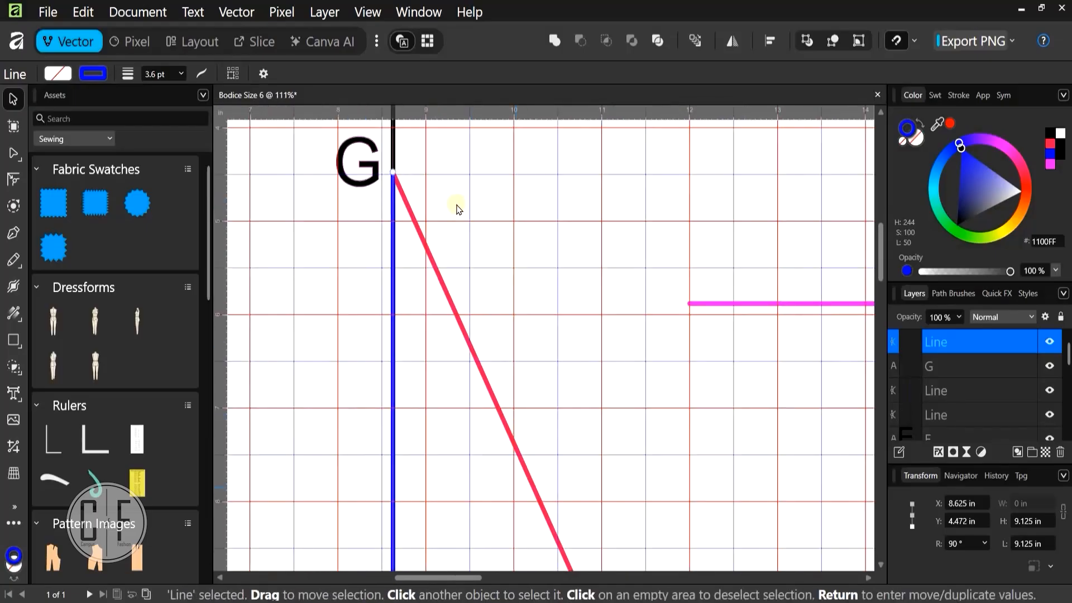
pyautogui.scroll(-5, 457, 209)
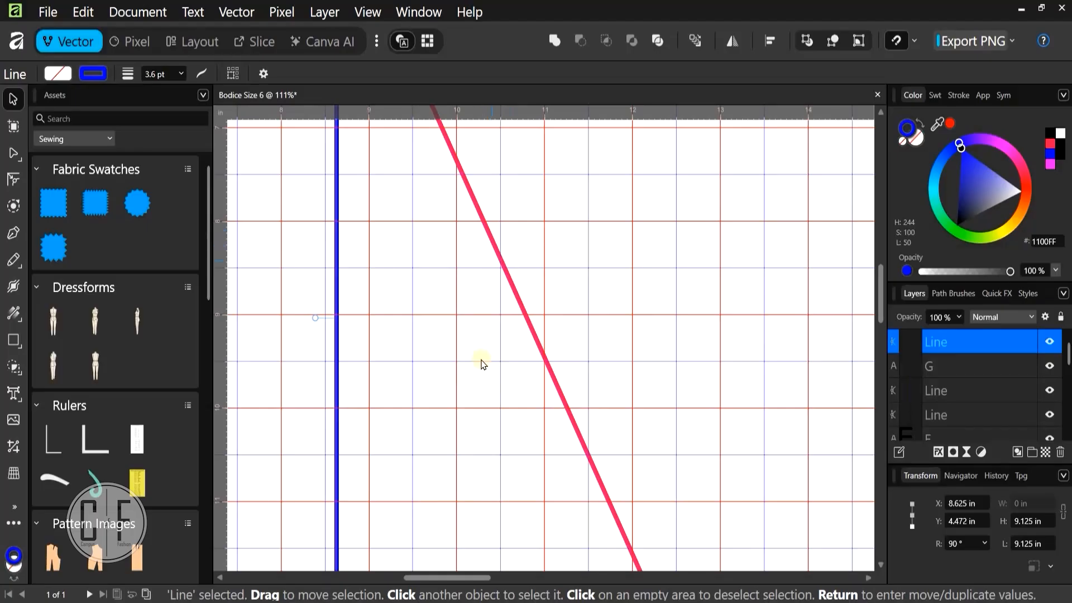
pyautogui.scroll(-5, 475, 200)
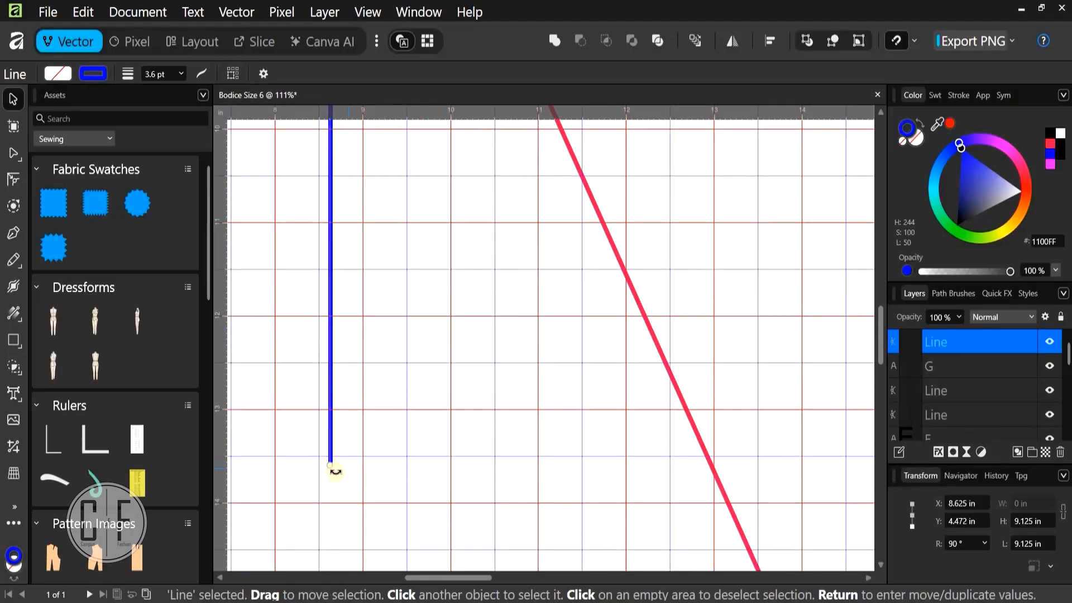
pyautogui.moveTo(335, 472); pyautogui.dragTo(678, 400)
# Fine-tune the blue line's rotation to 115.4° so its lower endpoint lies on the red diagonal's centreline
pyautogui.scroll(4, 716, 387)
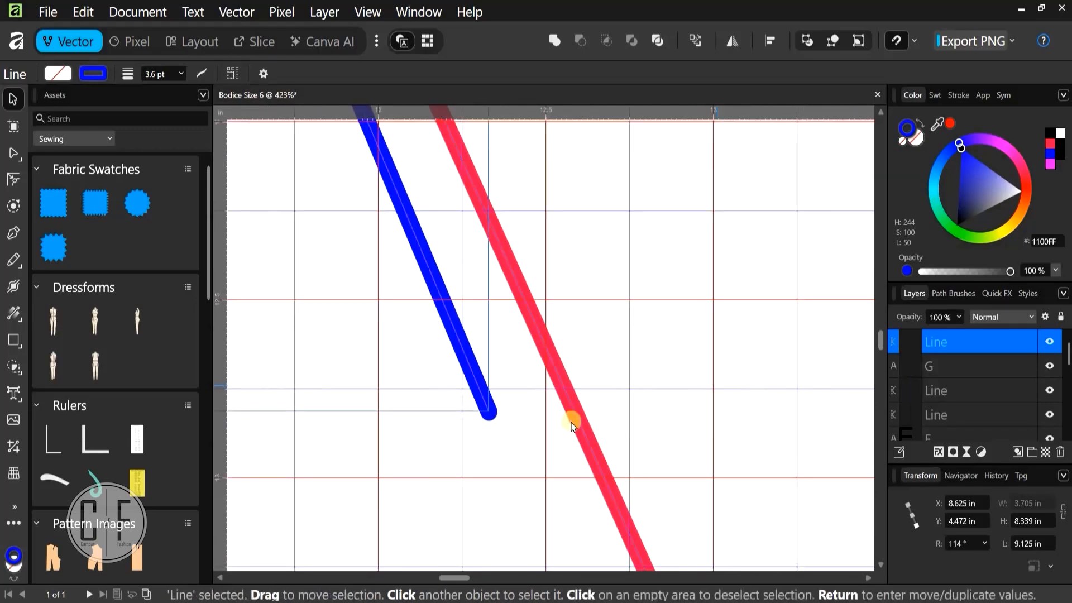
pyautogui.scroll(5, 340, 429)
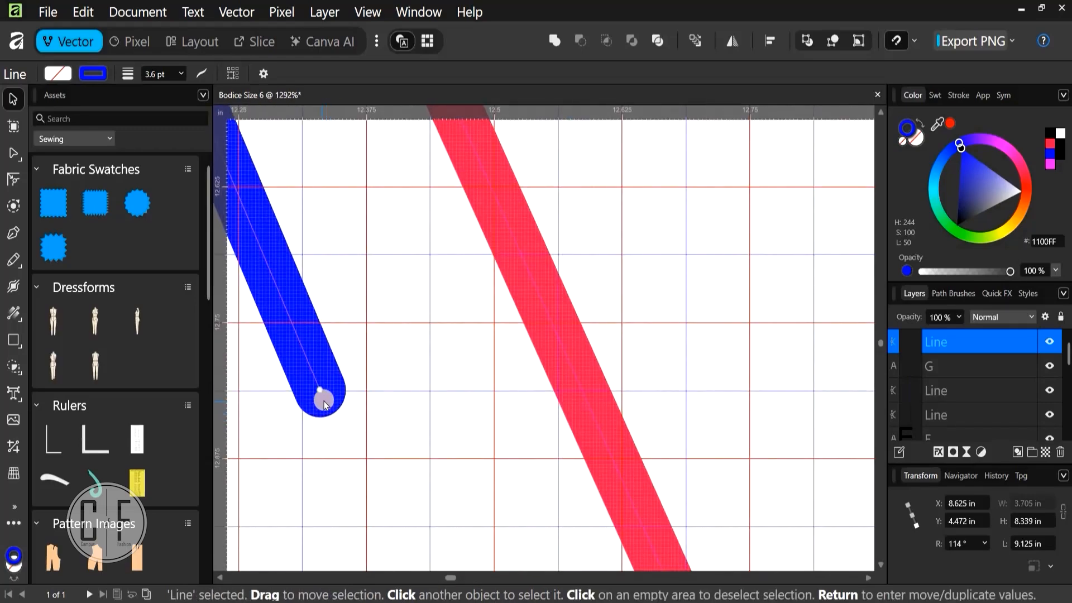
pyautogui.moveTo(323, 394); pyautogui.dragTo(554, 270)
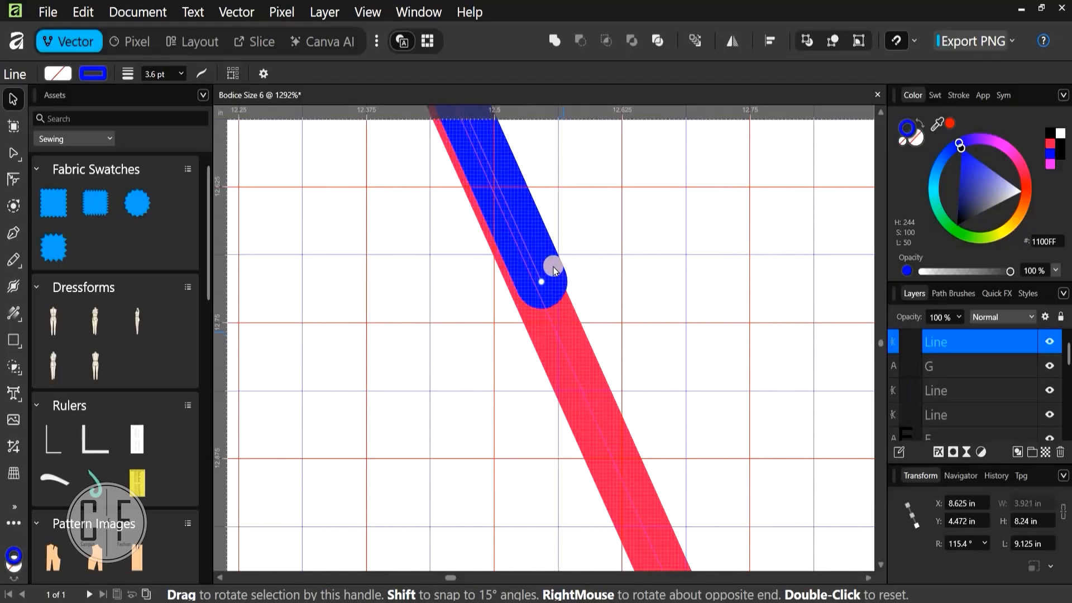
pyautogui.scroll(6, 553, 270)
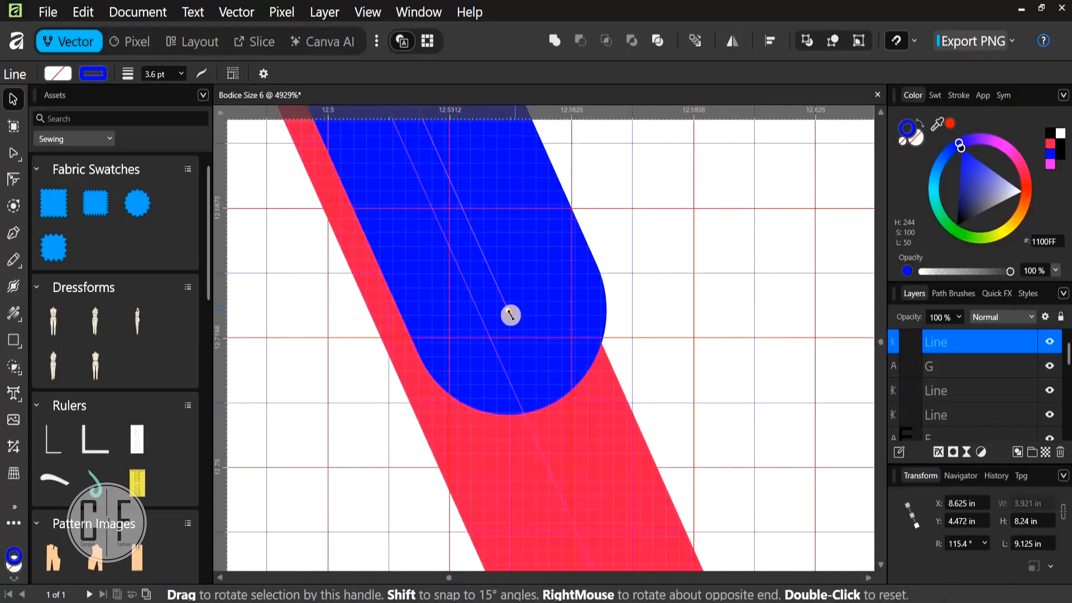
pyautogui.moveTo(493, 333); pyautogui.dragTo(489, 336)
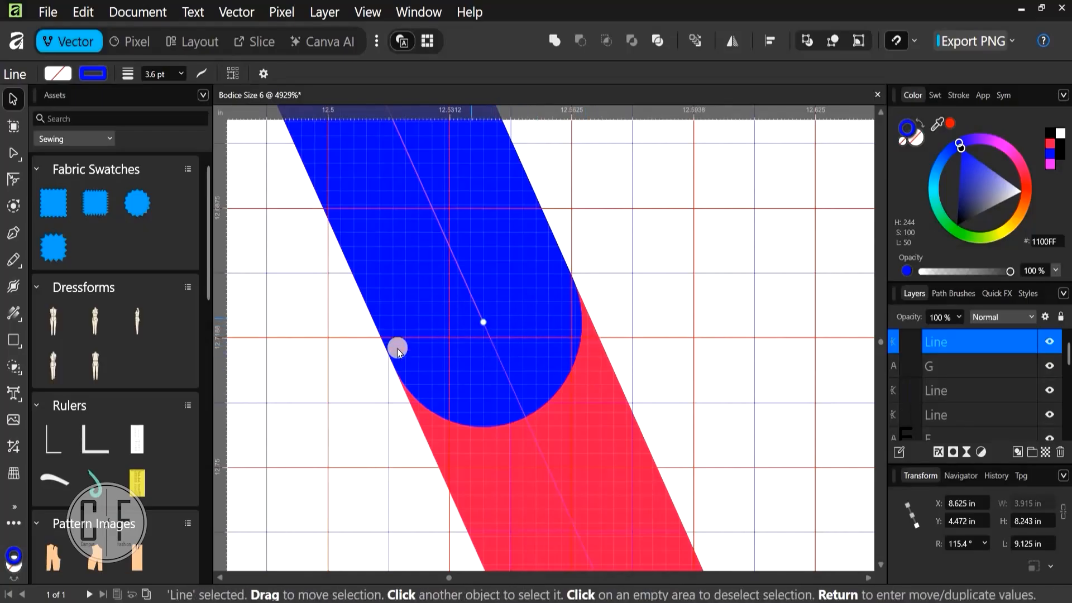
# Turn off the Enable Transform Origin option for the blue line and deselect the line
pyautogui.scroll(-2, 397, 347)
pyautogui.scroll(-4, 355, 355)
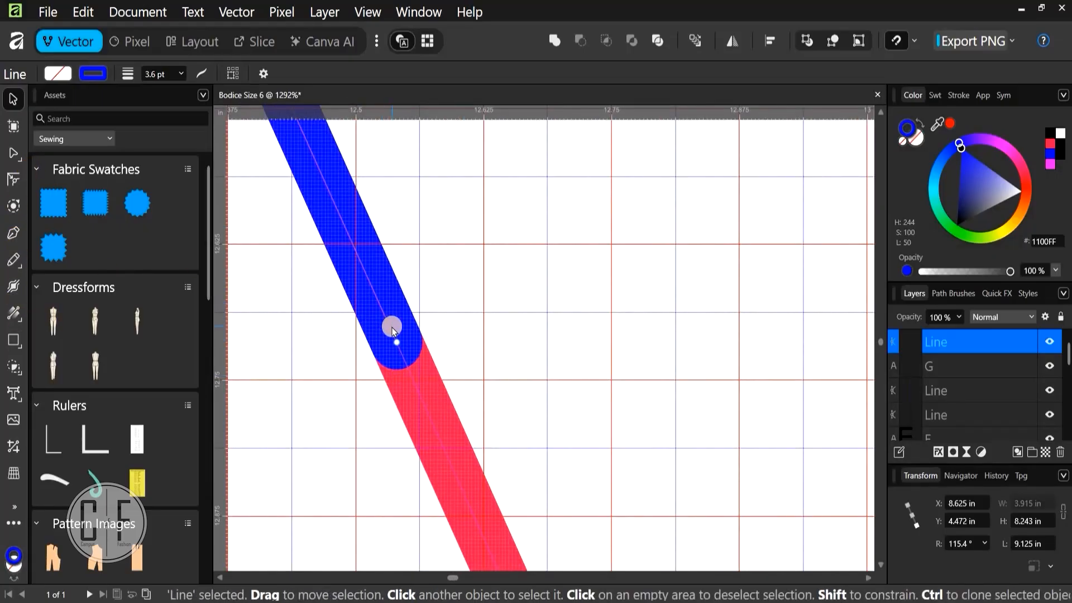
pyautogui.click(260, 73)
pyautogui.click(189, 116)
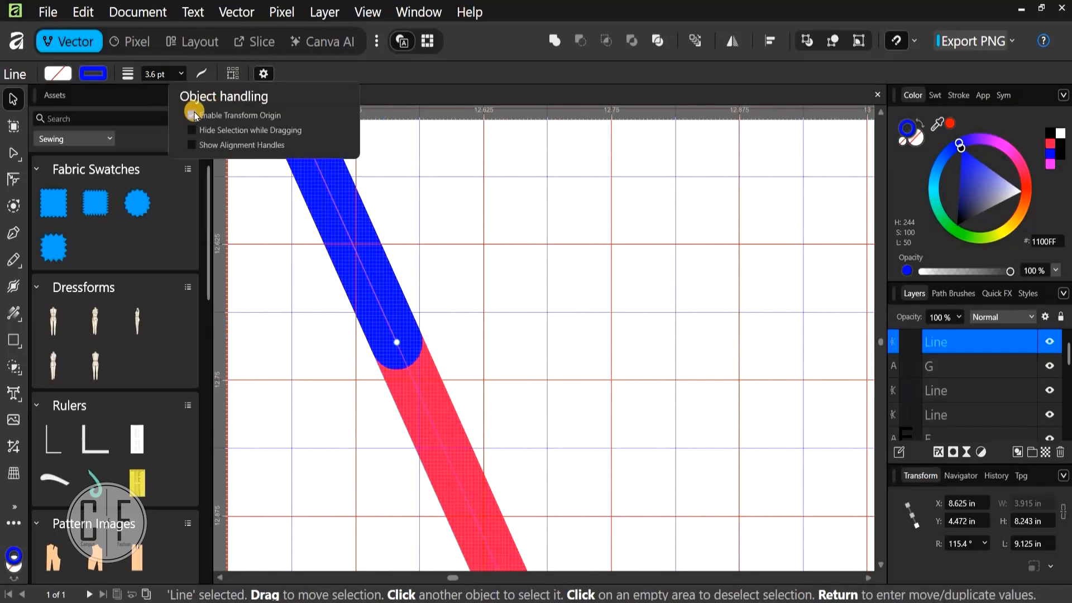
pyautogui.click(193, 115)
pyautogui.click(192, 116)
pyautogui.click(473, 231)
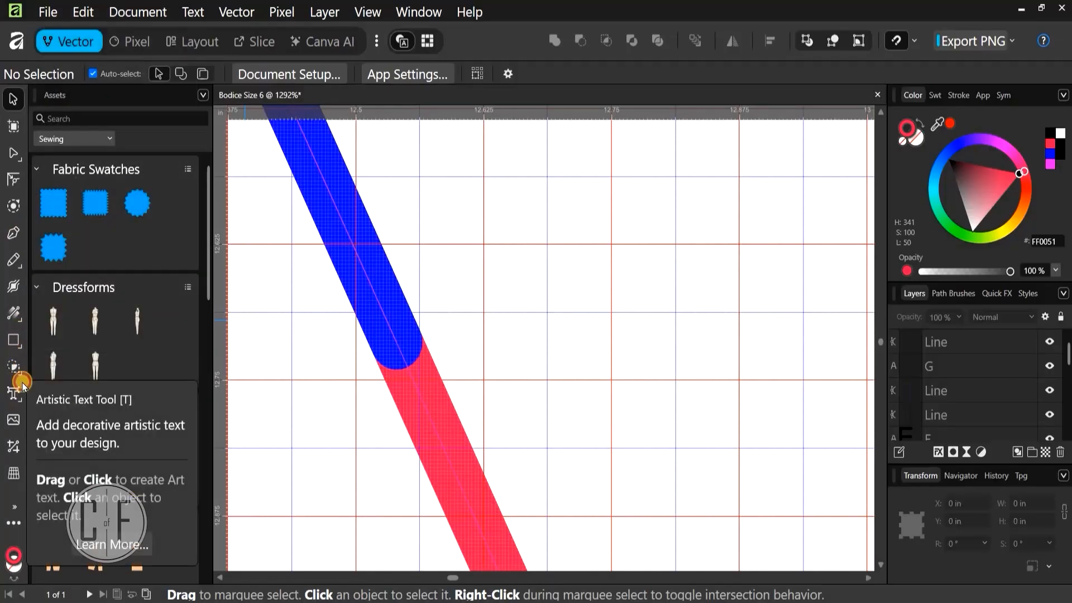
# Add an artistic text label H beside the blue line's lower endpoint and deselect it
pyautogui.press('t')
pyautogui.moveTo(497, 363); pyautogui.dragTo(489, 357)
pyautogui.write('H')
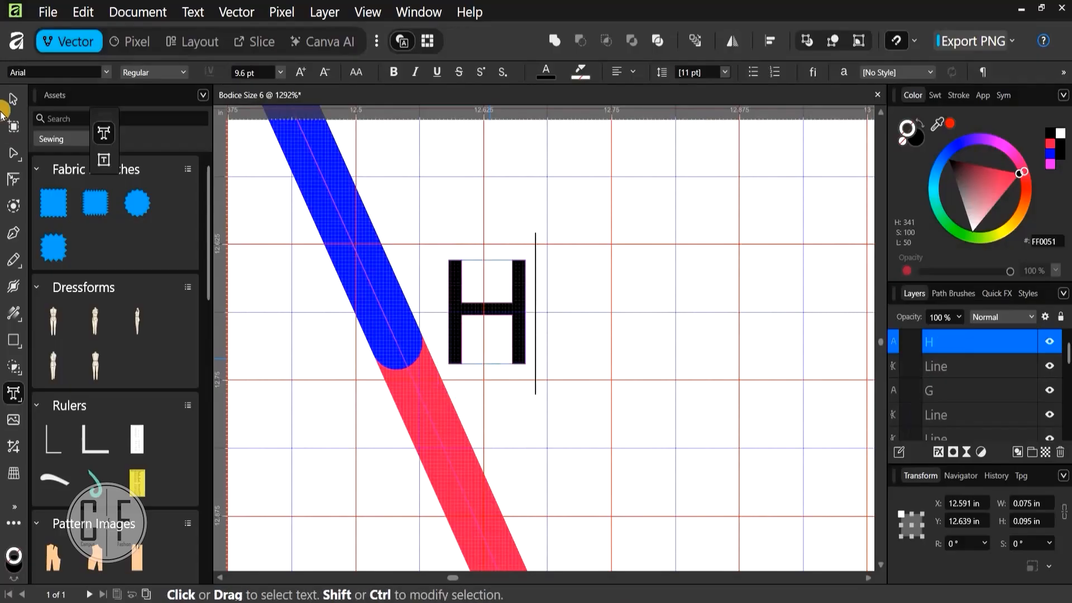
pyautogui.press('Escape')
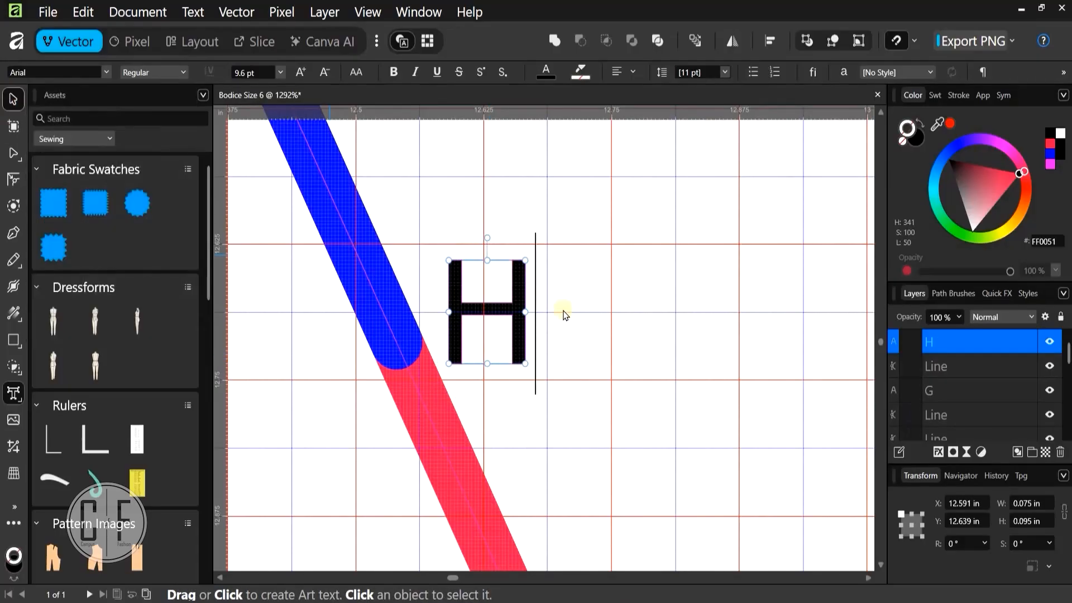
pyautogui.press('v')
pyautogui.click(537, 248)
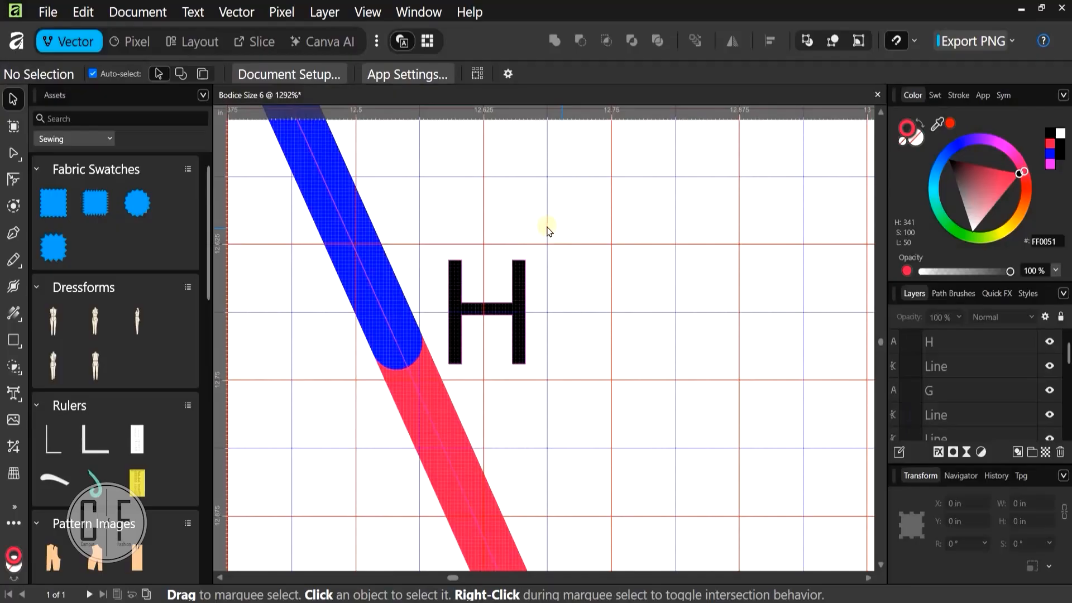
# Draw a horizontal red line 2 in long above line C–A with the Pen tool, starting at X 11 in, Y 2 in
pyautogui.scroll(-10, 563, 311)
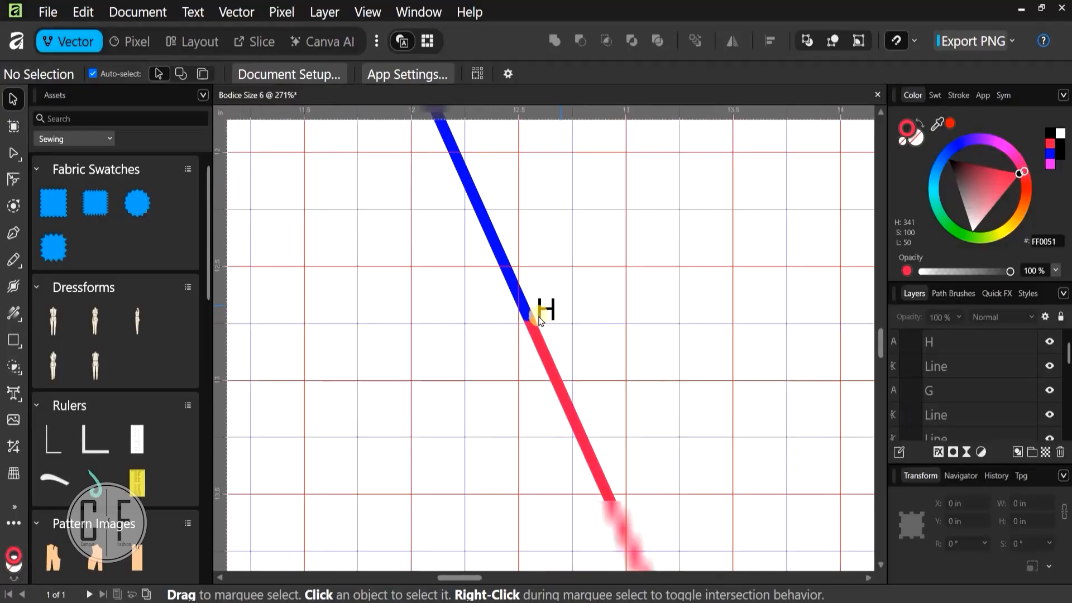
pyautogui.scroll(5, 407, 311)
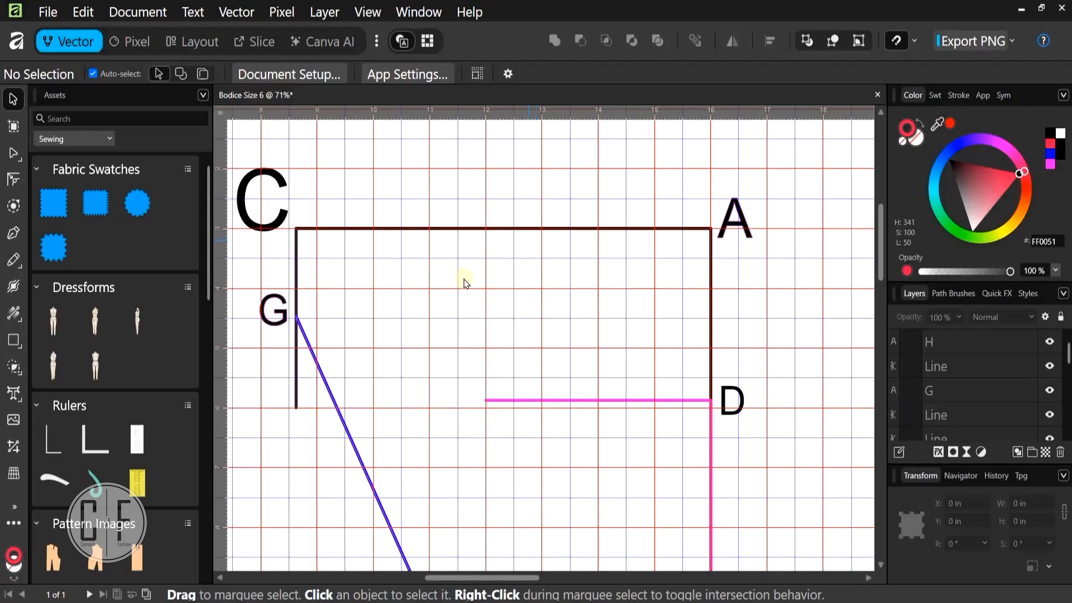
pyautogui.scroll(-3, 471, 277)
pyautogui.moveTo(479, 250); pyautogui.dragTo(413, 275)
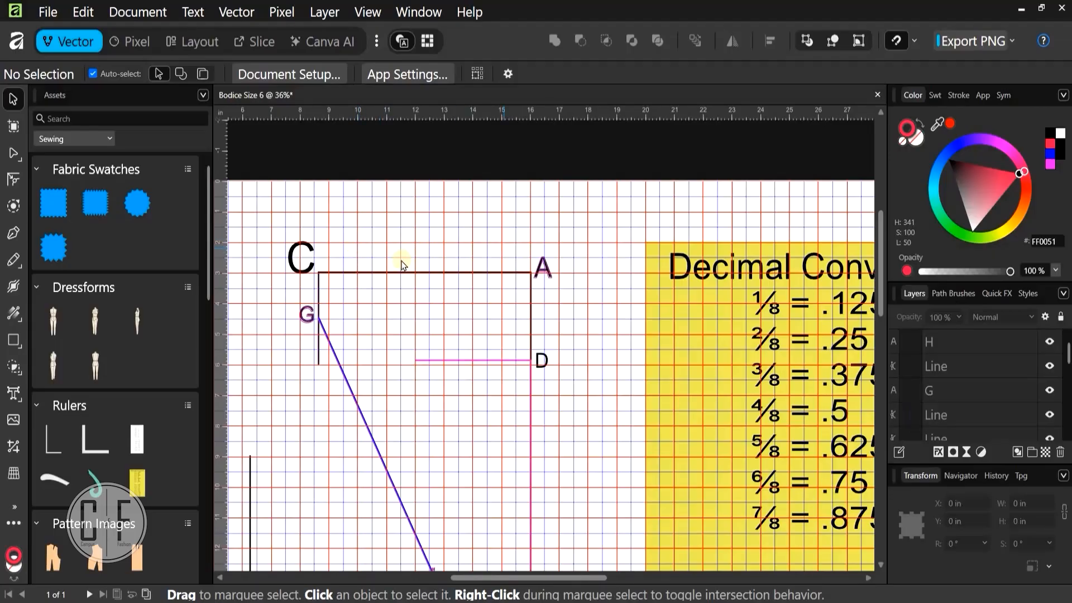
pyautogui.scroll(3, 403, 265)
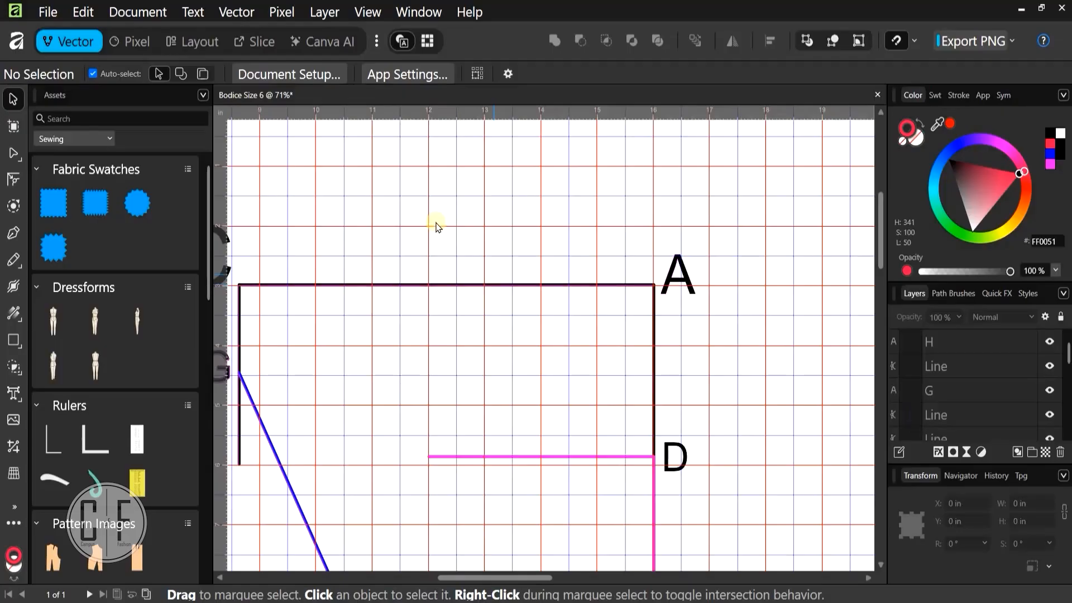
pyautogui.scroll(1, 437, 223)
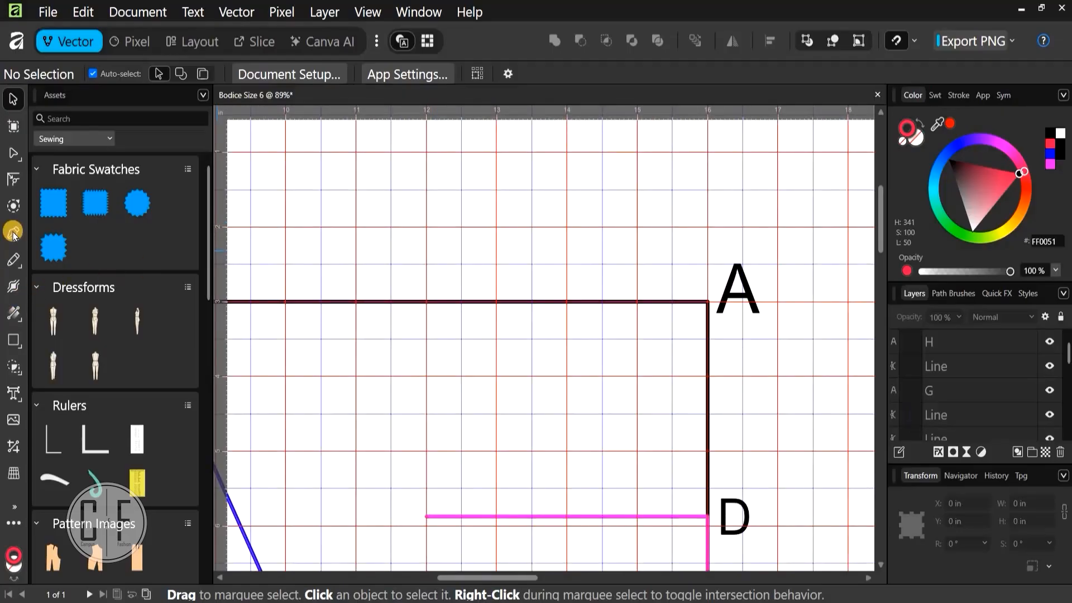
pyautogui.press('p')
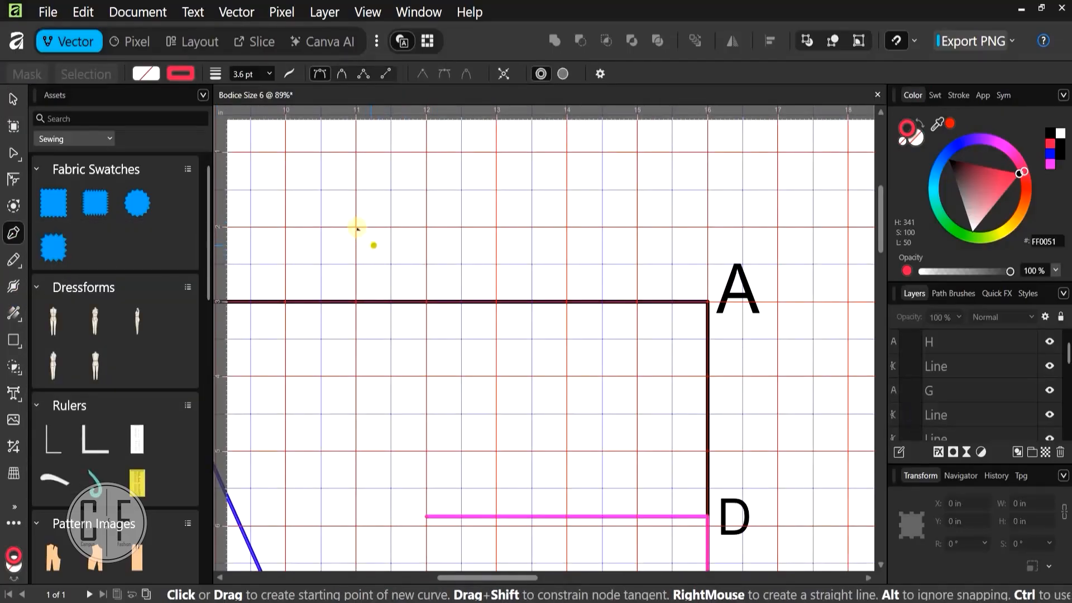
pyautogui.click(356, 227)
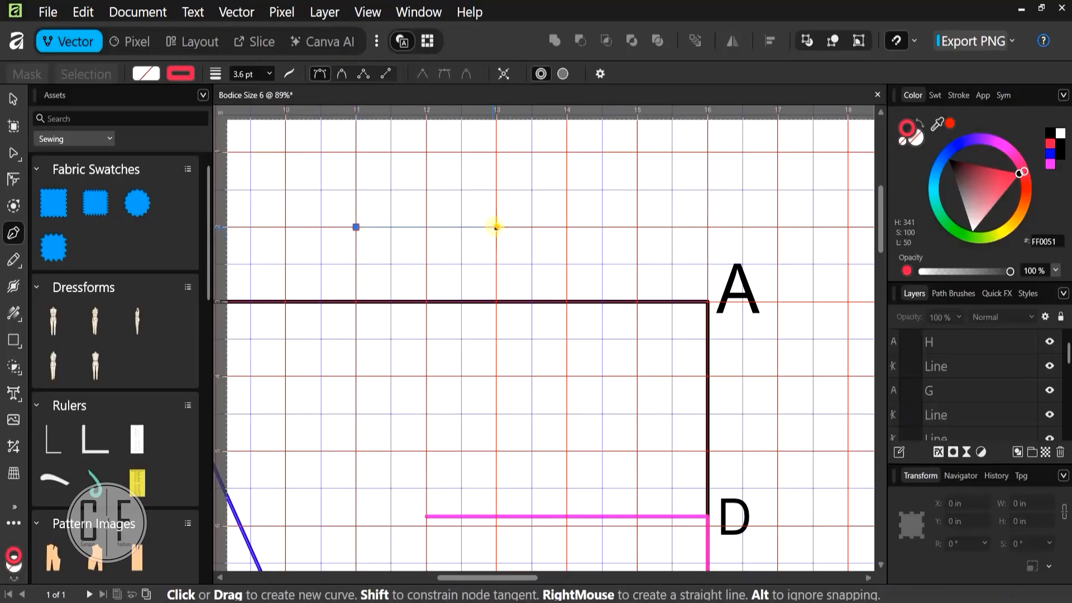
pyautogui.click(496, 228)
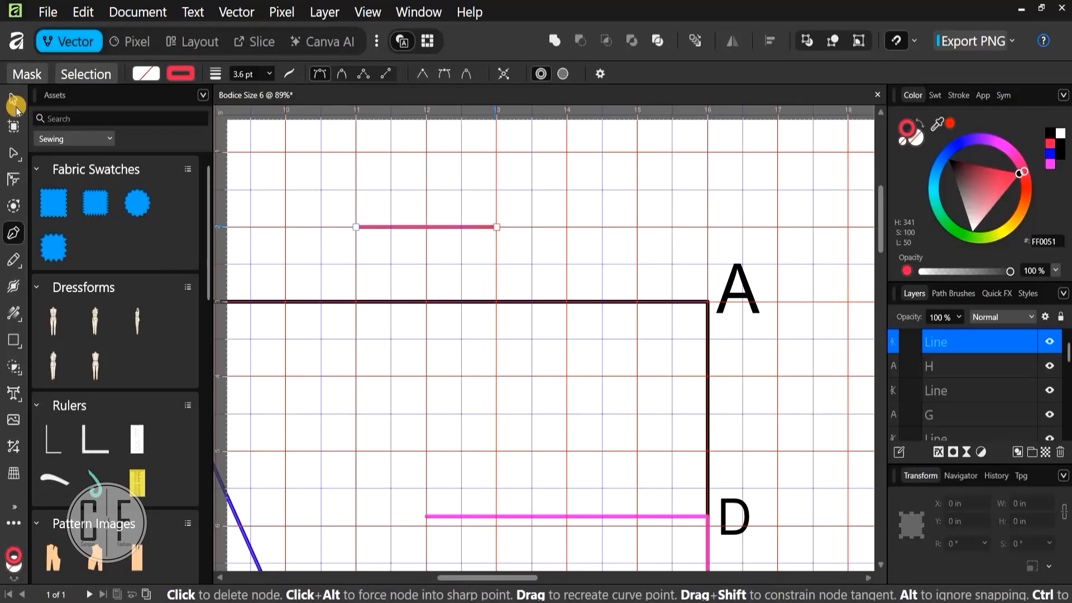
pyautogui.press('Escape')
pyautogui.press('v')
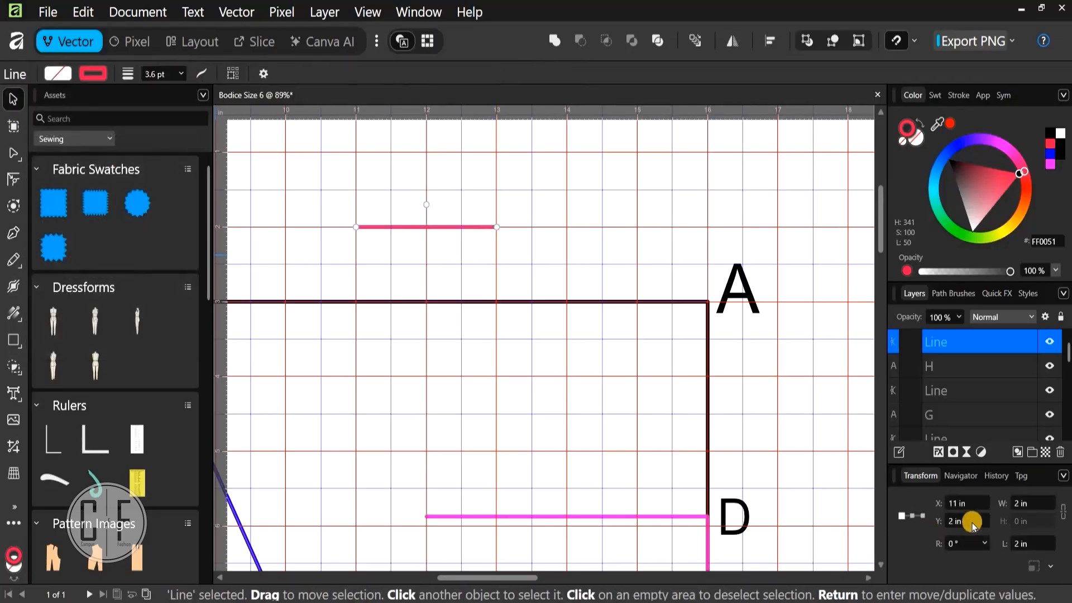
# Set the new red line's width to 5.125 in and move it near G, to about X 8.938 in and Y 4.271 in
pyautogui.click(1034, 501)
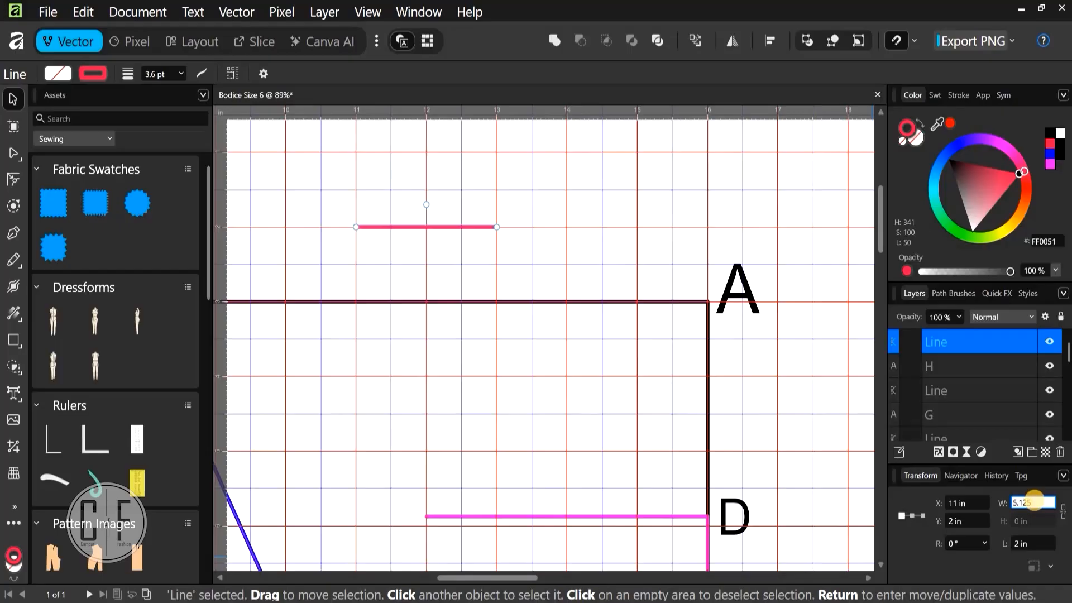
pyautogui.press('Return')
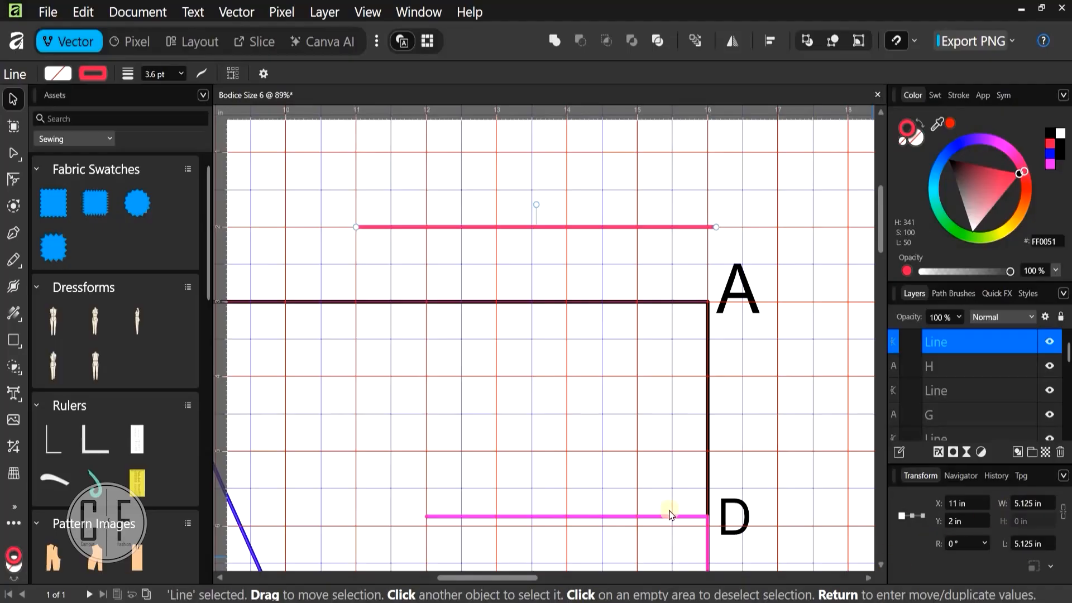
pyautogui.scroll(-2, 508, 460)
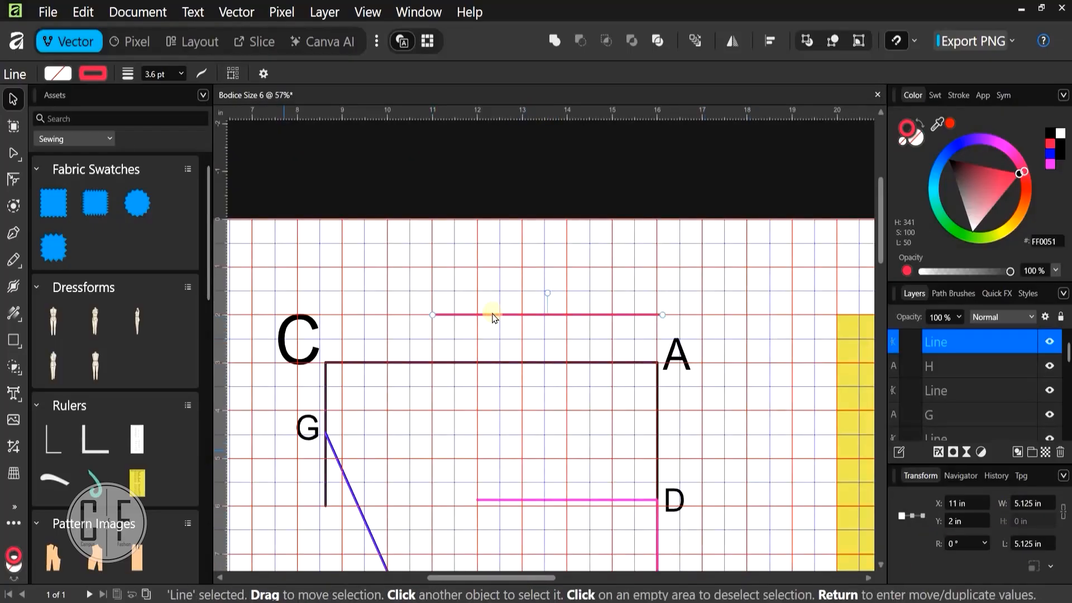
pyautogui.moveTo(496, 316); pyautogui.dragTo(354, 454)
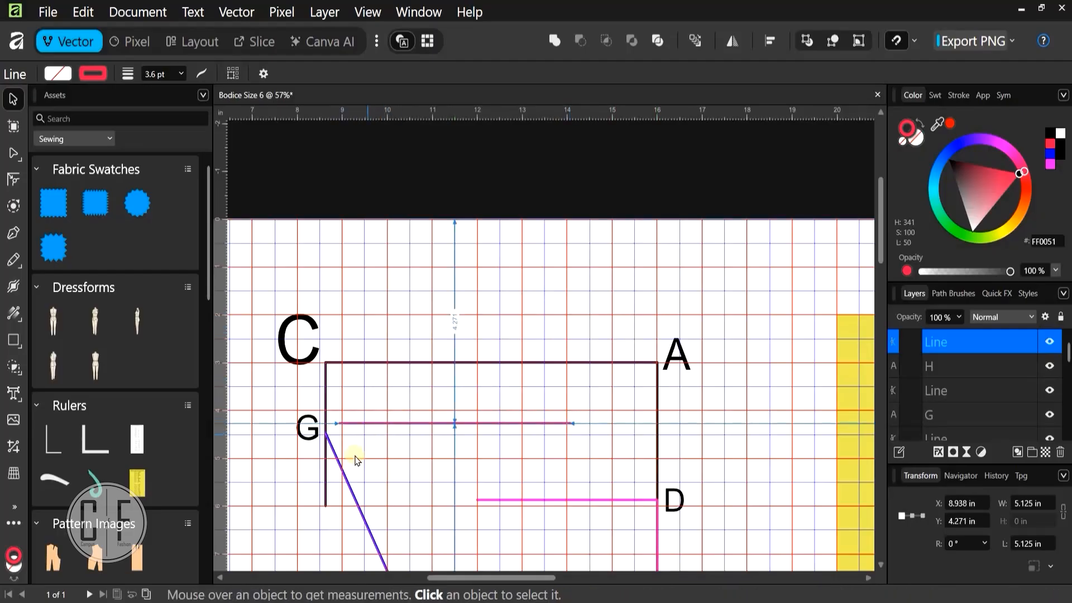
# Snap the horizontal red line's left endpoint onto the blue line's upper endpoint at G, at X 8.625 in and Y 4.472 in
pyautogui.scroll(3, 354, 455)
pyautogui.scroll(1, 316, 428)
pyautogui.moveTo(372, 402); pyautogui.dragTo(419, 396)
pyautogui.scroll(6, 395, 400)
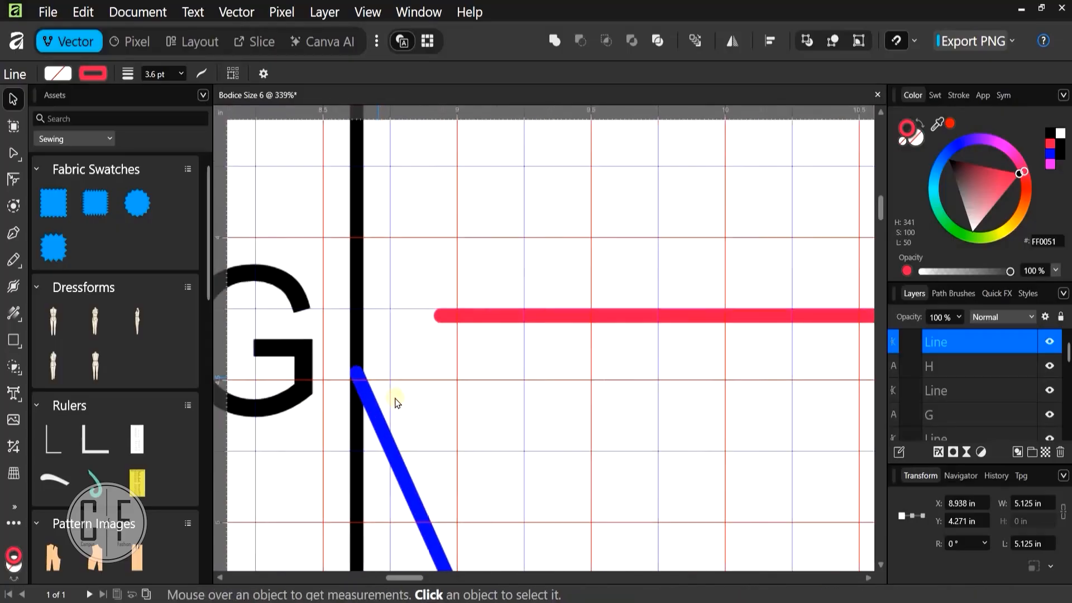
pyautogui.click(605, 258)
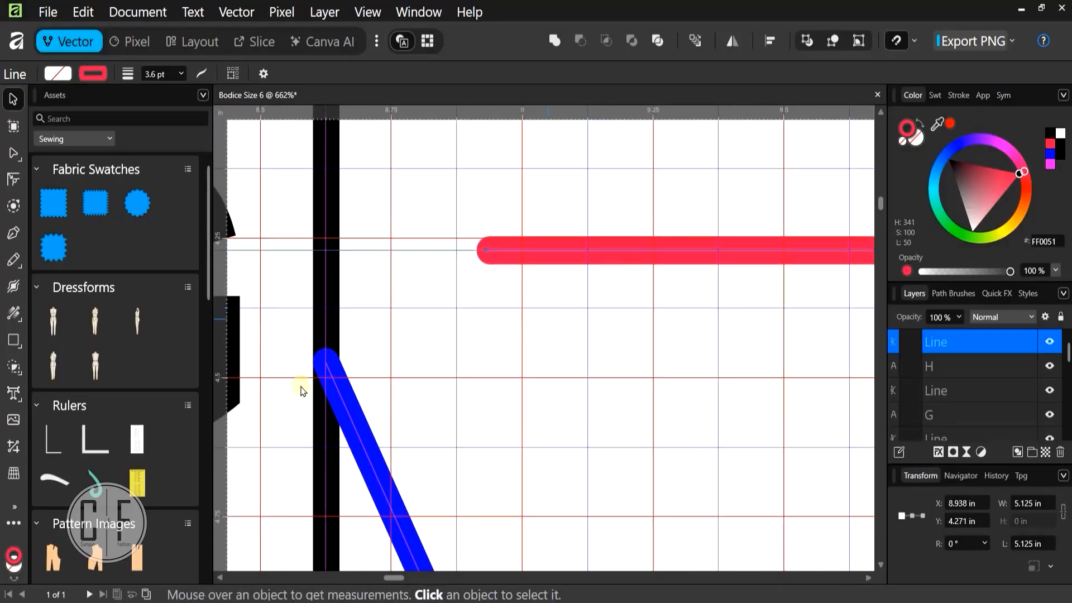
pyautogui.scroll(-3, 323, 396)
pyautogui.scroll(-4, 322, 396)
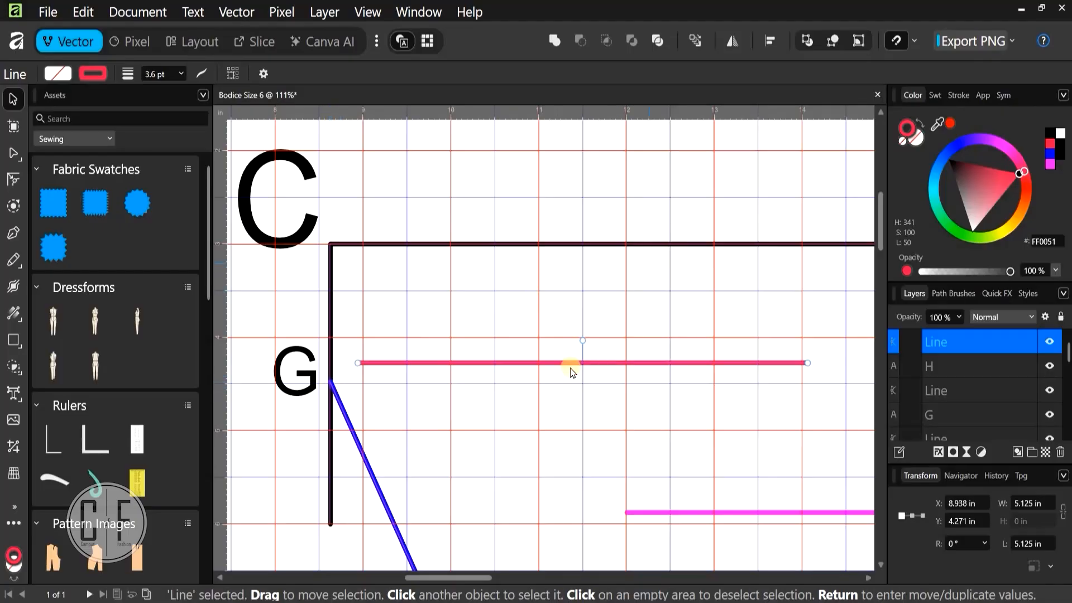
pyautogui.scroll(5, 358, 388)
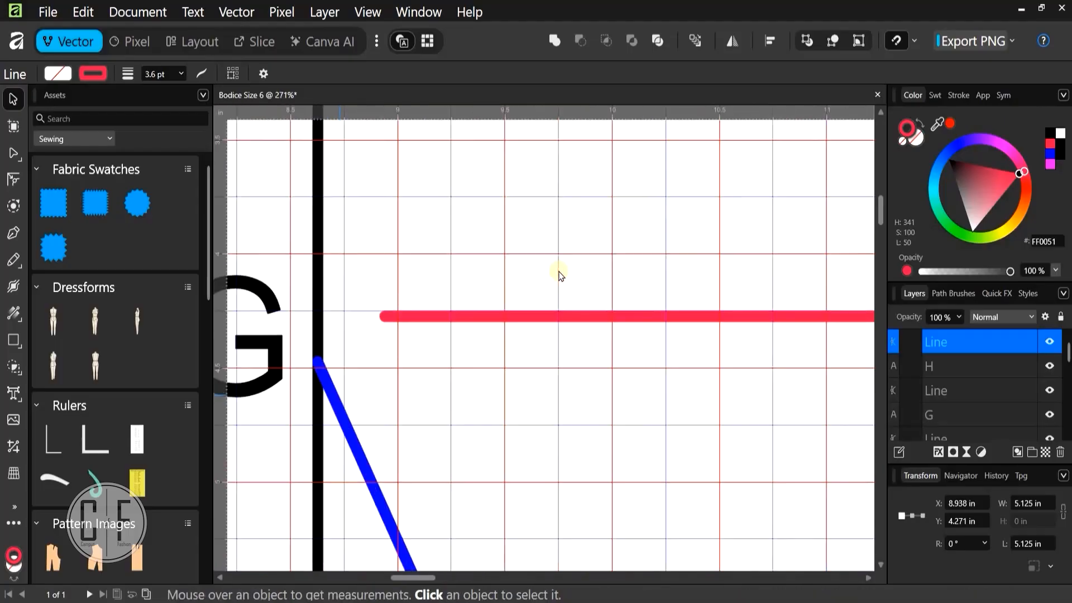
pyautogui.moveTo(558, 274); pyautogui.dragTo(489, 354)
pyautogui.scroll(3, 302, 351)
pyautogui.scroll(2, 629, 324)
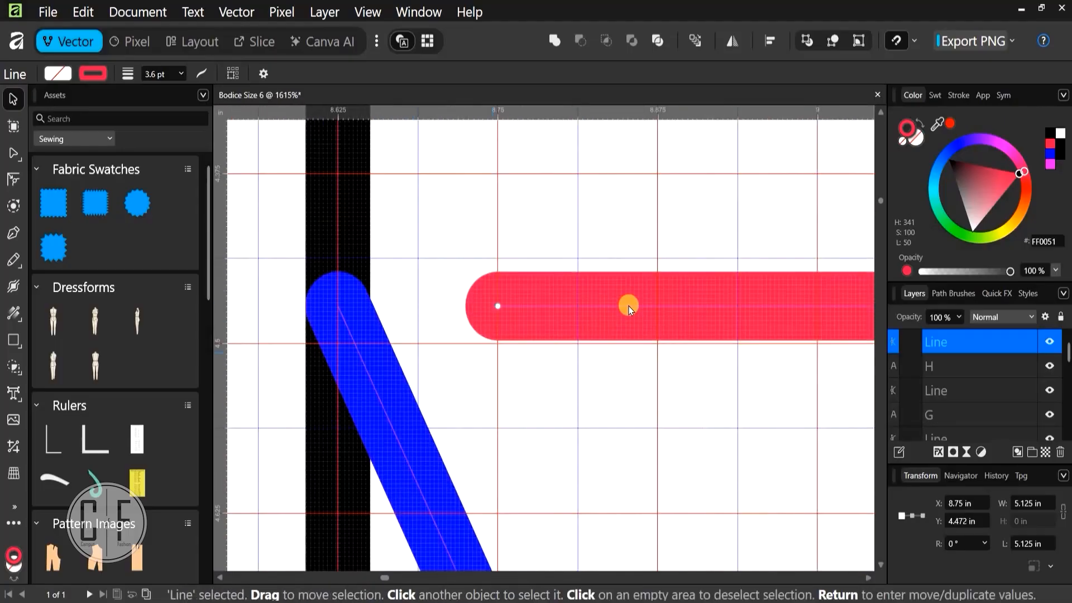
pyautogui.moveTo(628, 304); pyautogui.dragTo(470, 309)
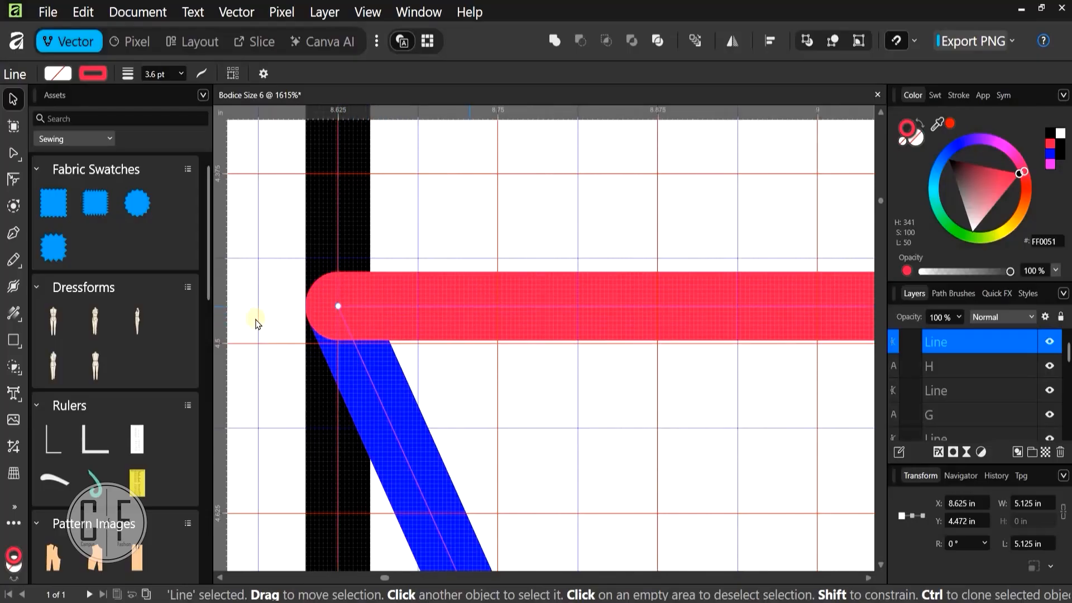
pyautogui.scroll(-5, 245, 332)
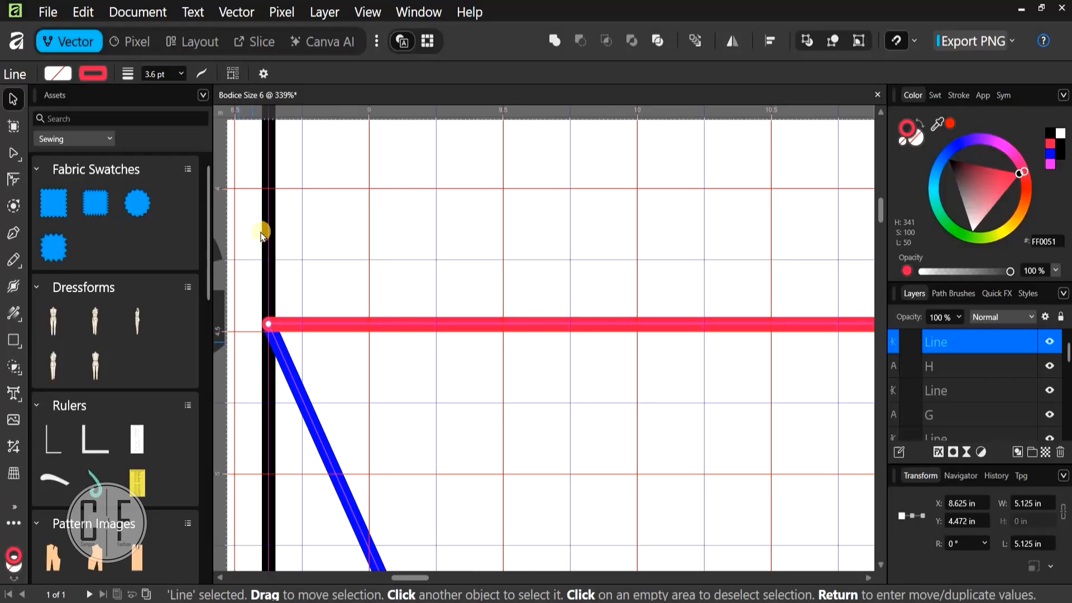
# Enable the transform origin in the Move tool settings and deselect the red line at G
pyautogui.click(264, 73)
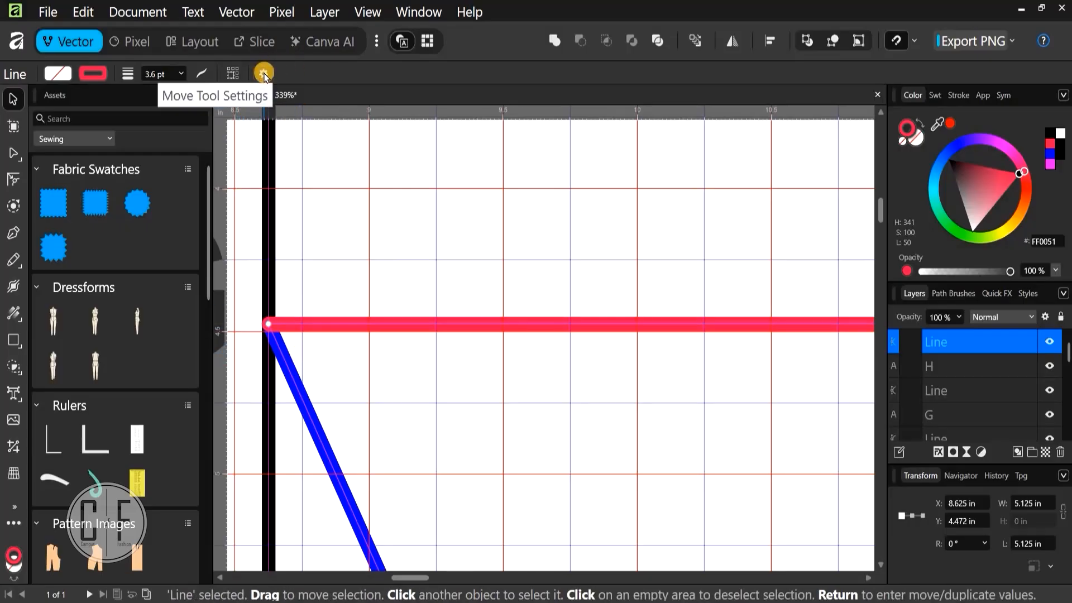
pyautogui.click(264, 74)
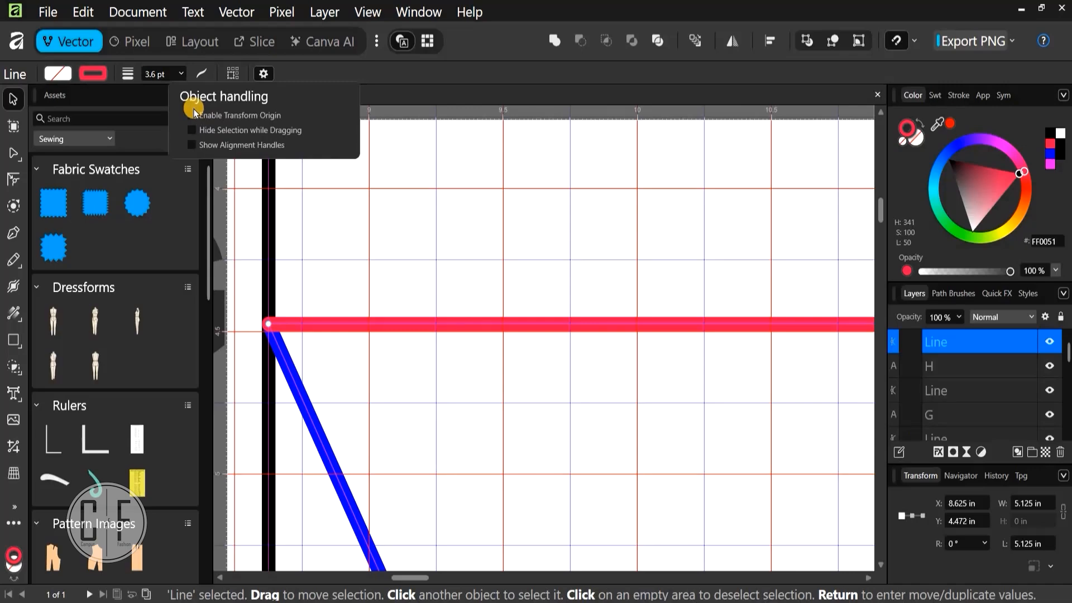
pyautogui.click(192, 116)
pyautogui.click(703, 434)
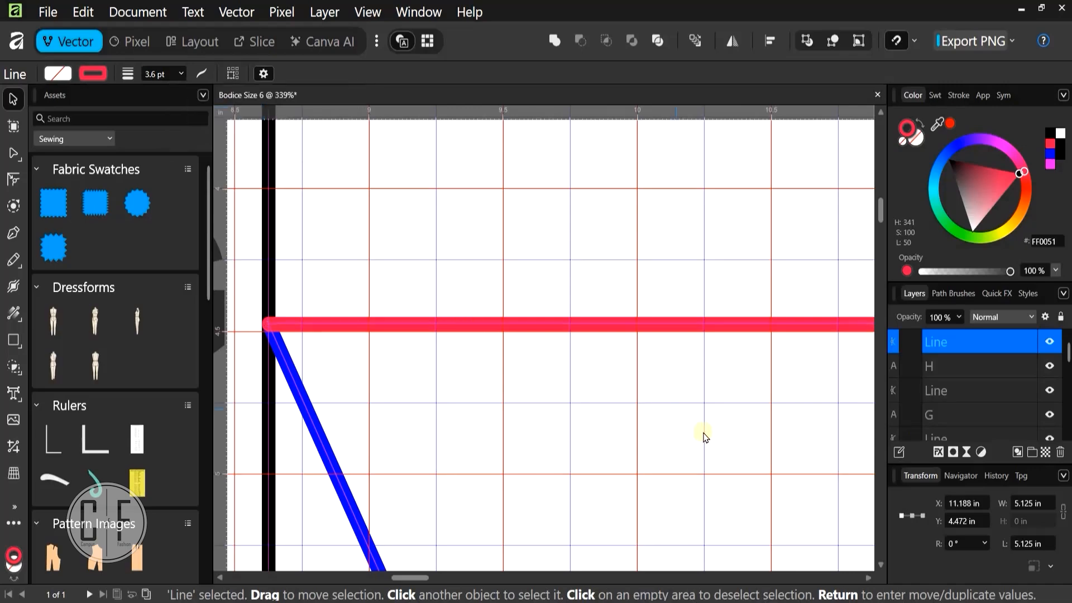
pyautogui.hscroll(5, 558, 346)
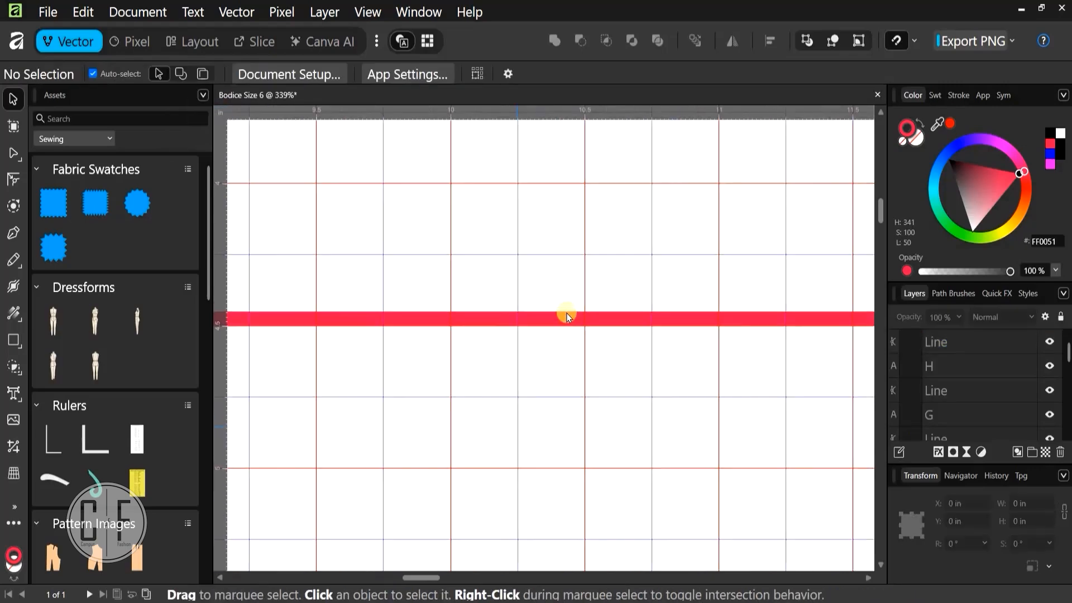
# Place the horizontal red line's transform origin exactly on its left endpoint at G
pyautogui.click(708, 316)
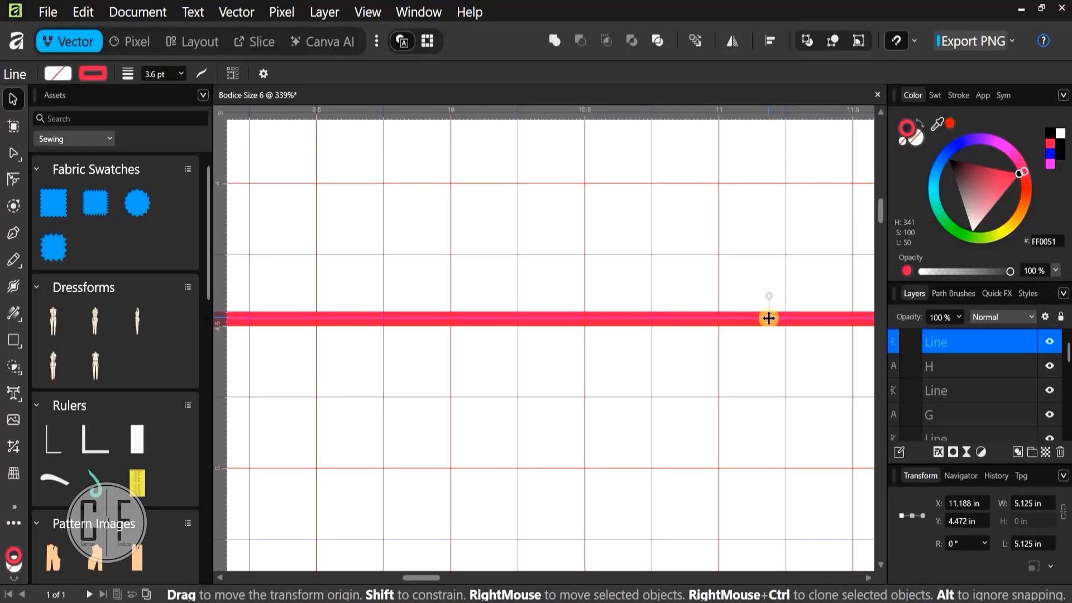
pyautogui.moveTo(770, 319); pyautogui.dragTo(347, 320)
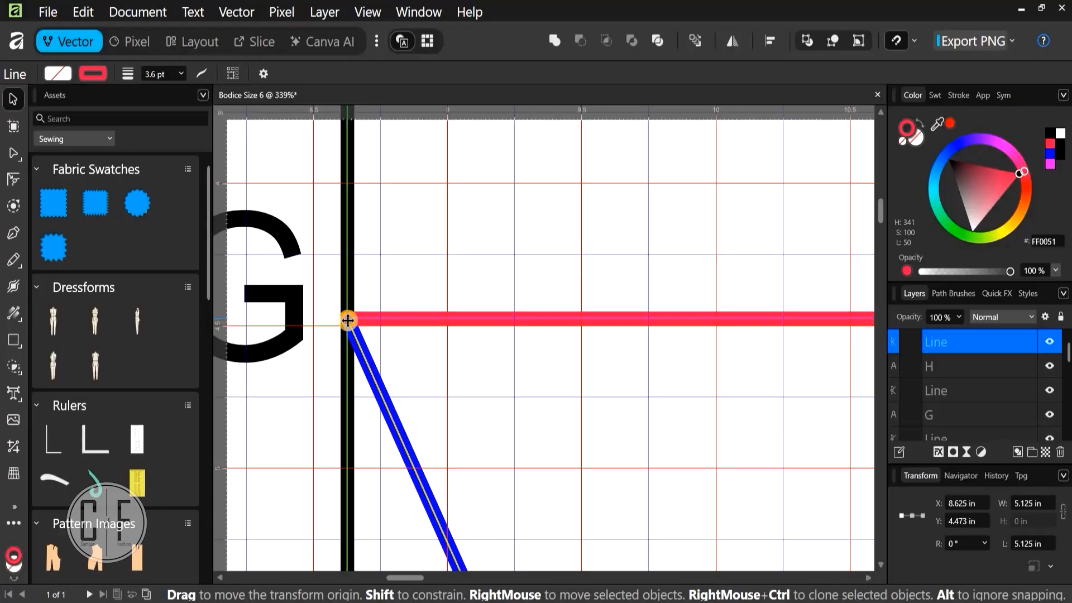
pyautogui.moveTo(348, 321); pyautogui.dragTo(349, 322)
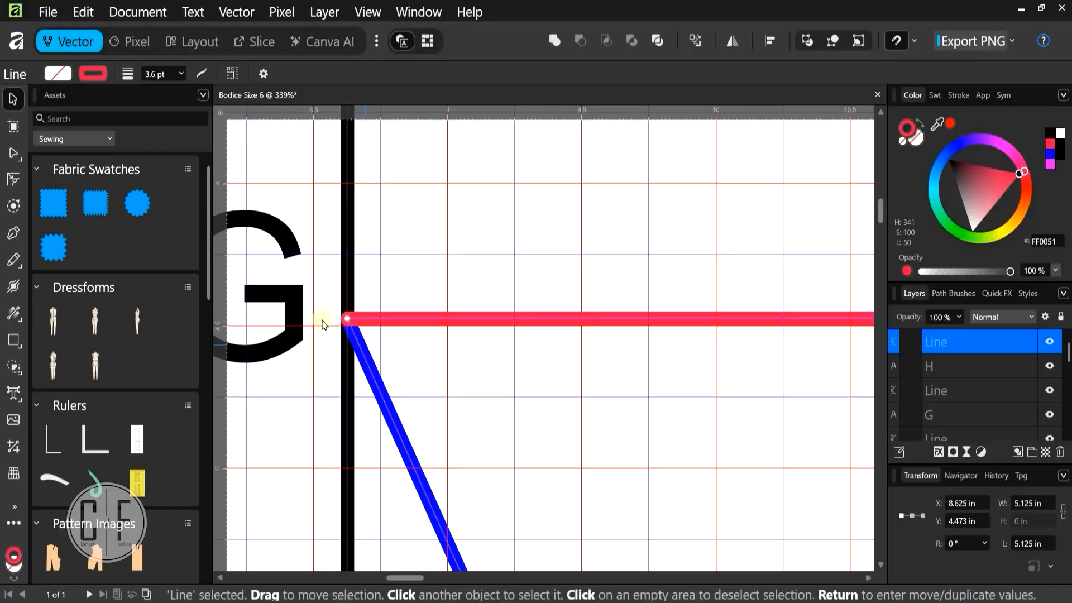
pyautogui.scroll(12, 345, 321)
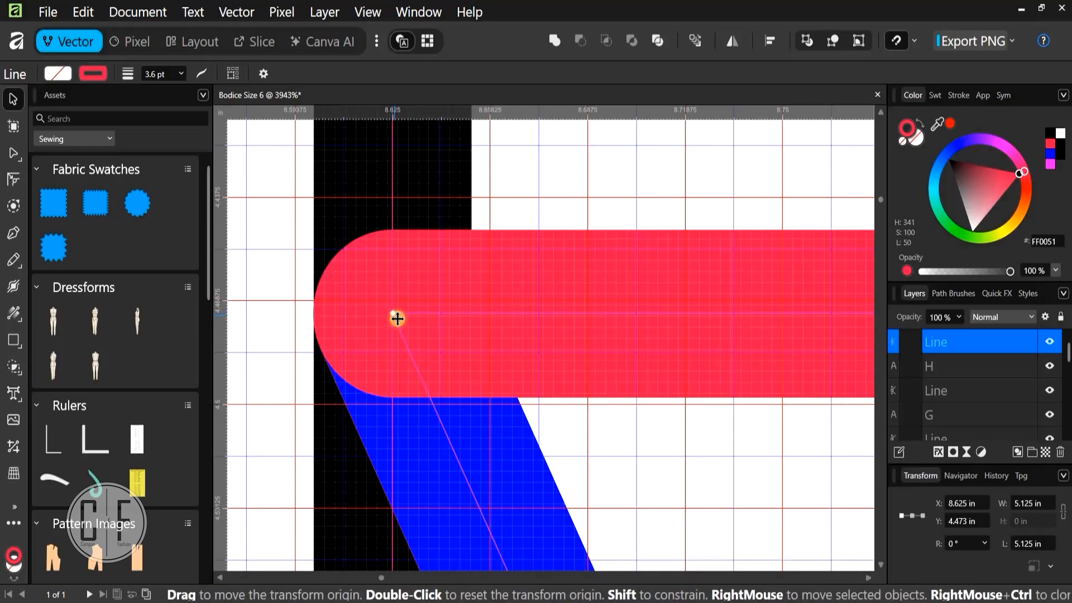
pyautogui.moveTo(397, 318); pyautogui.dragTo(333, 317)
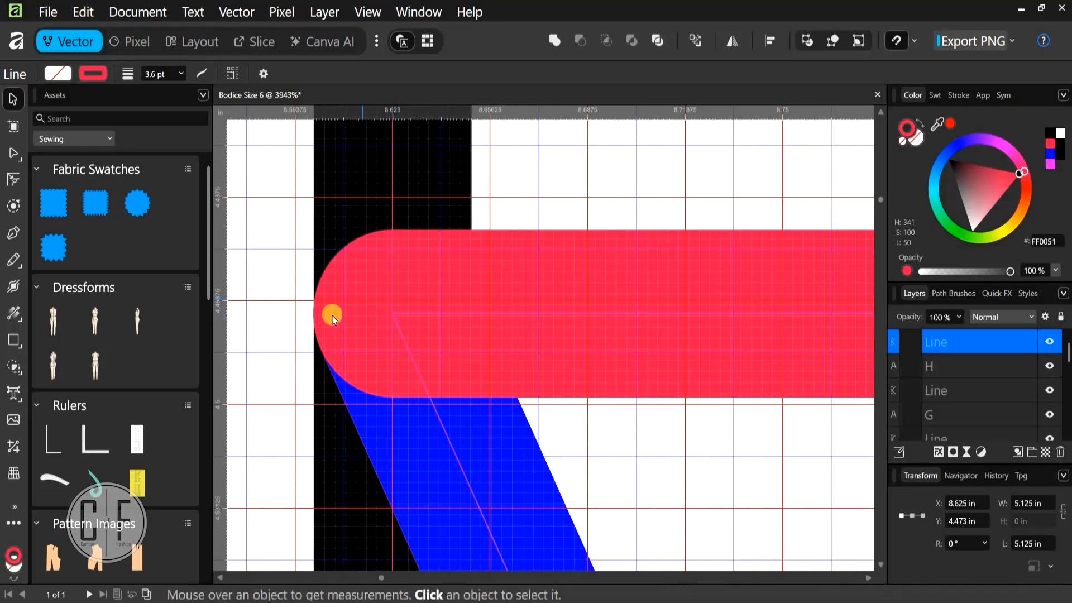
pyautogui.scroll(-5, 333, 316)
pyautogui.scroll(-8, 333, 338)
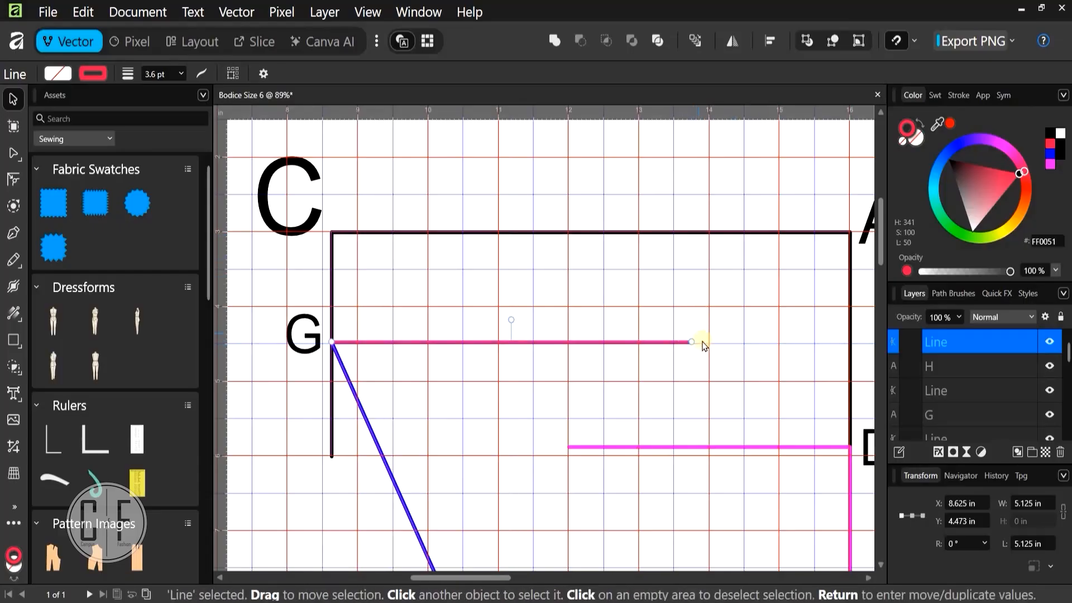
# Rotate the red line about G to 16.7° so its free end meets line C–A, and deselect it
pyautogui.moveTo(698, 343); pyautogui.dragTo(695, 266)
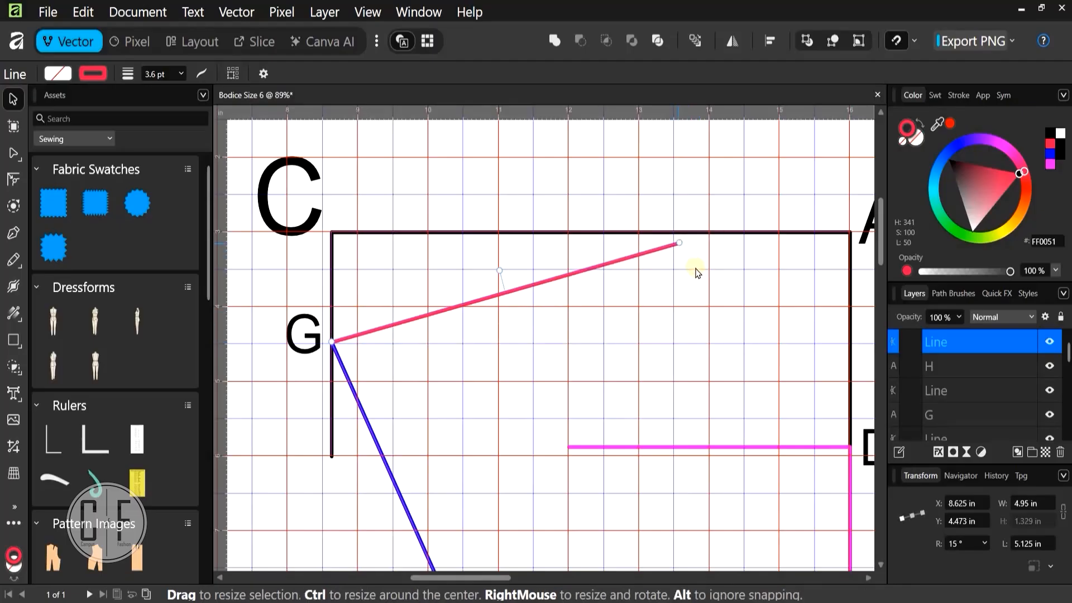
pyautogui.hotkey('ctrl', 'z')
pyautogui.moveTo(698, 340); pyautogui.dragTo(699, 249)
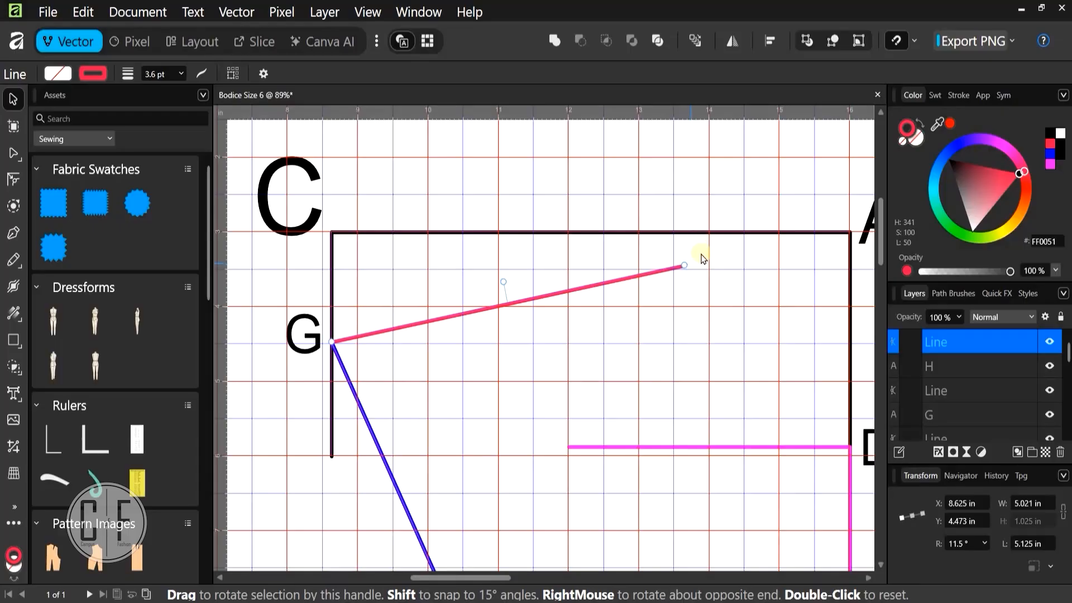
pyautogui.scroll(4, 698, 249)
pyautogui.scroll(2, 687, 316)
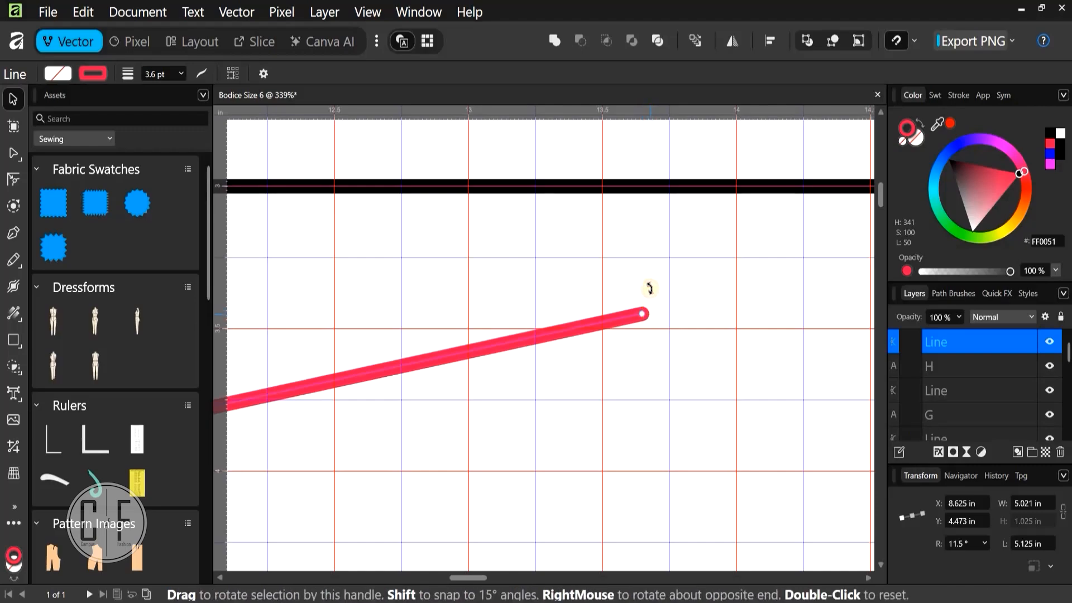
pyautogui.moveTo(634, 247); pyautogui.dragTo(638, 169)
pyautogui.scroll(10, 617, 201)
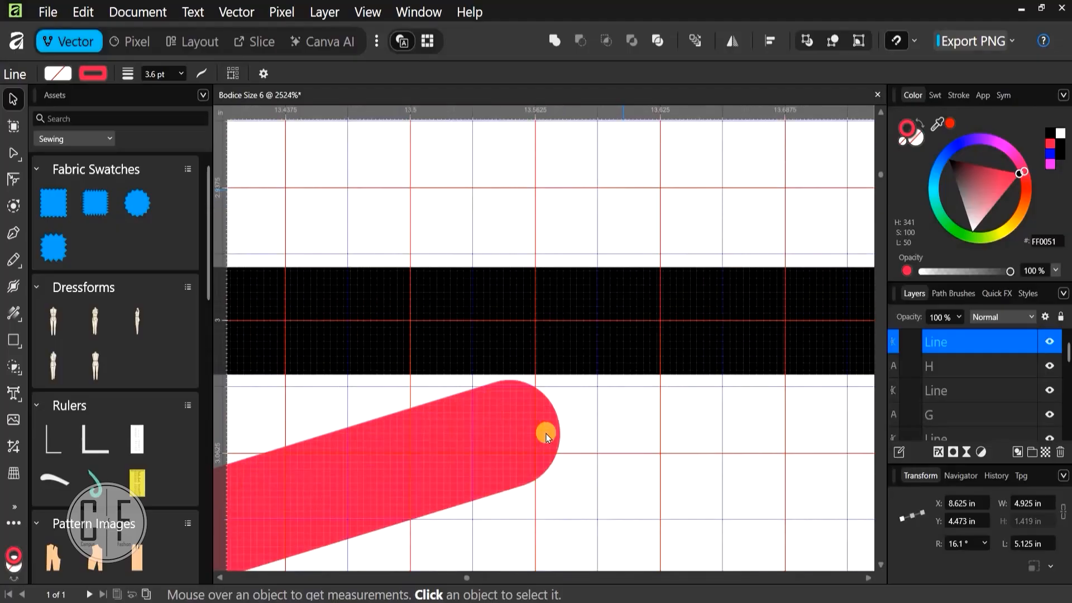
pyautogui.moveTo(510, 376); pyautogui.dragTo(481, 321)
pyautogui.scroll(3, 490, 339)
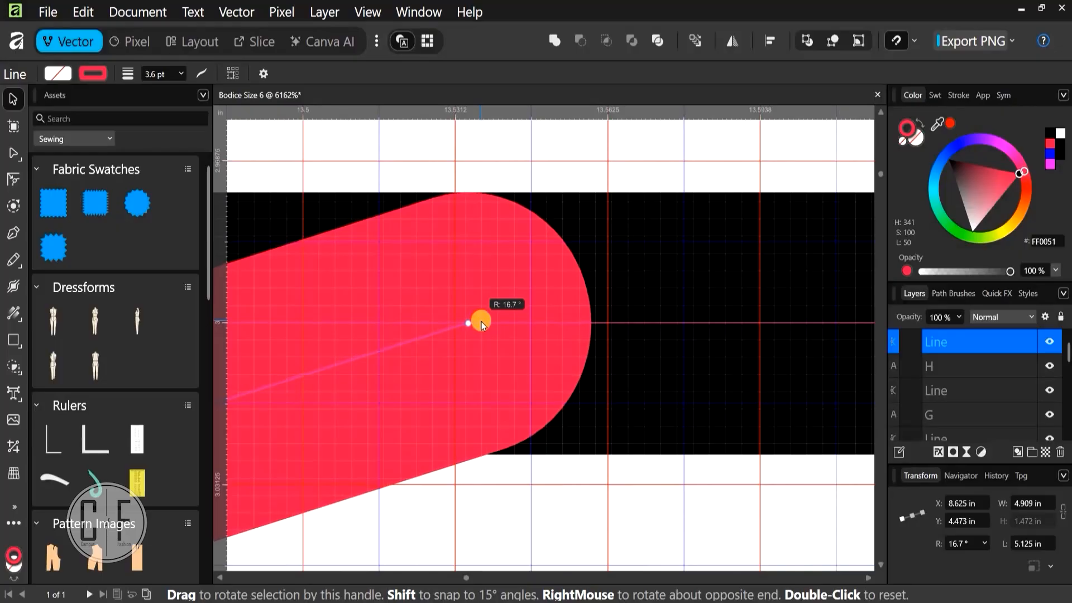
pyautogui.scroll(-8, 586, 346)
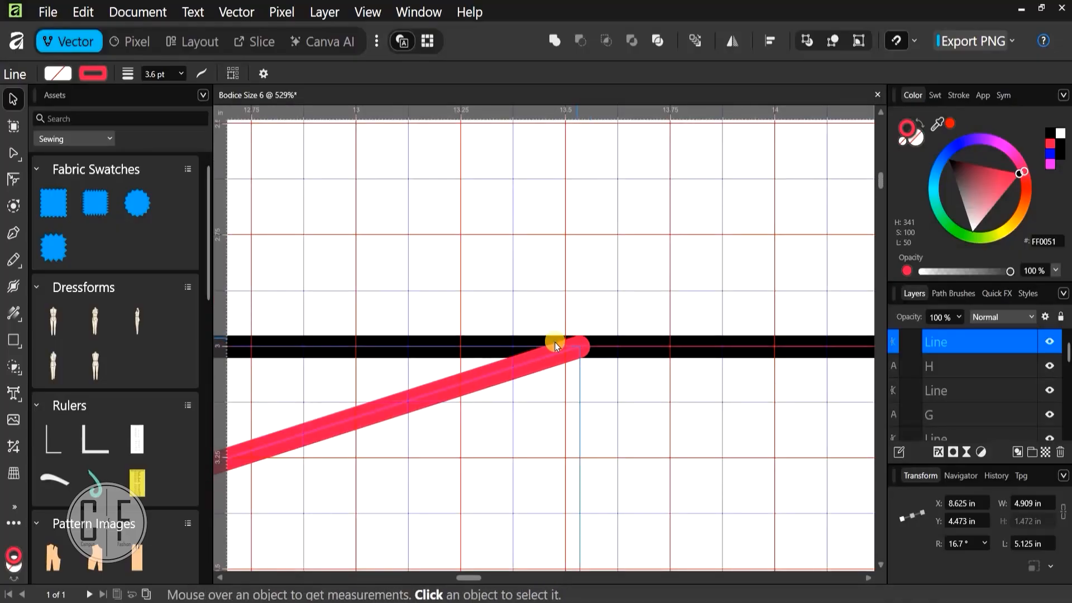
pyautogui.scroll(-3, 558, 345)
pyautogui.scroll(-3, 561, 349)
pyautogui.click(541, 300)
# Add an artistic text label I above the red line's endpoint on line C–A and deselect it
pyautogui.press('t')
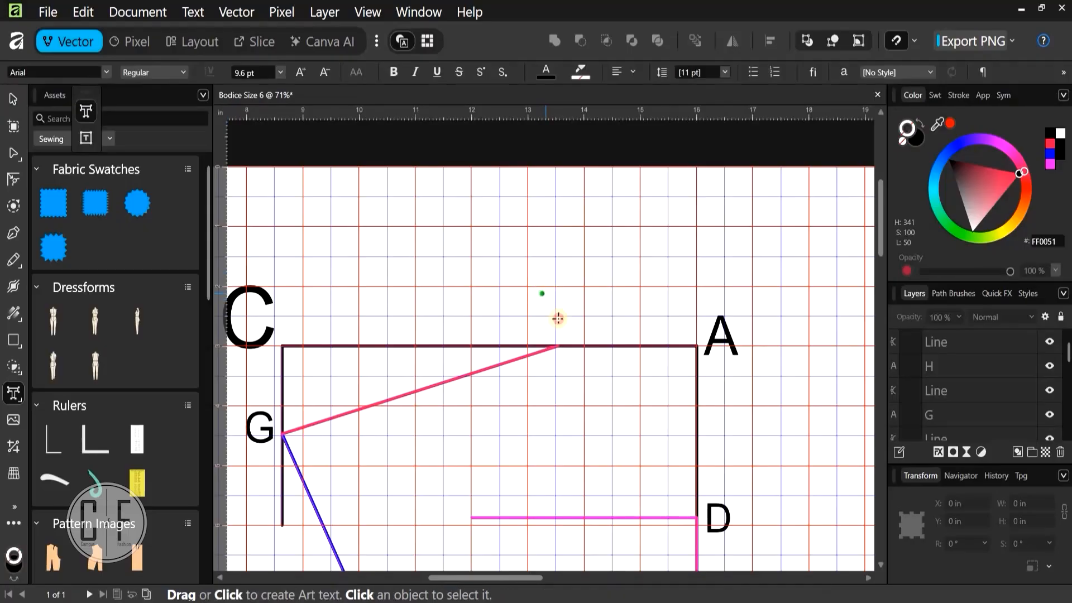
pyautogui.moveTo(566, 330); pyautogui.dragTo(565, 332)
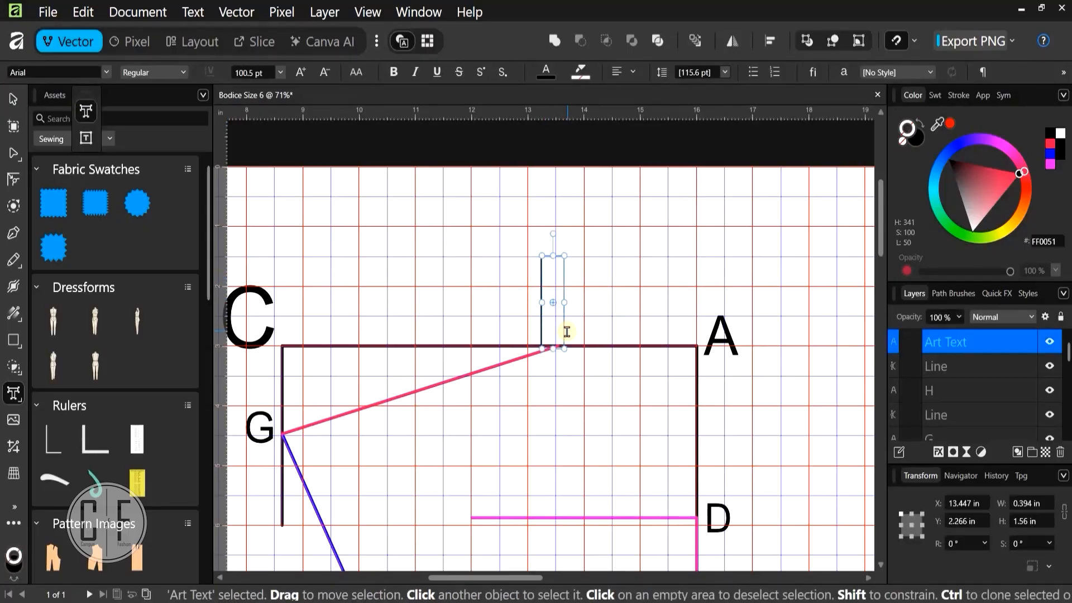
pyautogui.write('I')
pyautogui.press('Escape')
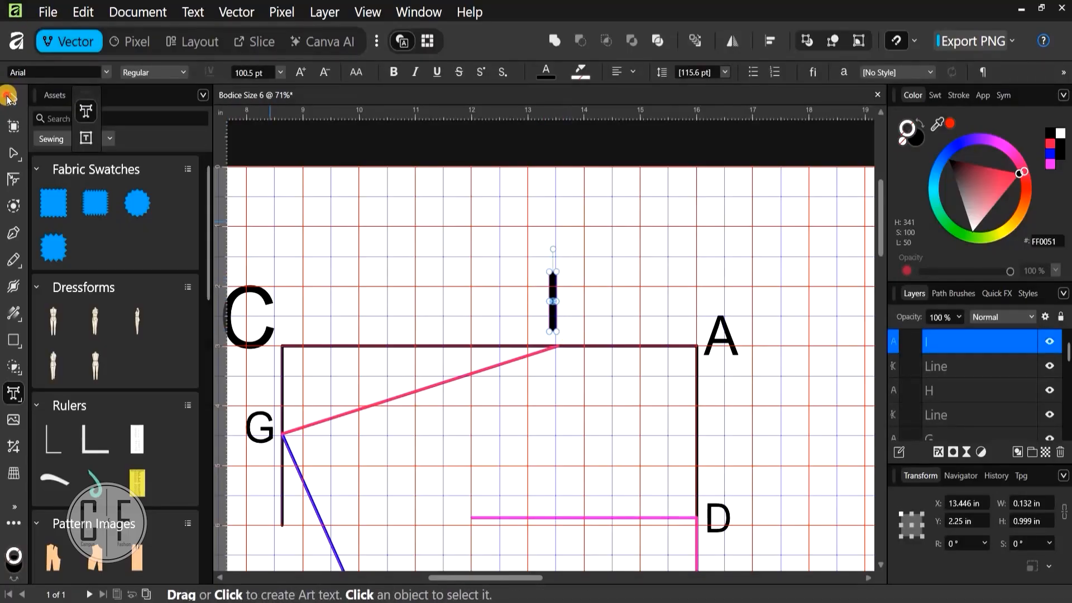
pyautogui.press('v')
pyautogui.click(629, 276)
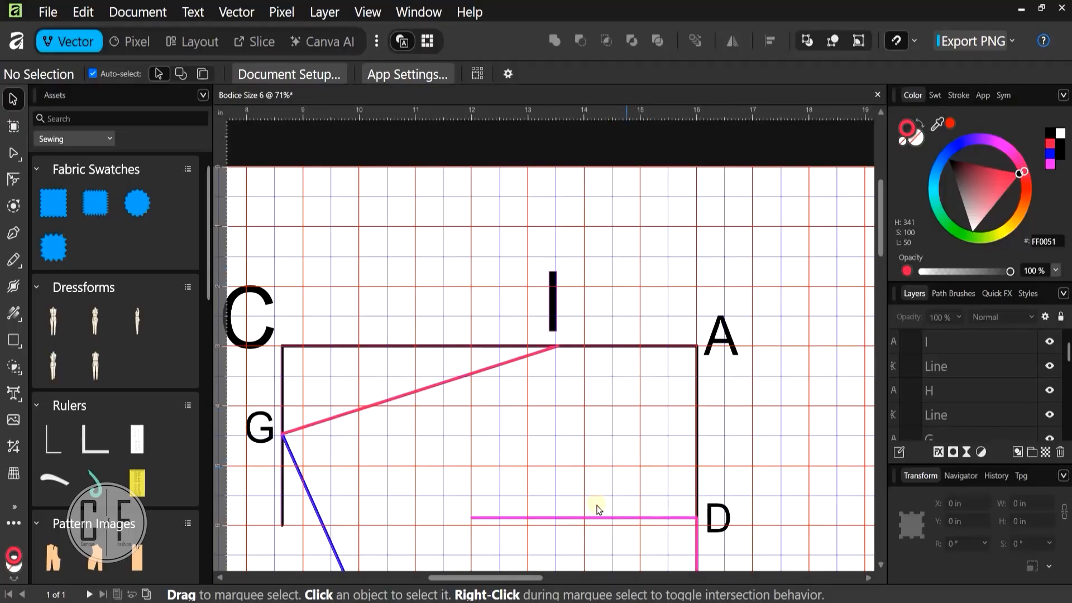
# Draw a red L-shaped polyline with the Pen tool from X 17 in, Y 3 in, 5 in down and 4 in to the right
pyautogui.scroll(-4, 570, 406)
pyautogui.hscroll(2, 570, 407)
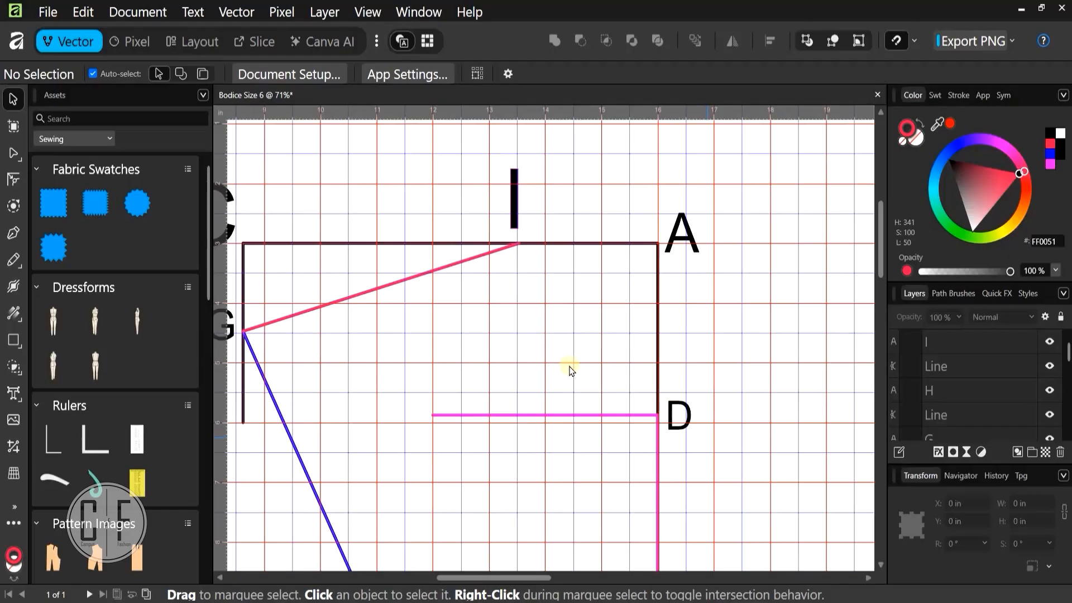
pyautogui.moveTo(570, 367); pyautogui.dragTo(432, 294)
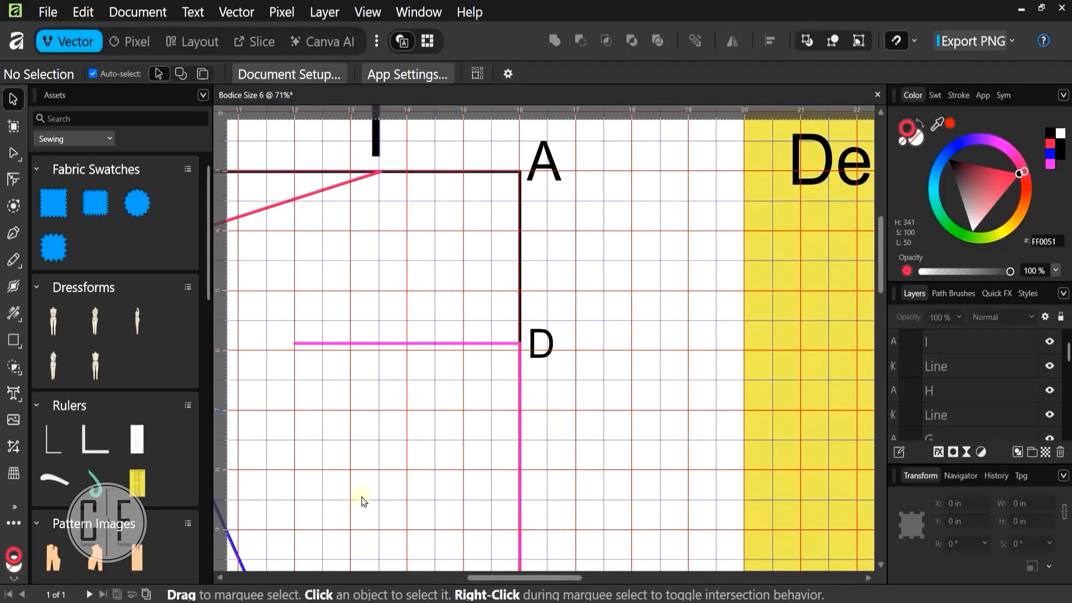
pyautogui.moveTo(437, 234); pyautogui.dragTo(298, 201)
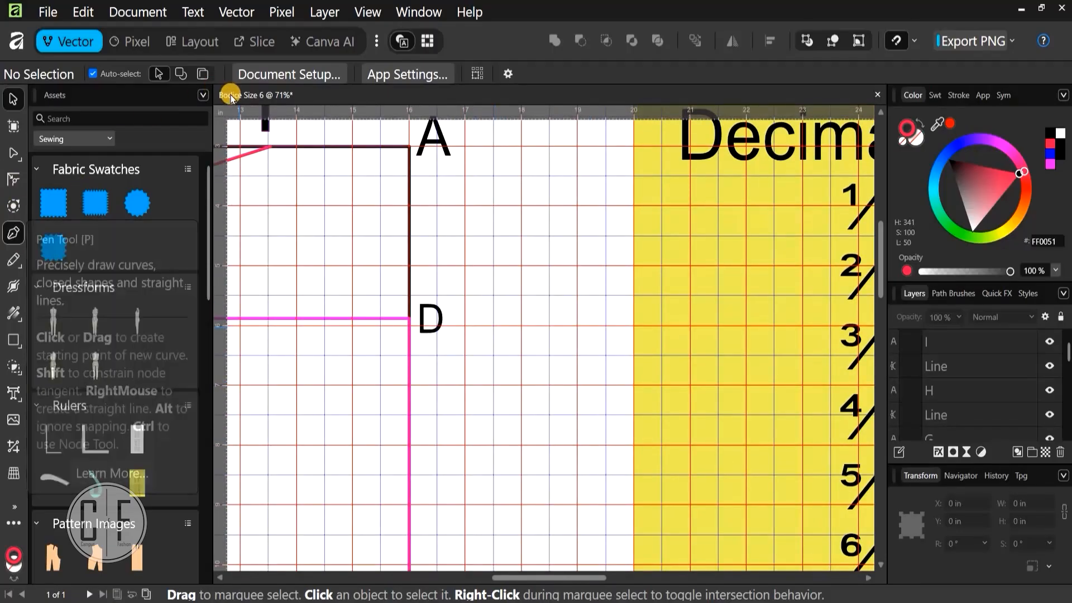
pyautogui.click(13, 230)
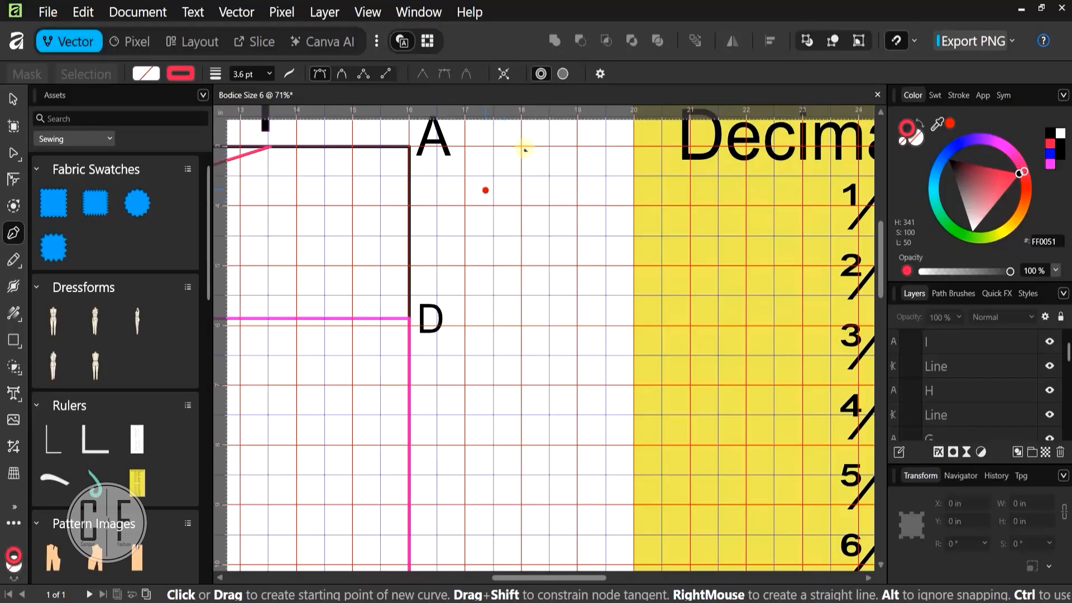
pyautogui.click(464, 147)
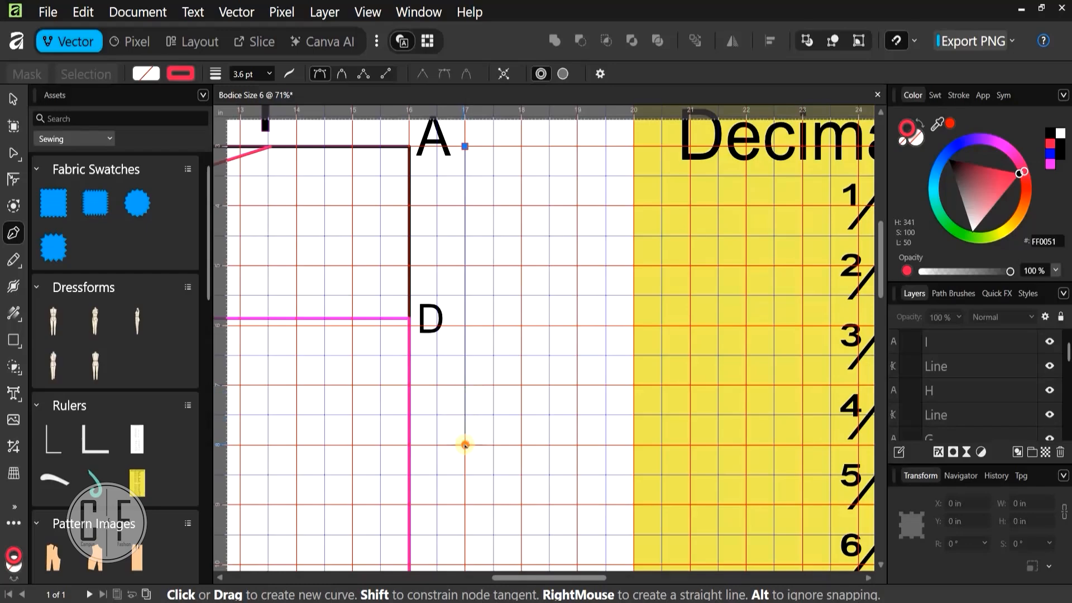
pyautogui.click(515, 439)
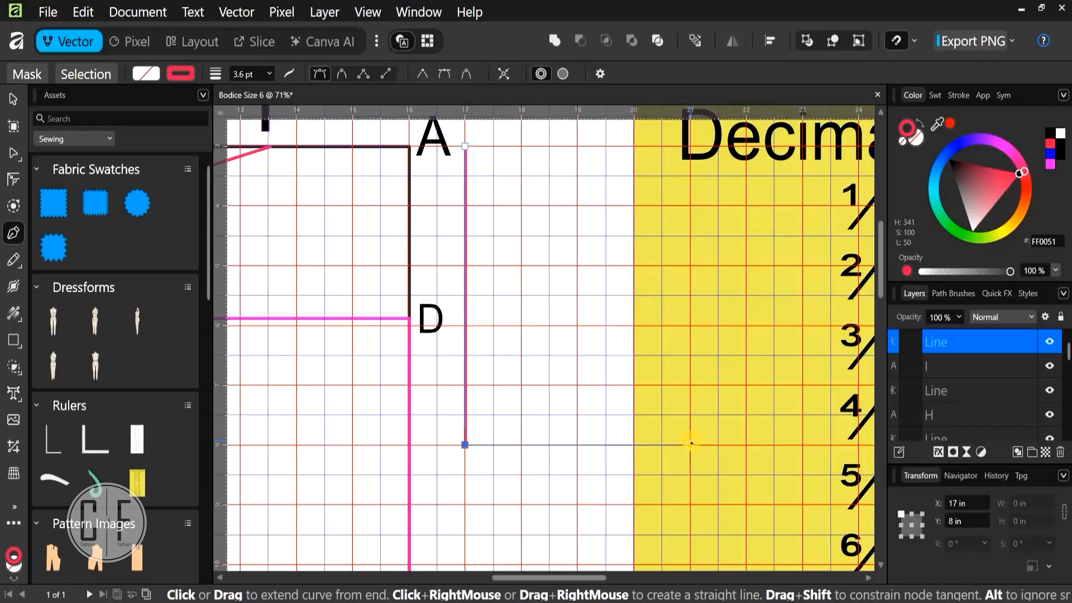
pyautogui.click(691, 445)
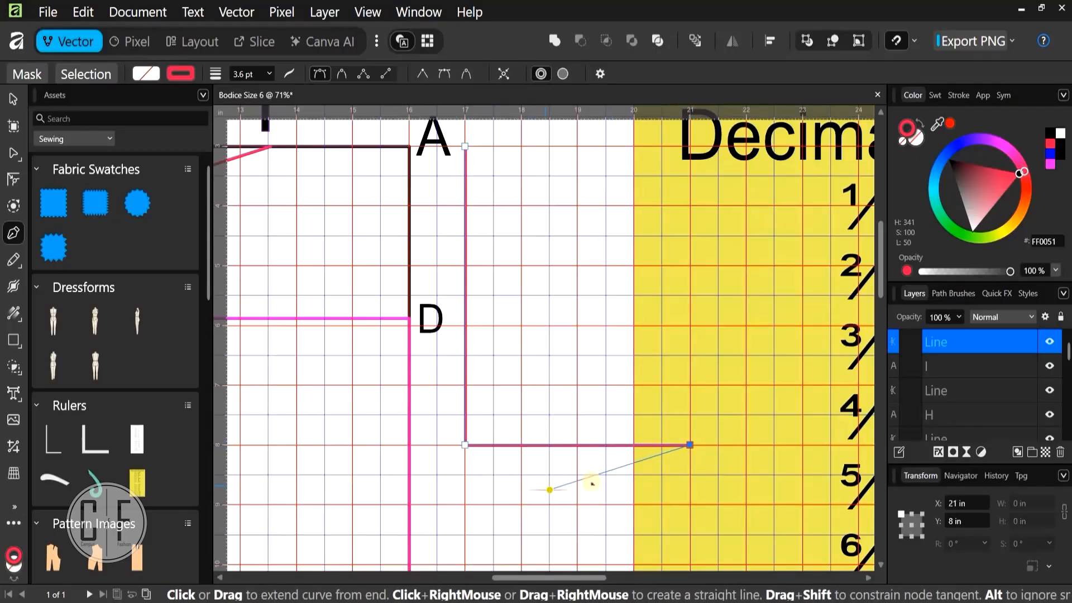
pyautogui.press('Escape')
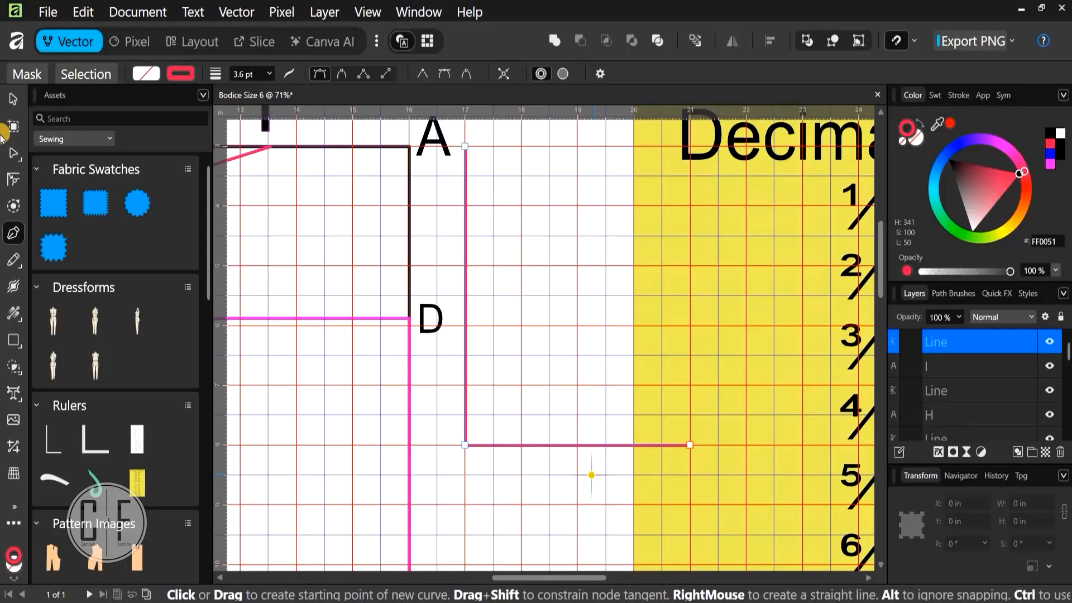
pyautogui.press('v')
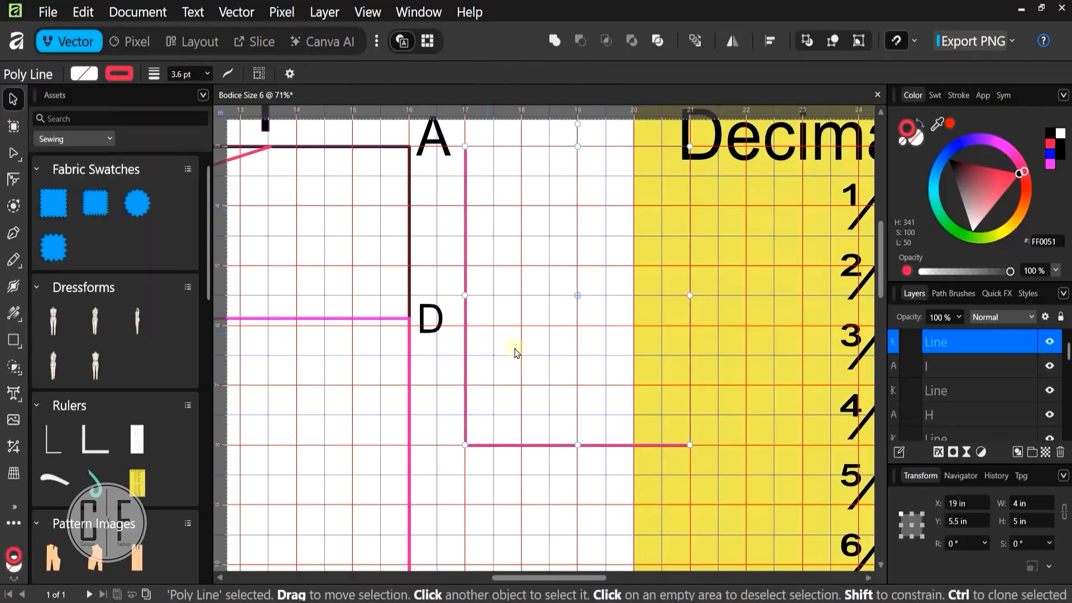
# Change the stroke colour of line G–I to black
pyautogui.hscroll(-4, 675, 422)
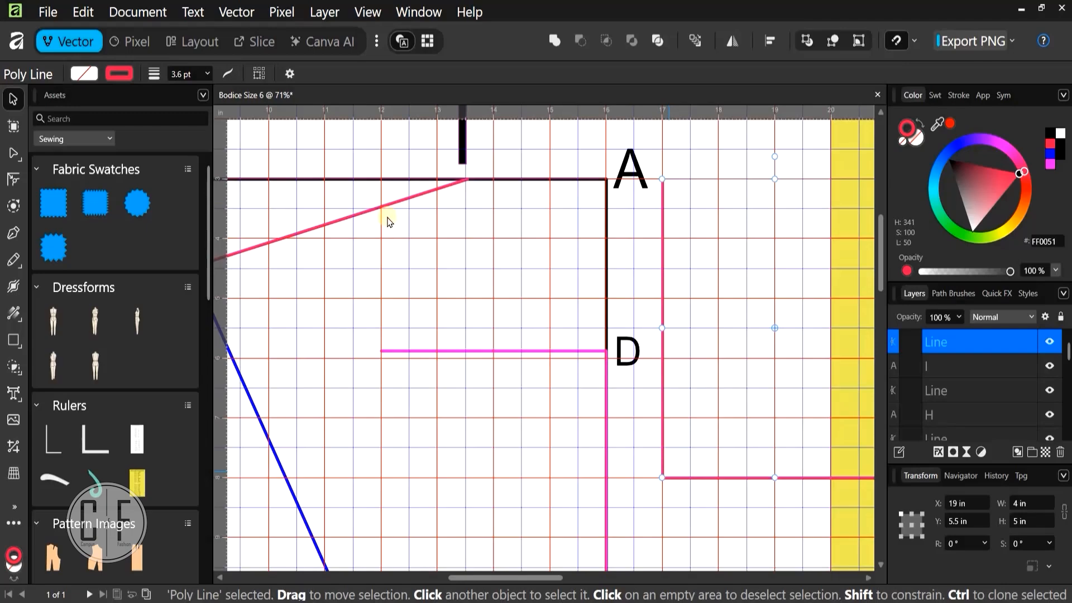
pyautogui.click(948, 159)
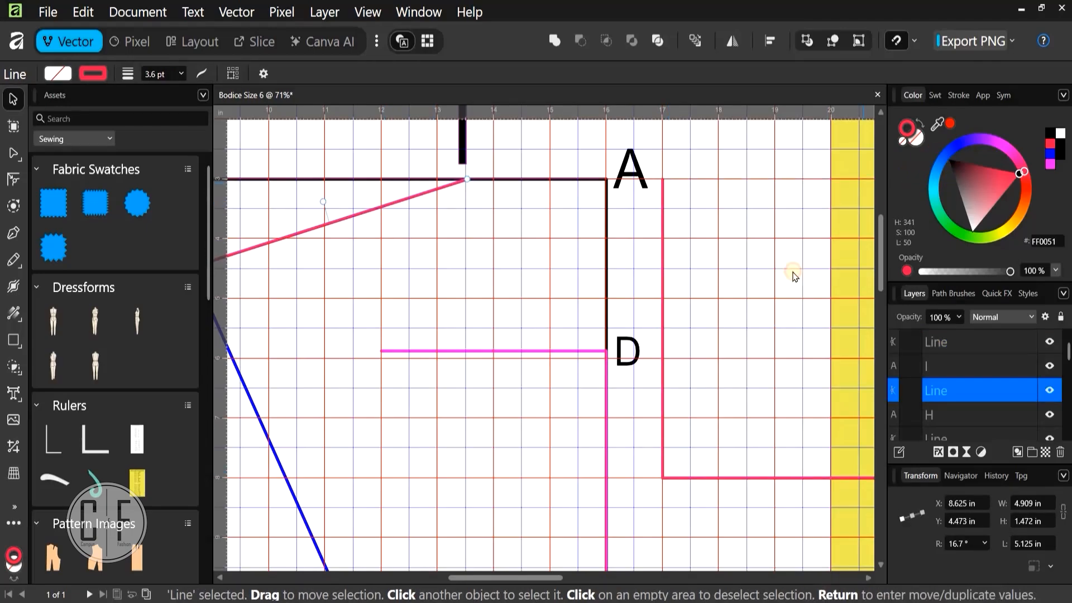
# Move the red L-shaped polyline so its corner sits on point I, at the end of line G–I
pyautogui.click(692, 478)
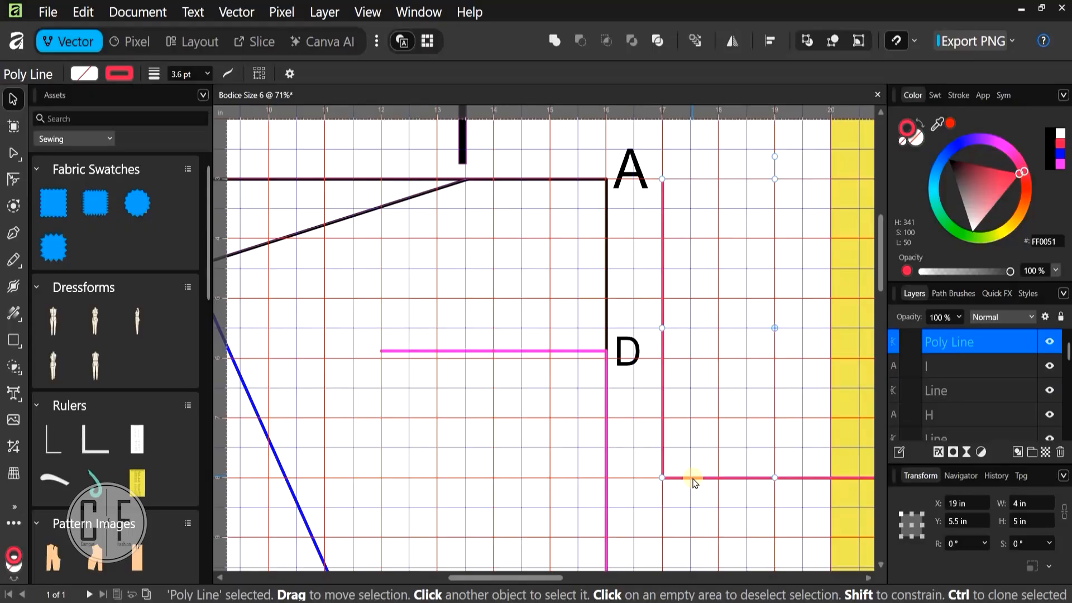
pyautogui.moveTo(697, 478); pyautogui.dragTo(441, 275)
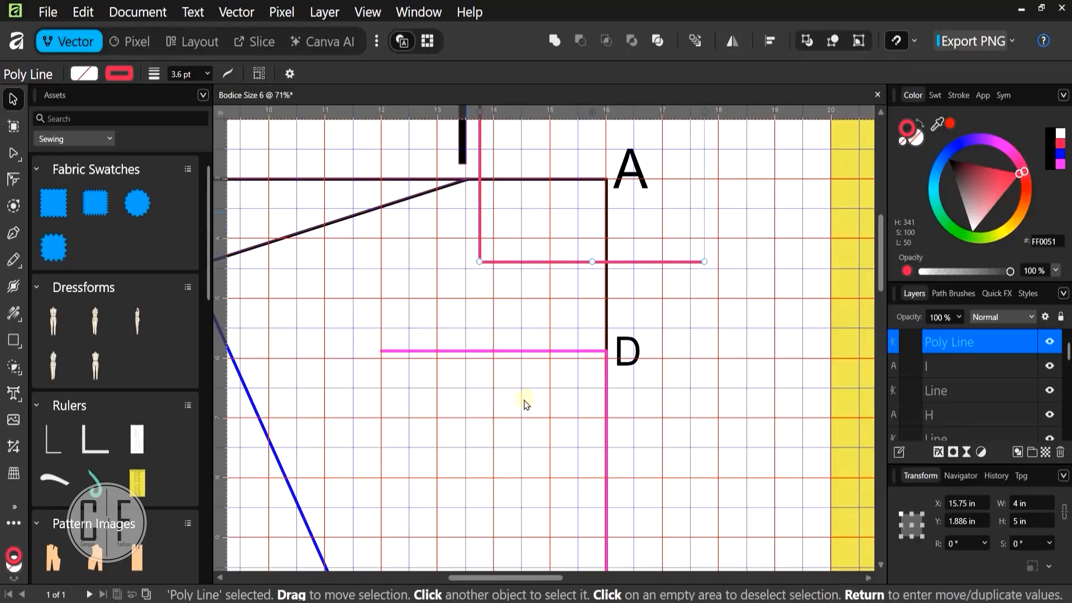
pyautogui.scroll(3, 495, 350)
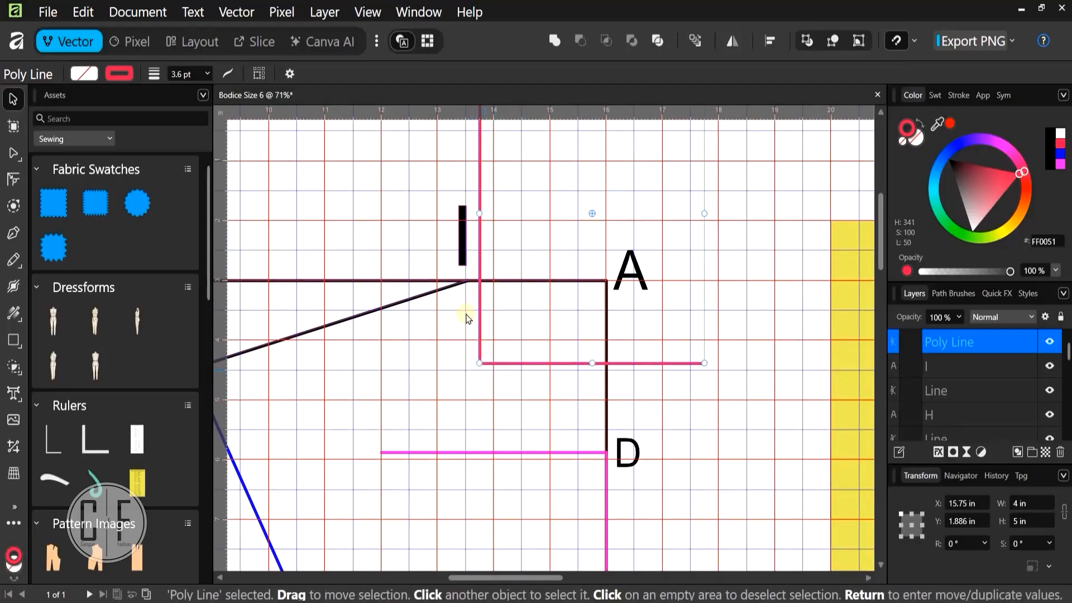
pyautogui.scroll(3, 466, 313)
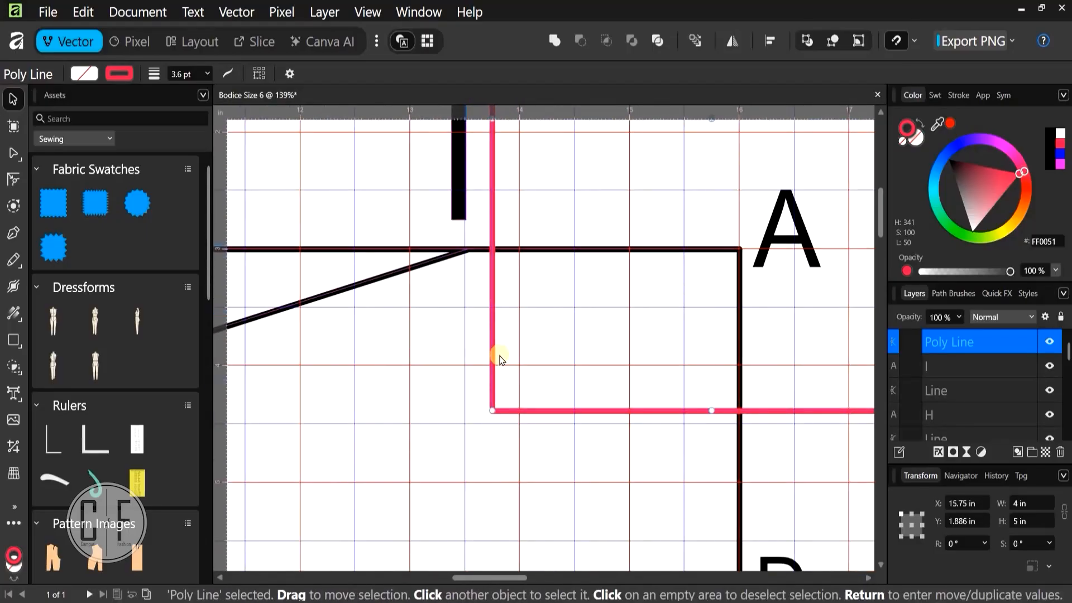
pyautogui.scroll(2, 514, 366)
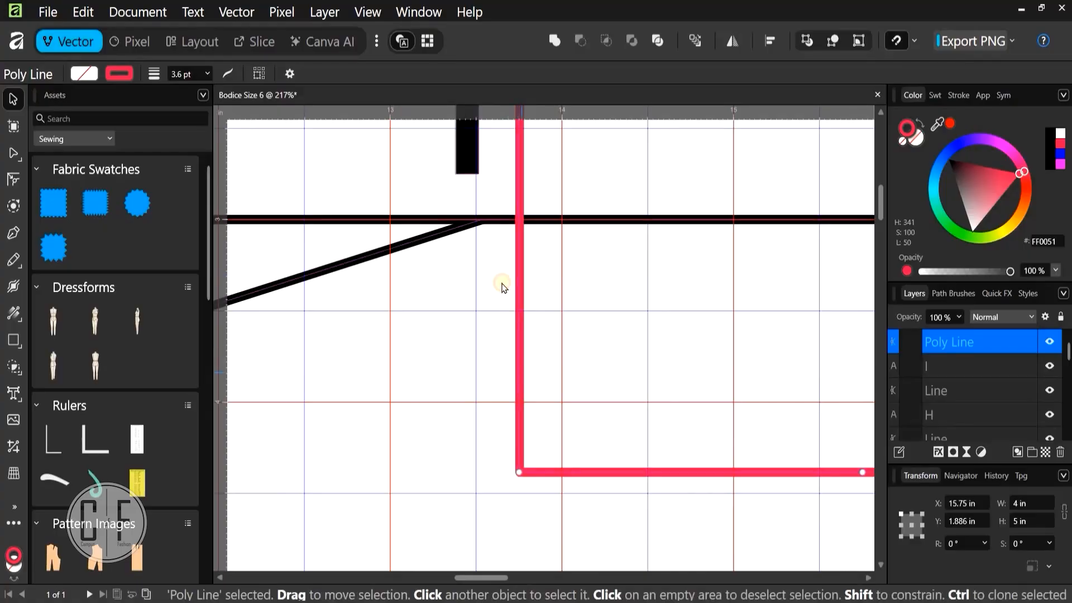
pyautogui.moveTo(487, 187)
pyautogui.mouseDown()
pyautogui.moveTo(486, 175)
pyautogui.moveTo(471, 192)
pyautogui.mouseUp()
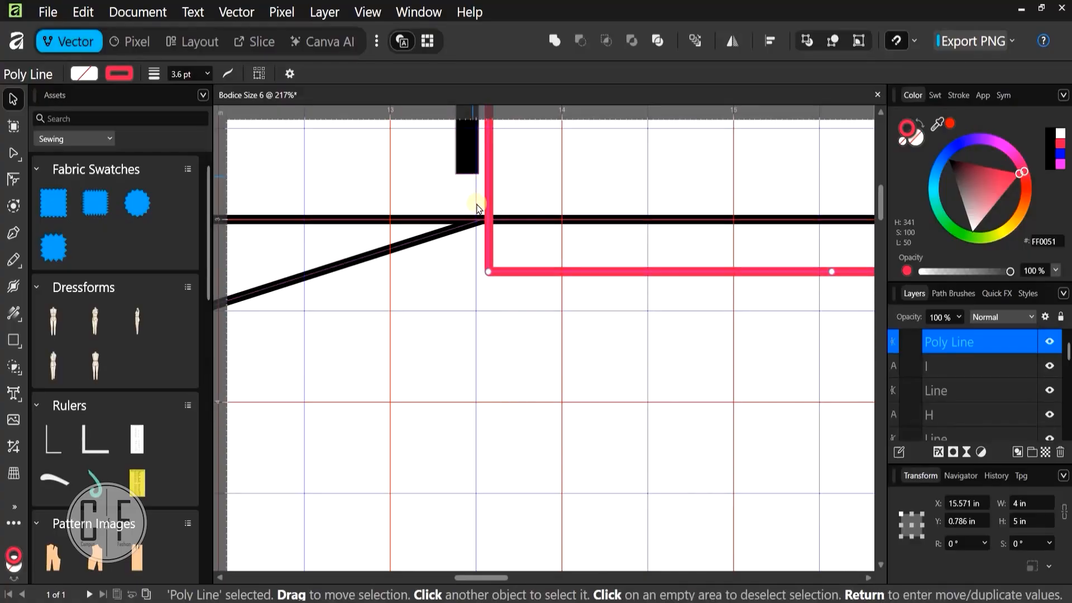
pyautogui.scroll(2, 474, 195)
pyautogui.scroll(2, 520, 362)
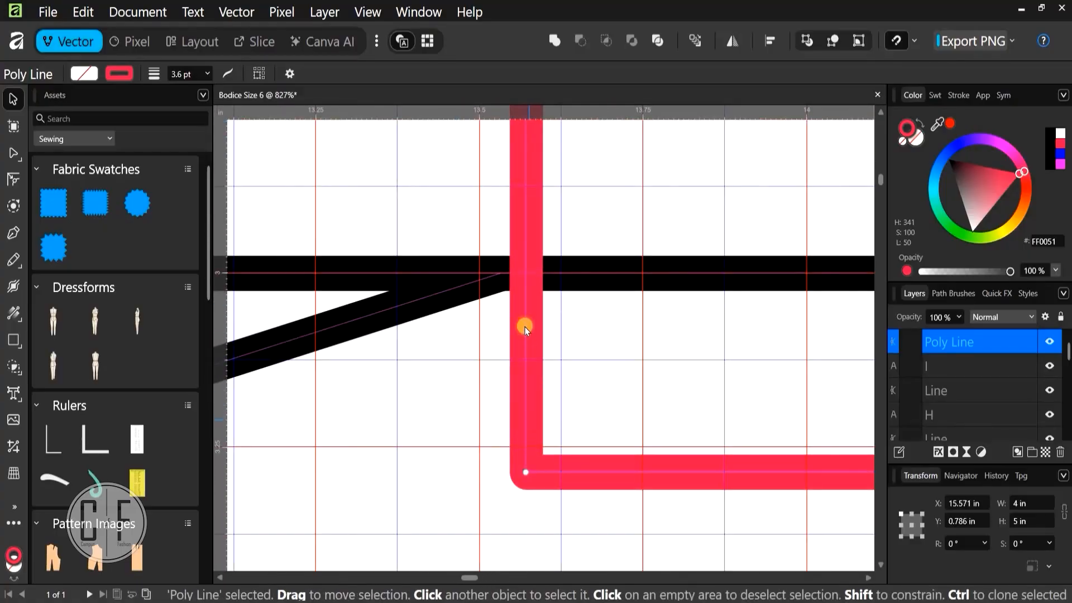
pyautogui.moveTo(547, 282); pyautogui.dragTo(497, 280)
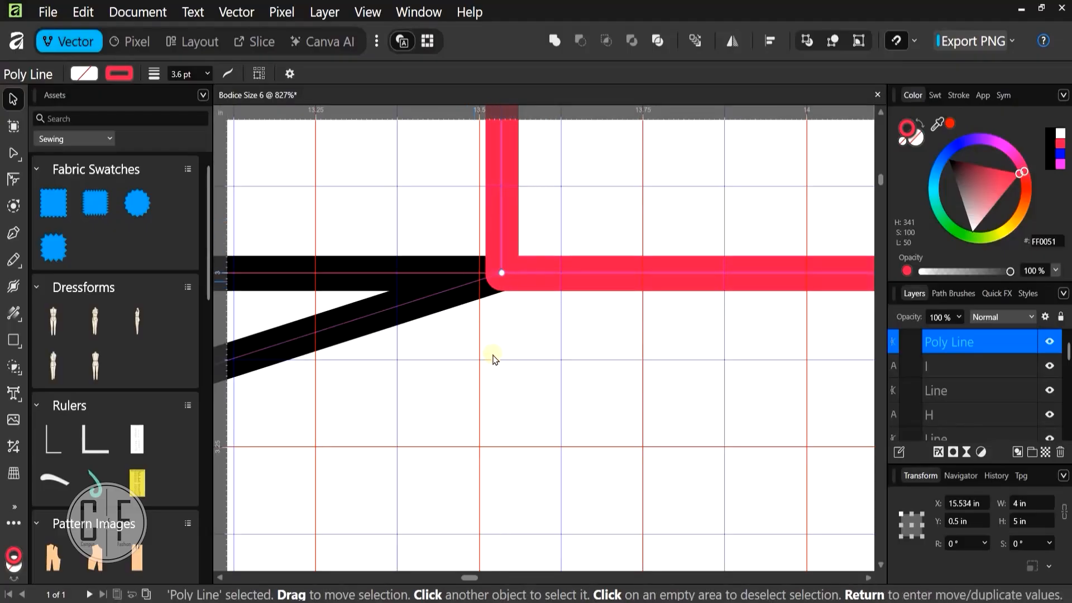
pyautogui.scroll(-10, 360, 424)
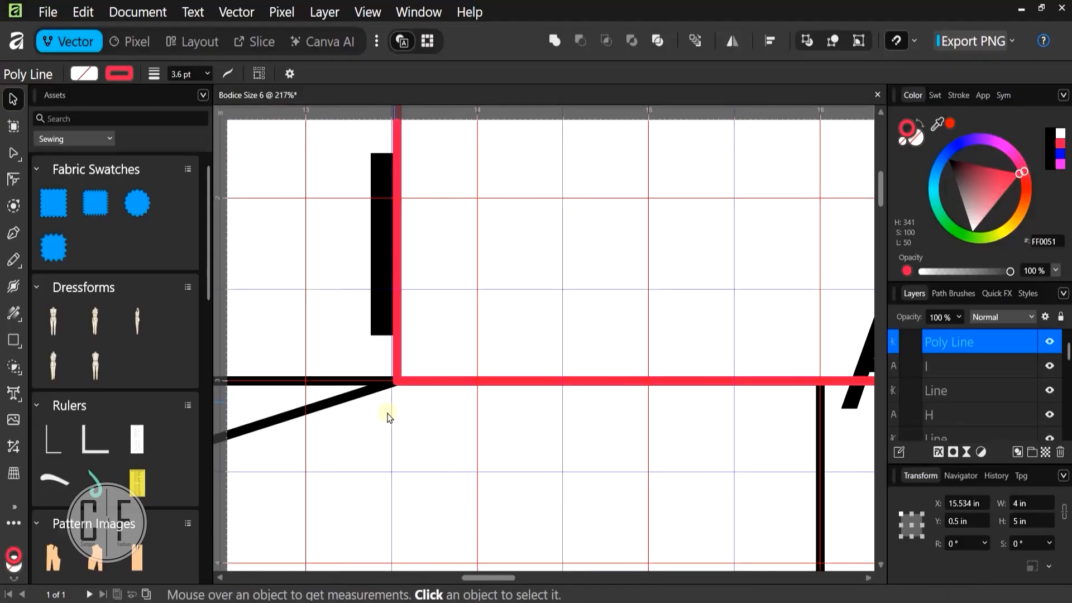
# Place the red polyline's transform origin on its corner at point I, at X 13.534 in, Y 3 in
pyautogui.scroll(-1, 395, 420)
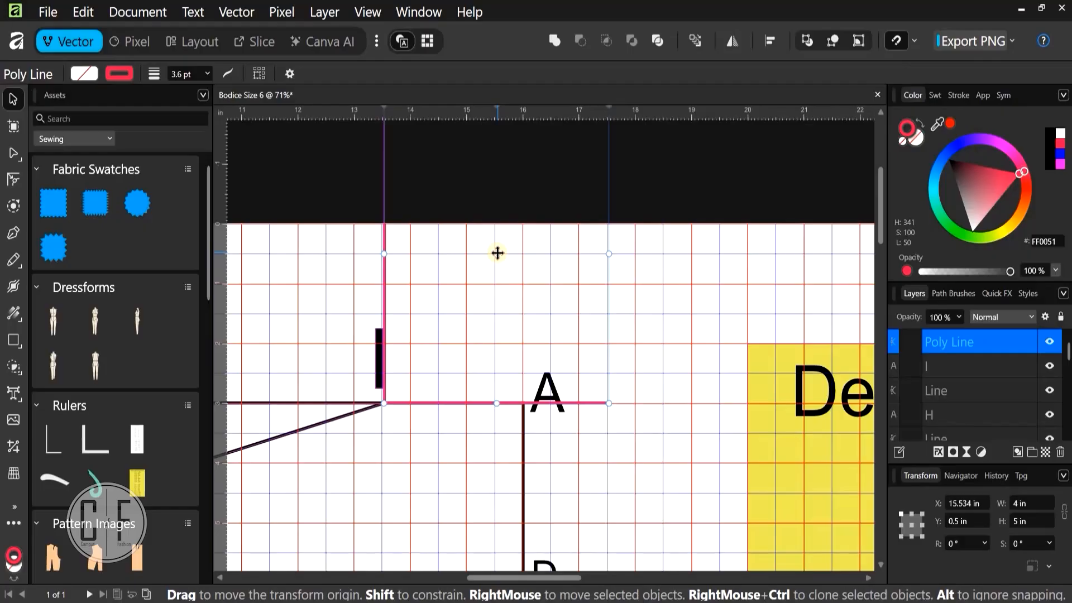
pyautogui.click(291, 73)
pyautogui.moveTo(495, 259); pyautogui.dragTo(453, 304)
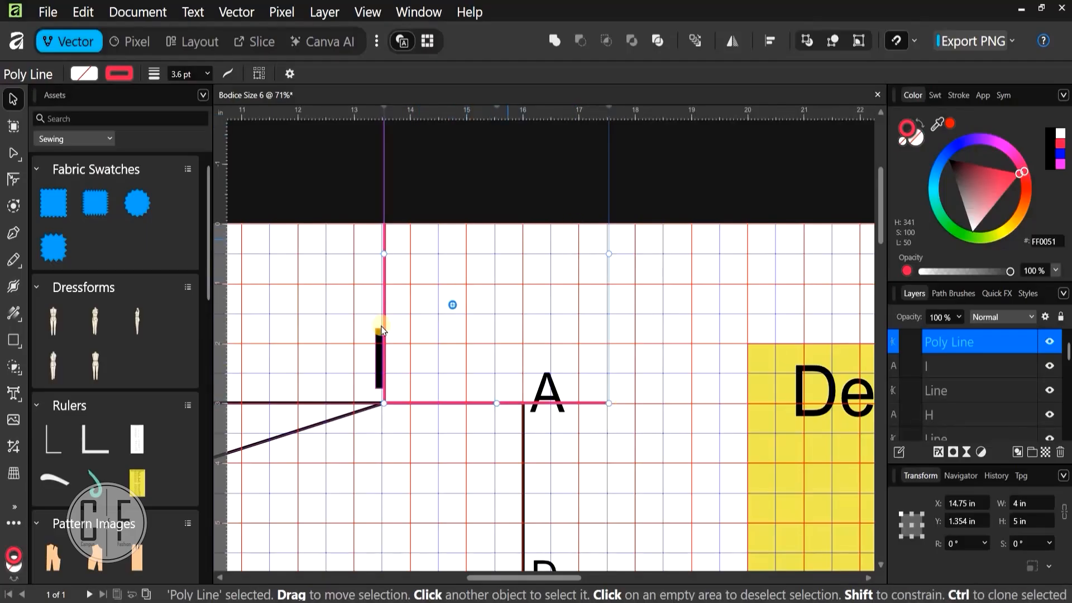
pyautogui.scroll(3, 377, 343)
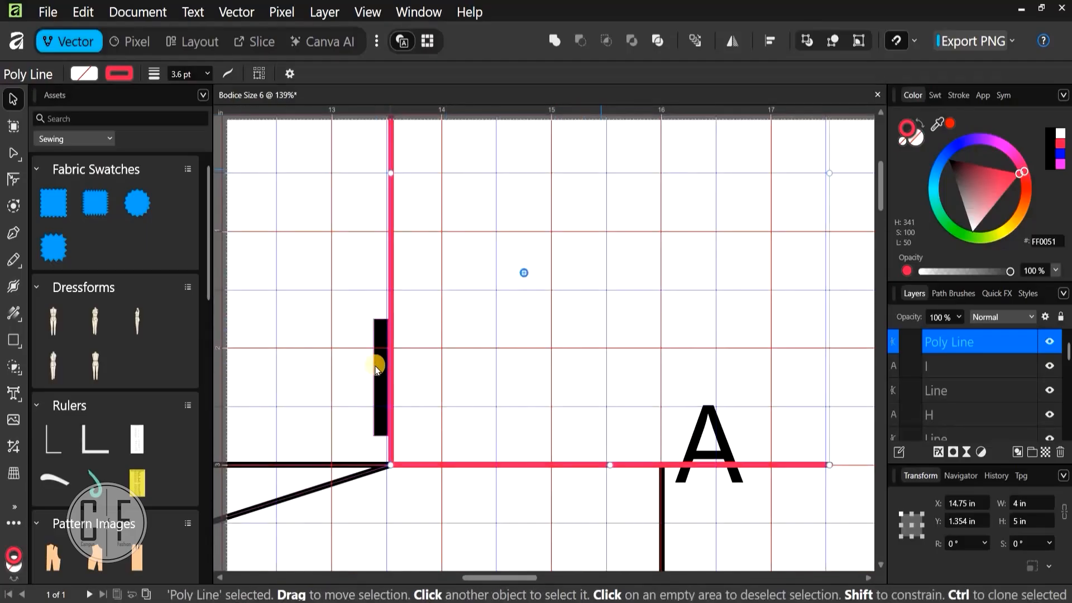
pyautogui.scroll(1, 531, 280)
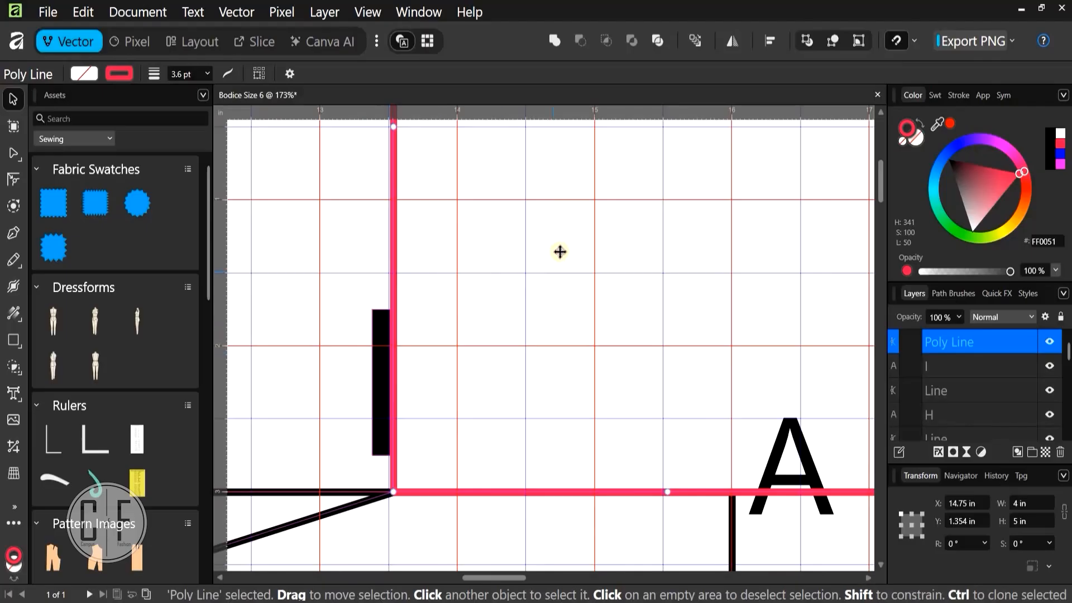
pyautogui.moveTo(560, 252); pyautogui.dragTo(423, 420)
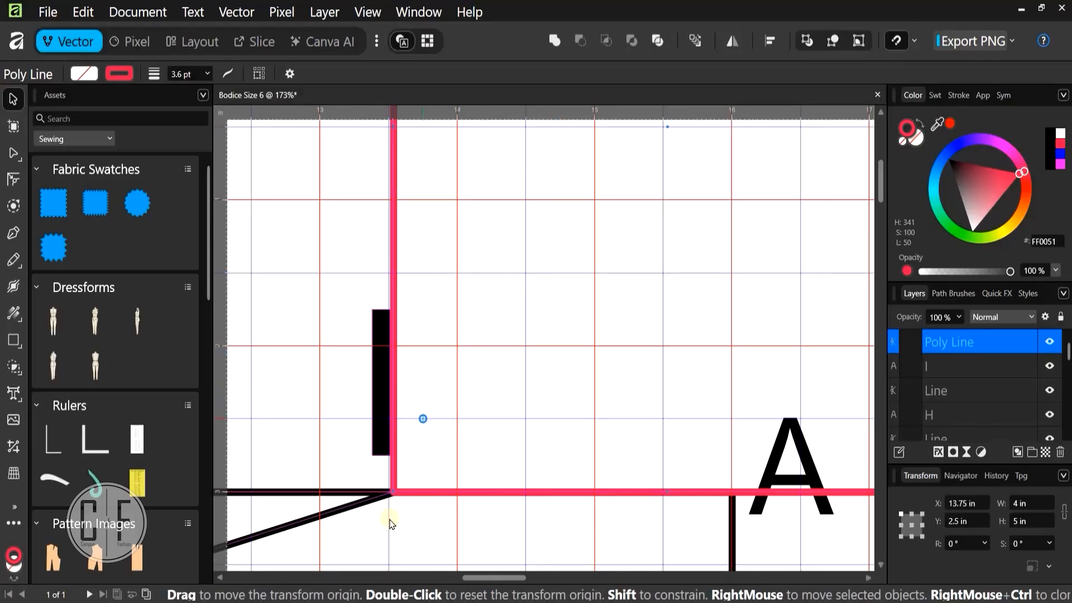
pyautogui.scroll(7, 384, 506)
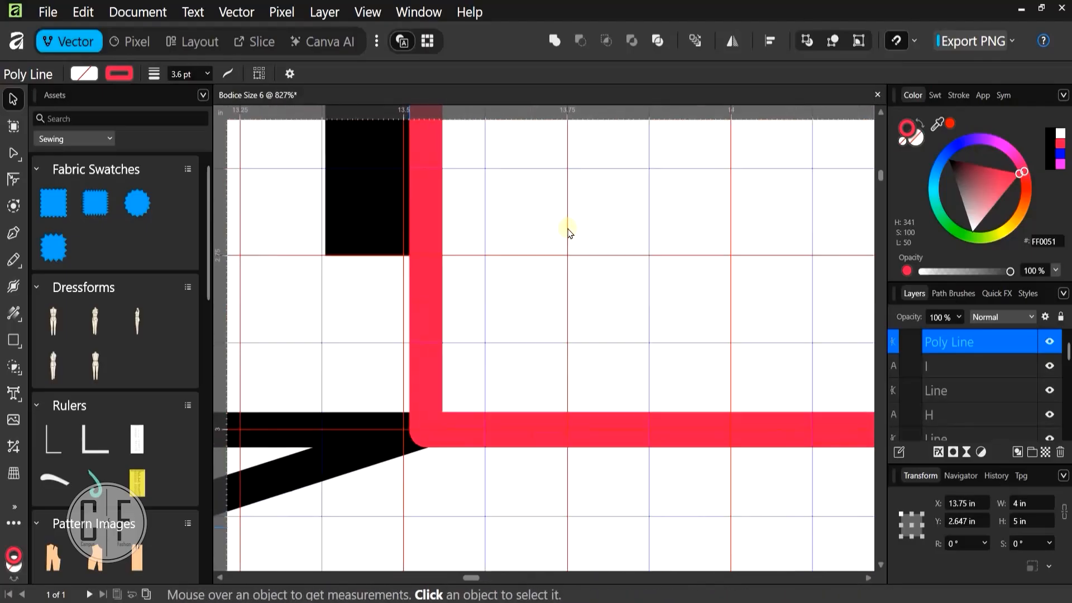
pyautogui.moveTo(569, 187); pyautogui.dragTo(426, 430)
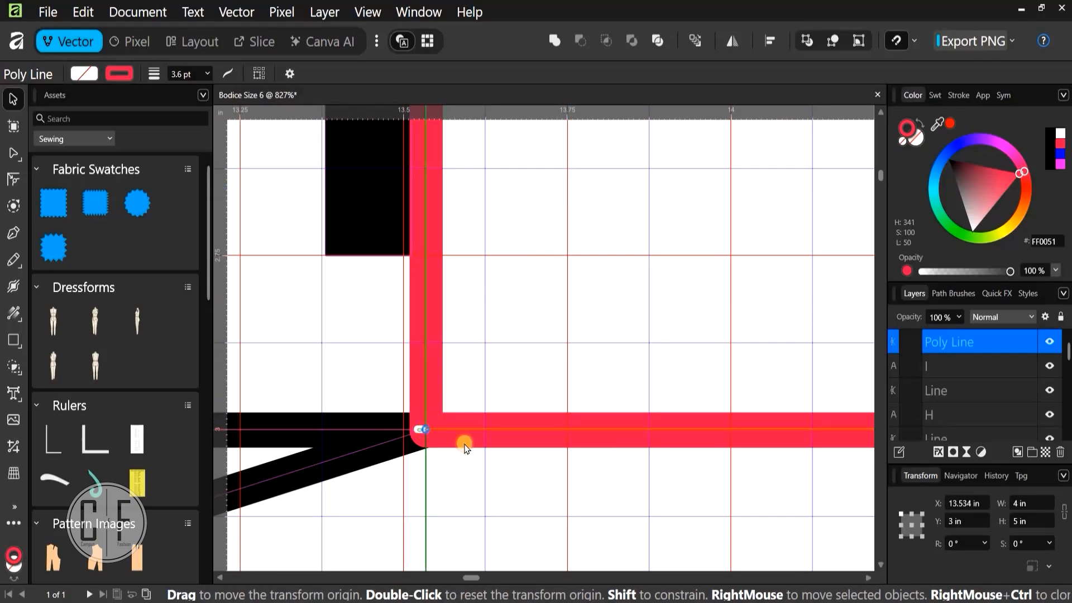
pyautogui.scroll(-10, 468, 370)
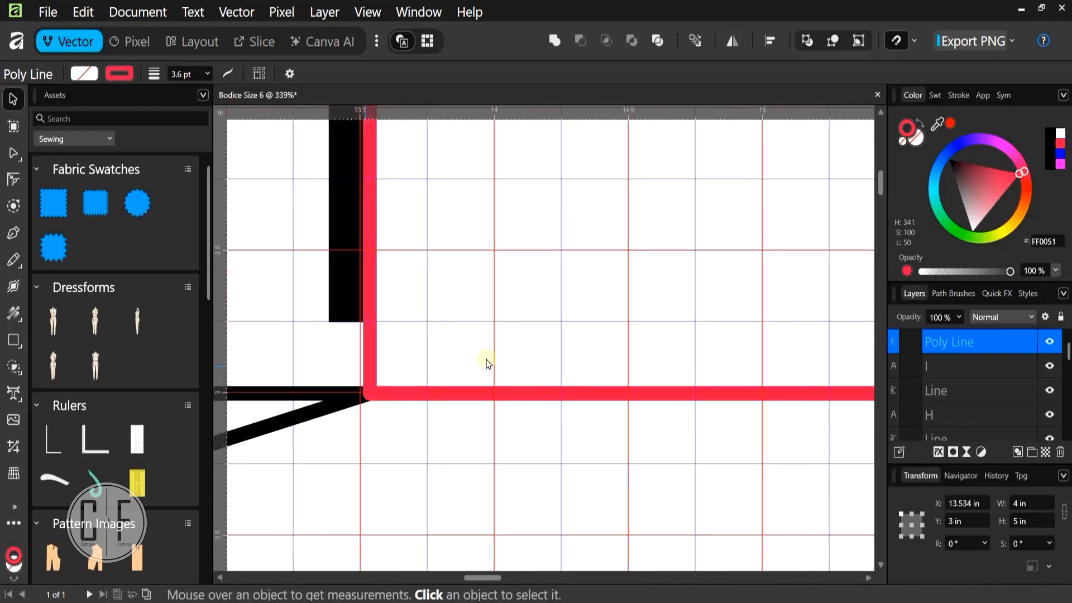
pyautogui.click(466, 286)
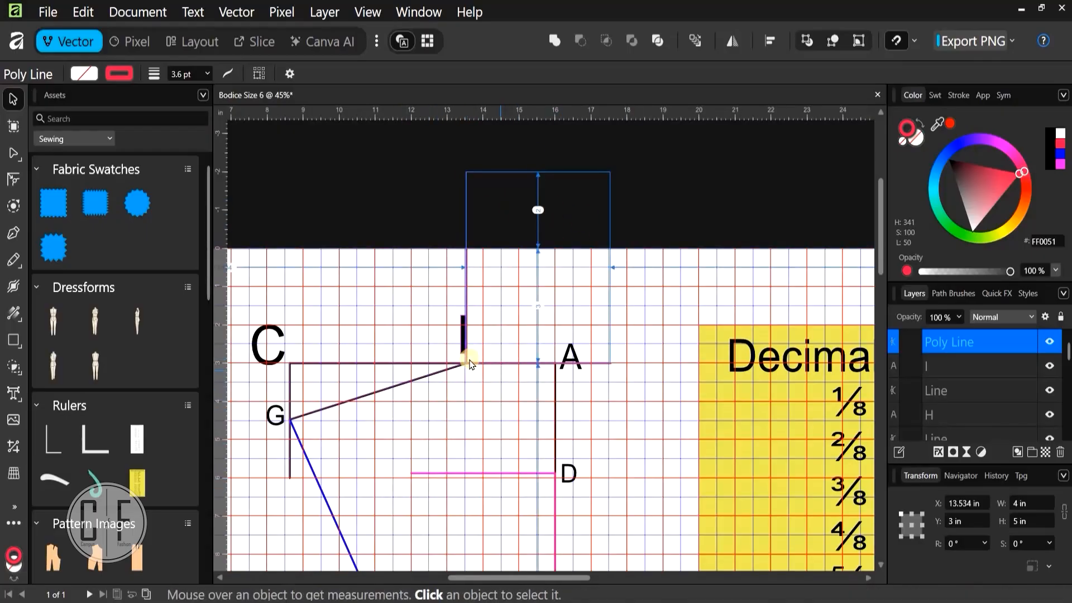
# Rotate the red polyline about point I to -163.3° so its 4 in arm lies exactly along line G–I
pyautogui.scroll(2, 481, 373)
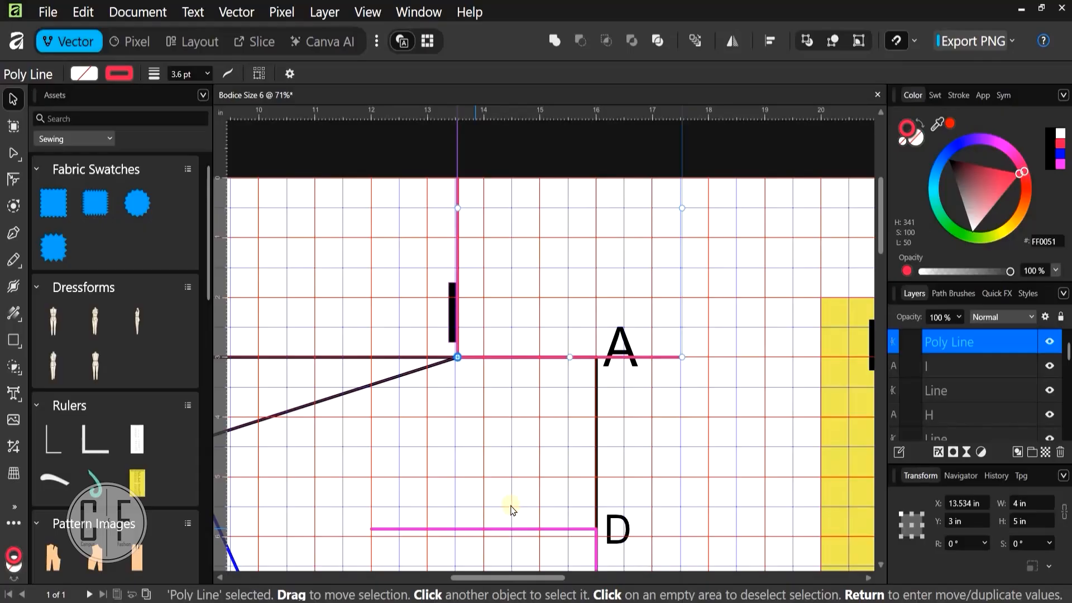
pyautogui.moveTo(612, 433); pyautogui.dragTo(334, 398)
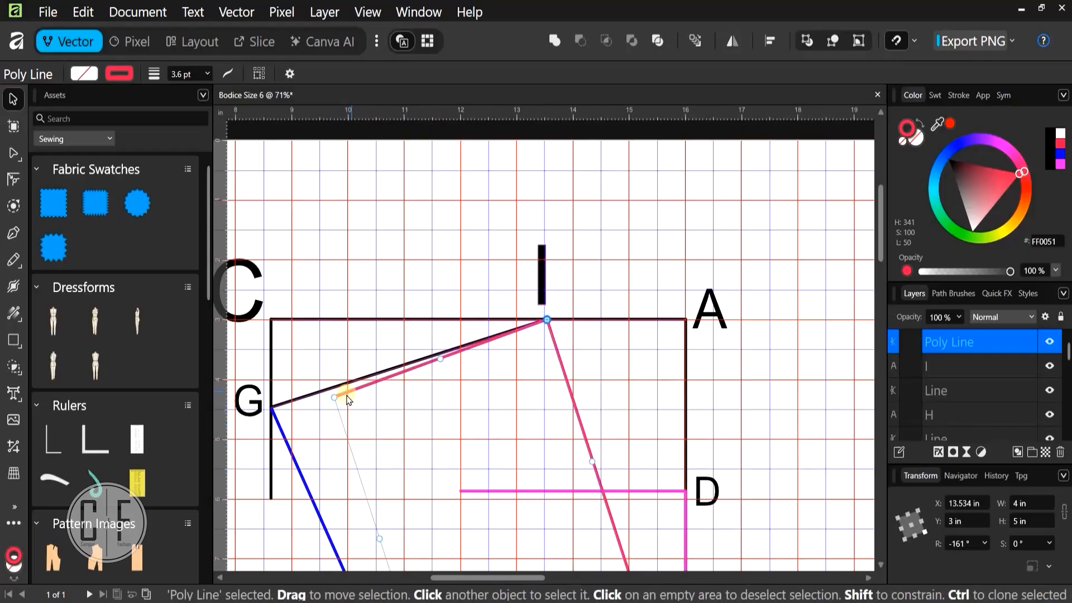
pyautogui.scroll(5, 353, 399)
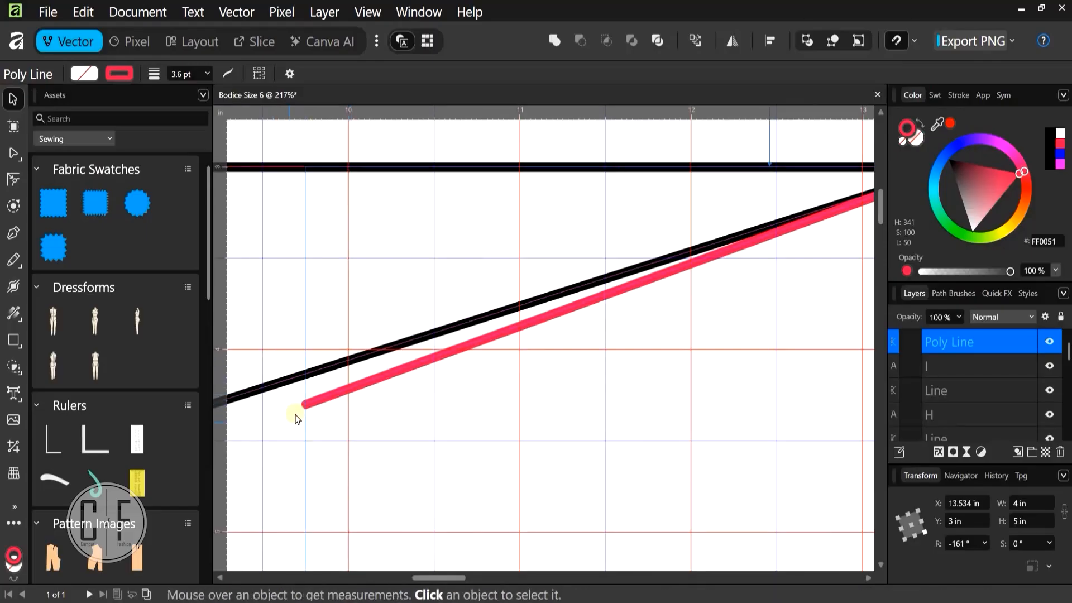
pyautogui.scroll(4, 290, 413)
pyautogui.scroll(3, 391, 347)
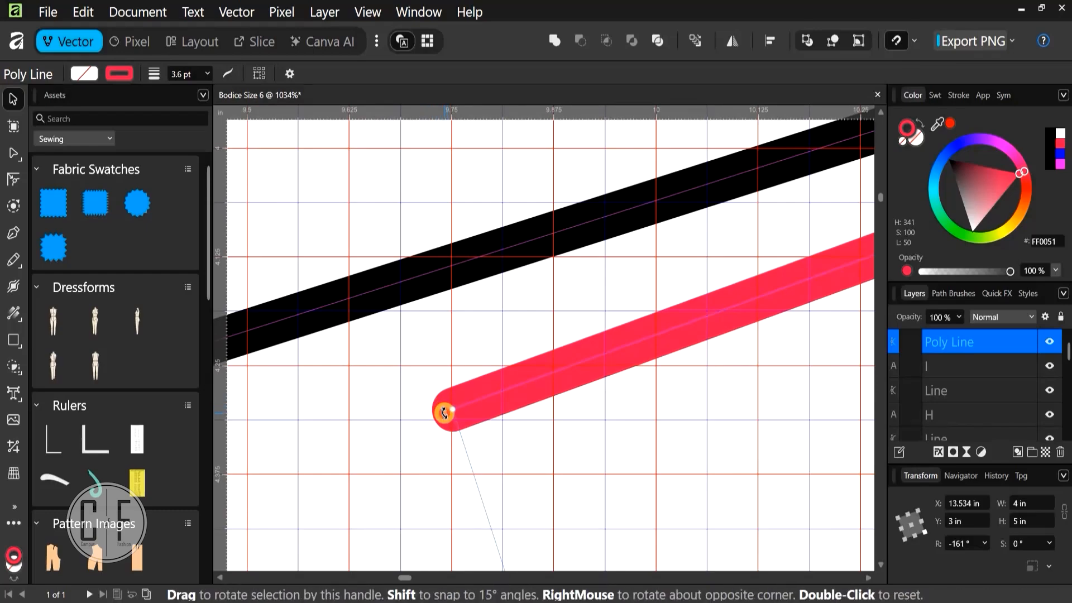
pyautogui.moveTo(445, 414); pyautogui.dragTo(407, 300)
pyautogui.scroll(3, 403, 318)
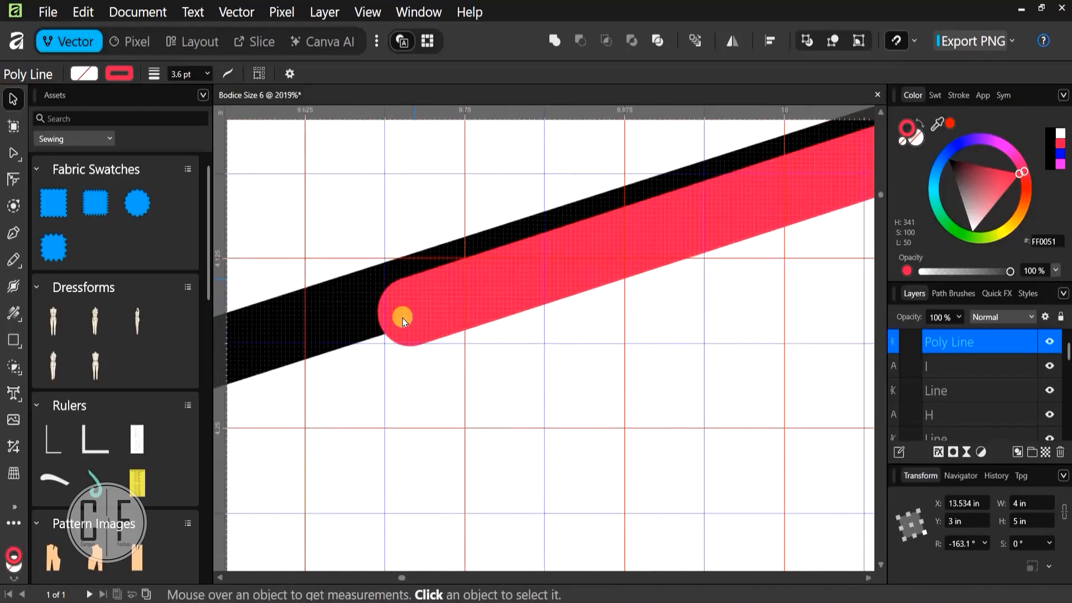
pyautogui.scroll(2, 404, 318)
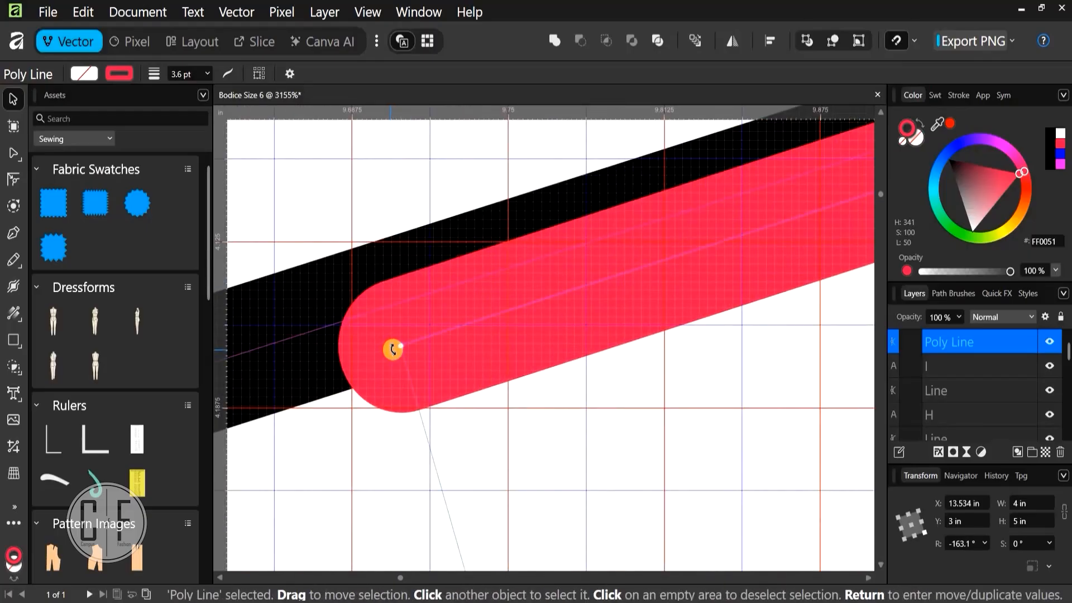
pyautogui.moveTo(393, 350); pyautogui.dragTo(381, 312)
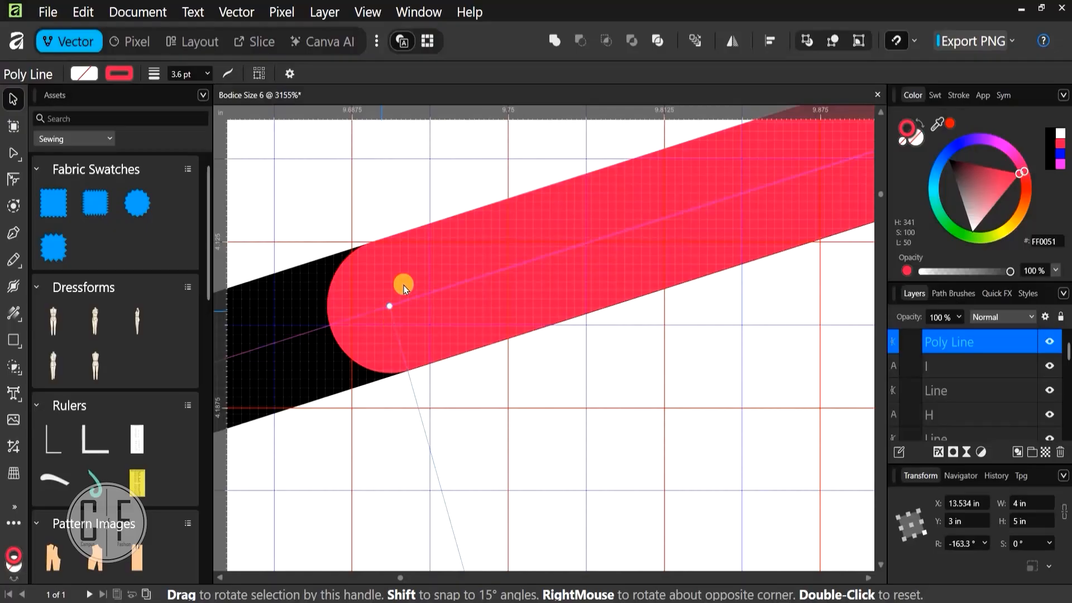
pyautogui.scroll(-2, 404, 278)
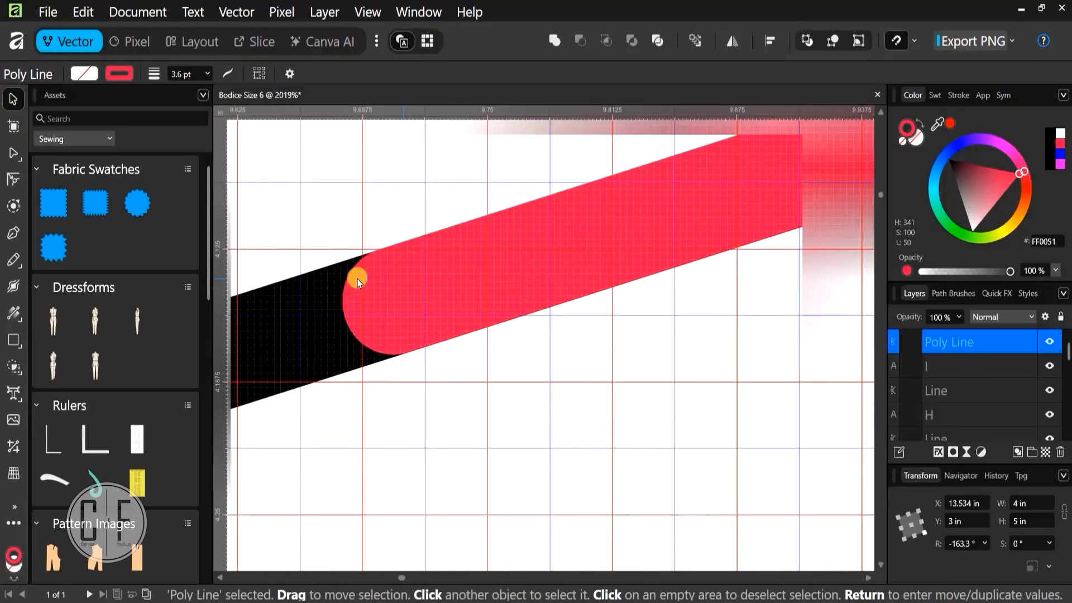
pyautogui.scroll(-8, 357, 280)
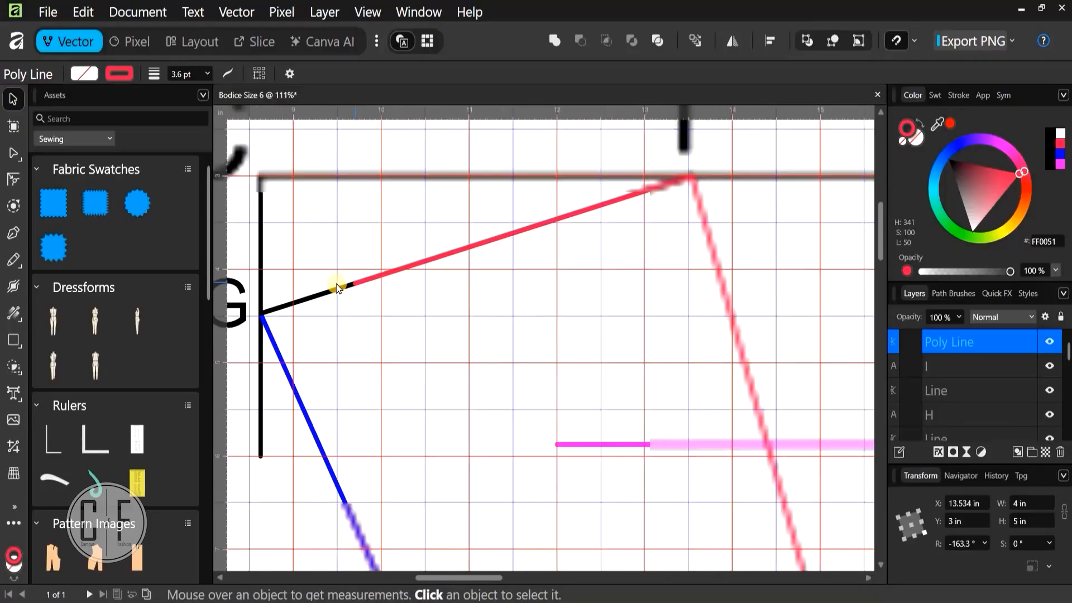
pyautogui.scroll(-2, 295, 292)
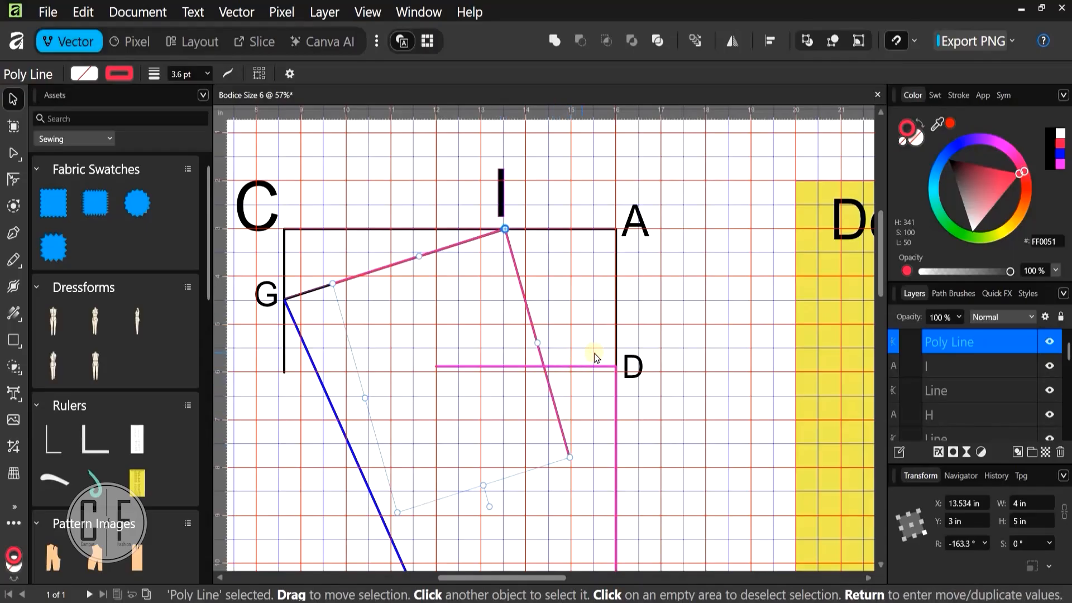
# Add a node with the Node tool on the red polyline's long arm where it crosses the horizontal magenta line from D
pyautogui.scroll(3, 529, 389)
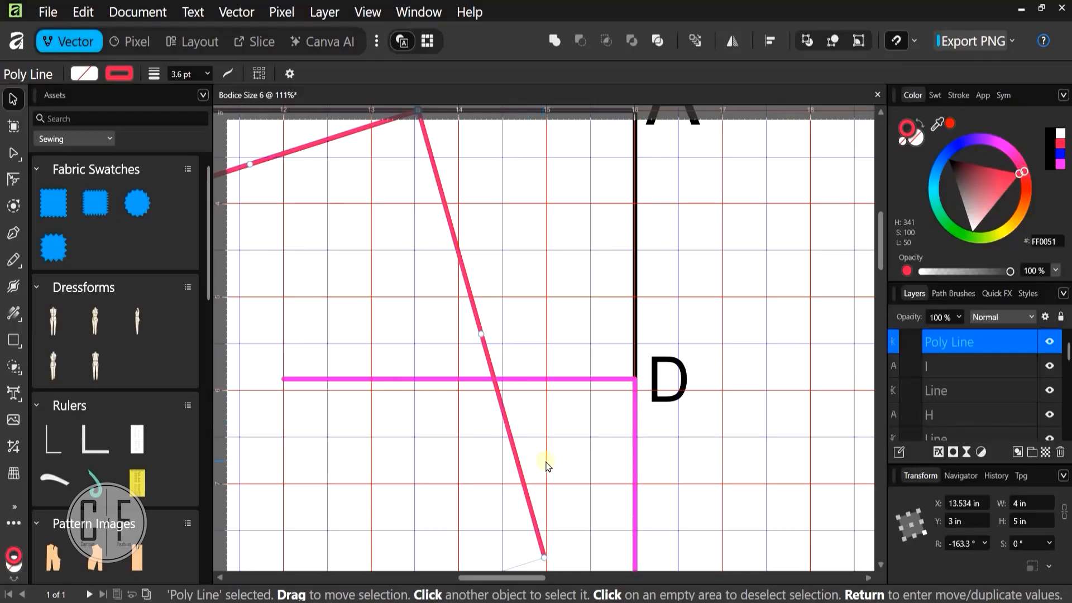
pyautogui.click(636, 472)
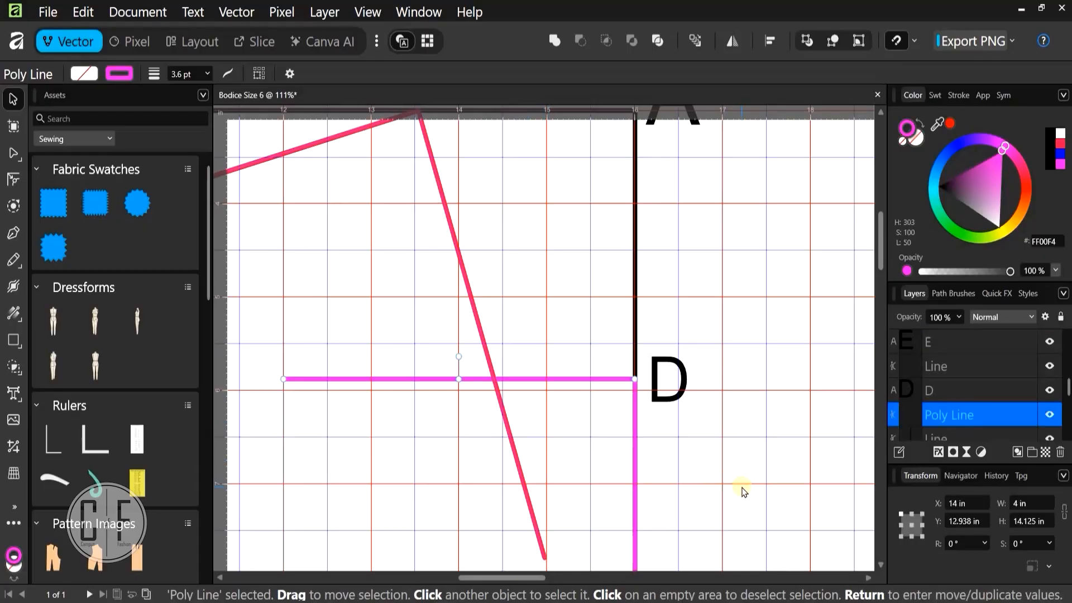
pyautogui.click(517, 471)
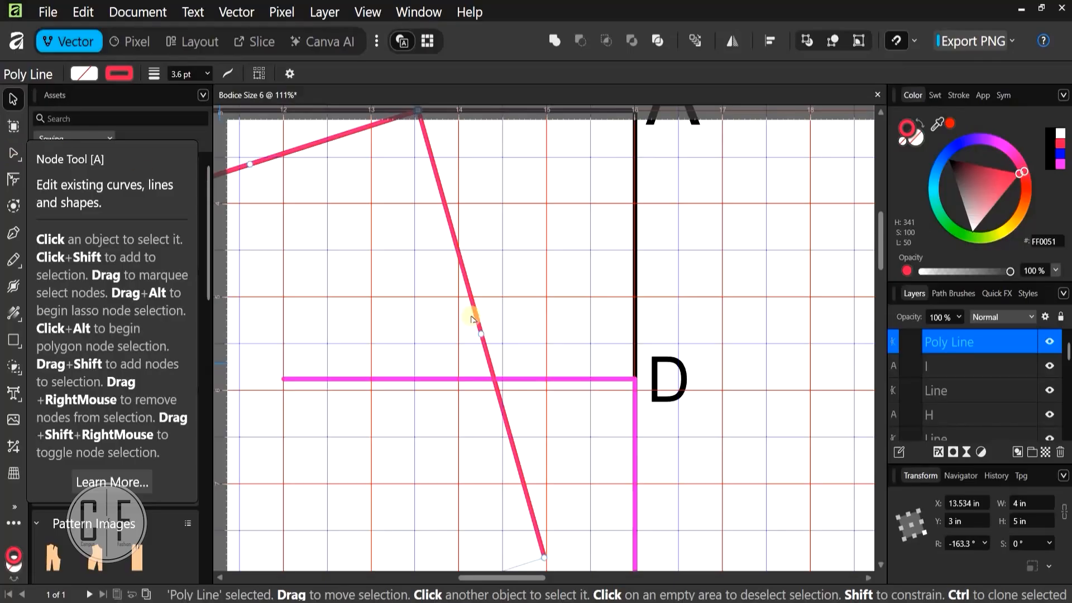
pyautogui.press('a')
pyautogui.scroll(10, 501, 388)
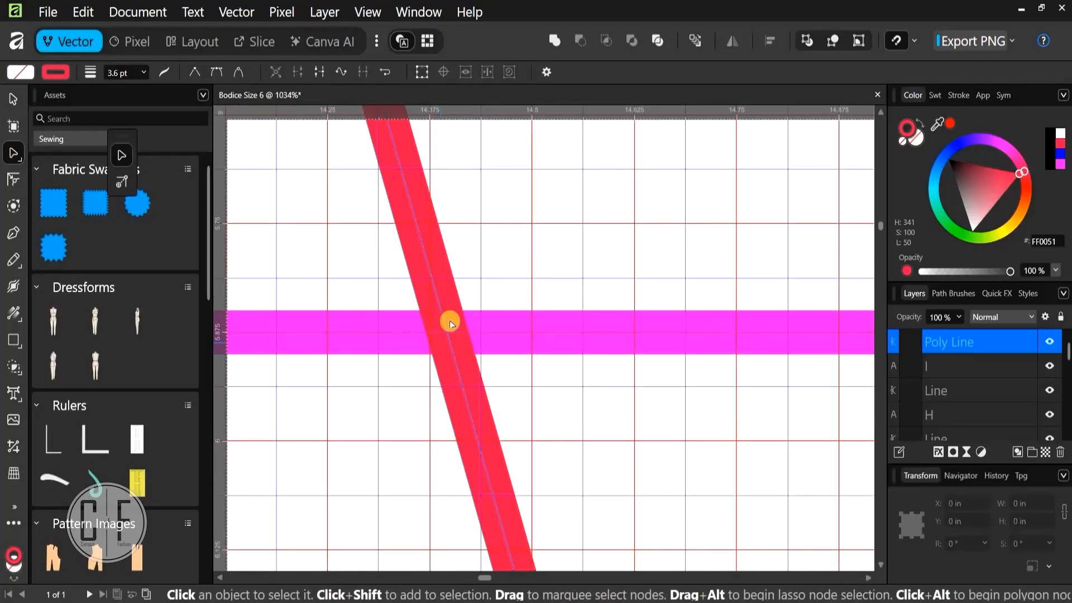
pyautogui.click(390, 316)
pyautogui.scroll(3, 444, 344)
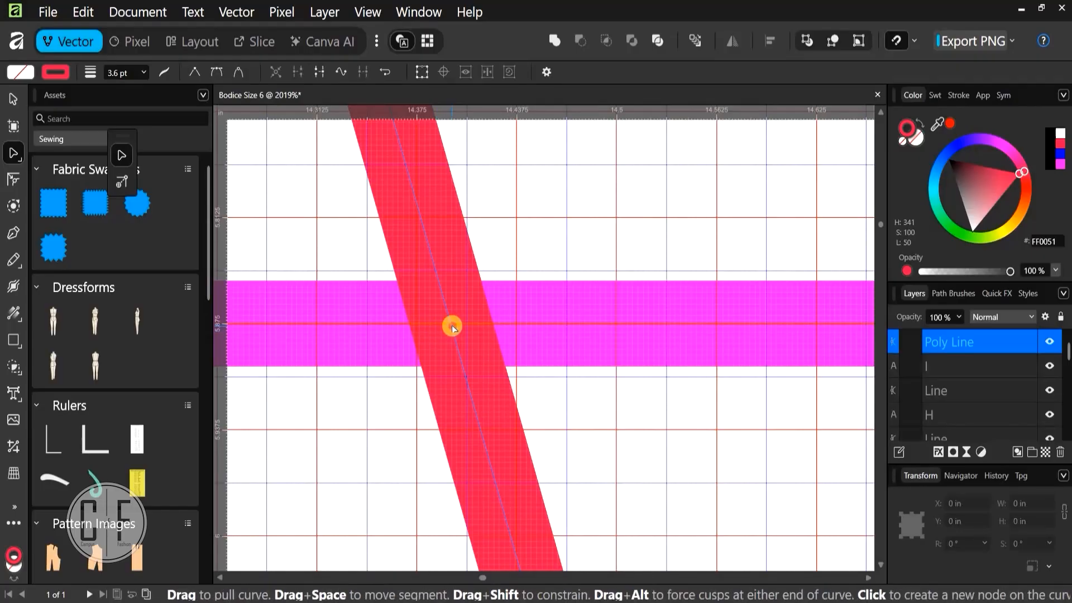
pyautogui.click(452, 325)
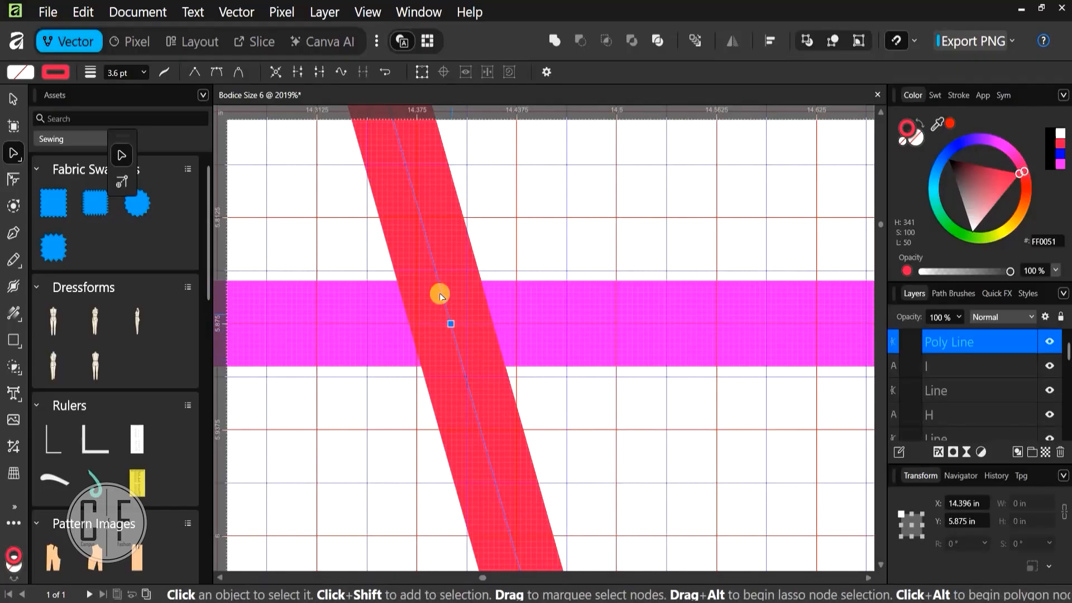
pyautogui.scroll(-2, 450, 292)
pyautogui.scroll(-9, 450, 292)
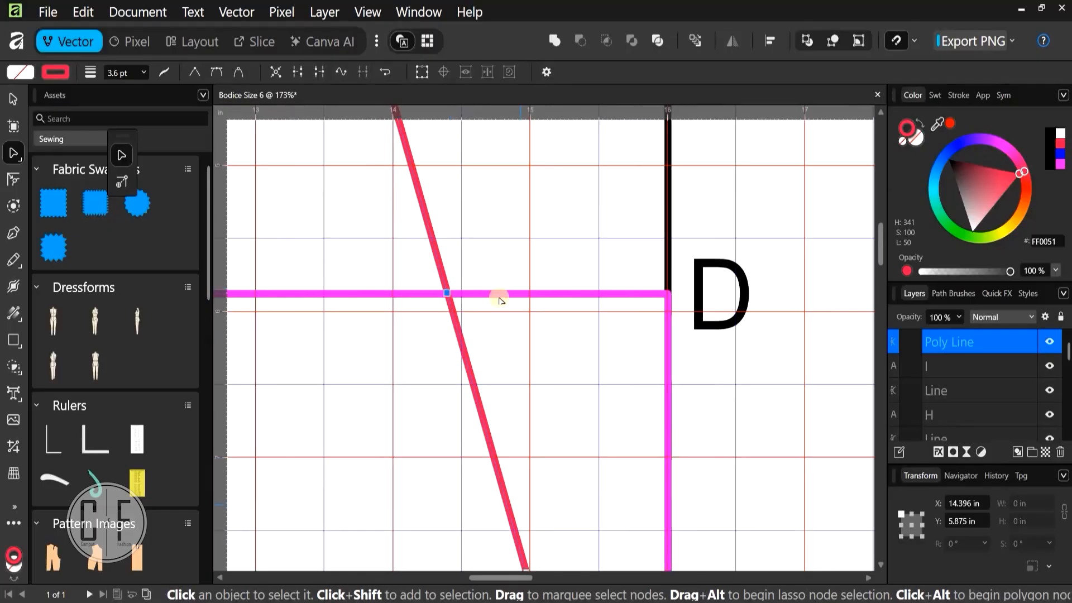
# Delete the red polyline's lower end node so its long arm stops at the horizontal magenta line from D, and deselect it
pyautogui.moveTo(521, 500); pyautogui.dragTo(507, 396)
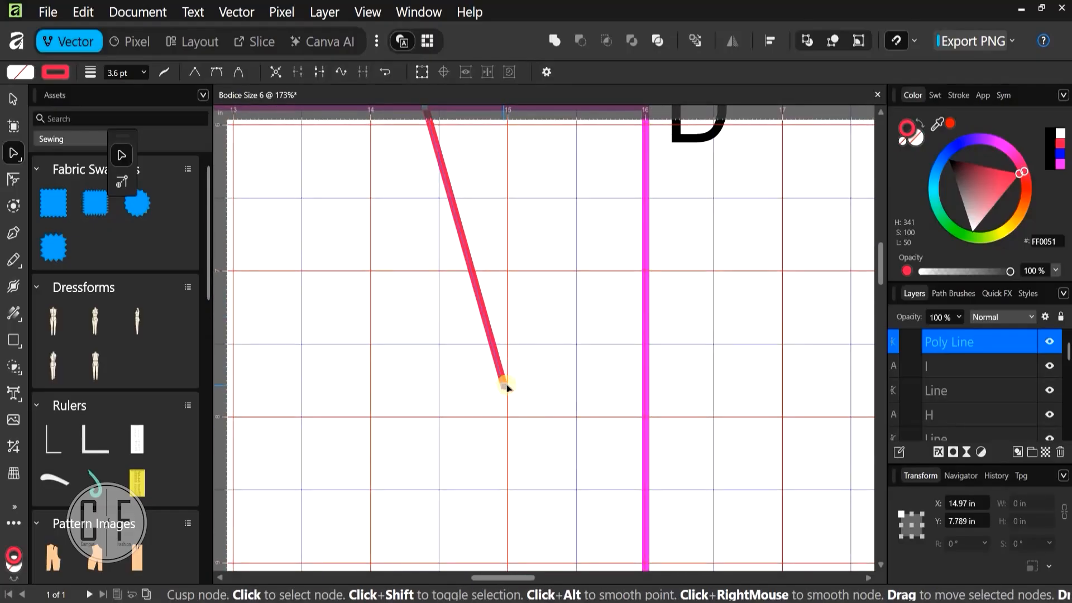
pyautogui.press('Delete')
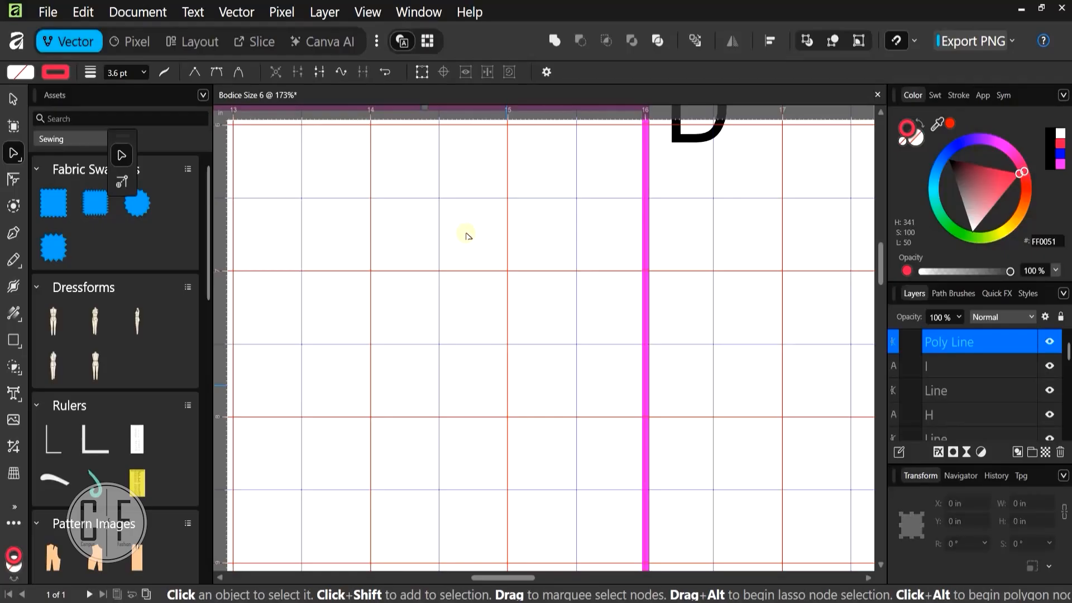
pyautogui.scroll(4, 491, 343)
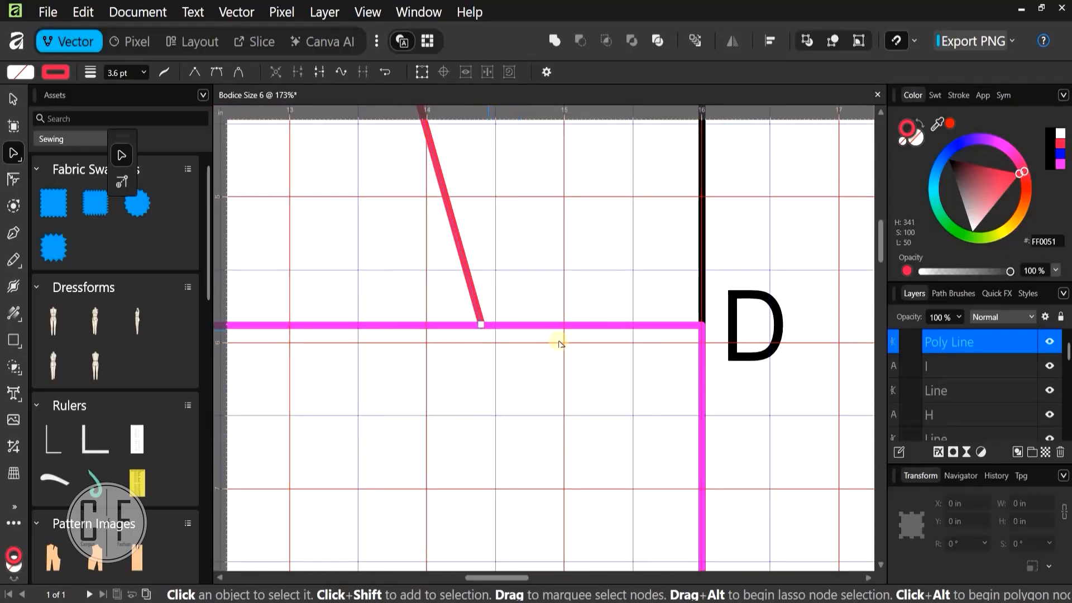
pyautogui.scroll(-3, 597, 348)
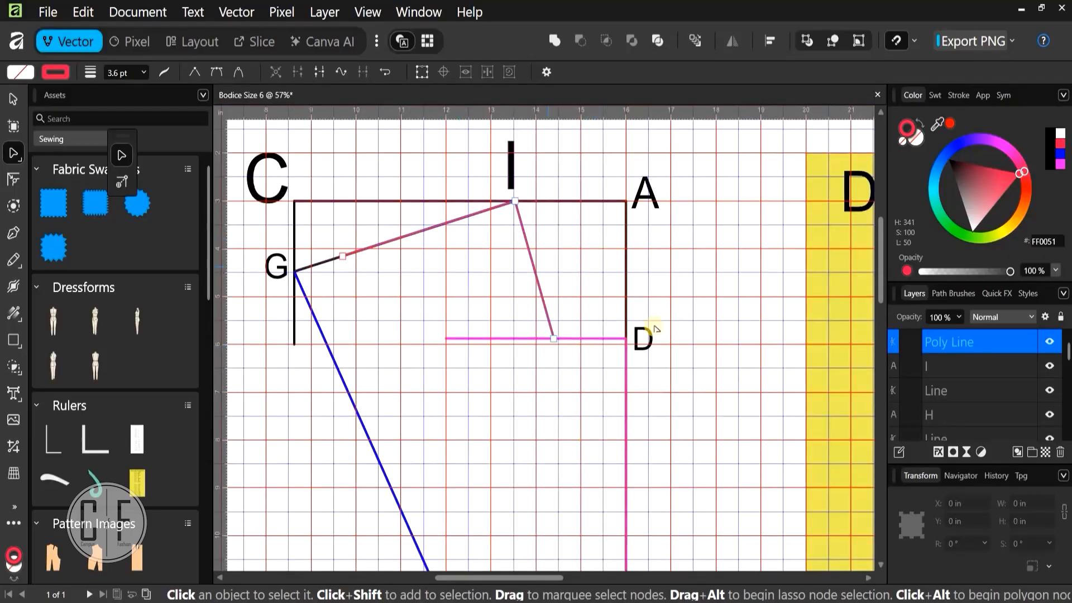
pyautogui.click(534, 252)
pyautogui.click(13, 99)
pyautogui.click(725, 344)
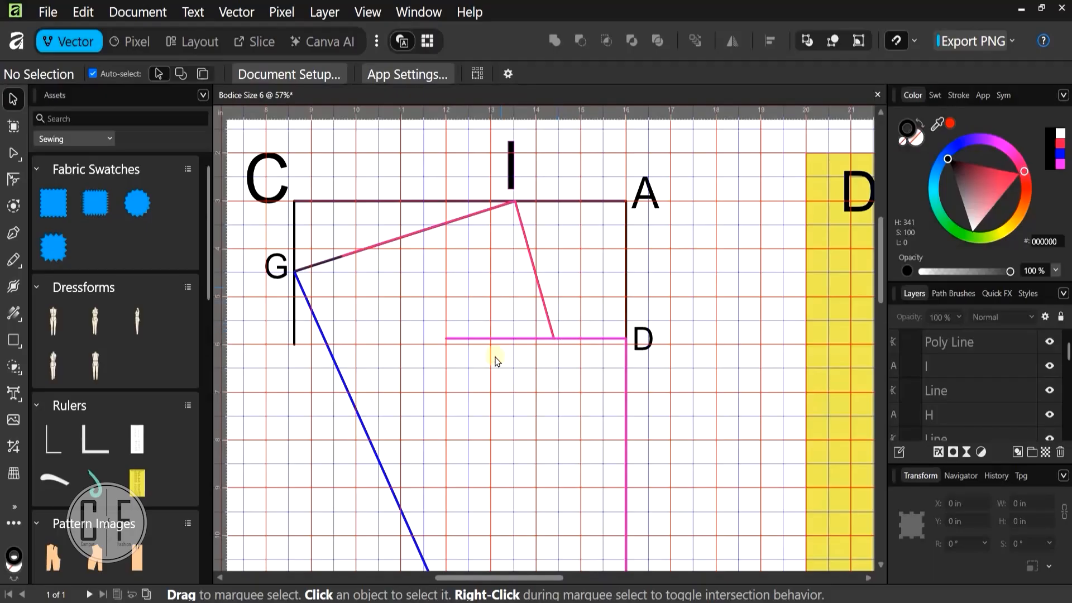
# Enlarge the tiny label H where the blue and red lines meet to about 0.77 by 0.99 in
pyautogui.scroll(-2, 469, 285)
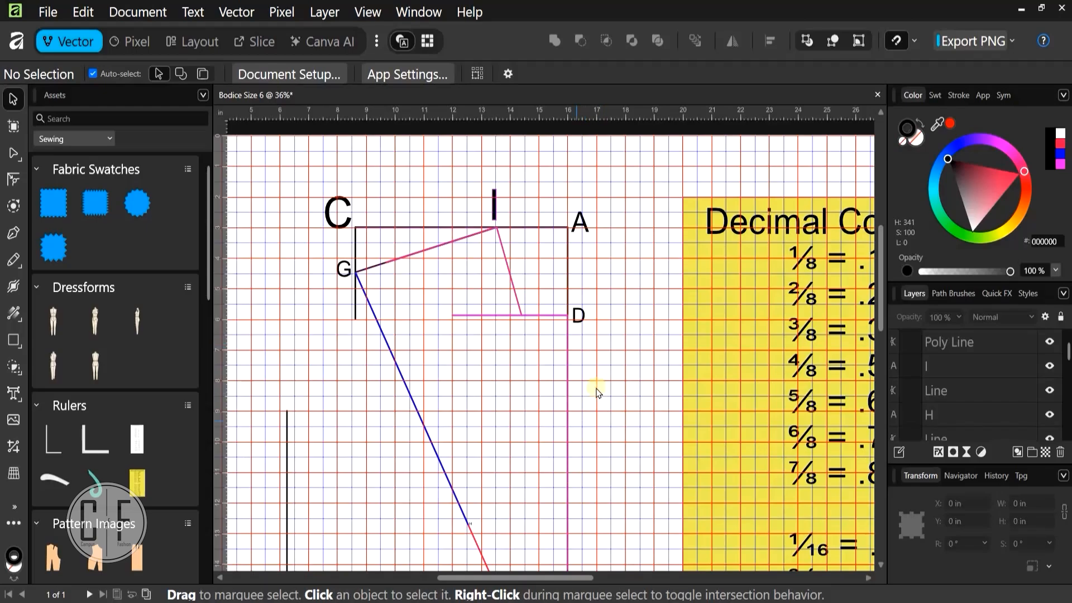
pyautogui.scroll(-2, 573, 416)
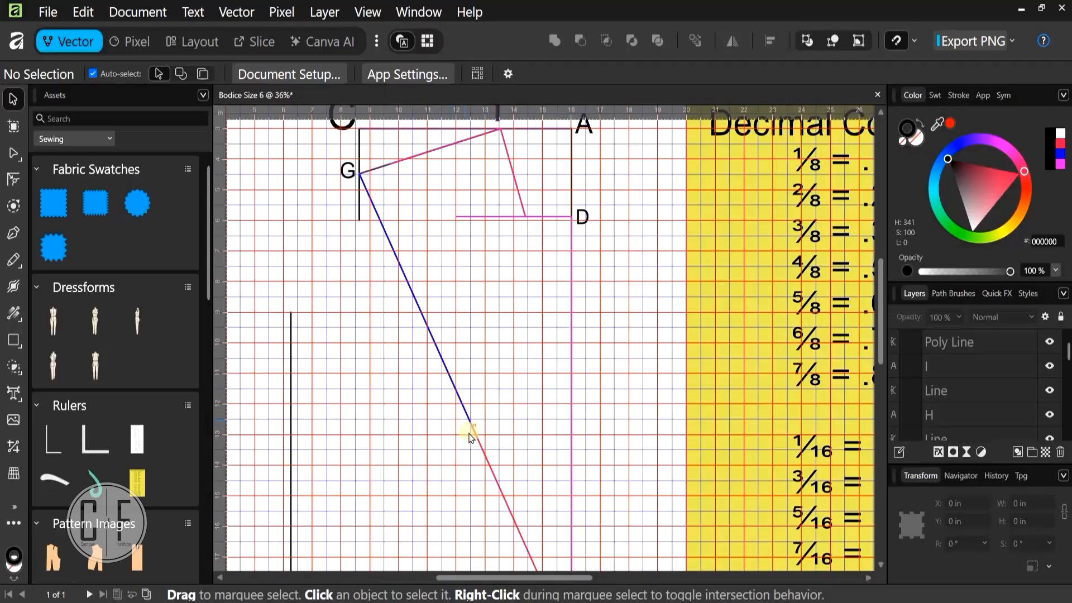
pyautogui.scroll(2, 461, 427)
pyautogui.scroll(1, 462, 428)
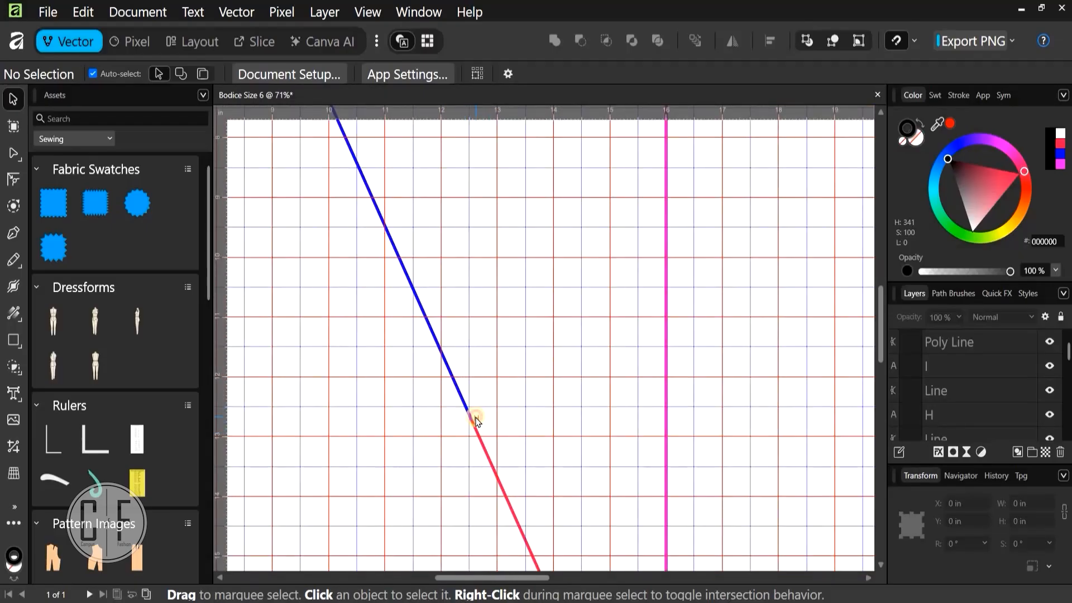
pyautogui.click(479, 419)
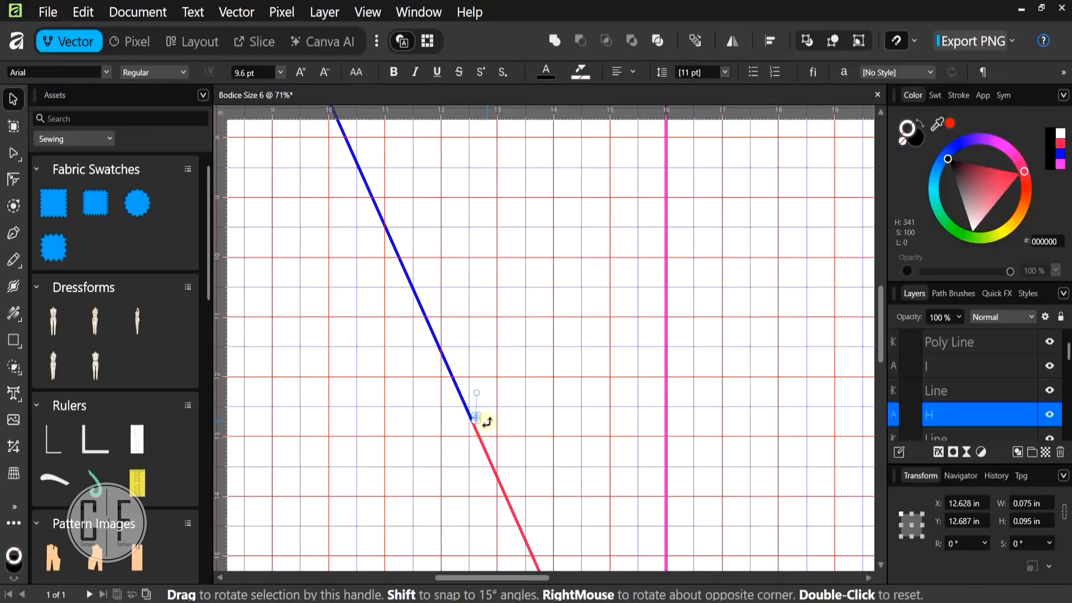
pyautogui.scroll(6, 484, 418)
pyautogui.moveTo(456, 398); pyautogui.dragTo(605, 192)
pyautogui.scroll(-10, 479, 386)
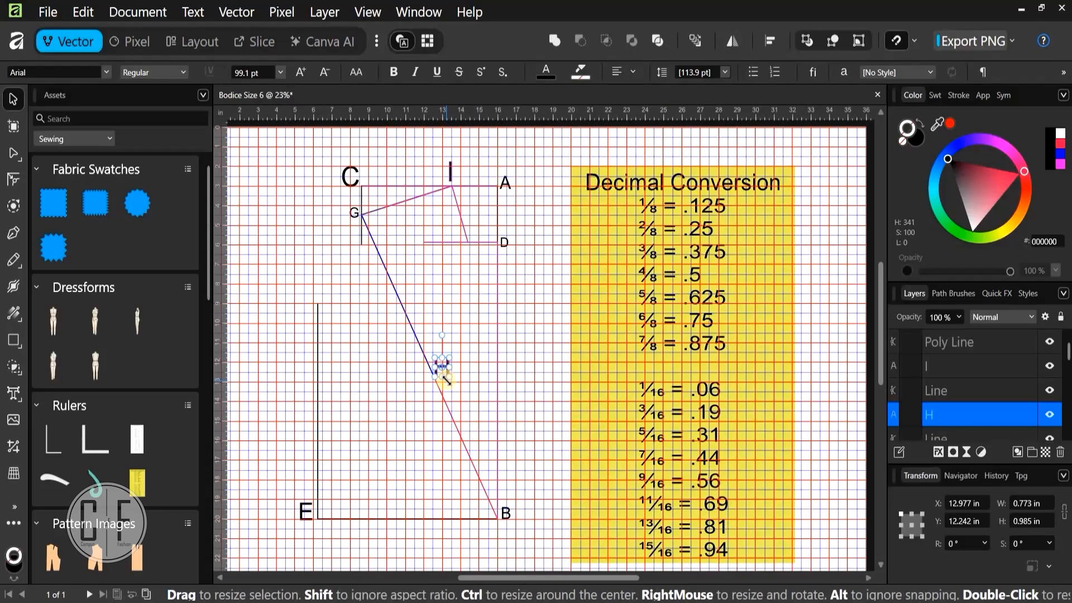
pyautogui.scroll(1, 447, 380)
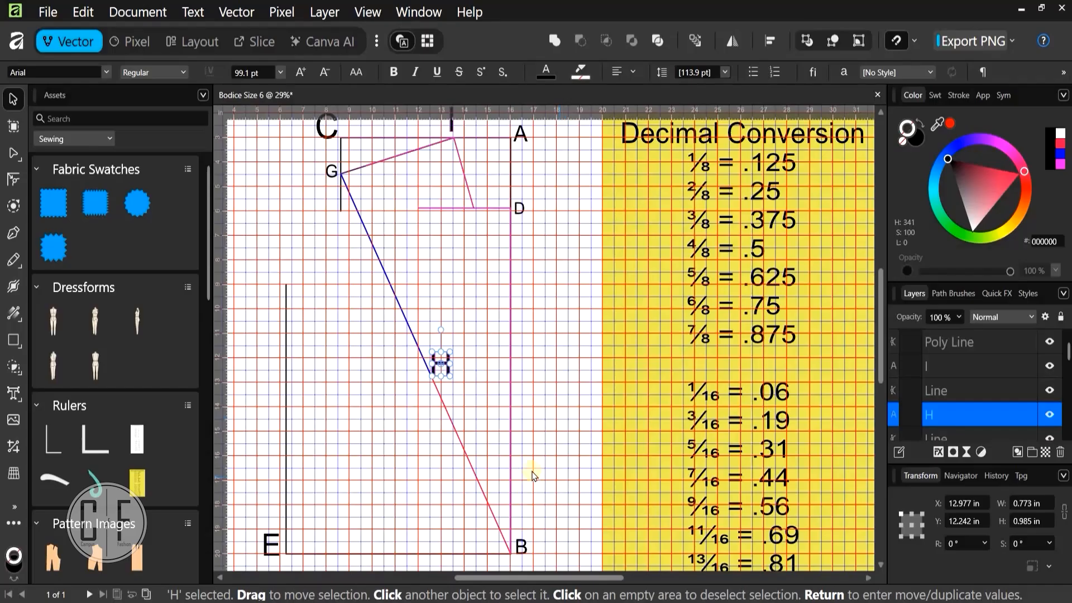
pyautogui.click(547, 501)
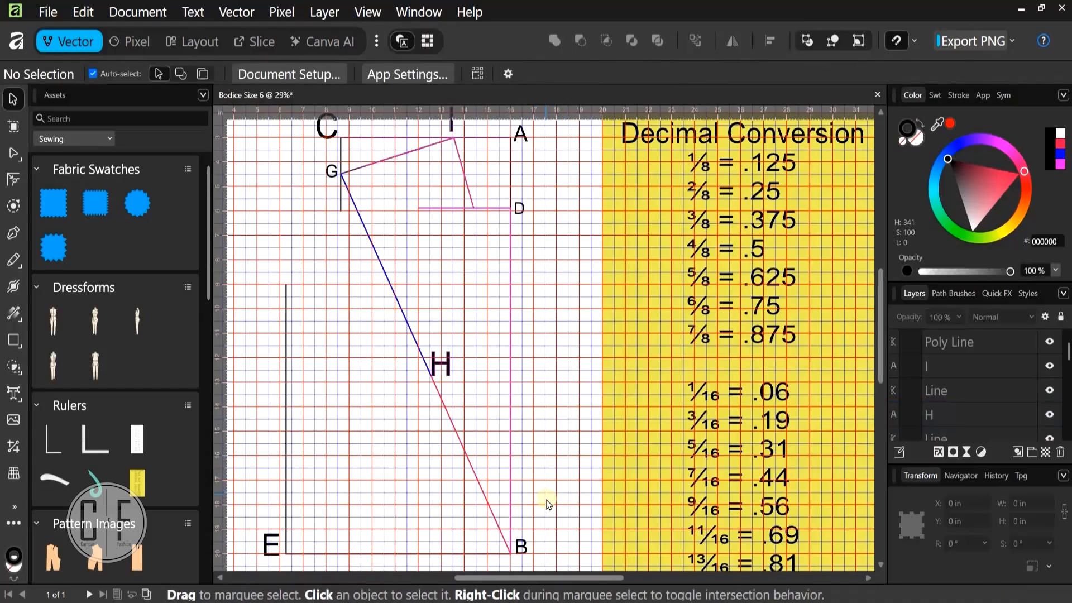
# Draw a horizontal line about 2.25 in long with the Pen tool beside the vertical magenta line, starting at X 16.5 in, Y 13 in
pyautogui.scroll(-3, 550, 421)
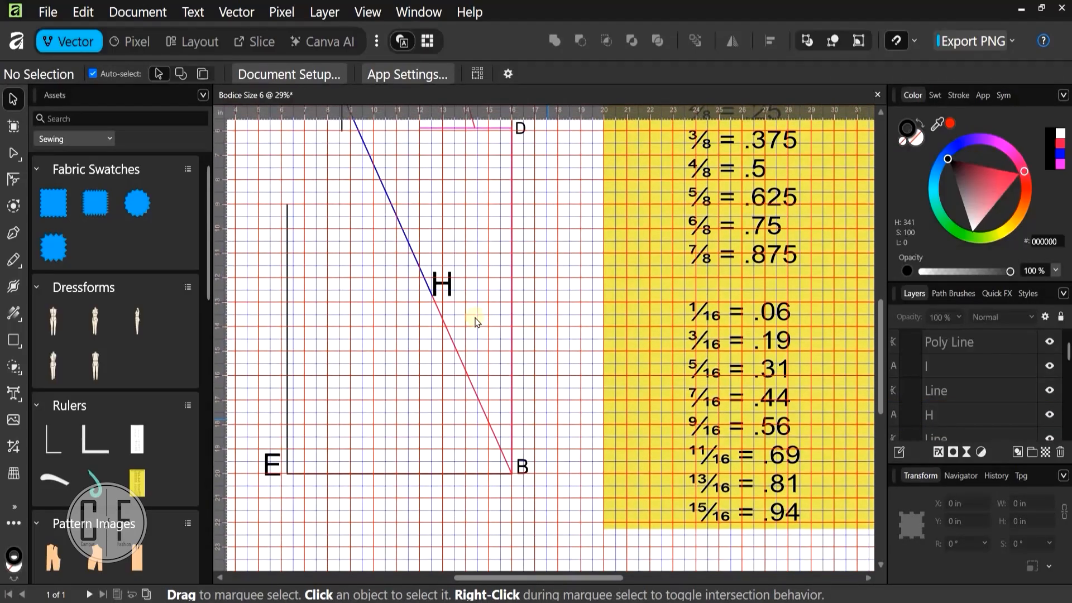
pyautogui.scroll(5, 463, 284)
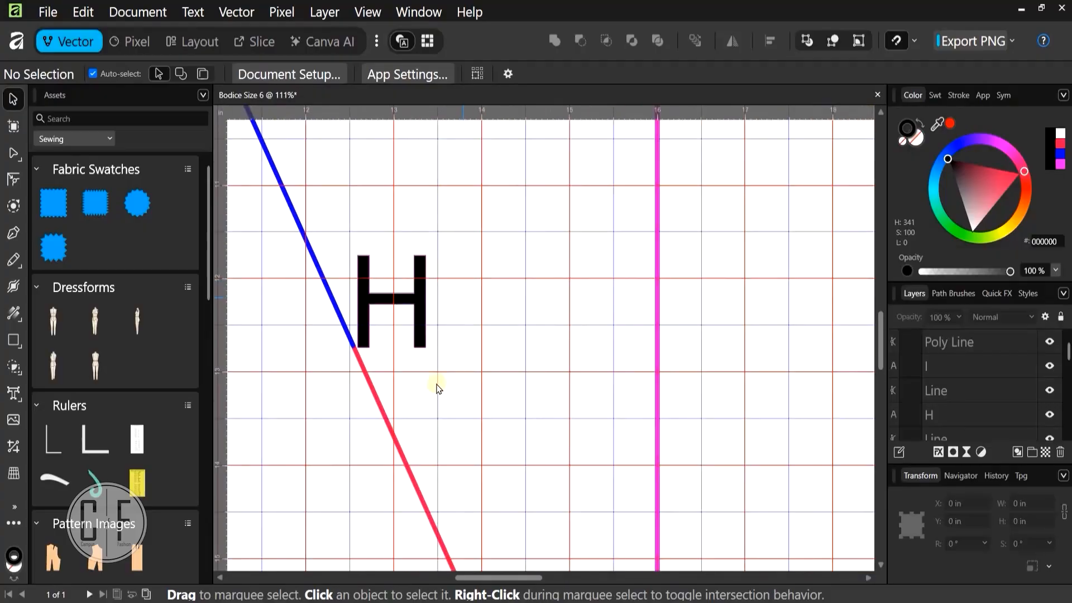
pyautogui.scroll(-1, 525, 370)
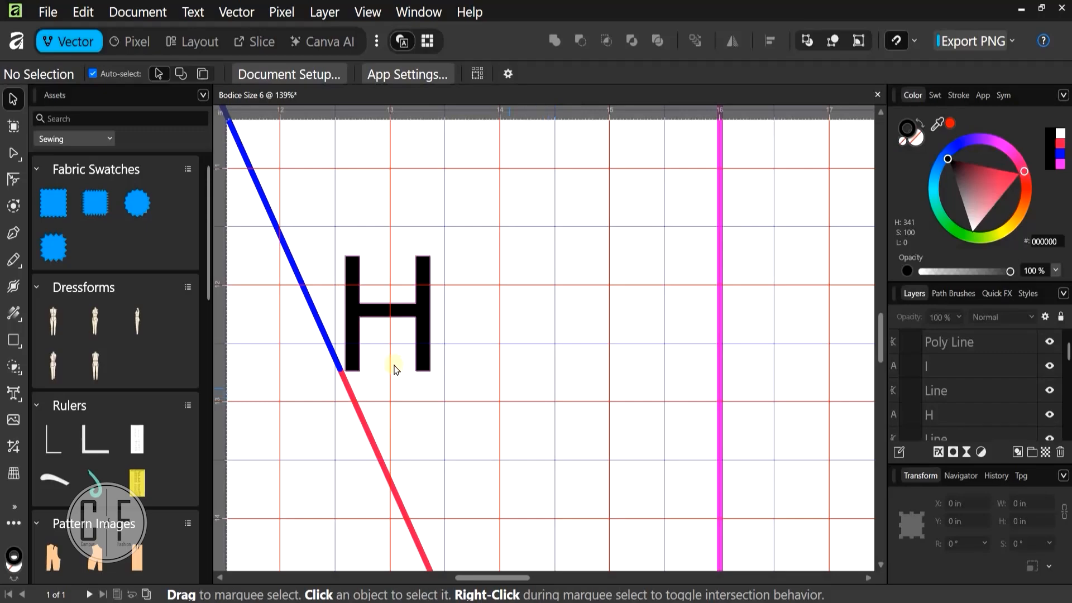
pyautogui.keyDown('ctrl'); pyautogui.scroll(-6, 357, 364); pyautogui.keyUp('ctrl')
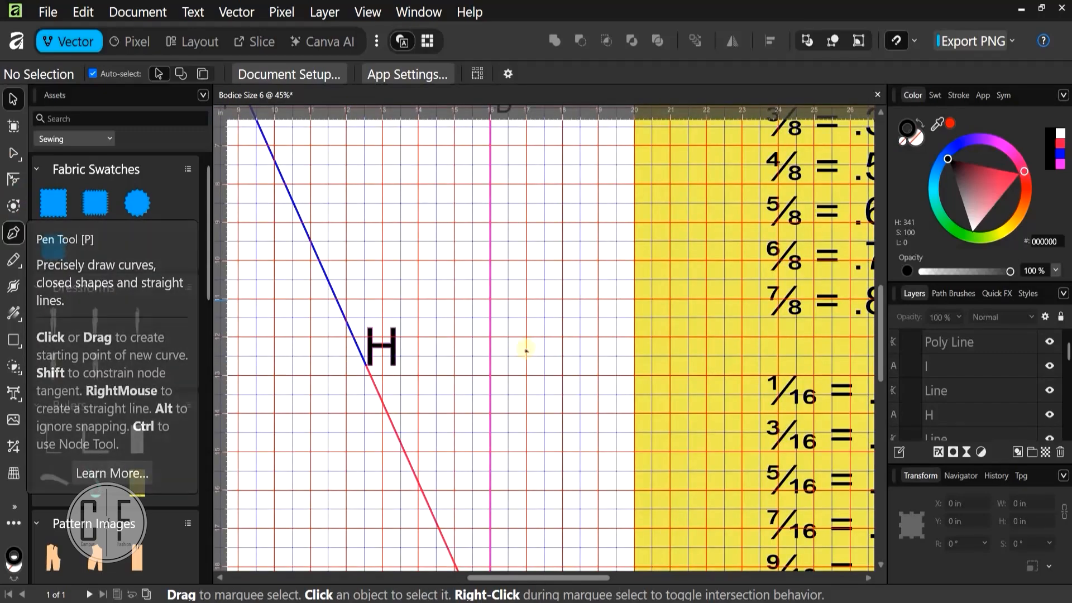
pyautogui.press('p')
pyautogui.hscroll(2, 443, 307)
pyautogui.scroll(1, 443, 307)
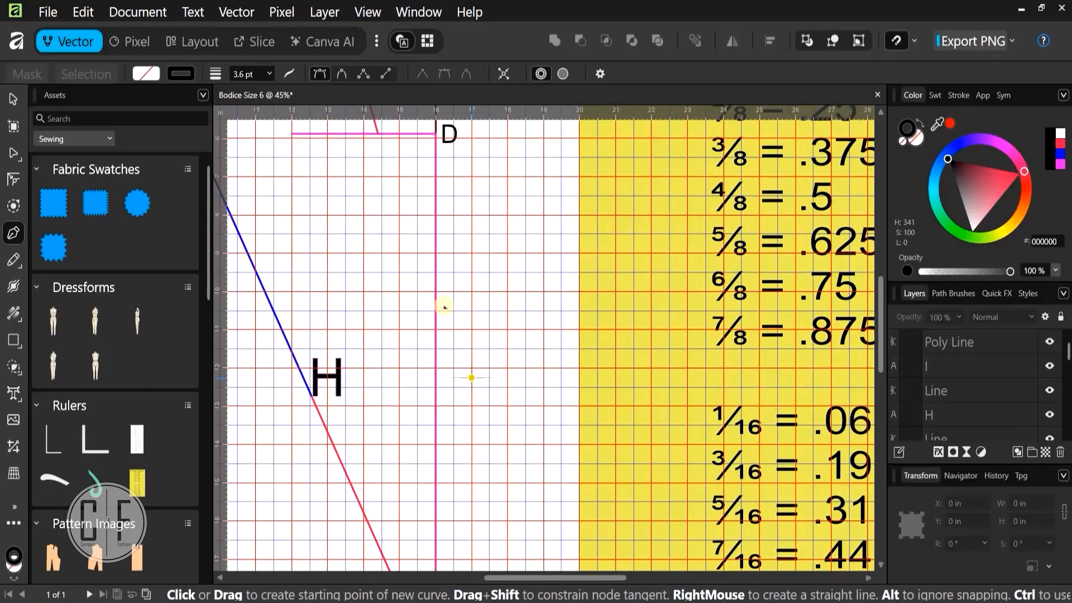
pyautogui.scroll(-2, 445, 307)
pyautogui.hscroll(1, 445, 306)
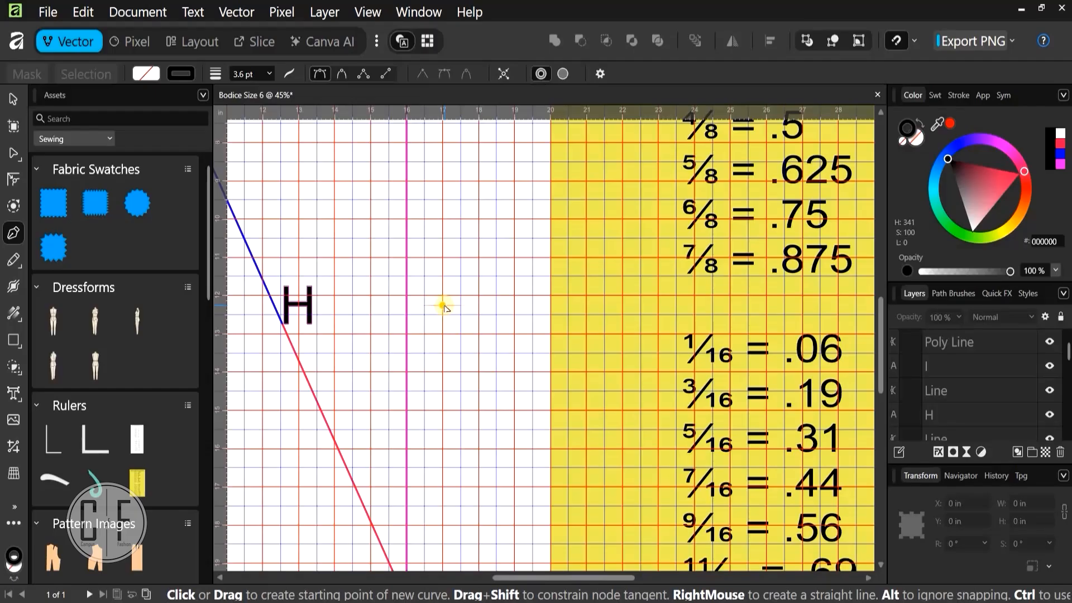
pyautogui.press('ctrl')
pyautogui.press('ctrl')
pyautogui.scroll(-2, 456, 324)
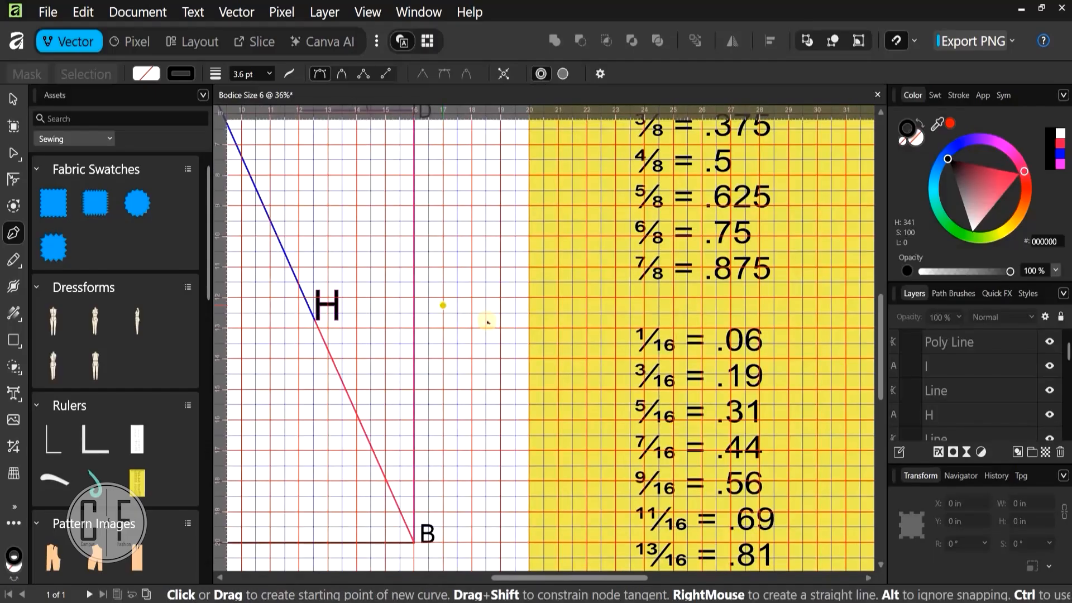
pyautogui.press('ctrl')
pyautogui.moveTo(428, 329); pyautogui.dragTo(493, 329)
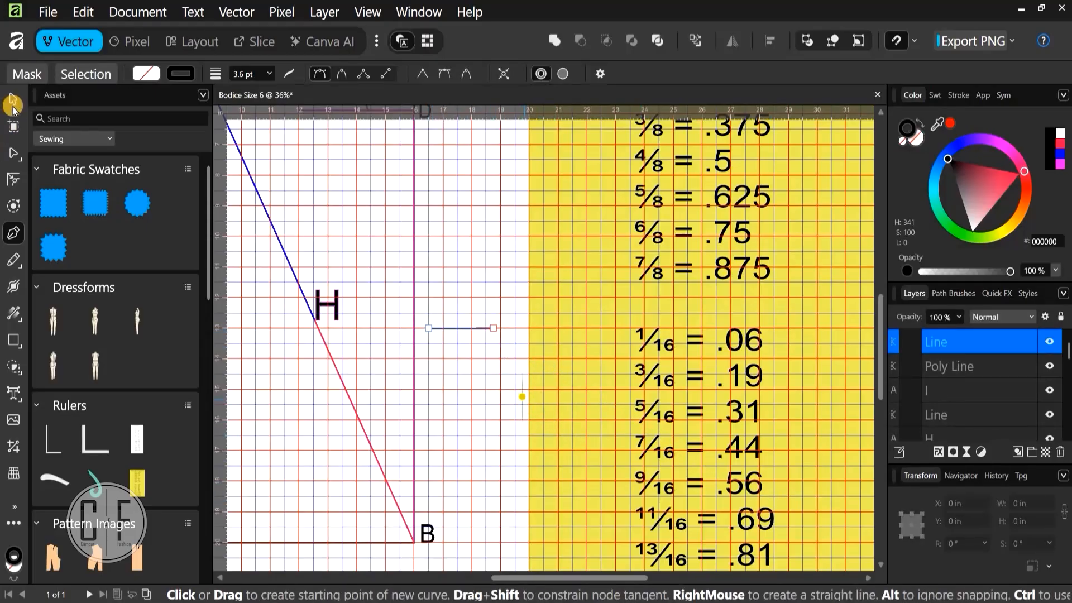
pyautogui.press('v')
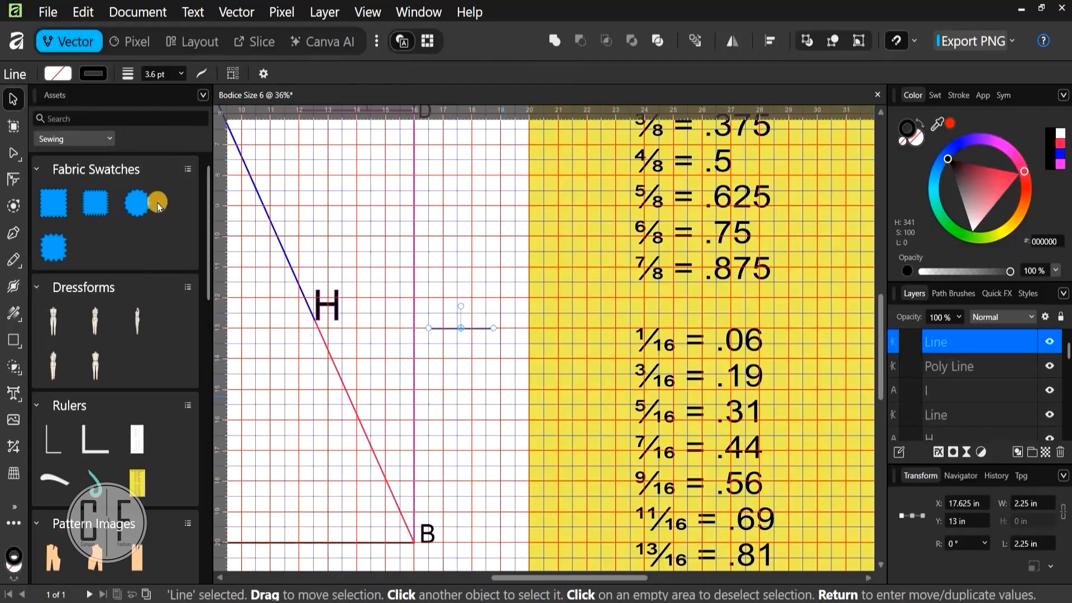
# Disable the transform origin and set the new horizontal line's width to 3.875 in
pyautogui.click(262, 75)
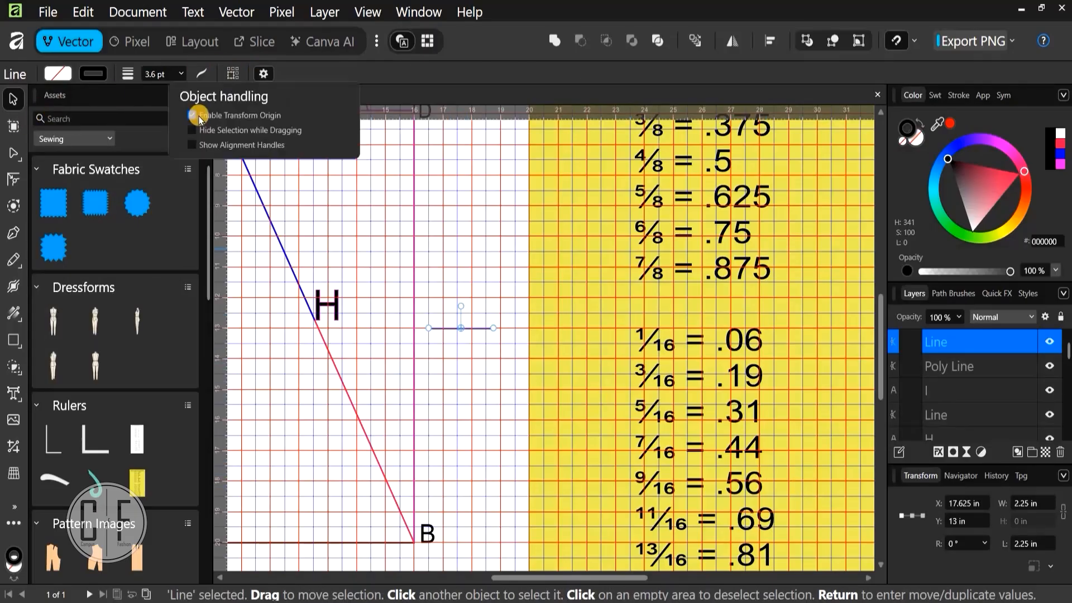
pyautogui.click(192, 115)
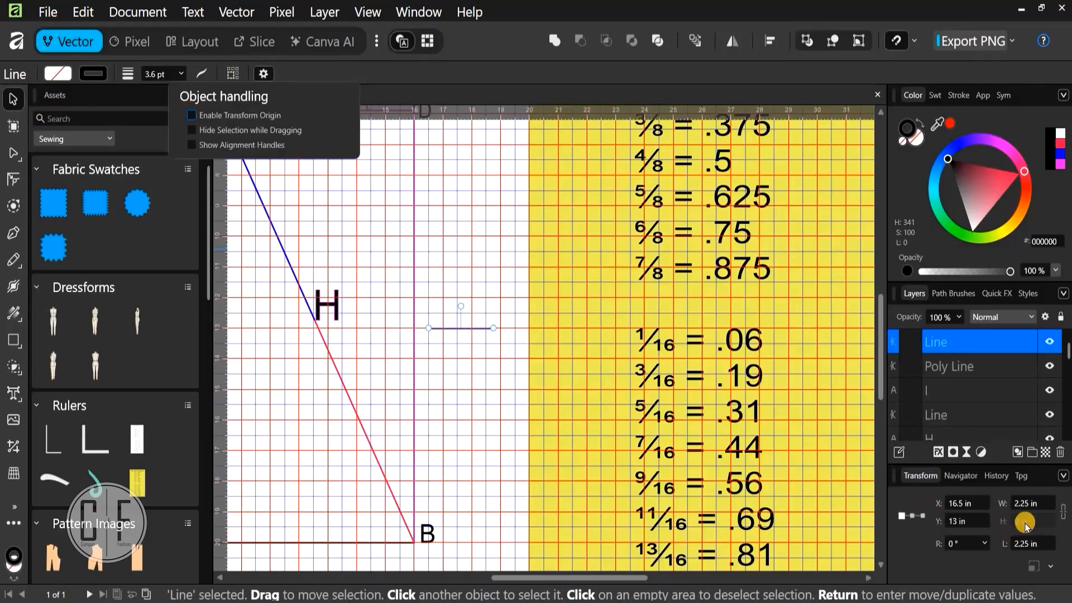
pyautogui.click(1027, 501)
pyautogui.click(1027, 501)
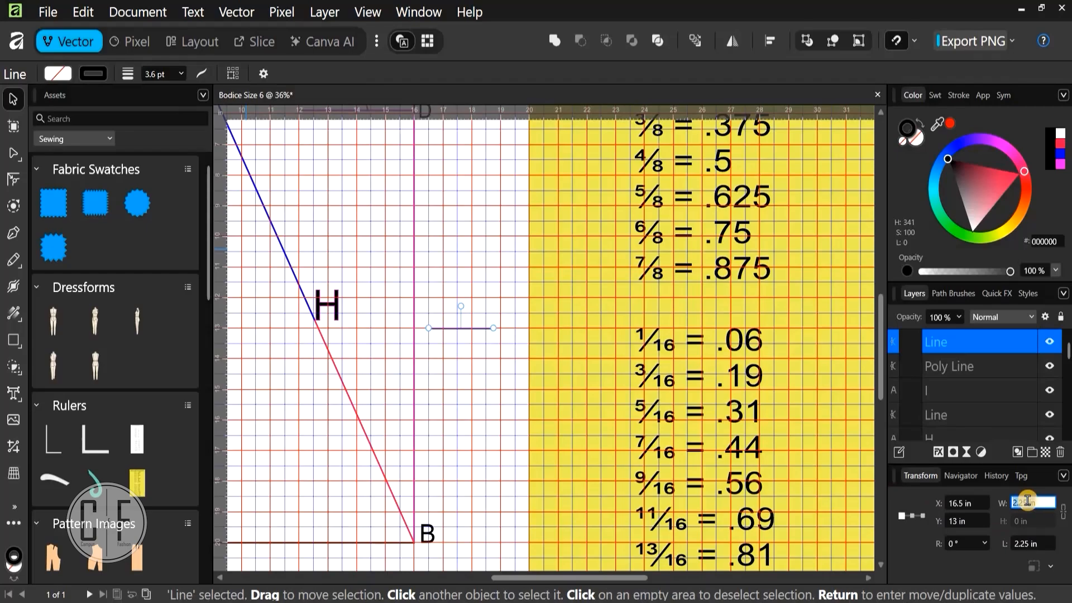
pyautogui.write('3.875')
pyautogui.press('Return')
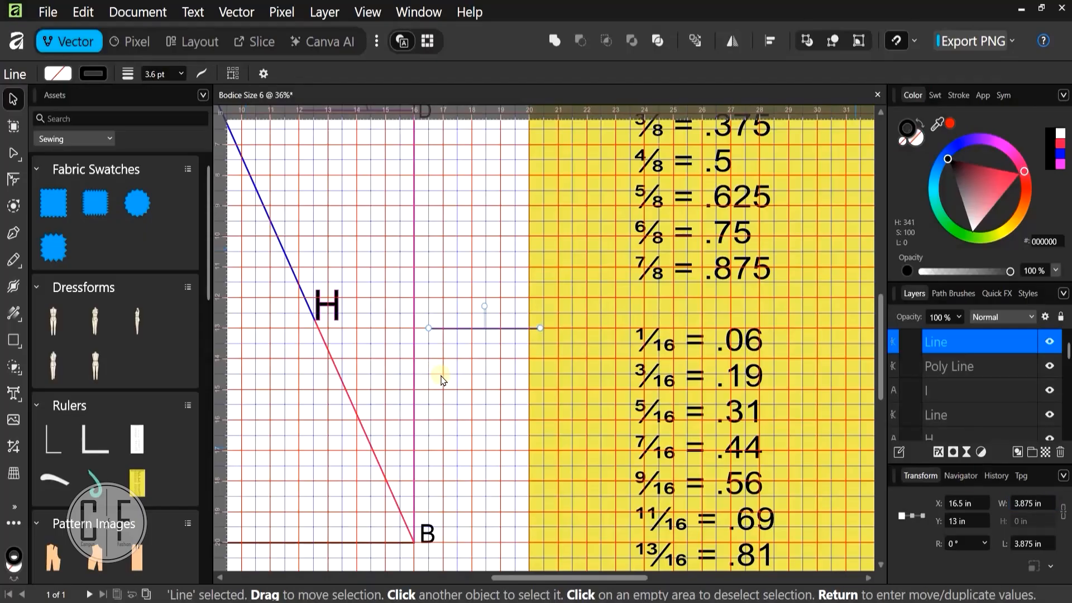
# Move the 3.875 in line just below point H to X 12.063 in, Y 13.25 in, and shift the H label up clear of it
pyautogui.moveTo(523, 399); pyautogui.dragTo(524, 417)
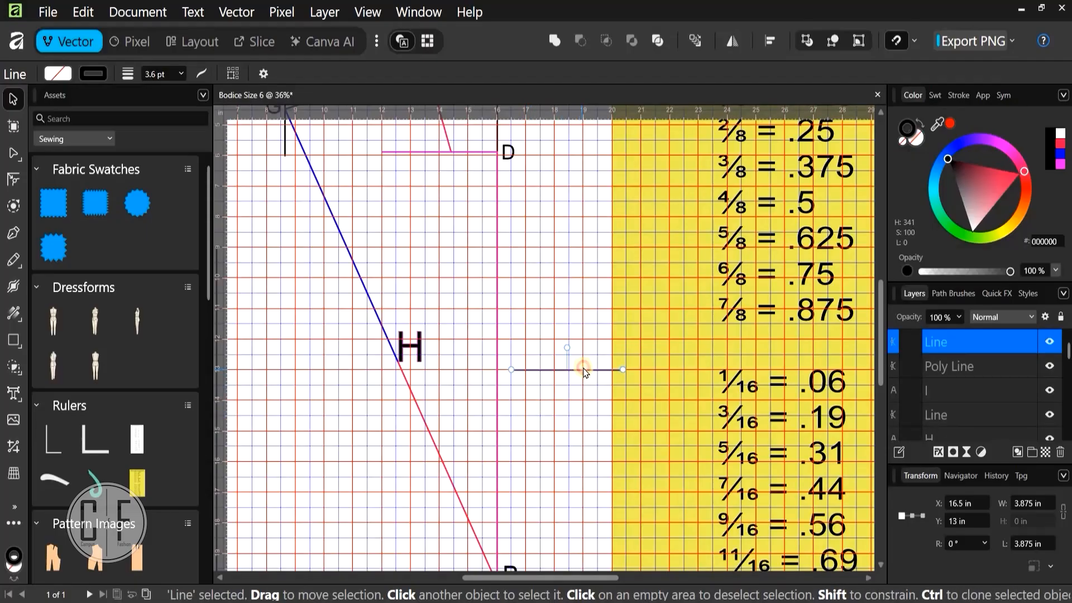
pyautogui.moveTo(582, 369); pyautogui.dragTo(405, 361)
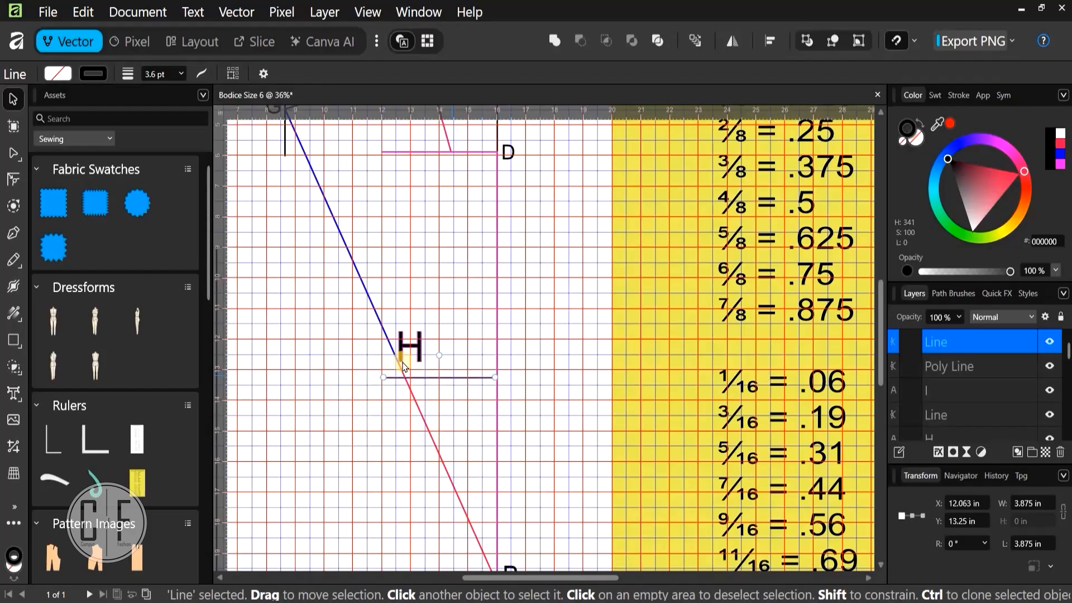
pyautogui.scroll(5, 404, 360)
pyautogui.moveTo(405, 302); pyautogui.dragTo(405, 239)
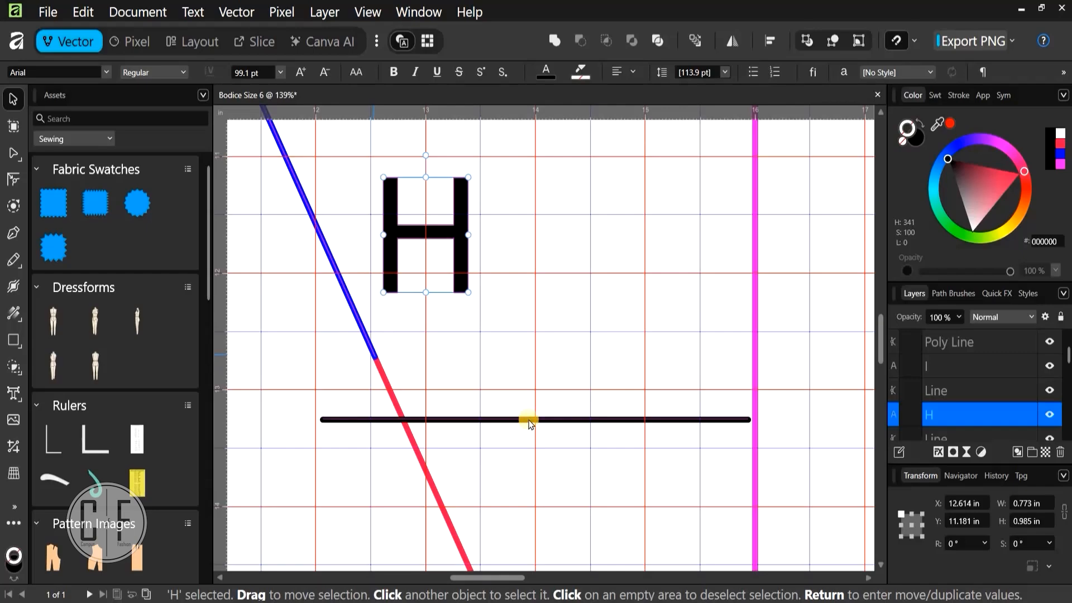
pyautogui.moveTo(530, 424); pyautogui.dragTo(537, 358)
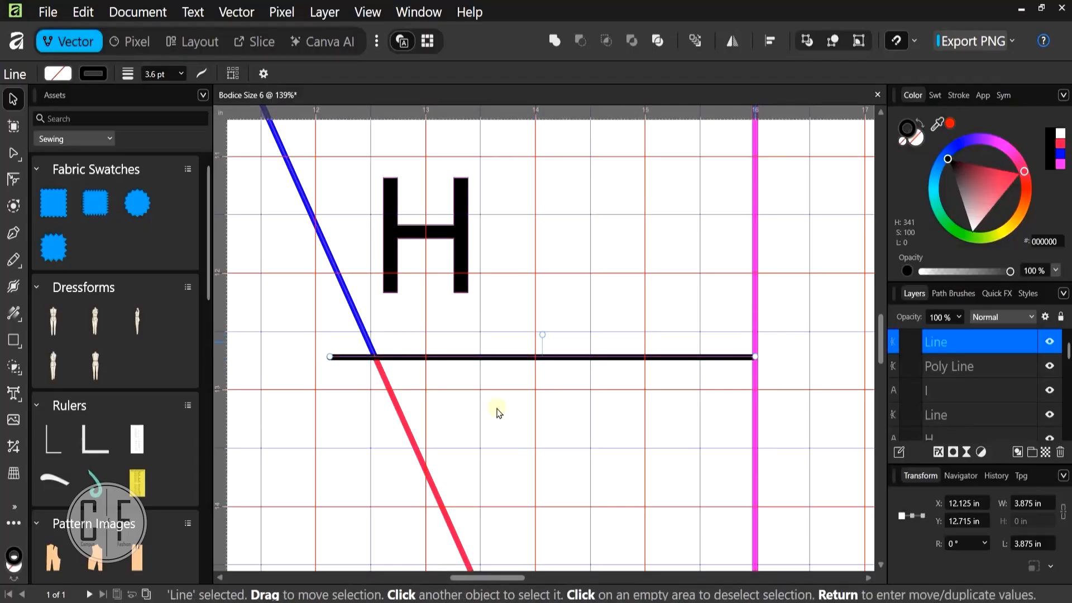
pyautogui.scroll(8, 380, 365)
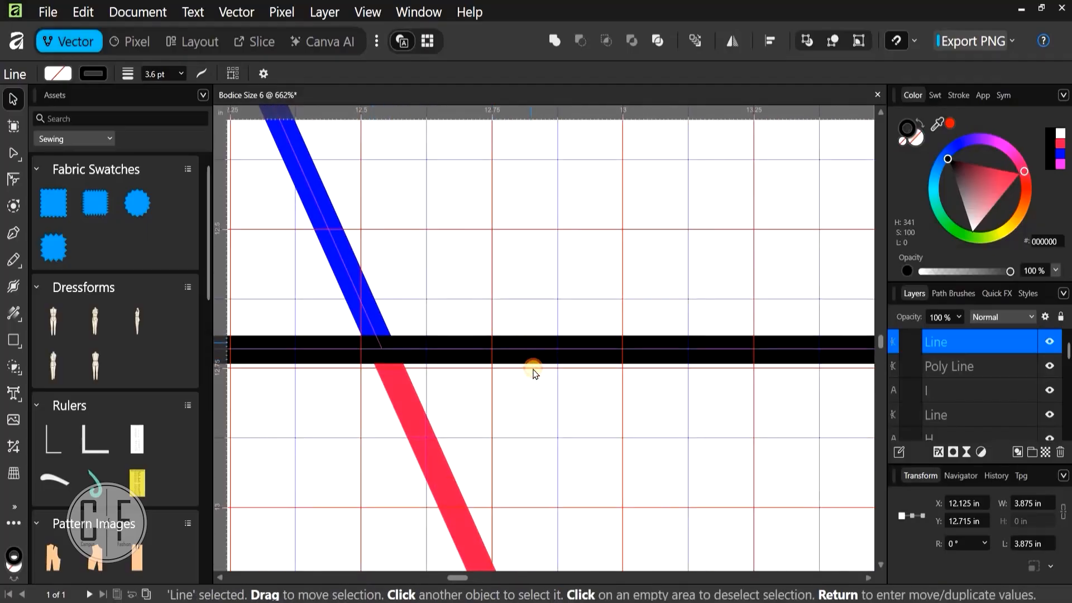
pyautogui.moveTo(554, 354); pyautogui.dragTo(553, 398)
pyautogui.hotkey('ctrl', 'z')
pyautogui.hotkey('ctrl', 'z')
pyautogui.hotkey('ctrl', 'z')
pyautogui.scroll(-5, 399, 334)
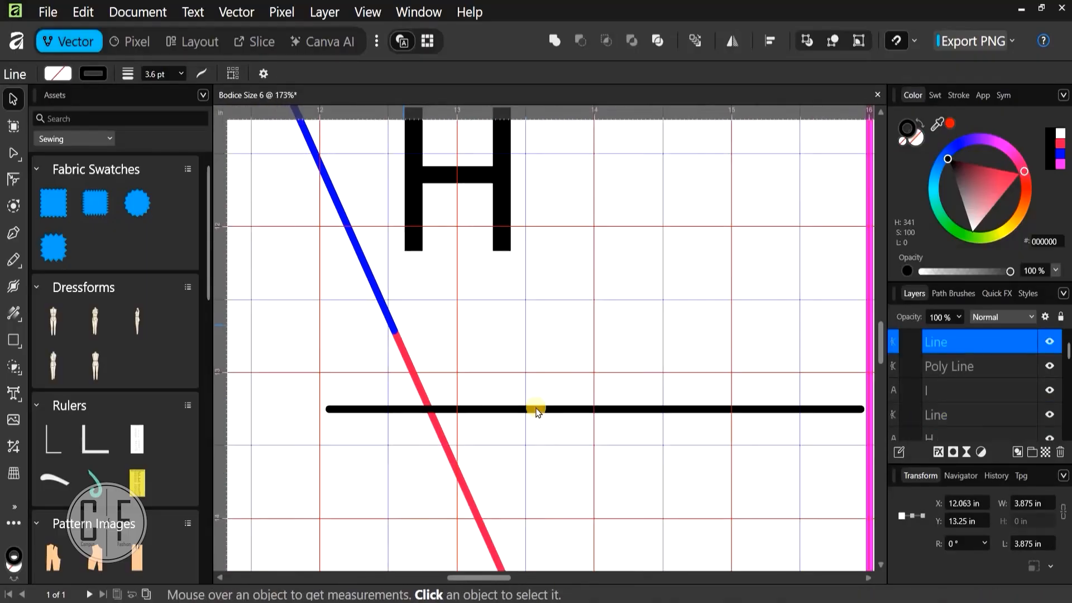
# Move the 3.875 in line level with point H at X 12.125 in, Y 12.715 in, its end touching the vertical magenta line
pyautogui.moveTo(534, 360); pyautogui.dragTo(531, 350)
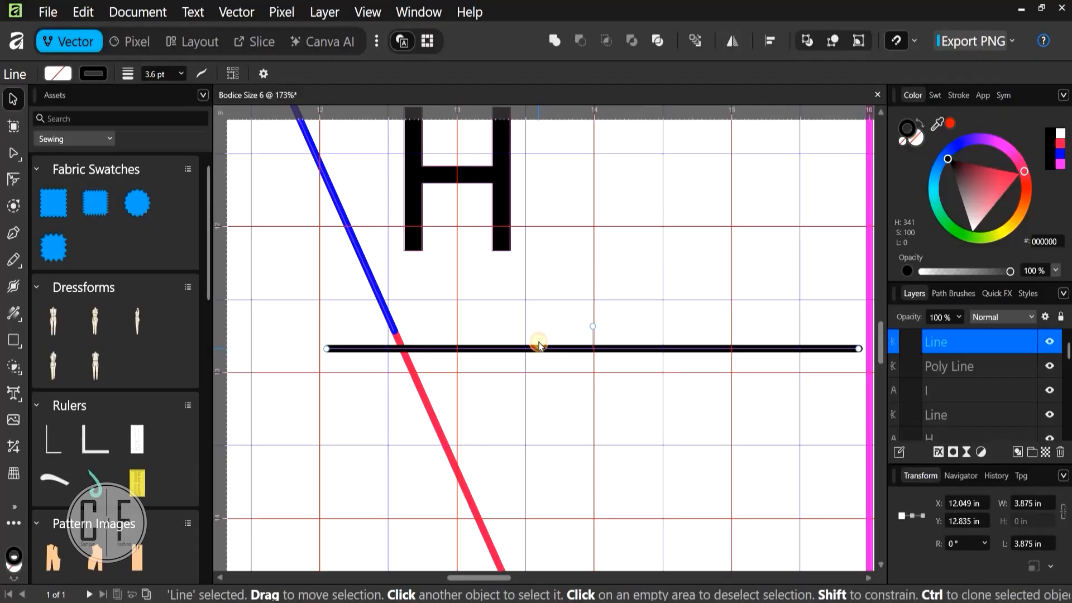
pyautogui.moveTo(540, 344); pyautogui.dragTo(550, 335)
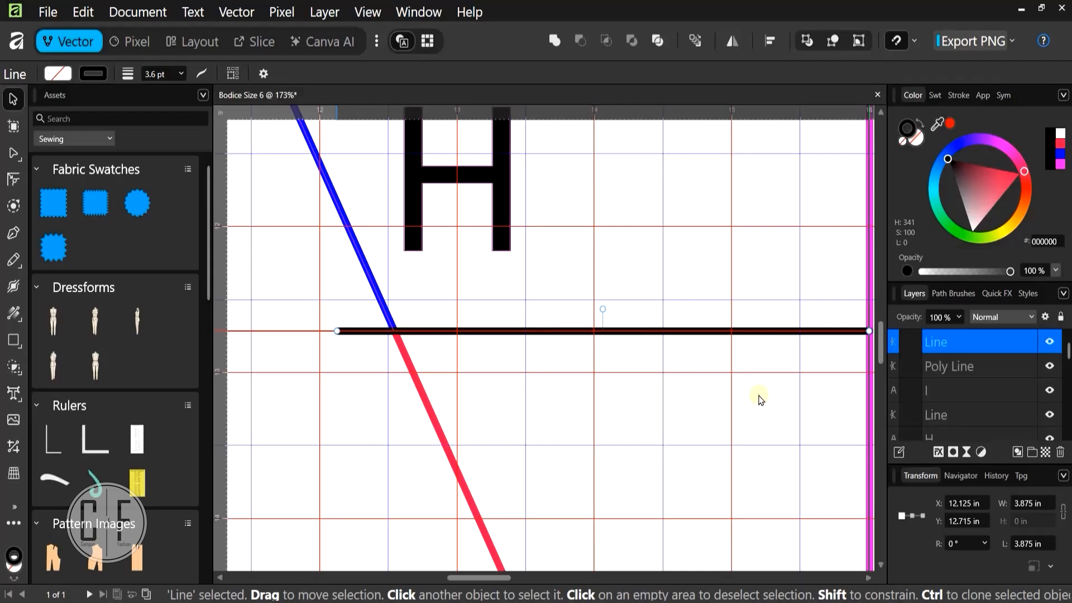
pyautogui.moveTo(851, 331); pyautogui.dragTo(779, 316)
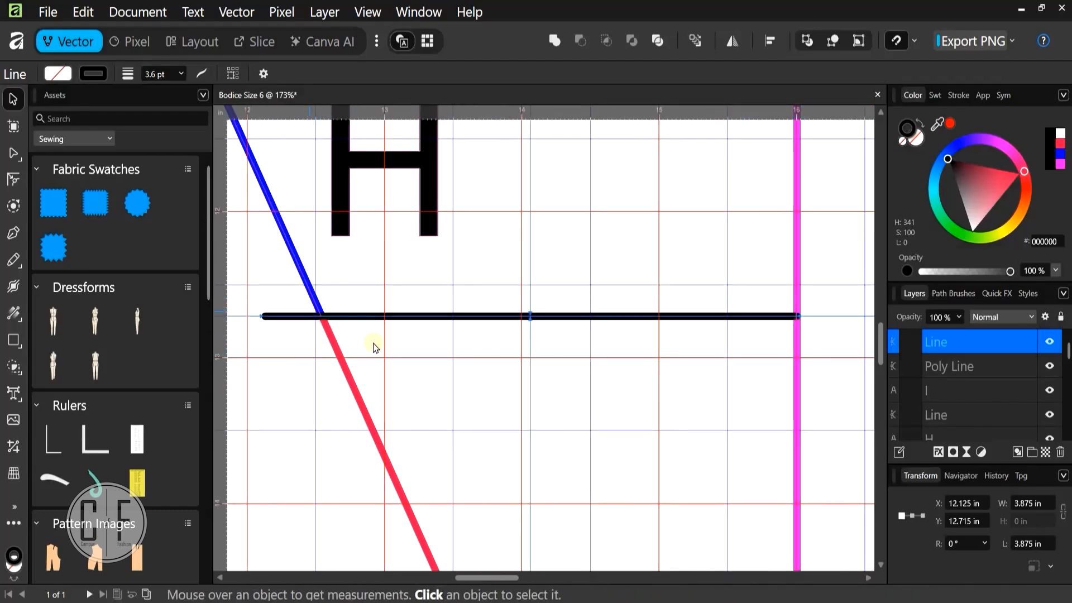
pyautogui.scroll(1, 373, 341)
pyautogui.hscroll(-3, 391, 335)
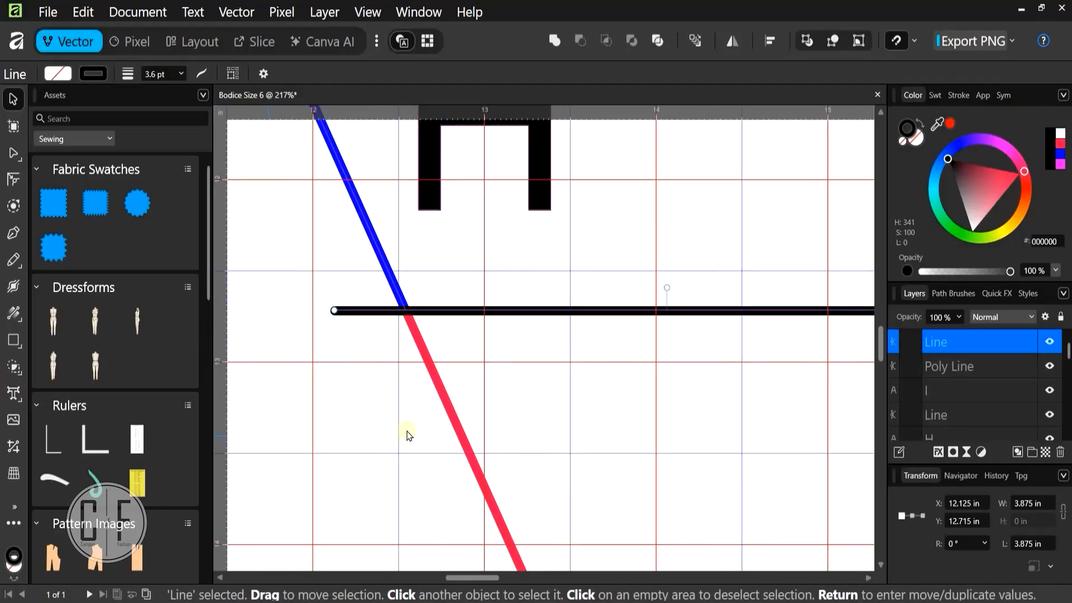
# Label the outer end of the 3.875 in horizontal line with art text K, placed at X 11 in, Y 12.143 in
pyautogui.hscroll(-3, 505, 317)
pyautogui.scroll(6, 521, 321)
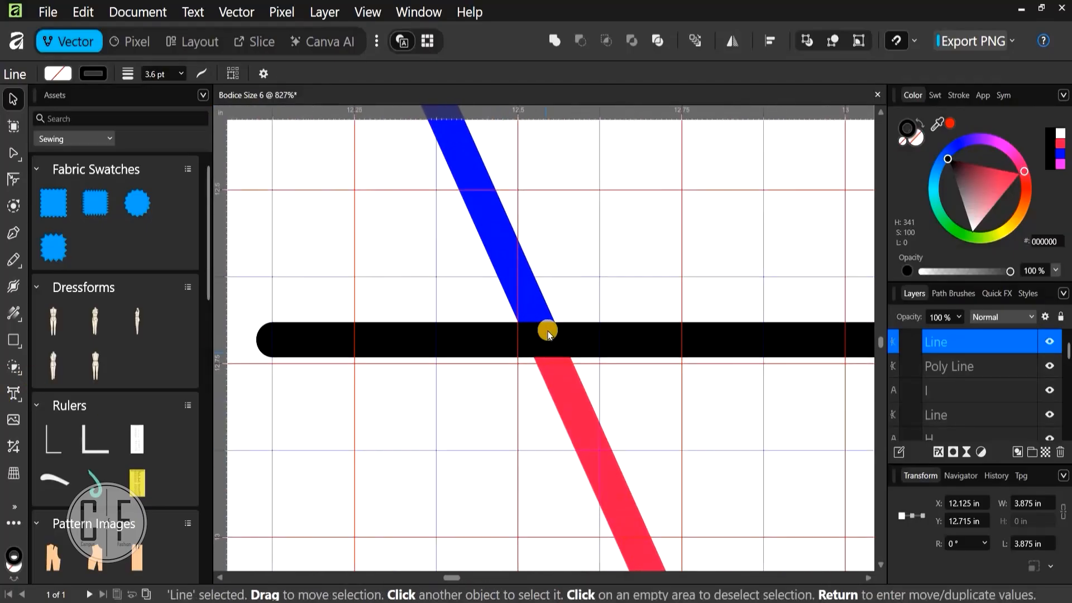
pyautogui.scroll(-3, 529, 333)
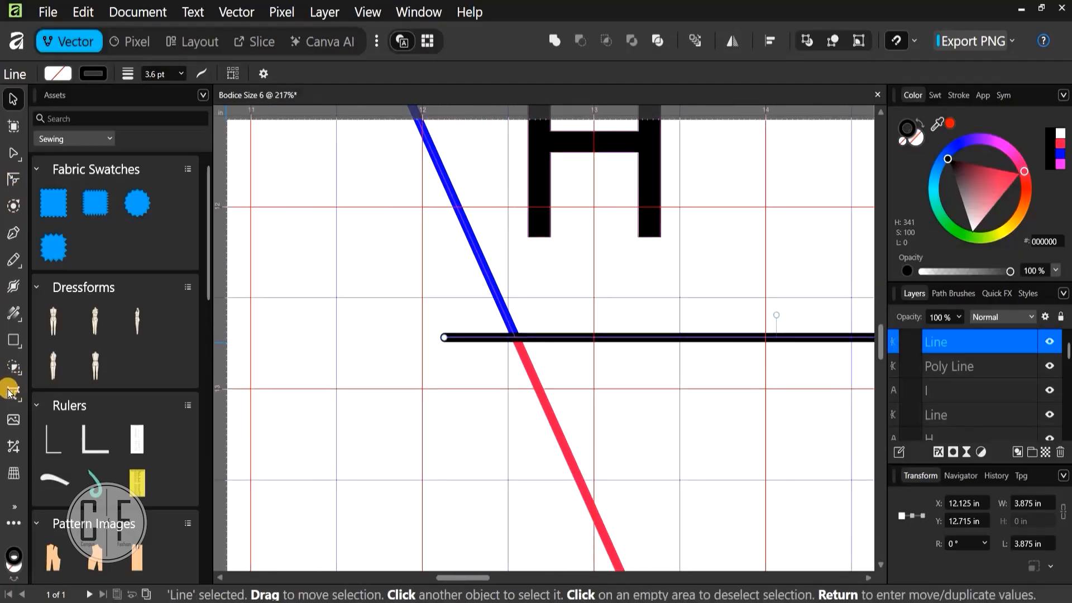
pyautogui.press('t')
pyautogui.scroll(-4, 343, 292)
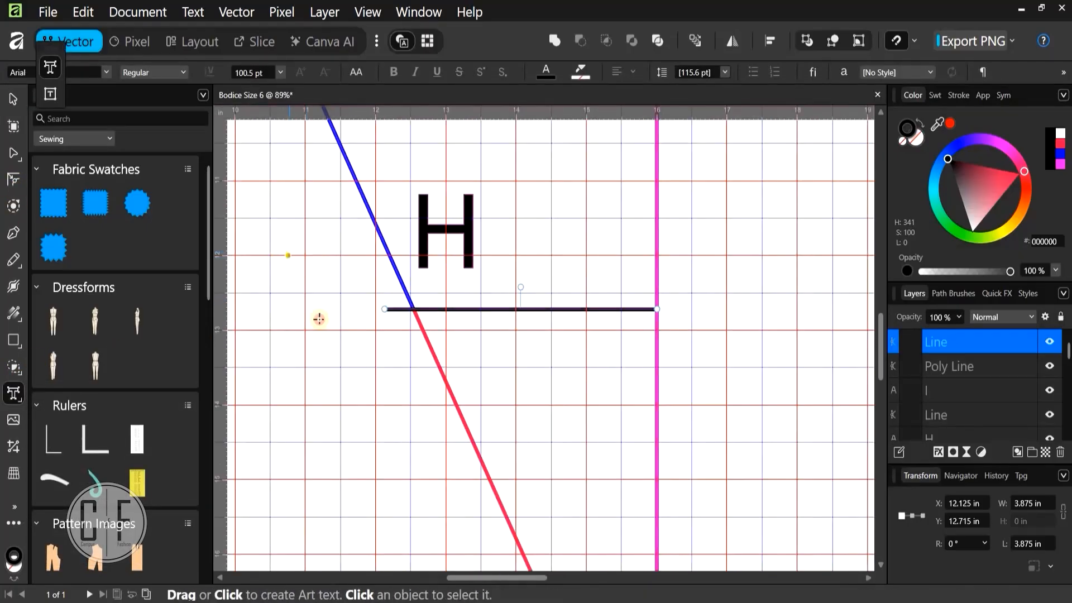
pyautogui.moveTo(328, 330); pyautogui.dragTo(333, 332)
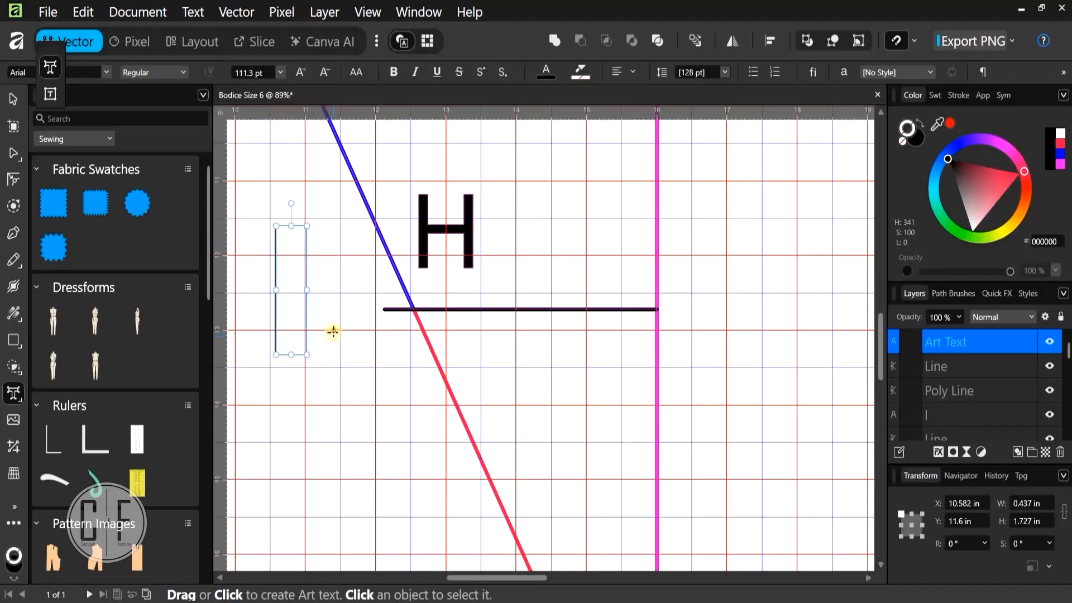
pyautogui.write('K')
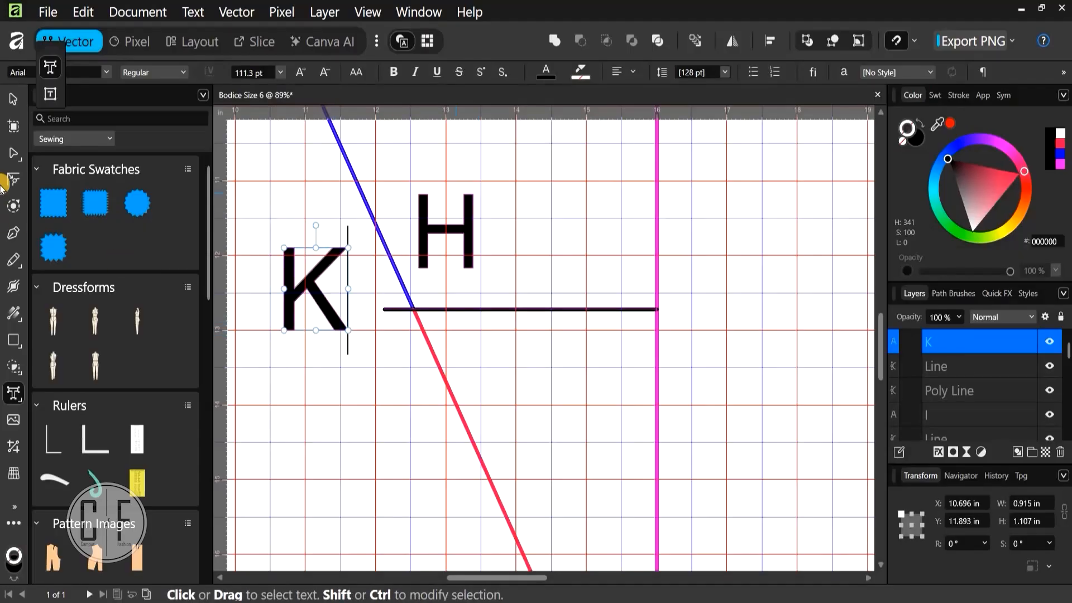
pyautogui.click(13, 99)
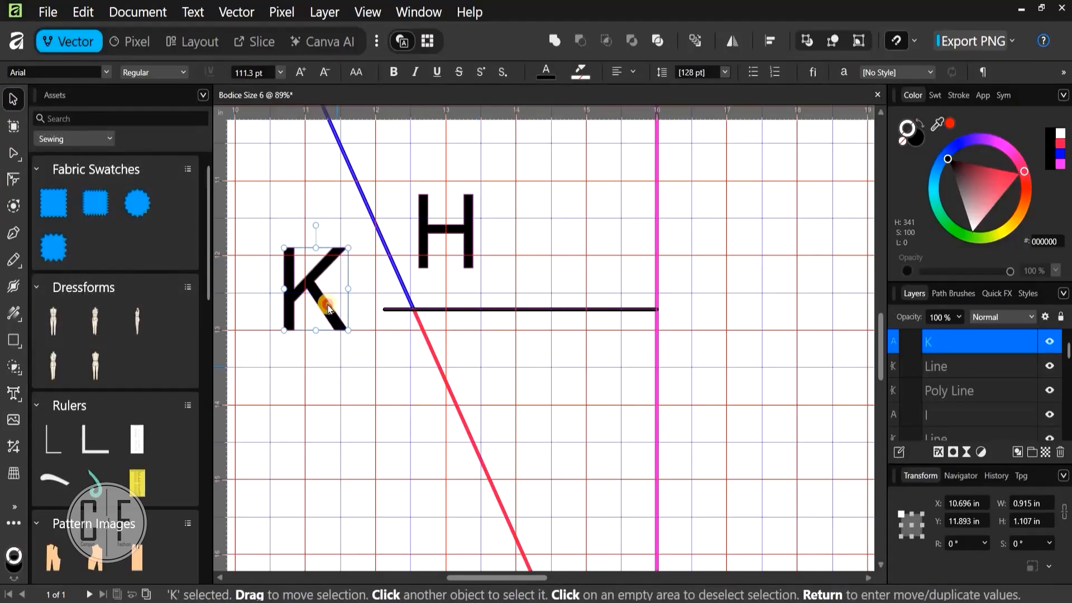
pyautogui.moveTo(328, 308); pyautogui.dragTo(349, 326)
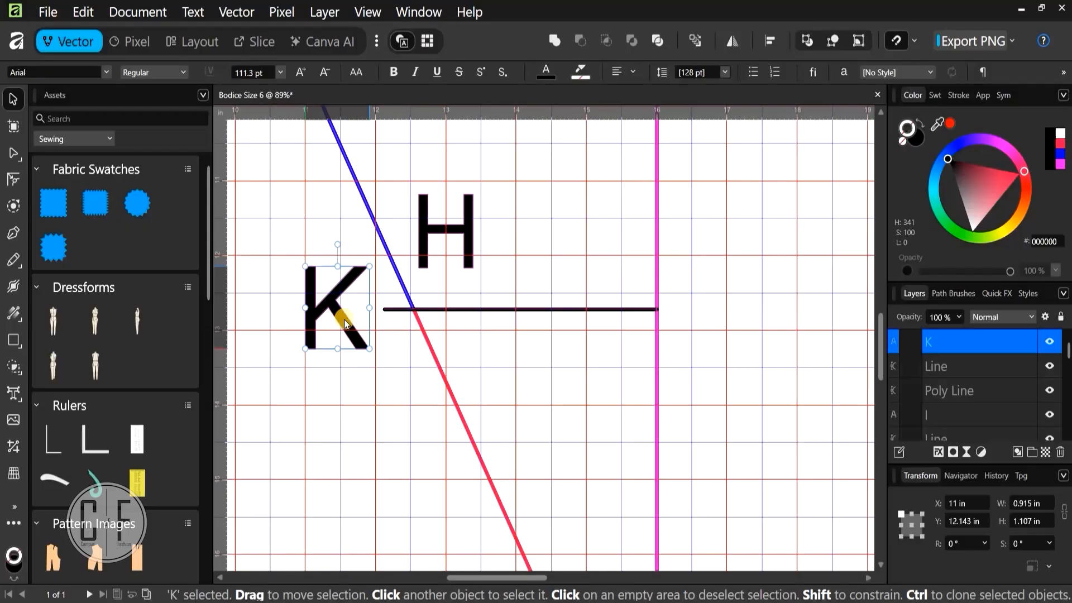
pyautogui.click(724, 386)
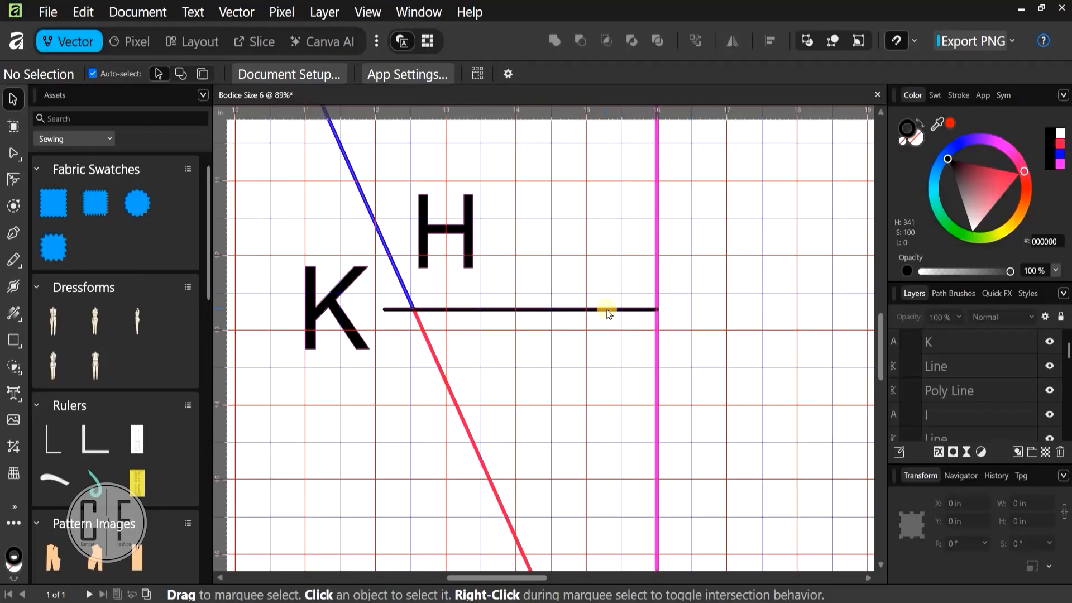
# Add art text J just outside the magenta vertical line, at the end of the 3.875 in line, near X 16.105 in, Y 12.563 in
pyautogui.scroll(-6, 447, 391)
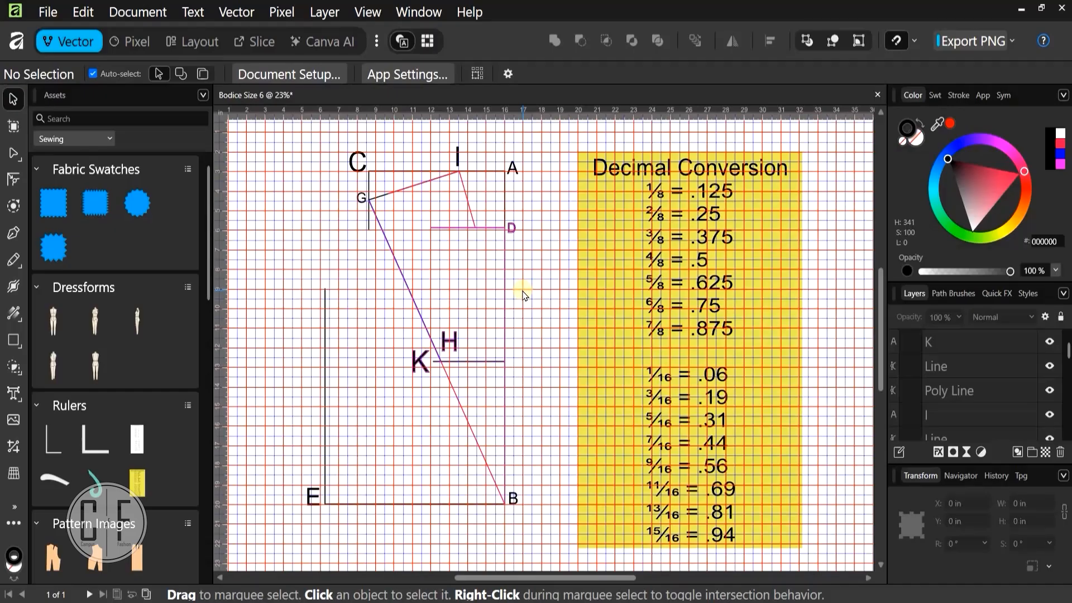
pyautogui.scroll(10, 522, 354)
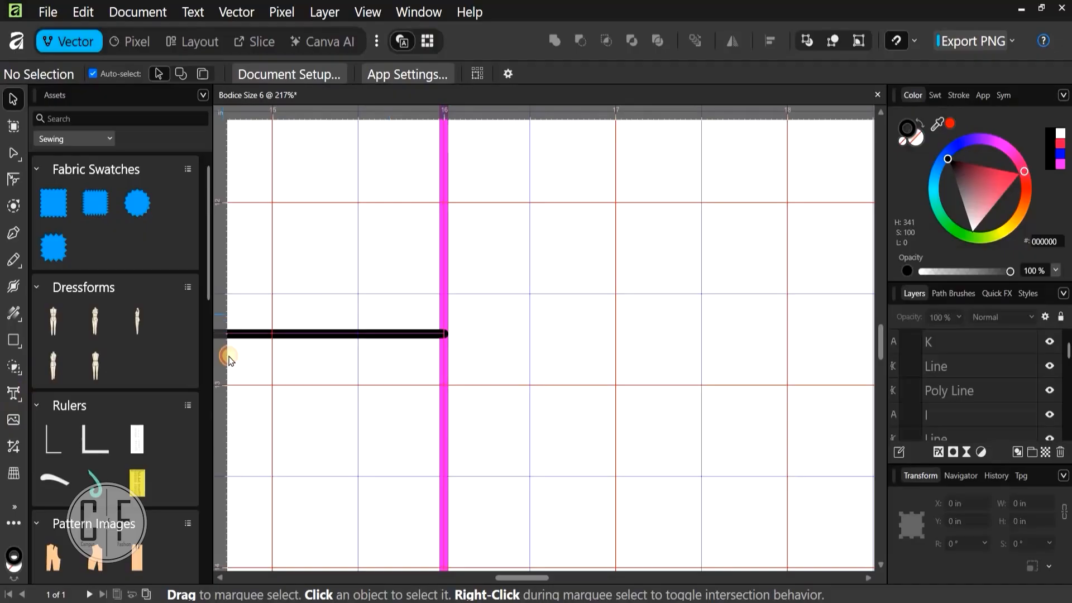
pyautogui.press('t')
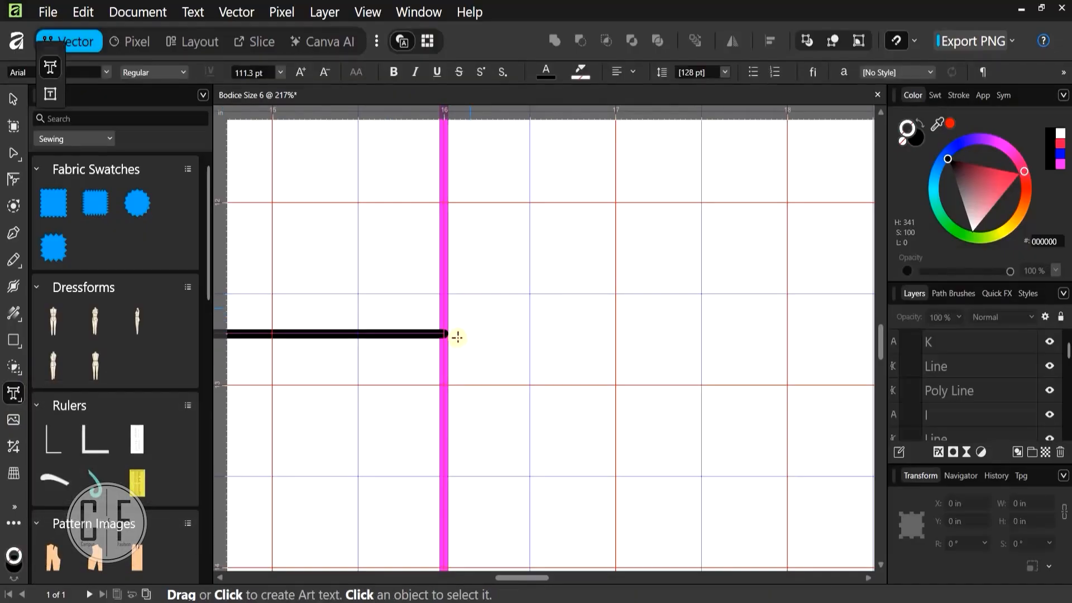
pyautogui.scroll(5, 457, 337)
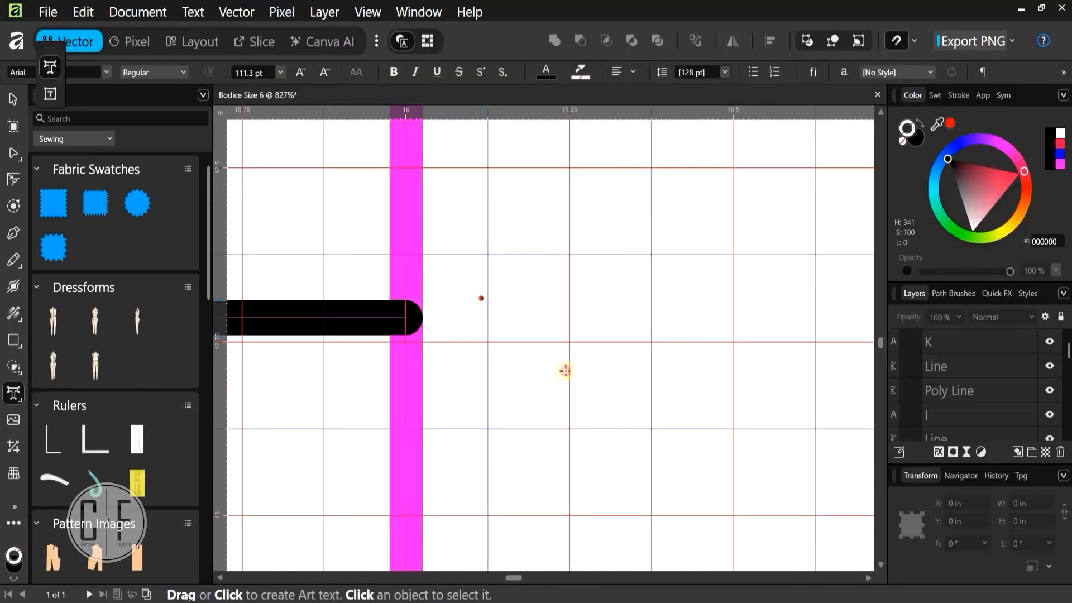
pyautogui.moveTo(594, 406); pyautogui.dragTo(591, 405)
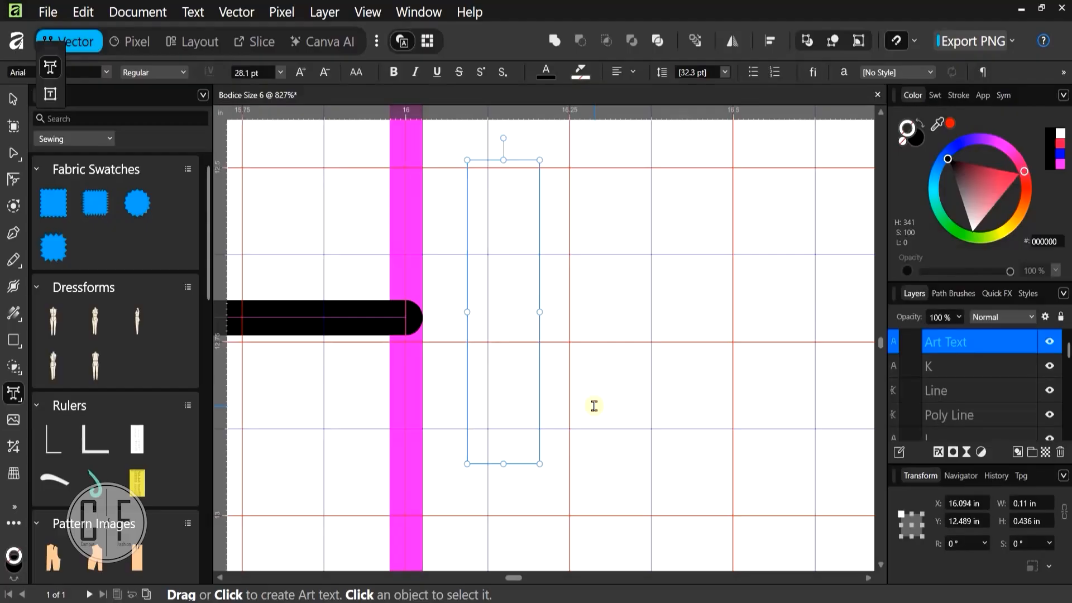
pyautogui.write('J')
# Enlarge the J label to about 0.635 in wide and 1.174 in high
pyautogui.scroll(-15, 491, 383)
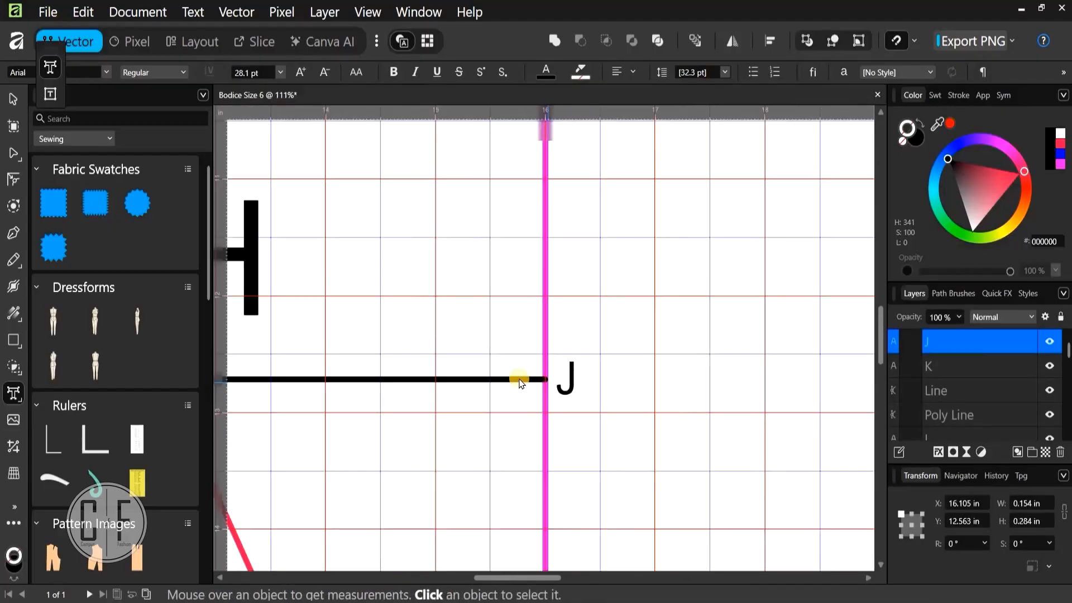
pyautogui.scroll(-2, 522, 381)
pyautogui.scroll(3, 527, 378)
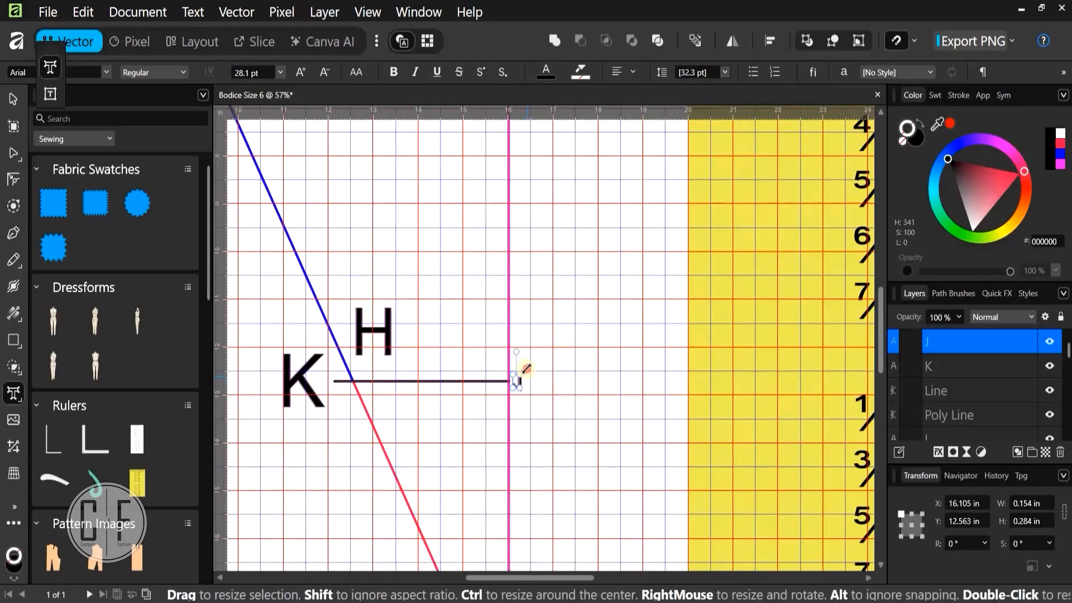
pyautogui.moveTo(557, 337); pyautogui.dragTo(543, 333)
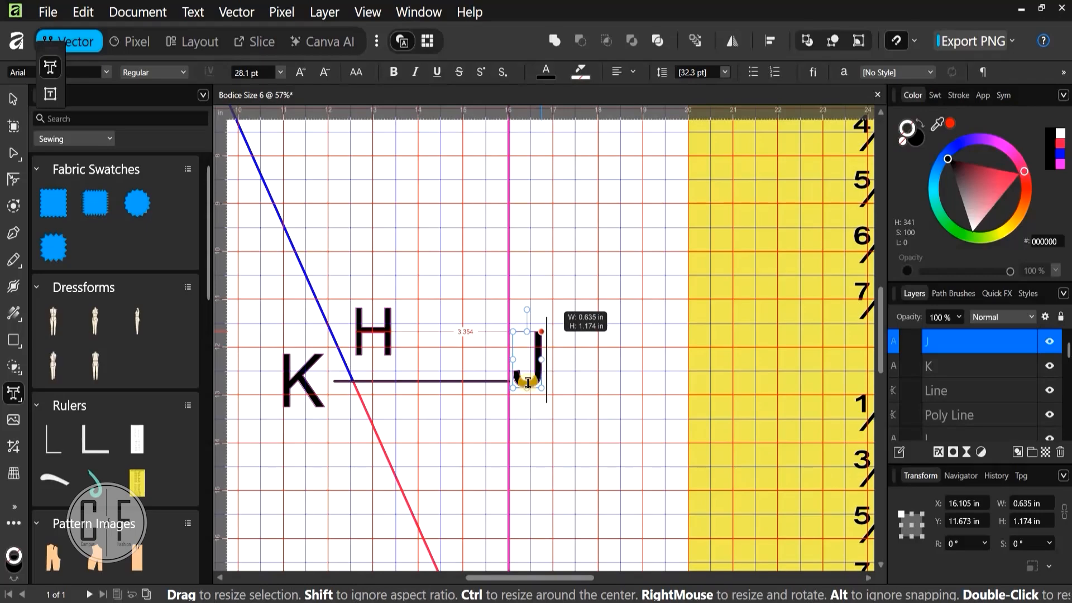
# Enlarge the D label at the magenta line's upper corner to roughly match the J label, and deselect it
pyautogui.scroll(-3, 514, 351)
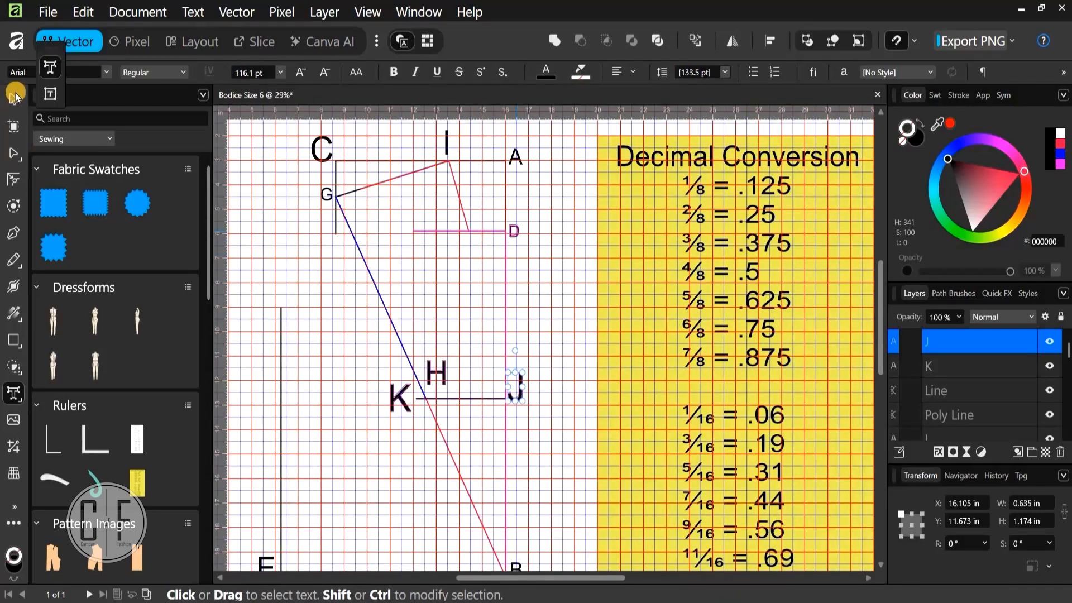
pyautogui.press('v')
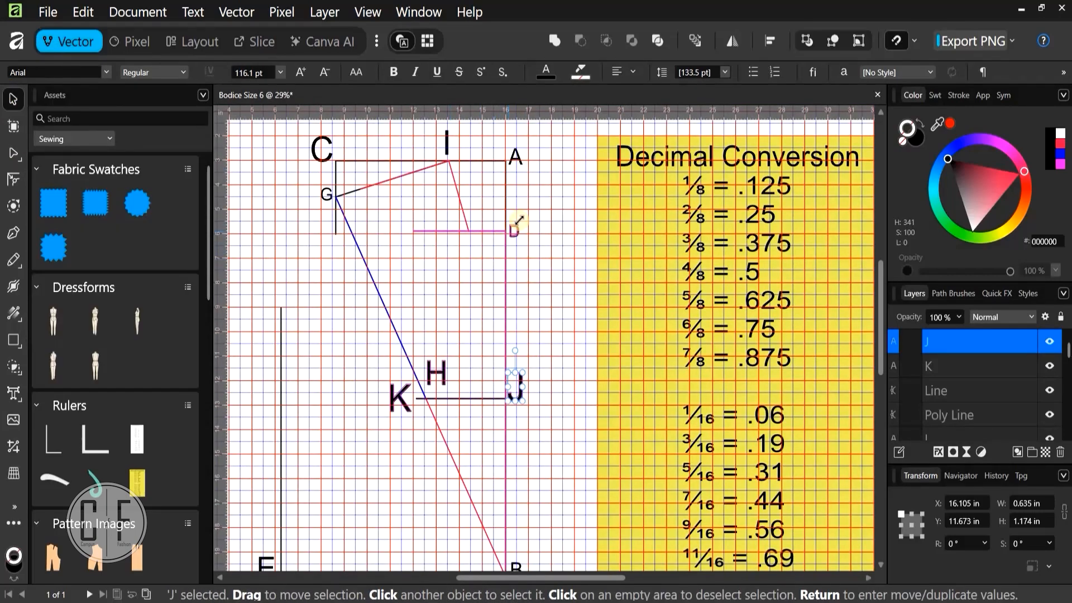
pyautogui.click(518, 224)
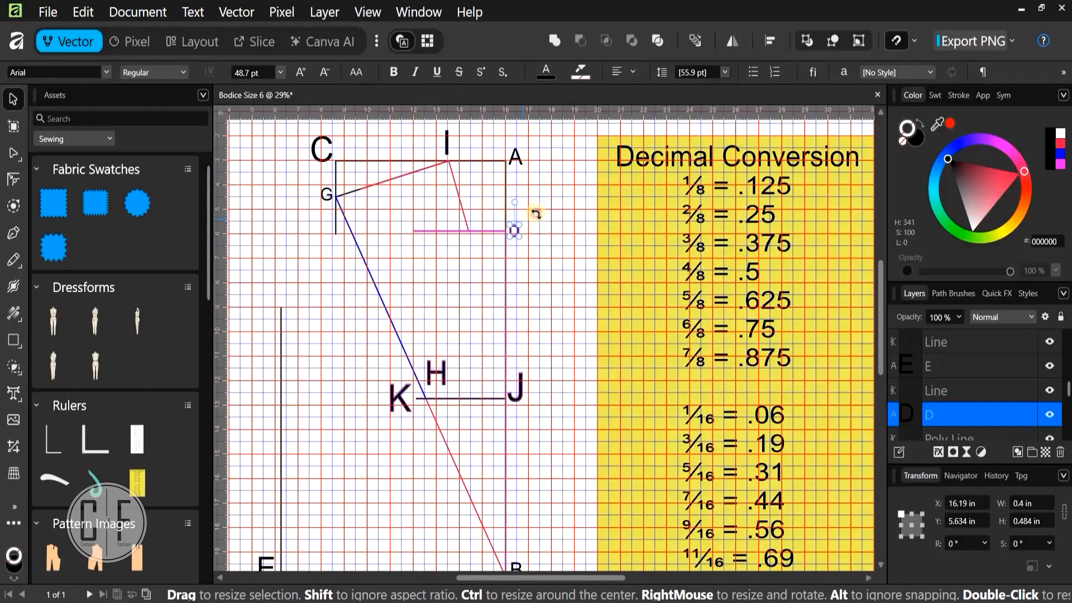
pyautogui.moveTo(519, 224); pyautogui.dragTo(531, 212)
pyautogui.click(533, 269)
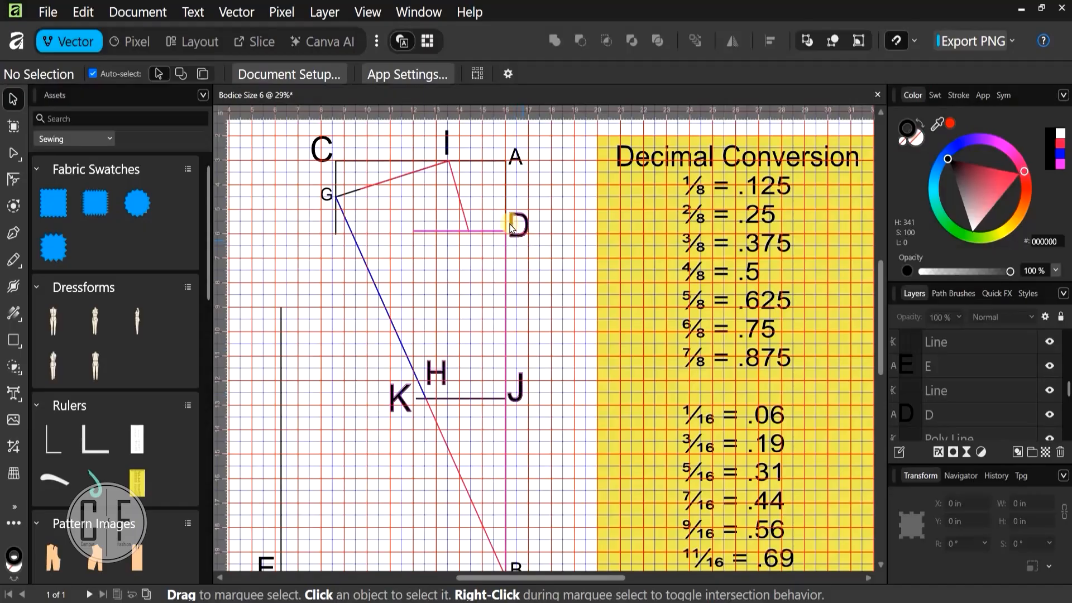
# Select the magenta poly line at D and inspect where the 3.875 in horizontal line meets it at J
pyautogui.scroll(6, 525, 246)
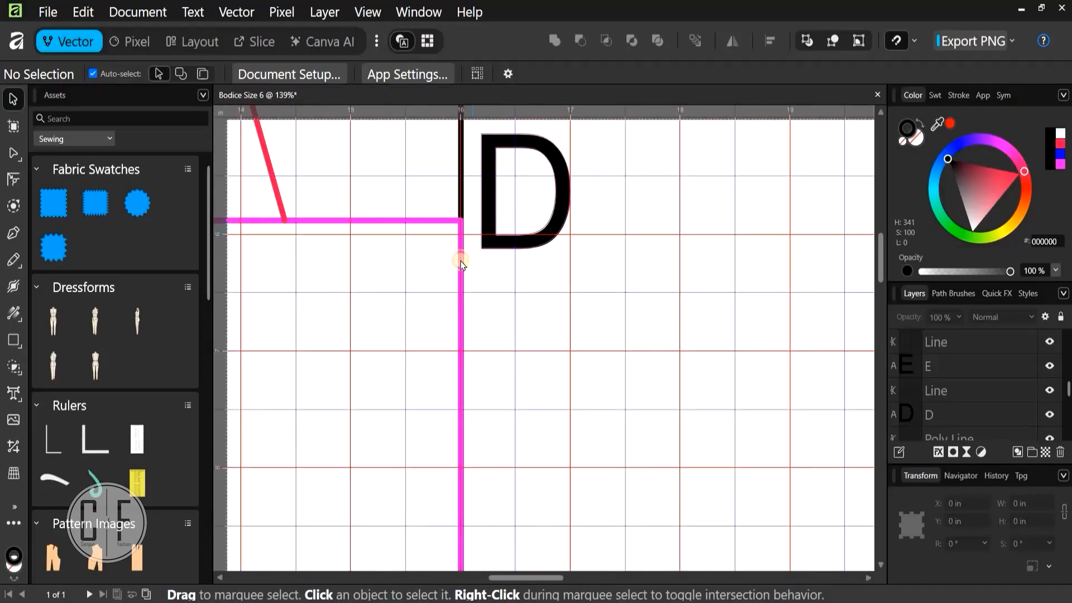
pyautogui.click(463, 223)
pyautogui.scroll(-5, 511, 475)
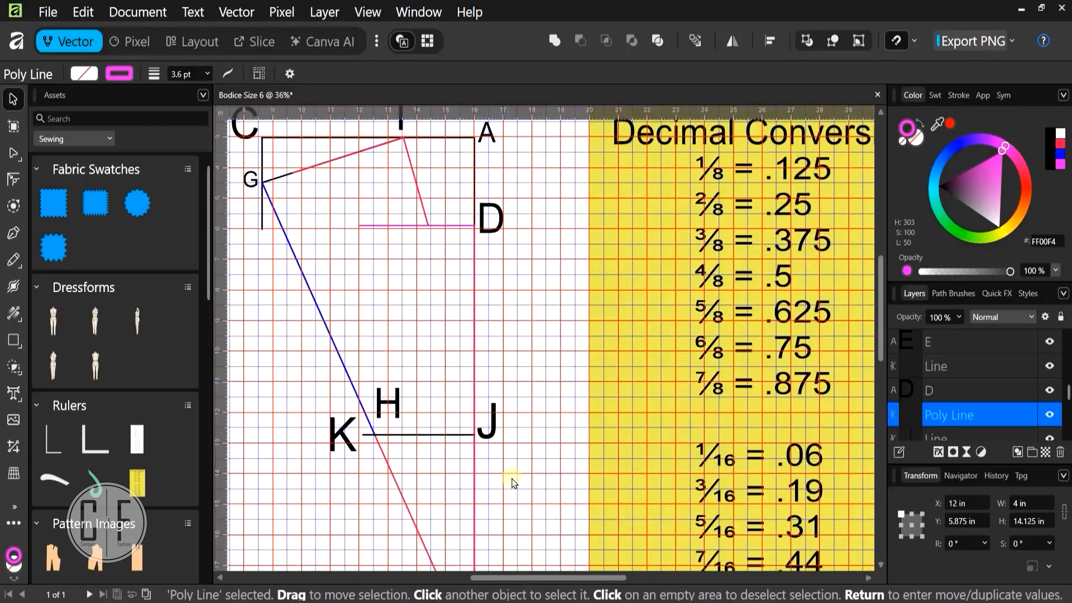
pyautogui.scroll(6, 500, 473)
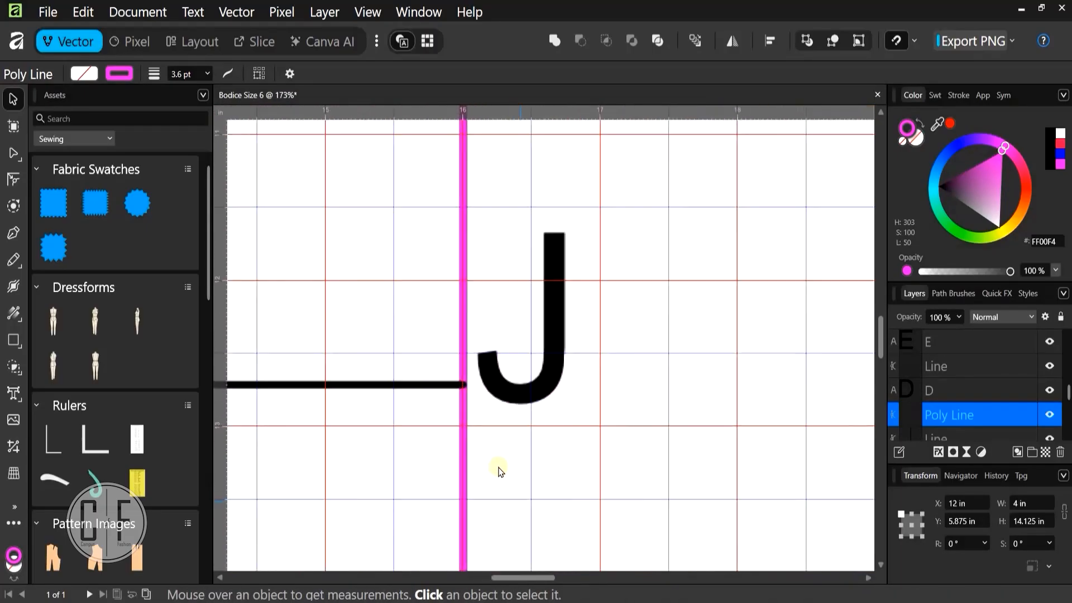
pyautogui.scroll(5, 470, 438)
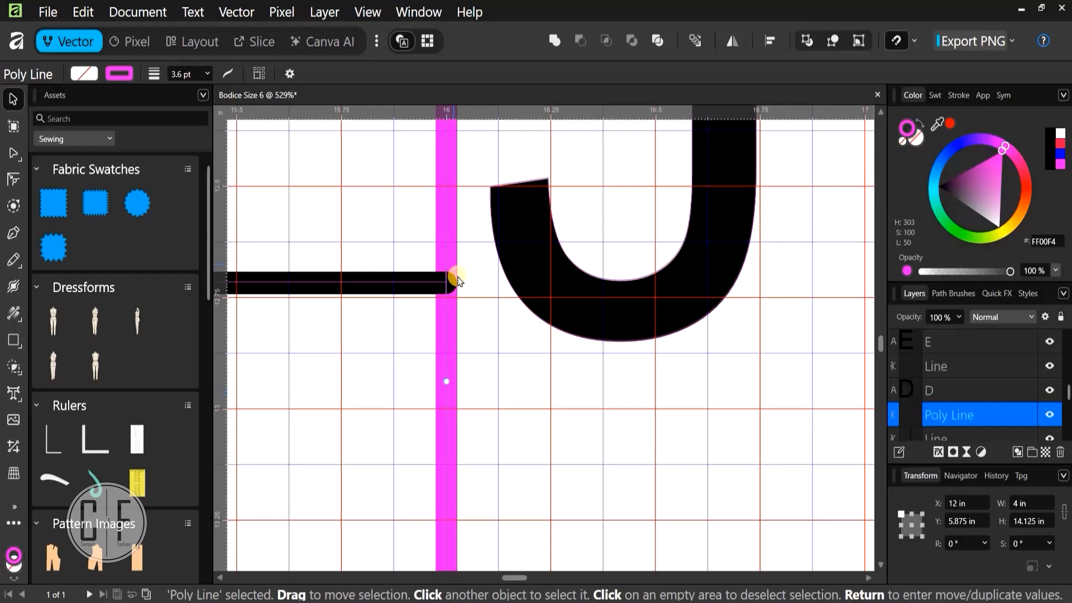
pyautogui.scroll(-5, 500, 368)
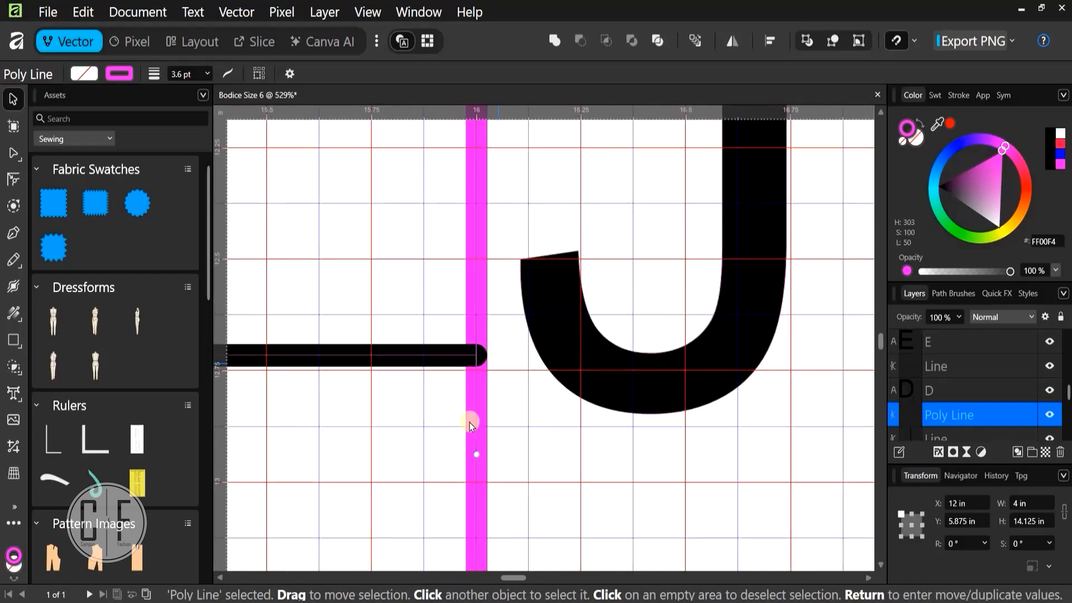
pyautogui.scroll(-4, 472, 420)
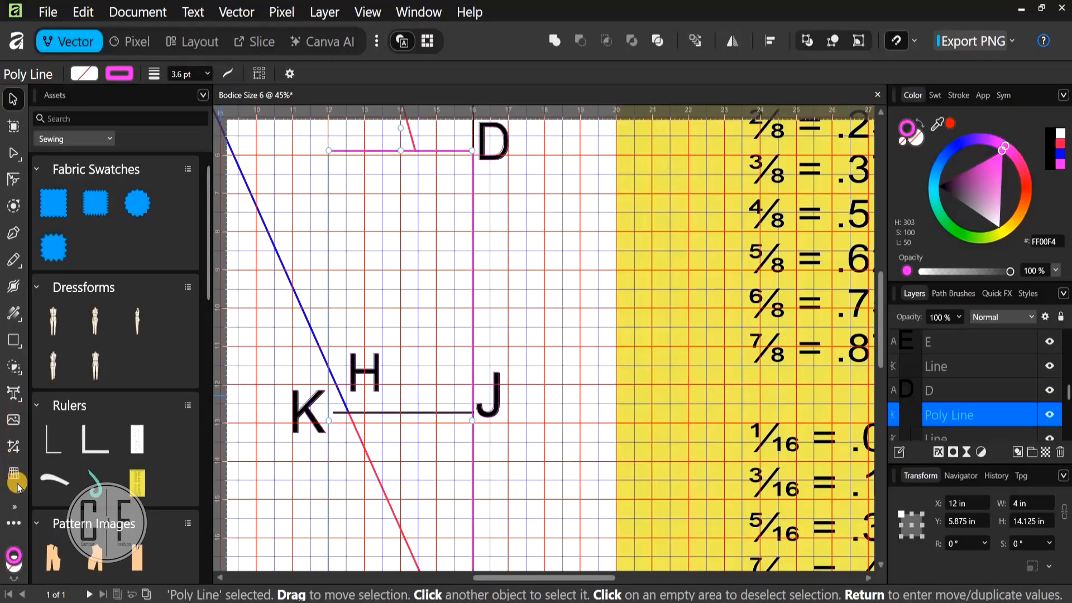
pyautogui.click(14, 506)
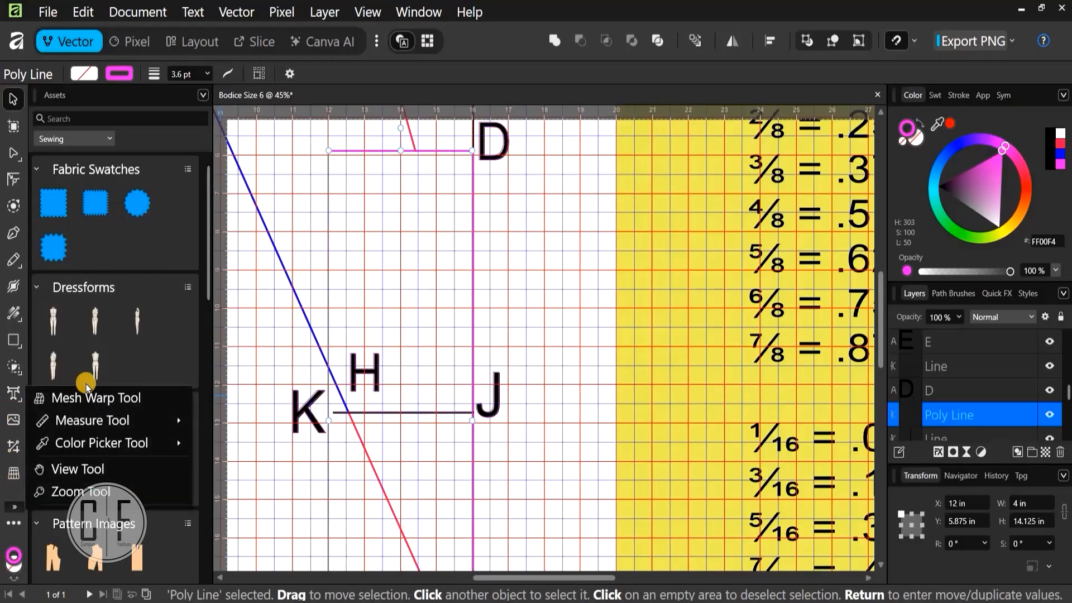
pyautogui.moveTo(113, 421)
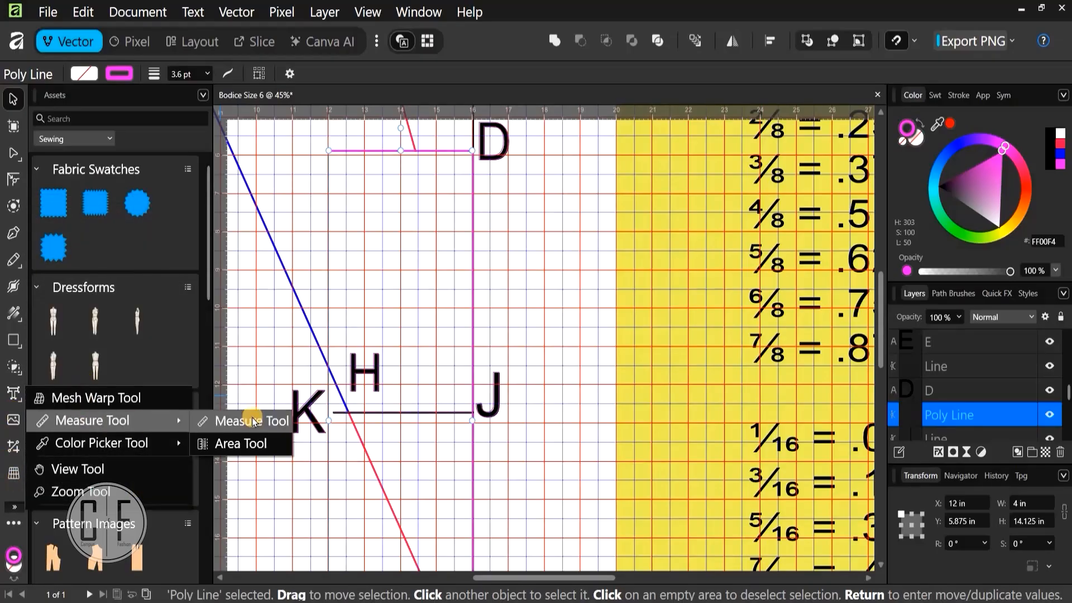
pyautogui.click(253, 420)
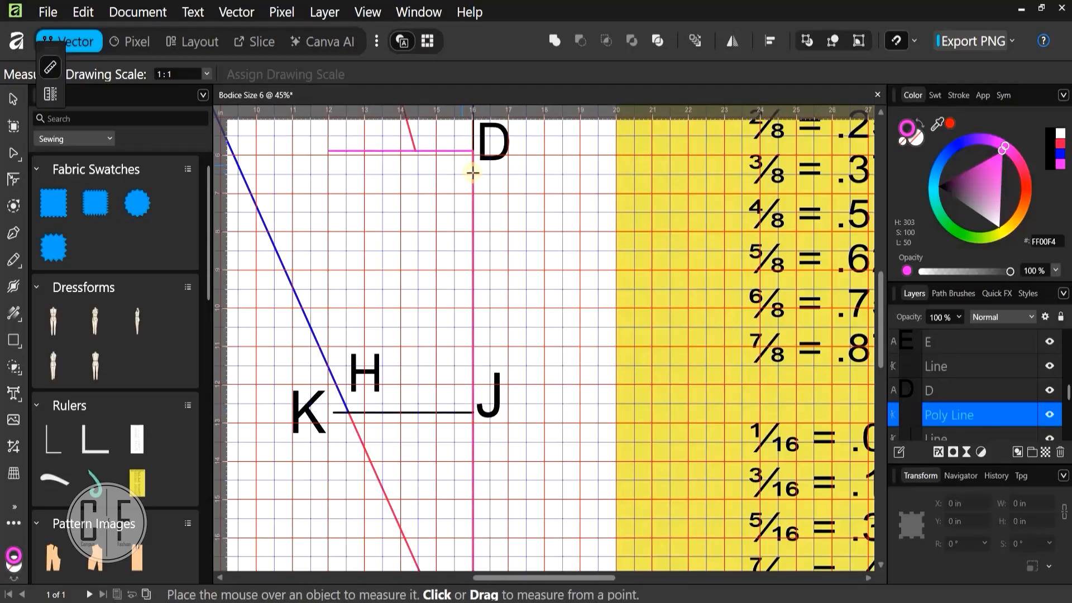
pyautogui.click(12, 99)
pyautogui.click(494, 175)
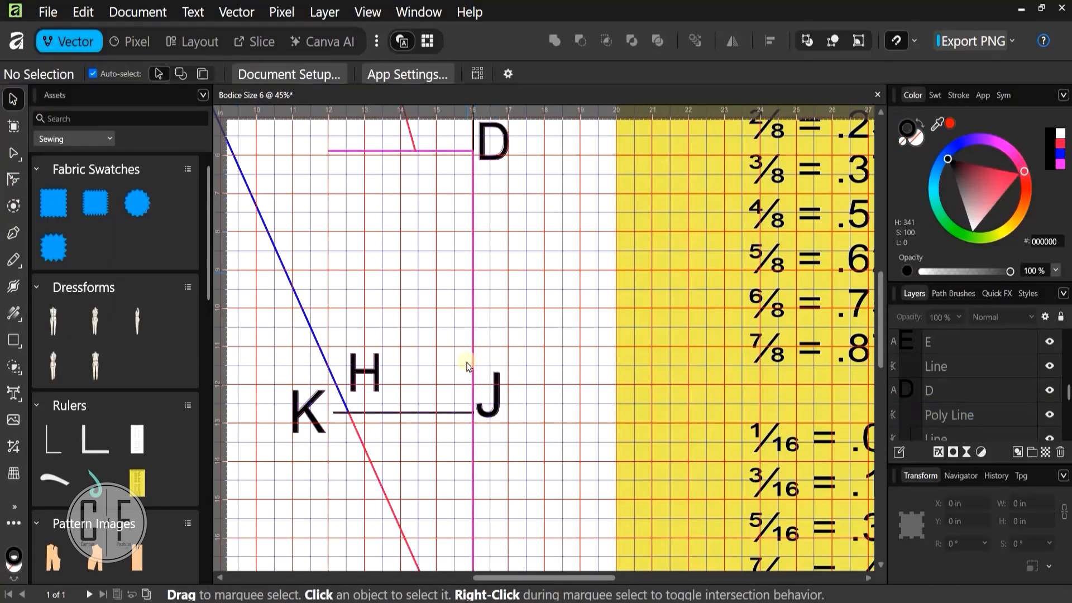
# Add a node on the magenta poly line where the horizontal line meets it at J and break the curve at that node
pyautogui.scroll(3, 480, 268)
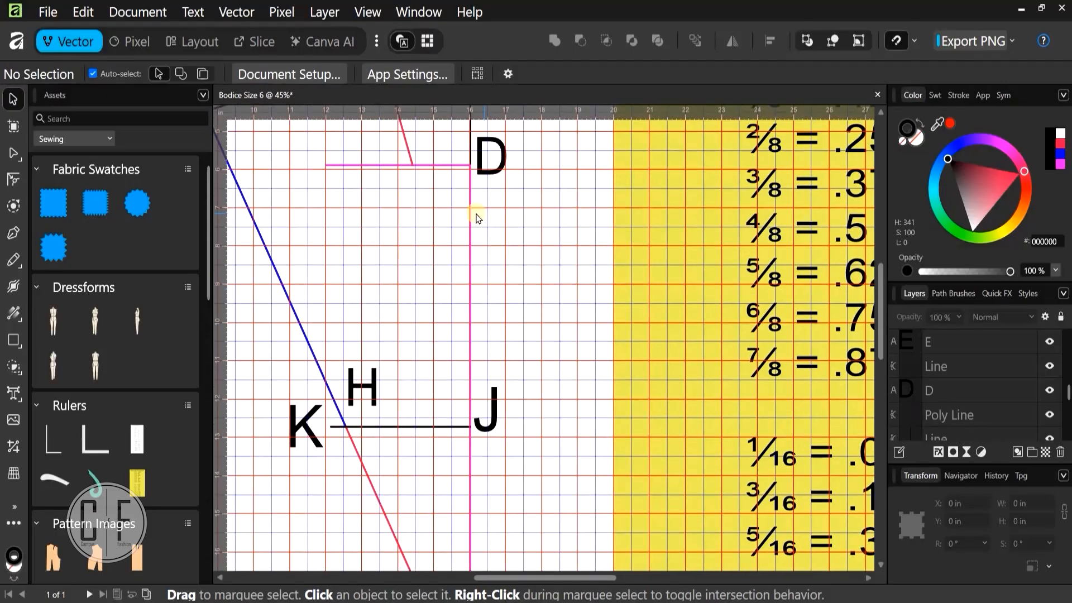
pyautogui.scroll(5, 472, 235)
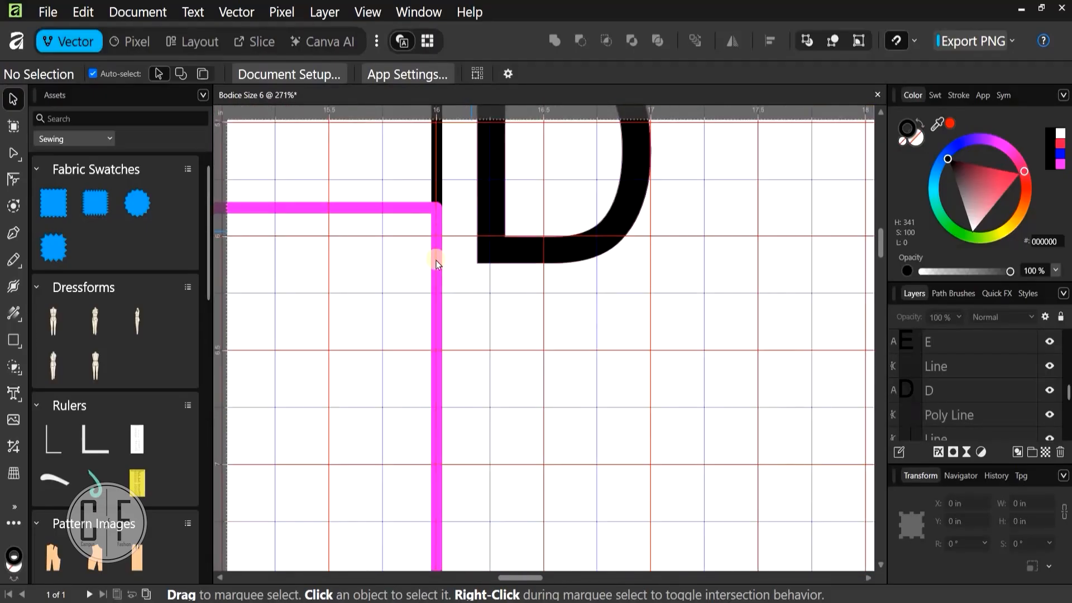
pyautogui.click(436, 205)
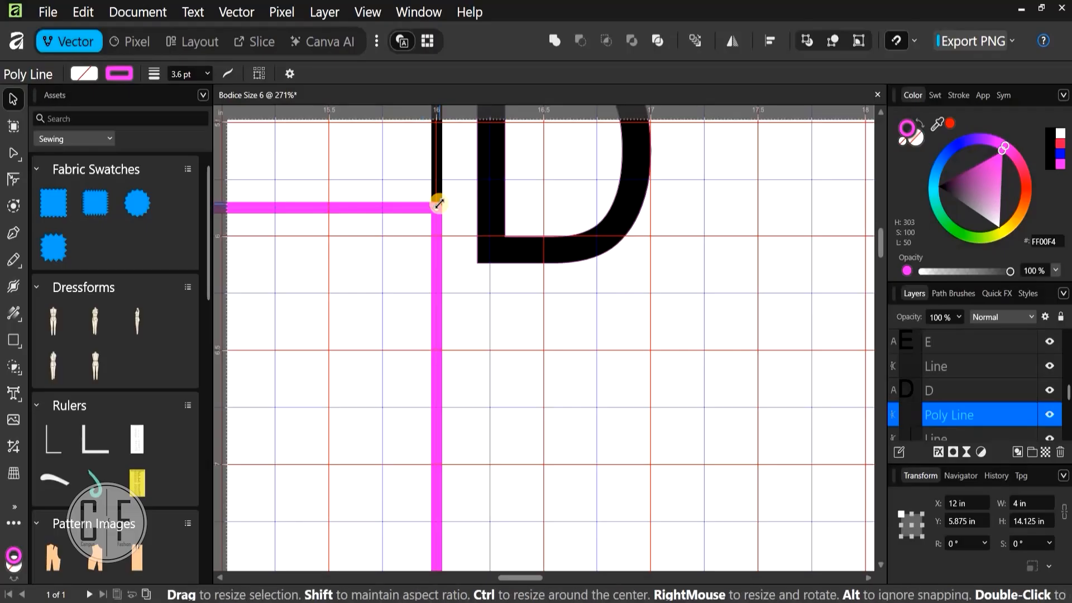
pyautogui.scroll(-6, 461, 223)
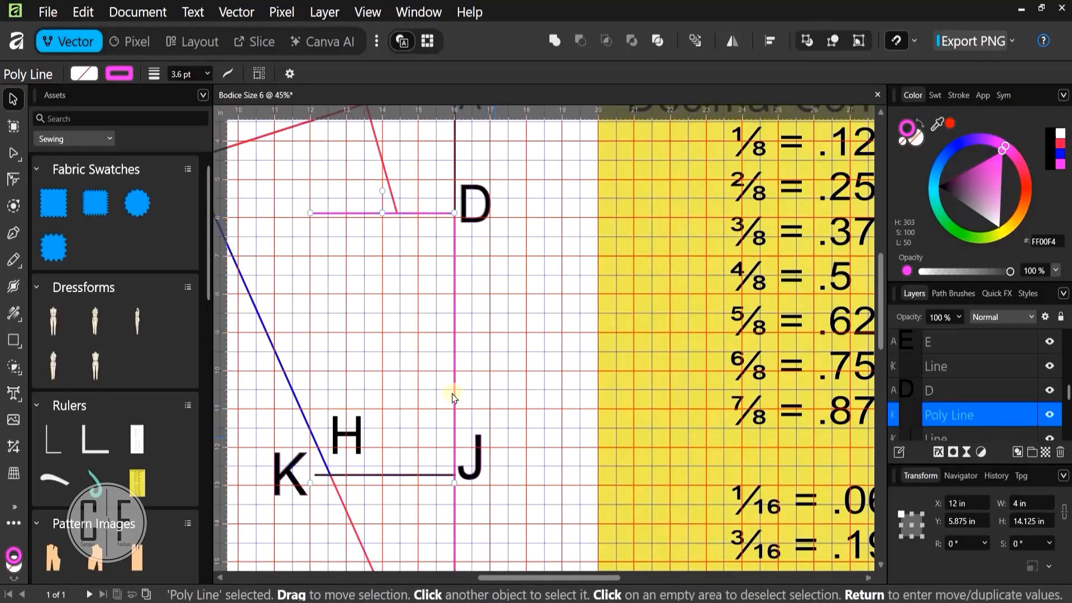
pyautogui.scroll(8, 457, 380)
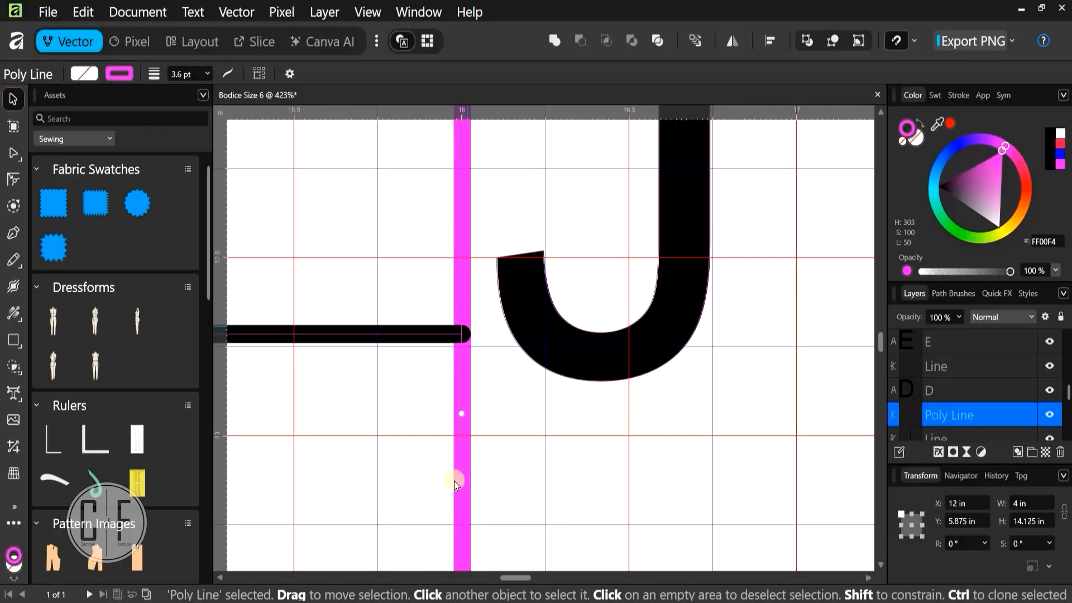
pyautogui.click(14, 152)
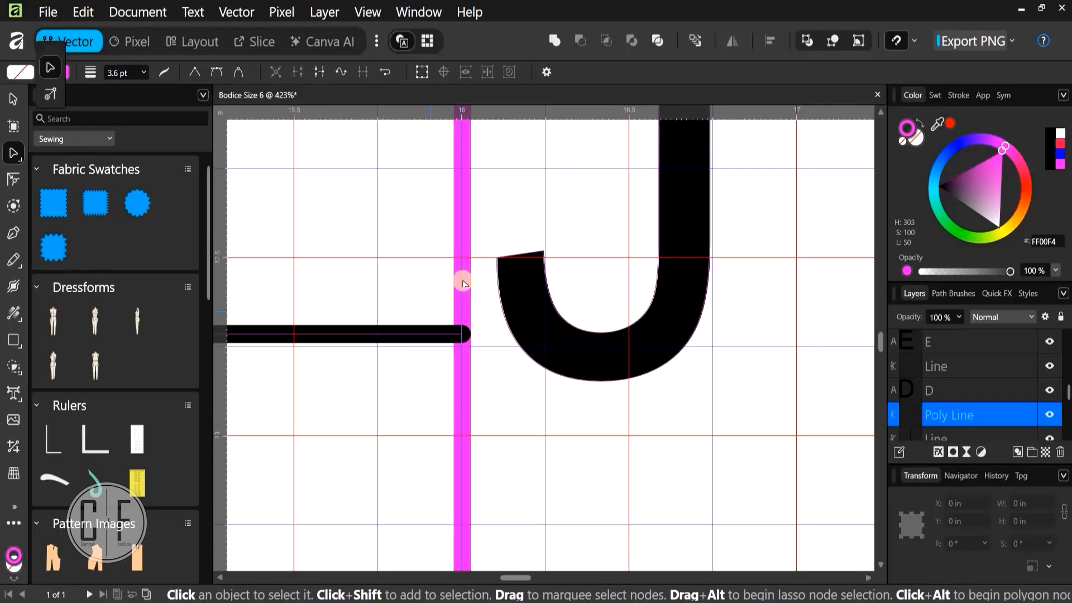
pyautogui.click(462, 334)
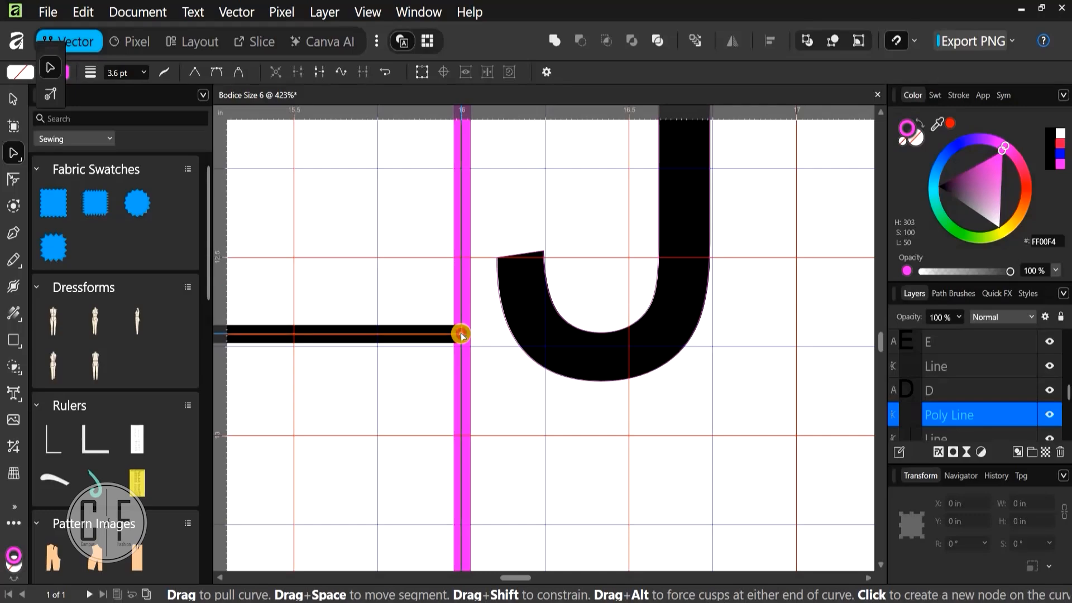
pyautogui.click(462, 335)
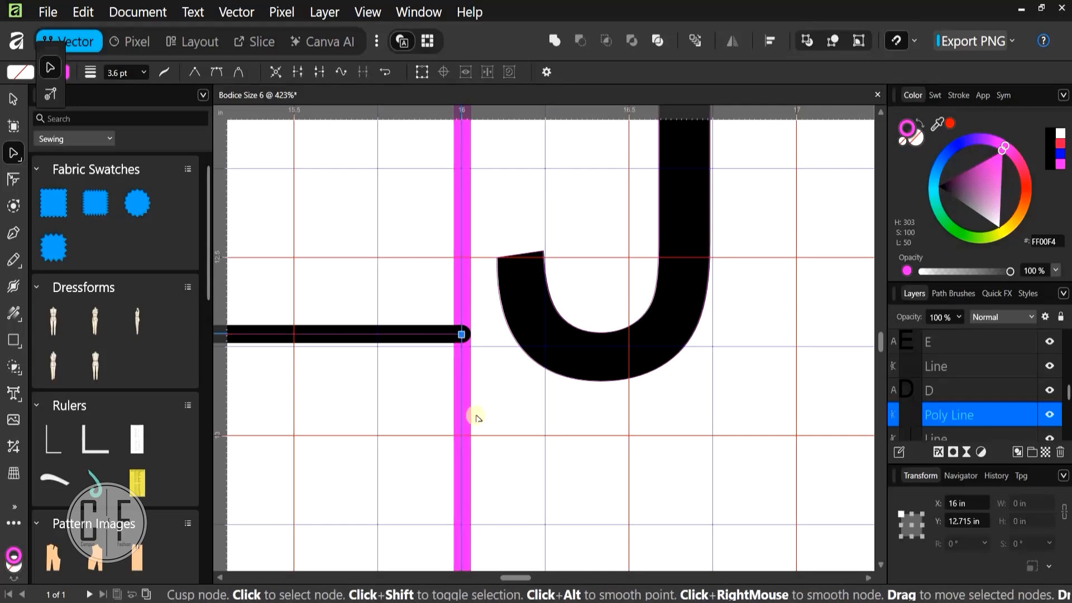
pyautogui.rightClick(462, 338)
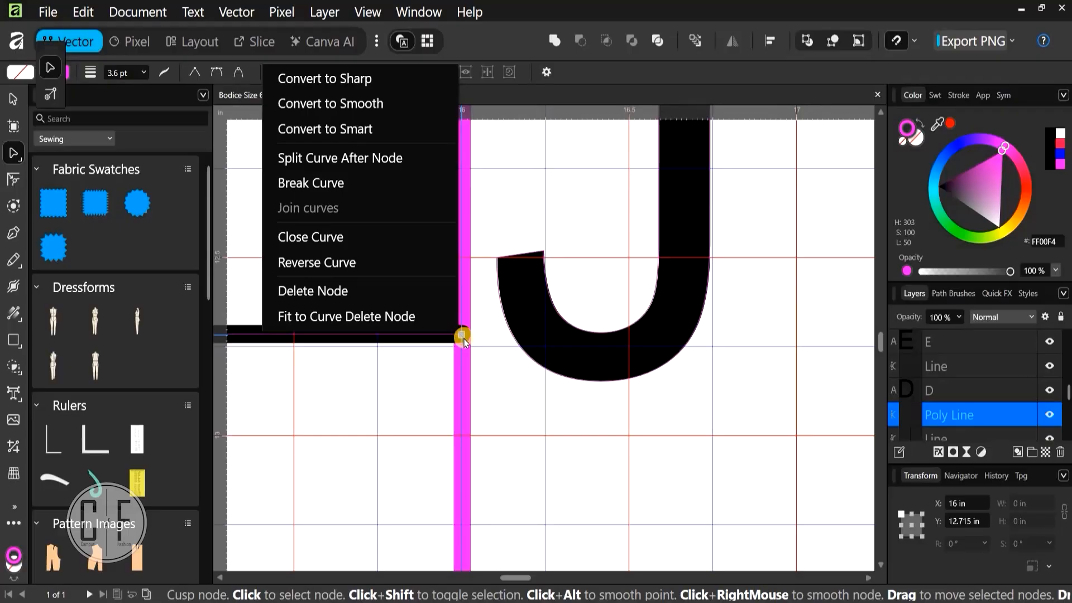
pyautogui.click(333, 183)
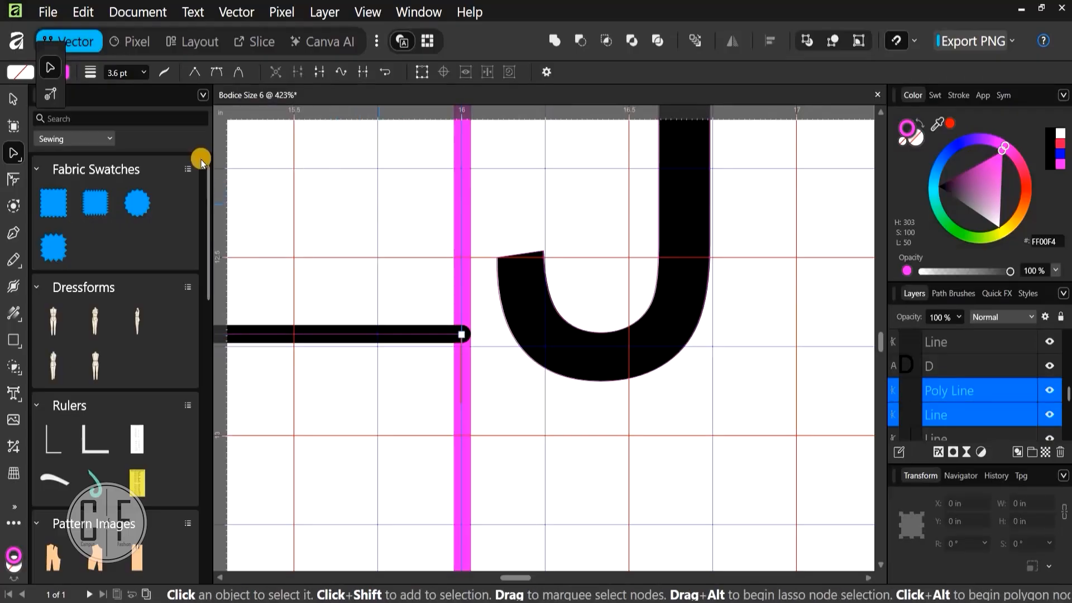
# Test the break by moving the lower magenta line slightly away from J, and undo the move
pyautogui.press('v')
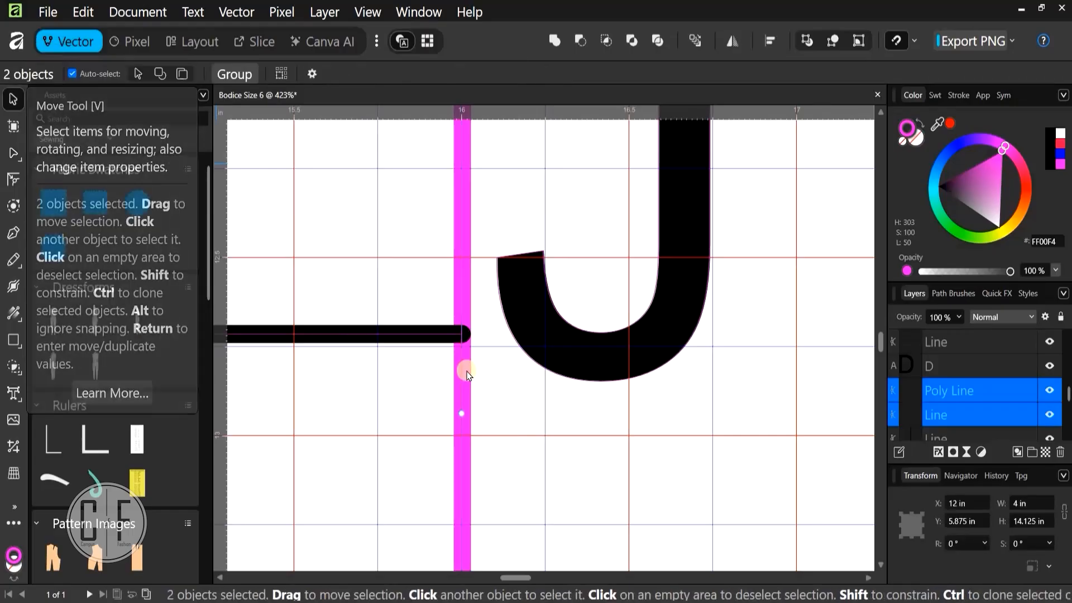
pyautogui.click(460, 383)
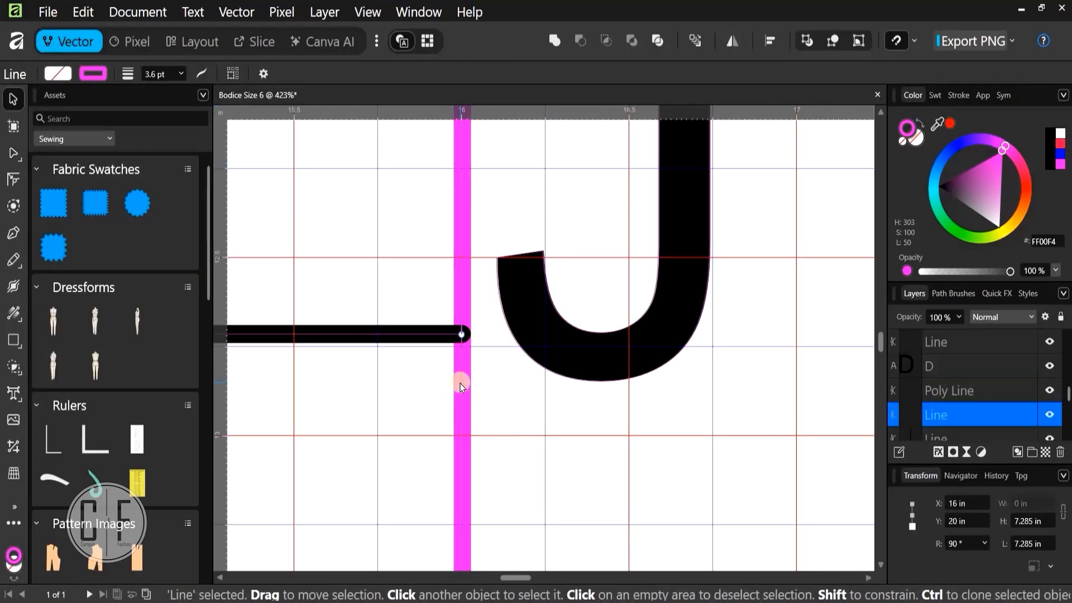
pyautogui.moveTo(461, 384); pyautogui.dragTo(517, 400)
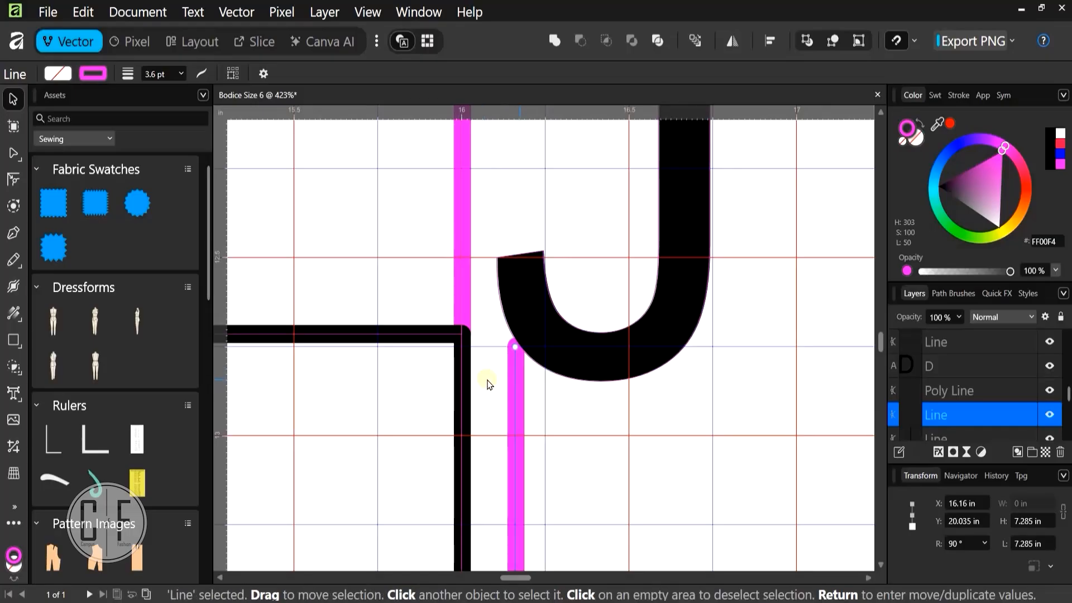
pyautogui.hotkey('ctrl', 'z')
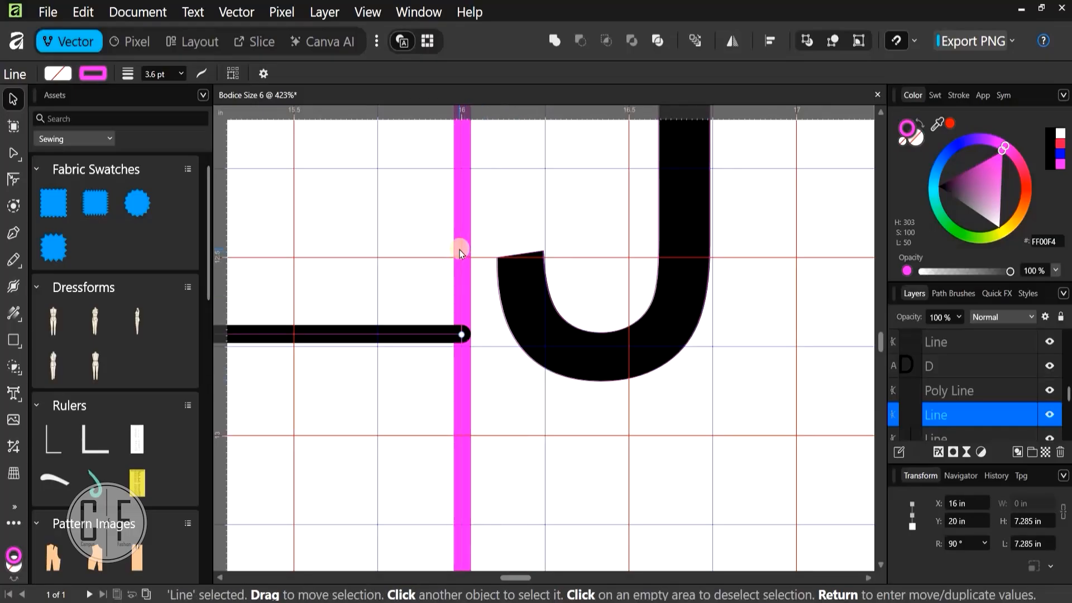
# Select the upper magenta poly line between D and J, try moving it slightly aside, undo the move and deselect it
pyautogui.click(460, 250)
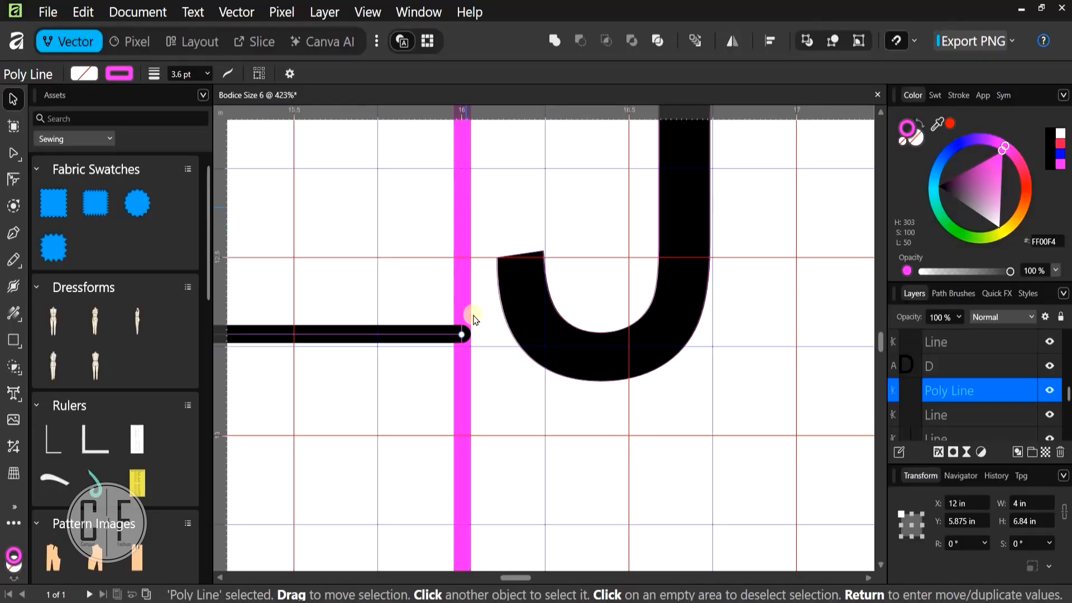
pyautogui.scroll(-5, 474, 319)
pyautogui.scroll(3, 495, 391)
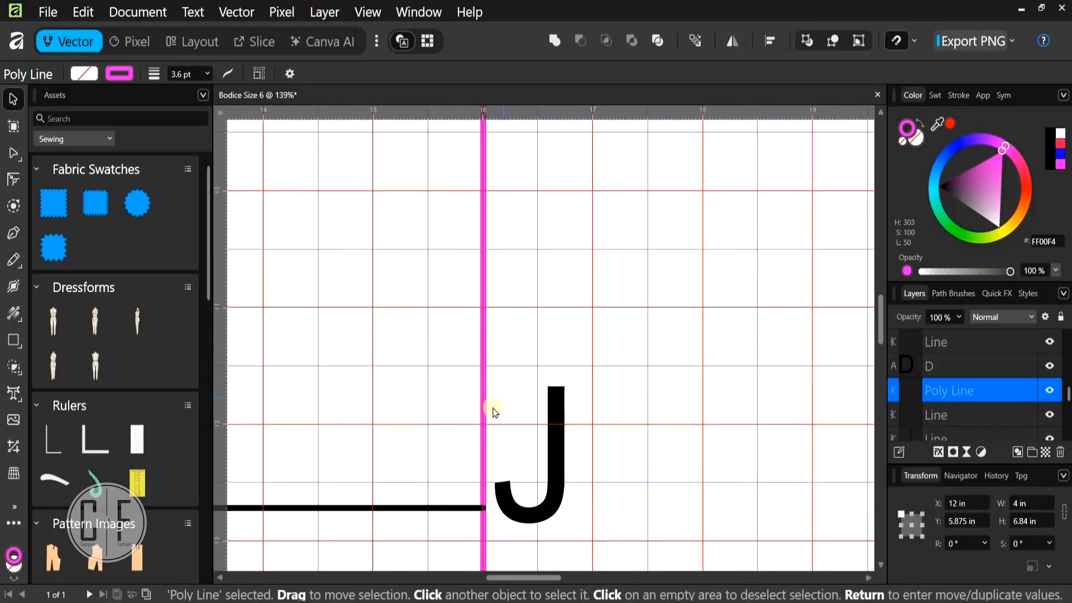
pyautogui.scroll(-1, 491, 391)
pyautogui.scroll(-4, 497, 257)
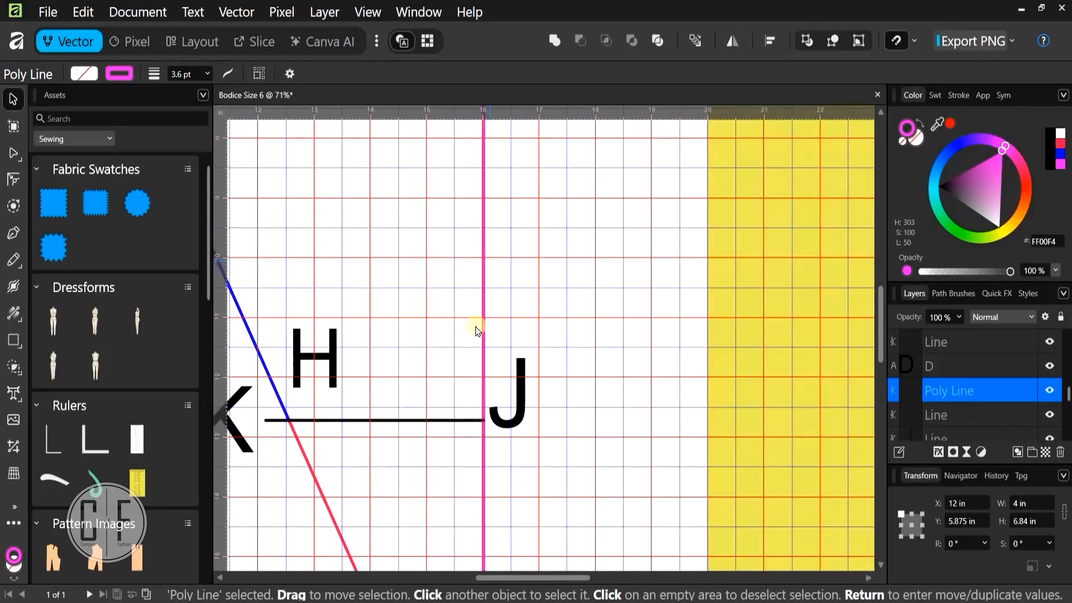
pyautogui.scroll(3, 475, 329)
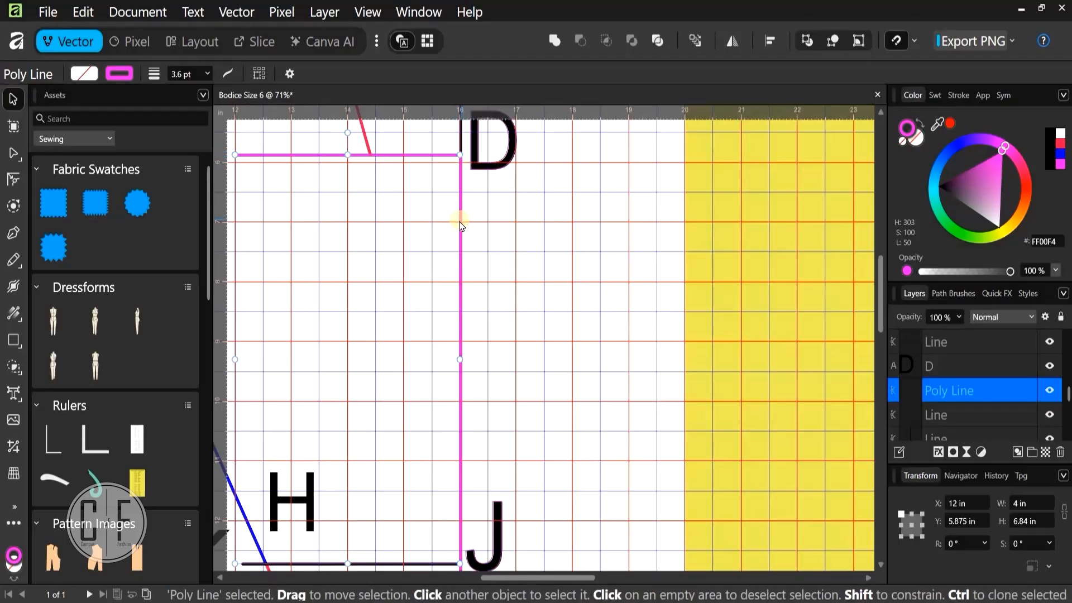
pyautogui.moveTo(477, 224); pyautogui.dragTo(489, 226)
pyautogui.hotkey('ctrl', 'z')
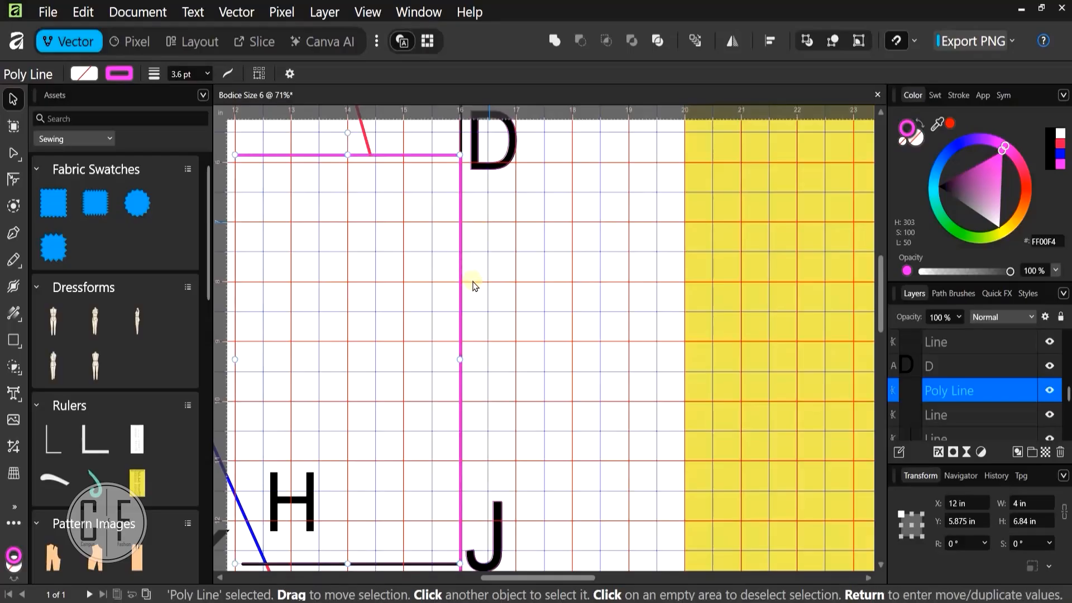
pyautogui.click(495, 266)
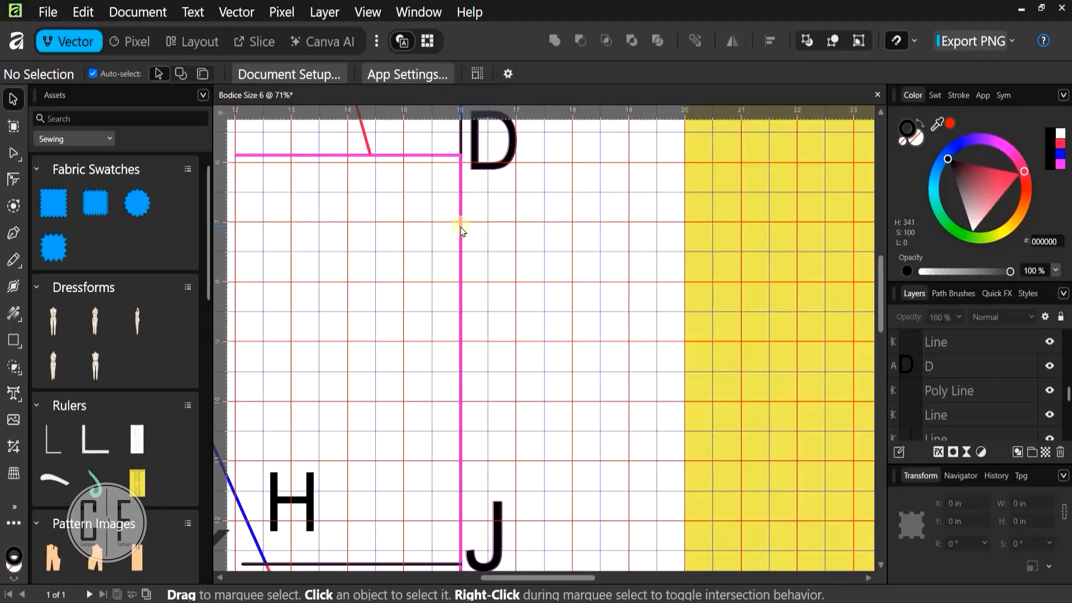
# Measure the magenta vertical line from the corner at D down to J with the Measure Tool
pyautogui.click(461, 236)
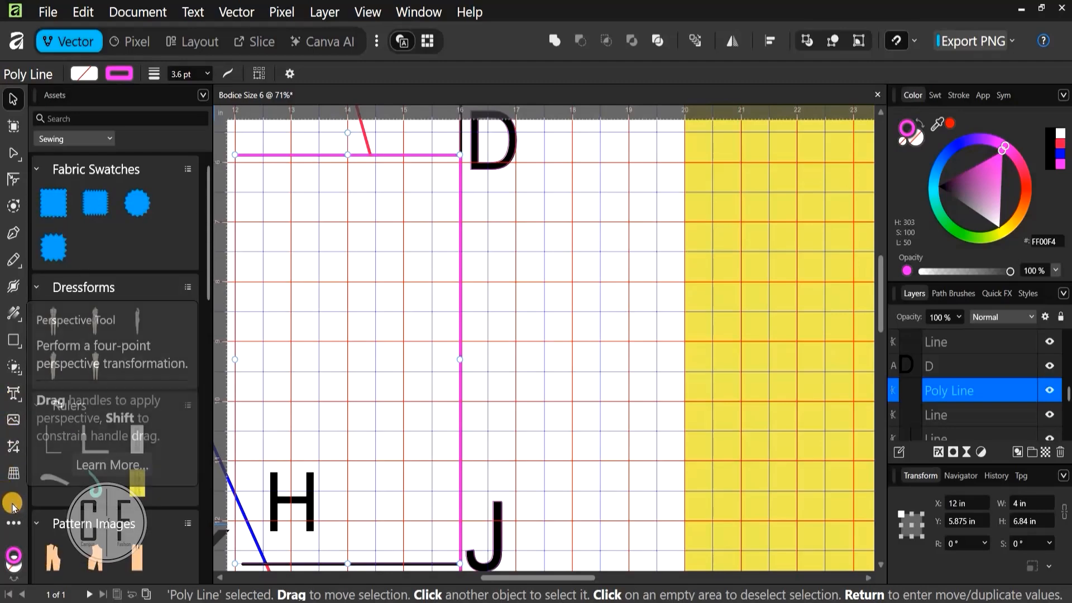
pyautogui.click(12, 505)
pyautogui.moveTo(178, 420)
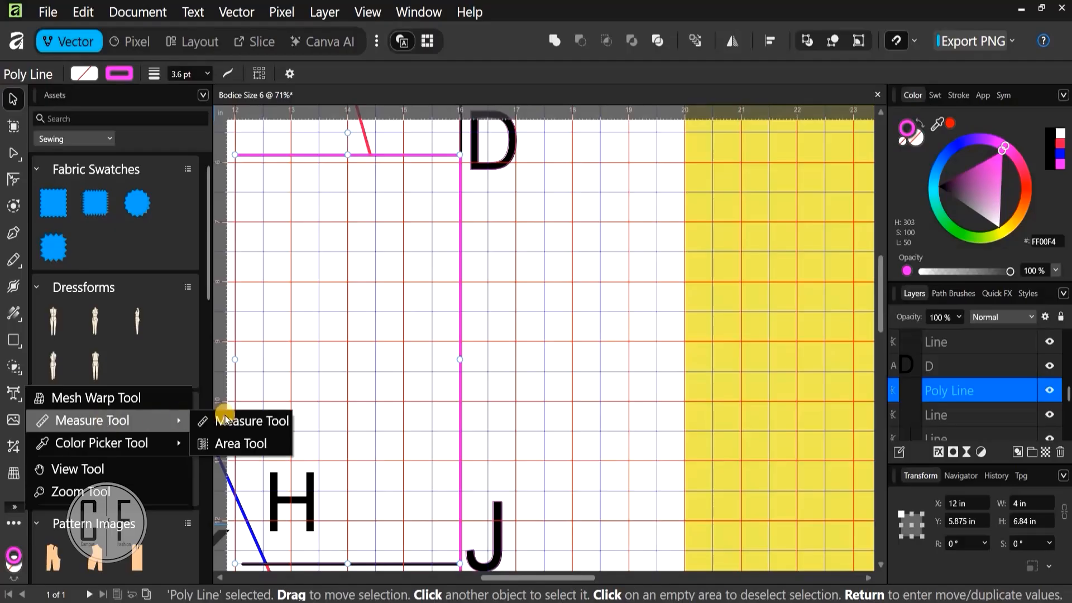
pyautogui.click(251, 421)
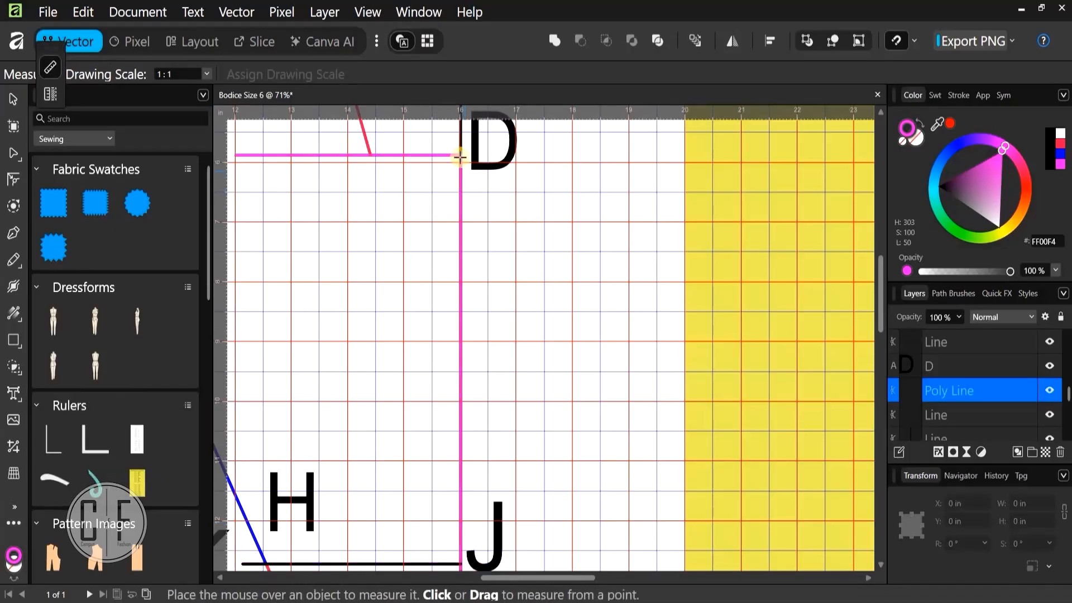
pyautogui.moveTo(460, 155); pyautogui.dragTo(462, 506)
pyautogui.scroll(-2, 462, 515)
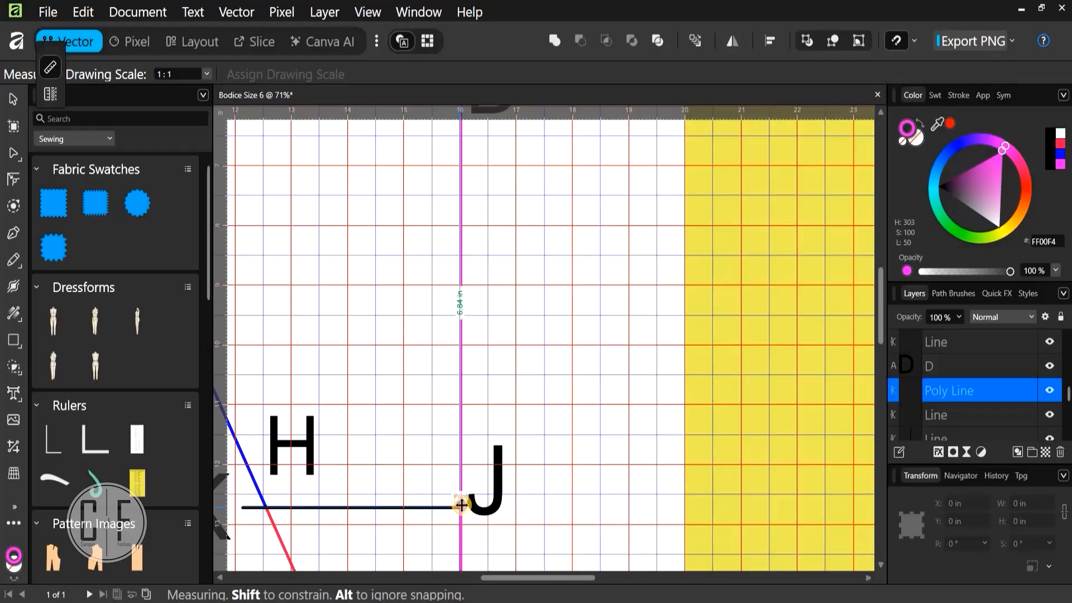
pyautogui.press('Escape')
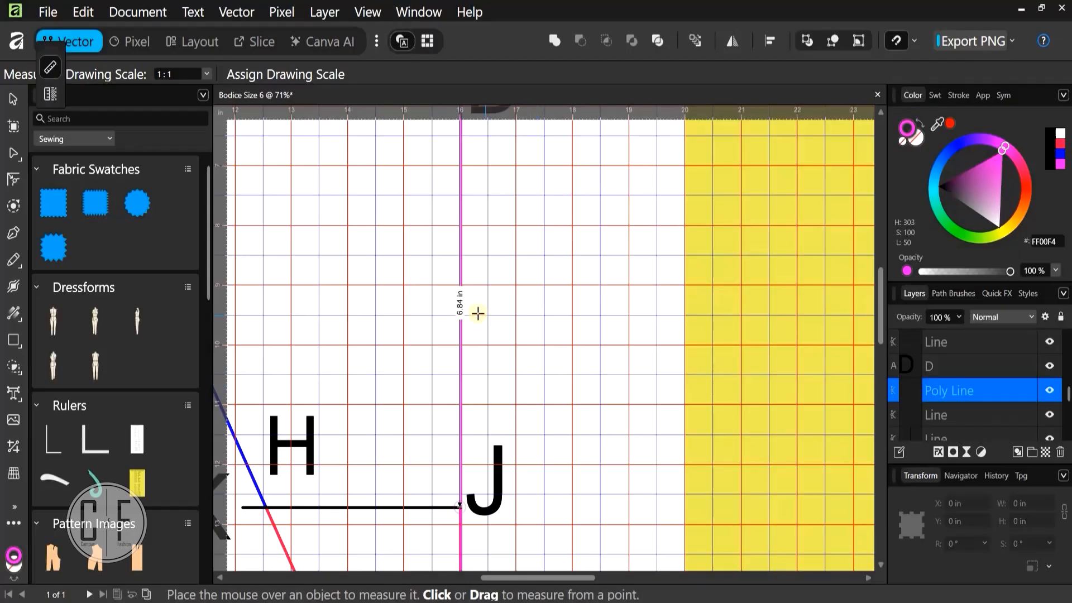
pyautogui.scroll(1, 478, 314)
pyautogui.scroll(4, 478, 314)
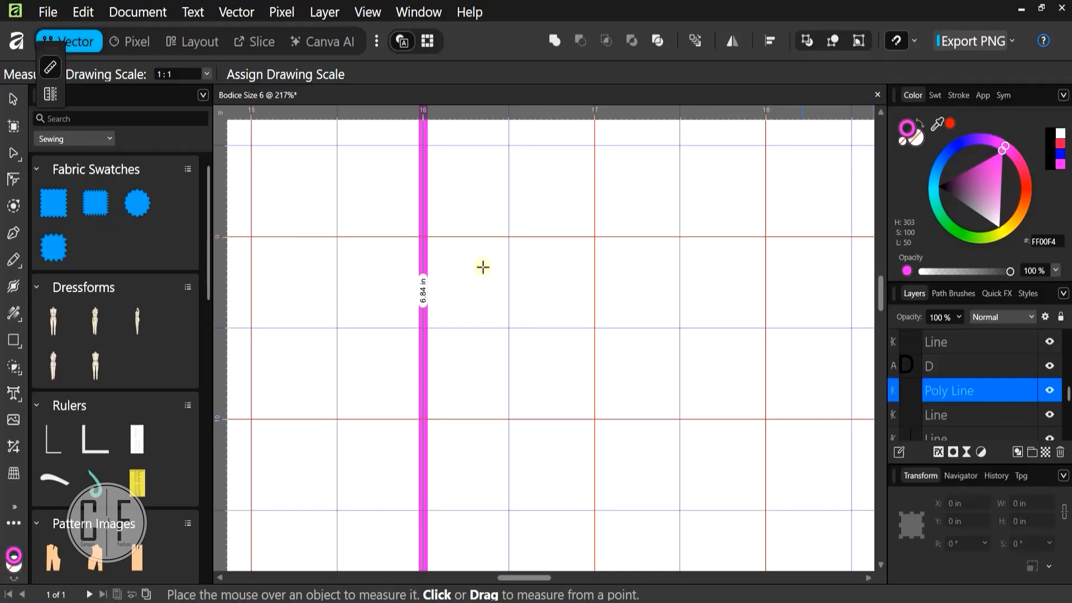
pyautogui.scroll(-4, 470, 301)
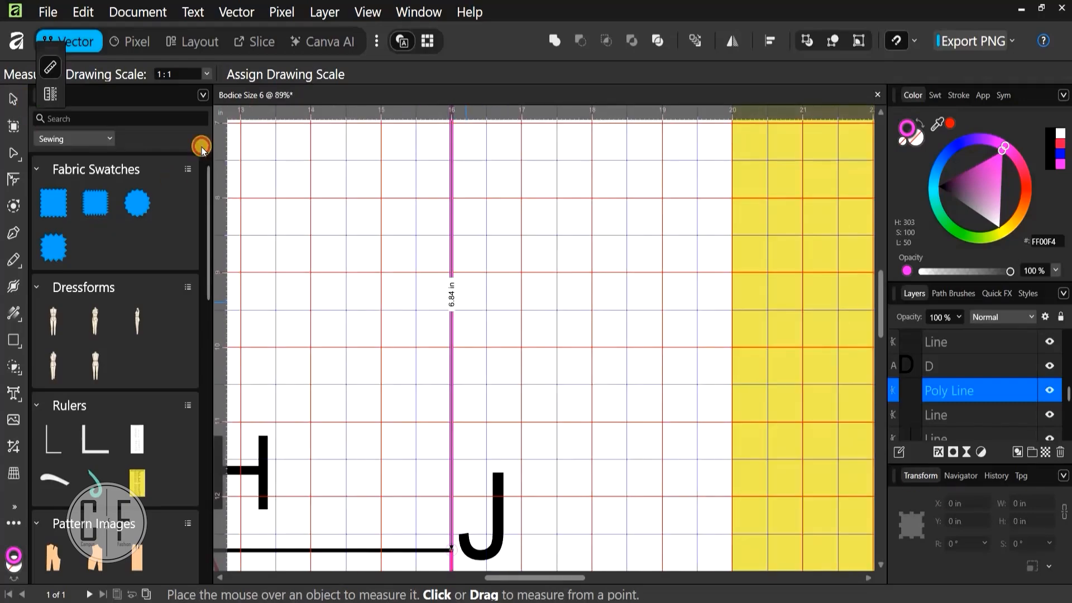
# Select the D to J poly line and check its height value against the distance between the two points
pyautogui.press('v')
pyautogui.click(450, 241)
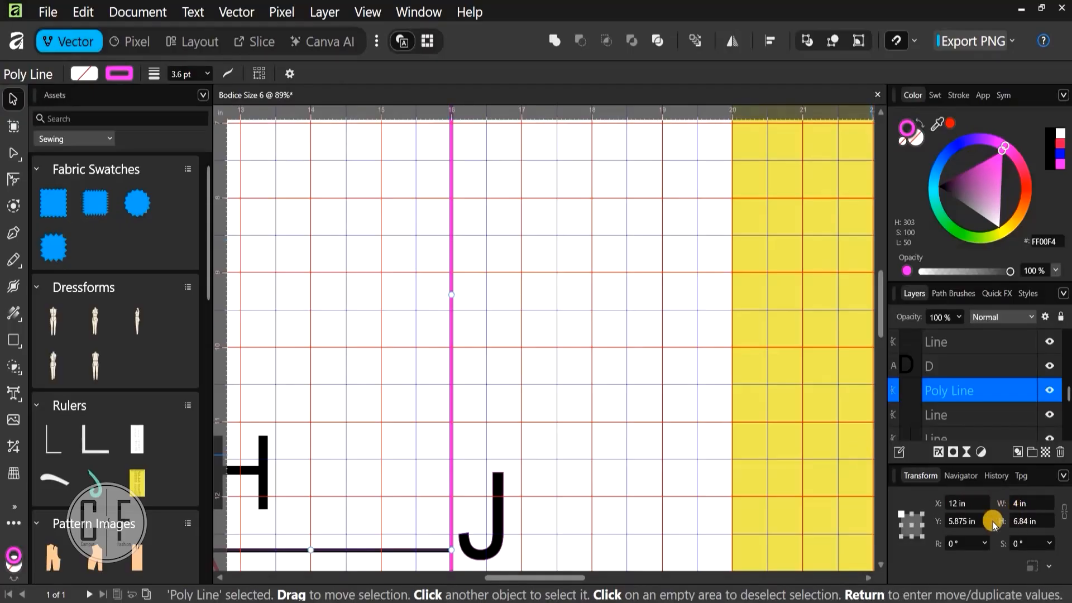
pyautogui.scroll(-1, 413, 337)
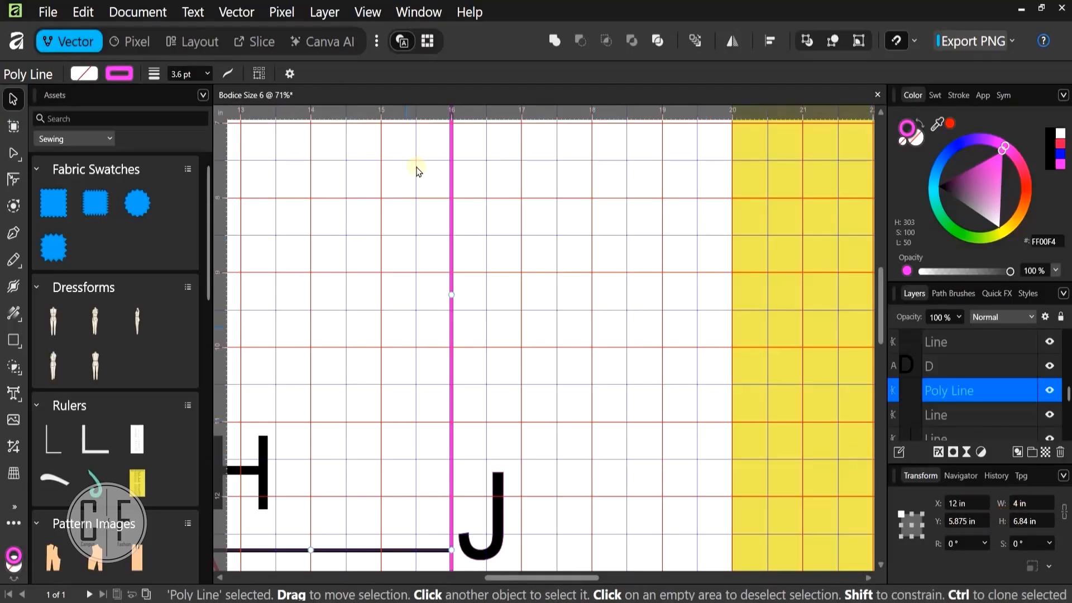
pyautogui.scroll(-1, 416, 171)
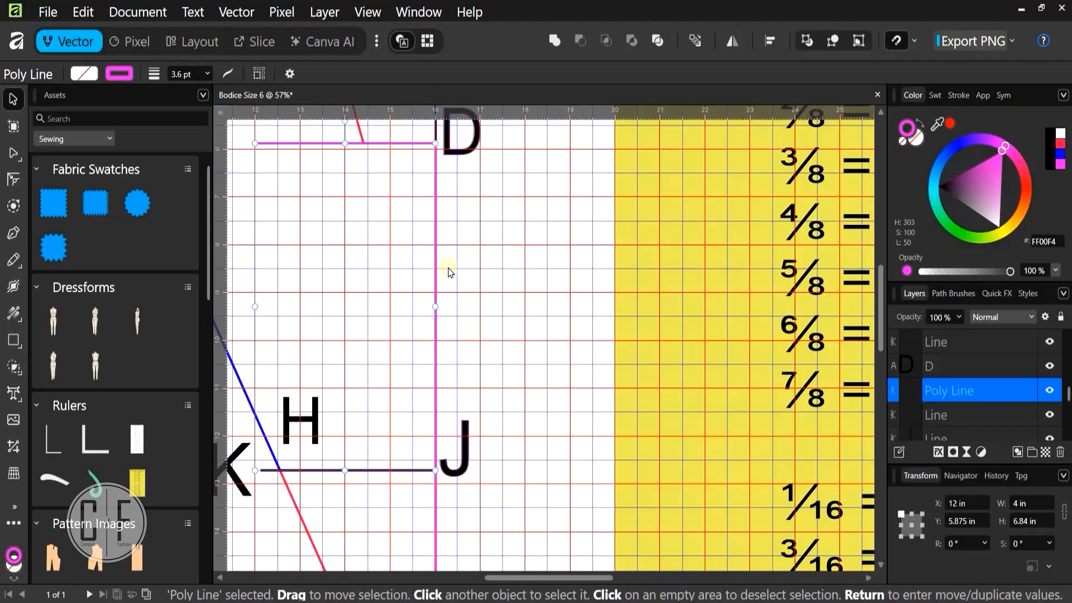
pyautogui.moveTo(486, 236); pyautogui.dragTo(487, 433)
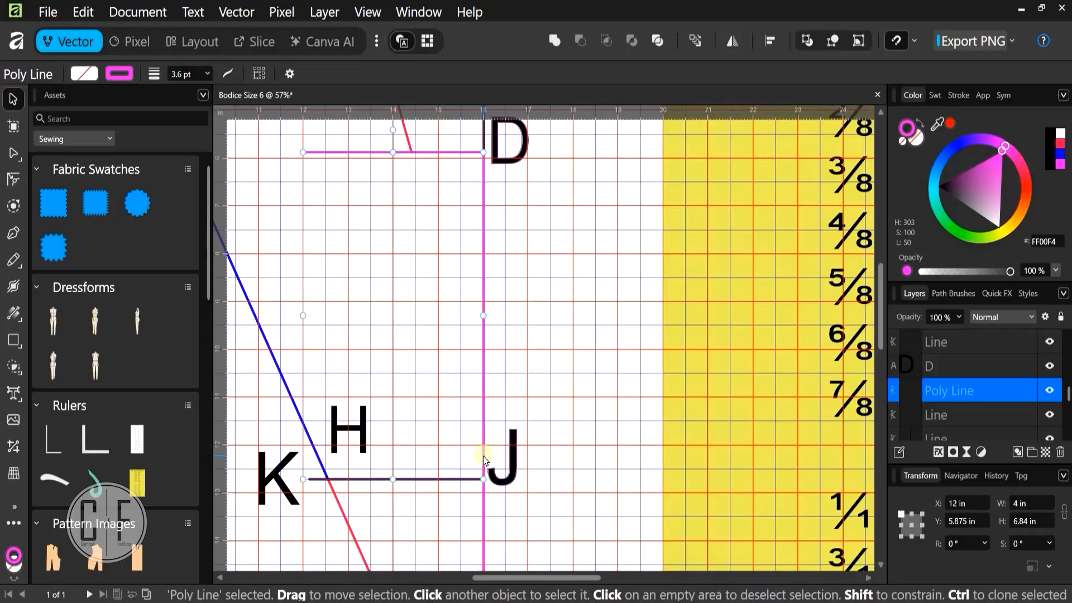
# Draw a separate vertical straight line about 3 in long with the Pen tool at X 18 in, from Y 8 in to Y 11 in
pyautogui.click(12, 230)
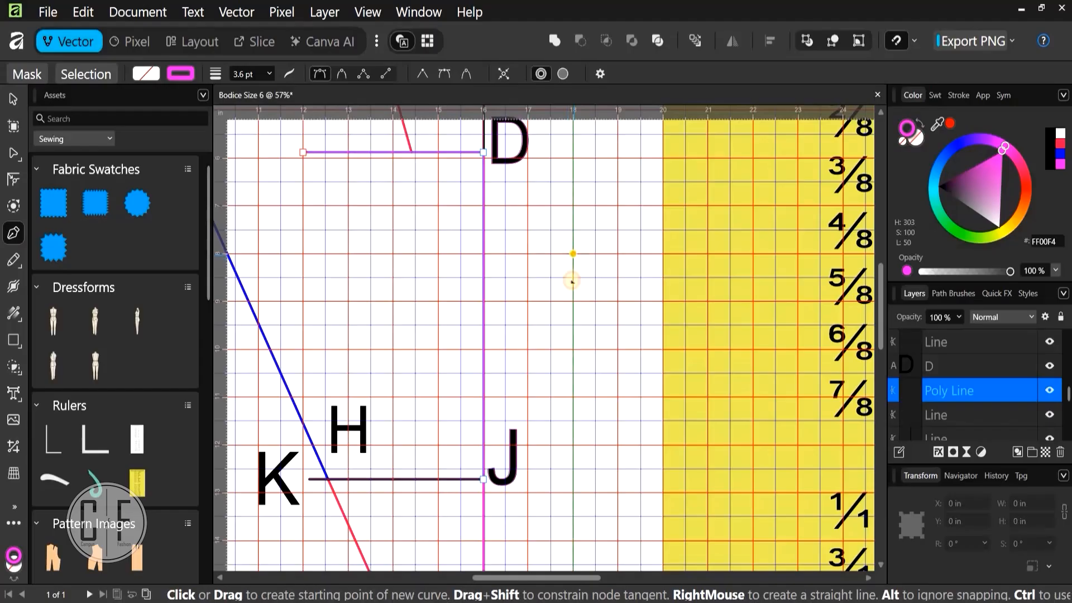
pyautogui.click(573, 254)
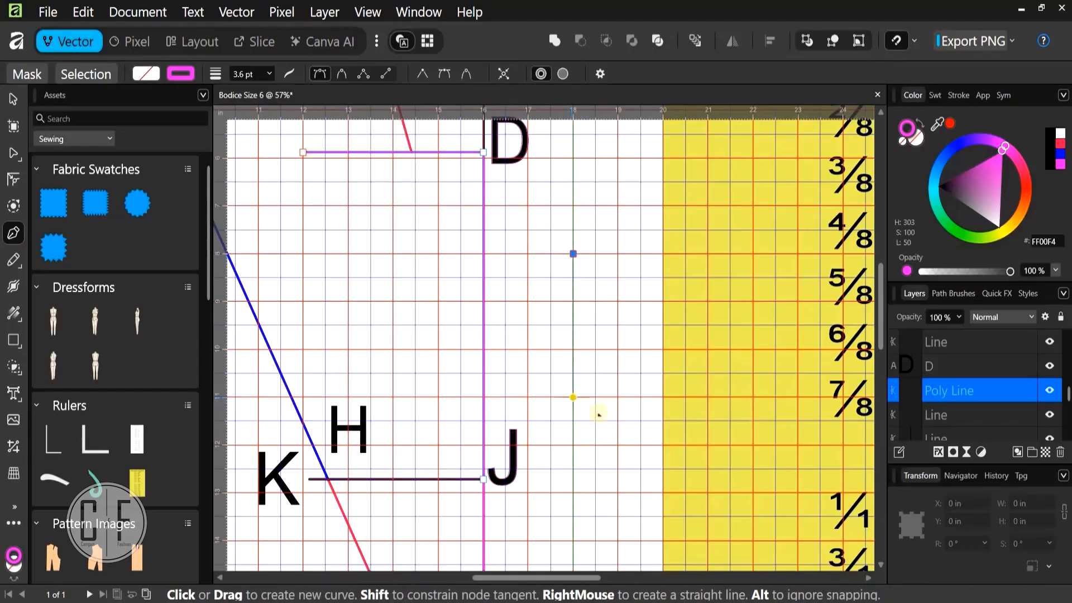
pyautogui.click(573, 397)
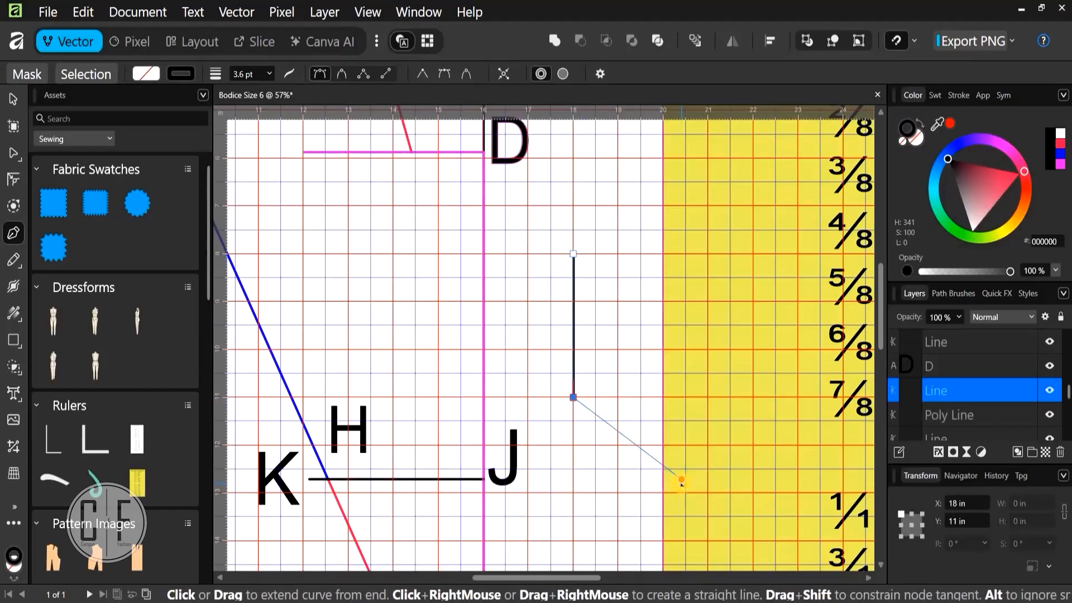
pyautogui.press('Escape')
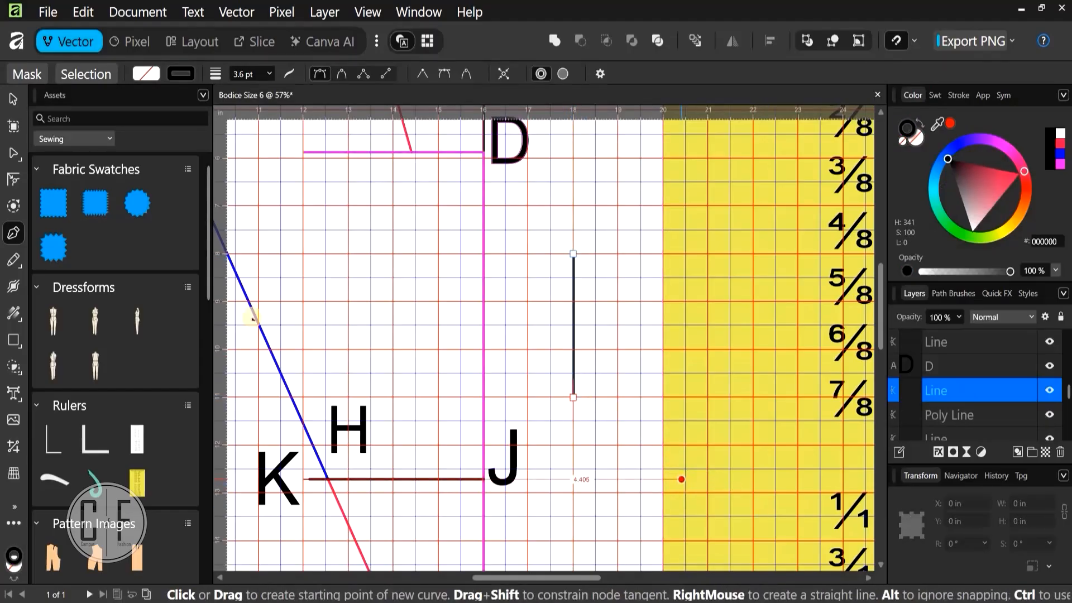
# Set the height of the separate black vertical line at X 18 in to 3.42 in
pyautogui.click(14, 96)
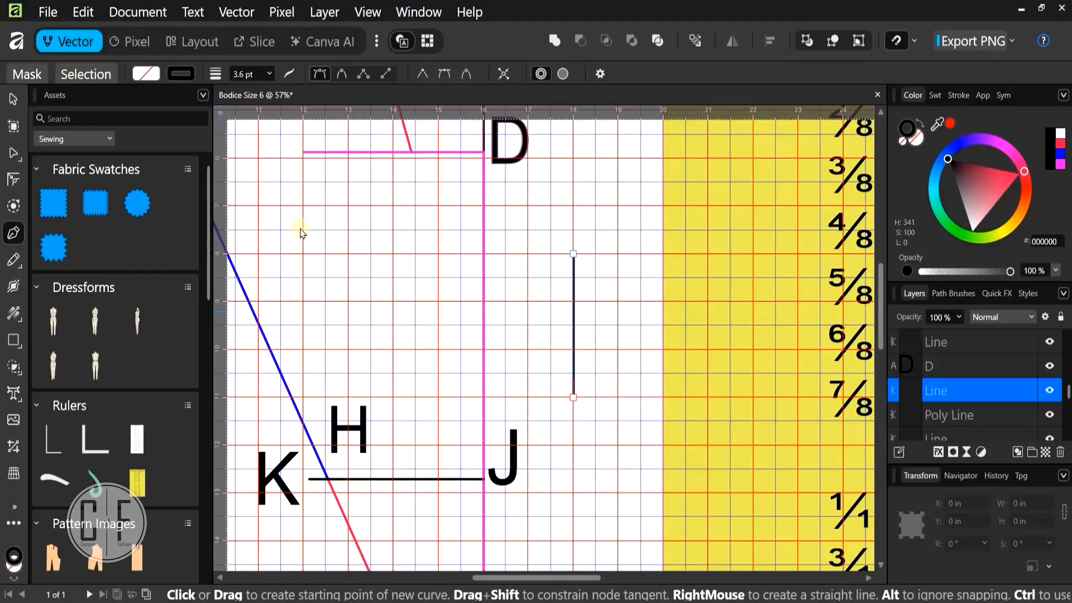
pyautogui.click(1031, 519)
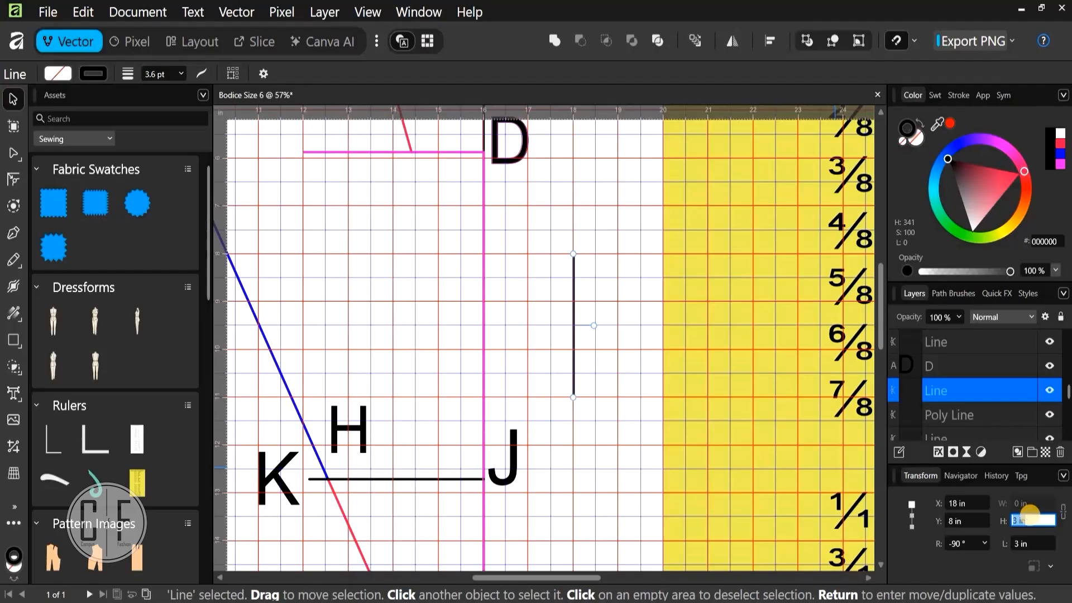
pyautogui.write('3.42')
pyautogui.press('Return')
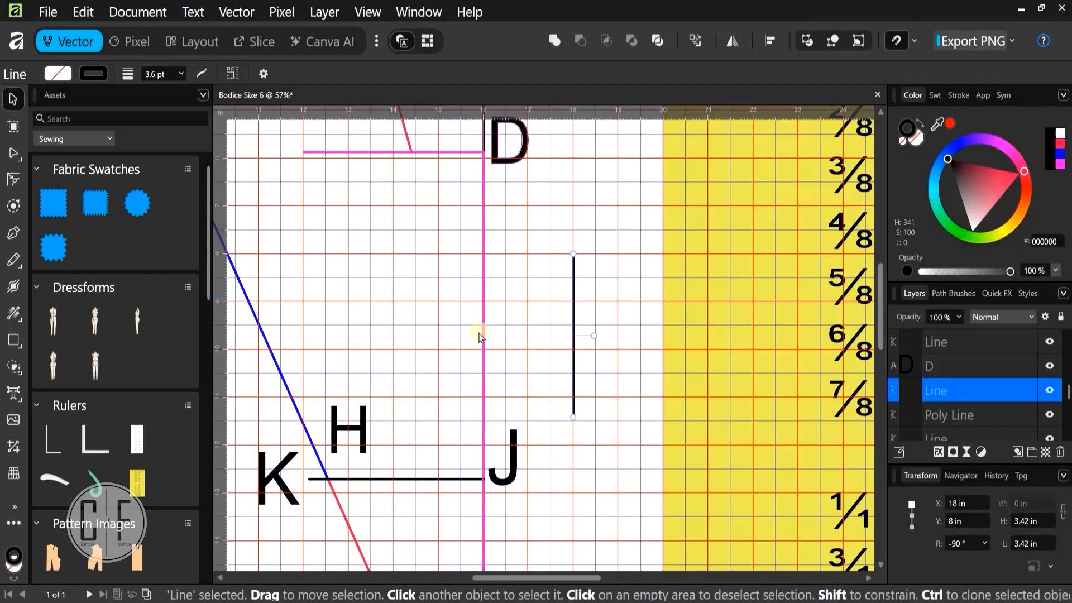
# Move the 3.42 in line onto the magenta D to J line, snapping its upper end to the corner at D (X 16 in, Y 5.875 in)
pyautogui.moveTo(572, 316); pyautogui.dragTo(514, 264)
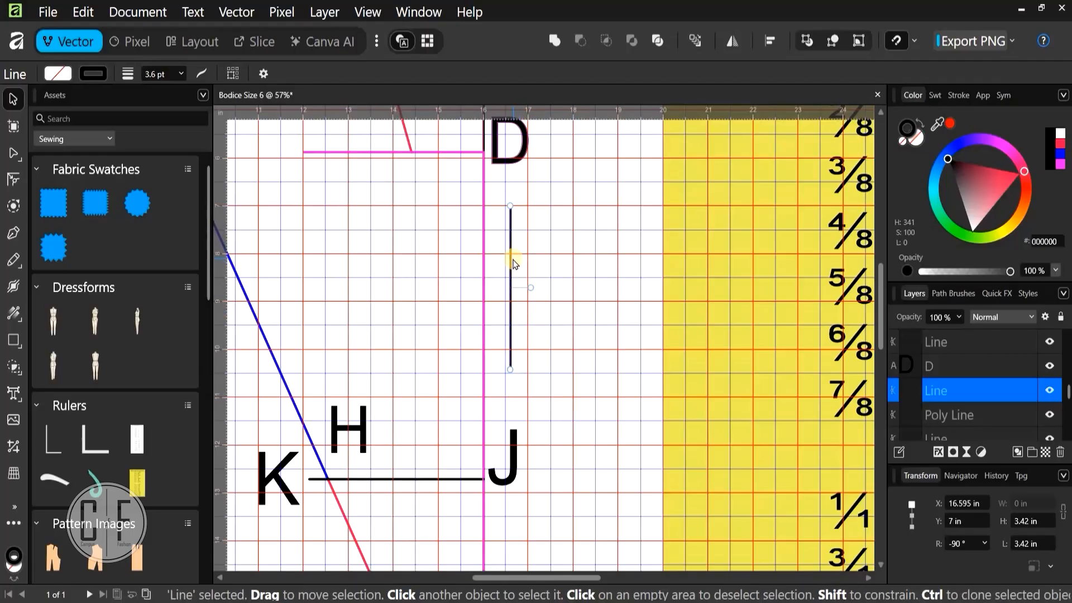
pyautogui.click(508, 174)
pyautogui.scroll(3, 508, 174)
pyautogui.scroll(3, 517, 215)
pyautogui.click(517, 217)
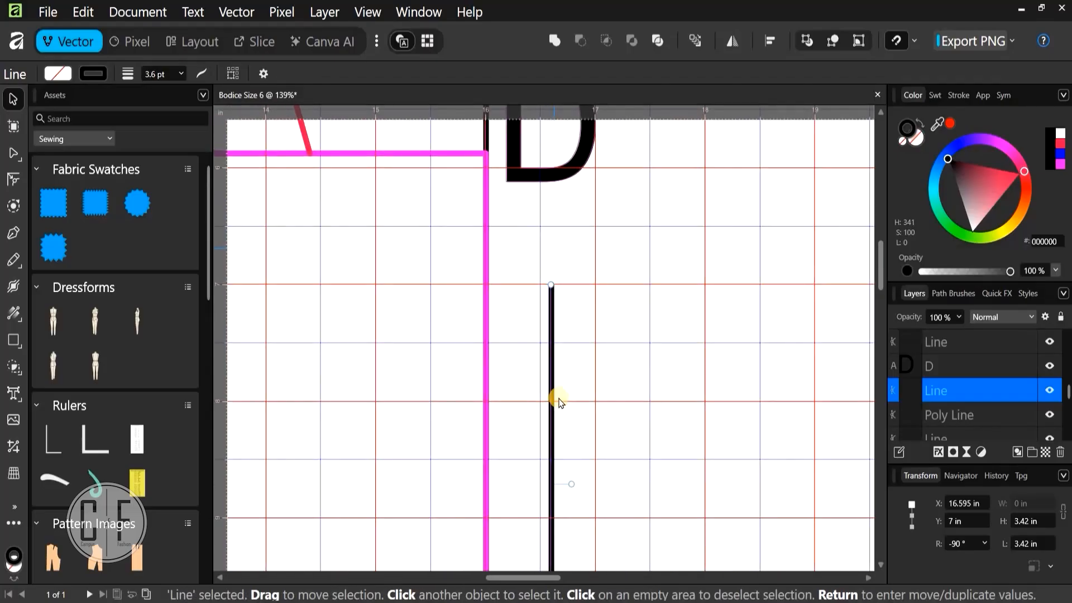
pyautogui.moveTo(480, 299); pyautogui.dragTo(484, 282)
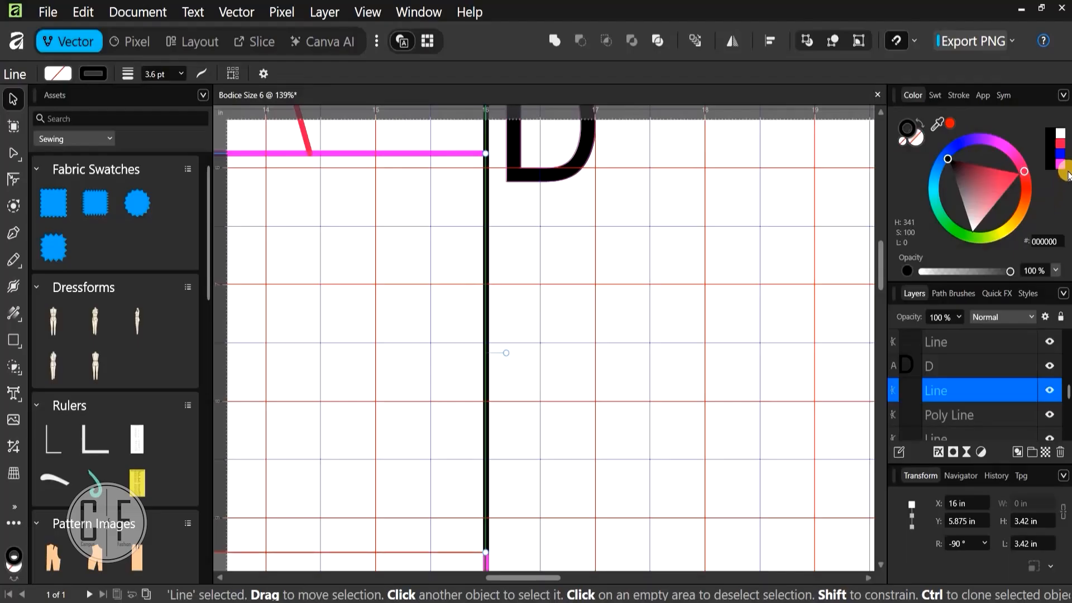
# Change the 3.42 in line's stroke to blue 1100FF and inspect where its lower end meets the magenta poly line
pyautogui.click(960, 145)
pyautogui.moveTo(534, 483); pyautogui.dragTo(523, 257)
pyautogui.scroll(3, 476, 326)
pyautogui.scroll(5, 476, 326)
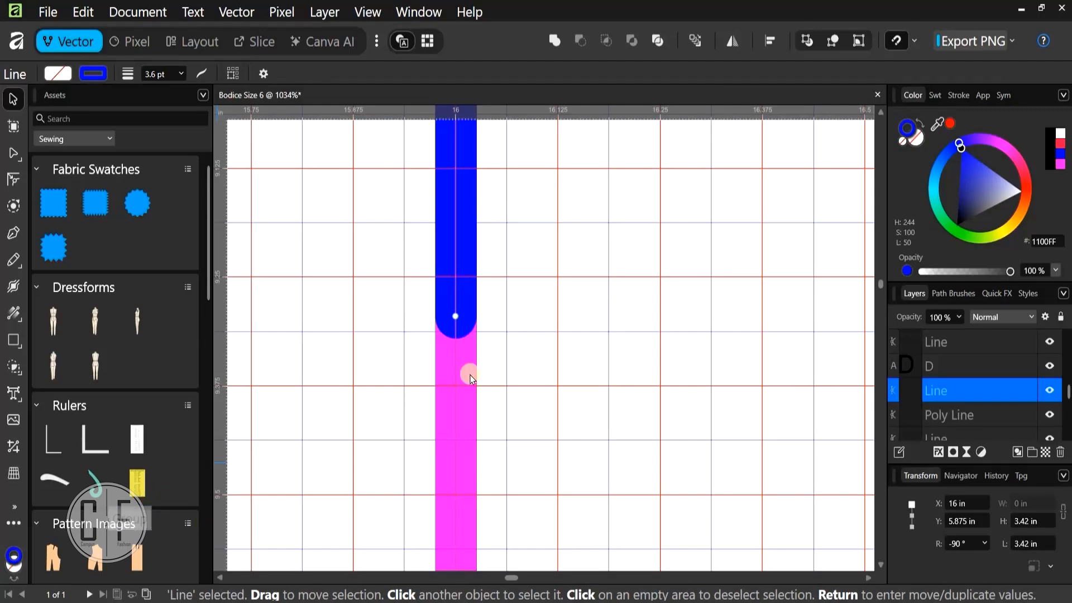
pyautogui.click(454, 394)
pyautogui.press('a')
pyautogui.scroll(-5, 707, 365)
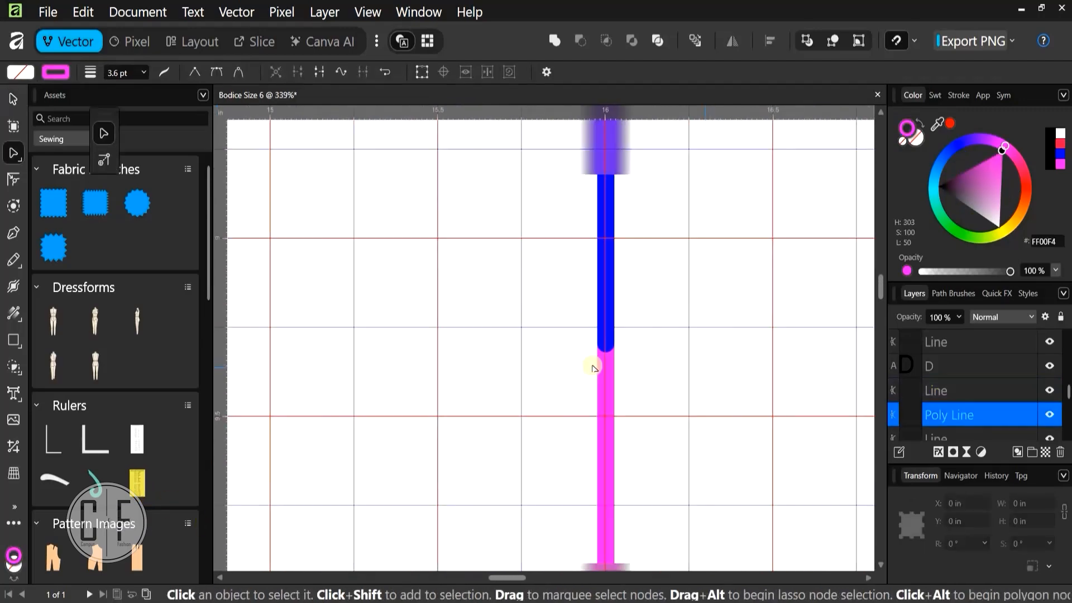
pyautogui.scroll(-5, 594, 367)
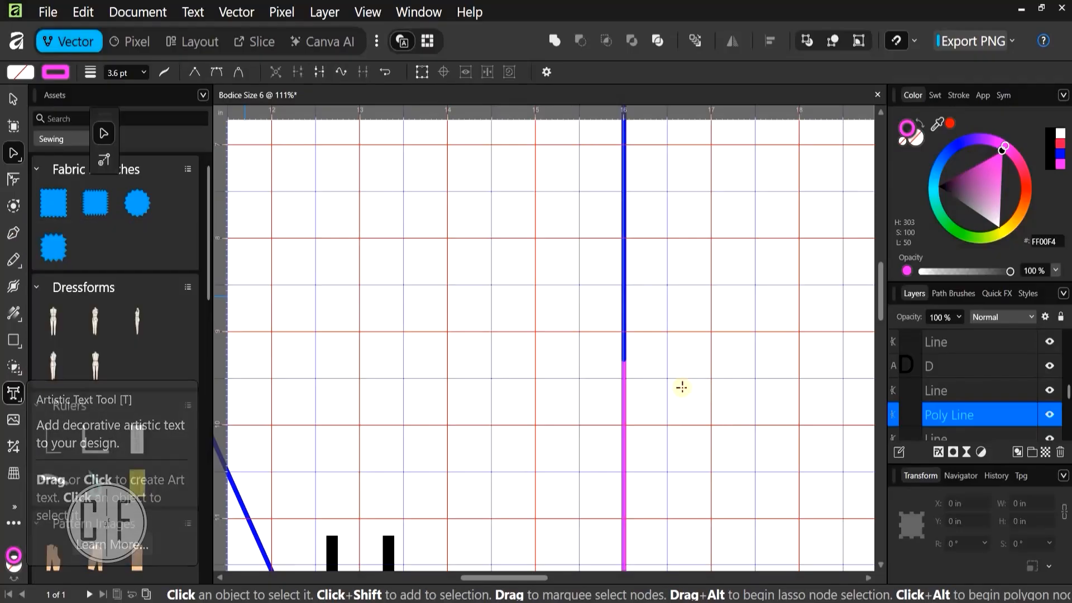
# Add the artistic text label L beside the lower end of the blue vertical line and deselect it
pyautogui.press('t')
pyautogui.hscroll(3, 504, 300)
pyautogui.moveTo(509, 305); pyautogui.dragTo(575, 412)
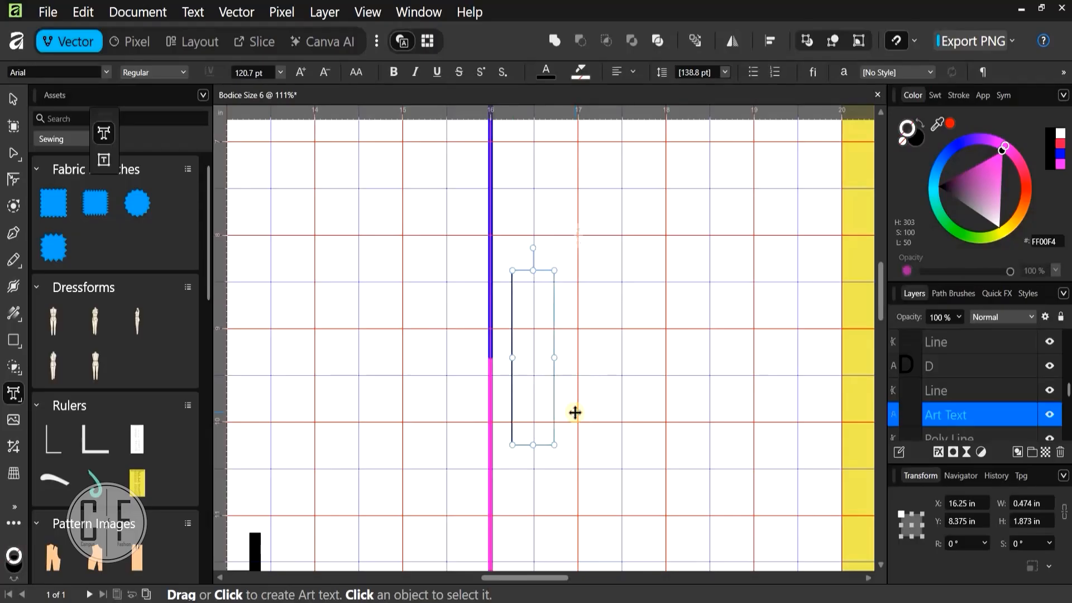
pyautogui.write('L')
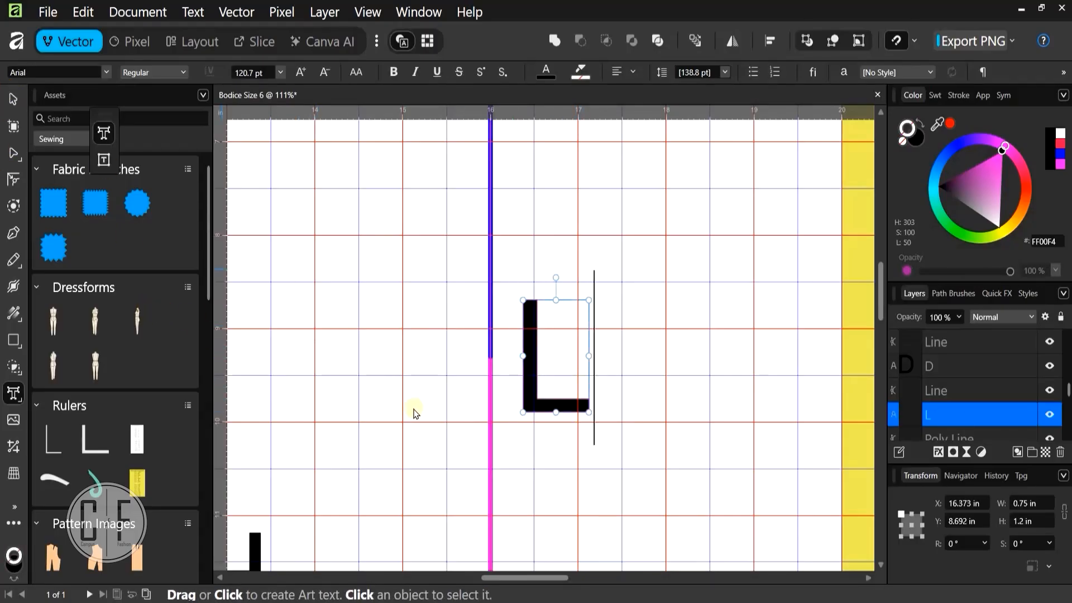
pyautogui.press('Escape')
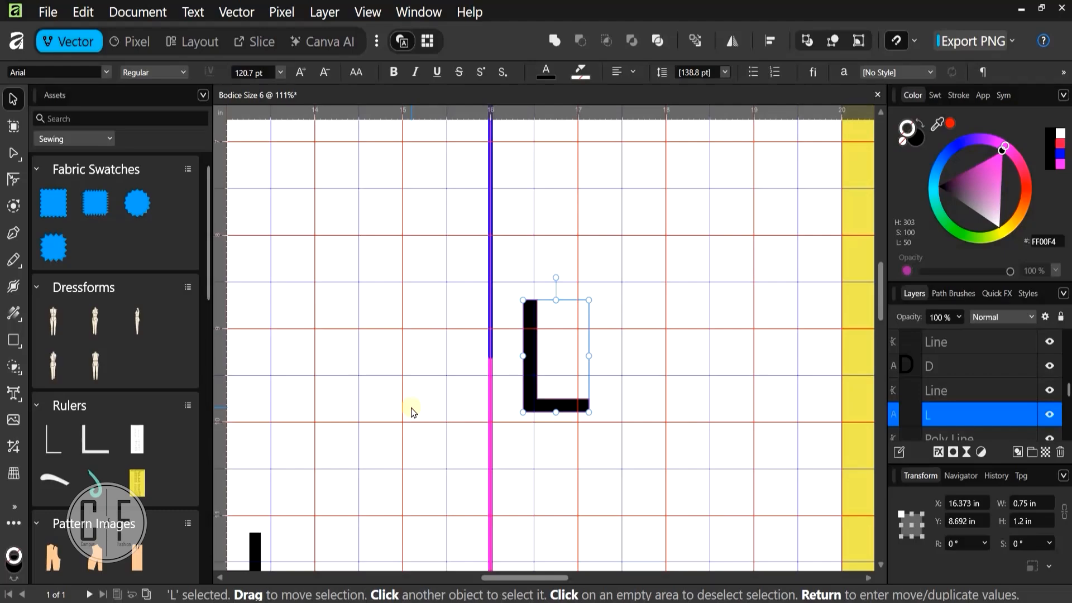
pyautogui.scroll(-4, 668, 340)
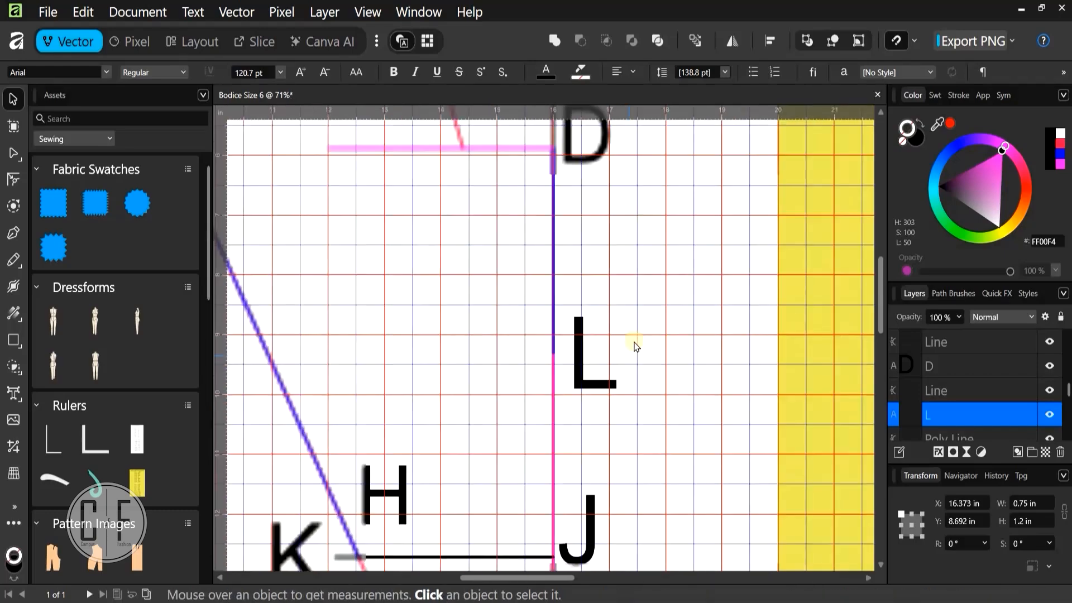
pyautogui.click(629, 343)
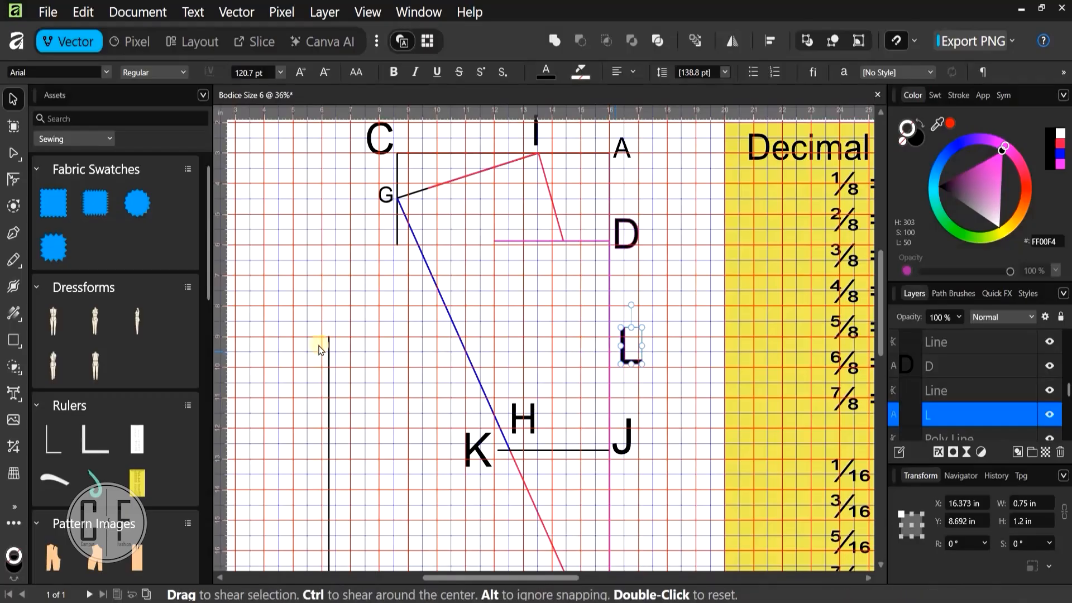
pyautogui.click(647, 367)
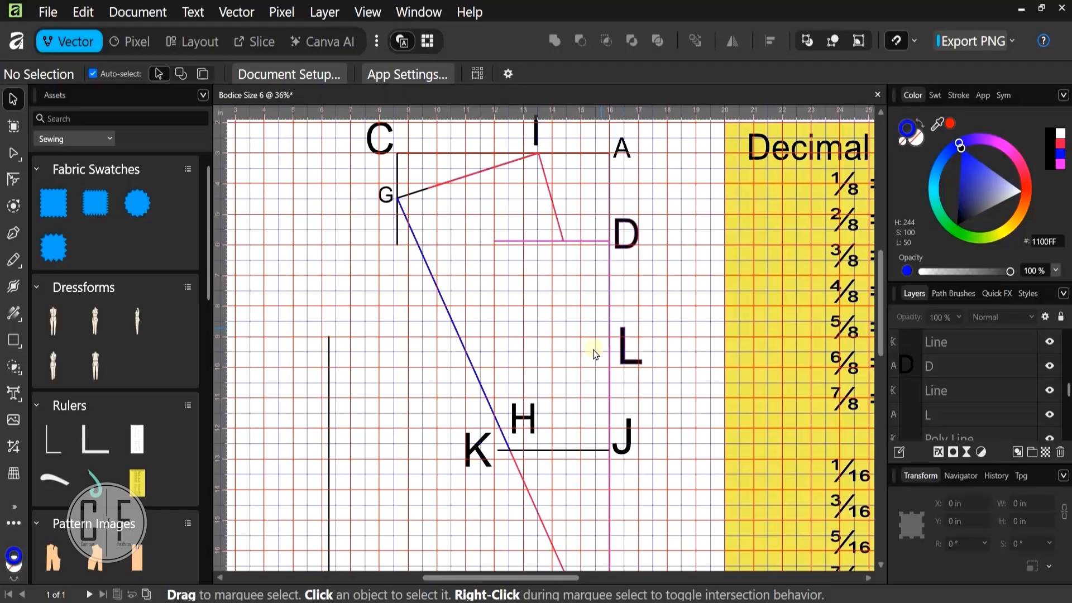
# Draw a blue horizontal line about 1.575 in long with the Pen tool, running left from the blue vertical line's lower end at L
pyautogui.scroll(3, 596, 354)
pyautogui.scroll(6, 615, 359)
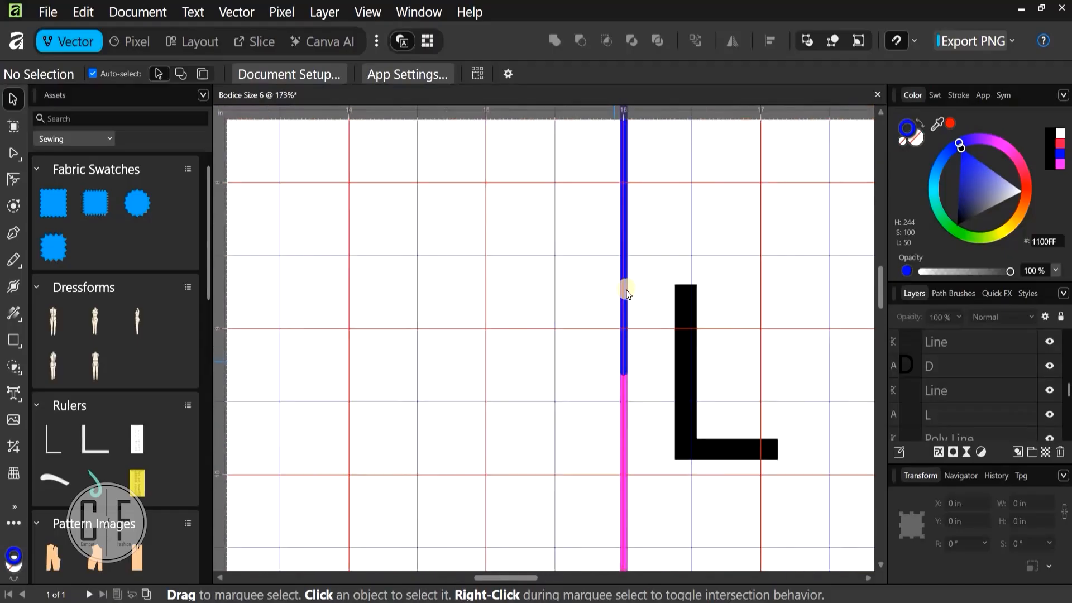
pyautogui.click(13, 233)
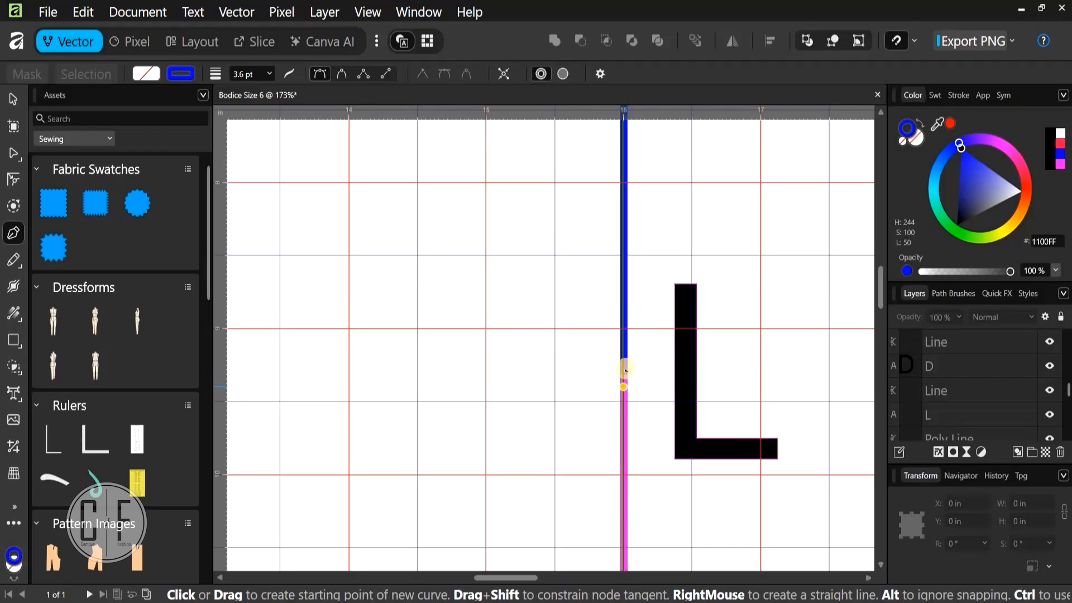
pyautogui.click(624, 370)
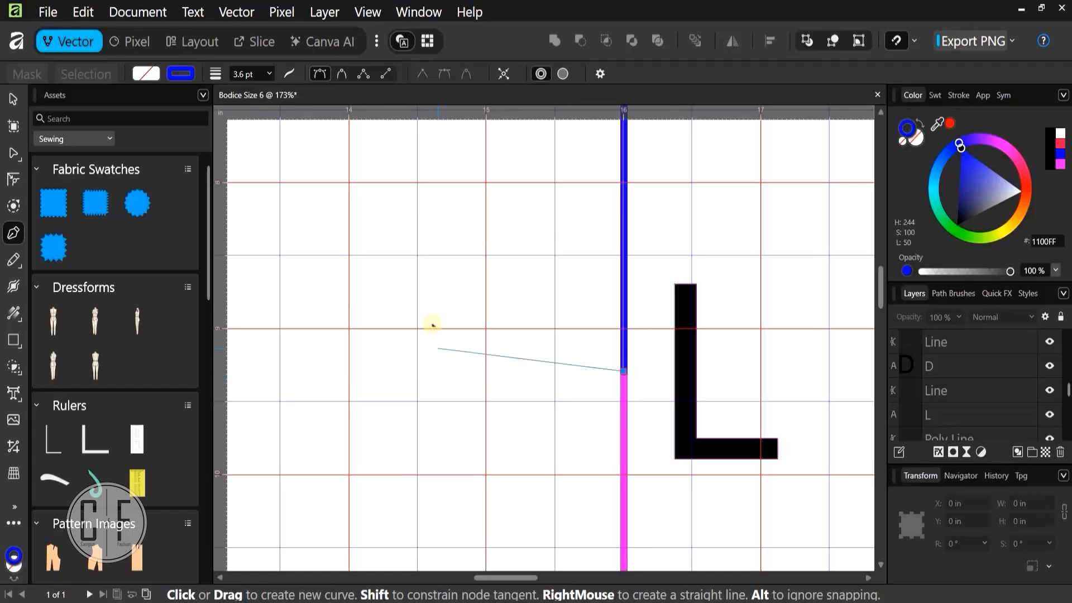
pyautogui.click(408, 370)
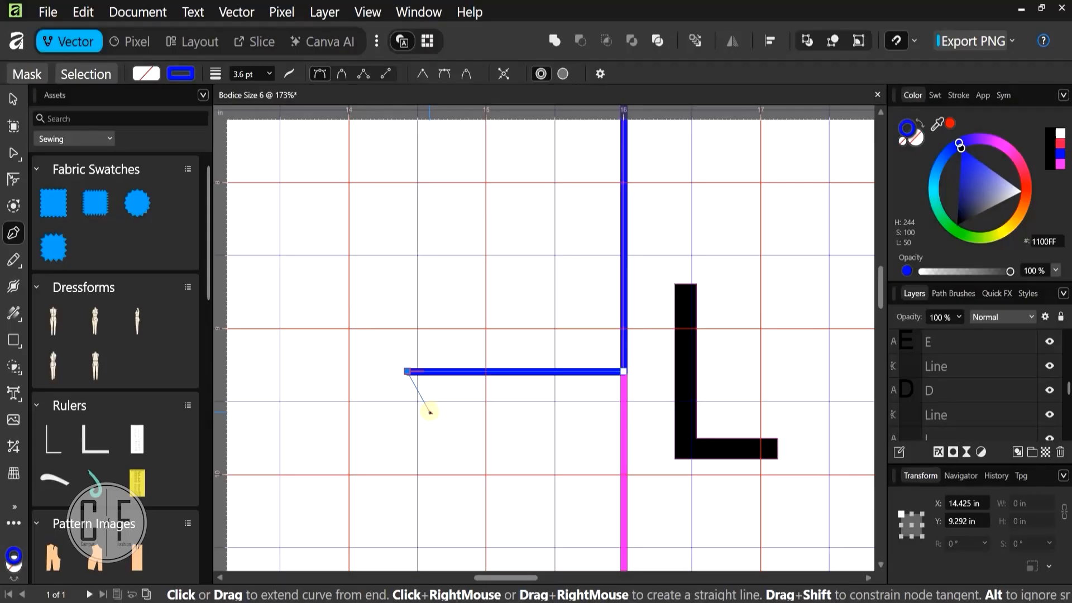
pyautogui.press('Escape')
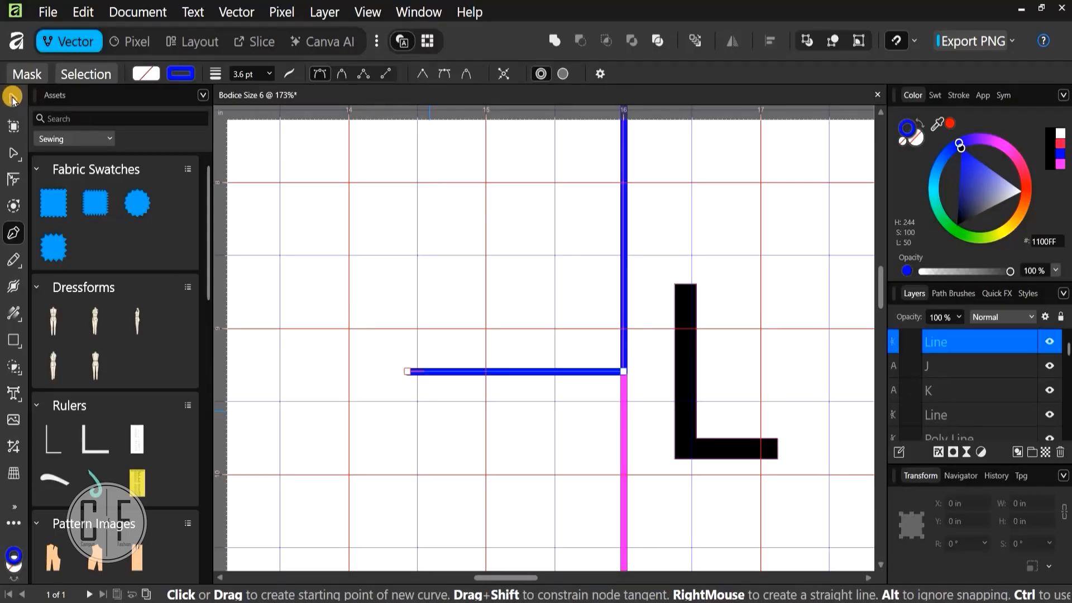
# Set the width of the horizontal line at L to 6.75 in
pyautogui.press('v')
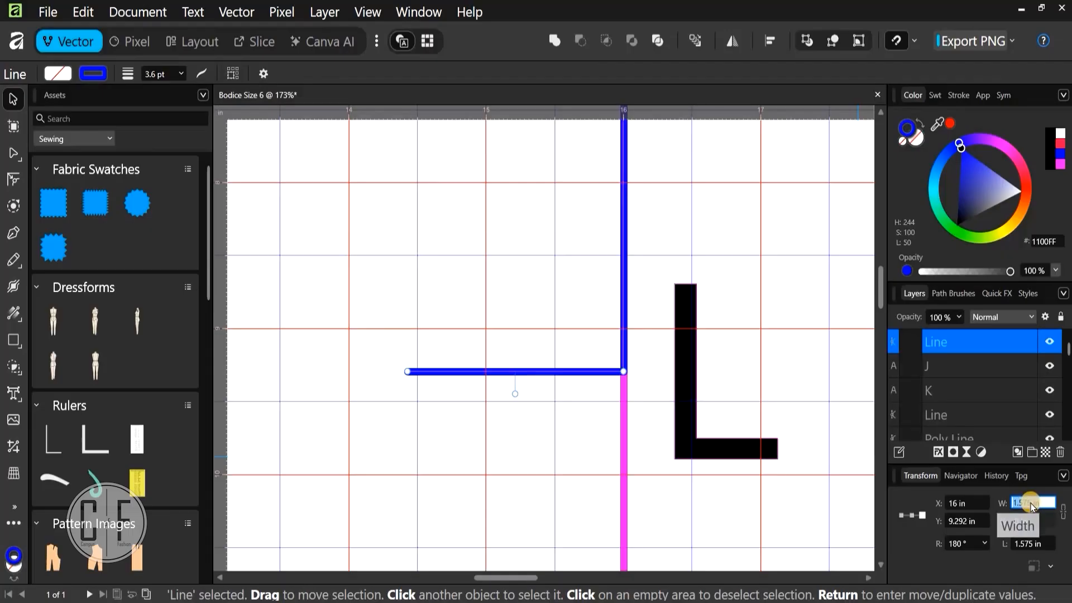
pyautogui.click(1032, 504)
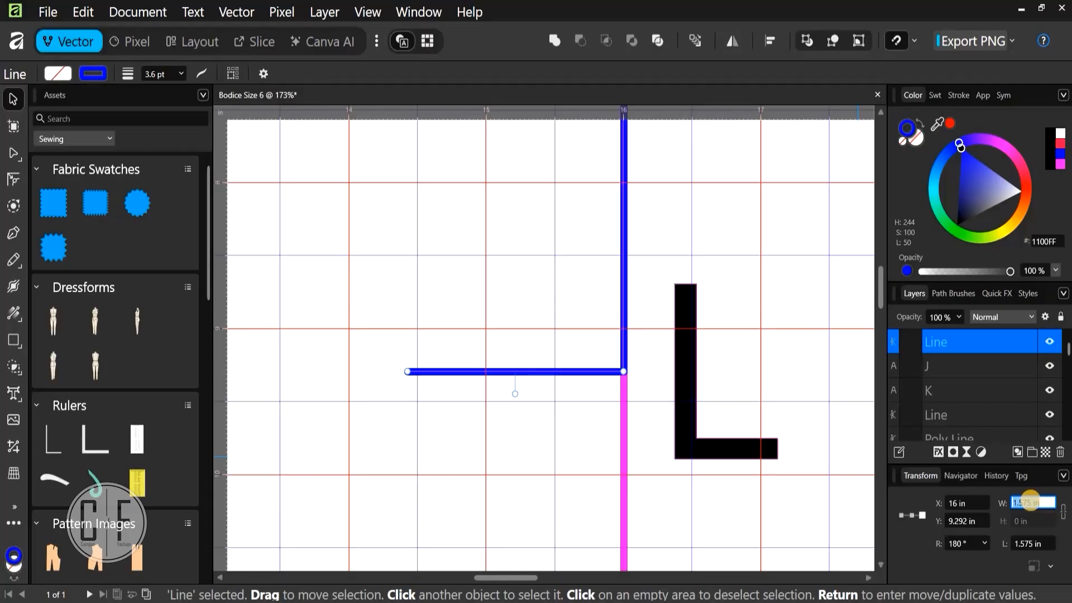
pyautogui.write('6.75')
pyautogui.press('Return')
pyautogui.scroll(-3, 748, 357)
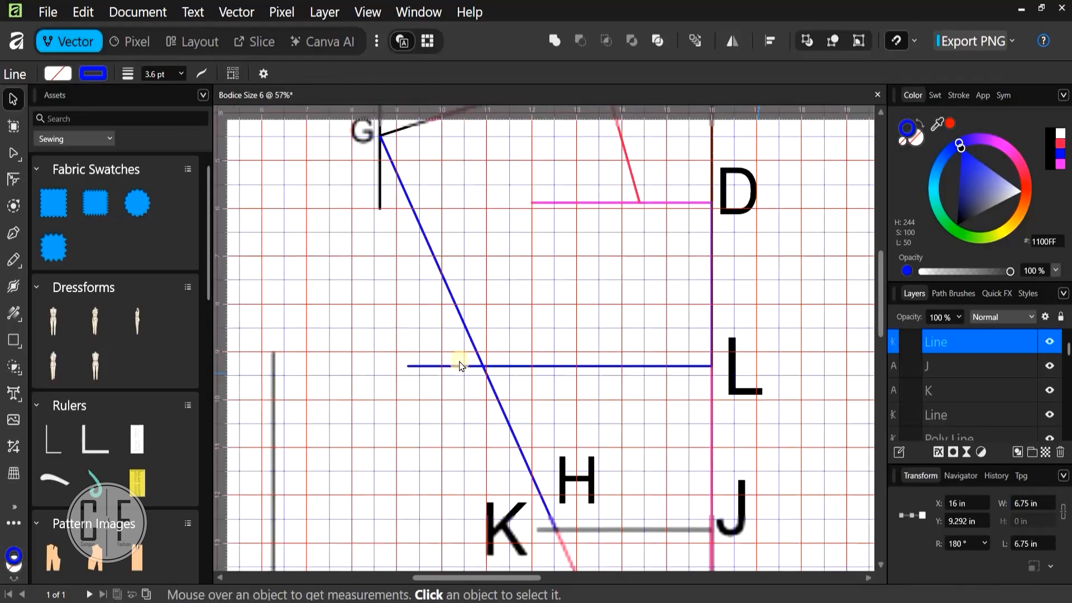
pyautogui.scroll(-1, 460, 366)
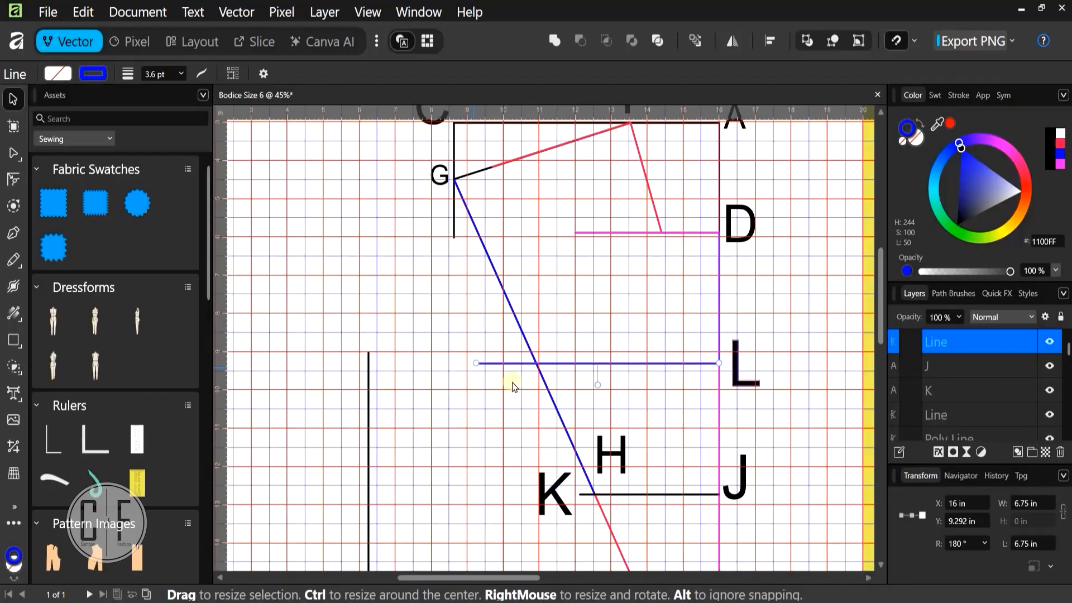
# Add the artistic text label M at the left end of the 6.75 in line, shift it slightly away from the line and deselect it
pyautogui.scroll(5, 469, 372)
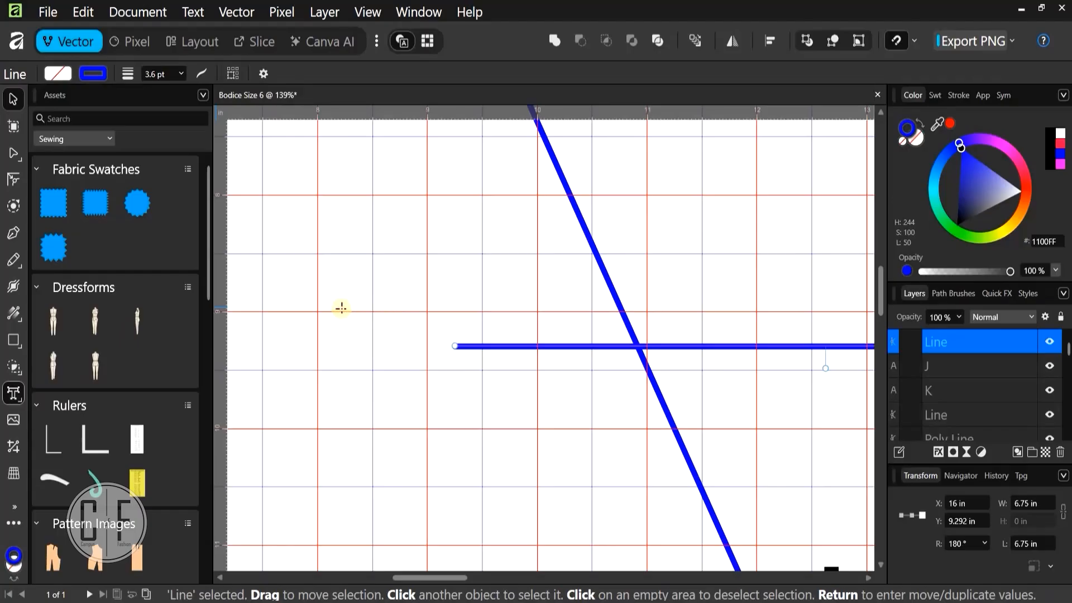
pyautogui.press('t')
pyautogui.moveTo(340, 291); pyautogui.dragTo(387, 387)
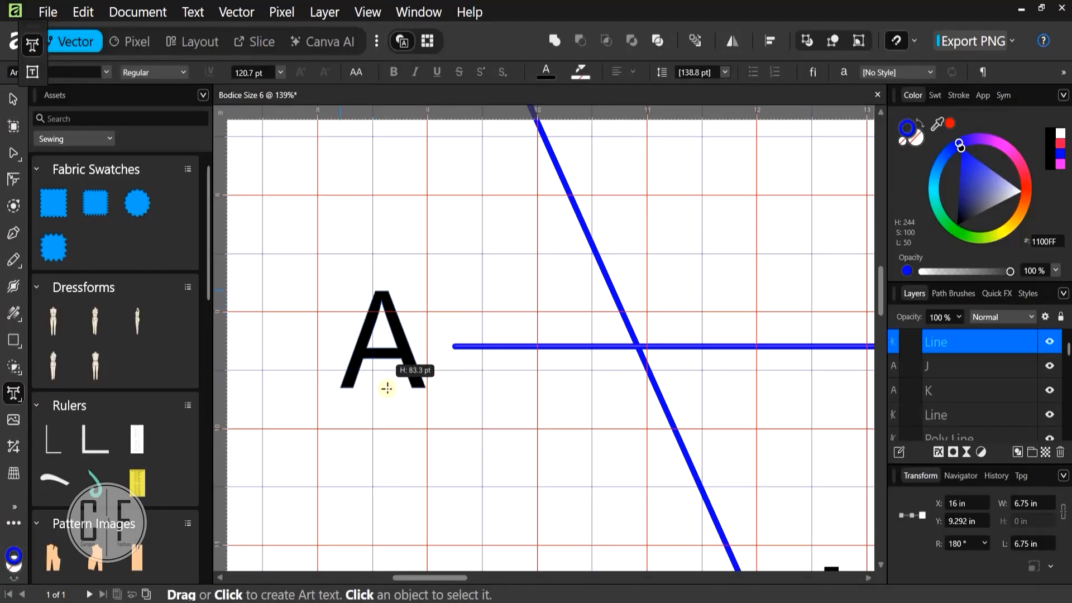
pyautogui.write('M')
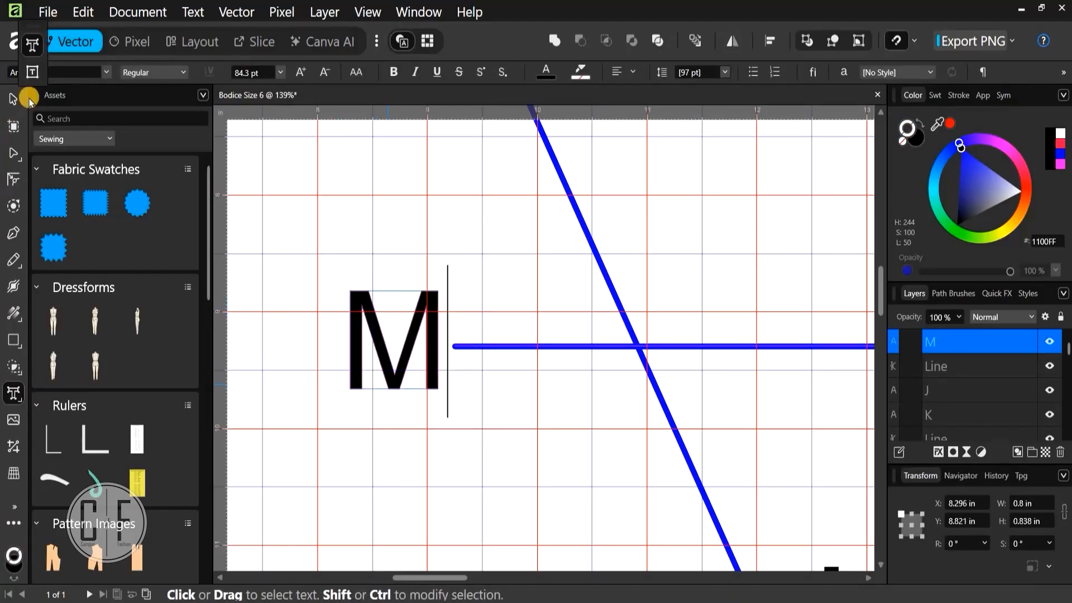
pyautogui.press('Escape')
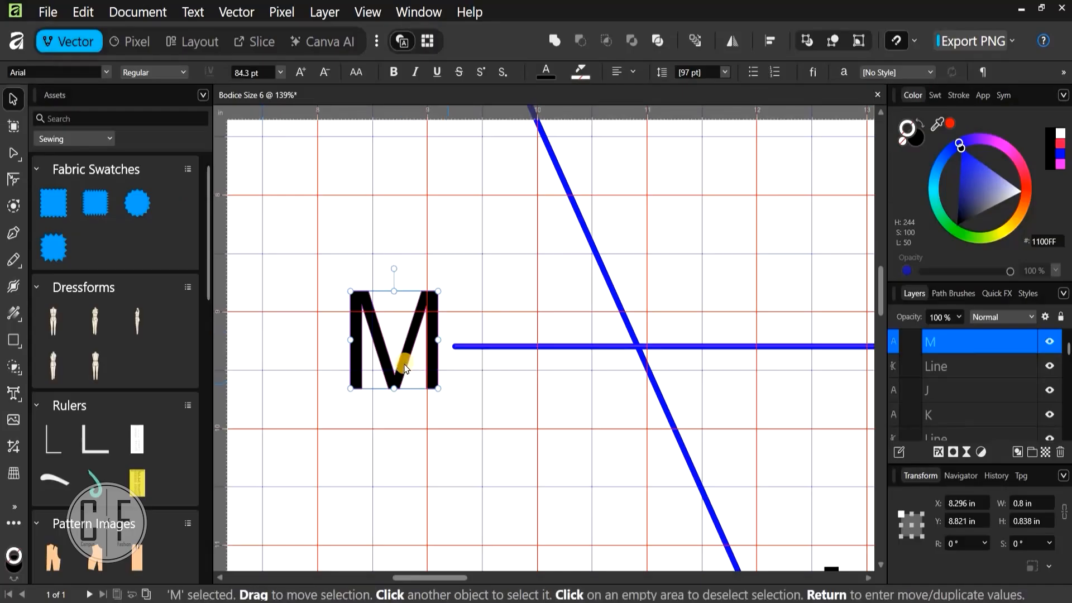
pyautogui.moveTo(382, 363); pyautogui.dragTo(376, 359)
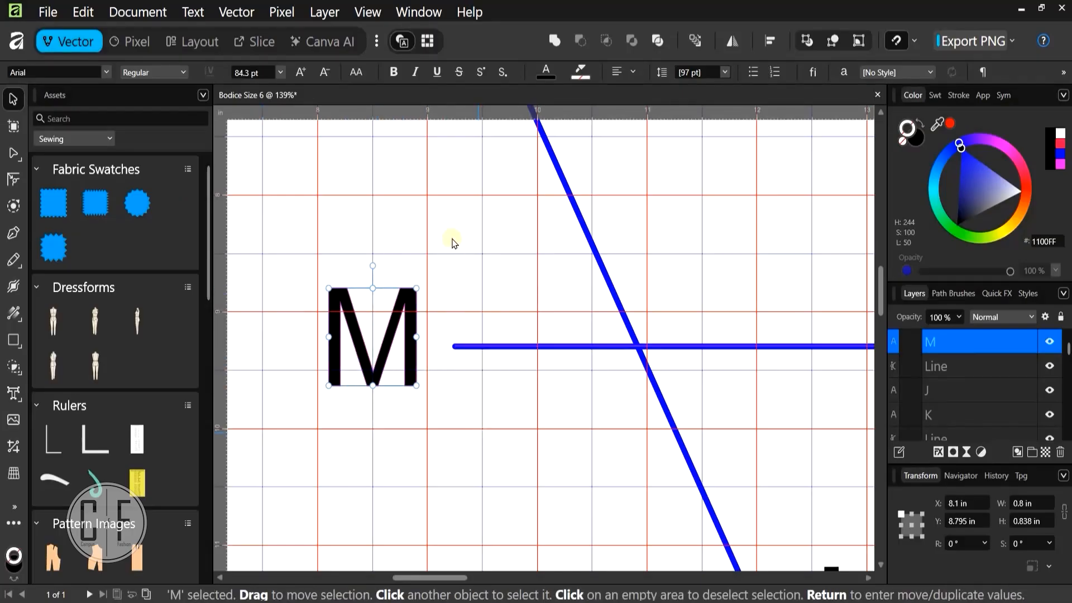
pyautogui.click(473, 407)
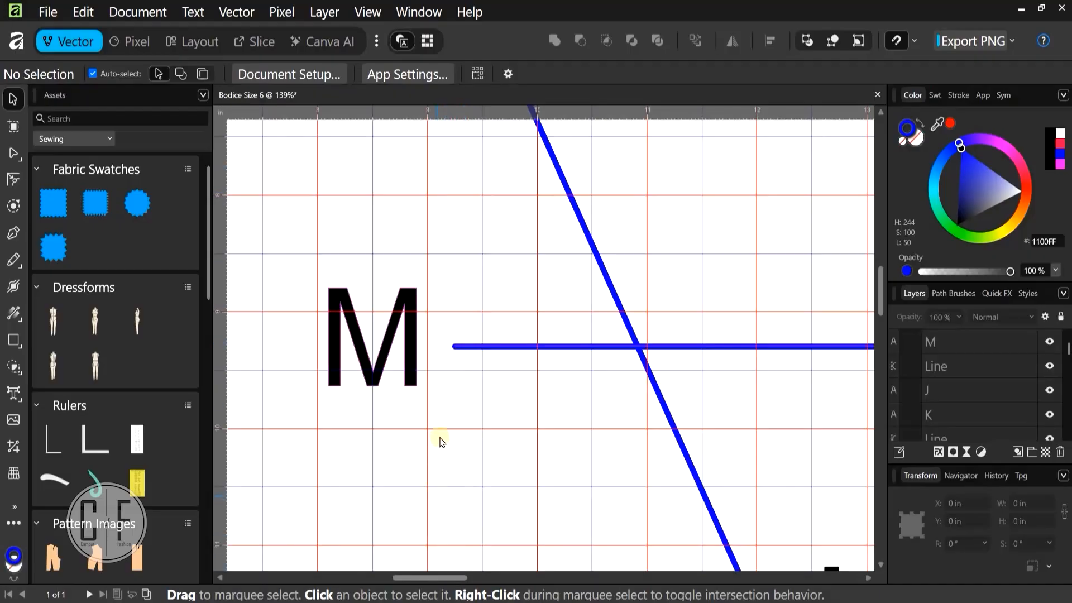
# Draw a separate blue vertical line about 3.5 in long with the Pen tool at X 7 in, from Y 8 in to Y 11.5 in
pyautogui.scroll(-2, 442, 441)
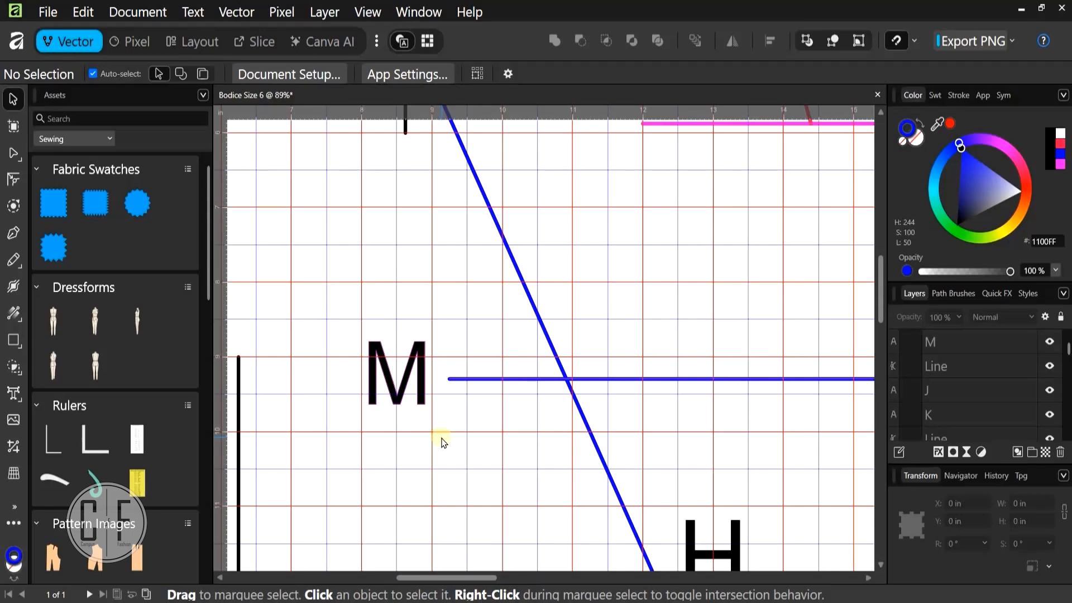
pyautogui.click(12, 232)
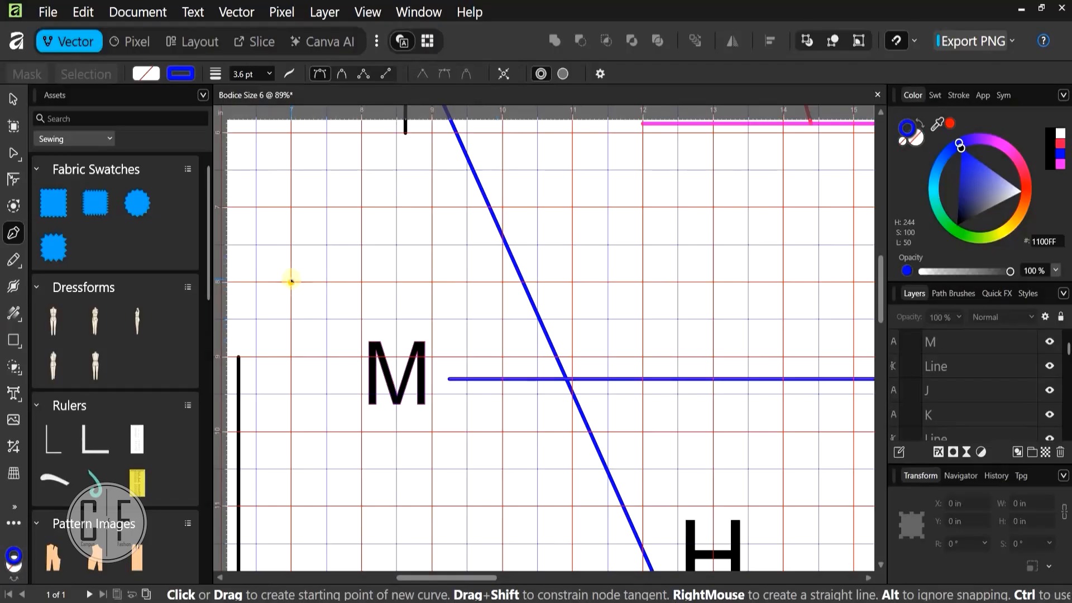
pyautogui.moveTo(291, 281); pyautogui.dragTo(290, 520)
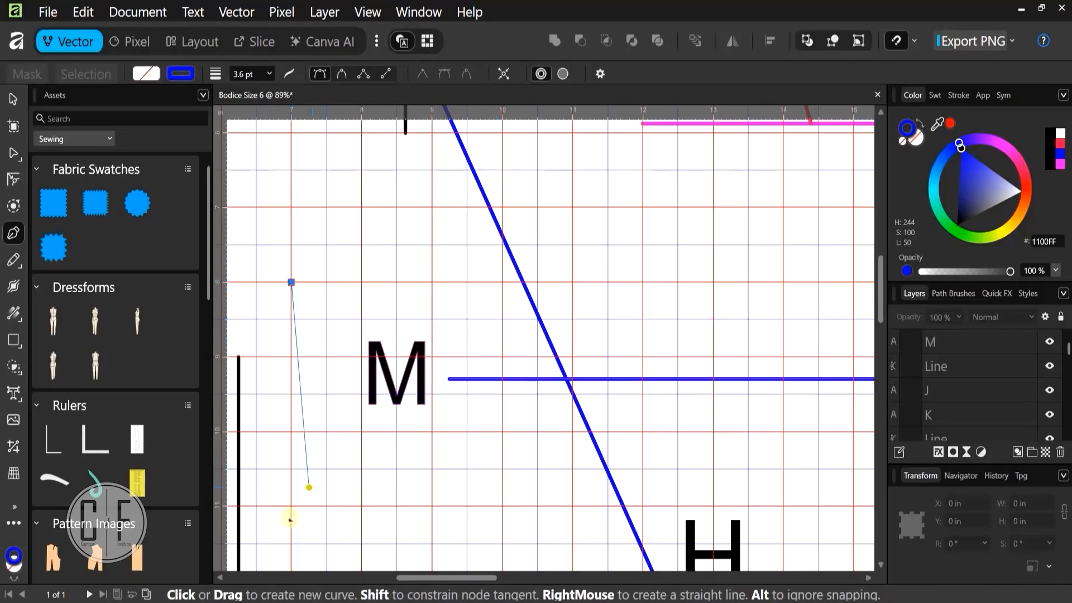
pyautogui.click(291, 543)
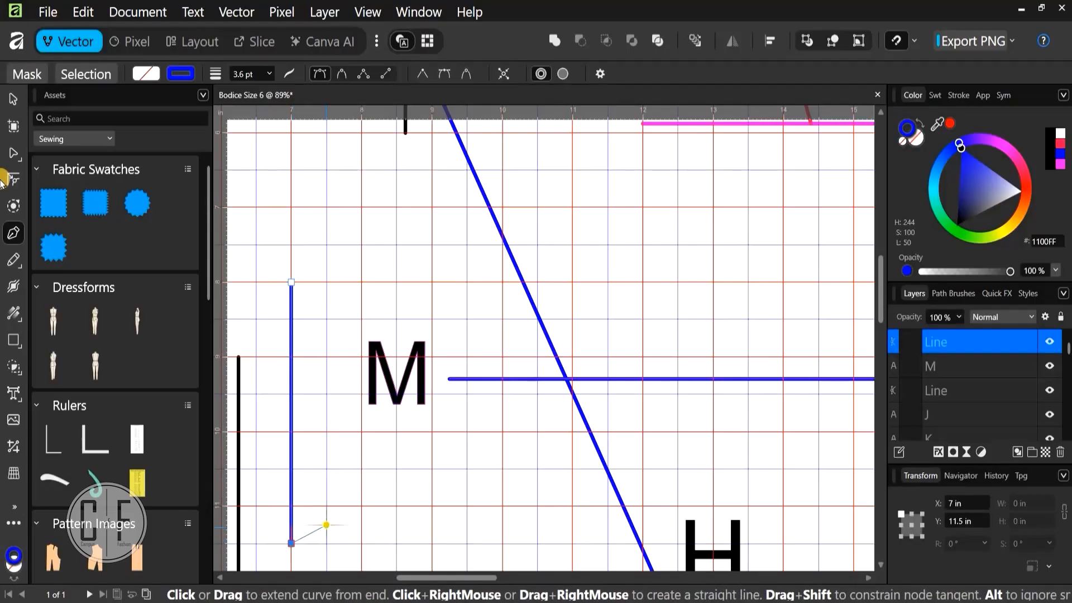
pyautogui.press('Escape')
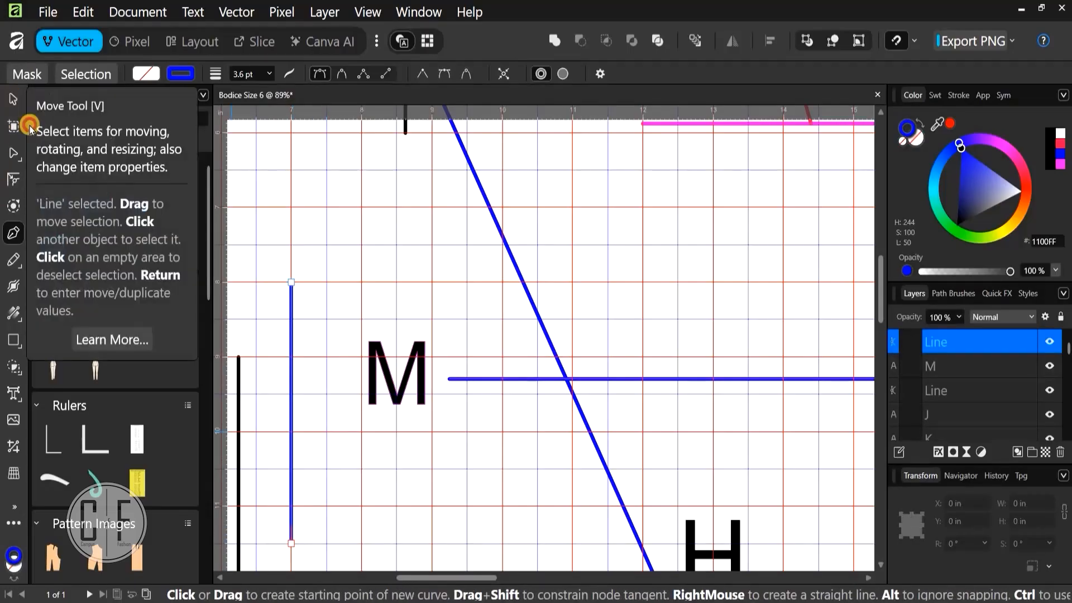
# Move the 3.5 in blue vertical line so its midpoint sits on the horizontal line's left end at M, and deselect it
pyautogui.press('v')
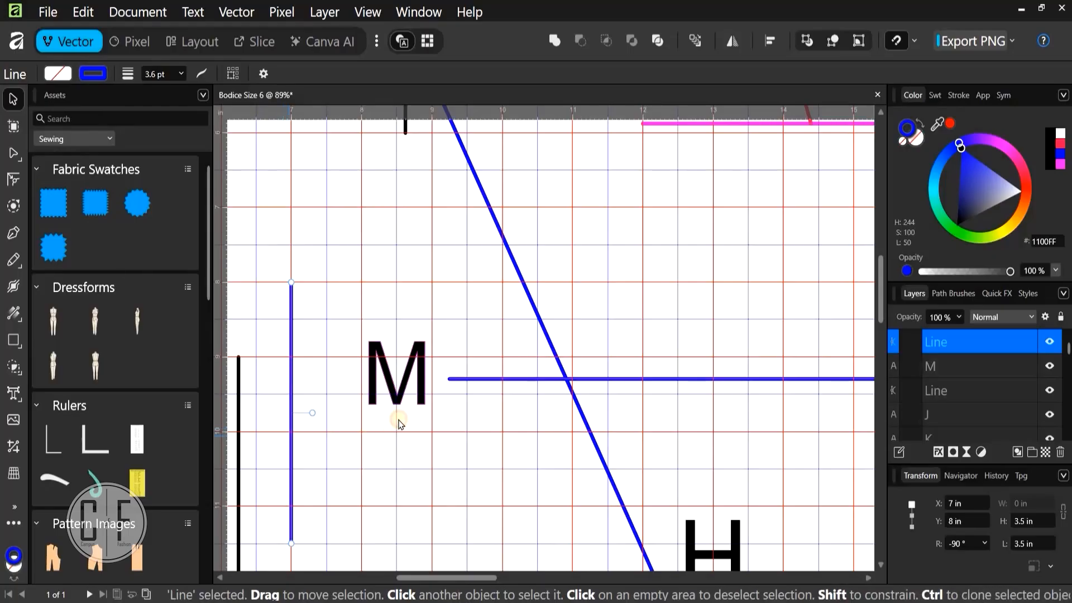
pyautogui.moveTo(400, 424); pyautogui.dragTo(445, 380)
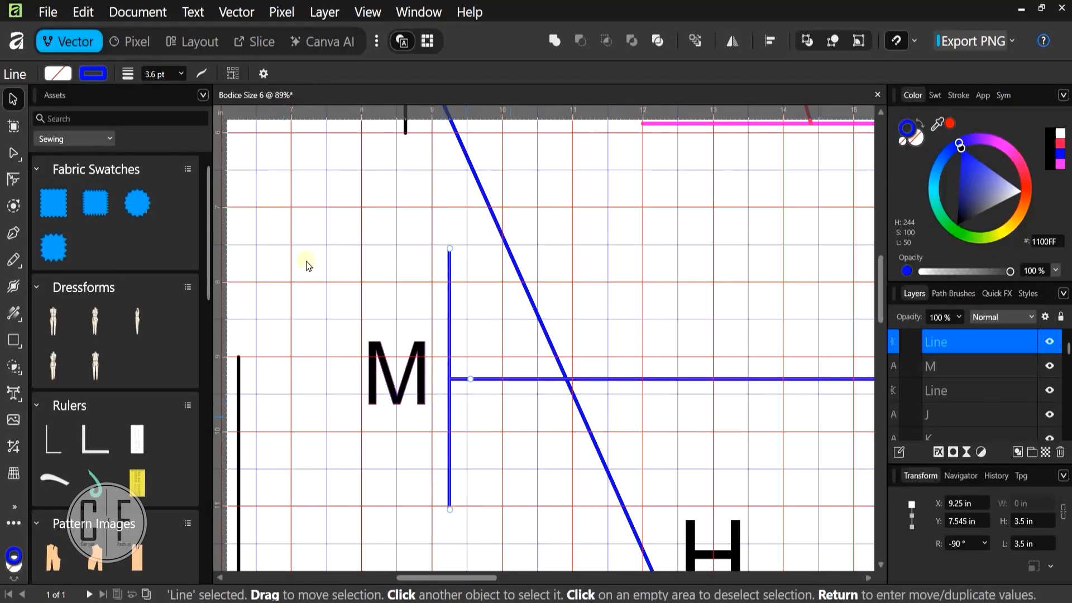
pyautogui.click(512, 336)
# Add a node to the black horizontal line between E and B at X 13 in, Y 20 in
pyautogui.scroll(-3, 651, 333)
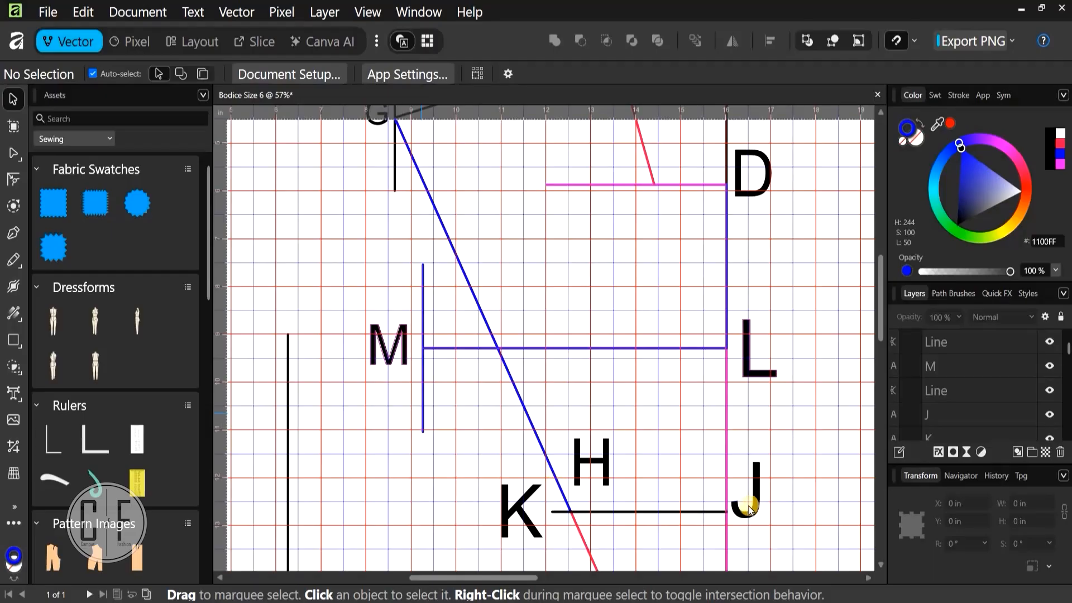
pyautogui.scroll(-6, 578, 266)
pyautogui.hscroll(2, 577, 266)
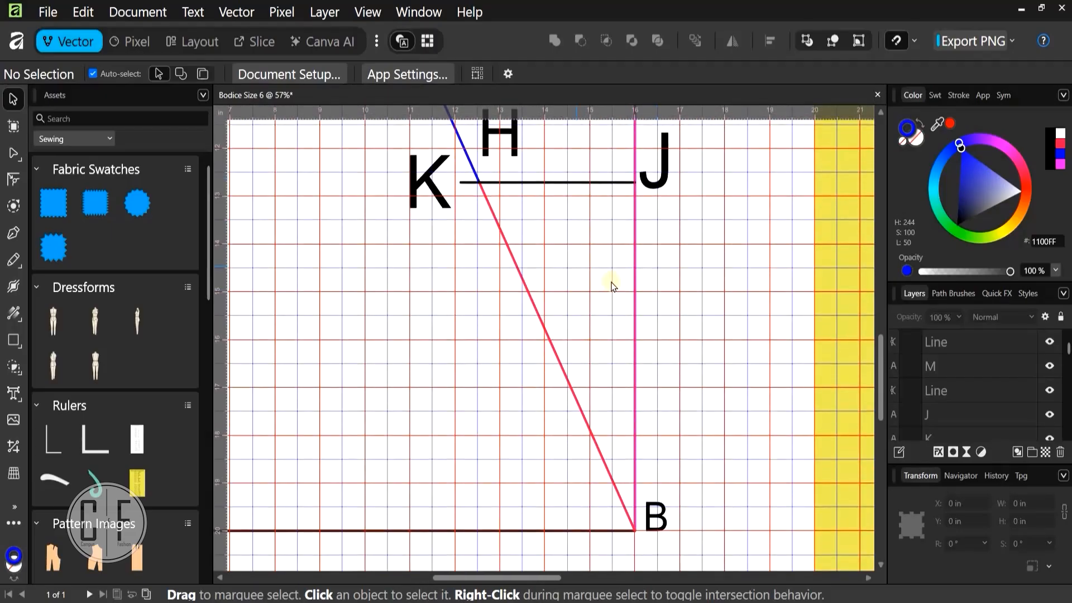
pyautogui.scroll(-2, 611, 282)
pyautogui.hscroll(-1, 647, 408)
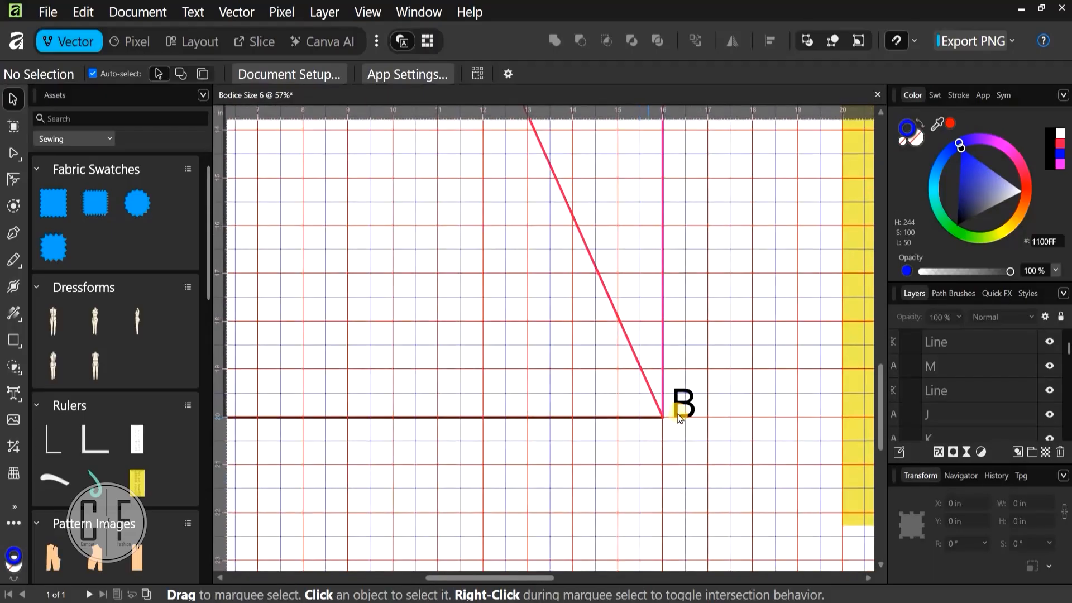
pyautogui.scroll(4, 665, 419)
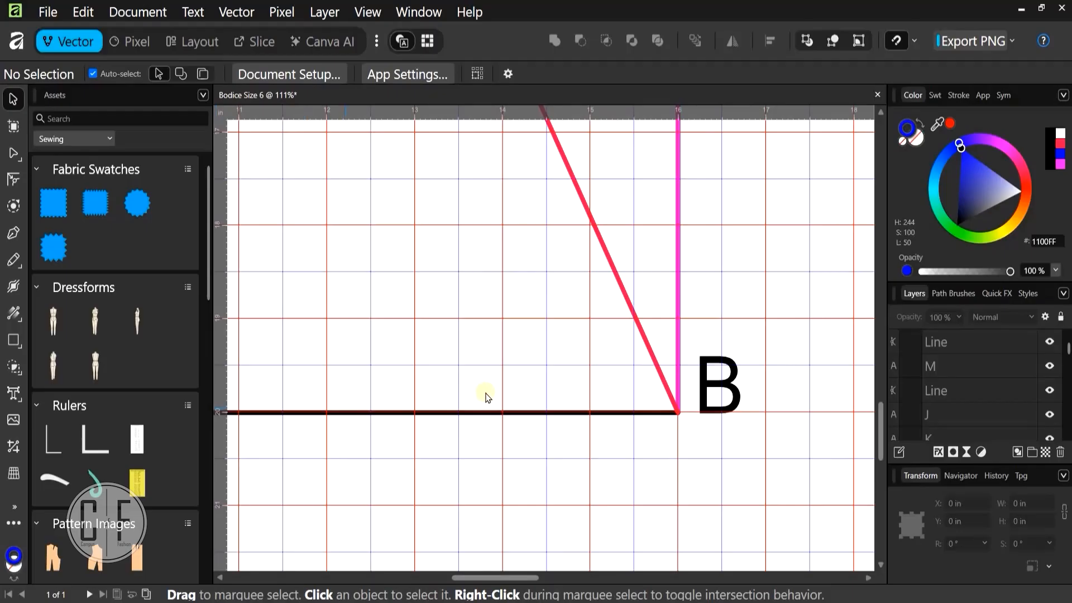
pyautogui.hscroll(-2, 391, 402)
pyautogui.scroll(-1, 335, 408)
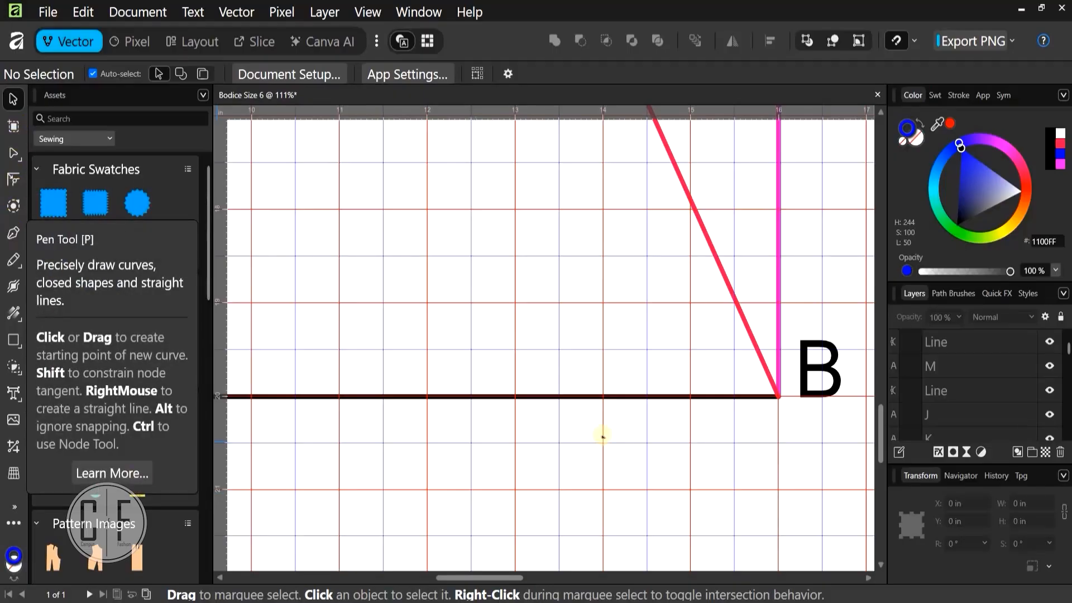
pyautogui.press('p')
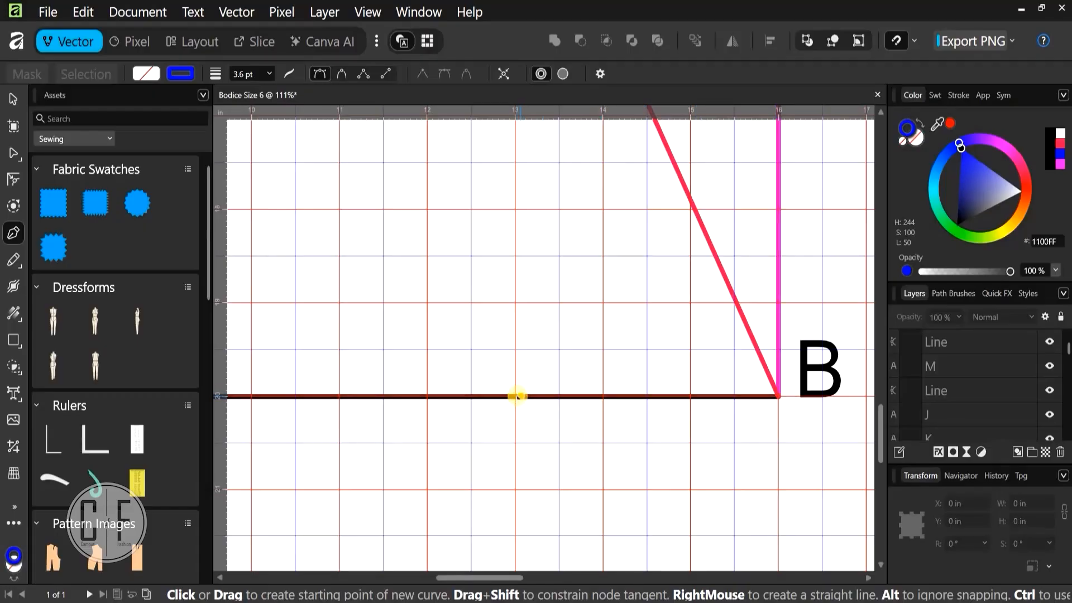
pyautogui.click(13, 152)
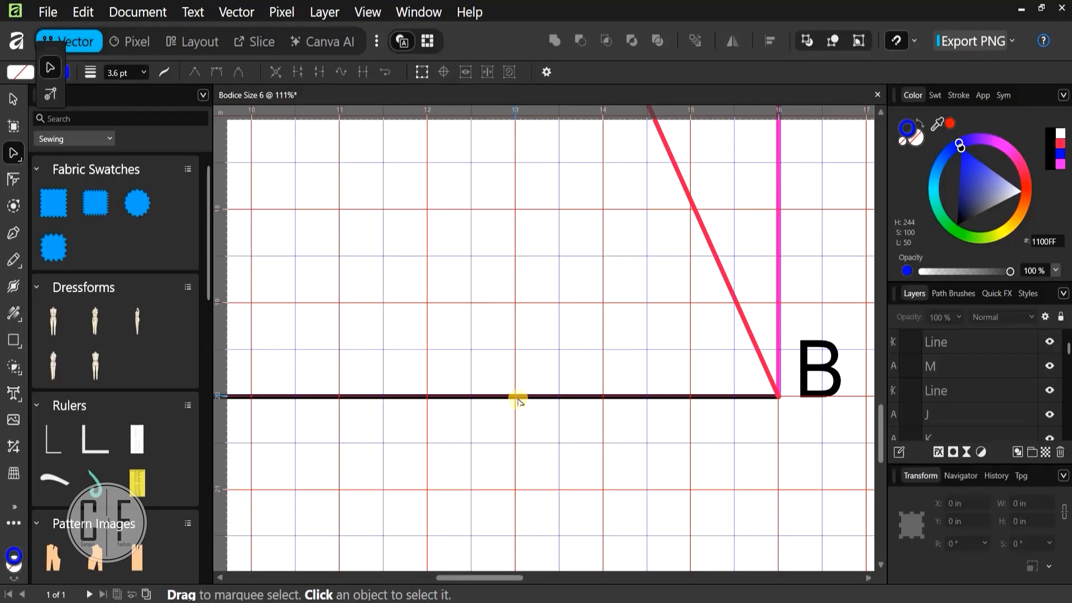
pyautogui.scroll(5, 518, 397)
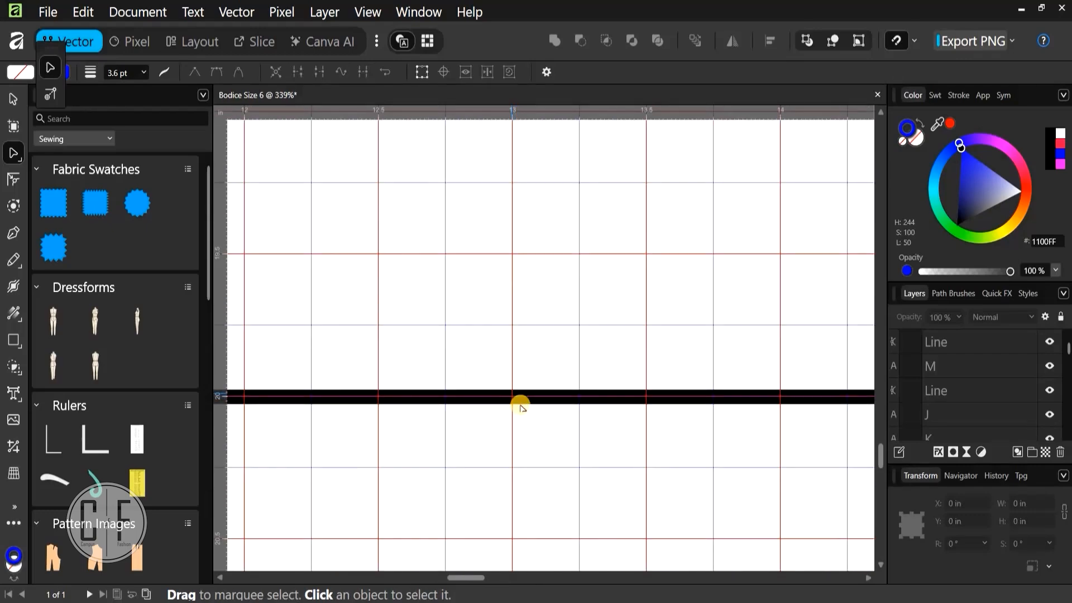
pyautogui.click(11, 101)
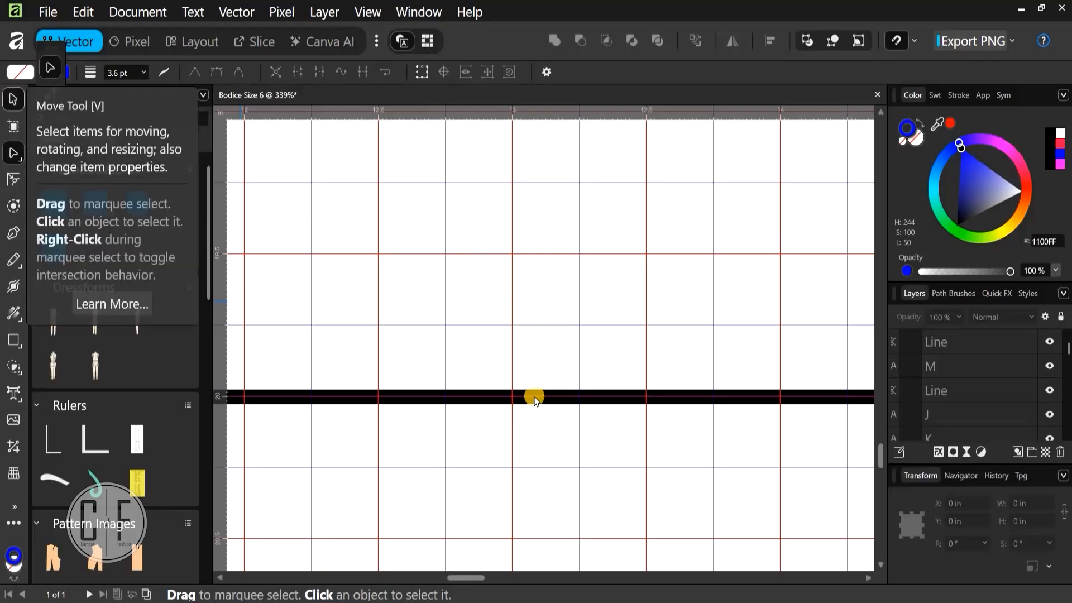
pyautogui.click(535, 401)
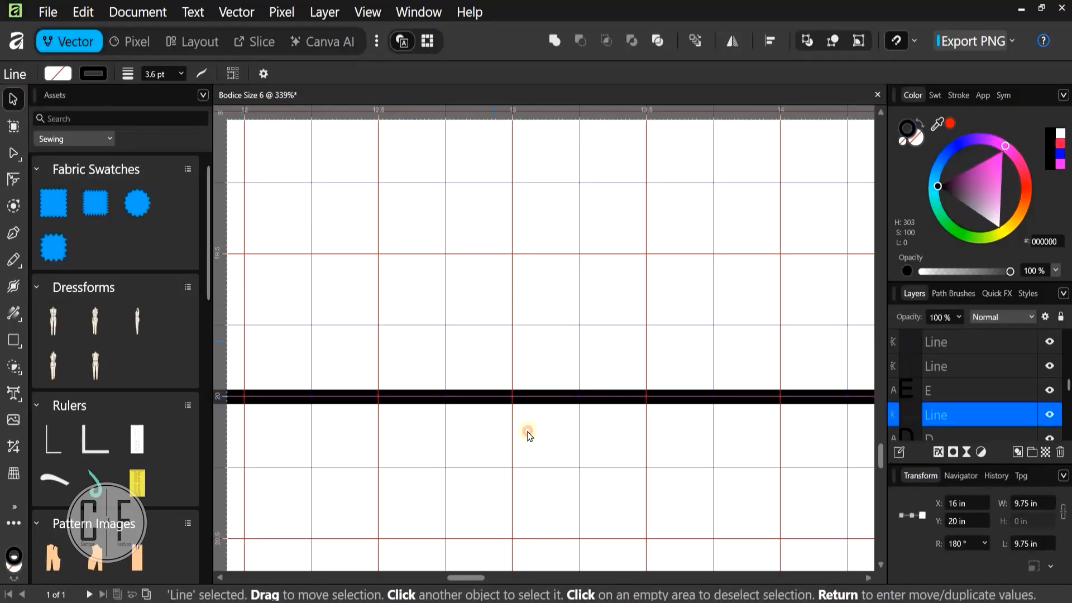
pyautogui.moveTo(526, 434); pyautogui.dragTo(486, 330)
pyautogui.click(10, 149)
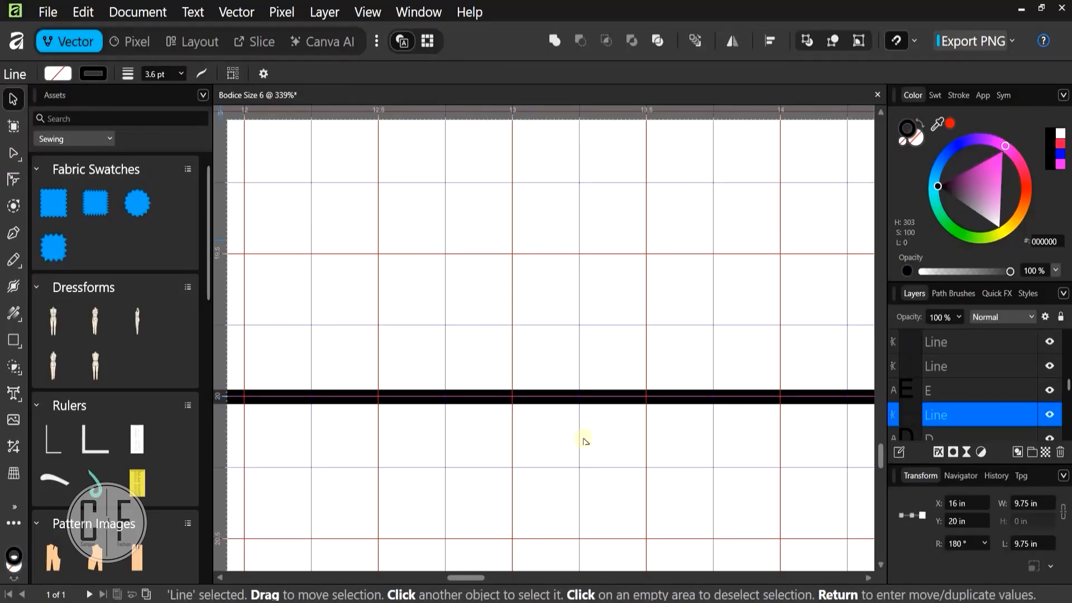
pyautogui.click(510, 400)
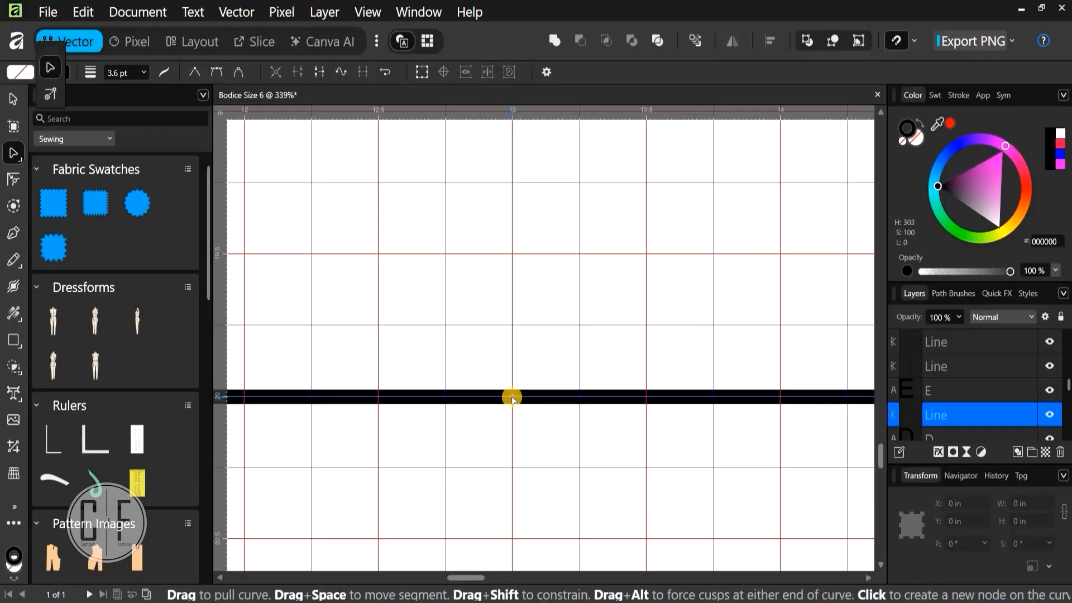
pyautogui.click(541, 397)
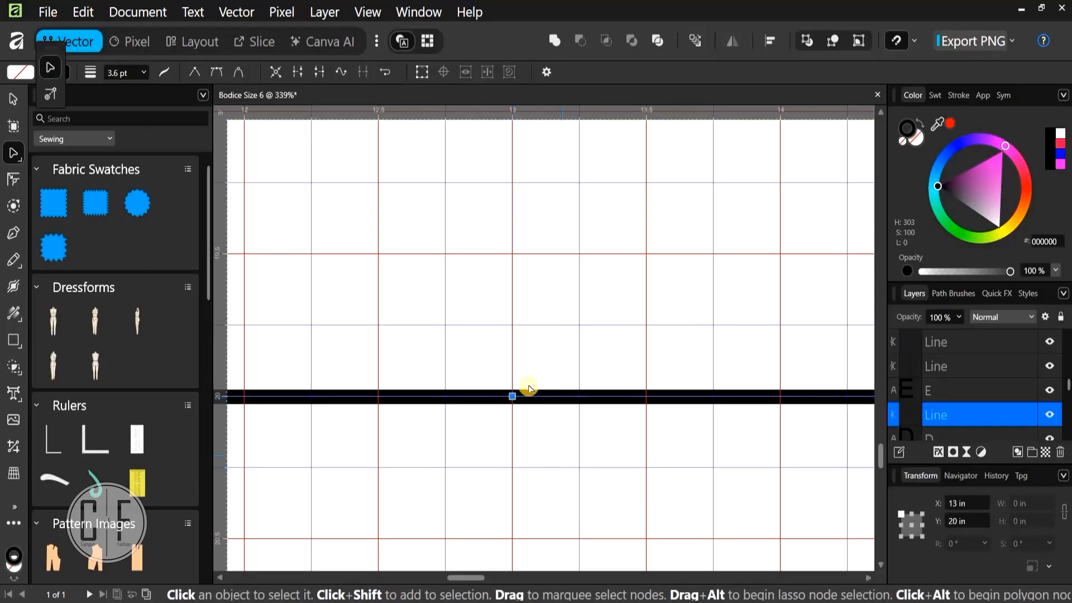
# Measure the distance along the black bottom line from point B to the added node
pyautogui.scroll(-5, 581, 459)
pyautogui.hscroll(2, 553, 444)
pyautogui.scroll(-1, 553, 444)
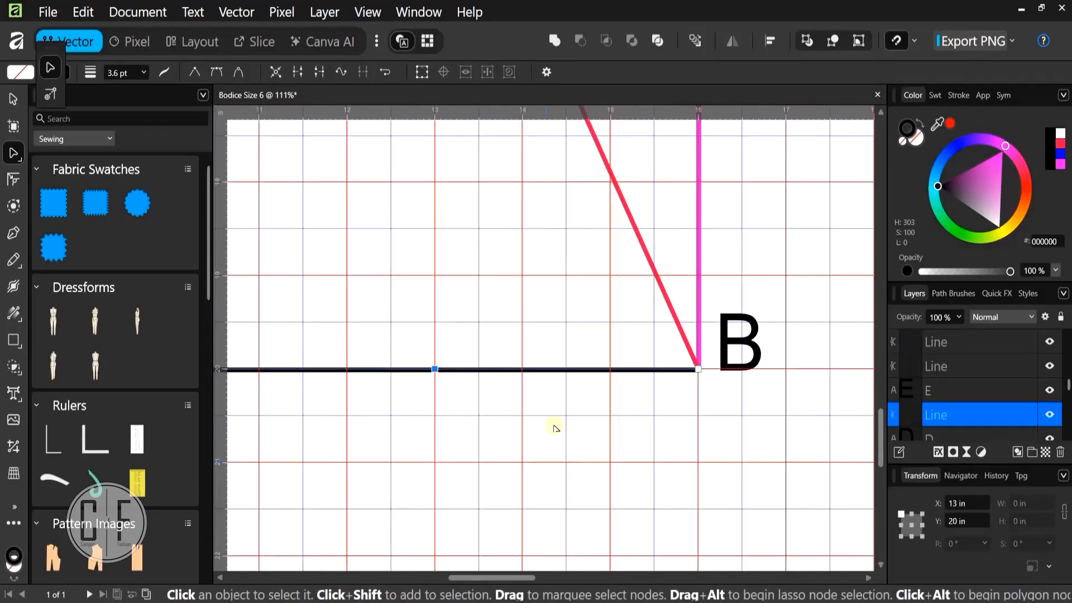
pyautogui.click(11, 508)
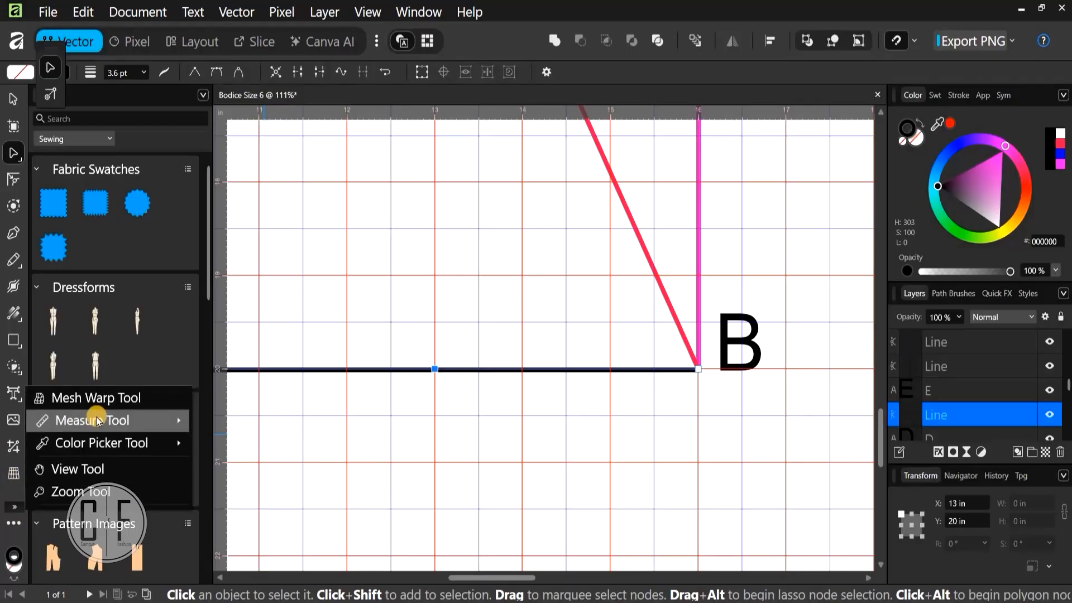
pyautogui.moveTo(76, 421)
pyautogui.click(226, 426)
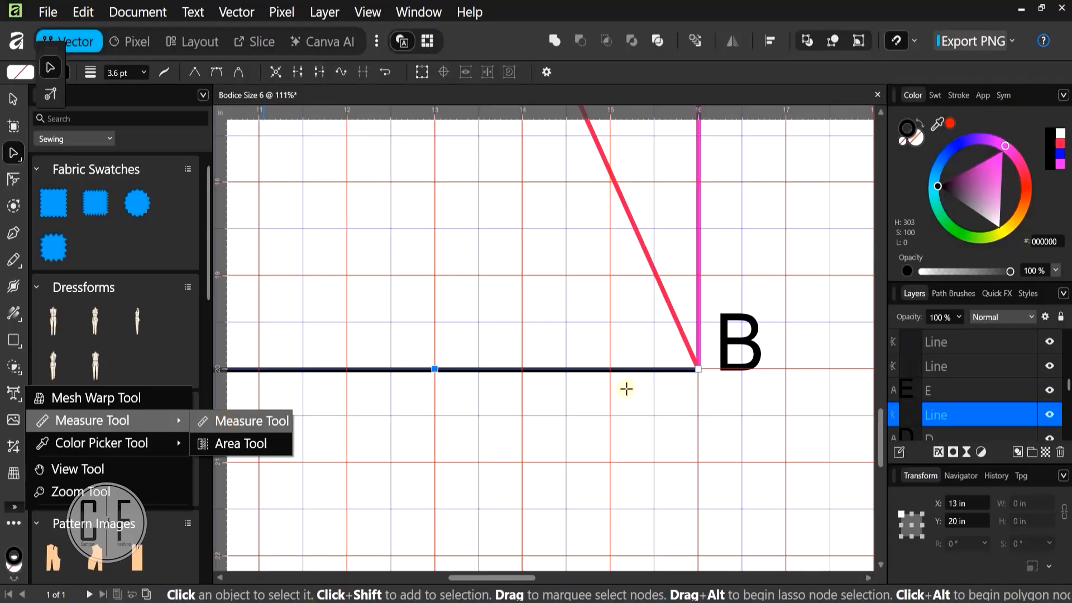
pyautogui.scroll(1, 551, 363)
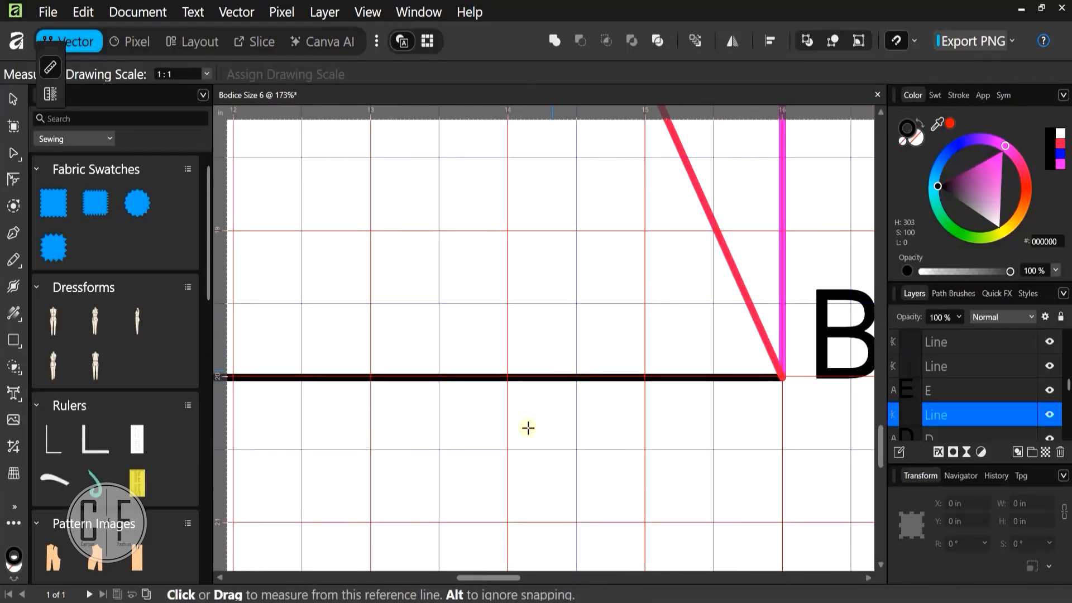
pyautogui.scroll(1, 506, 376)
pyautogui.scroll(-1, 506, 376)
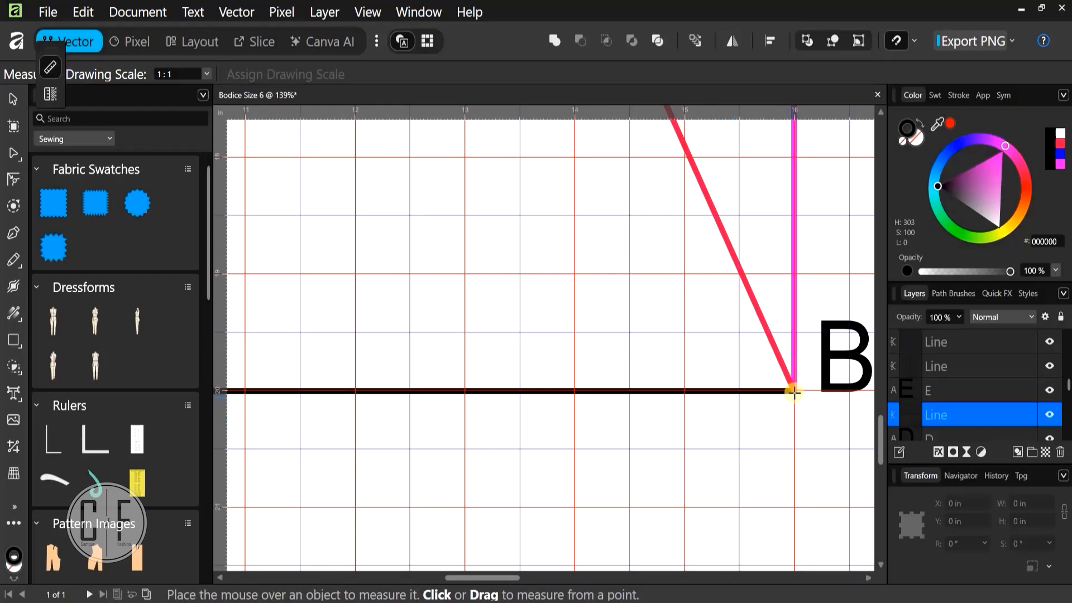
pyautogui.moveTo(793, 391); pyautogui.dragTo(464, 392)
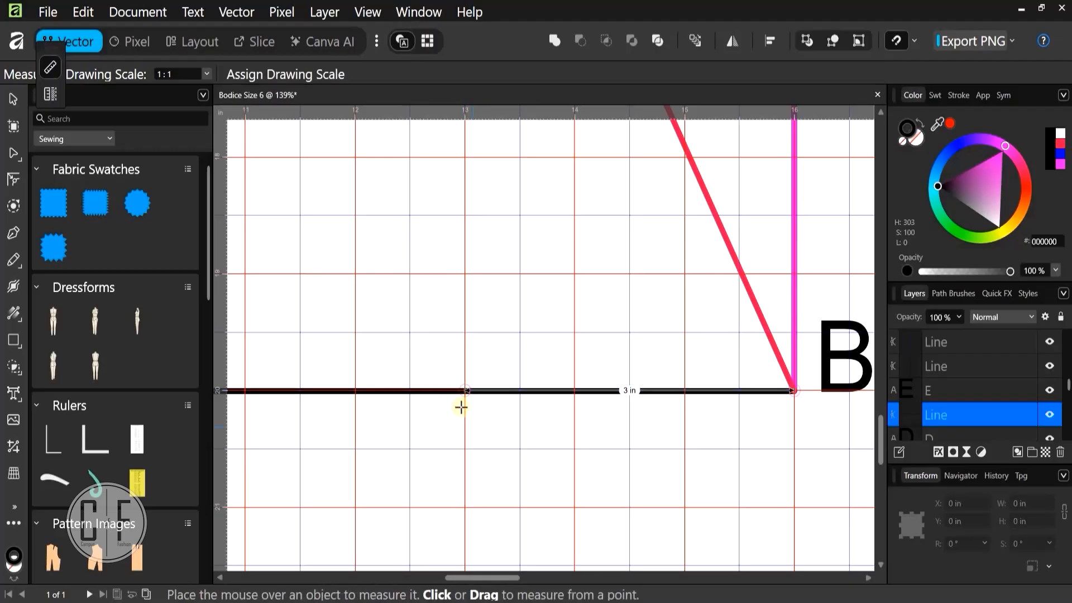
# Draw a blue vertical line about 1 in long with the Pen tool, running down from the bottom line's node at X 13 in
pyautogui.click(14, 232)
pyautogui.scroll(-1, 500, 386)
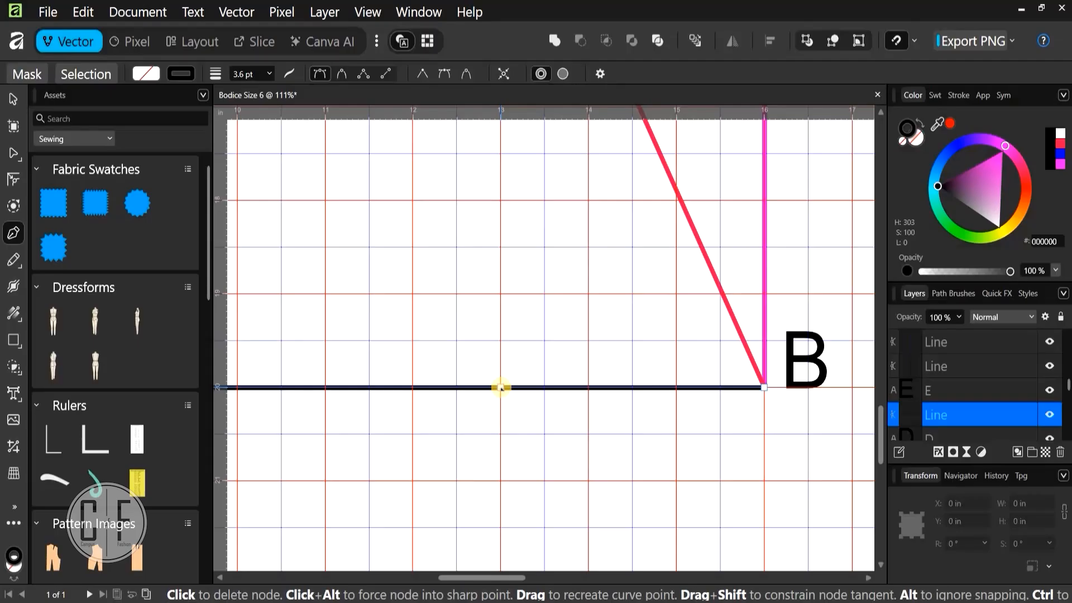
pyautogui.click(501, 387)
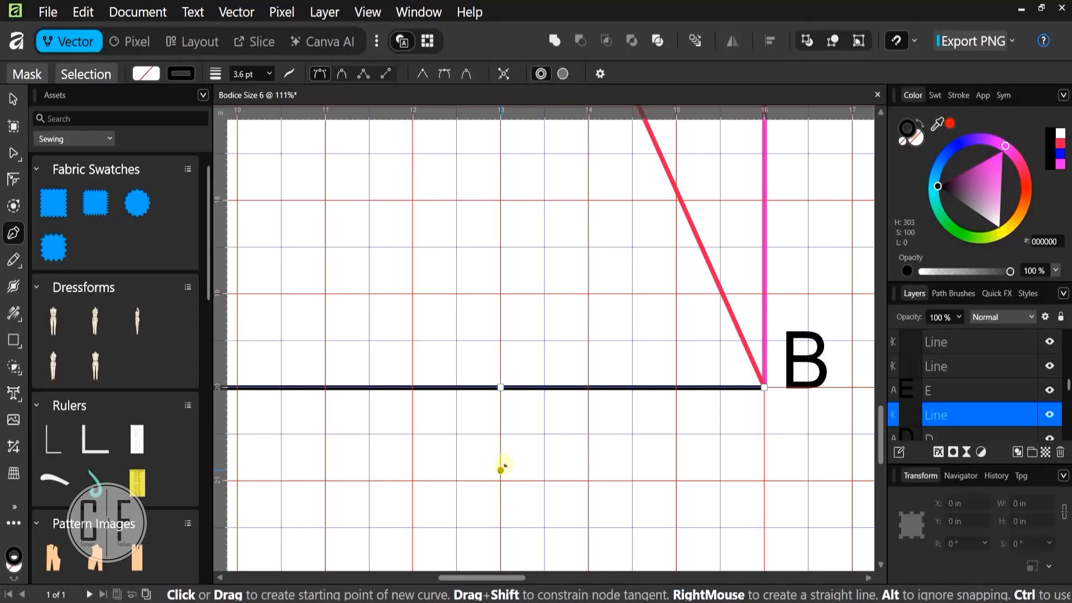
pyautogui.scroll(-6, 466, 427)
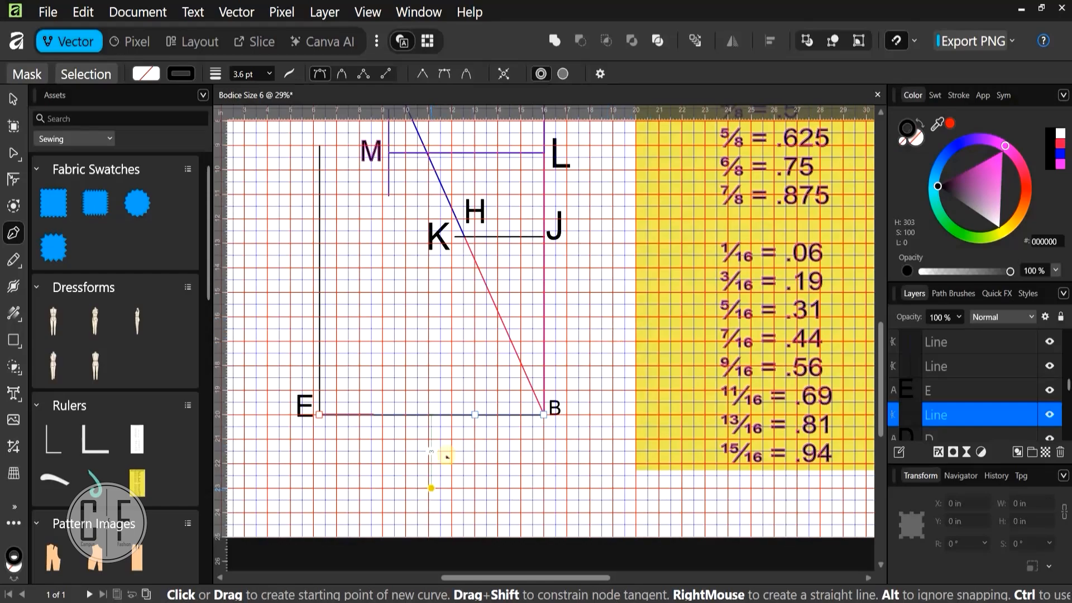
pyautogui.scroll(2, 456, 453)
pyautogui.scroll(3, 476, 353)
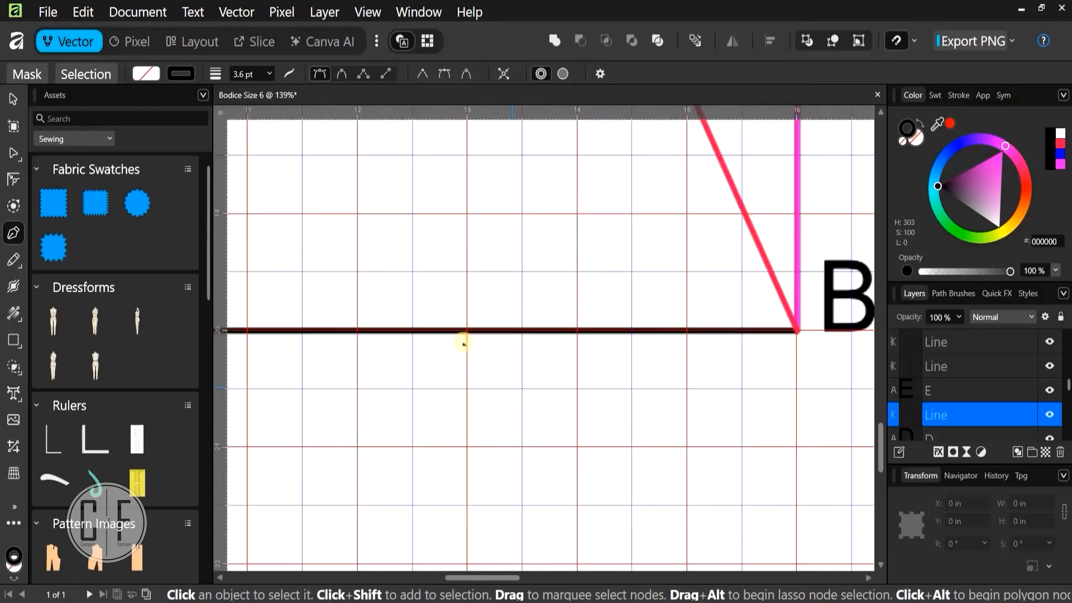
pyautogui.moveTo(413, 331); pyautogui.dragTo(381, 301)
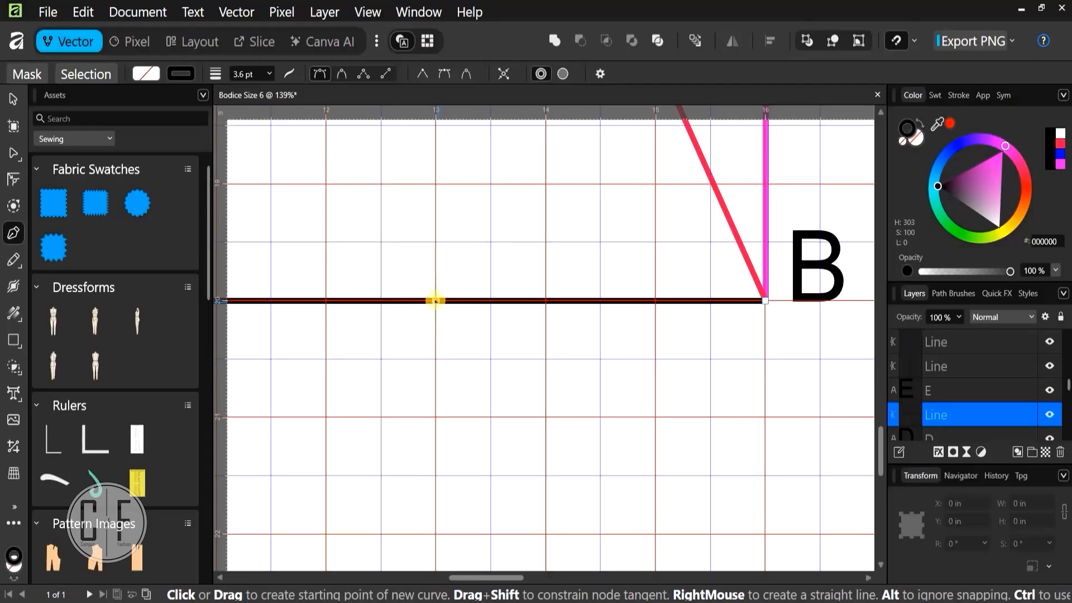
pyautogui.click(436, 301)
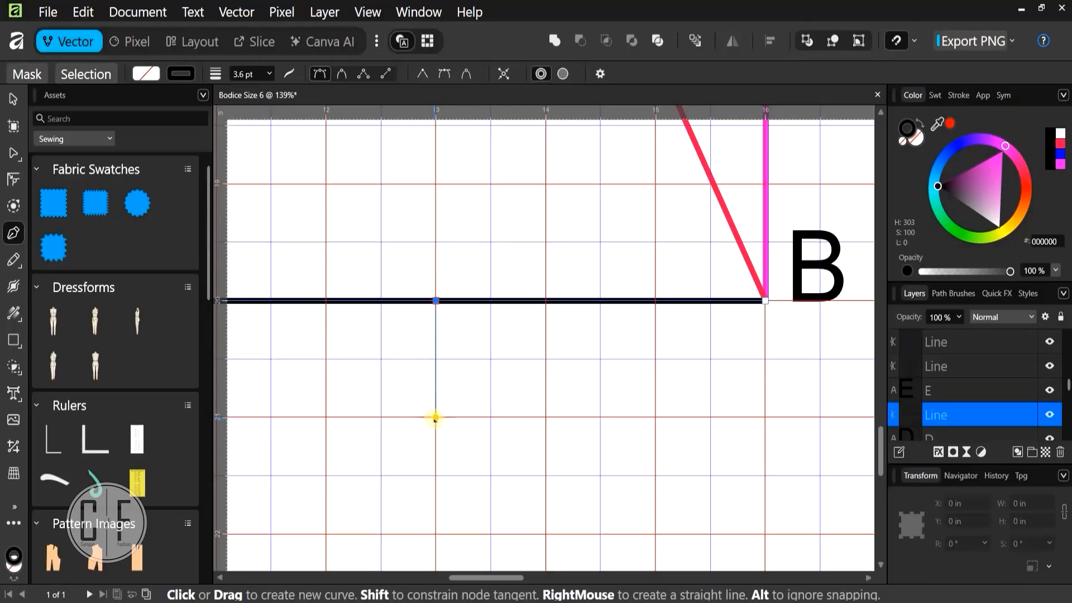
pyautogui.click(436, 418)
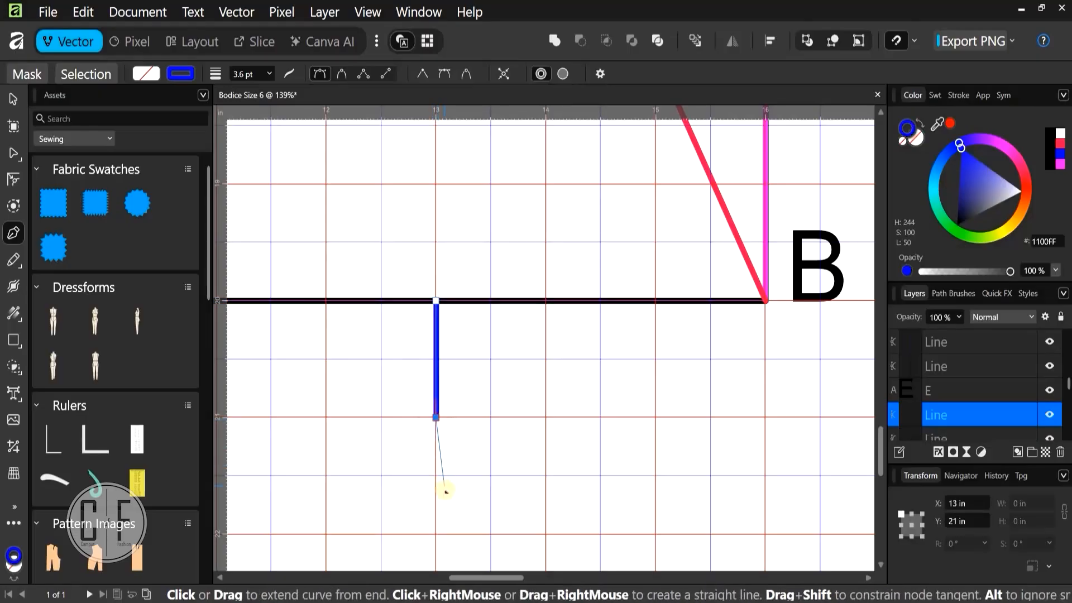
pyautogui.press('Escape')
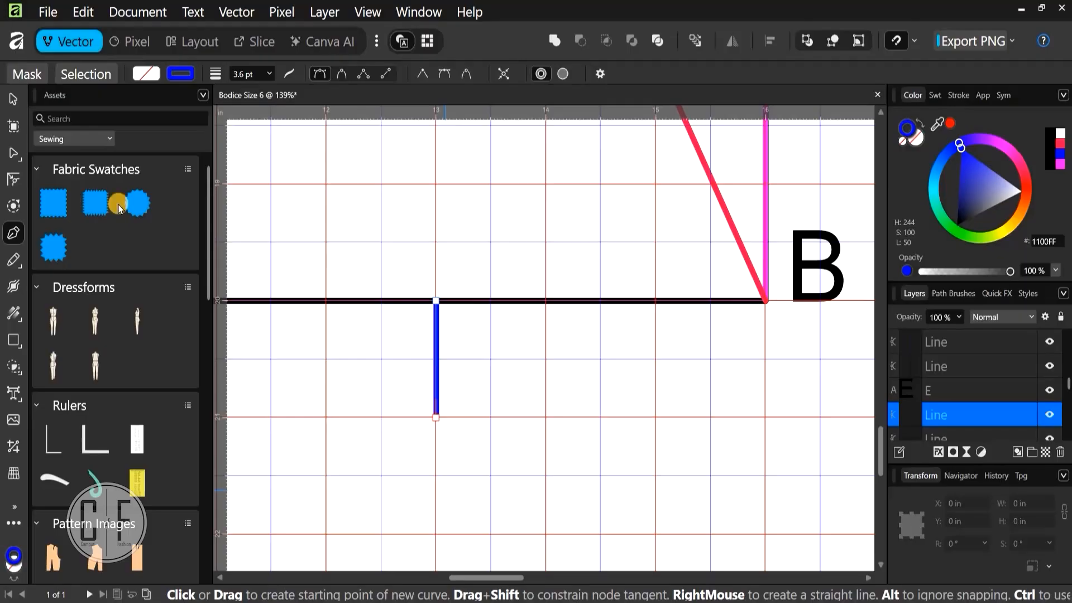
# Set the height of the short blue vertical line below the bottom line to 0.19 in
pyautogui.click(10, 96)
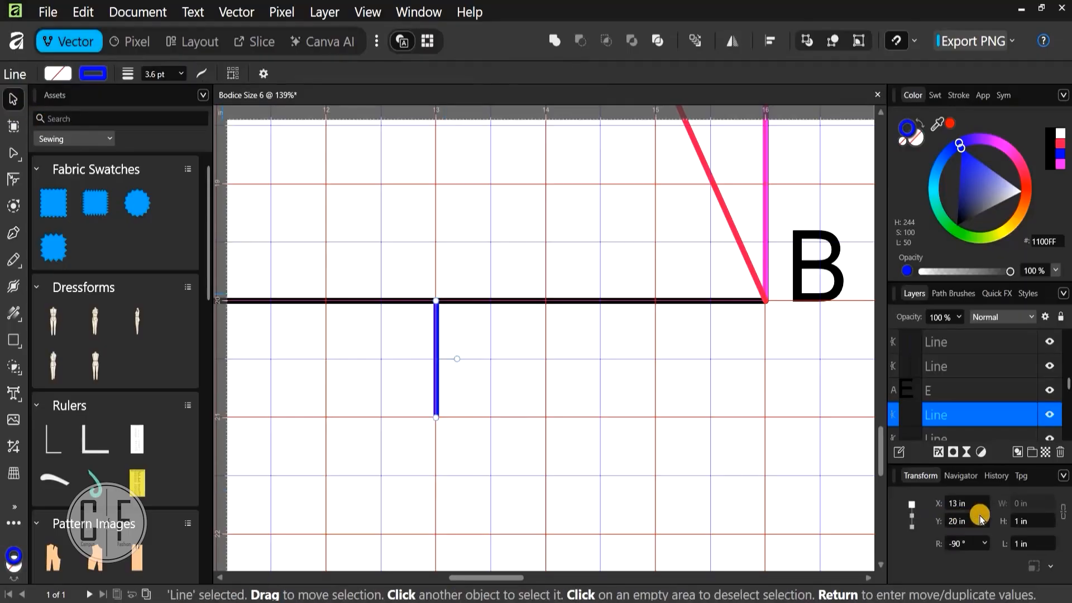
pyautogui.click(1027, 521)
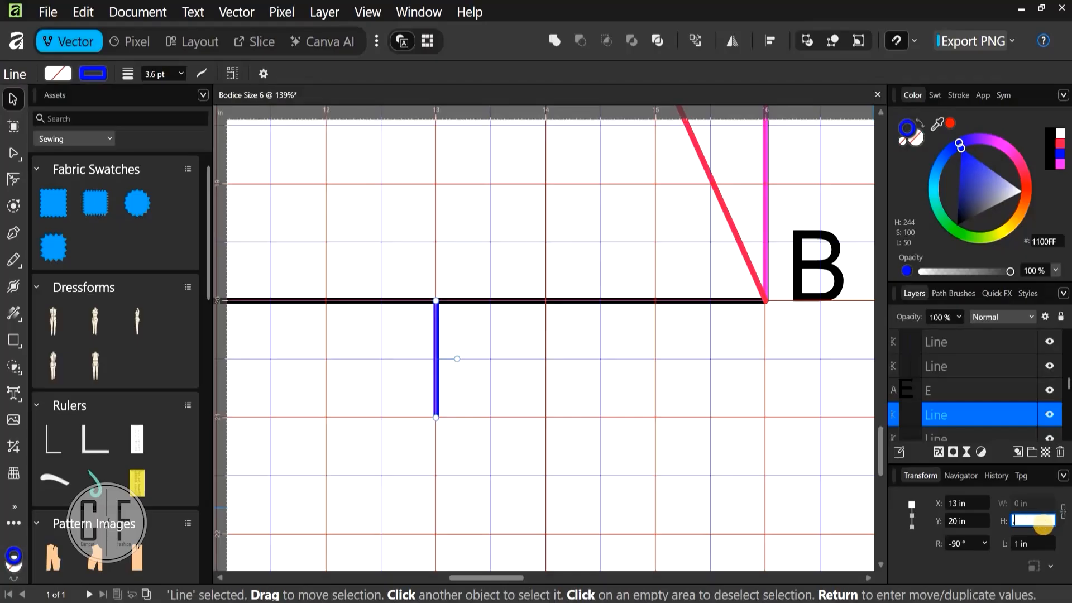
pyautogui.press('Return')
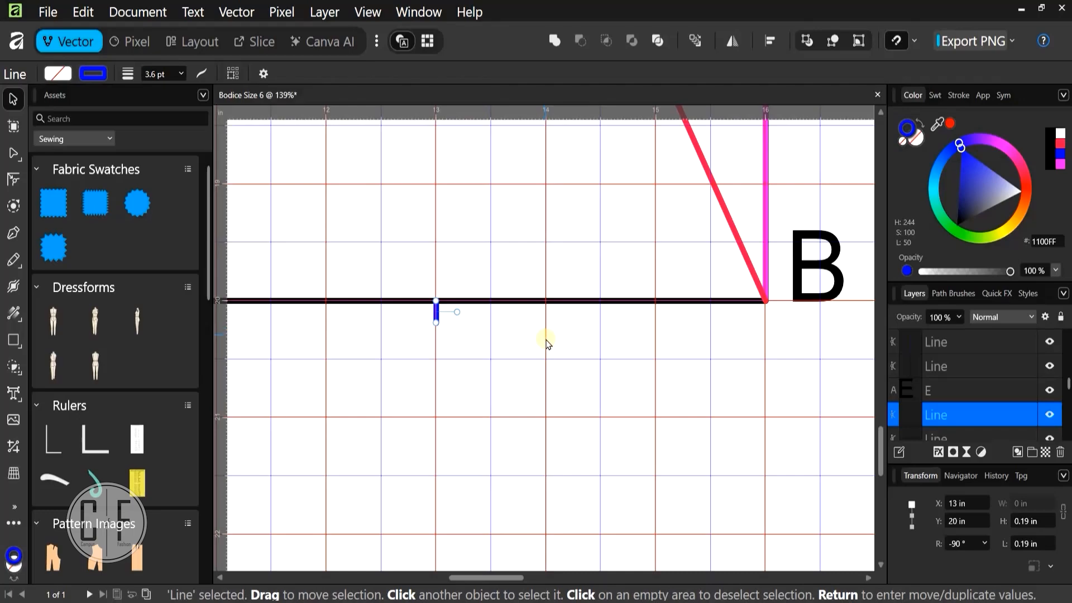
pyautogui.scroll(3, 436, 359)
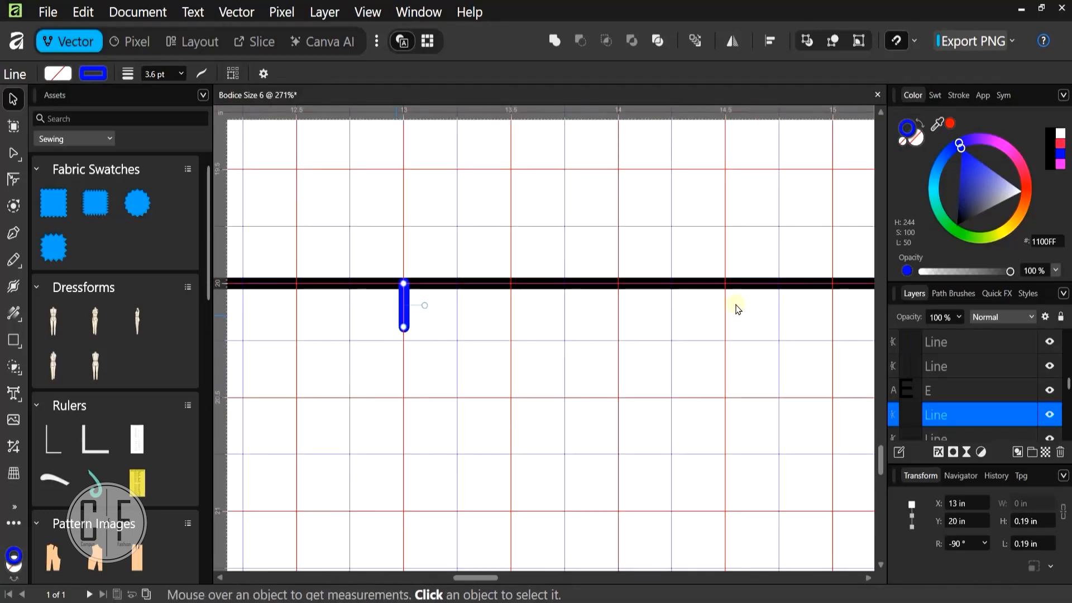
# Add the art text label "F", about 1.26 in tall, just below the short blue line at X 13 in
pyautogui.scroll(-3, 733, 380)
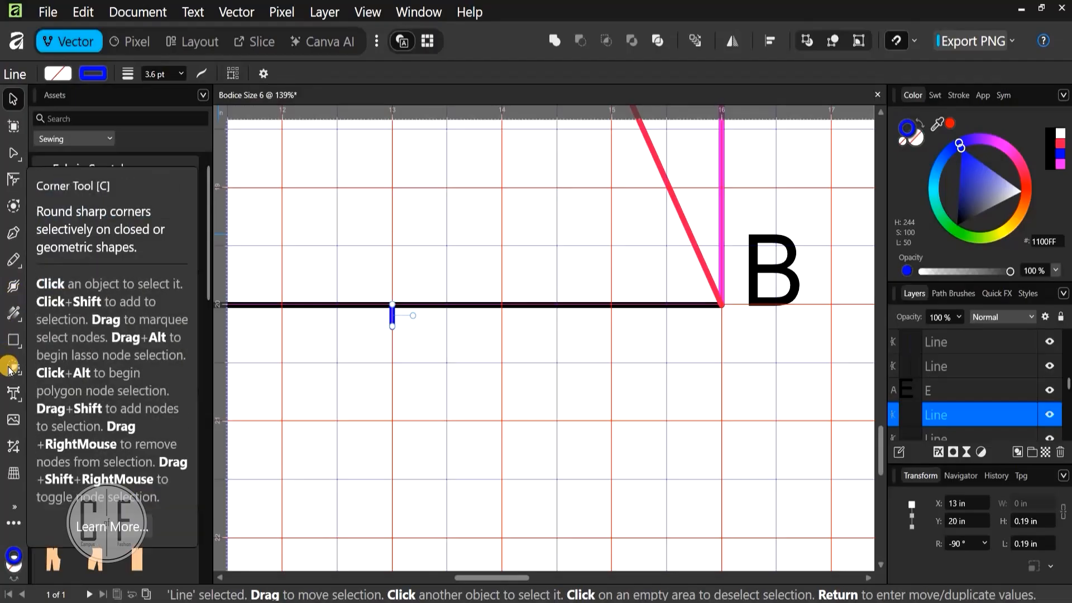
pyautogui.press('t')
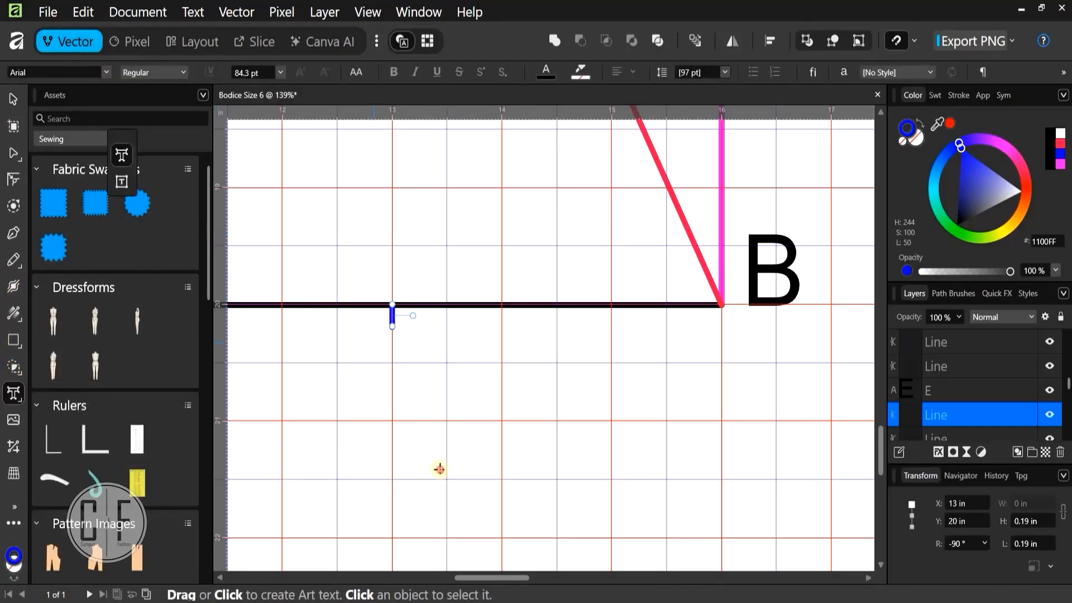
pyautogui.moveTo(439, 469); pyautogui.dragTo(455, 496)
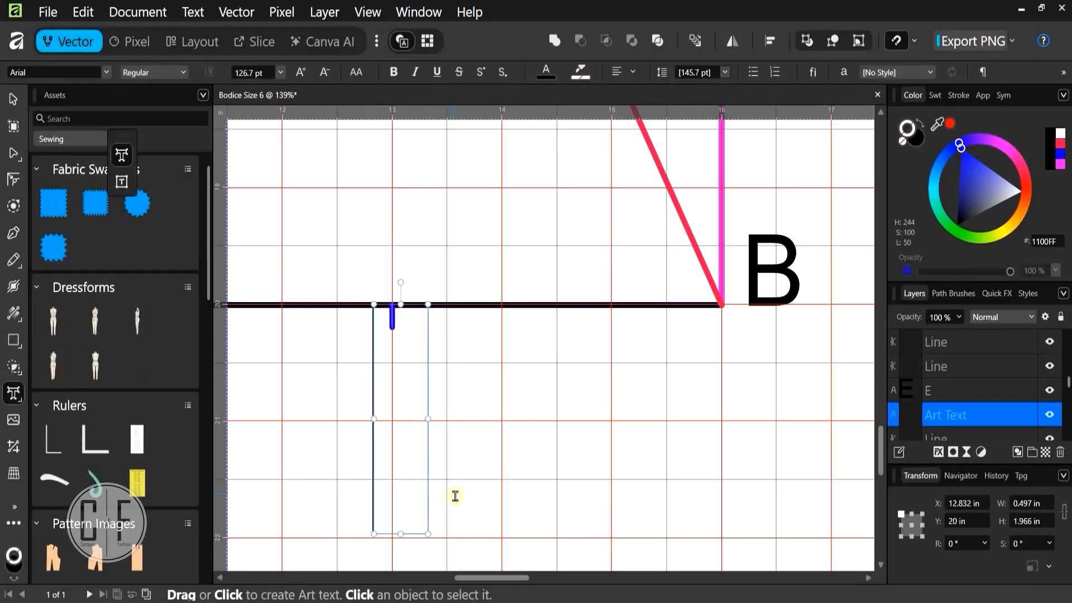
pyautogui.write('F')
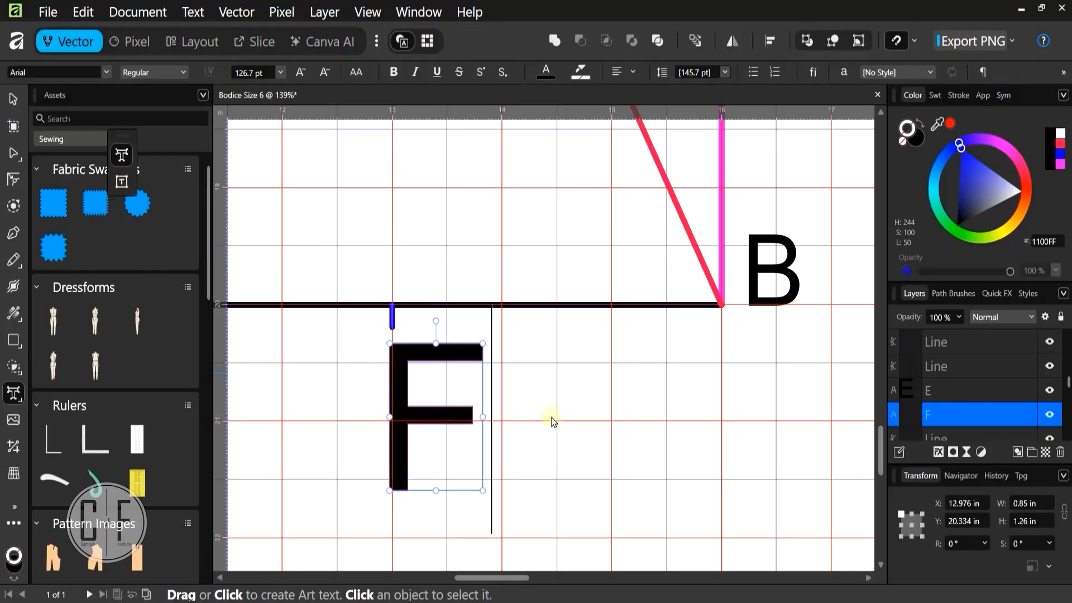
pyautogui.press('Escape')
pyautogui.click(556, 439)
pyautogui.scroll(-3, 559, 442)
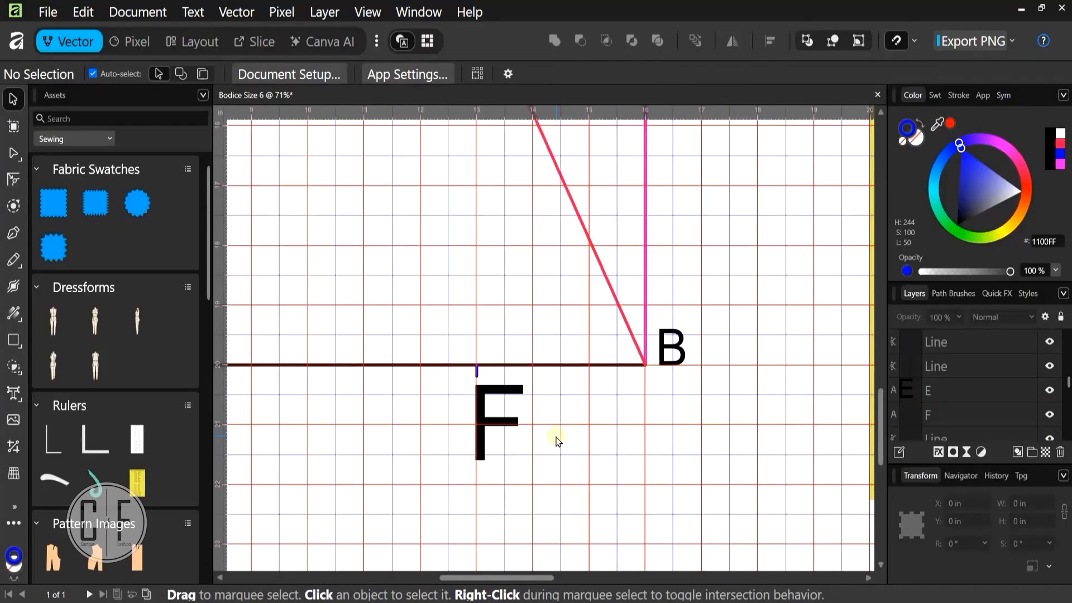
# Save the Bodice Size 6 document
pyautogui.scroll(-4, 557, 441)
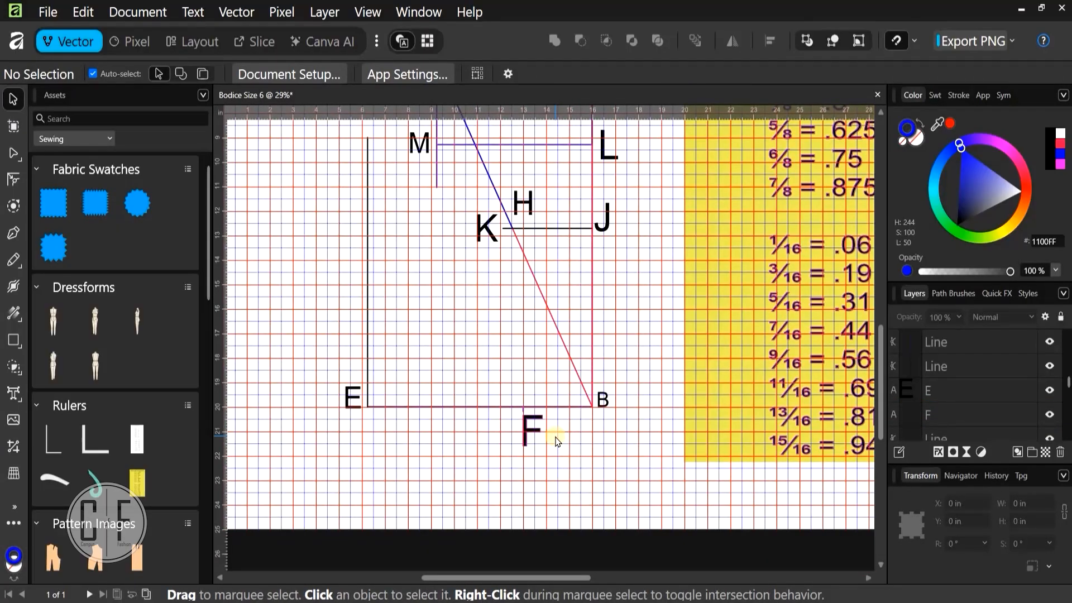
pyautogui.scroll(-1, 541, 430)
pyautogui.moveTo(569, 355); pyautogui.dragTo(521, 446)
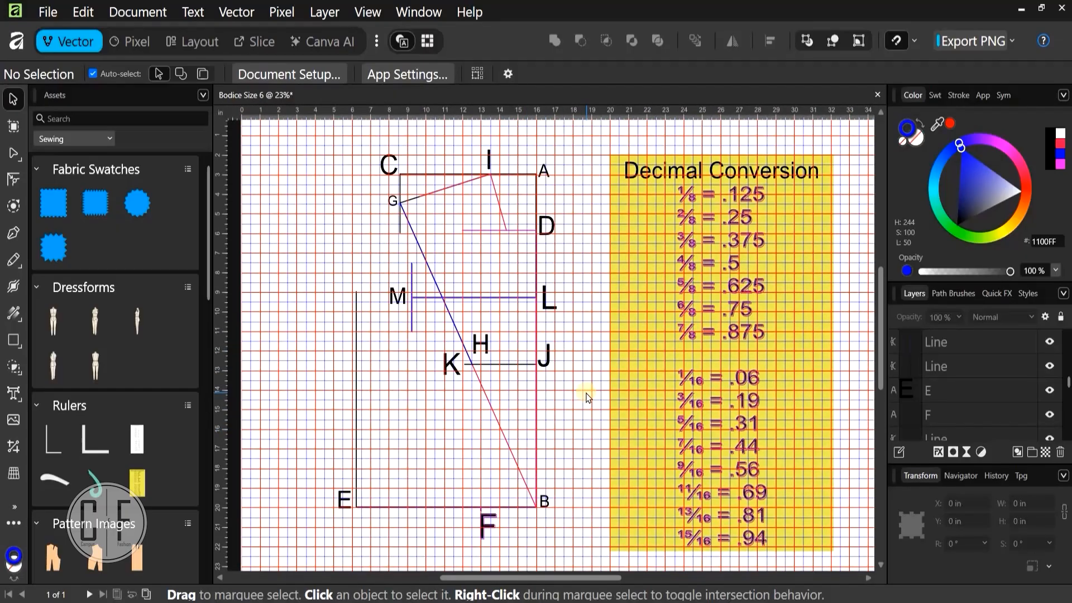
pyautogui.hotkey('ctrl', 's')
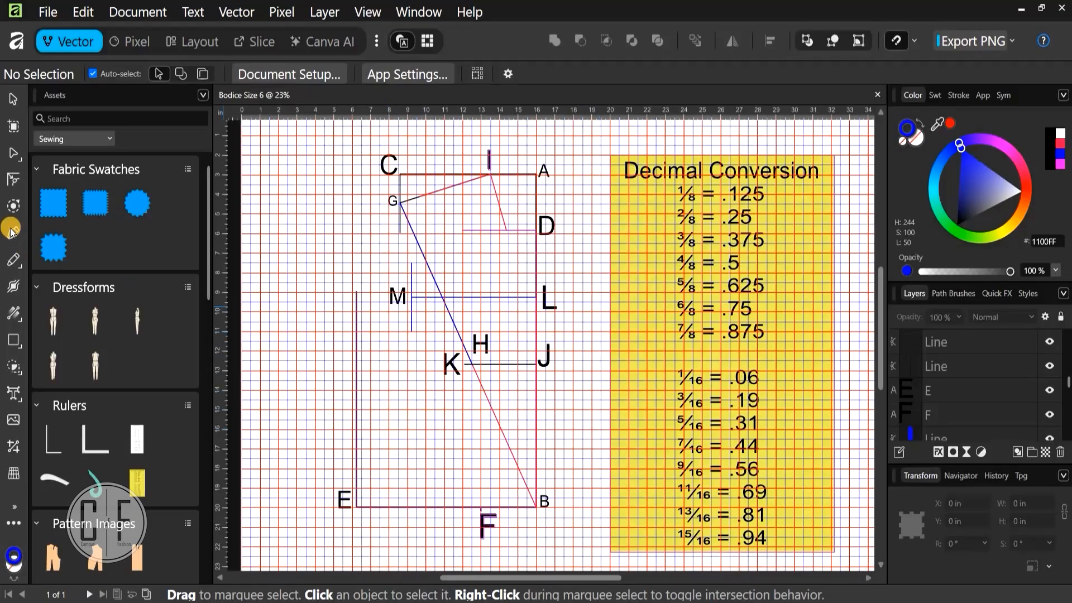
# Start a blue Pen tool line at X 18 in, level with point A, in the empty area beside the pattern
pyautogui.press('p')
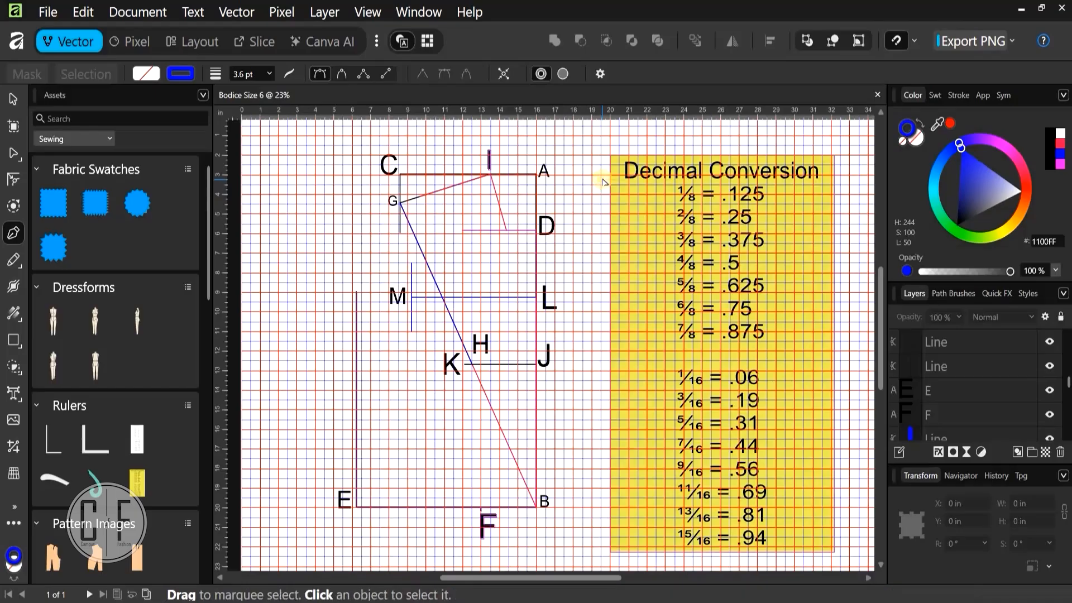
pyautogui.scroll(3, 603, 182)
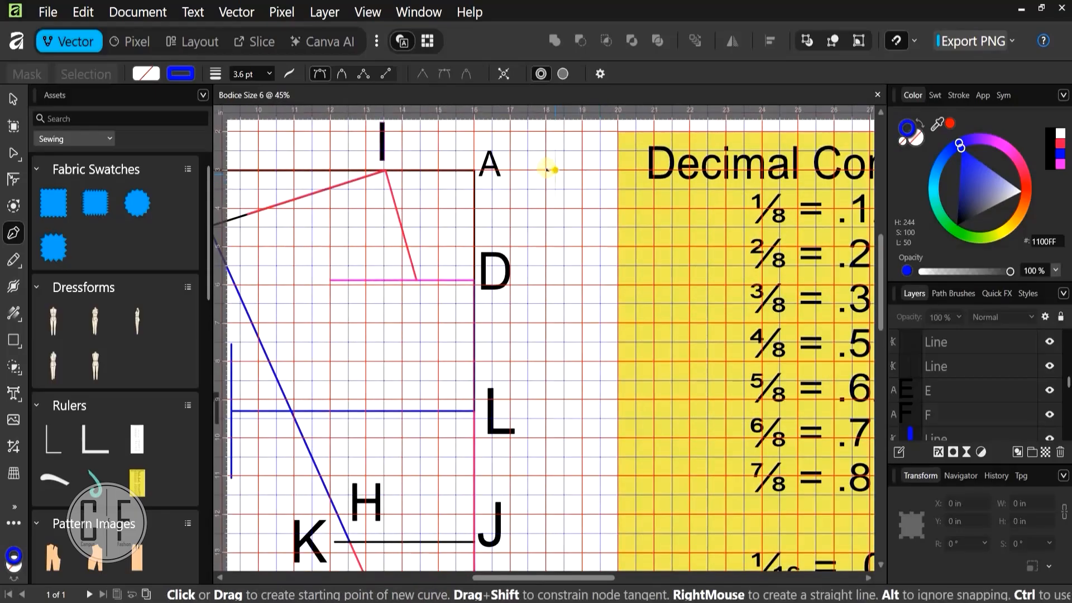
pyautogui.scroll(1, 536, 206)
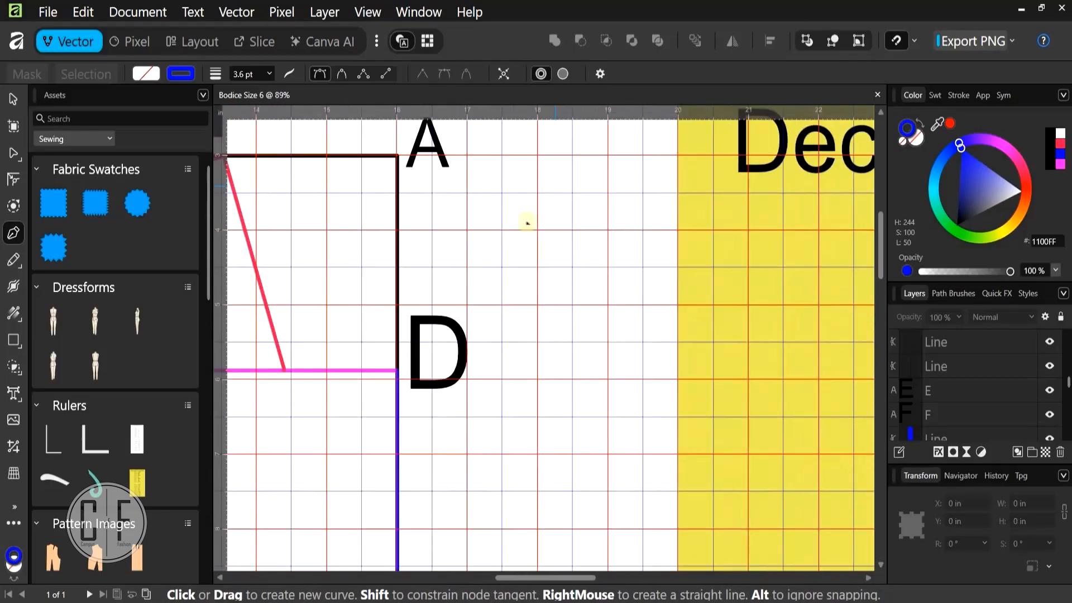
pyautogui.scroll(-3, 652, 226)
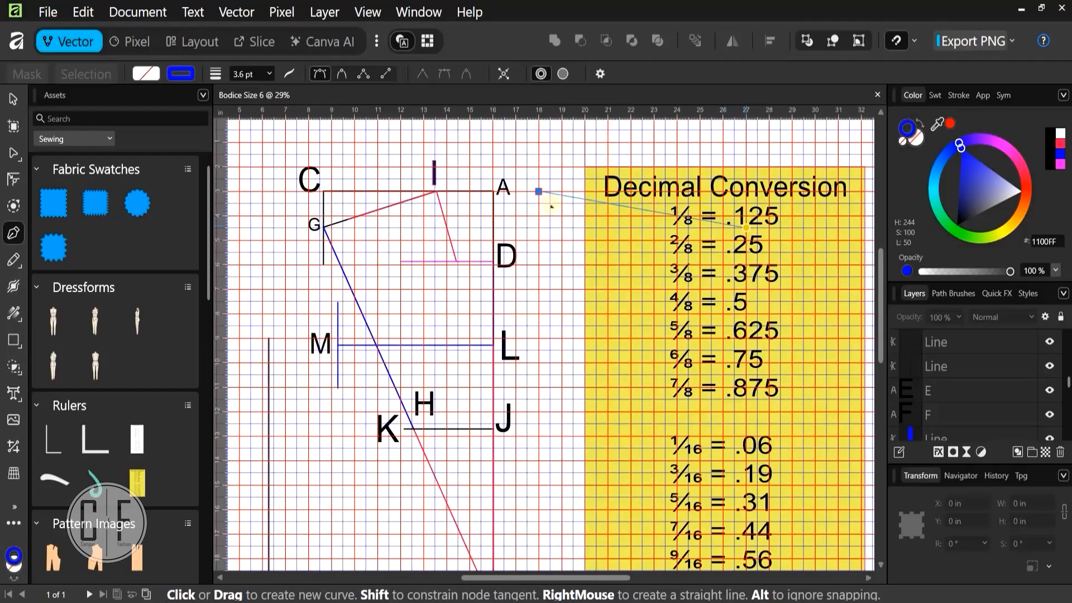
pyautogui.scroll(3, 564, 262)
pyautogui.scroll(2, 571, 279)
pyautogui.click(556, 126)
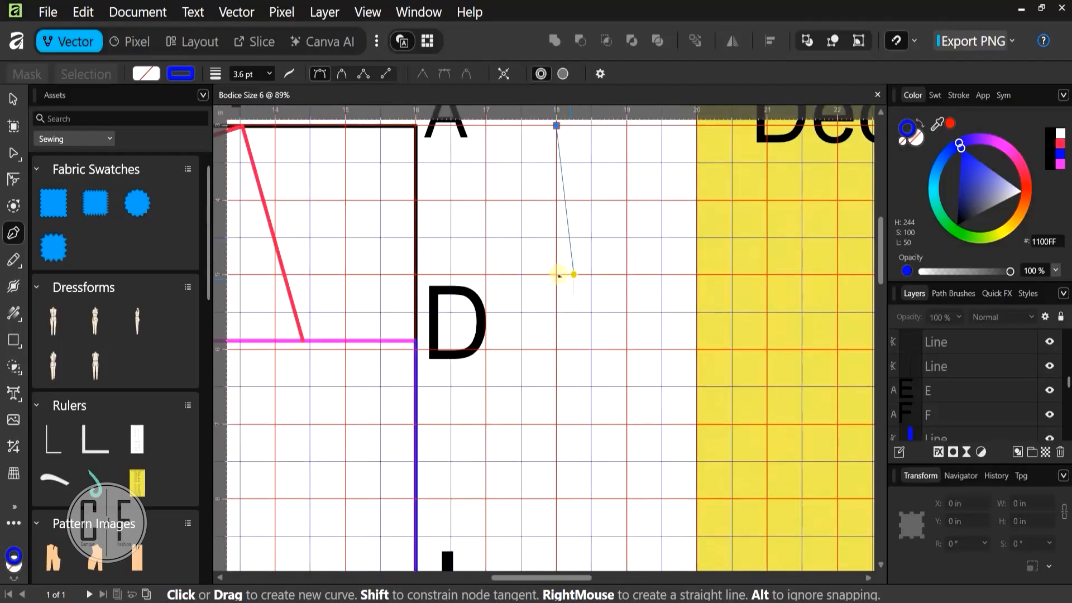
# Finish a vertical line at X 18 in, starting at Y 3 in, and set its height to 17.125 in
pyautogui.click(604, 314)
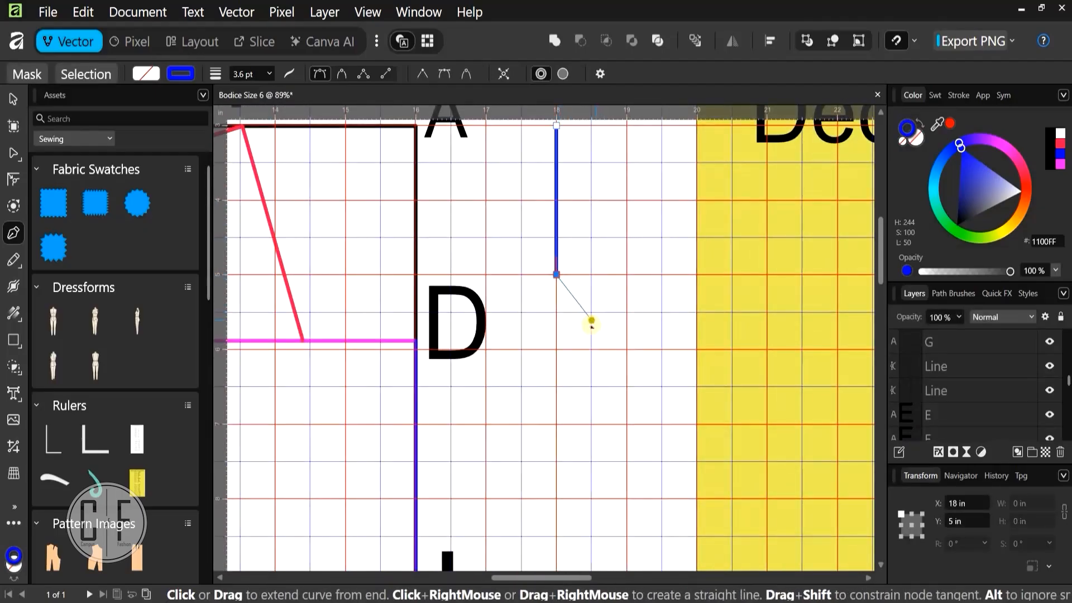
pyautogui.press('Escape')
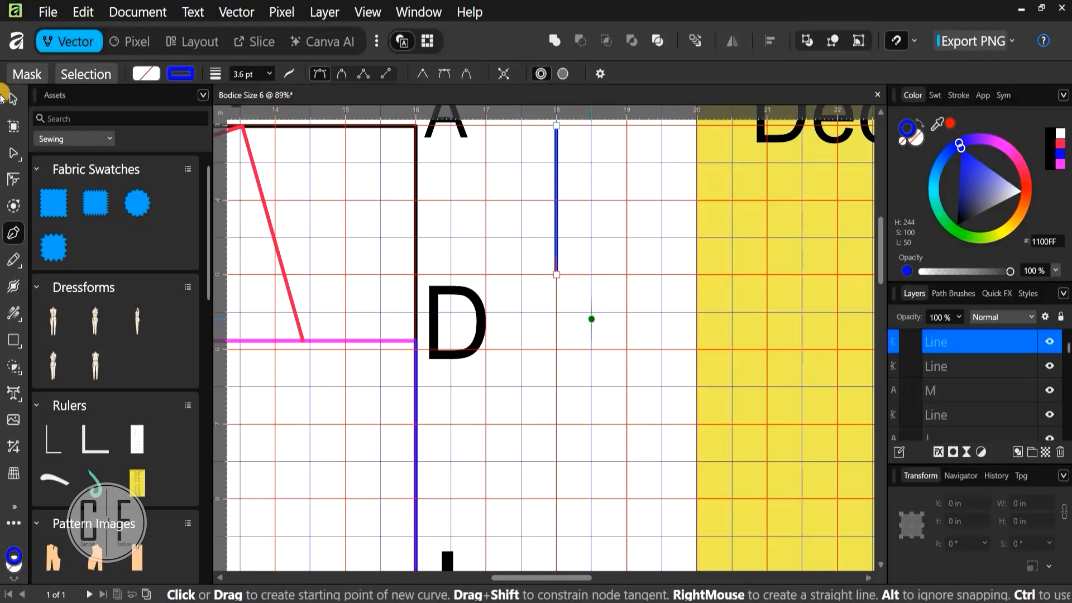
pyautogui.press('v')
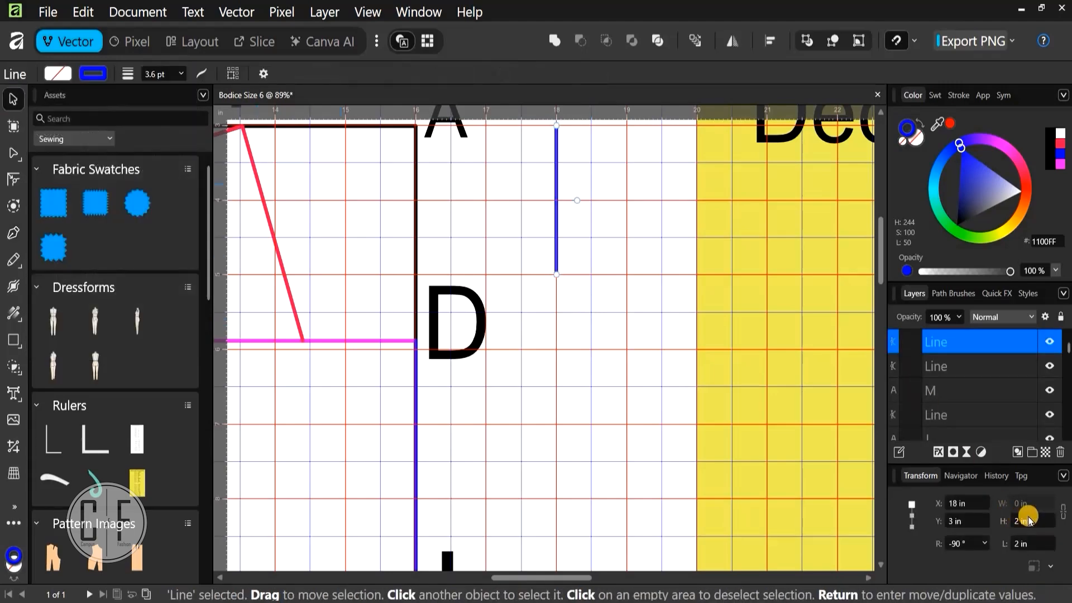
pyautogui.click(1024, 522)
pyautogui.click(1024, 522)
pyautogui.write('17.125')
pyautogui.press('Return')
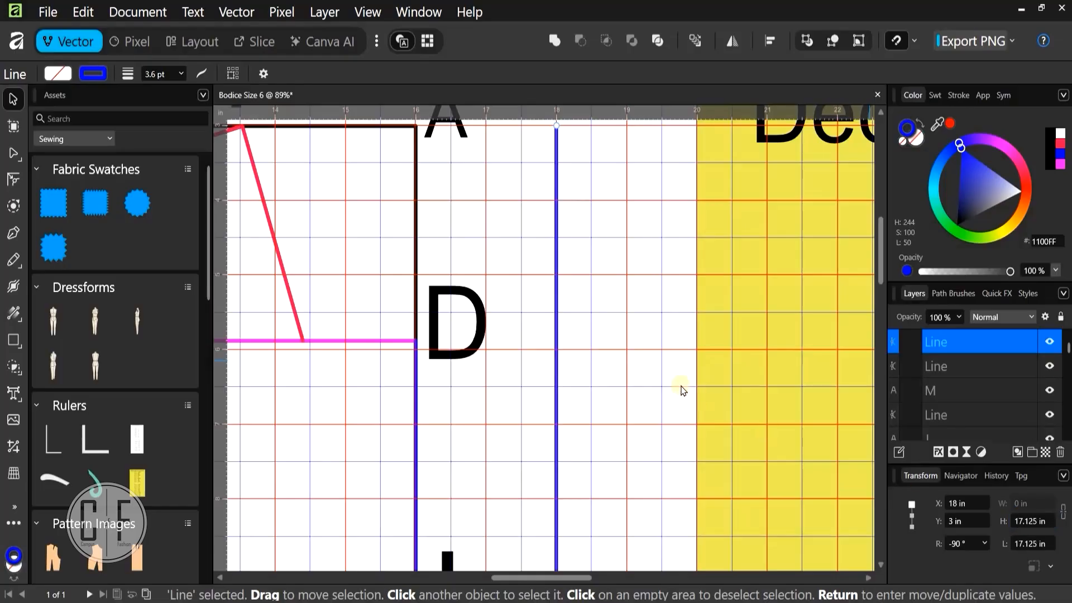
# Move the new 17.125 in vertical line into the bodice draft, with its top end just below point I
pyautogui.scroll(-5, 610, 317)
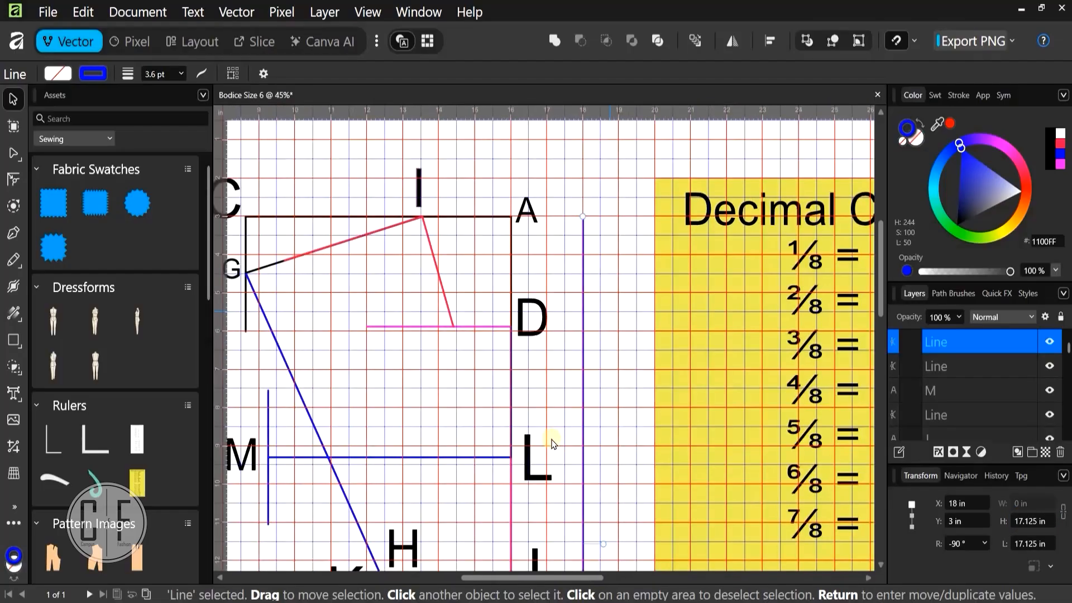
pyautogui.scroll(-2, 545, 200)
pyautogui.hscroll(-1, 545, 199)
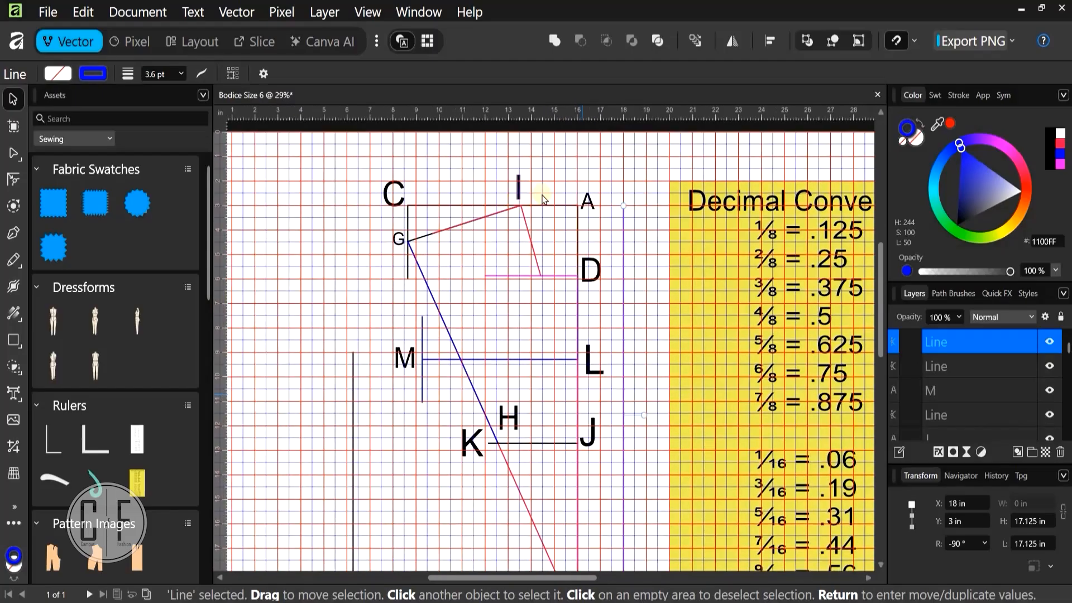
pyautogui.scroll(-2, 540, 202)
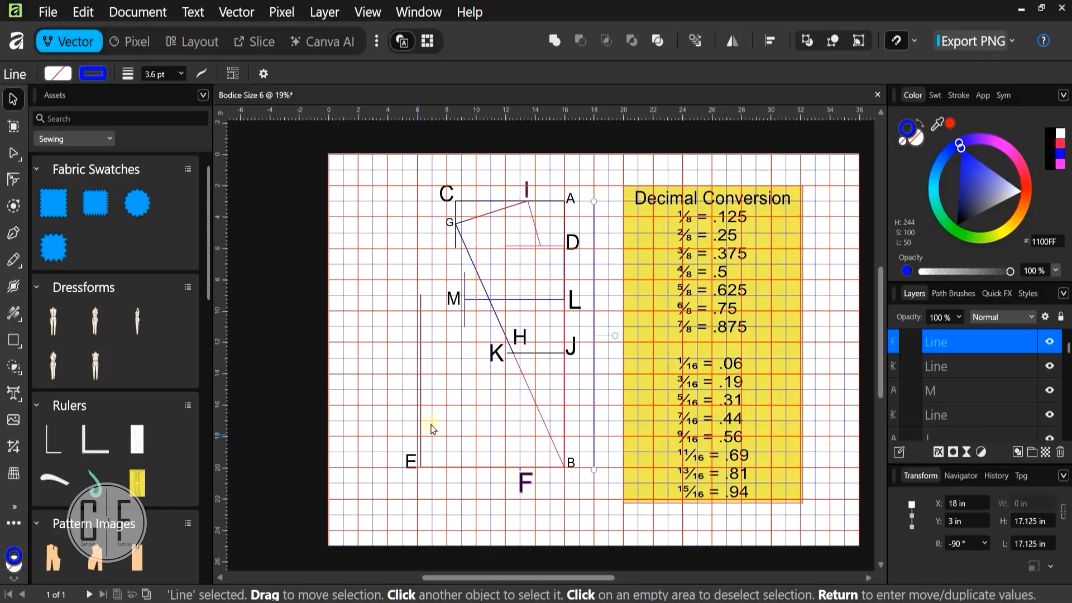
pyautogui.scroll(8, 545, 195)
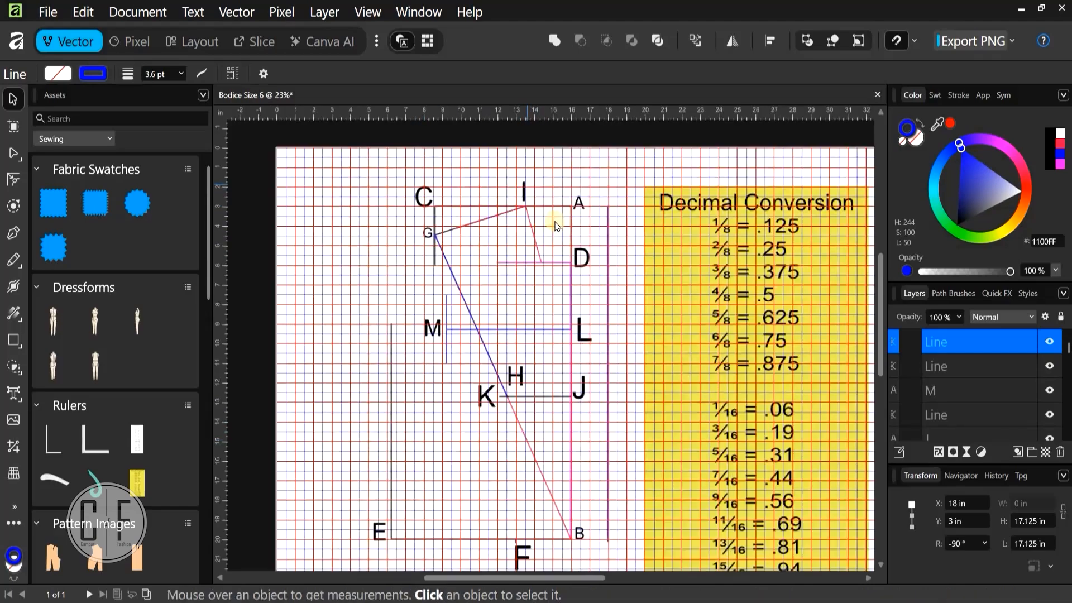
pyautogui.moveTo(797, 301); pyautogui.dragTo(488, 328)
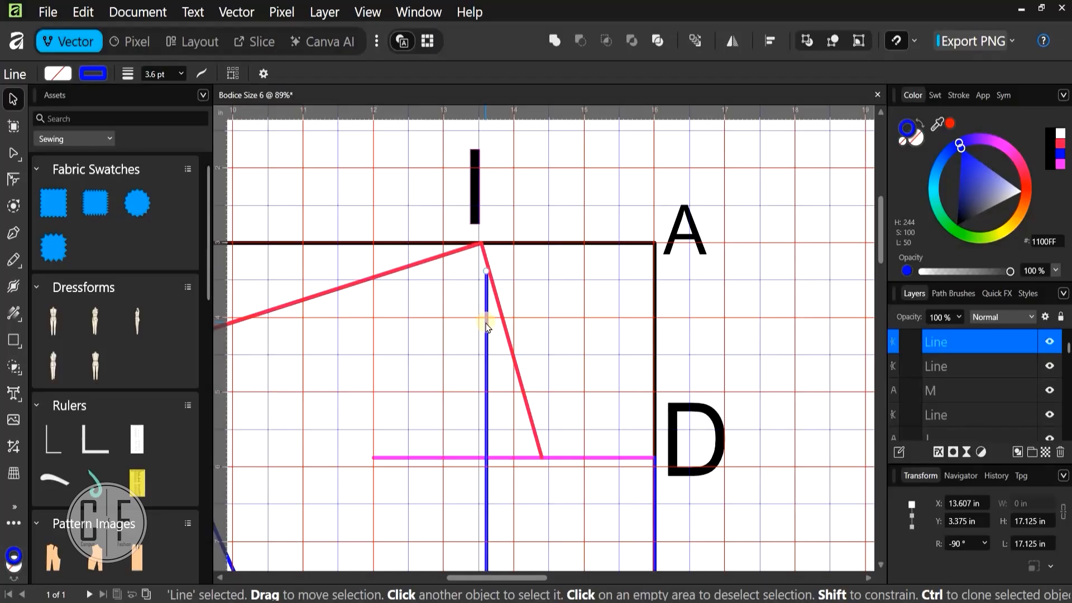
# Move the vertical blue line closer to the red corner at point I, to about X 13.474 in, Y 3.125 in
pyautogui.scroll(5, 484, 272)
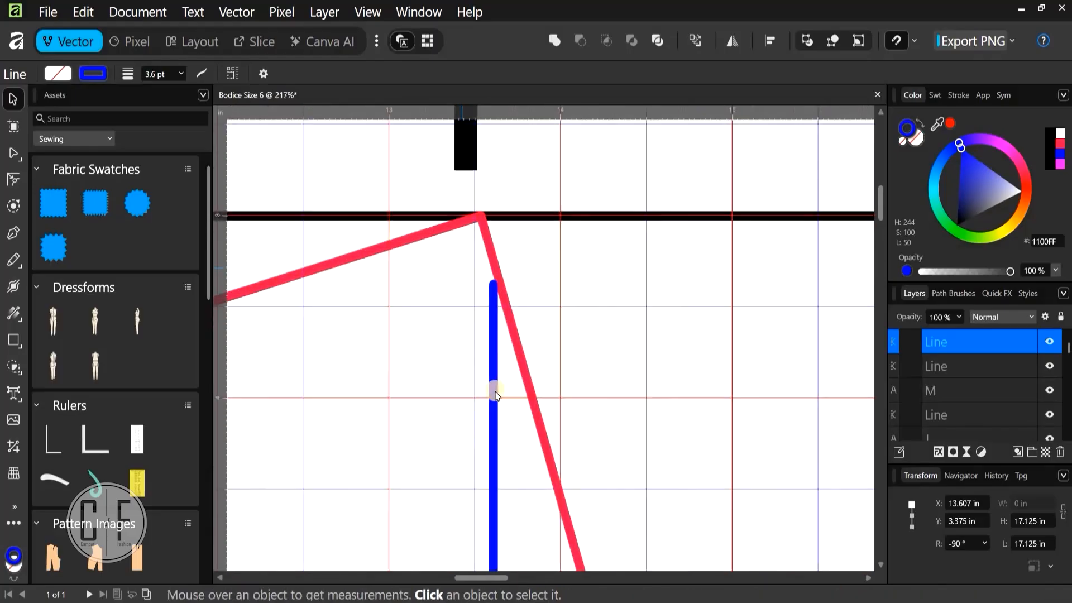
pyautogui.moveTo(477, 378); pyautogui.dragTo(497, 410)
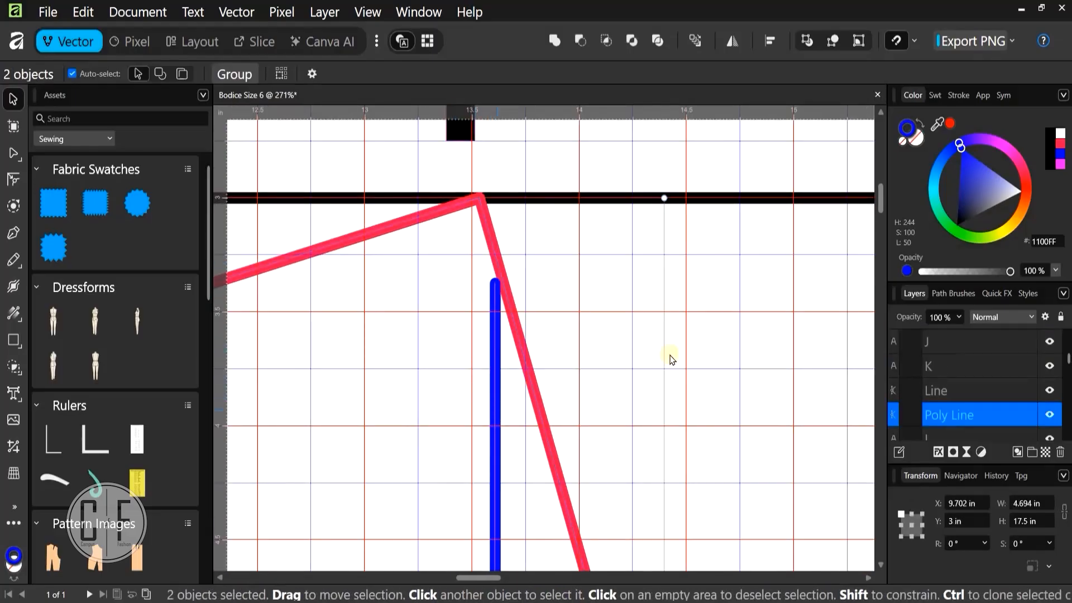
pyautogui.click(495, 445)
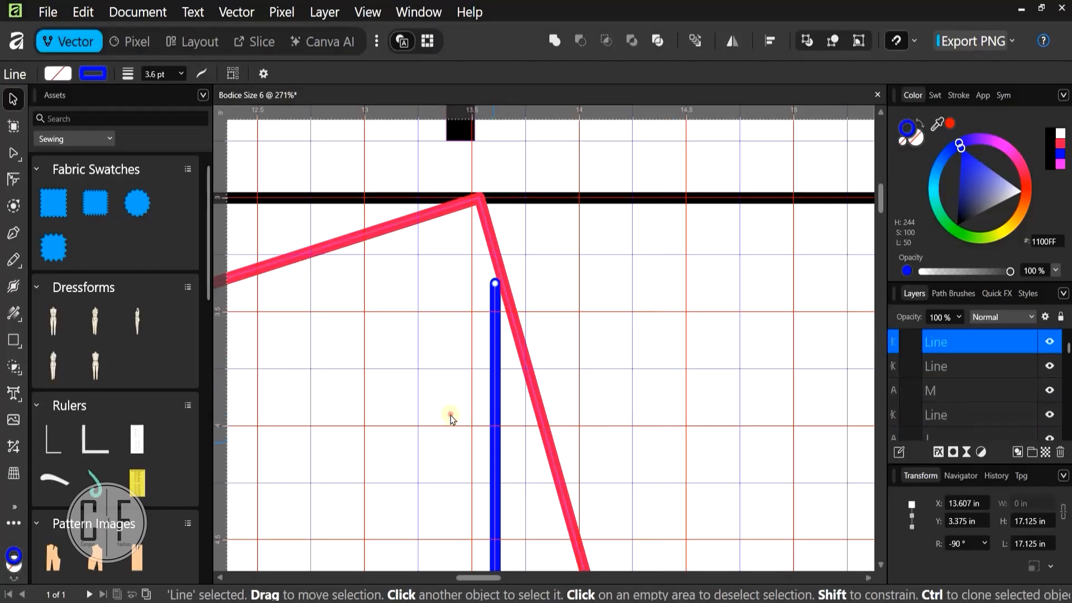
pyautogui.moveTo(467, 382); pyautogui.dragTo(467, 229)
pyautogui.scroll(6, 467, 229)
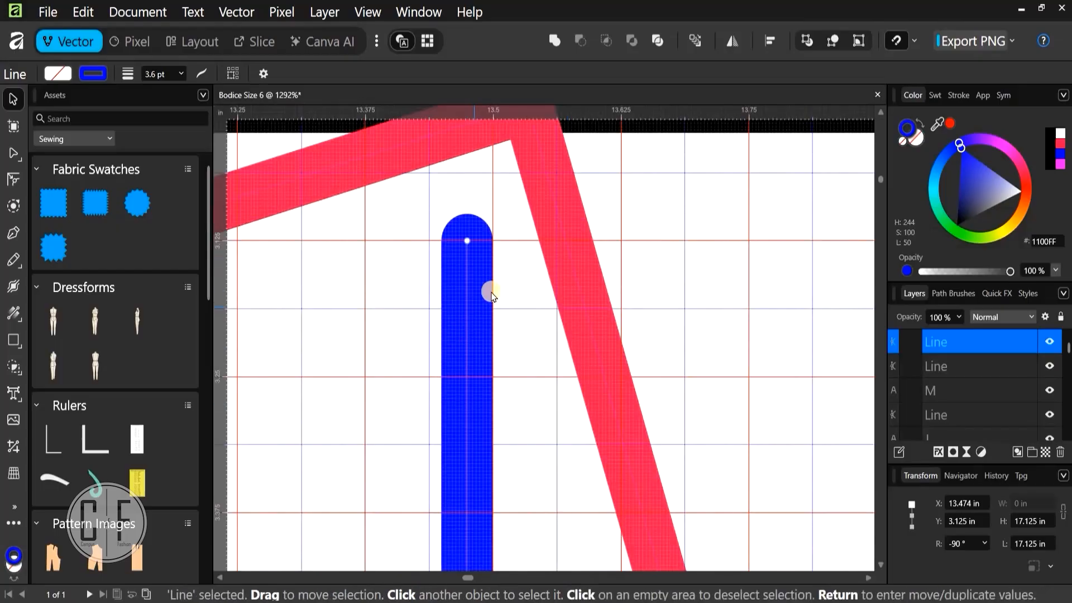
pyautogui.scroll(3, 445, 434)
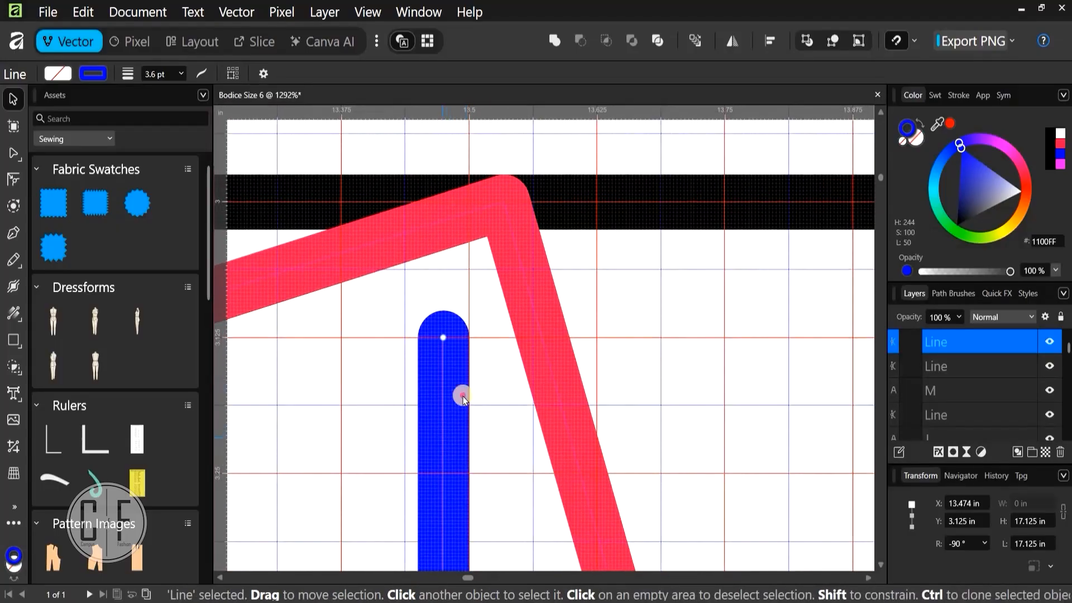
# Try placing the blue line's top end on the red corner at point I, and undo the moves
pyautogui.moveTo(481, 344); pyautogui.dragTo(498, 306)
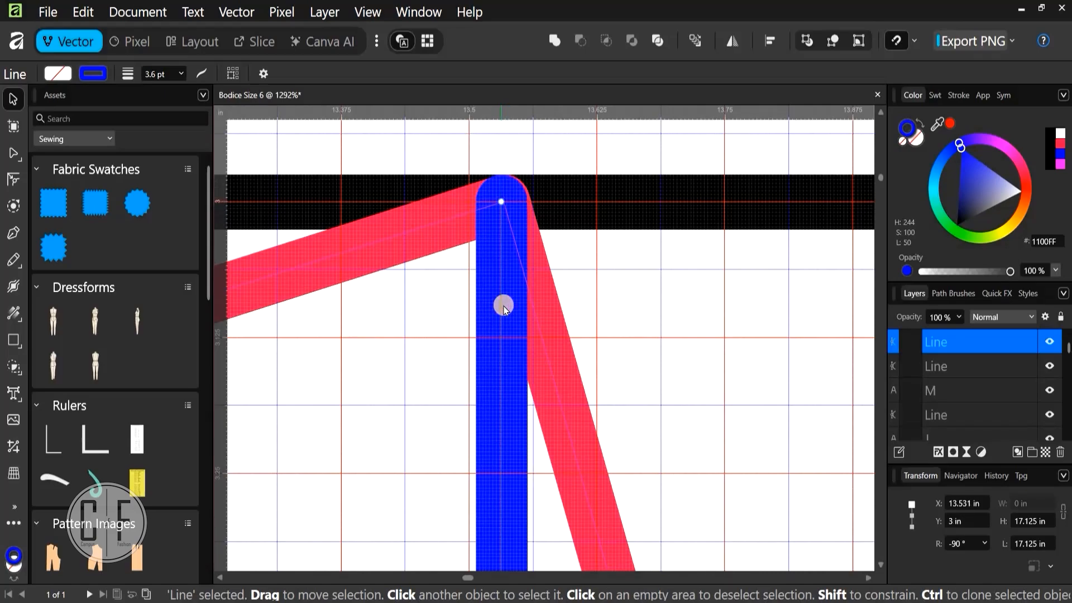
pyautogui.scroll(5, 553, 257)
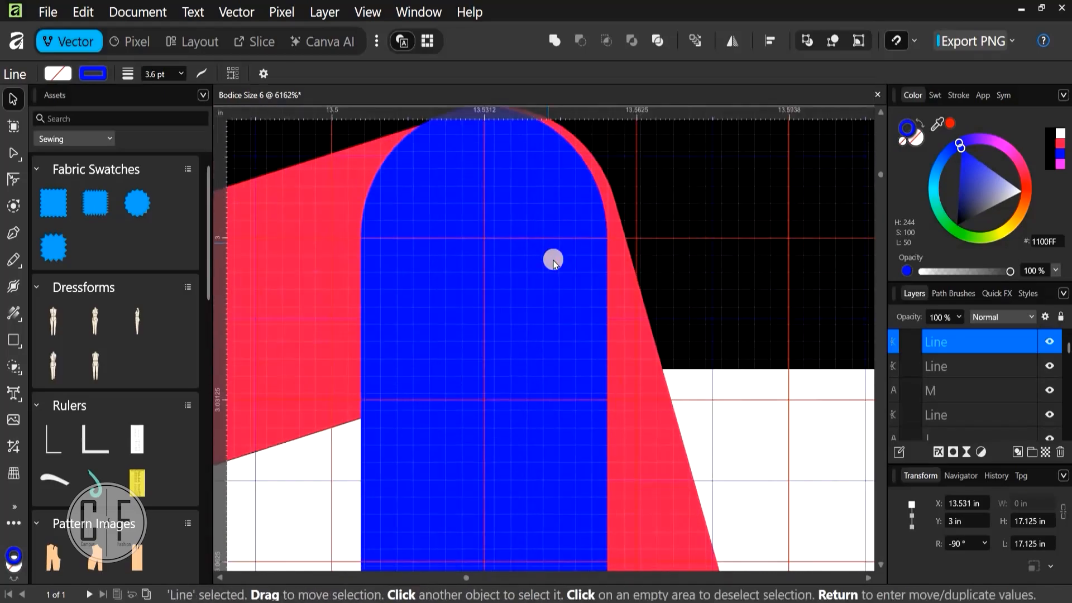
pyautogui.scroll(-2, 486, 472)
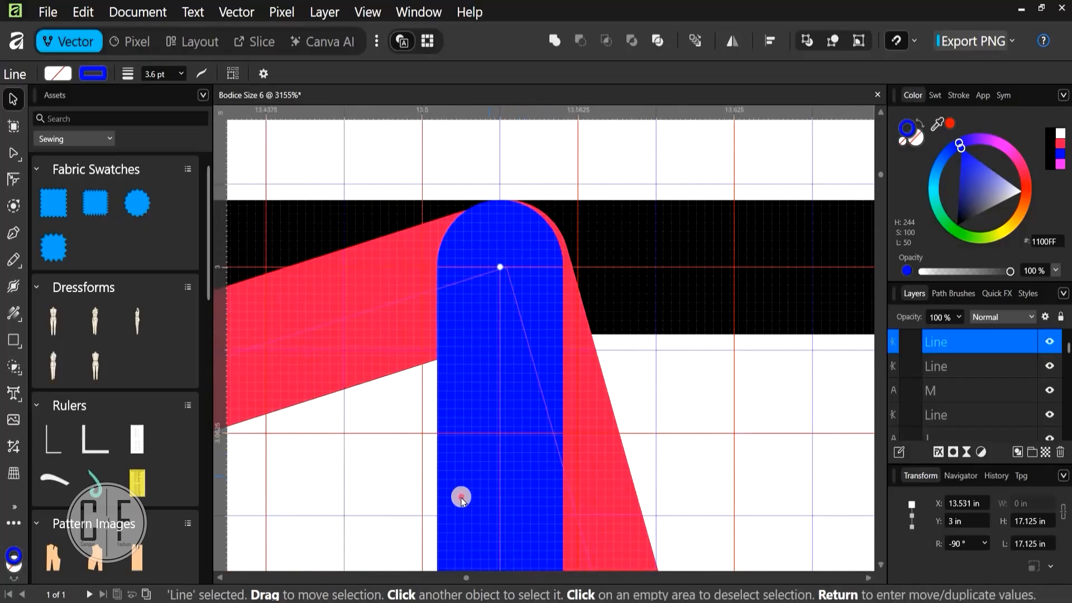
pyautogui.keyDown('shift'); pyautogui.click(501, 504); pyautogui.keyUp('shift')
pyautogui.moveTo(500, 503); pyautogui.dragTo(484, 377)
pyautogui.hotkey('ctrl', 'z')
pyautogui.hotkey('ctrl', 'z')
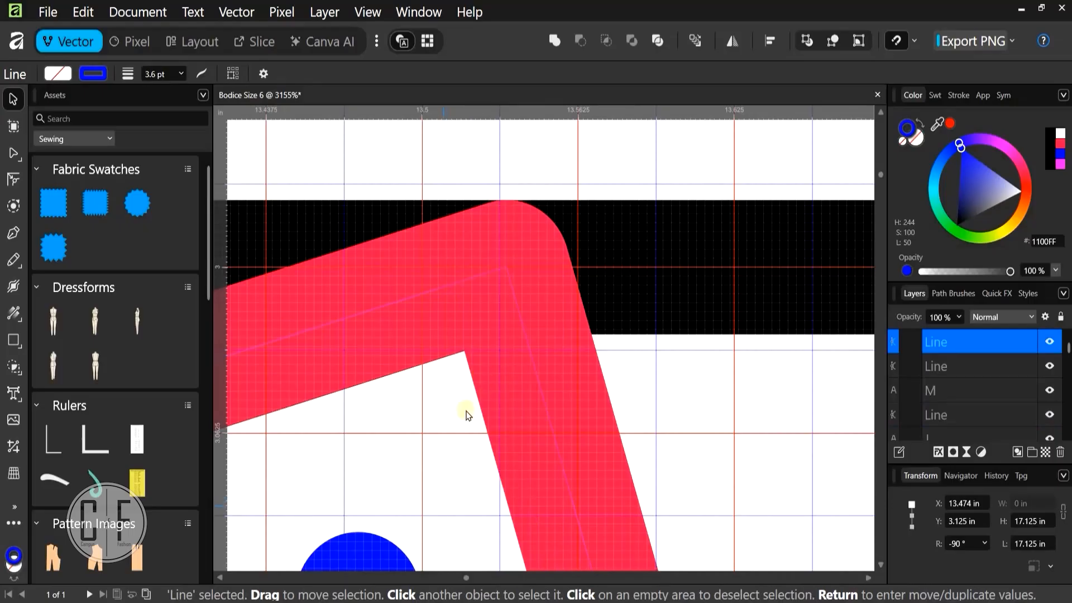
# Bring the blue line's top end to about X 13.512 in, Y 3.06 in, and undo the shift that includes the red polyline
pyautogui.moveTo(404, 503); pyautogui.dragTo(552, 343)
pyautogui.scroll(2, 552, 343)
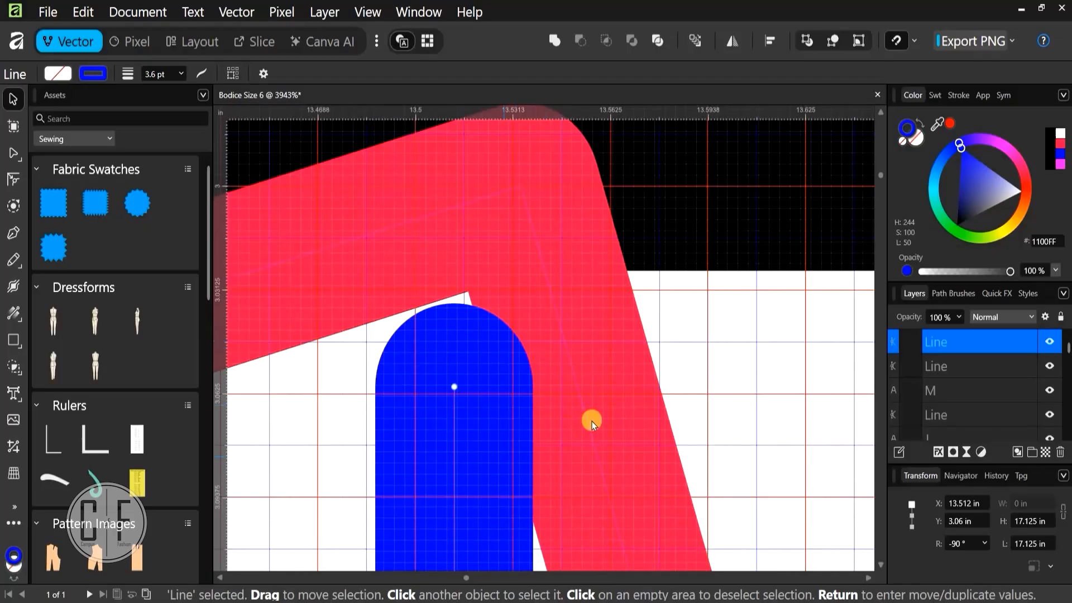
pyautogui.moveTo(456, 509); pyautogui.dragTo(474, 458)
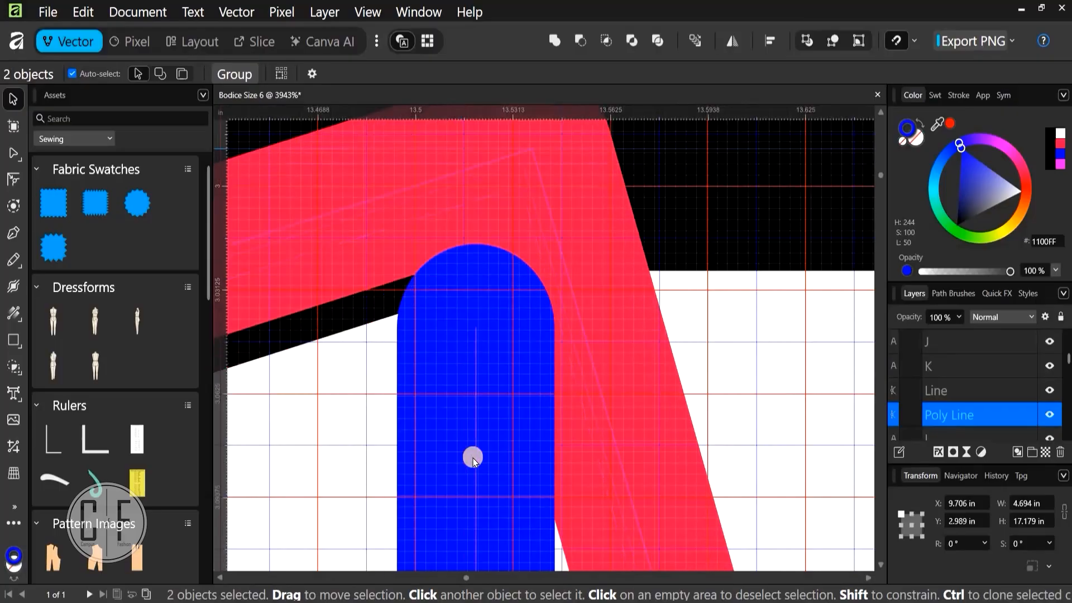
pyautogui.hotkey('ctrl', 'z')
pyautogui.hotkey('ctrl', 'z')
# Snap the blue line's top end exactly onto the red polyline's corner at point I, at X 13.534 in, Y 3 in
pyautogui.click(461, 474)
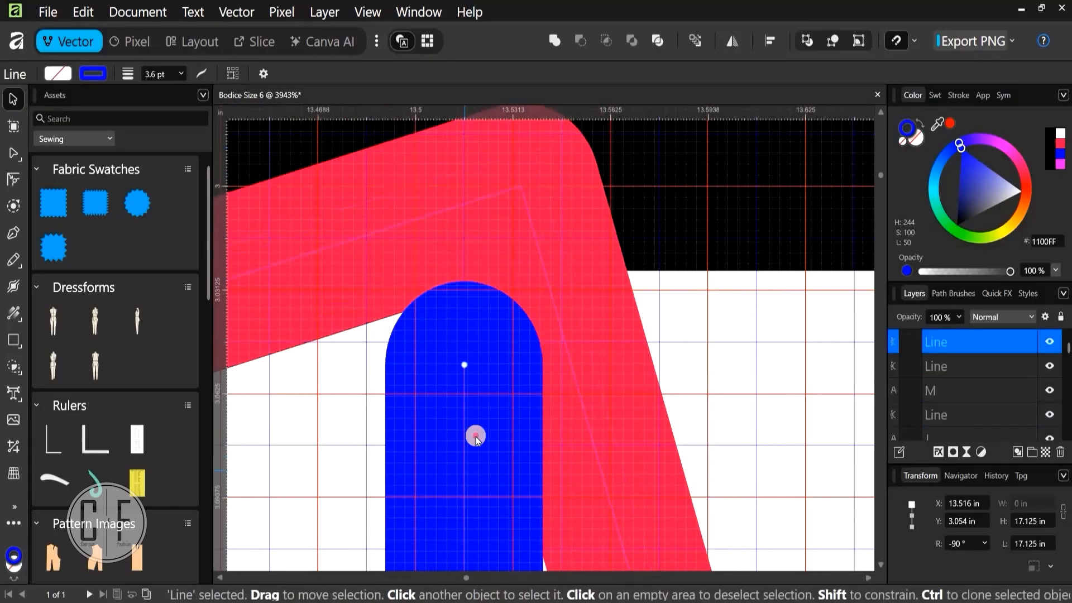
pyautogui.keyDown('shift'); pyautogui.click(463, 466); pyautogui.keyUp('shift')
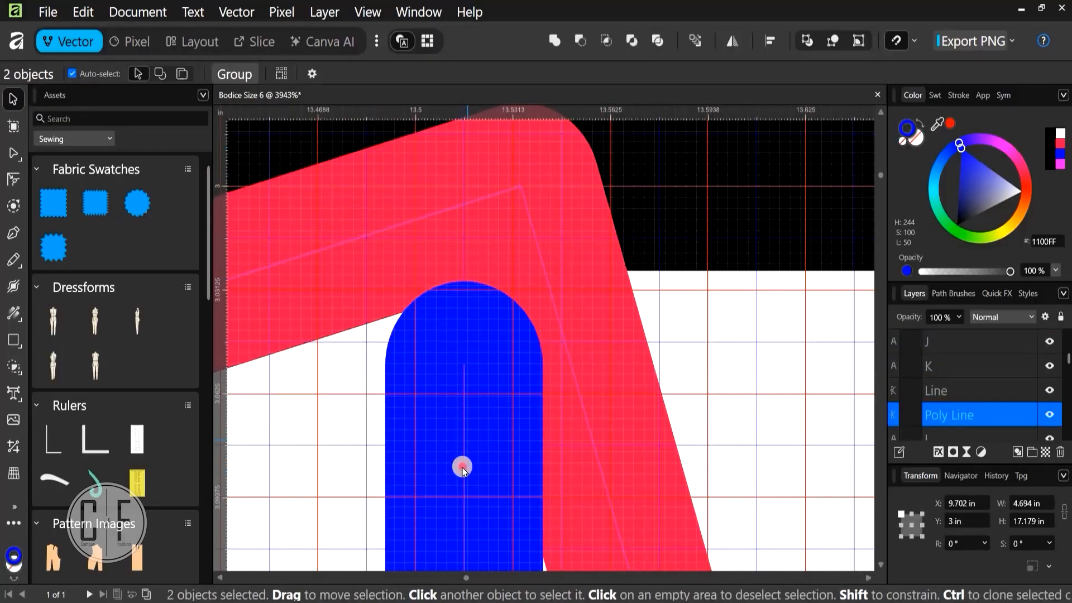
pyautogui.moveTo(464, 471); pyautogui.dragTo(519, 295)
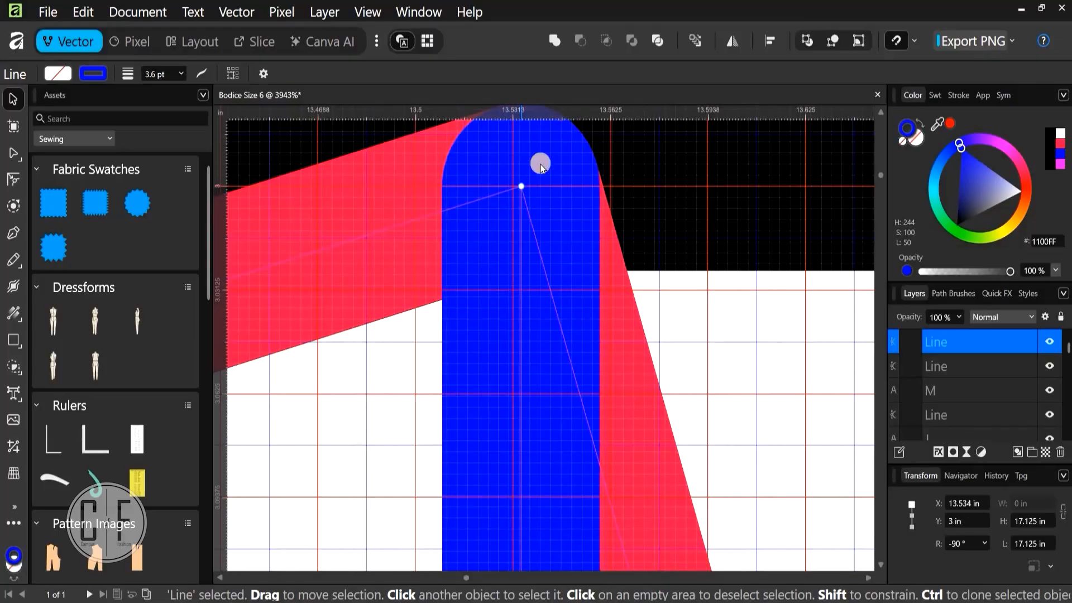
pyautogui.scroll(1, 526, 185)
pyautogui.scroll(3, 527, 185)
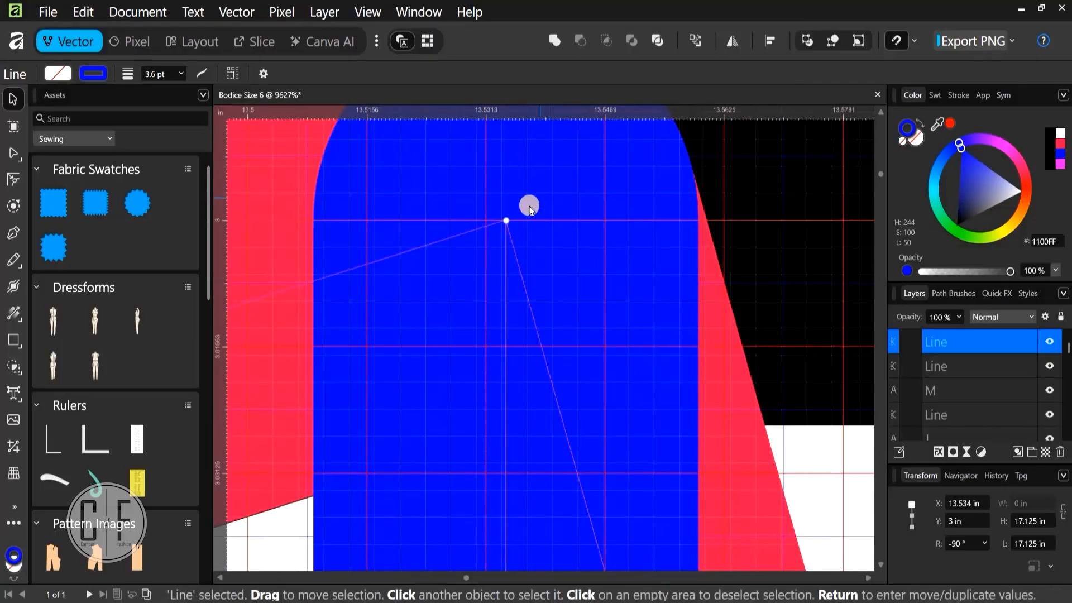
pyautogui.scroll(-18, 529, 208)
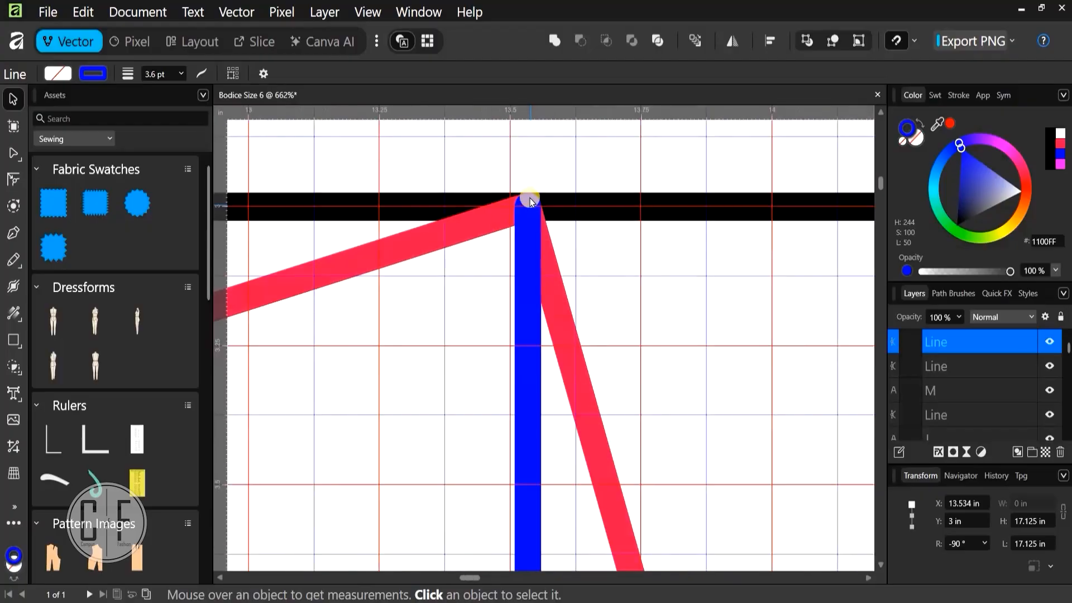
pyautogui.scroll(-3, 529, 201)
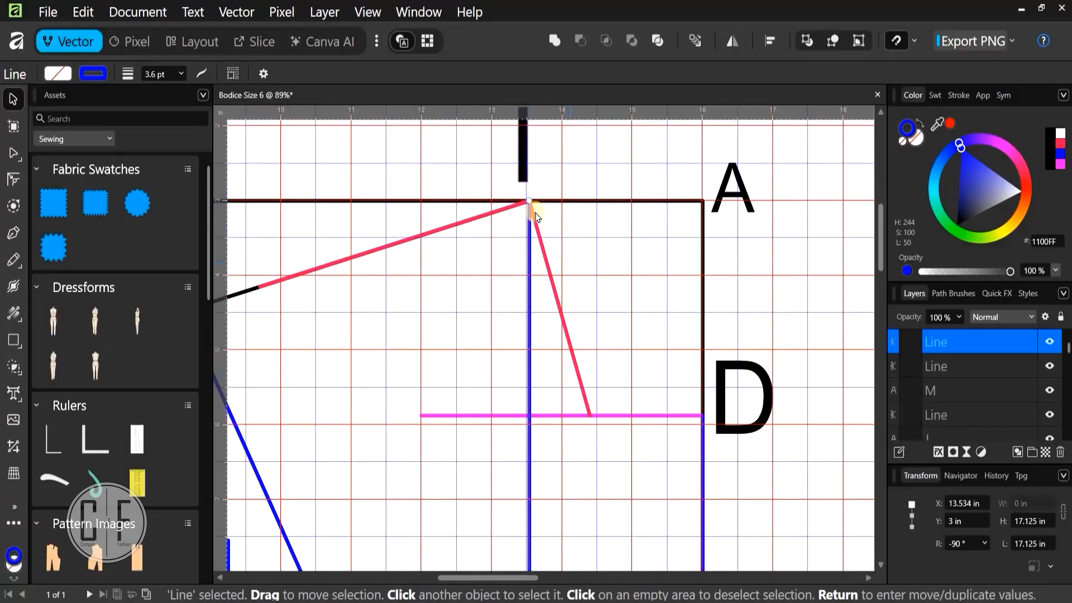
# Enable the transform origin for the vertical blue line
pyautogui.click(262, 71)
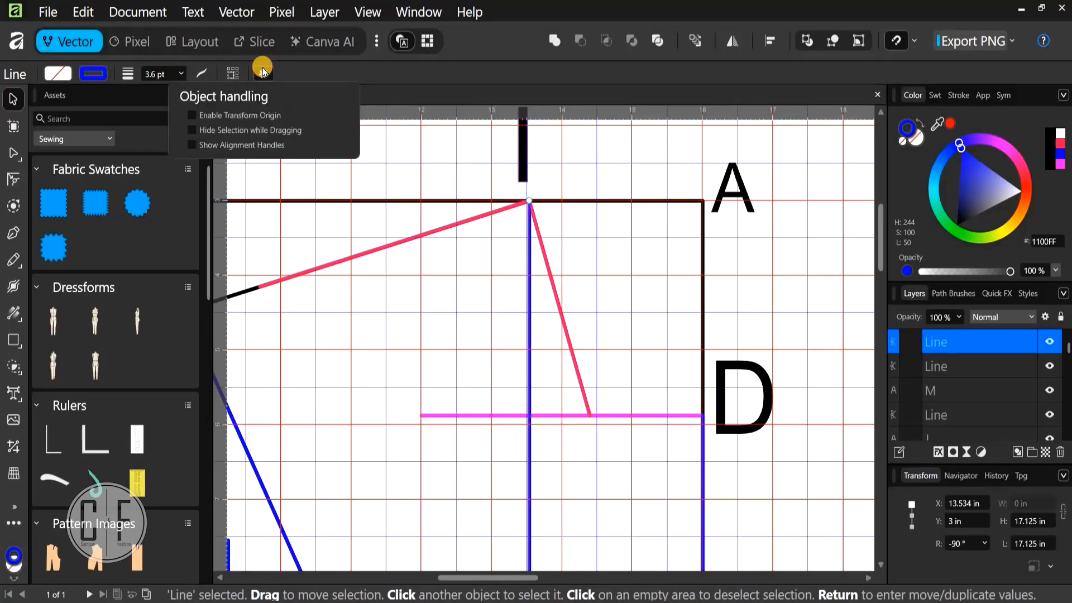
pyautogui.click(191, 115)
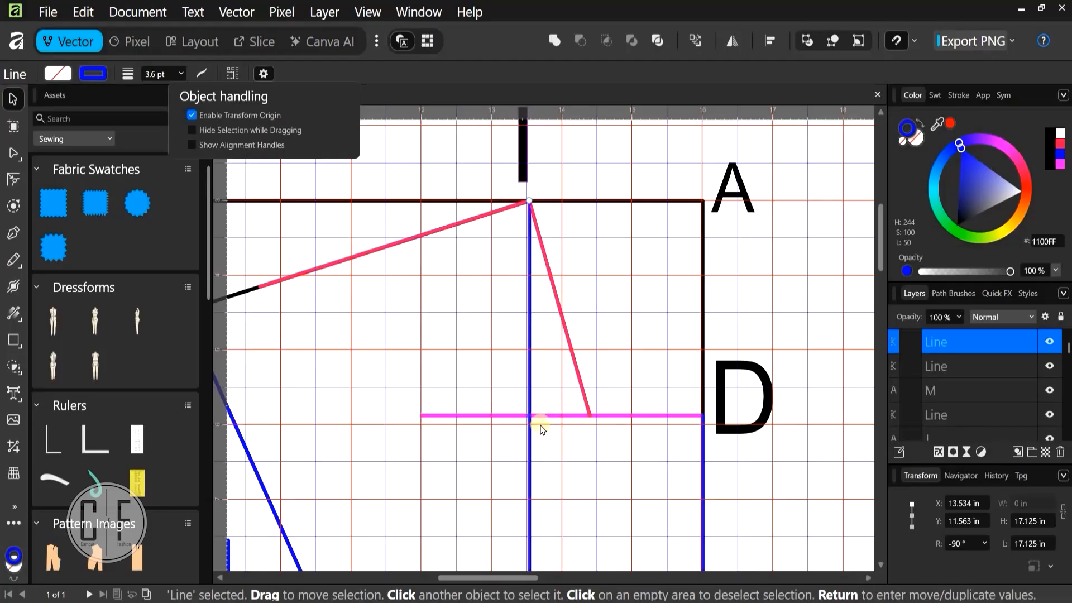
pyautogui.click(544, 455)
pyautogui.moveTo(524, 263); pyautogui.dragTo(515, 229)
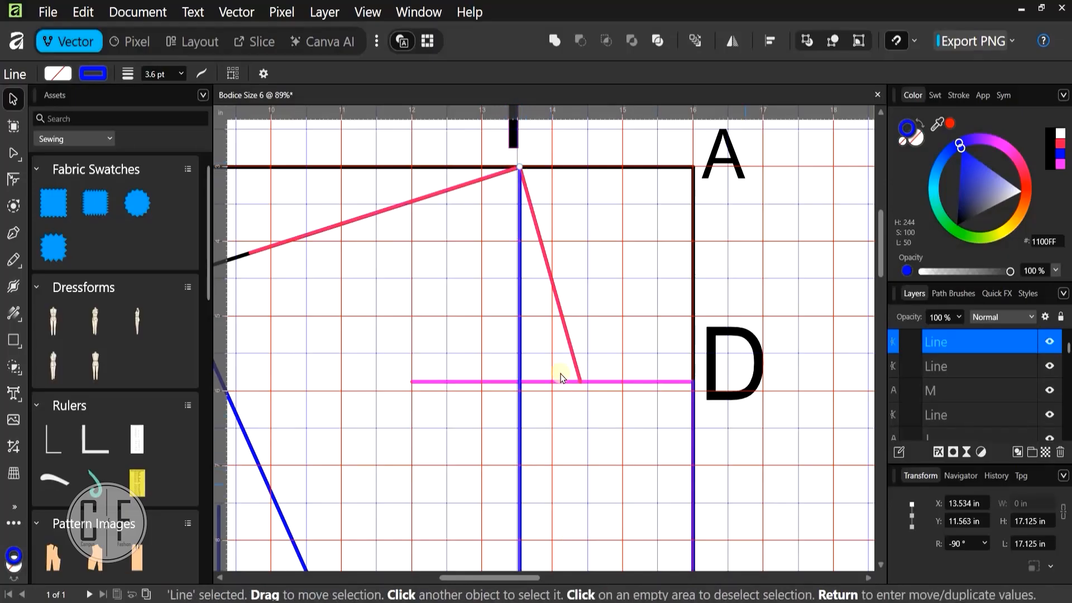
# Move the blue line's transform origin from its midpoint to its top end at point I, X 13.534 in, Y 3 in
pyautogui.scroll(-5, 559, 343)
pyautogui.keyDown('ctrl'); pyautogui.scroll(-2, 551, 344); pyautogui.keyUp('ctrl')
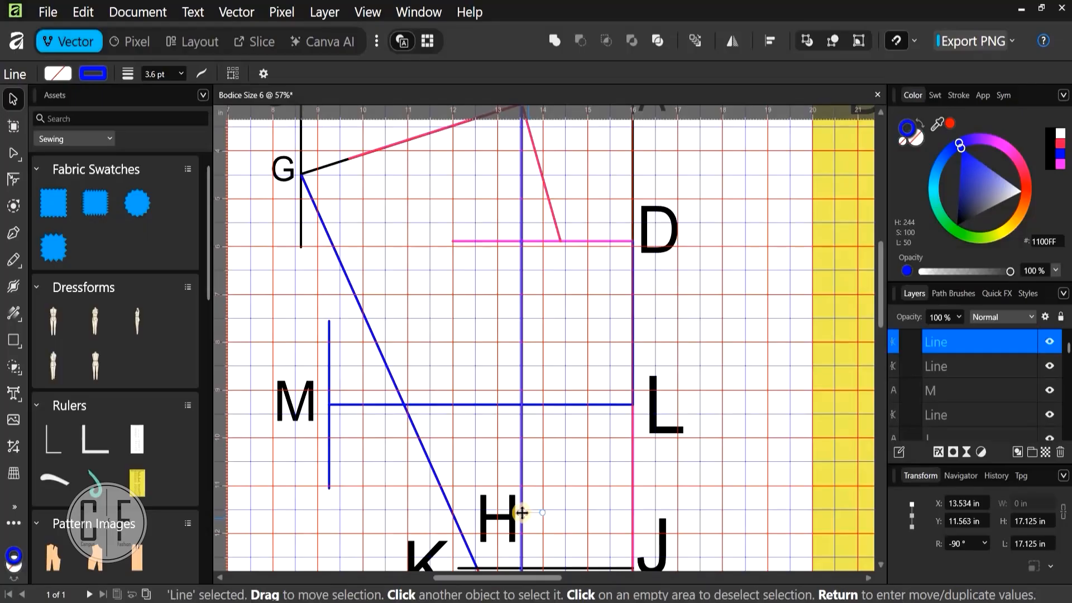
pyautogui.moveTo(522, 513); pyautogui.dragTo(520, 266)
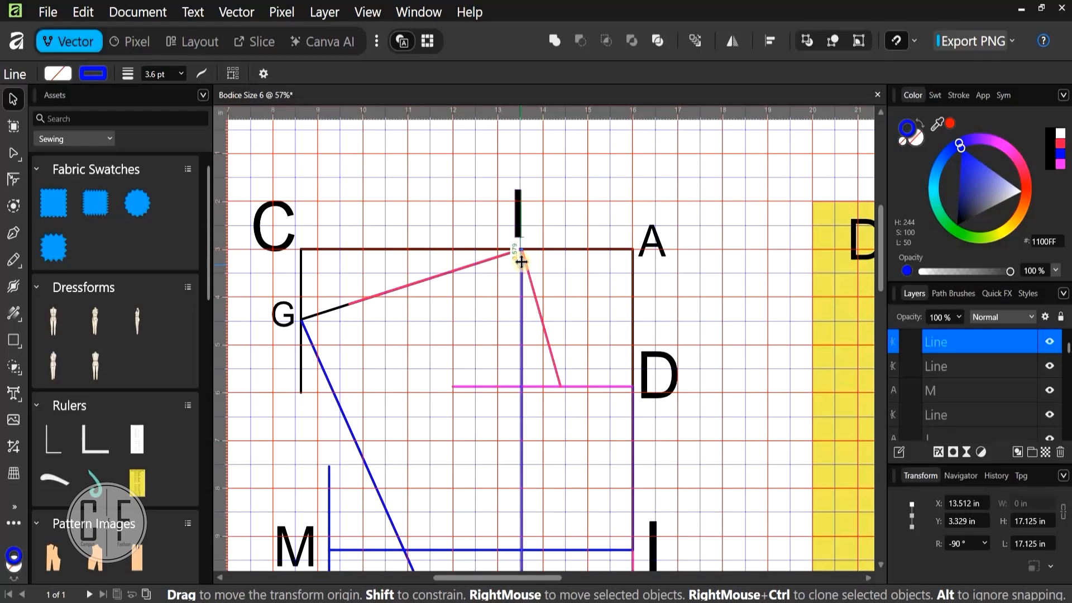
pyautogui.scroll(8, 522, 262)
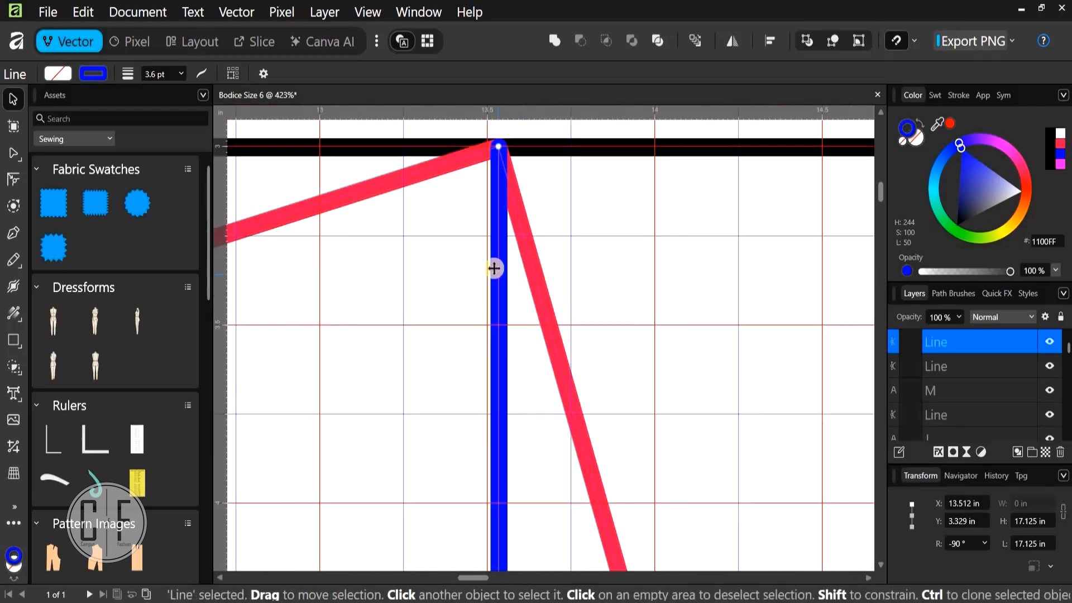
pyautogui.moveTo(494, 269); pyautogui.dragTo(499, 146)
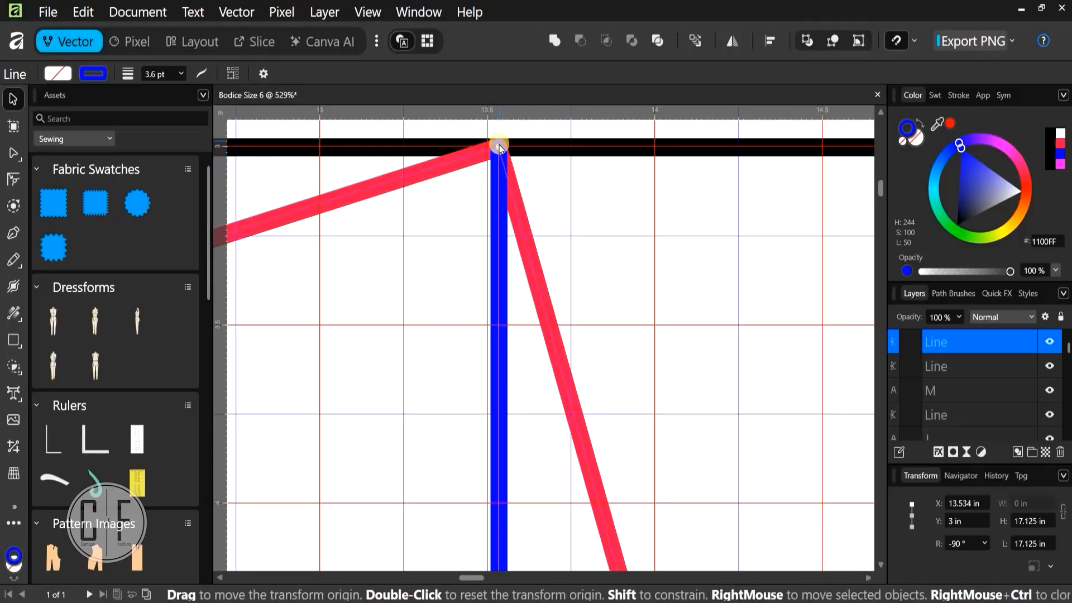
pyautogui.scroll(8, 500, 147)
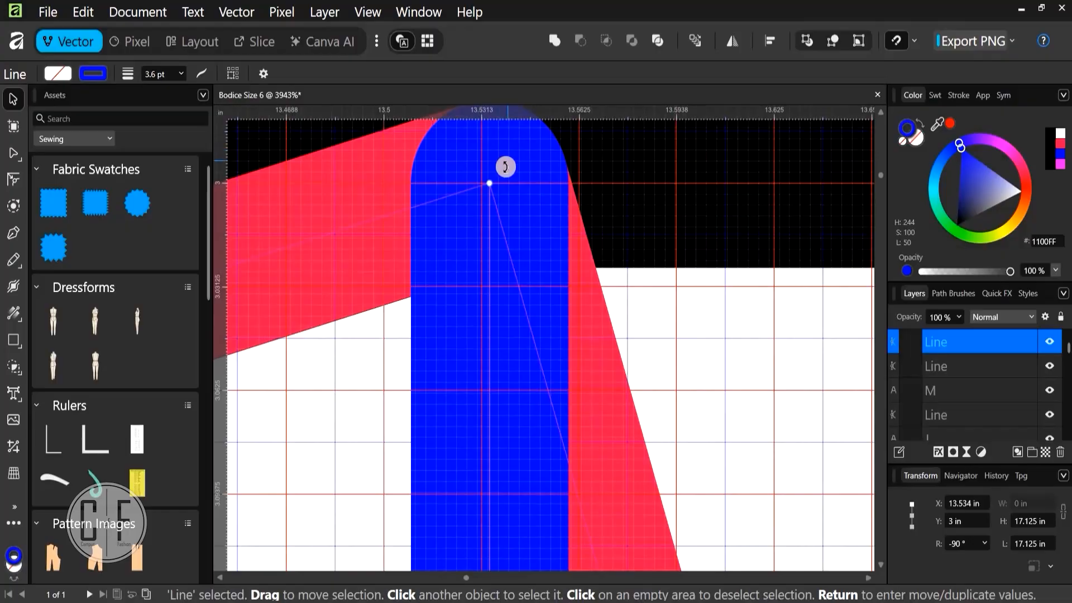
pyautogui.scroll(-15, 506, 168)
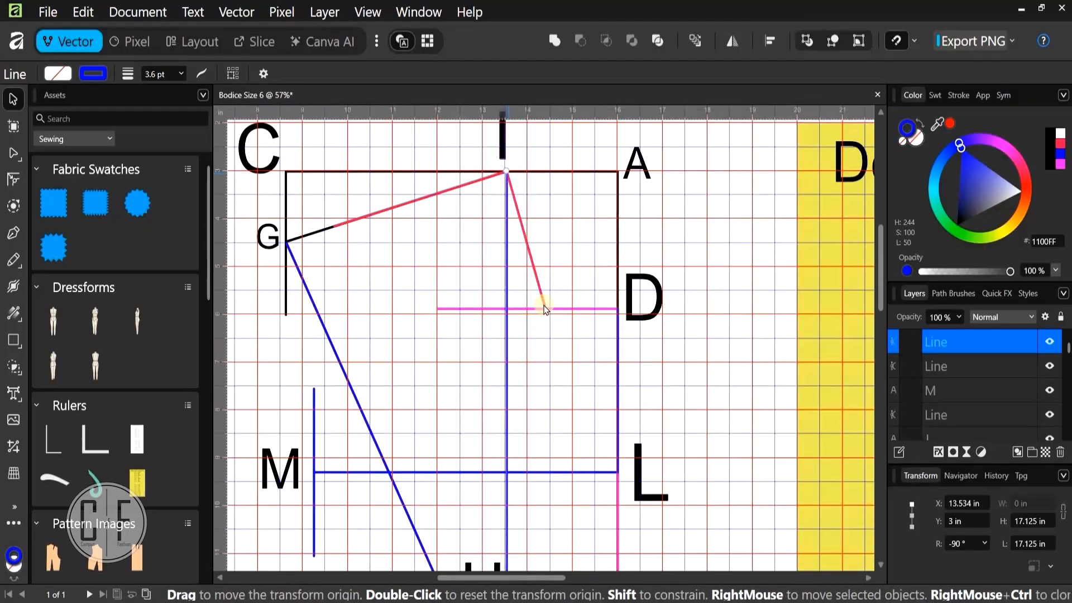
# Rotate the blue line clockwise about point I to about -114.6°, bringing its lower end near the vertical line above E
pyautogui.scroll(-3, 545, 308)
pyautogui.scroll(-3, 583, 476)
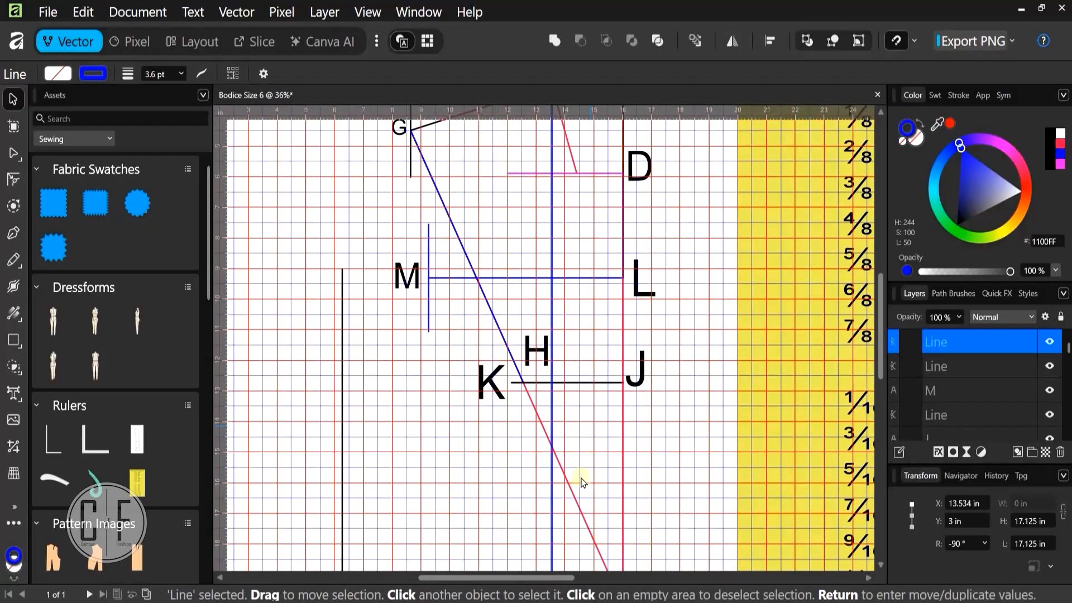
pyautogui.scroll(-4, 553, 436)
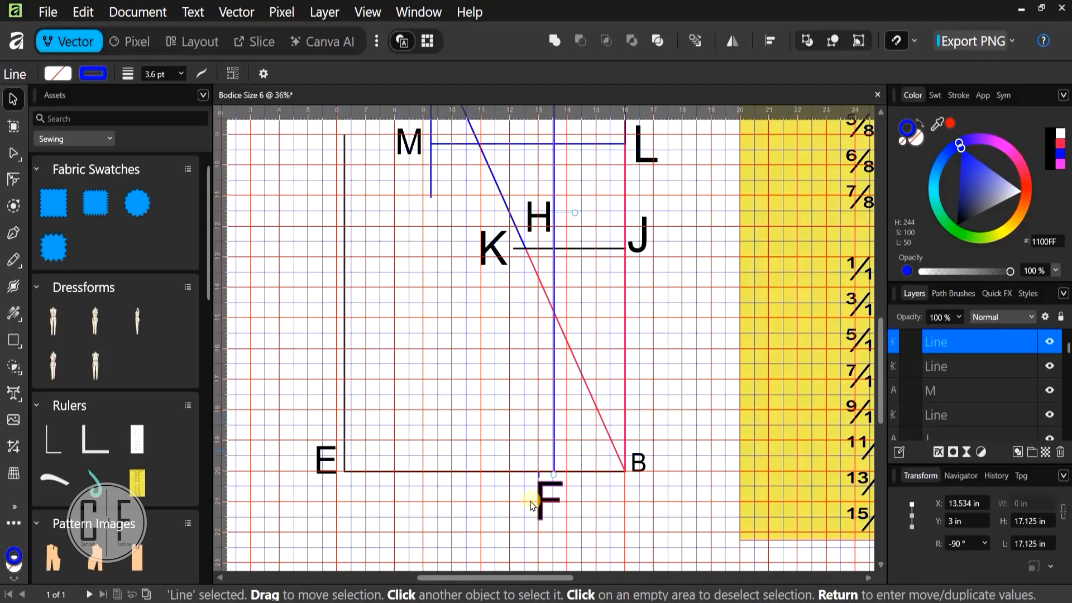
pyautogui.scroll(4, 497, 488)
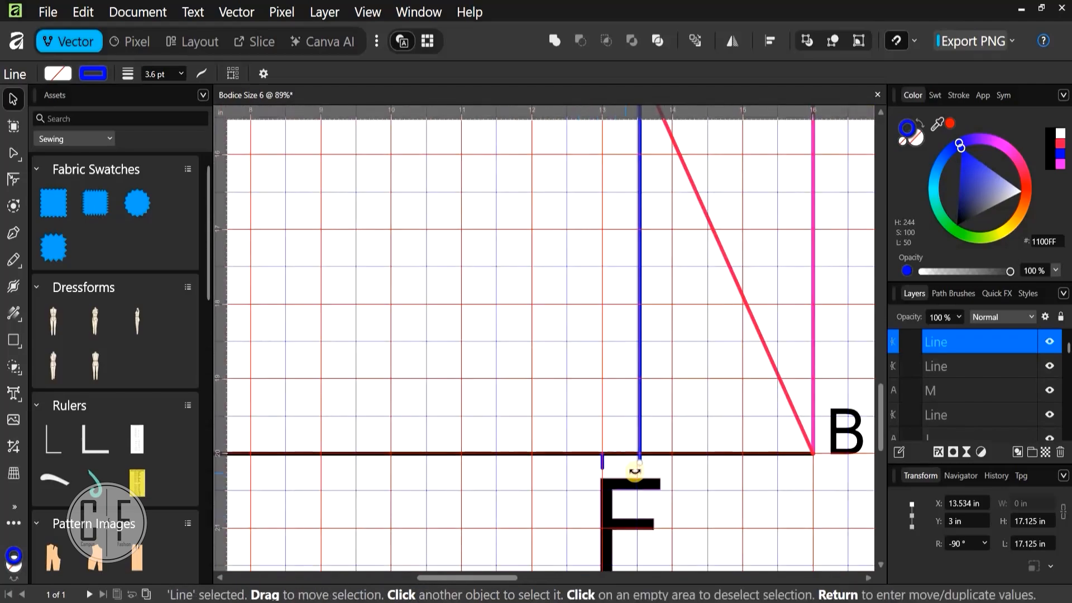
pyautogui.moveTo(640, 472); pyautogui.dragTo(296, 414)
pyautogui.moveTo(371, 413); pyautogui.dragTo(346, 320)
# Rotate the blue line further about point I to about -115.1°, so its lower end overlaps the vertical line above E
pyautogui.scroll(3, 640, 451)
pyautogui.scroll(6, 475, 492)
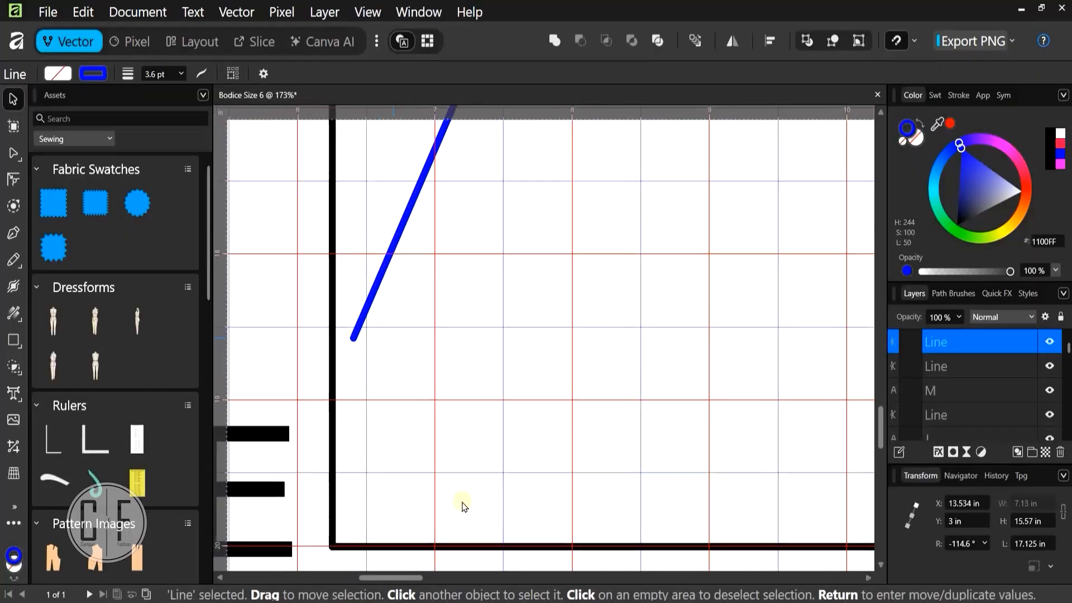
pyautogui.scroll(4, 404, 471)
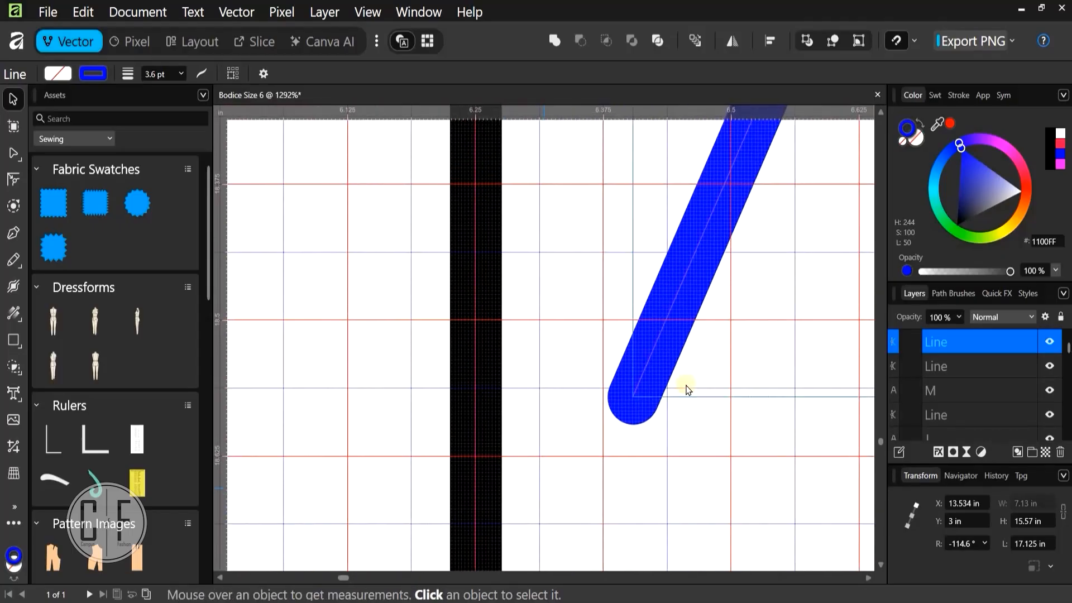
pyautogui.scroll(3, 682, 359)
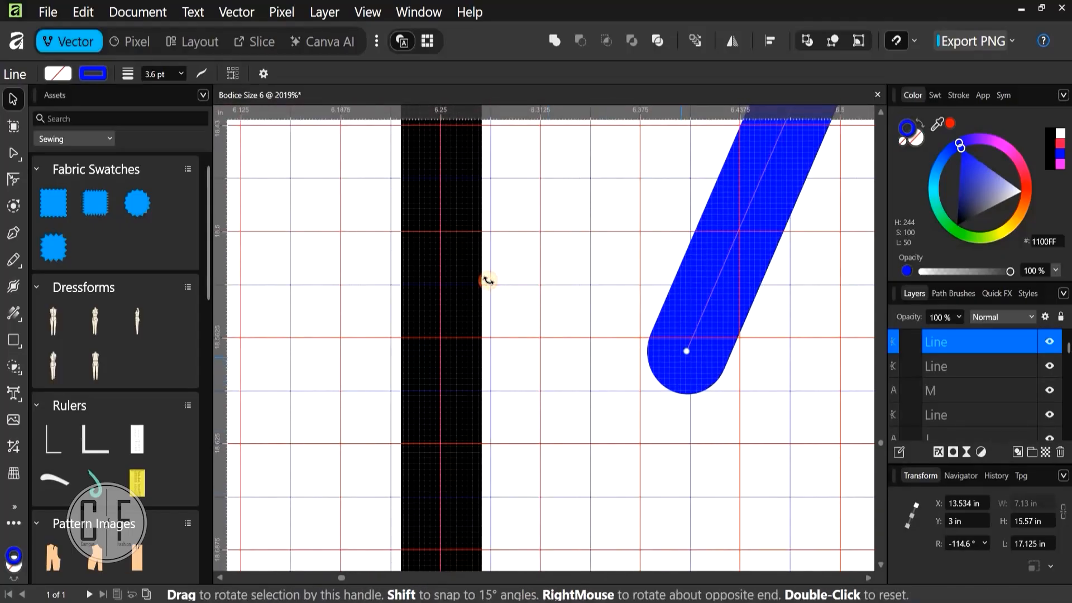
pyautogui.moveTo(488, 280); pyautogui.dragTo(455, 224)
# Fine-tune the blue line's rotation to about -115.2°, placing its lower end on the vertical line's center at X 6.25 in
pyautogui.scroll(3, 465, 240)
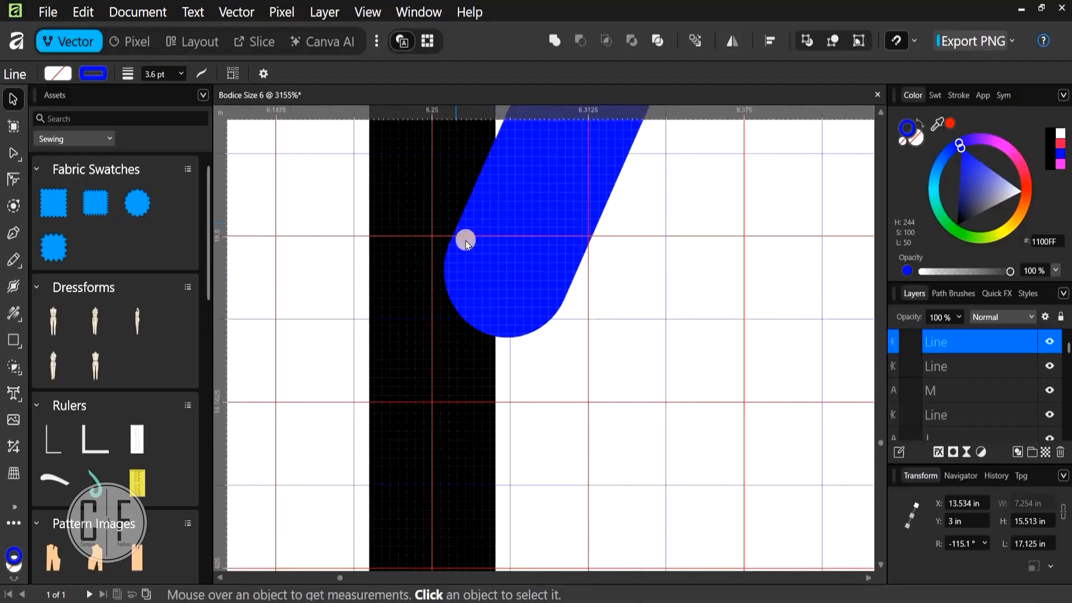
pyautogui.scroll(3, 466, 240)
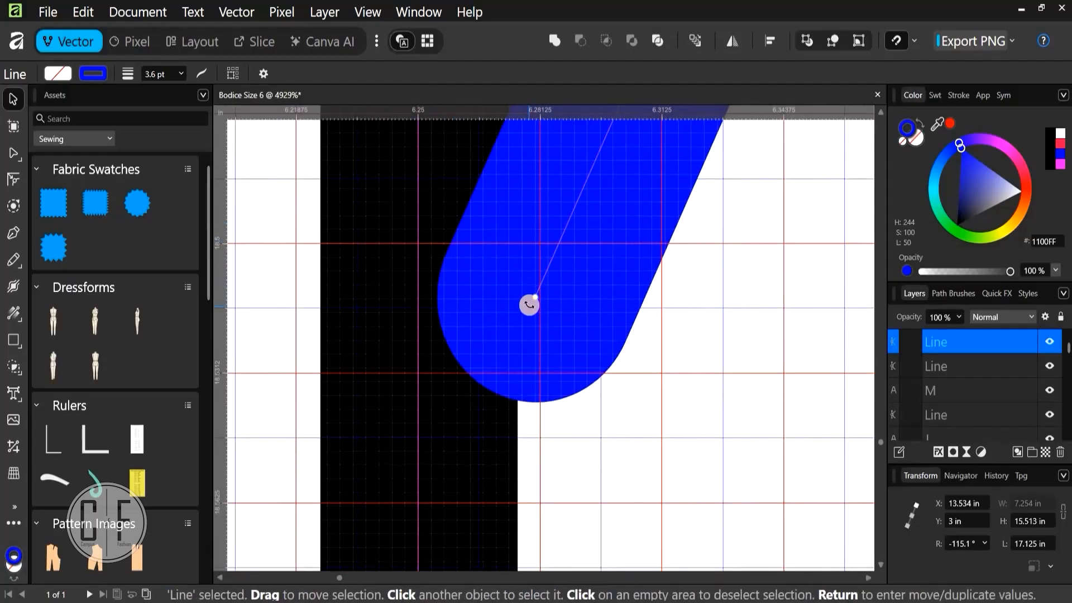
pyautogui.moveTo(433, 252); pyautogui.dragTo(433, 252)
pyautogui.moveTo(421, 252); pyautogui.dragTo(416, 224)
pyautogui.scroll(6, 436, 246)
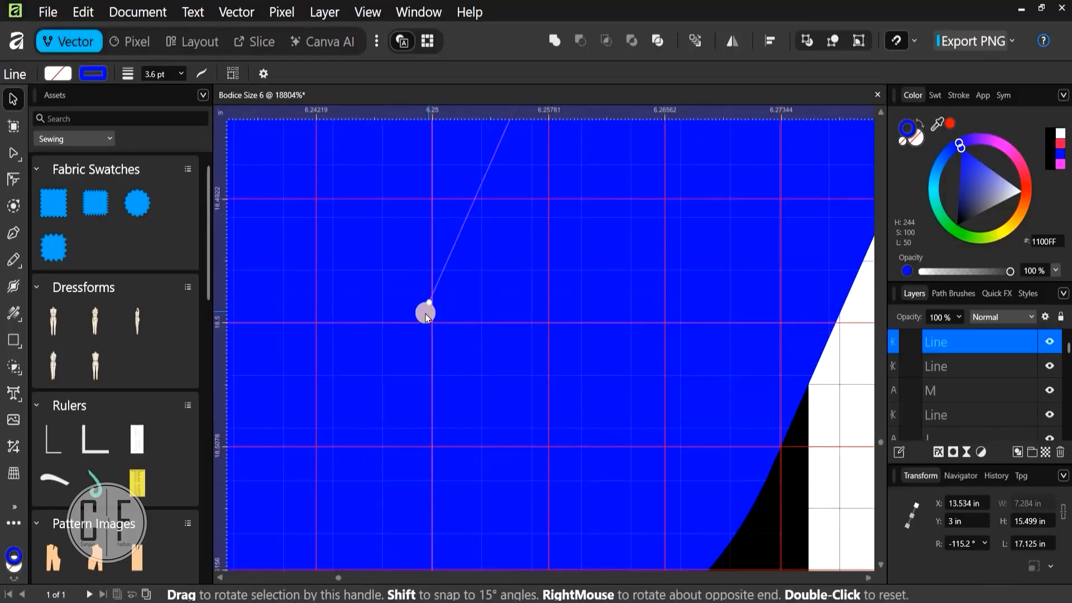
pyautogui.moveTo(429, 314); pyautogui.dragTo(430, 316)
pyautogui.scroll(-7, 430, 316)
pyautogui.scroll(-15, 393, 335)
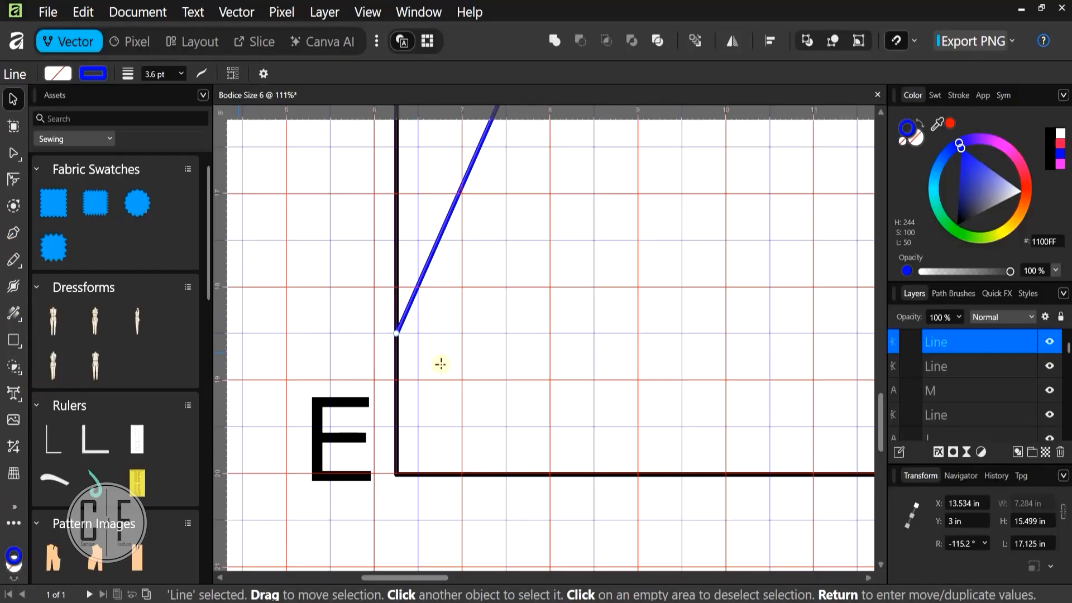
# Add the art text label N beside the blue line's lower end, positioned at about X 6.955 in, Y 18.375 in
pyautogui.press('t')
pyautogui.moveTo(431, 310); pyautogui.dragTo(494, 371)
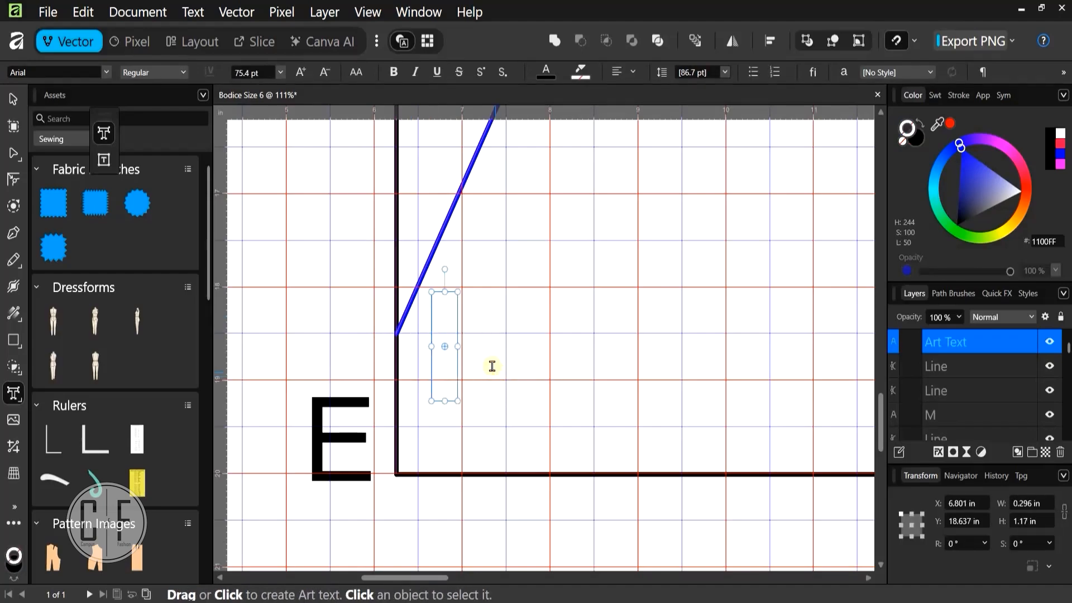
pyautogui.write('n')
pyautogui.press('BackSpace')
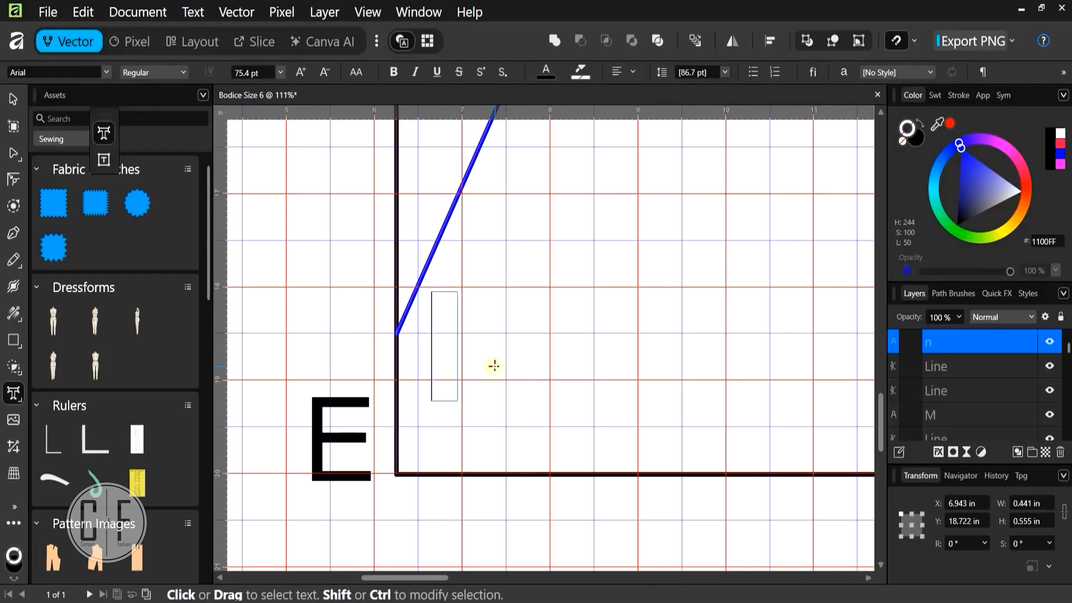
pyautogui.write('N')
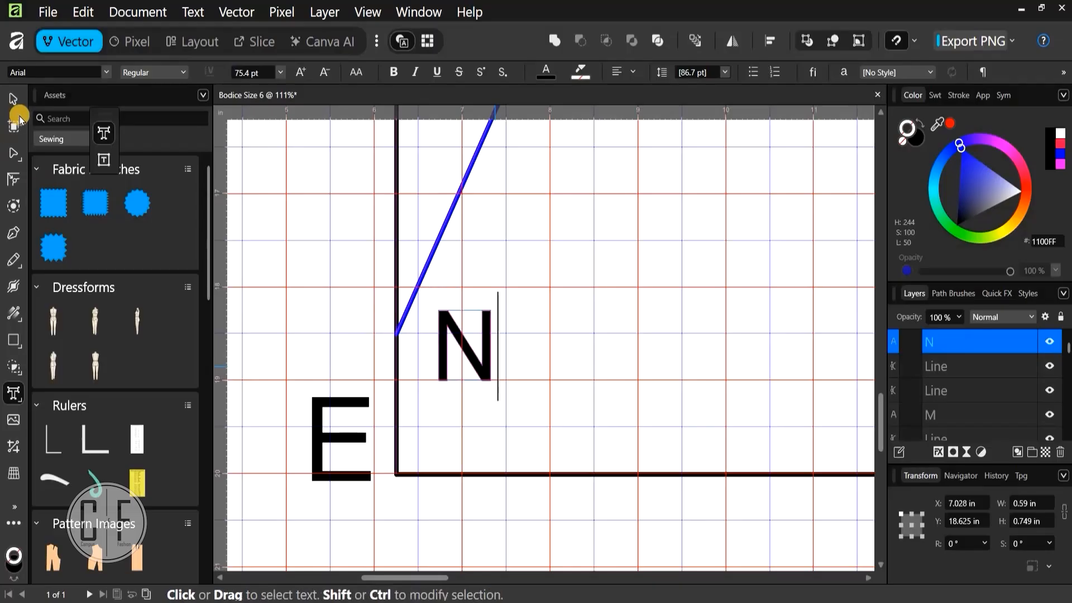
pyautogui.press('Escape')
pyautogui.press('v')
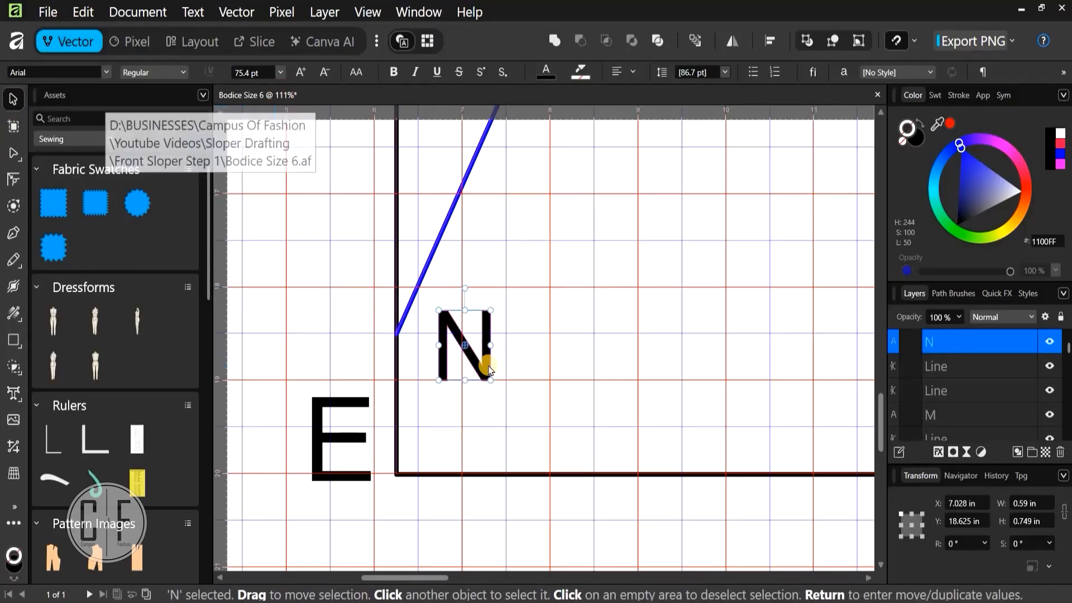
pyautogui.moveTo(481, 364)
pyautogui.mouseDown()
pyautogui.moveTo(469, 343)
pyautogui.moveTo(481, 342)
pyautogui.mouseUp()
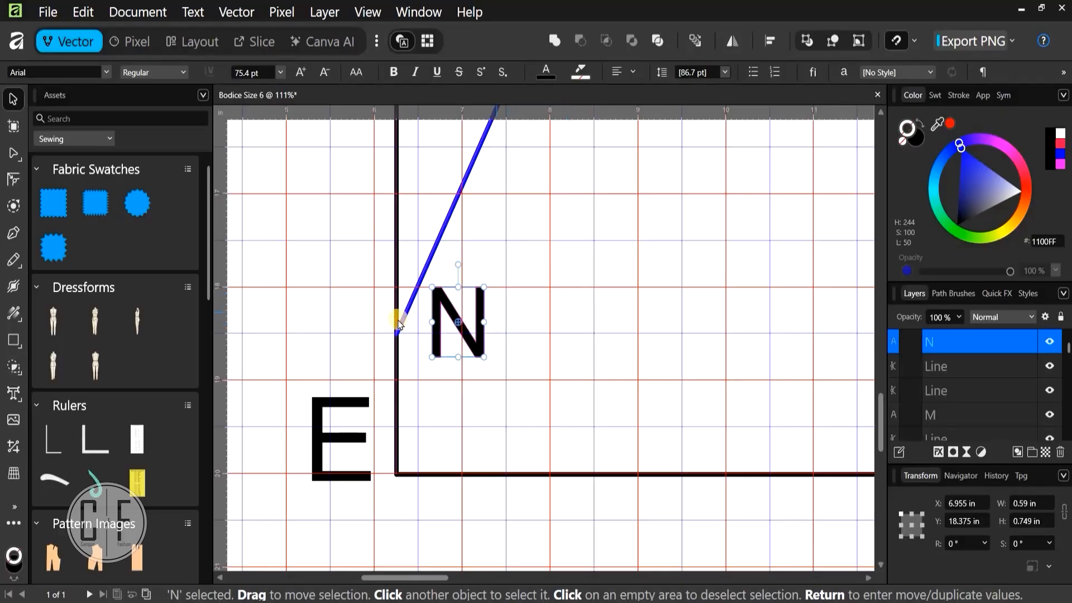
# Clear the selection and examine where the blue line meets the vertical line at N
pyautogui.scroll(-8, 430, 345)
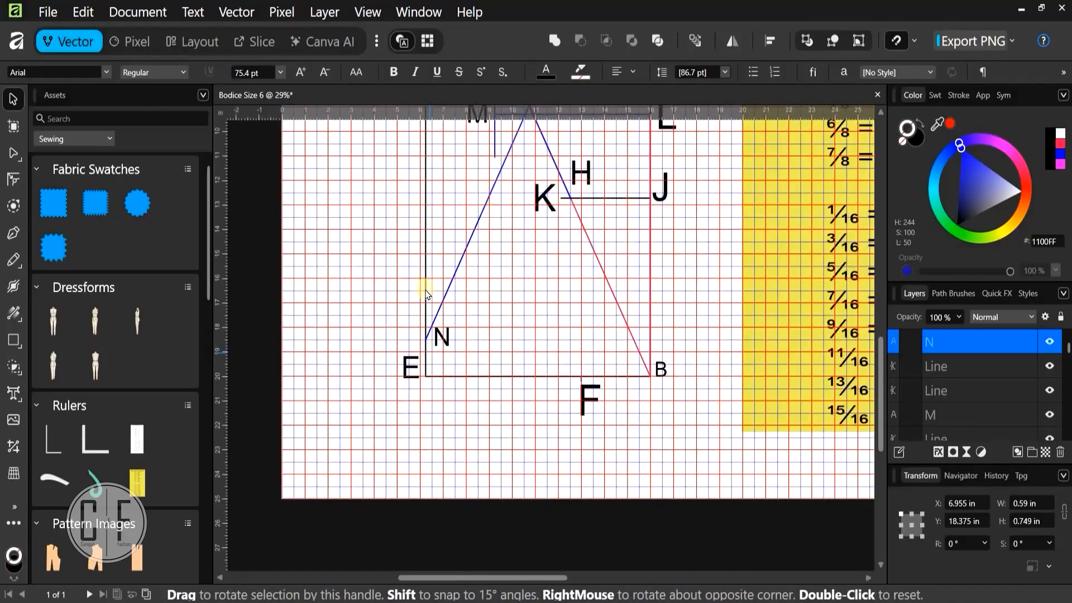
pyautogui.moveTo(417, 431); pyautogui.dragTo(416, 456)
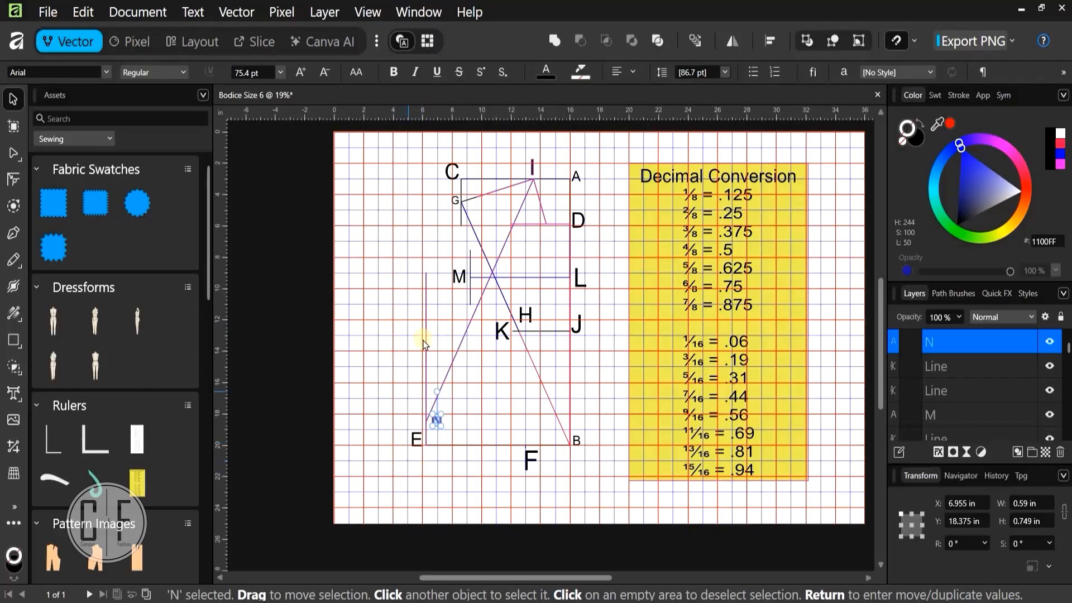
pyautogui.keyDown('alt'); pyautogui.click(381, 403); pyautogui.keyUp('alt')
pyautogui.scroll(3, 430, 475)
pyautogui.click(428, 477)
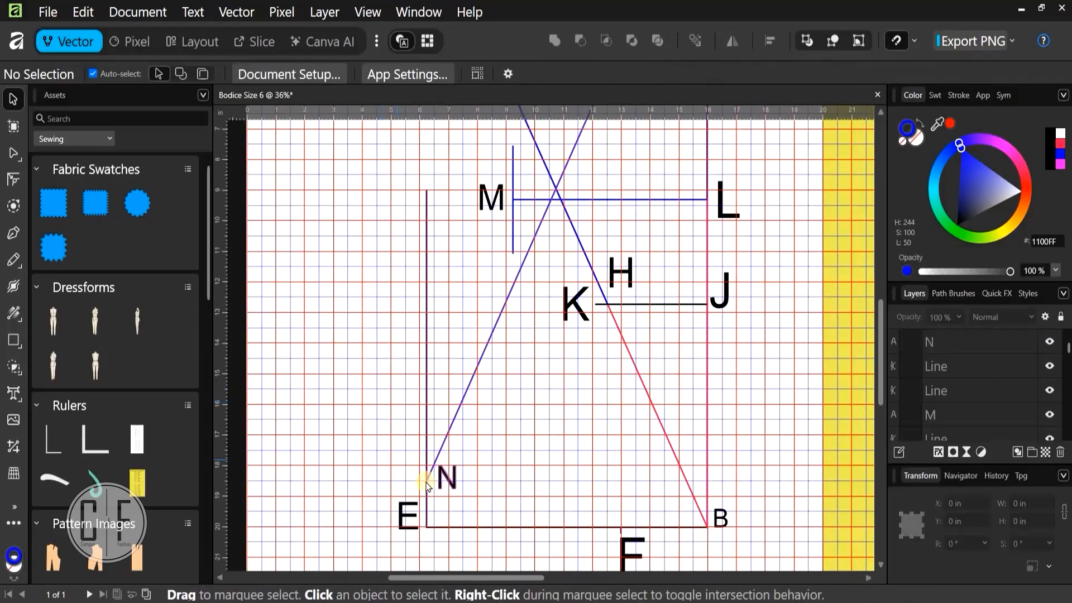
pyautogui.scroll(4, 433, 479)
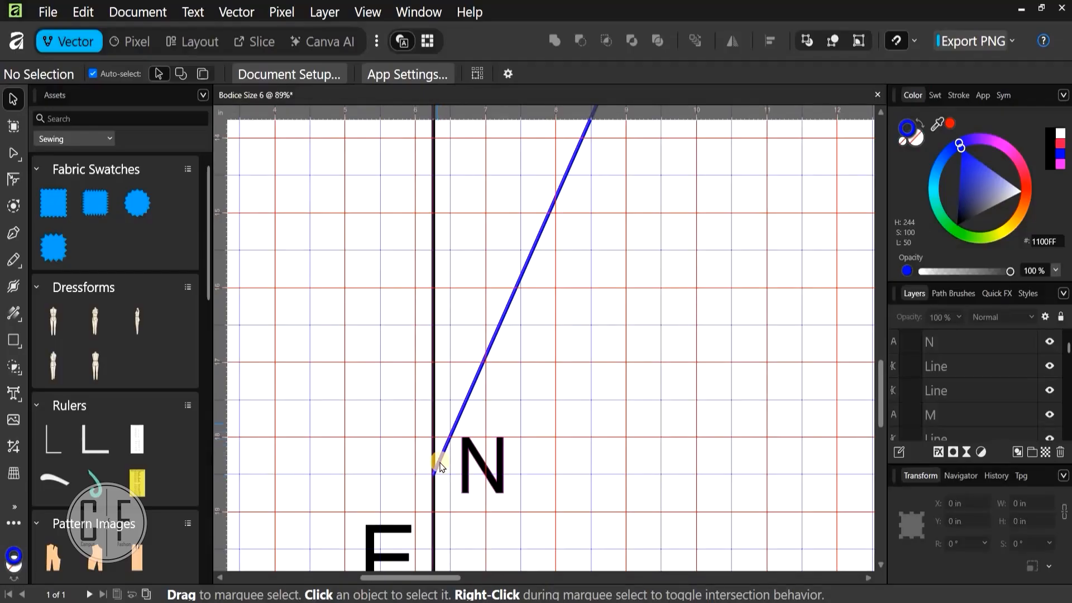
pyautogui.scroll(3, 436, 478)
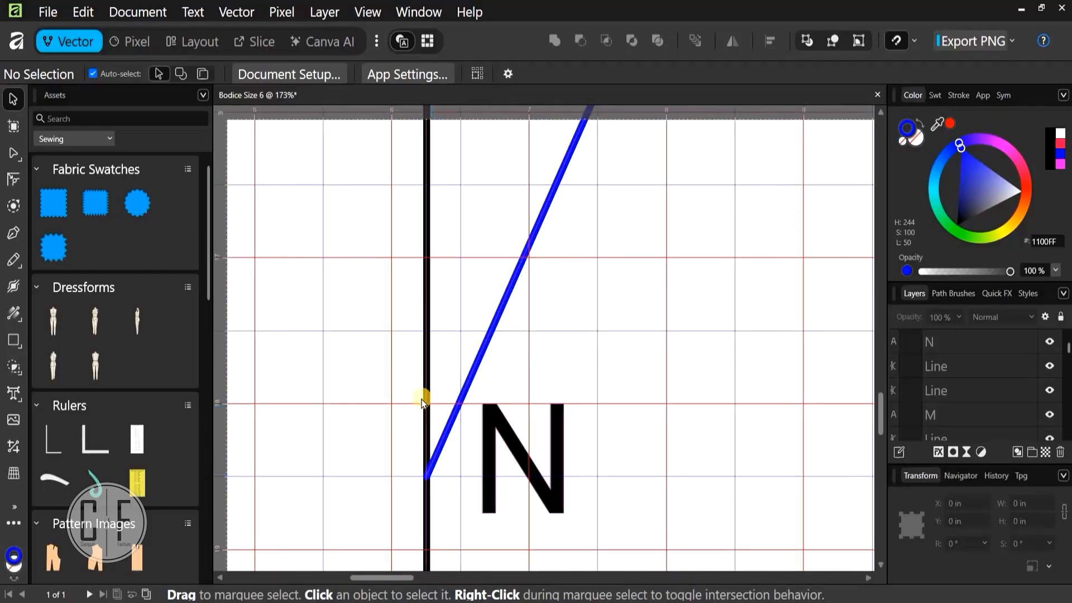
# Add a node to the vertical black line at the blue line's lower end, X 6.25 in, Y 18.499 in
pyautogui.click(429, 487)
pyautogui.scroll(5, 431, 487)
pyautogui.scroll(1, 430, 486)
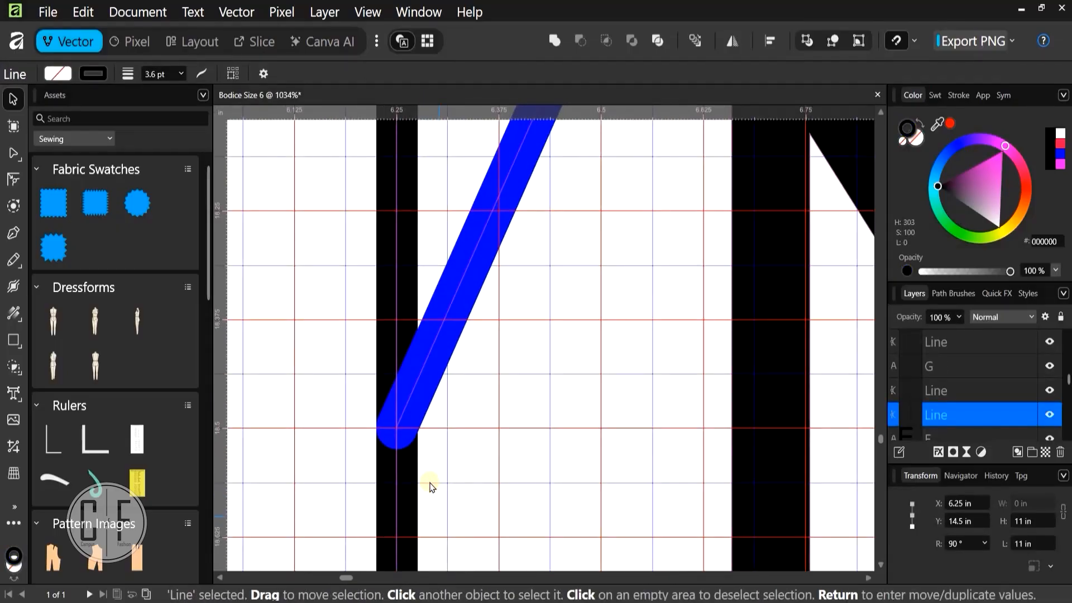
pyautogui.click(395, 262)
pyautogui.click(13, 152)
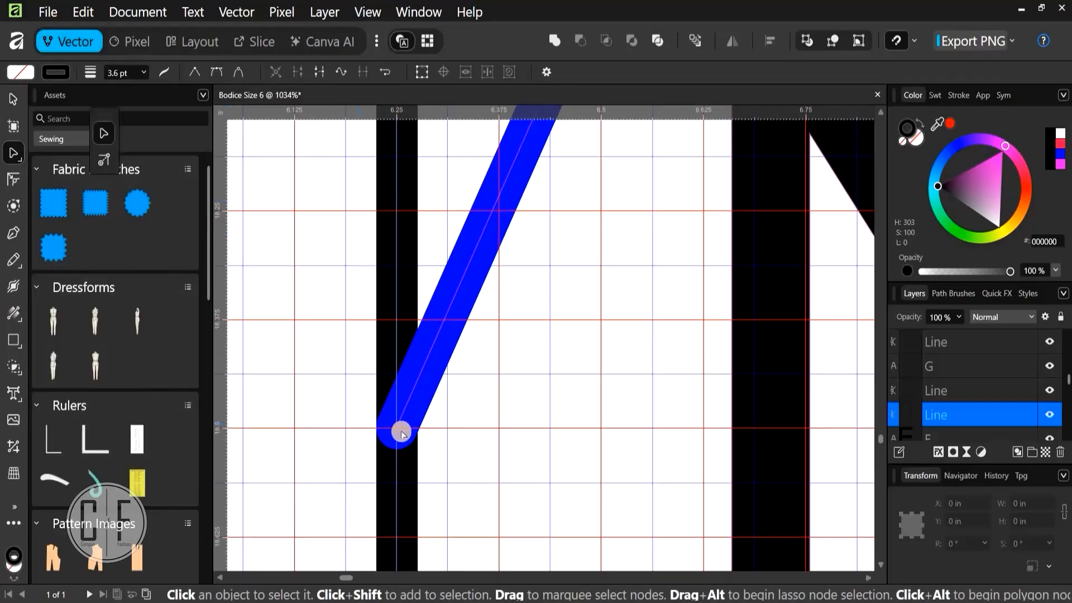
pyautogui.scroll(5, 396, 431)
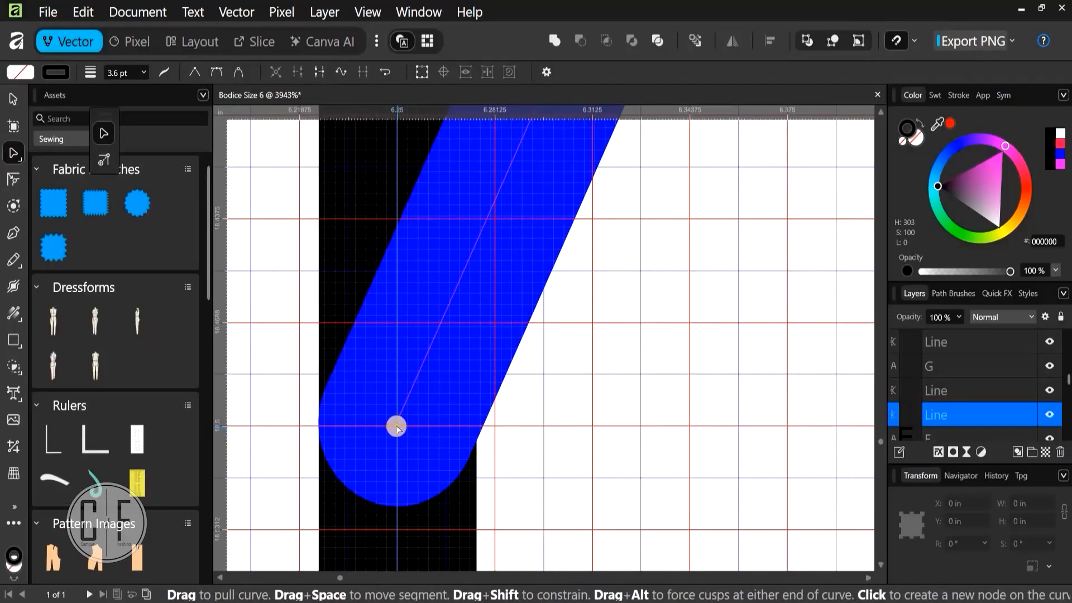
pyautogui.scroll(5, 397, 427)
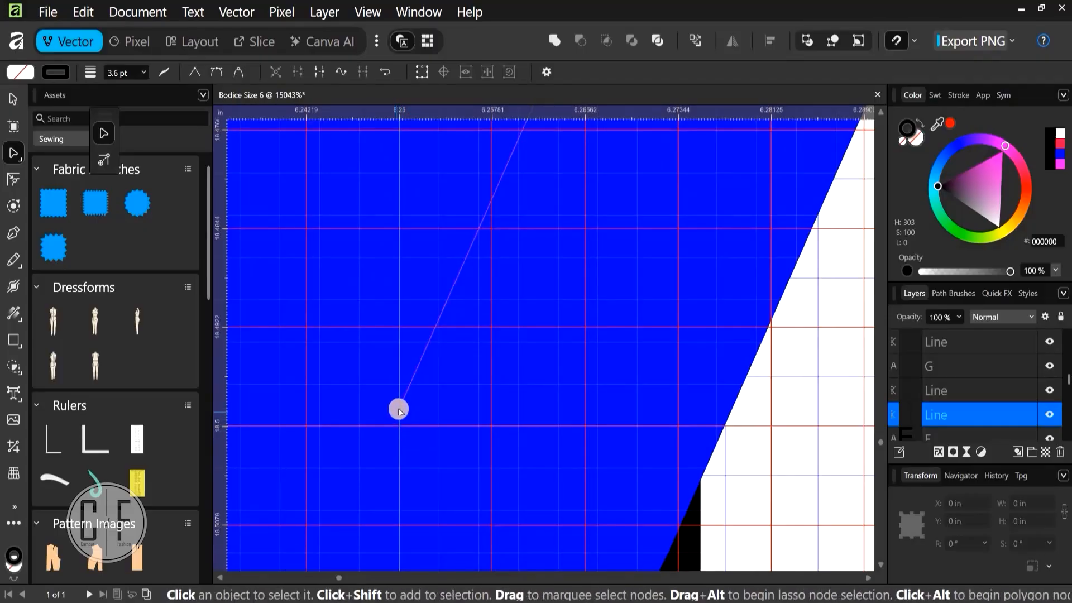
pyautogui.click(399, 409)
pyautogui.click(408, 434)
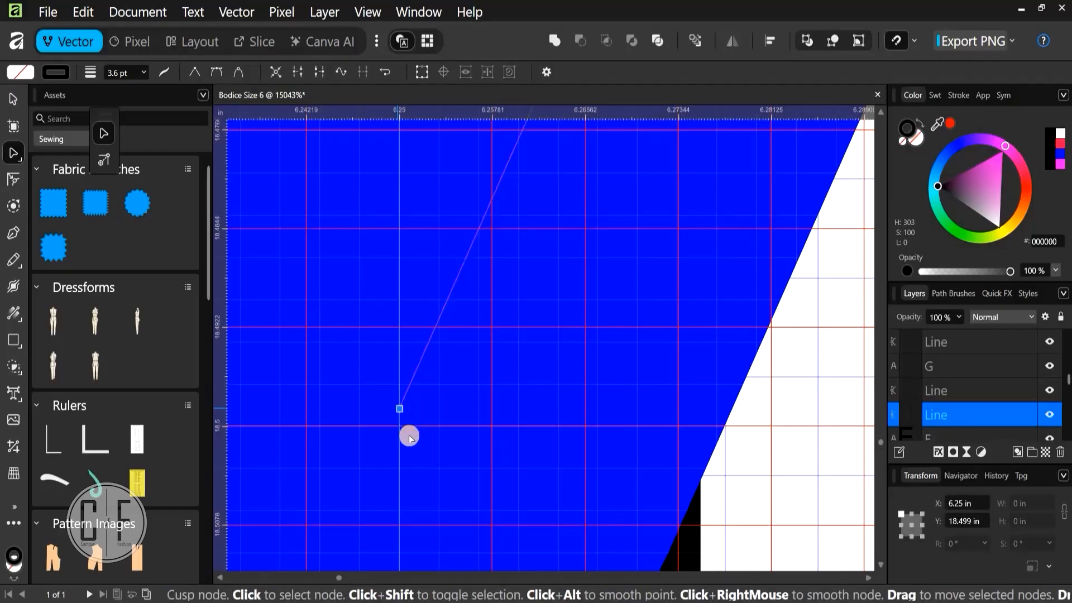
# Break the vertical black line into two separate lines at the node beside N
pyautogui.scroll(-6, 399, 437)
pyautogui.scroll(-3, 400, 440)
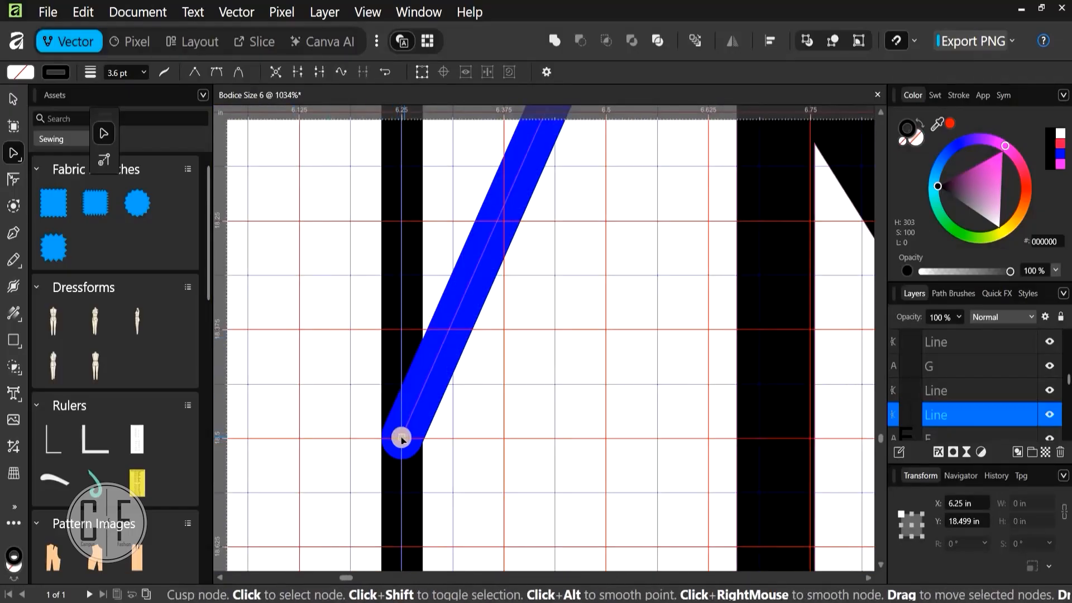
pyautogui.rightClick(404, 441)
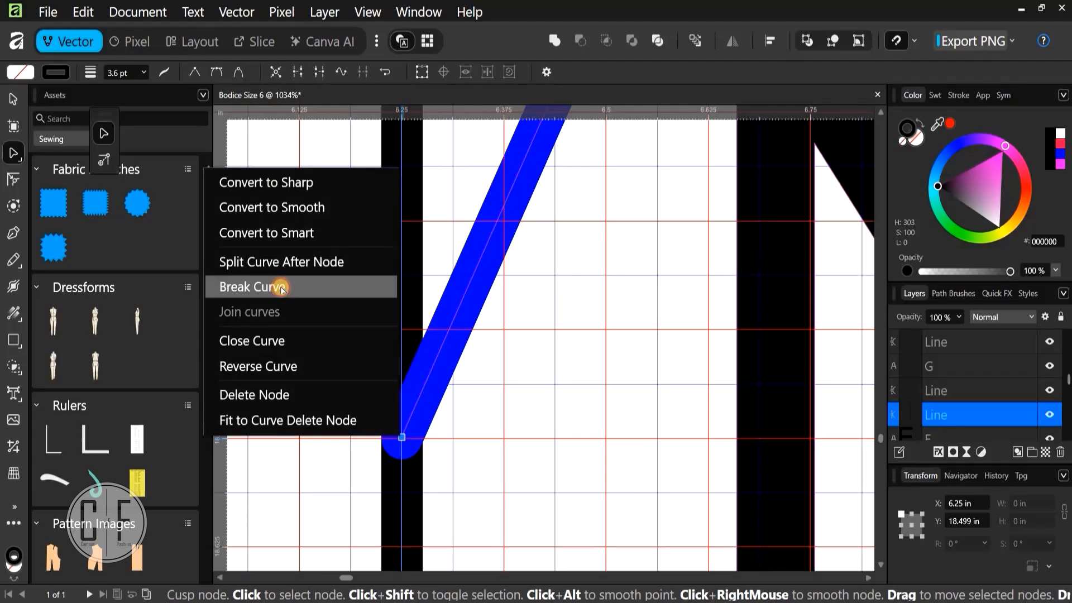
pyautogui.click(306, 283)
pyautogui.click(400, 240)
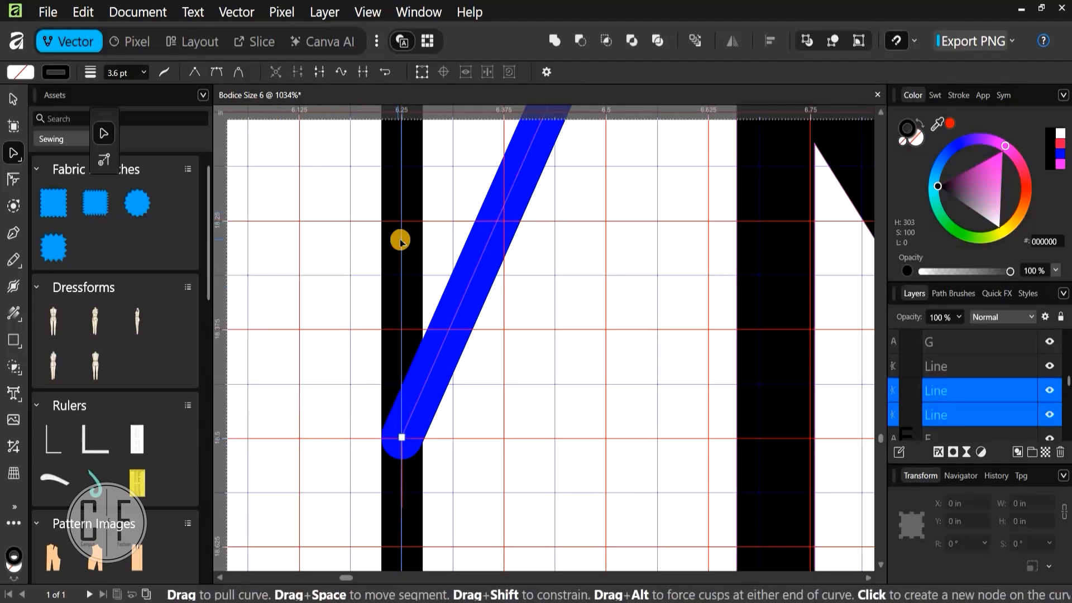
pyautogui.hotkey('ctrl', 'z')
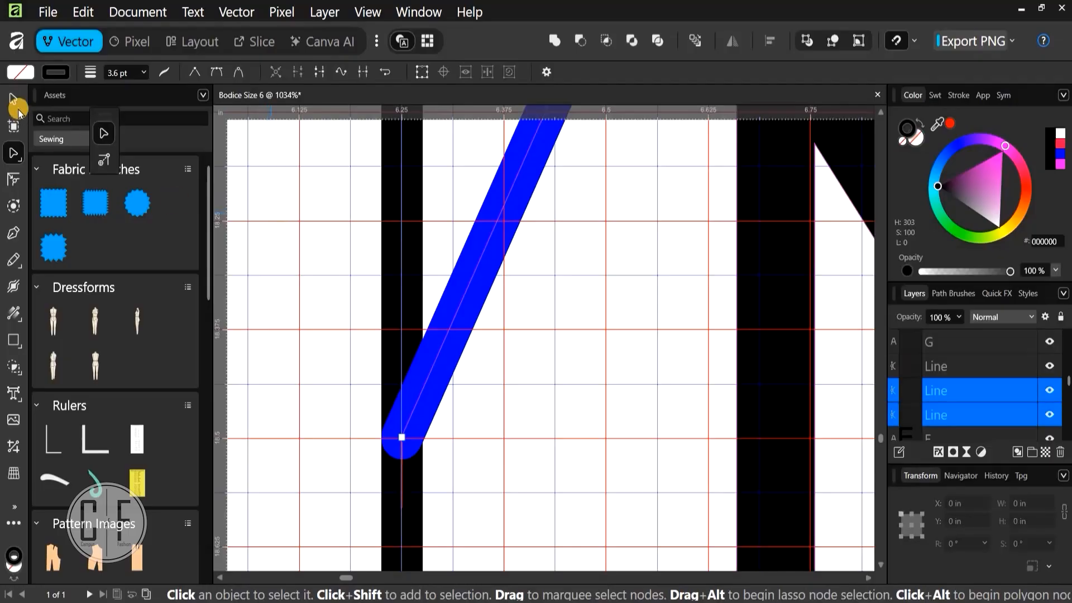
# Select only the upper piece of the split vertical line, the part running upward from N
pyautogui.click(13, 94)
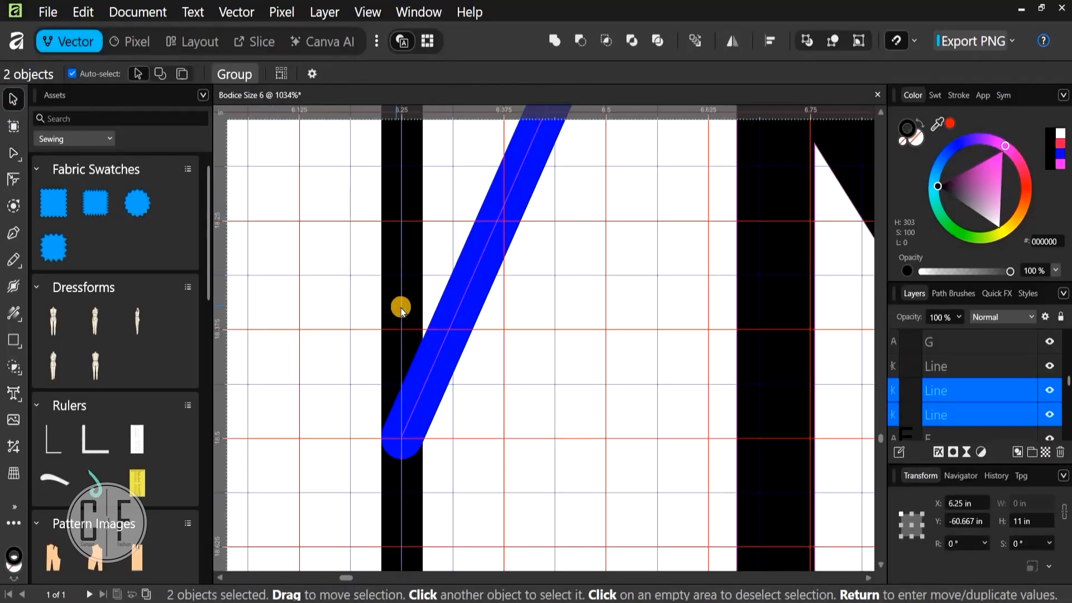
pyautogui.moveTo(397, 308); pyautogui.dragTo(399, 332)
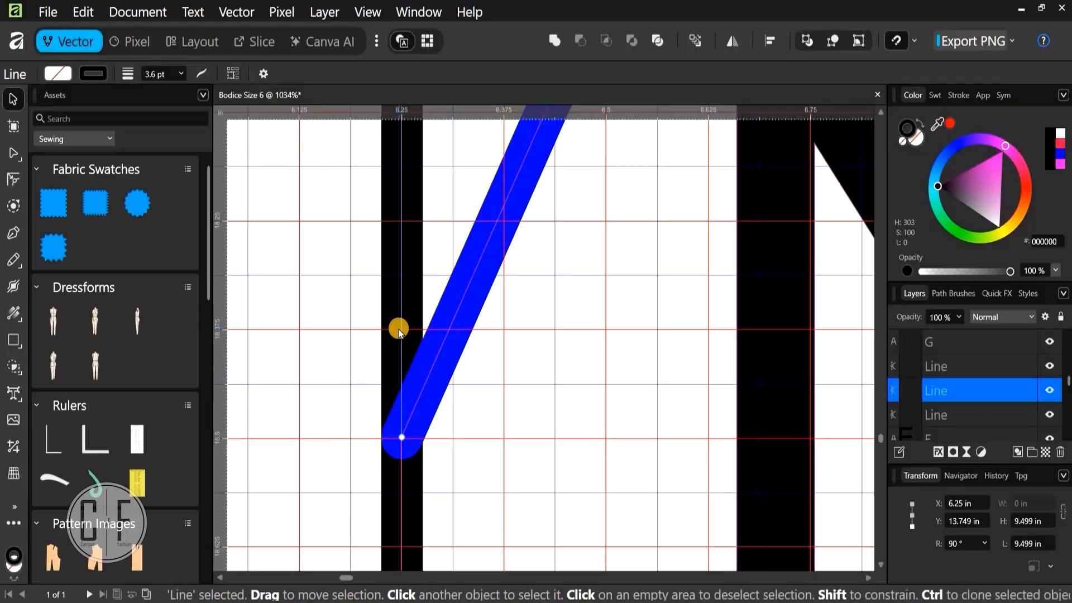
pyautogui.scroll(-4, 403, 414)
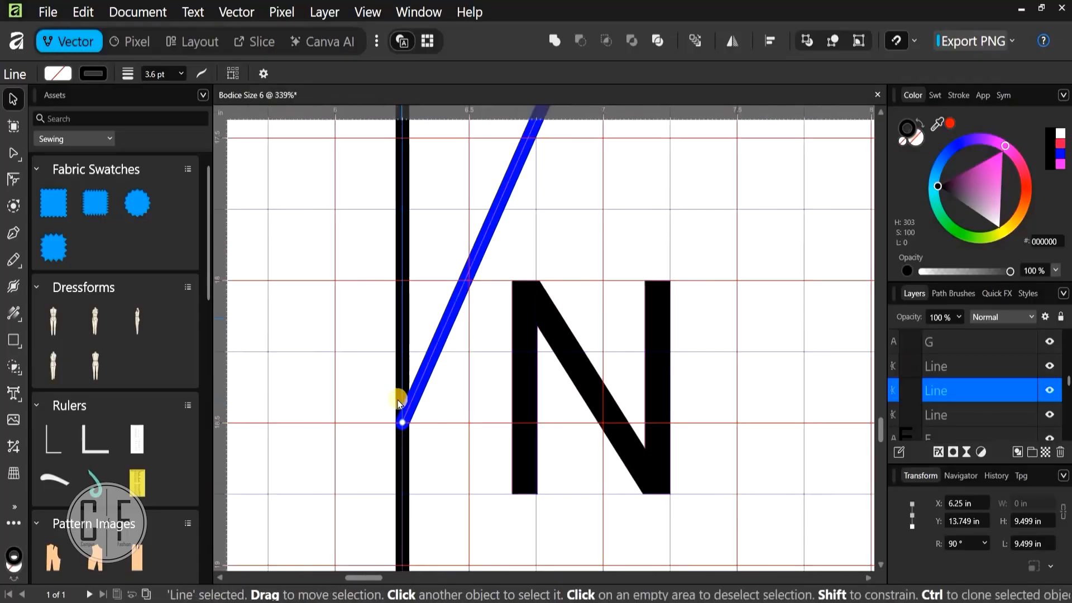
pyautogui.scroll(-3, 400, 421)
pyautogui.scroll(-4, 403, 468)
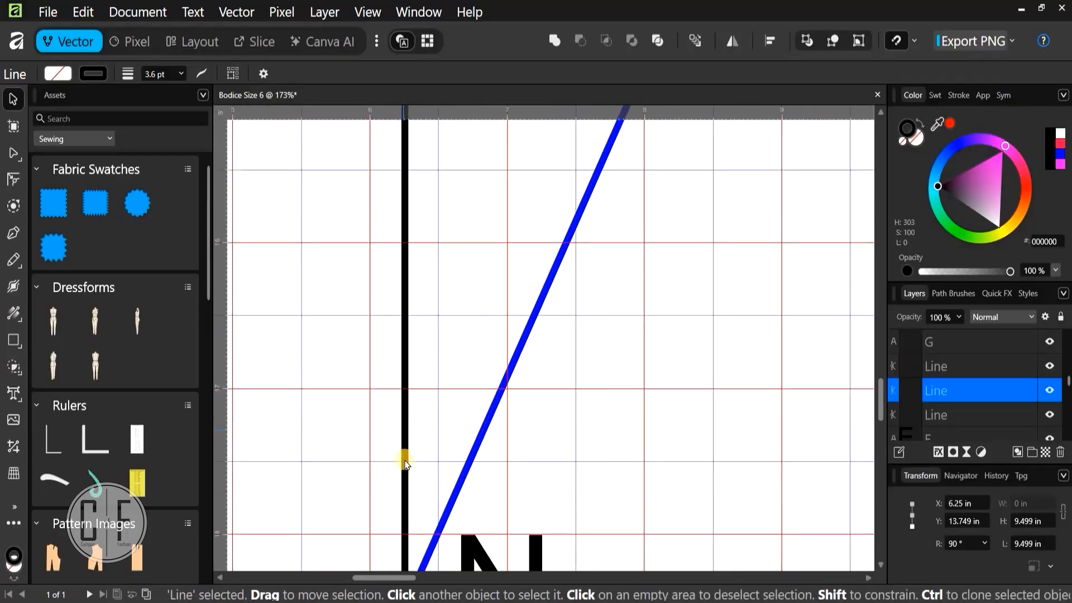
pyautogui.scroll(-2, 423, 376)
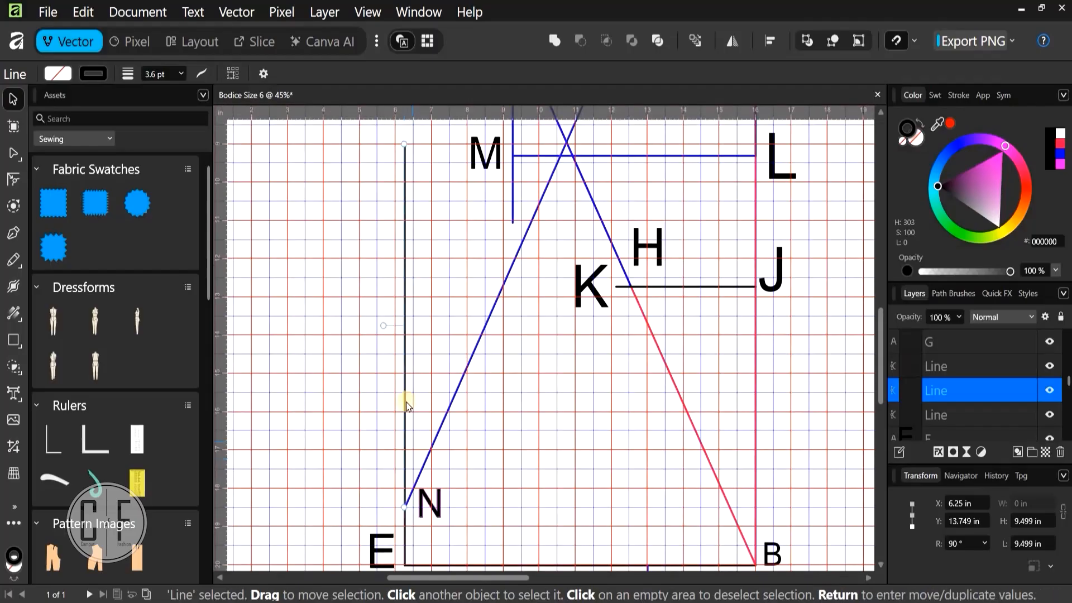
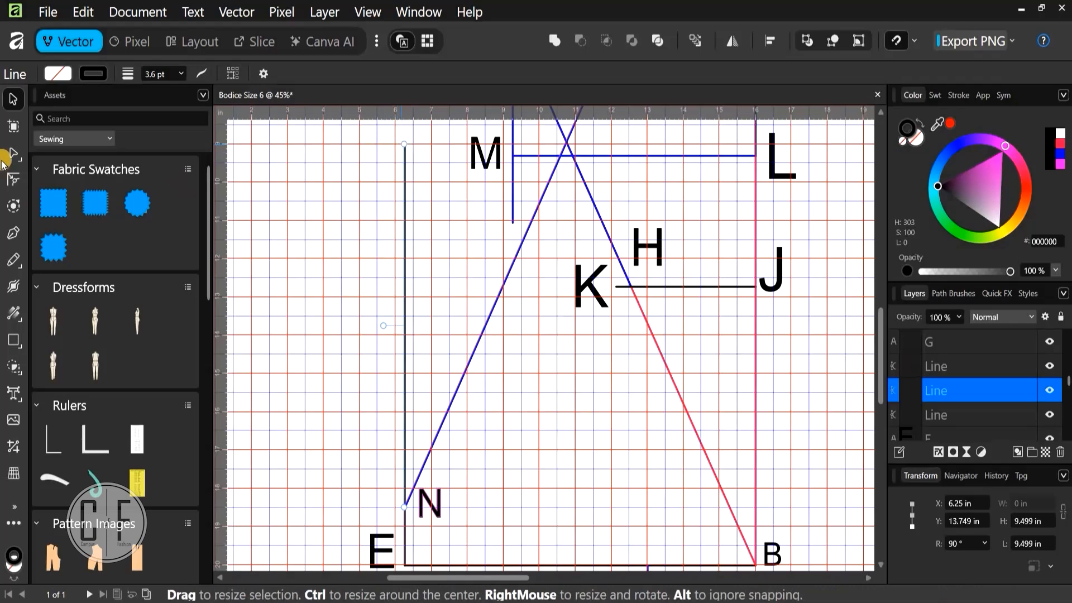
# Draw a vertical blue line 2.25 in long at X 4 in, level with the black vertical line's upper end
pyautogui.click(334, 313)
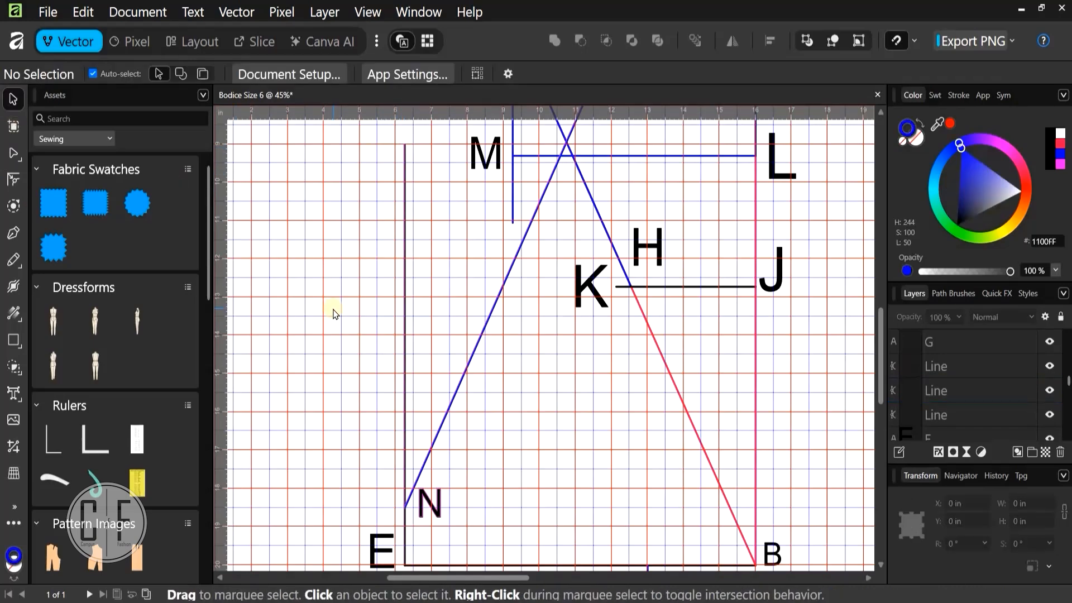
pyautogui.click(14, 230)
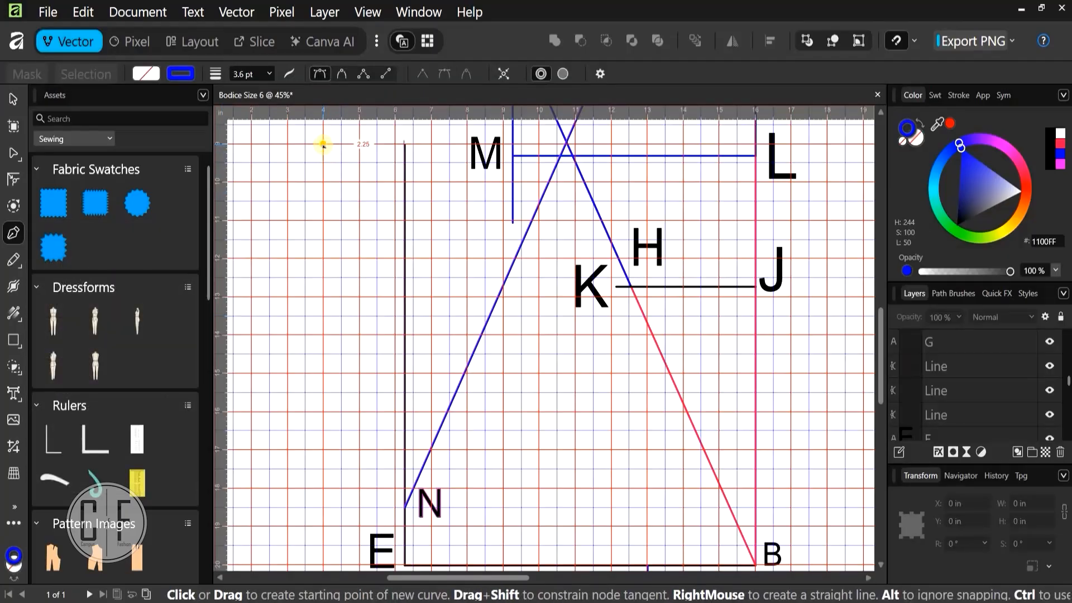
pyautogui.click(323, 145)
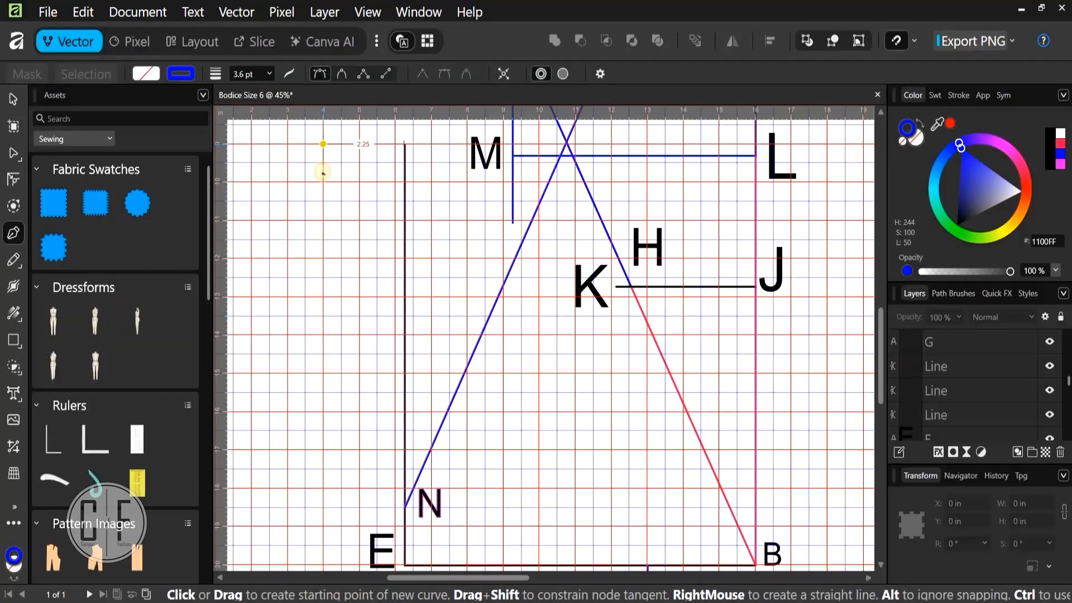
pyautogui.click(324, 230)
pyautogui.scroll(5, 329, 226)
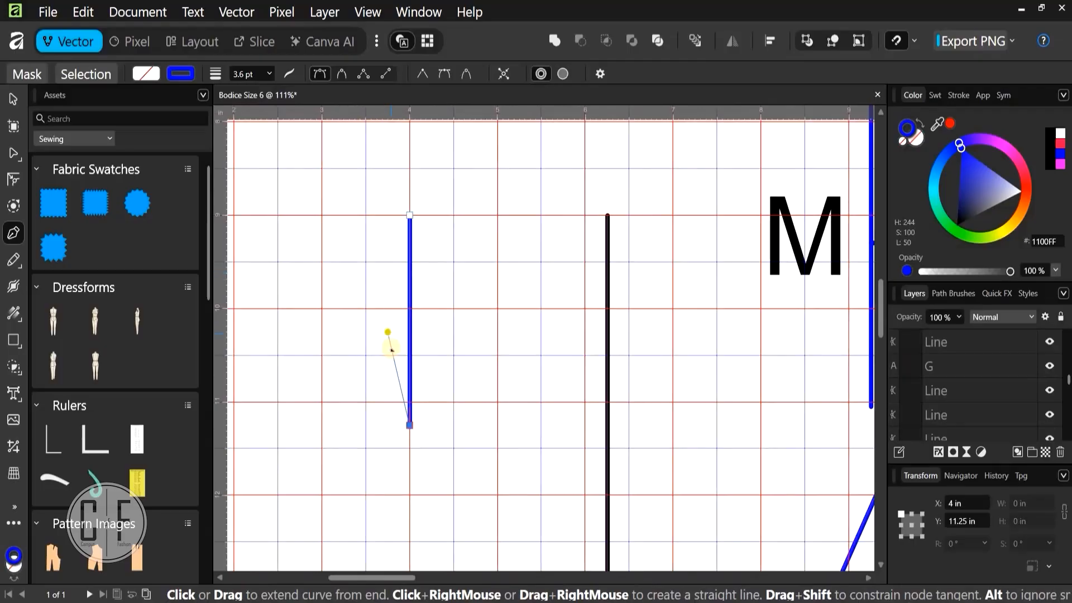
pyautogui.click(12, 94)
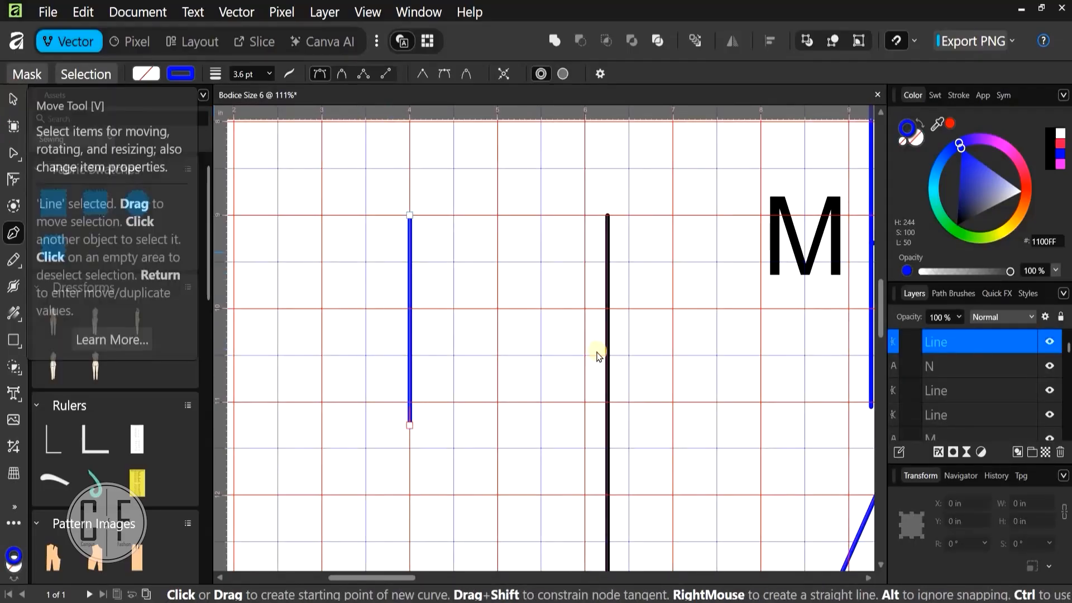
# Set the new vertical blue line's height to 8.125 in
pyautogui.click(1030, 521)
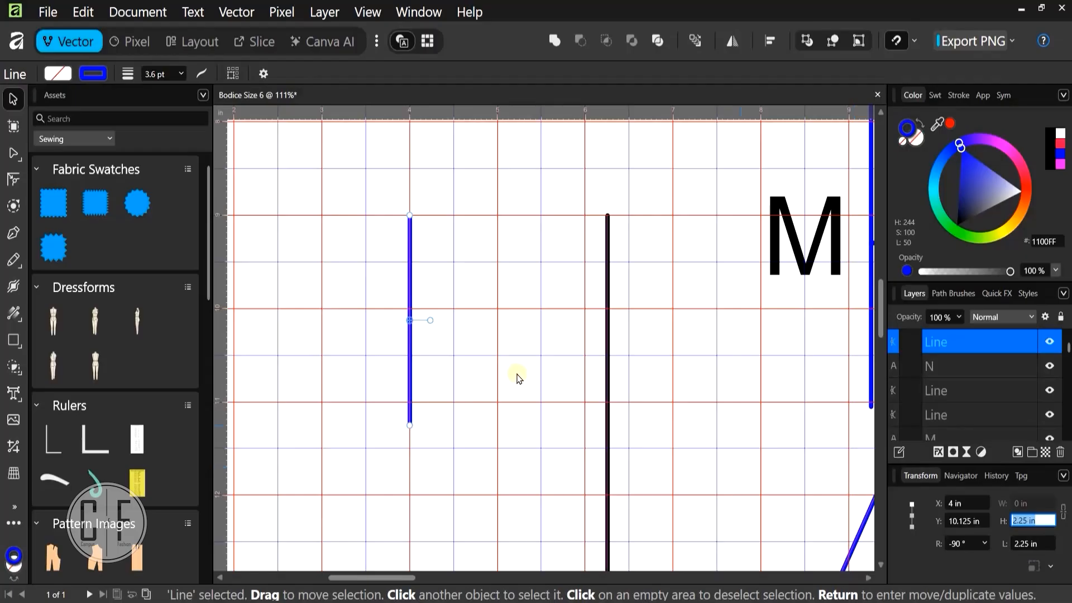
pyautogui.press('alt')
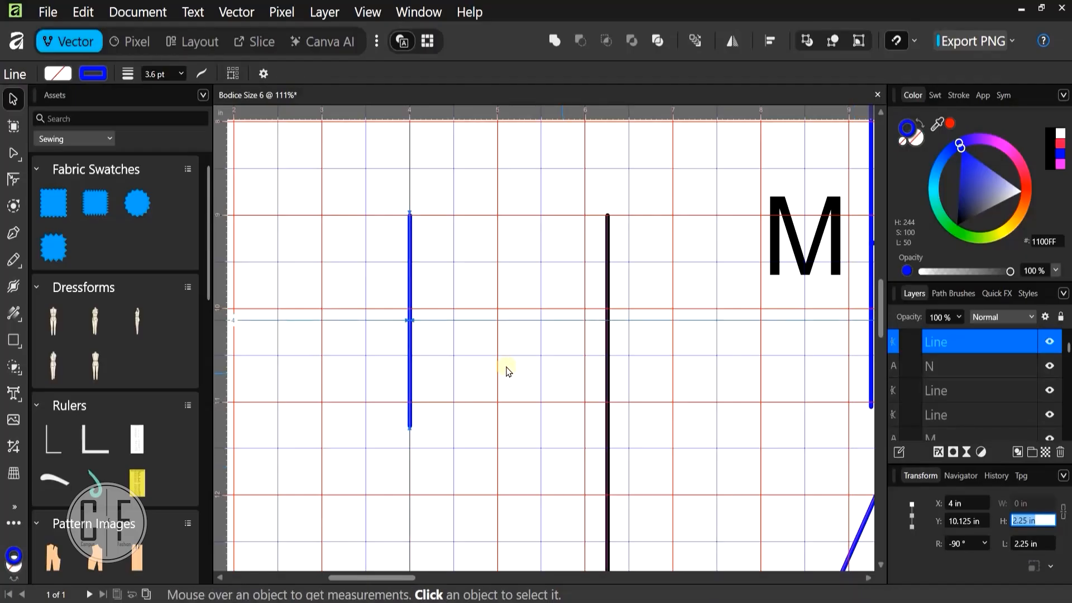
pyautogui.scroll(-3, 447, 327)
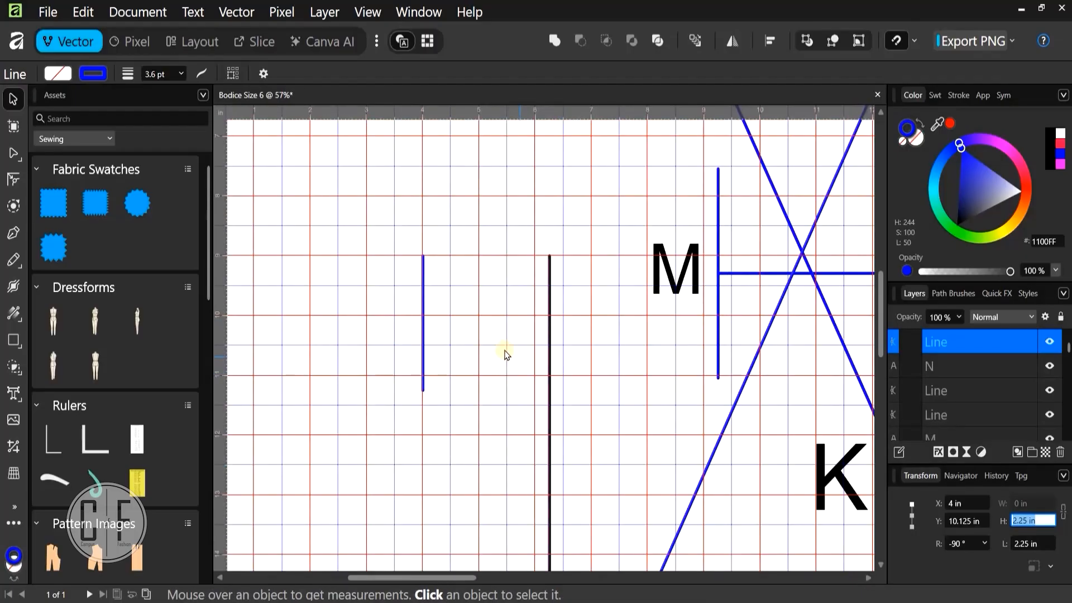
pyautogui.scroll(-4, 506, 354)
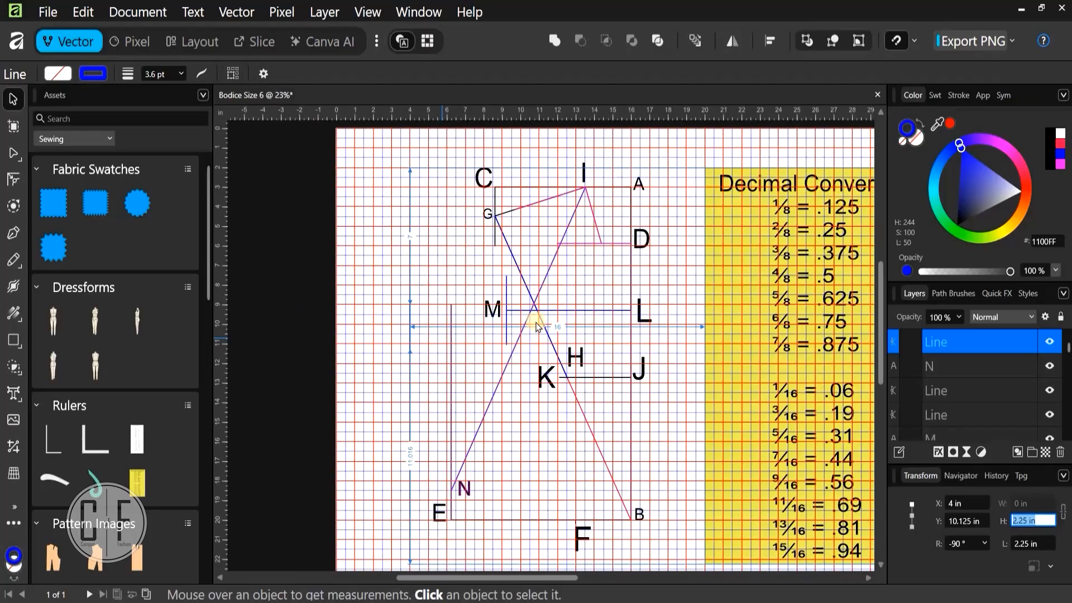
pyautogui.scroll(5, 480, 321)
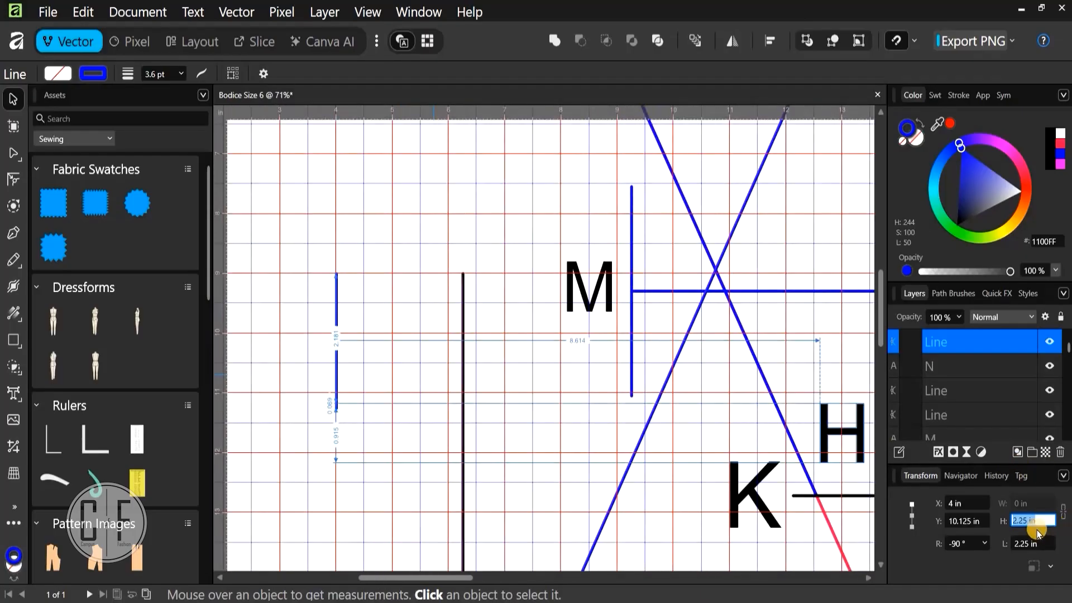
pyautogui.write('8.125')
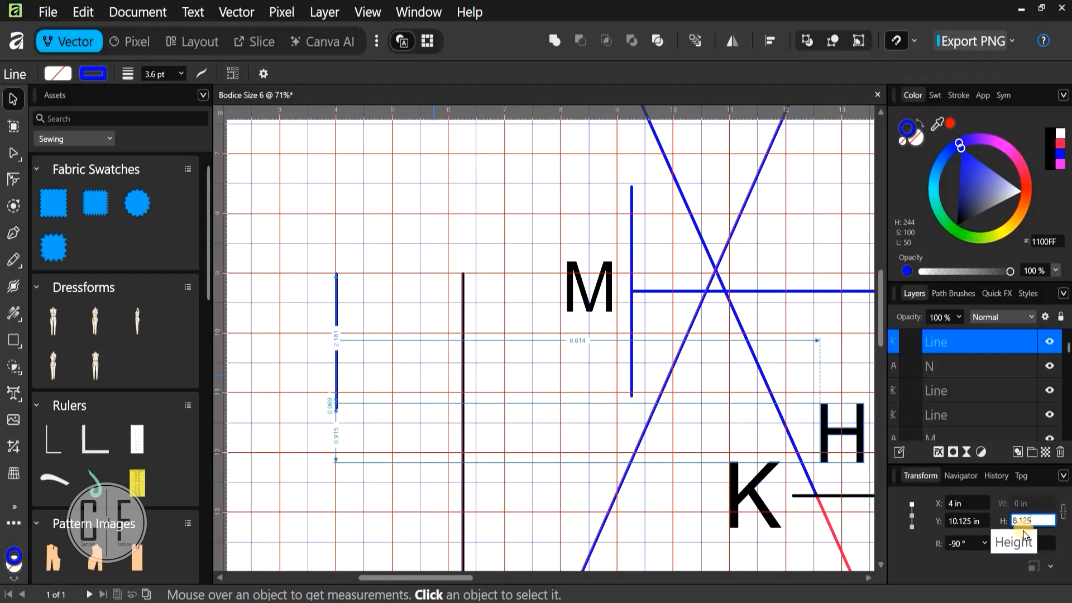
pyautogui.press('Return')
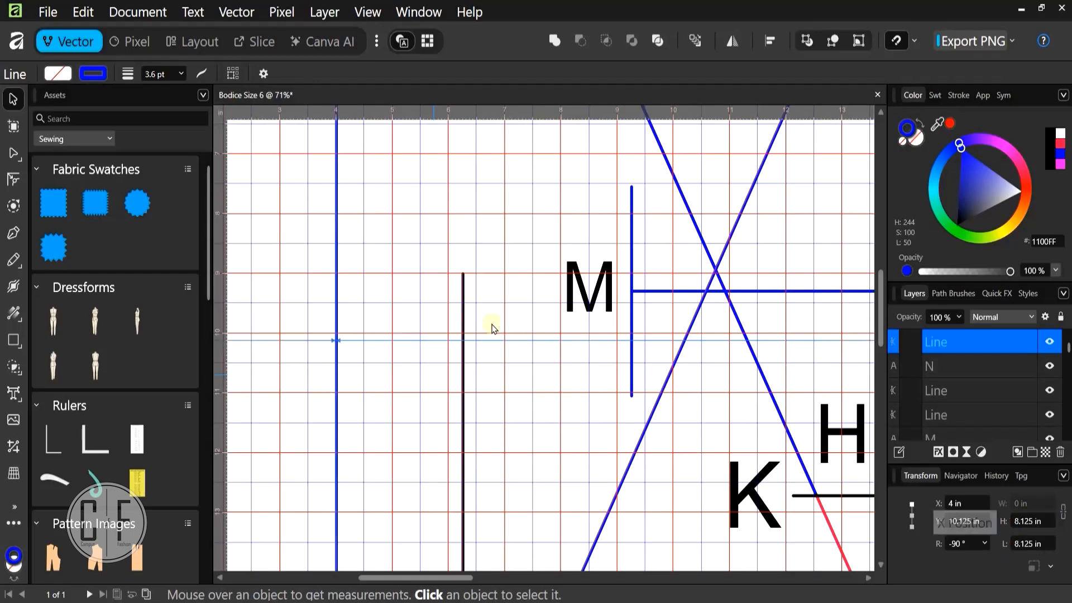
# Move the 8.125 in blue line onto the black vertical line at X 6.25 in, with its lower end at N
pyautogui.scroll(-4, 469, 322)
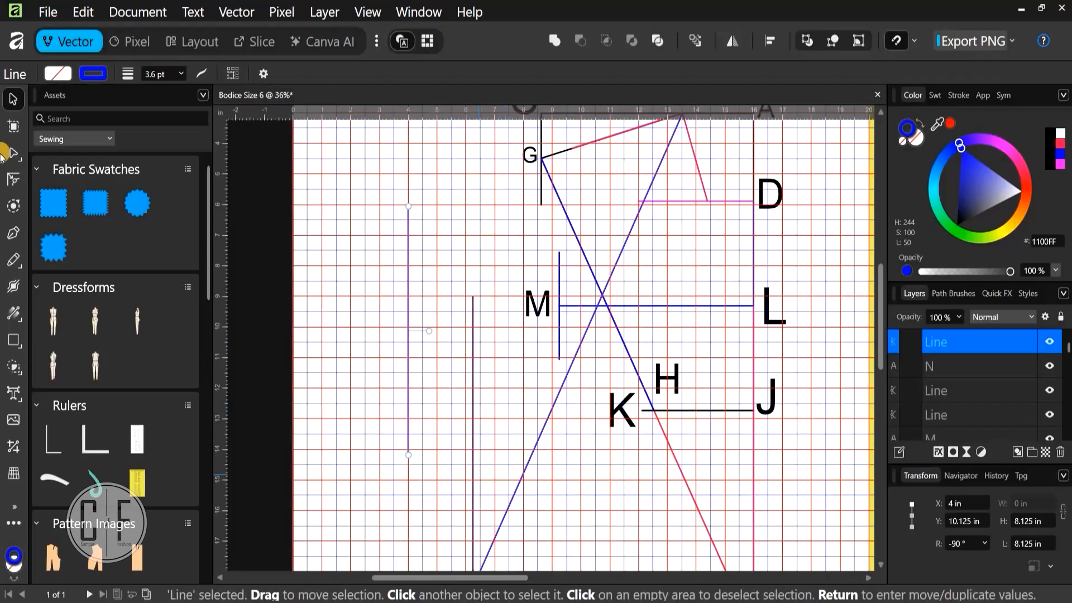
pyautogui.click(11, 100)
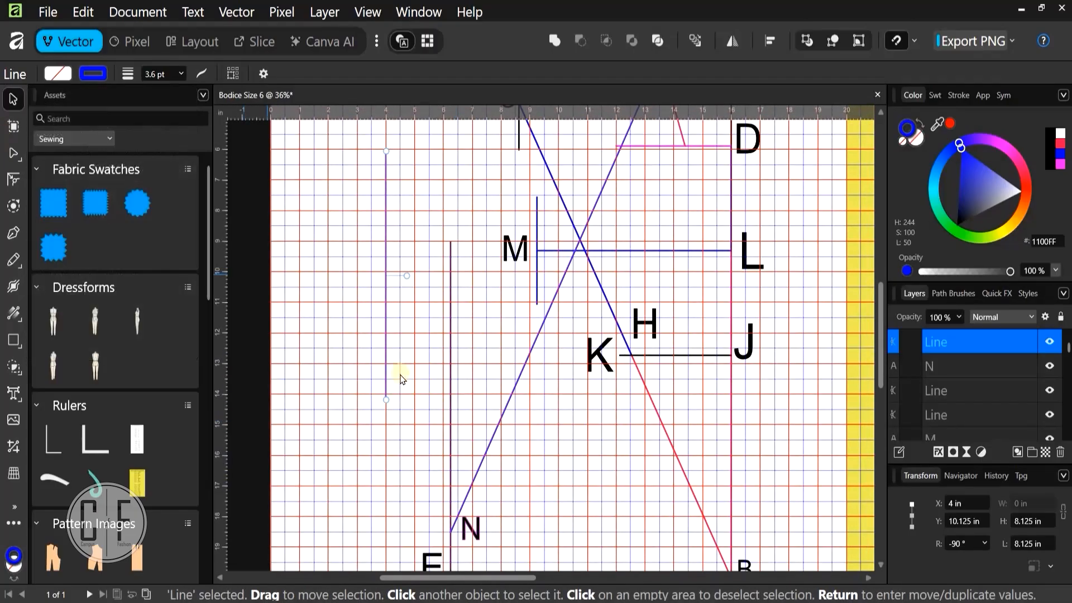
pyautogui.click(349, 320)
pyautogui.scroll(4, 349, 320)
pyautogui.moveTo(347, 311); pyautogui.dragTo(417, 390)
pyautogui.scroll(-3, 374, 314)
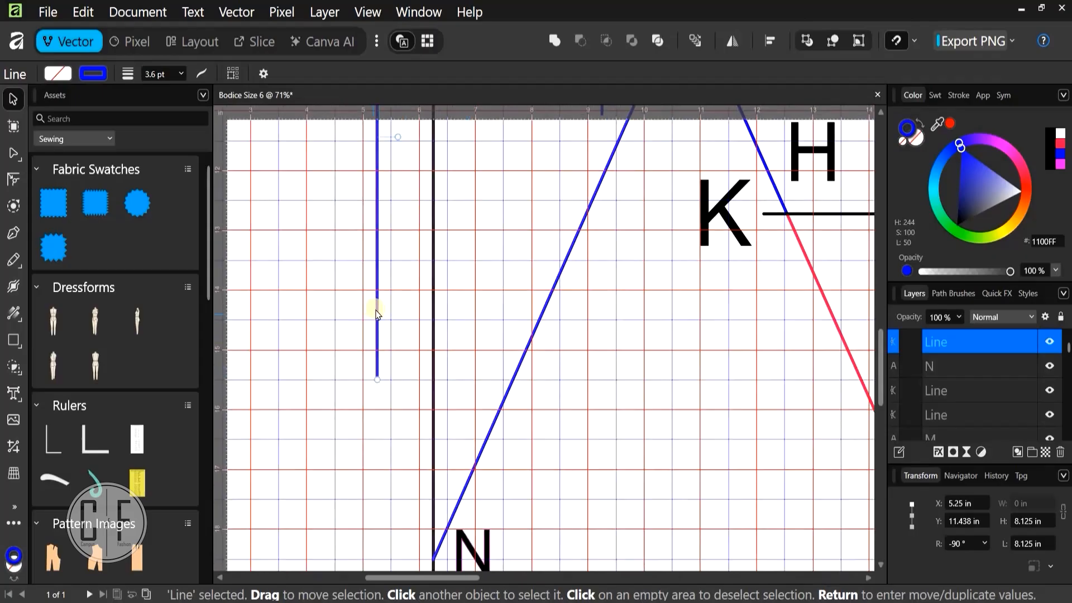
pyautogui.moveTo(376, 313); pyautogui.dragTo(431, 491)
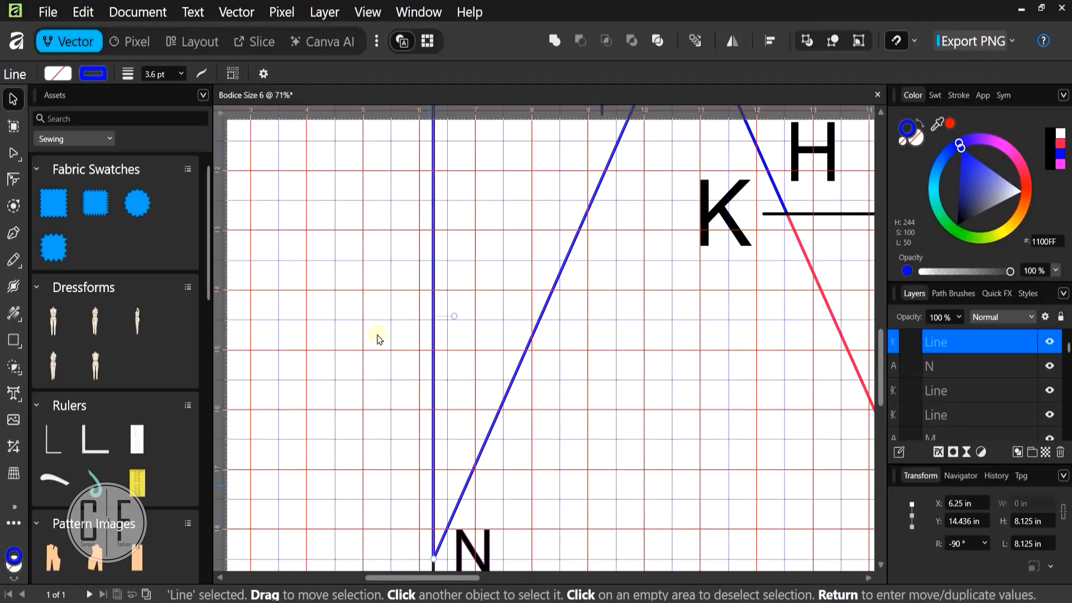
# Add the text label O, about 1 in high, left of the 8.125 in blue line's upper end
pyautogui.scroll(5, 393, 398)
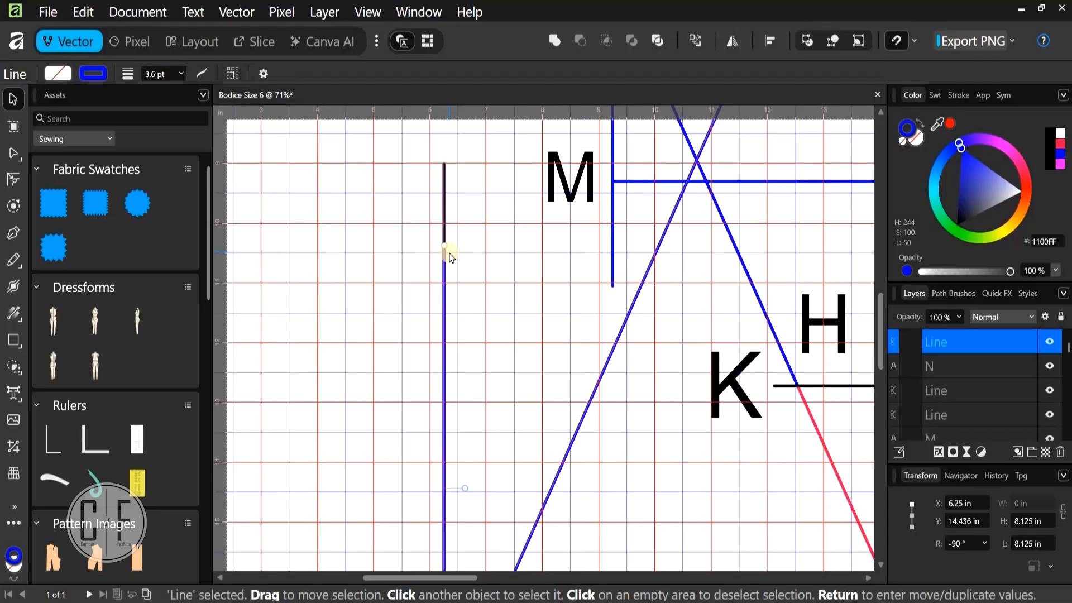
pyautogui.click(13, 392)
pyautogui.moveTo(382, 209); pyautogui.dragTo(410, 265)
pyautogui.write('O')
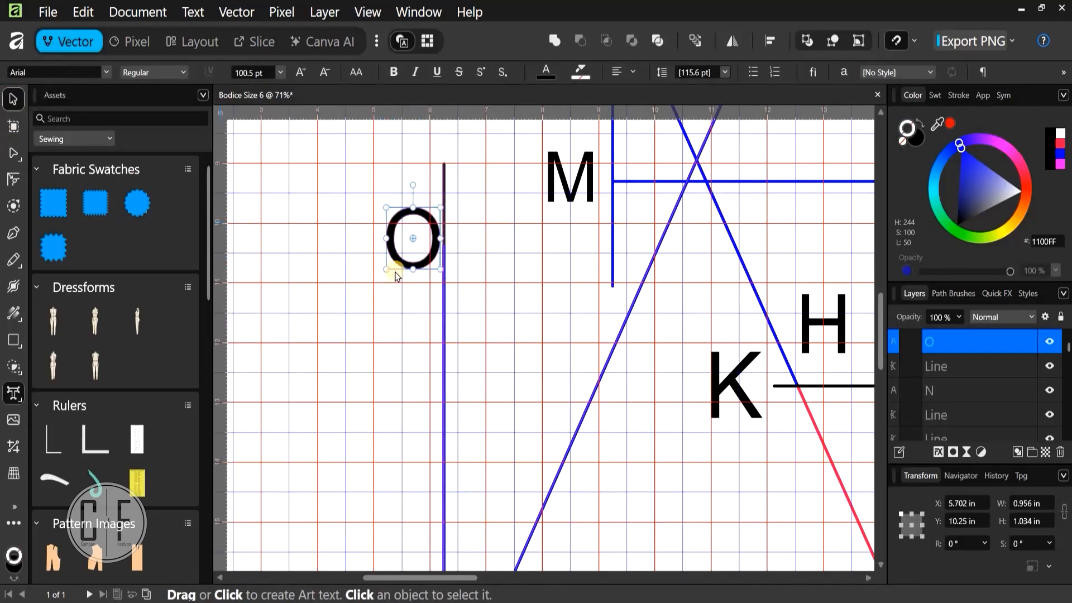
pyautogui.press('Escape')
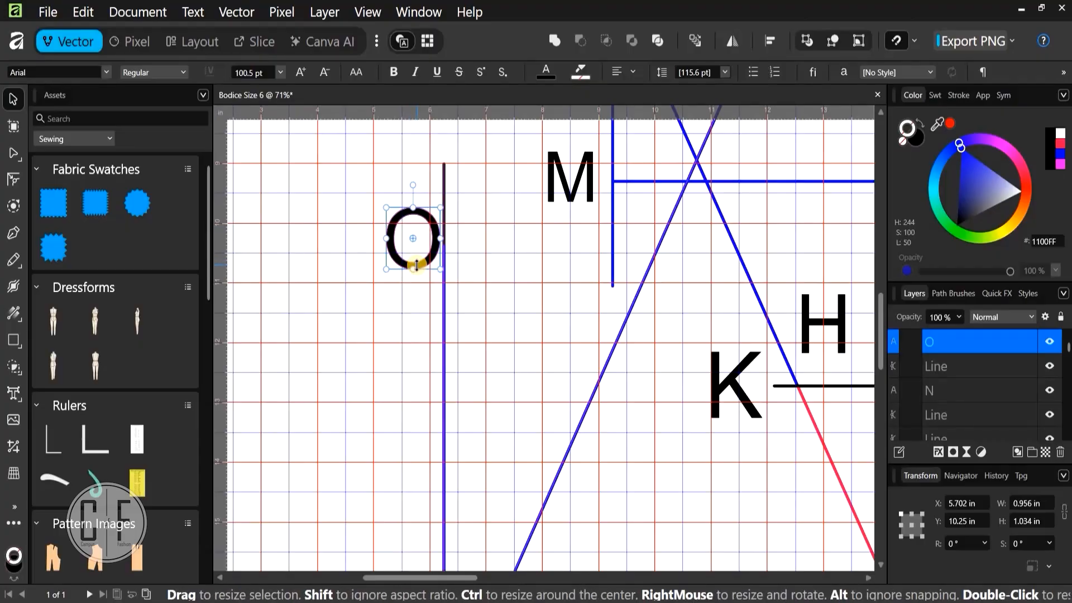
# Draw a horizontal blue line 0.25 in long leftward from the line endpoint at N to X 6 in, Y 18.499 in
pyautogui.scroll(-5, 436, 246)
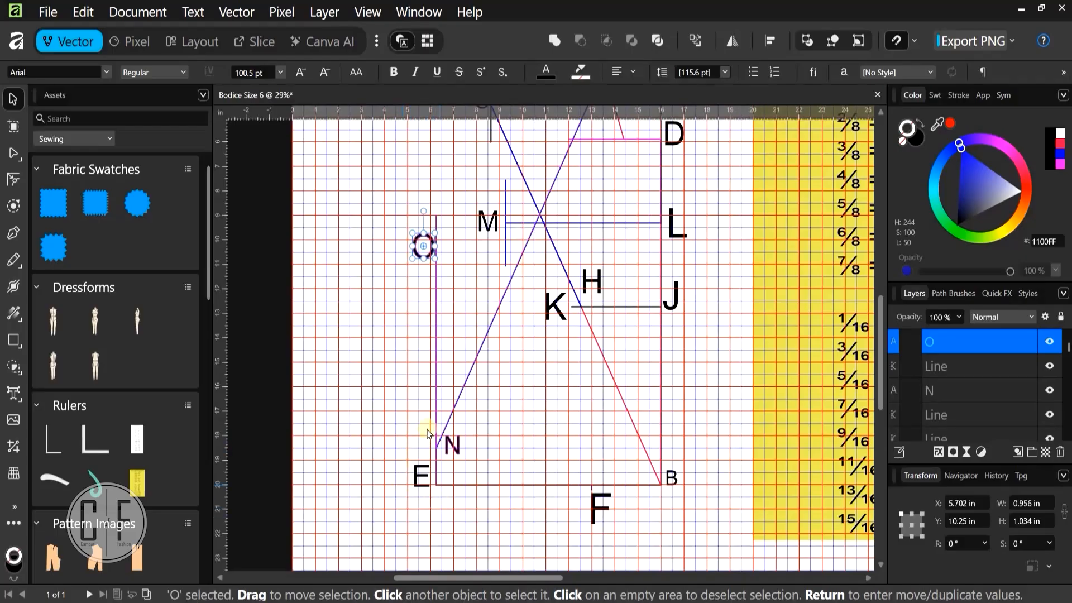
pyautogui.keyDown('ctrl'); pyautogui.scroll(3, 426, 437); pyautogui.keyUp('ctrl')
pyautogui.keyDown('ctrl'); pyautogui.scroll(5, 589, 363); pyautogui.keyUp('ctrl')
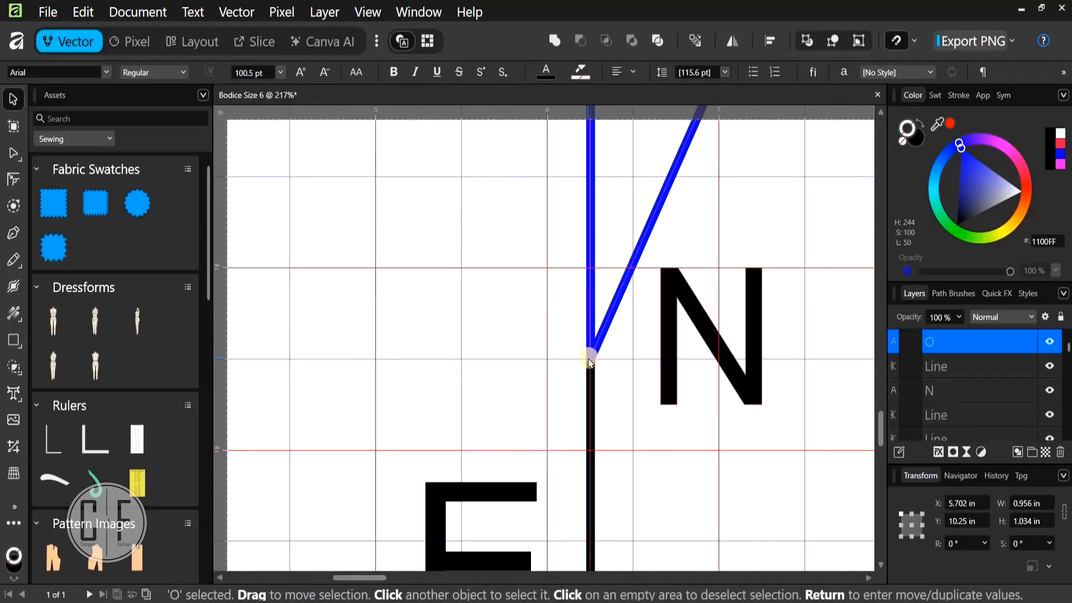
pyautogui.click(11, 231)
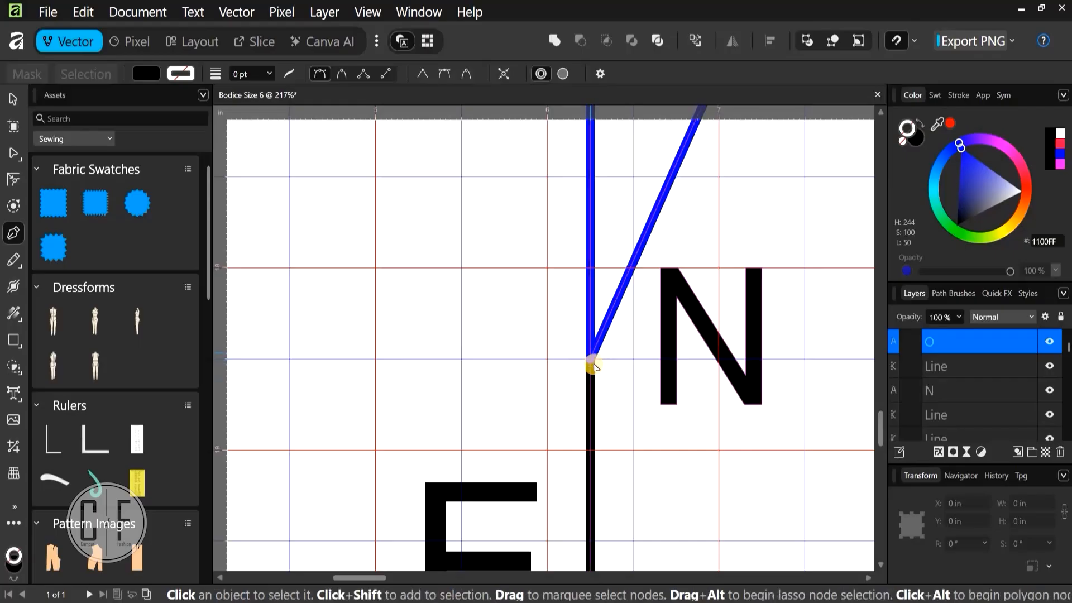
pyautogui.scroll(8, 591, 363)
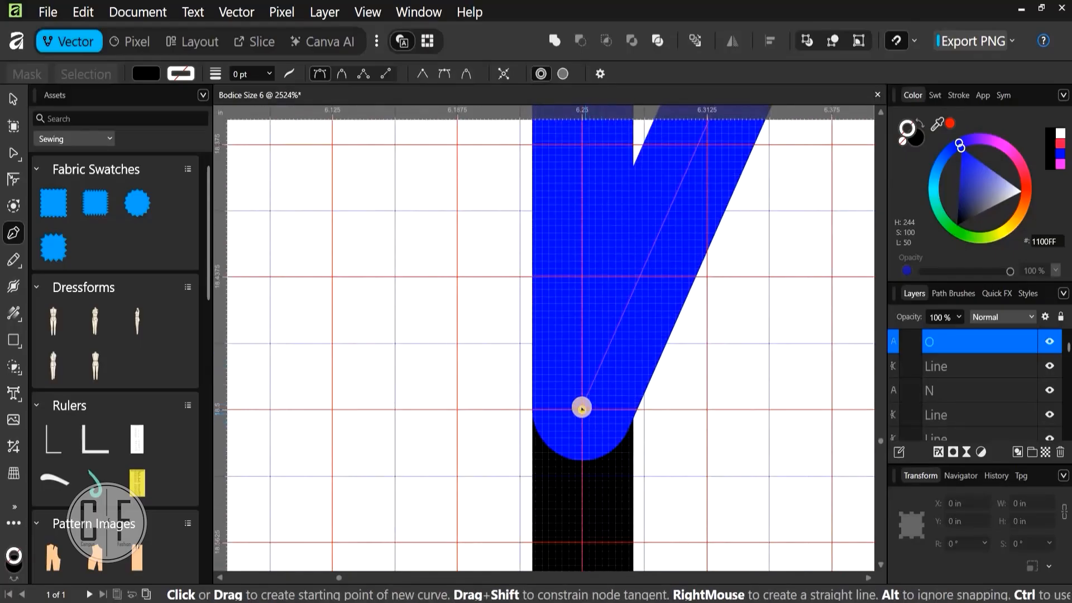
pyautogui.scroll(4, 583, 406)
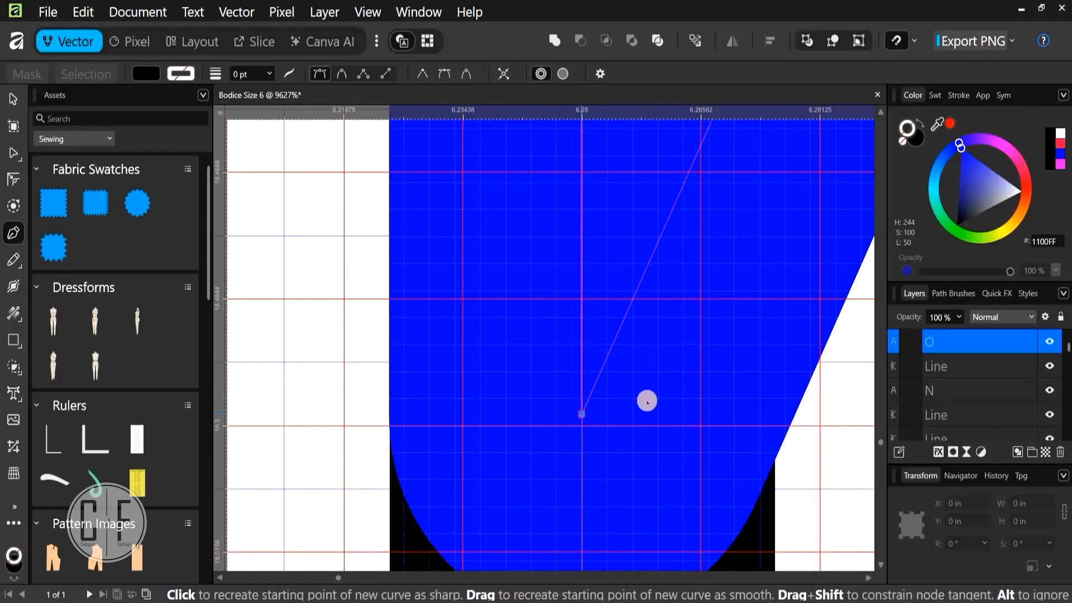
pyautogui.scroll(-6, 647, 400)
pyautogui.scroll(-2, 537, 409)
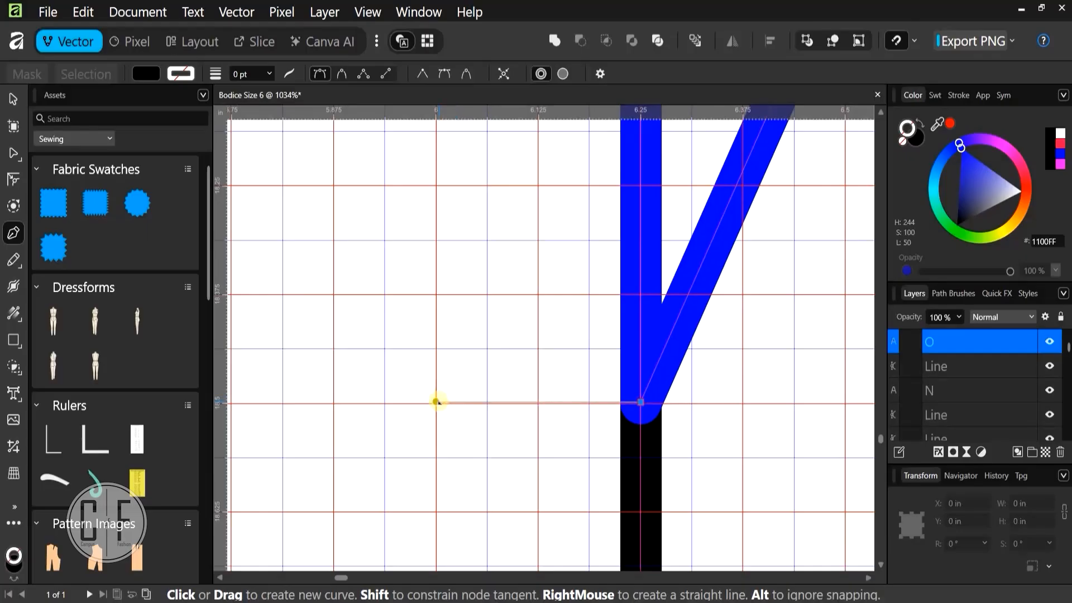
pyautogui.click(436, 402)
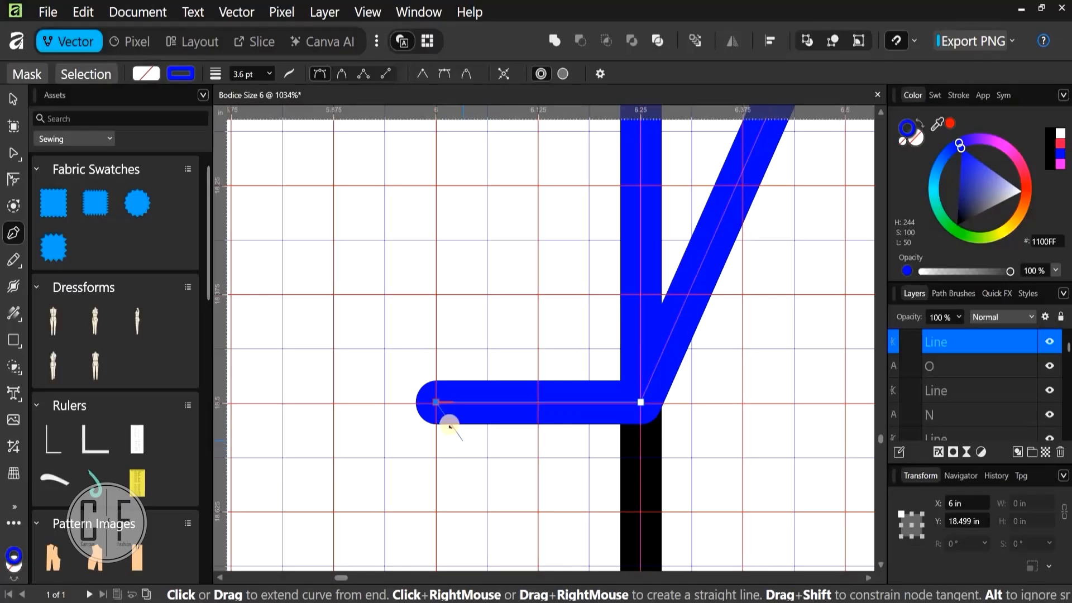
pyautogui.press('Escape')
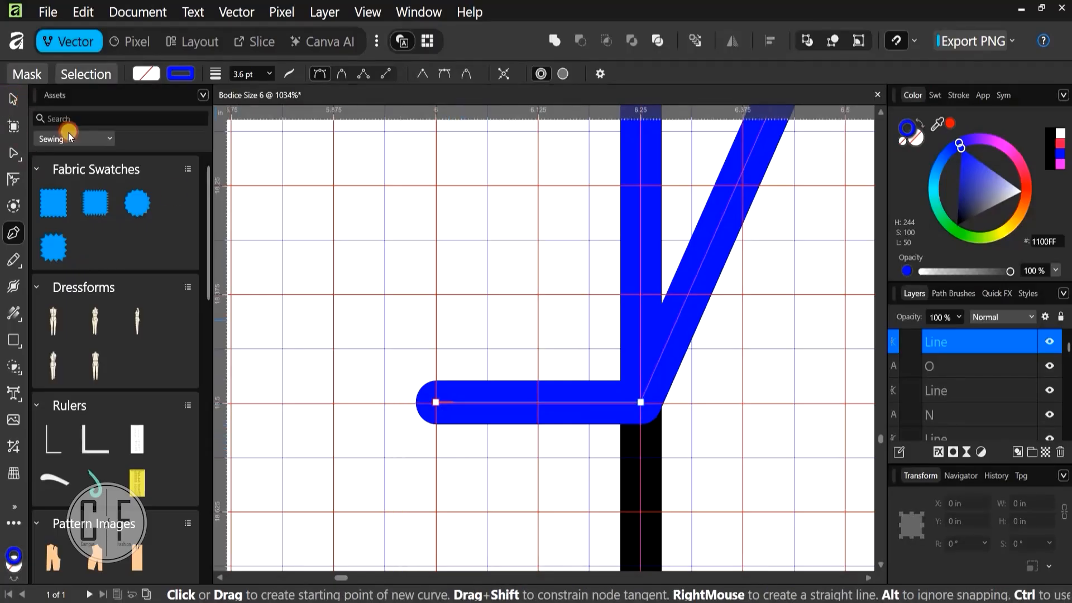
pyautogui.press('v')
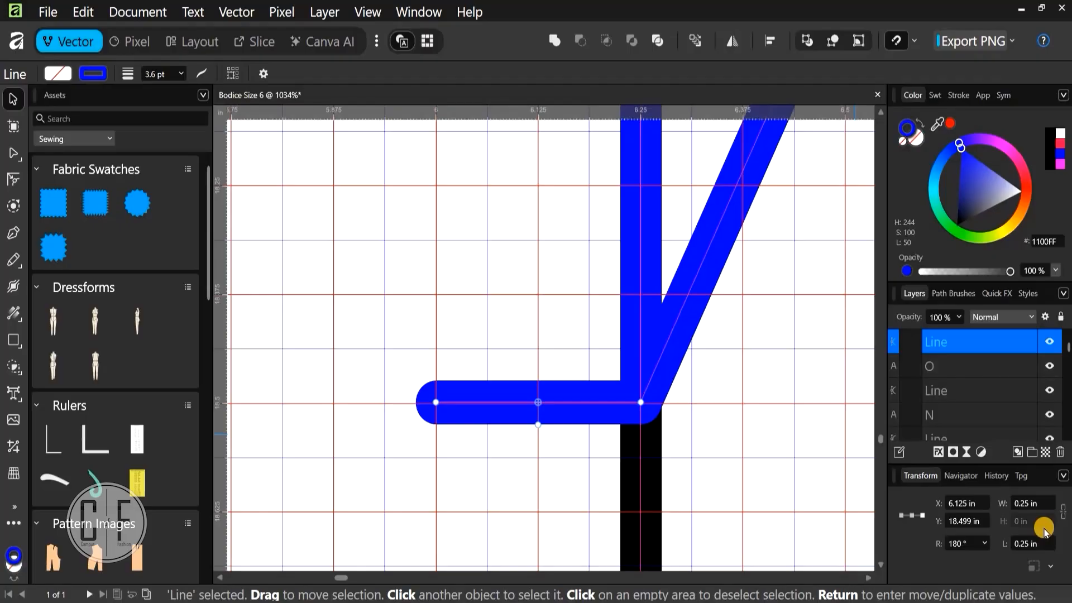
# Try a width of 1.25 in on the short horizontal line at N, and undo it
pyautogui.click(1019, 504)
pyautogui.write('1.25')
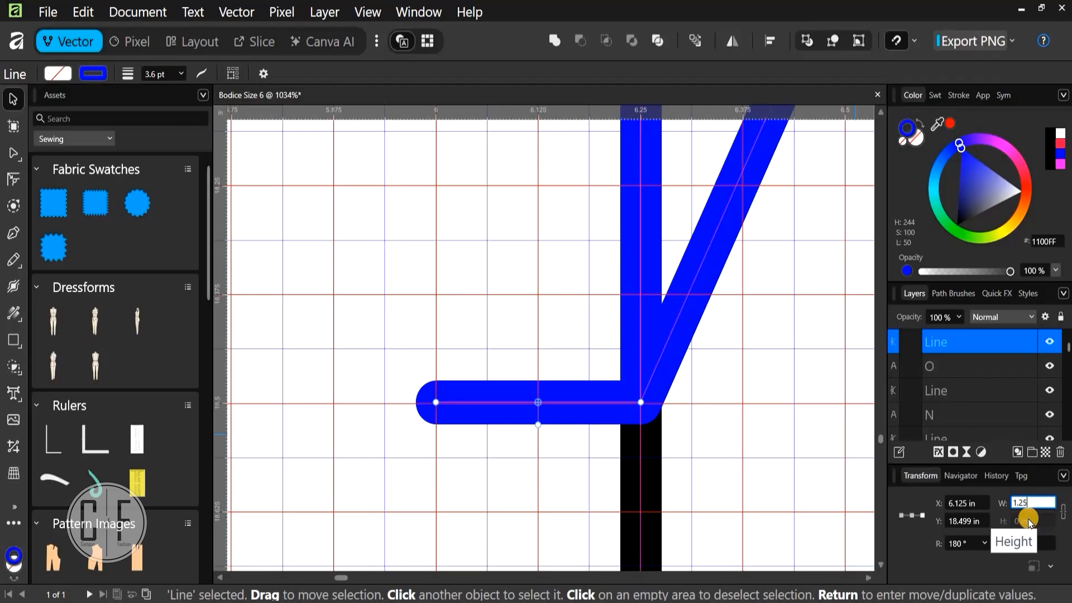
pyautogui.press('Return')
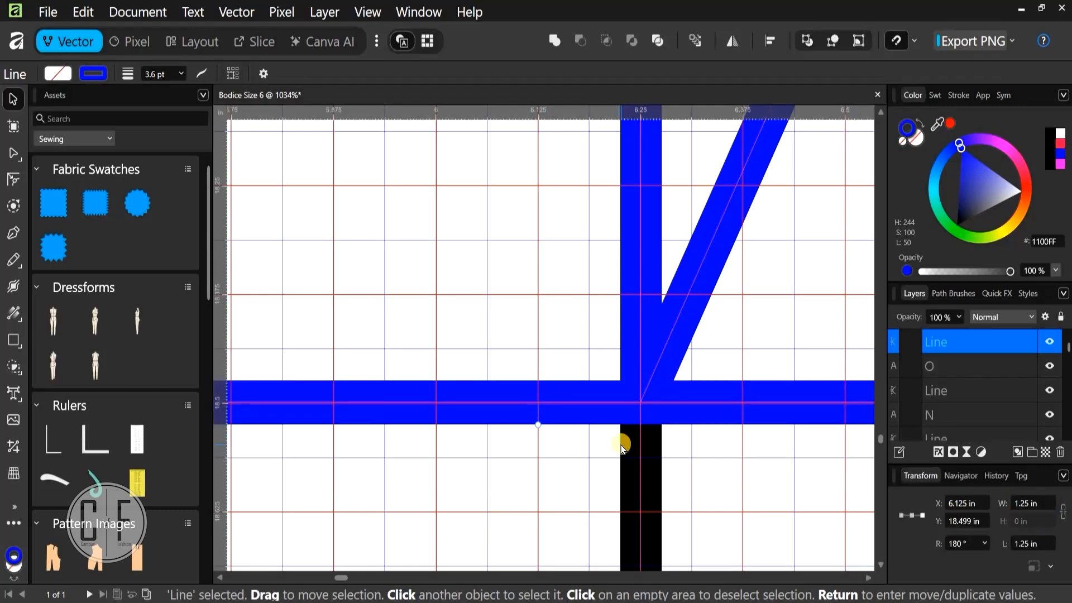
pyautogui.hotkey('ctrl', 'z')
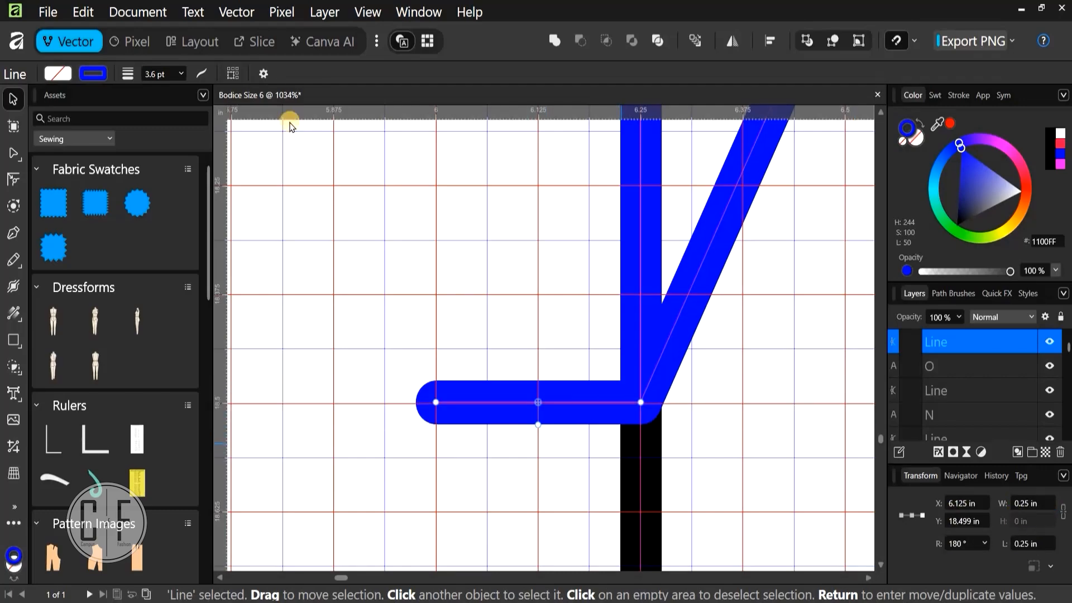
# Disable Enable Transform Origin and anchor the short horizontal line's transform at its N end, X 6.25 in
pyautogui.click(263, 71)
pyautogui.click(191, 115)
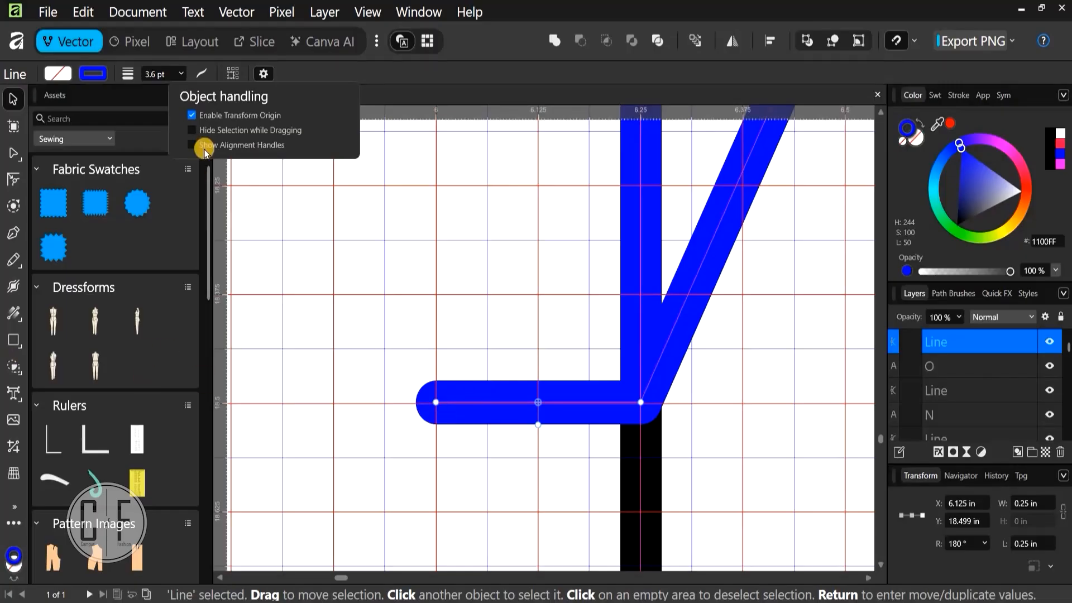
pyautogui.click(193, 115)
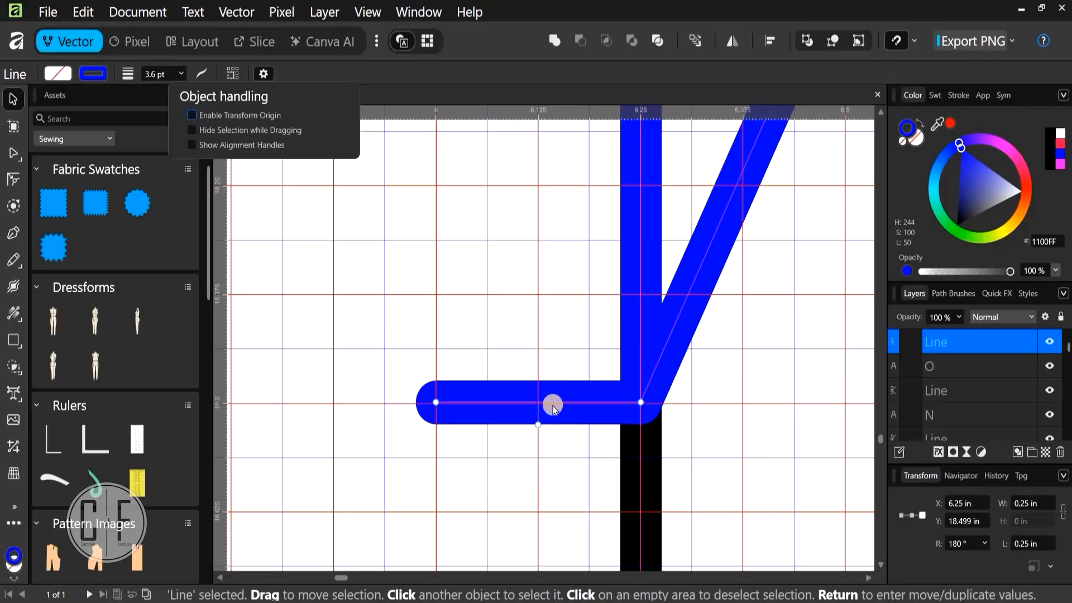
# Set the width of the short horizontal line at N to 1.25 in
pyautogui.click(1030, 504)
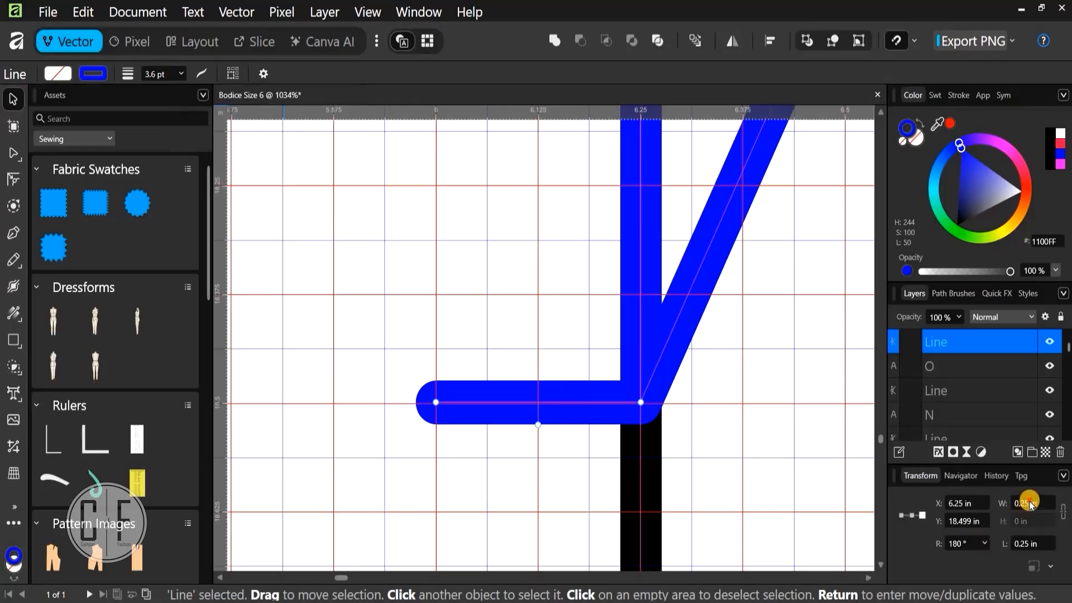
pyautogui.click(1030, 502)
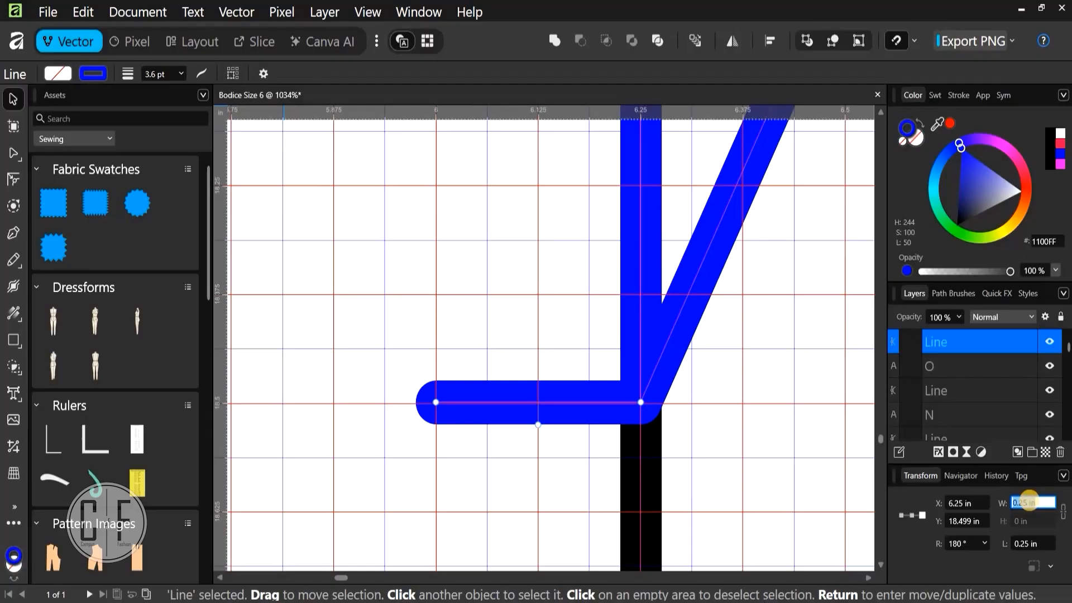
pyautogui.write('1.25')
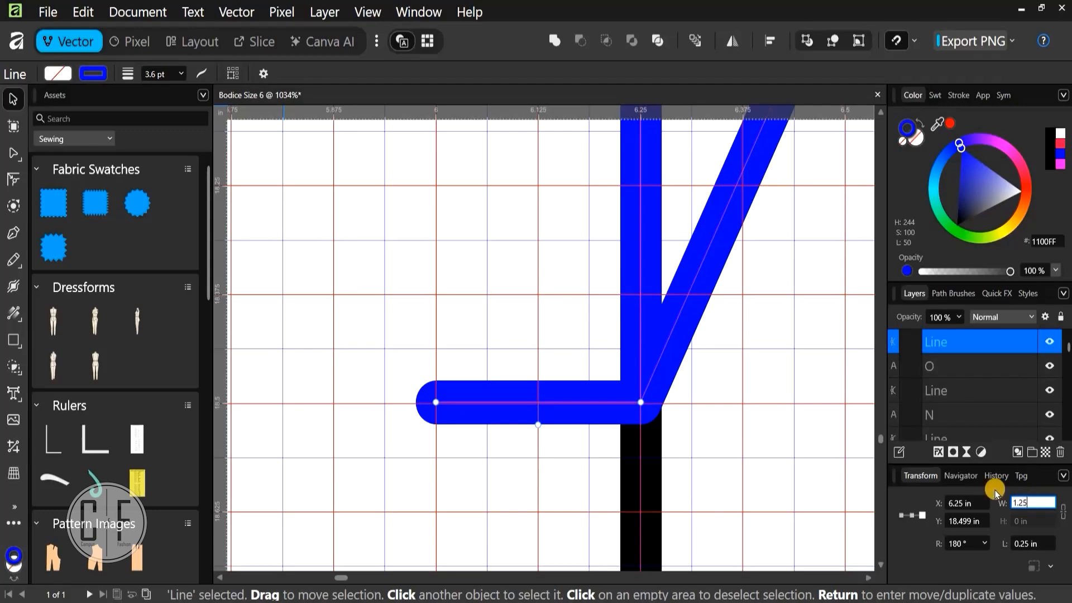
pyautogui.press('Return')
# Add the text label P, about 0.84 in high, beside the outer end of the short horizontal line from N
pyautogui.scroll(-5, 754, 430)
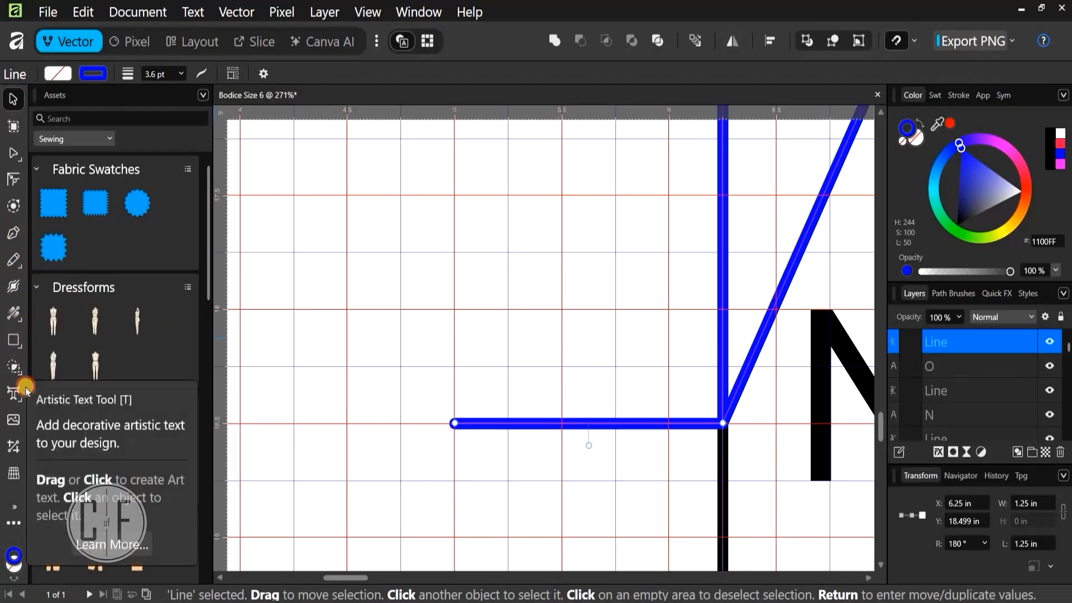
pyautogui.press('t')
pyautogui.moveTo(424, 443)
pyautogui.mouseDown()
pyautogui.moveTo(434, 438)
pyautogui.moveTo(424, 433)
pyautogui.mouseUp()
pyautogui.write('P')
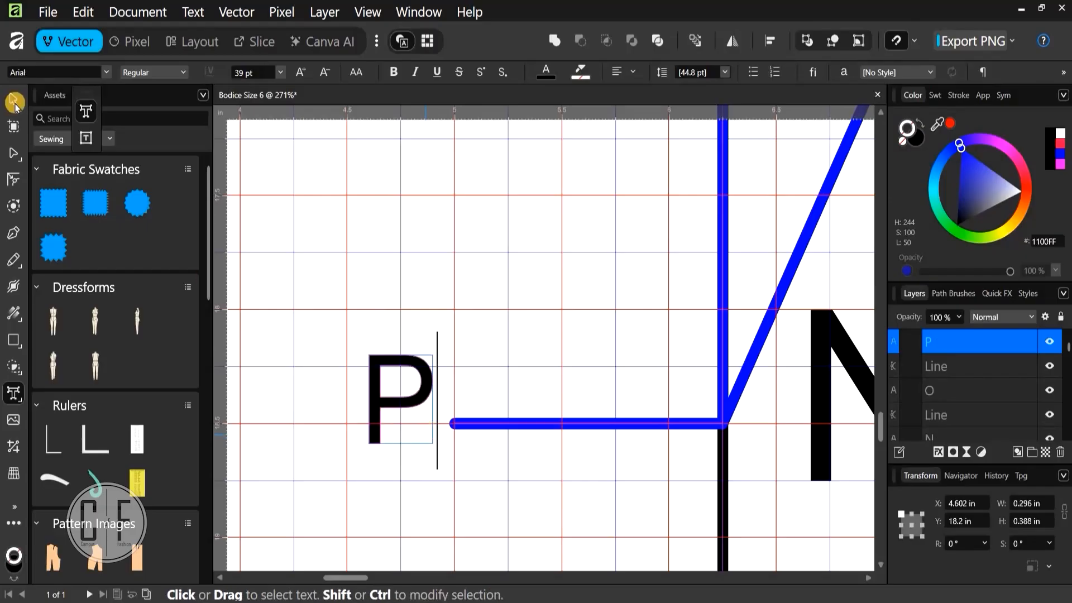
pyautogui.click(10, 99)
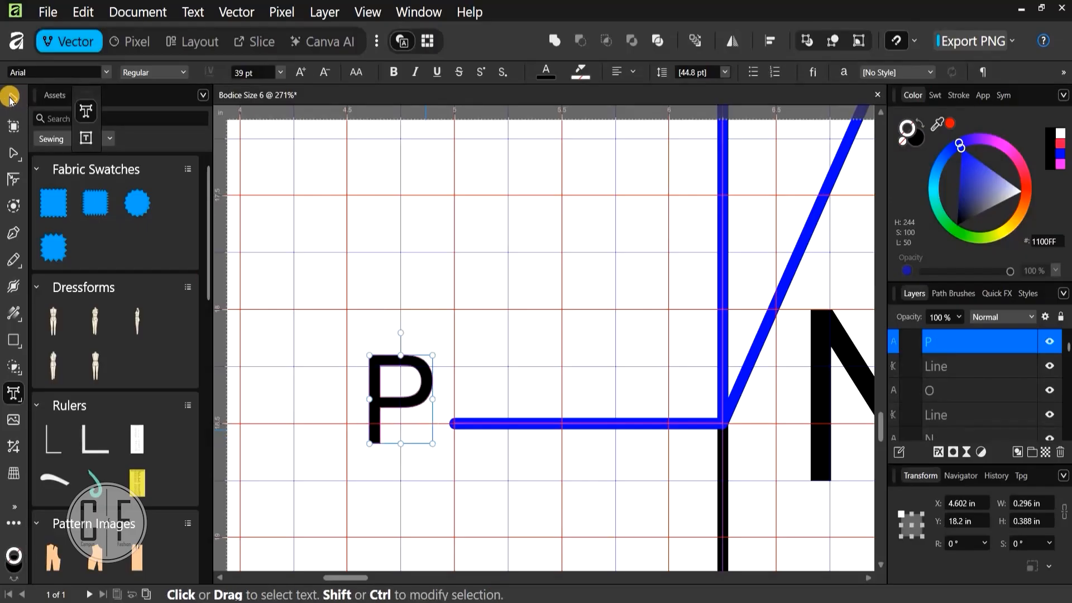
pyautogui.click(390, 337)
pyautogui.scroll(-1, 390, 342)
pyautogui.scroll(-1, 399, 359)
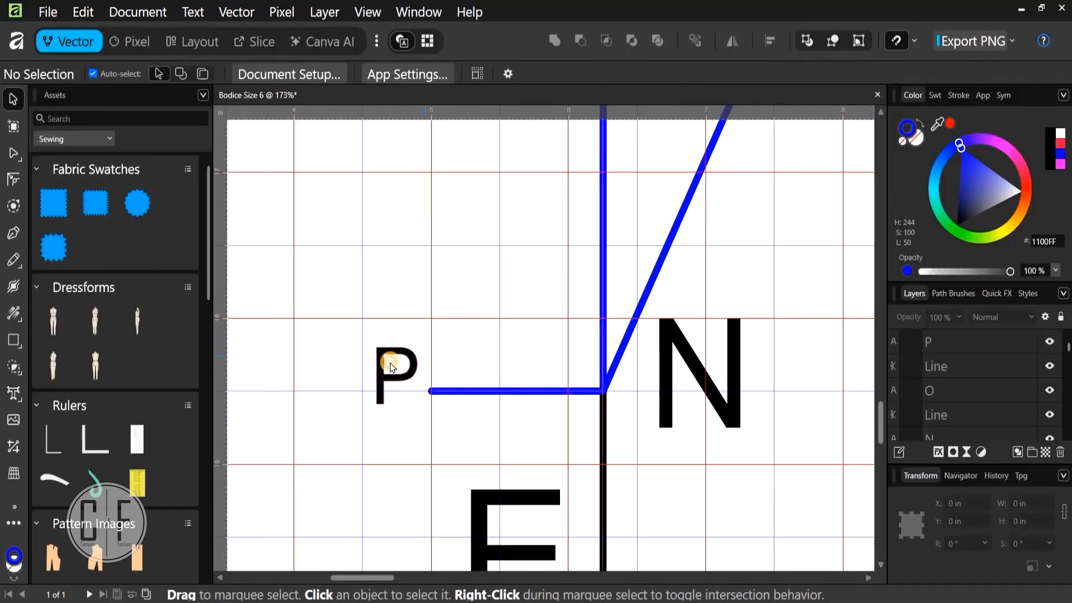
pyautogui.click(379, 360)
pyautogui.moveTo(373, 347); pyautogui.dragTo(330, 279)
pyautogui.scroll(-5, 433, 307)
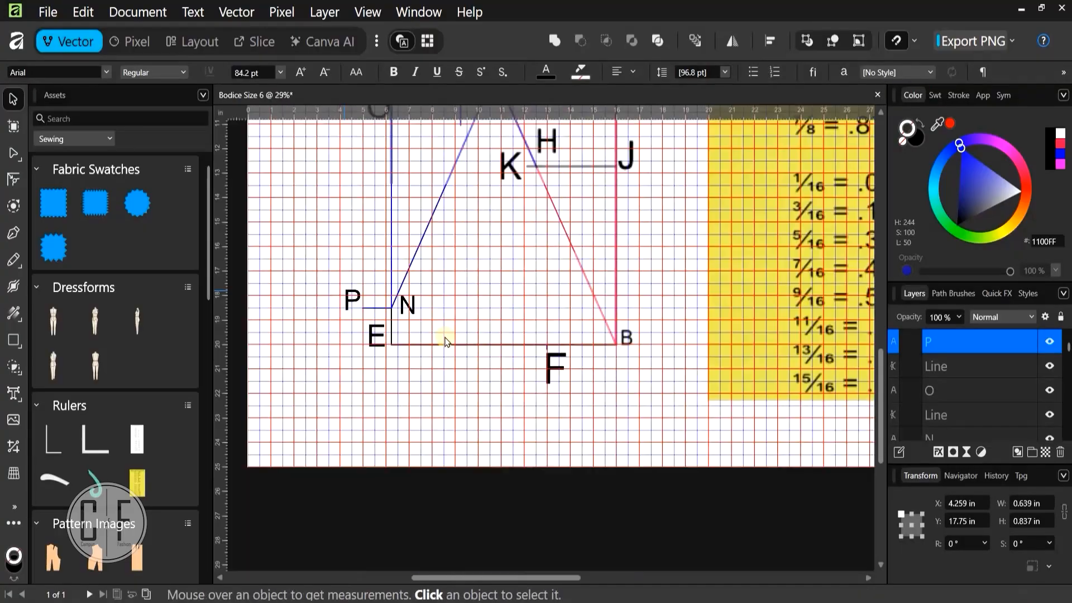
# Duplicate the 8.125 in vertical line between O and N and place the copy at X 3.75 in, Y 10.25 in
pyautogui.scroll(2, 446, 353)
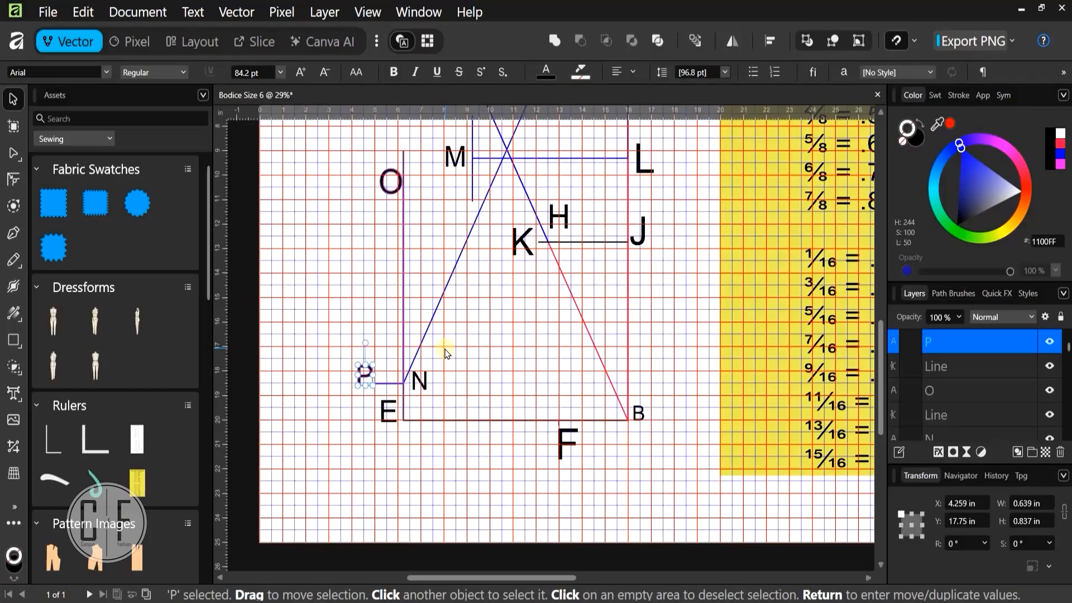
pyautogui.click(405, 184)
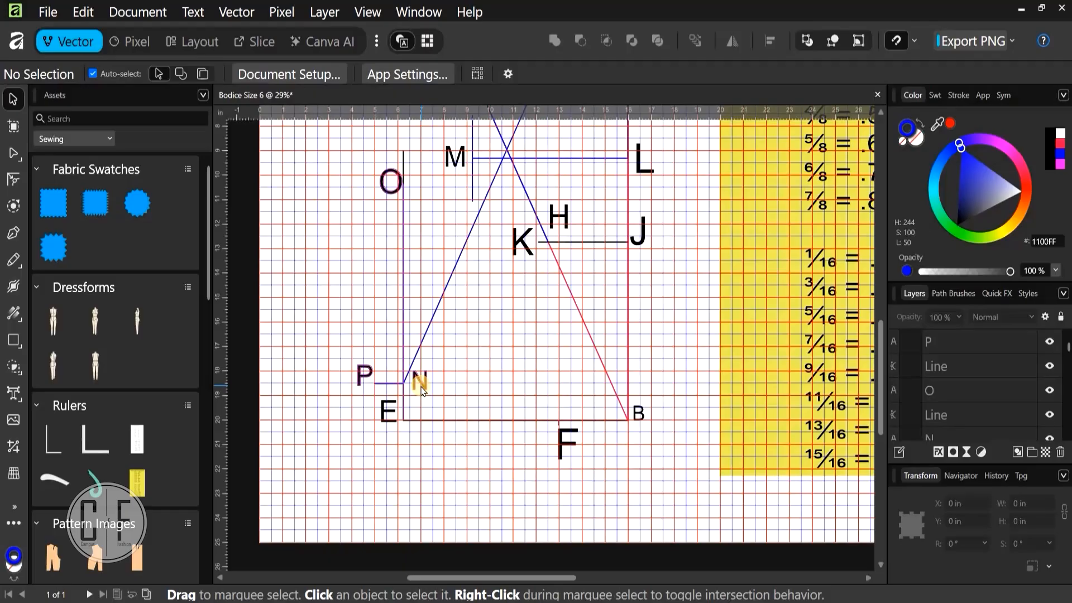
pyautogui.click(403, 254)
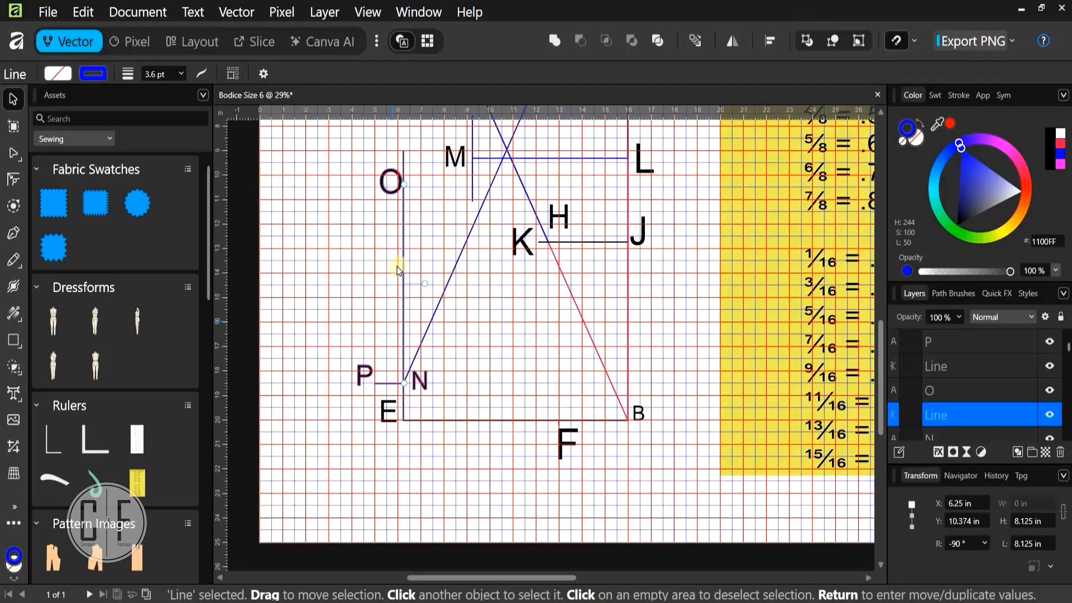
pyautogui.scroll(3, 400, 254)
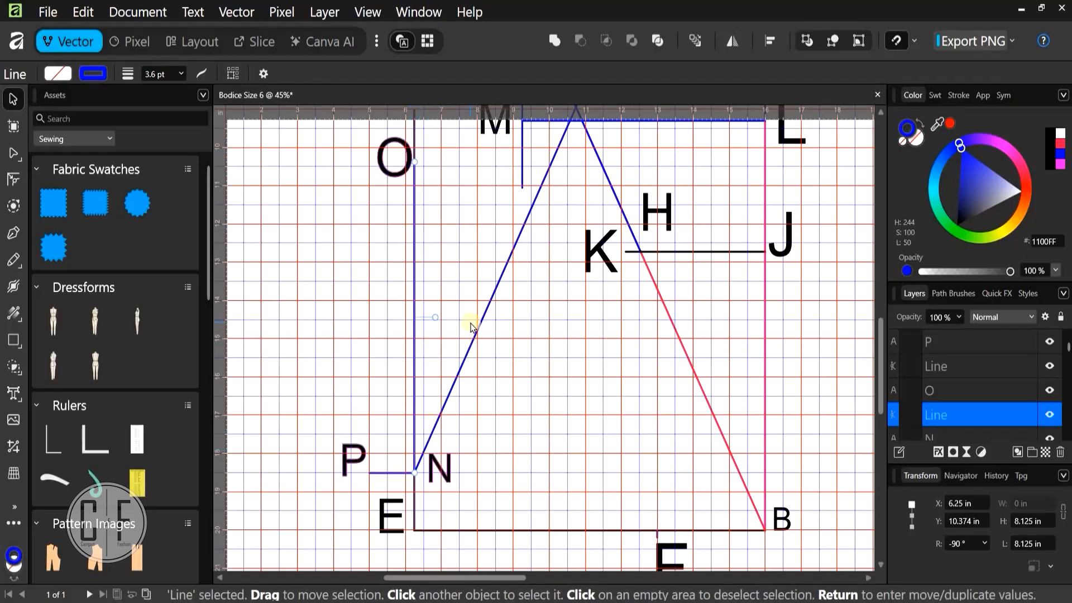
pyautogui.moveTo(339, 282); pyautogui.dragTo(331, 283)
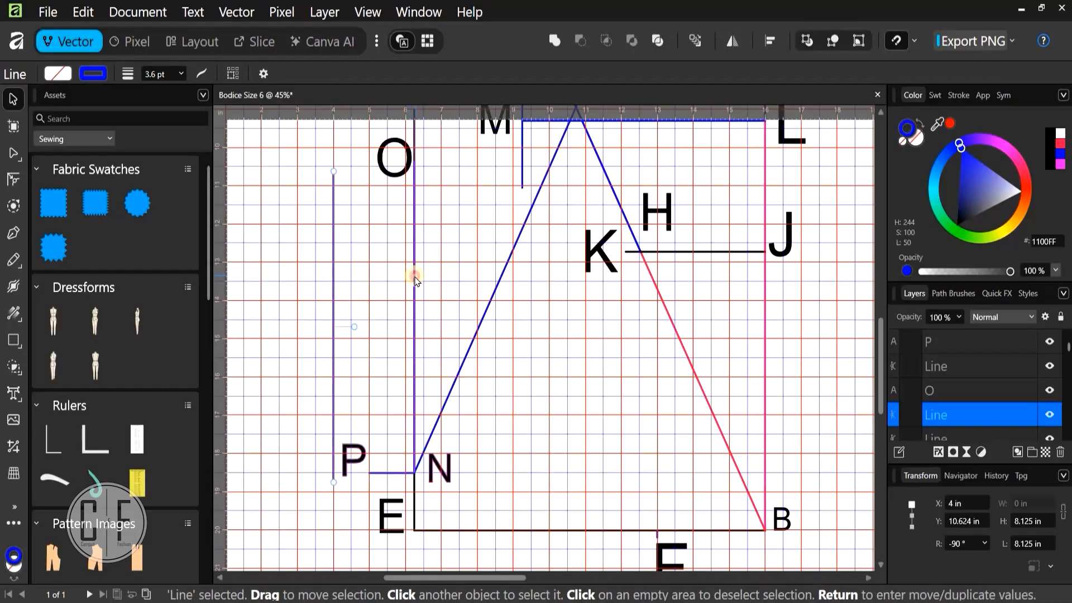
pyautogui.click(413, 277)
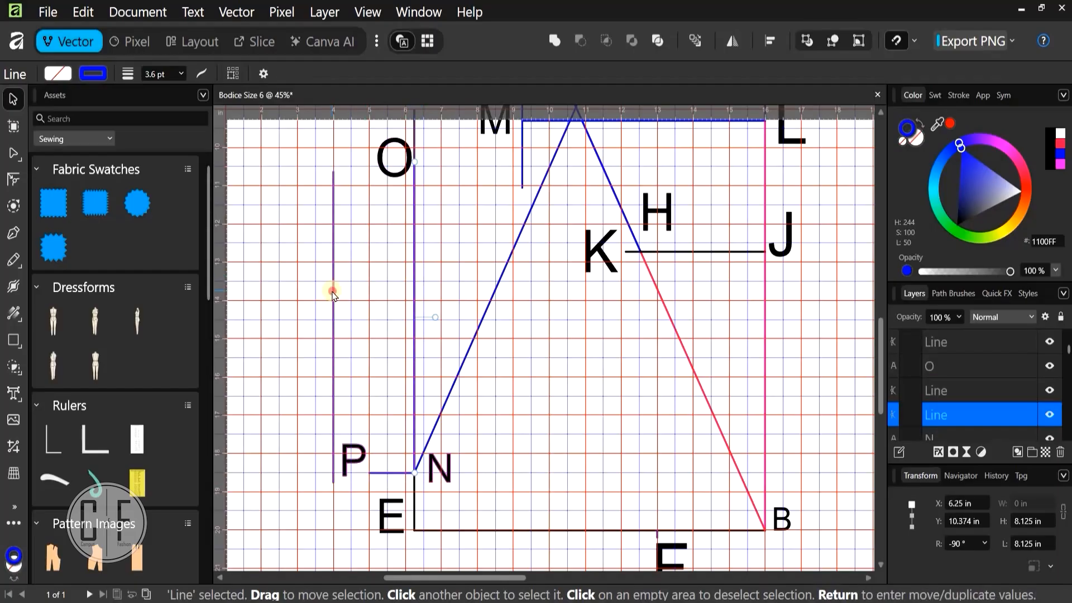
pyautogui.moveTo(333, 291); pyautogui.dragTo(325, 277)
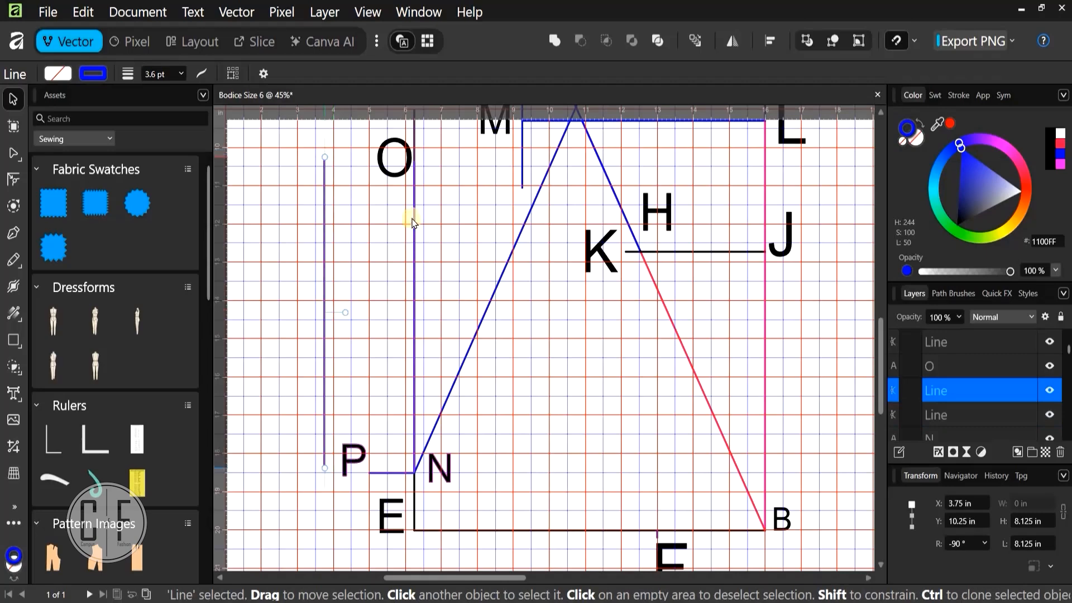
# Change the stroke colour of the copied vertical line to magenta FF00F0
pyautogui.scroll(3, 447, 282)
pyautogui.scroll(-1, 429, 280)
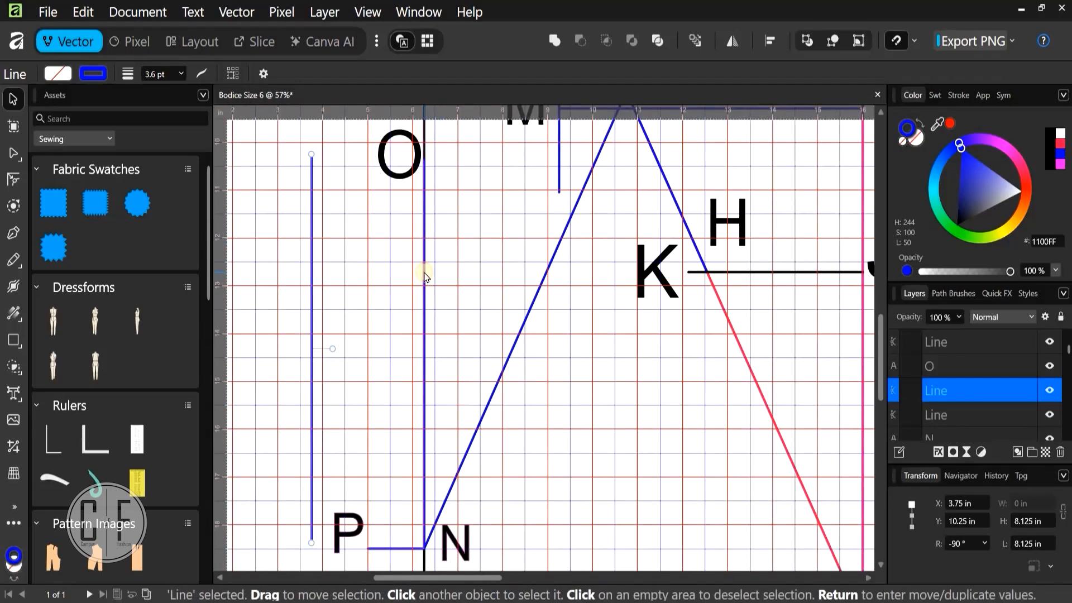
pyautogui.click(425, 276)
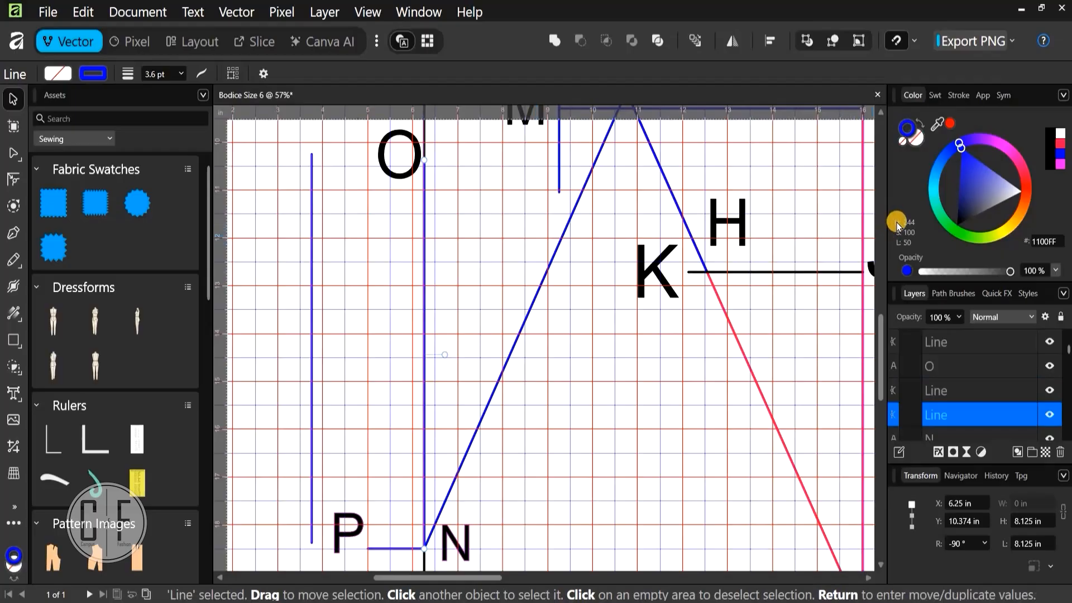
pyautogui.click(311, 258)
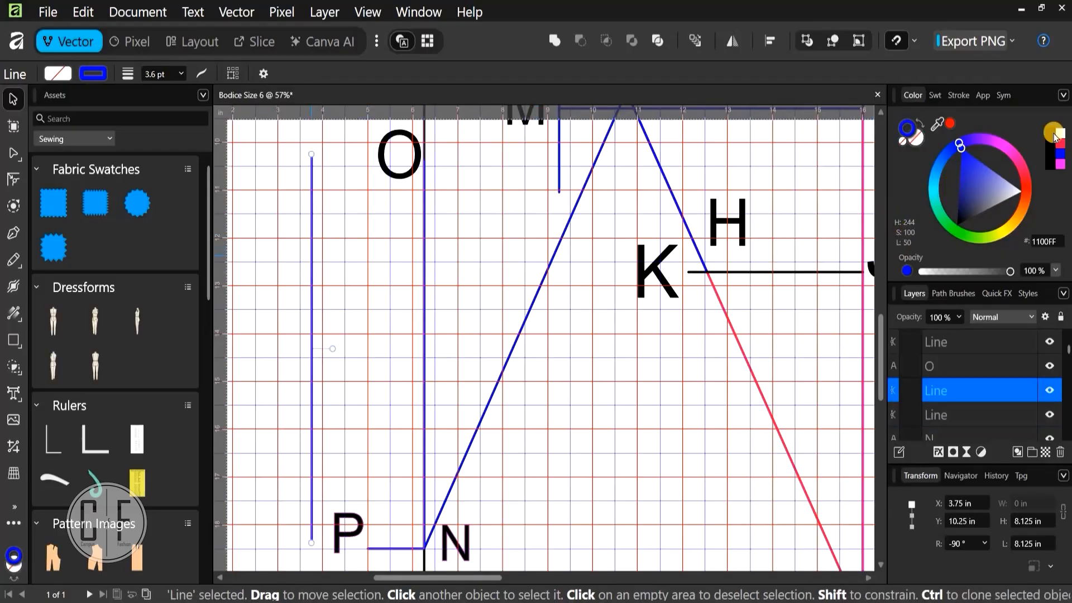
pyautogui.click(1007, 146)
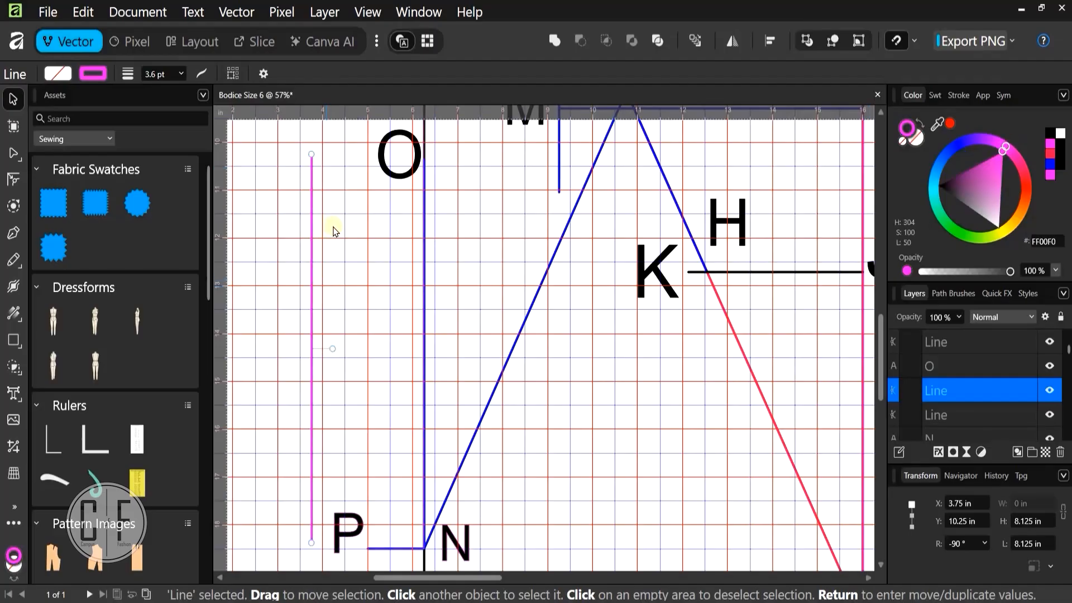
# Move the magenta line onto the original O–N line at X 6.25 in, Y 10.375 in
pyautogui.keyDown('ctrl'); pyautogui.scroll(2, 422, 330); pyautogui.keyUp('ctrl')
pyautogui.keyDown('ctrl'); pyautogui.scroll(6, 335, 324); pyautogui.keyUp('ctrl')
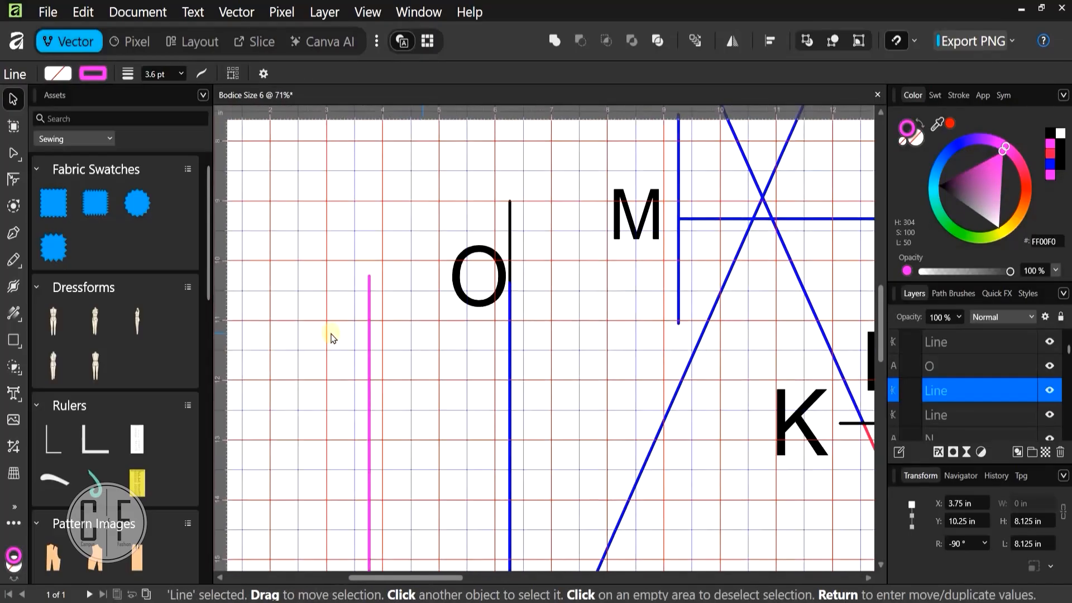
pyautogui.moveTo(336, 306); pyautogui.dragTo(615, 293)
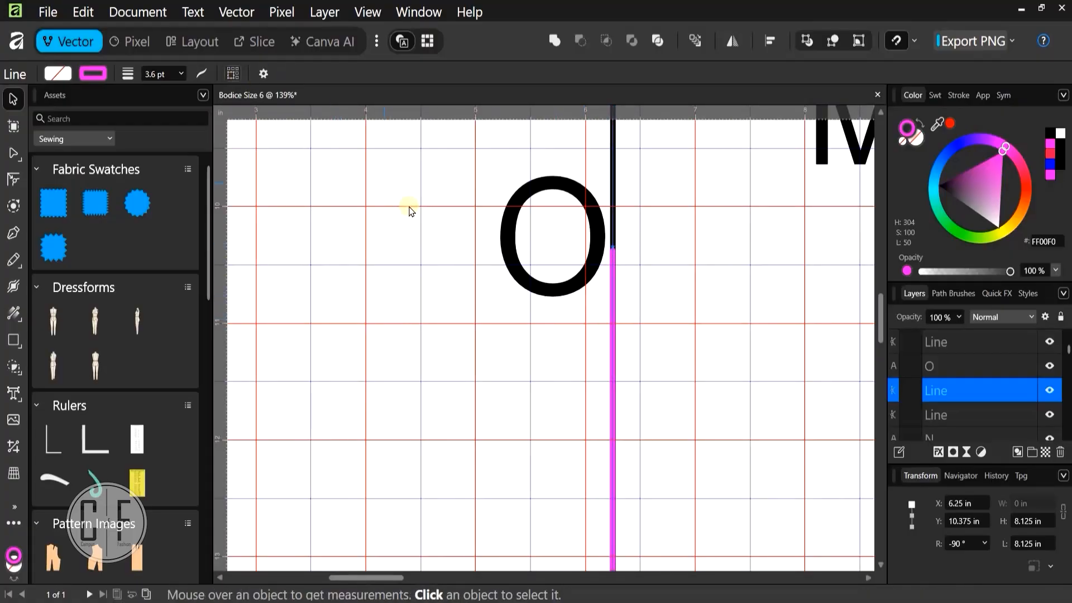
pyautogui.scroll(-5, 519, 234)
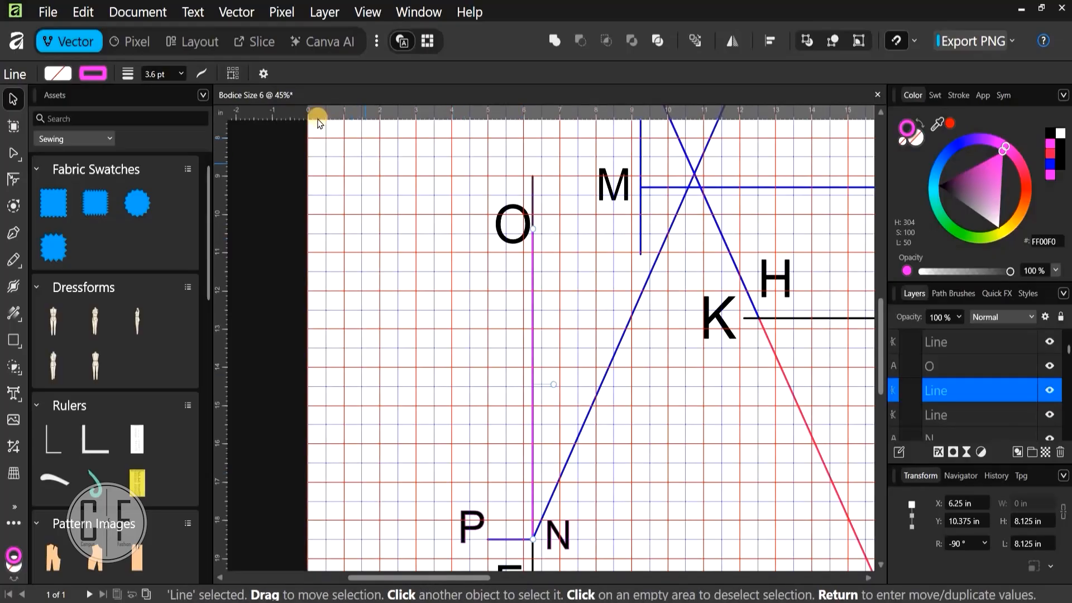
# Turn on Enable Transform Origin and place the magenta line's origin on its upper end at O, X 6.25 in, Y 10.375 in
pyautogui.click(261, 72)
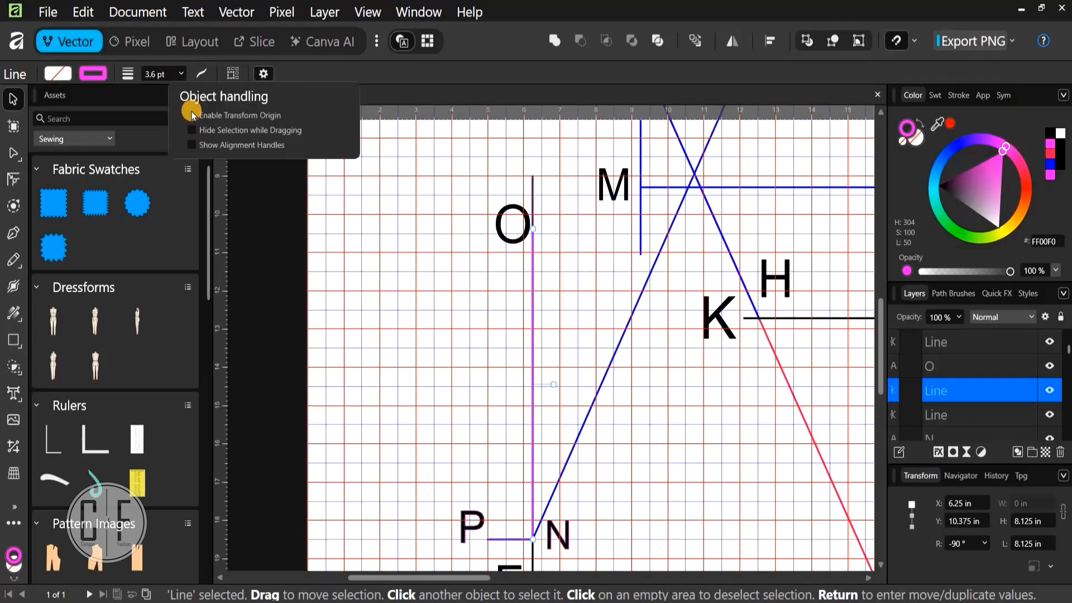
pyautogui.click(192, 115)
pyautogui.click(532, 258)
pyautogui.click(534, 263)
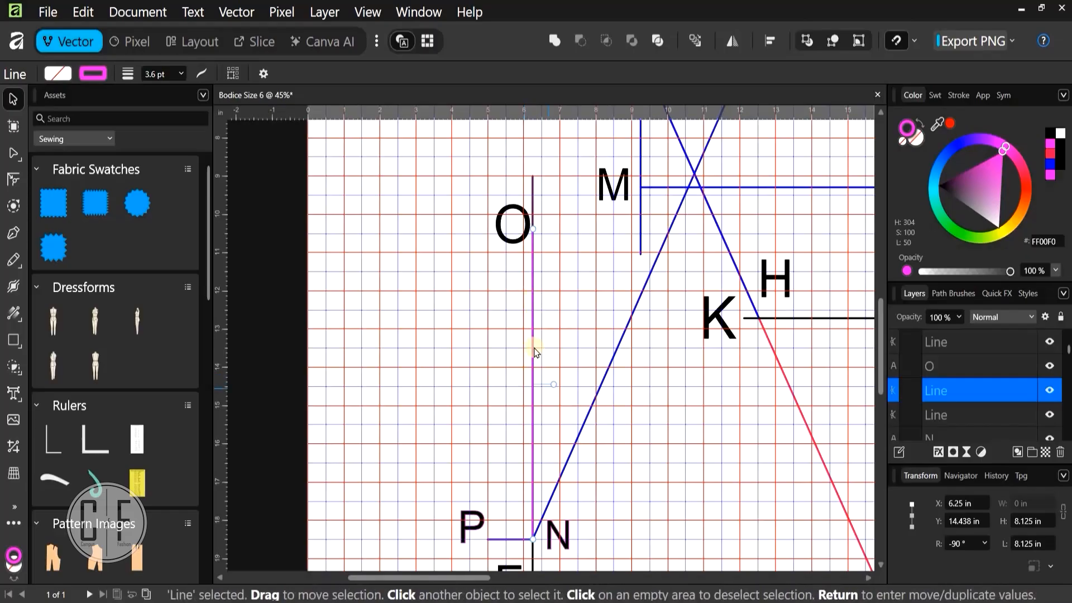
pyautogui.scroll(5, 537, 352)
pyautogui.hscroll(3, 459, 499)
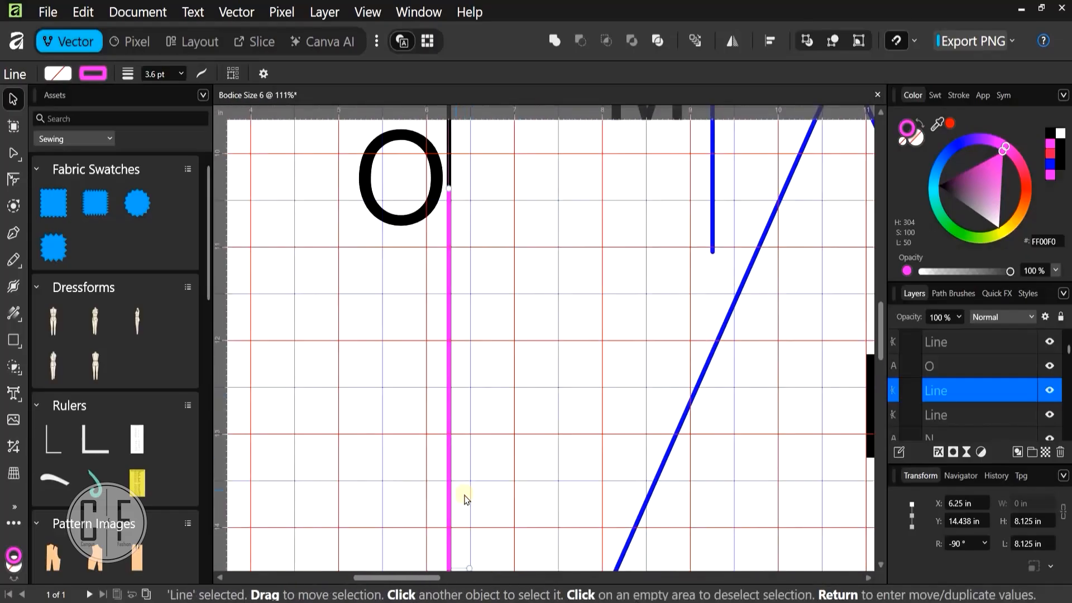
pyautogui.scroll(-1, 450, 500)
pyautogui.moveTo(437, 506); pyautogui.dragTo(439, 163)
pyautogui.scroll(10, 439, 164)
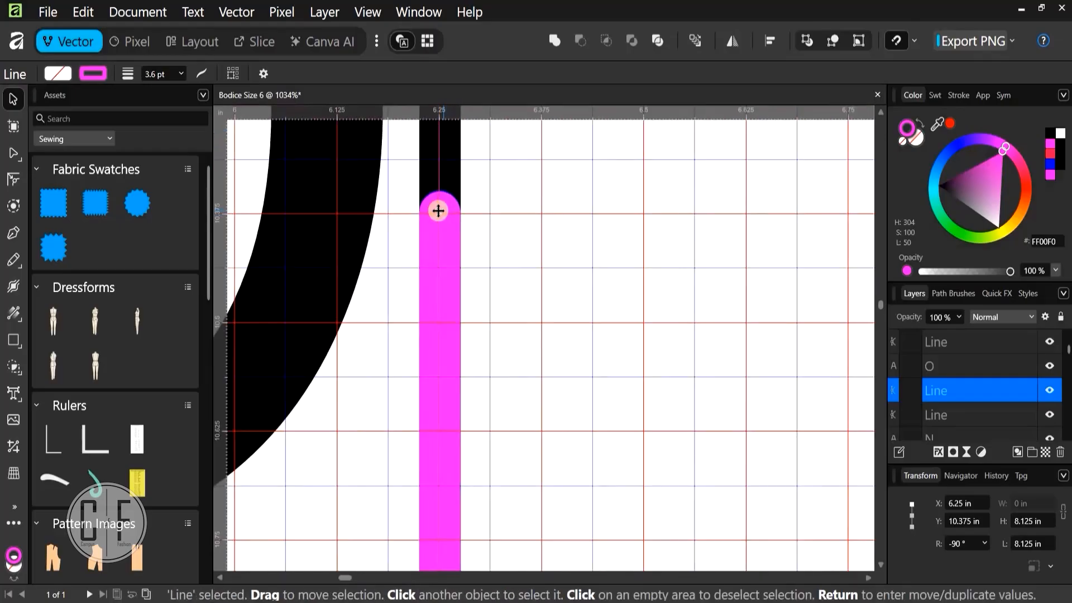
# Rotate the magenta line about O to -98.7° so its lower end swings from N to just above P
pyautogui.scroll(-3, 458, 198)
pyautogui.scroll(-12, 459, 199)
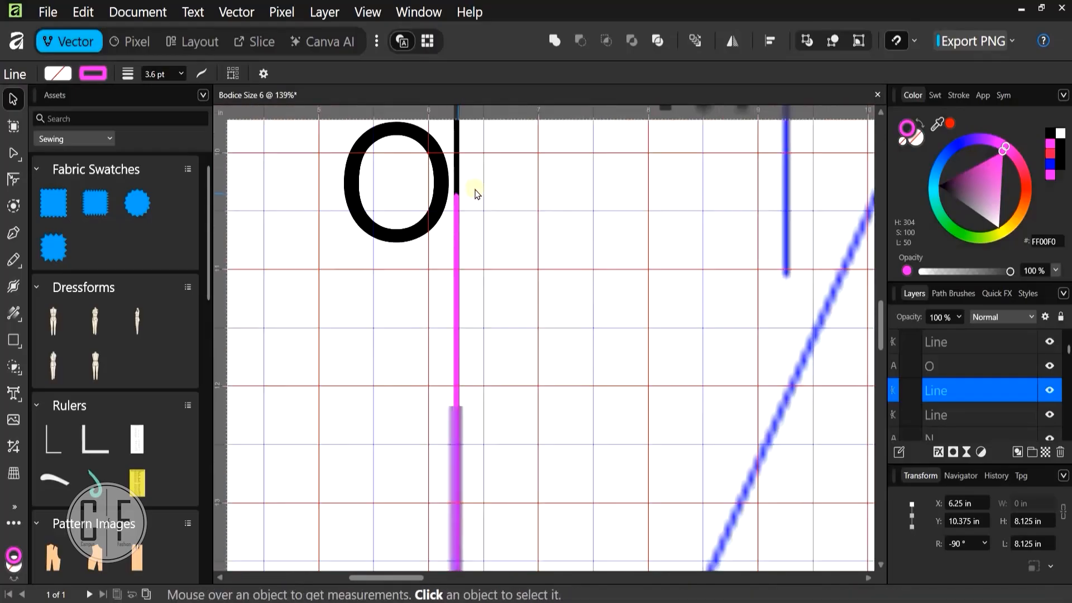
pyautogui.scroll(5, 440, 402)
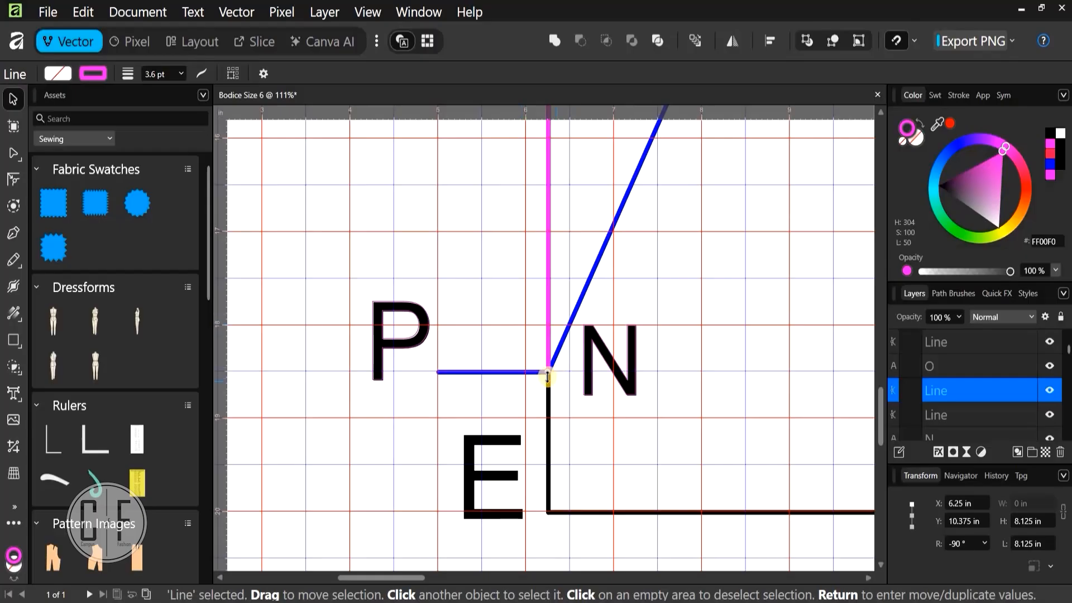
pyautogui.scroll(-2, 506, 407)
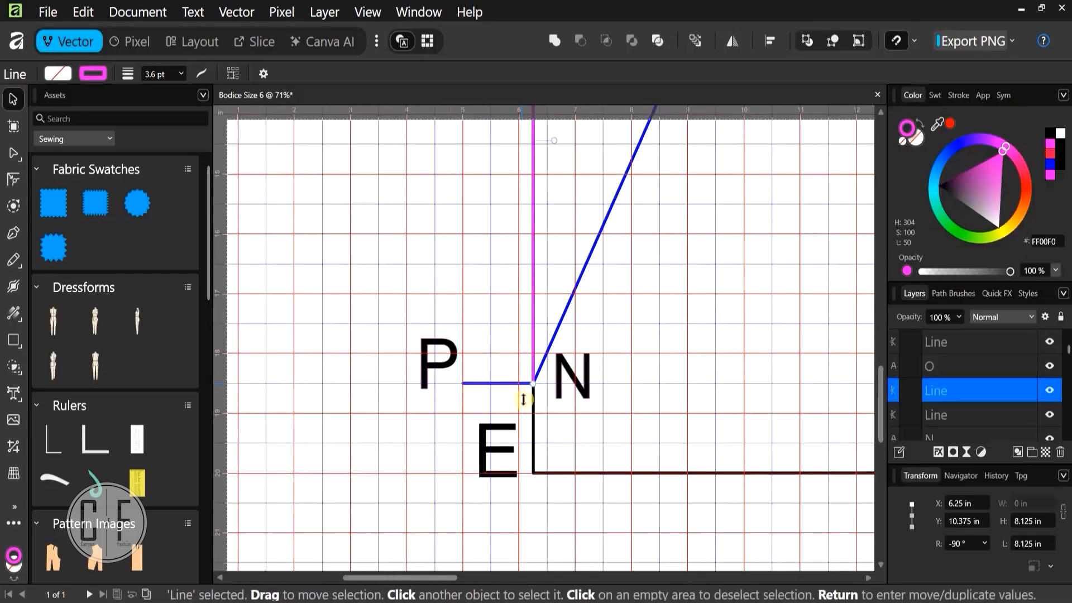
pyautogui.scroll(-2, 523, 400)
pyautogui.scroll(2, 519, 405)
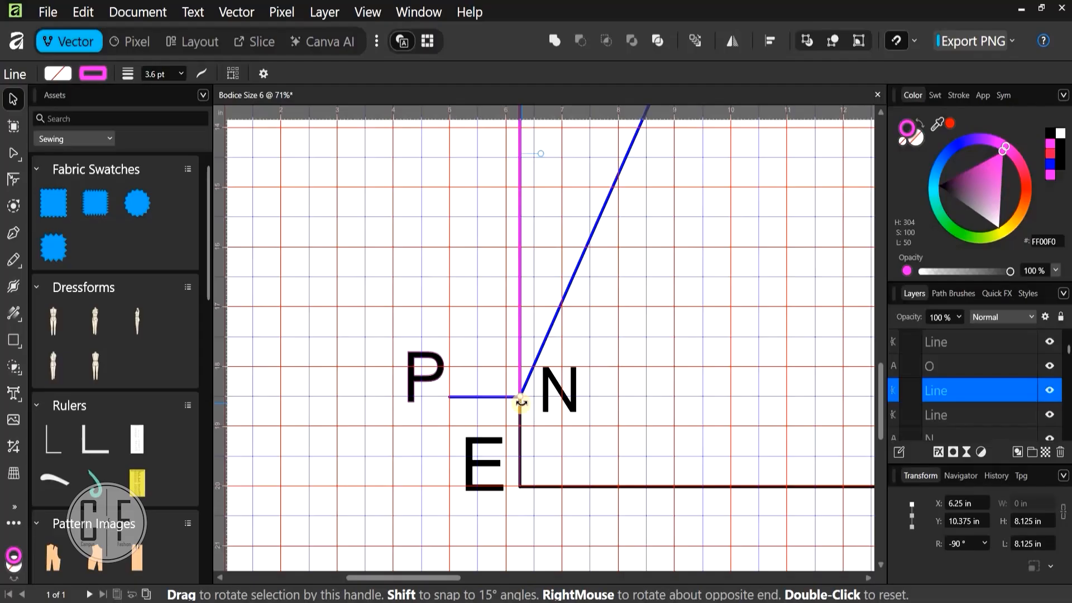
pyautogui.moveTo(521, 402); pyautogui.dragTo(450, 409)
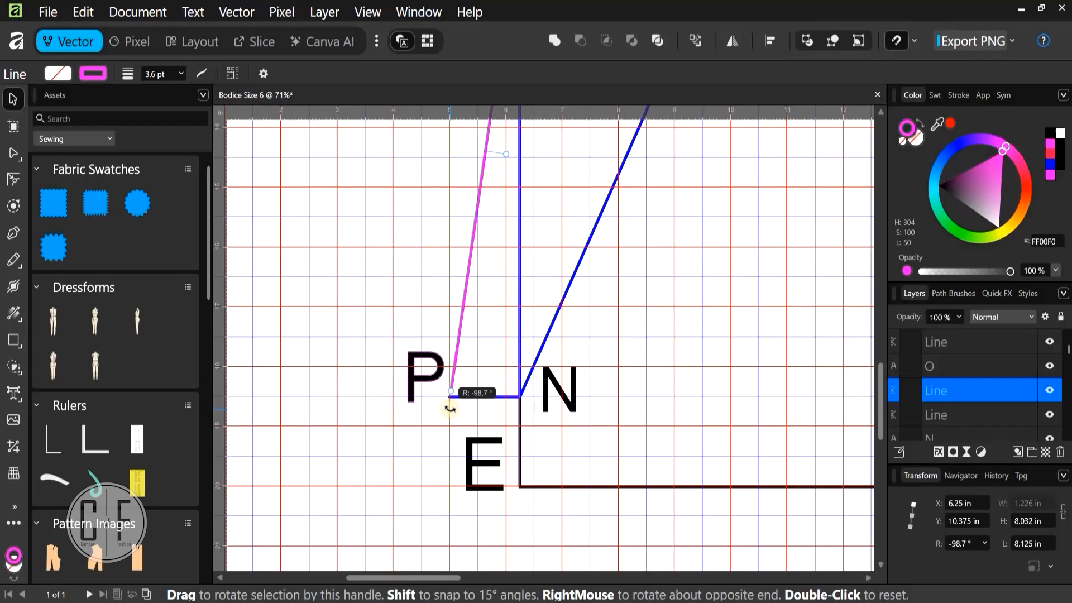
pyautogui.moveTo(450, 409); pyautogui.dragTo(453, 397)
# Reselect the magenta line from O and rotate it about O to -98.8°, bringing its lower end closer to P
pyautogui.scroll(6, 453, 398)
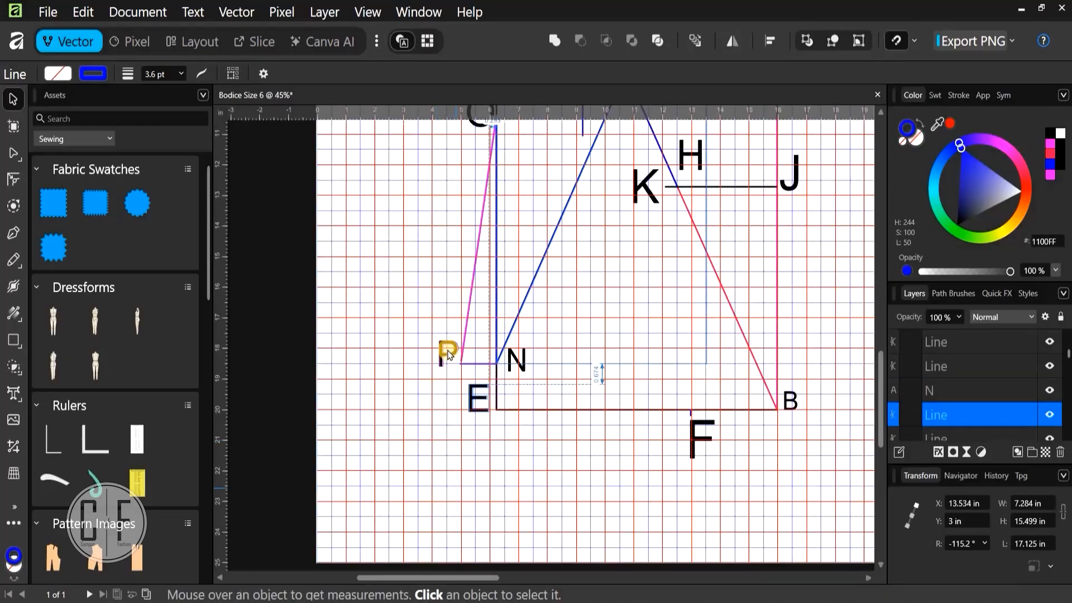
pyautogui.scroll(7, 447, 351)
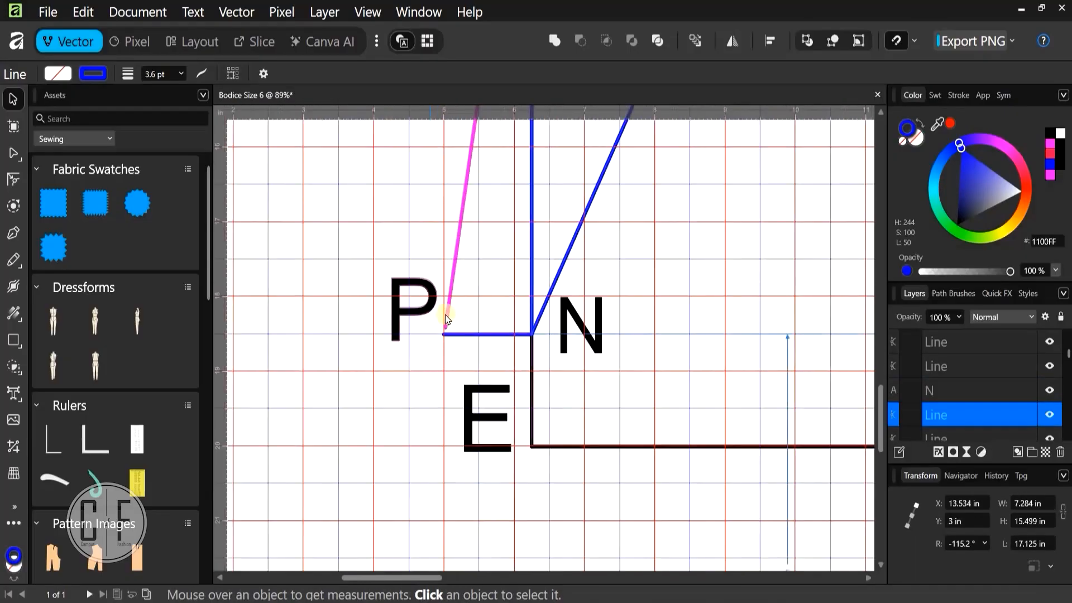
pyautogui.click(447, 318)
pyautogui.scroll(4, 444, 312)
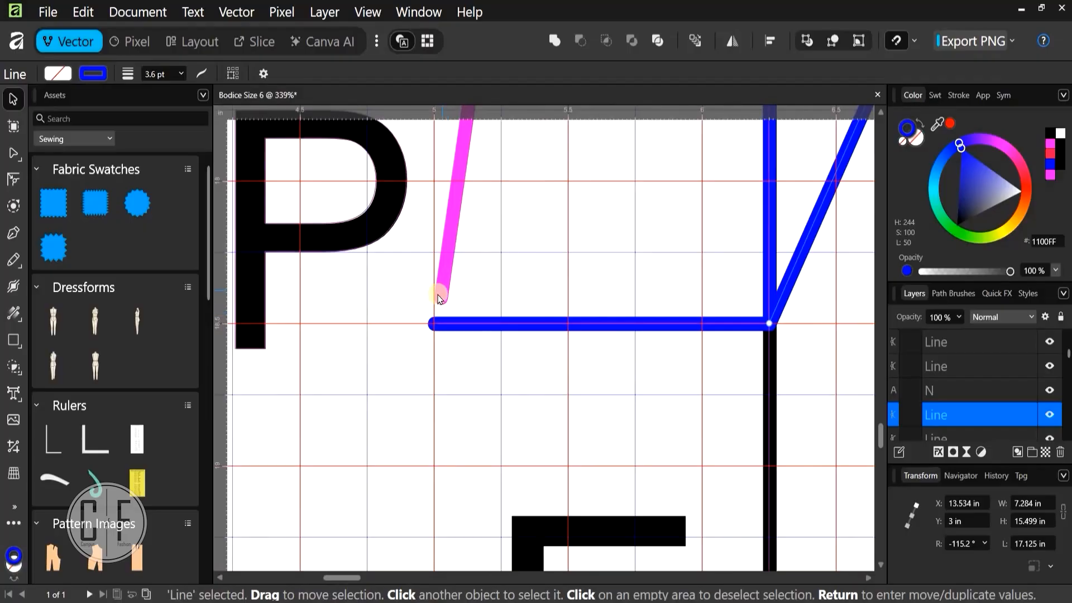
pyautogui.click(440, 297)
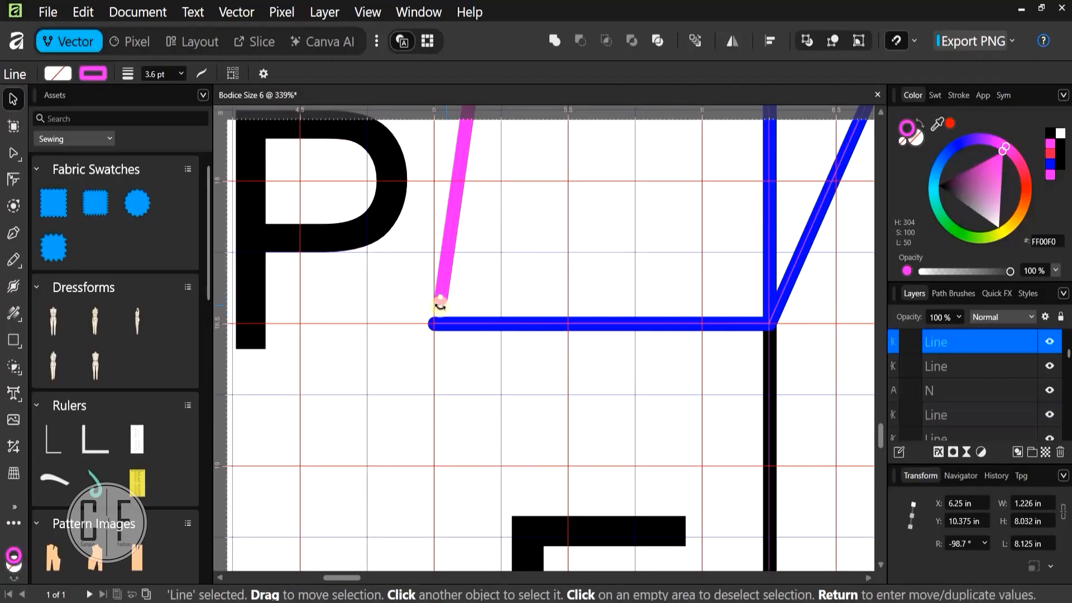
pyautogui.moveTo(447, 307)
pyautogui.mouseDown()
pyautogui.moveTo(437, 312)
pyautogui.moveTo(436, 301)
pyautogui.mouseUp()
# Fine-tune the magenta line's rotation about O so its lower end sits at X 5 in, giving a width of 1.25 in
pyautogui.scroll(6, 437, 301)
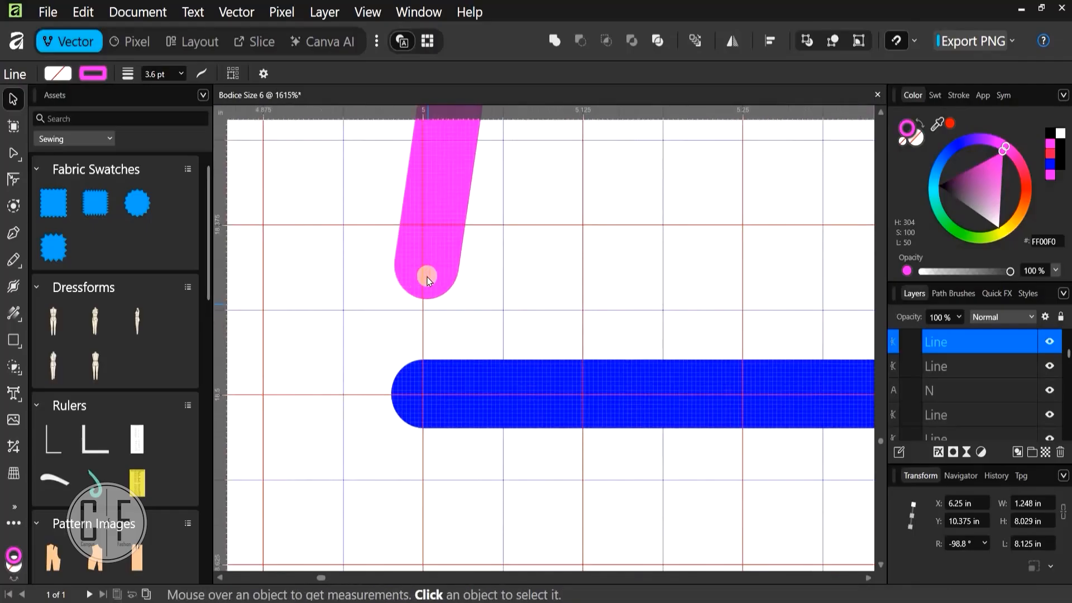
pyautogui.scroll(3, 429, 266)
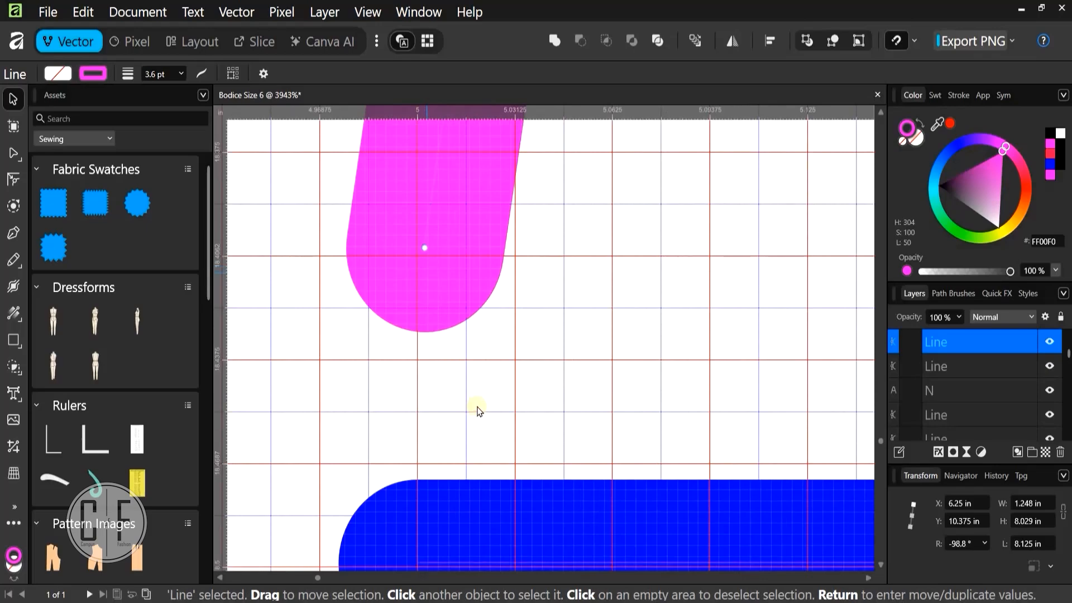
pyautogui.scroll(-2, 450, 467)
pyautogui.click(450, 469)
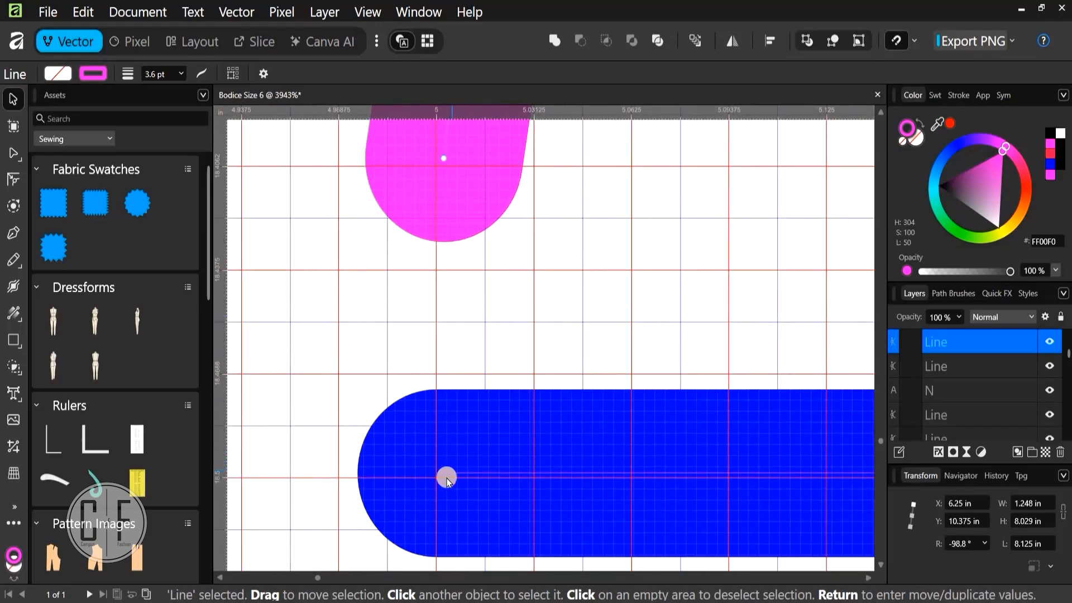
pyautogui.click(436, 165)
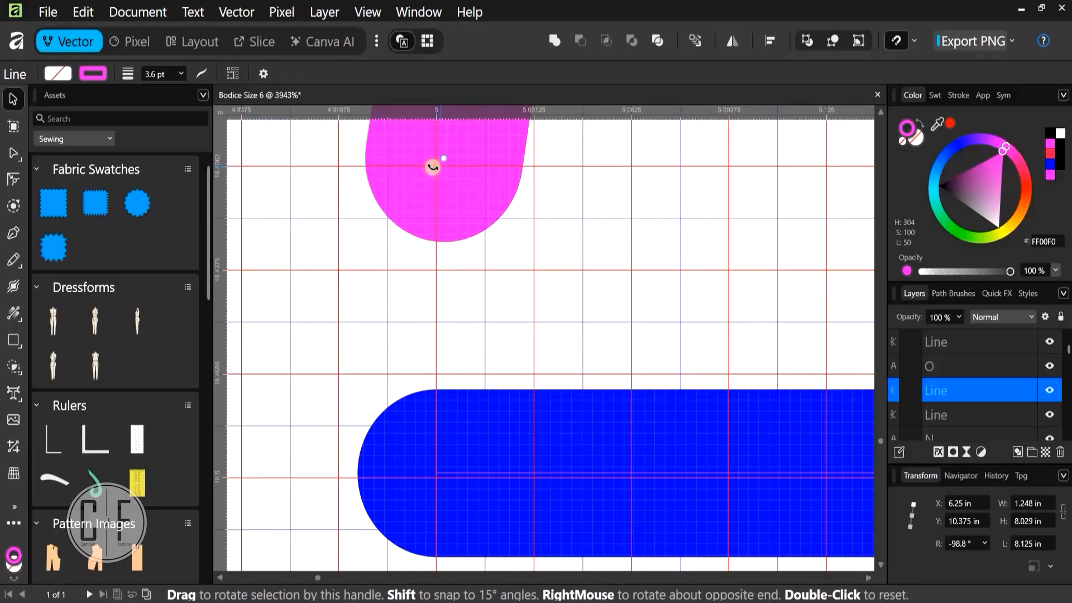
pyautogui.moveTo(433, 167); pyautogui.dragTo(433, 173)
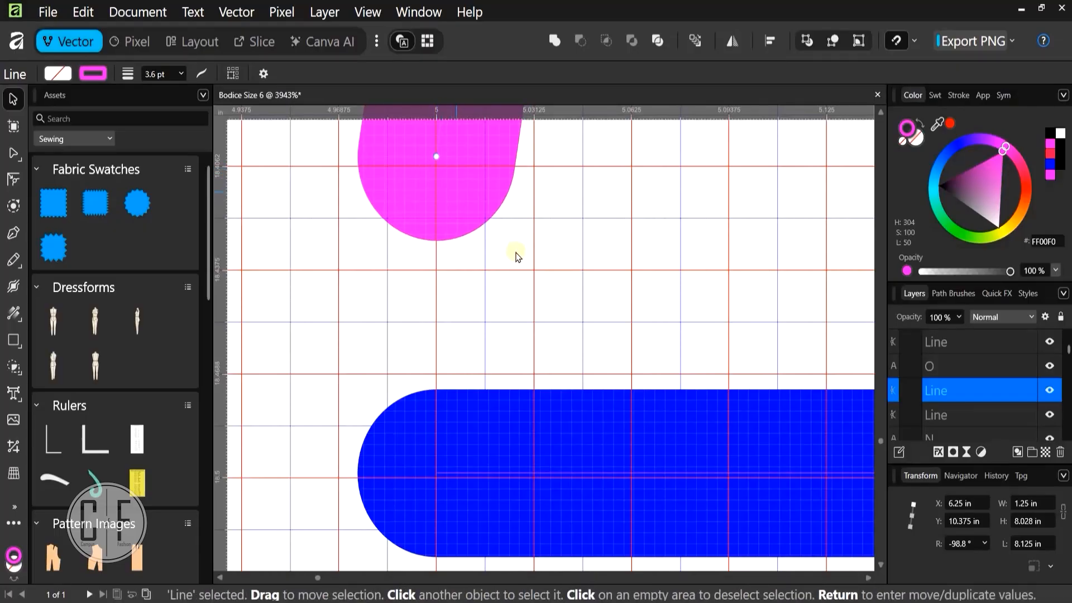
# Examine the gap between the magenta line's lower end and the blue P–N line, close up and within the whole draft
pyautogui.scroll(-5, 409, 286)
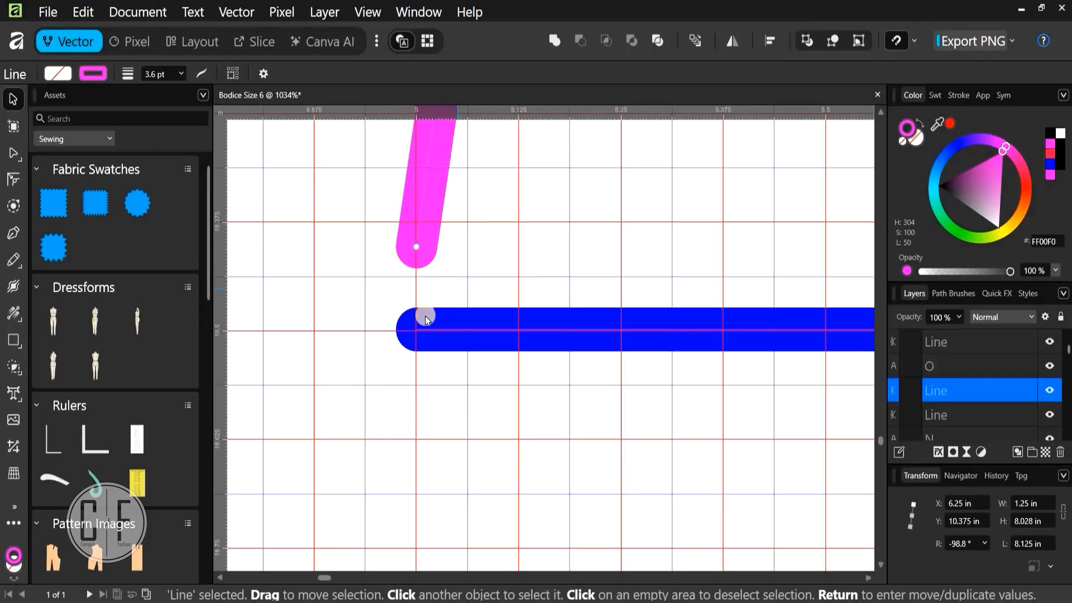
pyautogui.scroll(-5, 397, 329)
pyautogui.scroll(-4, 398, 330)
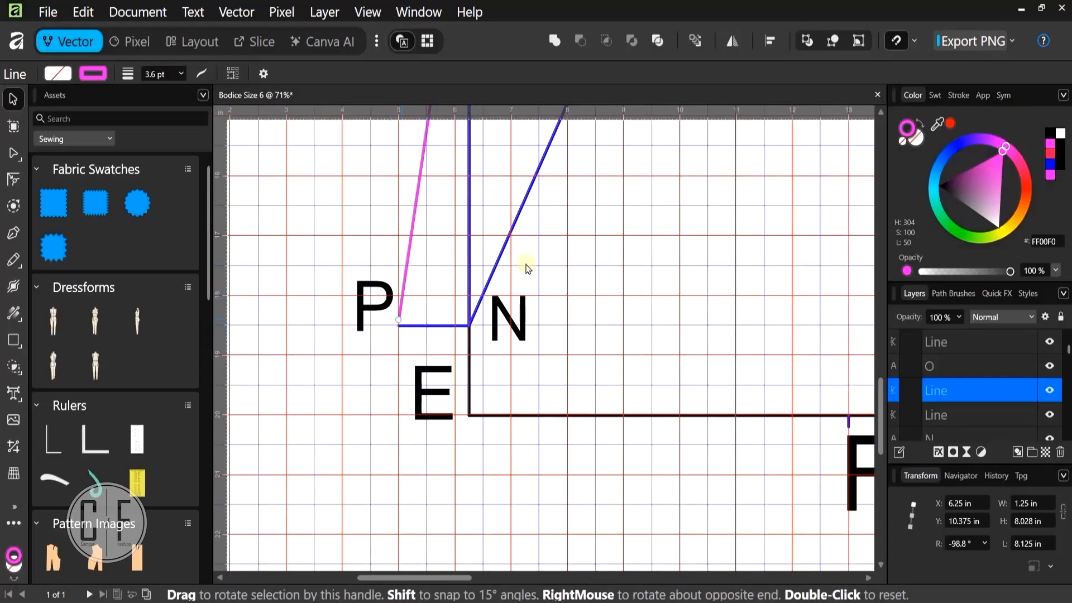
pyautogui.press('ctrl')
pyautogui.scroll(-1, 472, 320)
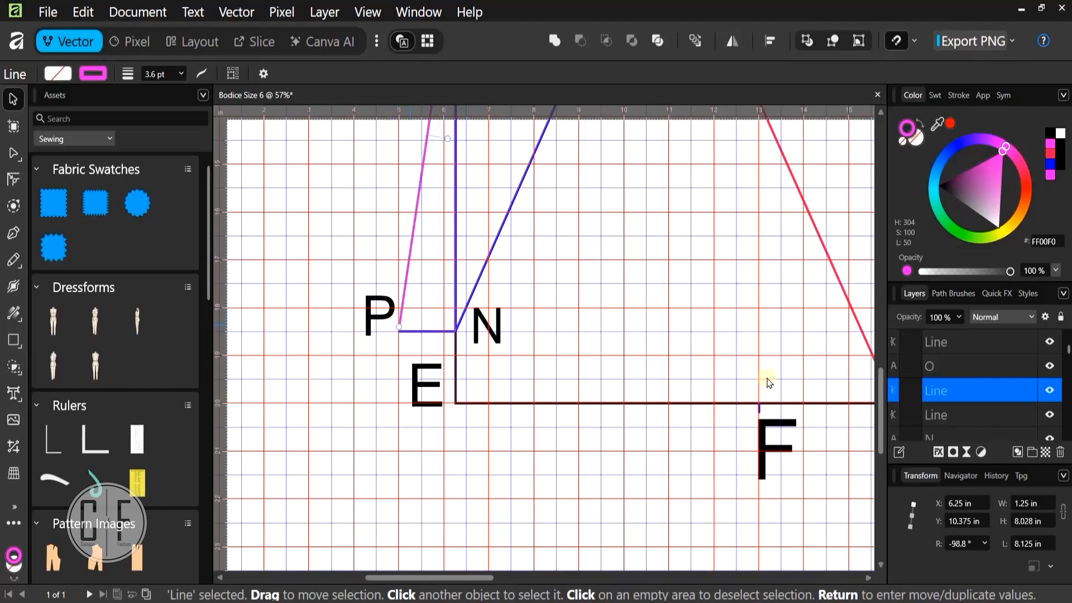
pyautogui.press('ctrl')
pyautogui.scroll(-2, 581, 301)
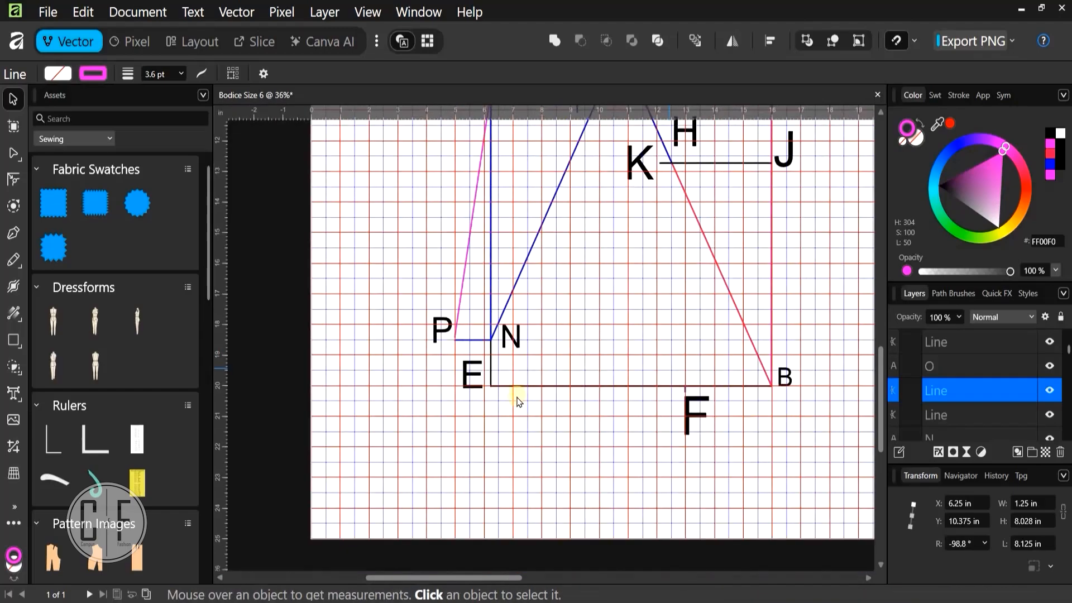
pyautogui.scroll(3, 458, 447)
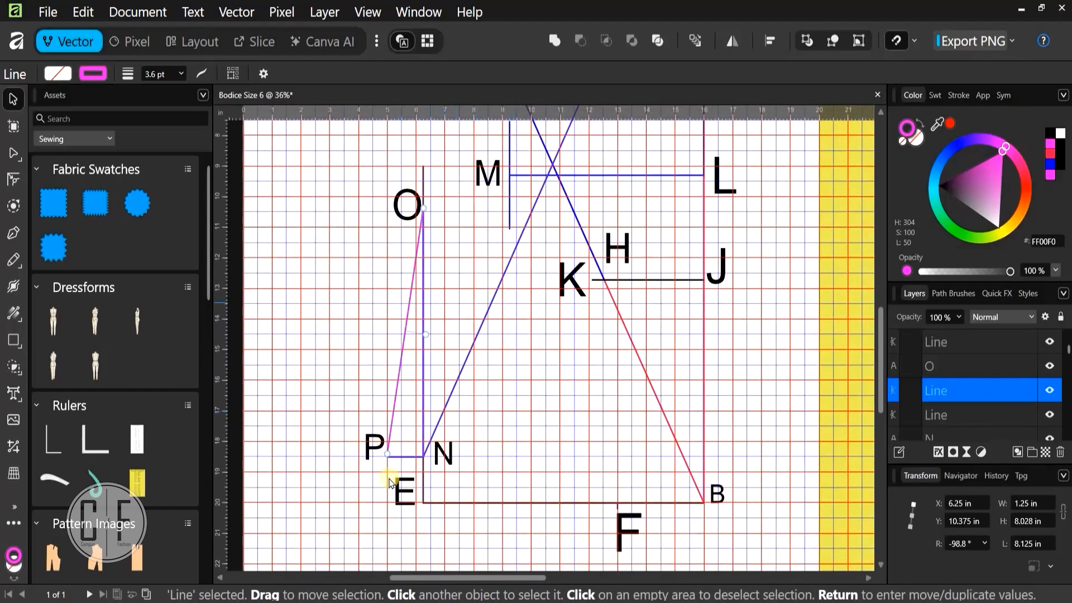
pyautogui.scroll(3, 393, 447)
pyautogui.scroll(3, 368, 338)
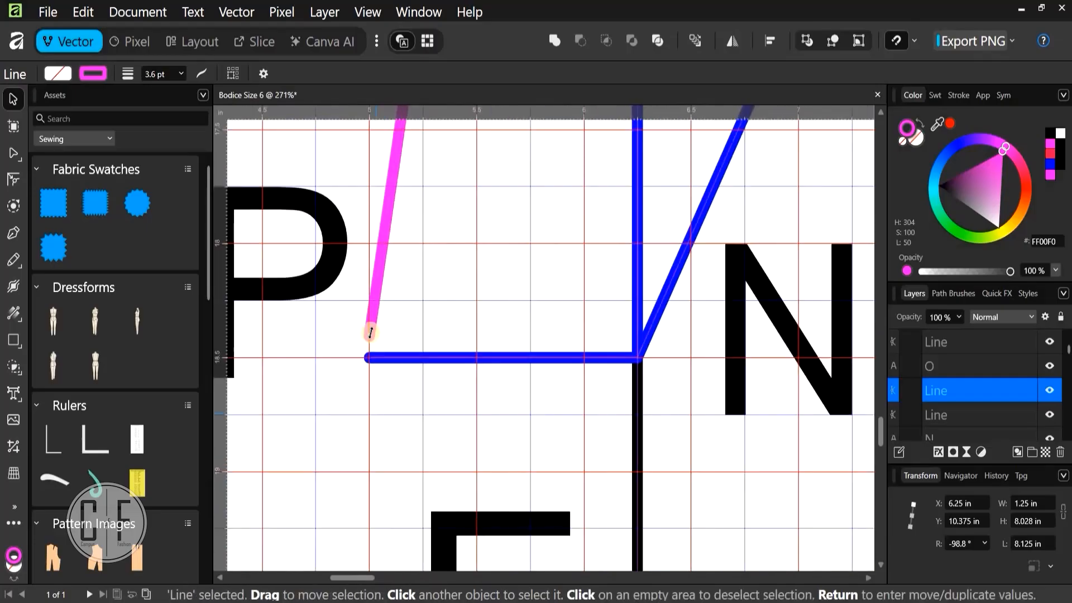
pyautogui.scroll(-2, 383, 305)
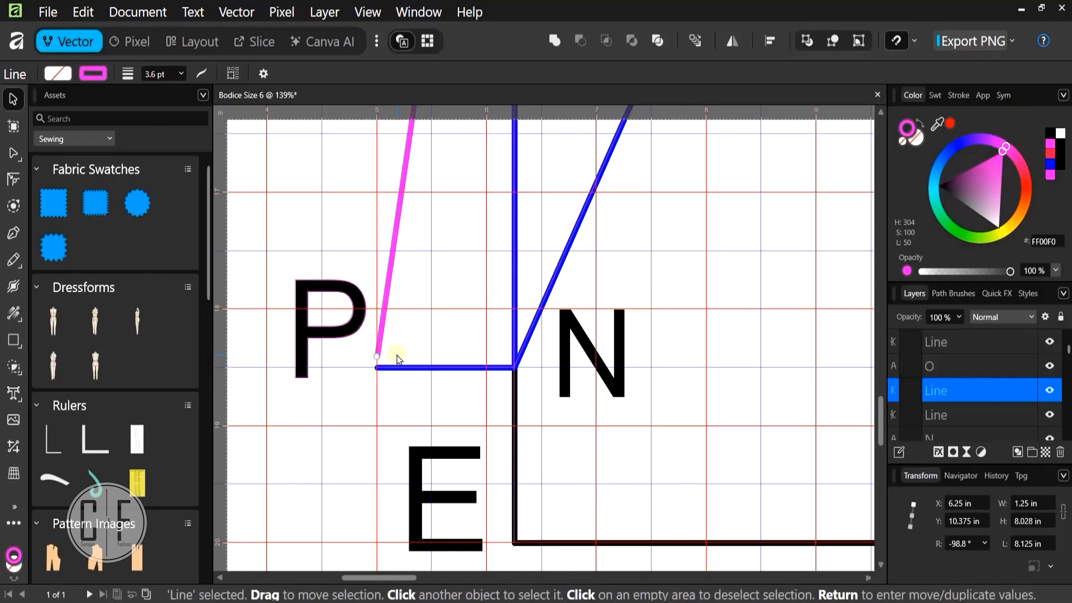
pyautogui.scroll(-6, 384, 348)
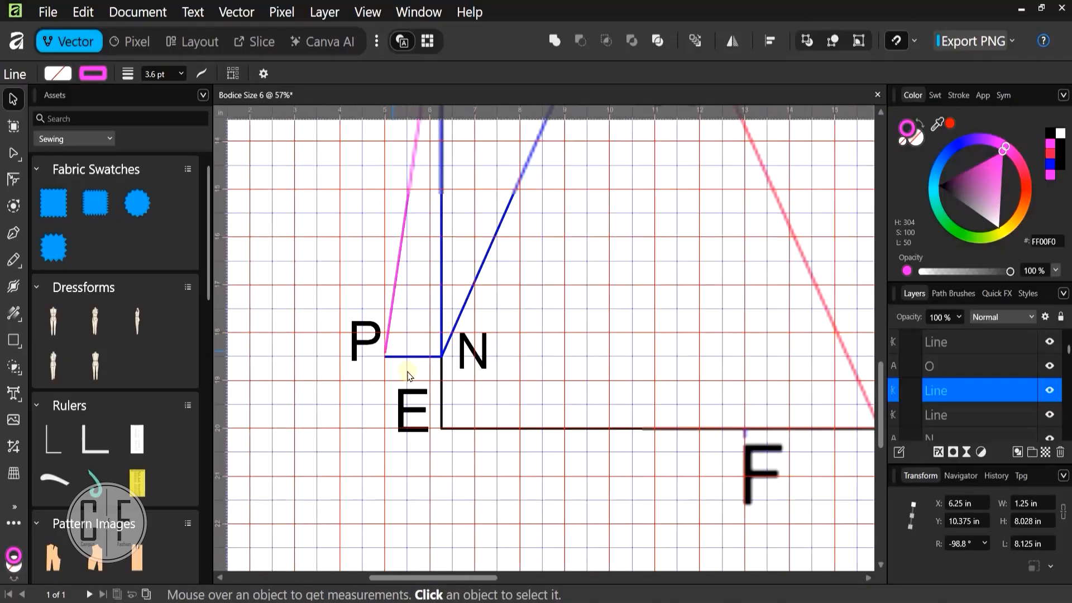
pyautogui.scroll(4, 371, 340)
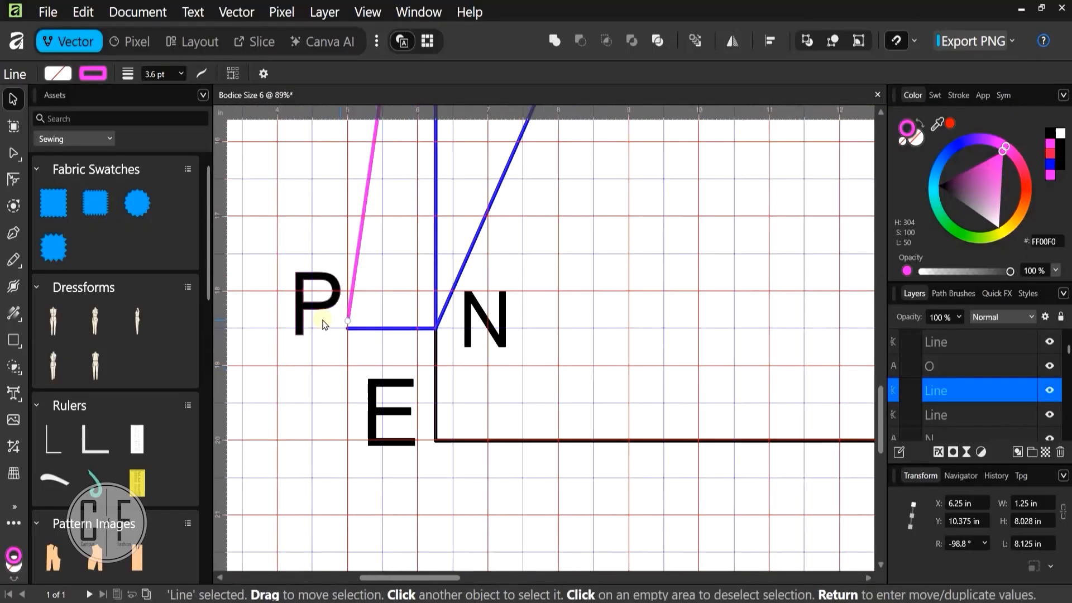
# Start extending the magenta line with the Pen tool from its lower end beside P, X 5 in, Y 18.403 in, towards F
pyautogui.scroll(-3, 348, 340)
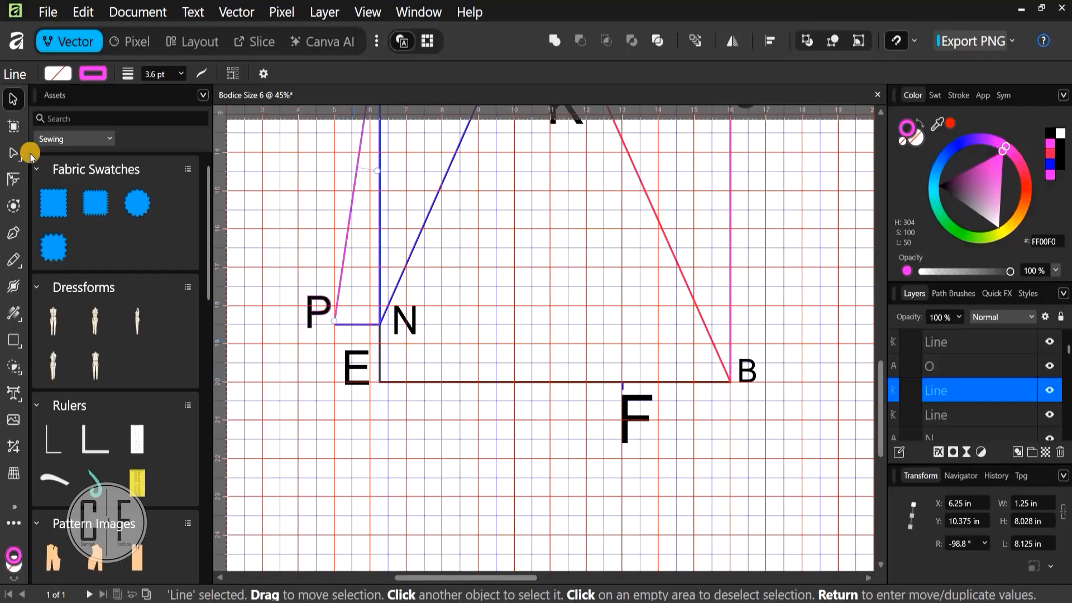
pyautogui.press('p')
pyautogui.click(336, 322)
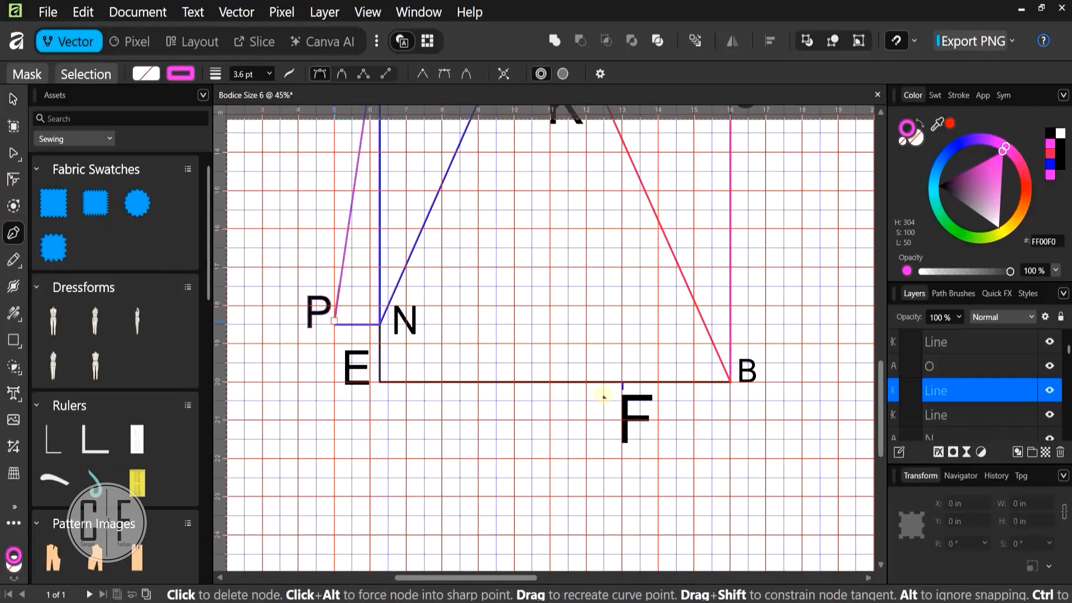
pyautogui.scroll(5, 625, 391)
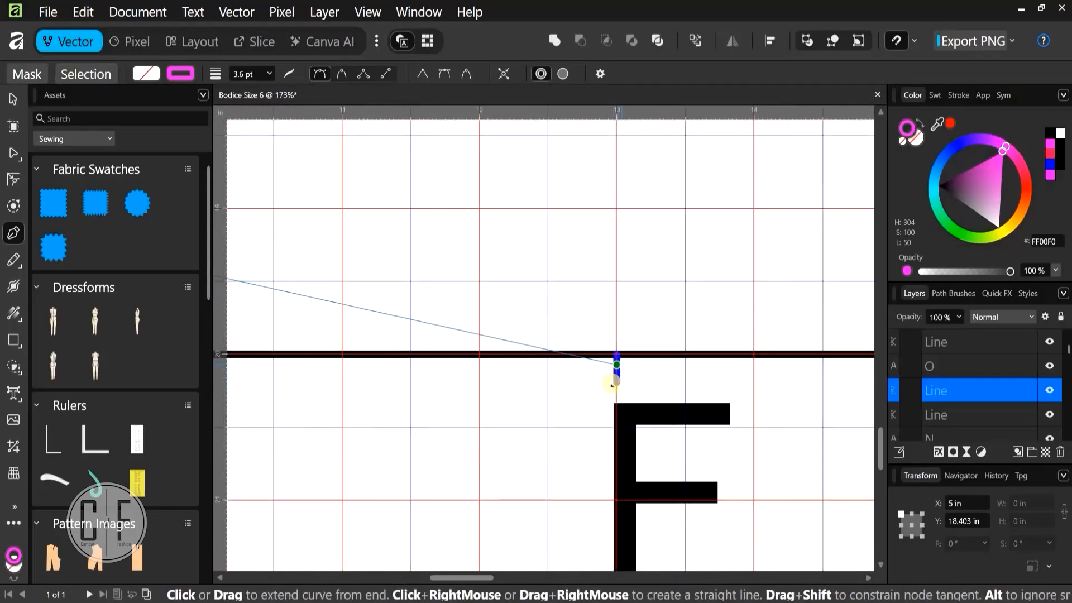
pyautogui.scroll(3, 614, 380)
pyautogui.scroll(3, 599, 374)
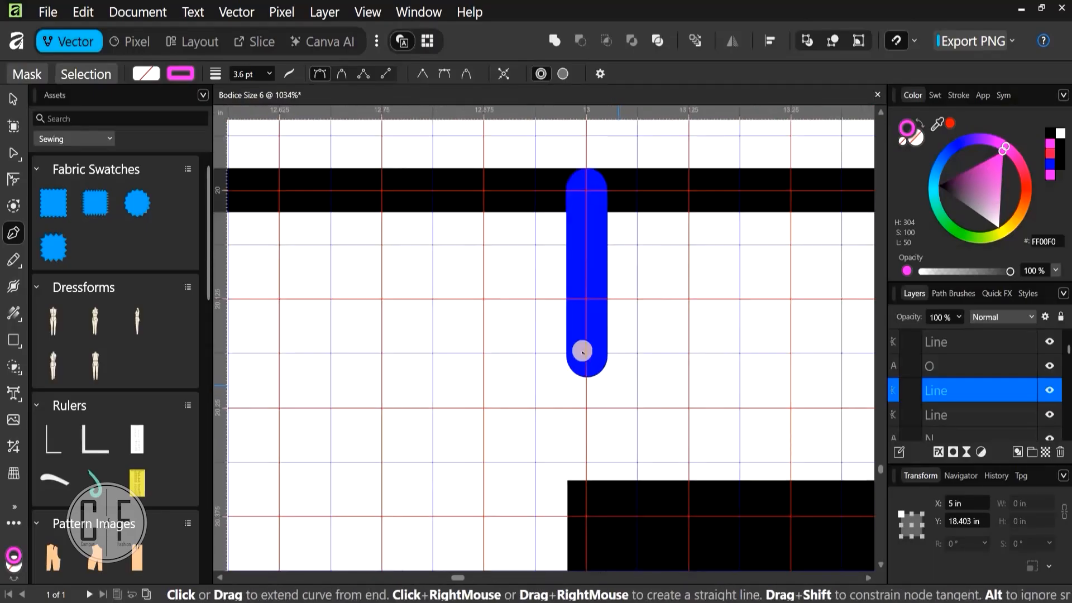
pyautogui.click(586, 351)
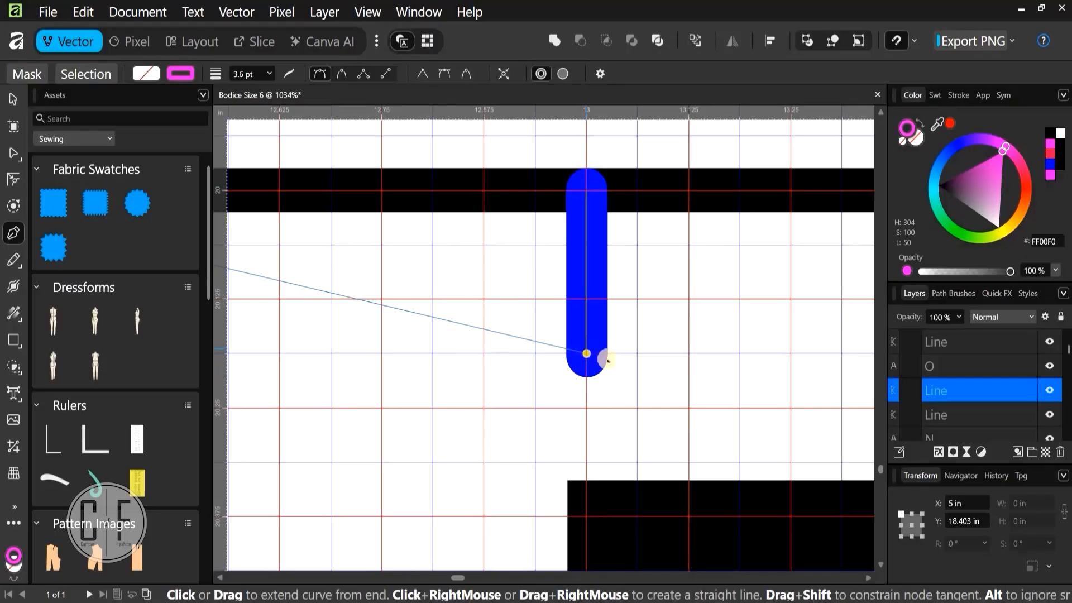
pyautogui.scroll(-3, 639, 355)
pyautogui.scroll(-2, 637, 353)
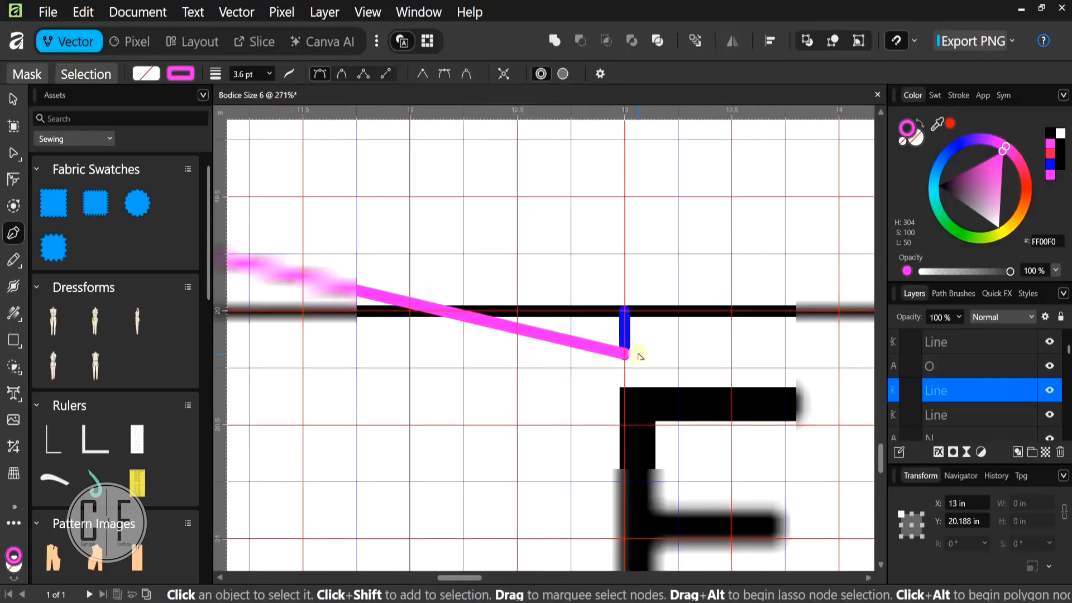
pyautogui.scroll(4, 634, 352)
pyautogui.scroll(2, 630, 350)
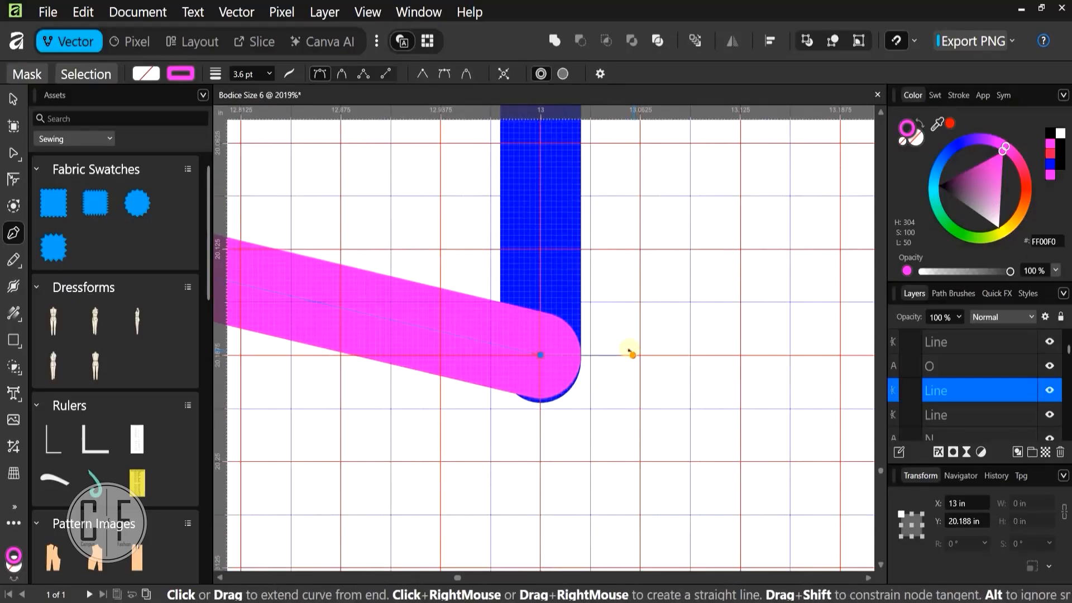
pyautogui.hotkey('ctrl', 'z')
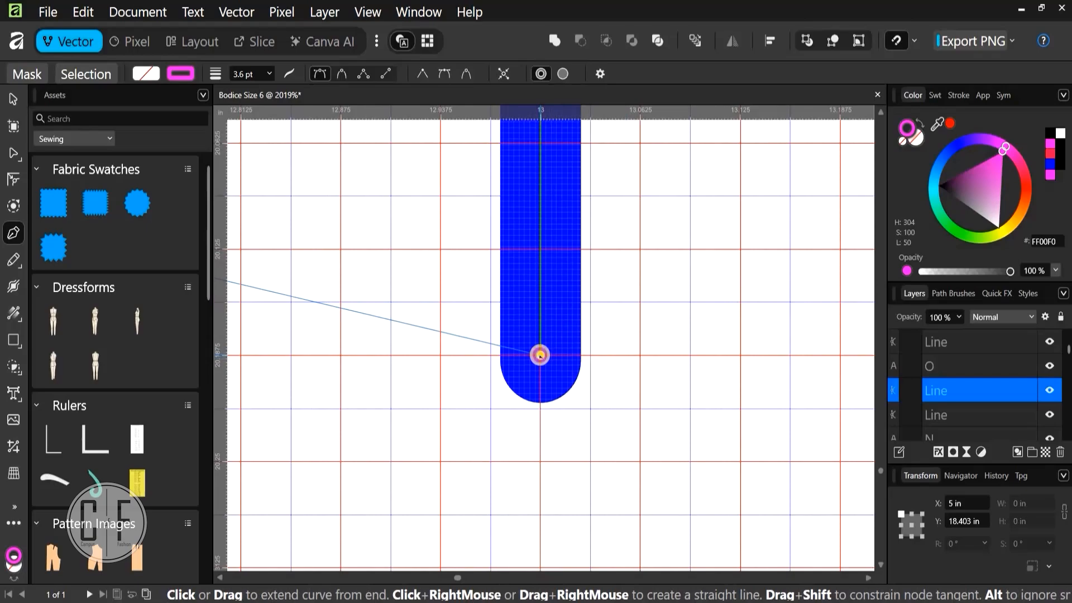
# End the magenta line on the lower end of F's blue tick, X 13 in, Y 20.188 in, finish the curve and deselect it
pyautogui.click(558, 353)
pyautogui.scroll(-1, 597, 362)
pyautogui.scroll(-15, 596, 361)
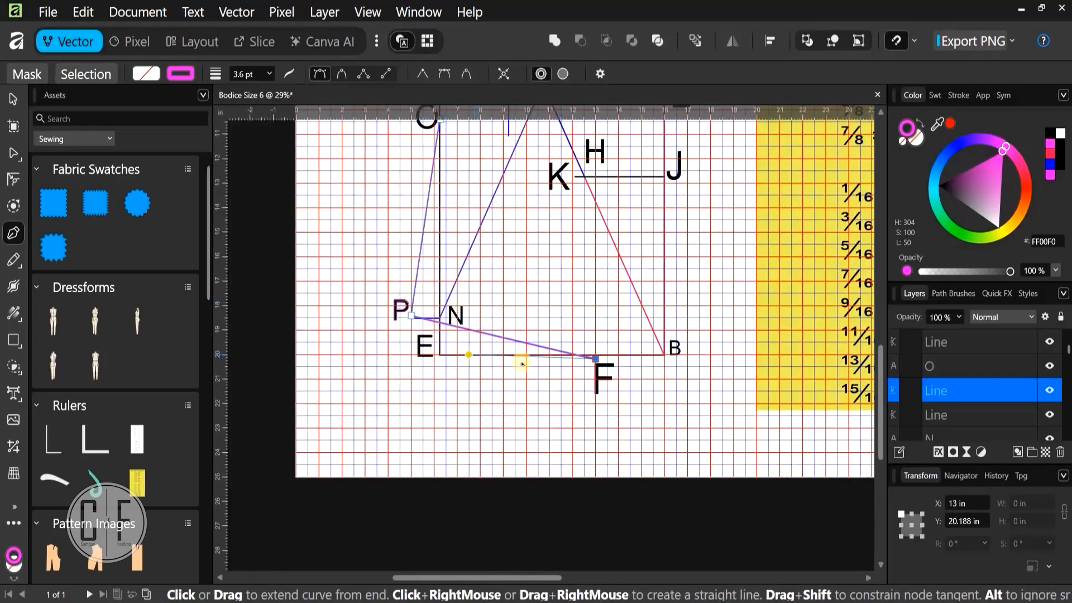
pyautogui.press('Escape')
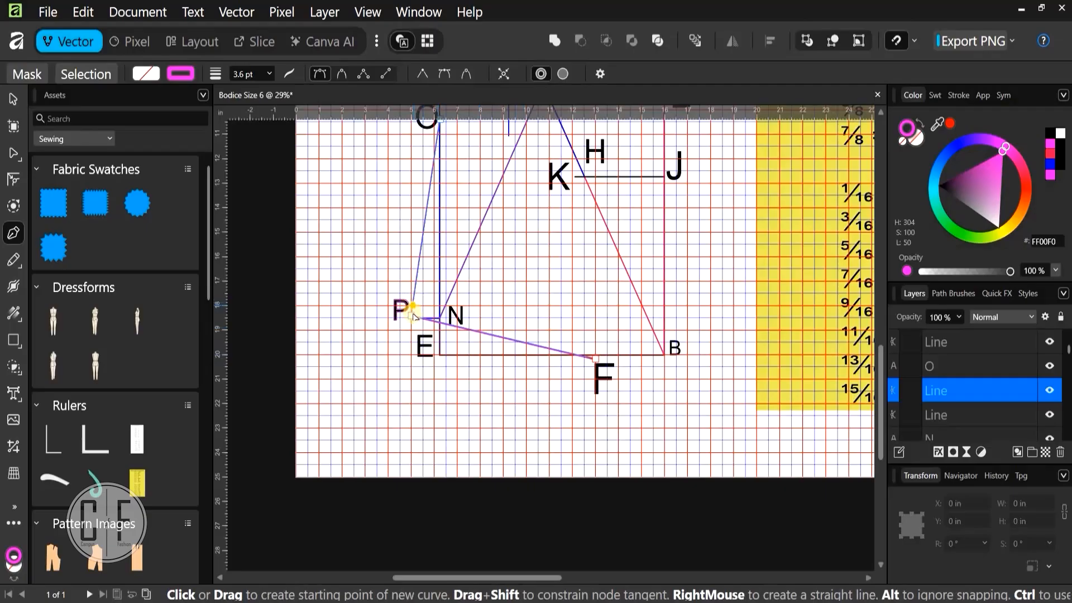
pyautogui.scroll(9, 413, 316)
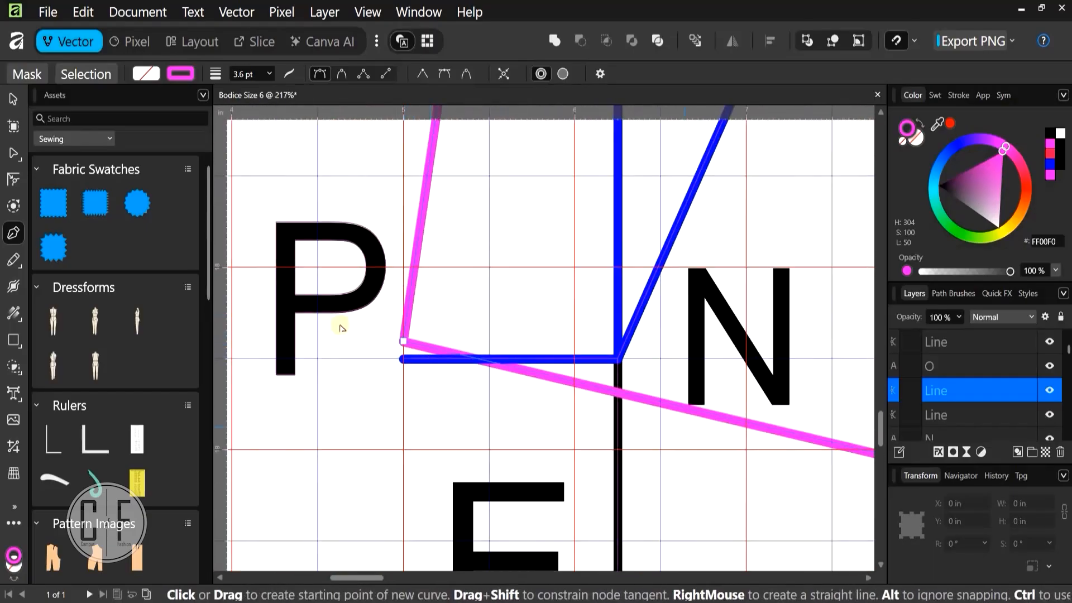
pyautogui.scroll(-10, 358, 335)
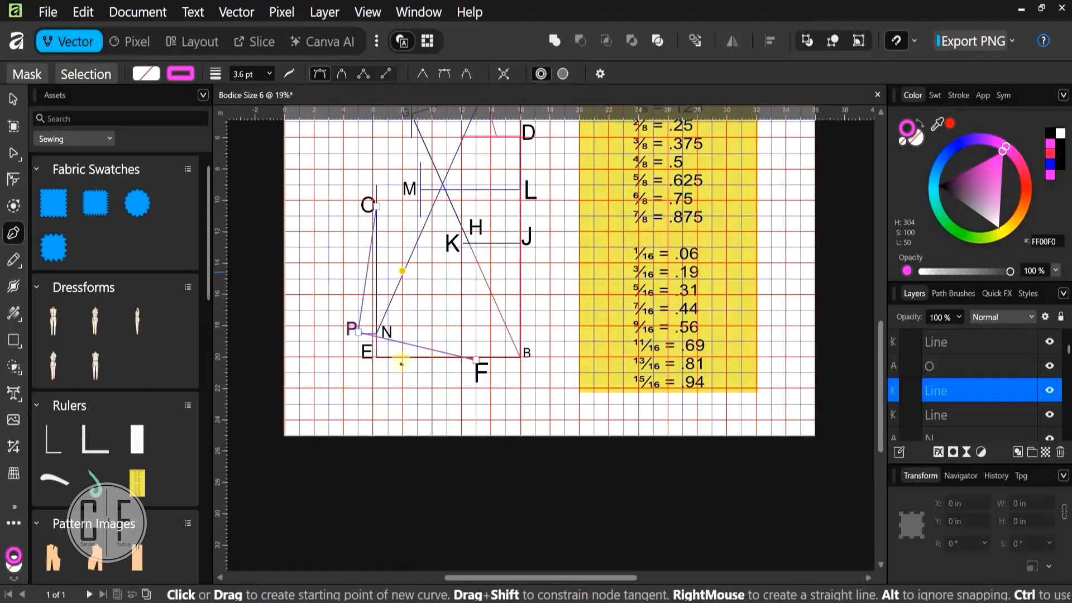
pyautogui.scroll(3, 434, 190)
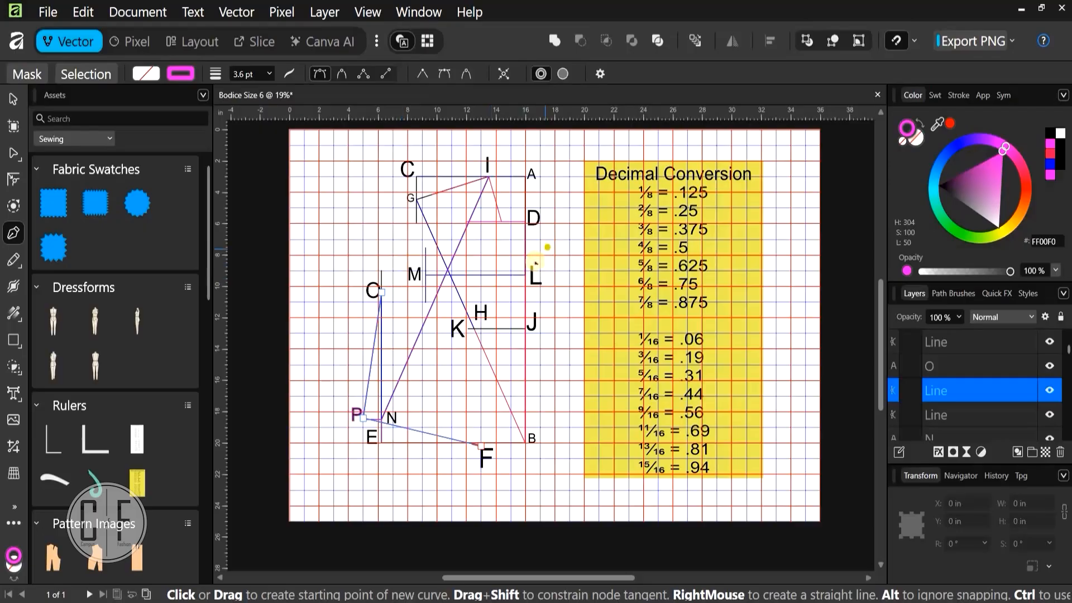
pyautogui.moveTo(548, 247); pyautogui.dragTo(602, 331)
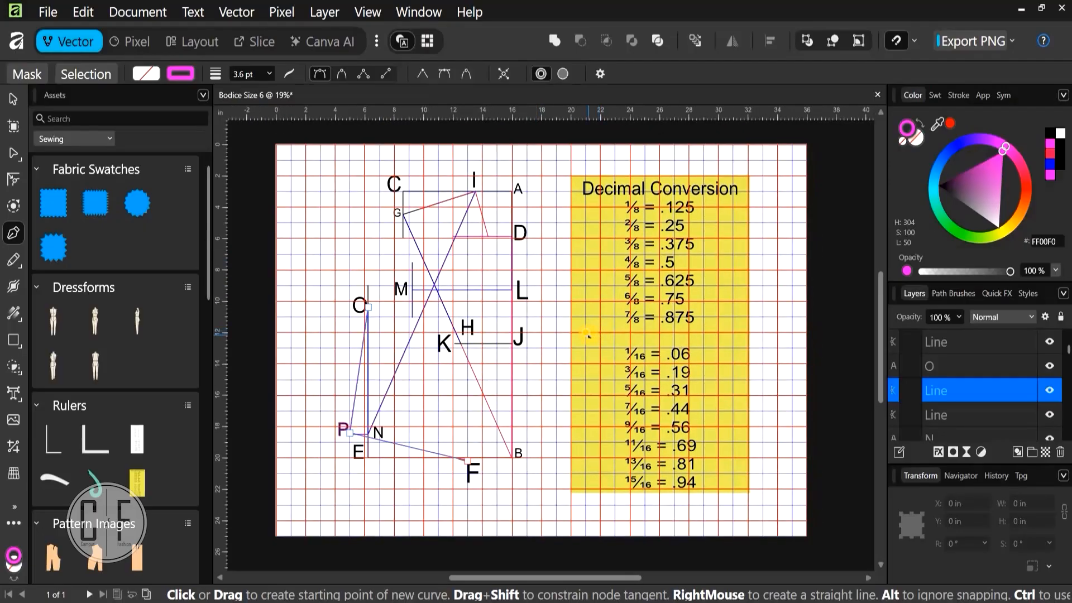
pyautogui.press('v')
pyautogui.click(538, 393)
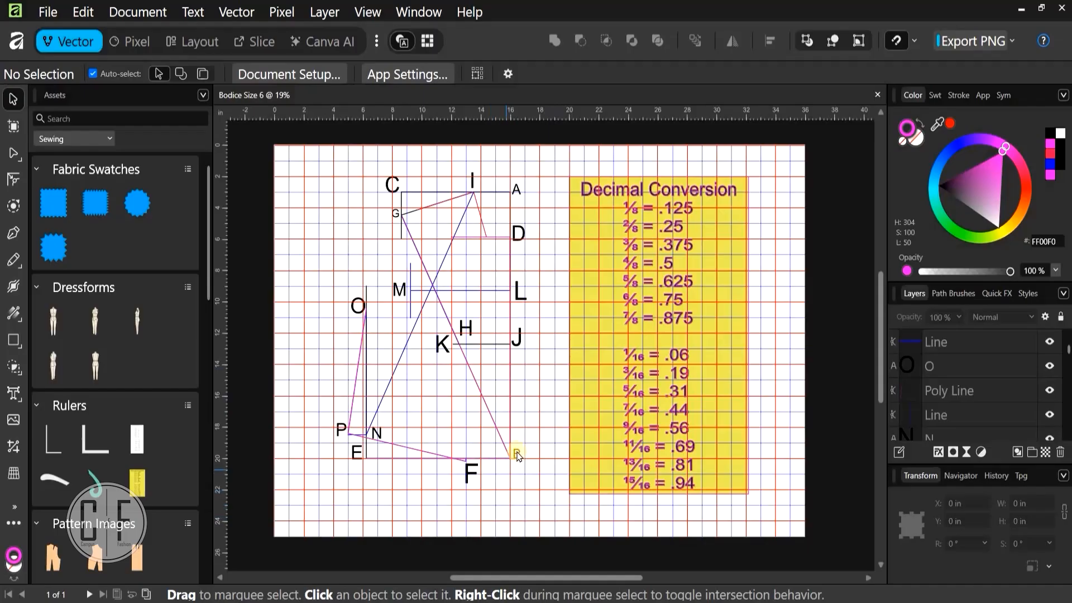
# Measure the distance from the lower end of F's blue tick to point B and examine the measurement up close
pyautogui.scroll(5, 510, 472)
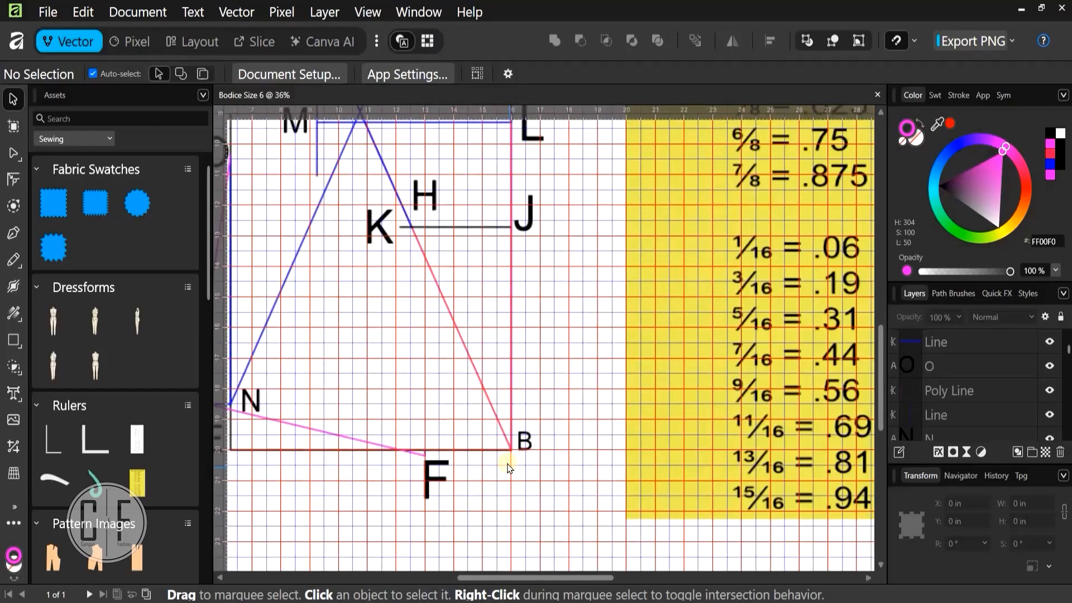
pyautogui.scroll(2, 511, 463)
pyautogui.moveTo(415, 485); pyautogui.dragTo(605, 434)
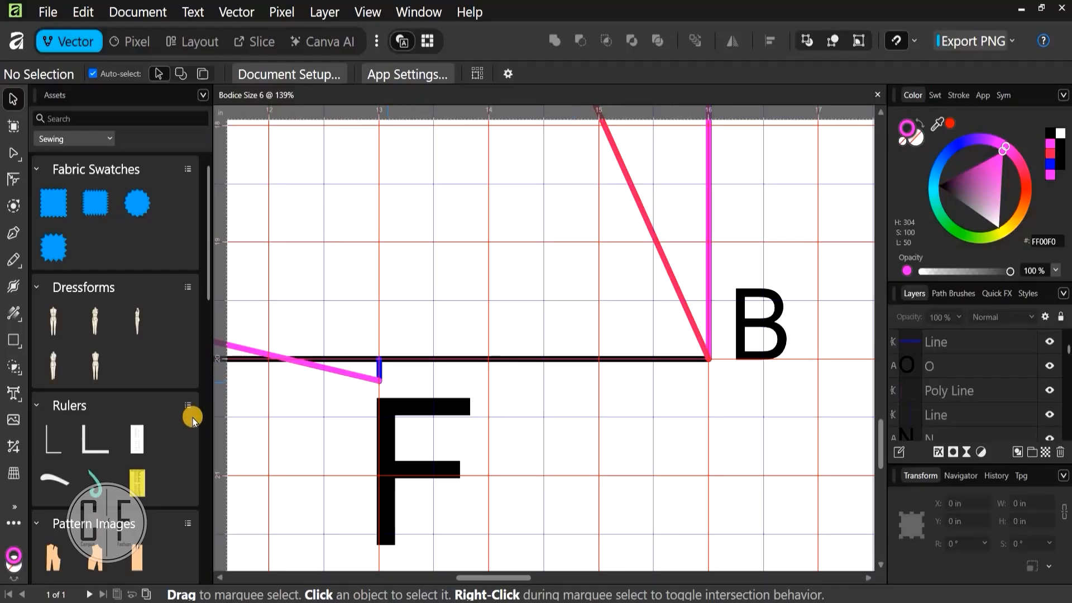
pyautogui.click(12, 506)
pyautogui.moveTo(85, 420)
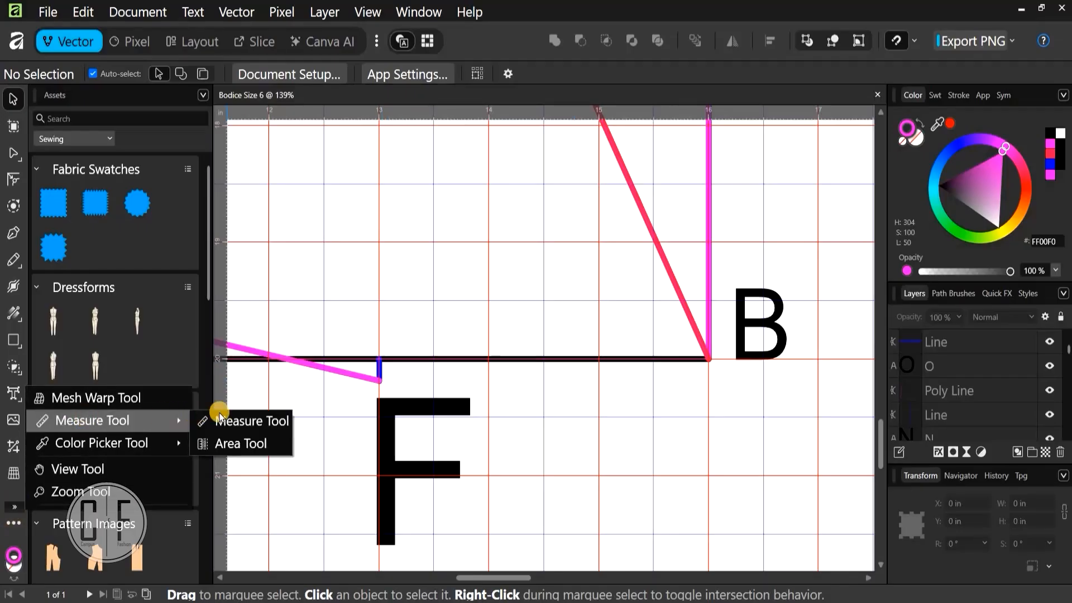
pyautogui.click(251, 421)
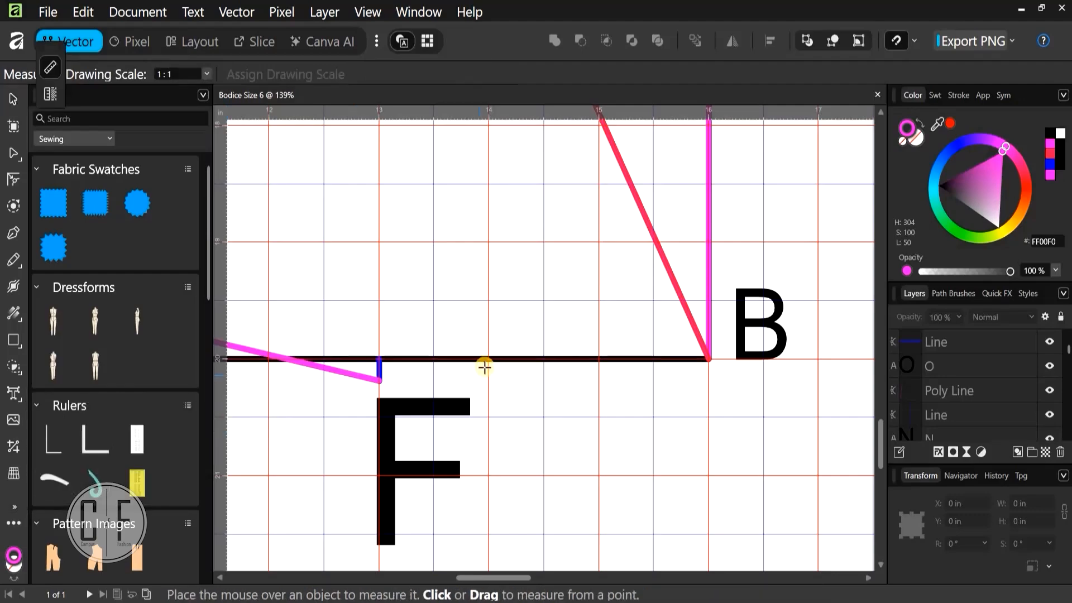
pyautogui.scroll(1, 484, 366)
pyautogui.scroll(1, 450, 414)
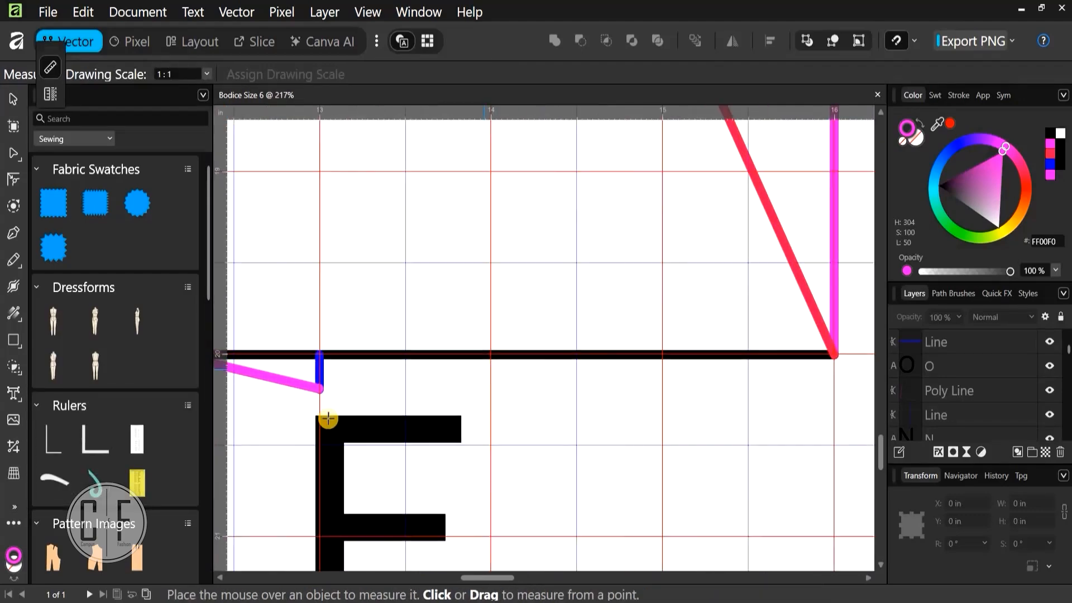
pyautogui.click(318, 390)
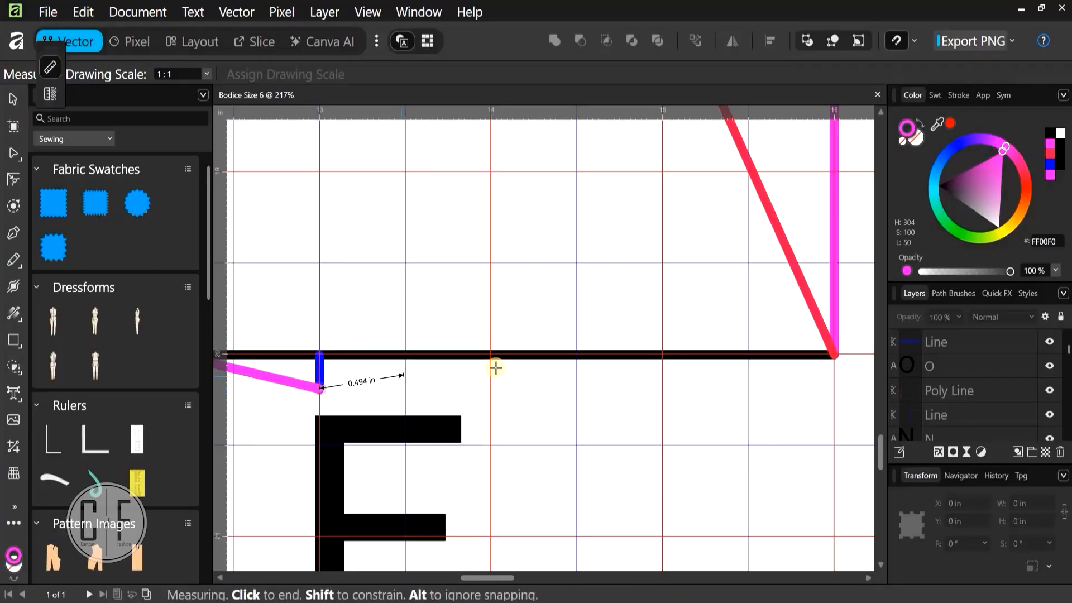
pyautogui.click(834, 354)
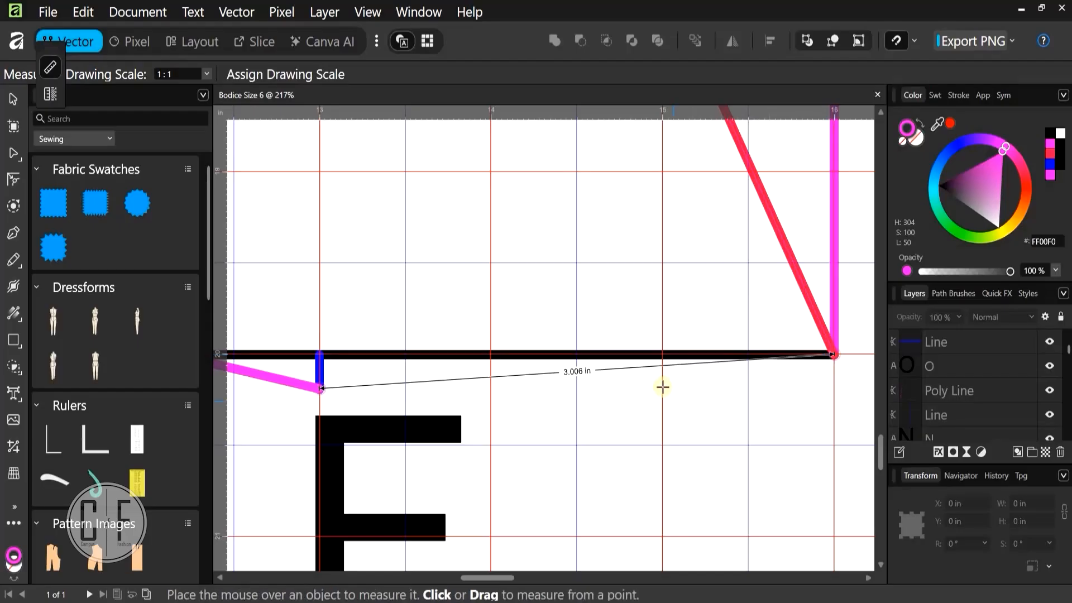
pyautogui.scroll(3, 659, 386)
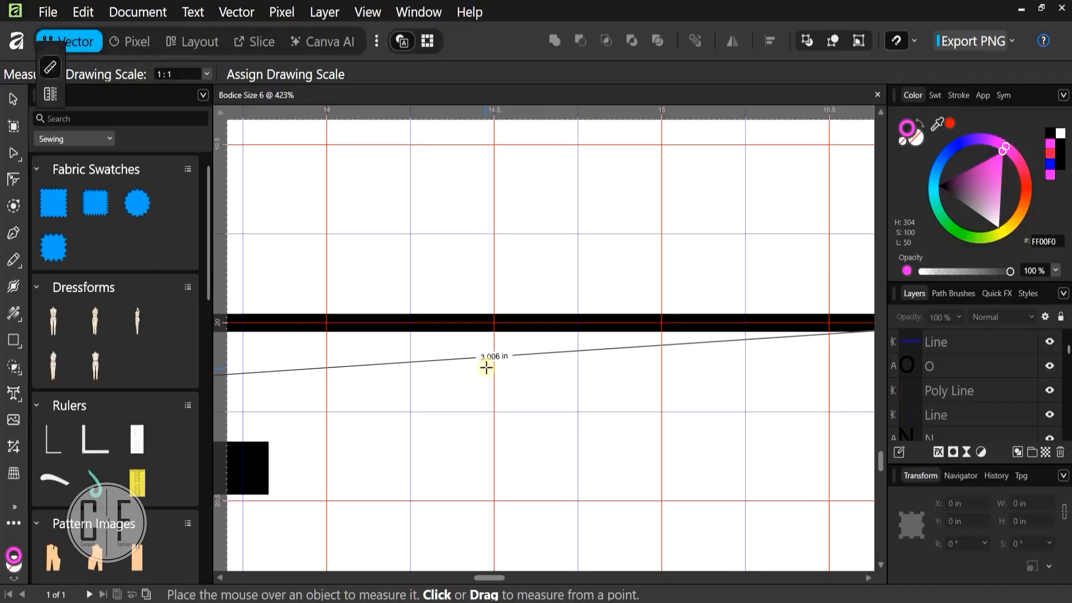
pyautogui.scroll(-2, 559, 371)
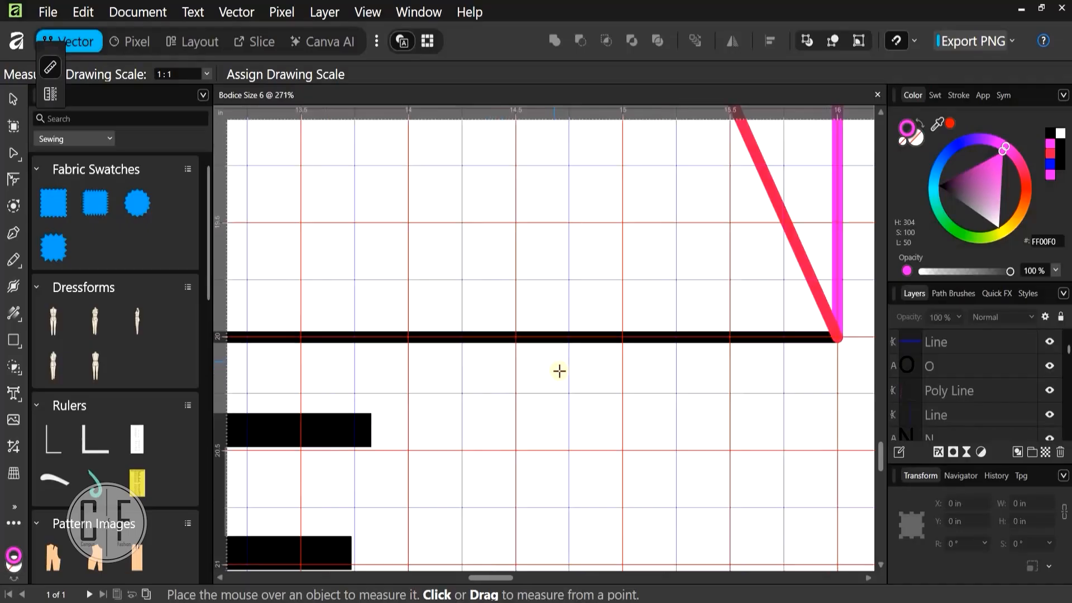
pyautogui.scroll(-3, 559, 371)
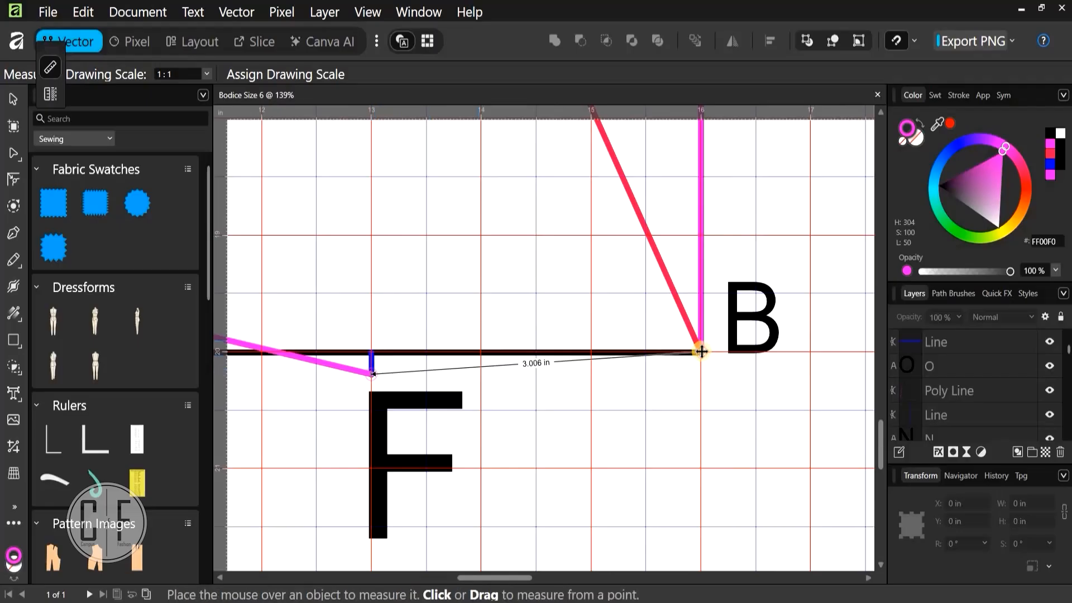
pyautogui.scroll(-4, 682, 405)
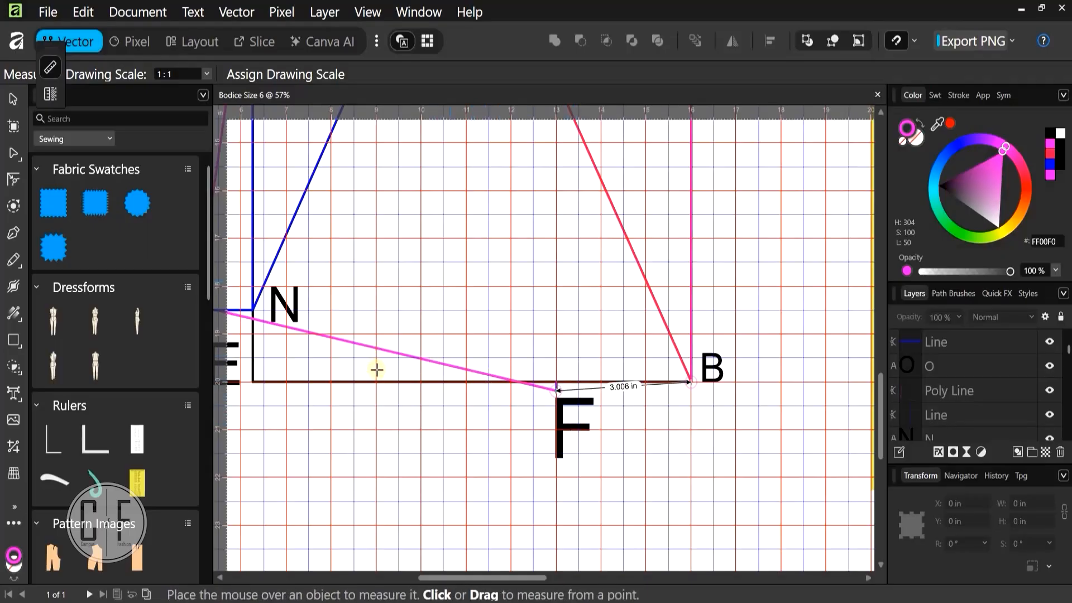
# Draw a separate horizontal magenta line below E with the Pen tool, from X 6 in to X 7 in at Y 21 in
pyautogui.moveTo(471, 379); pyautogui.dragTo(606, 378)
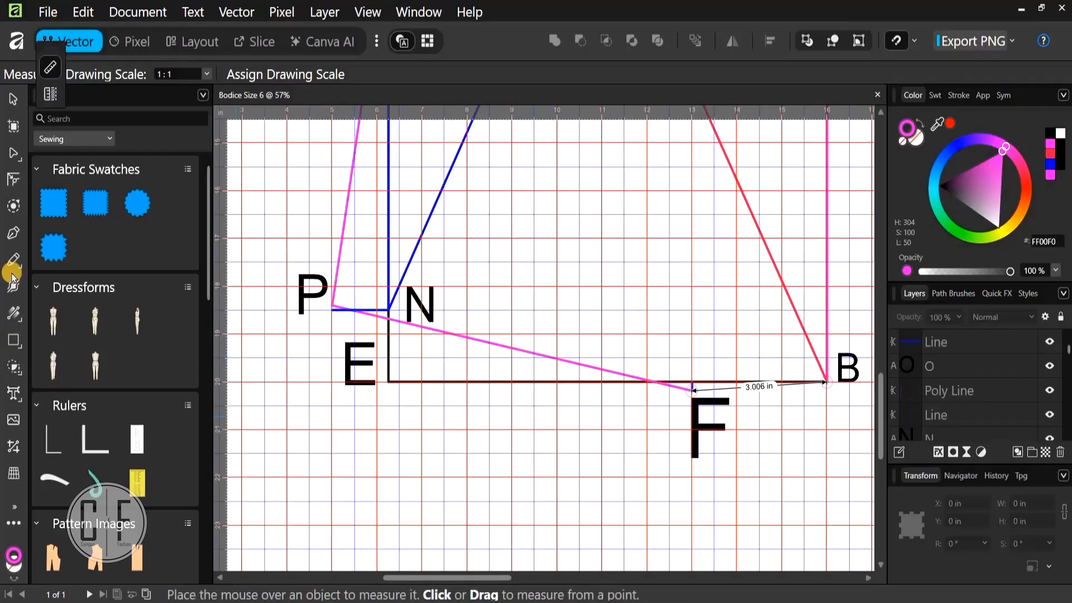
pyautogui.click(13, 230)
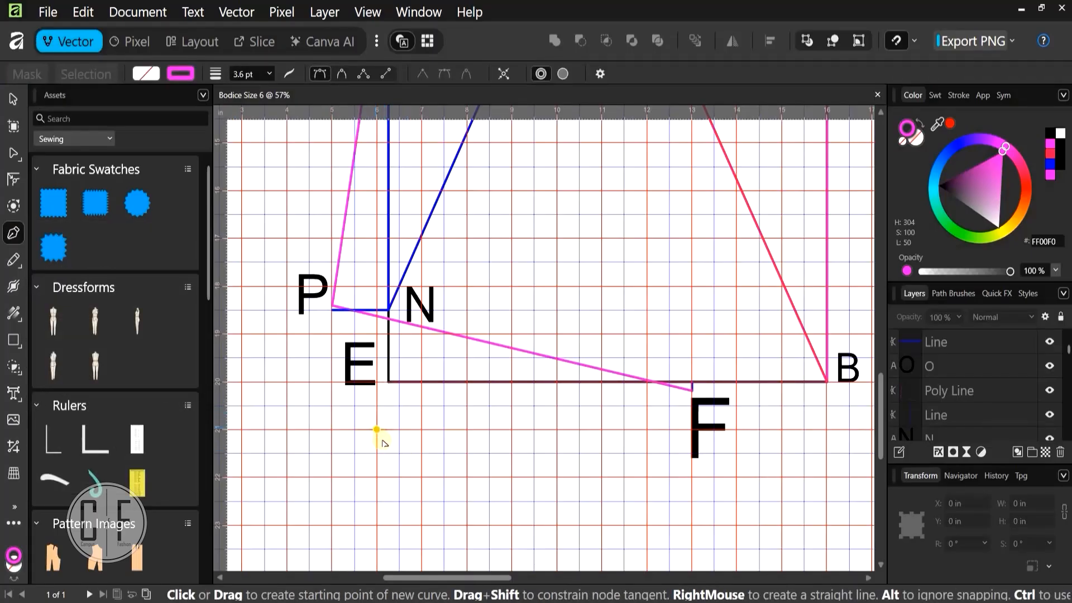
pyautogui.press('ctrl')
pyautogui.scroll(3, 374, 426)
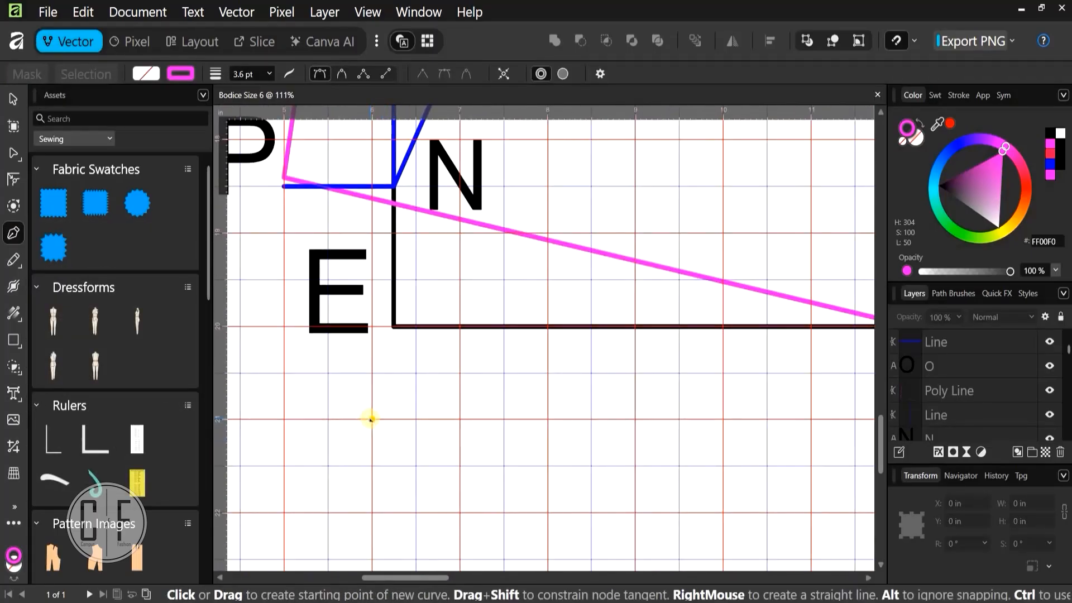
pyautogui.moveTo(371, 419); pyautogui.dragTo(481, 442)
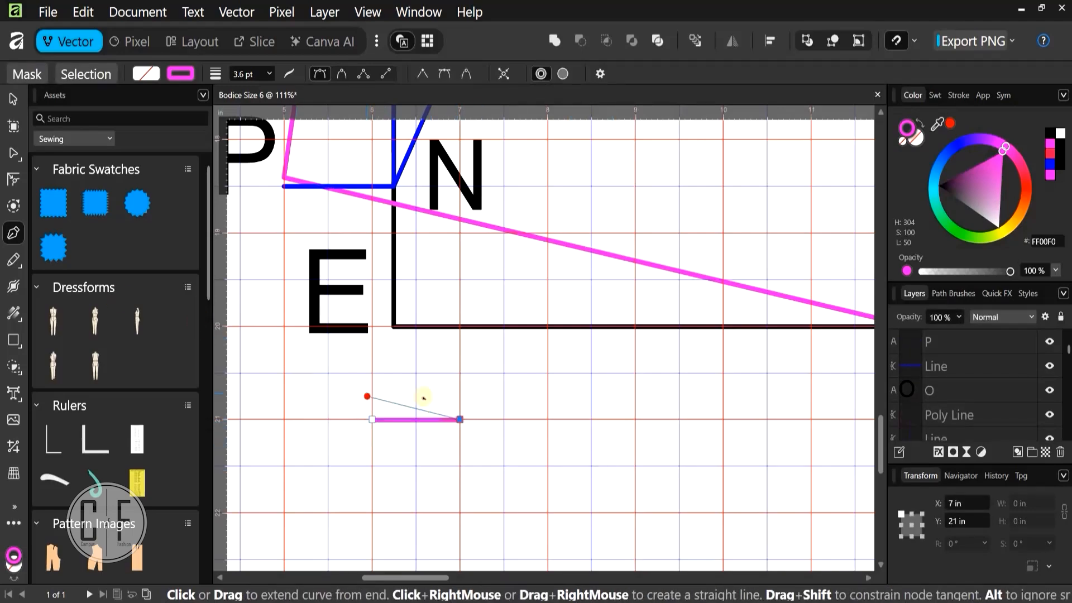
pyautogui.press('Escape')
# Set the new magenta line's width to 3.75 in
pyautogui.click(12, 100)
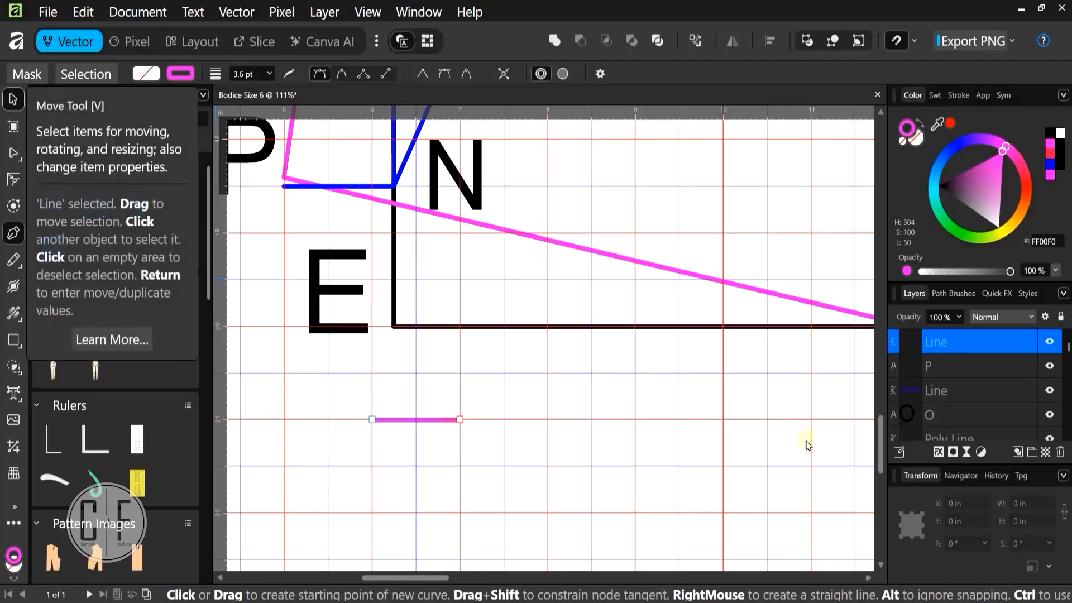
pyautogui.click(1023, 502)
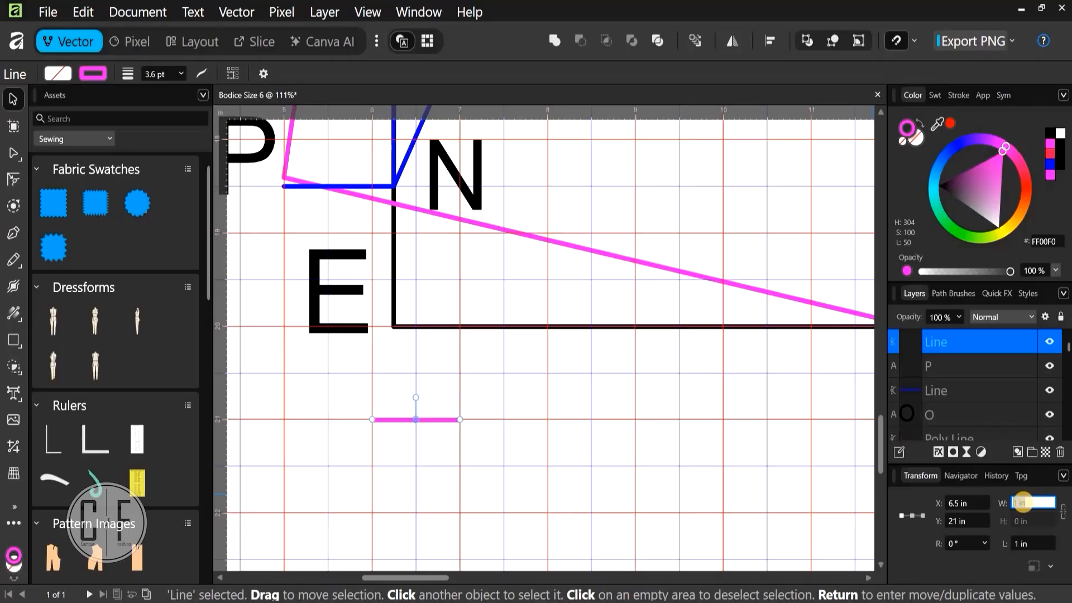
pyautogui.write('3.75')
pyautogui.press('Return')
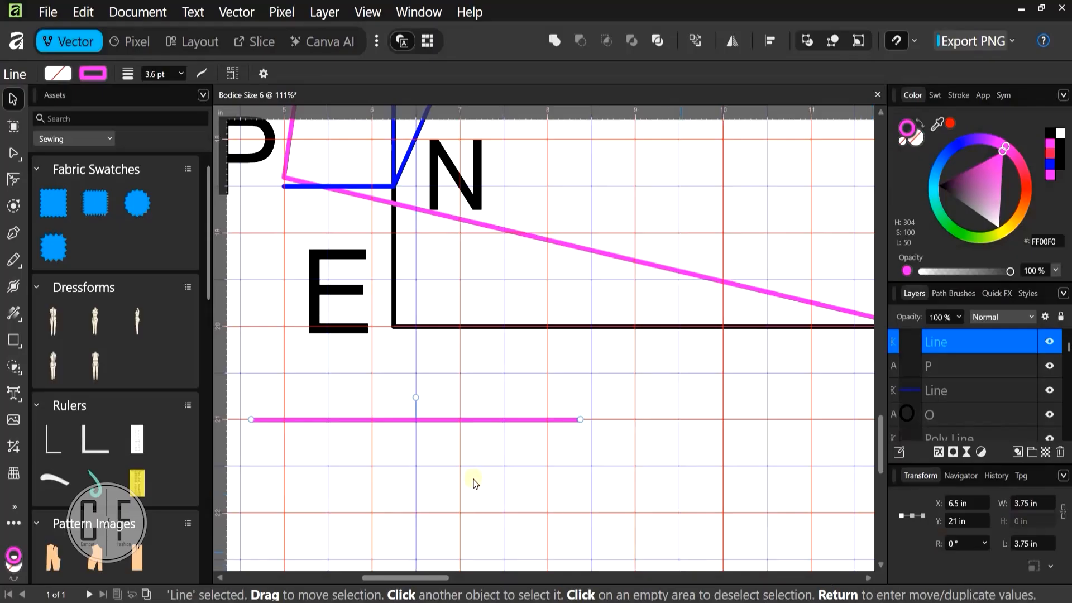
# Recolor the O–P–F polyline's stroke black, 000000
pyautogui.moveTo(476, 477); pyautogui.dragTo(528, 562)
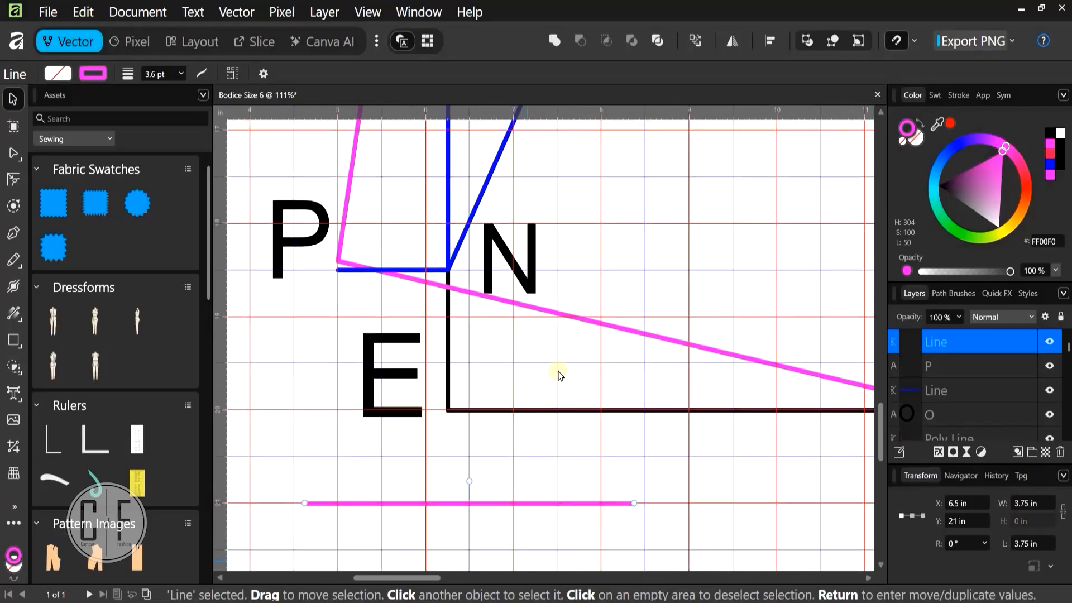
pyautogui.click(564, 317)
pyautogui.moveTo(959, 182); pyautogui.dragTo(906, 191)
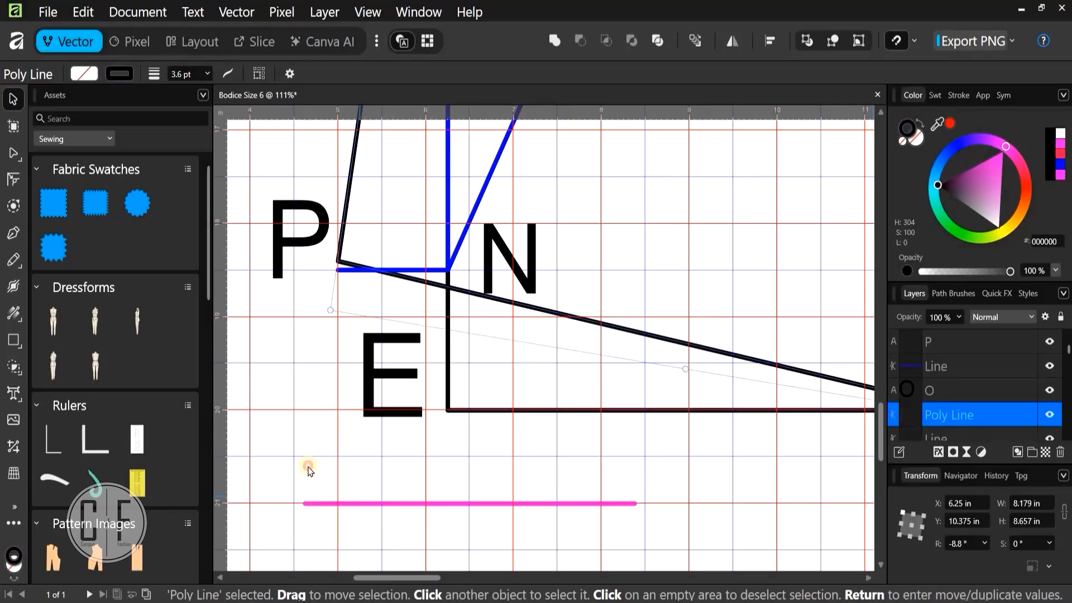
# Move the 3.75 in magenta line up from below E until its start lies near the black corner at P
pyautogui.click(361, 506)
pyautogui.click(363, 505)
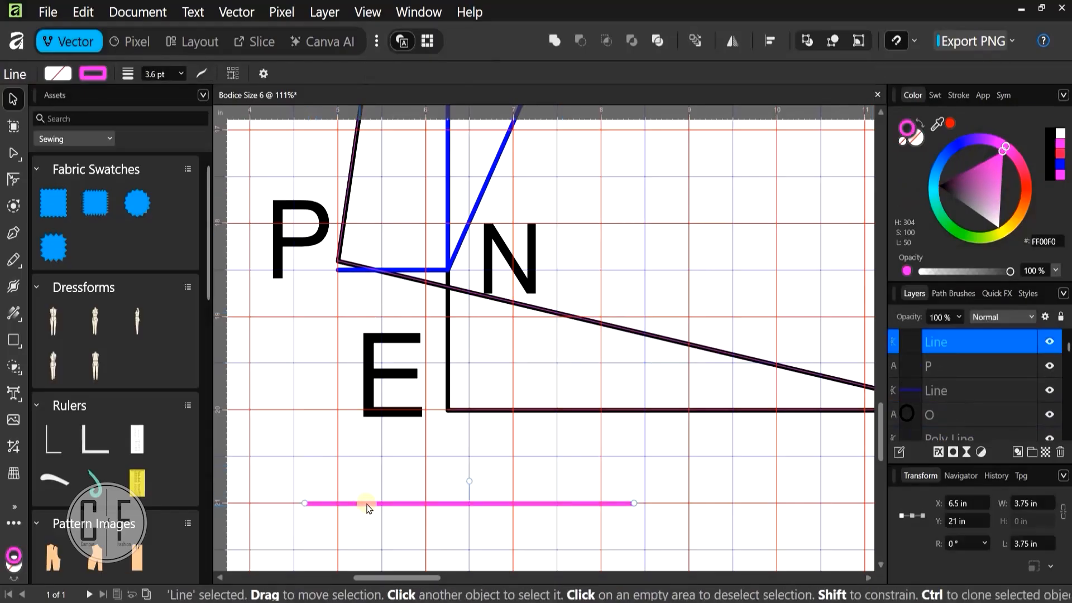
pyautogui.moveTo(371, 483); pyautogui.dragTo(374, 428)
pyautogui.moveTo(396, 328); pyautogui.dragTo(358, 263)
pyautogui.scroll(6, 358, 263)
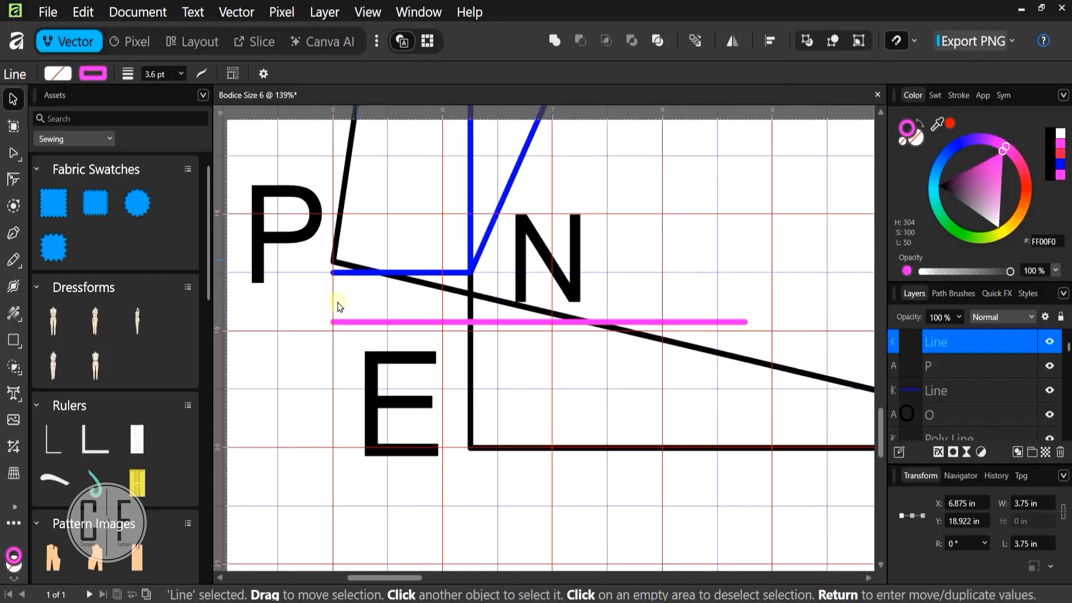
pyautogui.moveTo(446, 481); pyautogui.dragTo(447, 462)
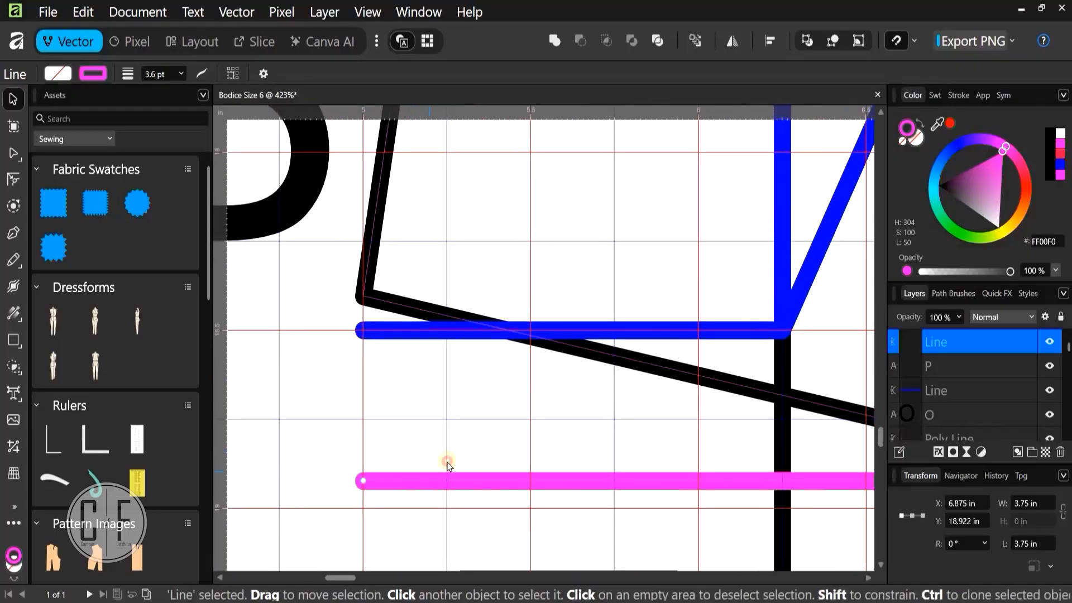
pyautogui.moveTo(435, 338); pyautogui.dragTo(421, 248)
pyautogui.scroll(3, 655, 237)
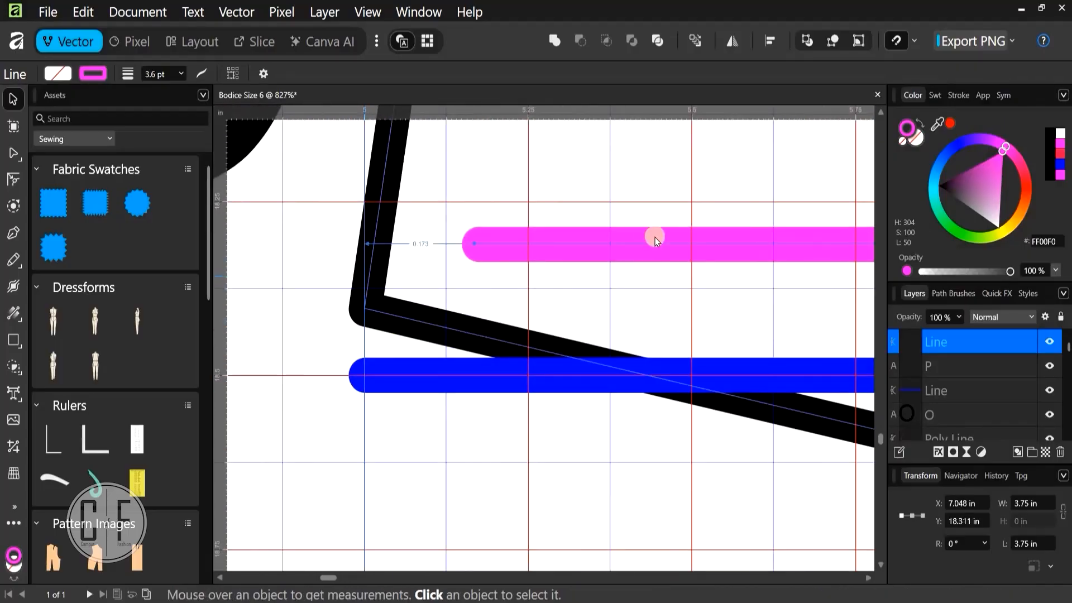
# Align the magenta line's start with the black corner at P, placing the line's center at X 6.875 in, Y 18.403 in
pyautogui.click(658, 218)
pyautogui.moveTo(658, 216); pyautogui.dragTo(501, 305)
pyautogui.scroll(4, 373, 316)
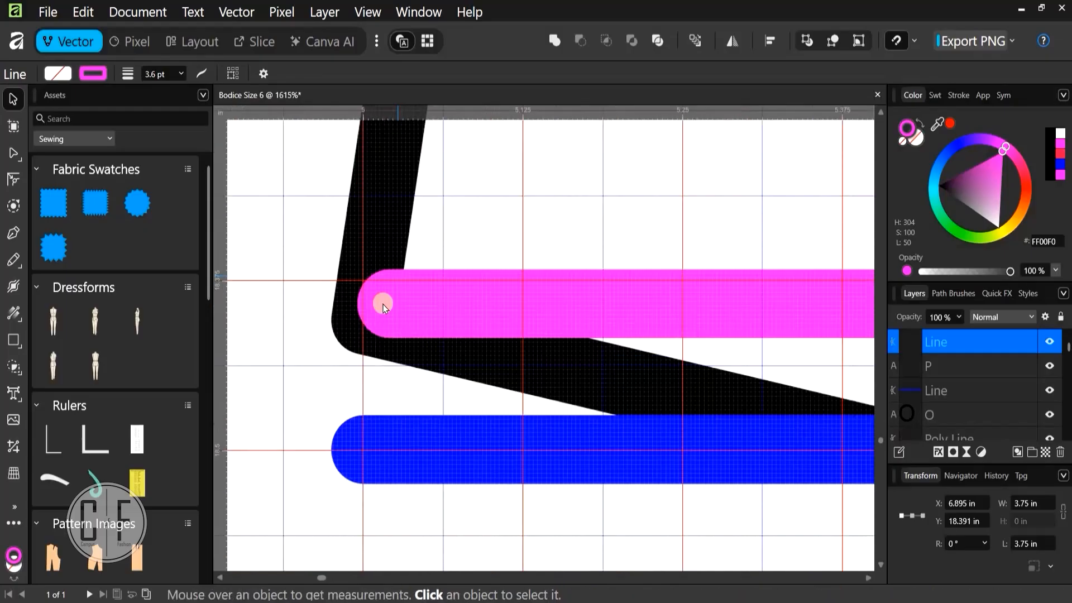
pyautogui.scroll(1, 678, 281)
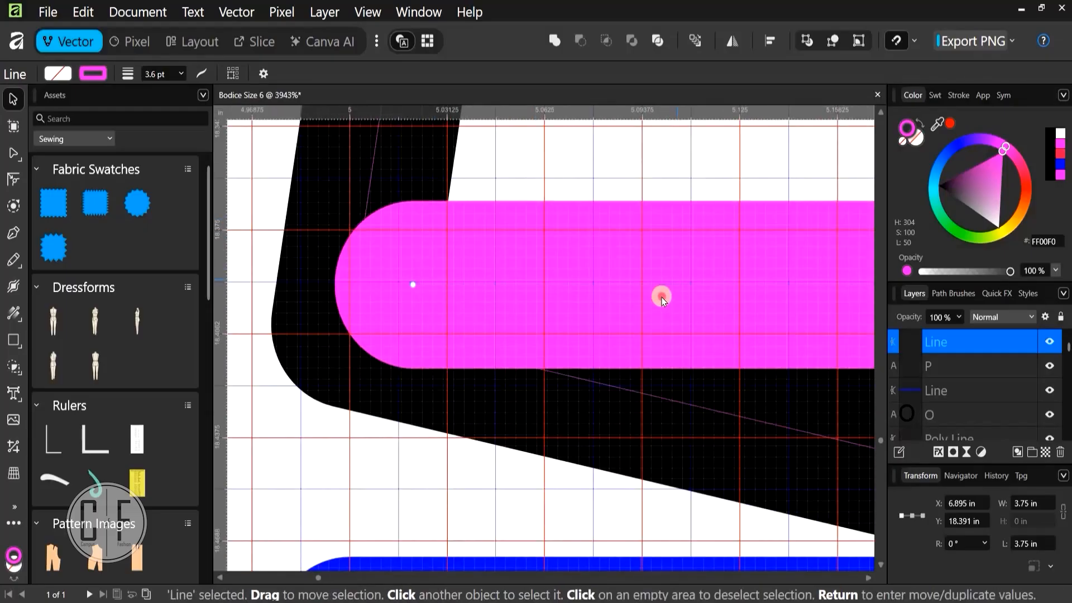
pyautogui.keyDown('shift'); pyautogui.click(631, 316); pyautogui.keyUp('shift')
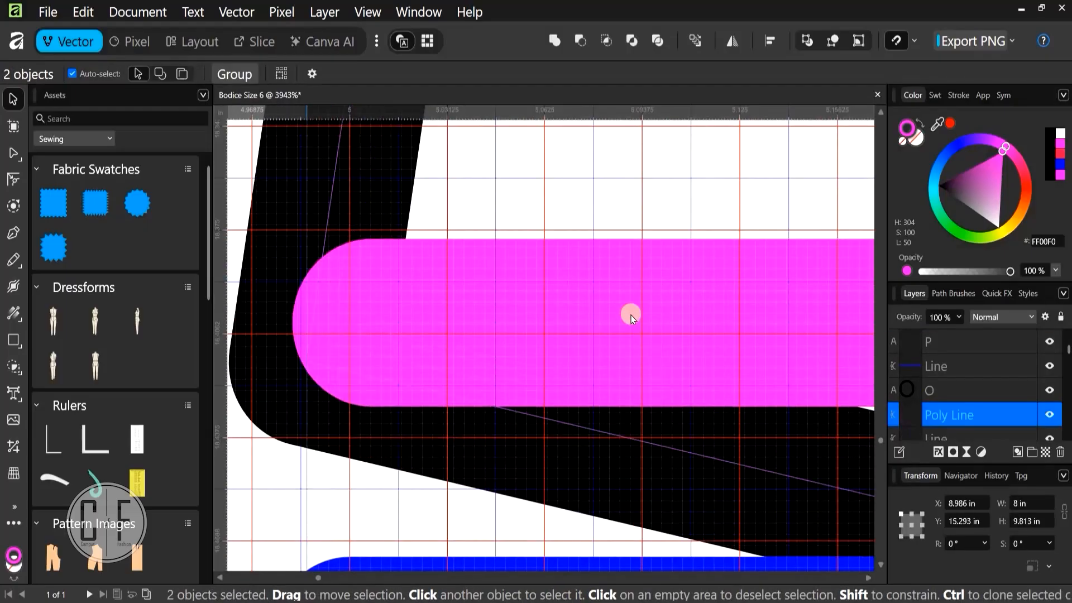
pyautogui.moveTo(595, 280); pyautogui.dragTo(535, 320)
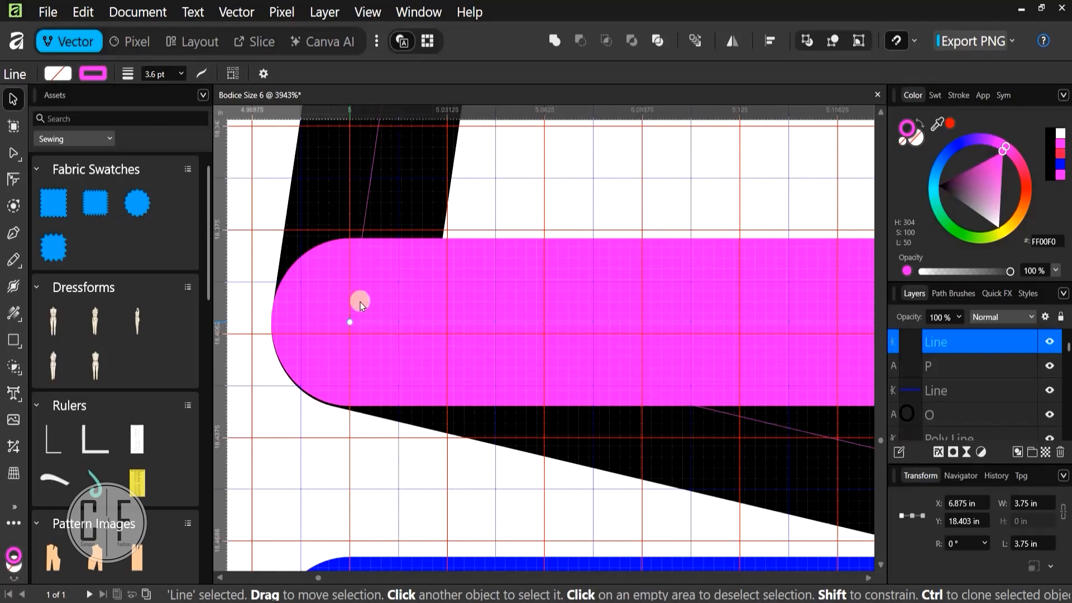
pyautogui.scroll(-5, 294, 307)
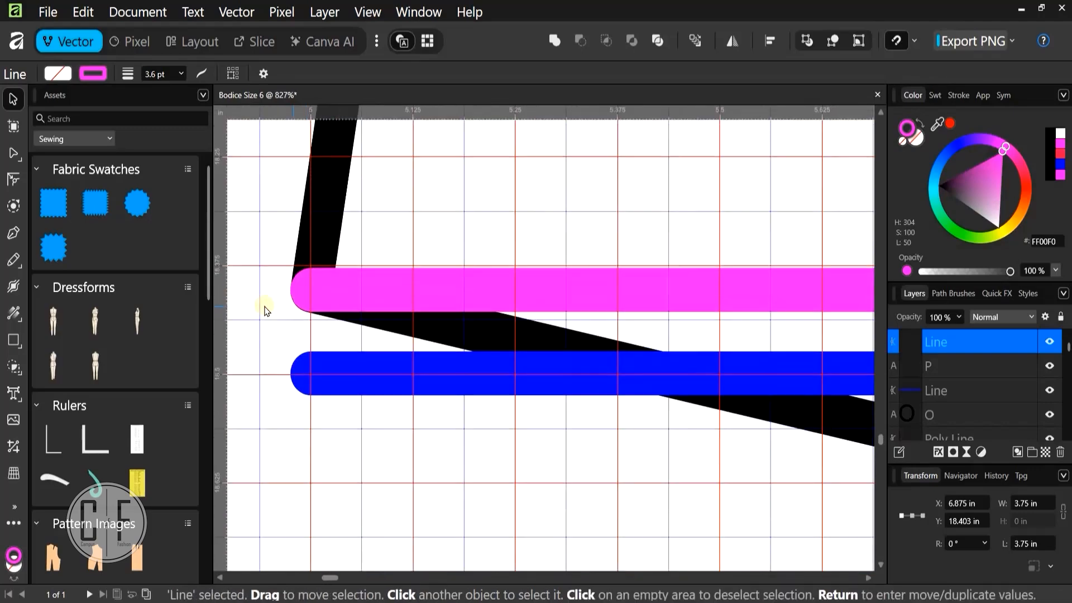
pyautogui.scroll(-4, 266, 311)
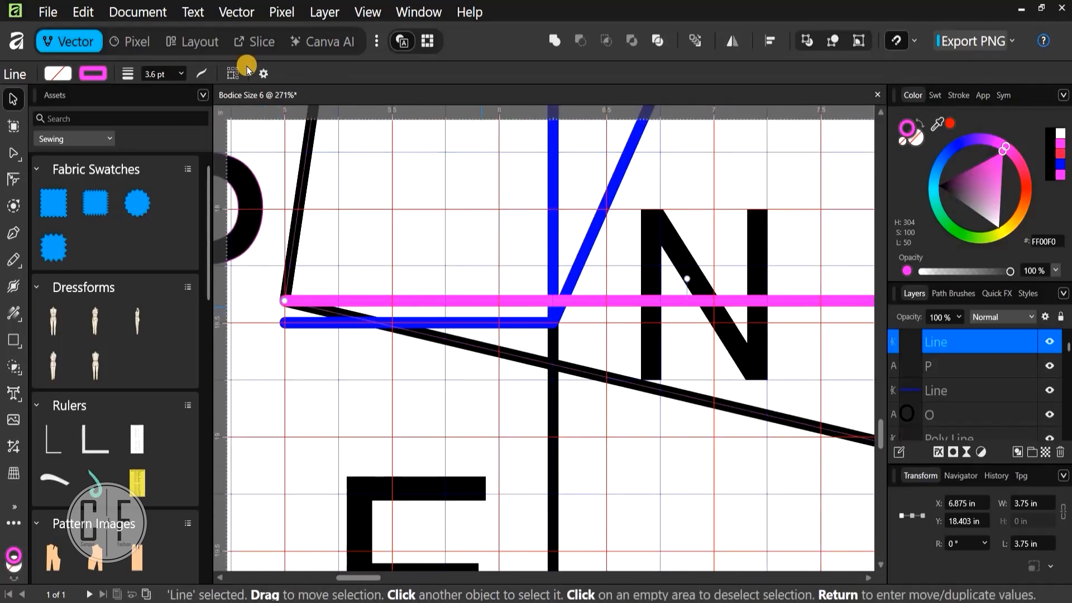
# Show the magenta line's transform origin and move it to the line's end at P, about X 5.004 in, Y 18.375 in
pyautogui.click(263, 73)
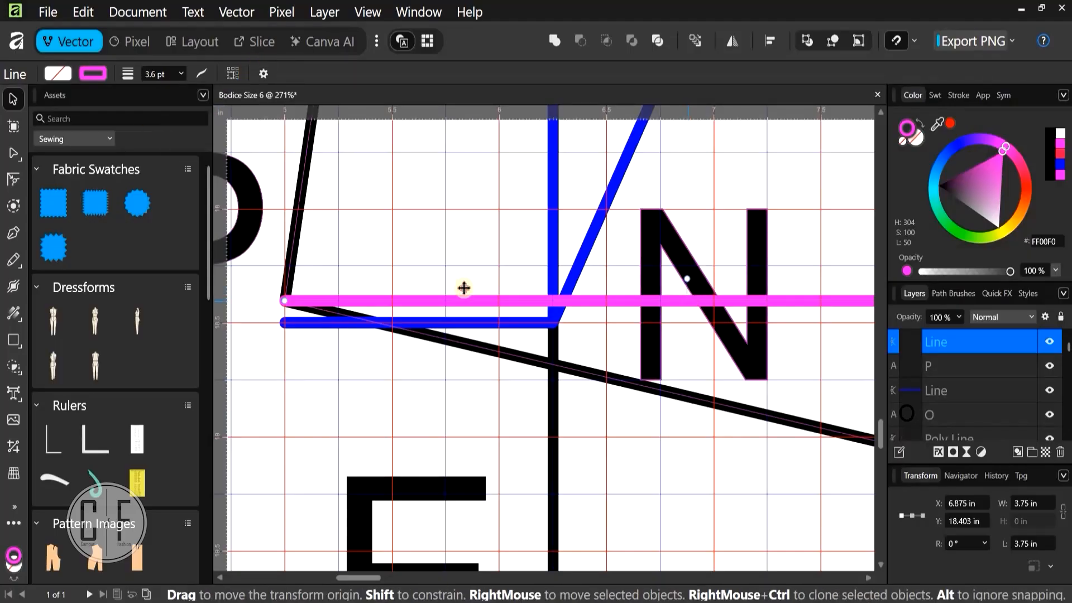
pyautogui.moveTo(464, 287); pyautogui.dragTo(291, 299)
pyautogui.scroll(10, 322, 377)
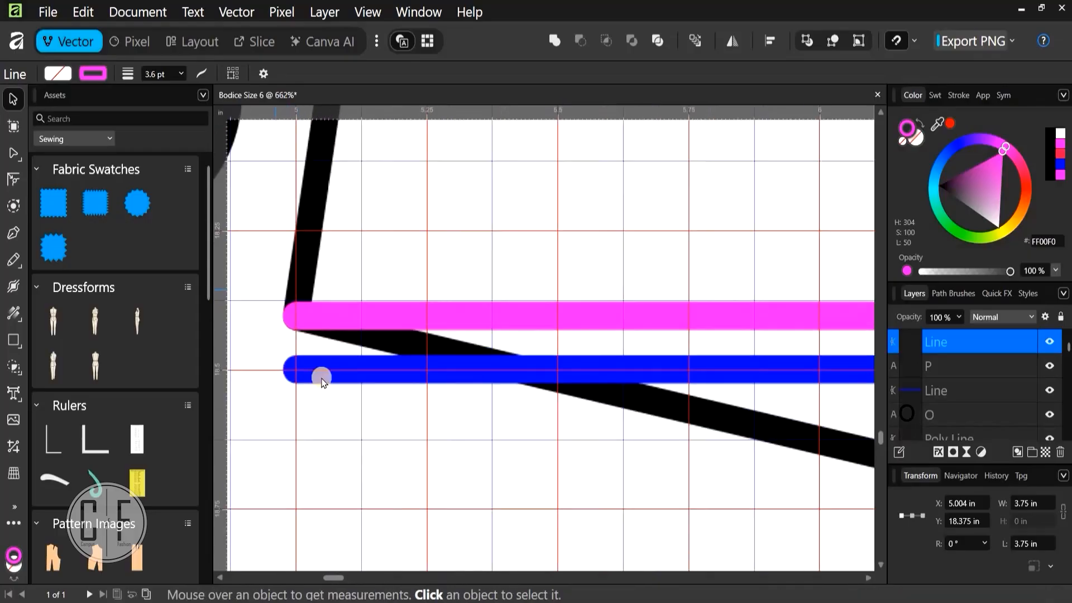
pyautogui.scroll(3, 332, 363)
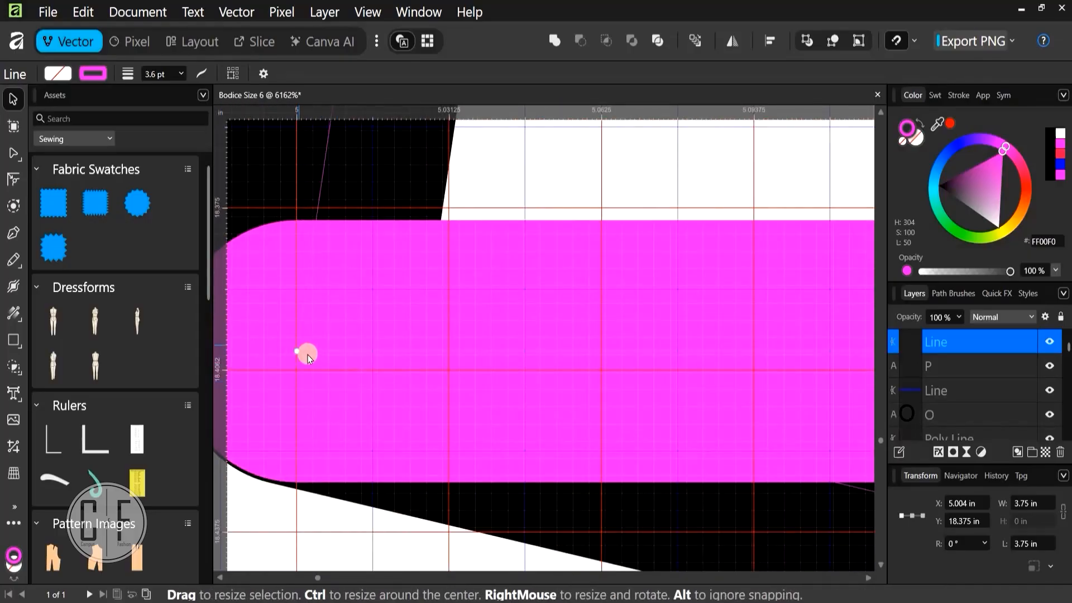
pyautogui.scroll(-2, 326, 362)
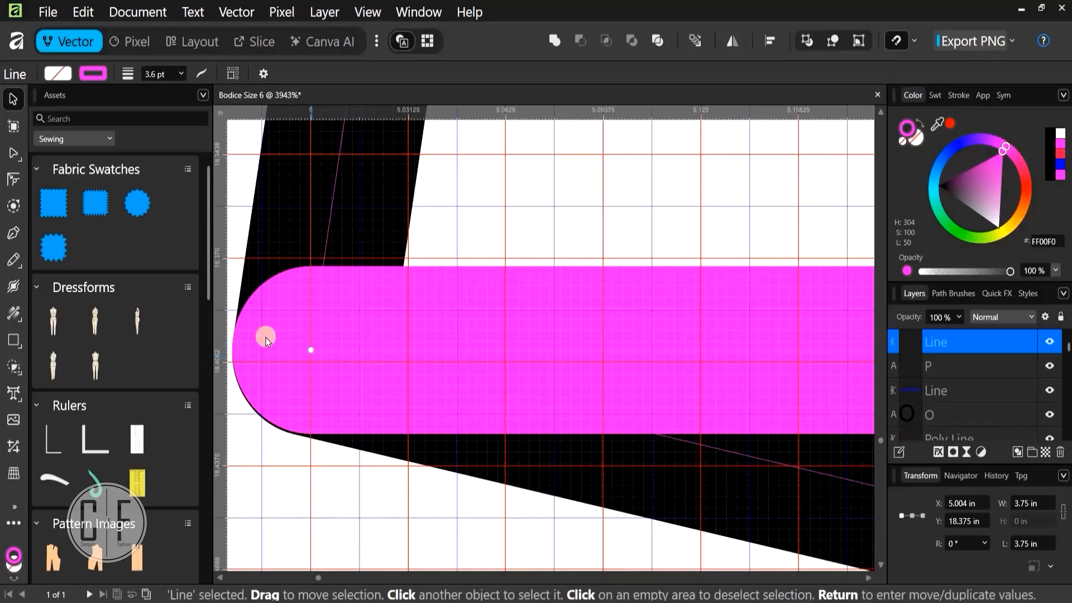
pyautogui.scroll(-4, 311, 357)
pyautogui.scroll(-6, 274, 342)
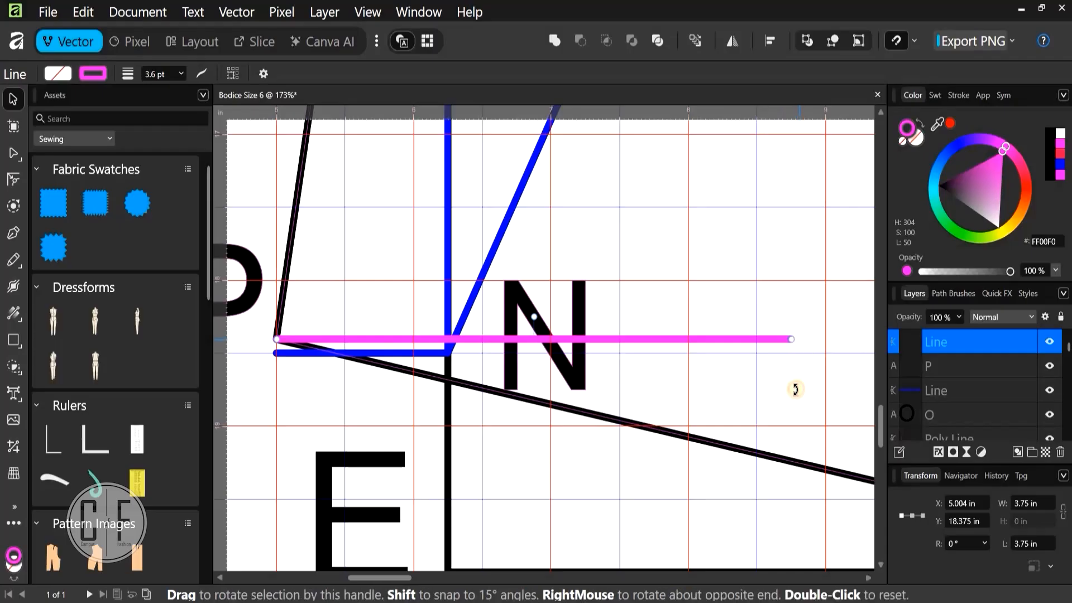
# Try to rotate the magenta line about its end at P to about -11.4° along P–F, and undo the rotation
pyautogui.moveTo(797, 388); pyautogui.dragTo(782, 446)
pyautogui.scroll(10, 303, 327)
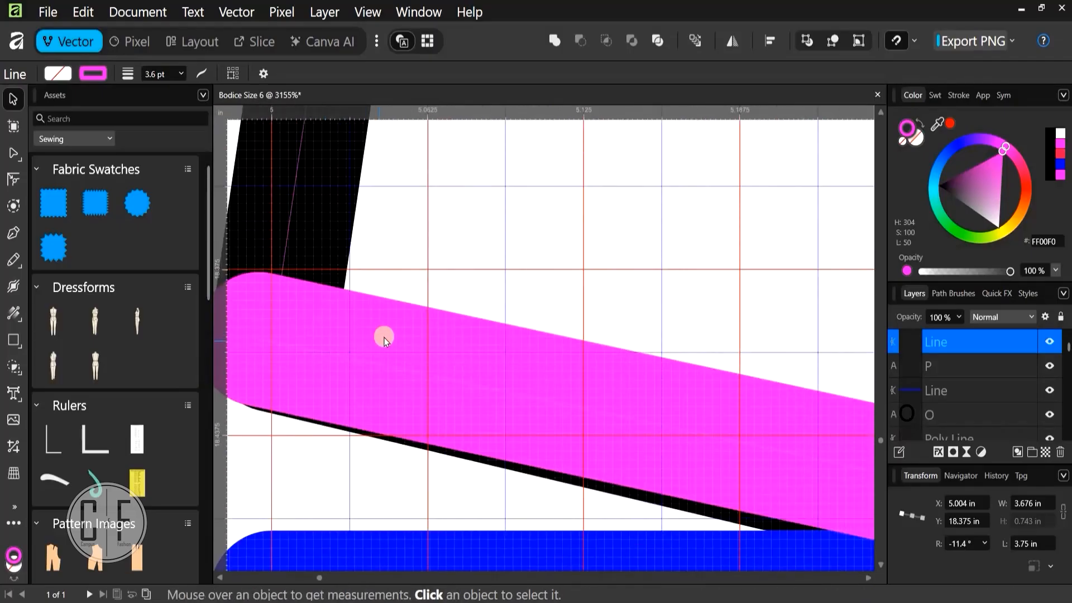
pyautogui.scroll(-2, 355, 339)
pyautogui.scroll(2, 362, 343)
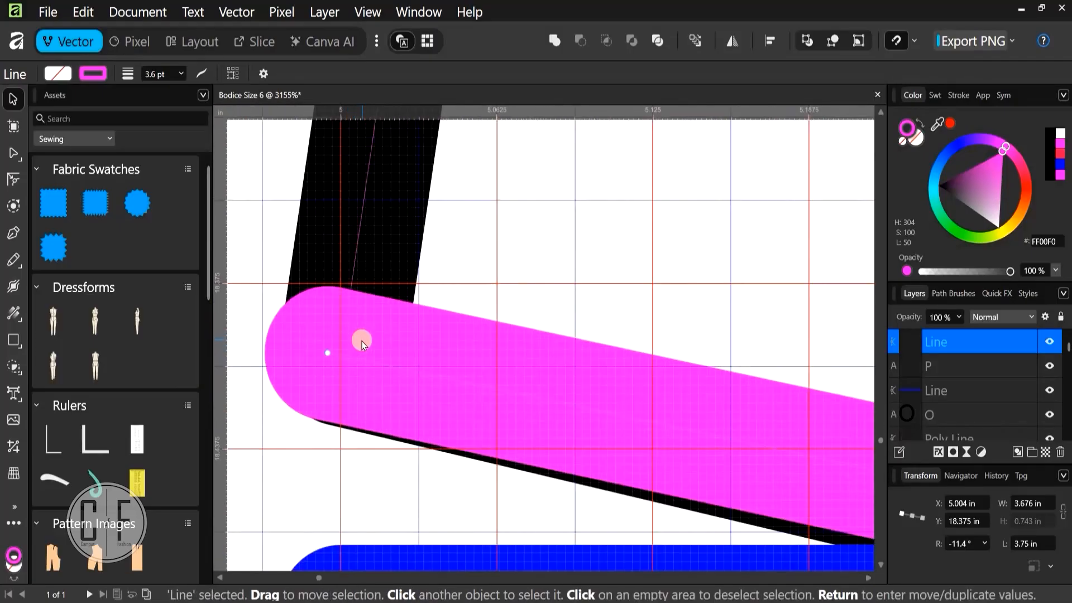
pyautogui.scroll(1, 363, 344)
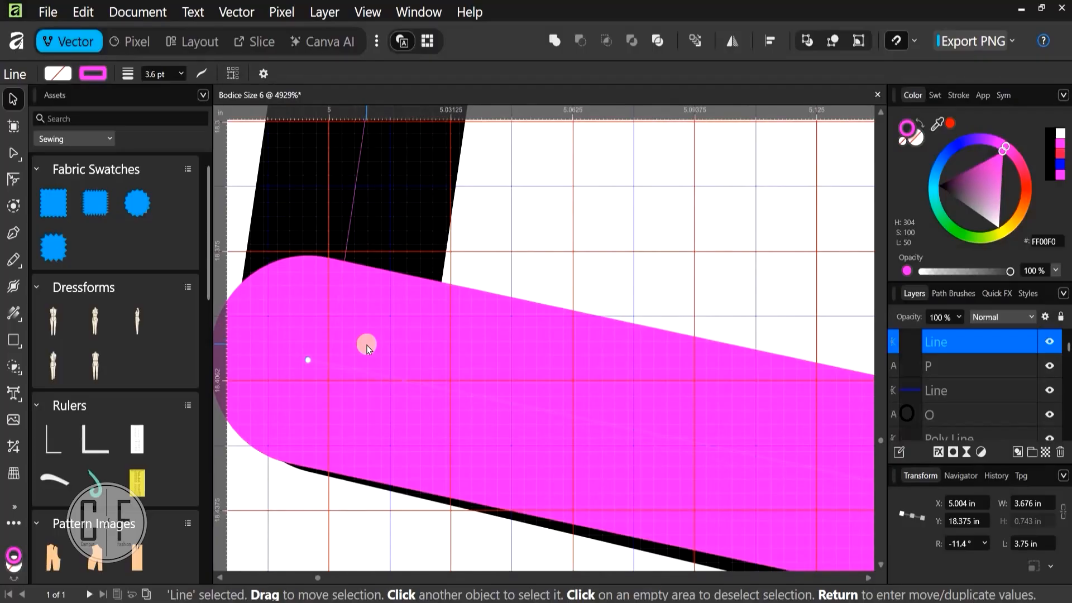
pyautogui.hotkey('ctrl', 'z')
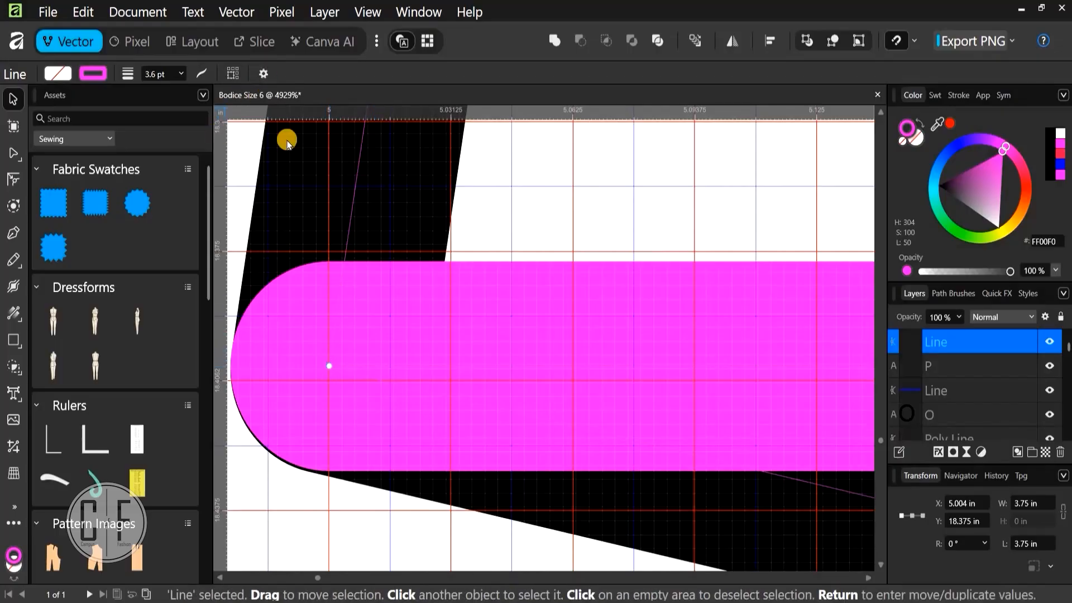
# Delete the 3.75 in magenta line that starts at P
pyautogui.click(362, 366)
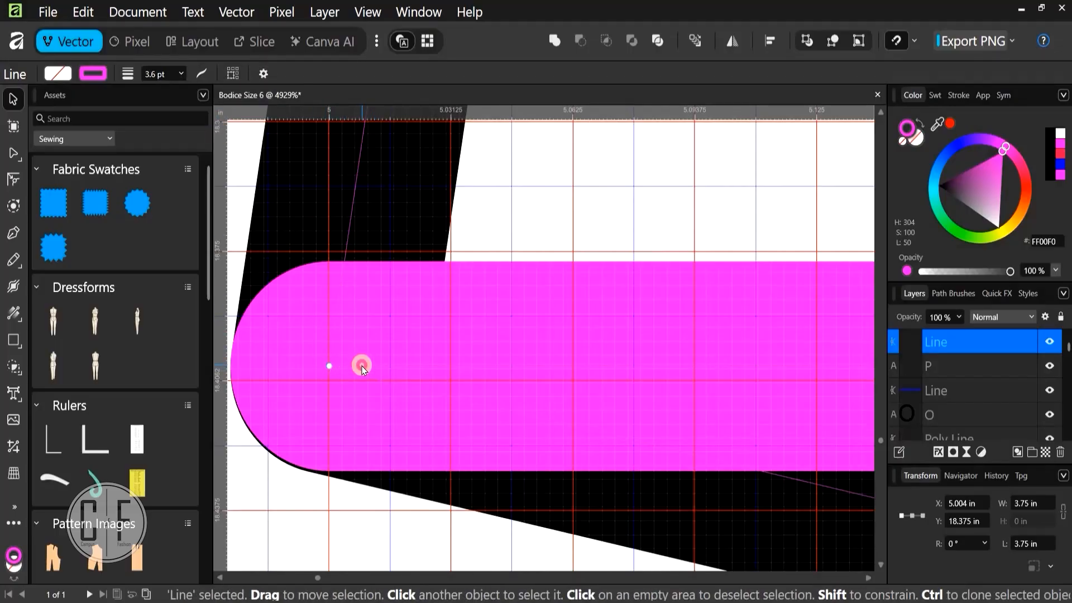
pyautogui.click(264, 74)
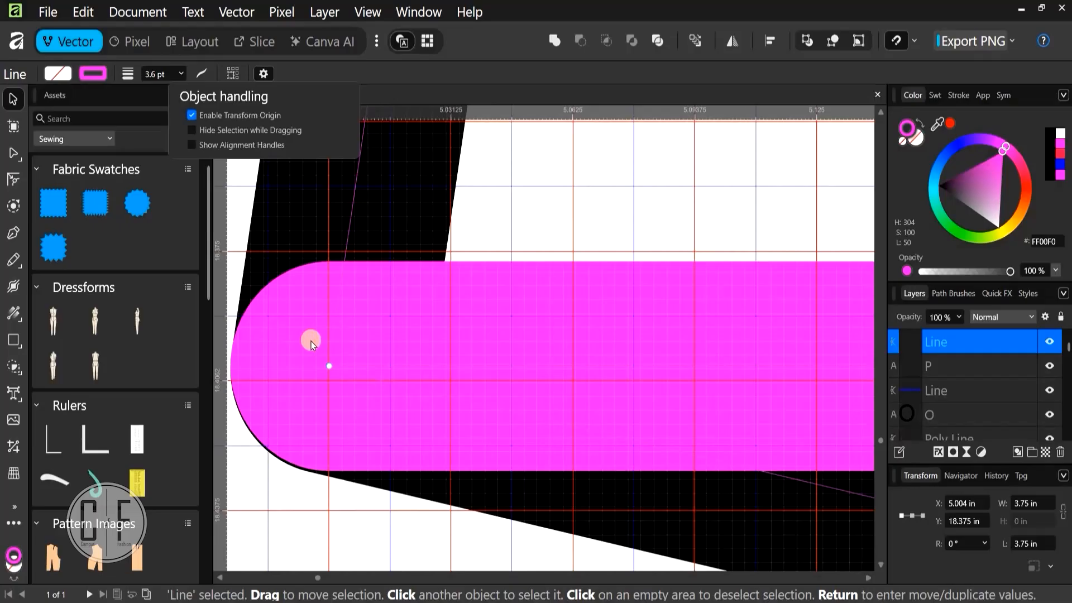
pyautogui.scroll(-6, 311, 341)
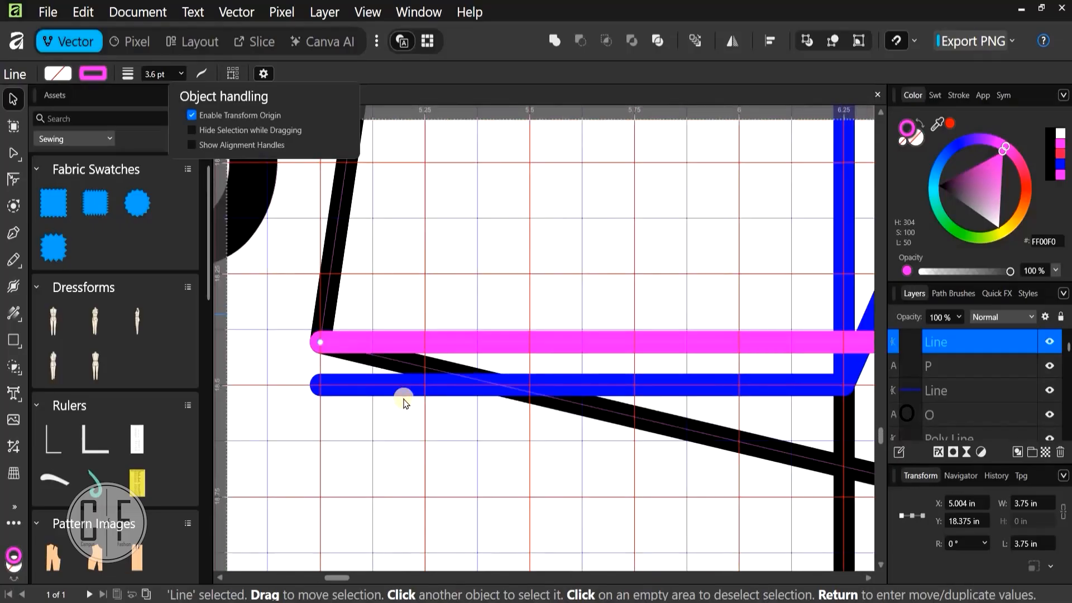
pyautogui.click(461, 377)
pyautogui.scroll(-2, 462, 377)
pyautogui.scroll(2, 754, 391)
pyautogui.scroll(-1, 756, 391)
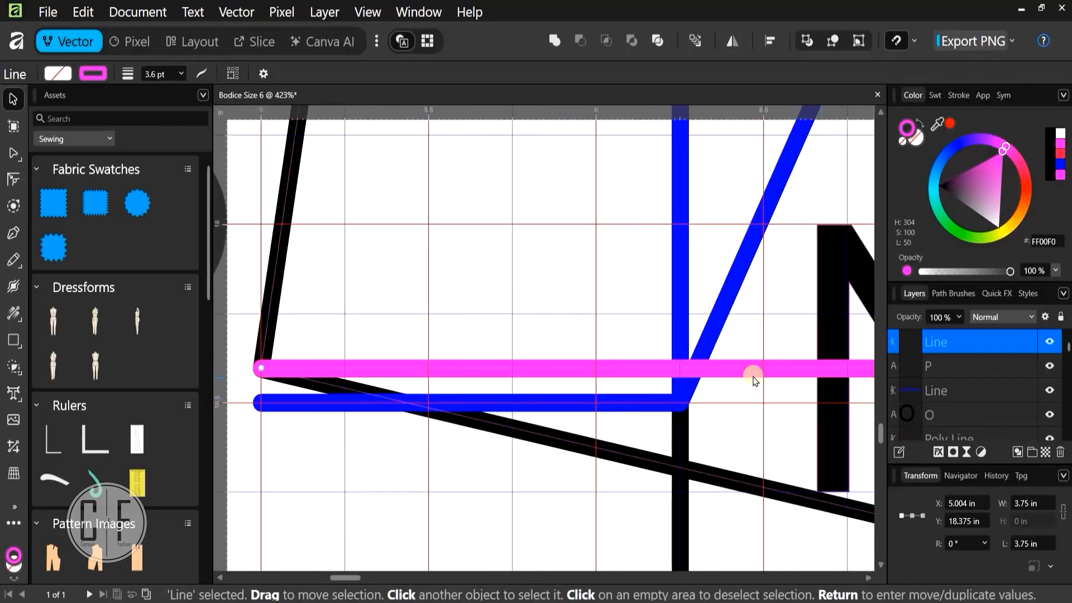
pyautogui.scroll(-1, 756, 381)
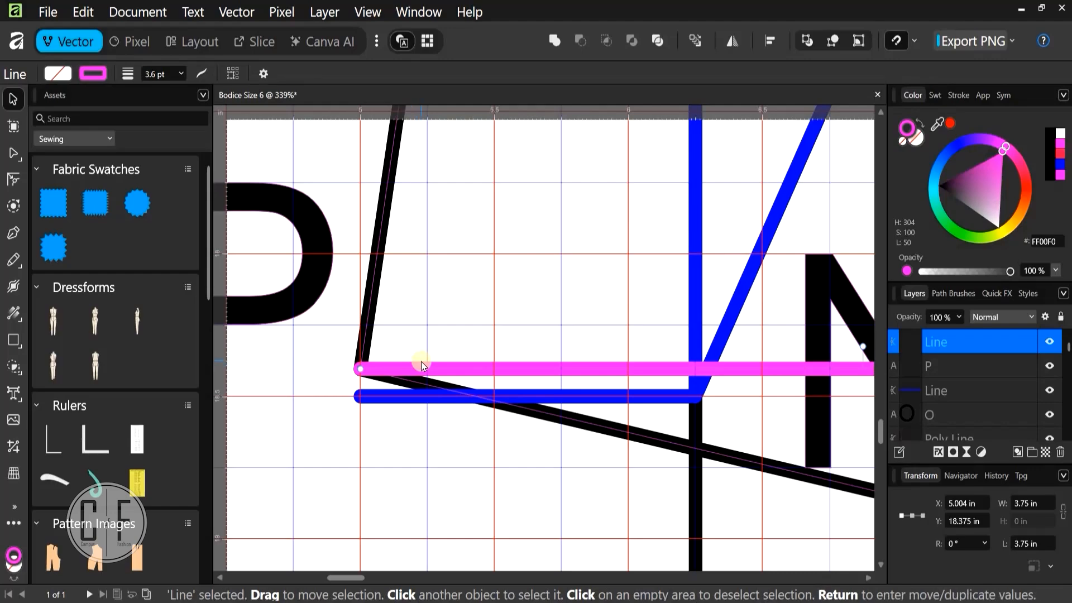
pyautogui.press('Delete')
pyautogui.scroll(-3, 419, 352)
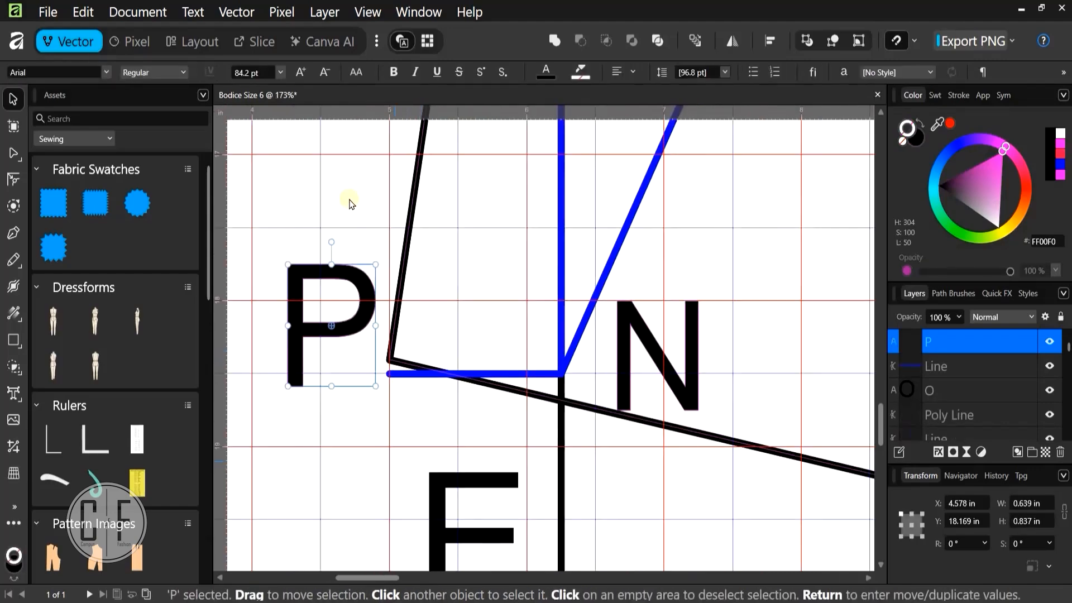
# Draw a horizontal line 1.5 in long below E with the Pen tool, ending at X 6.5 in, Y 20.5 in
pyautogui.moveTo(391, 458); pyautogui.dragTo(349, 204)
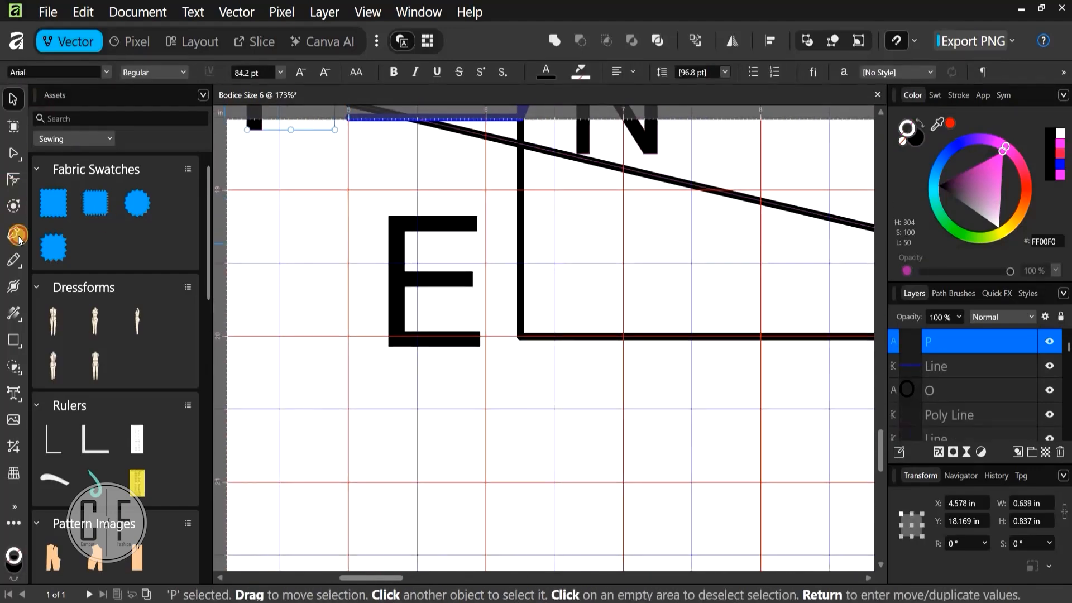
pyautogui.press('p')
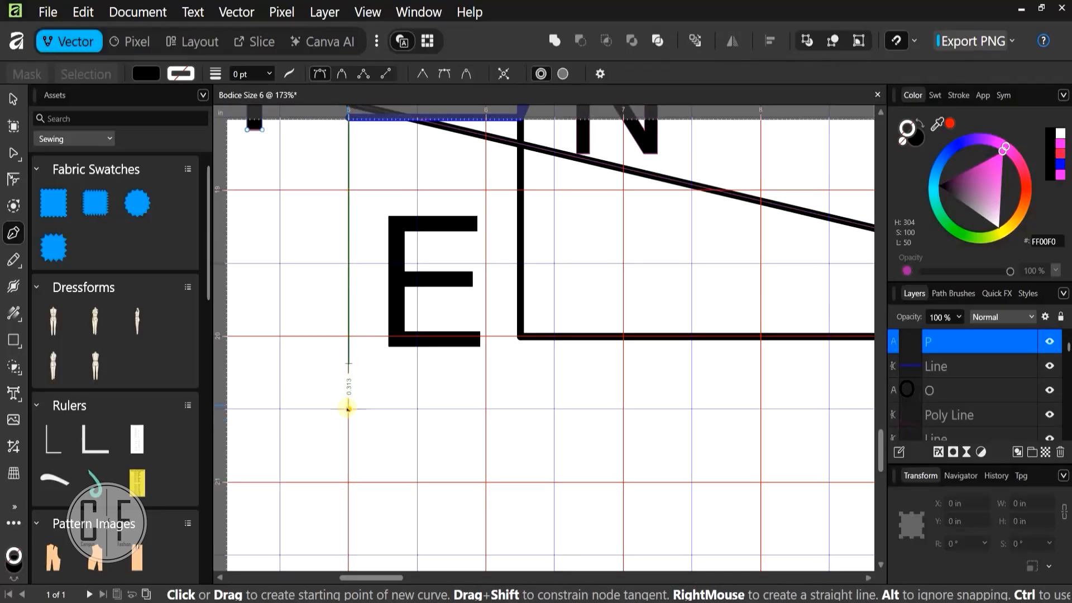
pyautogui.click(348, 410)
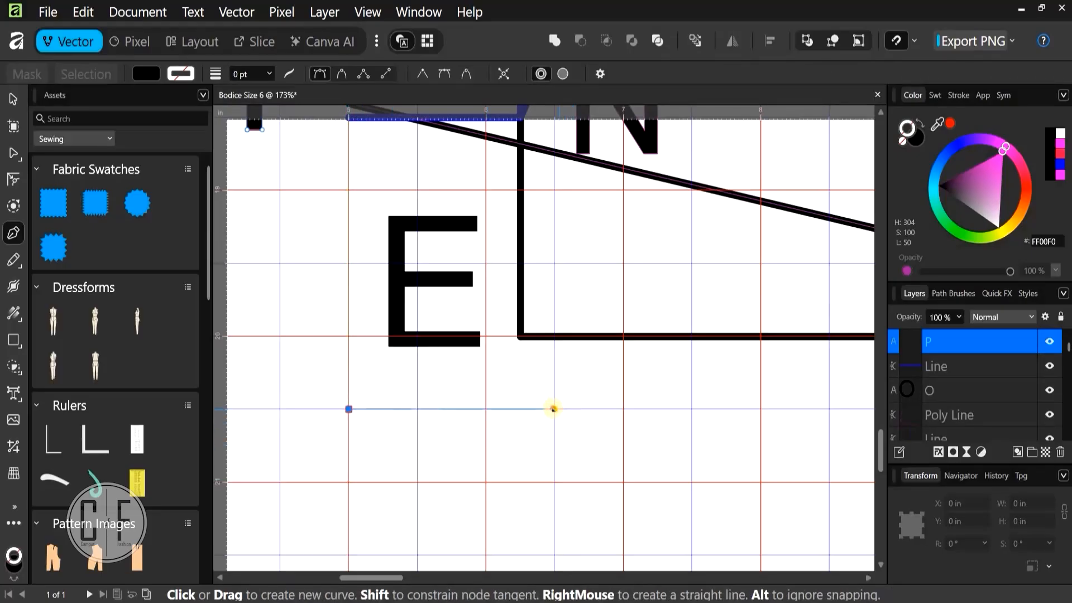
pyautogui.click(554, 409)
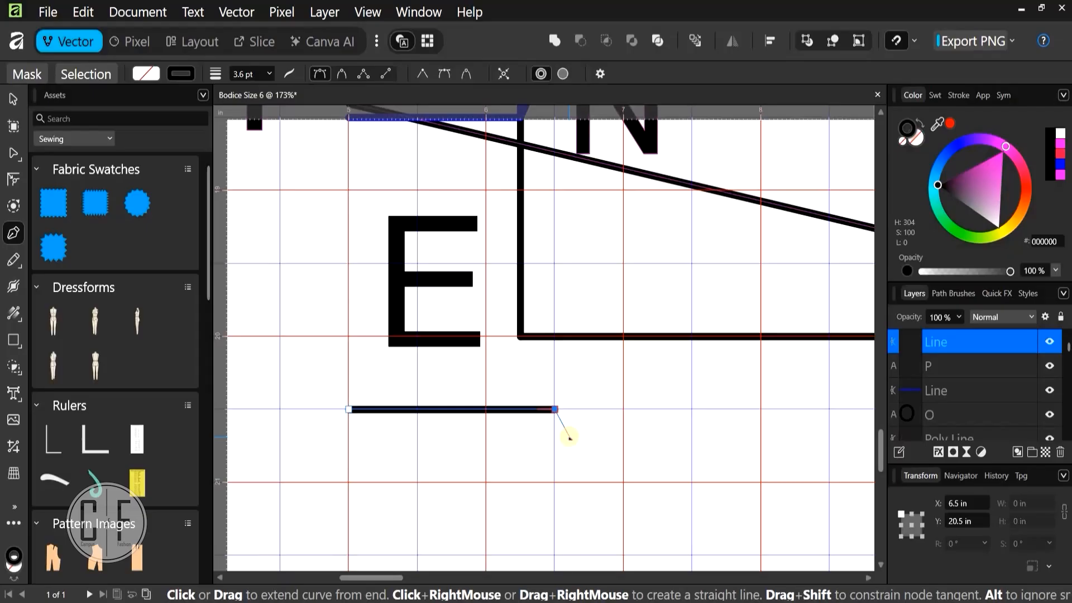
pyautogui.press('Escape')
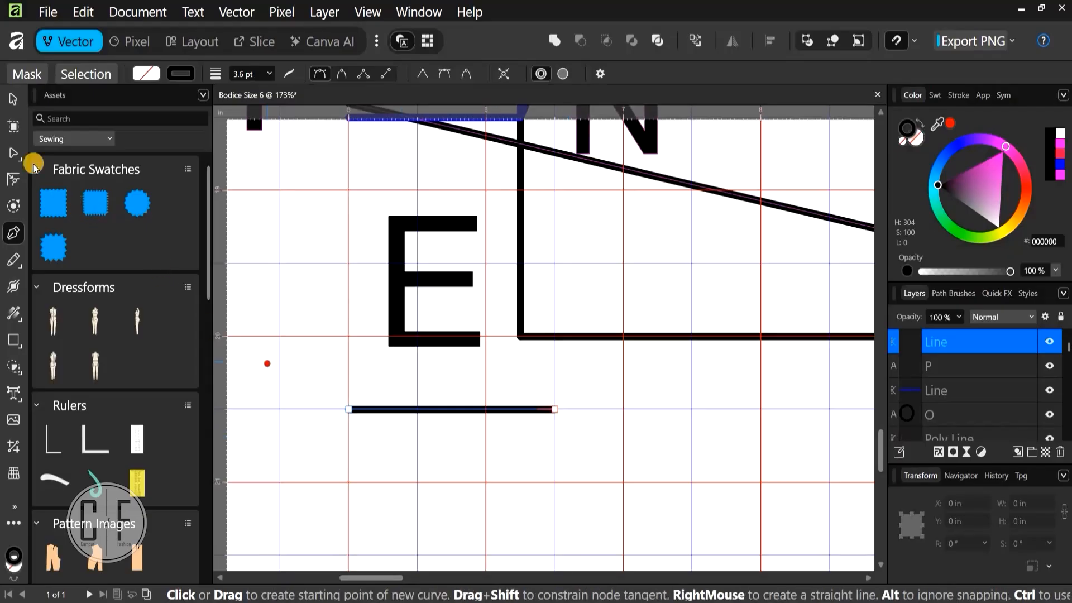
# Set the width of the new horizontal line below E to 3.75 in
pyautogui.press('v')
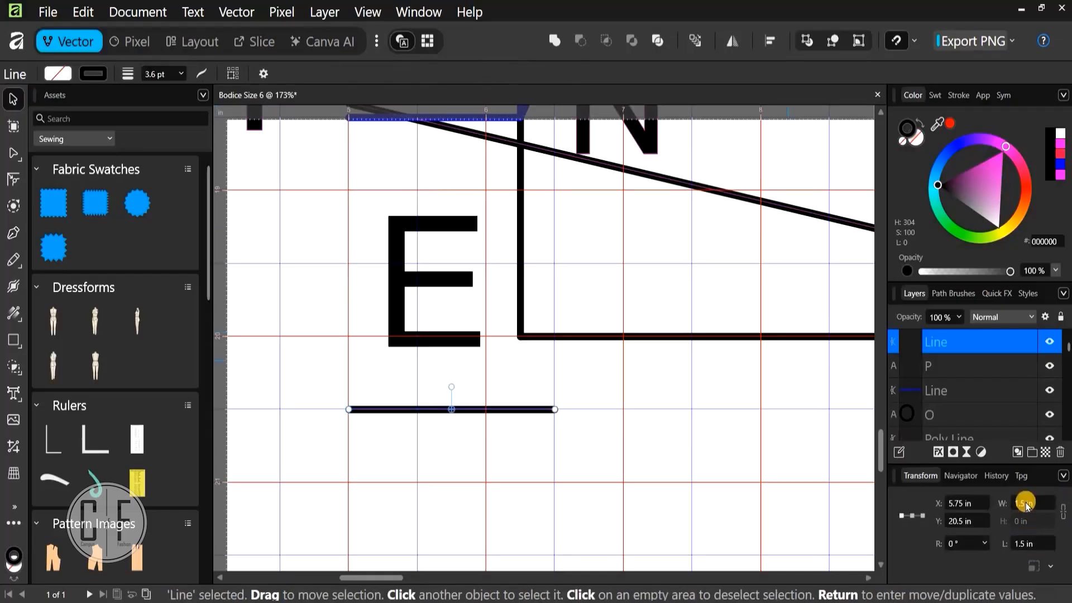
pyautogui.click(1025, 502)
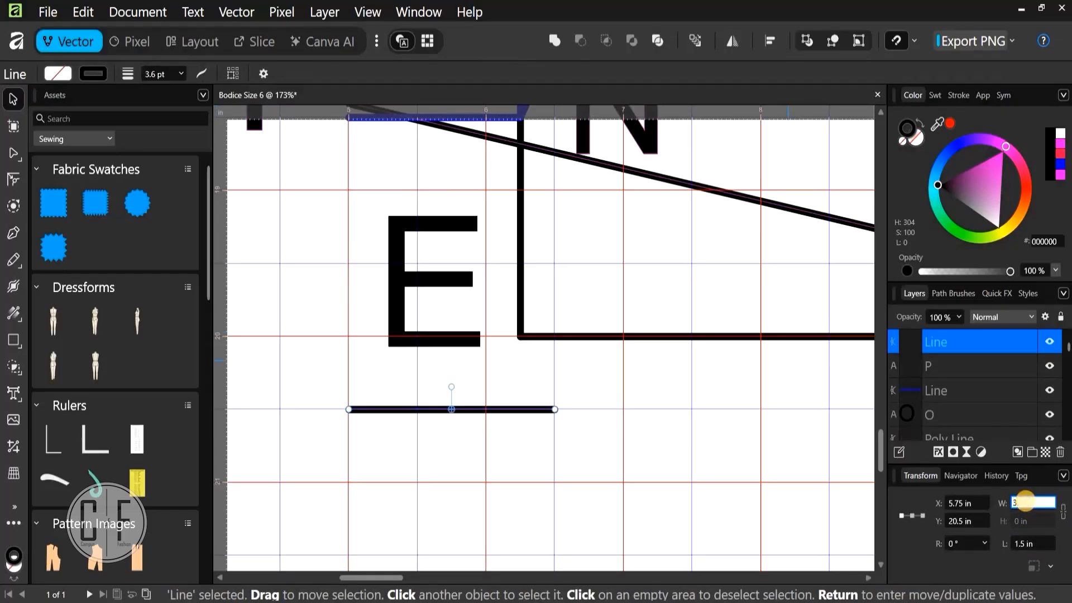
pyautogui.write('3.75')
pyautogui.press('Return')
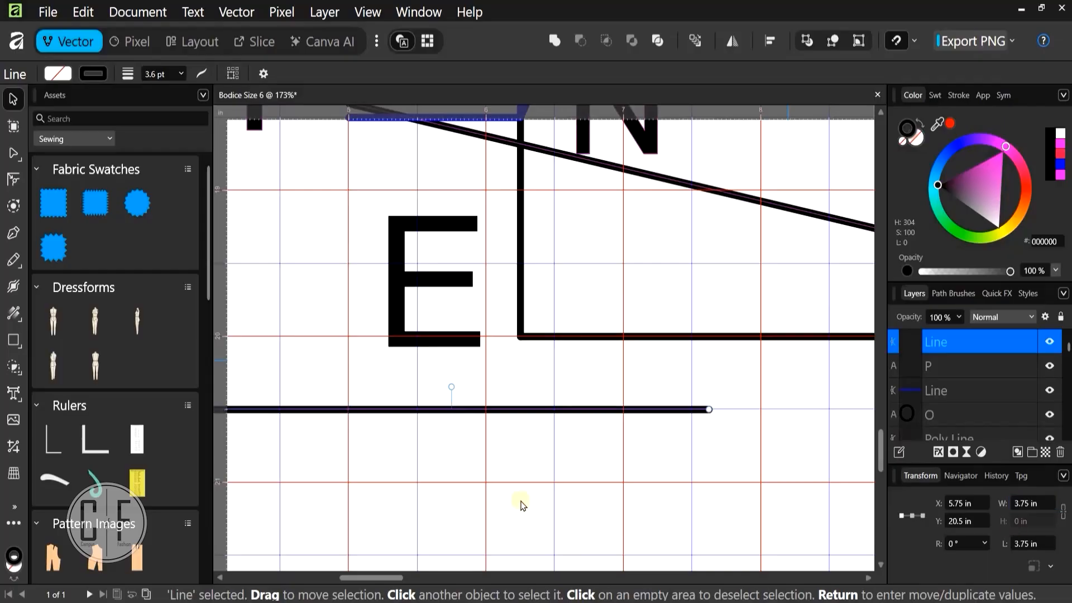
# Enable the transform origin for the 3.75 in line and move it to the line's left end, at X 3.875 in, Y 20.5 in
pyautogui.hscroll(-4, 582, 495)
pyautogui.scroll(1, 582, 495)
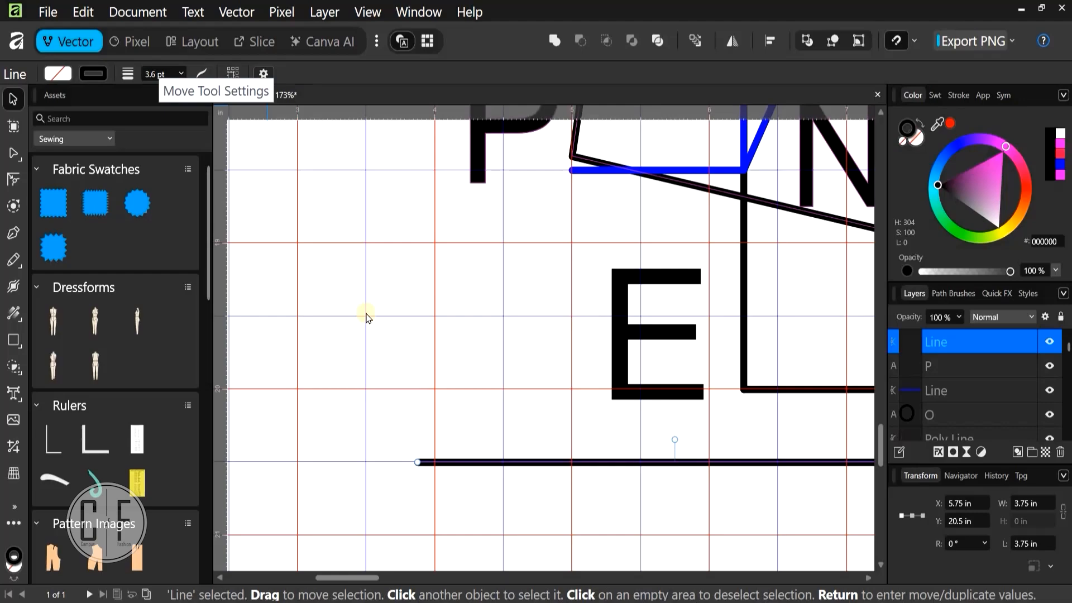
pyautogui.click(263, 73)
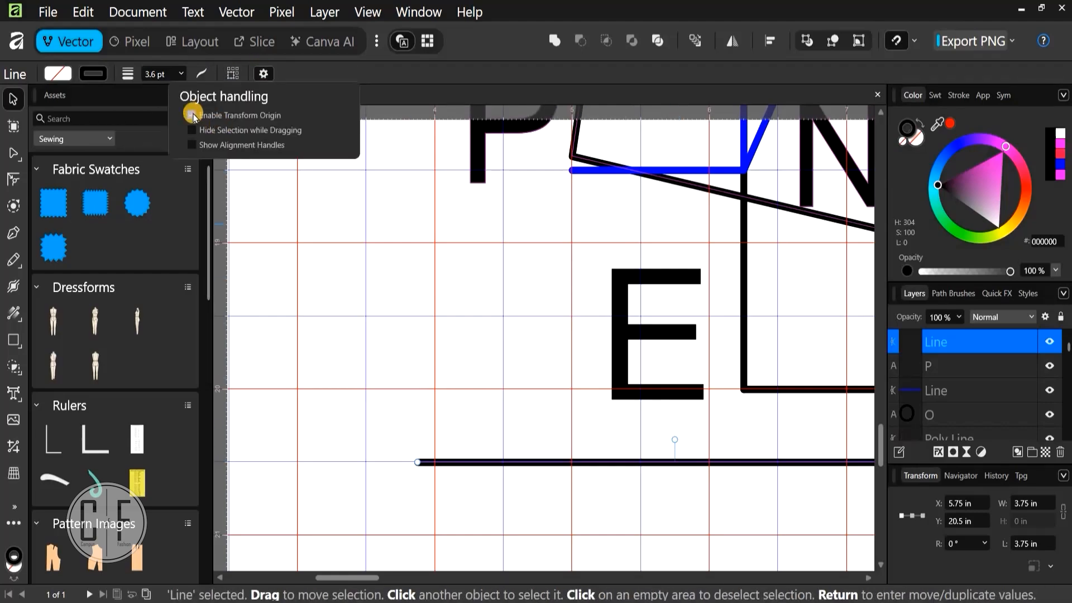
pyautogui.scroll(2, 637, 465)
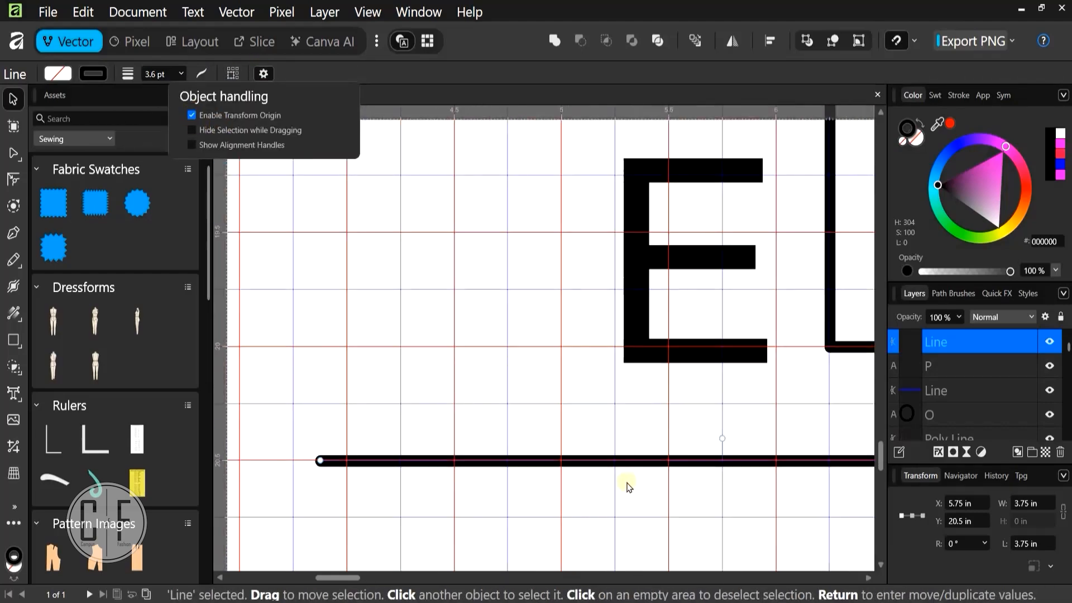
pyautogui.scroll(1, 654, 427)
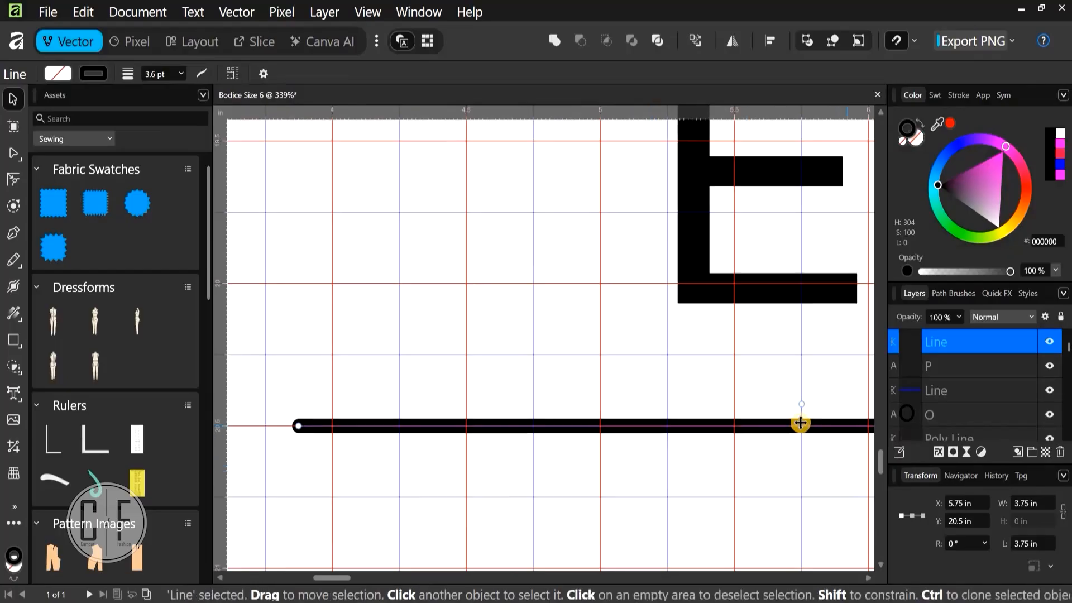
pyautogui.moveTo(654, 426); pyautogui.dragTo(299, 426)
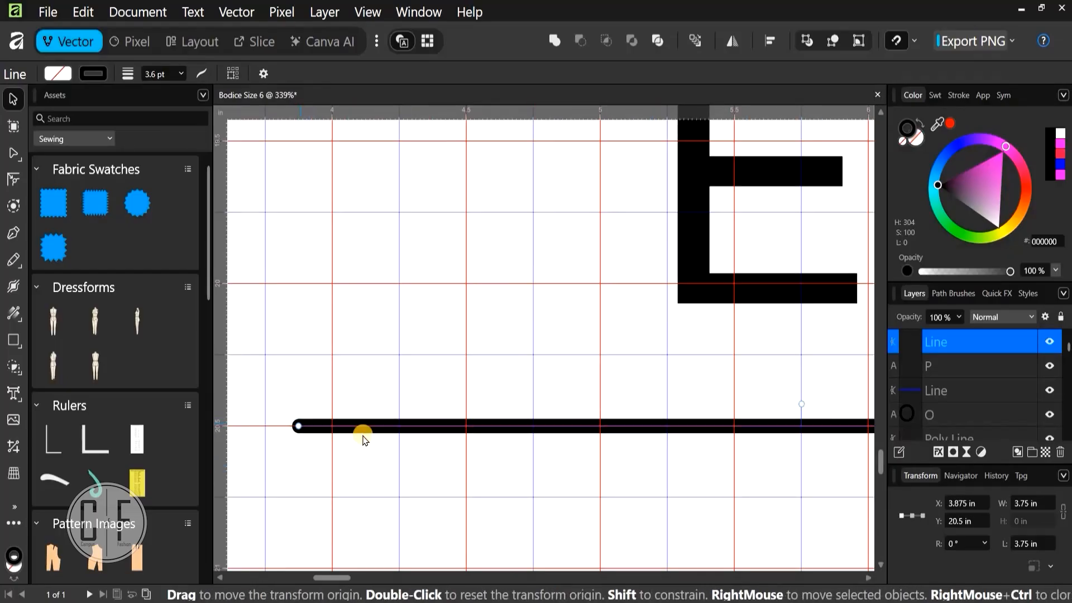
# Move the 3.75 in line up from below E until its left end lies just below P, at X 5 in, Y 18.625 in
pyautogui.scroll(-4, 374, 453)
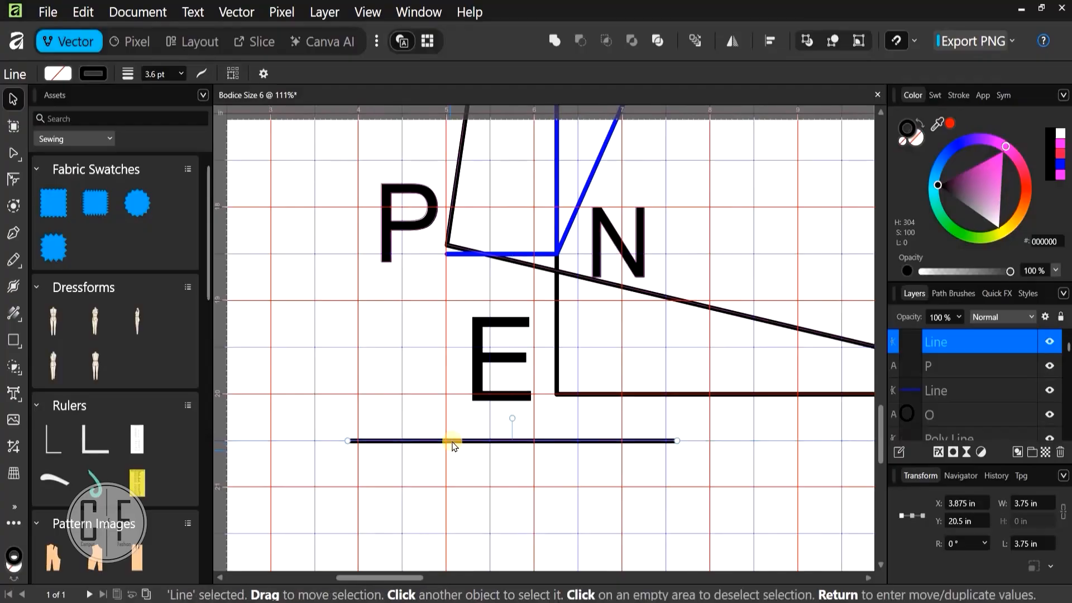
pyautogui.moveTo(508, 307); pyautogui.dragTo(548, 288)
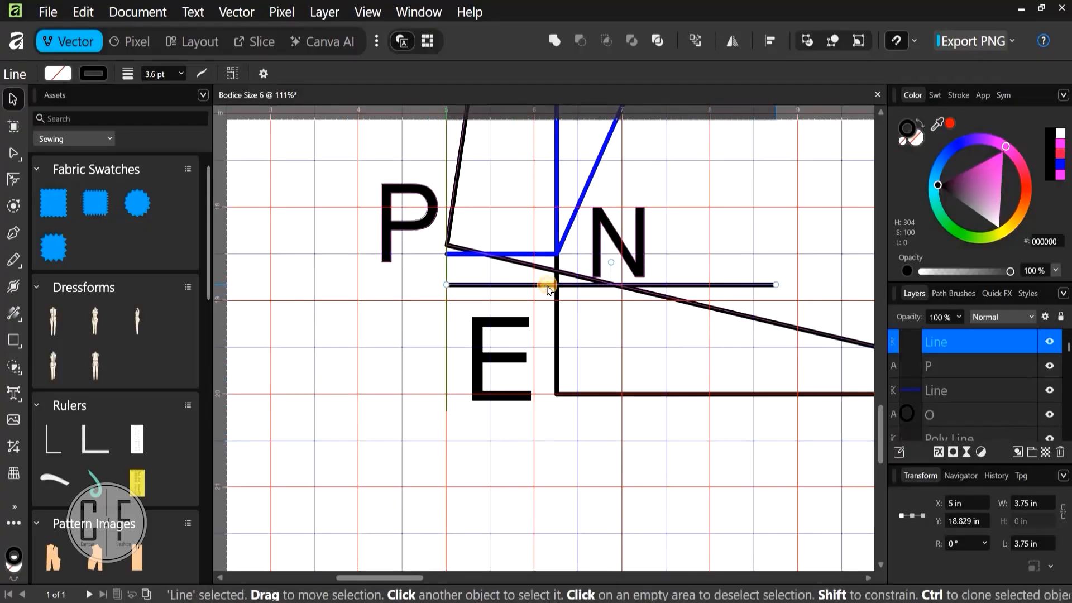
pyautogui.moveTo(472, 263); pyautogui.dragTo(455, 271)
pyautogui.scroll(6, 455, 270)
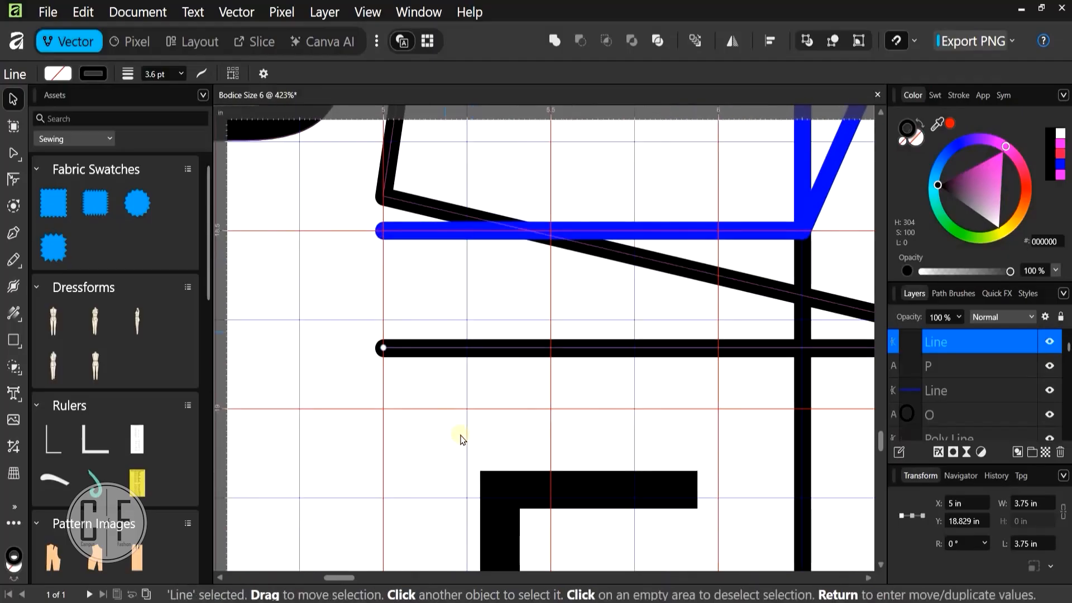
pyautogui.moveTo(474, 477); pyautogui.dragTo(474, 405)
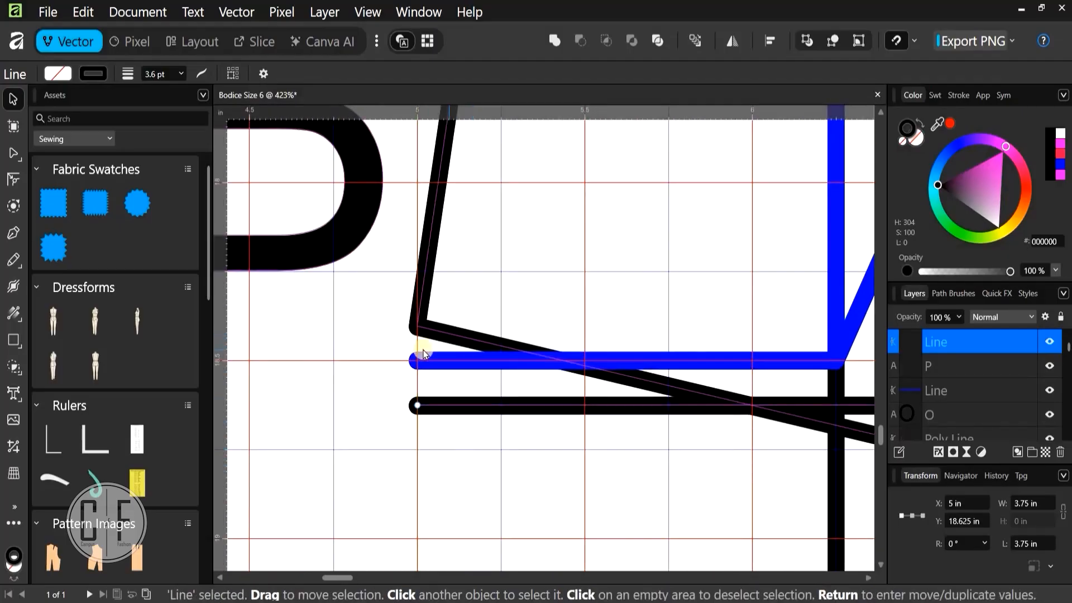
# Align the line's left end exactly with the black polyline's corner node at P, at X 5 in, Y 18.403 in
pyautogui.scroll(4, 436, 327)
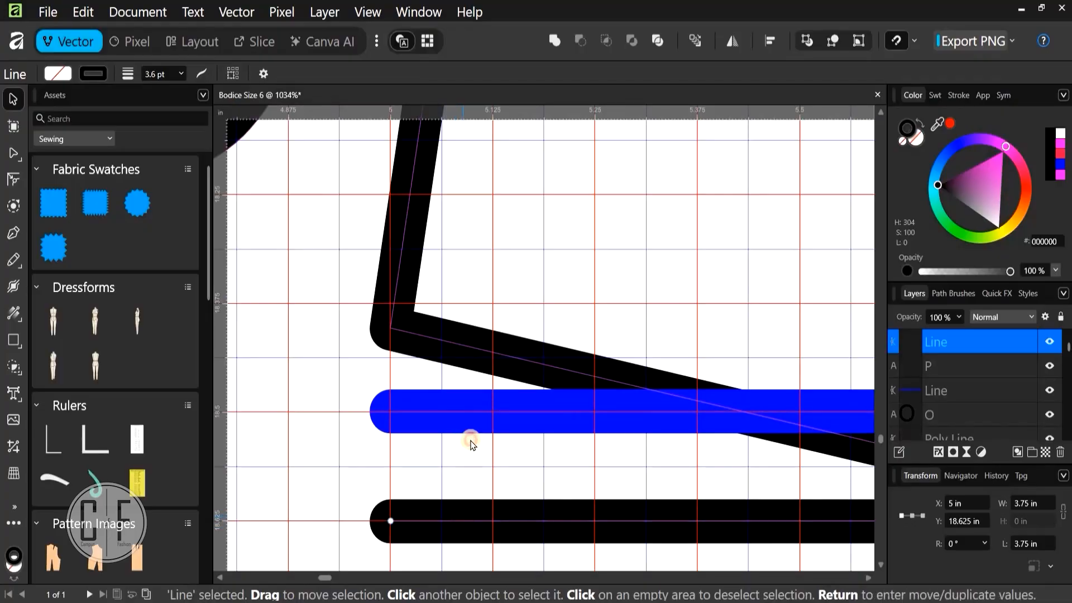
pyautogui.moveTo(429, 520); pyautogui.dragTo(429, 522)
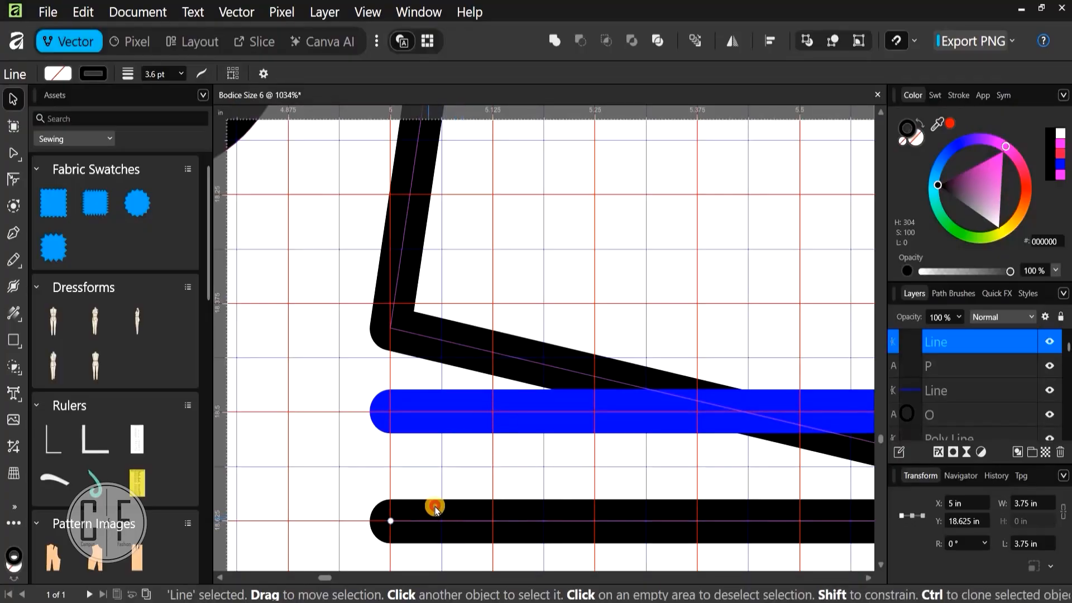
pyautogui.moveTo(428, 384); pyautogui.dragTo(354, 277)
pyautogui.scroll(4, 383, 334)
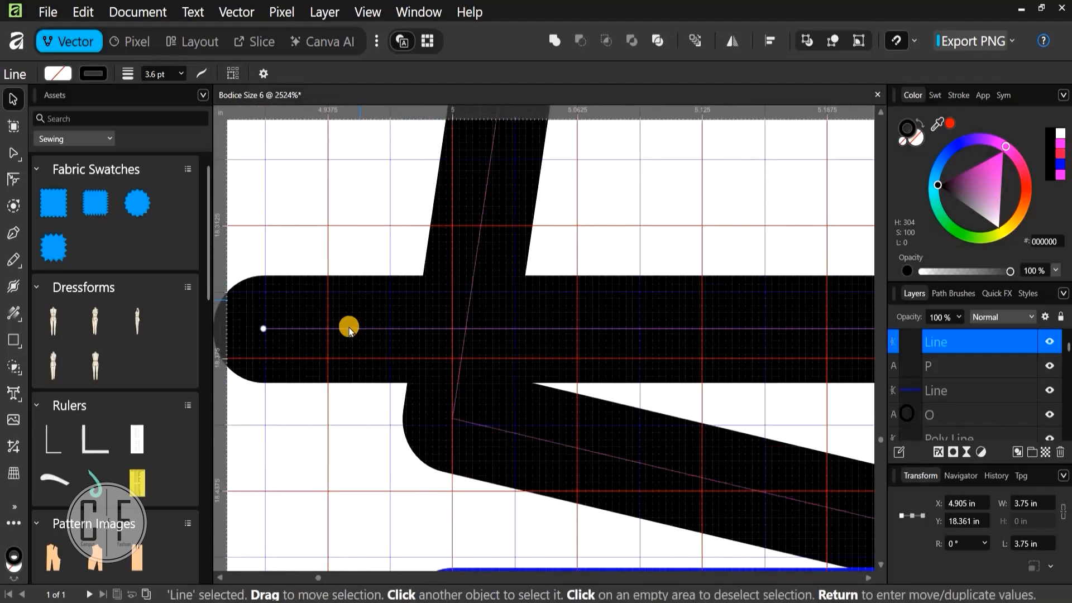
pyautogui.moveTo(348, 330); pyautogui.dragTo(543, 419)
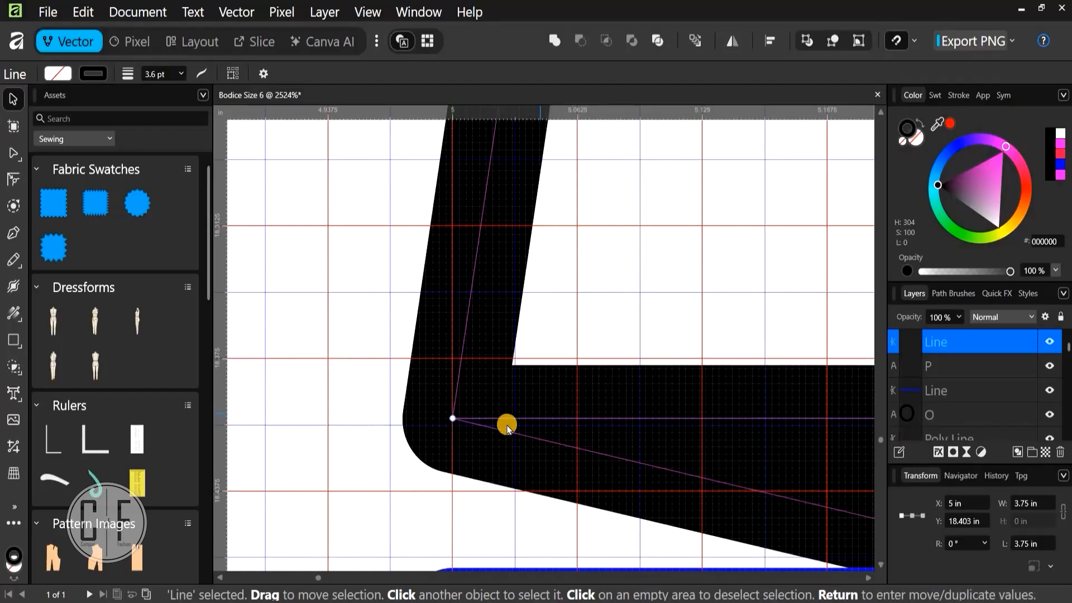
# Recolor the 3.75 in line's stroke magenta, FF00F0
pyautogui.scroll(4, 505, 424)
pyautogui.scroll(-15, 307, 340)
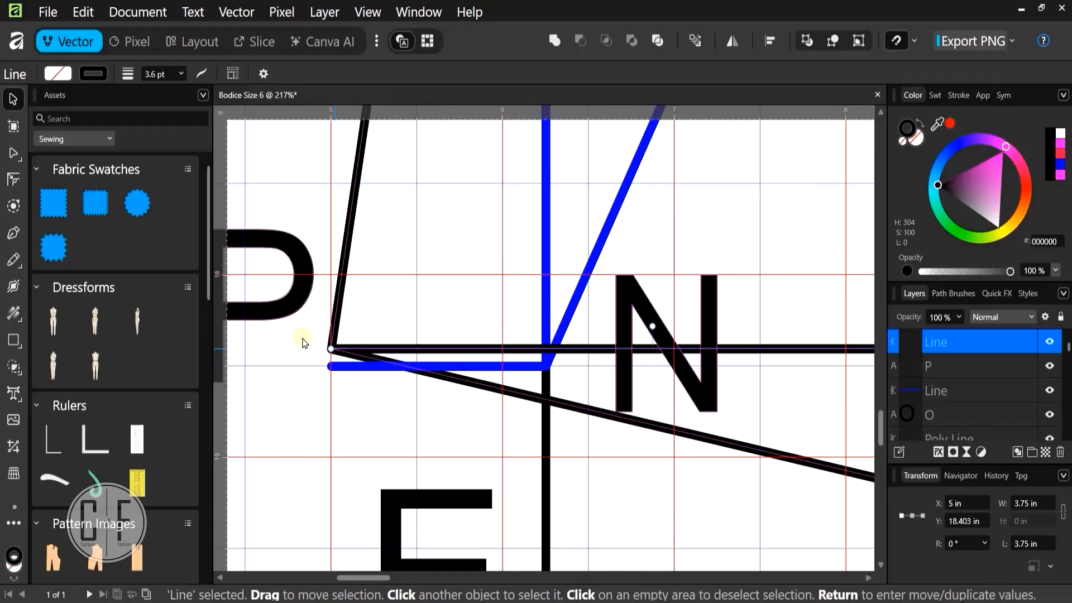
pyautogui.scroll(-5, 298, 377)
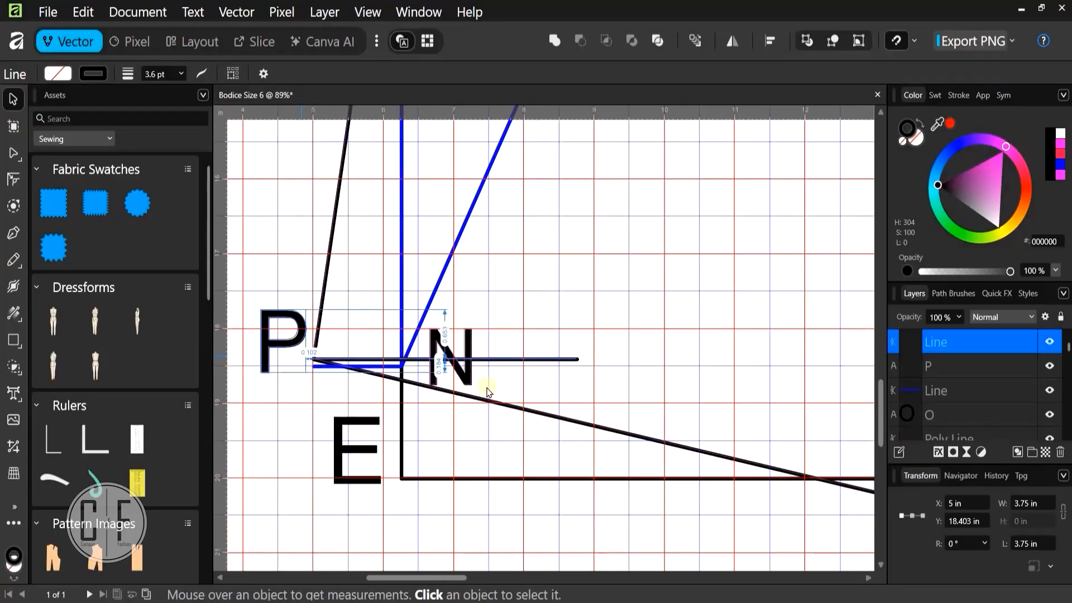
pyautogui.click(1005, 148)
# Rotate the magenta line about its end at P to about -12.6° so that it lies along P–F
pyautogui.scroll(4, 390, 366)
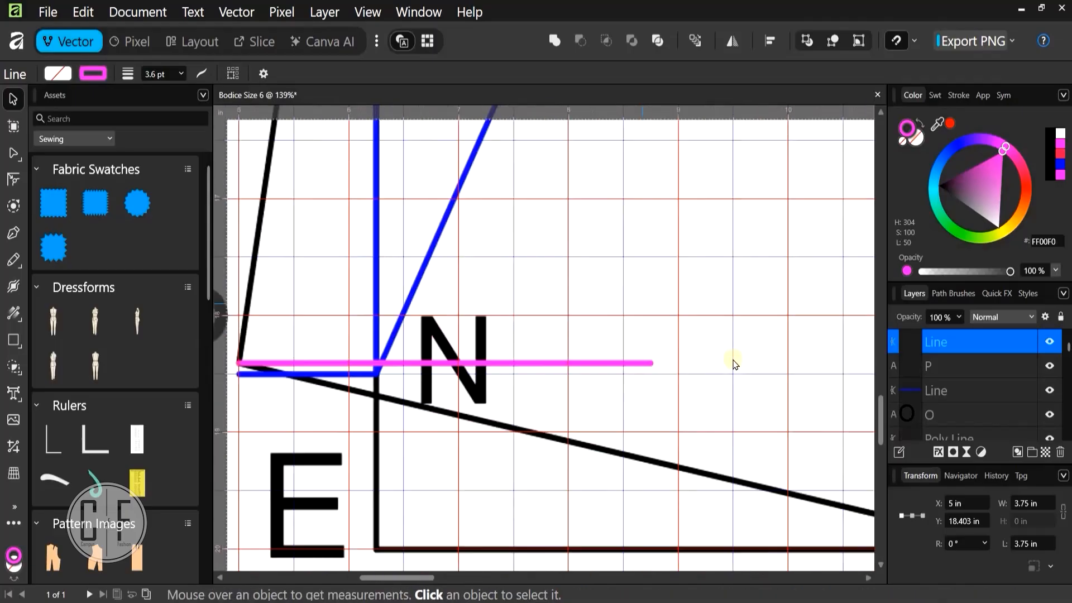
pyautogui.moveTo(725, 391); pyautogui.dragTo(698, 483)
pyautogui.moveTo(332, 399); pyautogui.dragTo(544, 426)
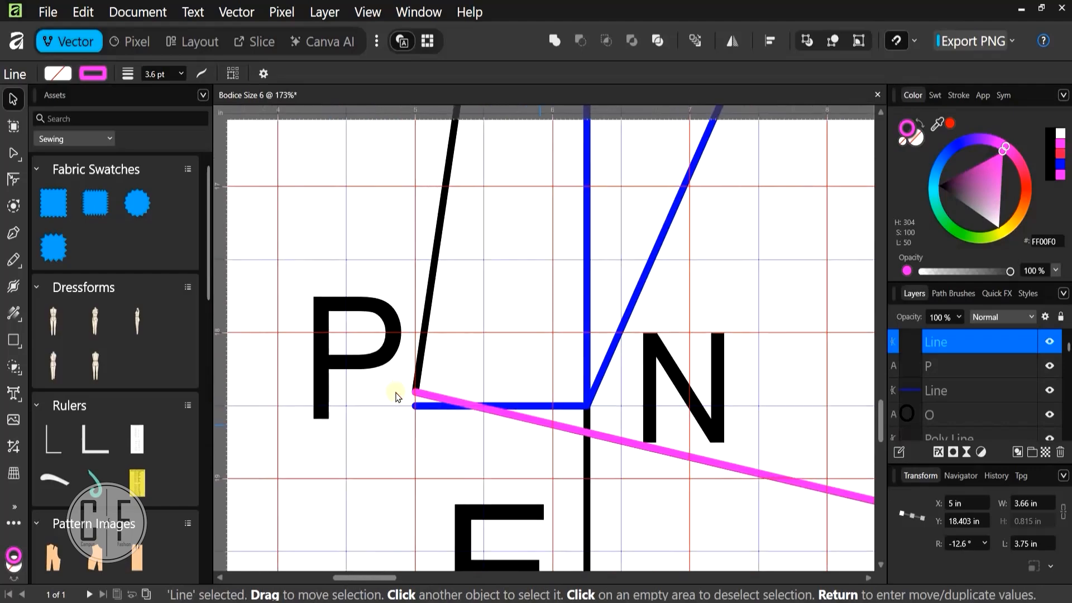
# Fine-tune the magenta line's rotation about P so that its free end lies centred on line P–F
pyautogui.scroll(10, 410, 400)
pyautogui.scroll(-8, 634, 424)
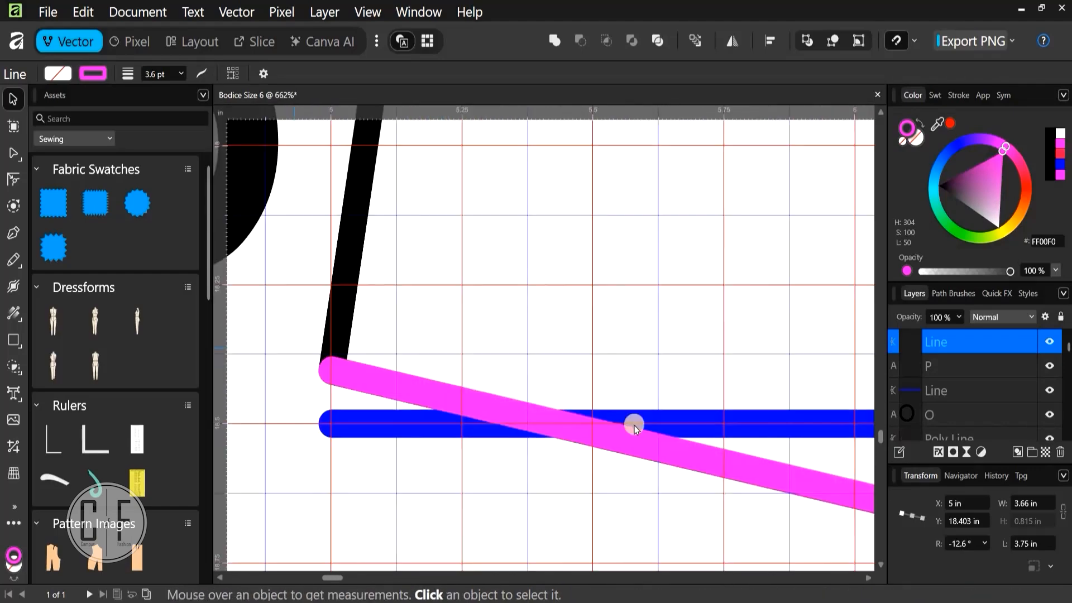
pyautogui.scroll(10, 641, 367)
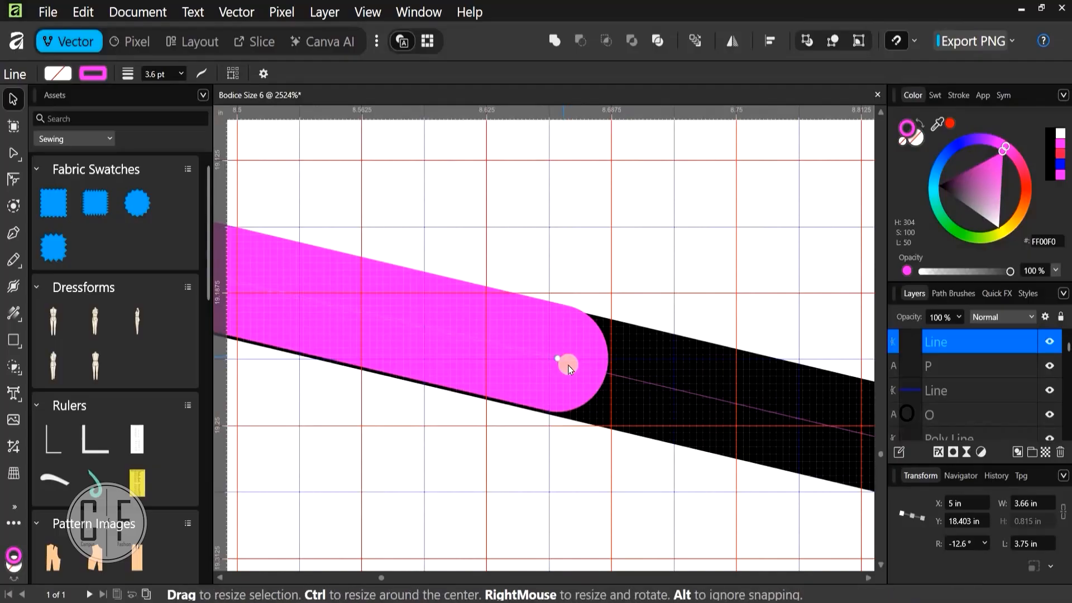
pyautogui.scroll(4, 564, 363)
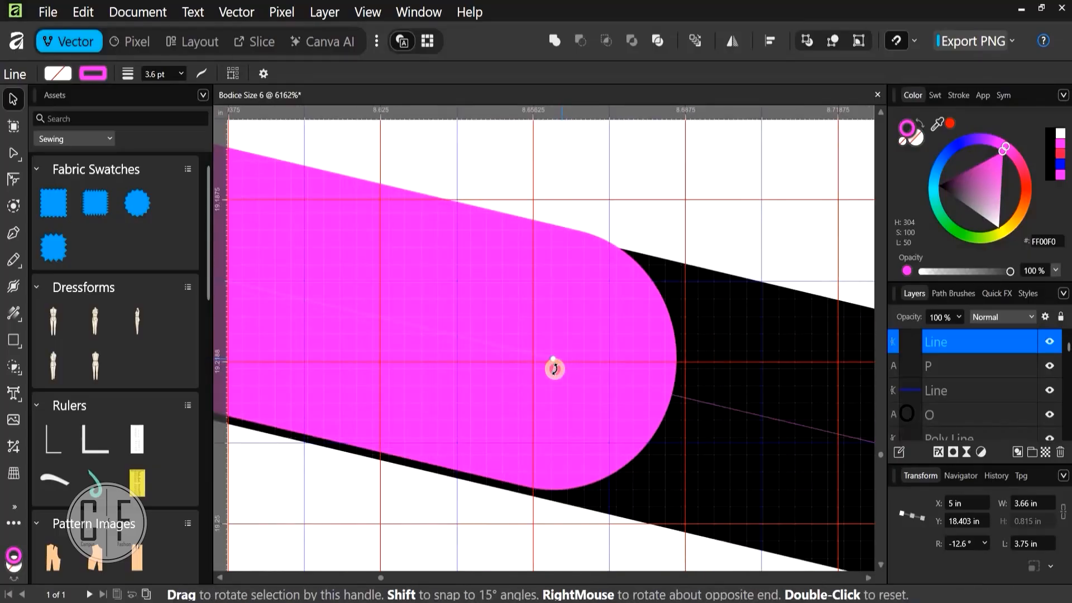
pyautogui.moveTo(559, 363); pyautogui.dragTo(595, 364)
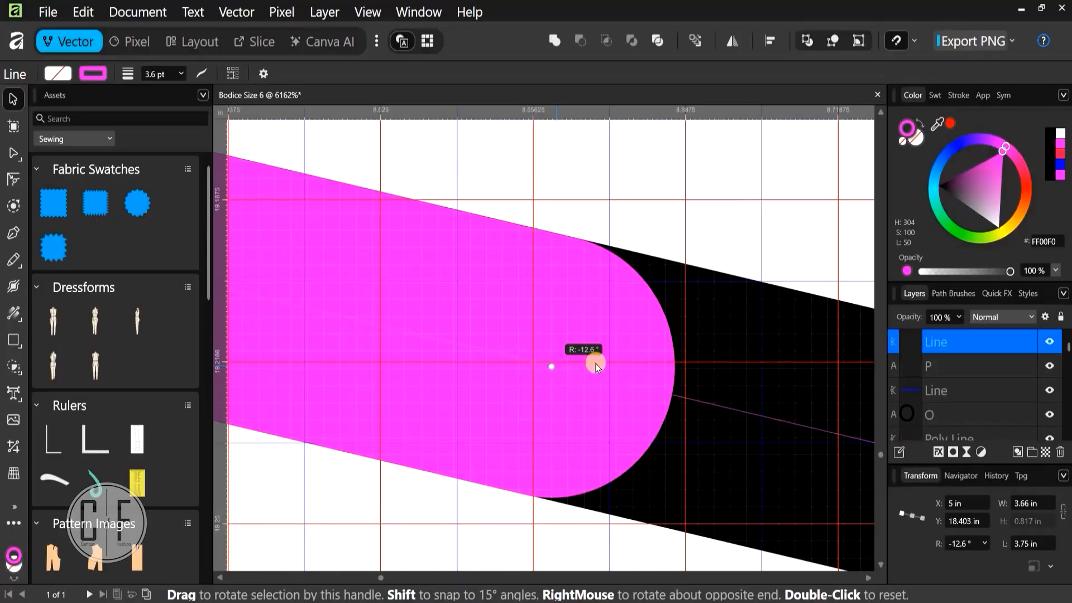
pyautogui.scroll(-9, 597, 334)
pyautogui.scroll(-10, 597, 334)
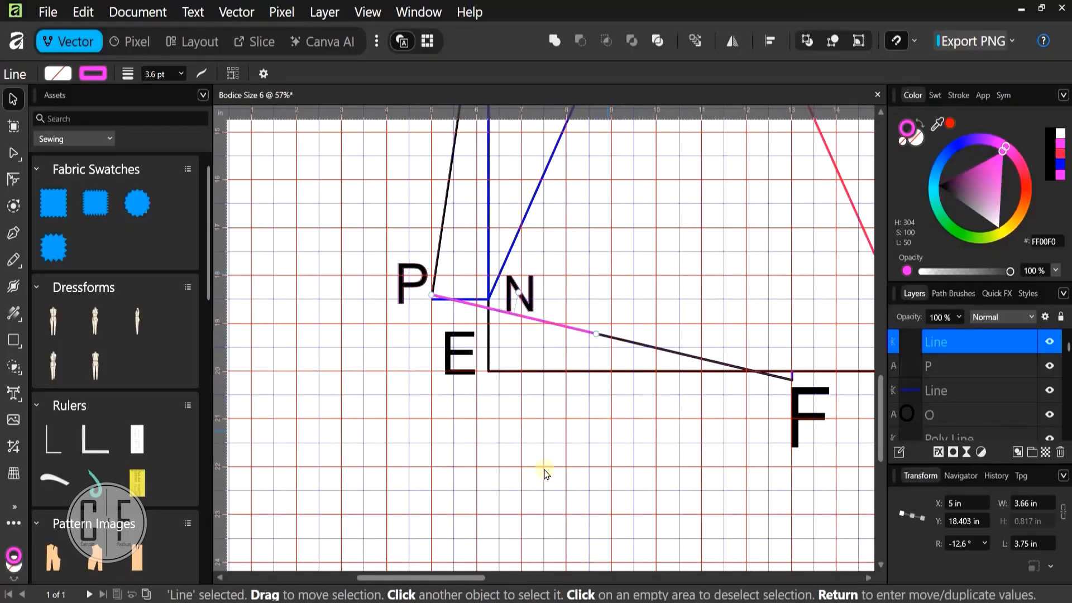
# Add the art text label Q just above the magenta line's free end on P–F, then deselect it
pyautogui.scroll(3, 546, 473)
pyautogui.hscroll(4, 546, 473)
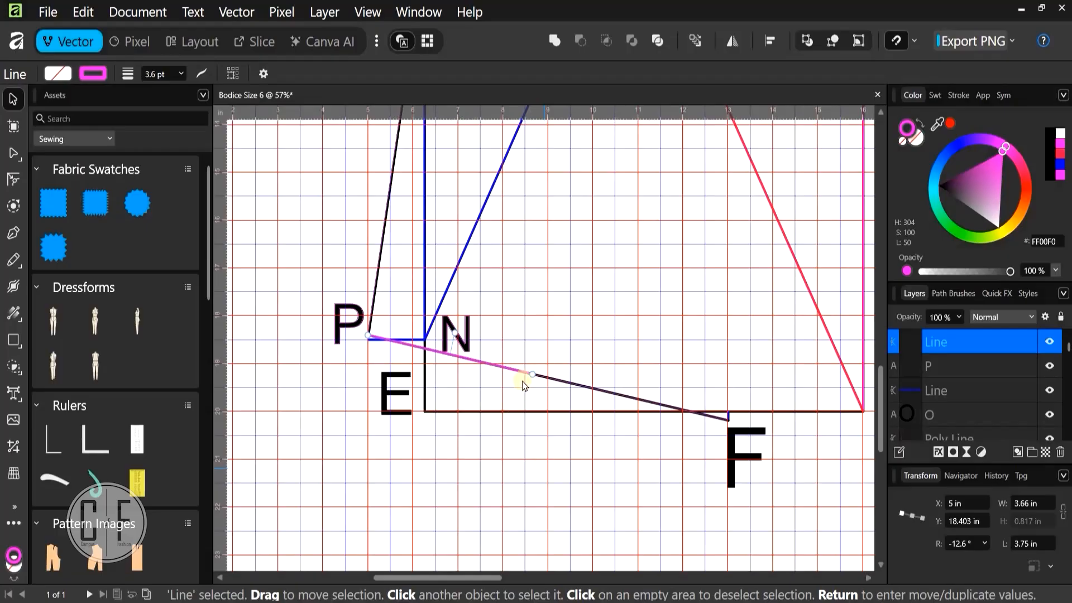
pyautogui.click(14, 393)
pyautogui.moveTo(524, 324); pyautogui.dragTo(545, 360)
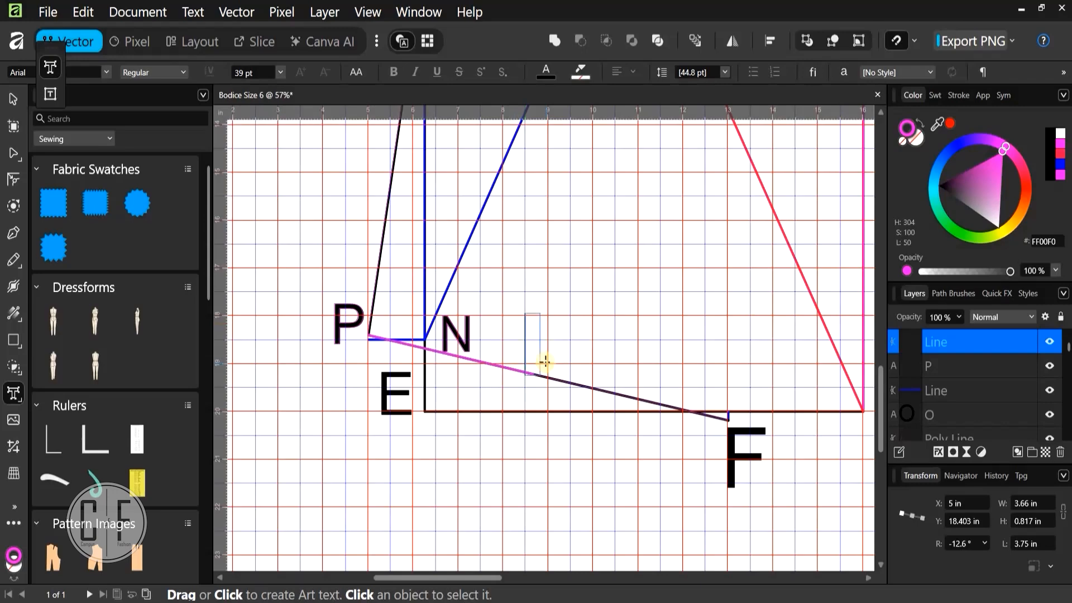
pyautogui.write('Q')
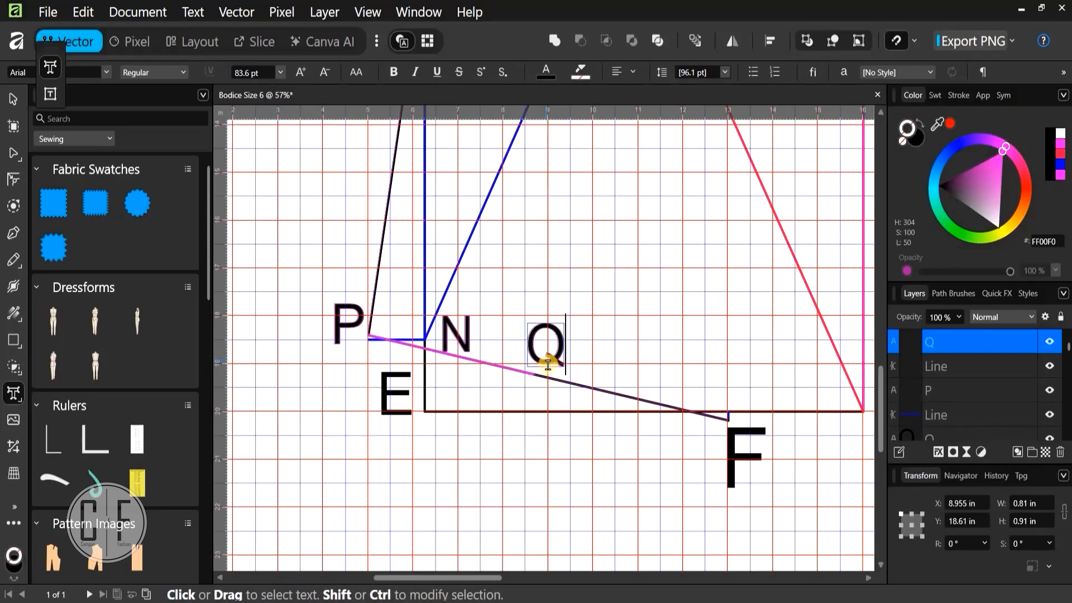
pyautogui.click(11, 94)
pyautogui.click(563, 484)
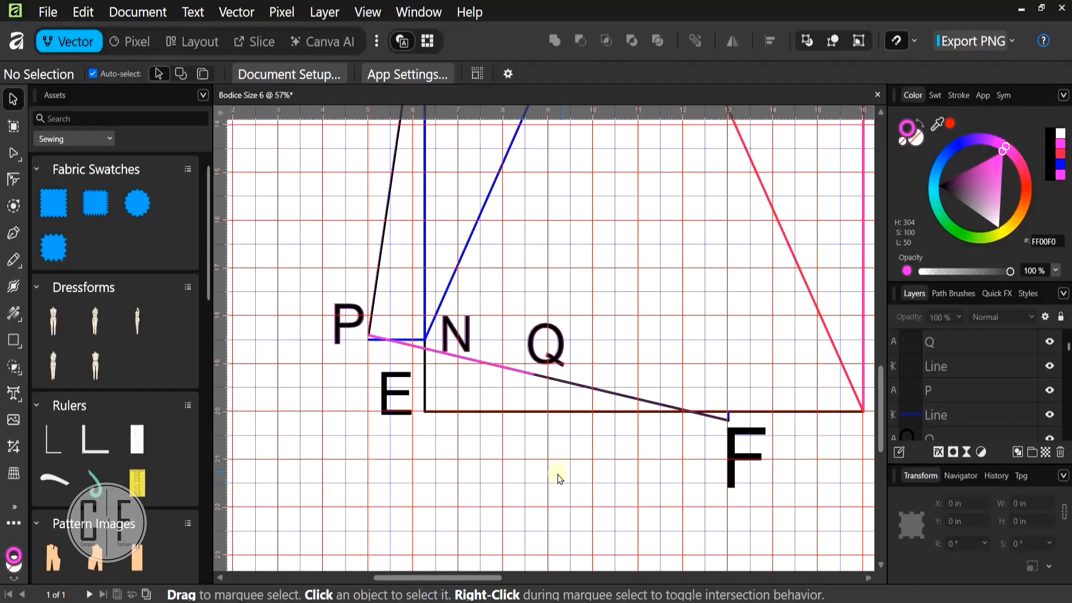
# Start a Pen line exactly on the end node of the K–J line at K
pyautogui.scroll(-3, 615, 374)
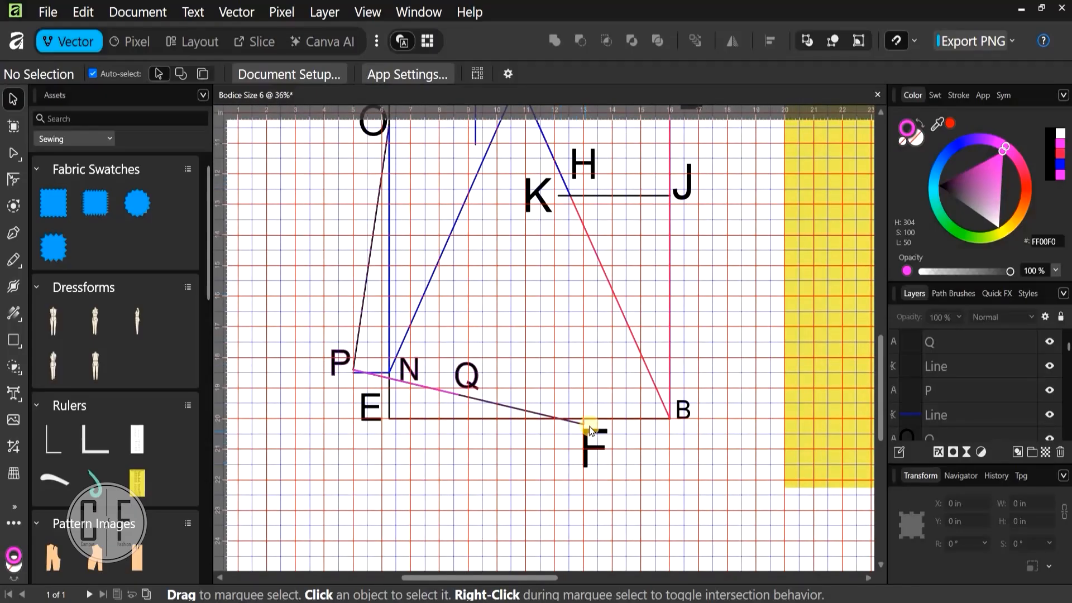
pyautogui.scroll(5, 590, 430)
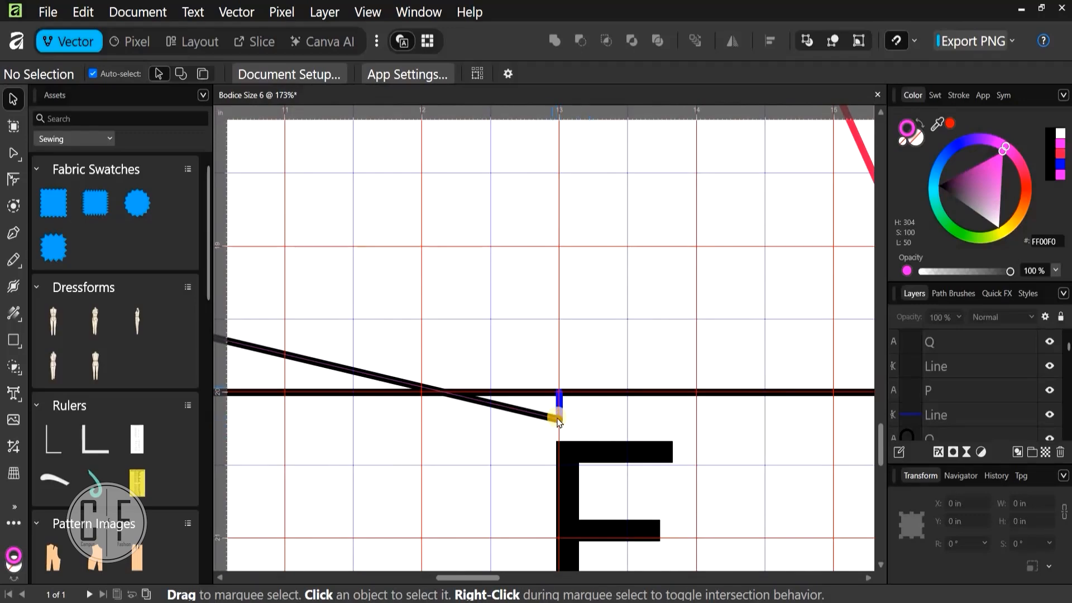
pyautogui.scroll(-4, 558, 442)
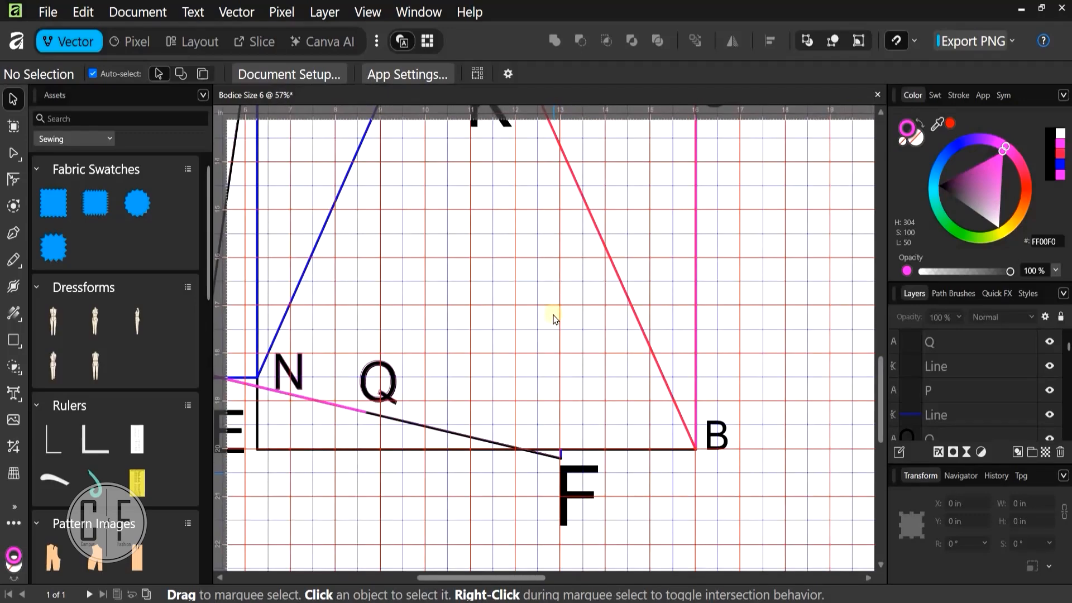
pyautogui.moveTo(535, 354); pyautogui.dragTo(514, 388)
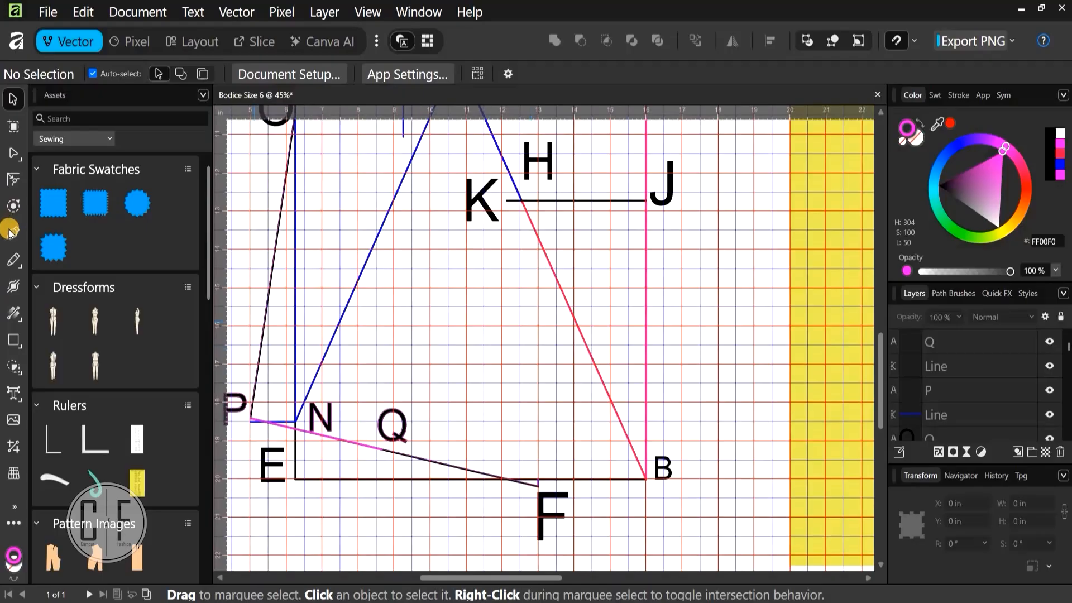
pyautogui.click(10, 231)
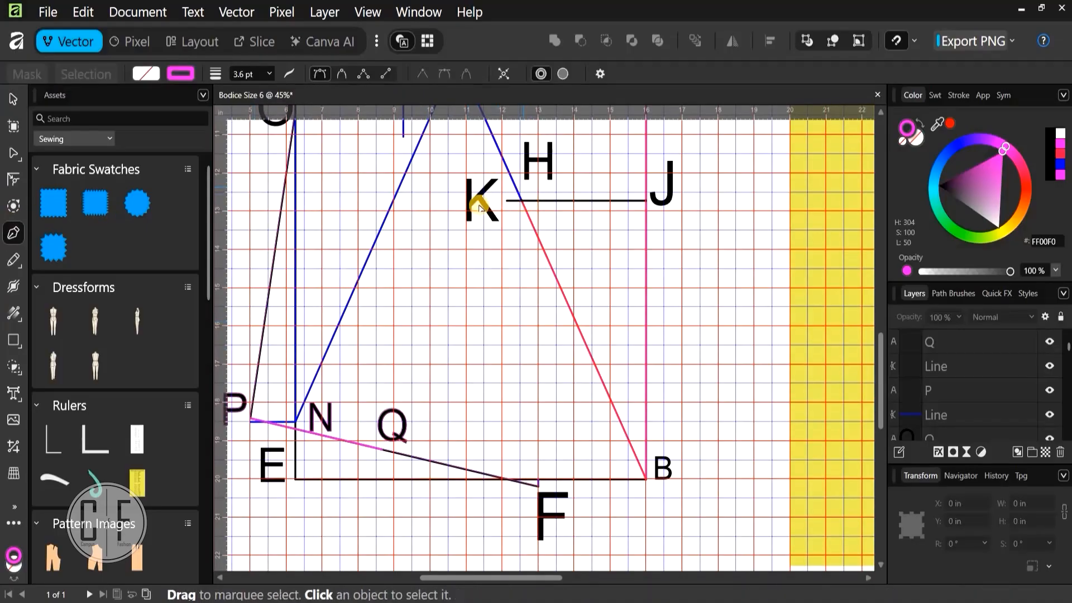
pyautogui.scroll(3, 478, 204)
pyautogui.scroll(4, 477, 204)
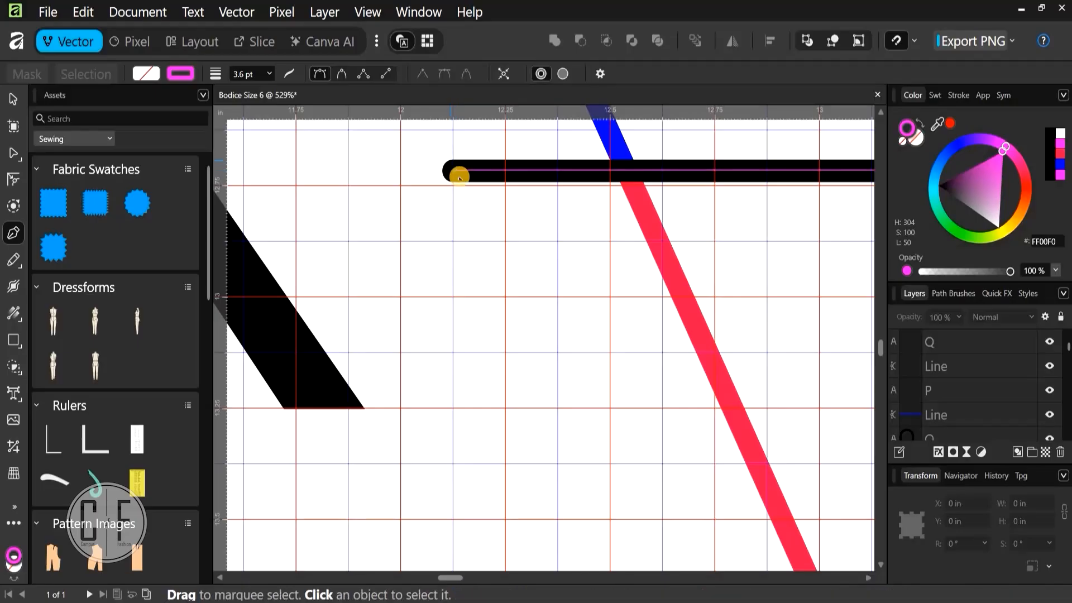
pyautogui.scroll(3, 457, 171)
pyautogui.scroll(3, 440, 162)
pyautogui.click(435, 161)
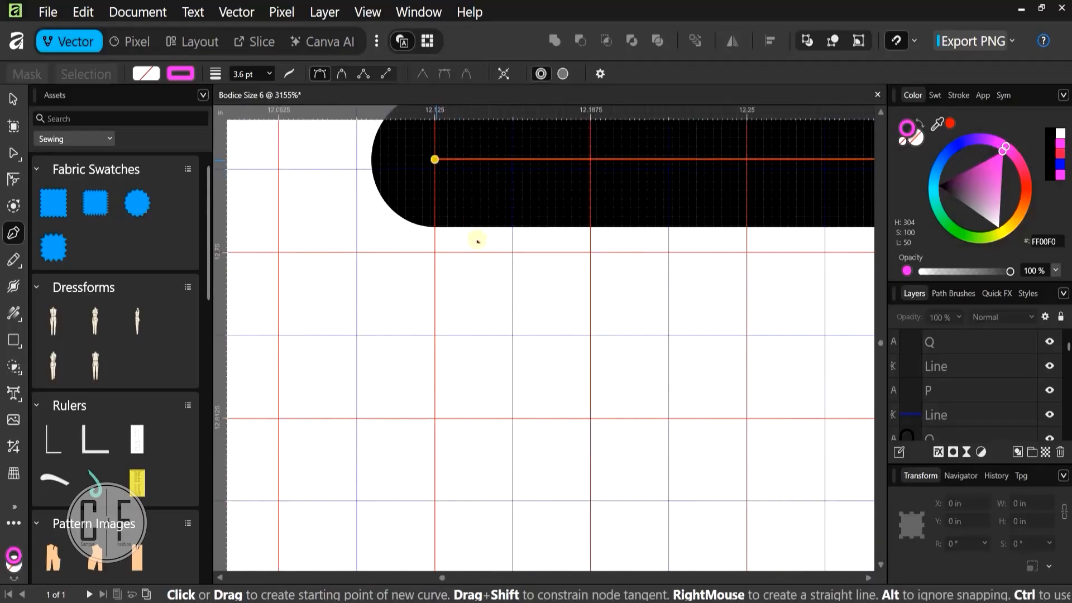
# Finish the magenta line from K at F, snapped to the P–F line's end at X 13 in, Y 20.188 in
pyautogui.scroll(-8, 478, 241)
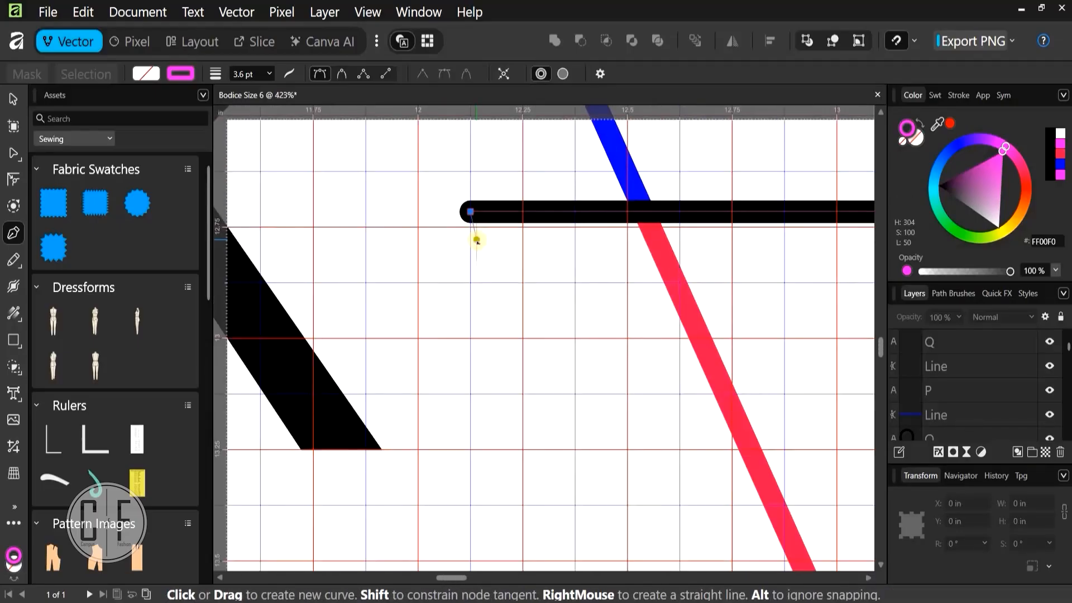
pyautogui.scroll(-2, 481, 265)
pyautogui.scroll(-3, 454, 268)
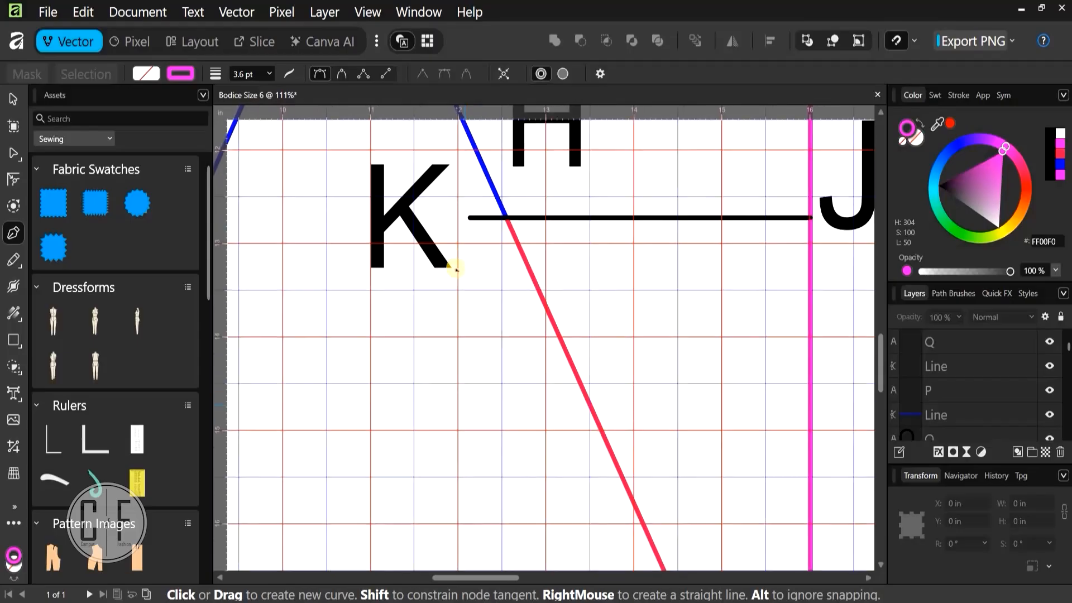
pyautogui.moveTo(479, 497); pyautogui.dragTo(457, 226)
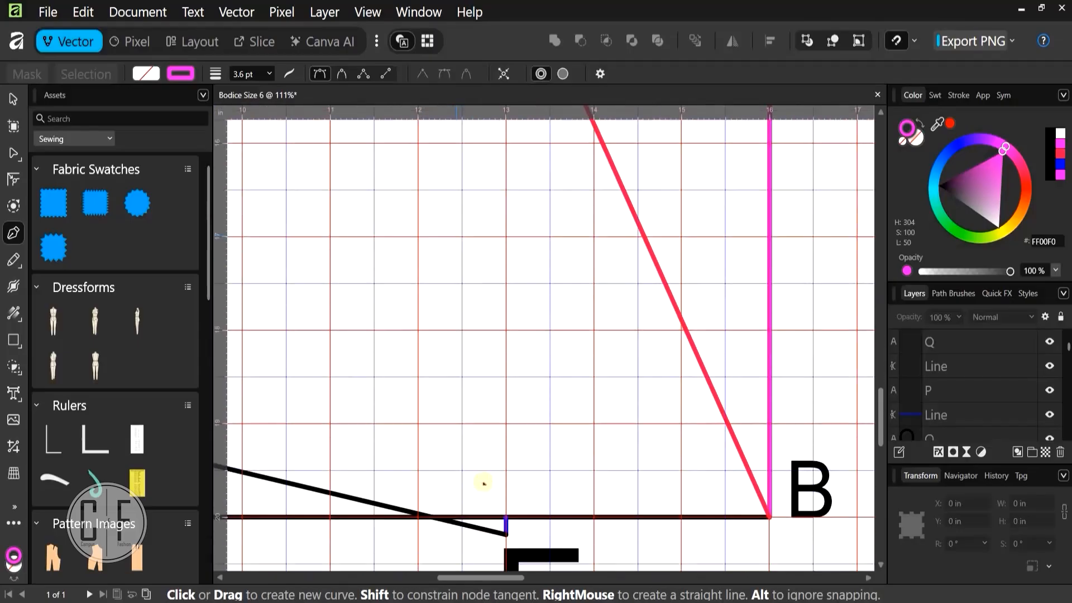
pyautogui.scroll(6, 488, 425)
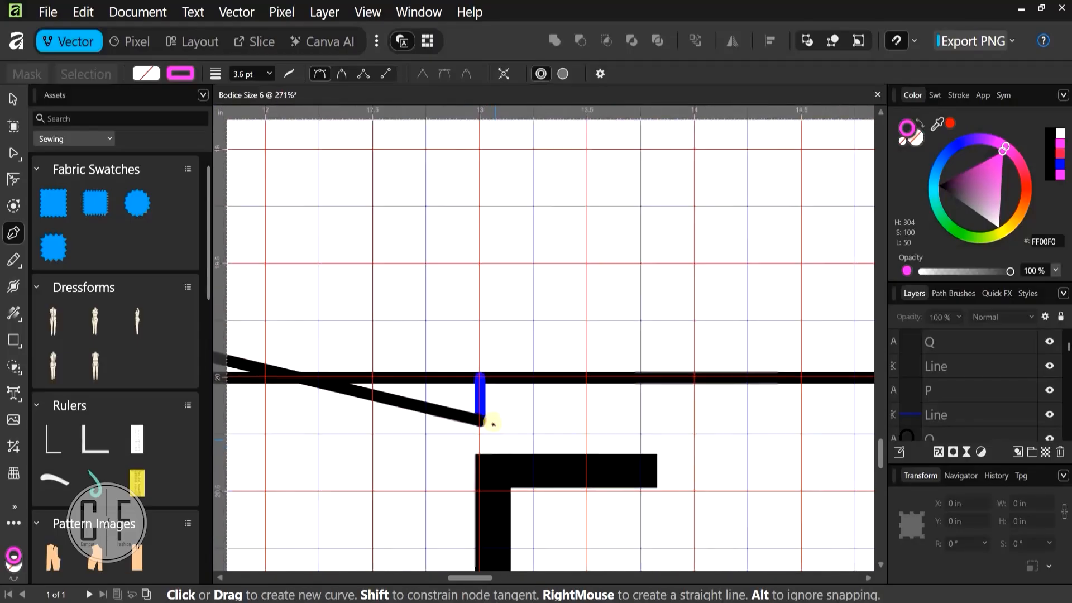
pyautogui.scroll(3, 454, 420)
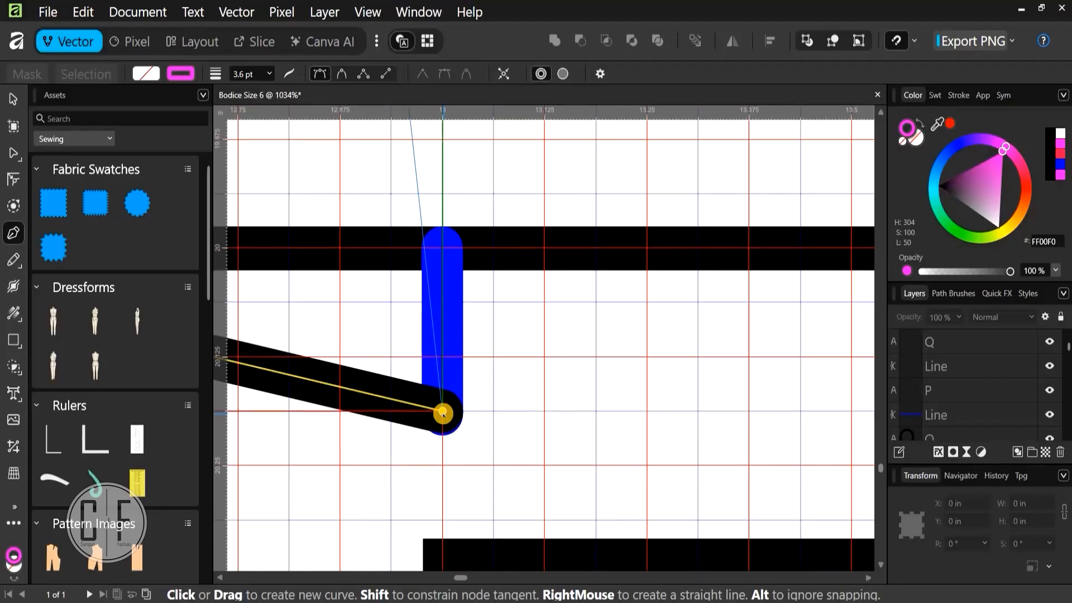
pyautogui.click(443, 414)
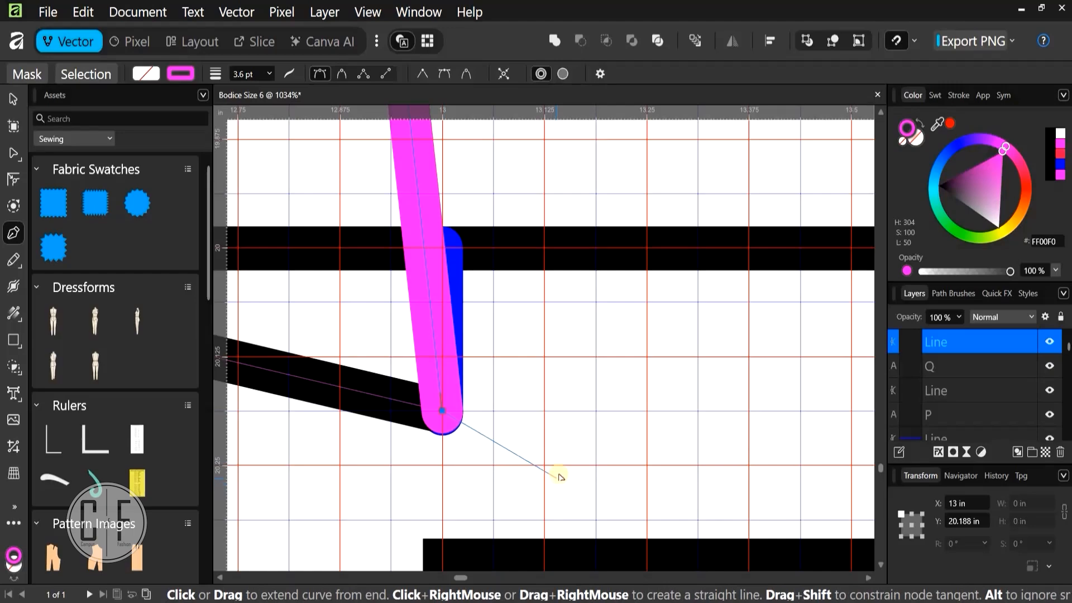
pyautogui.press('Escape')
pyautogui.scroll(-10, 559, 478)
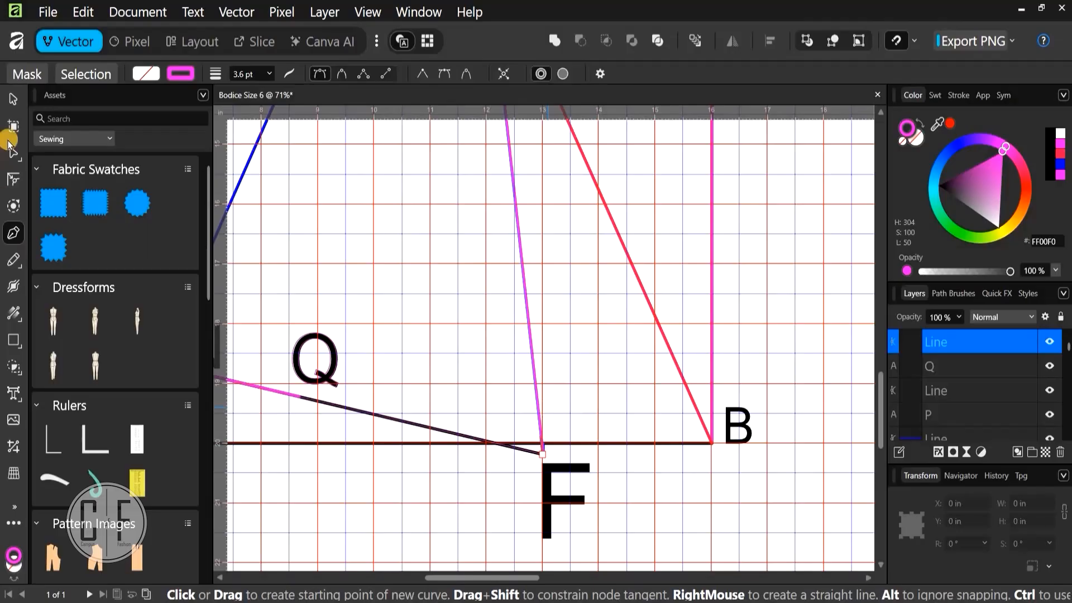
pyautogui.press('v')
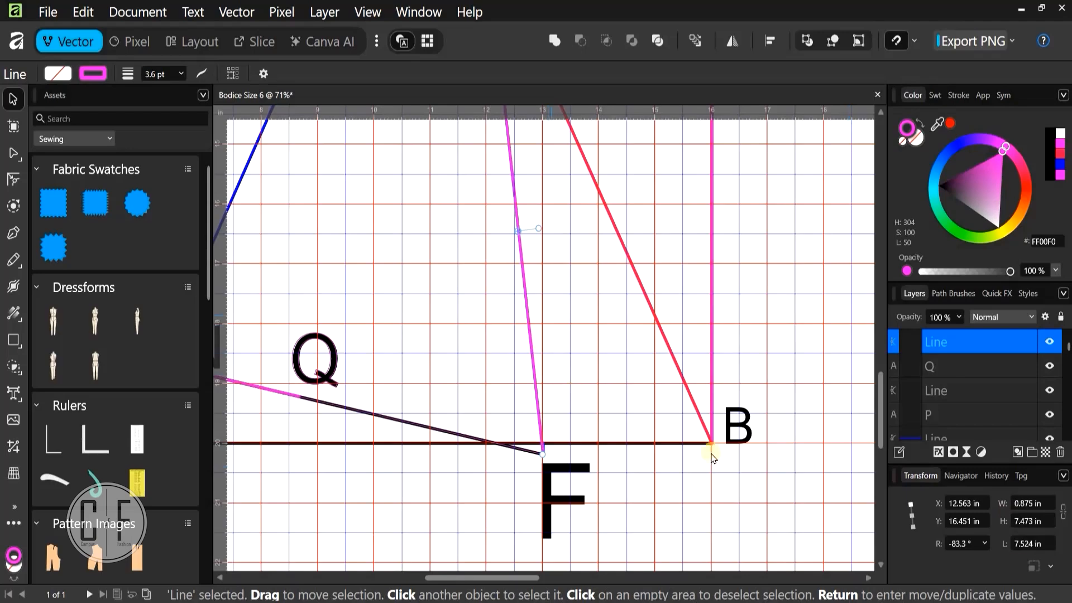
# Measure the magenta line from K to F with the Measure tool and compare it with the line's length value
pyautogui.scroll(1, 712, 454)
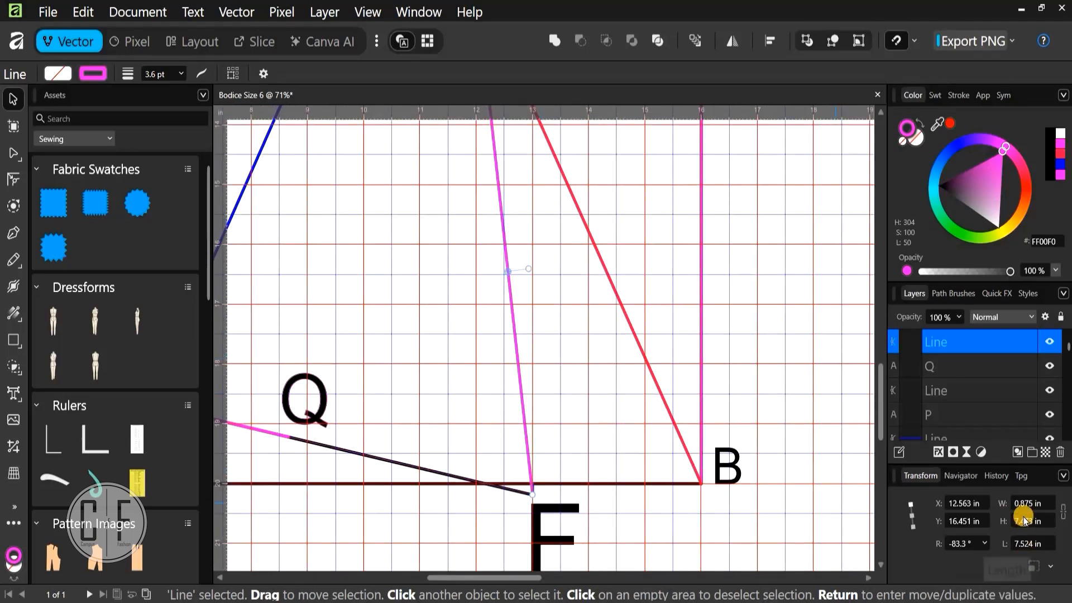
pyautogui.scroll(-2, 452, 298)
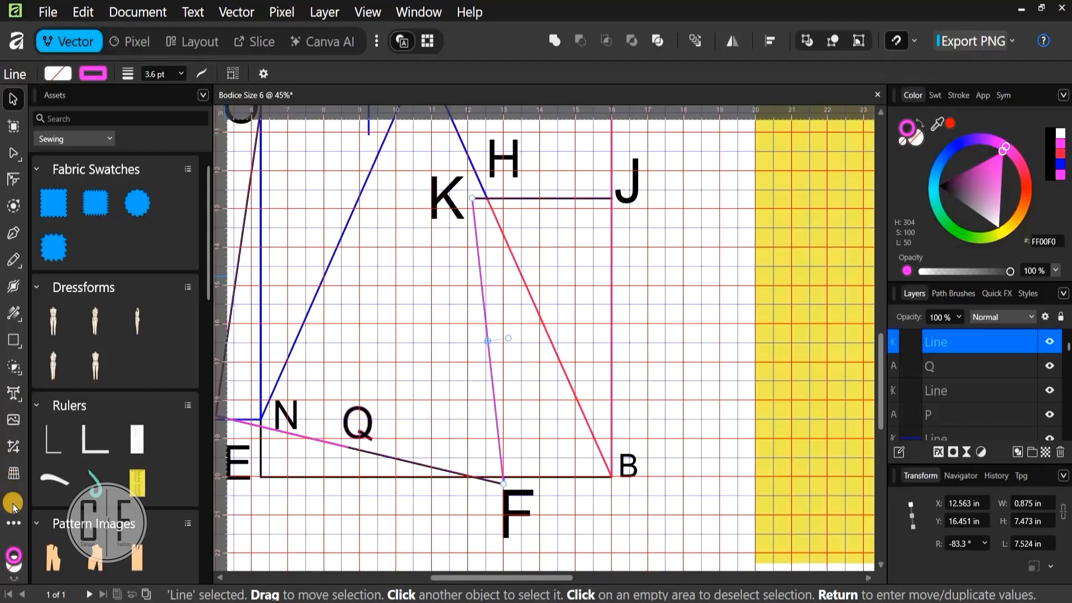
pyautogui.click(14, 506)
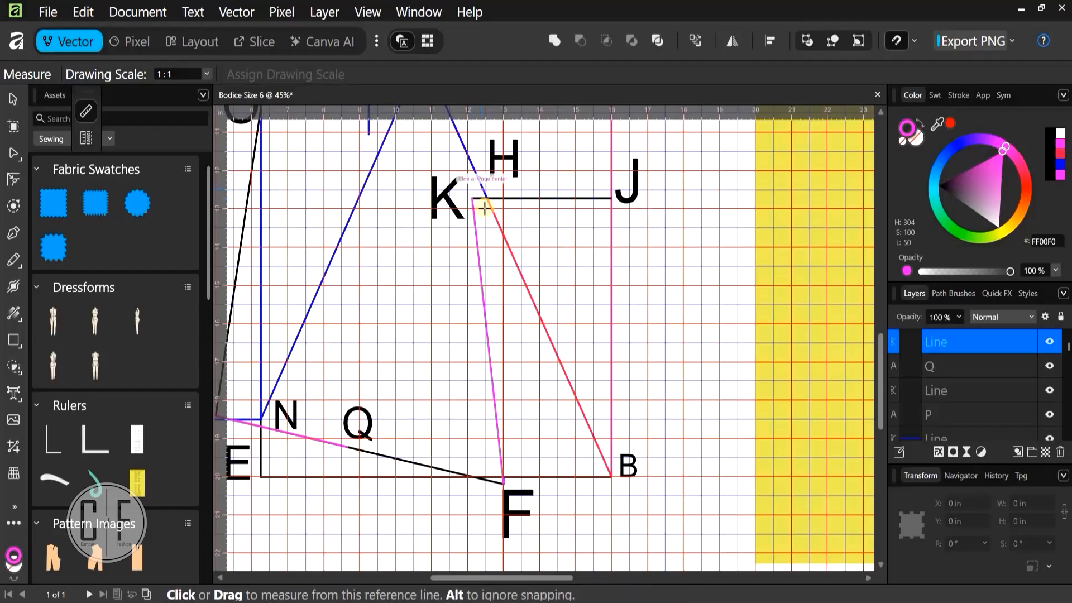
pyautogui.scroll(5, 471, 199)
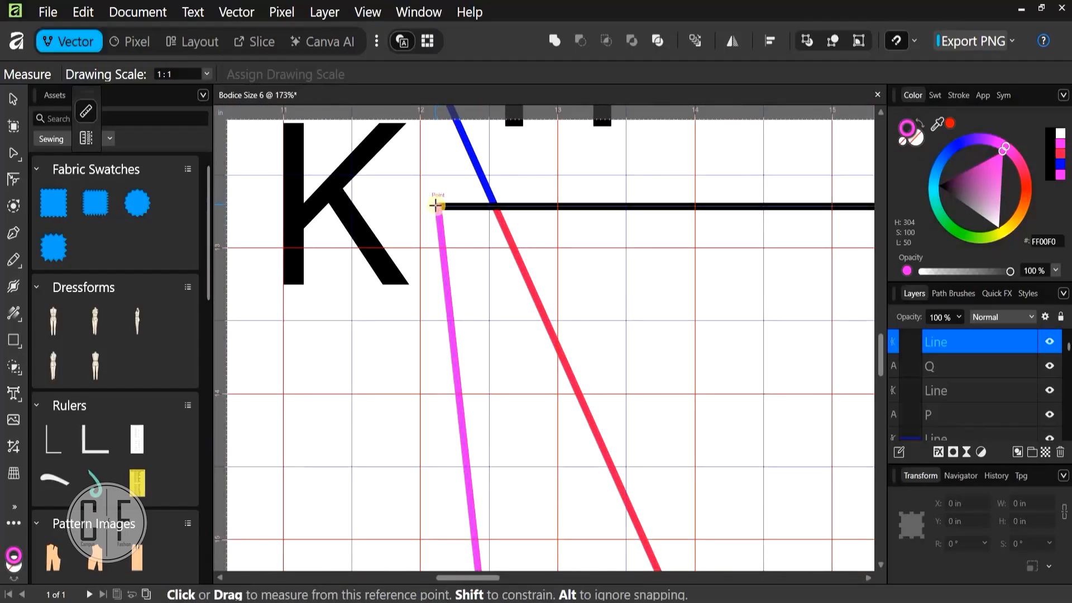
pyautogui.click(459, 280)
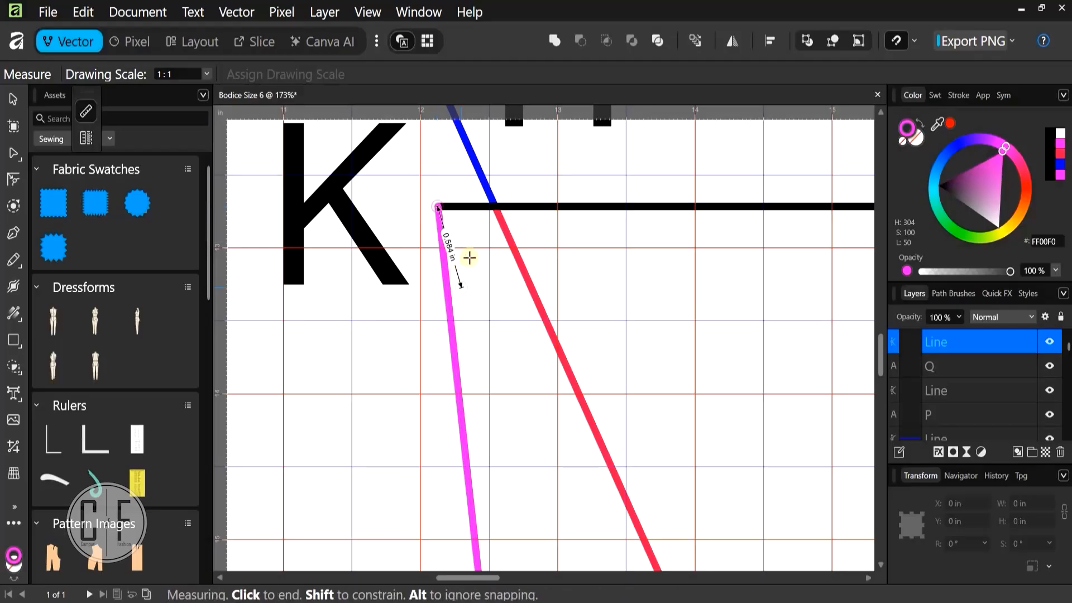
pyautogui.scroll(-5, 467, 297)
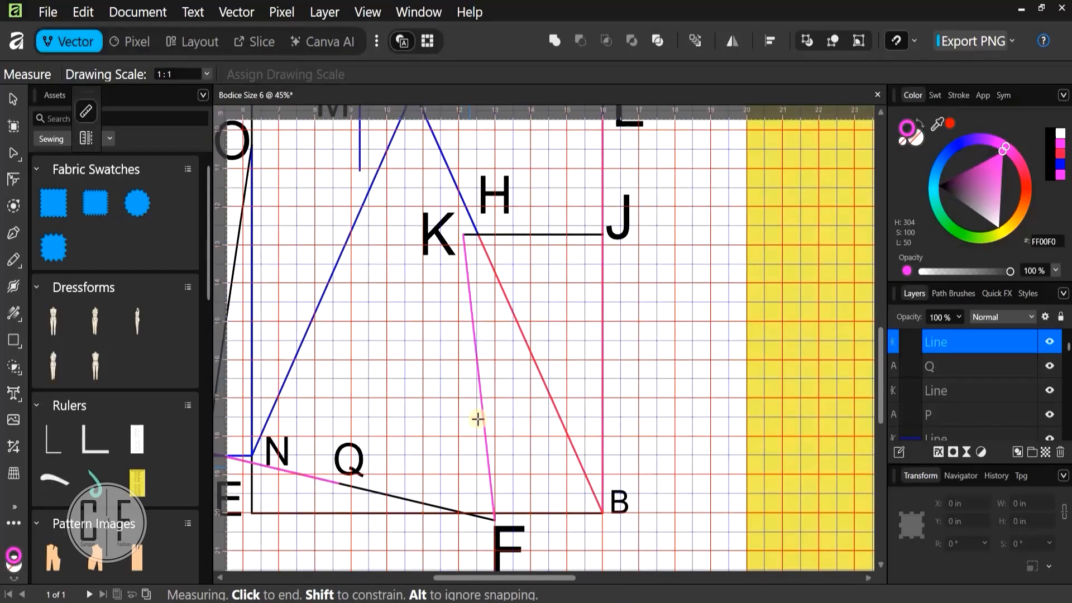
pyautogui.scroll(6, 472, 427)
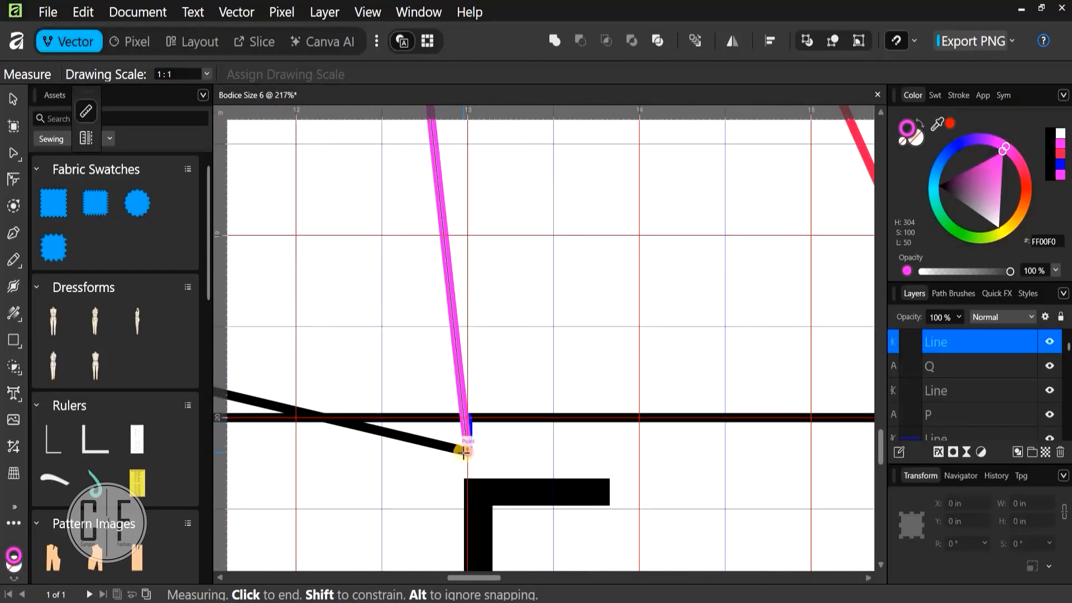
pyautogui.click(466, 450)
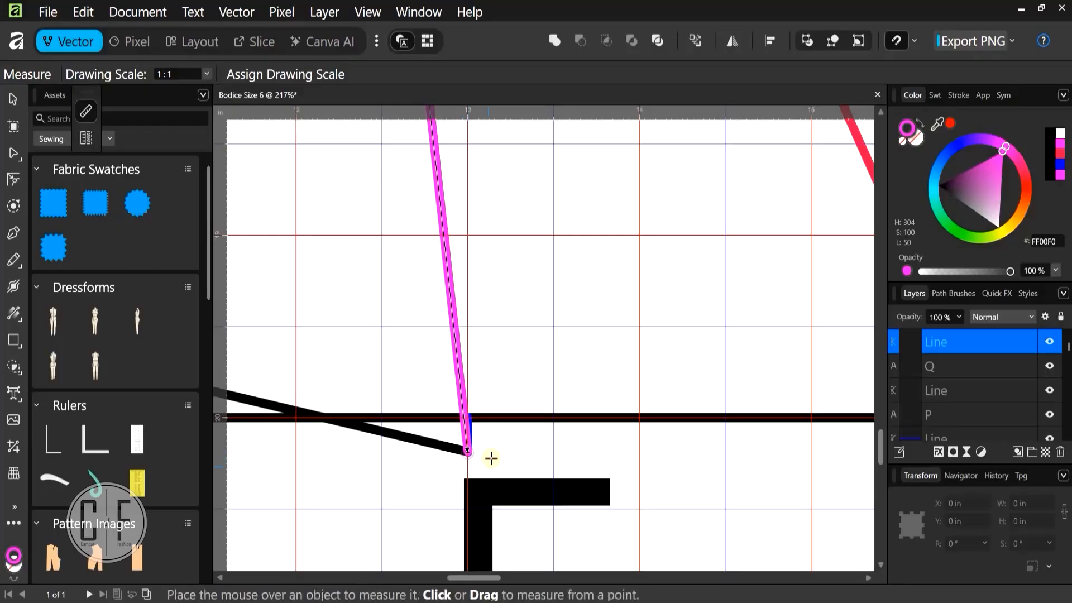
pyautogui.scroll(-3, 490, 456)
pyautogui.scroll(3, 485, 263)
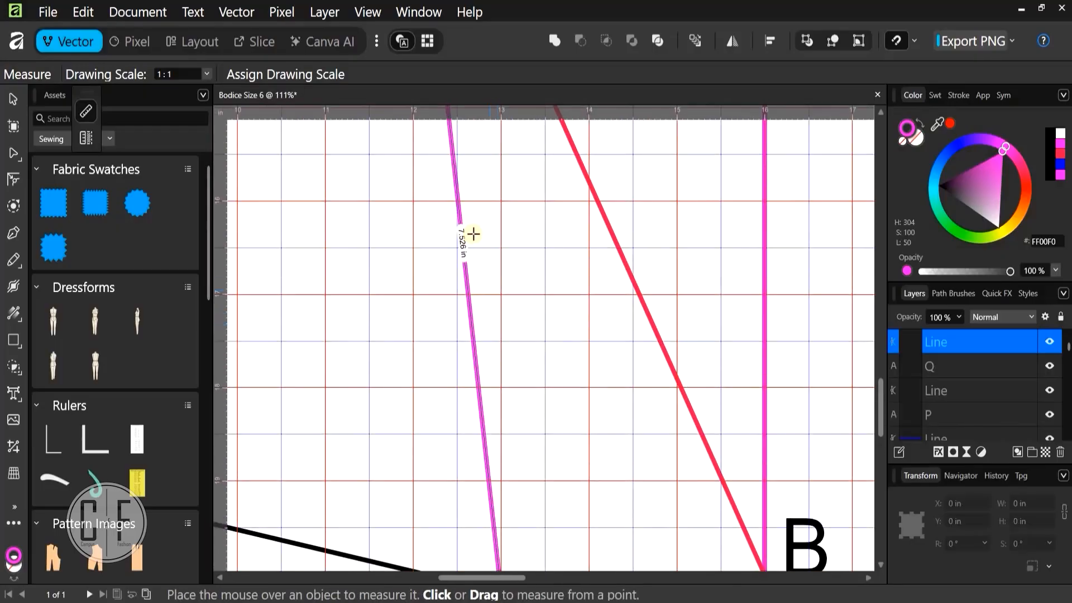
pyautogui.scroll(3, 475, 241)
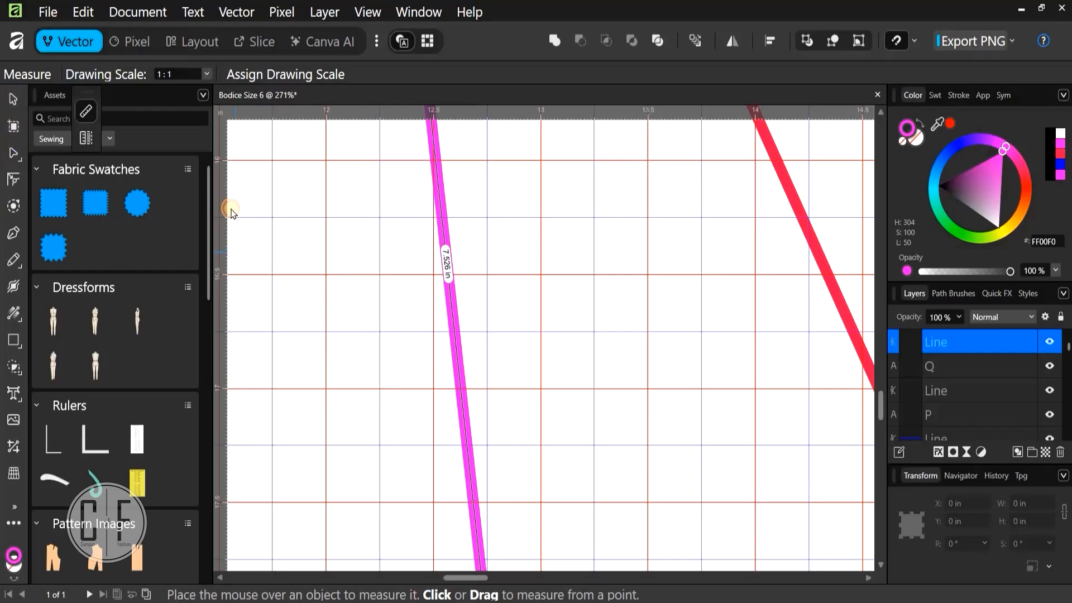
pyautogui.press('v')
pyautogui.scroll(-5, 452, 328)
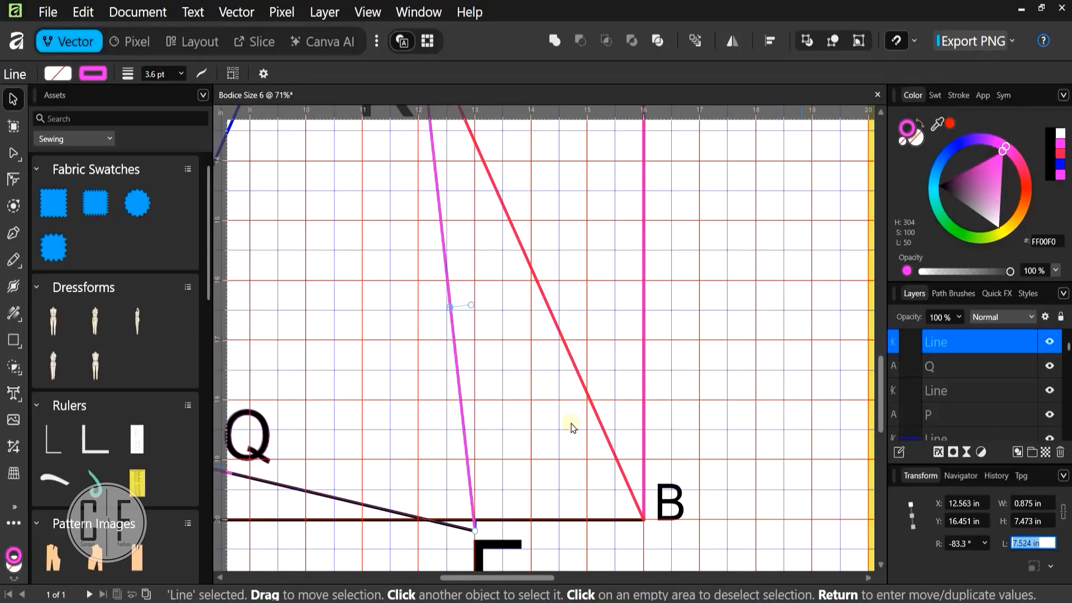
# Change the stroke colour of the magenta line between K and F to black
pyautogui.click(439, 384)
pyautogui.scroll(2, 581, 469)
pyautogui.hscroll(-3, 581, 469)
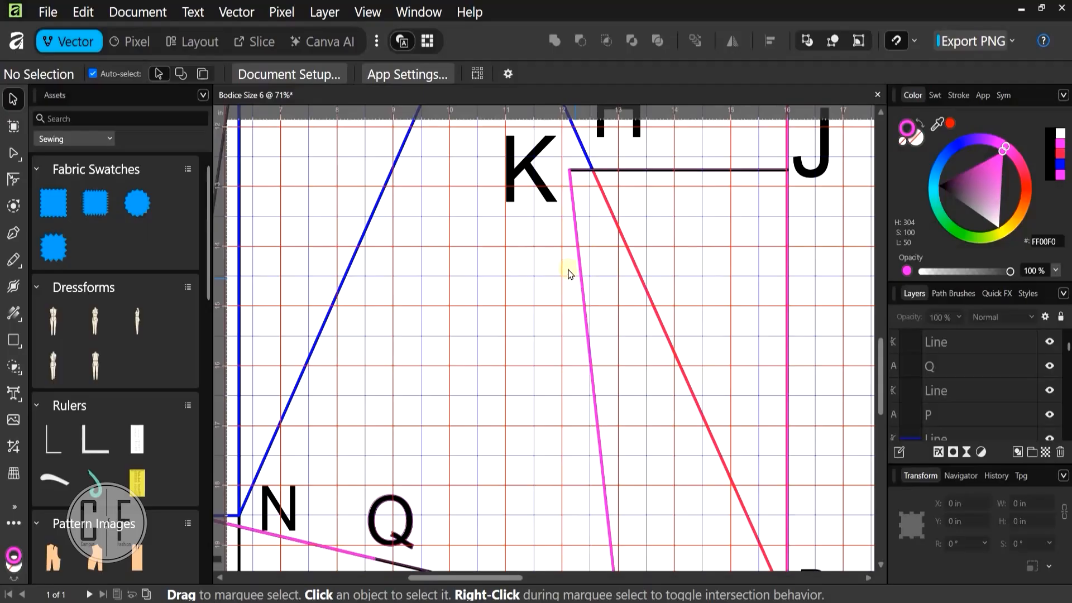
pyautogui.scroll(-3, 577, 381)
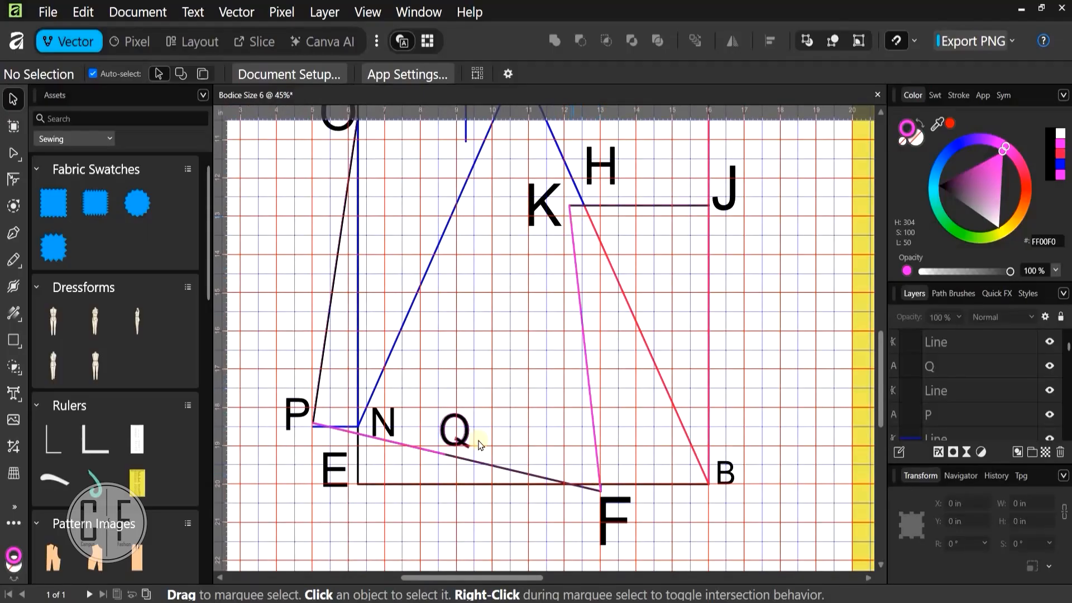
pyautogui.scroll(5, 459, 459)
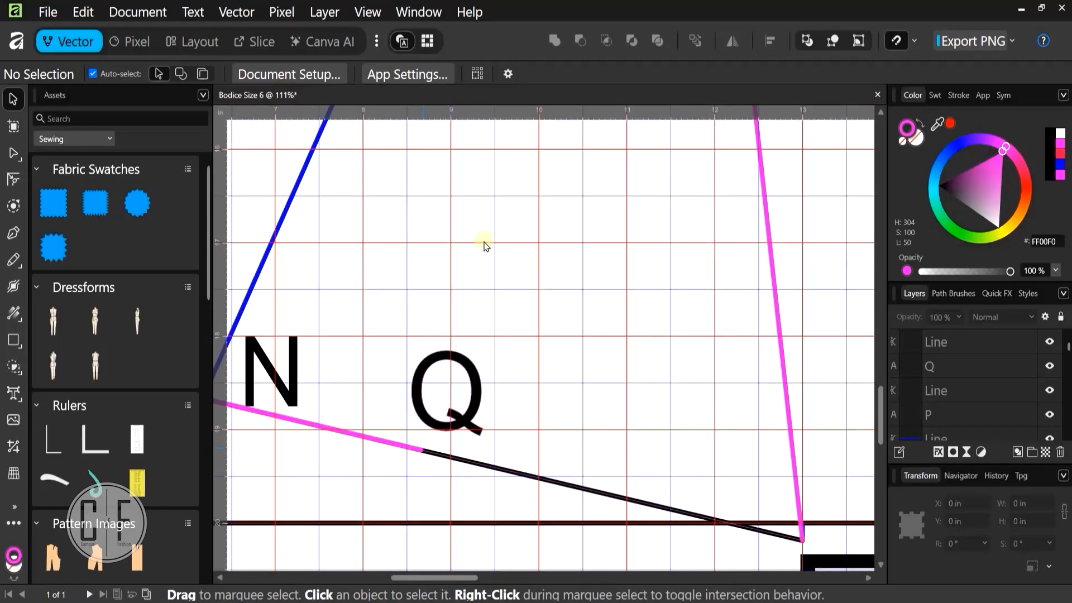
pyautogui.scroll(-3, 455, 371)
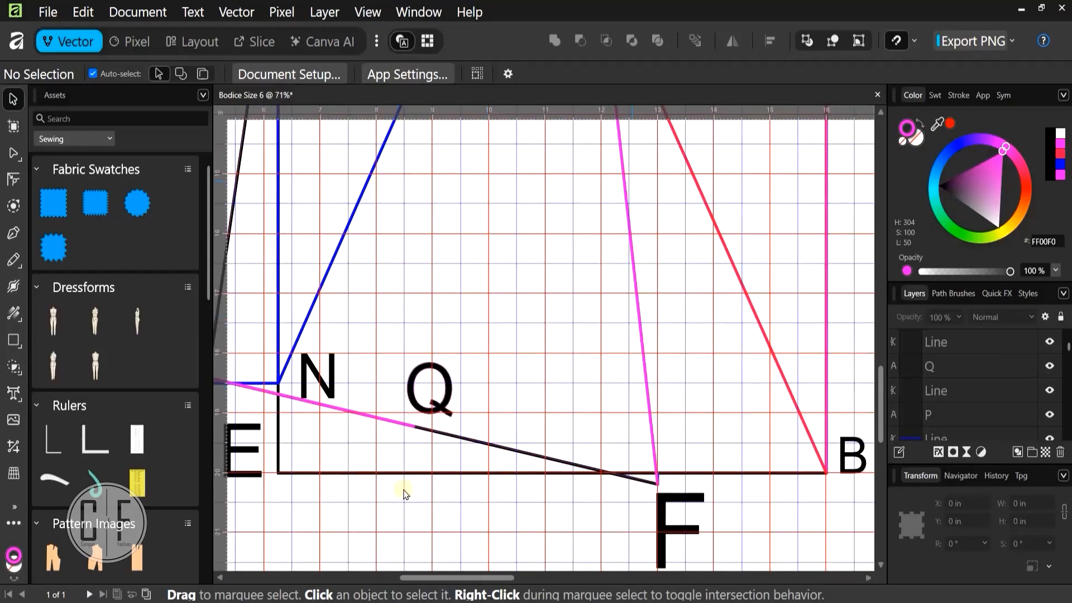
pyautogui.scroll(3, 633, 349)
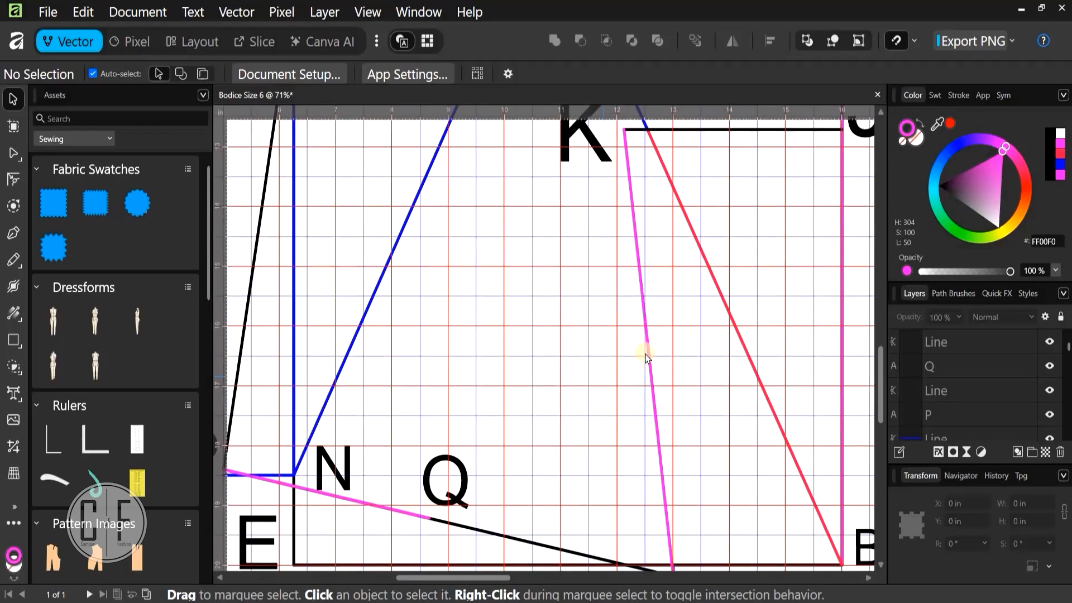
pyautogui.click(649, 361)
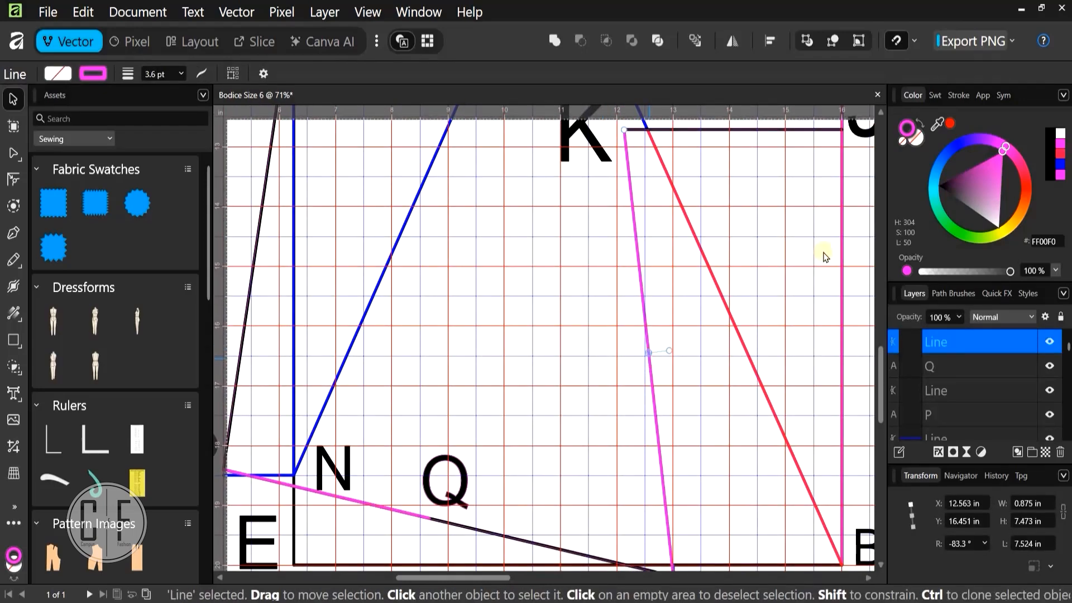
pyautogui.click(644, 322)
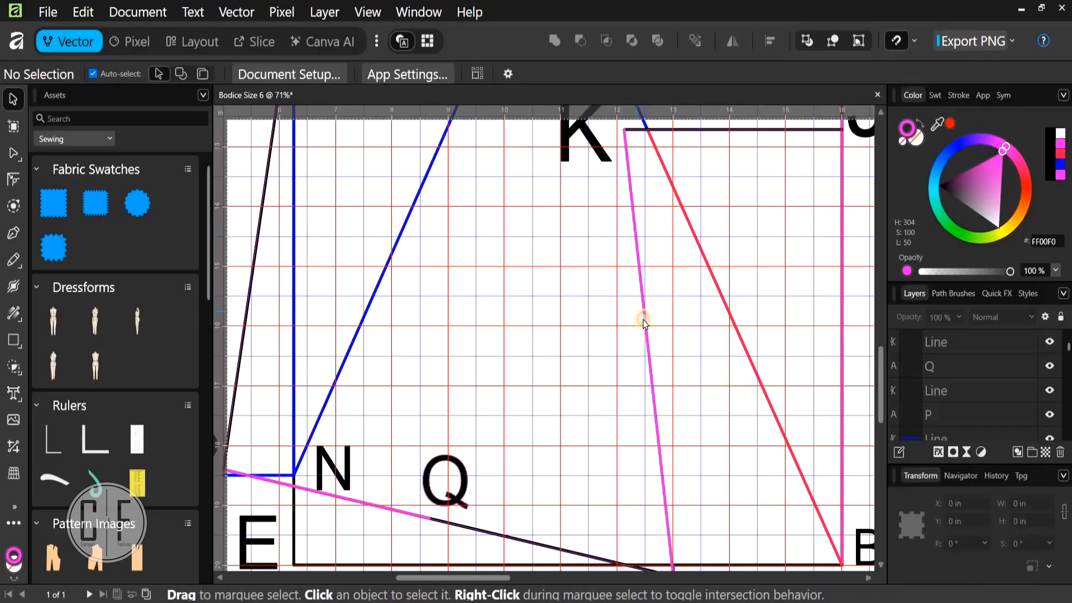
pyautogui.click(643, 322)
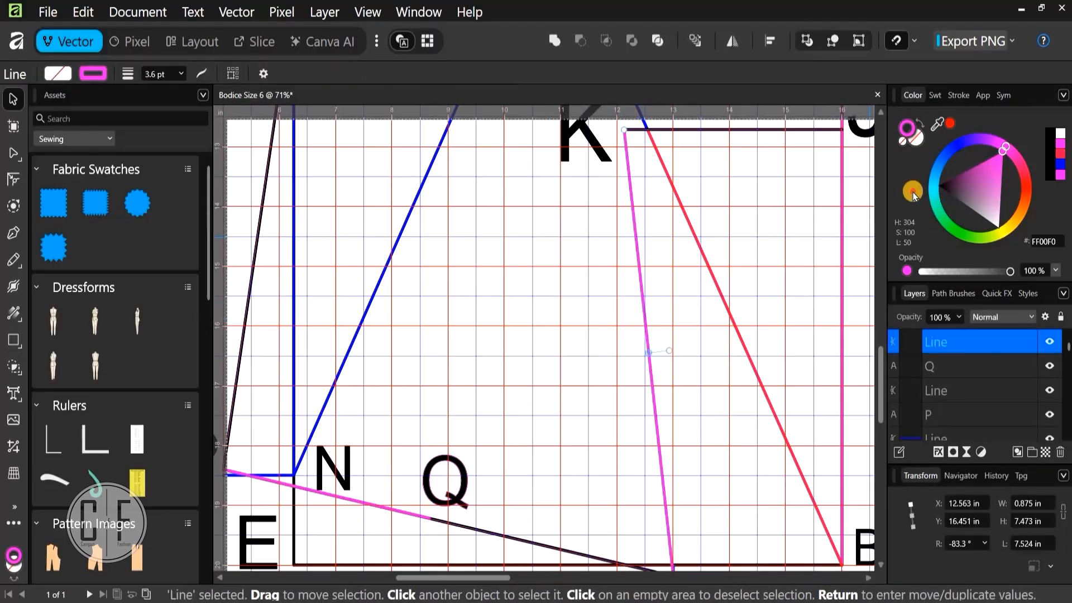
# Examine closely how the black K–F line meets the K–J line at K and the P–F line's end at F
pyautogui.scroll(3, 586, 241)
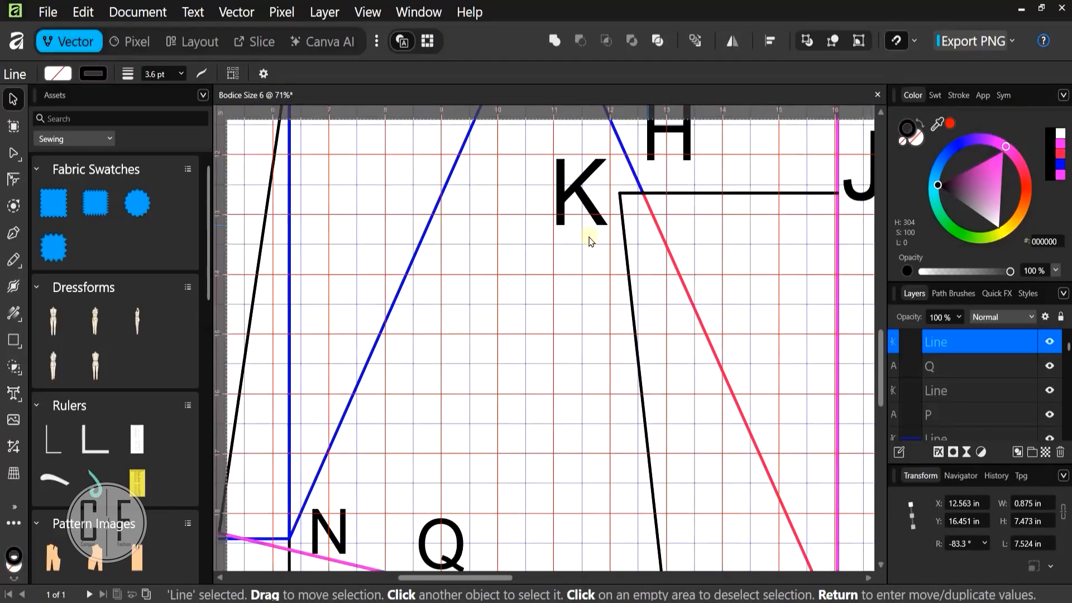
pyautogui.press('alt')
pyautogui.scroll(15, 585, 245)
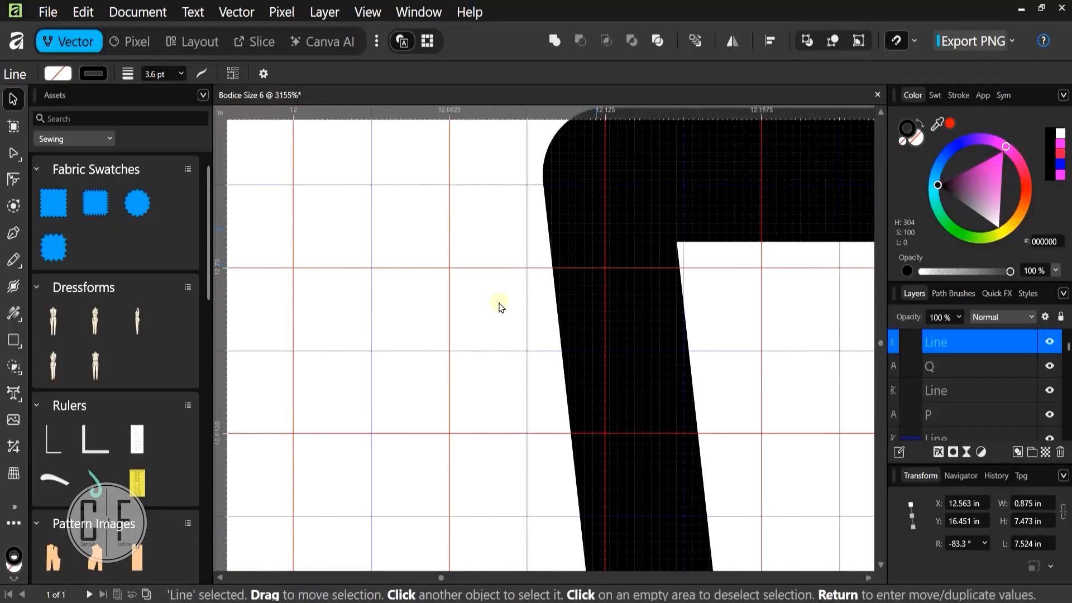
pyautogui.scroll(-2, 546, 237)
pyautogui.scroll(-15, 546, 238)
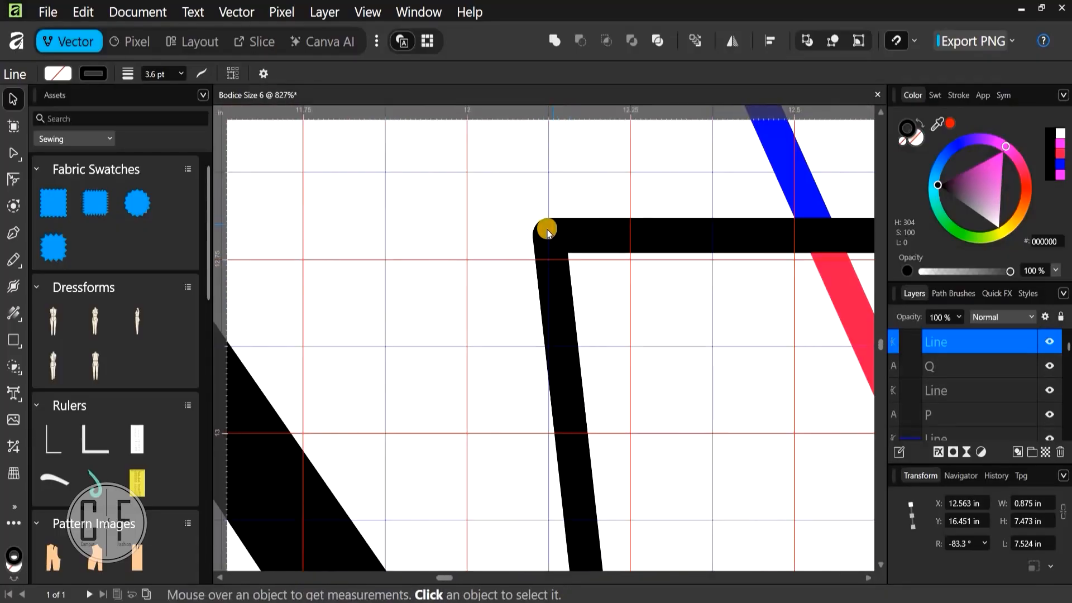
pyautogui.scroll(15, 583, 469)
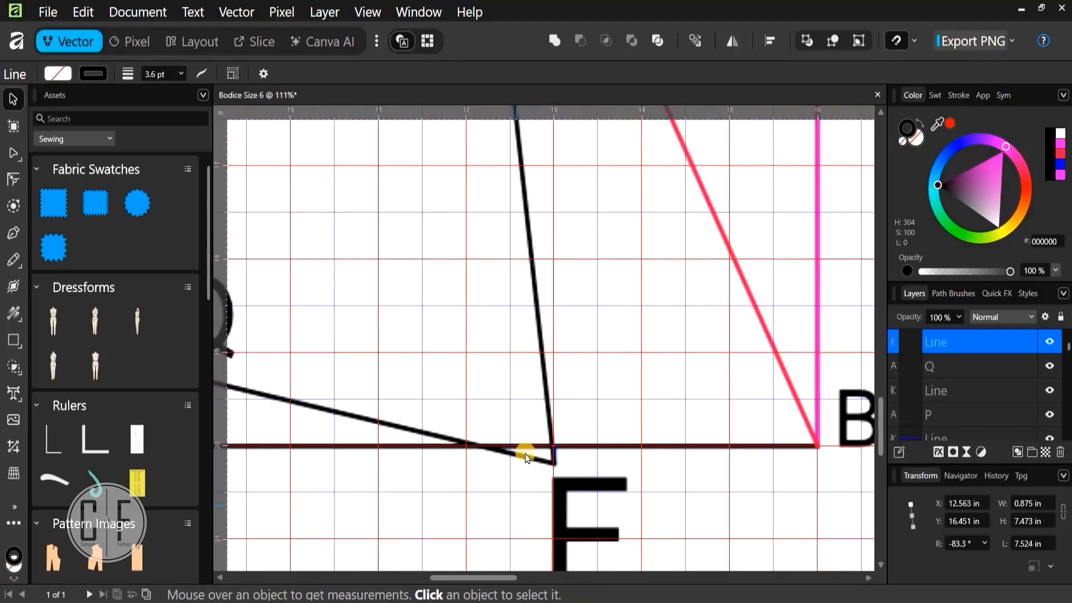
pyautogui.scroll(-1, 503, 454)
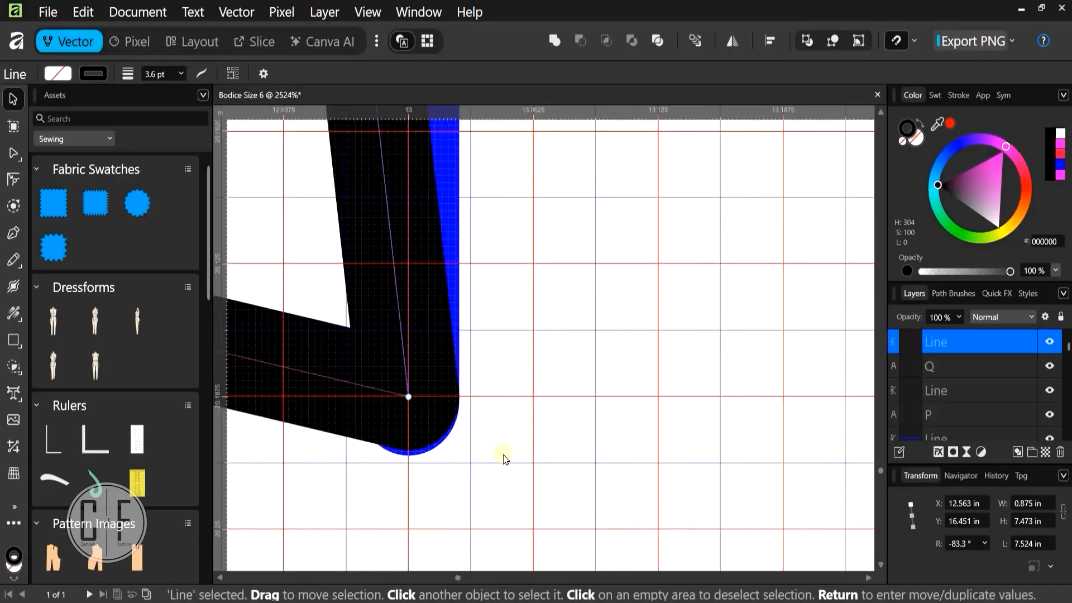
pyautogui.scroll(-1, 508, 425)
pyautogui.scroll(-1, 630, 473)
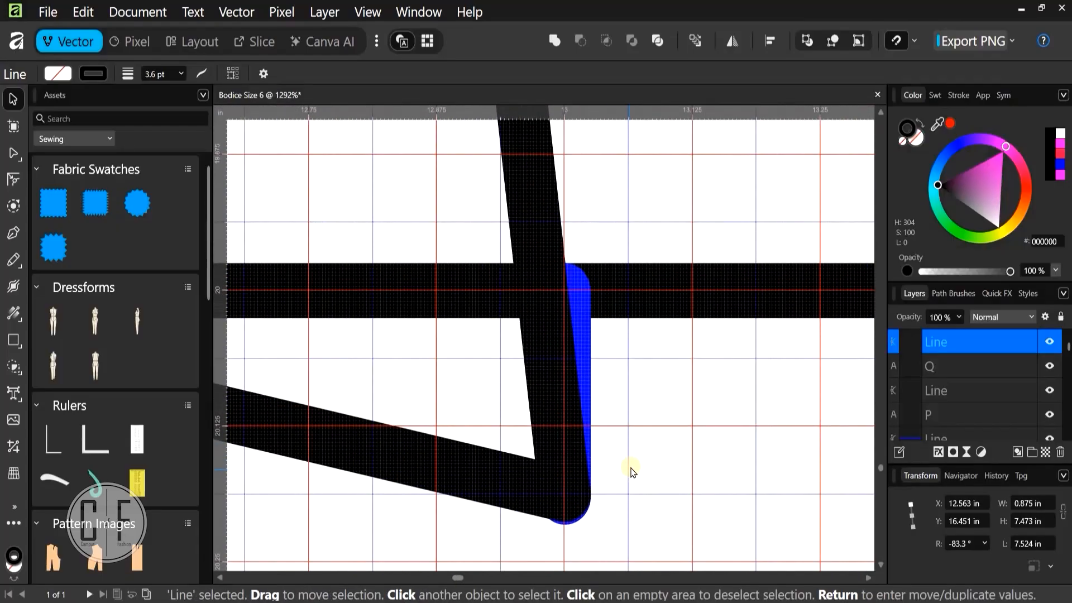
pyautogui.scroll(-9, 631, 472)
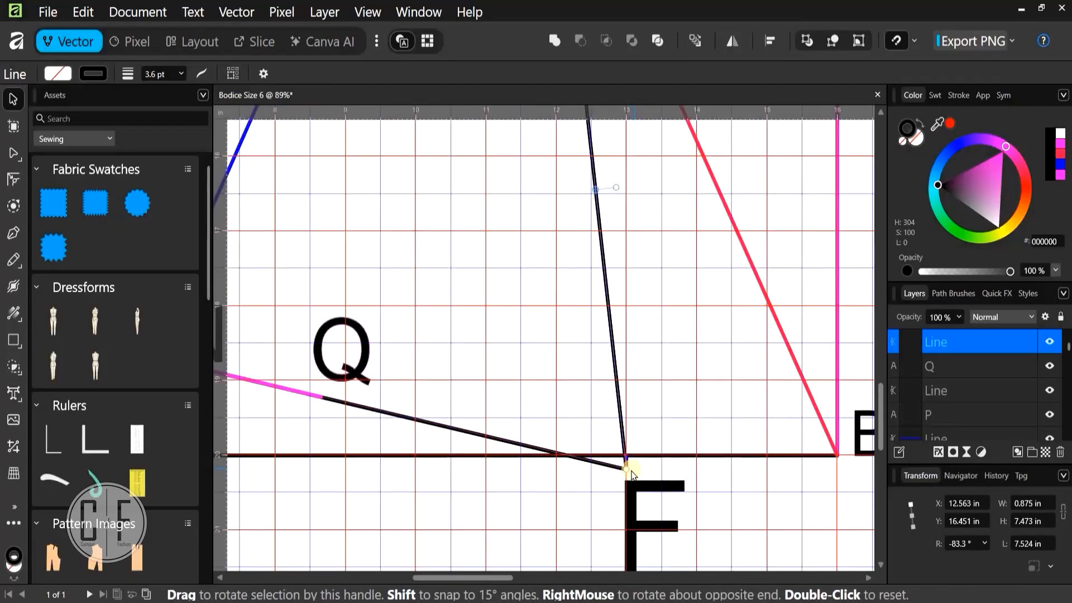
pyautogui.scroll(11, 627, 463)
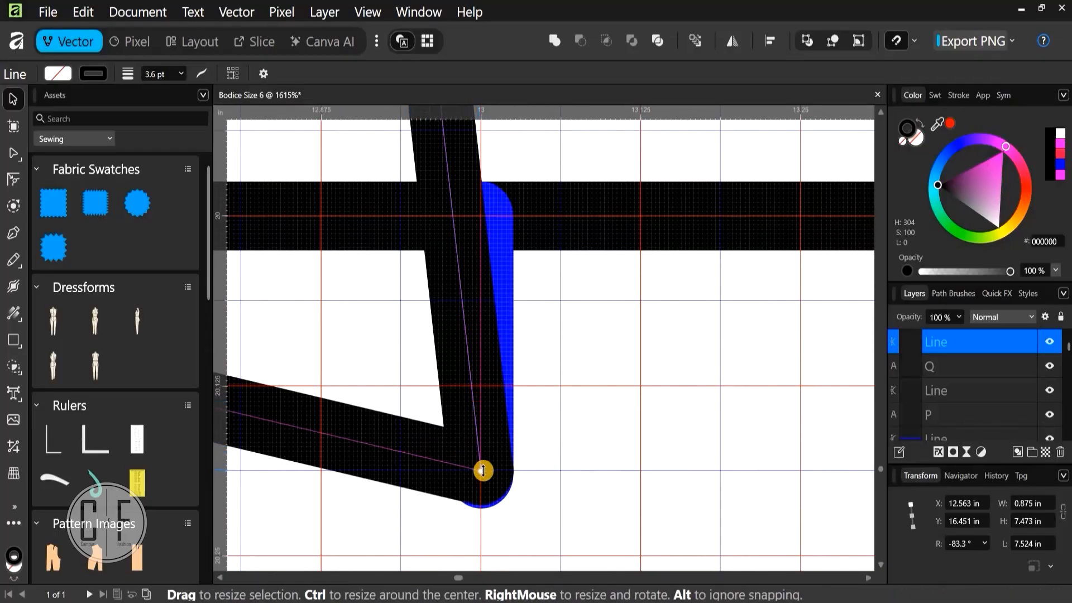
pyautogui.scroll(3, 479, 494)
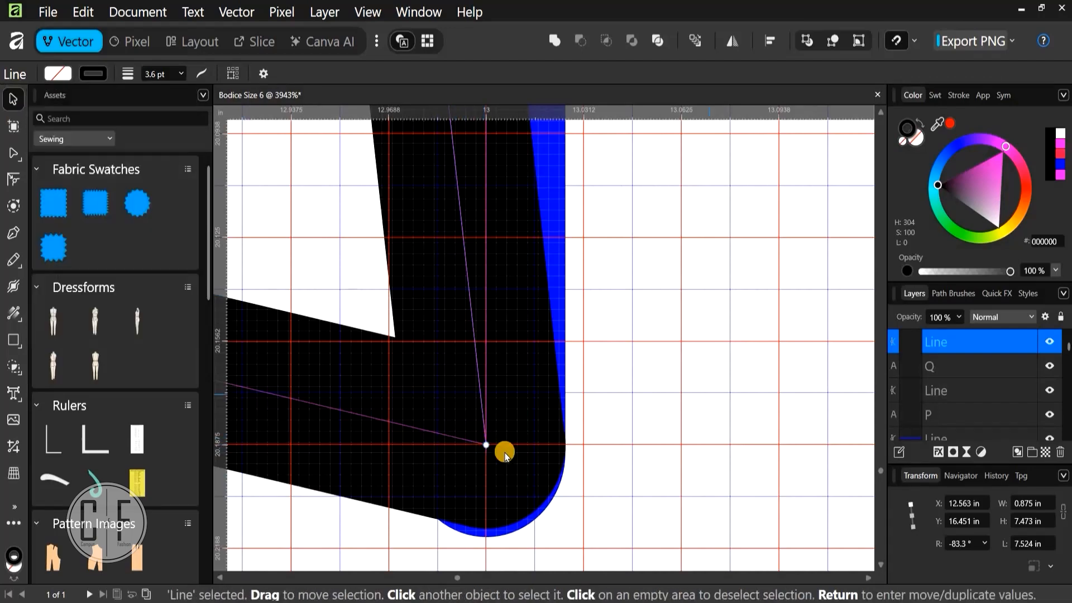
# Try to move the K–F line's lower end at F, then undo the change
pyautogui.click(485, 444)
pyautogui.click(490, 444)
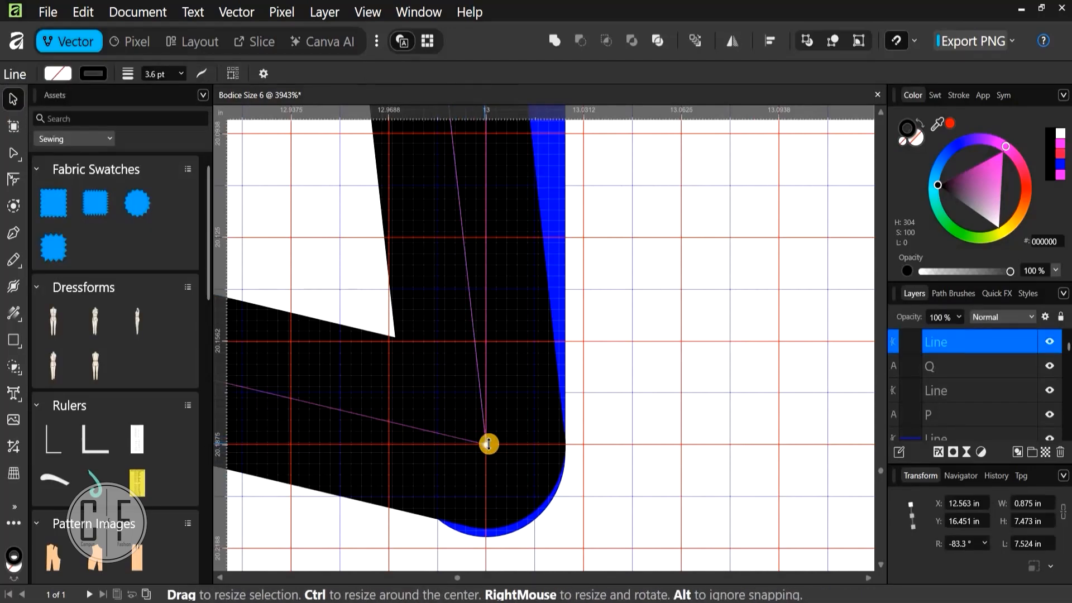
pyautogui.moveTo(488, 446); pyautogui.dragTo(493, 425)
pyautogui.hotkey('ctrl', 'z')
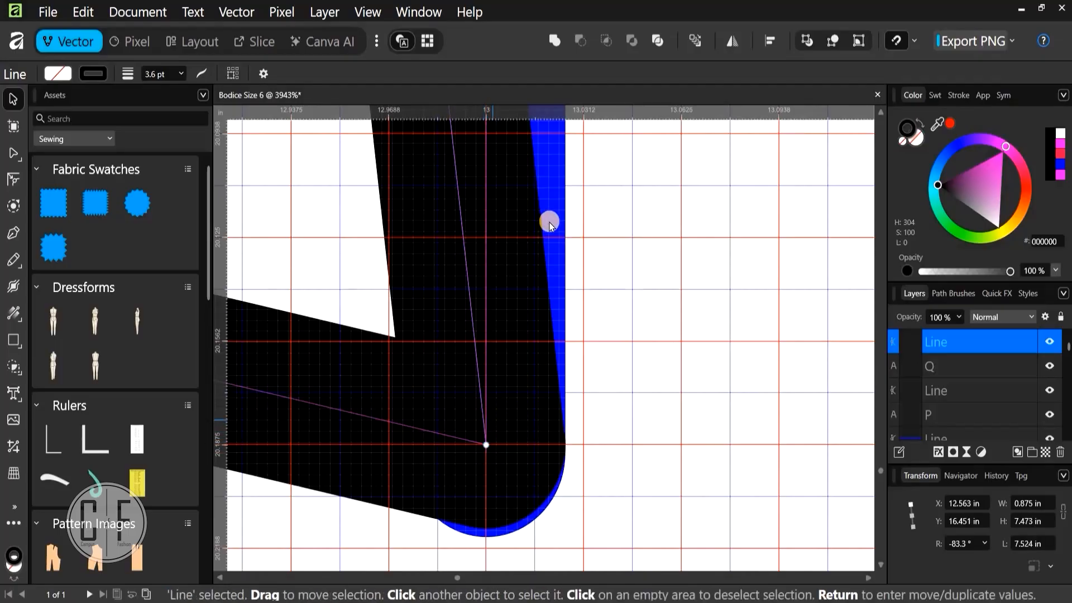
# Select the short vertical blue line at F and compare its lower end with the ends of the two black lines
pyautogui.click(550, 223)
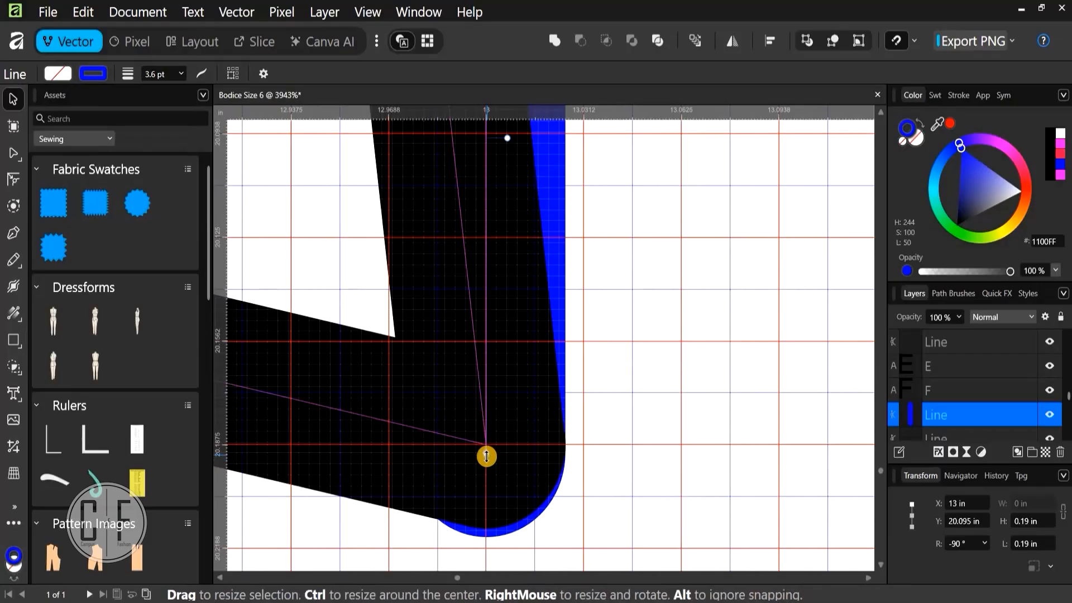
pyautogui.scroll(3, 487, 457)
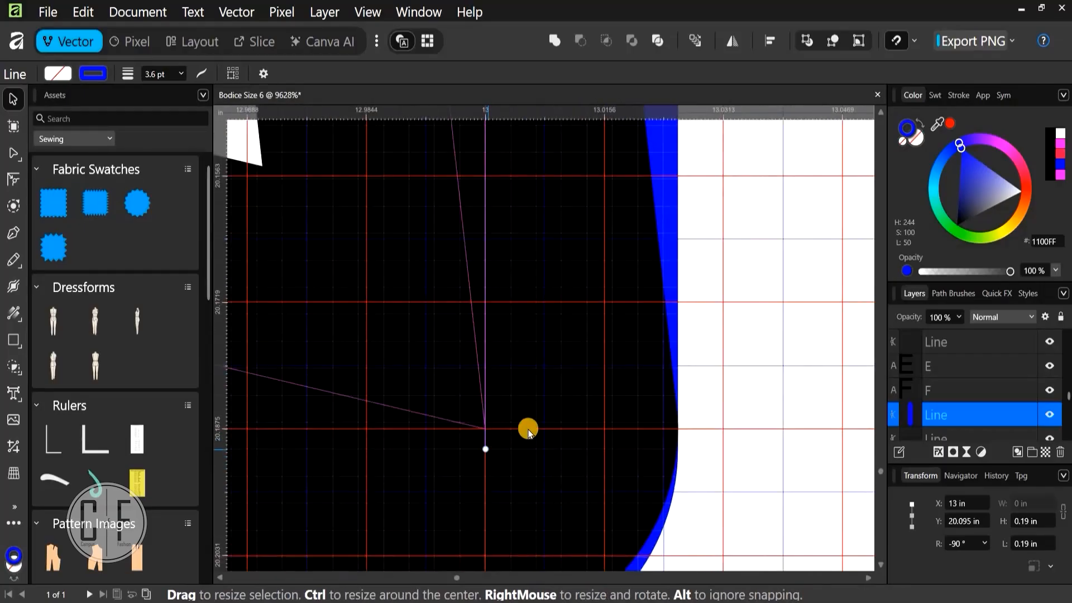
pyautogui.scroll(-5, 540, 430)
# Try to move the P–F polyline's end and the K–F line's end away from F, then undo both moves
pyautogui.click(513, 422)
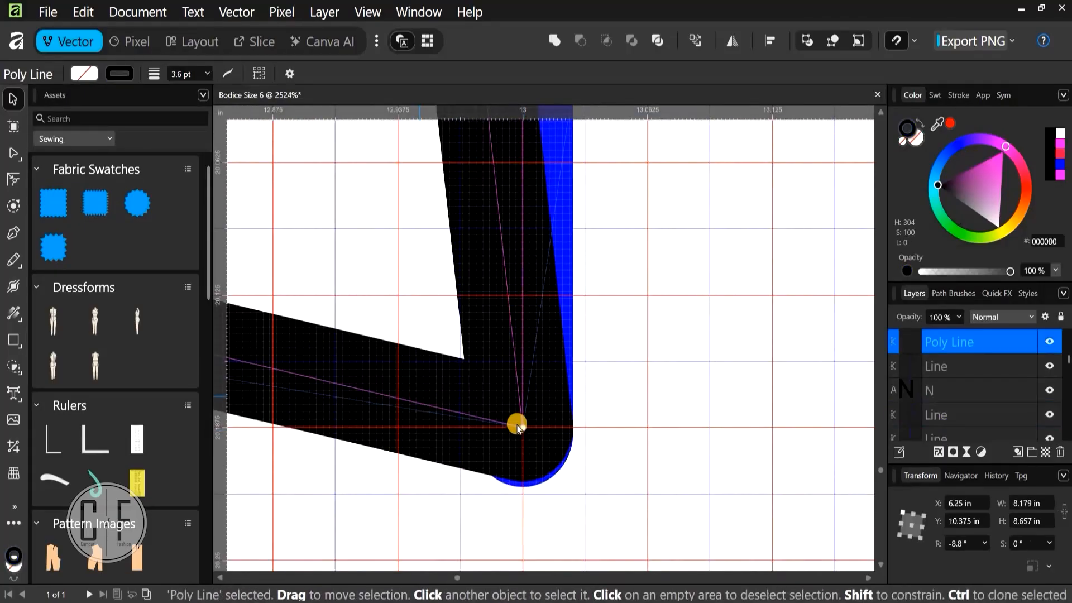
pyautogui.moveTo(514, 426); pyautogui.dragTo(430, 472)
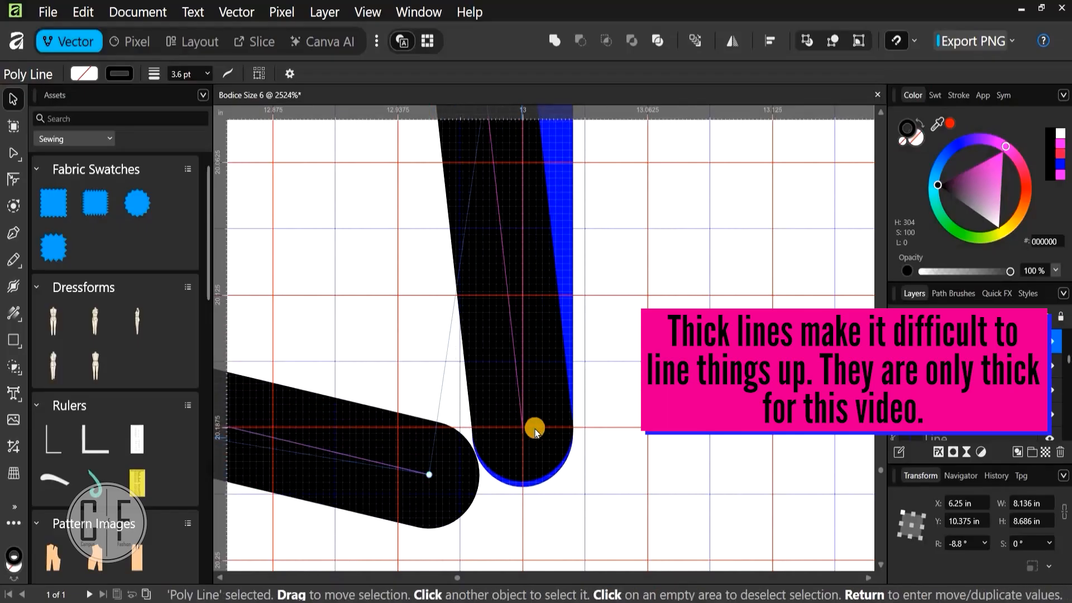
pyautogui.click(523, 428)
pyautogui.moveTo(523, 427); pyautogui.dragTo(524, 440)
pyautogui.hotkey('ctrl', 'z')
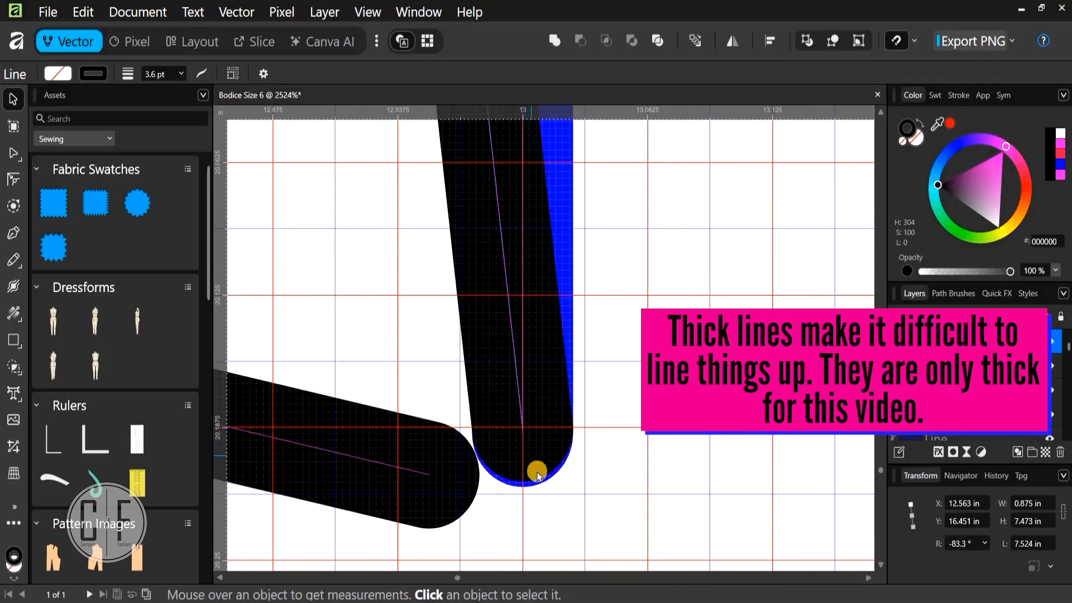
pyautogui.click(538, 476)
pyautogui.scroll(-2, 551, 494)
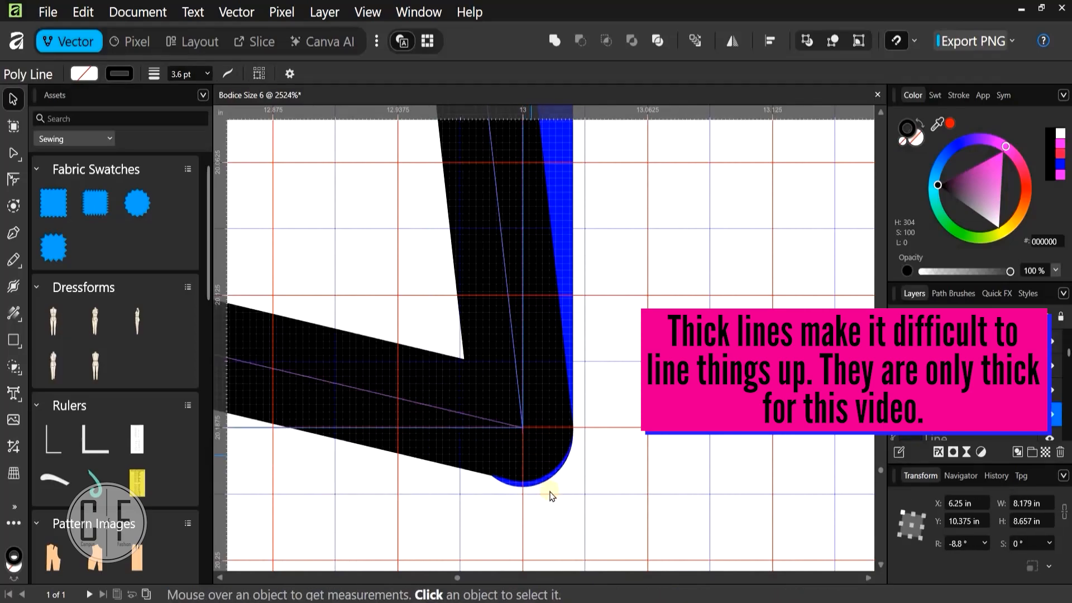
# Move the K–F line's lower end onto the blue line's lower end at F, giving a length of about 7.526 in
pyautogui.scroll(-1, 551, 495)
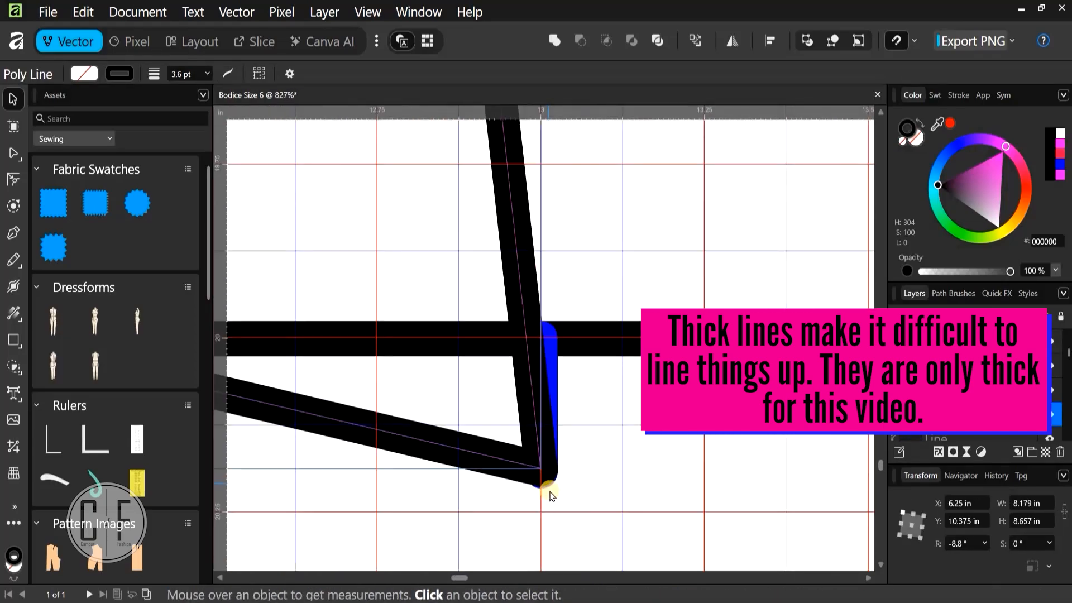
pyautogui.scroll(3, 550, 495)
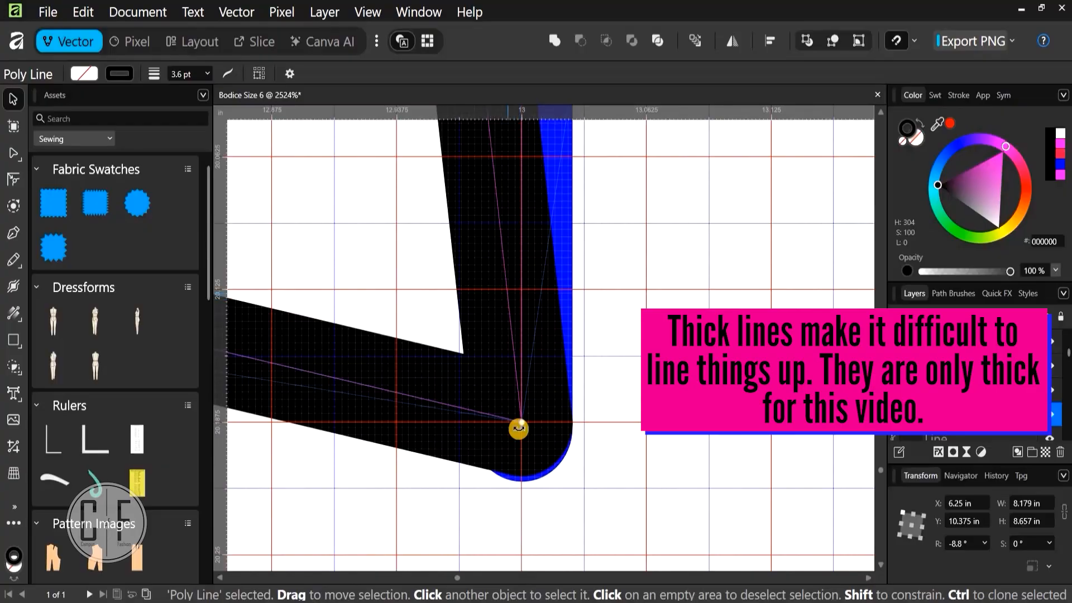
pyautogui.click(518, 428)
pyautogui.moveTo(520, 432); pyautogui.dragTo(522, 428)
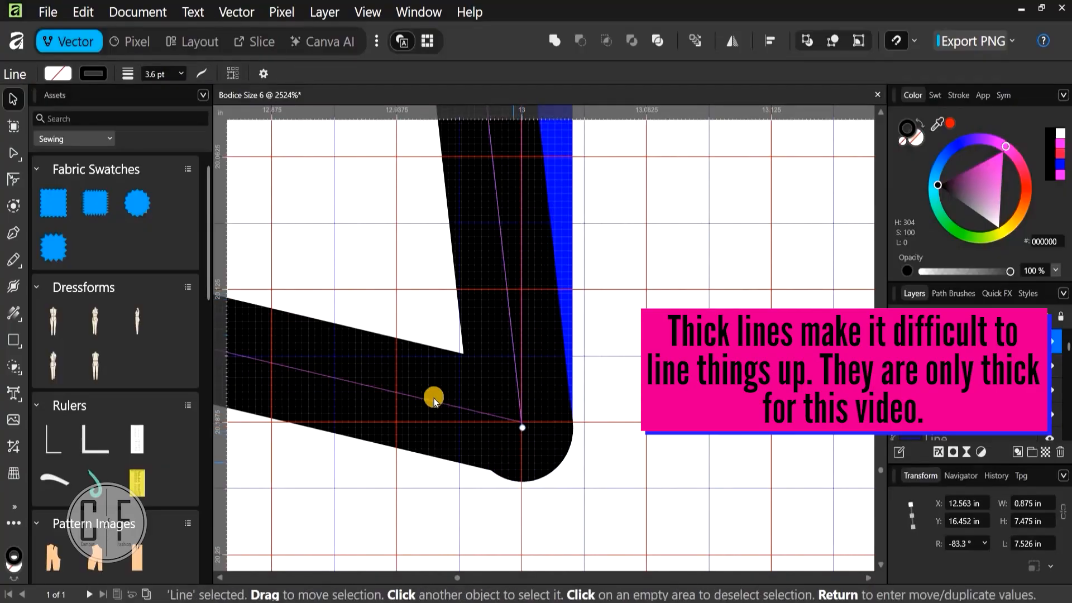
# Move the P–F polyline's end onto the same point at F, making it about 8.18 in wide and 8.66 in high, and deselect it
pyautogui.click(505, 423)
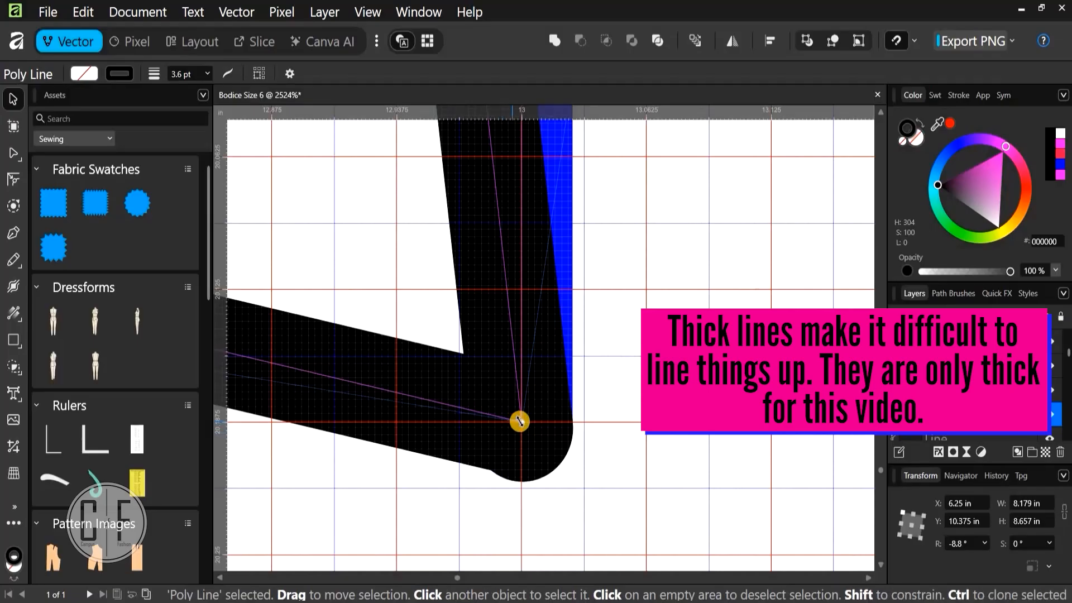
pyautogui.moveTo(519, 431); pyautogui.dragTo(522, 431)
pyautogui.scroll(-4, 620, 452)
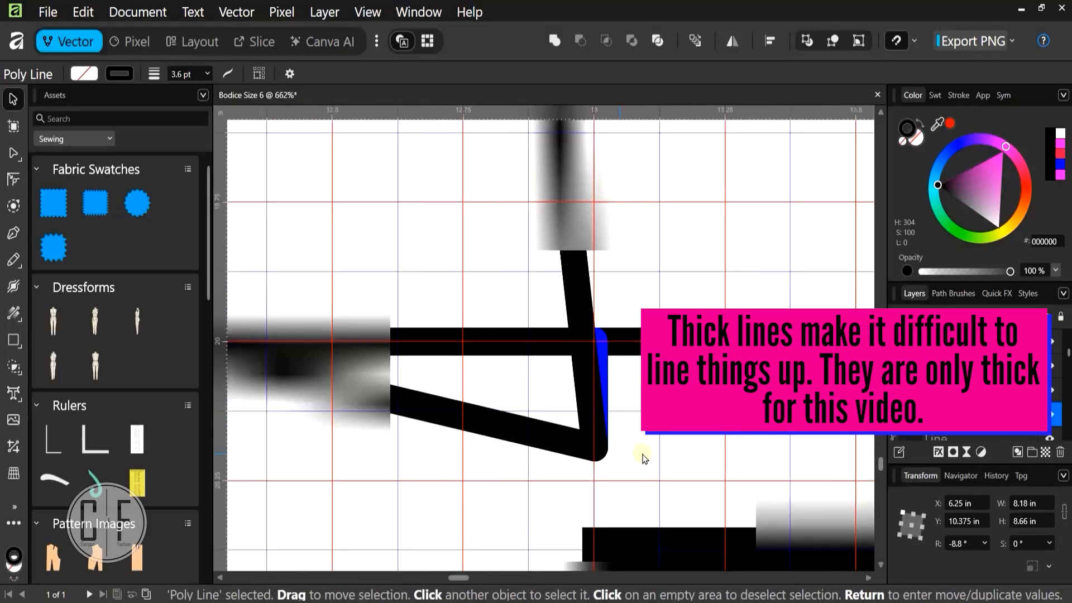
pyautogui.scroll(-4, 472, 488)
pyautogui.click(478, 485)
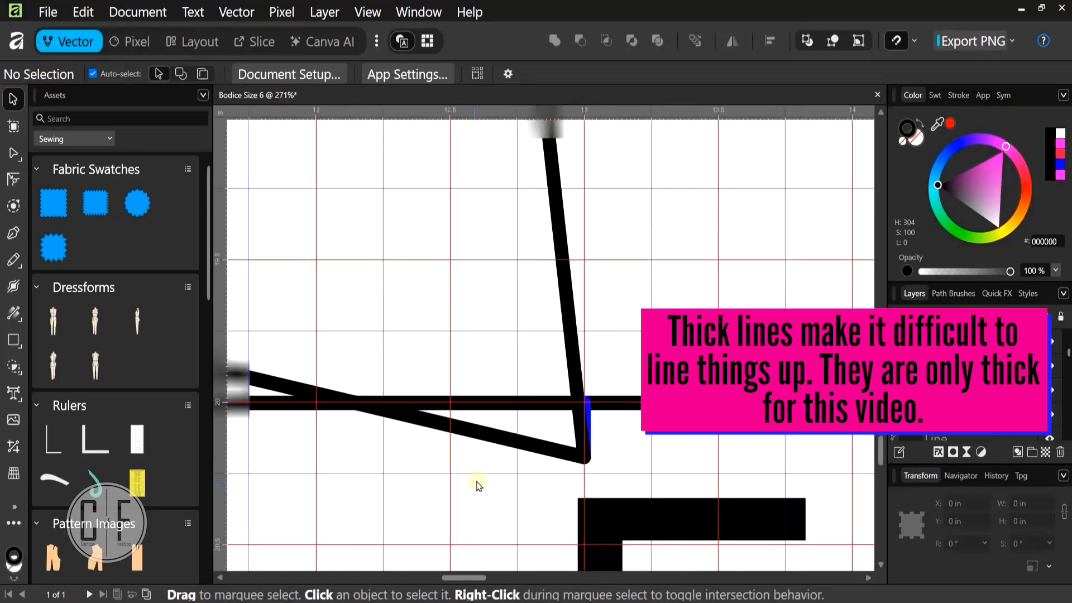
pyautogui.scroll(-3, 477, 485)
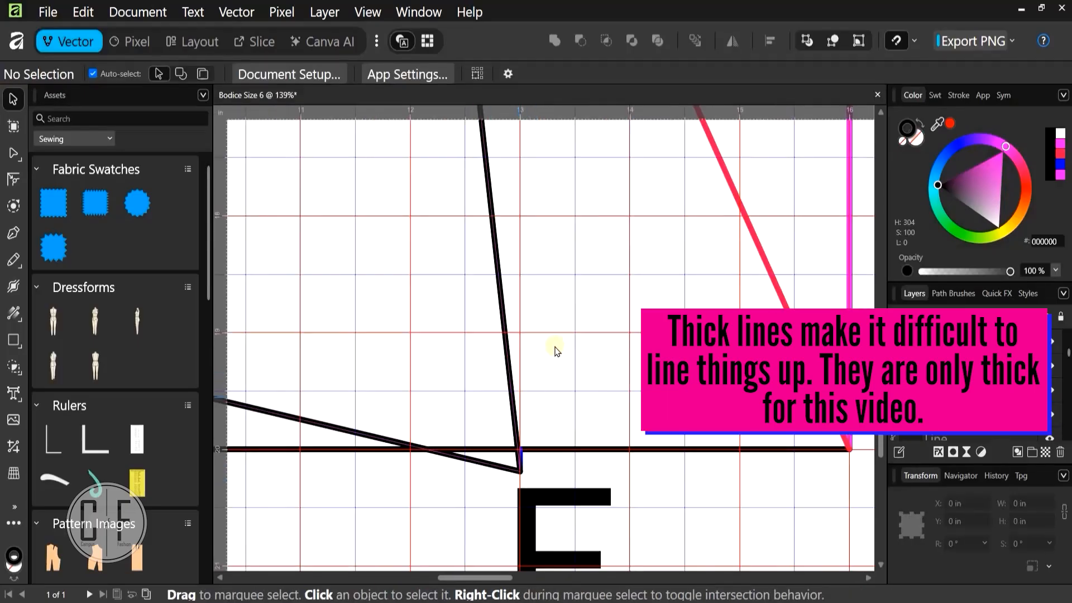
pyautogui.scroll(-2, 556, 351)
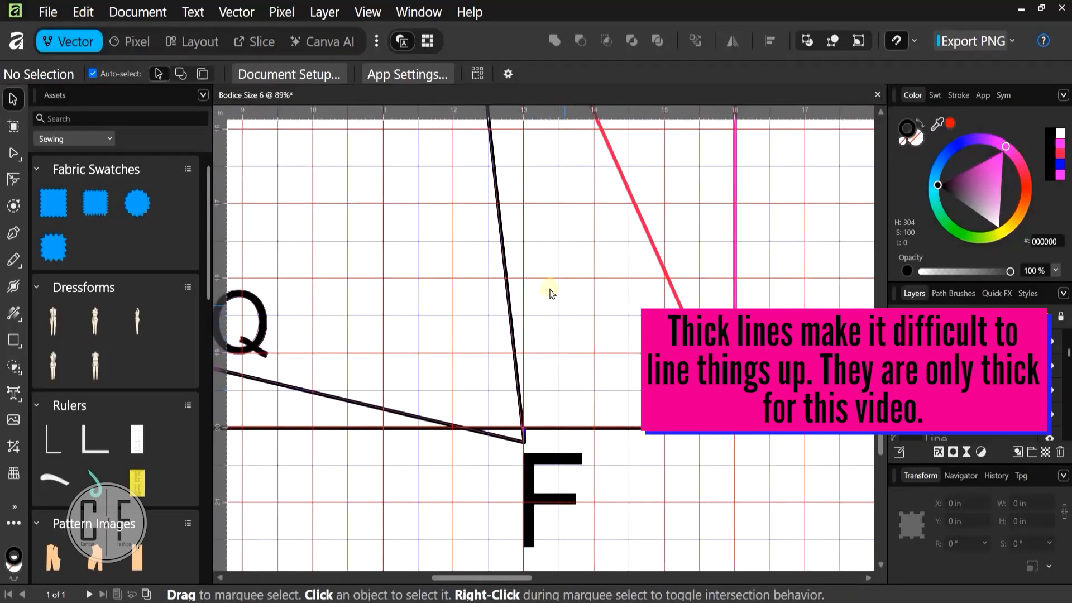
pyautogui.scroll(-3, 563, 391)
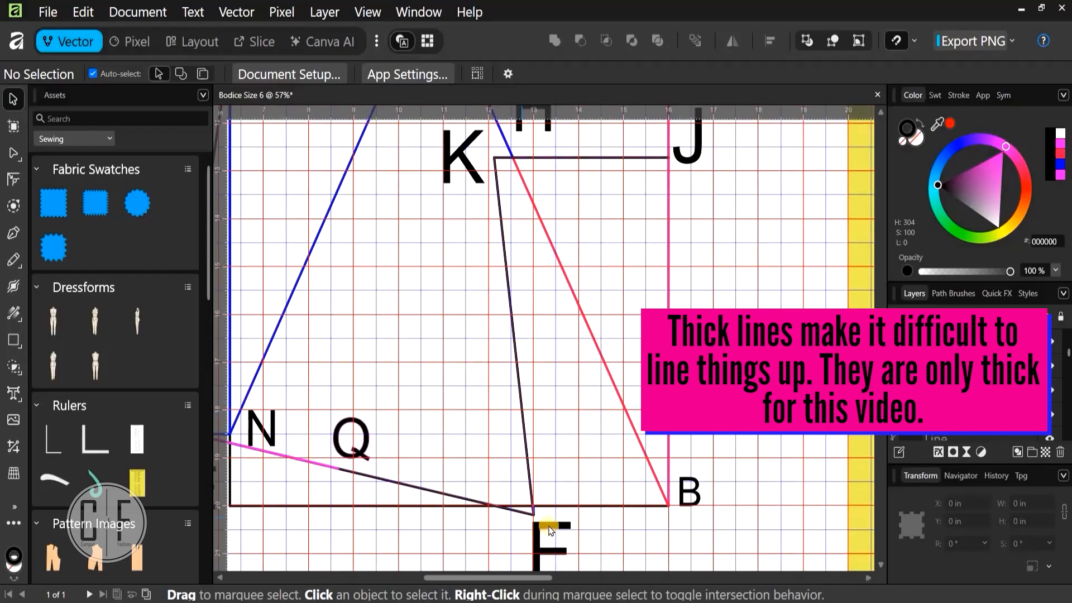
pyautogui.scroll(10, 528, 510)
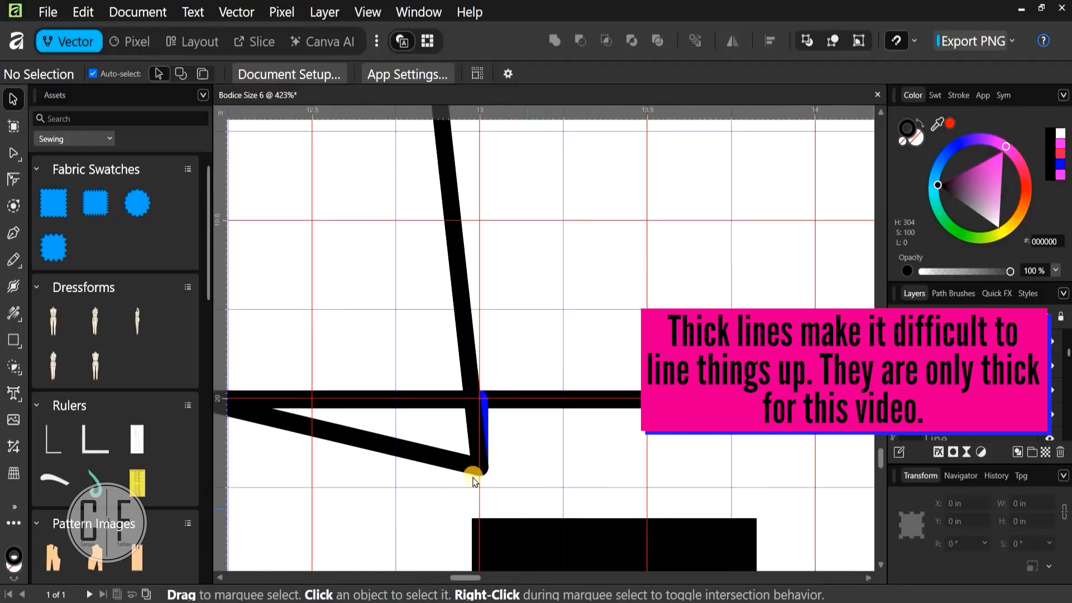
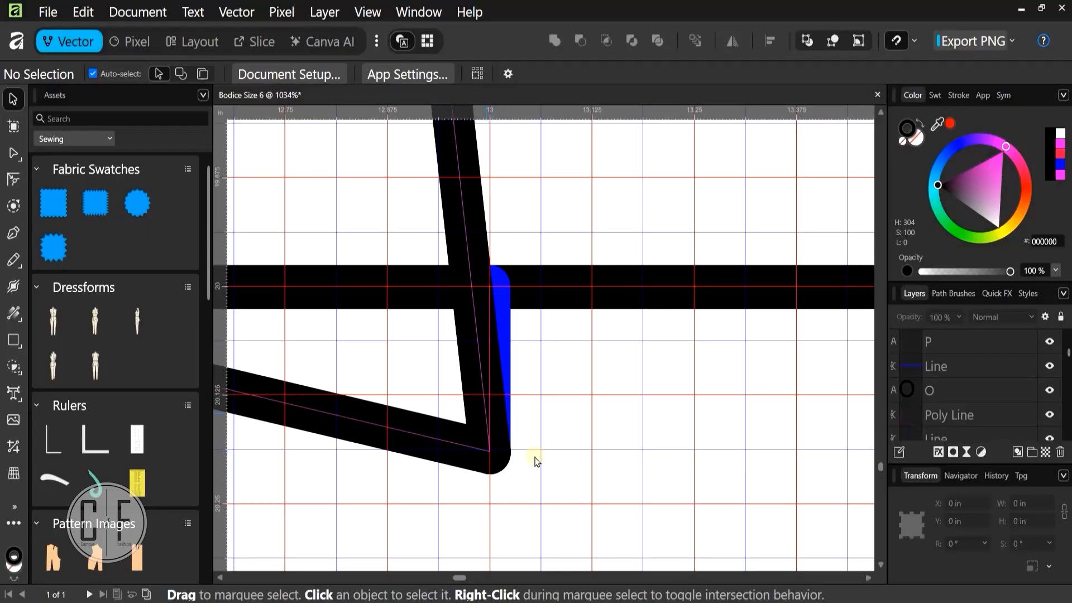
# Duplicate the K–F line and colour the copy magenta FF00F0, then try moving the copy aside and undo that move
pyautogui.scroll(-10, 548, 476)
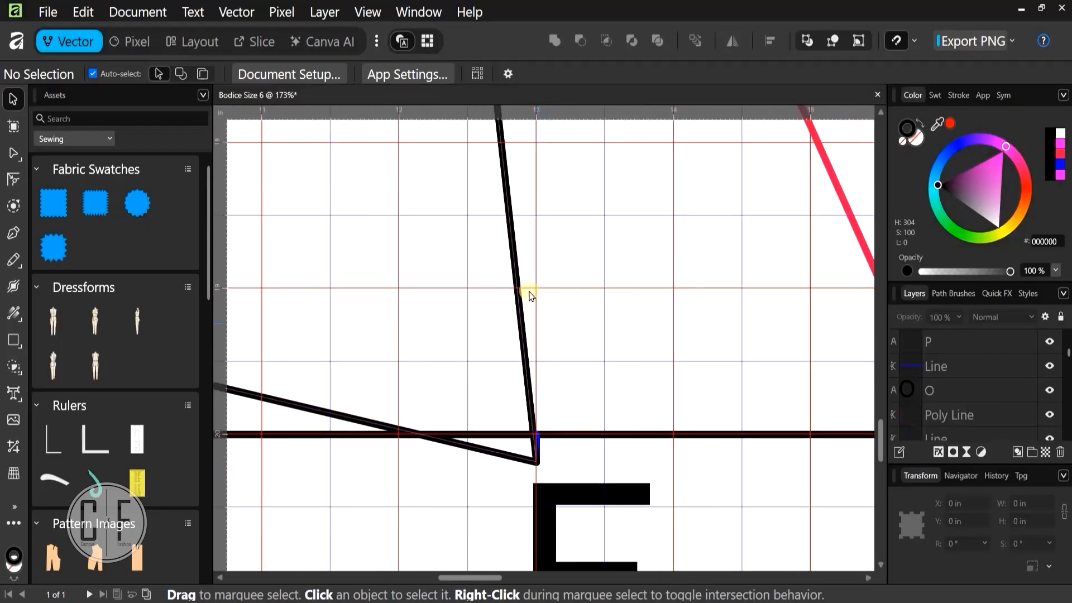
pyautogui.scroll(-2, 527, 279)
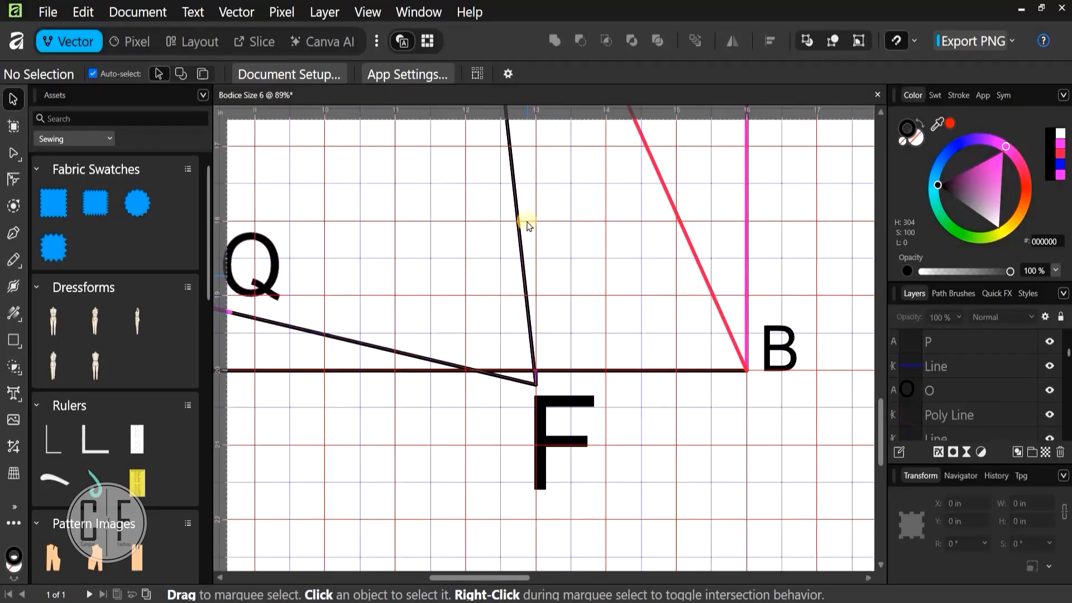
pyautogui.scroll(5, 541, 385)
pyautogui.scroll(-2, 505, 216)
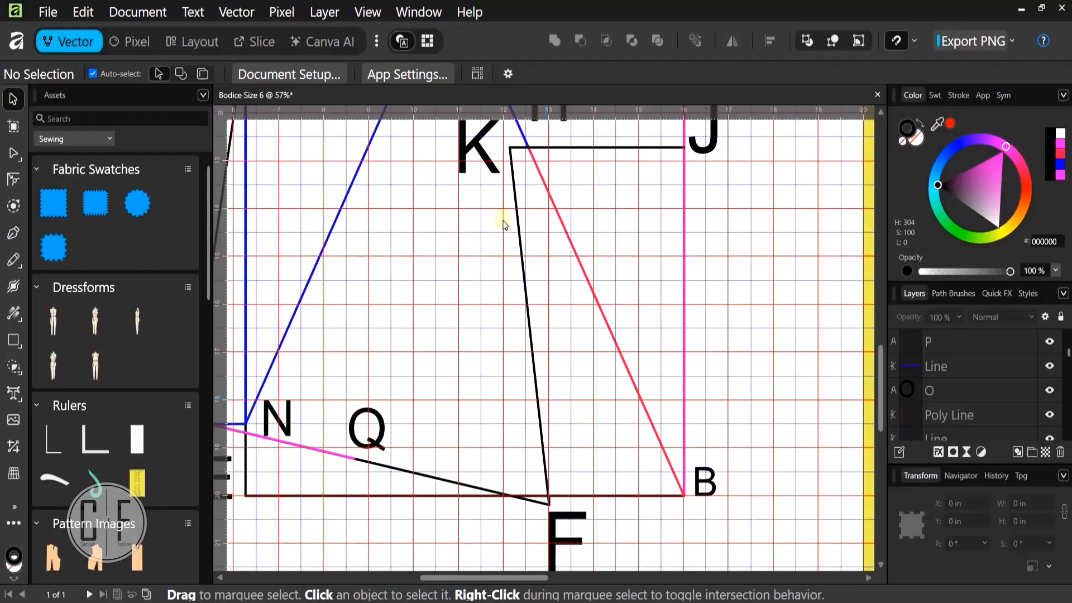
pyautogui.scroll(1, 485, 296)
pyautogui.hscroll(1, 484, 296)
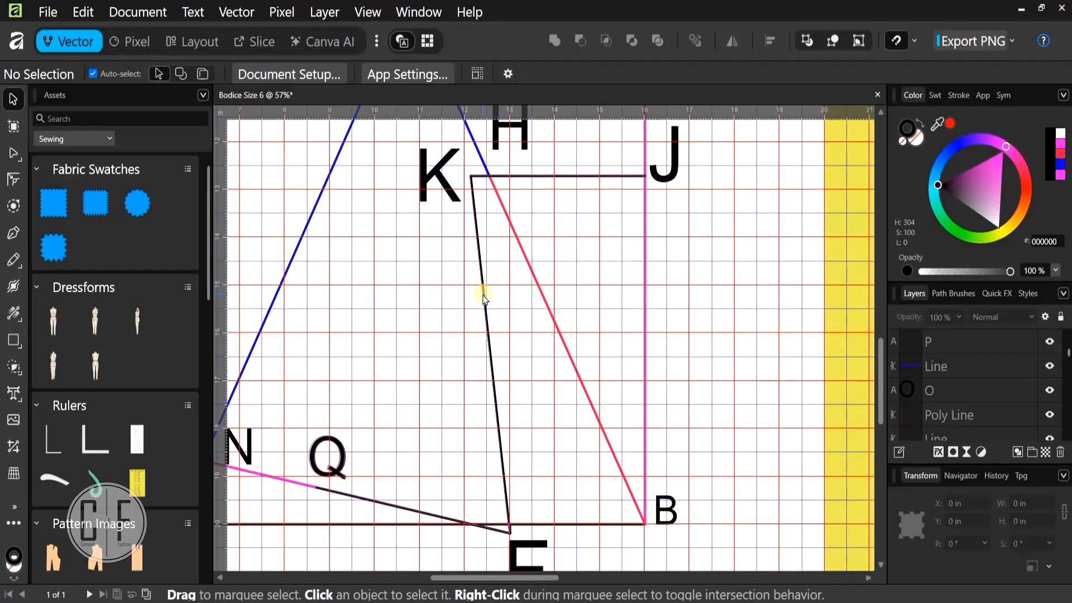
pyautogui.click(484, 298)
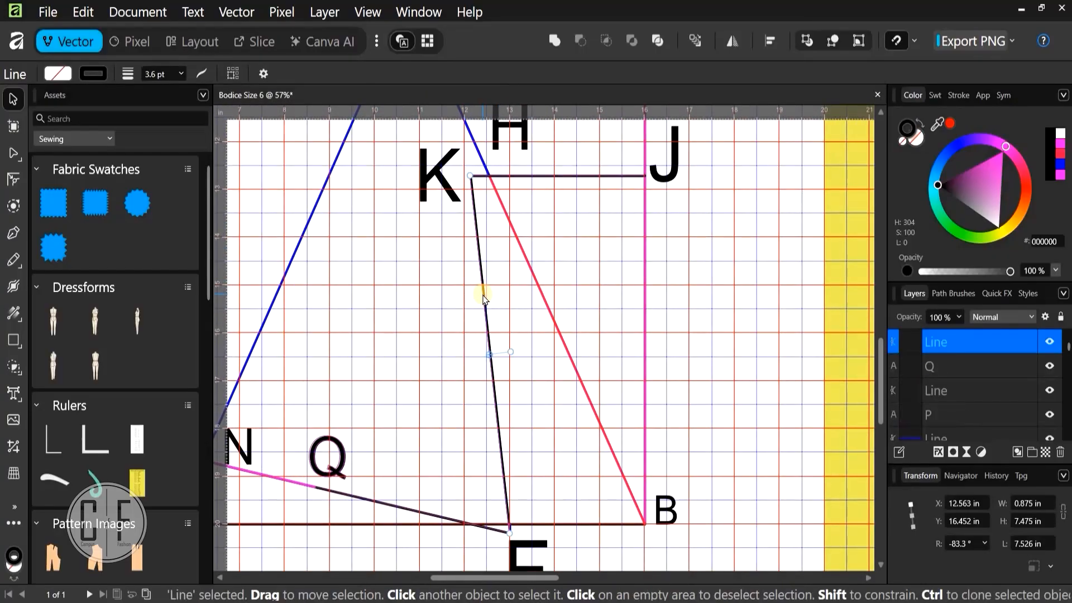
pyautogui.hotkey('ctrl', 'j')
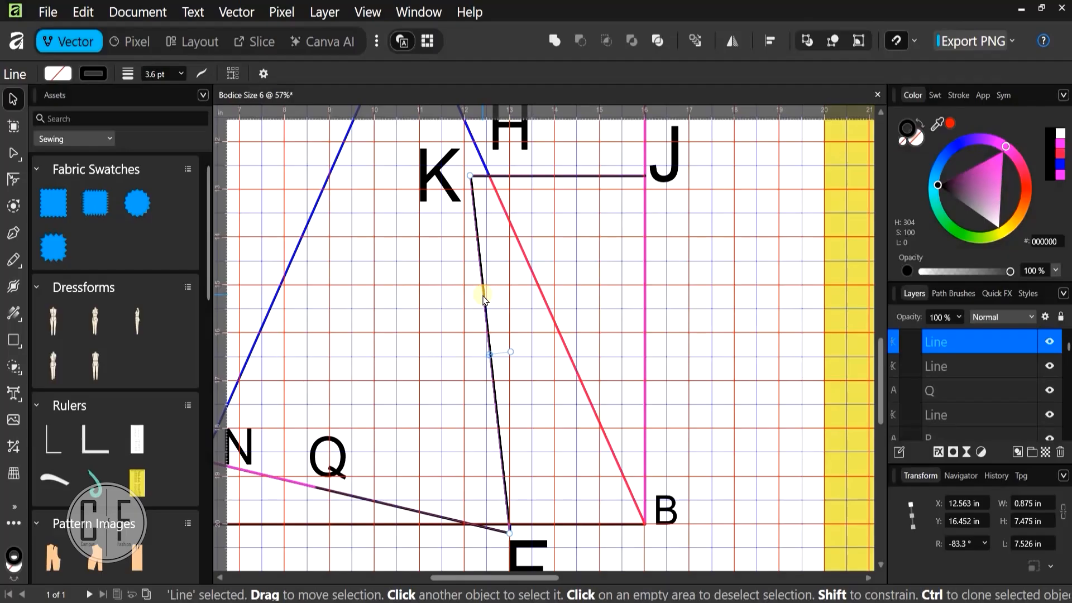
pyautogui.click(1004, 148)
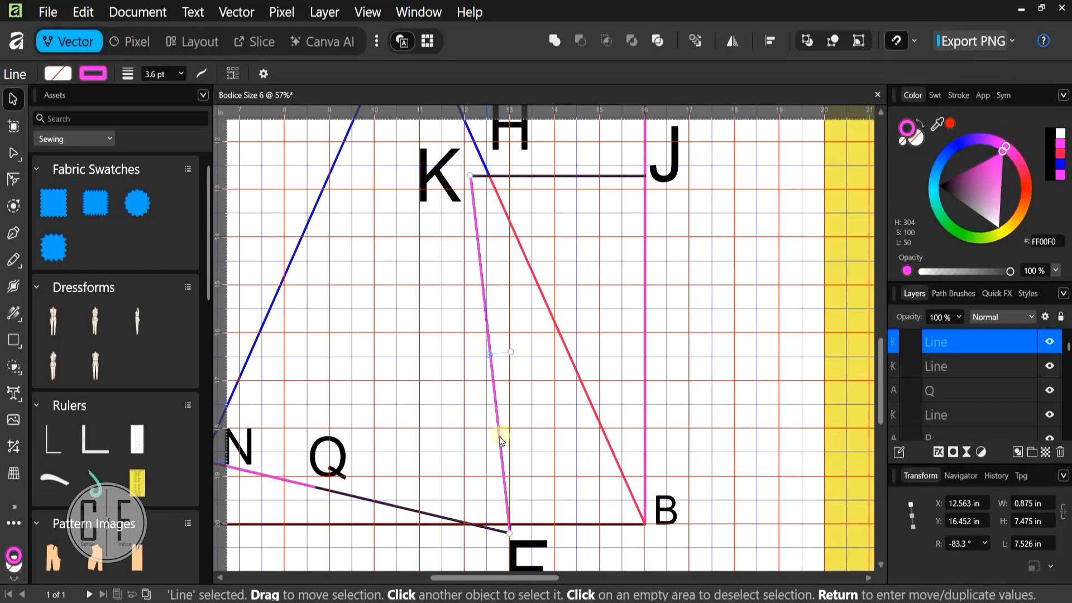
pyautogui.moveTo(466, 441); pyautogui.dragTo(466, 441)
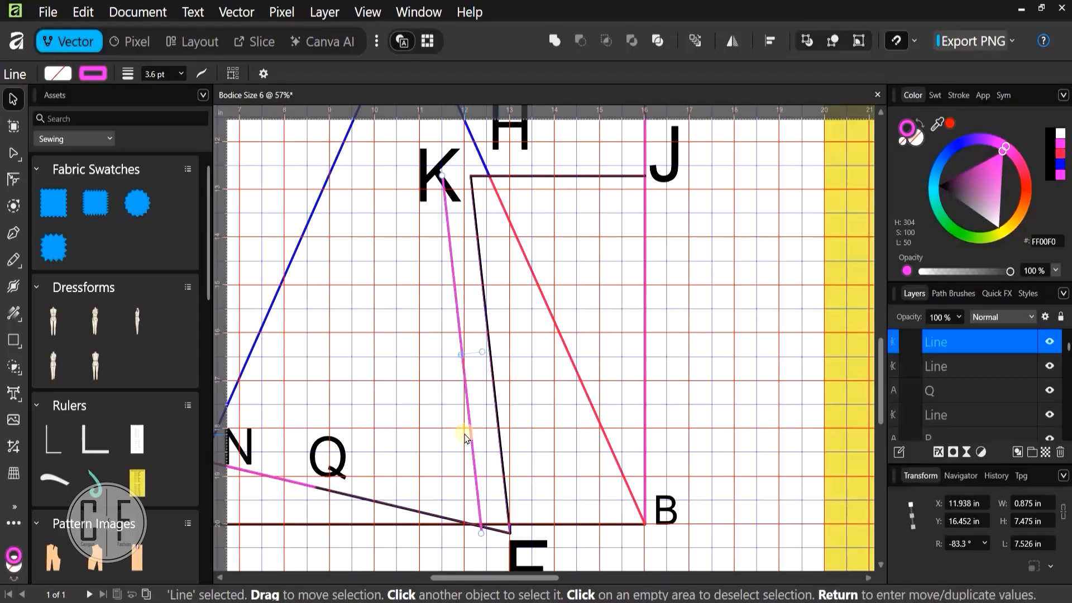
pyautogui.hotkey('ctrl', 'z')
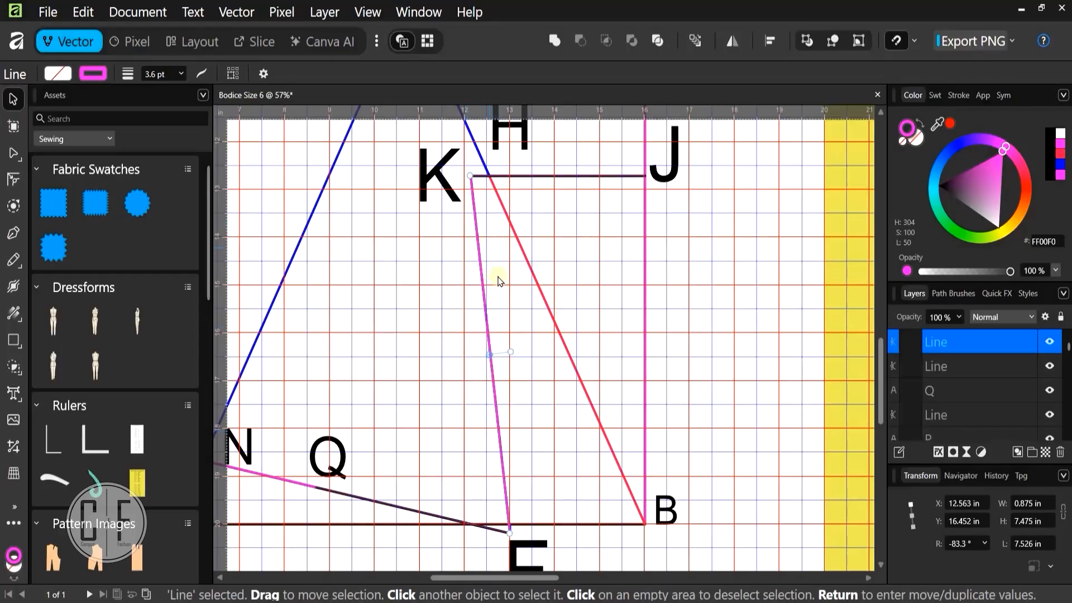
# Move the magenta copy's transform origin from its midpoint to near its upper end at K
pyautogui.scroll(2, 512, 327)
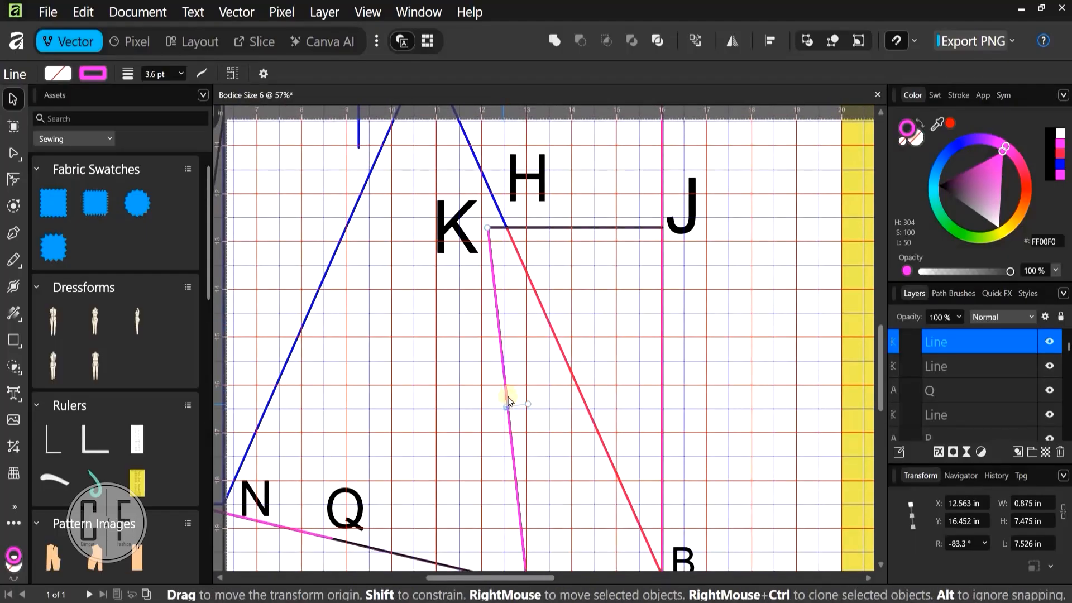
pyautogui.scroll(2, 507, 455)
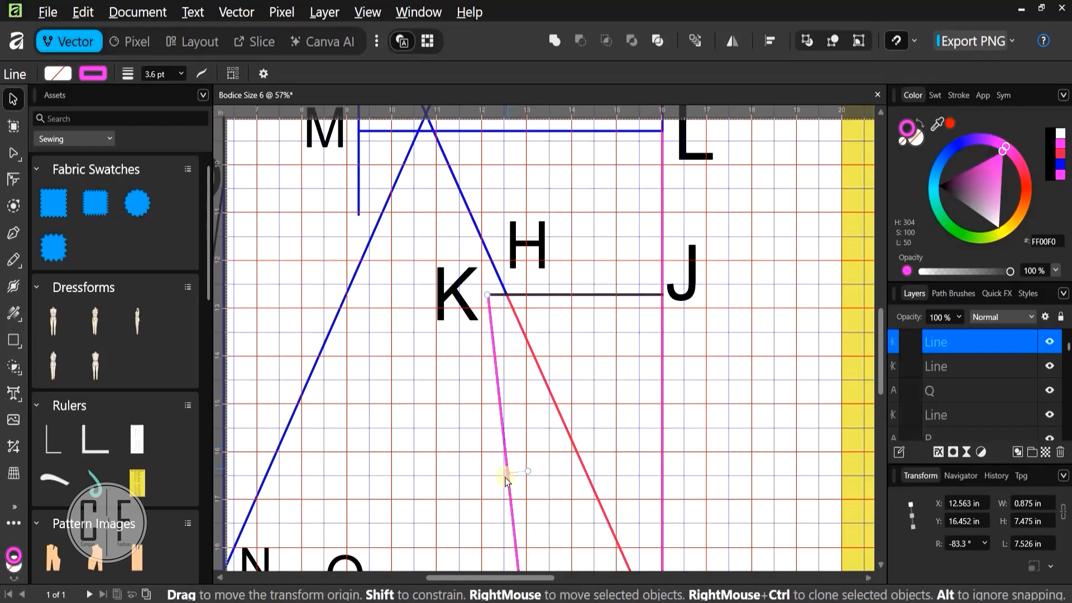
pyautogui.scroll(4, 508, 474)
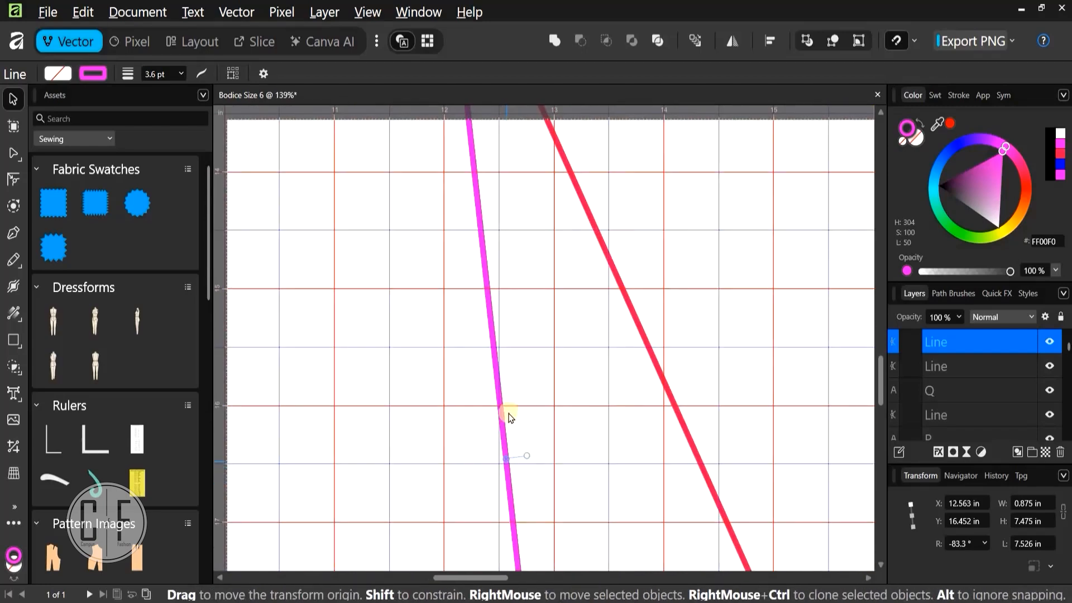
pyautogui.scroll(3, 508, 498)
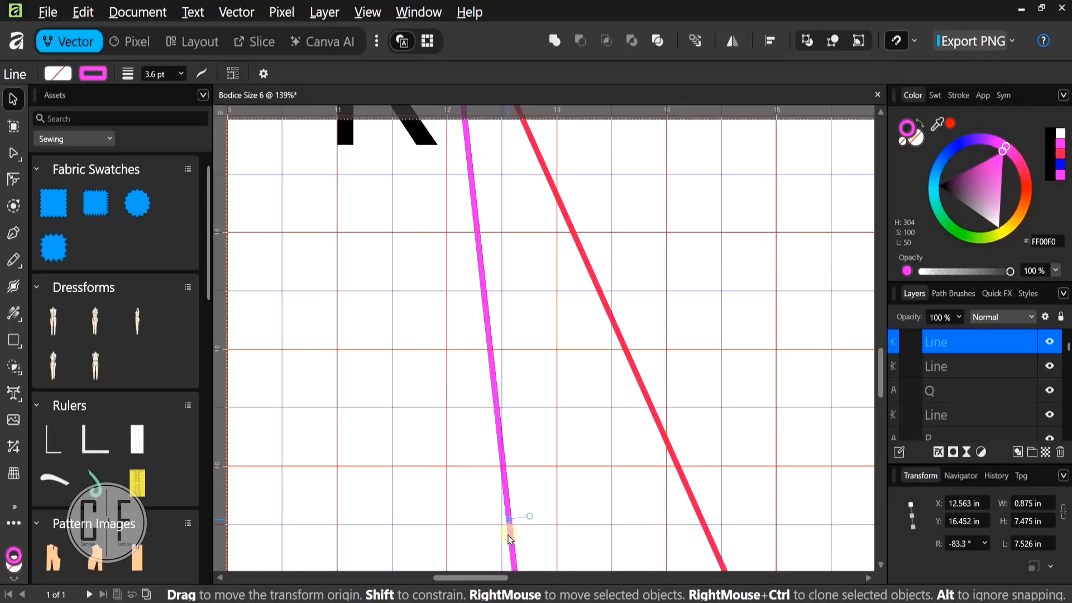
pyautogui.scroll(4, 508, 535)
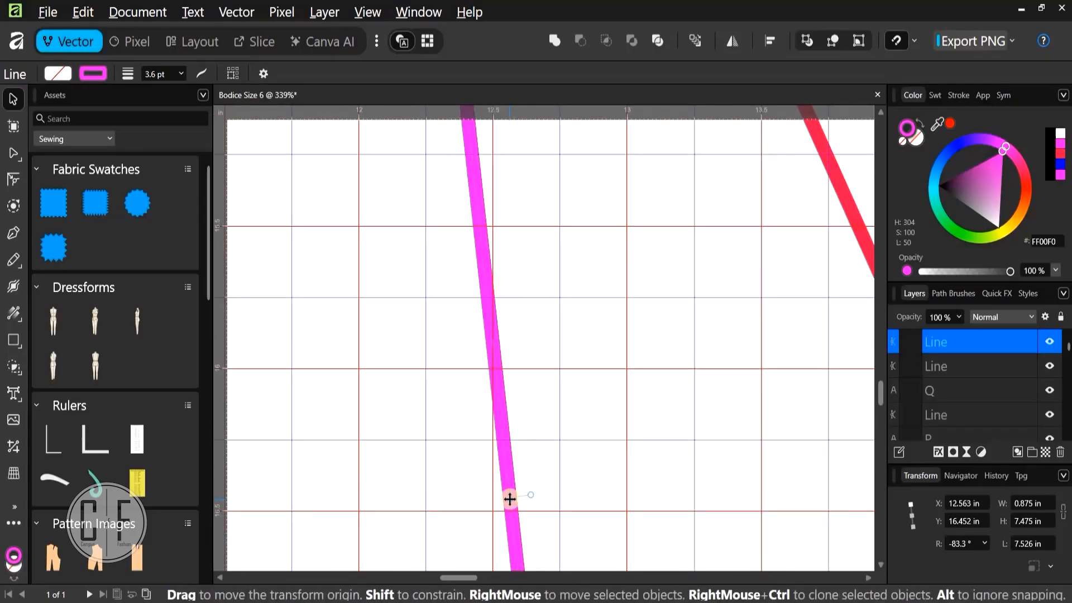
pyautogui.moveTo(510, 499); pyautogui.dragTo(394, 248)
pyautogui.scroll(10, 393, 248)
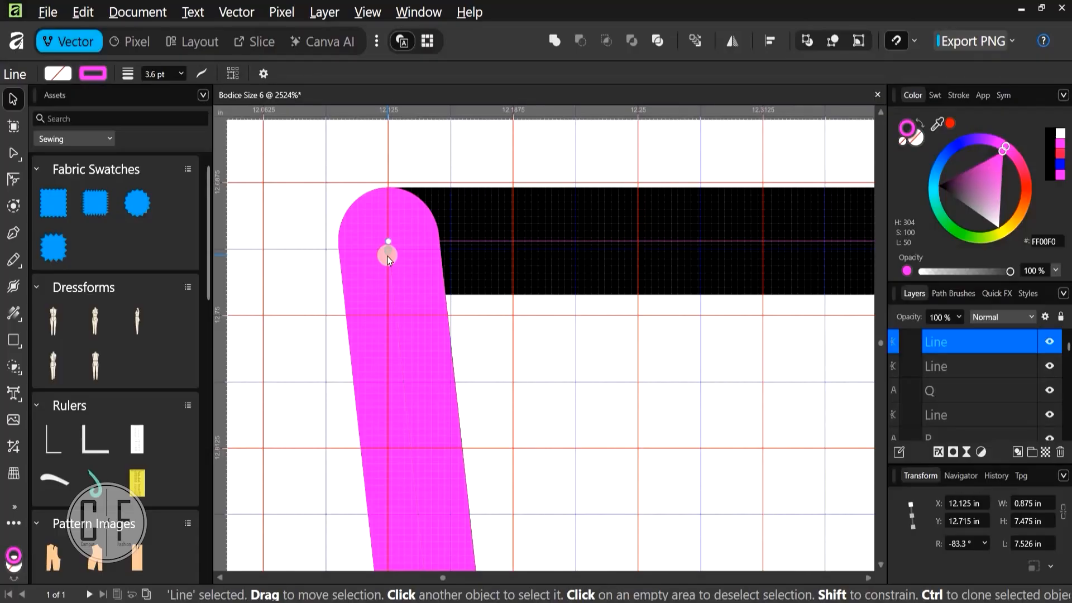
# Try to place the transform origin exactly on the magenta line's upper end node at K
pyautogui.scroll(3, 388, 257)
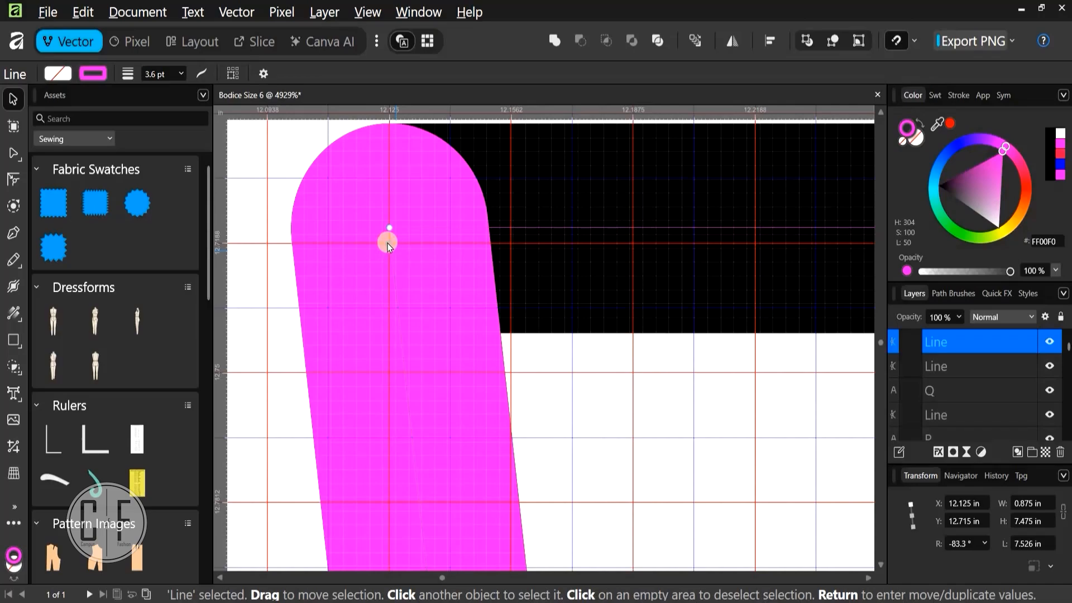
pyautogui.moveTo(388, 244)
pyautogui.mouseDown()
pyautogui.moveTo(392, 226)
pyautogui.moveTo(391, 252)
pyautogui.moveTo(387, 244)
pyautogui.mouseUp()
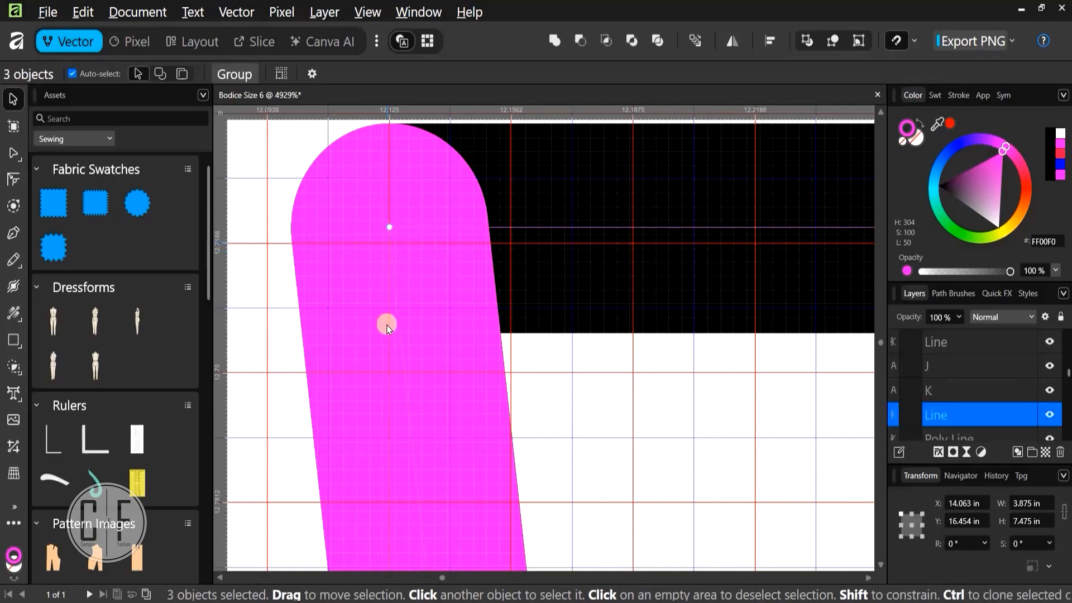
pyautogui.click(389, 238)
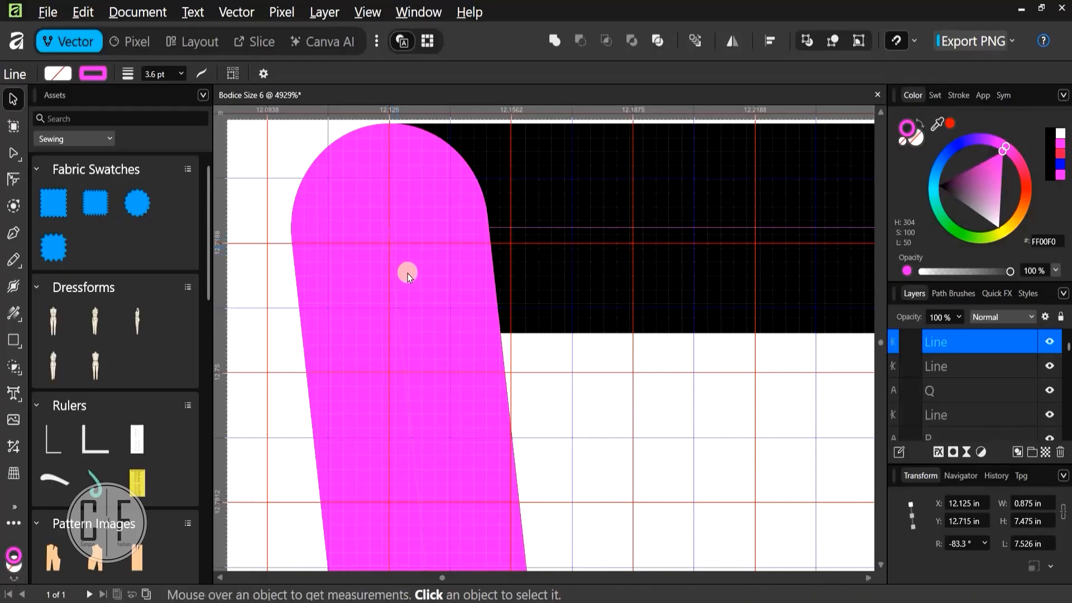
pyautogui.scroll(-3, 400, 267)
pyautogui.moveTo(400, 263)
pyautogui.mouseDown()
pyautogui.moveTo(407, 249)
pyautogui.moveTo(411, 277)
pyautogui.moveTo(400, 248)
pyautogui.mouseUp()
pyautogui.scroll(6, 399, 248)
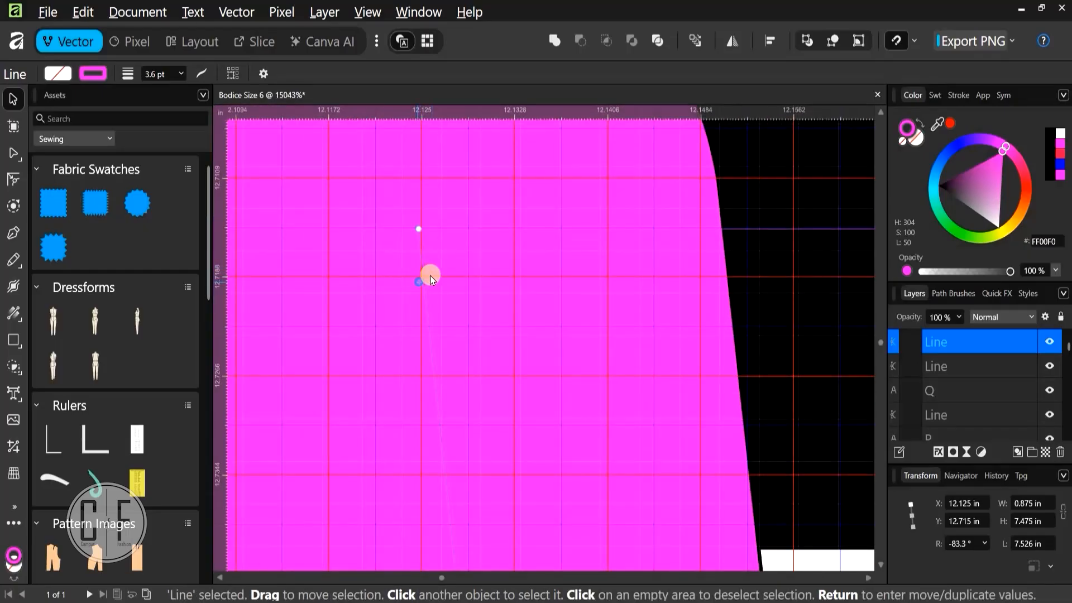
# Turn the Enable Transform Origin option off and back on to compare the origin with the line's end node
pyautogui.click(263, 73)
pyautogui.click(192, 116)
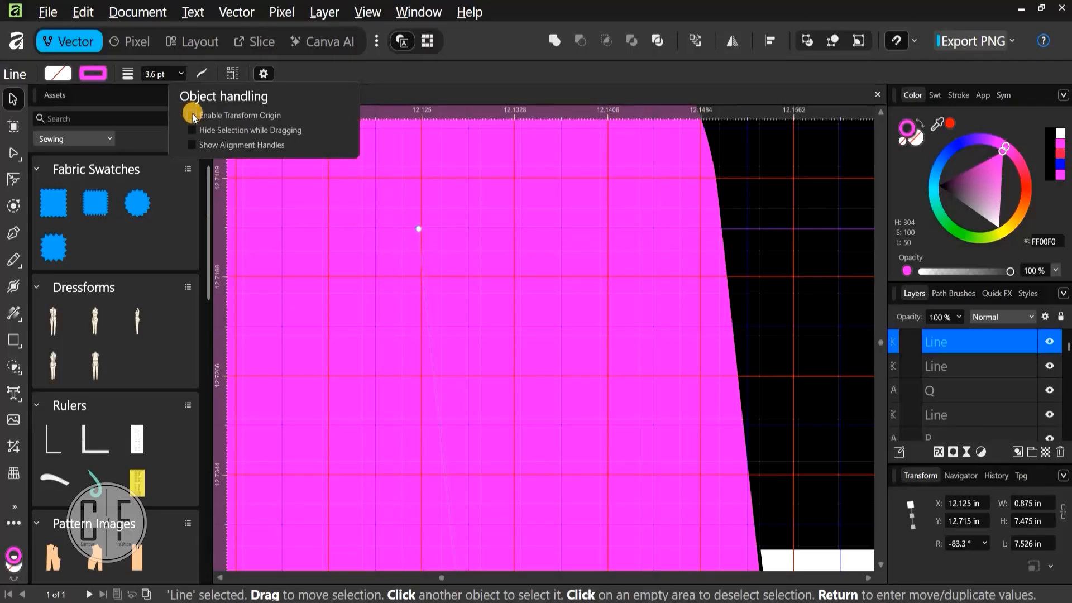
pyautogui.click(419, 279)
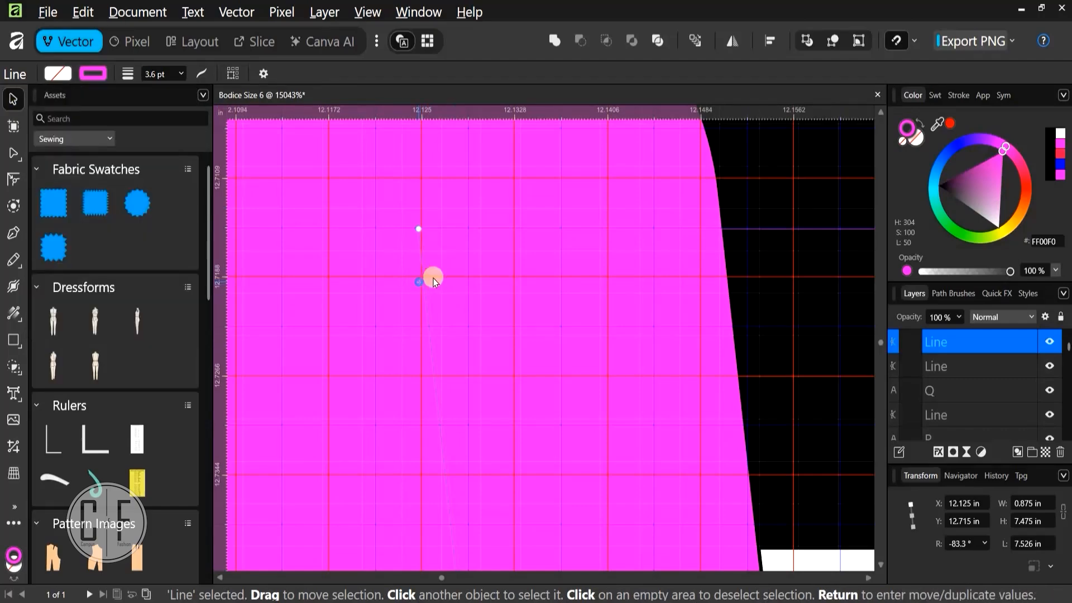
# Undo the transform origin change, the magenta colouring and the duplication of the K–F line
pyautogui.scroll(-3, 439, 277)
pyautogui.scroll(-5, 458, 299)
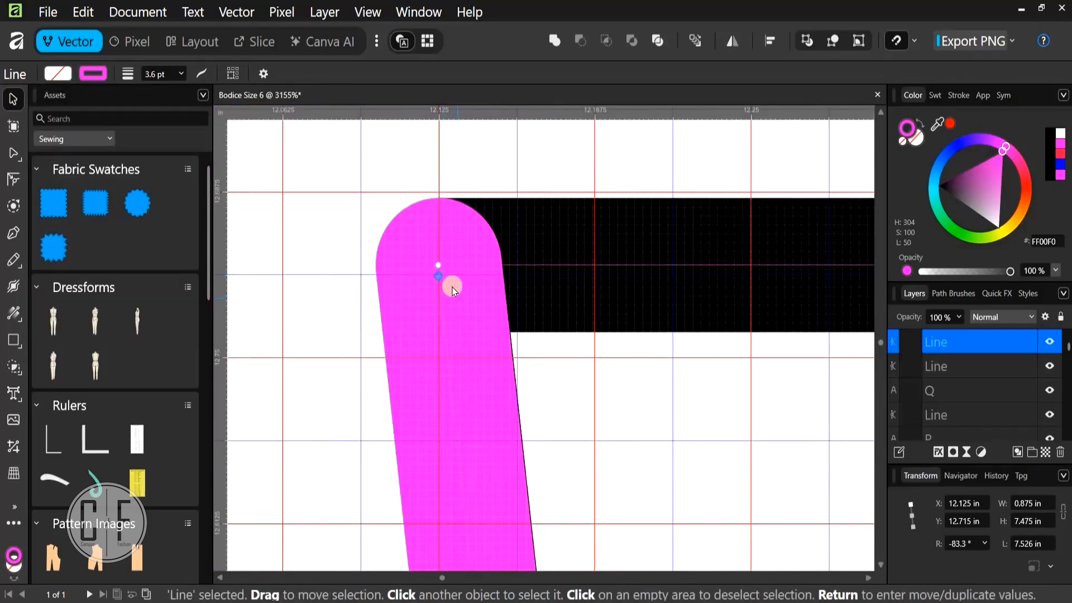
pyautogui.scroll(-5, 450, 280)
pyautogui.scroll(-3, 471, 440)
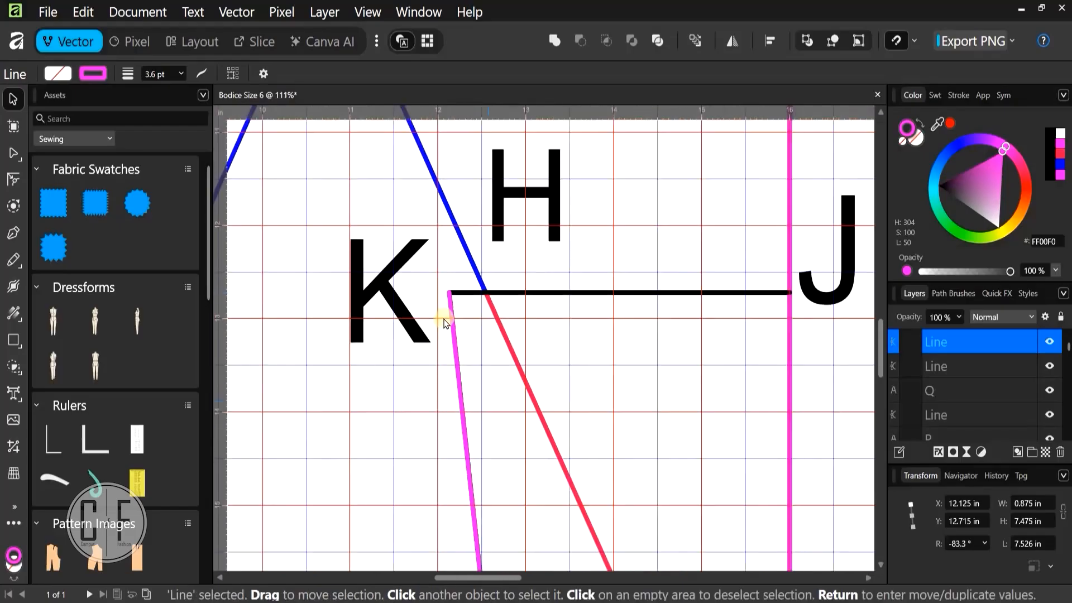
pyautogui.hotkey('ctrl', 'z')
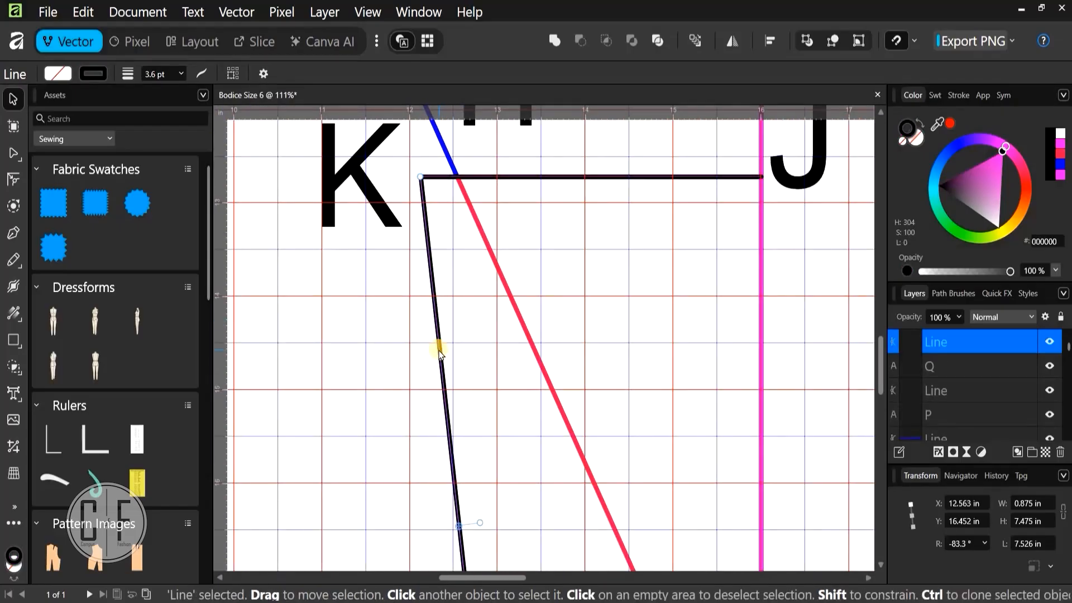
# Duplicate the black K–F line once more and colour the new copy magenta FF00F0
pyautogui.hotkey('ctrl', 'j')
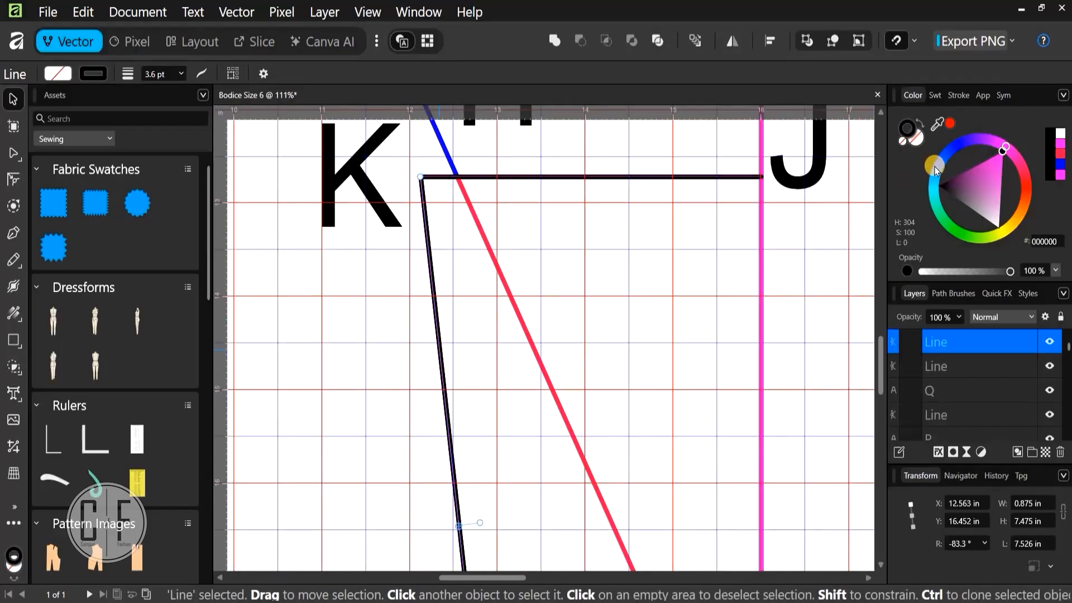
pyautogui.click(1004, 150)
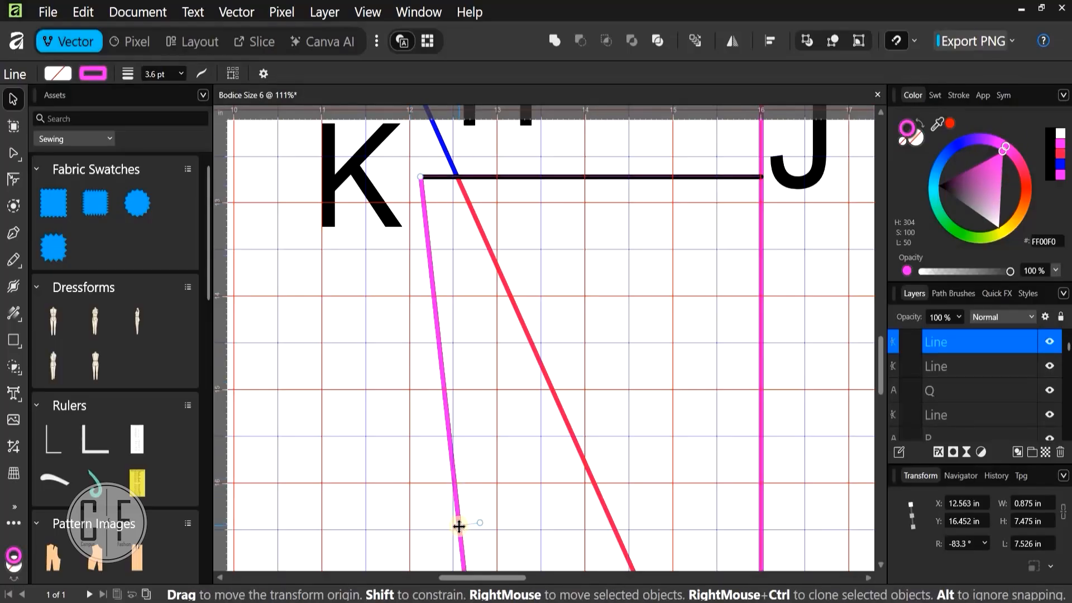
# Move the magenta line's transform origin from its midpoint up along the line to about X 12.4 in, Y 15.063 in
pyautogui.scroll(6, 461, 528)
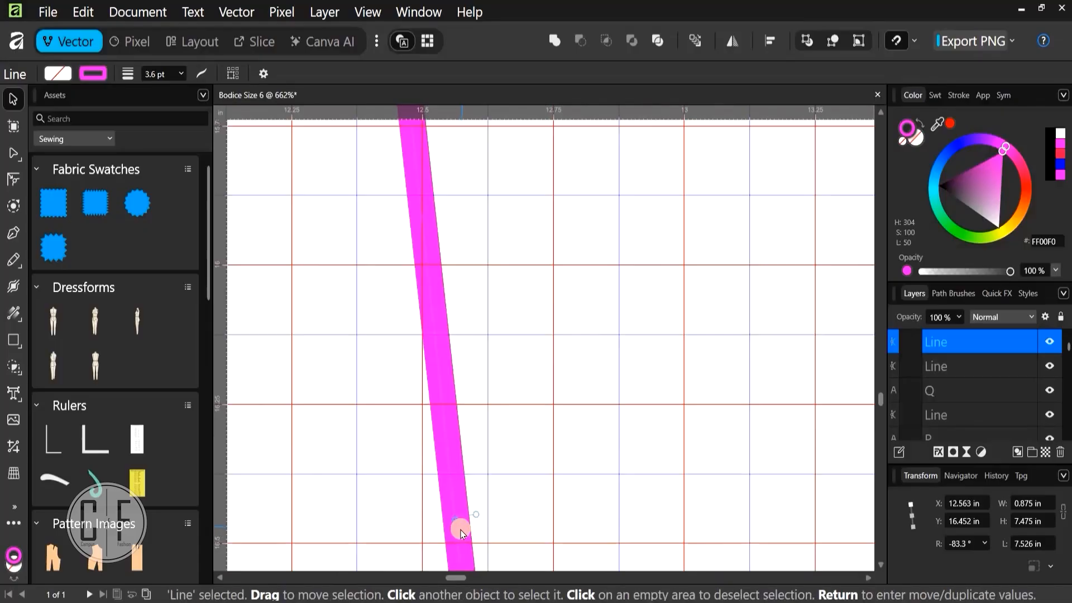
pyautogui.scroll(3, 454, 539)
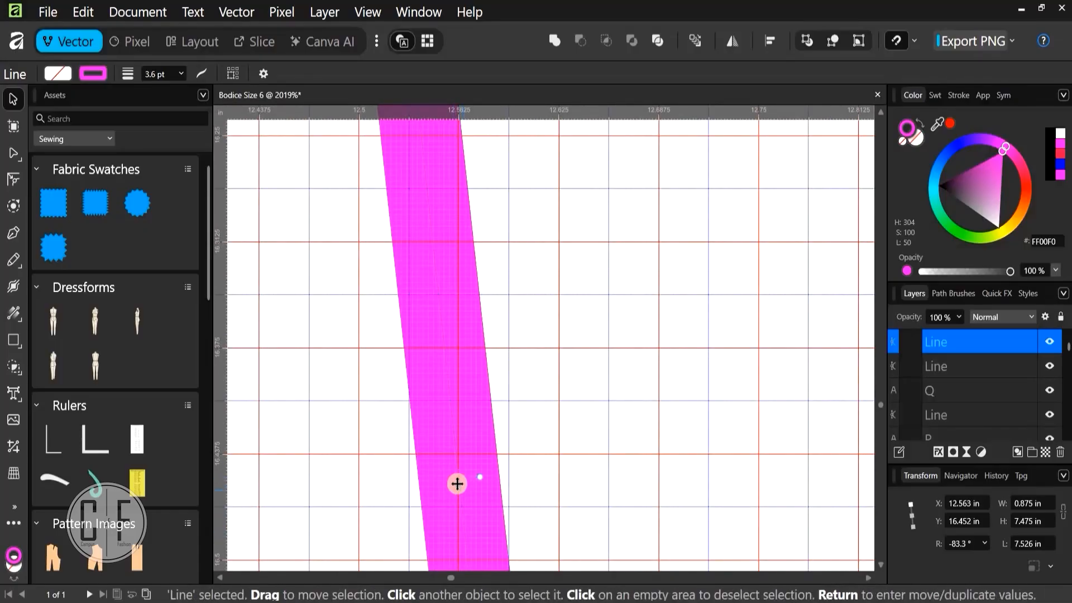
pyautogui.moveTo(457, 482)
pyautogui.mouseDown()
pyautogui.moveTo(429, 81)
pyautogui.moveTo(424, 102)
pyautogui.moveTo(412, 99)
pyautogui.moveTo(417, 113)
pyautogui.moveTo(411, 100)
pyautogui.moveTo(395, 120)
pyautogui.moveTo(375, 98)
pyautogui.moveTo(350, 94)
pyautogui.moveTo(274, 133)
pyautogui.moveTo(296, 162)
pyautogui.moveTo(344, 158)
pyautogui.mouseUp()
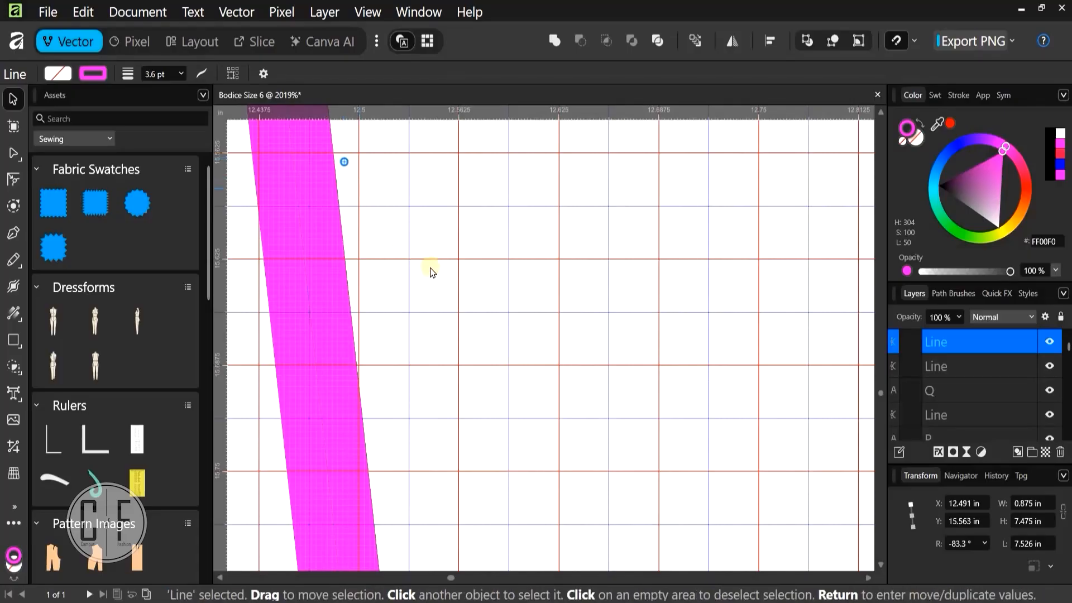
pyautogui.moveTo(502, 337)
pyautogui.mouseDown()
pyautogui.moveTo(560, 409)
pyautogui.moveTo(524, 270)
pyautogui.moveTo(457, 158)
pyautogui.moveTo(429, 150)
pyautogui.mouseUp()
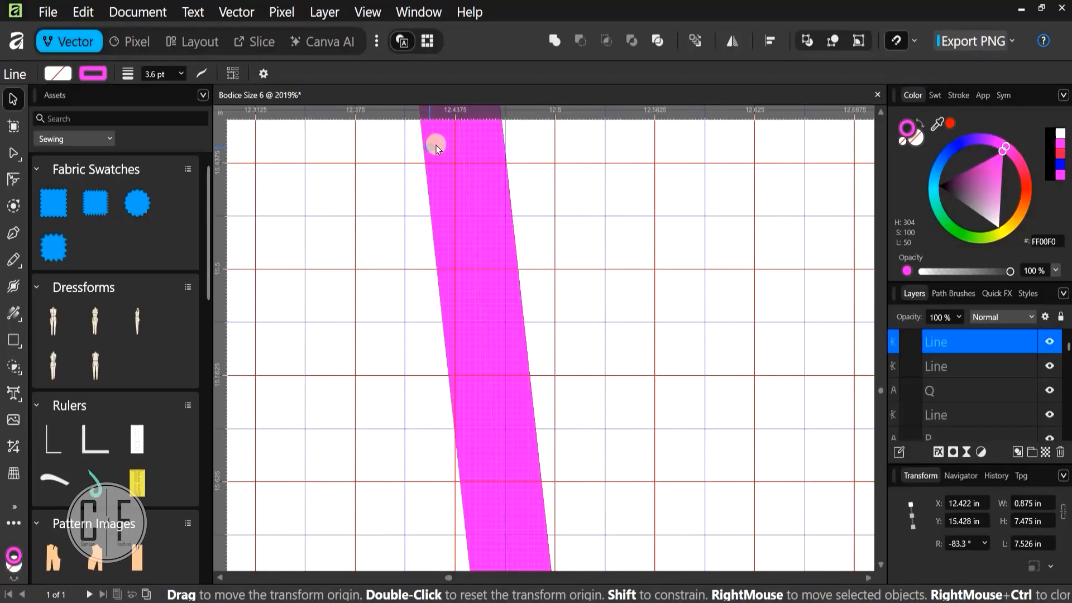
pyautogui.moveTo(455, 330); pyautogui.dragTo(468, 145)
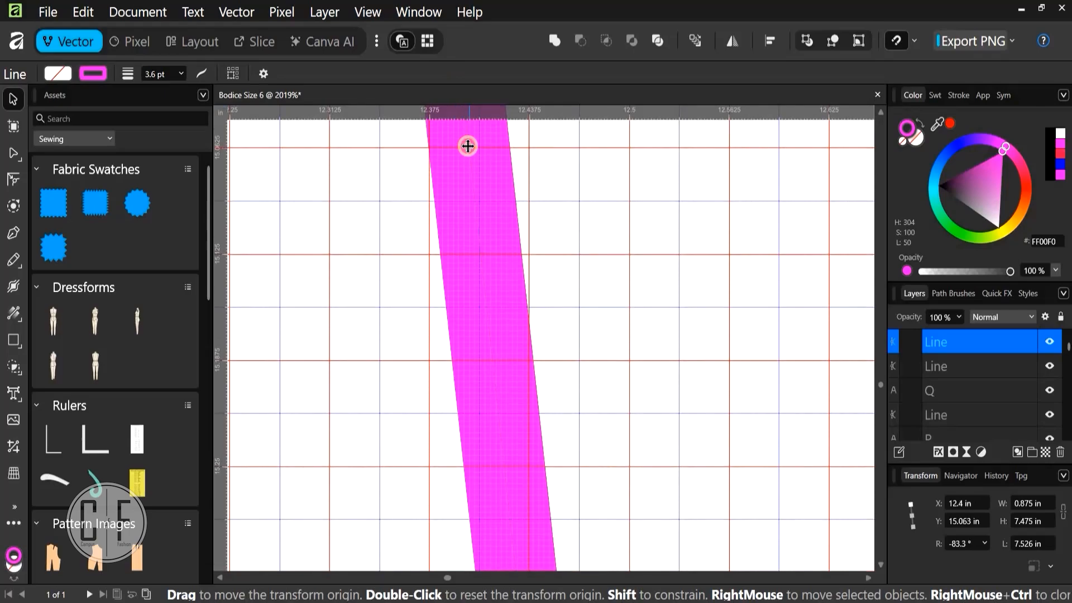
# Move the transform origin farther up inside the magenta line to about X 12.283 in, Y 14.063 in
pyautogui.scroll(-2, 474, 207)
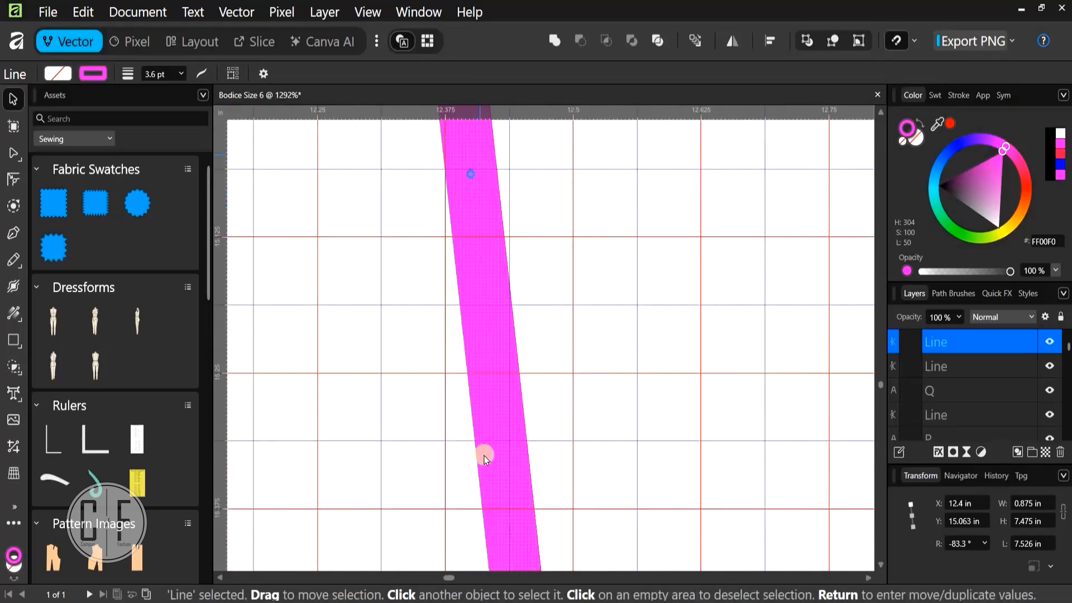
pyautogui.scroll(5, 475, 461)
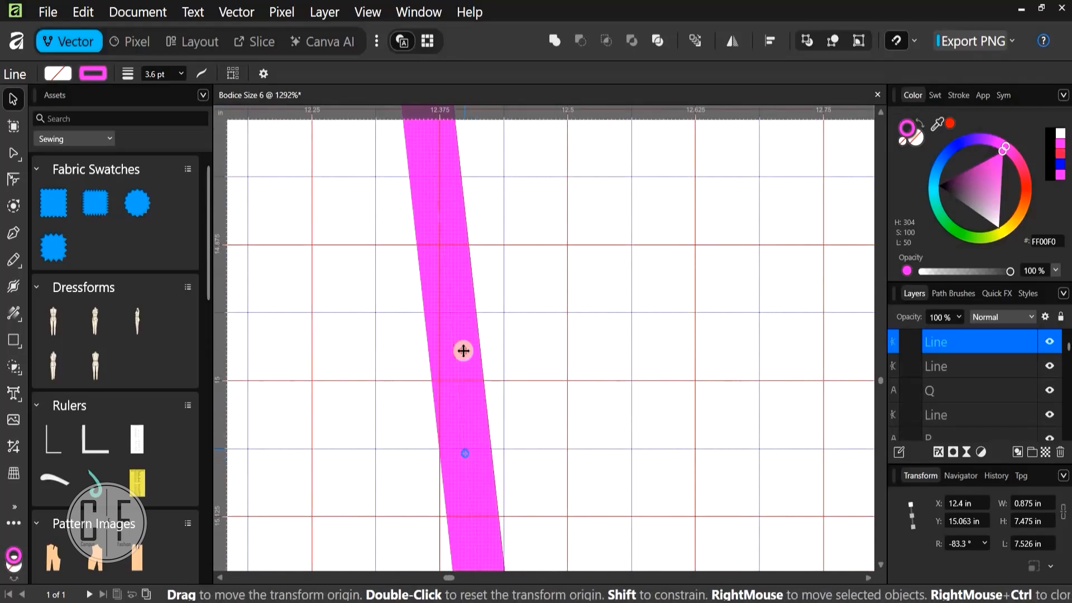
pyautogui.moveTo(464, 351); pyautogui.dragTo(431, 141)
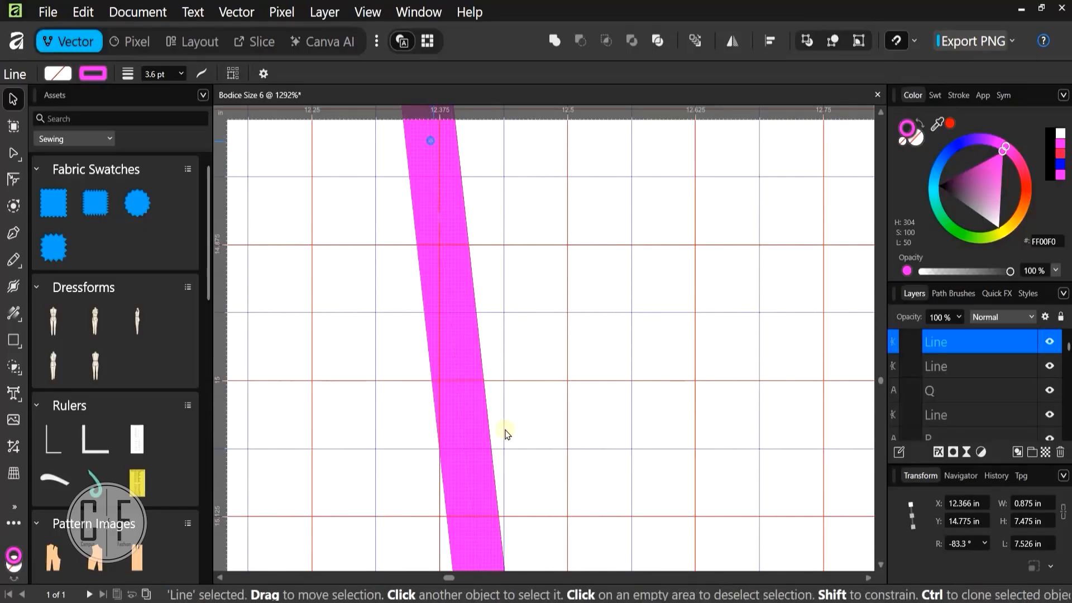
pyautogui.scroll(5, 506, 434)
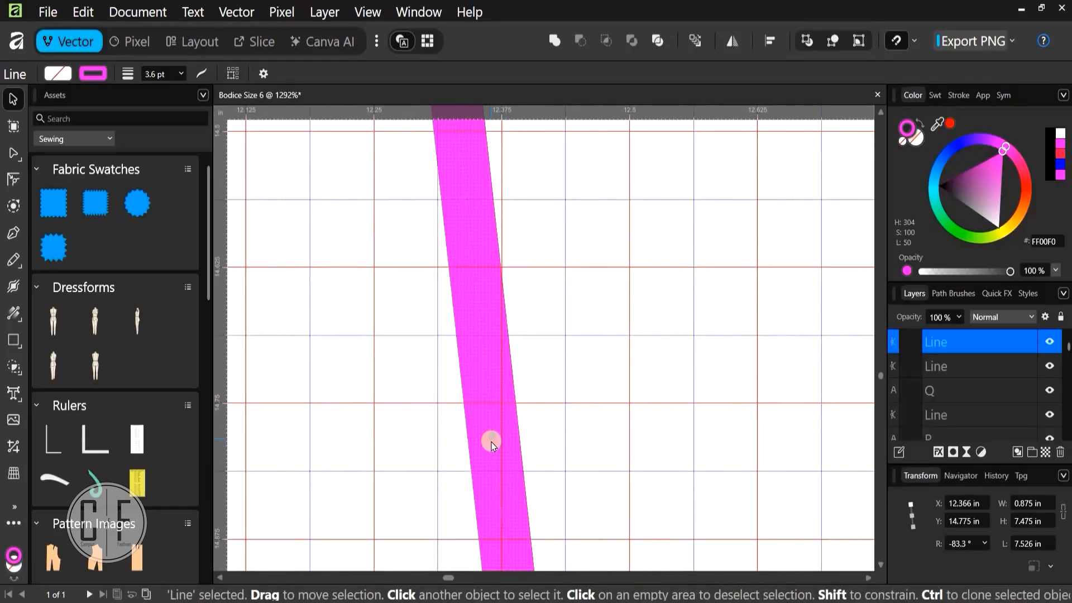
pyautogui.scroll(-1, 492, 441)
pyautogui.moveTo(493, 439); pyautogui.dragTo(459, 136)
pyautogui.scroll(6, 516, 516)
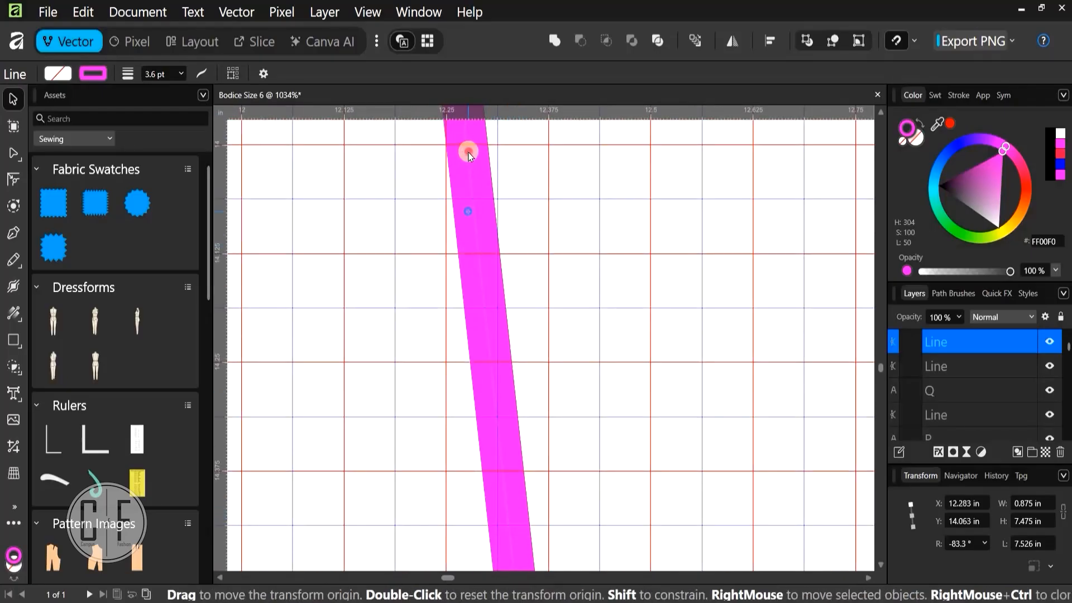
# Bring the transform origin close to the magenta line's K end, keeping it centred in the stroke, at about X 12.151 in, Y 12.938 in
pyautogui.doubleClick(468, 154)
pyautogui.scroll(1, 480, 475)
pyautogui.scroll(5, 479, 475)
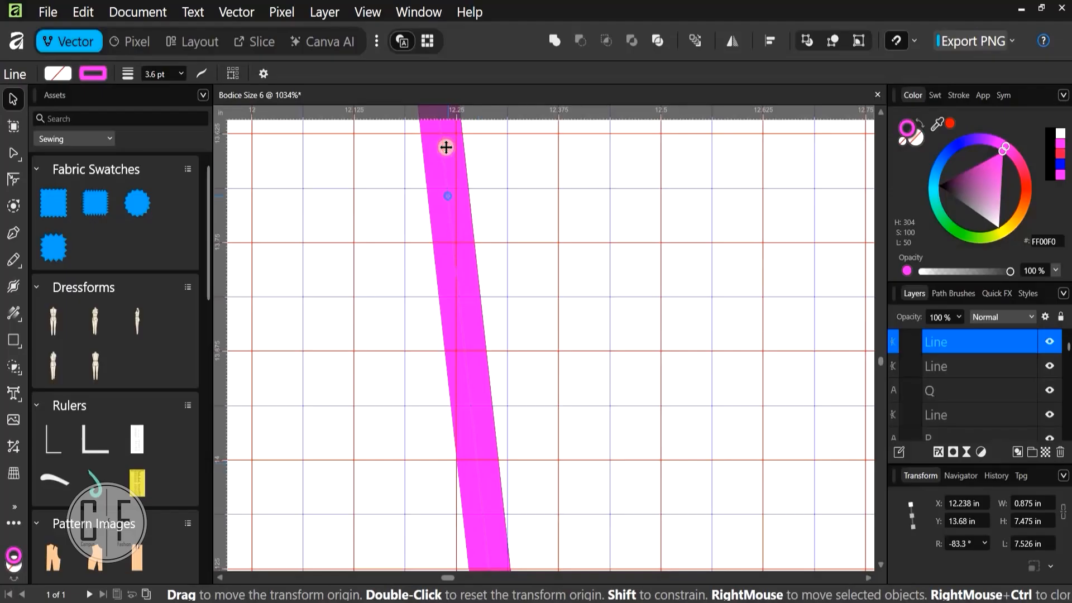
pyautogui.moveTo(446, 147); pyautogui.dragTo(443, 144)
pyautogui.scroll(5, 491, 475)
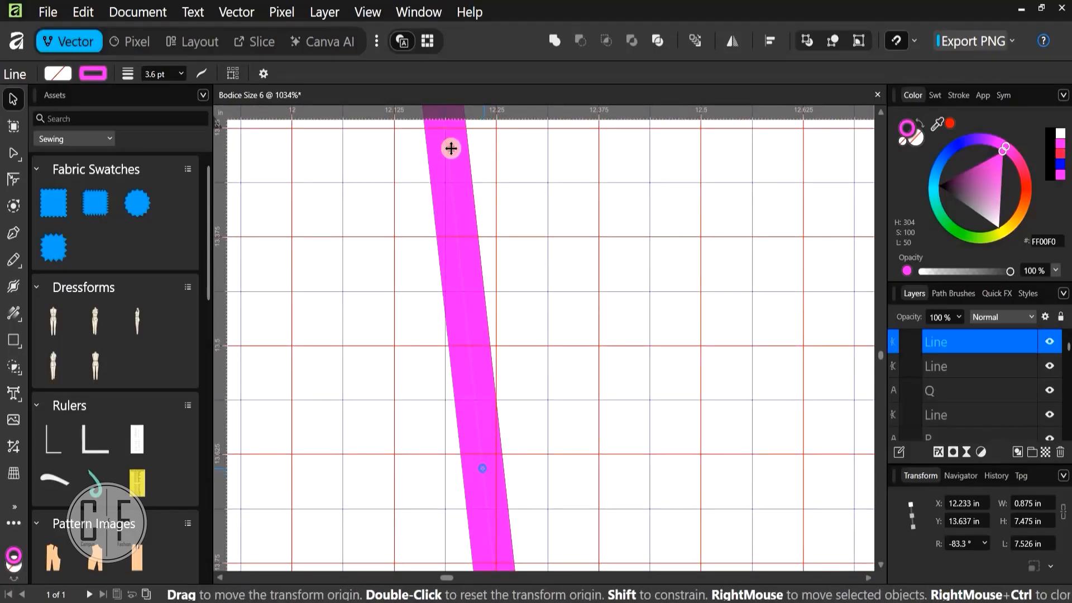
pyautogui.moveTo(451, 148); pyautogui.dragTo(447, 135)
pyautogui.scroll(3, 485, 431)
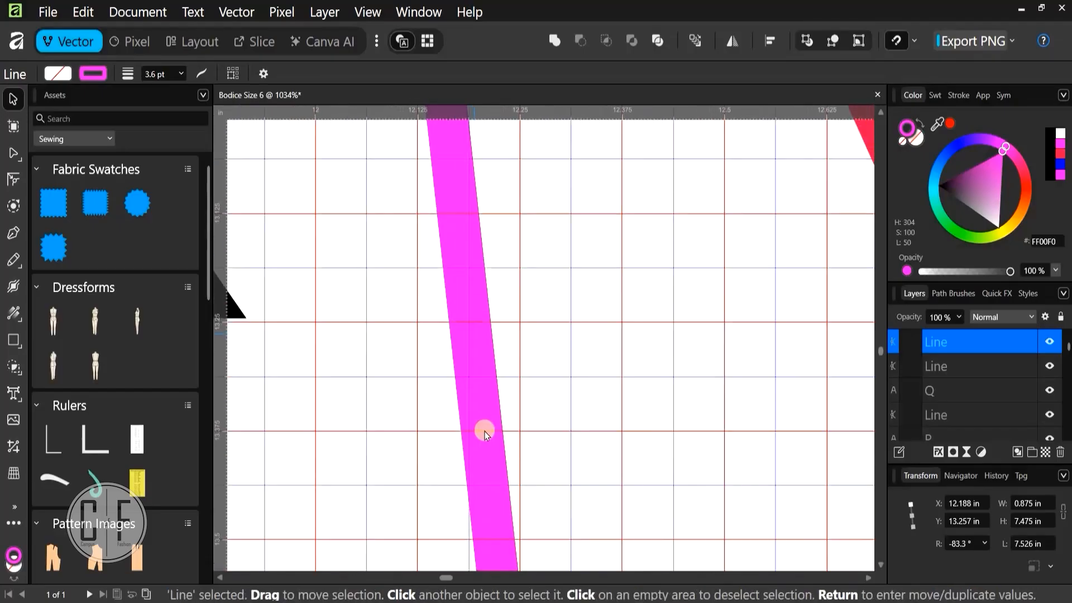
pyautogui.scroll(2, 485, 431)
pyautogui.moveTo(479, 426); pyautogui.dragTo(451, 156)
pyautogui.scroll(5, 463, 454)
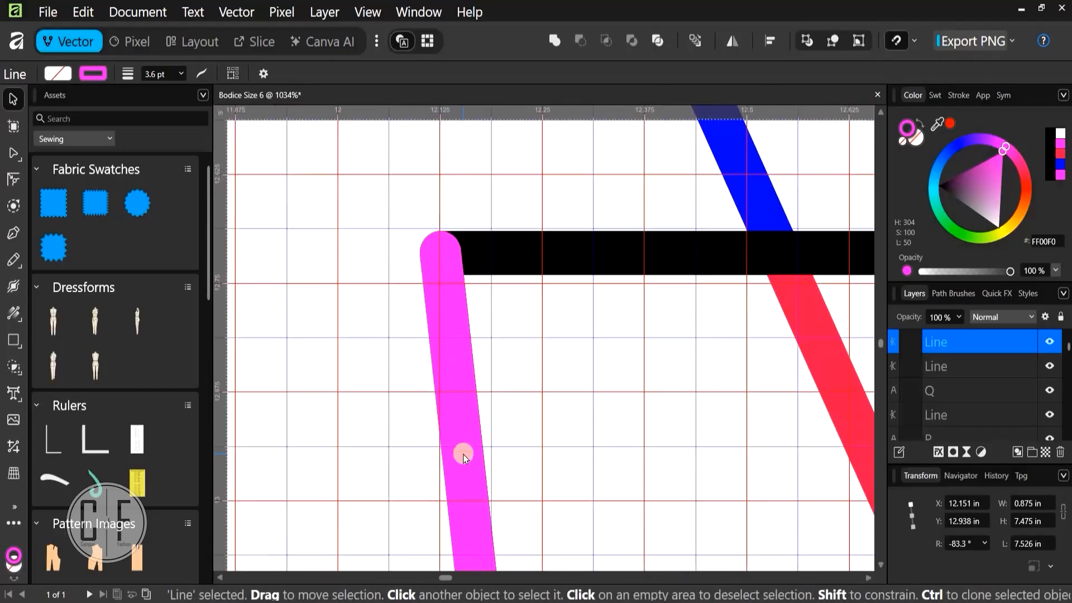
# Move the magenta line's transform origin exactly onto its upper endpoint at K, at X 12.125 in and Y 12.715 in
pyautogui.scroll(1, 463, 454)
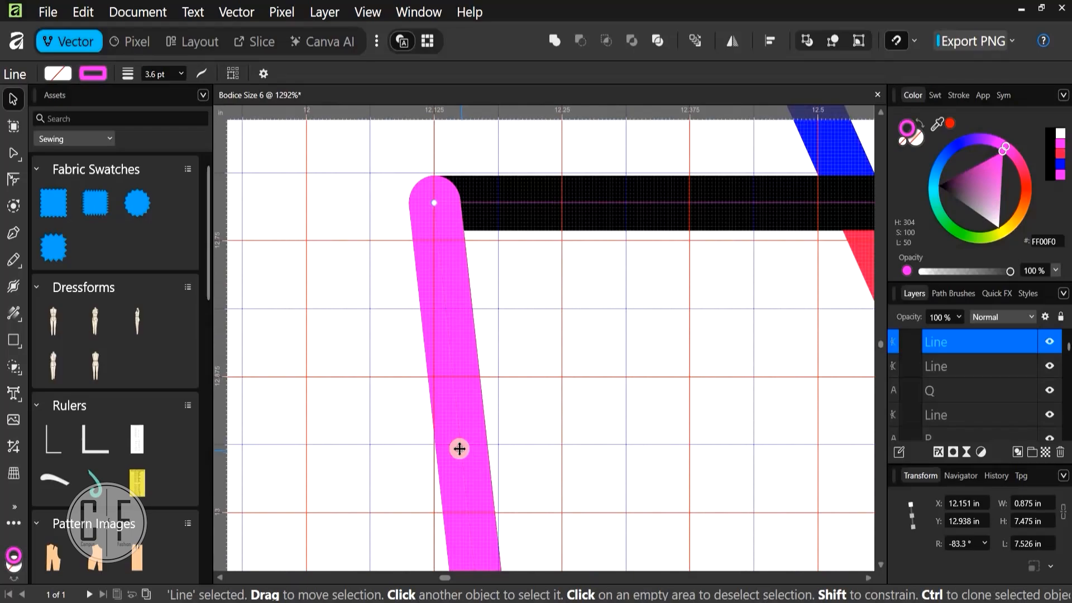
pyautogui.moveTo(460, 449); pyautogui.dragTo(436, 201)
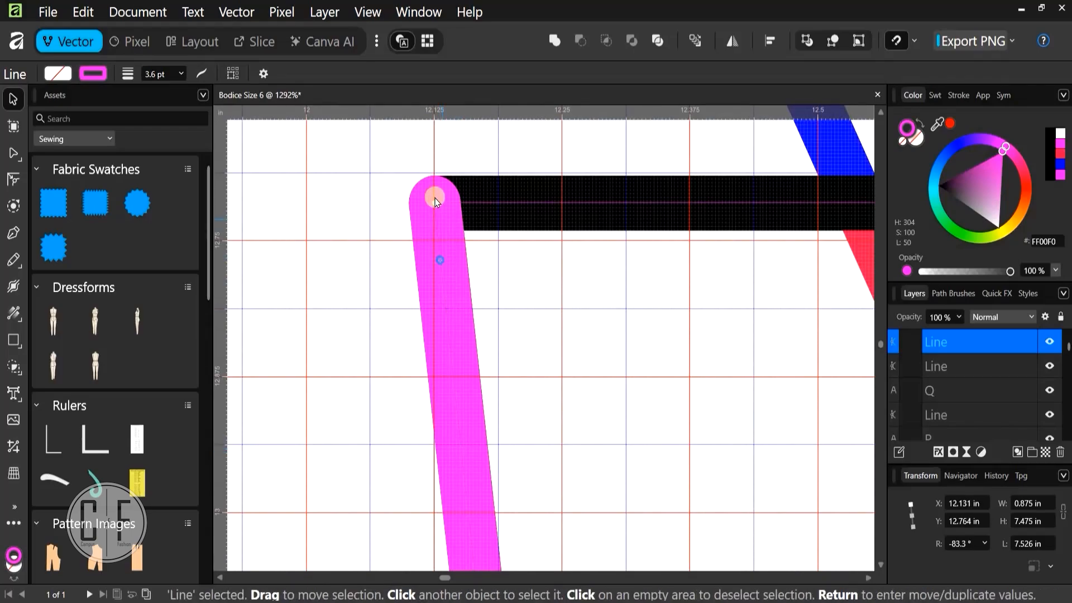
pyautogui.scroll(5, 460, 371)
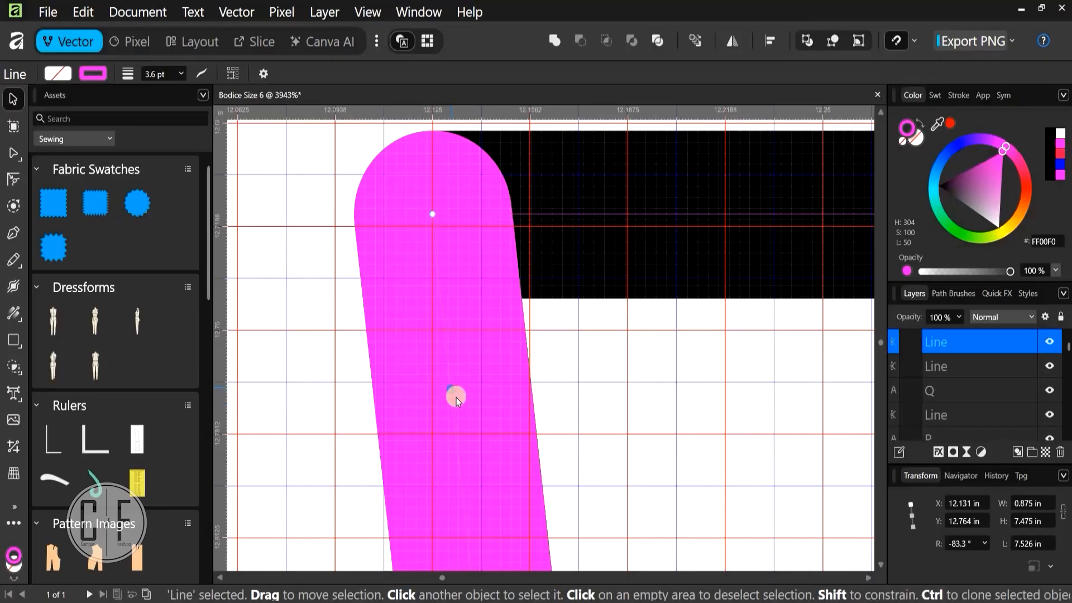
pyautogui.scroll(-1, 456, 402)
pyautogui.moveTo(448, 323); pyautogui.dragTo(447, 336)
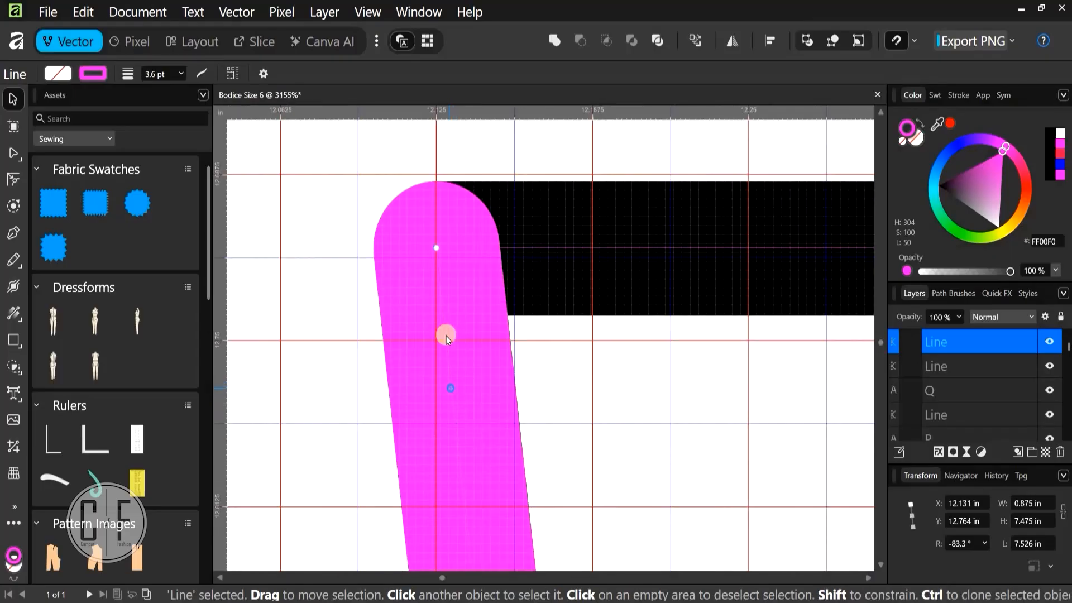
pyautogui.hotkey('ctrl', 'z')
pyautogui.click(482, 409)
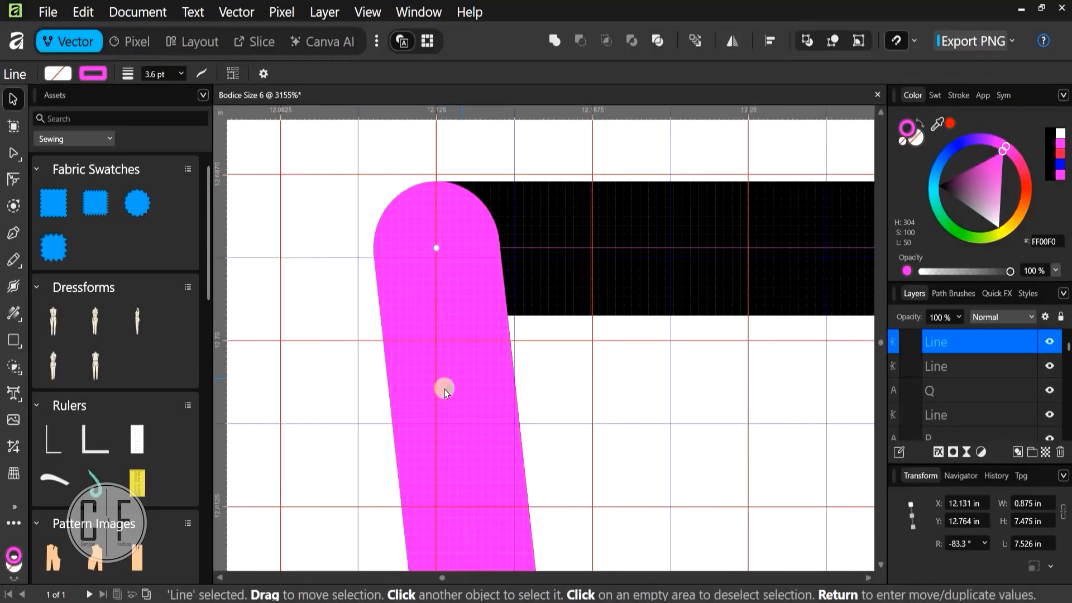
pyautogui.scroll(-2, 380, 466)
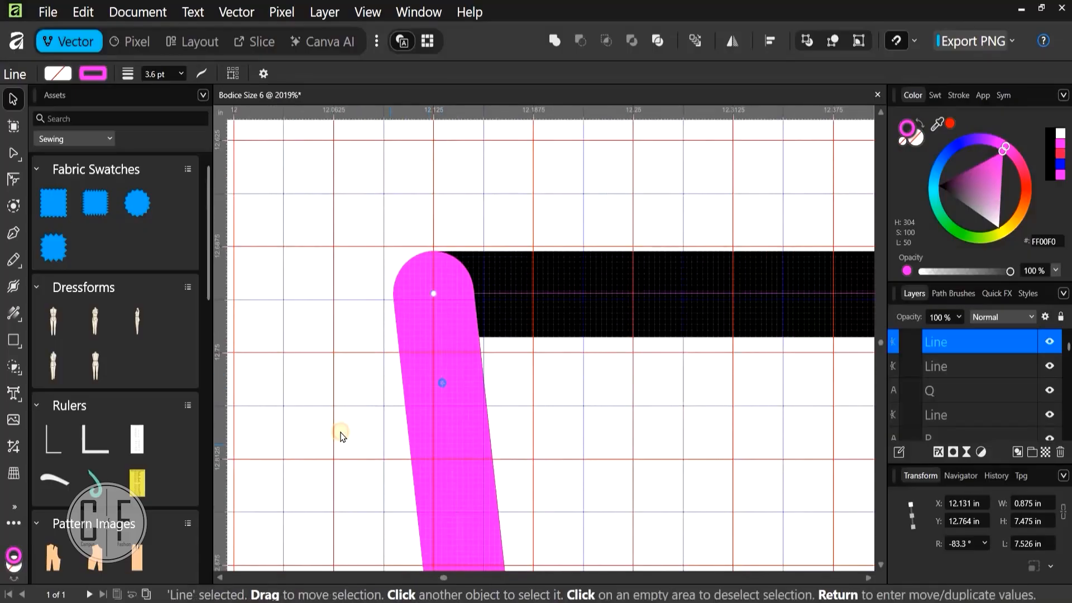
pyautogui.click(447, 373)
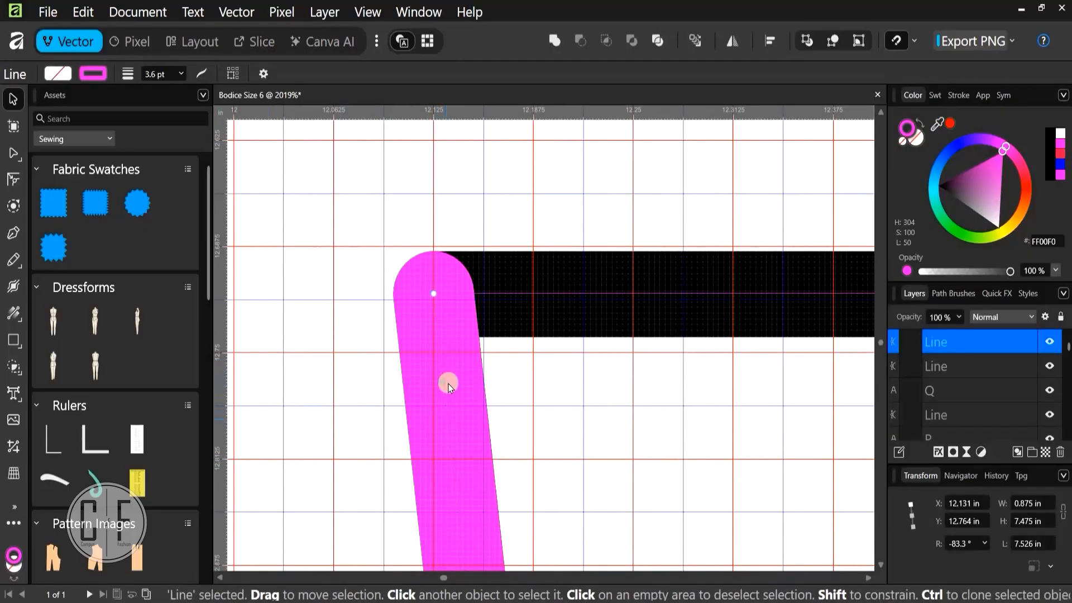
pyautogui.moveTo(441, 366); pyautogui.dragTo(433, 296)
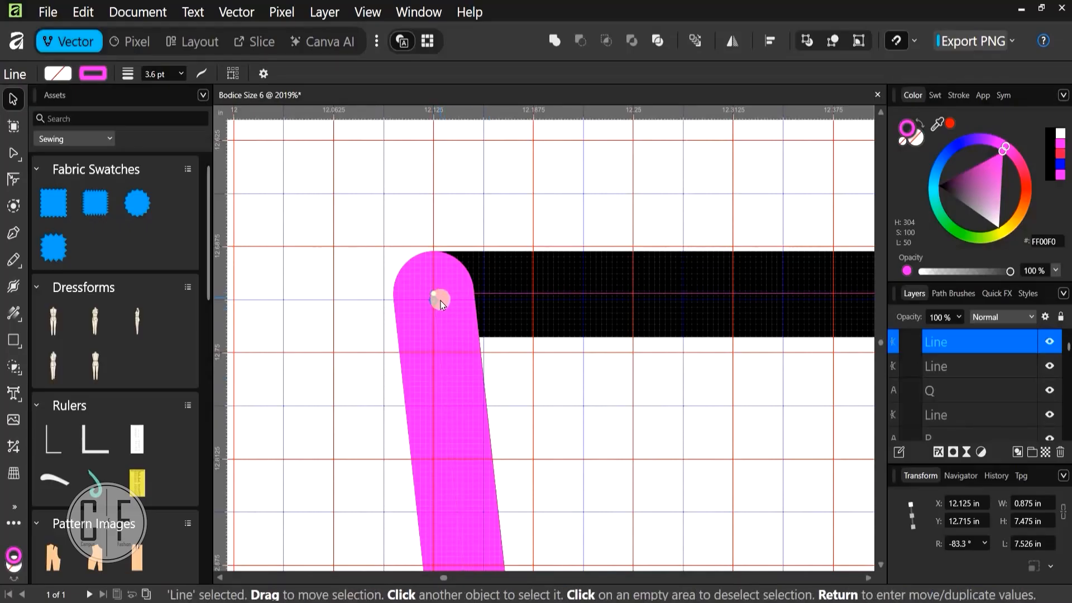
pyautogui.scroll(2, 441, 300)
pyautogui.scroll(2, 432, 299)
pyautogui.scroll(1, 420, 300)
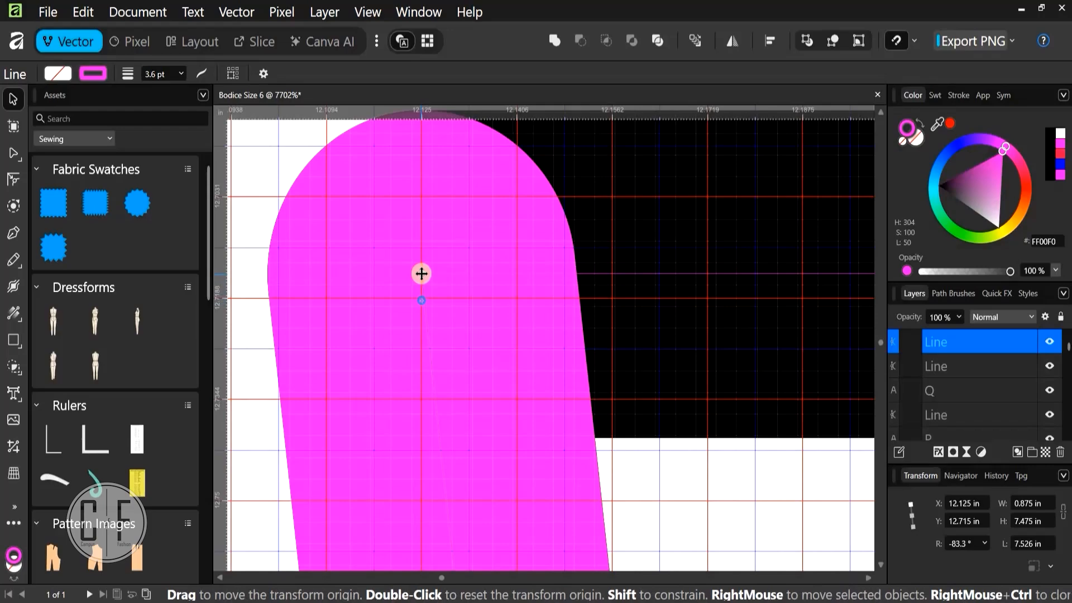
pyautogui.scroll(-6, 434, 324)
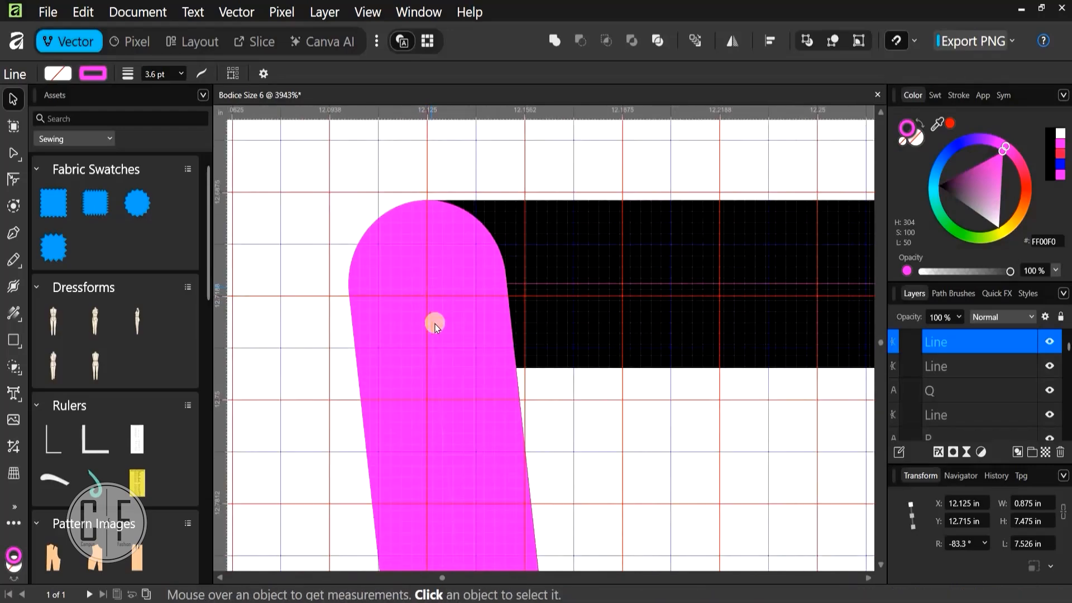
# Rotate the magenta line about K to about -117°, swinging its lower end from F over to Q
pyautogui.moveTo(434, 334); pyautogui.dragTo(362, 259)
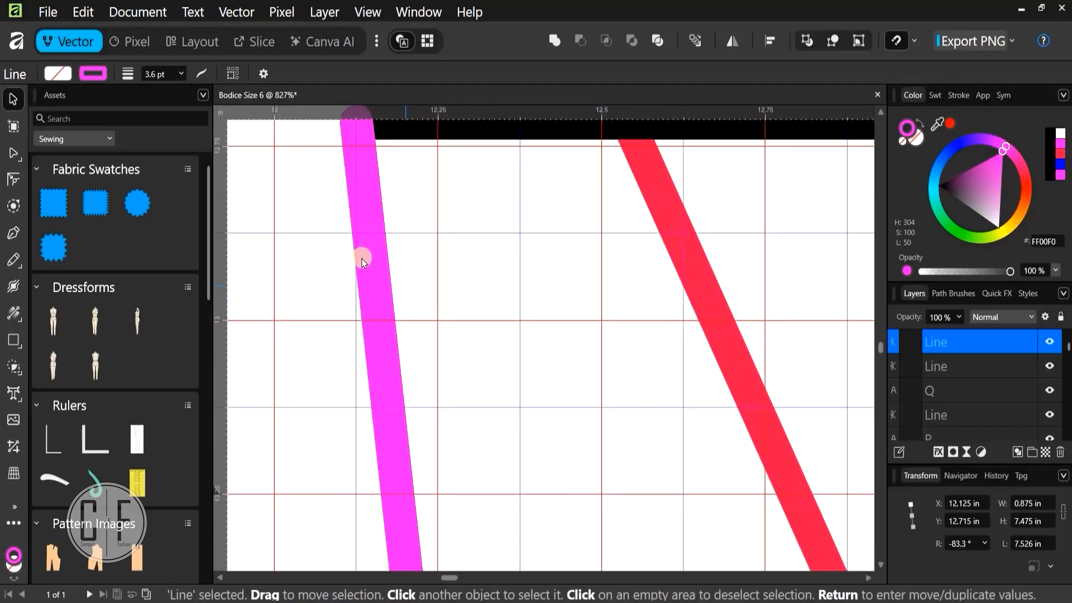
pyautogui.scroll(-6, 362, 259)
pyautogui.moveTo(398, 352); pyautogui.dragTo(379, 316)
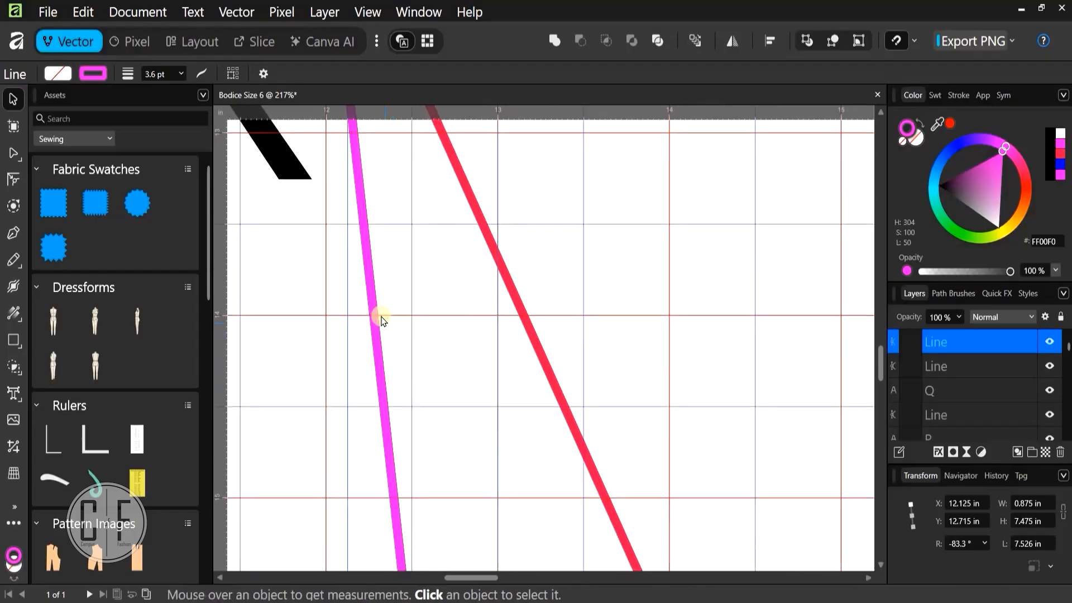
pyautogui.scroll(-4, 379, 316)
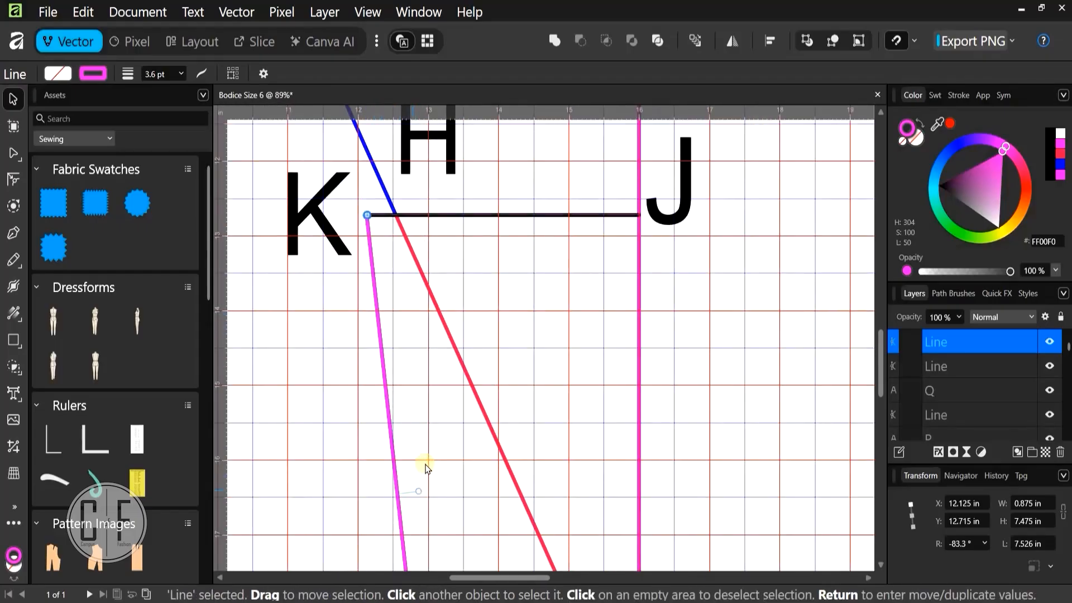
pyautogui.moveTo(358, 211); pyautogui.dragTo(370, 184)
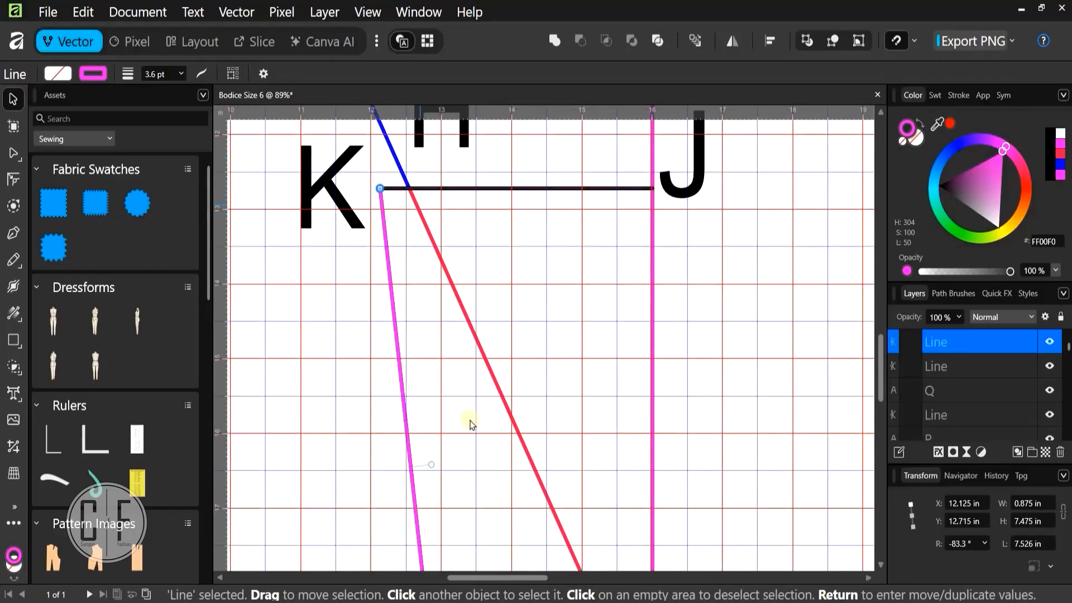
pyautogui.moveTo(504, 334); pyautogui.dragTo(519, 282)
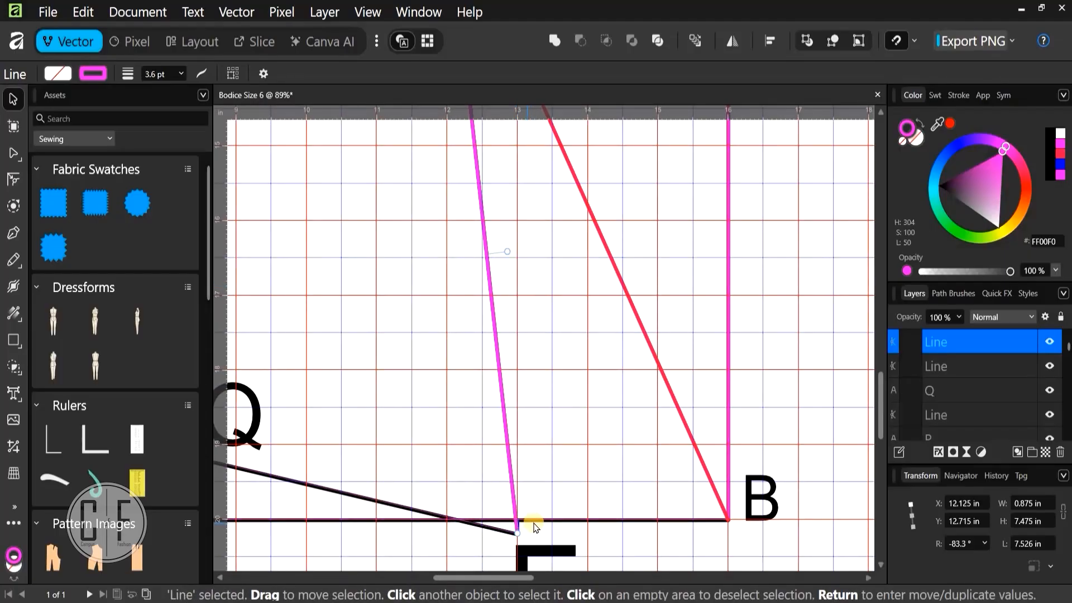
pyautogui.moveTo(527, 524); pyautogui.dragTo(655, 478)
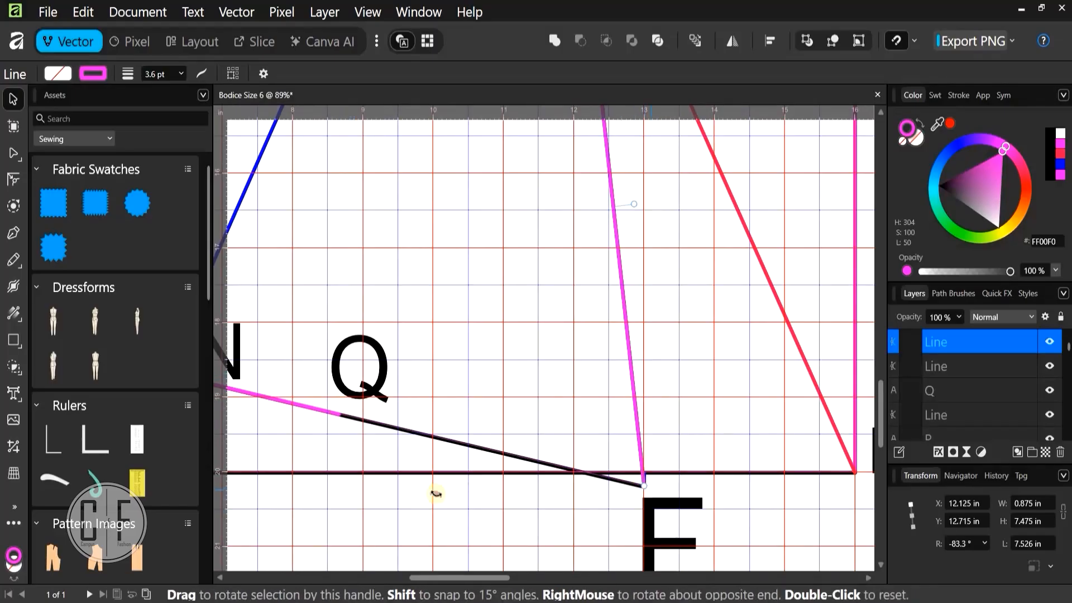
pyautogui.moveTo(325, 465); pyautogui.dragTo(350, 431)
# Fine-tune the magenta line's rotation about K to about -117.9° so it crosses the end of the short line at Q
pyautogui.scroll(8, 354, 431)
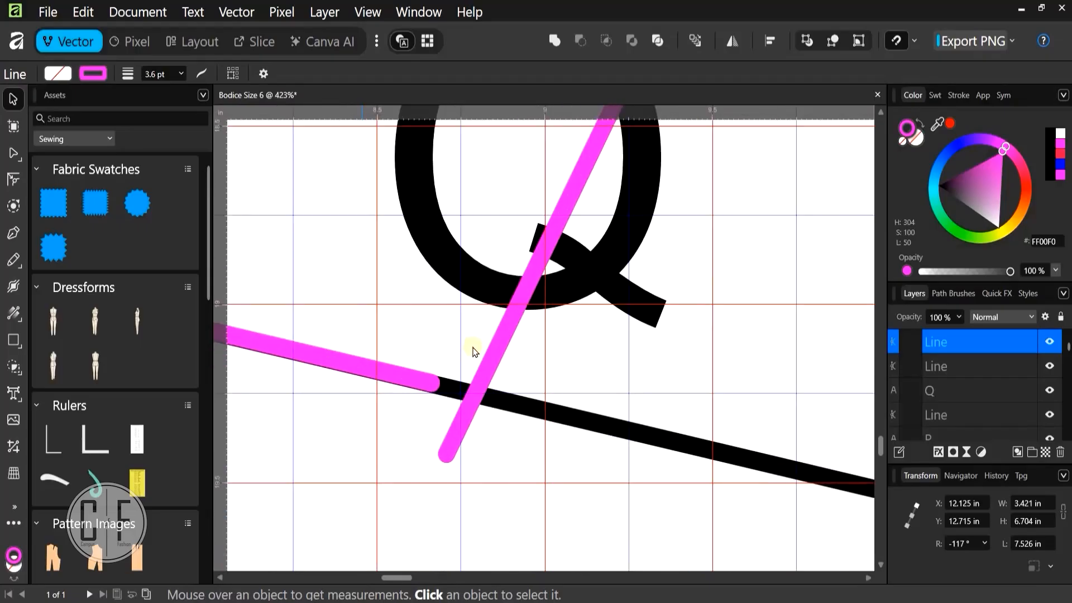
pyautogui.scroll(2, 473, 350)
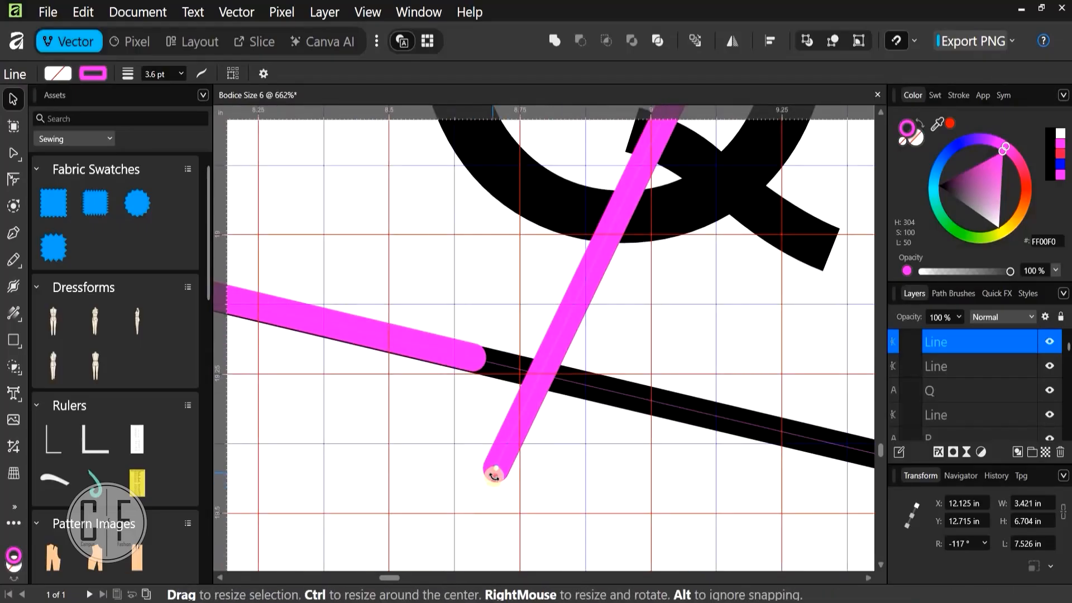
pyautogui.moveTo(492, 470); pyautogui.dragTo(426, 425)
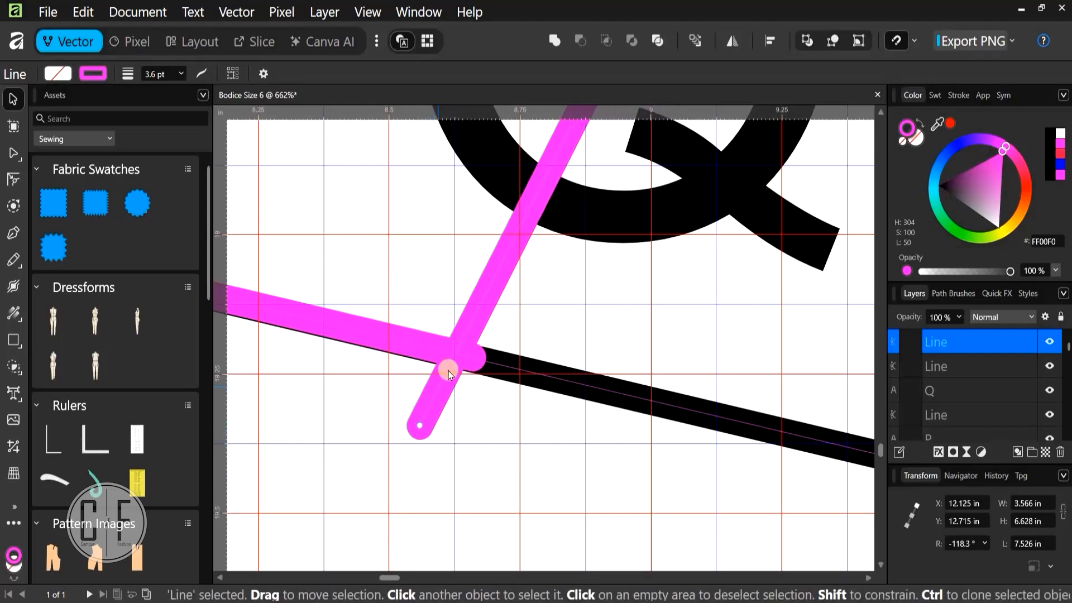
pyautogui.scroll(3, 448, 371)
pyautogui.scroll(1, 448, 371)
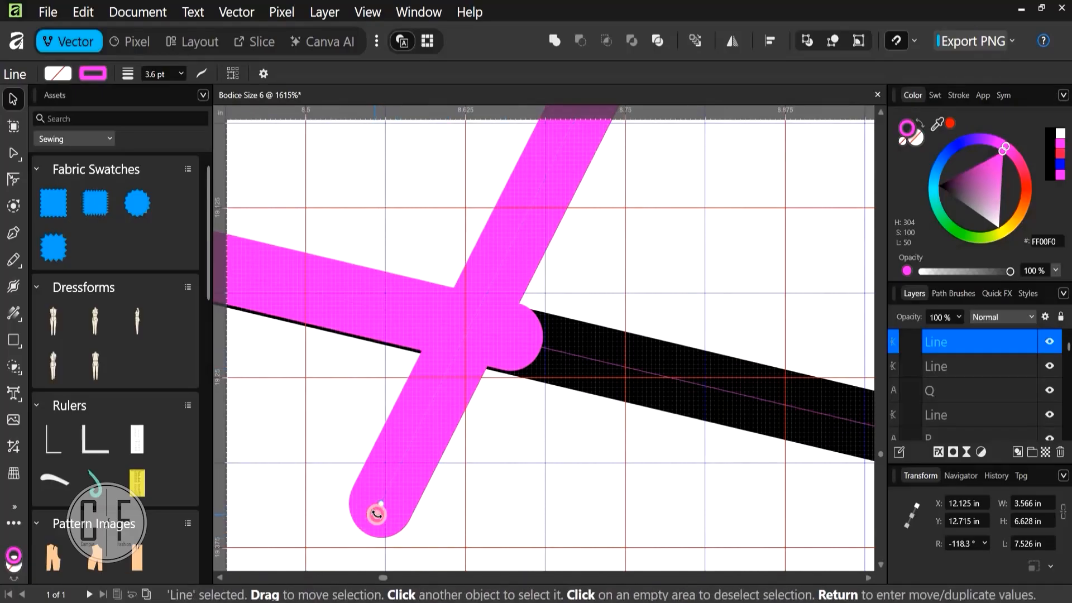
pyautogui.moveTo(391, 525); pyautogui.dragTo(421, 557)
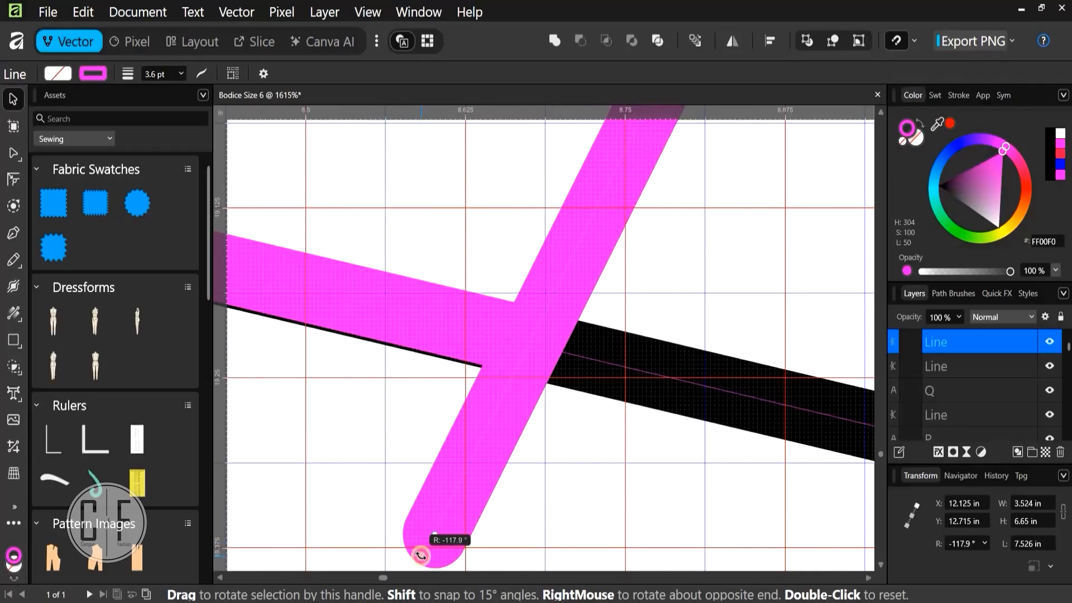
# Recolour the short magenta line ending at Q blue and rotate the long magenta line about K to -118° to meet its end
pyautogui.click(431, 314)
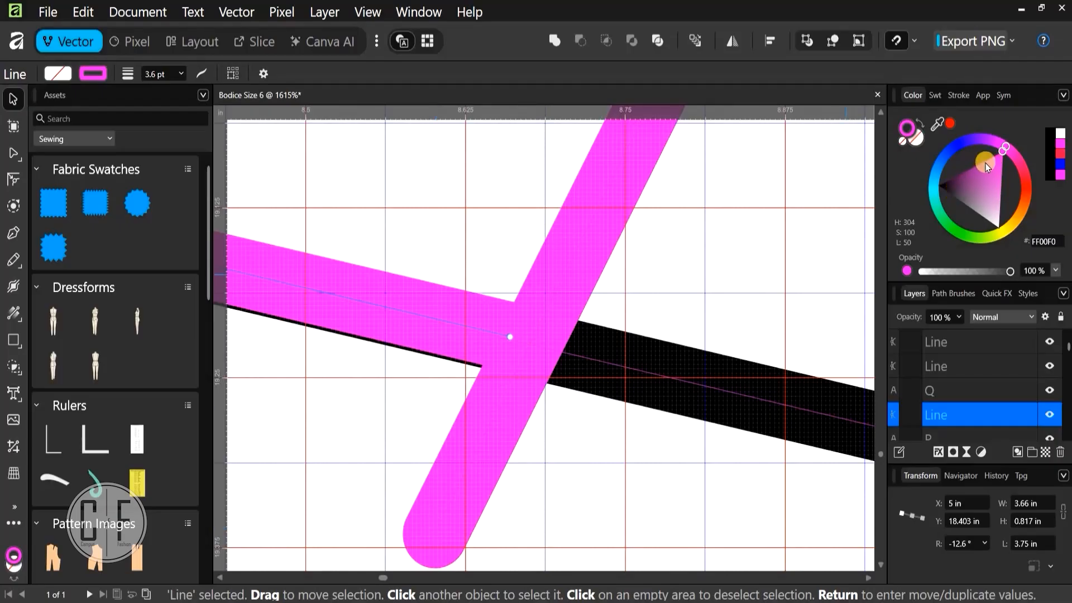
pyautogui.click(434, 528)
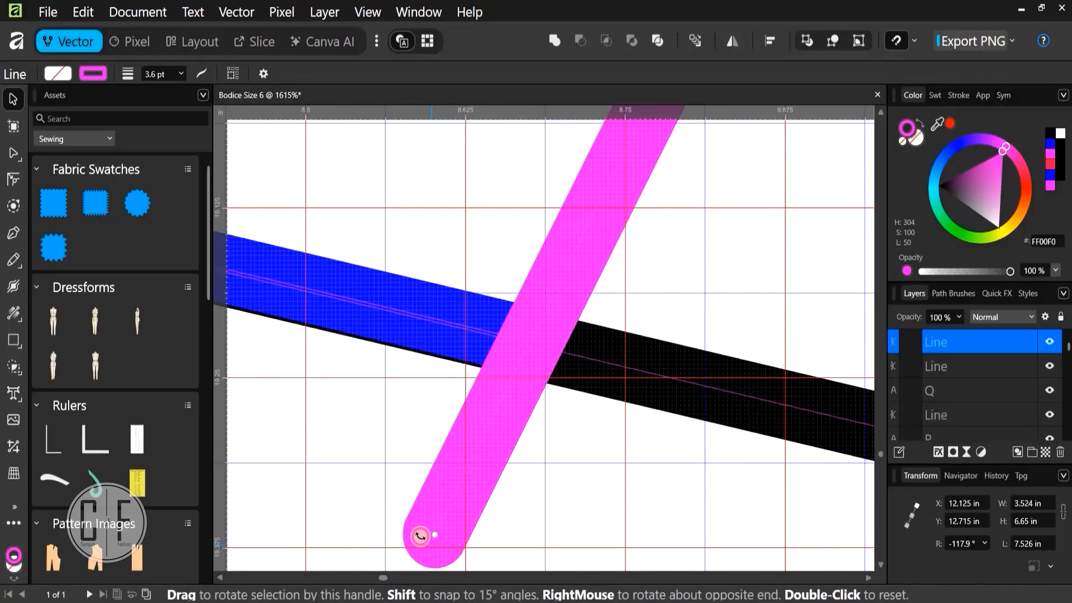
pyautogui.moveTo(420, 536); pyautogui.dragTo(557, 337)
pyautogui.scroll(6, 558, 347)
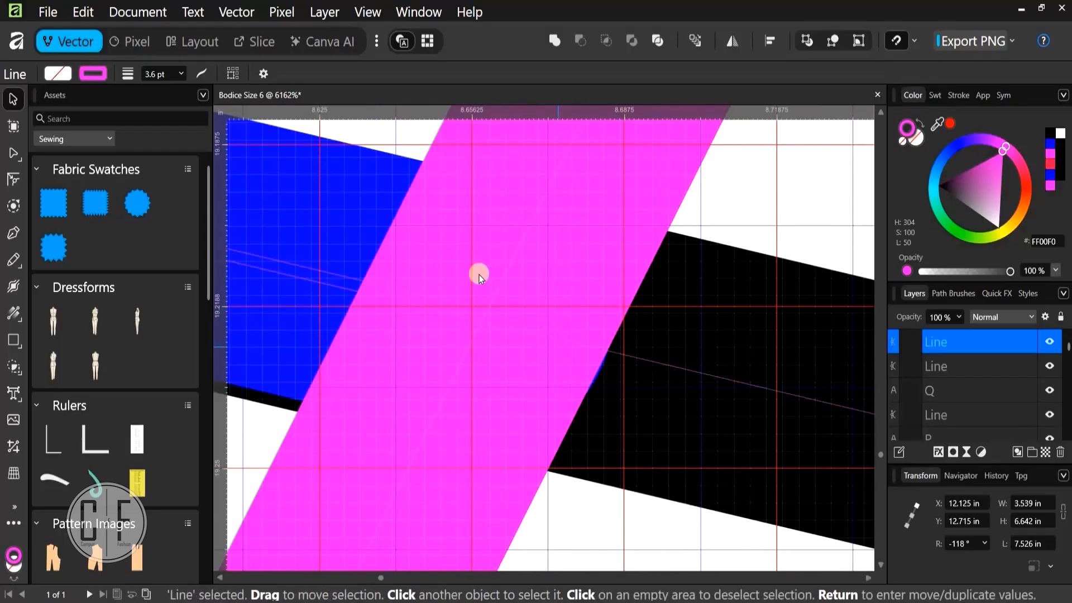
pyautogui.scroll(-6, 363, 352)
pyautogui.scroll(-10, 338, 420)
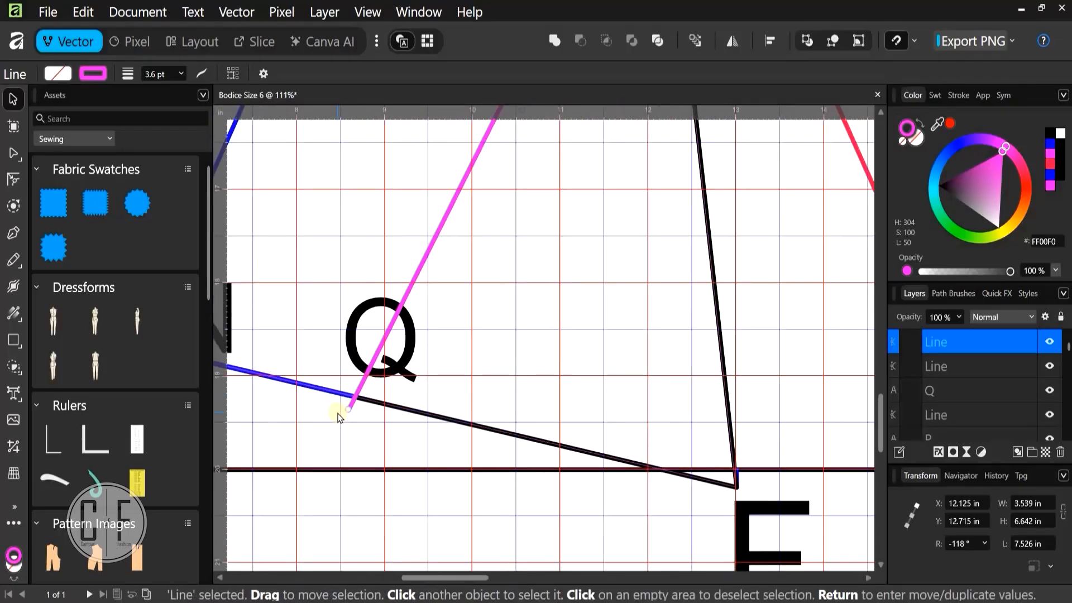
pyautogui.scroll(-1, 338, 418)
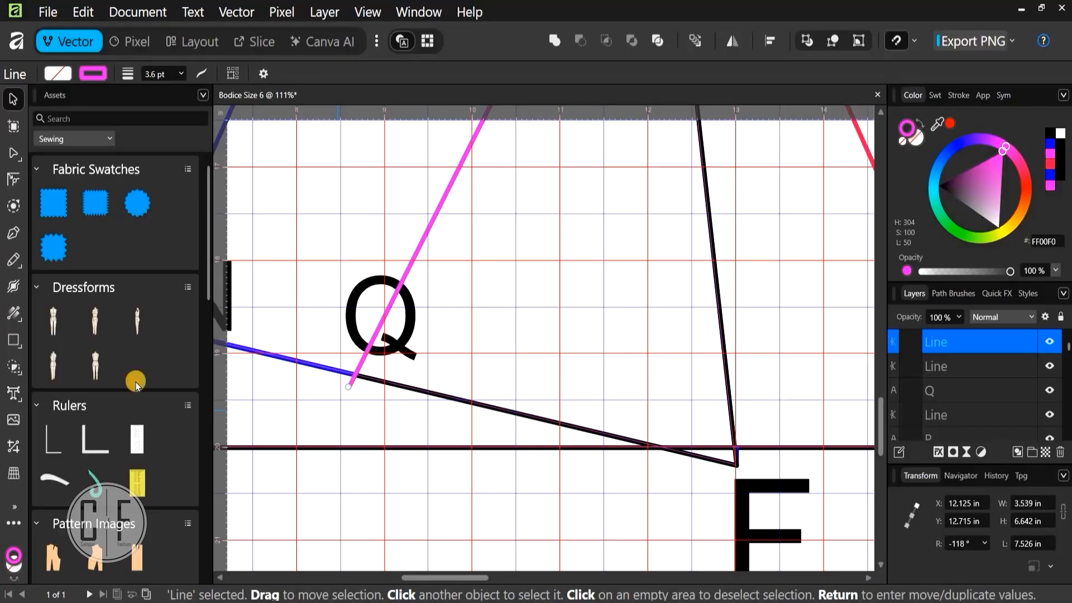
# Add the artistic text label "R" at about 55.6 pt and place it just below the magenta line's lower end
pyautogui.click(12, 398)
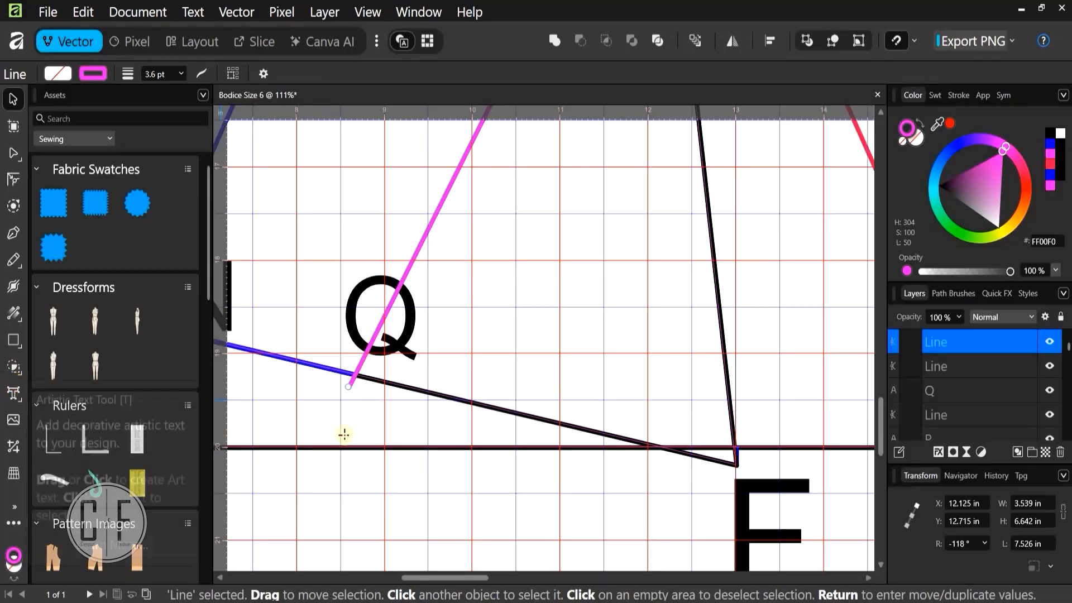
pyautogui.moveTo(318, 387); pyautogui.dragTo(354, 439)
pyautogui.write('R')
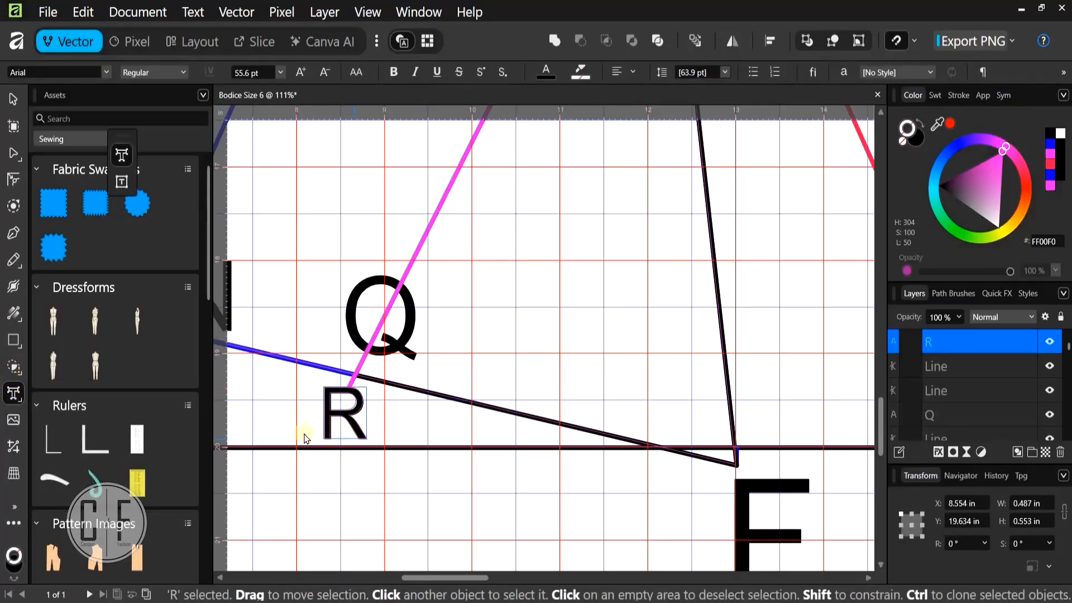
pyautogui.scroll(3, 304, 430)
pyautogui.click(5, 100)
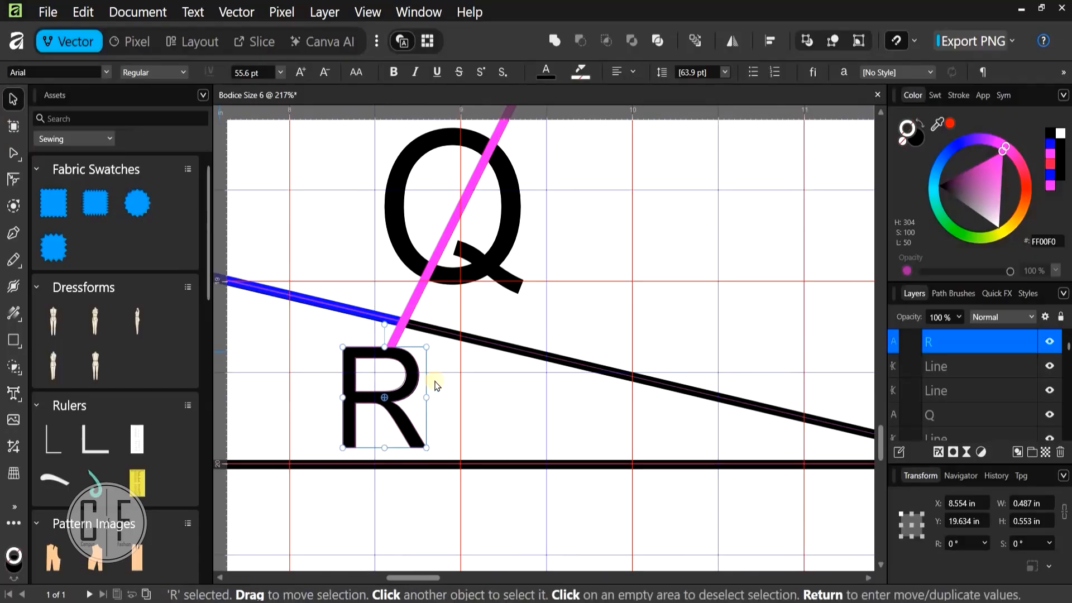
pyautogui.scroll(3, 393, 402)
pyautogui.moveTo(393, 402); pyautogui.dragTo(336, 416)
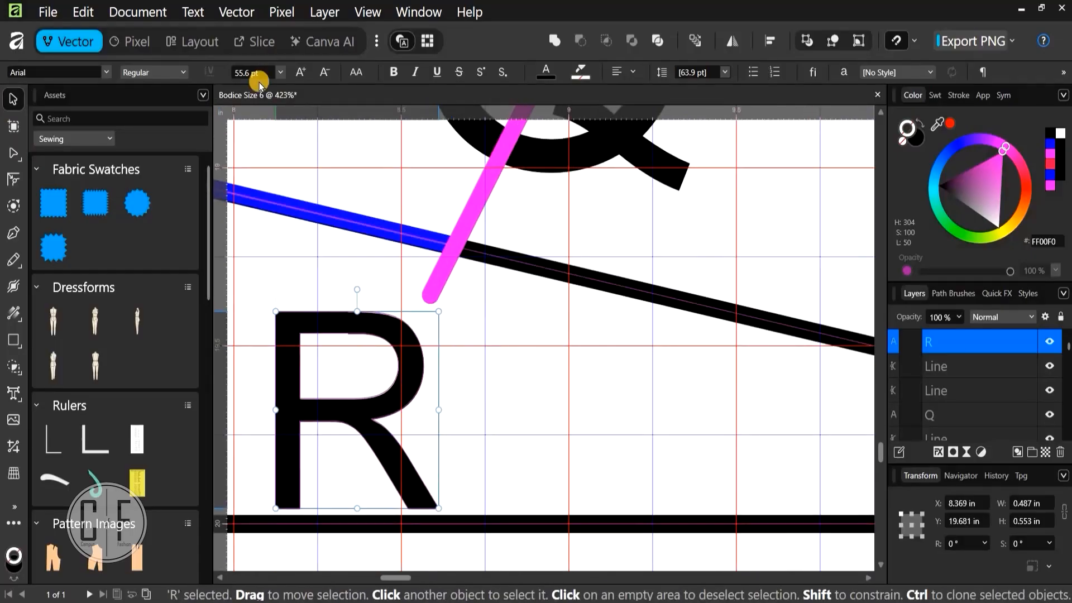
pyautogui.scroll(-6, 359, 510)
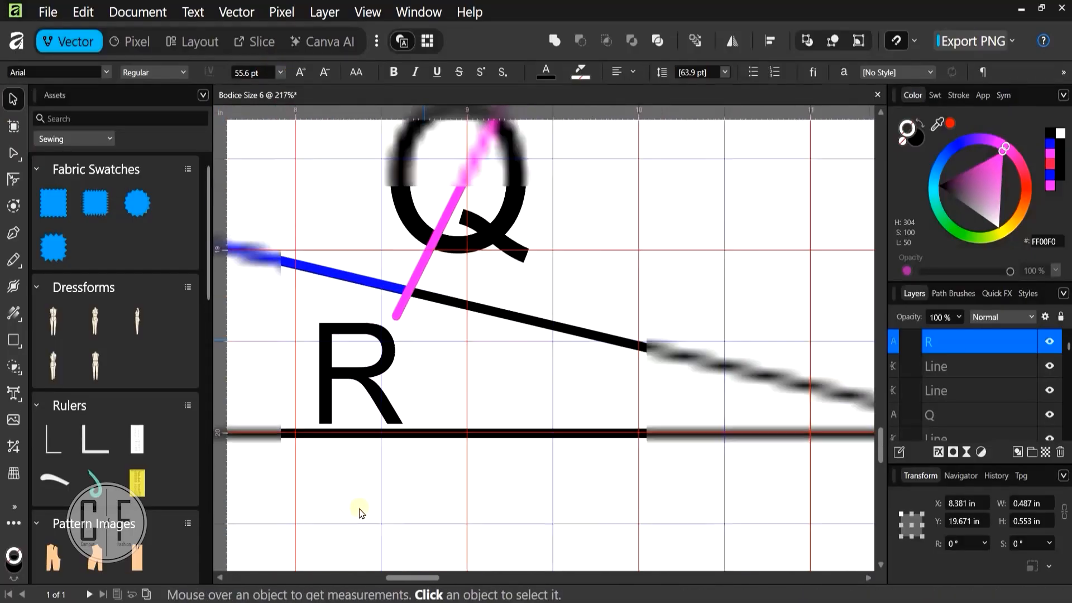
pyautogui.click(359, 510)
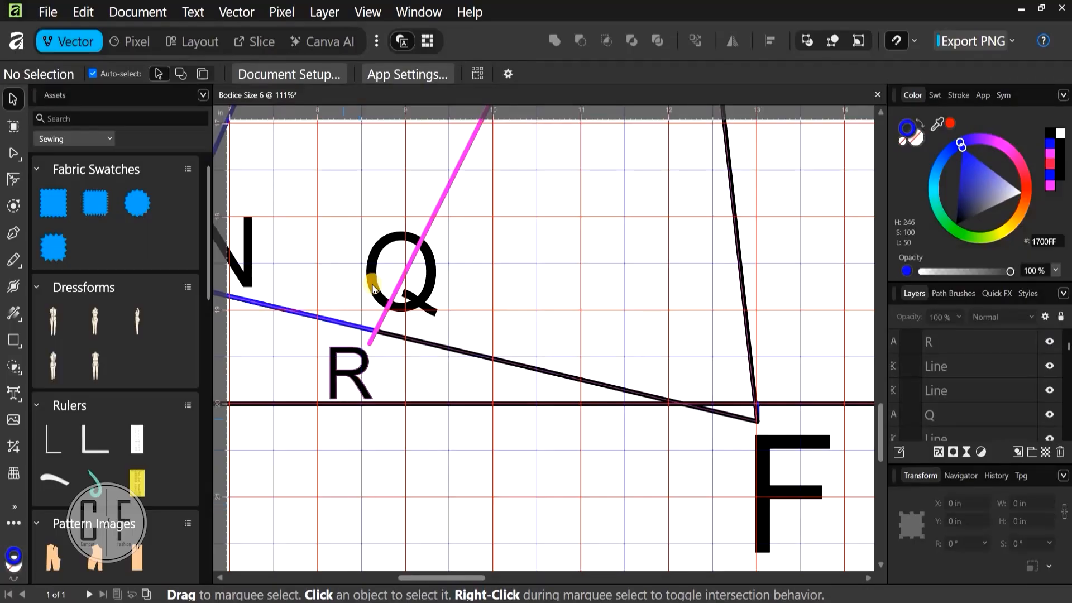
# Shrink the Q label to about 54.8 pt and place it beside the magenta line, just above the blue line's end
pyautogui.scroll(2, 373, 283)
pyautogui.moveTo(373, 284); pyautogui.dragTo(284, 278)
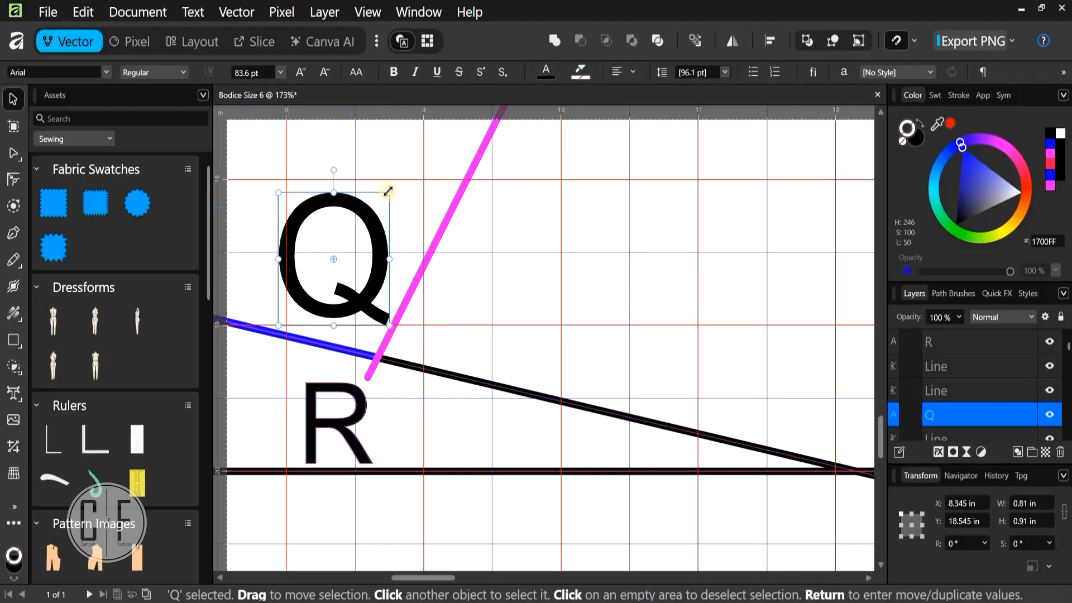
pyautogui.moveTo(389, 192); pyautogui.dragTo(353, 239)
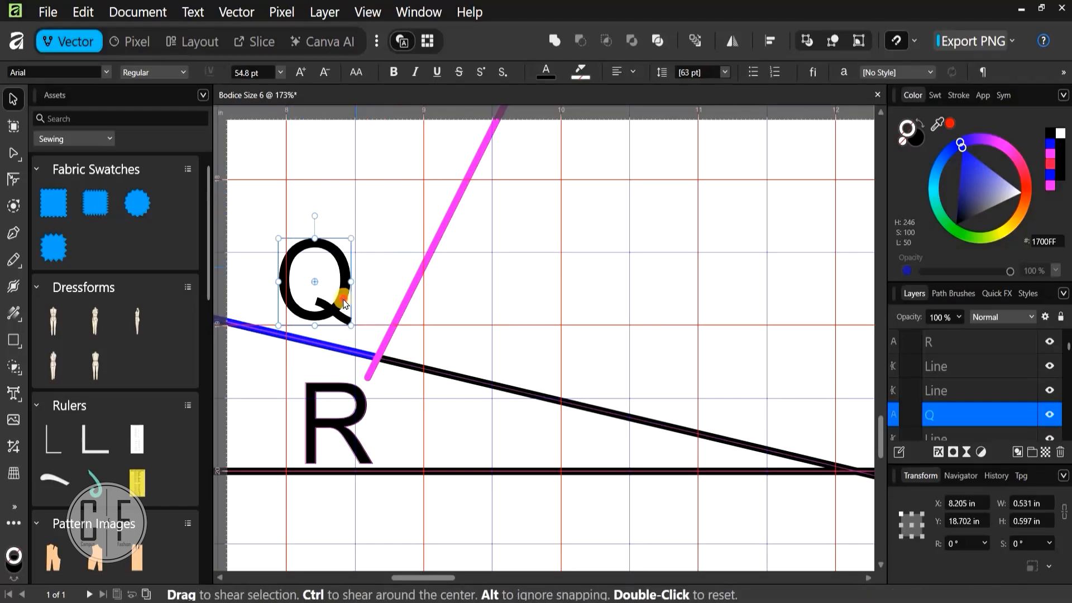
pyautogui.moveTo(345, 308); pyautogui.dragTo(365, 325)
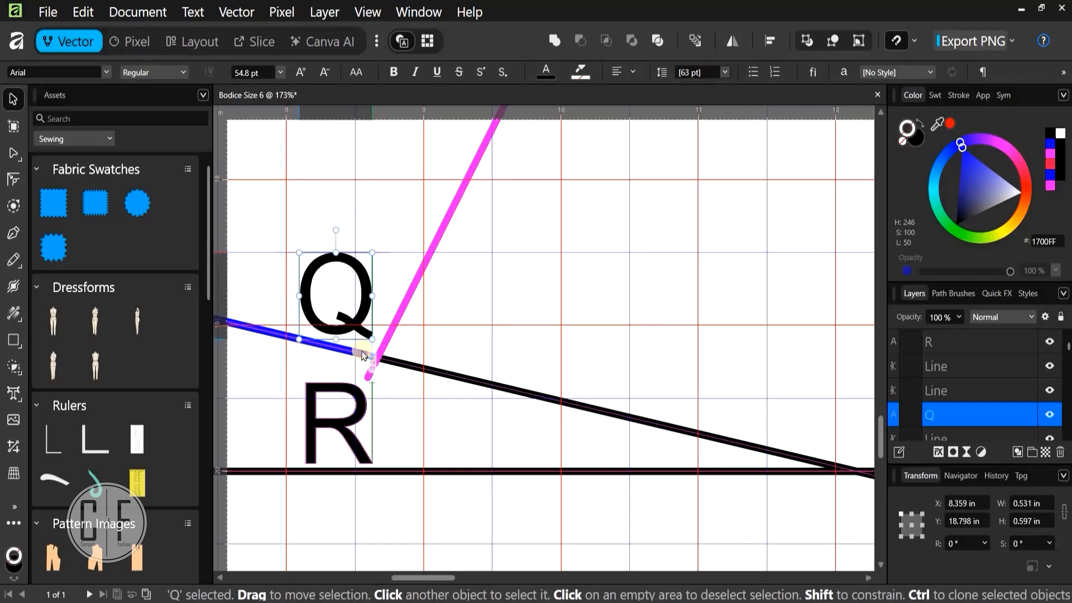
# Draw a short vertical line about 0.25 in long with the Pen tool, just below the K–J line near K
pyautogui.scroll(-3, 394, 457)
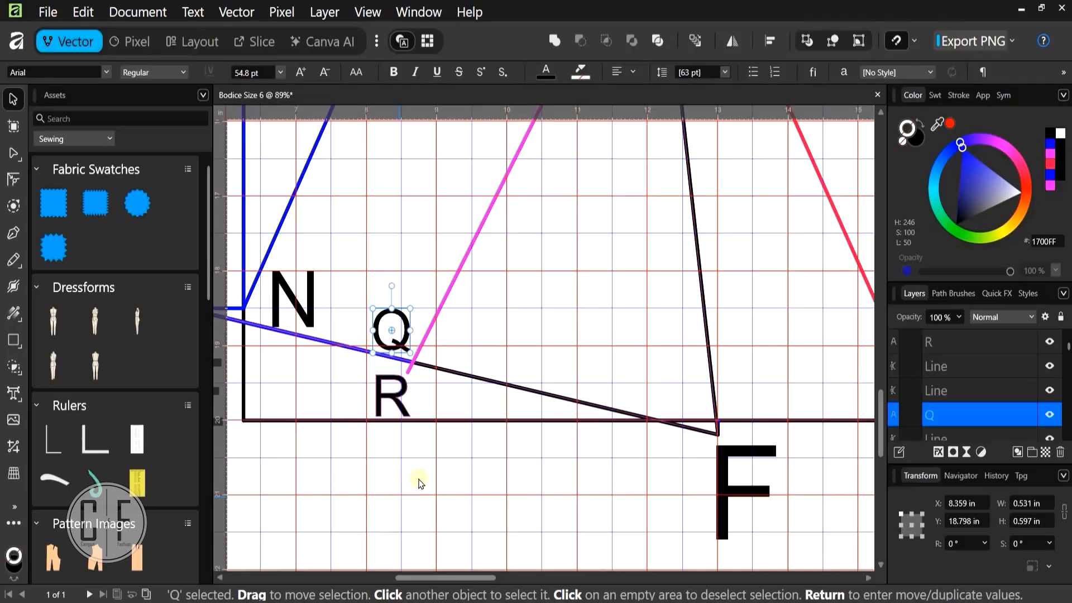
pyautogui.scroll(-4, 531, 242)
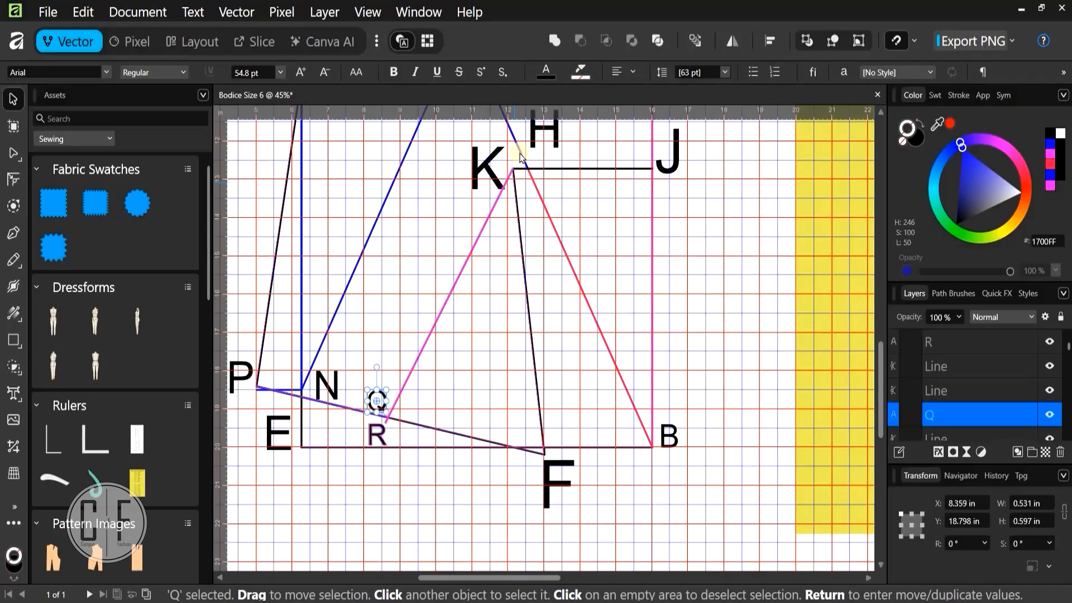
pyautogui.scroll(6, 514, 185)
pyautogui.scroll(5, 492, 215)
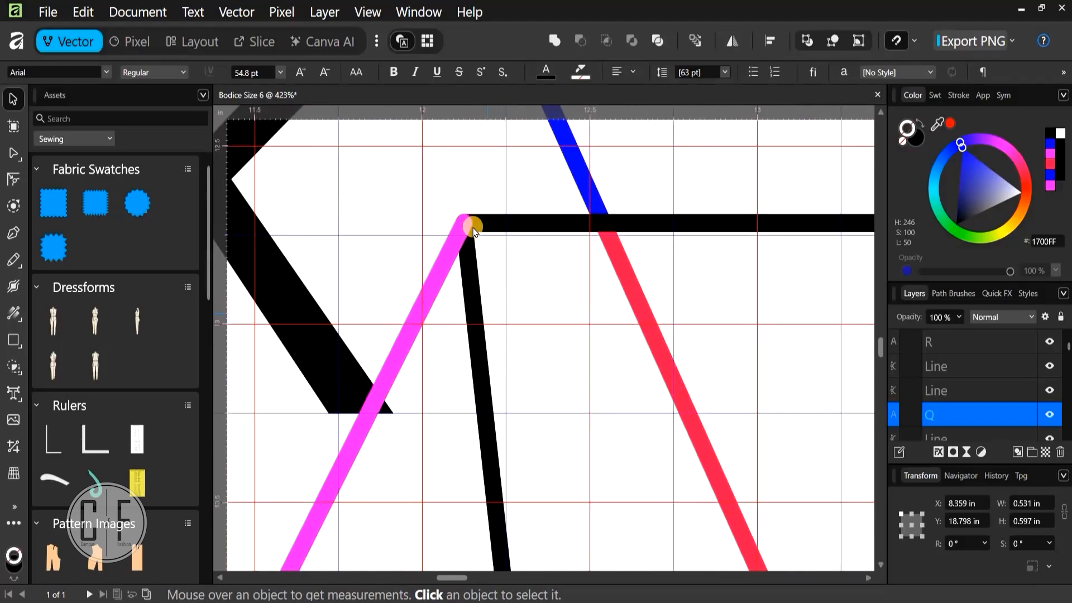
pyautogui.click(13, 231)
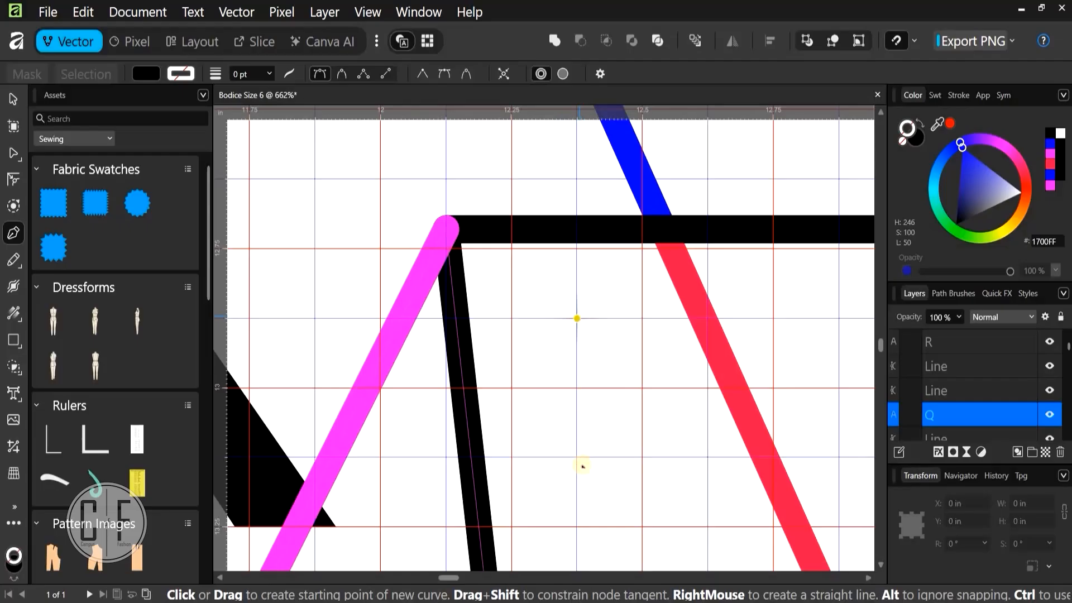
pyautogui.click(577, 319)
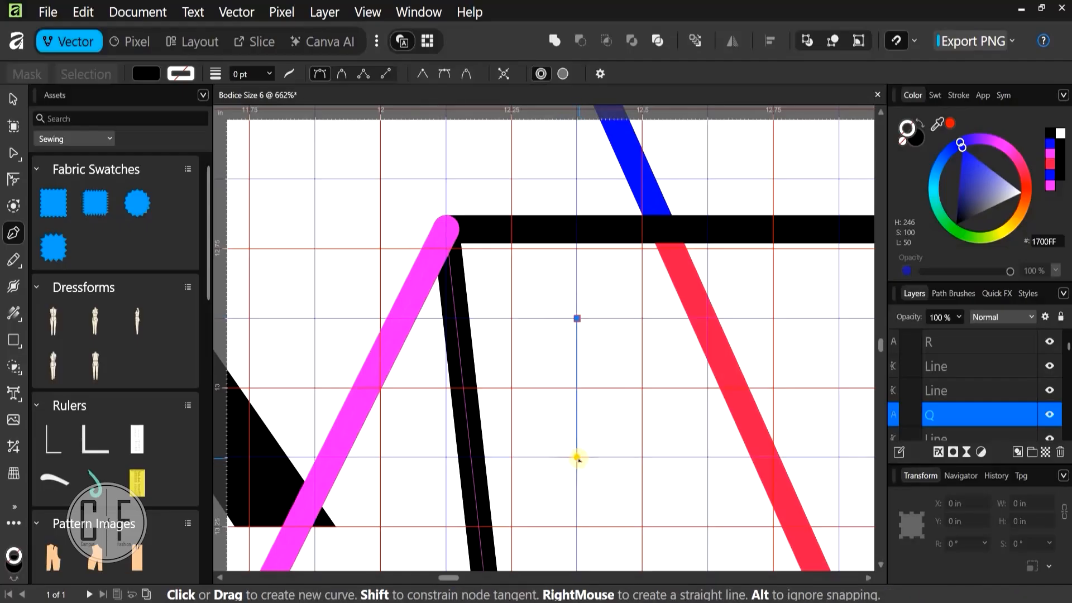
pyautogui.click(578, 458)
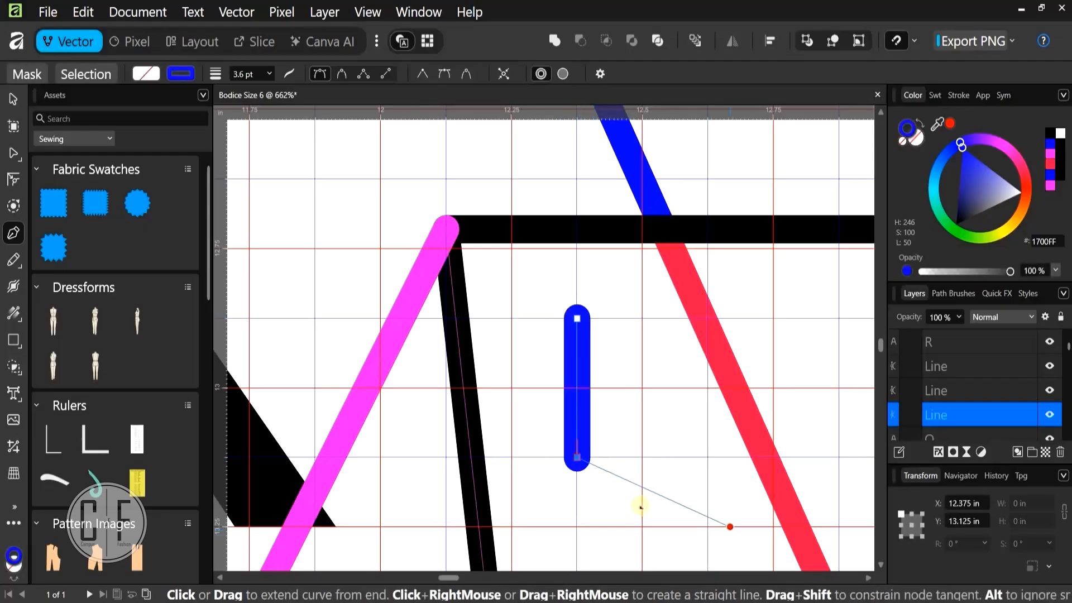
pyautogui.press('Escape')
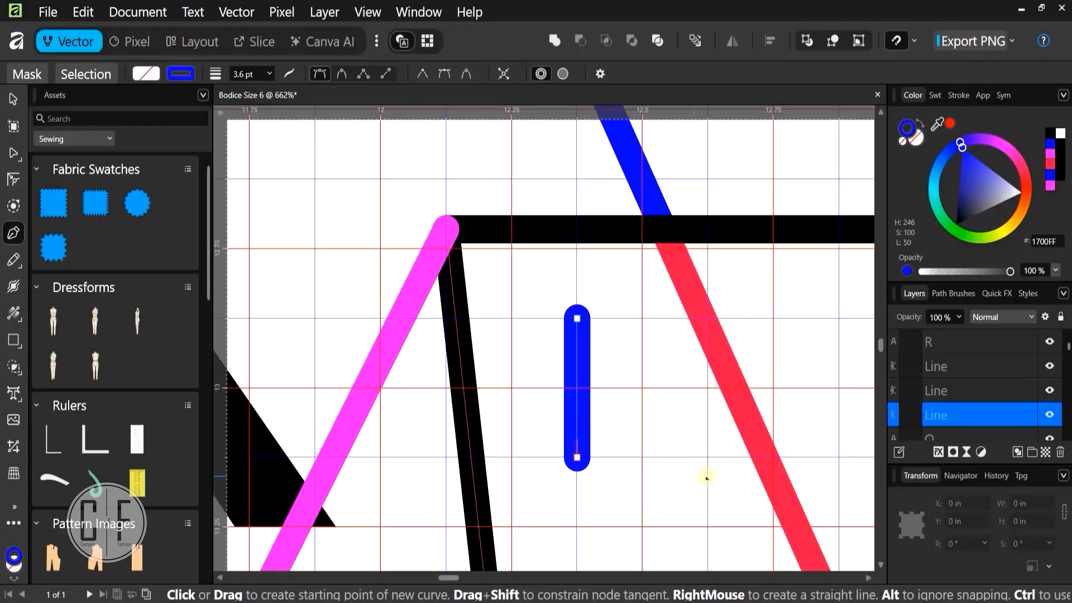
pyautogui.press('ctrl')
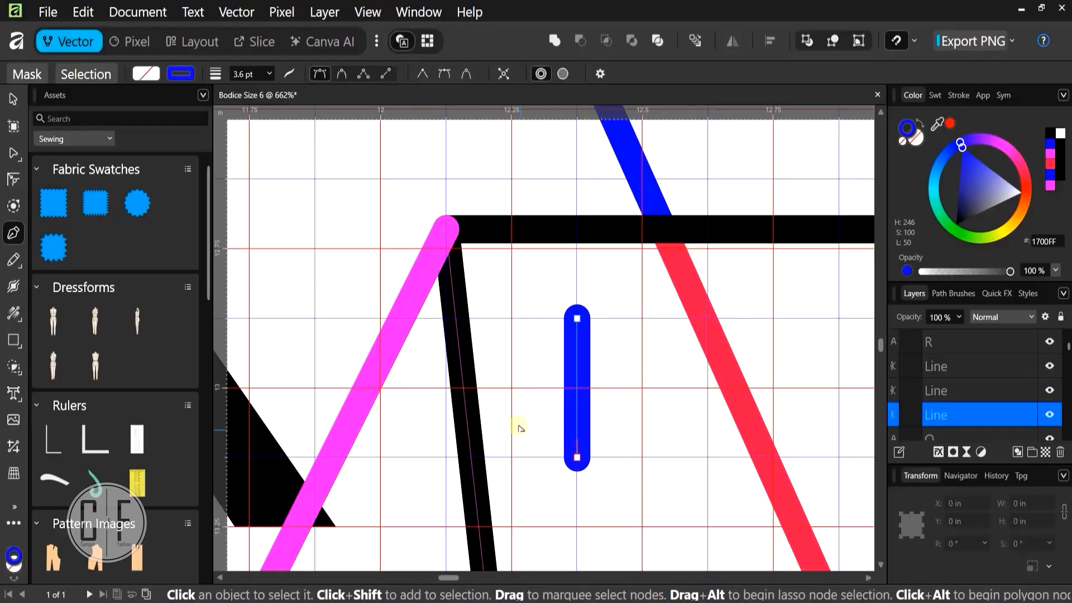
# Look up 5/8 on the yellow fraction chart and set the short blue line's height to 0.625 in, anchored at its upper end
pyautogui.scroll(-10, 428, 388)
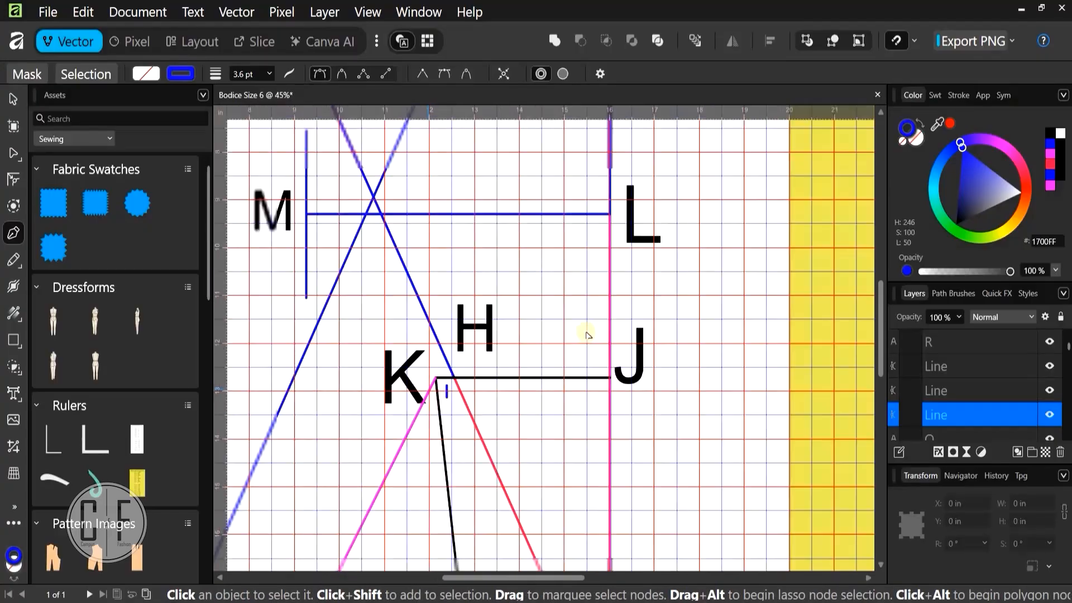
pyautogui.scroll(-1, 586, 335)
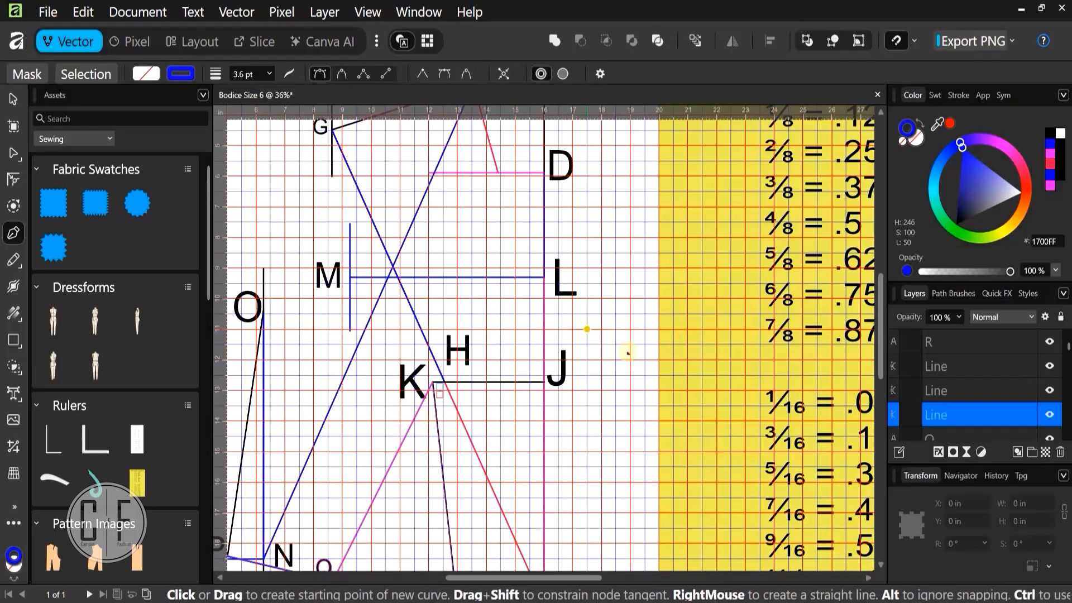
pyautogui.moveTo(847, 258); pyautogui.dragTo(733, 273)
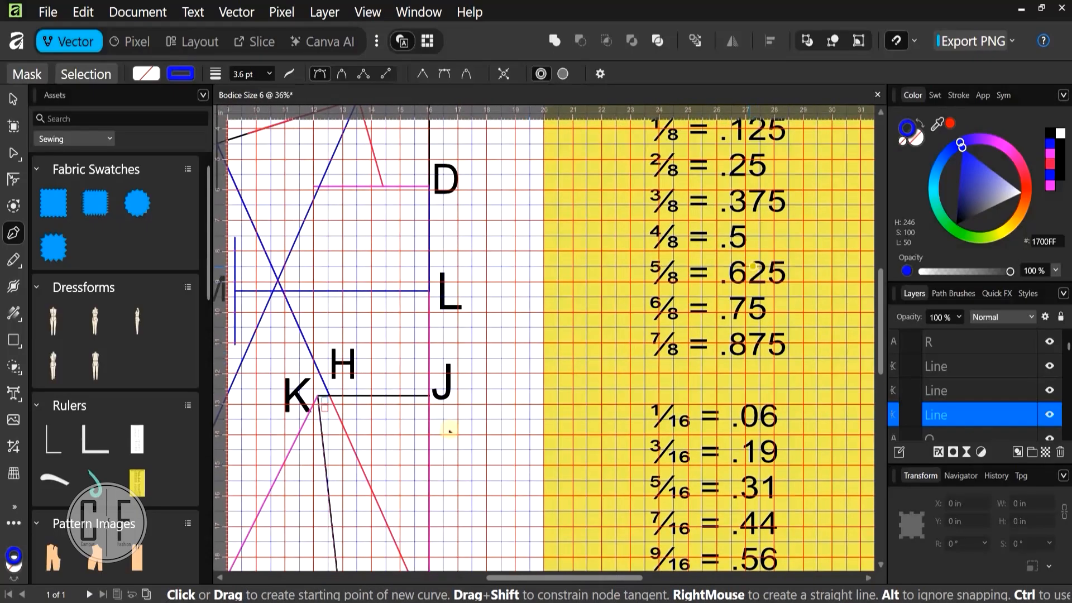
pyautogui.moveTo(320, 406); pyautogui.dragTo(370, 356)
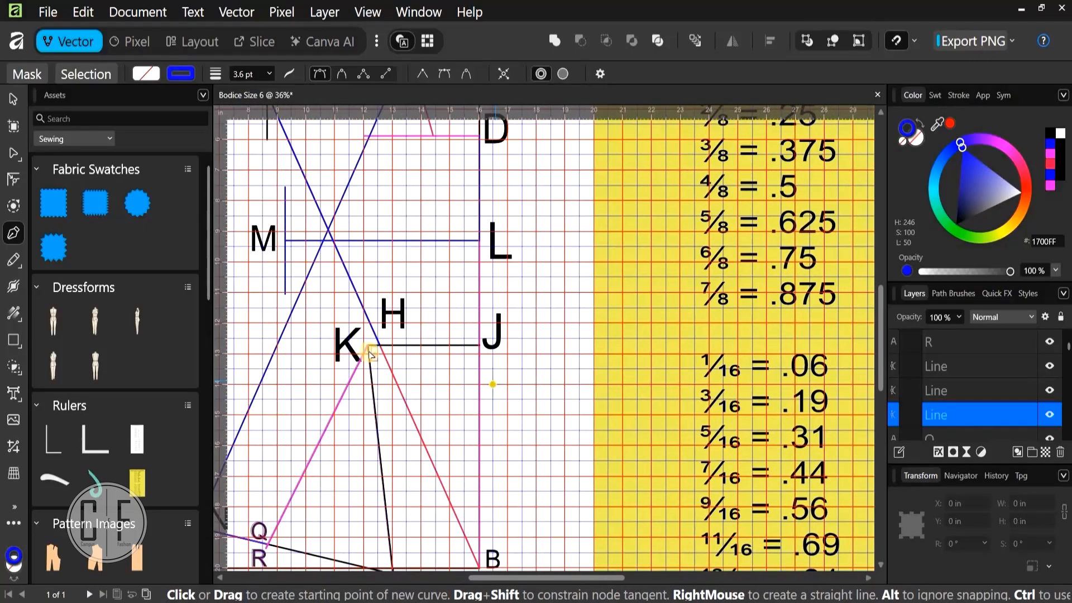
pyautogui.scroll(3, 370, 356)
pyautogui.scroll(4, 369, 356)
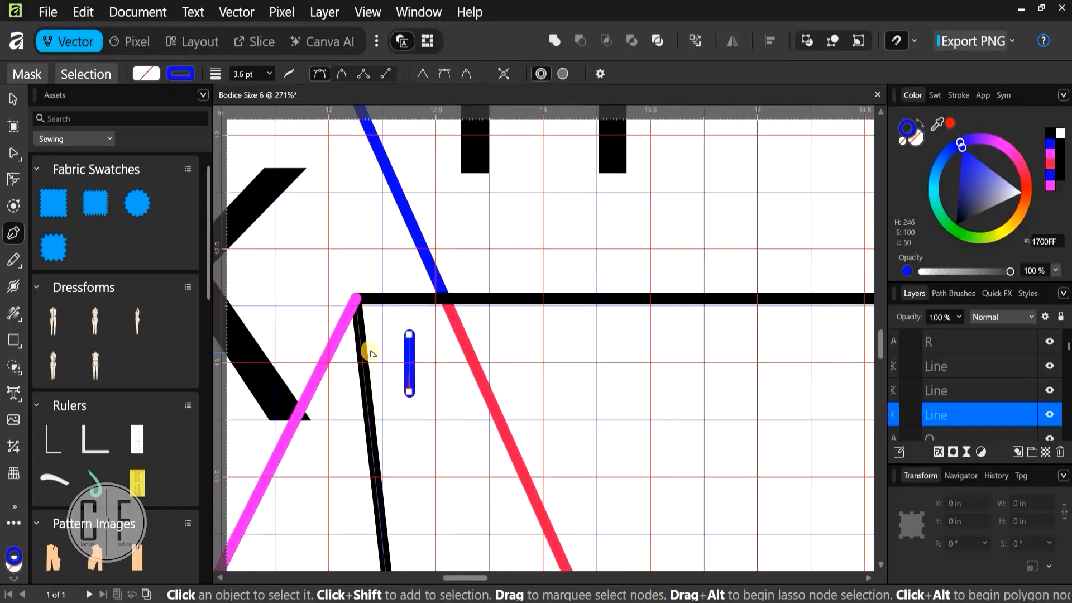
pyautogui.scroll(1, 370, 352)
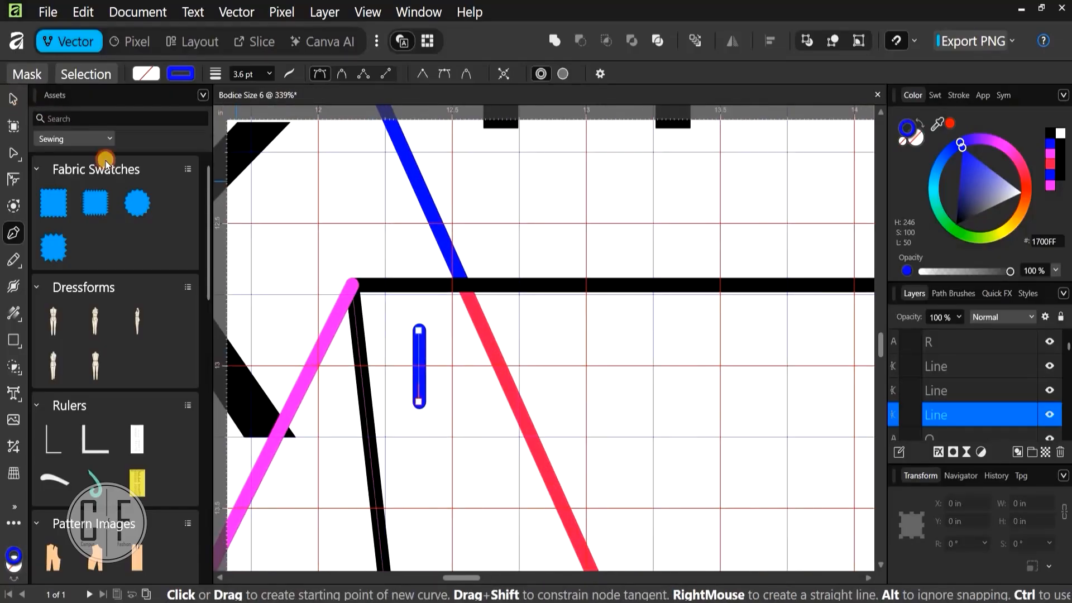
pyautogui.press('v')
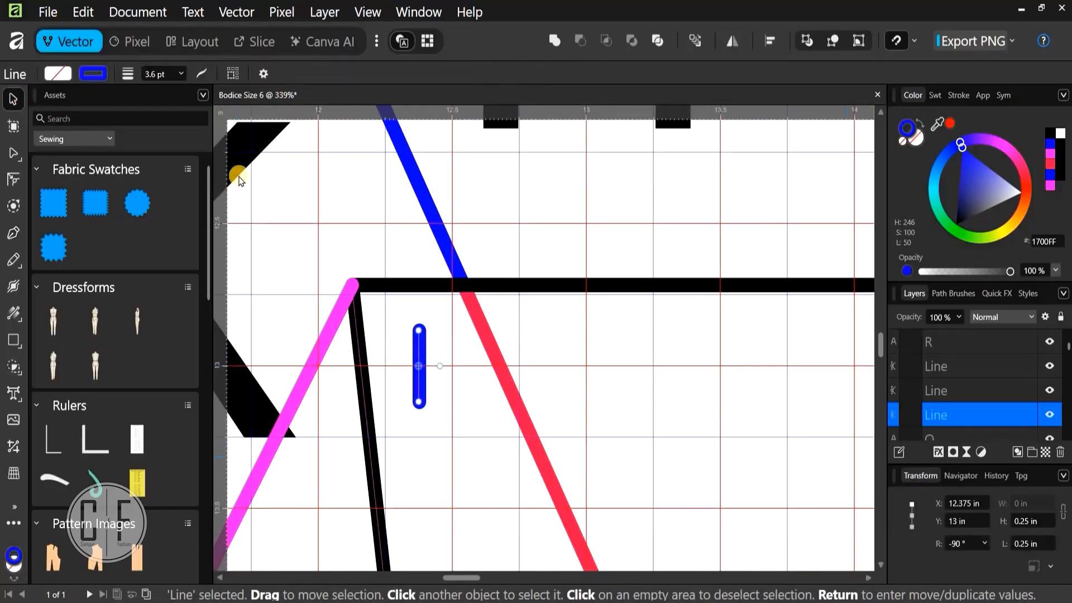
pyautogui.click(263, 74)
pyautogui.click(192, 114)
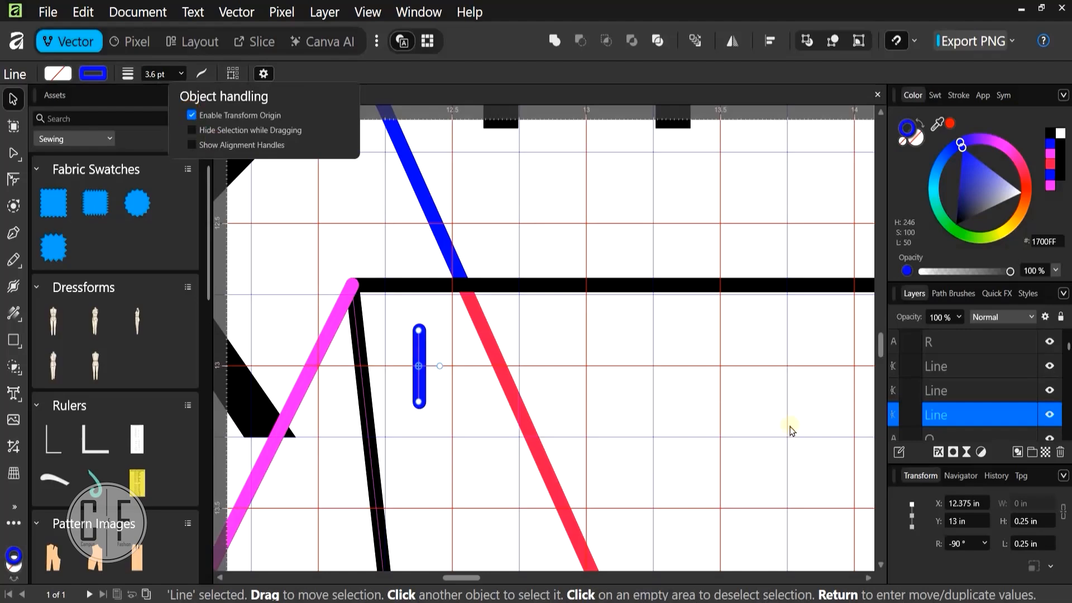
pyautogui.click(1030, 521)
pyautogui.click(1030, 521)
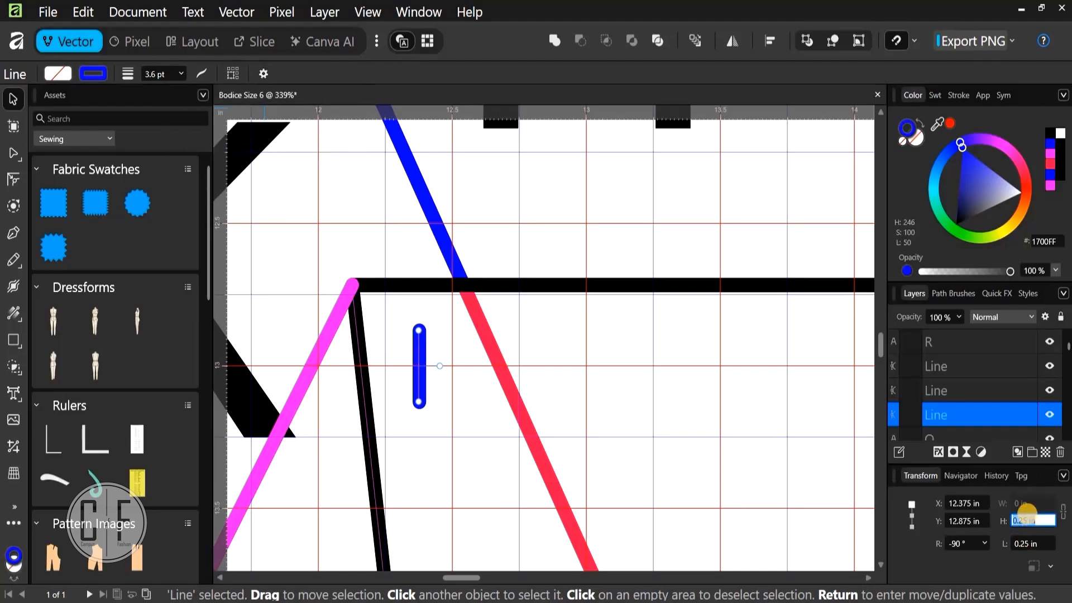
pyautogui.press('BackSpace')
pyautogui.write('.625')
pyautogui.press('Return')
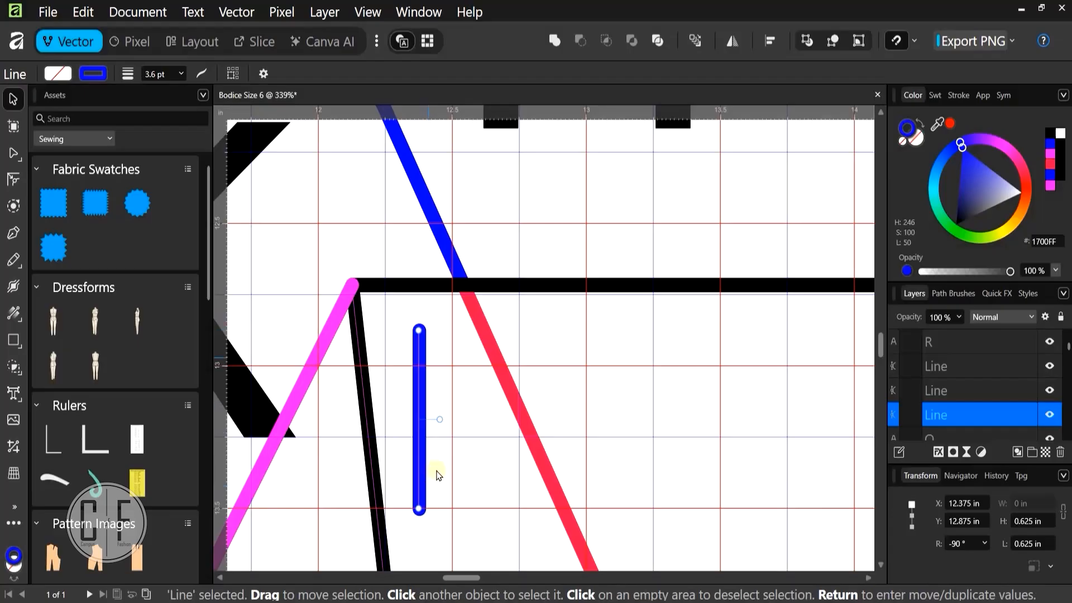
# Move the short vertical blue line so its upper end snaps onto point K
pyautogui.hscroll(-3, 558, 467)
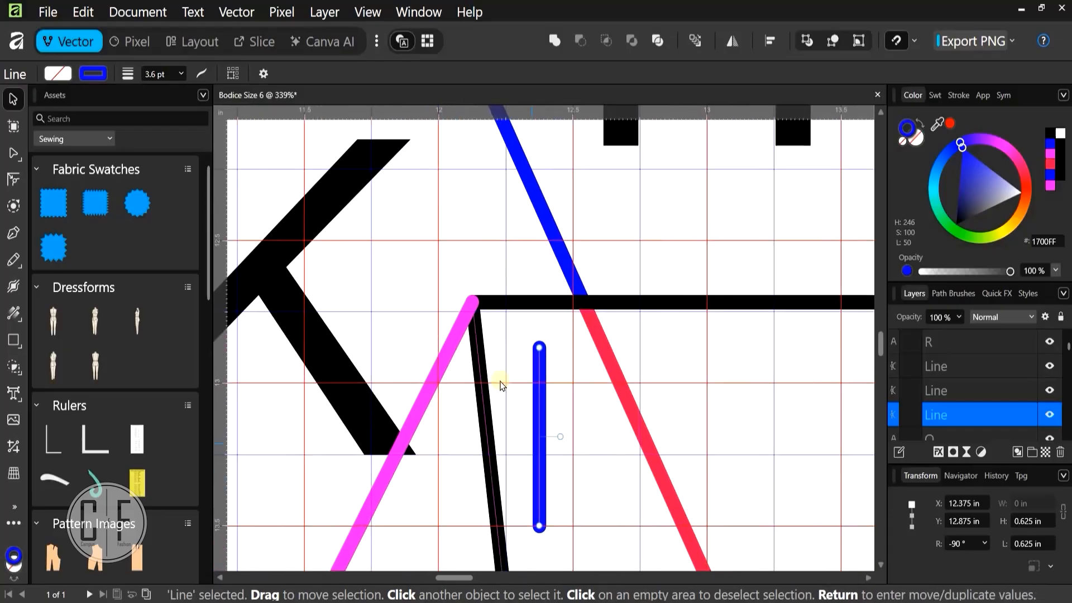
pyautogui.scroll(2, 501, 385)
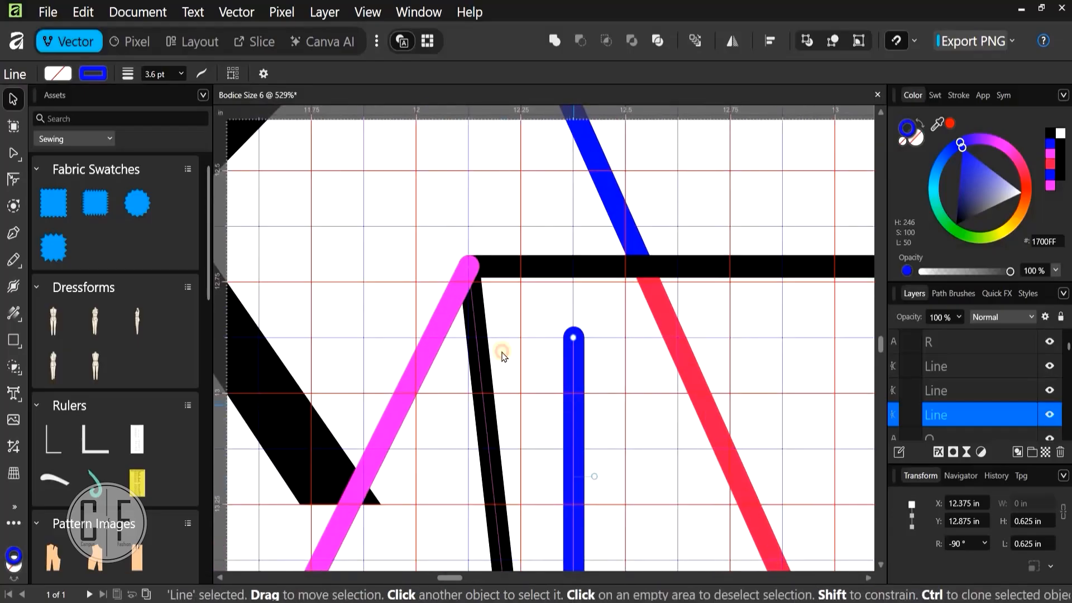
pyautogui.moveTo(502, 353); pyautogui.dragTo(469, 335)
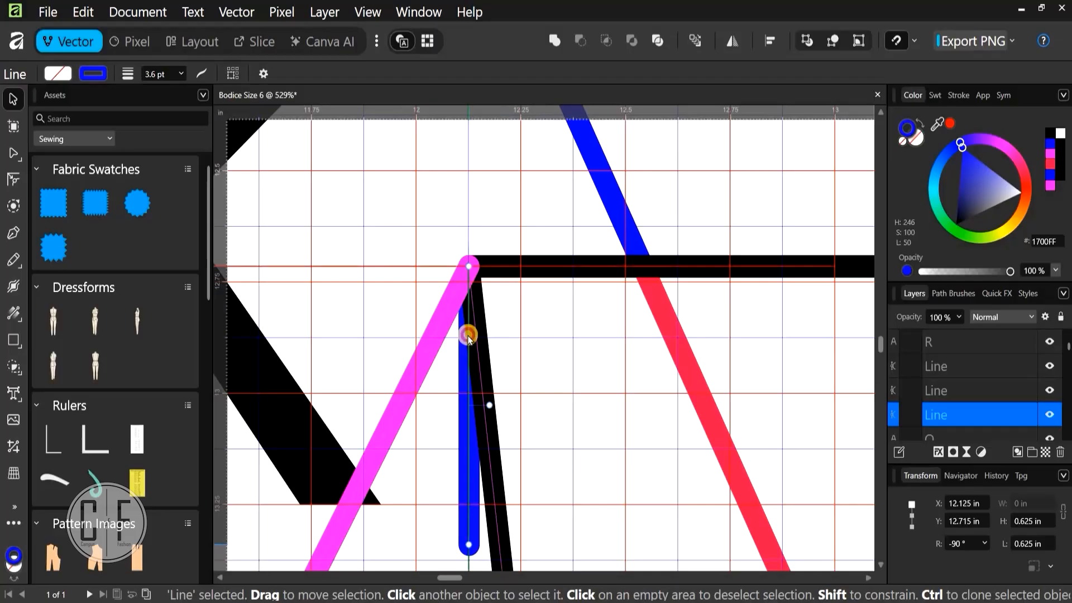
pyautogui.scroll(-3, 569, 367)
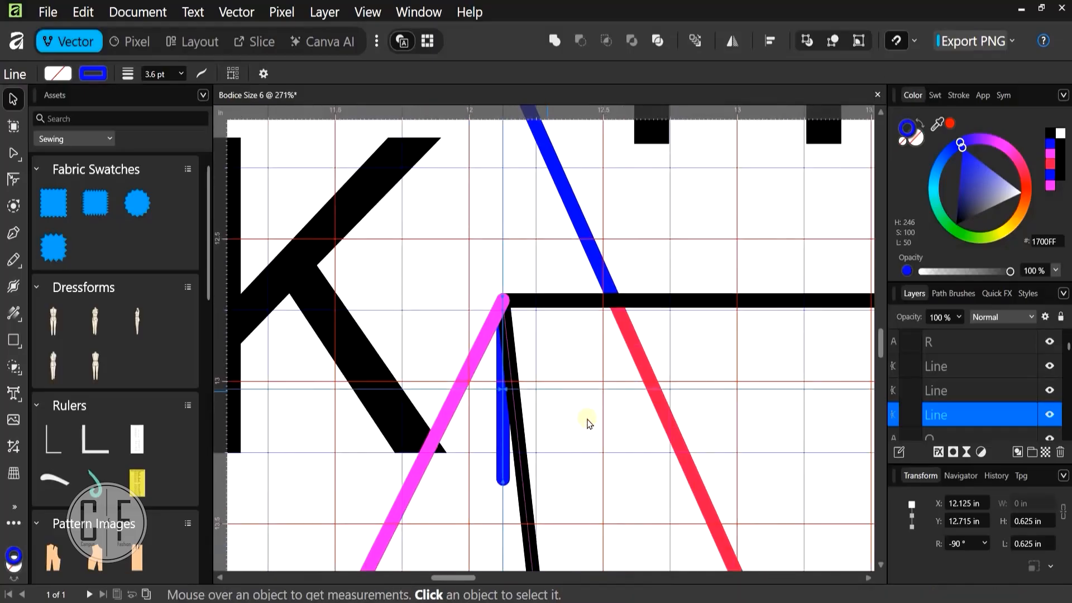
pyautogui.scroll(-1, 588, 423)
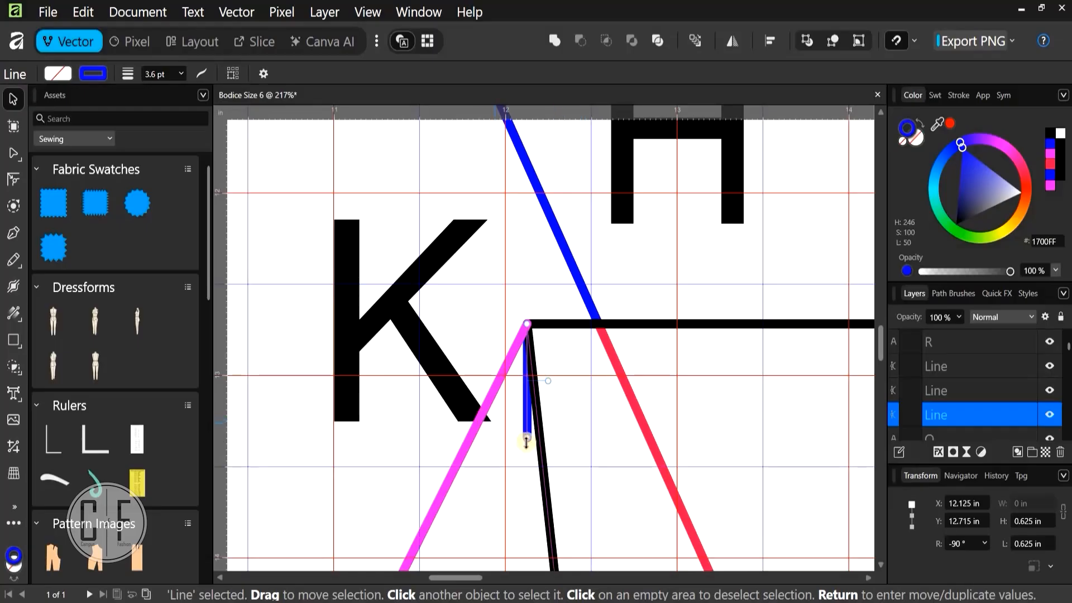
pyautogui.moveTo(527, 442)
pyautogui.mouseDown()
pyautogui.moveTo(525, 429)
pyautogui.moveTo(526, 441)
pyautogui.mouseUp()
# Enable the transform origin for the short blue line and place it on the line's upper end at K
pyautogui.scroll(2, 558, 362)
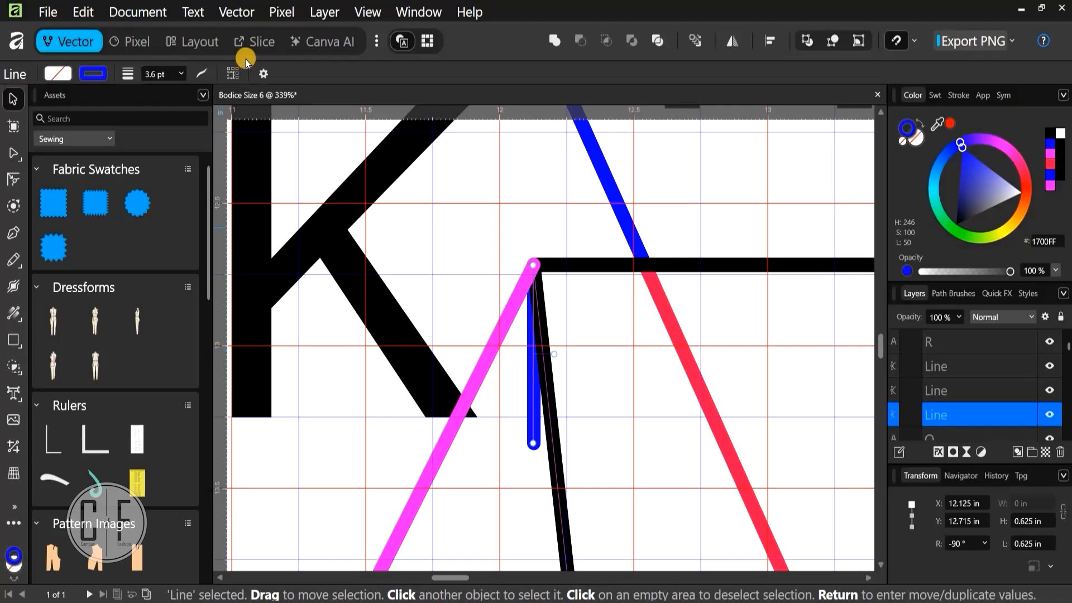
pyautogui.scroll(2, 299, 124)
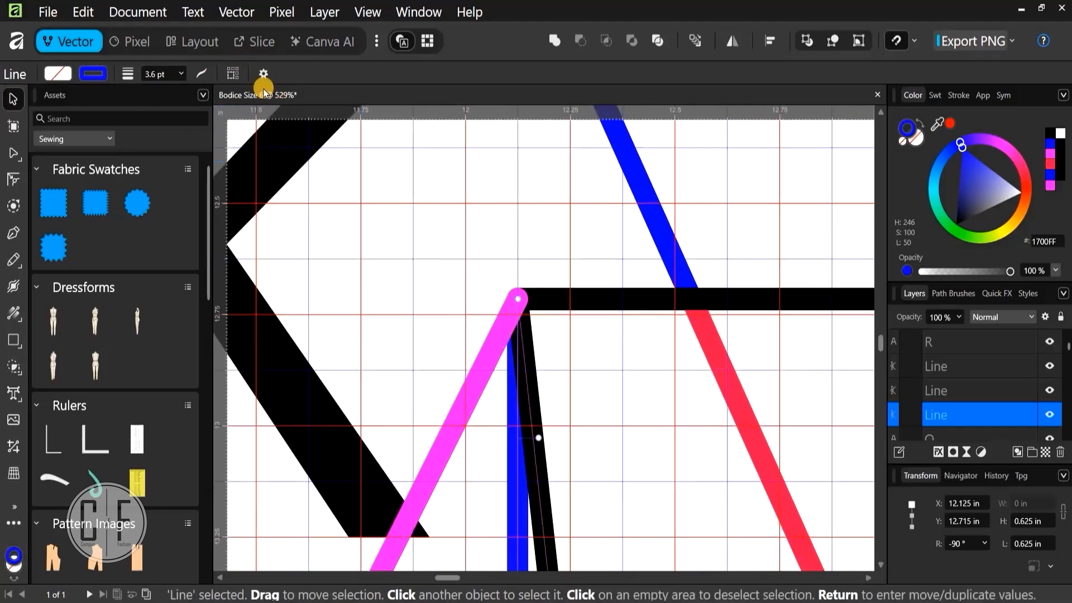
pyautogui.click(261, 72)
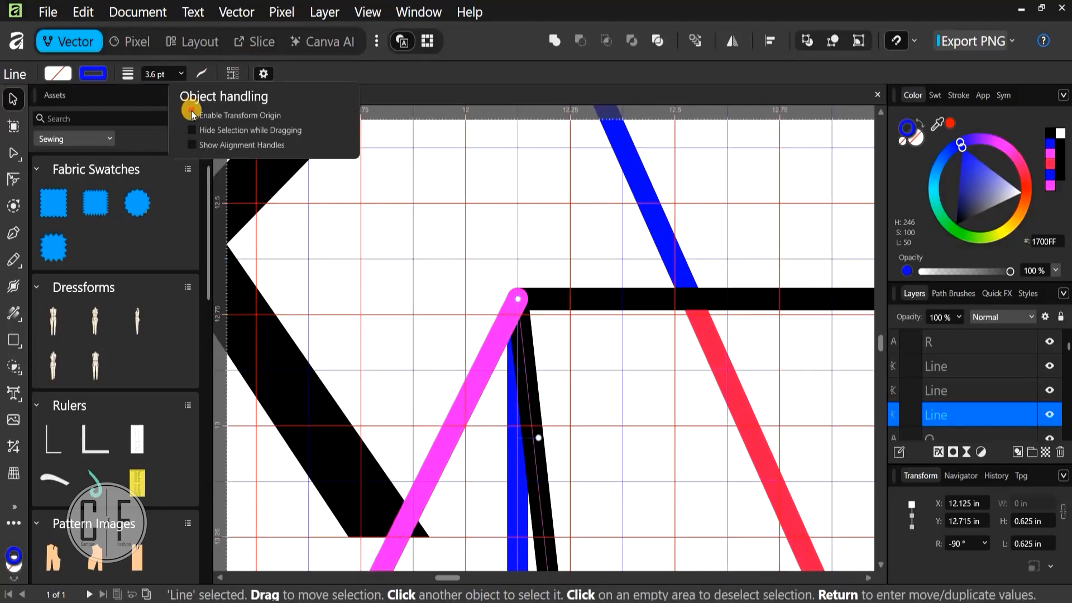
pyautogui.click(192, 115)
pyautogui.scroll(-2, 525, 347)
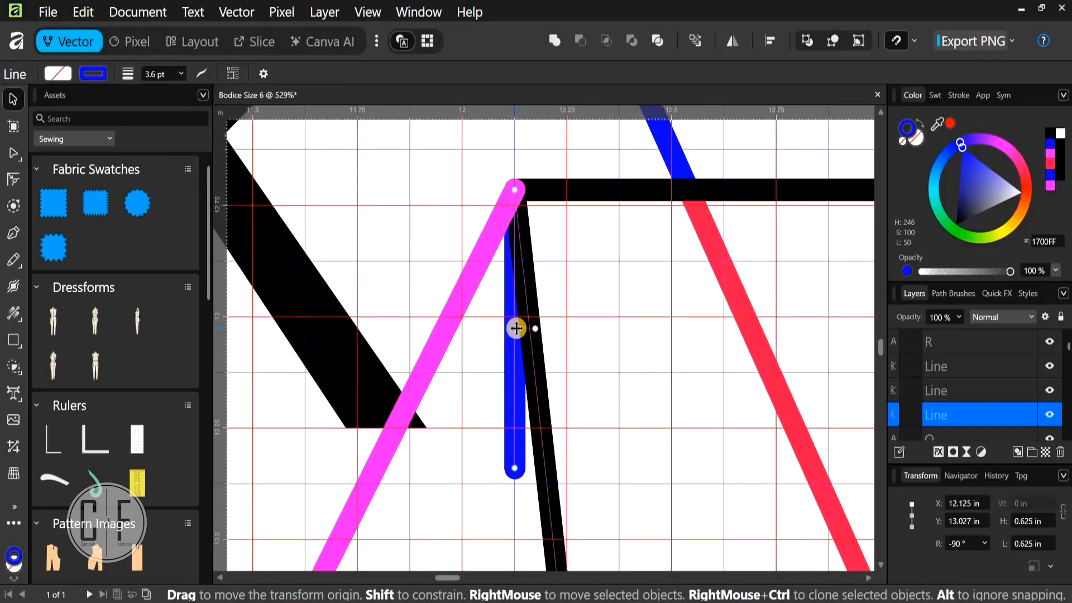
pyautogui.scroll(2, 516, 329)
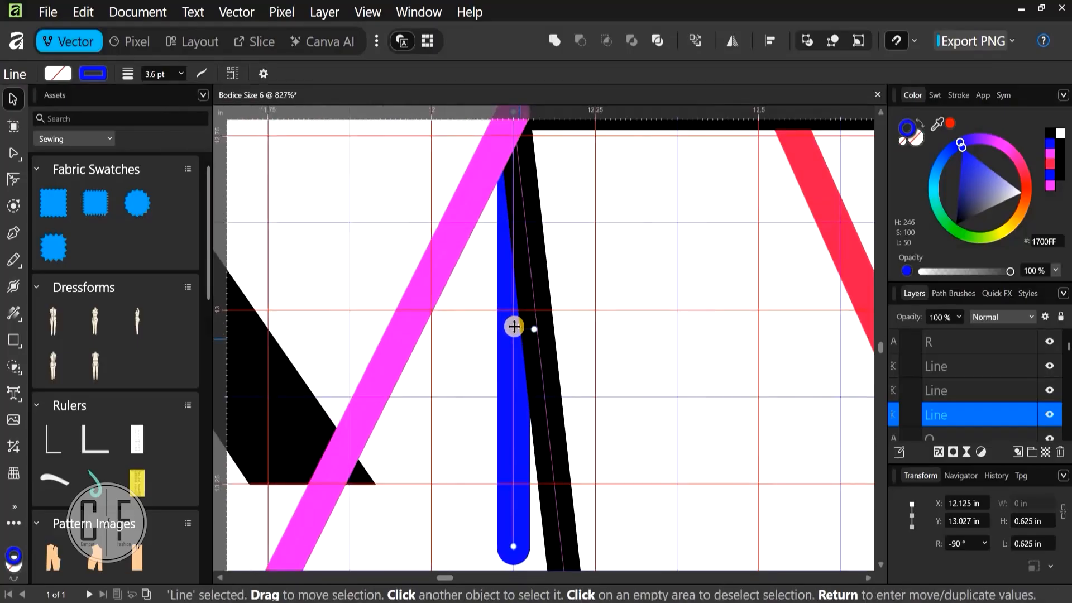
pyautogui.scroll(2, 510, 395)
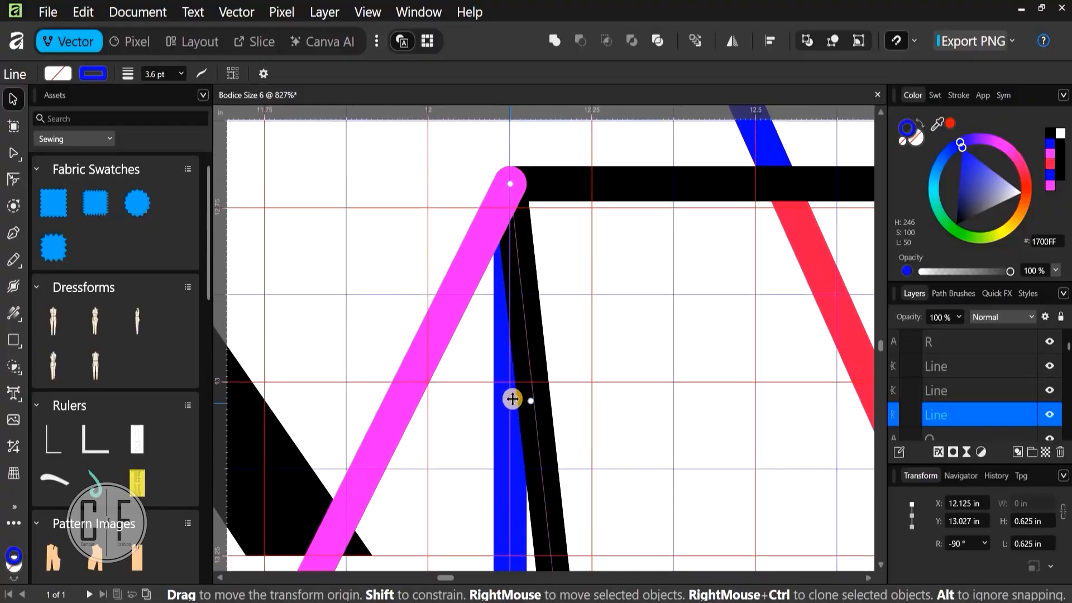
pyautogui.moveTo(510, 401); pyautogui.dragTo(508, 185)
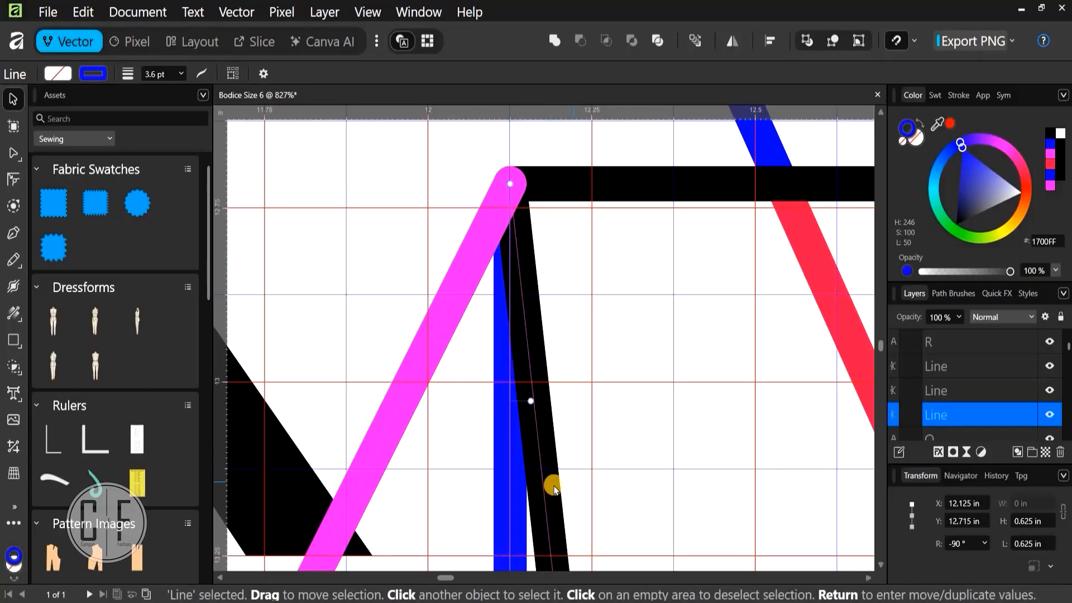
# Rotate the short blue line about K to about -99.8° so it lies between the magenta and black lines
pyautogui.scroll(-5, 553, 481)
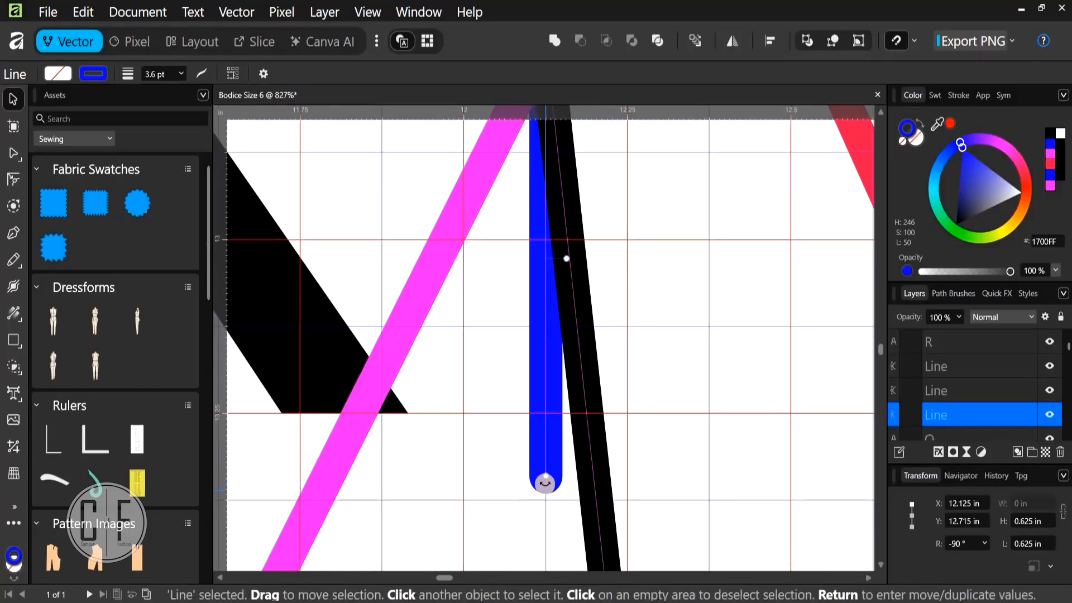
pyautogui.moveTo(502, 481); pyautogui.dragTo(475, 472)
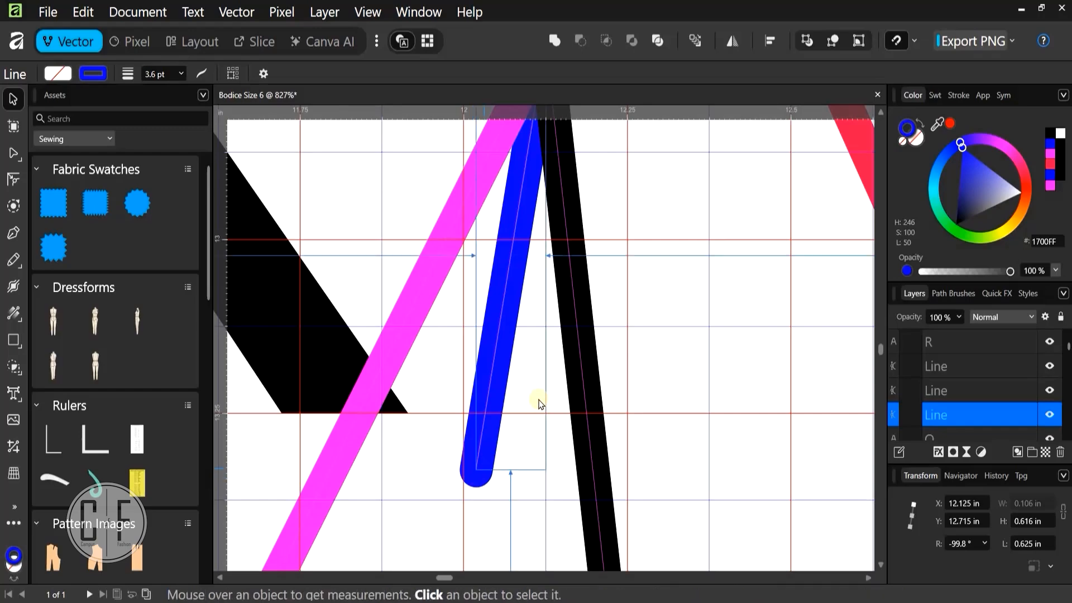
pyautogui.scroll(-10, 539, 405)
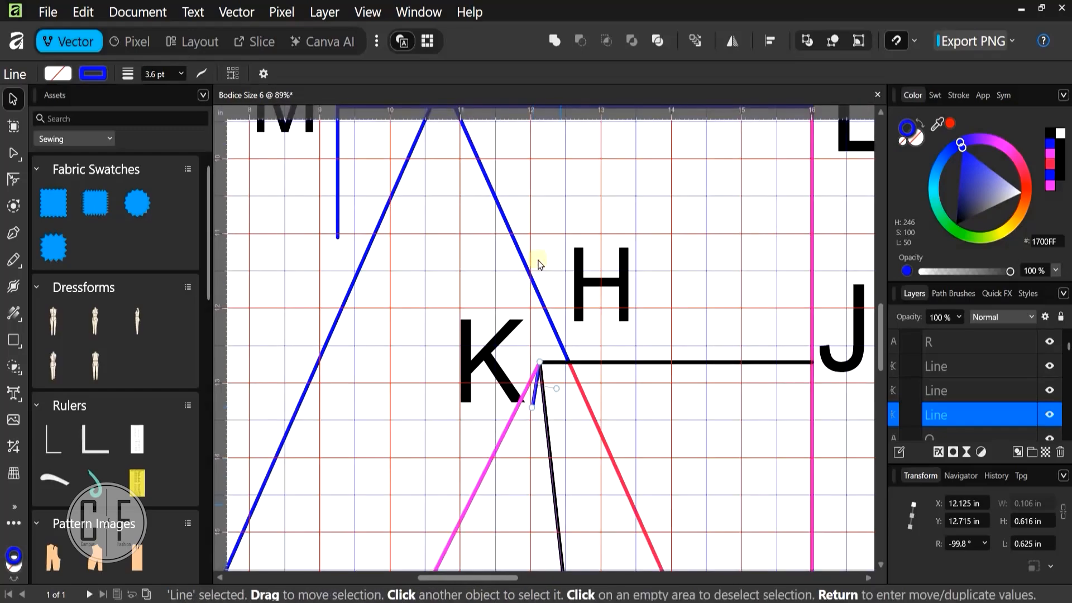
pyautogui.scroll(-5, 536, 279)
pyautogui.scroll(-1, 538, 273)
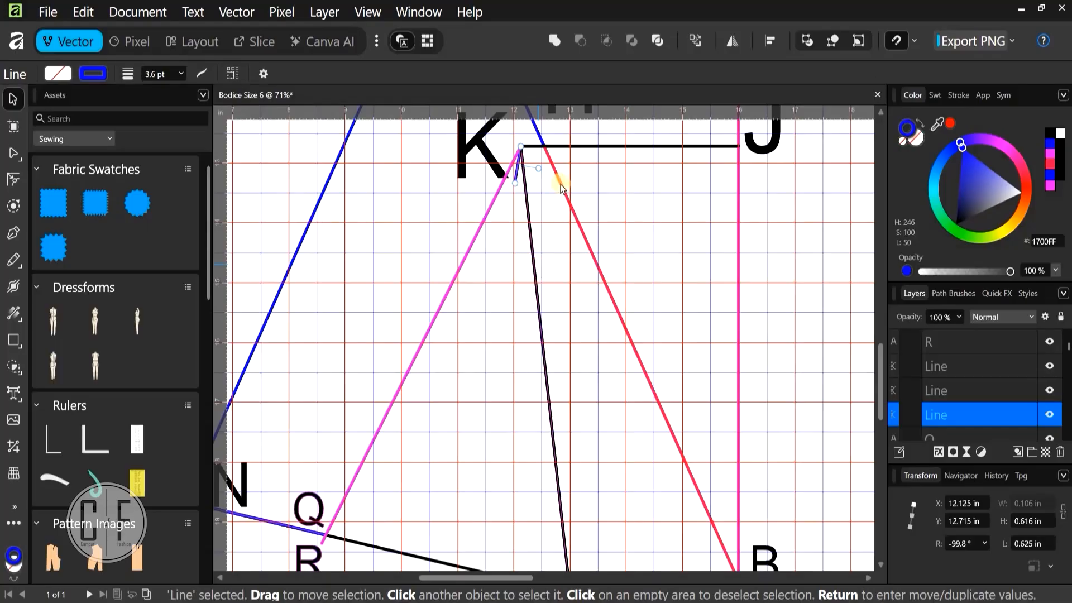
pyautogui.scroll(8, 525, 174)
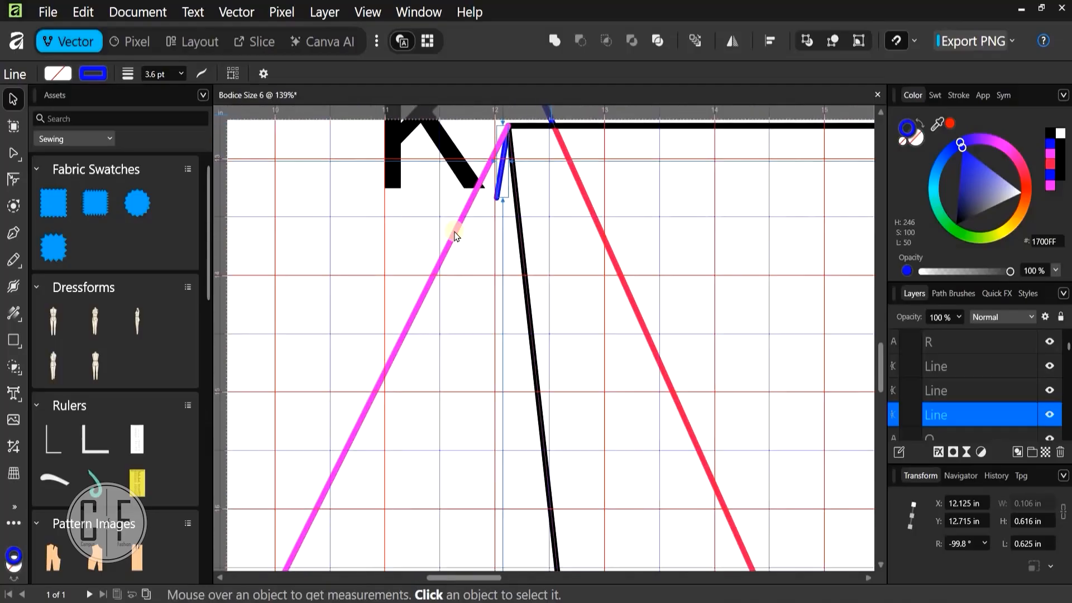
# Rotate the short blue line slightly further about K to about -100.8°, between the magenta and black lines
pyautogui.scroll(4, 528, 342)
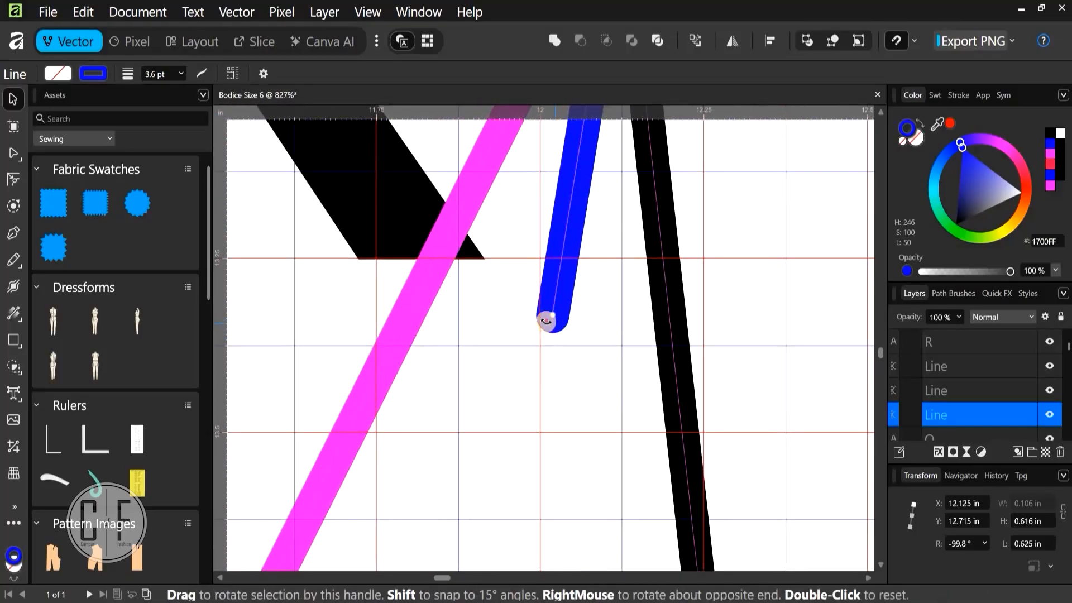
pyautogui.moveTo(546, 321); pyautogui.dragTo(546, 321)
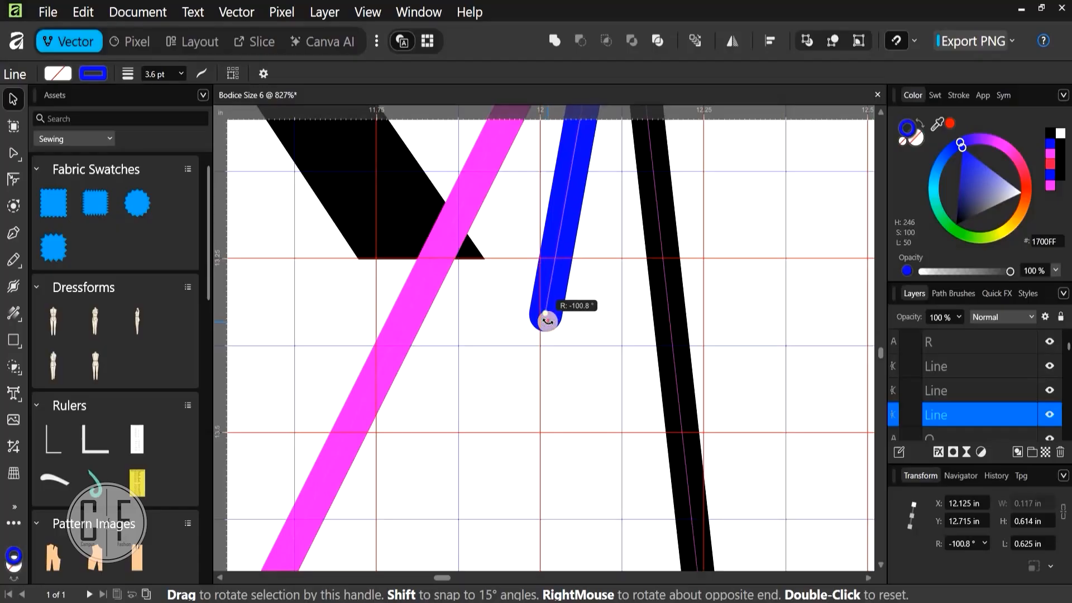
pyautogui.scroll(-6, 577, 287)
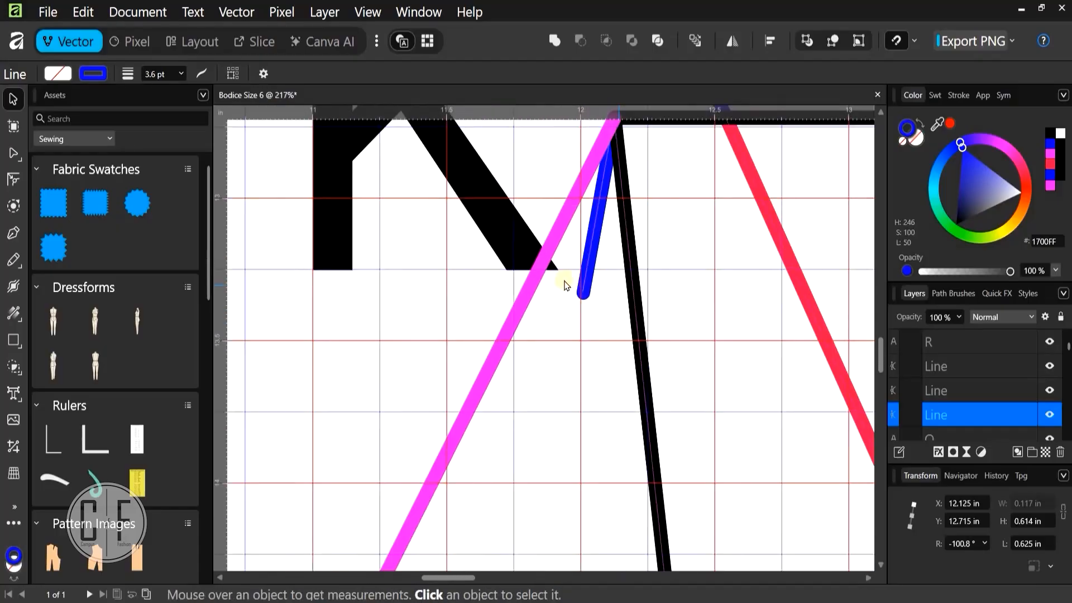
pyautogui.scroll(2, 564, 285)
pyautogui.scroll(-2, 561, 292)
pyautogui.scroll(-4, 573, 310)
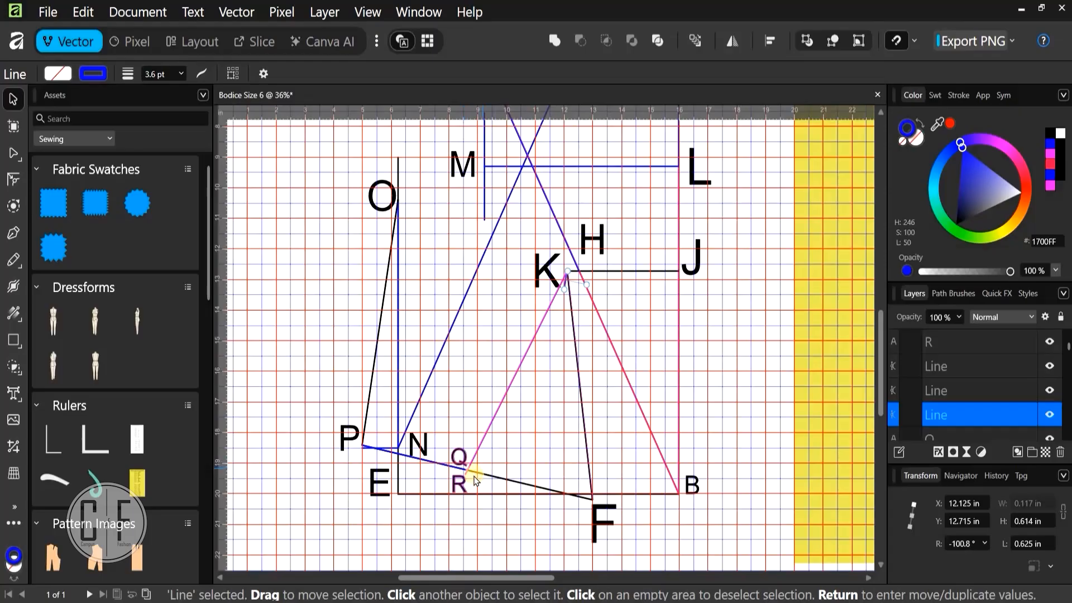
pyautogui.scroll(3, 475, 482)
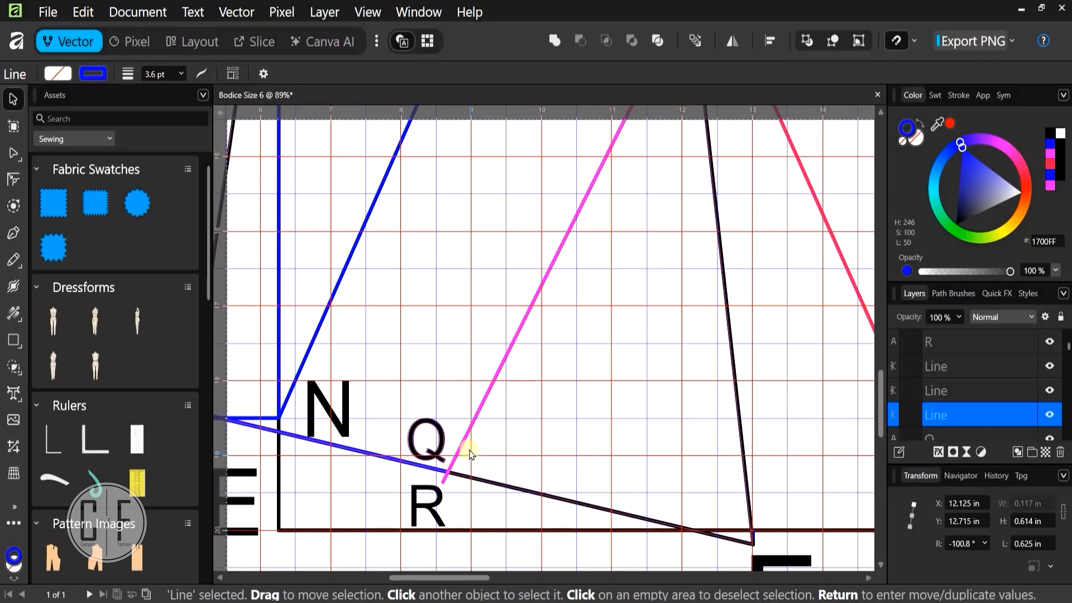
pyautogui.scroll(-2, 469, 454)
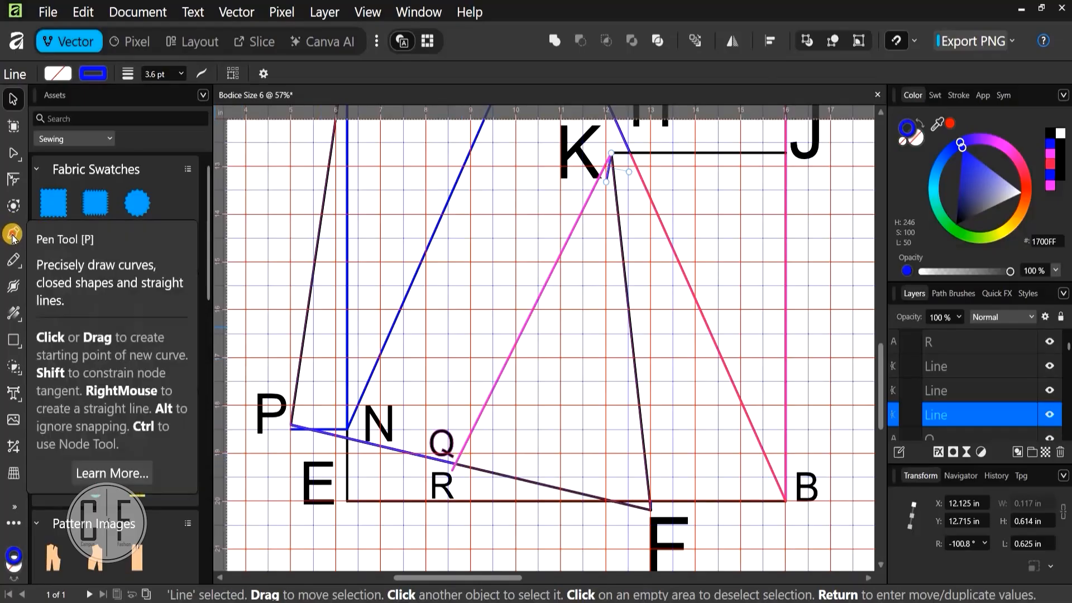
pyautogui.press('p')
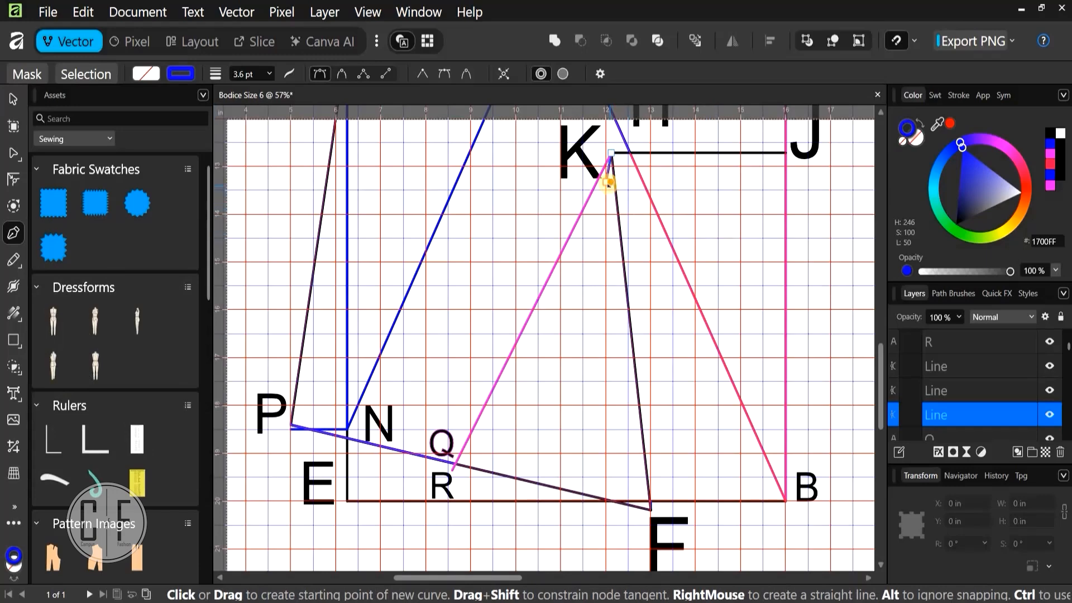
pyautogui.click(606, 182)
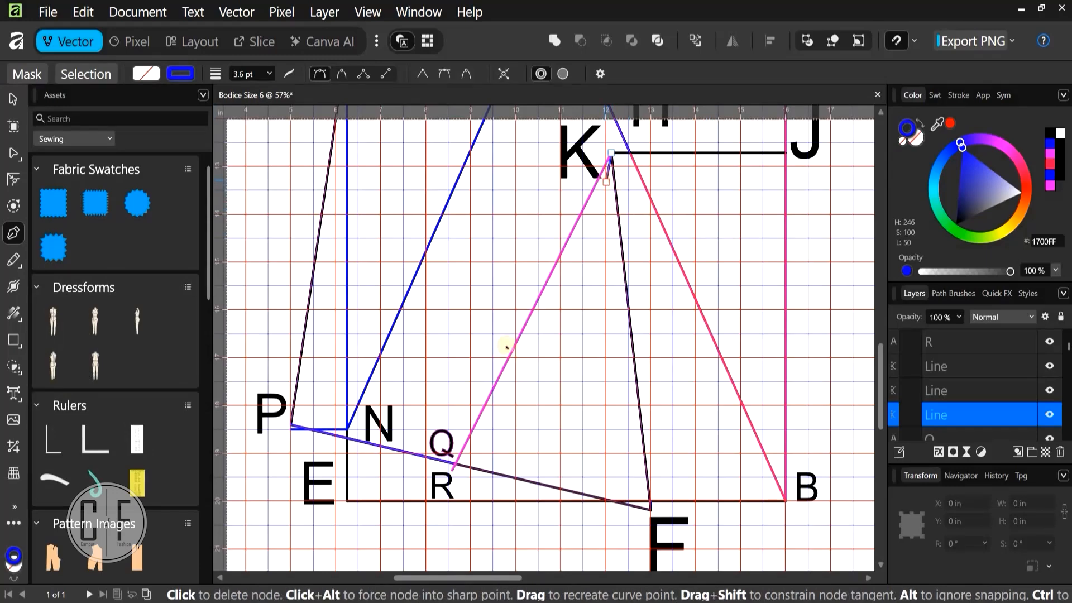
pyautogui.click(455, 466)
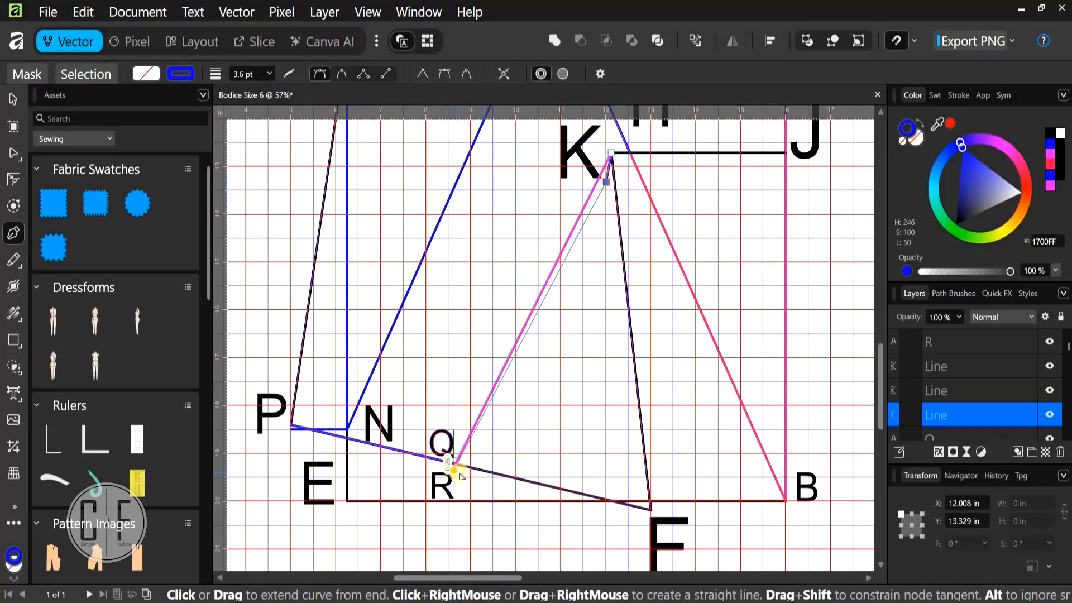
pyautogui.scroll(8, 469, 484)
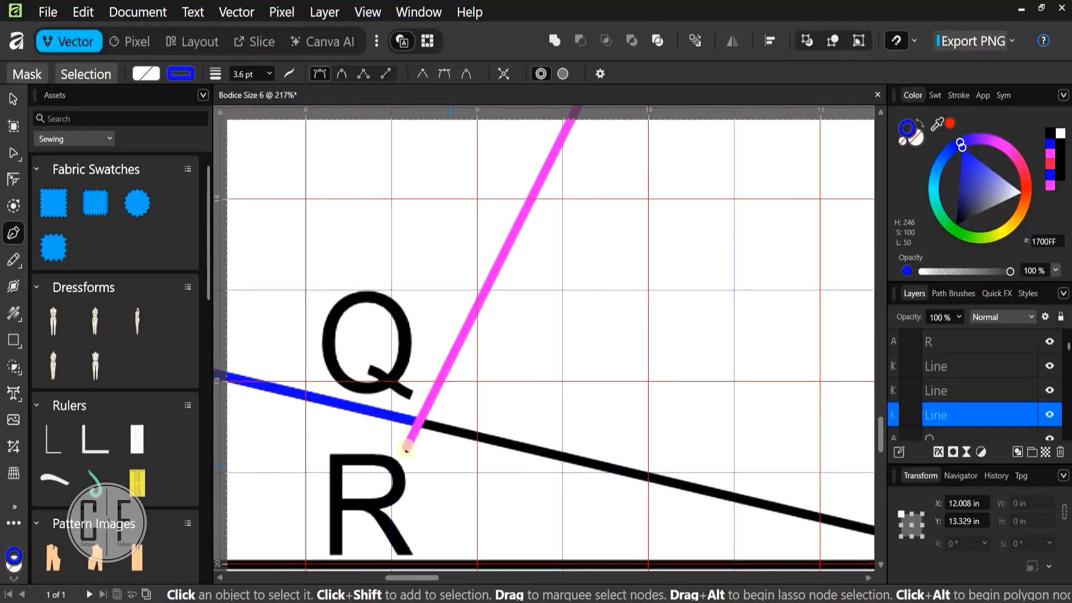
pyautogui.click(406, 447)
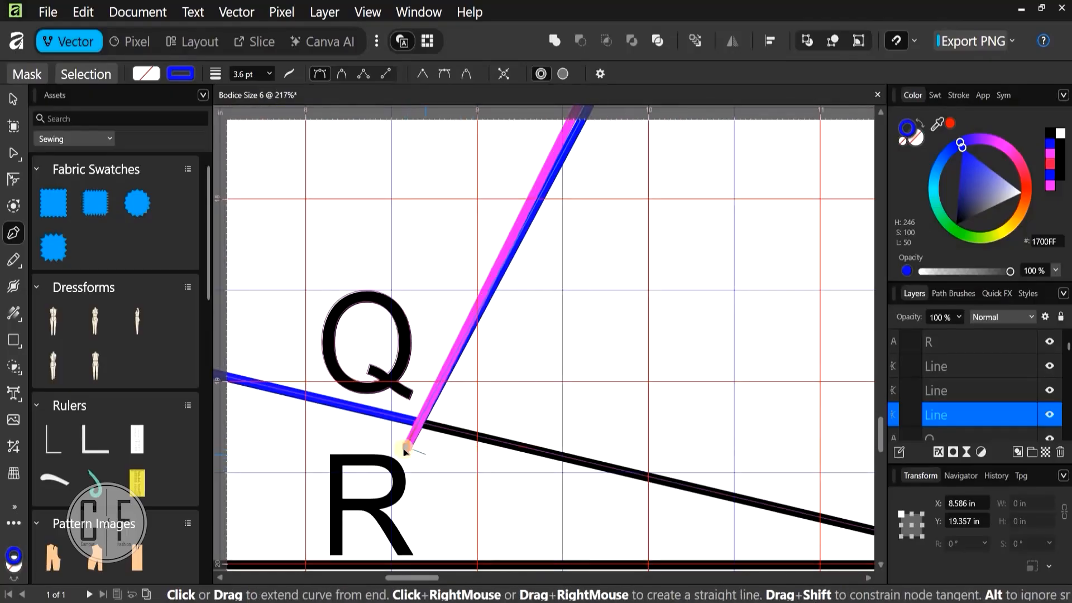
pyautogui.scroll(-8, 394, 447)
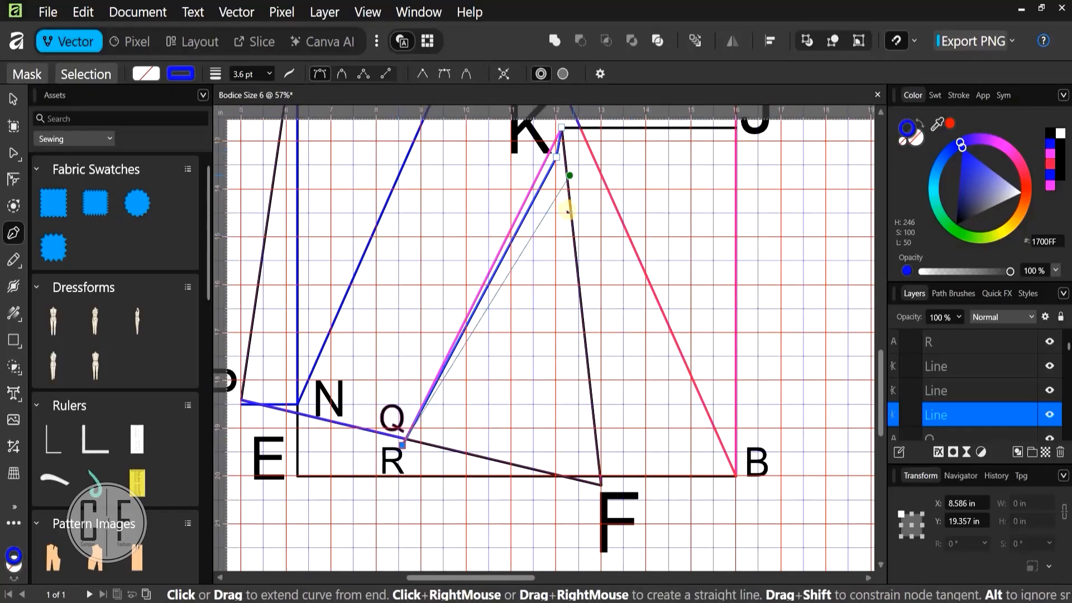
pyautogui.click(558, 160)
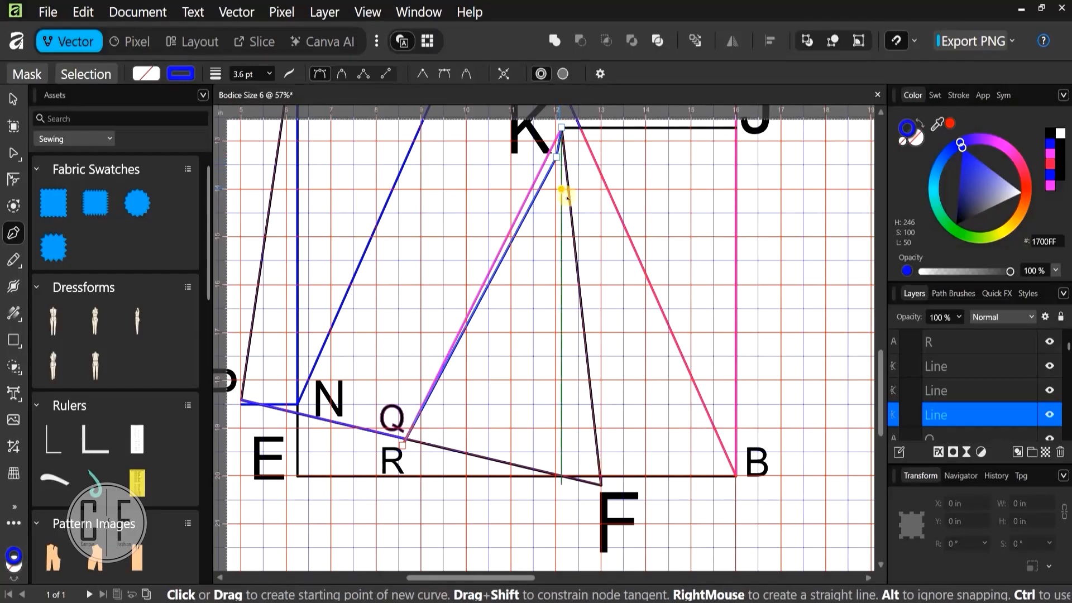
pyautogui.hotkey('ctrl', 'z')
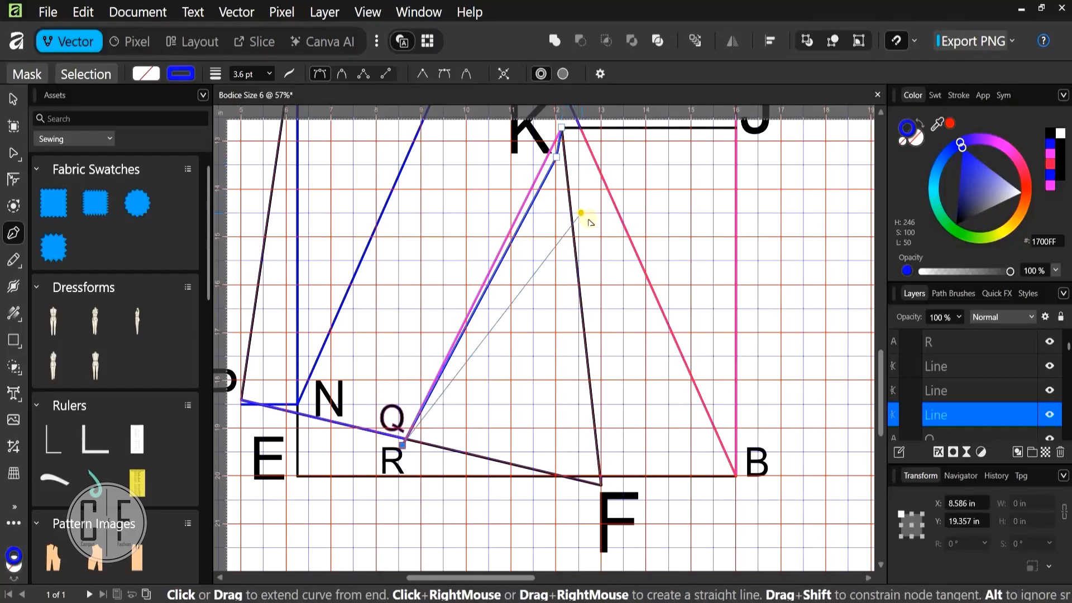
pyautogui.hotkey('ctrl', 'z')
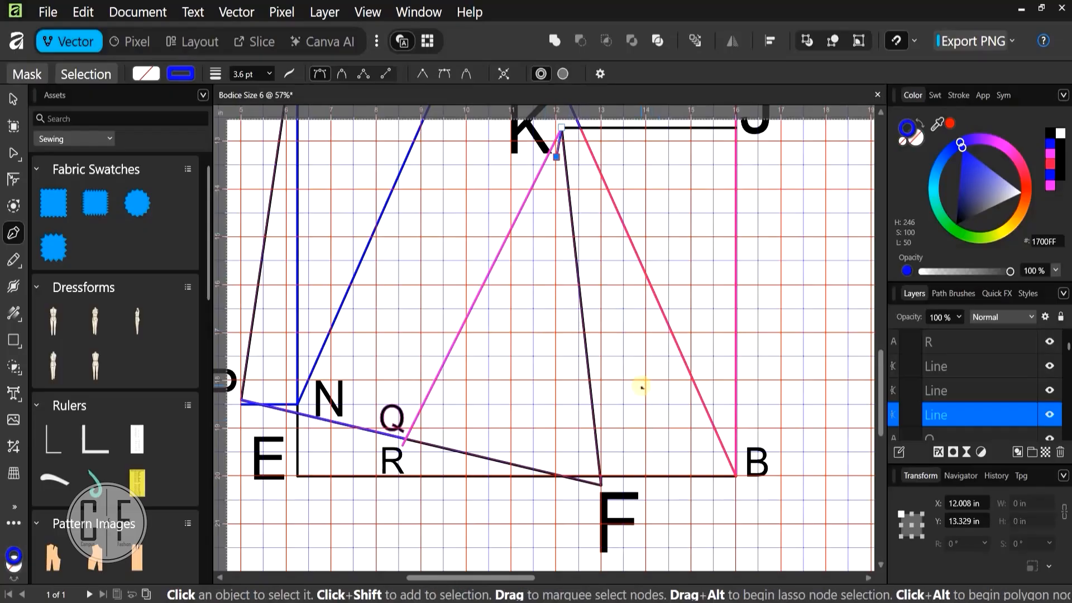
pyautogui.press('Escape')
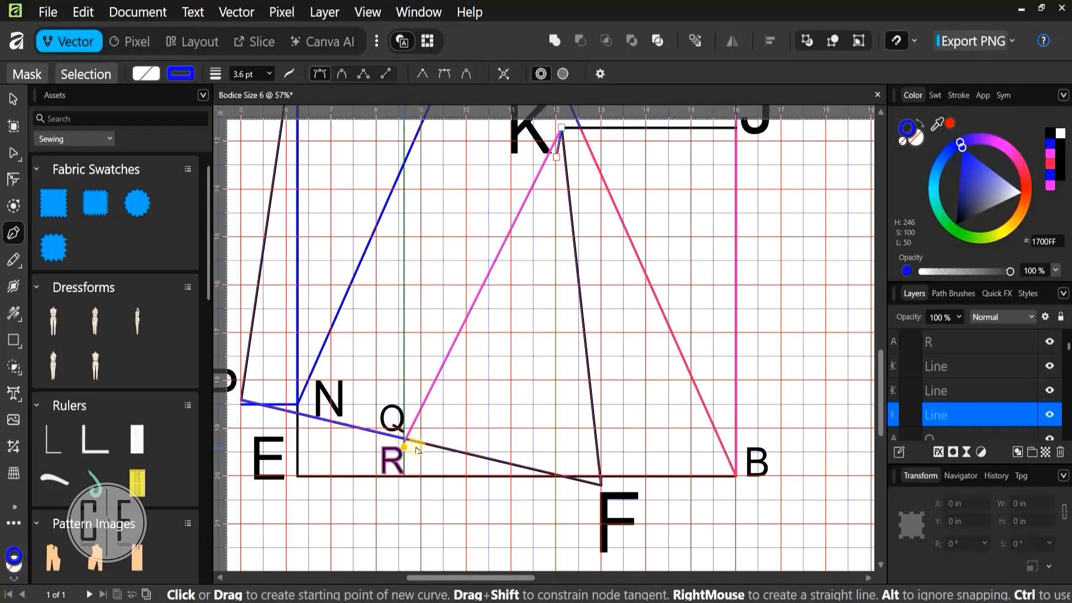
# Draw a straight Pen tool line from the magenta line's end at R to the lower end of the short blue line below K
pyautogui.scroll(10, 409, 447)
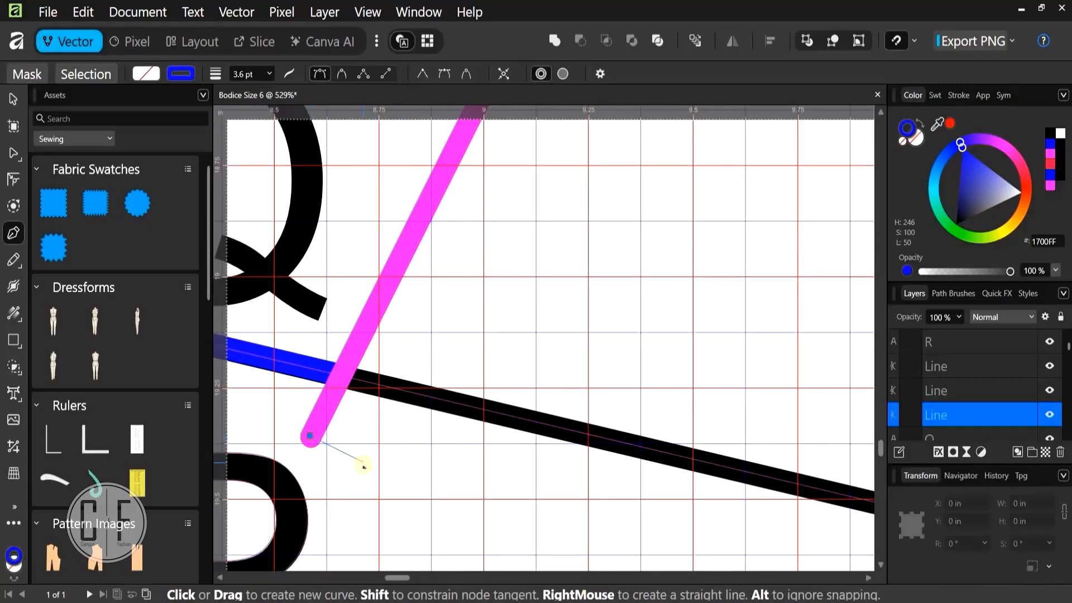
pyautogui.scroll(-10, 361, 462)
pyautogui.scroll(3, 474, 323)
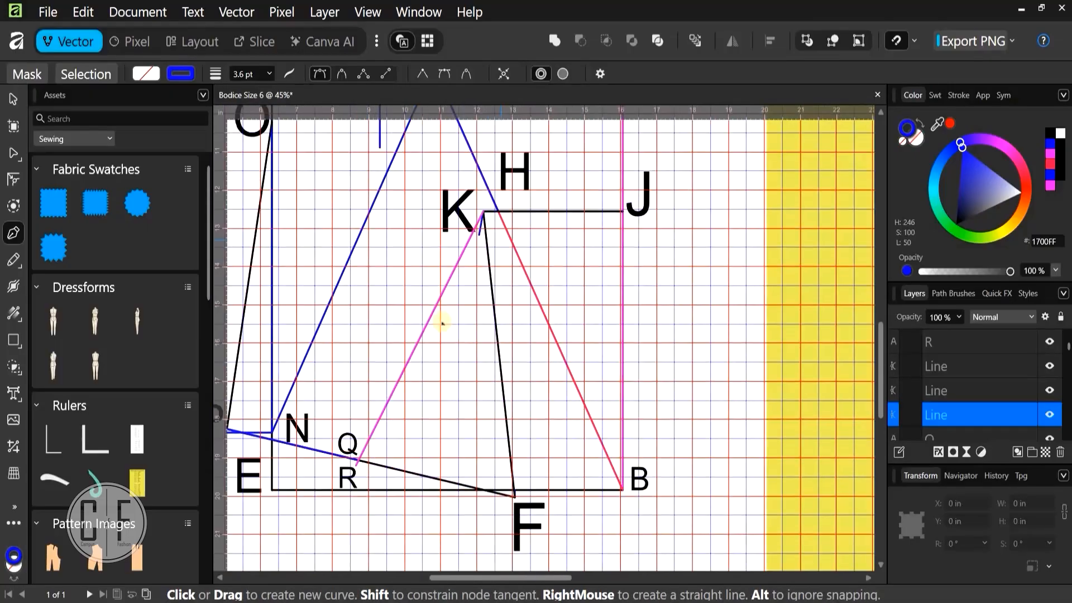
pyautogui.scroll(10, 444, 318)
pyautogui.click(521, 332)
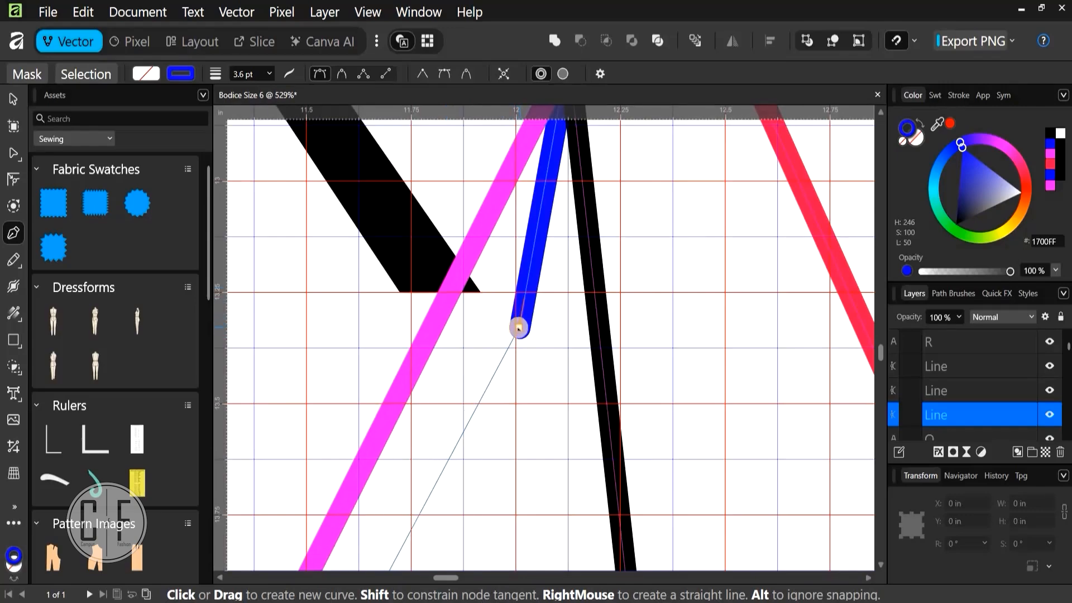
pyautogui.click(518, 329)
pyautogui.scroll(-8, 525, 261)
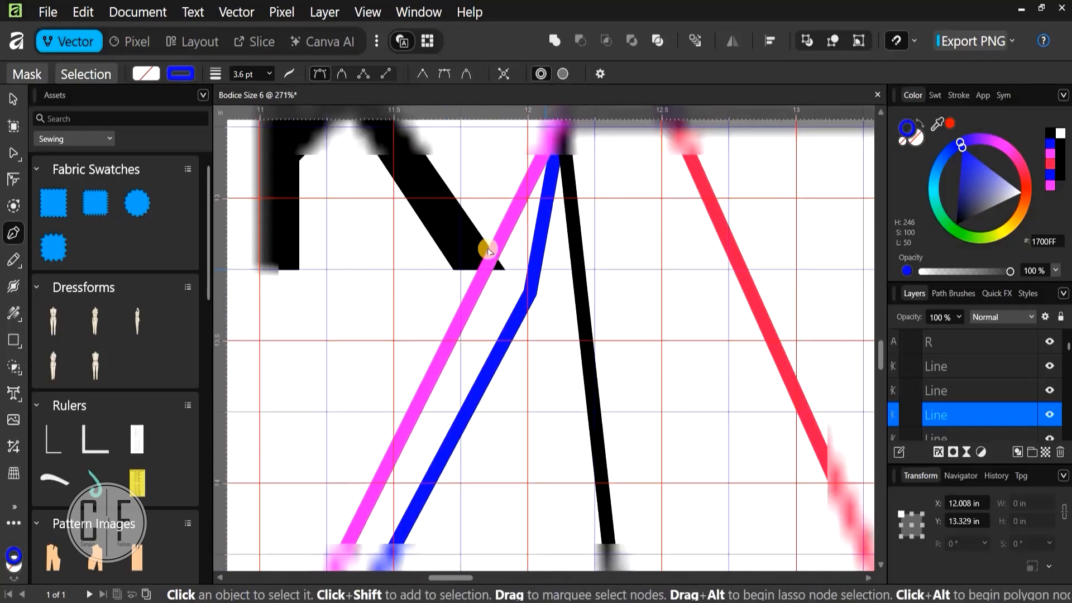
# Continue the blue path from the short blue line's lower end straight to point F and end the path there
pyautogui.scroll(-3, 546, 454)
pyautogui.scroll(6, 597, 491)
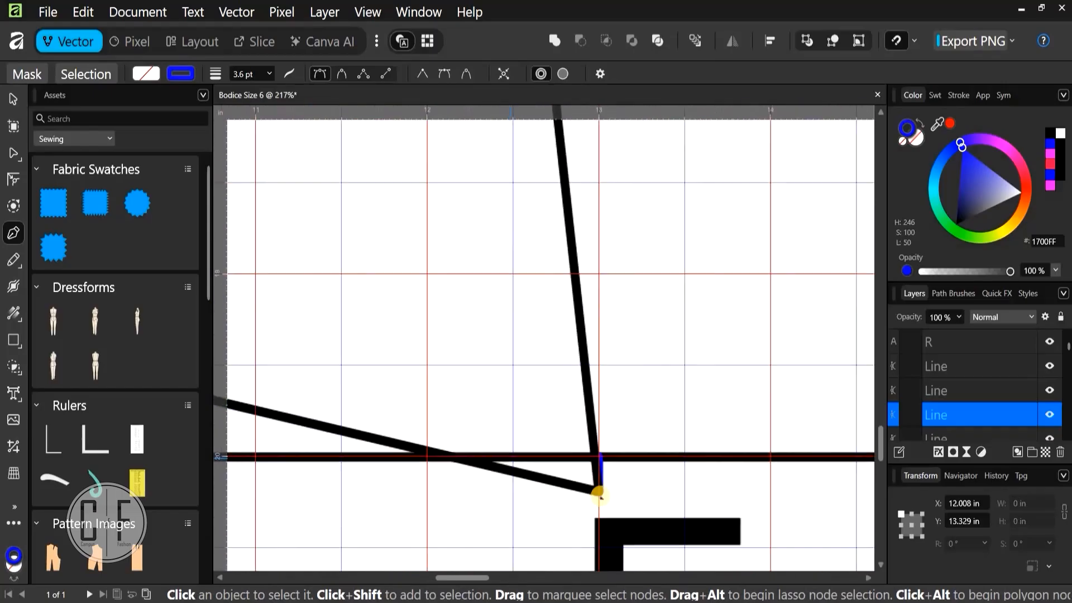
pyautogui.click(600, 494)
pyautogui.scroll(-5, 547, 436)
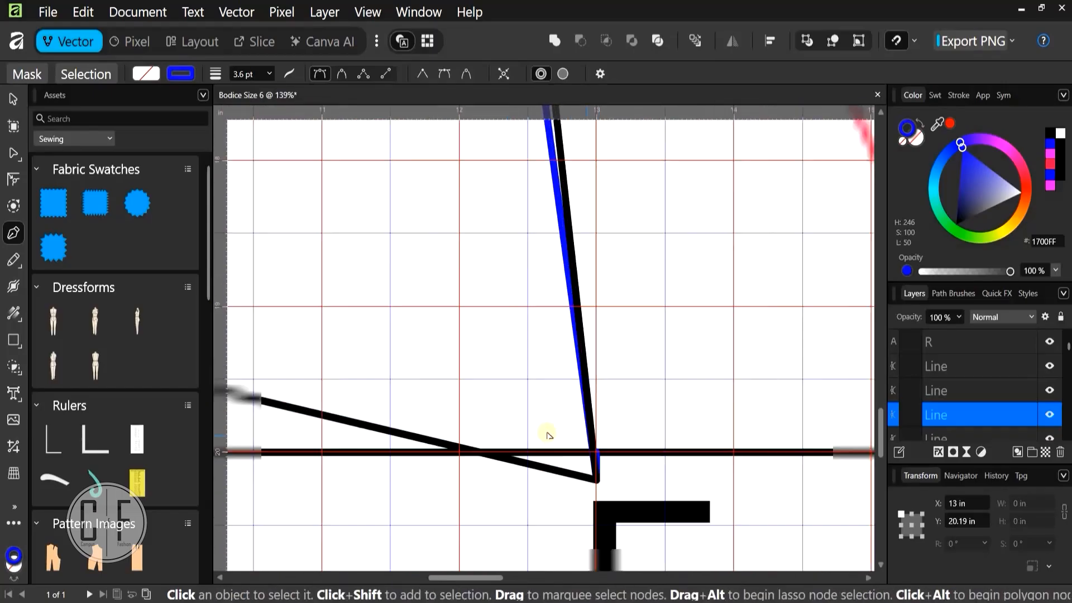
pyautogui.scroll(-5, 556, 276)
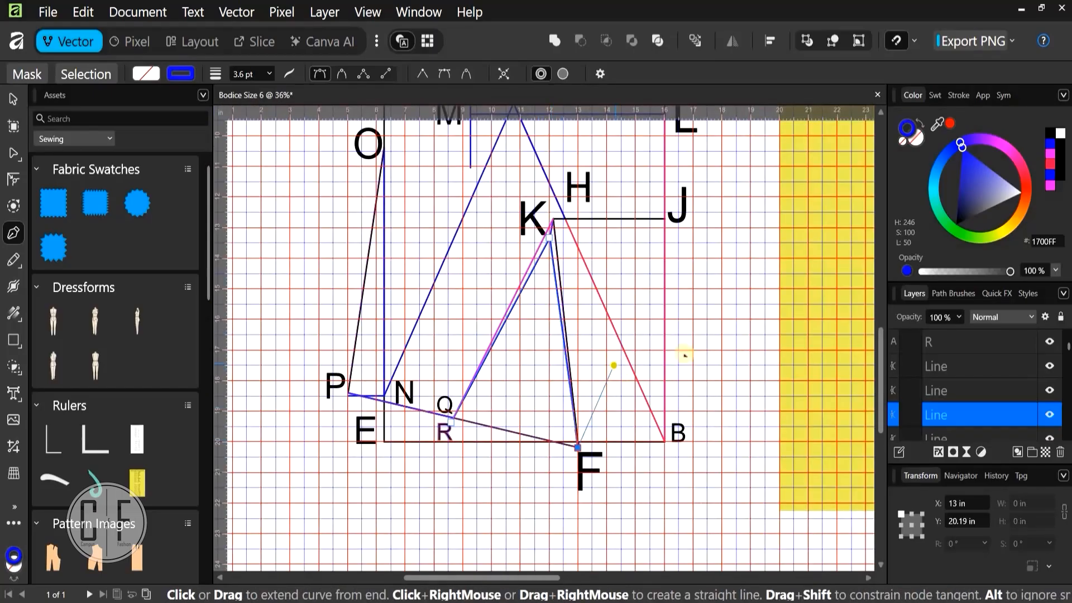
pyautogui.press('Escape')
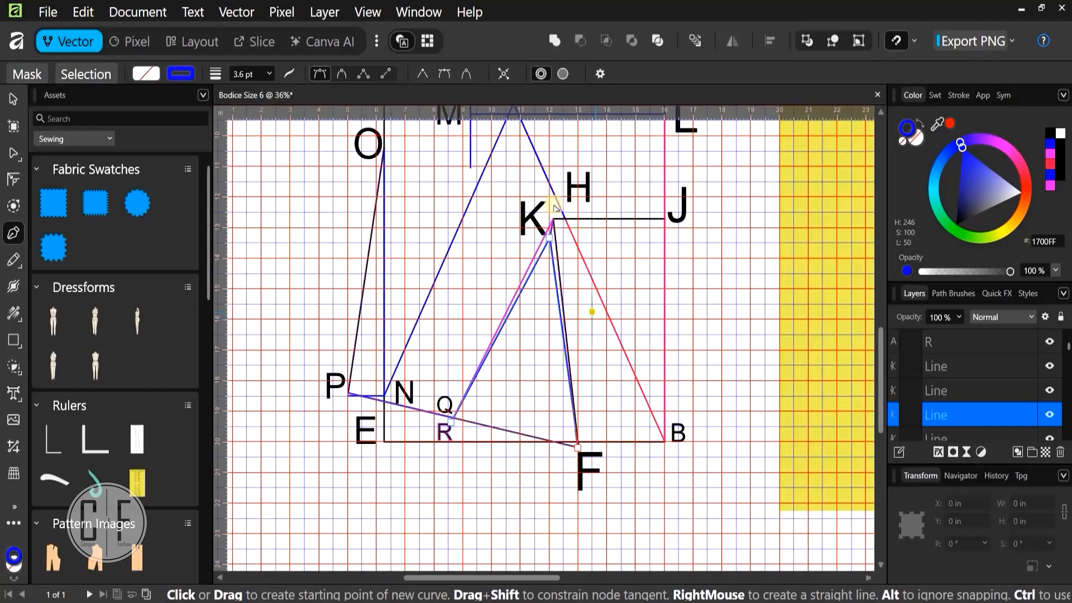
pyautogui.scroll(8, 545, 254)
pyautogui.scroll(4, 533, 346)
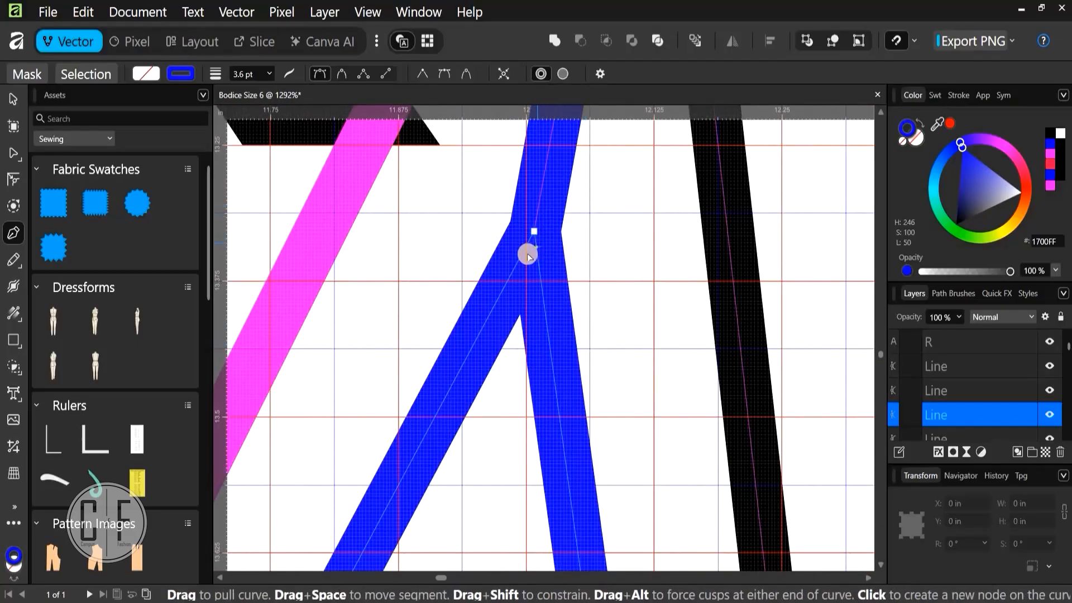
pyautogui.scroll(-10, 530, 253)
pyautogui.scroll(-2, 528, 255)
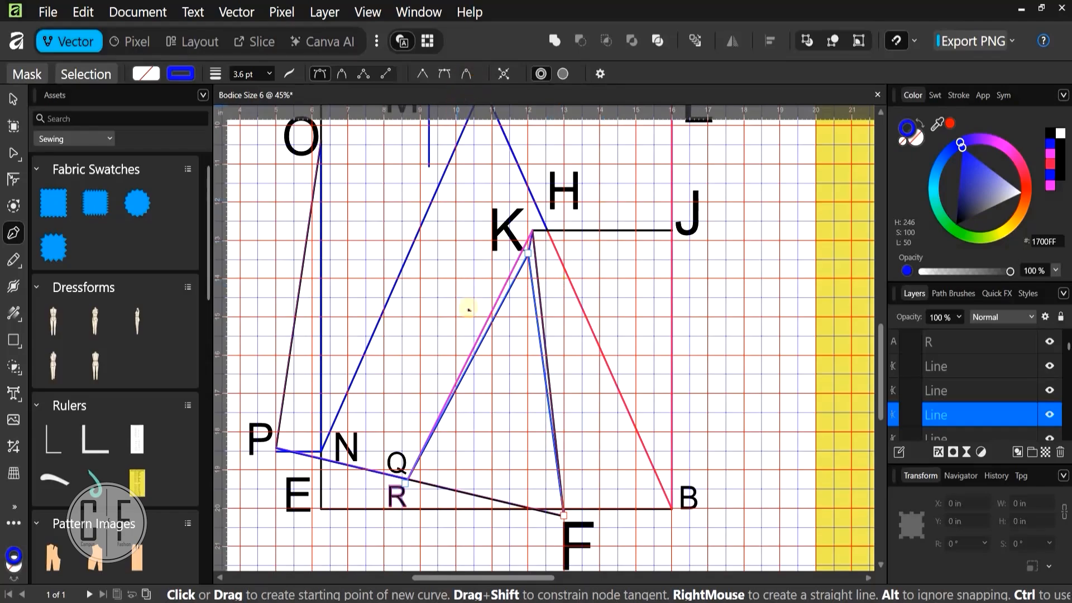
pyautogui.scroll(2, 713, 497)
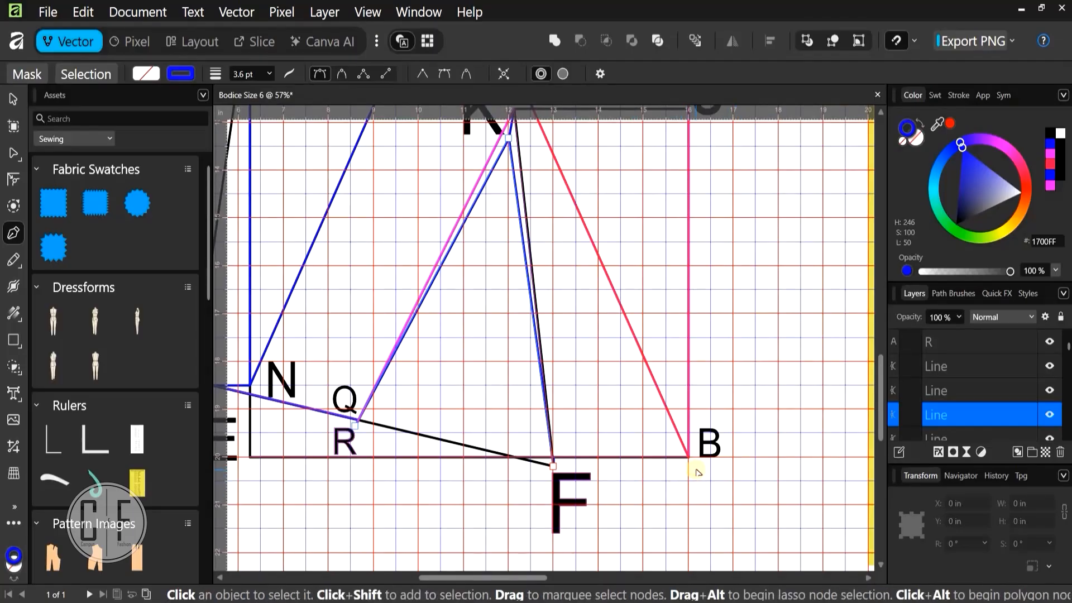
pyautogui.scroll(5, 688, 464)
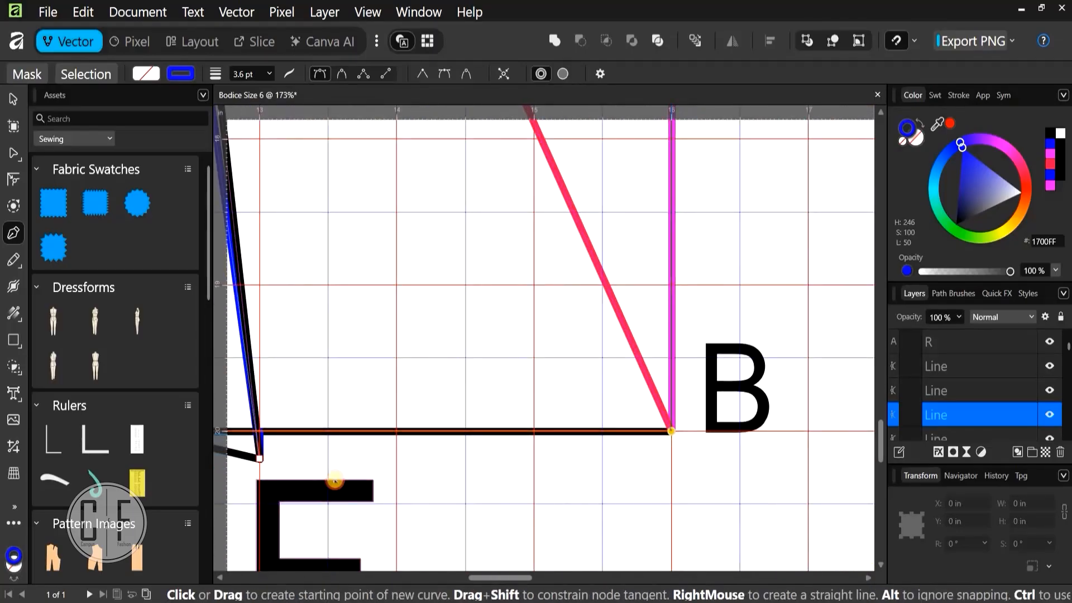
pyautogui.click(672, 432)
pyautogui.hscroll(-5, 486, 463)
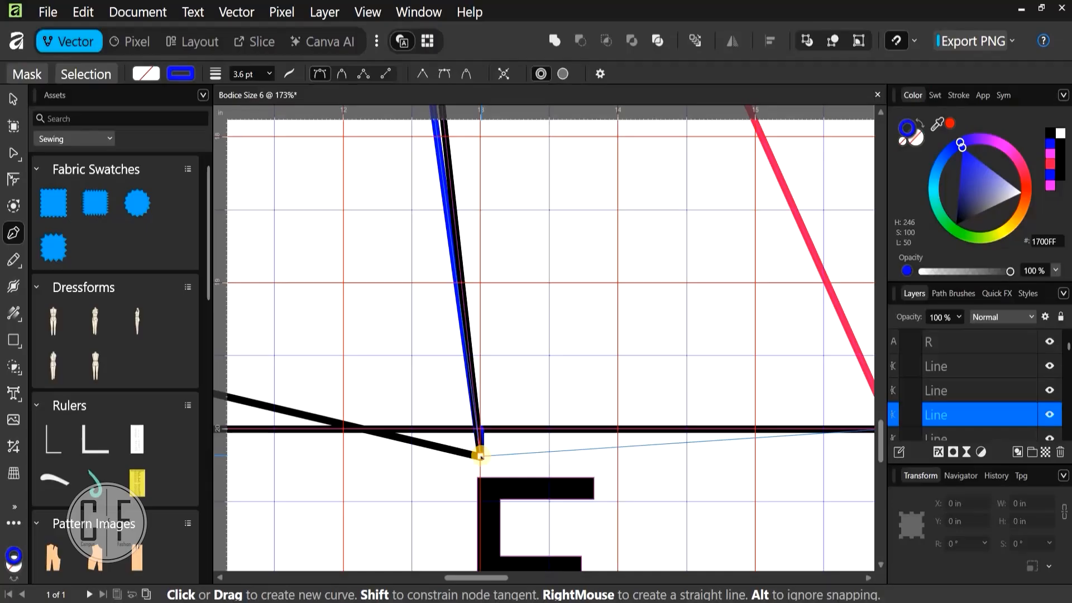
pyautogui.moveTo(480, 456); pyautogui.dragTo(407, 474)
pyautogui.hotkey('ctrl', 'z')
pyautogui.hotkey('ctrl', 'z')
# Draw a gently curved blue line with the Pen tool from point B to point F, ending the path at F
pyautogui.moveTo(660, 459); pyautogui.dragTo(516, 434)
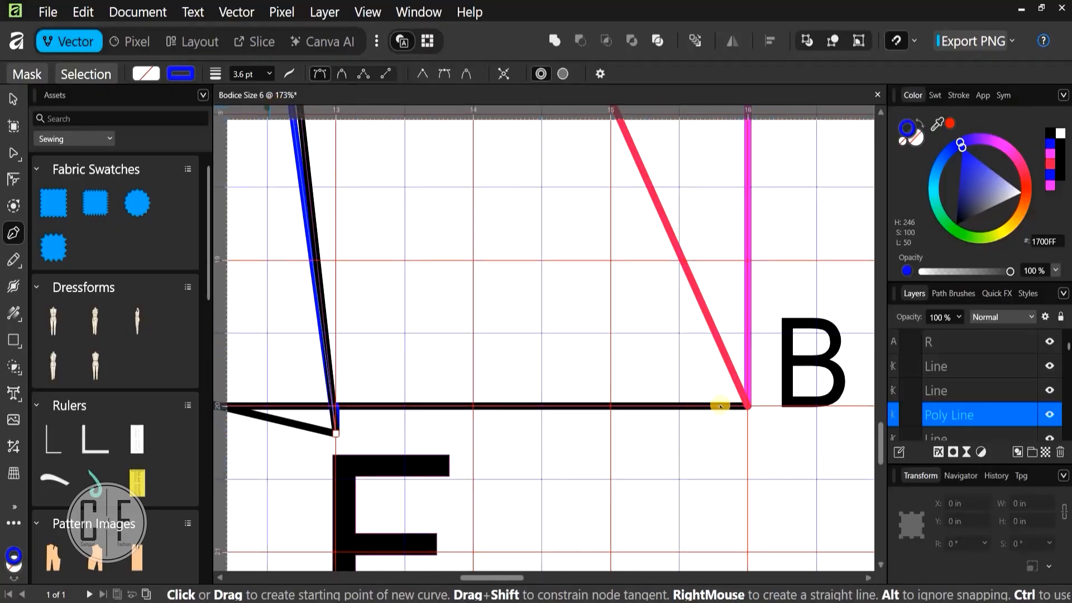
pyautogui.click(748, 407)
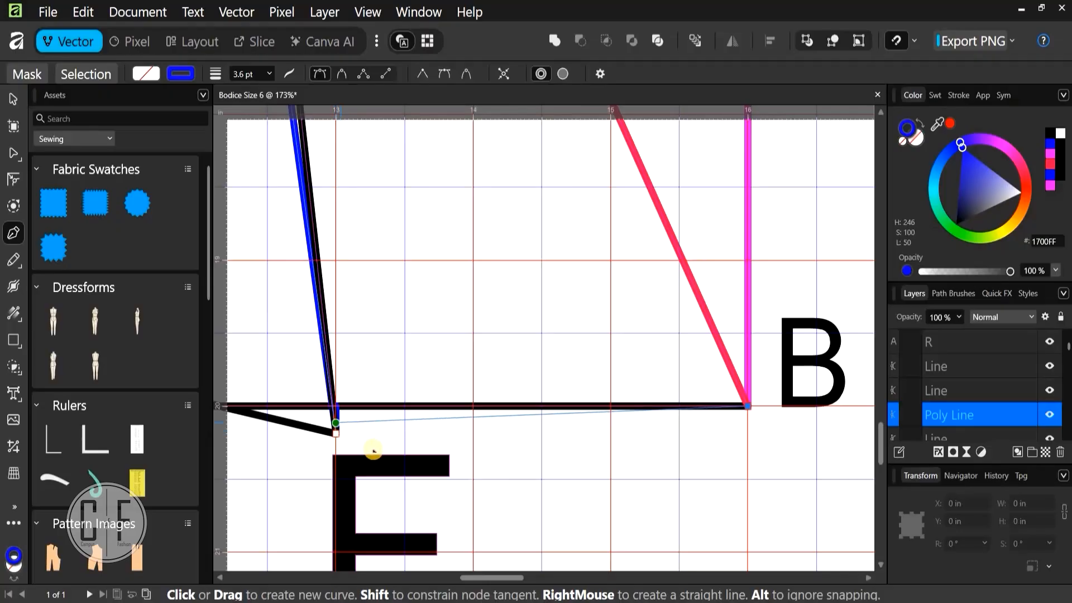
pyautogui.moveTo(373, 452); pyautogui.dragTo(420, 440)
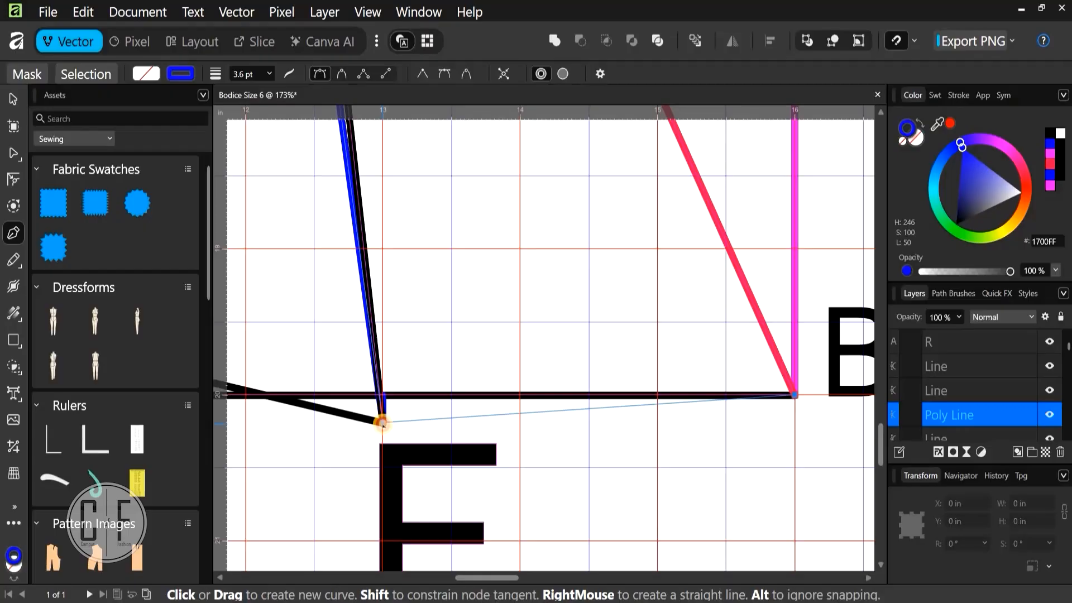
pyautogui.moveTo(382, 423)
pyautogui.mouseDown()
pyautogui.moveTo(303, 435)
pyautogui.moveTo(290, 468)
pyautogui.moveTo(246, 407)
pyautogui.moveTo(252, 469)
pyautogui.moveTo(228, 429)
pyautogui.moveTo(304, 471)
pyautogui.moveTo(363, 457)
pyautogui.moveTo(354, 447)
pyautogui.moveTo(340, 444)
pyautogui.moveTo(338, 494)
pyautogui.moveTo(290, 466)
pyautogui.moveTo(367, 441)
pyautogui.moveTo(344, 452)
pyautogui.mouseUp()
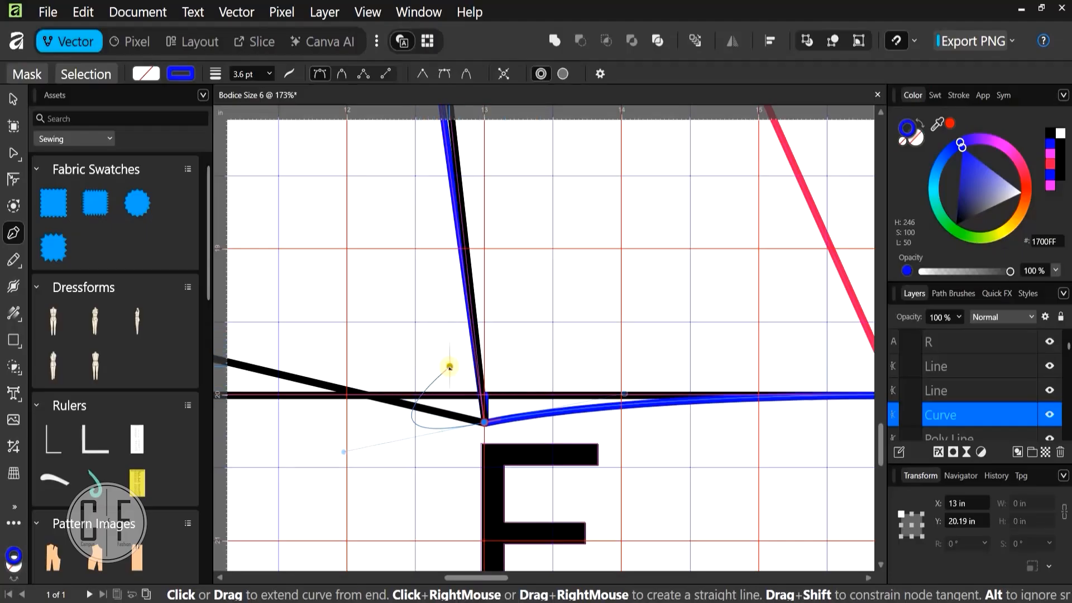
pyautogui.press('Escape')
pyautogui.scroll(-2, 468, 403)
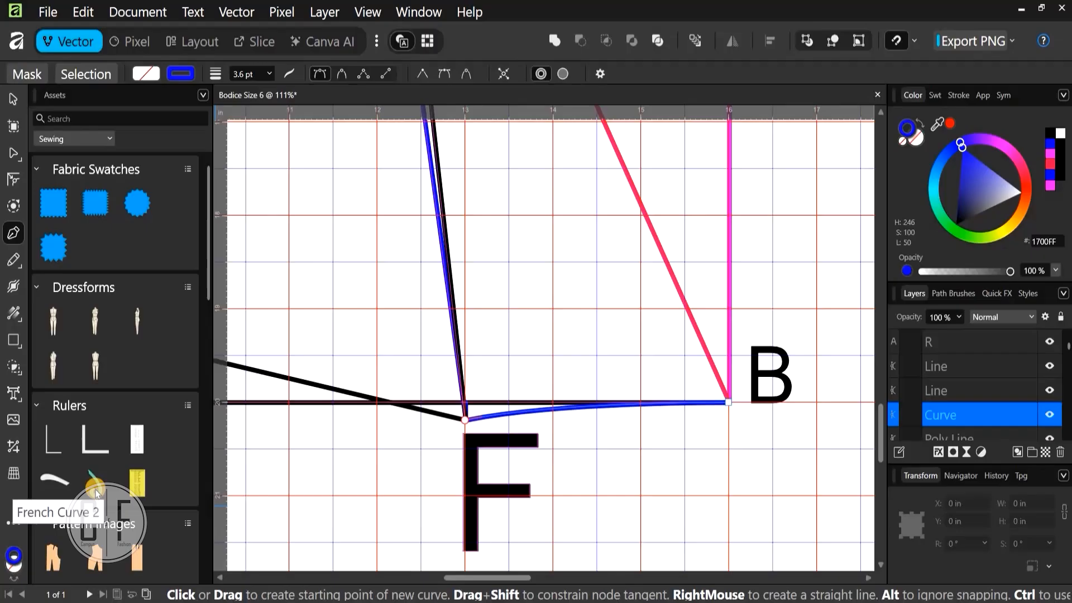
pyautogui.moveTo(96, 491); pyautogui.dragTo(301, 405)
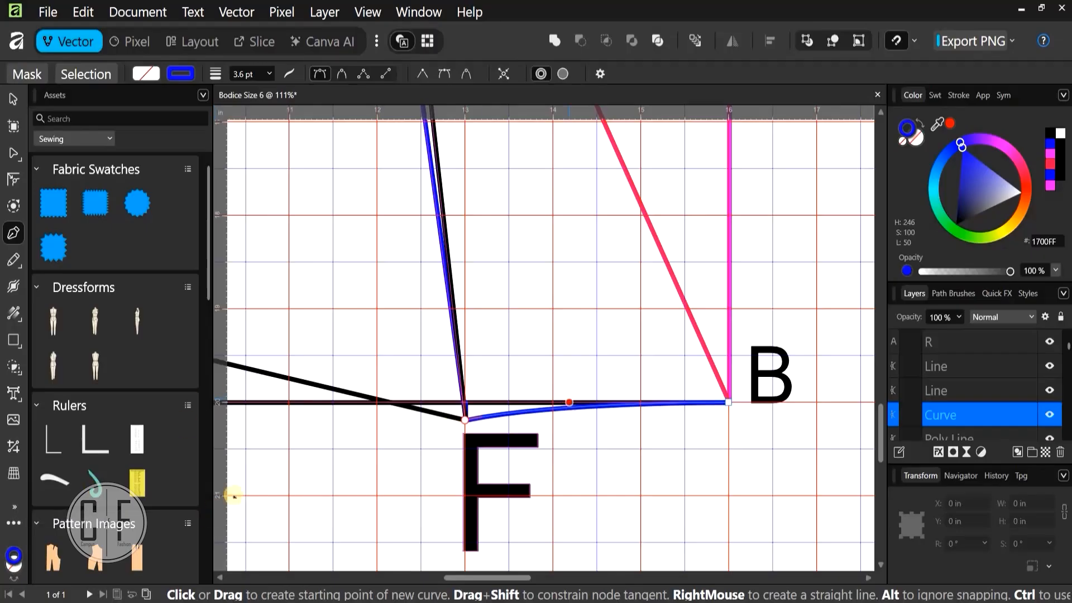
pyautogui.moveTo(598, 448); pyautogui.dragTo(691, 470)
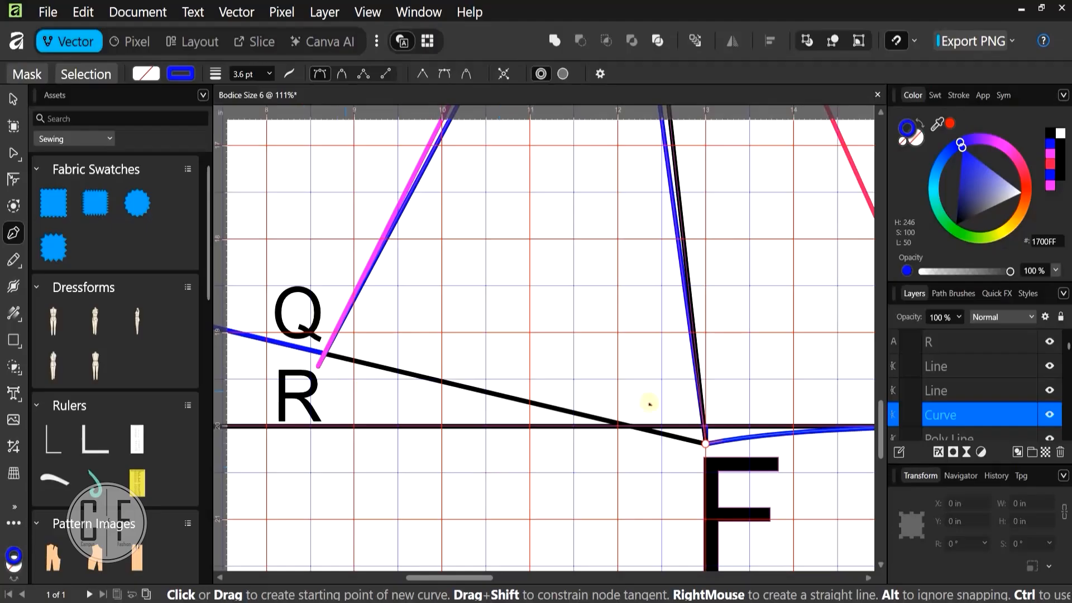
pyautogui.hscroll(-6, 650, 403)
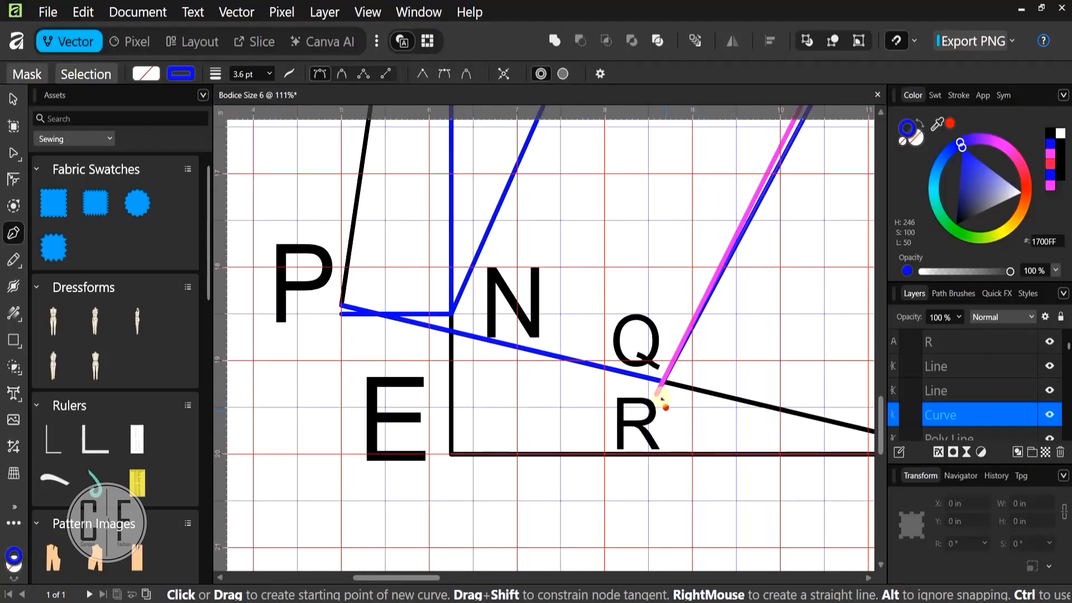
pyautogui.click(342, 305)
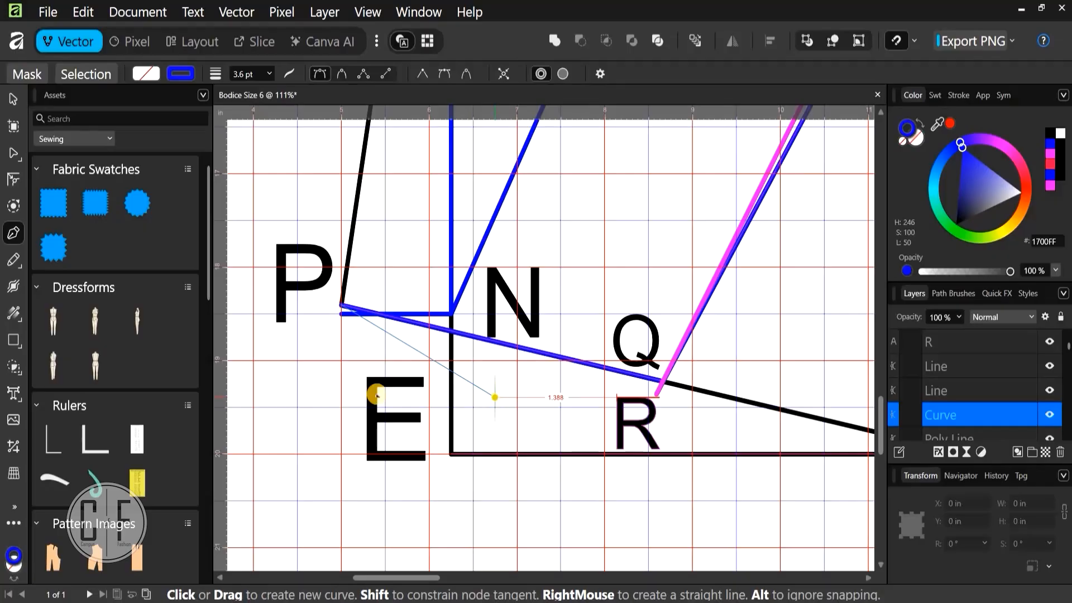
pyautogui.press('Escape')
# Try to draw a blue Pen tool line between point P and the magenta line's end at R
pyautogui.scroll(-3, 427, 387)
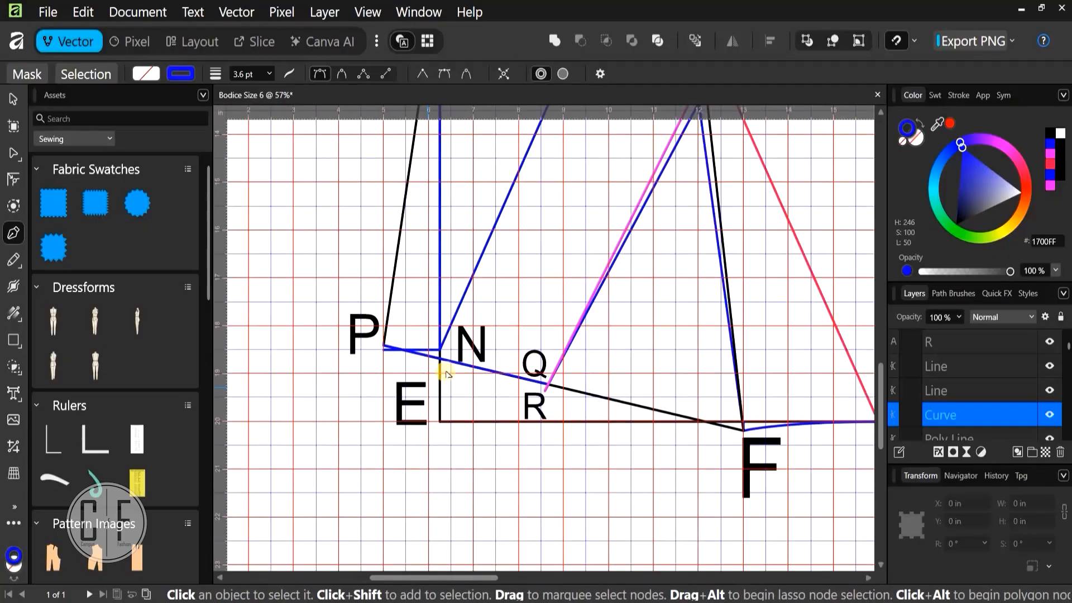
pyautogui.scroll(4, 430, 385)
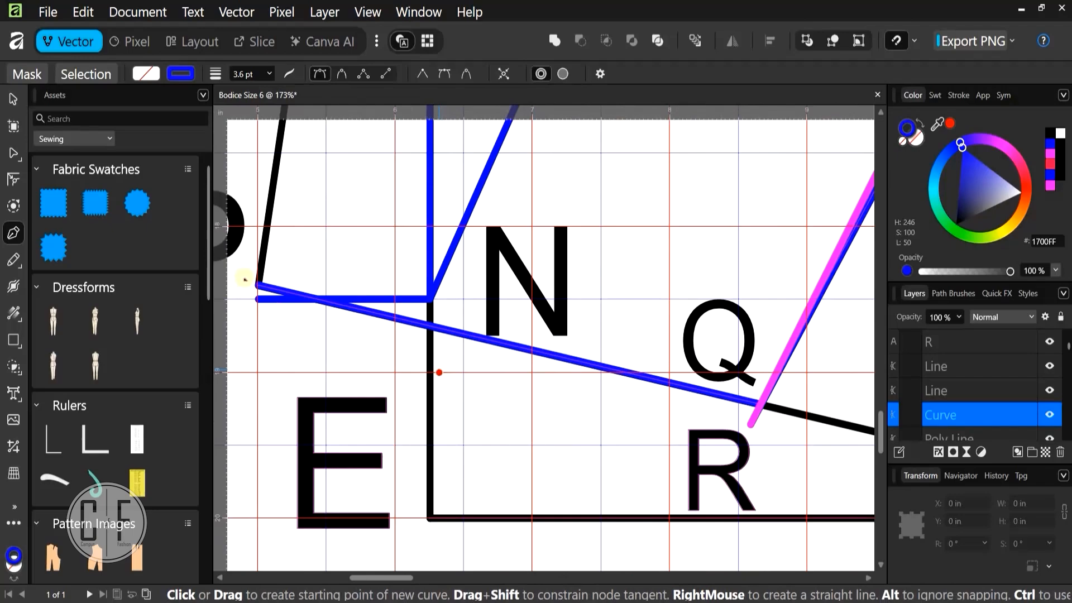
pyautogui.click(258, 285)
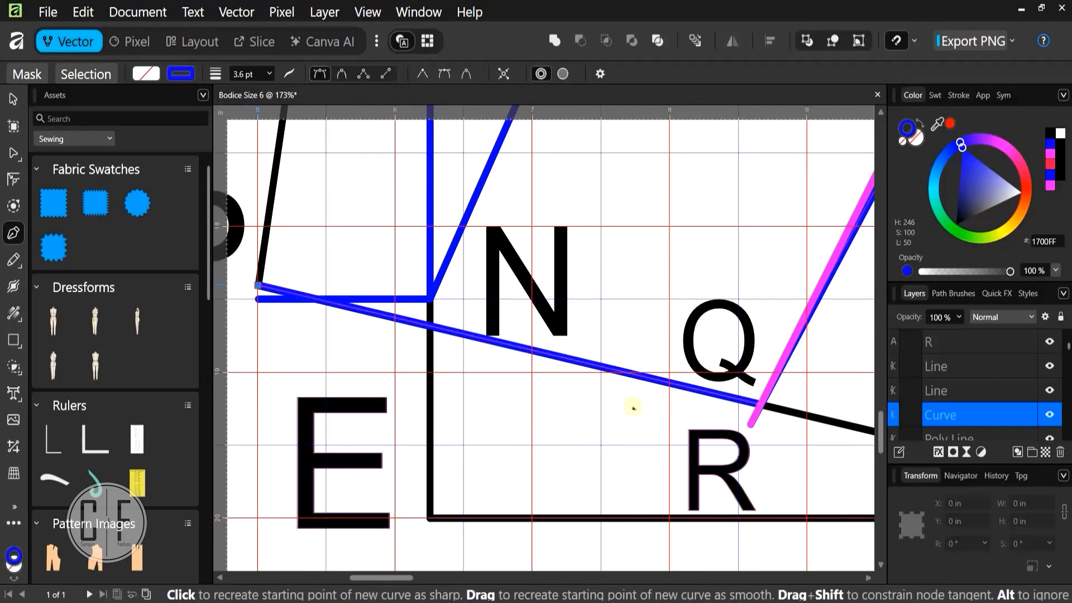
pyautogui.click(754, 423)
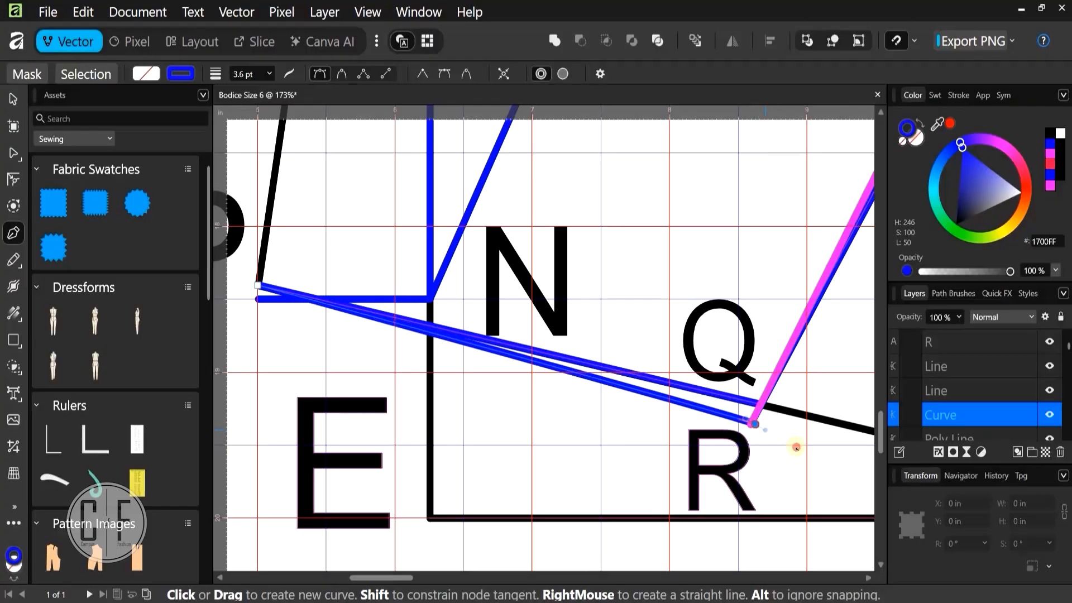
pyautogui.moveTo(800, 455); pyautogui.dragTo(799, 404)
pyautogui.hotkey('ctrl', 'z')
pyautogui.scroll(6, 665, 430)
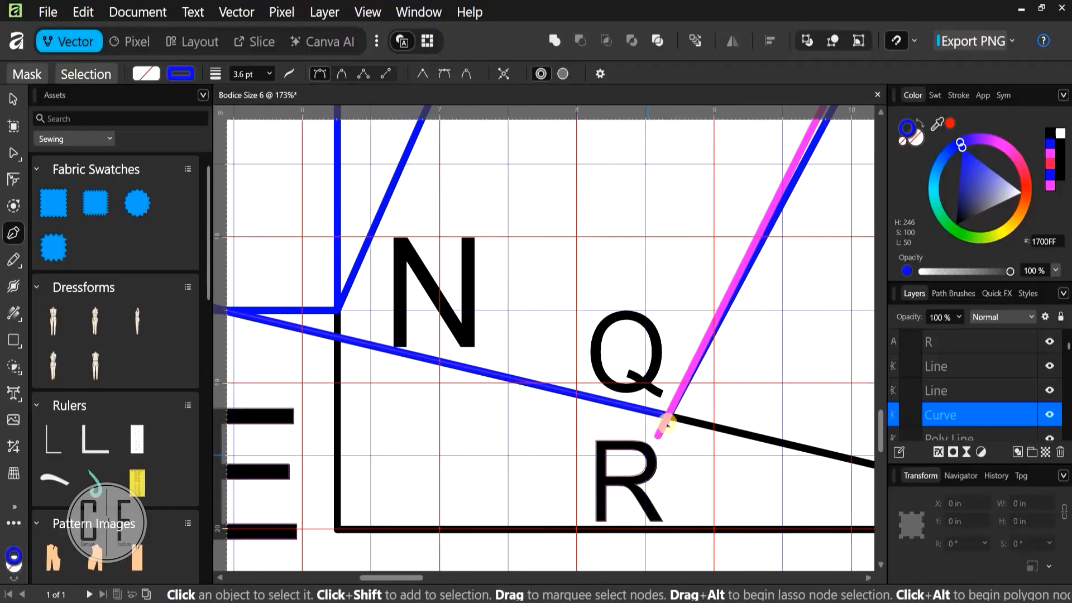
pyautogui.click(668, 401)
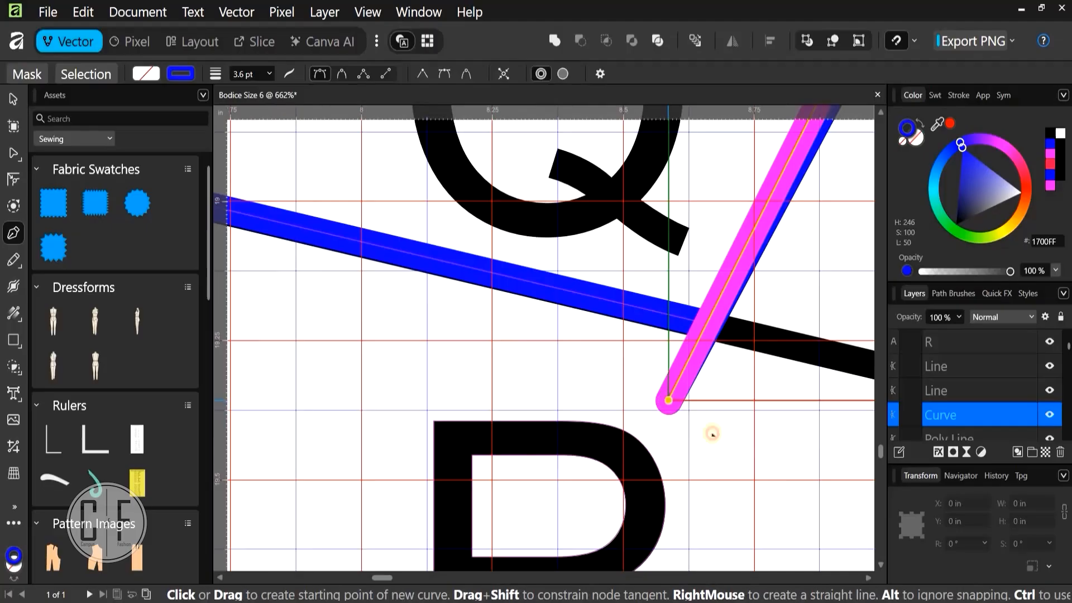
pyautogui.scroll(-6, 719, 439)
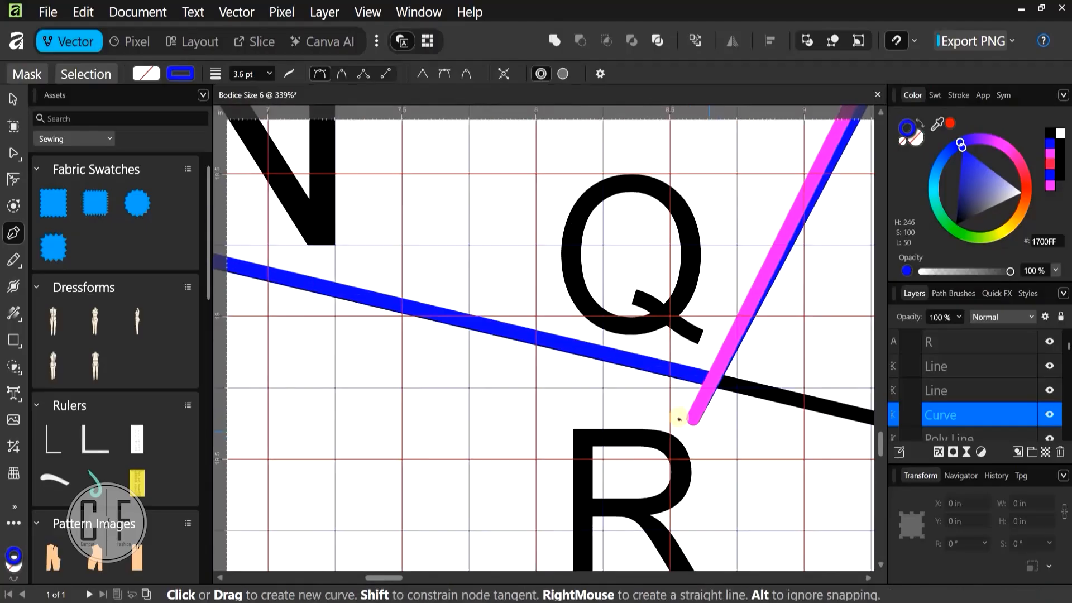
pyautogui.scroll(-5, 337, 333)
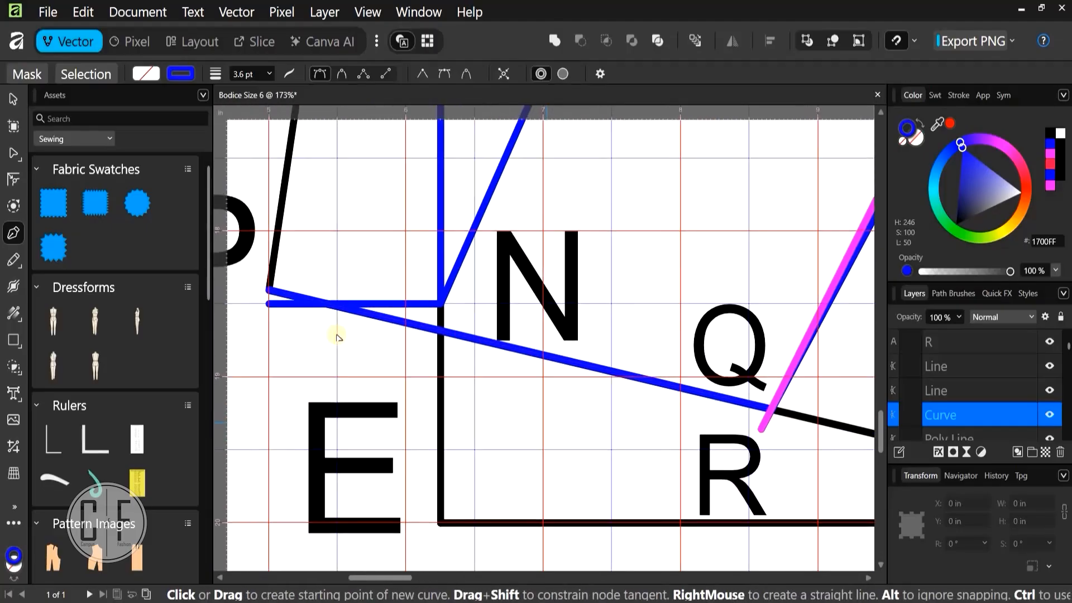
# Draw a gently curved blue Pen tool line from point P to the magenta line's end at R and end the path there
pyautogui.scroll(5, 335, 327)
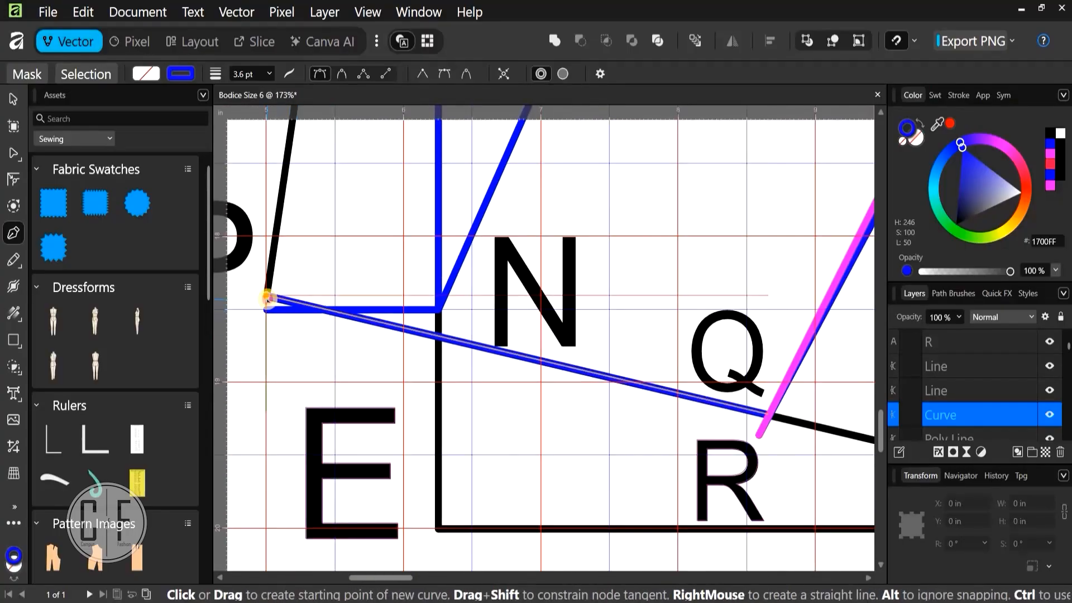
pyautogui.click(267, 296)
pyautogui.scroll(3, 581, 386)
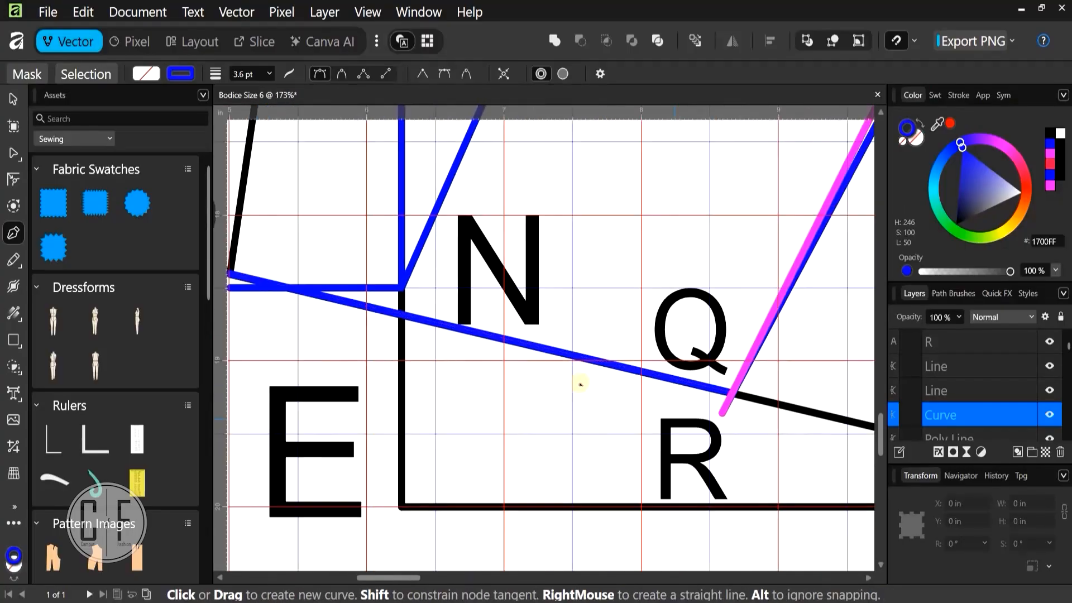
pyautogui.scroll(1, 606, 395)
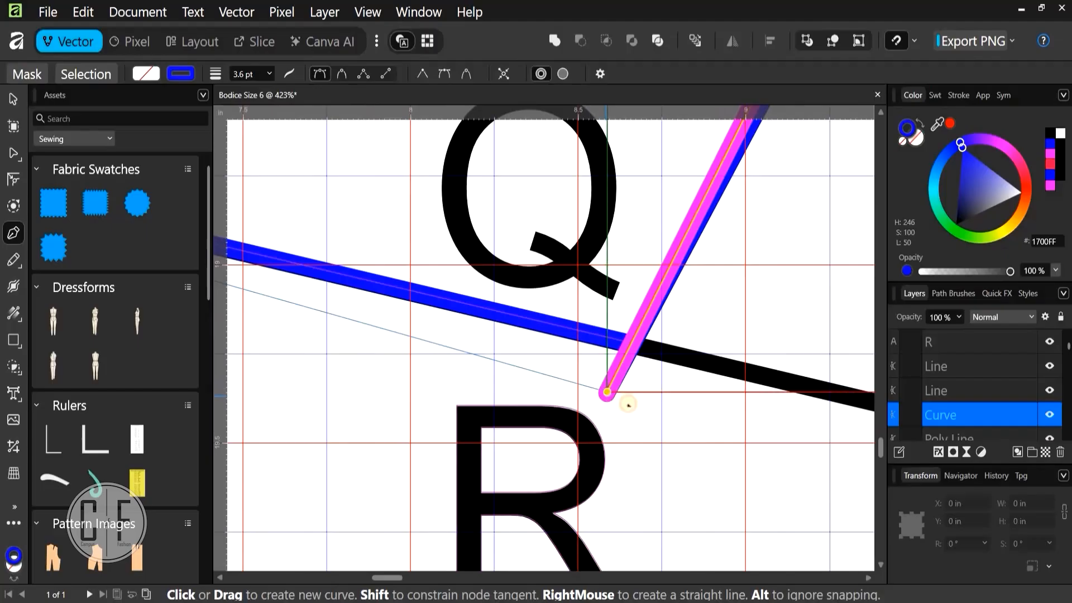
pyautogui.moveTo(643, 418); pyautogui.dragTo(717, 467)
pyautogui.scroll(-6, 635, 414)
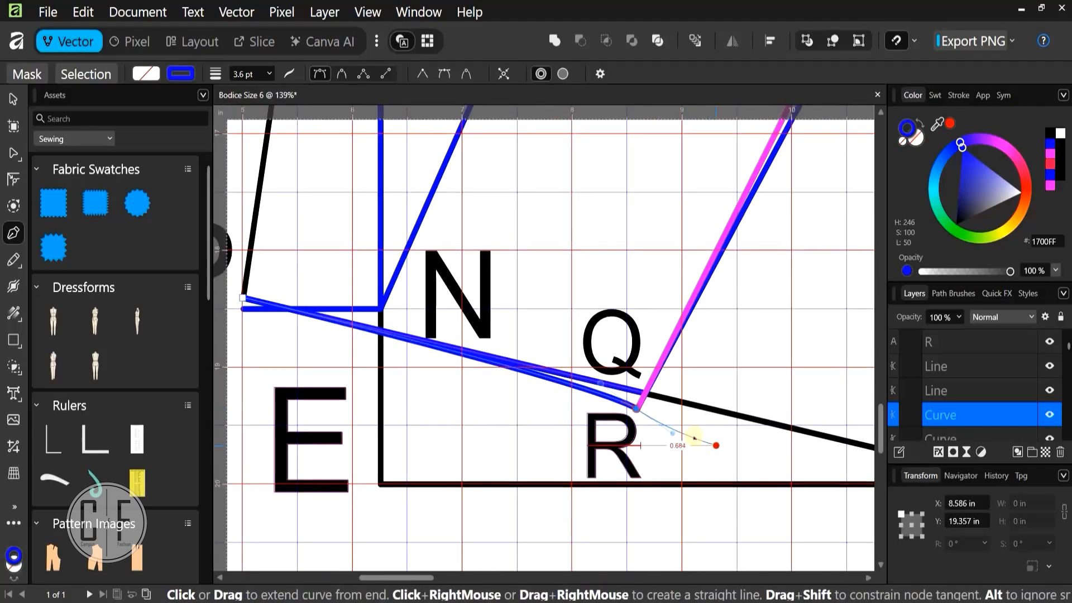
pyautogui.press('Escape')
# Try to bend the new P-to-R curve further downward with the Node tool, starting from its section between P and N
pyautogui.scroll(8, 656, 421)
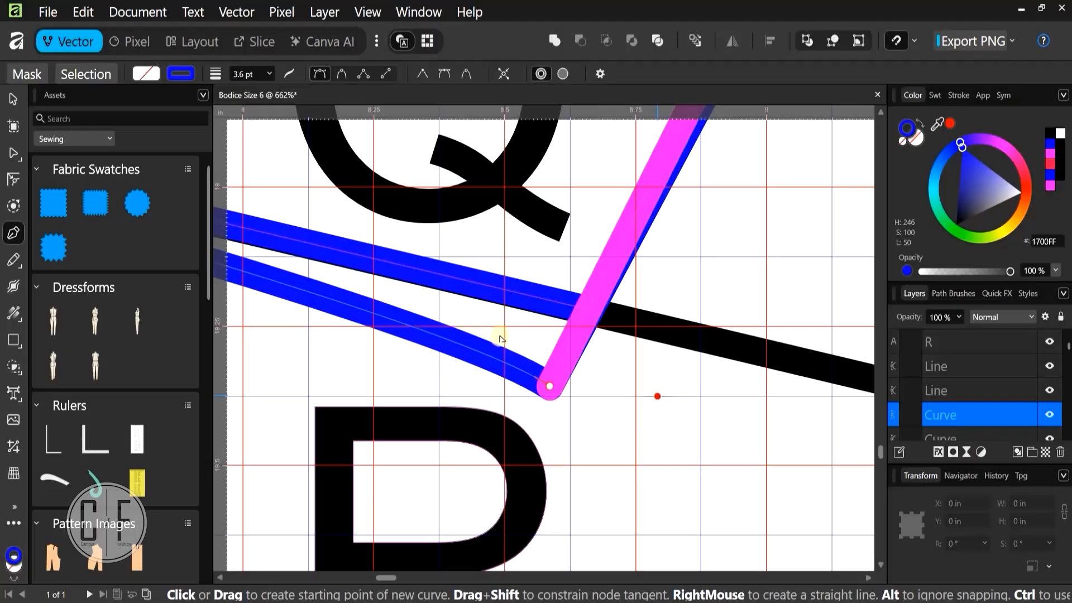
pyautogui.scroll(-10, 484, 352)
pyautogui.scroll(-3, 363, 400)
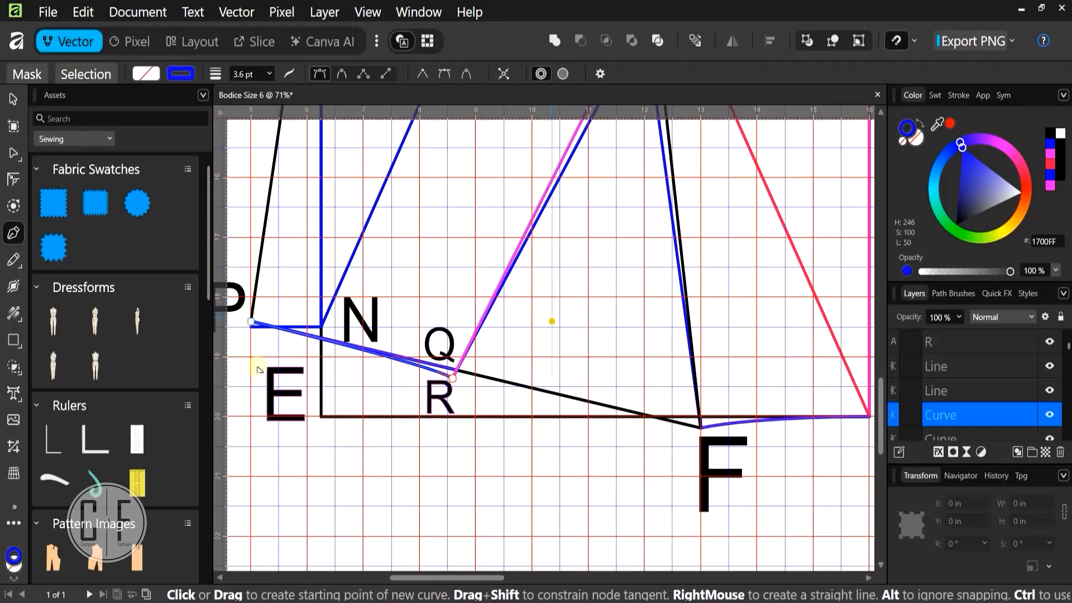
pyautogui.scroll(4, 277, 329)
pyautogui.scroll(4, 313, 330)
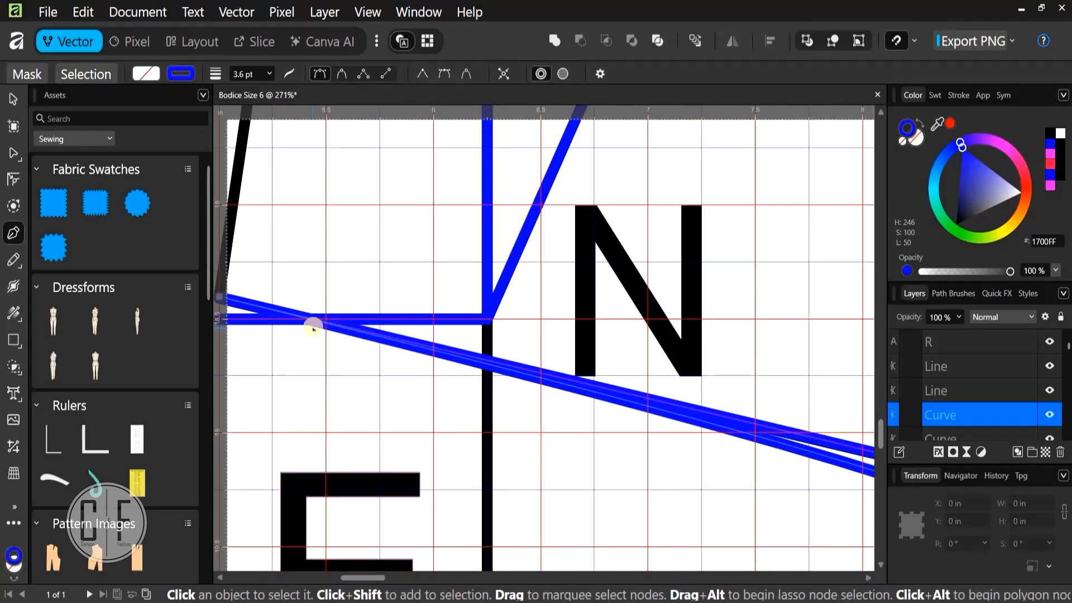
pyautogui.scroll(-2, 316, 329)
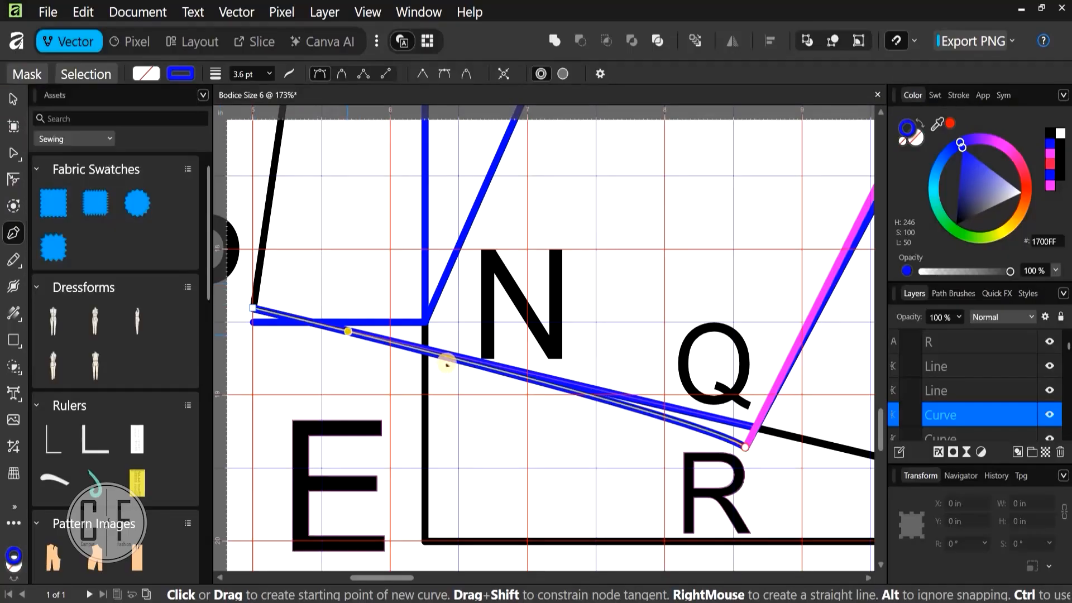
pyautogui.click(12, 153)
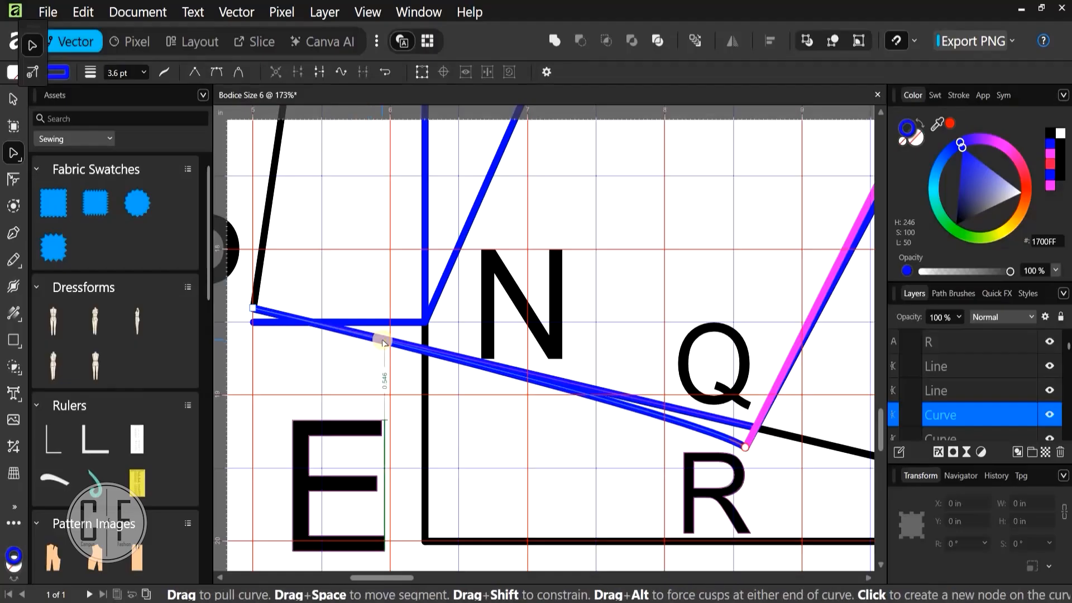
pyautogui.moveTo(376, 354); pyautogui.dragTo(375, 361)
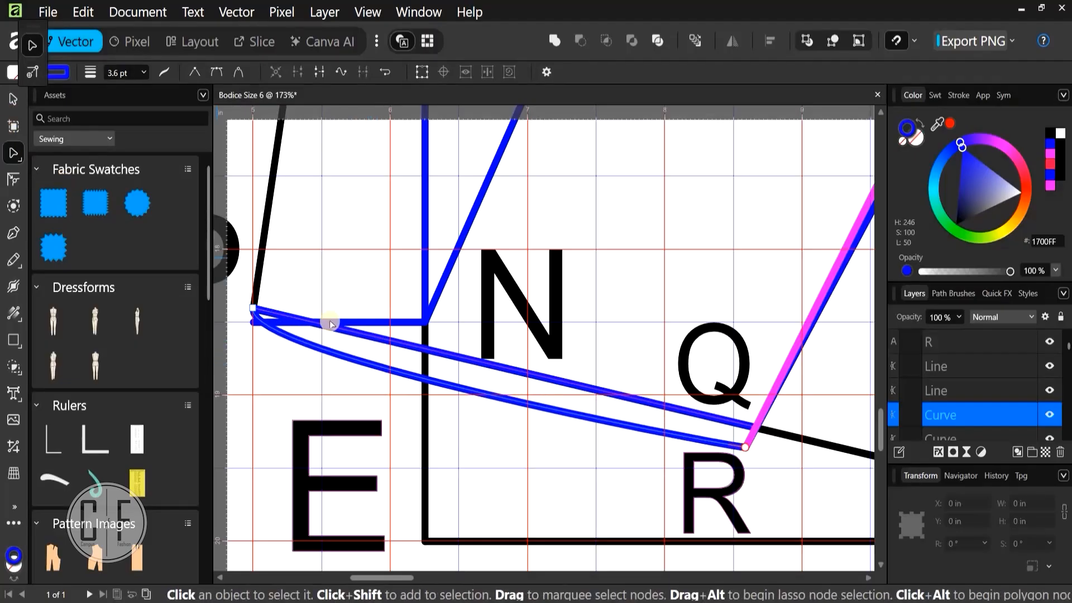
pyautogui.hotkey('ctrl', 'z')
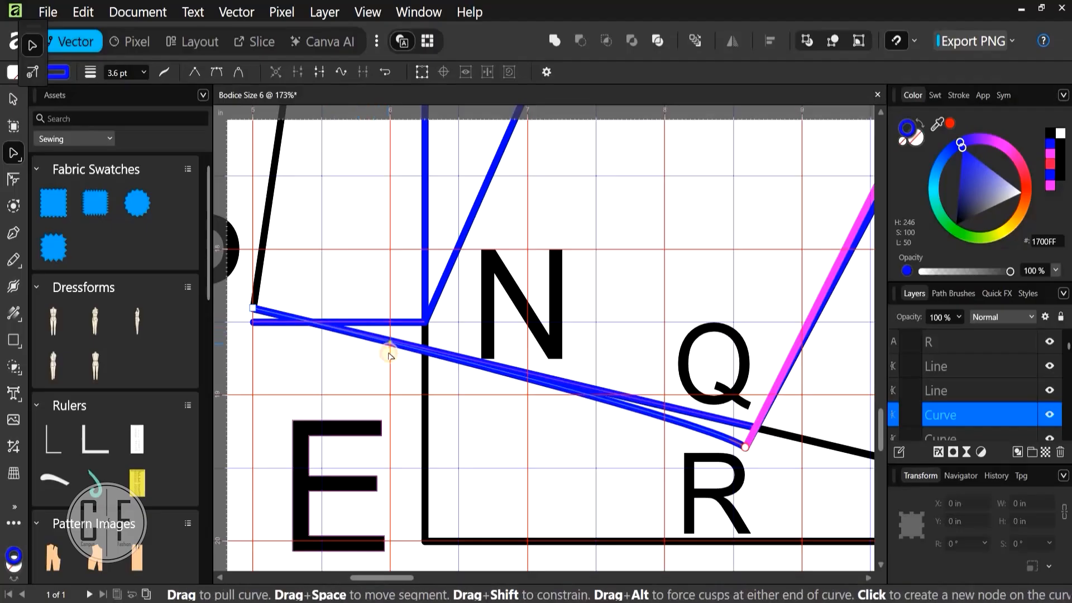
pyautogui.moveTo(389, 355); pyautogui.dragTo(394, 354)
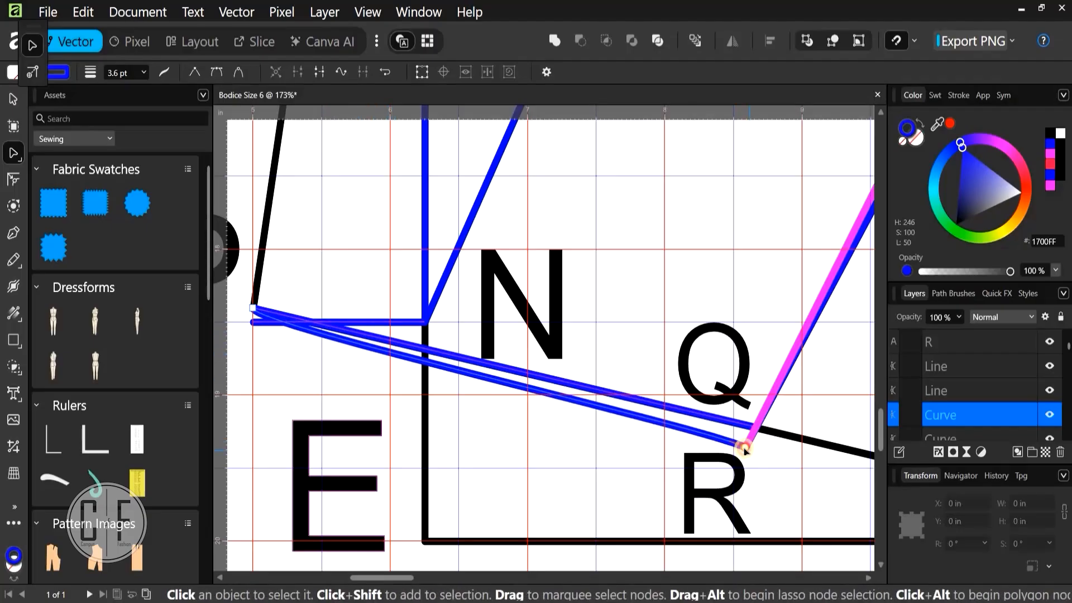
pyautogui.click(712, 436)
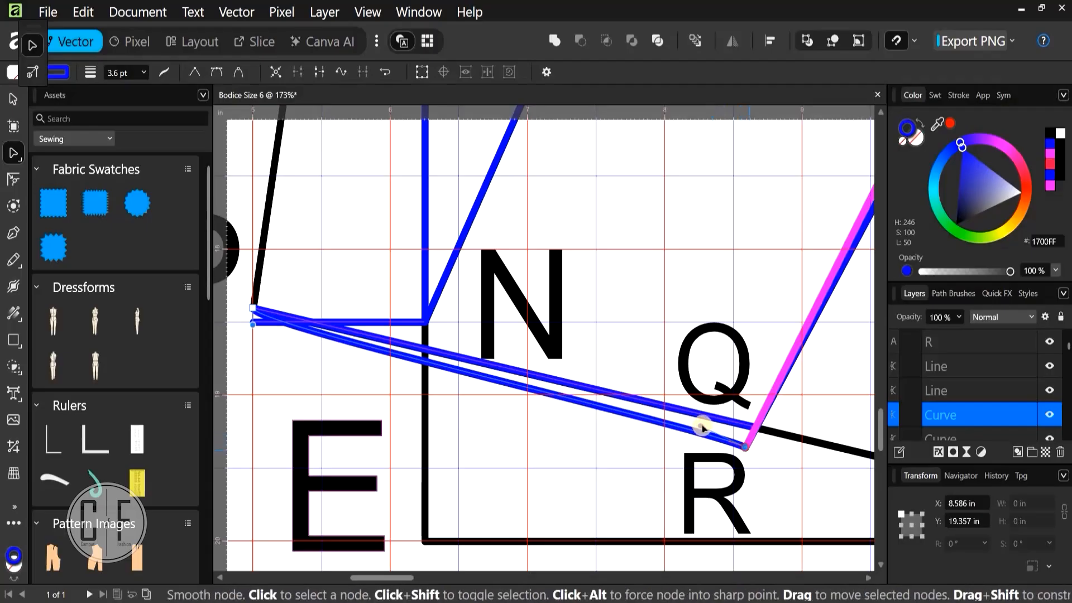
pyautogui.moveTo(692, 455); pyautogui.dragTo(664, 416)
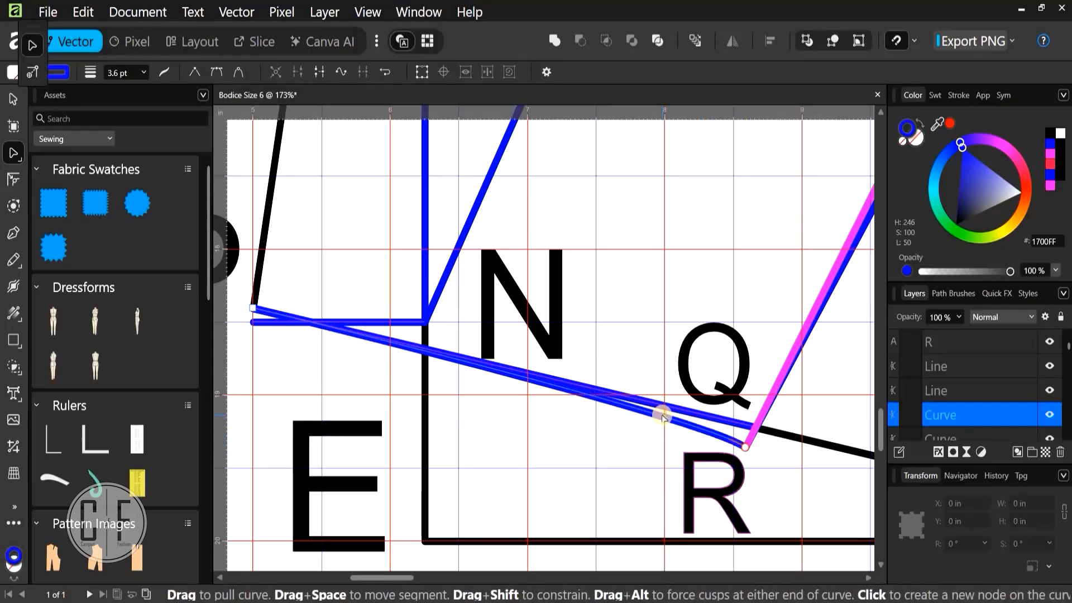
# Lengthen the P-to-R curve's node handle at R toward P to soften the bend near R, and deselect the curve
pyautogui.click(747, 449)
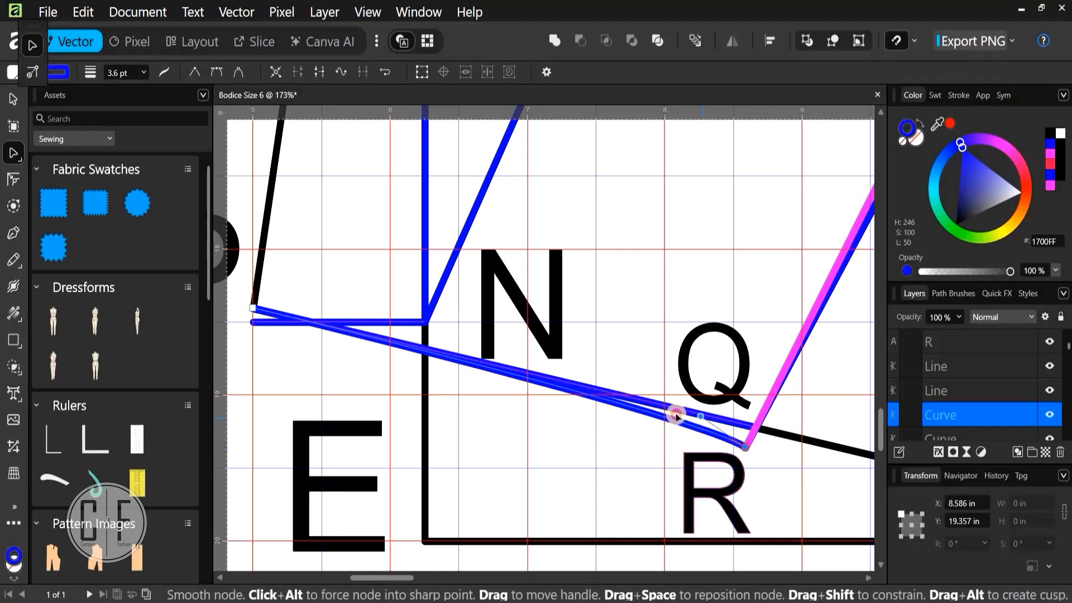
pyautogui.moveTo(676, 416); pyautogui.dragTo(591, 387)
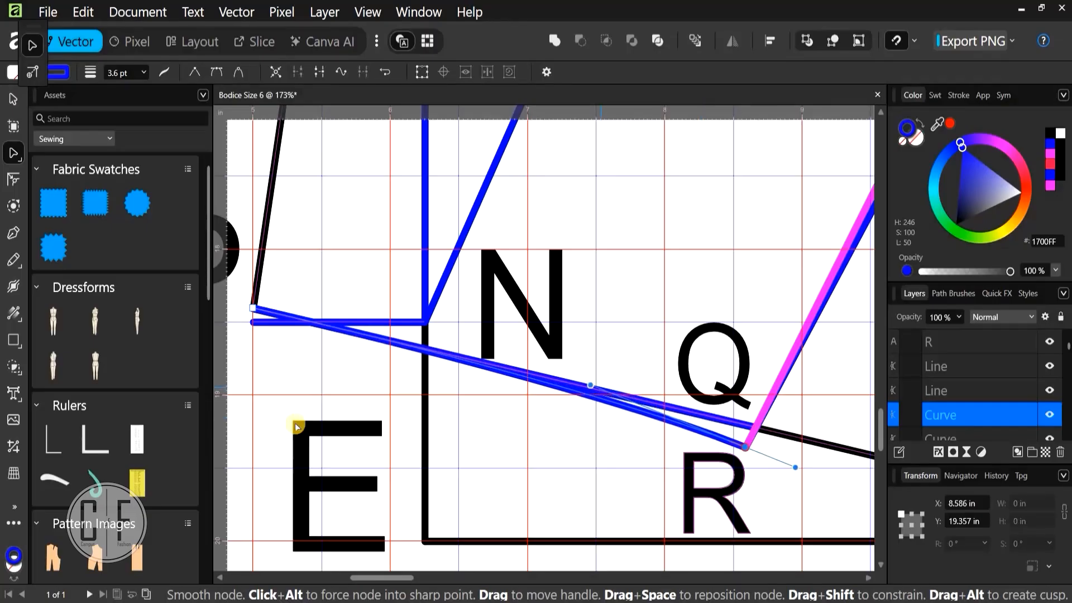
pyautogui.click(403, 412)
# Review the whole bodice draft, including the waistline curves and the side line from P up to O
pyautogui.scroll(-2, 206, 363)
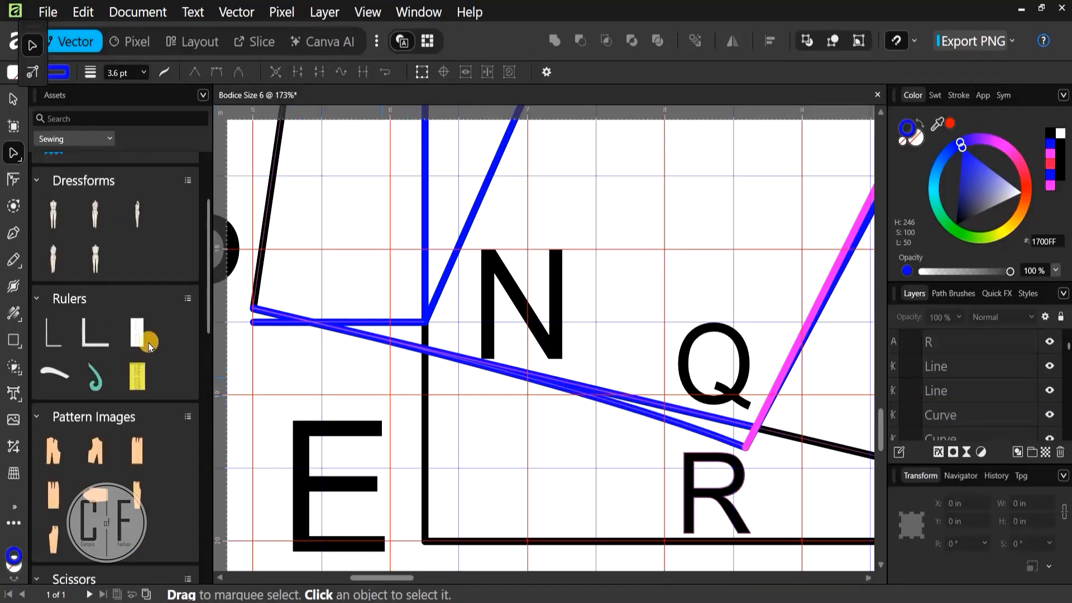
pyautogui.scroll(2, 149, 343)
pyautogui.scroll(-5, 445, 423)
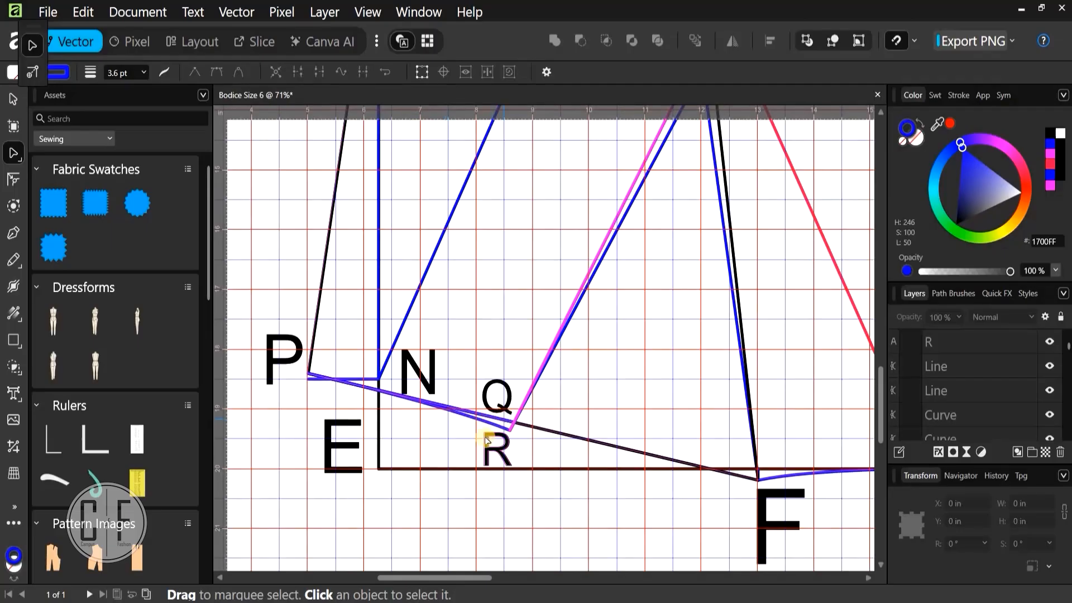
pyautogui.scroll(-5, 487, 441)
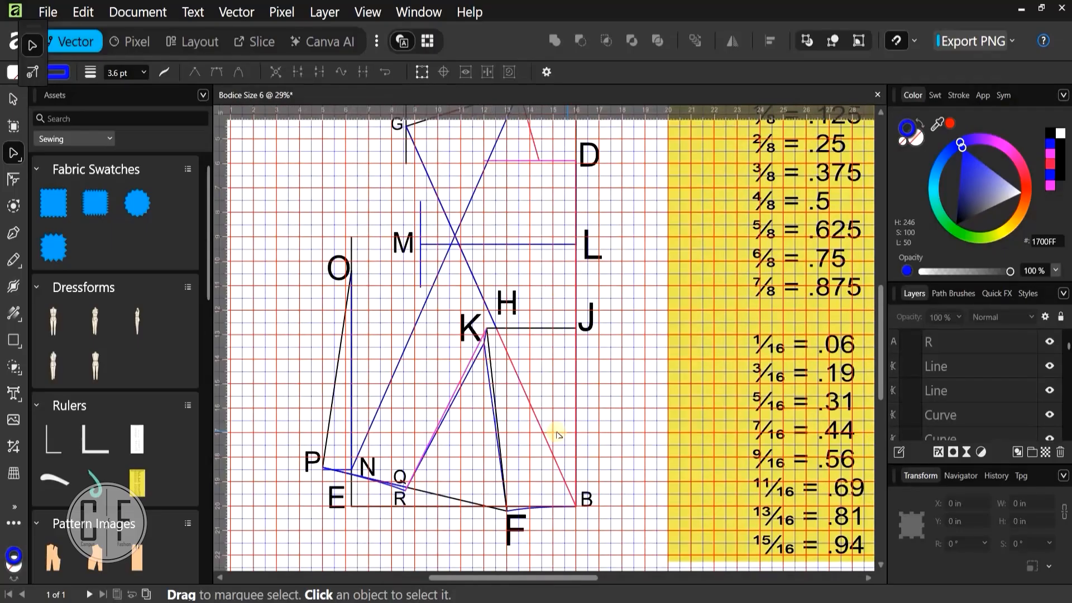
pyautogui.scroll(-3, 614, 449)
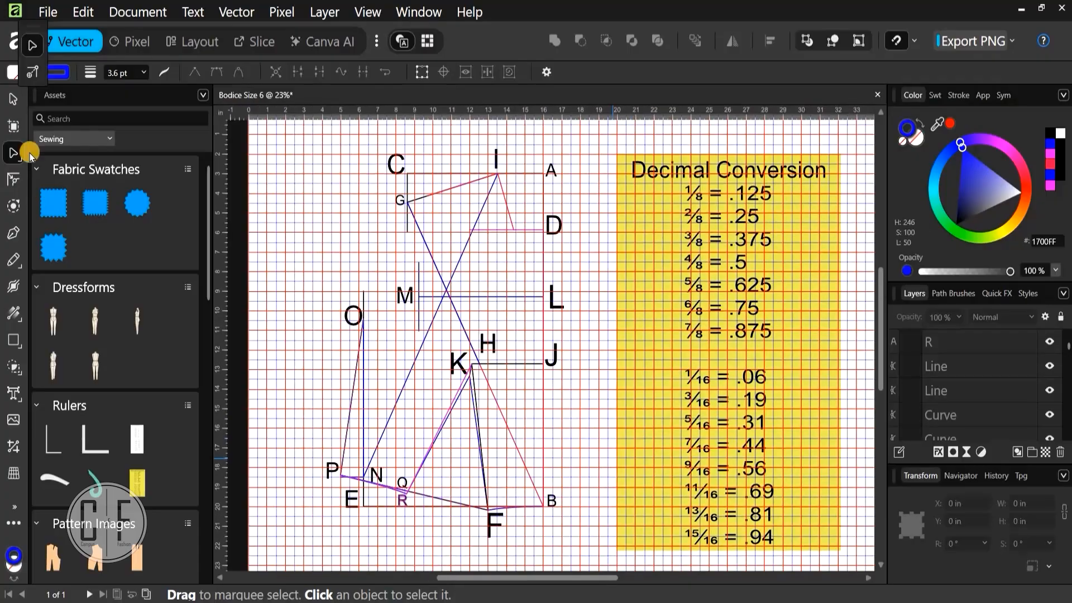
pyautogui.click(13, 102)
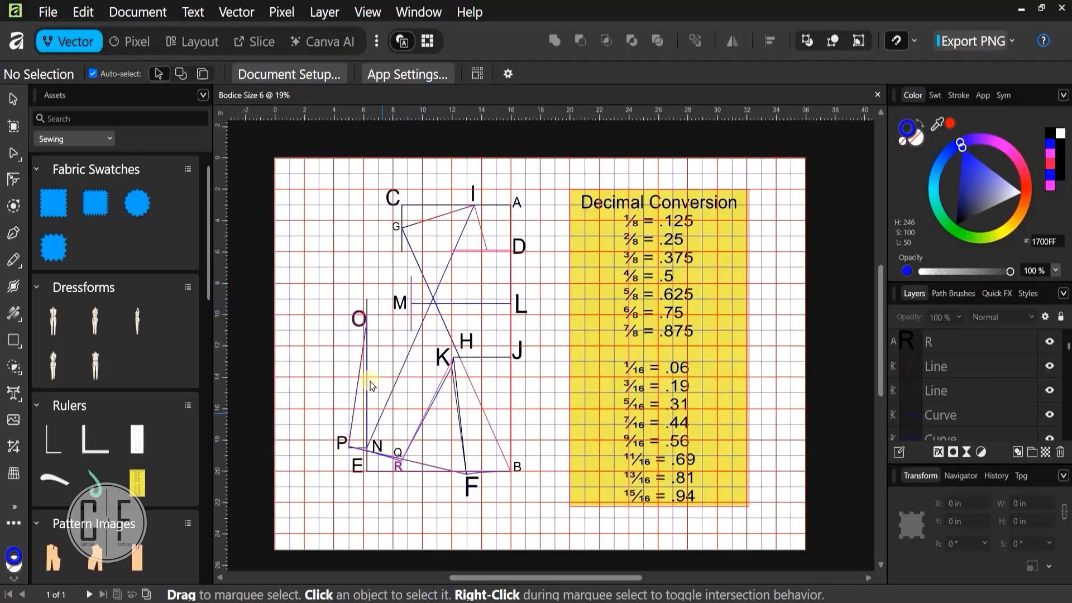
pyautogui.scroll(3, 378, 296)
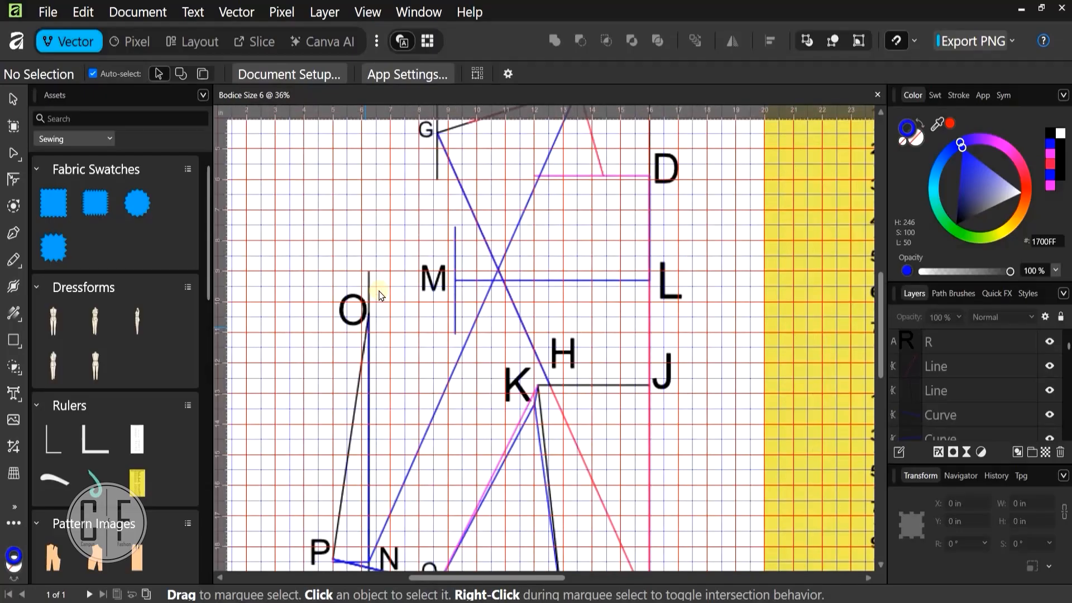
# Select the black poly line at O, turn off its transform origin display in the object handling options, and deselect it
pyautogui.scroll(5, 378, 311)
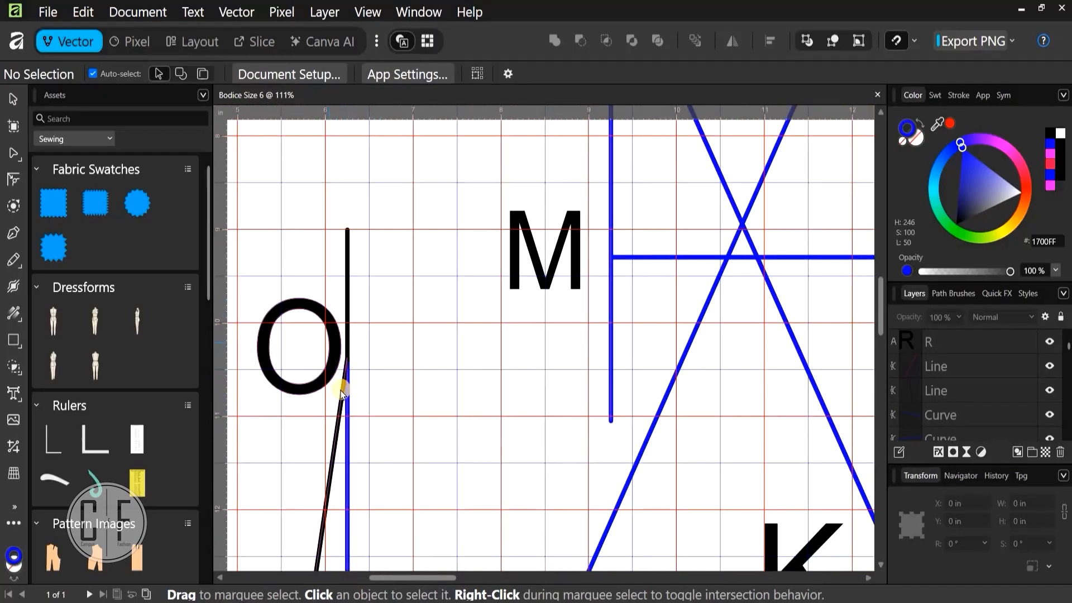
pyautogui.click(342, 413)
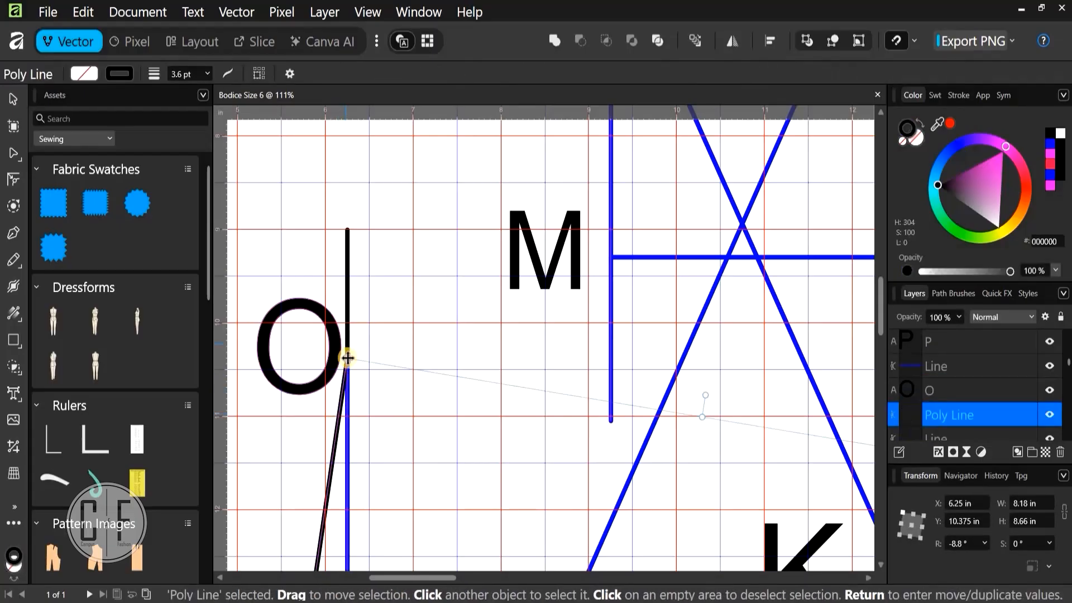
pyautogui.scroll(5, 357, 373)
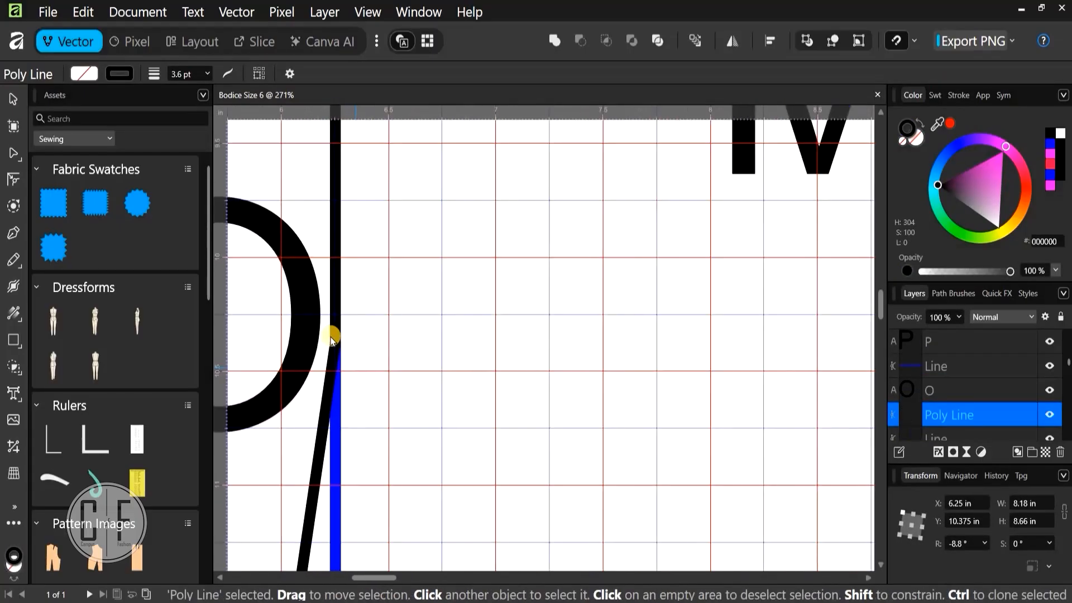
pyautogui.click(289, 73)
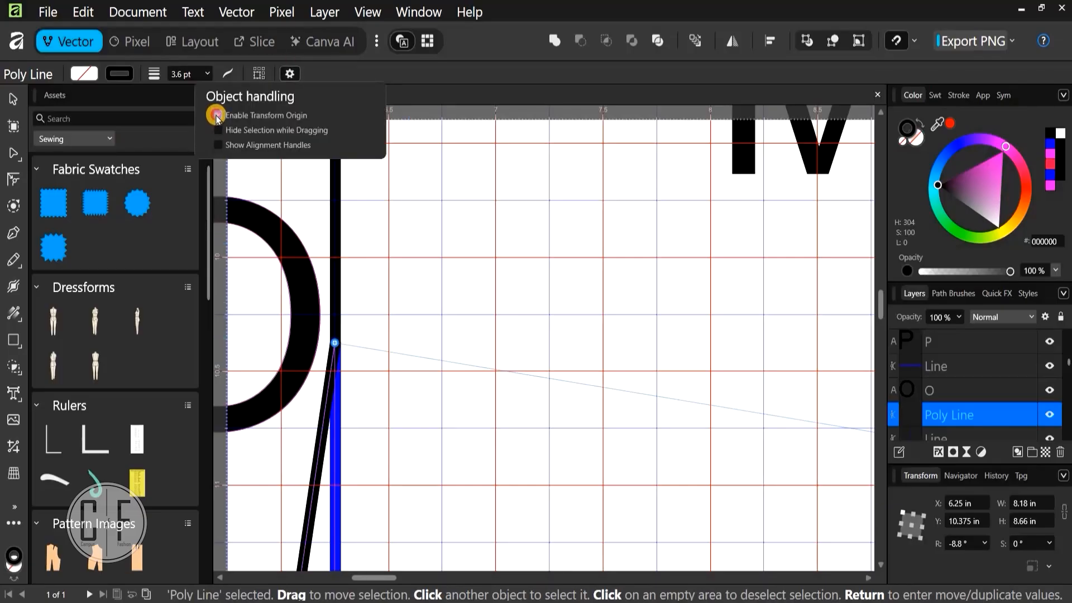
pyautogui.click(225, 124)
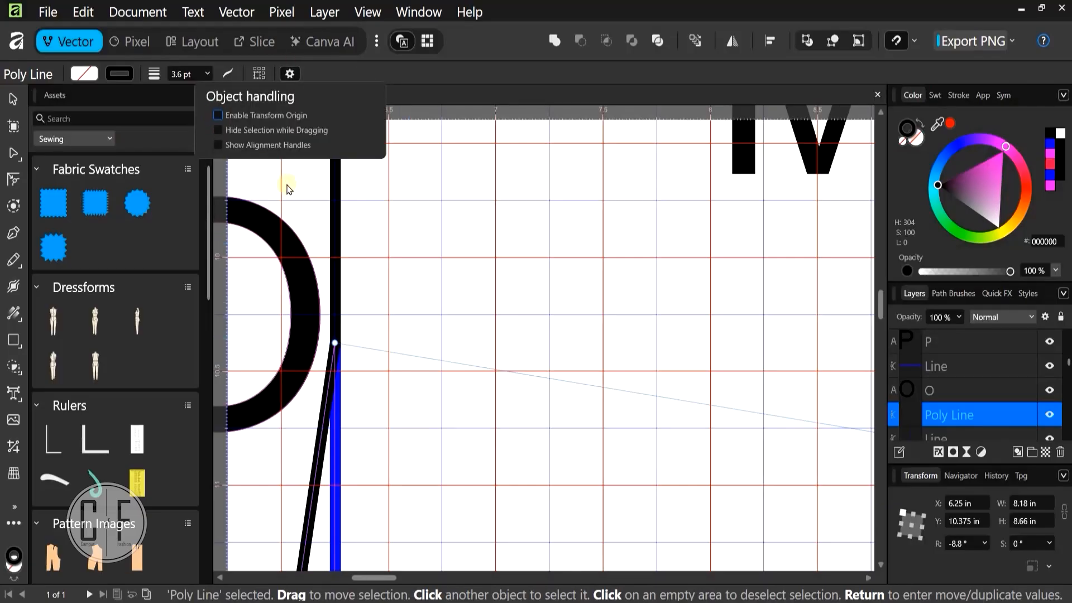
pyautogui.click(355, 372)
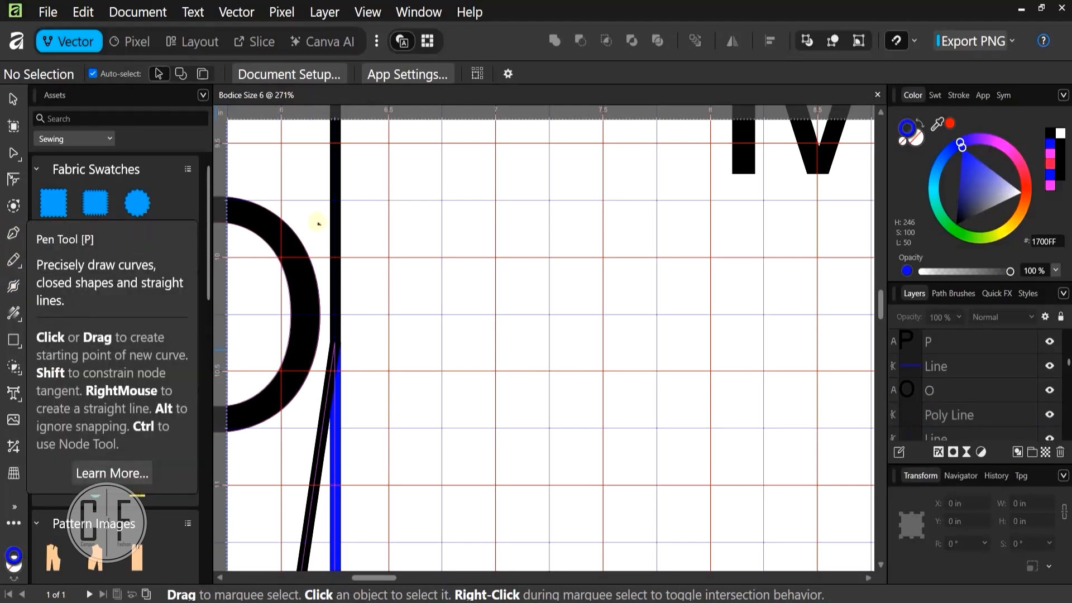
# Draw a straight horizontal blue Pen tool line about 1.93 in long from point O toward the M side and end the path
pyautogui.press('p')
pyautogui.scroll(-3, 340, 313)
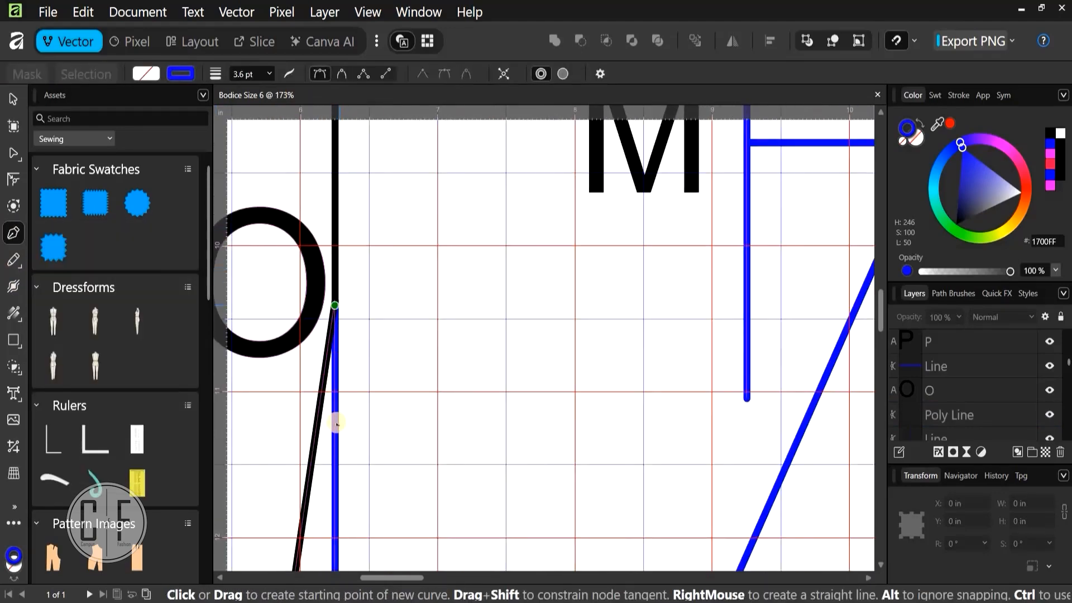
pyautogui.click(334, 302)
pyautogui.scroll(6, 335, 303)
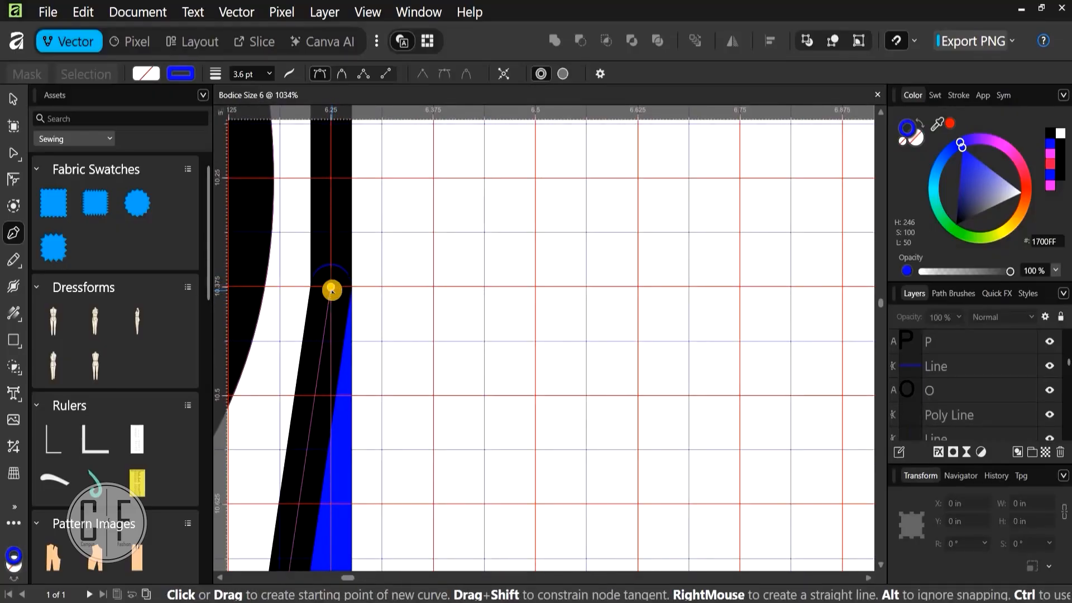
pyautogui.click(331, 288)
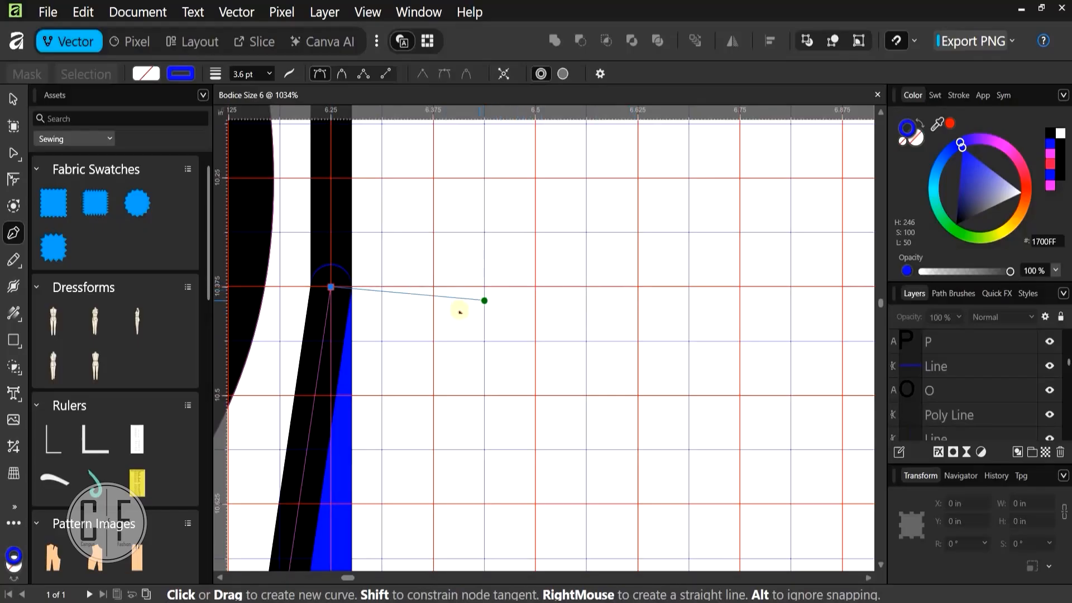
pyautogui.scroll(-2, 460, 309)
pyautogui.scroll(-2, 459, 310)
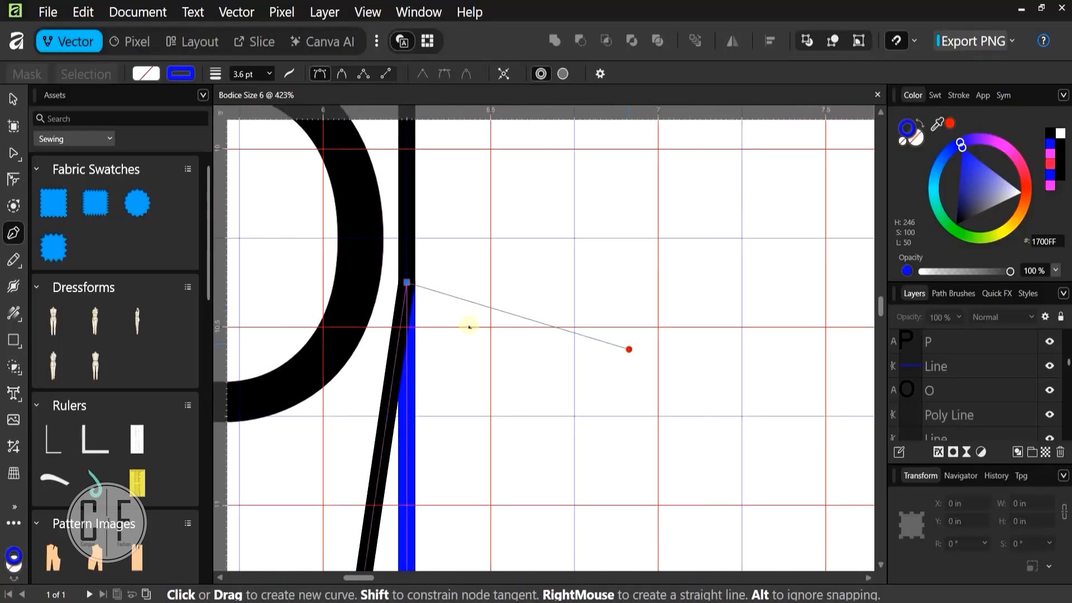
pyautogui.moveTo(628, 339); pyautogui.dragTo(469, 319)
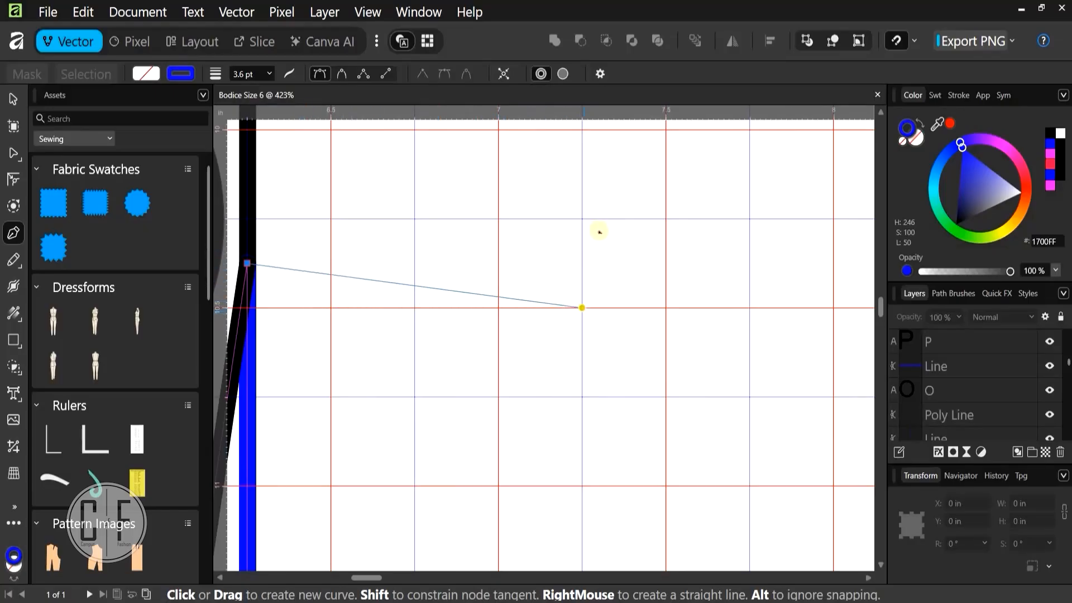
pyautogui.click(667, 263)
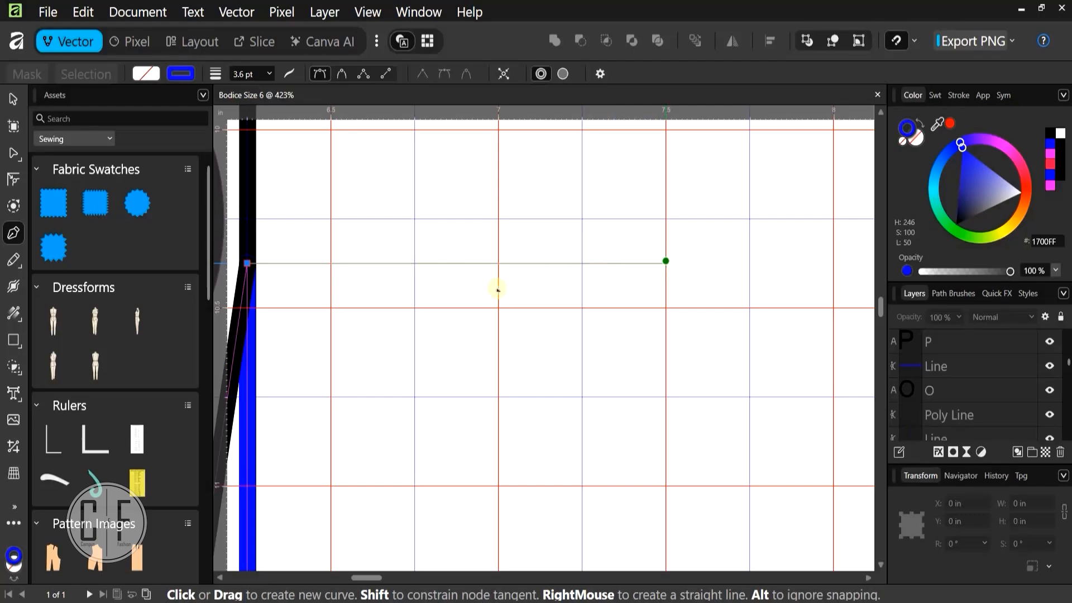
pyautogui.scroll(-5, 438, 313)
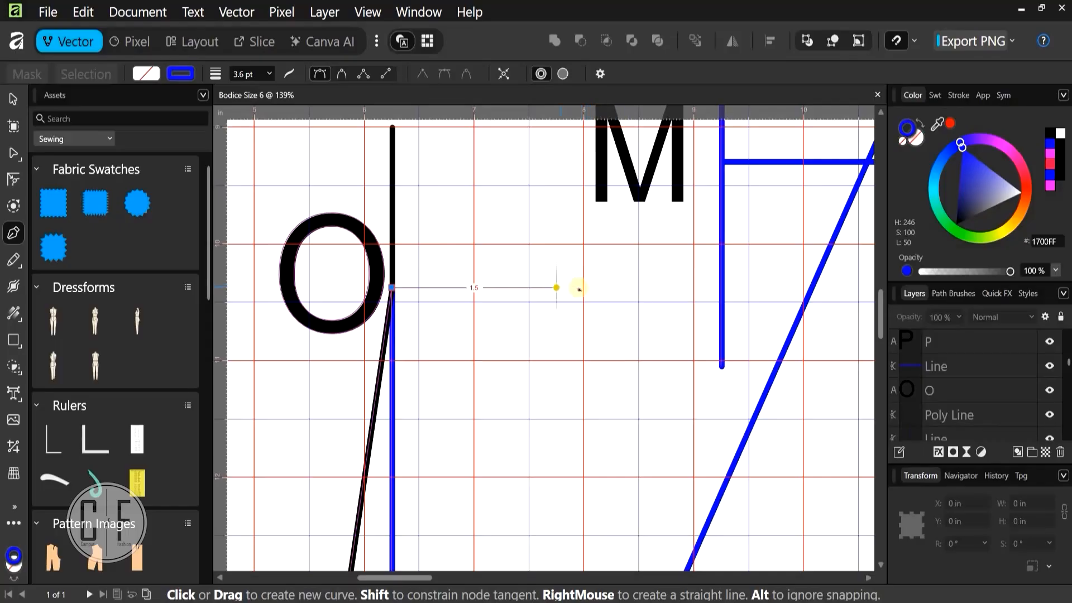
pyautogui.click(611, 310)
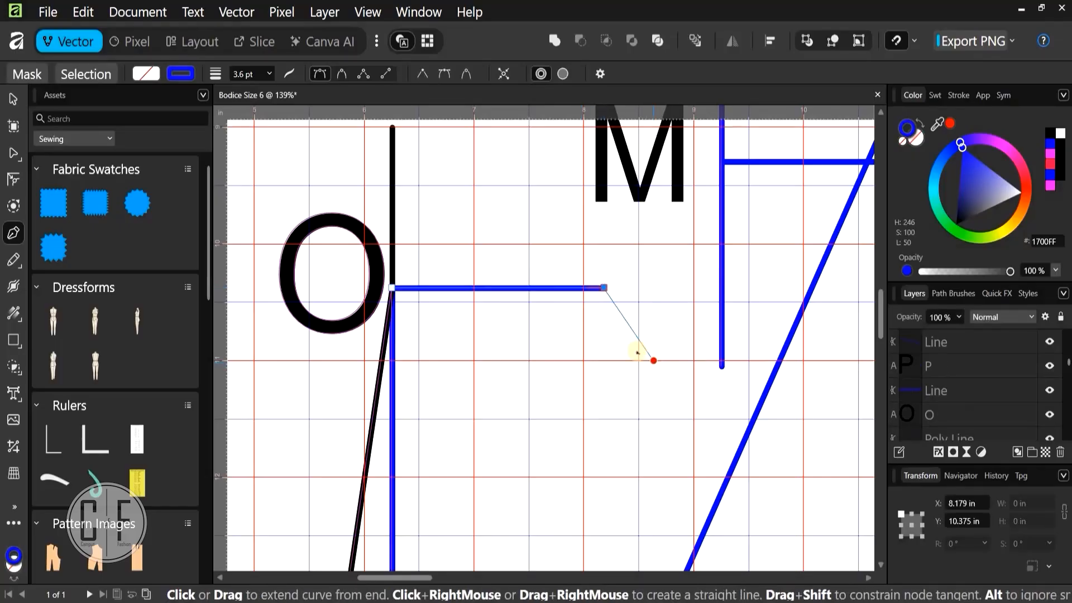
pyautogui.press('Escape')
pyautogui.click(9, 97)
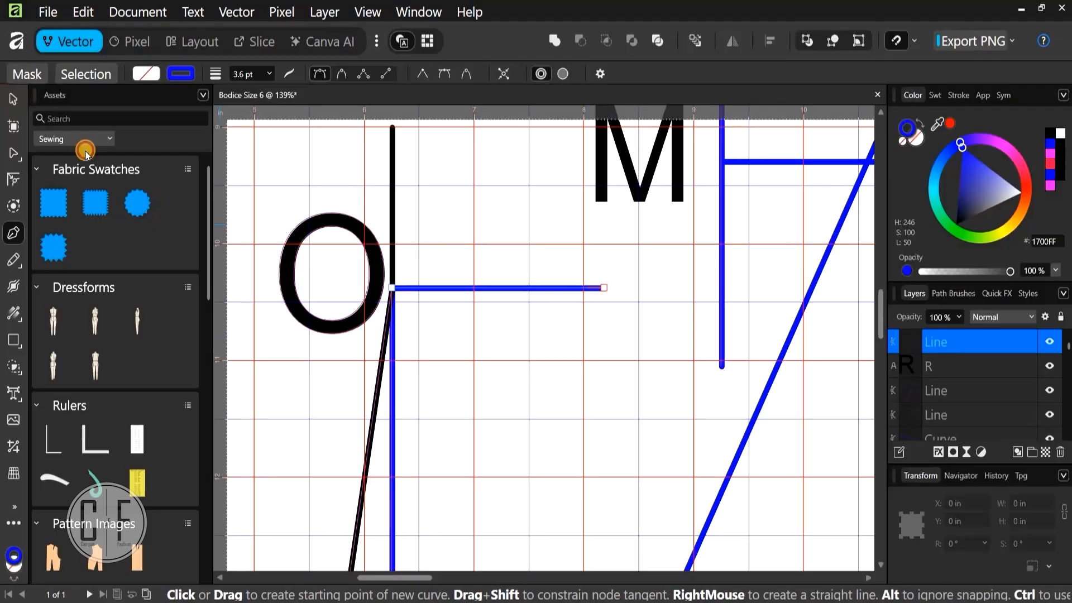
pyautogui.click(384, 295)
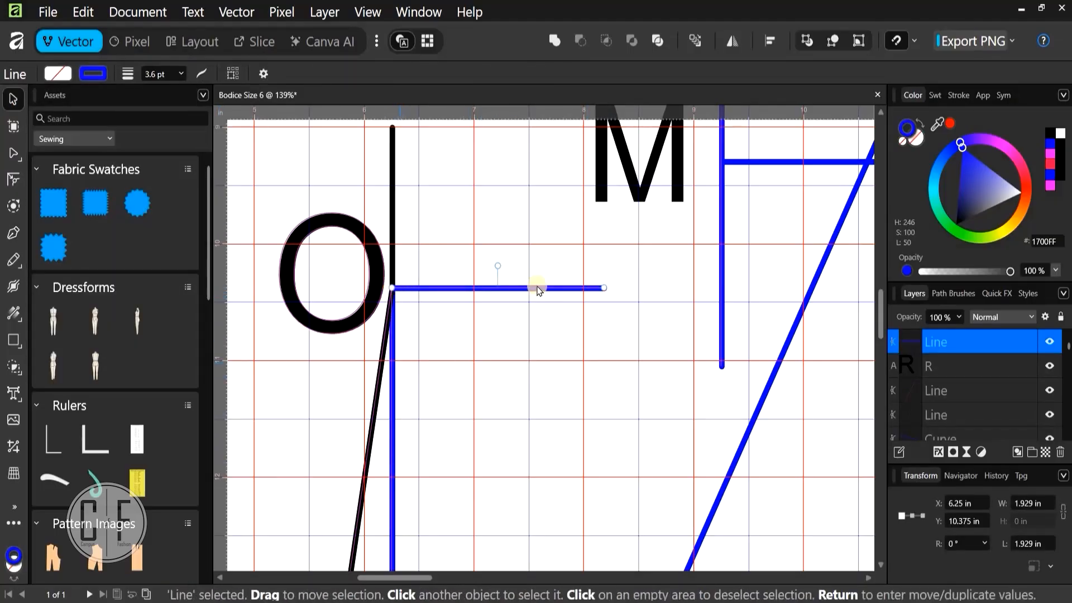
pyautogui.scroll(-3, 393, 319)
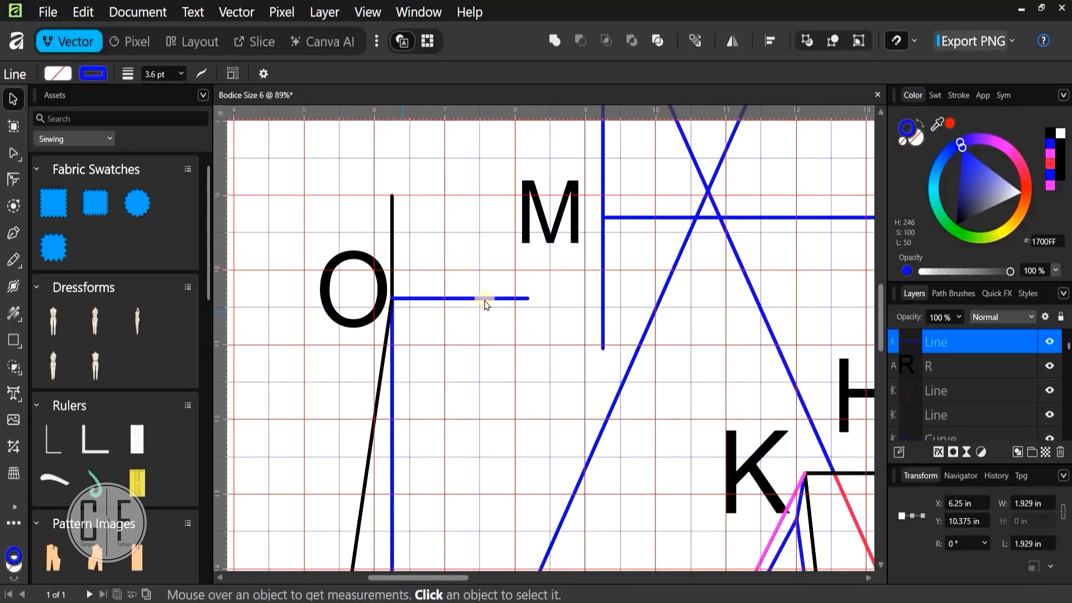
pyautogui.moveTo(490, 296); pyautogui.dragTo(486, 395)
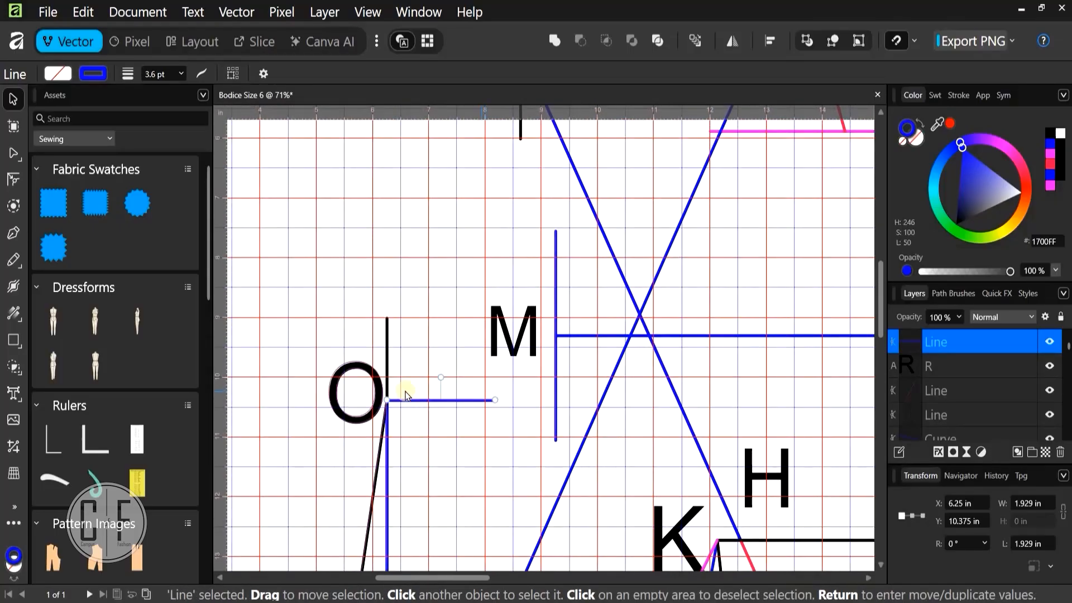
pyautogui.scroll(-2, 402, 391)
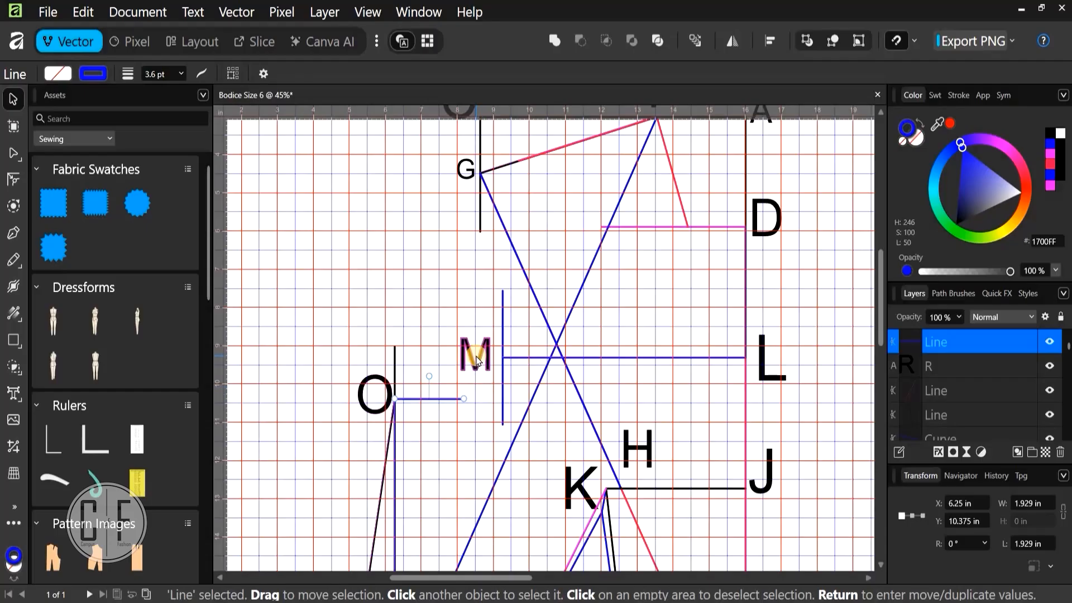
pyautogui.click(14, 232)
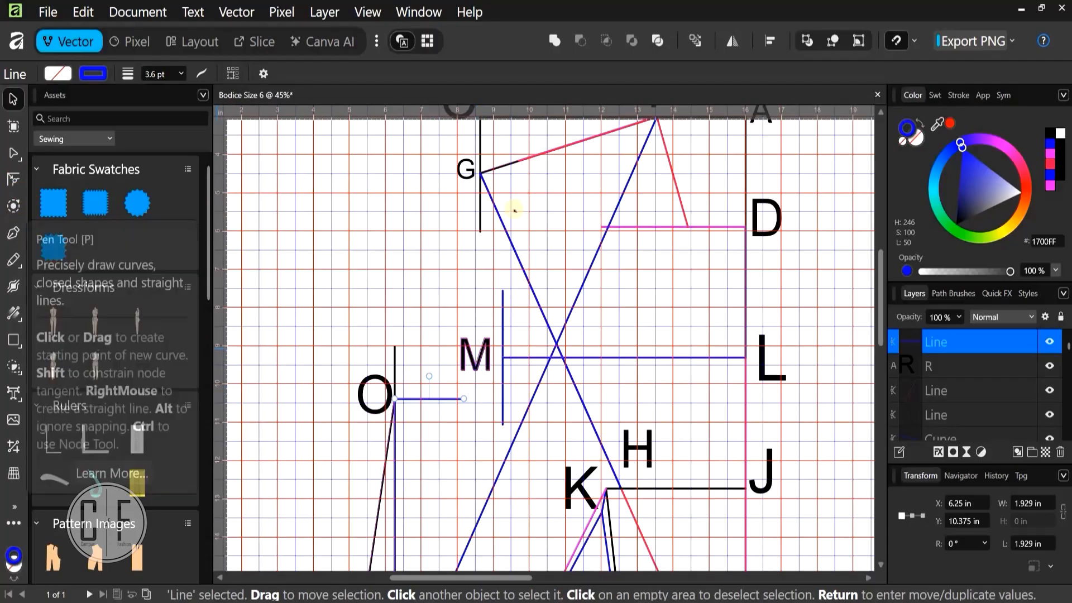
pyautogui.click(483, 173)
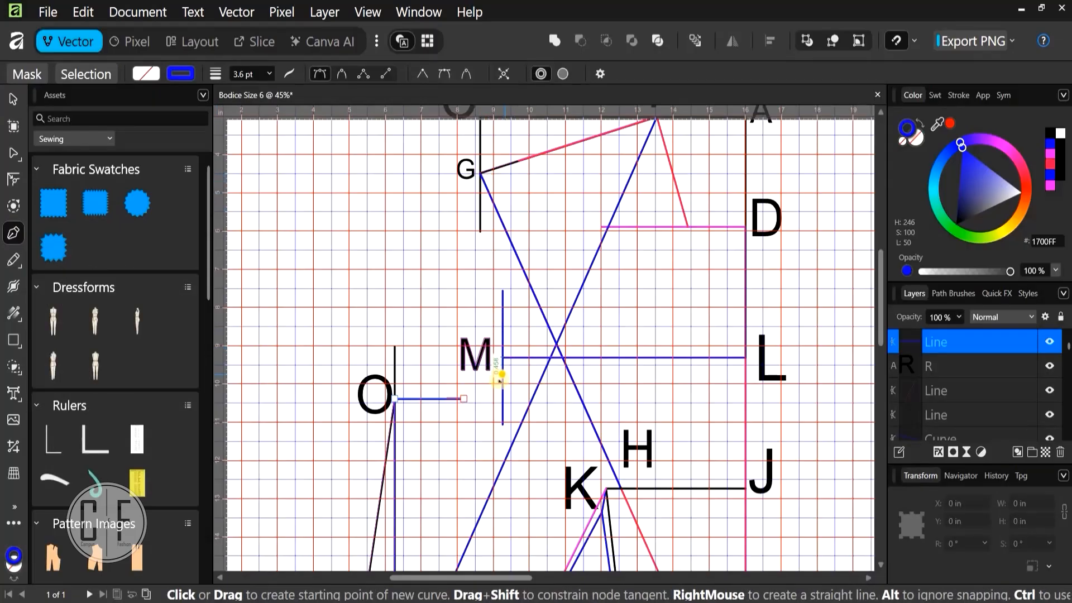
pyautogui.click(394, 384)
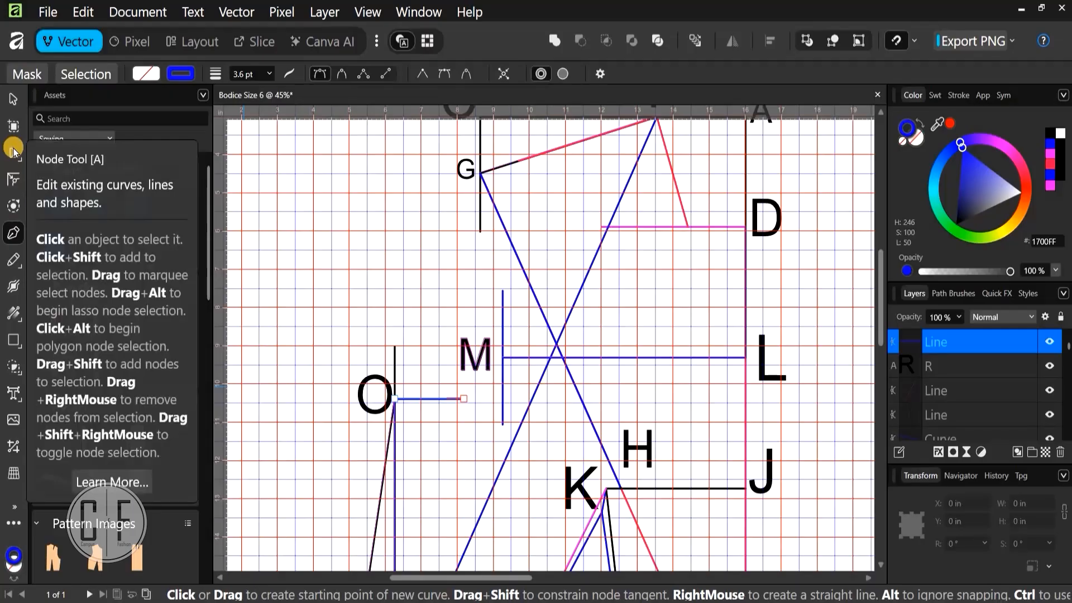
pyautogui.press('v')
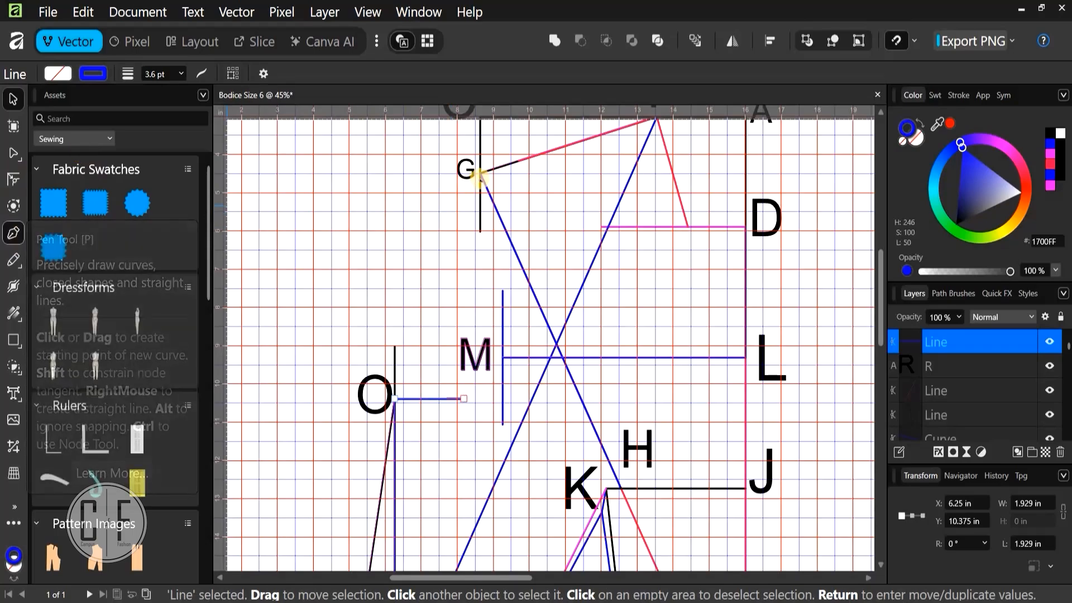
# Start a blue Pen tool armhole curve at G and bend it down to a smooth node at point M
pyautogui.press('p')
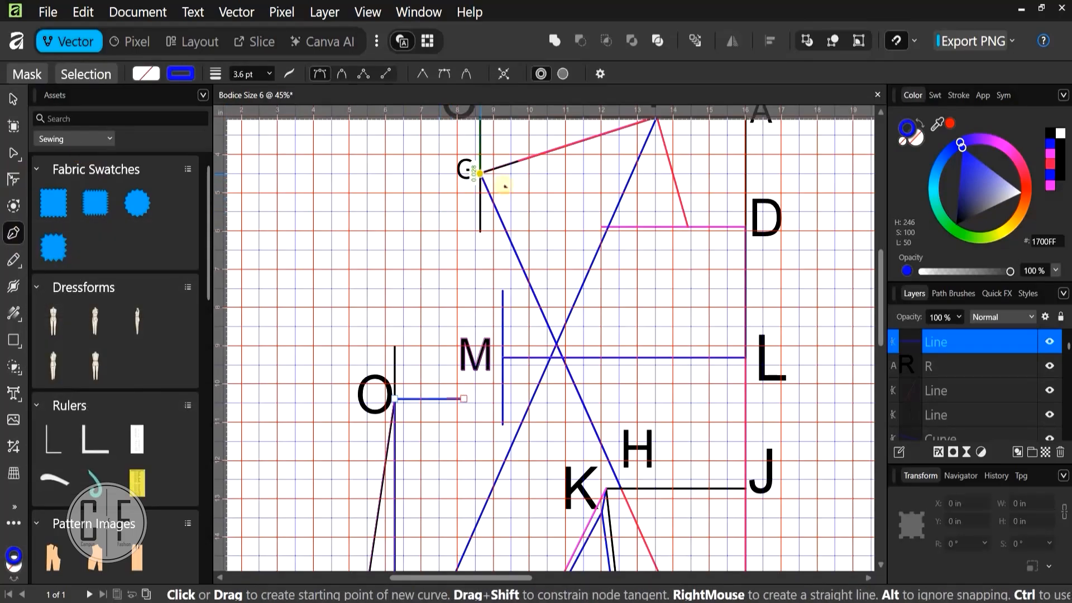
pyautogui.scroll(3, 472, 170)
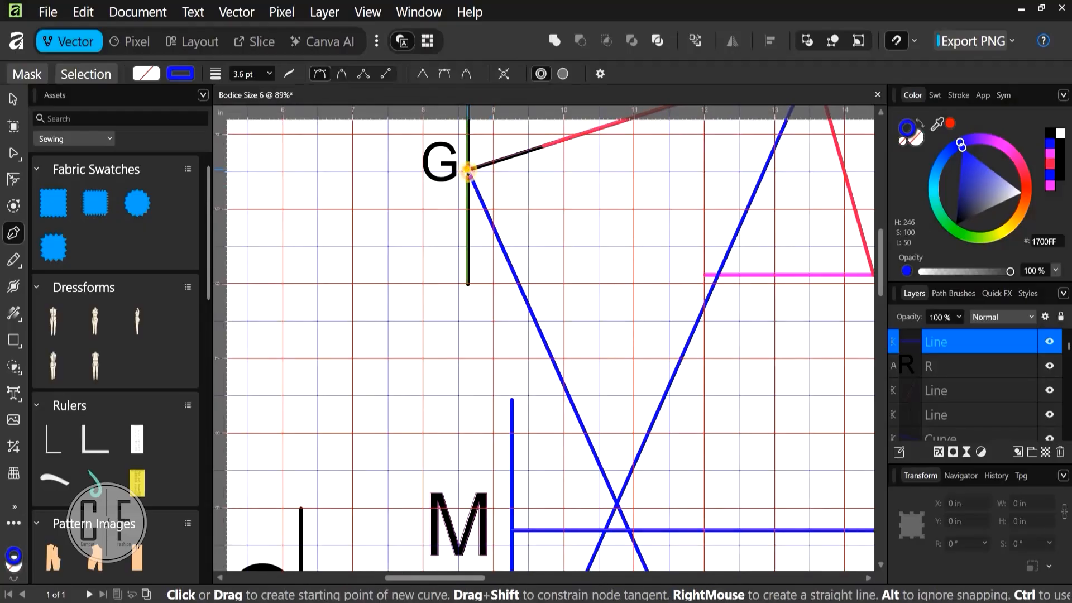
pyautogui.click(468, 169)
pyautogui.moveTo(526, 498); pyautogui.dragTo(504, 426)
pyautogui.scroll(-2, 536, 351)
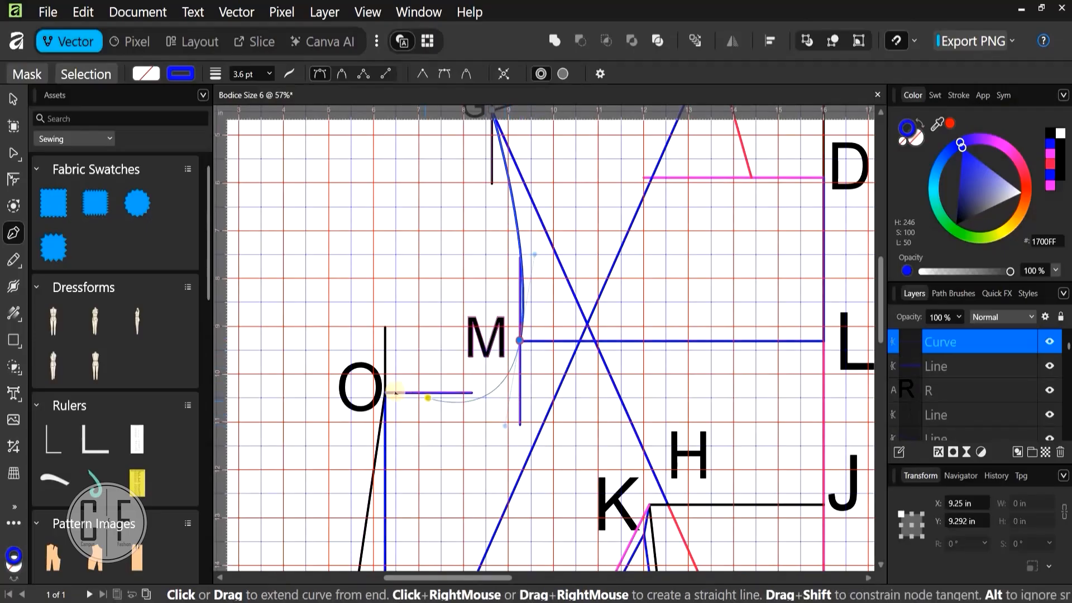
# Extend the armhole curve from M to a smooth node at X 7 in on O's horizontal line and end the path there
pyautogui.click(420, 393)
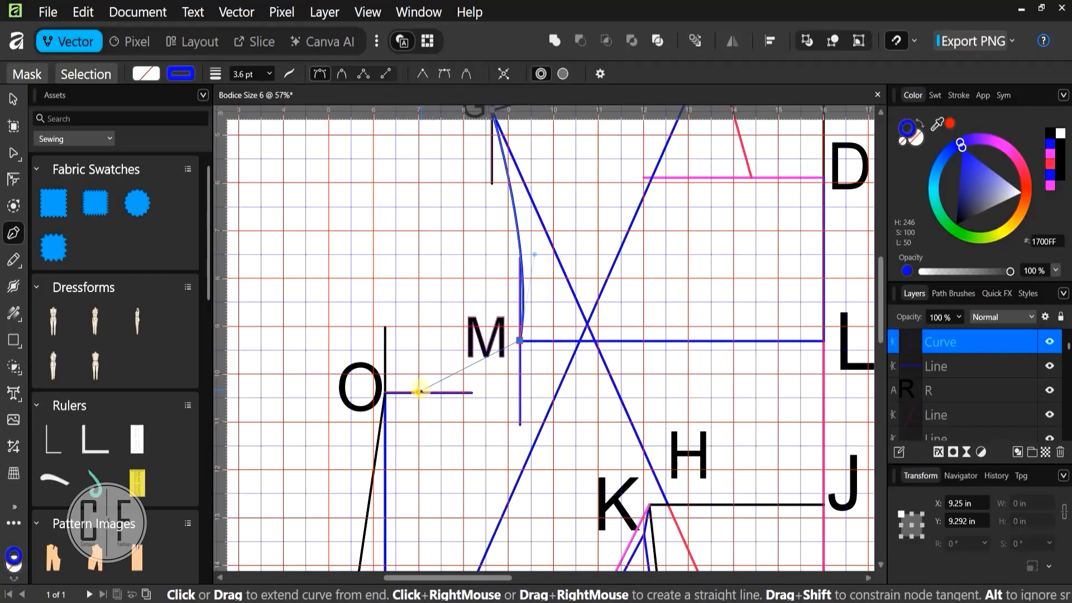
pyautogui.moveTo(418, 391); pyautogui.dragTo(331, 385)
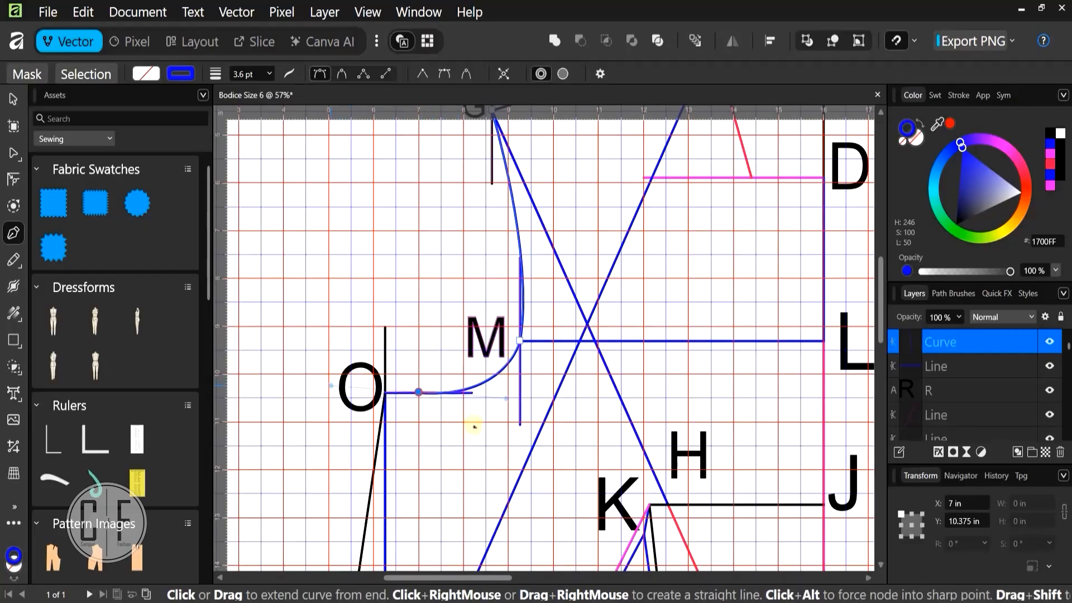
pyautogui.scroll(-2, 443, 455)
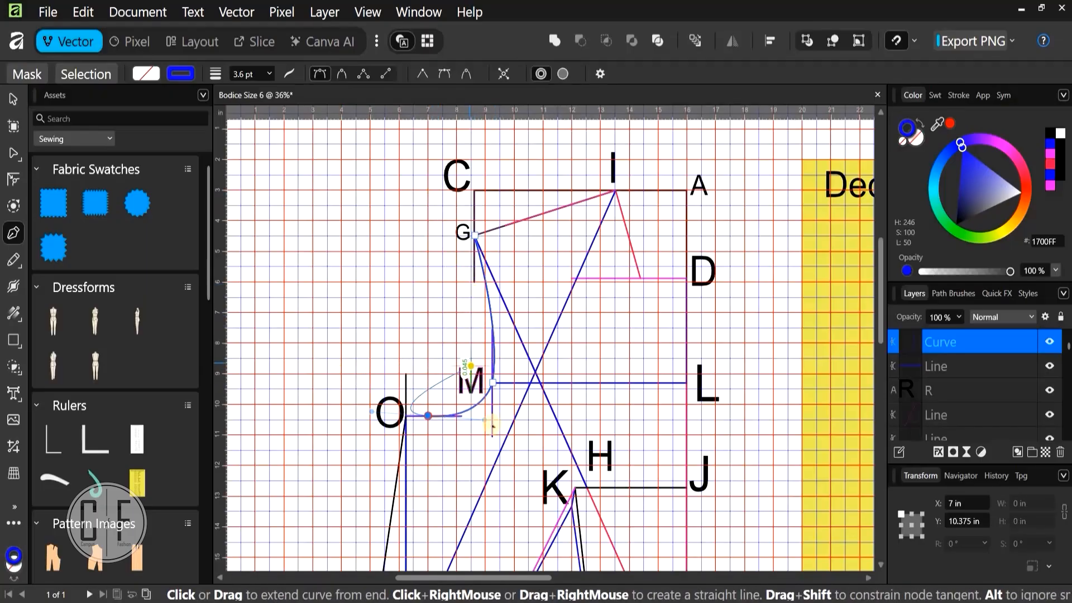
pyautogui.press('Escape')
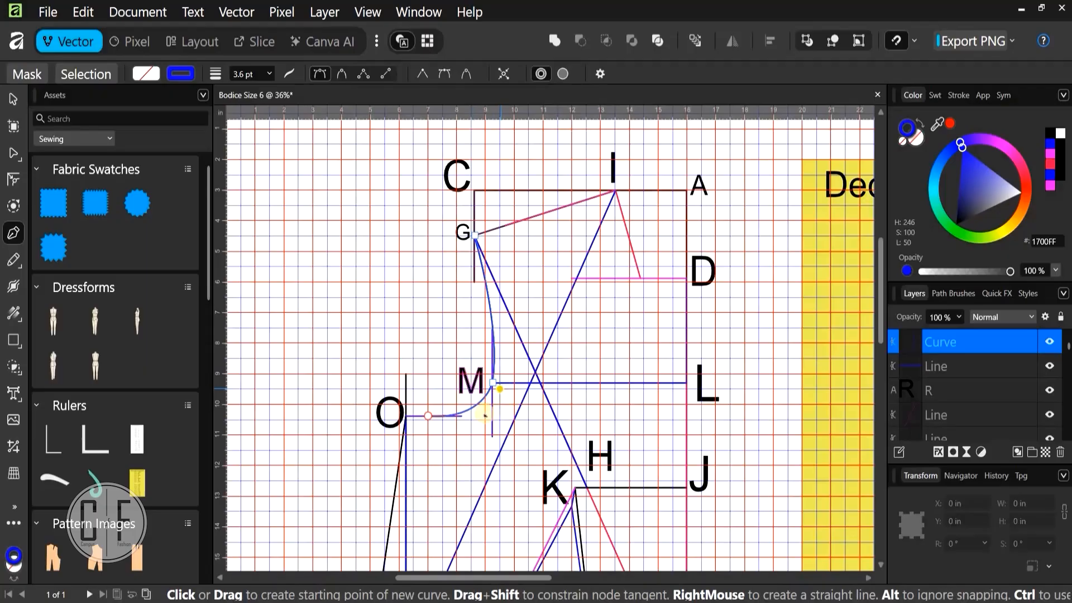
# Refine the armhole curve with the Node tool, pulling the lower segment slightly up and the G-to-M segment slightly toward M's vertical guide
pyautogui.scroll(5, 485, 416)
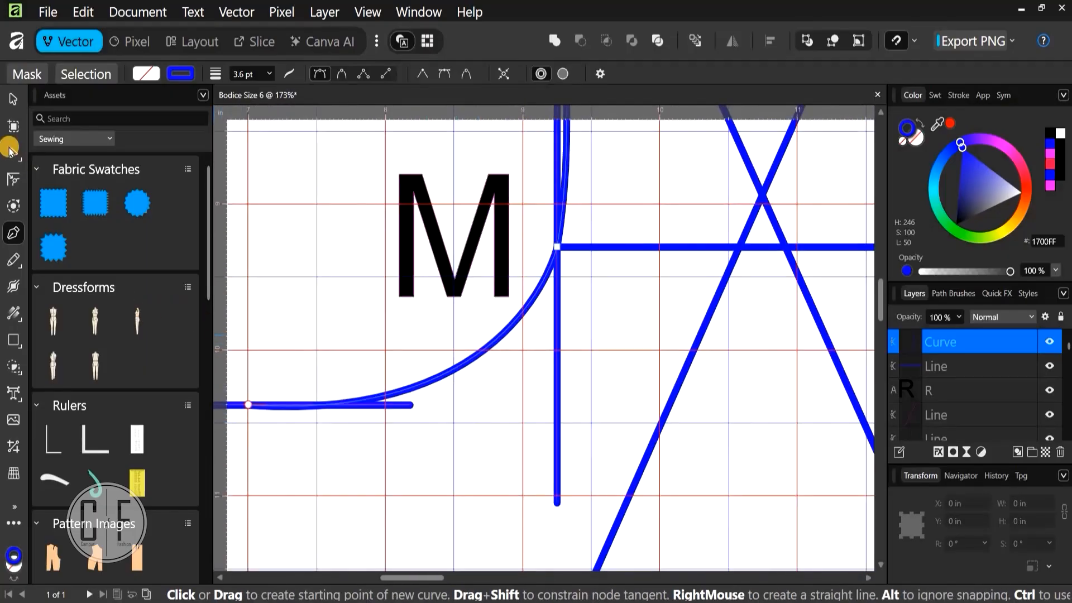
pyautogui.press('a')
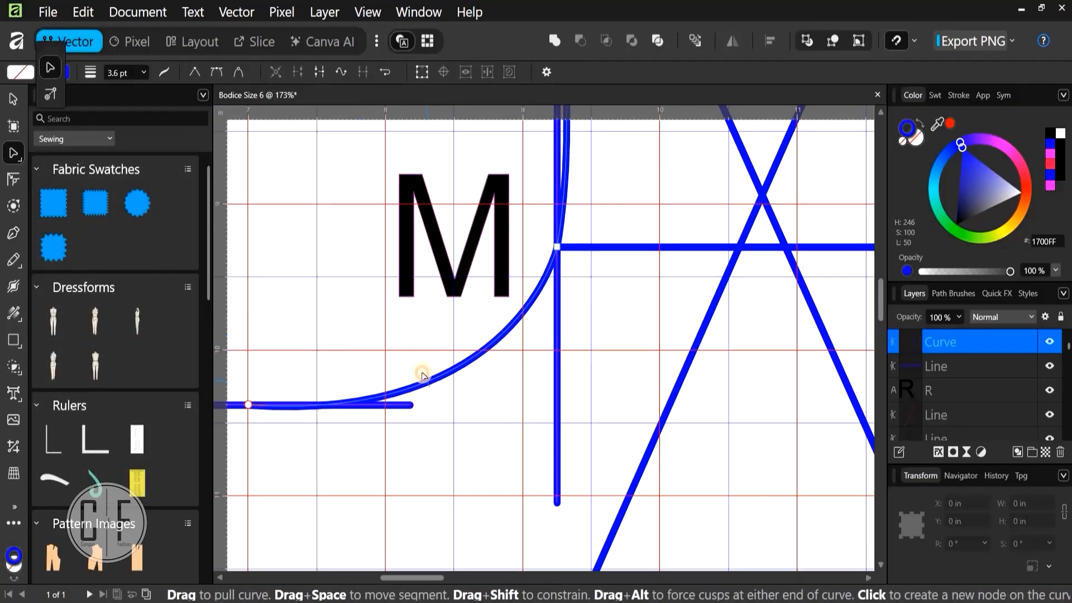
pyautogui.moveTo(425, 378); pyautogui.dragTo(425, 374)
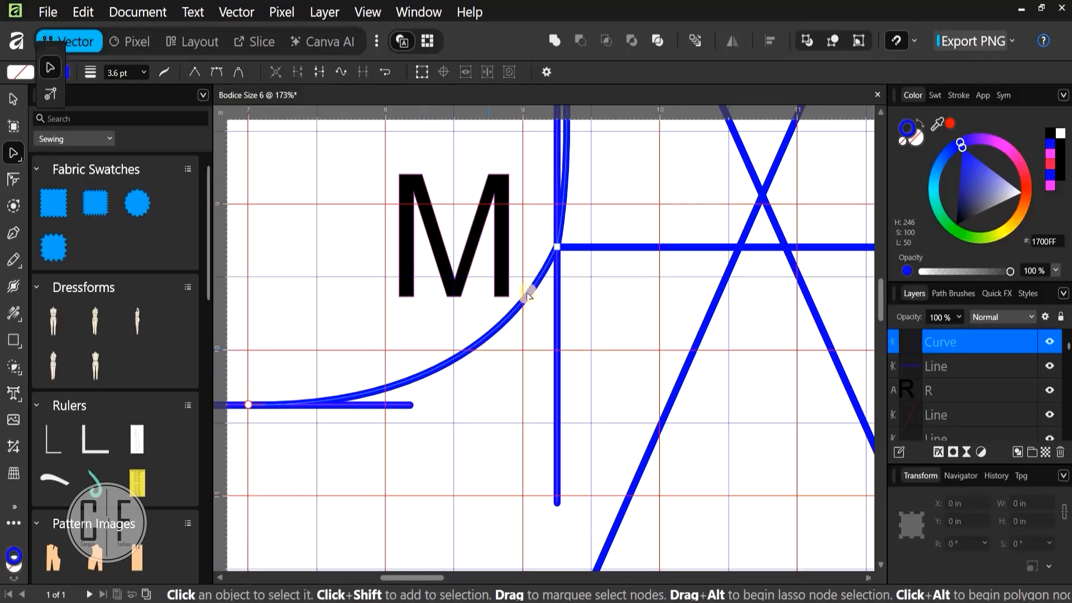
pyautogui.scroll(-3, 536, 338)
pyautogui.scroll(3, 603, 335)
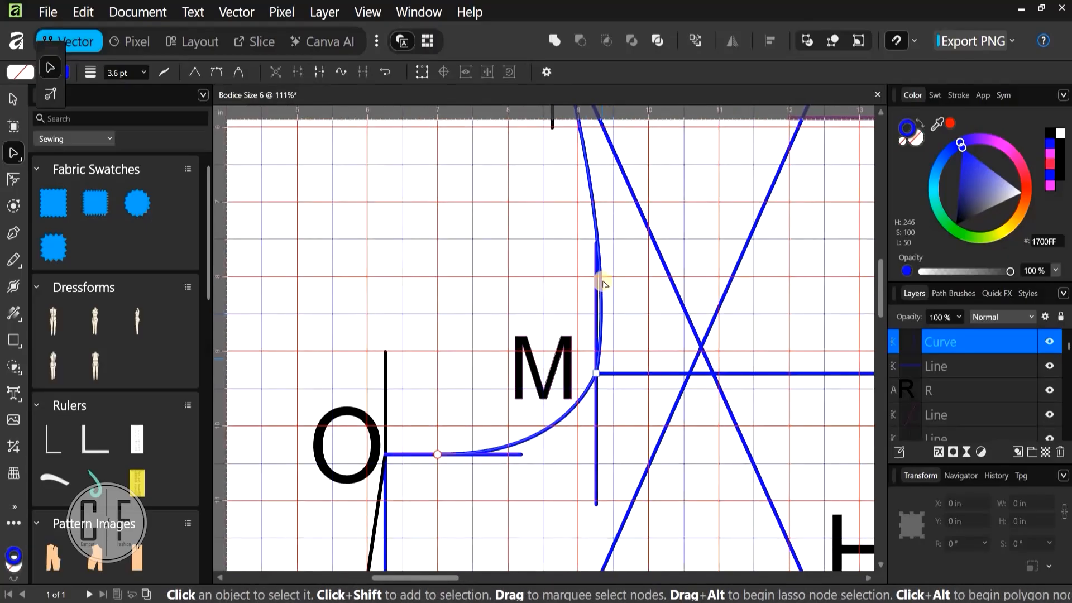
pyautogui.moveTo(599, 272); pyautogui.dragTo(595, 270)
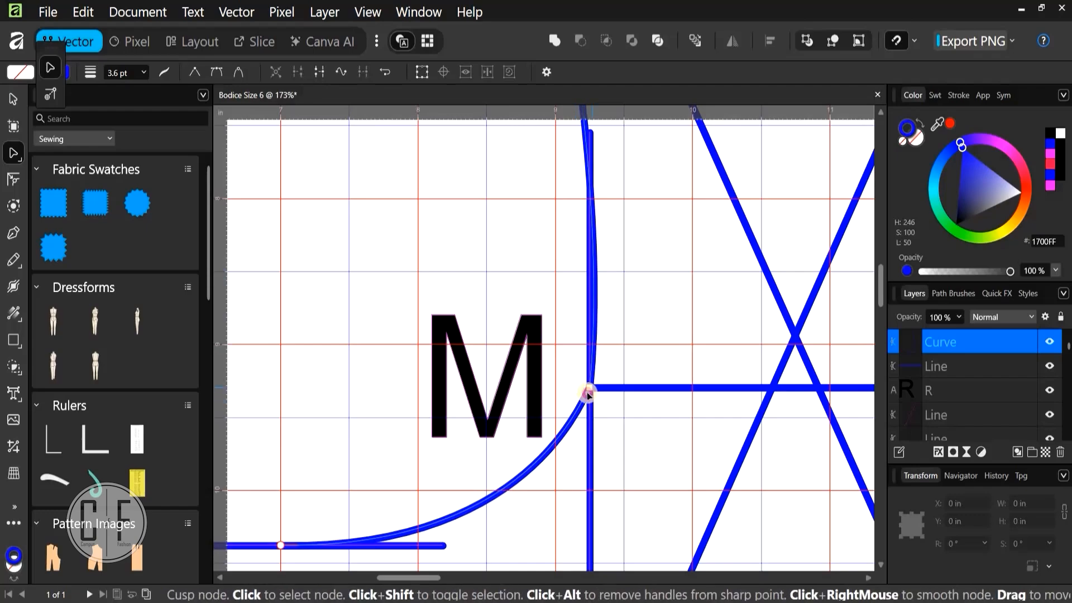
# Try moving the armhole curve's M node down to Y 9.5 in and resetting it from a cusp to a smooth node
pyautogui.moveTo(590, 391); pyautogui.dragTo(589, 418)
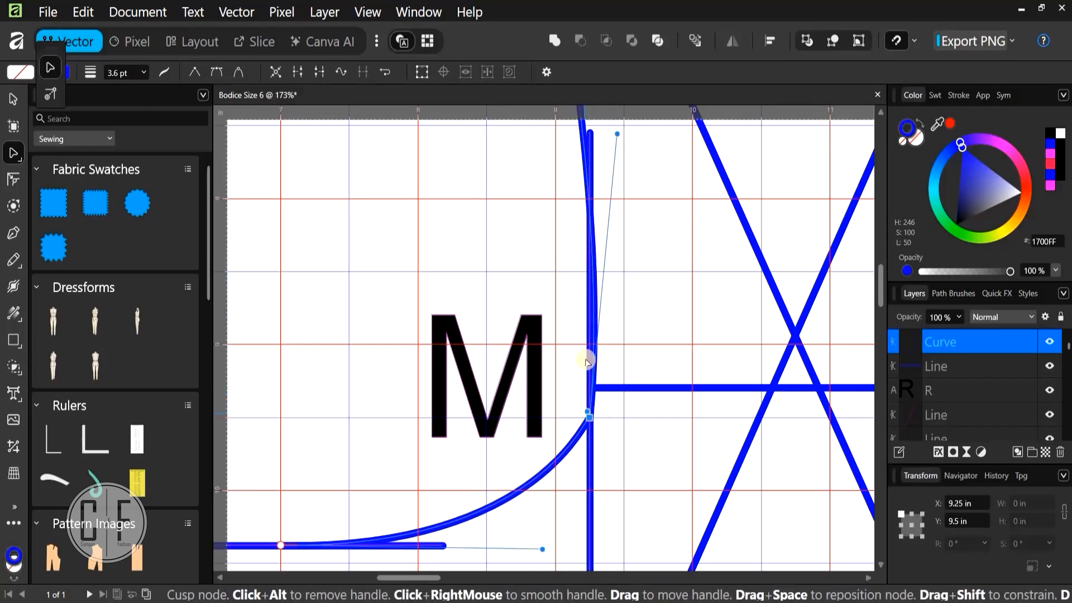
pyautogui.scroll(-1, 589, 366)
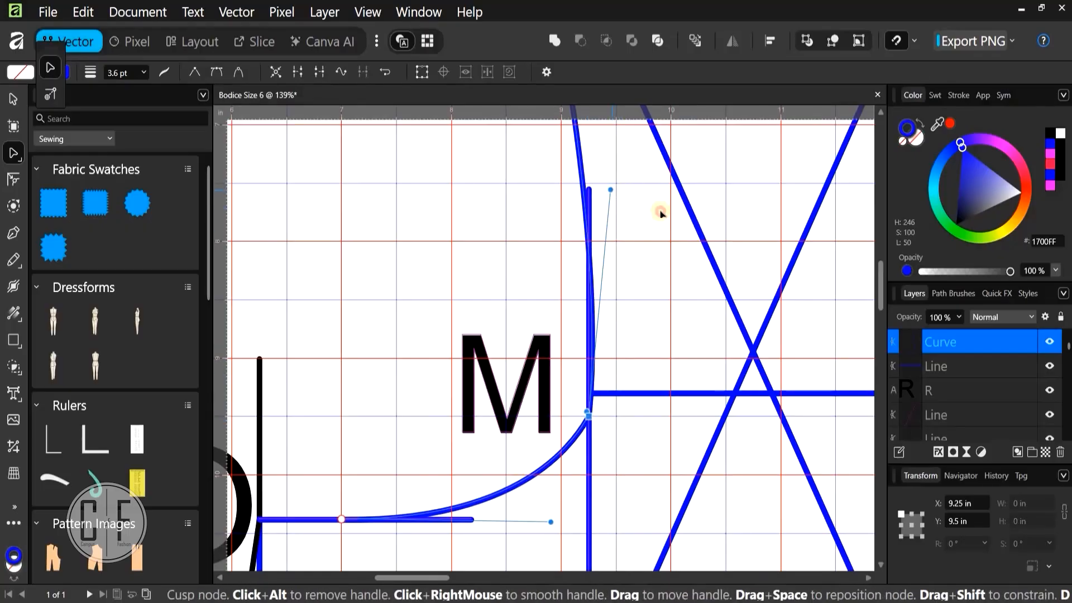
pyautogui.moveTo(661, 213); pyautogui.dragTo(658, 211)
pyautogui.moveTo(552, 203); pyautogui.dragTo(590, 419)
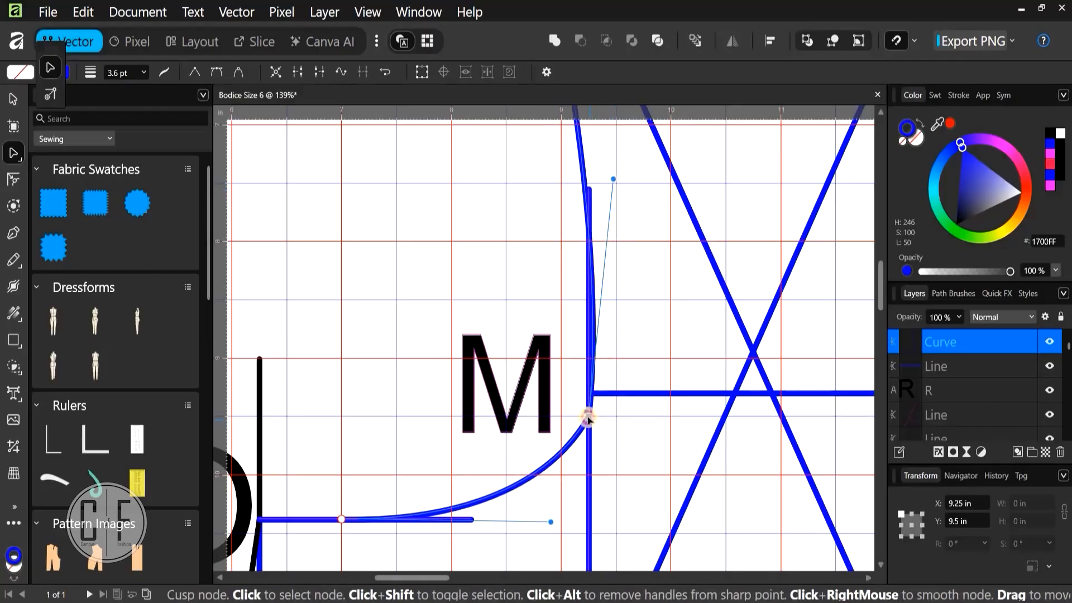
pyautogui.keyDown('alt'); pyautogui.click(589, 417); pyautogui.keyUp('alt')
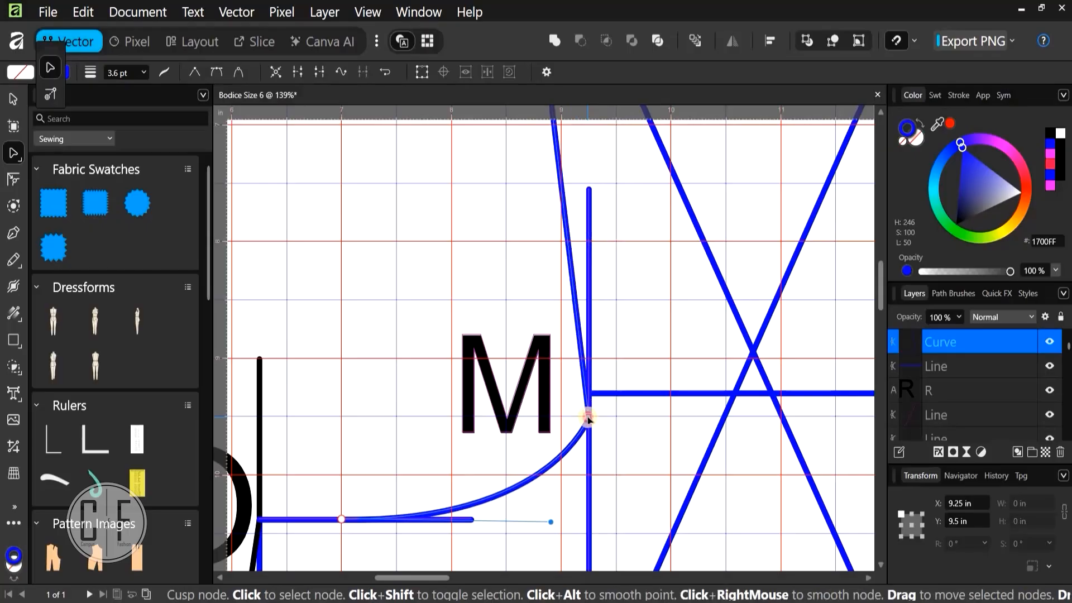
pyautogui.keyDown('alt'); pyautogui.click(589, 424); pyautogui.keyUp('alt')
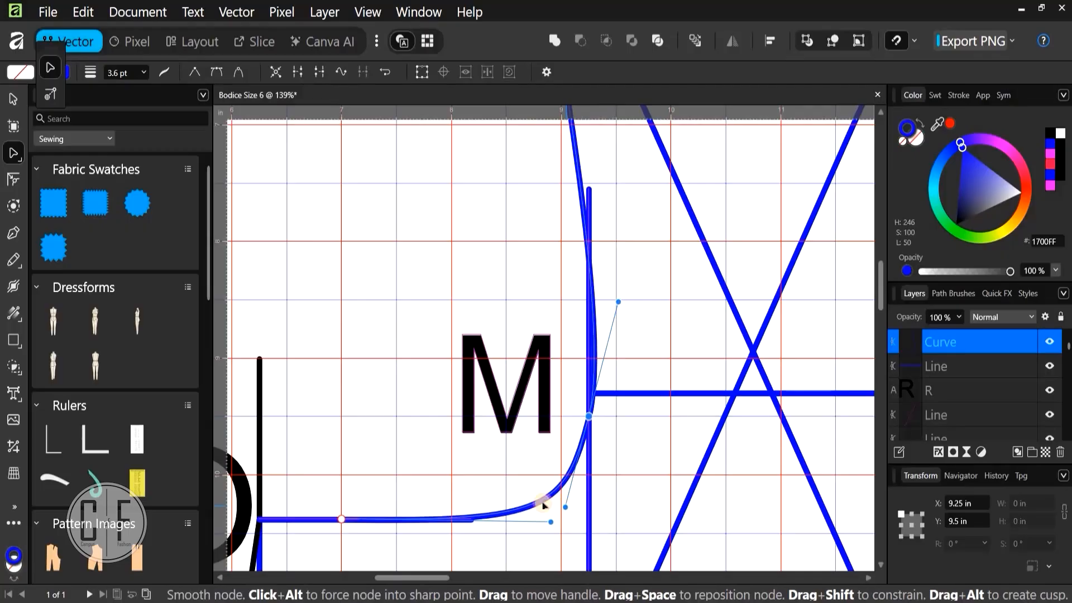
# Try returning the M node to Y 9.295 in, making it a sharp point, and reshaping the curve segments on either side of it
pyautogui.moveTo(565, 507); pyautogui.dragTo(576, 486)
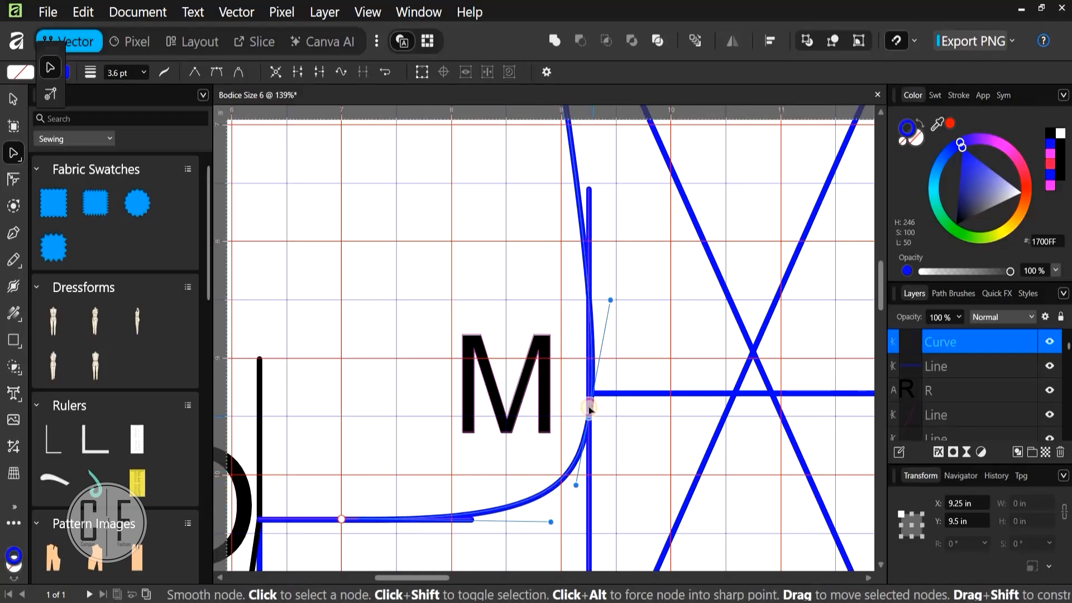
pyautogui.moveTo(590, 409); pyautogui.dragTo(589, 393)
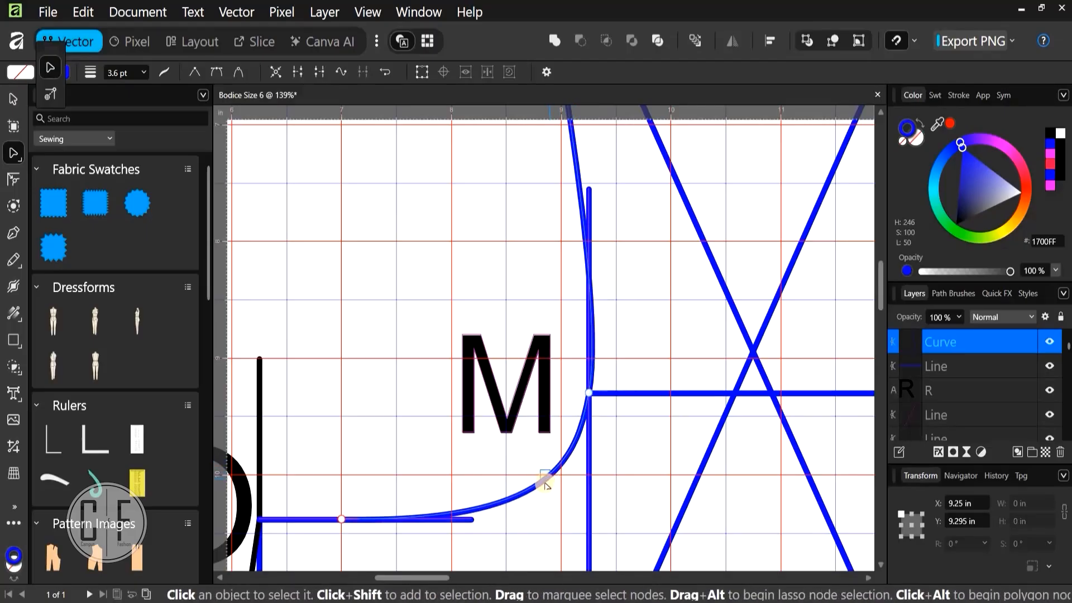
pyautogui.moveTo(530, 474); pyautogui.dragTo(598, 401)
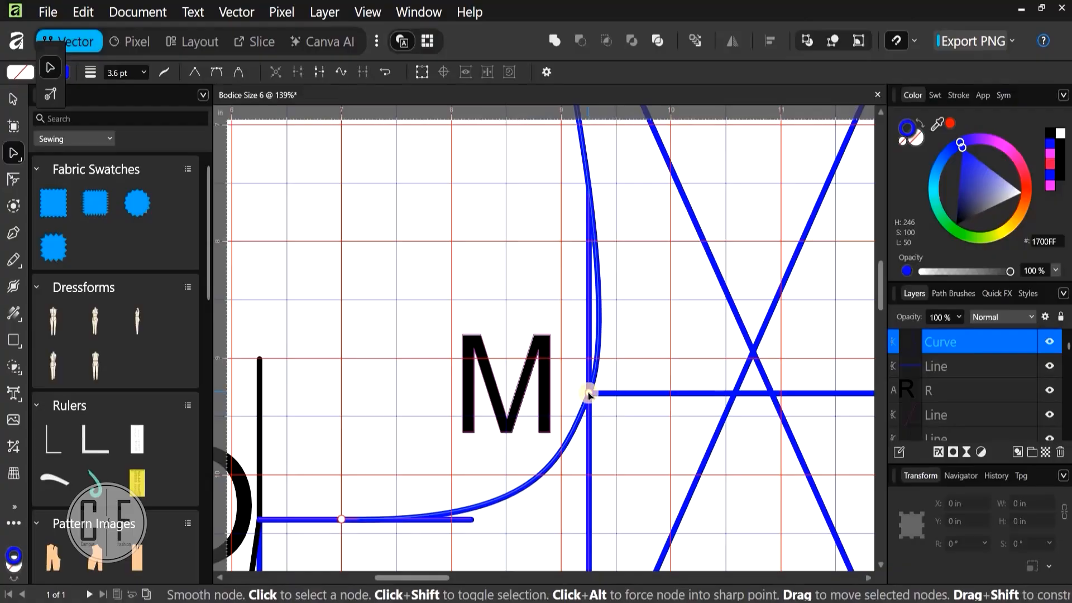
pyautogui.keyDown('alt'); pyautogui.click(590, 393); pyautogui.keyUp('alt')
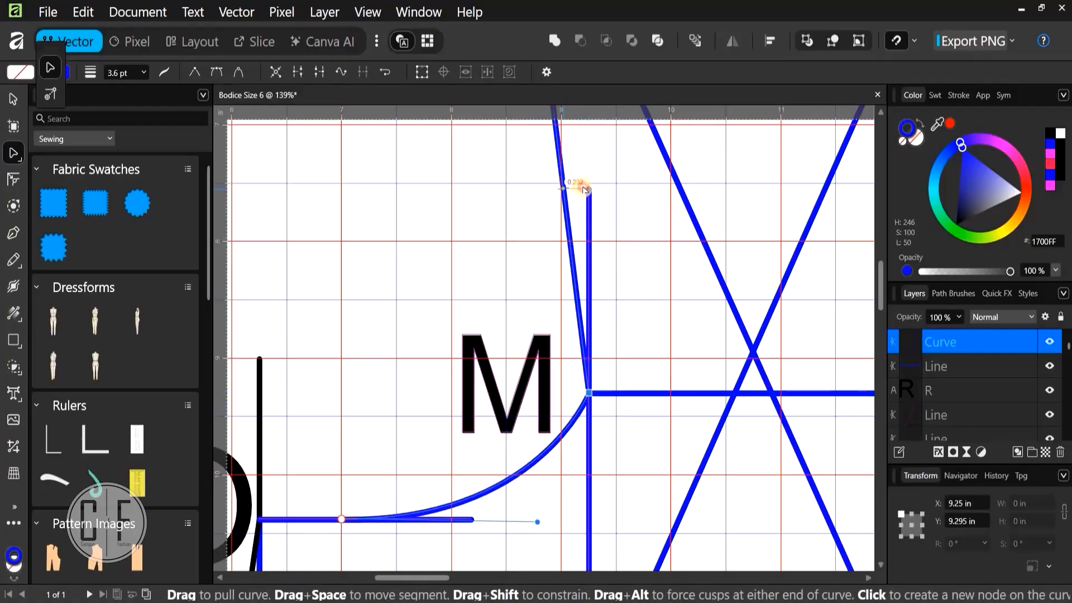
pyautogui.moveTo(584, 189); pyautogui.dragTo(572, 158)
pyautogui.scroll(-5, 475, 319)
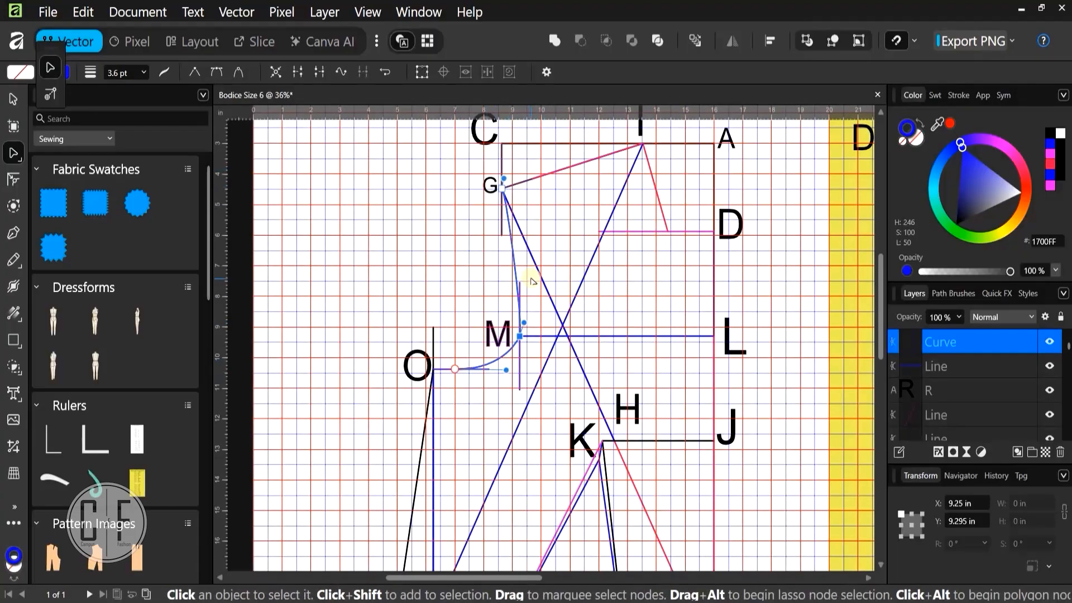
# Undo all the armhole curve edits and the G-to-M-to-O curve itself, back to the horizontal line at O
pyautogui.hotkey('ctrl', 'z')
pyautogui.hotkey('ctrl', 'z')
pyautogui.hotkey('ctrl', 'z')
pyautogui.hotkey('ctrl', 'z')
pyautogui.hotkey('ctrl', 'z')
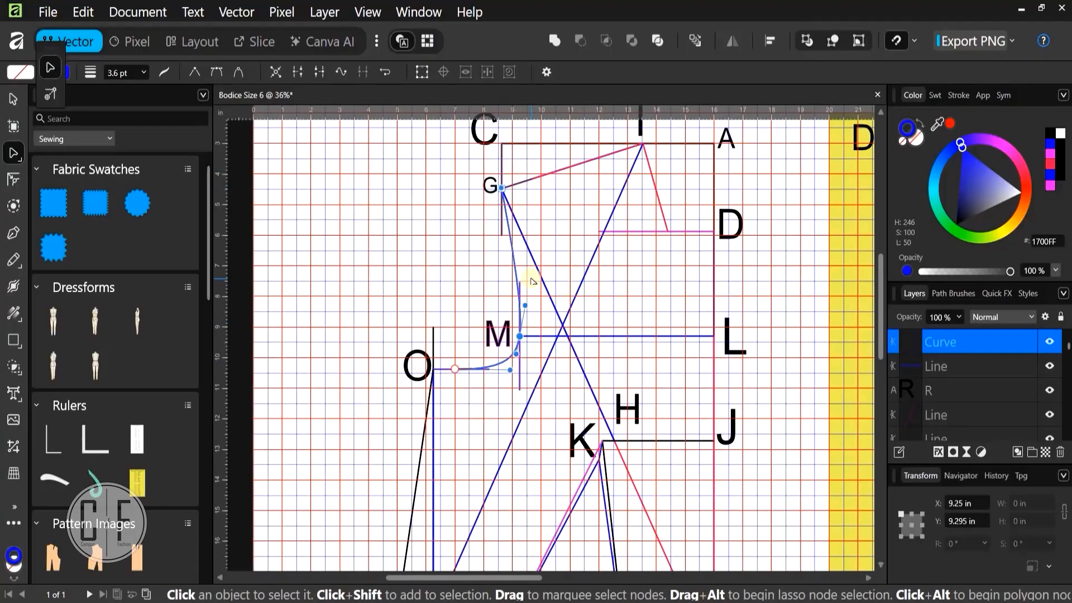
pyautogui.hotkey('ctrl', 'z')
pyautogui.hotkey('ctrl', 'z')
pyautogui.hotkey('ctrl', 'z')
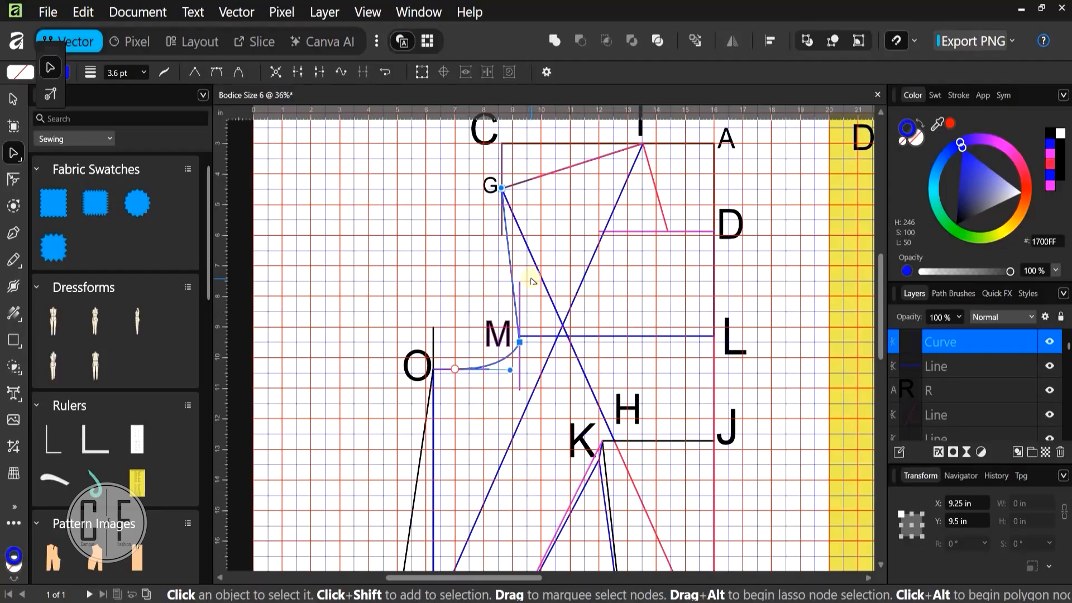
pyautogui.hotkey('ctrl', 'z')
pyautogui.hotkey('ctrl', 'z')
pyautogui.hotkey('ctrl', 'z')
pyautogui.hotkey('ctrl', 'z')
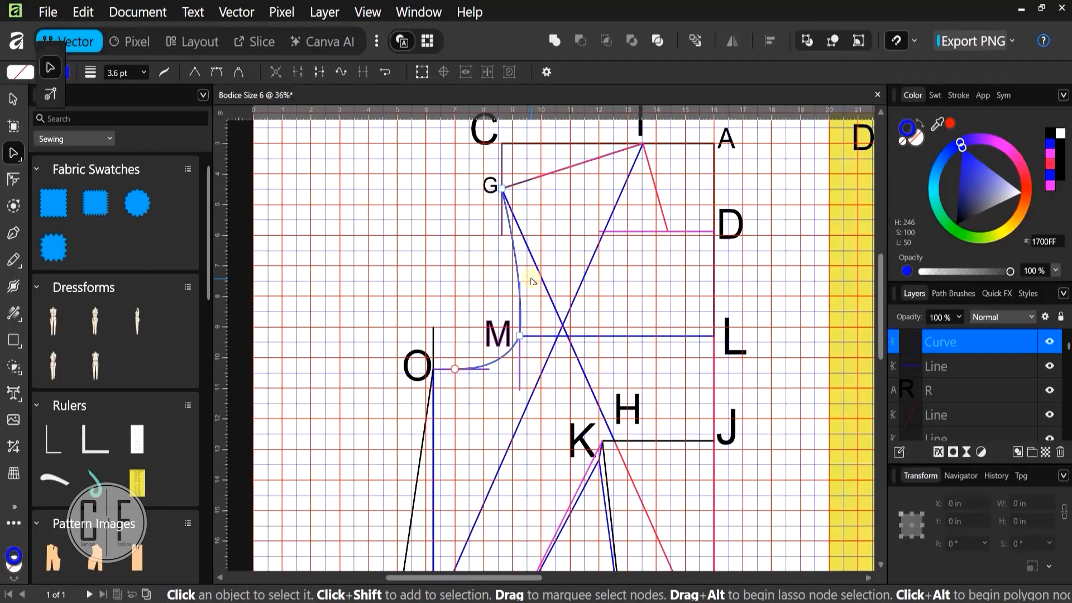
pyautogui.hotkey('ctrl', 'z')
pyautogui.hotkey('ctrl', 'z')
pyautogui.hotkey('ctrl', 'z')
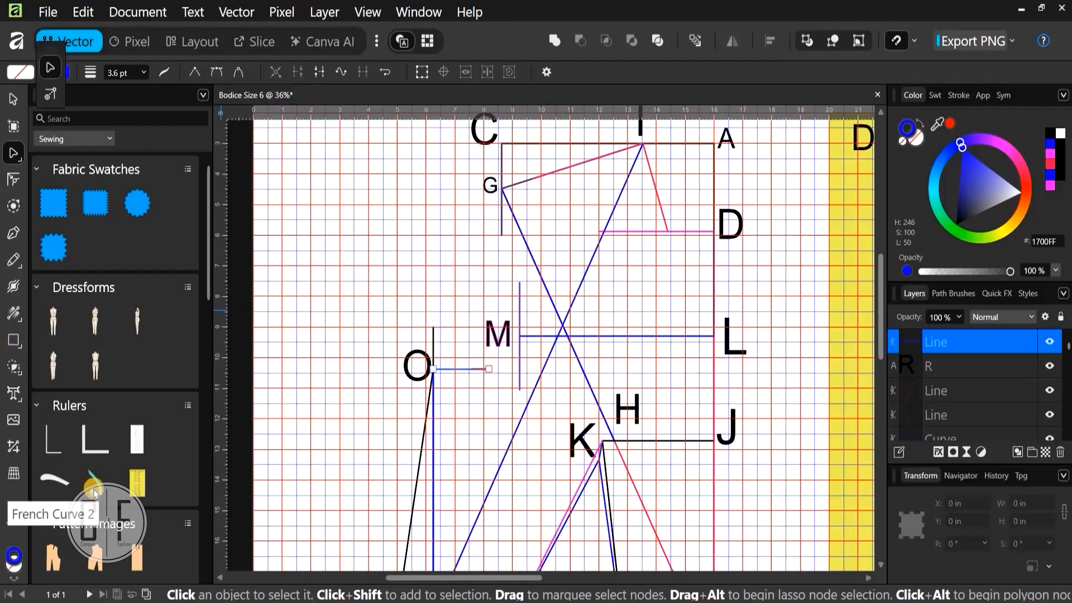
# Place the French Curve 2 ruler on the draft near O and M, with its outer edge against M's vertical guide
pyautogui.moveTo(95, 492); pyautogui.dragTo(440, 289)
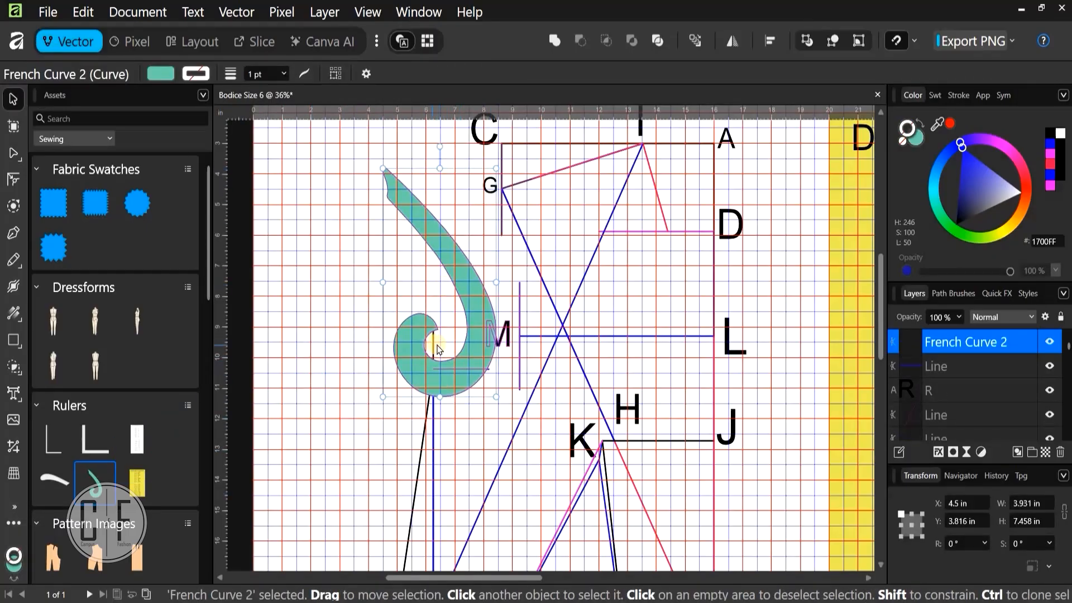
pyautogui.scroll(3, 437, 349)
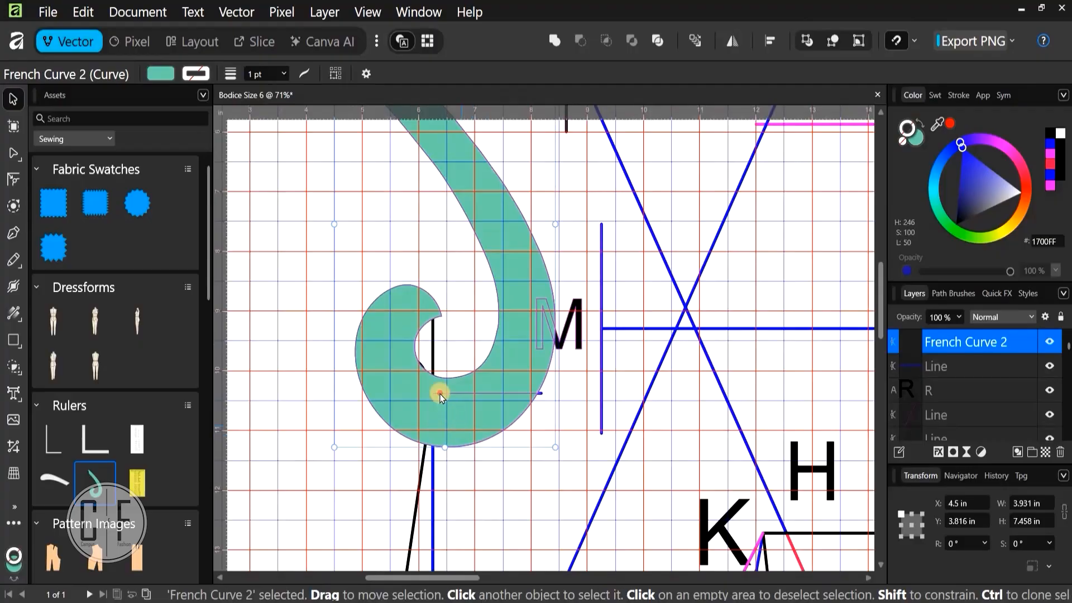
pyautogui.moveTo(403, 355); pyautogui.dragTo(438, 484)
pyautogui.scroll(-1, 439, 483)
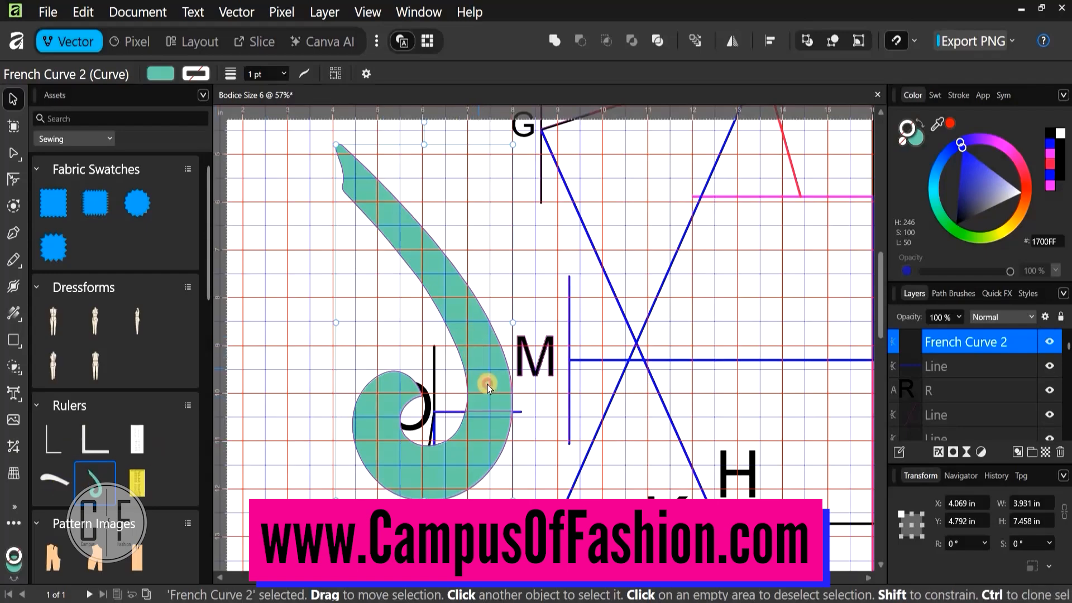
pyautogui.moveTo(491, 365); pyautogui.dragTo(536, 290)
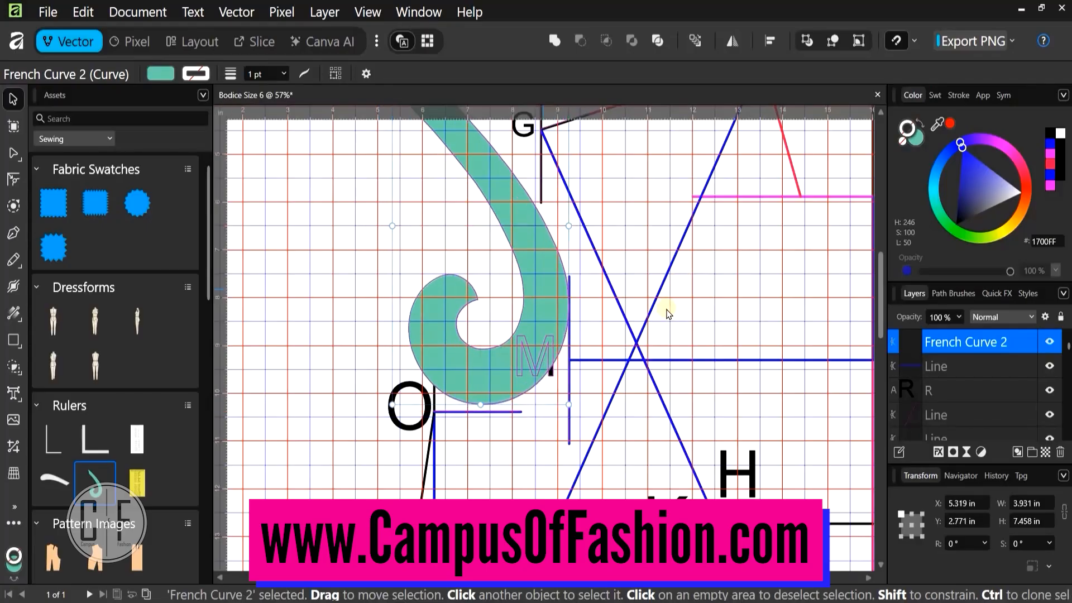
# Rotate the French Curve 2 ruler to about -20.1° and move its outer edge onto point G
pyautogui.scroll(3, 669, 314)
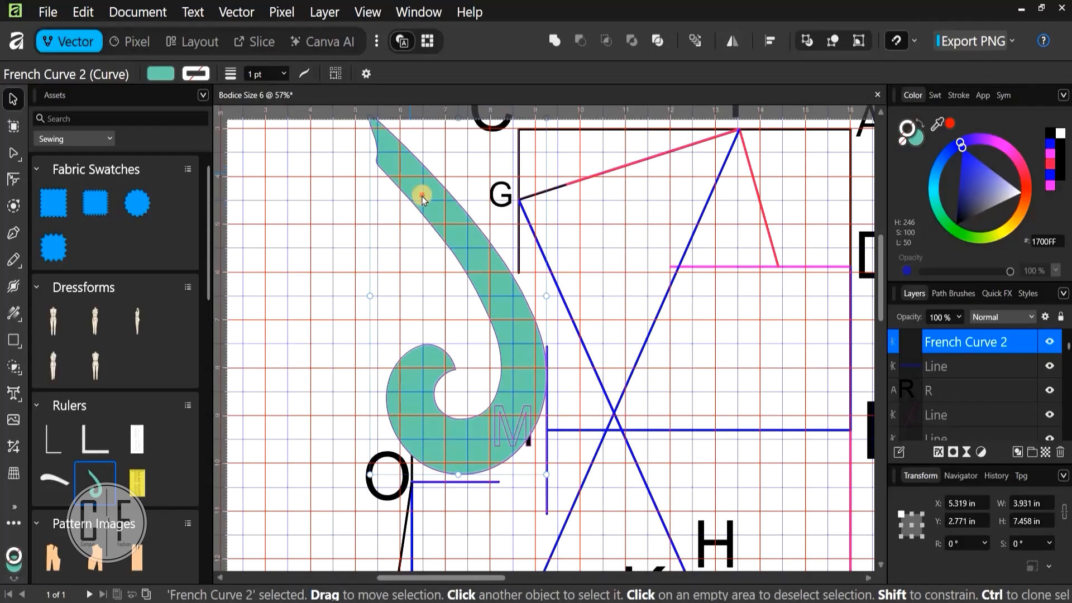
pyautogui.moveTo(423, 199); pyautogui.dragTo(434, 223)
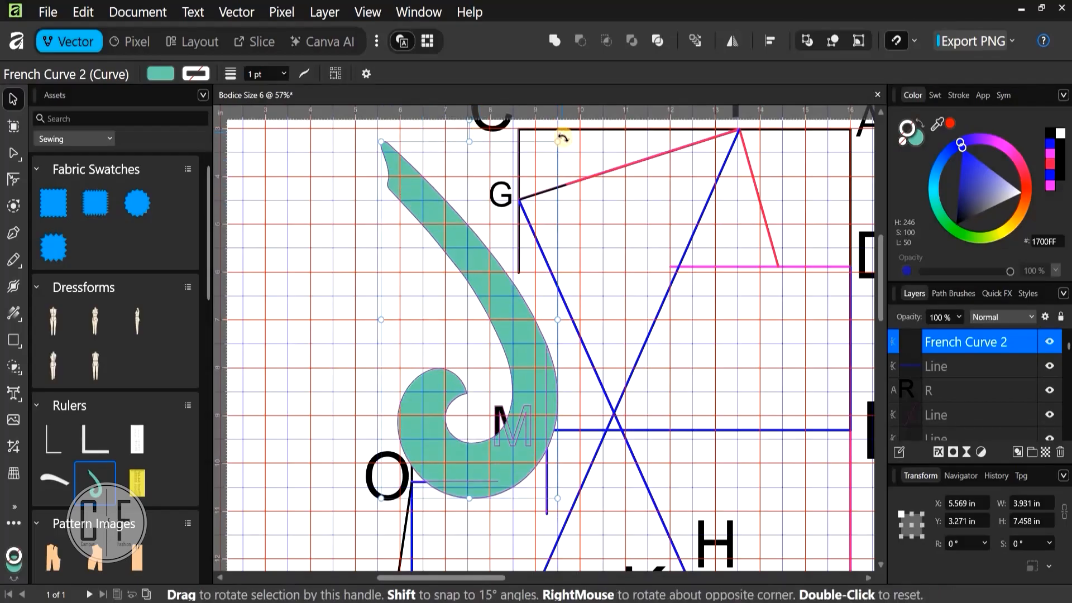
pyautogui.moveTo(602, 197)
pyautogui.mouseDown()
pyautogui.moveTo(608, 211)
pyautogui.moveTo(605, 201)
pyautogui.mouseUp()
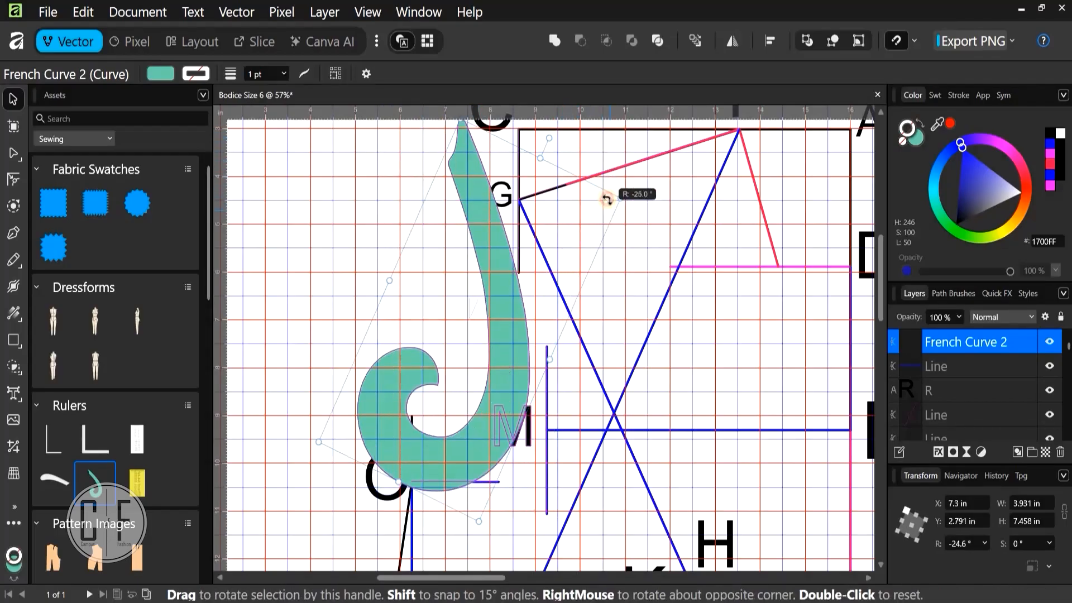
pyautogui.moveTo(528, 370); pyautogui.dragTo(537, 348)
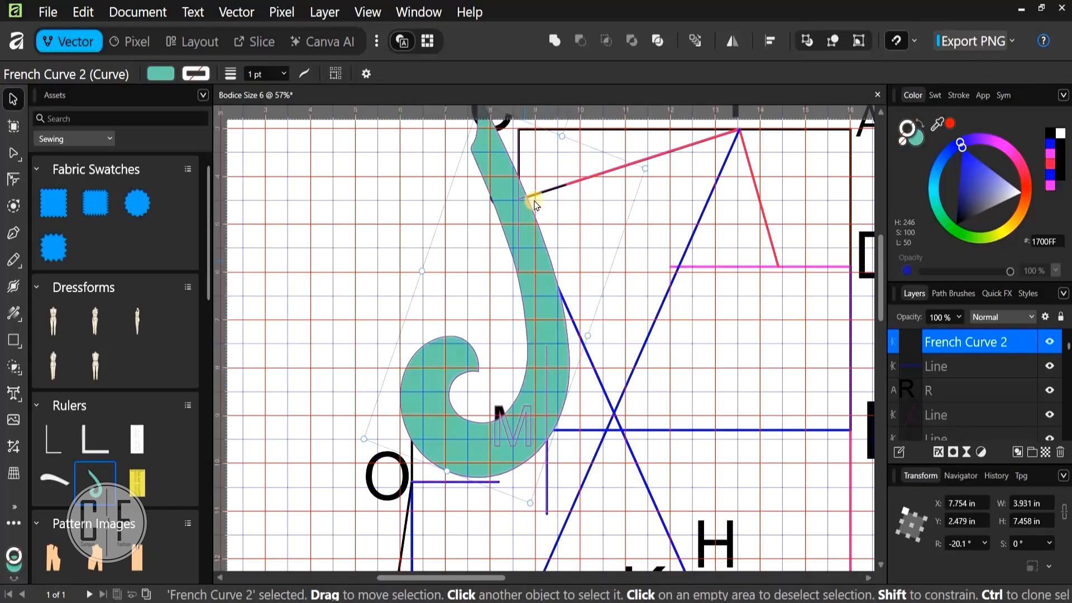
pyautogui.scroll(5, 503, 280)
pyautogui.moveTo(485, 285); pyautogui.dragTo(483, 286)
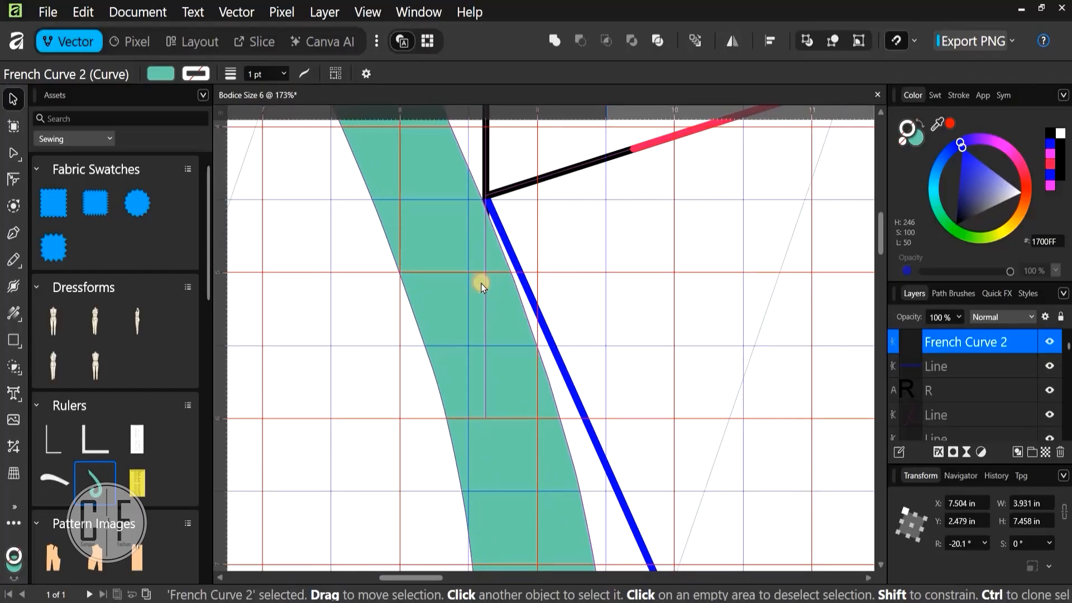
# Lower the French curve ruler until it touches O's horizontal line and rotate it to about -24.8°
pyautogui.scroll(-10, 495, 239)
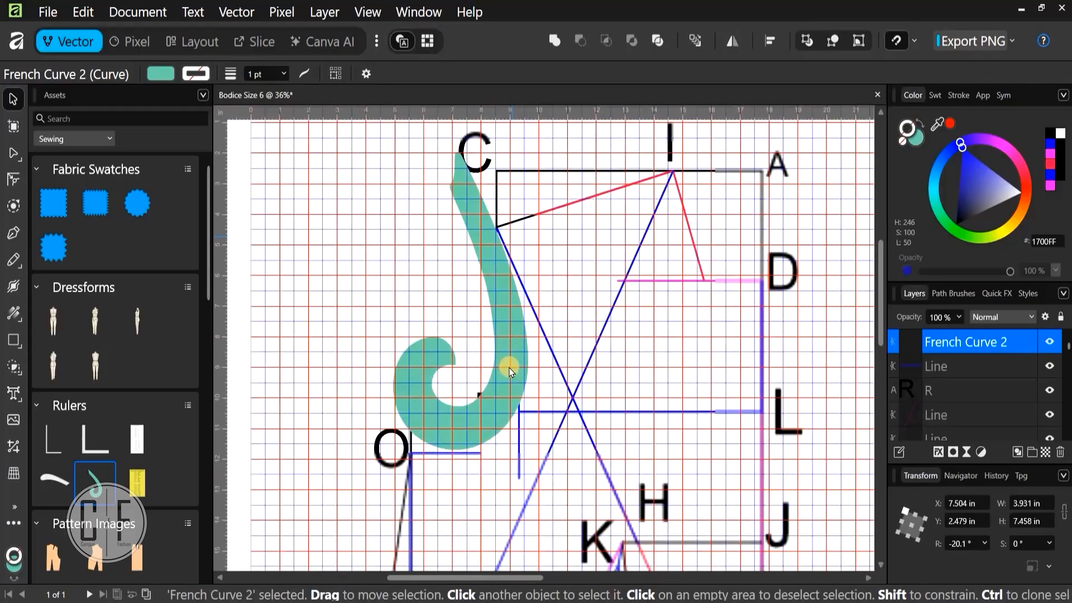
pyautogui.scroll(6, 508, 364)
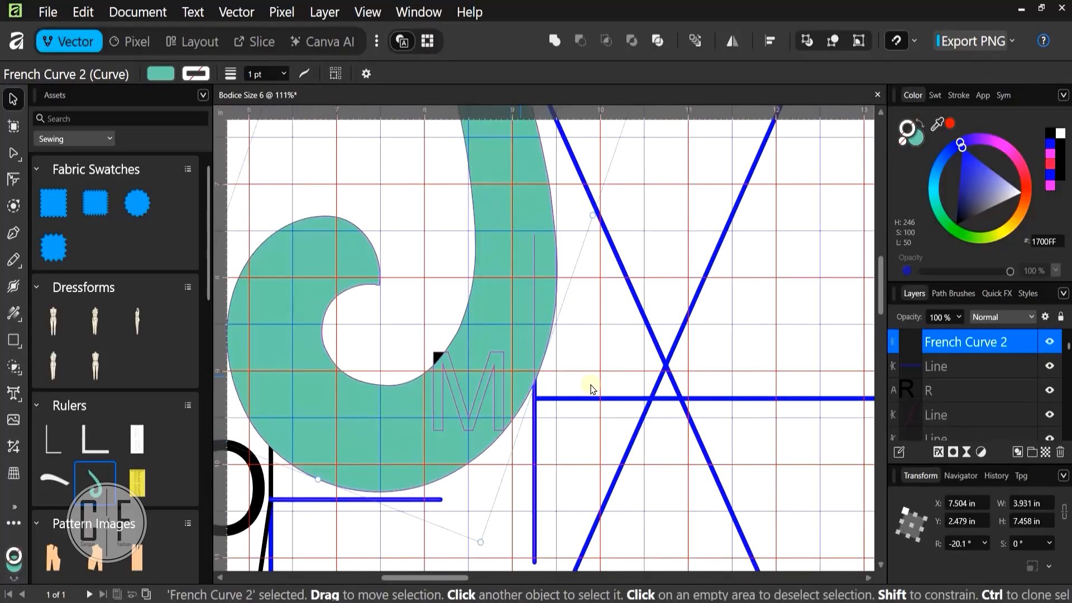
pyautogui.scroll(-1, 590, 386)
pyautogui.scroll(-1, 588, 386)
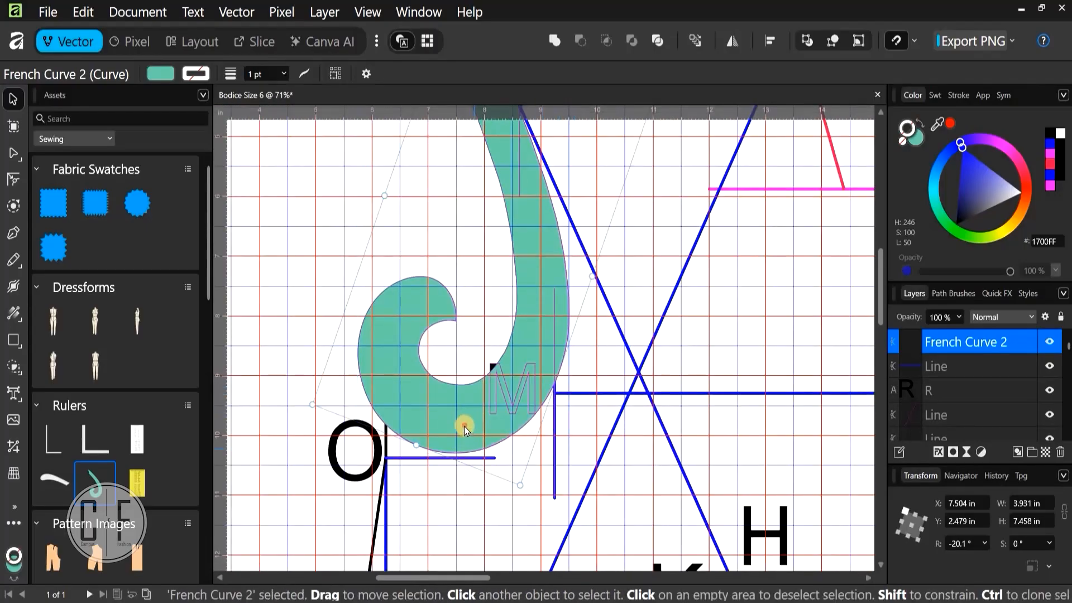
pyautogui.moveTo(457, 431); pyautogui.dragTo(449, 435)
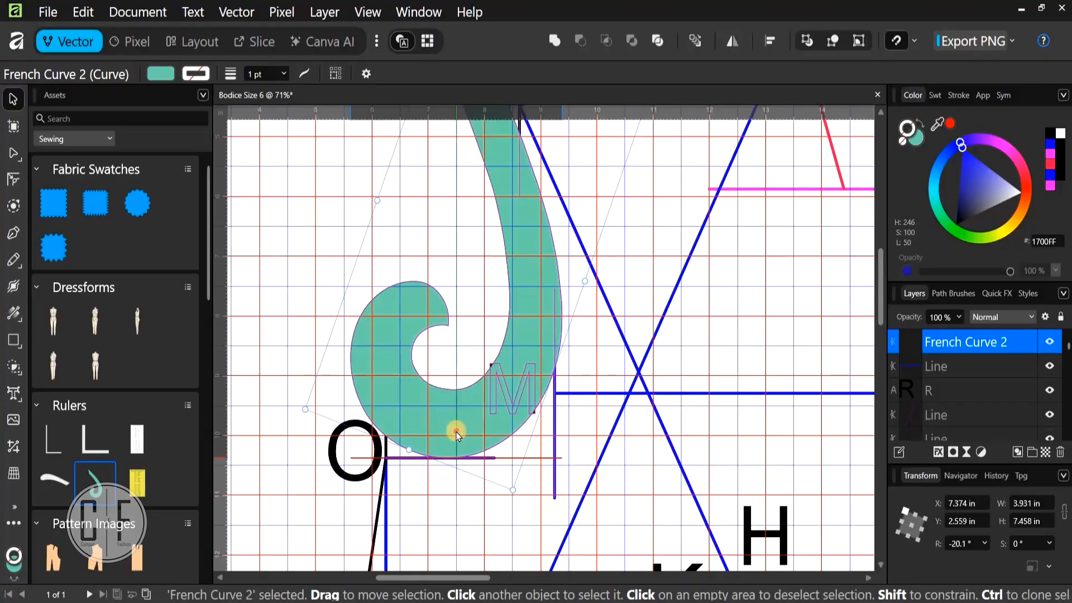
pyautogui.scroll(-2, 480, 478)
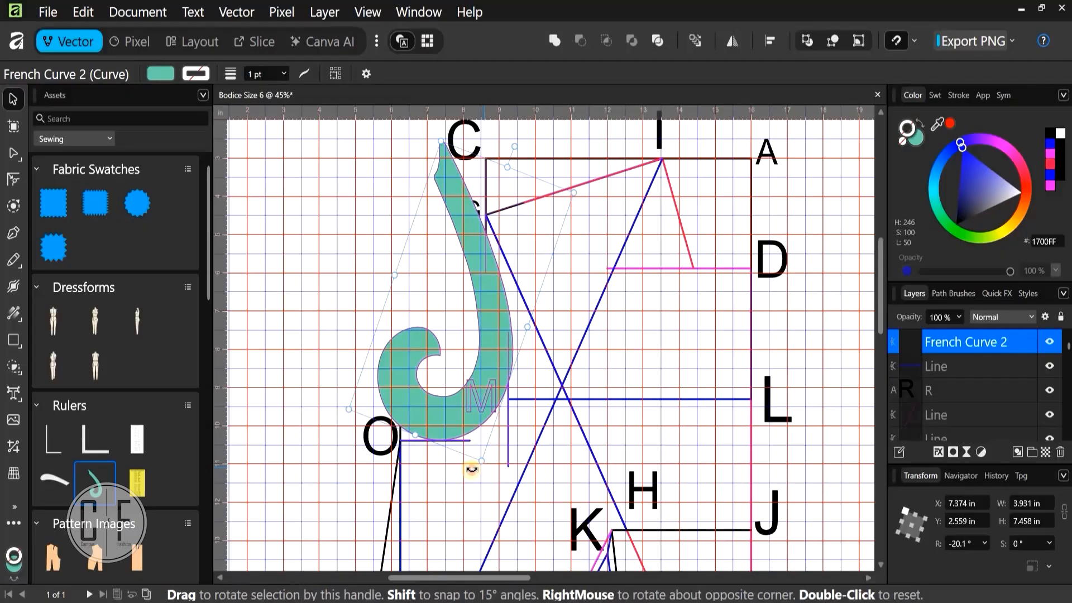
pyautogui.moveTo(472, 470); pyautogui.dragTo(479, 441)
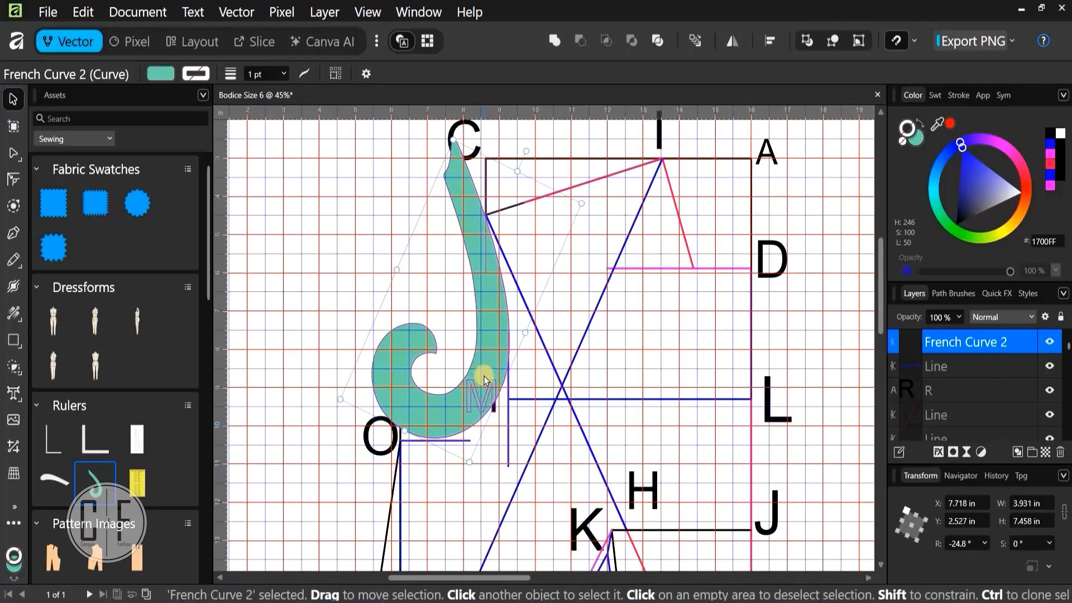
# Nudge the French curve ruler against M's vertical guide and O's horizontal line, and rotate it to about -26.8°
pyautogui.scroll(1, 485, 375)
pyautogui.scroll(1, 484, 366)
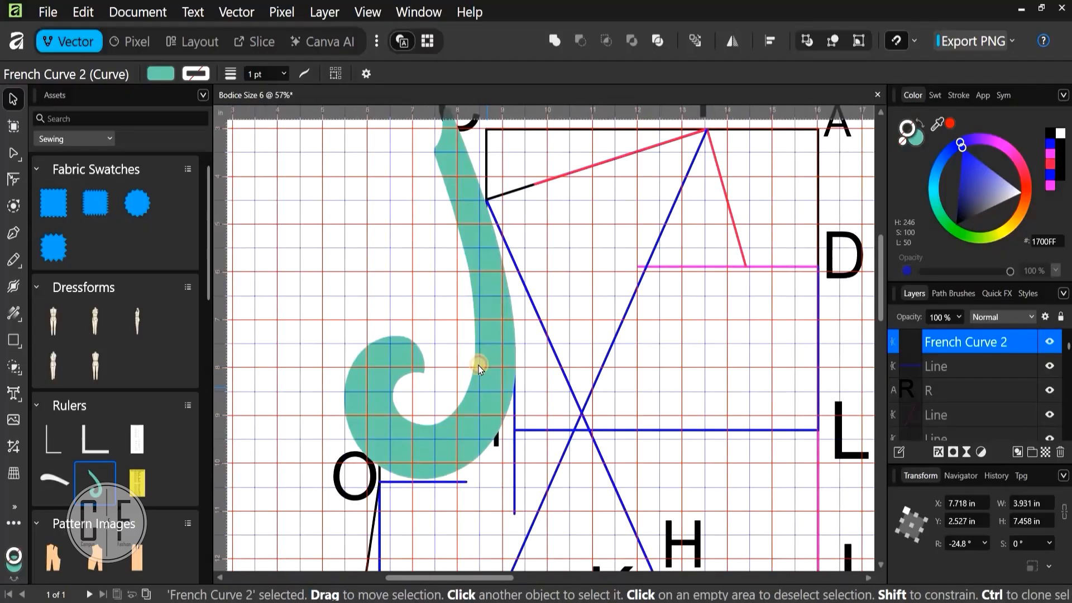
pyautogui.moveTo(482, 365); pyautogui.dragTo(487, 367)
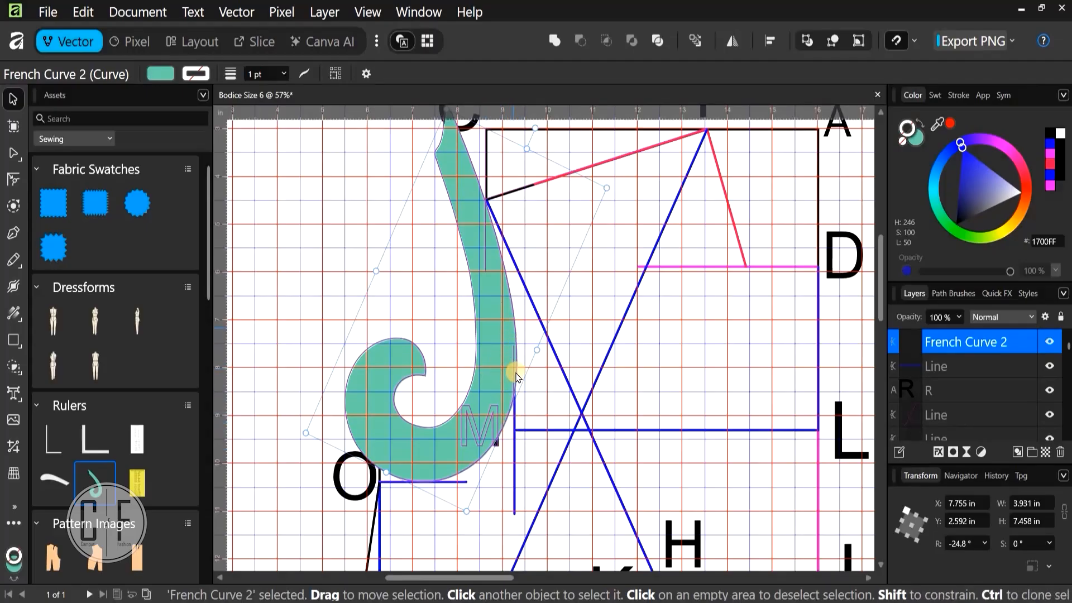
pyautogui.scroll(1, 501, 401)
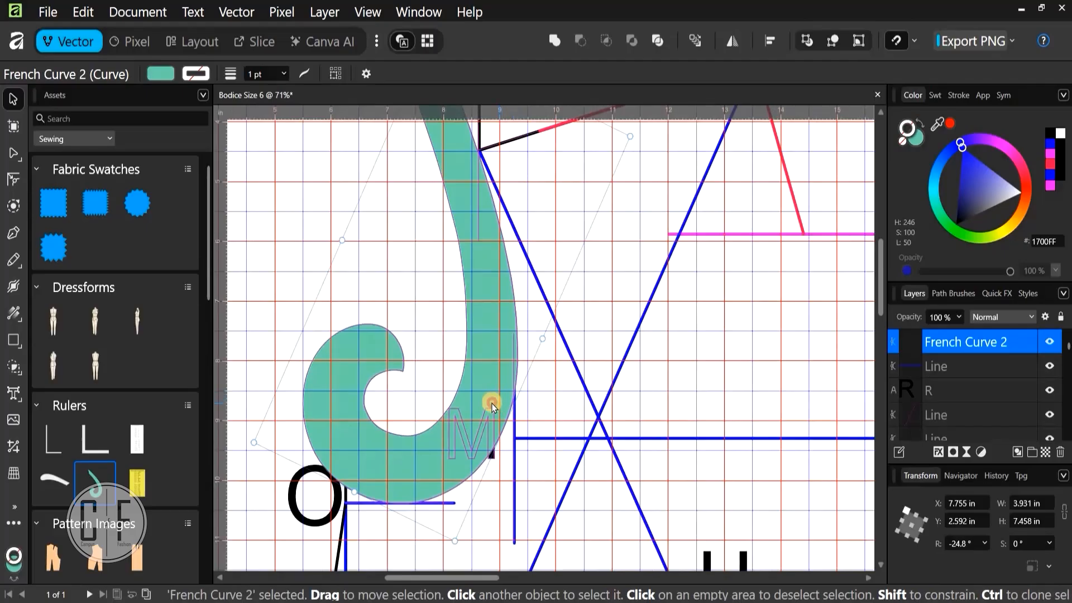
pyautogui.moveTo(492, 408); pyautogui.dragTo(496, 407)
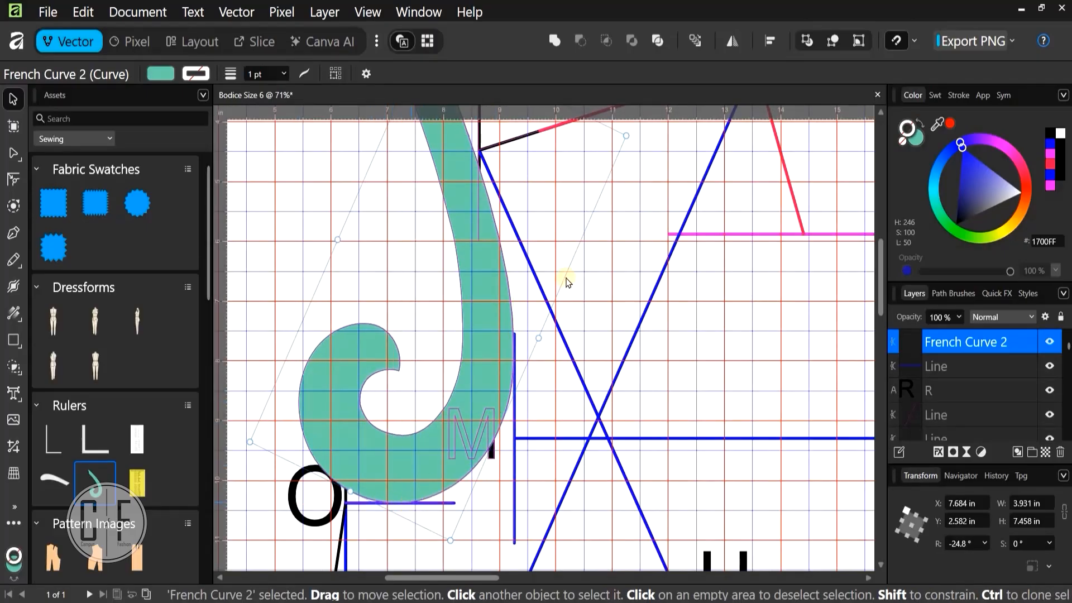
pyautogui.scroll(2, 479, 208)
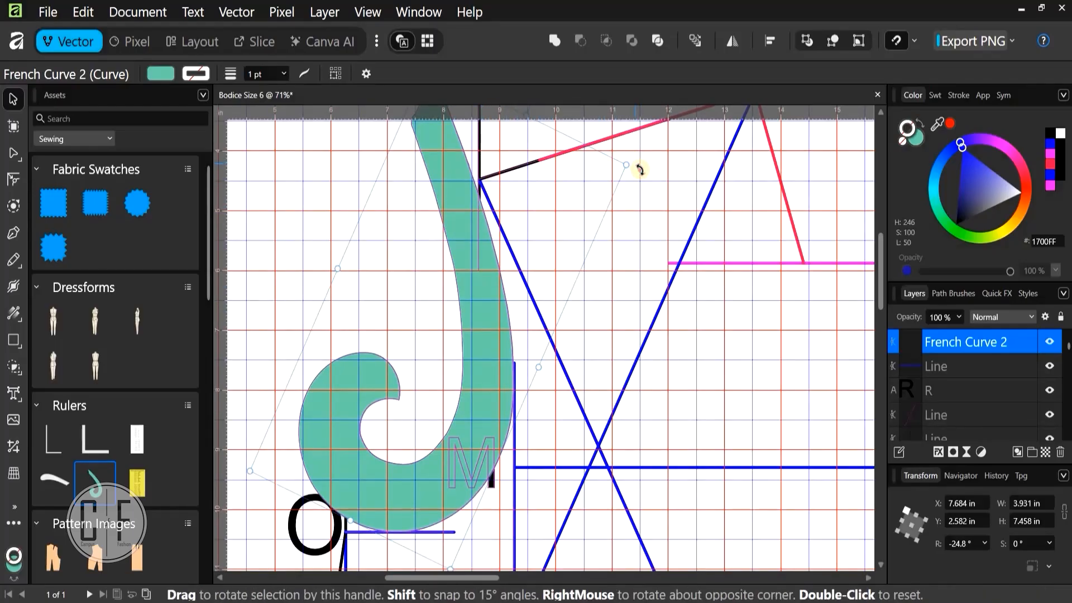
pyautogui.moveTo(641, 169); pyautogui.dragTo(640, 173)
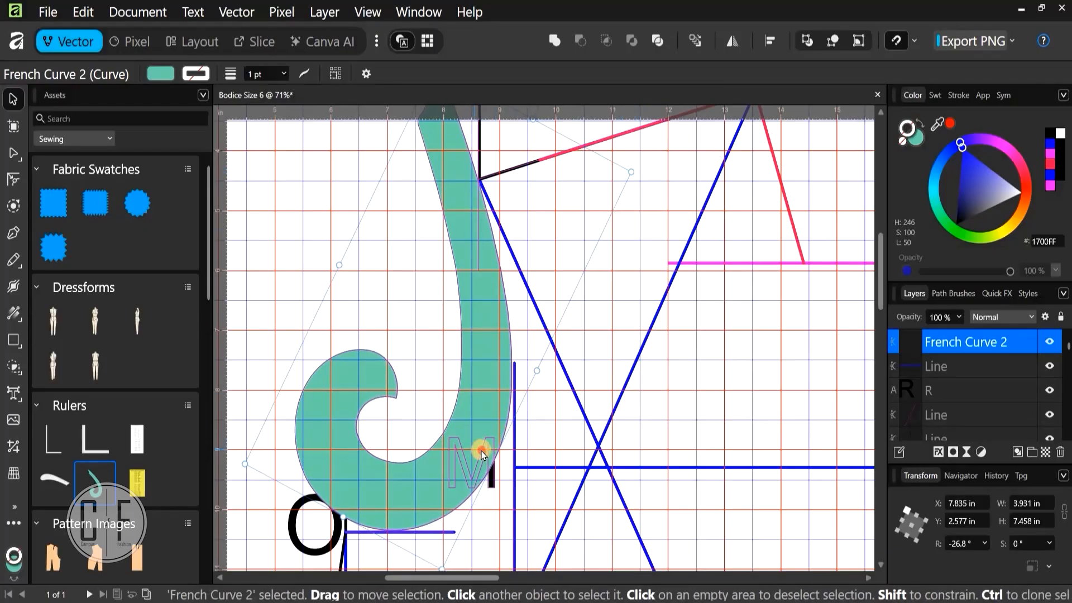
# Nudge the French curve ruler to X 7.874 in, Y 2.602 in and check its edge against G, M's vertical guide and O's line
pyautogui.moveTo(482, 454); pyautogui.dragTo(478, 450)
pyautogui.press('alt')
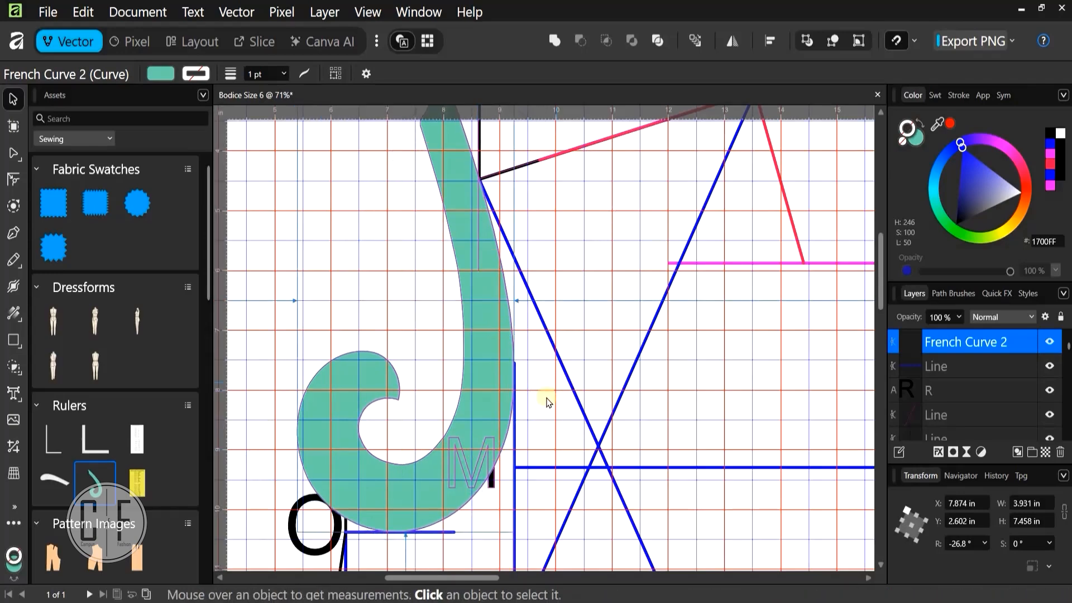
pyautogui.scroll(-2, 546, 402)
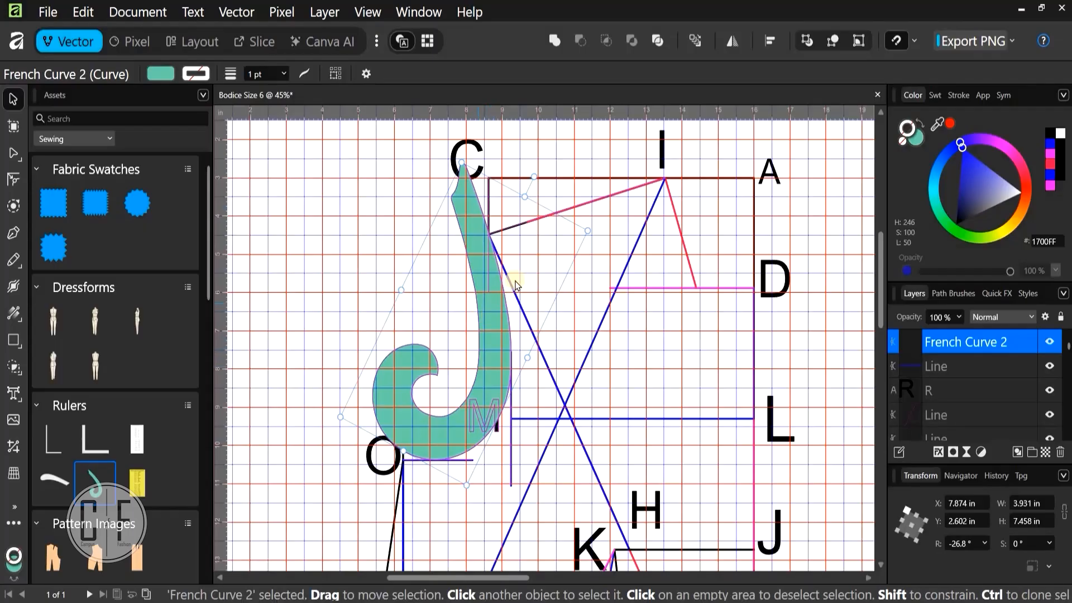
pyautogui.scroll(6, 504, 231)
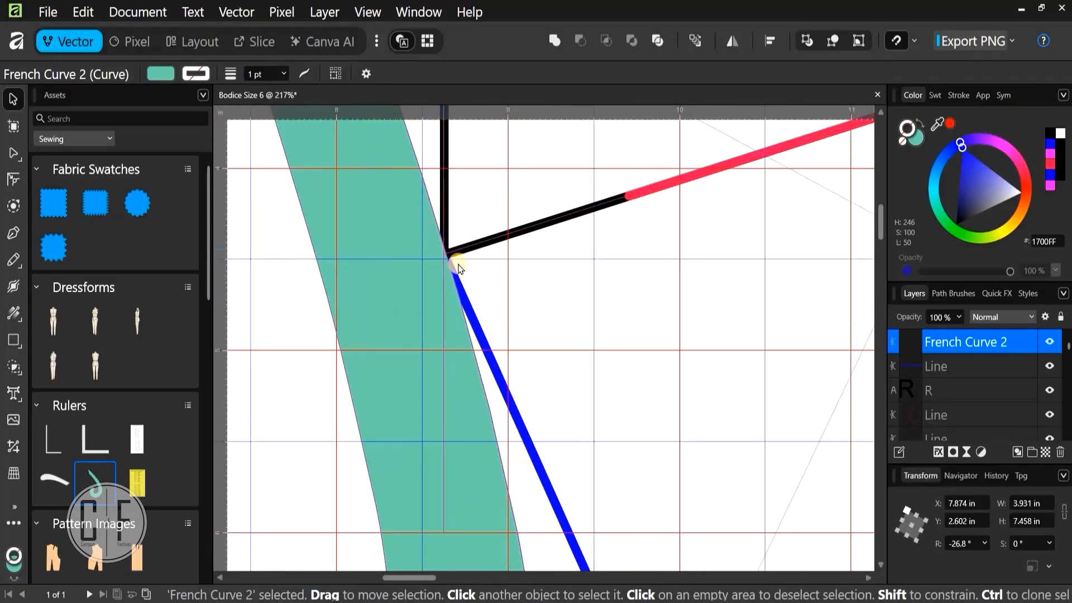
pyautogui.scroll(-2, 458, 268)
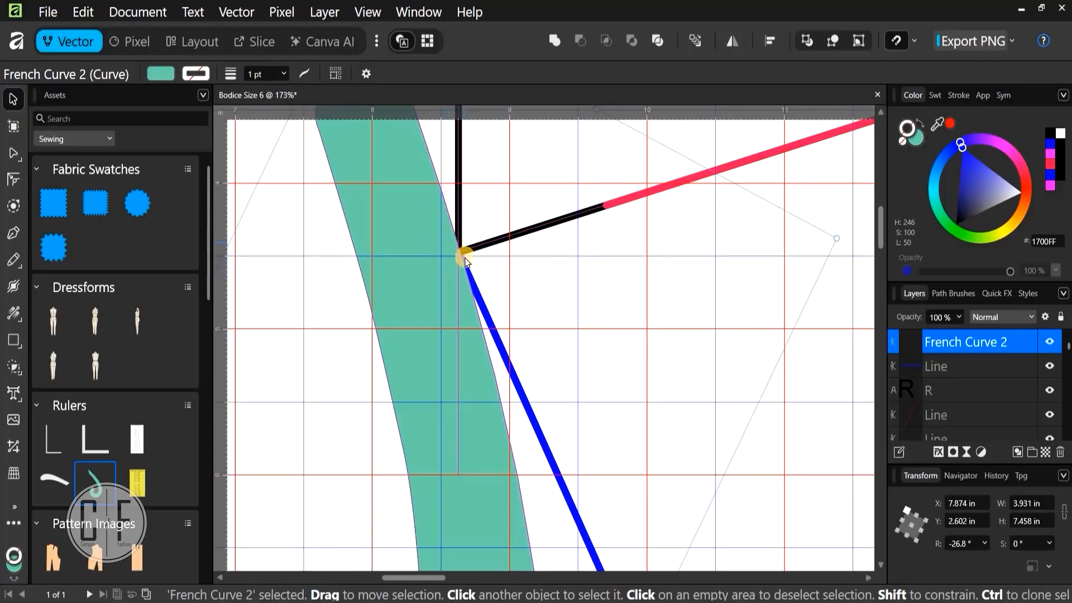
pyautogui.scroll(-5, 489, 233)
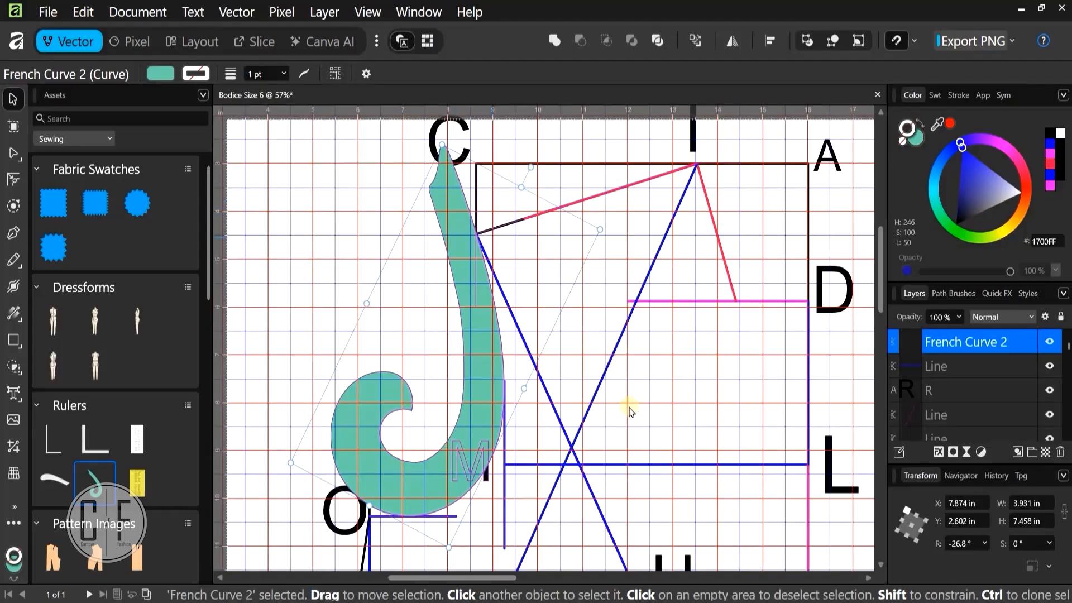
pyautogui.scroll(-3, 555, 372)
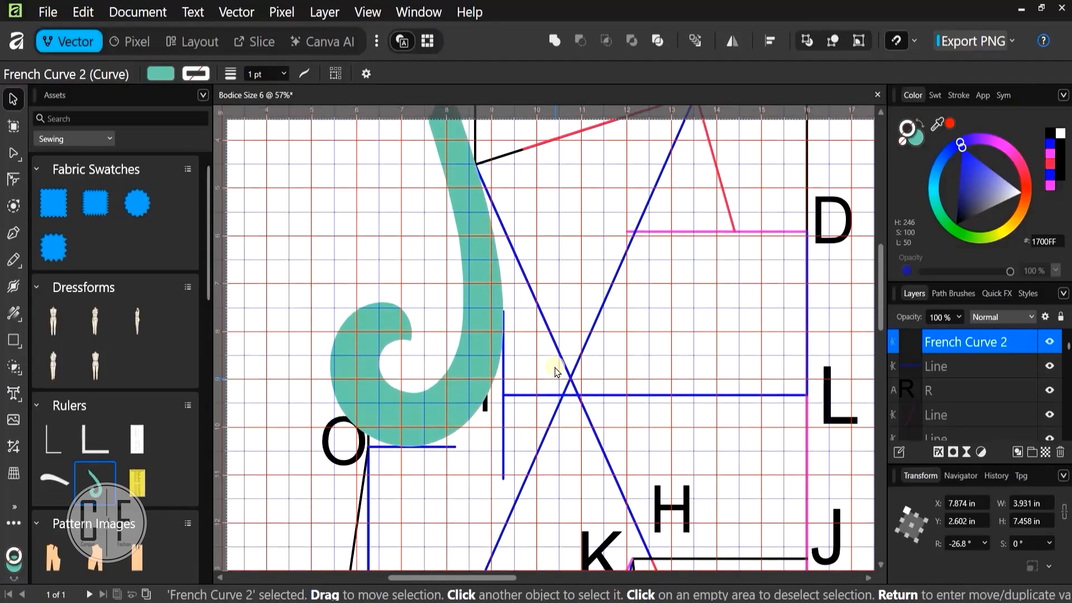
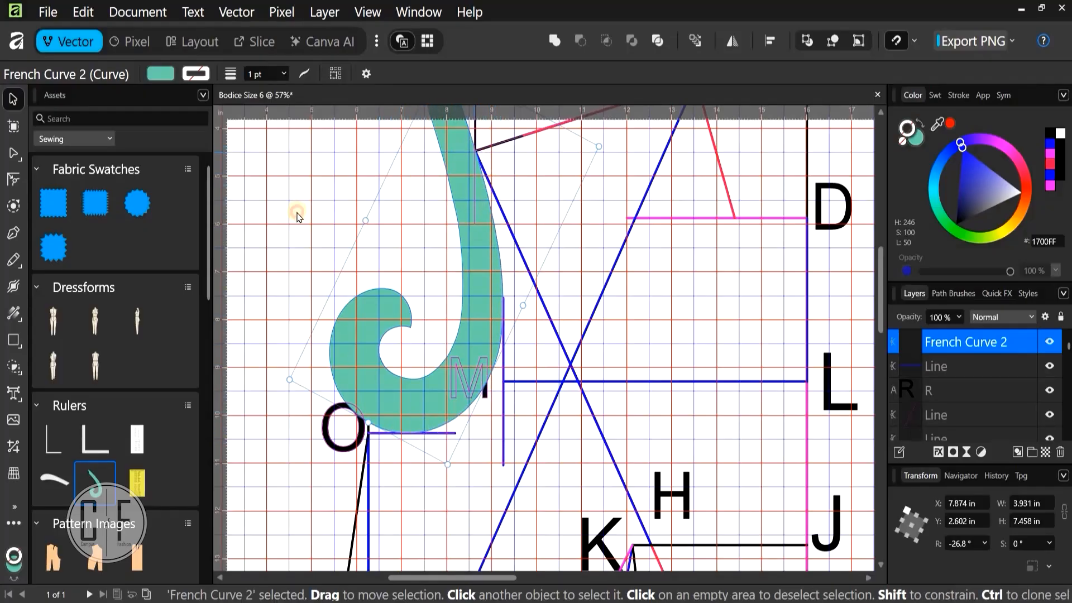
# Deselect the French curve ruler and activate the Pen tool for tracing its outer edge from point G
pyautogui.click(270, 307)
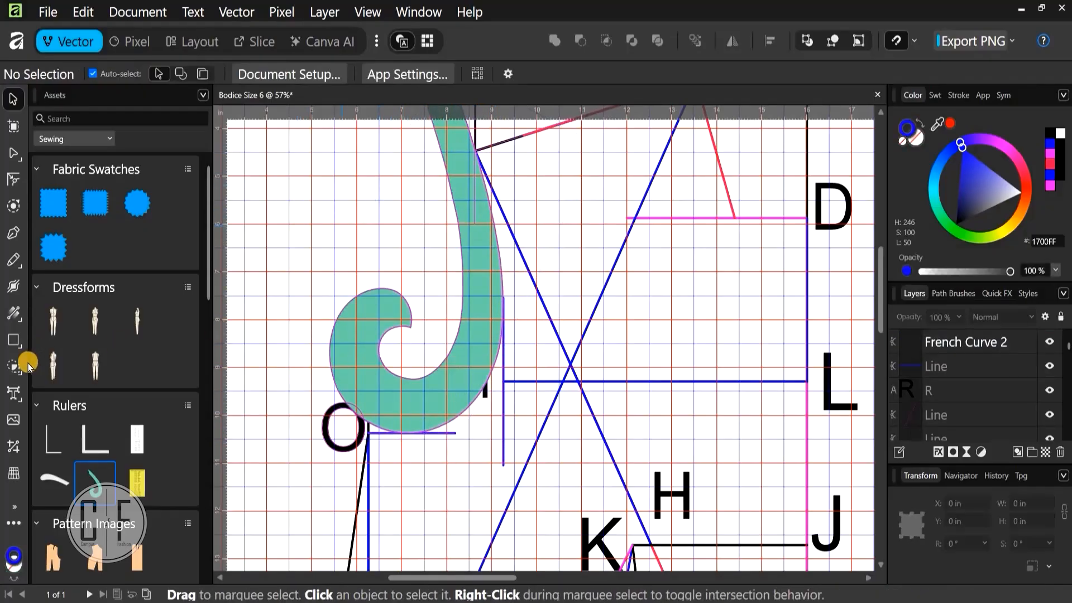
pyautogui.click(12, 241)
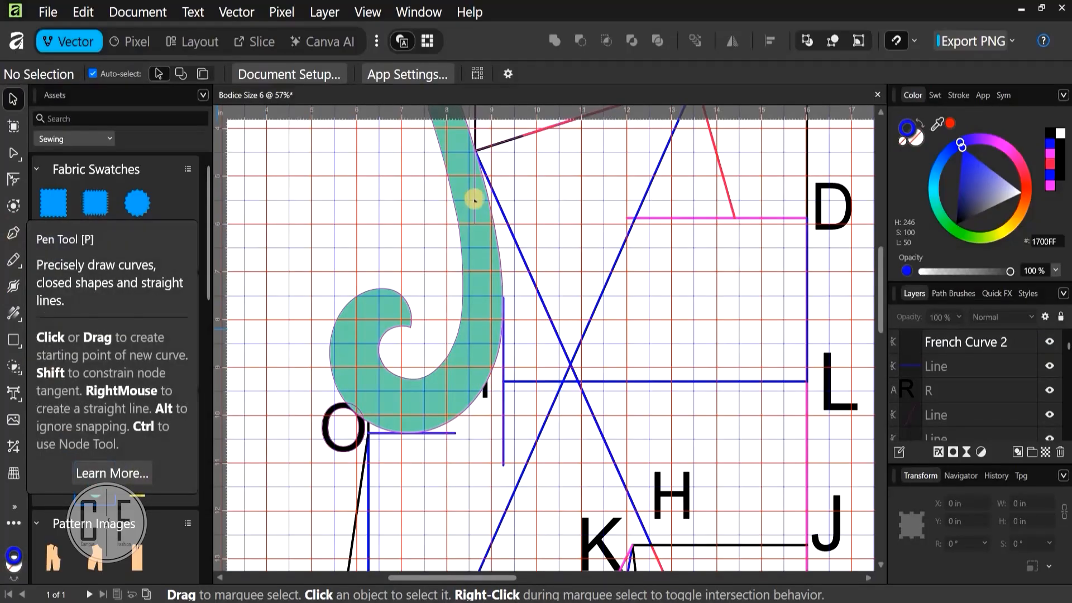
pyautogui.click(479, 450)
pyautogui.scroll(5, 465, 240)
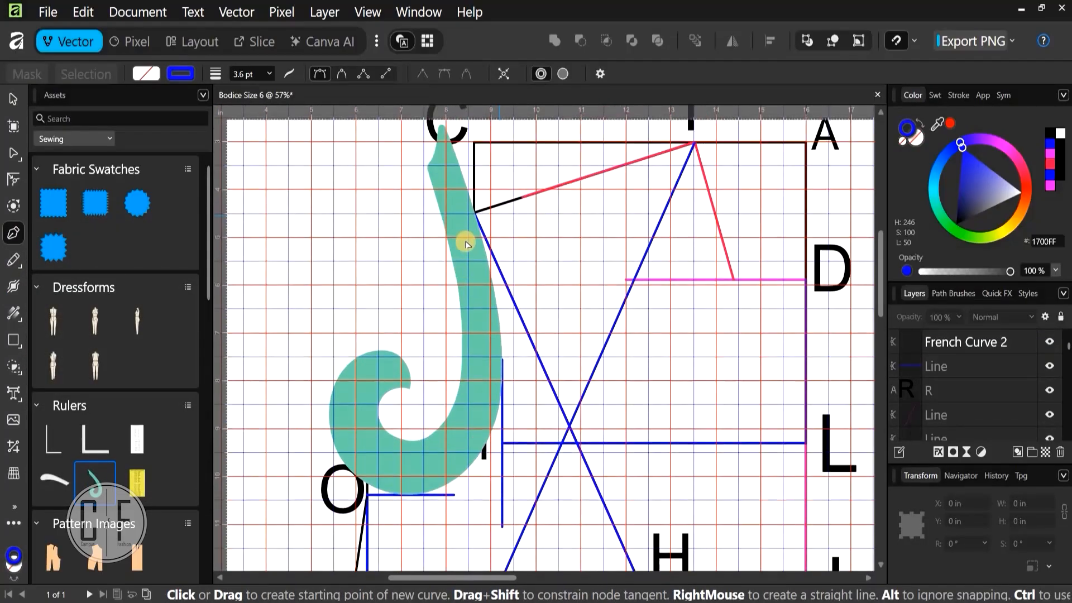
pyautogui.scroll(7, 464, 240)
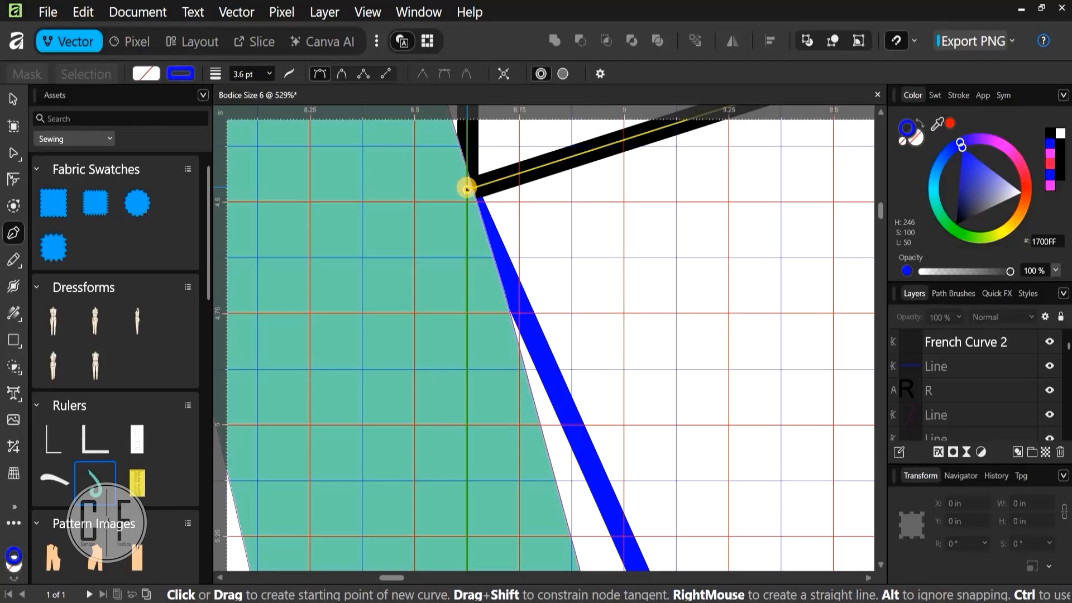
pyautogui.moveTo(467, 188); pyautogui.dragTo(548, 460)
pyautogui.scroll(-6, 508, 251)
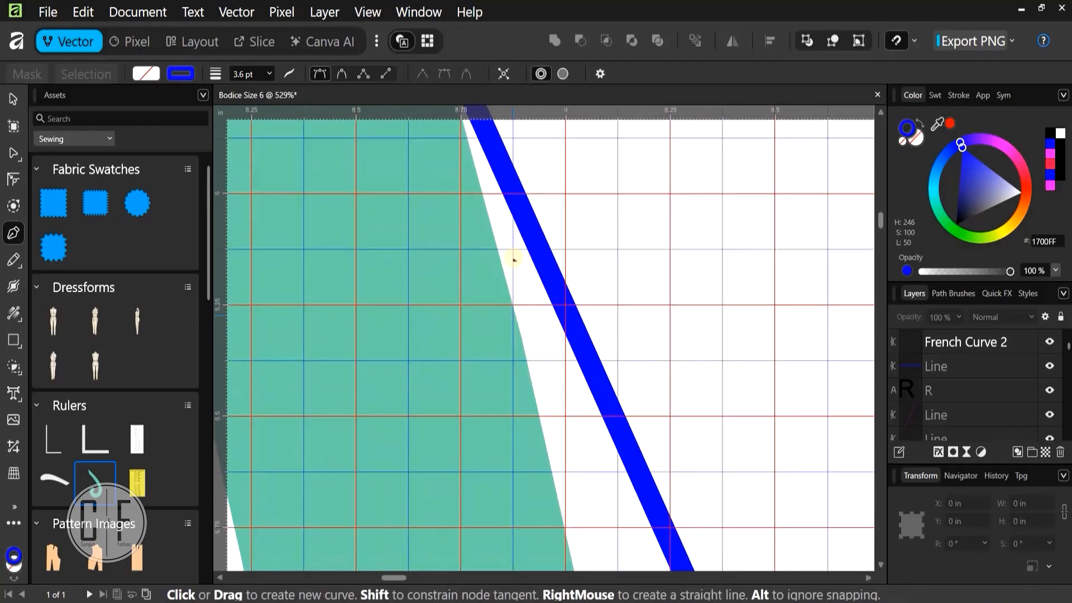
pyautogui.moveTo(546, 397); pyautogui.dragTo(566, 484)
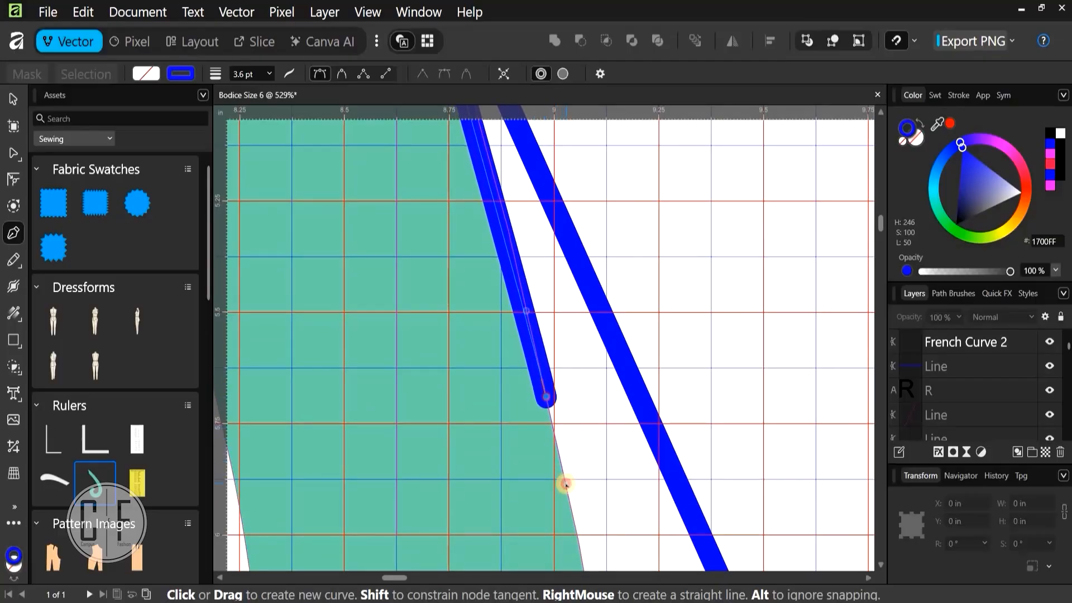
pyautogui.scroll(-10, 539, 299)
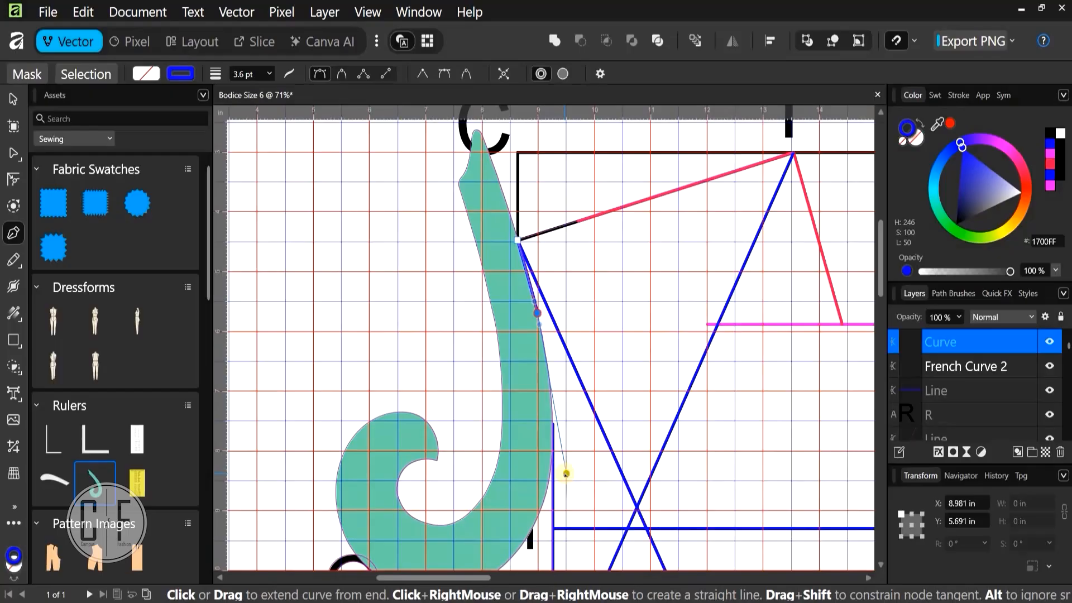
pyautogui.scroll(2, 540, 492)
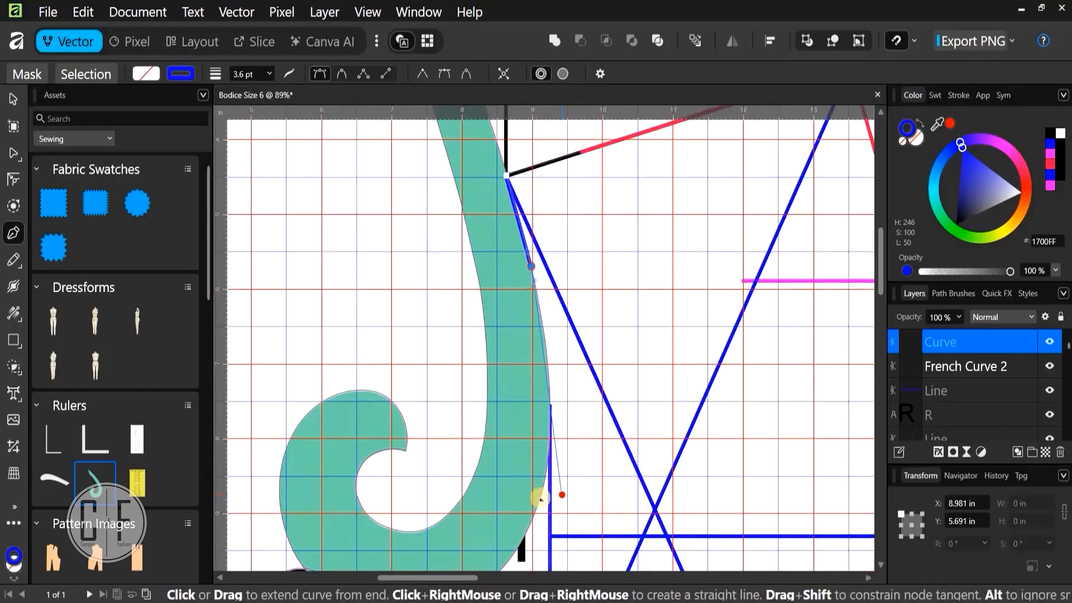
pyautogui.moveTo(525, 523); pyautogui.dragTo(515, 534)
pyautogui.hotkey('ctrl', 'z')
pyautogui.hotkey('ctrl', 'z')
pyautogui.hotkey('ctrl', 'z')
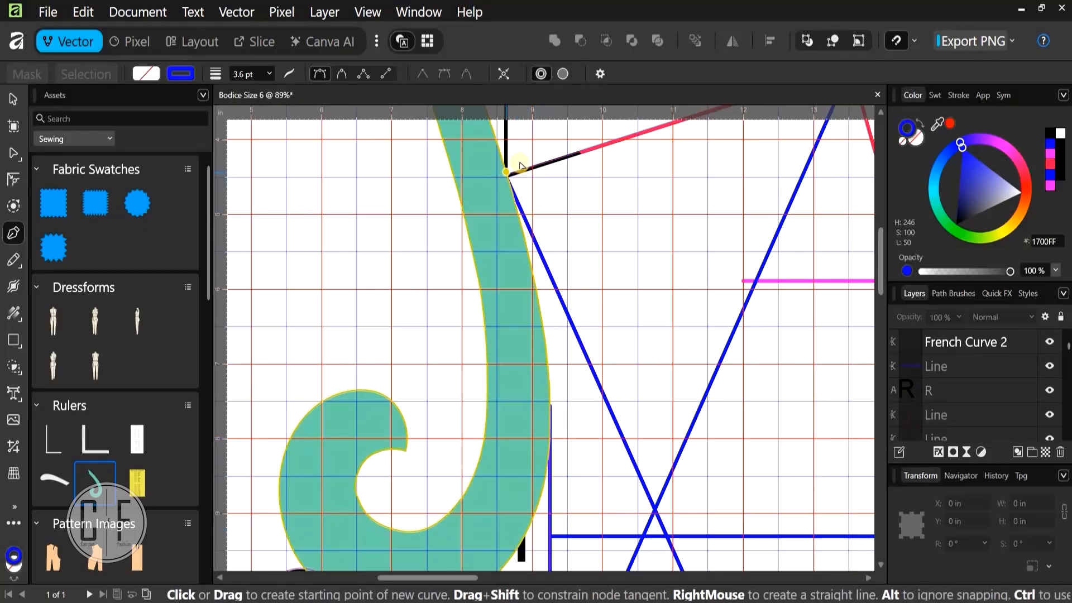
# Draw a curved Pen segment along the ruler's outer edge from G to M's vertical guide, at about X 9.25 in, Y 7.33 in
pyautogui.scroll(6, 508, 168)
pyautogui.scroll(3, 415, 372)
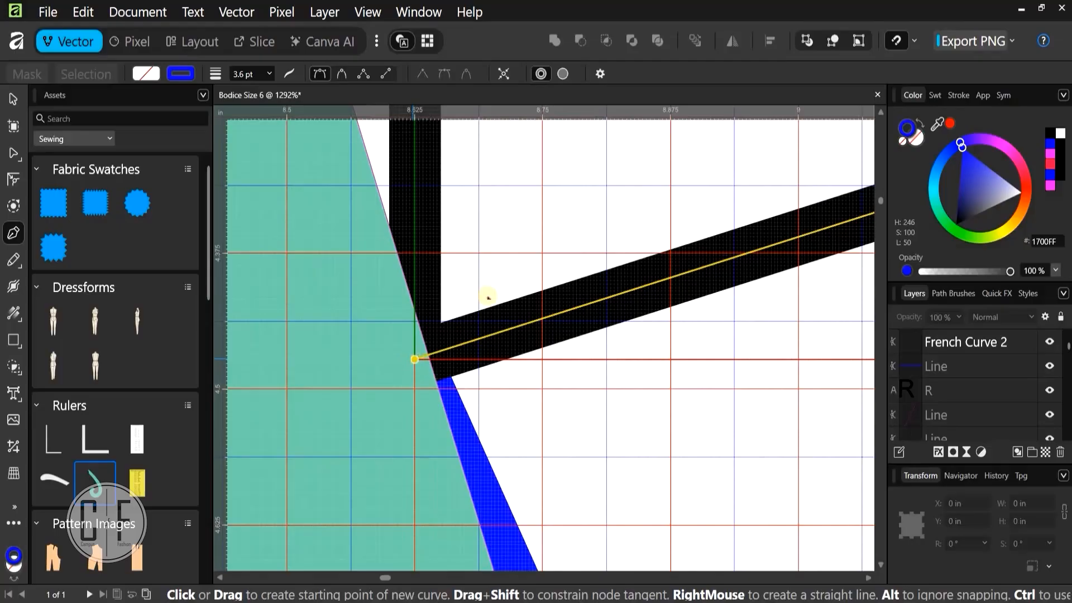
pyautogui.scroll(-12, 460, 254)
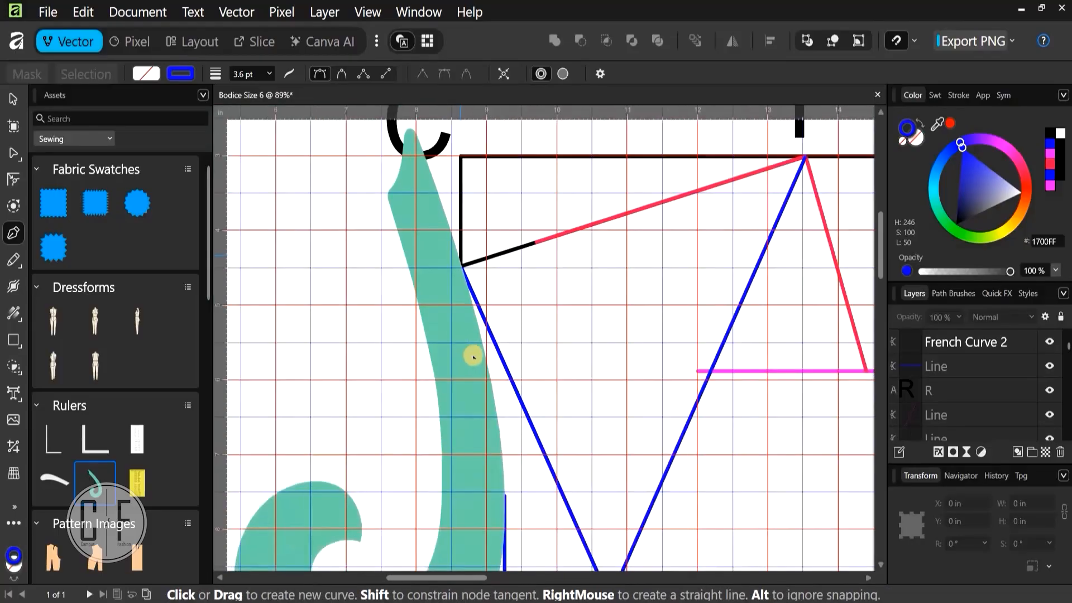
pyautogui.scroll(-2, 473, 356)
pyautogui.scroll(3, 492, 394)
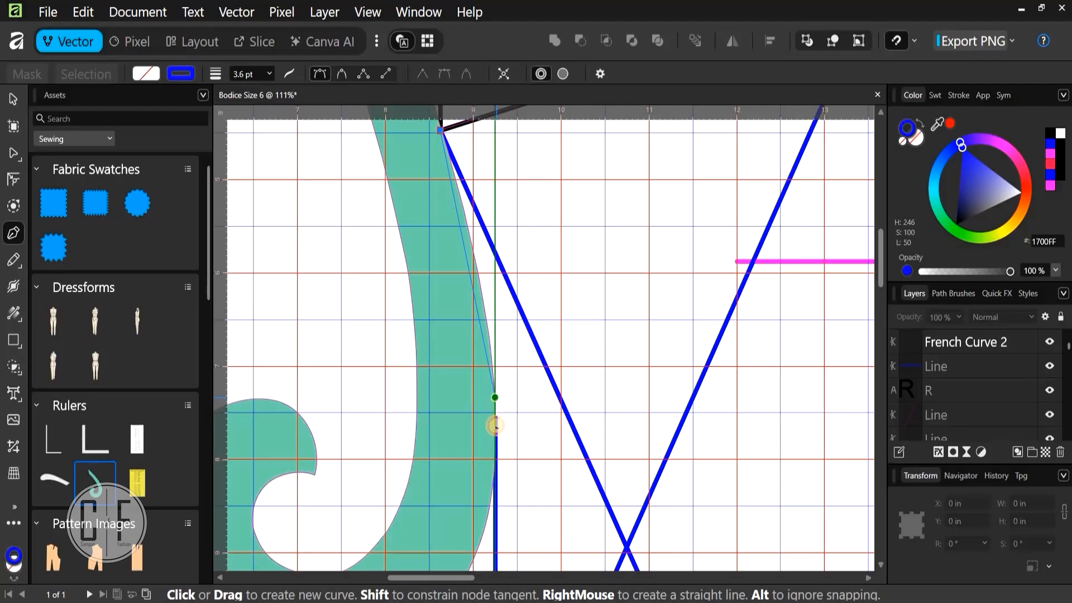
pyautogui.moveTo(495, 397); pyautogui.dragTo(491, 495)
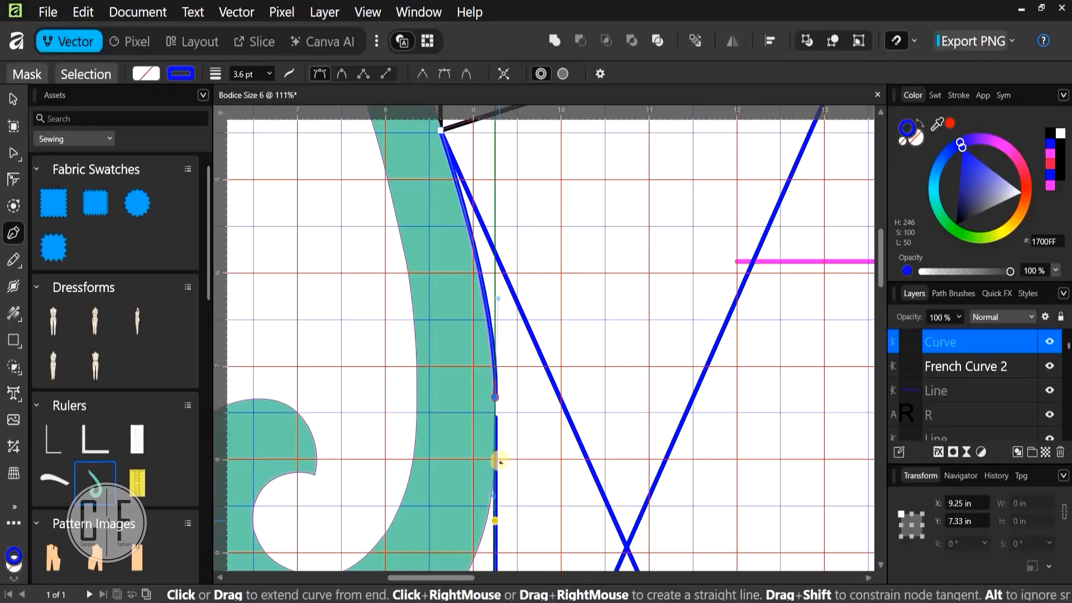
# Extend the armhole curve along the ruler's edge past M to a curved node at about X 8.434 in, Y 9.868 in
pyautogui.scroll(-3, 496, 463)
pyautogui.hscroll(-1, 496, 463)
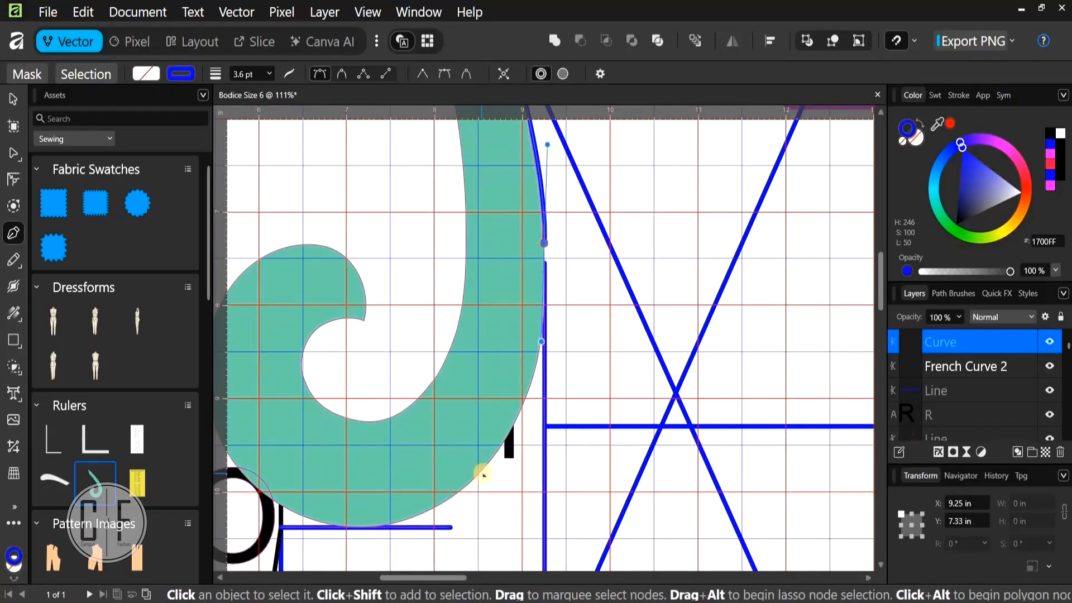
pyautogui.scroll(2, 480, 473)
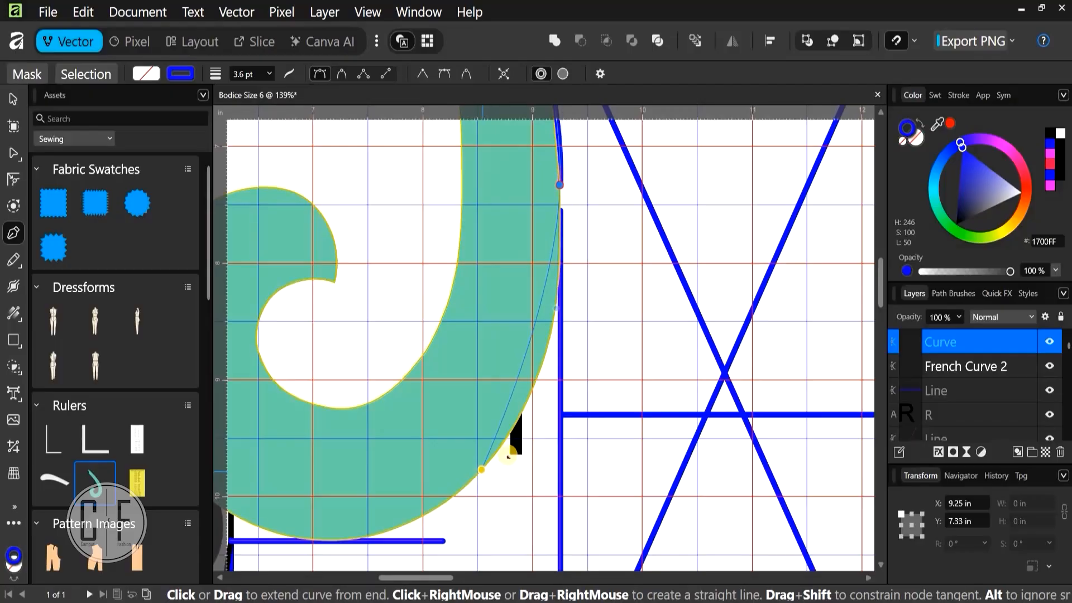
pyautogui.click(468, 481)
pyautogui.moveTo(434, 504); pyautogui.dragTo(398, 546)
pyautogui.scroll(-1, 395, 509)
pyautogui.scroll(-1, 395, 509)
pyautogui.moveTo(395, 509); pyautogui.dragTo(358, 515)
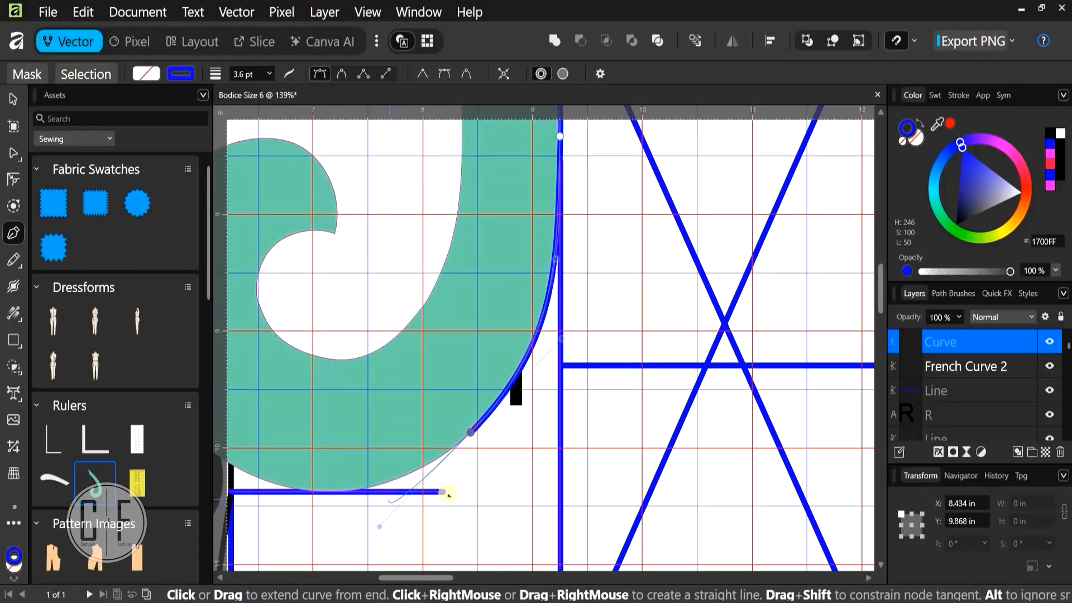
# Remove the leading handle from the armhole curve's last node below M
pyautogui.moveTo(416, 489); pyautogui.dragTo(506, 469)
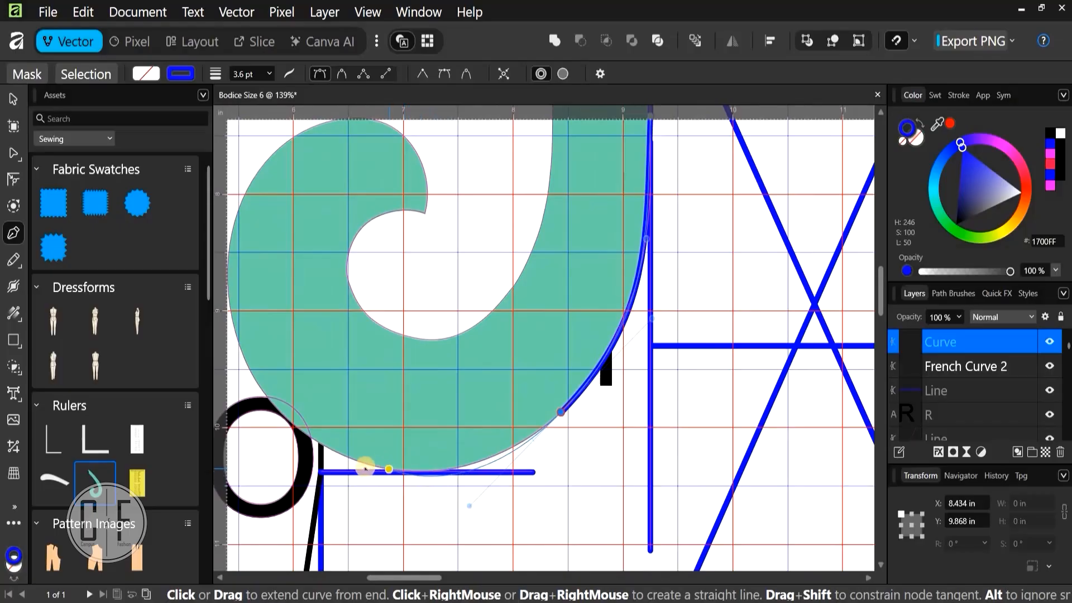
pyautogui.click(560, 414)
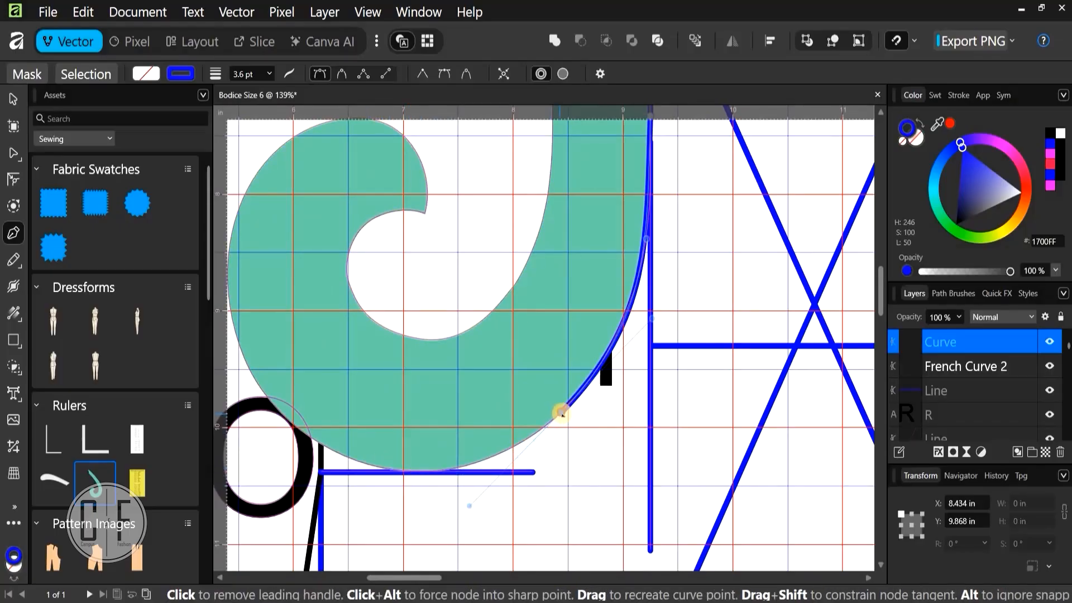
pyautogui.click(471, 505)
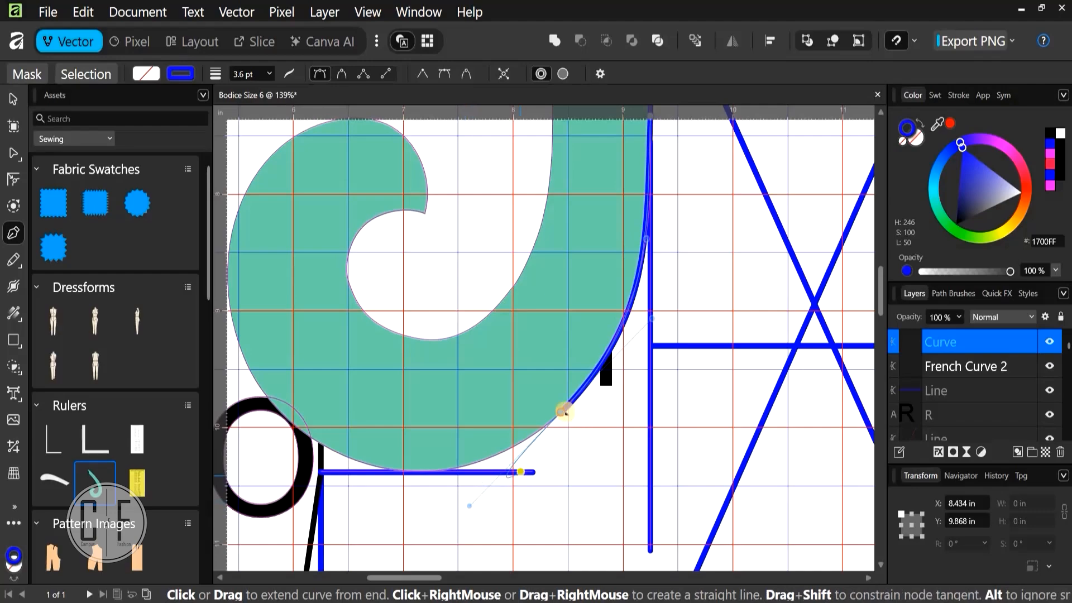
pyautogui.click(561, 412)
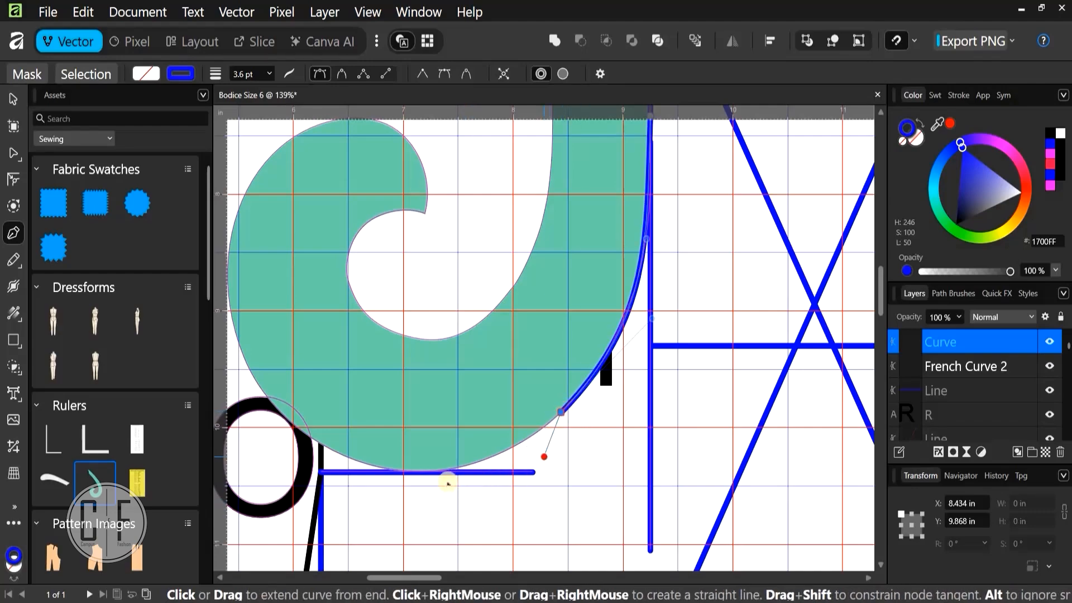
# Extend the armhole curve to O's horizontal line at about X 7.106 in, Y 10.375 in with a horizontal tangent, and end it there
pyautogui.scroll(2, 446, 476)
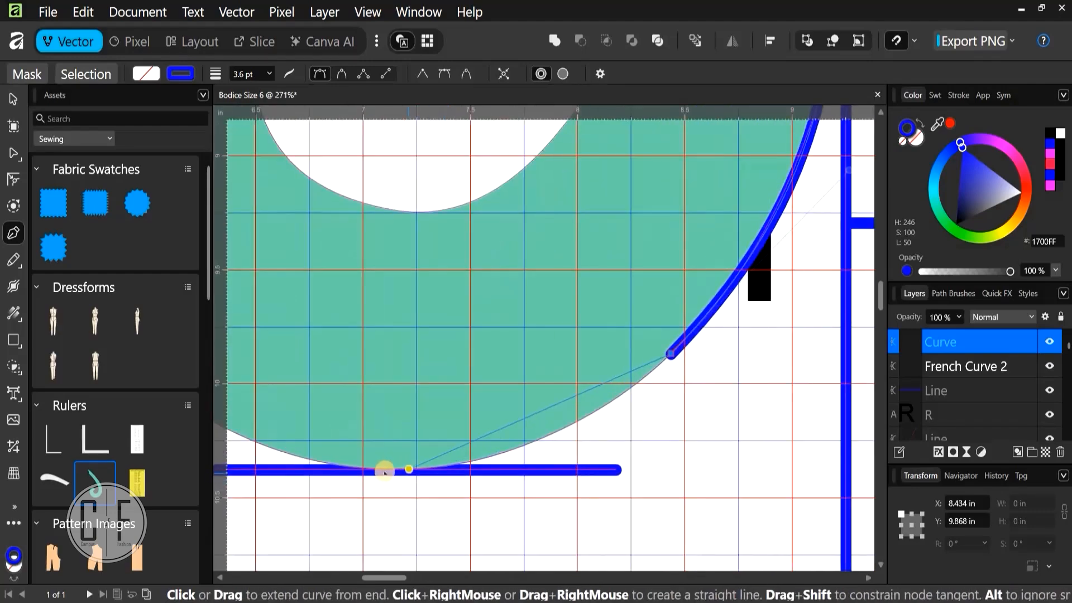
pyautogui.moveTo(385, 470); pyautogui.dragTo(247, 474)
pyautogui.moveTo(365, 462); pyautogui.dragTo(380, 455)
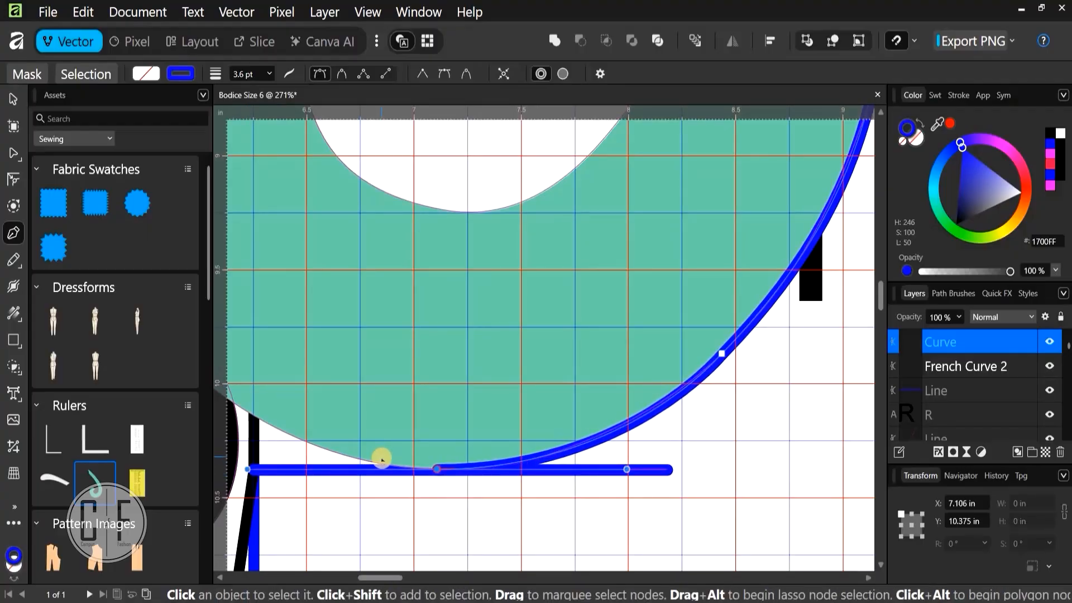
pyautogui.scroll(-5, 383, 455)
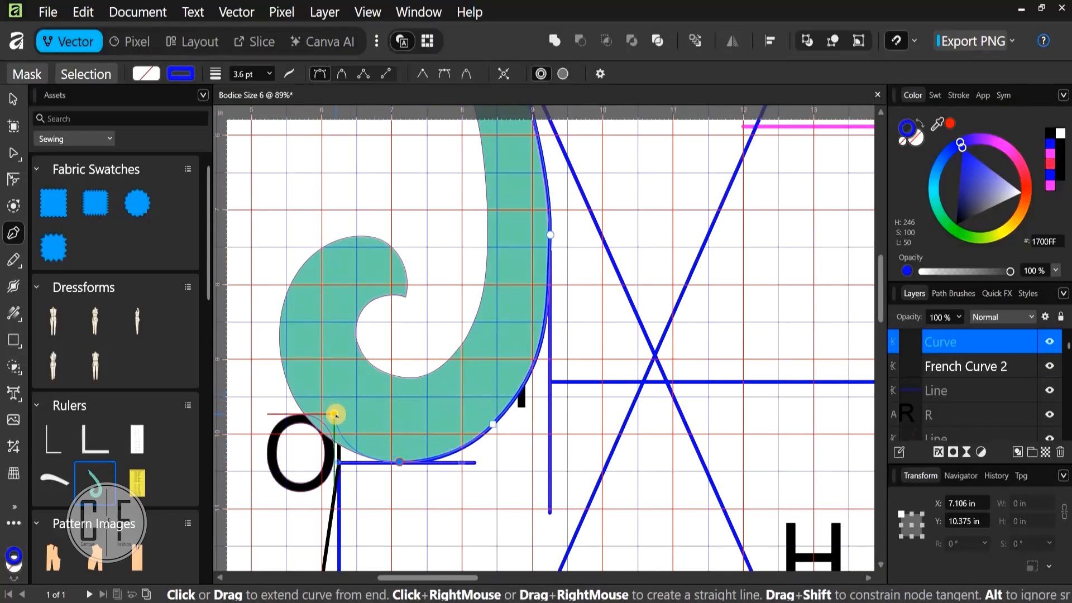
pyautogui.click(334, 415)
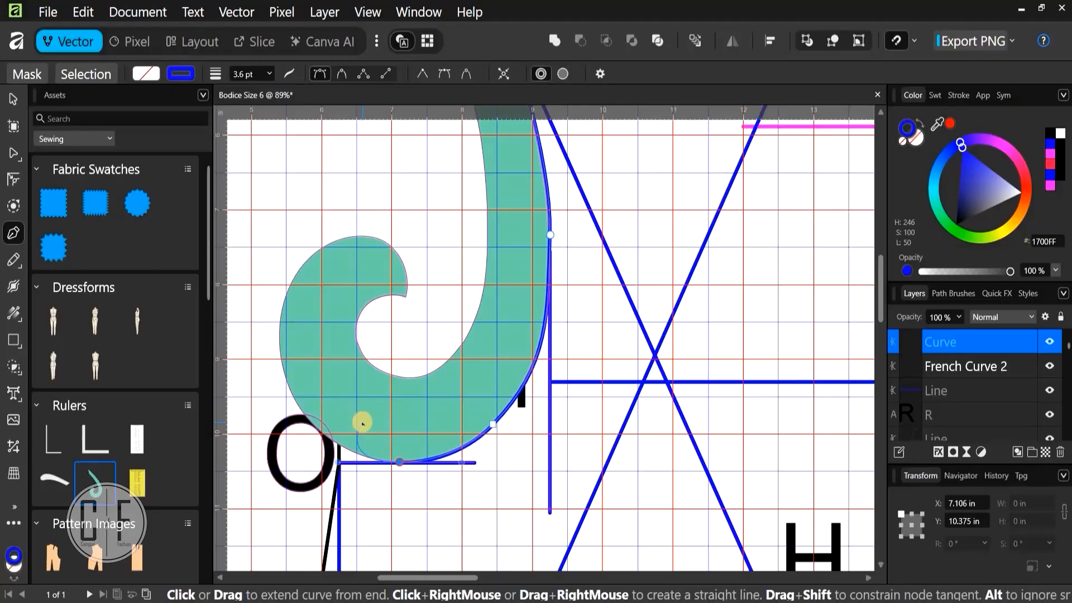
pyautogui.press('Escape')
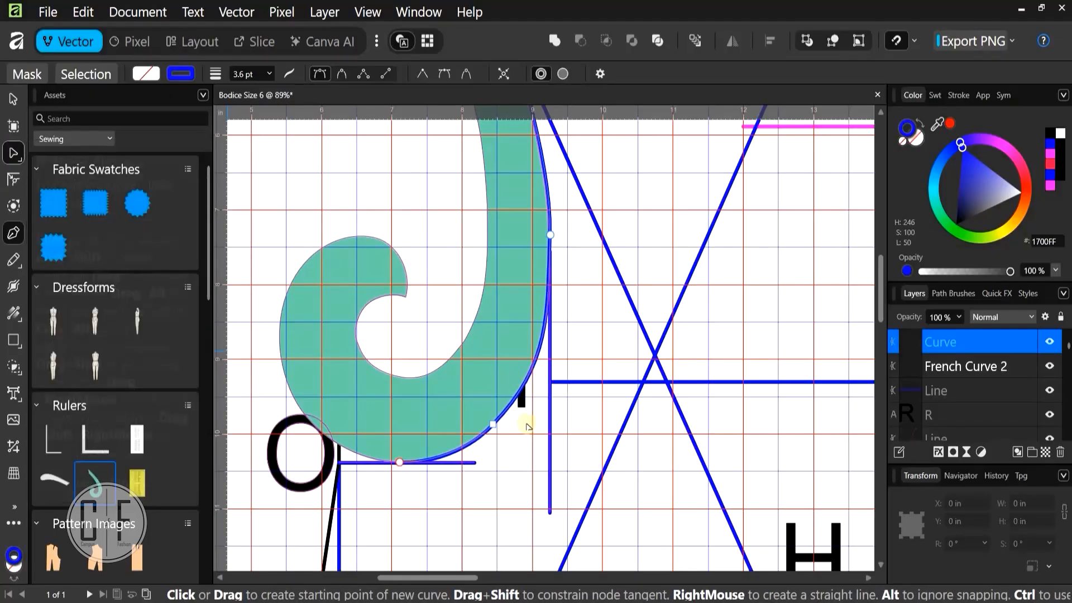
# Select the armhole curve's node below M and shorten its upper handle slightly so the segment follows the French curve ruler's edge
pyautogui.press('a')
pyautogui.scroll(3, 492, 444)
pyautogui.scroll(5, 485, 440)
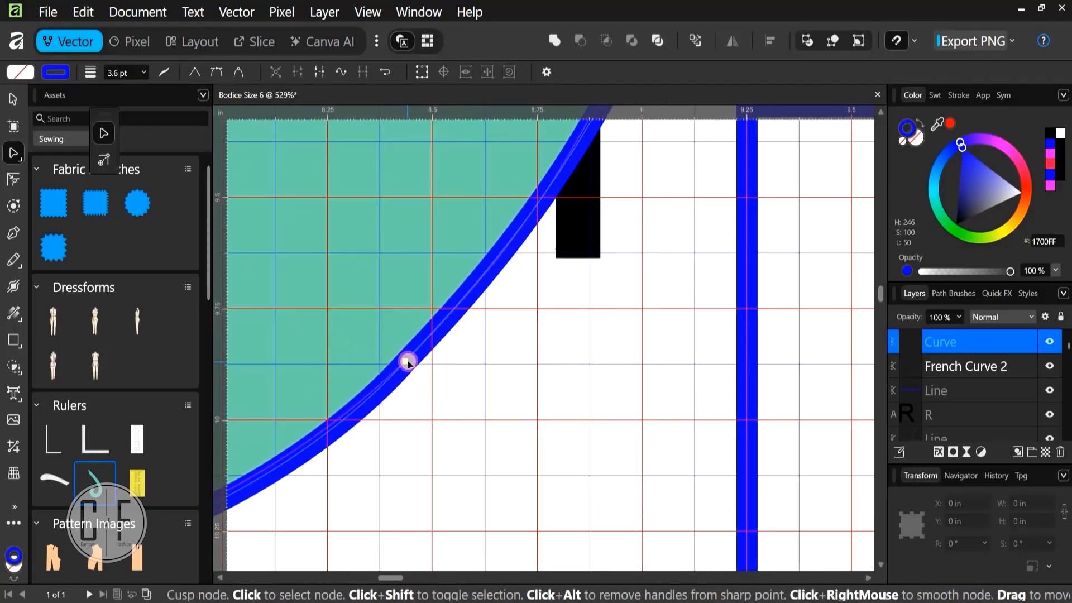
pyautogui.click(410, 367)
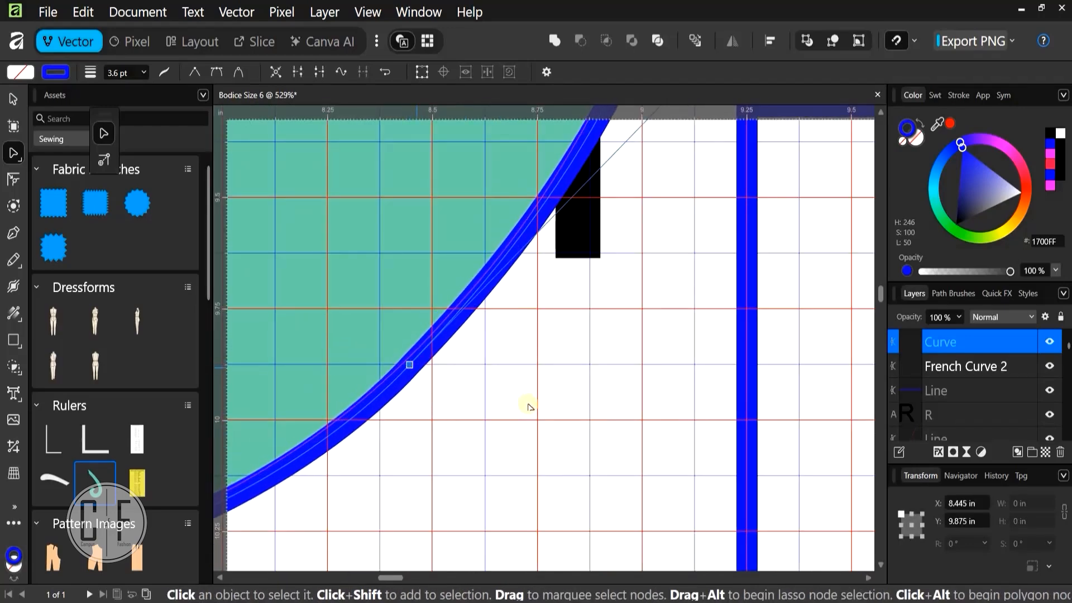
pyautogui.scroll(-3, 527, 407)
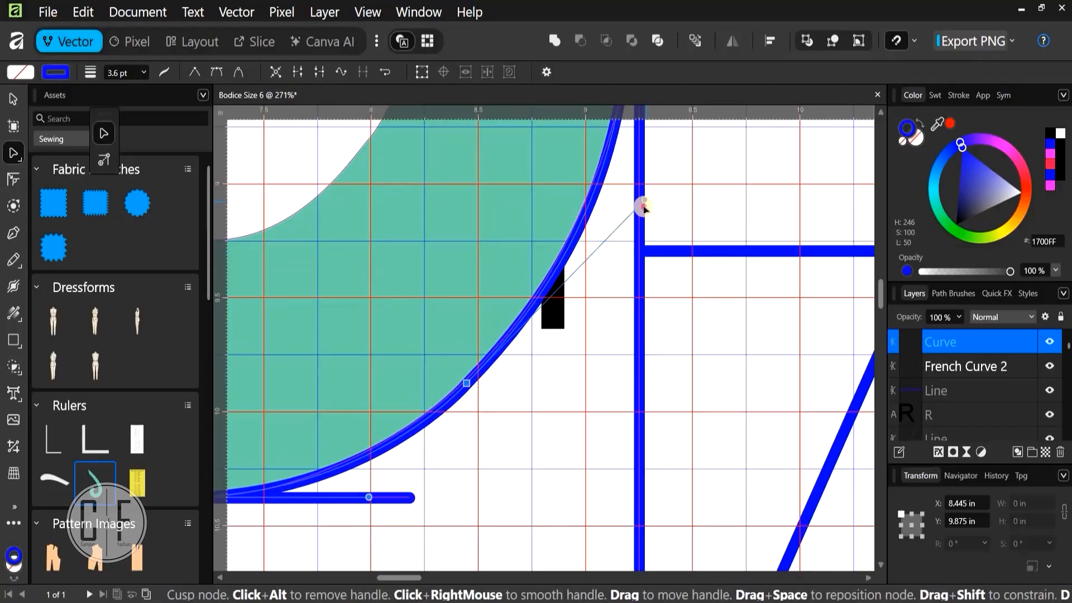
pyautogui.moveTo(644, 205)
pyautogui.mouseDown()
pyautogui.moveTo(653, 226)
pyautogui.moveTo(637, 213)
pyautogui.mouseUp()
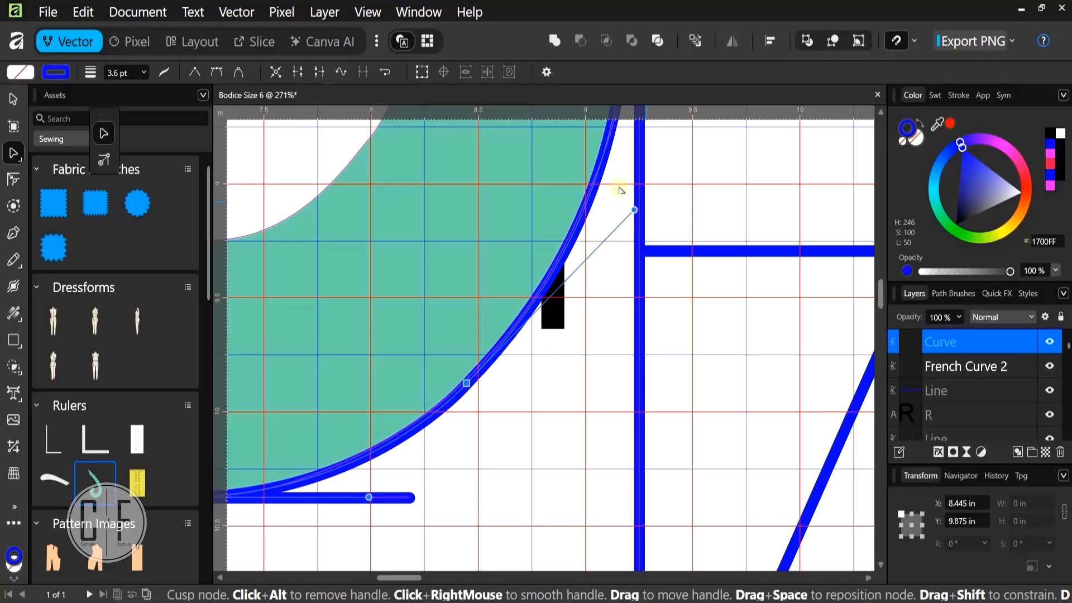
# Extend the upper handle of the armhole node on M's vertical guide upward and tilt it inward to match the ruler's edge
pyautogui.scroll(8, 631, 335)
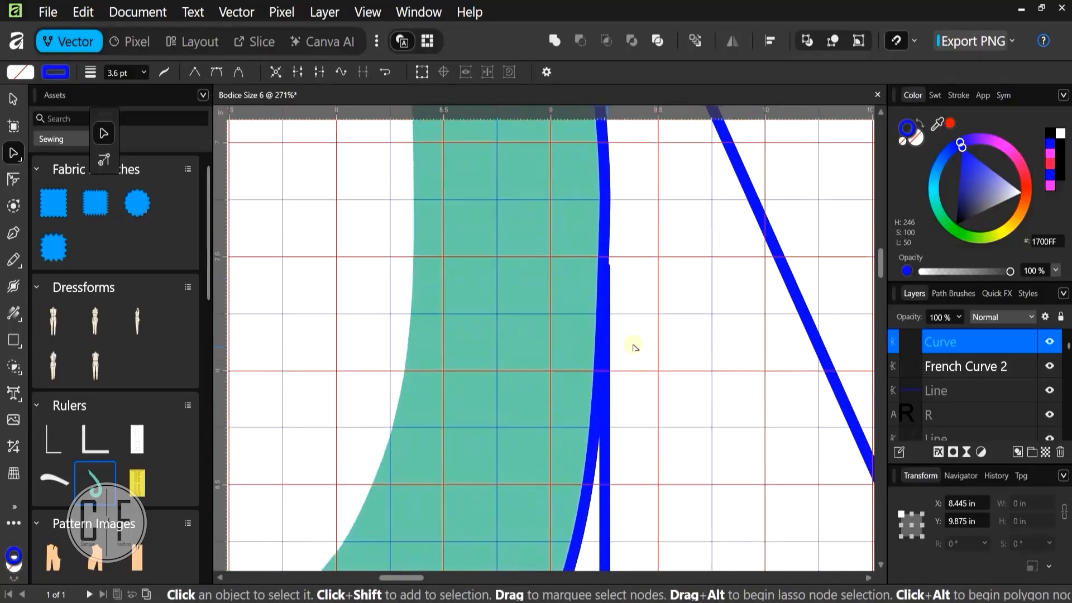
pyautogui.scroll(2, 635, 348)
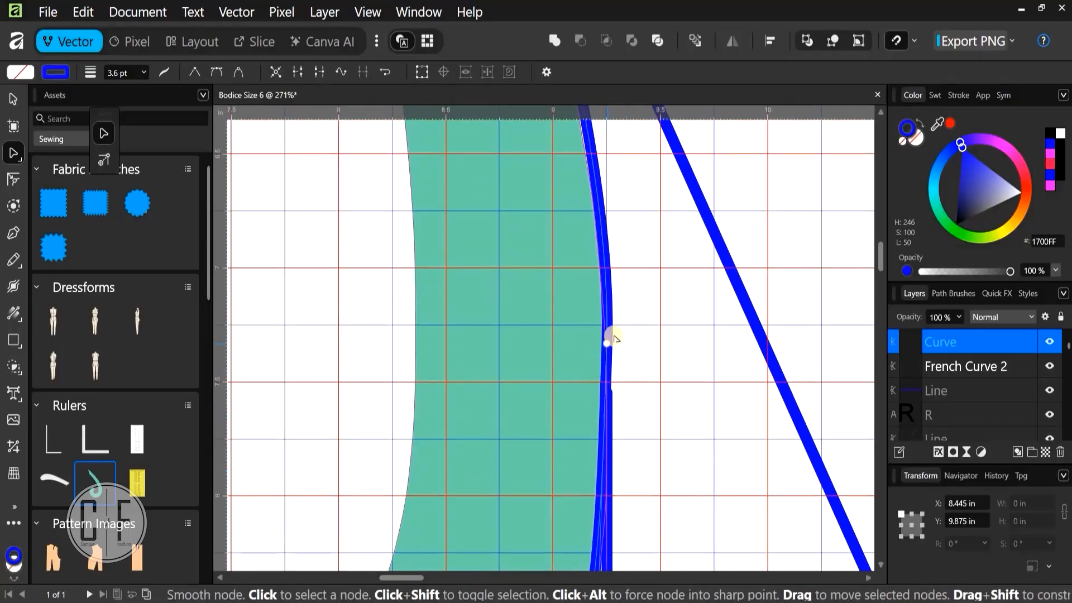
pyautogui.click(612, 339)
pyautogui.scroll(3, 635, 366)
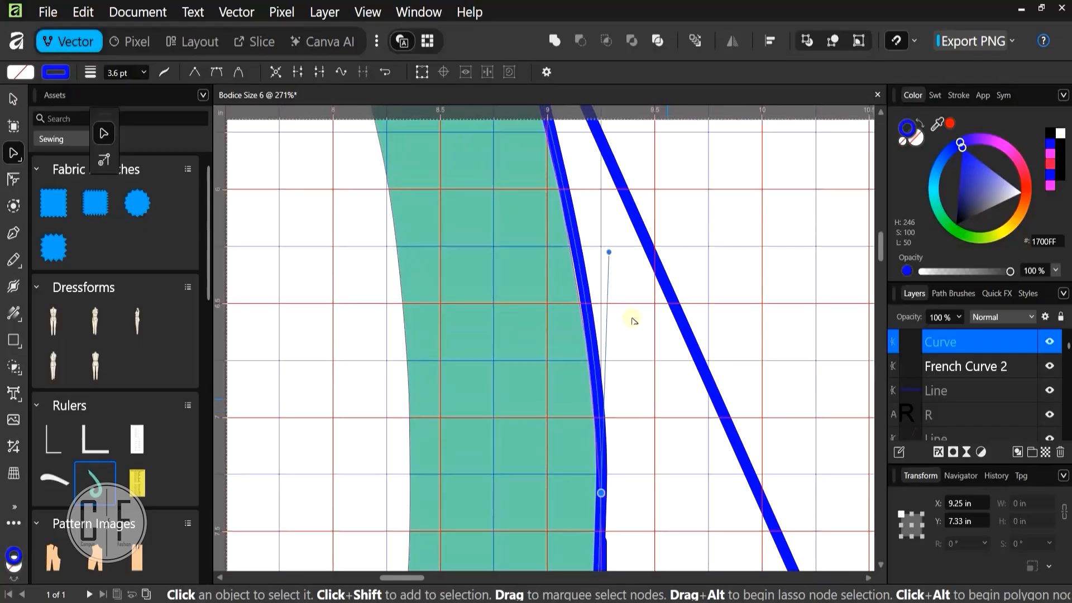
pyautogui.scroll(-2, 635, 321)
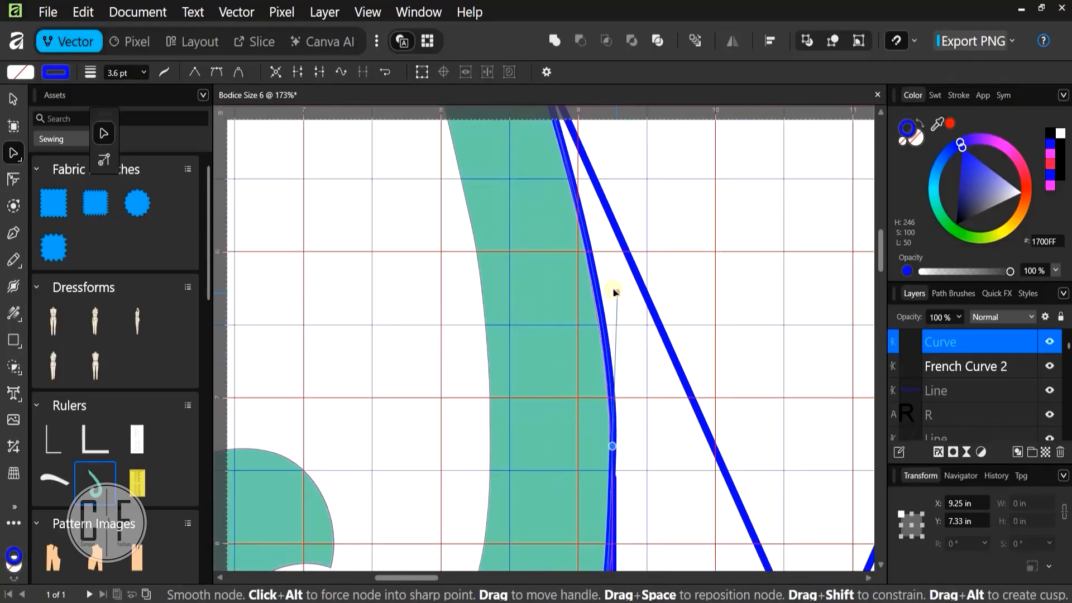
pyautogui.moveTo(614, 291); pyautogui.dragTo(596, 217)
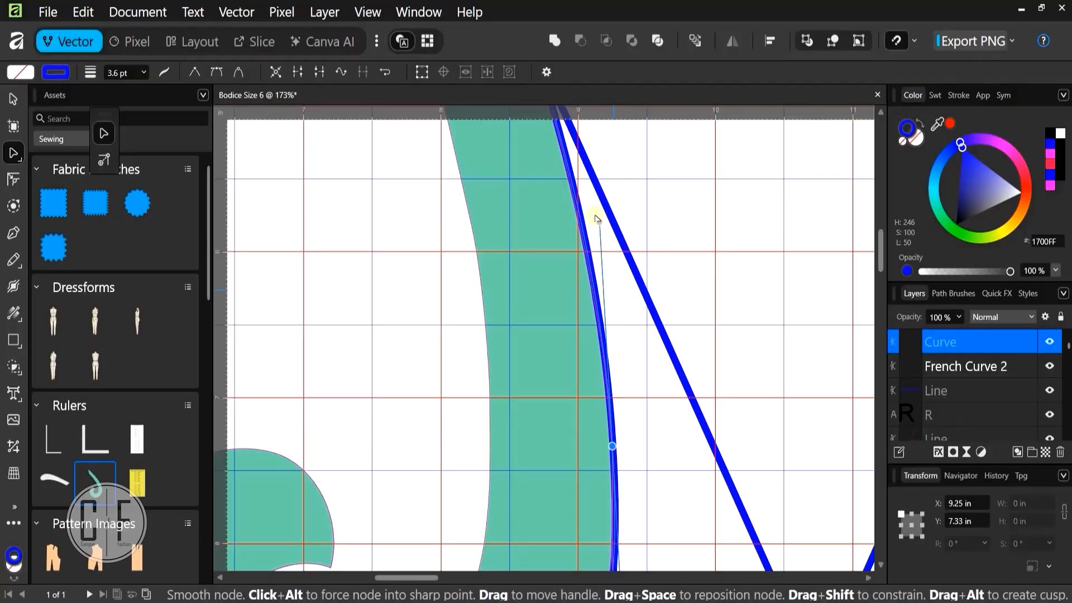
pyautogui.scroll(-5, 614, 206)
pyautogui.hscroll(1, 615, 206)
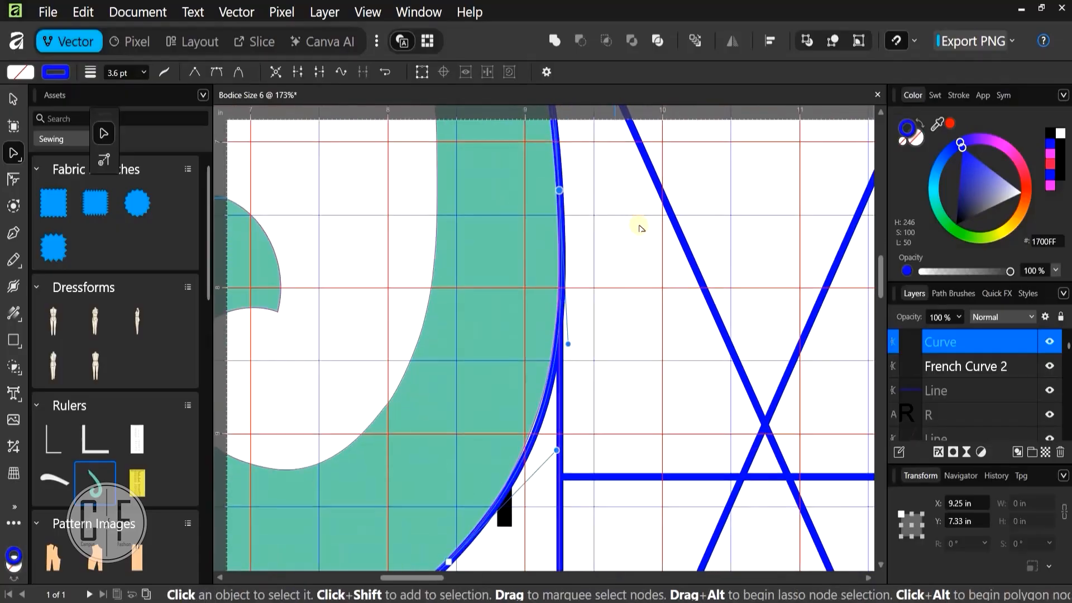
pyautogui.scroll(-3, 617, 271)
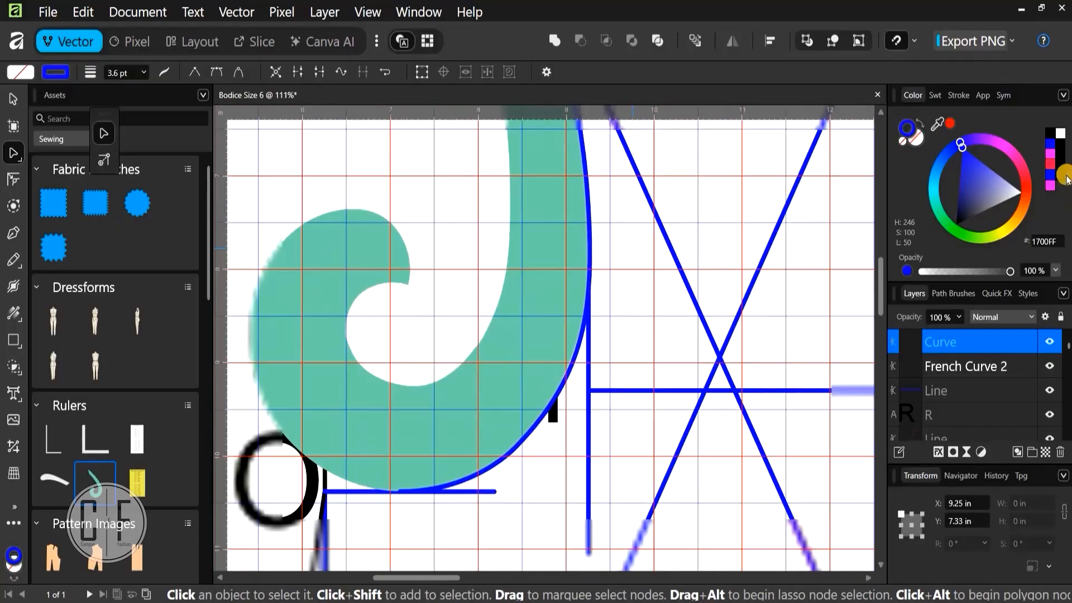
# Change the armhole curve's stroke colour to magenta FF00E0
pyautogui.click(1010, 149)
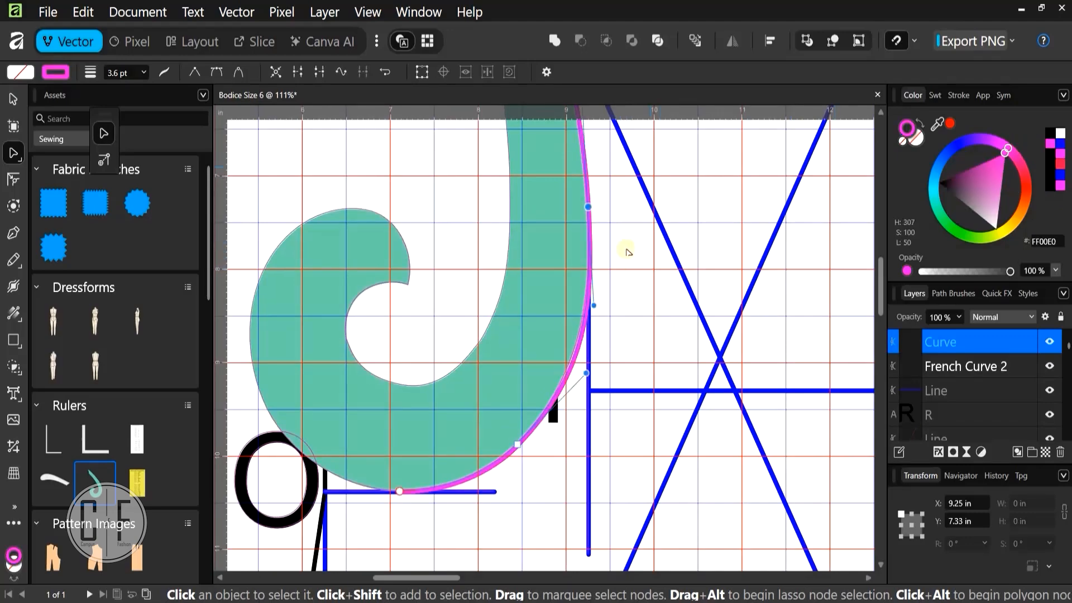
pyautogui.scroll(4, 618, 360)
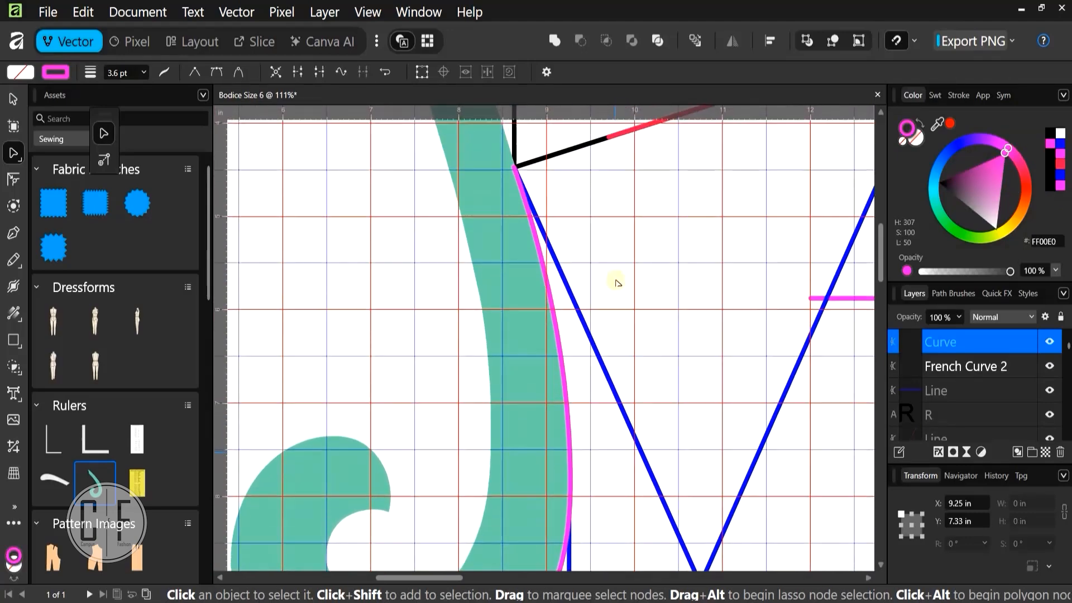
pyautogui.scroll(-5, 656, 364)
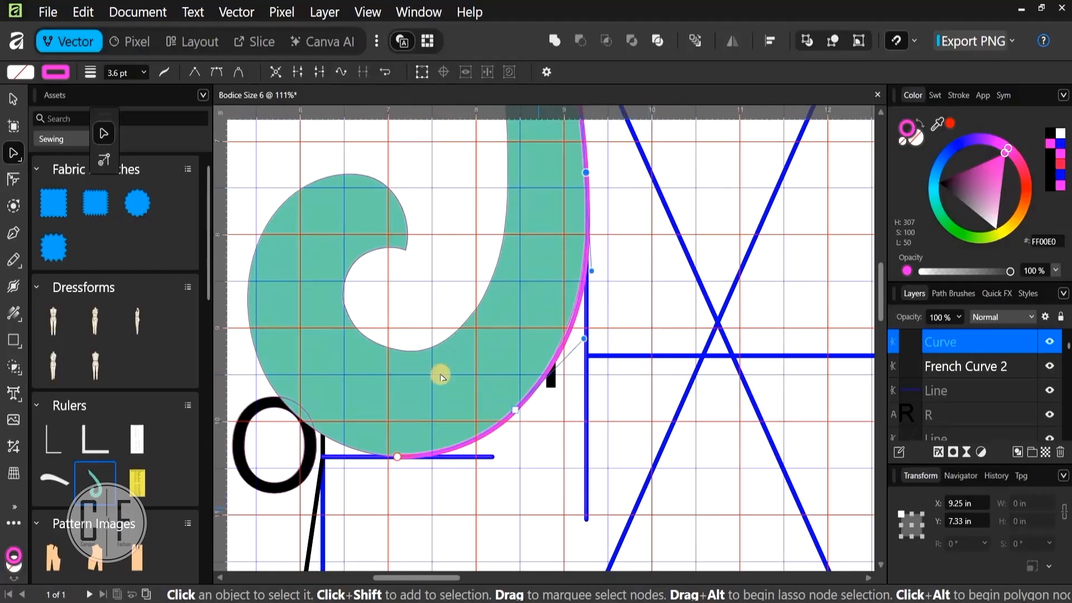
pyautogui.scroll(-5, 440, 378)
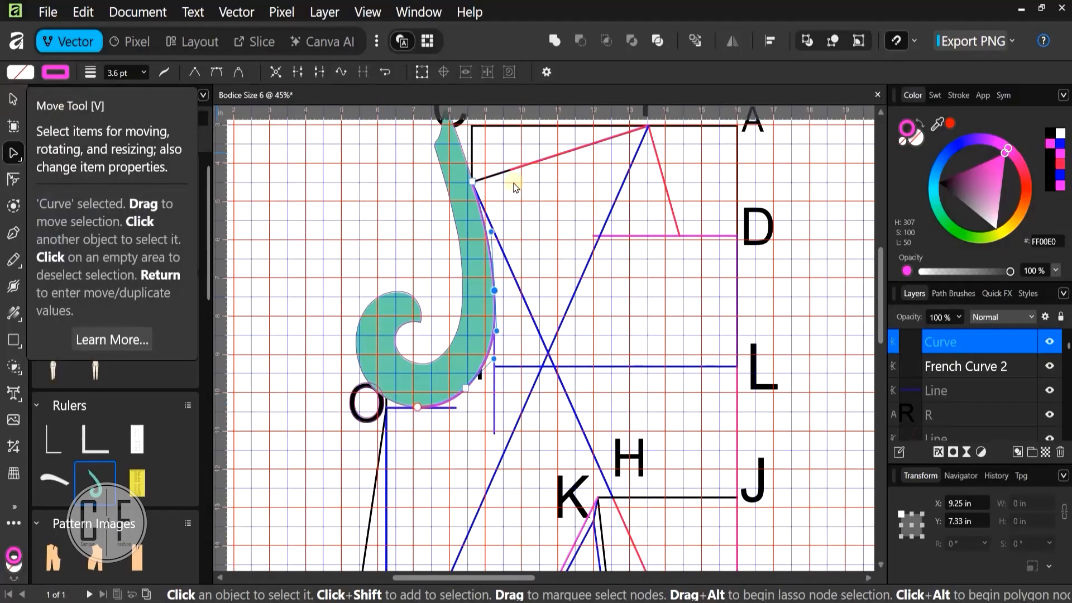
# Deselect the armhole curve and move the French curve ruler clear of the draft, to about X 4.05 in, Y 1.102 in
pyautogui.press('v')
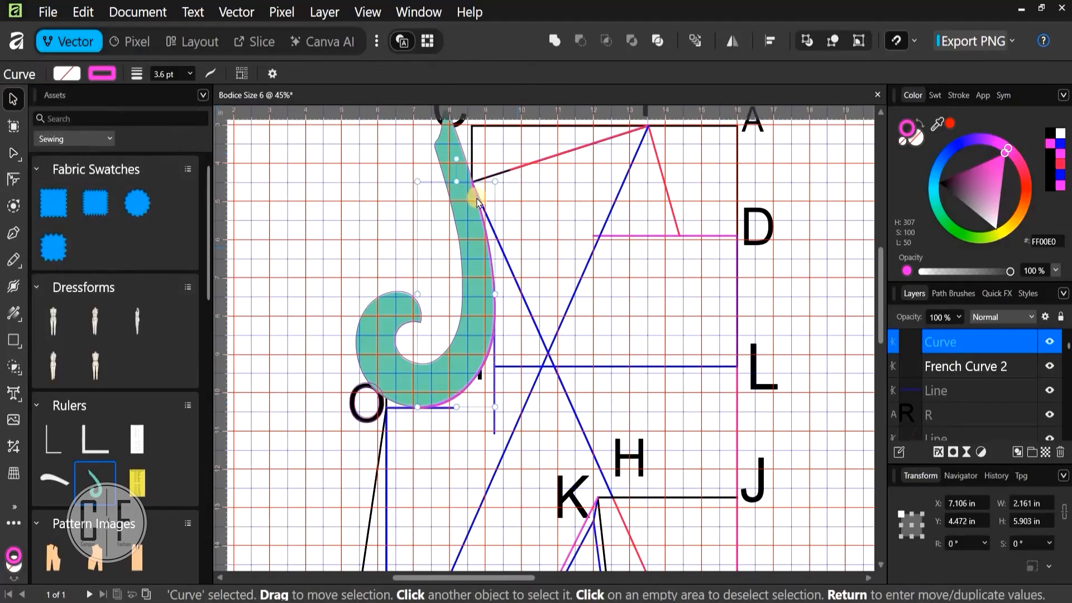
pyautogui.hotkey('ctrl', 'd')
pyautogui.click(380, 341)
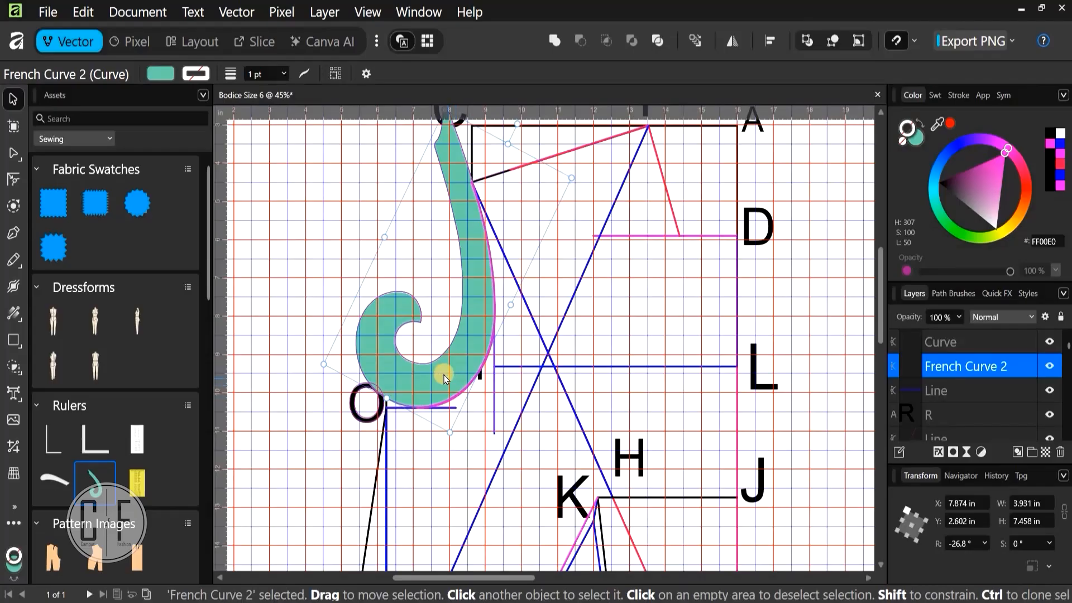
pyautogui.moveTo(403, 363); pyautogui.dragTo(244, 315)
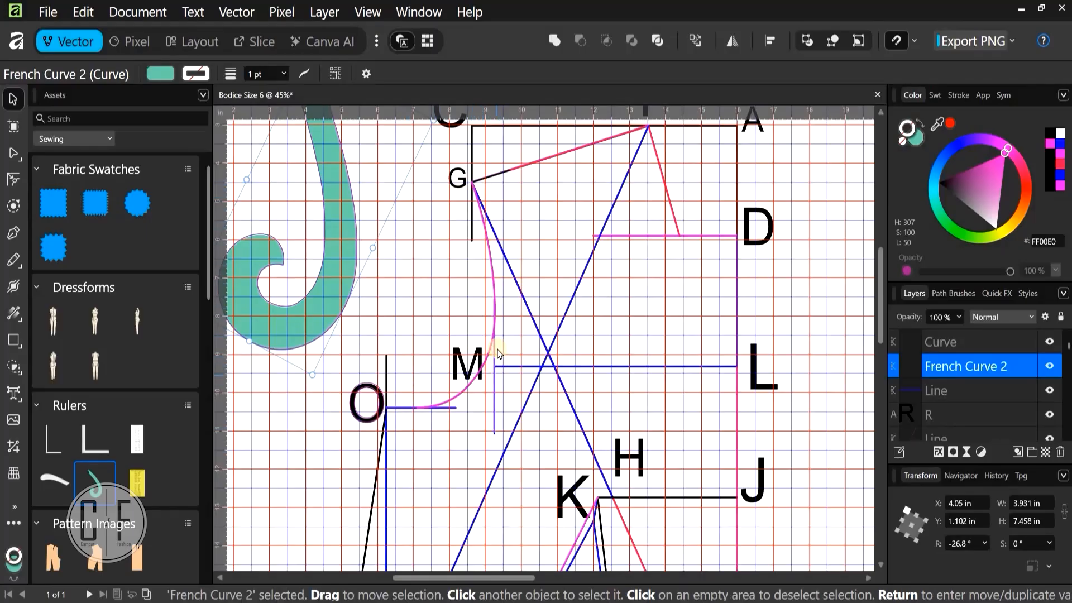
# Examine how the armhole curve starts at G, where it meets the shoulder line, and how it runs past M to O's line
pyautogui.scroll(10, 477, 190)
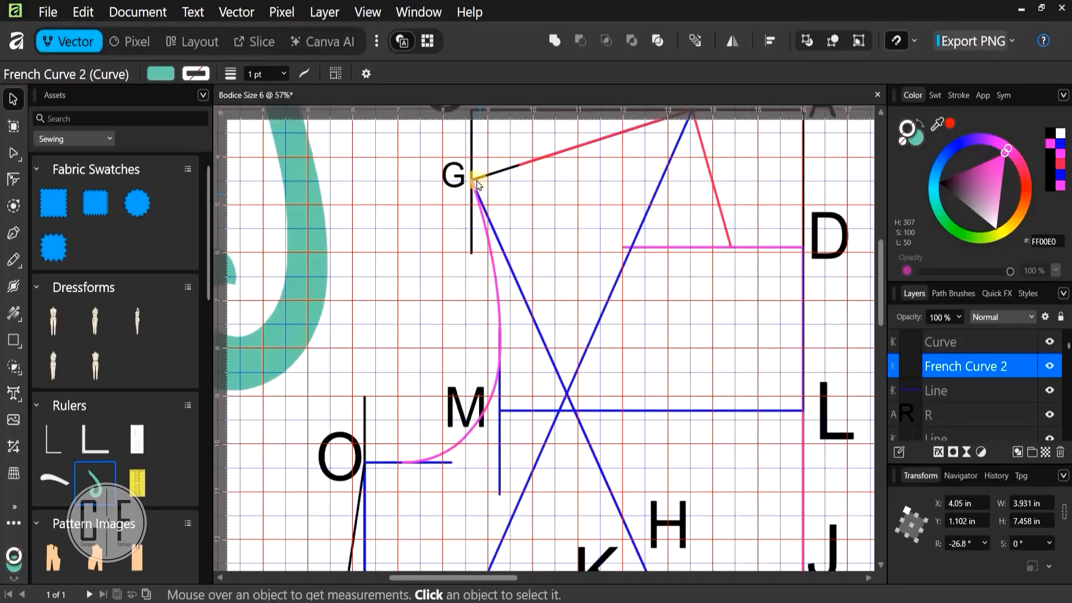
pyautogui.scroll(4, 442, 174)
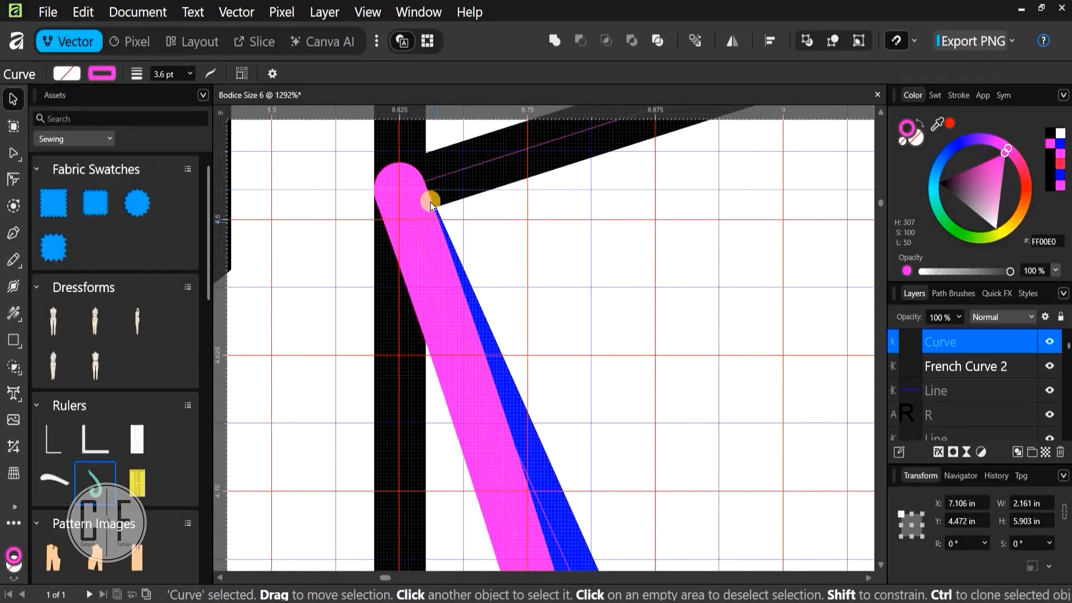
pyautogui.scroll(-6, 436, 202)
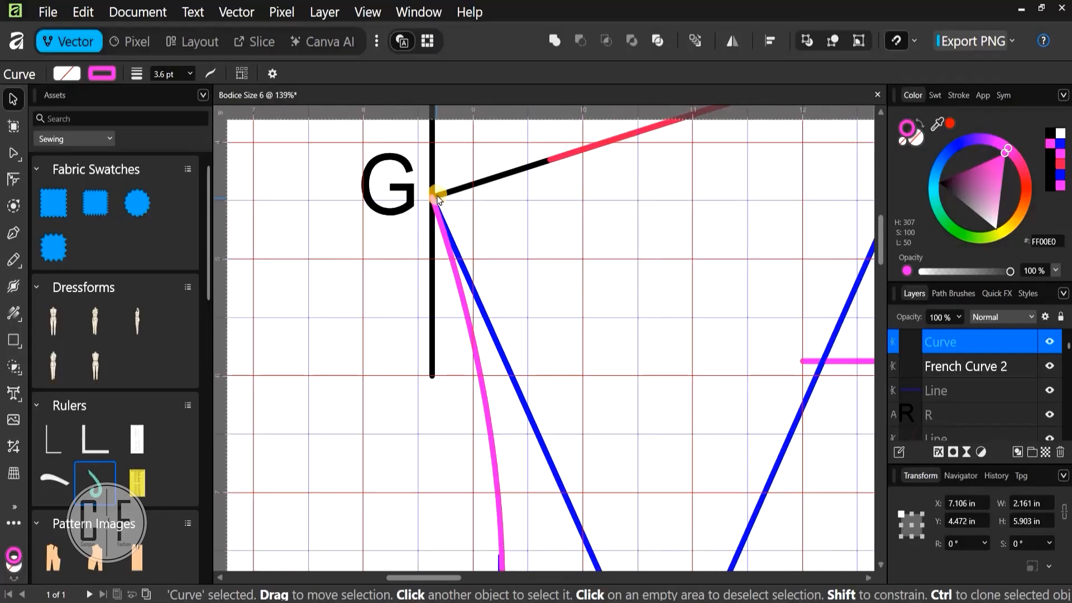
pyautogui.scroll(1, 438, 193)
pyautogui.scroll(5, 437, 193)
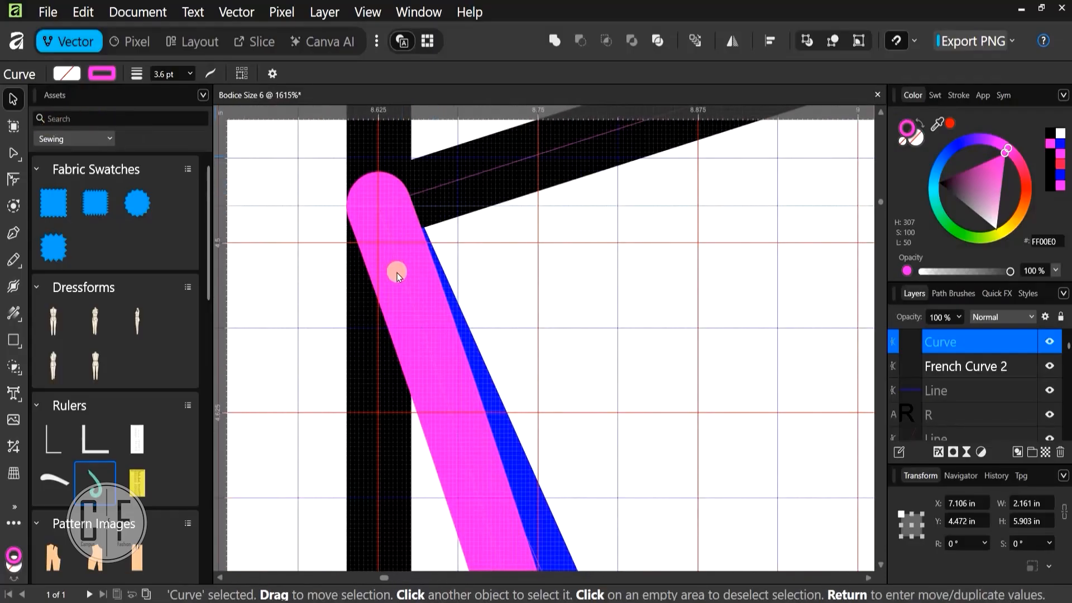
pyautogui.scroll(-10, 422, 202)
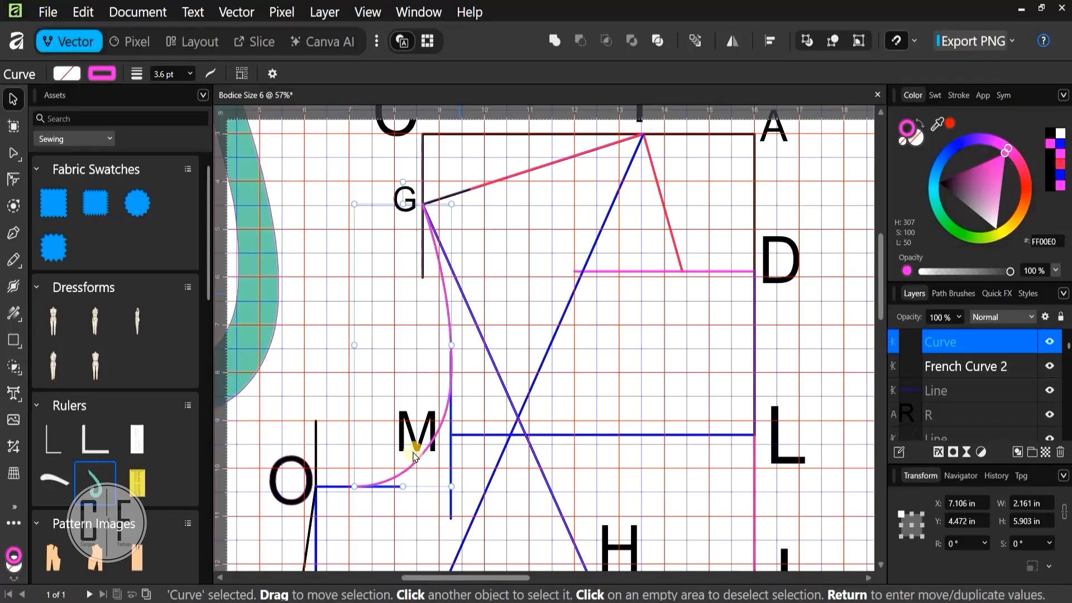
pyautogui.scroll(-2, 399, 278)
pyautogui.scroll(-1, 486, 281)
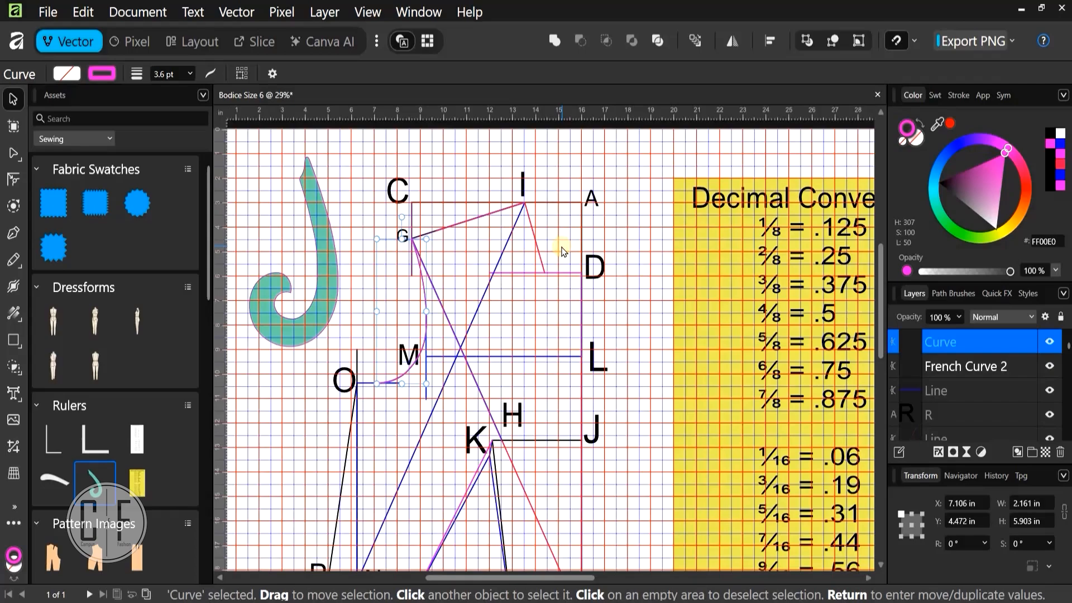
# Duplicate the red poly line with its corner at I and place the copy down and inward, at about X 15.194 in, Y 6.75 in
pyautogui.scroll(2, 563, 251)
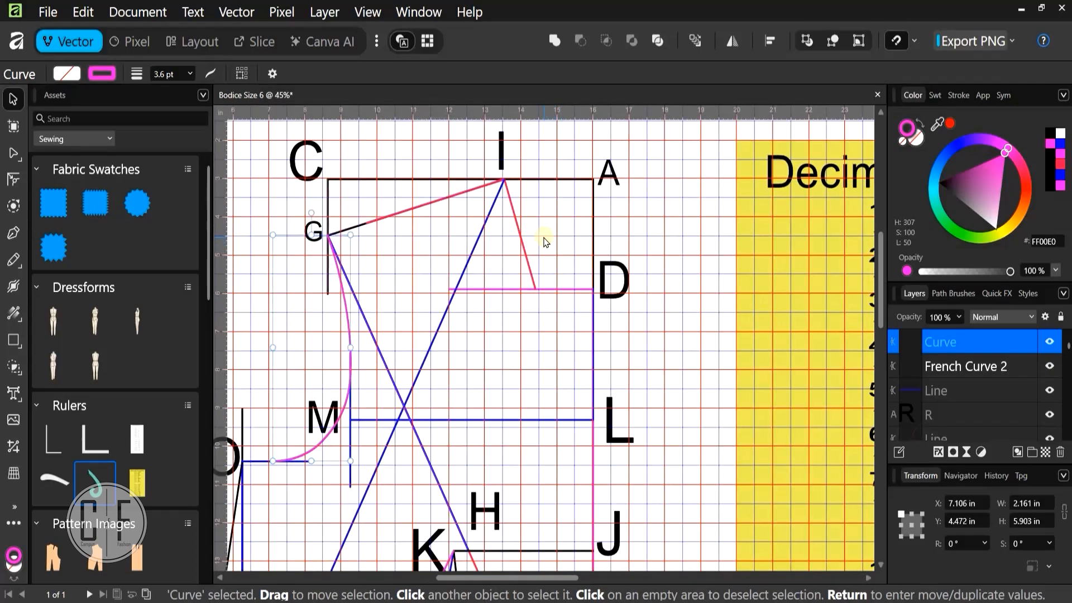
pyautogui.scroll(1, 546, 242)
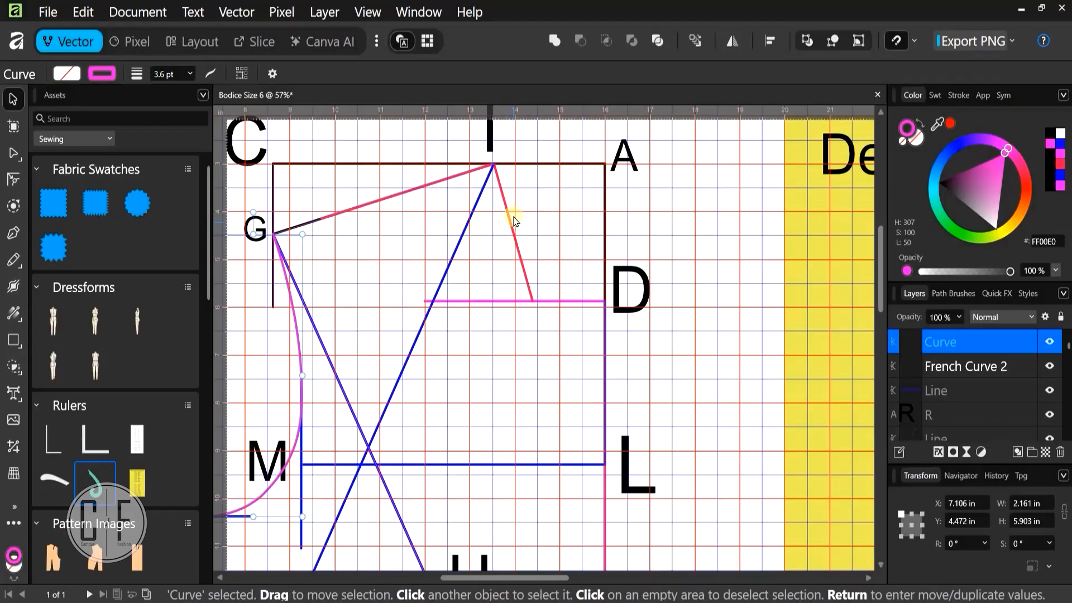
pyautogui.scroll(5, 514, 220)
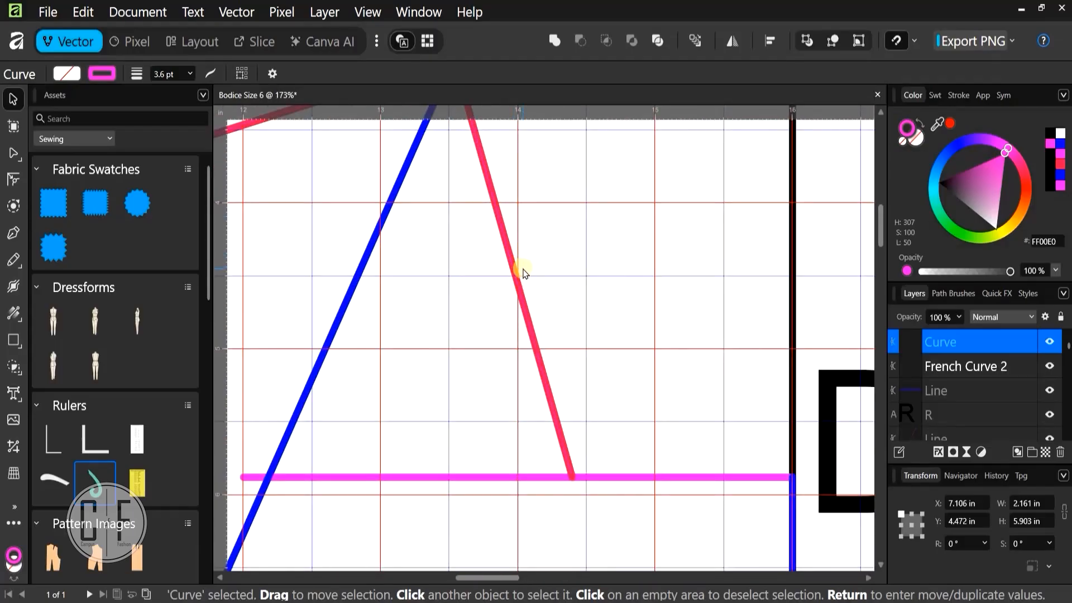
pyautogui.scroll(-2, 524, 273)
pyautogui.scroll(-2, 486, 287)
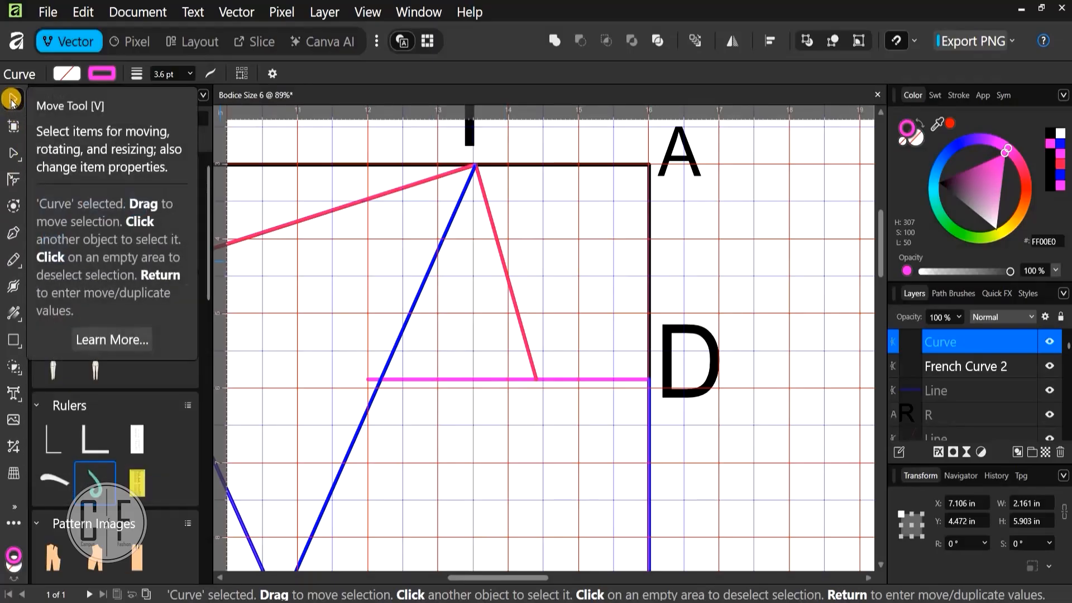
pyautogui.click(364, 209)
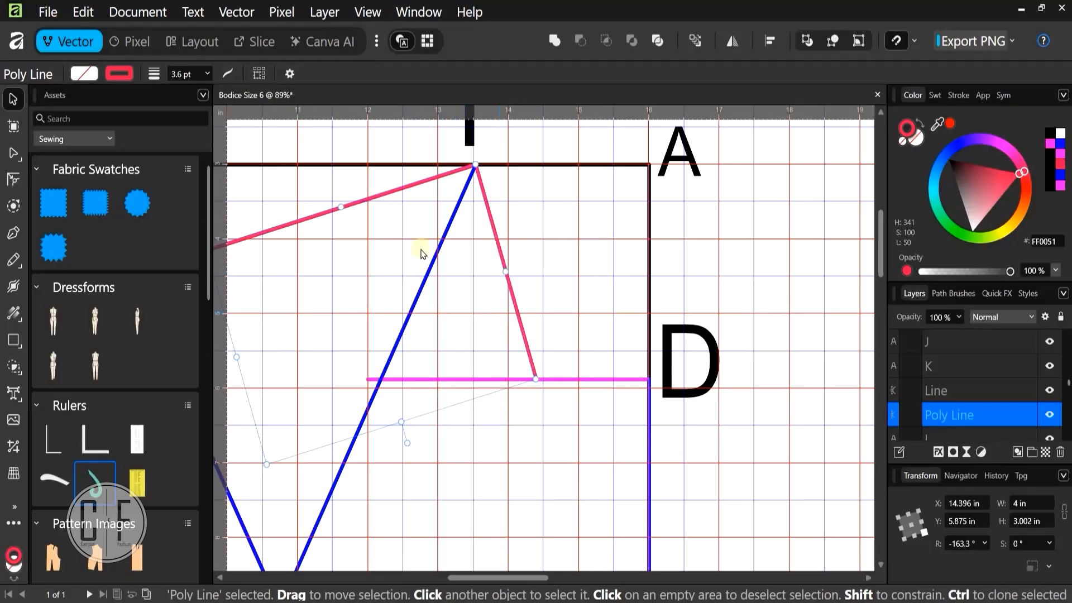
pyautogui.hotkey('ctrl', 'j')
pyautogui.moveTo(386, 198); pyautogui.dragTo(437, 266)
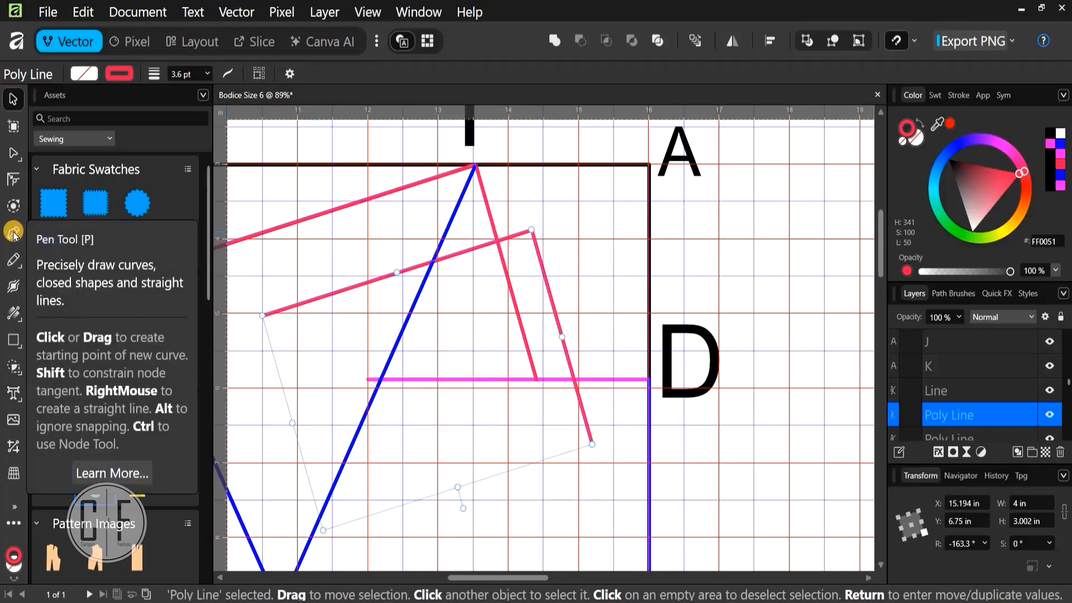
# Delete the lower end node of the duplicated red poly line, leaving only its slanted segment parallel to the shoulder line
pyautogui.click(13, 153)
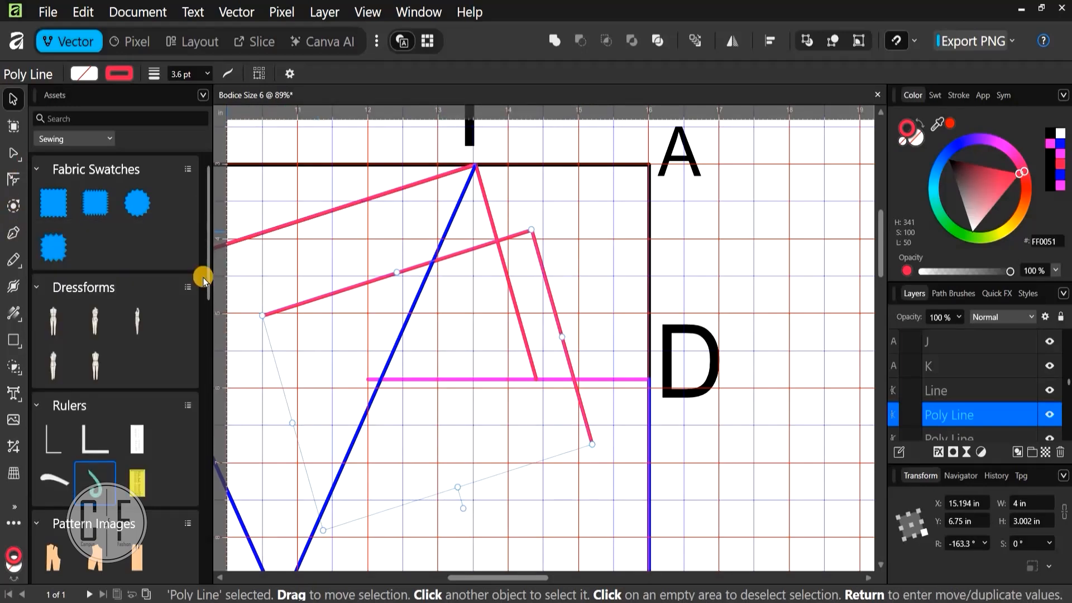
pyautogui.click(591, 445)
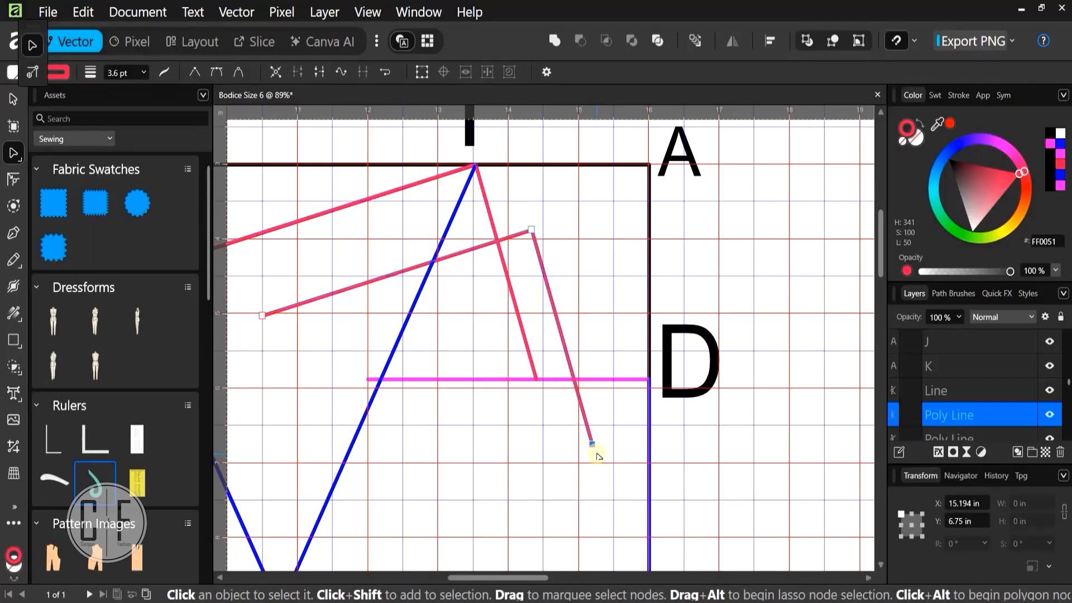
pyautogui.press('Delete')
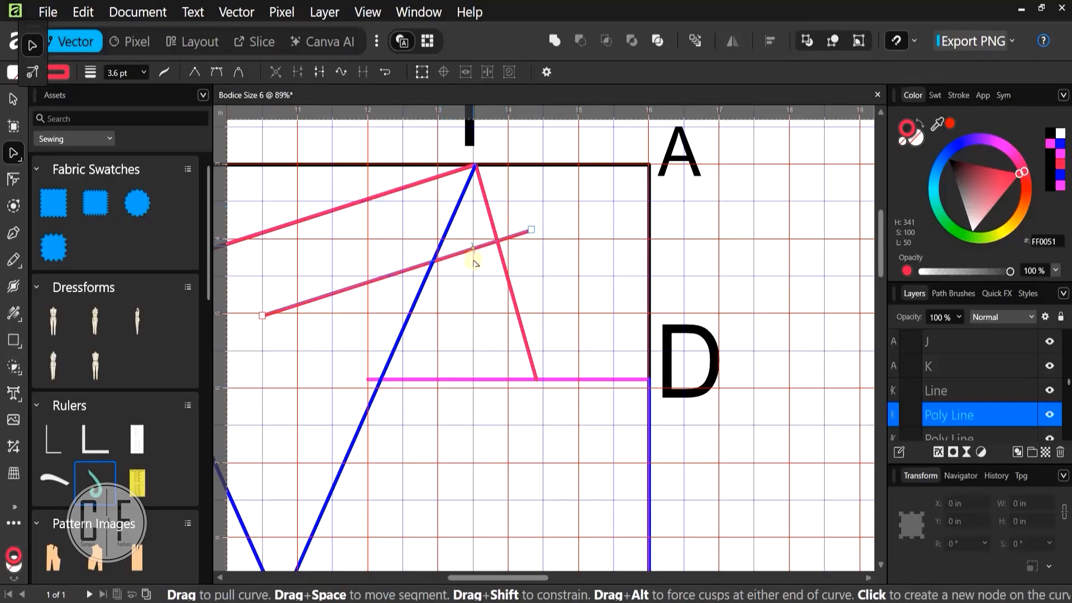
pyautogui.scroll(2, 473, 260)
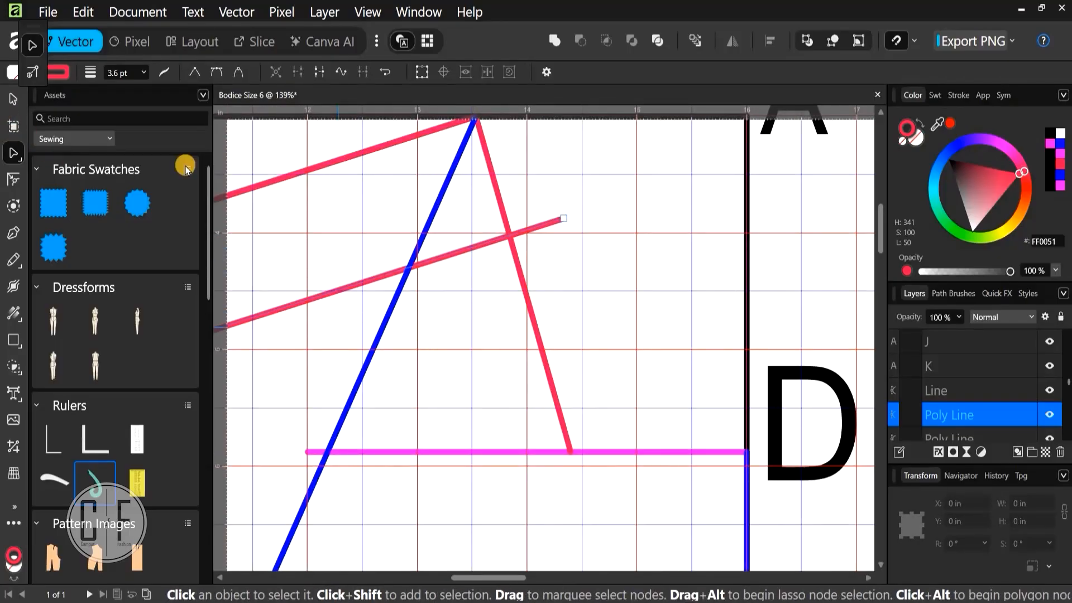
pyautogui.moveTo(426, 277); pyautogui.dragTo(558, 295)
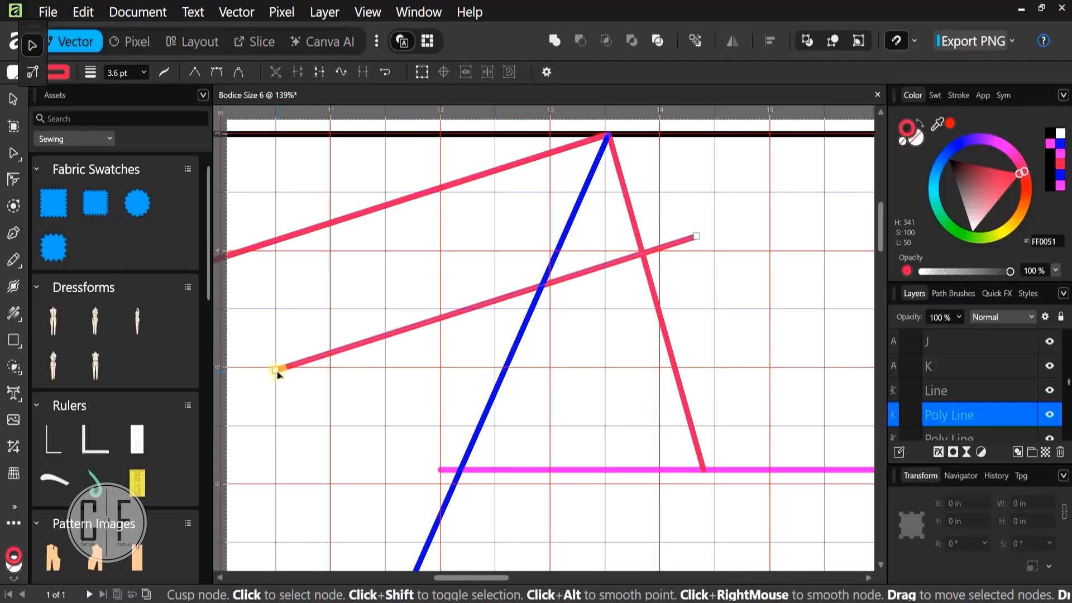
# Shorten the duplicated slanted red line to a length of 0.125 in
pyautogui.click(12, 94)
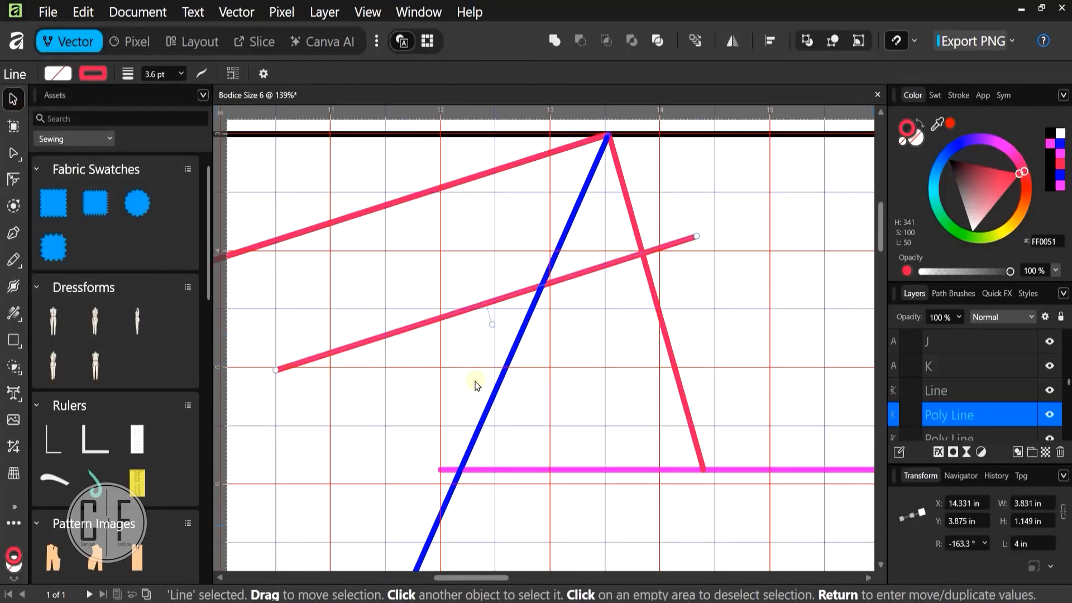
pyautogui.scroll(-5, 473, 385)
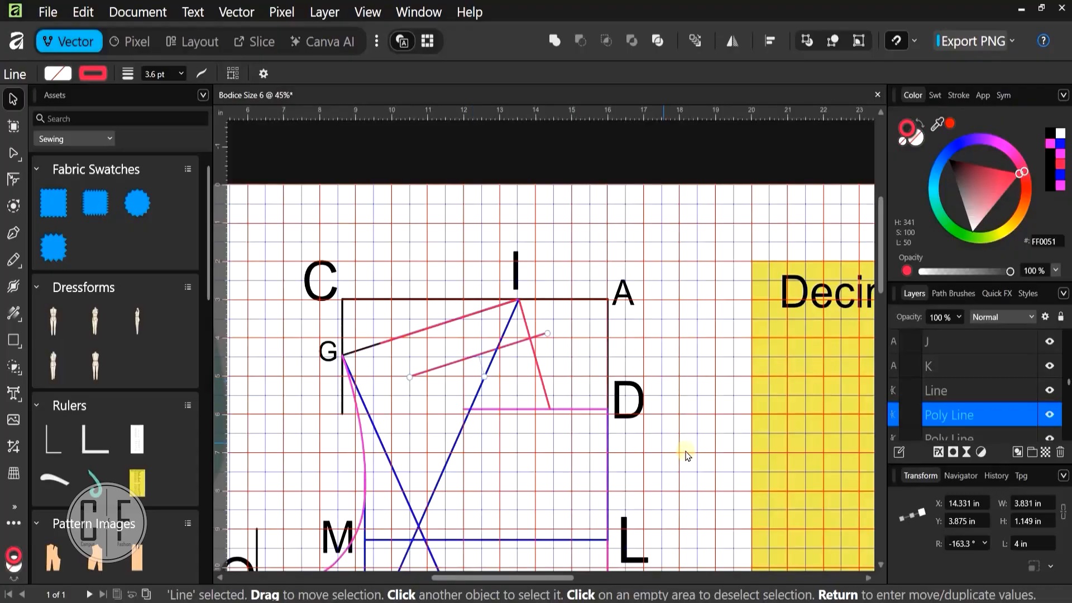
pyautogui.scroll(-1, 682, 447)
pyautogui.moveTo(569, 405); pyautogui.dragTo(614, 395)
pyautogui.scroll(5, 457, 309)
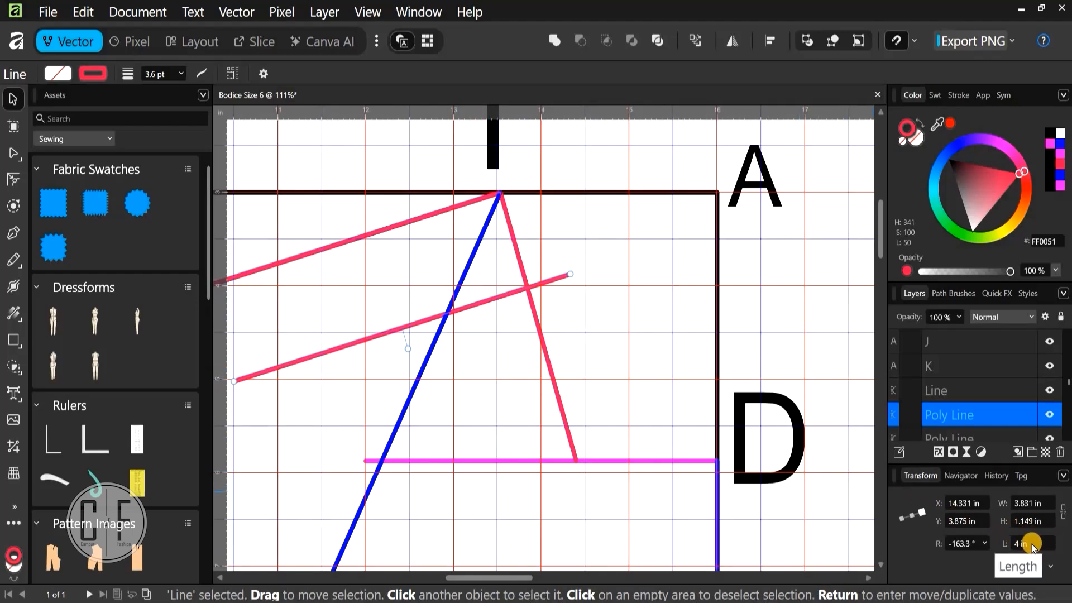
pyautogui.moveTo(465, 457); pyautogui.dragTo(425, 467)
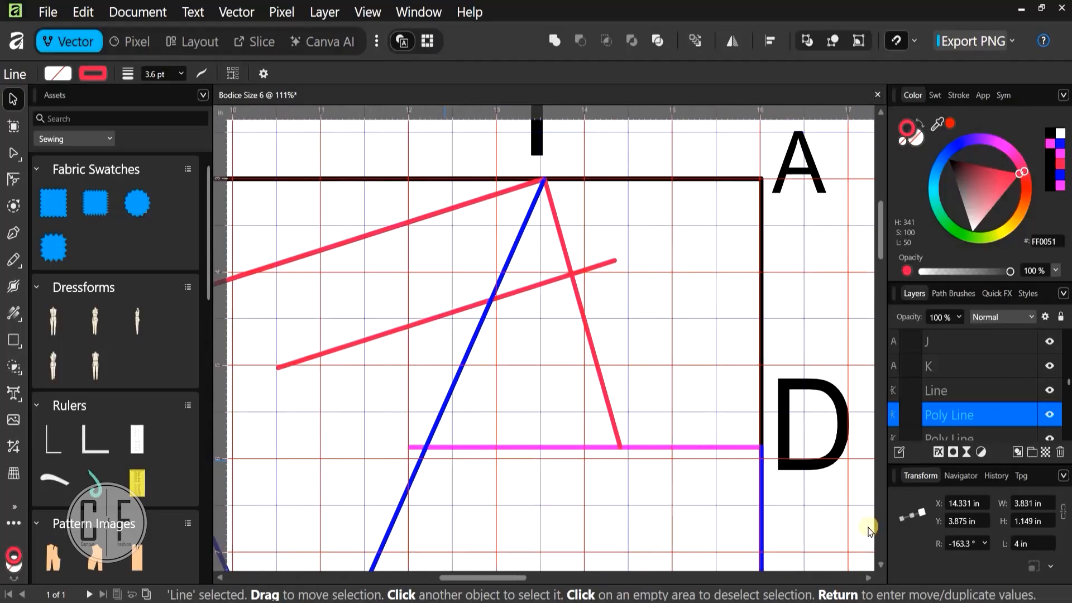
pyautogui.click(1024, 544)
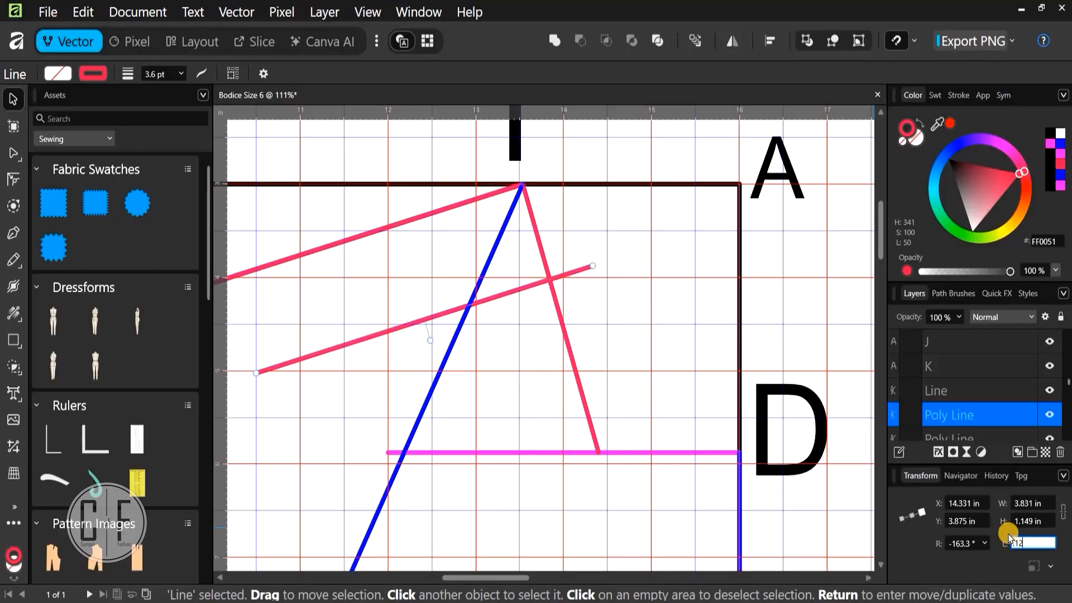
pyautogui.write('.125')
pyautogui.press('Return')
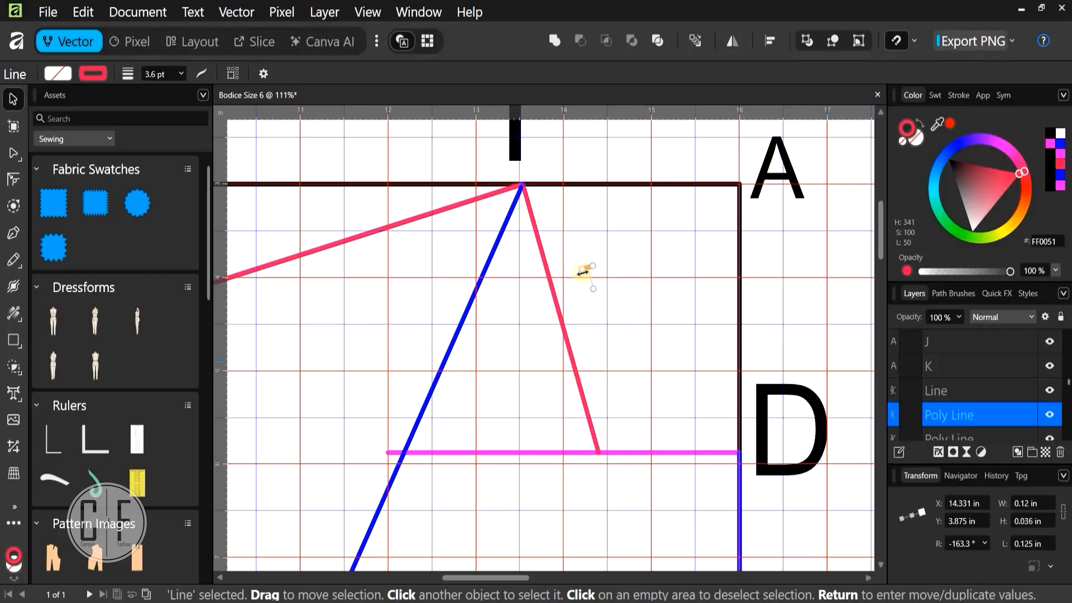
# Move the short red mark onto the inner side of the slanted line below I, at about X 13.98 in, Y 4.5 in
pyautogui.scroll(5, 561, 282)
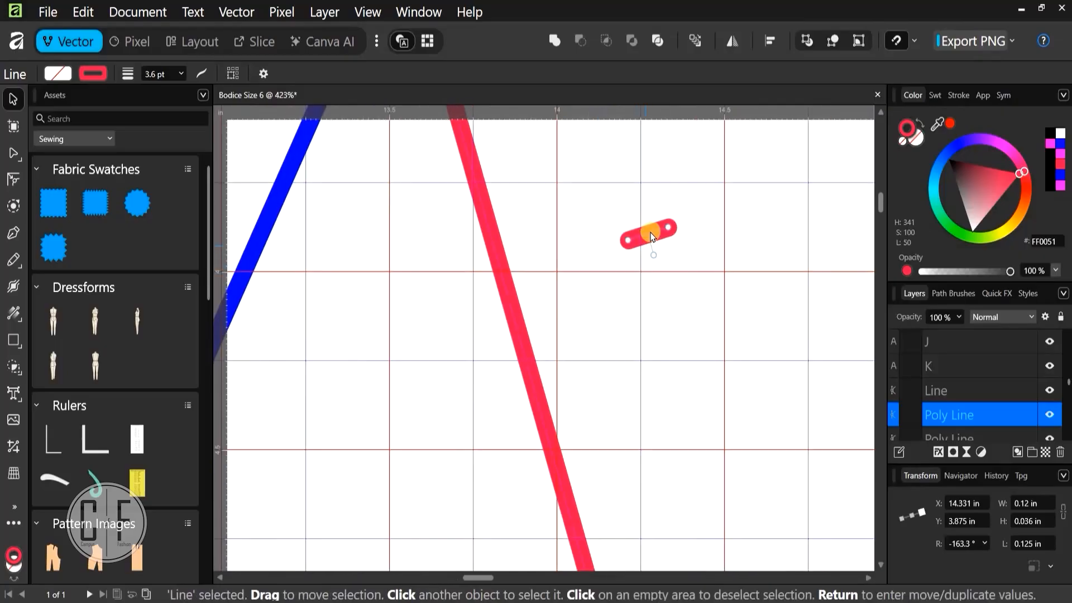
pyautogui.moveTo(595, 249); pyautogui.dragTo(490, 304)
pyautogui.scroll(-6, 438, 297)
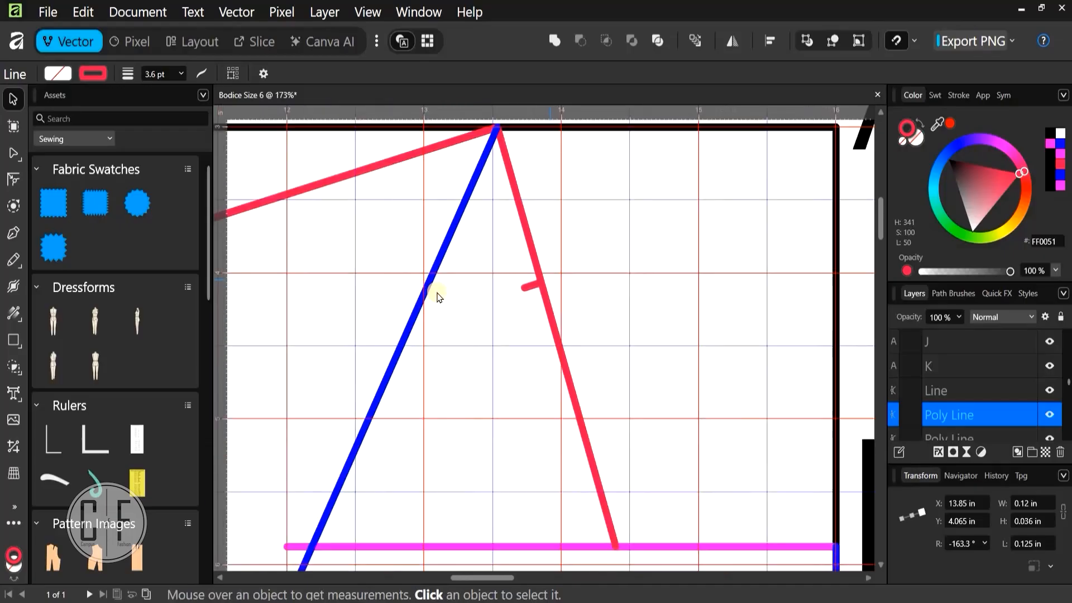
pyautogui.scroll(6, 441, 296)
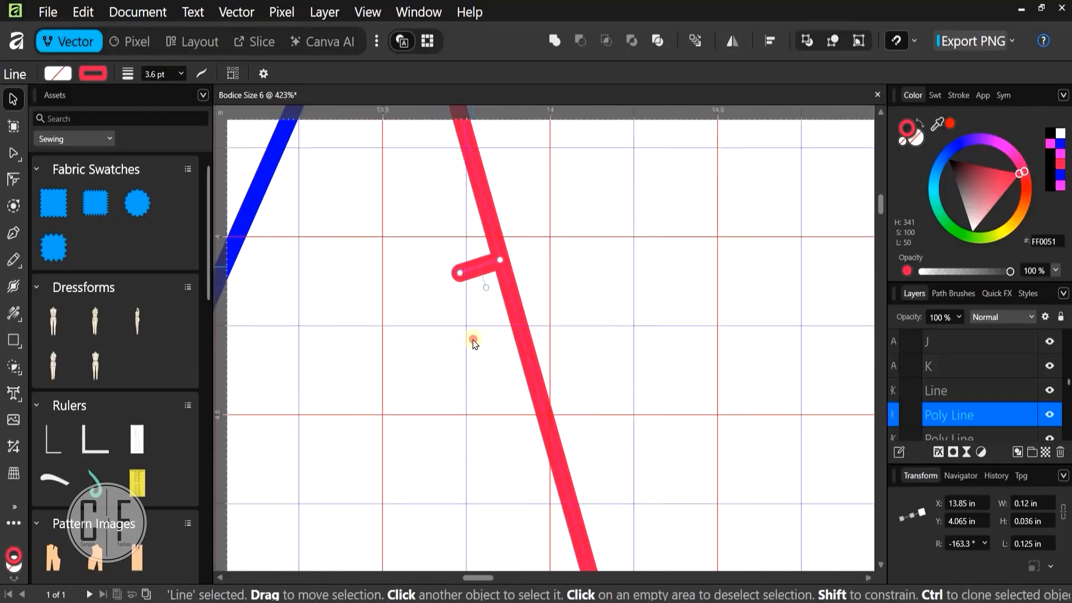
pyautogui.moveTo(504, 421)
pyautogui.mouseDown()
pyautogui.moveTo(516, 427)
pyautogui.moveTo(512, 415)
pyautogui.mouseUp()
pyautogui.scroll(-6, 490, 340)
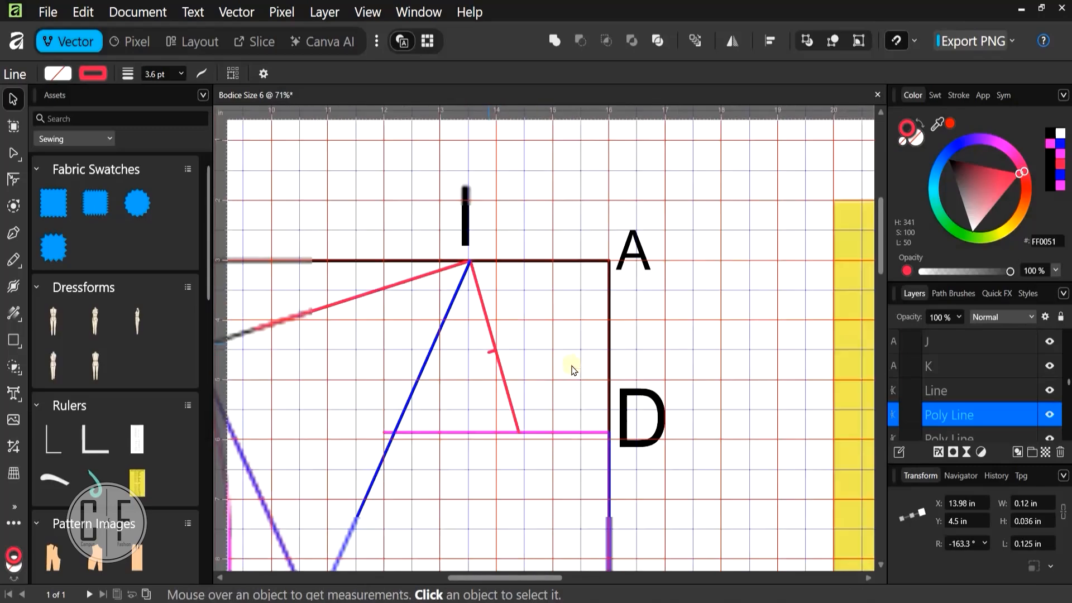
pyautogui.scroll(-2, 526, 418)
pyautogui.hscroll(-3, 426, 426)
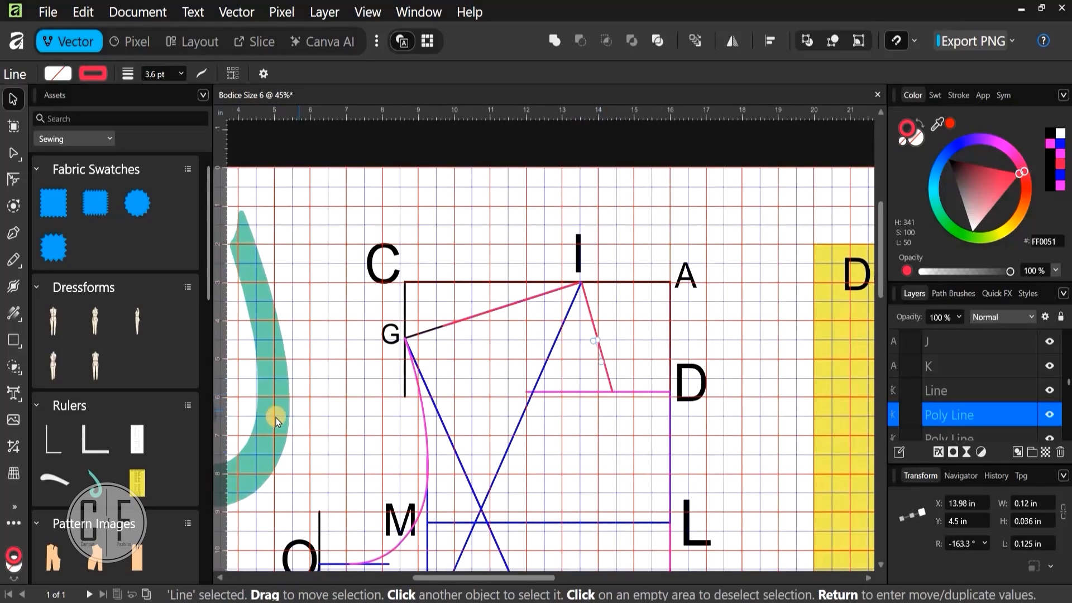
# Flip the French curve ruler horizontally and place it between I and D, at about X 15.126 in, Y -1.896 in
pyautogui.moveTo(276, 418); pyautogui.dragTo(560, 410)
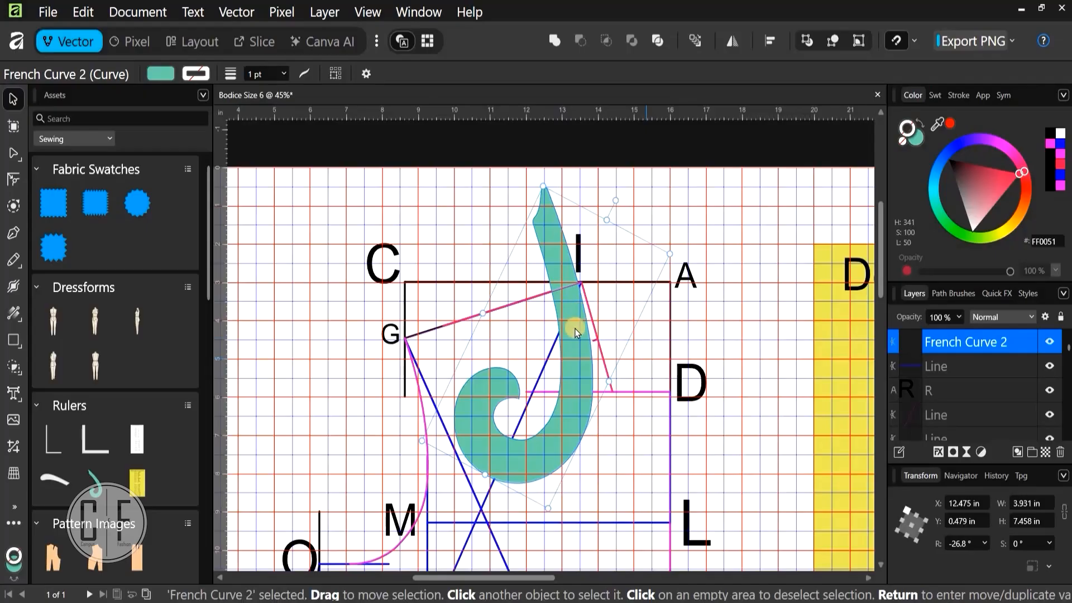
pyautogui.click(730, 42)
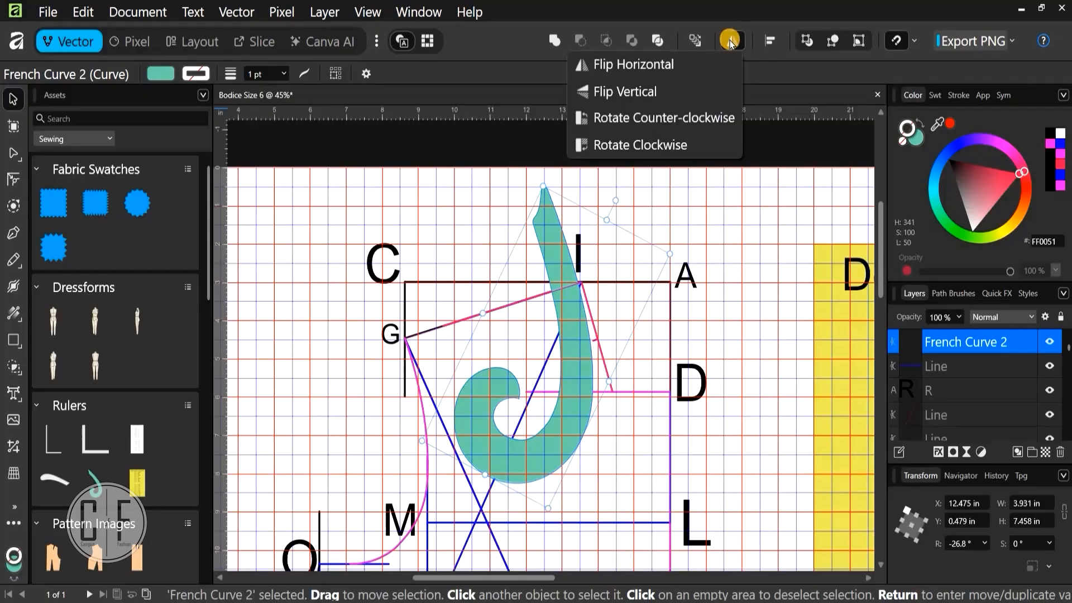
pyautogui.click(636, 65)
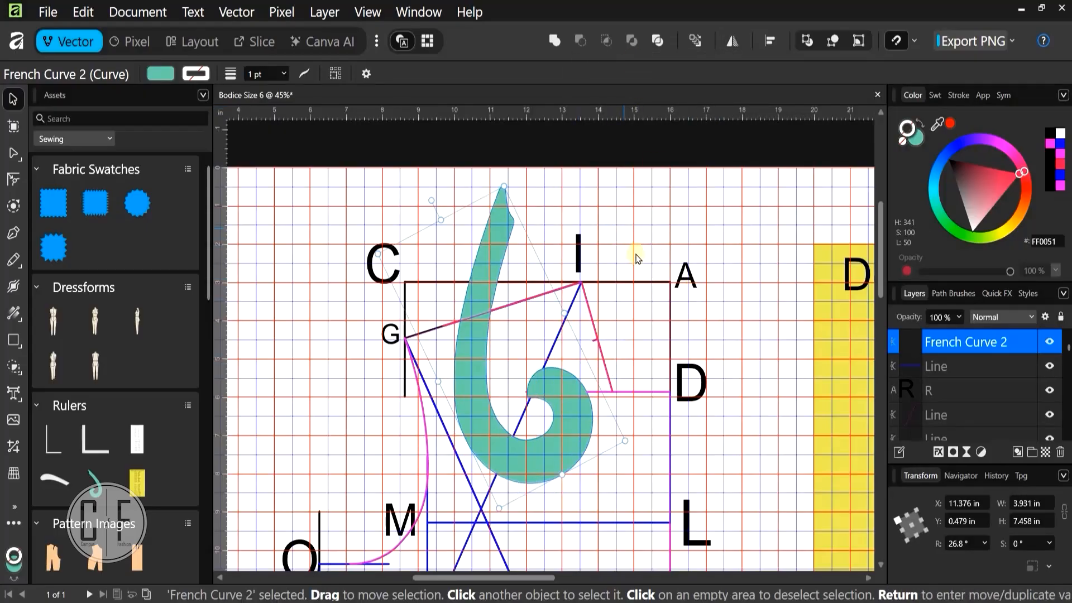
pyautogui.moveTo(527, 442); pyautogui.dragTo(645, 368)
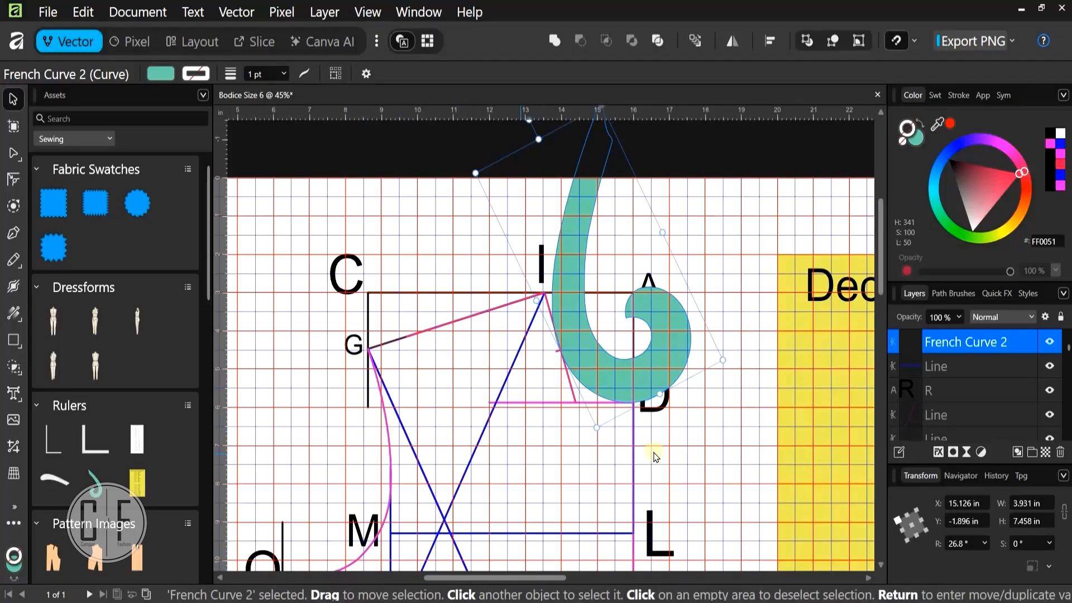
# Try fitting the French curve ruler to the neckline at shallower rotations of about 14.2° and 23.7°
pyautogui.moveTo(418, 500); pyautogui.dragTo(378, 508)
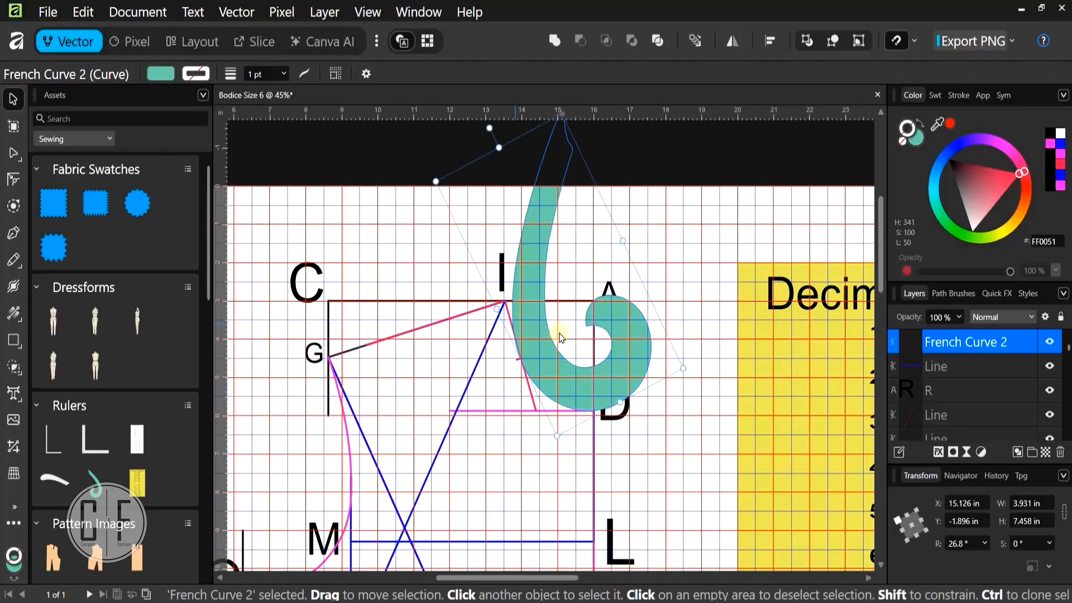
pyautogui.scroll(2, 562, 337)
pyautogui.scroll(1, 554, 364)
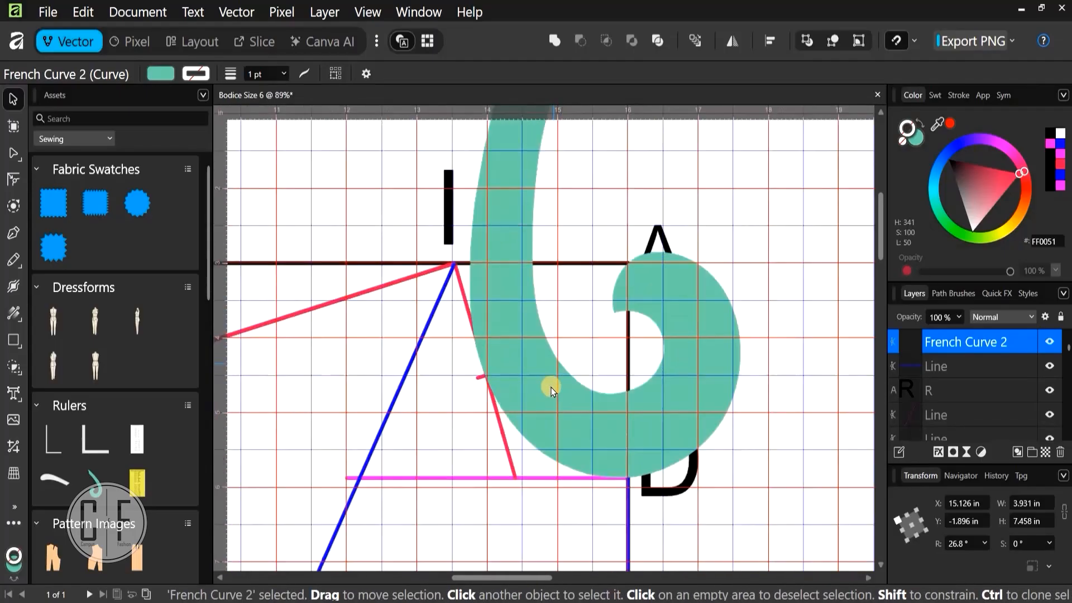
pyautogui.scroll(1, 550, 391)
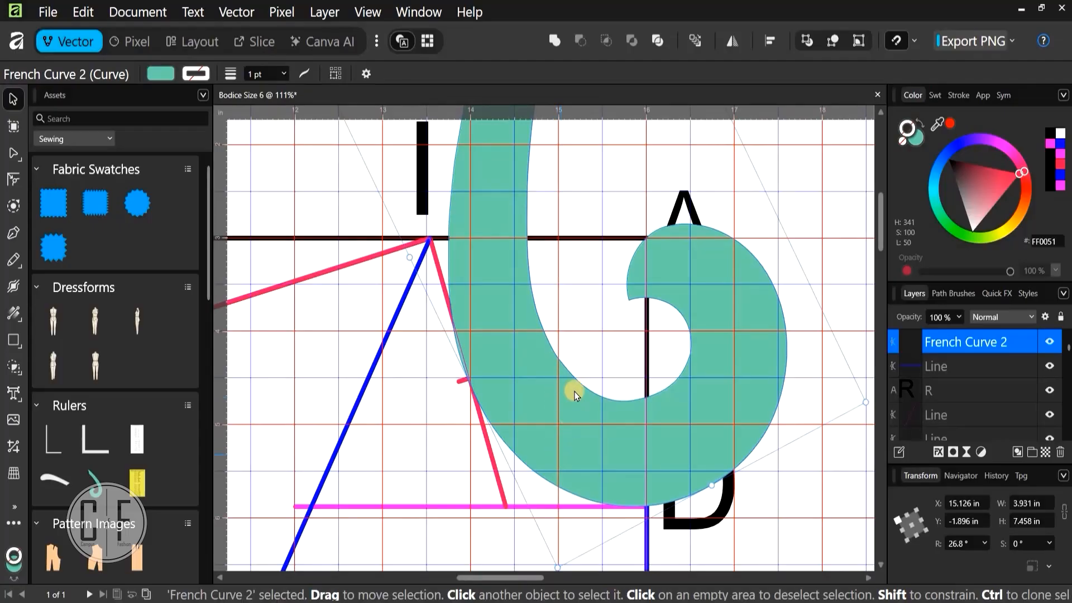
pyautogui.scroll(-3, 575, 391)
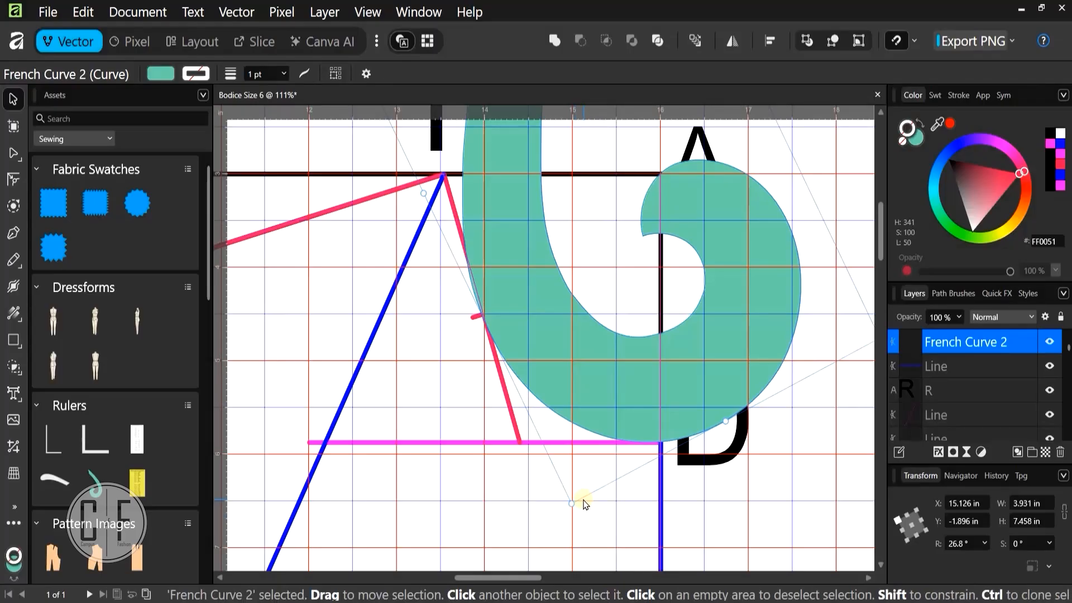
pyautogui.scroll(-4, 585, 505)
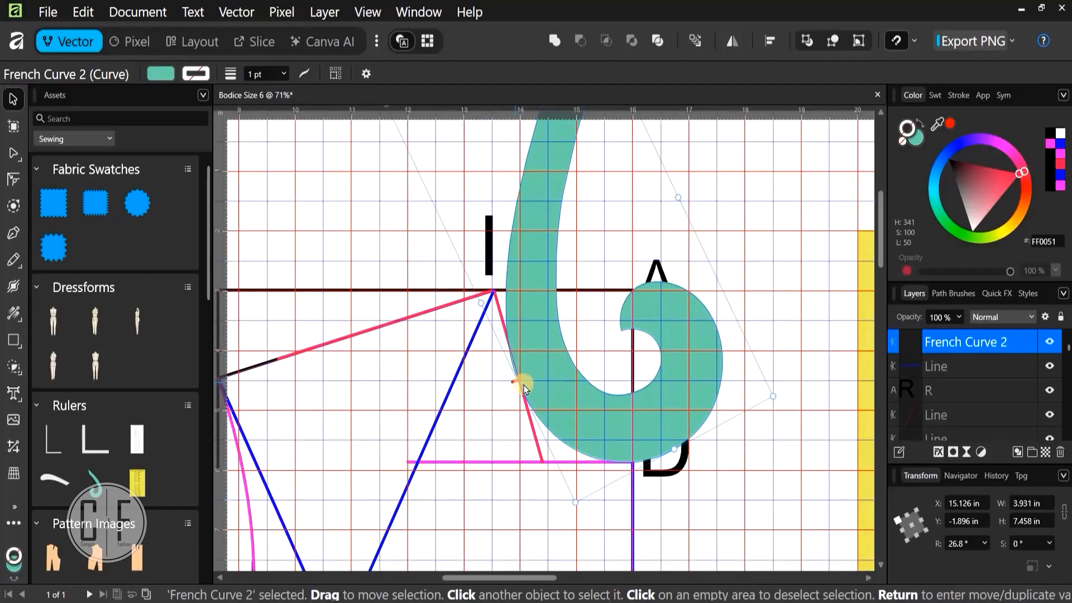
pyautogui.scroll(2, 628, 436)
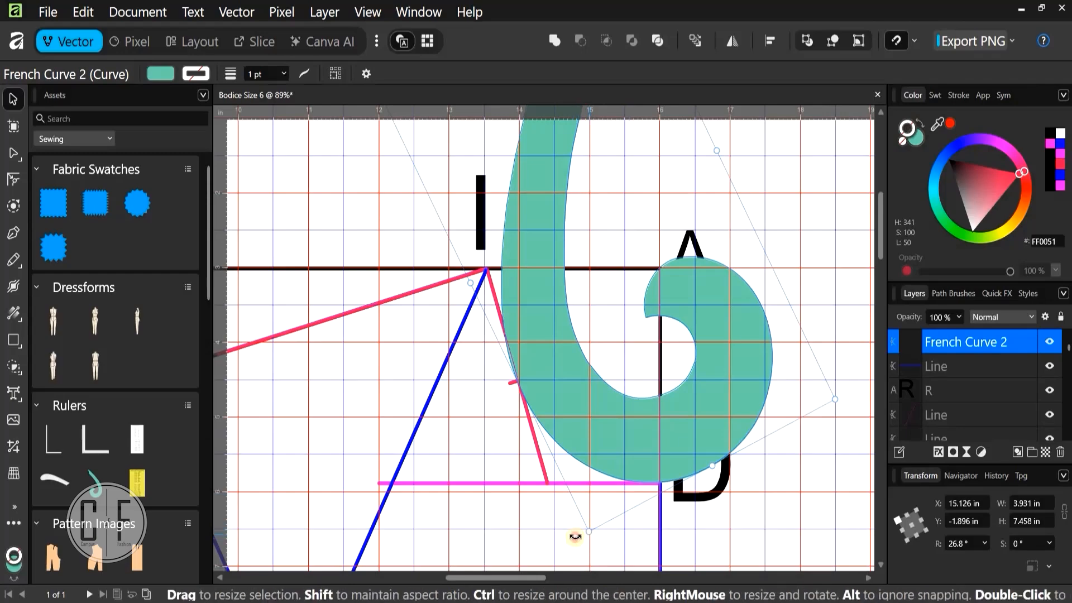
pyautogui.moveTo(524, 517); pyautogui.dragTo(448, 502)
pyautogui.moveTo(517, 512); pyautogui.dragTo(602, 455)
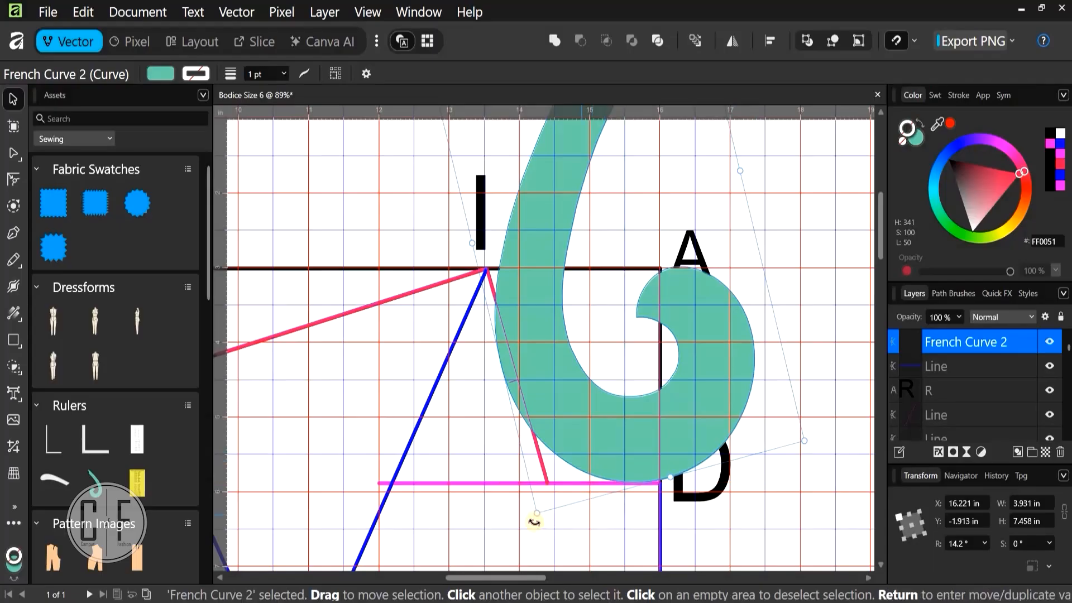
pyautogui.moveTo(586, 521); pyautogui.dragTo(561, 431)
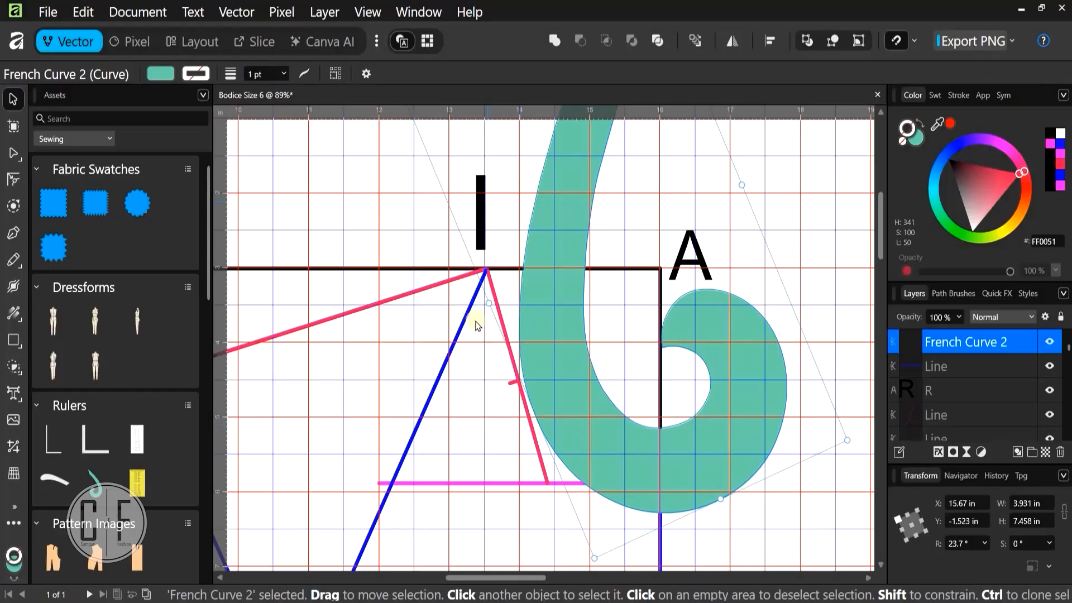
# Rotate the French curve ruler to about 37.7° and align its outer edge with I, at about X 14.018 in, Y -1.653 in
pyautogui.scroll(-2, 481, 347)
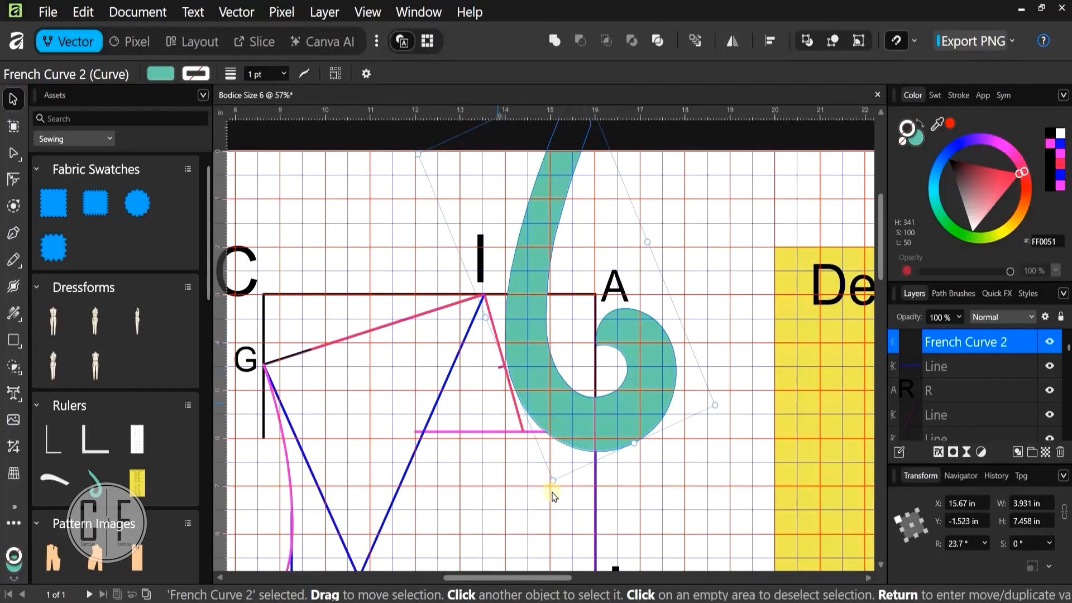
pyautogui.moveTo(576, 496); pyautogui.dragTo(555, 399)
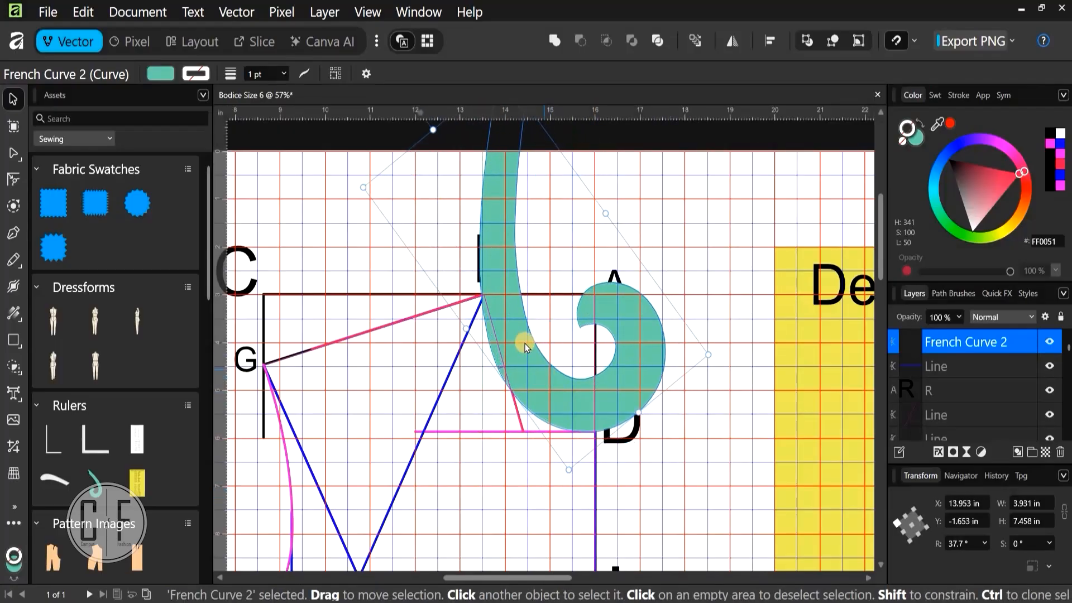
pyautogui.scroll(2, 525, 343)
pyautogui.scroll(1, 525, 344)
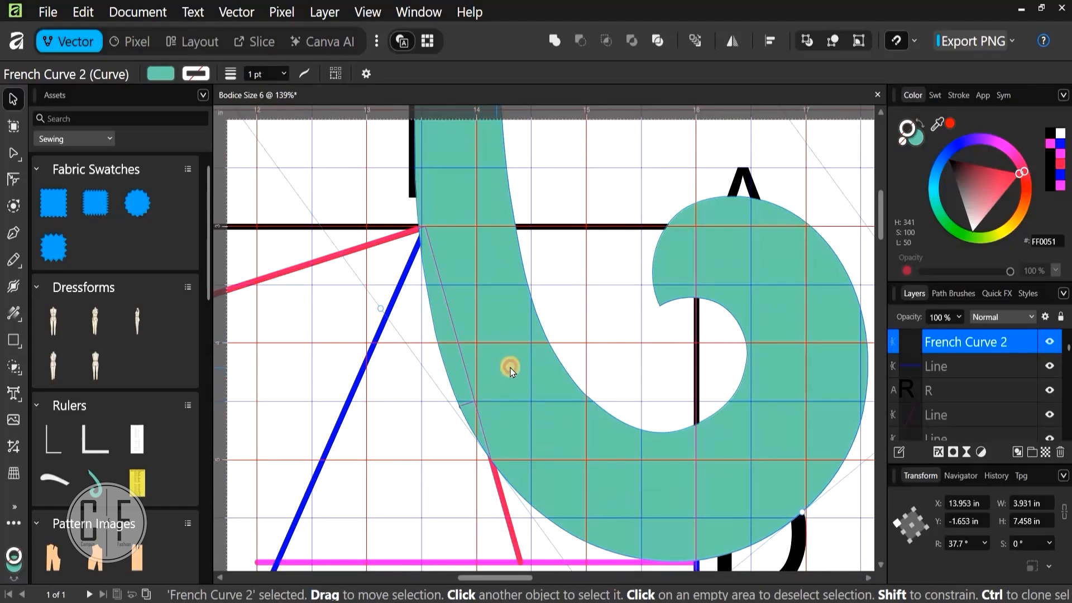
pyautogui.moveTo(501, 370); pyautogui.dragTo(504, 370)
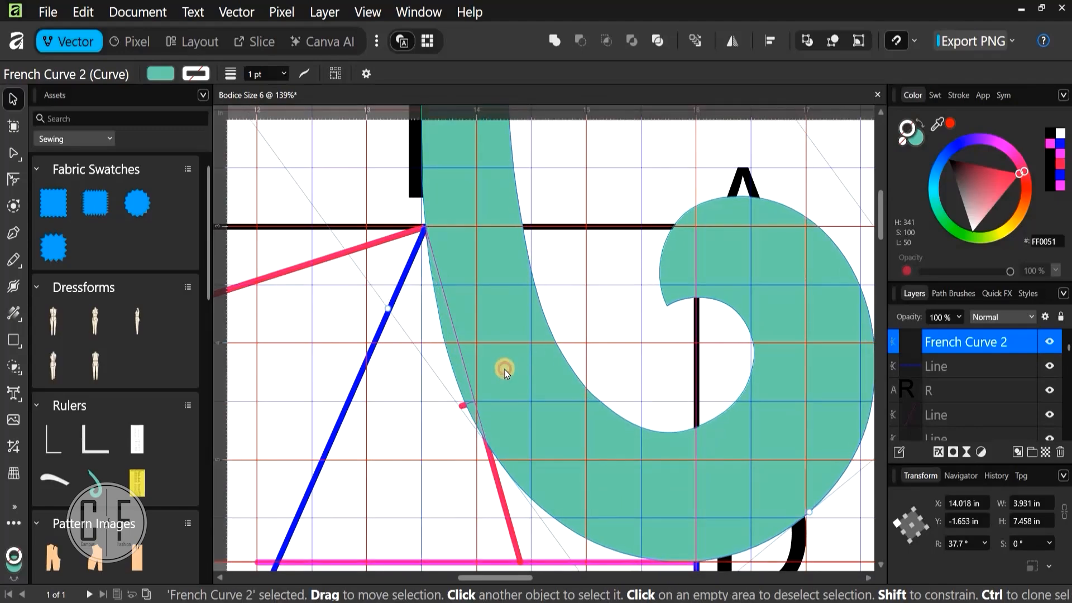
# Fine-tune the ruler to about 35.2° at X 14.2 in, Y -1.728 in, so its edge follows I, the short mark and D's line
pyautogui.scroll(-2, 556, 302)
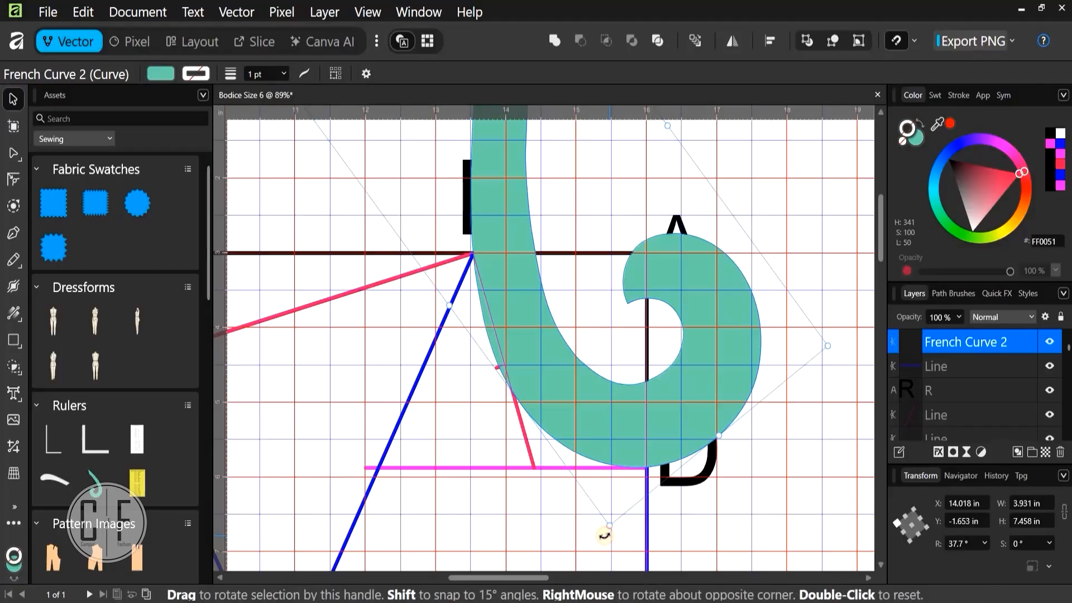
pyautogui.moveTo(603, 538); pyautogui.dragTo(600, 539)
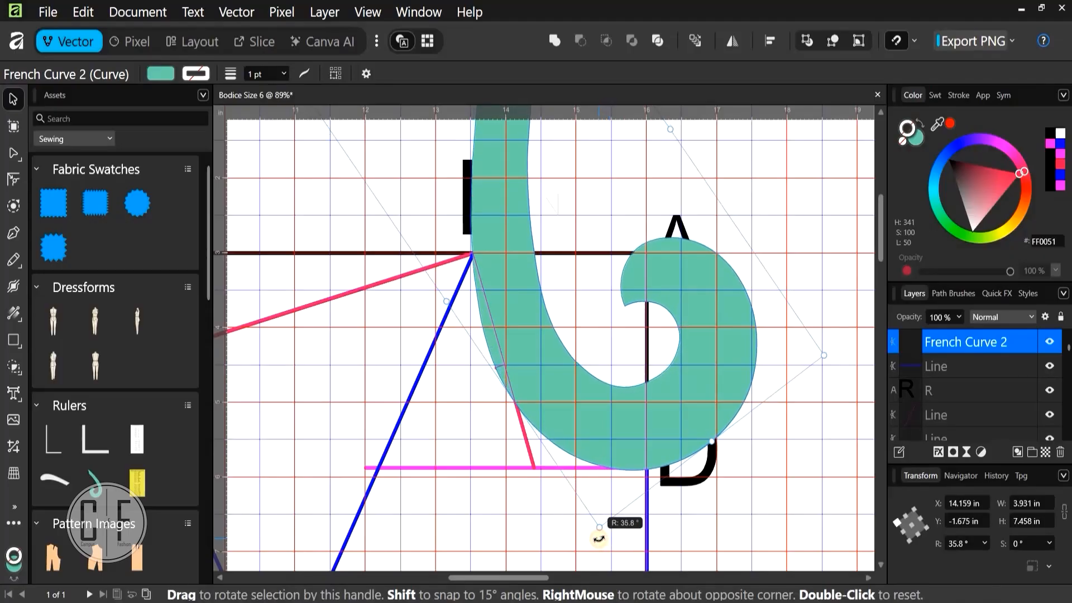
pyautogui.scroll(2, 599, 438)
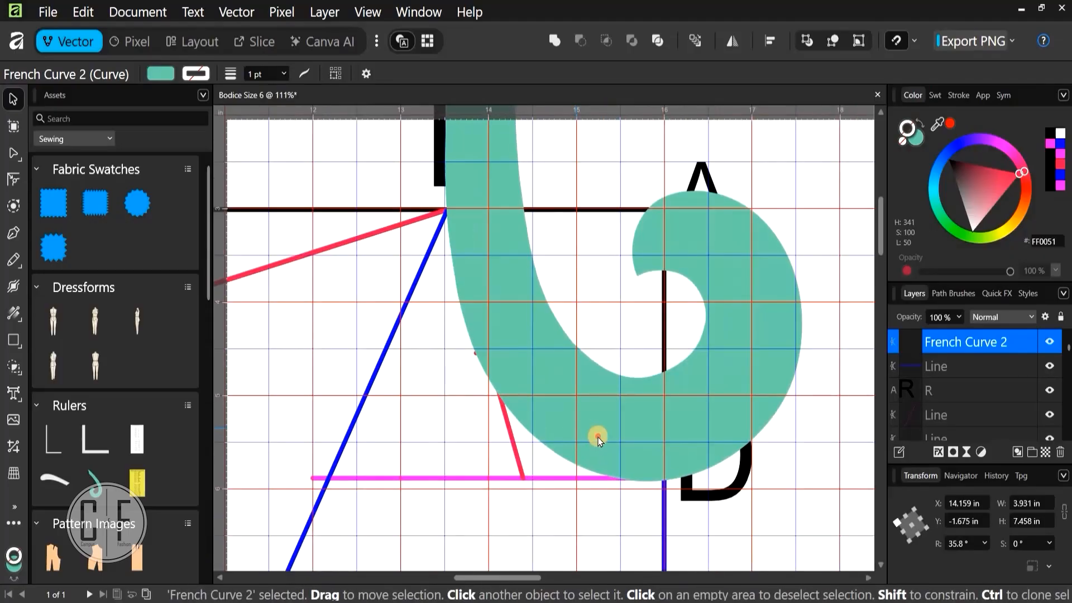
pyautogui.moveTo(598, 433); pyautogui.dragTo(599, 444)
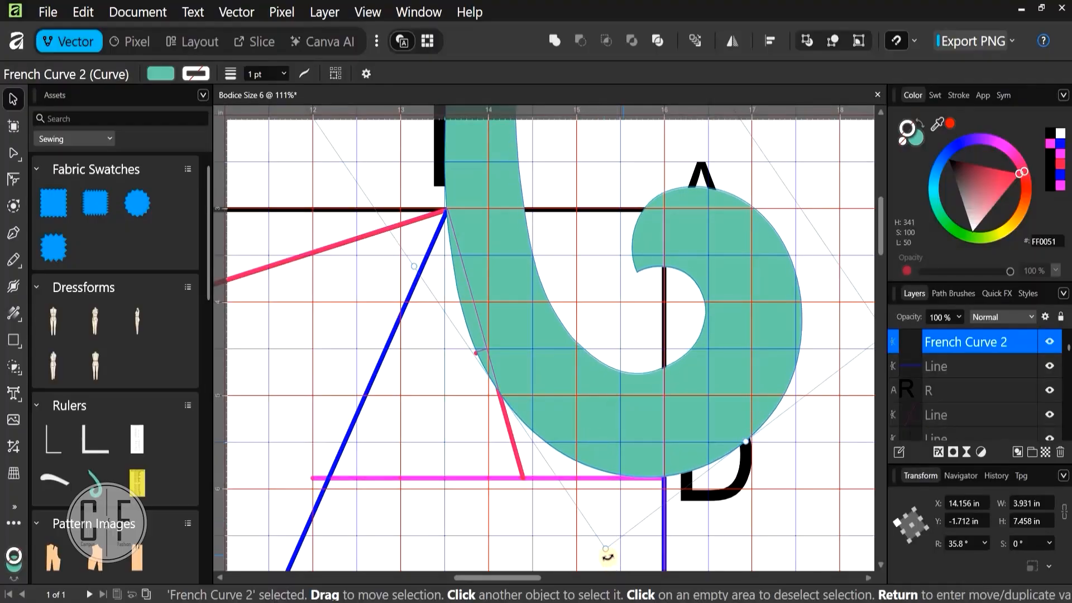
pyautogui.moveTo(605, 557); pyautogui.dragTo(603, 556)
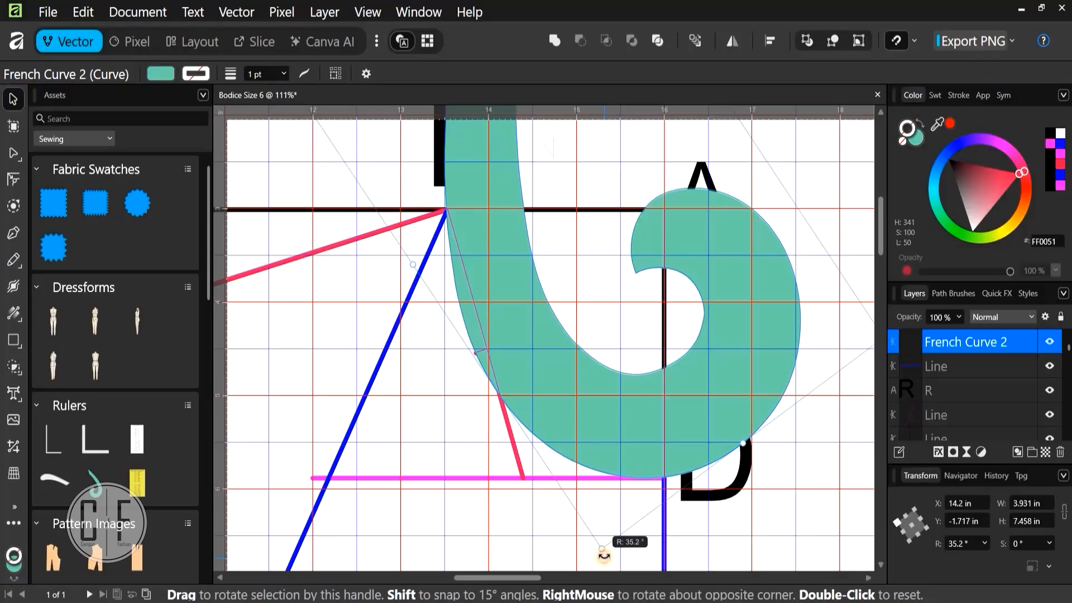
pyautogui.scroll(5, 636, 452)
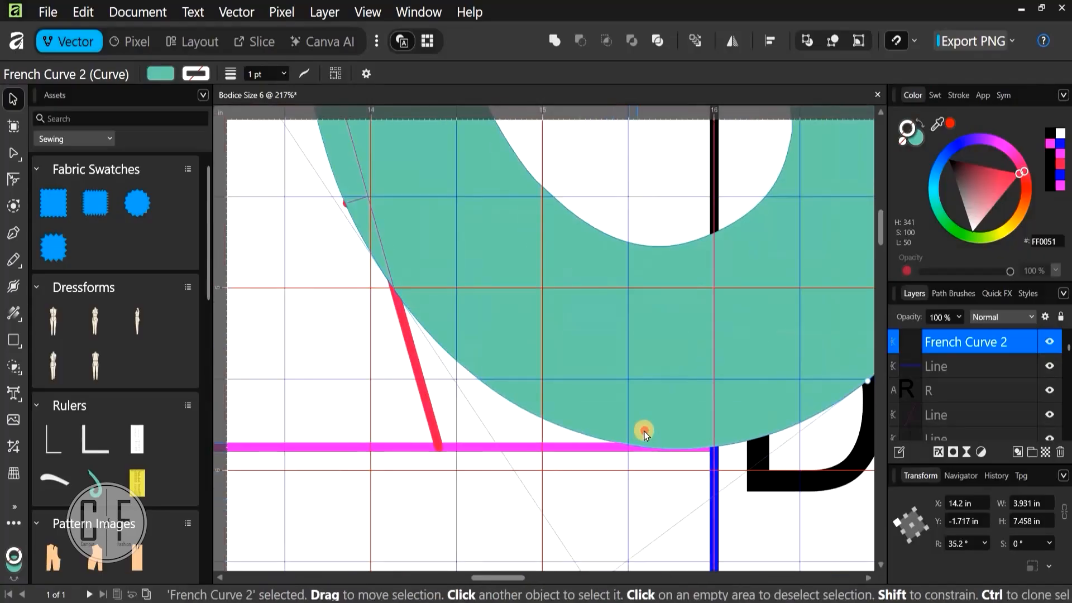
pyautogui.moveTo(644, 431); pyautogui.dragTo(644, 428)
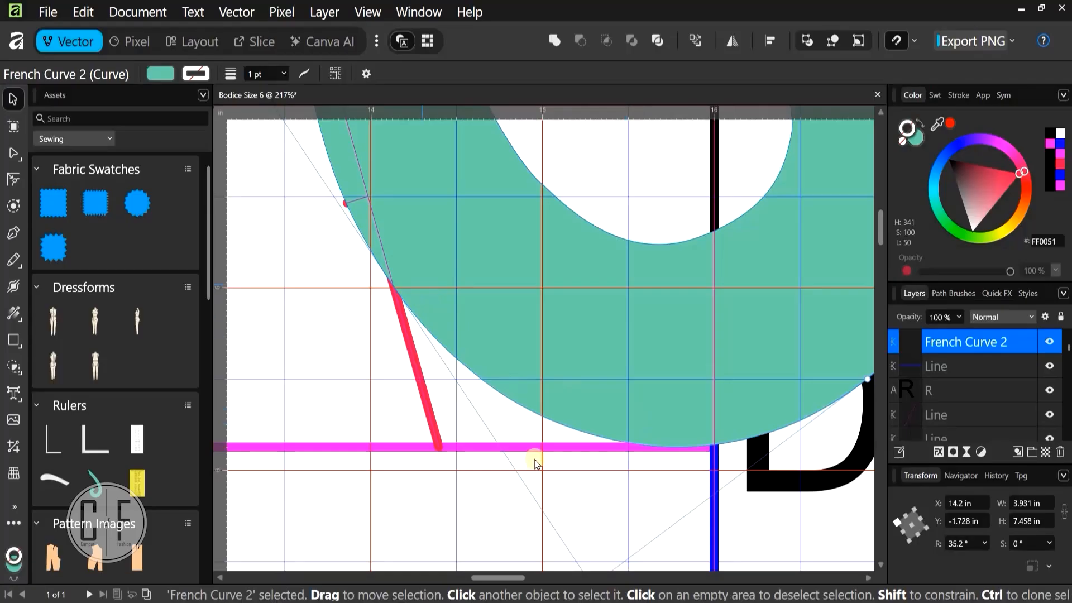
pyautogui.scroll(-4, 535, 464)
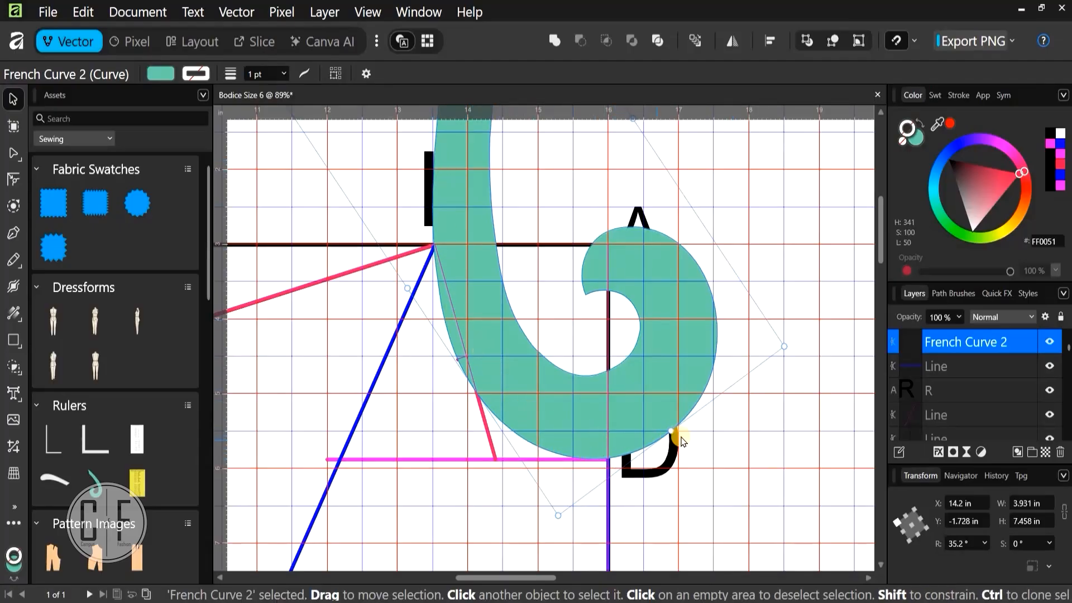
# Draw a curve with the Pen tool from I along the French curve ruler's outer edge to X 14.25 in, Y 5.141 in
pyautogui.click(525, 274)
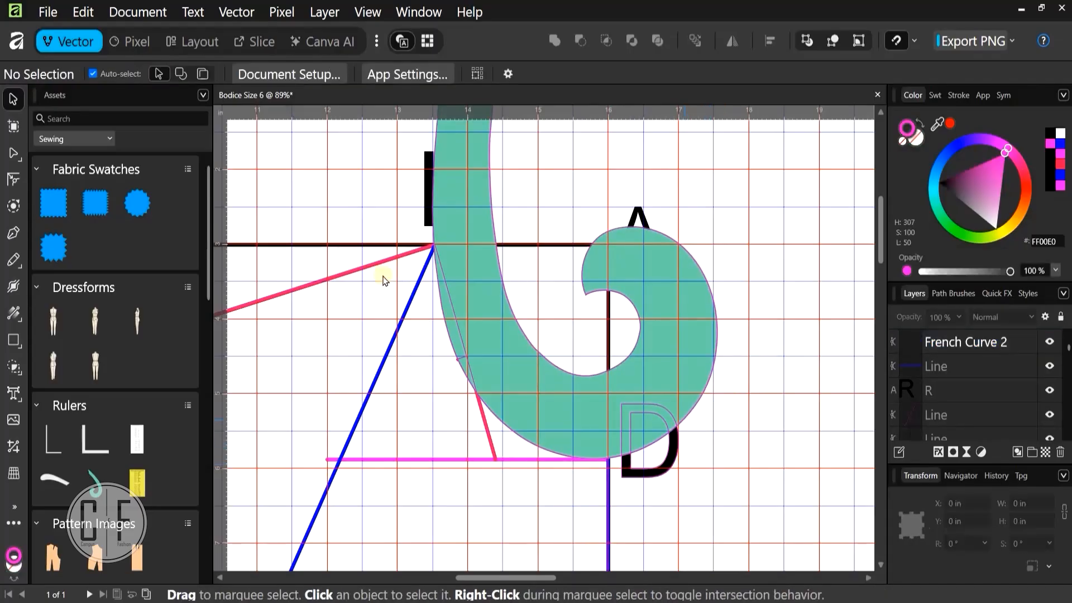
pyautogui.click(11, 232)
pyautogui.keyDown('ctrl'); pyautogui.scroll(2, 439, 248); pyautogui.keyUp('ctrl')
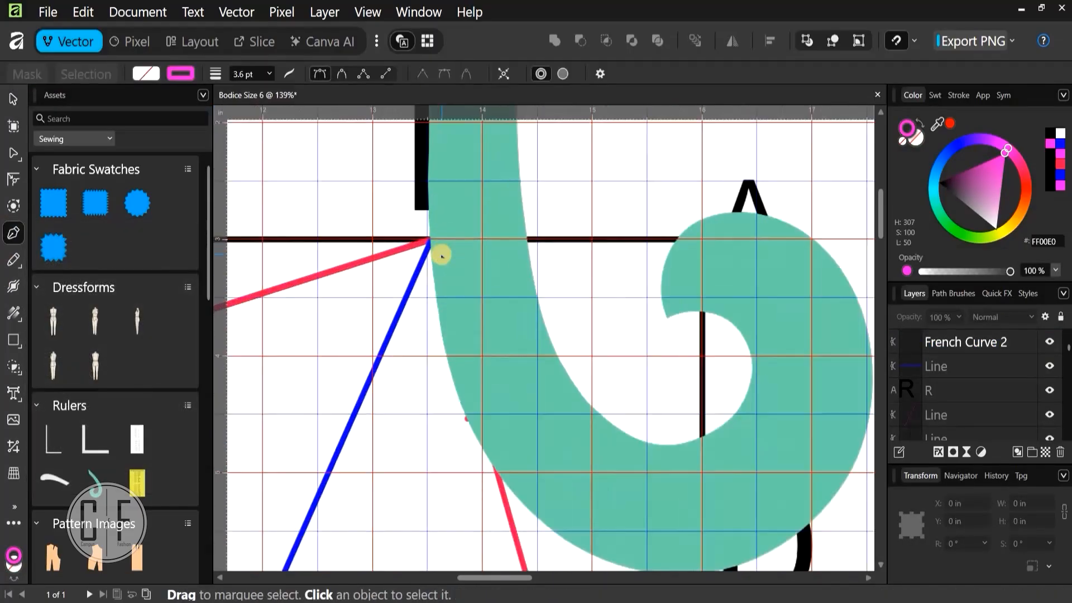
pyautogui.keyDown('ctrl'); pyautogui.scroll(6, 442, 255); pyautogui.keyUp('ctrl')
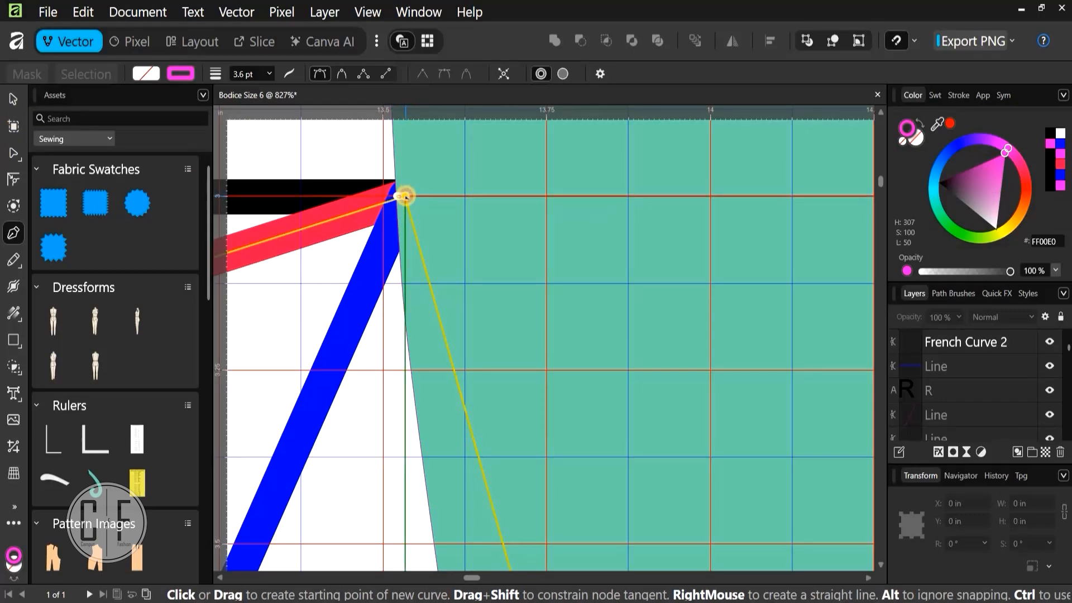
pyautogui.press('Escape')
pyautogui.scroll(-2, 411, 240)
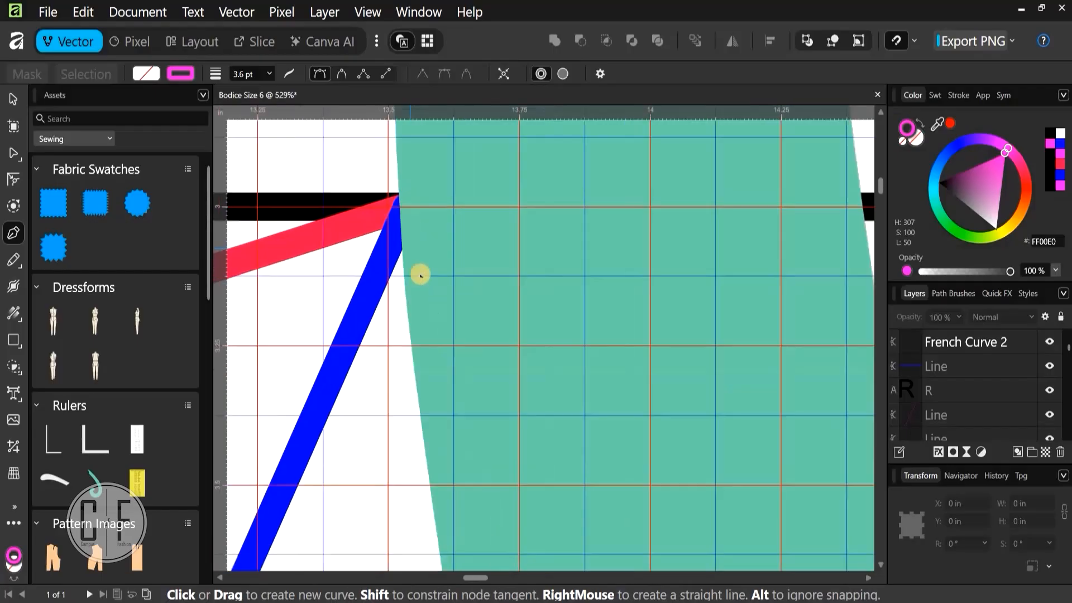
pyautogui.scroll(-4, 420, 275)
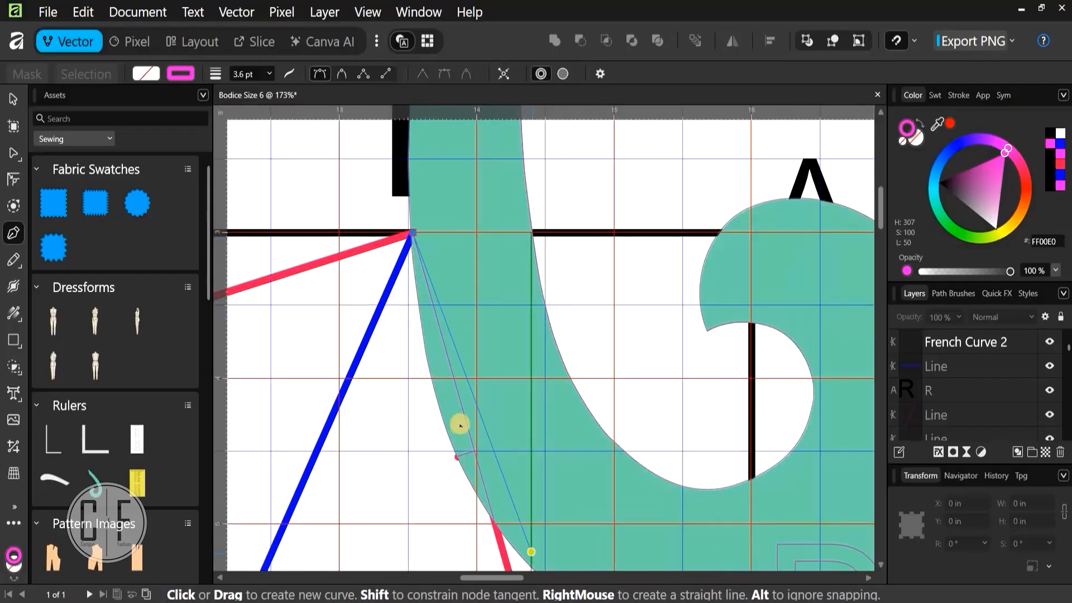
pyautogui.scroll(-3, 460, 425)
pyautogui.hscroll(2, 459, 425)
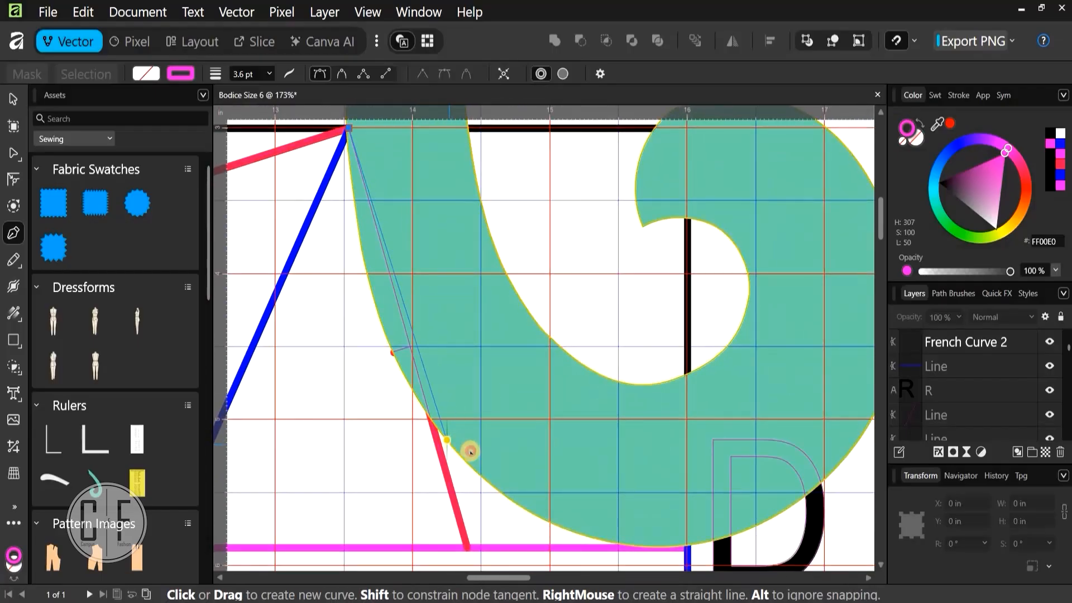
pyautogui.moveTo(470, 451); pyautogui.dragTo(538, 535)
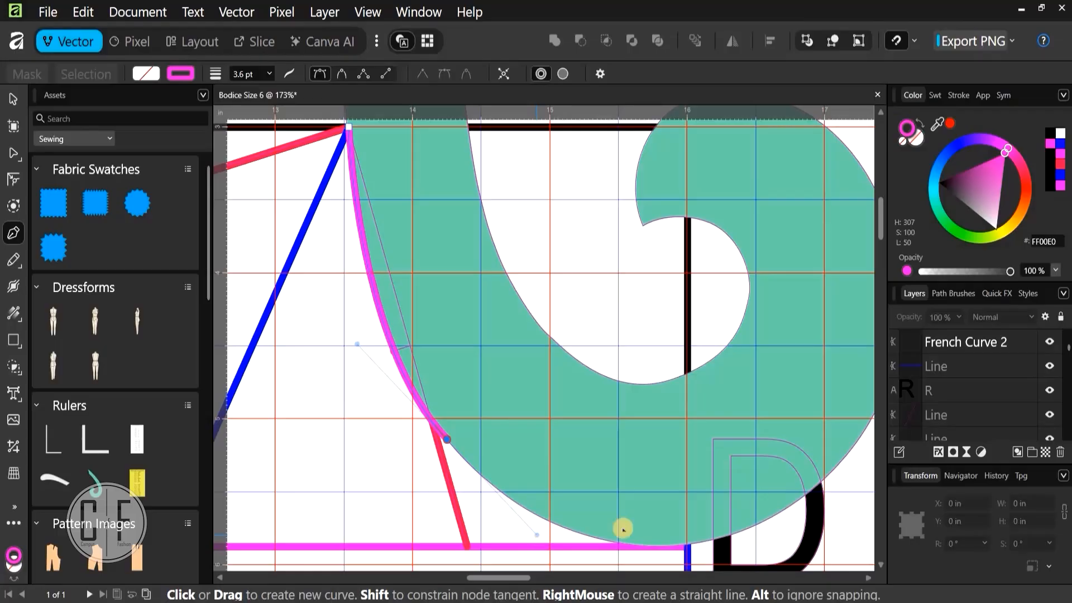
# Extend the neckline curve along the ruler's edge to D at X 16 in, Y 5.875 in, and finish it
pyautogui.moveTo(623, 489); pyautogui.dragTo(531, 366)
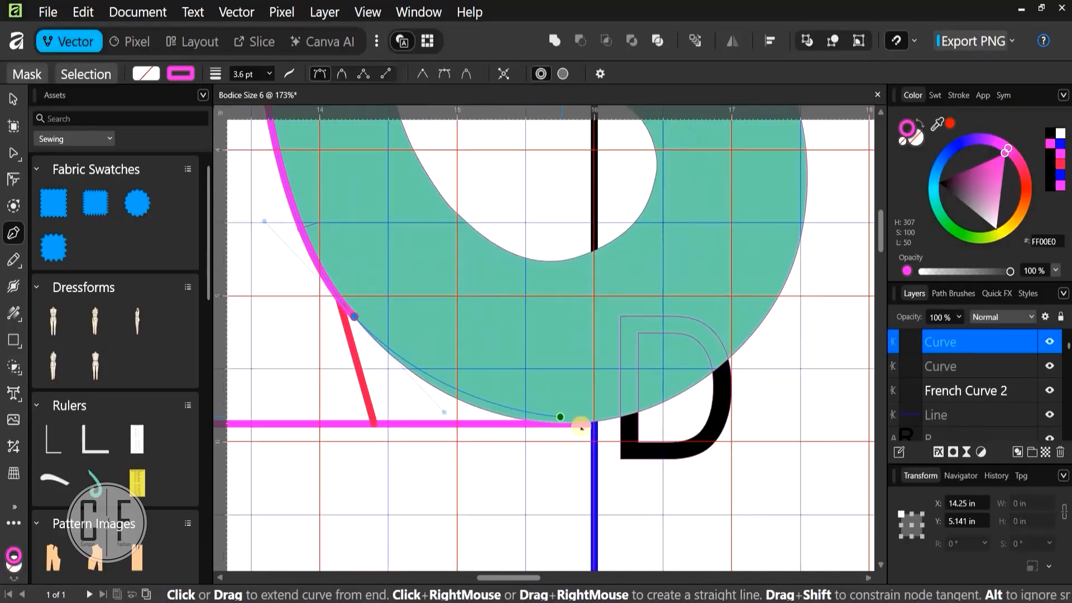
pyautogui.moveTo(594, 424); pyautogui.dragTo(667, 424)
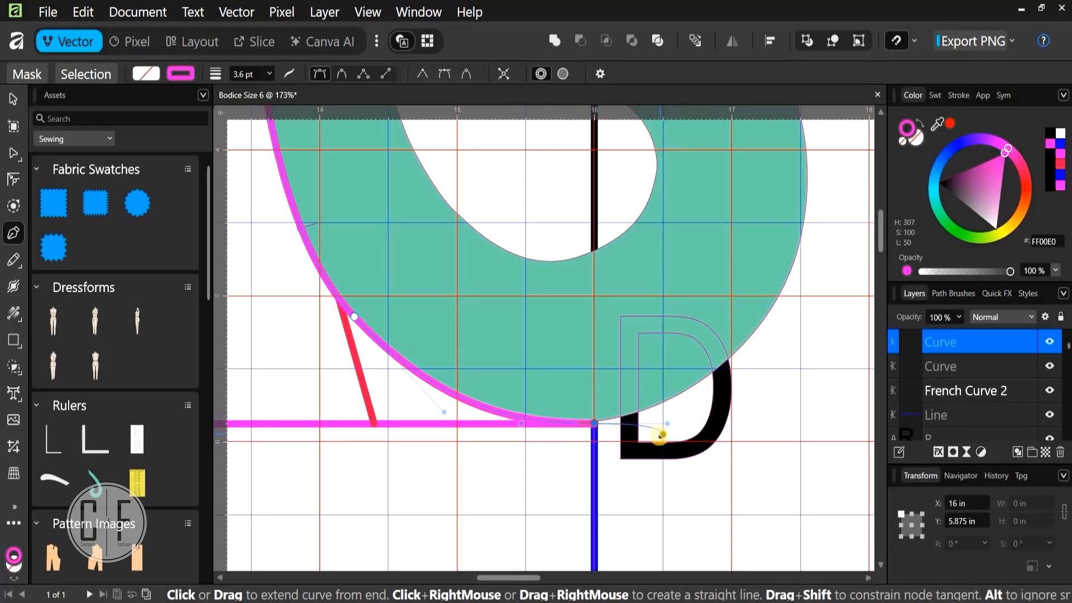
pyautogui.press('Escape')
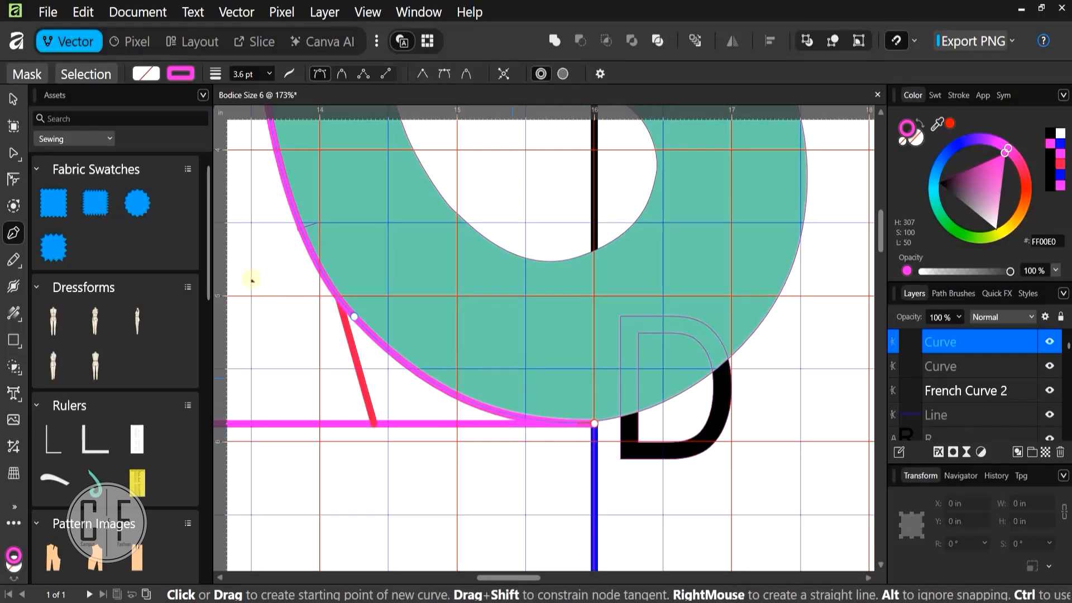
# Try lowering the neckline curve's middle node to about X 14.25 in, Y 5.206 in with the Node tool
pyautogui.click(14, 154)
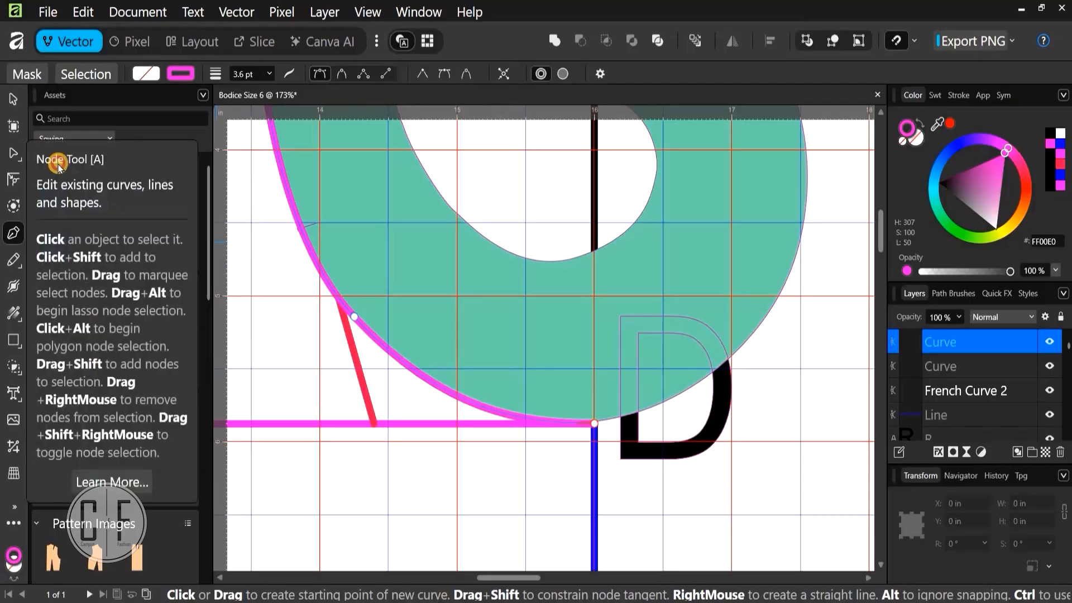
pyautogui.scroll(2, 357, 326)
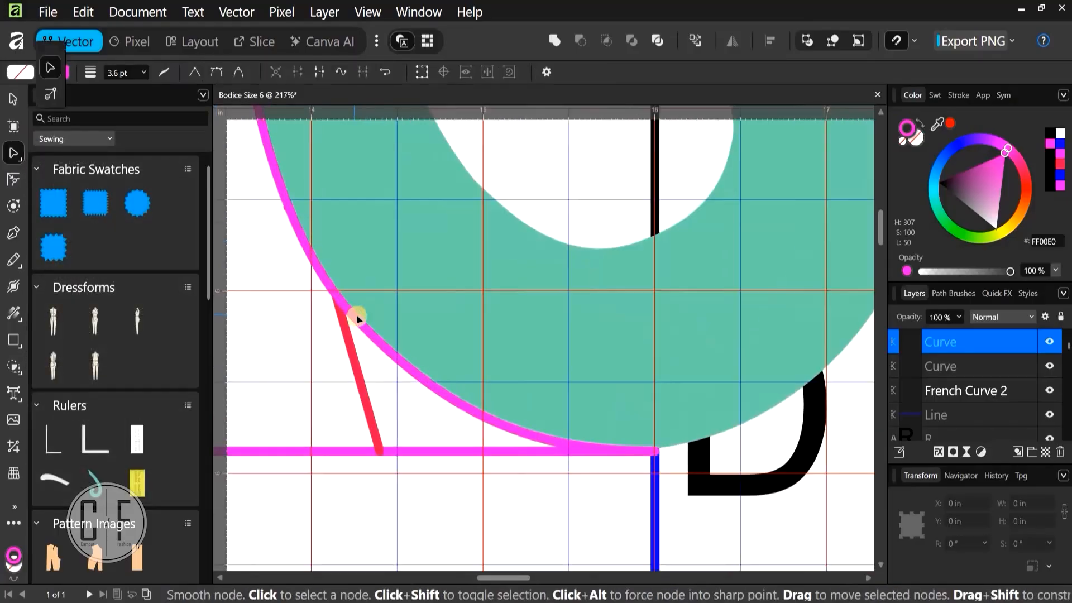
pyautogui.click(352, 322)
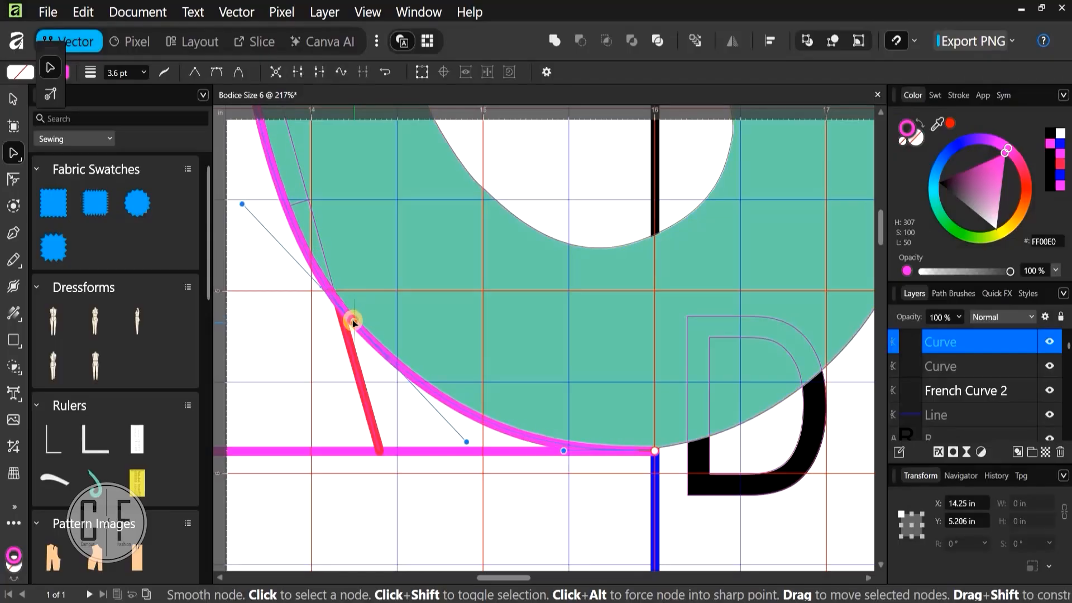
pyautogui.moveTo(353, 321); pyautogui.dragTo(353, 320)
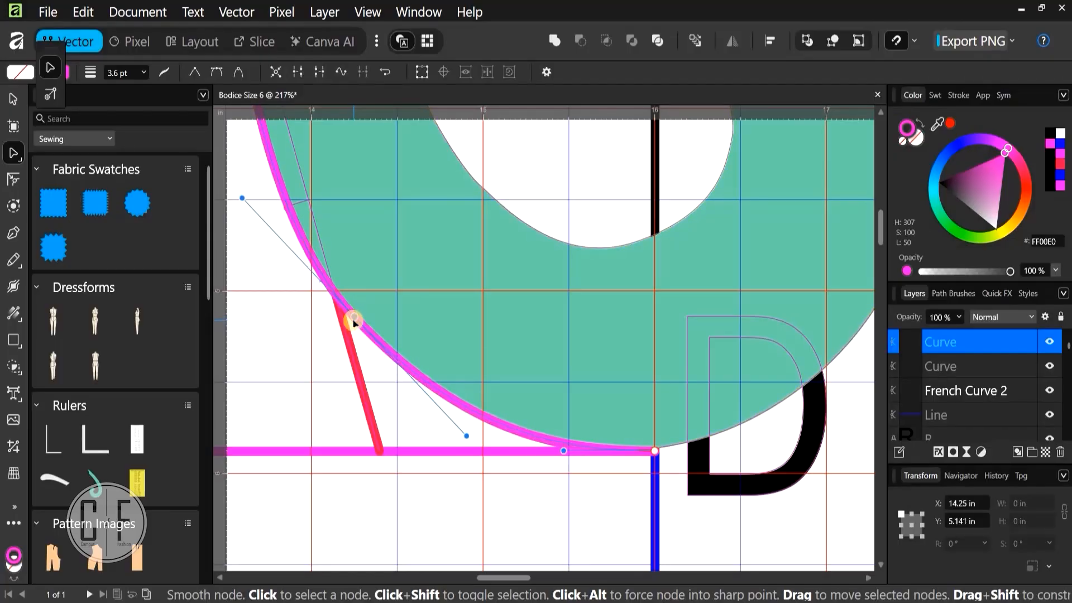
pyautogui.click(356, 322)
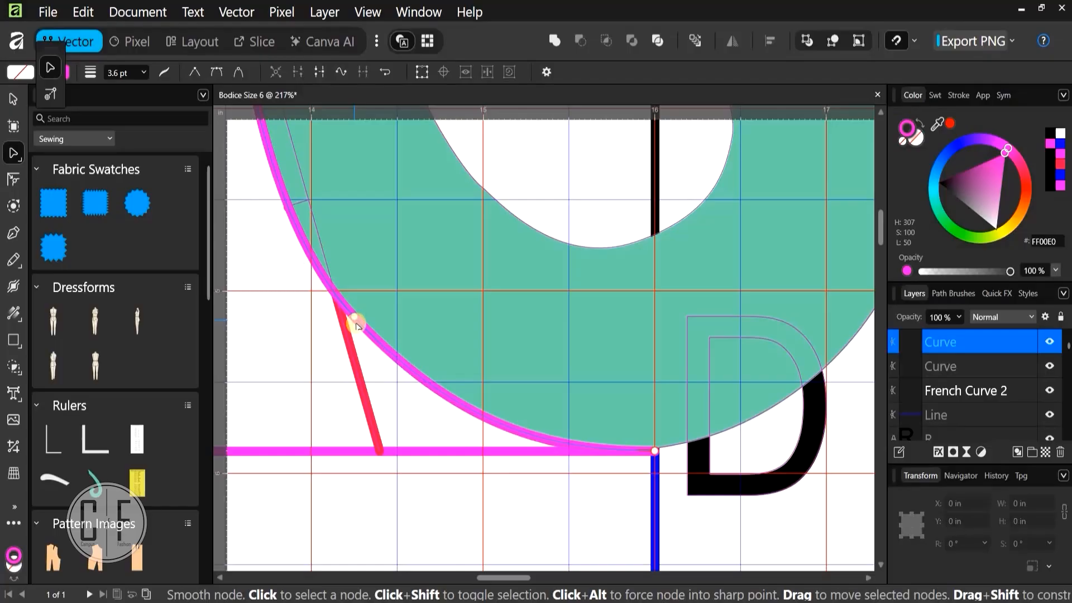
pyautogui.click(356, 323)
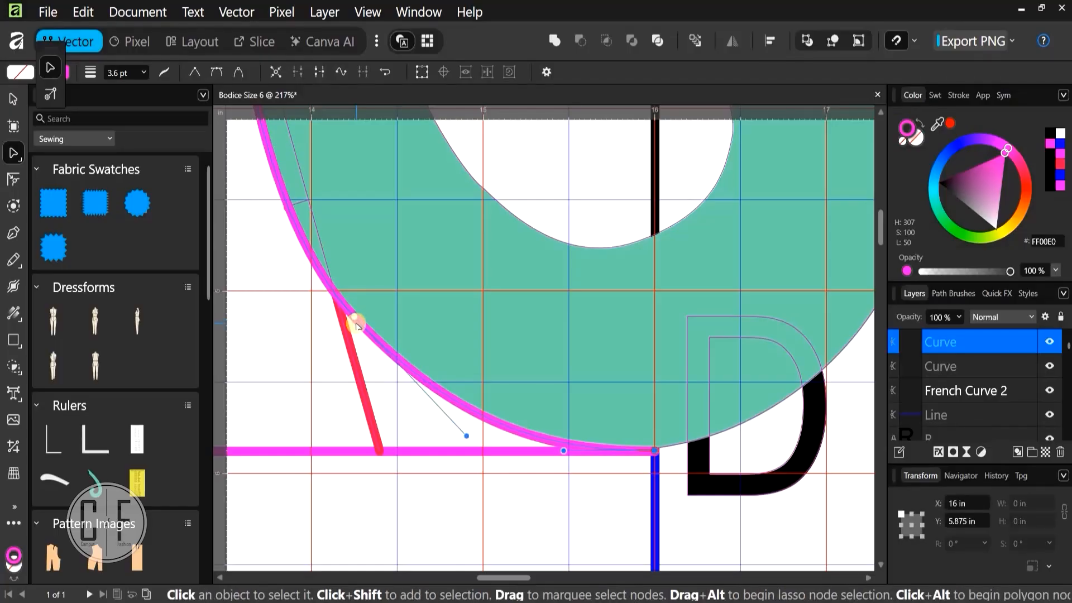
# Try an extra node on the upper neckline curve at about X 13.8 in, Y 4.372 in, and delete it
pyautogui.press('space')
pyautogui.moveTo(349, 211); pyautogui.dragTo(452, 338)
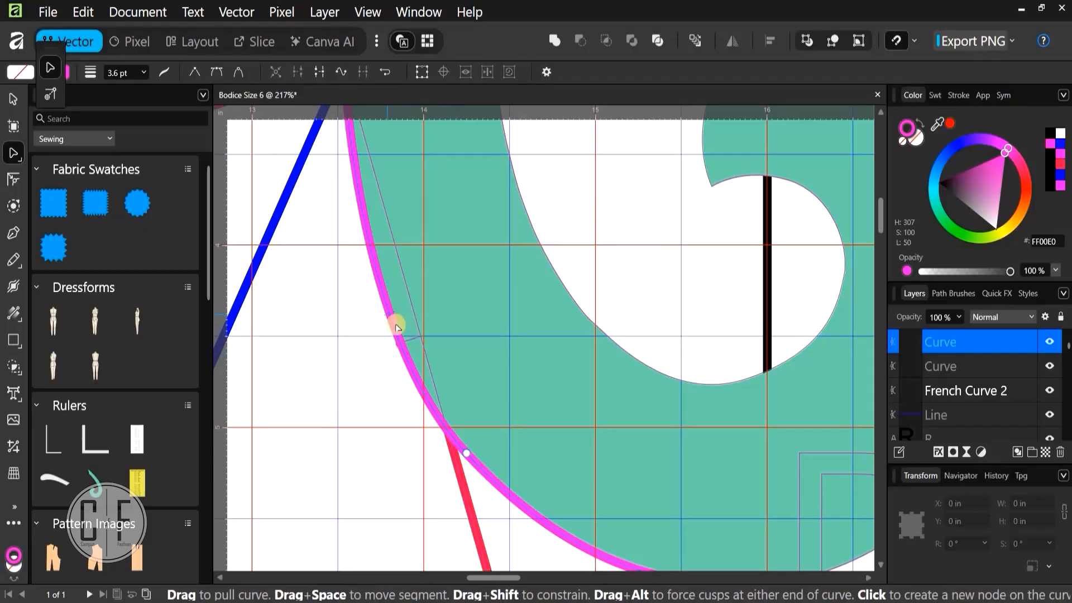
pyautogui.click(393, 318)
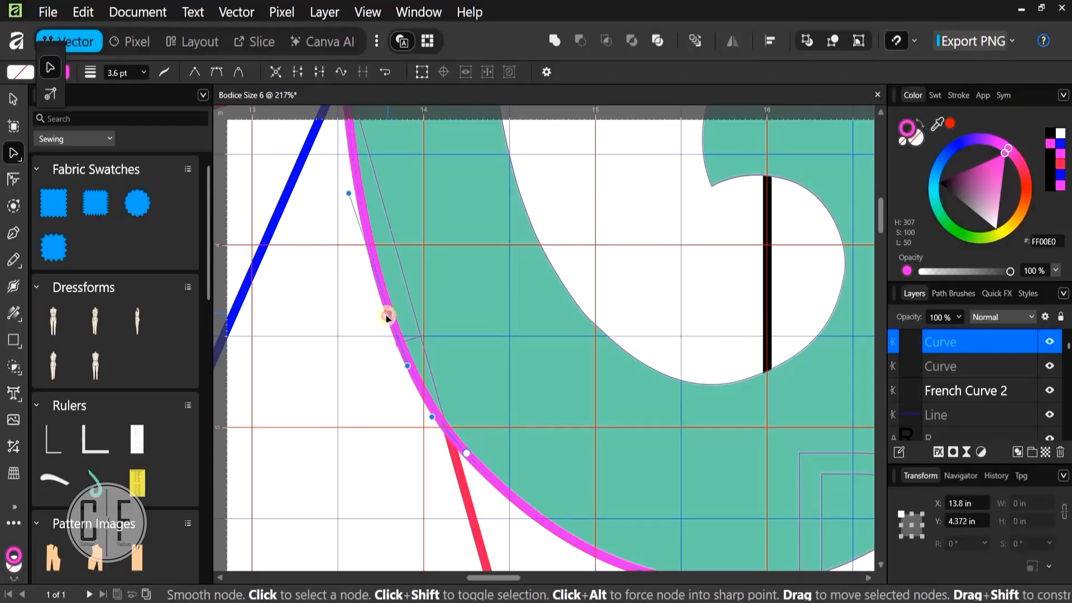
pyautogui.moveTo(388, 317)
pyautogui.mouseDown()
pyautogui.moveTo(394, 287)
pyautogui.moveTo(394, 313)
pyautogui.moveTo(385, 311)
pyautogui.mouseUp()
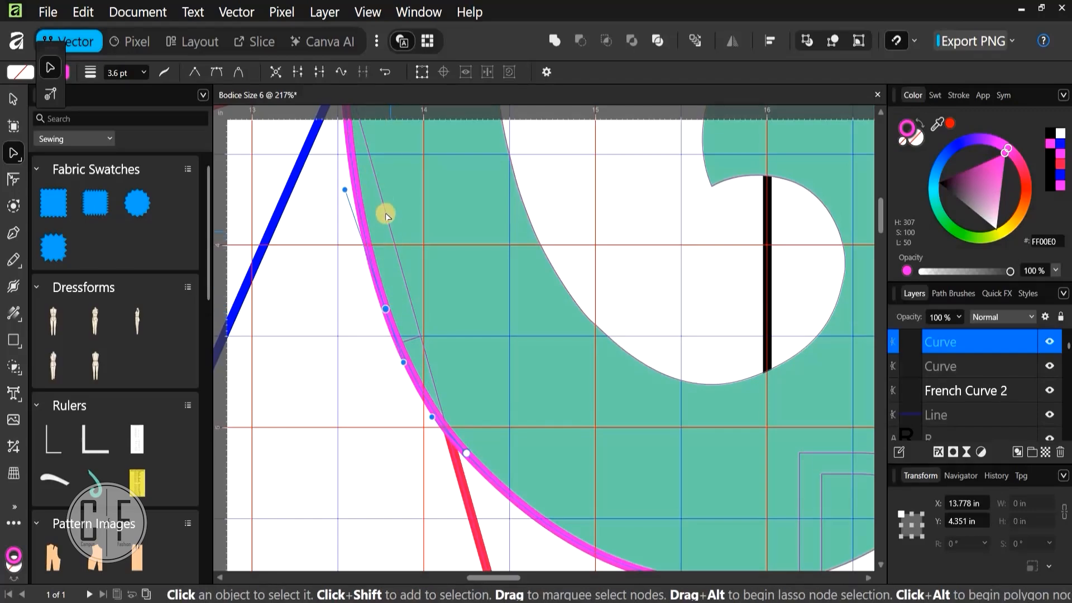
pyautogui.scroll(3, 378, 290)
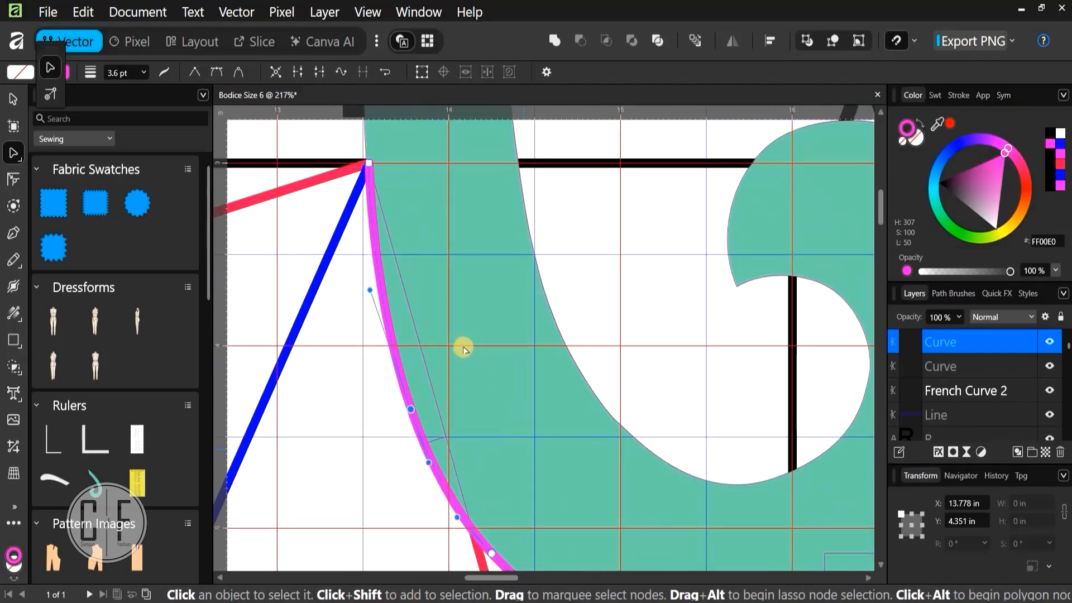
pyautogui.scroll(-4, 462, 346)
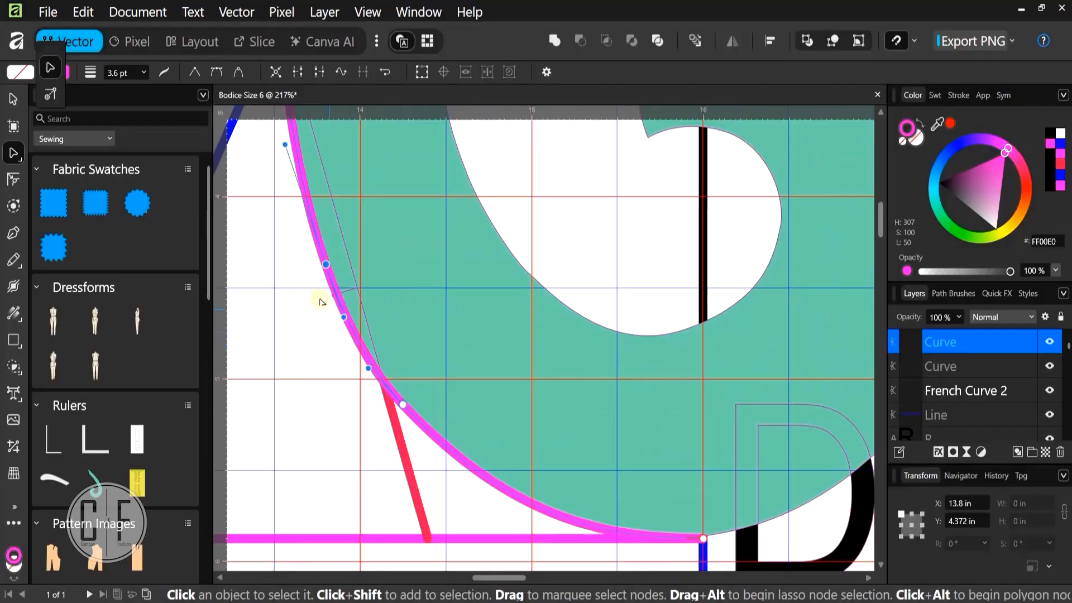
pyautogui.press('Delete')
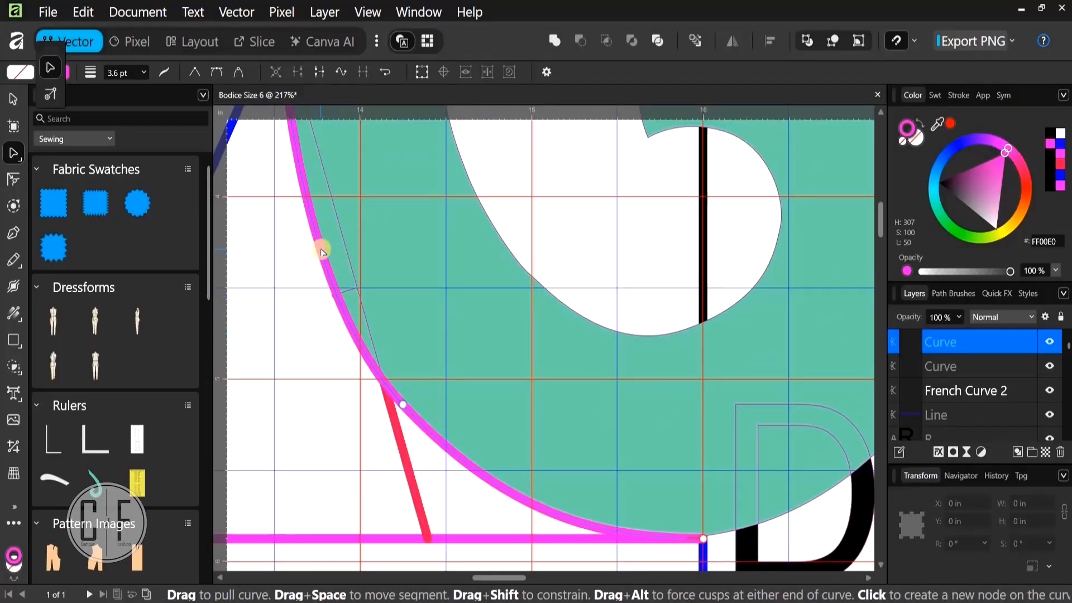
# Add a node to the upper neckline curve and move it to X 13.75 in, Y 4.27 in on the ruler's edge
pyautogui.click(322, 251)
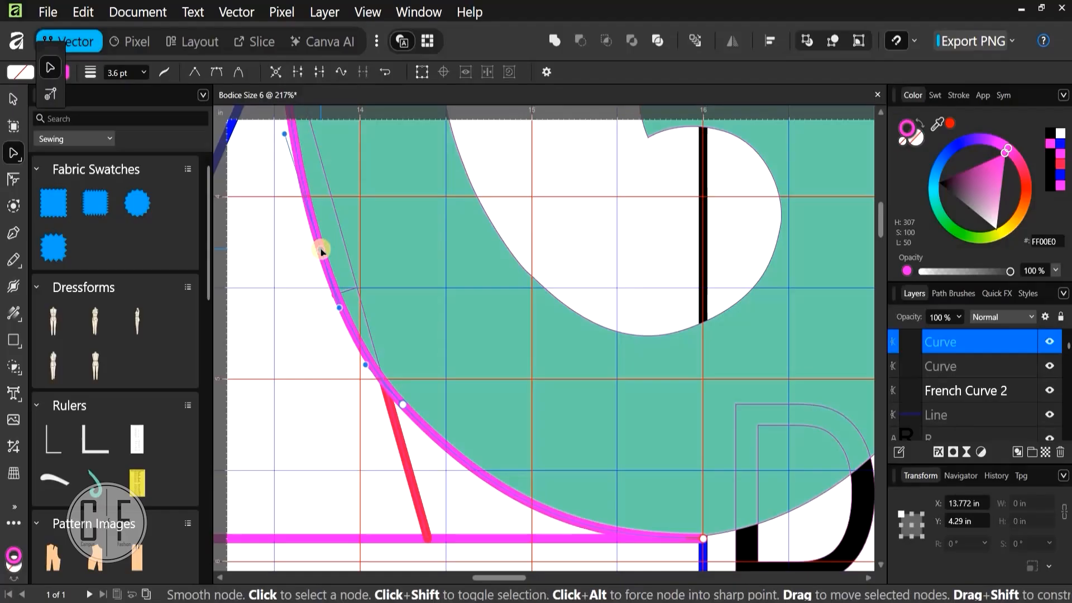
pyautogui.moveTo(312, 254); pyautogui.dragTo(320, 249)
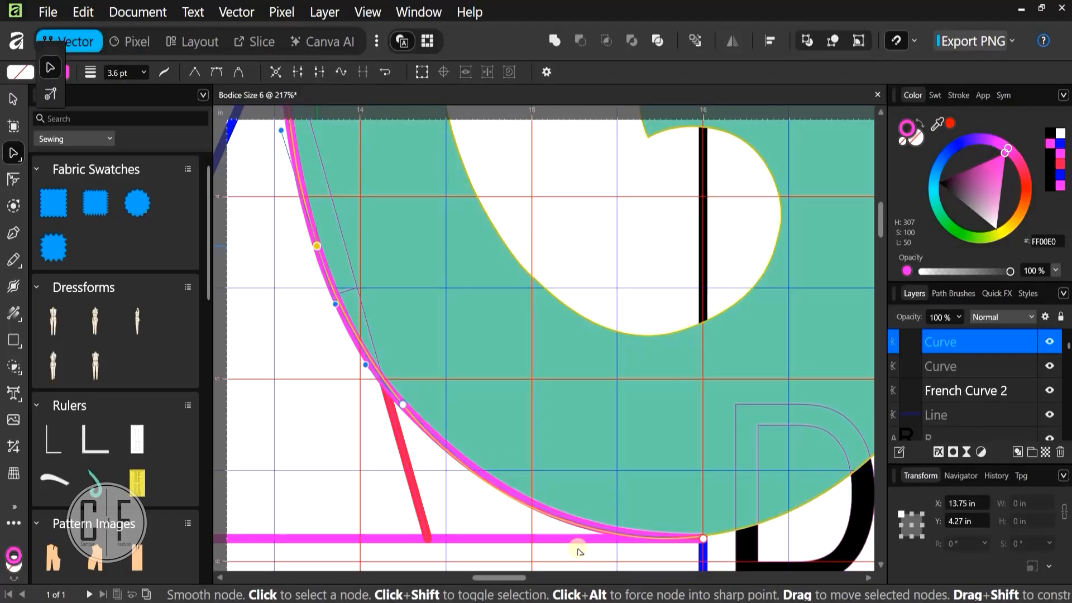
# Try adding a node to the lower neckline curve and pulling it to X 14.75 in, Y 5.628 in, and undo it
pyautogui.click(495, 484)
pyautogui.moveTo(495, 485); pyautogui.dragTo(487, 501)
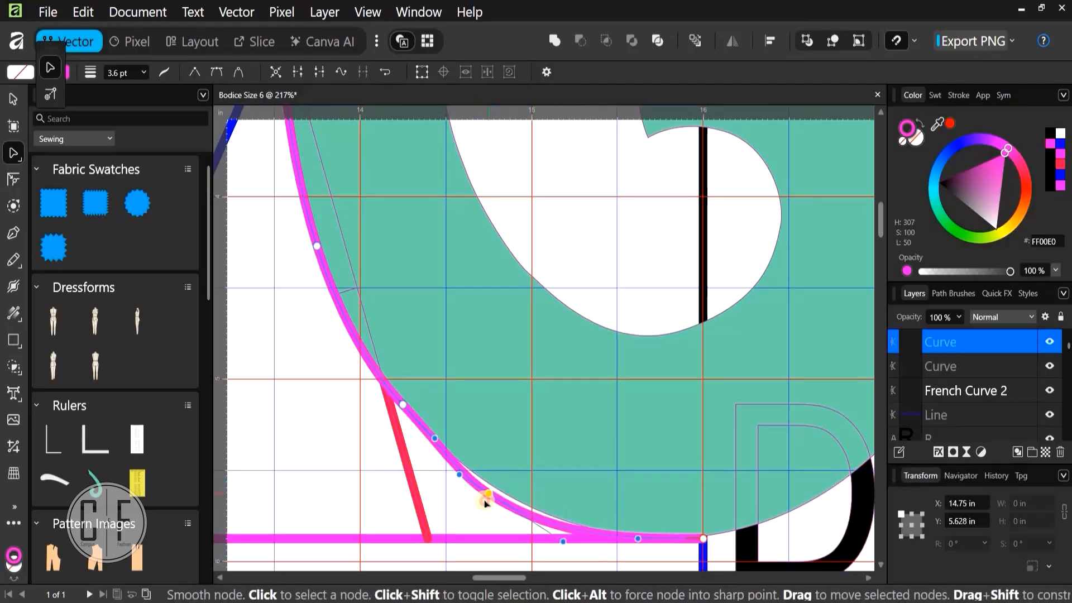
pyautogui.hotkey('ctrl', 'z')
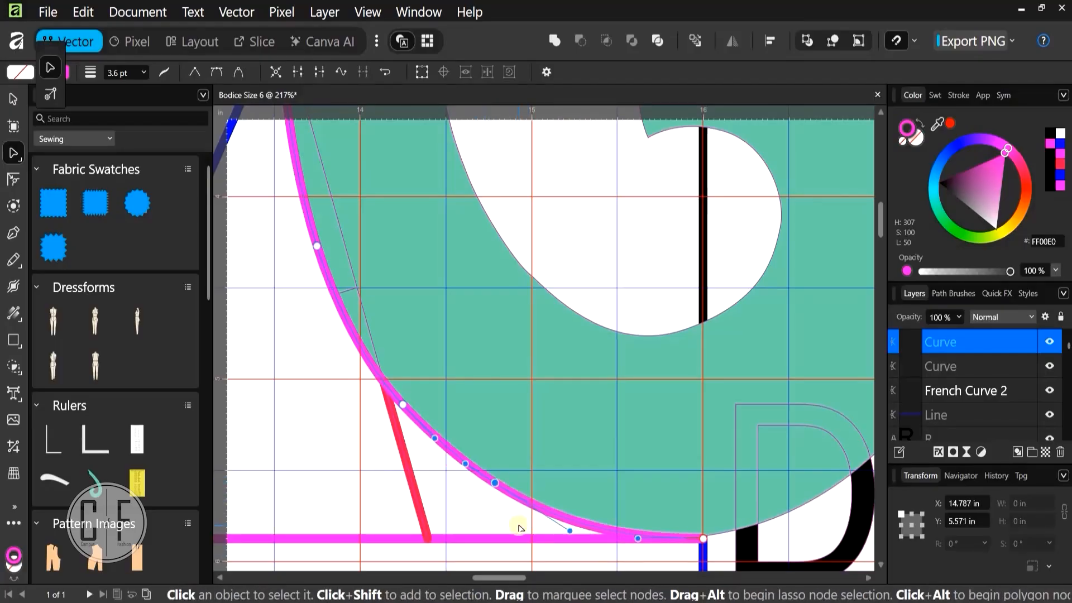
# Adjust both handles of the neckline's middle node so the curve follows the ruler's edge, and deselect the curve
pyautogui.scroll(-3, 484, 426)
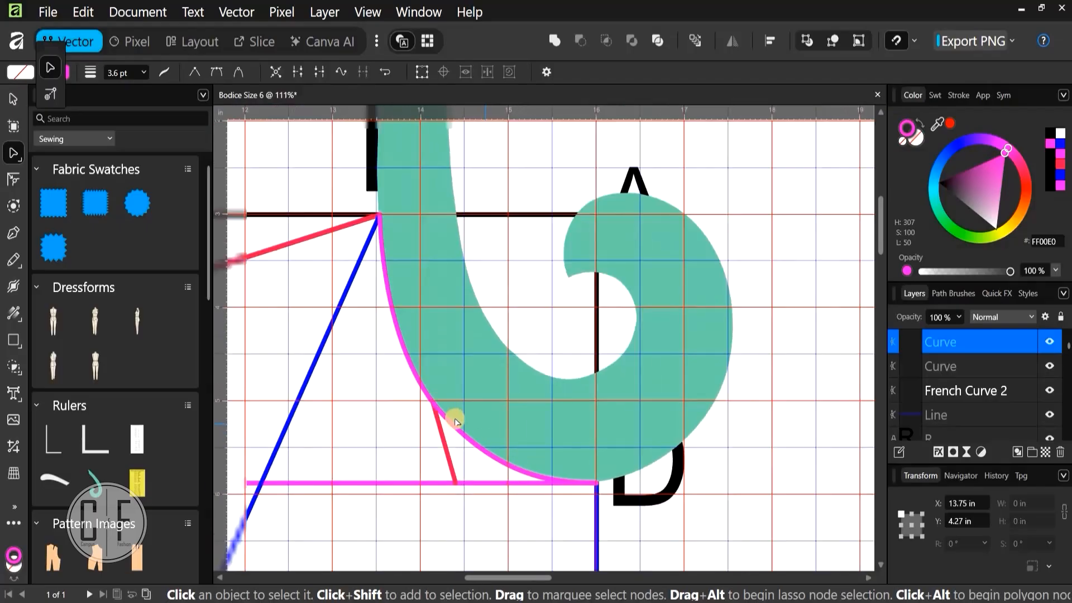
pyautogui.scroll(4, 454, 417)
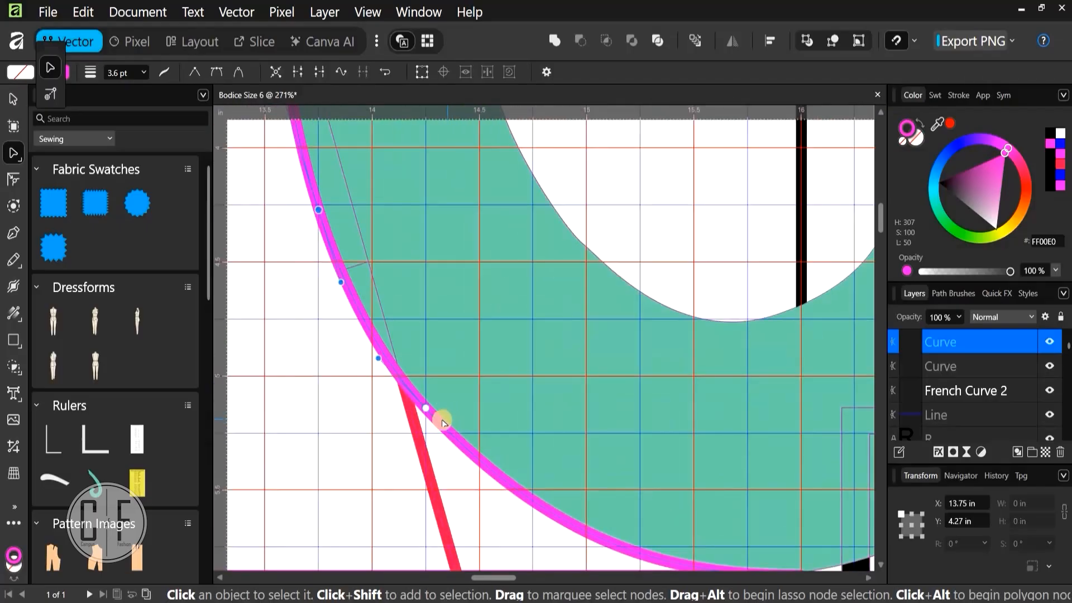
pyautogui.scroll(2, 441, 420)
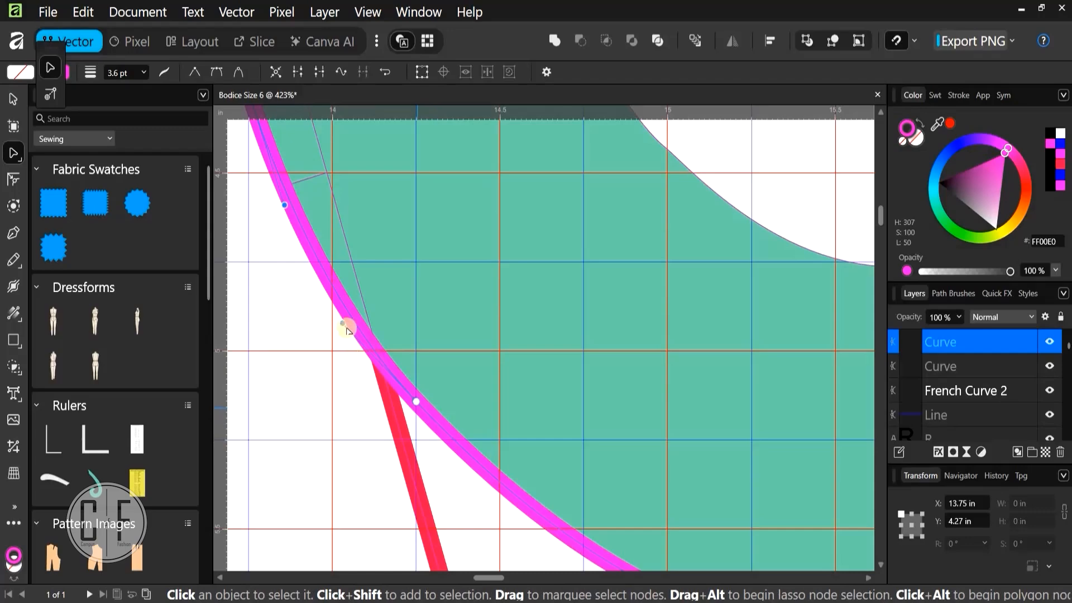
pyautogui.moveTo(345, 320); pyautogui.dragTo(352, 334)
pyautogui.scroll(-3, 395, 307)
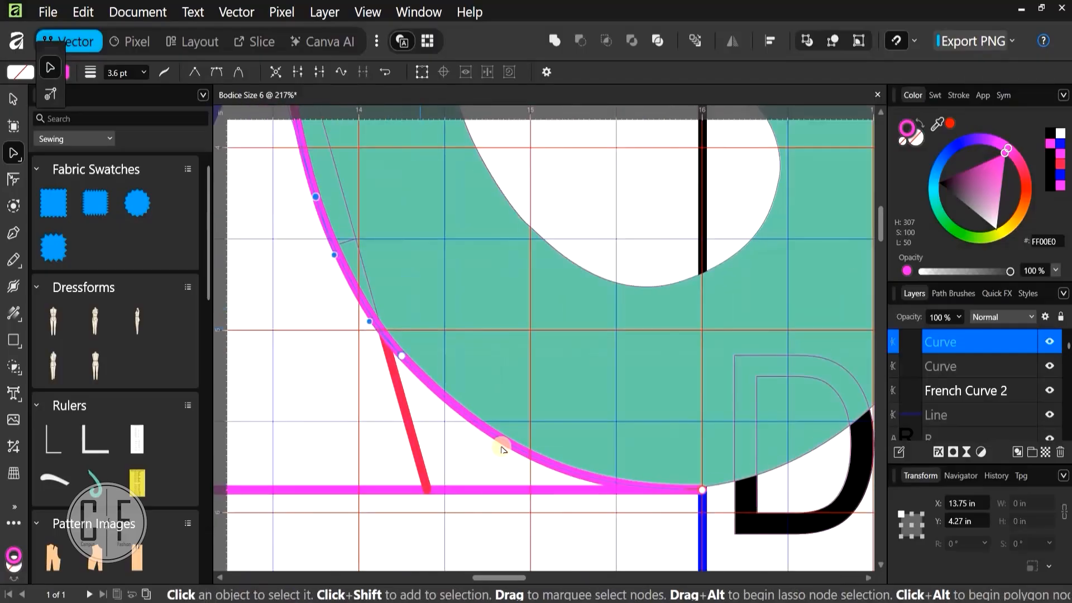
pyautogui.scroll(2, 346, 311)
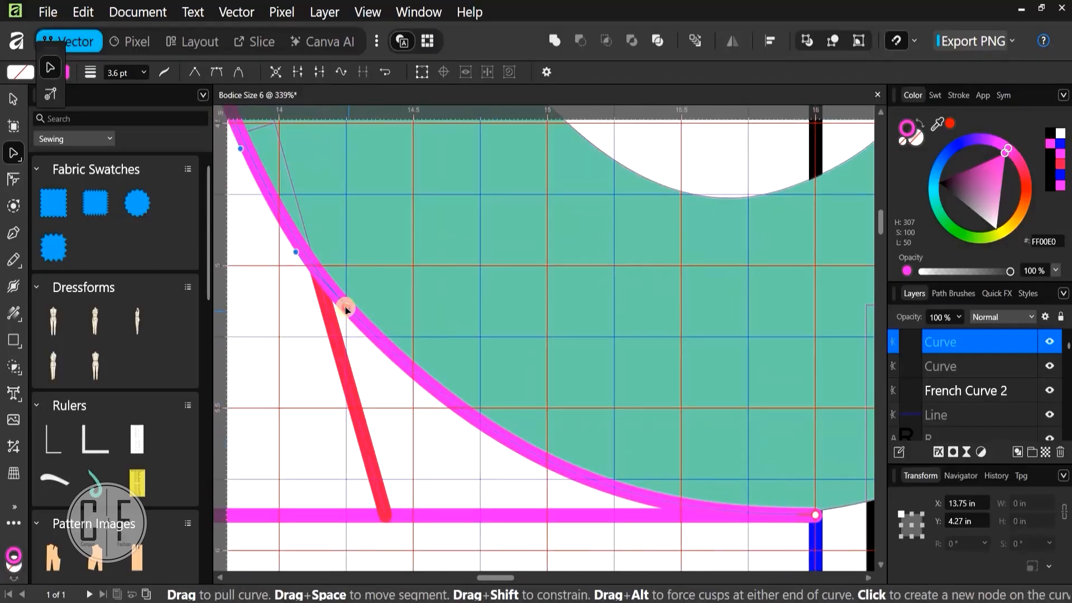
pyautogui.click(347, 311)
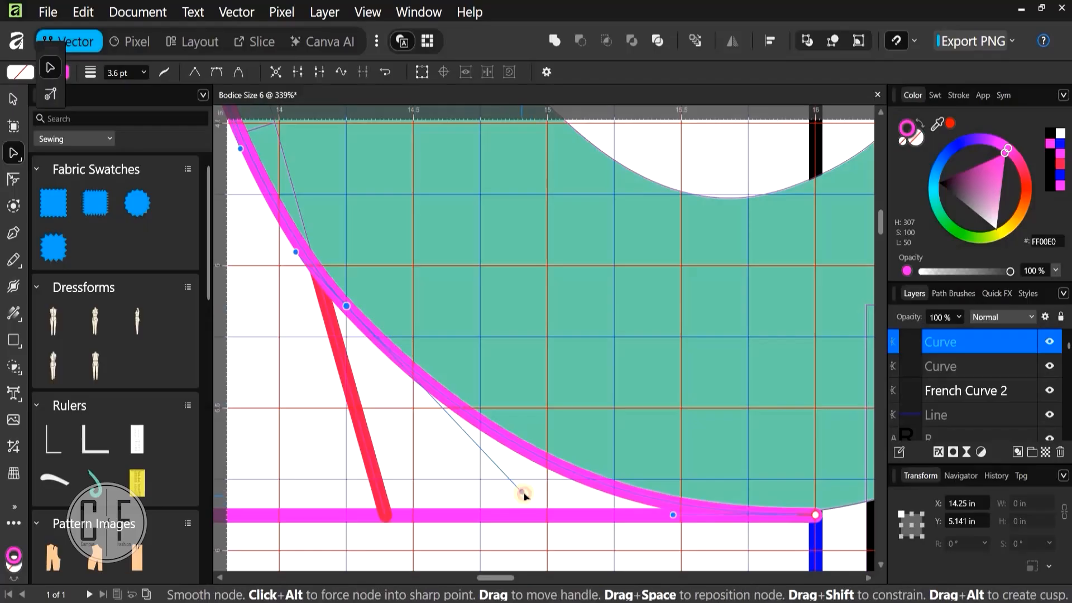
pyautogui.moveTo(529, 506)
pyautogui.mouseDown()
pyautogui.moveTo(522, 537)
pyautogui.moveTo(532, 512)
pyautogui.mouseUp()
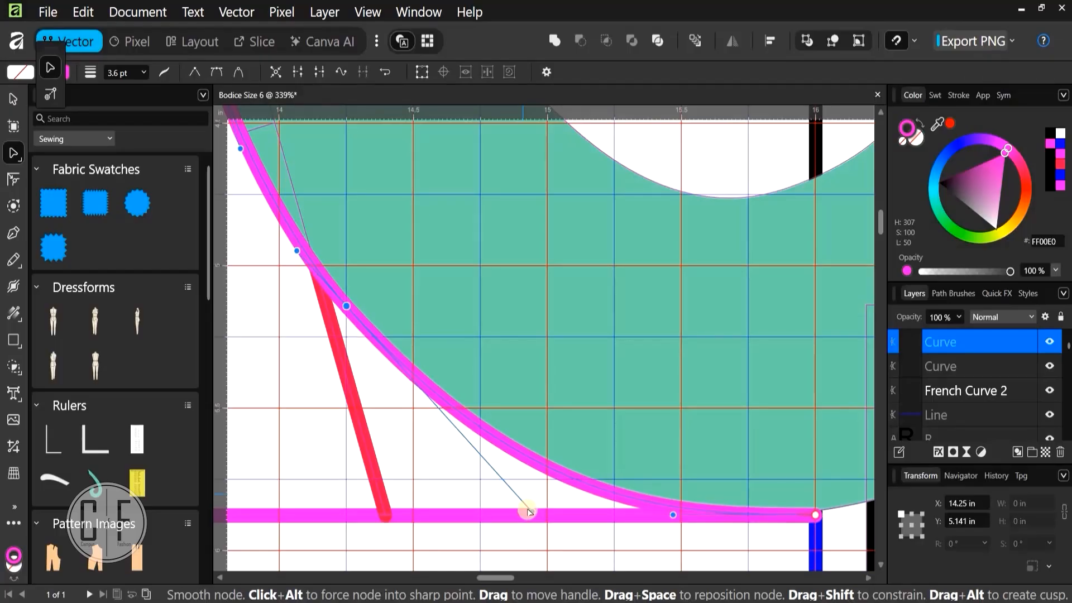
pyautogui.scroll(-5, 524, 493)
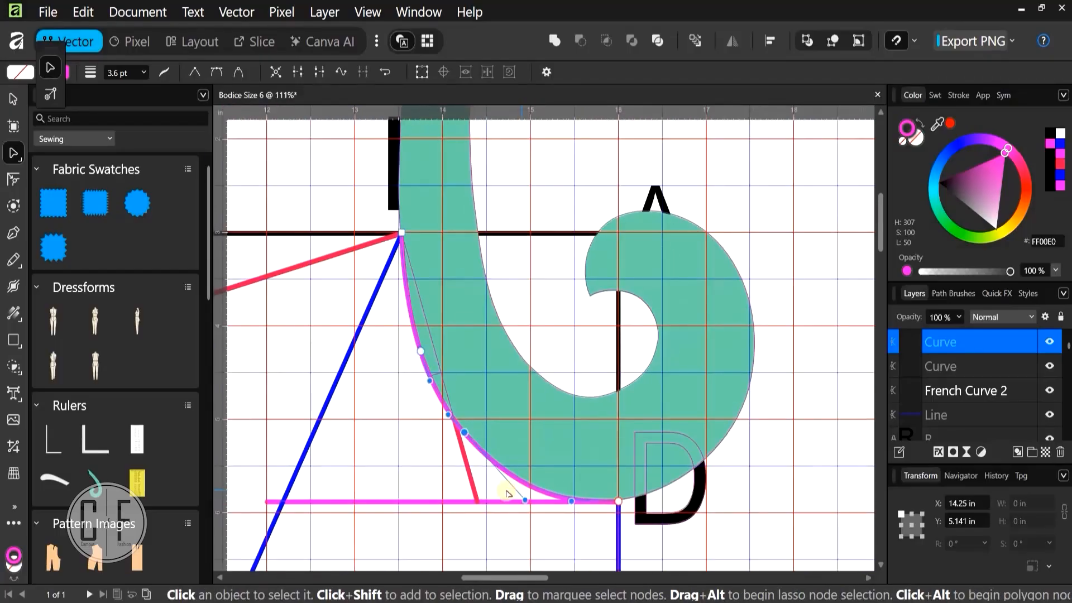
pyautogui.scroll(2, 837, 511)
pyautogui.click(831, 531)
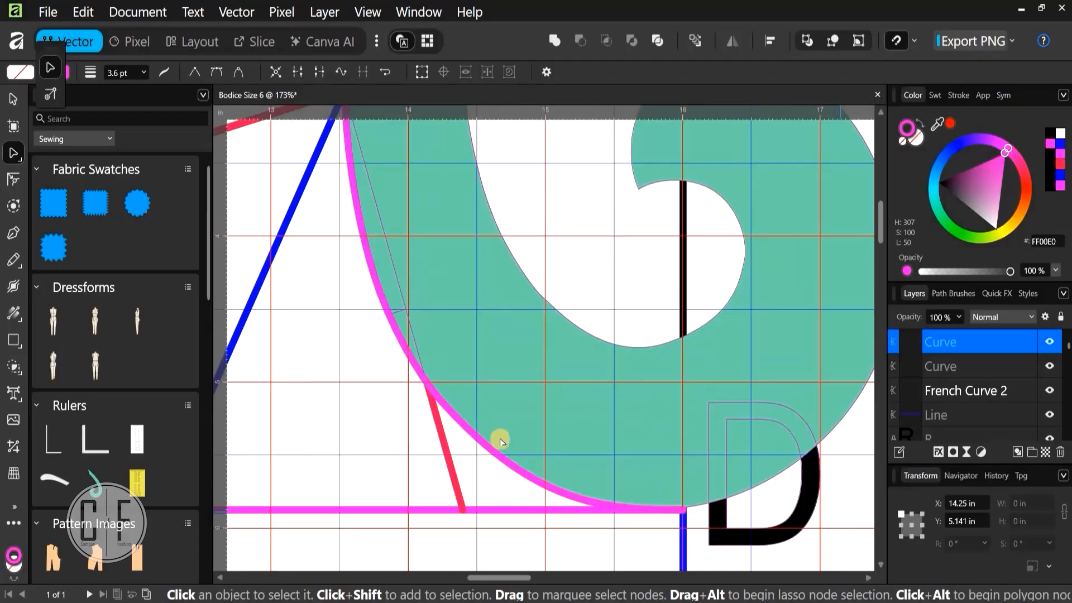
# Move the French curve ruler off the neckline to the empty area beyond C, at about X -0.064 in, Y 1.74 in
pyautogui.scroll(-4, 474, 429)
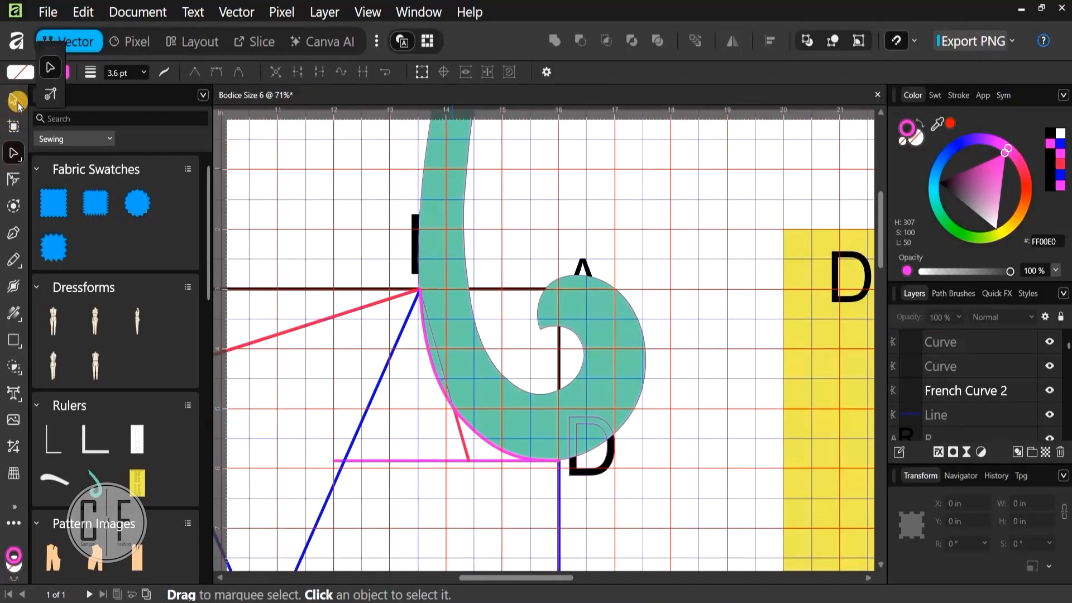
pyautogui.click(10, 100)
pyautogui.scroll(-2, 642, 311)
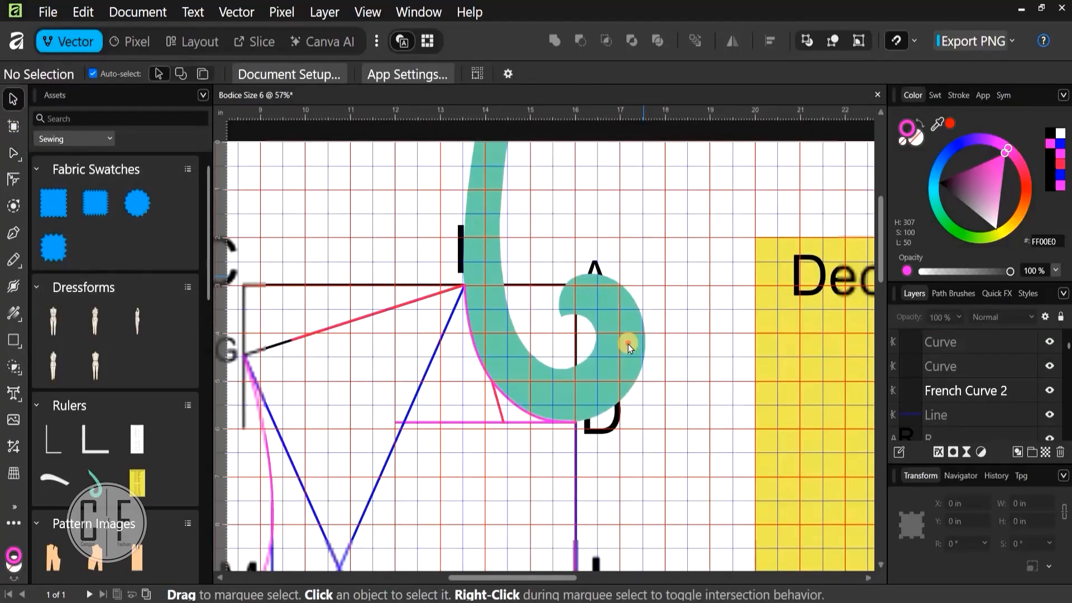
pyautogui.moveTo(629, 349); pyautogui.dragTo(214, 404)
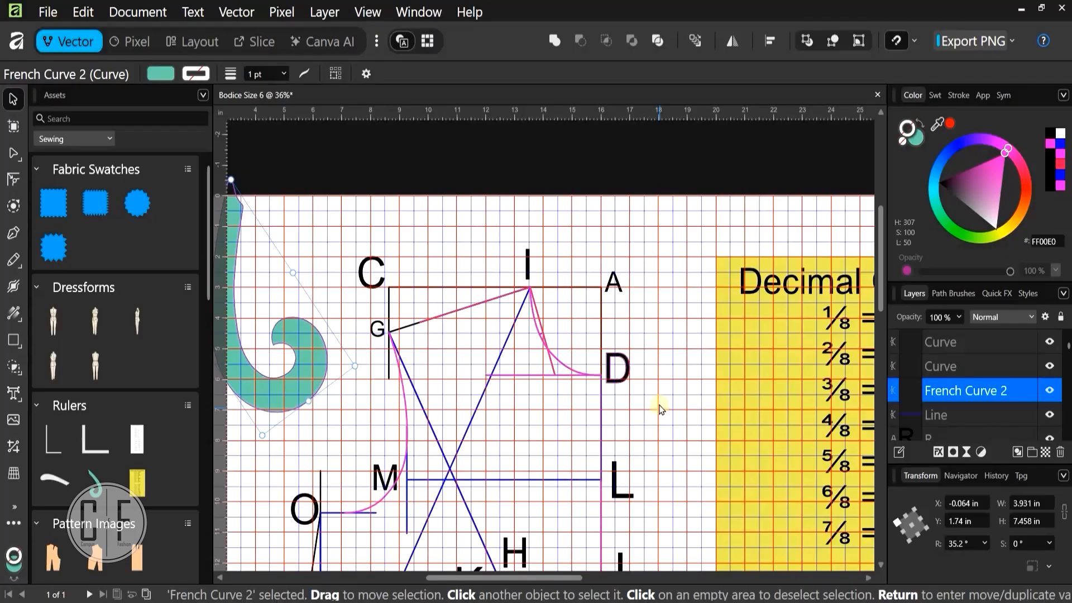
# Delete the French curve template beside the bodice draft and remove the Decimal Conversion chart from the page
pyautogui.scroll(-3, 636, 321)
pyautogui.moveTo(648, 459); pyautogui.dragTo(606, 343)
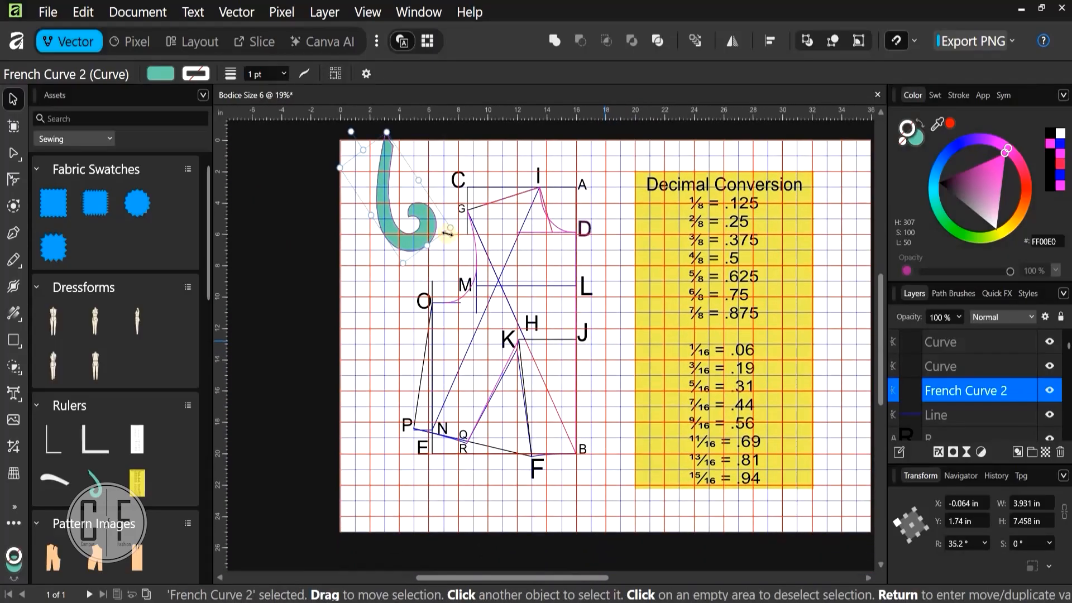
pyautogui.click(423, 246)
pyautogui.moveTo(423, 246); pyautogui.dragTo(434, 239)
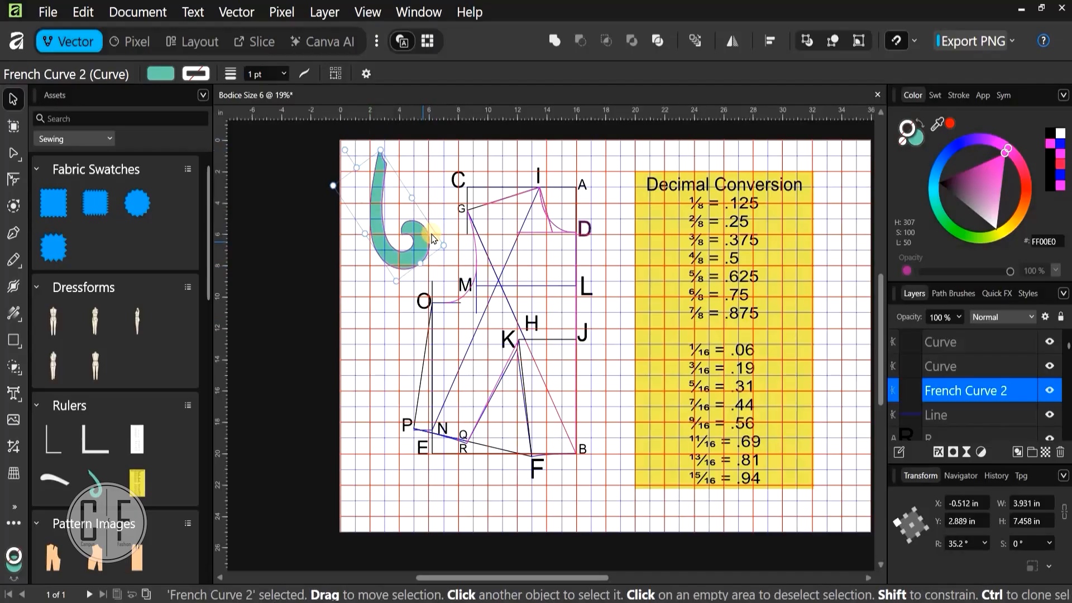
pyautogui.press('Delete')
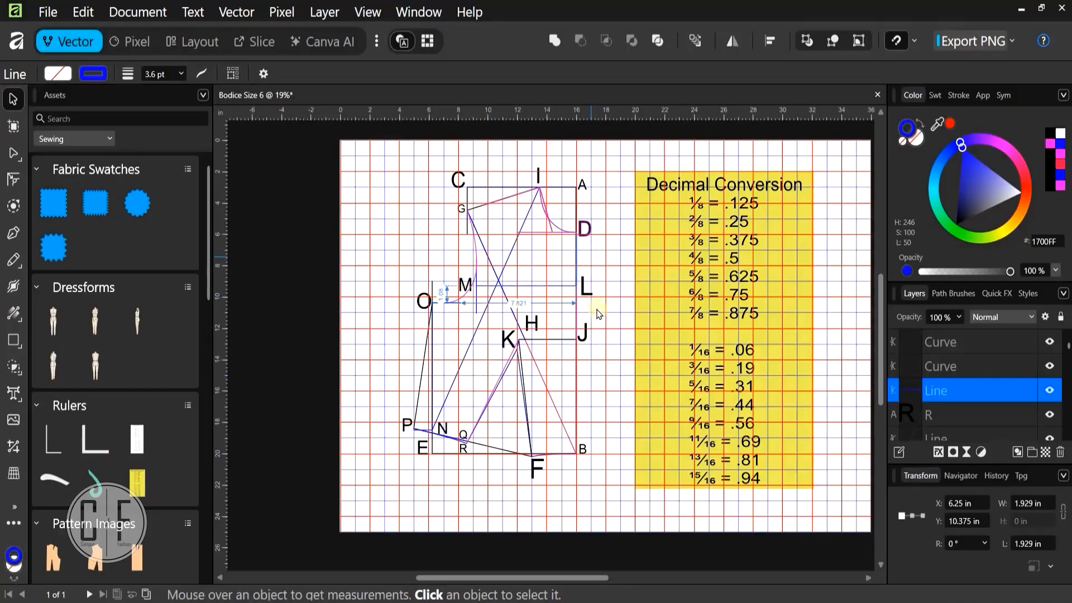
pyautogui.scroll(2, 594, 314)
pyautogui.scroll(-1, 586, 312)
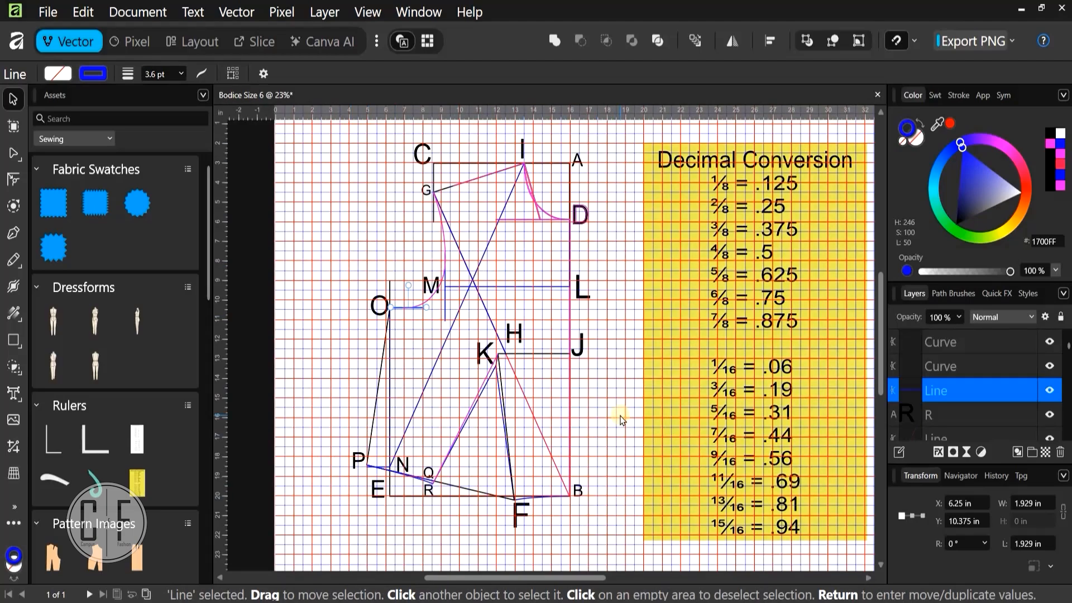
pyautogui.click(666, 306)
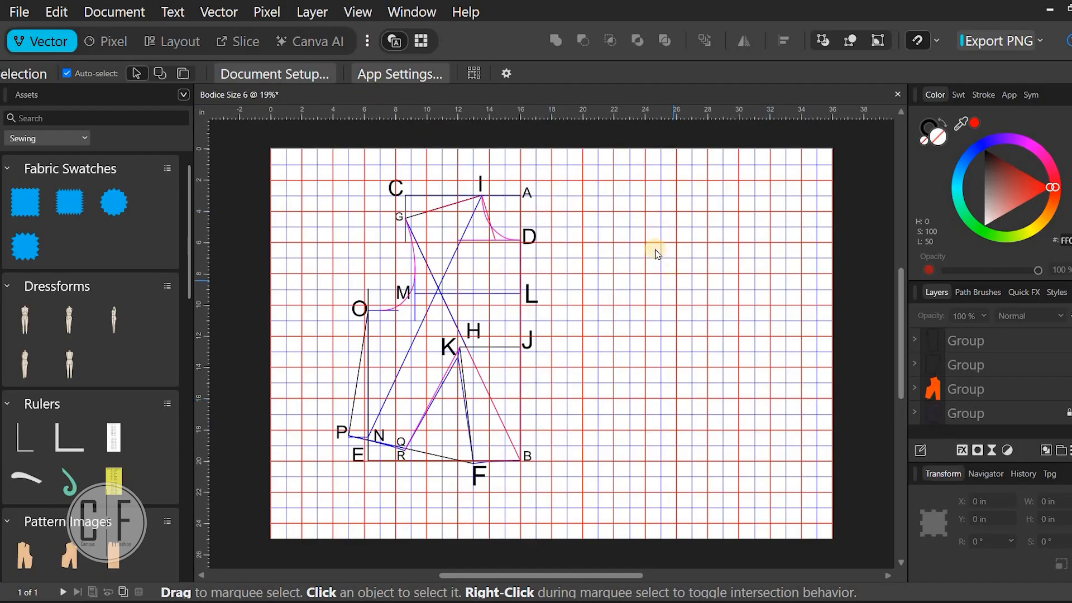
# Hide the document grid
pyautogui.click(361, 12)
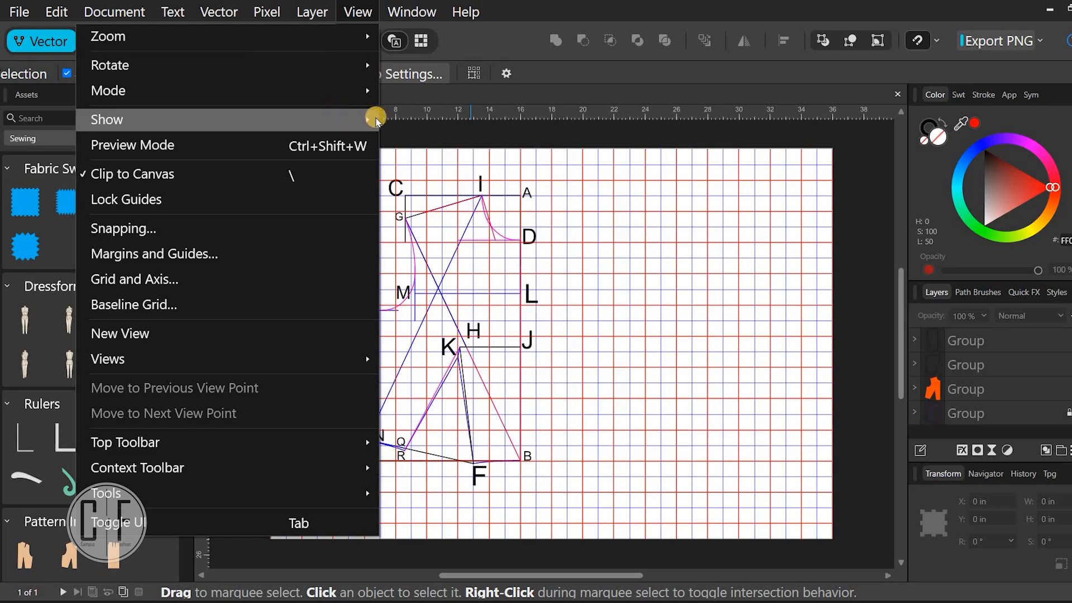
pyautogui.moveTo(369, 119)
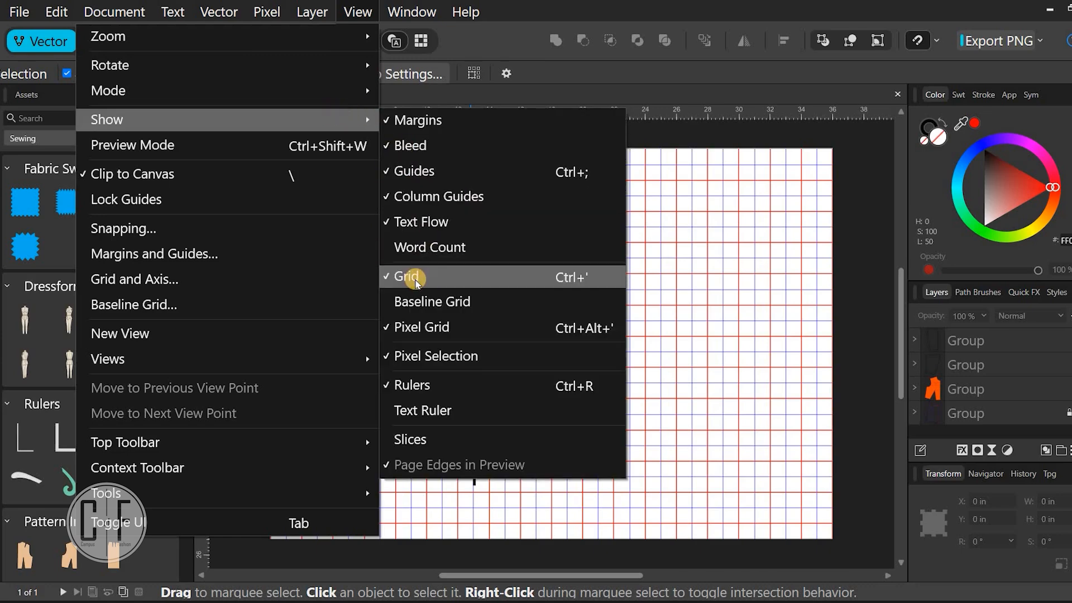
pyautogui.click(416, 279)
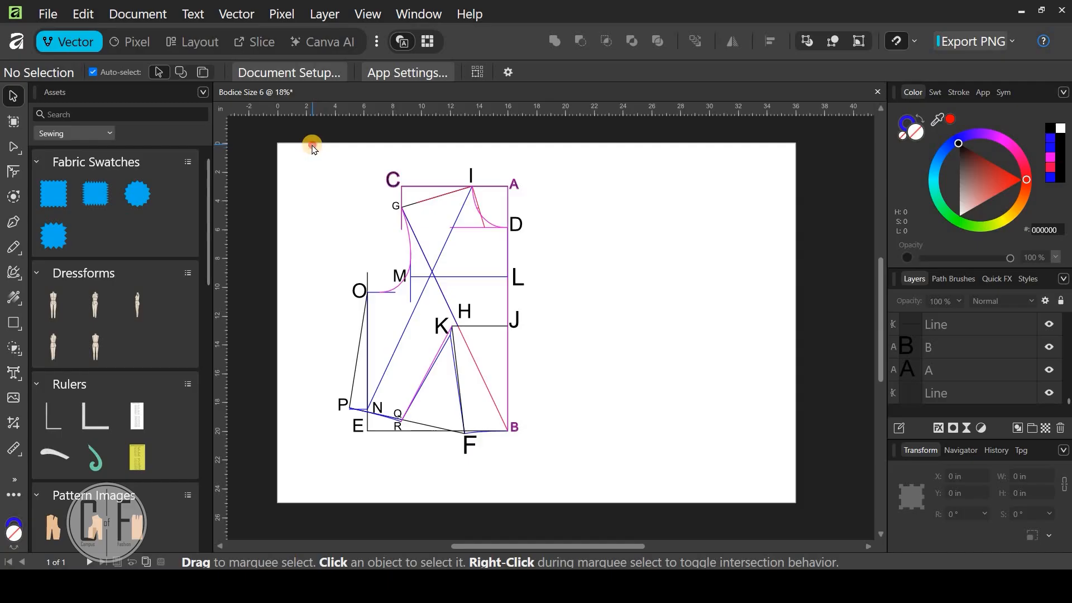
# Select all lines, curves and letter labels of the bodice draft and group them
pyautogui.moveTo(313, 145); pyautogui.dragTo(577, 489)
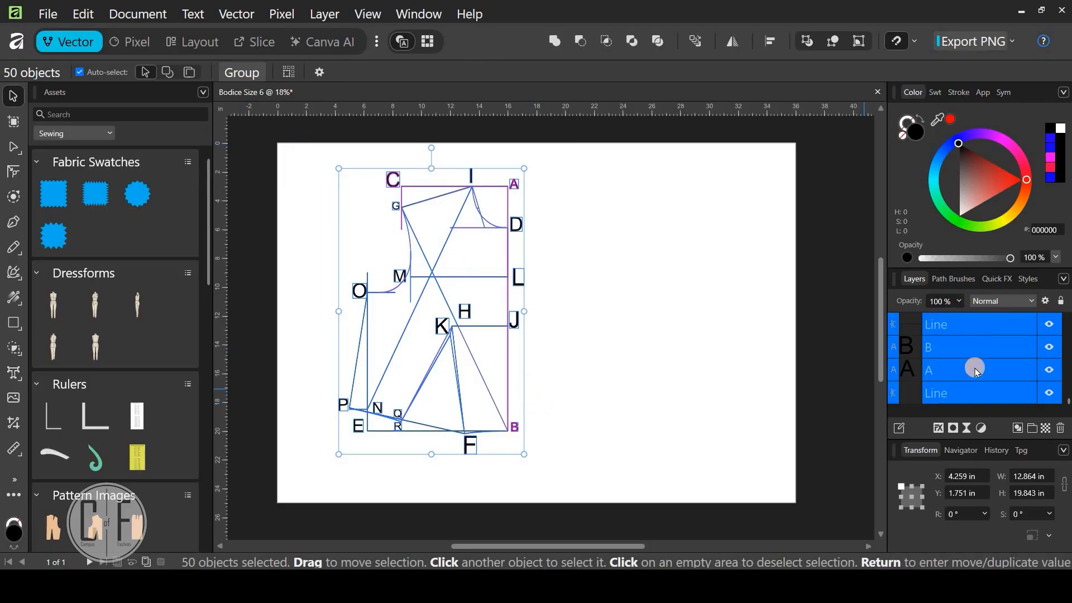
pyautogui.scroll(3, 975, 368)
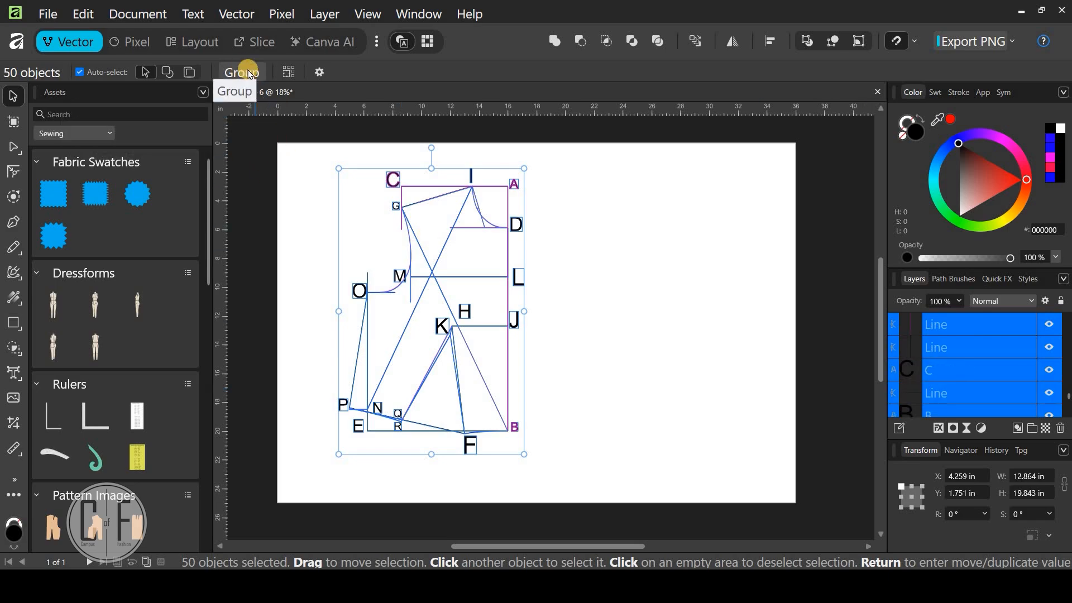
pyautogui.rightClick(445, 261)
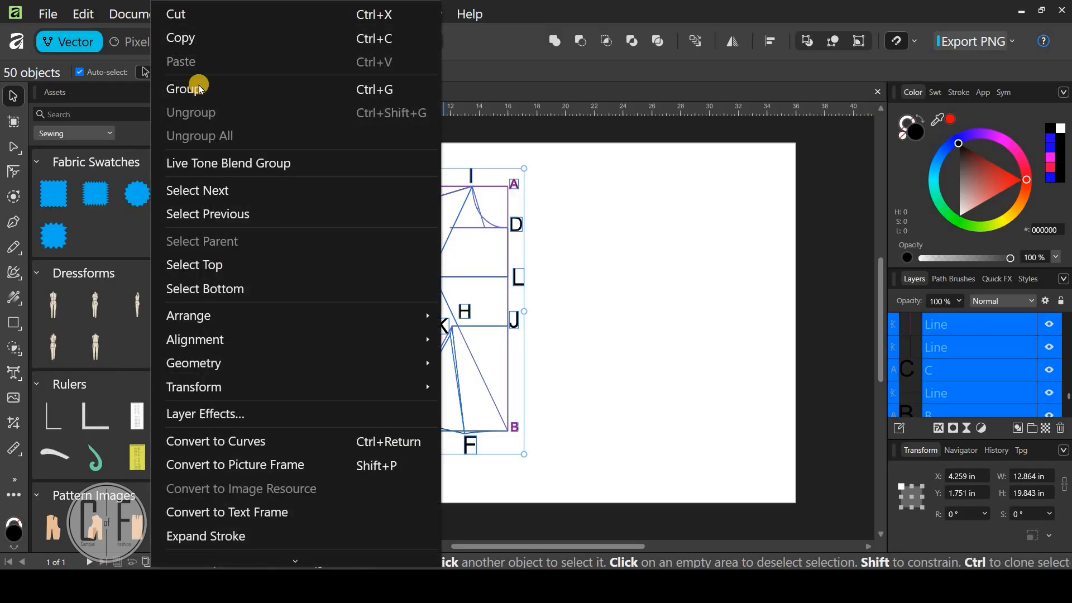
pyautogui.click(199, 88)
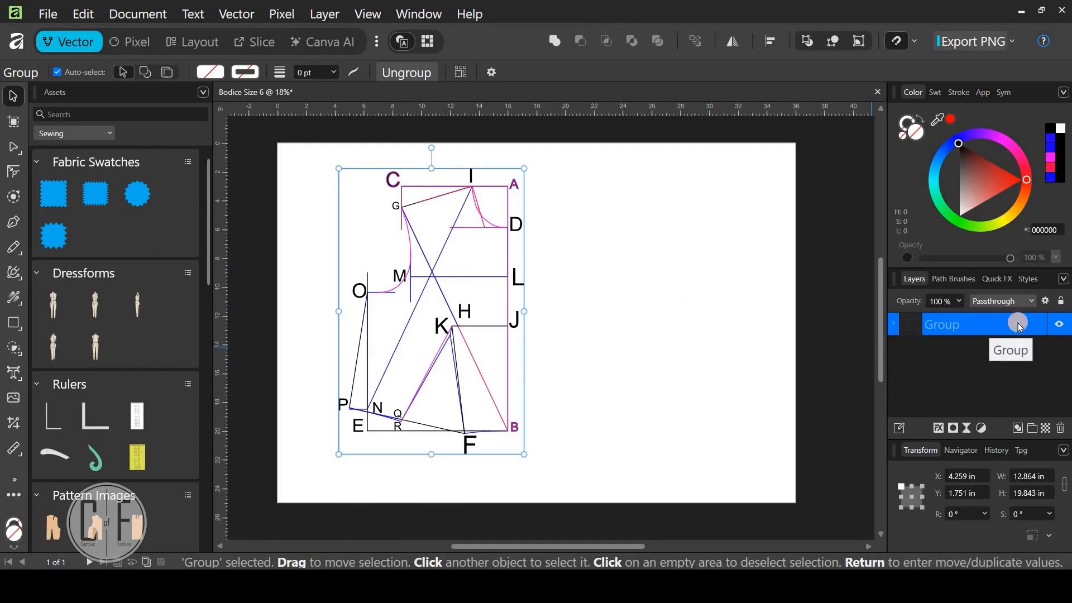
pyautogui.click(1062, 279)
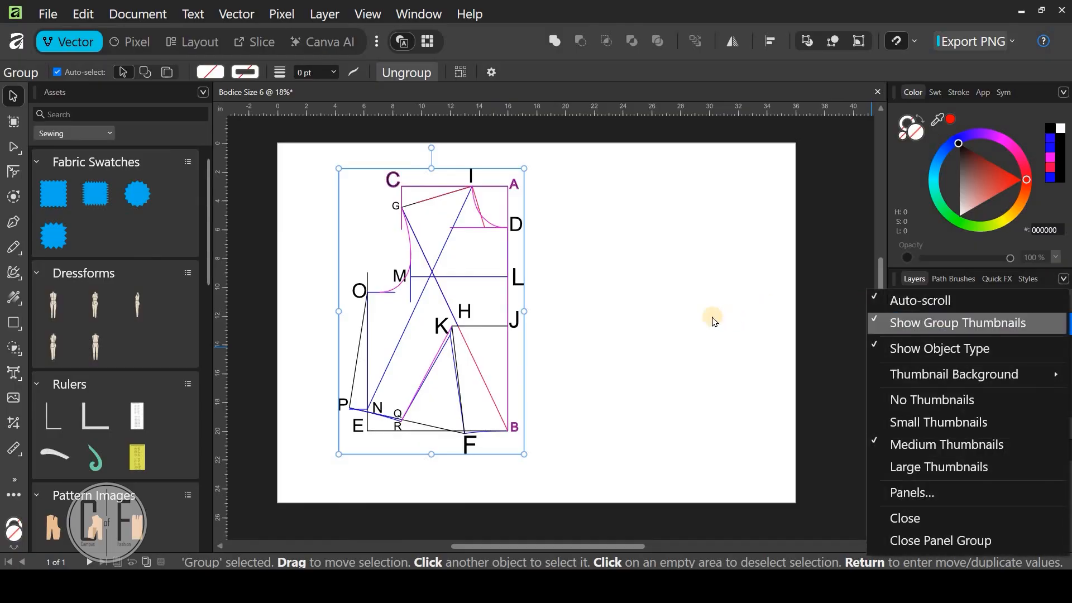
pyautogui.click(986, 299)
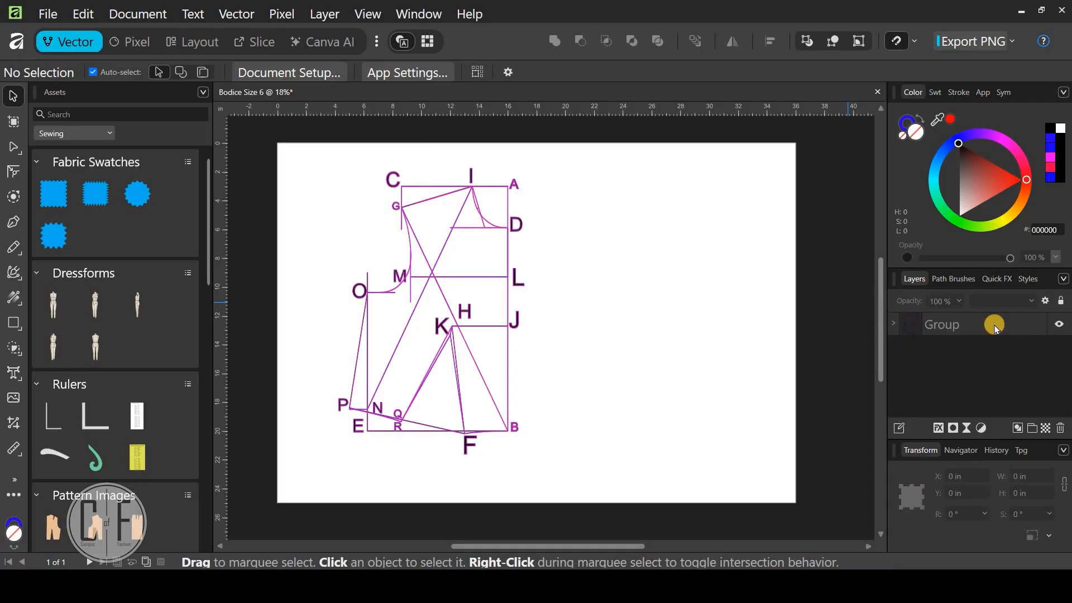
# Duplicate the grouped bodice draft
pyautogui.click(996, 327)
pyautogui.rightClick(997, 328)
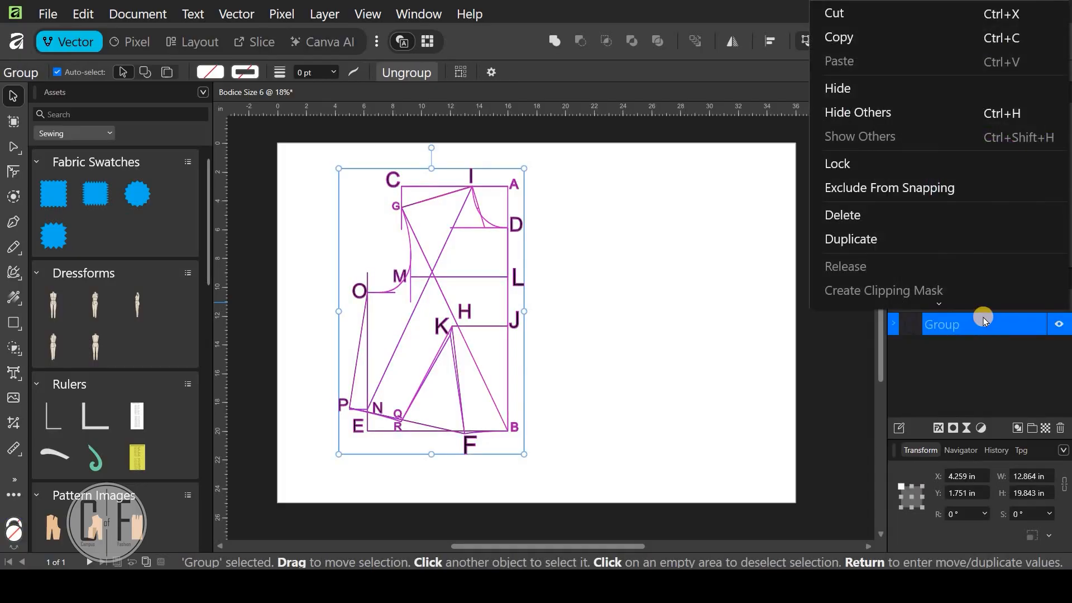
pyautogui.click(861, 239)
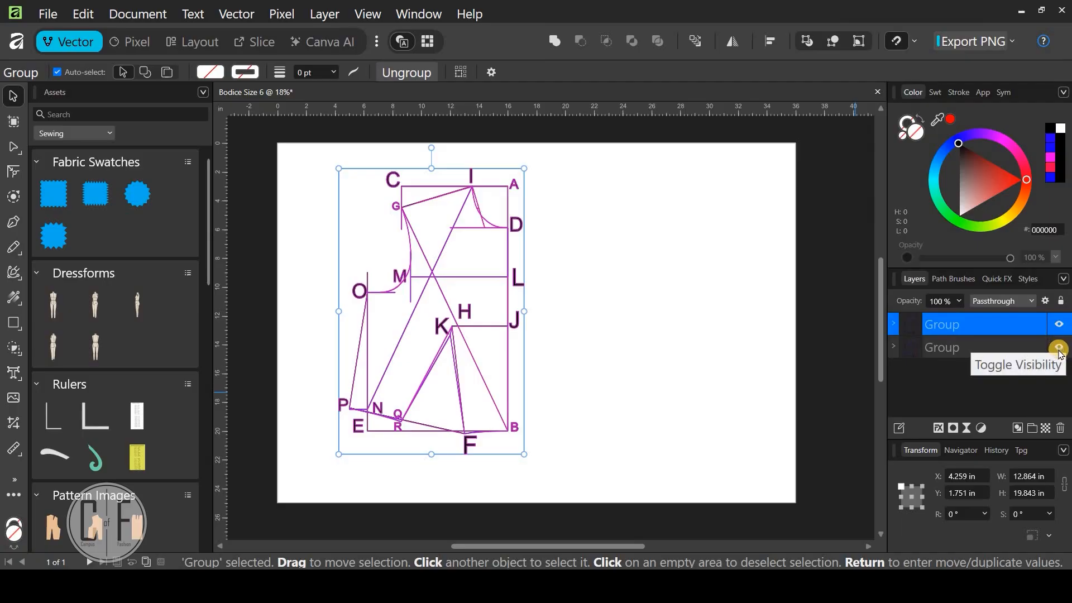
# Lock the lower of the two bodice groups and hide it
pyautogui.click(1002, 347)
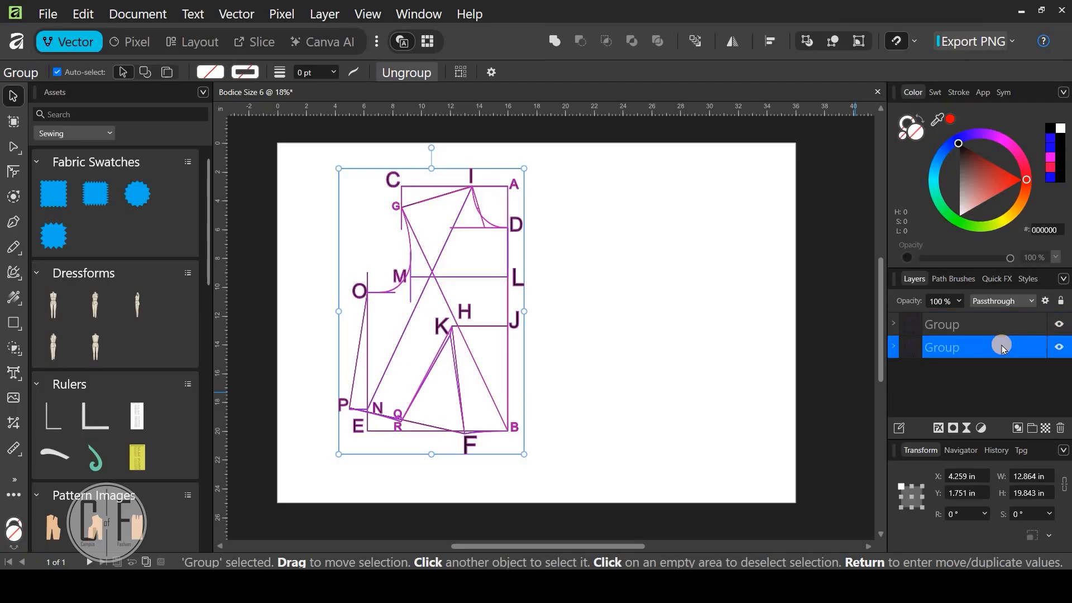
pyautogui.click(1061, 299)
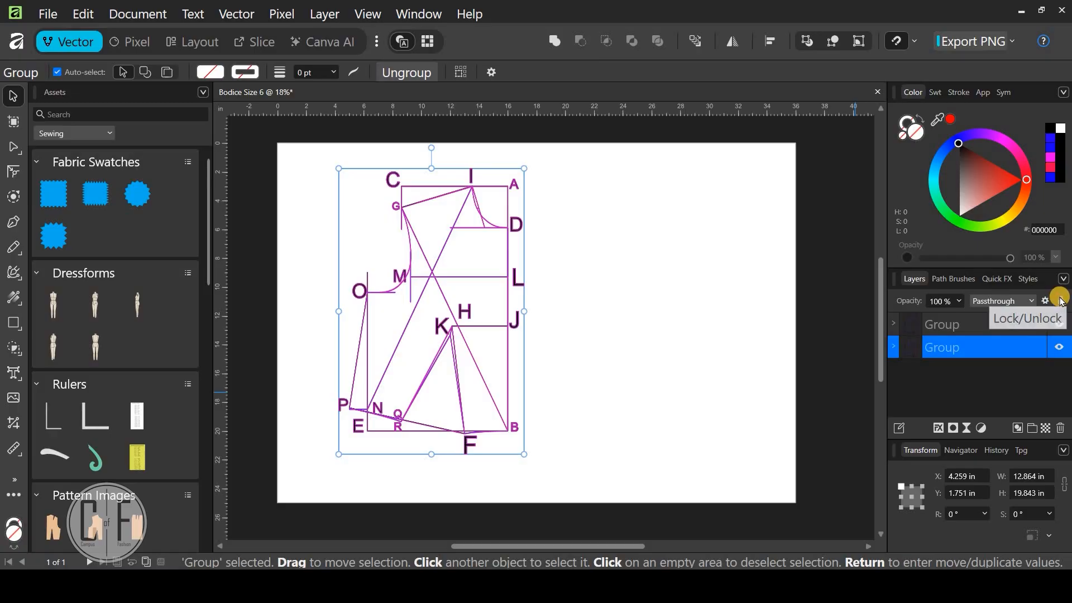
pyautogui.click(1061, 347)
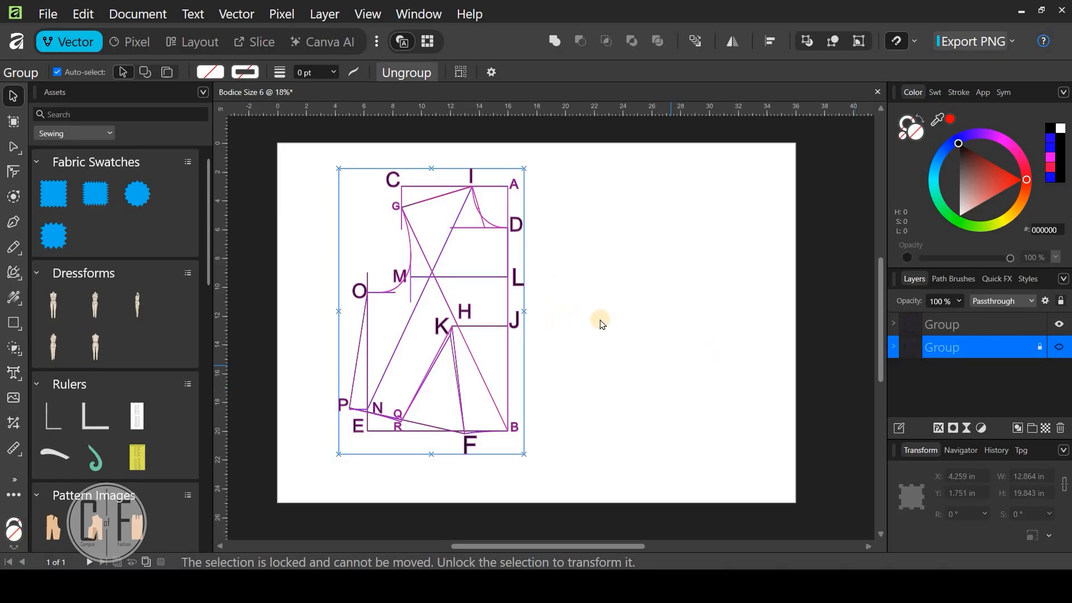
# Rename the upper, visible group as Bodice Size 6
pyautogui.click(992, 326)
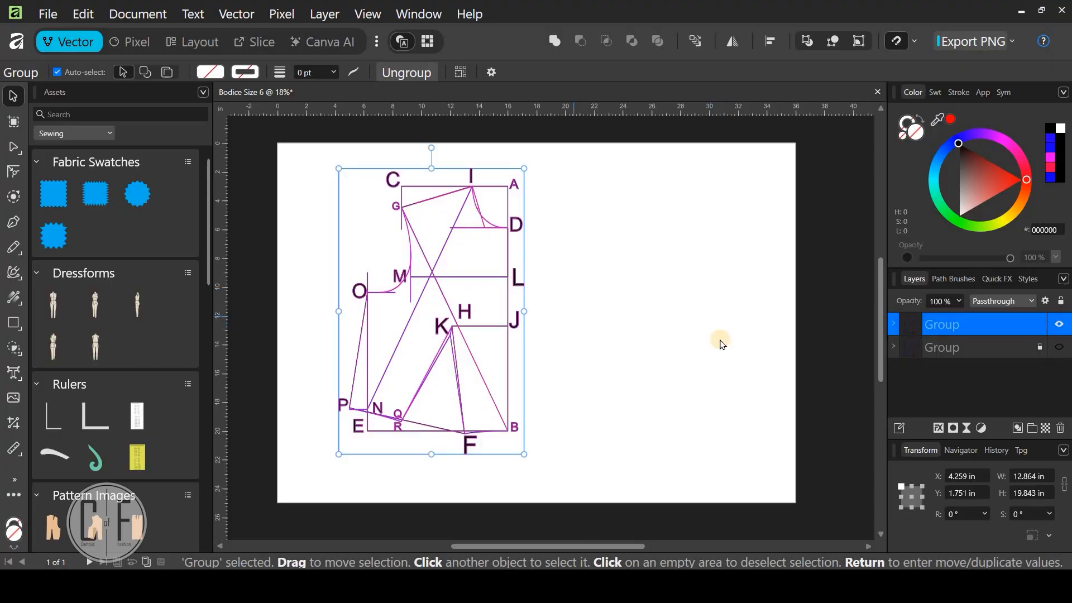
pyautogui.doubleClick(950, 323)
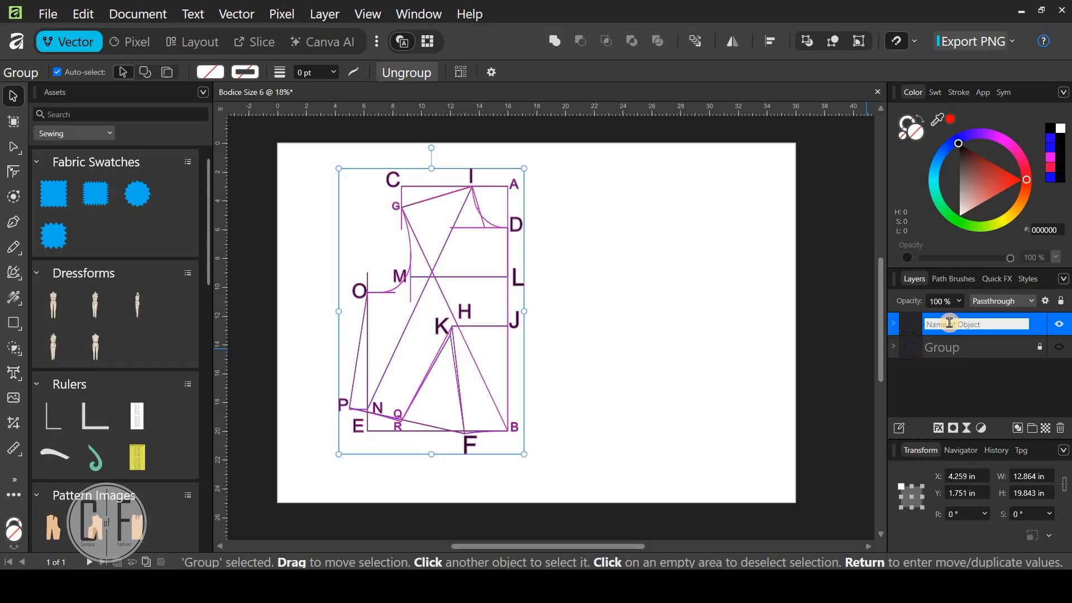
pyautogui.write('Bodice Size 6')
pyautogui.press('Return')
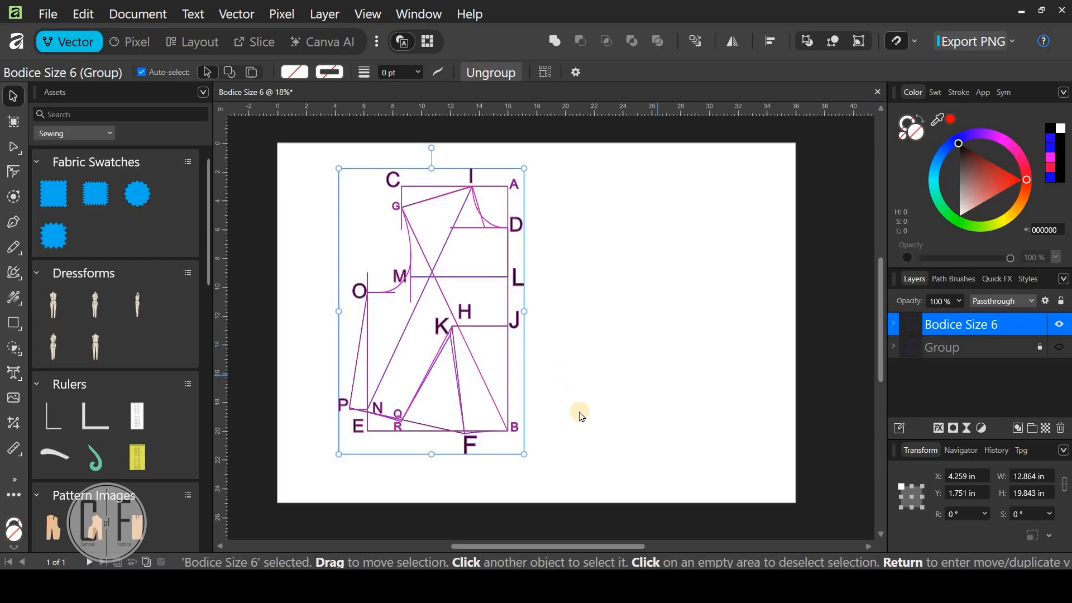
# Ungroup the Bodice Size 6 group into its separate lines and labels, and clear the selection
pyautogui.click(444, 228)
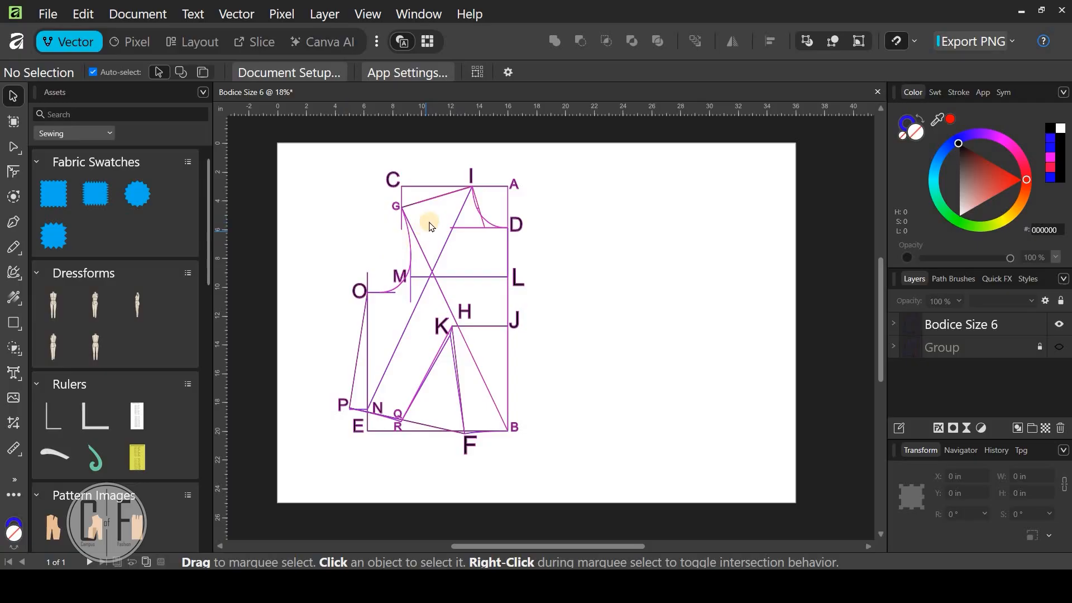
pyautogui.click(466, 233)
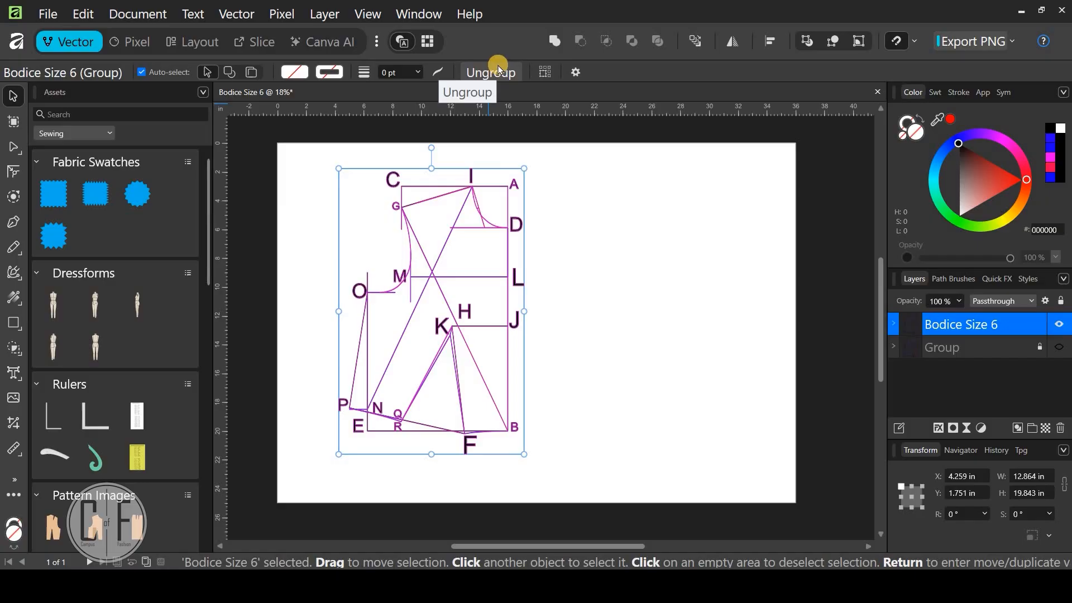
pyautogui.rightClick(442, 205)
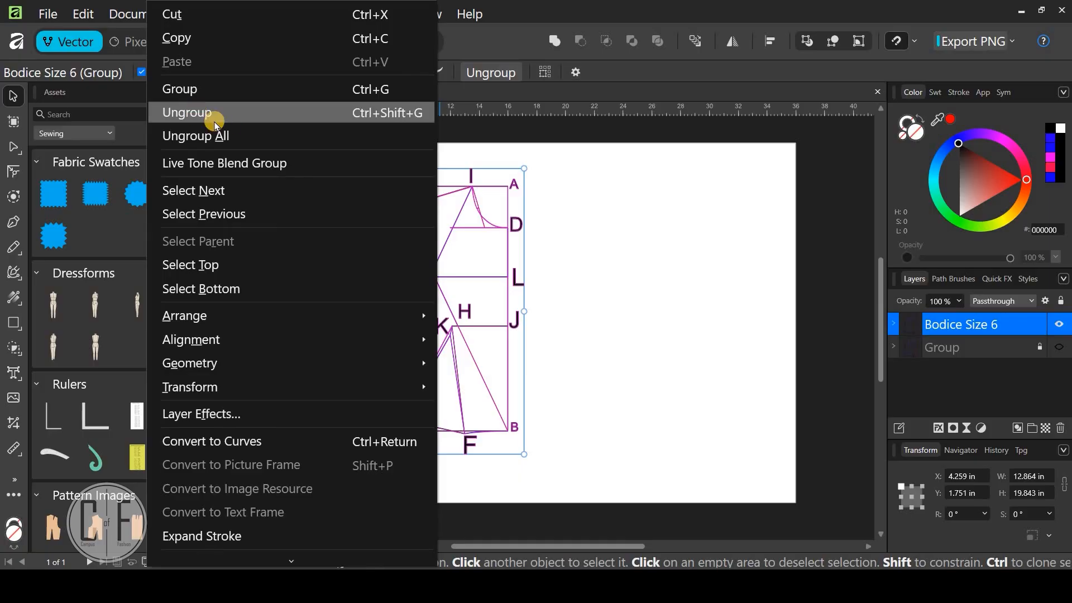
pyautogui.click(198, 113)
pyautogui.click(640, 288)
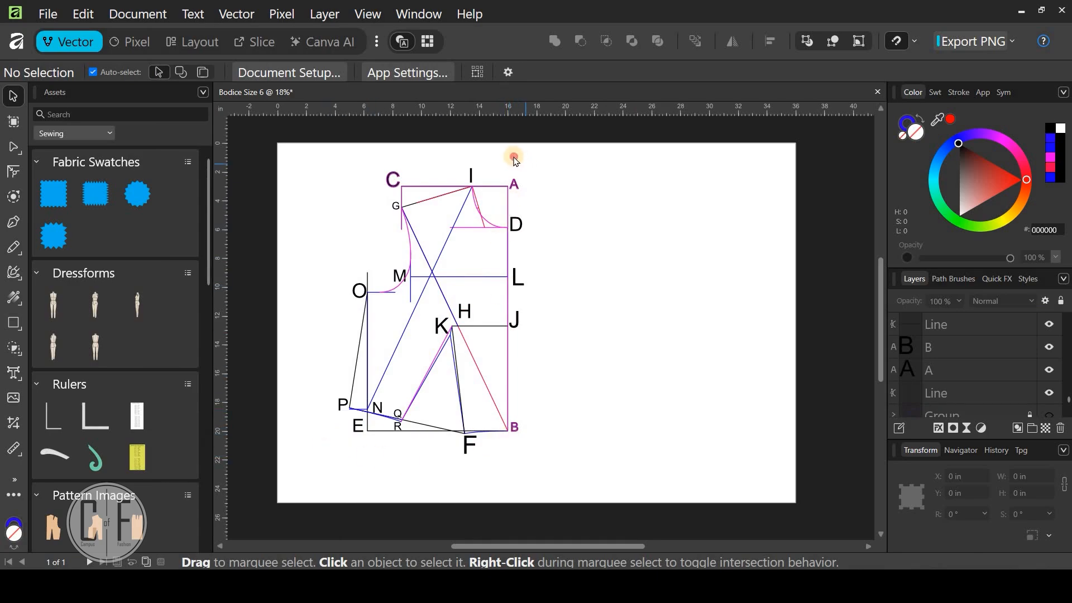
# Delete the labels A, D, L, J and B along the long vertical edge and C and I above the shoulder
pyautogui.moveTo(514, 159); pyautogui.dragTo(531, 452)
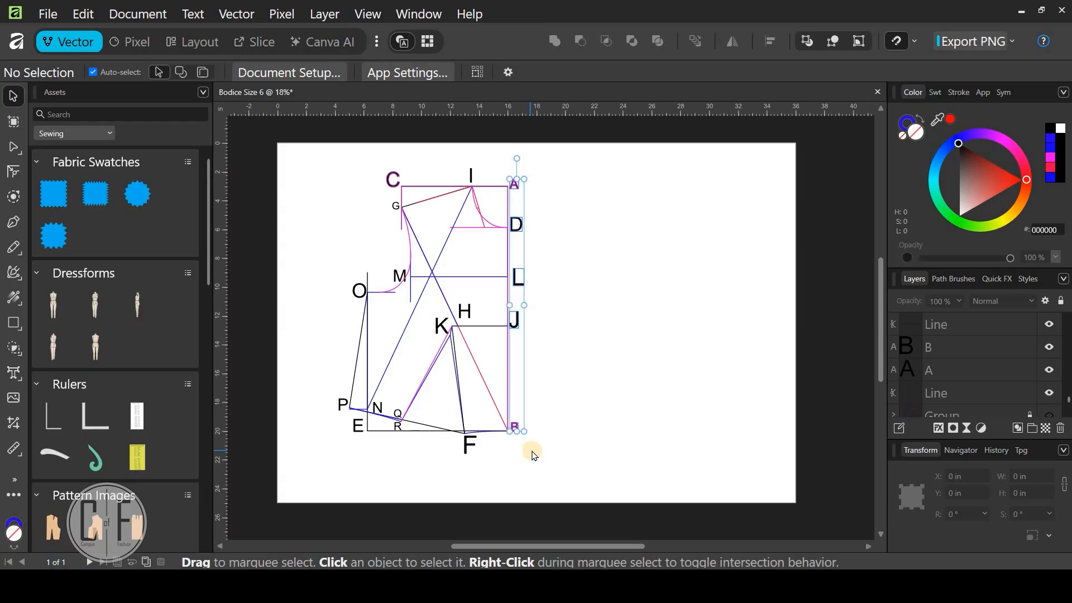
pyautogui.click(442, 325)
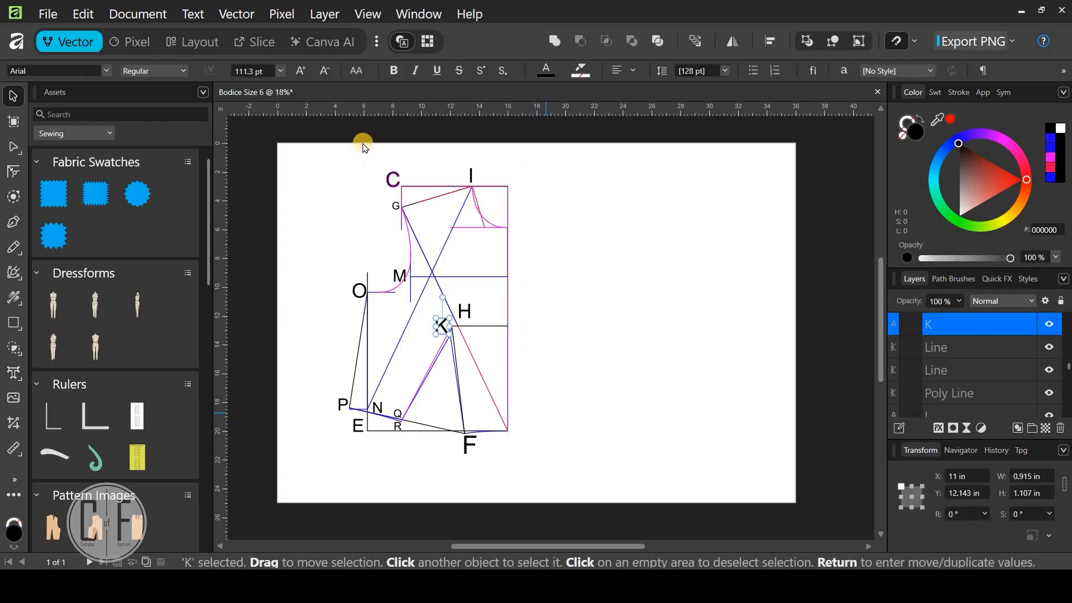
pyautogui.moveTo(360, 146); pyautogui.dragTo(503, 176)
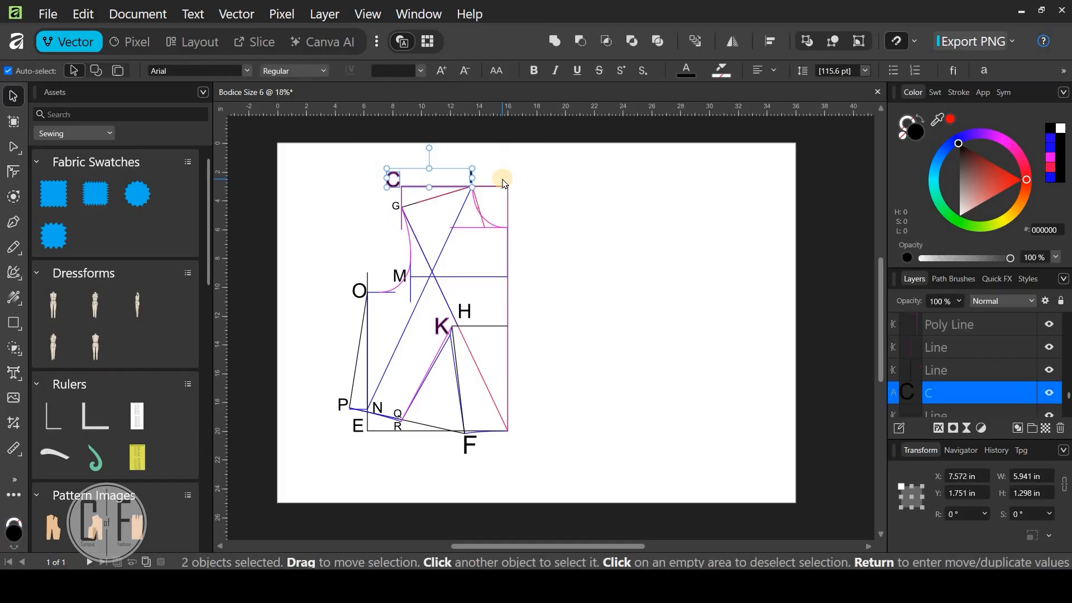
pyautogui.click(441, 230)
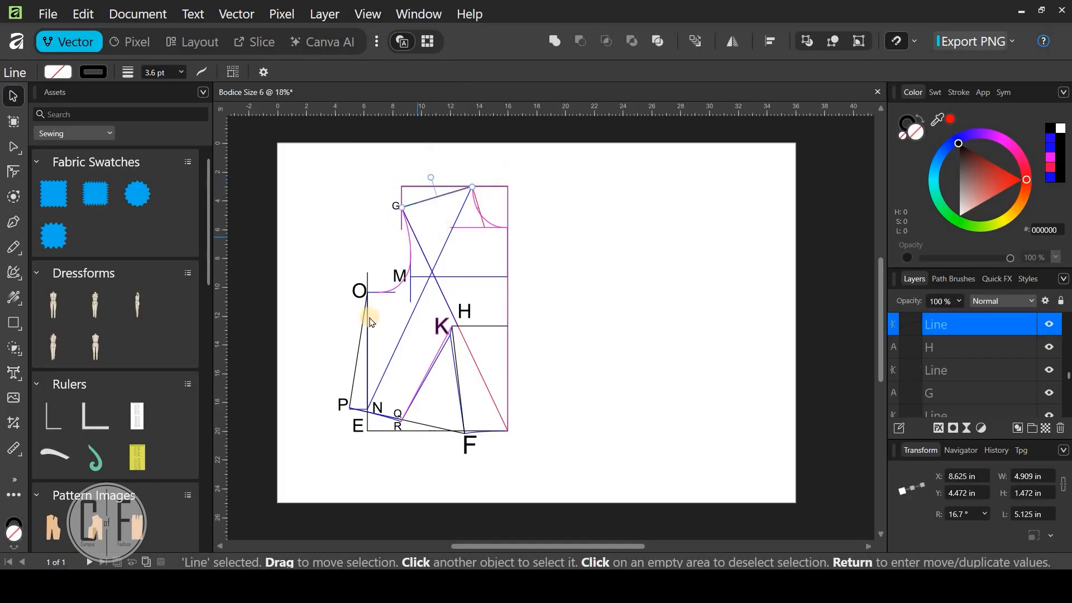
# Delete the construction labels M, O, K, H, P, N and Q around the armhole, dart and side waist
pyautogui.scroll(1, 373, 360)
pyautogui.scroll(3, 402, 295)
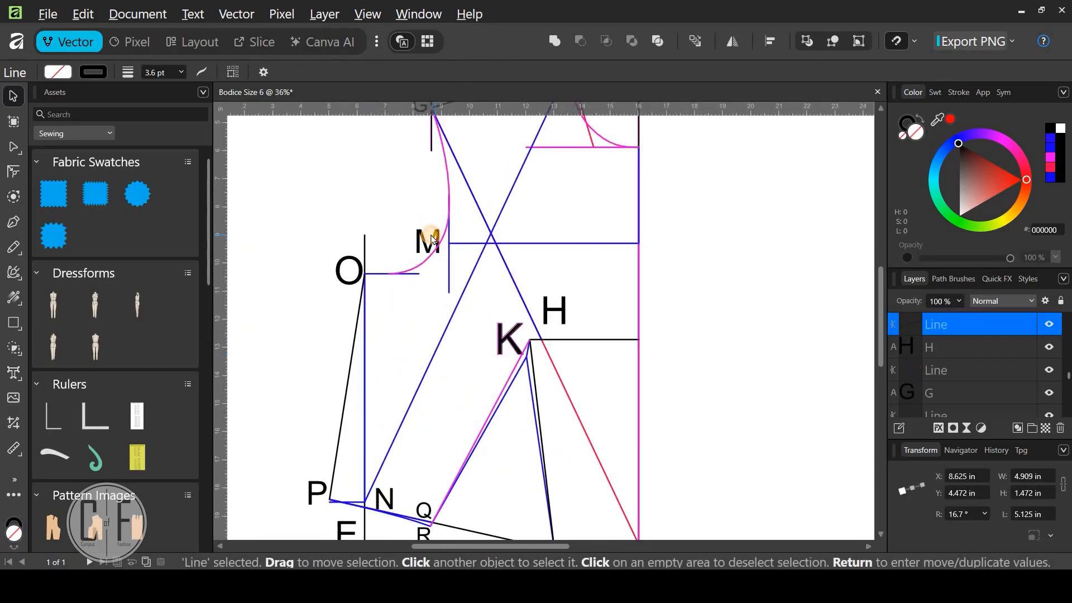
pyautogui.click(346, 281)
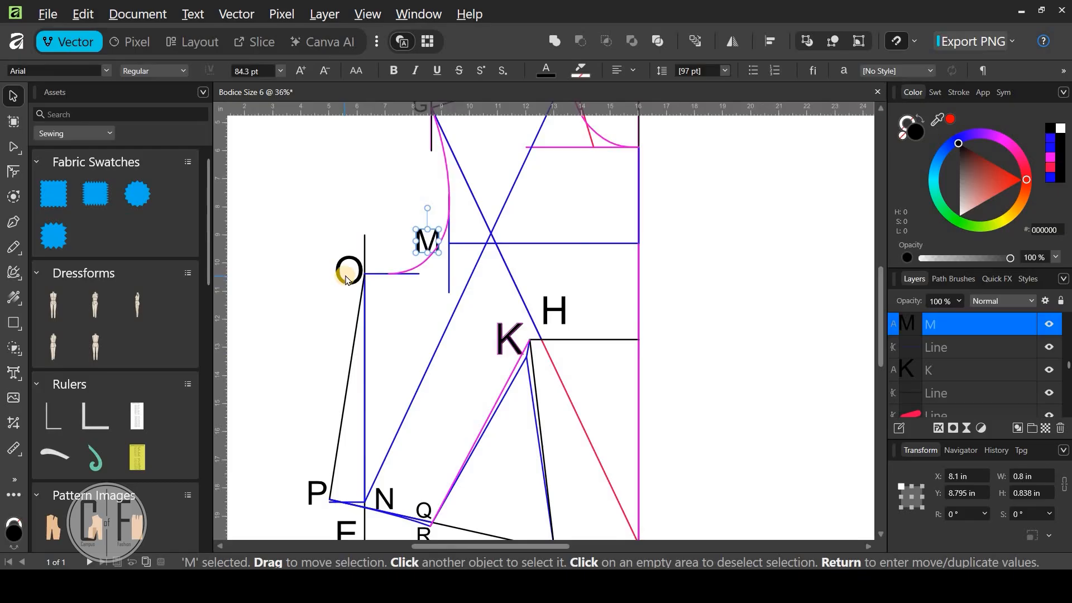
pyautogui.click(342, 280)
pyautogui.click(339, 279)
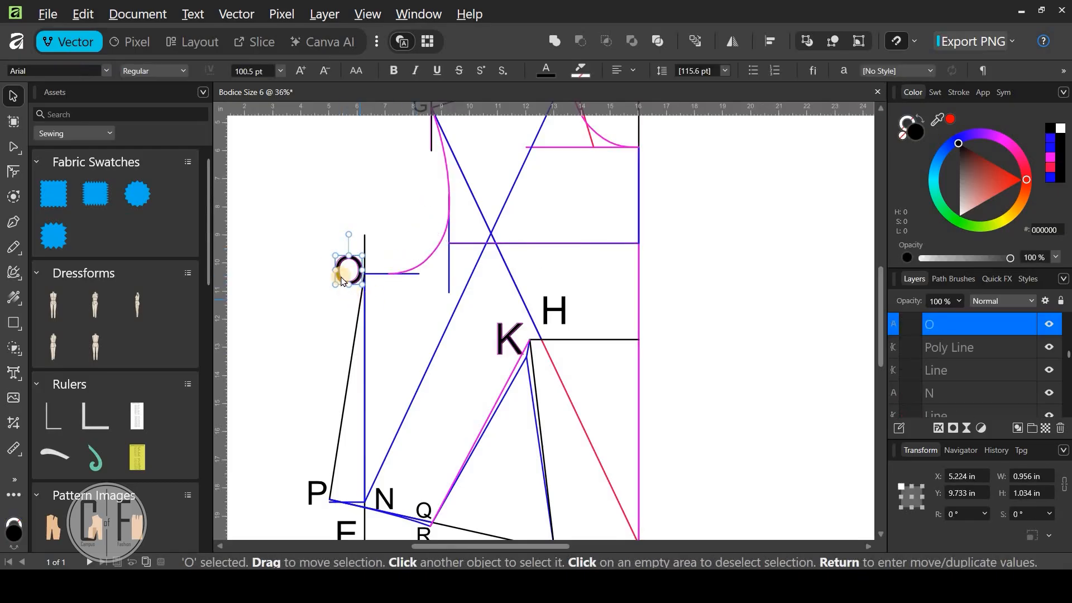
pyautogui.keyDown('shift'); pyautogui.click(508, 337); pyautogui.keyUp('shift')
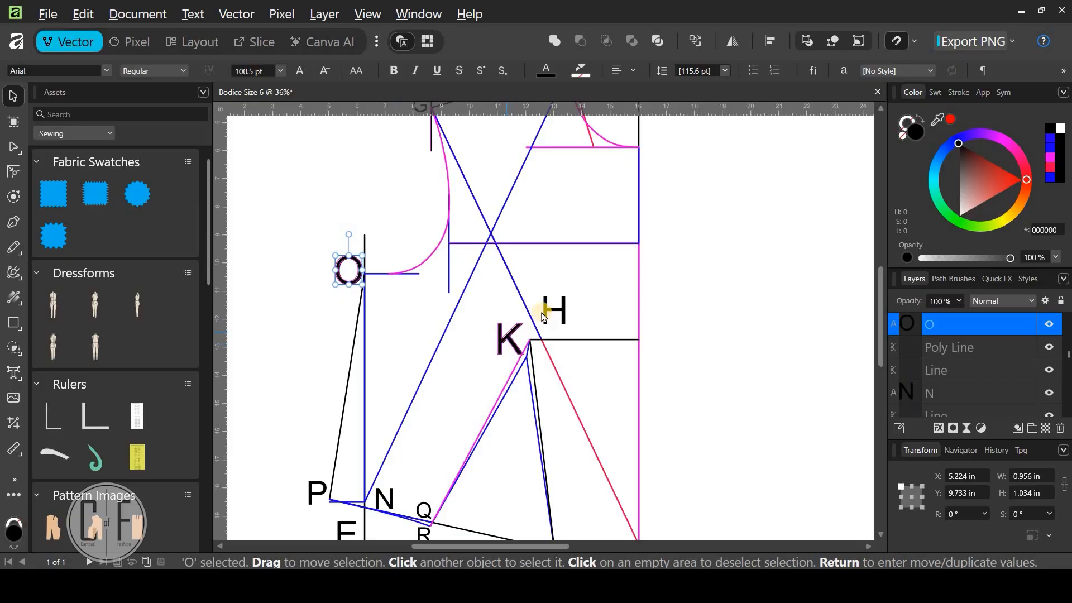
pyautogui.keyDown('shift'); pyautogui.click(555, 307); pyautogui.keyUp('shift')
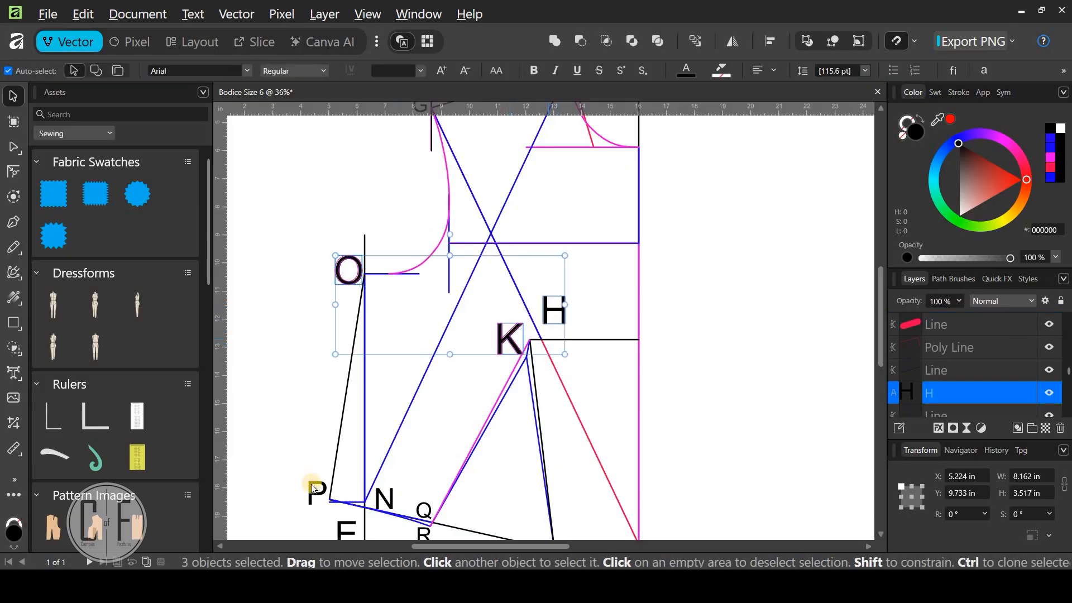
pyautogui.keyDown('shift'); pyautogui.click(314, 485); pyautogui.keyUp('shift')
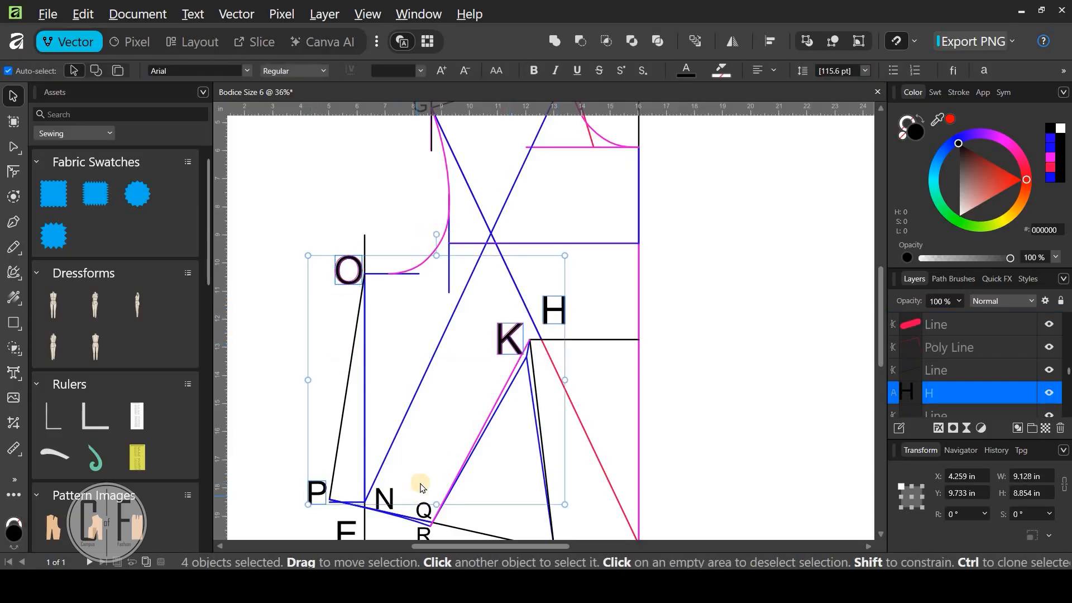
pyautogui.scroll(-2, 444, 394)
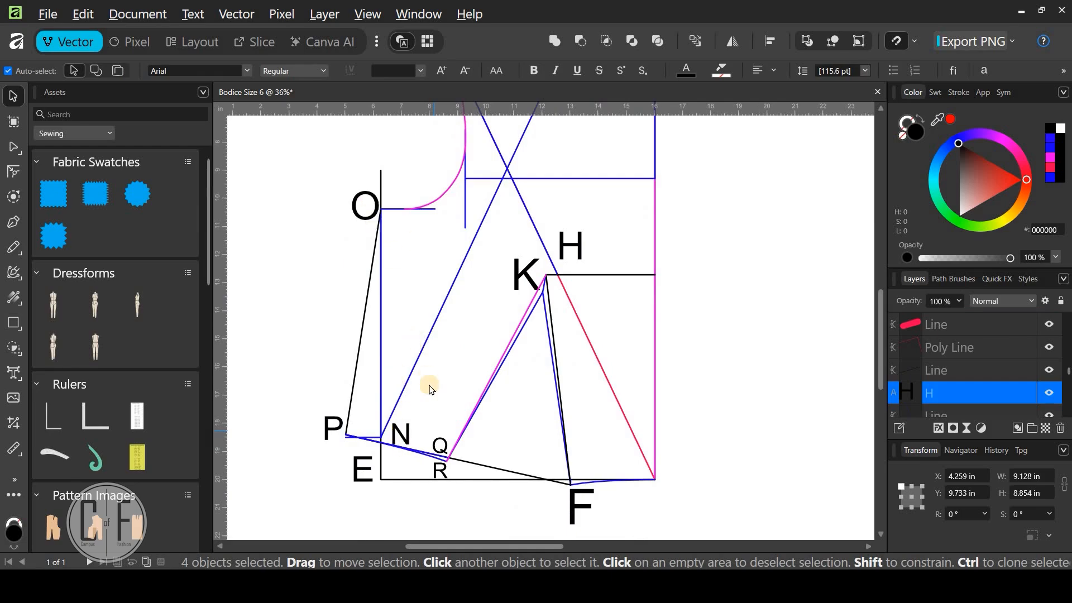
pyautogui.scroll(-2, 430, 389)
pyautogui.keyDown('shift'); pyautogui.click(457, 393); pyautogui.keyUp('shift')
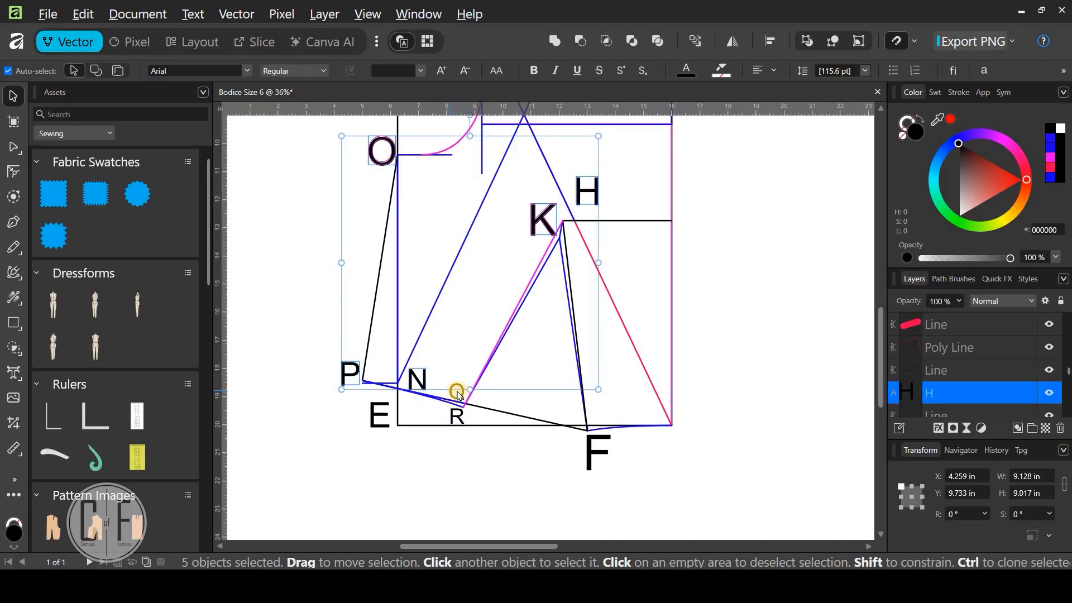
pyautogui.keyDown('shift'); pyautogui.click(459, 395); pyautogui.keyUp('shift')
pyautogui.press('Delete')
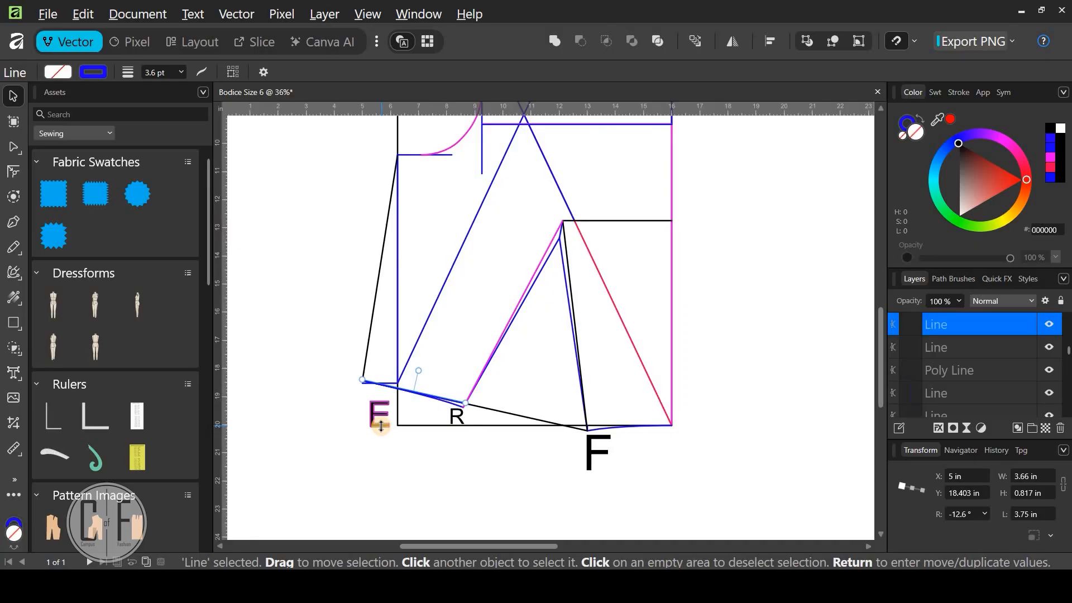
# Delete the remaining labels E, R and F below the waistline and G at the shoulder tip
pyautogui.click(381, 426)
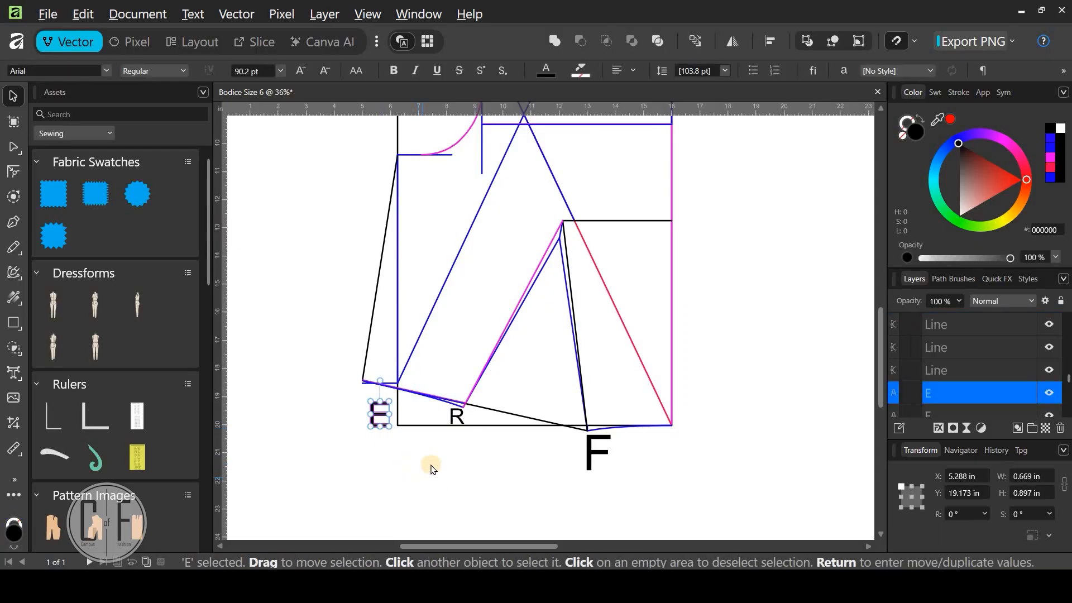
pyautogui.keyDown('shift'); pyautogui.click(455, 418); pyautogui.keyUp('shift')
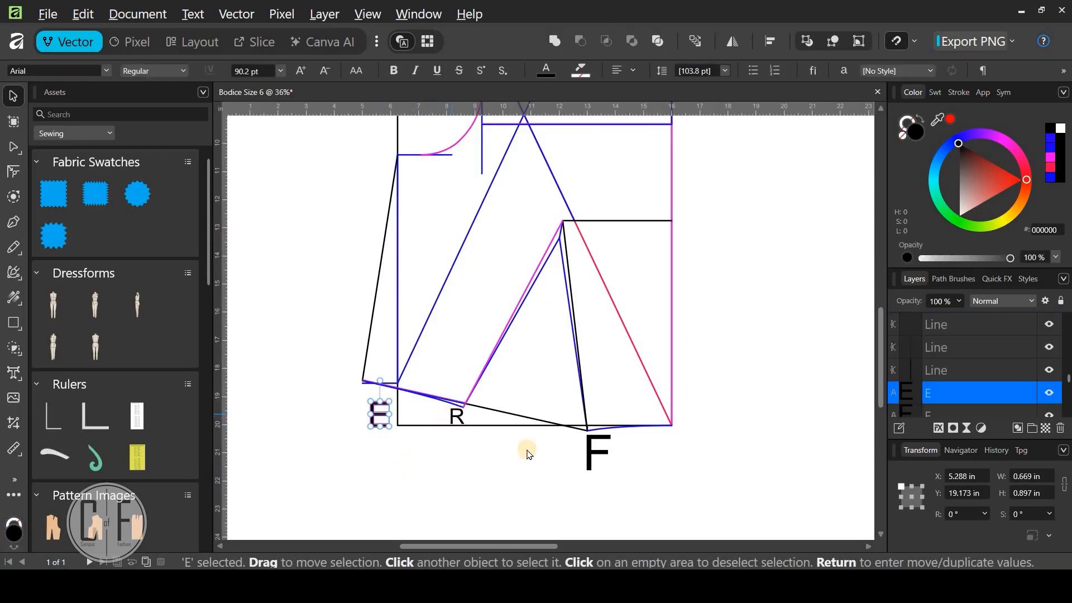
pyautogui.keyDown('shift'); pyautogui.click(591, 465); pyautogui.keyUp('shift')
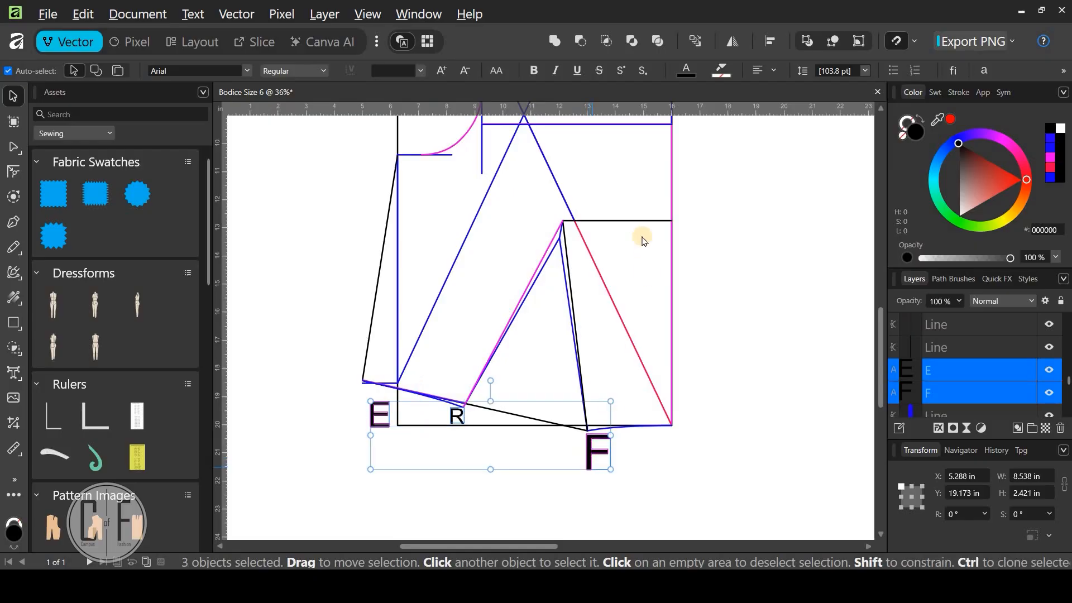
pyautogui.press('Delete')
pyautogui.moveTo(622, 335); pyautogui.dragTo(603, 434)
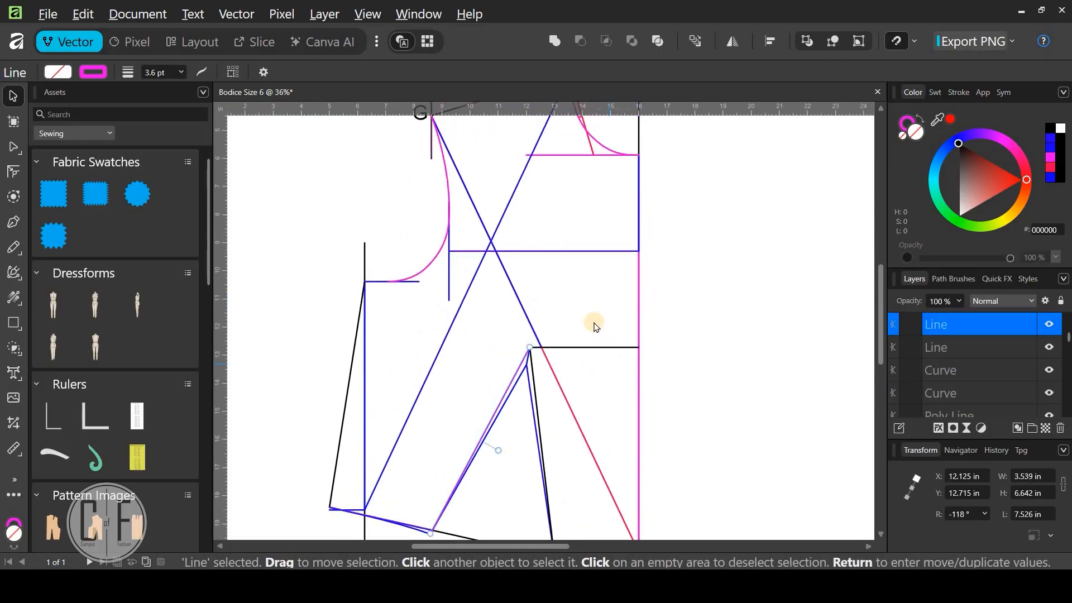
pyautogui.scroll(-2, 455, 156)
pyautogui.click(455, 157)
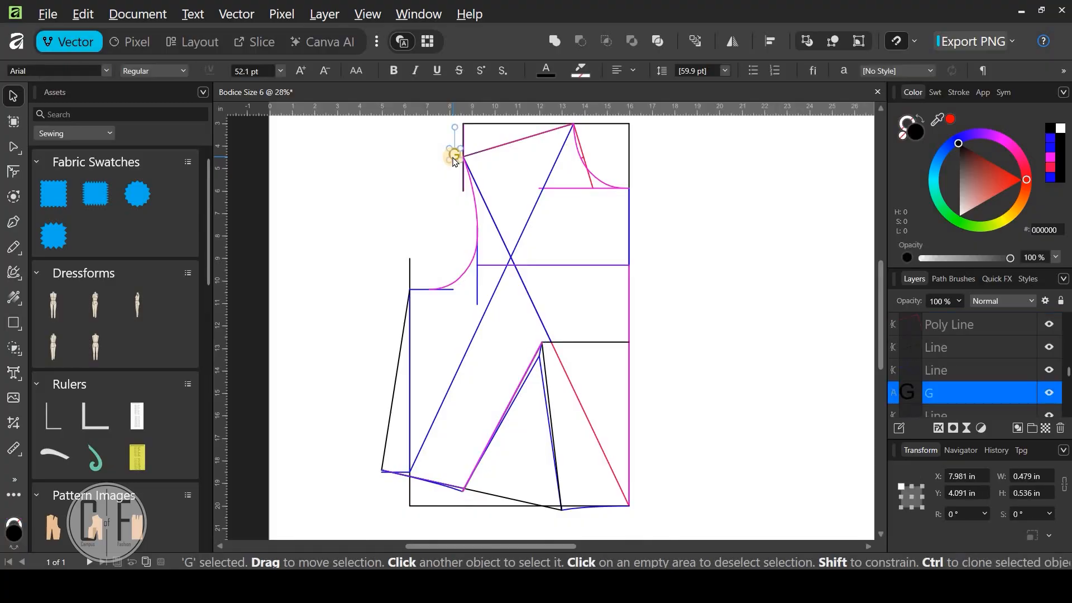
pyautogui.press('Delete')
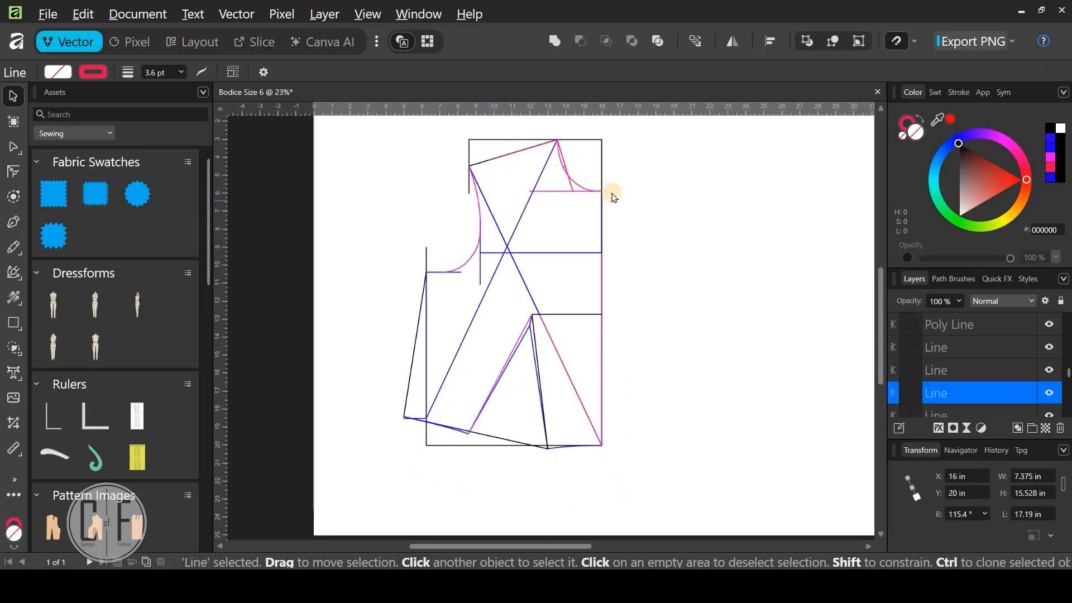
# Delete the black horizontal construction line above the shoulder and the full-length black vertical line along the centre front
pyautogui.scroll(-1, 604, 195)
pyautogui.moveTo(575, 201); pyautogui.dragTo(541, 213)
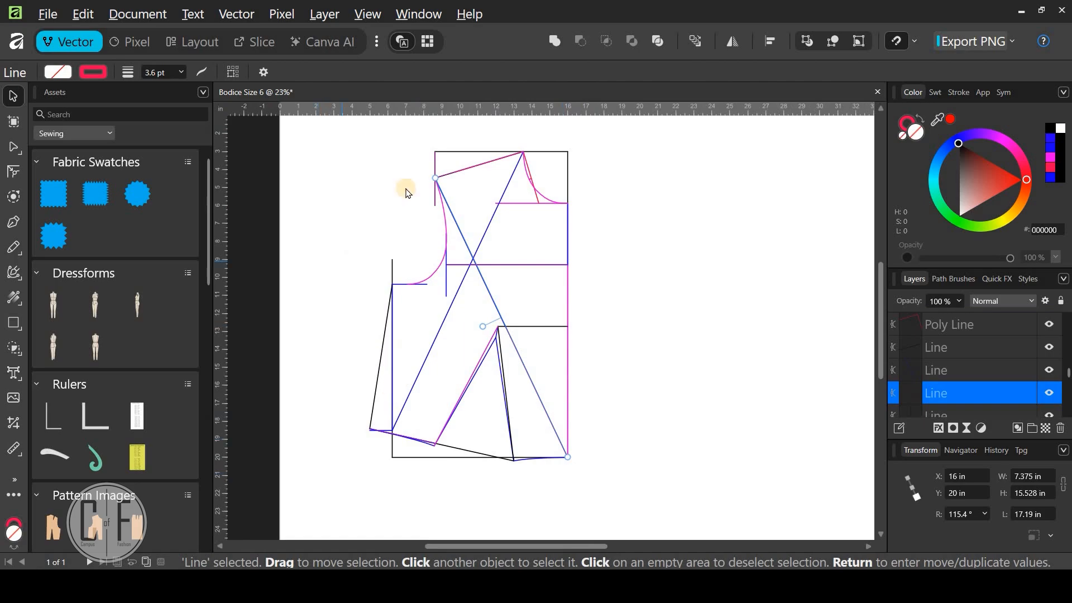
pyautogui.click(467, 155)
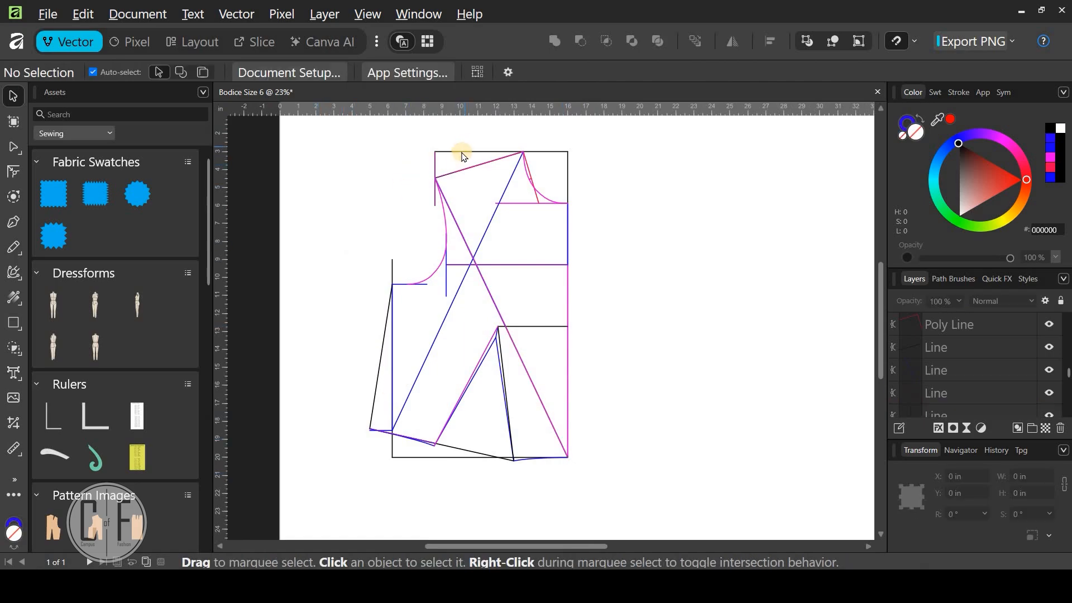
pyautogui.click(464, 154)
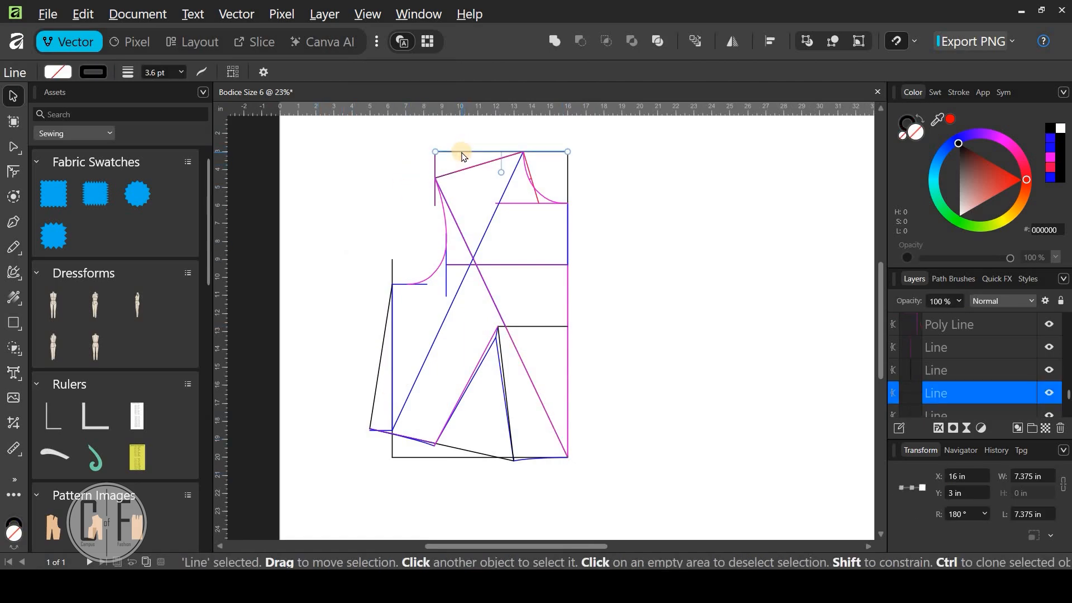
pyautogui.press('Delete')
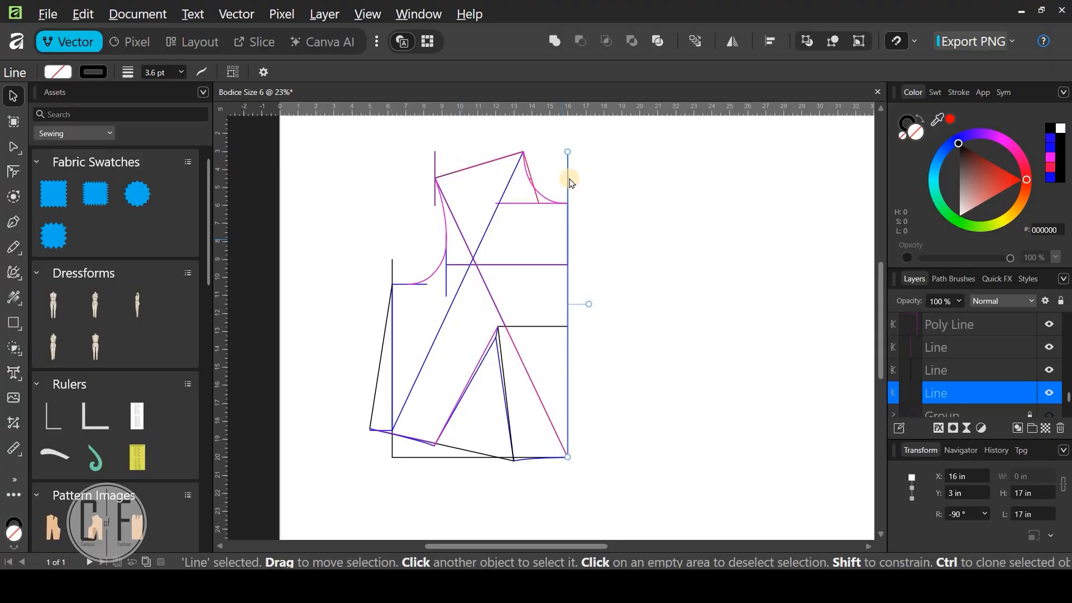
pyautogui.press('Delete')
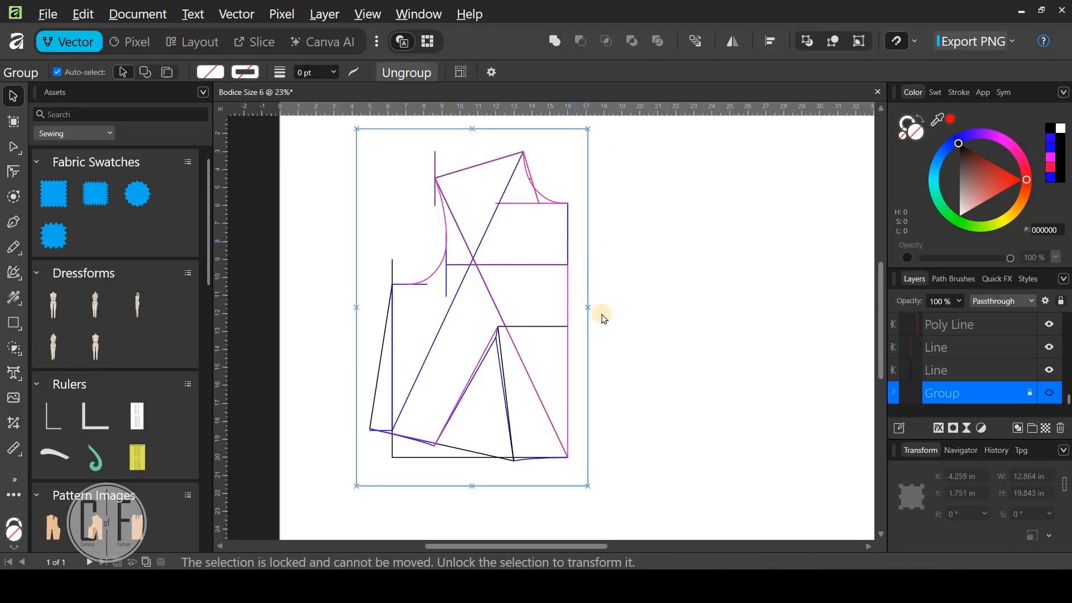
# Delete the short vertical line at the shoulder tip and the black vertical construction line running down from above the underarm
pyautogui.click(428, 211)
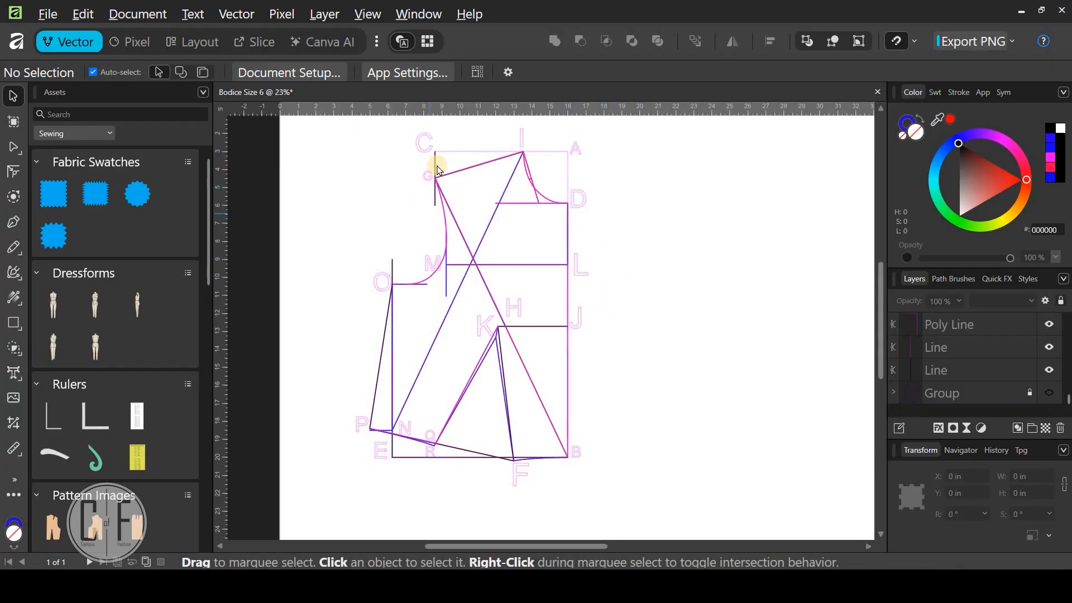
pyautogui.click(435, 165)
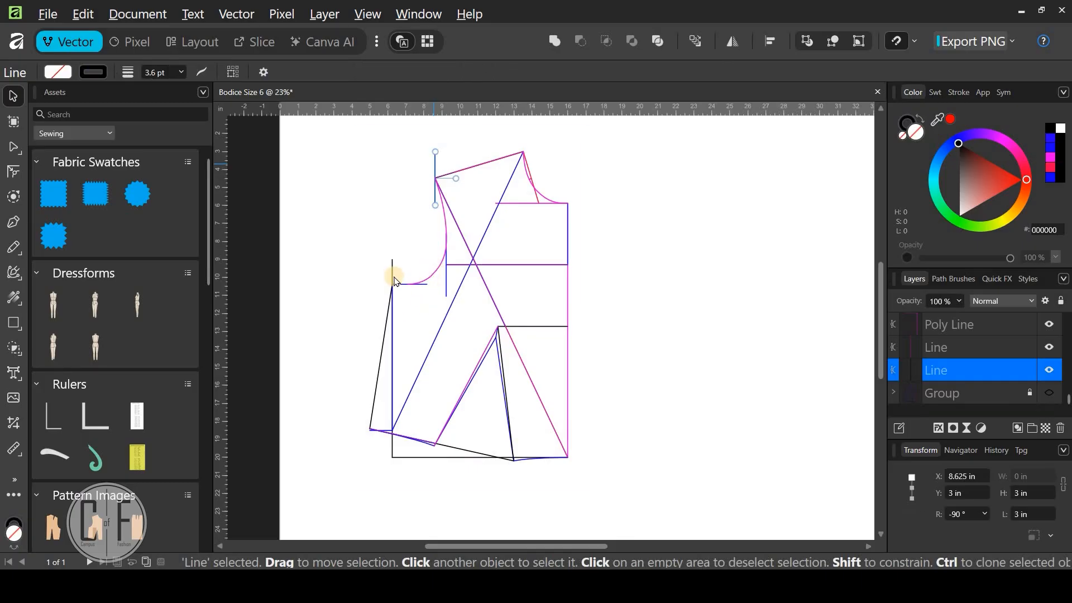
pyautogui.press('Delete')
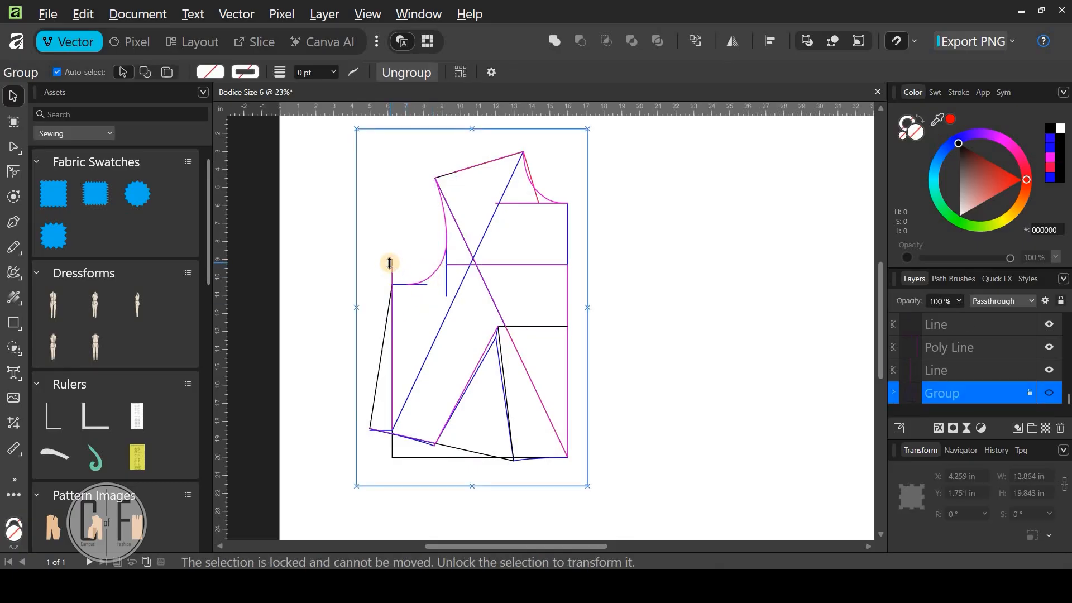
pyautogui.click(390, 264)
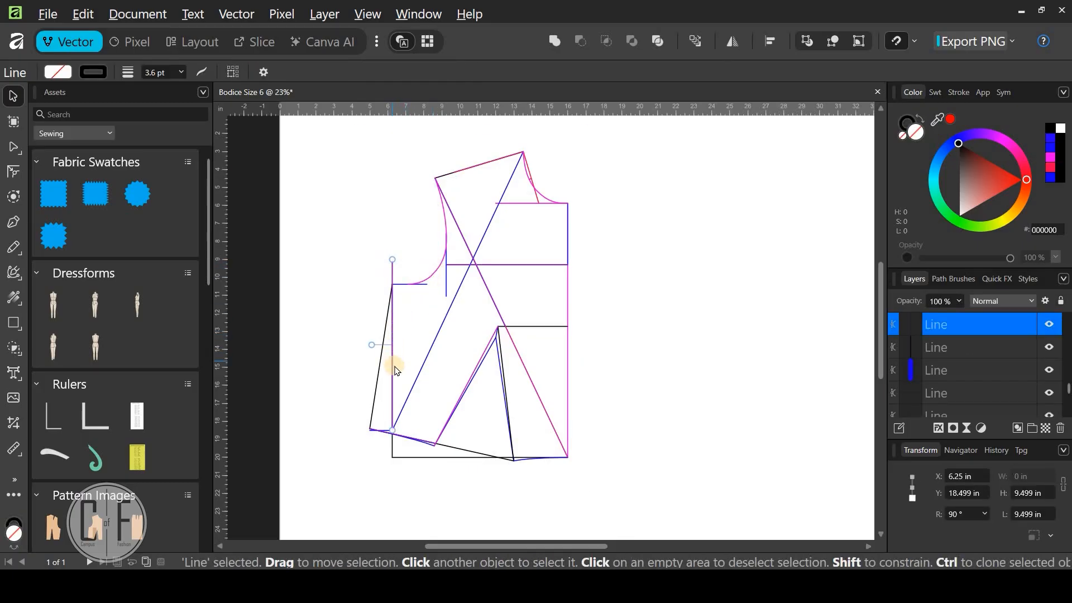
pyautogui.press('Delete')
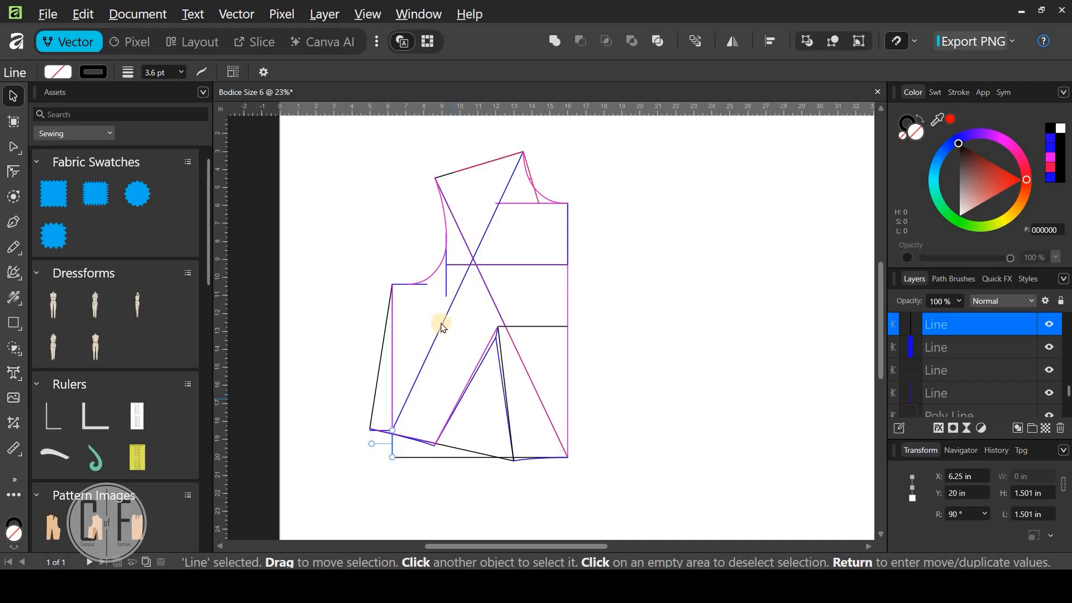
# Delete the long crossing diagonal lines through the bodice and the short blue vertical line at the armhole
pyautogui.click(443, 326)
pyautogui.press('Delete')
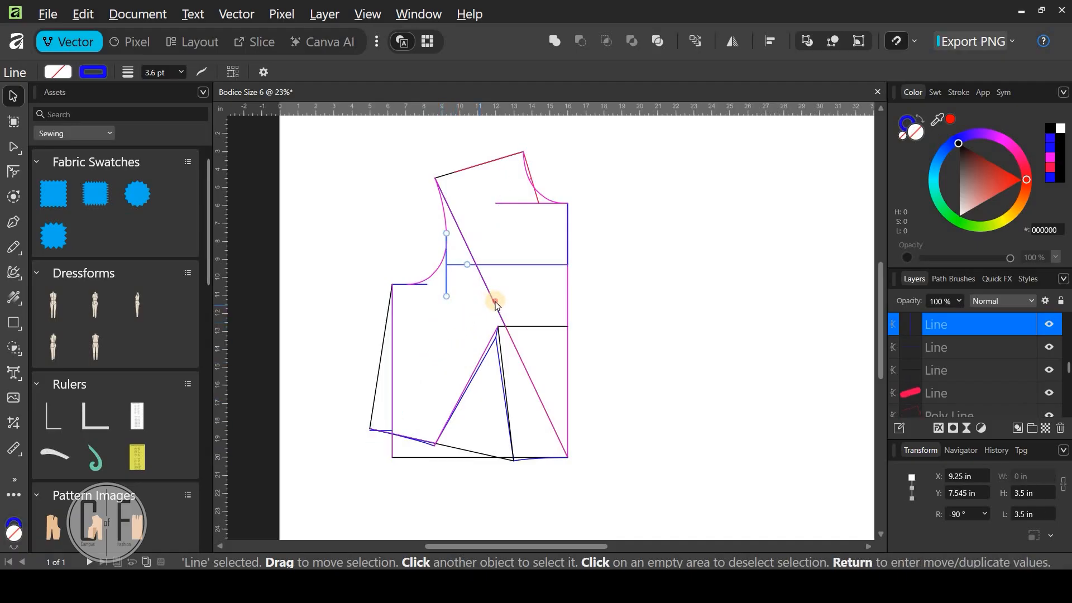
pyautogui.click(497, 306)
pyautogui.click(499, 327)
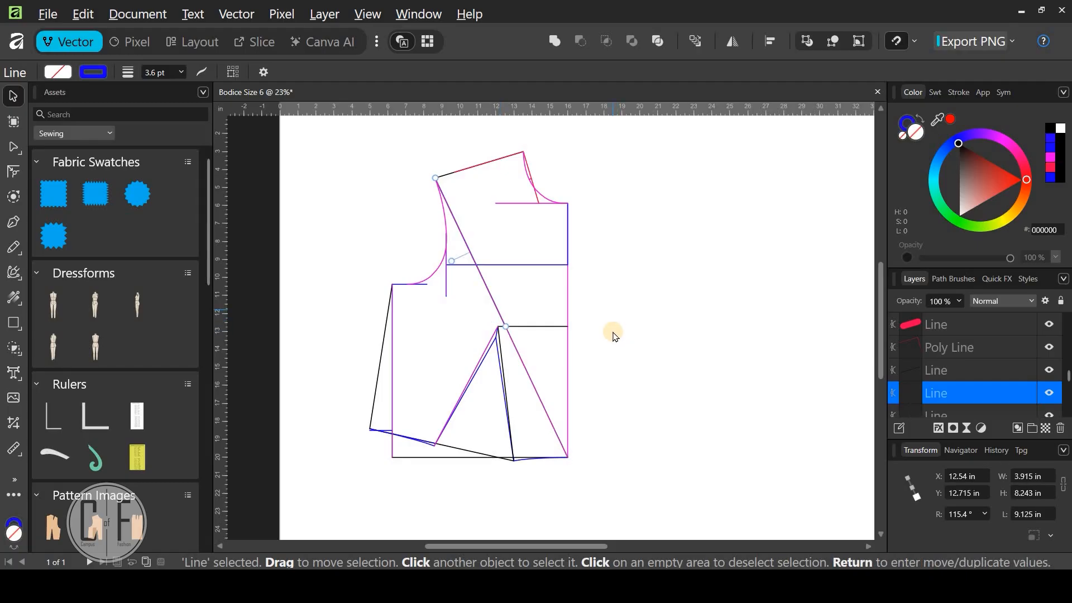
pyautogui.click(494, 302)
pyautogui.click(493, 301)
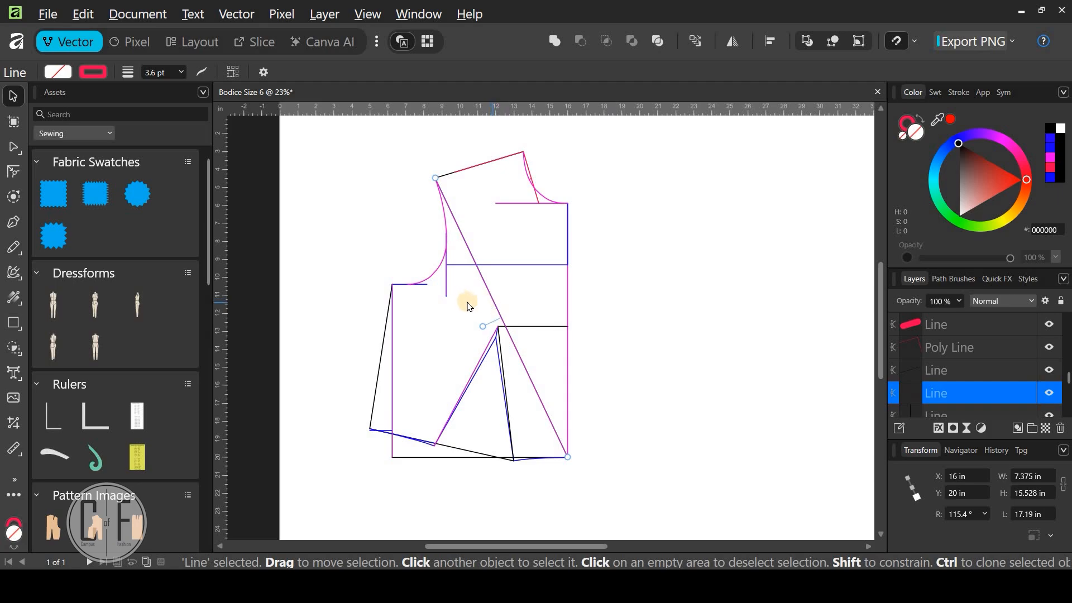
pyautogui.press('Delete')
pyautogui.click(446, 285)
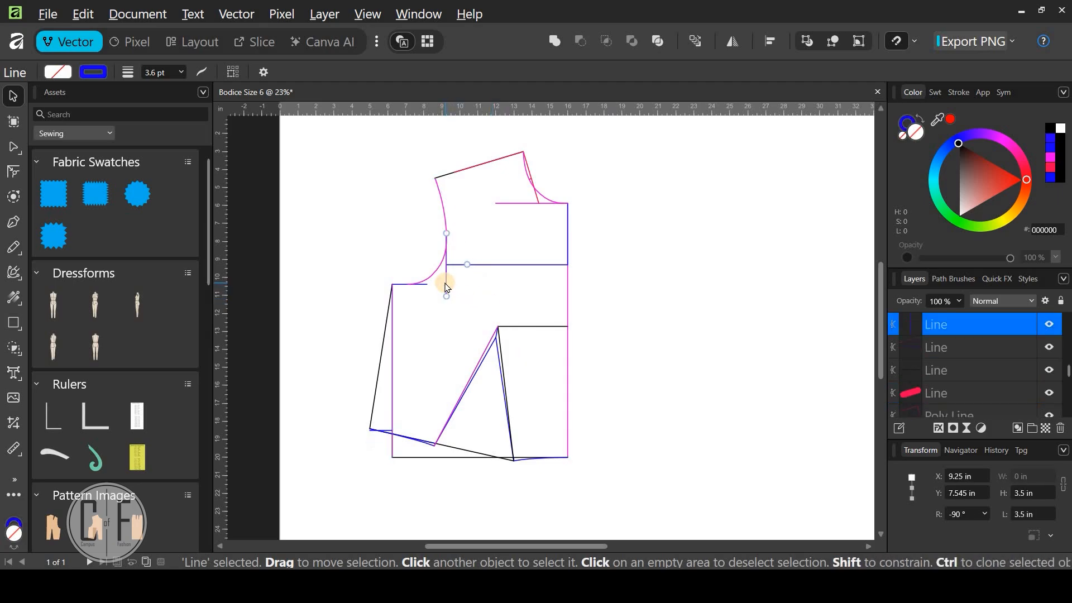
# Try deleting the black poly line that forms the side seam and slanted waistline, and undo the deletion
pyautogui.click(514, 204)
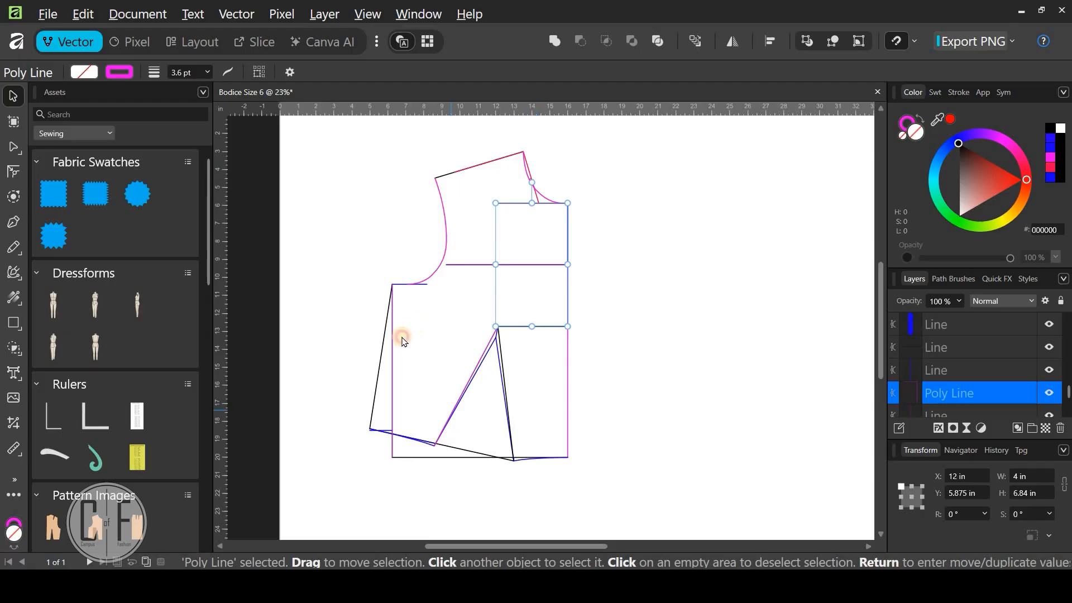
pyautogui.click(391, 362)
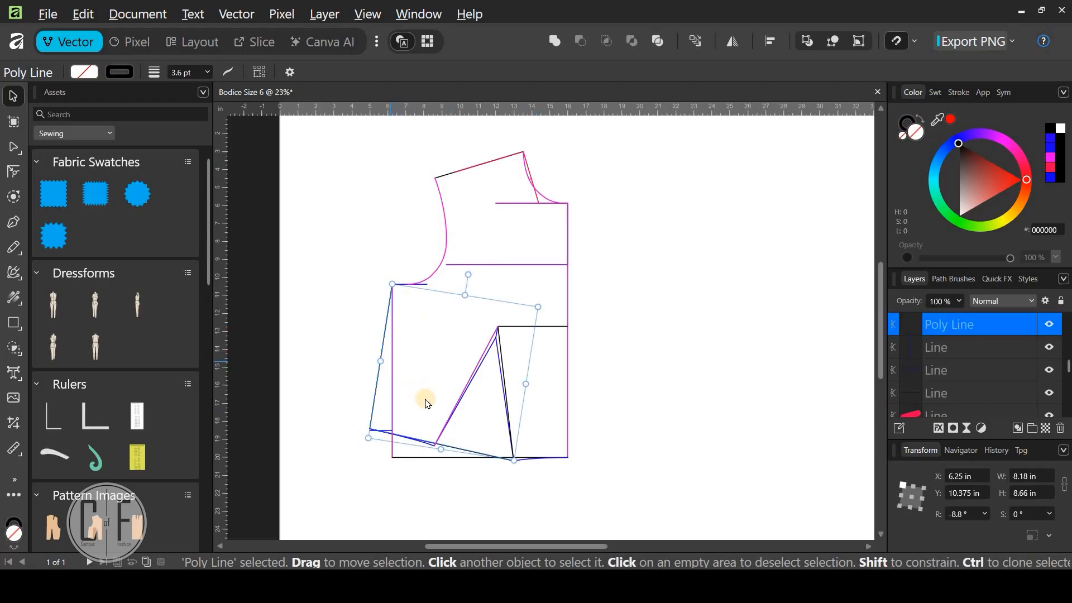
pyautogui.scroll(4, 446, 468)
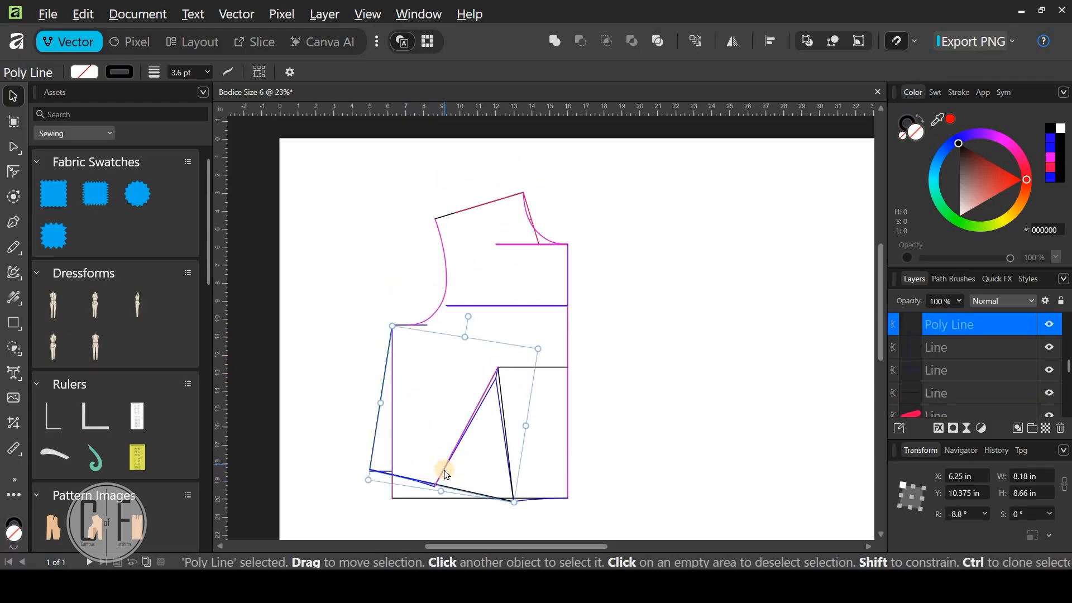
pyautogui.moveTo(284, 252); pyautogui.dragTo(297, 212)
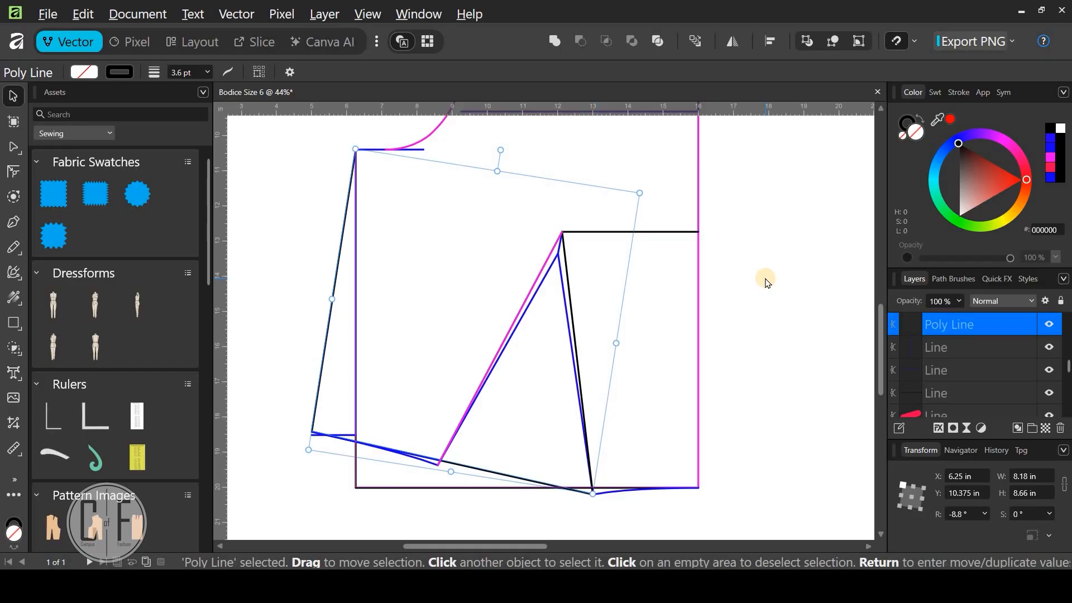
pyautogui.press('Delete')
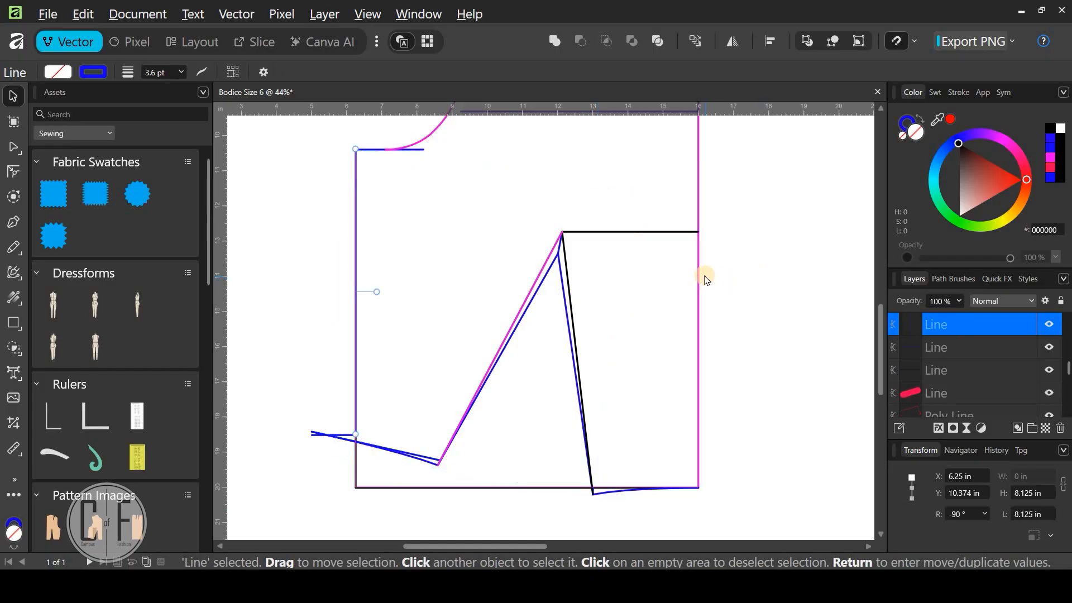
pyautogui.hotkey('ctrl', 'z')
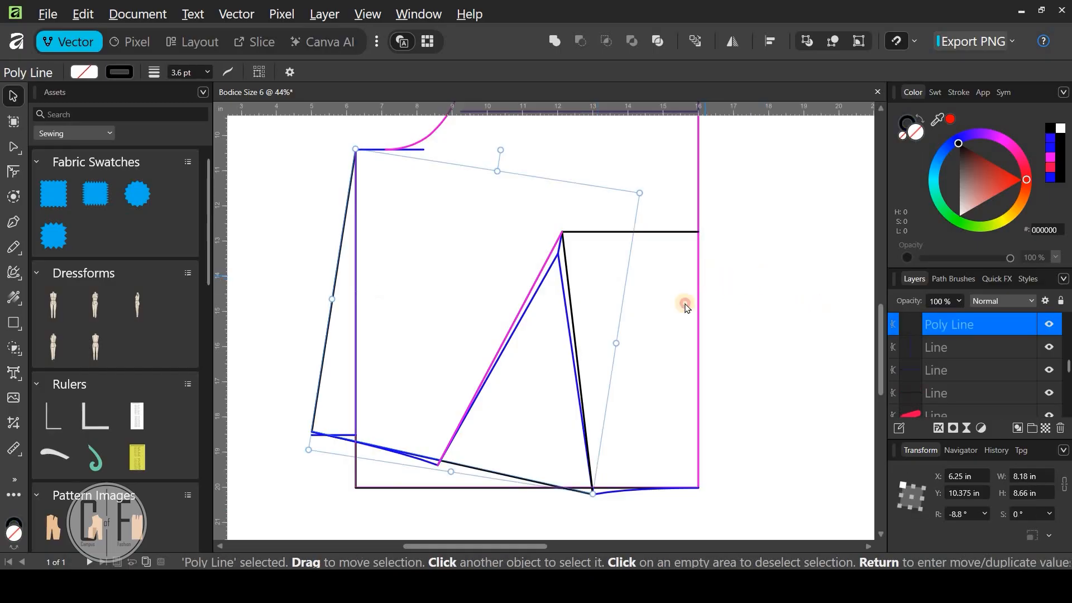
# Delete the blue vertical line running down from the underarm and the short black vertical line below it
pyautogui.click(379, 359)
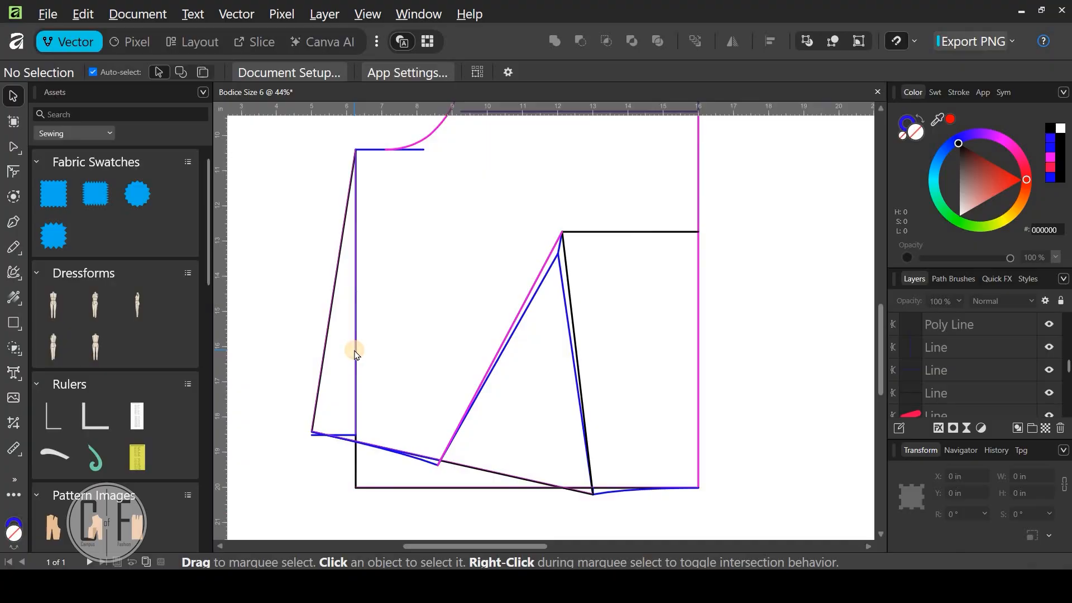
pyautogui.click(356, 353)
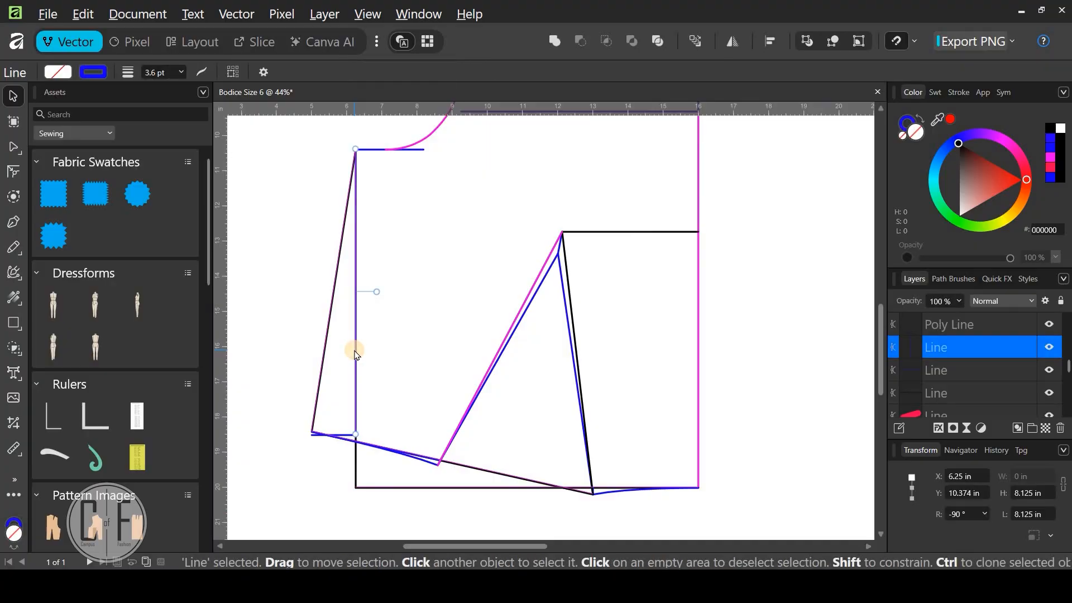
pyautogui.press('Delete')
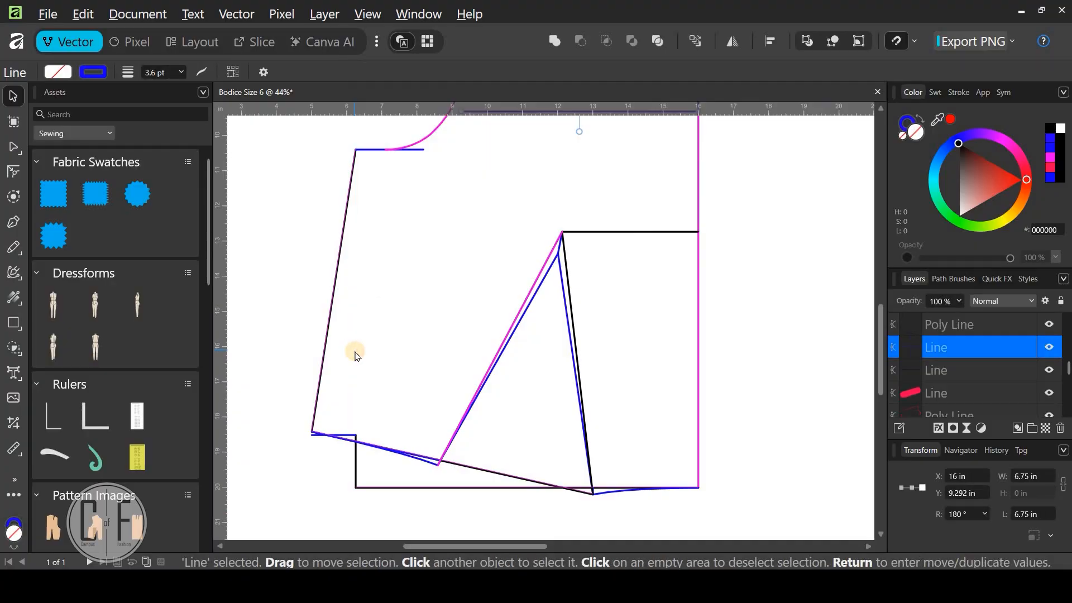
pyautogui.click(357, 476)
pyautogui.press('Delete')
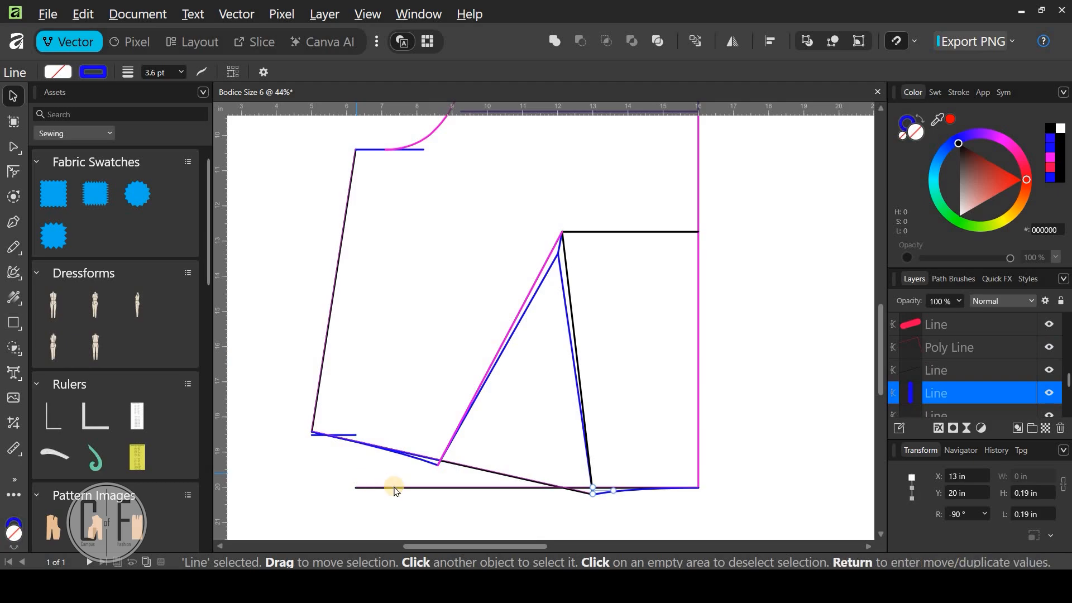
# Delete the long horizontal construction line at the waist and the short blue horizontal line at the foot of the side seam
pyautogui.click(396, 489)
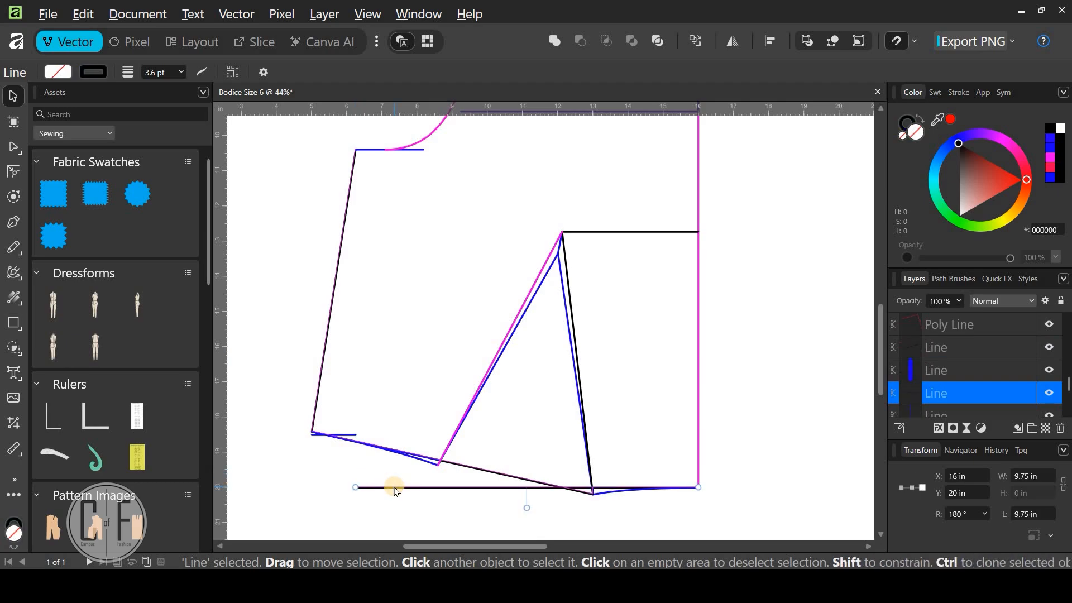
pyautogui.press('Delete')
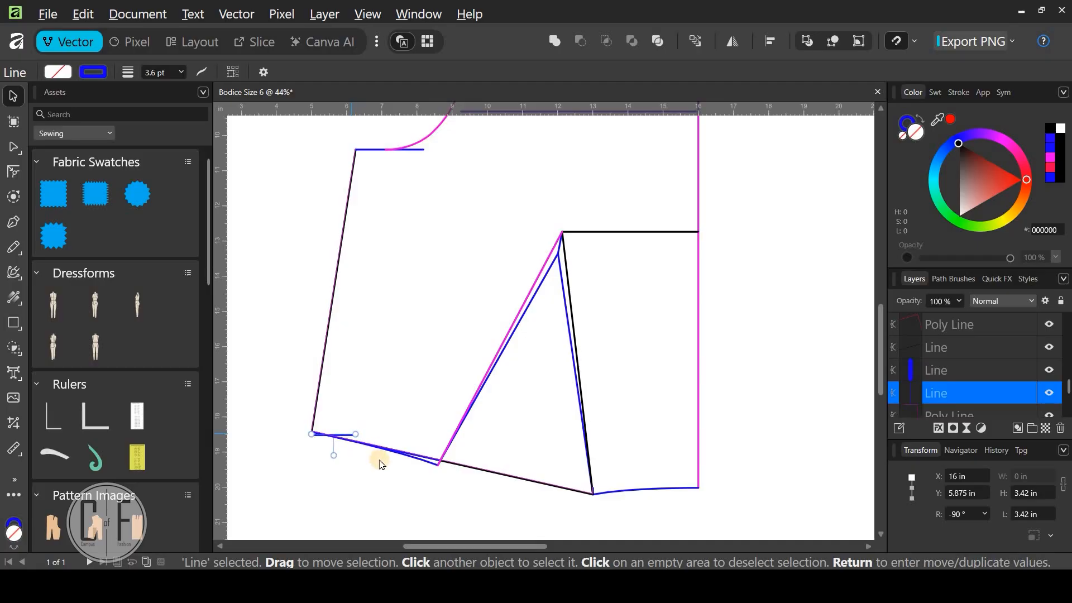
pyautogui.click(373, 450)
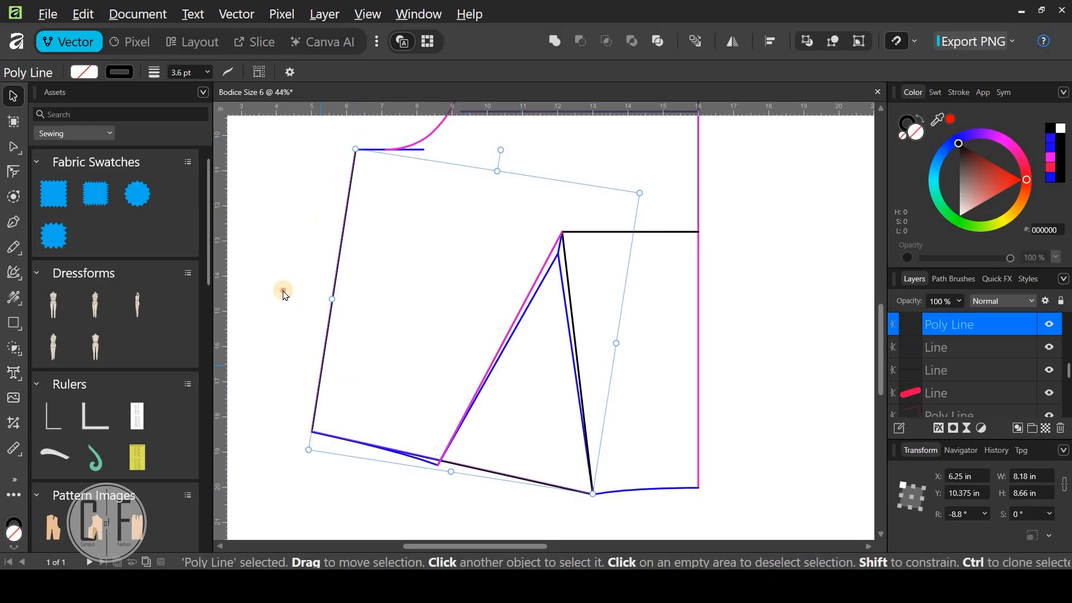
# Try moving the poly line of the side seam and slanted waistline away from the draft, and undo the move
pyautogui.moveTo(322, 366); pyautogui.dragTo(283, 291)
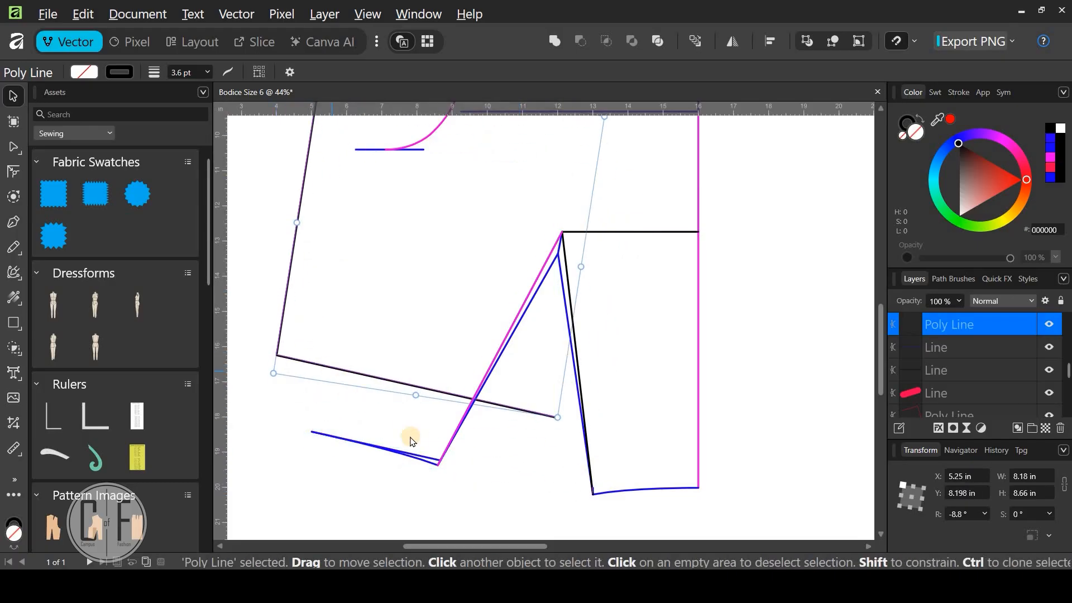
pyautogui.hotkey('ctrl', 'z')
pyautogui.click(293, 373)
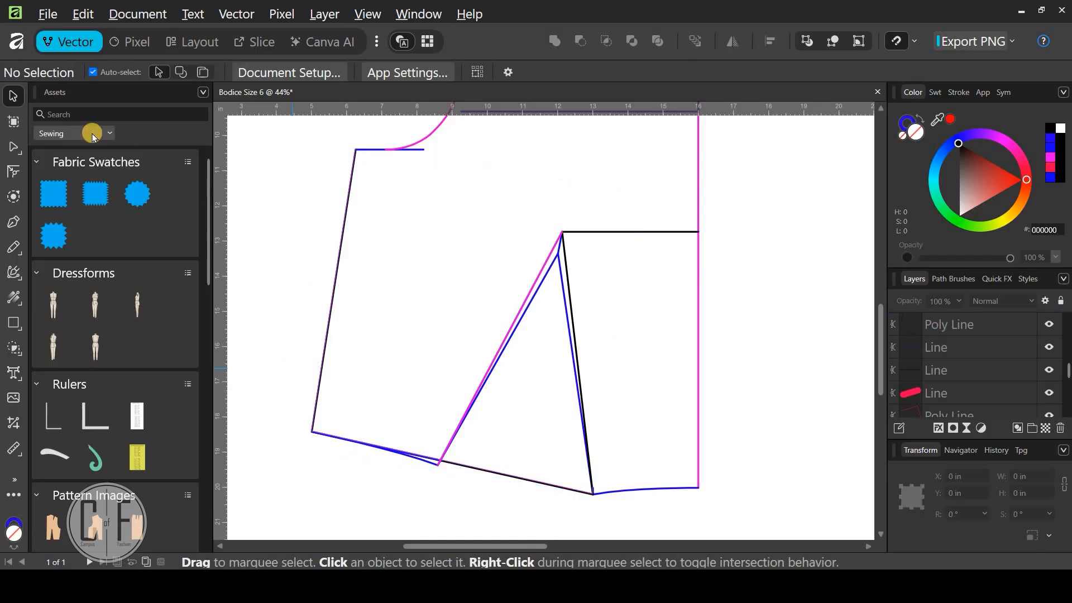
# Remove the slanted waistline segment of the side seam poly line by deleting its end node at the dart leg nearest centre front
pyautogui.click(14, 145)
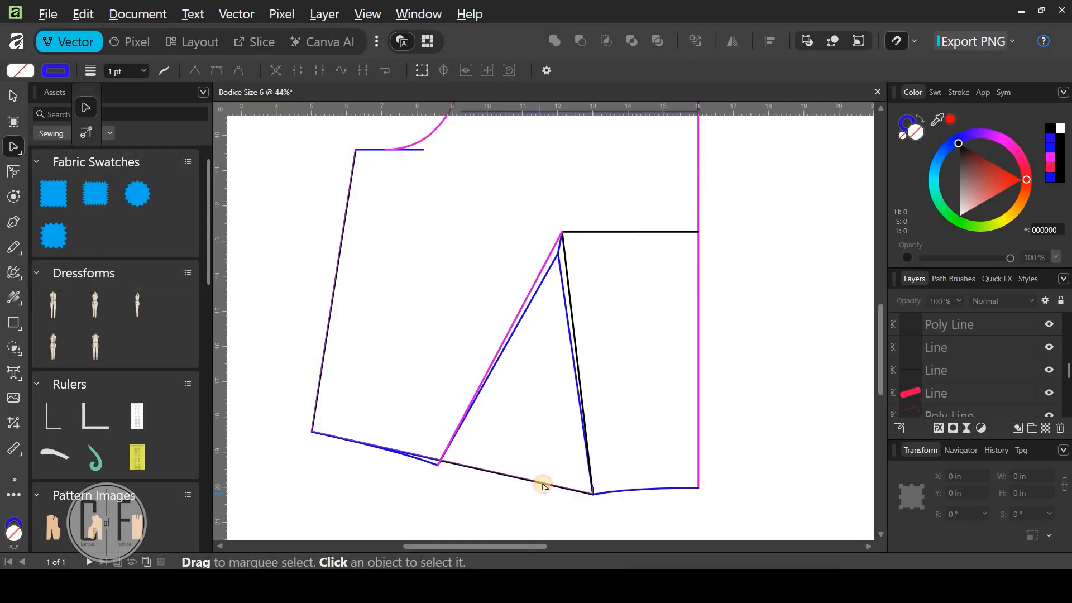
pyautogui.click(567, 490)
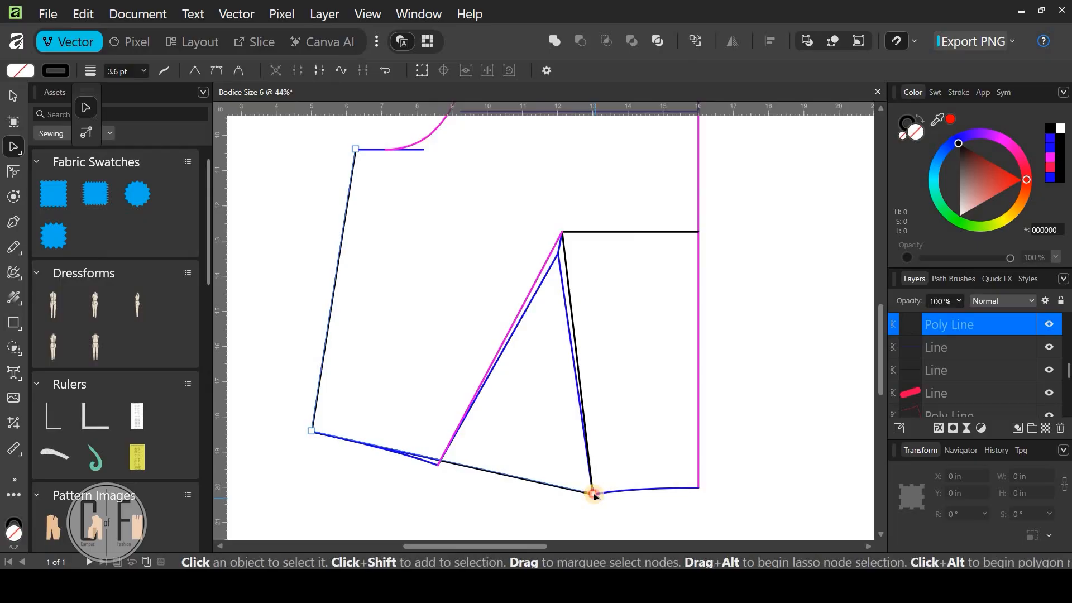
pyautogui.click(594, 494)
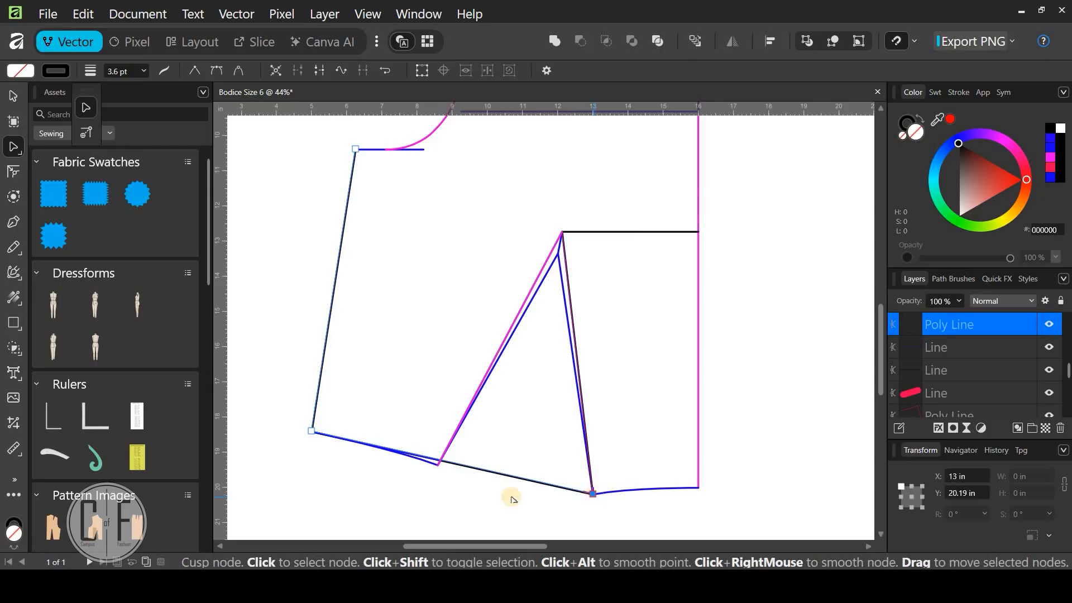
pyautogui.press('Delete')
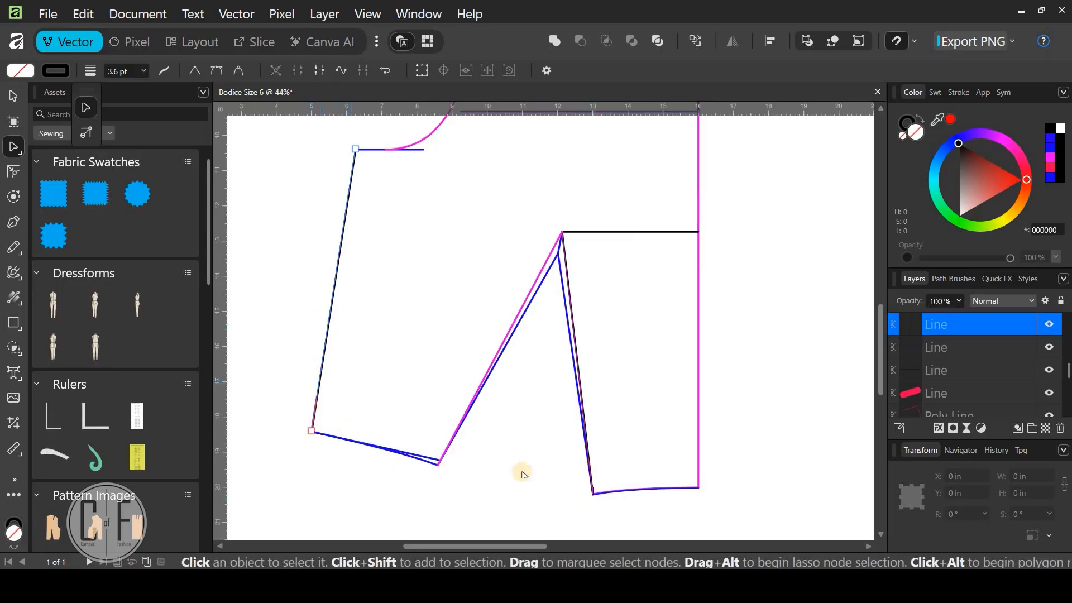
pyautogui.click(311, 431)
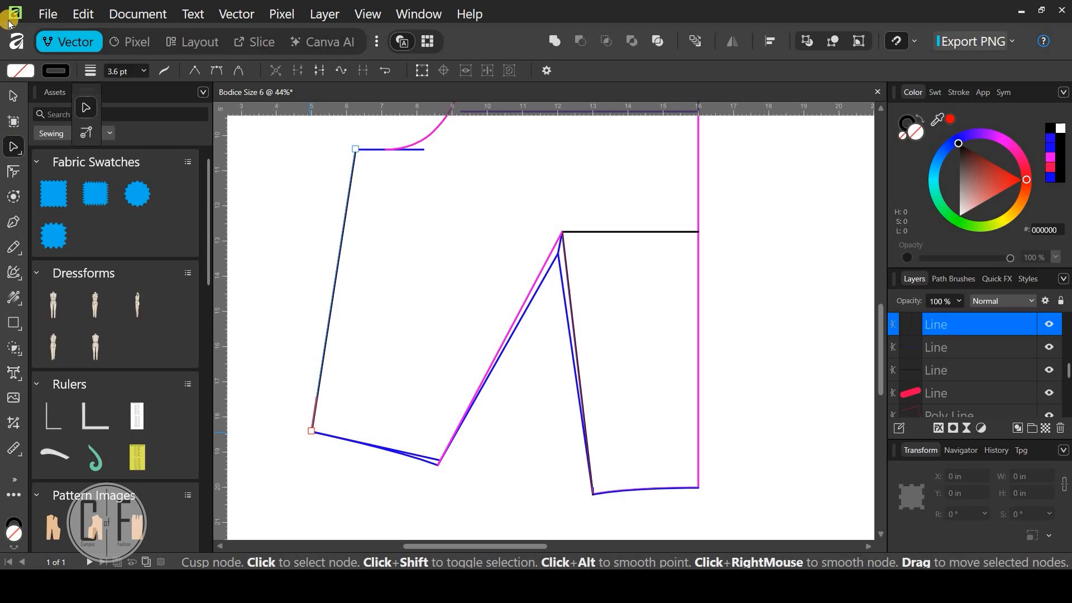
# Delete the straight blue line above the curved waistline between the side seam and the dart
pyautogui.click(10, 96)
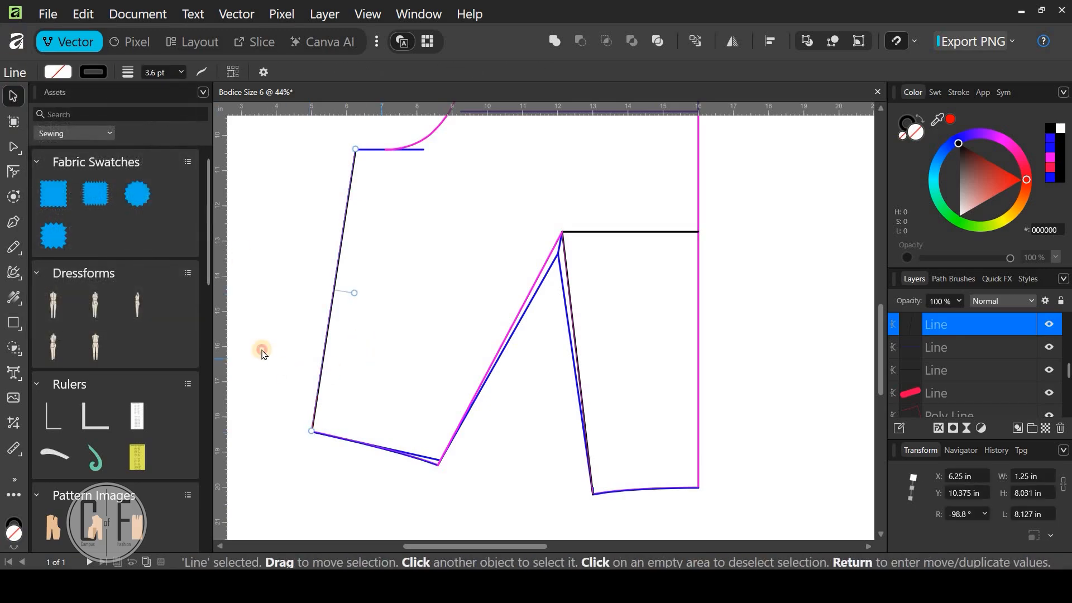
pyautogui.click(323, 362)
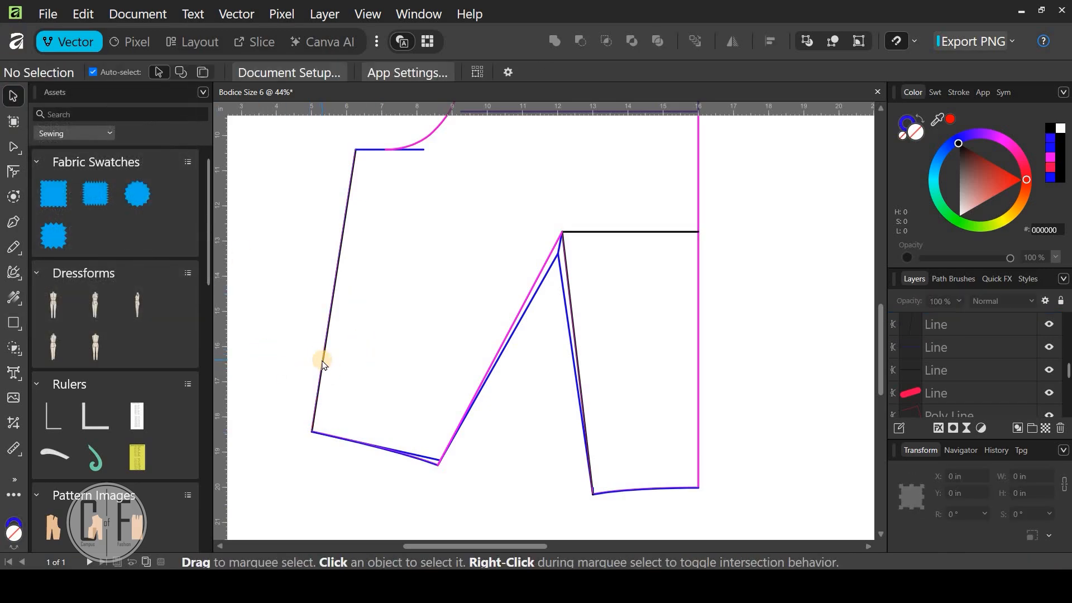
pyautogui.click(323, 362)
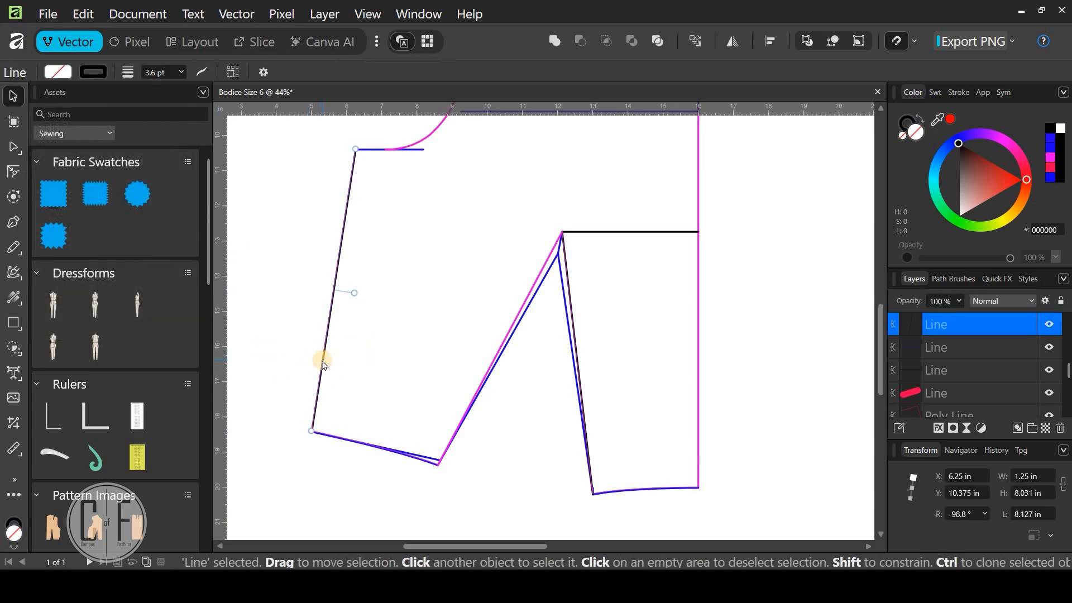
pyautogui.click(429, 459)
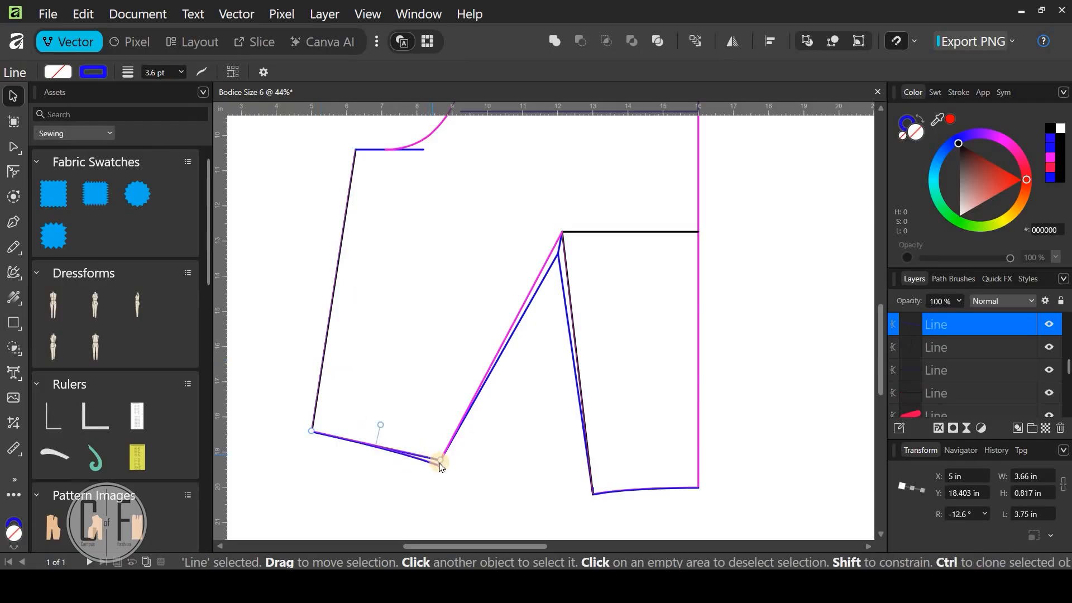
pyautogui.press('Delete')
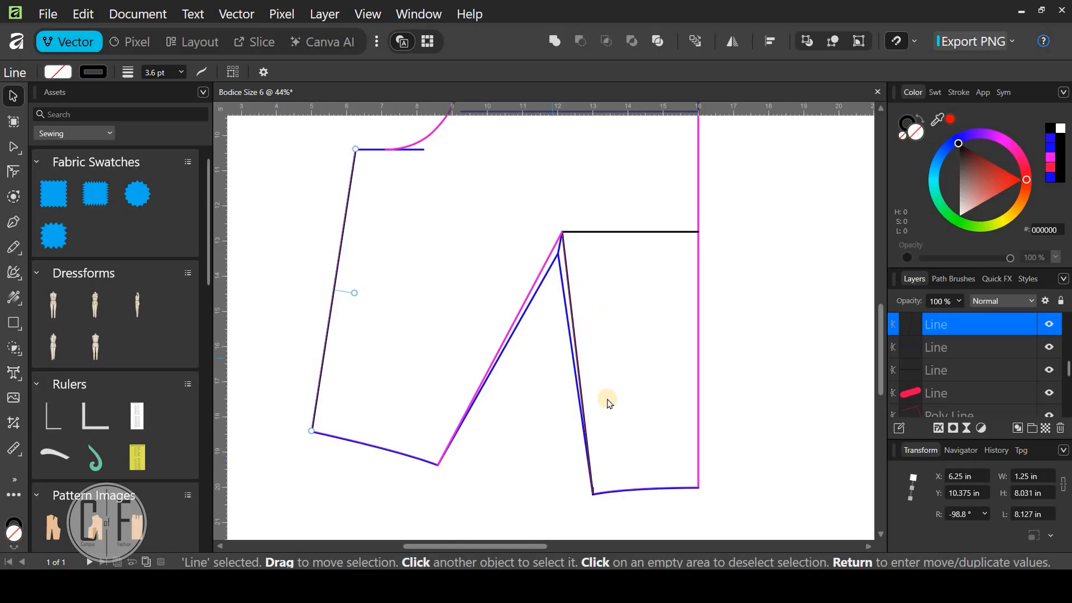
# Delete the red poly line that overlaps the shoulder seam and cuts diagonally across the neckline curve
pyautogui.scroll(5, 591, 363)
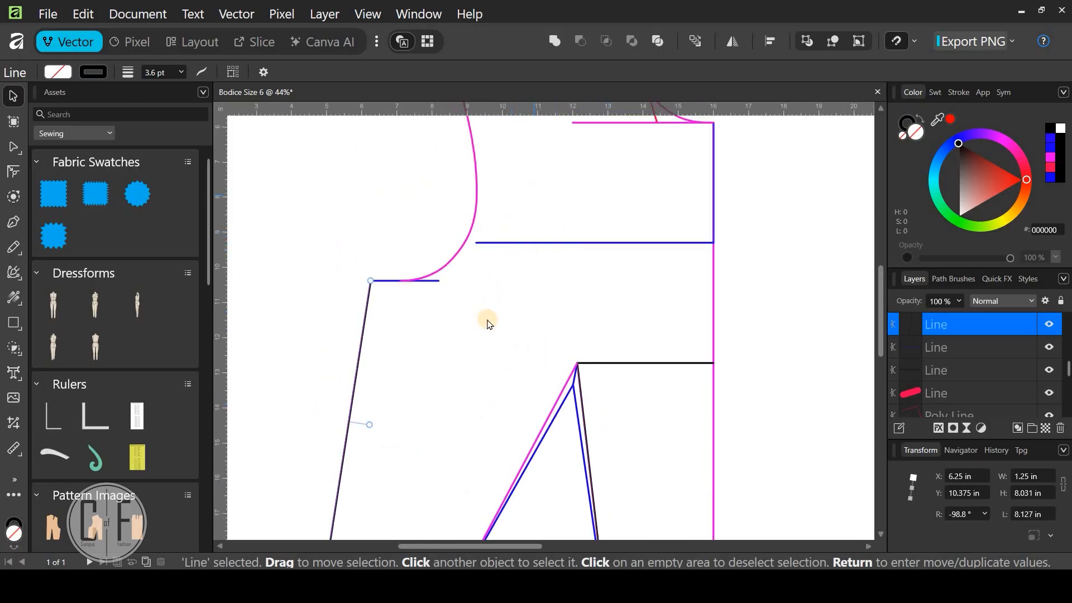
pyautogui.scroll(6, 489, 324)
pyautogui.scroll(1, 593, 285)
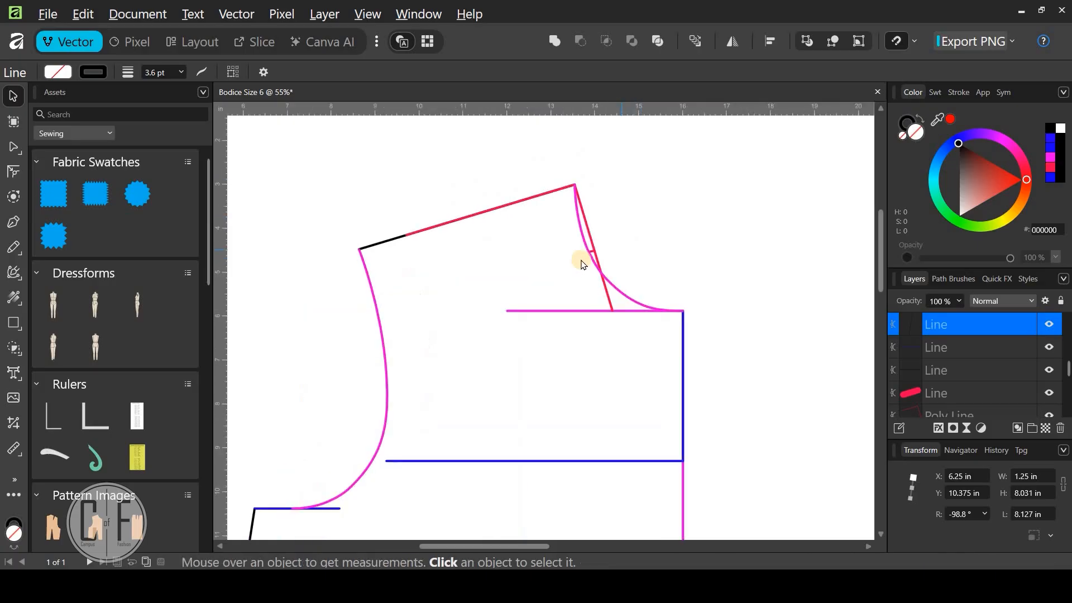
pyautogui.scroll(1, 593, 229)
pyautogui.click(594, 230)
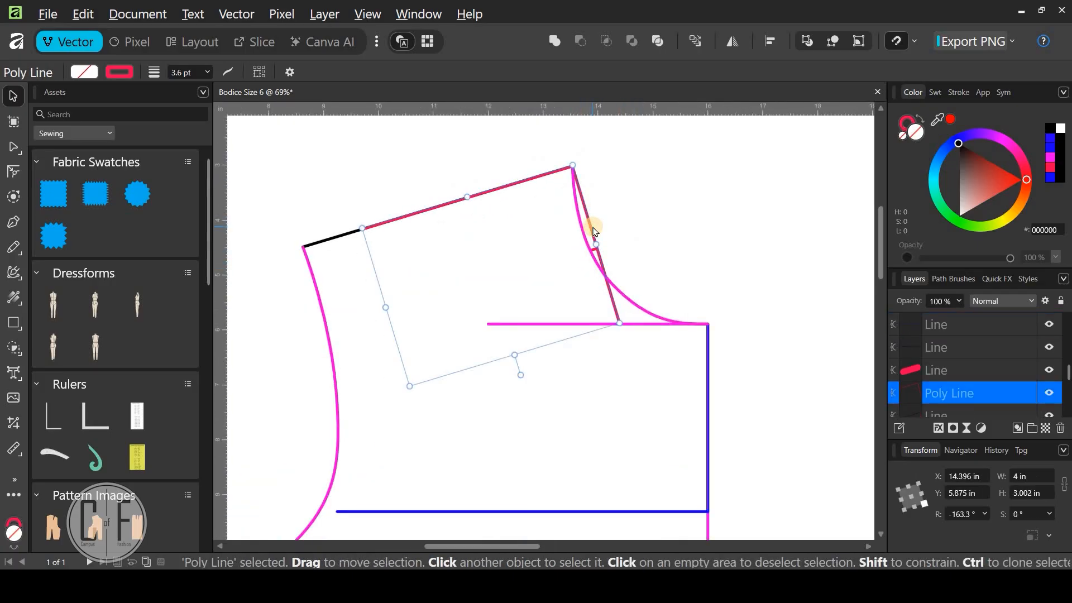
pyautogui.press('Delete')
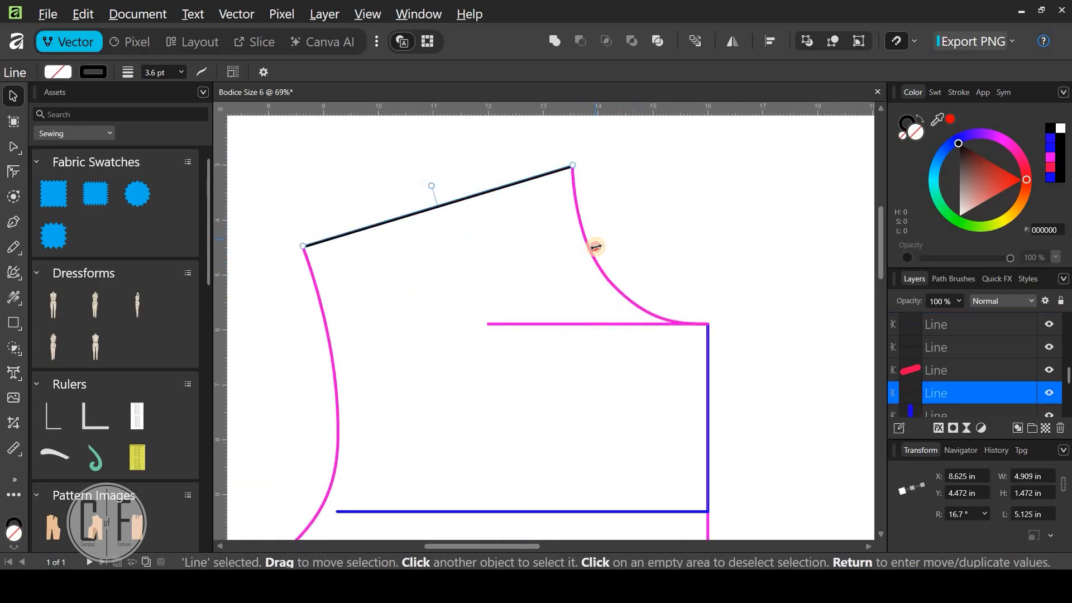
# Try moving the magenta poly line of the neck guide and centre front aside, and undo the move
pyautogui.click(602, 324)
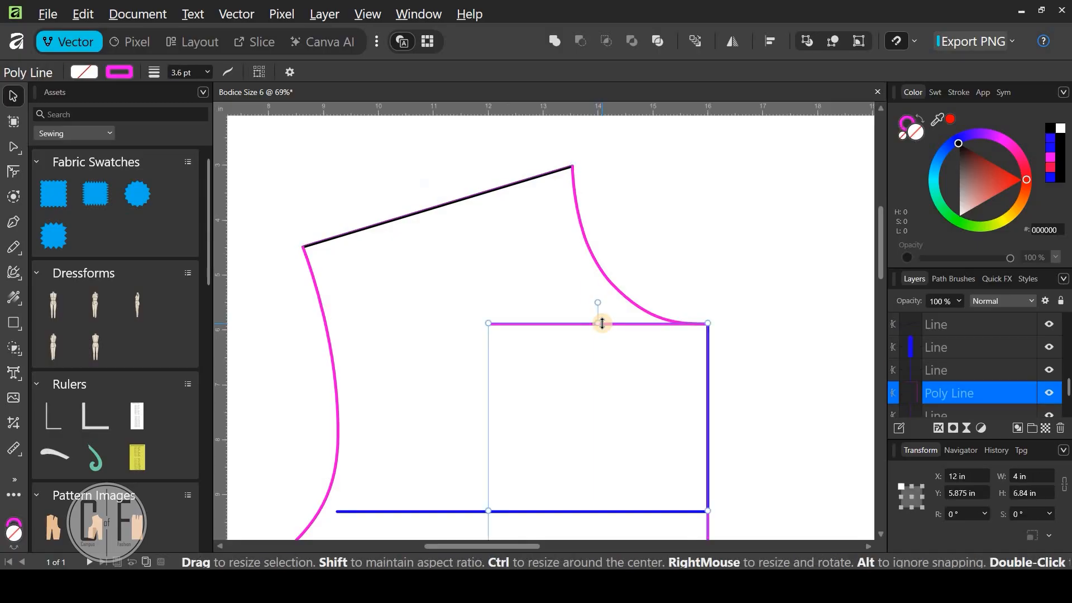
pyautogui.scroll(-1, 718, 358)
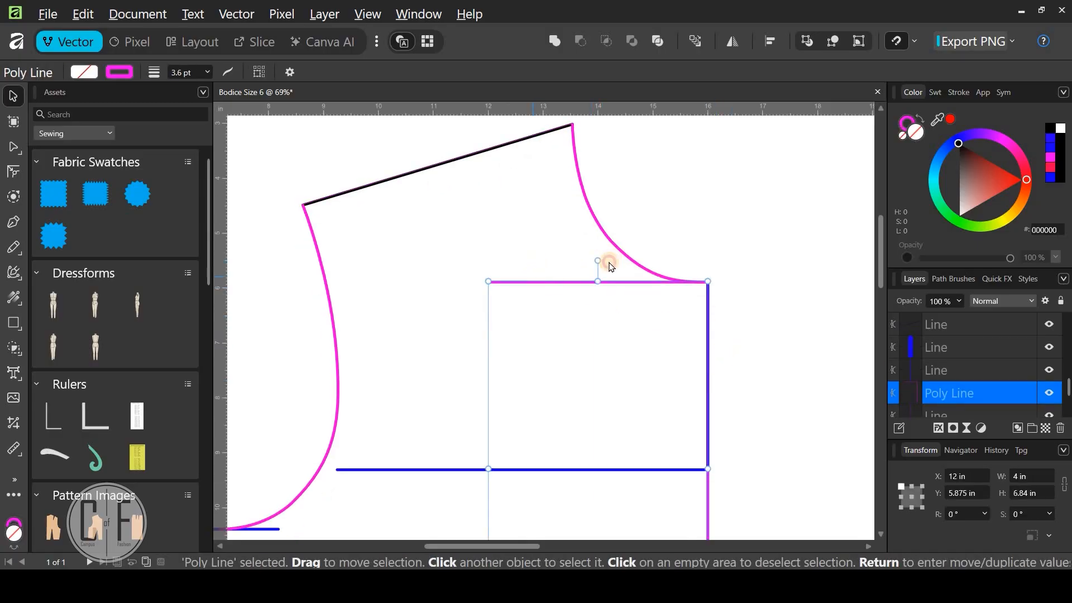
pyautogui.moveTo(532, 276); pyautogui.dragTo(617, 253)
pyautogui.moveTo(563, 282); pyautogui.dragTo(697, 254)
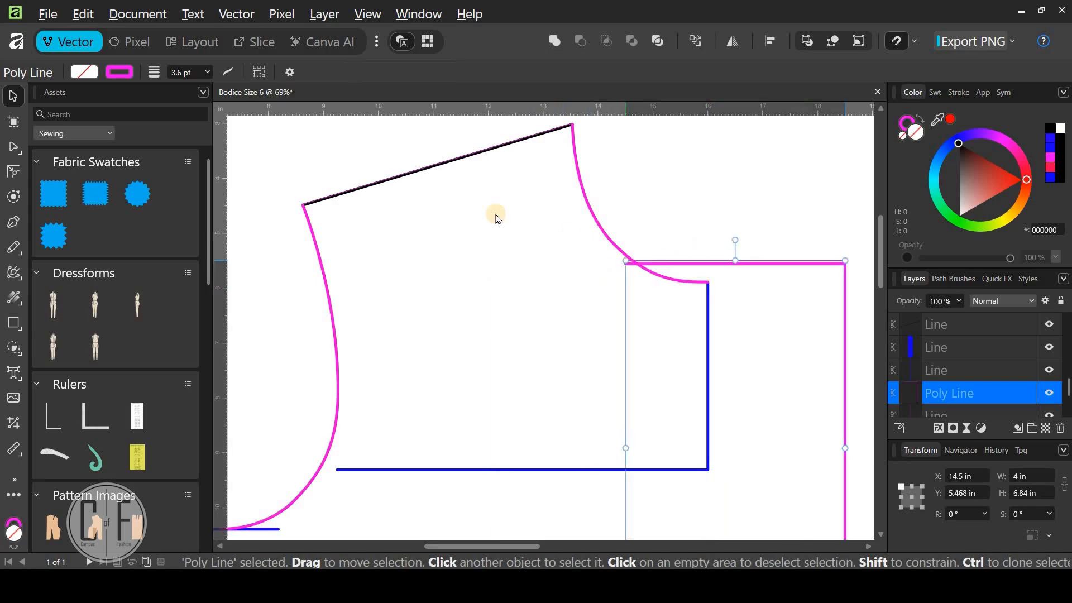
pyautogui.hotkey('ctrl', 'z')
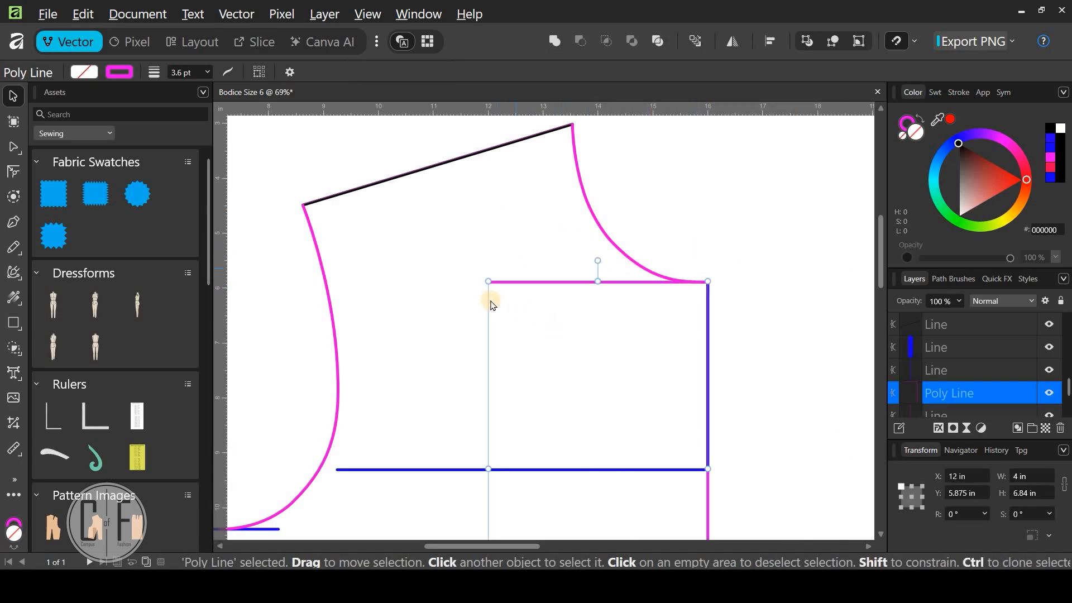
# Remove the horizontal neck guide segment by deleting the magenta poly line's inner end node, keeping its centre front segment
pyautogui.press('space')
pyautogui.click(13, 147)
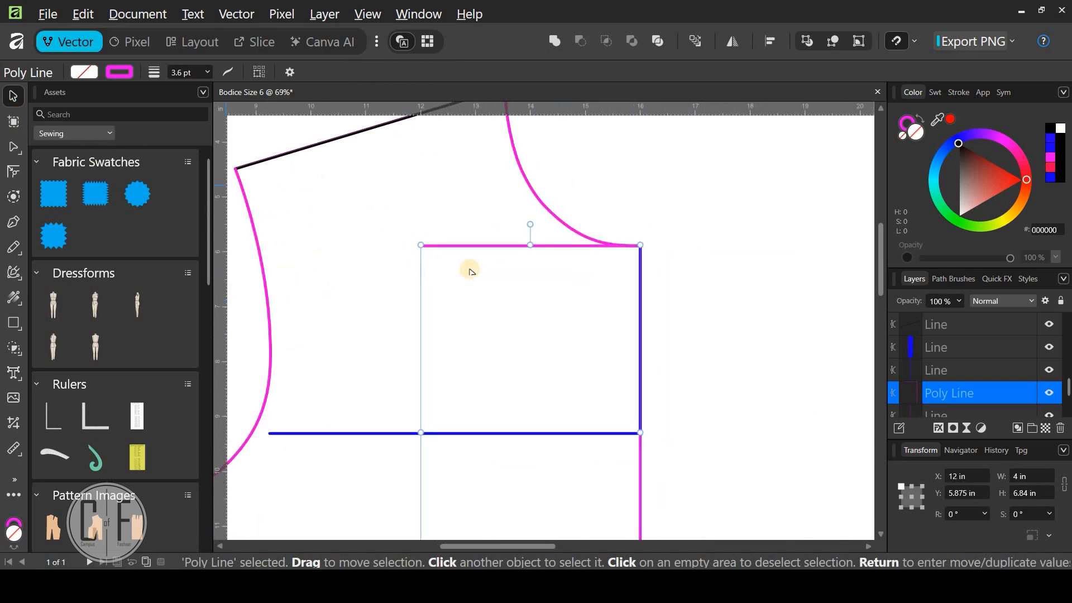
pyautogui.click(421, 246)
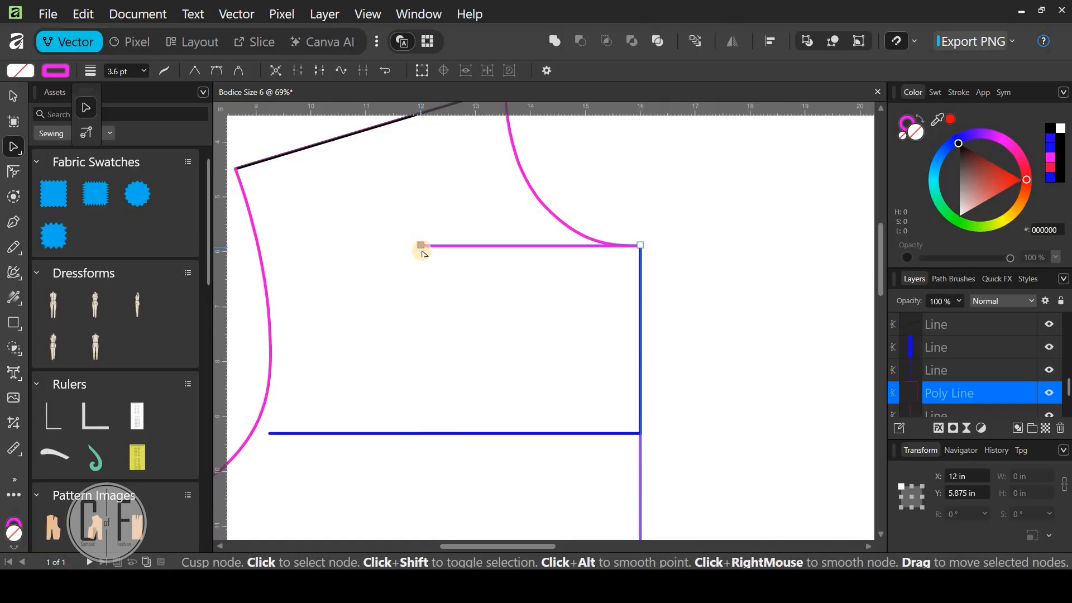
pyautogui.press('Delete')
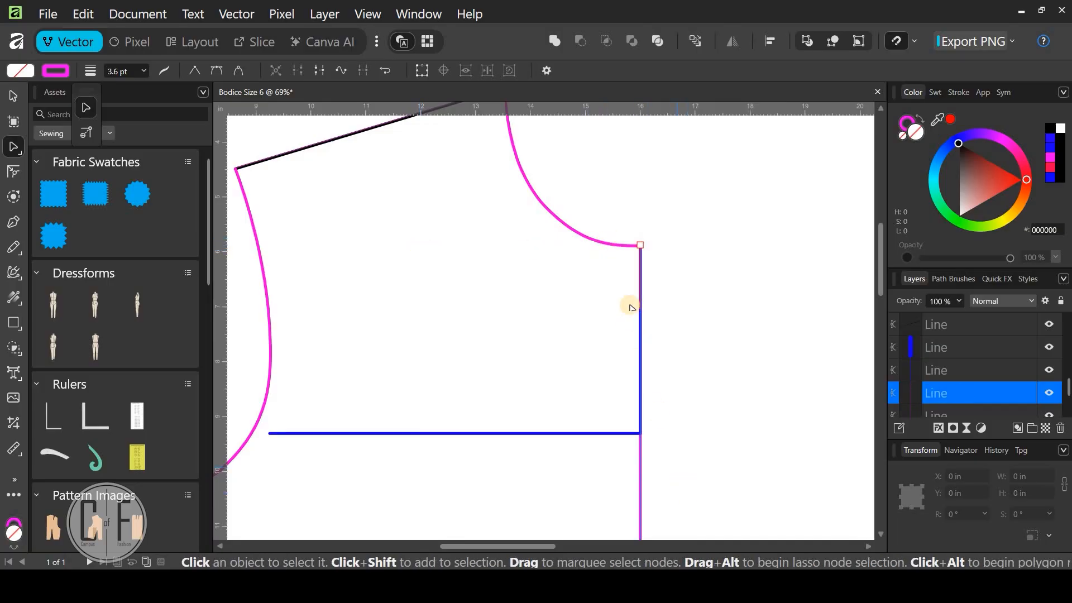
# Lengthen the horizontal blue line toward the armhole curve to 6.758 in, keeping its centre front end fixed
pyautogui.scroll(-2, 631, 306)
pyautogui.scroll(3, 391, 420)
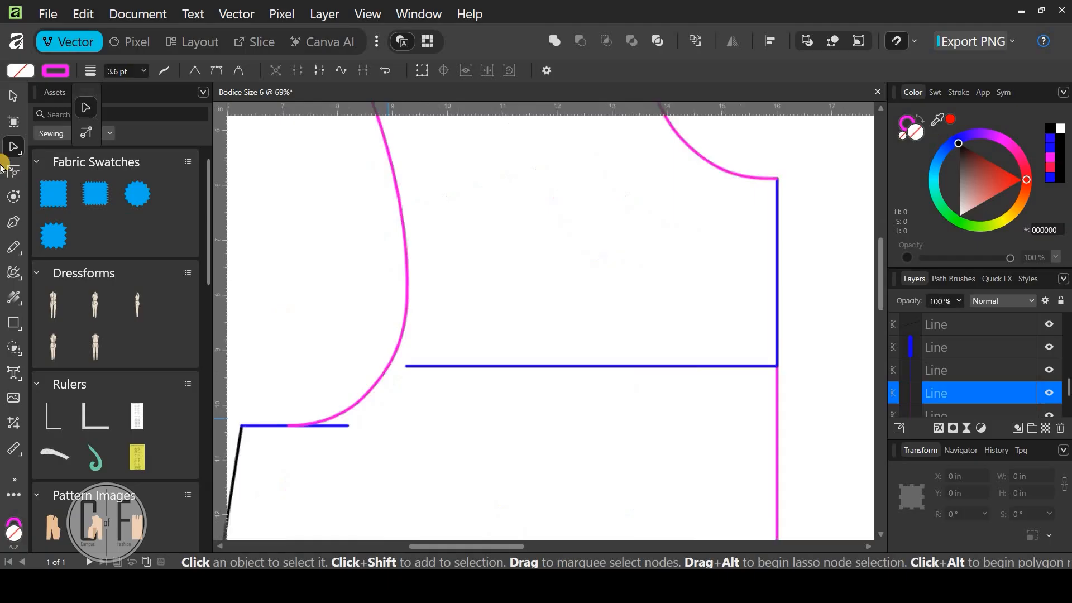
pyautogui.click(11, 92)
pyautogui.click(464, 352)
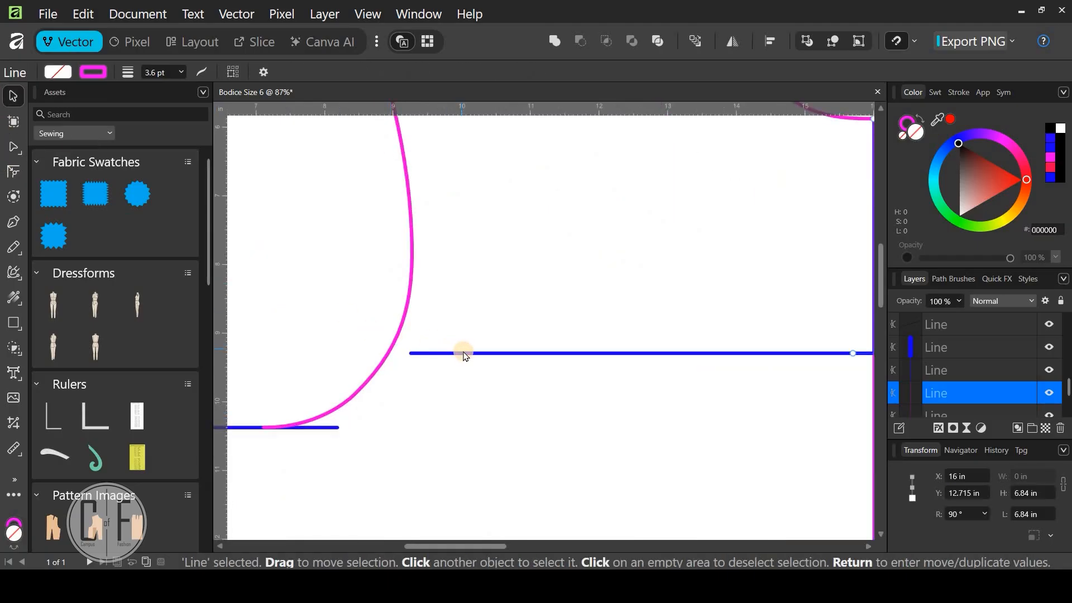
pyautogui.click(436, 353)
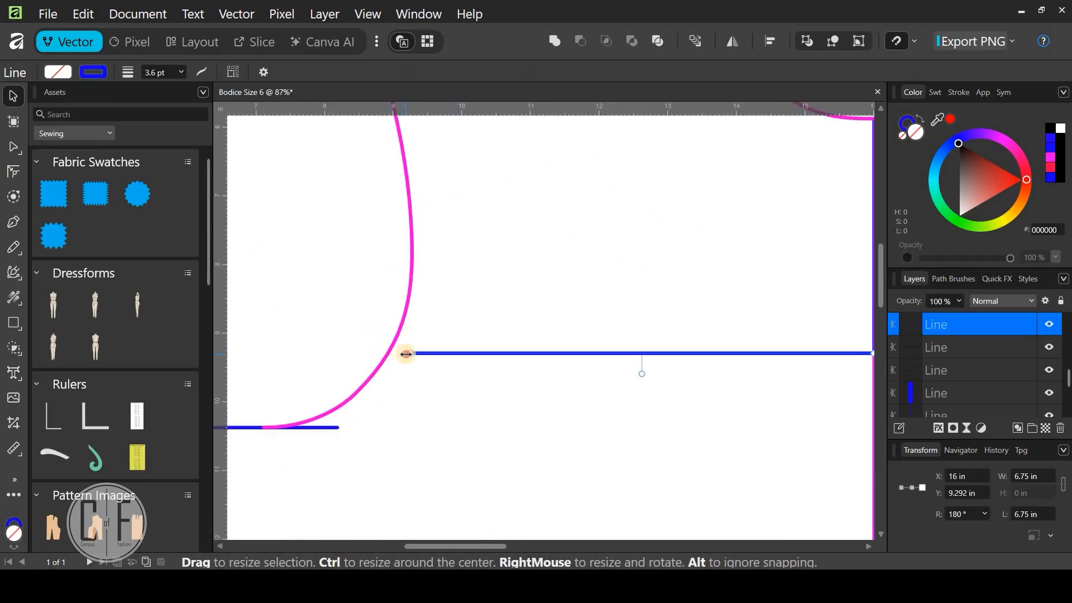
pyautogui.moveTo(401, 354); pyautogui.dragTo(399, 358)
pyautogui.scroll(5, 400, 358)
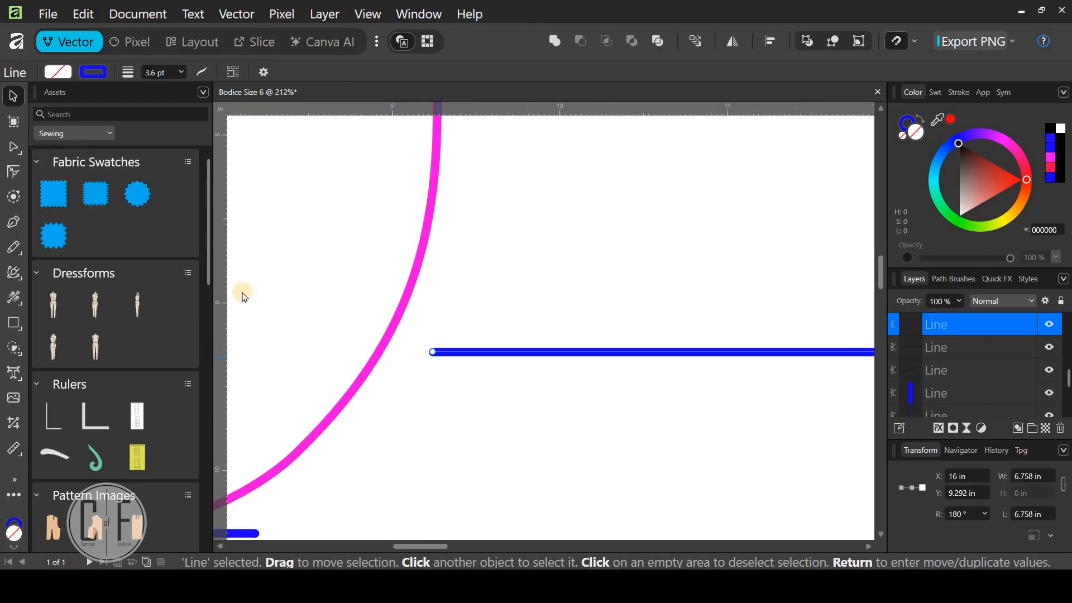
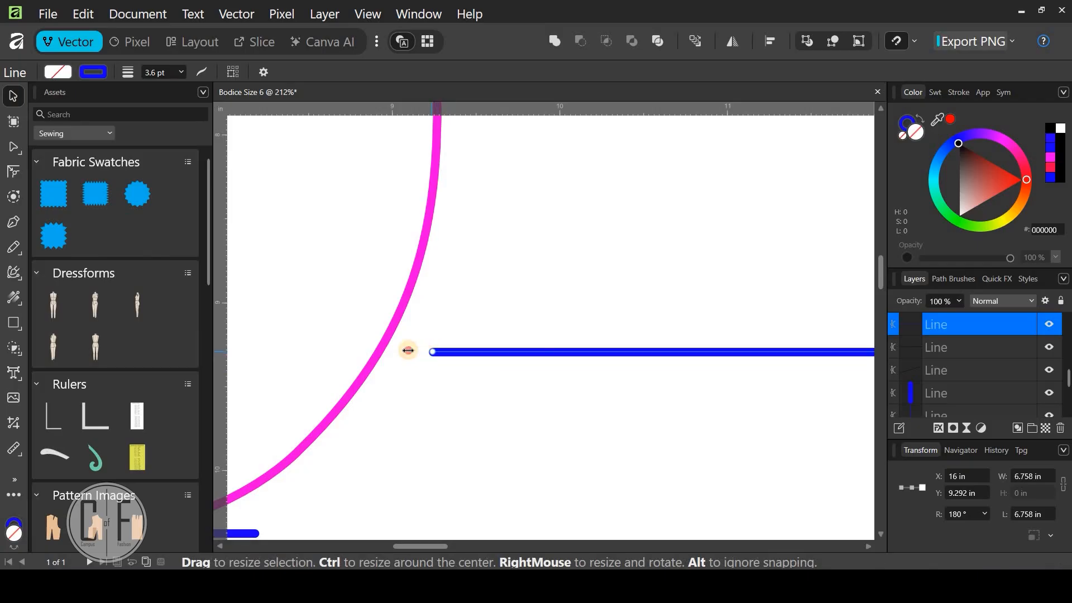
# Extend the horizontal blue line's armhole end until it meets the magenta armhole curve, giving a length of 7.083 in
pyautogui.moveTo(383, 349)
pyautogui.mouseDown()
pyautogui.moveTo(397, 352)
pyautogui.moveTo(364, 349)
pyautogui.mouseUp()
pyautogui.scroll(3, 397, 352)
pyautogui.moveTo(427, 363); pyautogui.dragTo(428, 362)
pyautogui.click(705, 181)
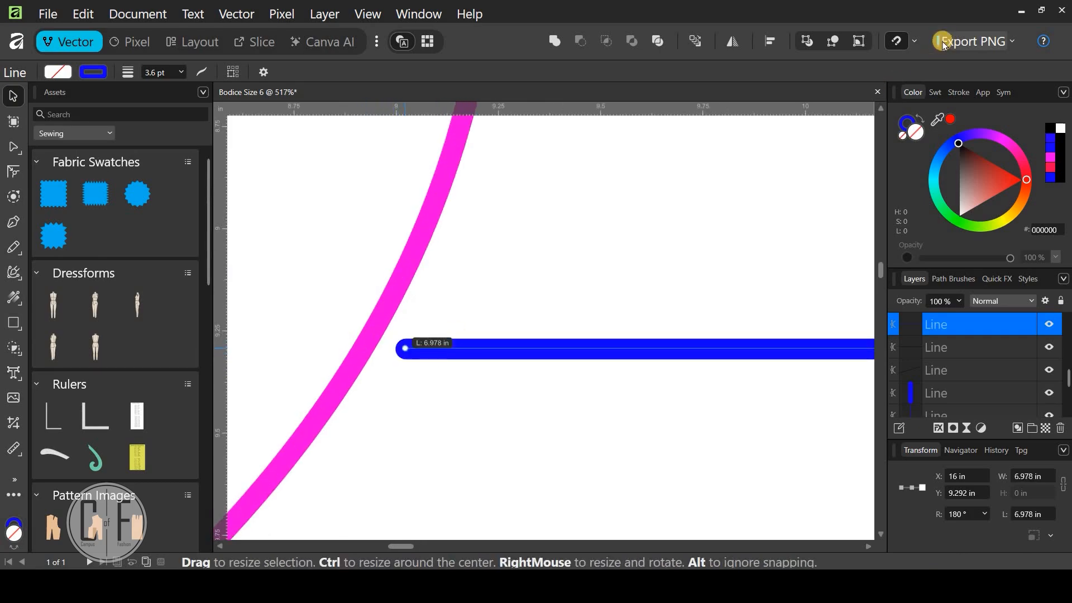
pyautogui.click(896, 41)
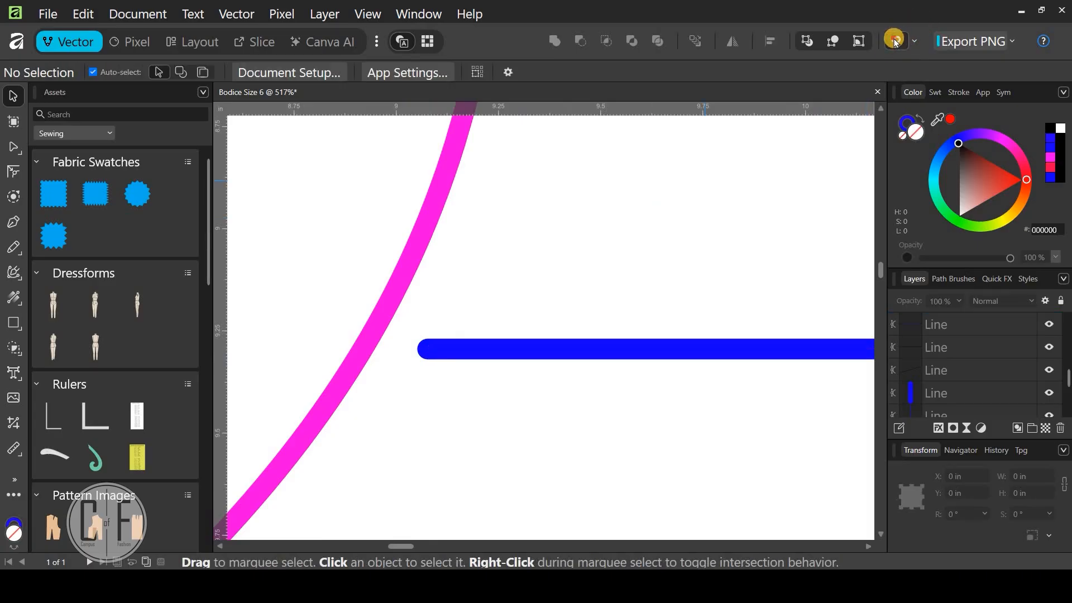
pyautogui.click(430, 352)
pyautogui.moveTo(429, 351); pyautogui.dragTo(364, 350)
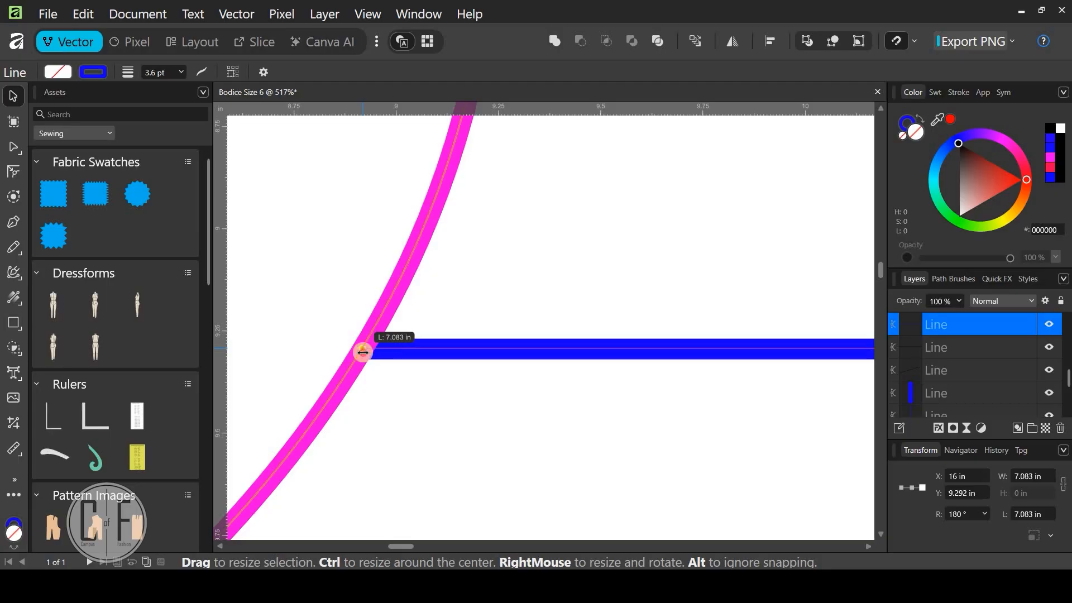
pyautogui.scroll(-10, 452, 331)
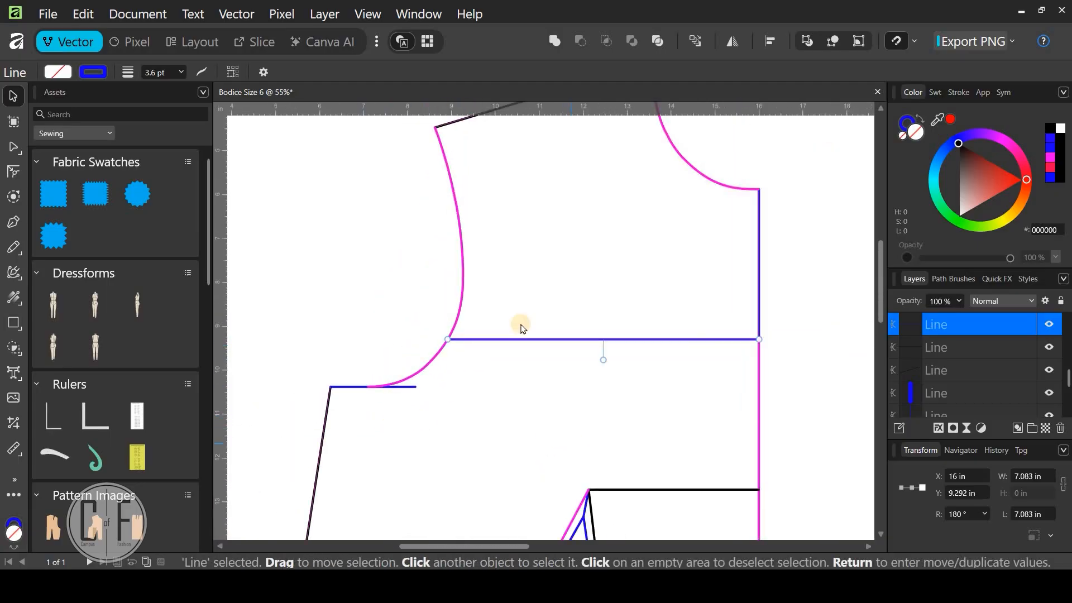
# Try moving the black shoulder seam line, and undo the move
pyautogui.scroll(2, 520, 324)
pyautogui.scroll(3, 484, 216)
pyautogui.moveTo(479, 206); pyautogui.dragTo(478, 182)
pyautogui.hotkey('ctrl', 'z')
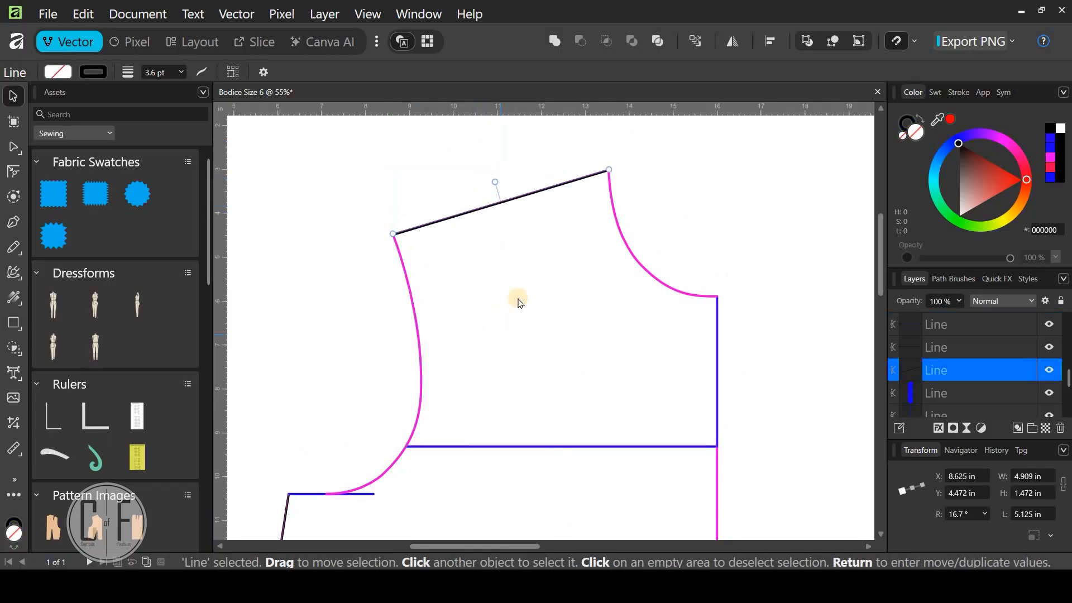
# Shorten the blue underarm line to 0.856 in so it ends where the magenta armhole curve starts
pyautogui.scroll(-4, 367, 349)
pyautogui.hscroll(-2, 367, 349)
pyautogui.scroll(6, 299, 380)
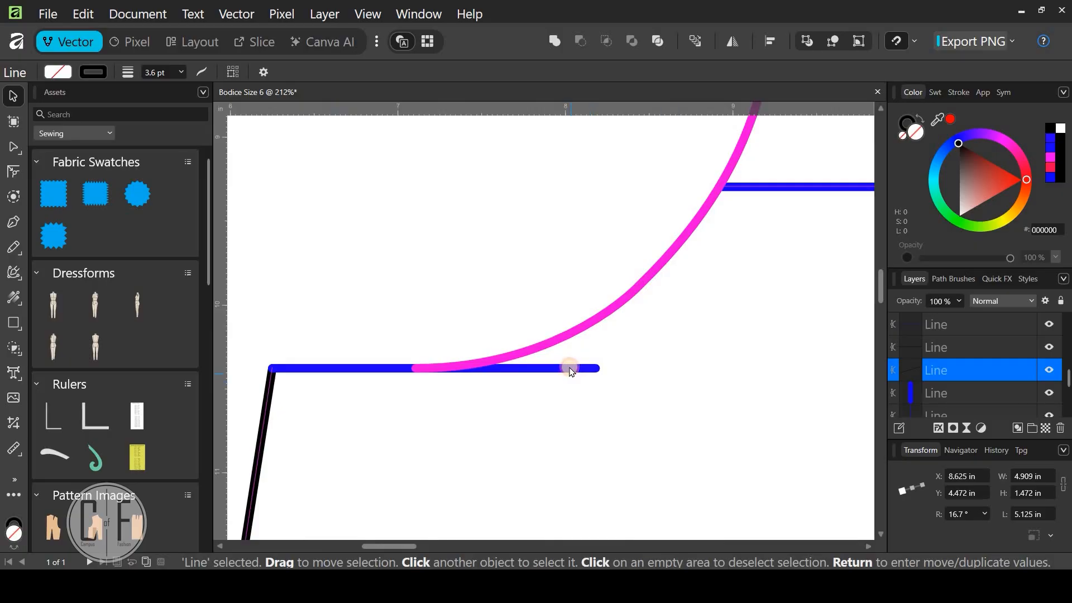
pyautogui.click(571, 369)
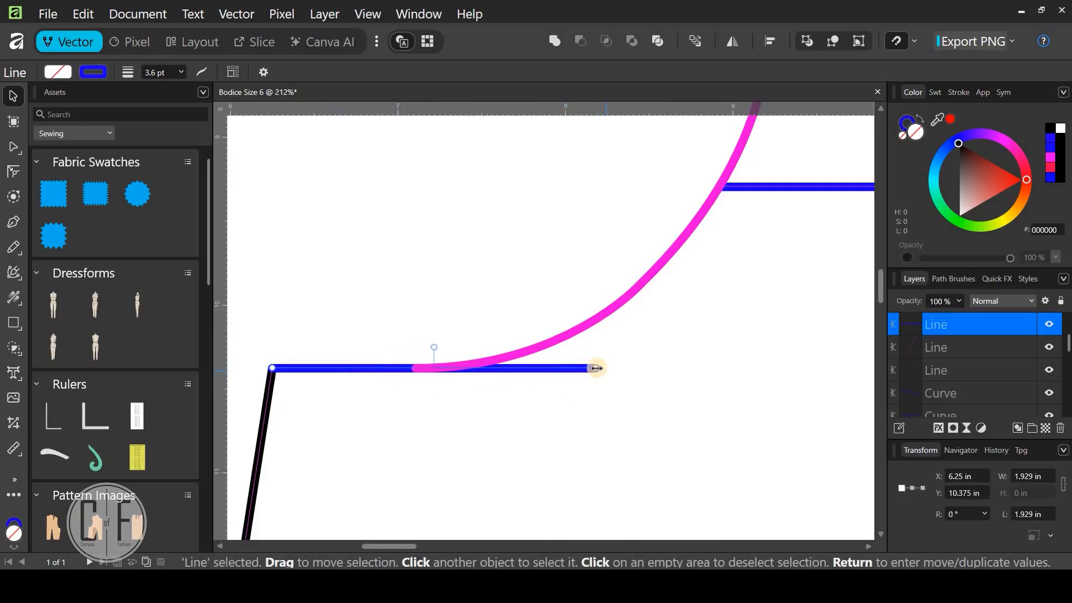
pyautogui.scroll(2, 654, 377)
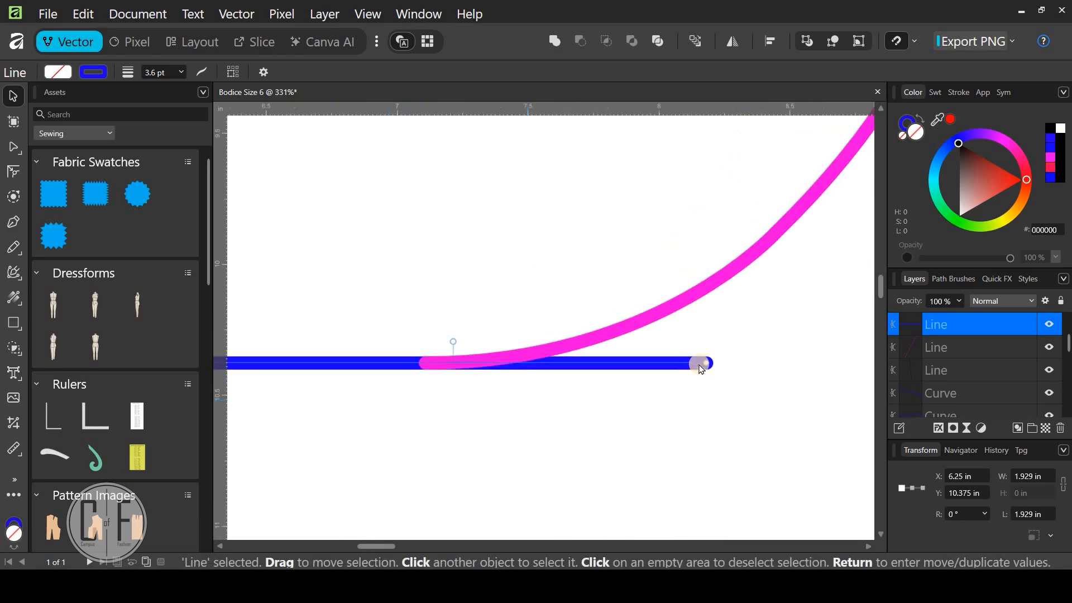
pyautogui.moveTo(703, 363); pyautogui.dragTo(398, 318)
pyautogui.scroll(-5, 354, 314)
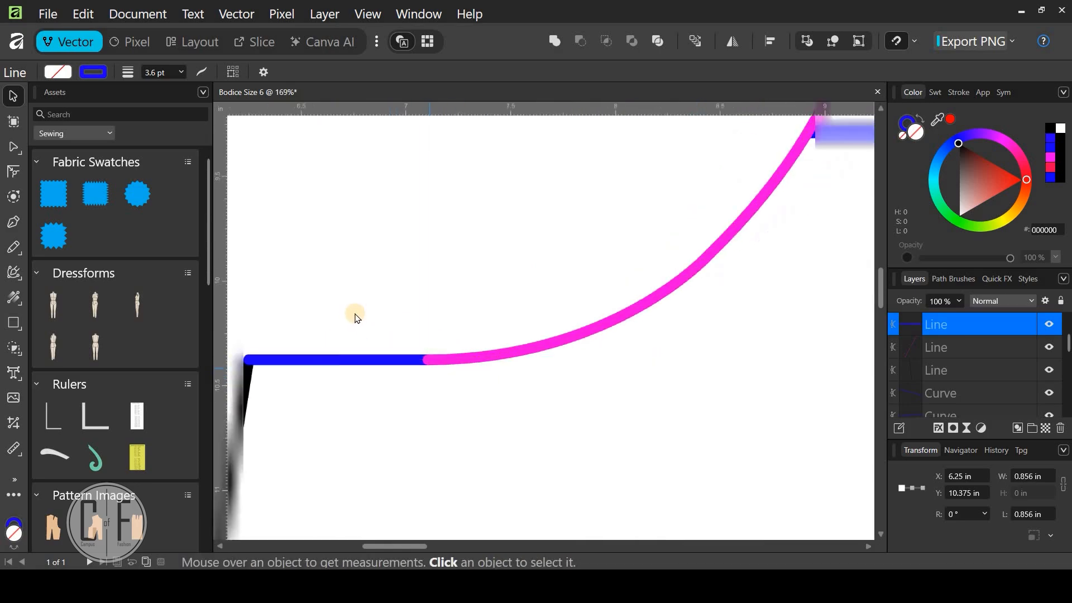
# Examine the underarm corner, the dart legs and the waistline corner of the bodice outline for lines that do not meet
pyautogui.scroll(4, 335, 335)
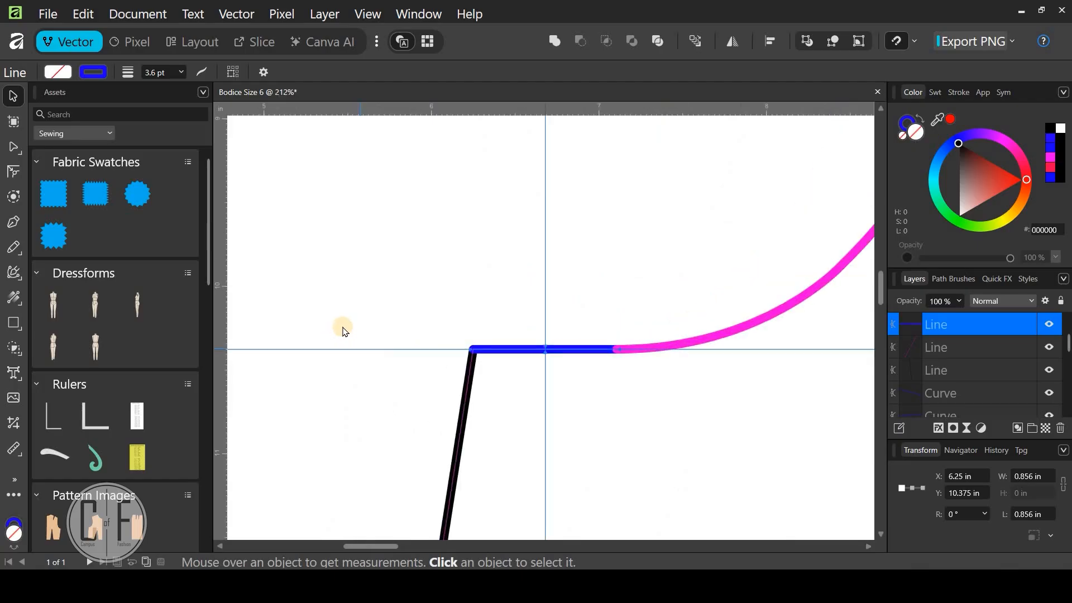
pyautogui.scroll(-4, 343, 327)
pyautogui.scroll(-2, 486, 246)
pyautogui.scroll(-6, 486, 246)
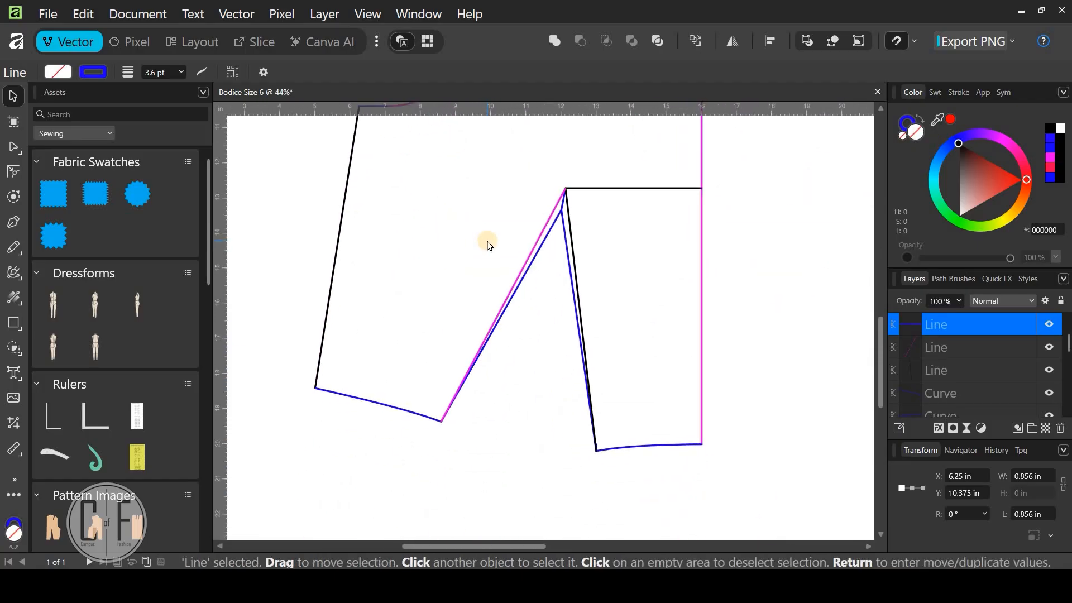
pyautogui.scroll(6, 534, 411)
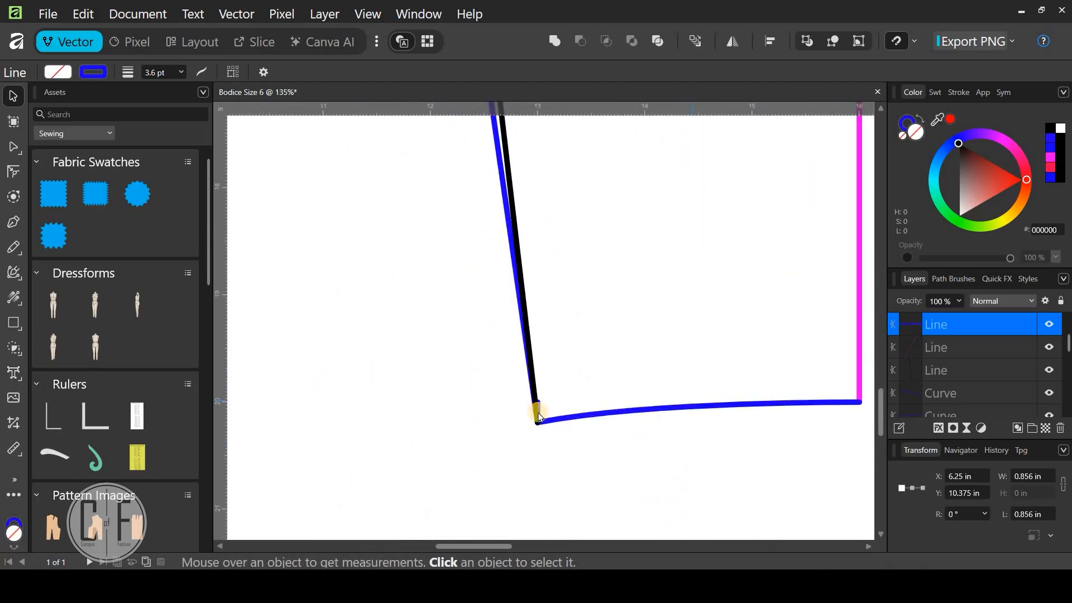
pyautogui.scroll(1, 510, 391)
pyautogui.click(496, 365)
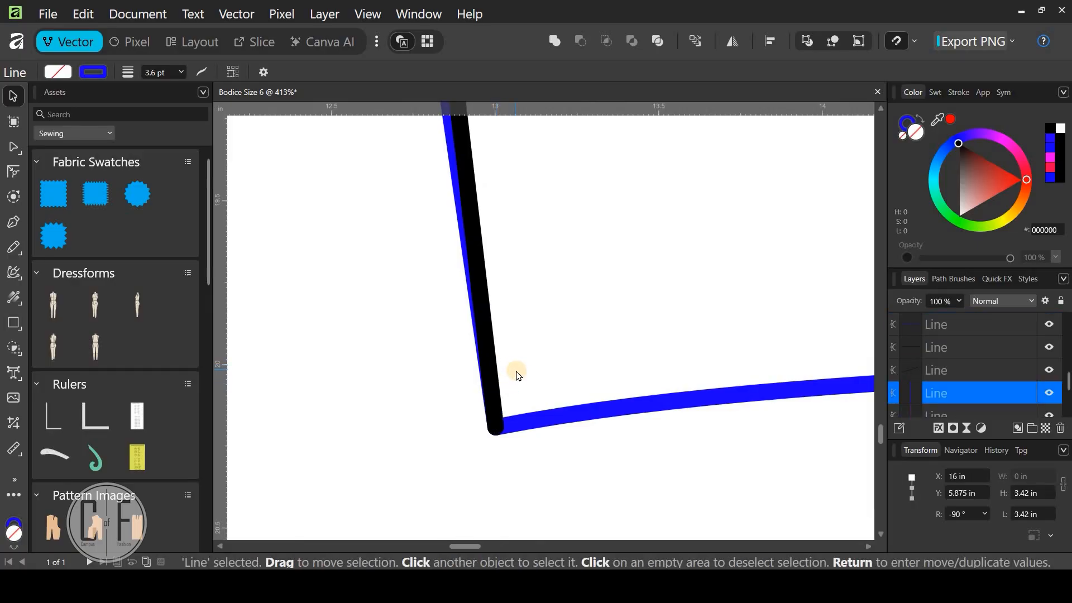
pyautogui.scroll(-10, 514, 370)
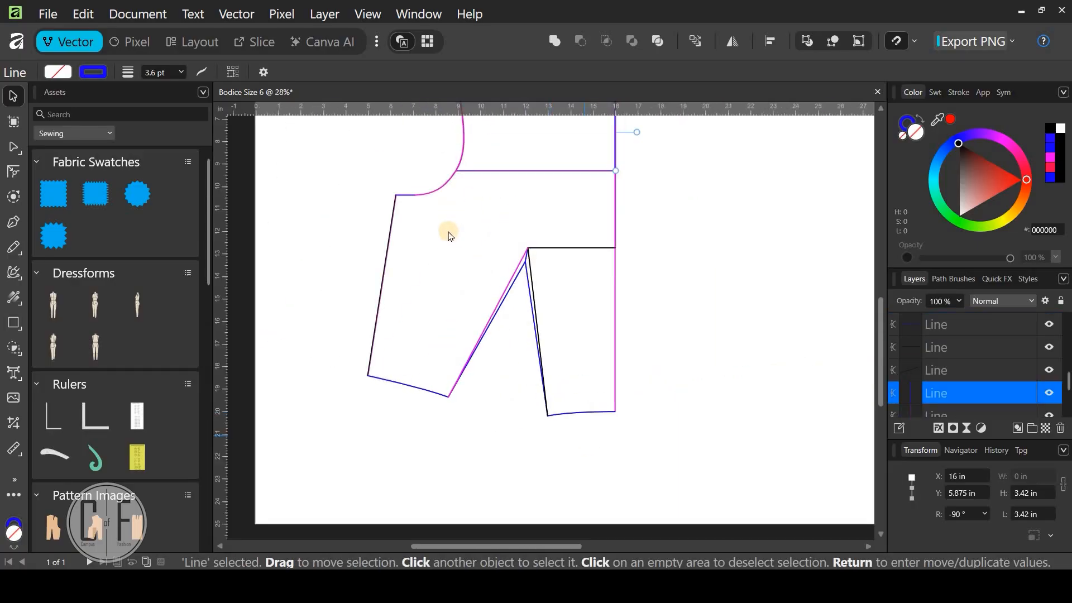
pyautogui.scroll(3, 445, 306)
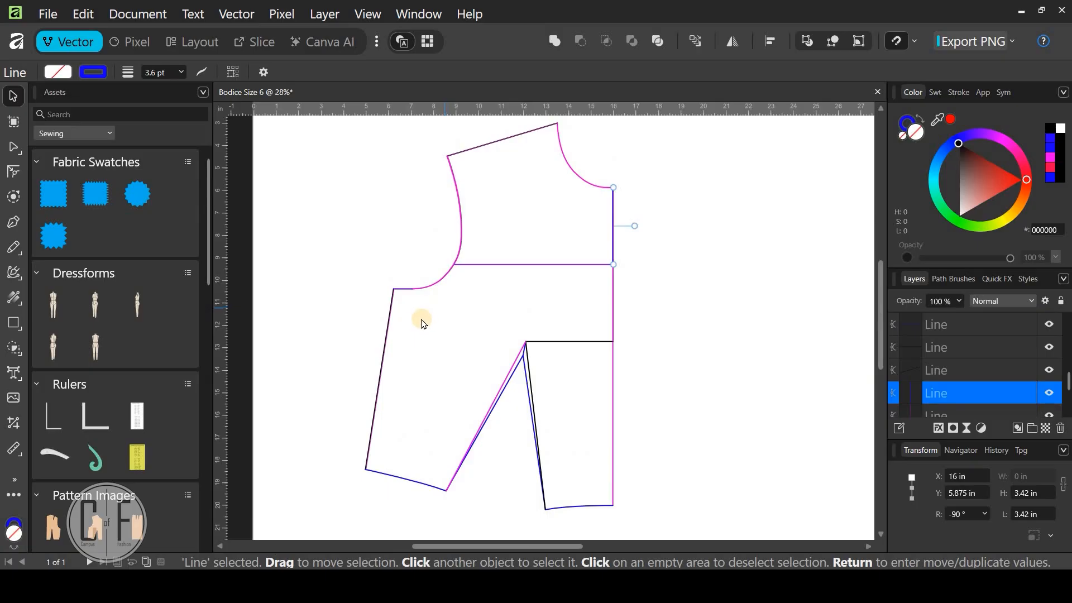
pyautogui.moveTo(410, 320); pyautogui.dragTo(397, 326)
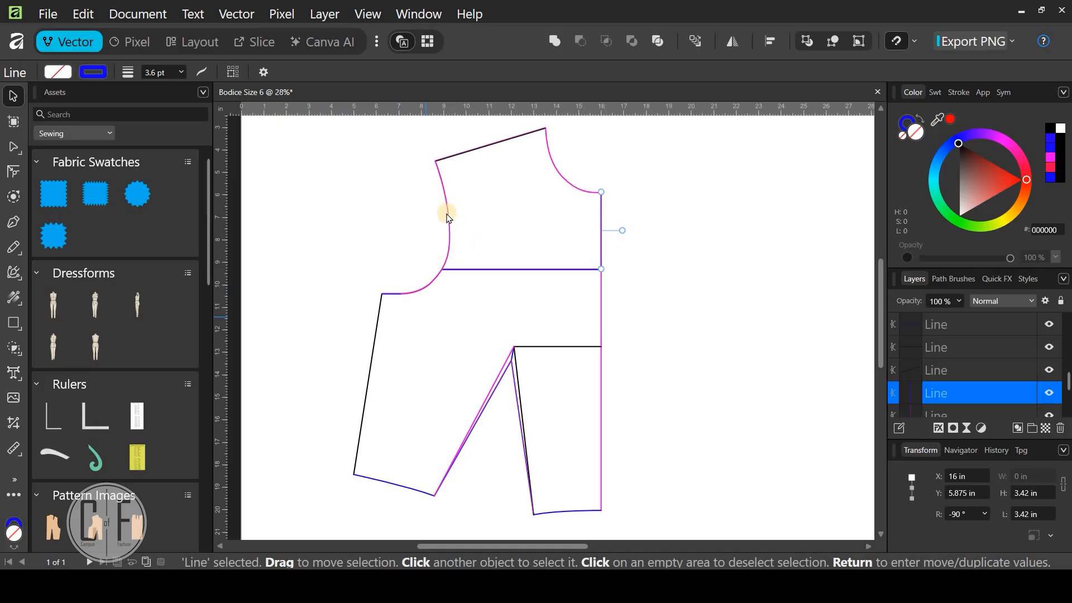
# Try moving the magenta armhole curve away from the underarm line, and undo the moves
pyautogui.scroll(6, 401, 311)
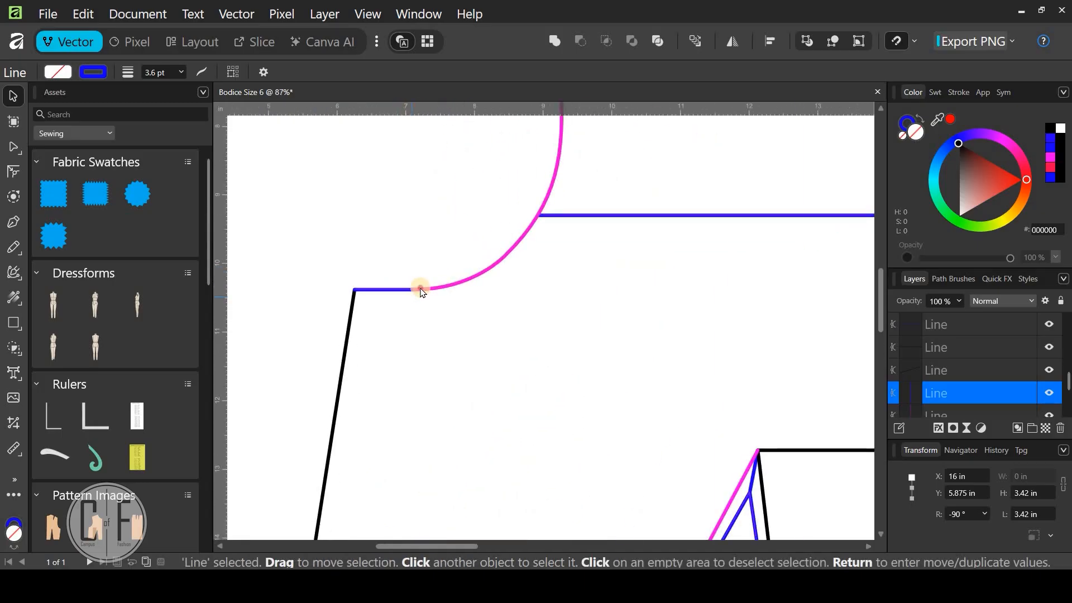
pyautogui.click(428, 263)
pyautogui.moveTo(429, 266); pyautogui.dragTo(427, 269)
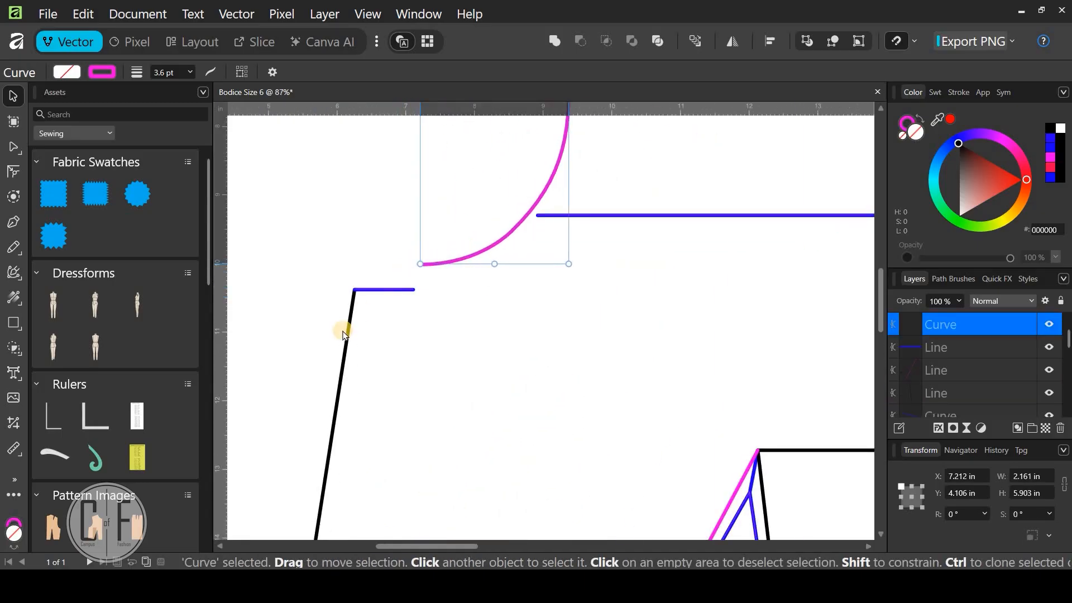
pyautogui.moveTo(411, 305); pyautogui.dragTo(415, 310)
pyautogui.hotkey('ctrl', 'z')
pyautogui.hotkey('ctrl', 'z')
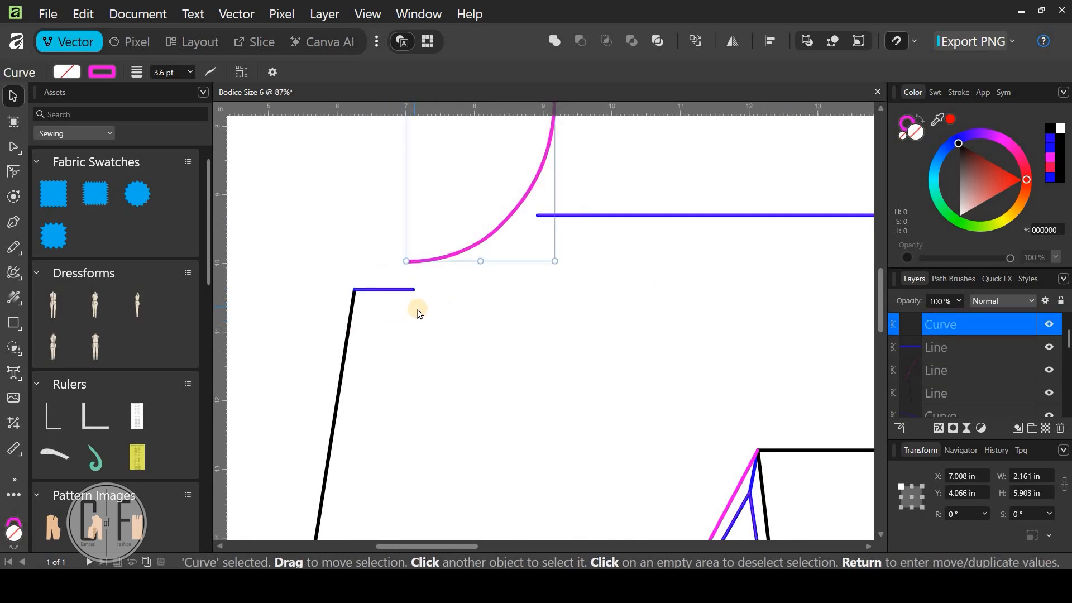
pyautogui.hotkey('ctrl', 'z')
pyautogui.scroll(-2, 418, 306)
pyautogui.scroll(-3, 417, 306)
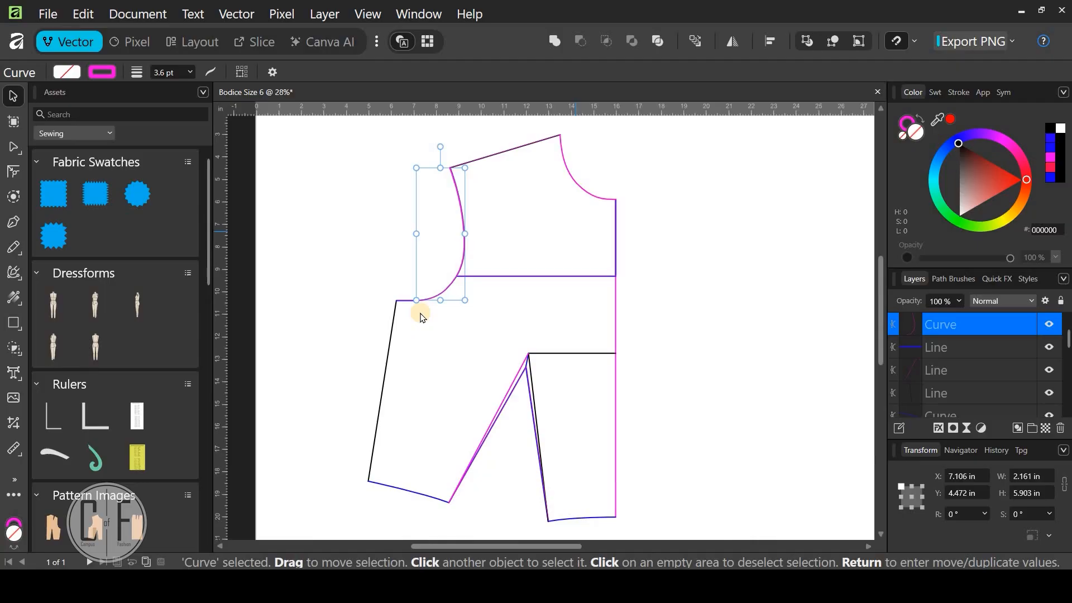
# Join the magenta armhole curve and the black shoulder seam line into one continuous curve
pyautogui.scroll(2, 493, 194)
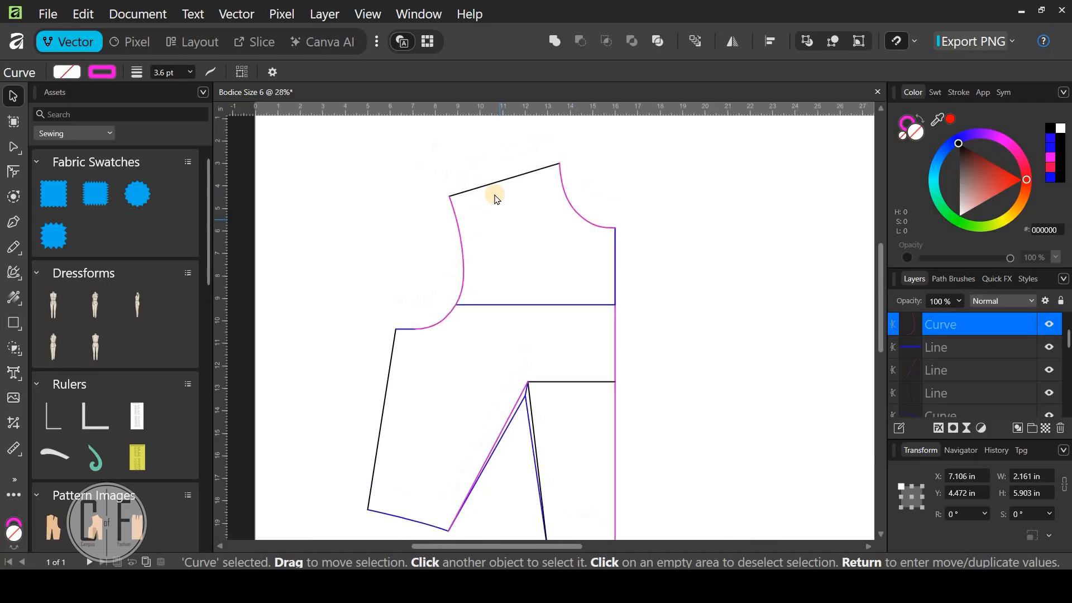
pyautogui.scroll(3, 438, 244)
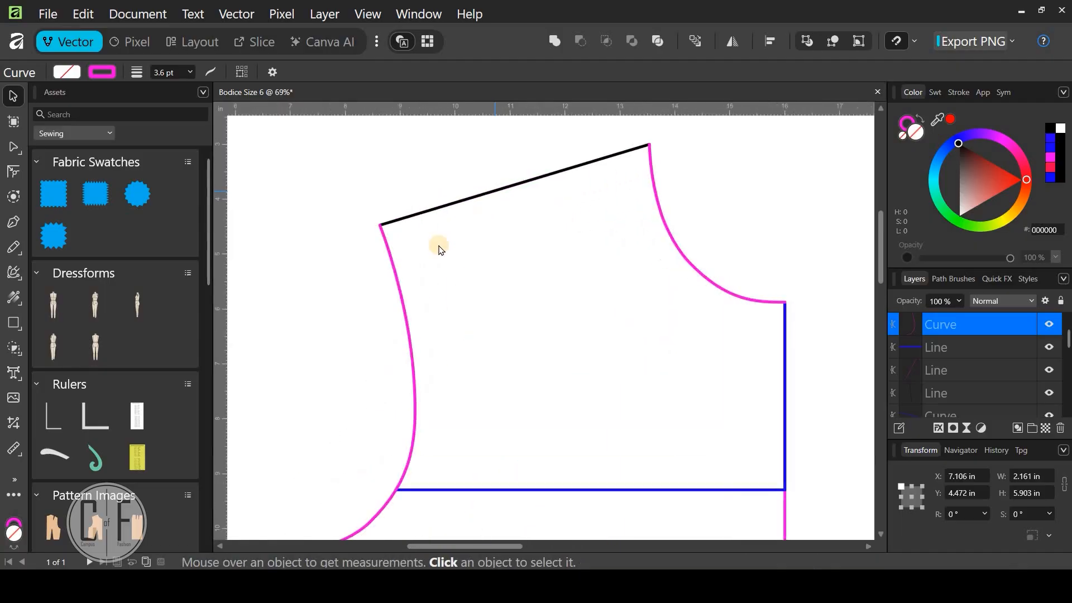
pyautogui.scroll(1, 292, 163)
pyautogui.click(298, 168)
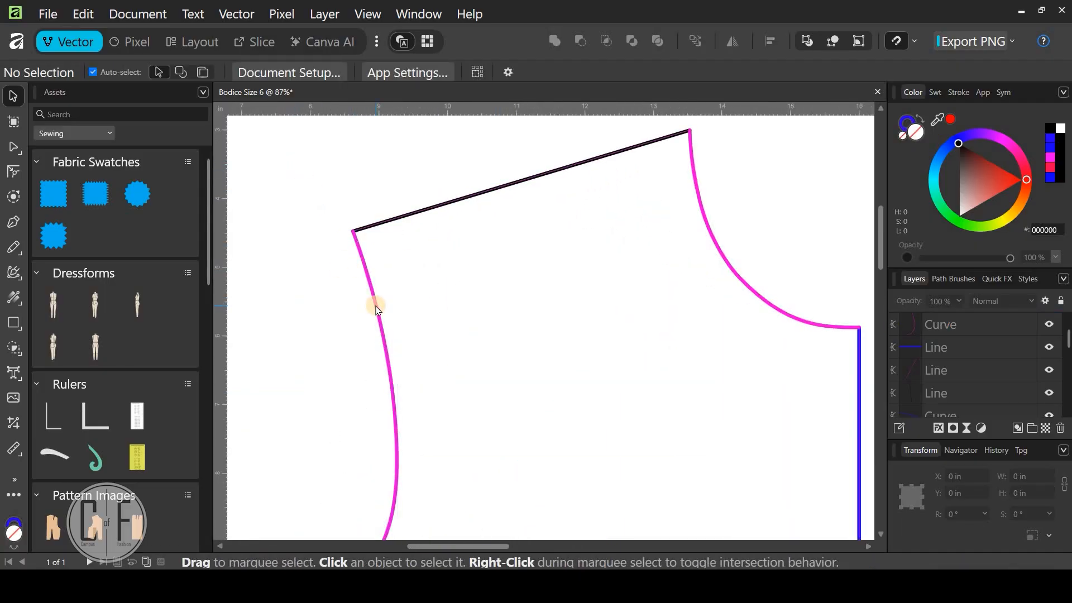
pyautogui.click(376, 310)
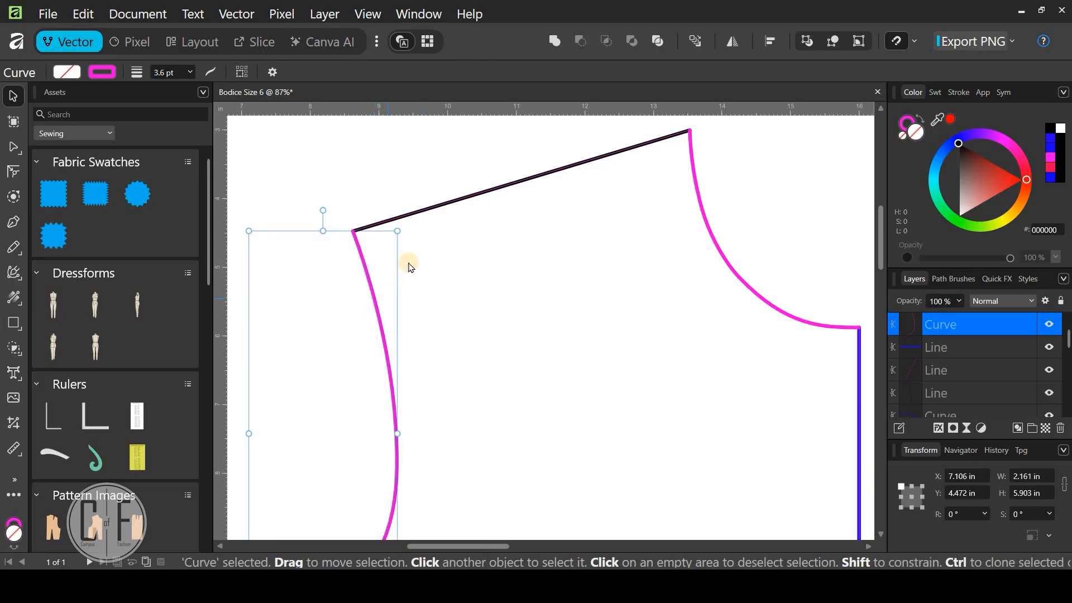
pyautogui.keyDown('shift'); pyautogui.click(415, 215); pyautogui.keyUp('shift')
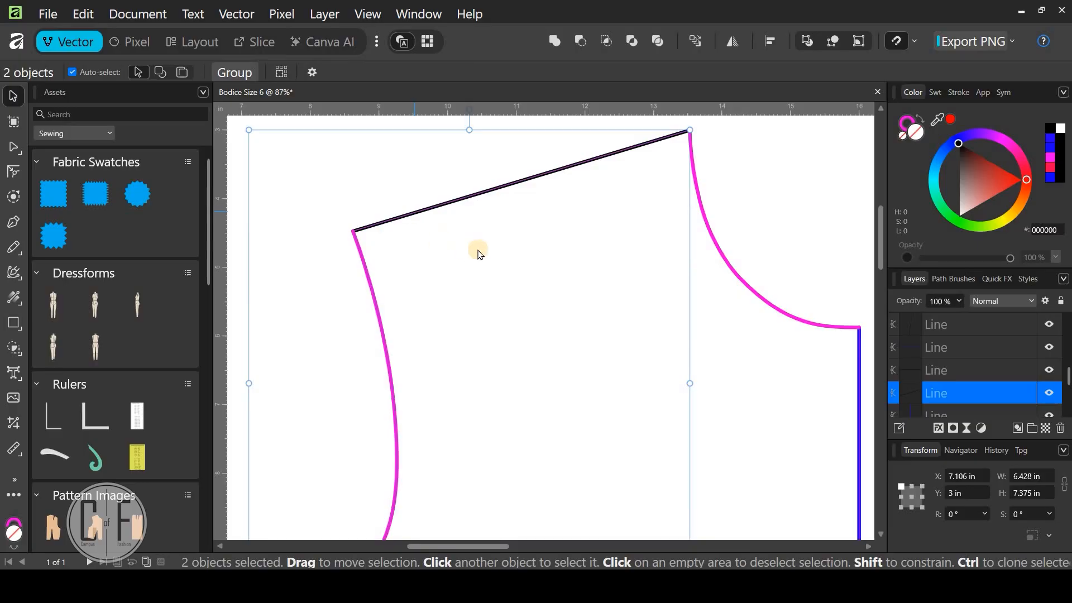
pyautogui.moveTo(304, 179); pyautogui.dragTo(428, 316)
pyautogui.click(84, 14)
pyautogui.click(142, 15)
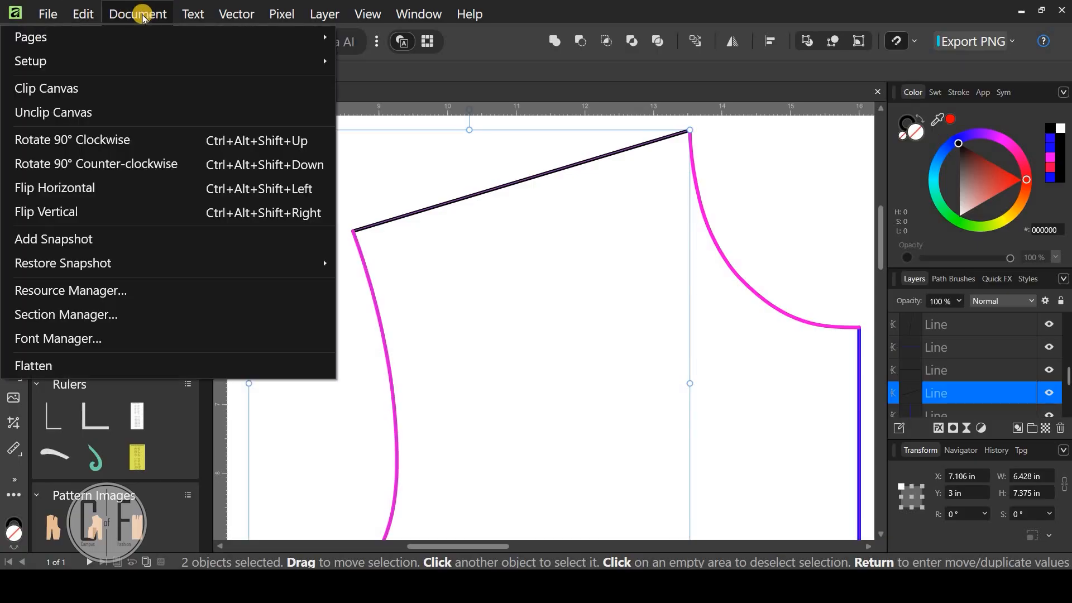
pyautogui.click(235, 12)
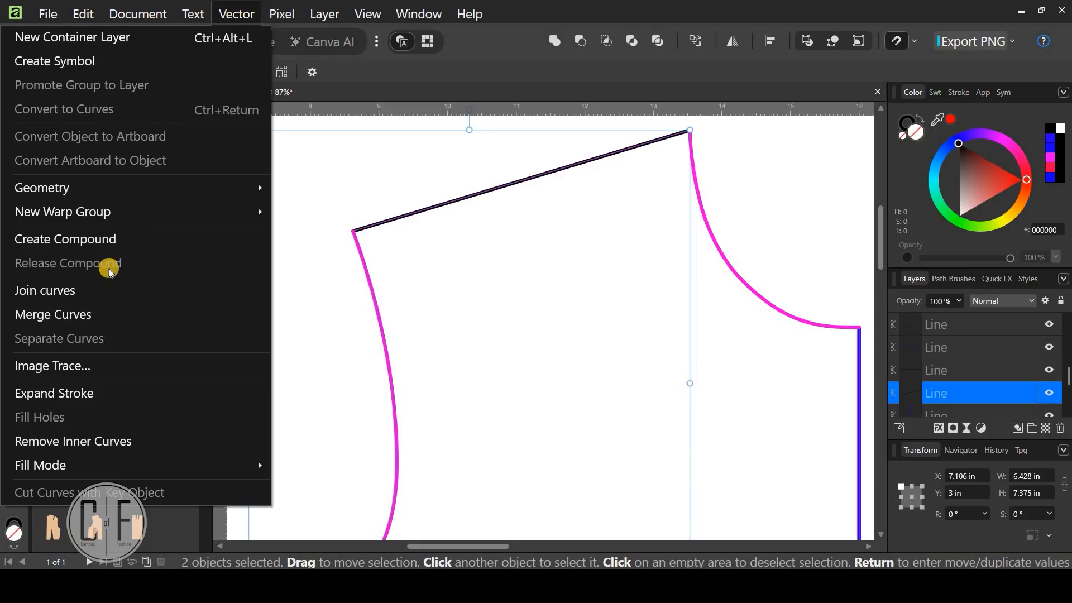
pyautogui.click(69, 291)
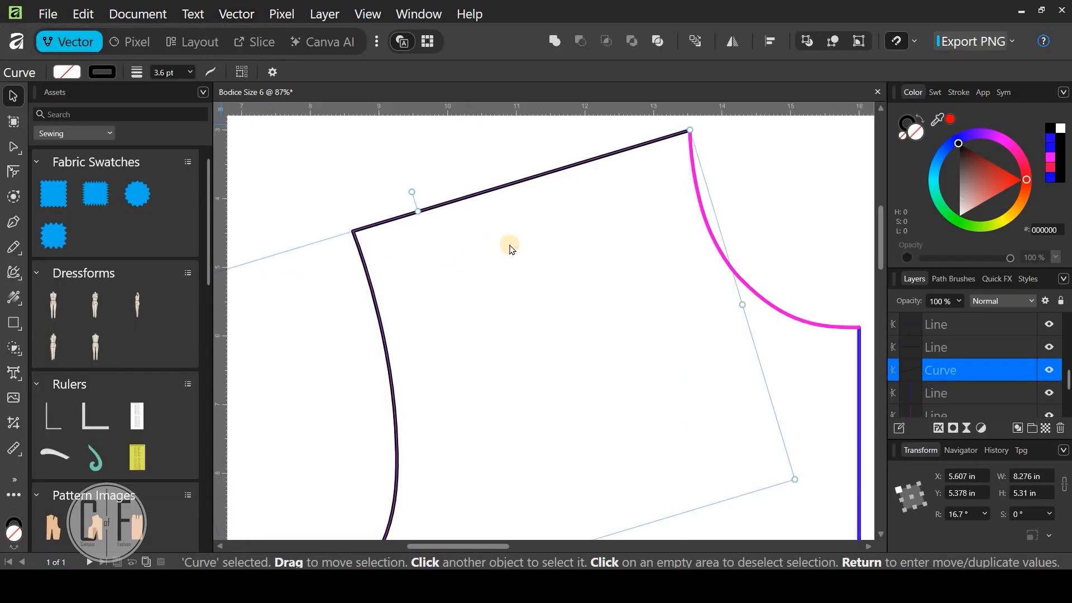
pyautogui.scroll(-1, 510, 248)
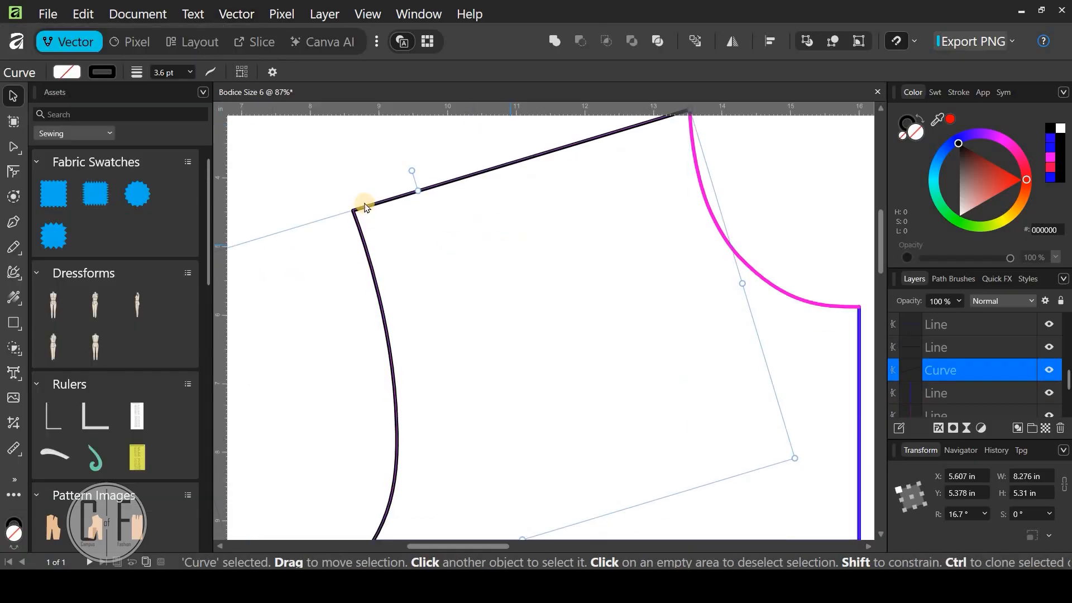
pyautogui.scroll(-2, 364, 205)
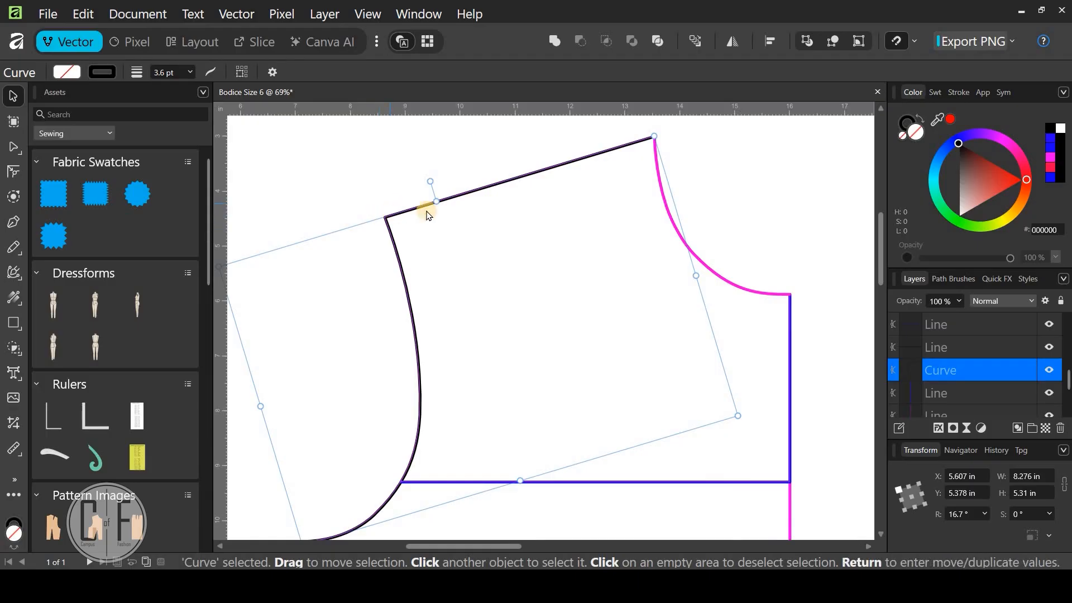
# Try moving the joined armhole and shoulder curve away from the draft, and move it back to its original place
pyautogui.scroll(-1, 422, 206)
pyautogui.moveTo(414, 196); pyautogui.dragTo(378, 185)
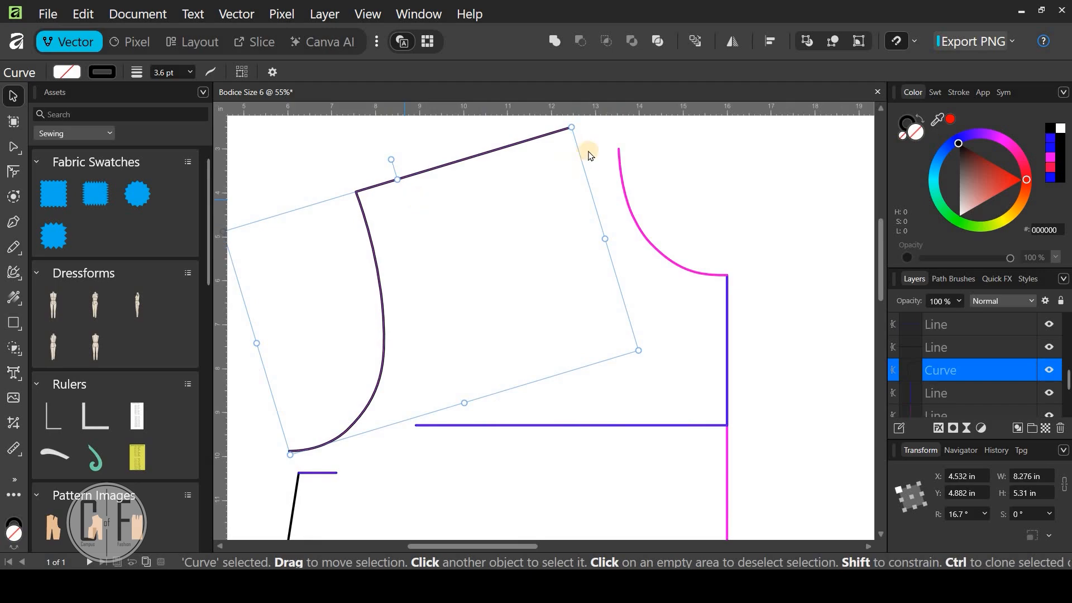
pyautogui.moveTo(588, 152); pyautogui.dragTo(635, 173)
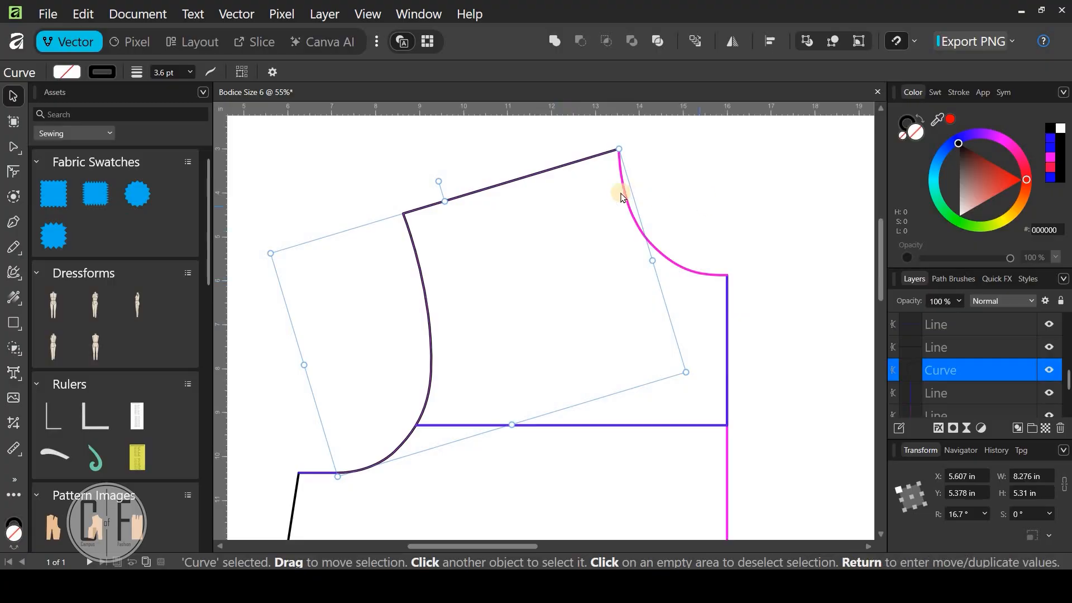
# Join the magenta neckline curve and the black armhole-shoulder curve into one continuous curve
pyautogui.hscroll(3, 367, 206)
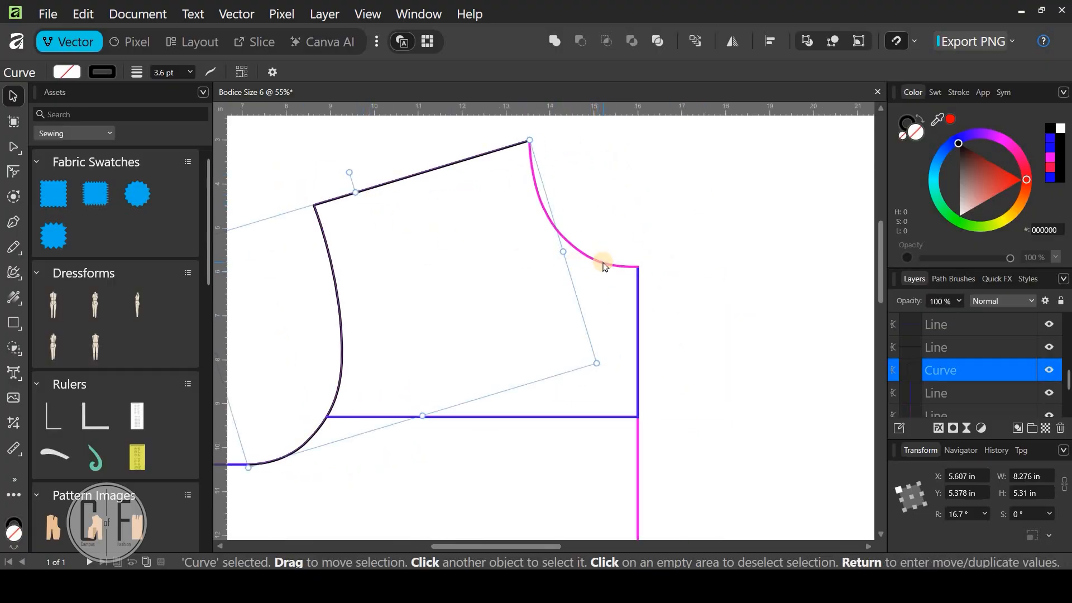
pyautogui.keyDown('shift'); pyautogui.click(547, 197); pyautogui.keyUp('shift')
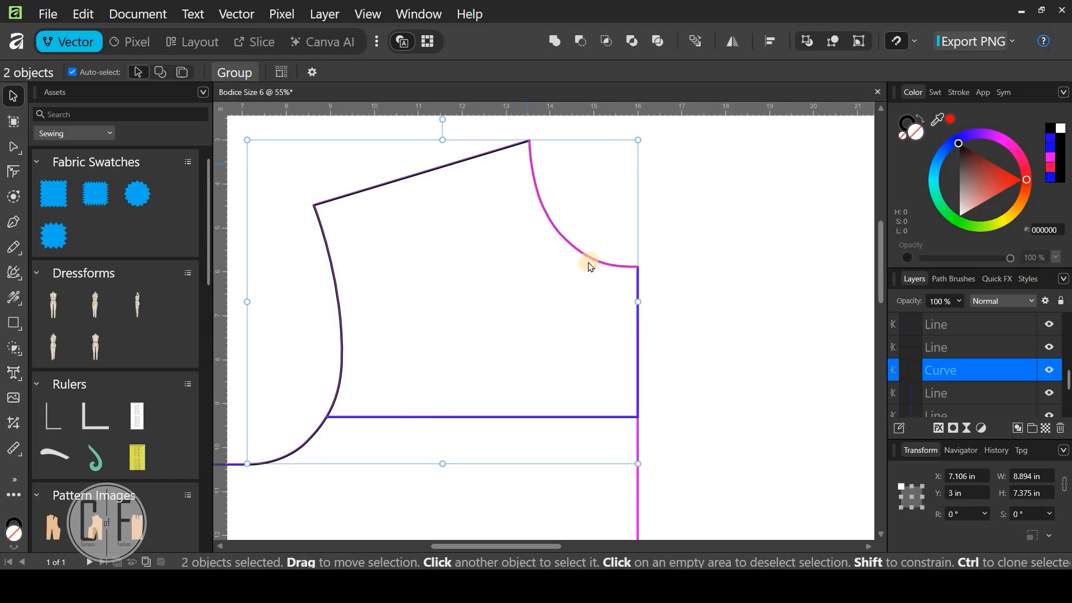
pyautogui.click(234, 14)
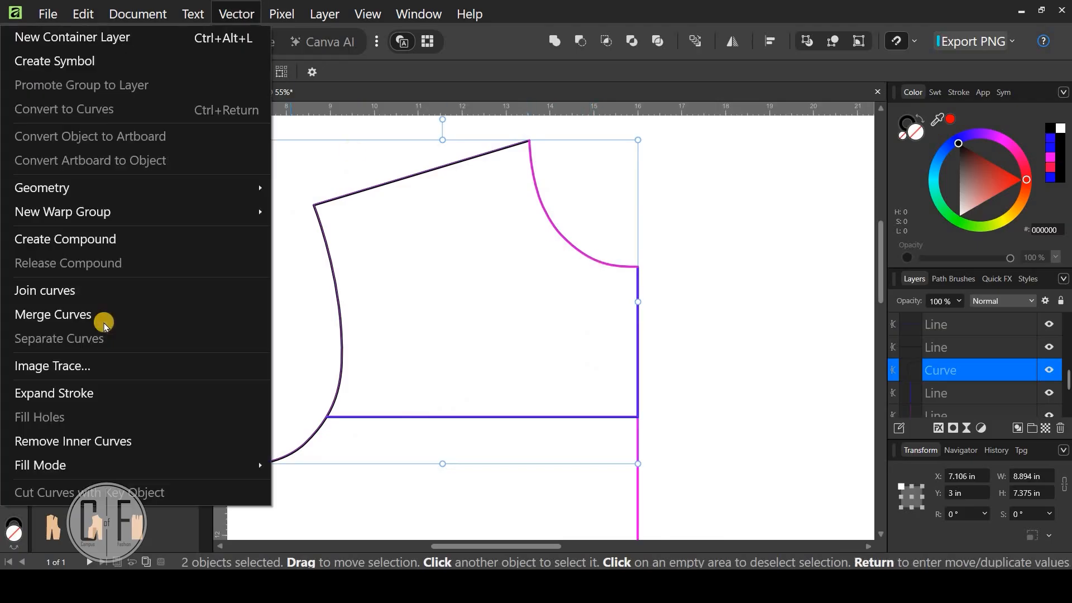
pyautogui.click(84, 290)
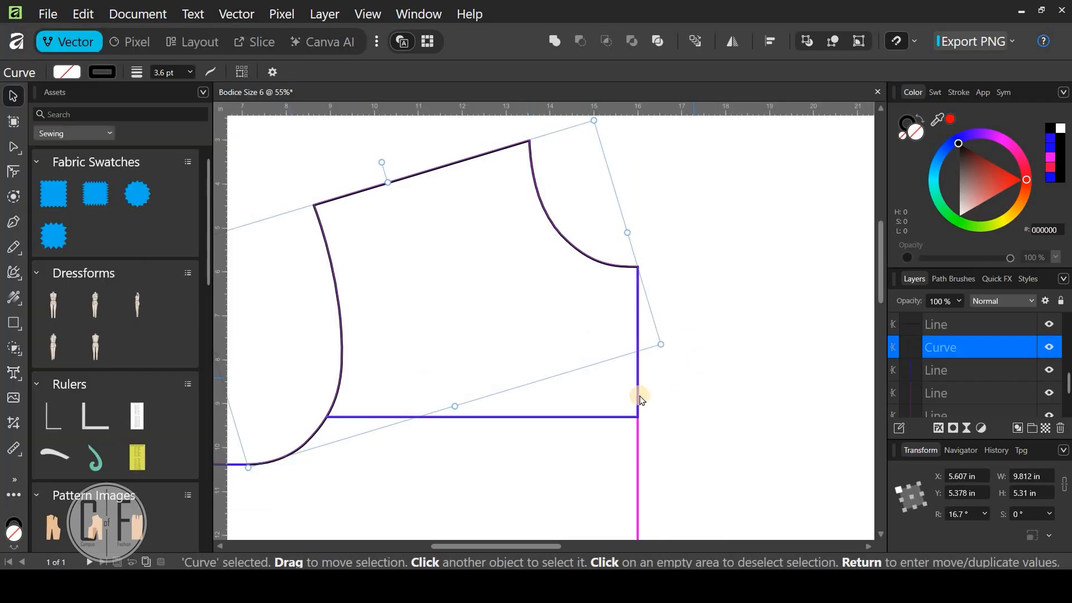
# Join the neckline end of the outline curve with the short blue centre front line
pyautogui.keyDown('shift'); pyautogui.click(638, 386); pyautogui.keyUp('shift')
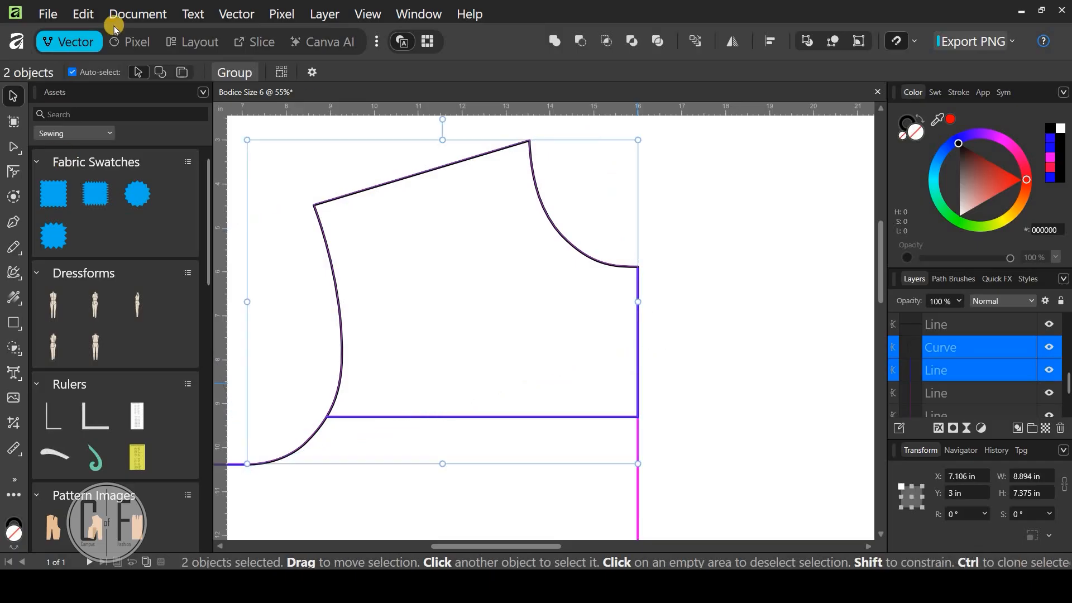
pyautogui.click(235, 14)
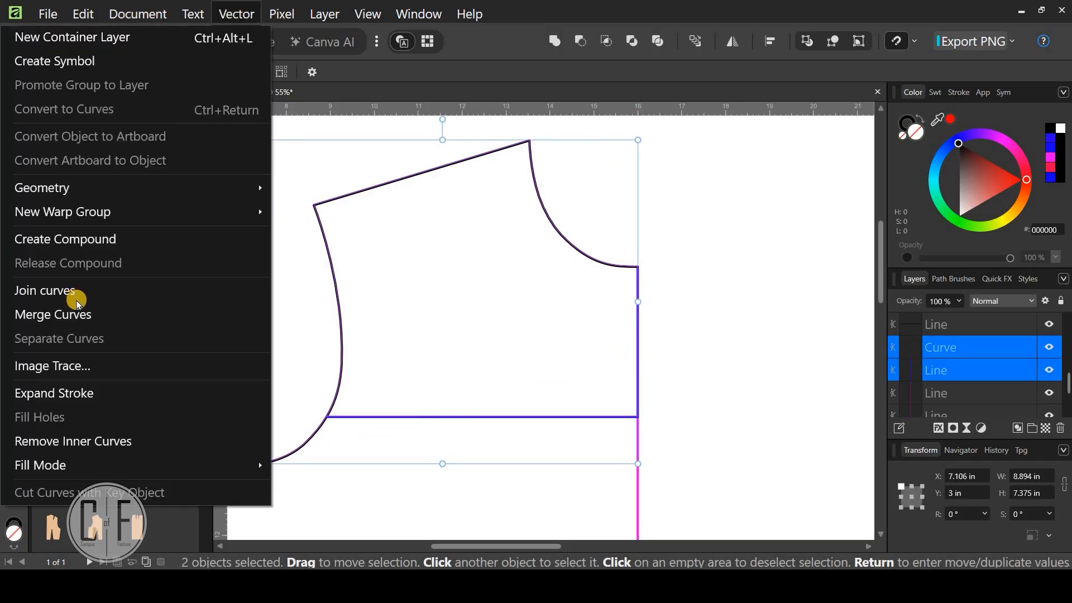
pyautogui.click(86, 293)
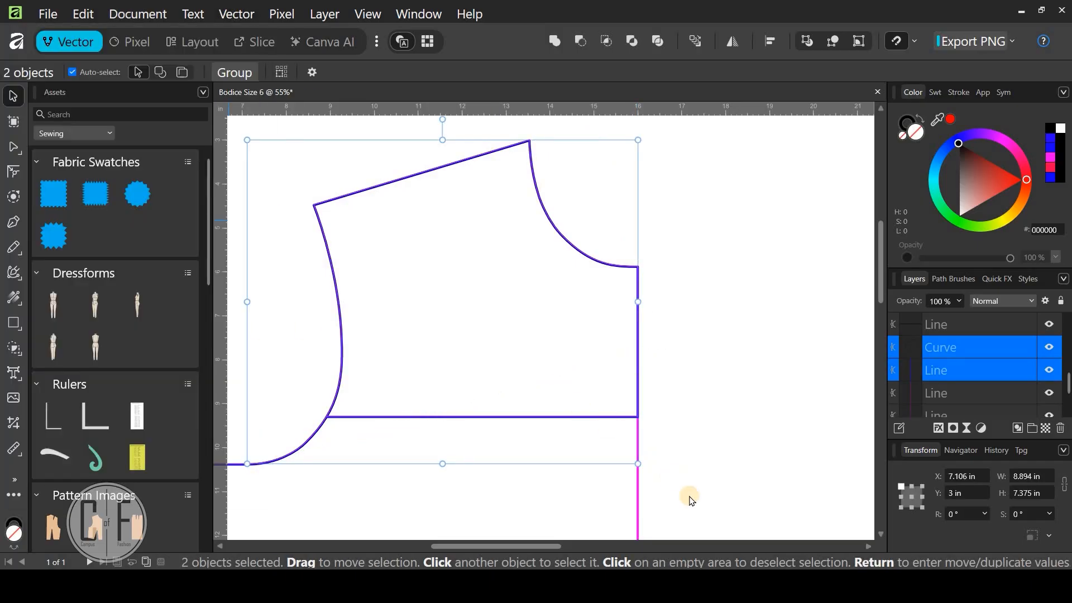
# Try moving the upper magenta centre front line away from the outline, and place it back against the pattern
pyautogui.scroll(-2, 711, 276)
pyautogui.scroll(-3, 687, 285)
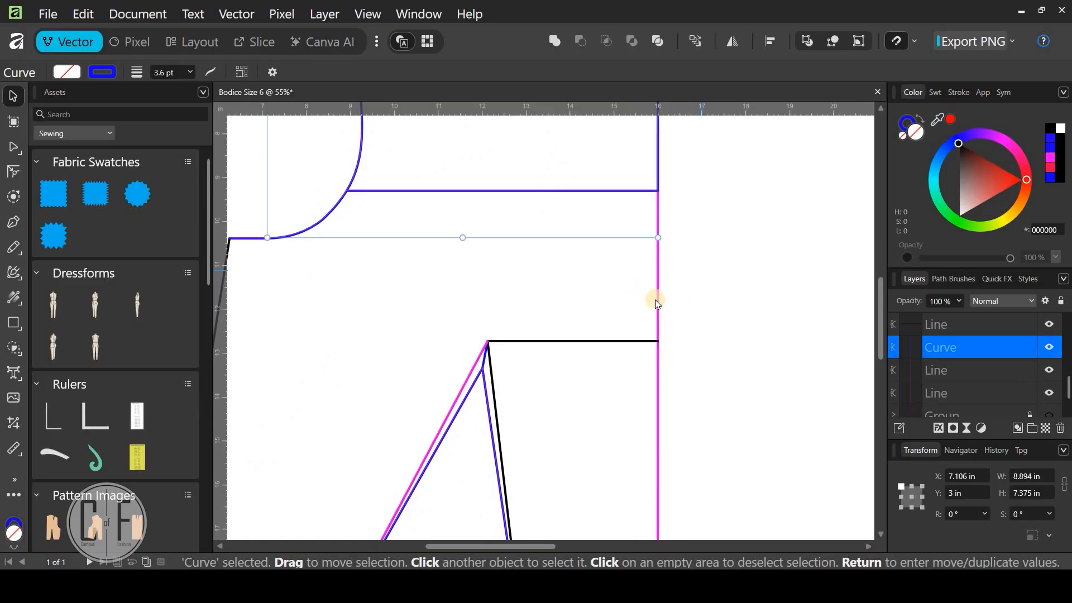
pyautogui.keyDown('shift'); pyautogui.click(658, 304); pyautogui.keyUp('shift')
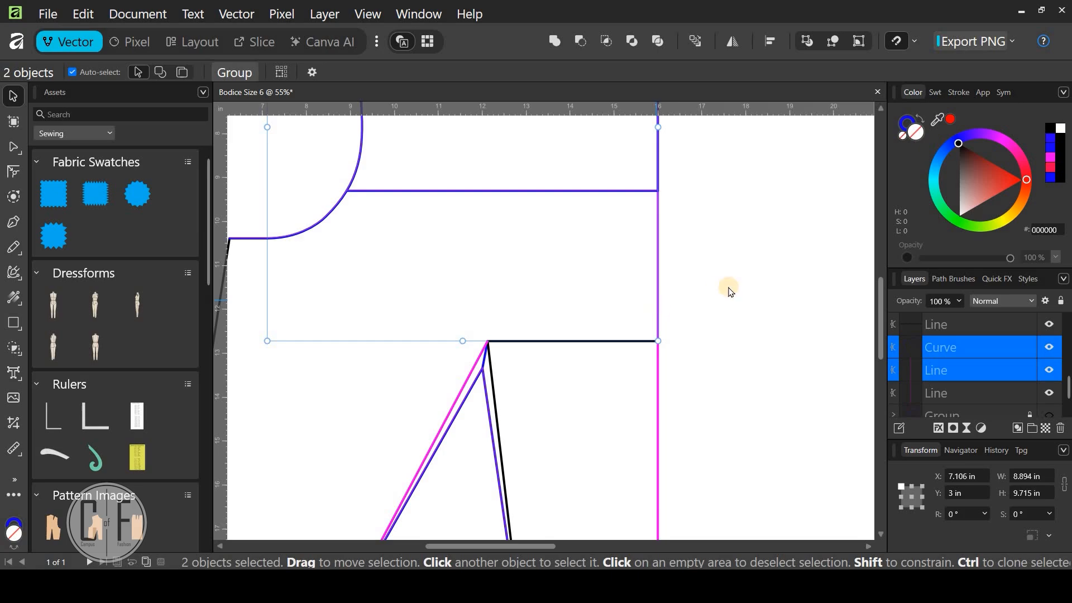
pyautogui.click(661, 292)
pyautogui.moveTo(658, 290); pyautogui.dragTo(688, 287)
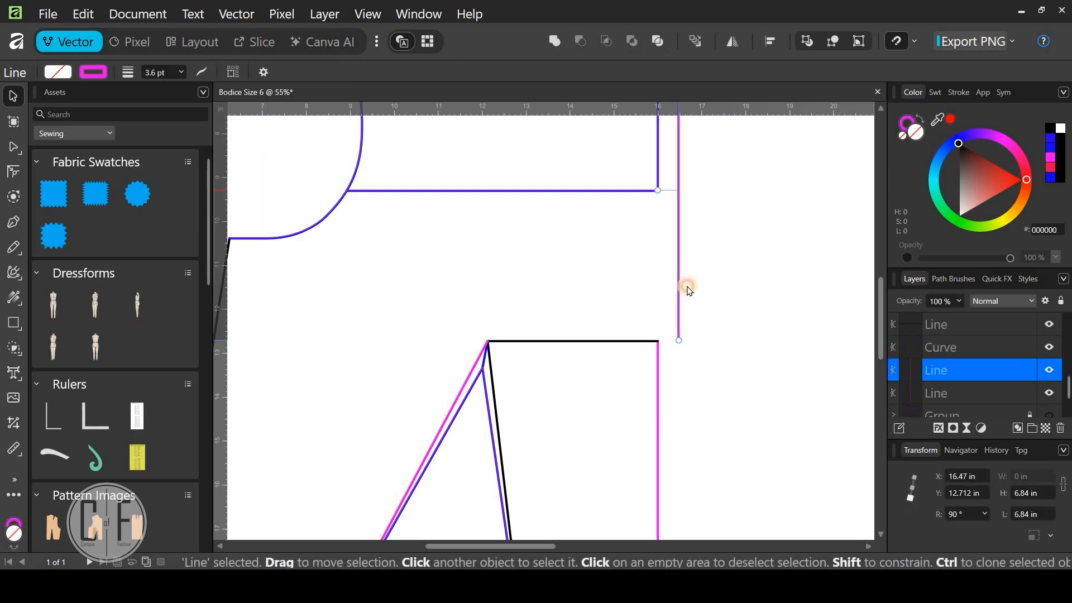
pyautogui.scroll(-4, 618, 343)
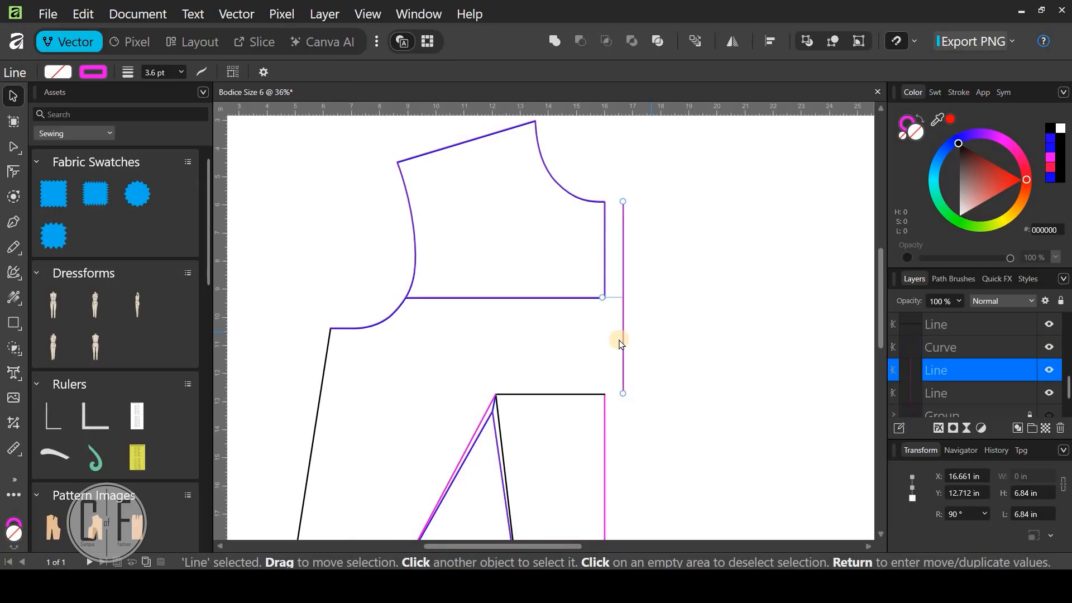
pyautogui.moveTo(621, 343); pyautogui.dragTo(618, 339)
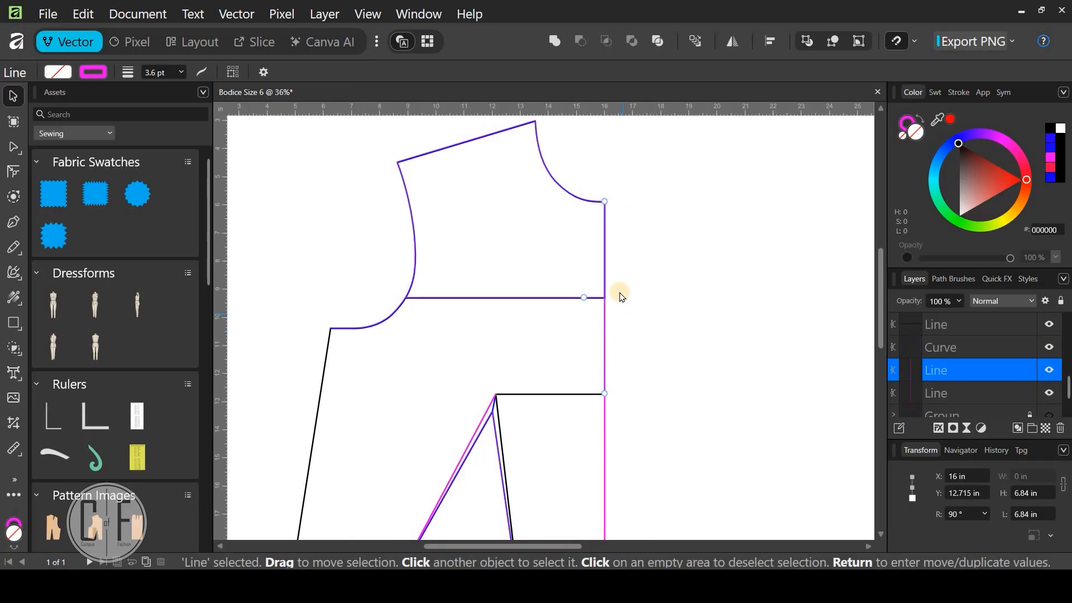
pyautogui.click(614, 277)
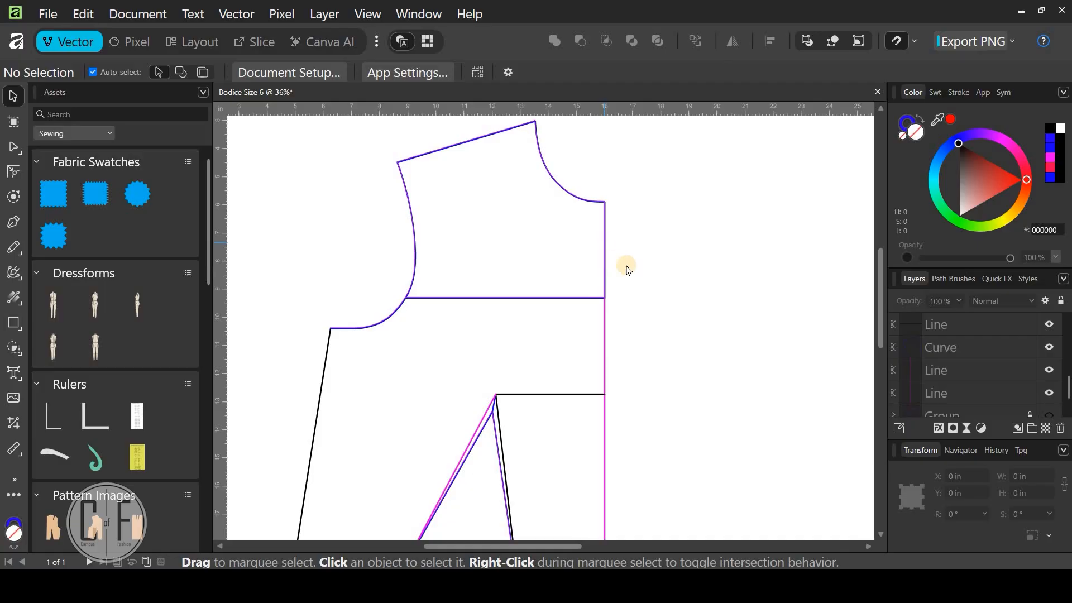
# Undo the moves of the magenta centre front line and the join with the short blue line
pyautogui.hotkey('ctrl', 'z')
pyautogui.hotkey('ctrl', 'z')
pyautogui.hotkey('ctrl', 'z')
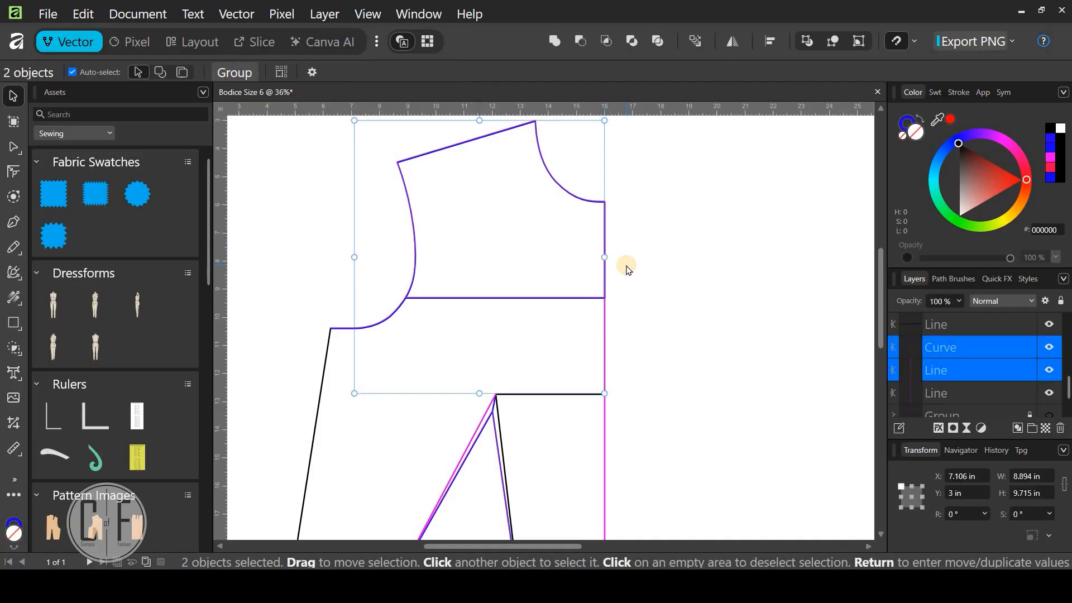
pyautogui.hotkey('ctrl', 'z')
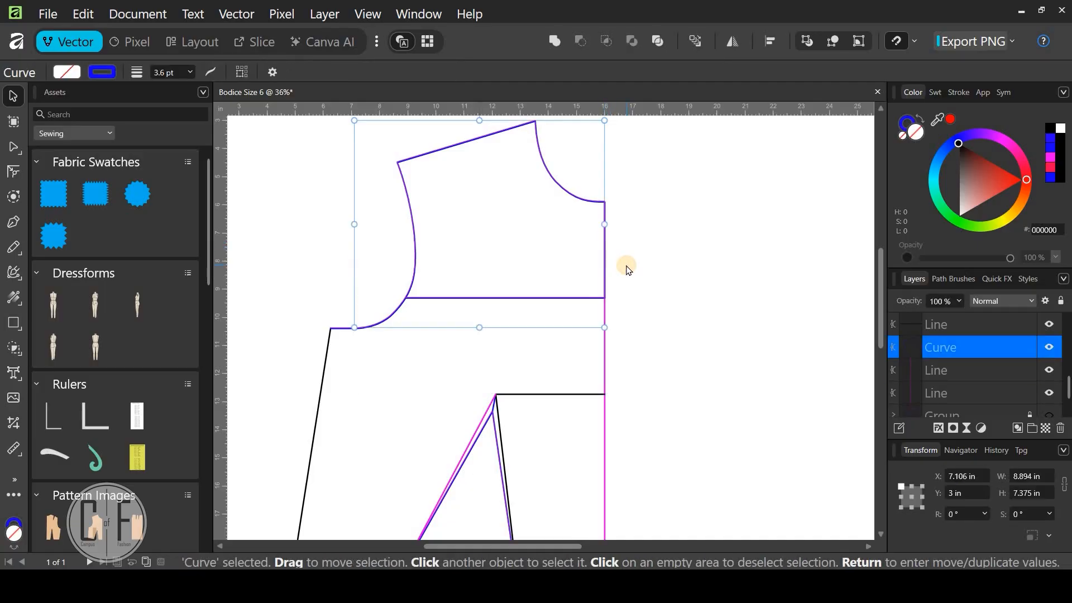
pyautogui.hotkey('ctrl', 'z')
pyautogui.hotkey('ctrl', 'z')
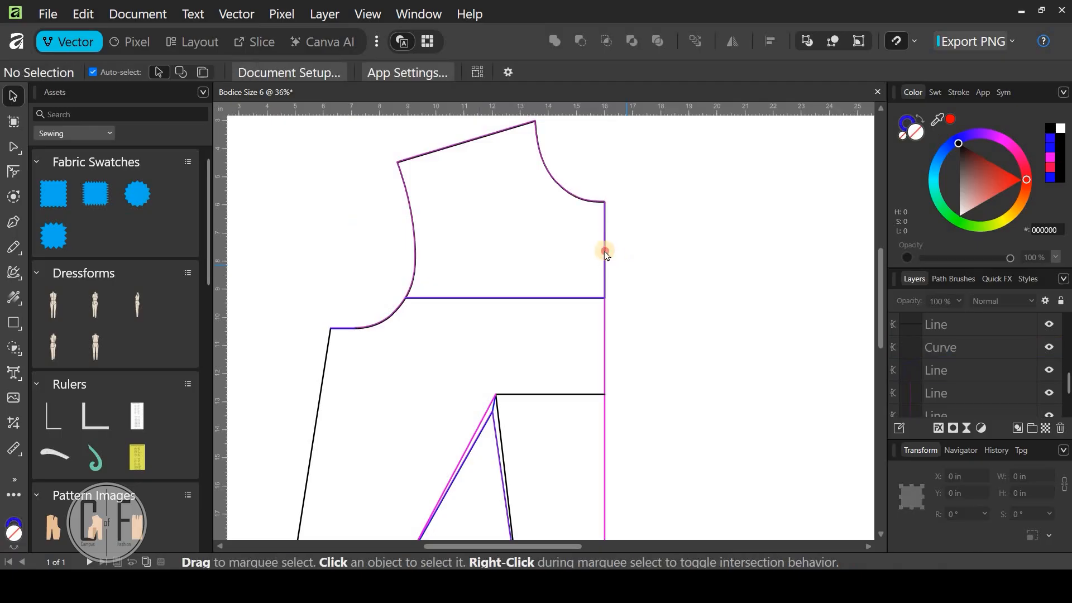
# Delete the short blue line that overlaps the upper magenta centre front line
pyautogui.moveTo(606, 255); pyautogui.dragTo(690, 258)
pyautogui.hotkey('ctrl', 'z')
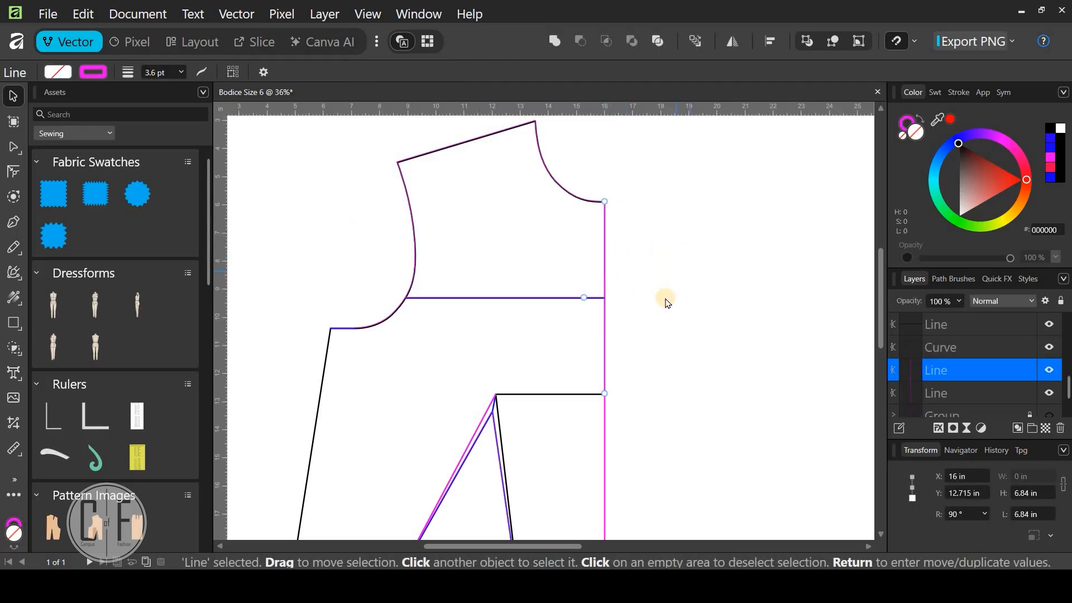
# Try joining the black neckline-shoulder curve with the upper magenta centre front line, and undo the join
pyautogui.click(553, 181)
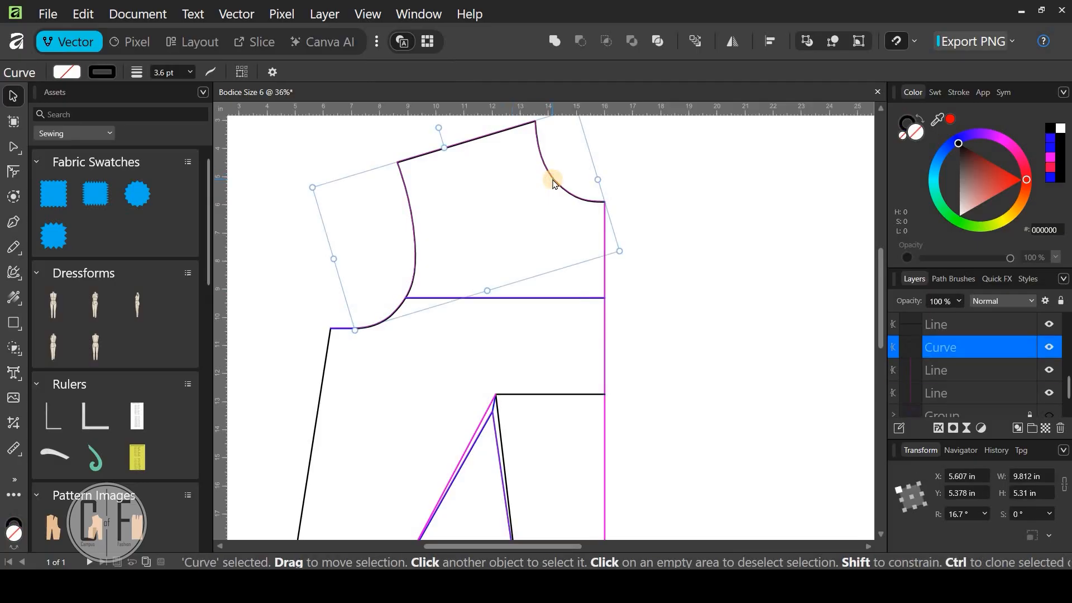
pyautogui.keyDown('shift'); pyautogui.click(606, 278); pyautogui.keyUp('shift')
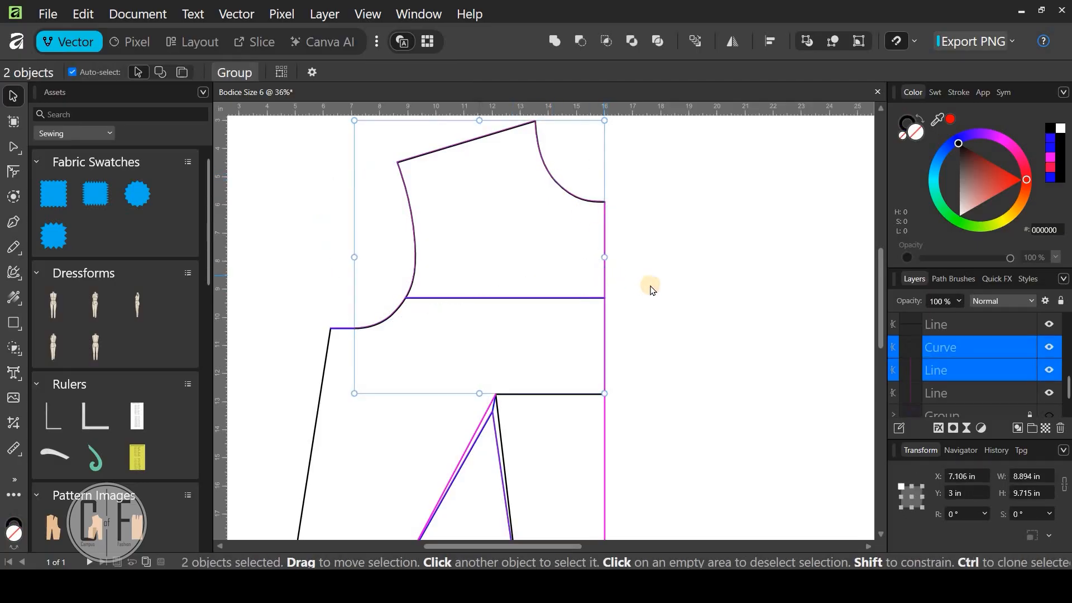
pyautogui.click(245, 14)
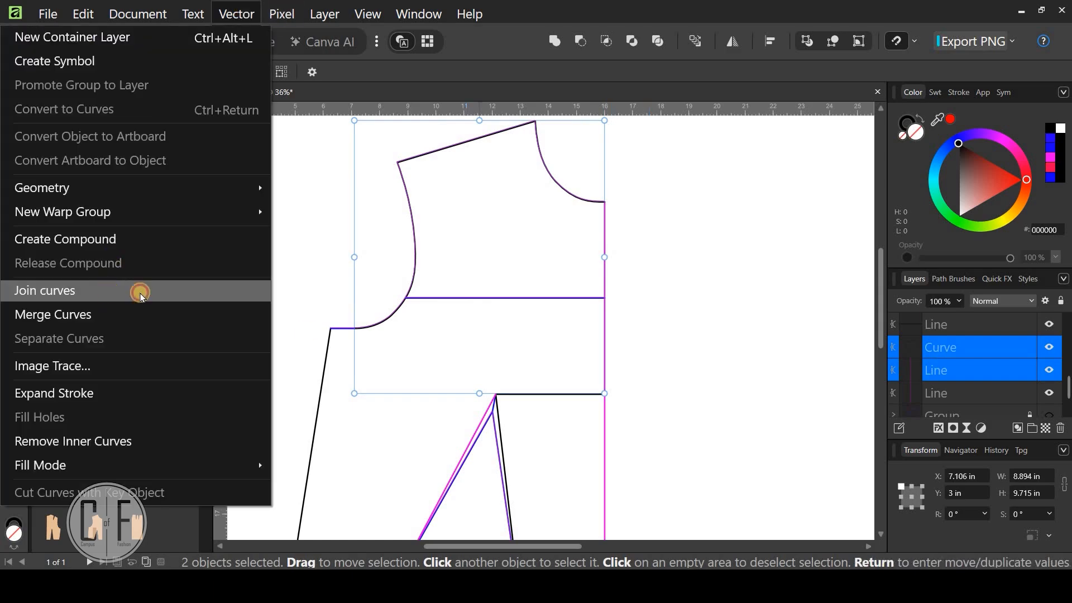
pyautogui.press('Return')
pyautogui.click(617, 200)
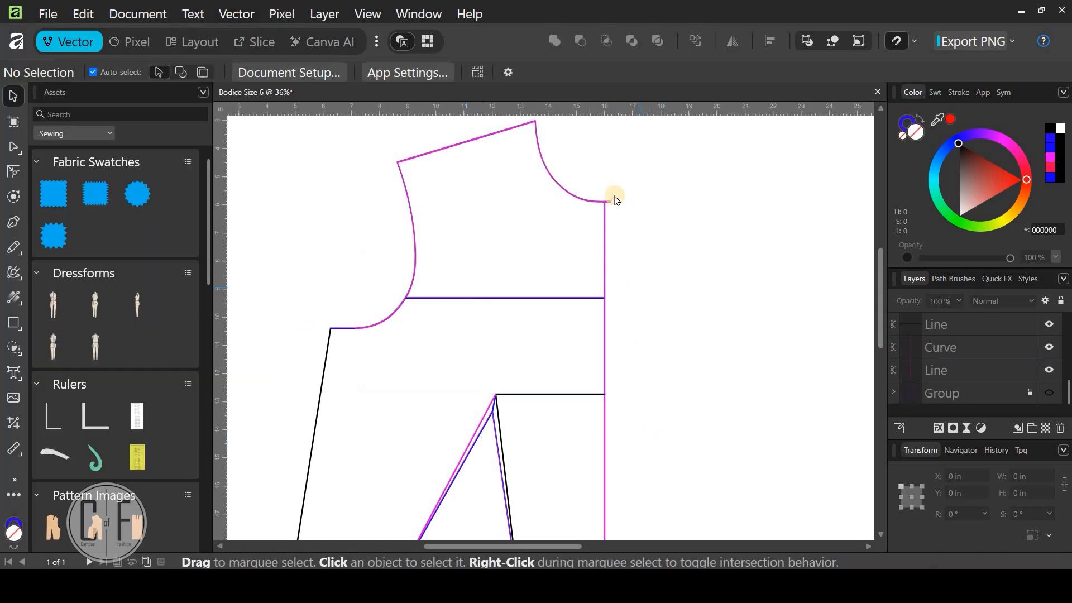
pyautogui.scroll(4, 603, 217)
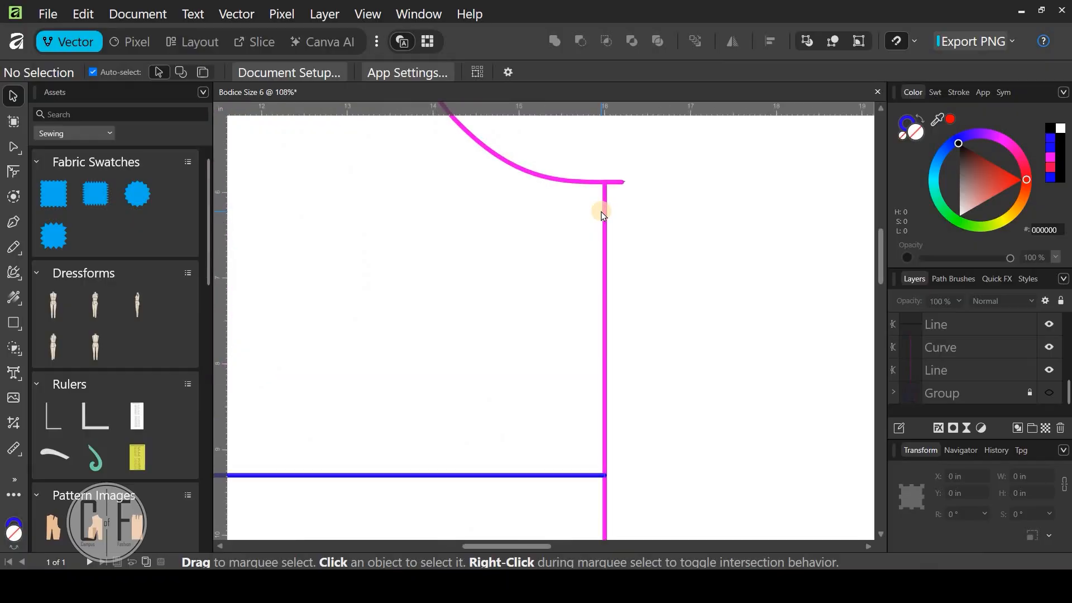
pyautogui.click(603, 213)
pyautogui.keyDown('shift'); pyautogui.click(606, 208); pyautogui.keyUp('shift')
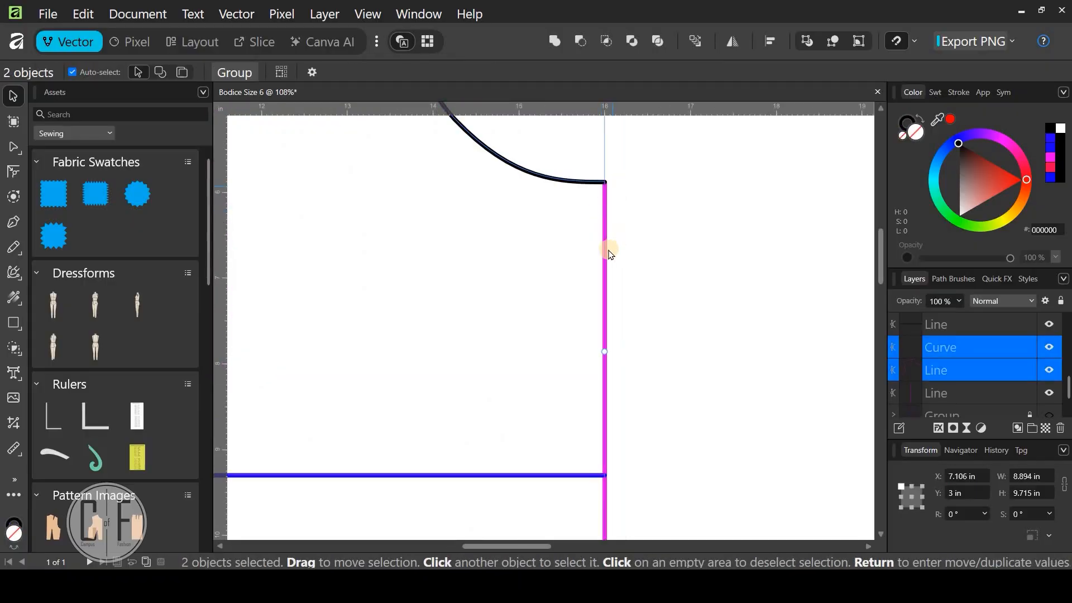
# Snap the upper end of the magenta centre front line onto the end point of the neckline curve
pyautogui.scroll(2, 731, 268)
pyautogui.scroll(4, 635, 234)
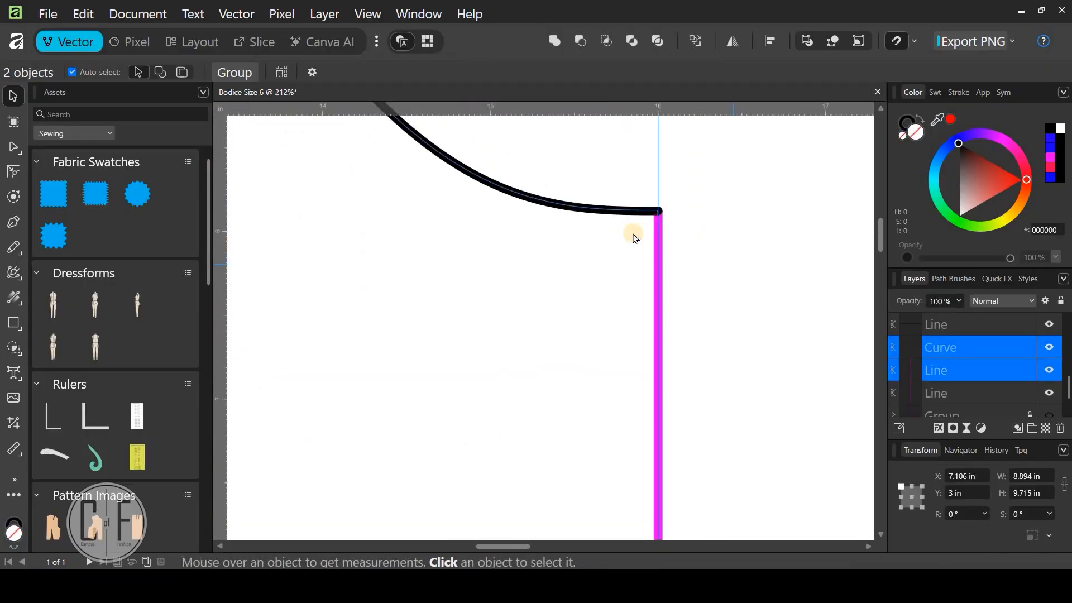
pyautogui.click(607, 236)
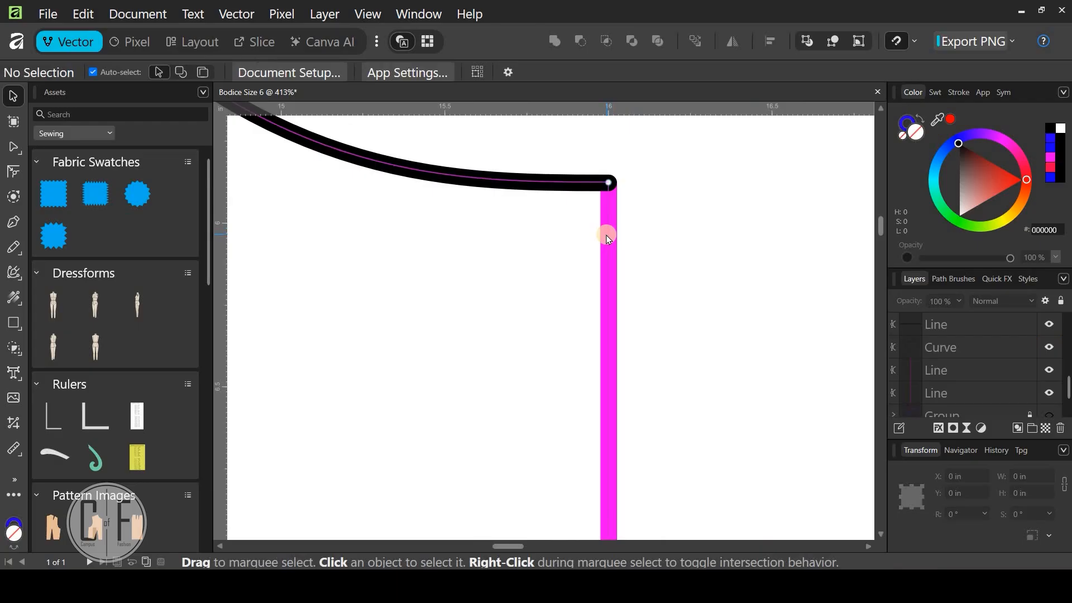
pyautogui.click(611, 183)
pyautogui.scroll(3, 614, 190)
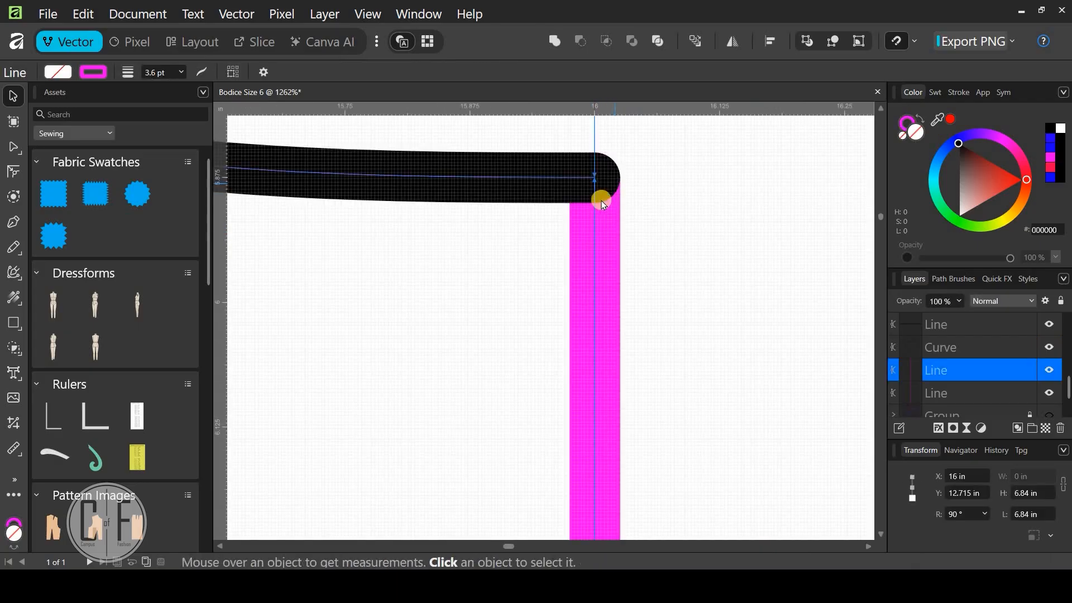
pyautogui.moveTo(594, 203)
pyautogui.mouseDown()
pyautogui.moveTo(593, 179)
pyautogui.moveTo(607, 176)
pyautogui.mouseUp()
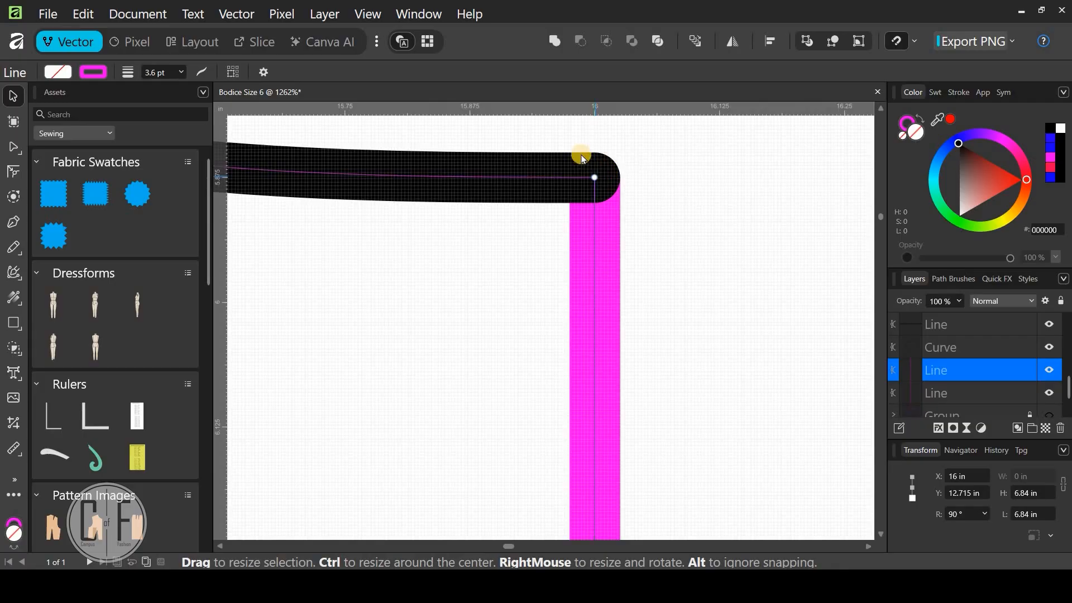
# Join the neckline-shoulder curve and the upper magenta centre front line into one continuous curve
pyautogui.scroll(-3, 606, 175)
pyautogui.click(640, 238)
pyautogui.moveTo(568, 136); pyautogui.dragTo(631, 230)
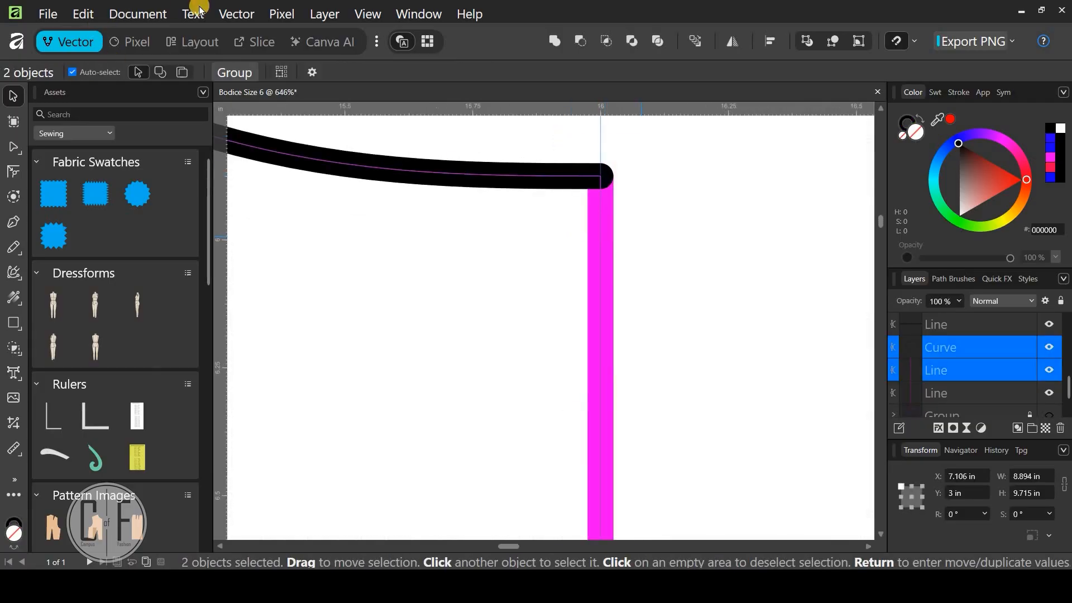
pyautogui.click(236, 14)
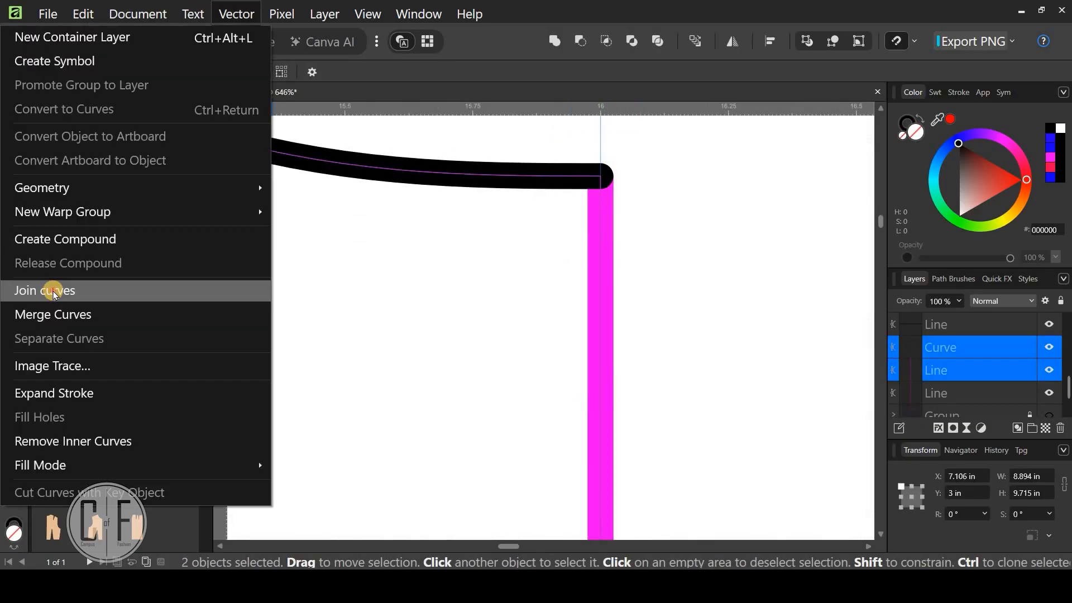
pyautogui.click(54, 291)
pyautogui.scroll(-3, 431, 316)
pyautogui.scroll(-3, 615, 270)
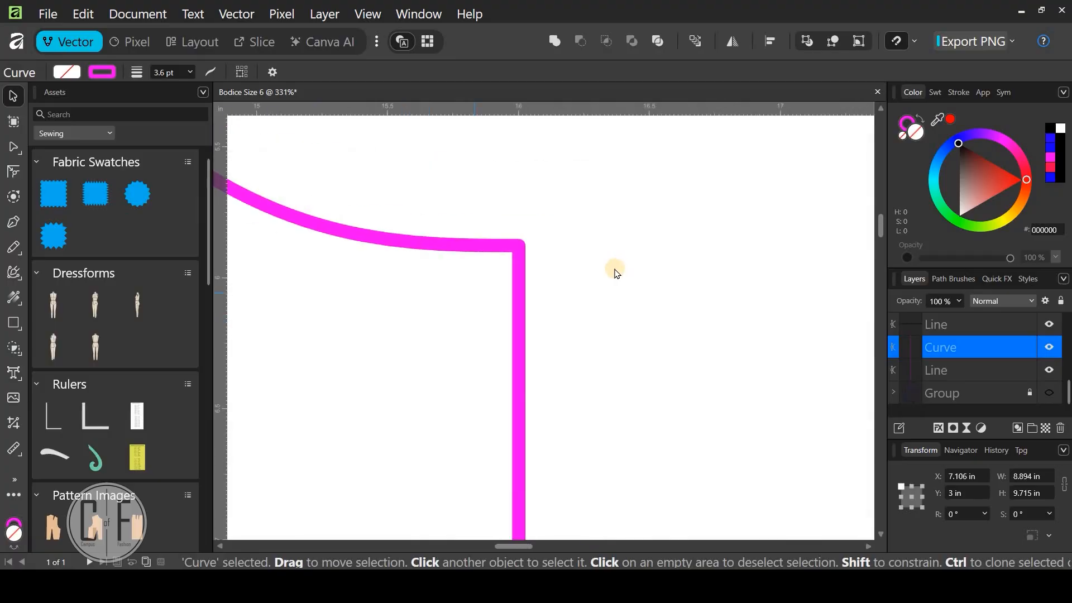
pyautogui.scroll(-5, 614, 274)
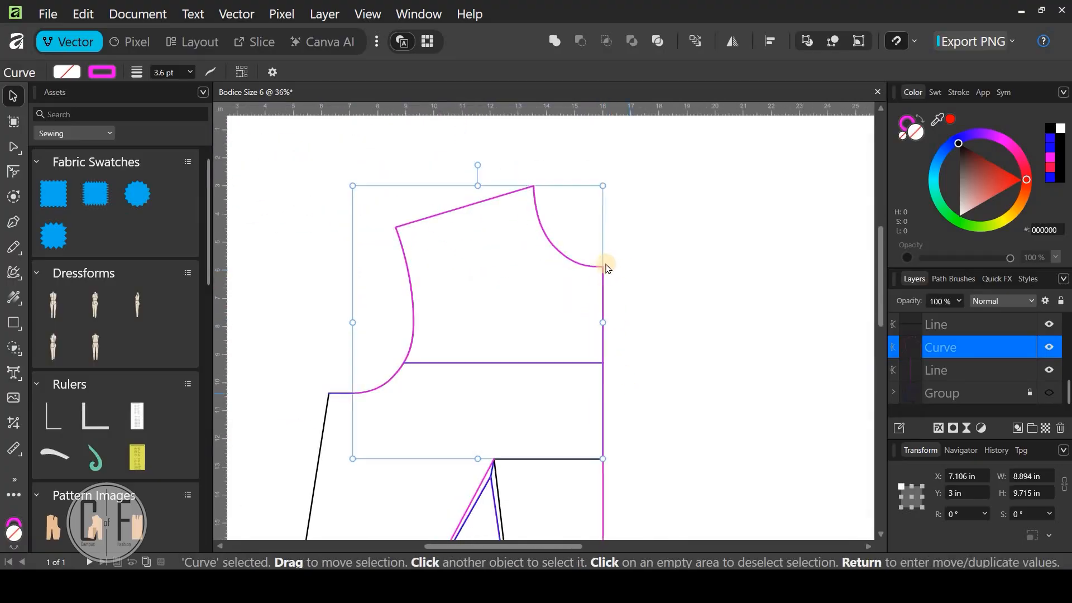
pyautogui.scroll(-2, 584, 272)
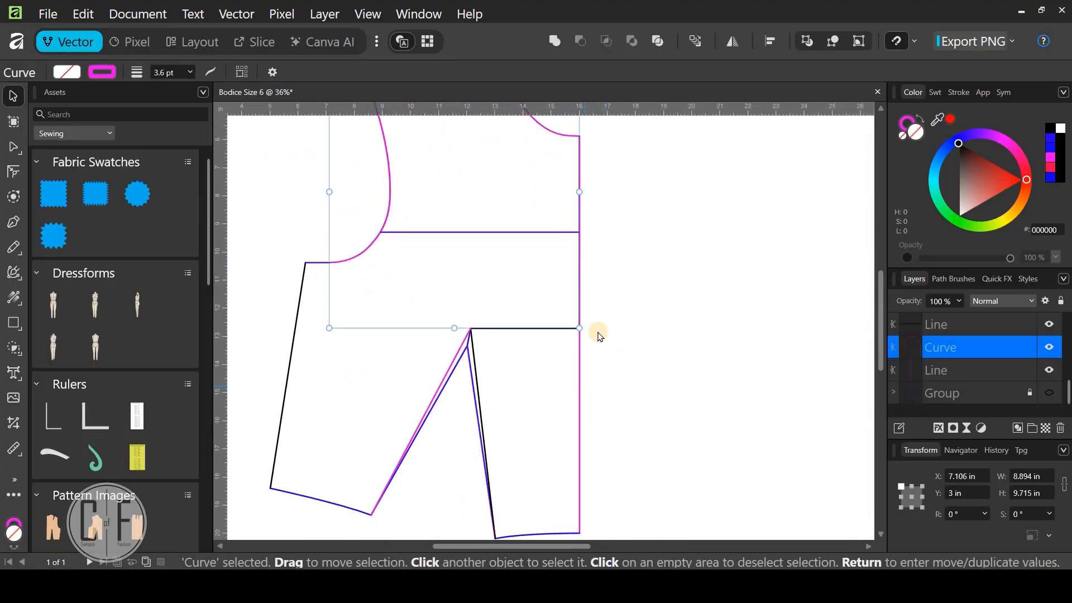
pyautogui.scroll(1, 596, 313)
pyautogui.scroll(-2, 595, 282)
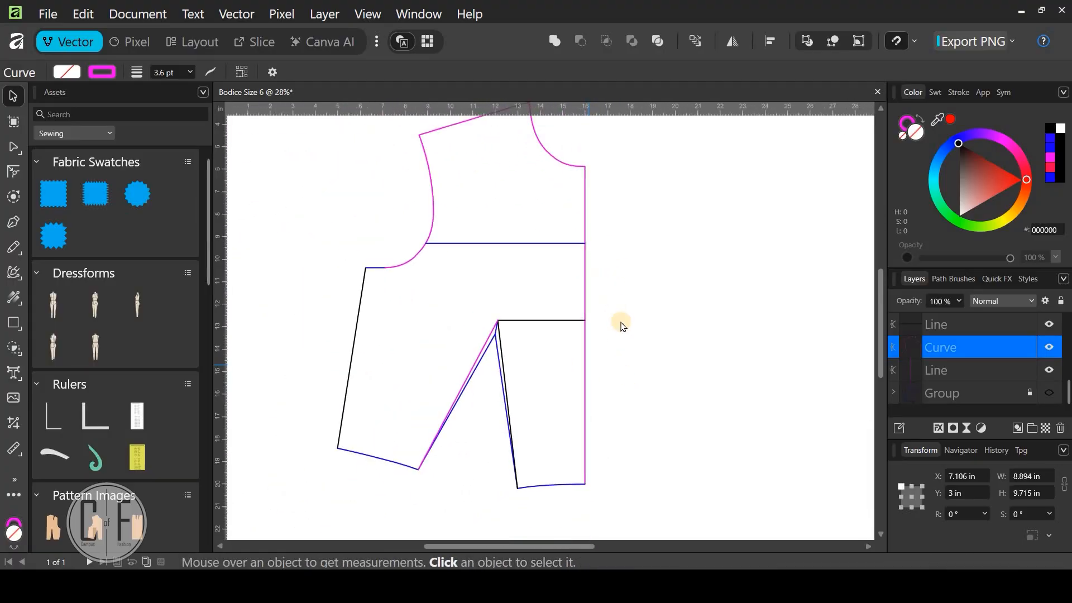
# Move the joined neckline-shoulder curve away from the draft to test the join, and undo the move
pyautogui.click(581, 286)
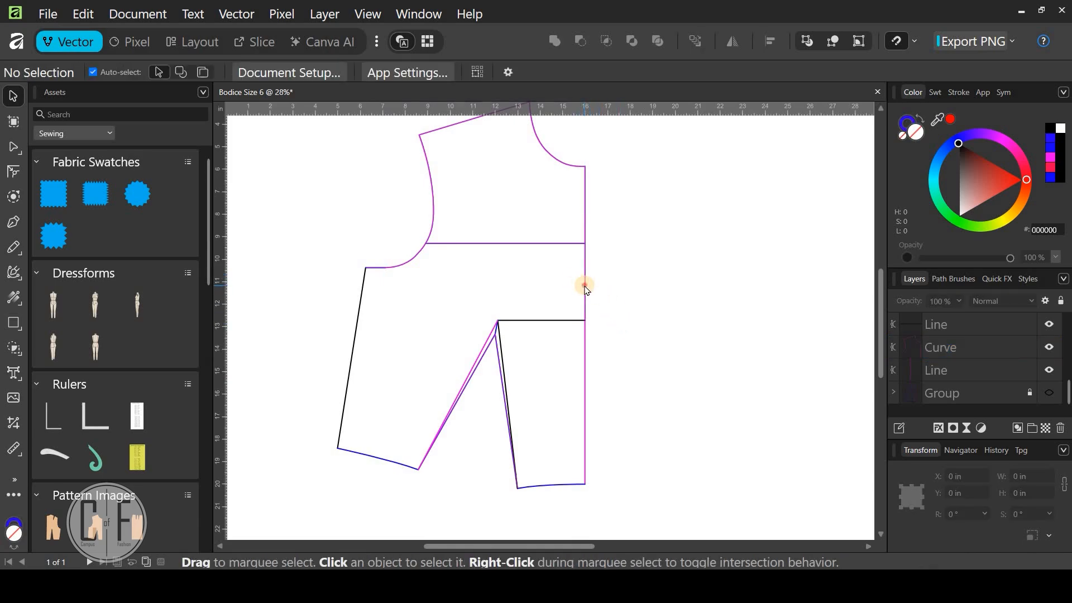
pyautogui.moveTo(585, 288); pyautogui.dragTo(594, 253)
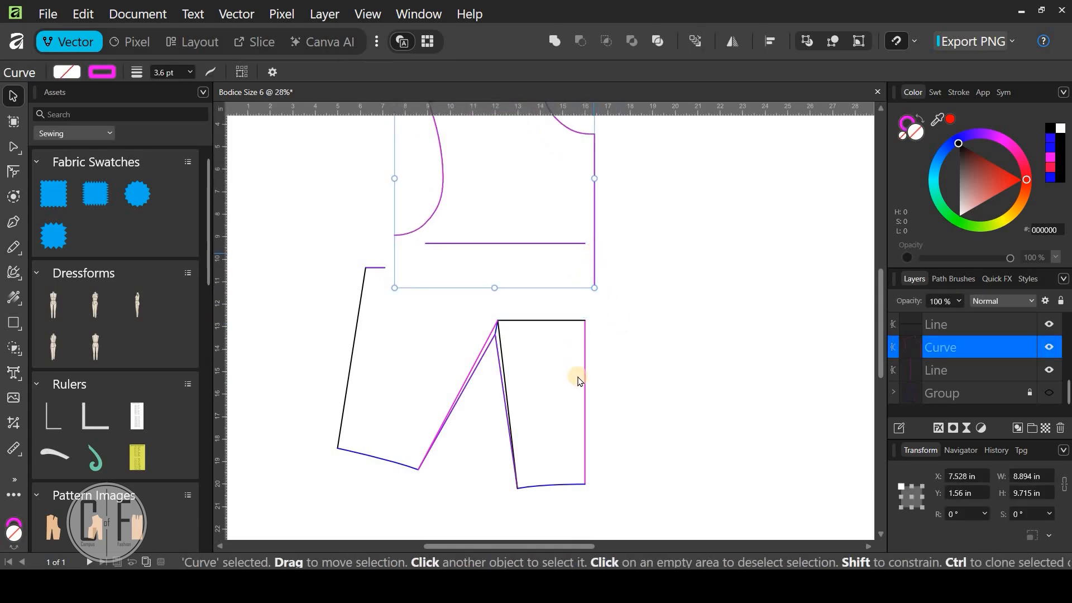
pyautogui.moveTo(579, 382); pyautogui.dragTo(585, 380)
pyautogui.click(596, 385)
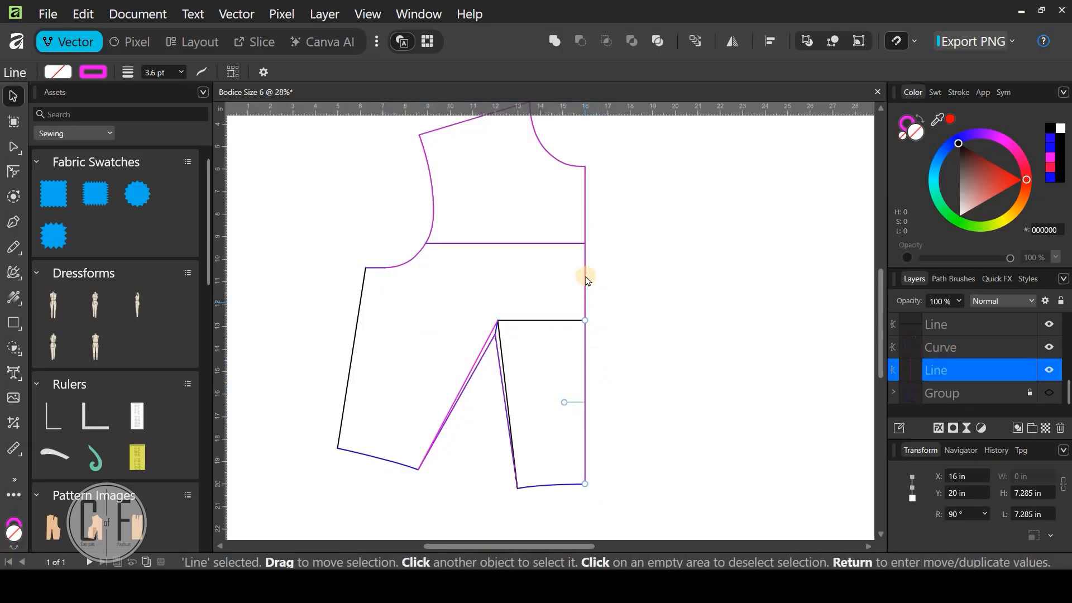
# Join the upper bodice curve and the lower magenta centre front line into one continuous curve
pyautogui.click(582, 307)
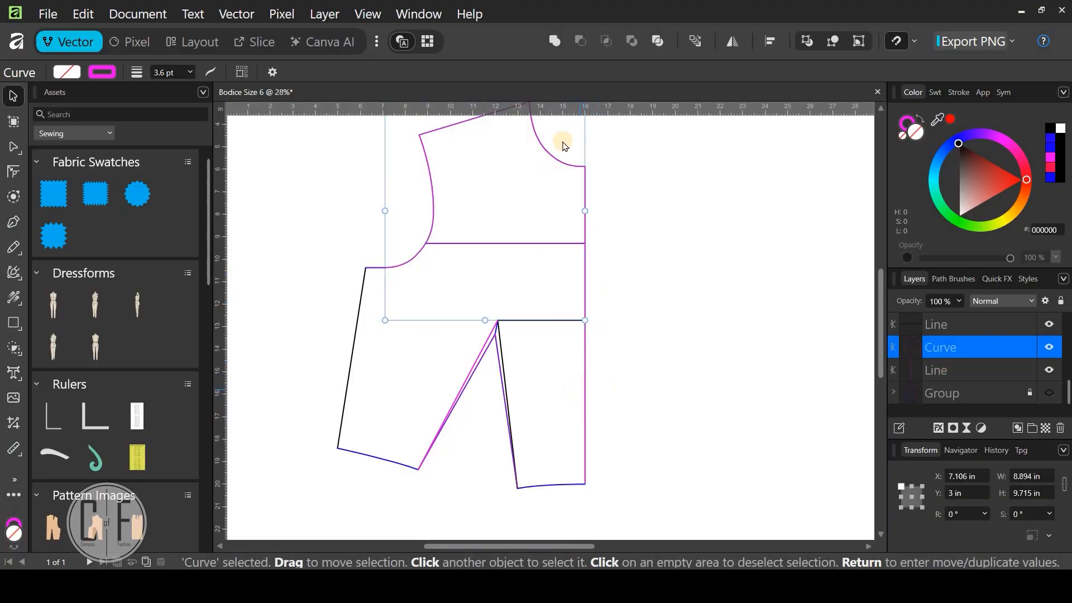
pyautogui.keyDown('shift'); pyautogui.click(583, 426); pyautogui.keyUp('shift')
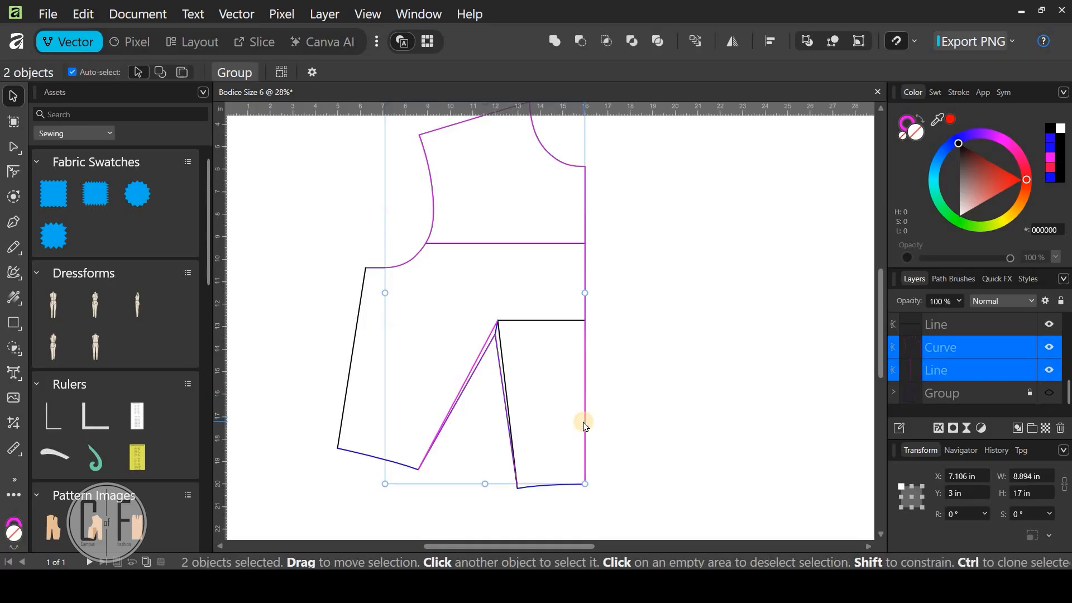
pyautogui.click(232, 13)
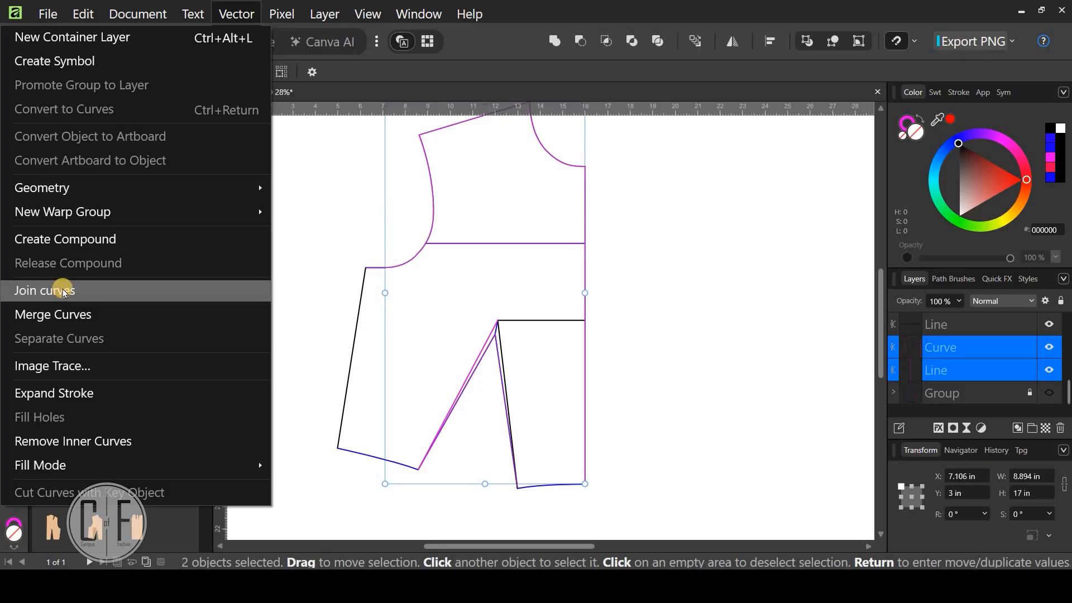
pyautogui.click(63, 291)
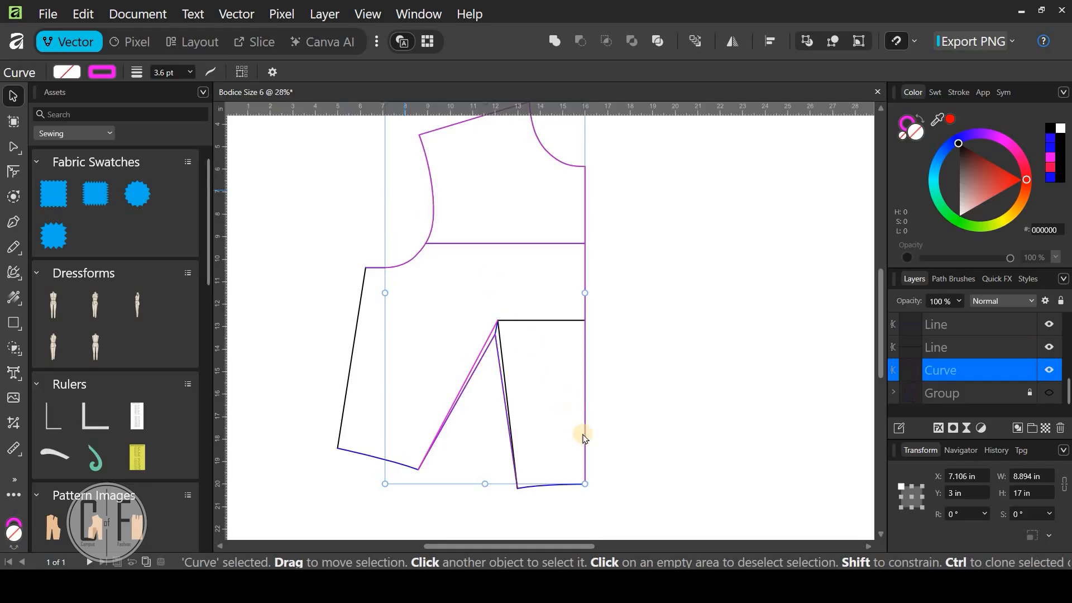
# Join the blue waist curve between the dart and centre front with the magenta outline
pyautogui.scroll(-3, 617, 420)
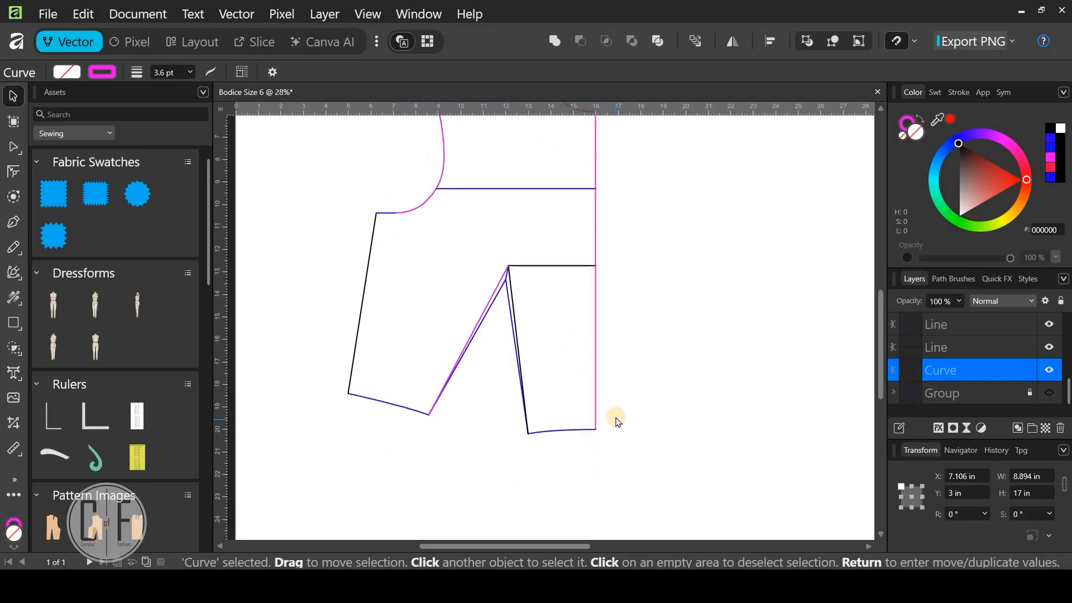
pyautogui.click(580, 463)
pyautogui.scroll(6, 569, 438)
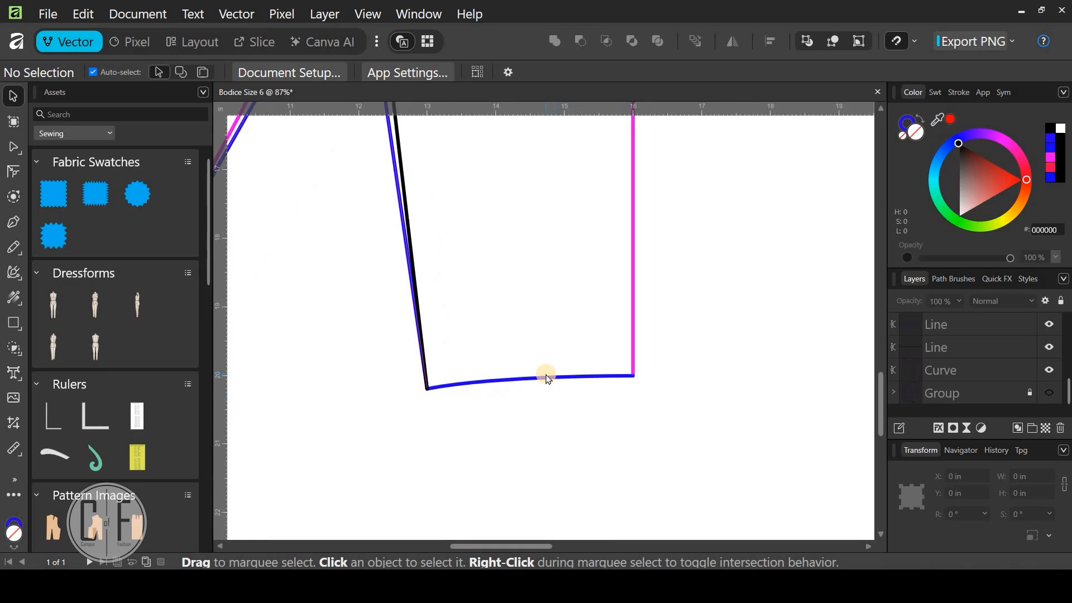
pyautogui.click(548, 380)
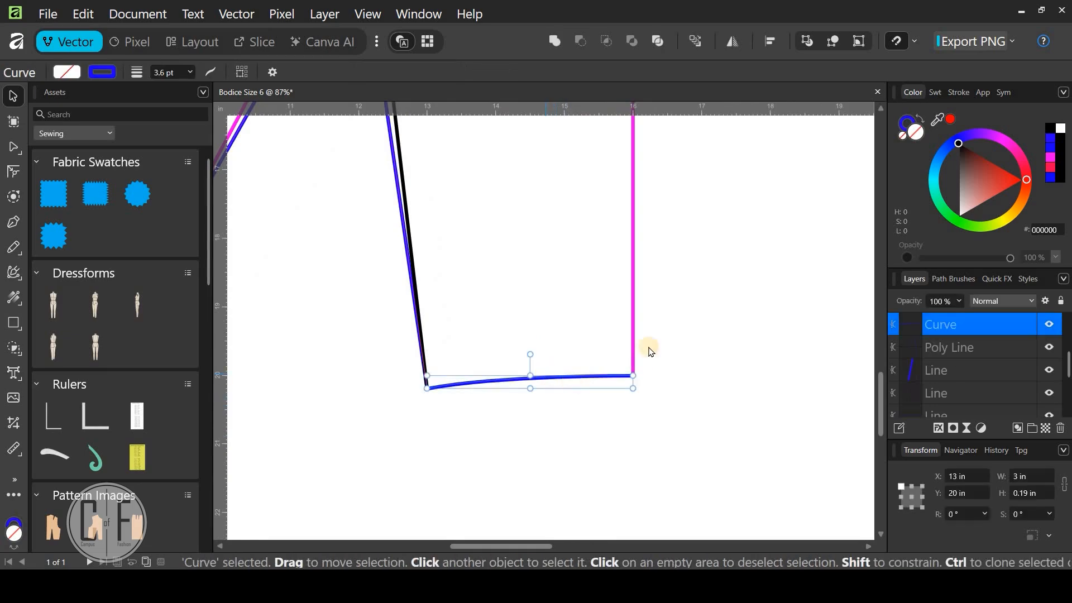
pyautogui.keyDown('shift'); pyautogui.click(633, 321); pyautogui.keyUp('shift')
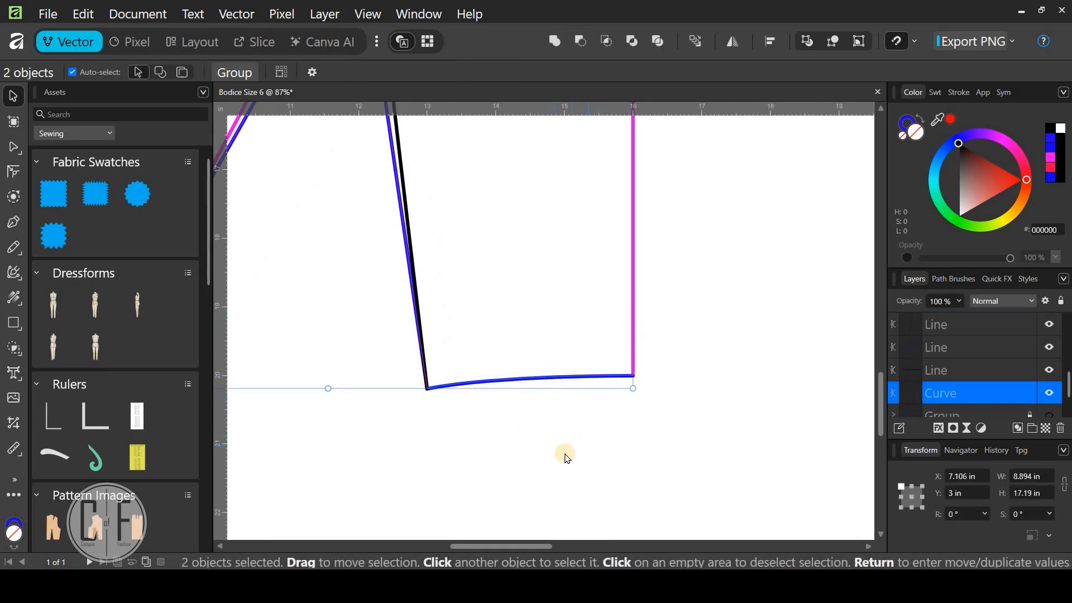
pyautogui.click(629, 327)
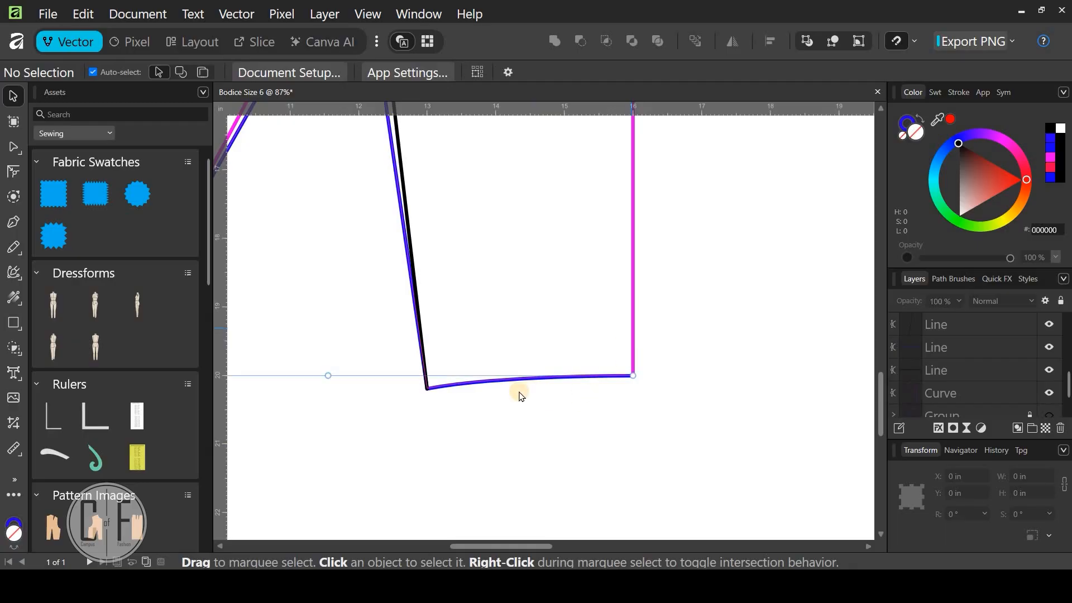
pyautogui.click(479, 386)
pyautogui.keyDown('shift'); pyautogui.click(479, 387); pyautogui.keyUp('shift')
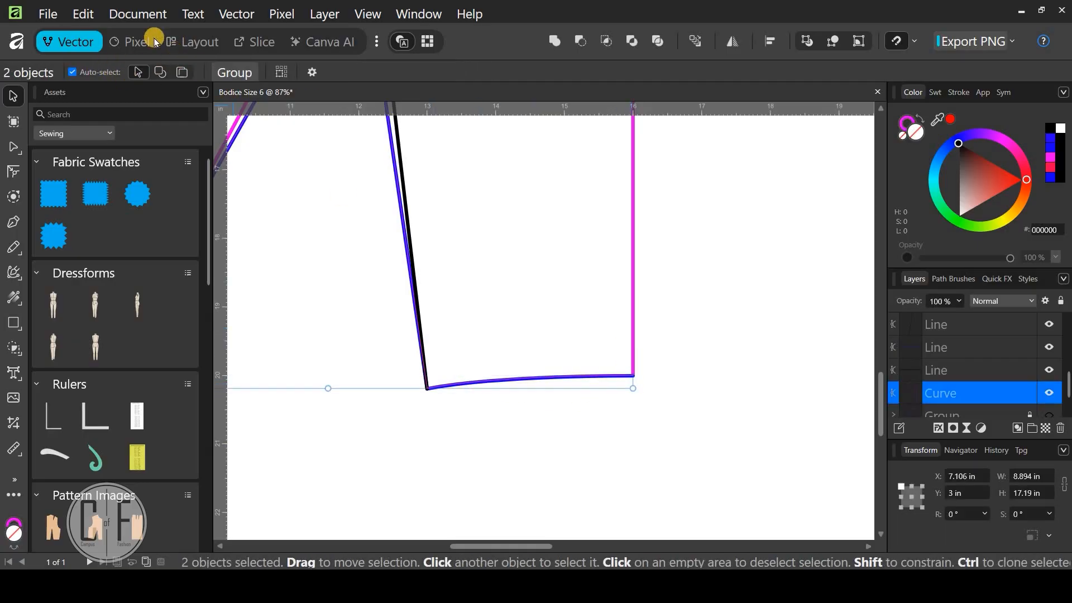
pyautogui.click(241, 13)
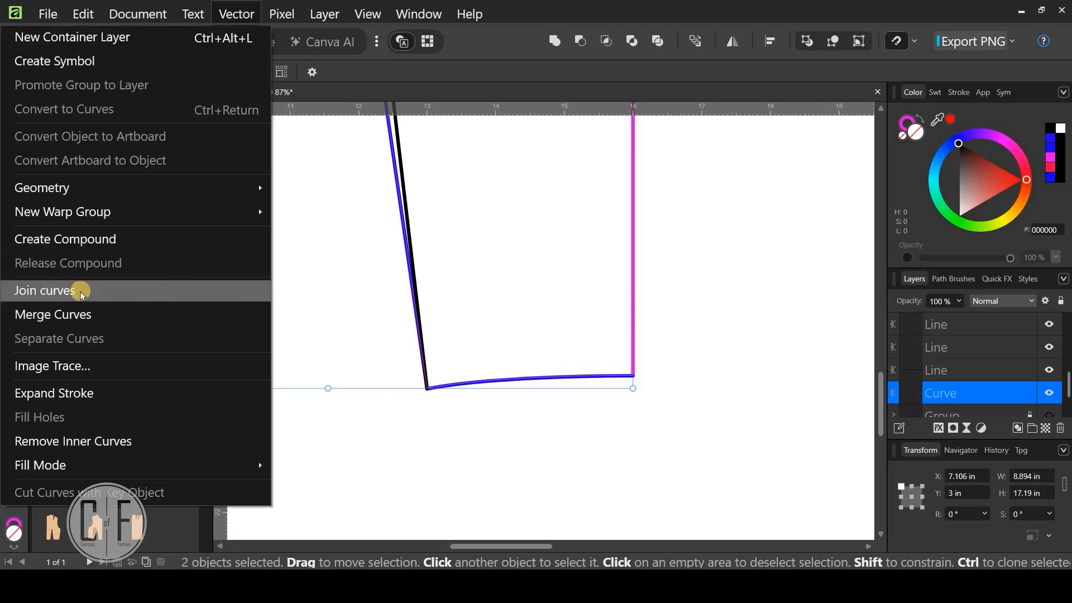
pyautogui.click(53, 290)
# Join the short blue underarm line and the black side seam to the armhole end of the magenta outline
pyautogui.hscroll(2, 587, 431)
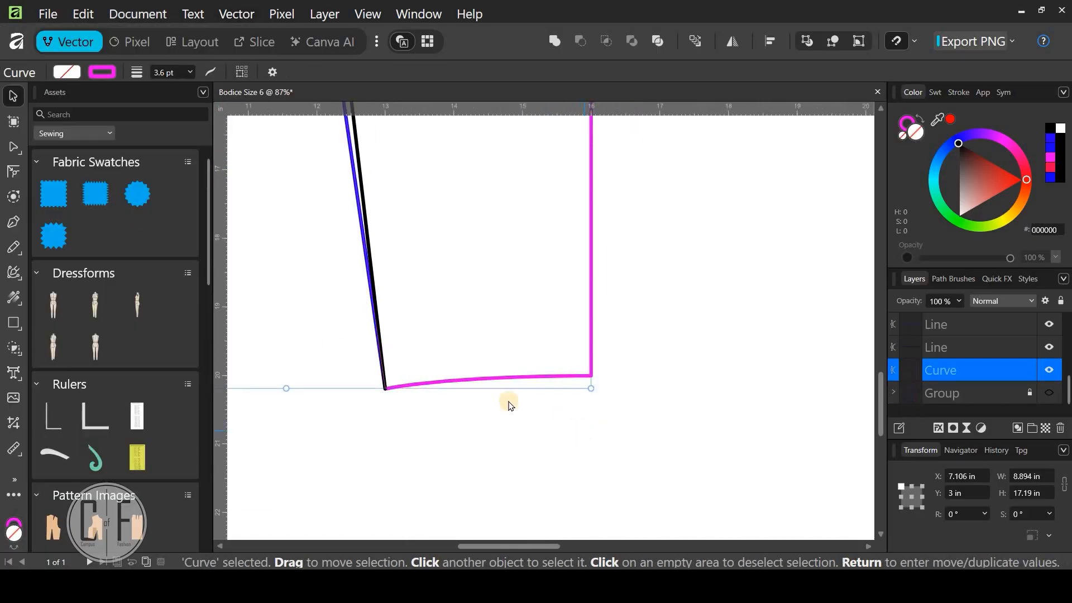
pyautogui.scroll(-4, 508, 402)
pyautogui.moveTo(591, 415); pyautogui.dragTo(543, 429)
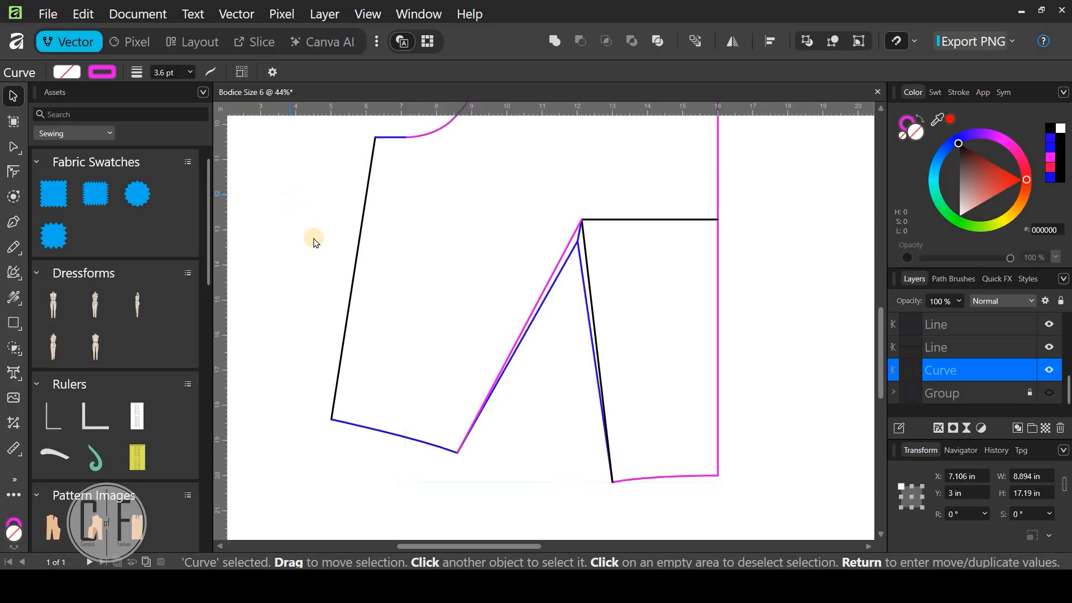
pyautogui.moveTo(313, 238); pyautogui.dragTo(338, 282)
pyautogui.hscroll(-2, 460, 166)
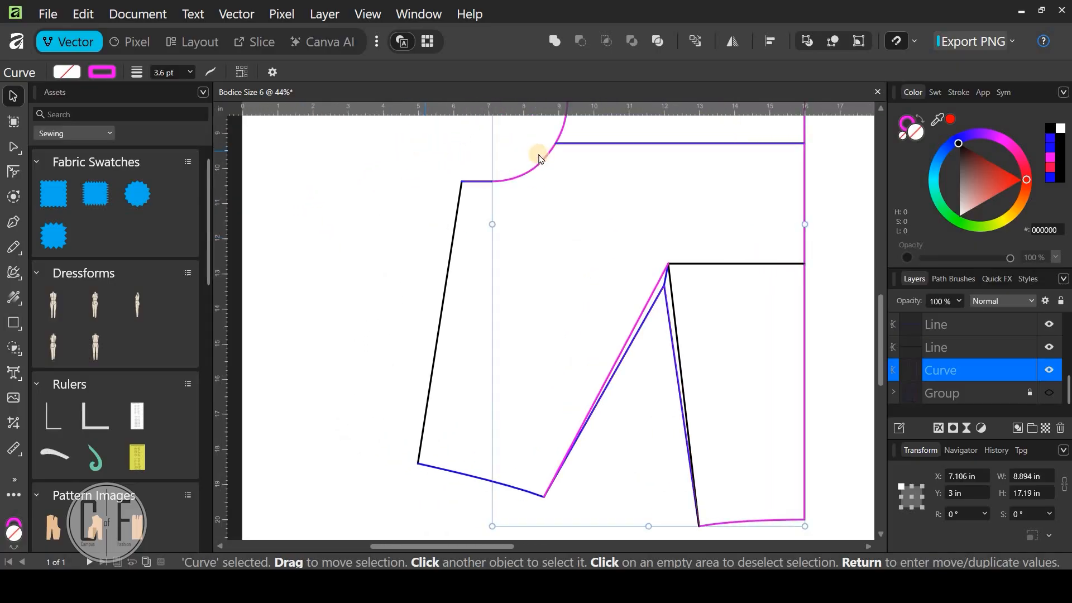
pyautogui.scroll(5, 523, 229)
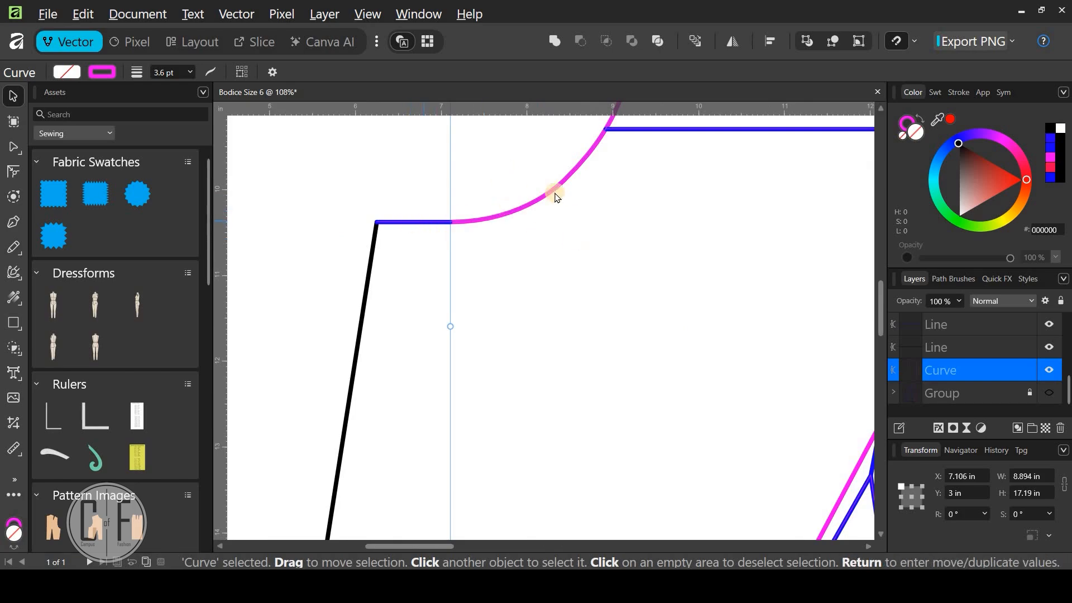
pyautogui.keyDown('shift'); pyautogui.click(423, 223); pyautogui.keyUp('shift')
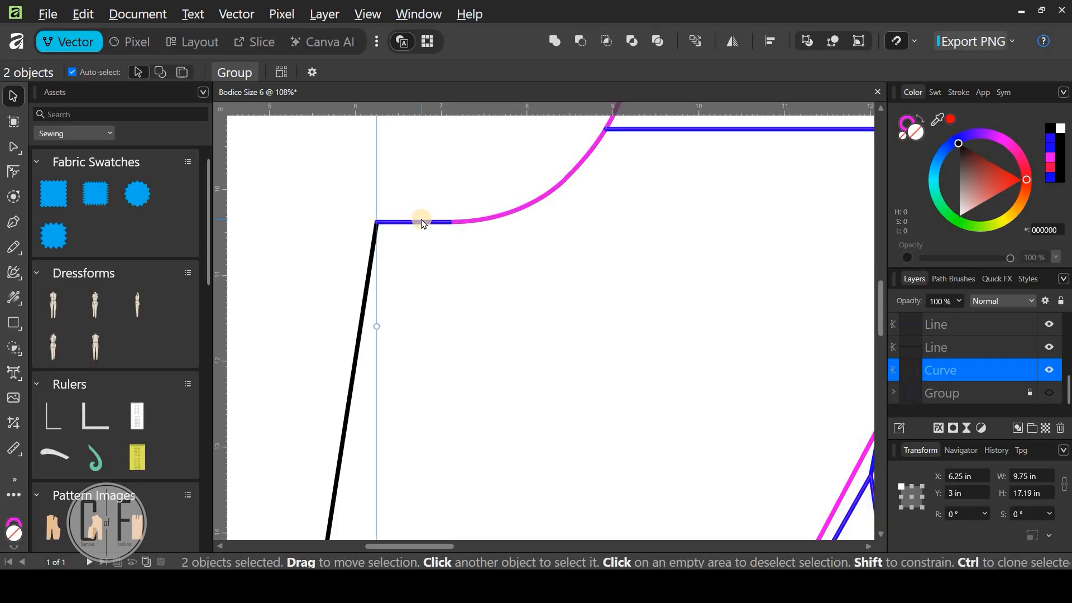
pyautogui.click(249, 21)
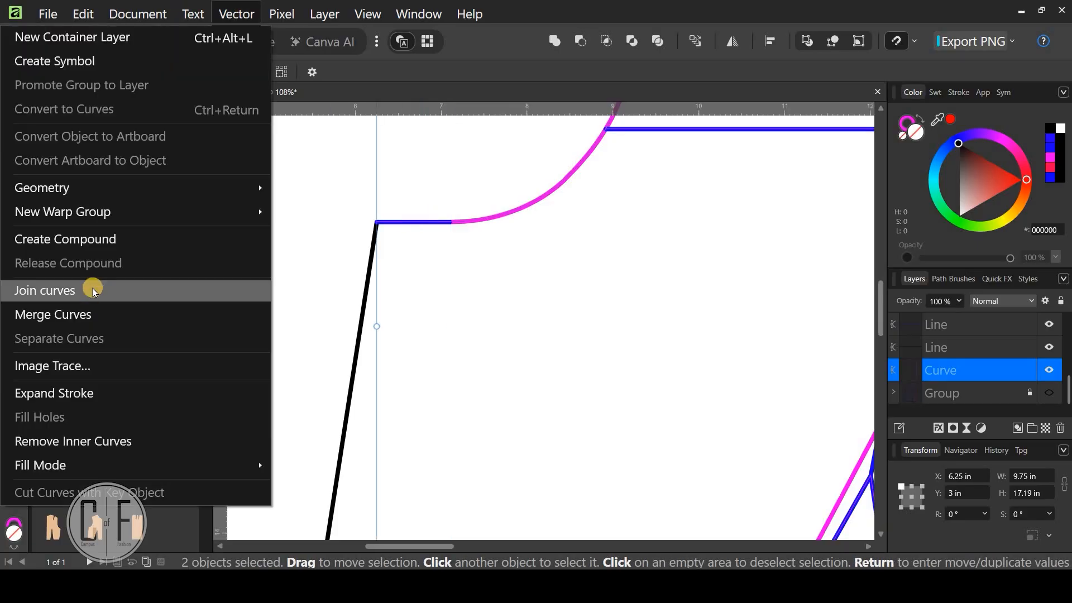
pyautogui.click(89, 313)
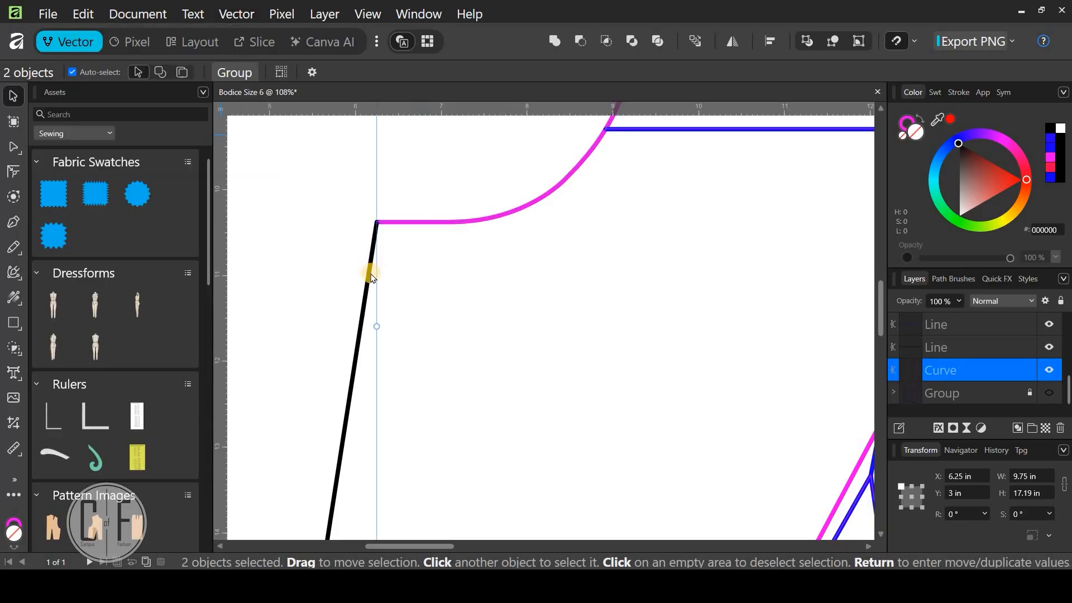
pyautogui.keyDown('shift'); pyautogui.click(358, 335); pyautogui.keyUp('shift')
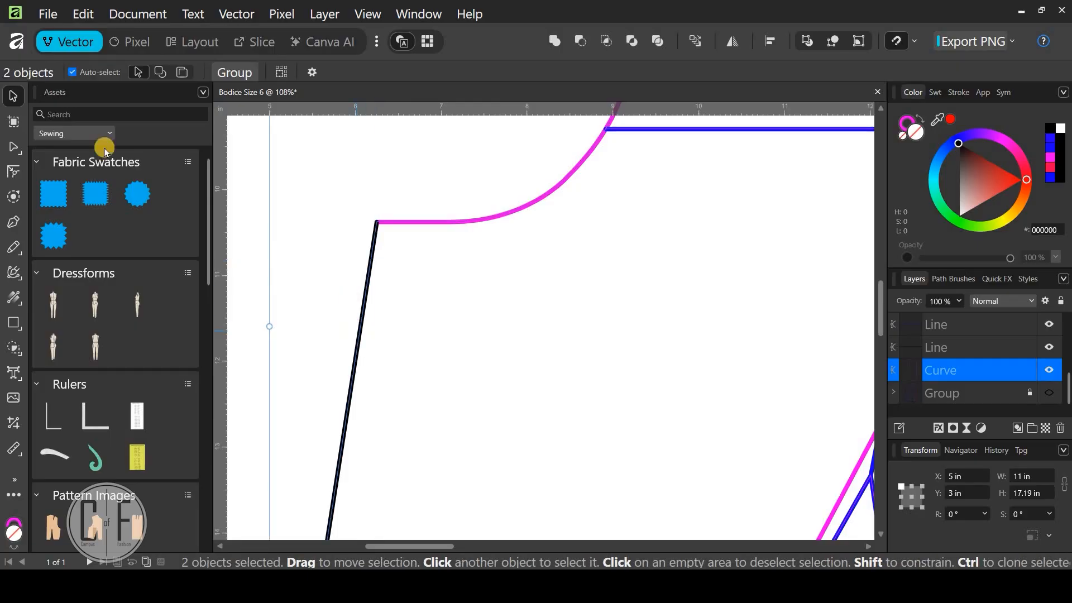
pyautogui.click(237, 13)
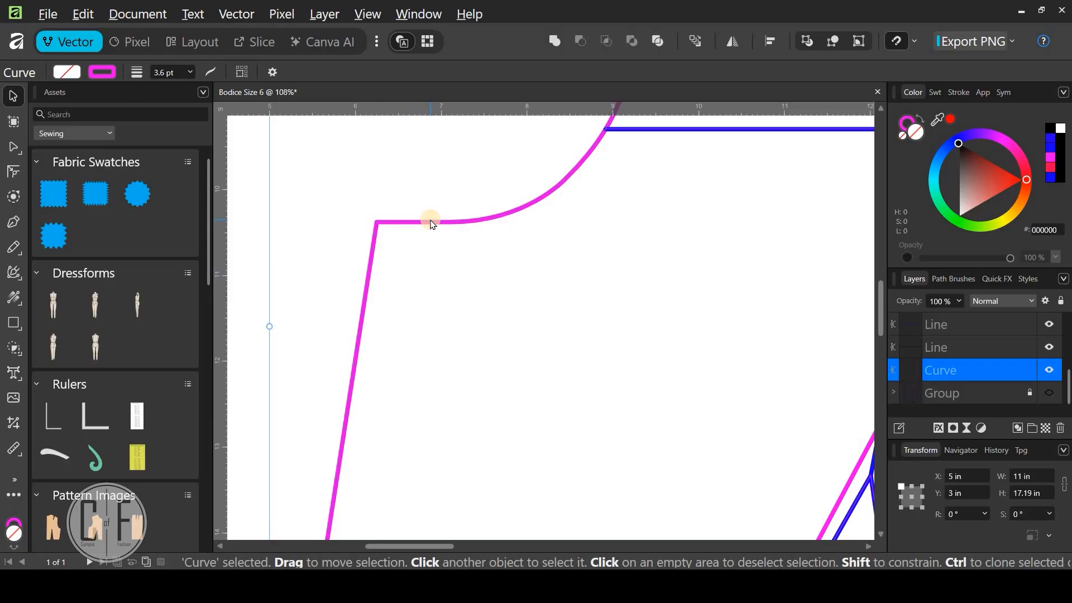
# Move the outline by its side seam to test that the segments are joined, and undo the move
pyautogui.scroll(-6, 430, 223)
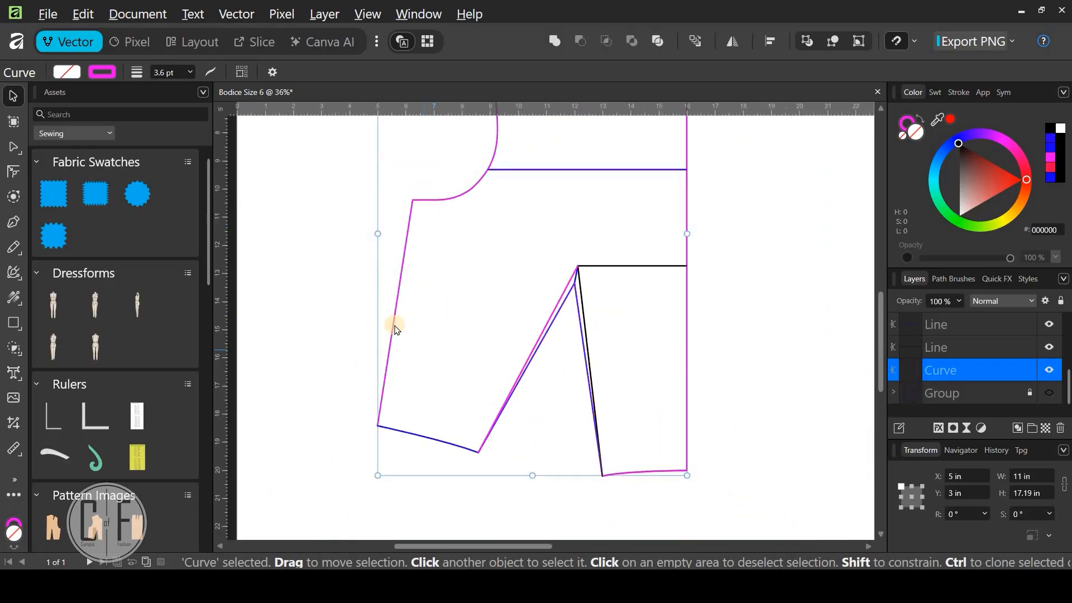
pyautogui.moveTo(384, 450); pyautogui.dragTo(376, 372)
pyautogui.press('alt')
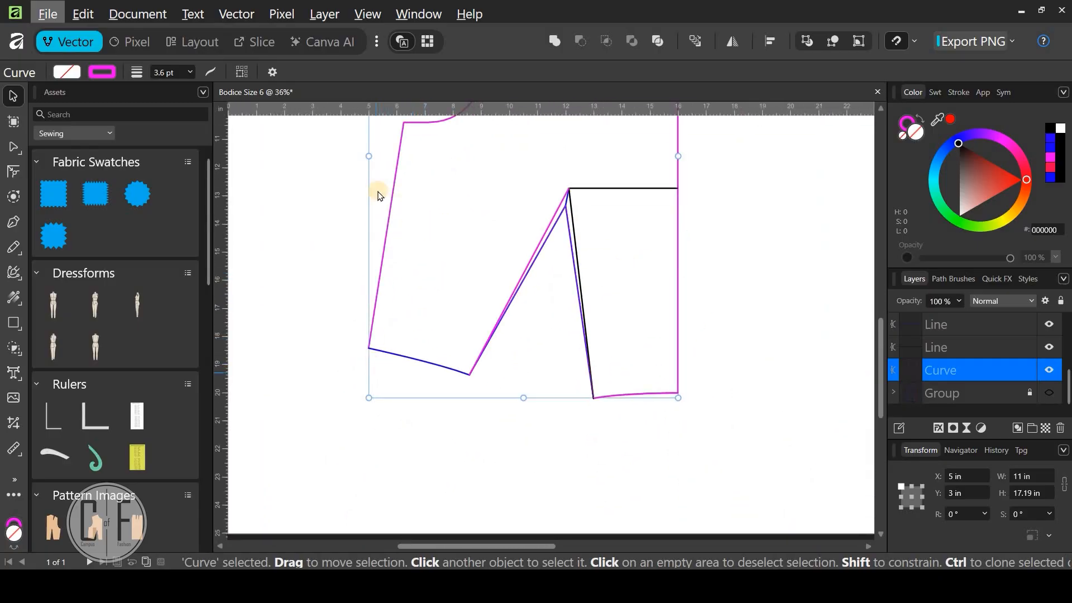
pyautogui.moveTo(370, 178); pyautogui.dragTo(400, 194)
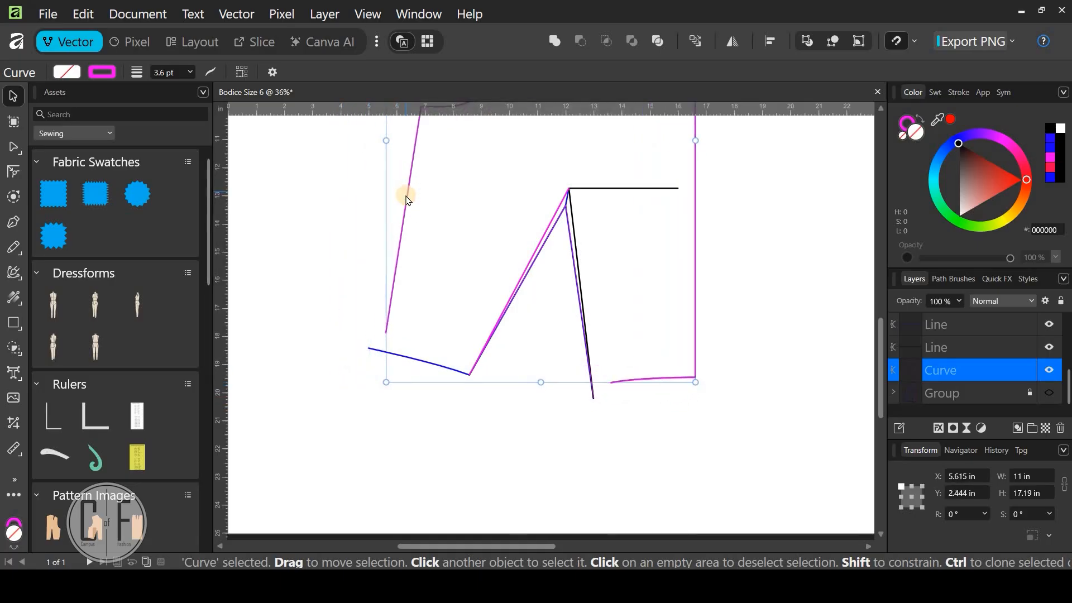
pyautogui.hotkey('ctrl', 'z')
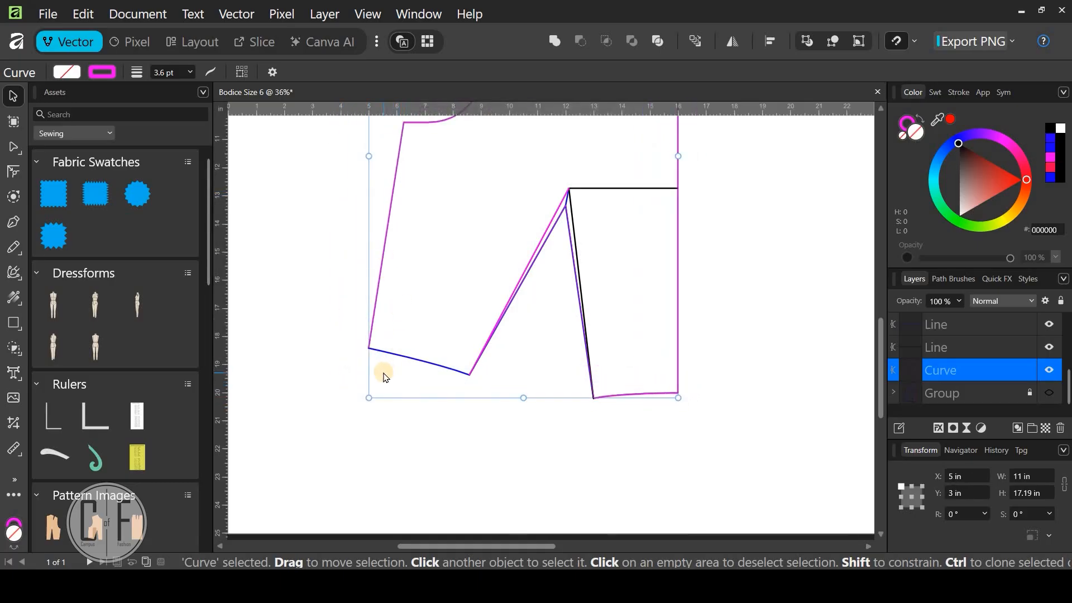
# Join the blue waist curve between the side seam and the dart with the magenta outline
pyautogui.scroll(6, 384, 402)
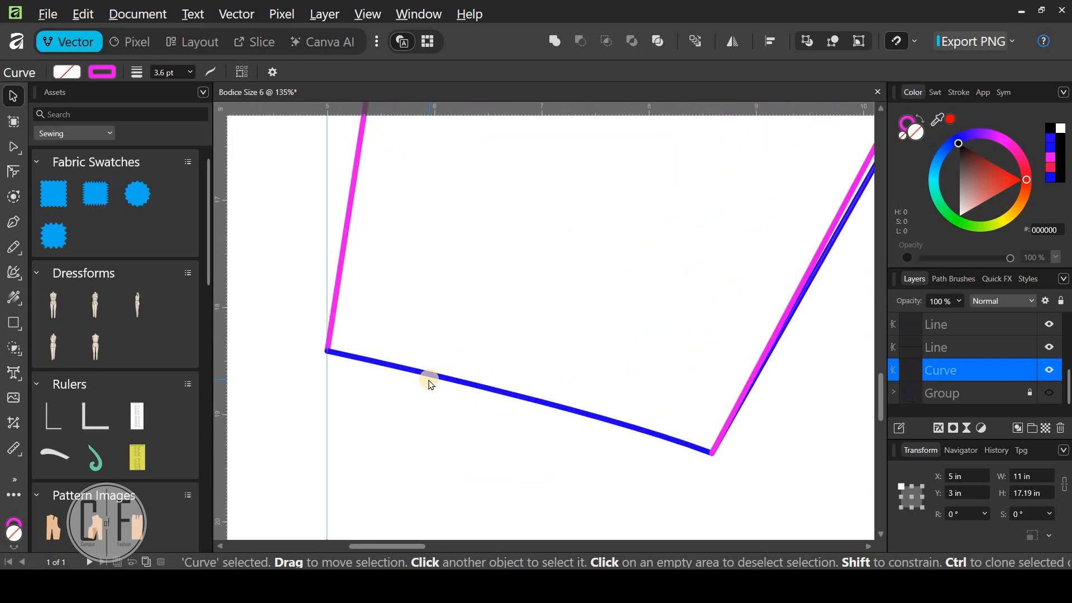
pyautogui.keyDown('shift'); pyautogui.click(432, 375); pyautogui.keyUp('shift')
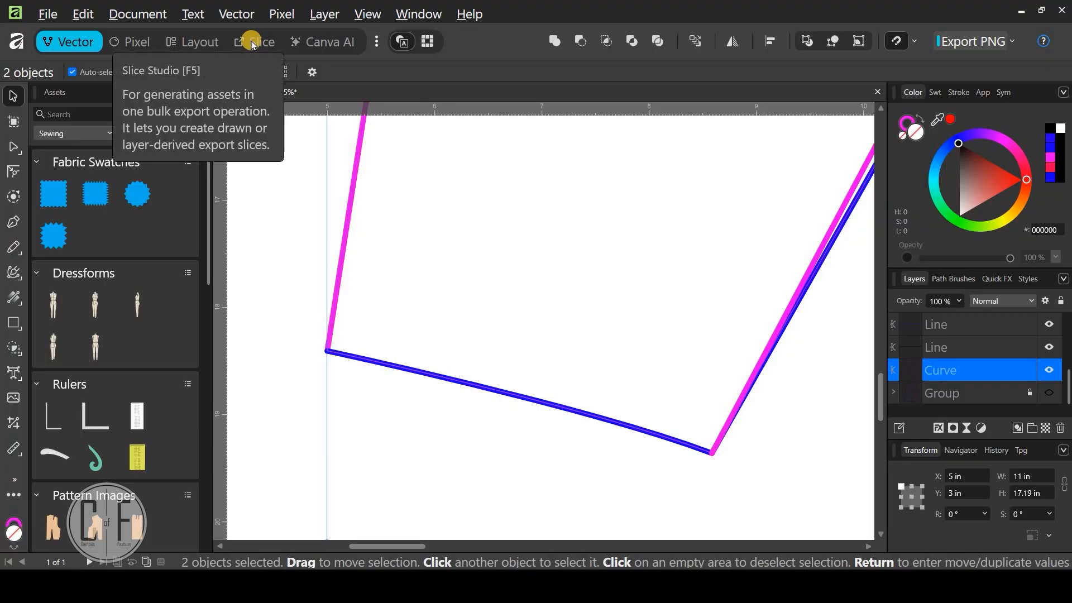
pyautogui.click(241, 13)
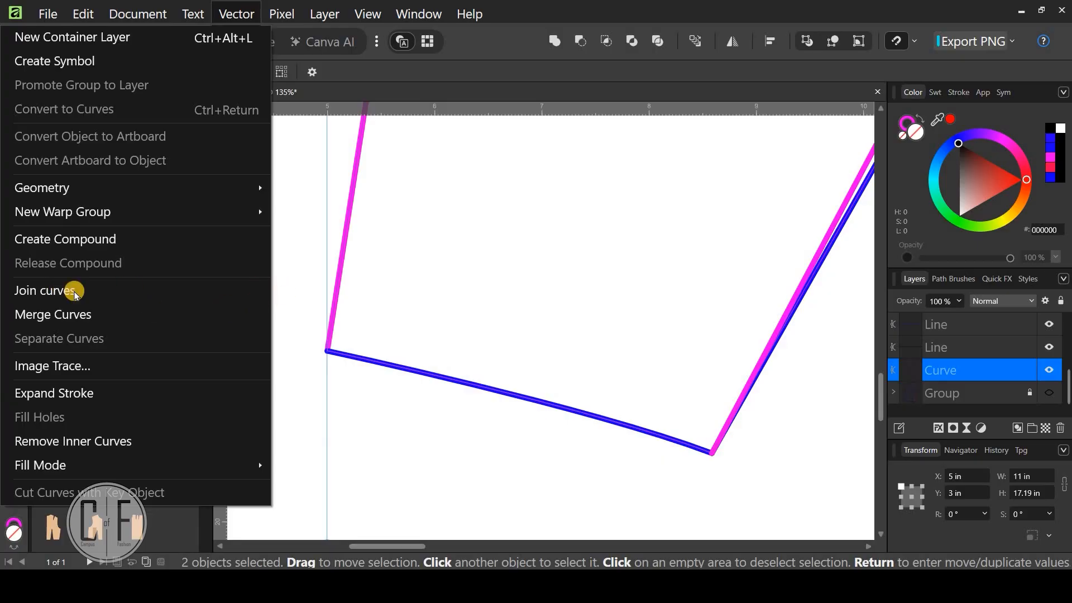
pyautogui.click(45, 291)
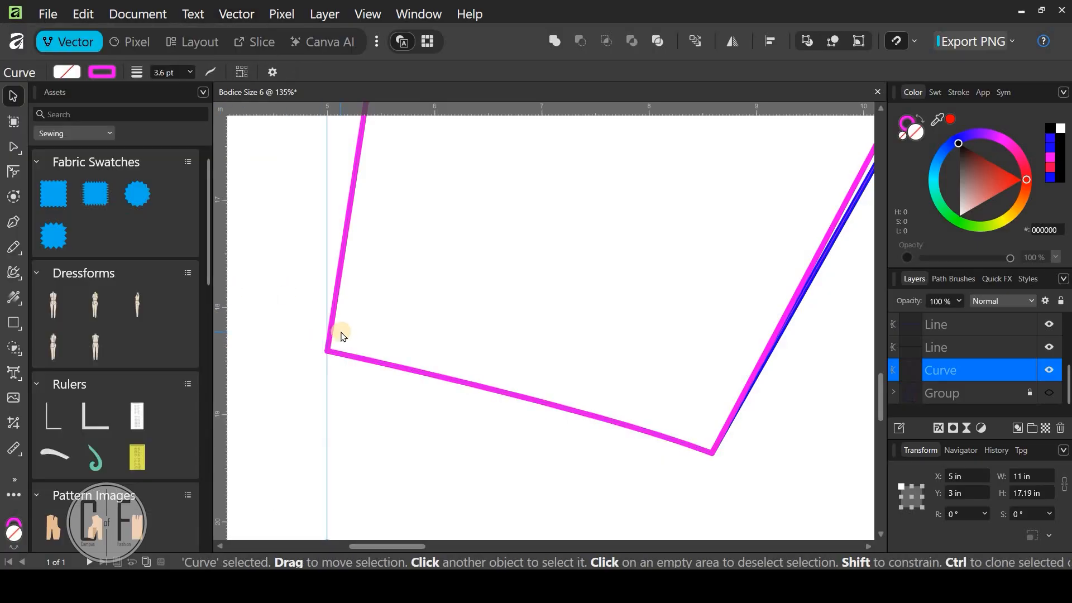
# Examine the joined bodice outline from the waist and dart legs up to the neckline
pyautogui.scroll(-3, 327, 346)
pyautogui.scroll(-3, 328, 349)
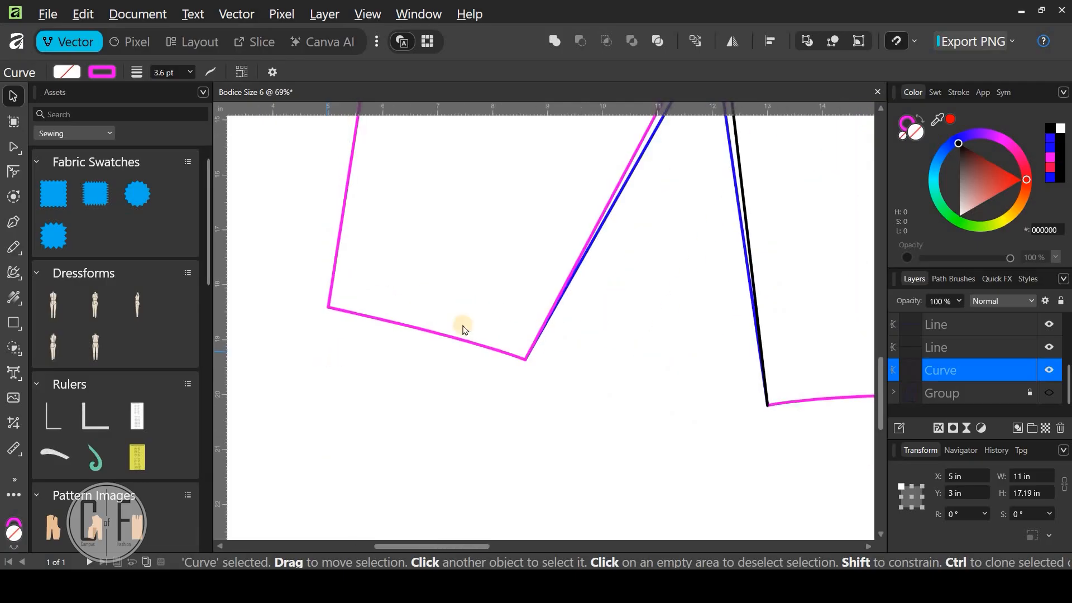
pyautogui.scroll(-2, 328, 351)
pyautogui.moveTo(565, 275); pyautogui.dragTo(496, 330)
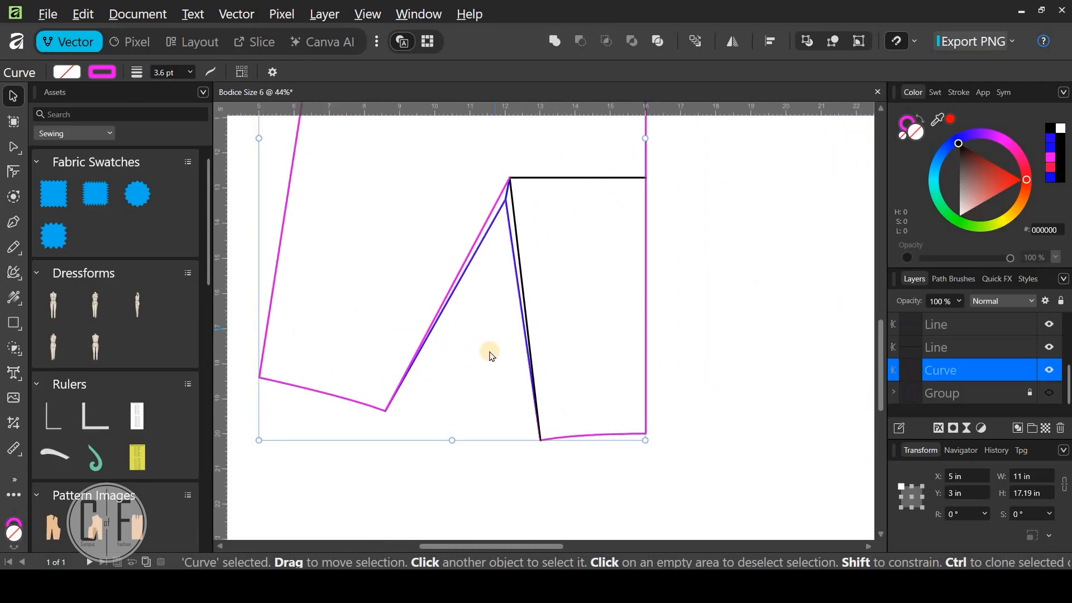
pyautogui.scroll(-1, 490, 356)
pyautogui.scroll(-2, 508, 331)
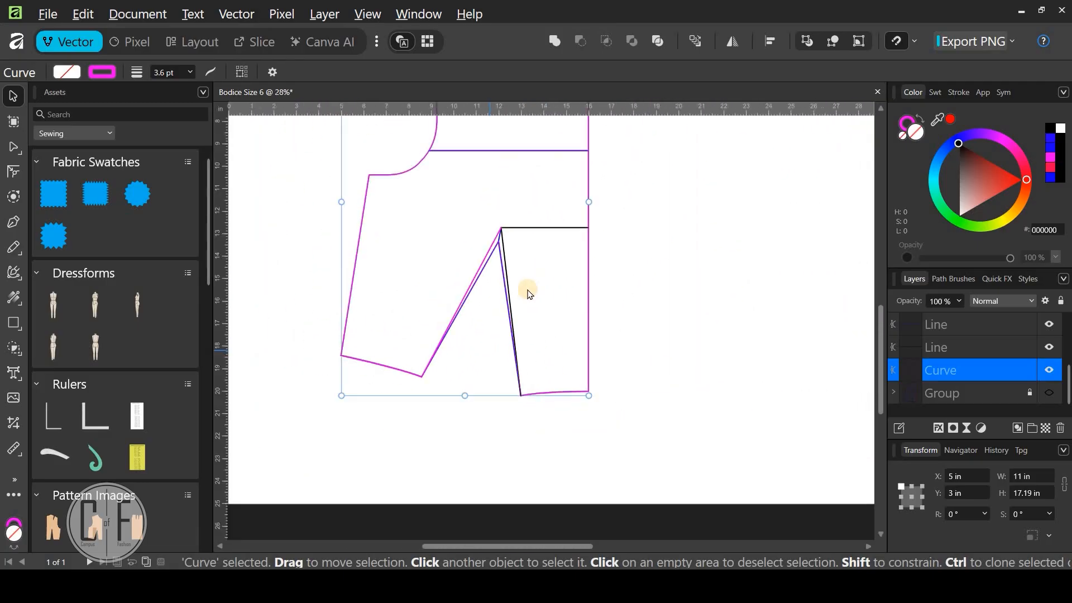
pyautogui.moveTo(514, 346); pyautogui.dragTo(519, 389)
pyautogui.scroll(3, 598, 350)
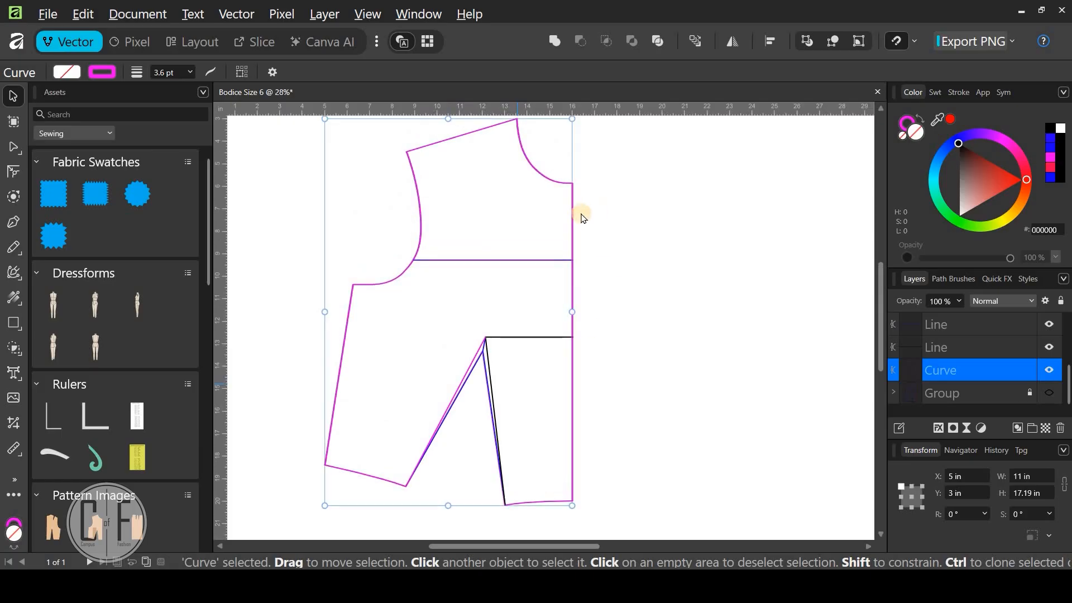
# Move the magenta outline by its centre front line to test which segments are joined, and undo the move
pyautogui.click(604, 227)
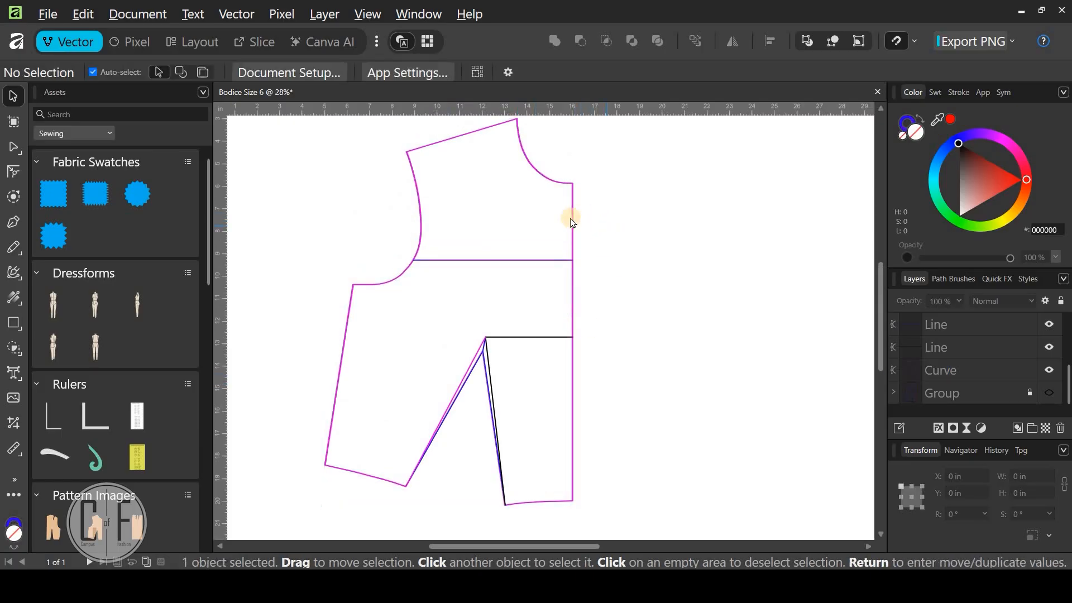
pyautogui.moveTo(578, 224); pyautogui.dragTo(821, 211)
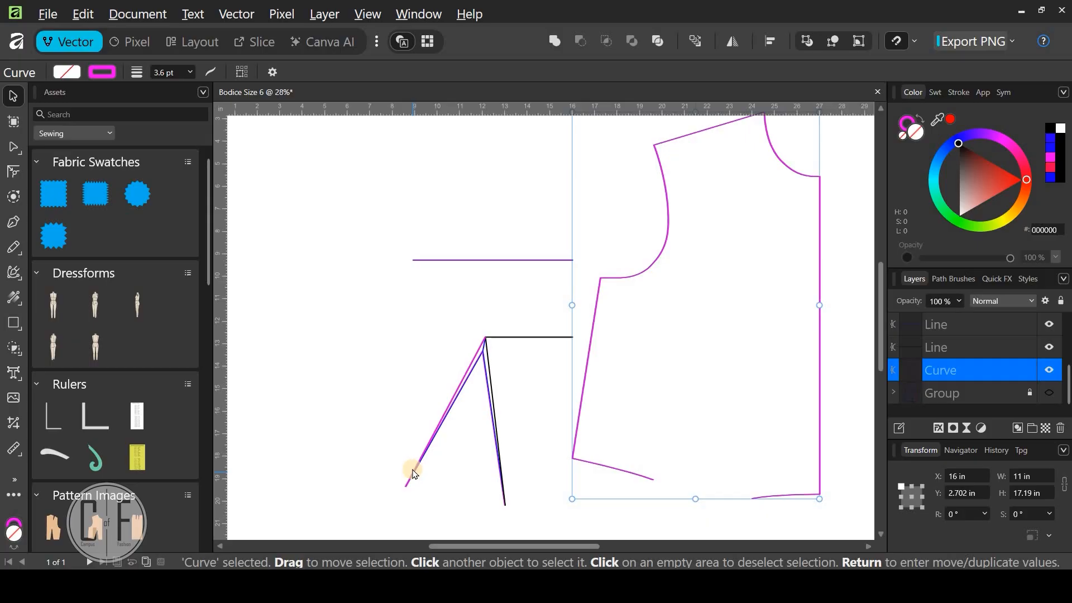
pyautogui.hotkey('ctrl', 'z')
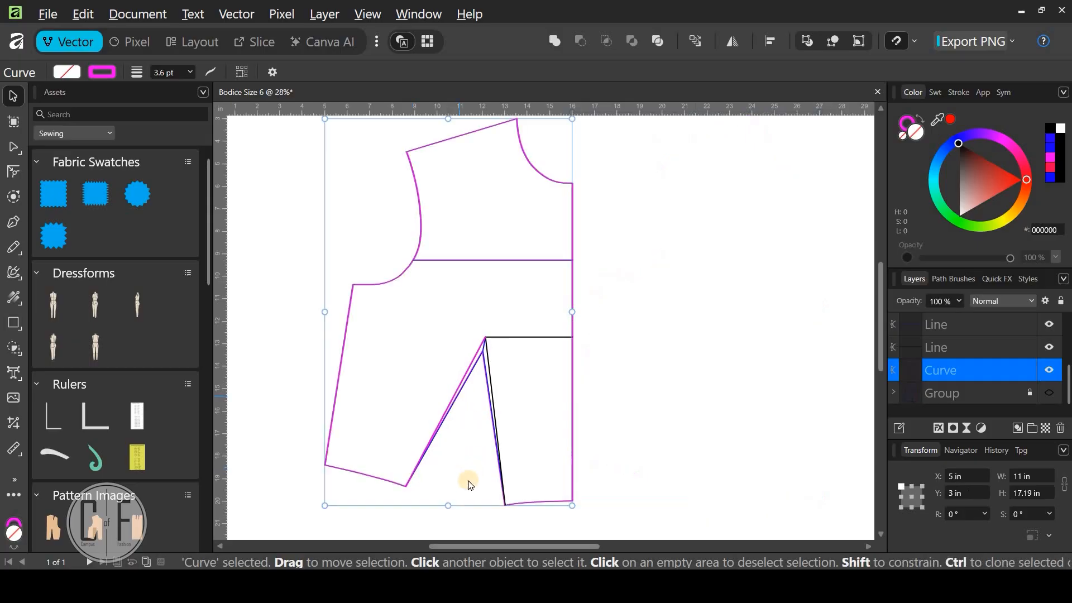
# Join the blue inner dart legs with the magenta outline to close the bodice shape at the waist
pyautogui.scroll(-2, 479, 411)
pyautogui.hscroll(-1, 479, 410)
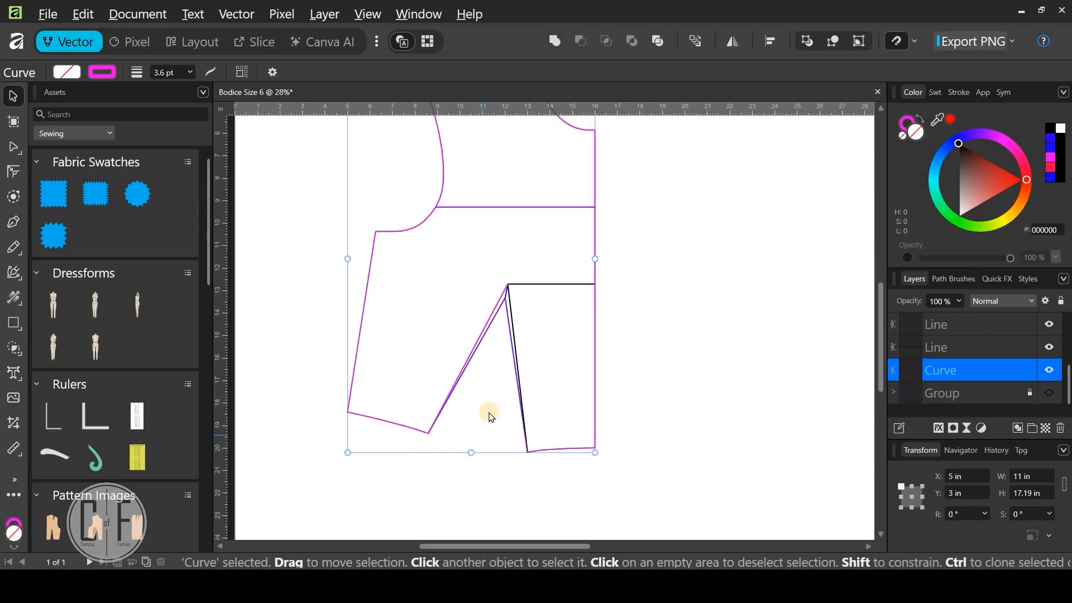
pyautogui.scroll(5, 494, 421)
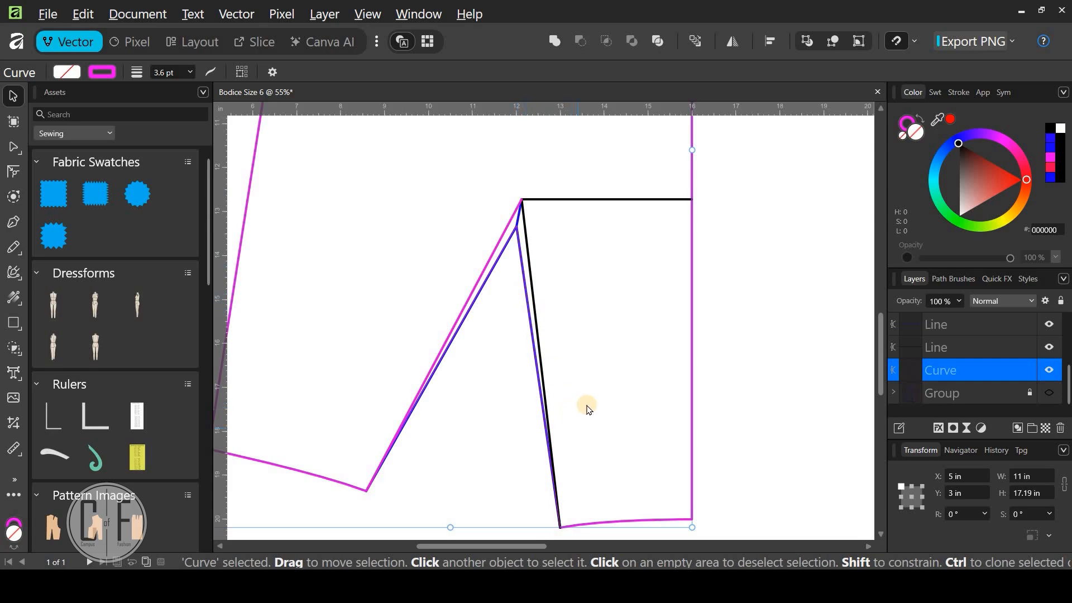
pyautogui.scroll(-1, 587, 409)
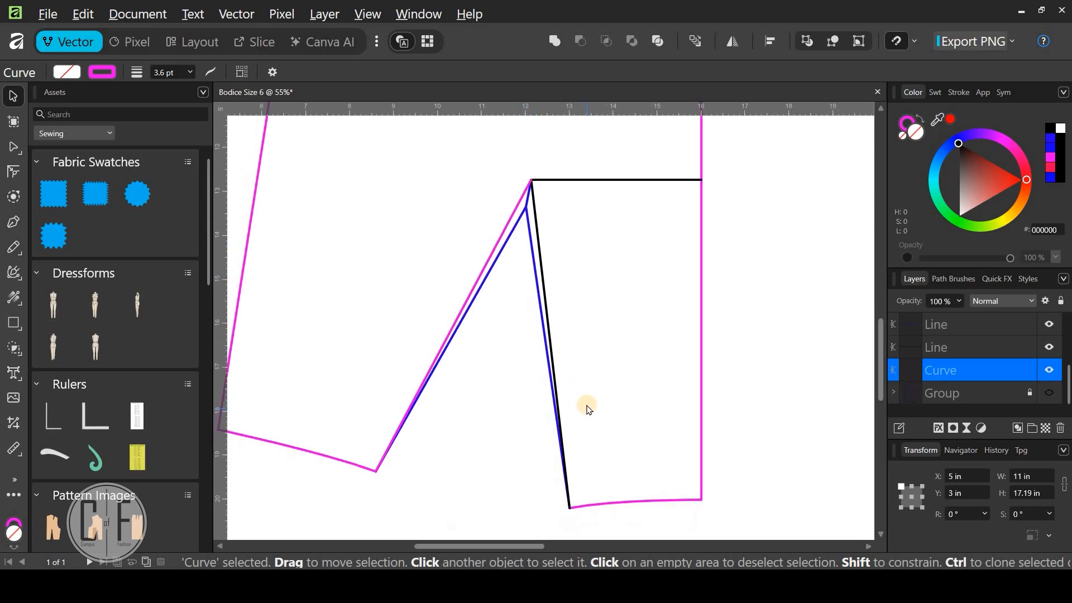
pyautogui.click(448, 345)
pyautogui.moveTo(450, 354); pyautogui.dragTo(451, 360)
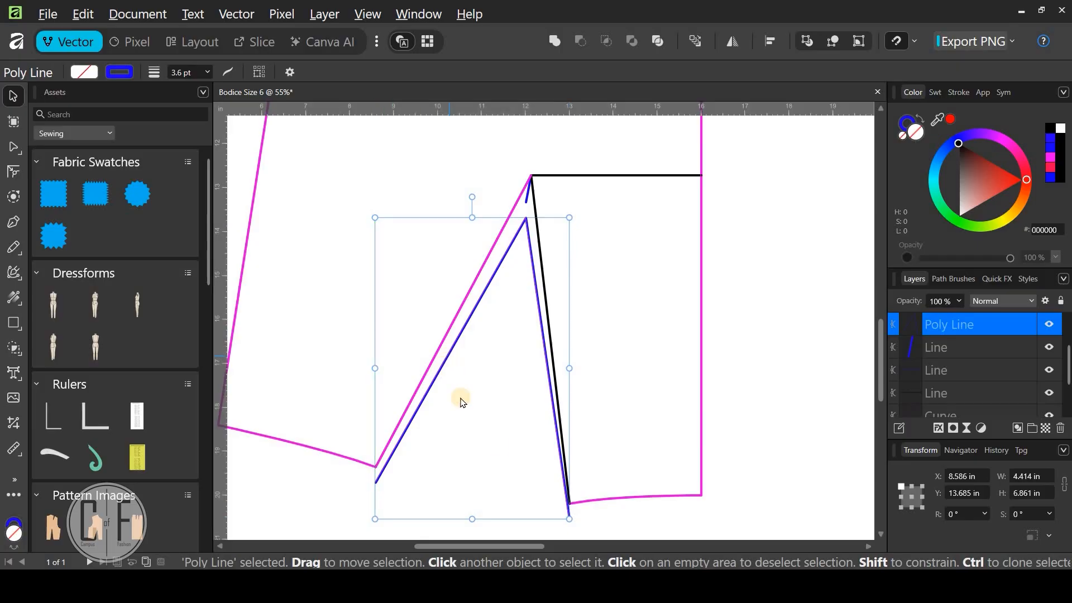
pyautogui.hotkey('ctrl', 'z')
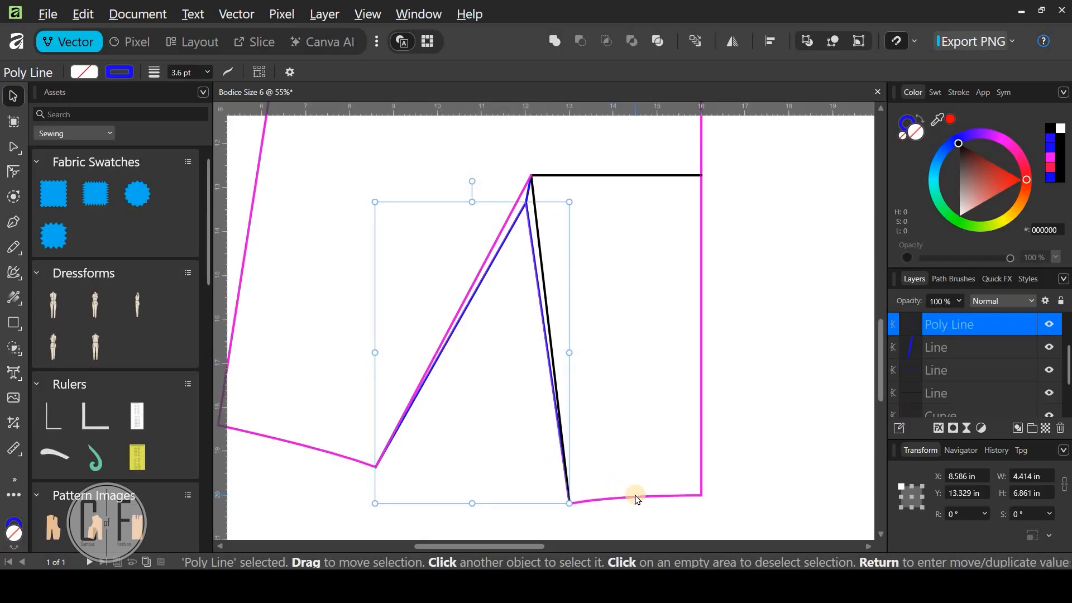
pyautogui.keyDown('shift'); pyautogui.click(639, 498); pyautogui.keyUp('shift')
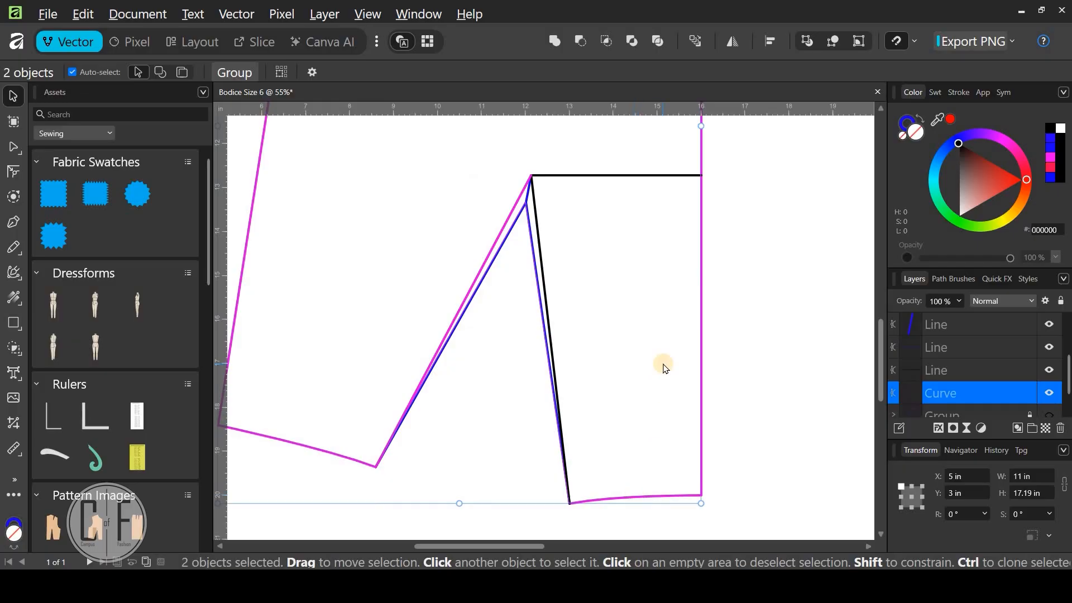
pyautogui.click(247, 15)
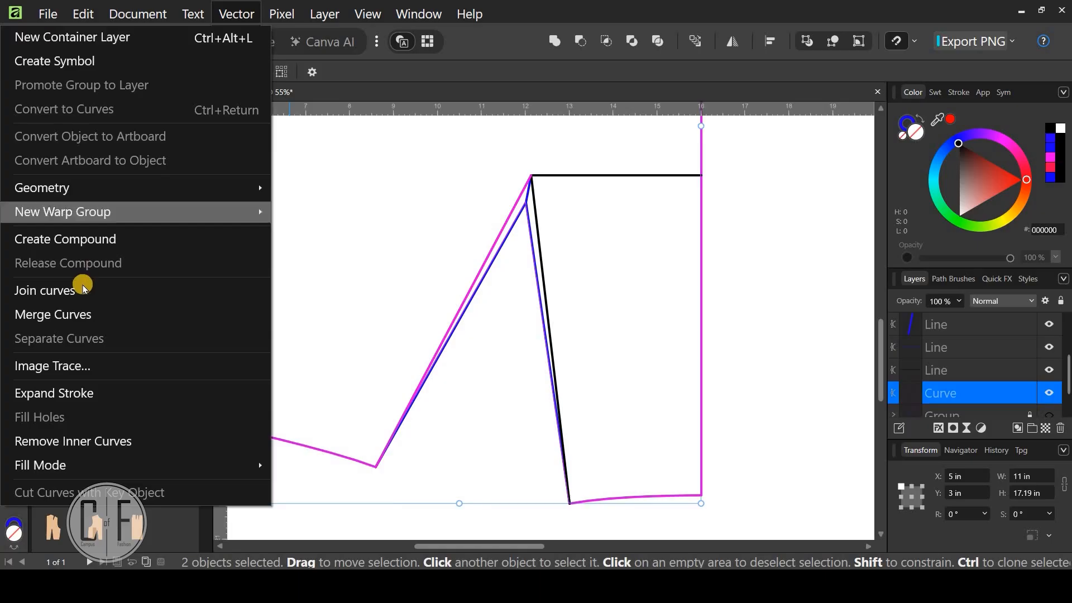
pyautogui.click(83, 288)
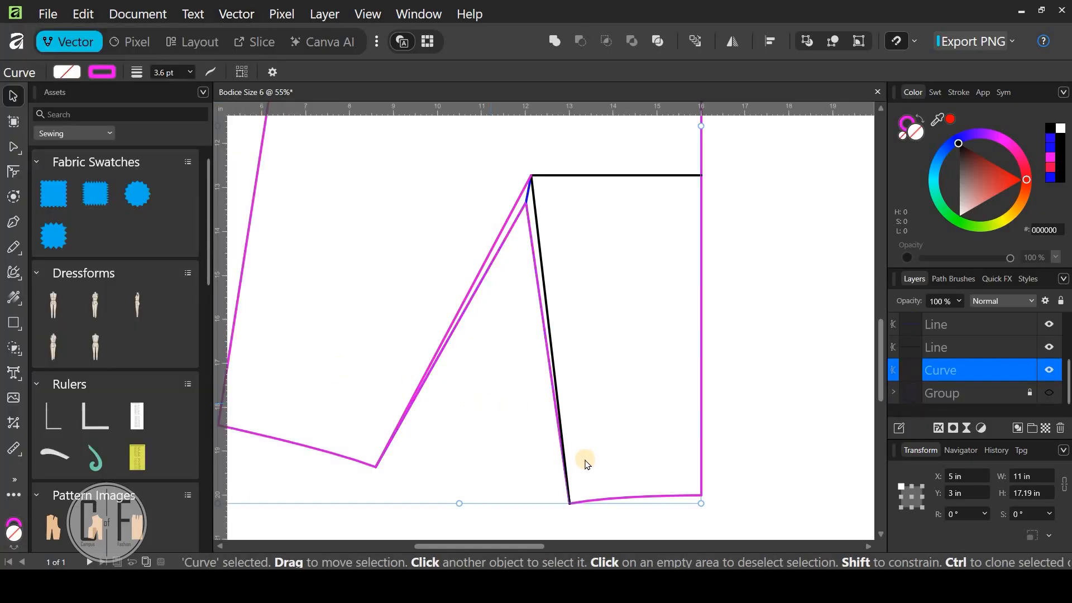
# Move the joined bodice outline beside the remaining construction lines to check that it is one continuous shape
pyautogui.scroll(-4, 563, 467)
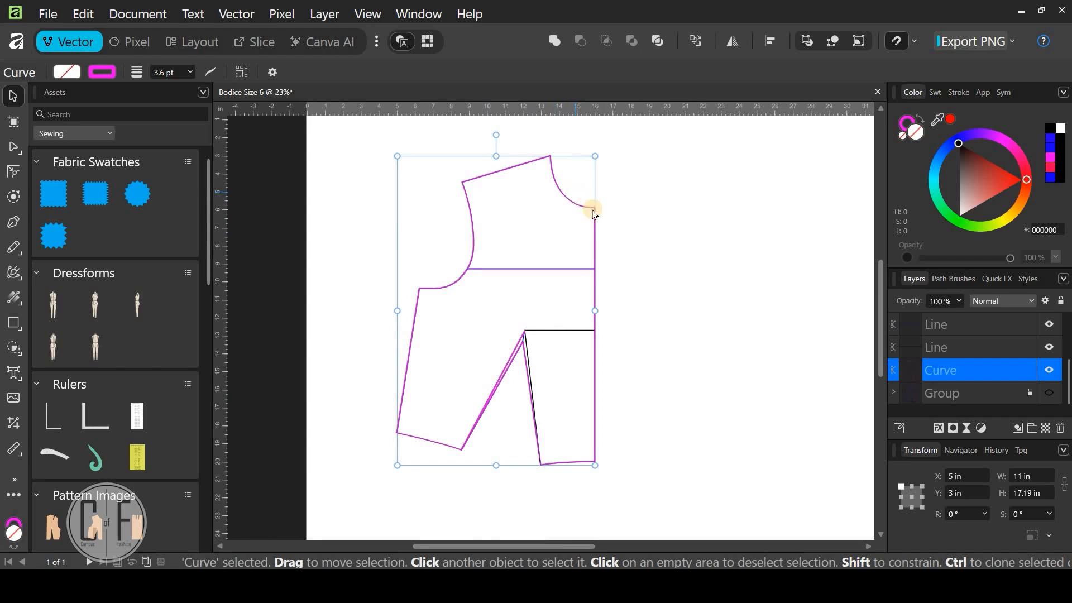
pyautogui.click(577, 206)
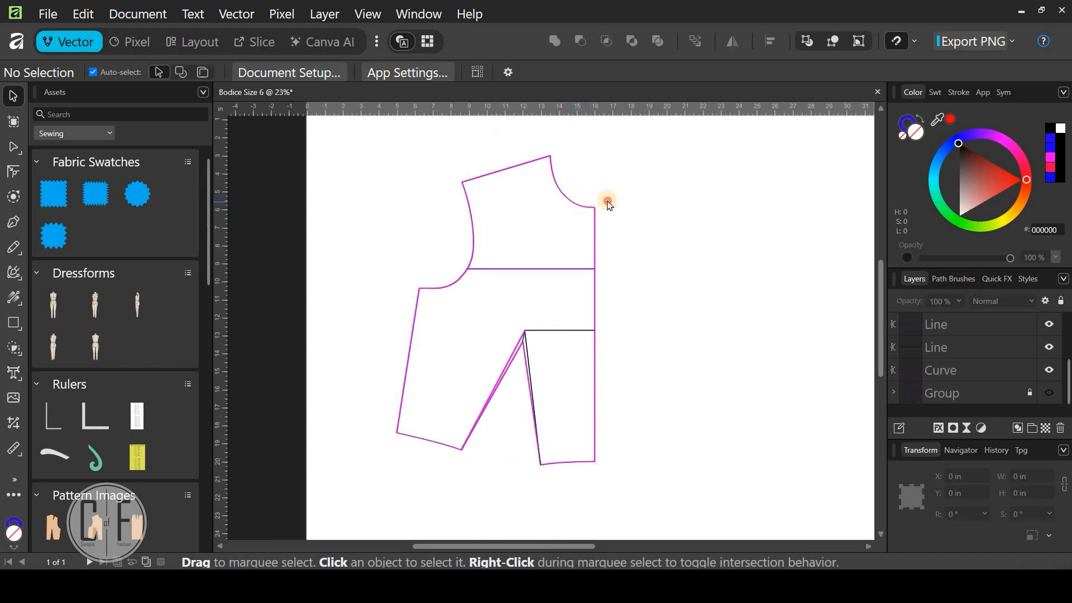
pyautogui.moveTo(608, 202); pyautogui.dragTo(829, 198)
pyautogui.click(394, 322)
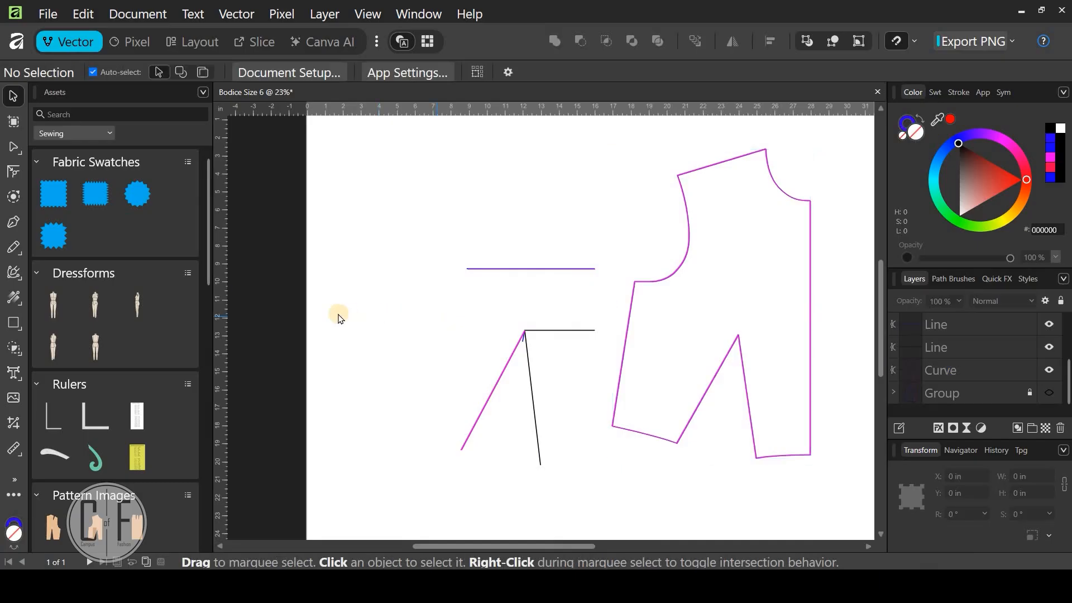
pyautogui.hscroll(4, 652, 256)
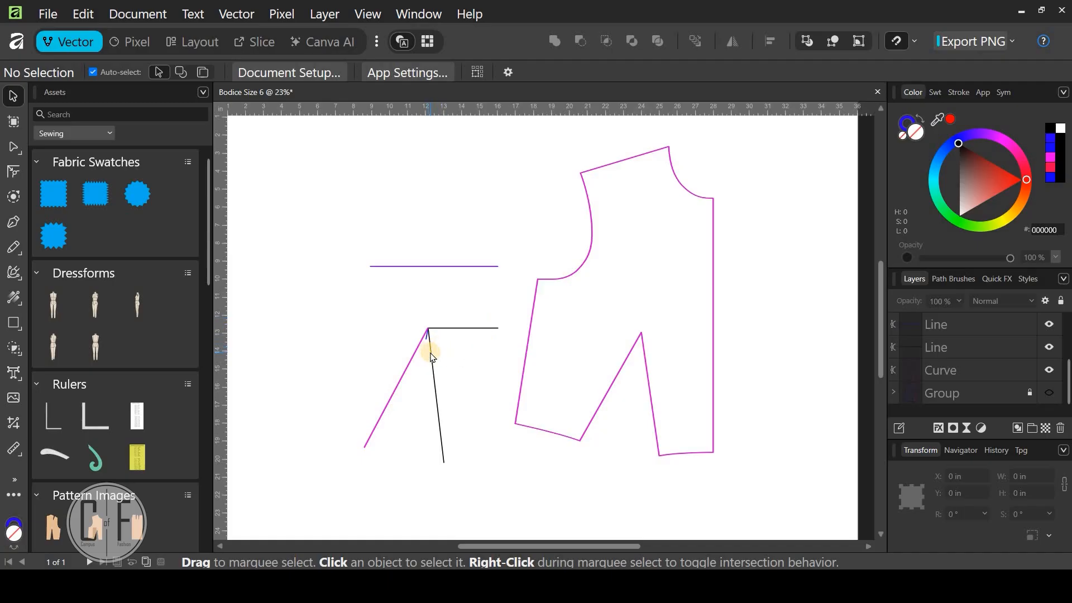
# Fill the moved outline with dark red 830000 to test that the shape is closed, and undo the fill
pyautogui.click(698, 198)
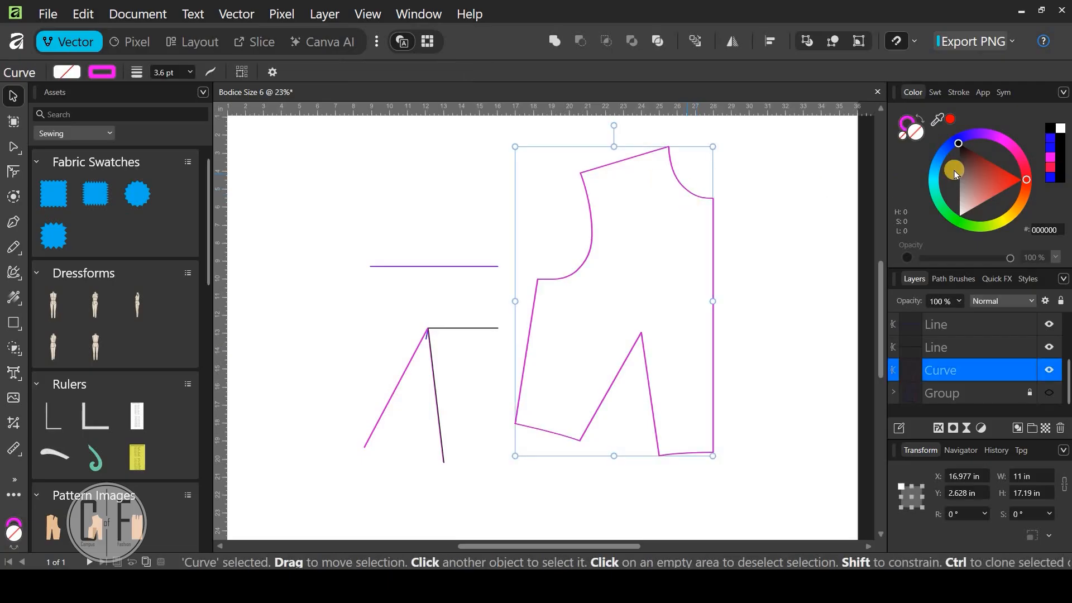
pyautogui.moveTo(913, 137)
pyautogui.mouseDown()
pyautogui.moveTo(959, 137)
pyautogui.moveTo(983, 162)
pyautogui.moveTo(739, 241)
pyautogui.mouseUp()
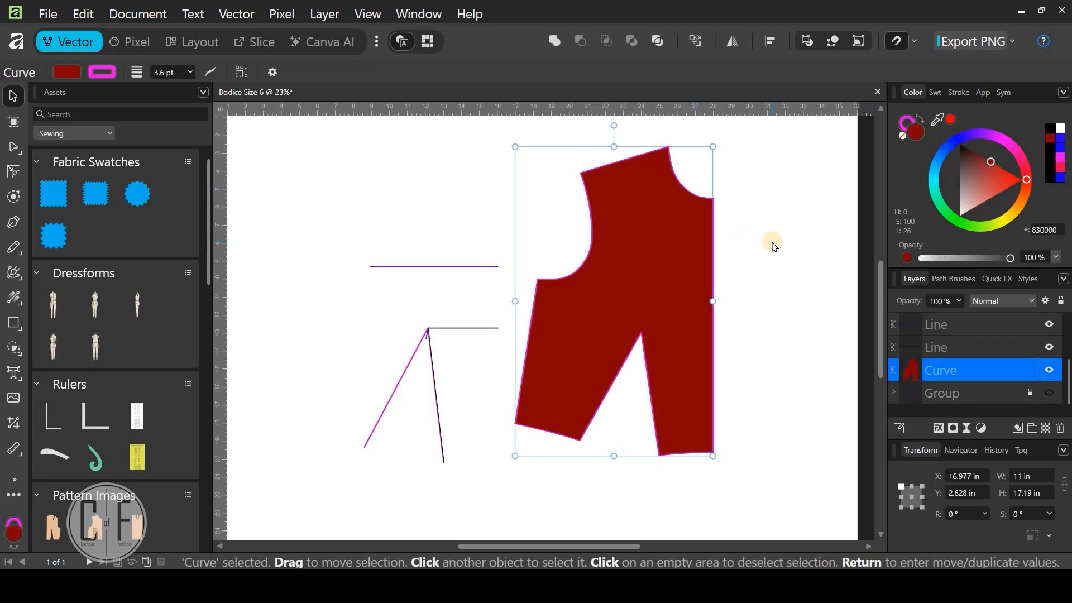
pyautogui.hotkey('ctrl', 'z')
pyautogui.click(458, 419)
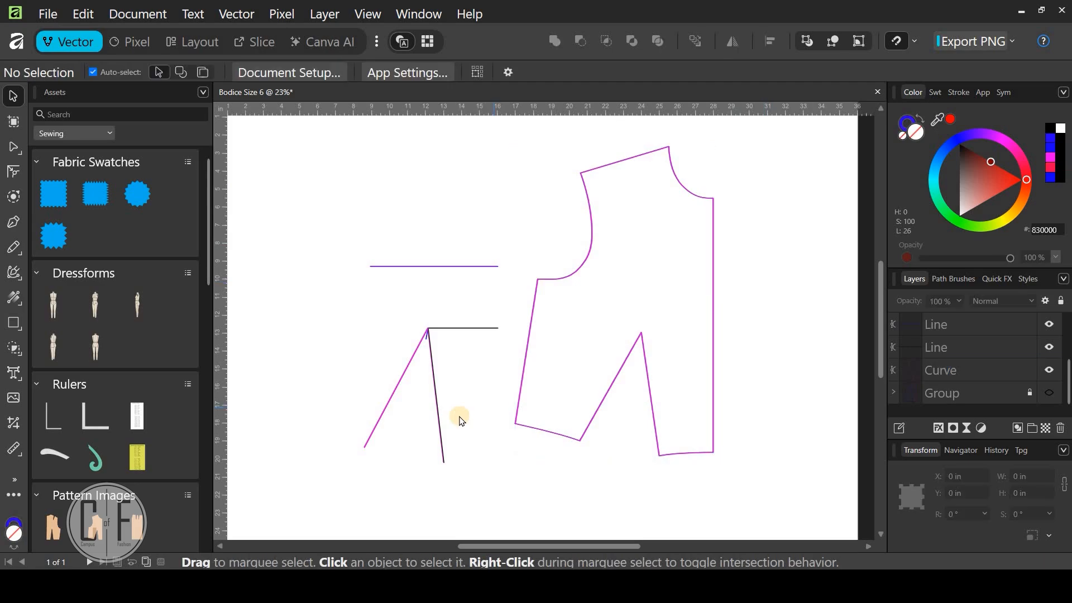
# Undo the move of the bodice outline away from the construction lines and deselect it
pyautogui.hotkey('ctrl', 'z')
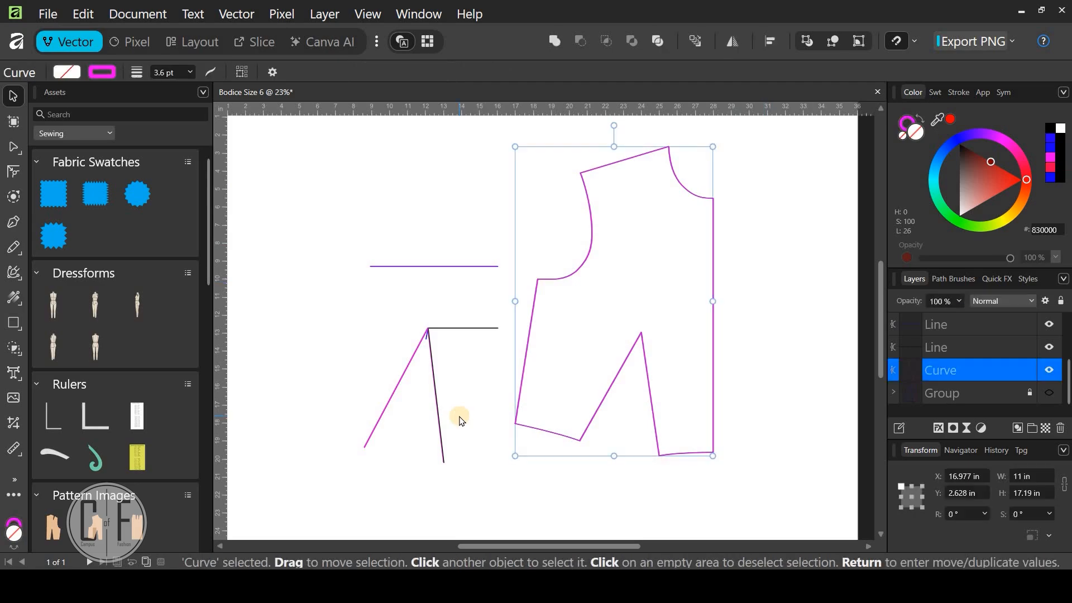
pyautogui.click(459, 418)
pyautogui.hotkey('ctrl', 'z')
pyautogui.hotkey('ctrl', 'z')
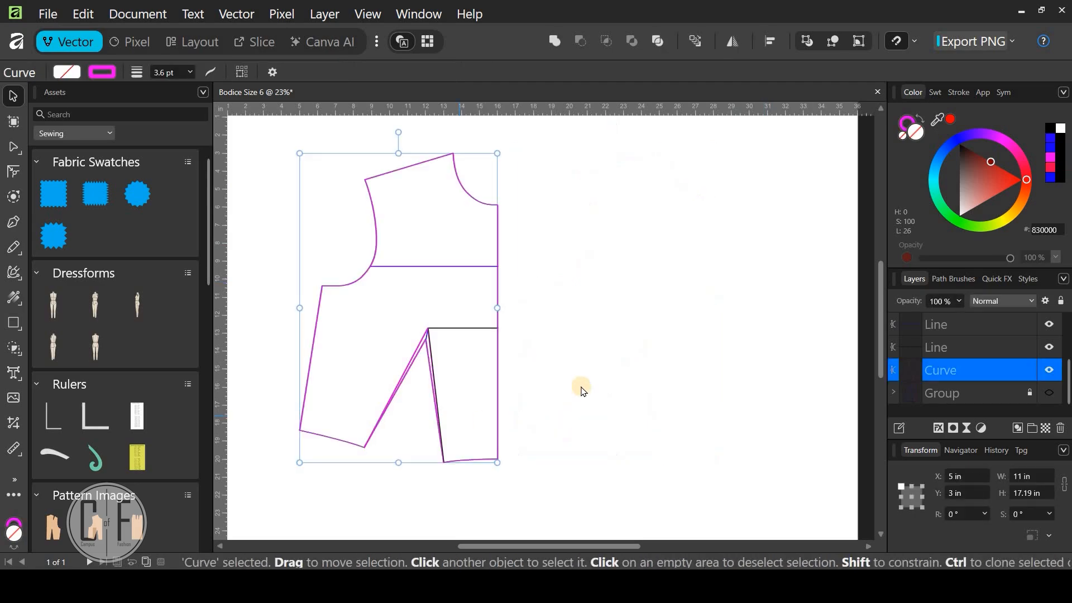
pyautogui.moveTo(582, 383); pyautogui.dragTo(687, 389)
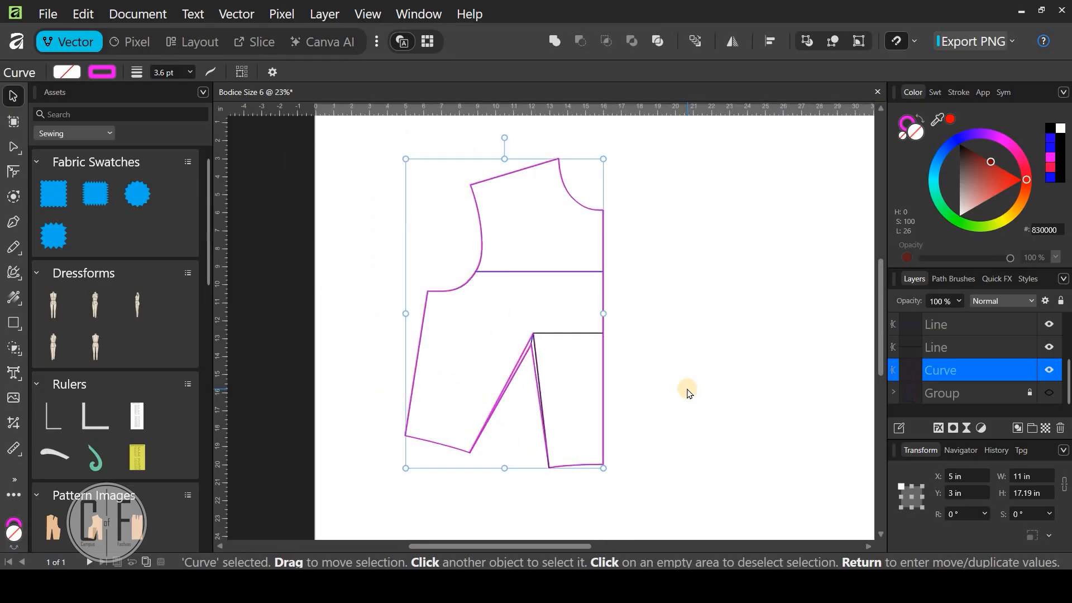
pyautogui.click(658, 387)
pyautogui.scroll(8, 533, 407)
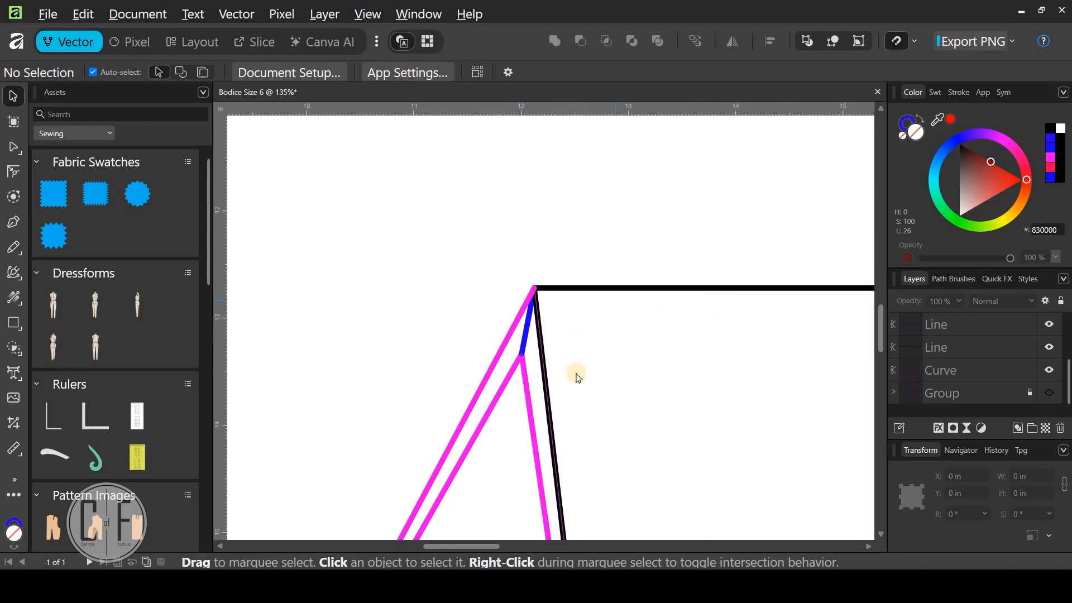
pyautogui.click(546, 385)
pyautogui.scroll(-3, 511, 354)
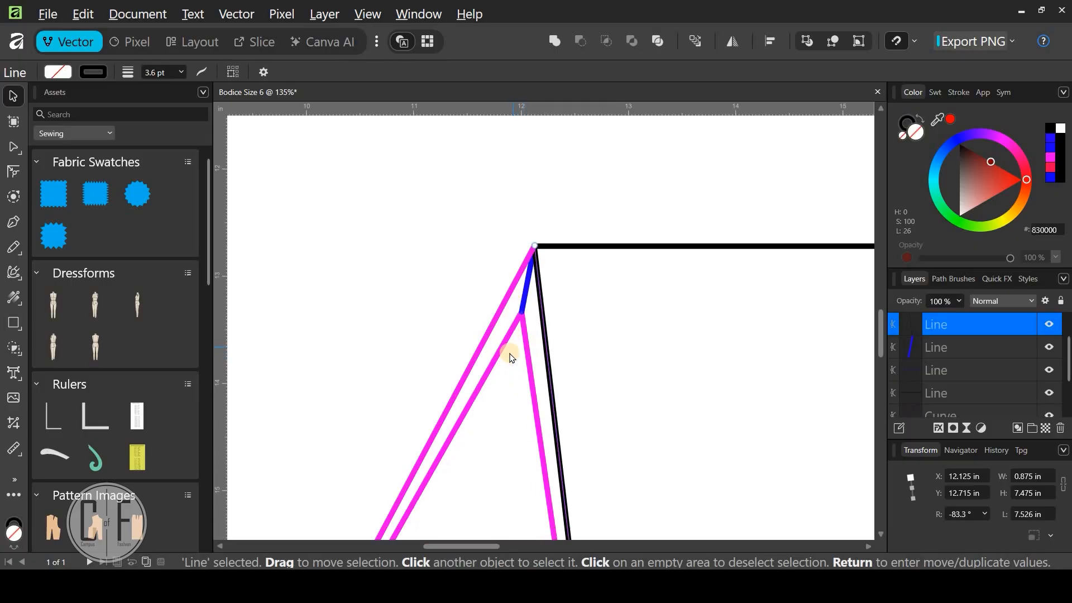
pyautogui.moveTo(494, 354); pyautogui.dragTo(463, 256)
pyautogui.keyDown('shift'); pyautogui.click(467, 328); pyautogui.keyUp('shift')
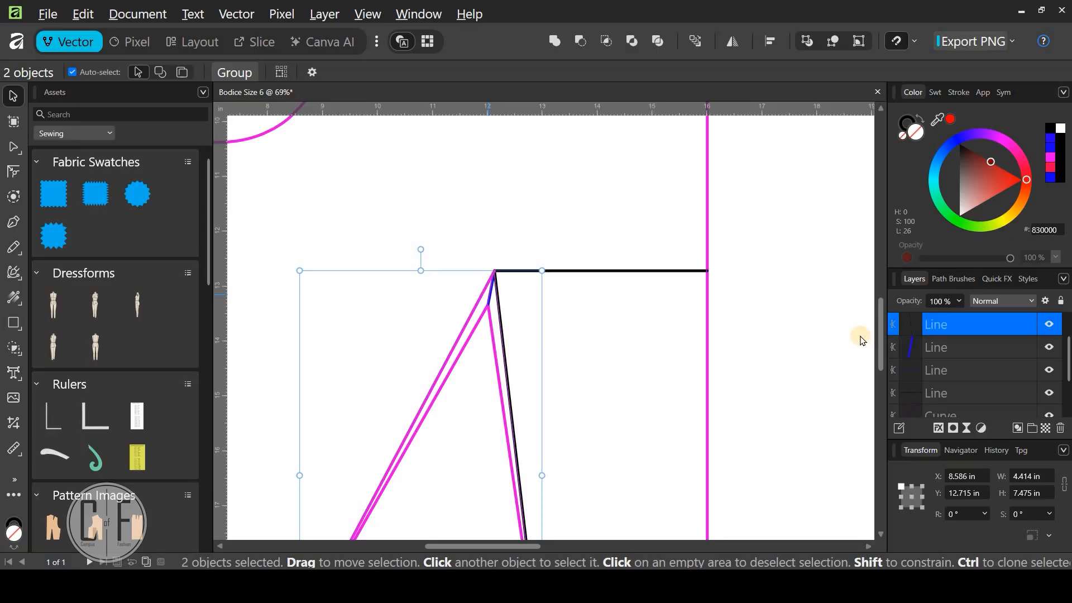
pyautogui.click(622, 273)
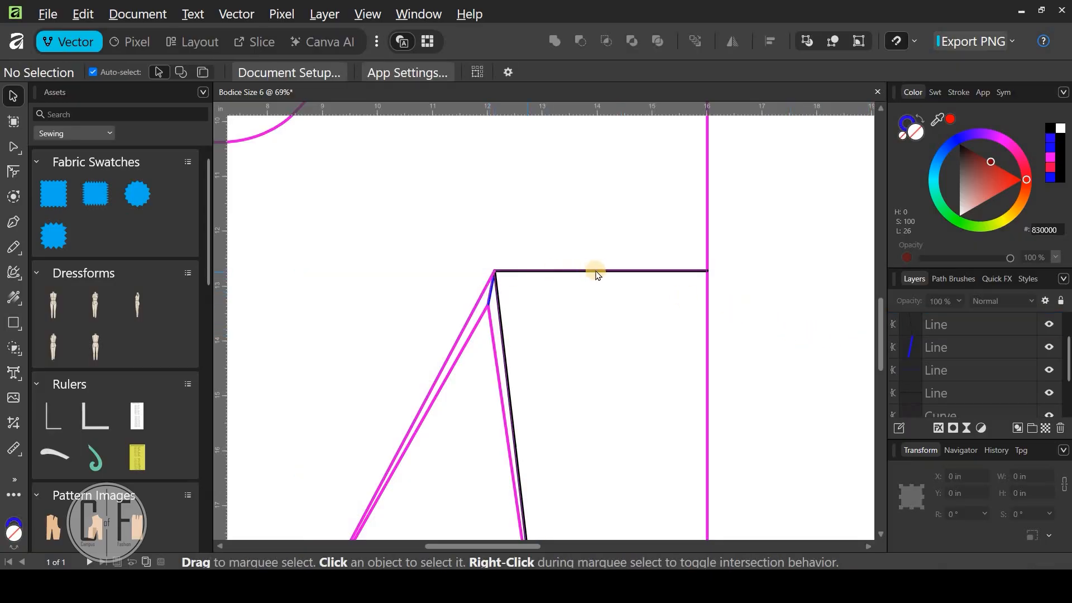
# Join the short blue line at the dart tip with the black horizontal line running to the centre front
pyautogui.click(490, 299)
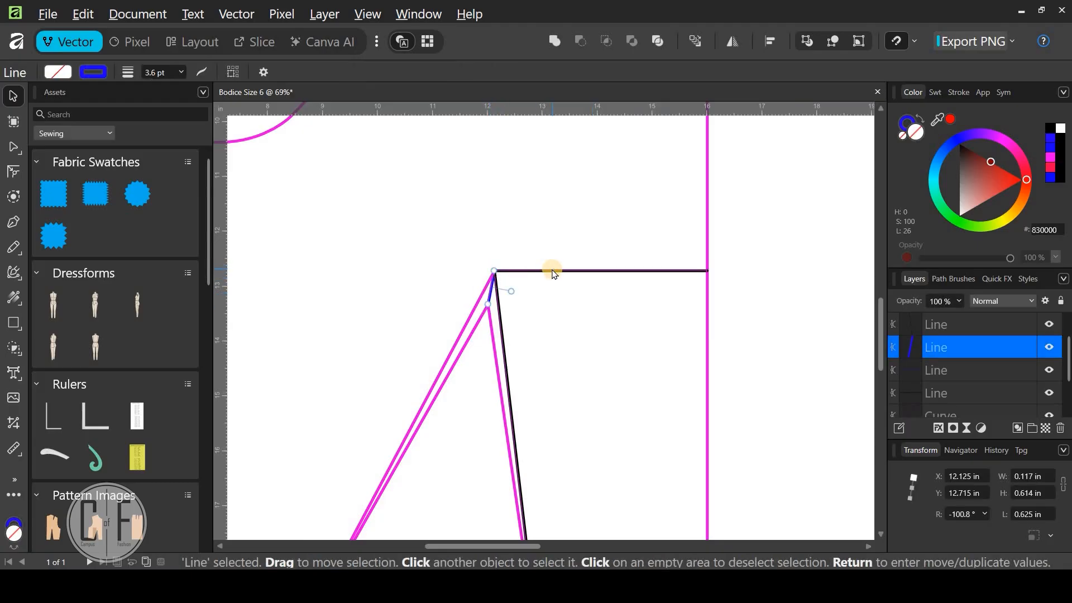
pyautogui.keyDown('shift'); pyautogui.click(553, 270); pyautogui.keyUp('shift')
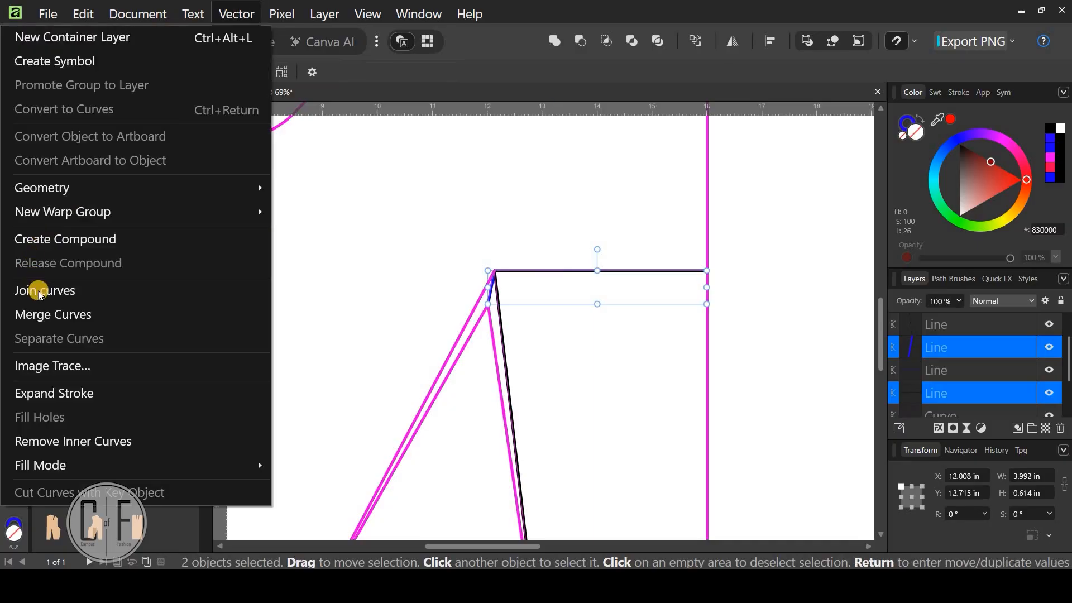
pyautogui.click(33, 290)
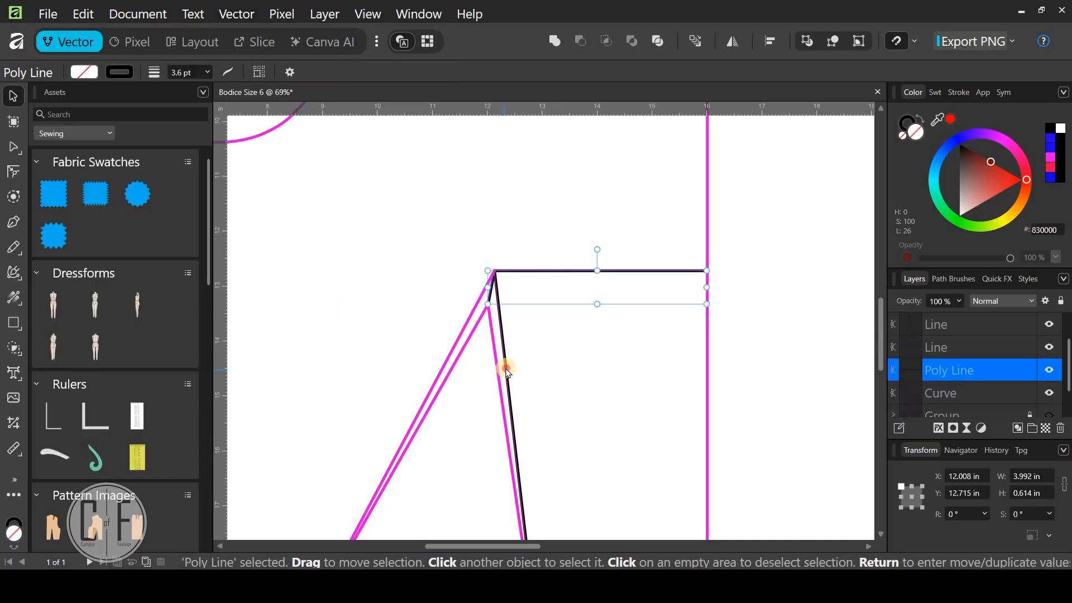
# Join the black dart leg and the outer magenta dart leg that meet at the dart apex
pyautogui.click(507, 373)
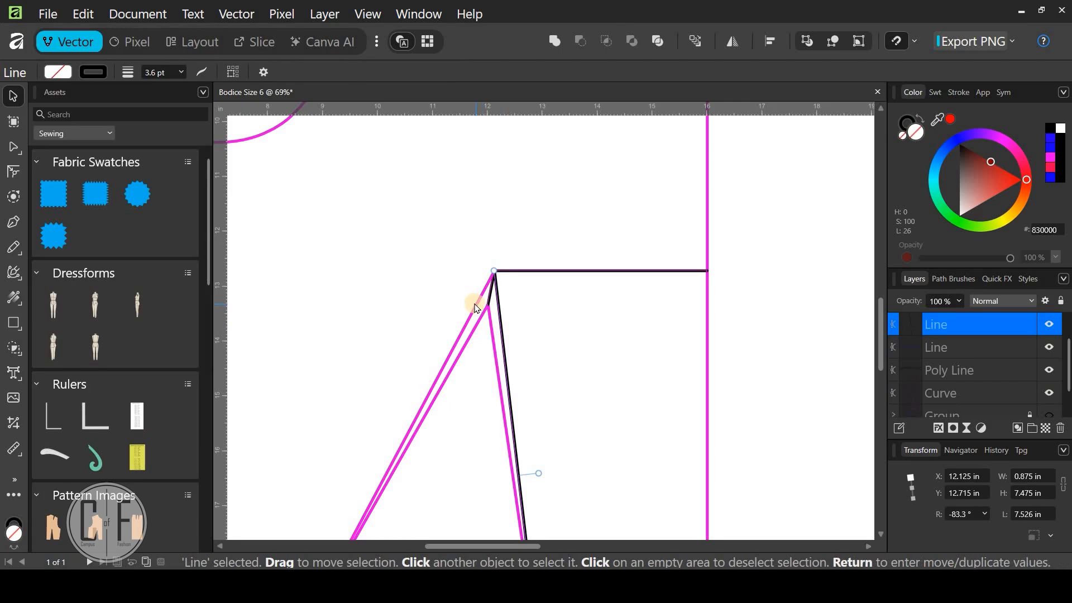
pyautogui.keyDown('shift'); pyautogui.click(475, 308); pyautogui.keyUp('shift')
pyautogui.moveTo(448, 261); pyautogui.dragTo(477, 260)
pyautogui.hotkey('ctrl', 'z')
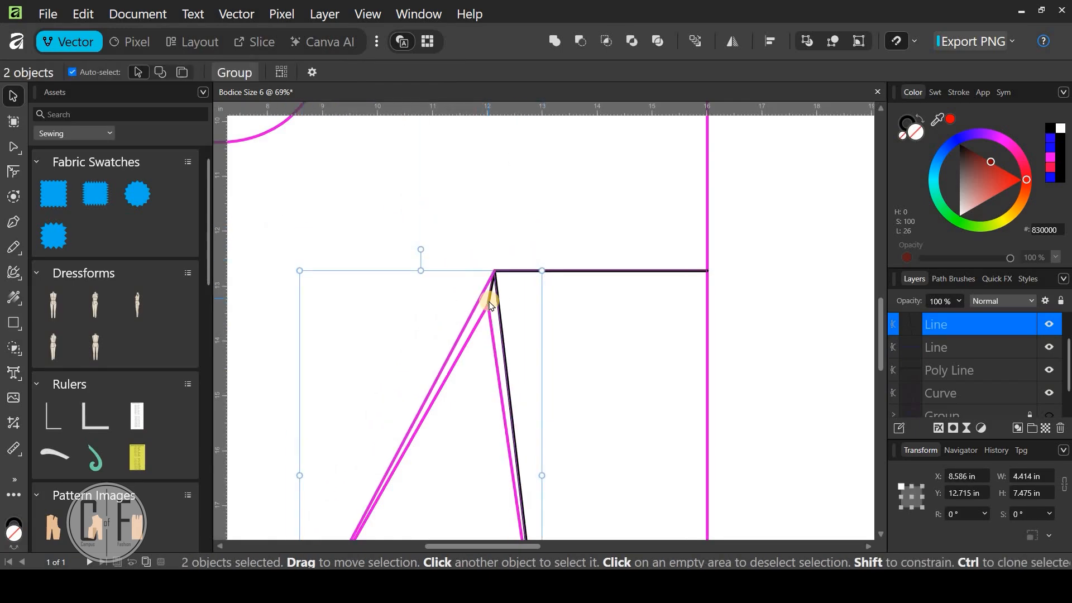
pyautogui.click(232, 15)
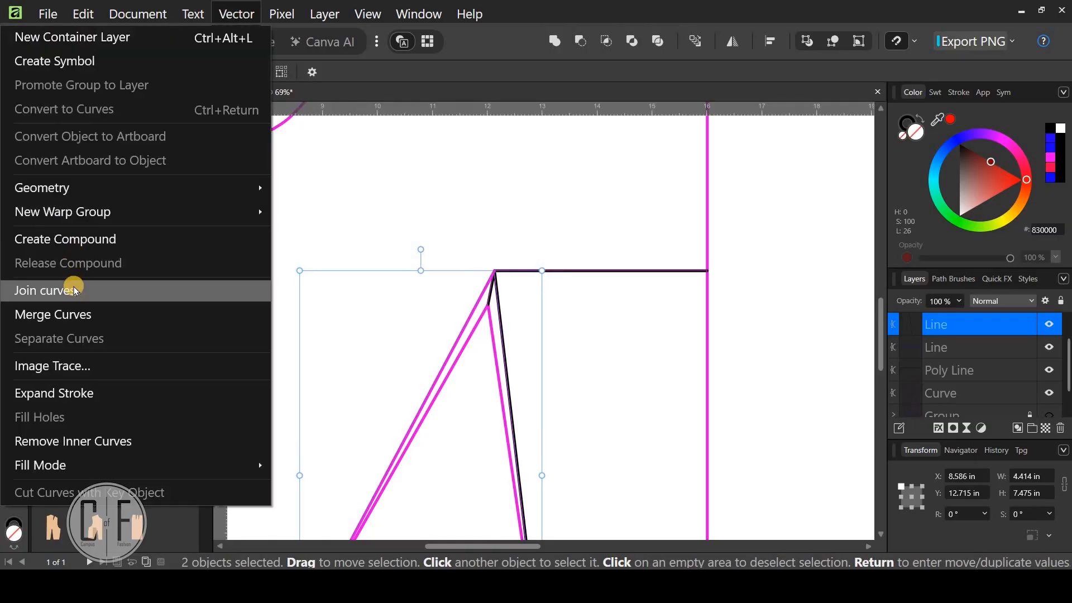
pyautogui.click(74, 290)
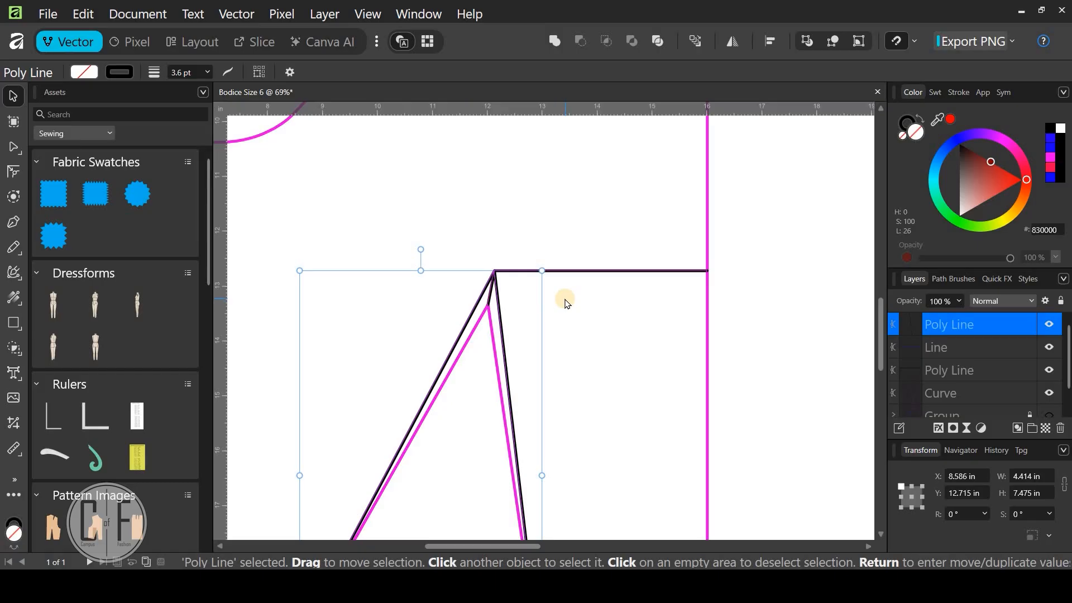
# Try joining the horizontal centre-front polyline with the black dart-leg polyline into a single curve
pyautogui.click(538, 274)
pyautogui.click(497, 302)
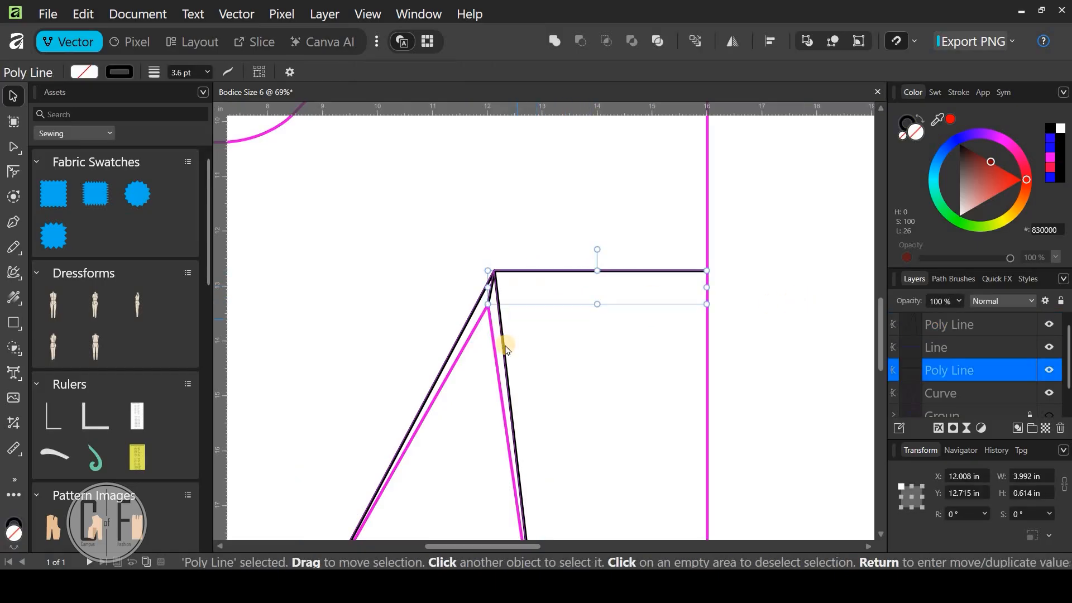
pyautogui.keyDown('shift'); pyautogui.click(506, 349); pyautogui.keyUp('shift')
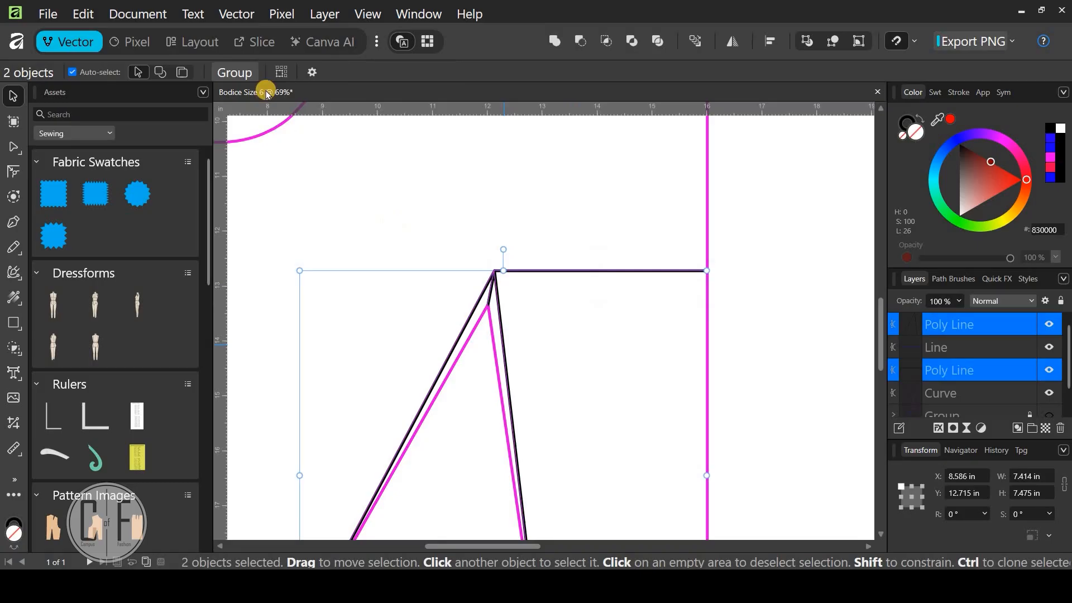
pyautogui.click(237, 14)
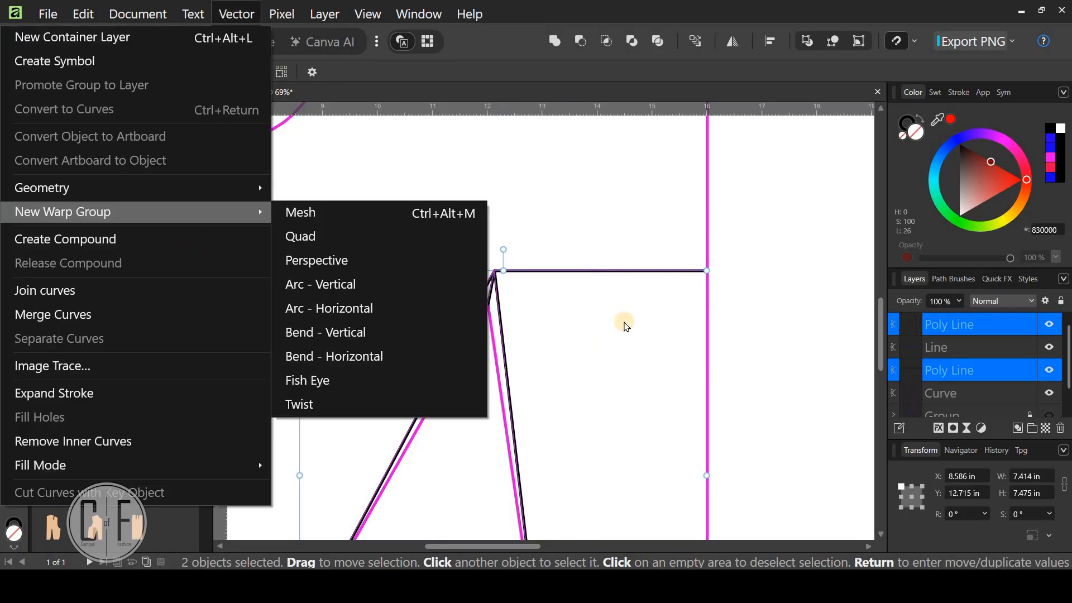
pyautogui.click(622, 322)
pyautogui.scroll(-1, 624, 323)
pyautogui.keyDown('ctrl'); pyautogui.scroll(-2, 624, 323); pyautogui.keyUp('ctrl')
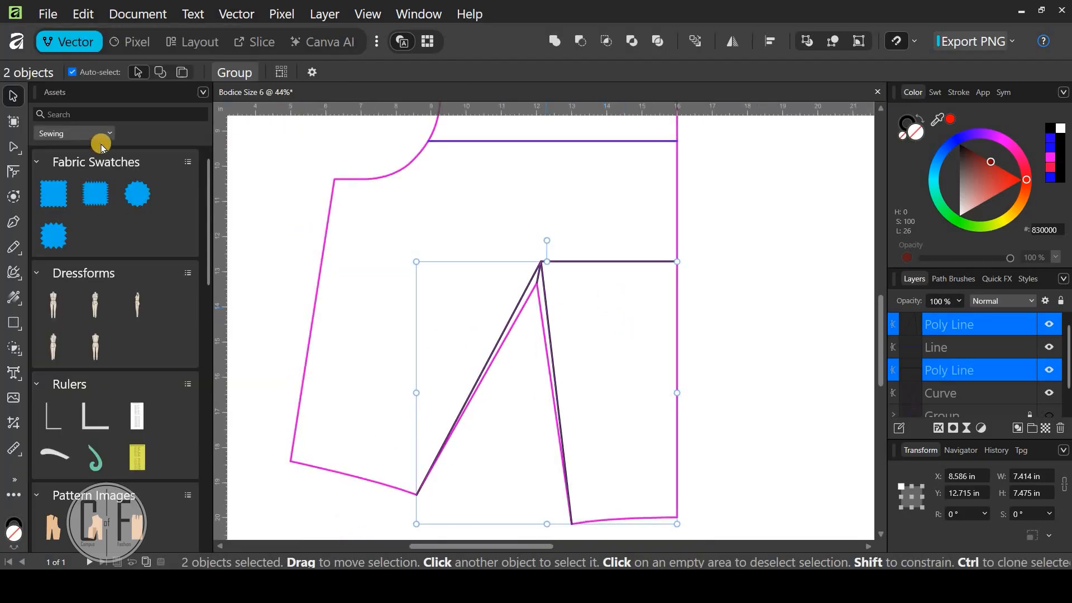
pyautogui.click(238, 16)
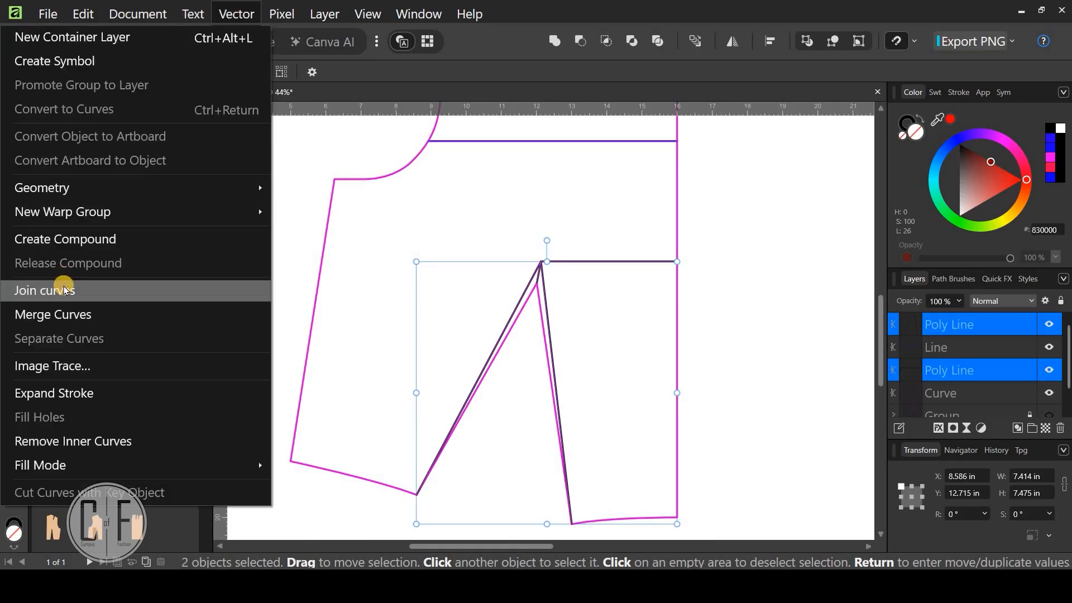
pyautogui.click(64, 290)
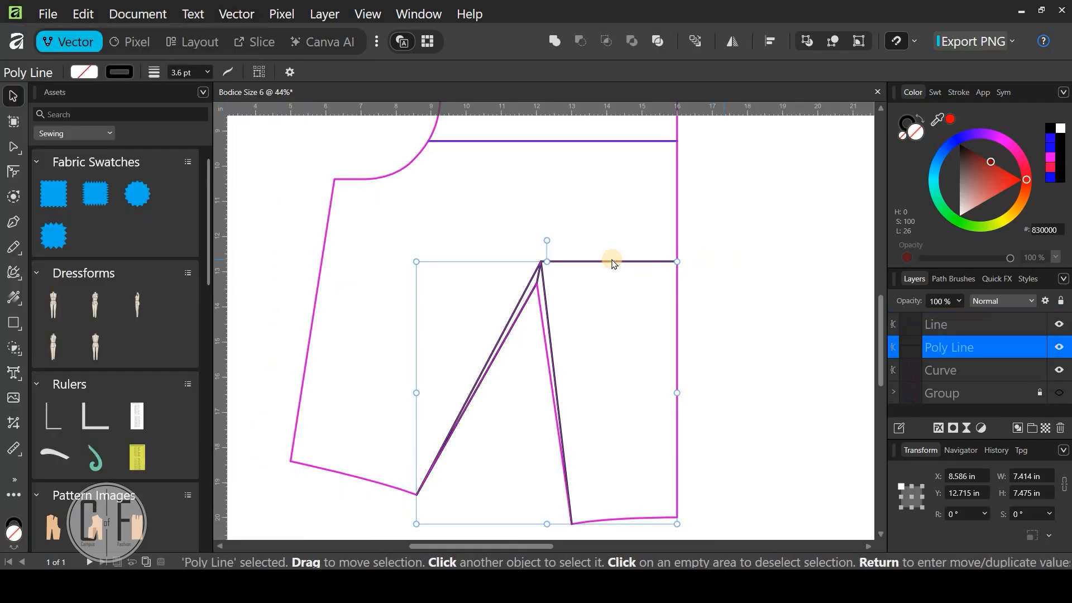
# Move the joined dart polyline upward to test the connection, and undo the moves and the join
pyautogui.click(597, 210)
pyautogui.moveTo(612, 261); pyautogui.dragTo(627, 199)
pyautogui.hotkey('ctrl', 'z')
pyautogui.click(610, 225)
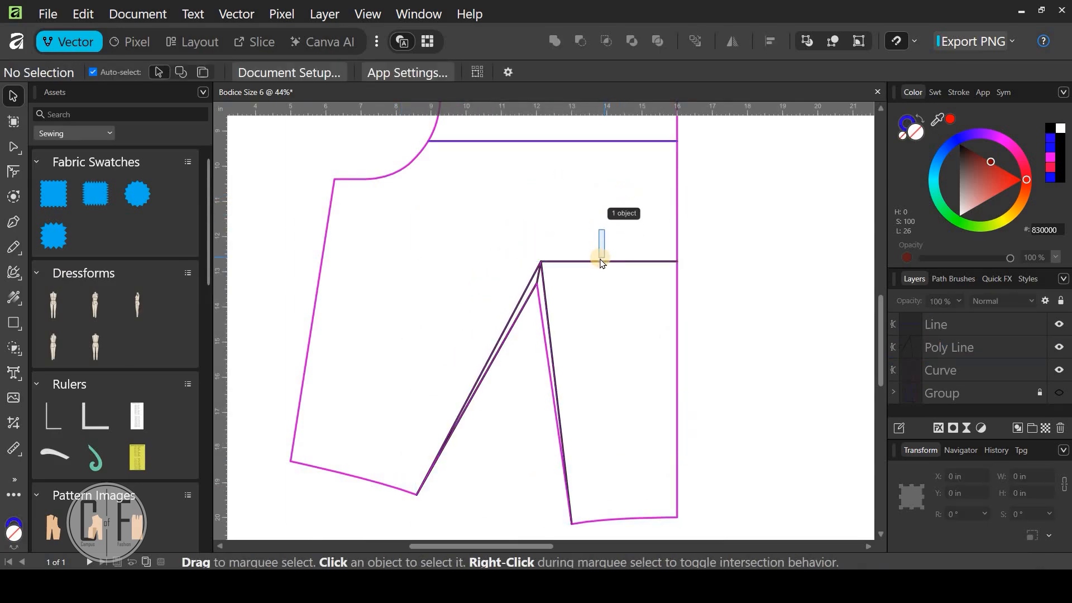
pyautogui.click(601, 251)
pyautogui.click(600, 250)
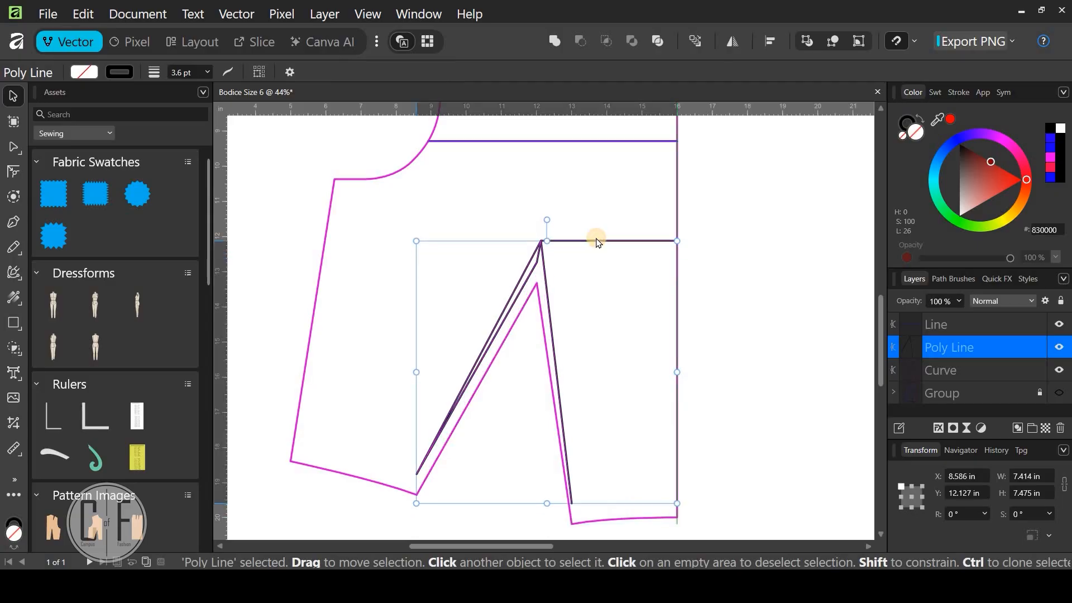
pyautogui.hotkey('ctrl', 'z')
pyautogui.hotkey('ctrl', 'z')
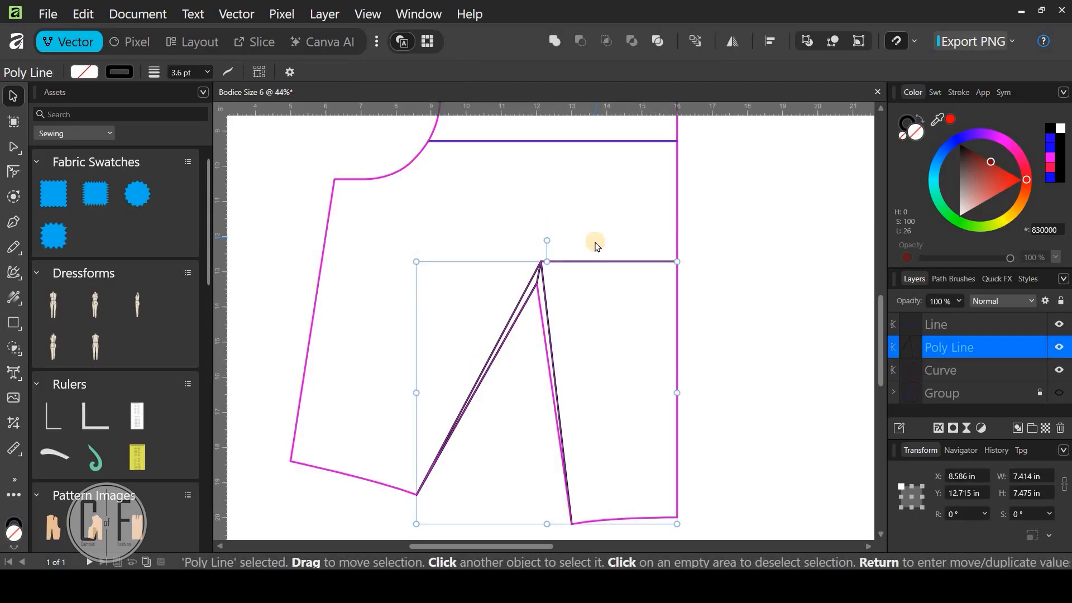
pyautogui.hotkey('ctrl', 'z')
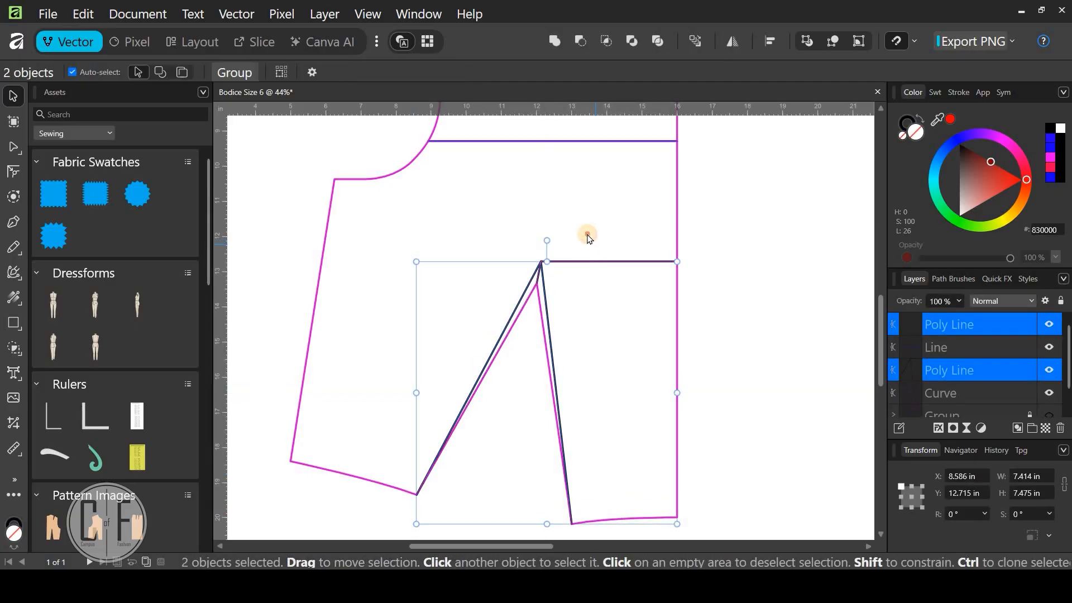
# Shift the horizontal and dart-leg polylines upward together, test moving the horizontal one alone, and undo the moves
pyautogui.moveTo(591, 260); pyautogui.dragTo(596, 223)
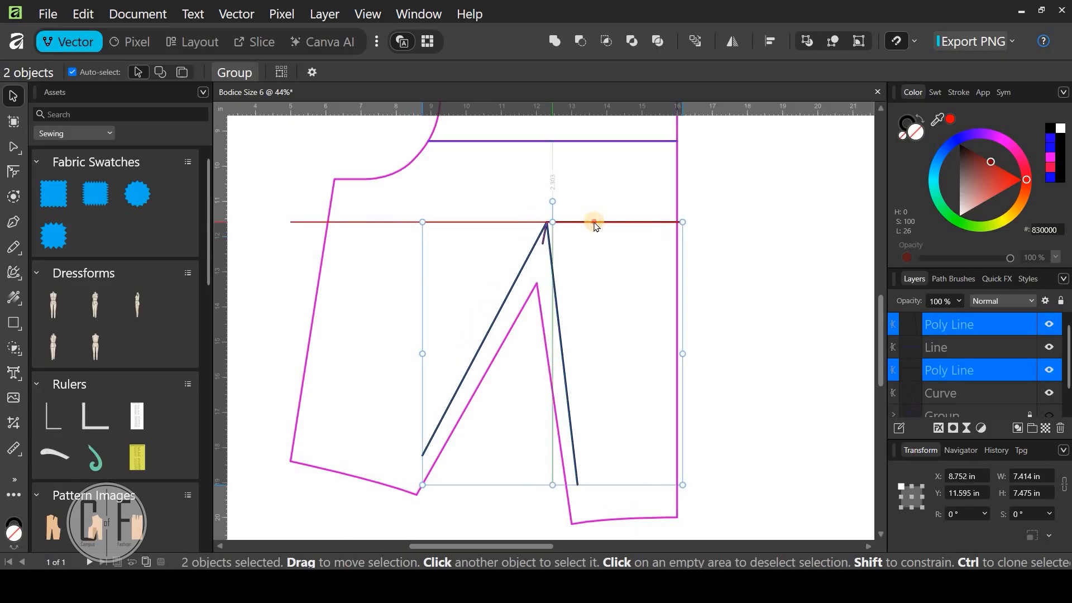
pyautogui.click(586, 219)
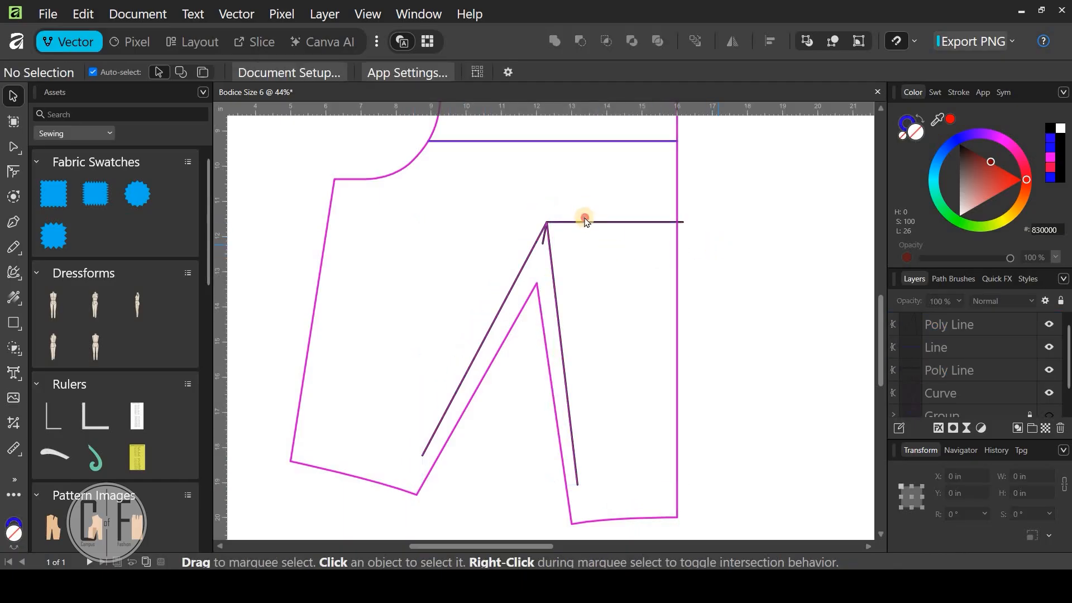
pyautogui.moveTo(586, 222); pyautogui.dragTo(584, 203)
pyautogui.hotkey('ctrl', 'z')
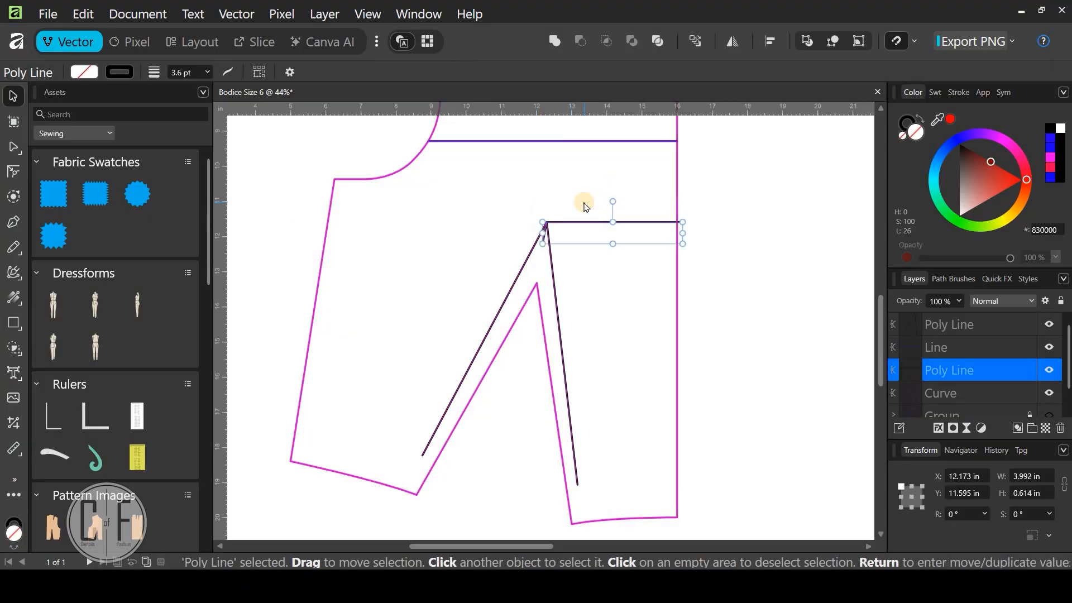
pyautogui.click(584, 203)
pyautogui.hotkey('ctrl', 'z')
pyautogui.hotkey('ctrl', 'z')
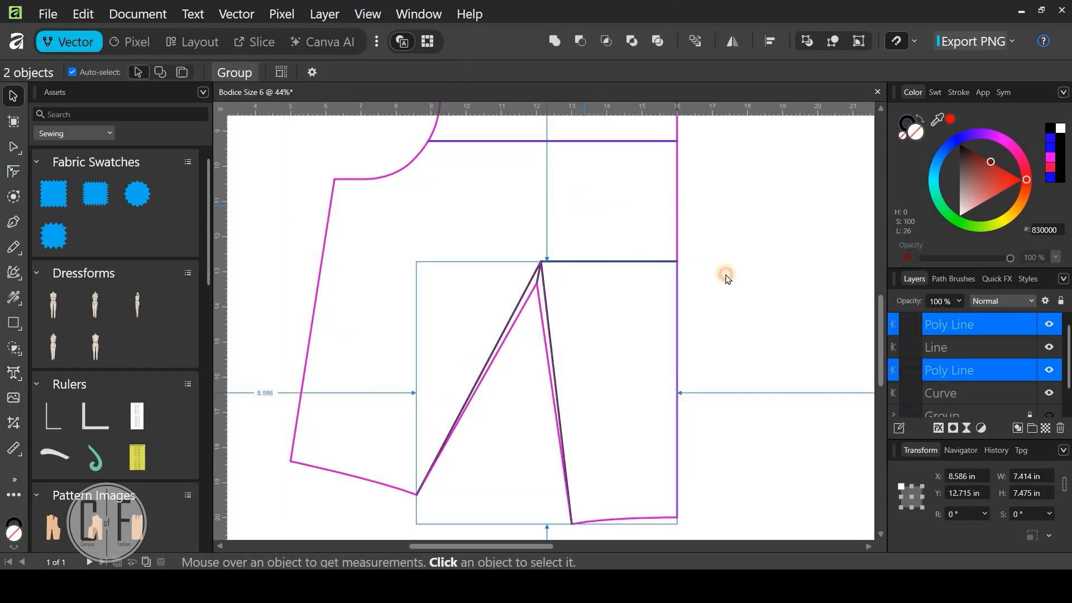
# Move the horizontal polyline and the dart-leg polyline away individually to check they are separate, and undo both moves
pyautogui.click(611, 304)
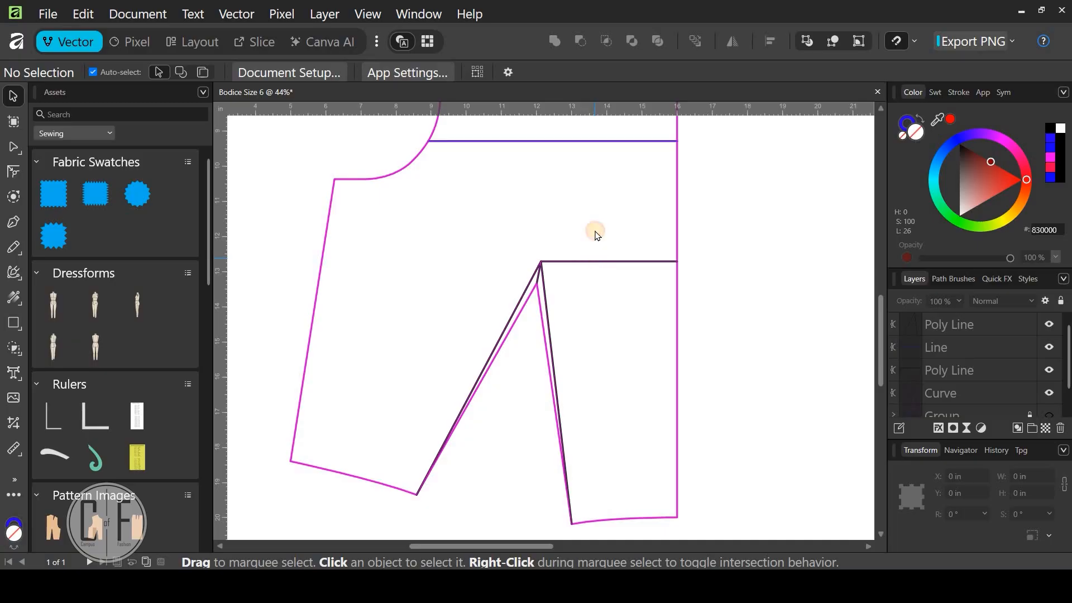
pyautogui.hotkey('ctrl', 'shift', 'z')
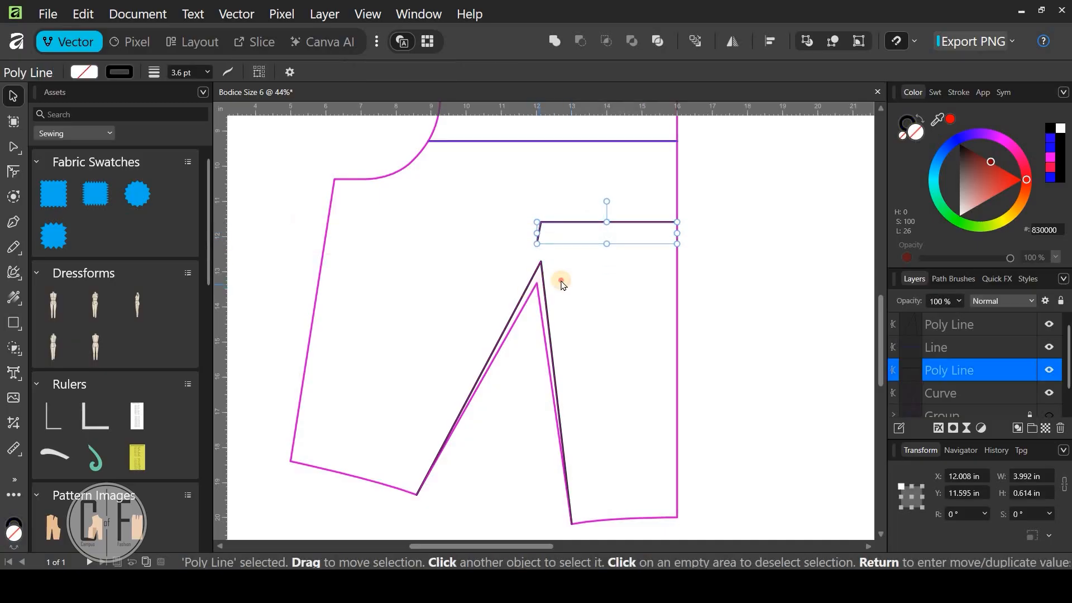
pyautogui.moveTo(563, 285); pyautogui.dragTo(468, 258)
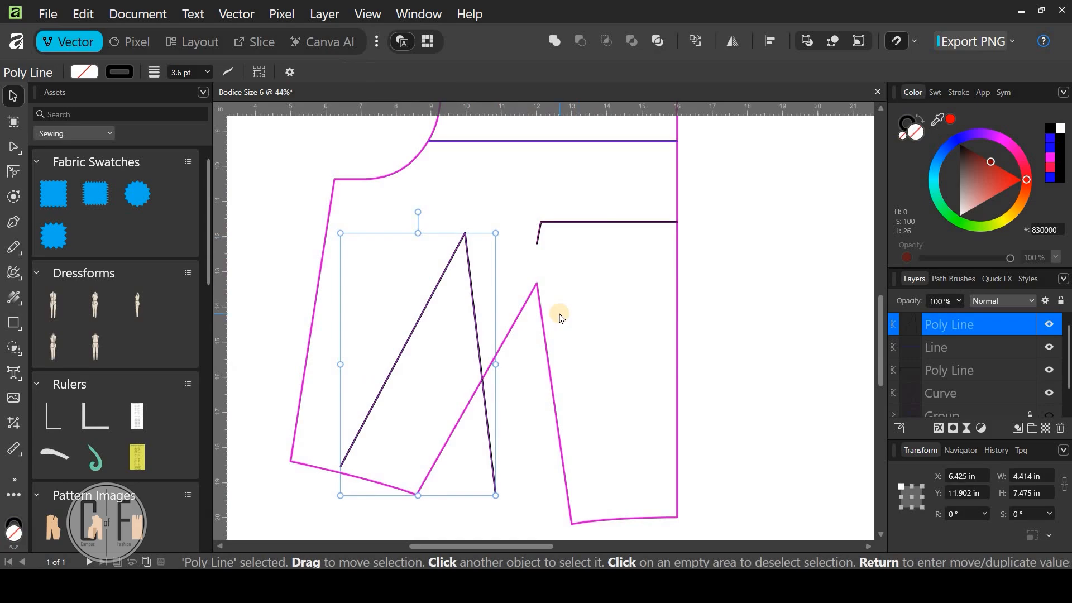
pyautogui.hotkey('ctrl', 'z')
pyautogui.hotkey('ctrl', 'z')
pyautogui.hotkey('ctrl', 'z')
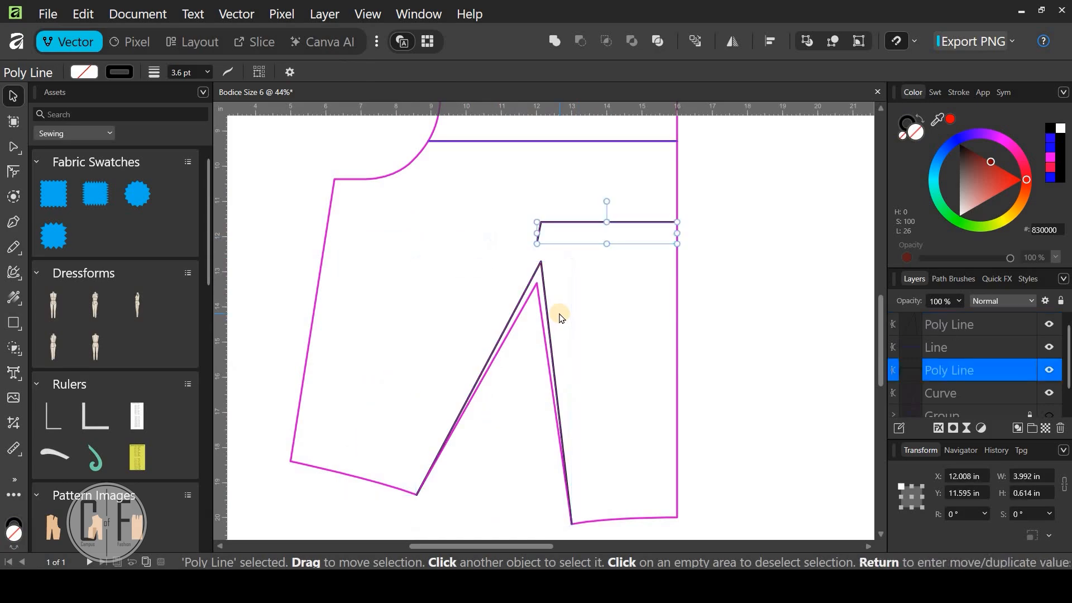
# Set the stroke colour of the bodice outline and all its construction lines to black 000000 and deselect them
pyautogui.press('alt')
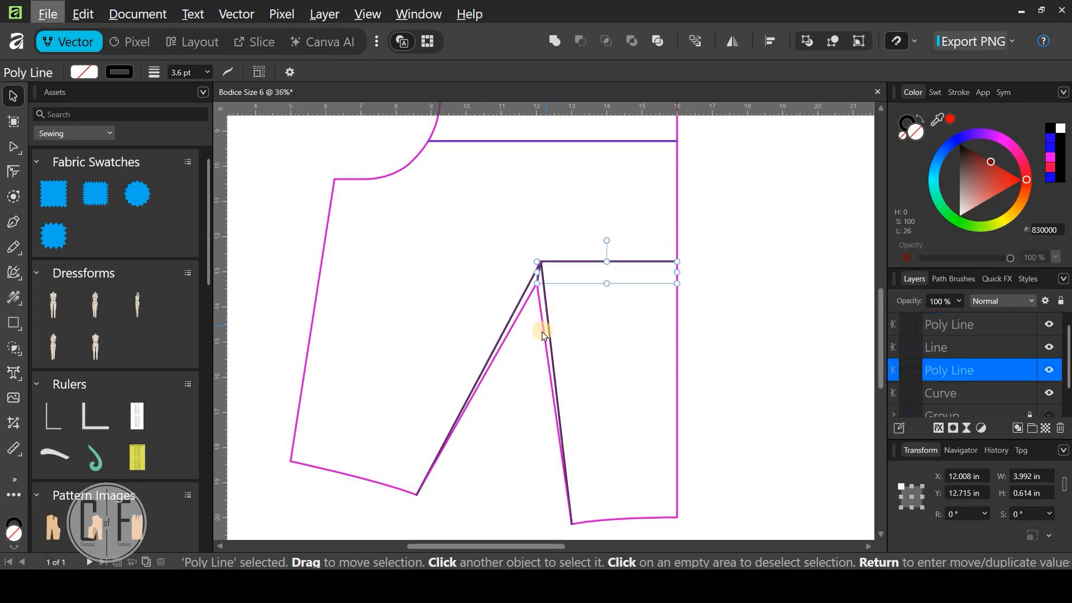
pyautogui.scroll(-3, 543, 335)
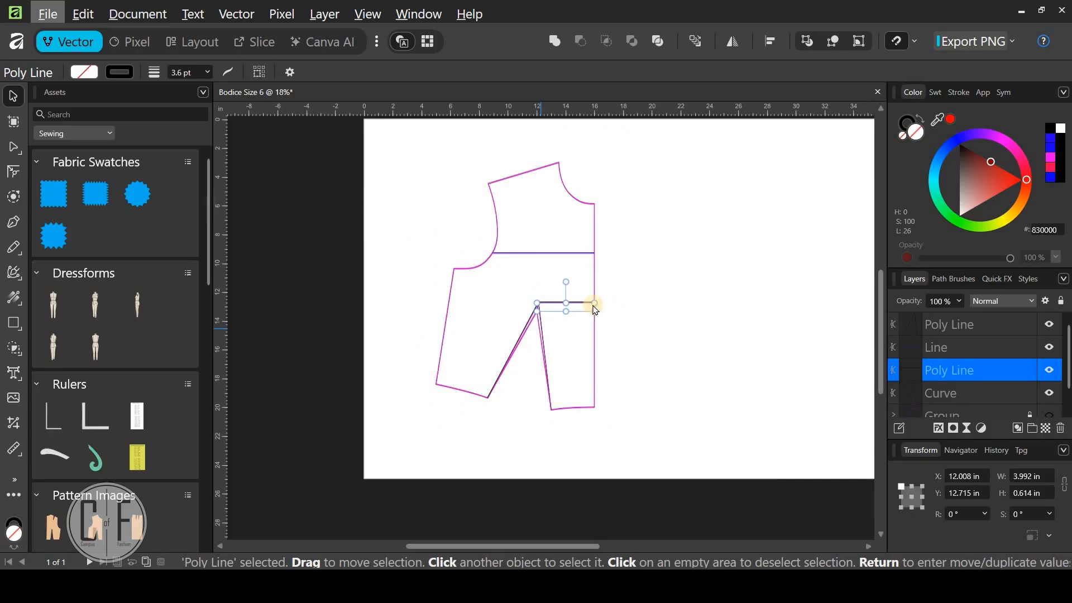
pyautogui.moveTo(499, 223); pyautogui.dragTo(455, 230)
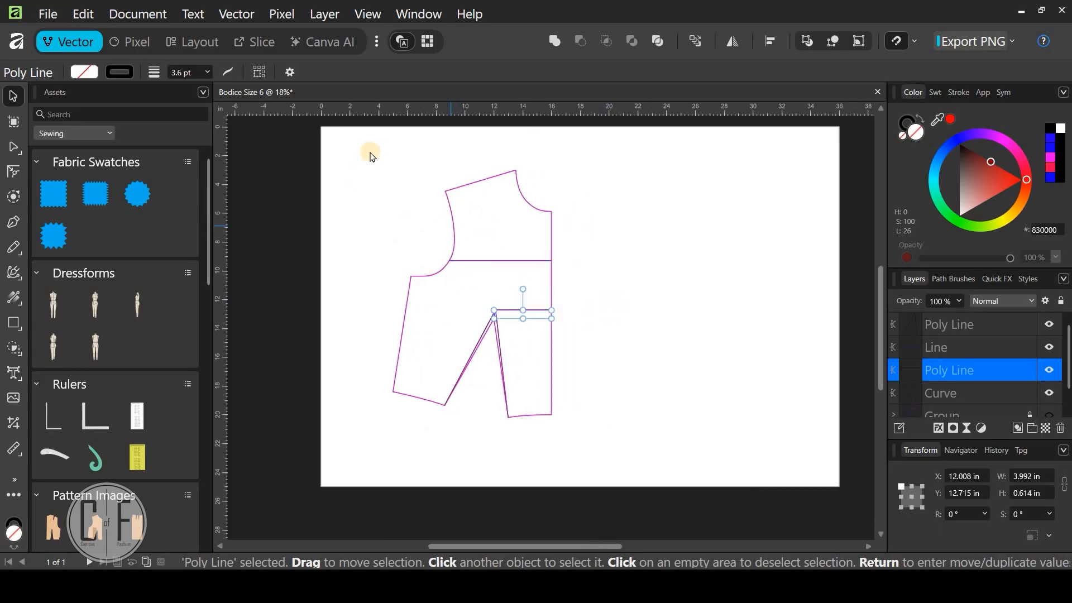
pyautogui.moveTo(377, 147); pyautogui.dragTo(600, 444)
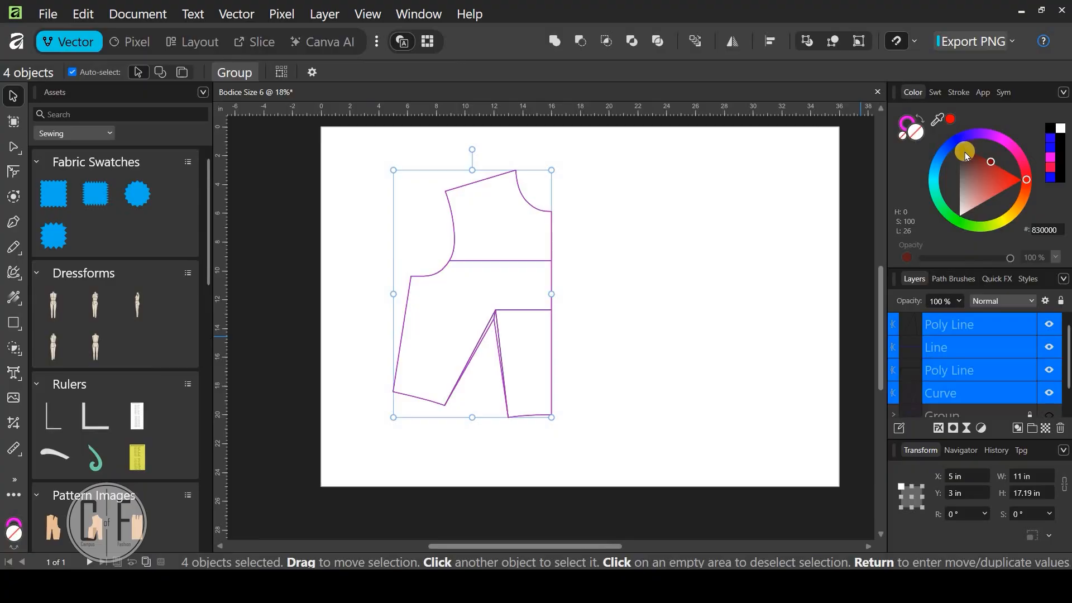
pyautogui.click(903, 121)
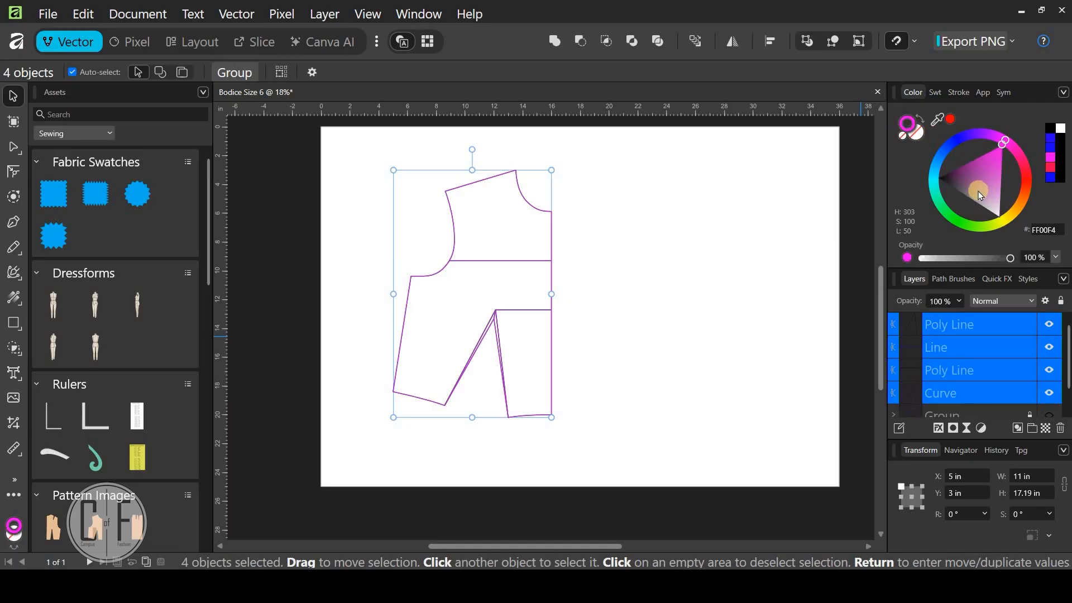
pyautogui.click(928, 179)
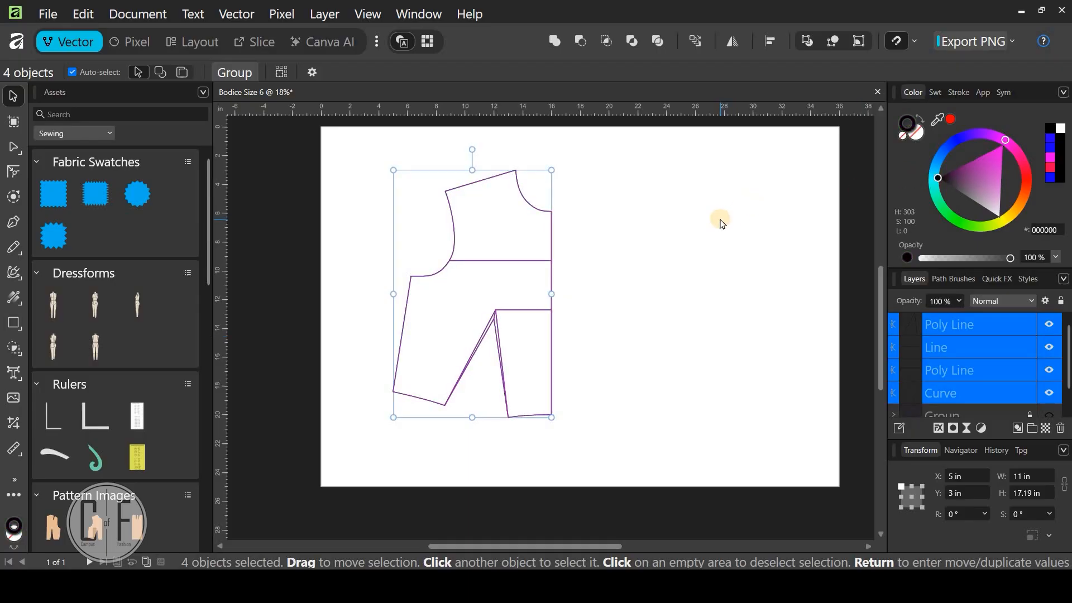
pyautogui.click(677, 227)
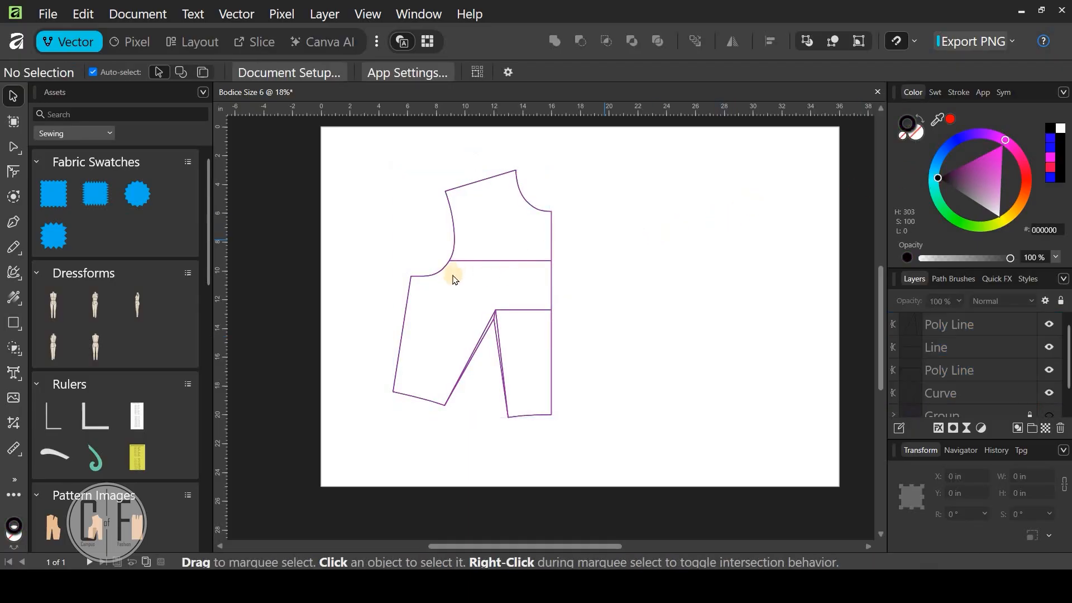
# Group the upper horizontal line, the lower horizontal polyline and the dart-leg polyline inside the bodice, and deselect the group
pyautogui.scroll(2, 471, 375)
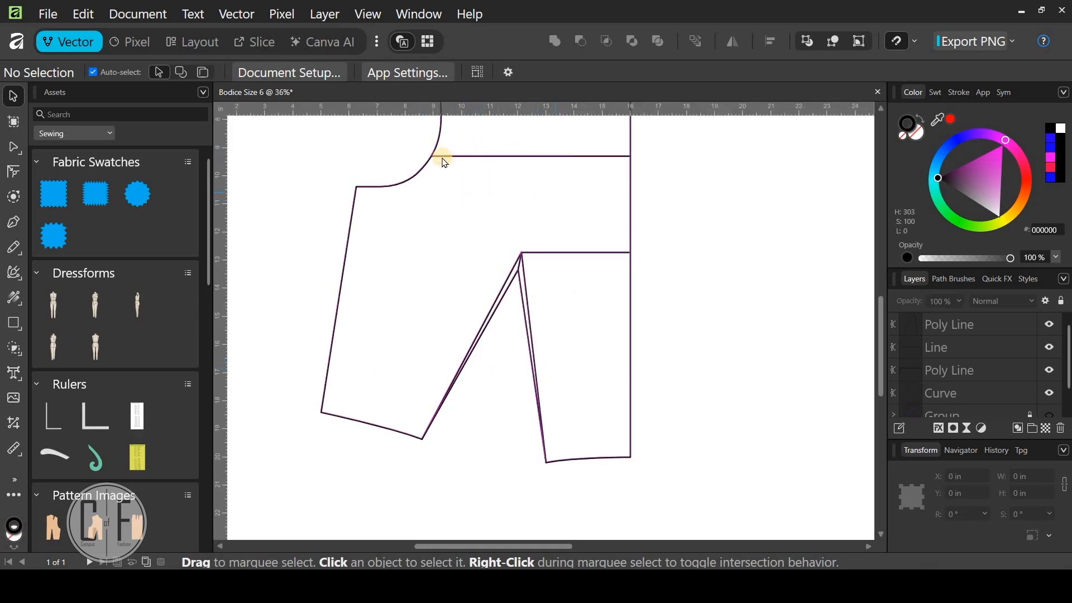
pyautogui.scroll(-2, 516, 364)
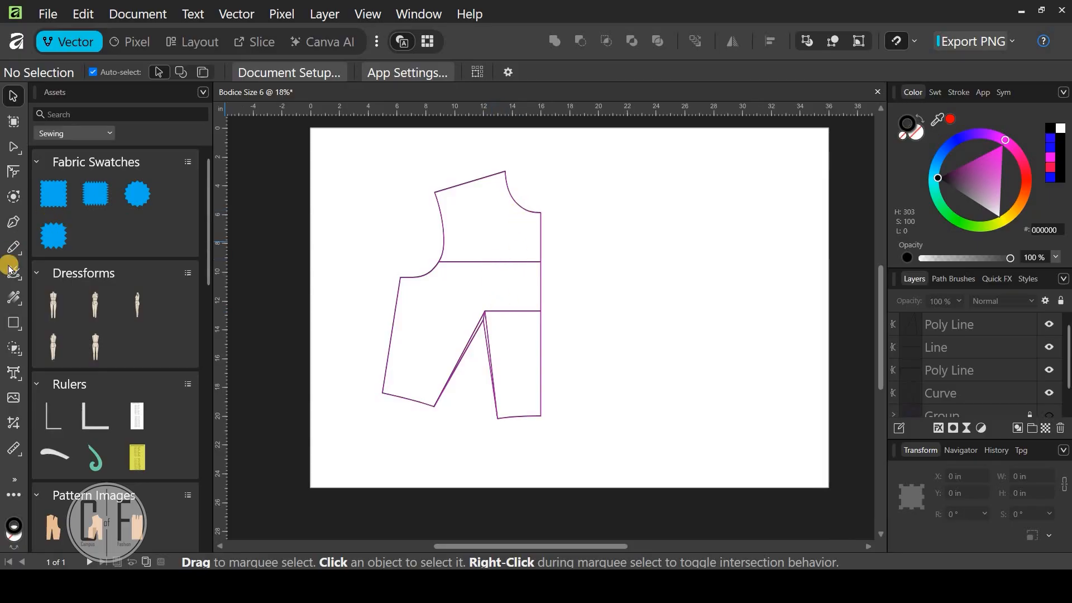
pyautogui.click(479, 262)
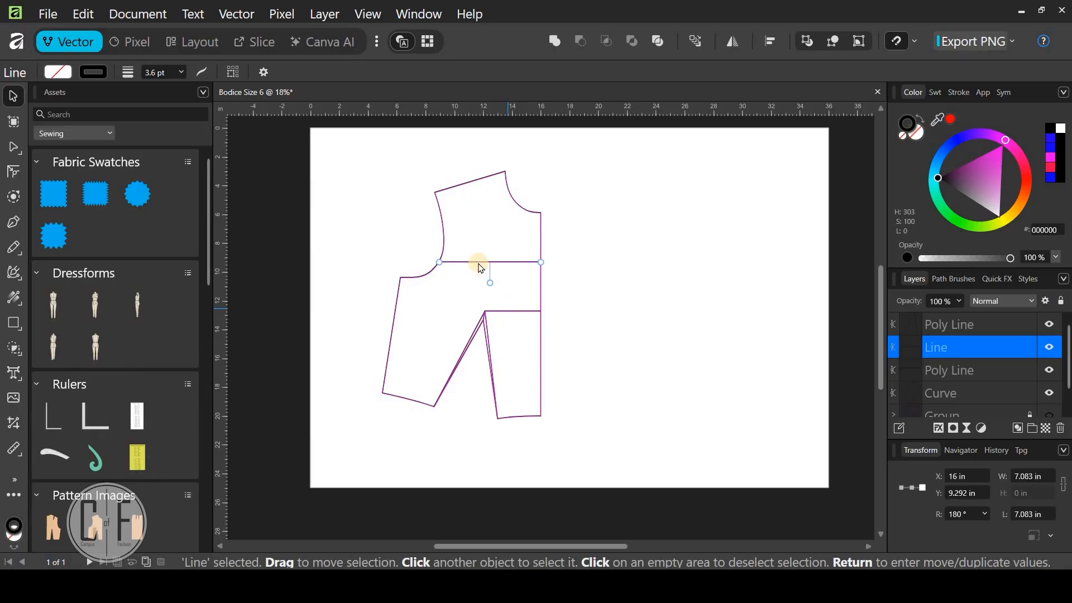
pyautogui.keyDown('shift'); pyautogui.click(513, 314); pyautogui.keyUp('shift')
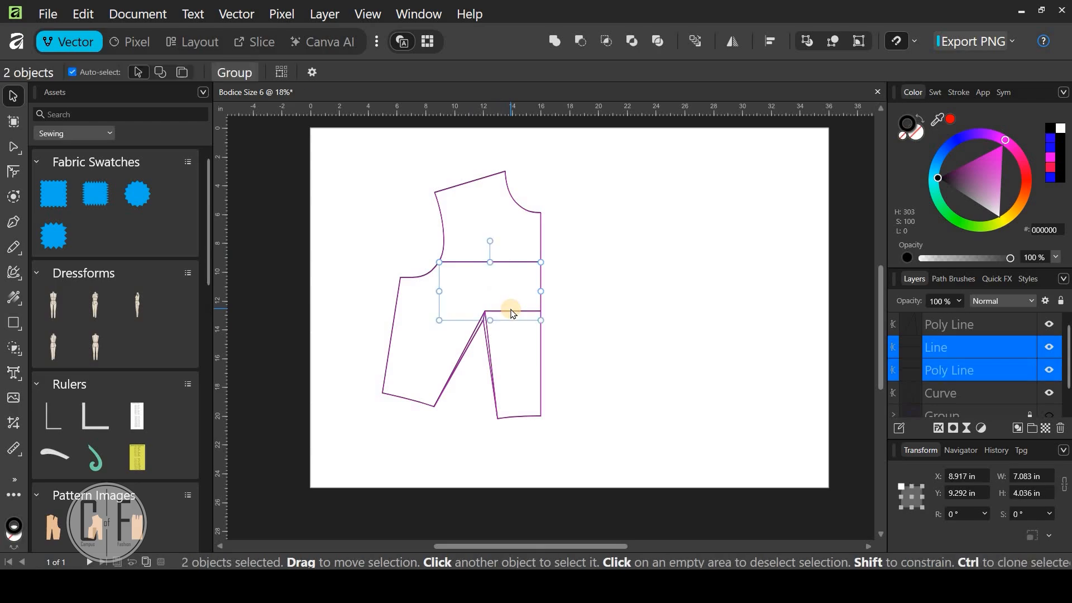
pyautogui.keyDown('shift'); pyautogui.click(489, 337); pyautogui.keyUp('shift')
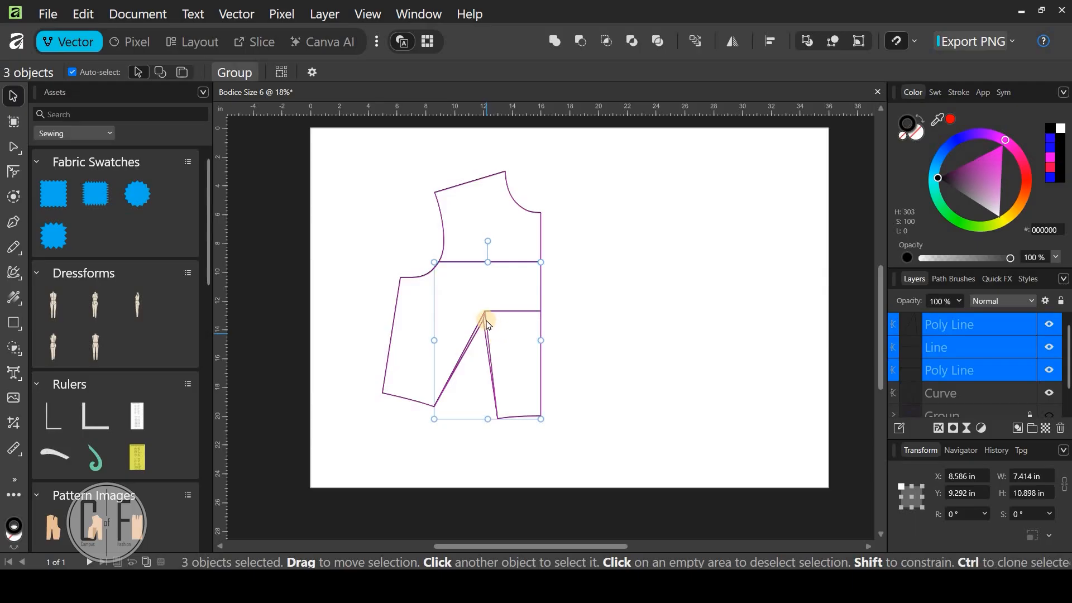
pyautogui.moveTo(498, 314); pyautogui.dragTo(654, 234)
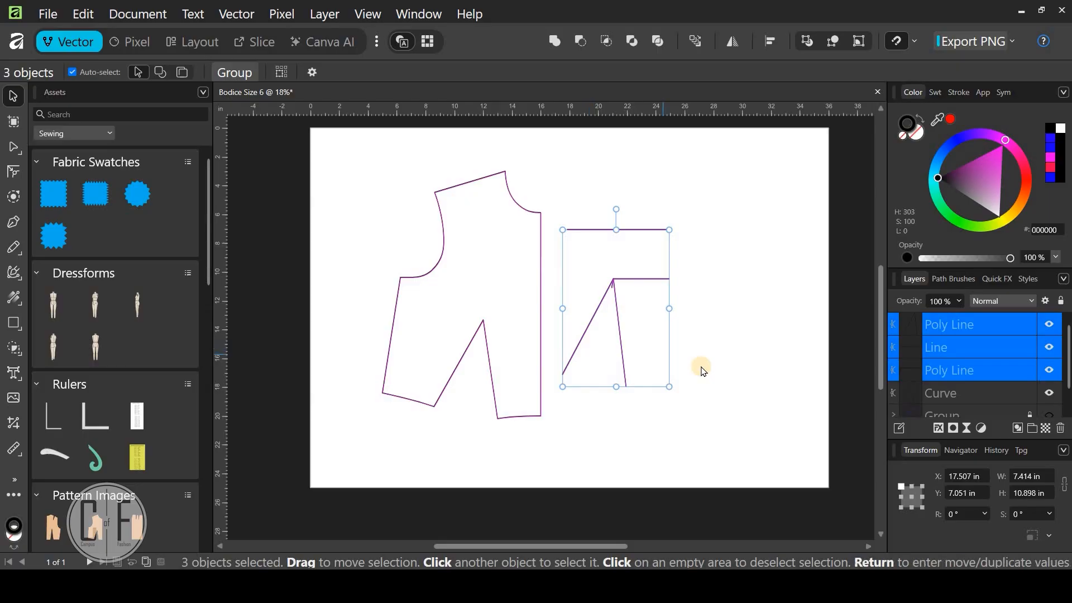
pyautogui.hotkey('ctrl', 'z')
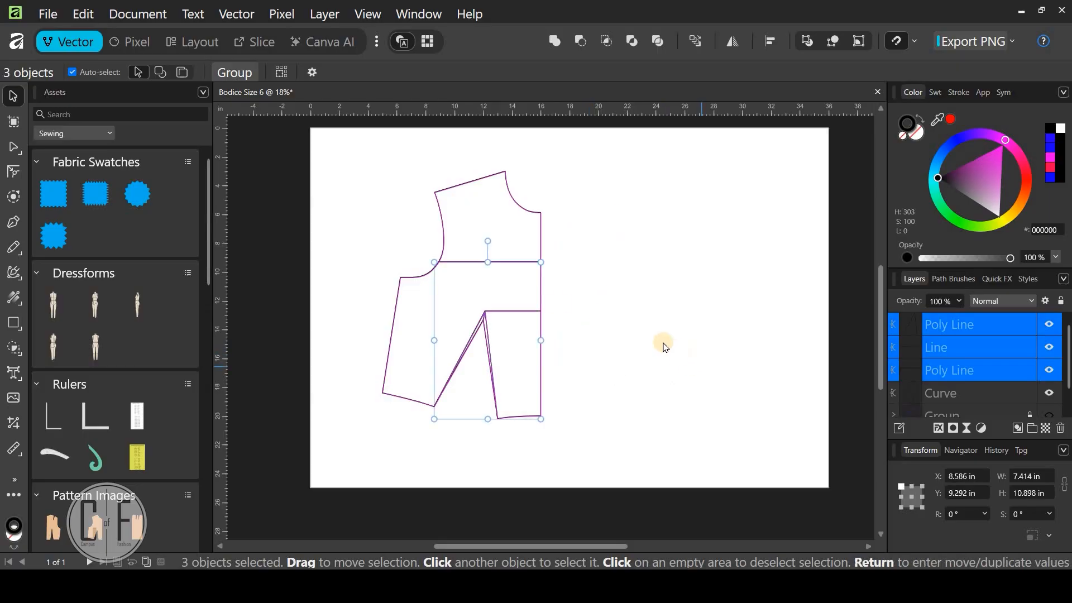
pyautogui.click(250, 84)
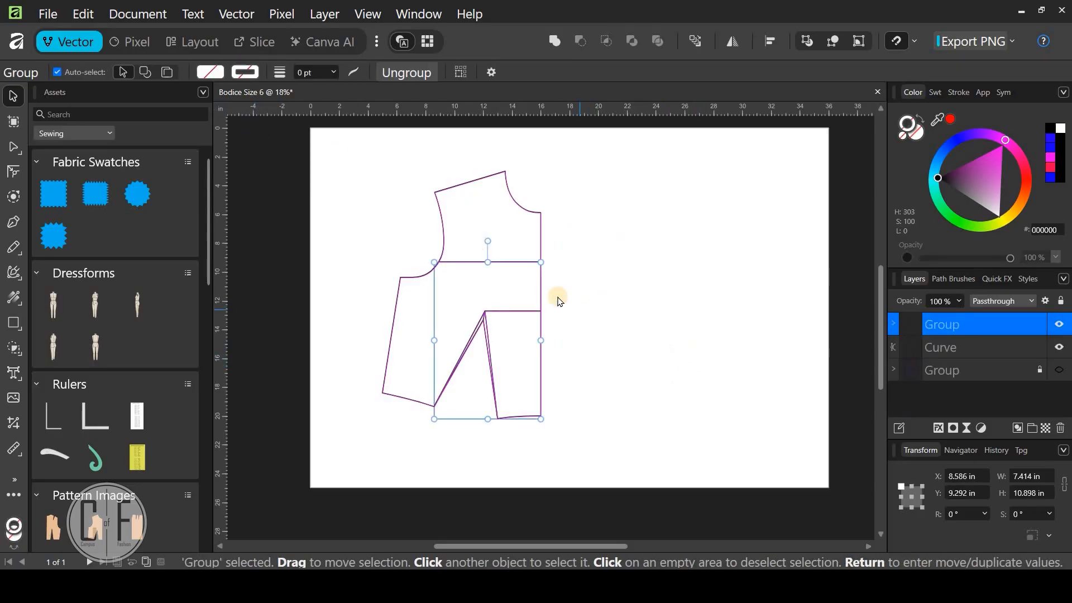
pyautogui.click(547, 315)
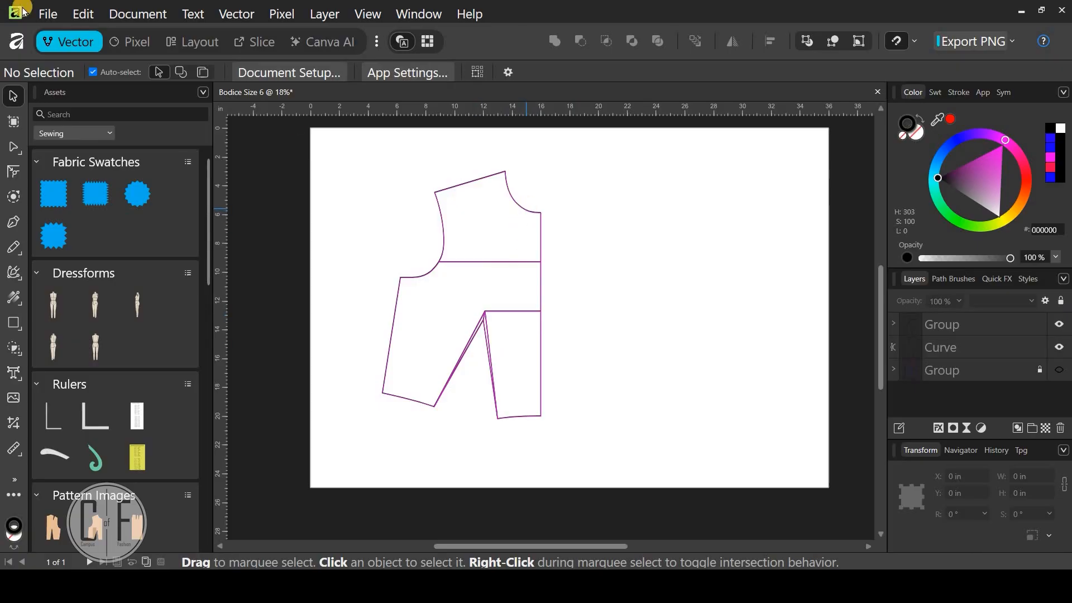
# Save the document and add a centred two-line art text label reading "Bodice Front" and "Size 6" across the upper bodice
pyautogui.click(48, 13)
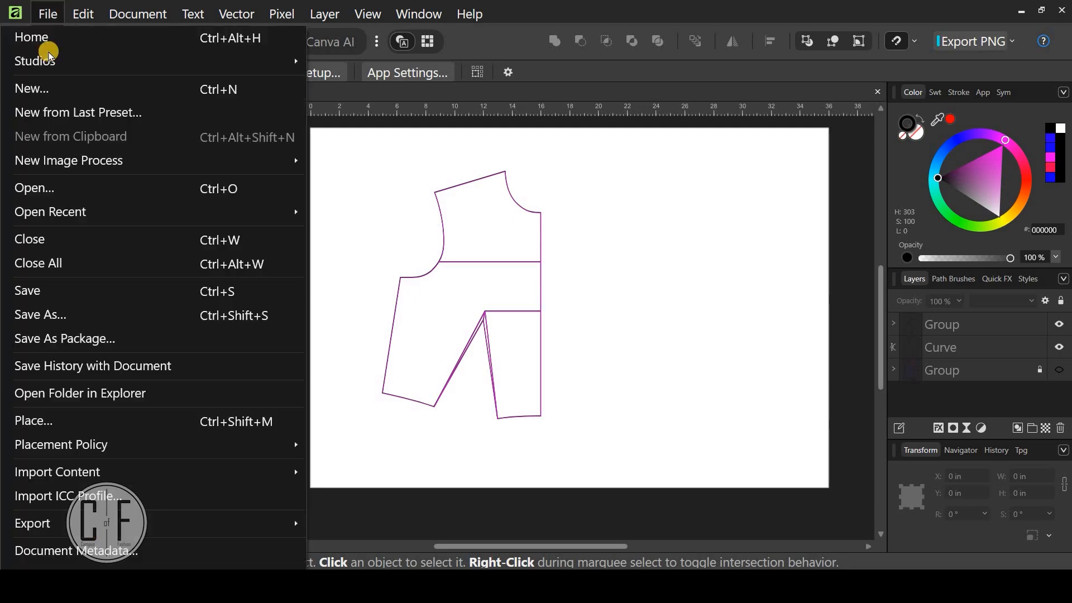
pyautogui.click(48, 286)
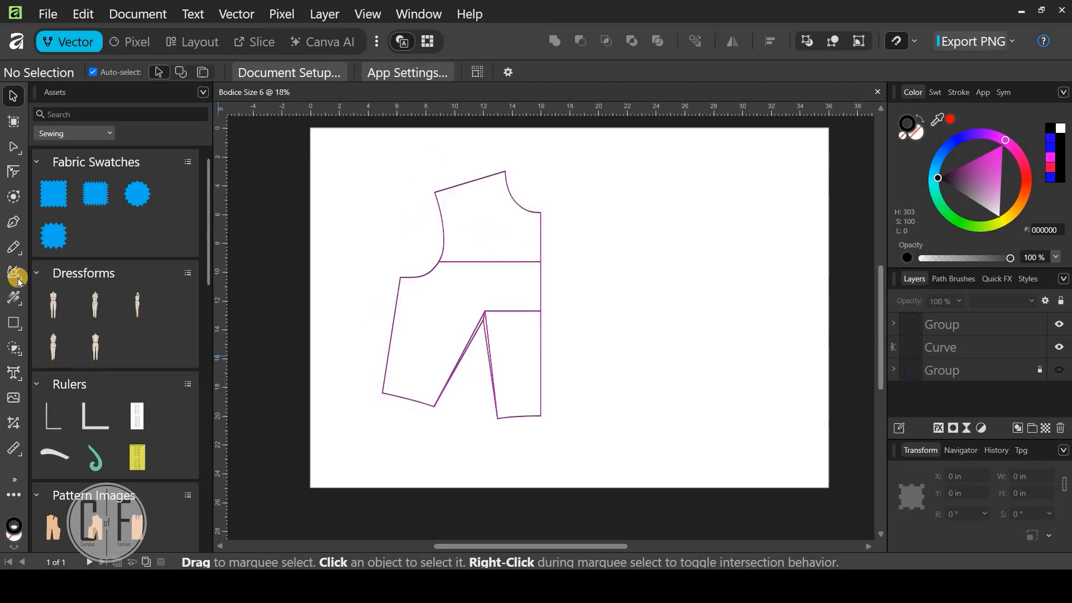
pyautogui.click(14, 373)
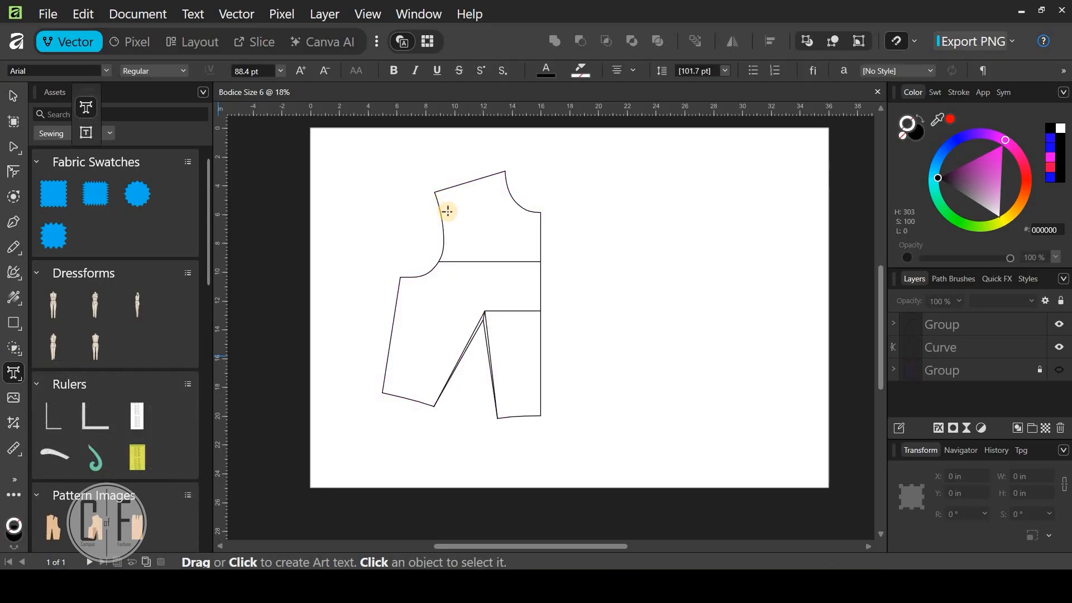
pyautogui.moveTo(479, 226); pyautogui.dragTo(489, 227)
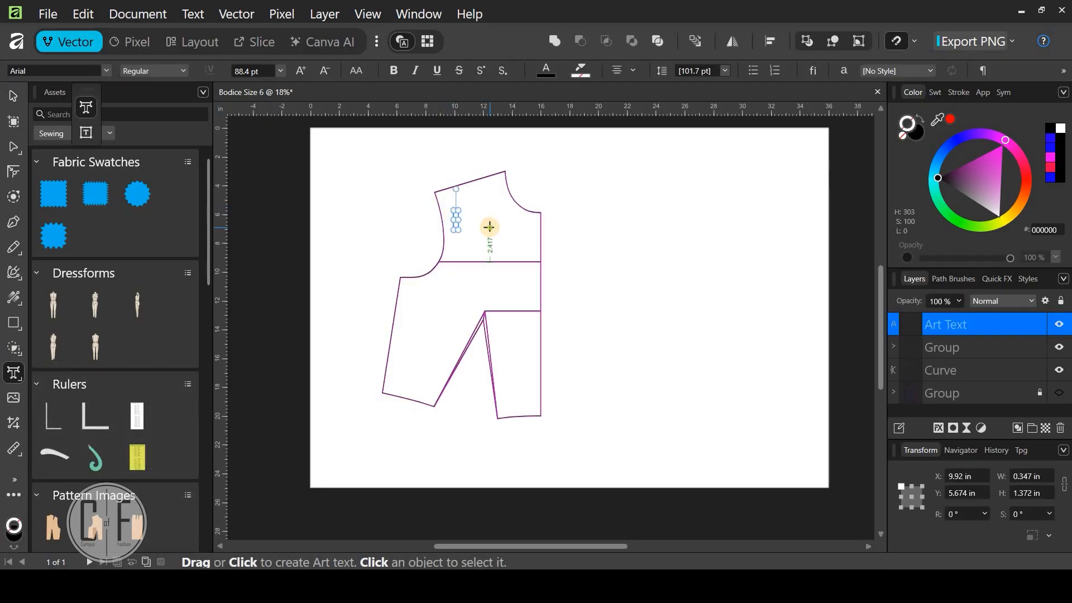
pyautogui.write('Bo')
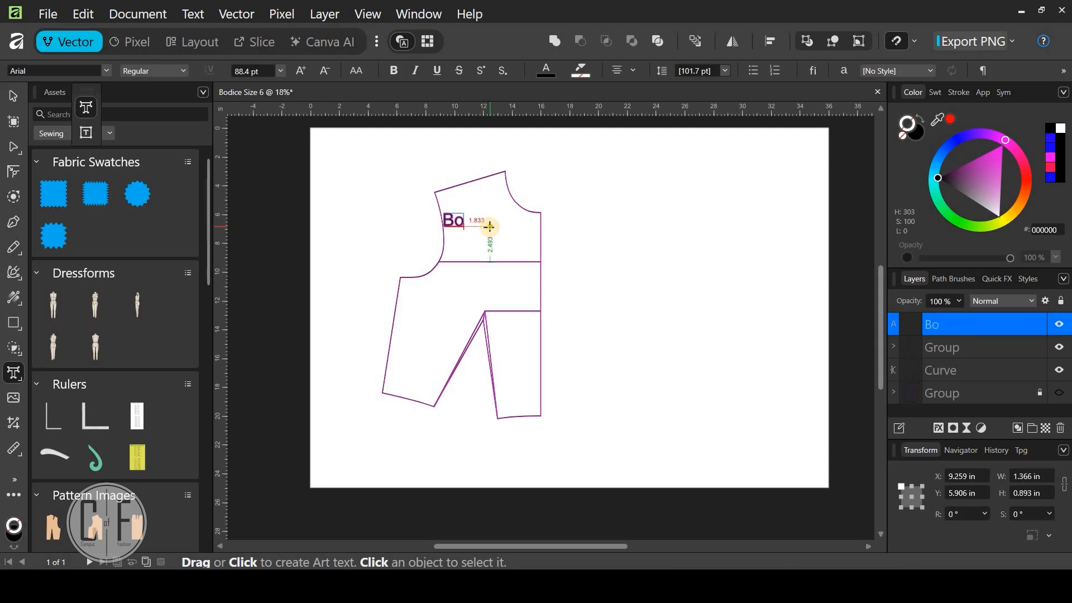
pyautogui.write('dice')
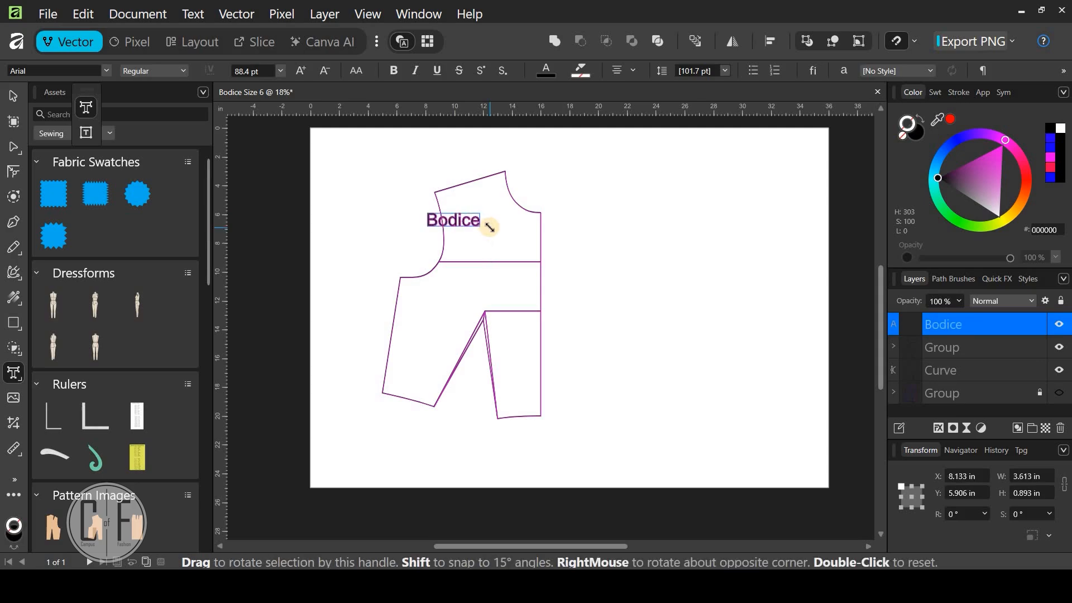
pyautogui.write(' Front')
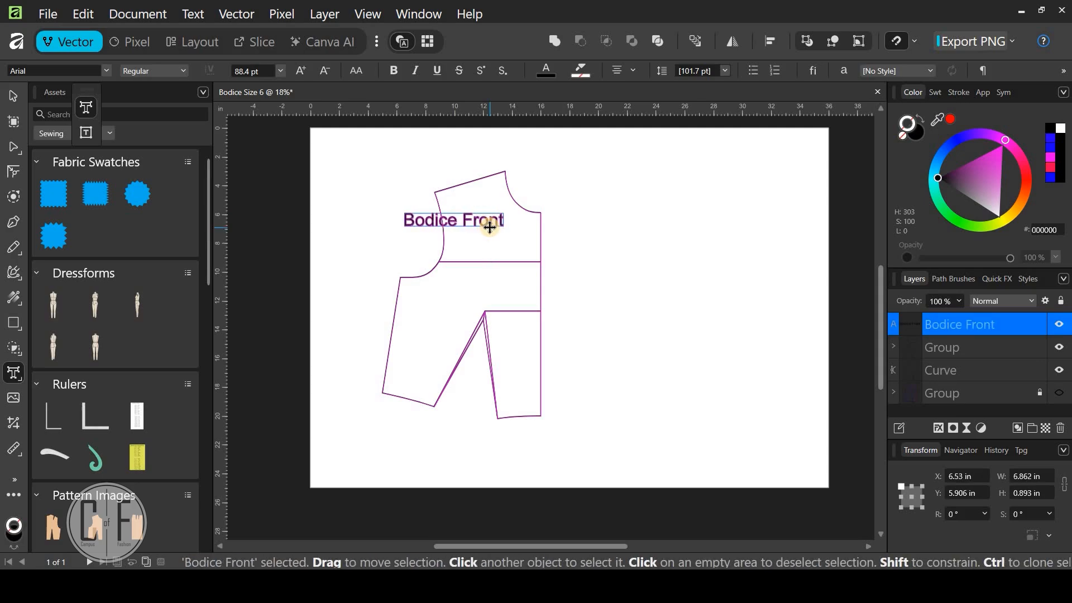
pyautogui.press('Return')
pyautogui.write('S')
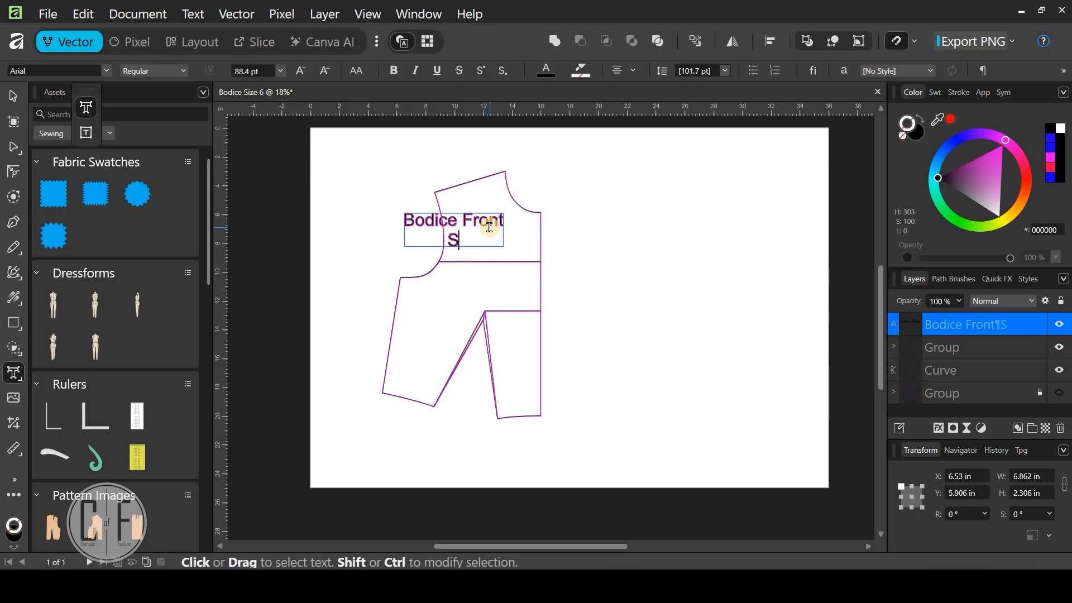
pyautogui.write('ize 6')
pyautogui.press('Escape')
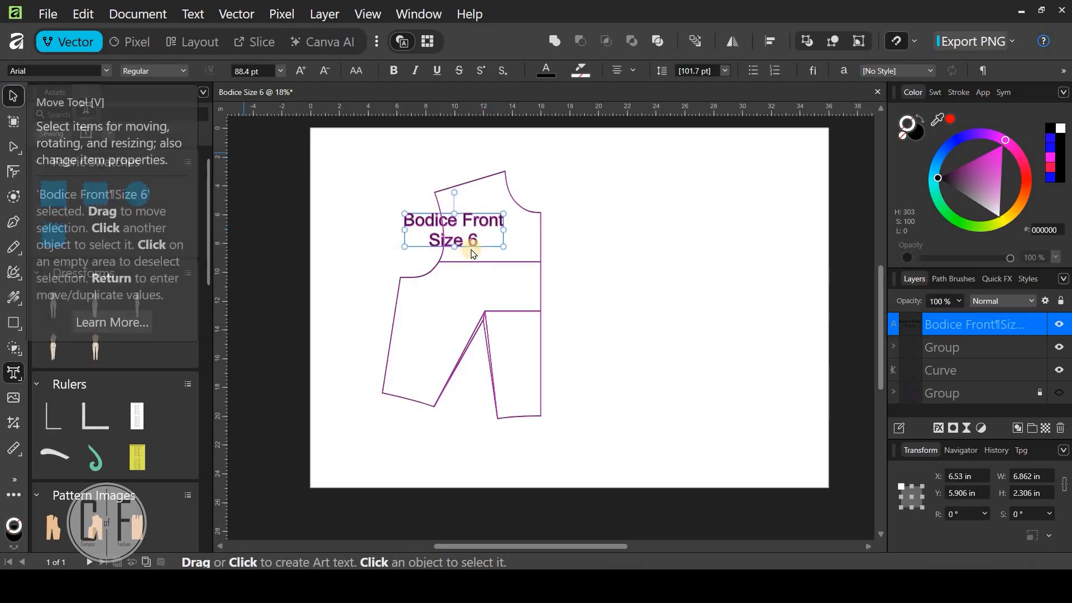
# Move the text label inside the upper bodice, scale it down to about 62.7 pt between armhole and centre front, and deselect it
pyautogui.scroll(3, 473, 254)
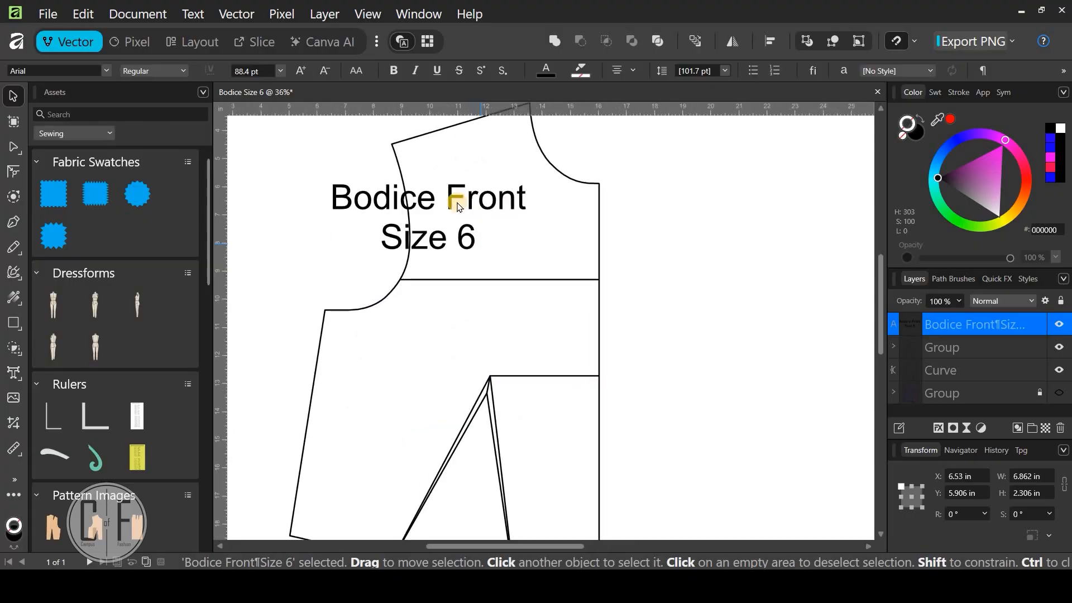
pyautogui.moveTo(458, 207); pyautogui.dragTo(532, 214)
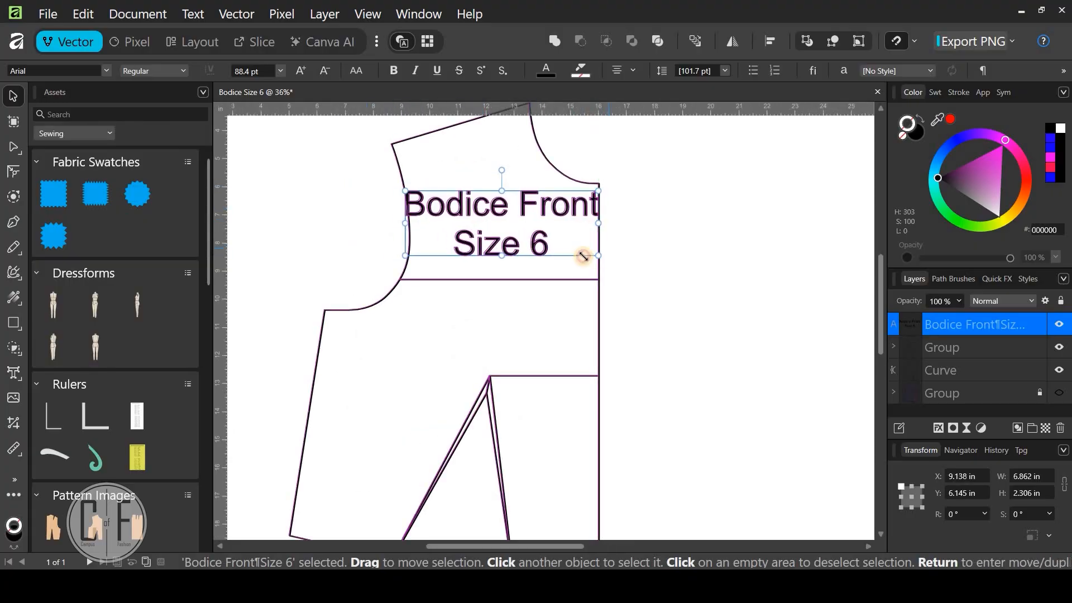
pyautogui.moveTo(583, 256); pyautogui.dragTo(538, 227)
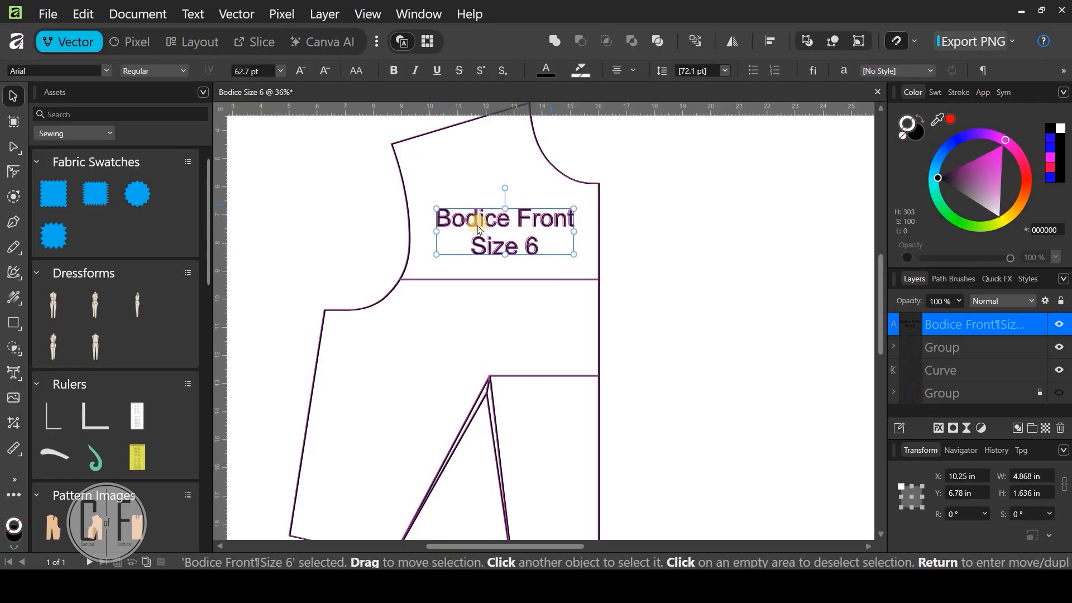
pyautogui.scroll(-4, 472, 270)
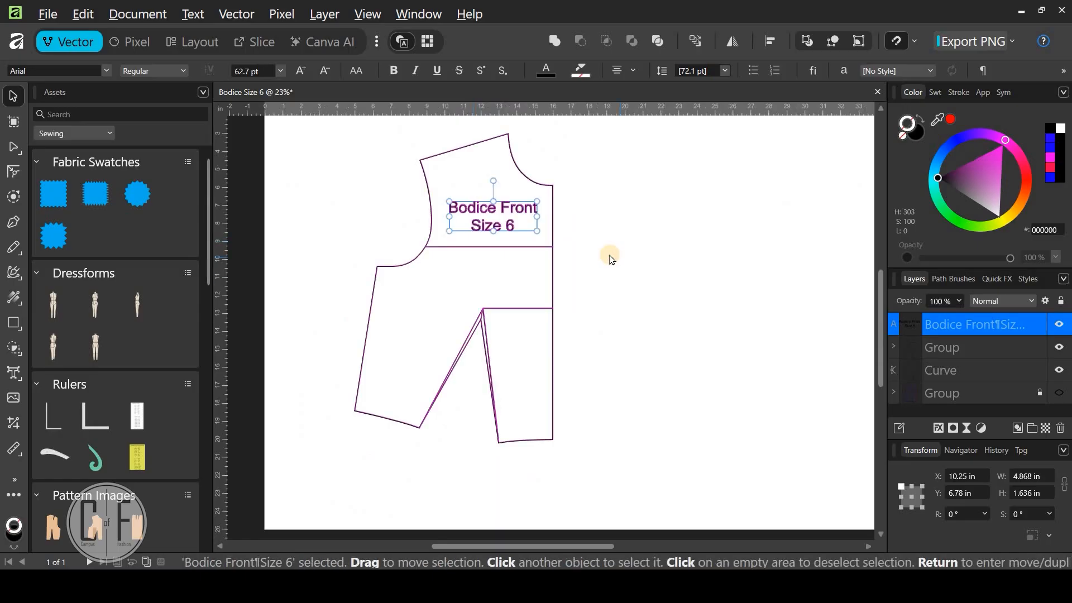
pyautogui.click(414, 280)
pyautogui.scroll(-1, 457, 278)
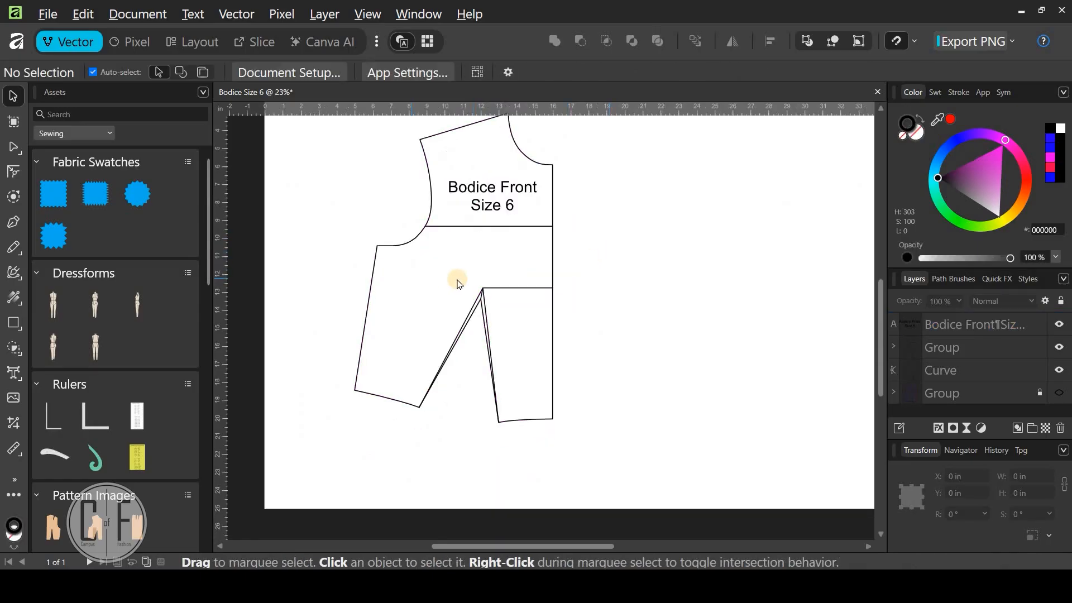
pyautogui.scroll(-1, 503, 209)
# Group the Bodice Front label with the group of construction lines inside the bodice, and deselect everything
pyautogui.click(501, 206)
pyautogui.click(501, 211)
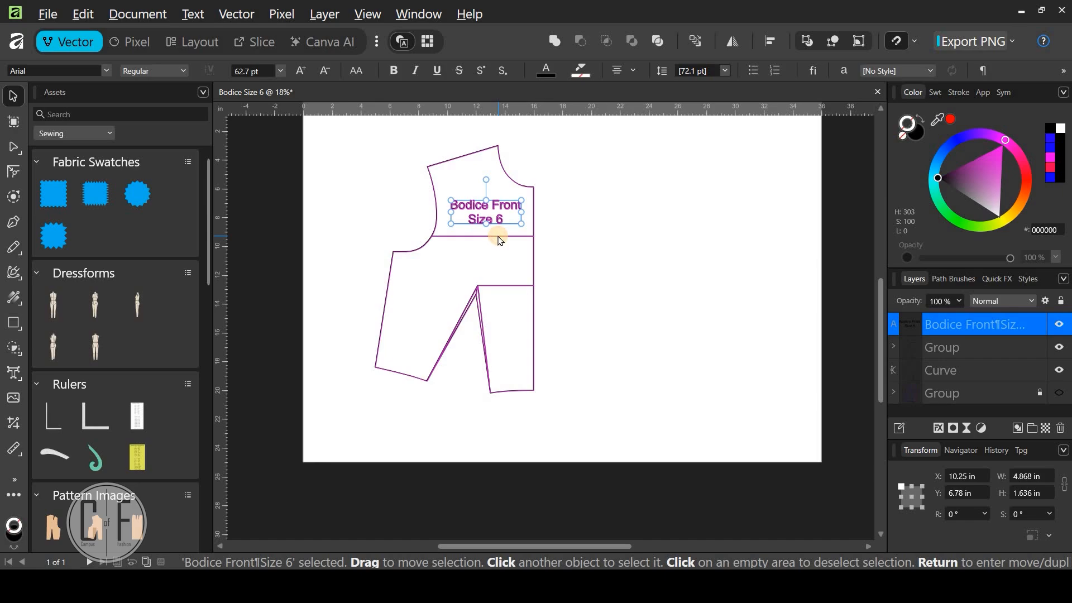
pyautogui.keyDown('shift'); pyautogui.click(501, 240); pyautogui.keyUp('shift')
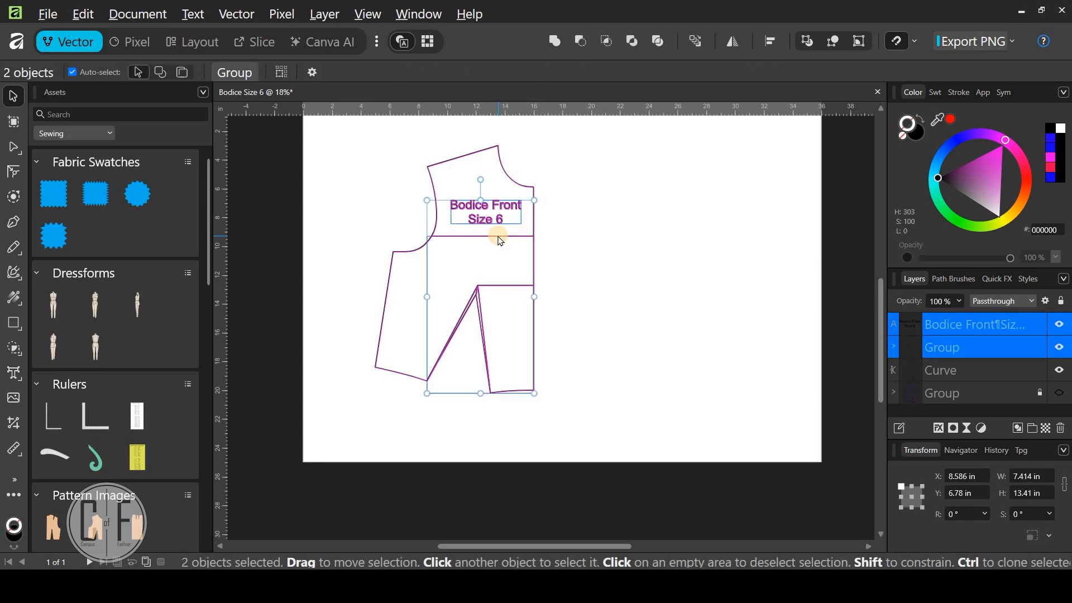
pyautogui.click(228, 73)
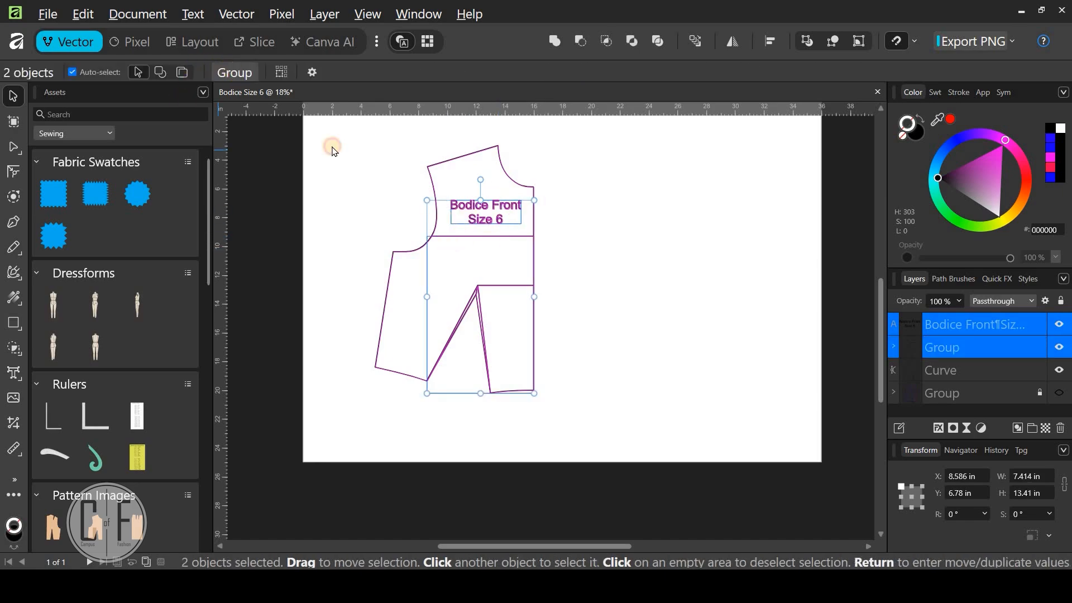
pyautogui.click(624, 278)
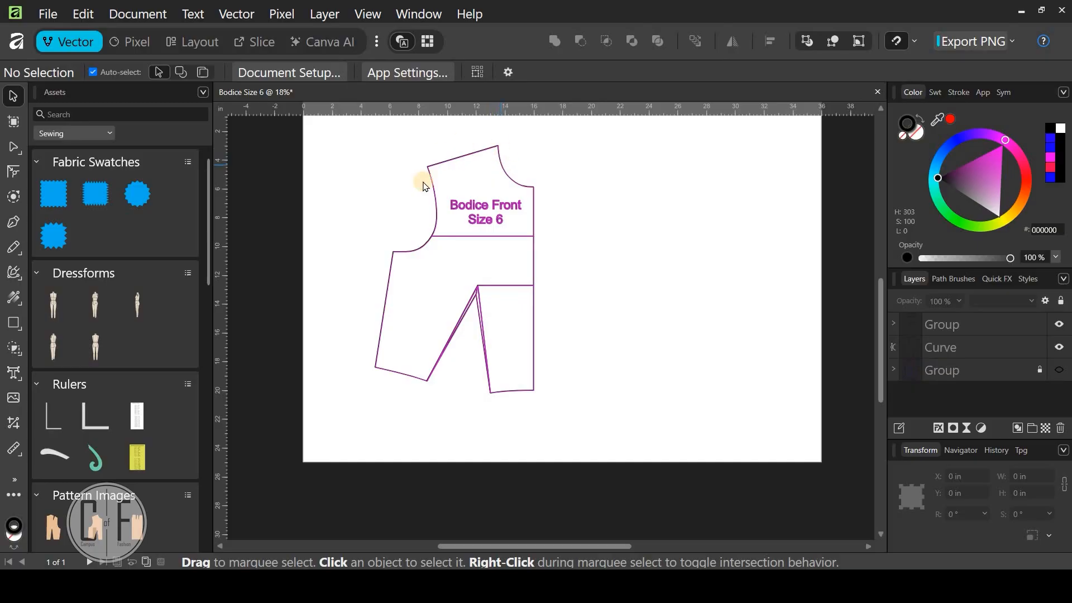
# Try the yellow stroke colour E2FF00 on the bodice outline curve and undo it
pyautogui.click(502, 164)
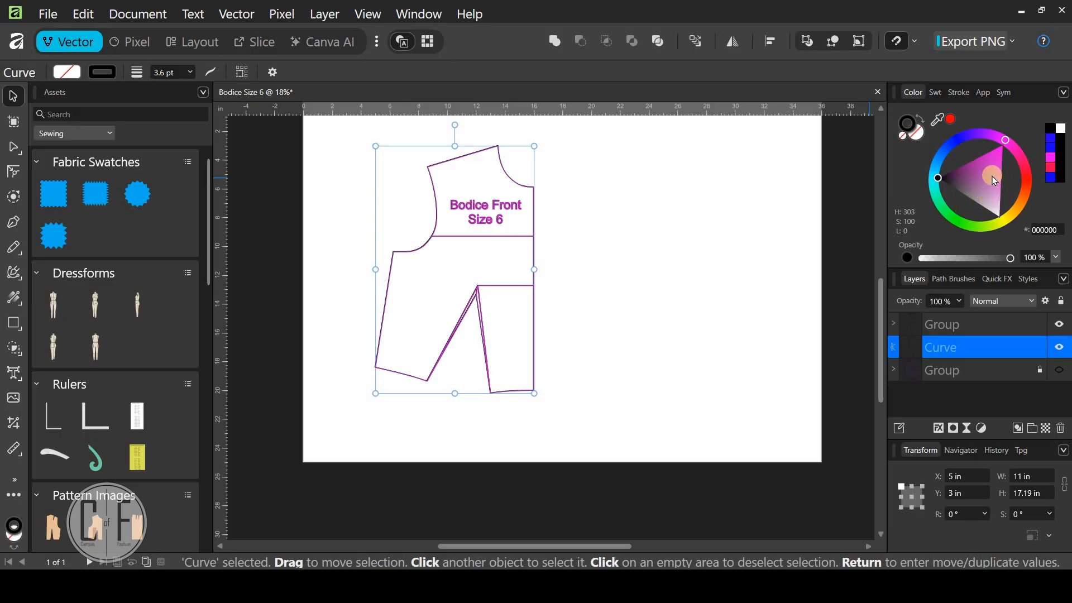
pyautogui.click(999, 222)
pyautogui.moveTo(999, 226); pyautogui.dragTo(1000, 226)
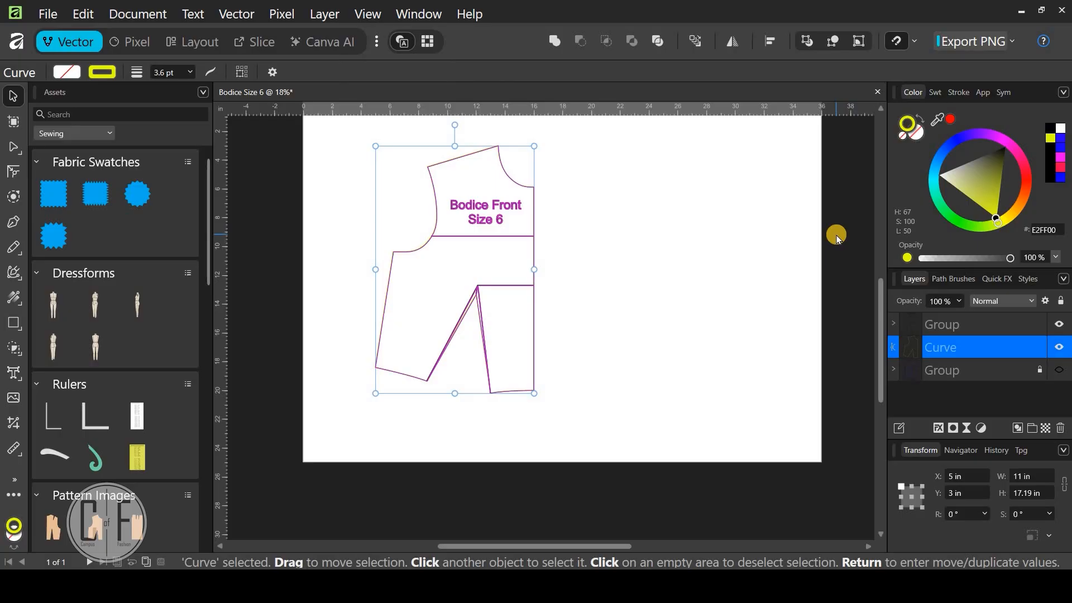
pyautogui.click(923, 136)
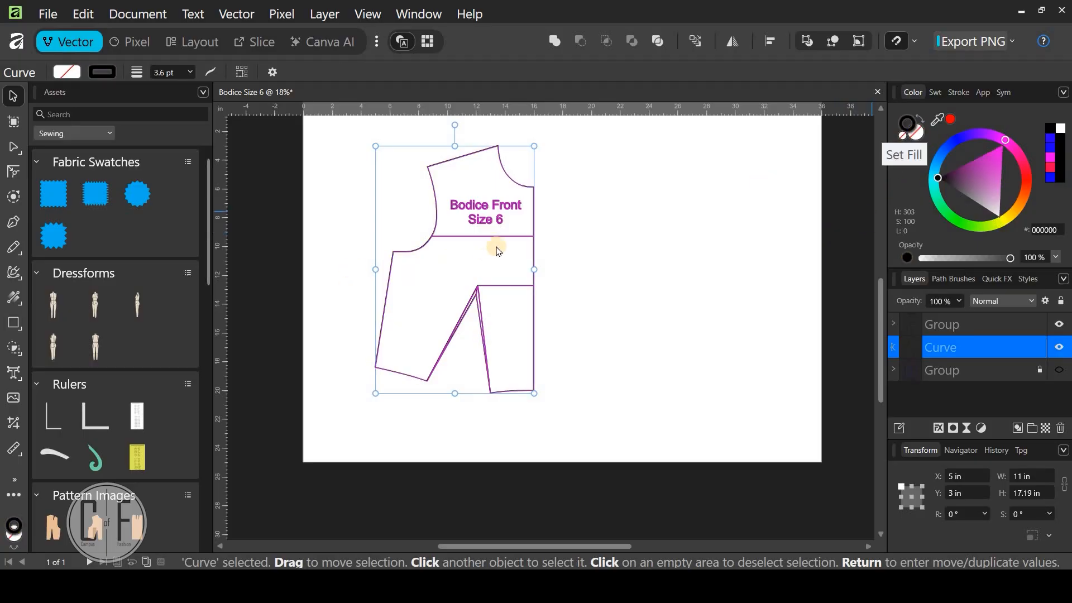
# Swap the fill and stroke of the bodice outline, try the yellow stroke FFF500, and take the yellow off again
pyautogui.click(922, 120)
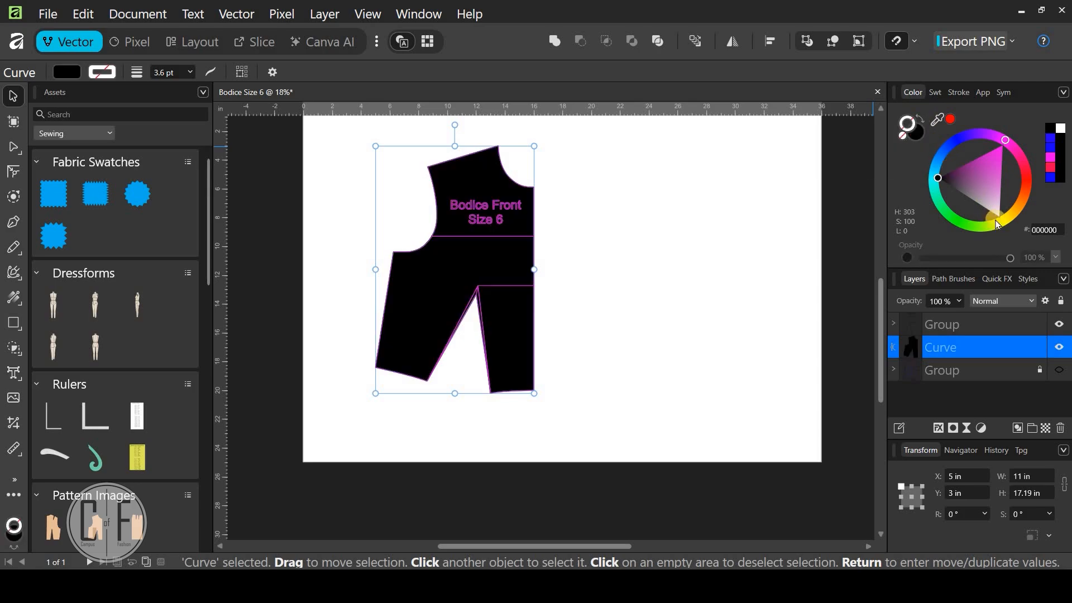
pyautogui.click(1008, 226)
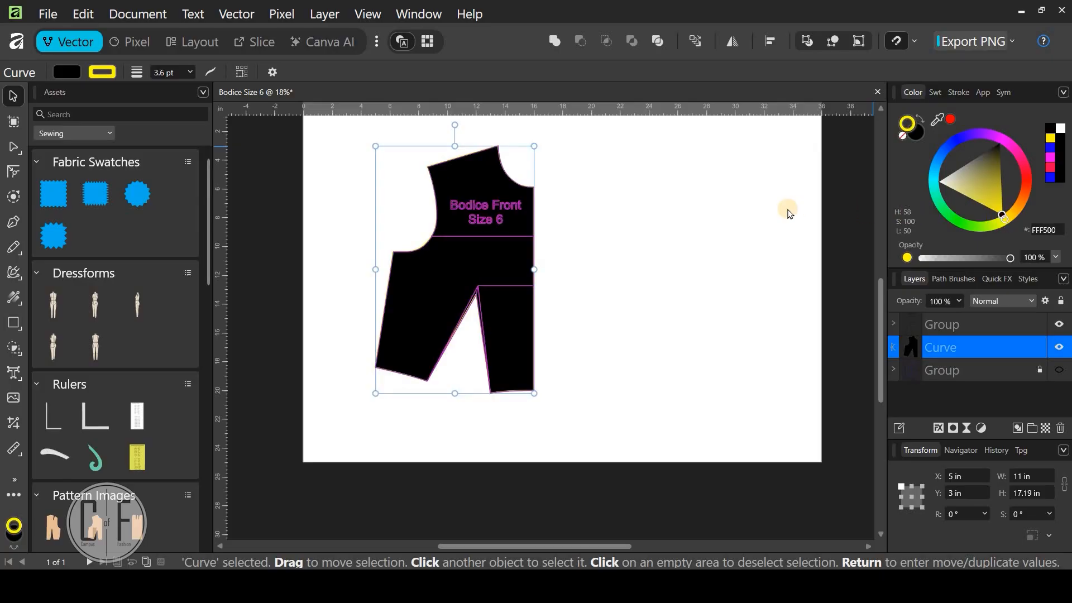
pyautogui.click(903, 135)
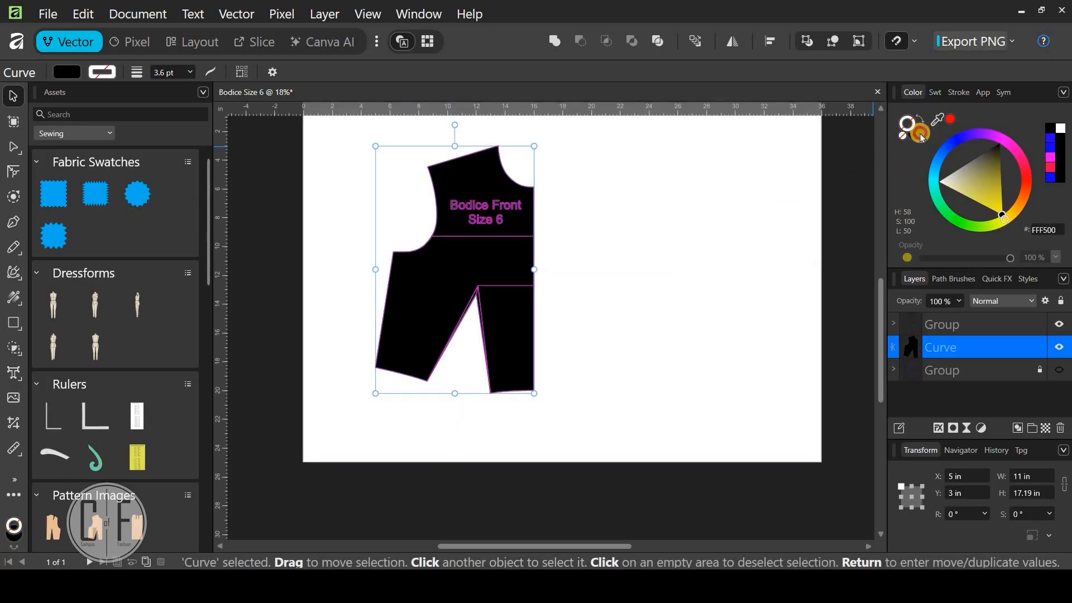
# Fill the bodice outline with orange FF4D00, set its stroke to black 000000, and deselect it
pyautogui.click(920, 136)
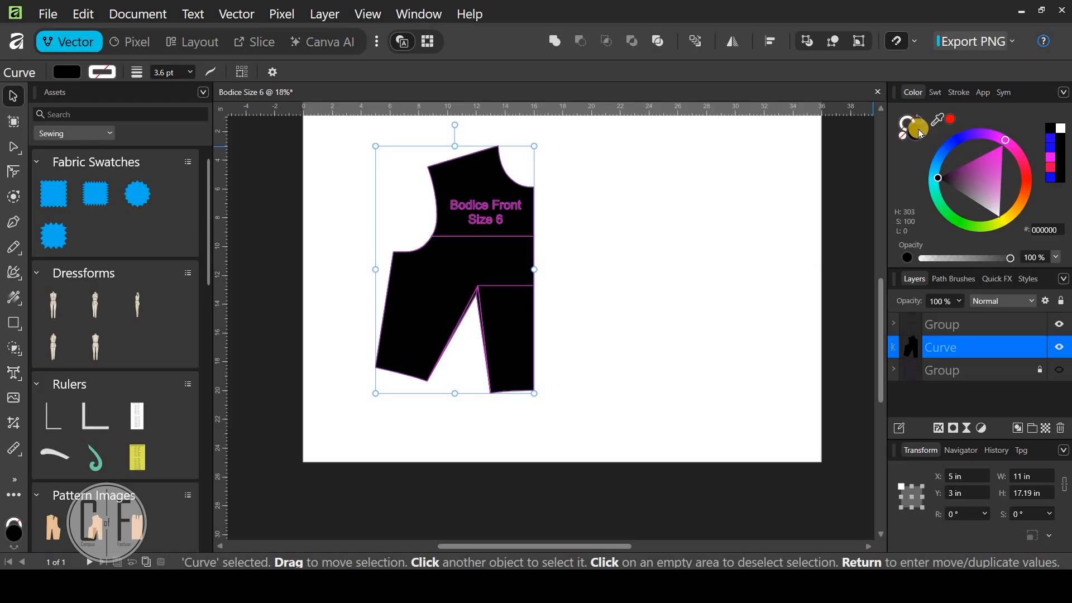
pyautogui.click(1000, 227)
pyautogui.moveTo(1004, 222)
pyautogui.mouseDown()
pyautogui.moveTo(1020, 209)
pyautogui.moveTo(943, 226)
pyautogui.moveTo(1006, 224)
pyautogui.moveTo(1023, 193)
pyautogui.mouseUp()
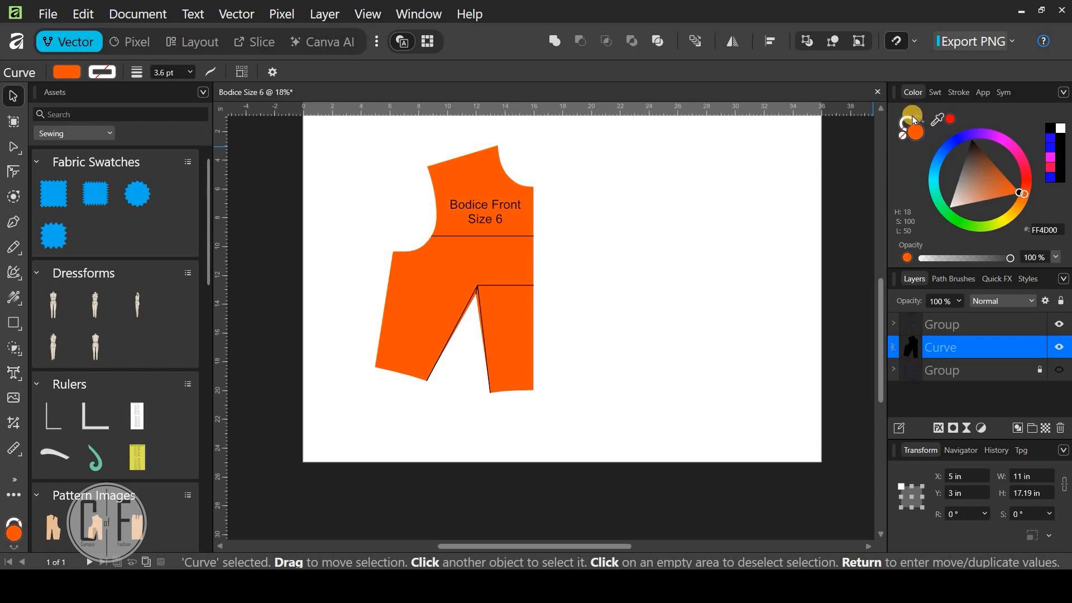
pyautogui.click(1000, 143)
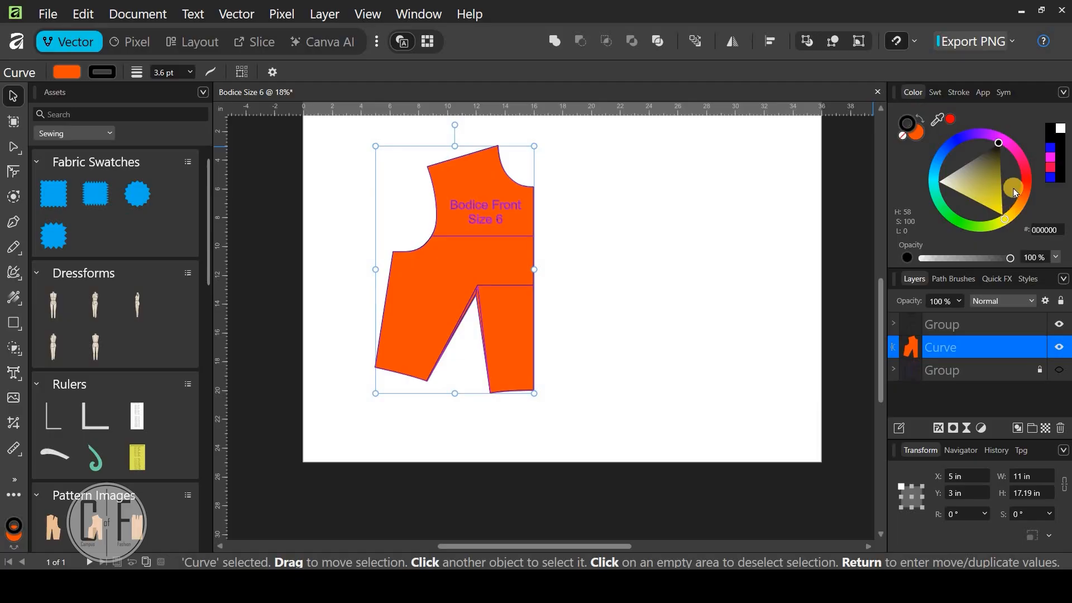
pyautogui.click(619, 234)
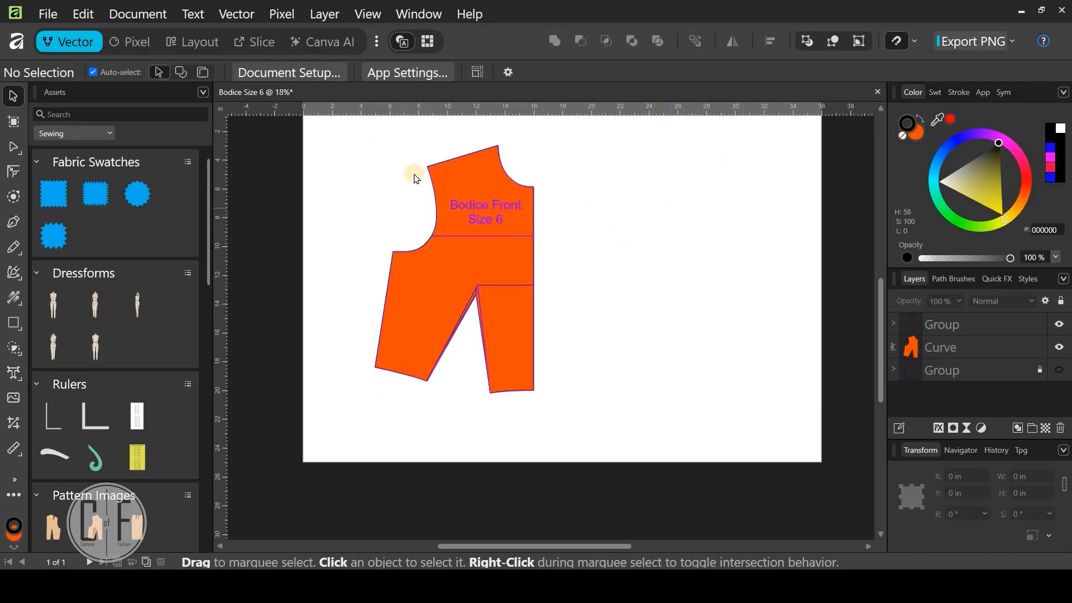
# Group the filled bodice outline with the group of label and construction lines, and reselect it to check that it acts as one object
pyautogui.moveTo(351, 137); pyautogui.dragTo(584, 427)
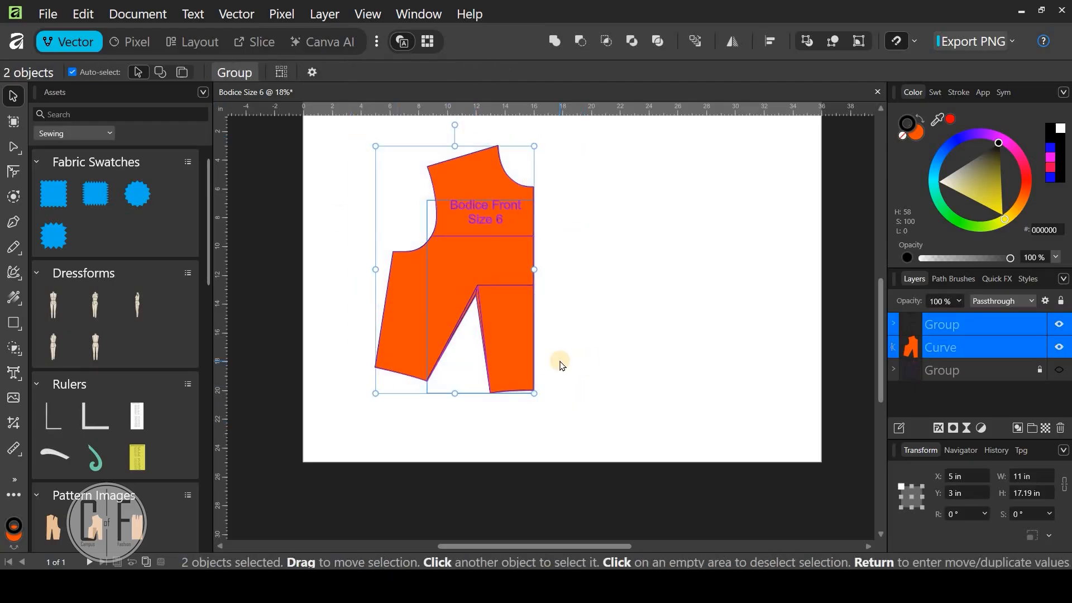
pyautogui.click(237, 71)
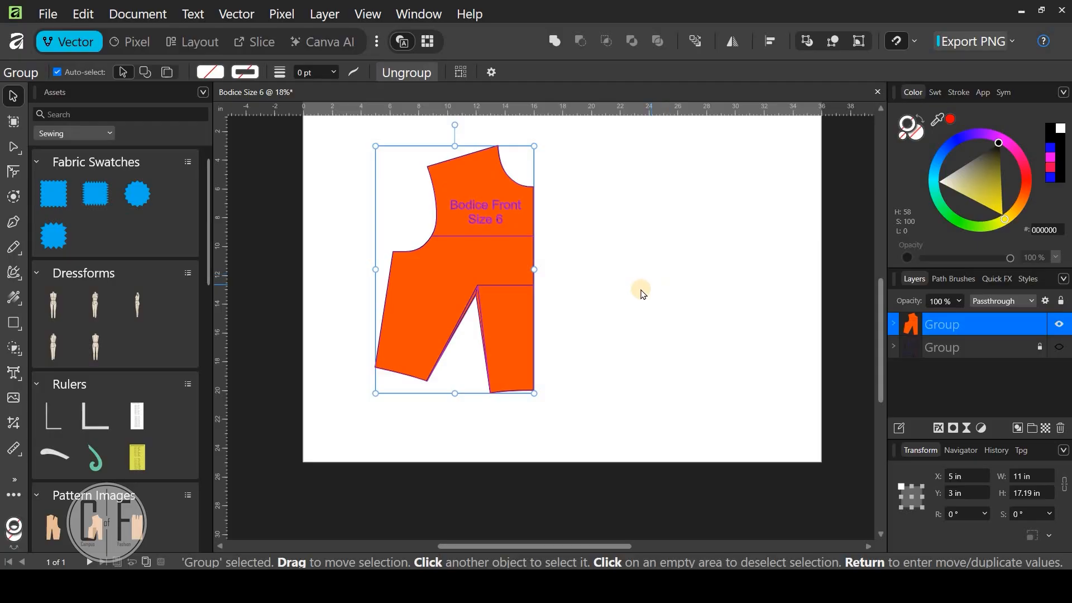
pyautogui.click(600, 262)
pyautogui.click(494, 245)
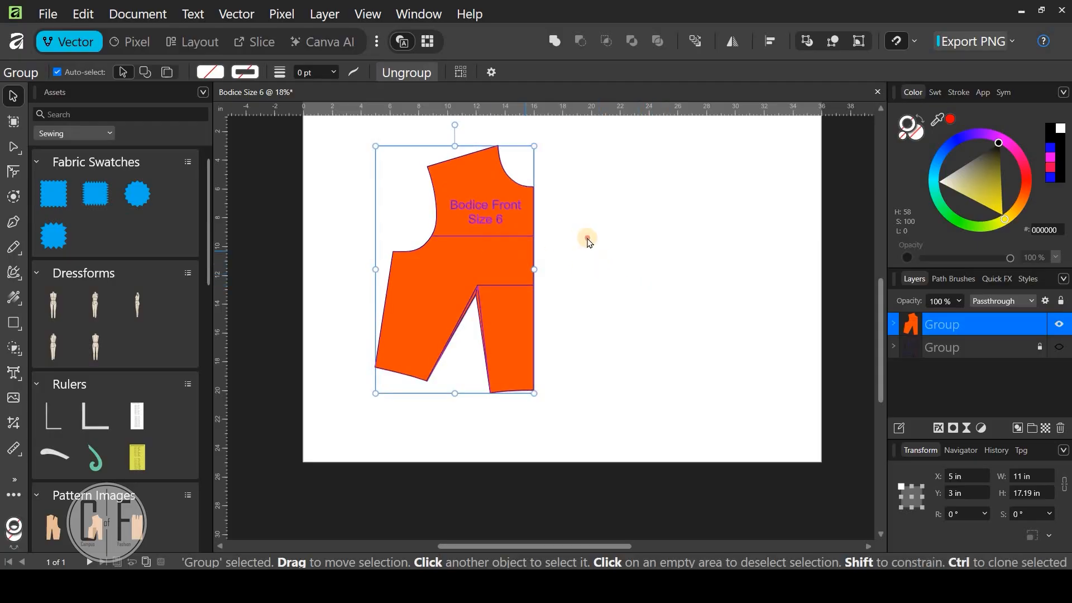
pyautogui.click(500, 240)
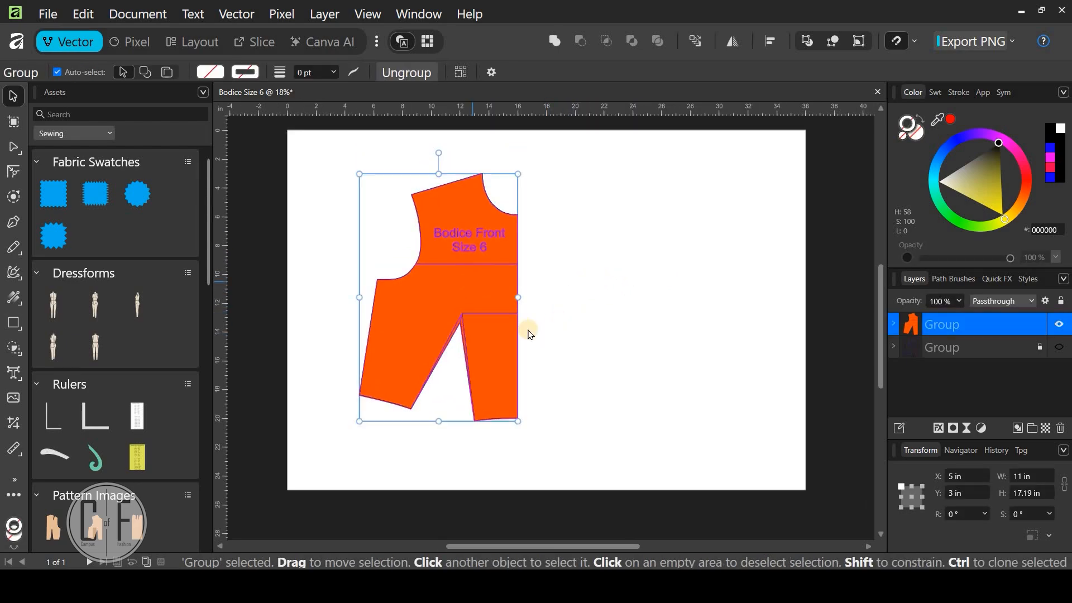
# Deselect the complete bodice group and turn off snapping for the document
pyautogui.scroll(-2, 530, 334)
pyautogui.scroll(1, 529, 332)
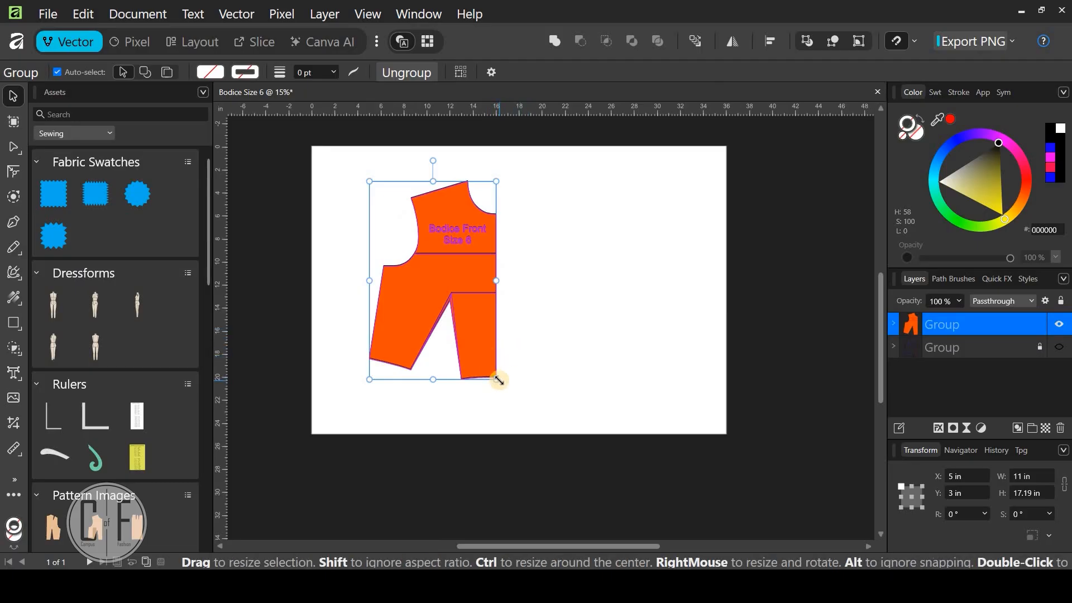
pyautogui.click(584, 328)
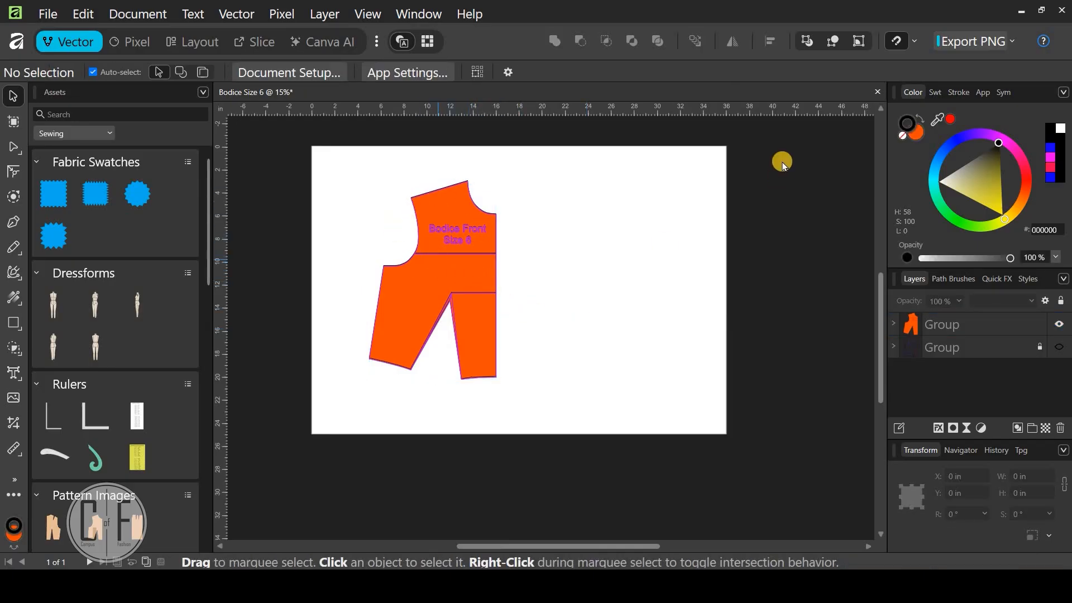
pyautogui.click(896, 42)
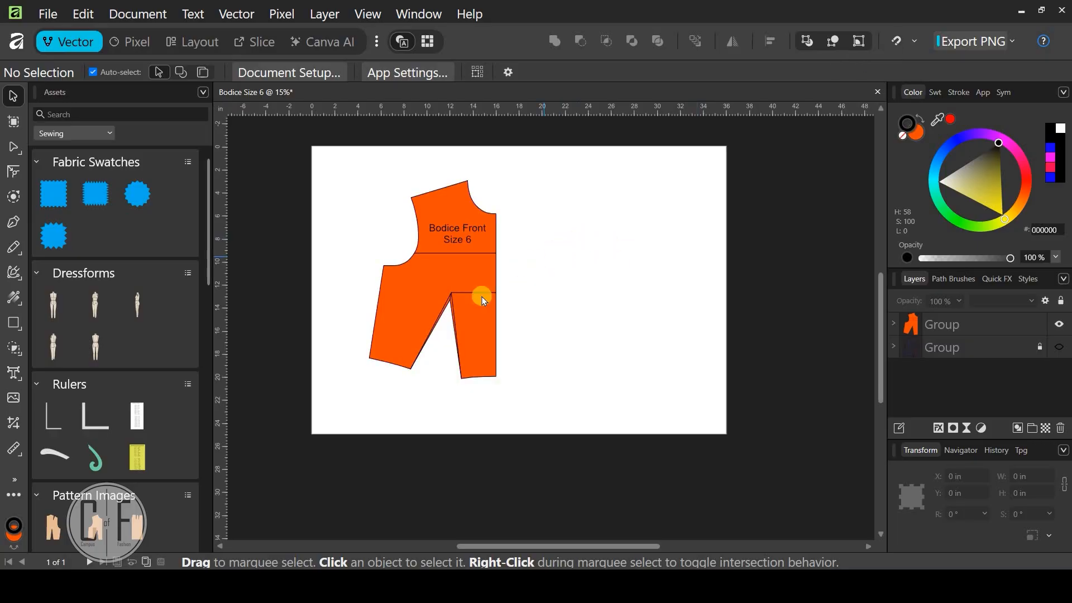
# Look through the Sewing assets and switch the asset category to Sewing Patterns
pyautogui.scroll(1, 460, 303)
pyautogui.scroll(3, 460, 303)
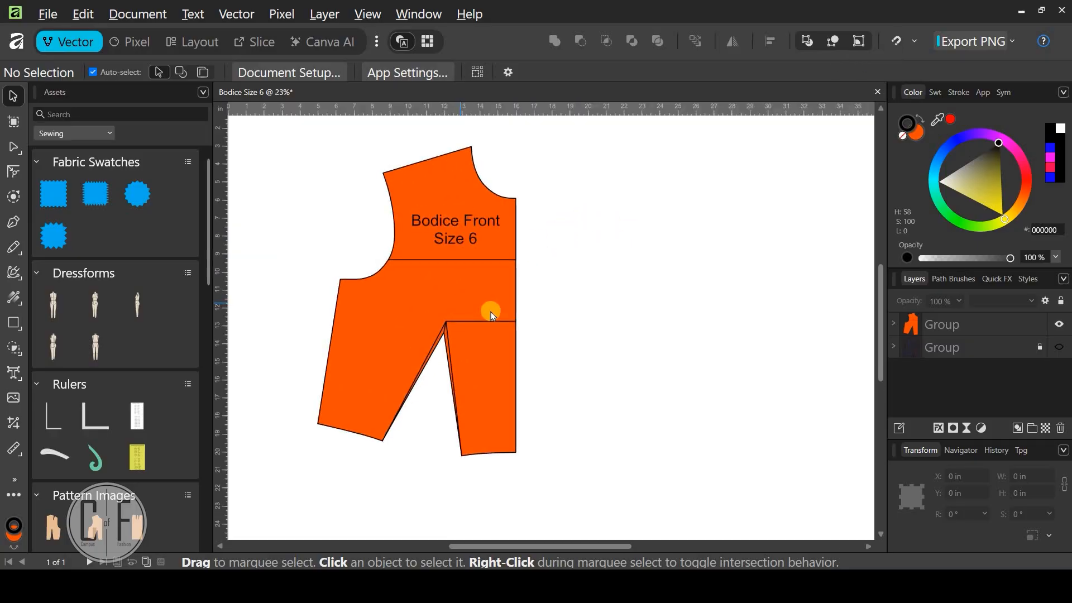
pyautogui.hscroll(-2, 636, 317)
pyautogui.scroll(1, 636, 317)
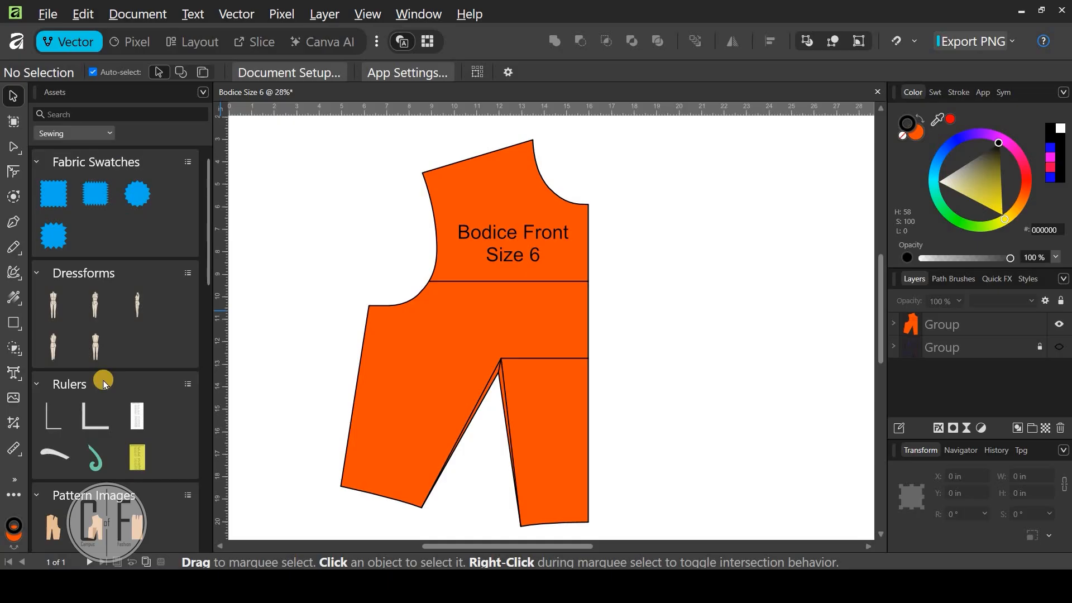
pyautogui.scroll(-6, 102, 380)
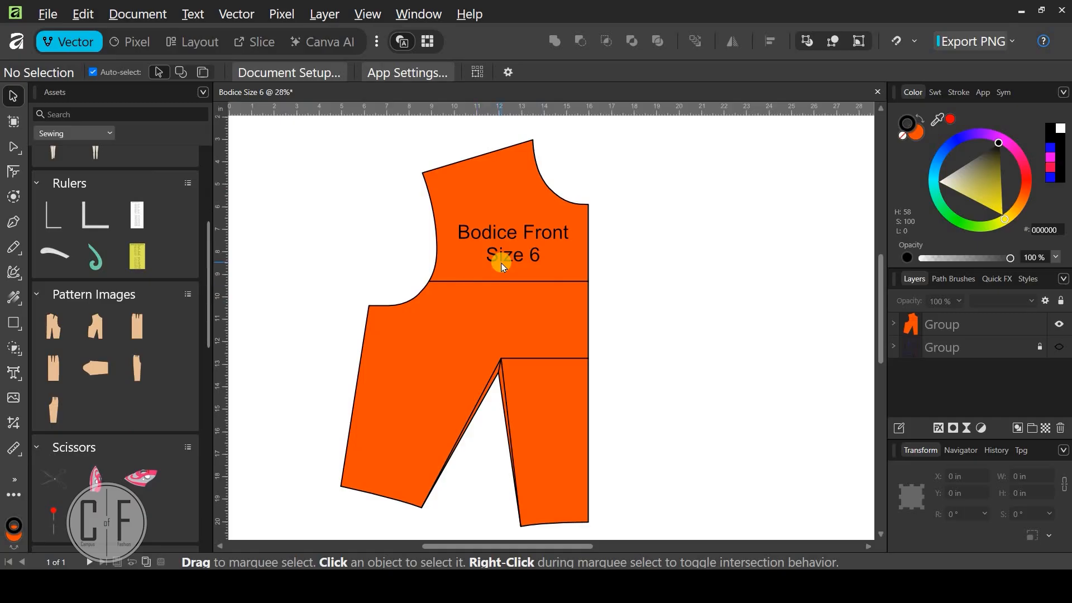
pyautogui.scroll(-3, 89, 385)
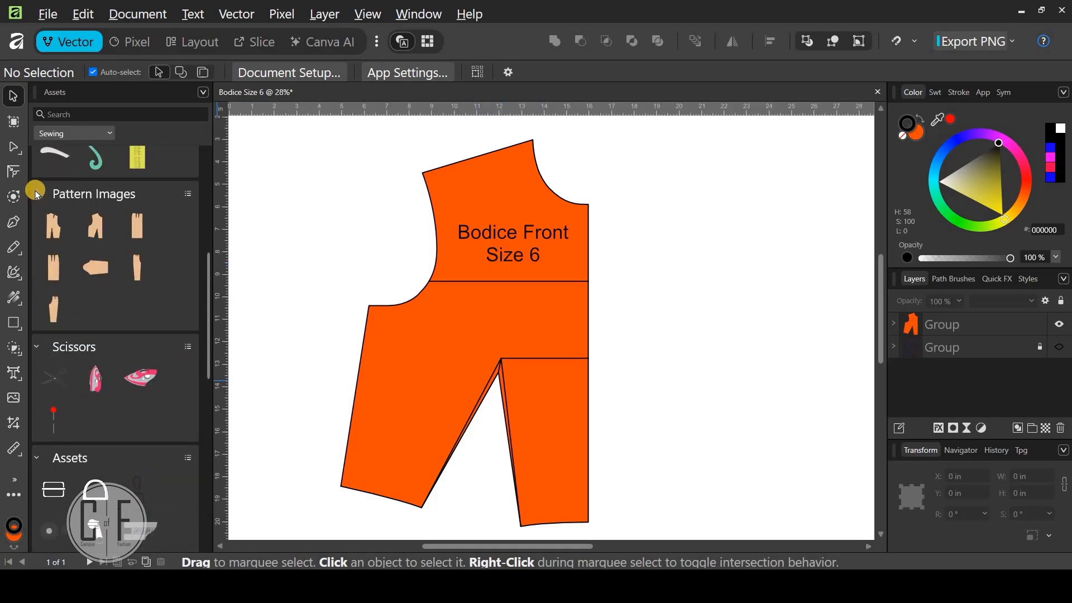
pyautogui.scroll(3, 96, 142)
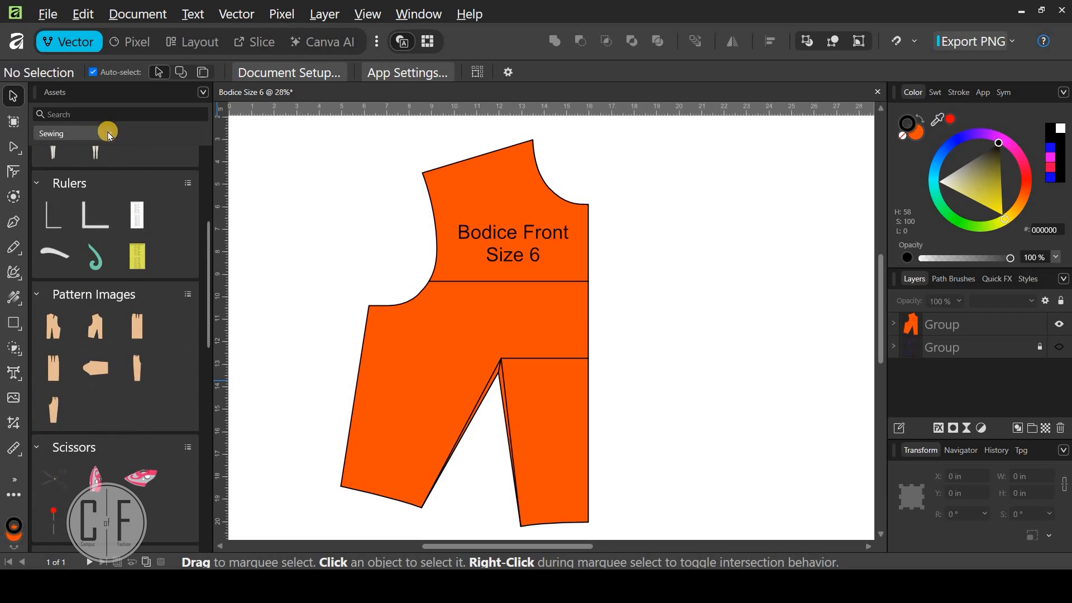
pyautogui.click(108, 134)
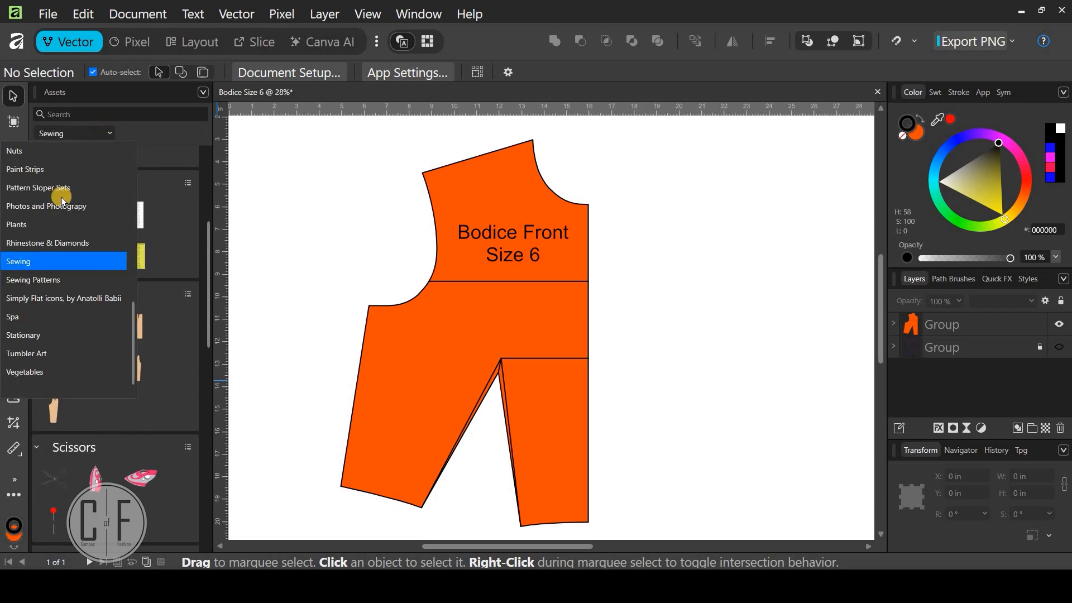
pyautogui.click(24, 280)
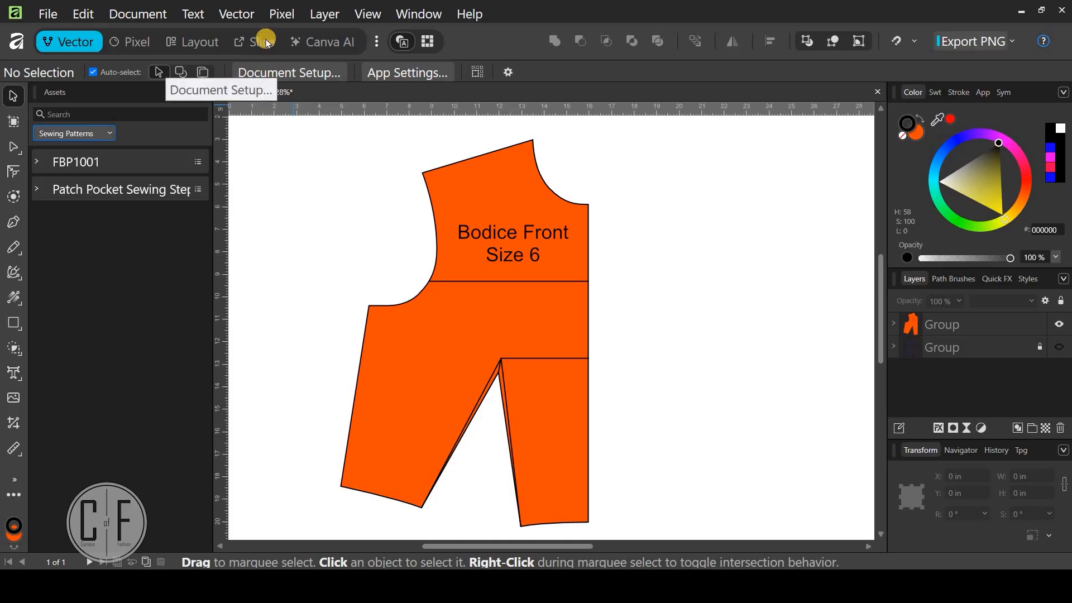
# Hide the panels docked on the left side of the workspace and show them again
pyautogui.click(238, 14)
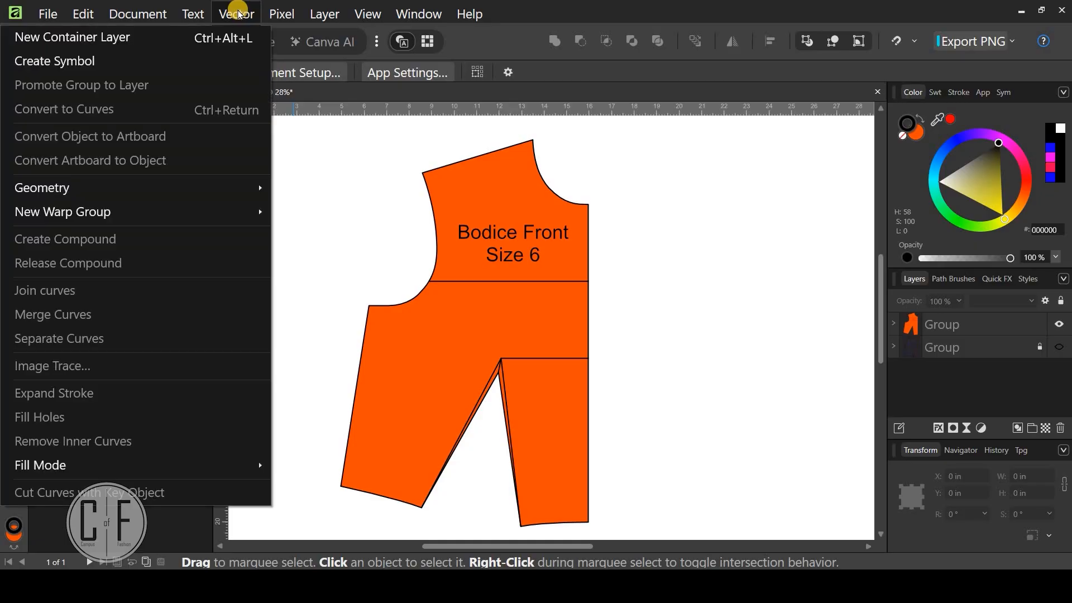
pyautogui.moveTo(367, 14)
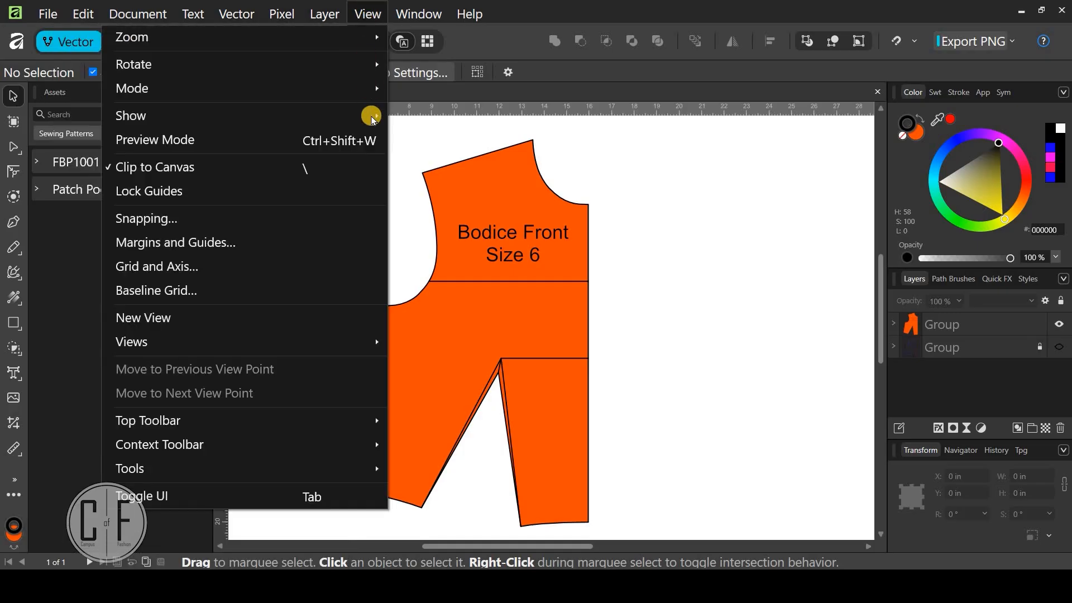
pyautogui.moveTo(373, 119)
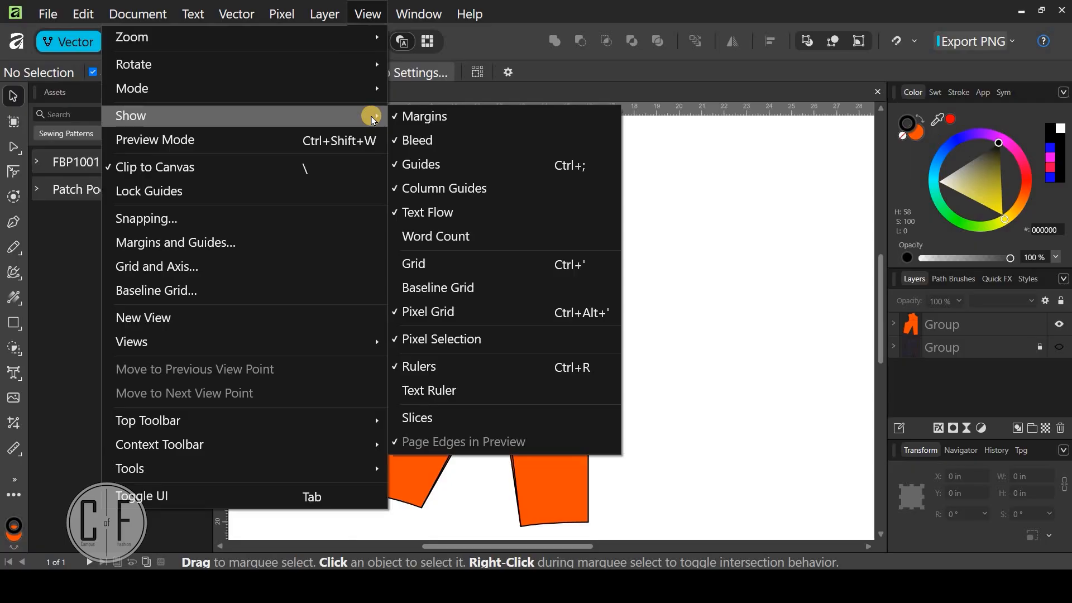
pyautogui.click(420, 13)
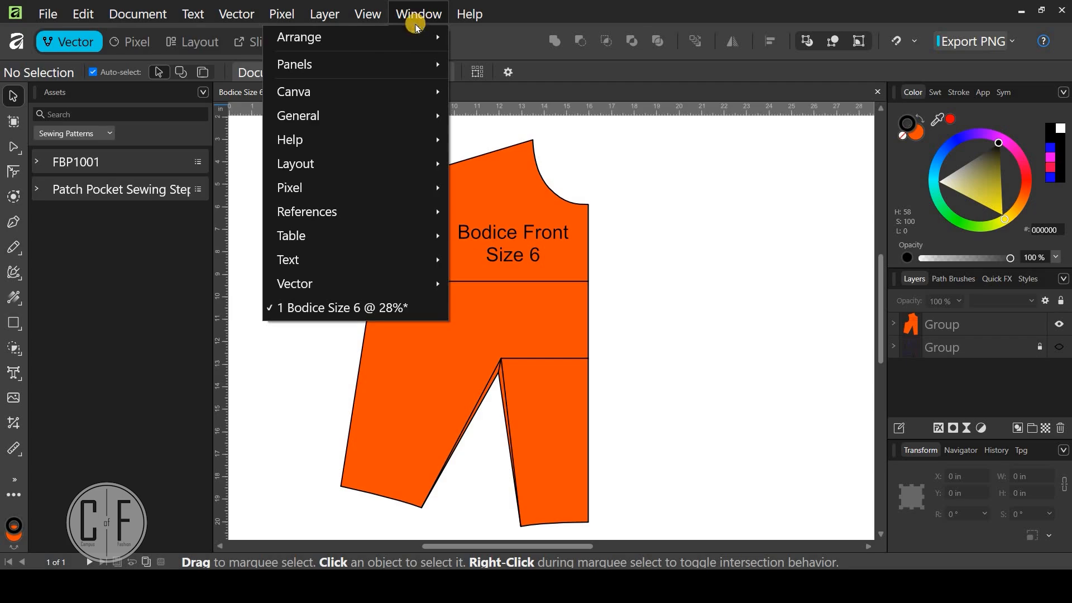
pyautogui.moveTo(401, 63)
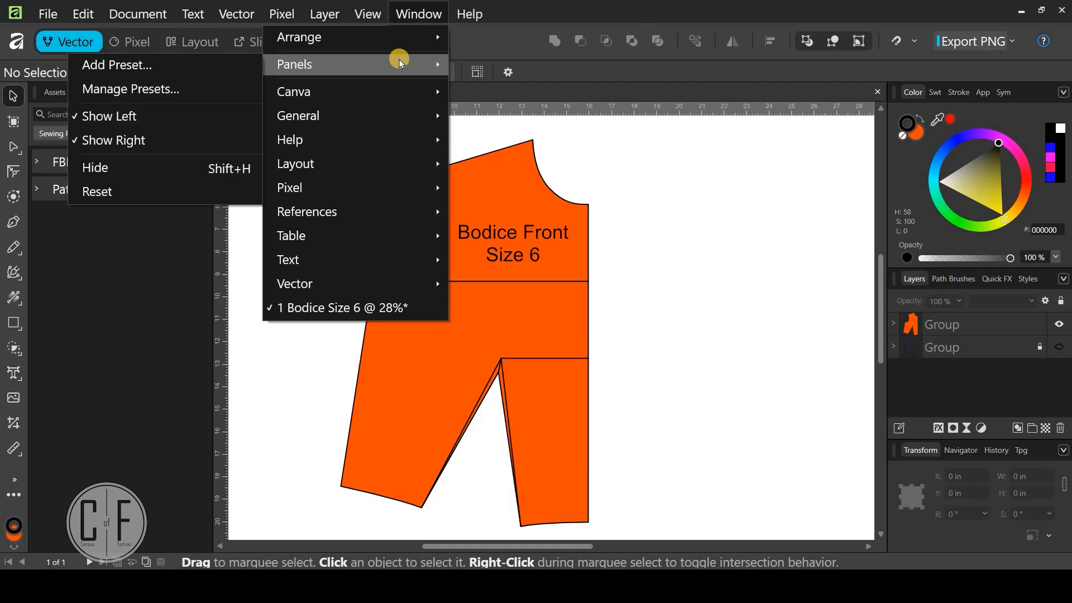
pyautogui.click(158, 119)
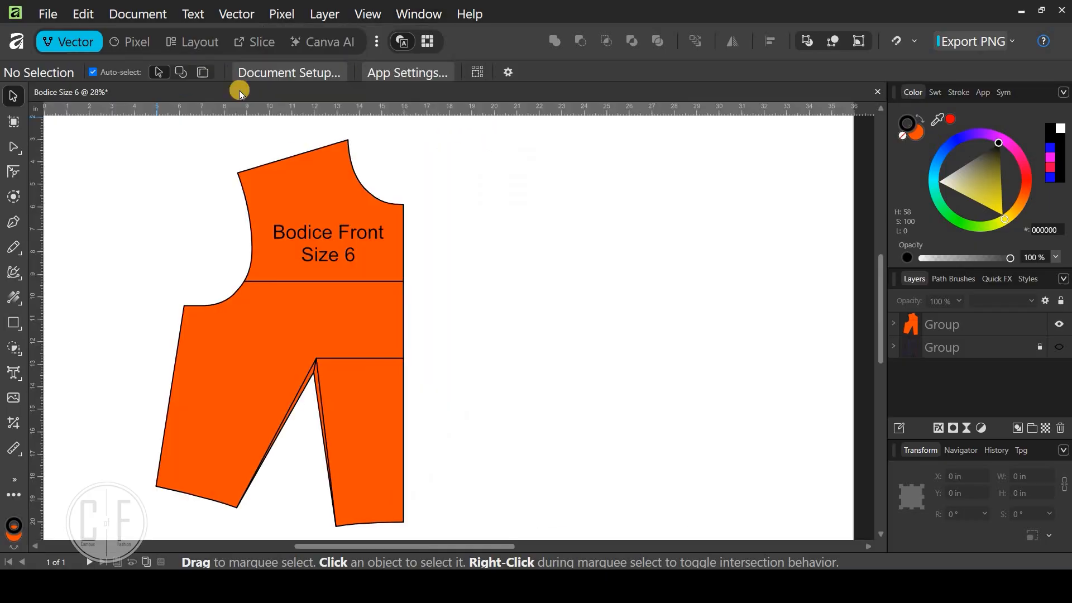
pyautogui.click(371, 12)
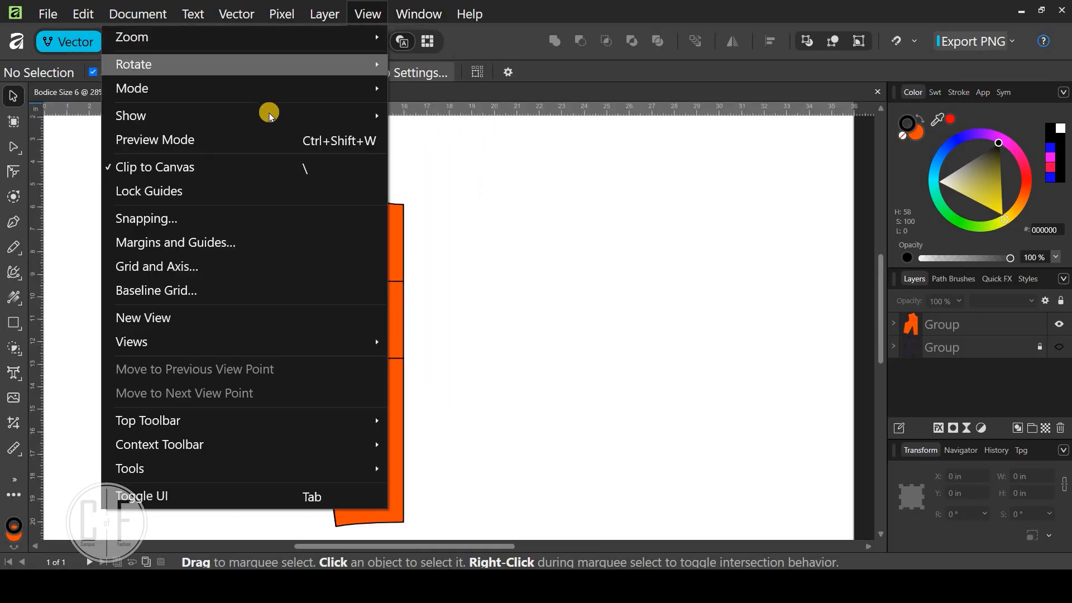
pyautogui.moveTo(270, 115)
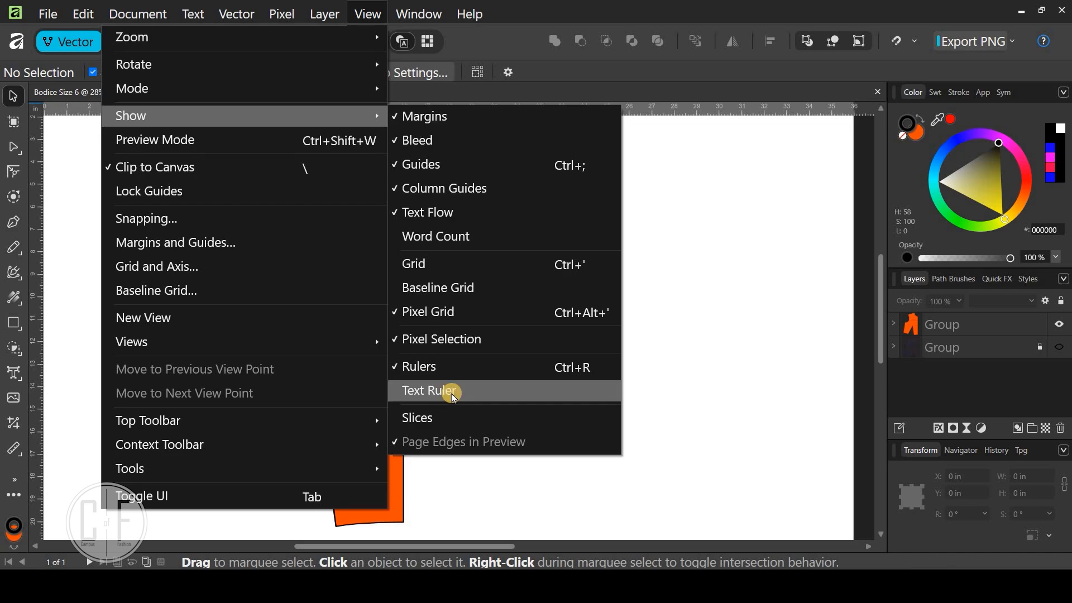
pyautogui.click(431, 12)
pyautogui.click(425, 14)
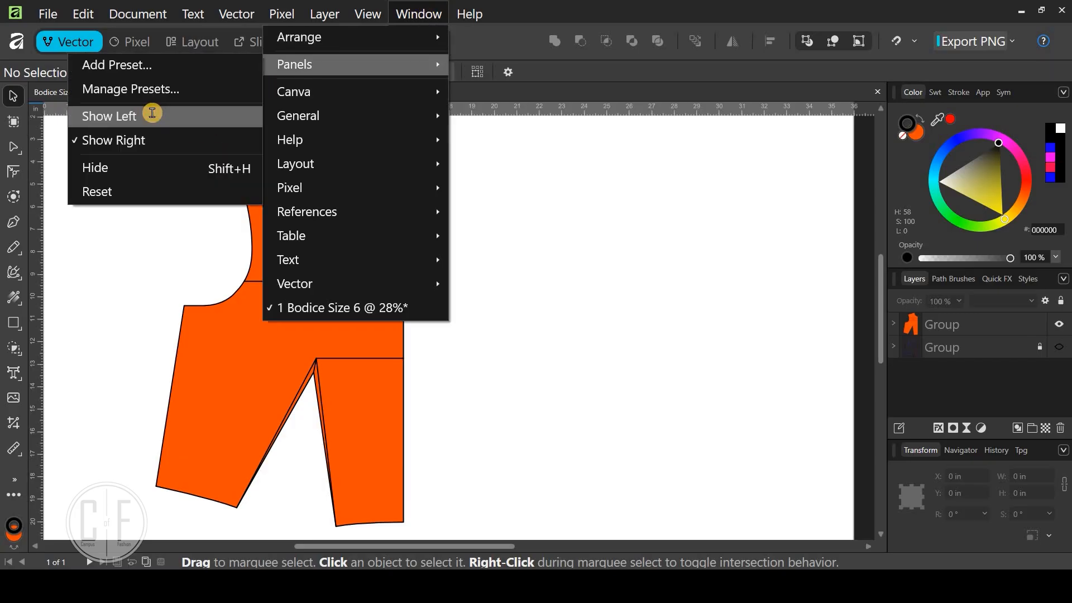
pyautogui.click(152, 115)
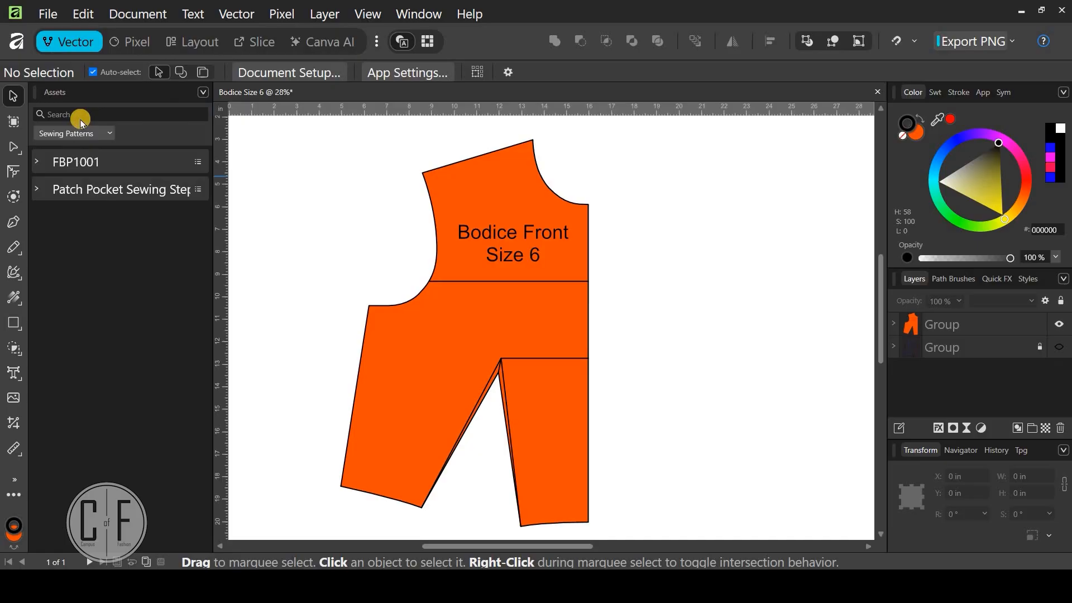
pyautogui.click(203, 93)
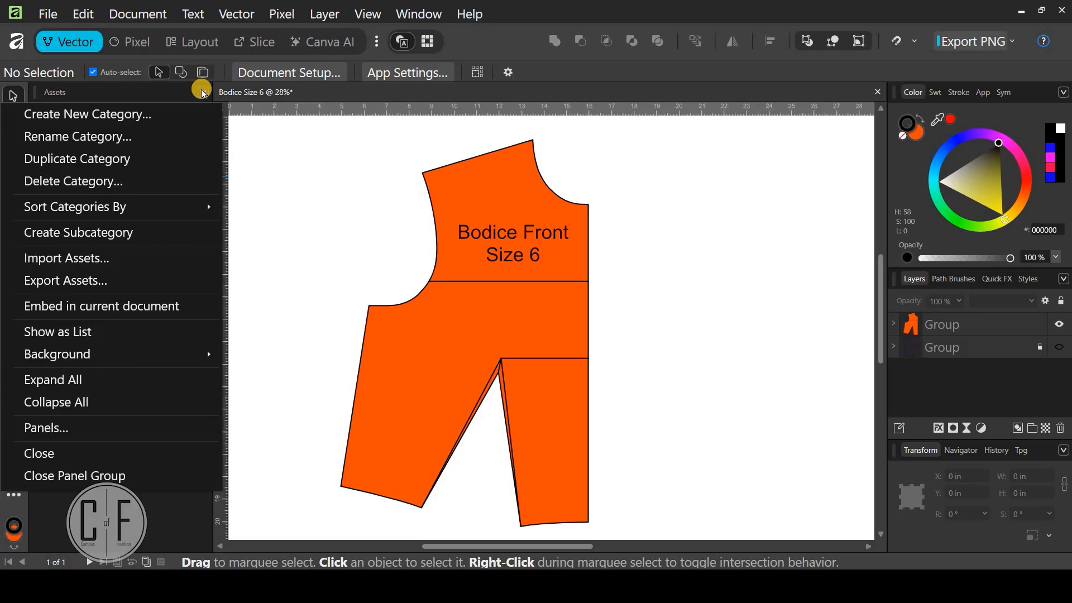
pyautogui.click(220, 202)
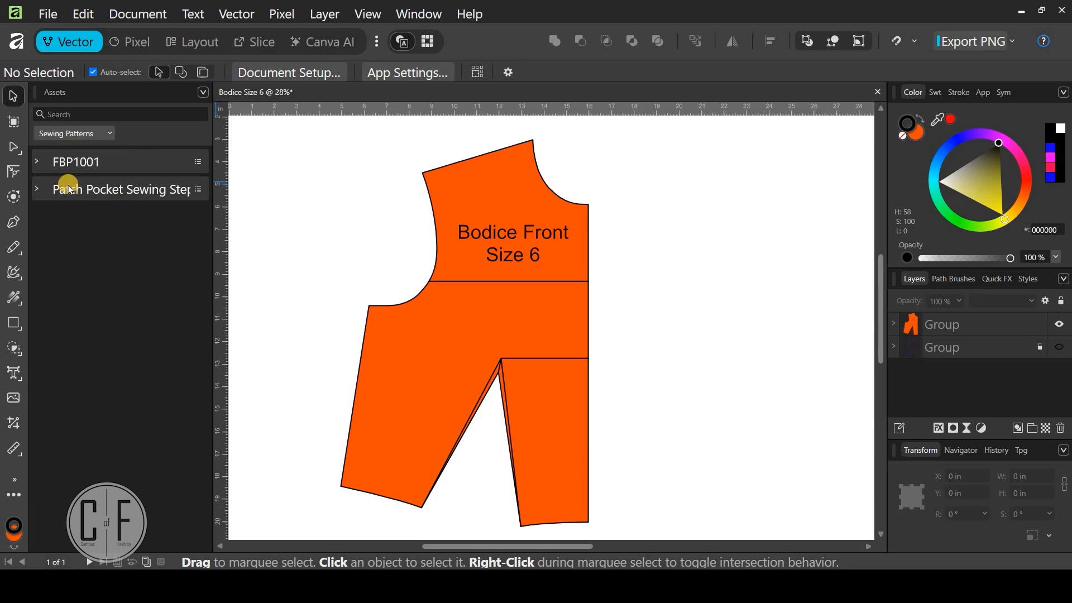
pyautogui.click(201, 92)
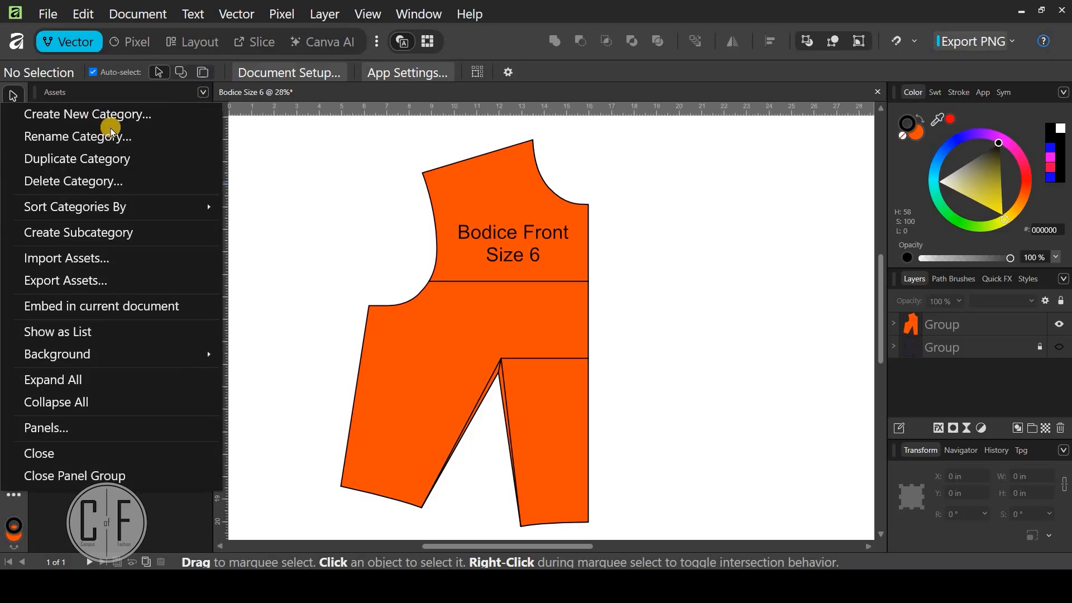
pyautogui.click(301, 151)
pyautogui.click(299, 150)
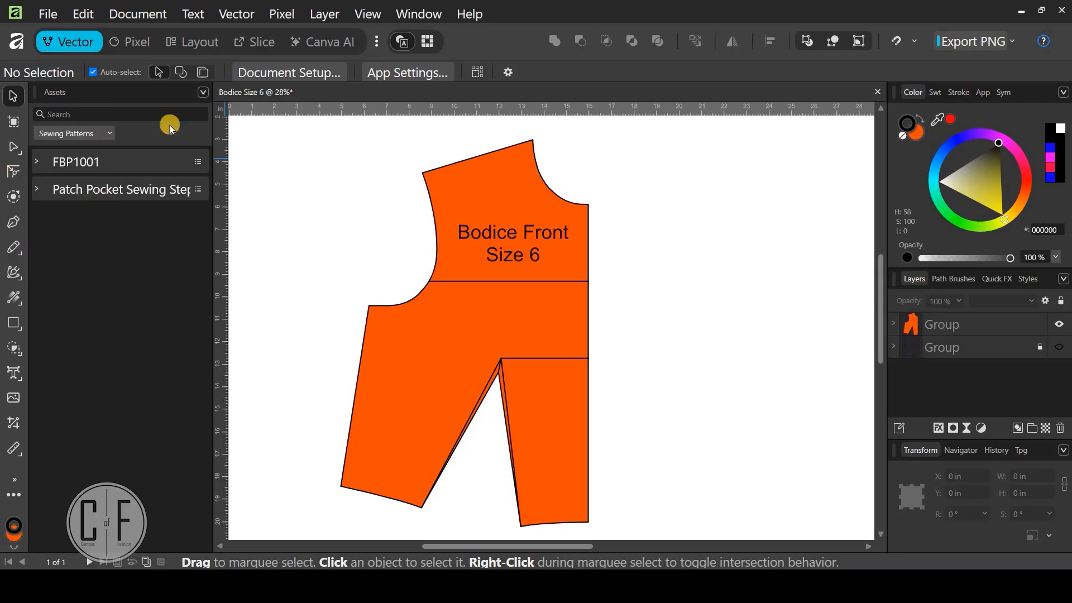
# Create a new subcategory in the Sewing Patterns asset category and rename it Size 6
pyautogui.click(202, 93)
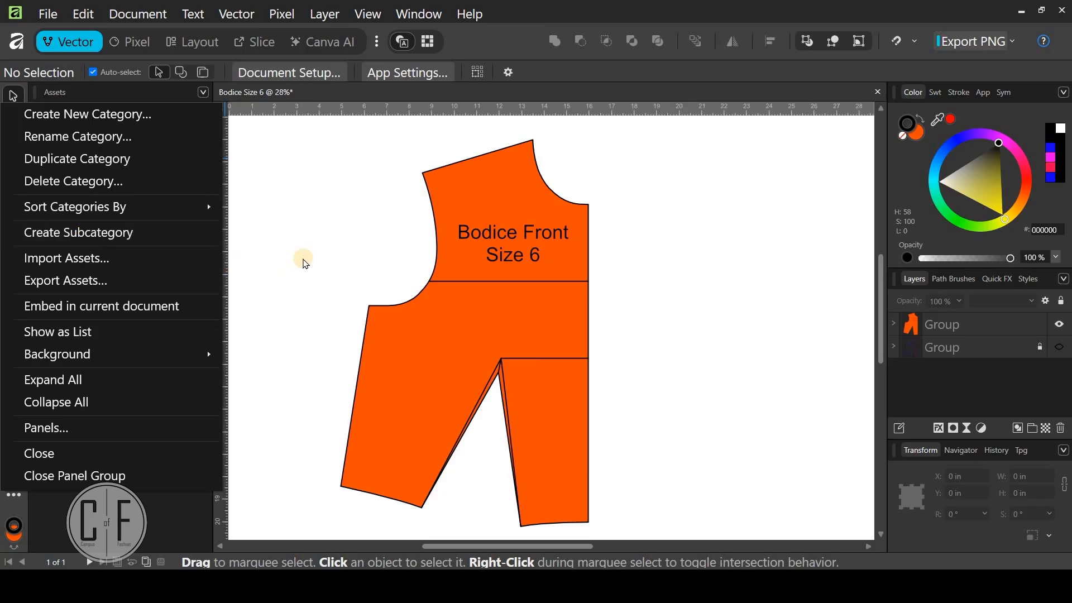
pyautogui.click(303, 260)
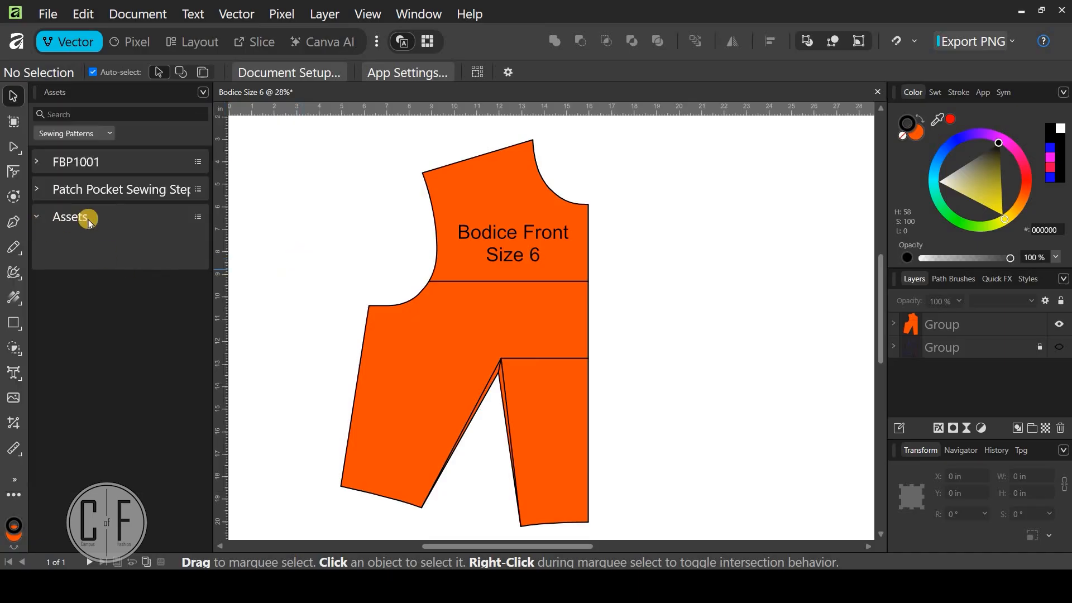
pyautogui.click(198, 218)
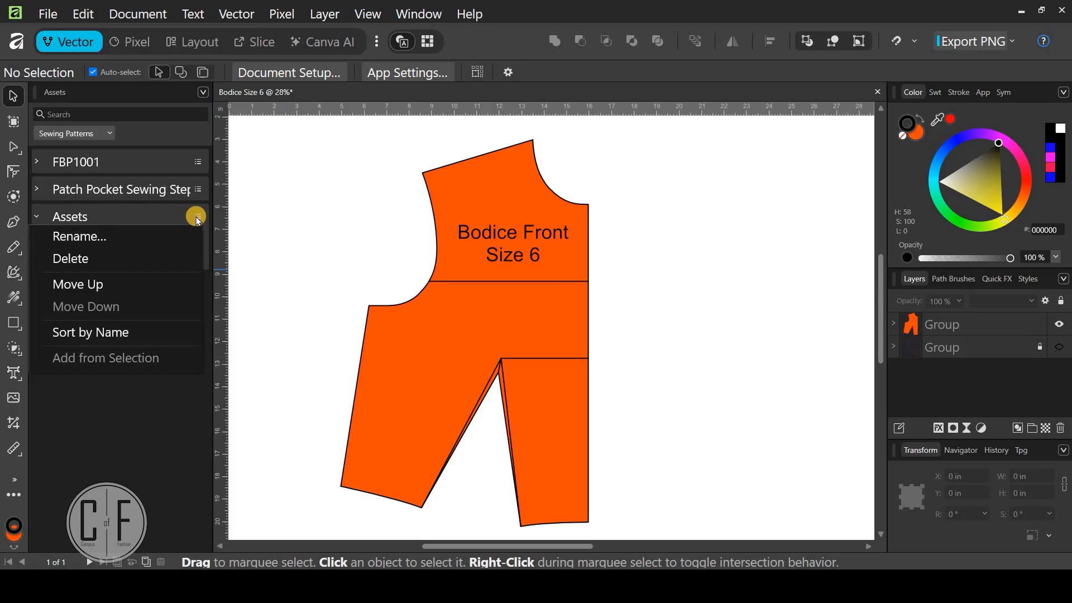
pyautogui.click(89, 237)
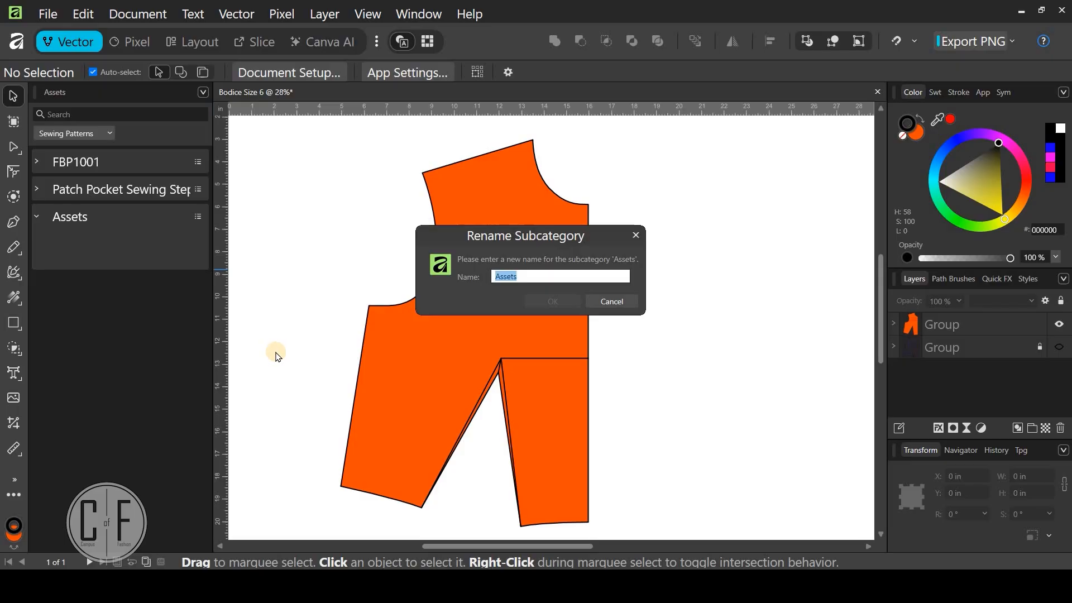
pyautogui.write('Fr')
pyautogui.press('BackSpace')
pyautogui.write('Size 6')
pyautogui.click(529, 302)
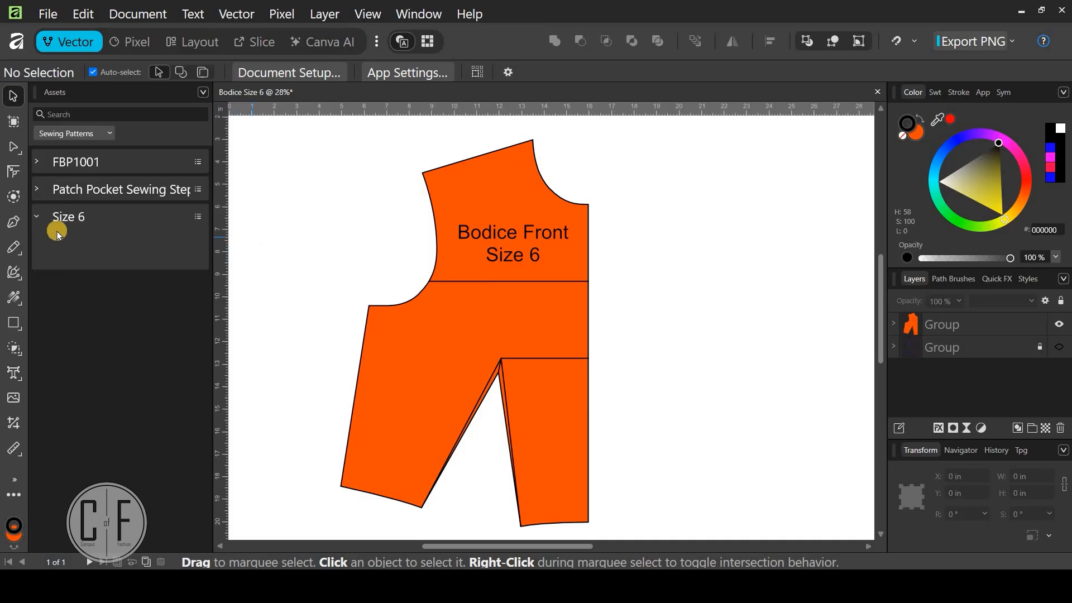
# Expand the FBP1001 subcategory, look through its stored pattern pieces and collapse it
pyautogui.click(39, 163)
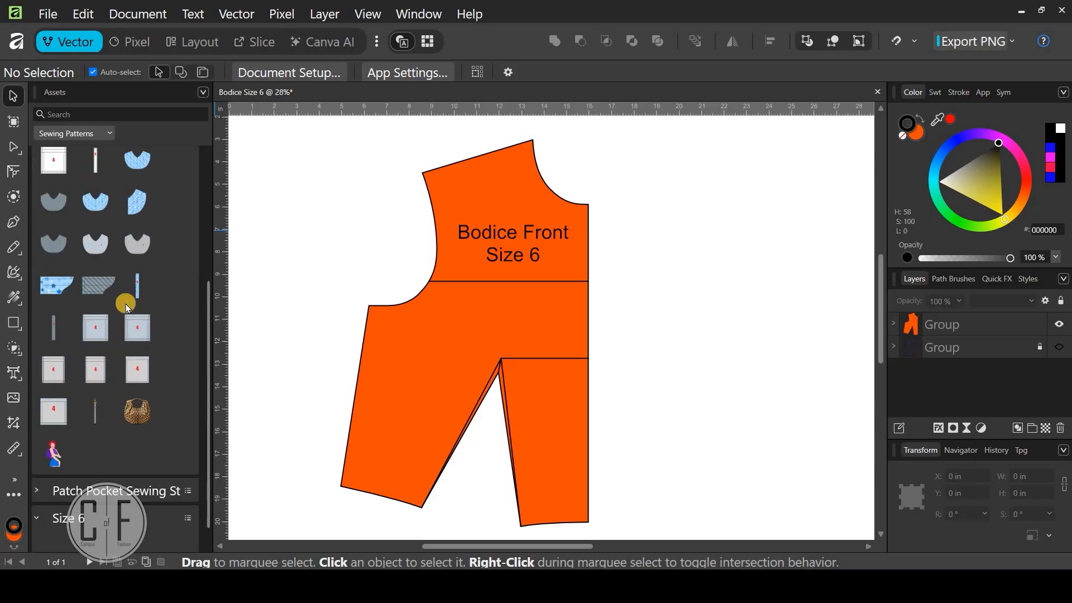
pyautogui.scroll(2, 126, 289)
pyautogui.scroll(4, 126, 285)
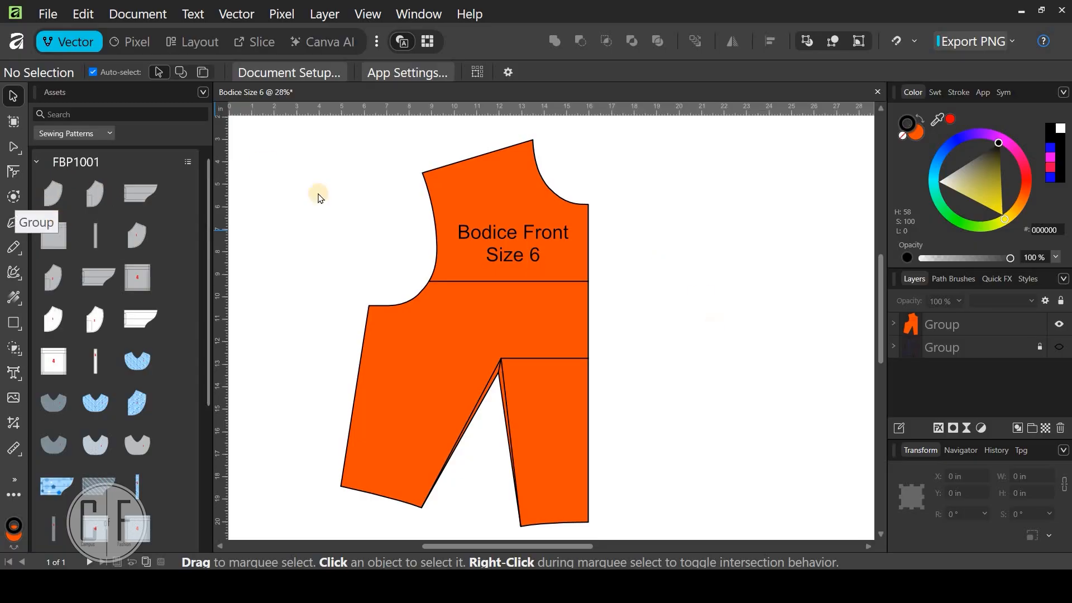
pyautogui.click(36, 158)
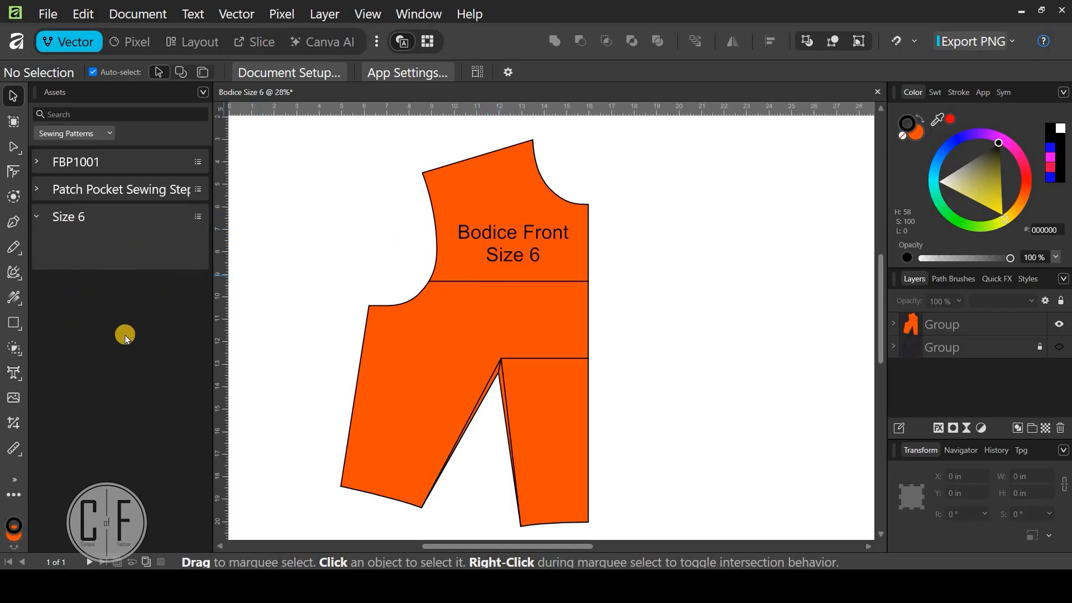
# Add the complete bodice front group as an asset to the Size 6 subcategory and deselect it
pyautogui.click(491, 268)
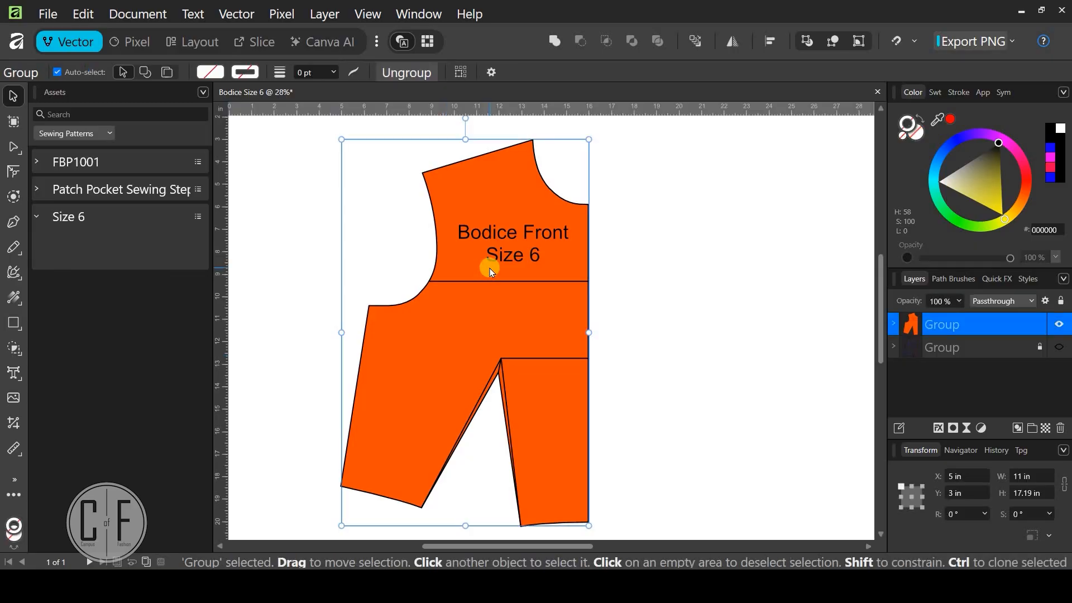
pyautogui.click(196, 217)
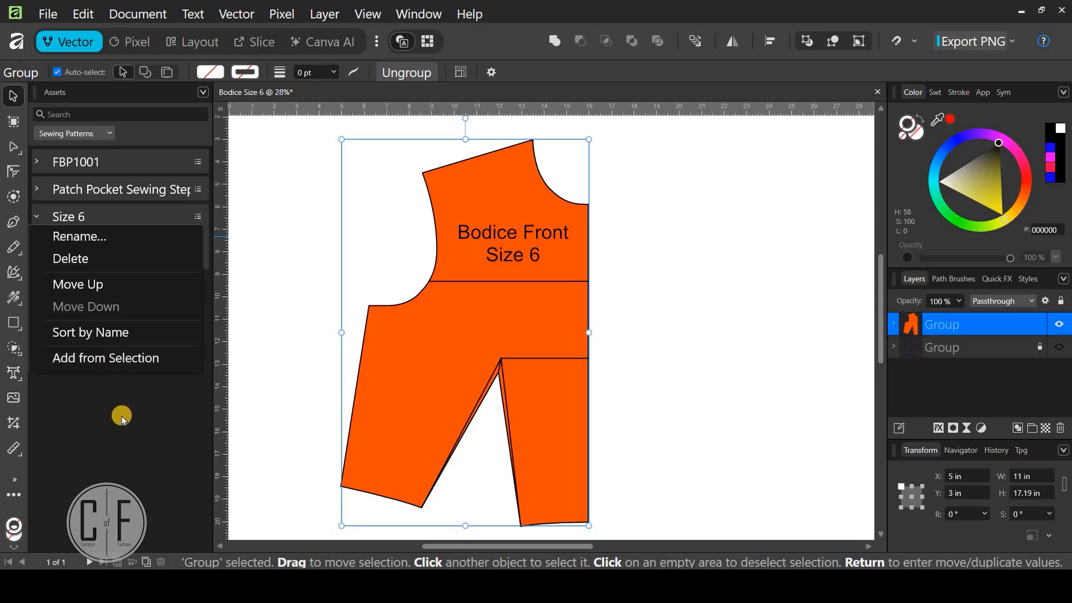
pyautogui.click(106, 358)
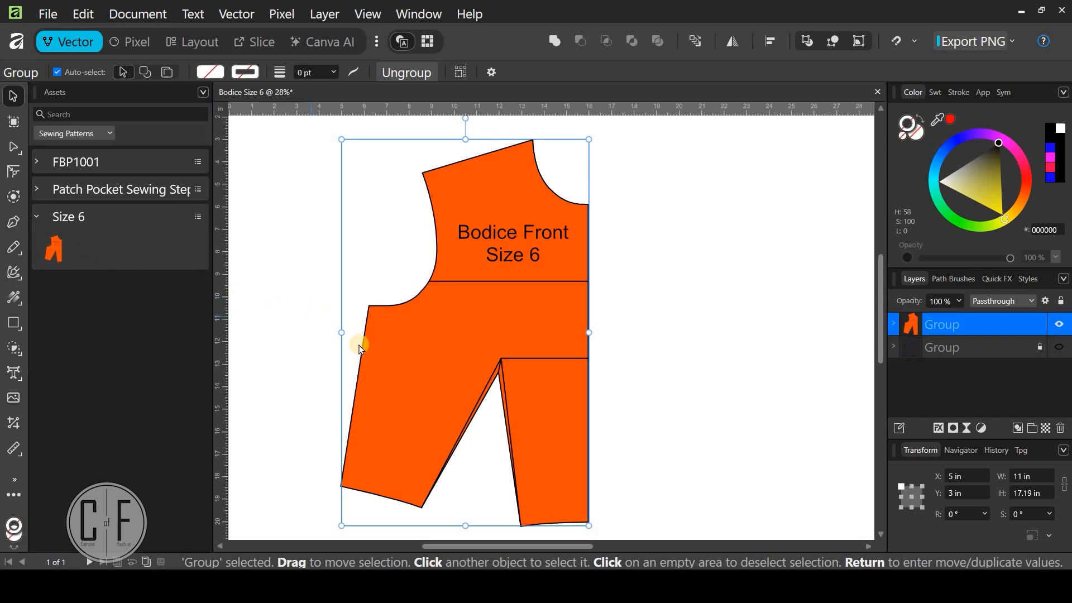
pyautogui.scroll(-1, 665, 418)
pyautogui.scroll(-2, 449, 327)
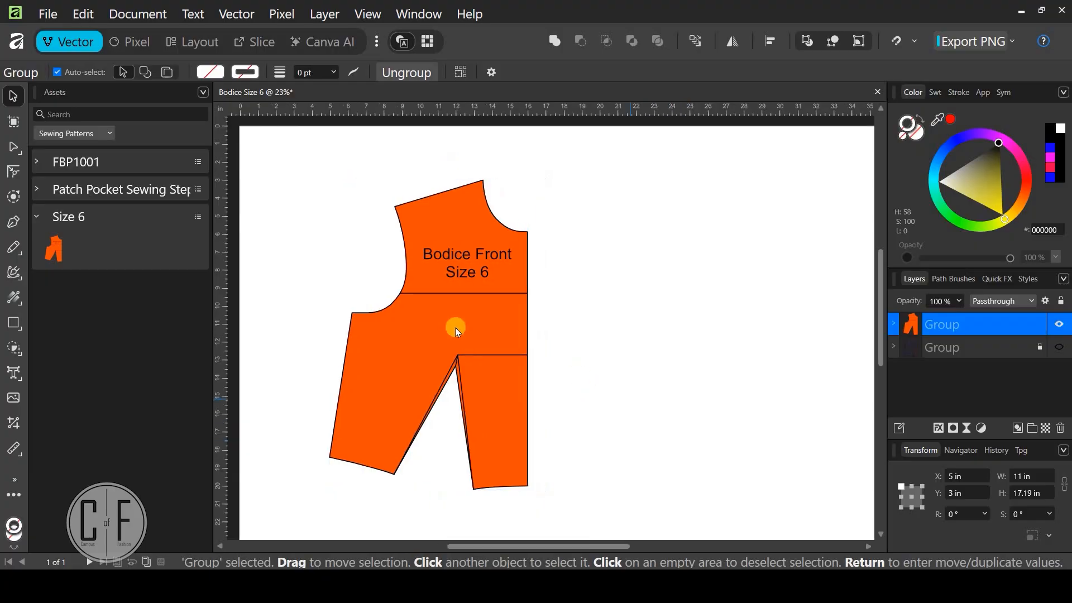
pyautogui.click(448, 324)
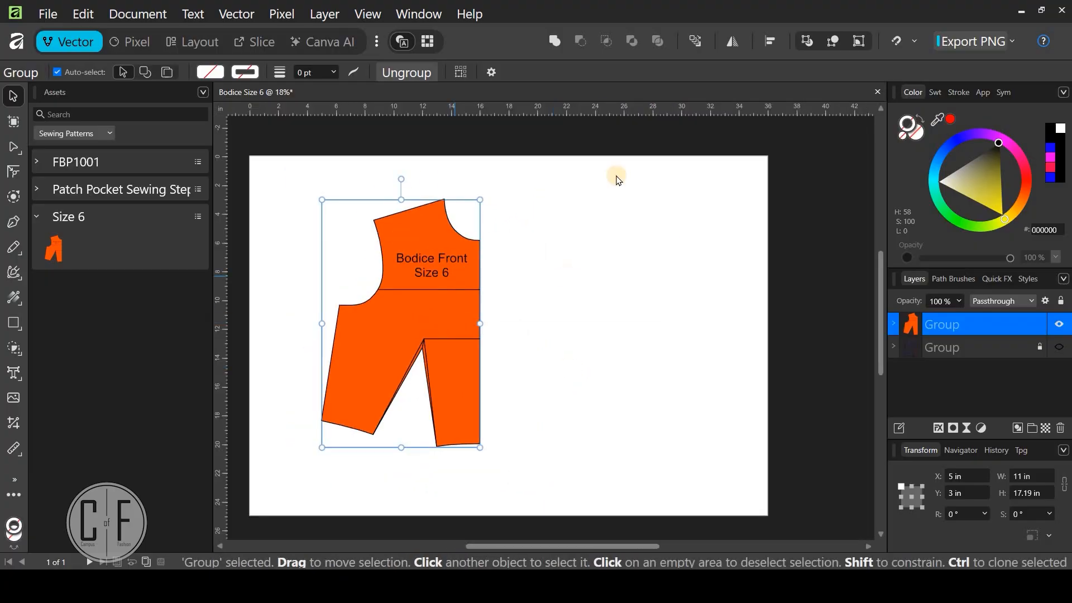
pyautogui.click(583, 287)
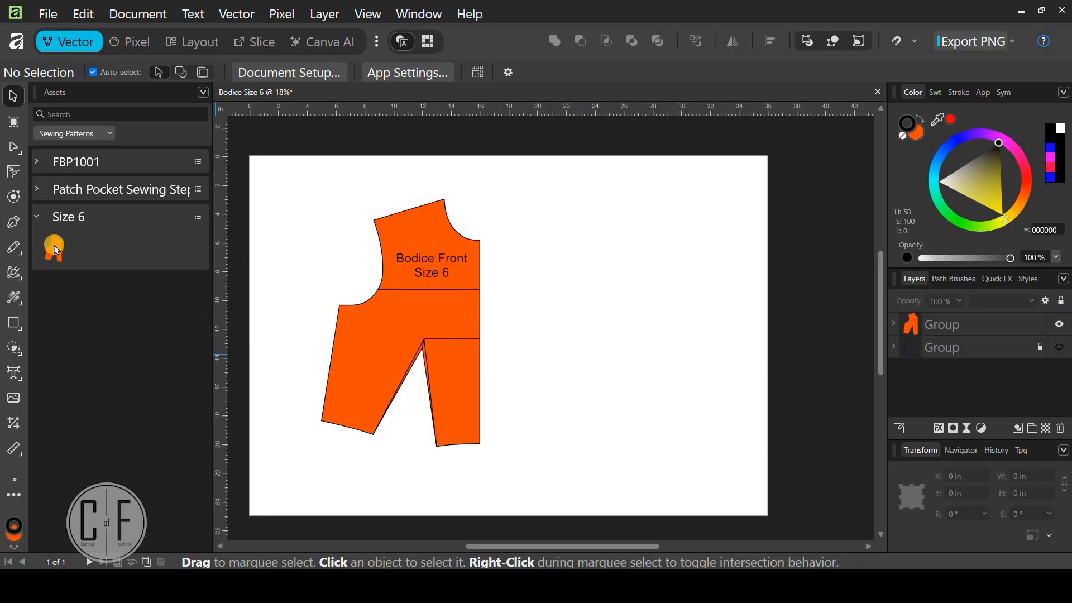
# Place the Size 6 bodice asset beside the original piece, undo that placement and place it again at default size
pyautogui.moveTo(55, 246); pyautogui.dragTo(597, 299)
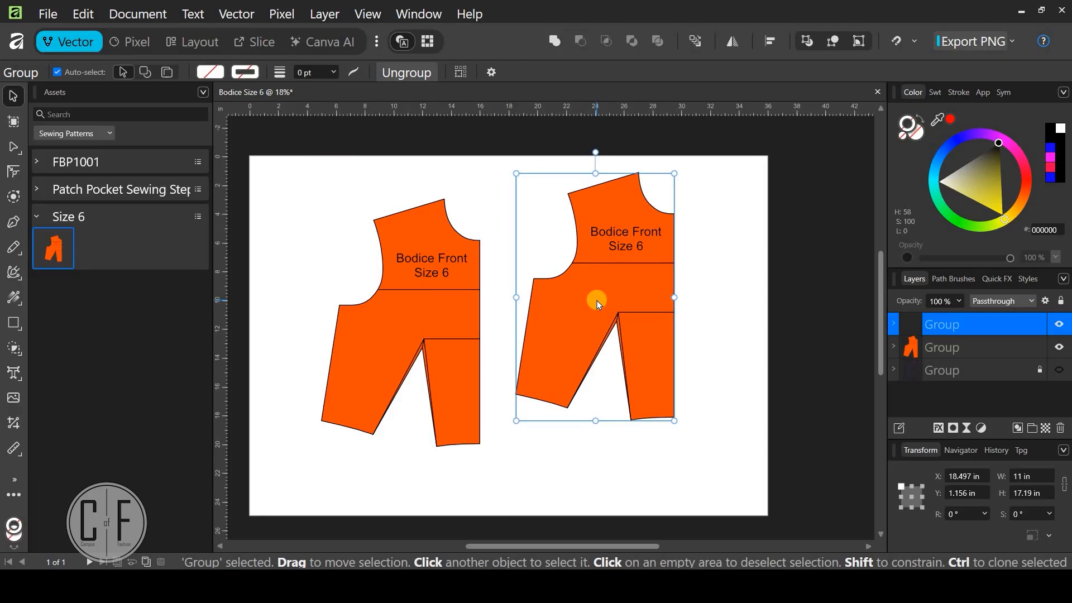
pyautogui.hotkey('ctrl', 'z')
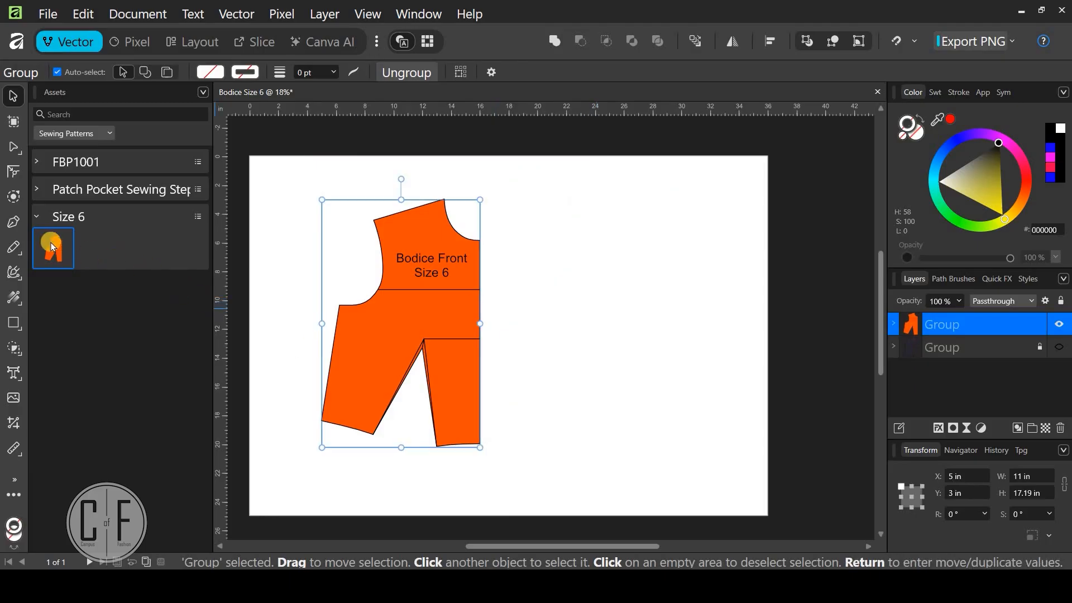
pyautogui.click(57, 253)
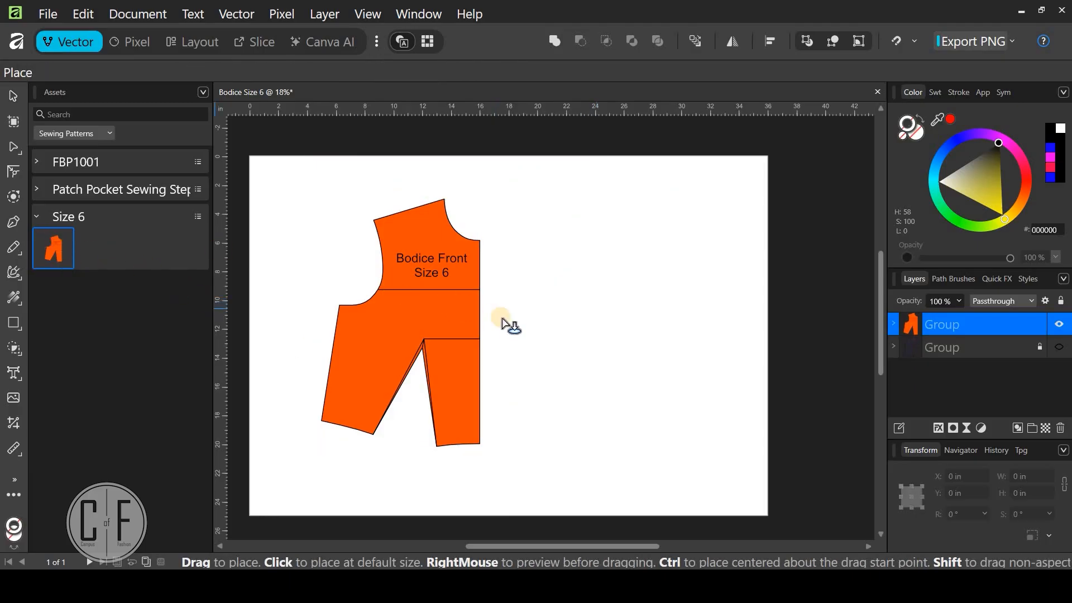
pyautogui.click(585, 326)
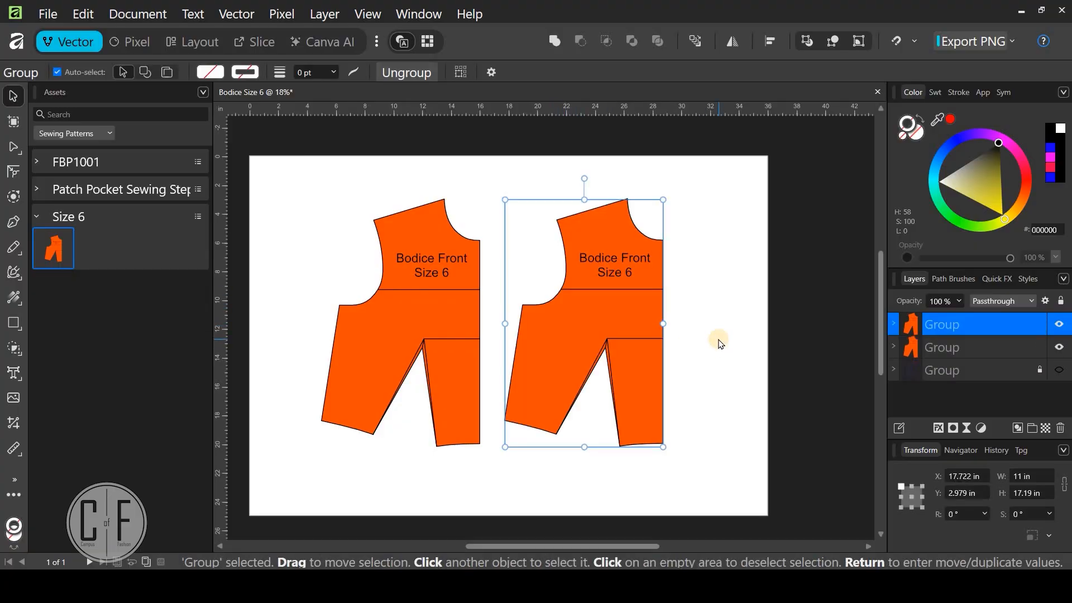
# Try rotating the placed bodice copy counterclockwise by about 8.1° and undo the rotation
pyautogui.click(642, 305)
pyautogui.moveTo(588, 177); pyautogui.dragTo(564, 180)
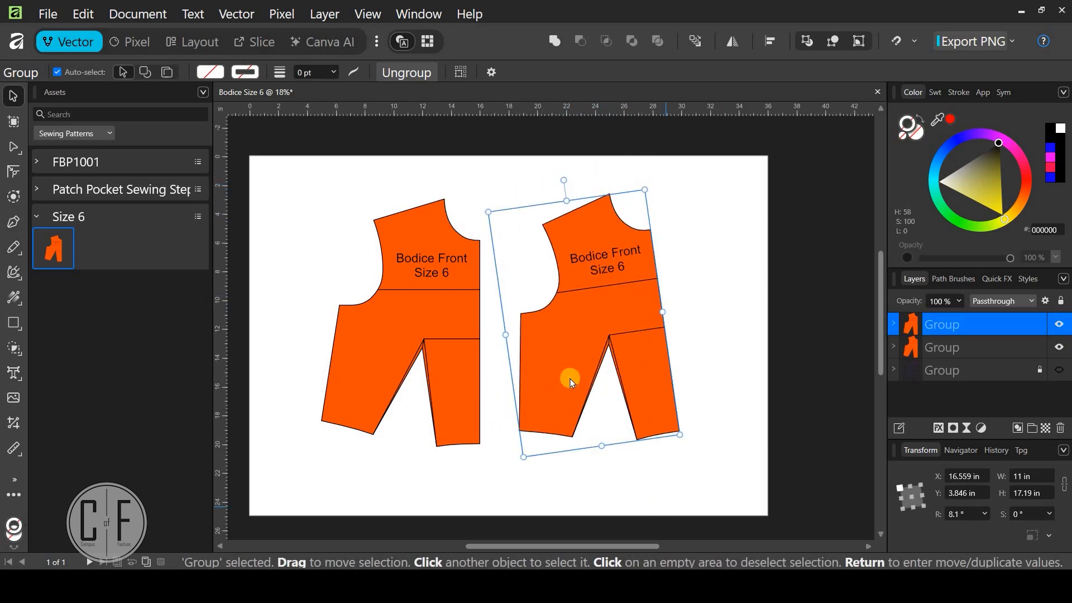
pyautogui.hotkey('ctrl', 'z')
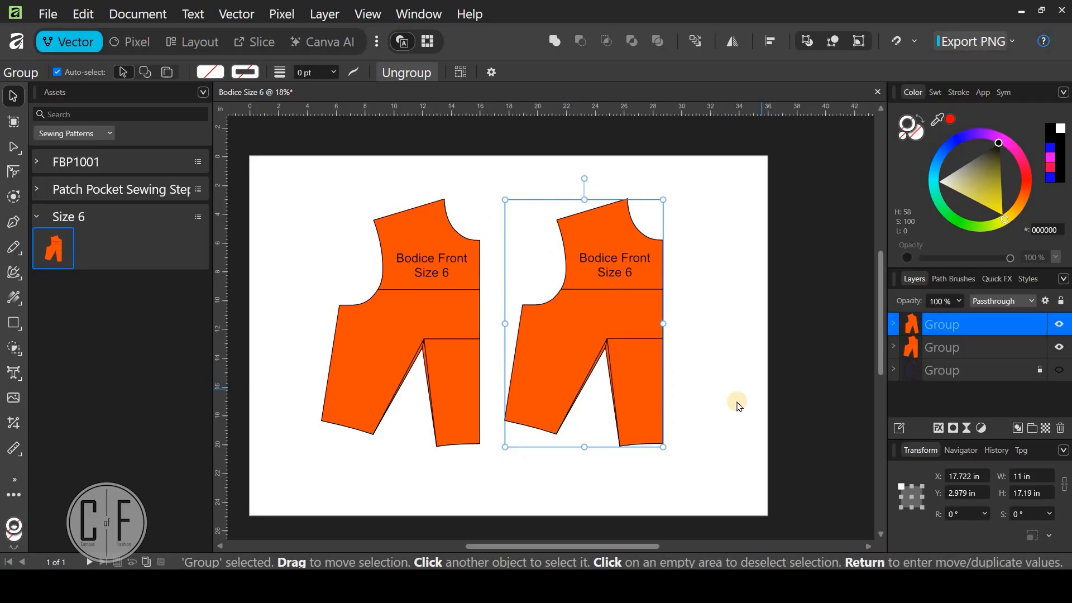
# Delete the placed bodice copy from the page and deselect the original piece
pyautogui.moveTo(623, 341); pyautogui.dragTo(624, 343)
pyautogui.click(433, 177)
pyautogui.click(615, 324)
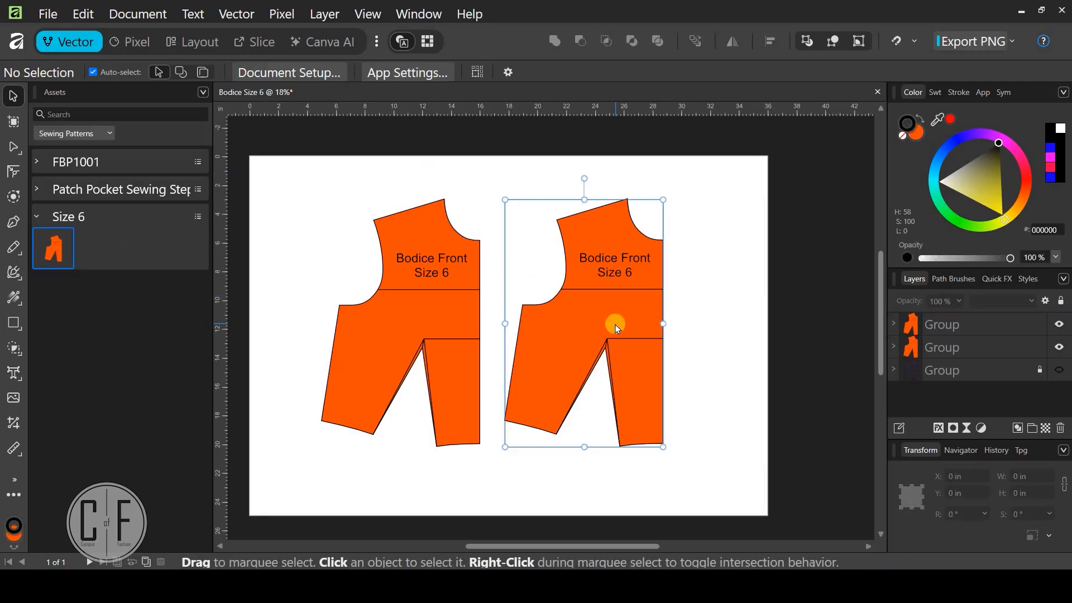
pyautogui.press('Delete')
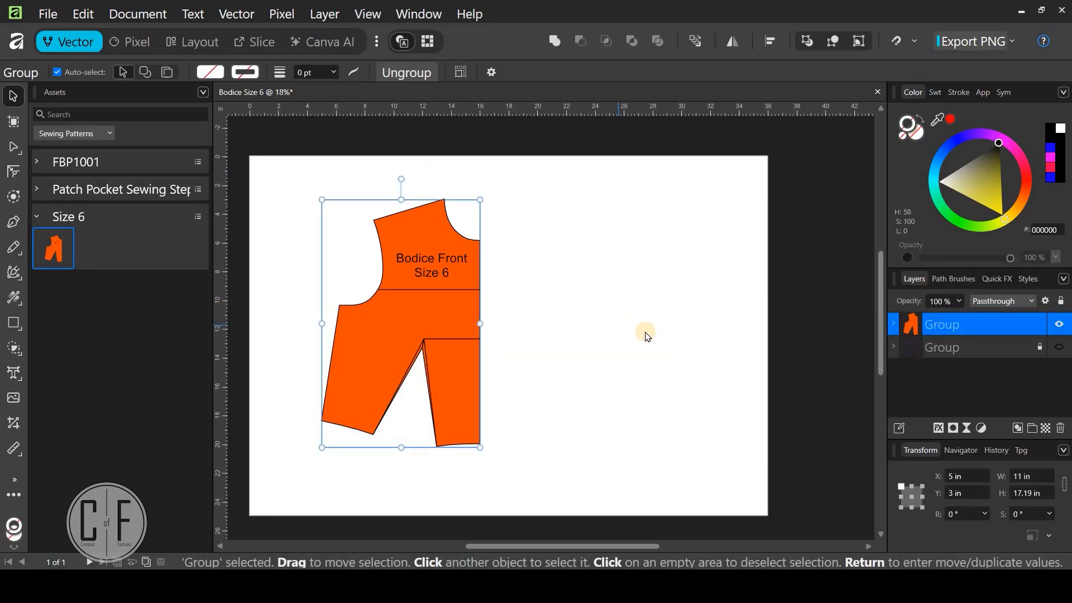
pyautogui.click(649, 313)
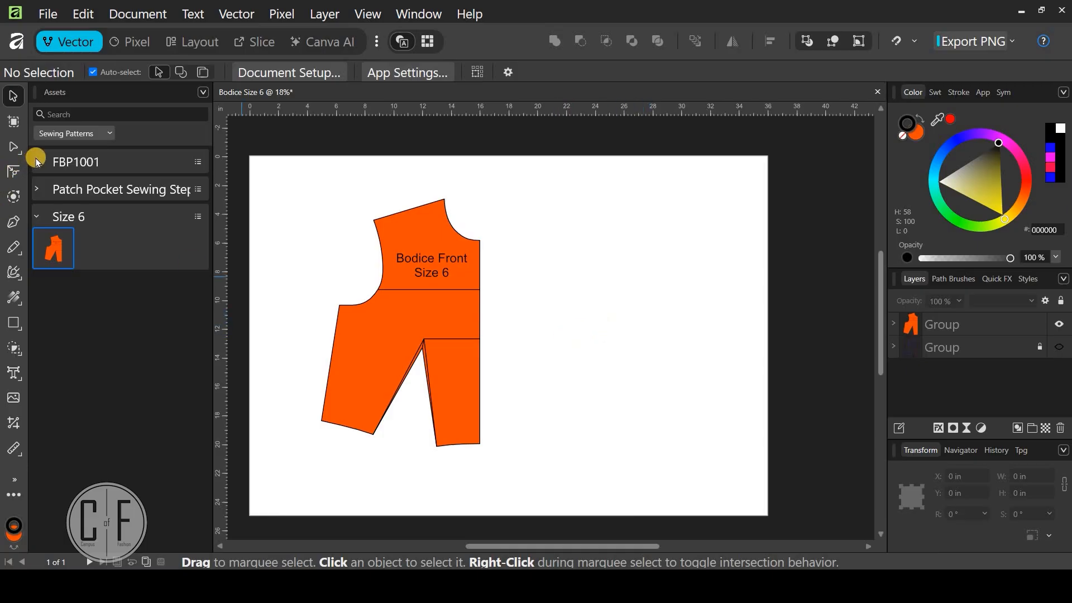
# Switch the assets to the Sewing category and look through its stored dressforms, rulers and pattern images
pyautogui.click(109, 132)
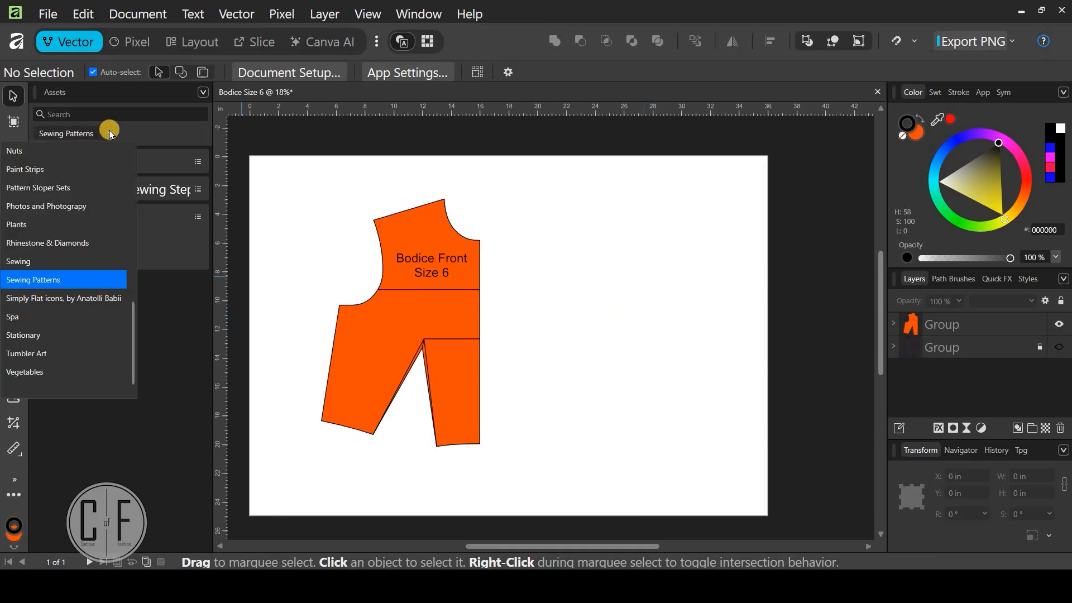
pyautogui.click(36, 259)
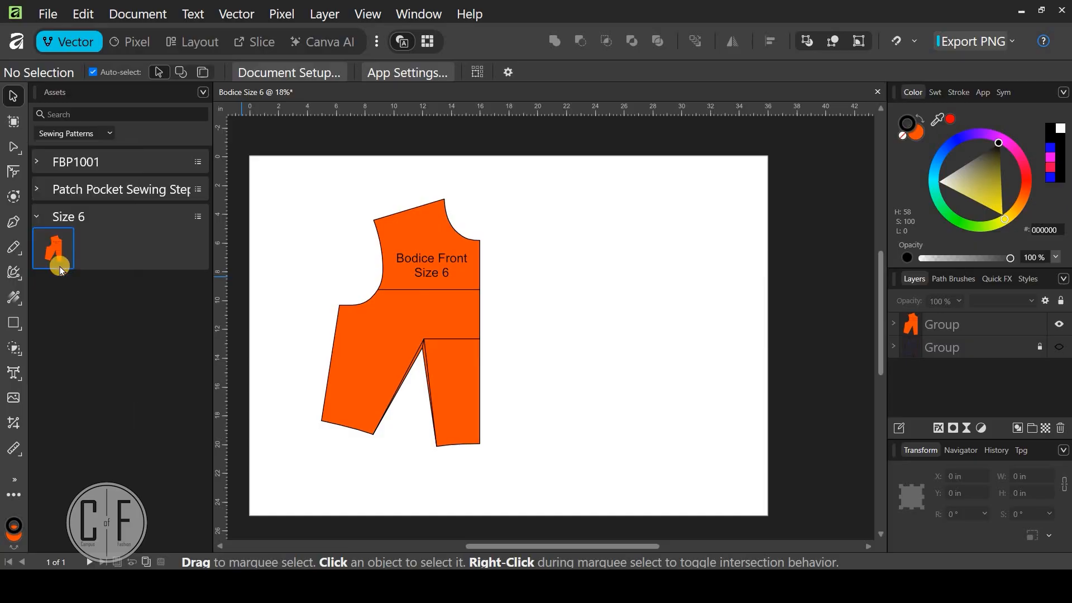
pyautogui.scroll(-1, 53, 419)
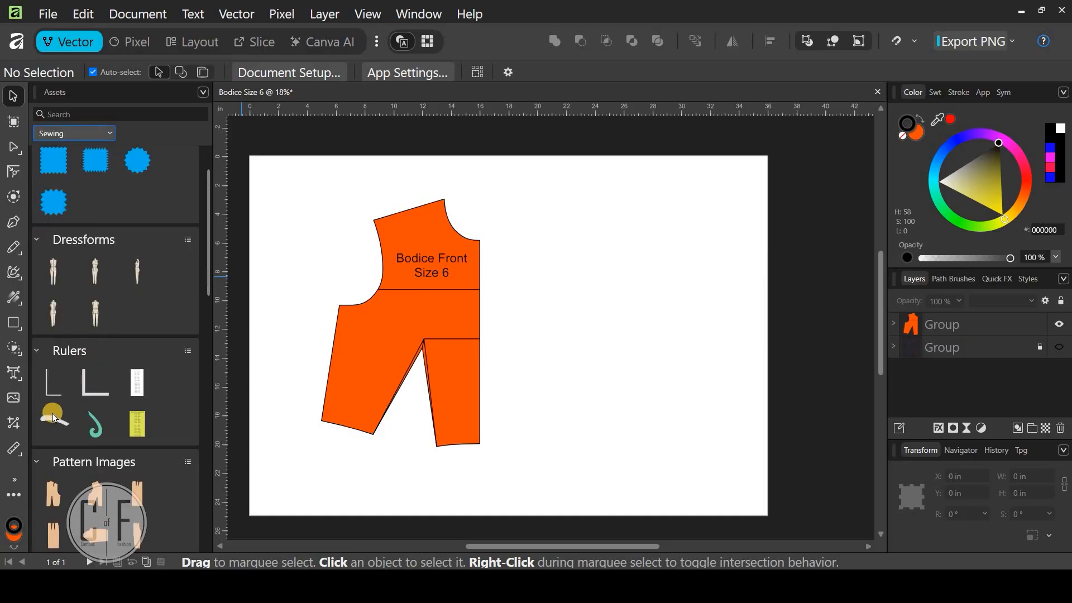